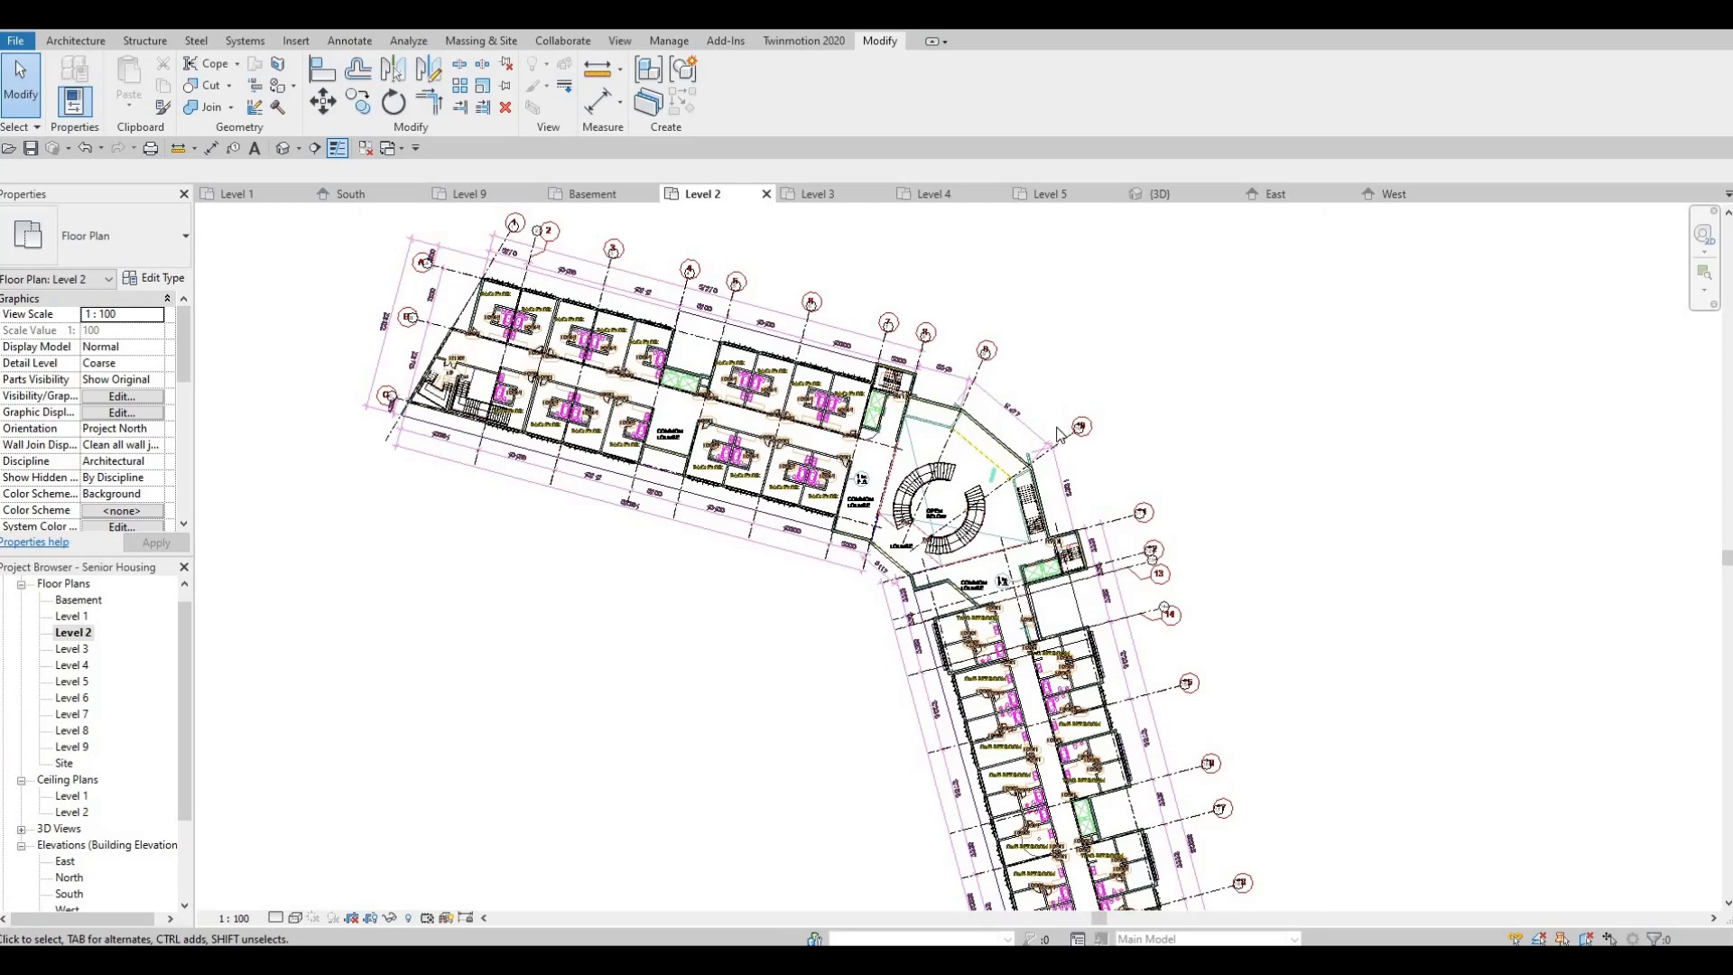
Delete the imported 3 Second.dwg drawing from the Level 2 floor plan
{"action": "scroll", "coordinate": [1013, 426], "scroll_direction": "up", "scroll_amount": 2}
{"action": "scroll", "coordinate": [1004, 422], "scroll_direction": "up", "scroll_amount": 1}
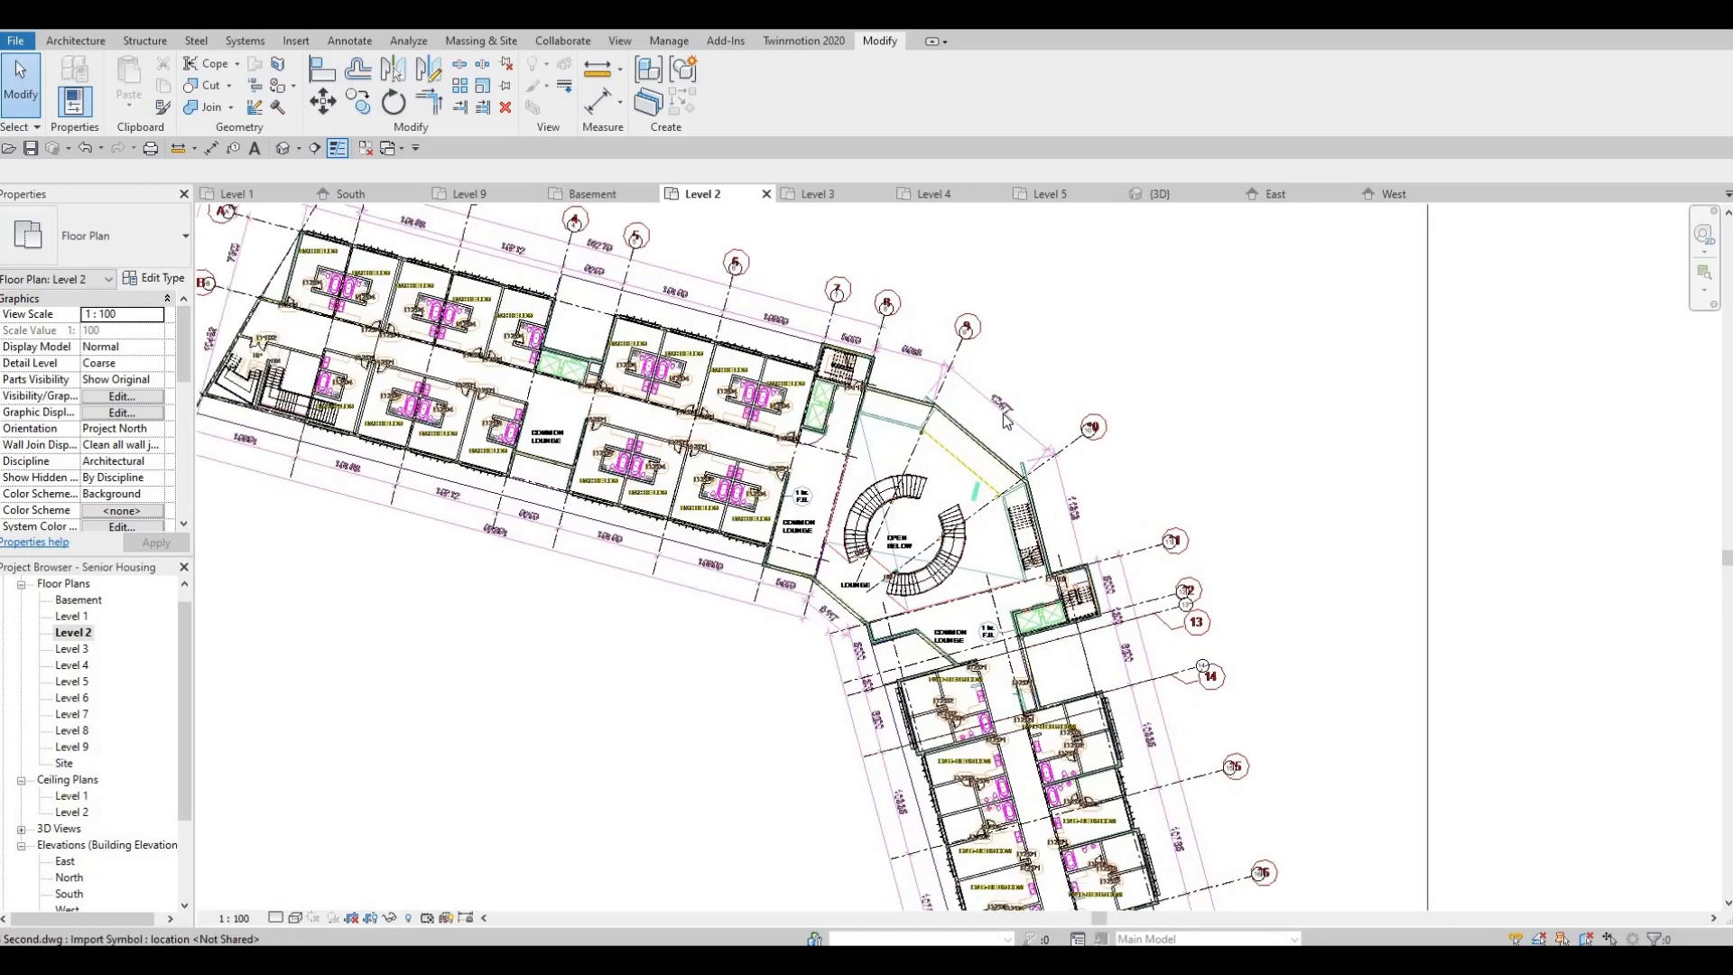
{"action": "left_click", "coordinate": [1004, 422]}
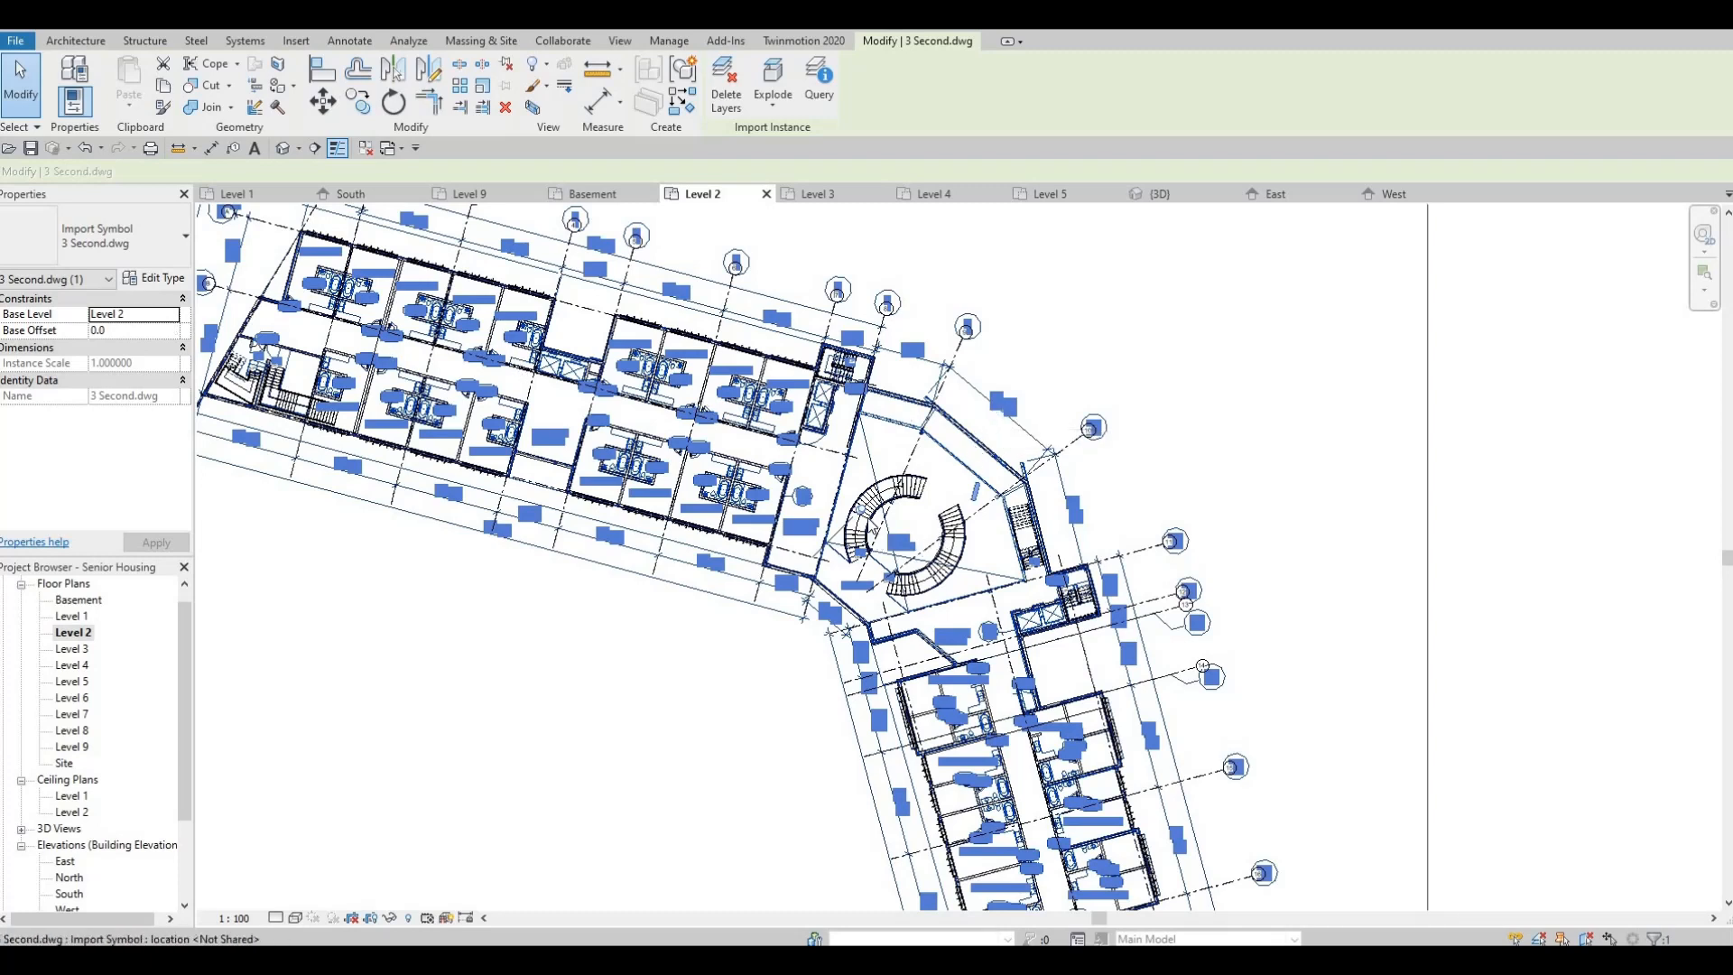
{"action": "scroll", "coordinate": [870, 519], "scroll_direction": "up", "scroll_amount": 3}
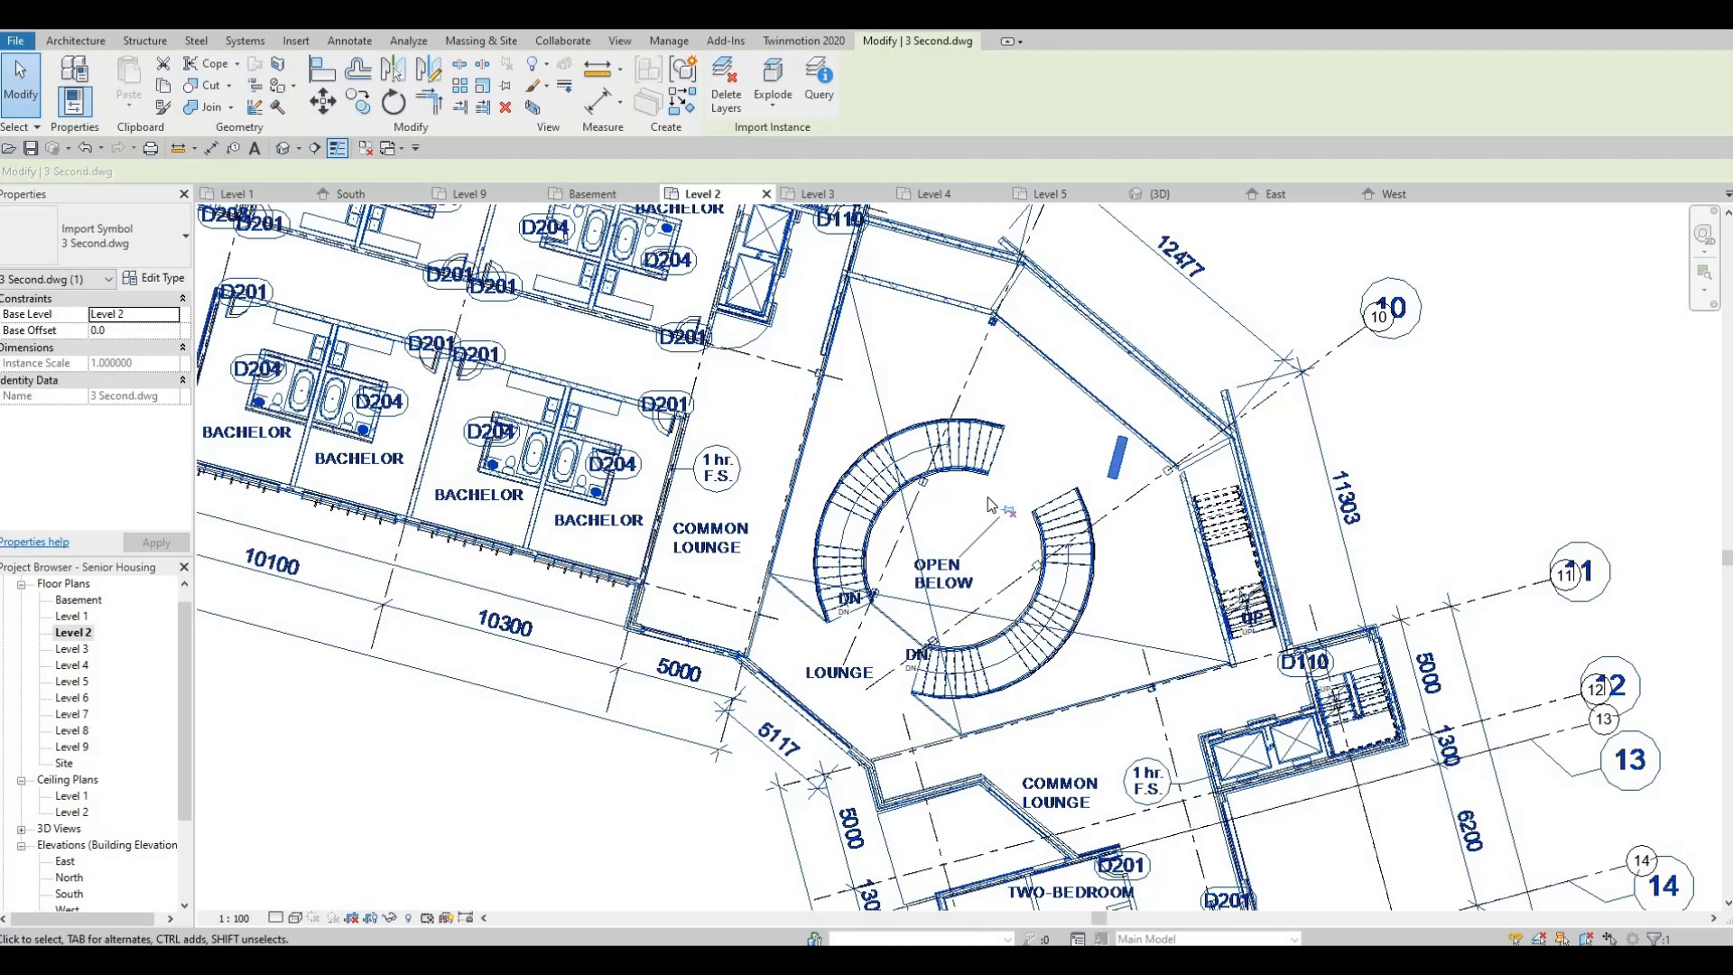
{"action": "key", "text": "Delete"}
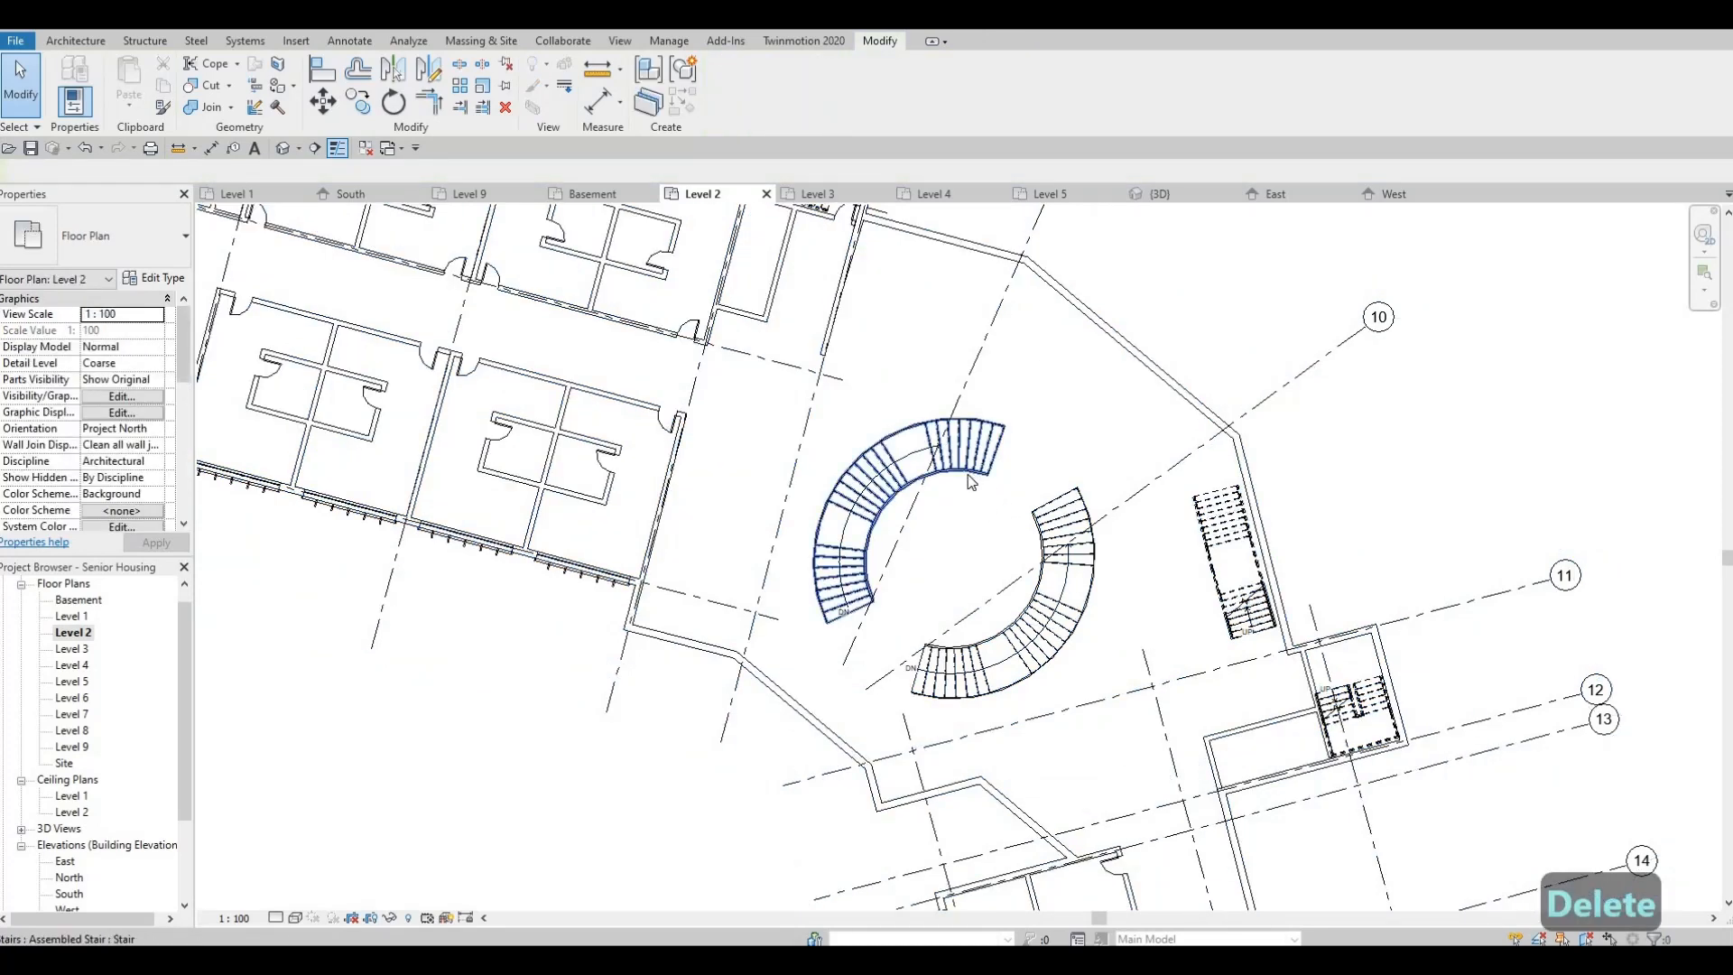
Examine the Level 2 plan along the long residential wing and around the lobby stairs
{"action": "scroll", "coordinate": [958, 495], "scroll_direction": "down", "scroll_amount": 2}
{"action": "scroll", "coordinate": [993, 505], "scroll_direction": "down", "scroll_amount": 3}
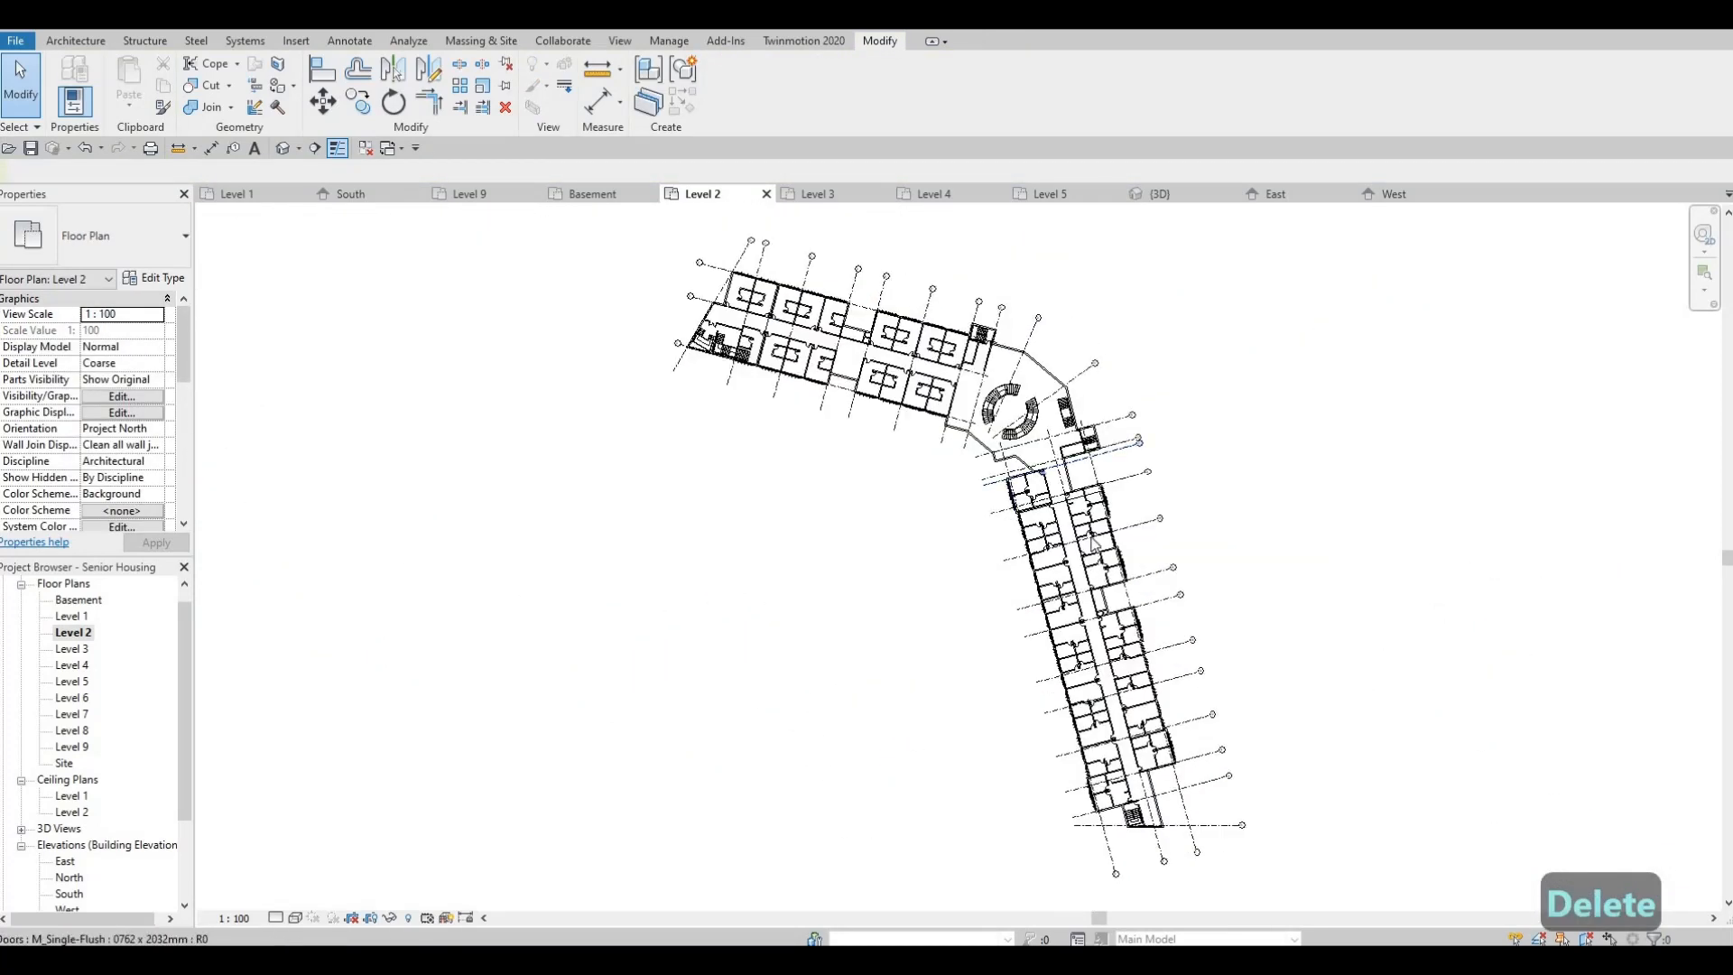
{"action": "scroll", "coordinate": [1087, 531], "scroll_direction": "up", "scroll_amount": 1}
{"action": "scroll", "coordinate": [1087, 531], "scroll_direction": "up", "scroll_amount": 5}
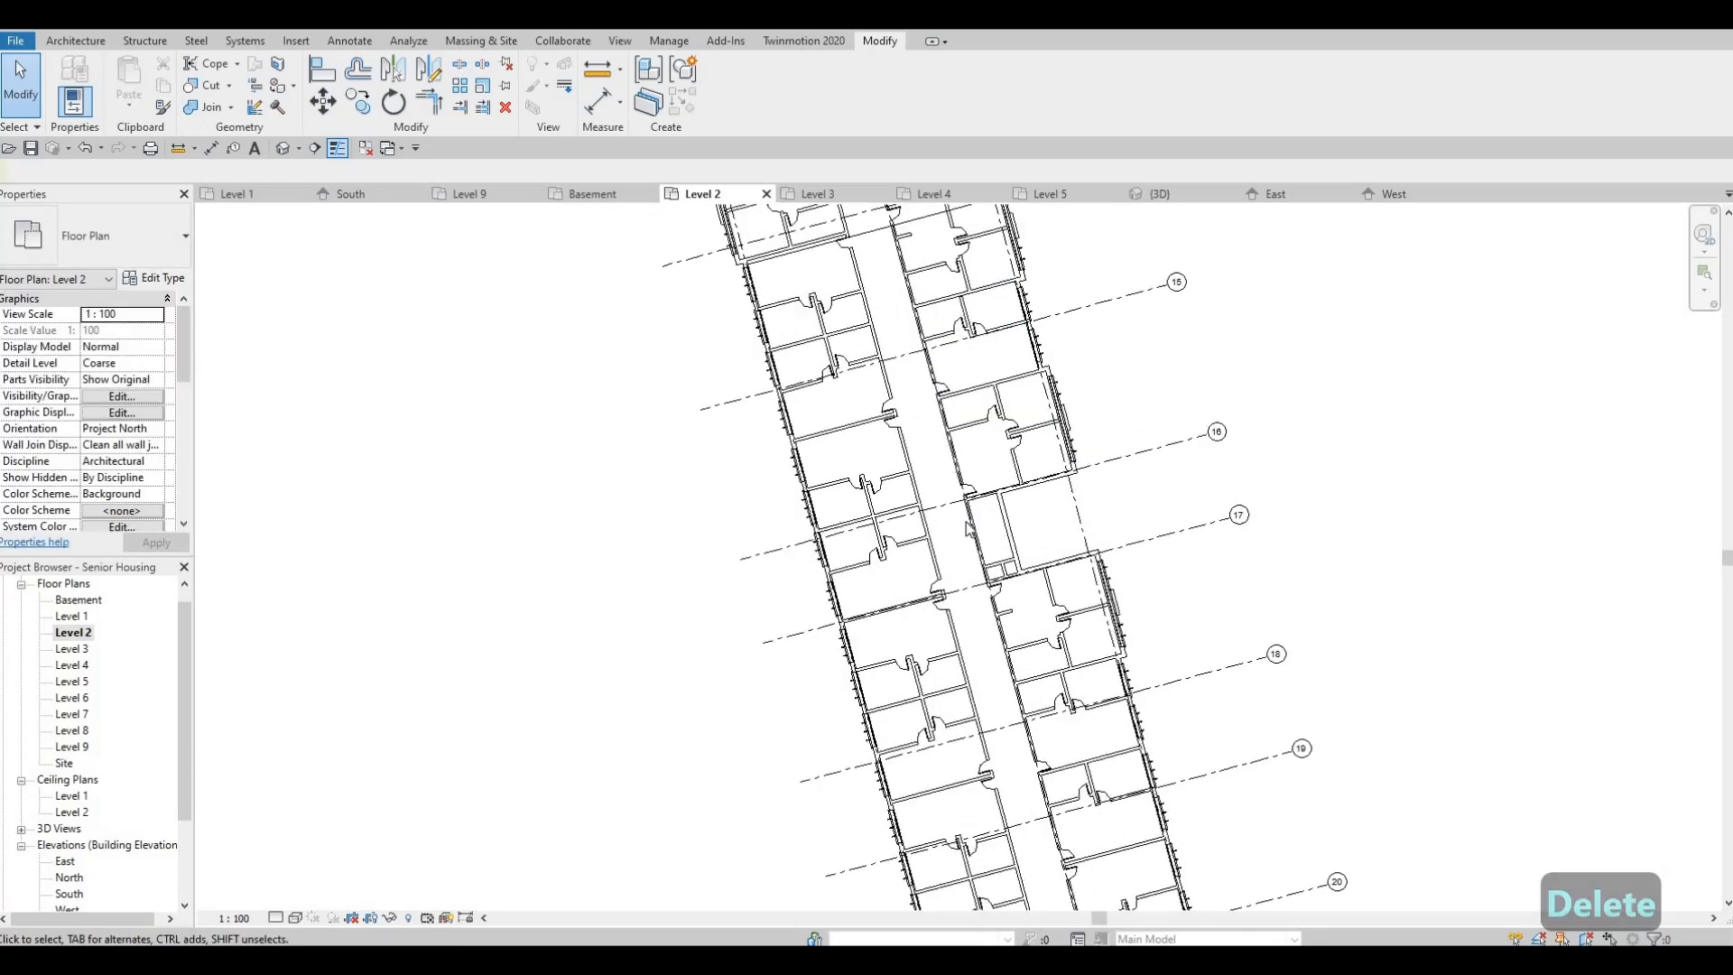
{"action": "middle_click_drag", "start_coordinate": [969, 517], "coordinate": [954, 406]}
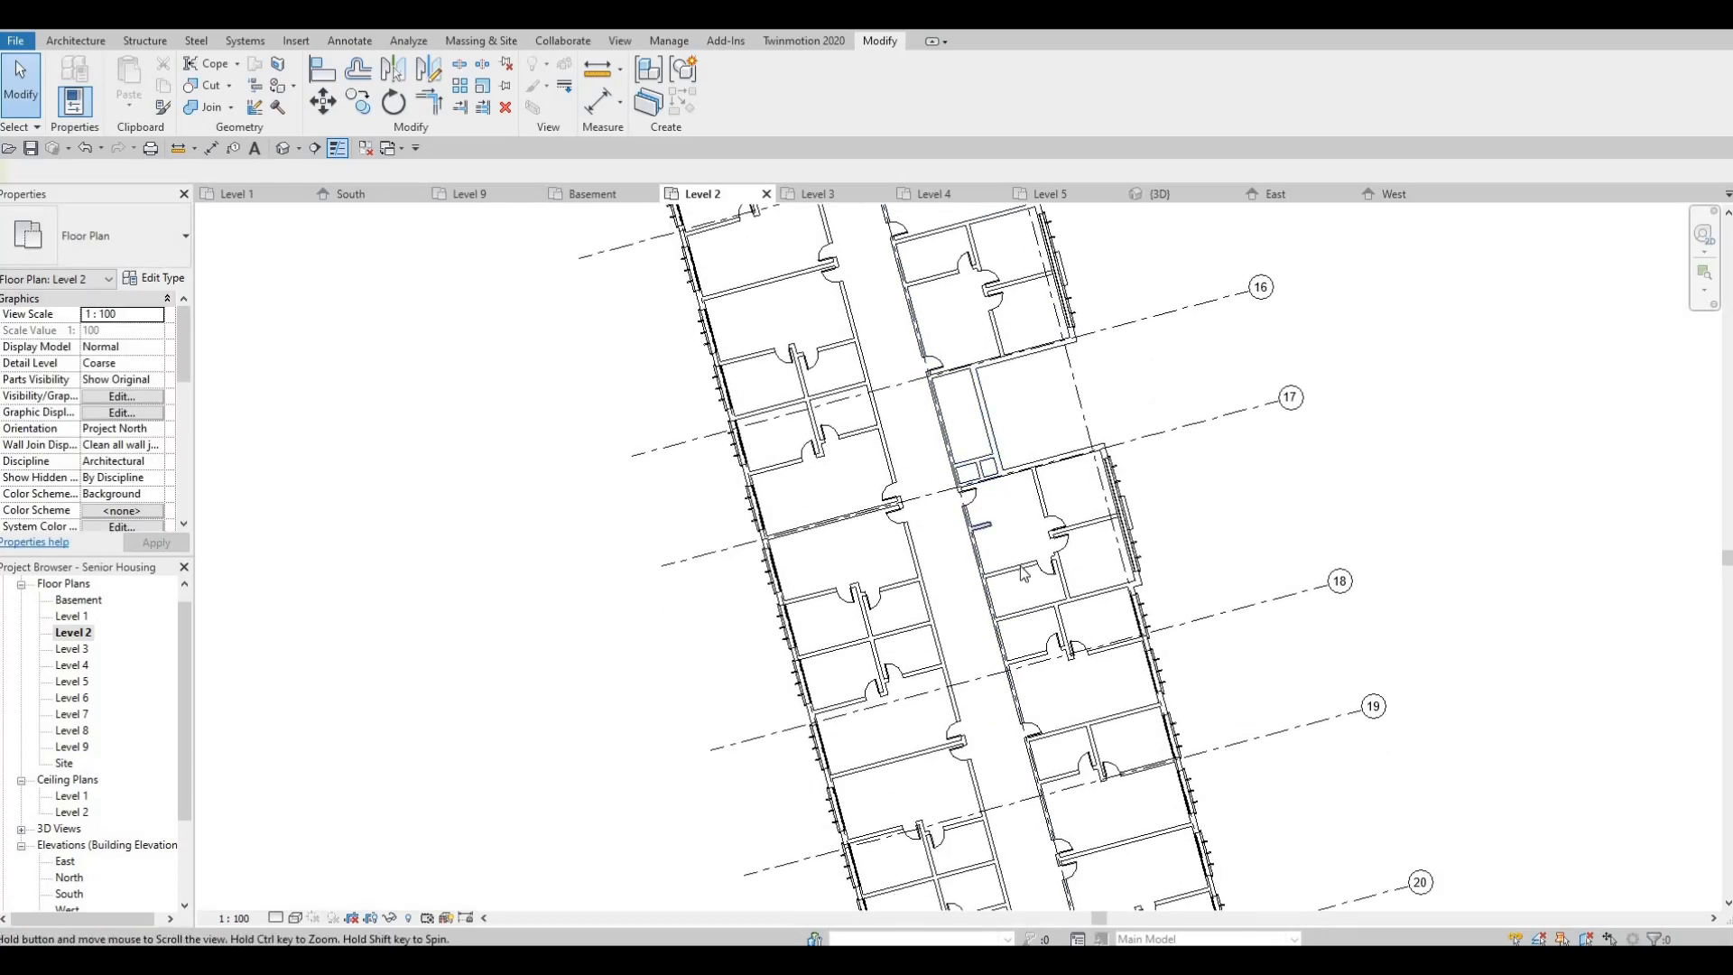
{"action": "middle_click_drag", "start_coordinate": [1047, 615], "coordinate": [1033, 523]}
{"action": "middle_click_drag", "start_coordinate": [1012, 422], "coordinate": [1008, 354]}
{"action": "middle_click_drag", "start_coordinate": [1049, 492], "coordinate": [970, 292]}
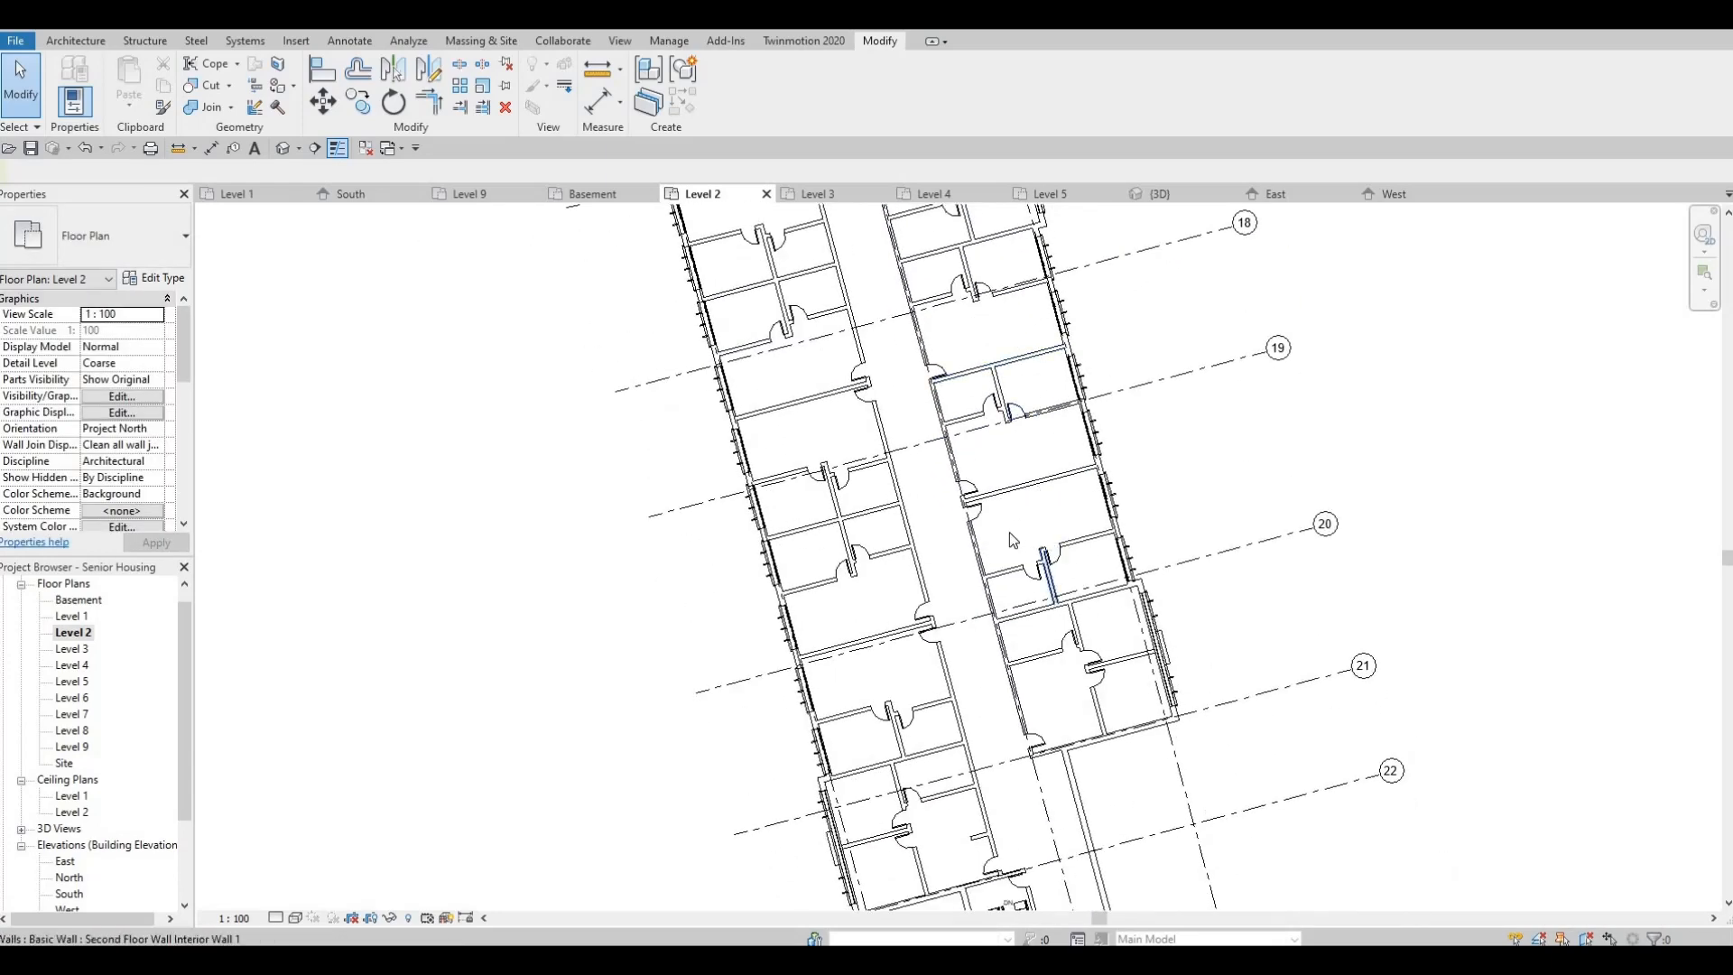
{"action": "mouse_move", "coordinate": [1015, 629]}
{"action": "middle_mouse_down"}
{"action": "mouse_move", "coordinate": [1007, 534]}
{"action": "mouse_move", "coordinate": [984, 631]}
{"action": "middle_mouse_up"}
{"action": "middle_click_drag", "start_coordinate": [982, 528], "coordinate": [1003, 632]}
{"action": "scroll", "coordinate": [1003, 631], "scroll_direction": "down", "scroll_amount": 1}
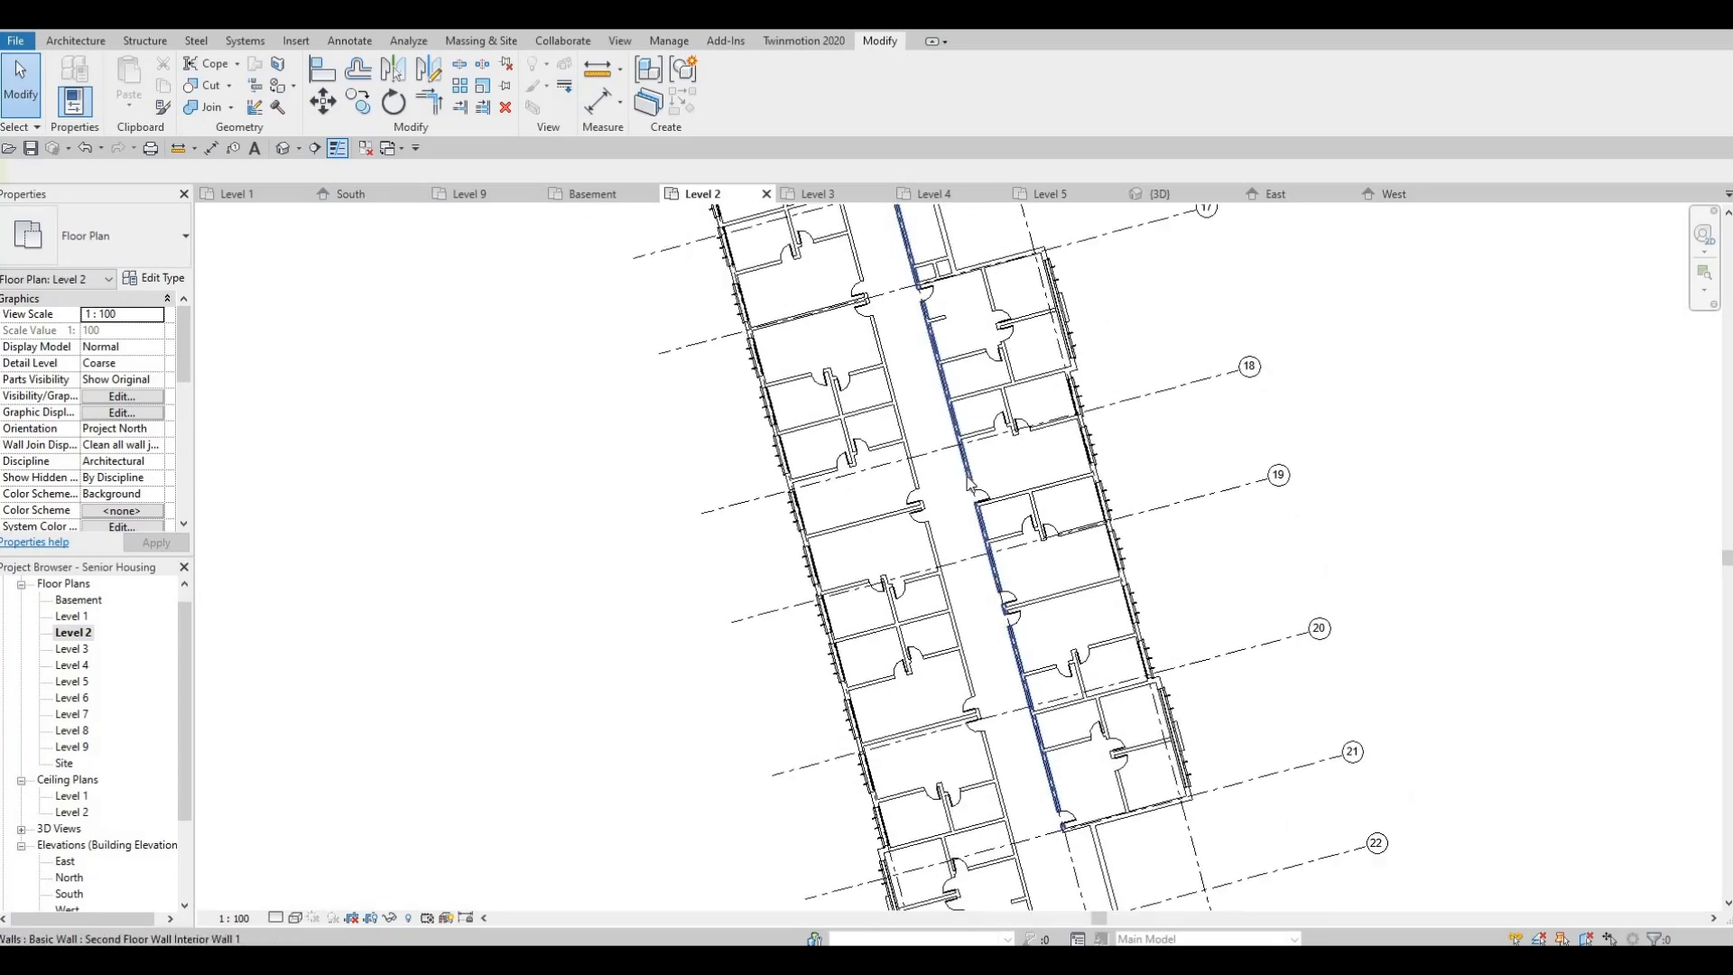
{"action": "middle_click_drag", "start_coordinate": [985, 487], "coordinate": [1039, 424]}
{"action": "scroll", "coordinate": [1043, 417], "scroll_direction": "down", "scroll_amount": 1}
{"action": "scroll", "coordinate": [1033, 613], "scroll_direction": "down", "scroll_amount": 5}
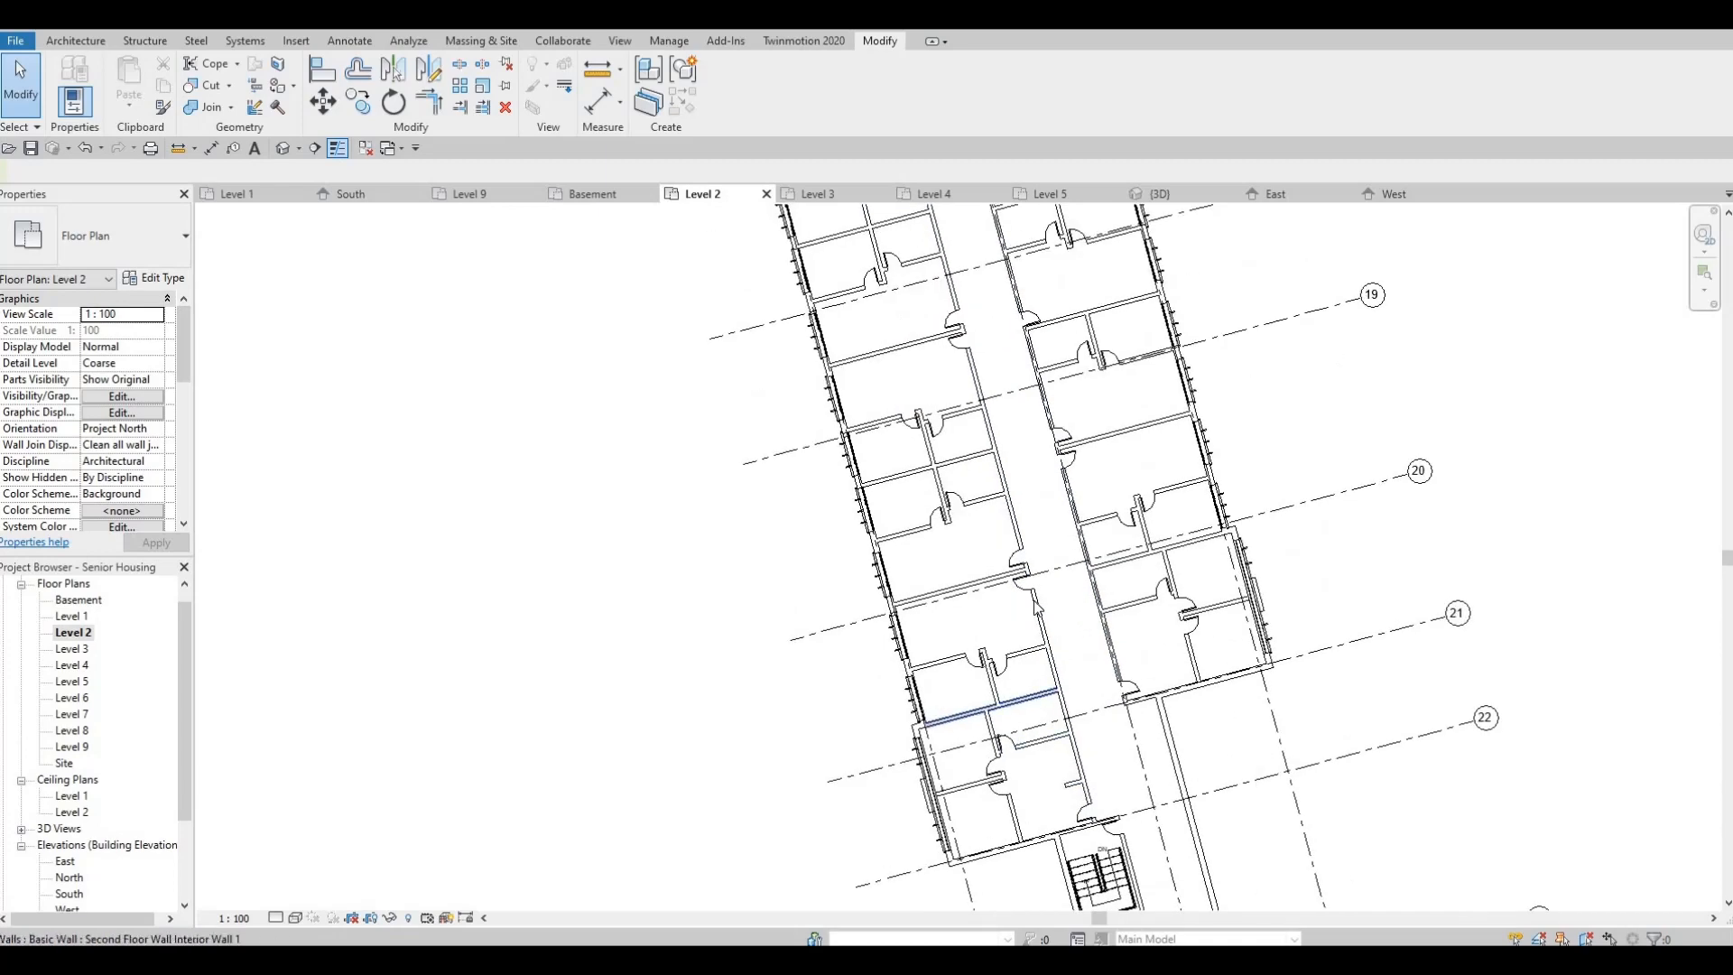
{"action": "scroll", "coordinate": [1033, 650], "scroll_direction": "down", "scroll_amount": 1}
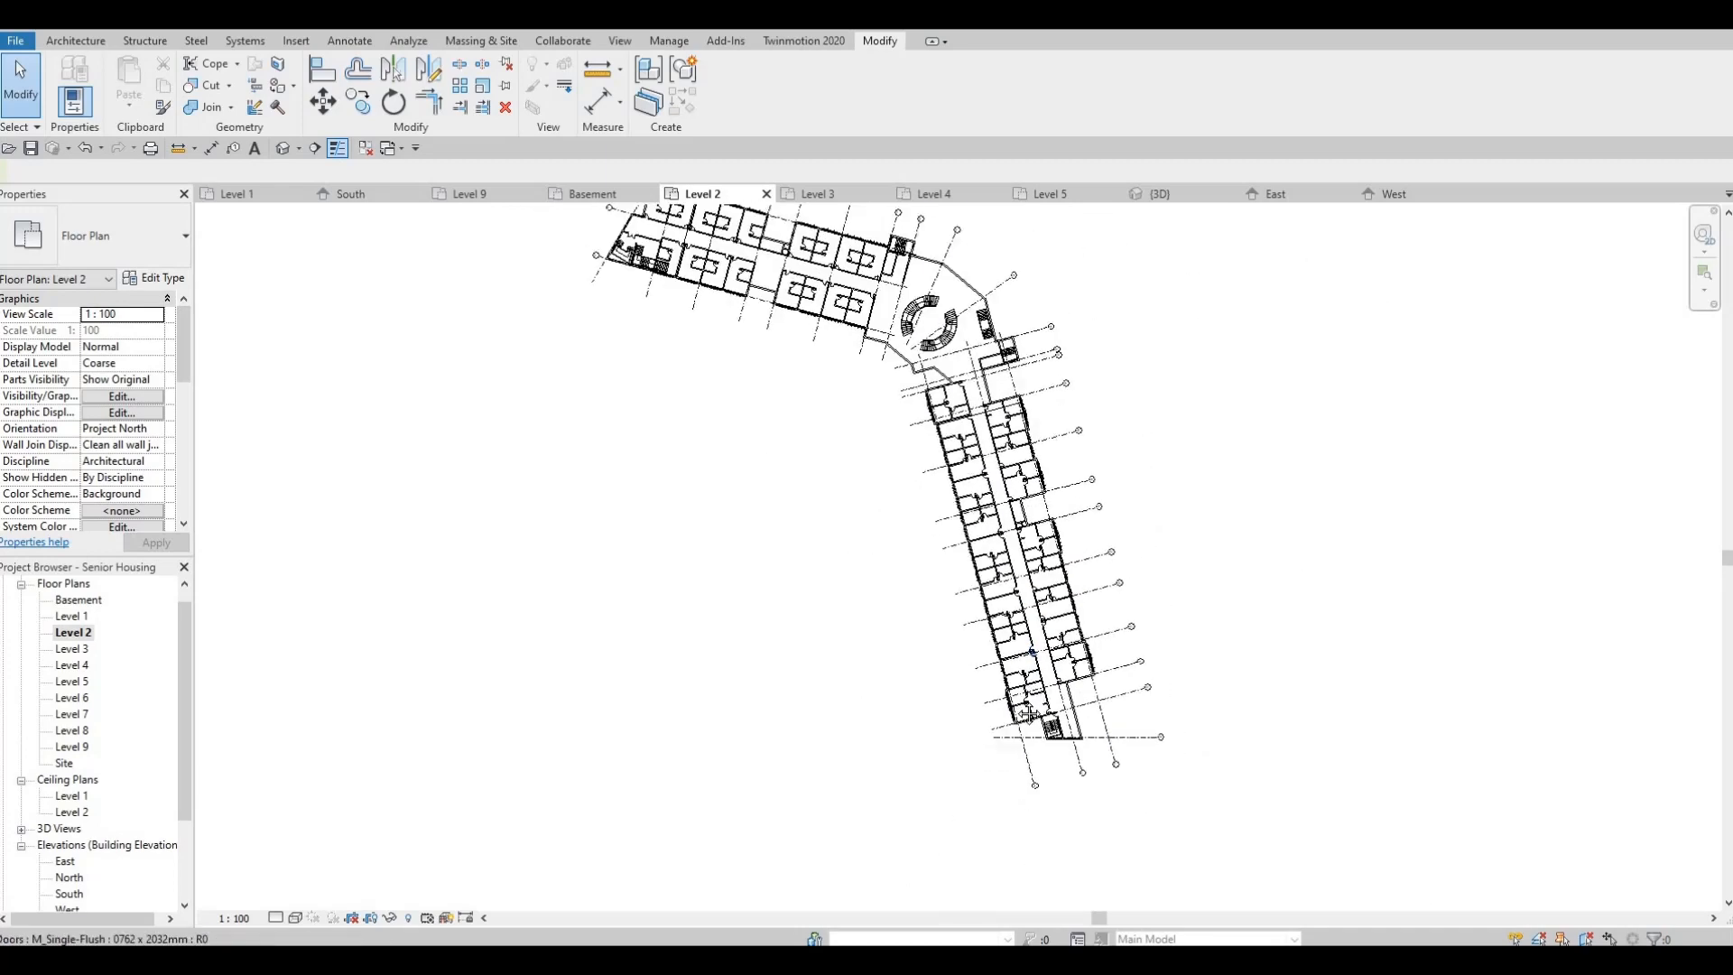
{"action": "scroll", "coordinate": [894, 546], "scroll_direction": "up", "scroll_amount": 1}
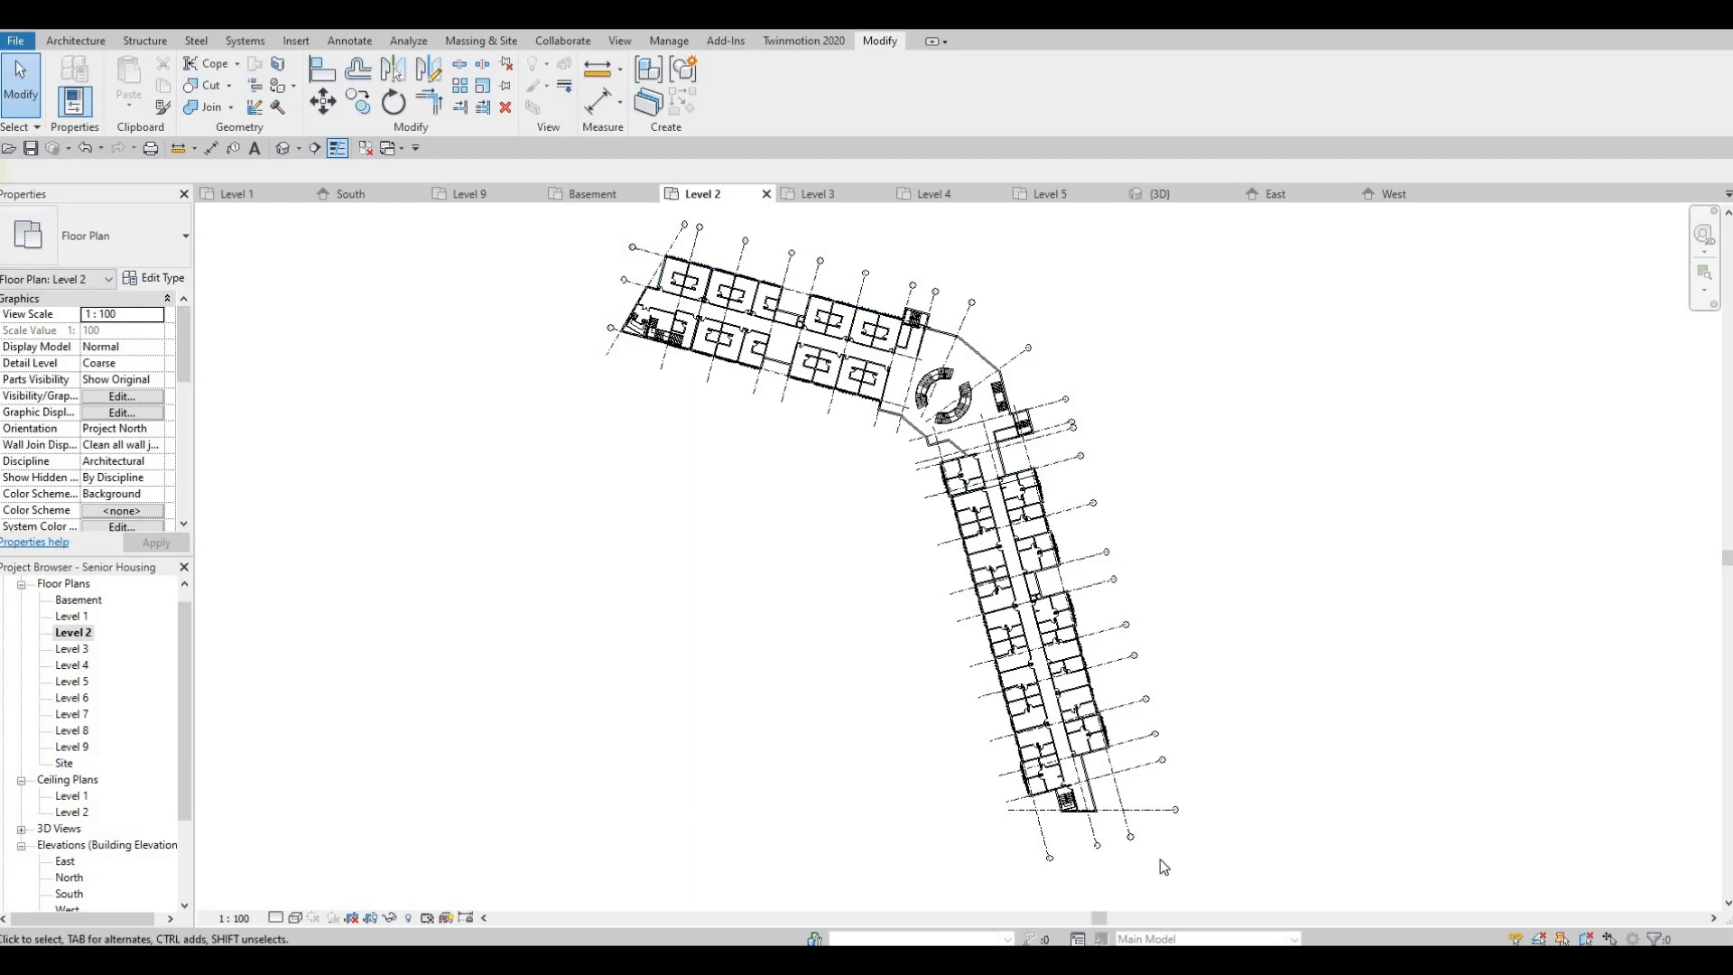
{"action": "scroll", "coordinate": [947, 397], "scroll_direction": "up", "scroll_amount": 2}
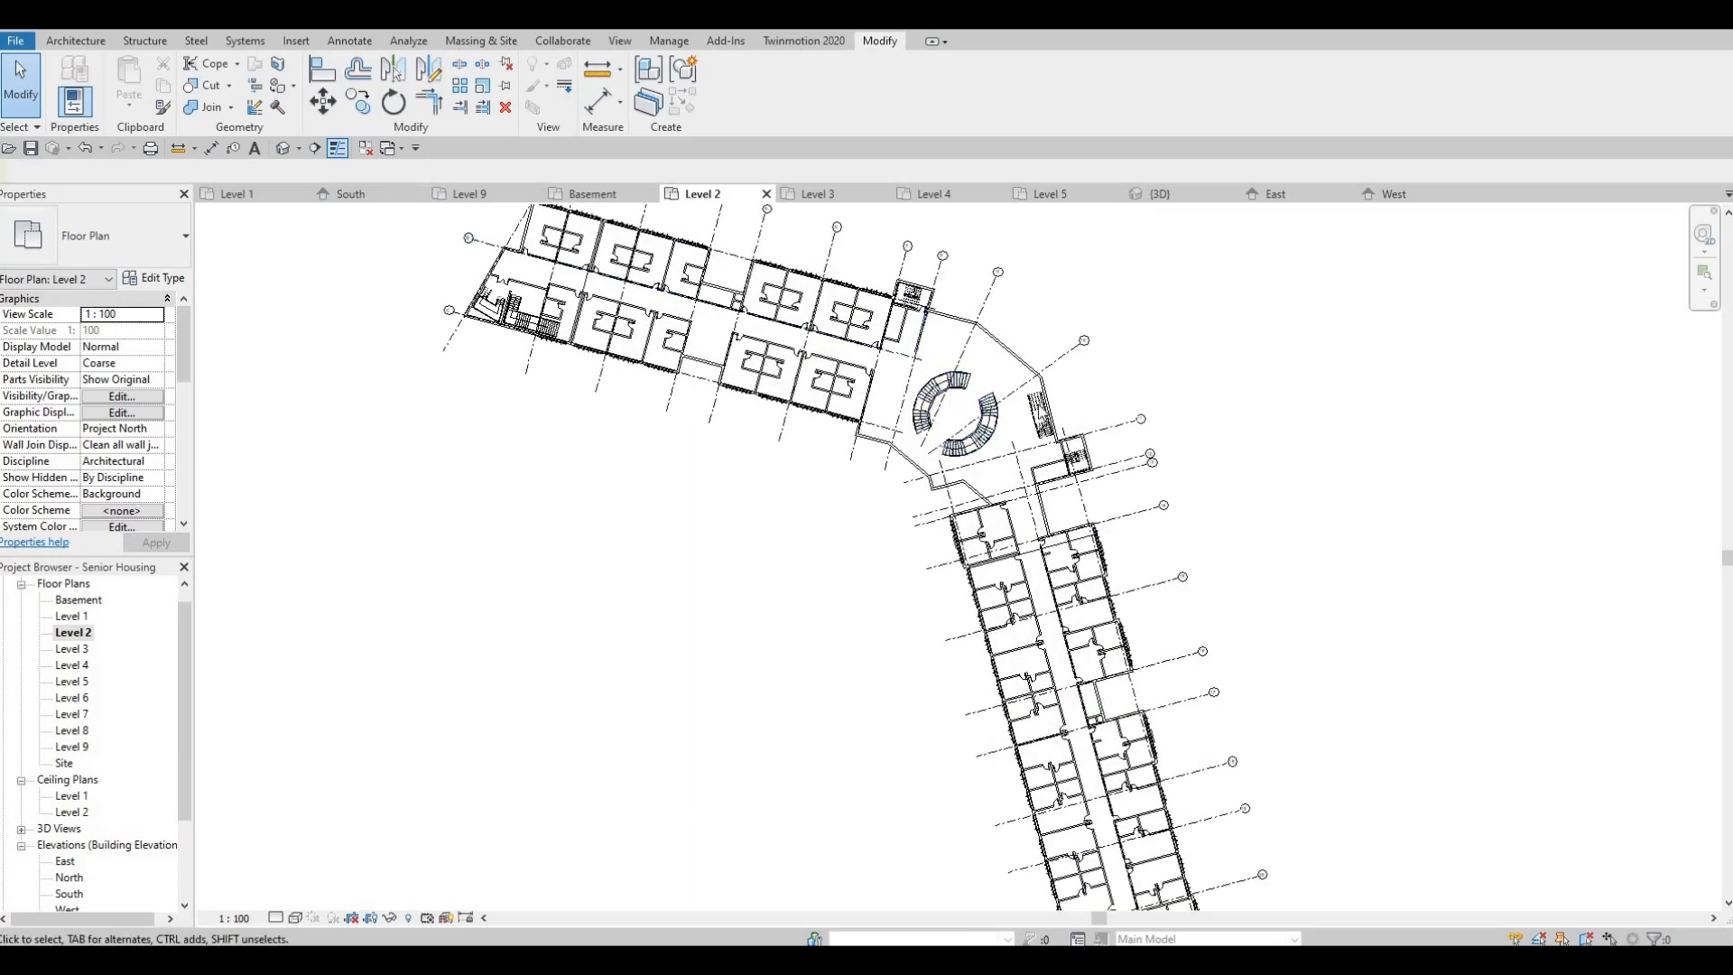
{"action": "scroll", "coordinate": [1055, 410], "scroll_direction": "up", "scroll_amount": 1}
{"action": "scroll", "coordinate": [1060, 411], "scroll_direction": "up", "scroll_amount": 1}
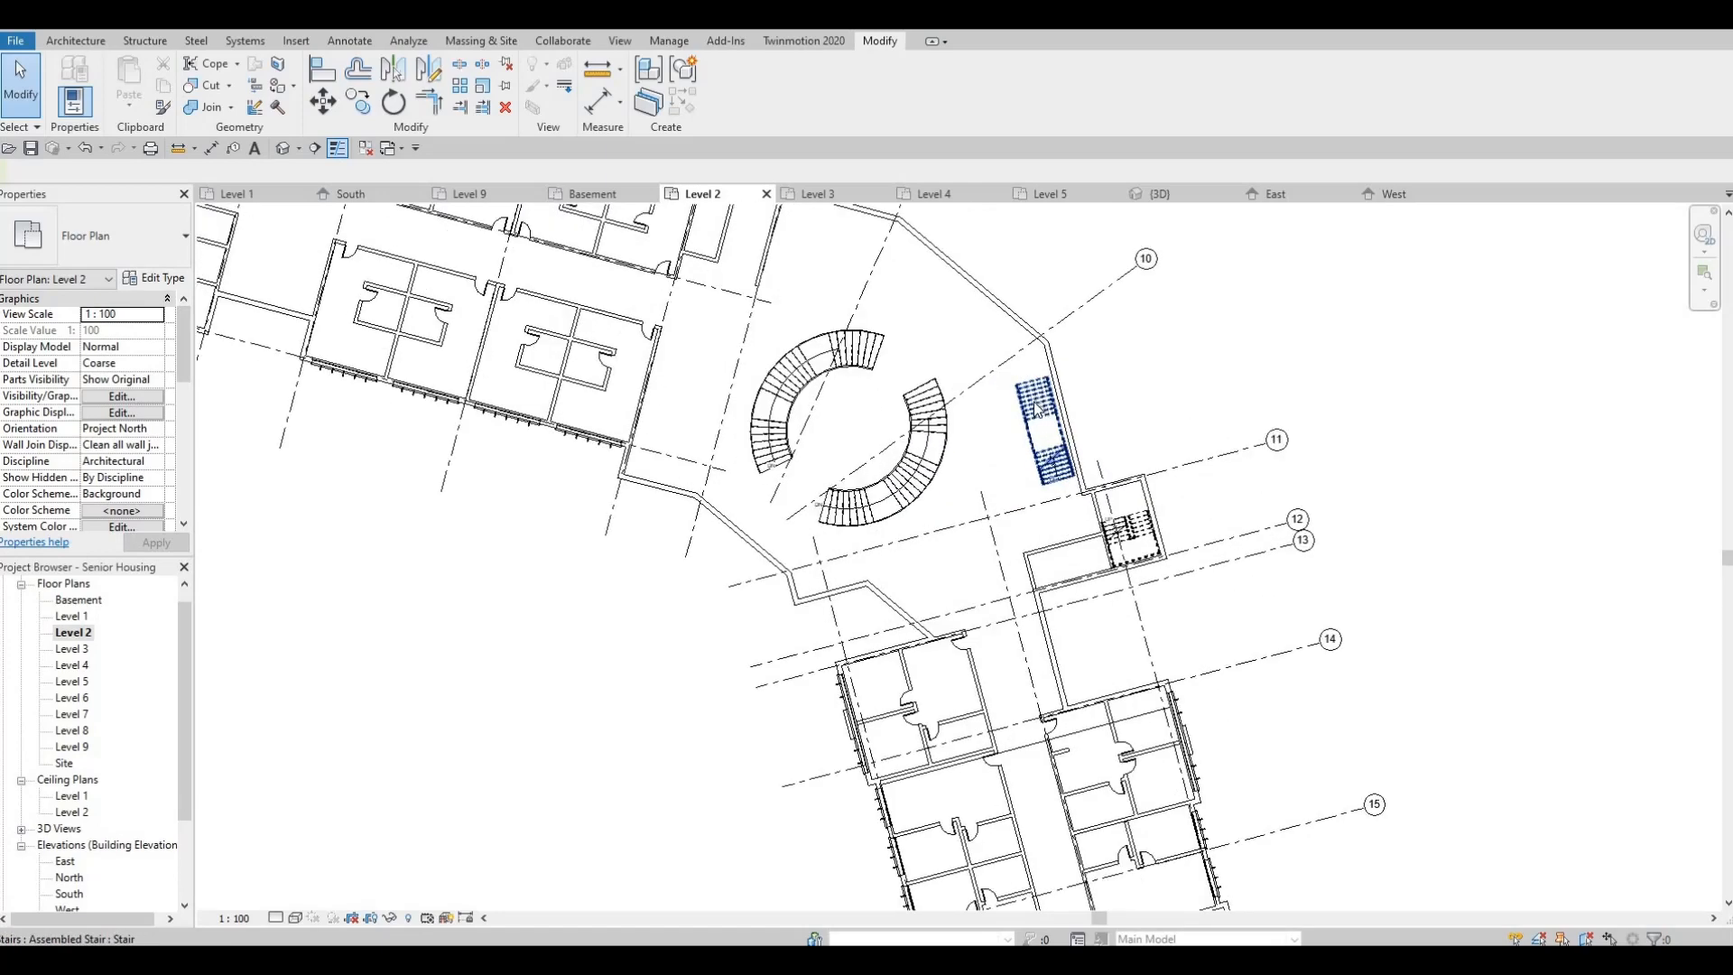
Select everything on the Level 2 plan and create a model group with an attached detail group, keeping the default names
{"action": "scroll", "coordinate": [1038, 410], "scroll_direction": "down", "scroll_amount": 5}
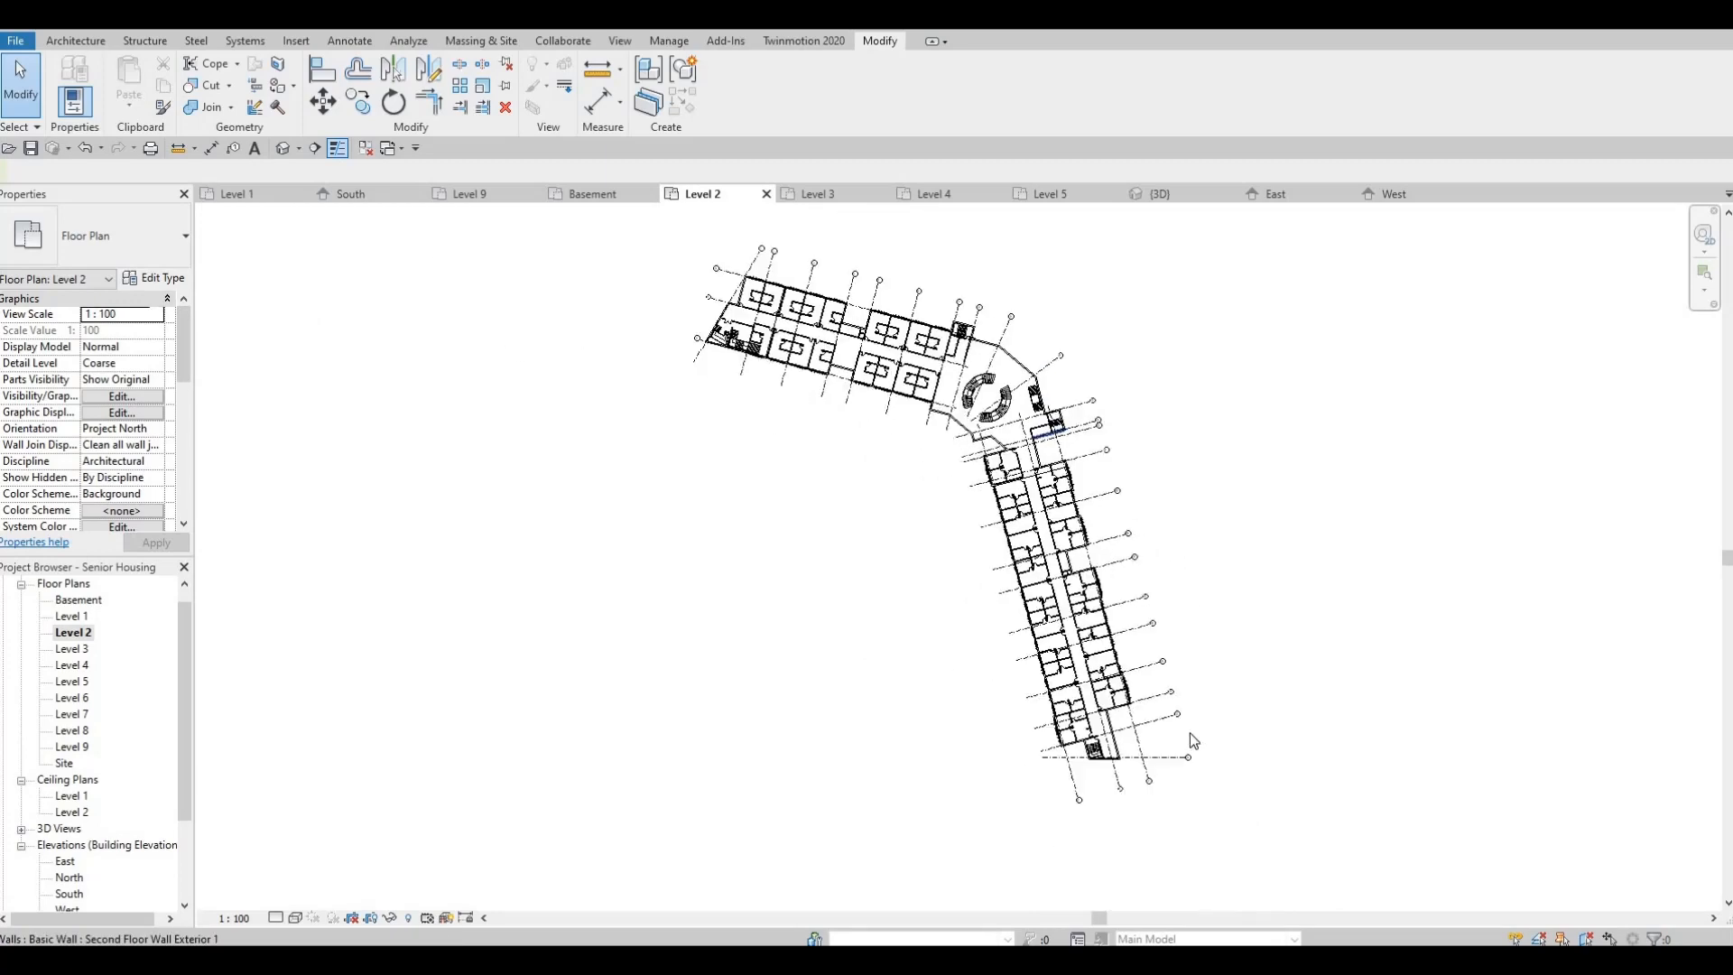
{"action": "left_click_drag", "start_coordinate": [1235, 848], "coordinate": [661, 231]}
{"action": "scroll", "coordinate": [708, 251], "scroll_direction": "up", "scroll_amount": 4}
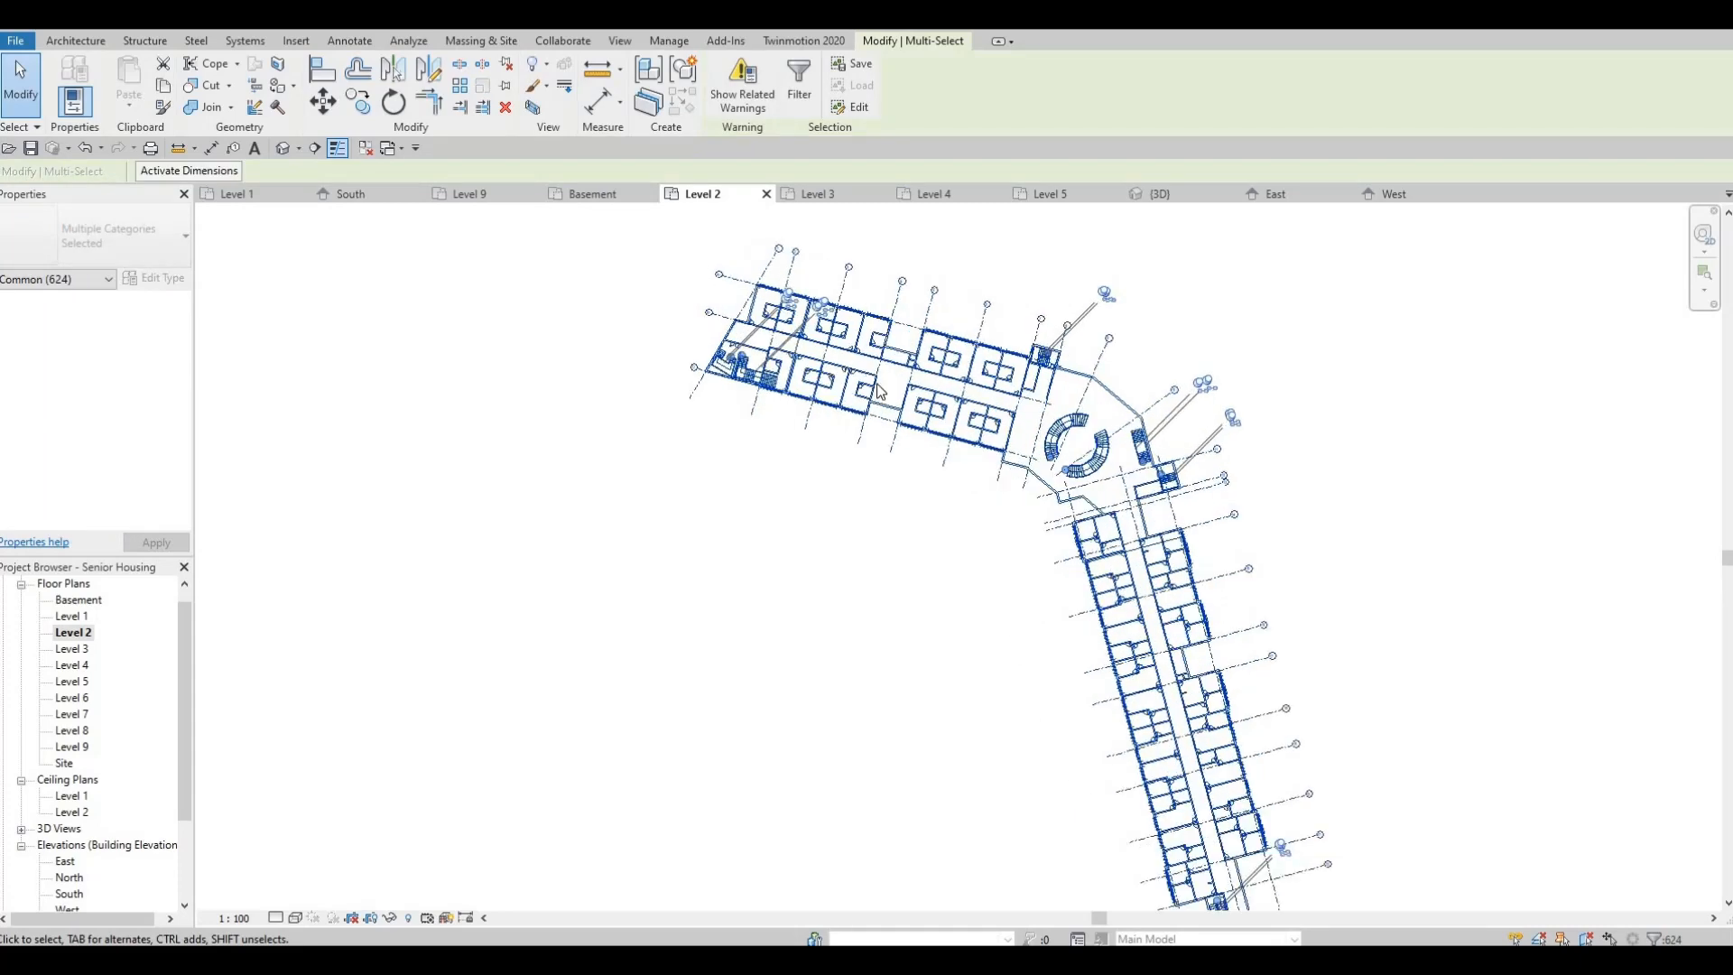
{"action": "left_click", "coordinate": [682, 73]}
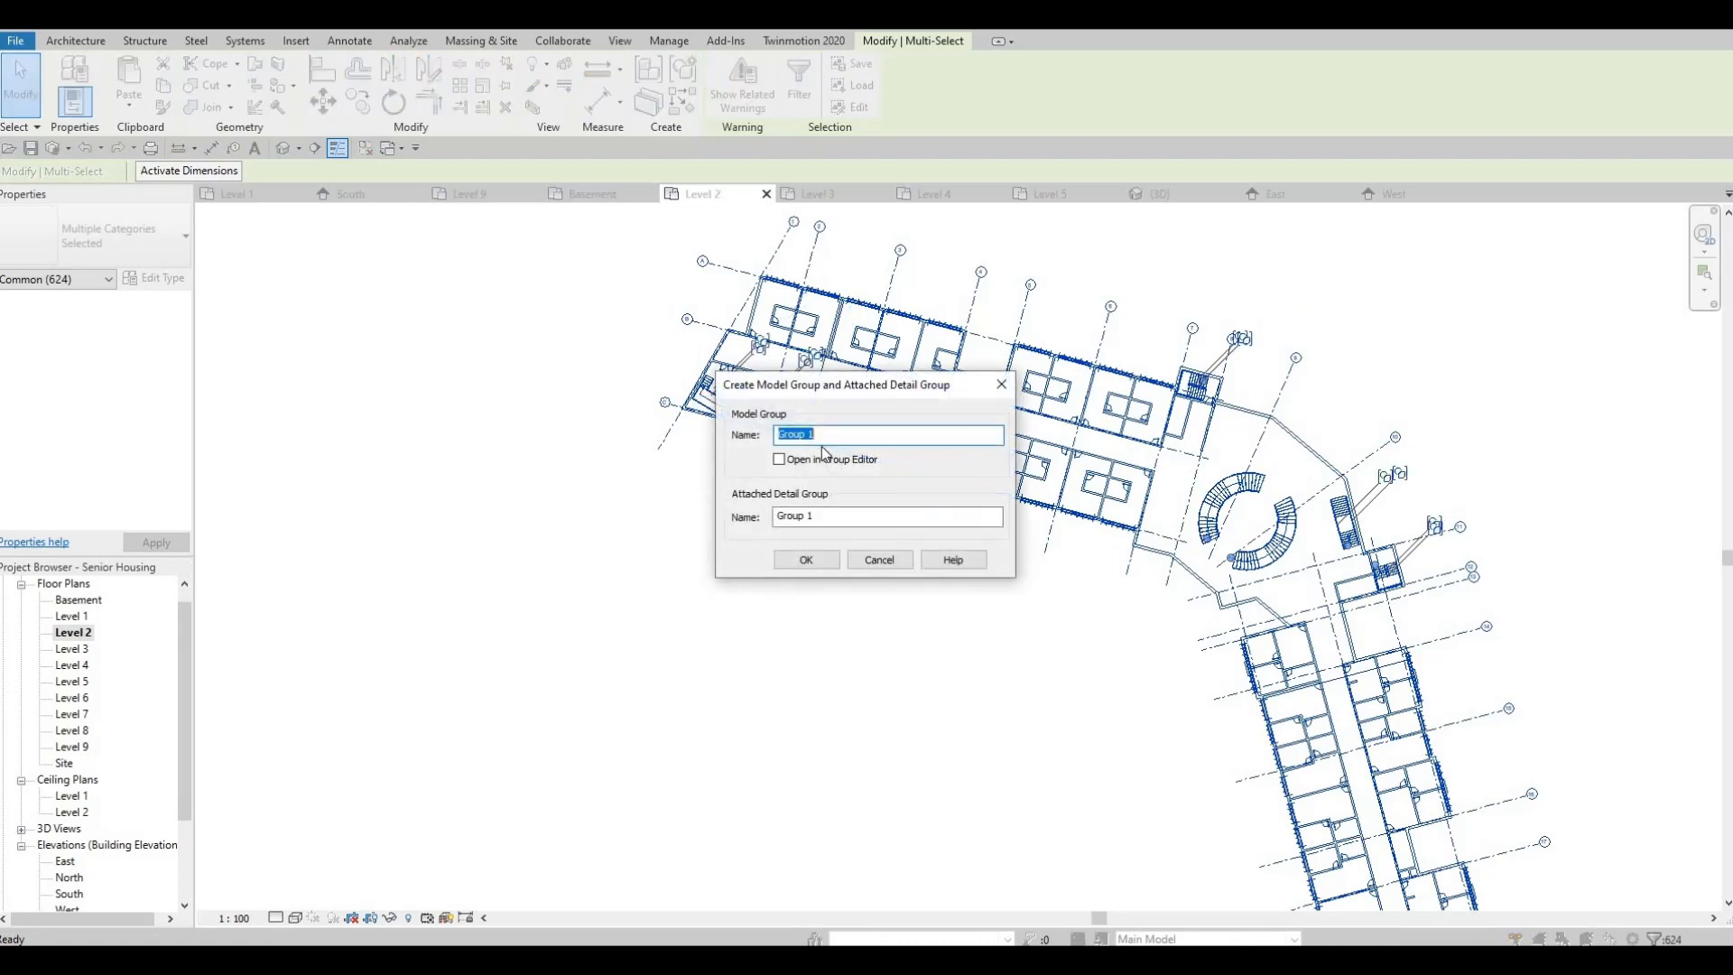
{"action": "left_click", "coordinate": [804, 561]}
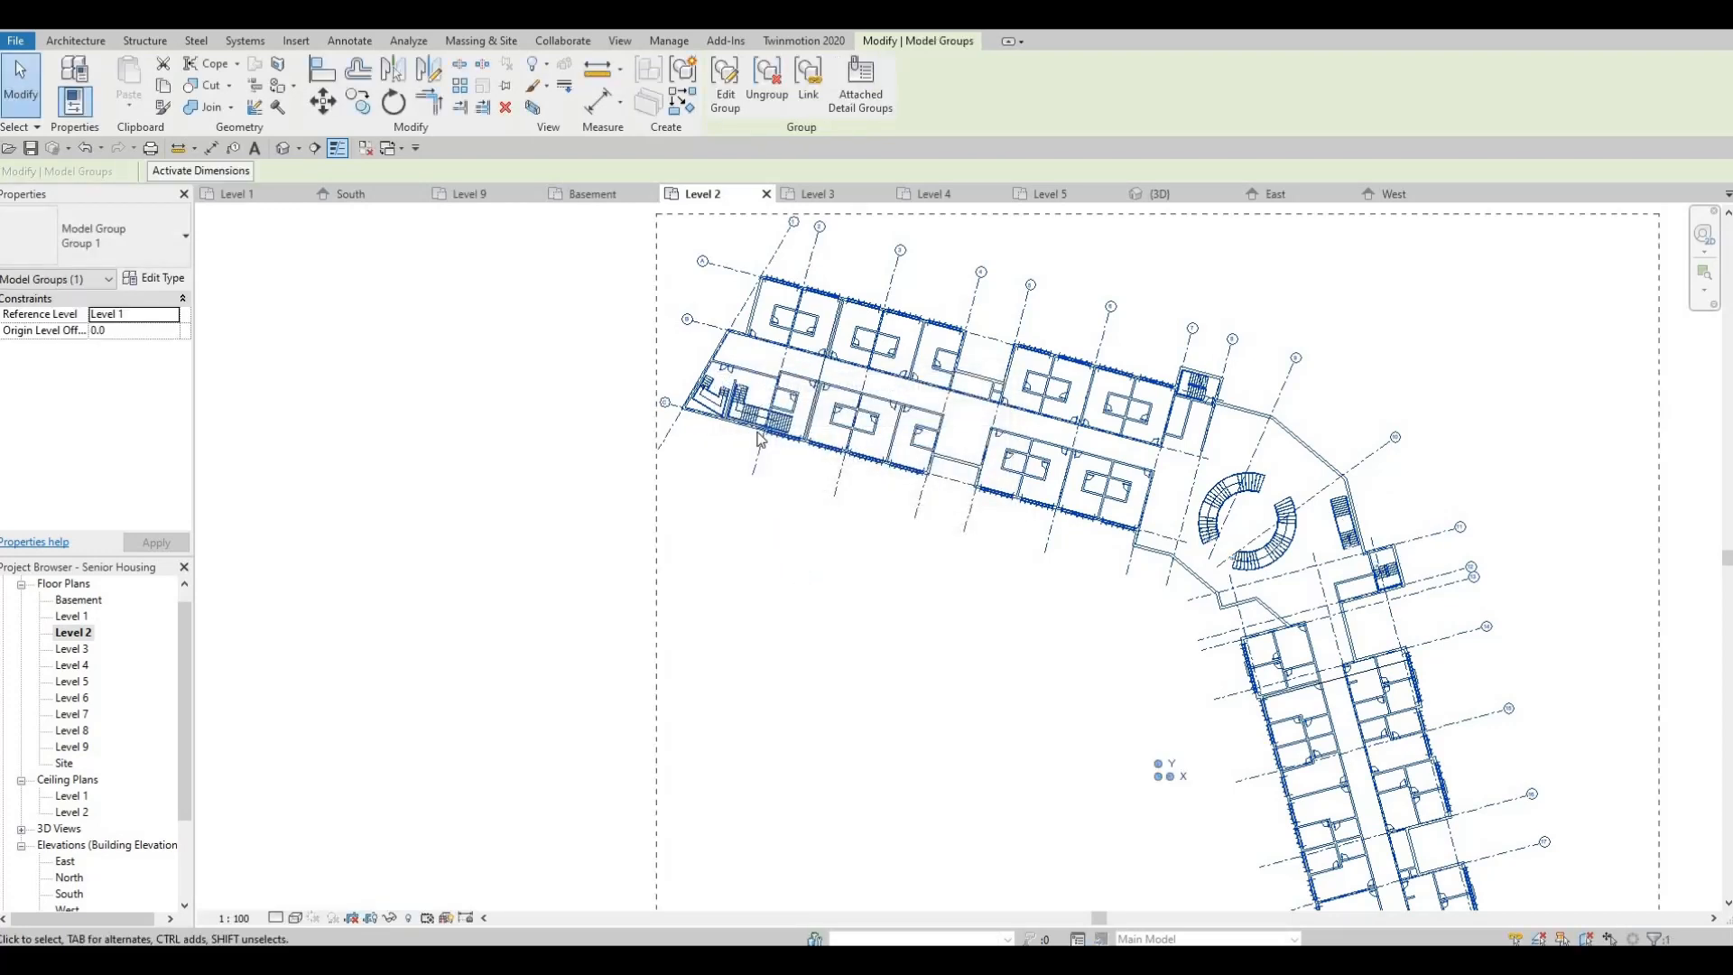
Edit the new group and remove both curved lobby stairs with their railings from it
{"action": "left_click", "coordinate": [727, 99]}
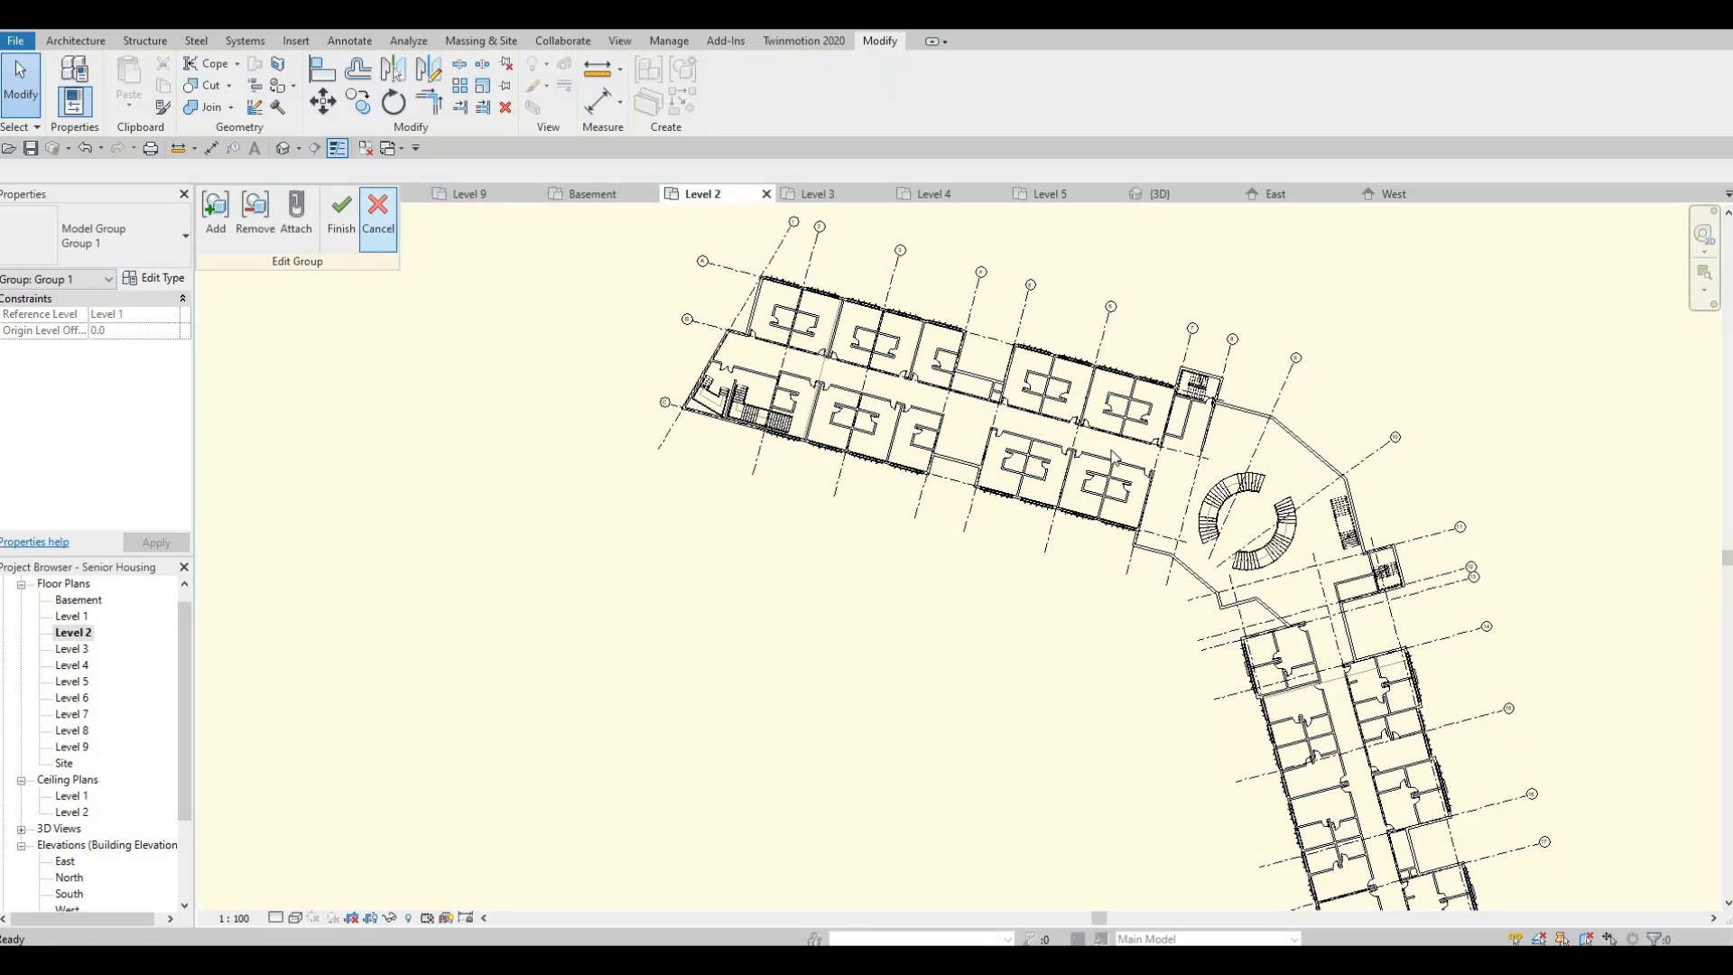
{"action": "scroll", "coordinate": [1090, 485], "scroll_direction": "up", "scroll_amount": 3}
{"action": "scroll", "coordinate": [1090, 486], "scroll_direction": "up", "scroll_amount": 2}
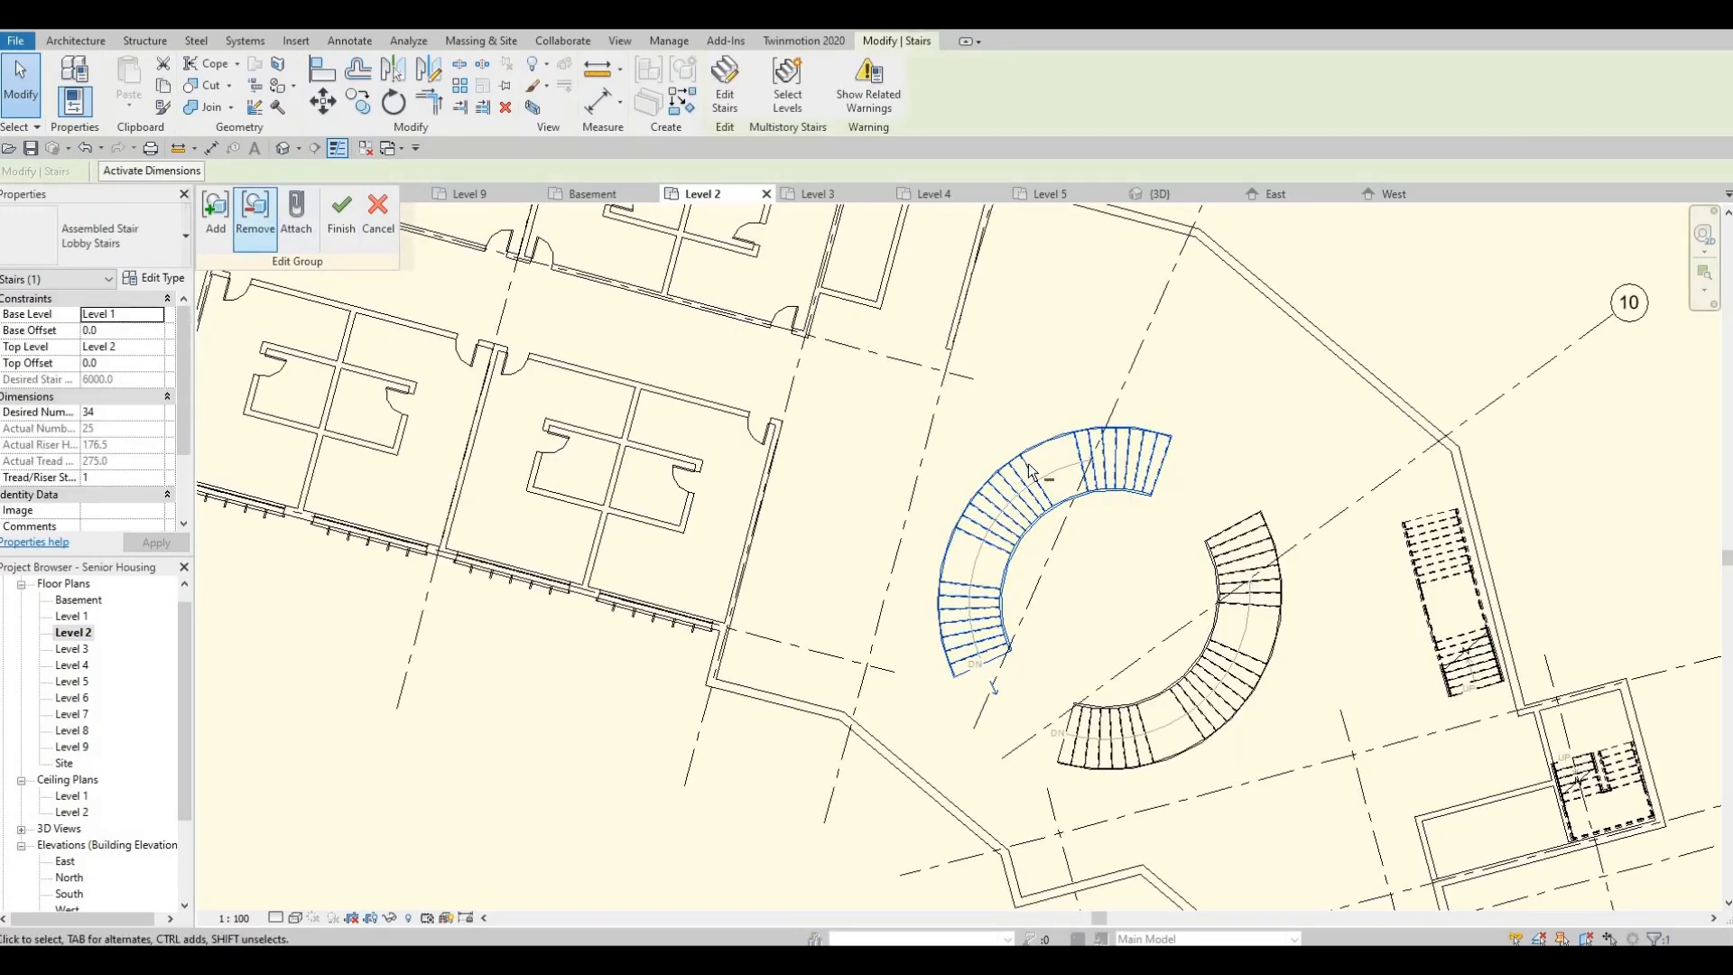
{"action": "left_click", "coordinate": [255, 214]}
{"action": "left_click", "coordinate": [1115, 488]}
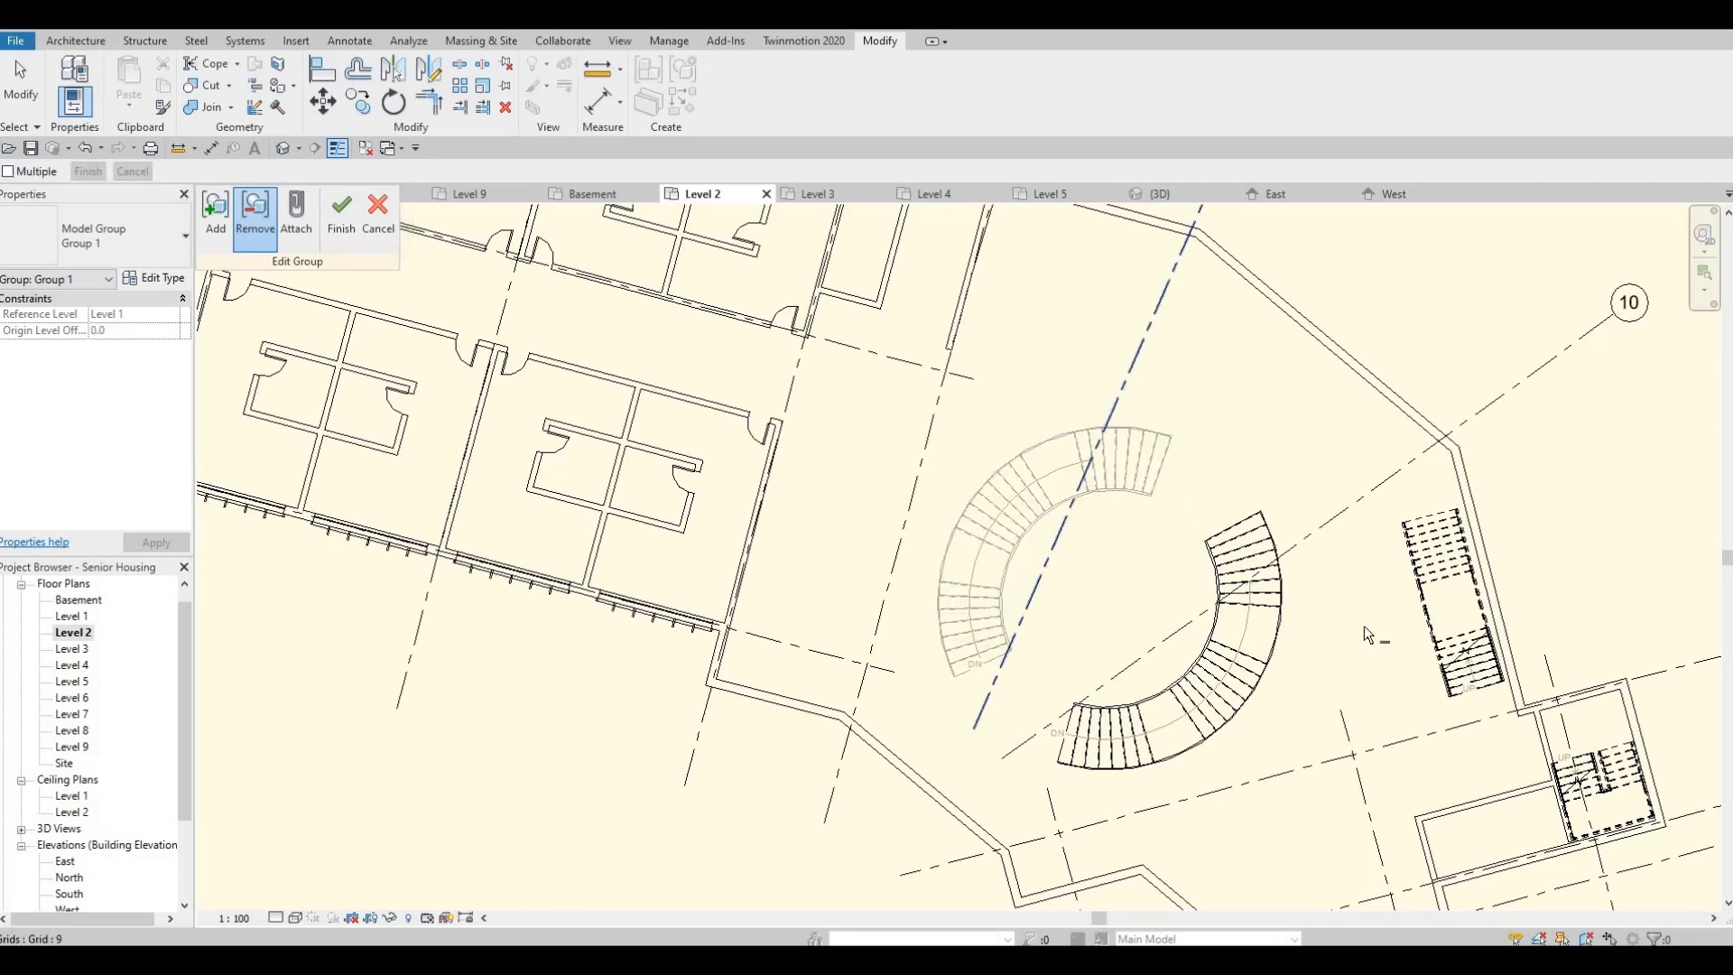
{"action": "scroll", "coordinate": [1362, 625], "scroll_direction": "up", "scroll_amount": 3}
{"action": "left_click", "coordinate": [1340, 584]}
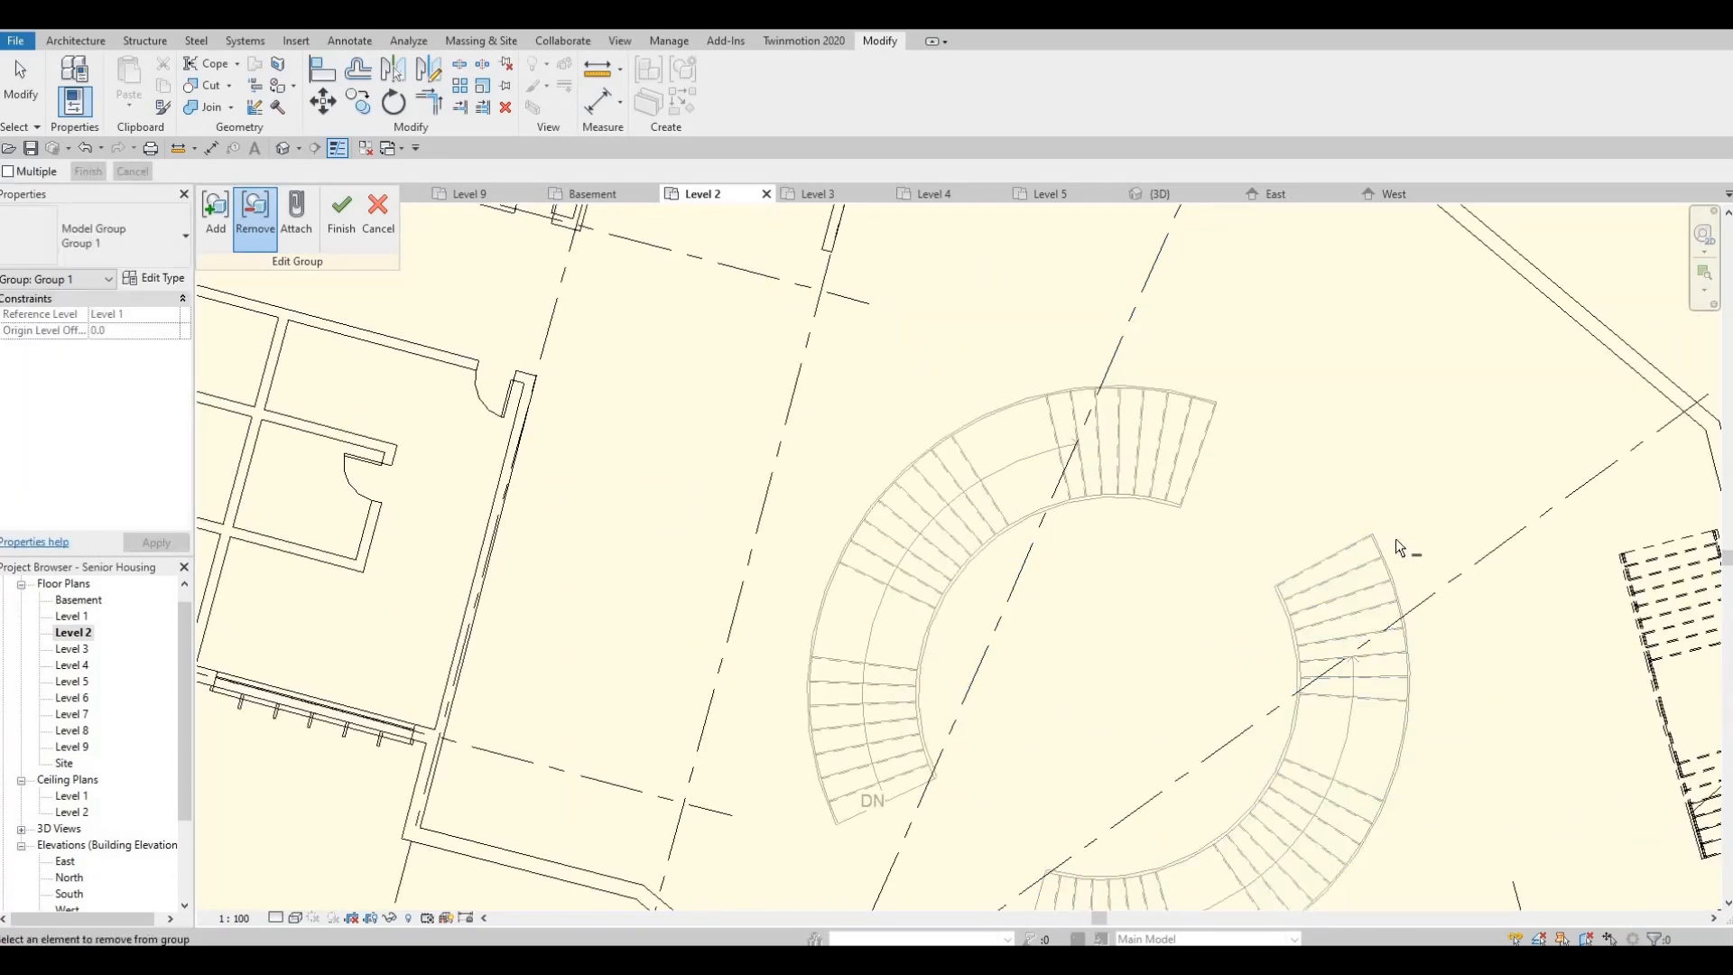
Remove the straight stair beside the exterior wall between grids 10 and 11, with its railings, from the group
{"action": "scroll", "coordinate": [1490, 544], "scroll_direction": "down", "scroll_amount": 3}
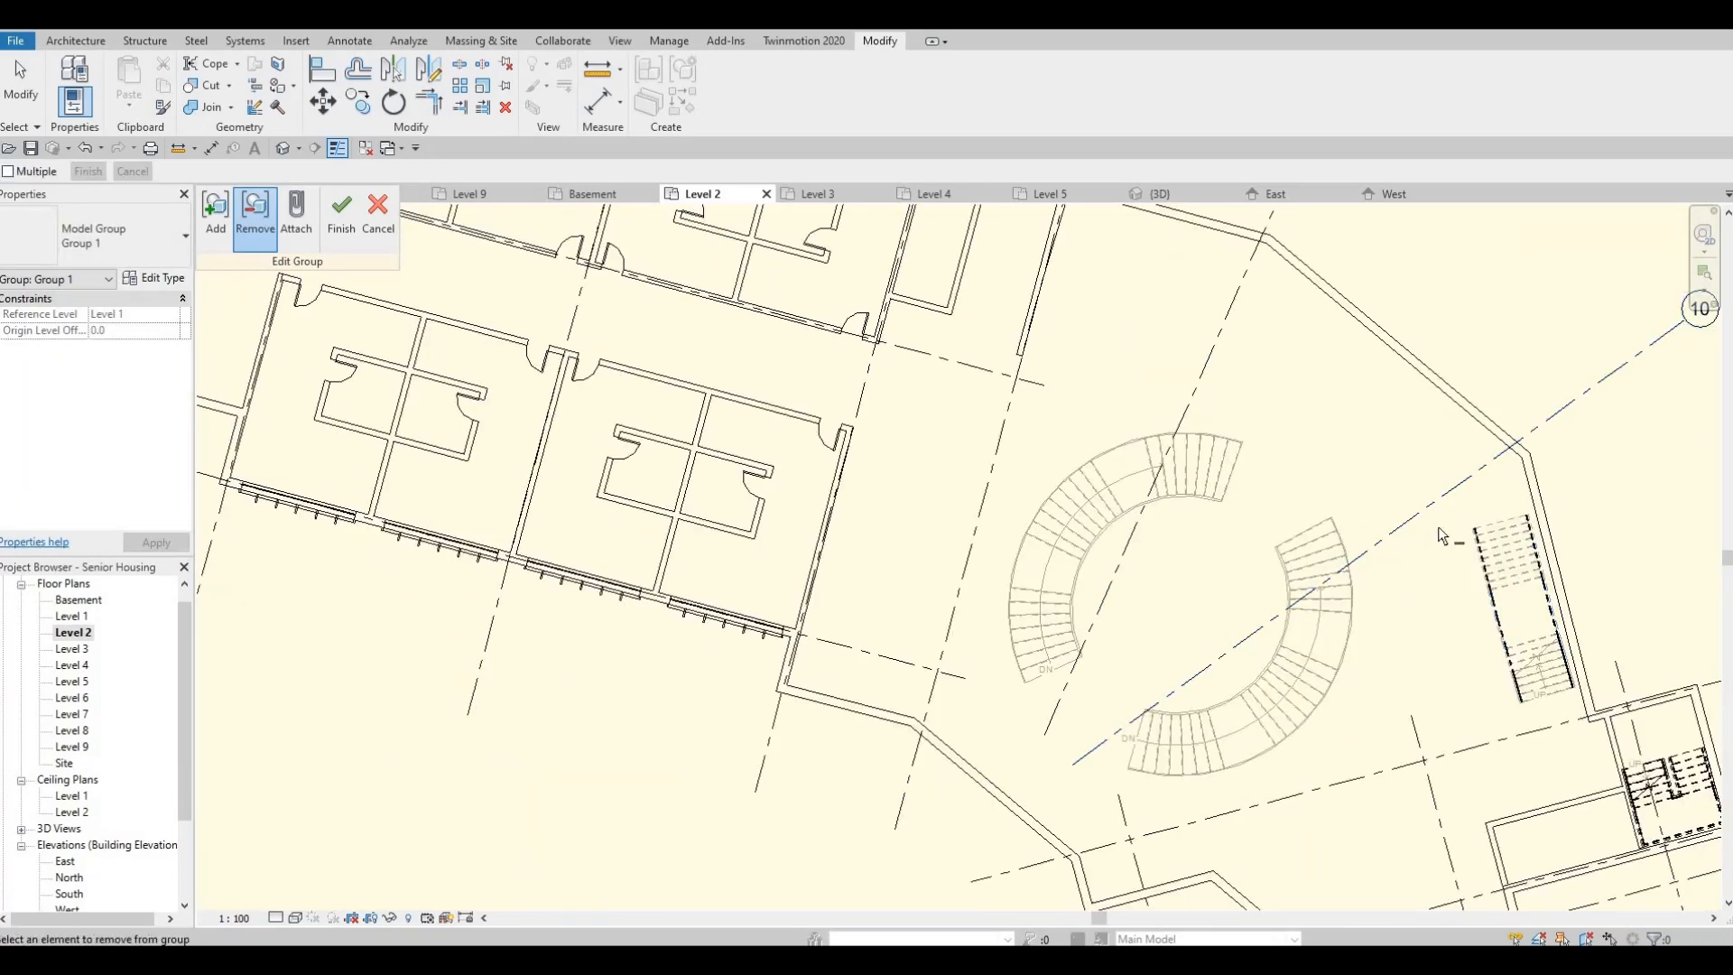
{"action": "scroll", "coordinate": [1535, 534], "scroll_direction": "up", "scroll_amount": 4}
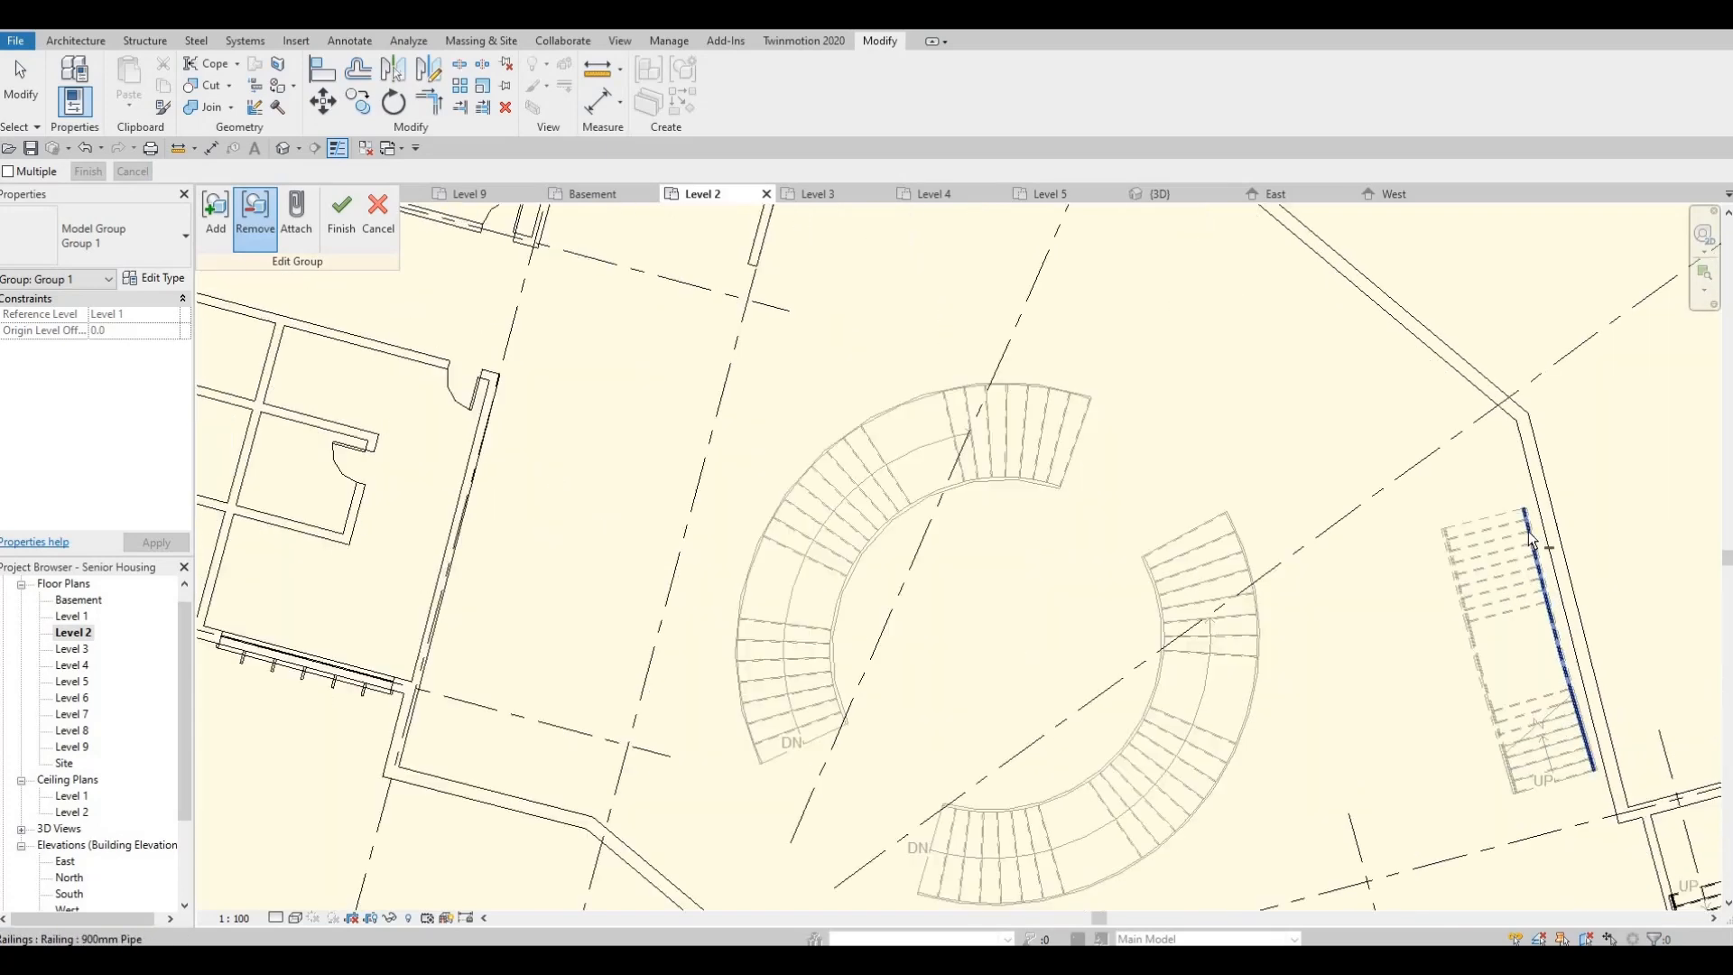
{"action": "scroll", "coordinate": [1262, 437], "scroll_direction": "down", "scroll_amount": 2}
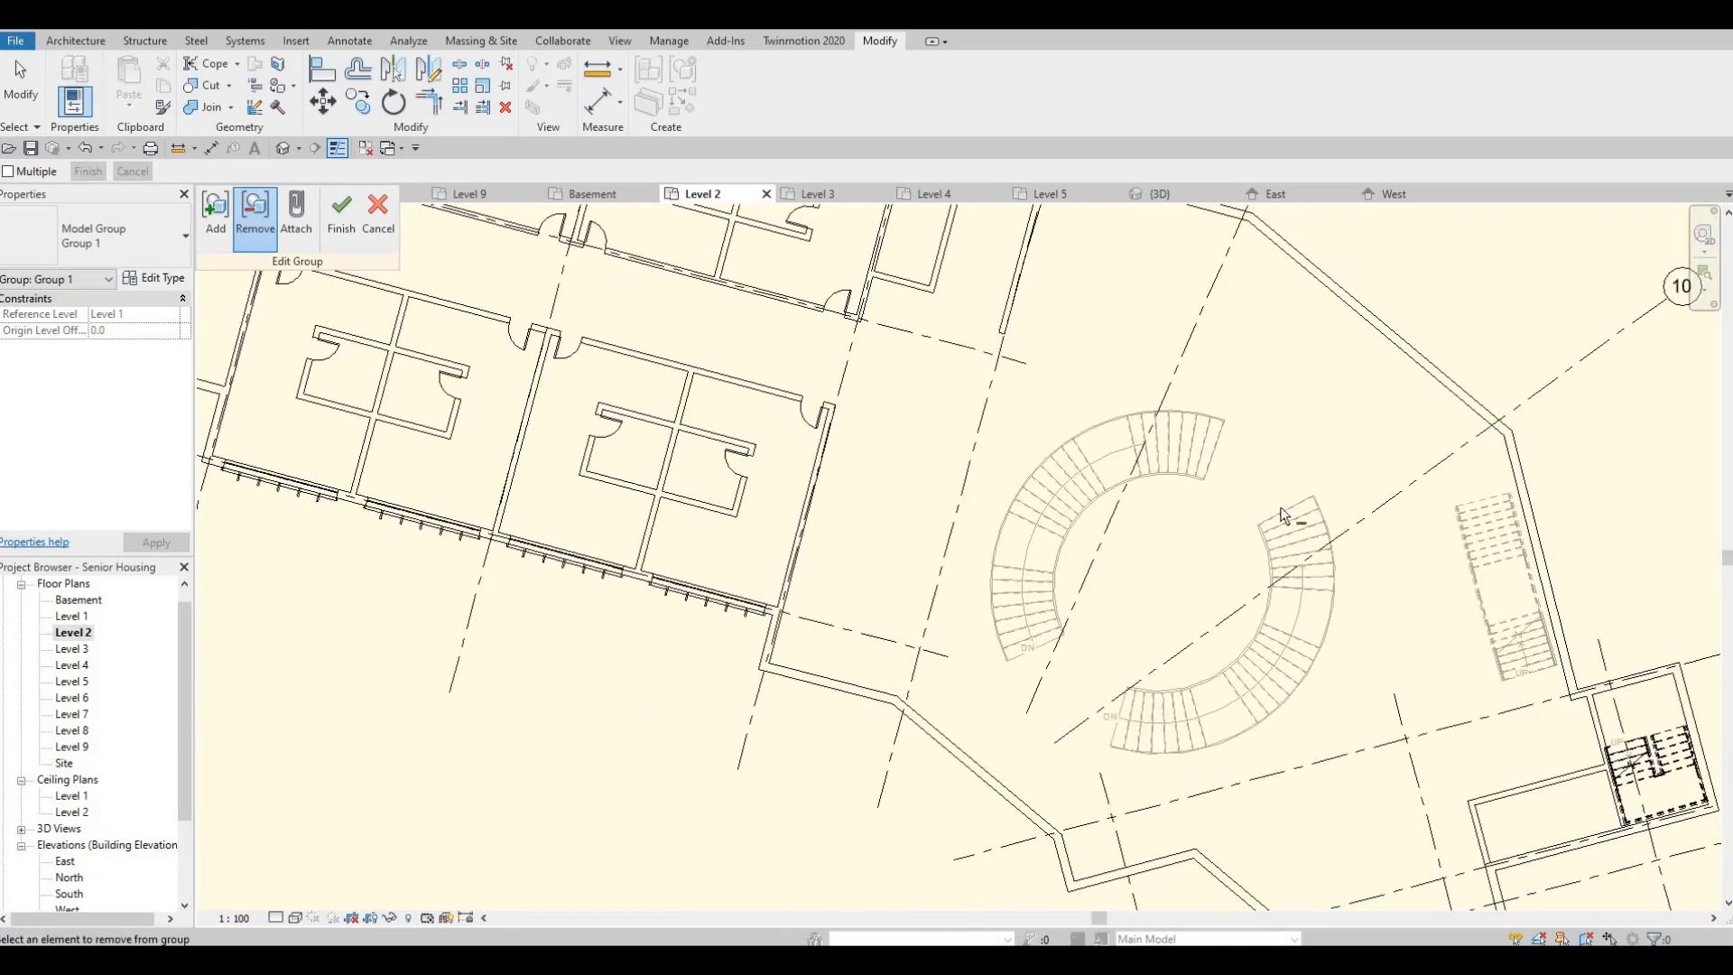
Remove the enclosed stair between grids 7 and 8 and its railings from the group
{"action": "middle_click_drag", "start_coordinate": [973, 217], "coordinate": [1205, 452]}
{"action": "left_click", "coordinate": [1180, 320]}
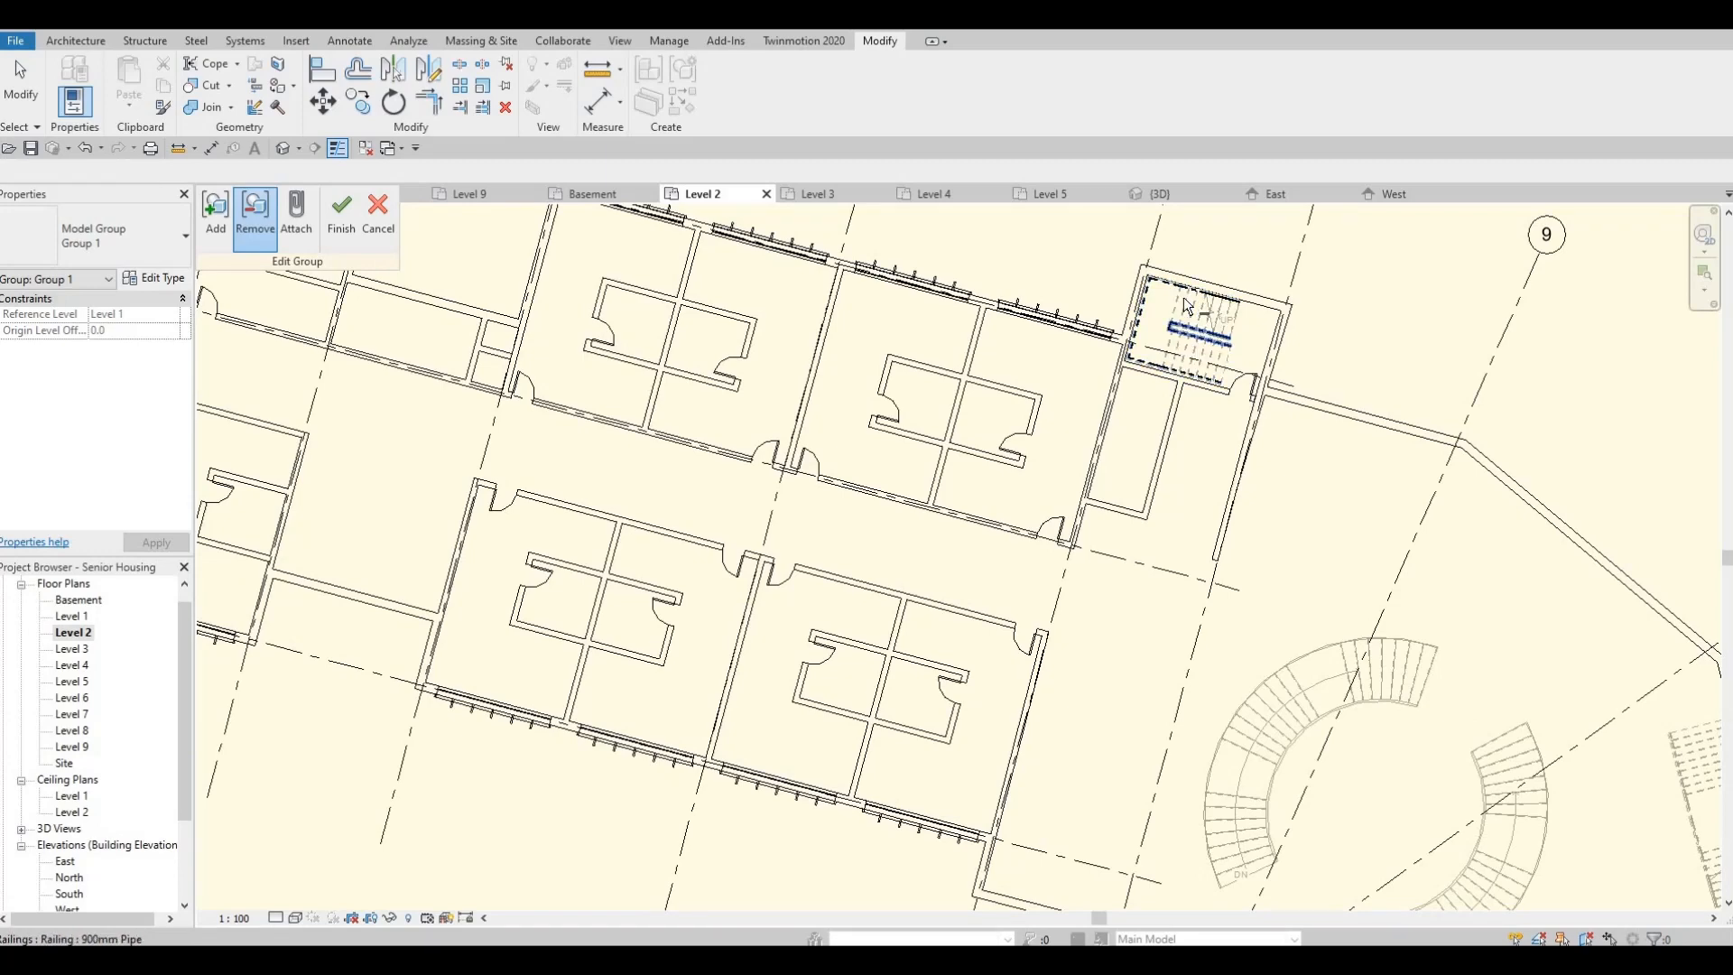
{"action": "left_click", "coordinate": [1181, 366]}
{"action": "scroll", "coordinate": [1185, 346], "scroll_direction": "up", "scroll_amount": 3}
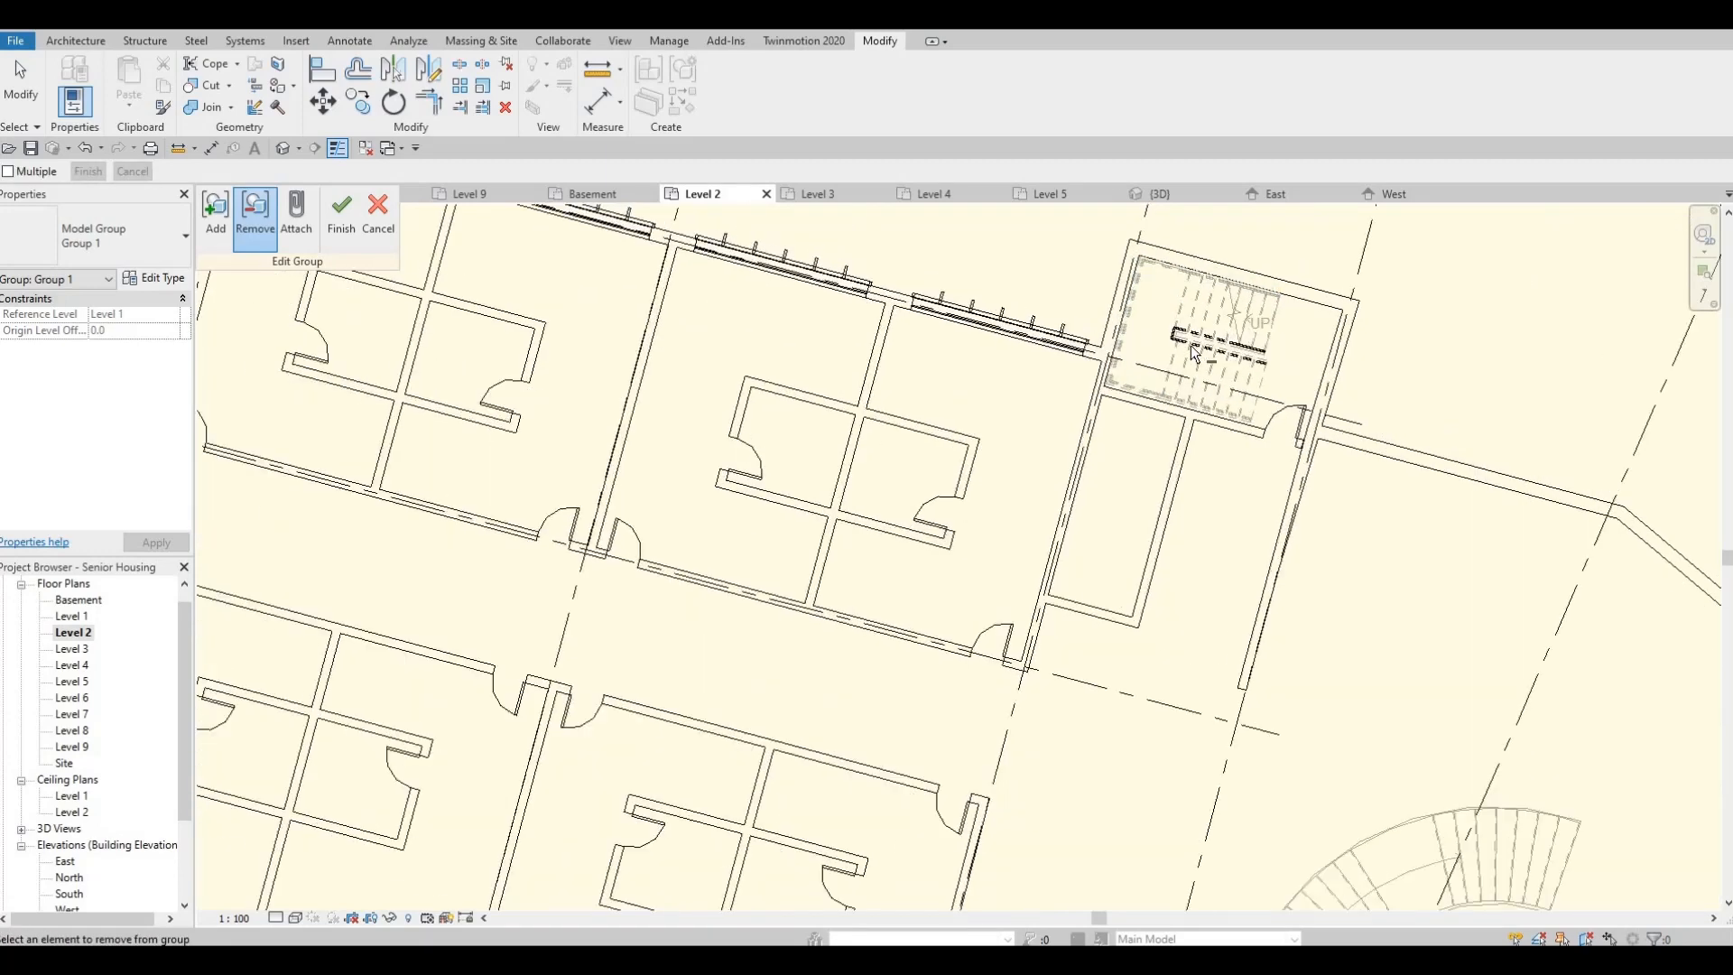
{"action": "left_click", "coordinate": [1175, 345]}
Remove the L-shaped stair crossing grid 2 near grid C from the group
{"action": "scroll", "coordinate": [1175, 346], "scroll_direction": "down", "scroll_amount": 1}
{"action": "scroll", "coordinate": [873, 461], "scroll_direction": "down", "scroll_amount": 2}
{"action": "middle_click_drag", "start_coordinate": [873, 461], "coordinate": [1020, 414]}
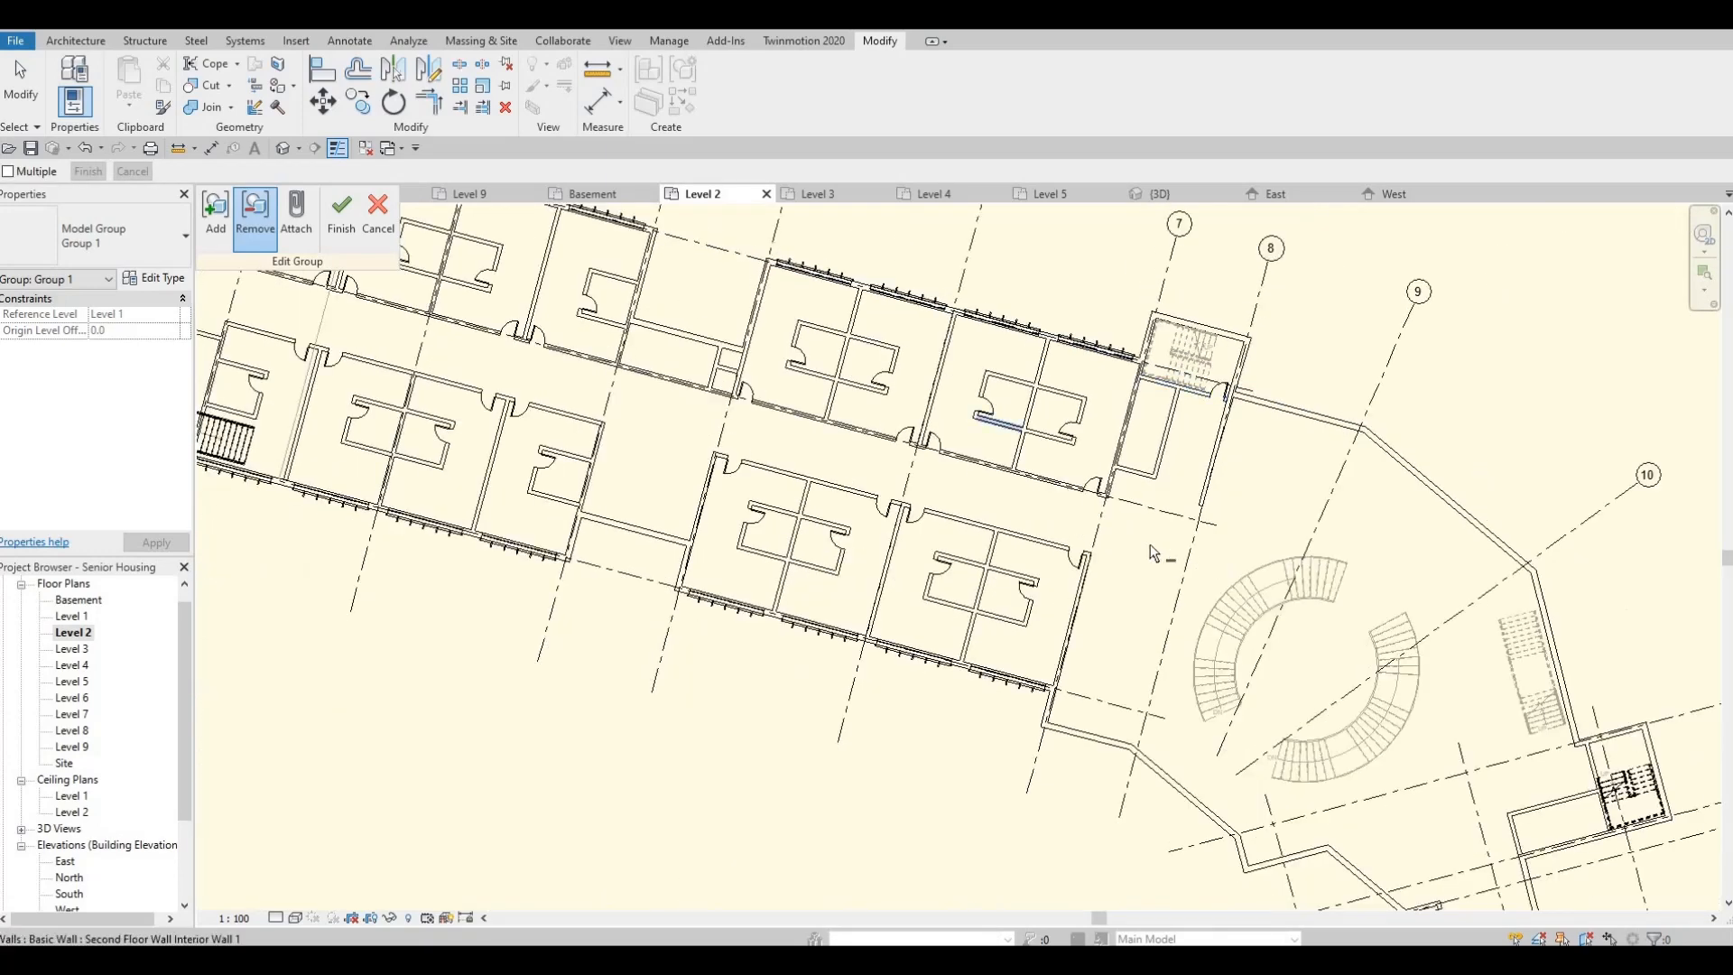
{"action": "middle_click_drag", "start_coordinate": [221, 456], "coordinate": [945, 528]}
{"action": "scroll", "coordinate": [948, 527], "scroll_direction": "up", "scroll_amount": 2}
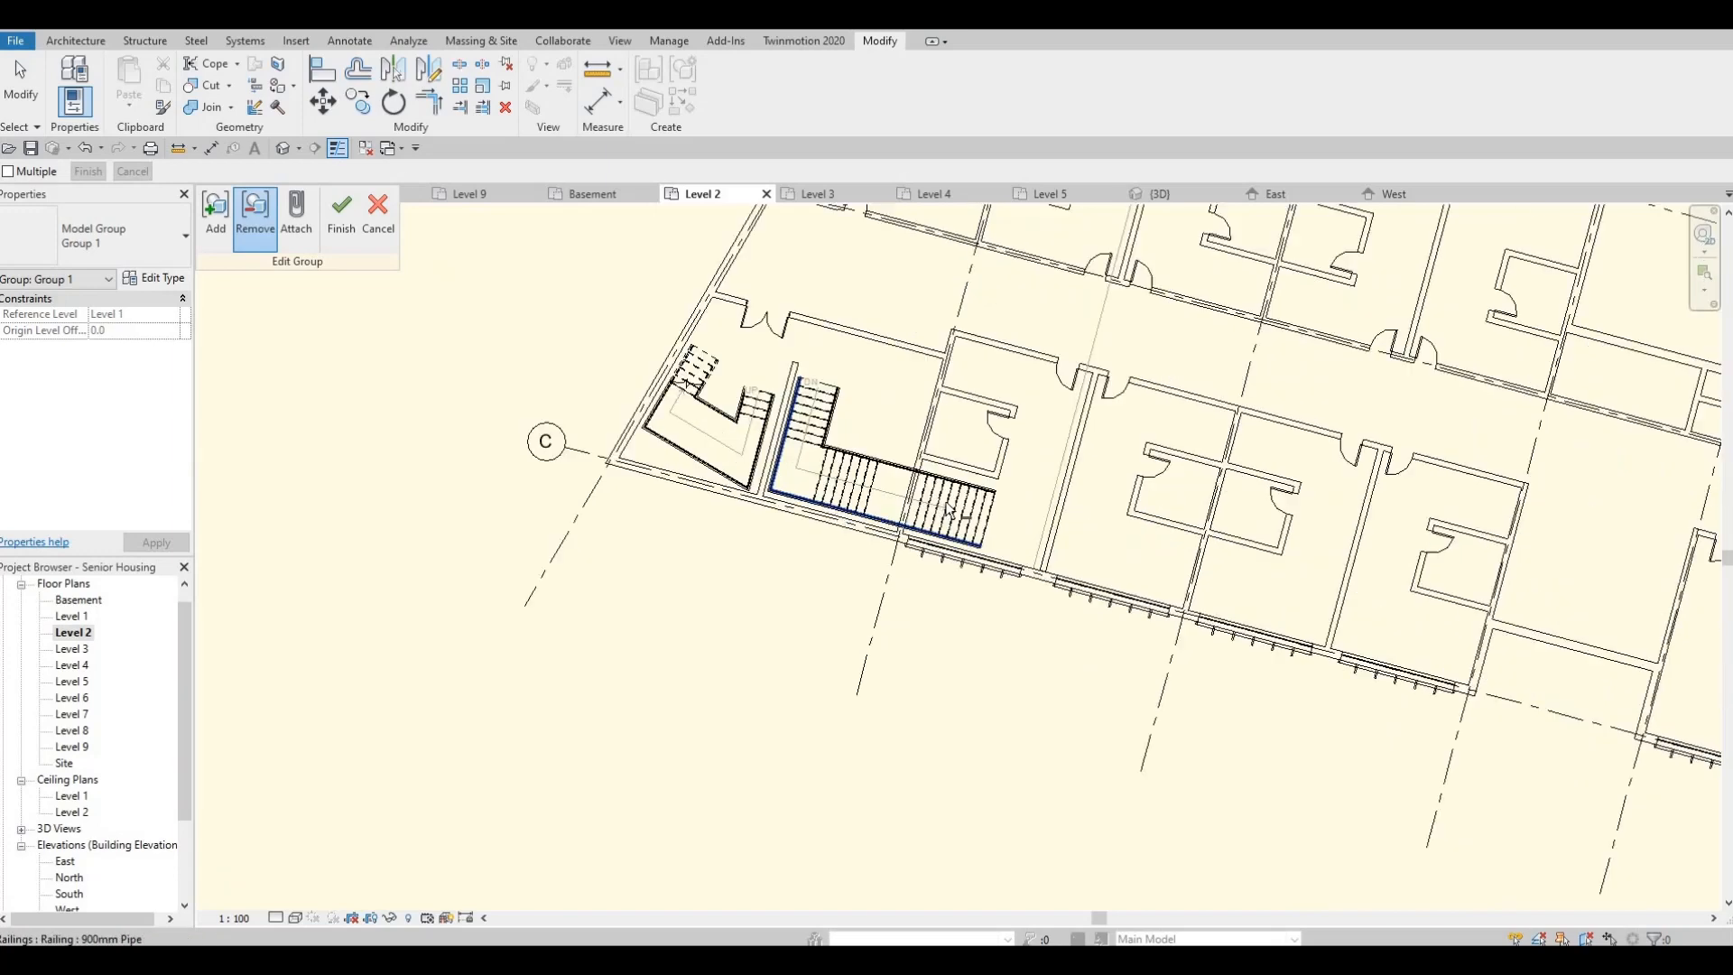
{"action": "left_click", "coordinate": [919, 462]}
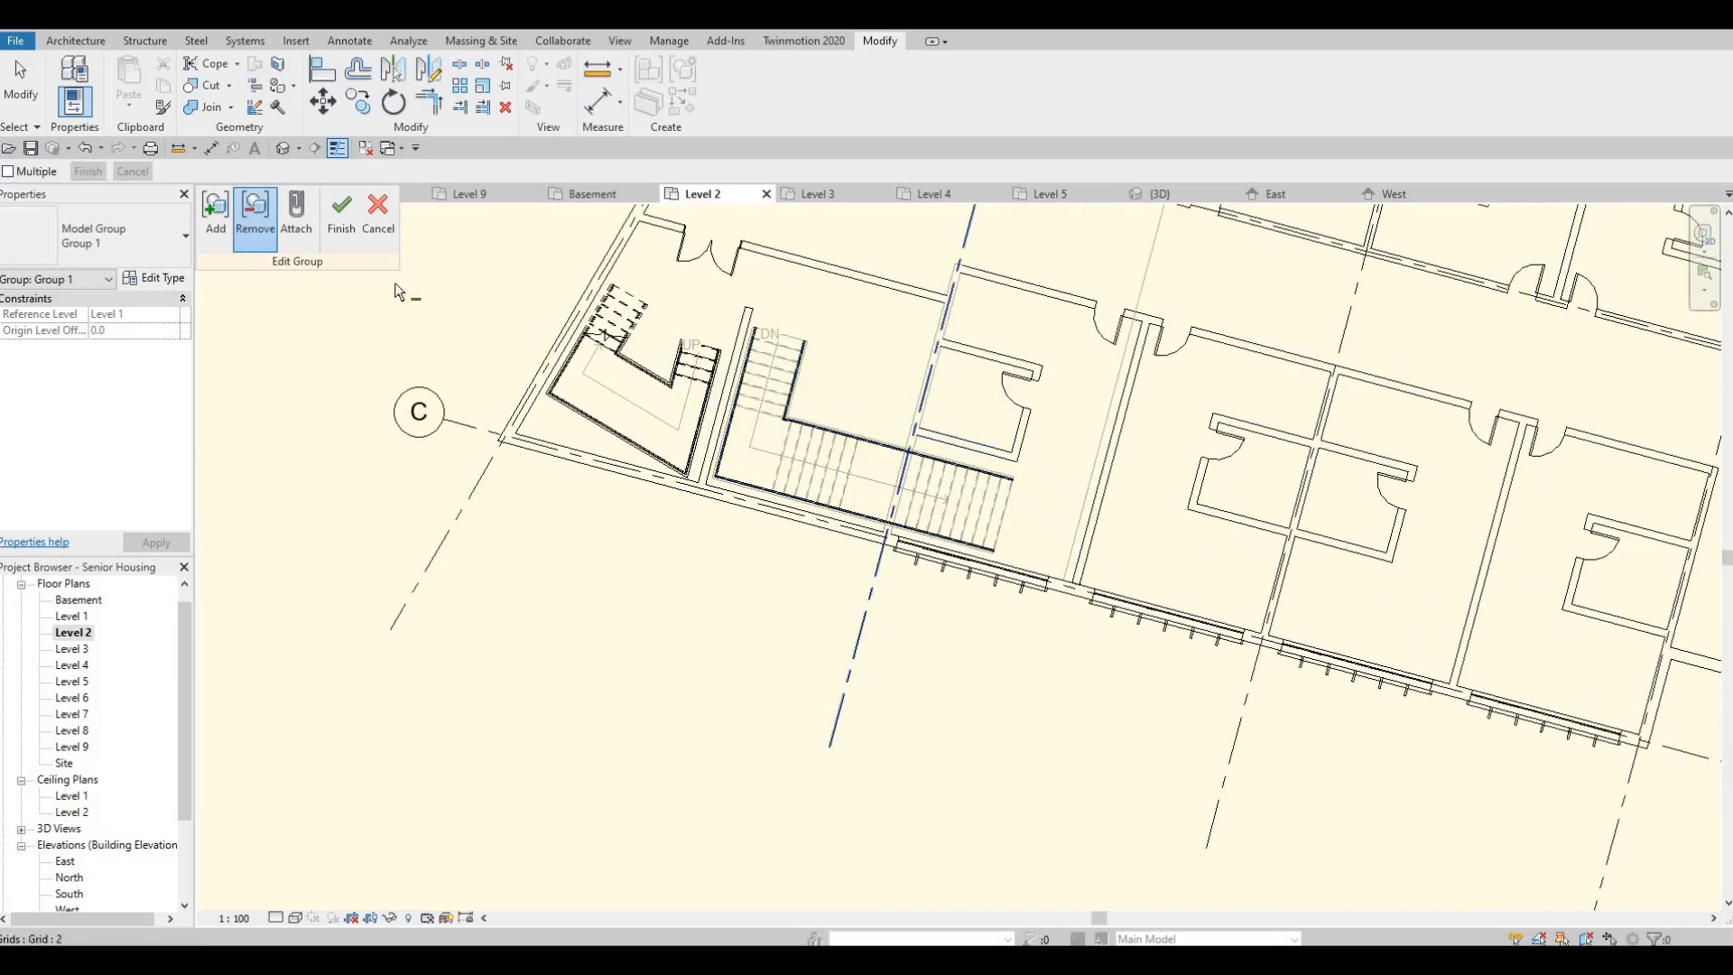
Add the wall along grid 2 back to the group and remove the L-shaped stair's railings from it
{"action": "left_click", "coordinate": [217, 234]}
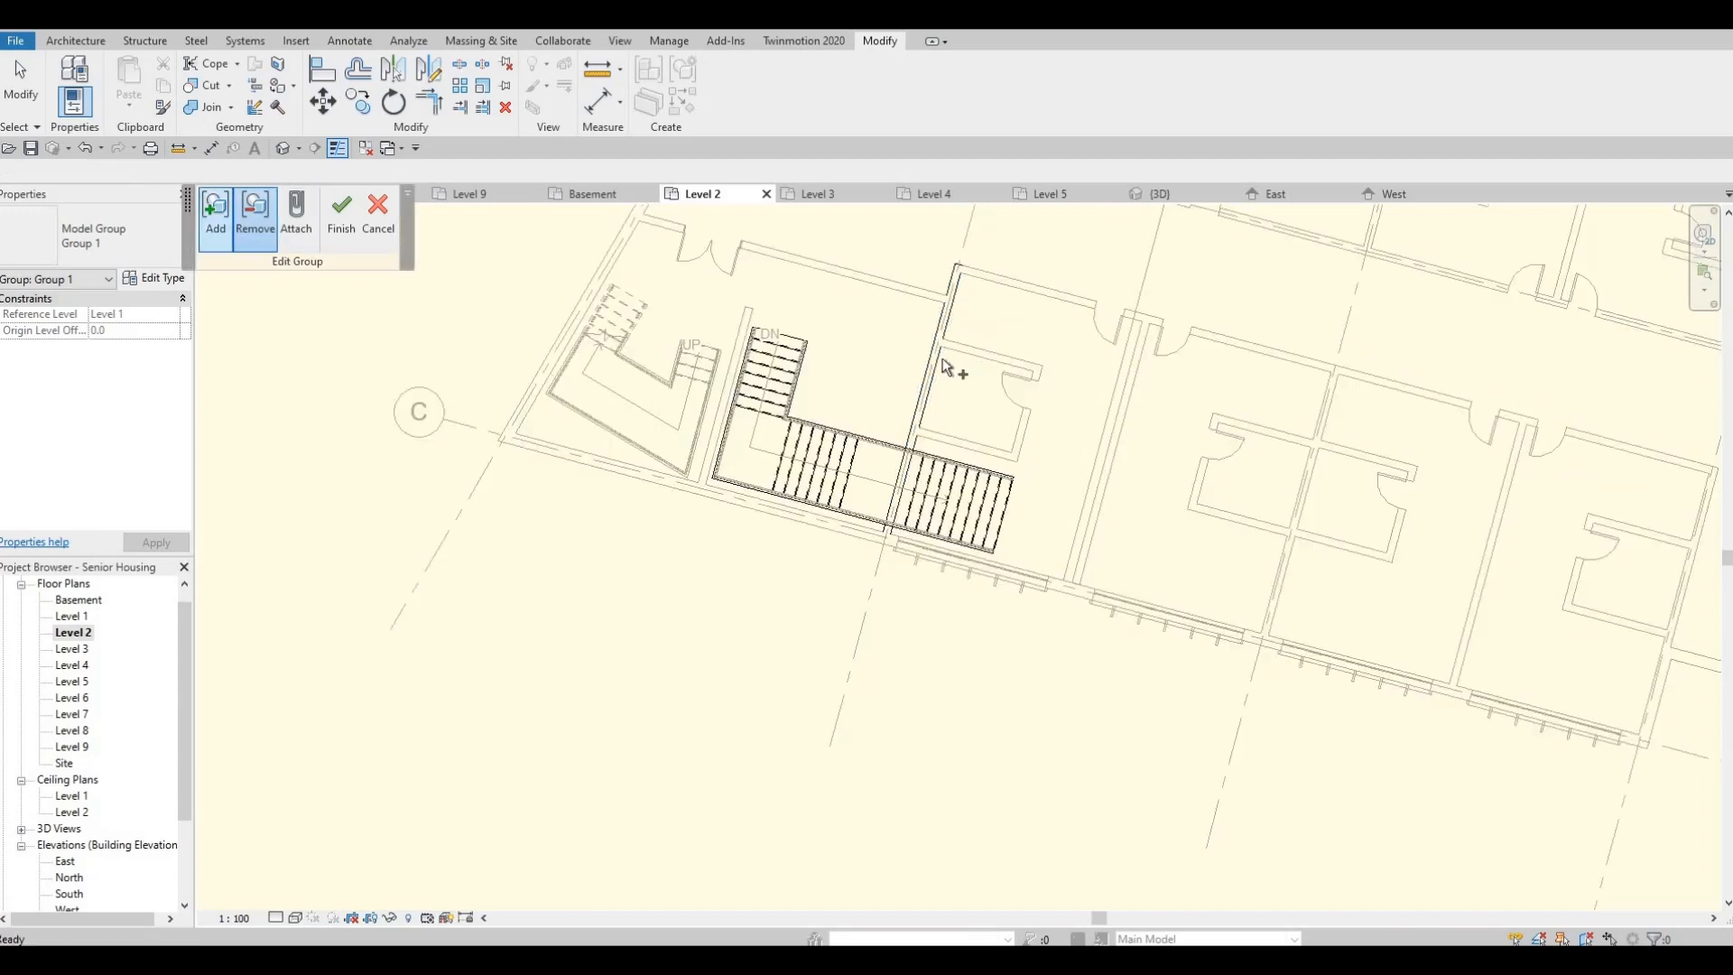
{"action": "left_click", "coordinate": [256, 217]}
{"action": "left_click", "coordinate": [853, 473]}
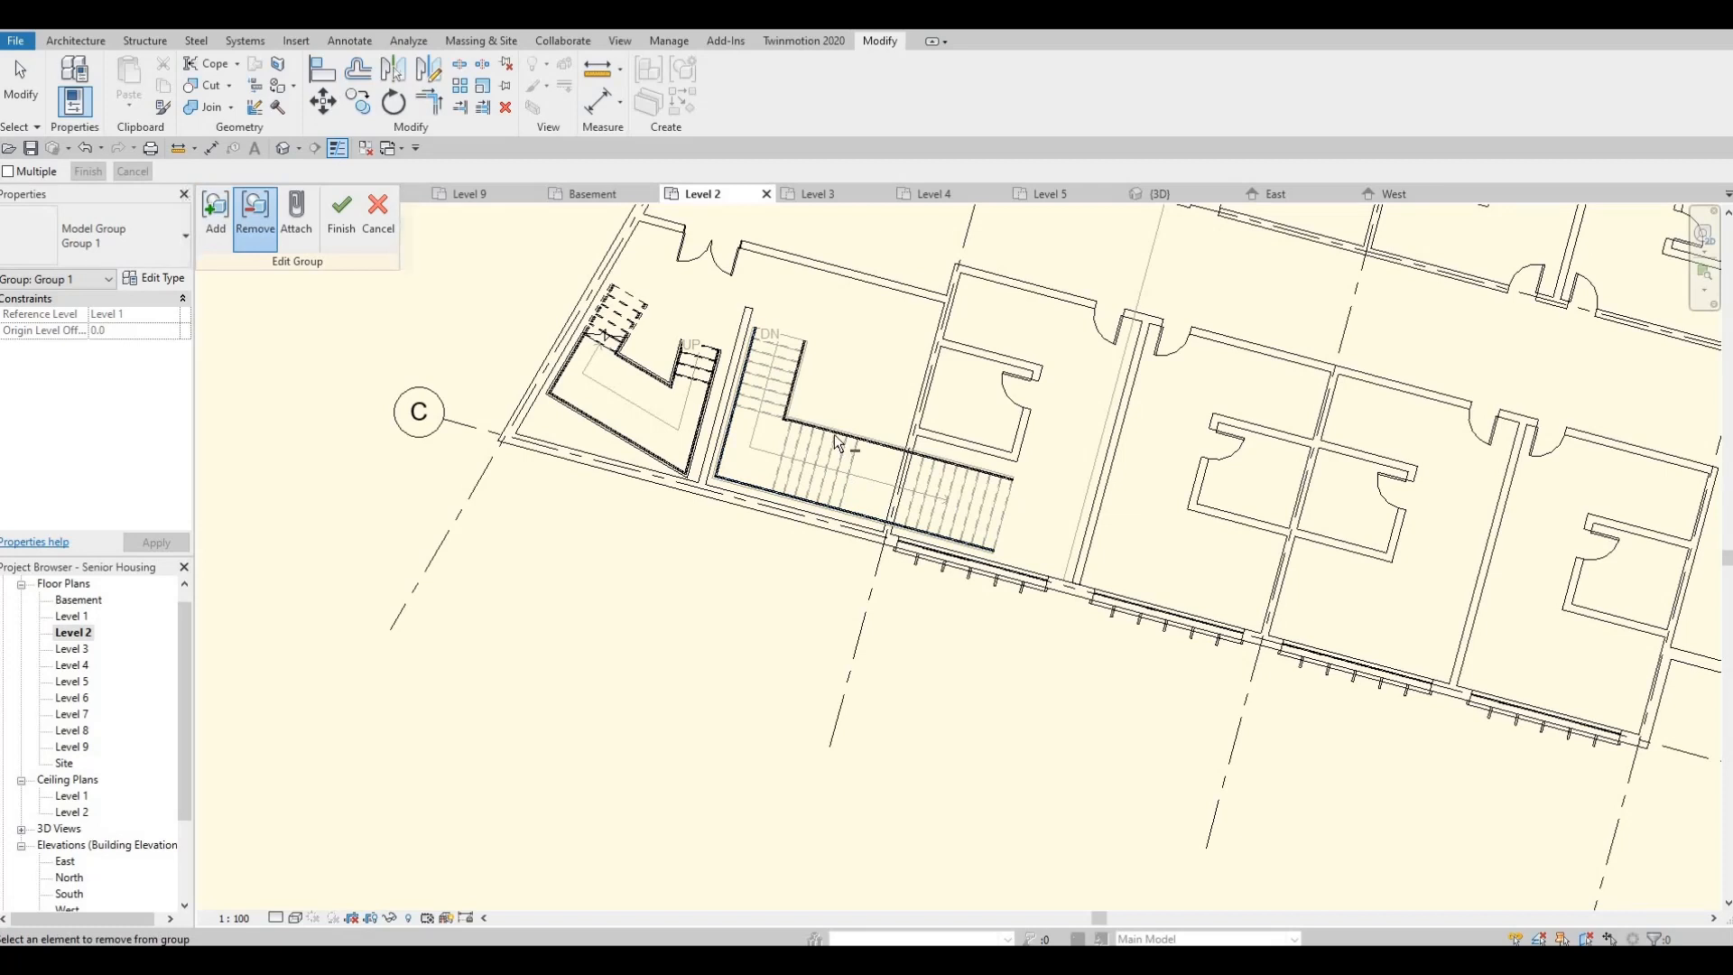
Remove the angled corner stair beside grid C and its inner and outer railings from the group
{"action": "left_click", "coordinate": [681, 435]}
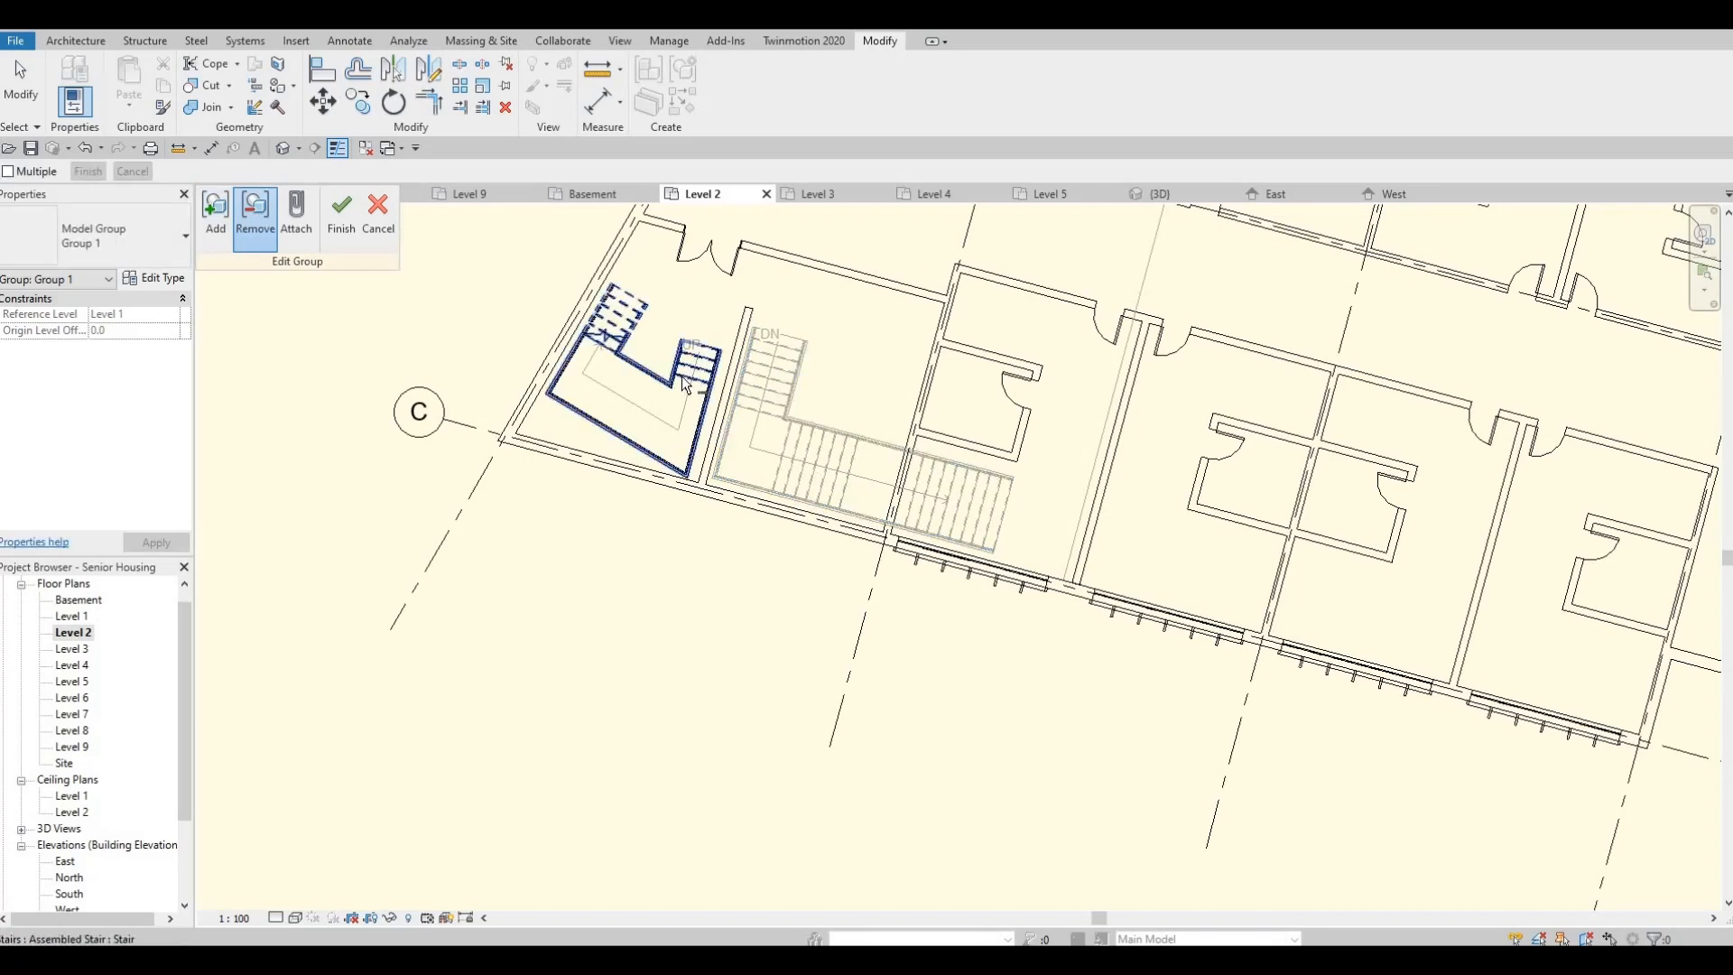
{"action": "left_click", "coordinate": [617, 368]}
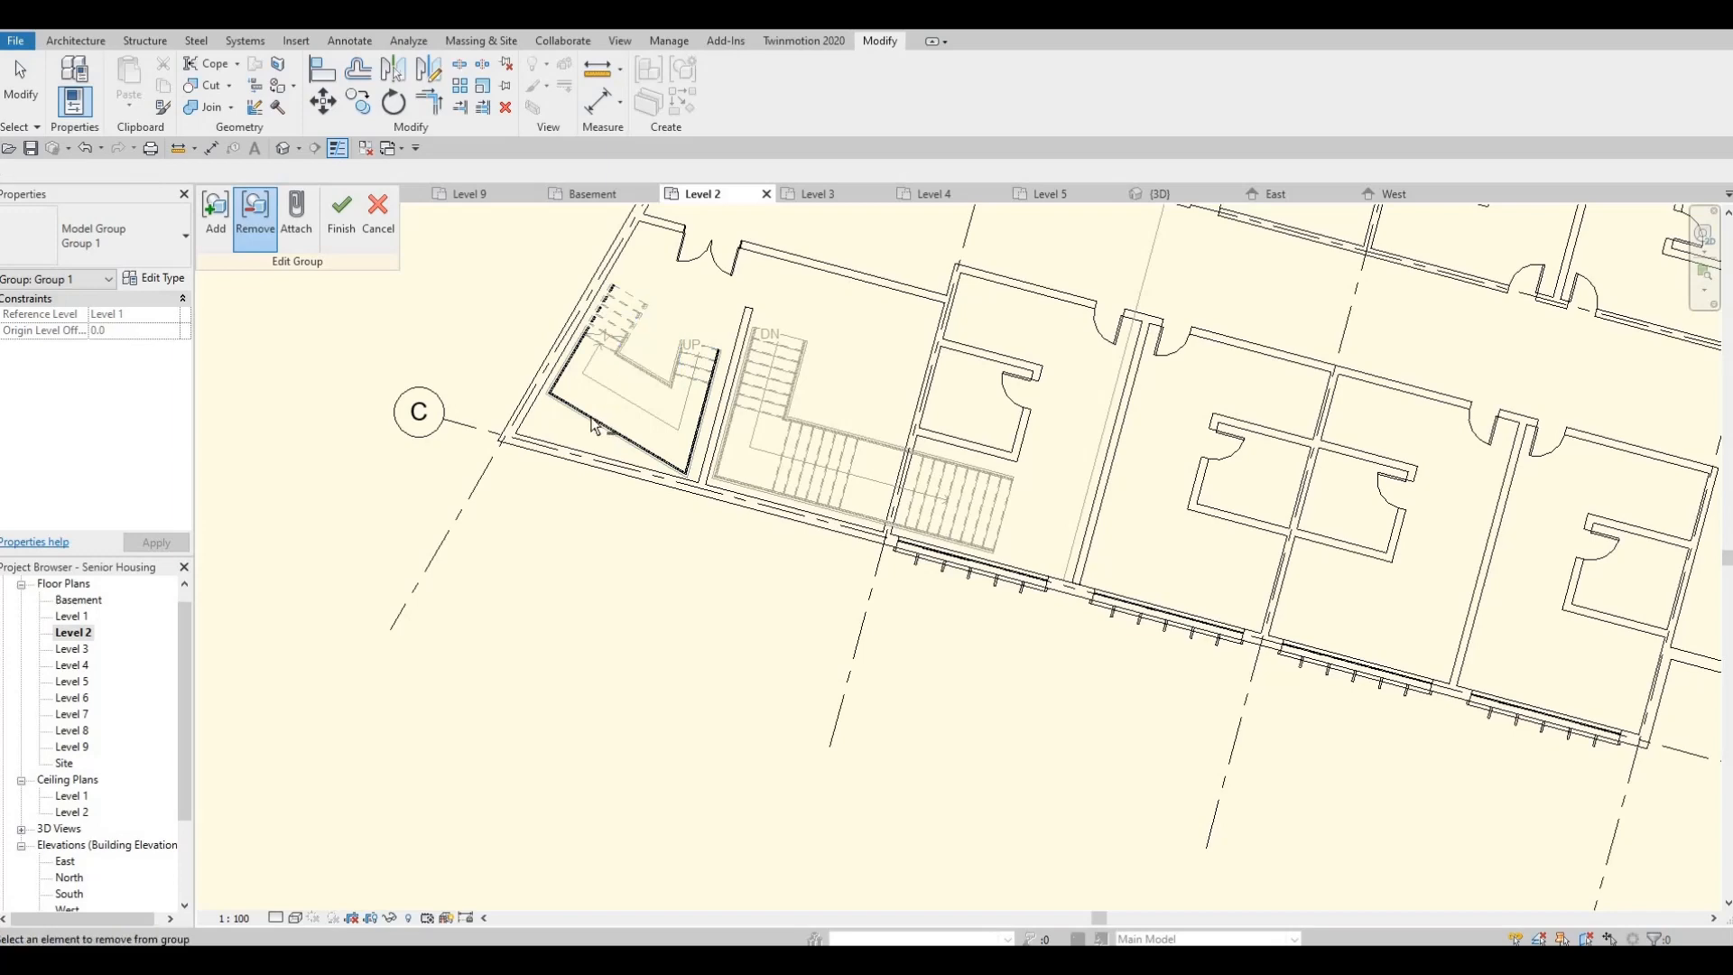
{"action": "left_click", "coordinate": [639, 404]}
{"action": "scroll", "coordinate": [663, 408], "scroll_direction": "down", "scroll_amount": 2}
{"action": "scroll", "coordinate": [1020, 479], "scroll_direction": "down", "scroll_amount": 3}
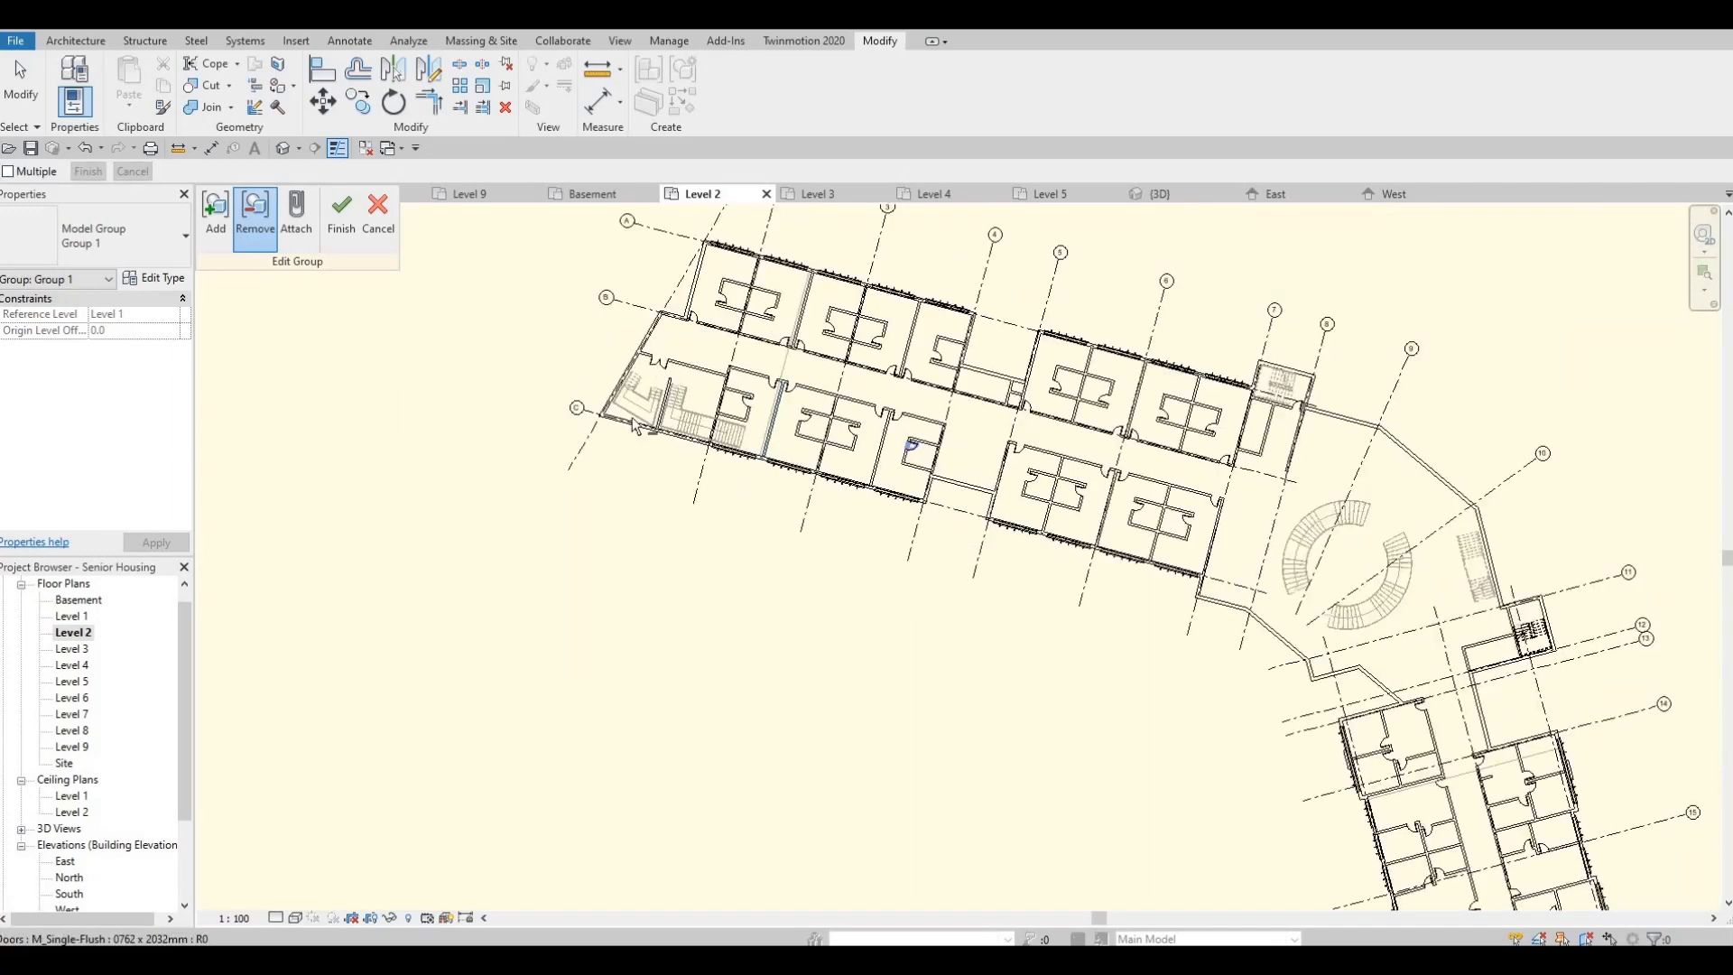
Remove the enclosed stair between grids 11 and 12 and its railings from the group
{"action": "scroll", "coordinate": [794, 411], "scroll_direction": "up", "scroll_amount": 5}
{"action": "scroll", "coordinate": [792, 415], "scroll_direction": "up", "scroll_amount": 2}
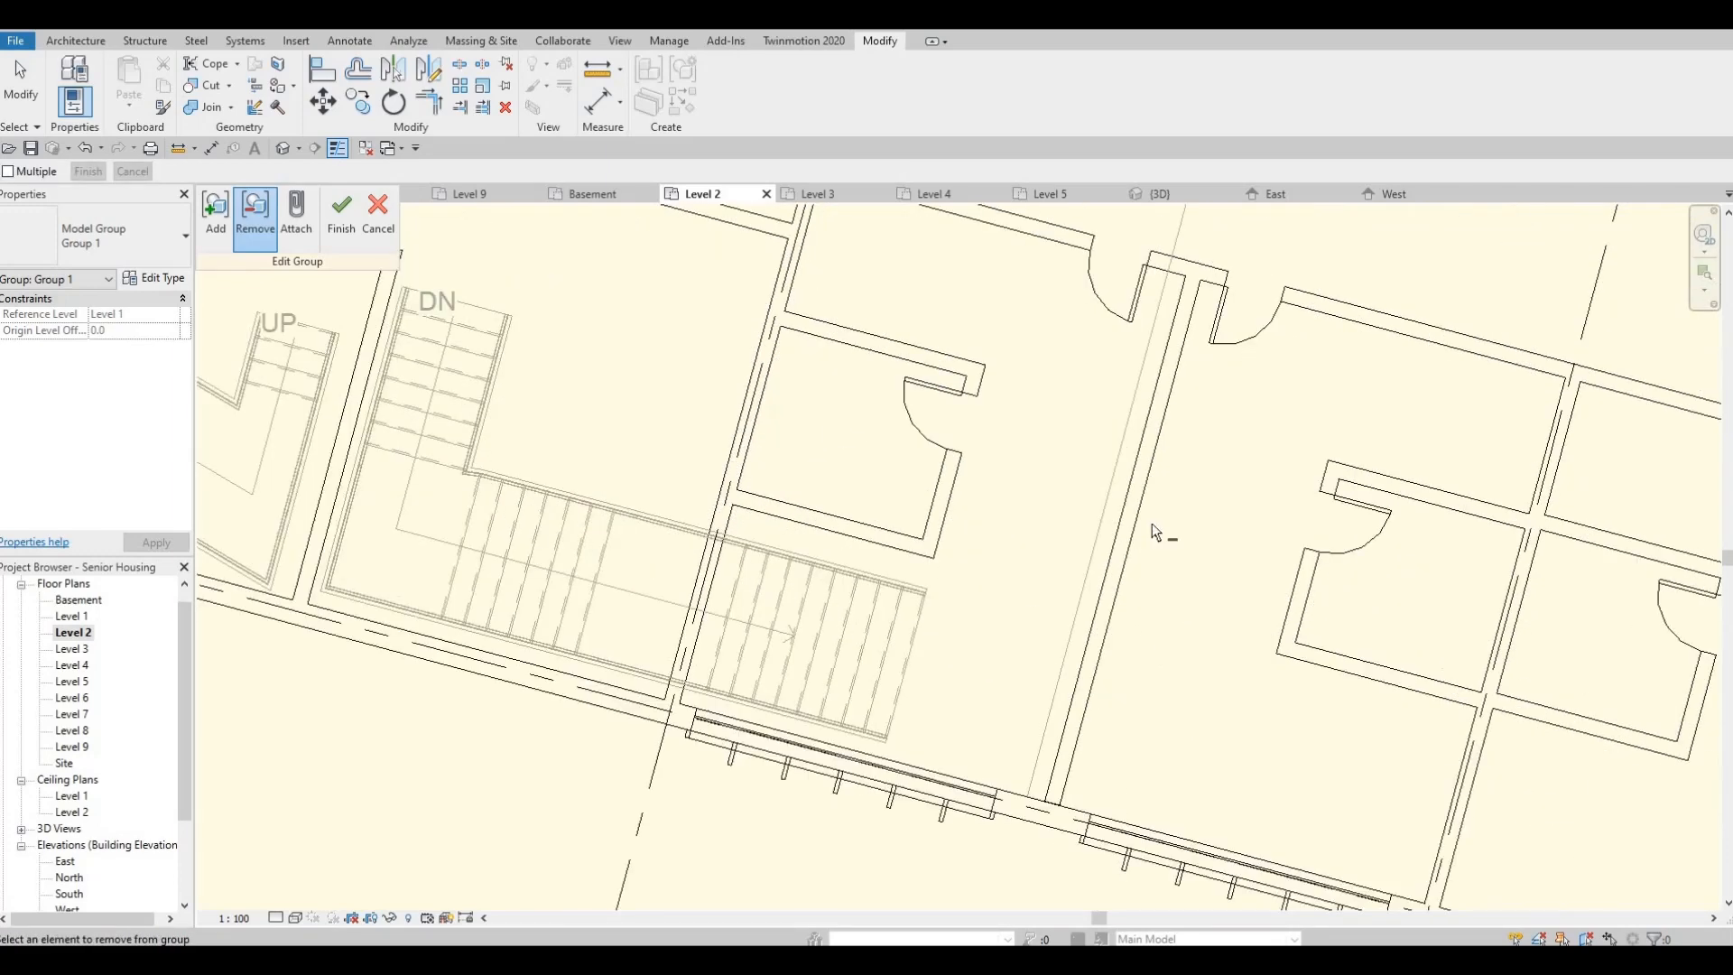
{"action": "scroll", "coordinate": [1164, 535], "scroll_direction": "down", "scroll_amount": 2}
{"action": "middle_click_drag", "start_coordinate": [1615, 612], "coordinate": [1133, 494]}
{"action": "scroll", "coordinate": [1133, 495], "scroll_direction": "down", "scroll_amount": 2}
{"action": "middle_click_drag", "start_coordinate": [1489, 577], "coordinate": [806, 451]}
{"action": "scroll", "coordinate": [1173, 506], "scroll_direction": "down", "scroll_amount": 2}
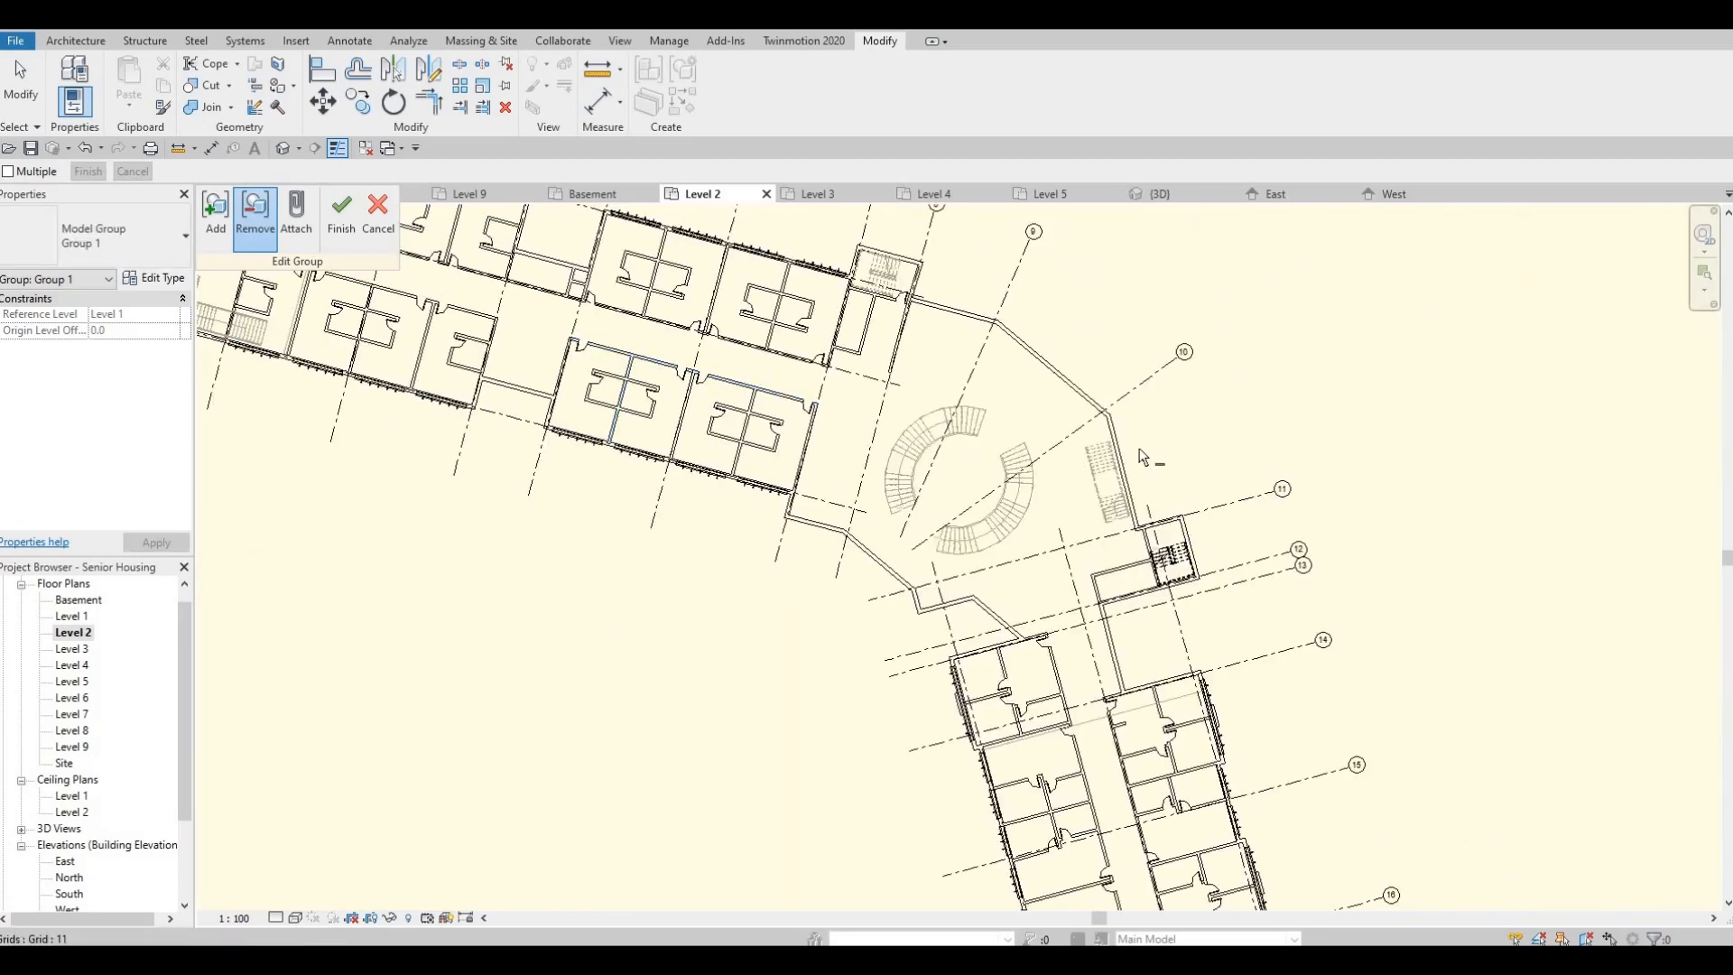
{"action": "scroll", "coordinate": [1139, 447], "scroll_direction": "up", "scroll_amount": 5}
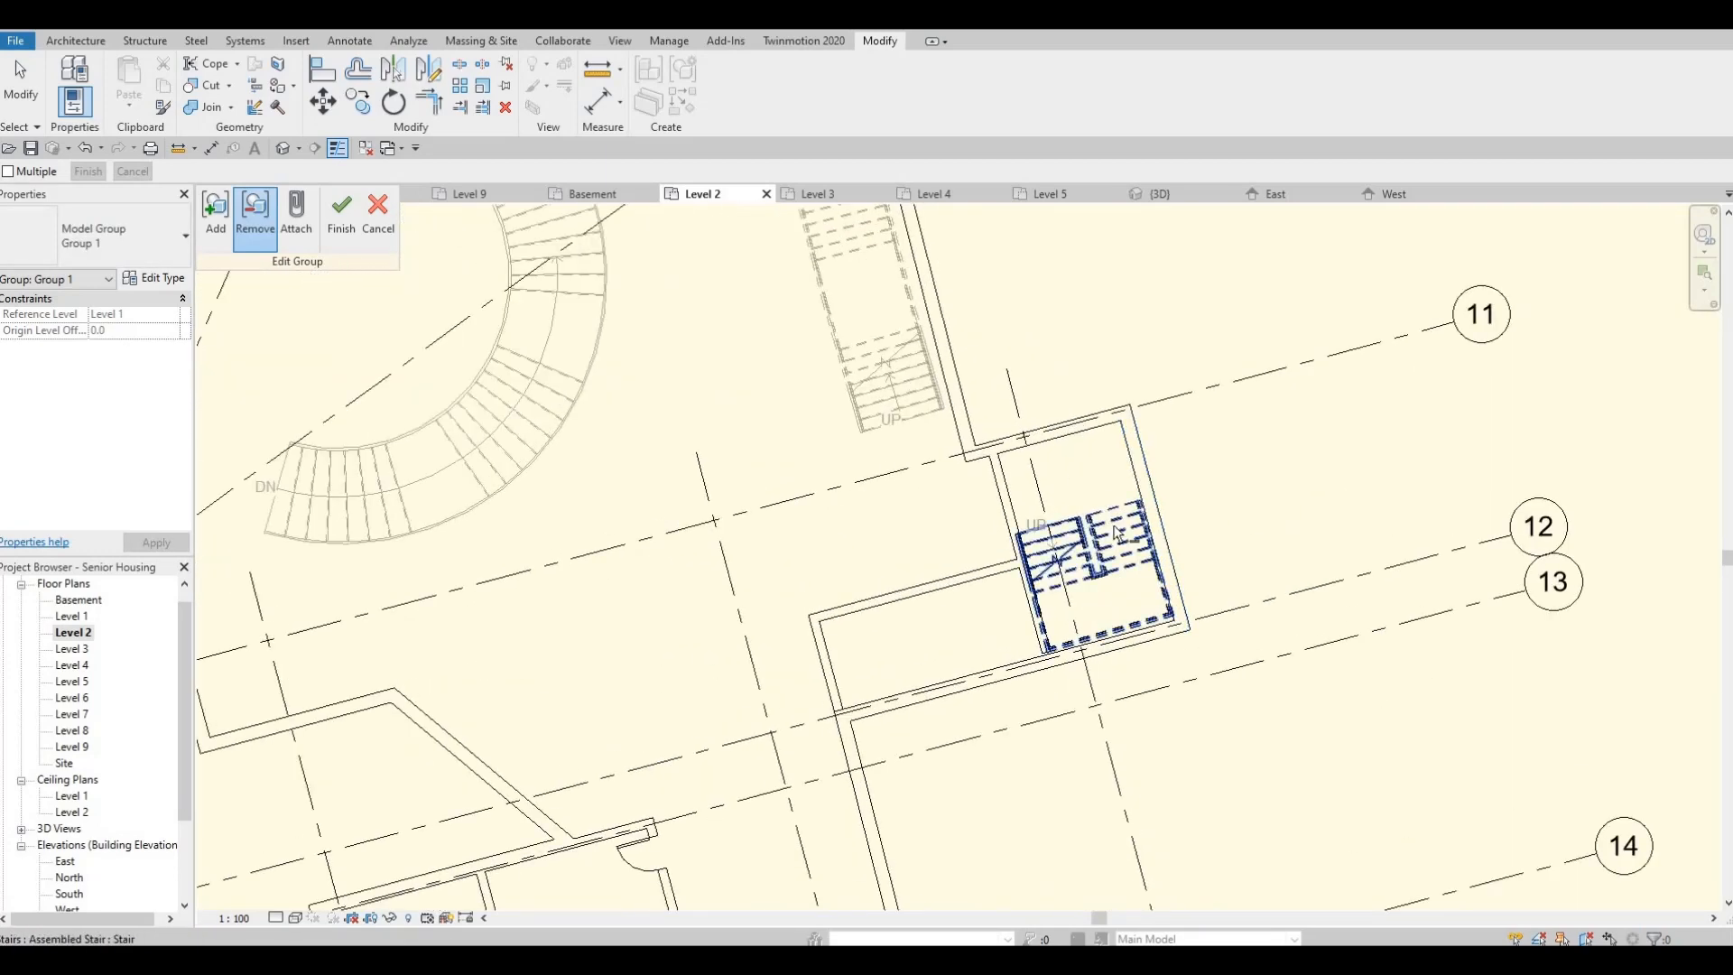
{"action": "left_click", "coordinate": [1113, 536]}
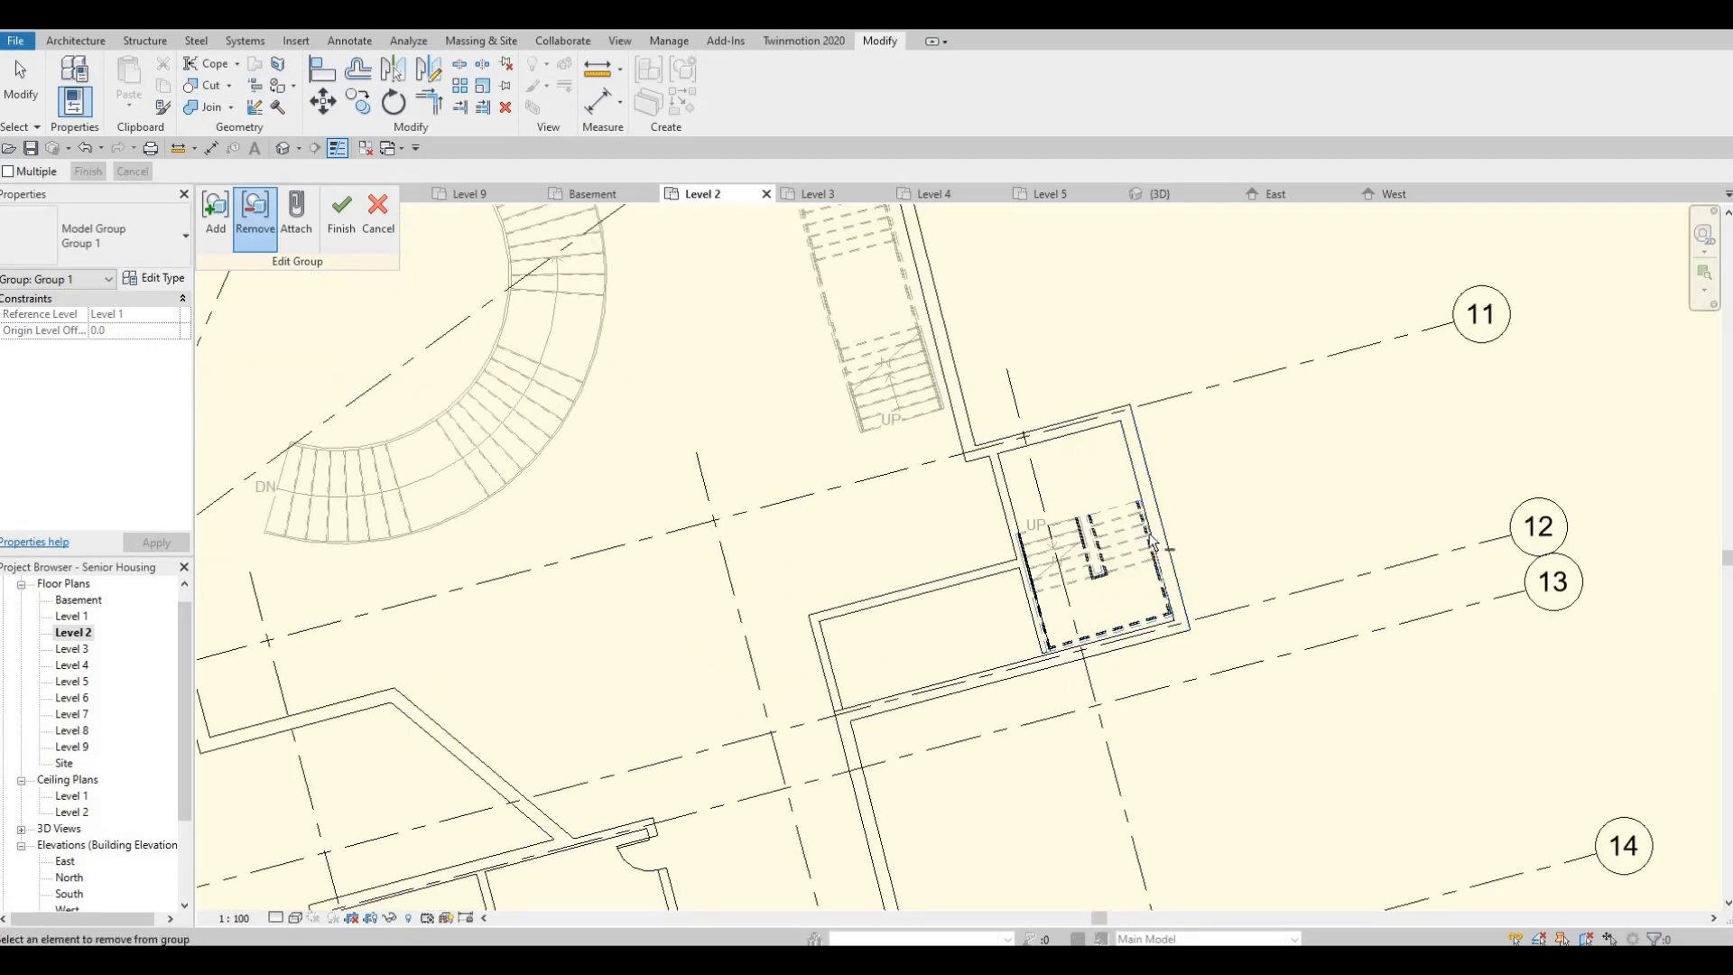
{"action": "left_click", "coordinate": [1101, 542]}
{"action": "left_click", "coordinate": [1088, 518]}
Remove the enclosed stair between grids 22 and 23 and its railings from the group
{"action": "scroll", "coordinate": [1089, 519], "scroll_direction": "down", "scroll_amount": 7}
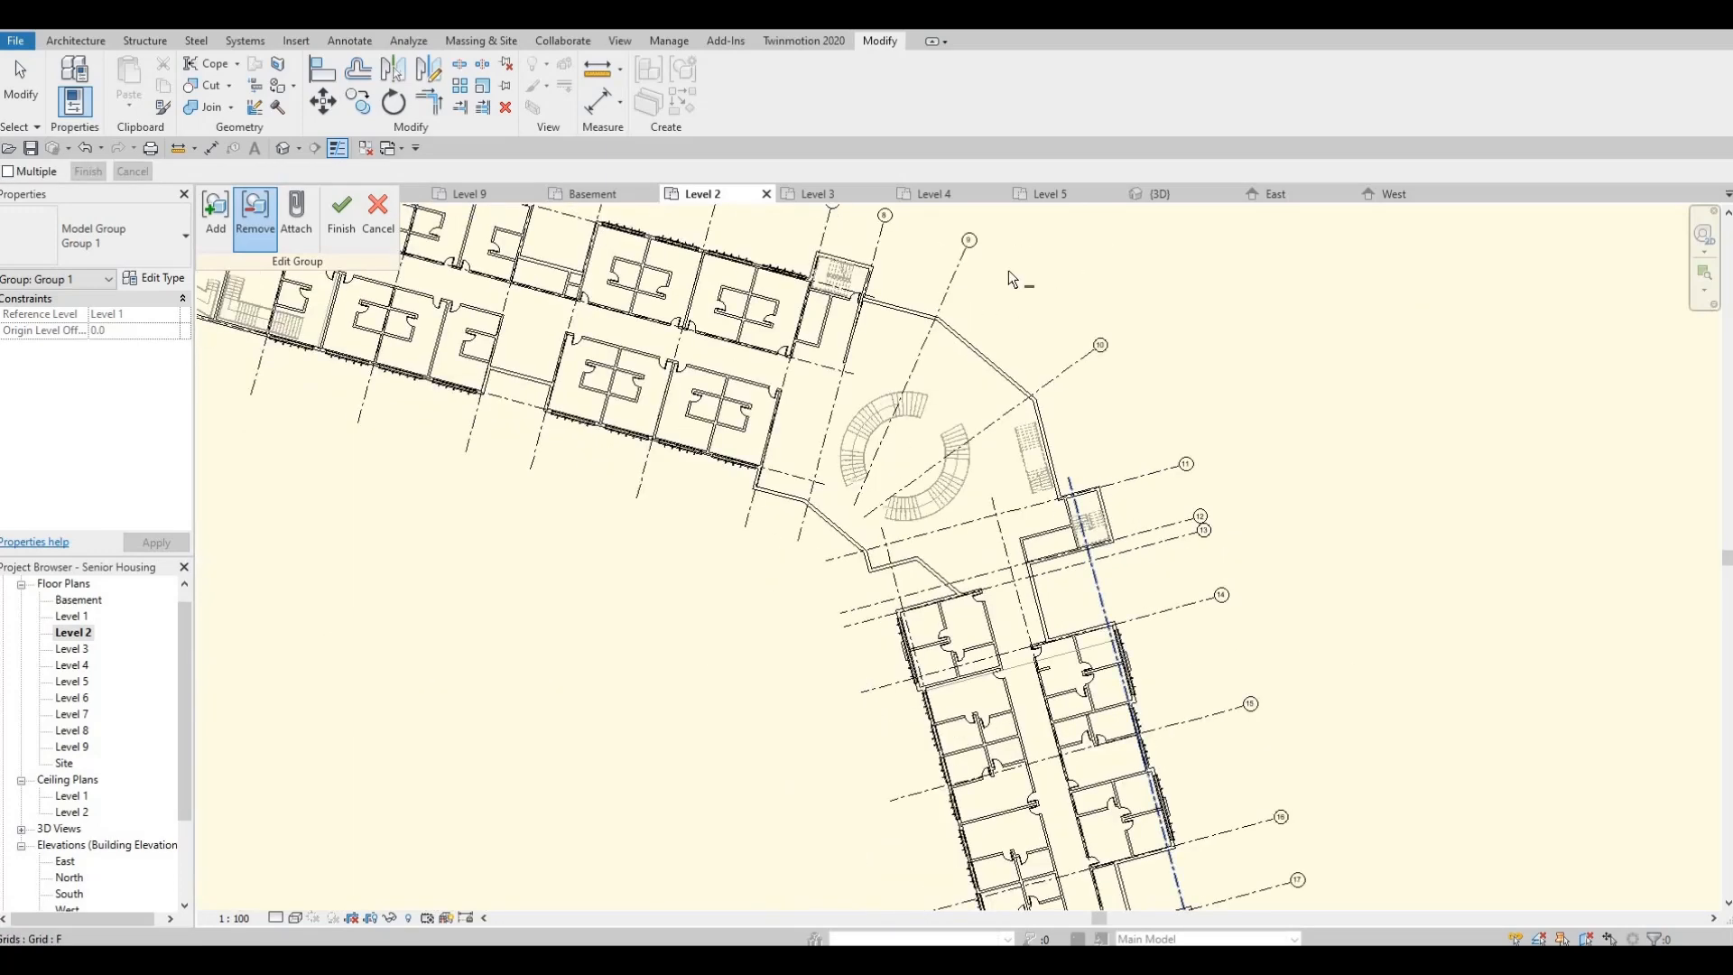
{"action": "middle_click_drag", "start_coordinate": [1115, 667], "coordinate": [1027, 375]}
{"action": "scroll", "coordinate": [1028, 379], "scroll_direction": "down", "scroll_amount": 1}
{"action": "middle_click_drag", "start_coordinate": [1052, 898], "coordinate": [1026, 684]}
{"action": "scroll", "coordinate": [1055, 693], "scroll_direction": "up", "scroll_amount": 6}
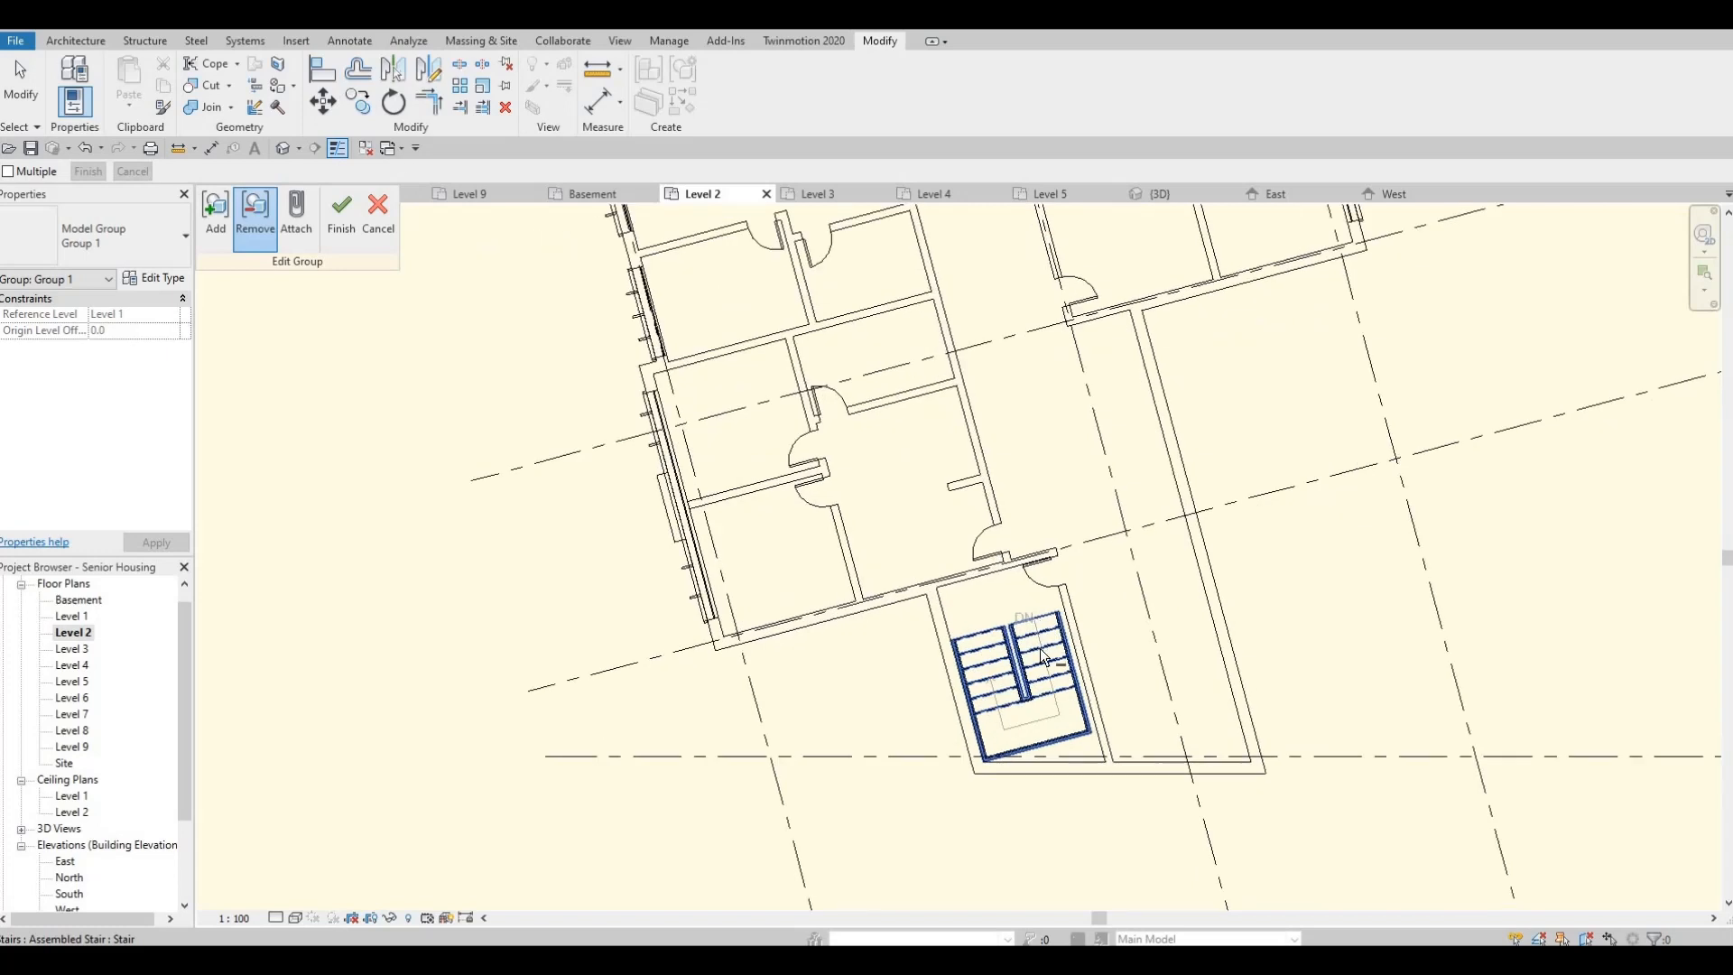
{"action": "left_click", "coordinate": [1044, 657]}
{"action": "left_click", "coordinate": [1056, 649]}
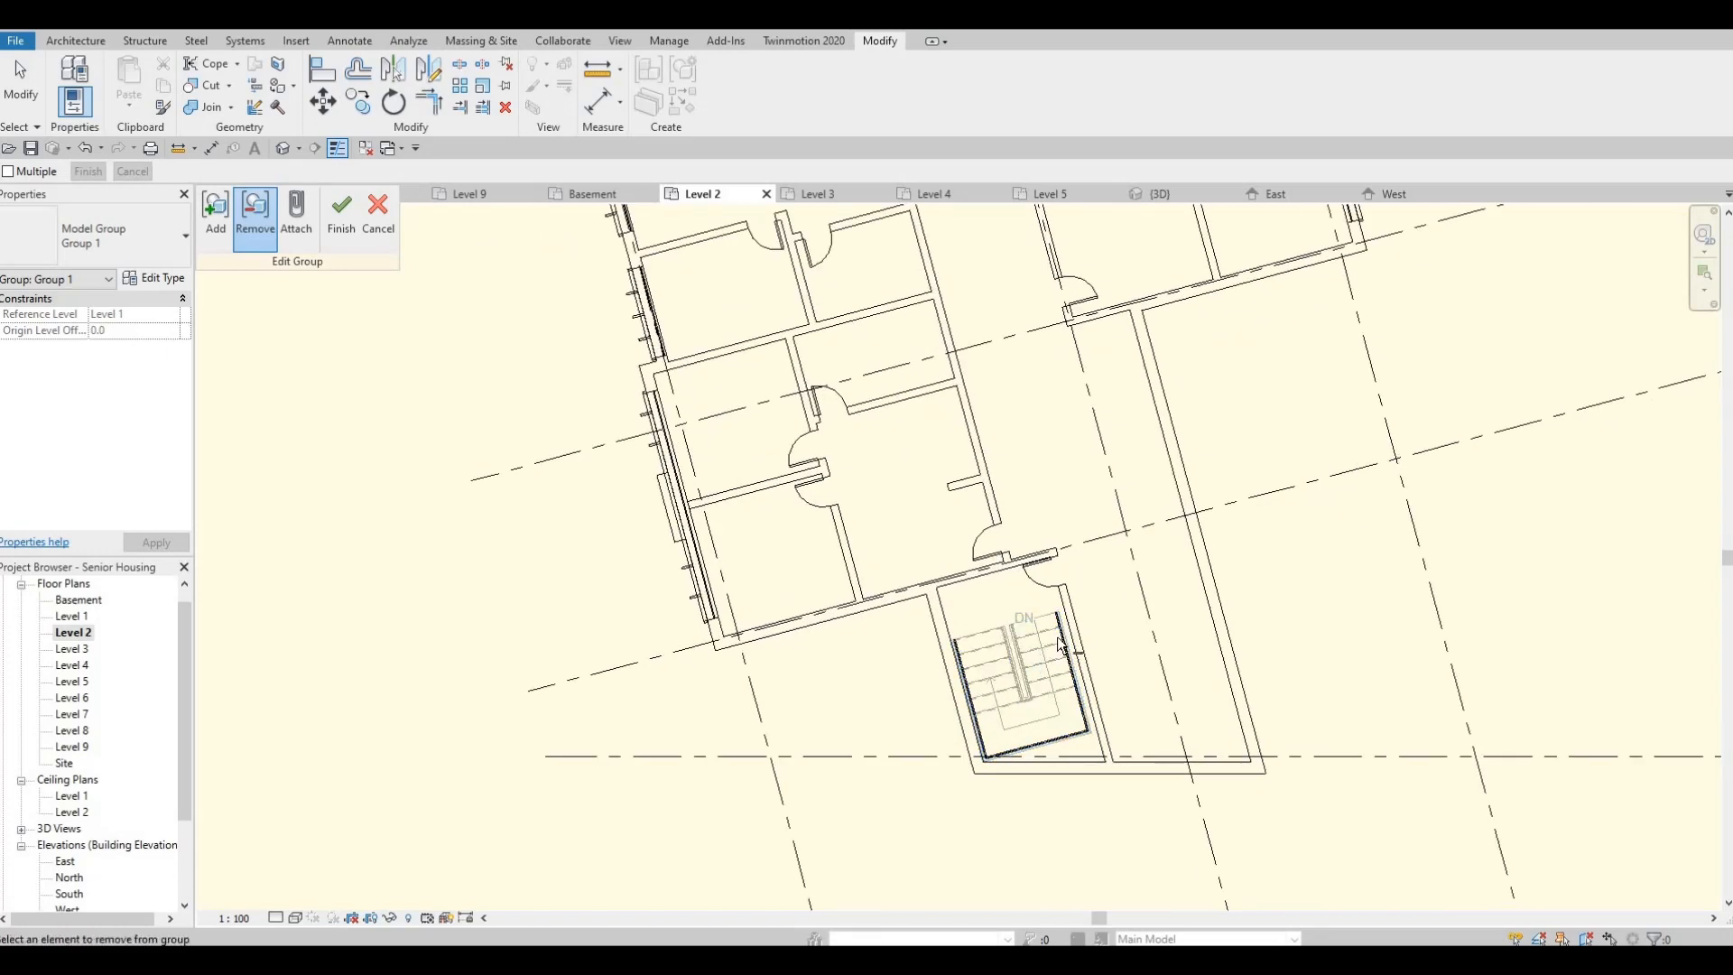
Check the rest of the floor plan for remaining stairs and finish editing the group
{"action": "scroll", "coordinate": [1080, 560], "scroll_direction": "down", "scroll_amount": 2}
{"action": "middle_click_drag", "start_coordinate": [1079, 906], "coordinate": [1079, 957]}
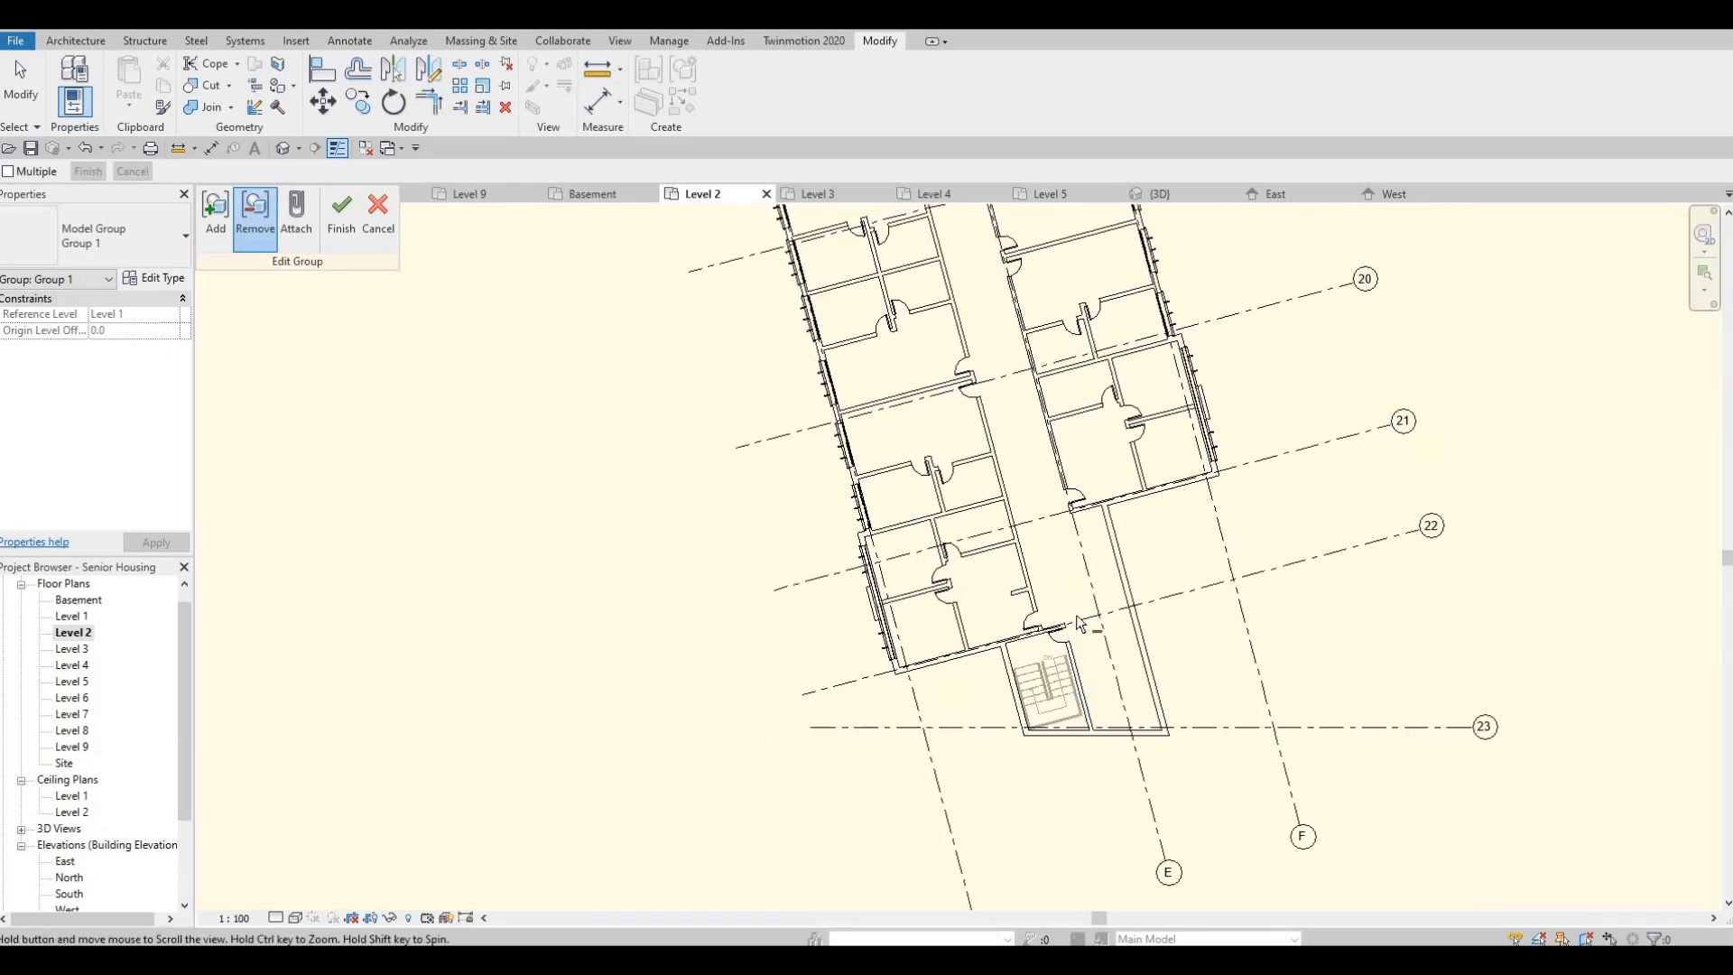
{"action": "scroll", "coordinate": [1133, 213], "scroll_direction": "down", "scroll_amount": 2}
{"action": "middle_click_drag", "start_coordinate": [1182, 419], "coordinate": [1169, 870]}
{"action": "middle_click_drag", "start_coordinate": [1088, 316], "coordinate": [1142, 551]}
{"action": "middle_click_drag", "start_coordinate": [785, 481], "coordinate": [838, 663]}
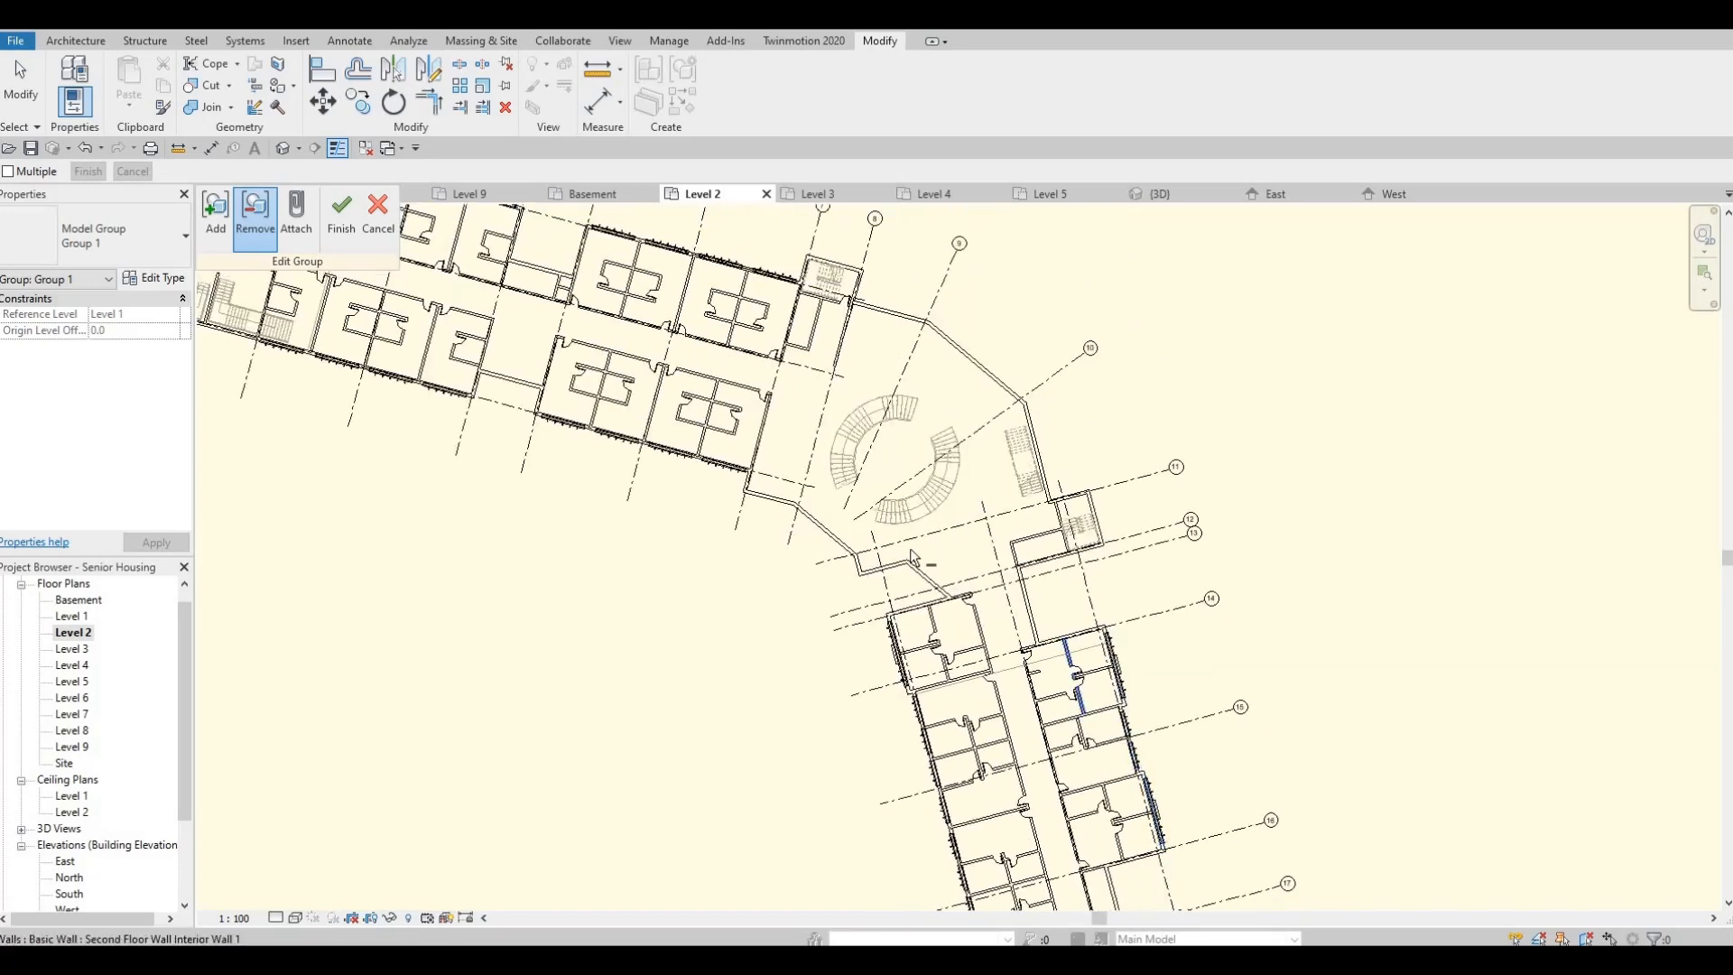
{"action": "middle_click_drag", "start_coordinate": [352, 275], "coordinate": [401, 281]}
{"action": "left_click", "coordinate": [342, 221]}
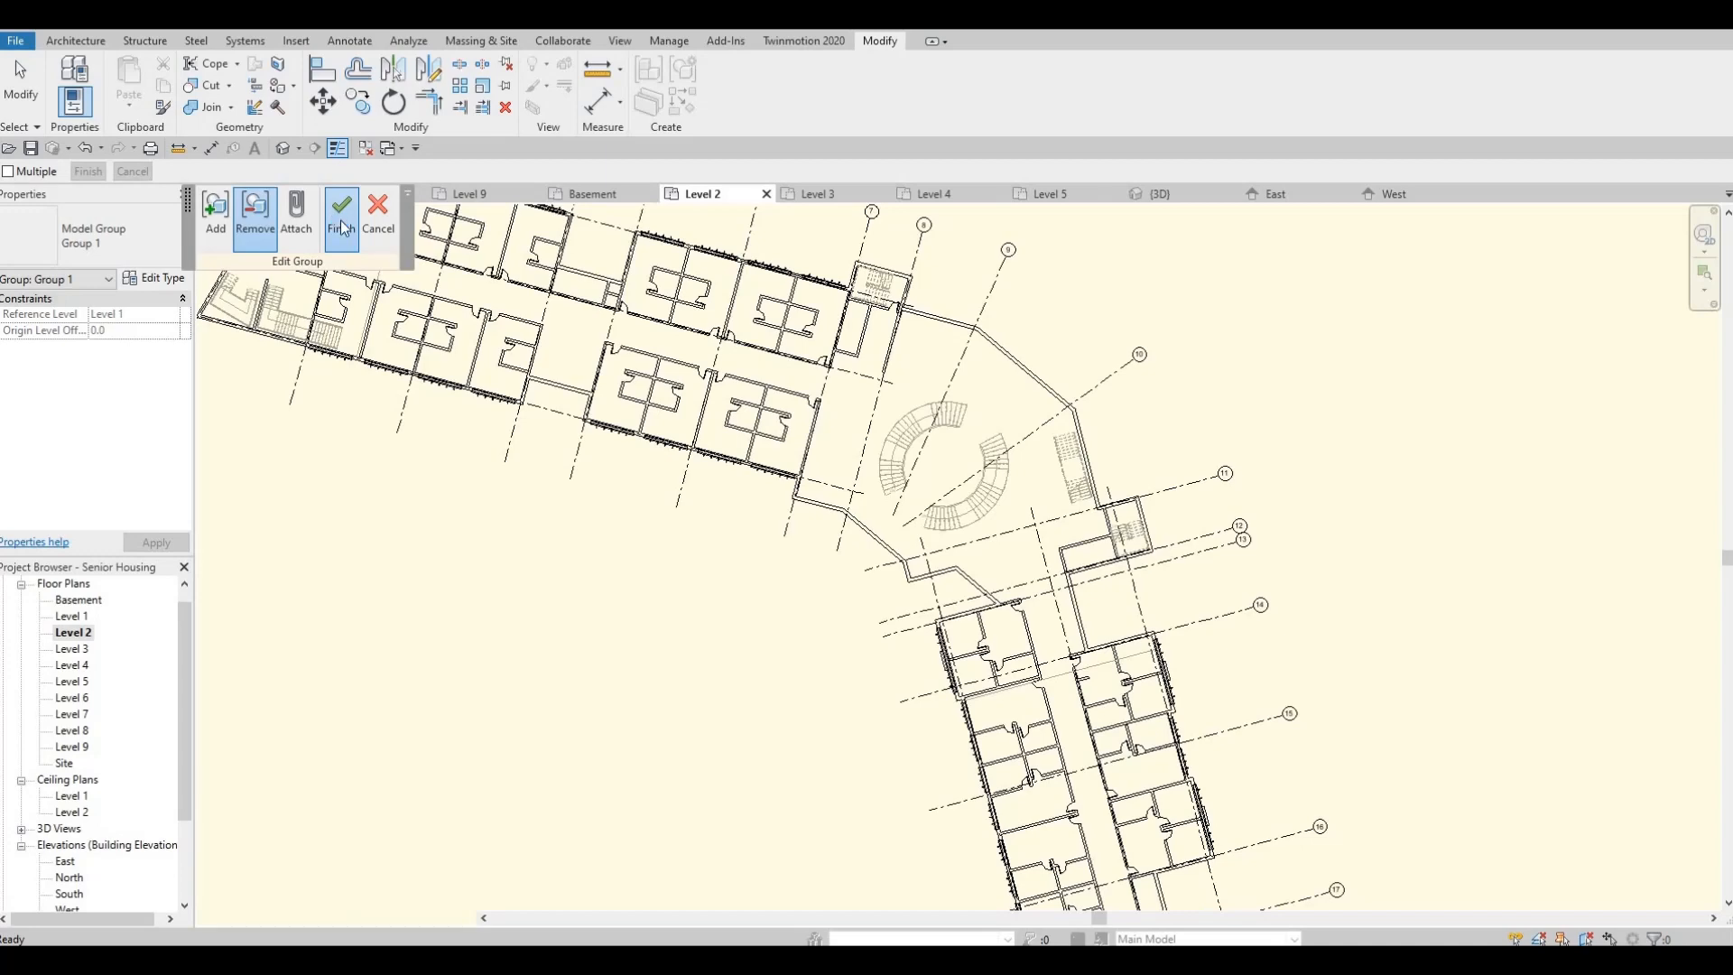
Open the 3D view and select the model group Group 1
{"action": "left_click", "coordinate": [282, 147]}
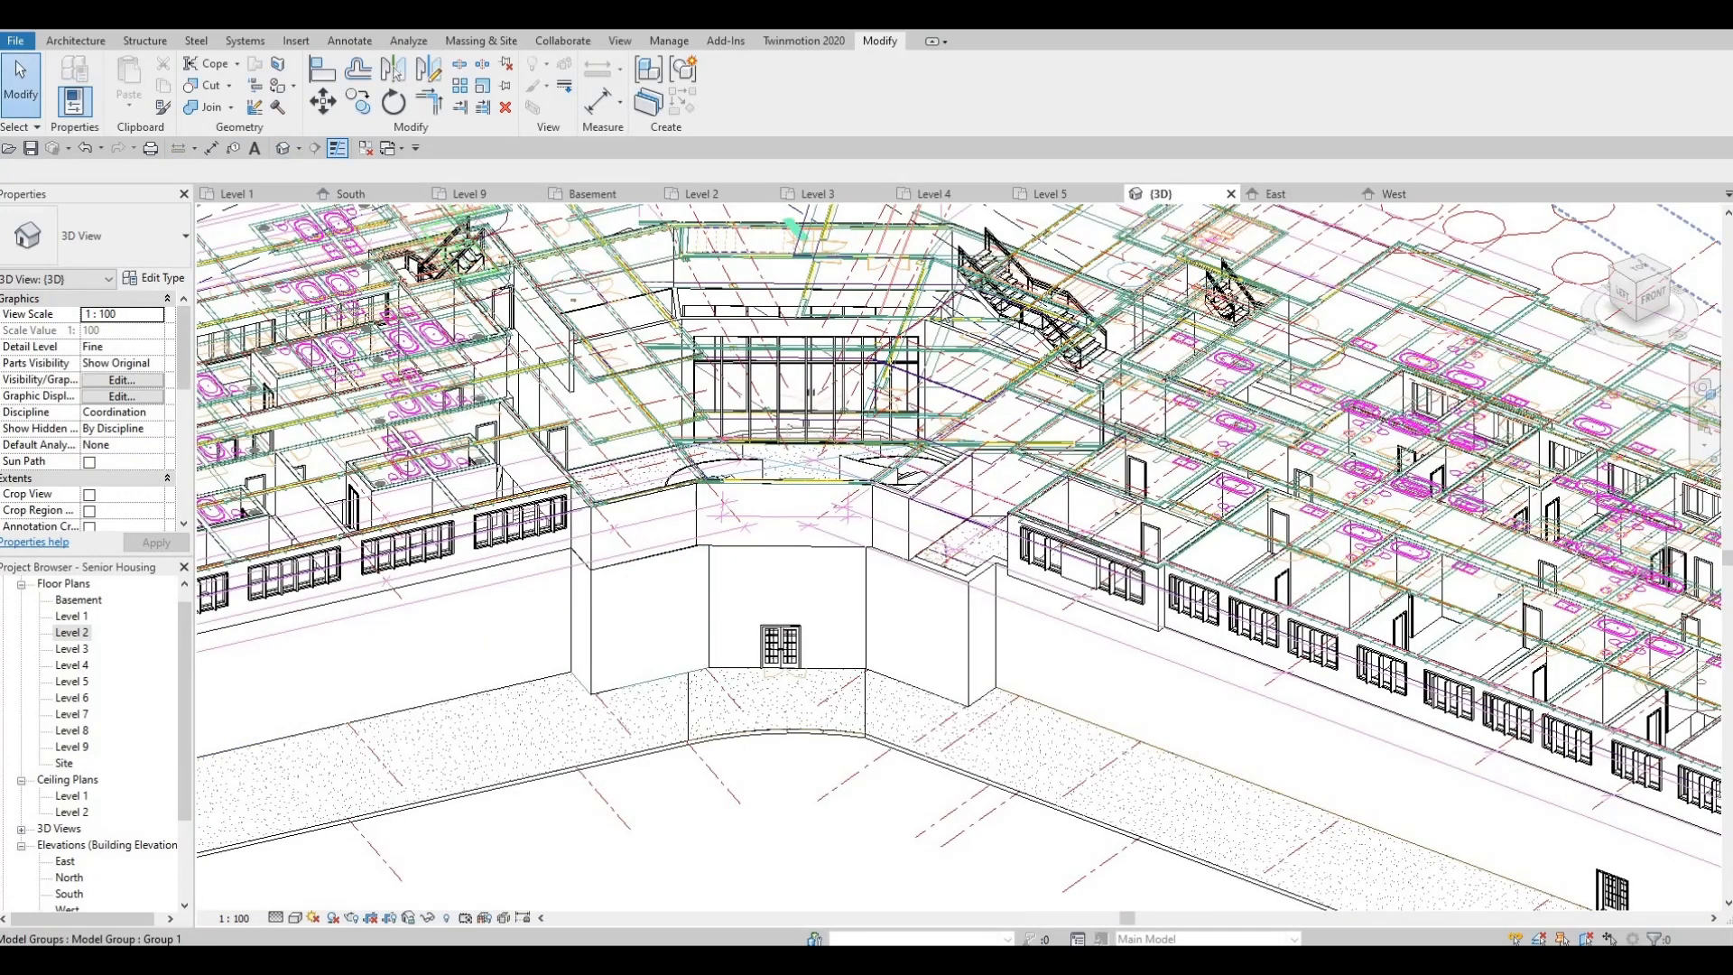
{"action": "scroll", "coordinate": [1018, 275], "scroll_direction": "down", "scroll_amount": 4}
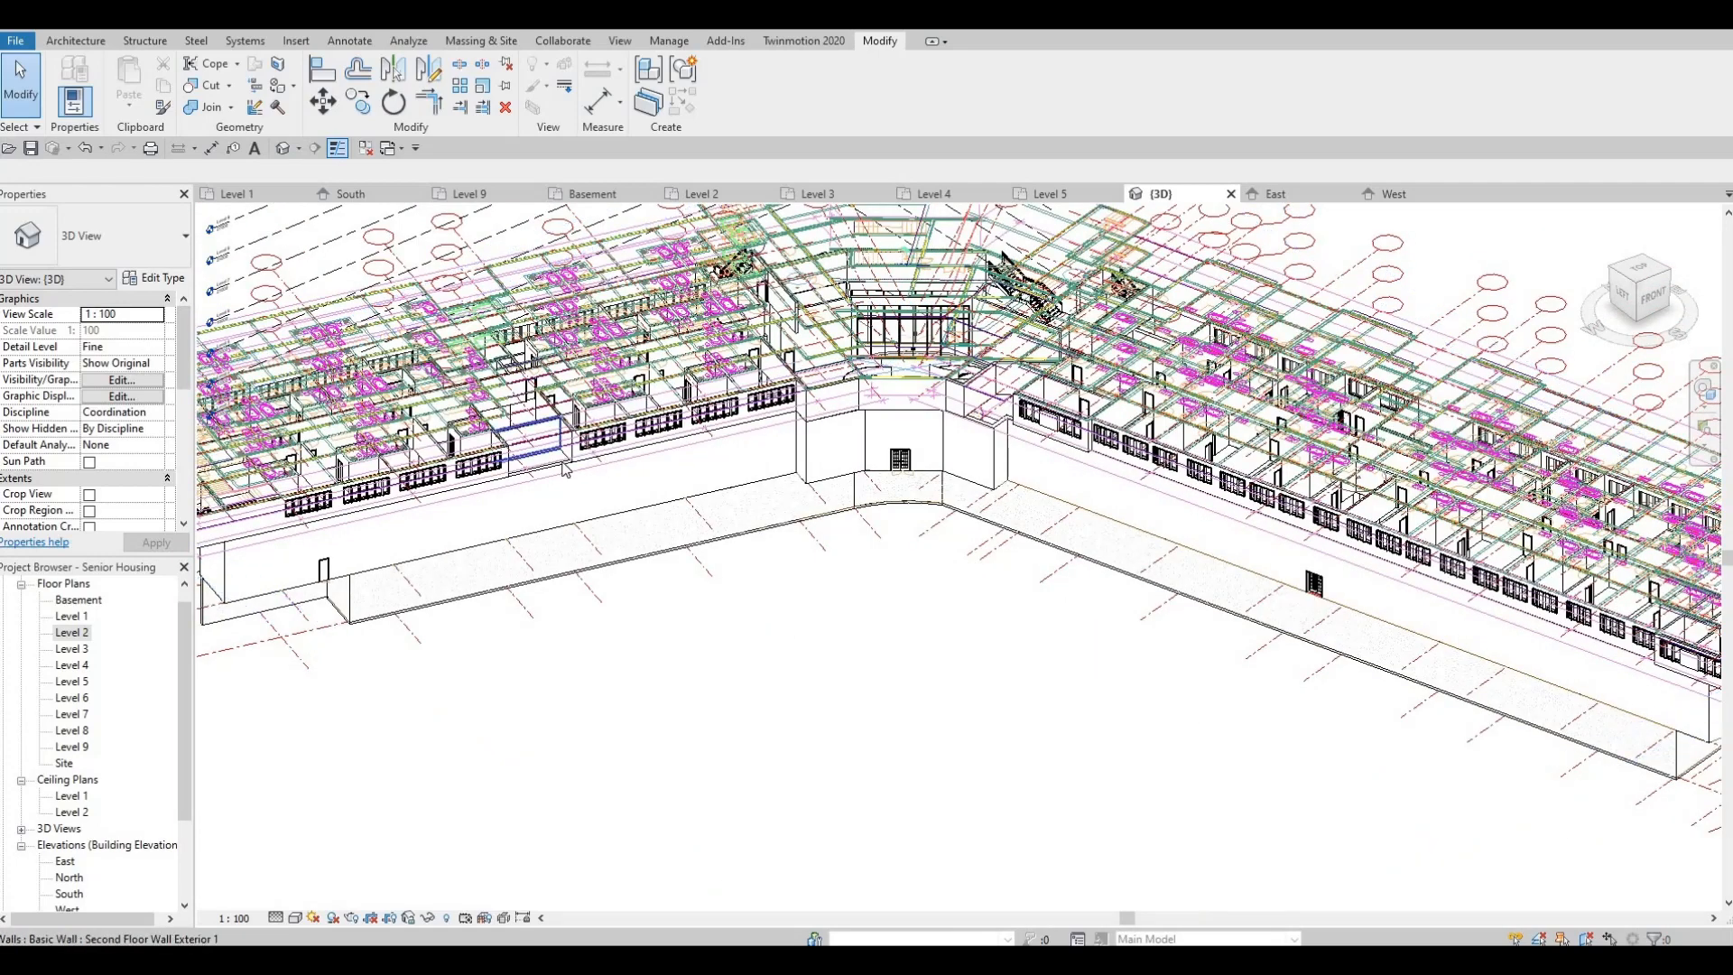
{"action": "middle_click_drag", "start_coordinate": [386, 518], "coordinate": [707, 450]}
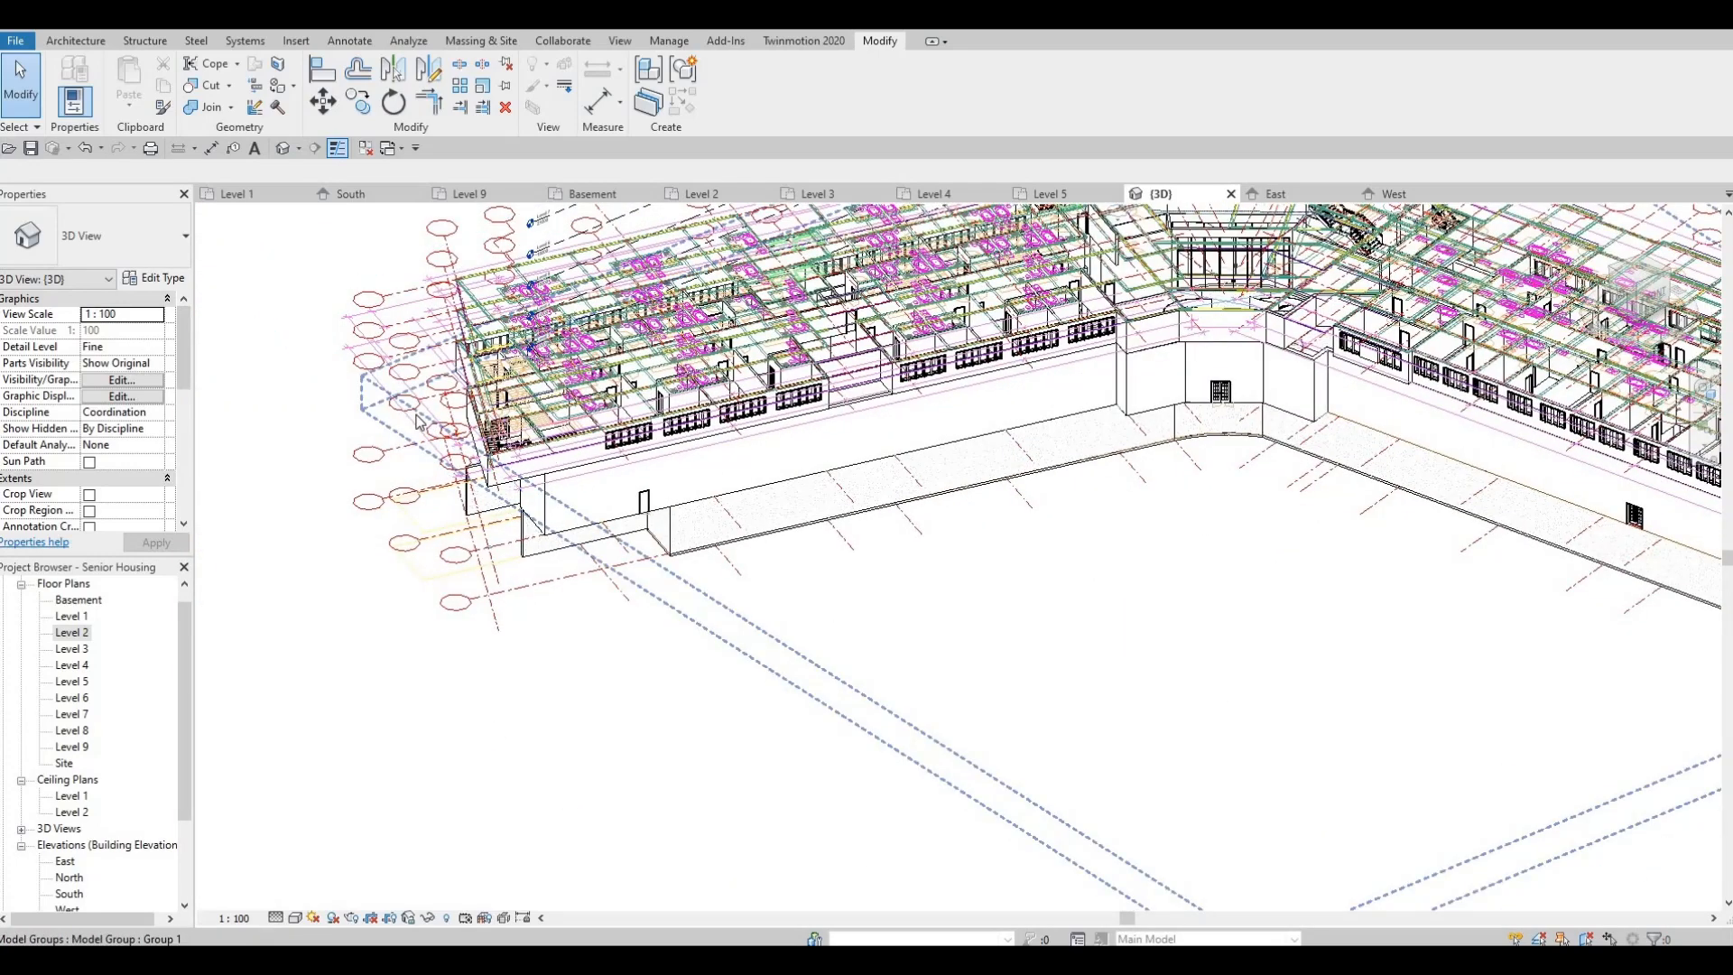
{"action": "left_click", "coordinate": [372, 388]}
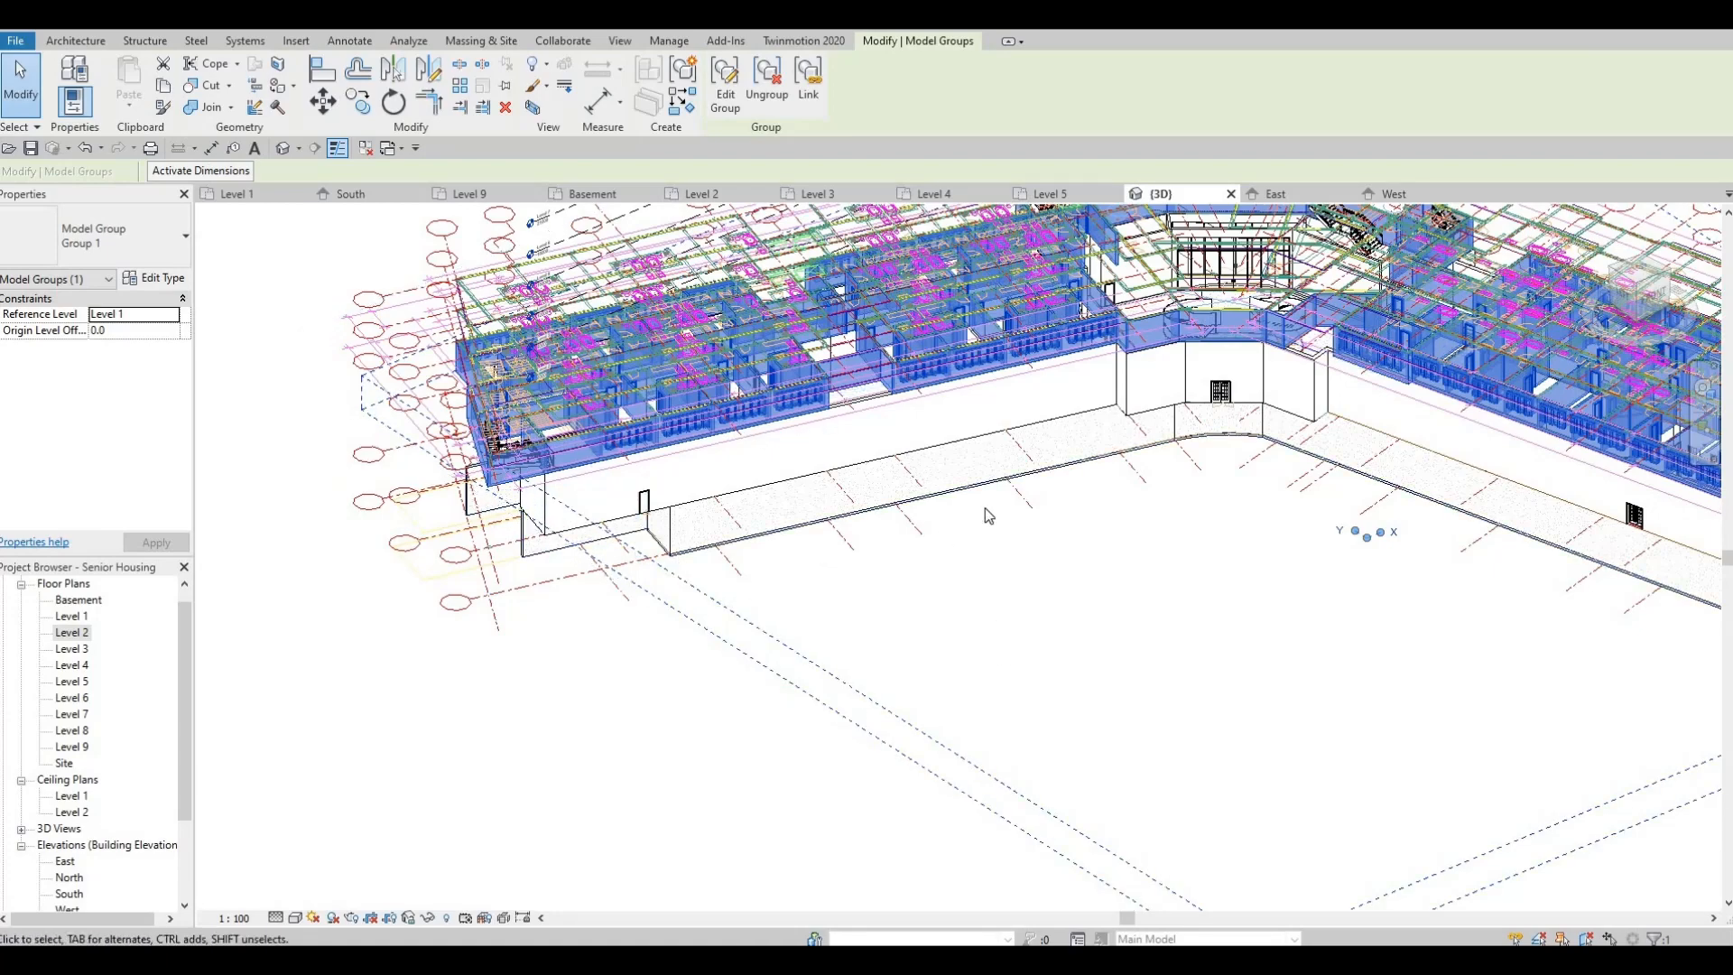
{"action": "scroll", "coordinate": [988, 515], "scroll_direction": "down", "scroll_amount": 6}
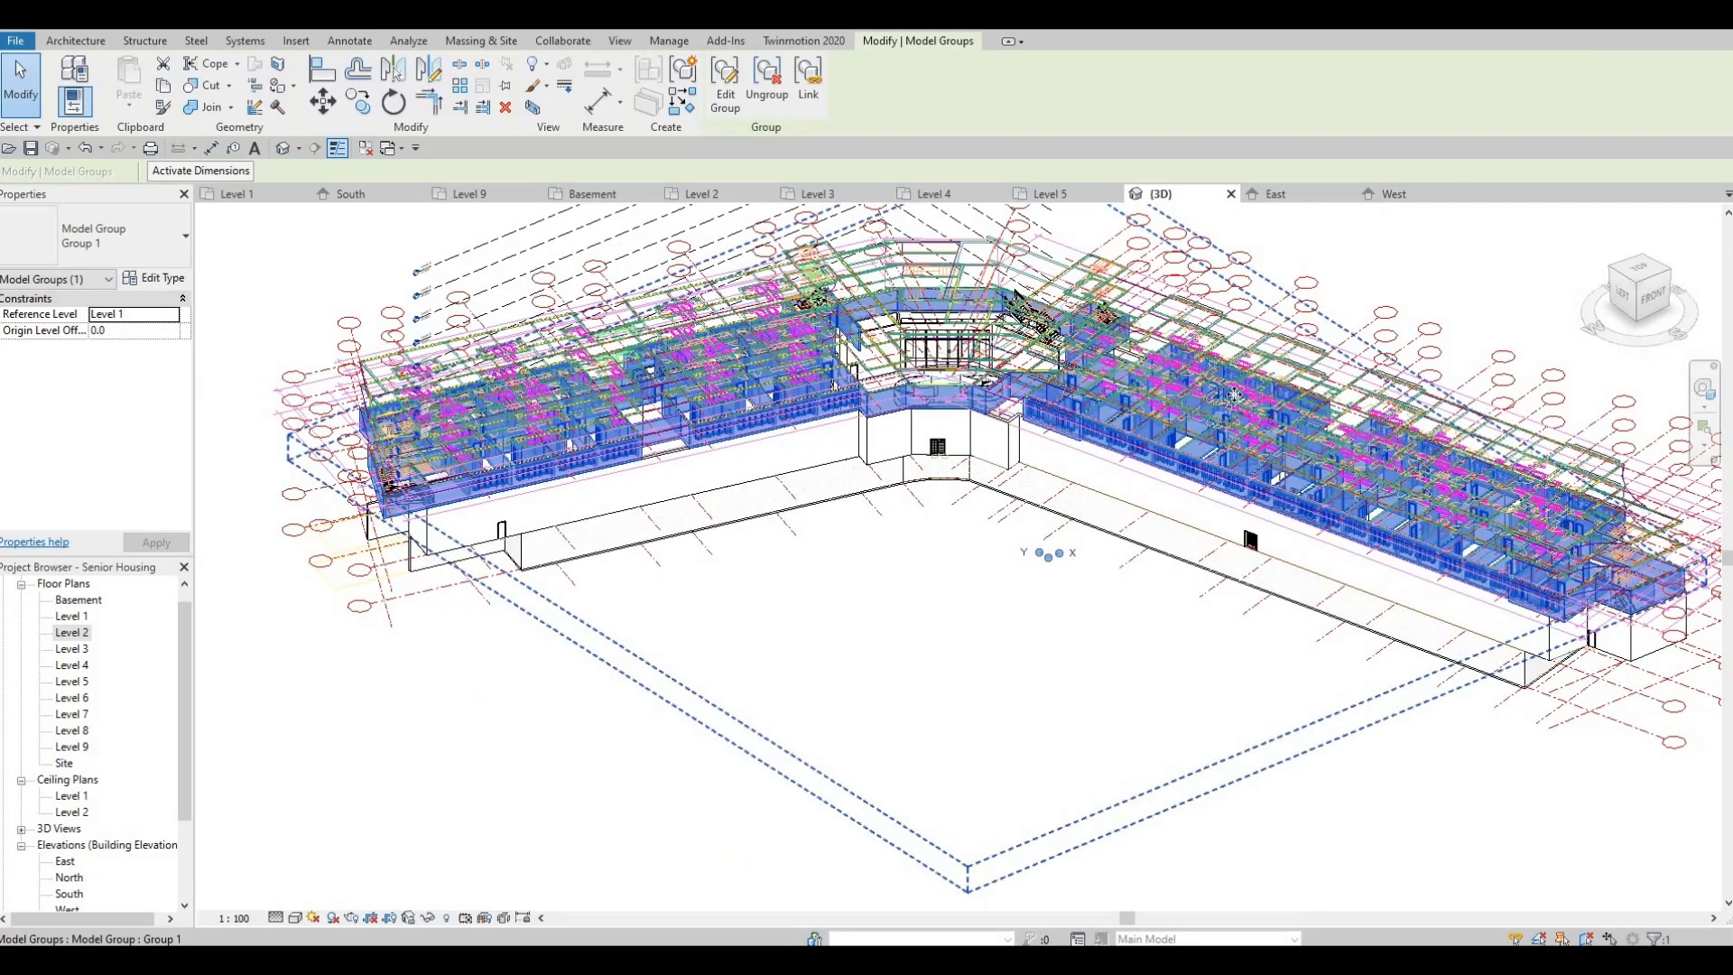
{"action": "scroll", "coordinate": [1233, 395], "scroll_direction": "up", "scroll_amount": 3}
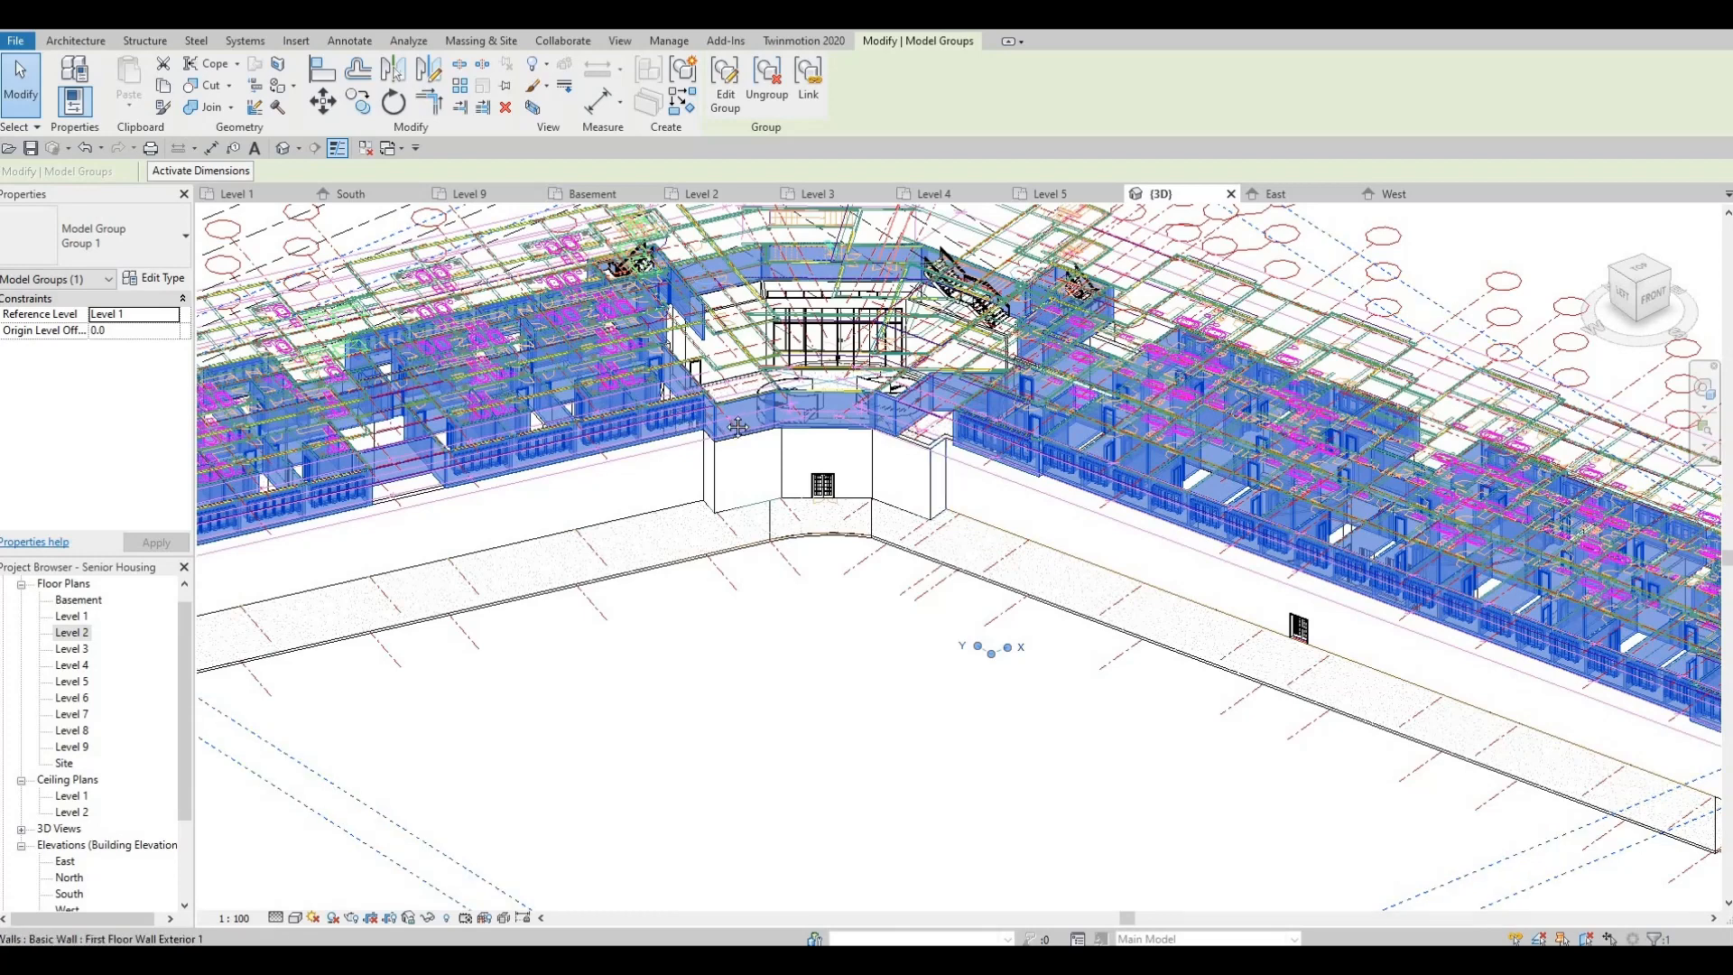
{"action": "middle_click_drag", "start_coordinate": [609, 417], "coordinate": [797, 421]}
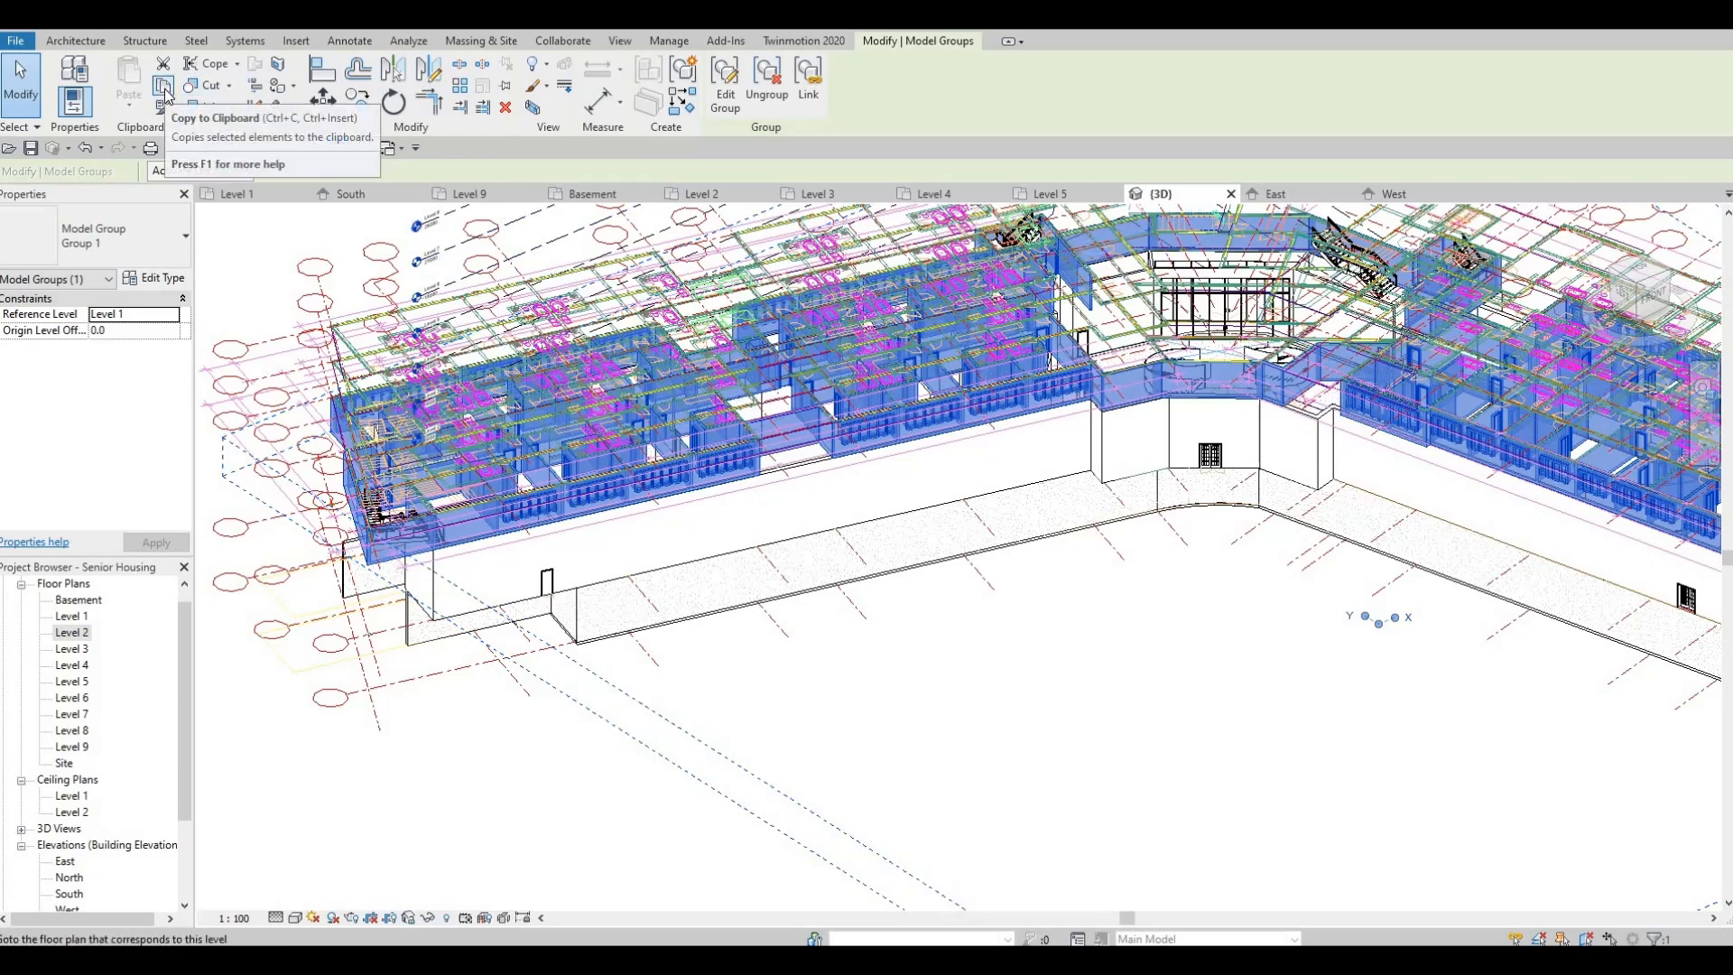
Copy the selected group and paste it aligned to Level 3 through Level 8, leaving nothing selected
{"action": "left_click", "coordinate": [165, 88]}
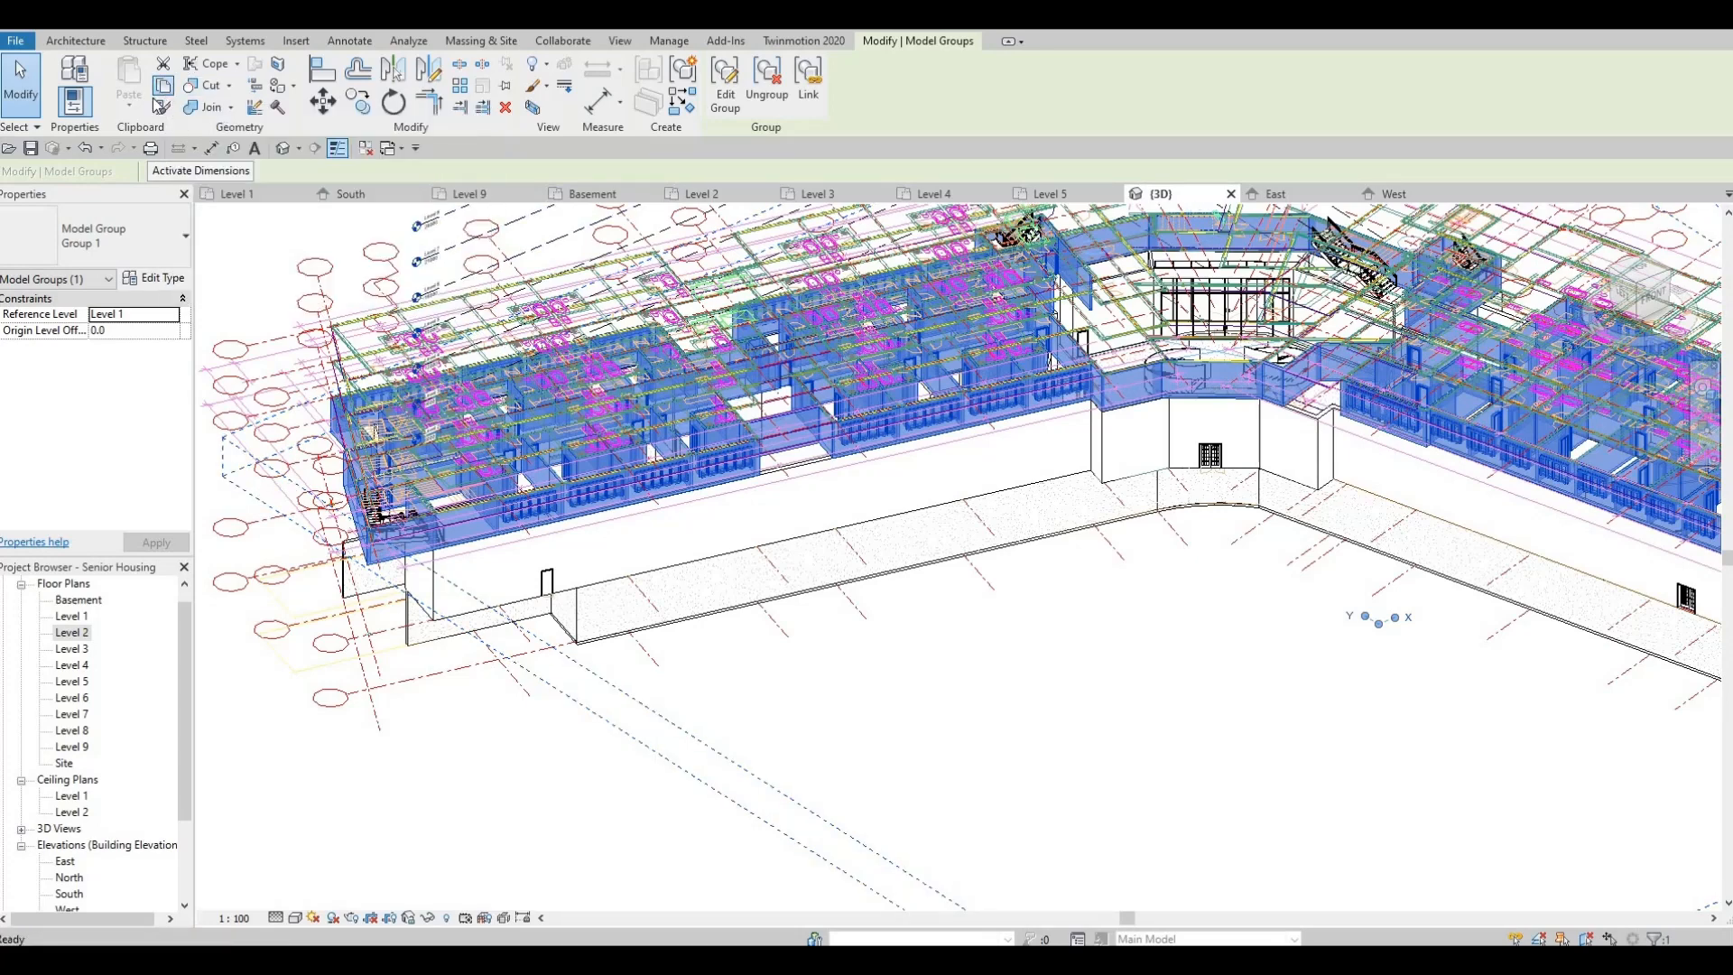
{"action": "left_click", "coordinate": [135, 105]}
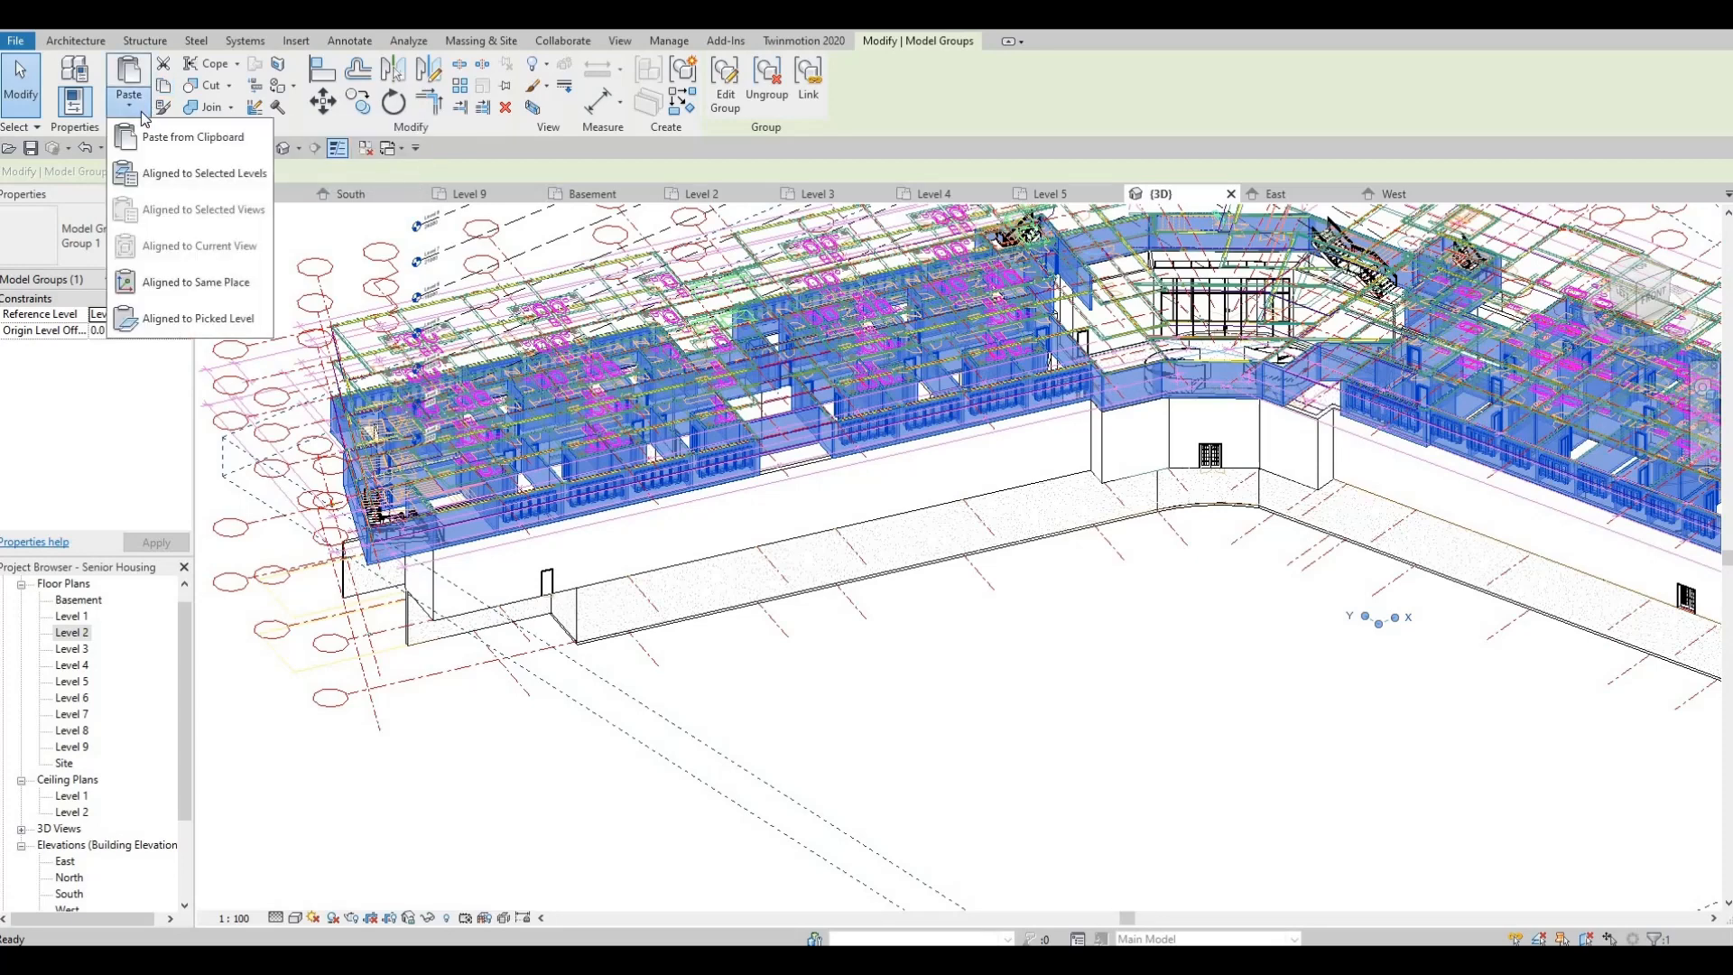
{"action": "left_click", "coordinate": [171, 176]}
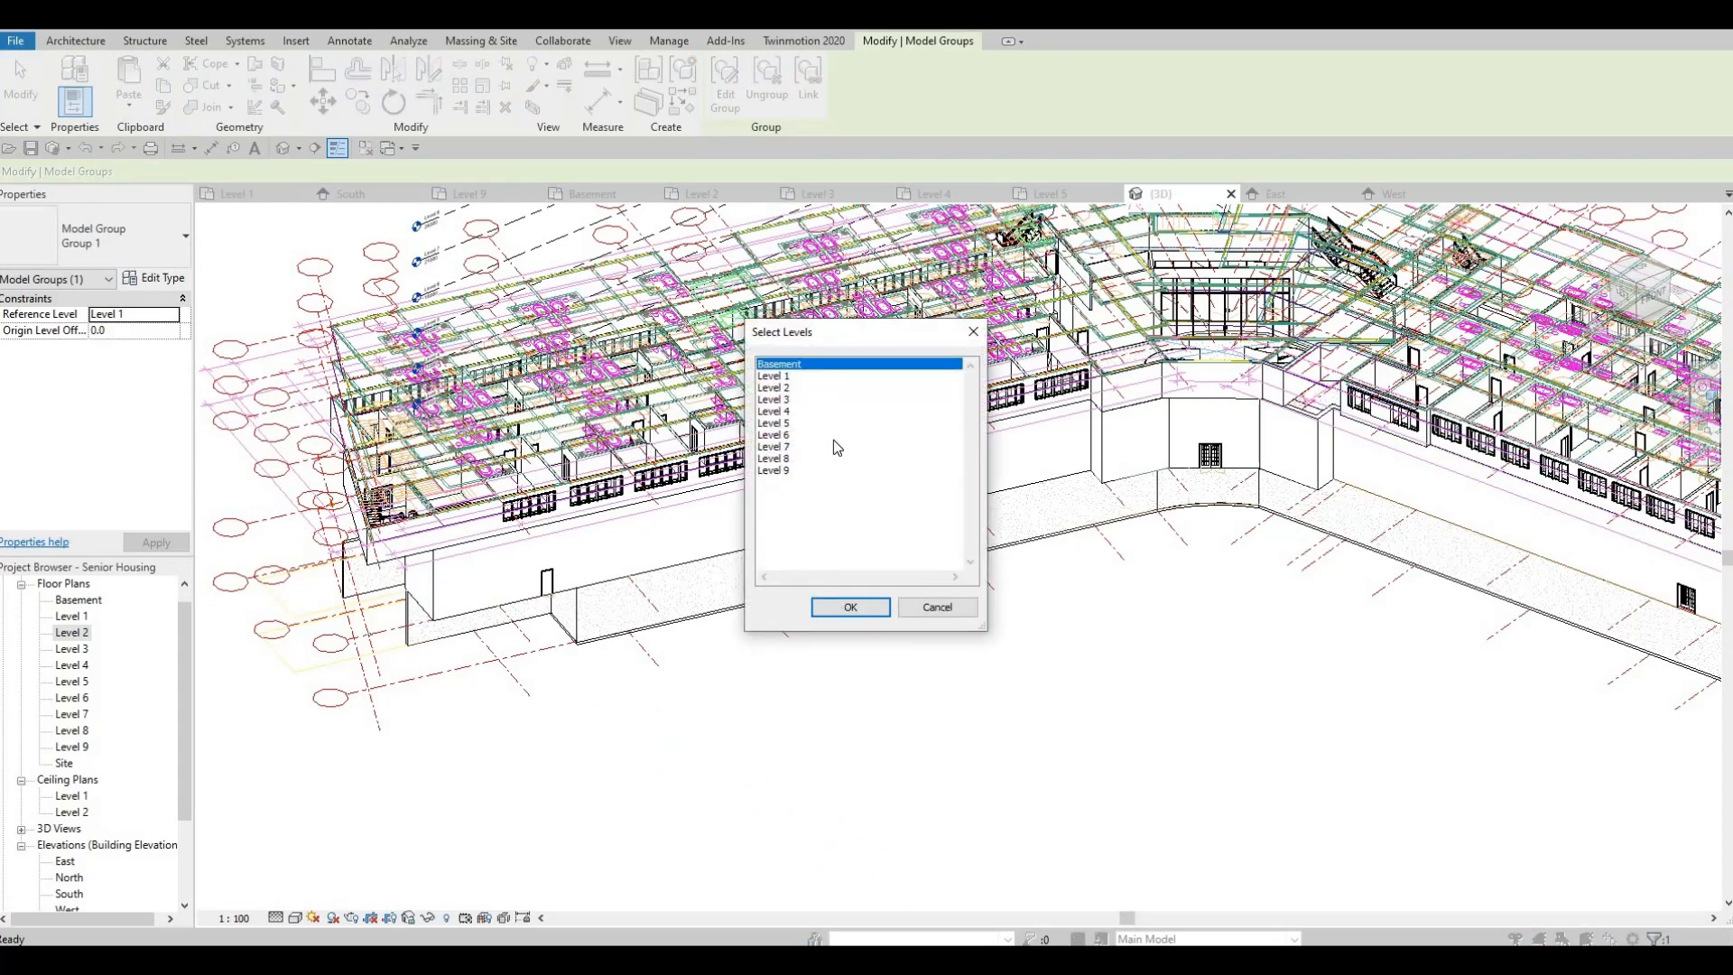
{"action": "left_click", "coordinate": [779, 403]}
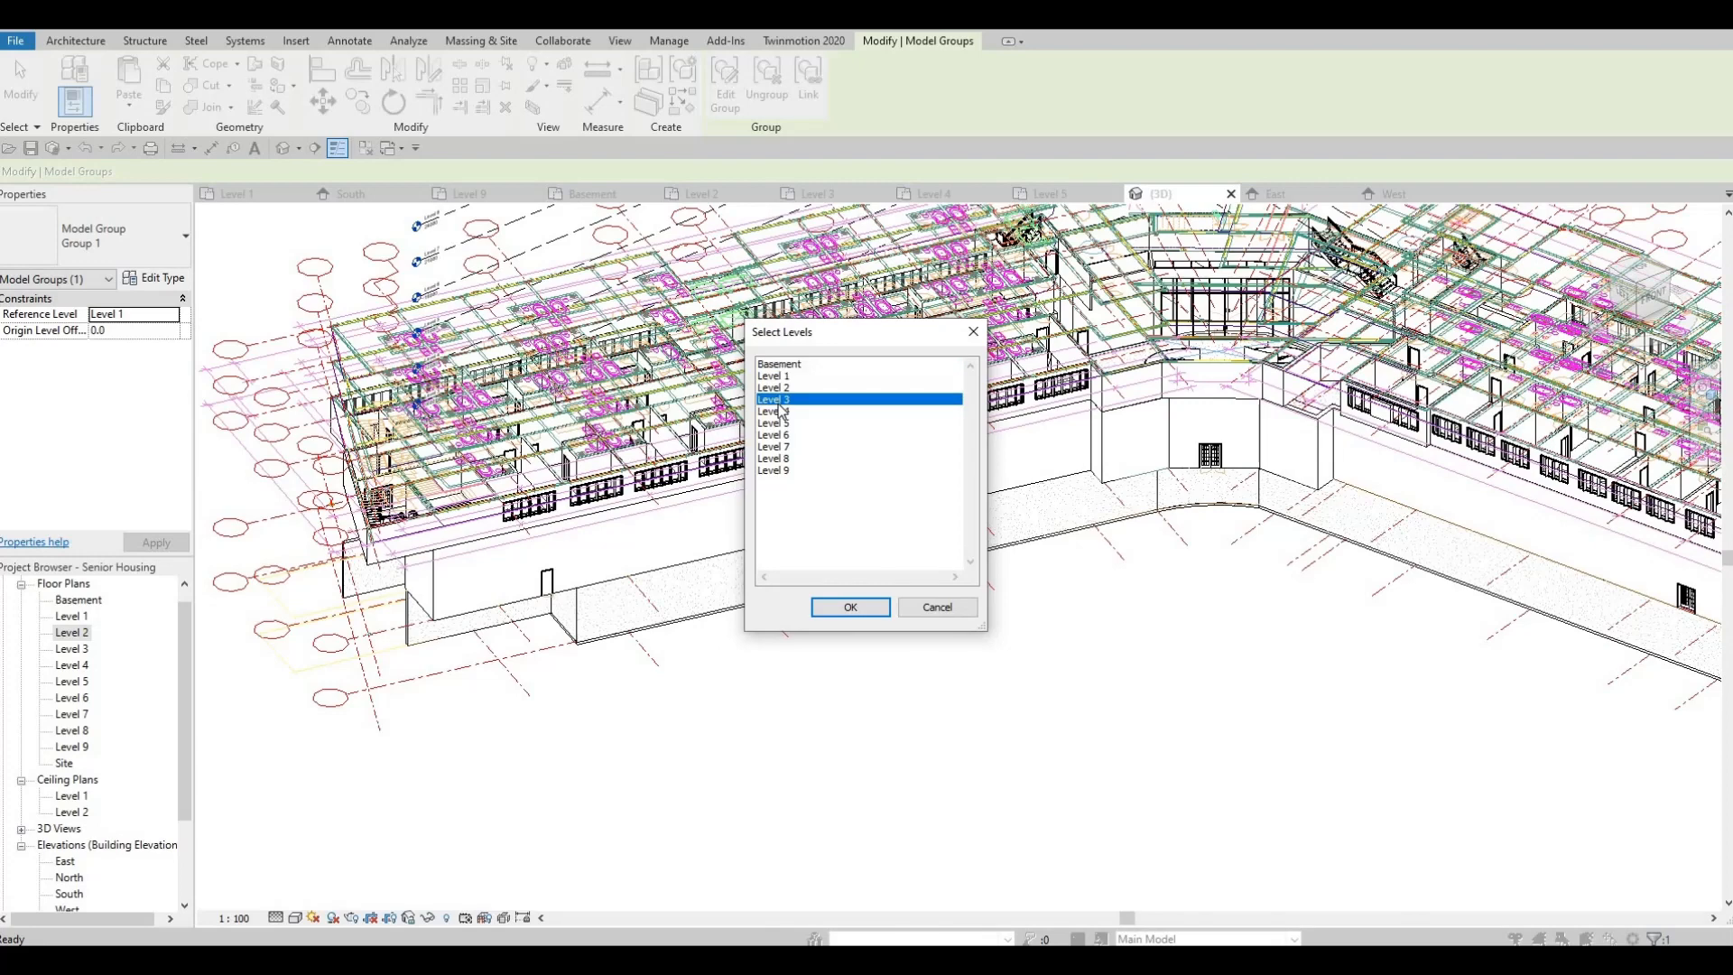
{"action": "left_click", "coordinate": [781, 460], "text": "shift"}
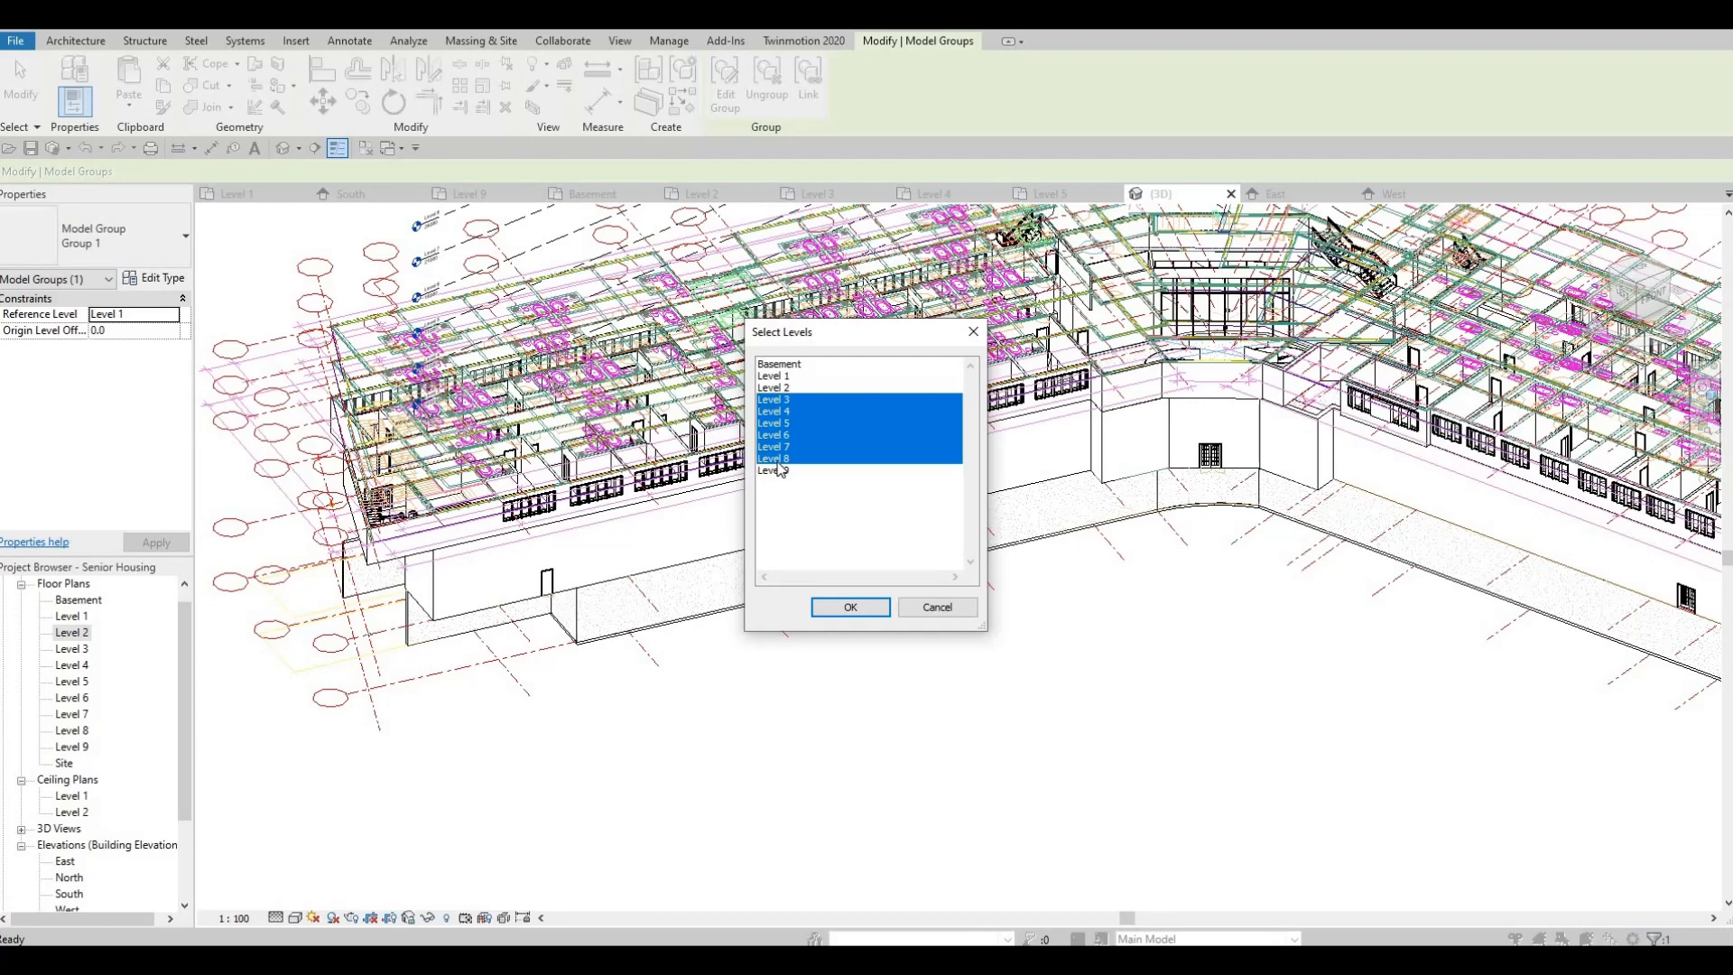
{"action": "left_click", "coordinate": [849, 603]}
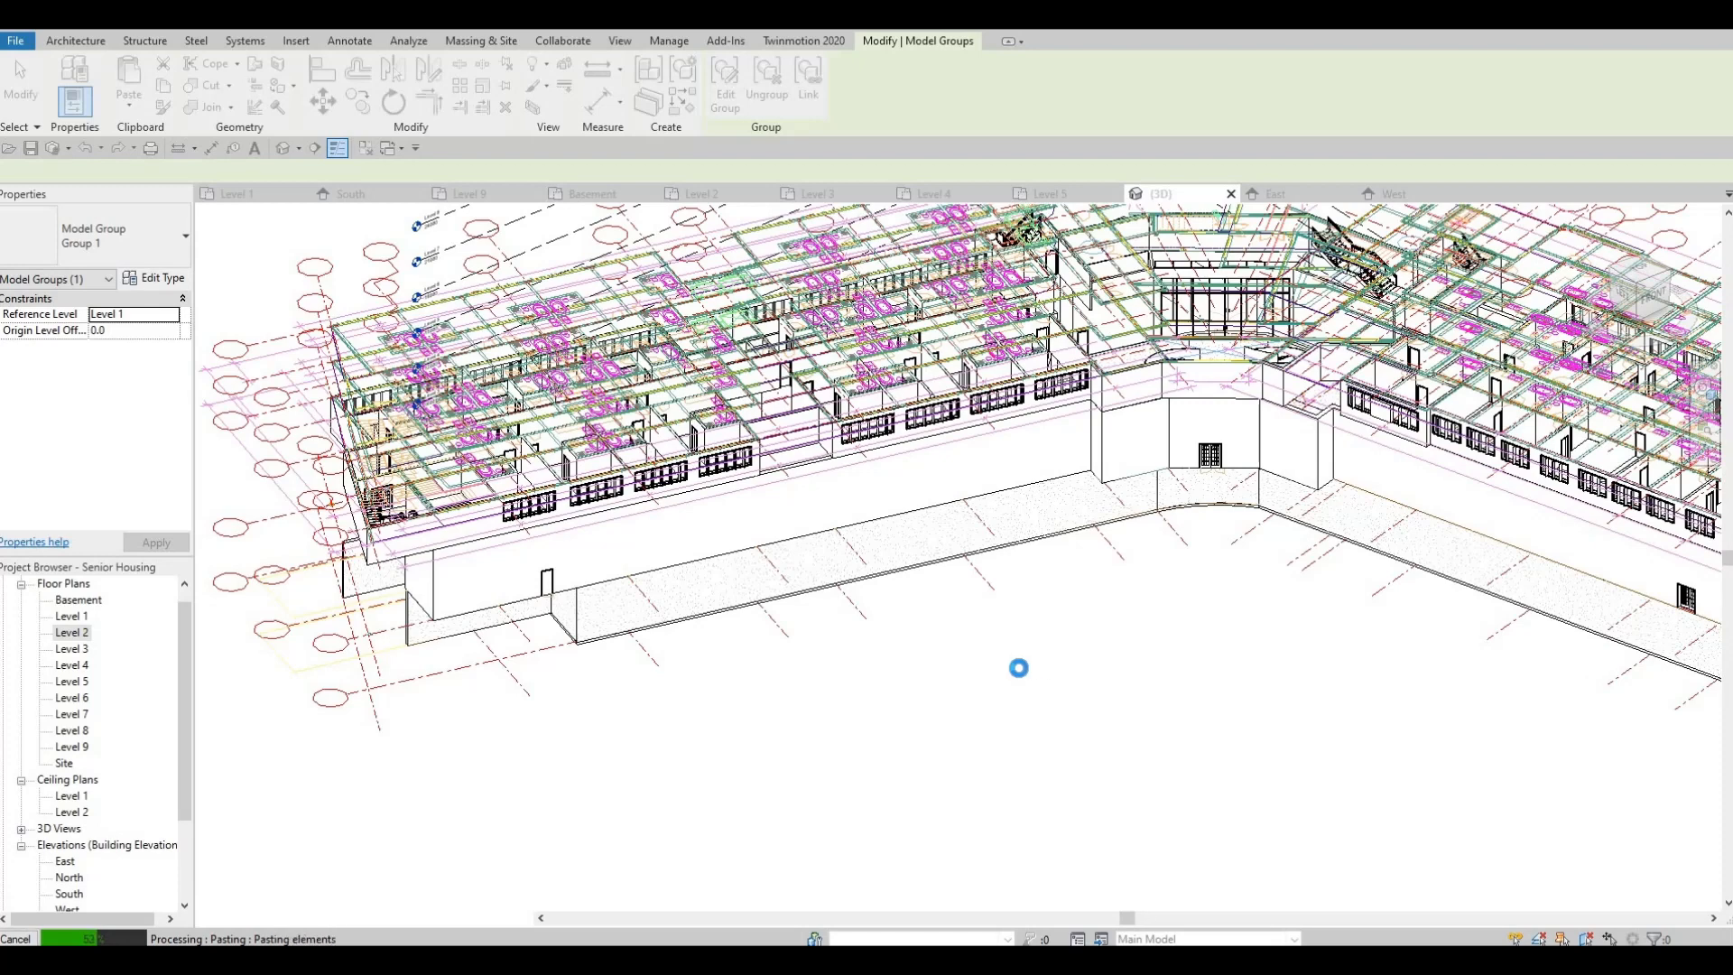
{"action": "key", "text": "F1"}
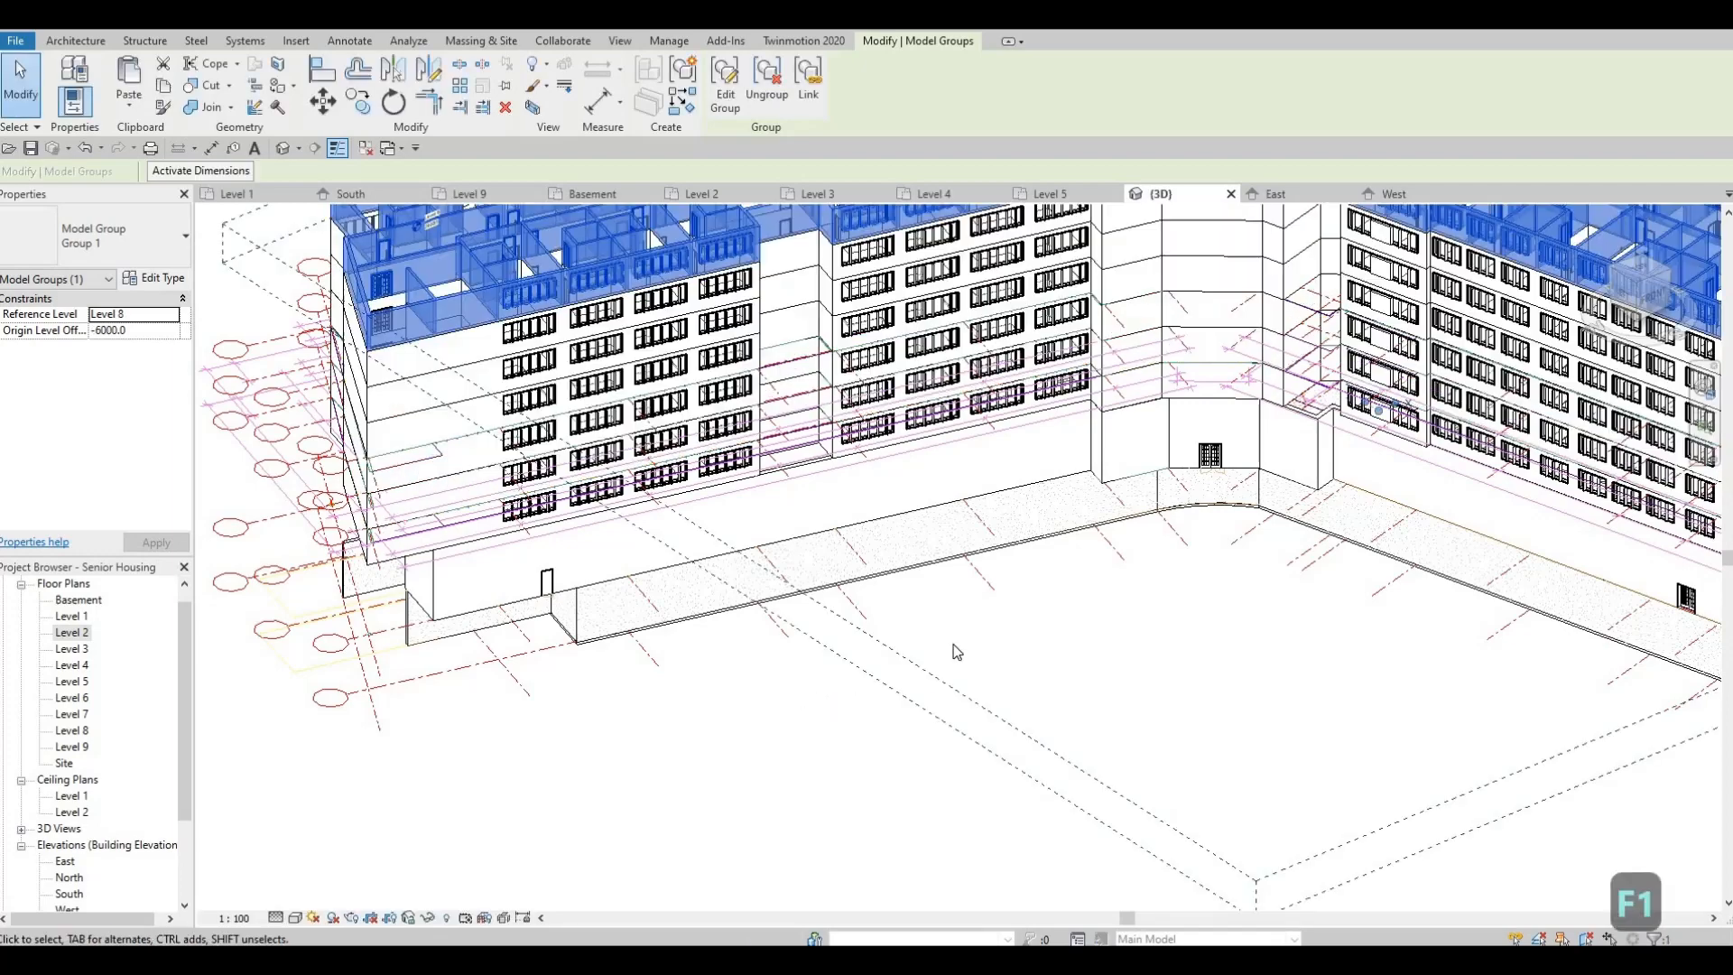
{"action": "scroll", "coordinate": [794, 794], "scroll_direction": "down", "scroll_amount": 4}
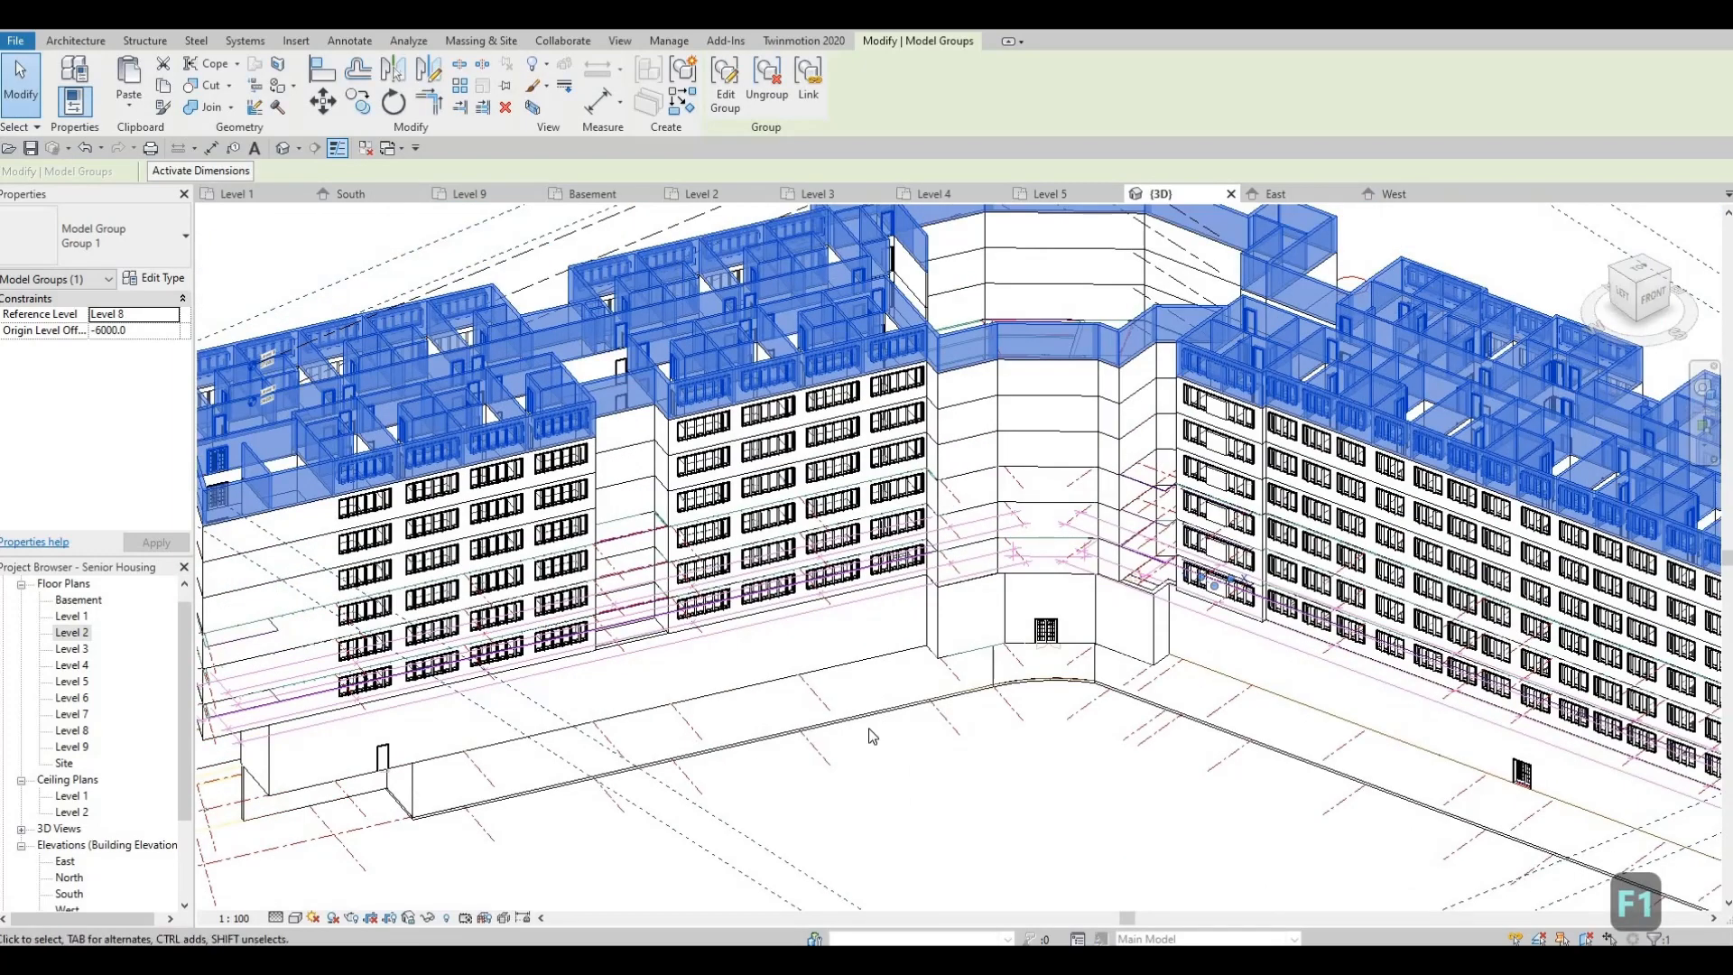
{"action": "key", "text": "Escape"}
{"action": "key", "text": "Escape"}
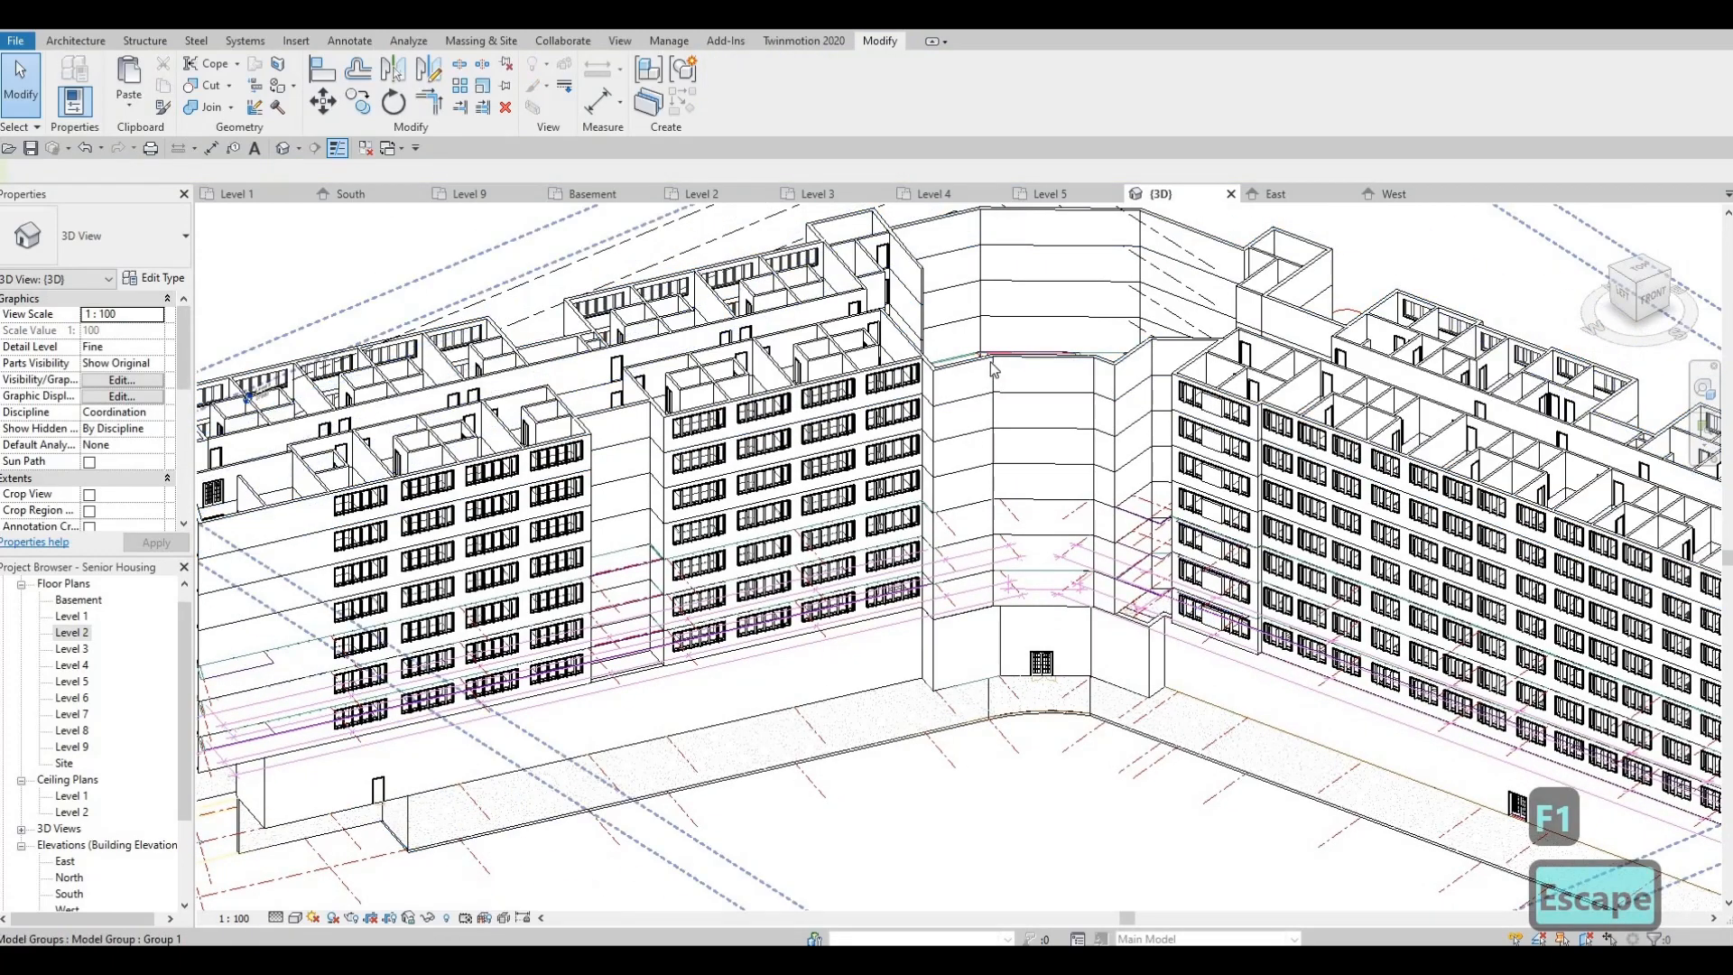
Ungroup the group copies on the top two storeys of the building
{"action": "middle_click_drag", "start_coordinate": [496, 453], "coordinate": [404, 481], "text": "shift"}
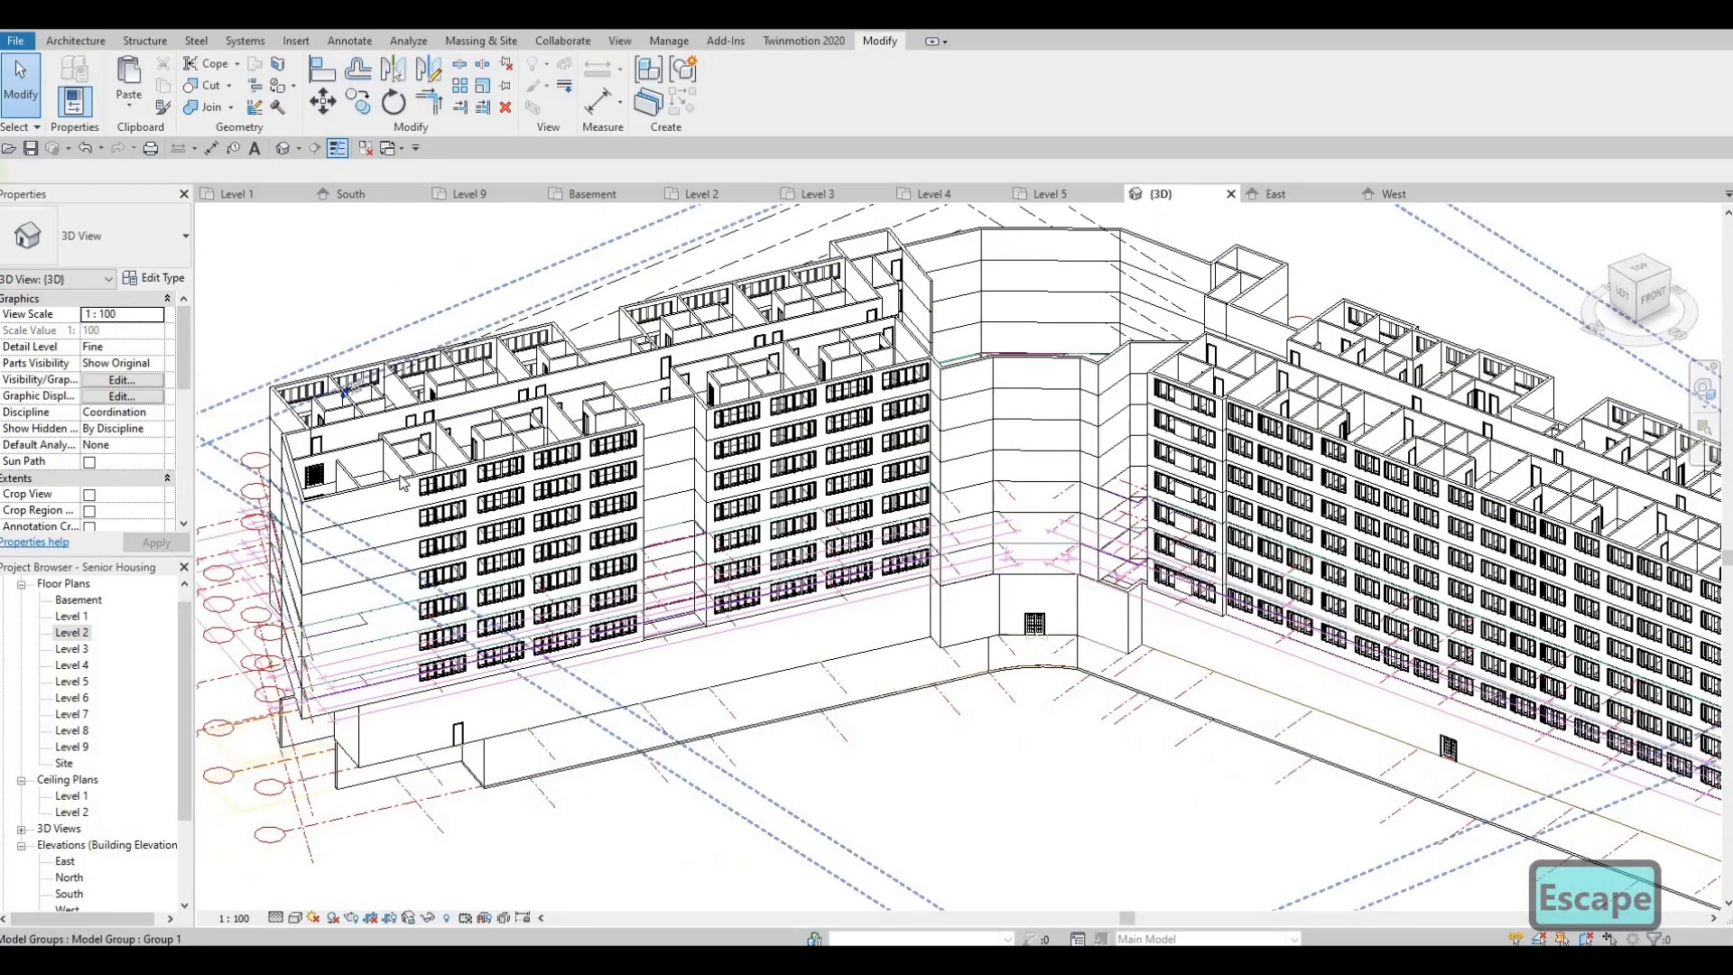
{"action": "left_click", "coordinate": [400, 485]}
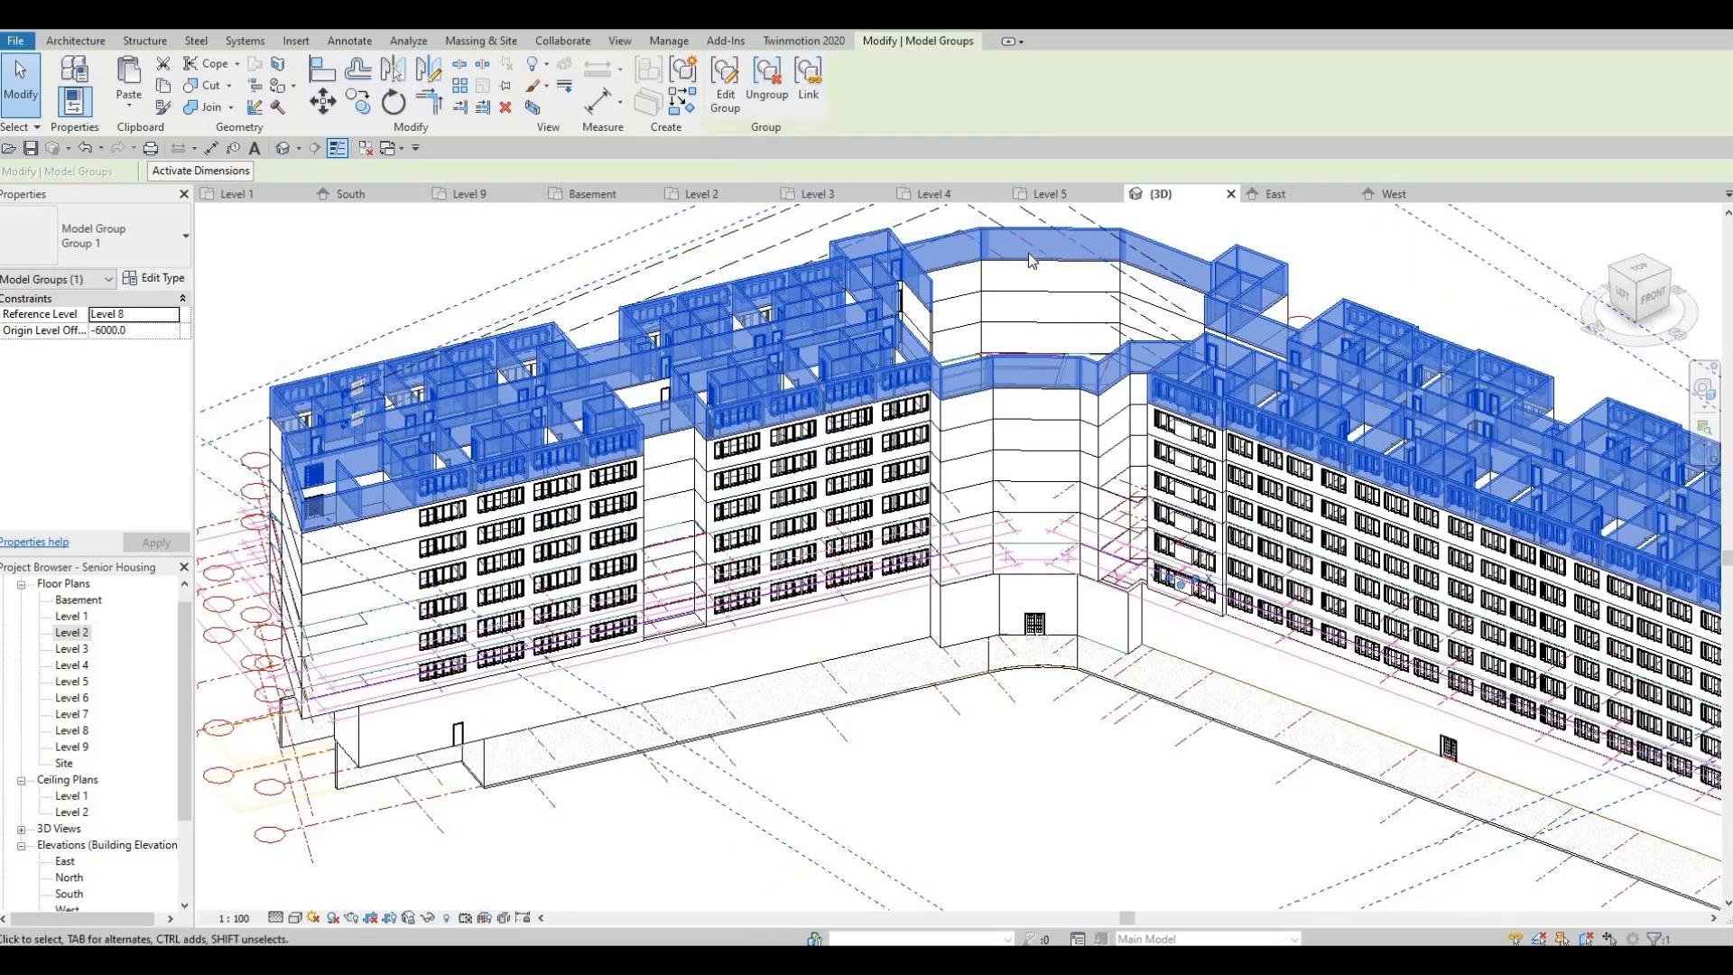
{"action": "left_click", "coordinate": [767, 110]}
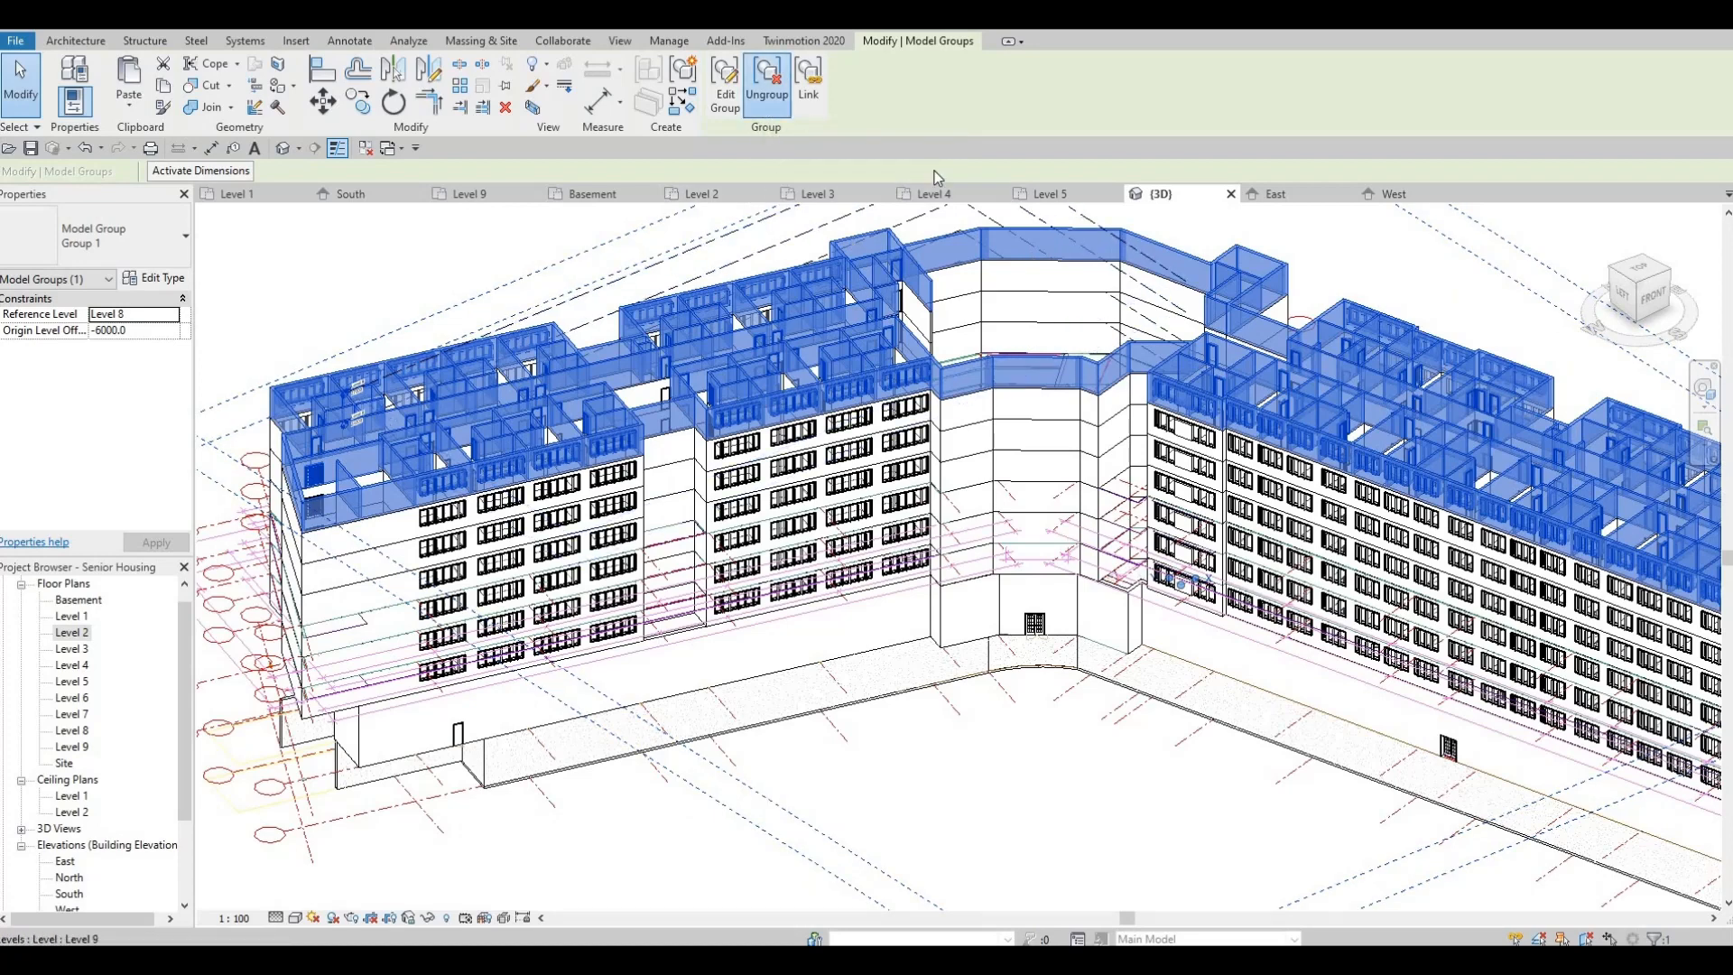
{"action": "left_click", "coordinate": [970, 415]}
{"action": "left_click", "coordinate": [943, 406]}
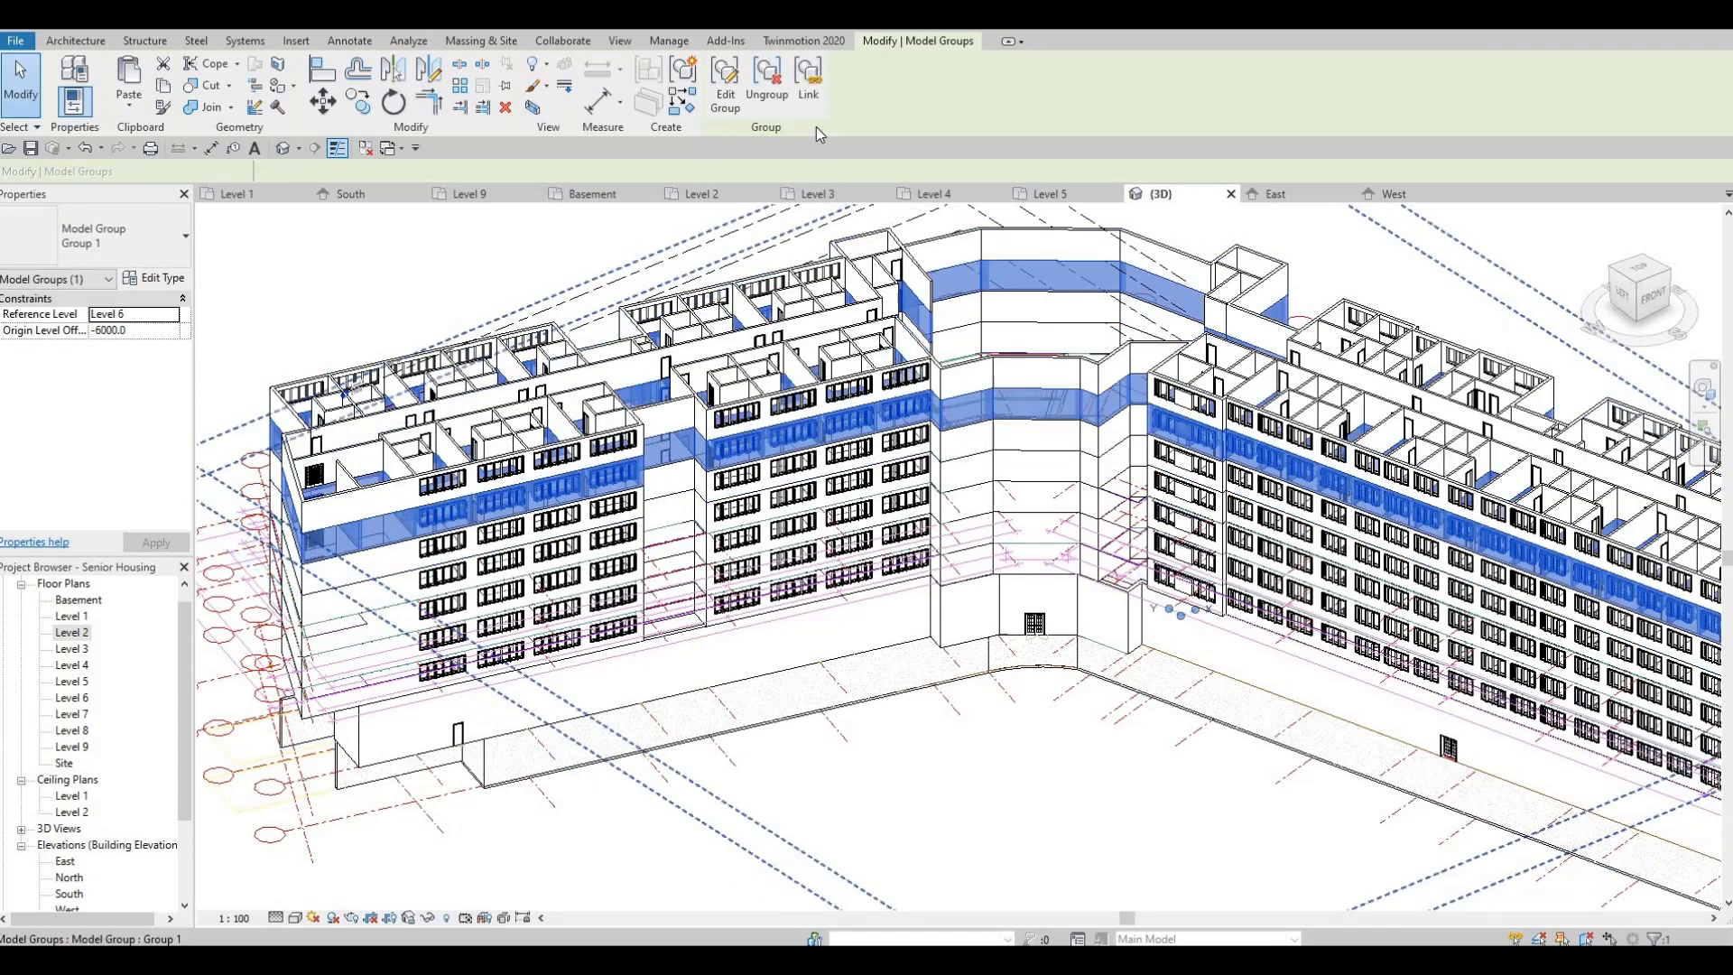
{"action": "left_click", "coordinate": [774, 114]}
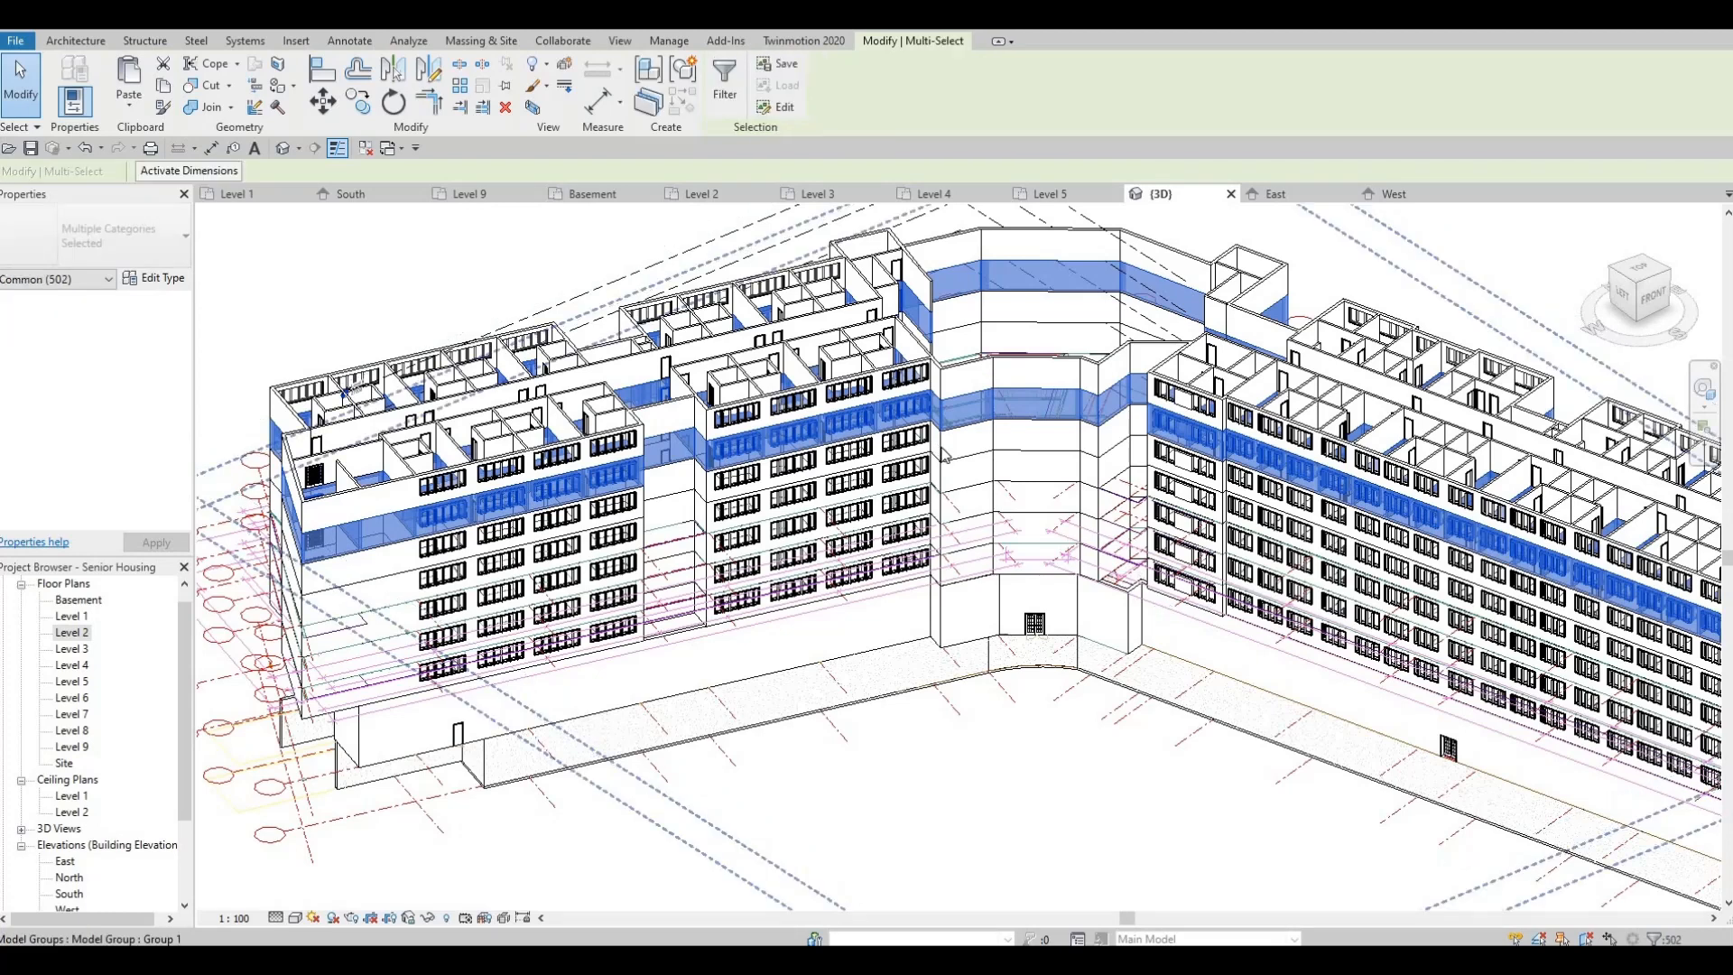
Ungroup the group copies on the third, fourth and fifth storeys from the top
{"action": "left_click", "coordinate": [940, 444]}
{"action": "left_click", "coordinate": [772, 96]}
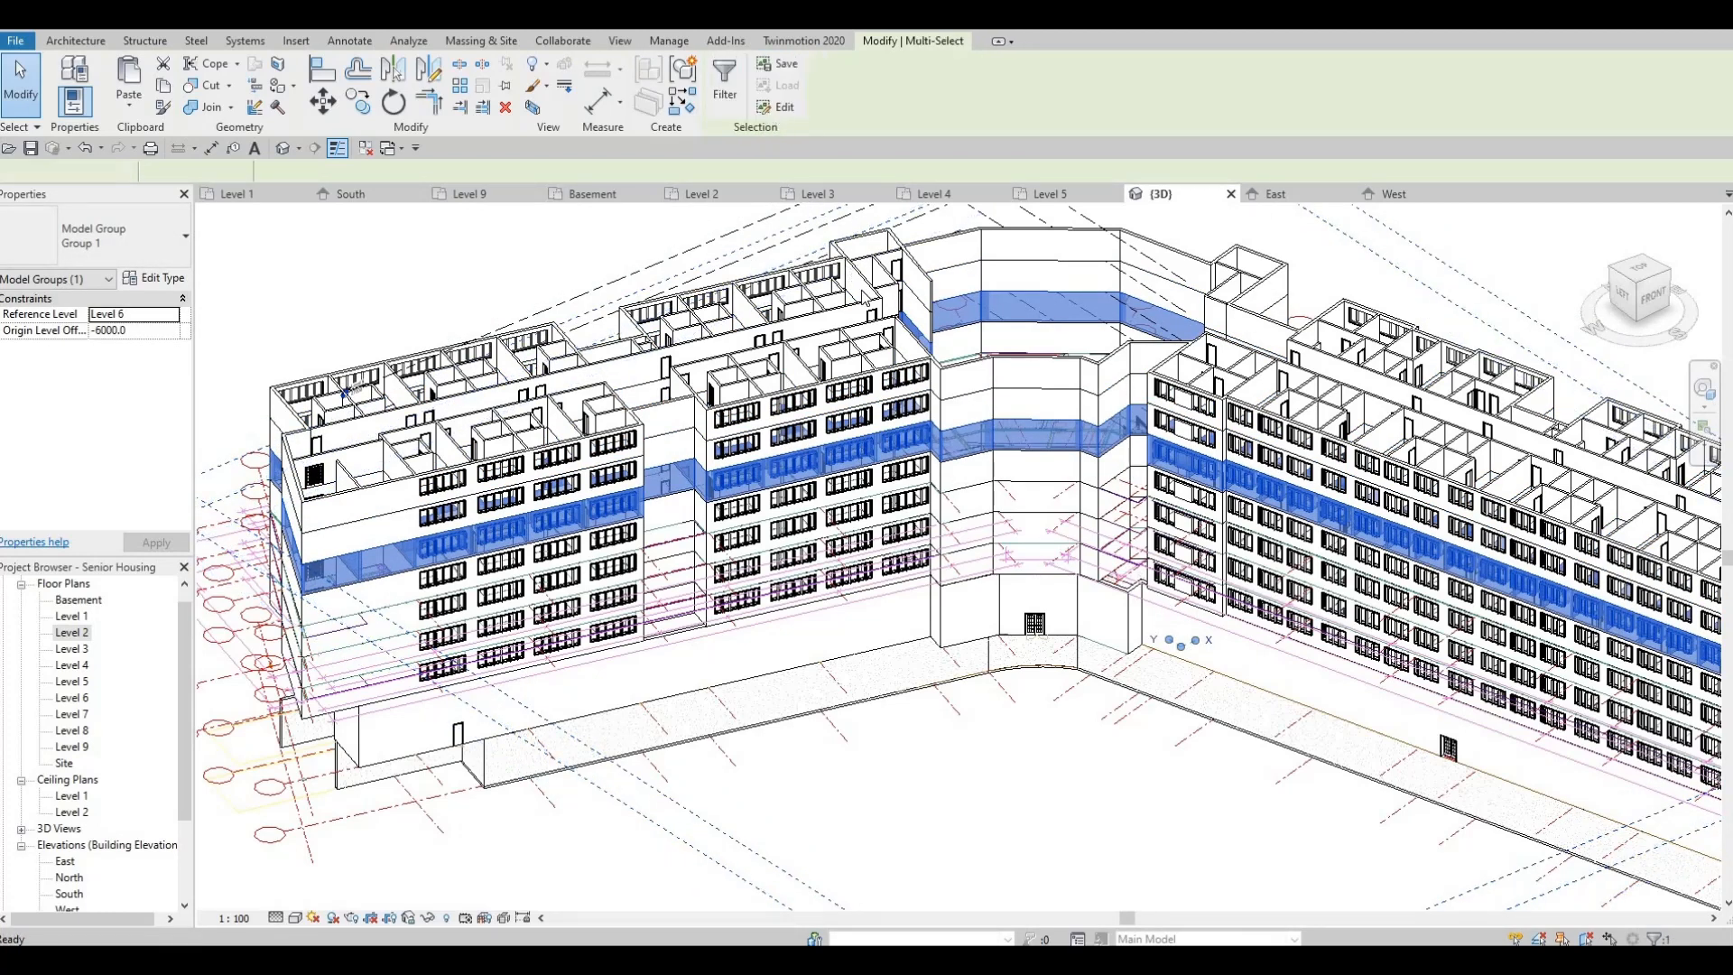
{"action": "left_click", "coordinate": [943, 482]}
{"action": "left_click", "coordinate": [770, 96]}
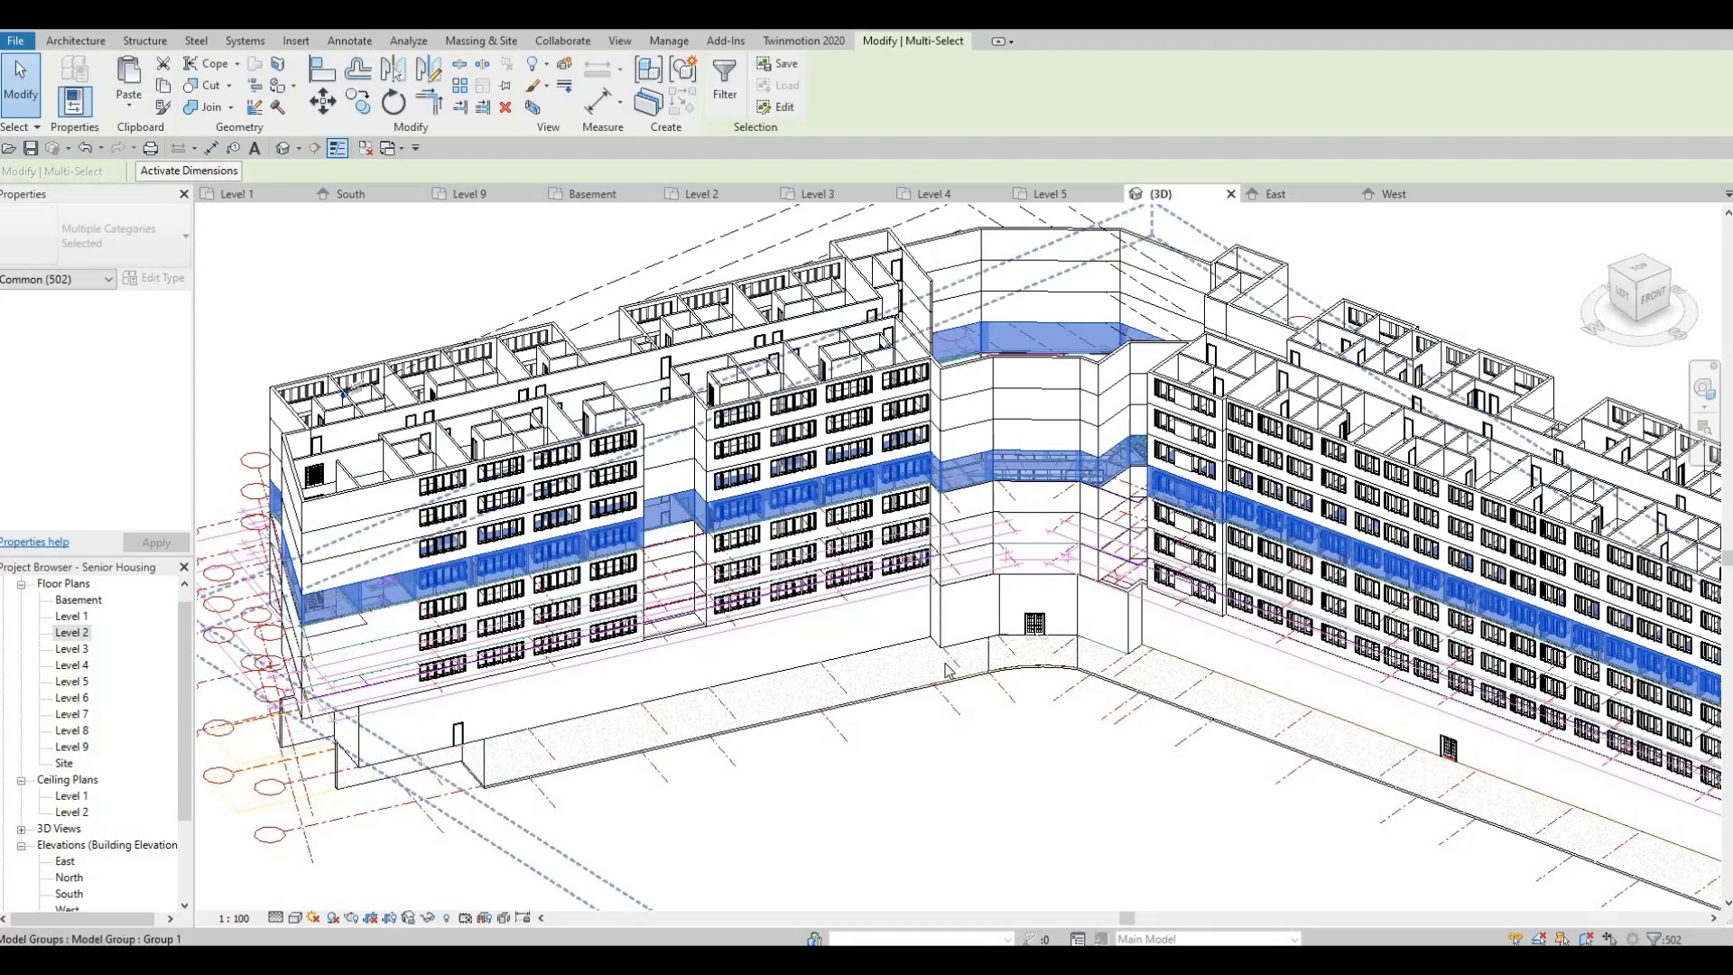
{"action": "scroll", "coordinate": [966, 650], "scroll_direction": "up", "scroll_amount": 2}
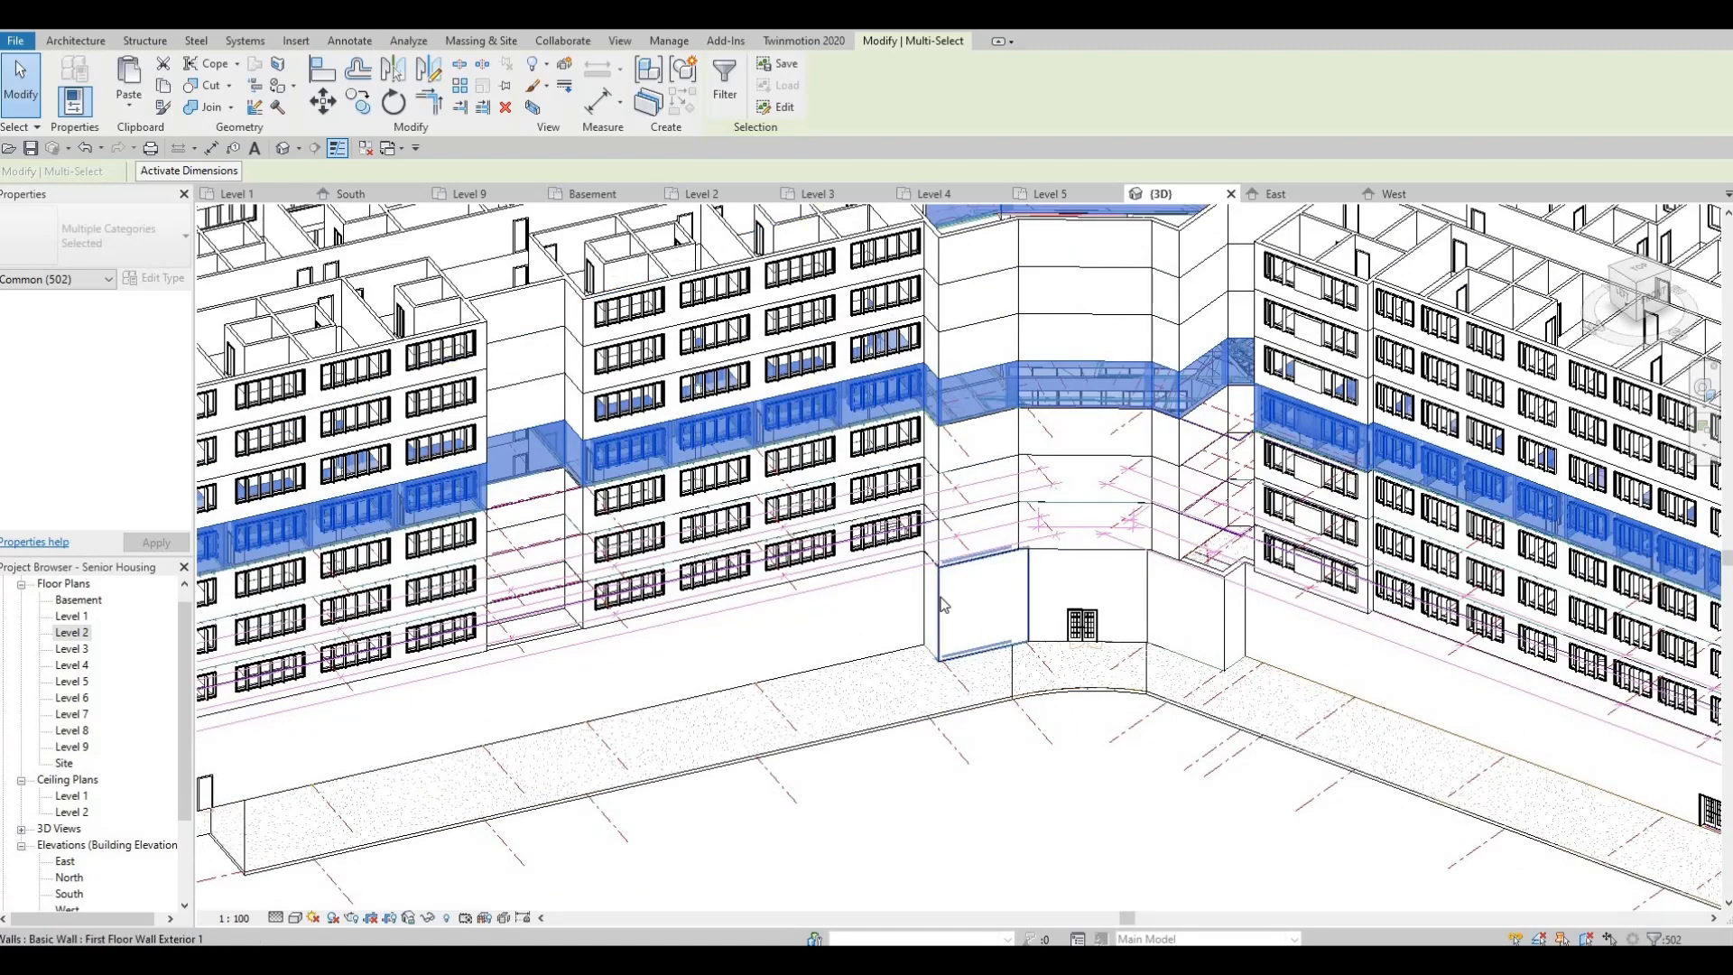
{"action": "left_click", "coordinate": [938, 441]}
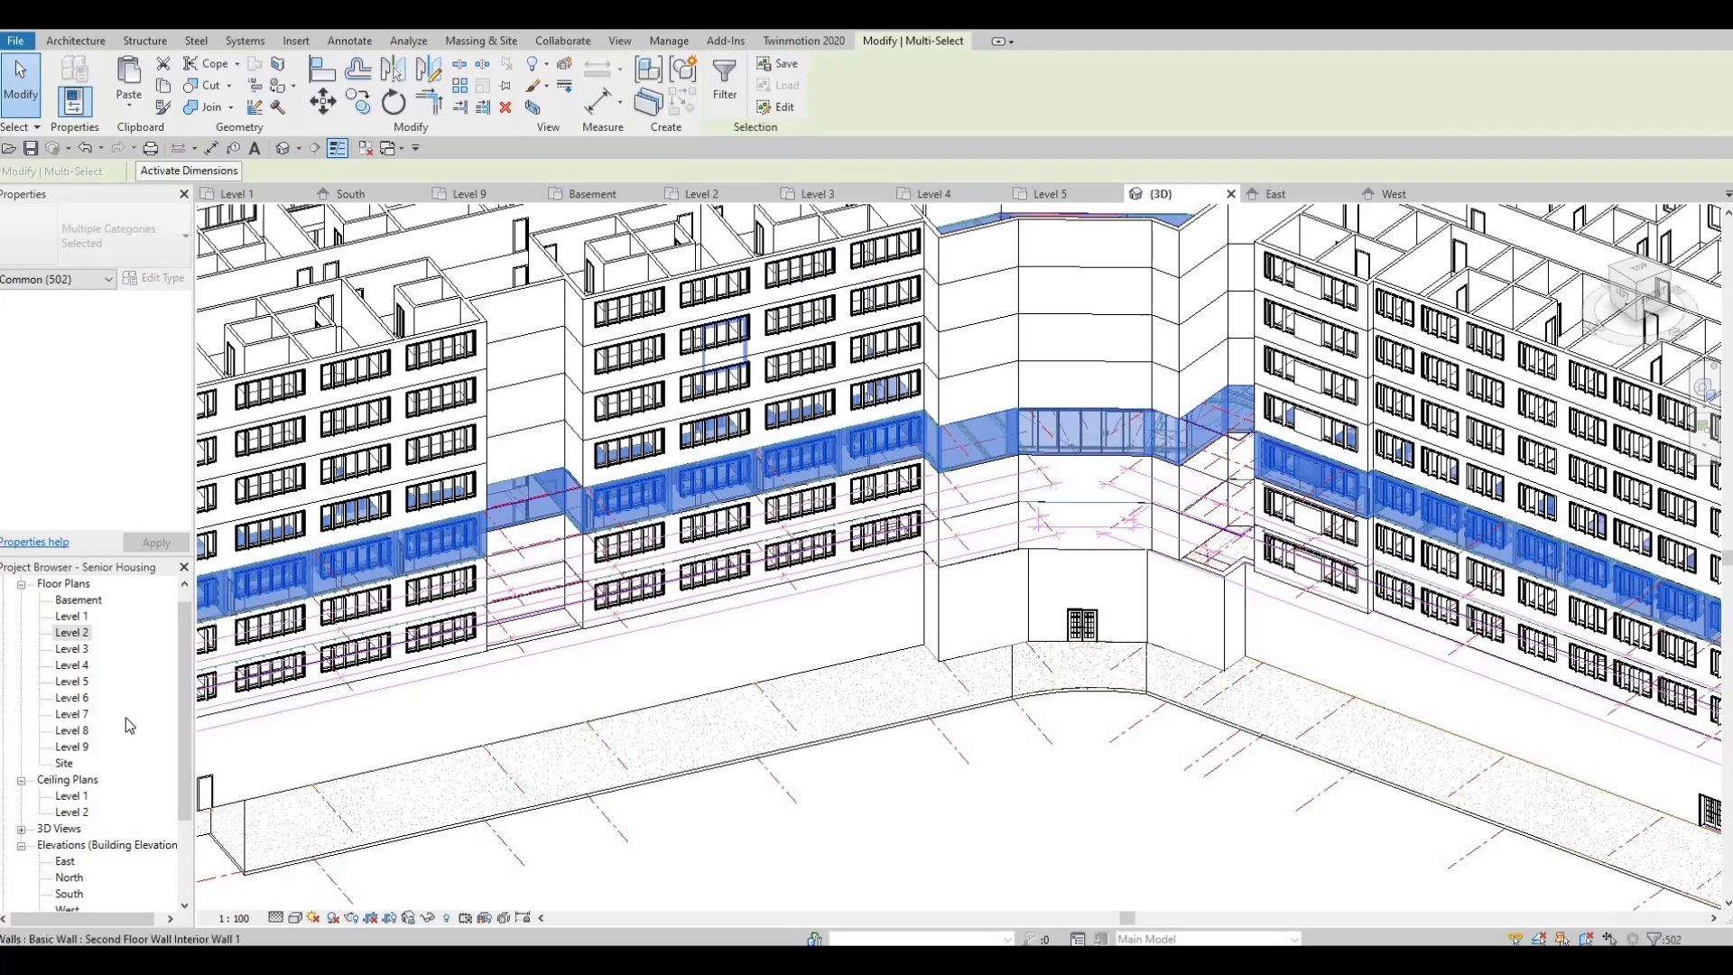
Open the Level 5 floor plan and delete the three outer exterior walls and the inner diagonal wall linking the two wings
{"action": "left_click", "coordinate": [72, 681]}
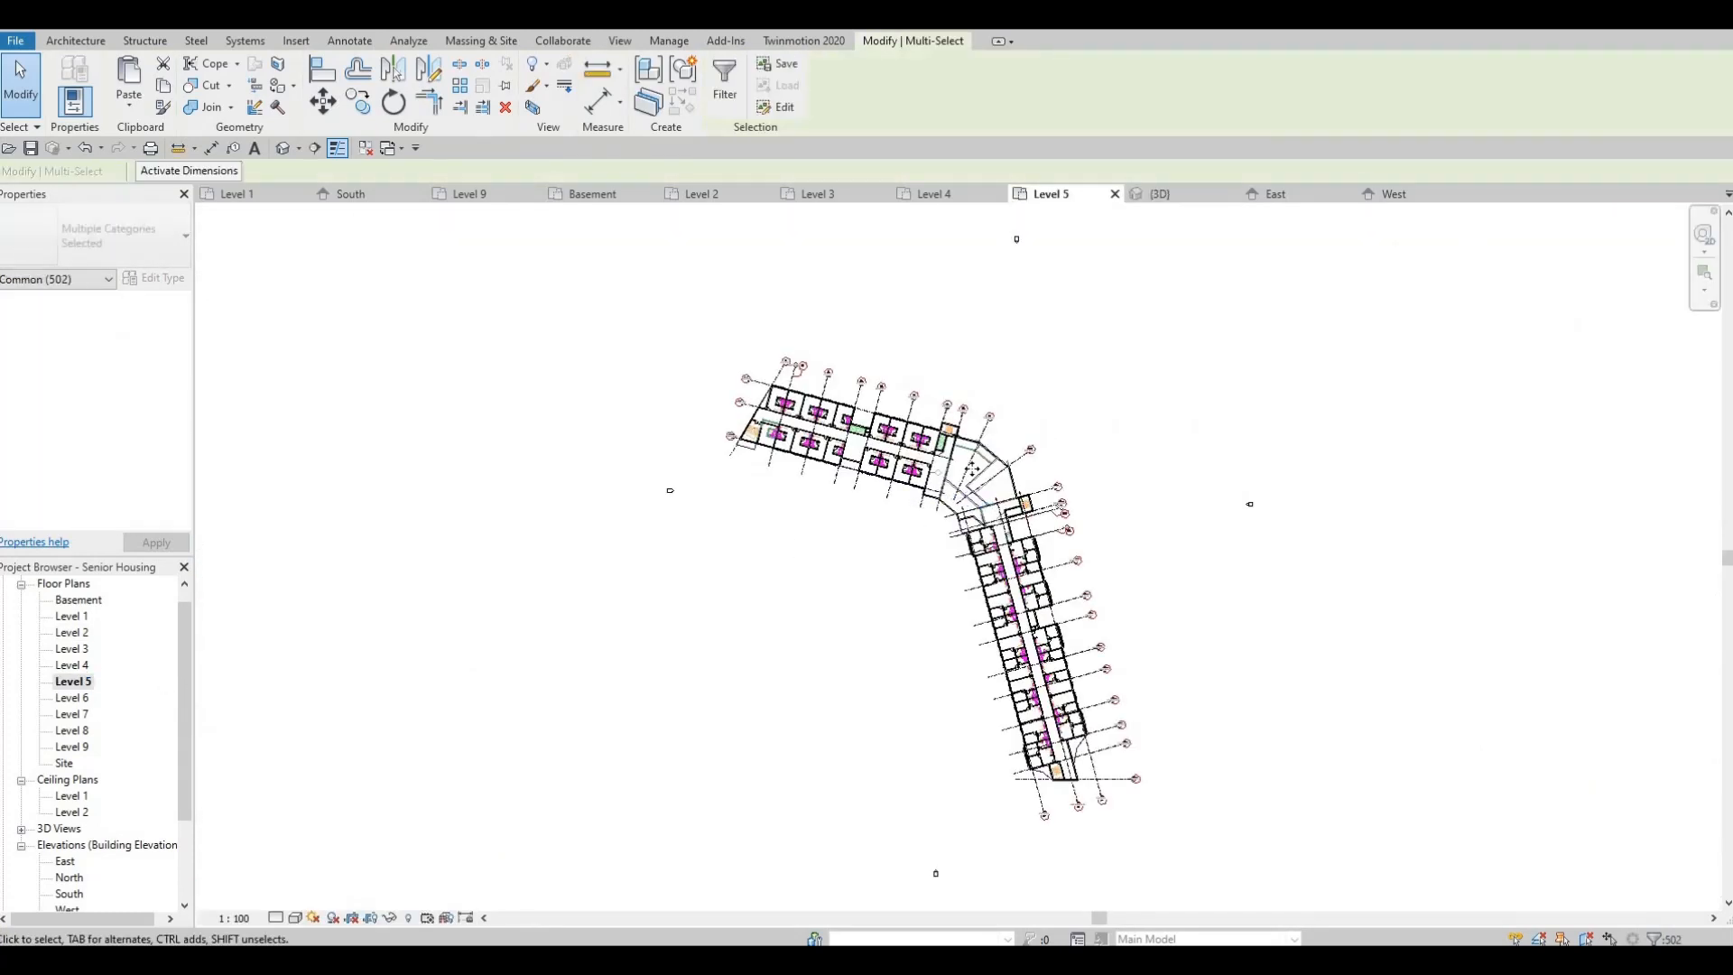
{"action": "scroll", "coordinate": [975, 471], "scroll_direction": "up", "scroll_amount": 5}
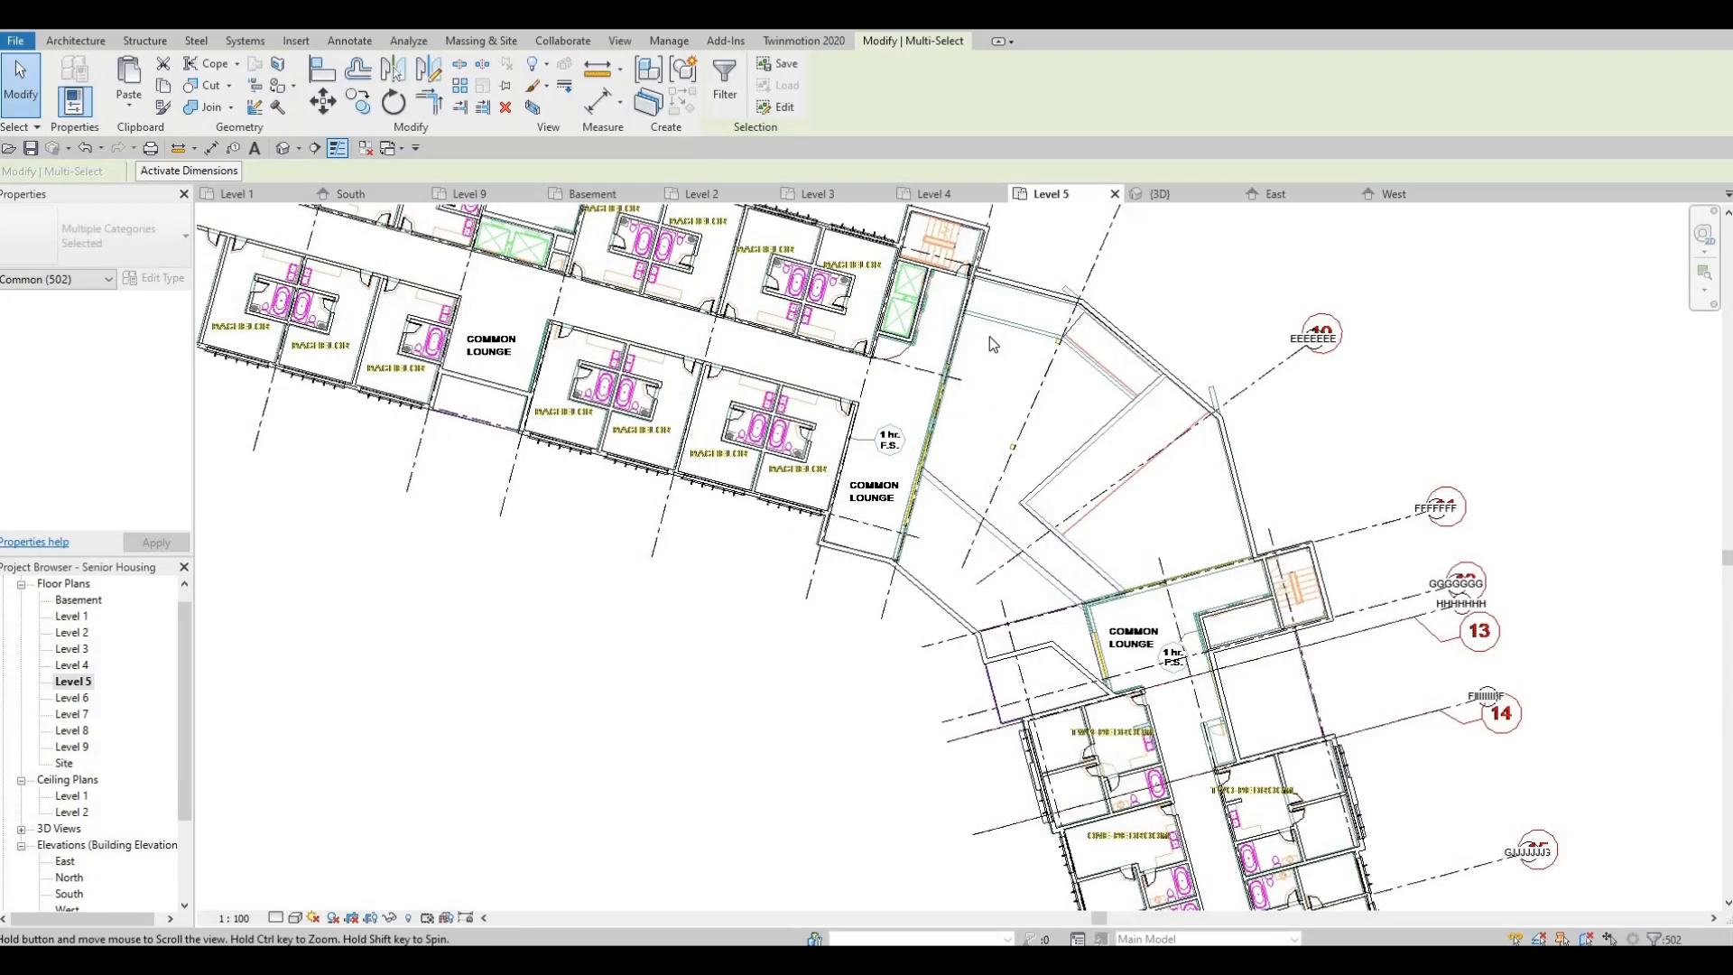
{"action": "left_click", "coordinate": [1009, 334]}
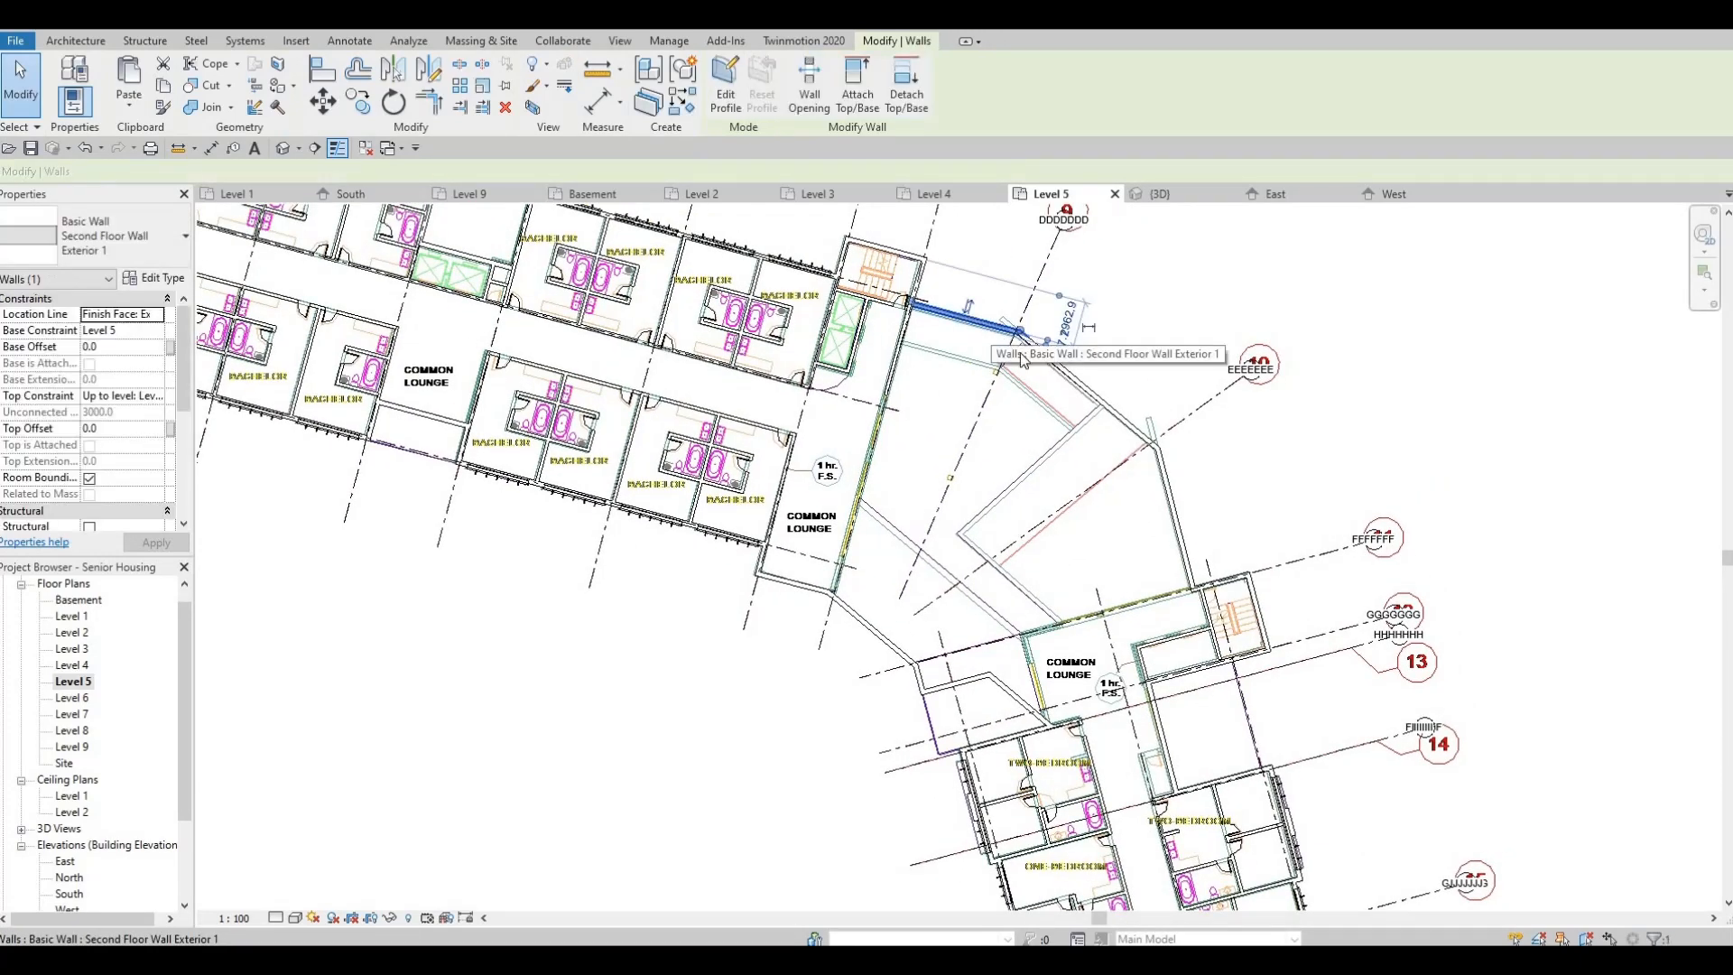
{"action": "key", "text": "Delete"}
{"action": "left_click", "coordinate": [1109, 416]}
{"action": "key", "text": "Delete"}
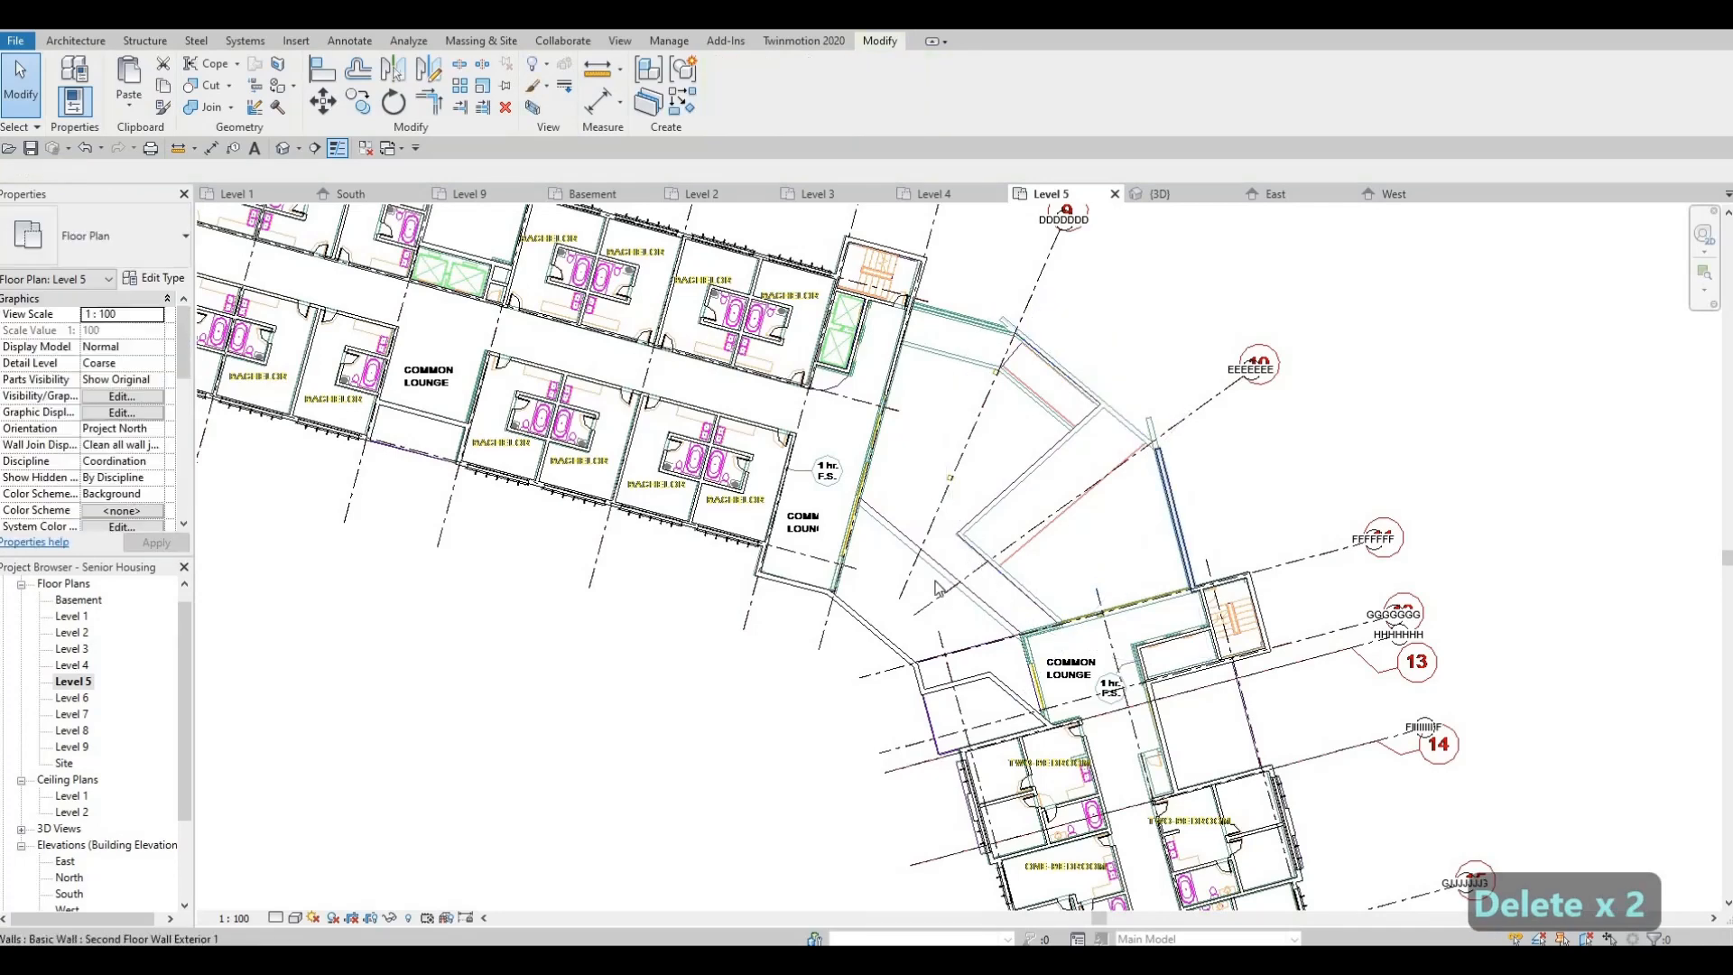
{"action": "left_click", "coordinate": [1160, 466]}
{"action": "key", "text": "Delete"}
{"action": "left_click", "coordinate": [877, 637]}
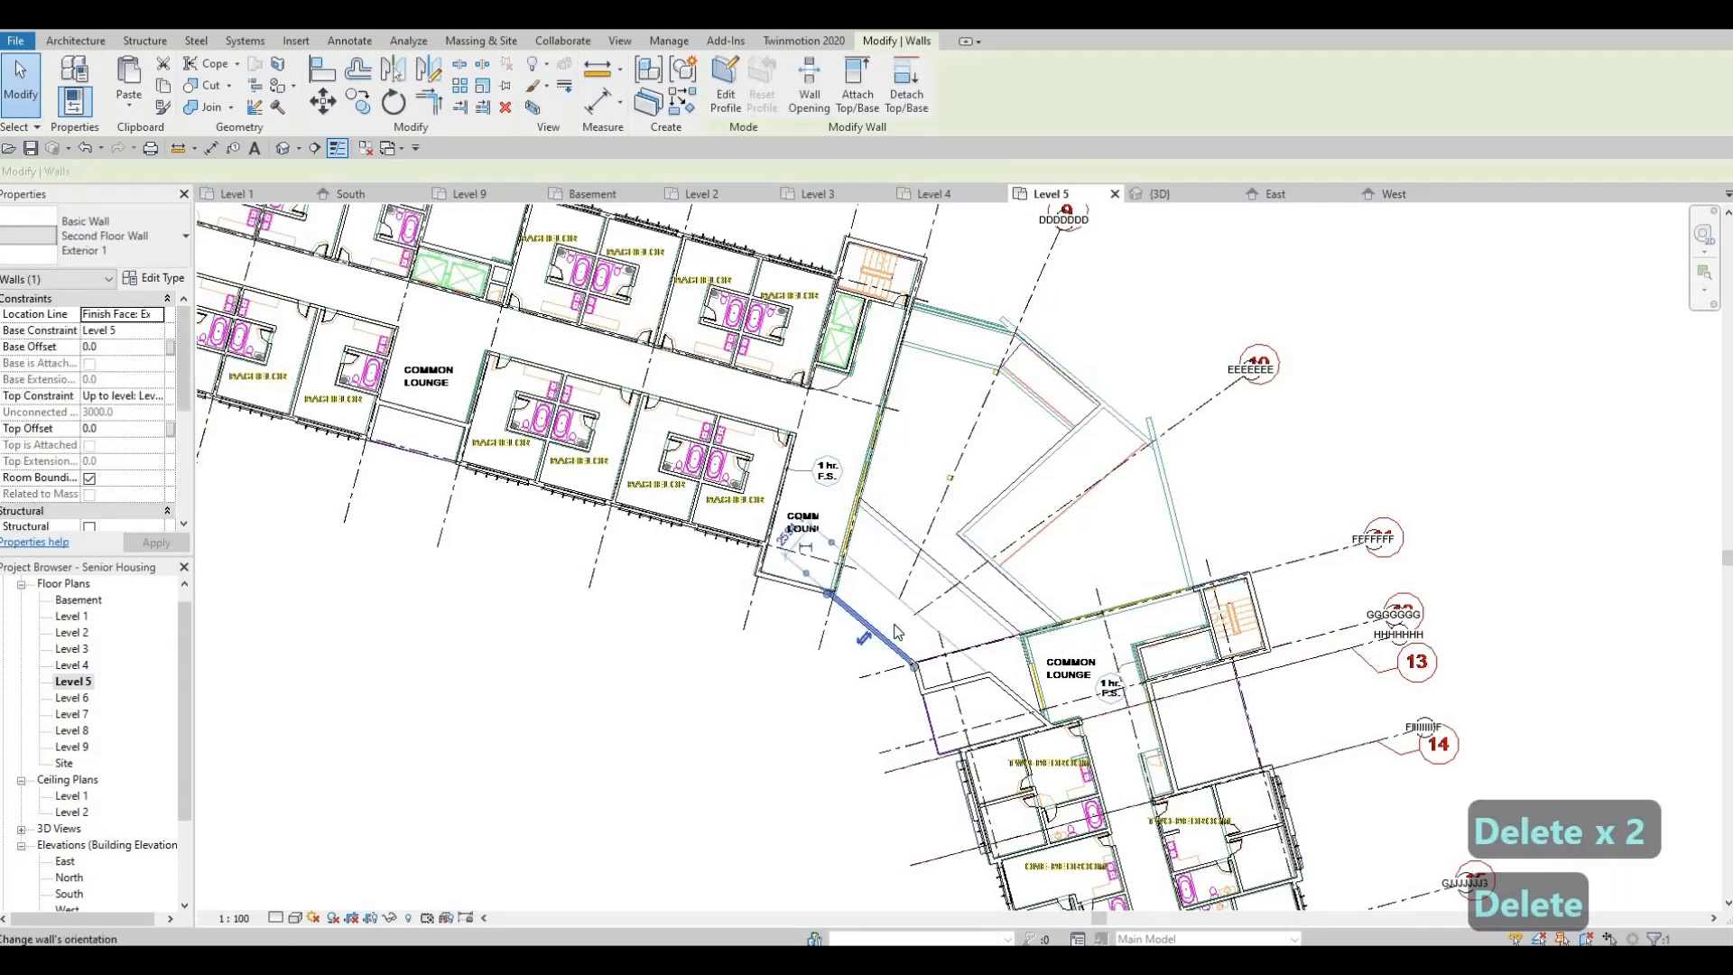
{"action": "key", "text": "Delete"}
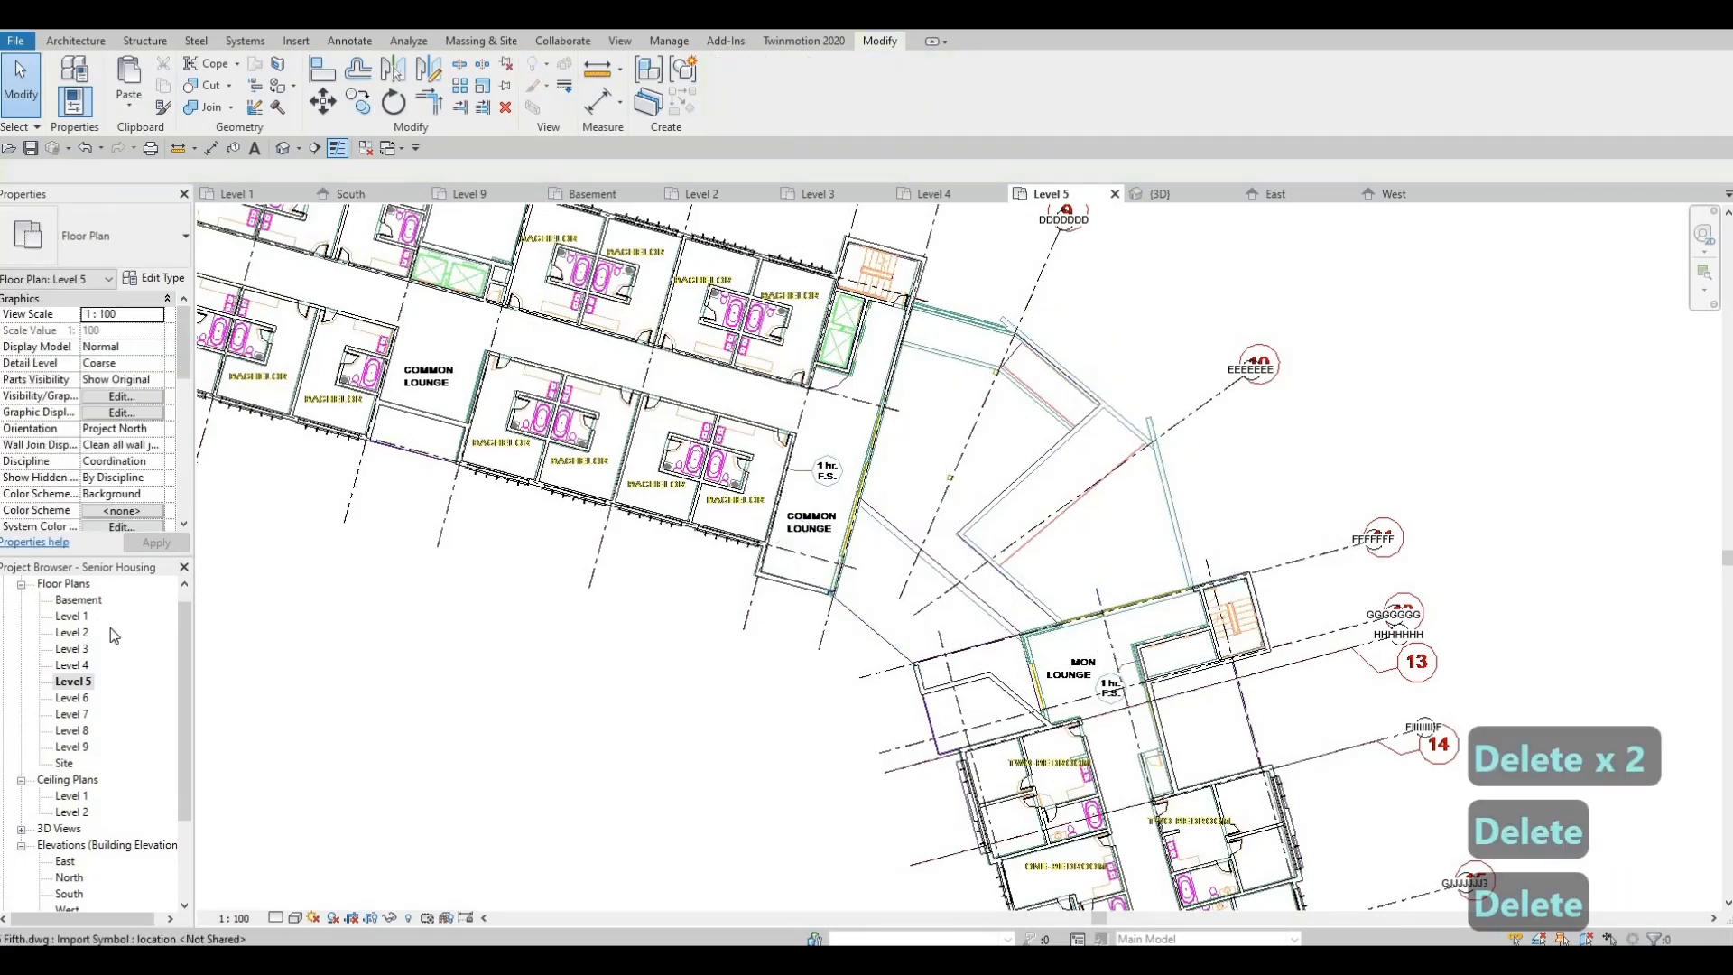
Open the Level 6 floor plan and delete the three outer exterior walls and the inner diagonal wall linking the two wings
{"action": "left_click", "coordinate": [64, 699]}
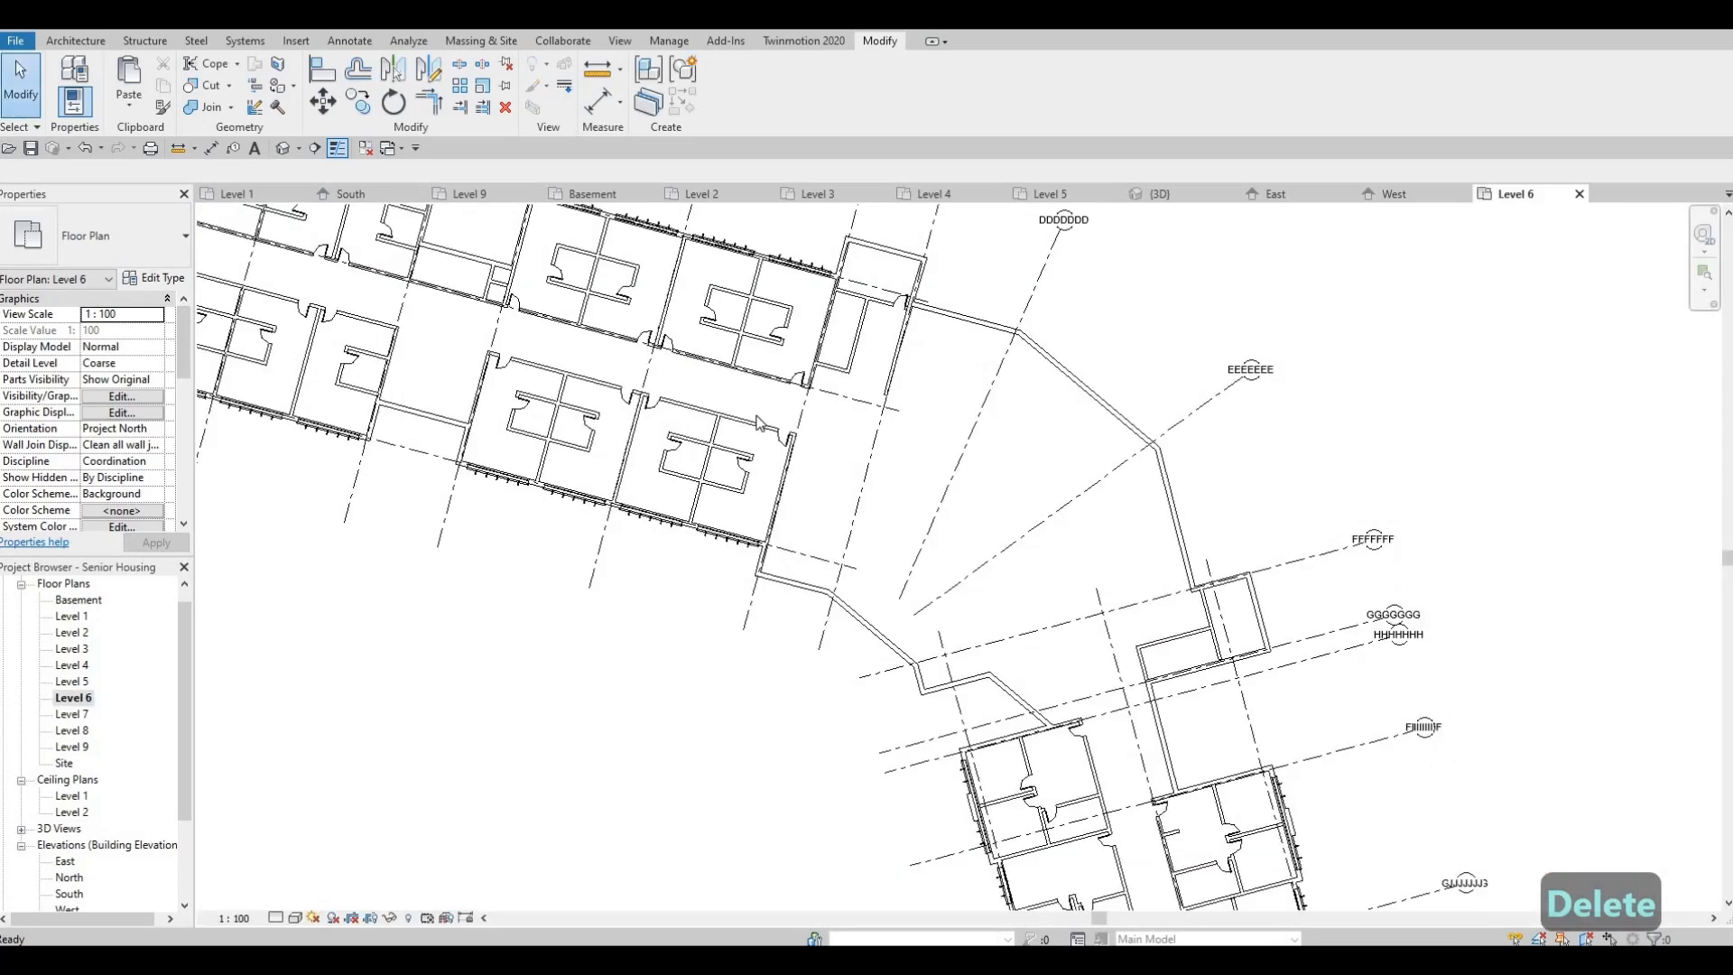
{"action": "left_click", "coordinate": [942, 314]}
{"action": "key", "text": "Delete"}
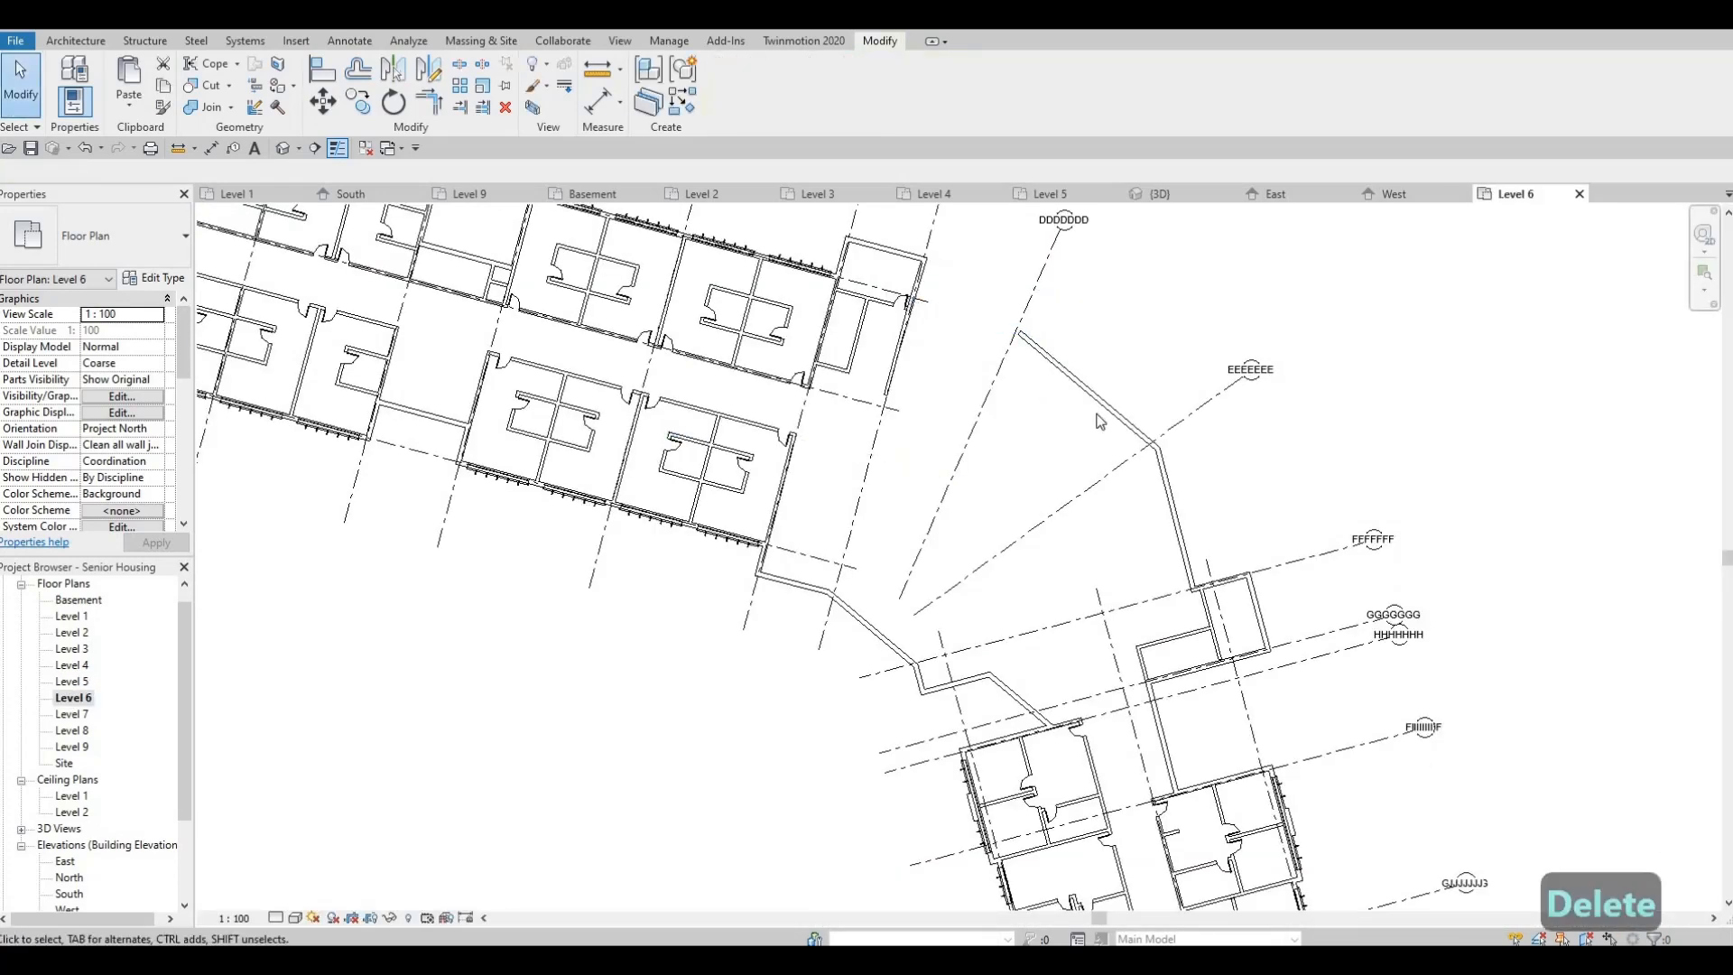
{"action": "left_click", "coordinate": [1164, 488]}
{"action": "key", "text": "Delete"}
{"action": "left_click", "coordinate": [1175, 510]}
{"action": "key", "text": "Delete"}
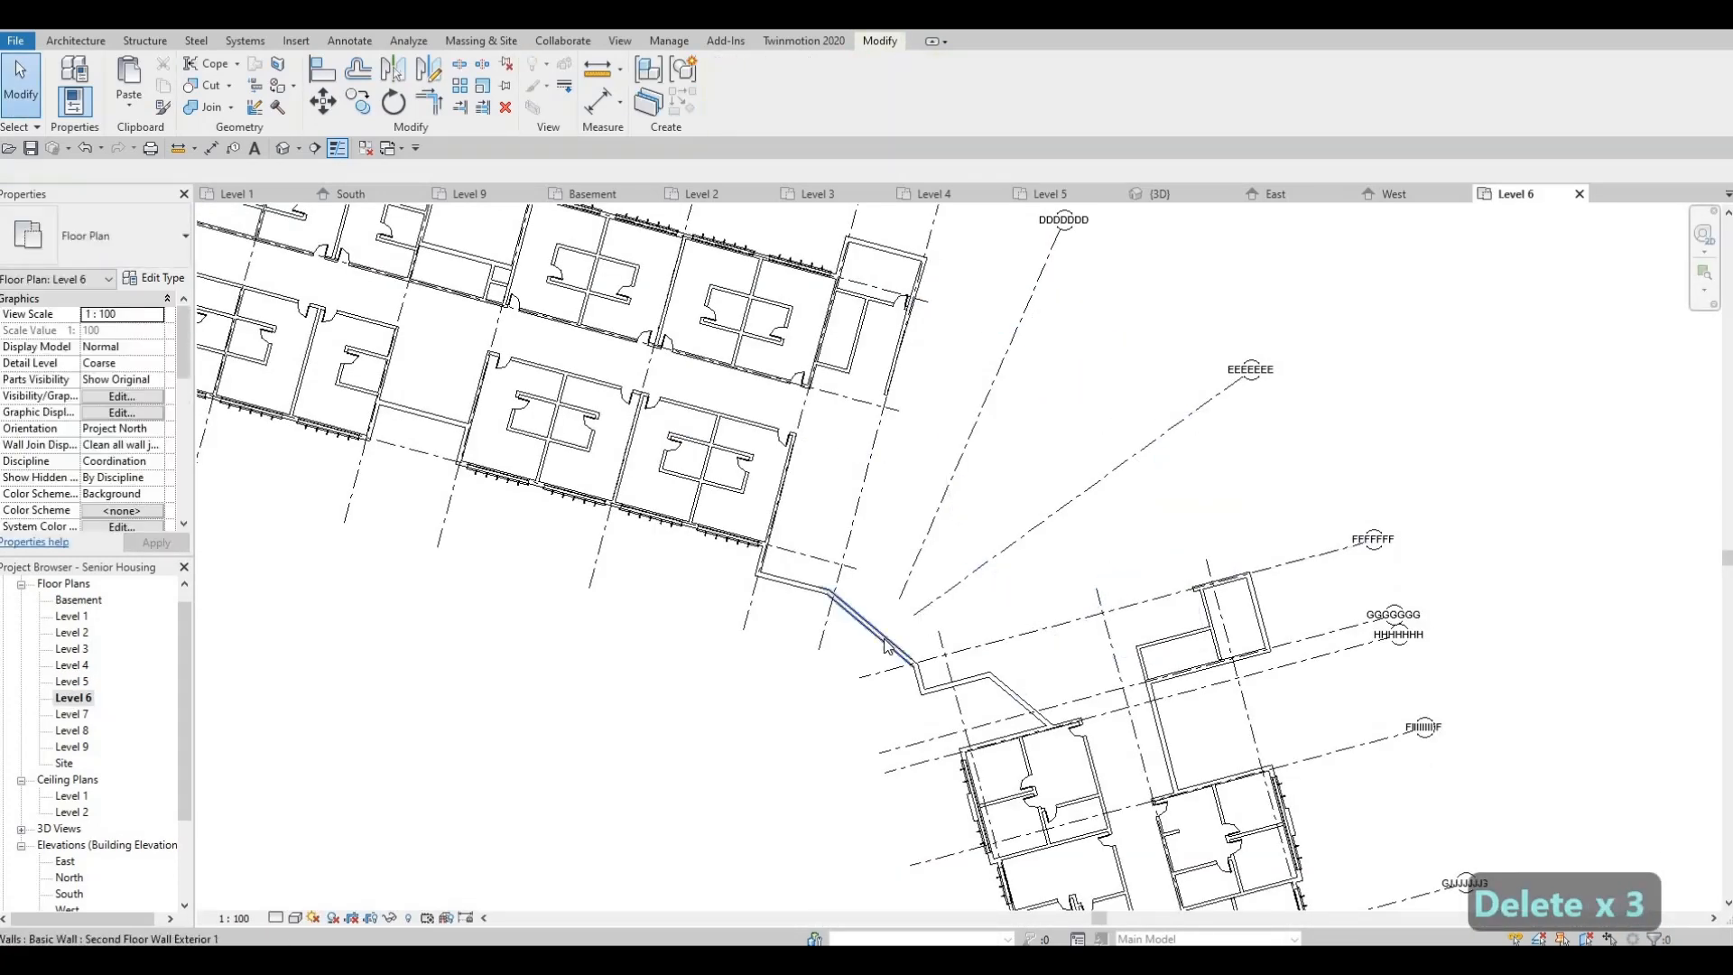
{"action": "left_click", "coordinate": [855, 621]}
{"action": "key", "text": "Delete"}
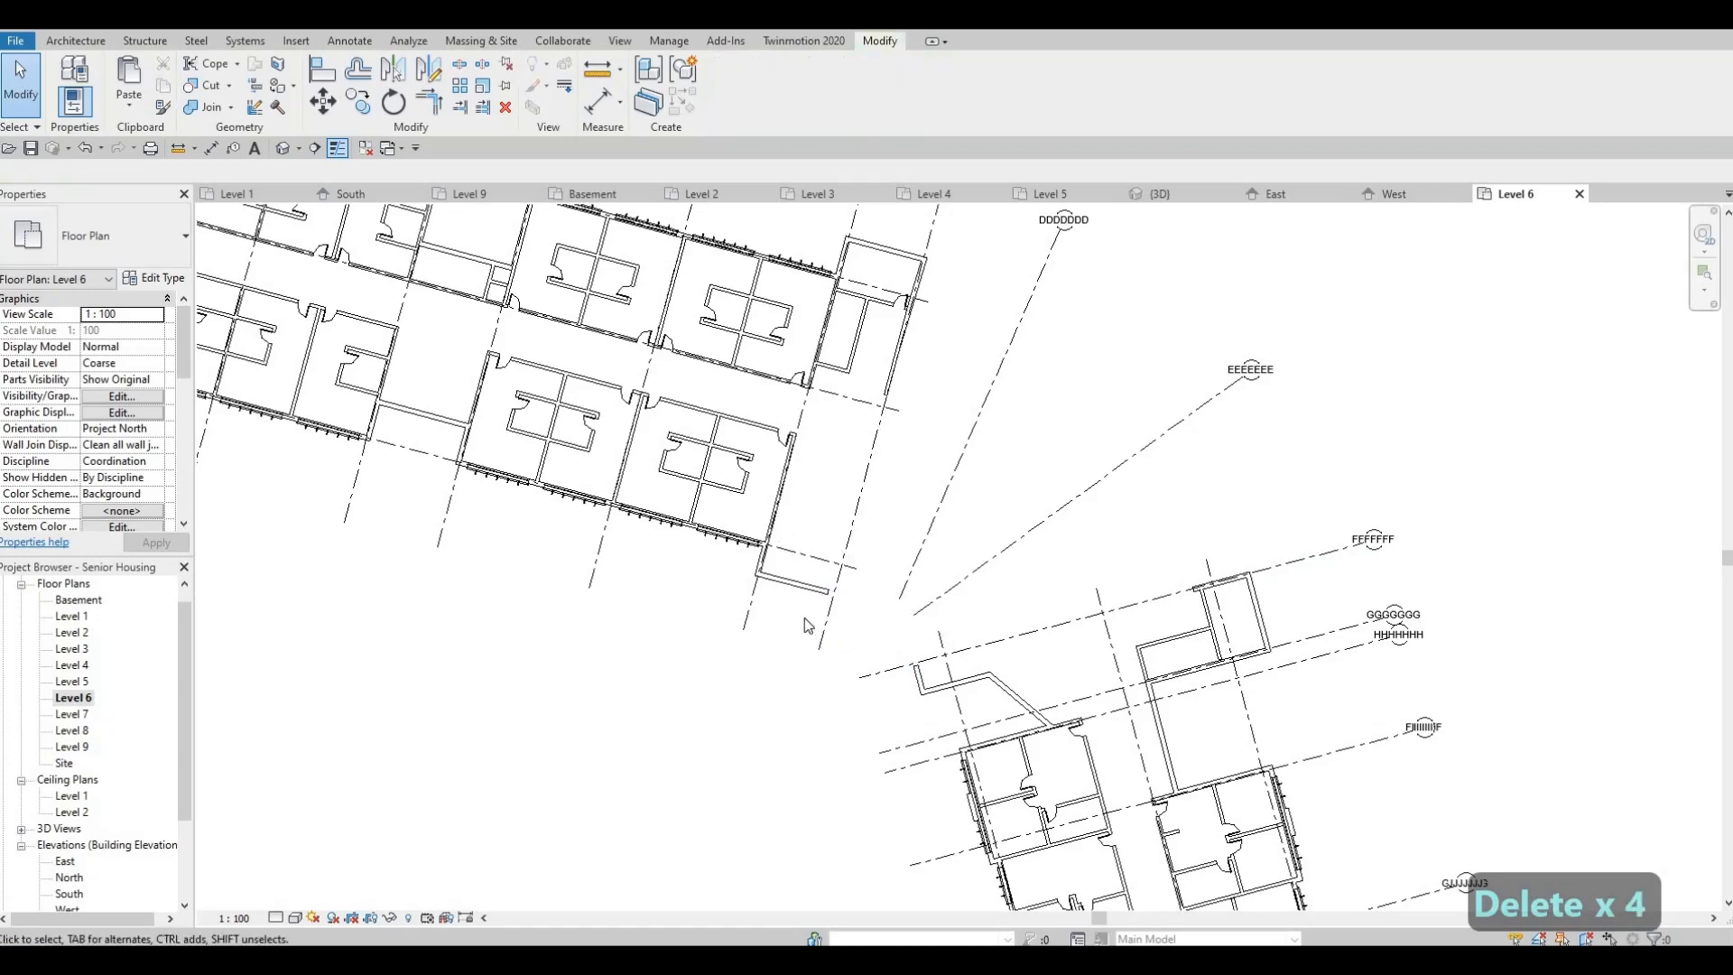
Open the Level 7 floor plan and delete the three outer exterior walls and the inner diagonal wall linking the two wings
{"action": "double_click", "coordinate": [70, 714]}
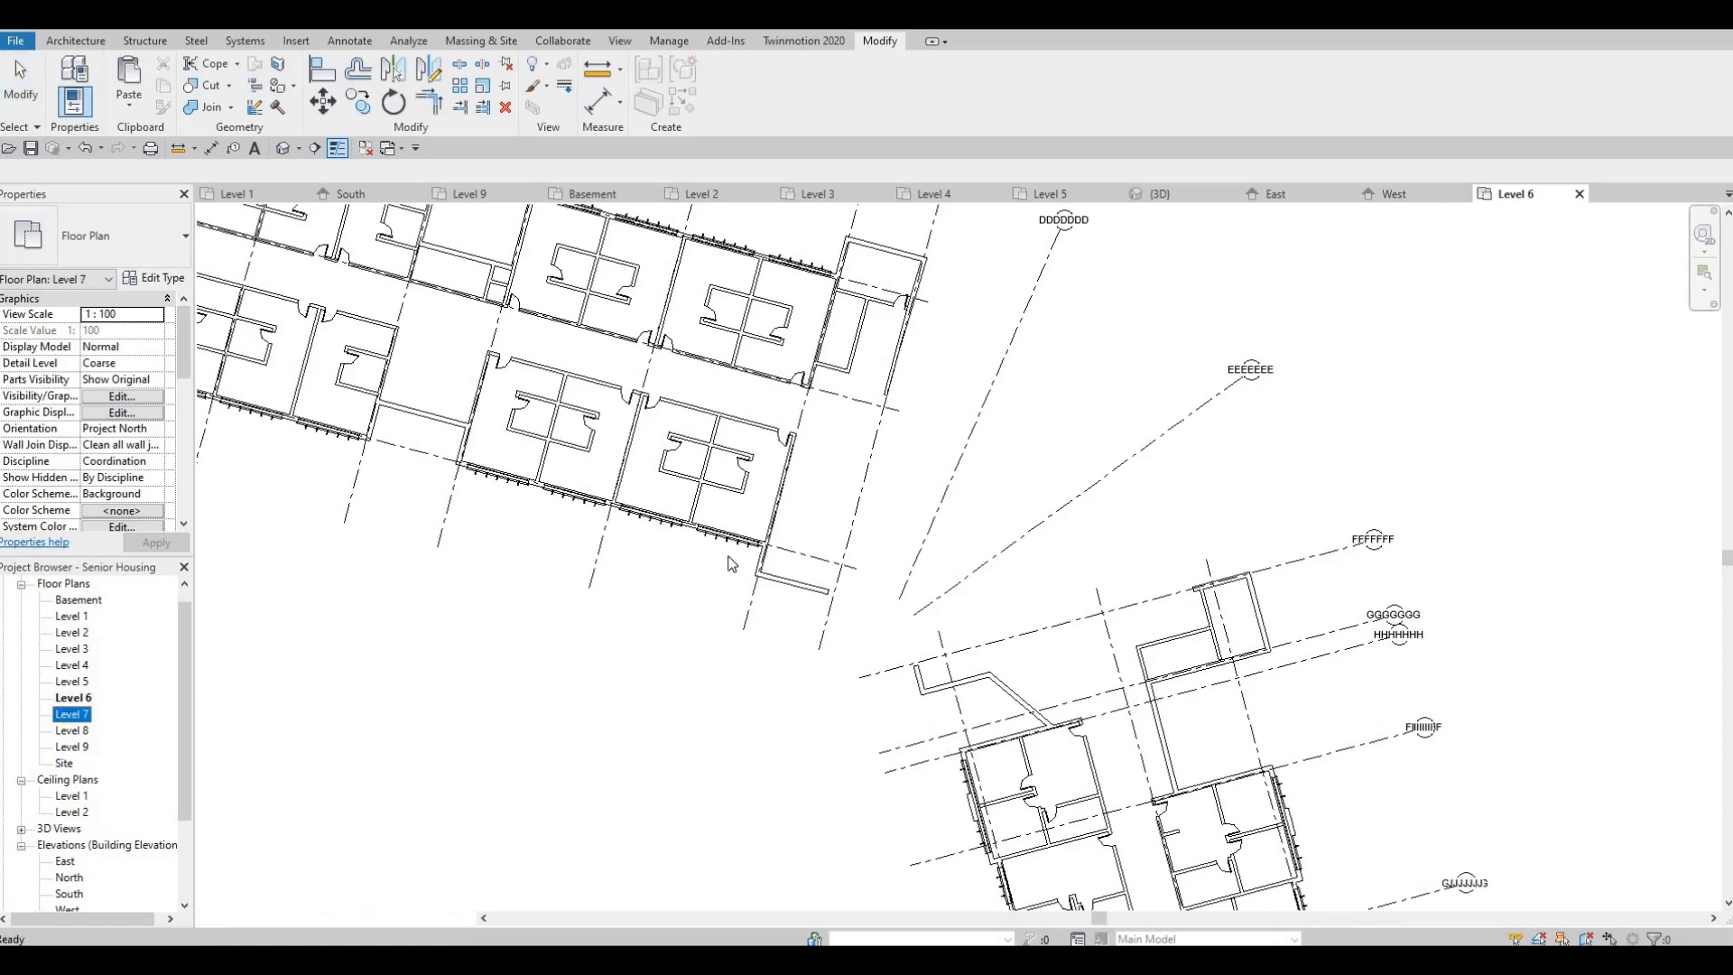
{"action": "key", "text": "Delete"}
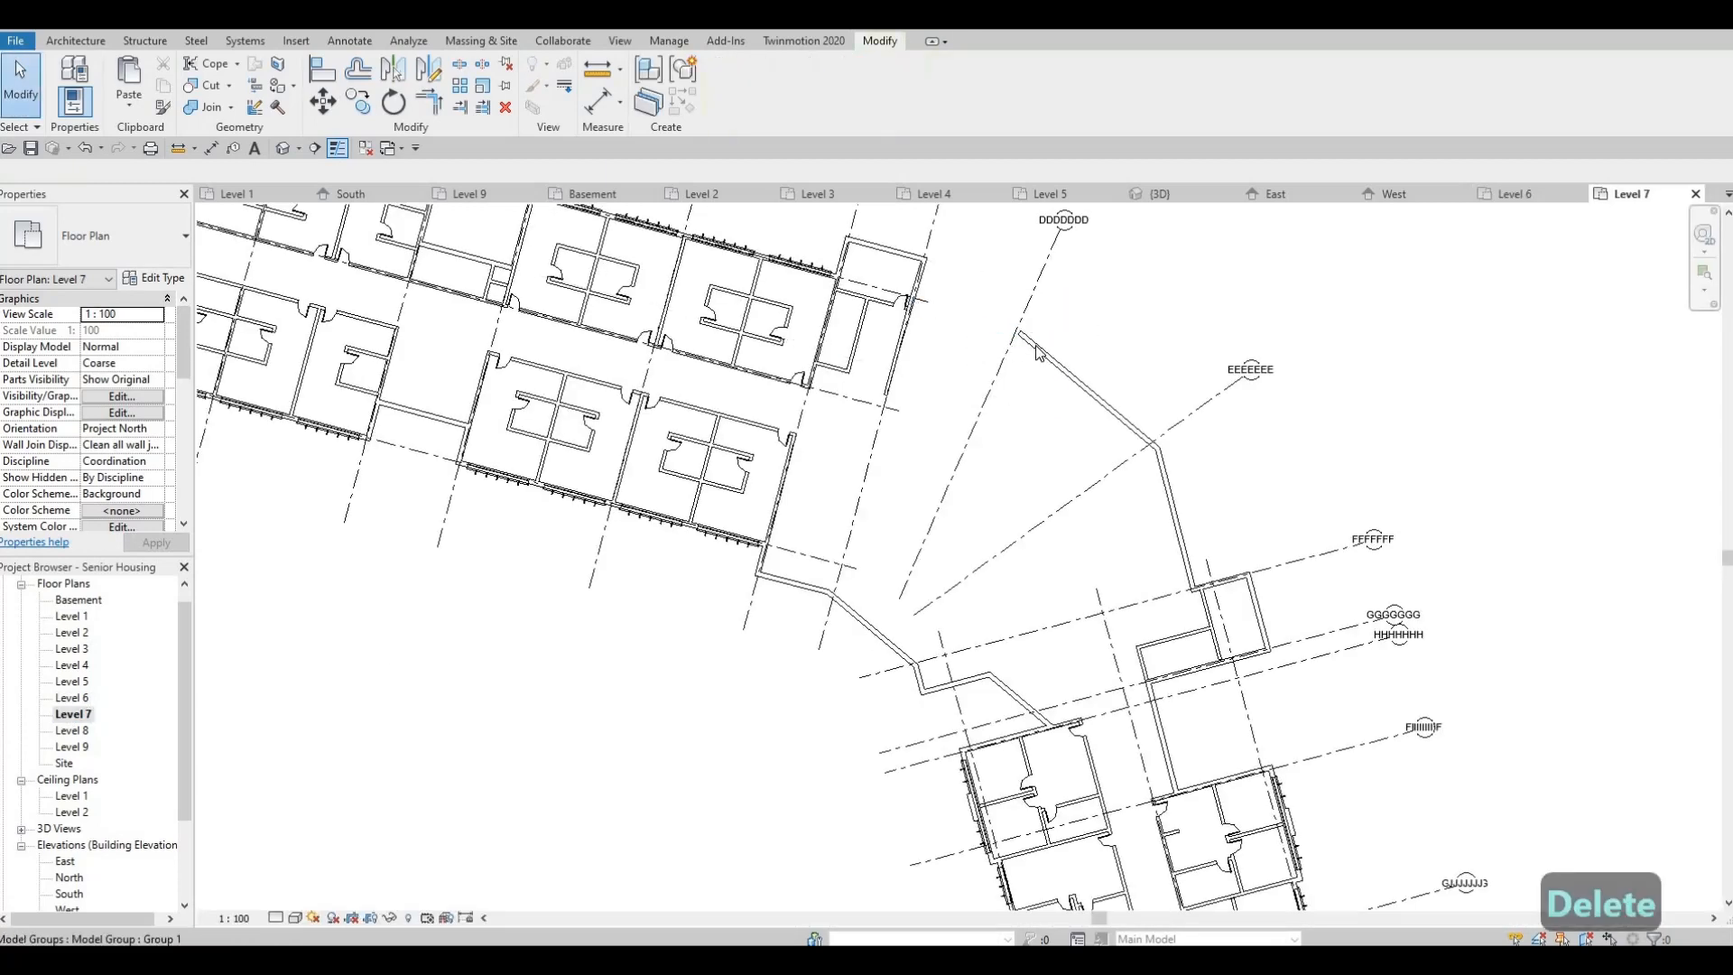
{"action": "left_click", "coordinate": [1036, 352]}
{"action": "key", "text": "Delete"}
{"action": "left_click", "coordinate": [1166, 488]}
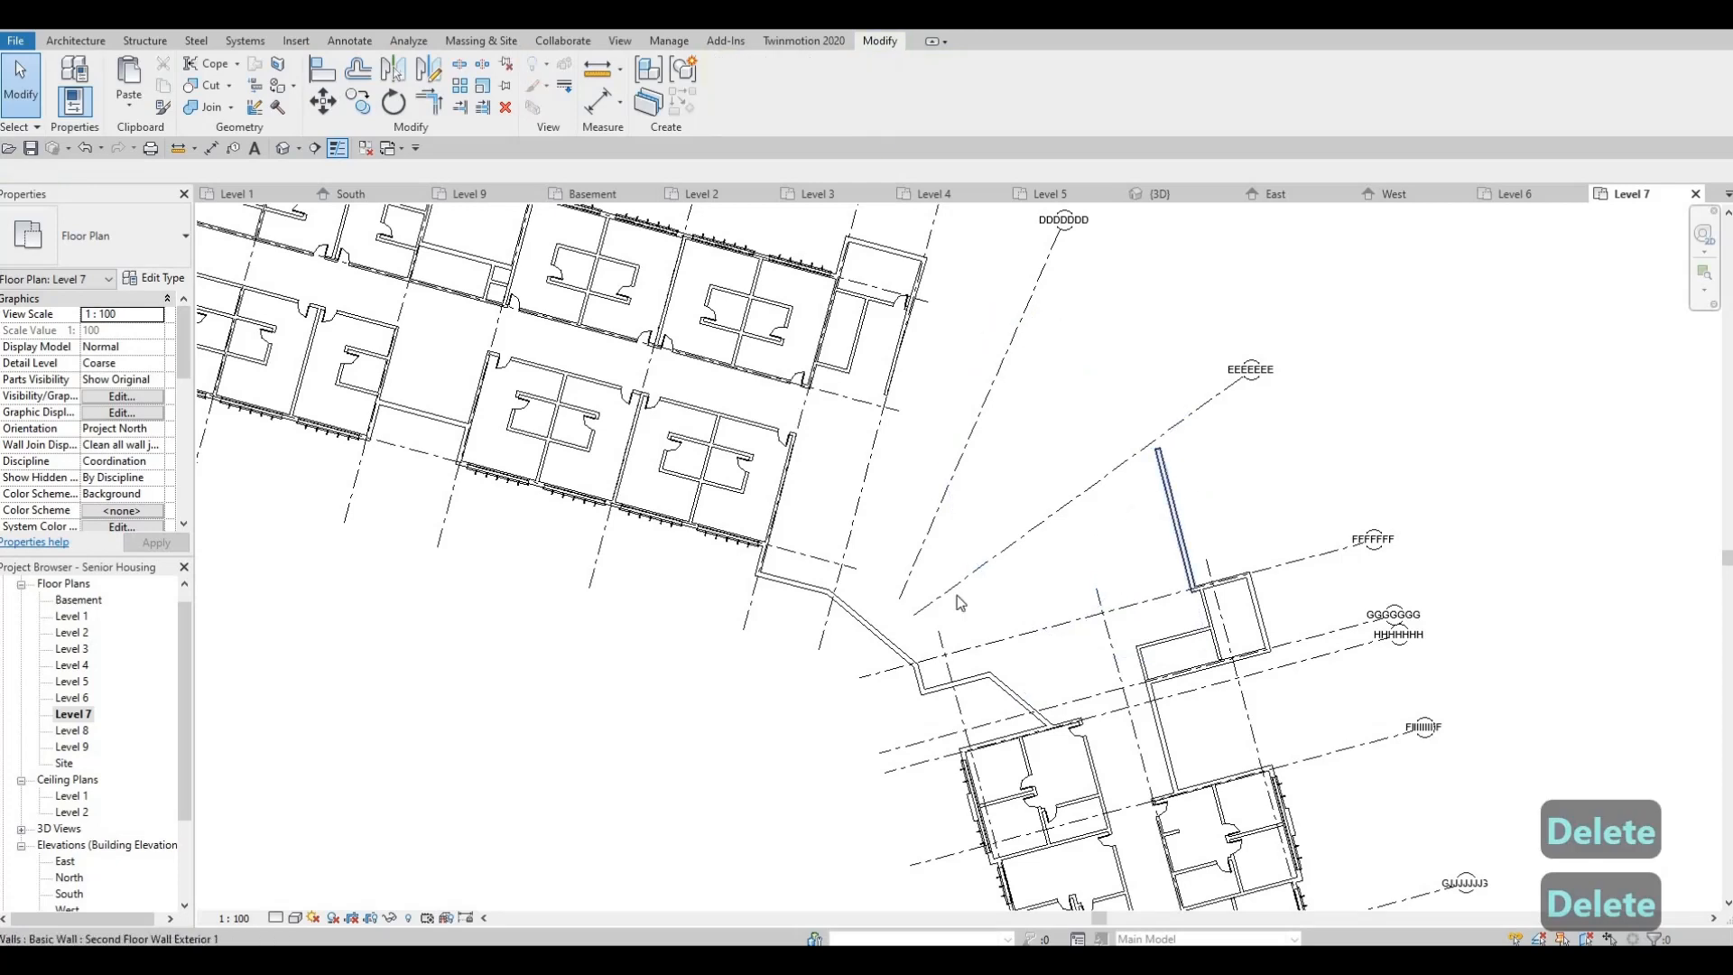
{"action": "key", "text": "Delete"}
{"action": "left_click", "coordinate": [868, 623]}
{"action": "key", "text": "Delete"}
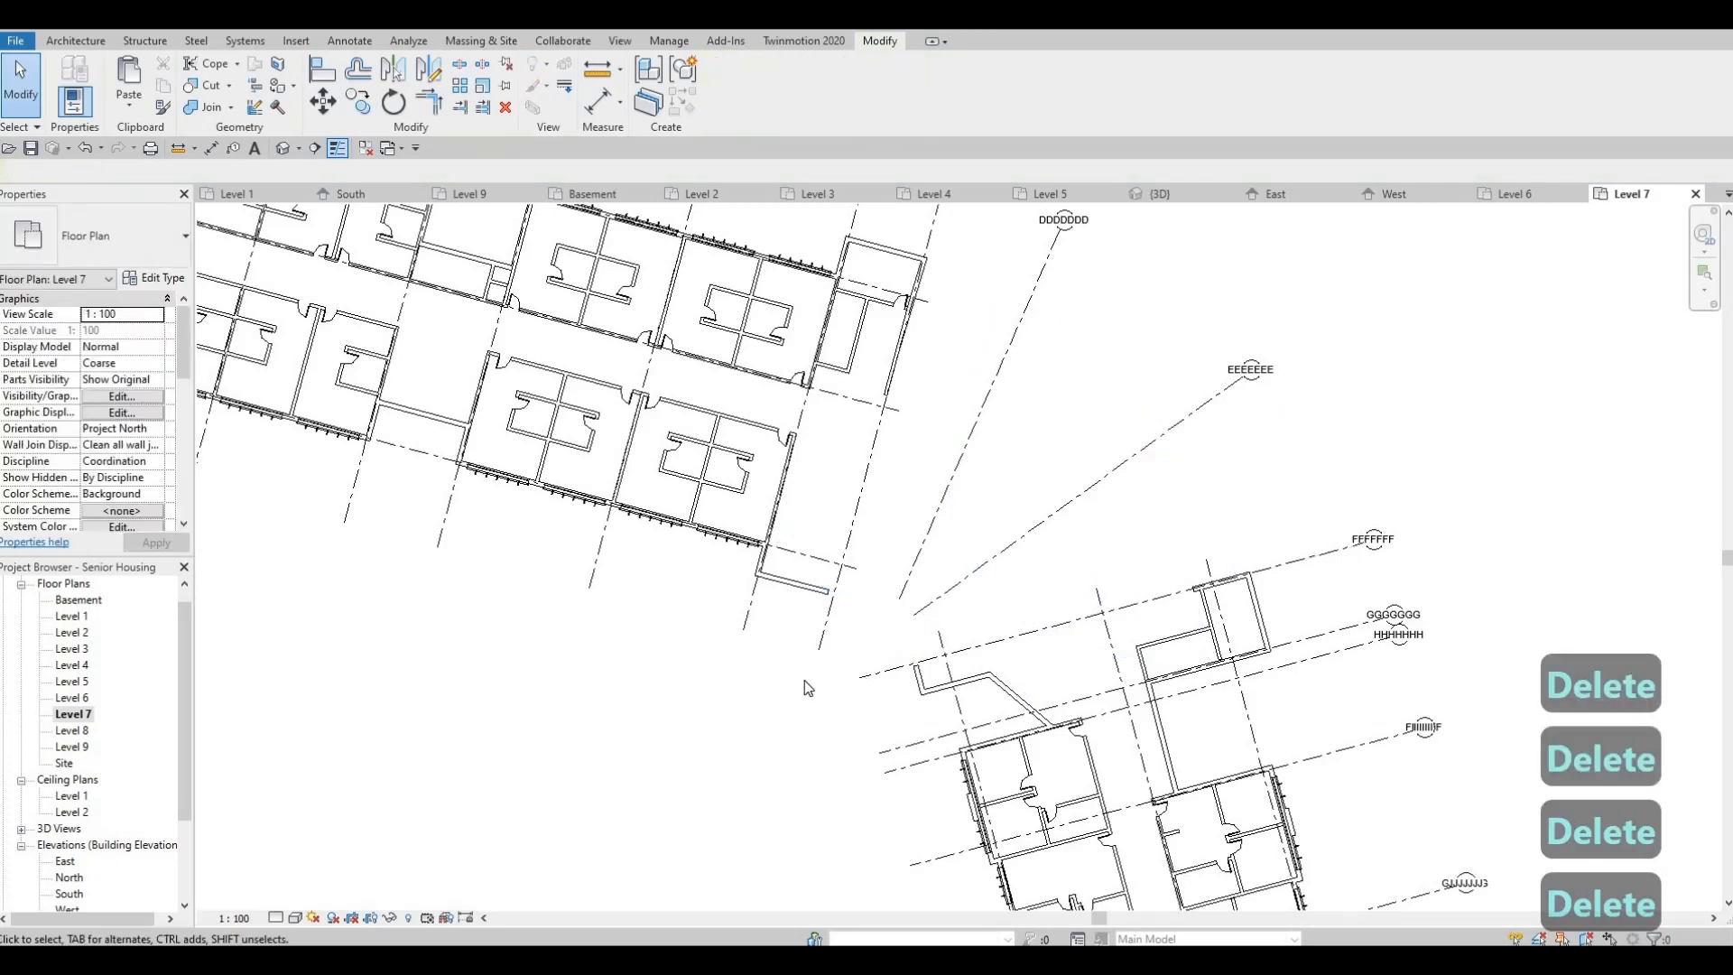
Open the Level 8 floor plan and delete the three outer exterior walls and the inner diagonal wall linking the two wings
{"action": "double_click", "coordinate": [72, 730]}
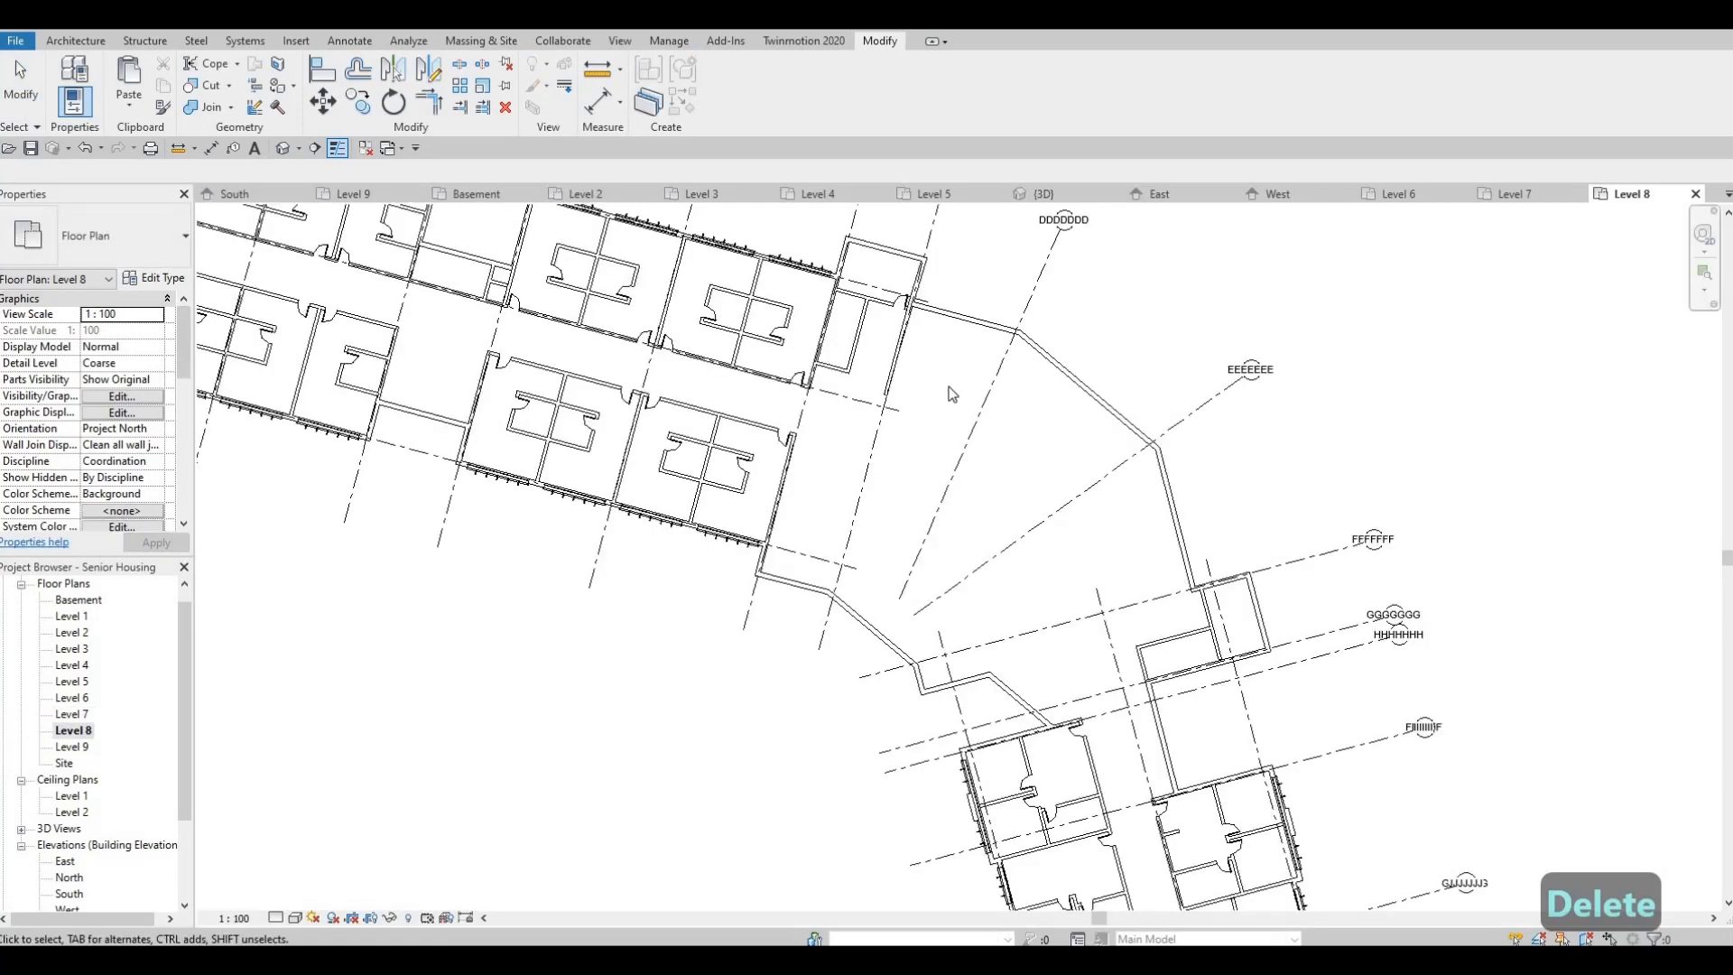
{"action": "left_click", "coordinate": [993, 326]}
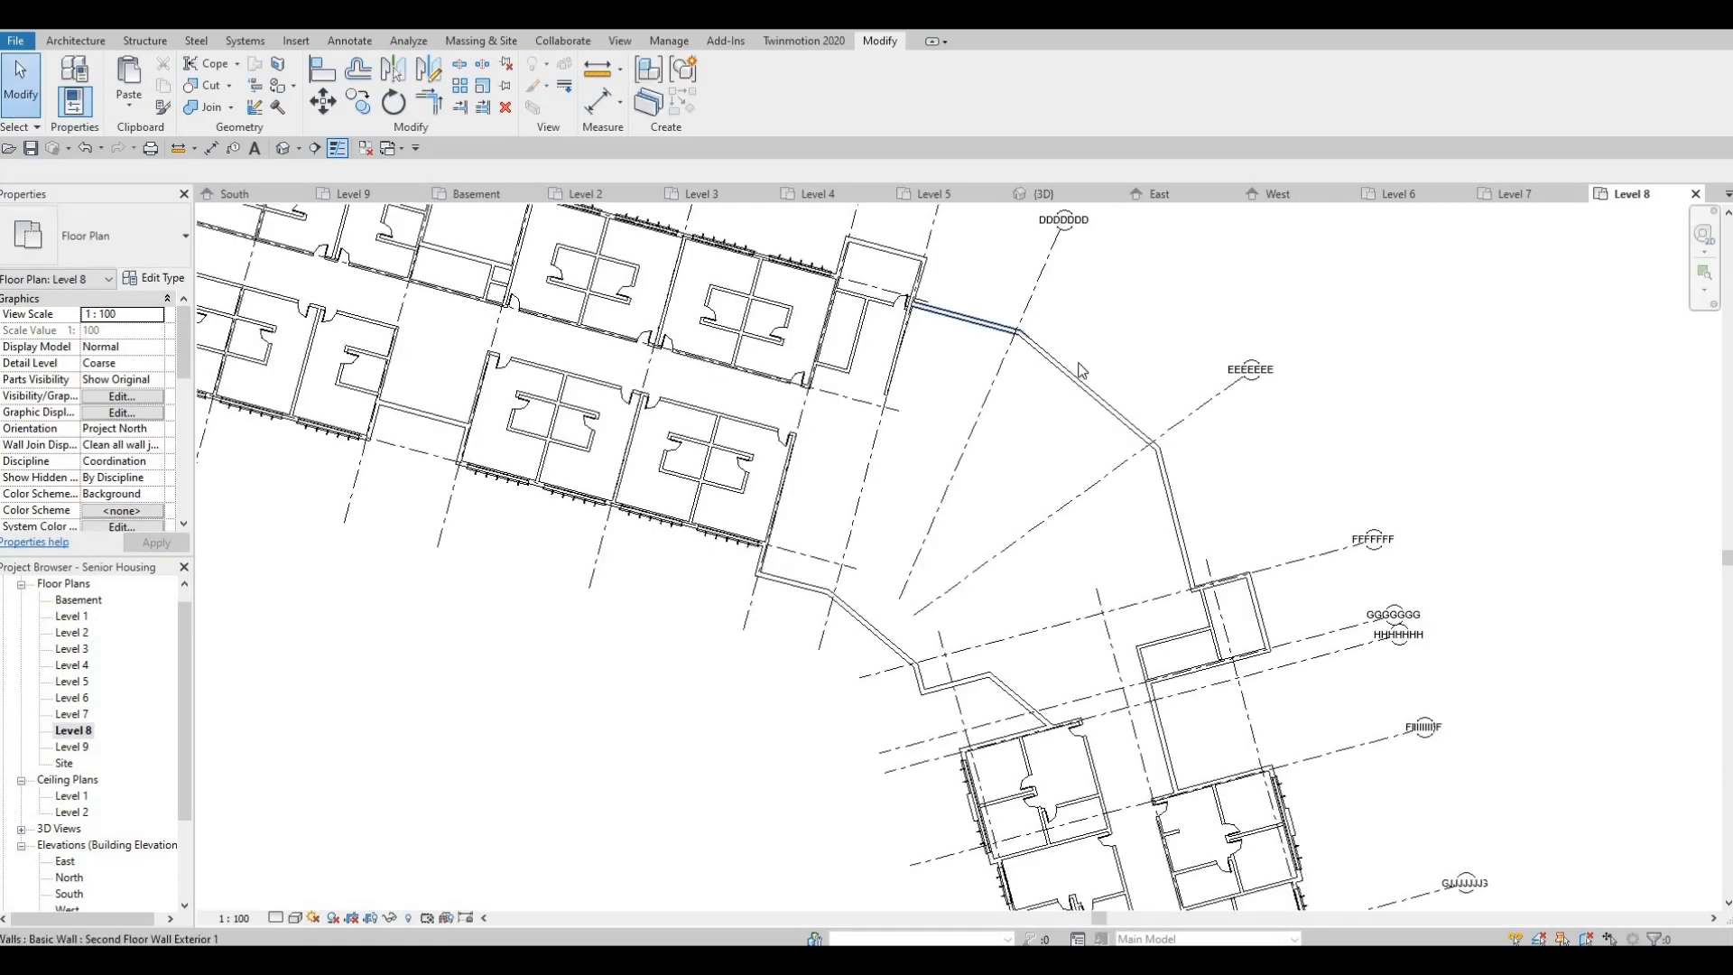
{"action": "key", "text": "Delete"}
{"action": "left_click", "coordinate": [1144, 436]}
{"action": "key", "text": "Delete"}
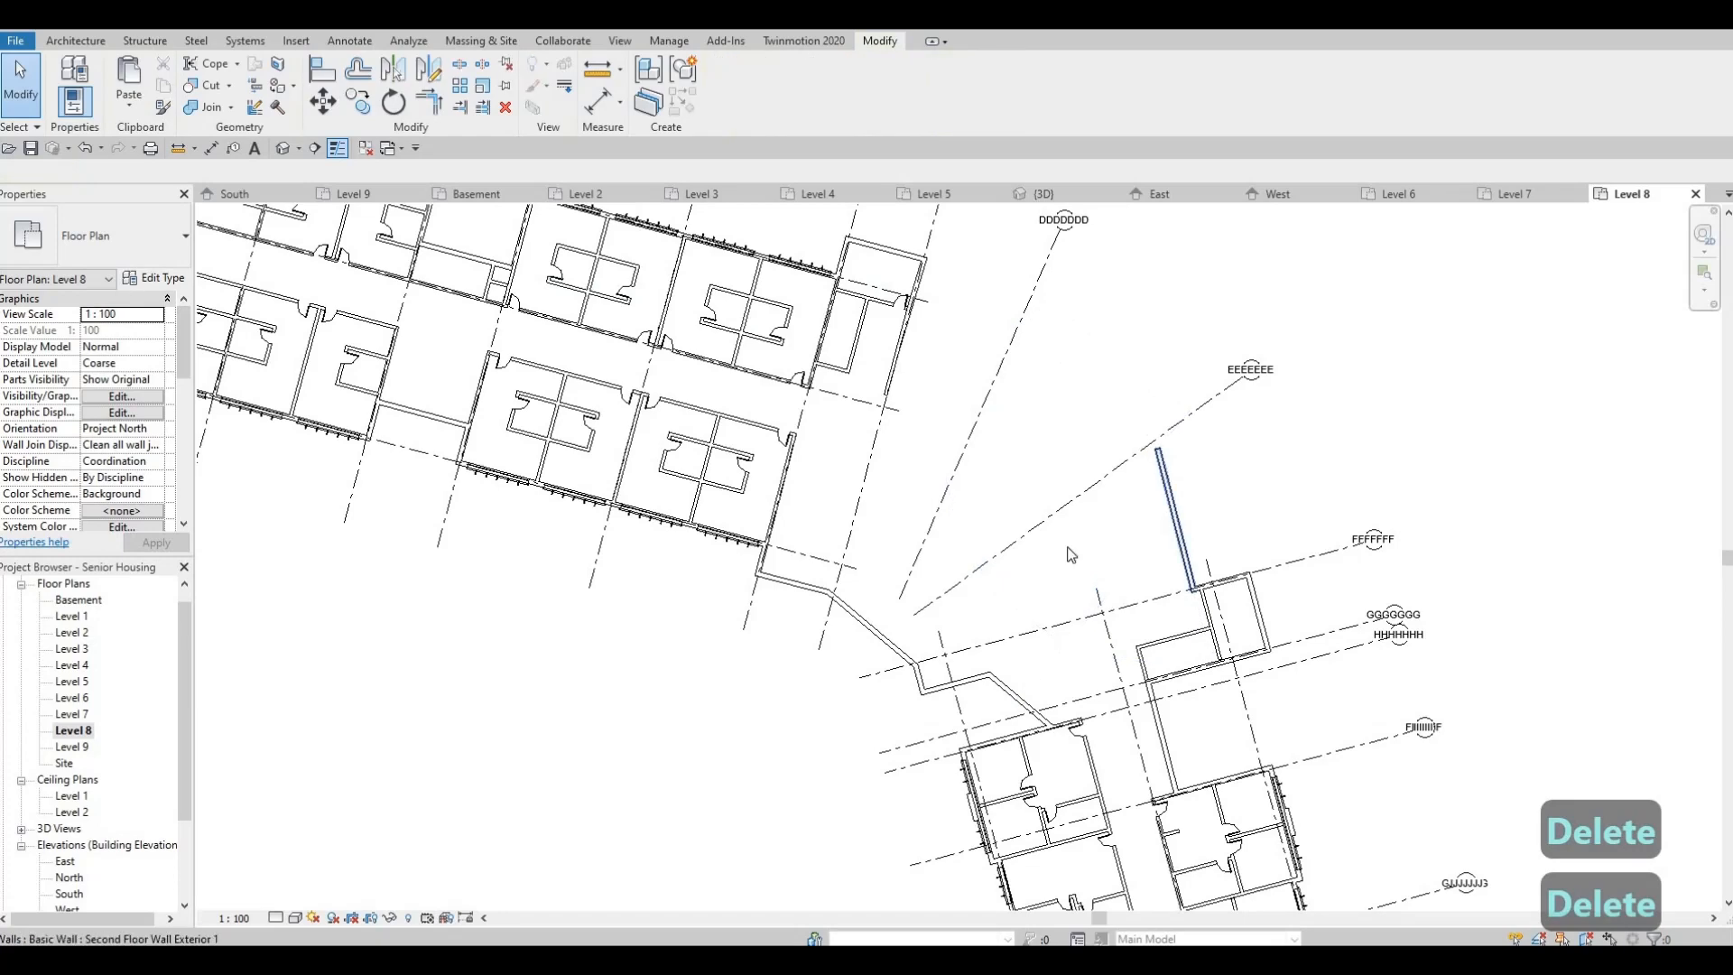
{"action": "left_click", "coordinate": [1170, 492]}
{"action": "key", "text": "Delete"}
{"action": "left_click", "coordinate": [854, 646]}
{"action": "key", "text": "Delete"}
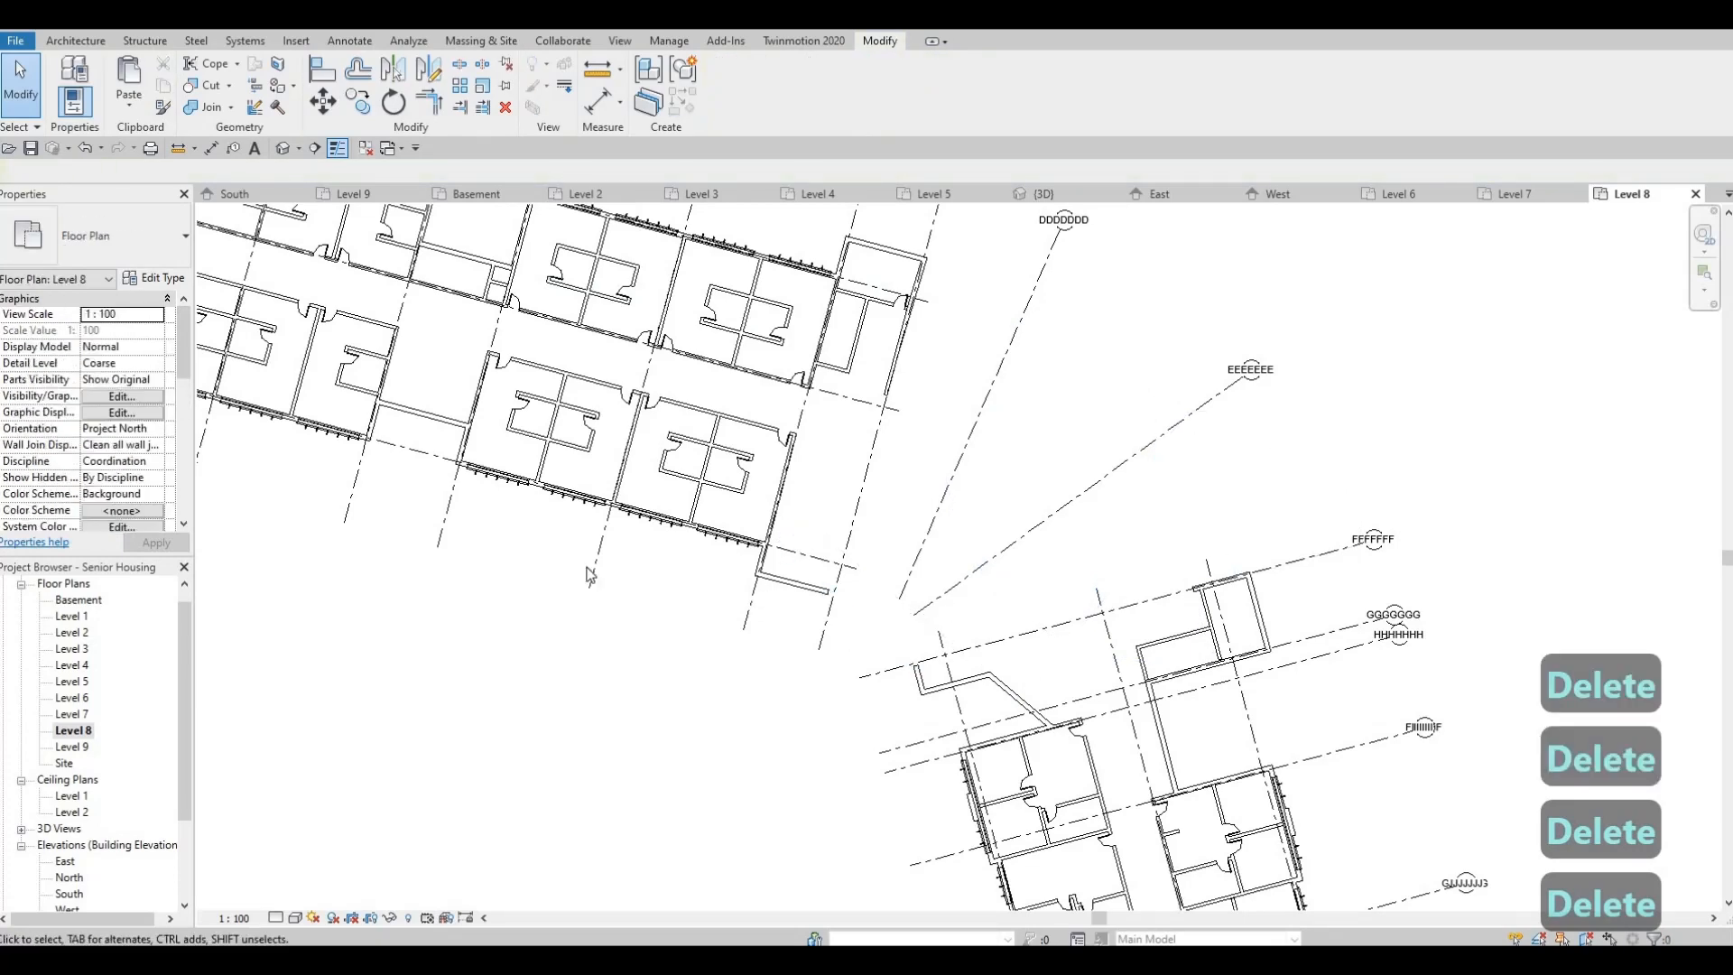
In the 3D view, delete the front exterior walls at the left wing's inner end on Levels 5 to 8 and the narrow Level 5 return wall
{"action": "scroll", "coordinate": [490, 397], "scroll_direction": "down", "scroll_amount": 2}
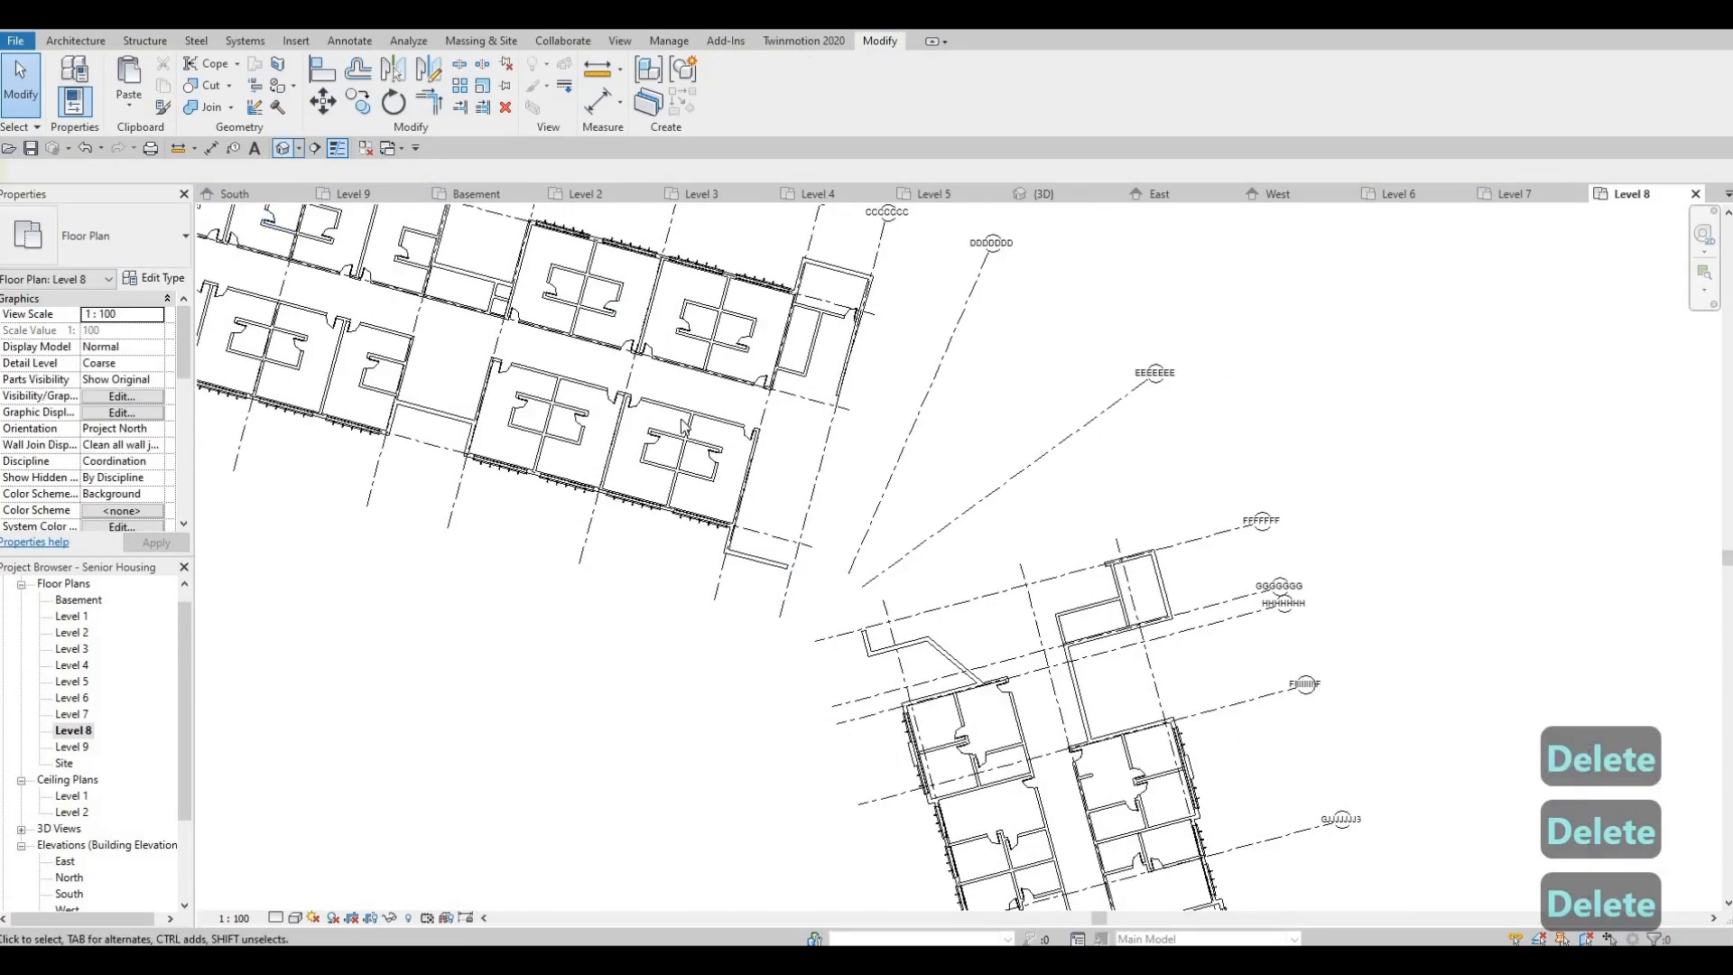
{"action": "scroll", "coordinate": [798, 507], "scroll_direction": "down", "scroll_amount": 2}
{"action": "middle_click_drag", "start_coordinate": [882, 569], "coordinate": [857, 437], "text": "shift"}
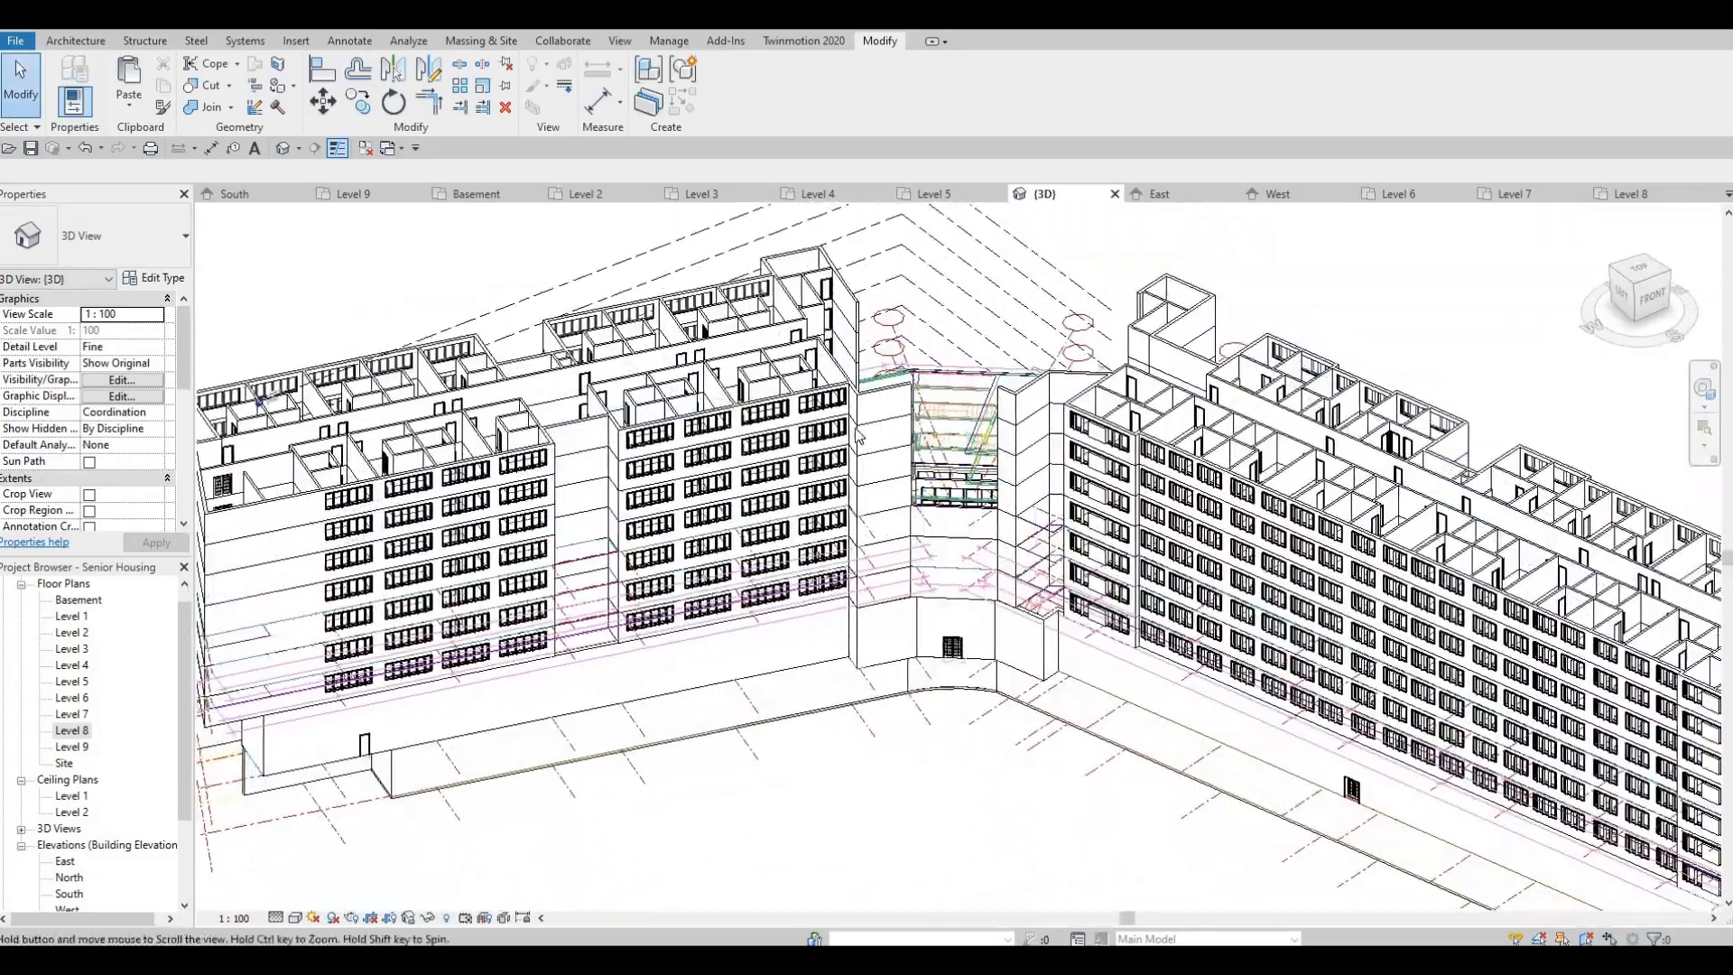
{"action": "scroll", "coordinate": [853, 433], "scroll_direction": "up", "scroll_amount": 3}
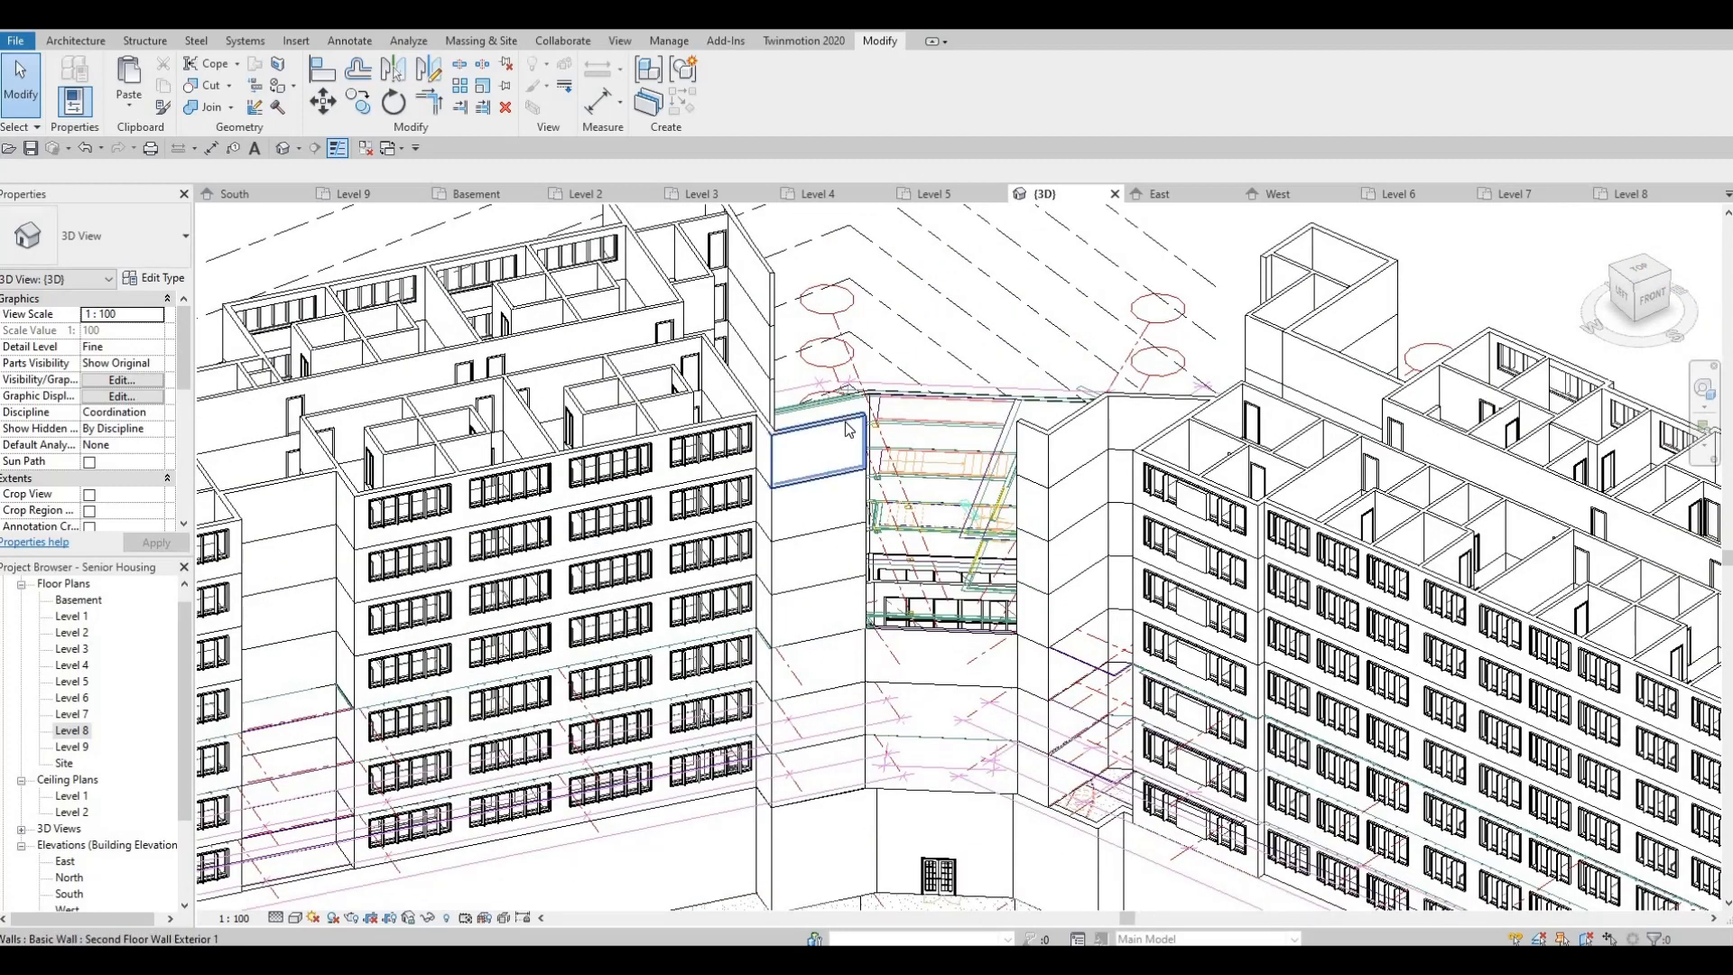
{"action": "left_click", "coordinate": [849, 429]}
{"action": "key", "text": "Delete"}
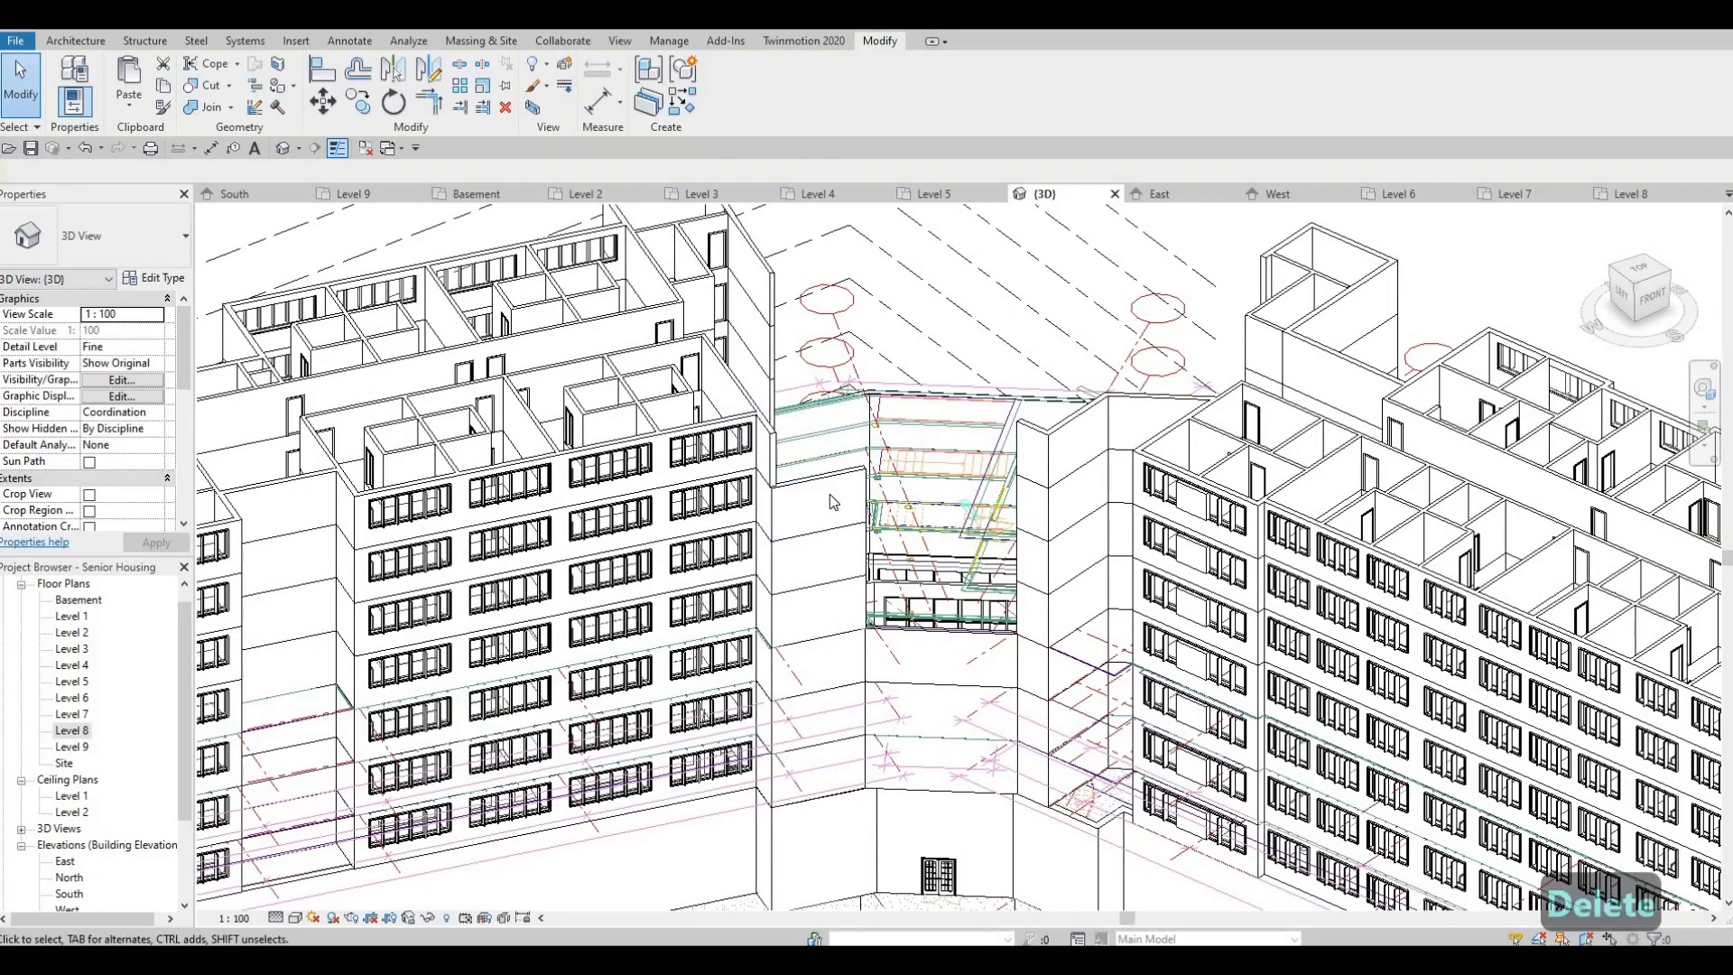
{"action": "left_click", "coordinate": [824, 528]}
{"action": "key", "text": "Delete"}
{"action": "left_click", "coordinate": [812, 592]}
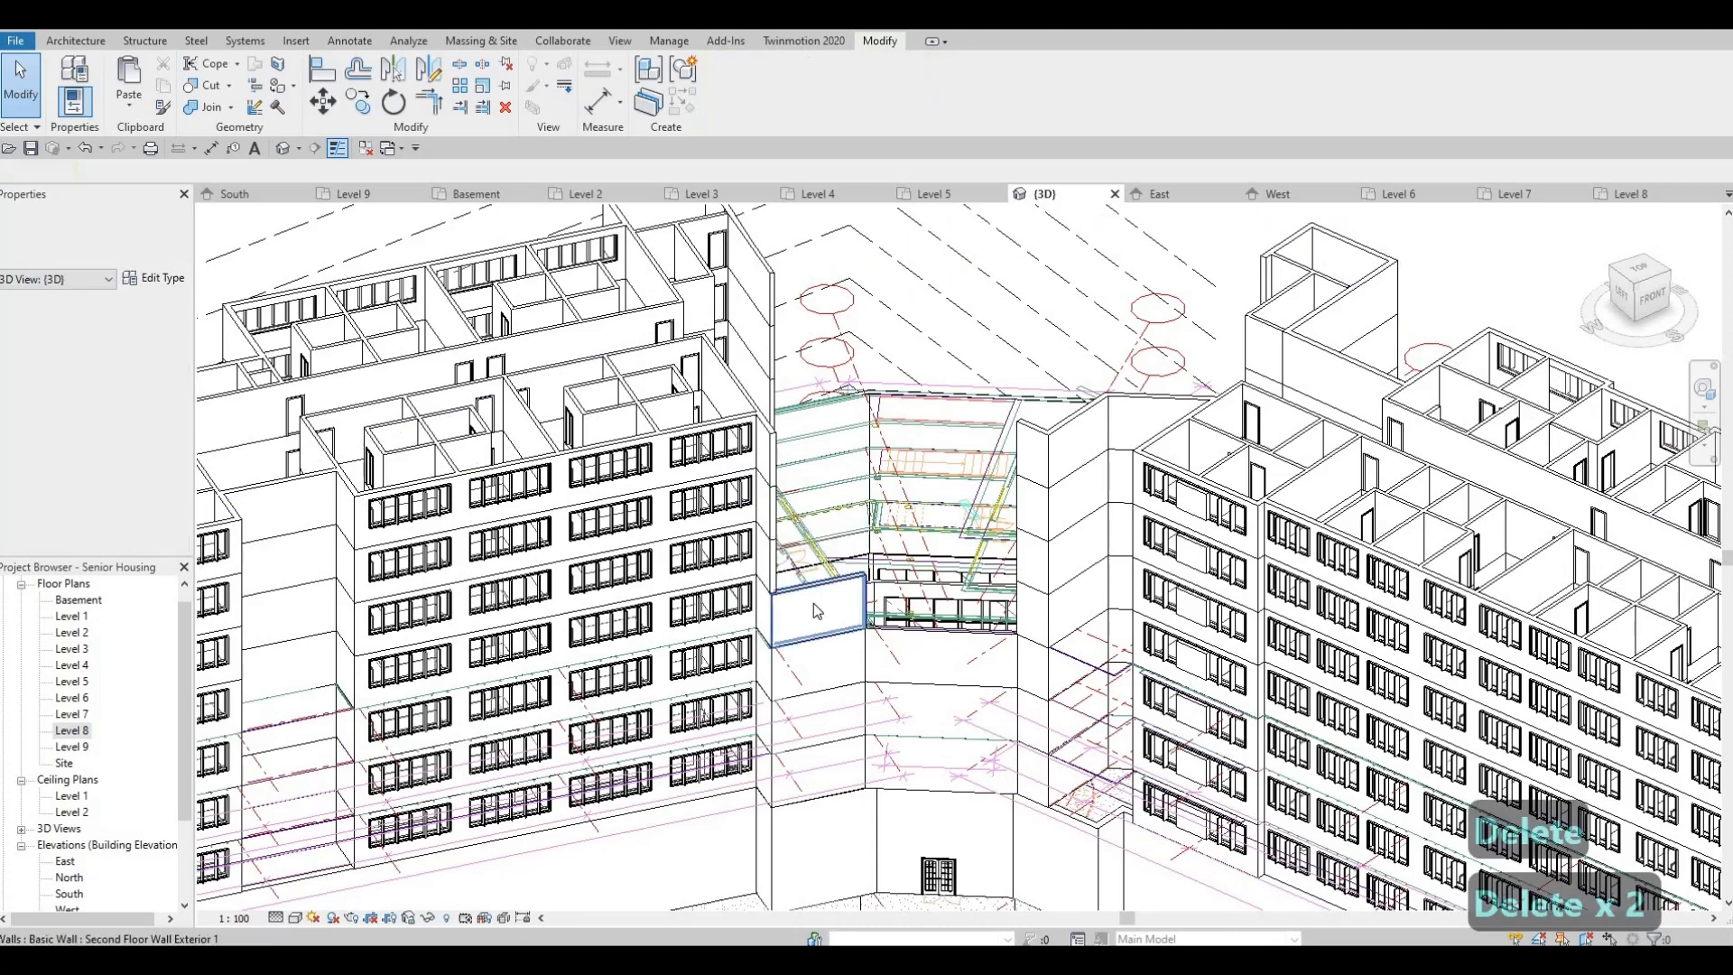
{"action": "key", "text": "Delete"}
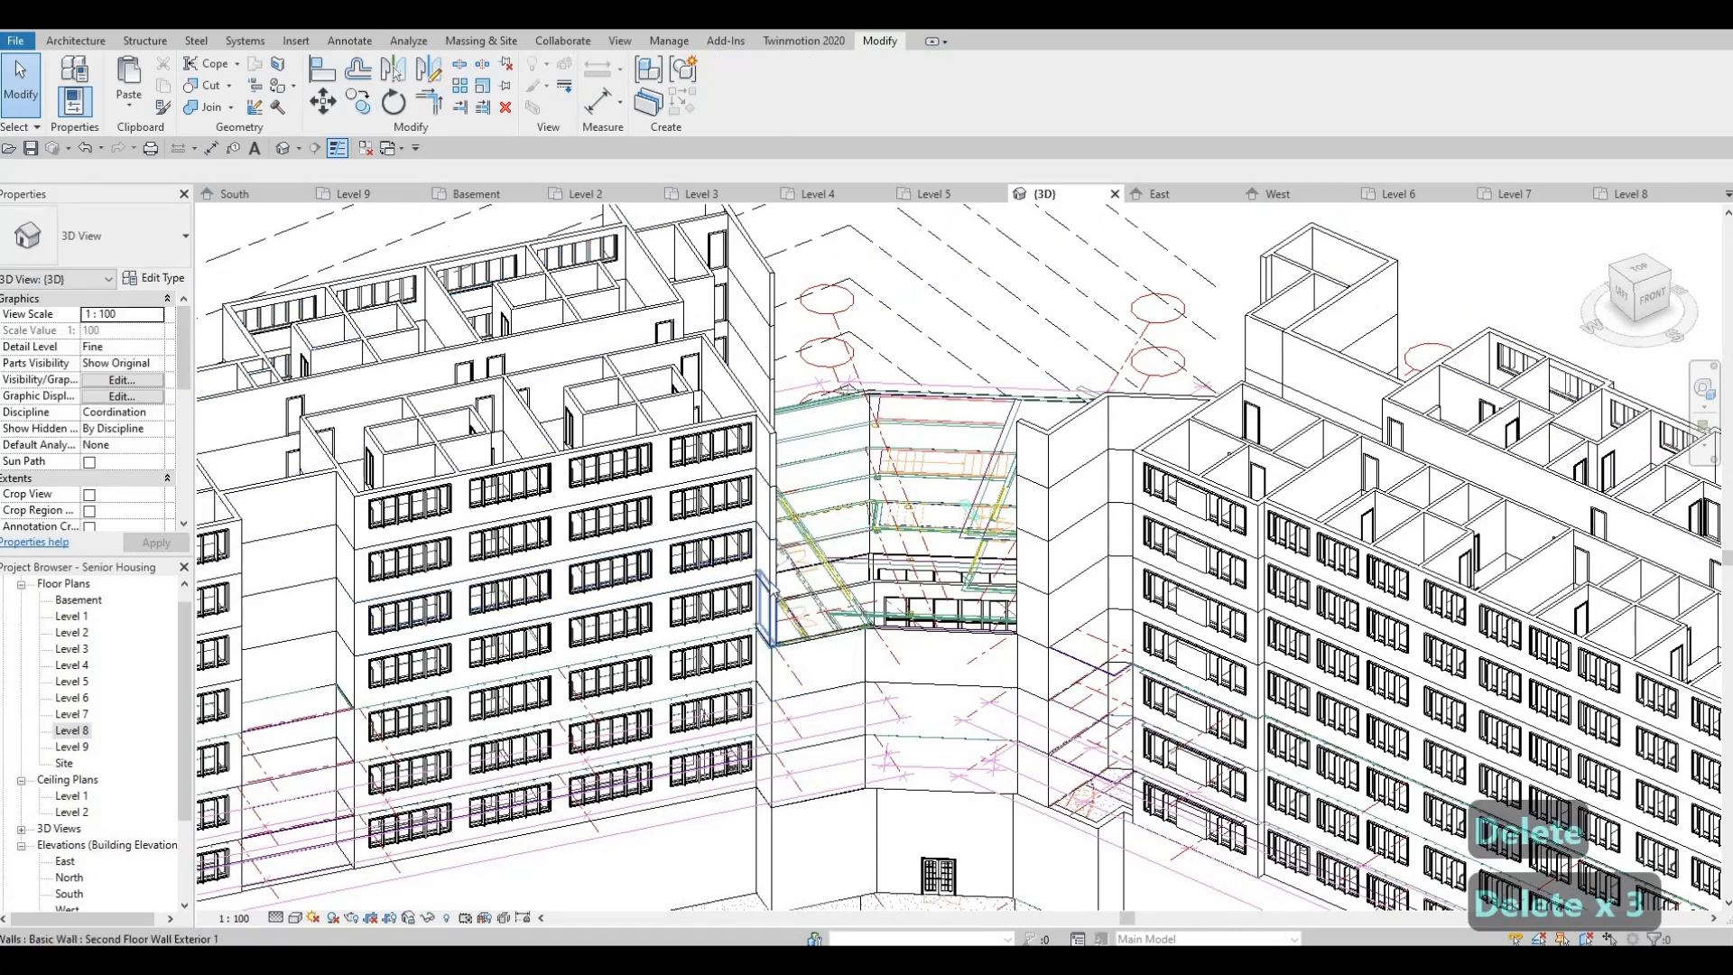
{"action": "left_click", "coordinate": [772, 580]}
{"action": "key", "text": "Delete"}
{"action": "left_click", "coordinate": [774, 570]}
{"action": "key", "text": "Delete"}
{"action": "key", "text": "Delete"}
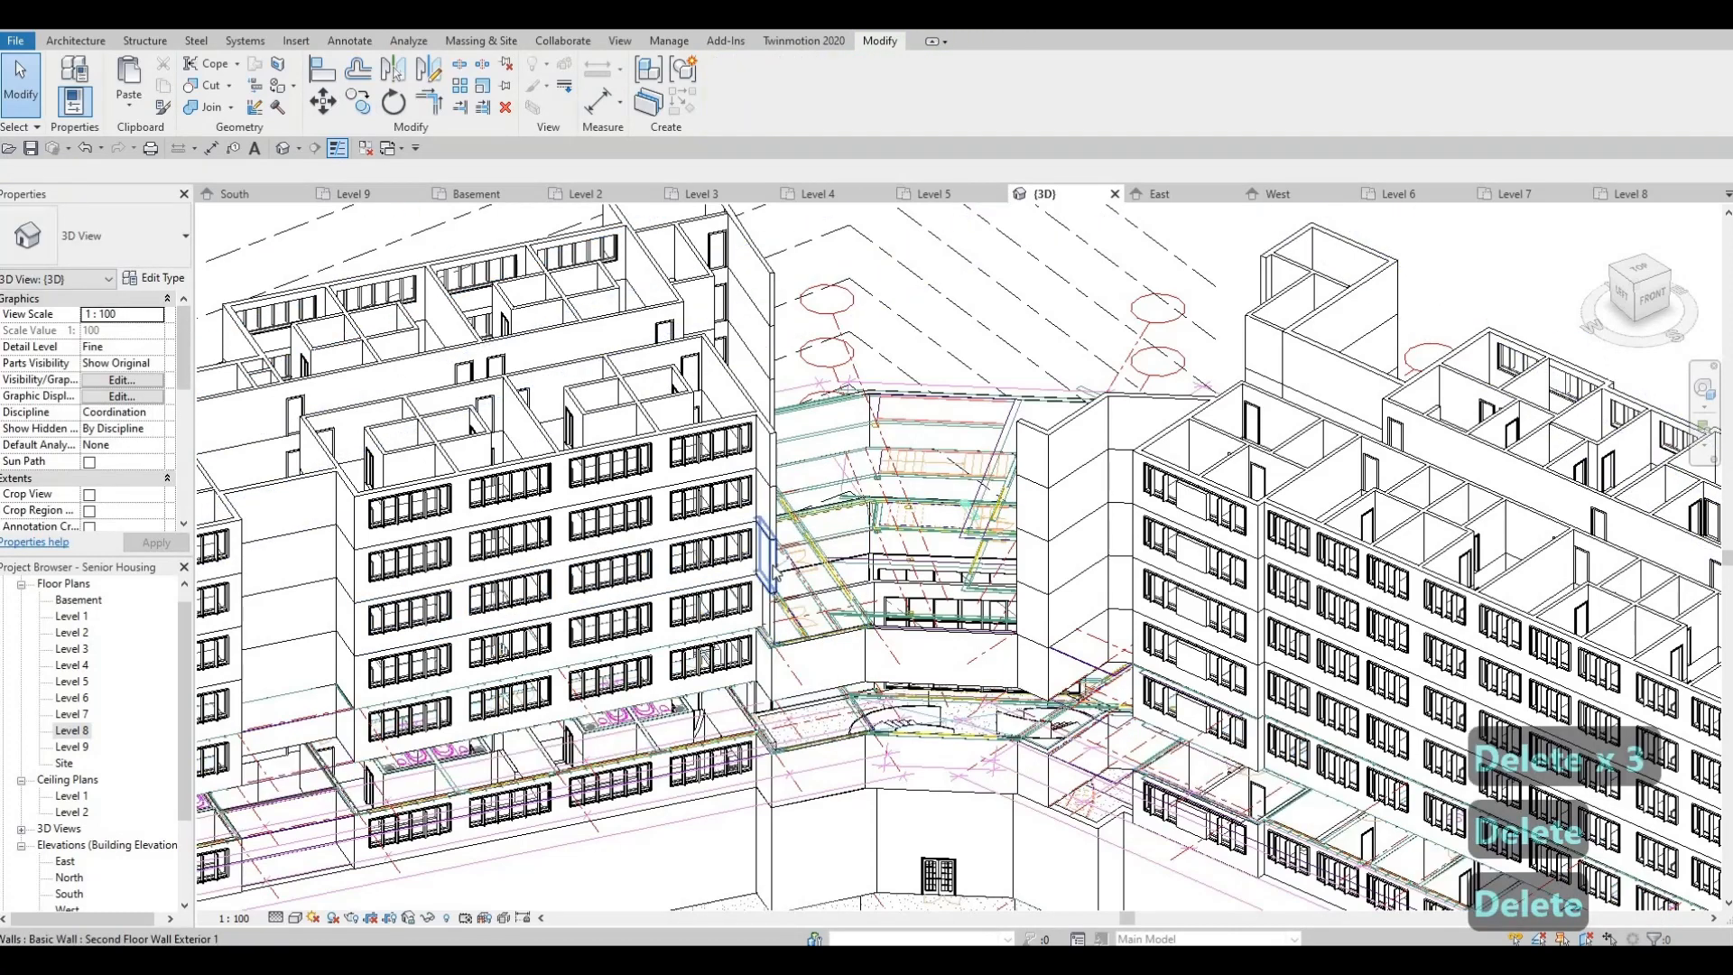
{"action": "key", "text": "ctrl+z"}
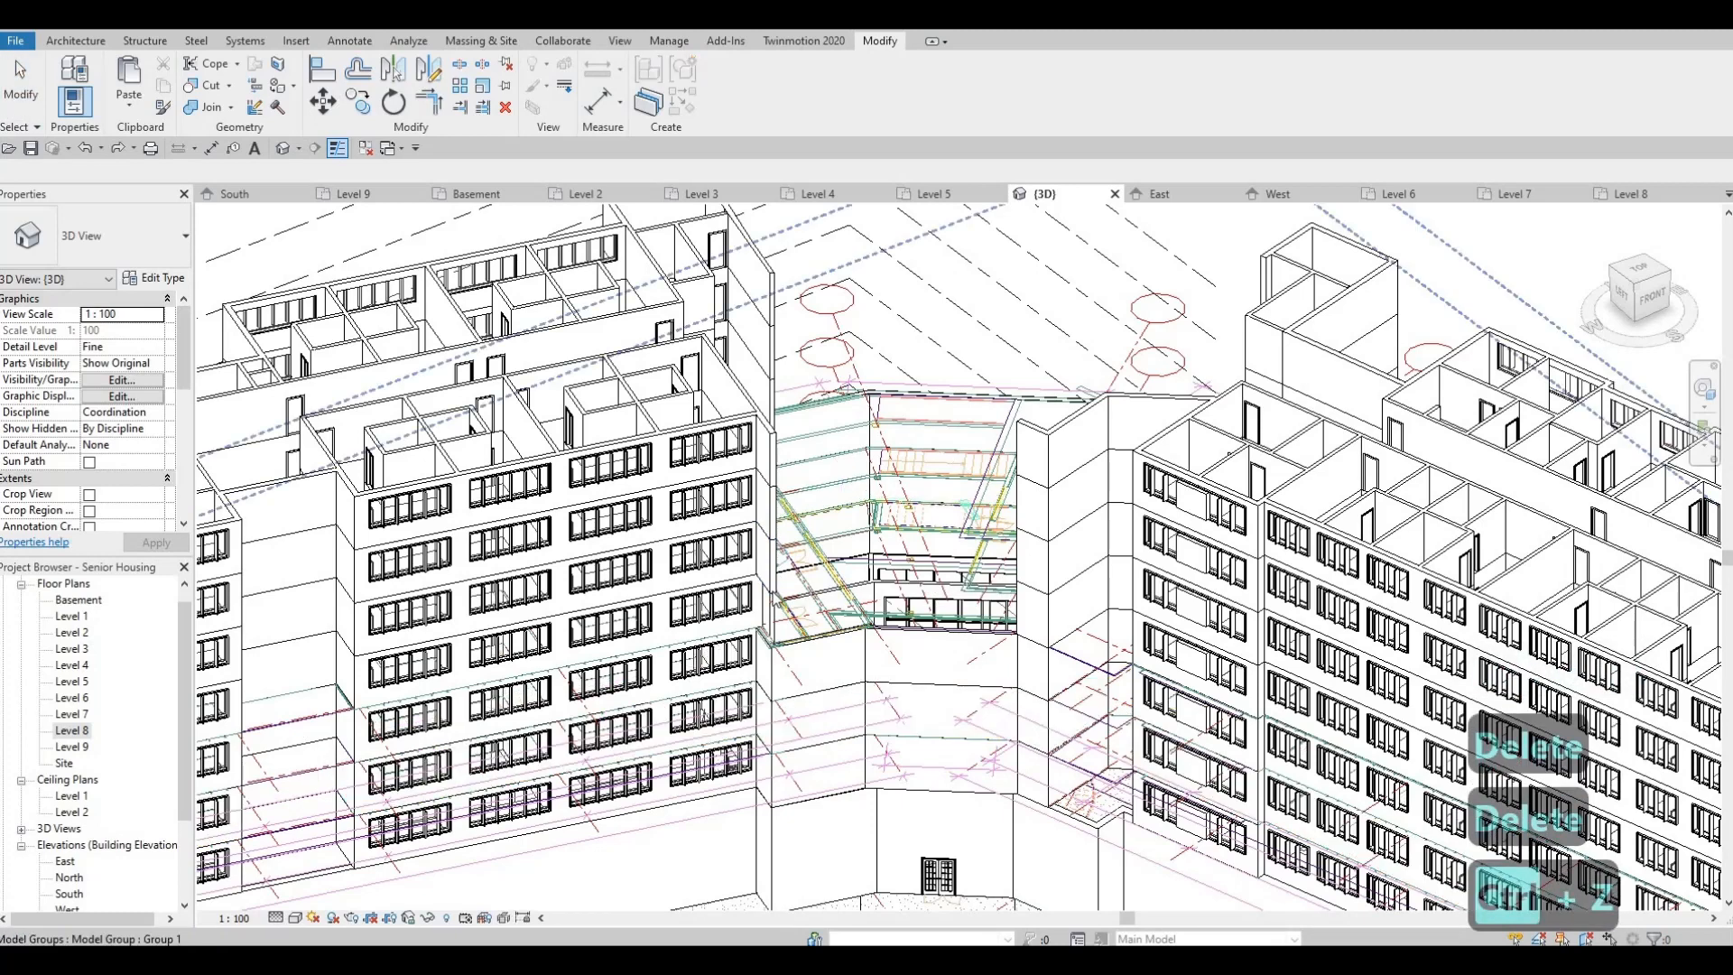
{"action": "key", "text": "Escape"}
Delete the narrow return walls at the left wing's inner end on Levels 6 to 8
{"action": "left_click", "coordinate": [776, 560]}
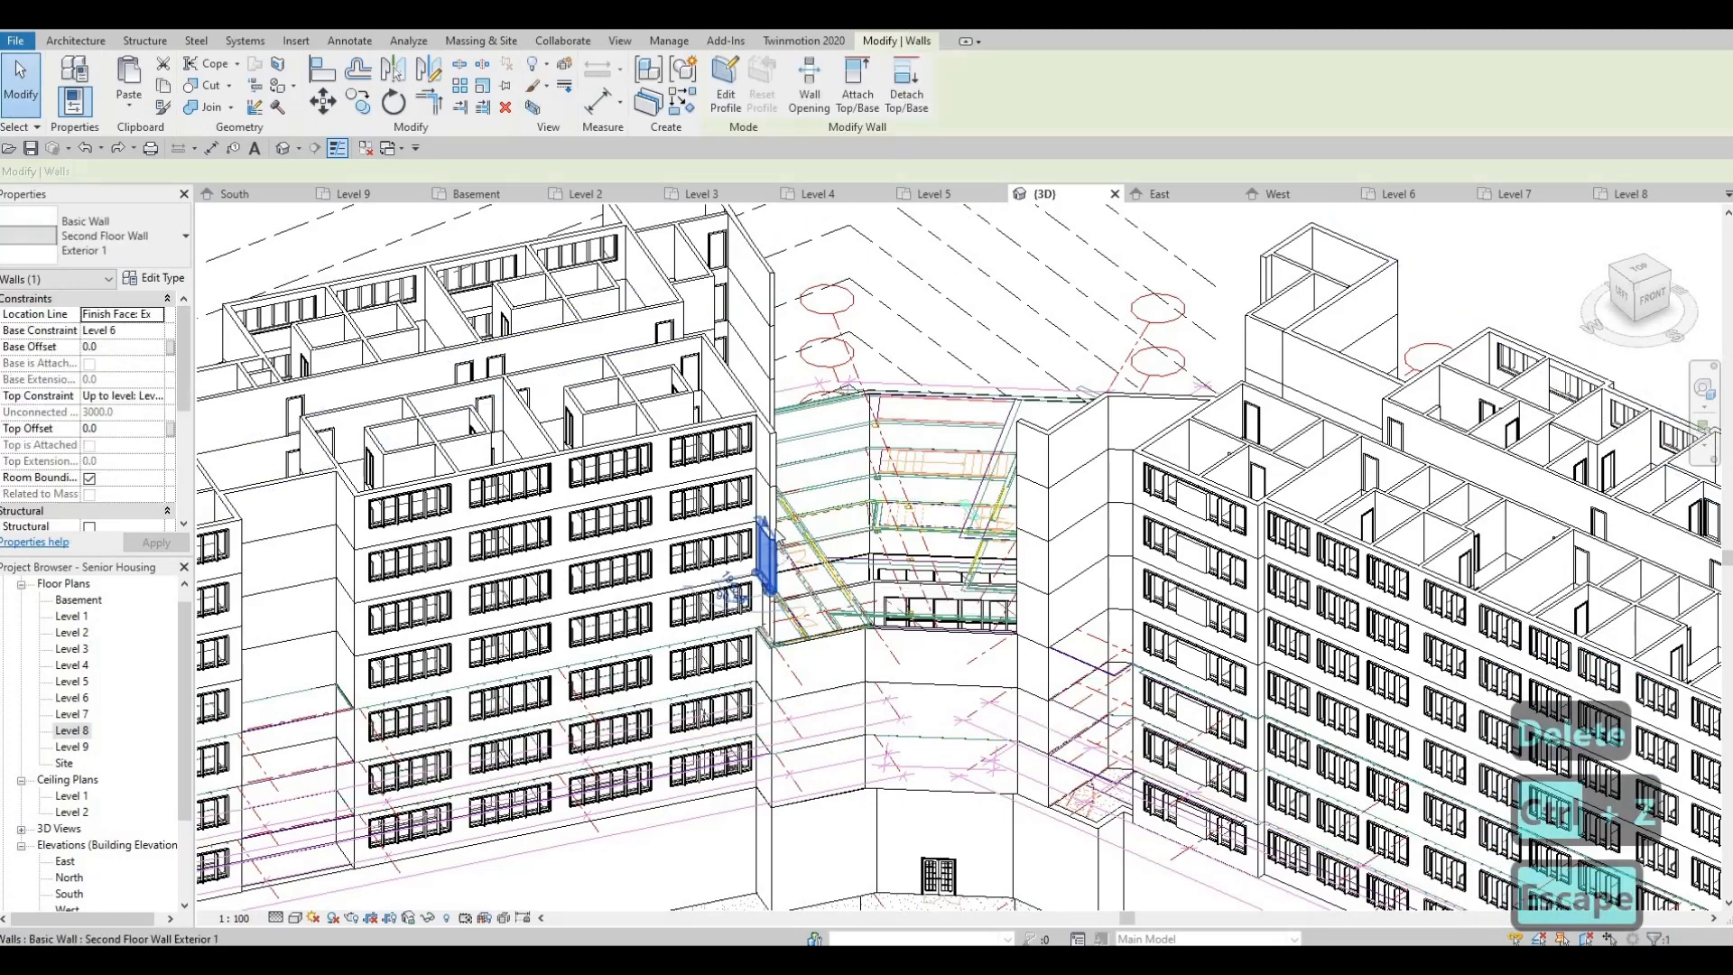
{"action": "key", "text": "Delete"}
{"action": "left_click", "coordinate": [768, 478]}
{"action": "key", "text": "Delete"}
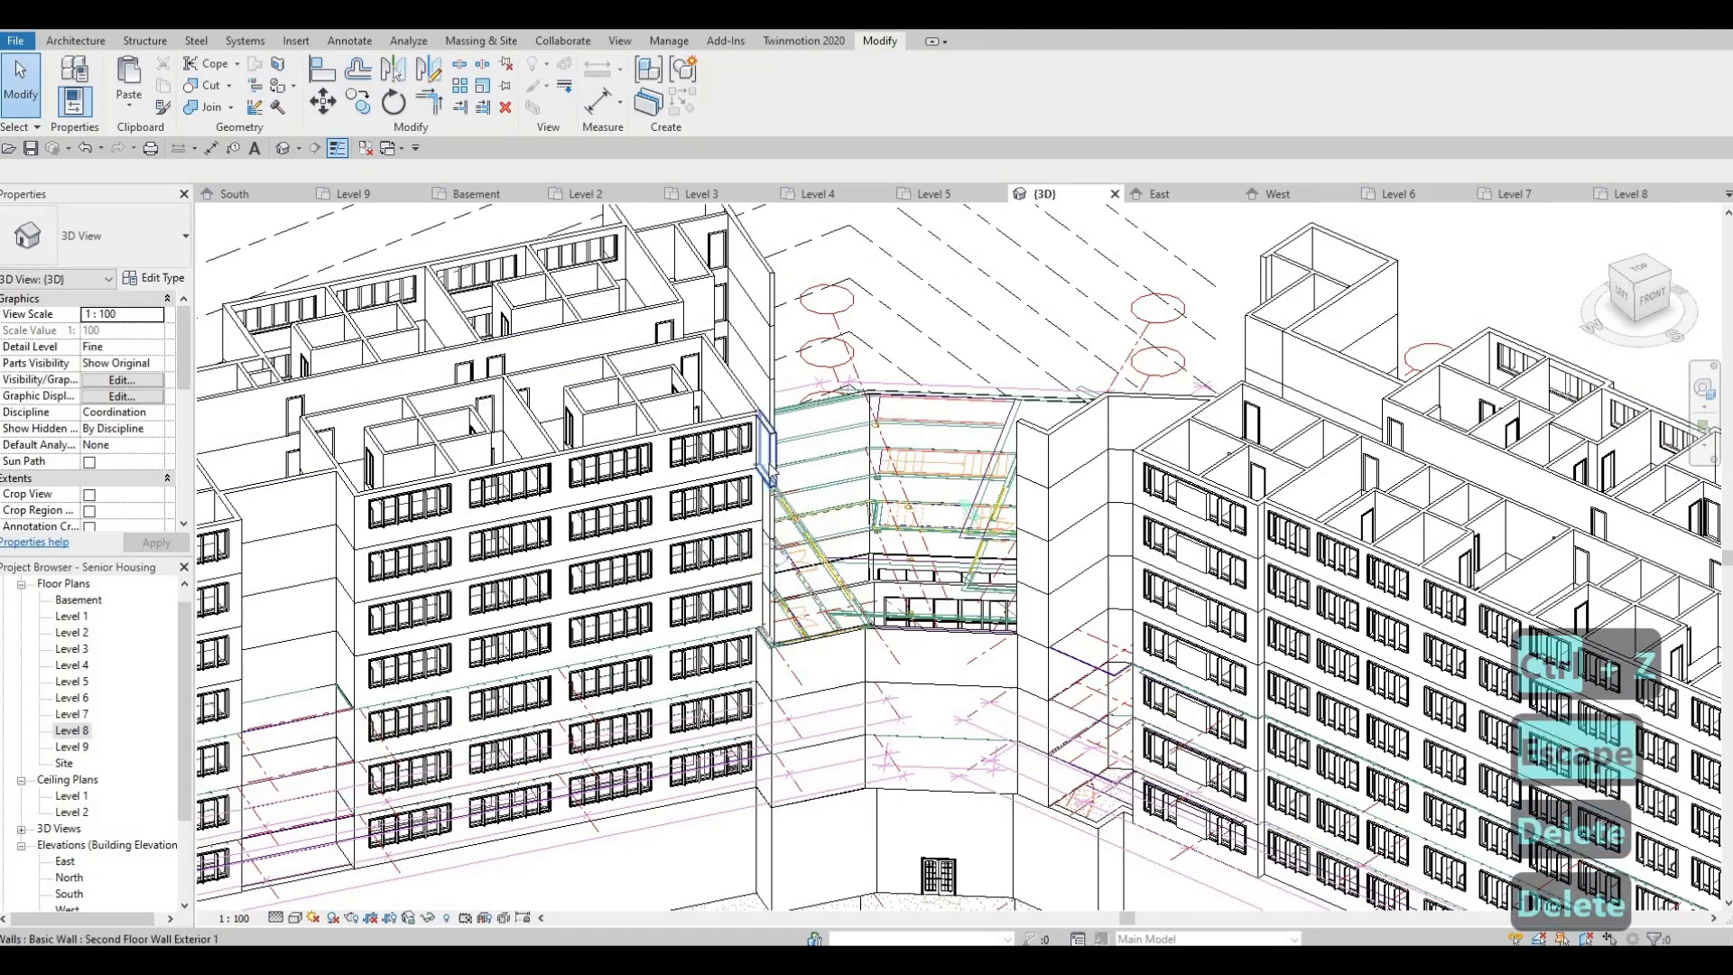
{"action": "left_click", "coordinate": [769, 464]}
{"action": "key", "text": "Delete"}
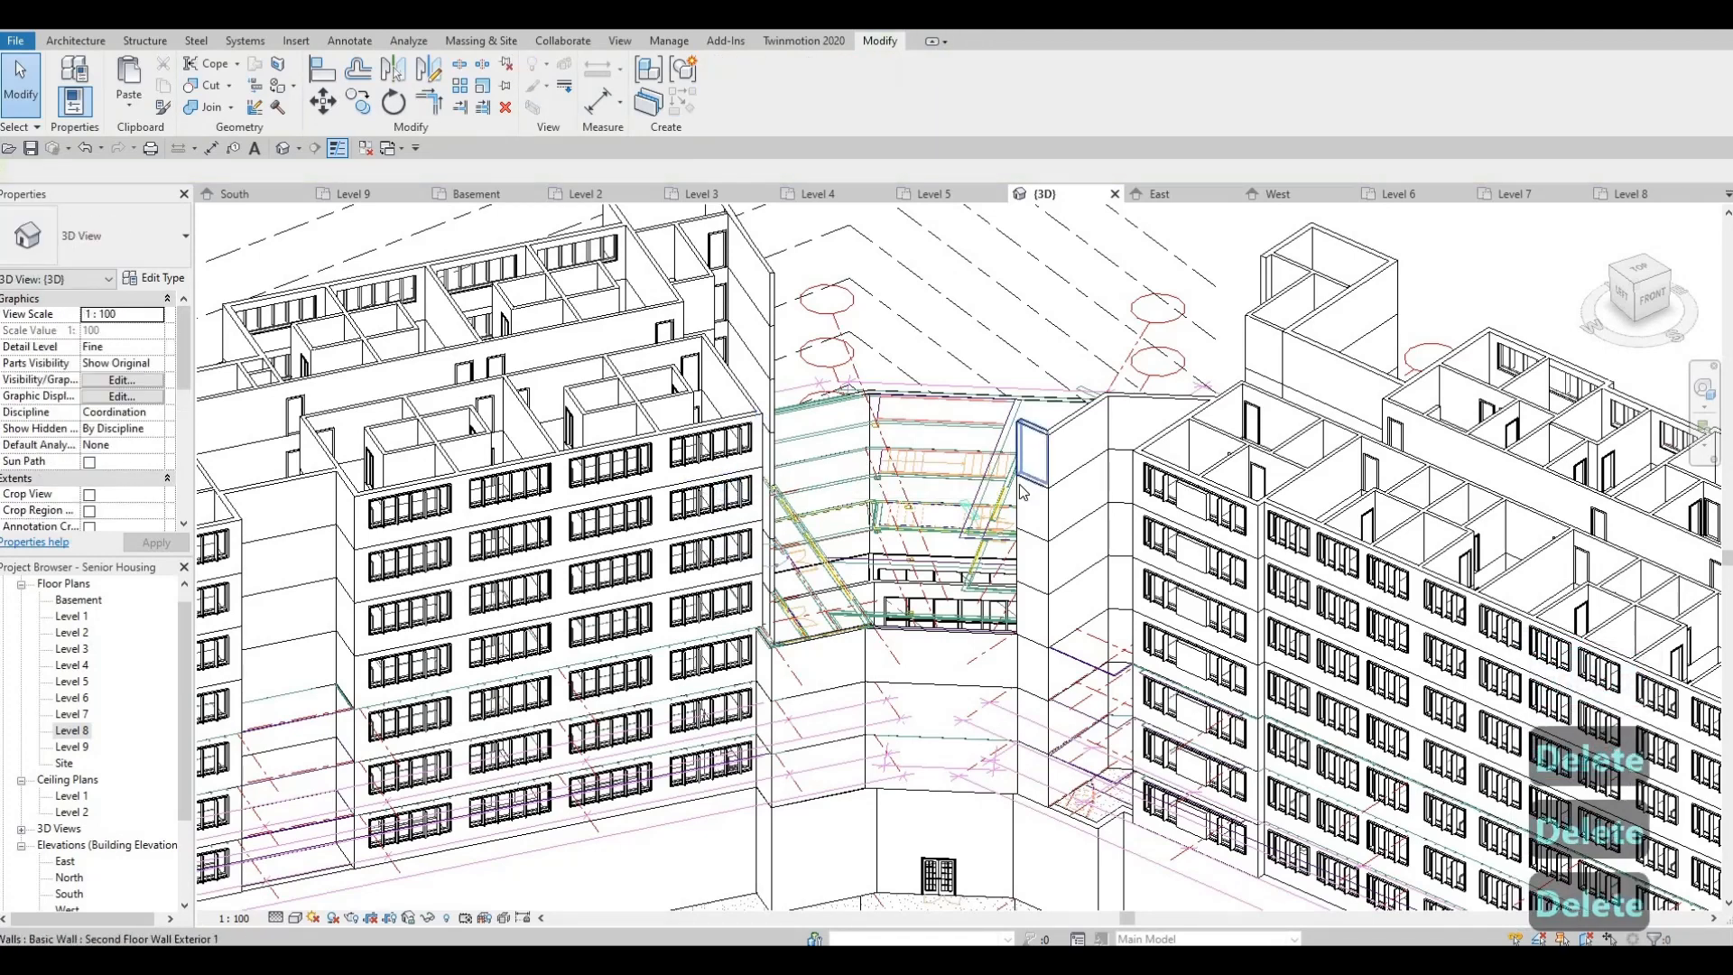
Delete the short exterior walls at the tip of the right wing's inner end on Levels 5 to 8
{"action": "key", "text": "Delete"}
{"action": "key", "text": "Delete"}
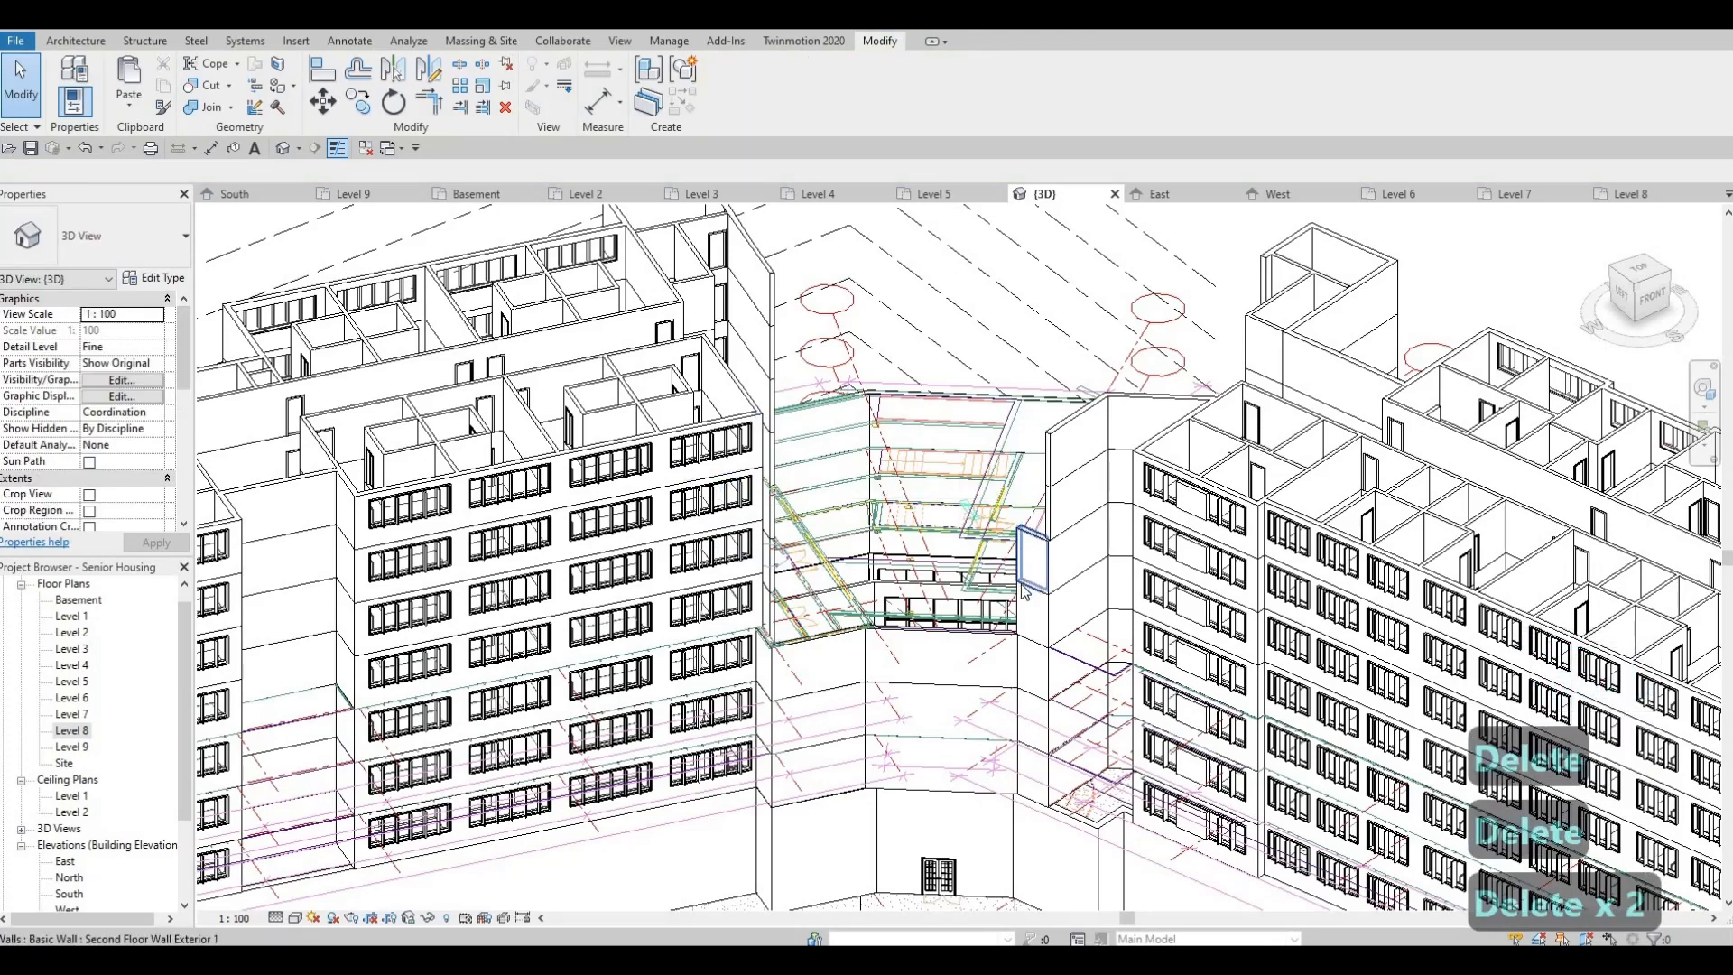
{"action": "left_click", "coordinate": [1020, 585]}
{"action": "key", "text": "Delete"}
Delete the adjoining angled exterior walls at the right wing's inner end on Levels 5 to 8
{"action": "left_click", "coordinate": [1047, 600]}
{"action": "key", "text": "Delete"}
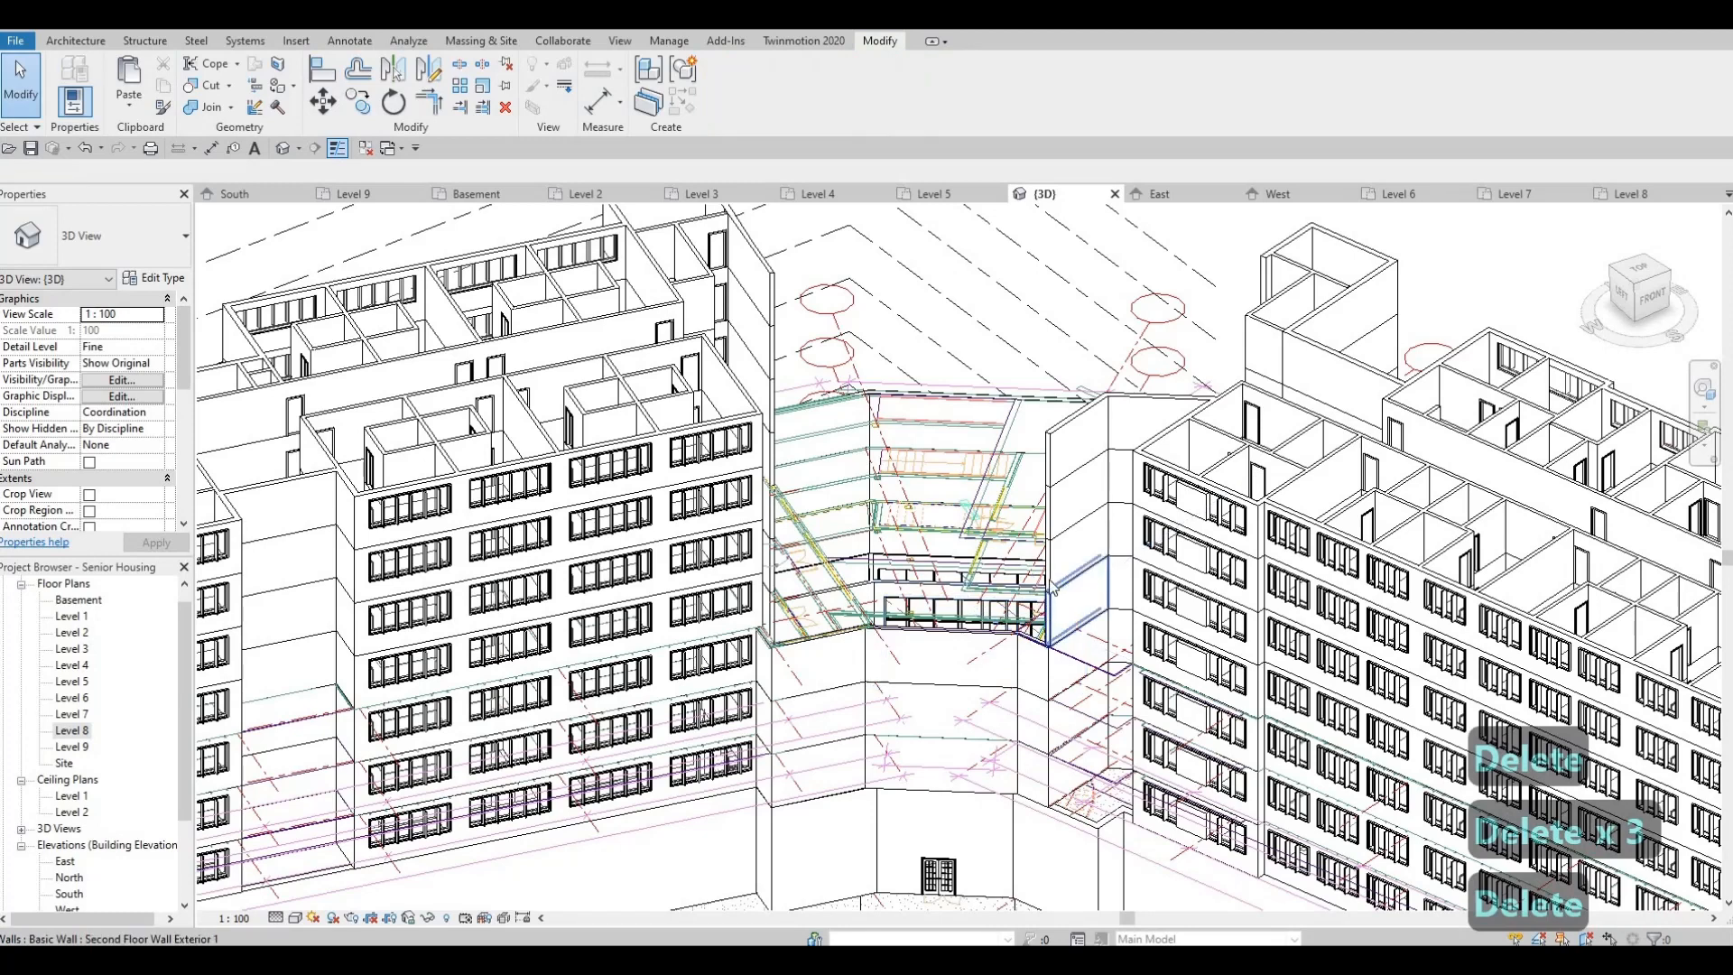
{"action": "left_click", "coordinate": [1051, 588]}
{"action": "key", "text": "Delete"}
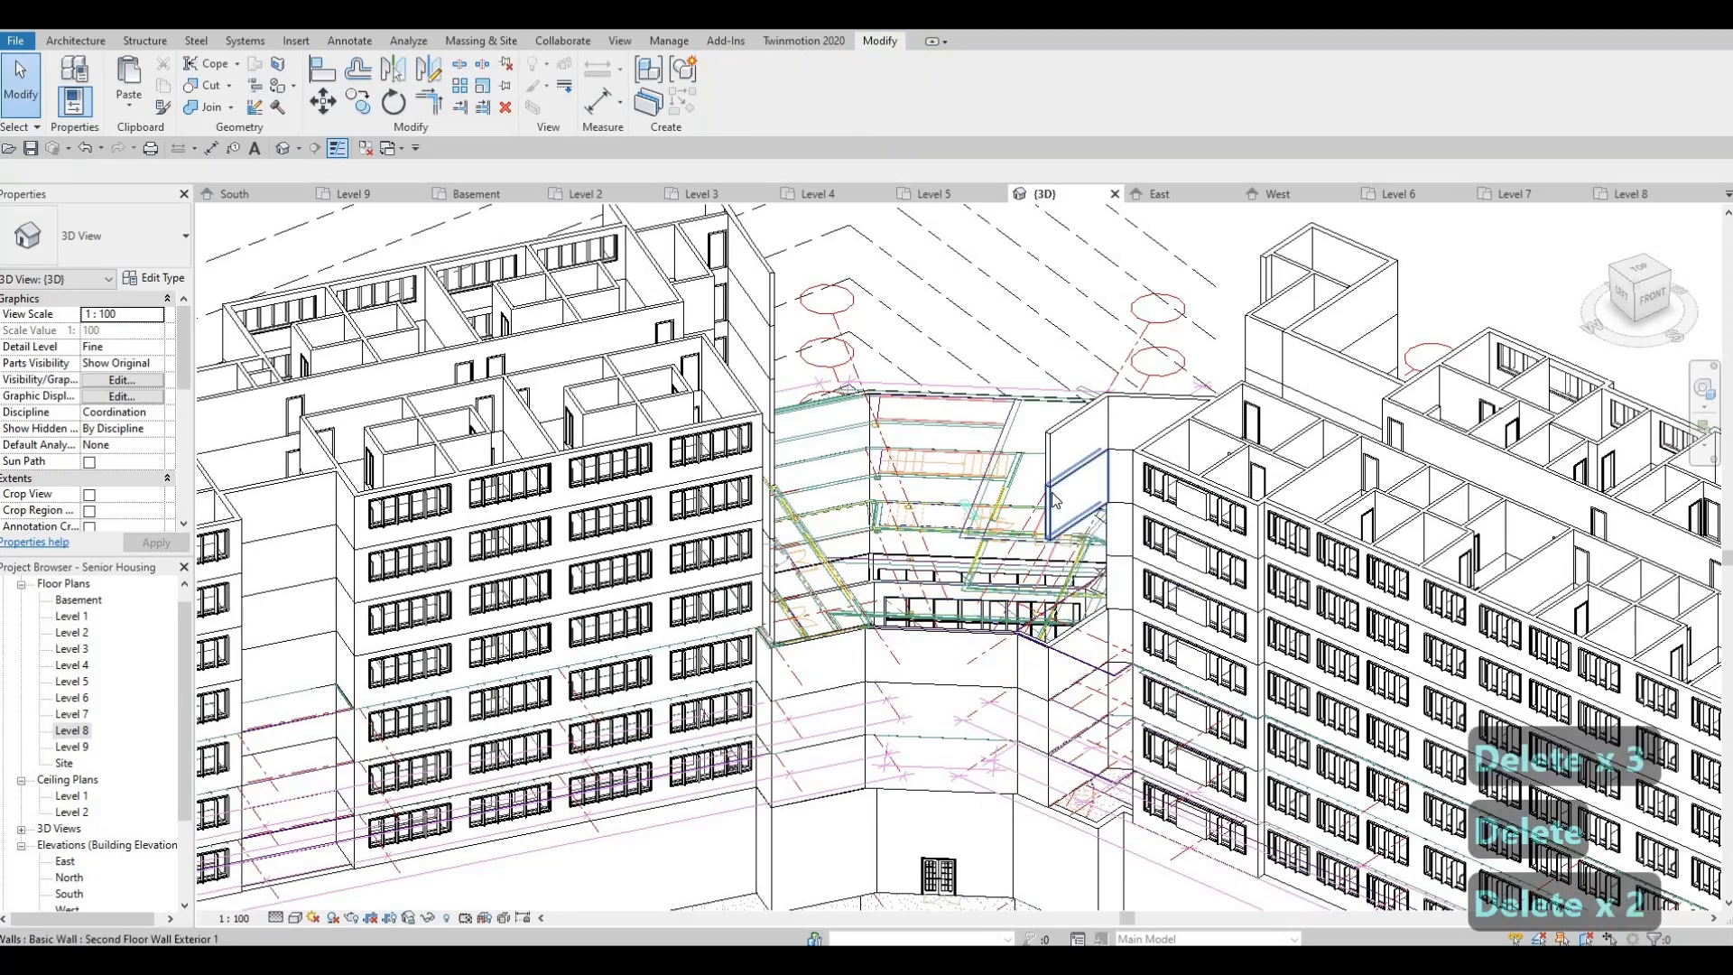
{"action": "left_click", "coordinate": [1052, 533]}
{"action": "key", "text": "Delete"}
{"action": "left_click", "coordinate": [1045, 499]}
{"action": "key", "text": "Delete"}
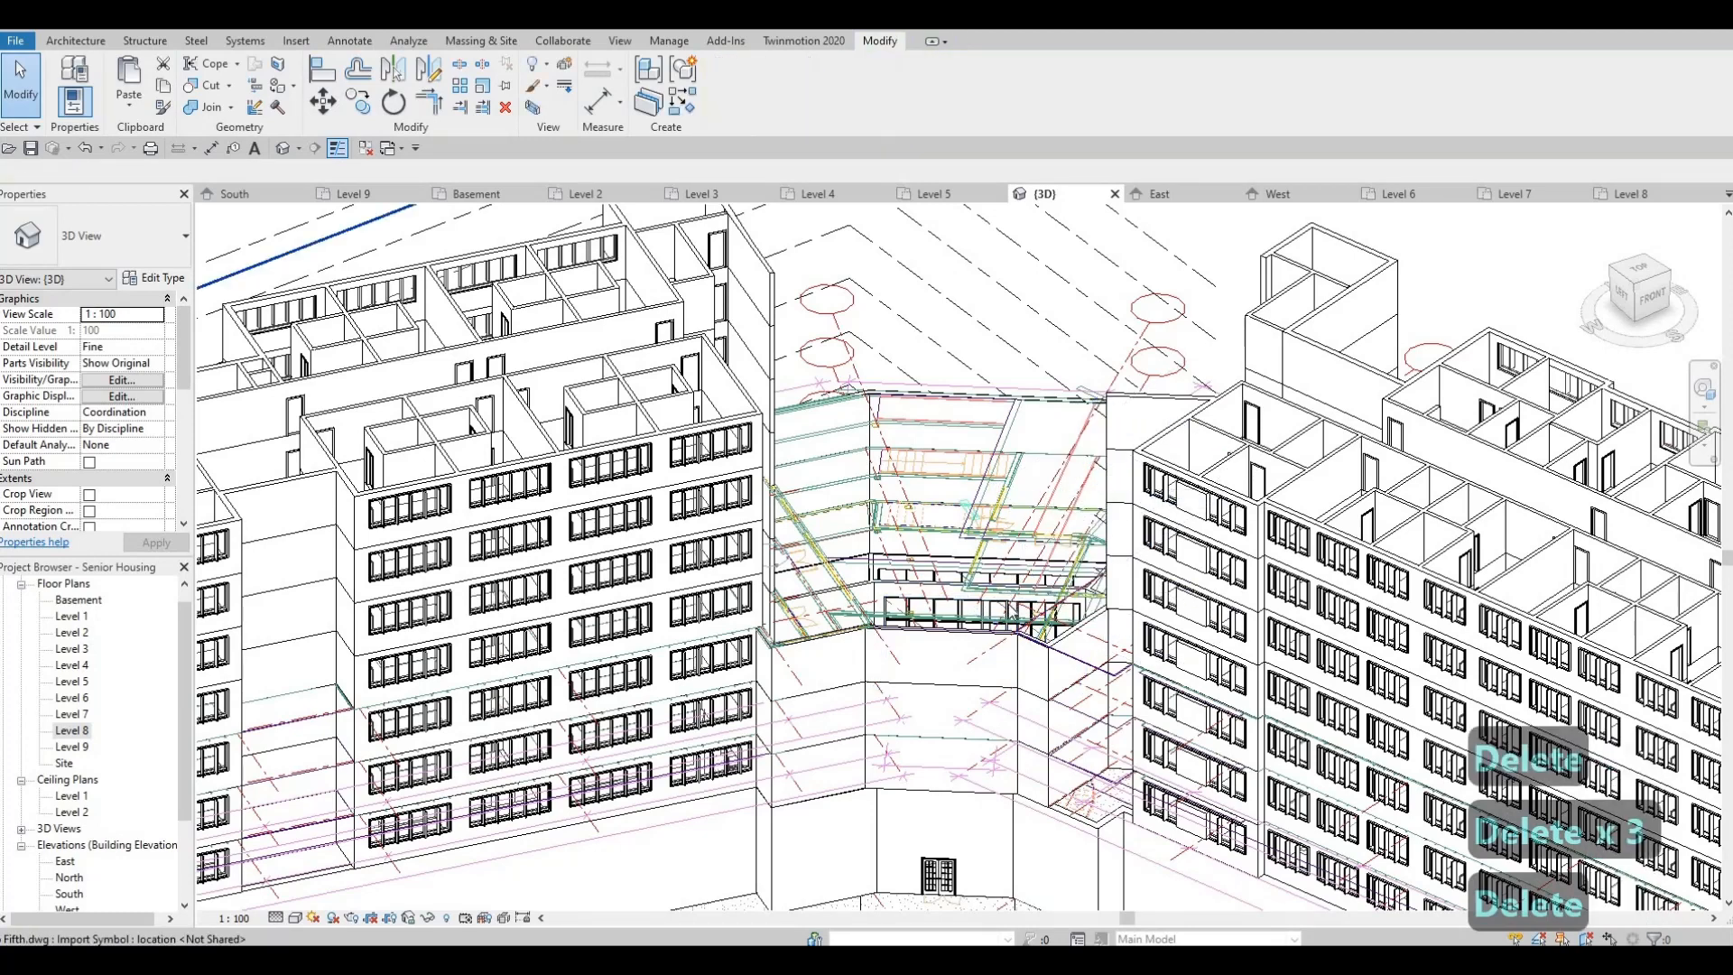
{"action": "middle_click_drag", "start_coordinate": [1031, 645], "coordinate": [1123, 709], "text": "shift"}
{"action": "middle_click_drag", "start_coordinate": [785, 262], "coordinate": [1051, 682]}
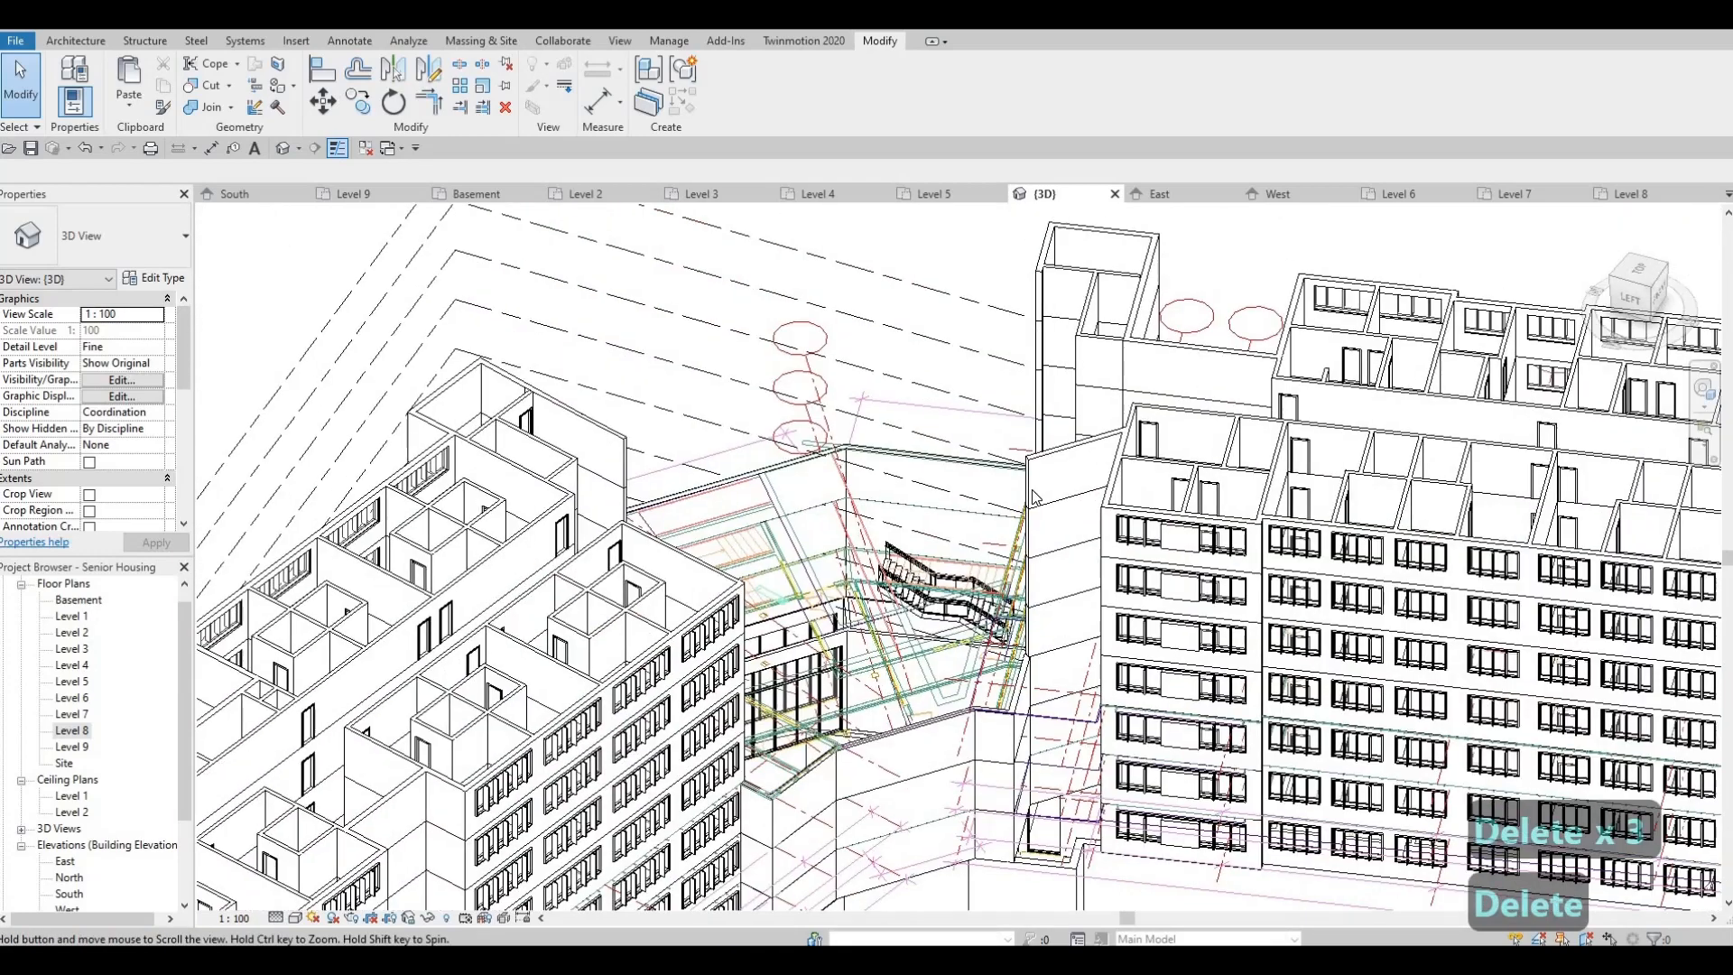
{"action": "scroll", "coordinate": [1027, 535], "scroll_direction": "up", "scroll_amount": 2}
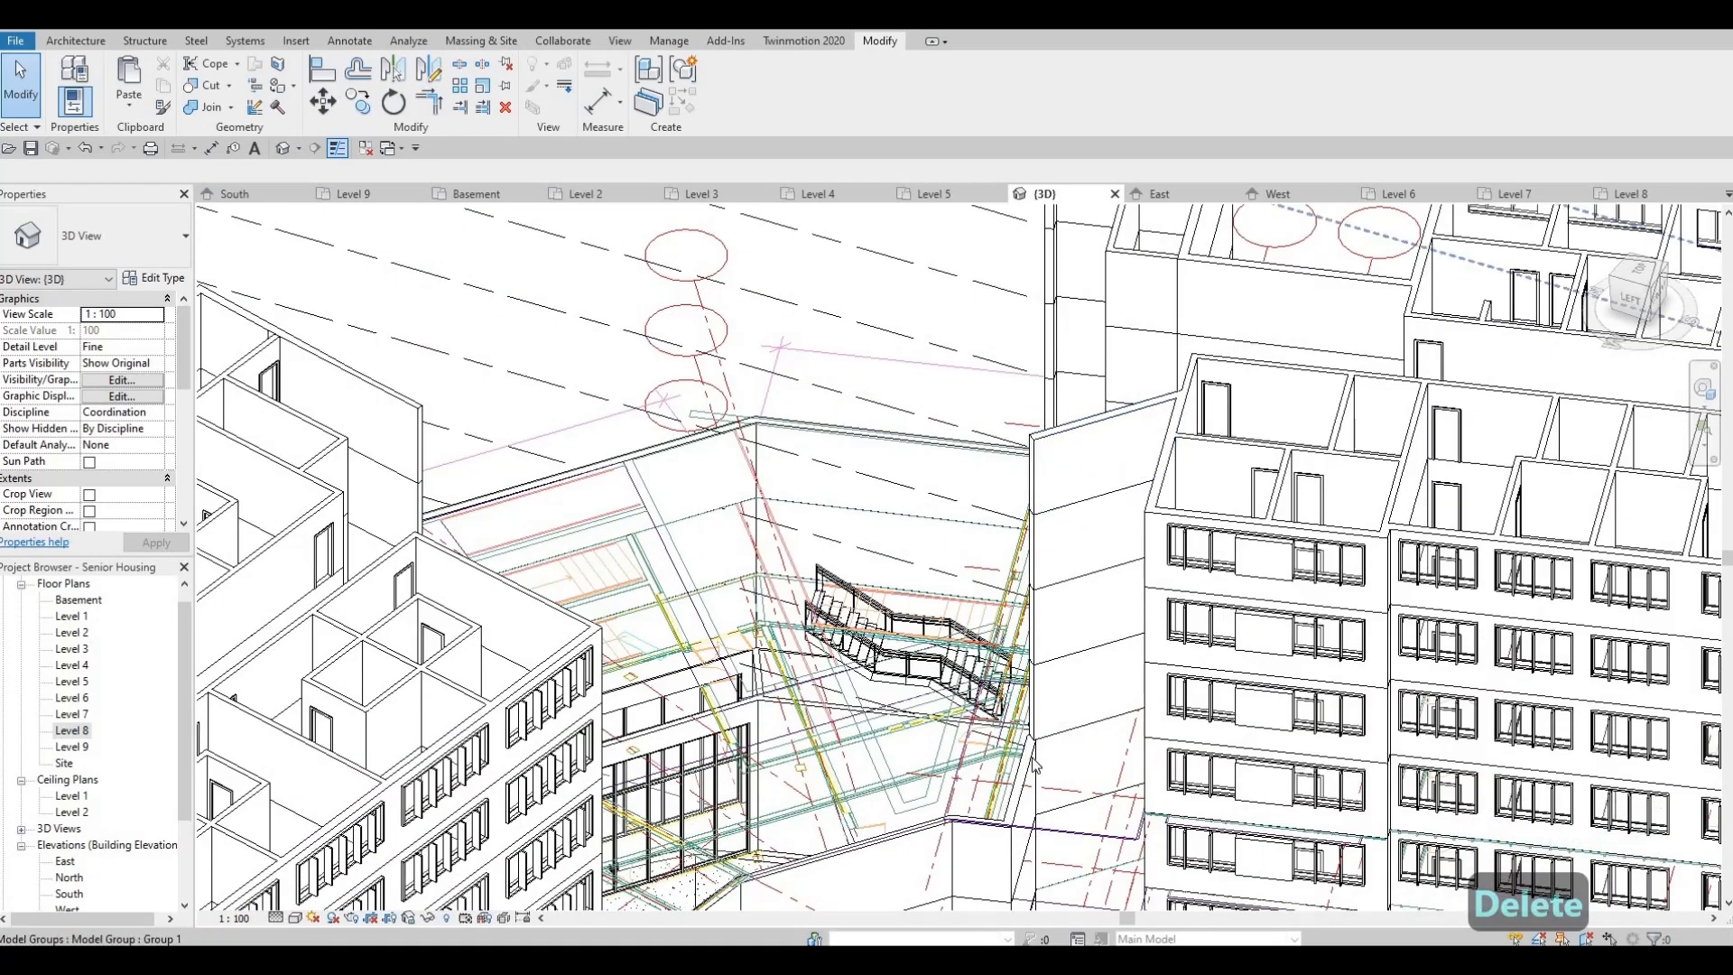
Delete the remaining stacked exterior walls at the right wing's inner end on Levels 5 to 8
{"action": "left_click", "coordinate": [1033, 672]}
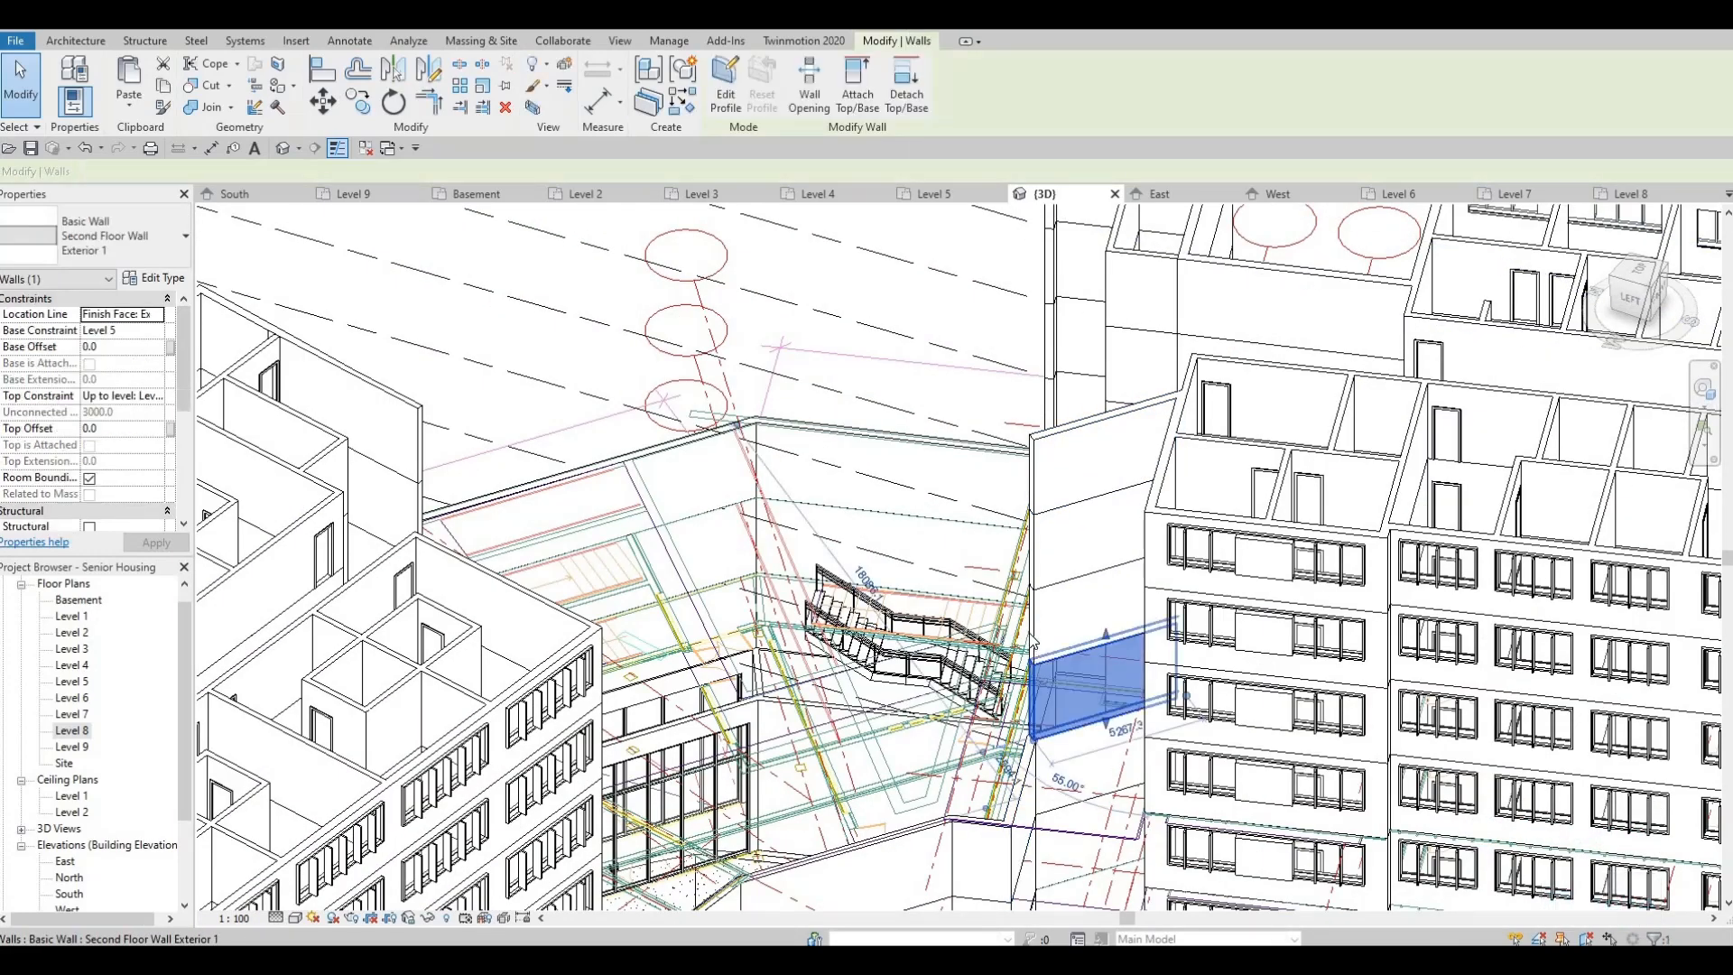
{"action": "key", "text": "Delete"}
{"action": "key", "text": "Delete"}
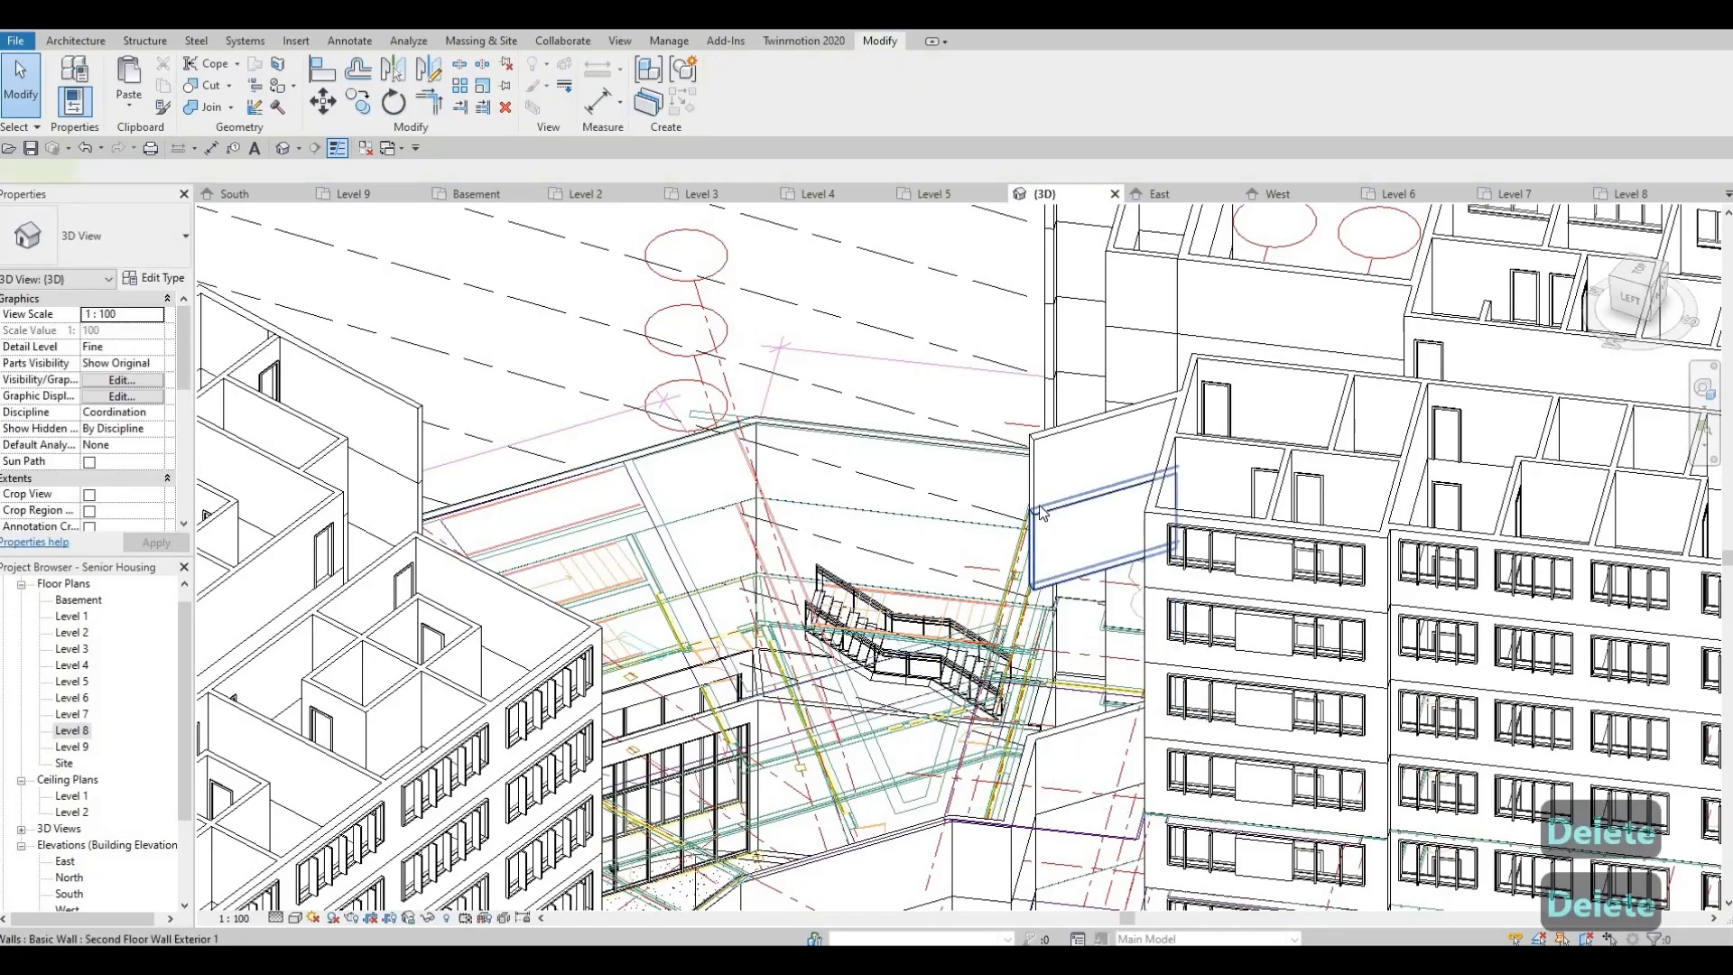
{"action": "left_click", "coordinate": [1037, 505]}
{"action": "key", "text": "Delete"}
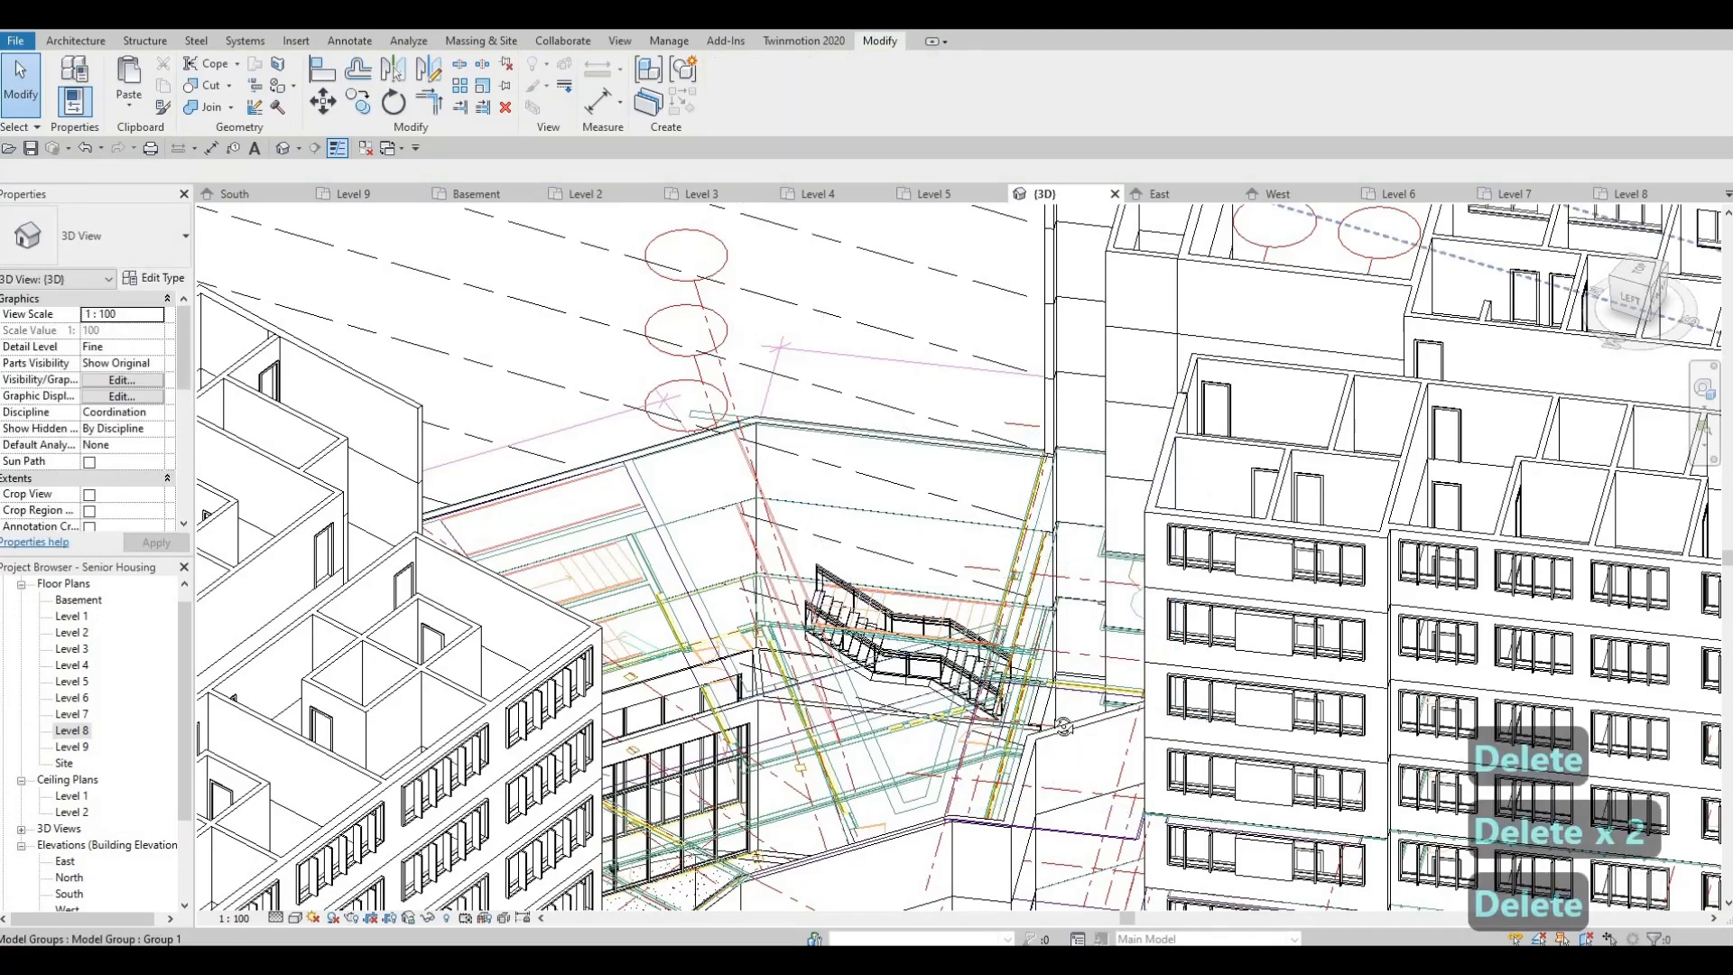
Examine the opened-up connection between the two wings from the front of the building in the 3D view
{"action": "middle_click_drag", "start_coordinate": [1061, 632], "coordinate": [291, 282], "text": "shift"}
{"action": "scroll", "coordinate": [837, 404], "scroll_direction": "down", "scroll_amount": 3}
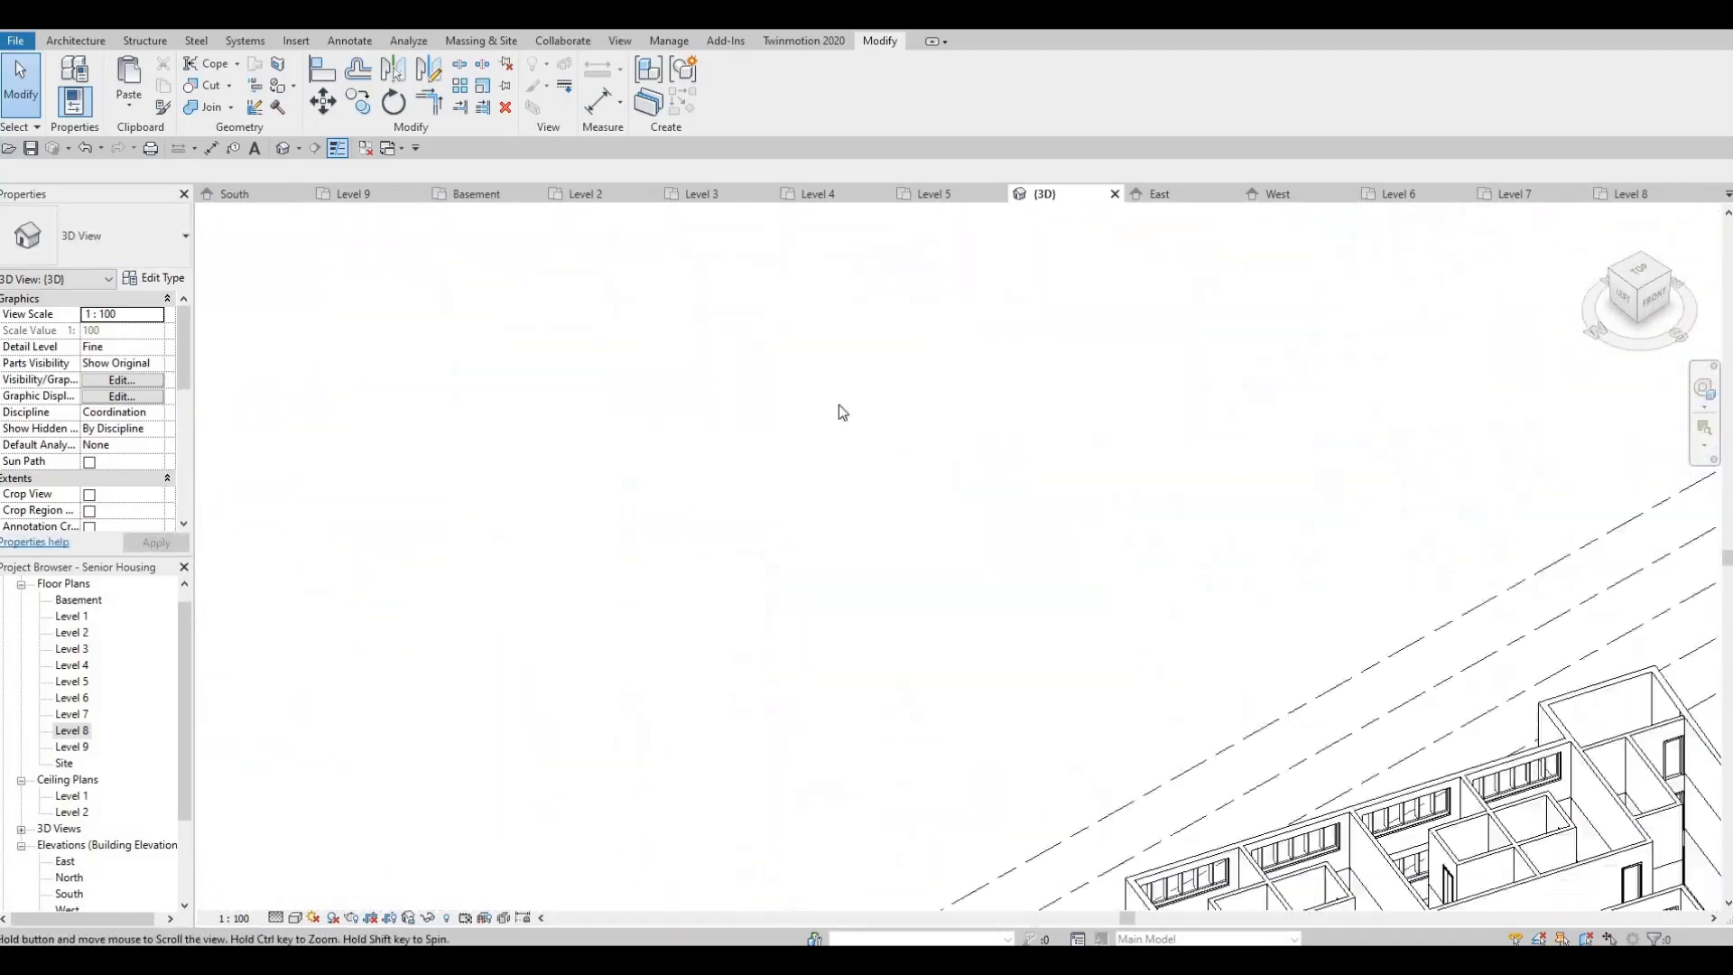
{"action": "middle_click_drag", "start_coordinate": [1480, 722], "coordinate": [541, 510]}
{"action": "scroll", "coordinate": [821, 478], "scroll_direction": "down", "scroll_amount": 3}
{"action": "scroll", "coordinate": [884, 516], "scroll_direction": "up", "scroll_amount": 3}
{"action": "middle_click_drag", "start_coordinate": [586, 492], "coordinate": [664, 510]}
{"action": "middle_click_drag", "start_coordinate": [803, 839], "coordinate": [854, 634]}
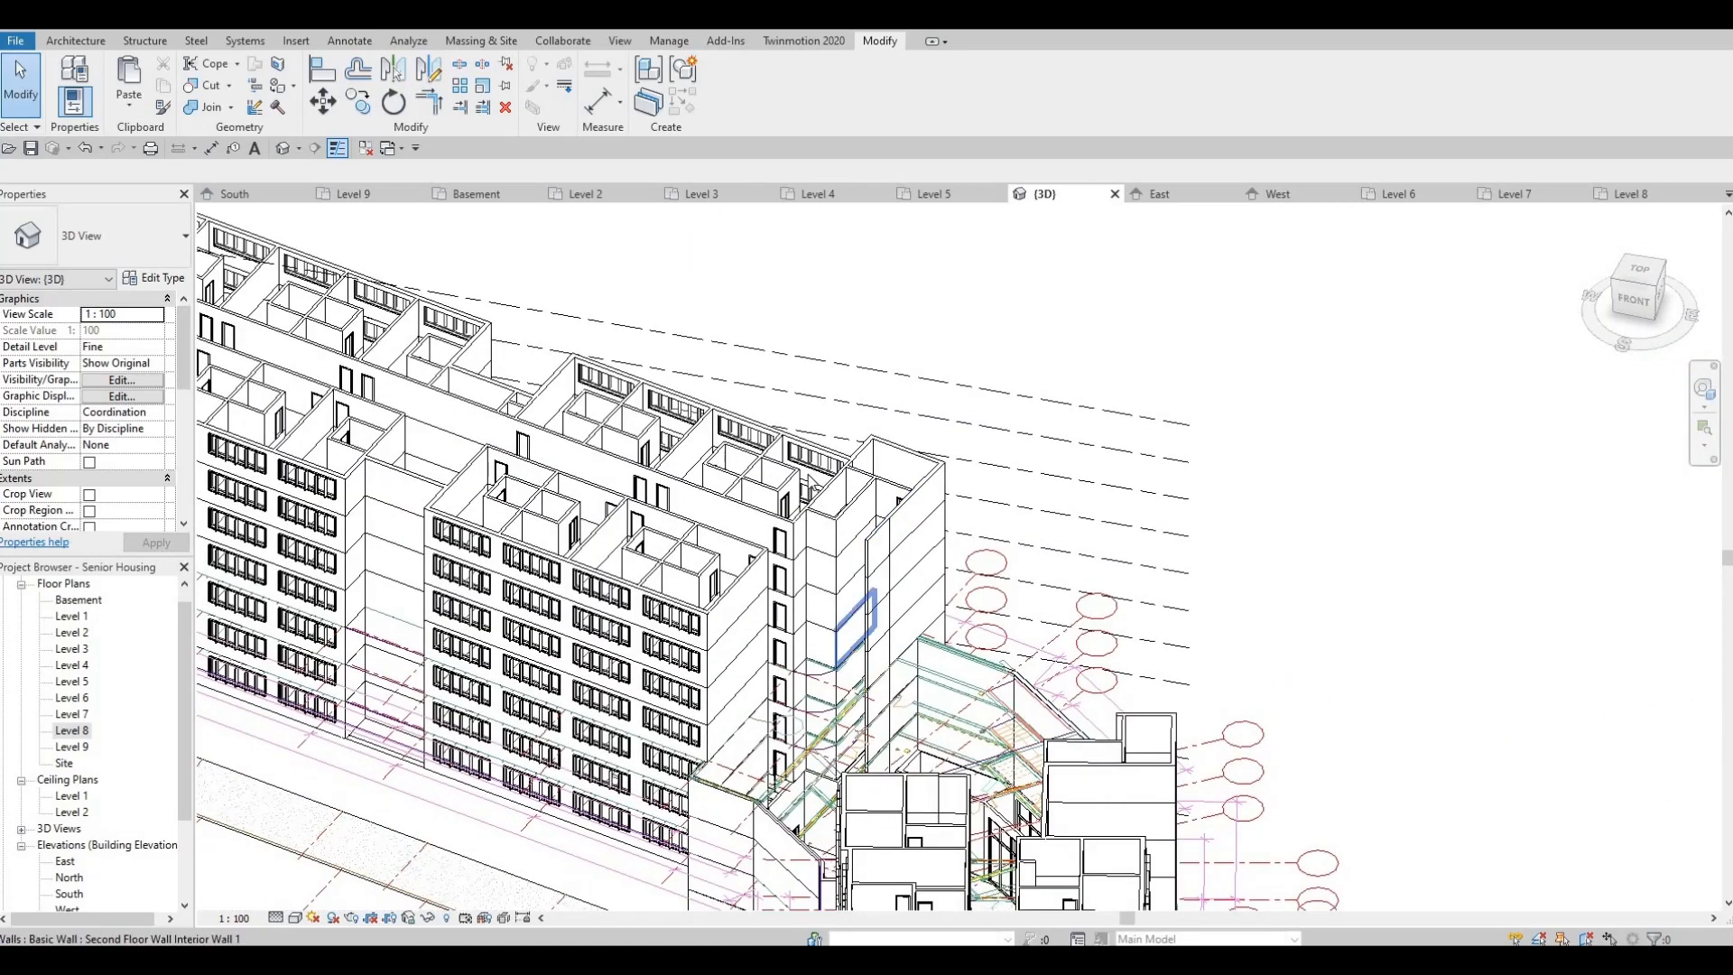
{"action": "middle_click_drag", "start_coordinate": [886, 779], "coordinate": [848, 627]}
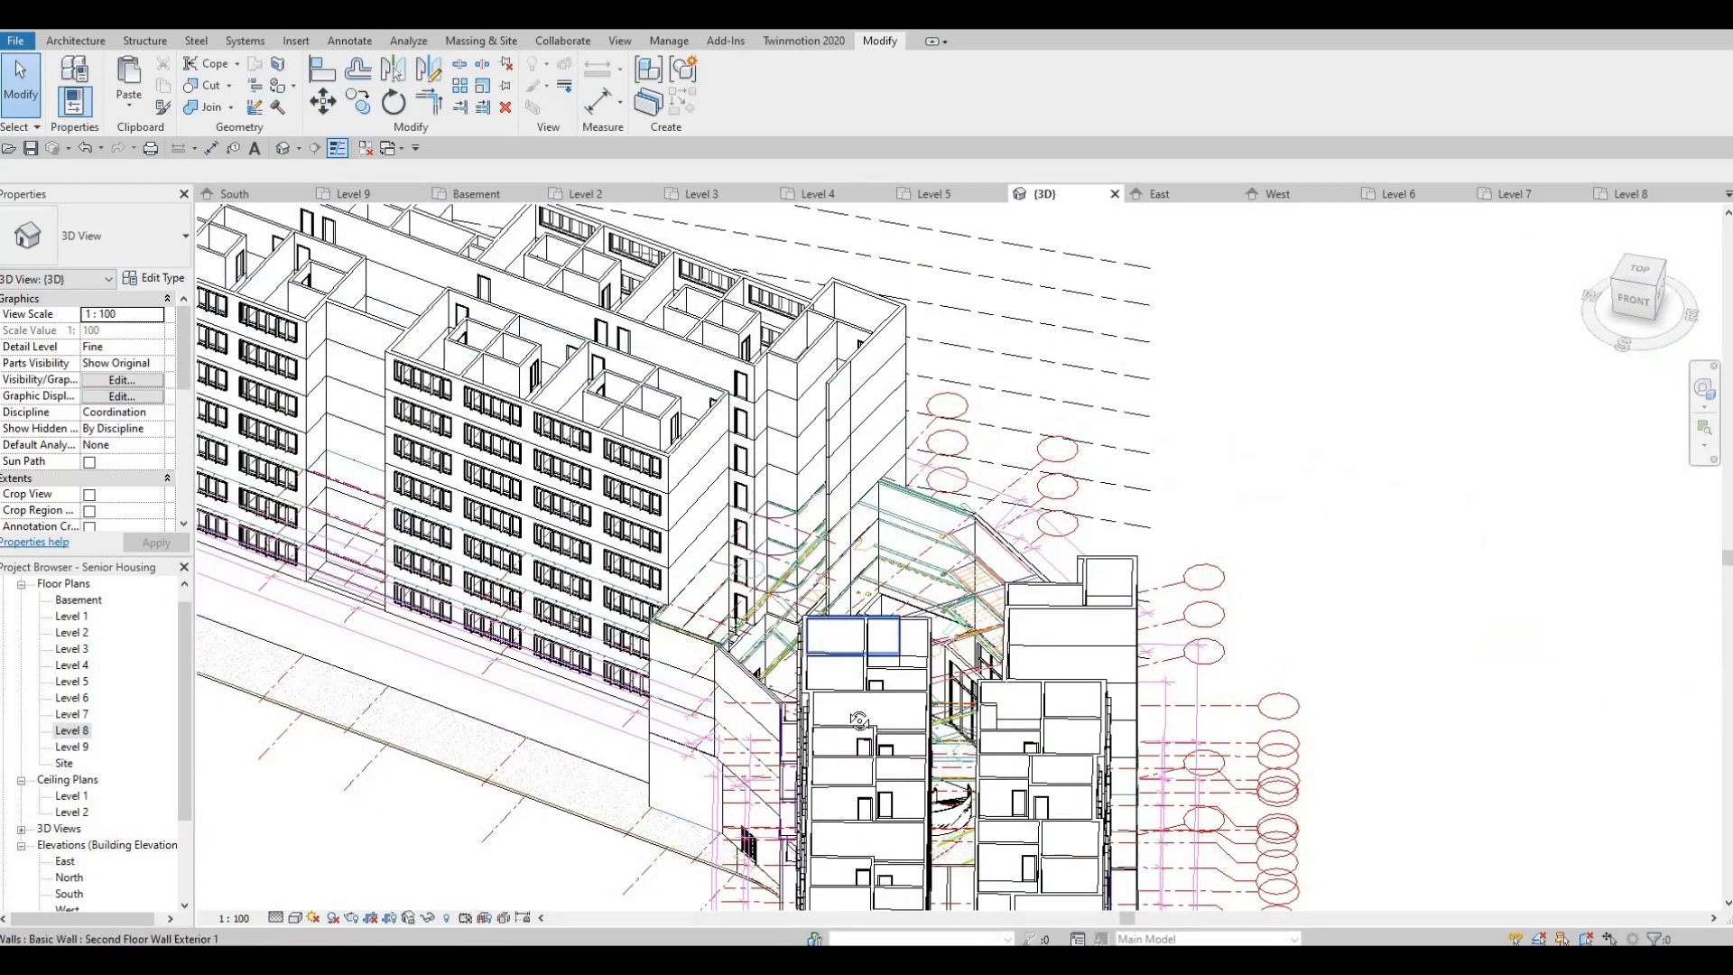
{"action": "middle_click_drag", "start_coordinate": [859, 719], "coordinate": [906, 758], "text": "shift"}
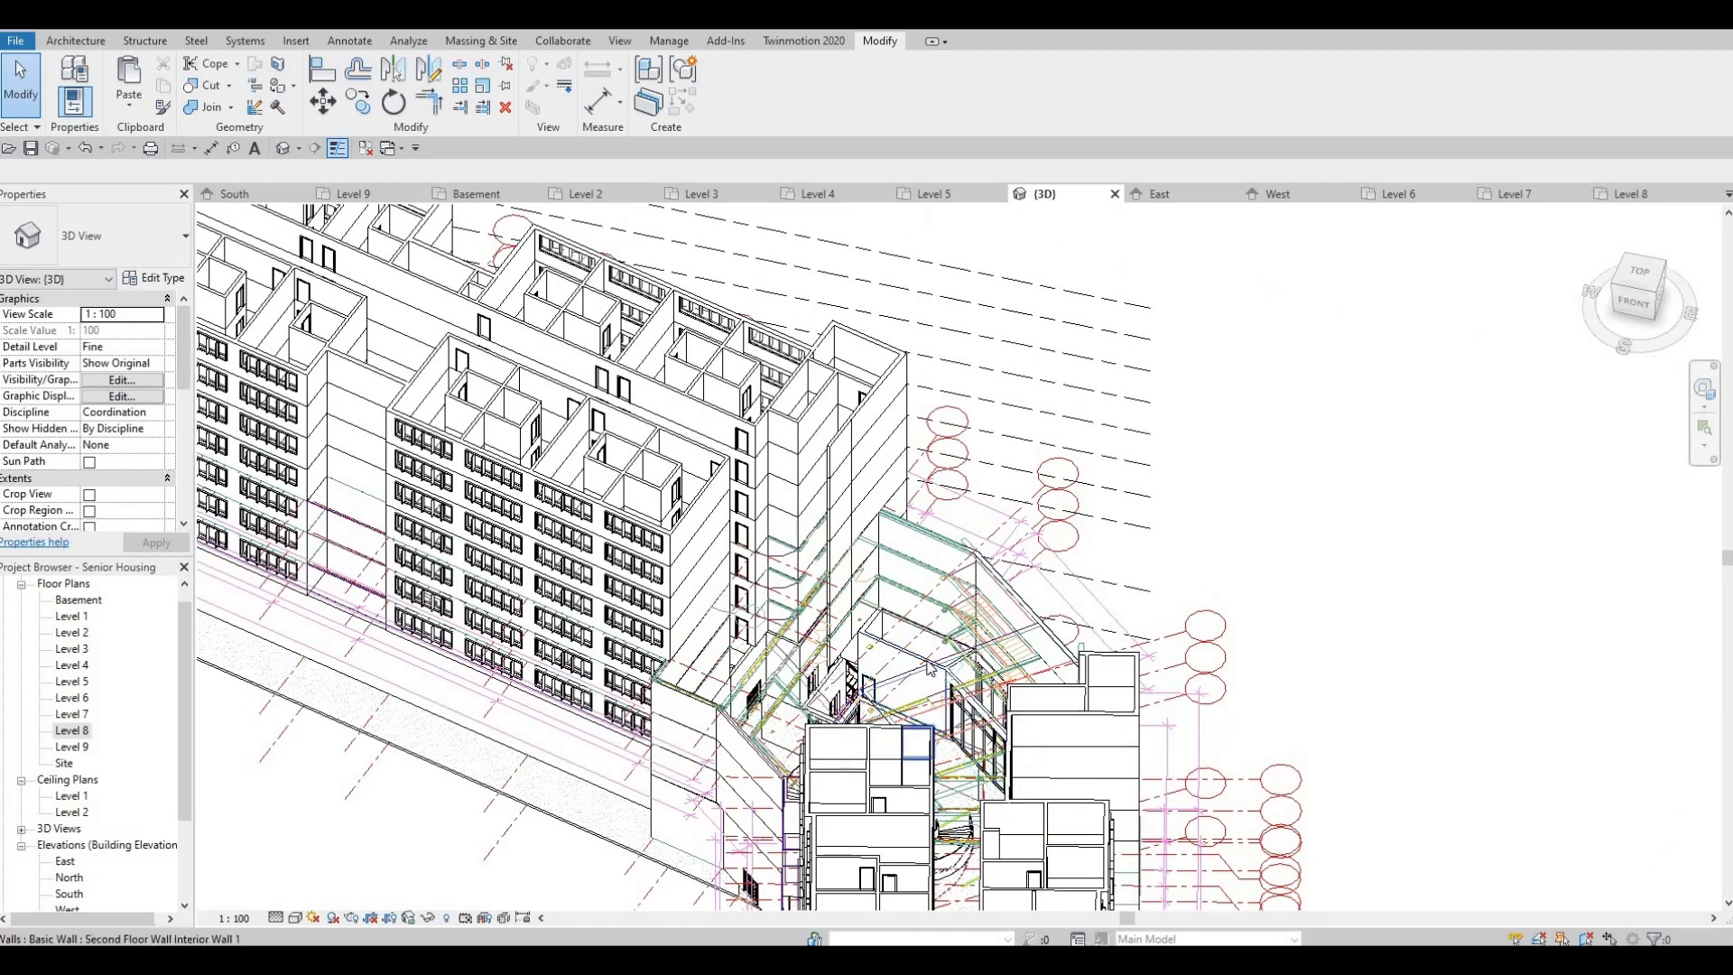
{"action": "middle_click_drag", "start_coordinate": [929, 668], "coordinate": [975, 591]}
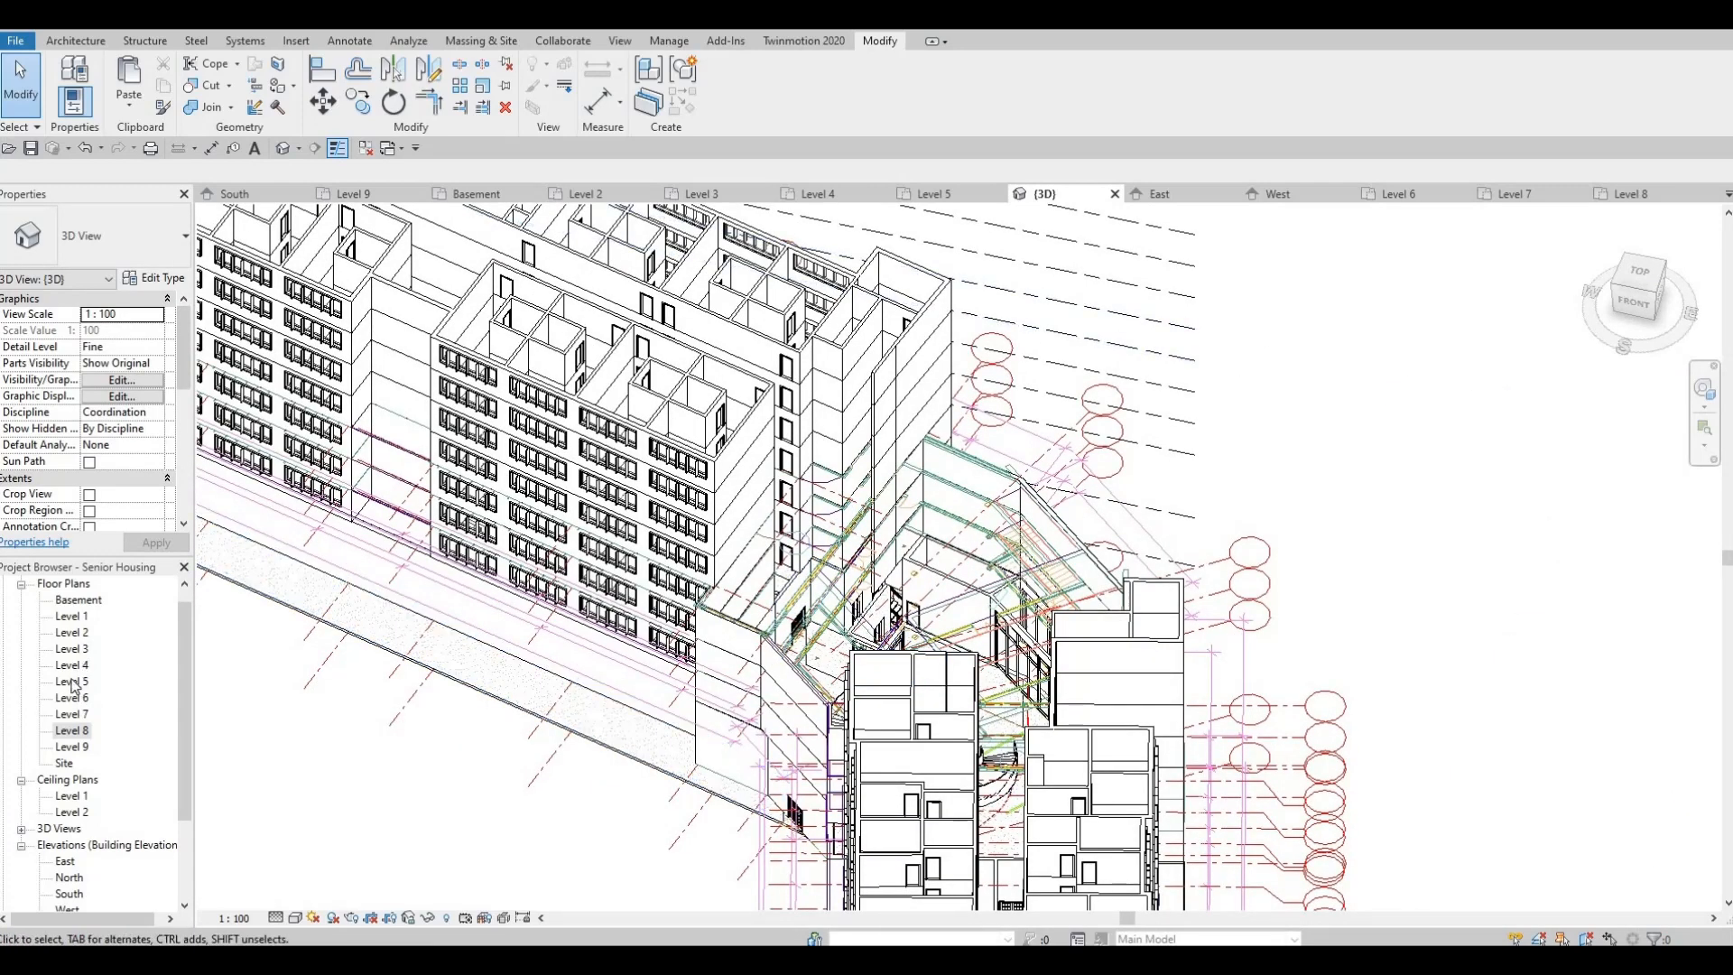
Open the Level 5 floor plan and delete the leftover interior wall across from the elevators beside the left wing's corridor
{"action": "double_click", "coordinate": [73, 682]}
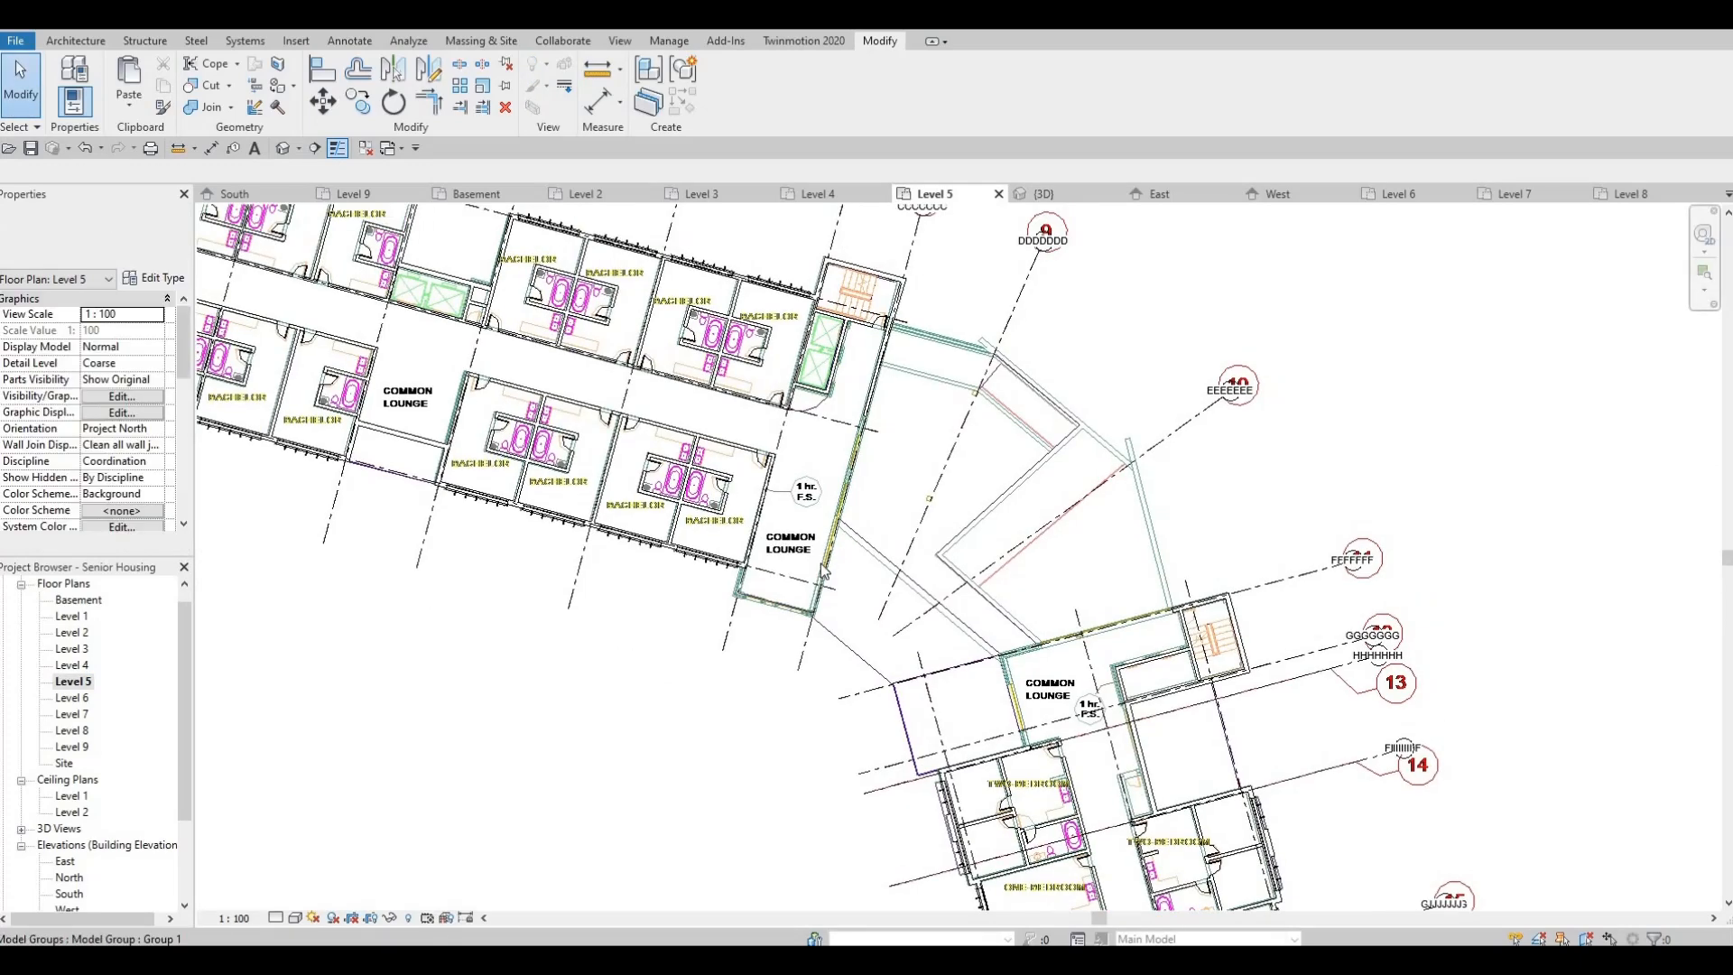
{"action": "scroll", "coordinate": [823, 571], "scroll_direction": "up", "scroll_amount": 4}
{"action": "middle_click_drag", "start_coordinate": [683, 683], "coordinate": [635, 715]}
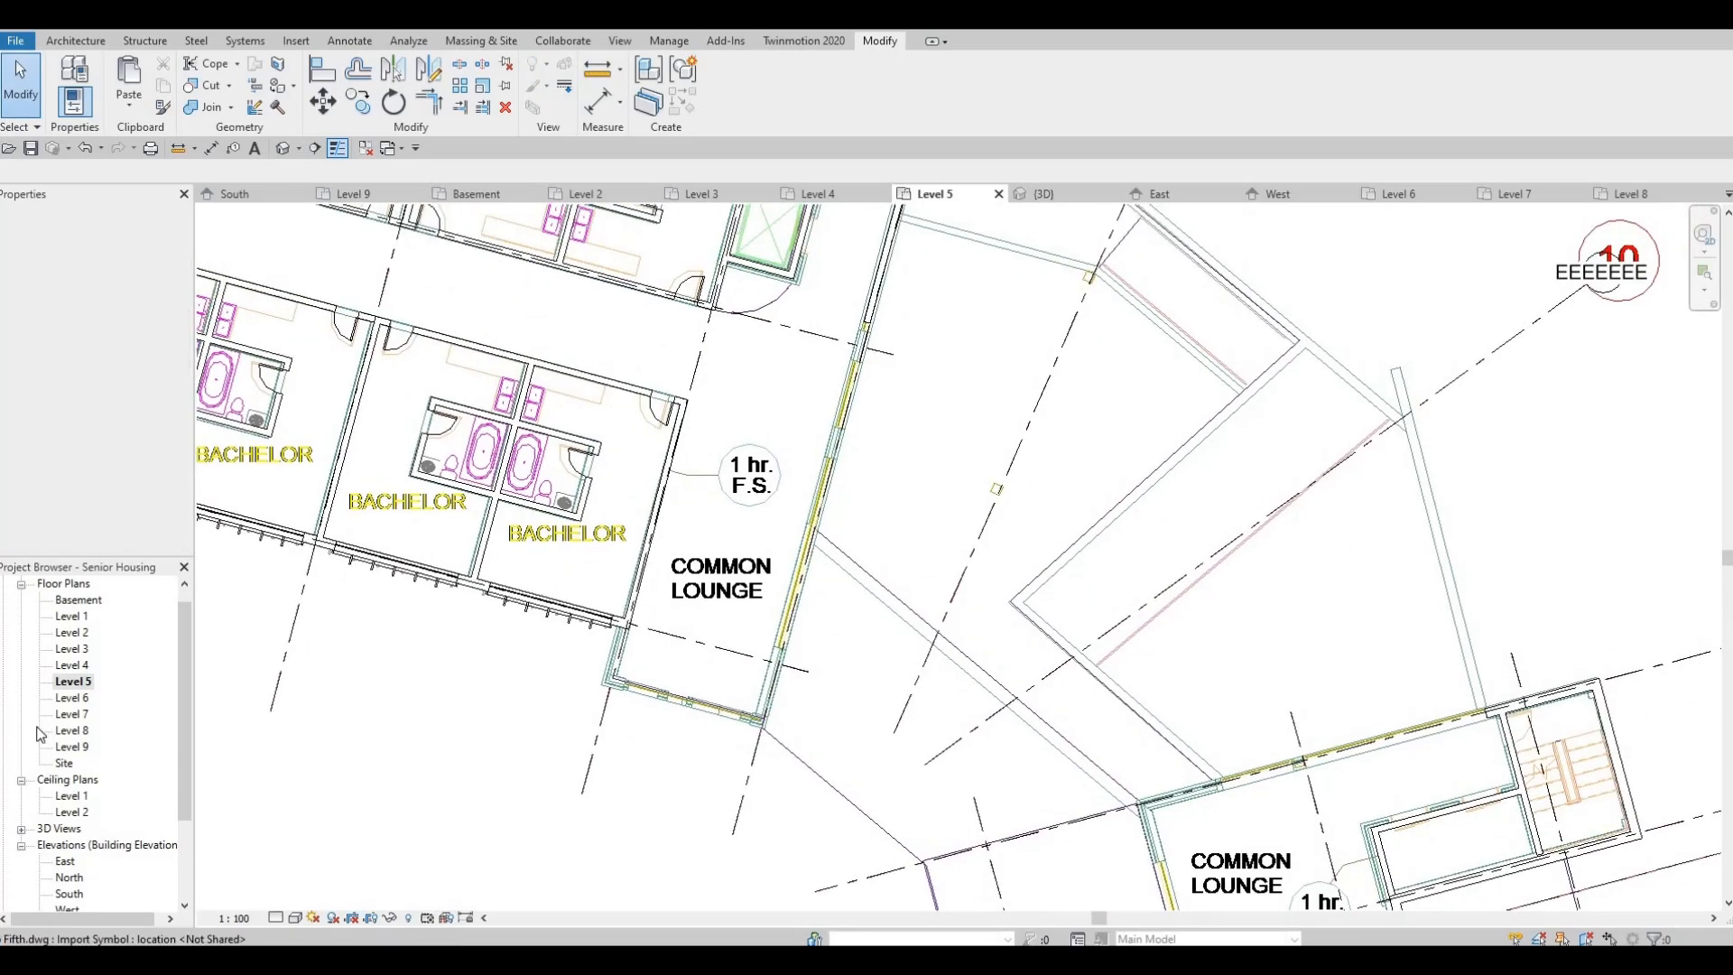
{"action": "left_click", "coordinate": [72, 666]}
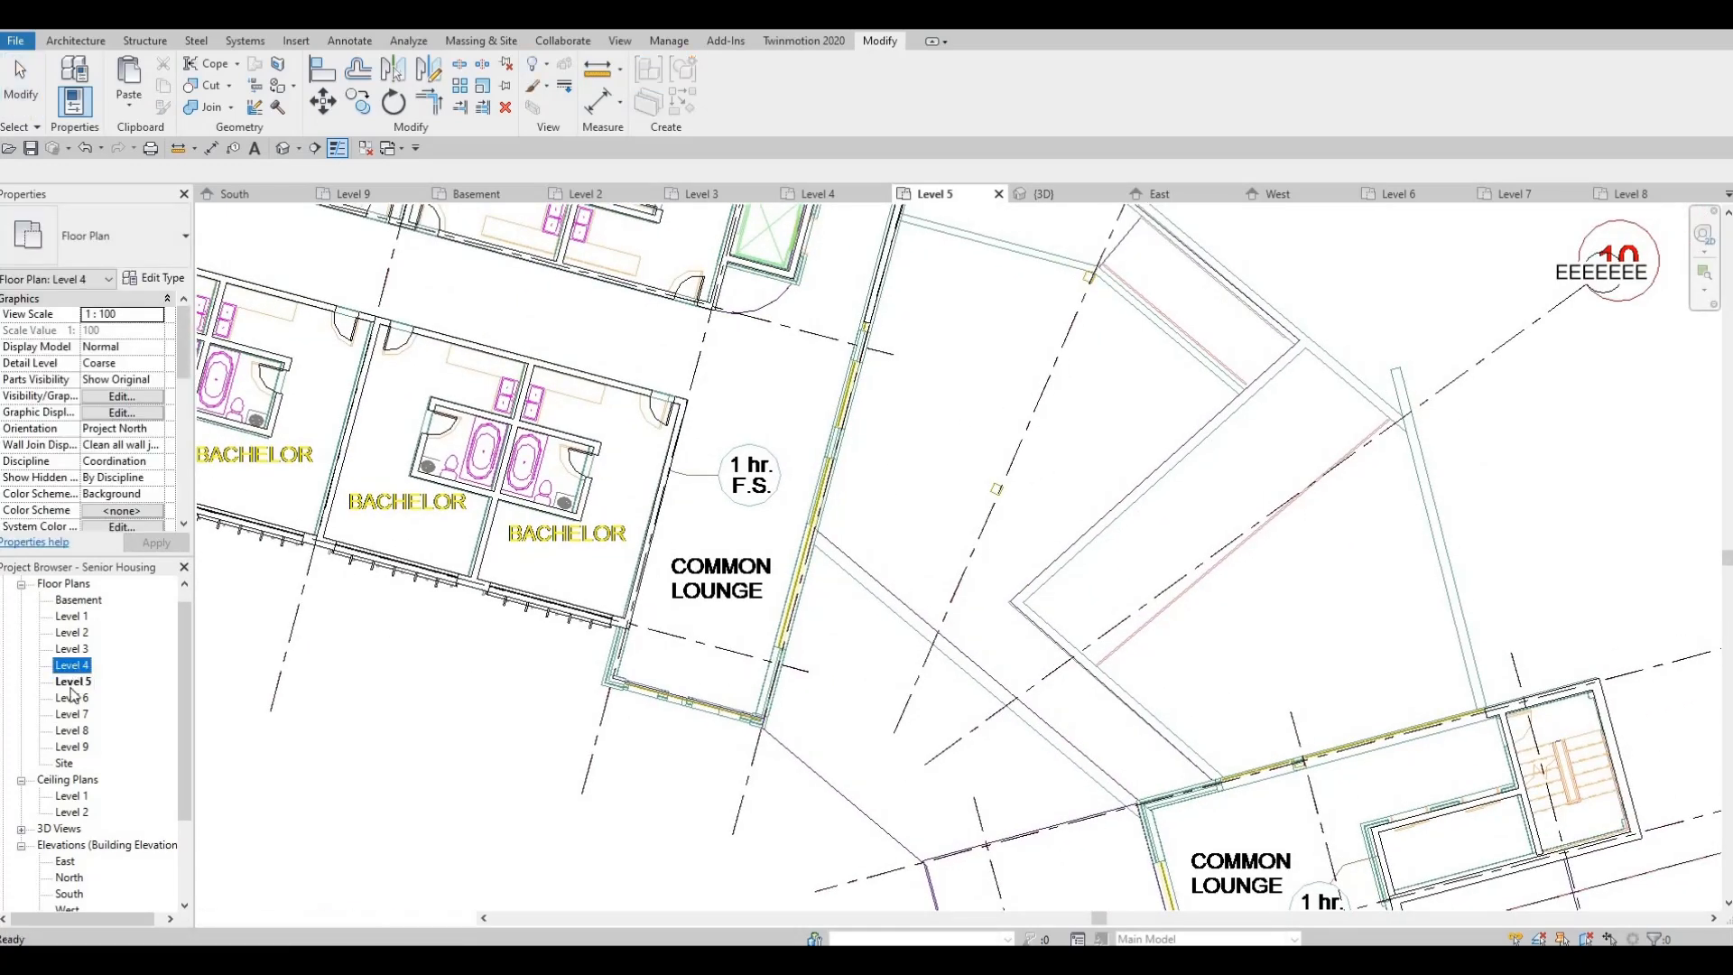
{"action": "double_click", "coordinate": [72, 683]}
{"action": "scroll", "coordinate": [564, 440], "scroll_direction": "down", "scroll_amount": 1}
{"action": "middle_click_drag", "start_coordinate": [790, 430], "coordinate": [582, 452]}
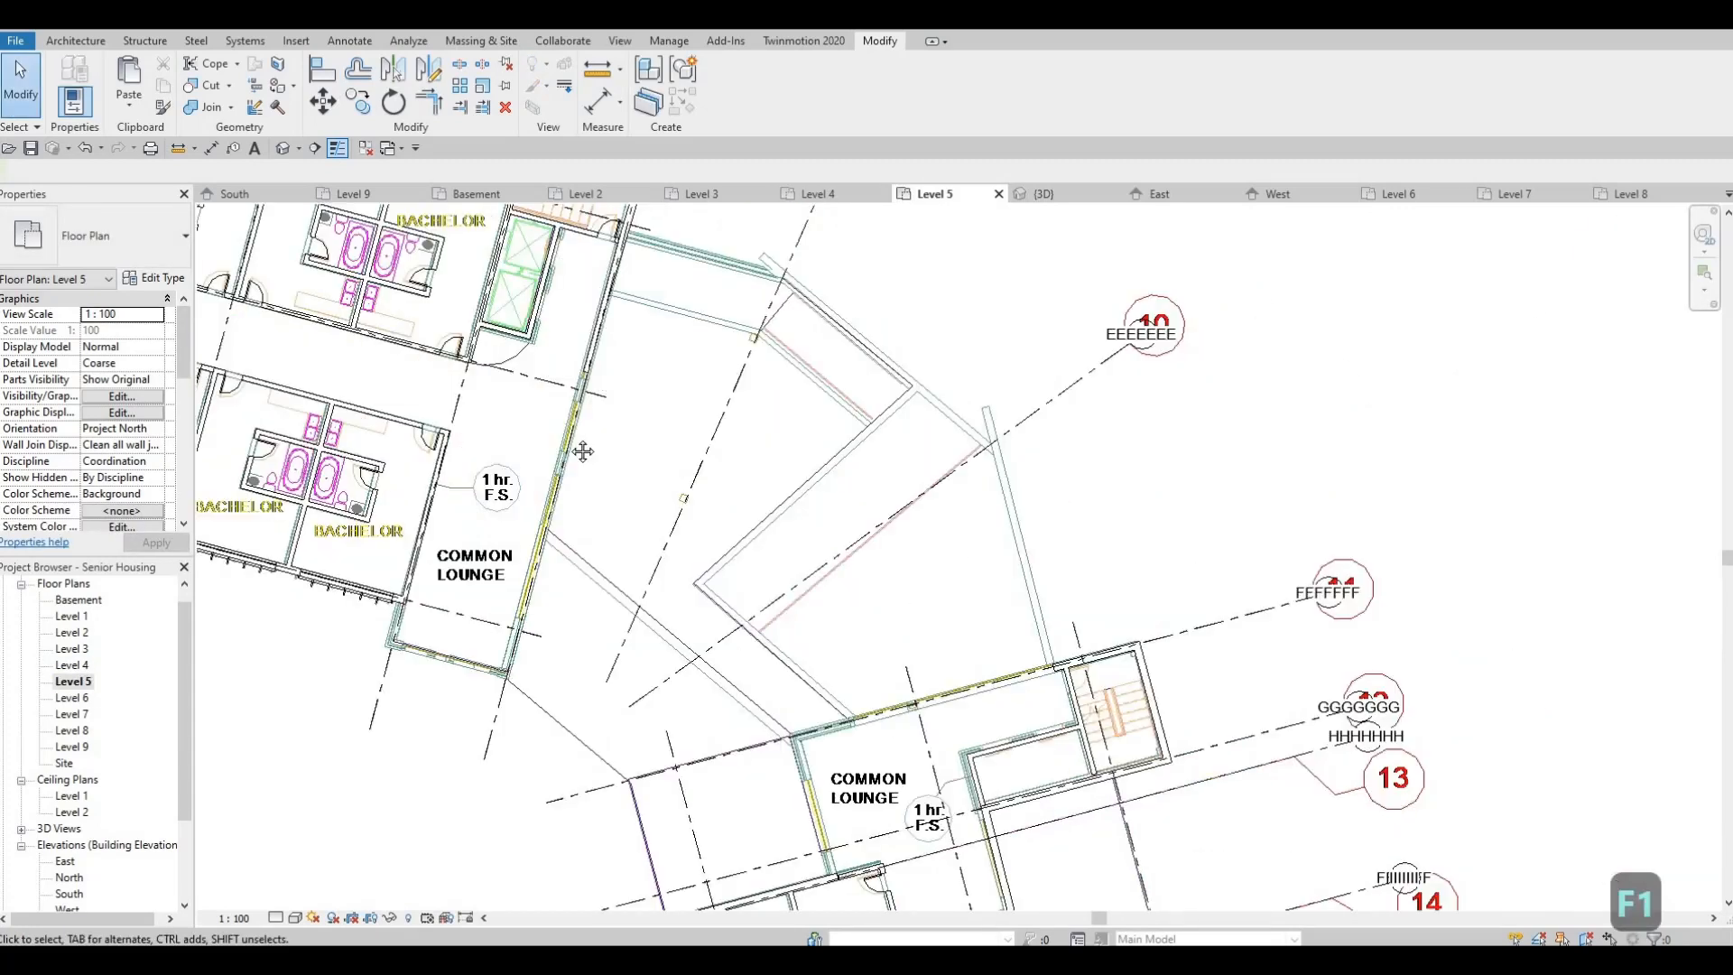
{"action": "scroll", "coordinate": [605, 325], "scroll_direction": "up", "scroll_amount": 5}
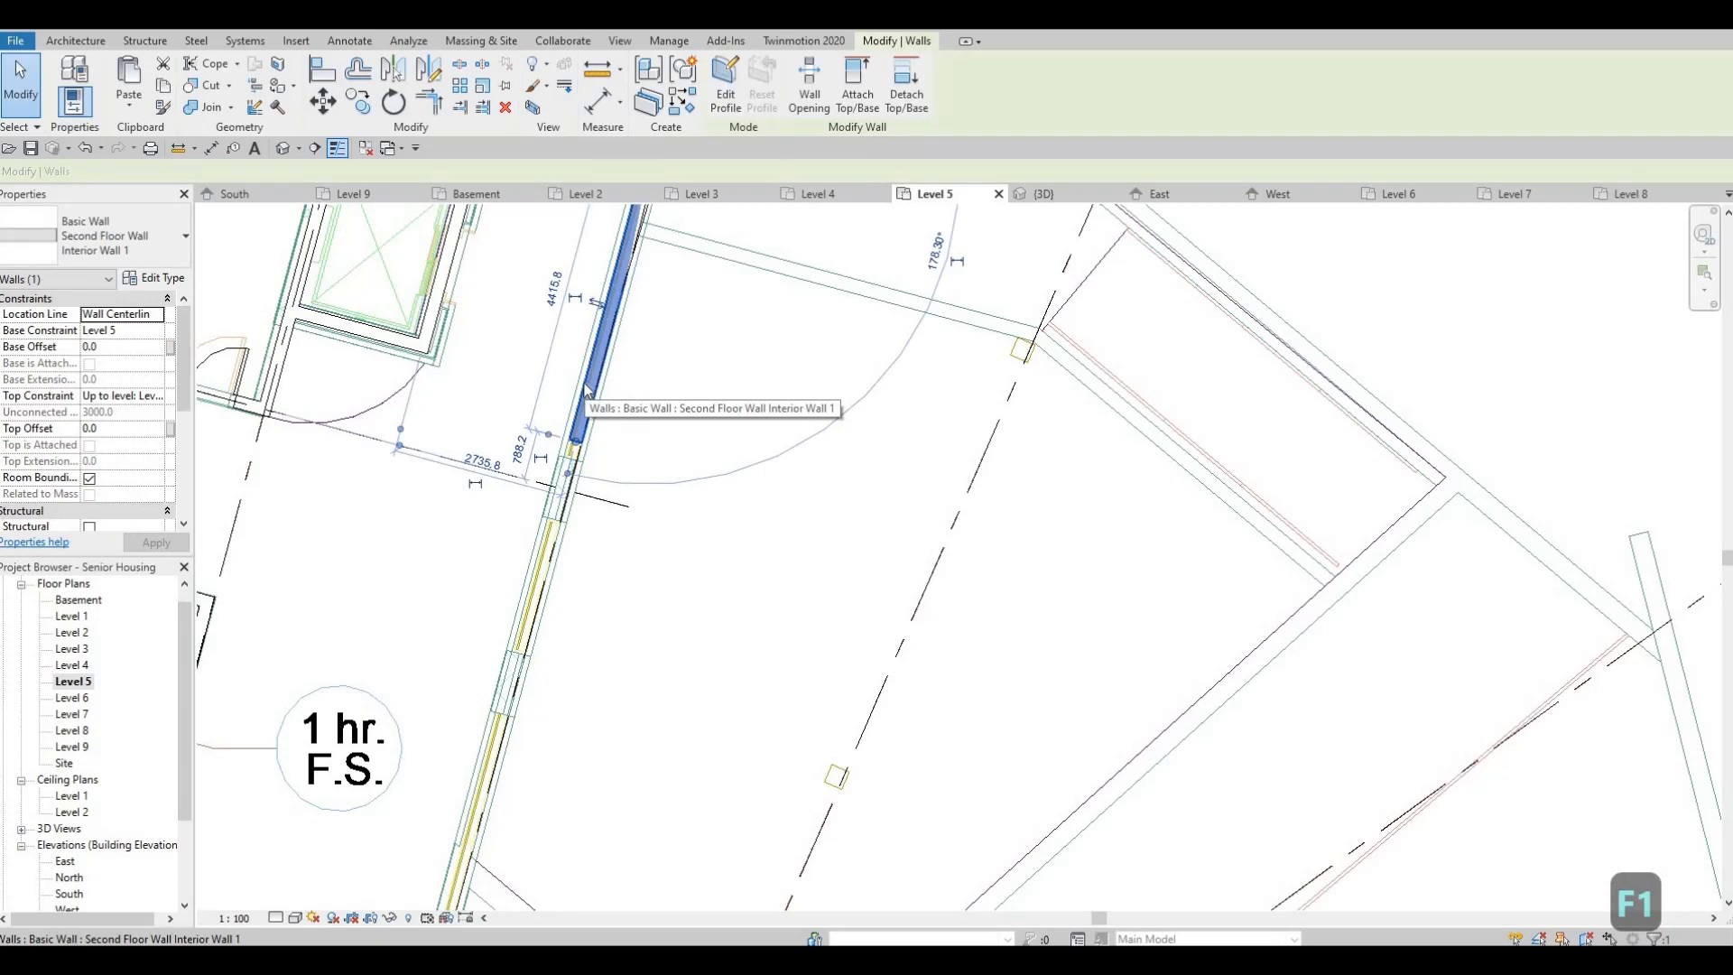
{"action": "key", "text": "Delete"}
Draw a Second Floor Wall Exterior 1 wall 1800 long from the grid 7 intersection down the Common Lounge's short outer side
{"action": "scroll", "coordinate": [542, 451], "scroll_direction": "down", "scroll_amount": 5}
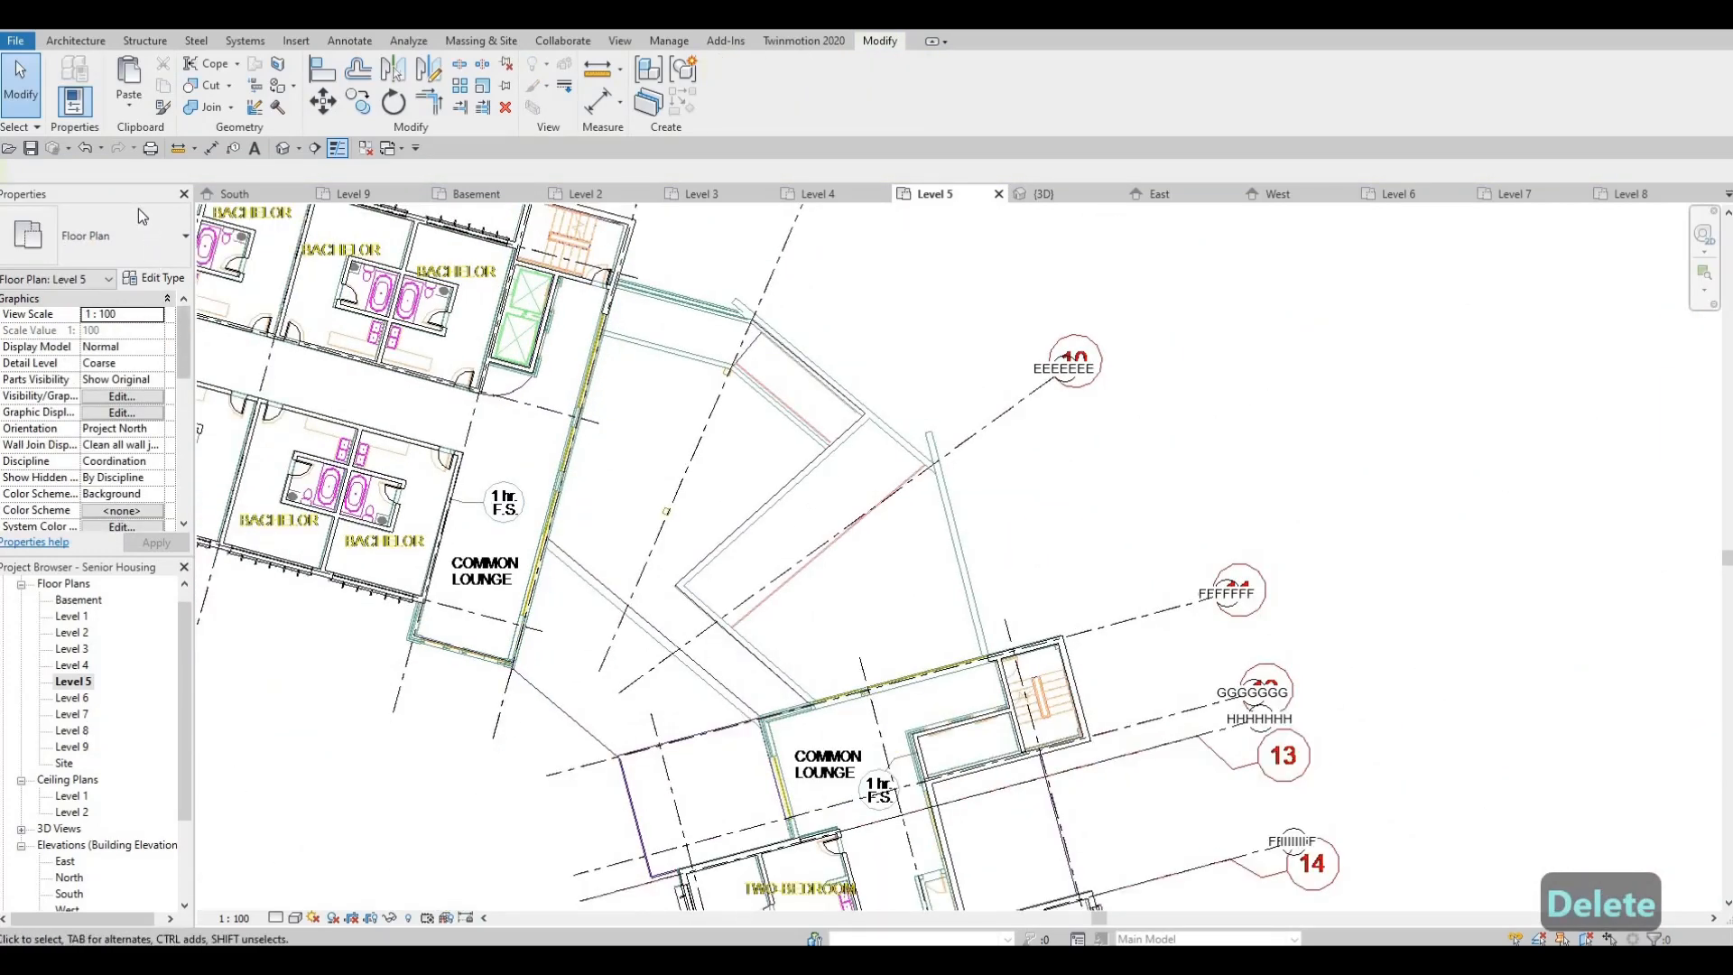
{"action": "scroll", "coordinate": [420, 618], "scroll_direction": "up", "scroll_amount": 3}
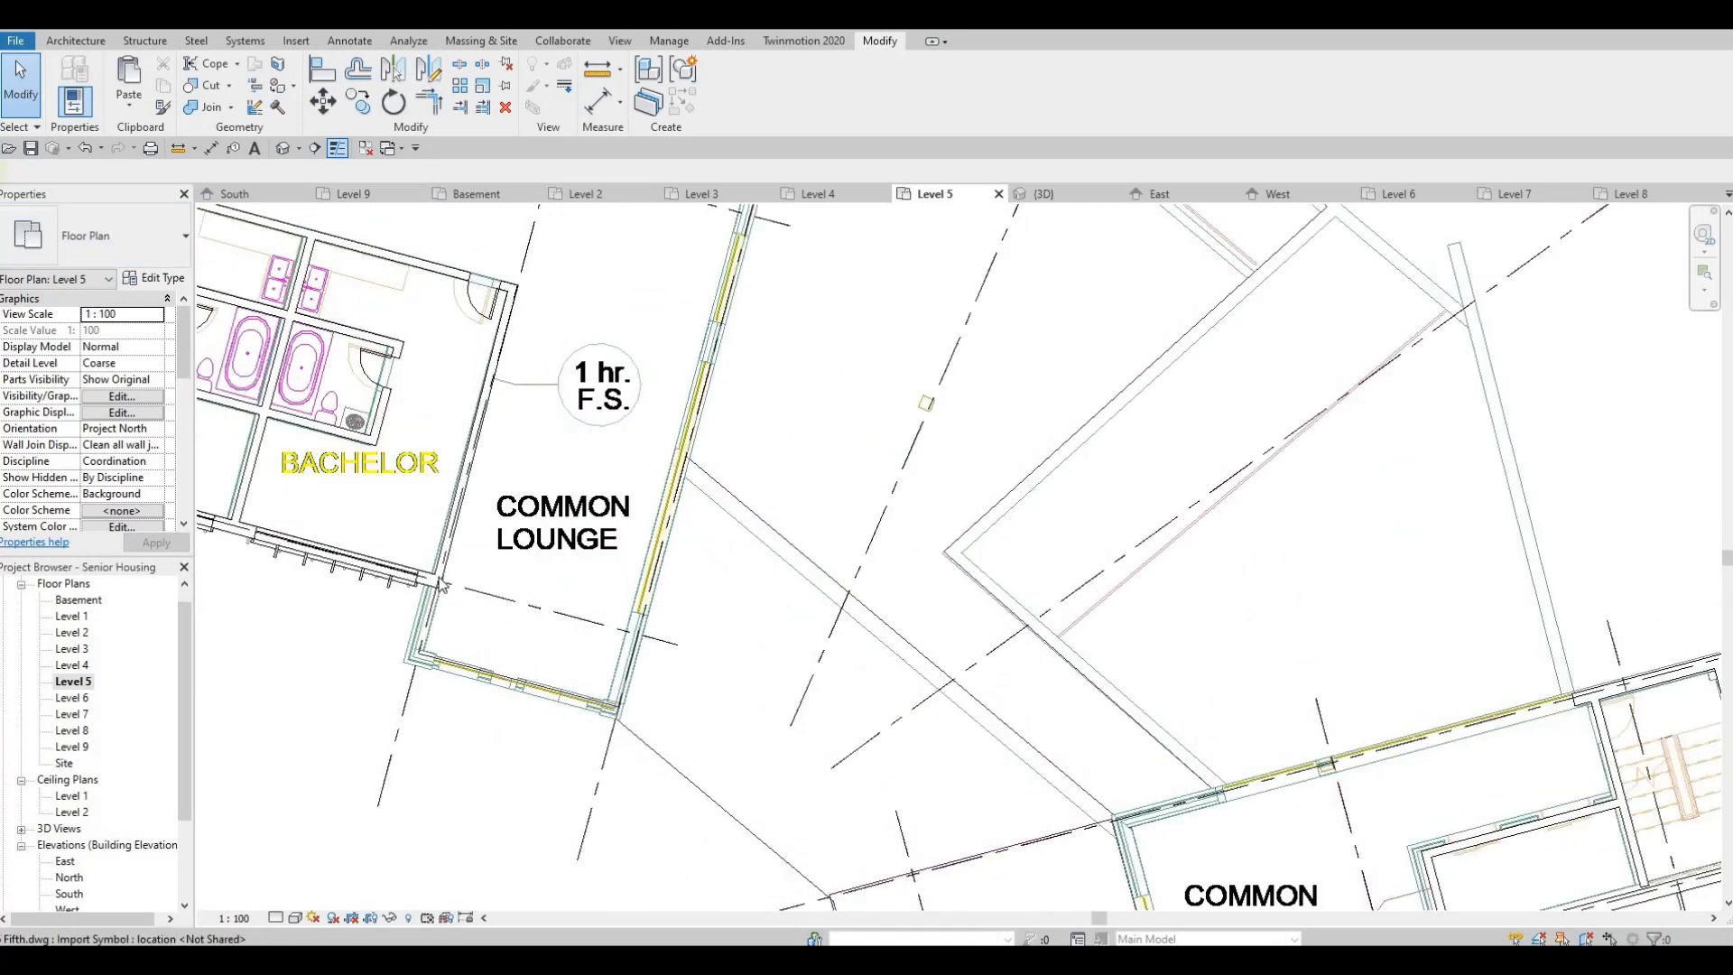
{"action": "scroll", "coordinate": [439, 584], "scroll_direction": "up", "scroll_amount": 2}
{"action": "left_click", "coordinate": [431, 584]}
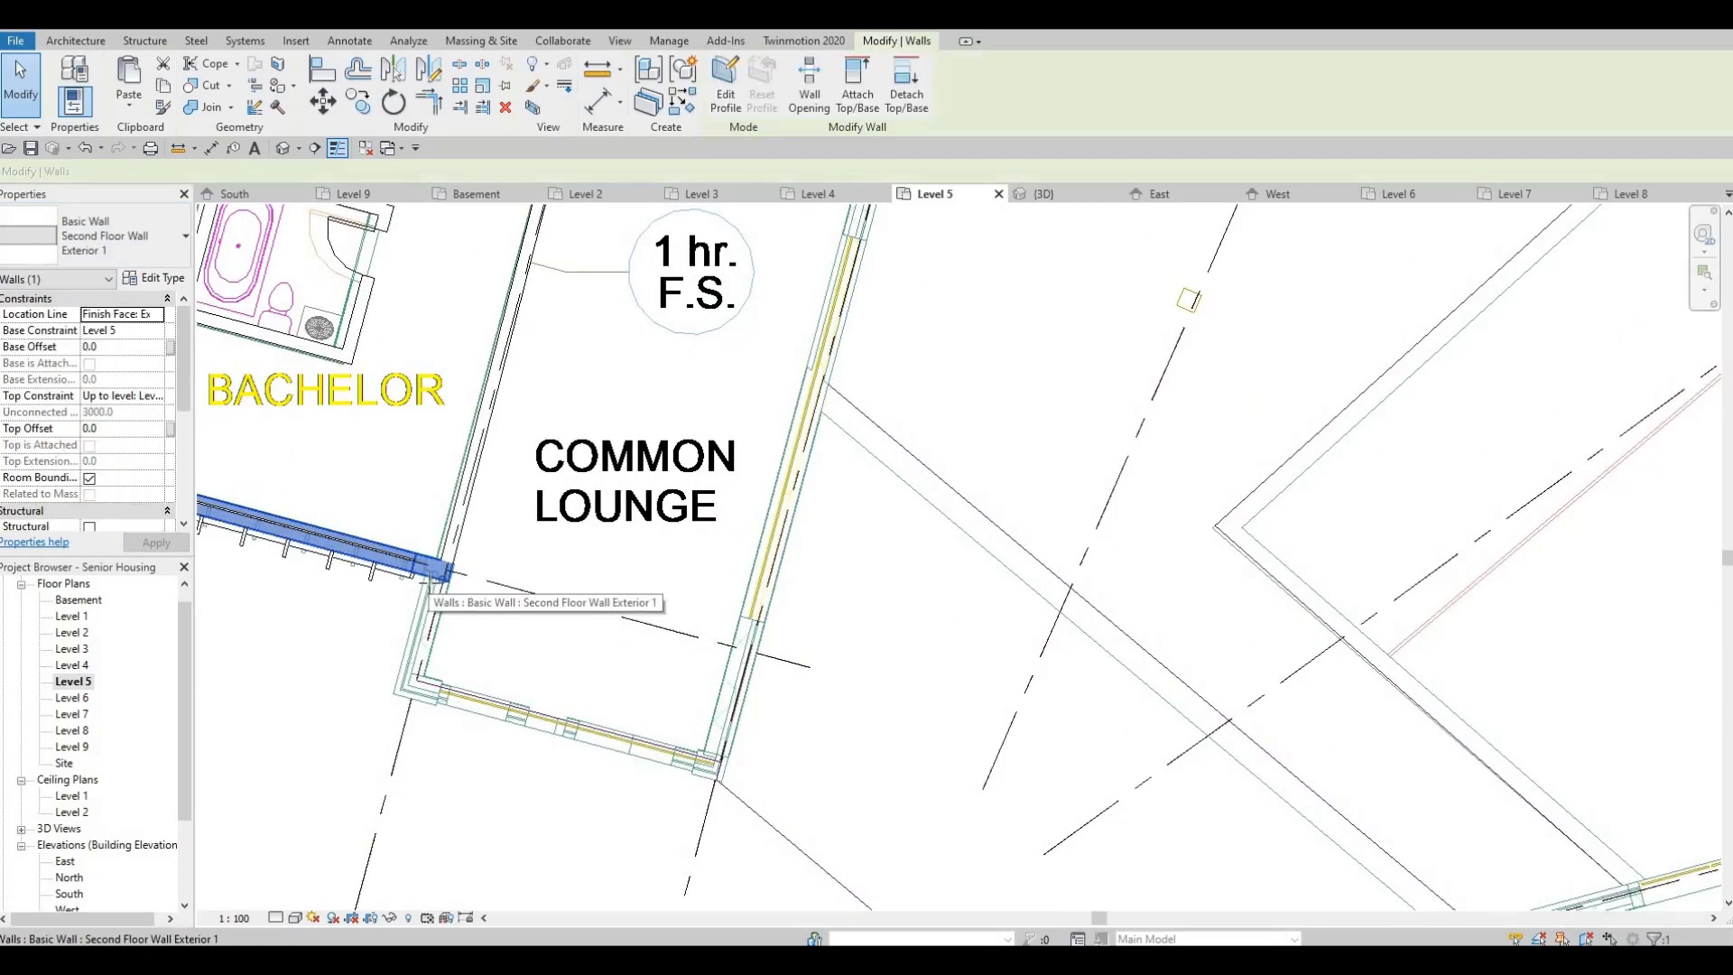
{"action": "key", "text": "c"}
{"action": "key", "text": "s"}
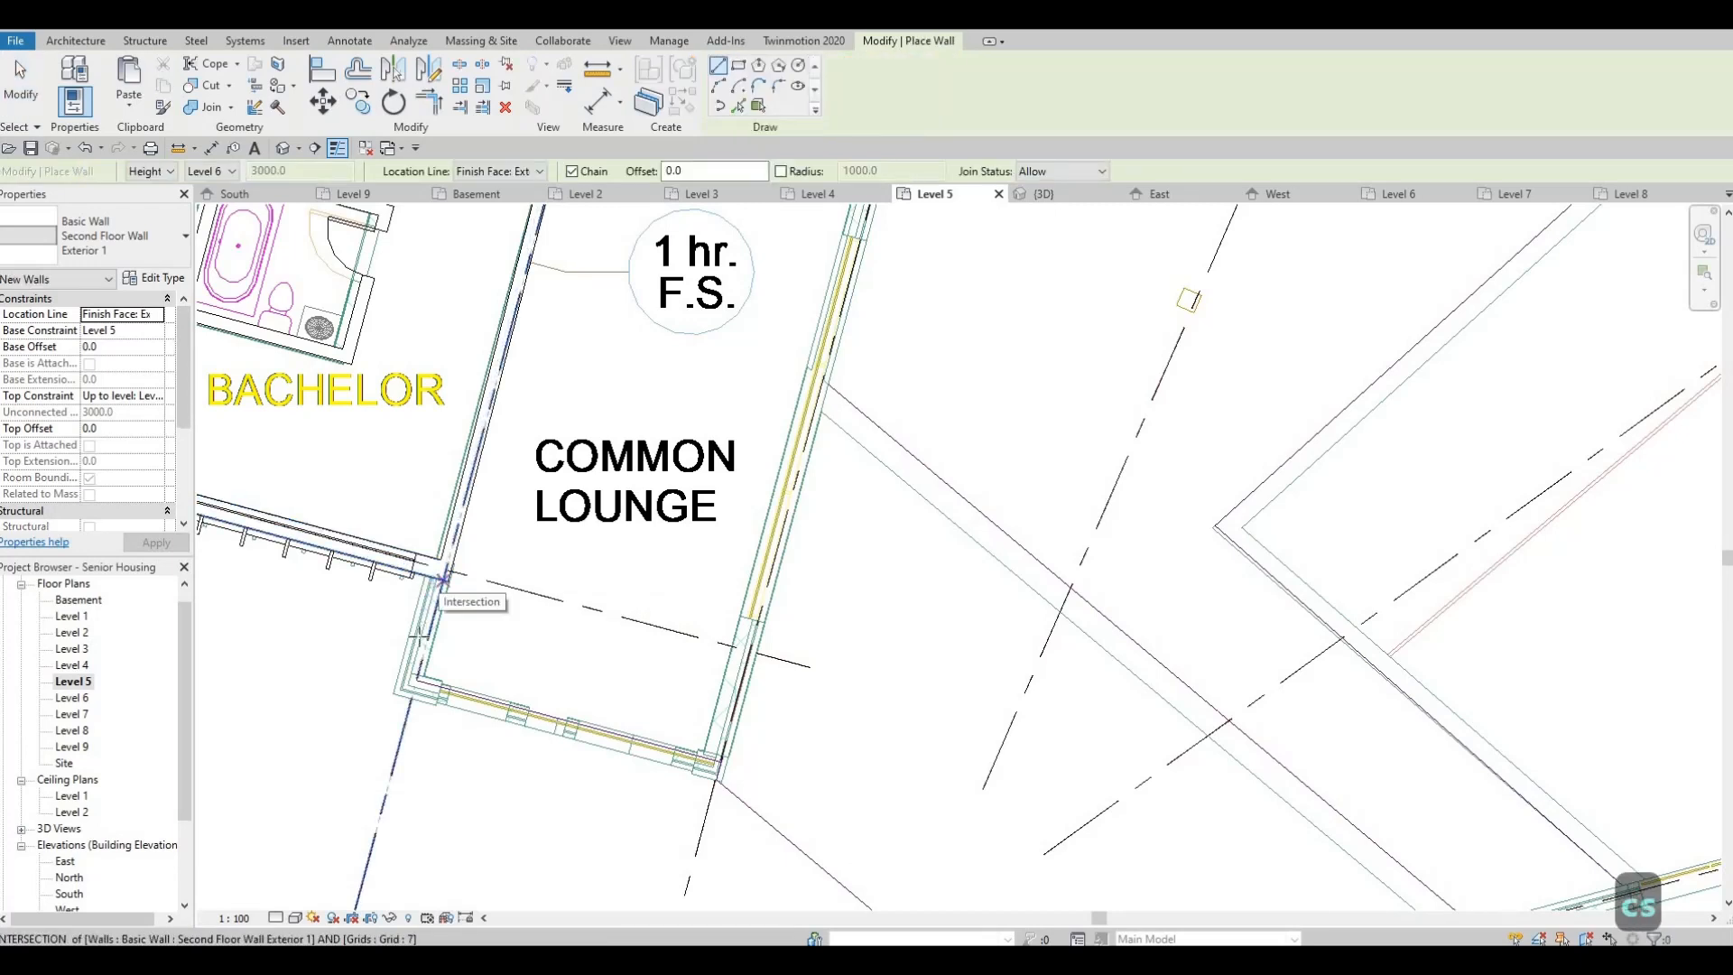
{"action": "left_click", "coordinate": [443, 578]}
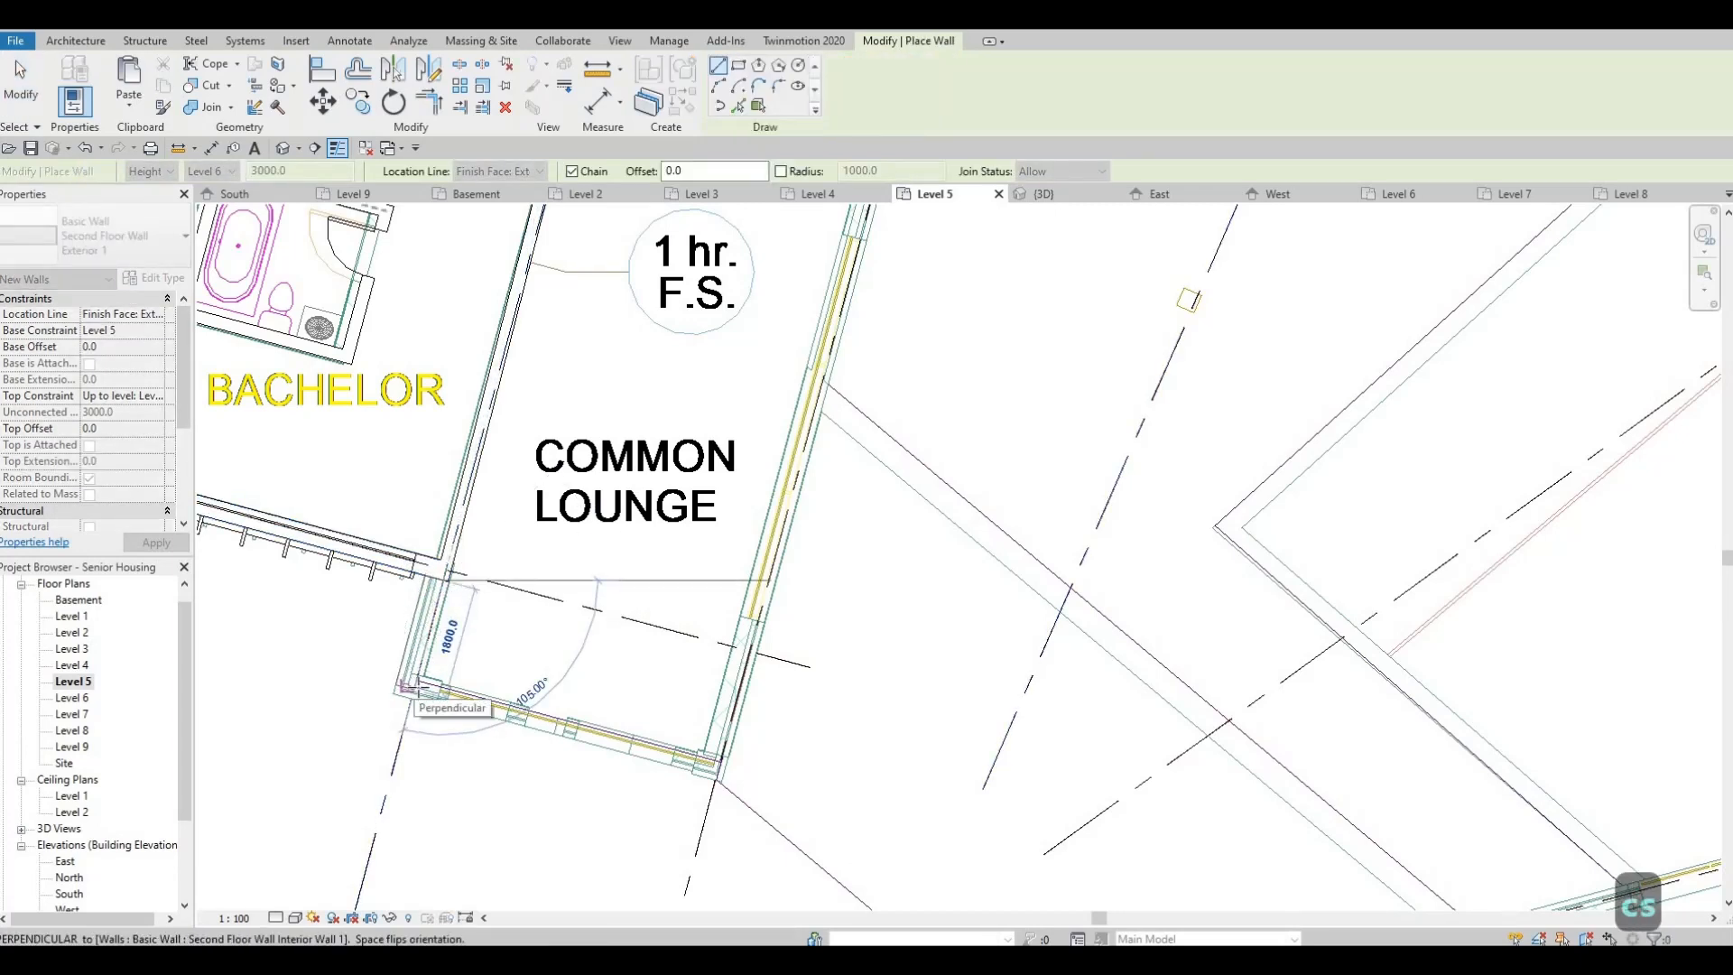
{"action": "left_click", "coordinate": [408, 687]}
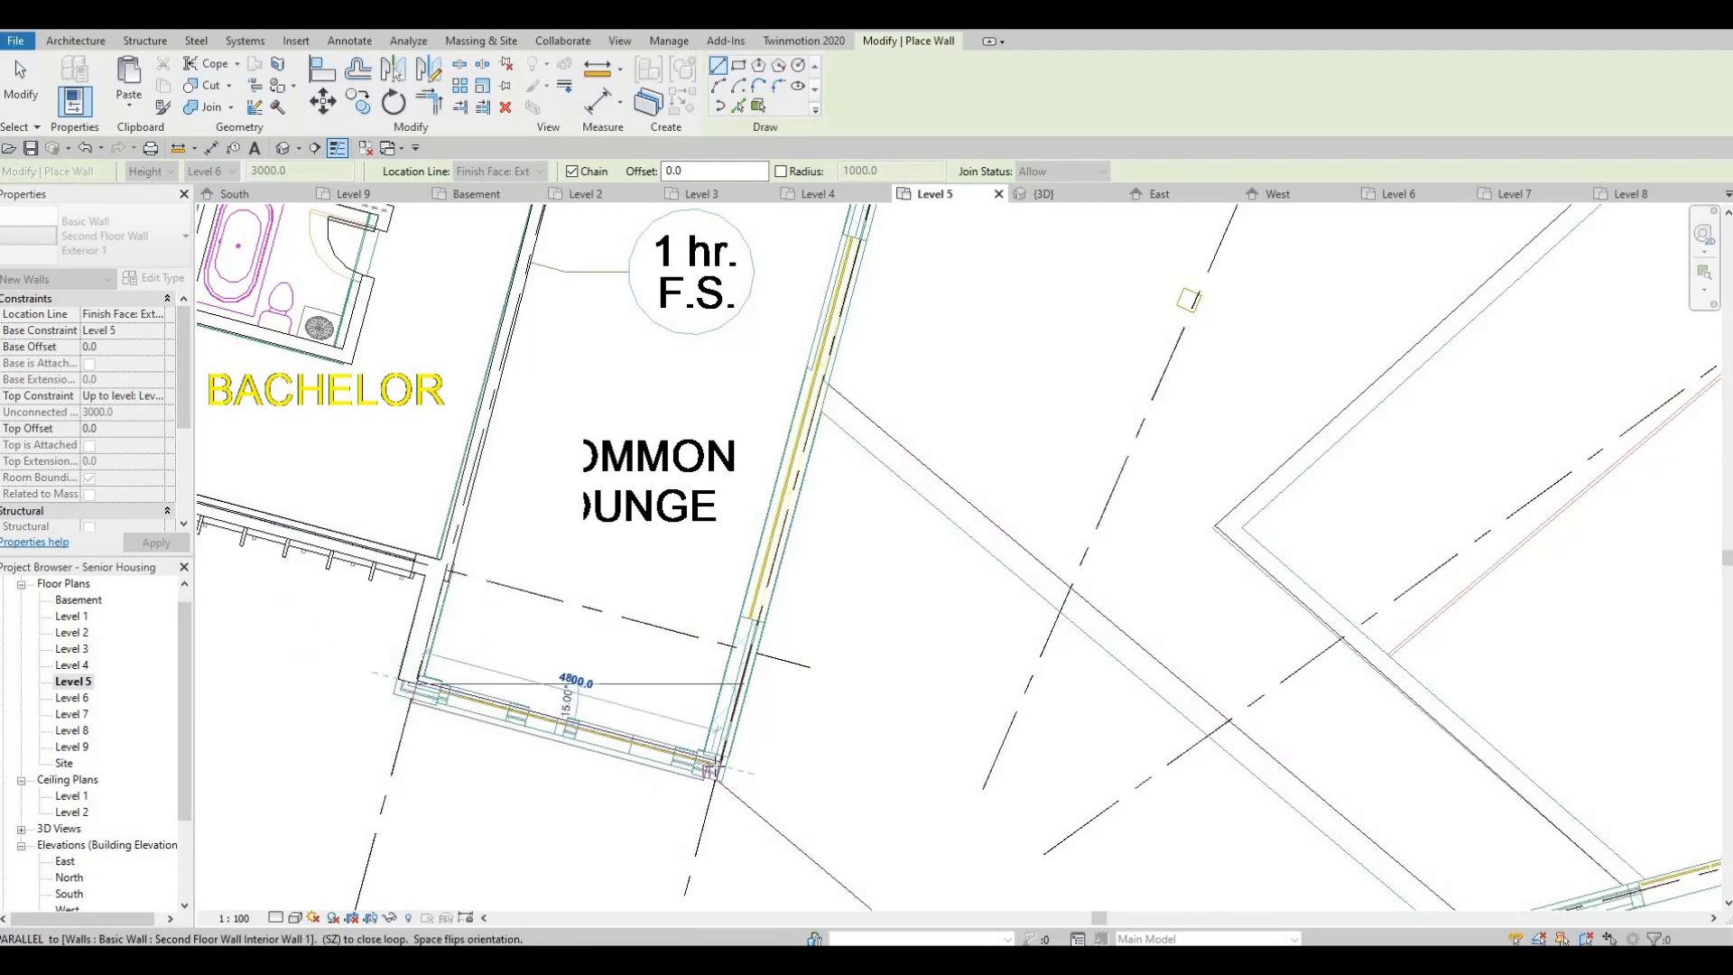
Continue the exterior wall 4800 along the Common Lounge's lower edge and end the wall chain
{"action": "left_click", "coordinate": [740, 600]}
{"action": "middle_click_drag", "start_coordinate": [748, 724], "coordinate": [717, 900]}
{"action": "middle_click_drag", "start_coordinate": [753, 430], "coordinate": [677, 789]}
{"action": "middle_click_drag", "start_coordinate": [890, 235], "coordinate": [813, 514]}
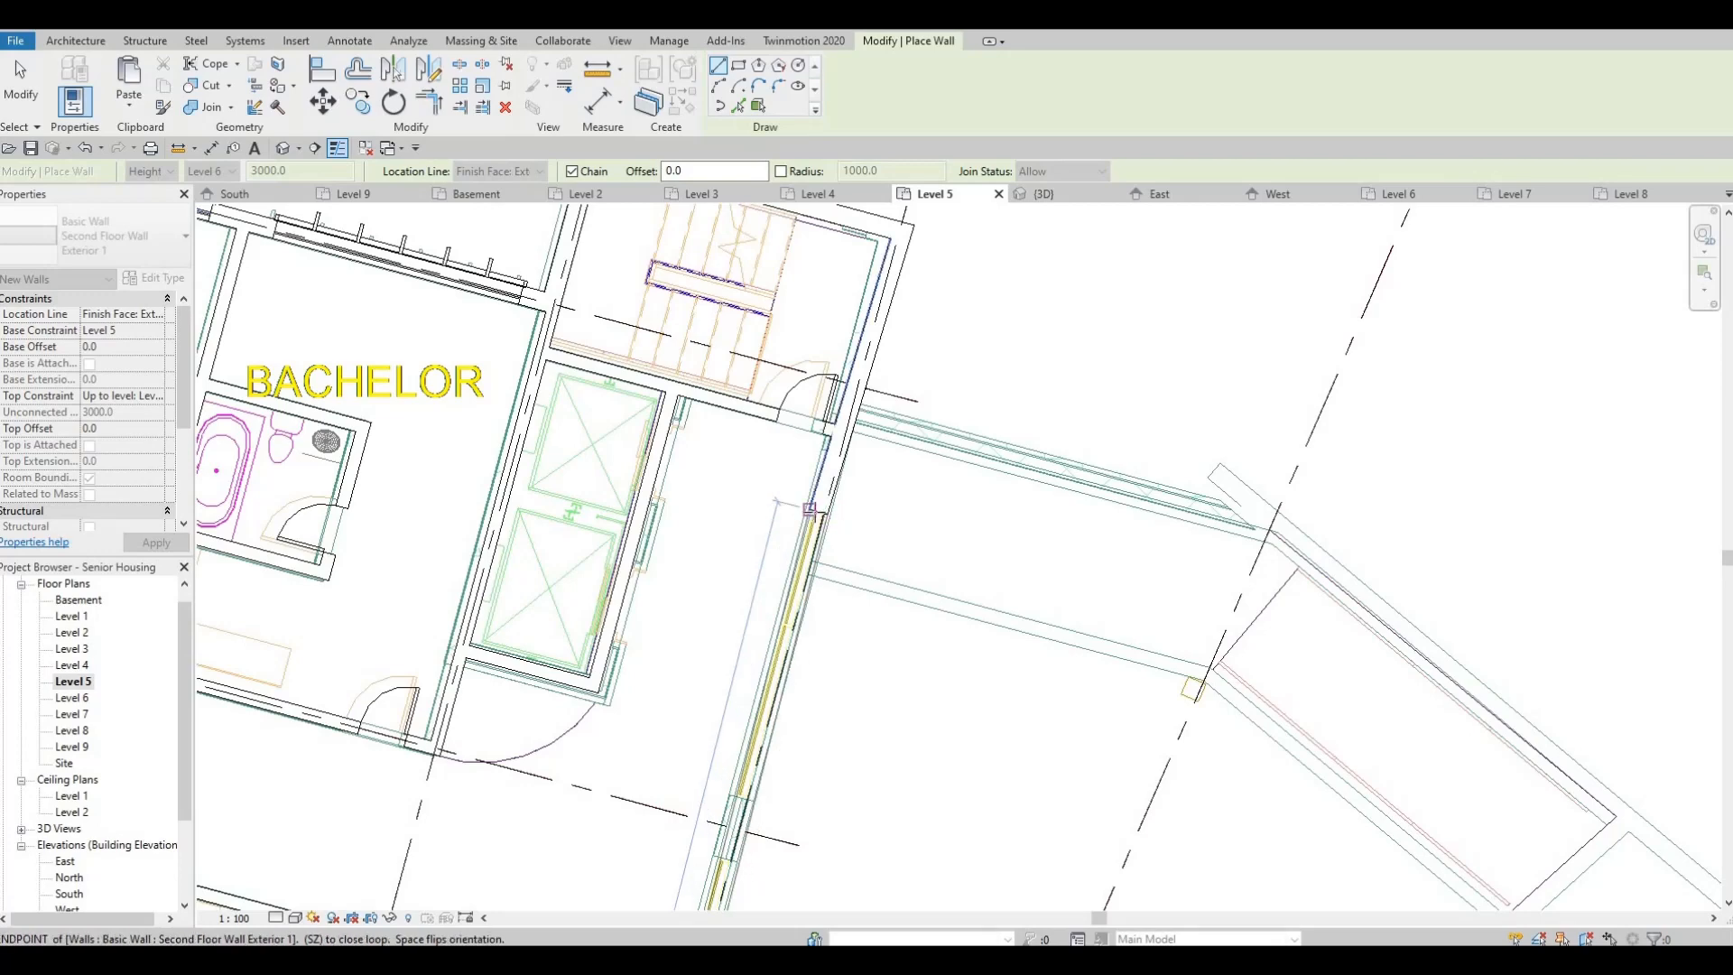
{"action": "key", "text": "Escape"}
{"action": "key", "text": "Escape"}
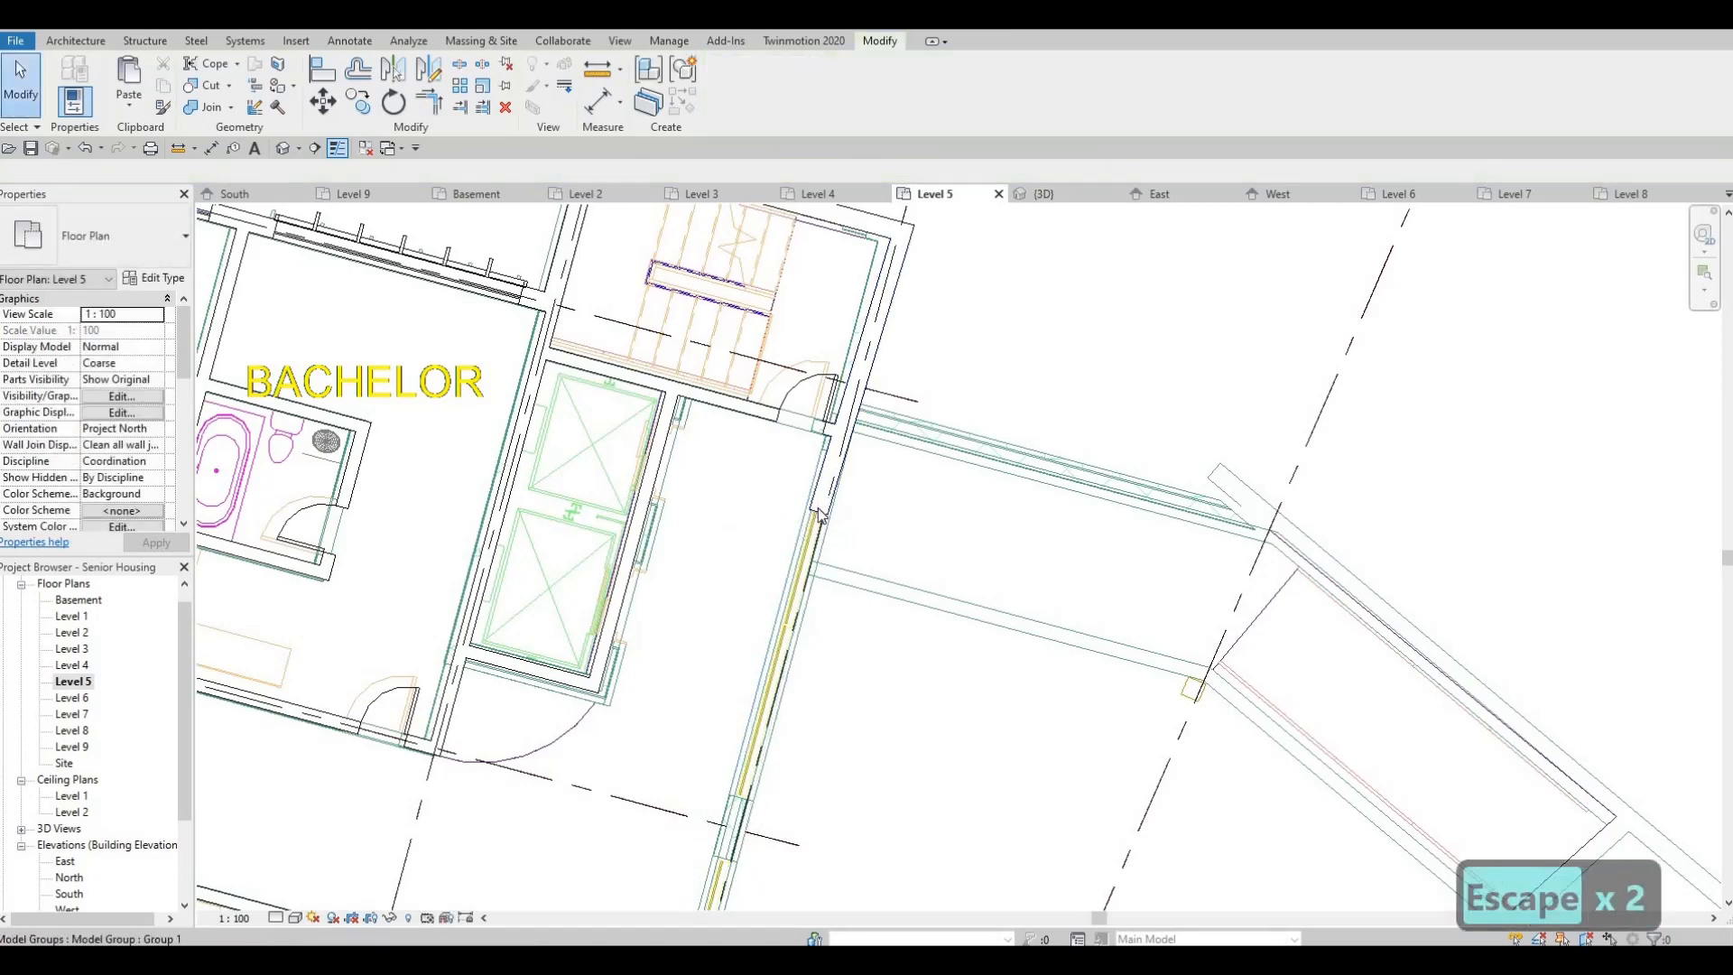
{"action": "left_click", "coordinate": [831, 456]}
{"action": "scroll", "coordinate": [840, 407], "scroll_direction": "down", "scroll_amount": 4}
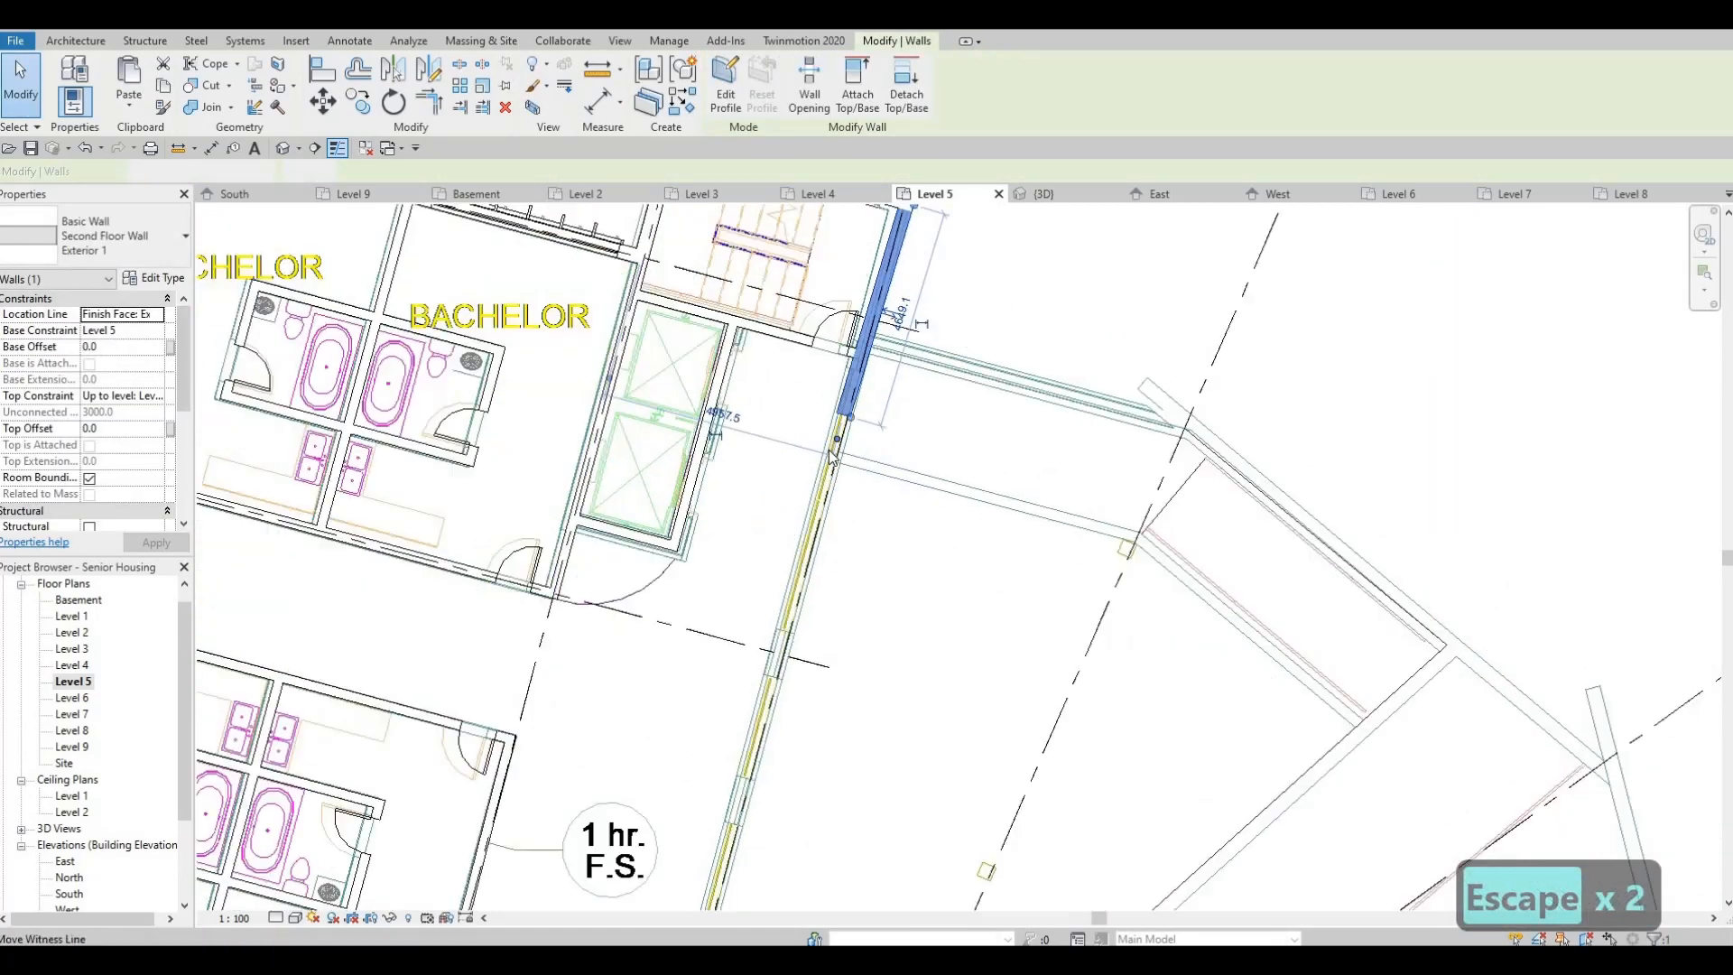
{"action": "key", "text": "t"}
{"action": "key", "text": "r"}
{"action": "scroll", "coordinate": [634, 769], "scroll_direction": "up", "scroll_amount": 5}
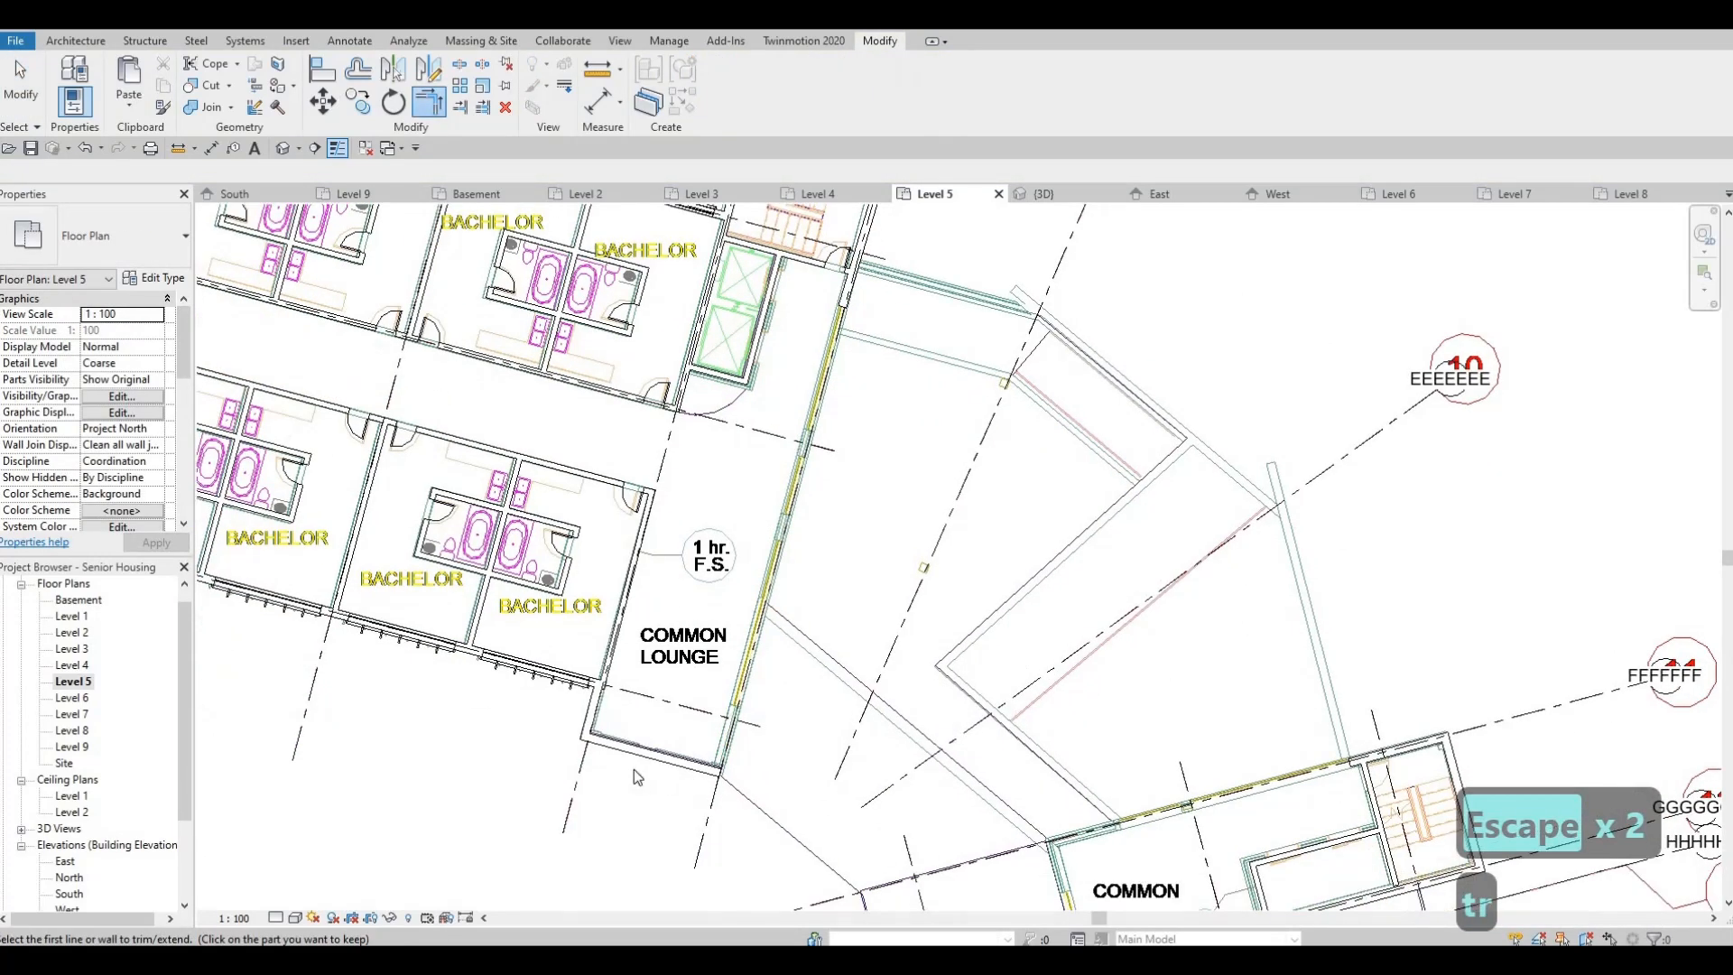
Align the exterior wall along the Common Lounge's lower edge with the wall line of the linked CAD plan
{"action": "key", "text": "a"}
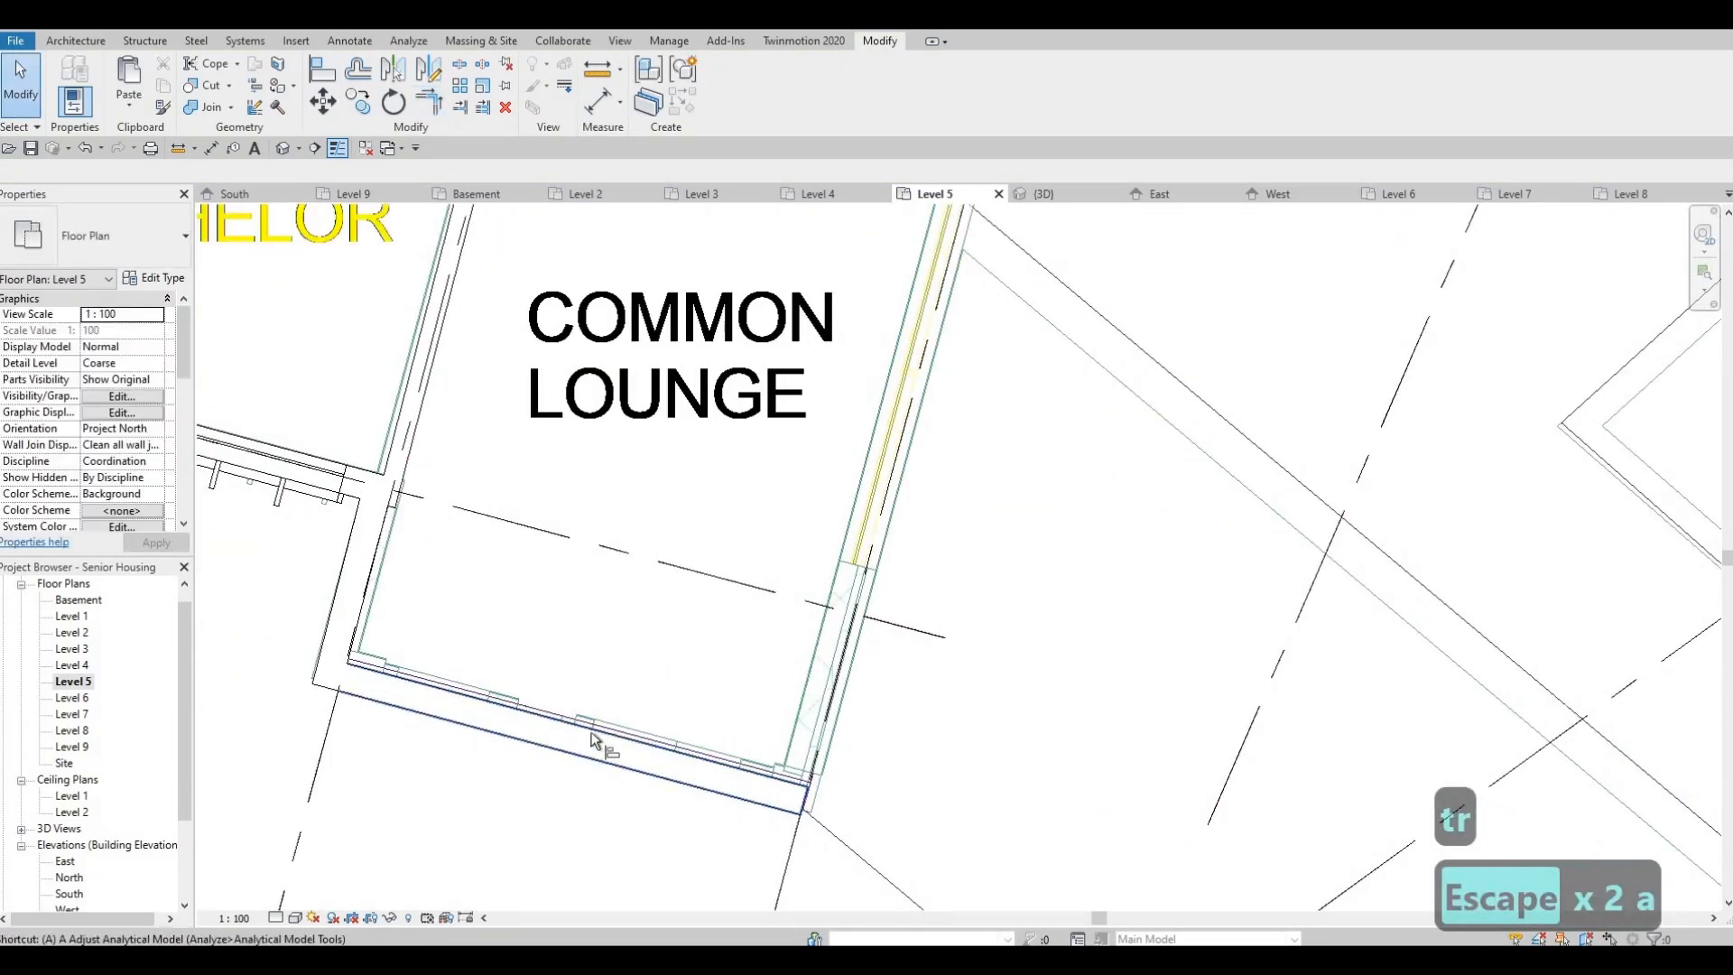
{"action": "key", "text": "l"}
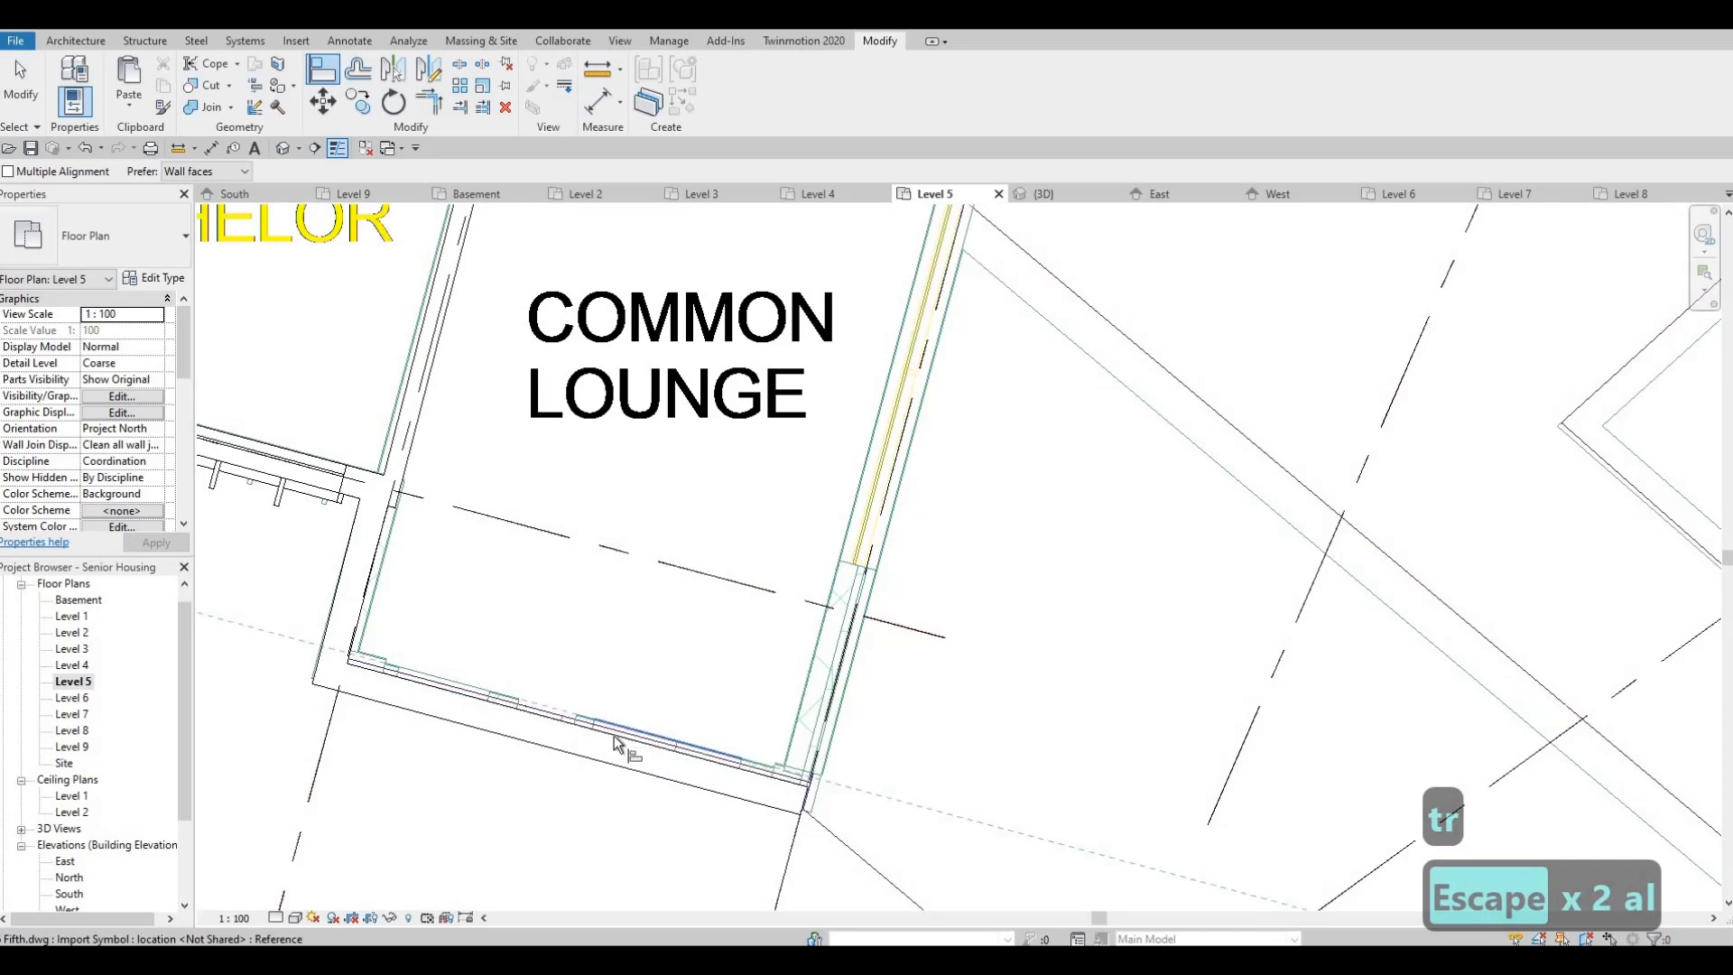
{"action": "left_click", "coordinate": [565, 724]}
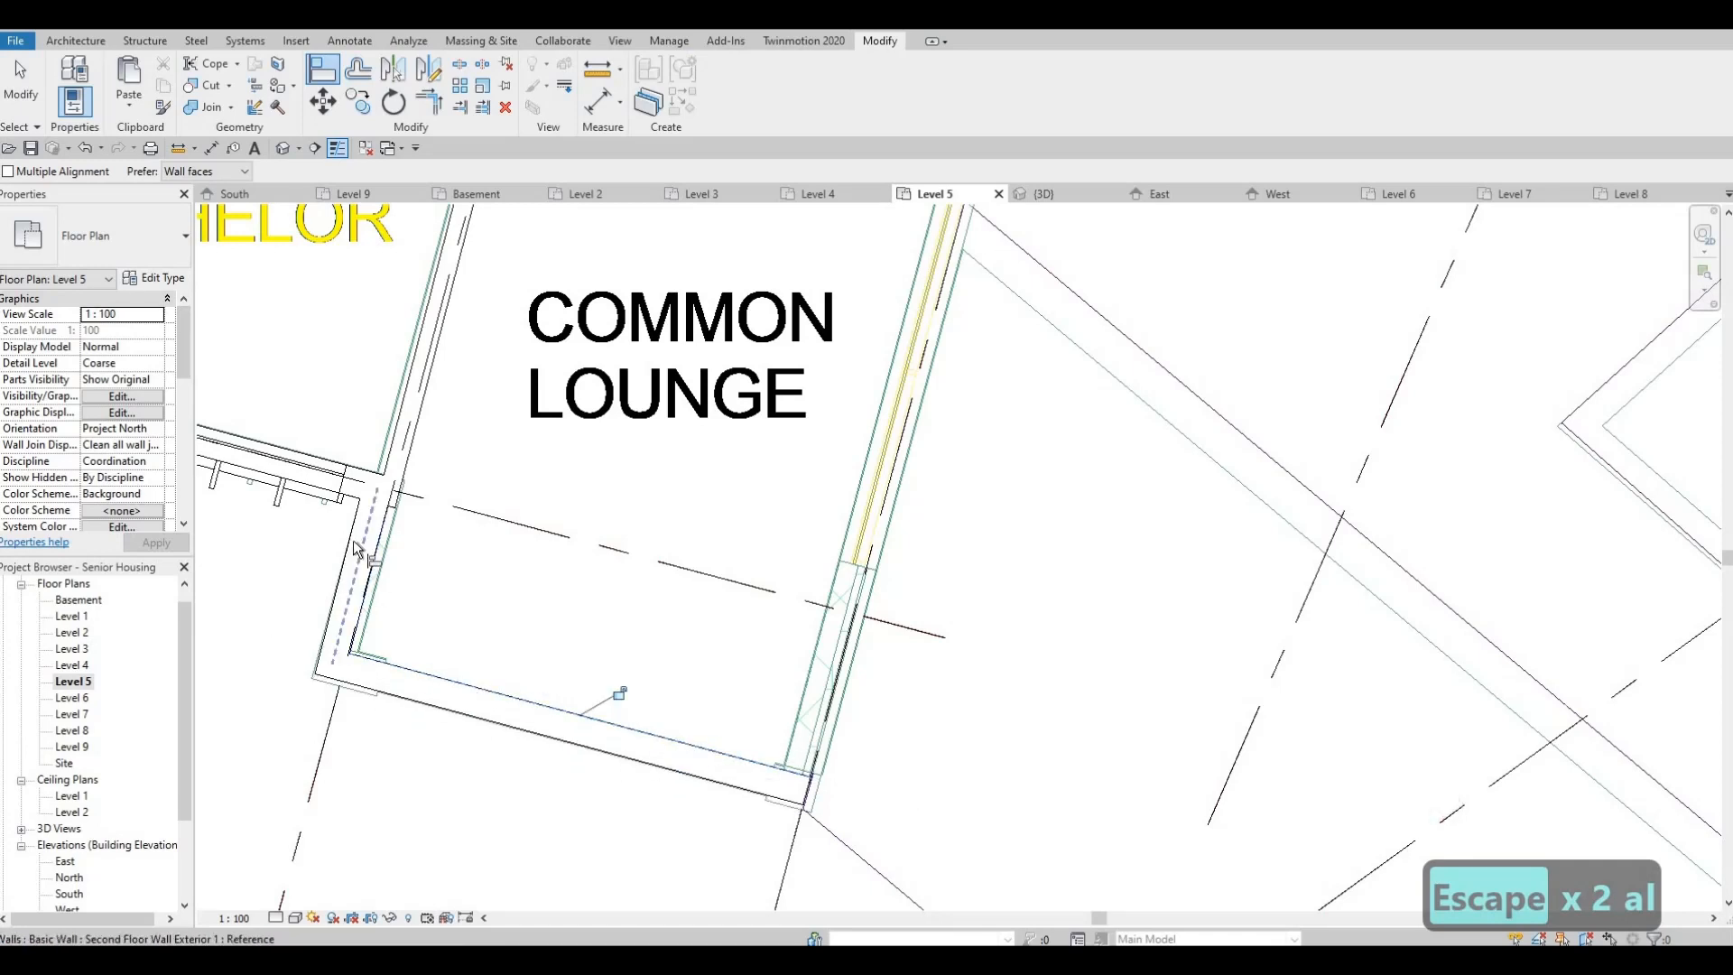
{"action": "scroll", "coordinate": [393, 536], "scroll_direction": "up", "scroll_amount": 2}
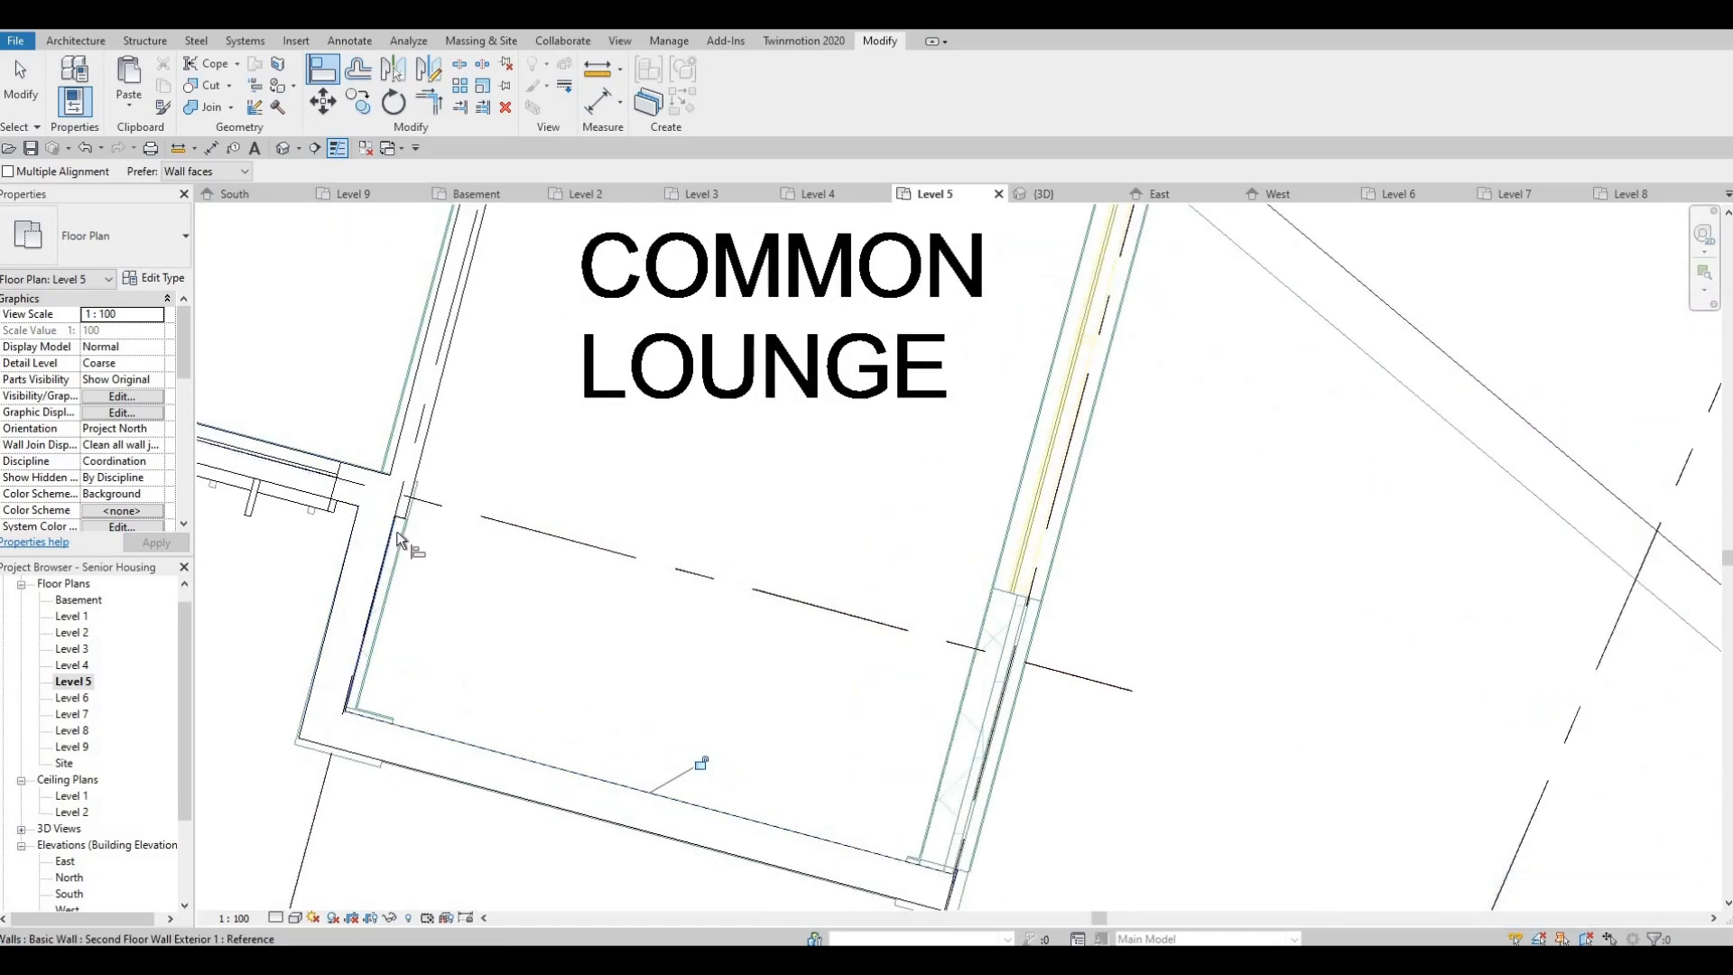
{"action": "key", "text": "Escape"}
{"action": "key", "text": "Escape"}
Shorten the Common Lounge's short side wall by pulling its upper end away from the adjoining bachelor unit wall
{"action": "left_click", "coordinate": [350, 568]}
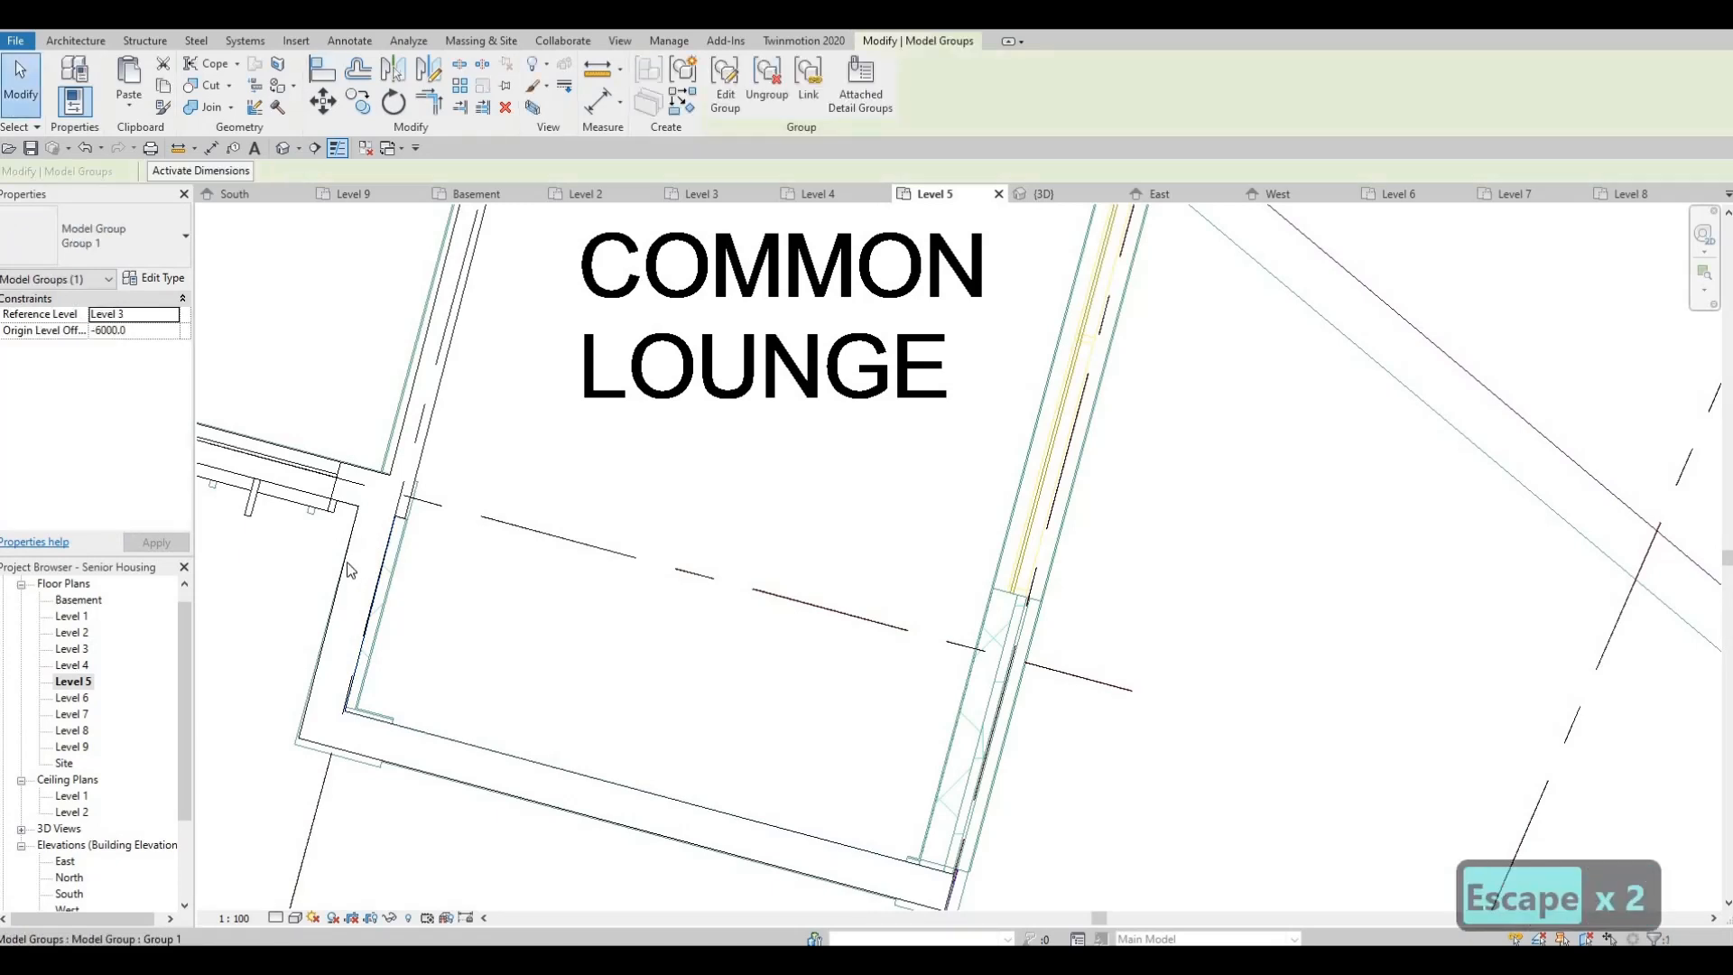
{"action": "left_click", "coordinate": [398, 502]}
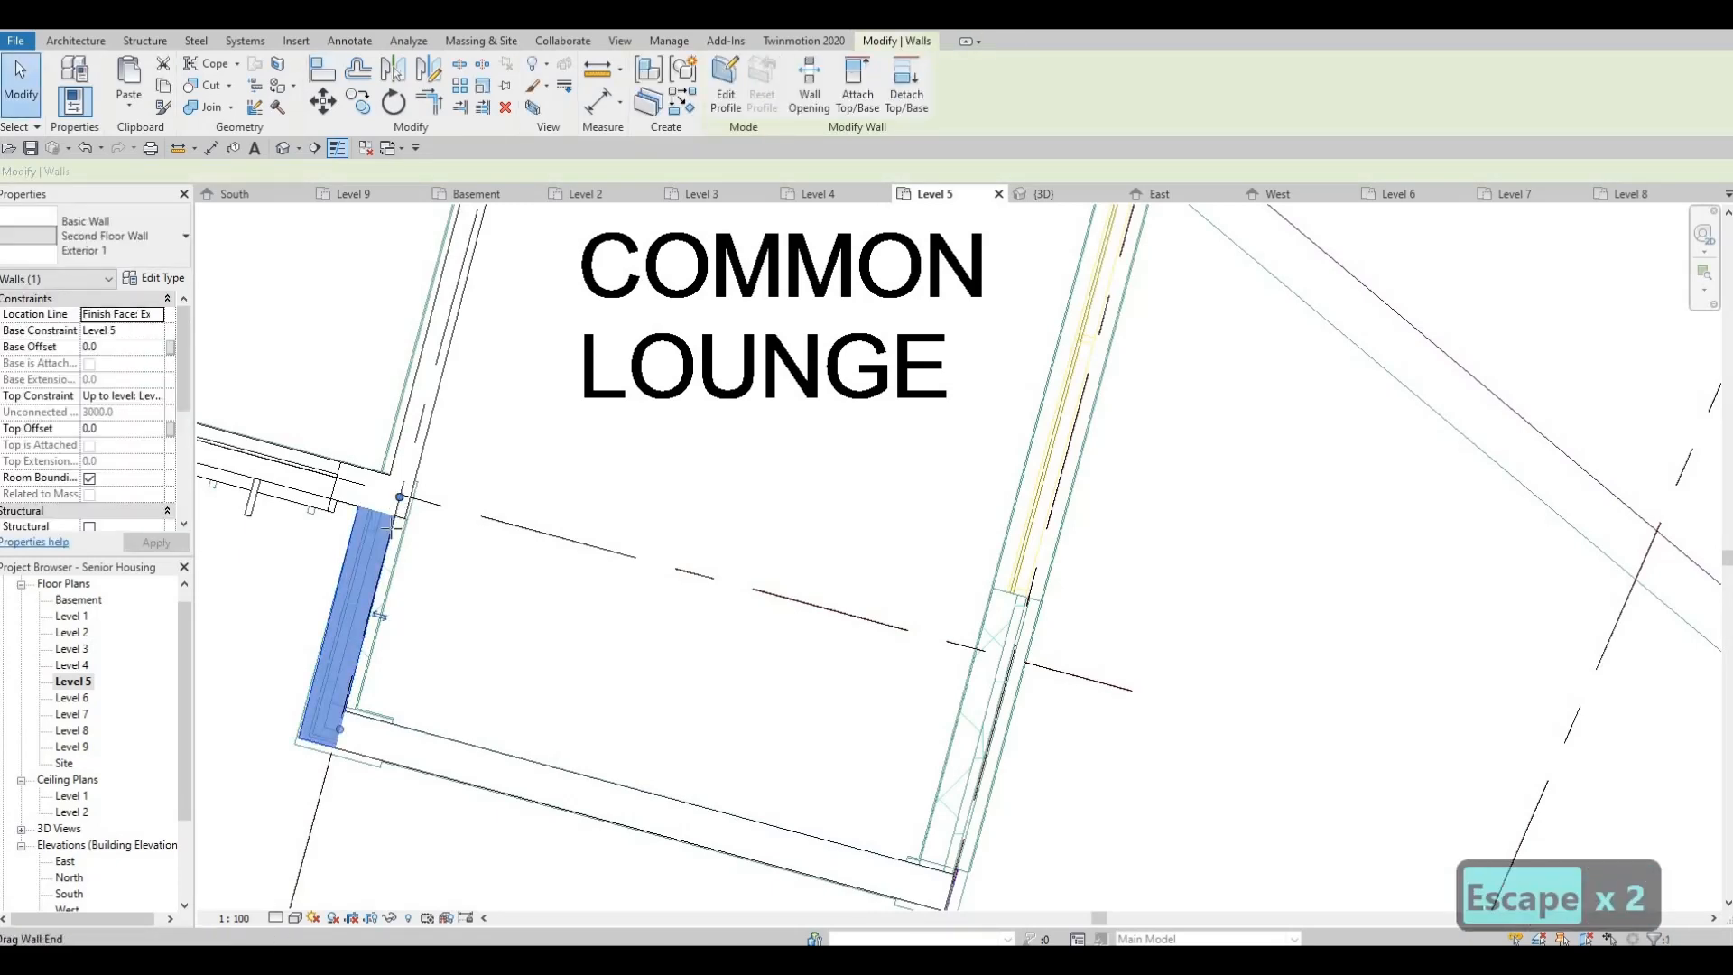
{"action": "left_click_drag", "start_coordinate": [398, 500], "coordinate": [390, 564]}
{"action": "key", "text": "Escape"}
{"action": "key", "text": "Escape"}
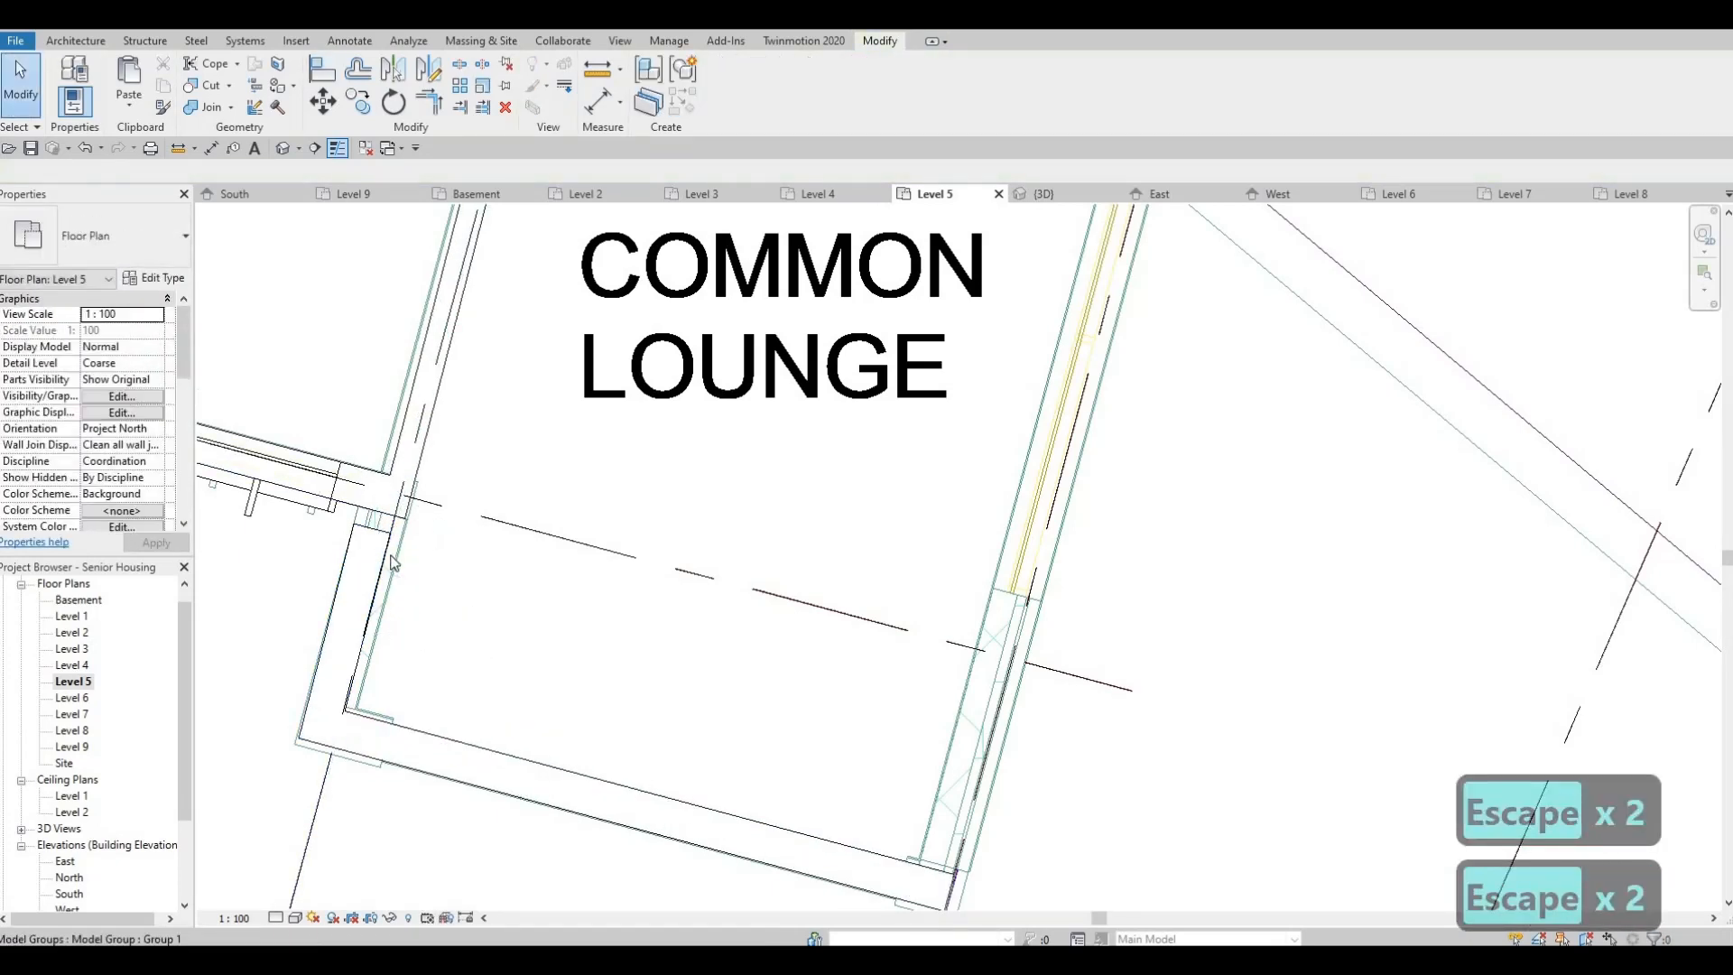
Align the inner face of the Common Lounge's short side wall with the CAD plan line
{"action": "key", "text": "a"}
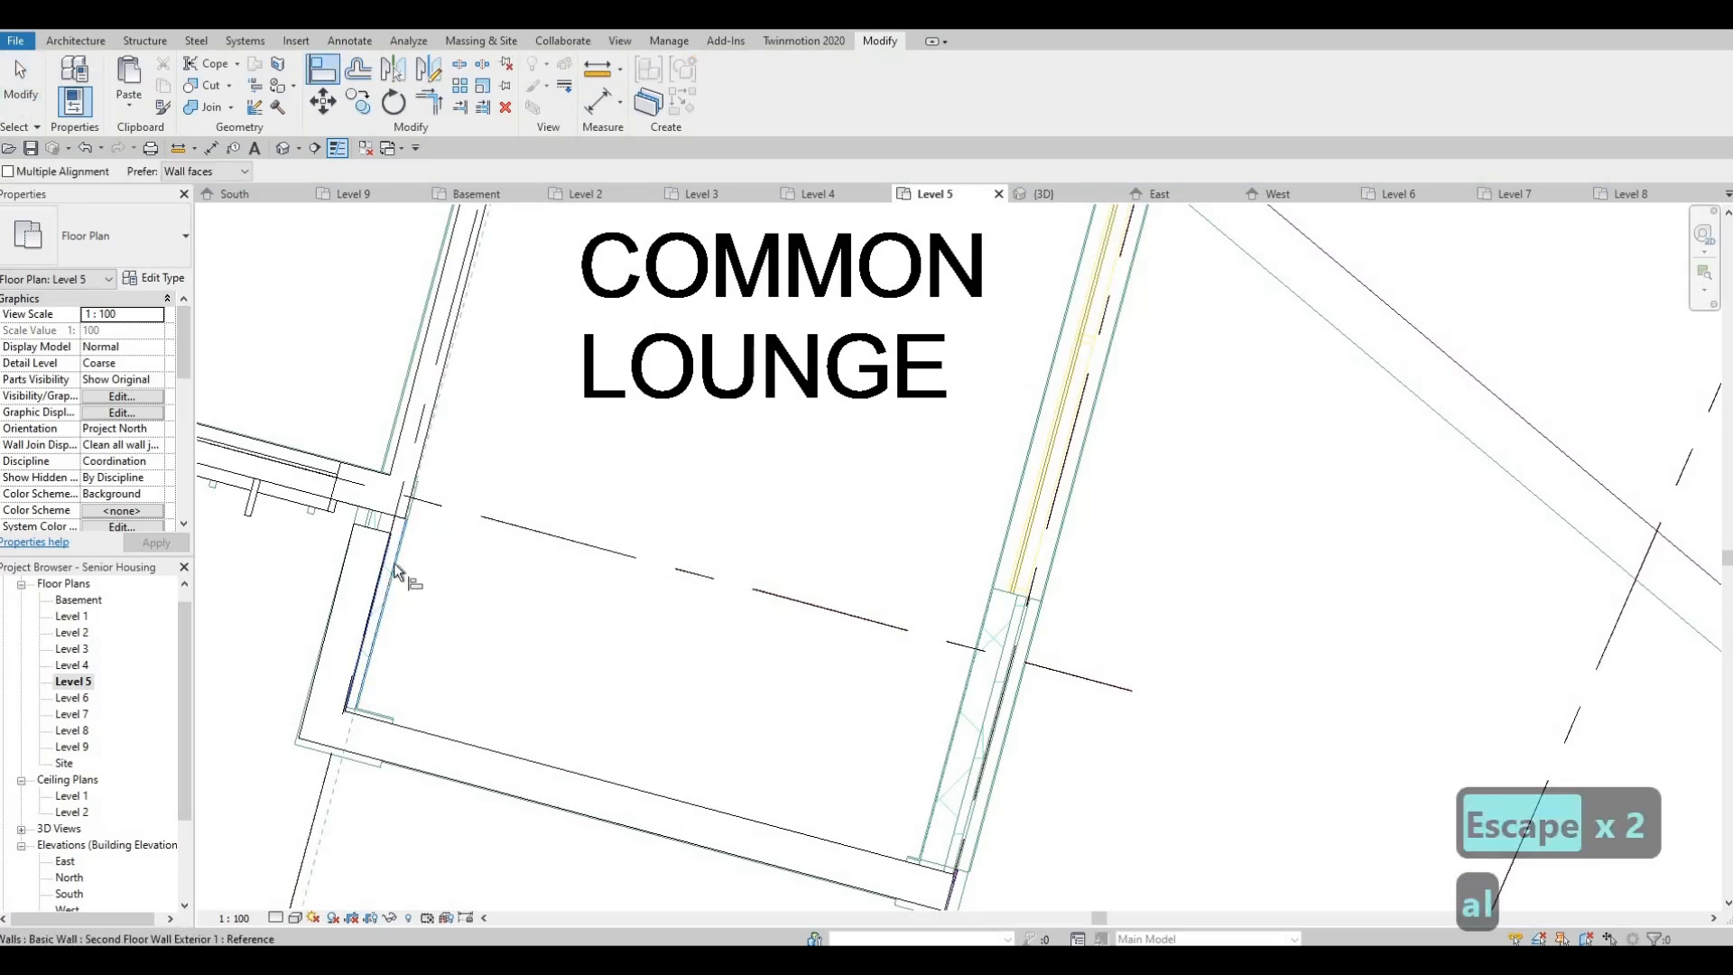
{"action": "key", "text": "Escape"}
{"action": "key", "text": "Escape"}
{"action": "left_click", "coordinate": [395, 546]}
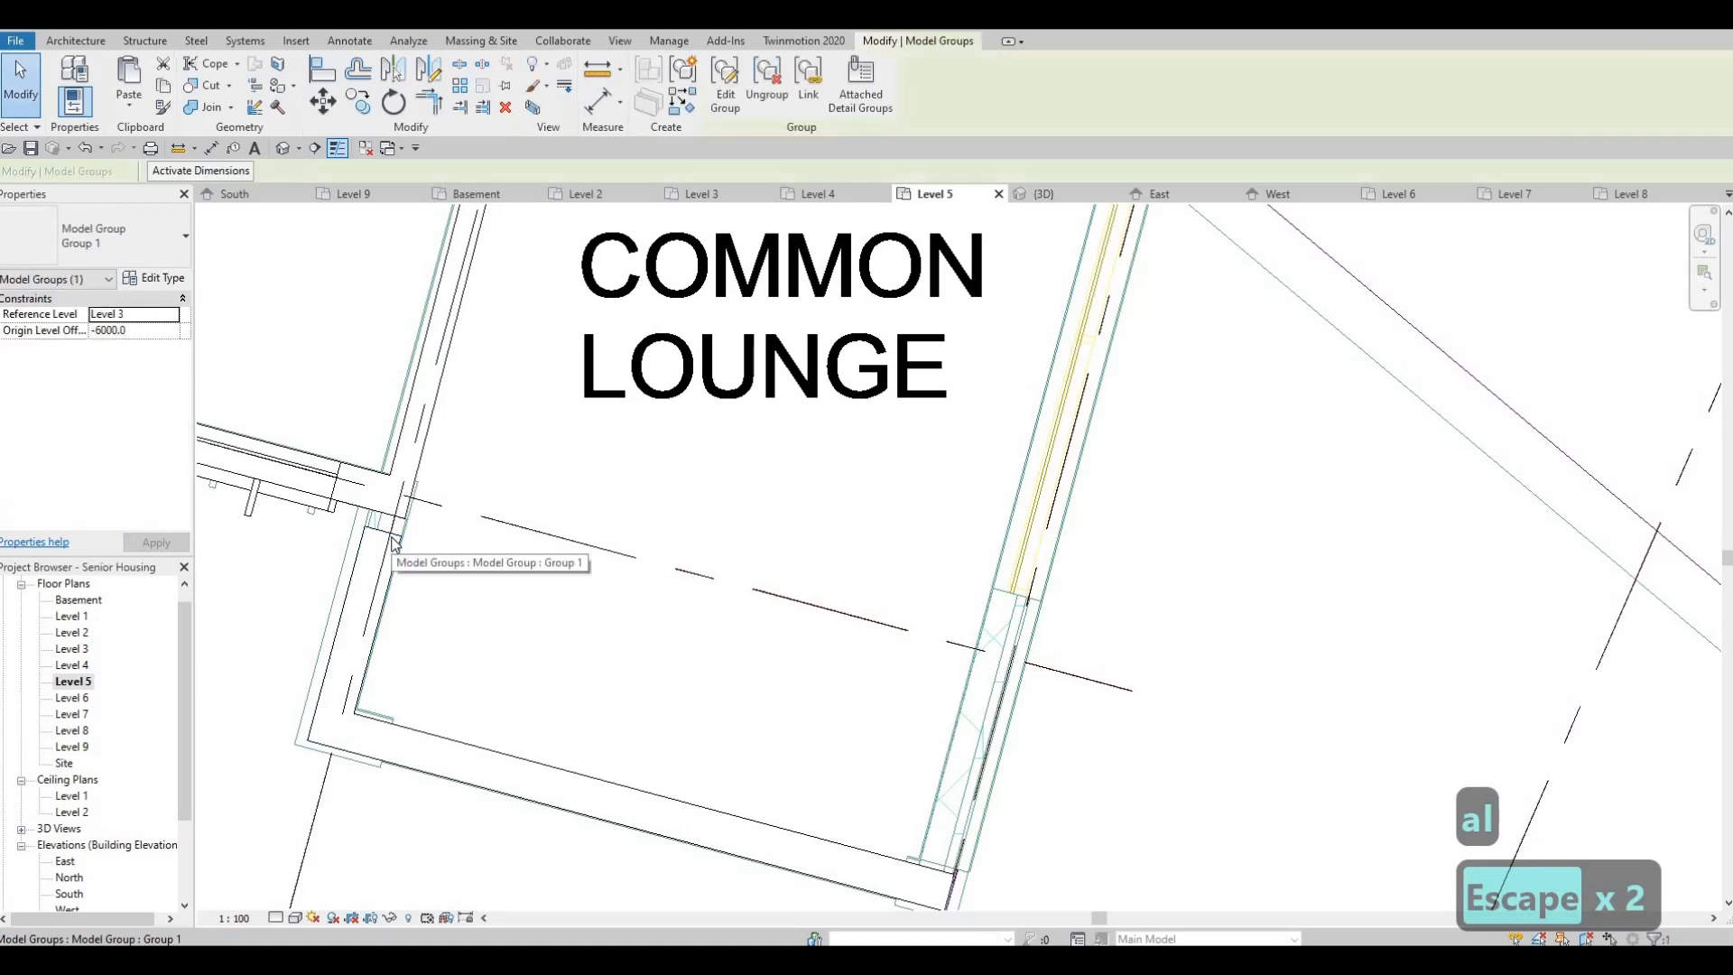
{"action": "key", "text": "Escape"}
{"action": "left_click", "coordinate": [381, 537]}
{"action": "key", "text": "Escape"}
Extend the upper end of the Common Lounge's short side wall to the adjoining bachelor unit wall
{"action": "scroll", "coordinate": [397, 541], "scroll_direction": "up", "scroll_amount": 2}
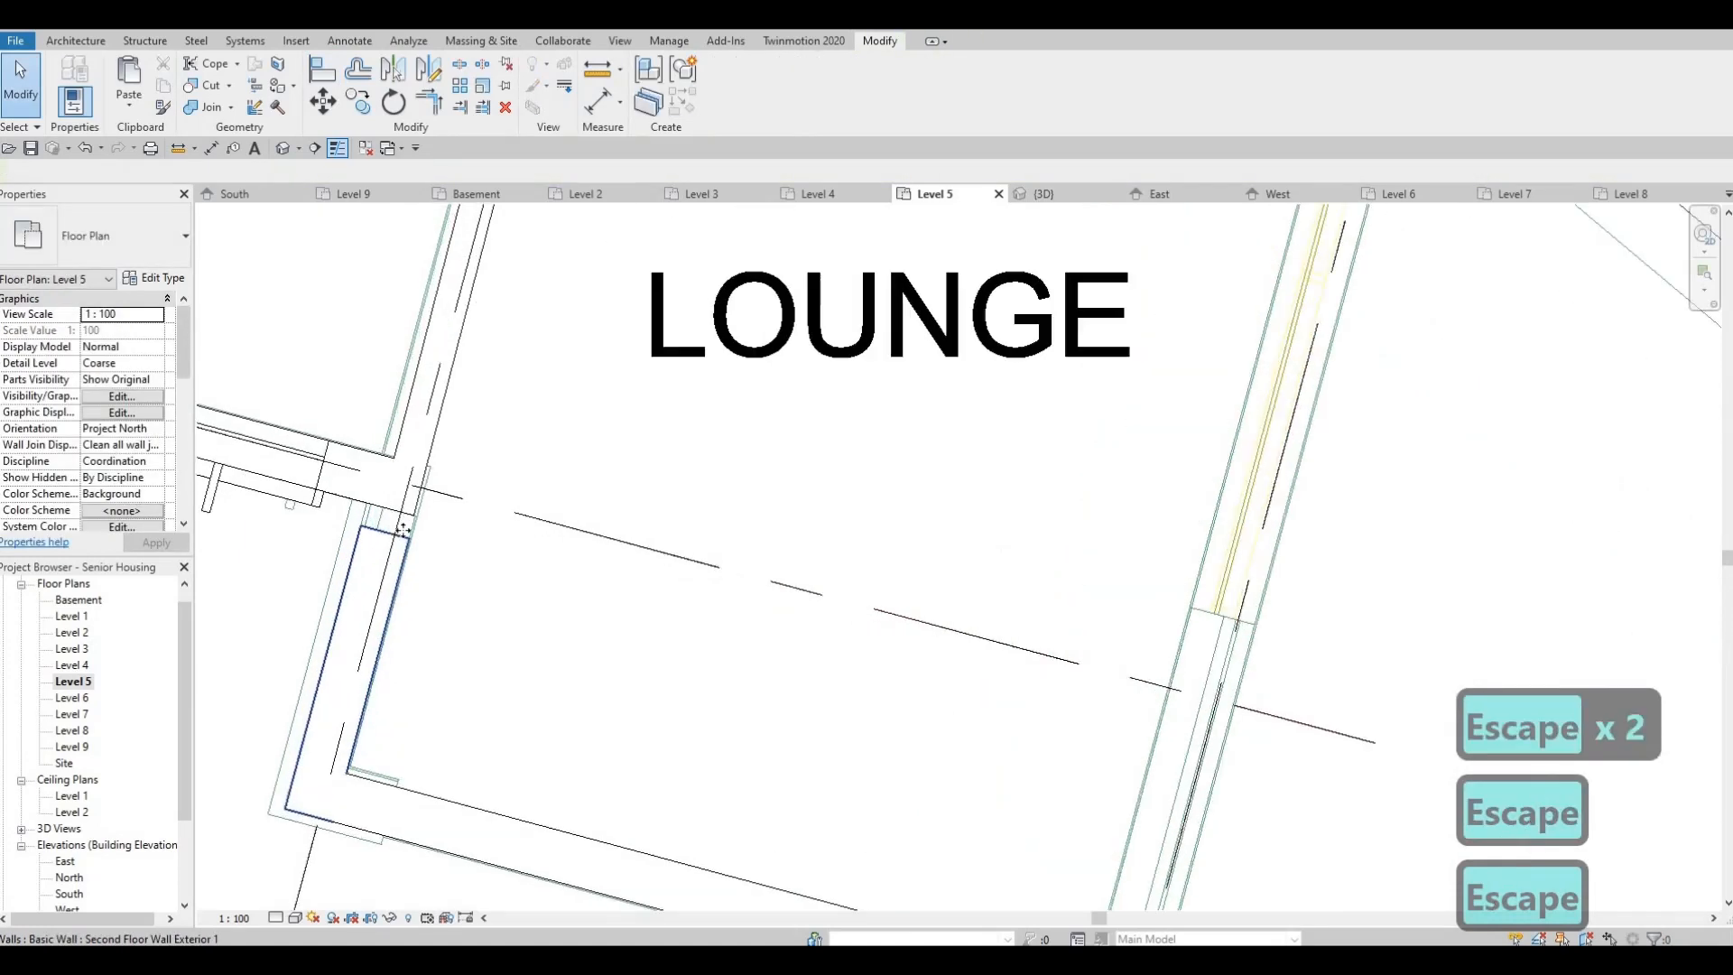
{"action": "left_click", "coordinate": [415, 544]}
{"action": "left_click_drag", "start_coordinate": [414, 539], "coordinate": [419, 516]}
{"action": "scroll", "coordinate": [419, 511], "scroll_direction": "up", "scroll_amount": 3}
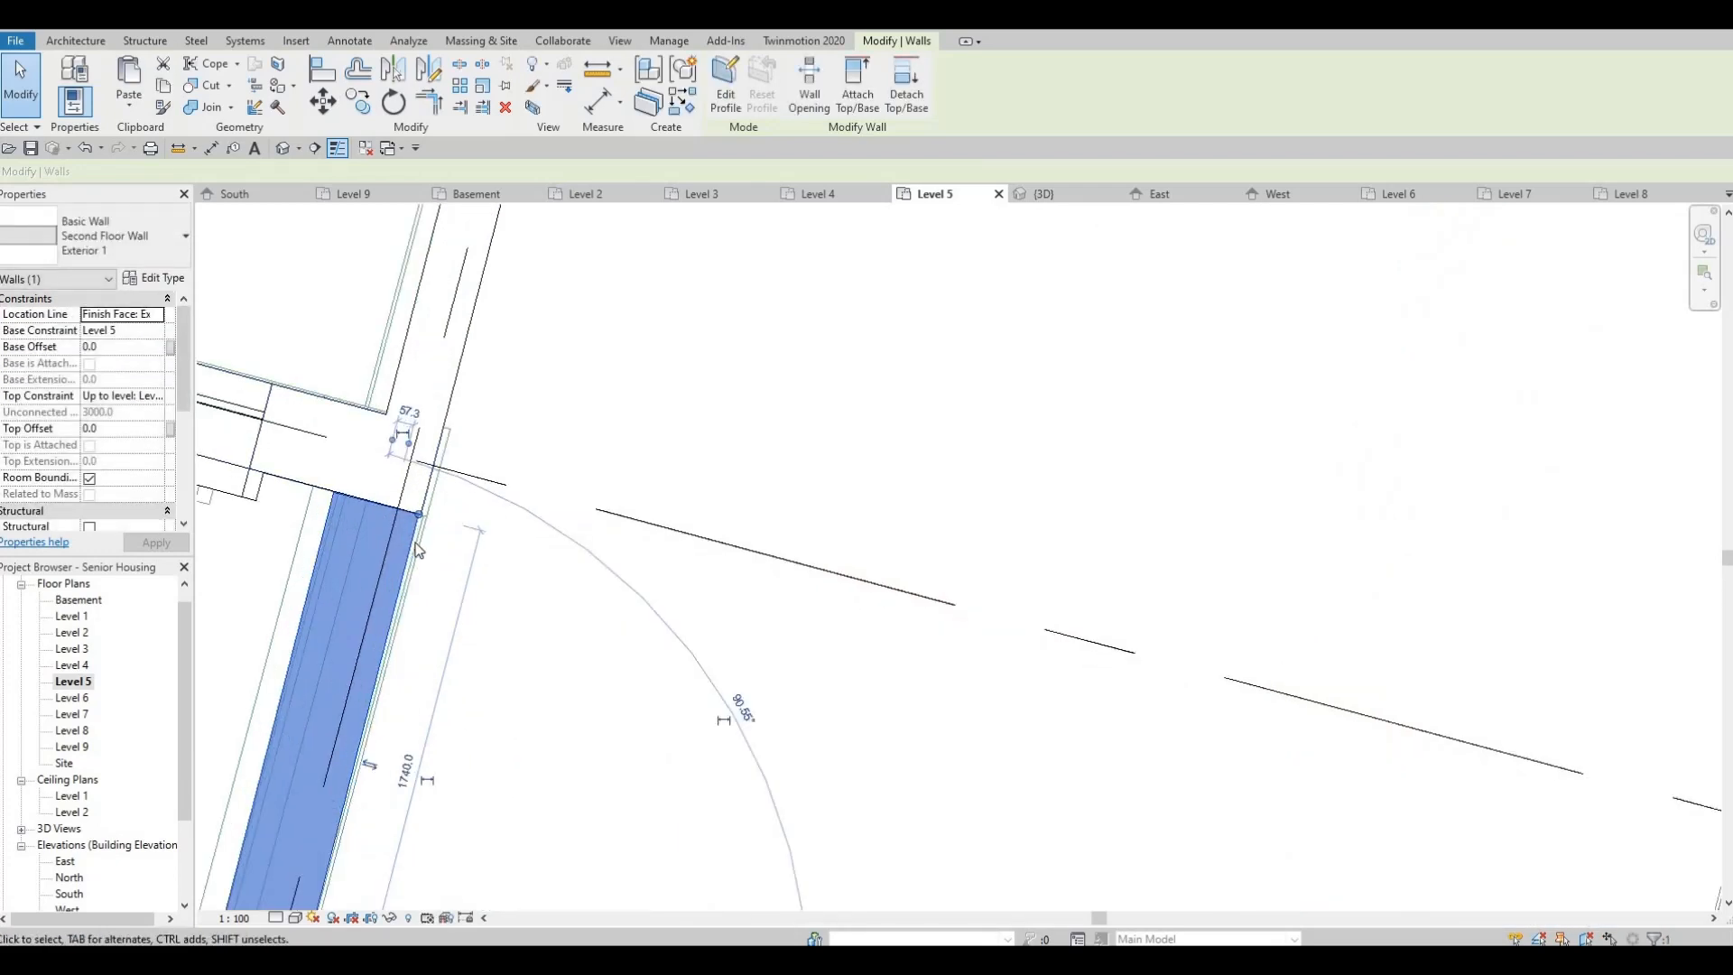
{"action": "left_click_drag", "start_coordinate": [422, 557], "coordinate": [422, 560]}
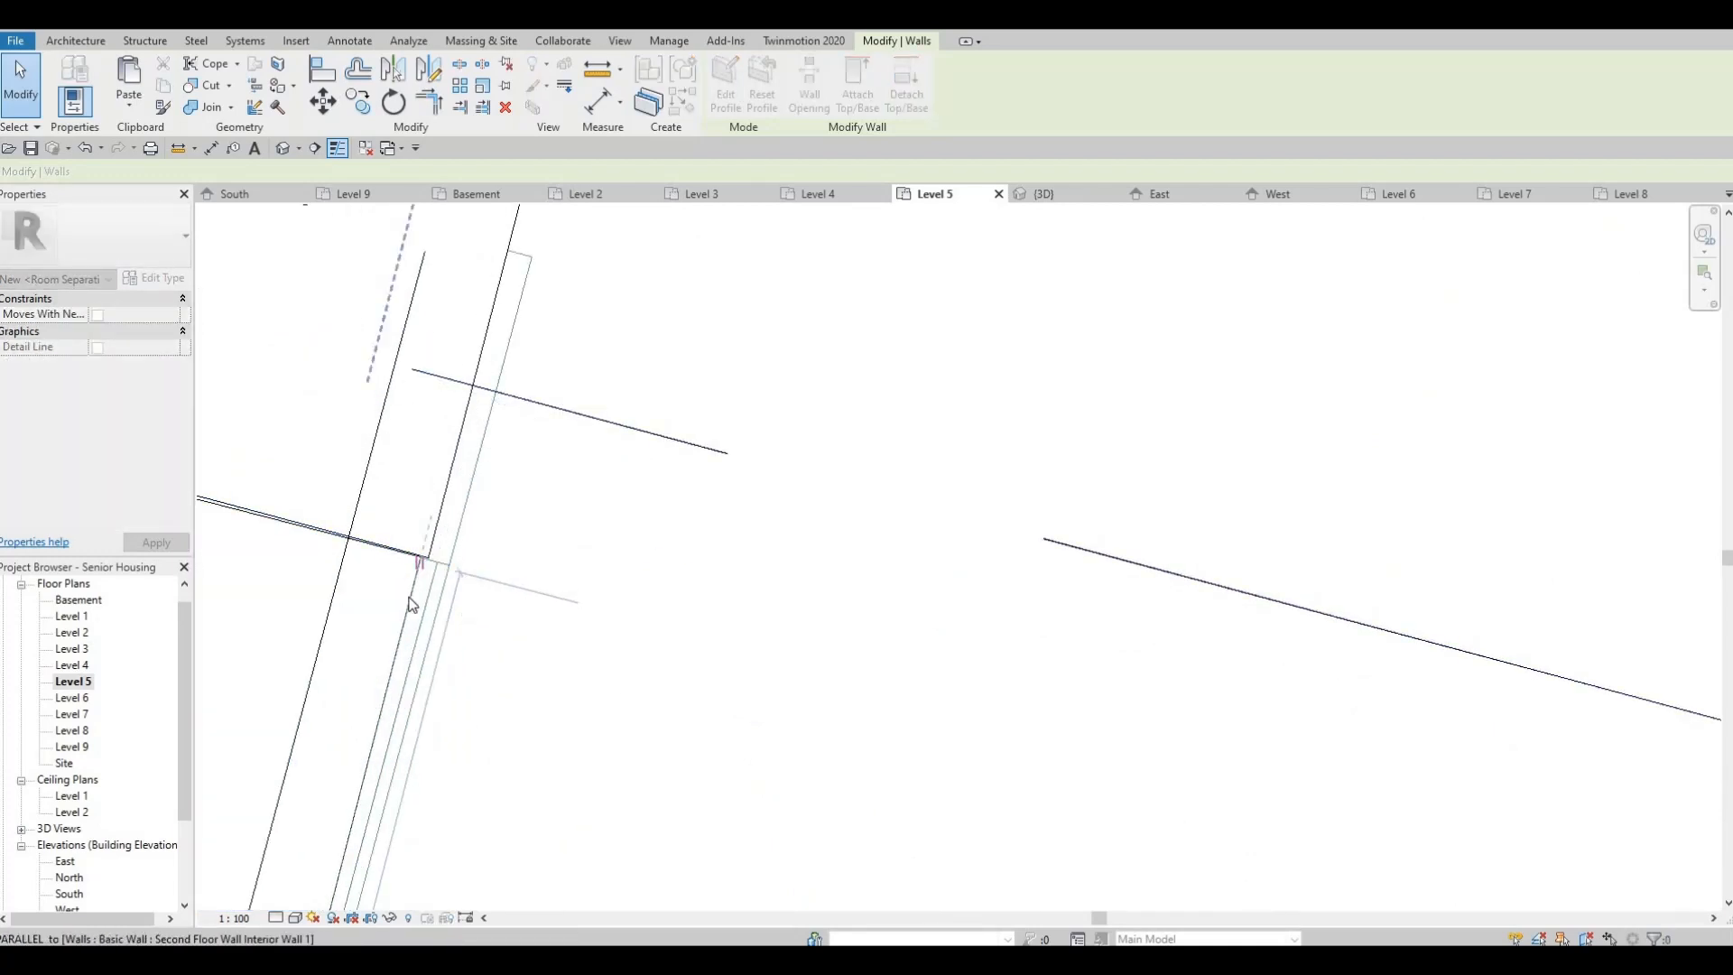
{"action": "key", "text": "Escape"}
{"action": "scroll", "coordinate": [417, 557], "scroll_direction": "down", "scroll_amount": 2}
{"action": "scroll", "coordinate": [417, 557], "scroll_direction": "down", "scroll_amount": 3}
Delete the Common Lounge's short side wall and the exterior wall along its lower edge
{"action": "left_click", "coordinate": [430, 638]}
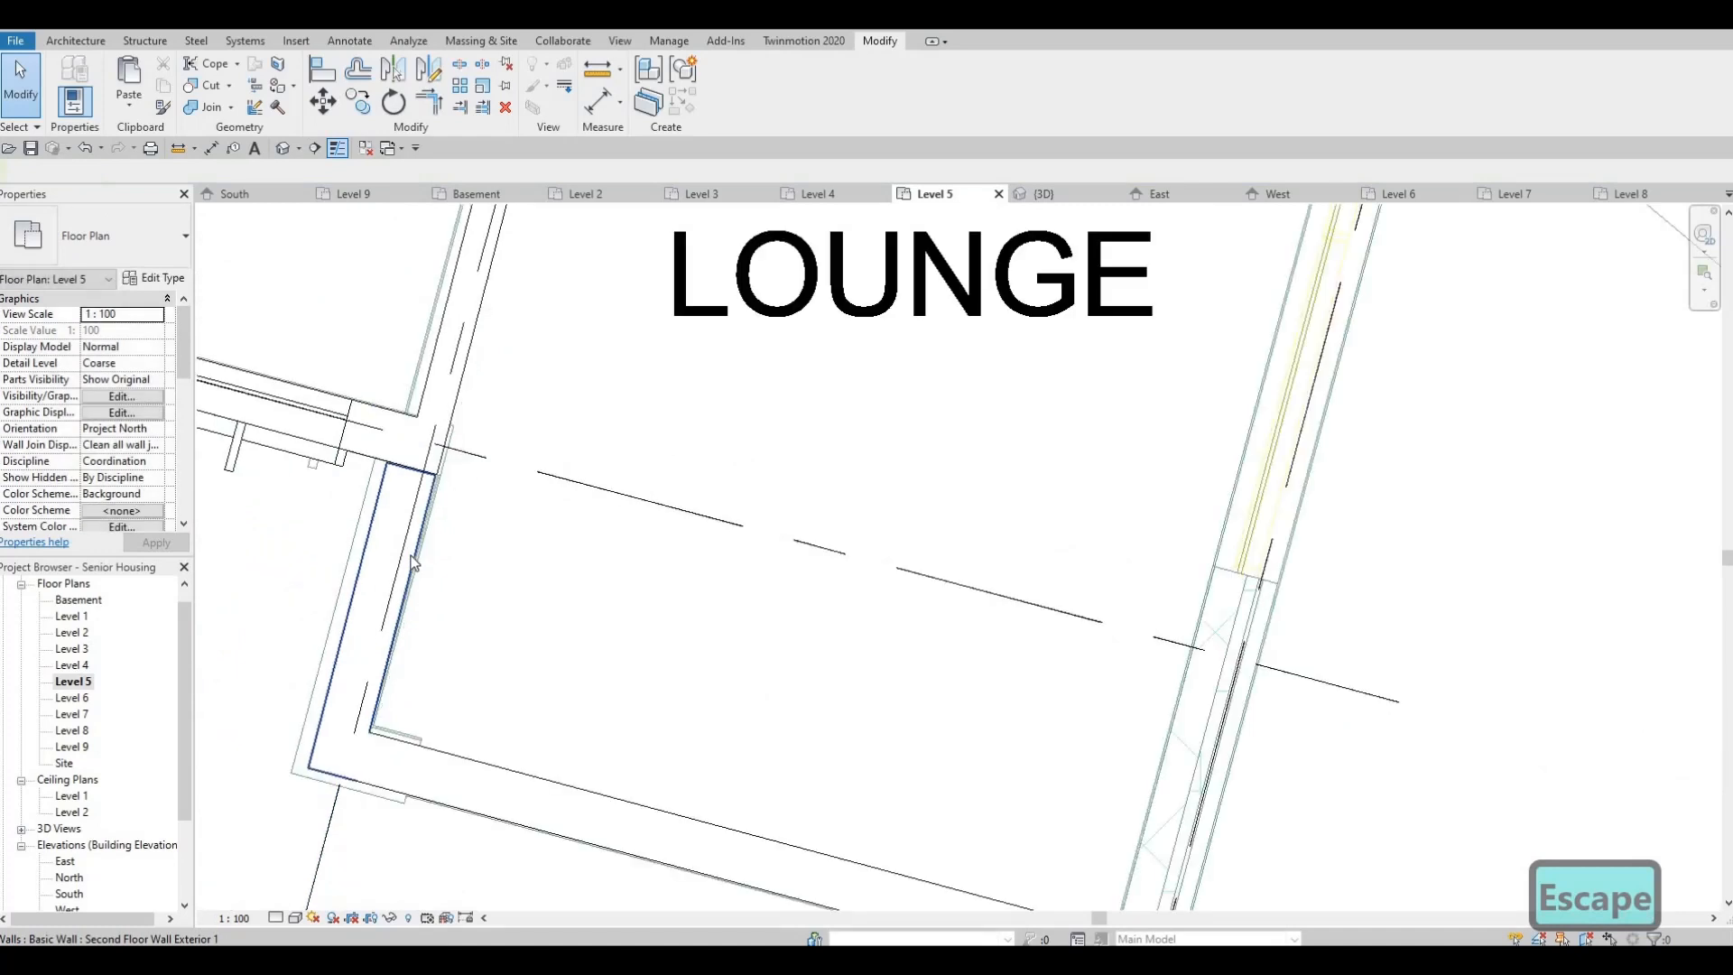
{"action": "key", "text": "Delete"}
{"action": "scroll", "coordinate": [437, 693], "scroll_direction": "down", "scroll_amount": 2, "text": "ctrl"}
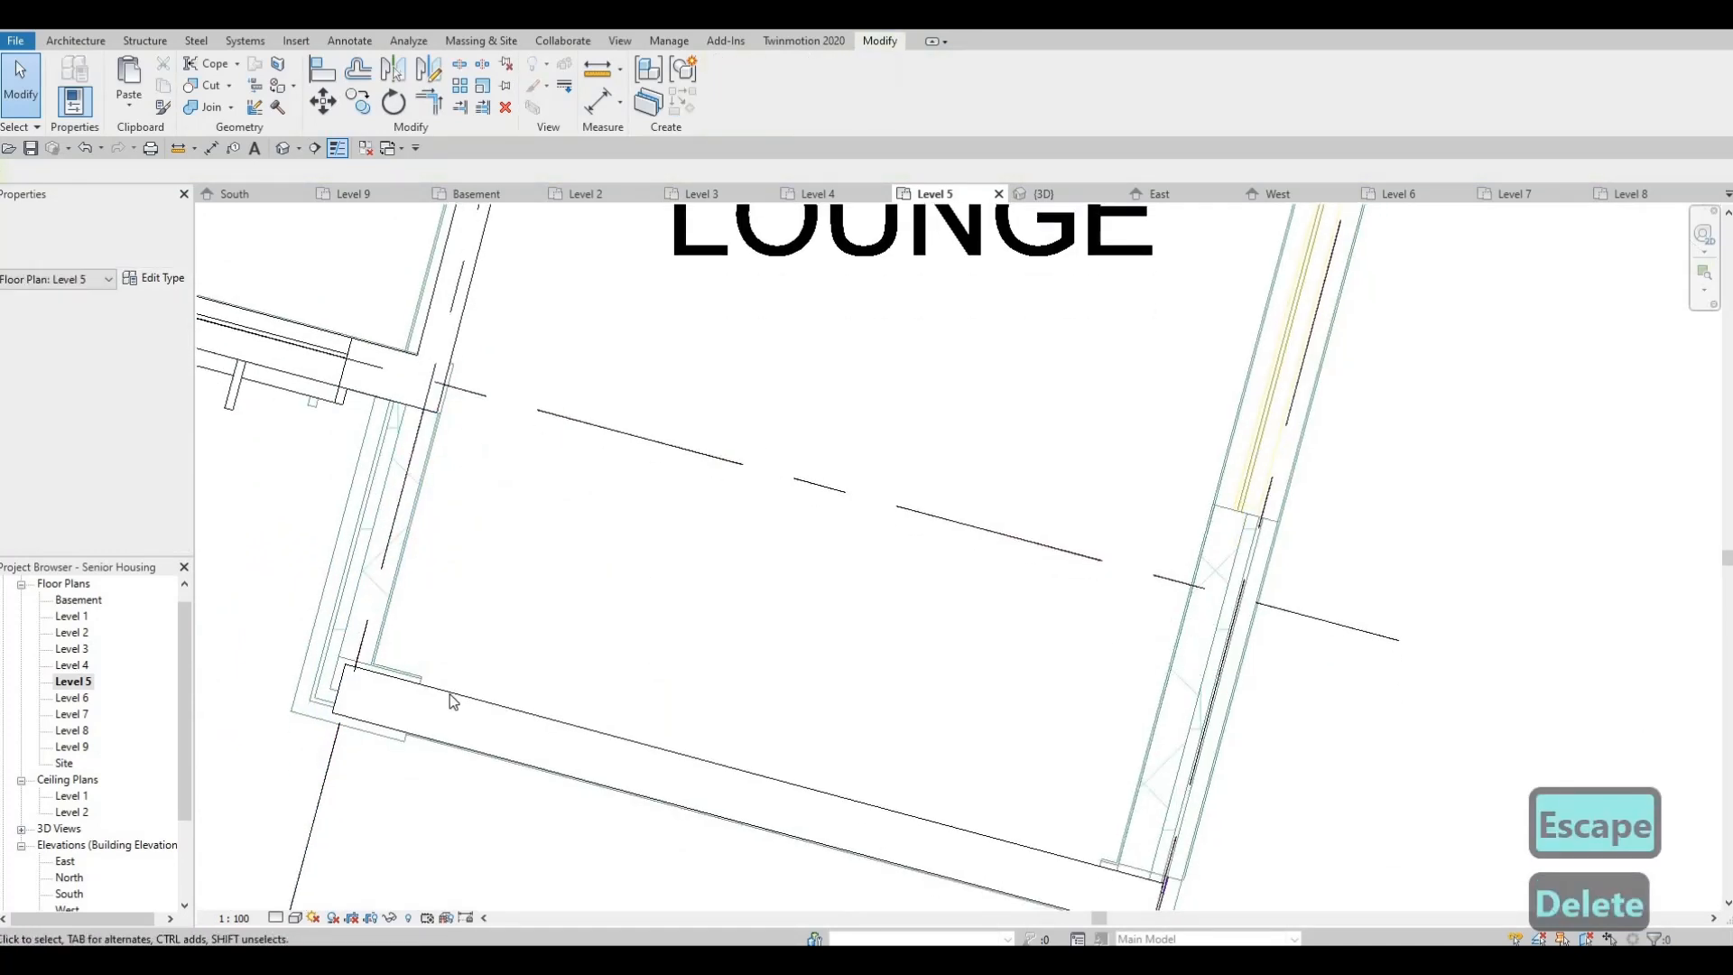
{"action": "left_click", "coordinate": [450, 694]}
{"action": "key", "text": "Delete"}
{"action": "key", "text": "Delete"}
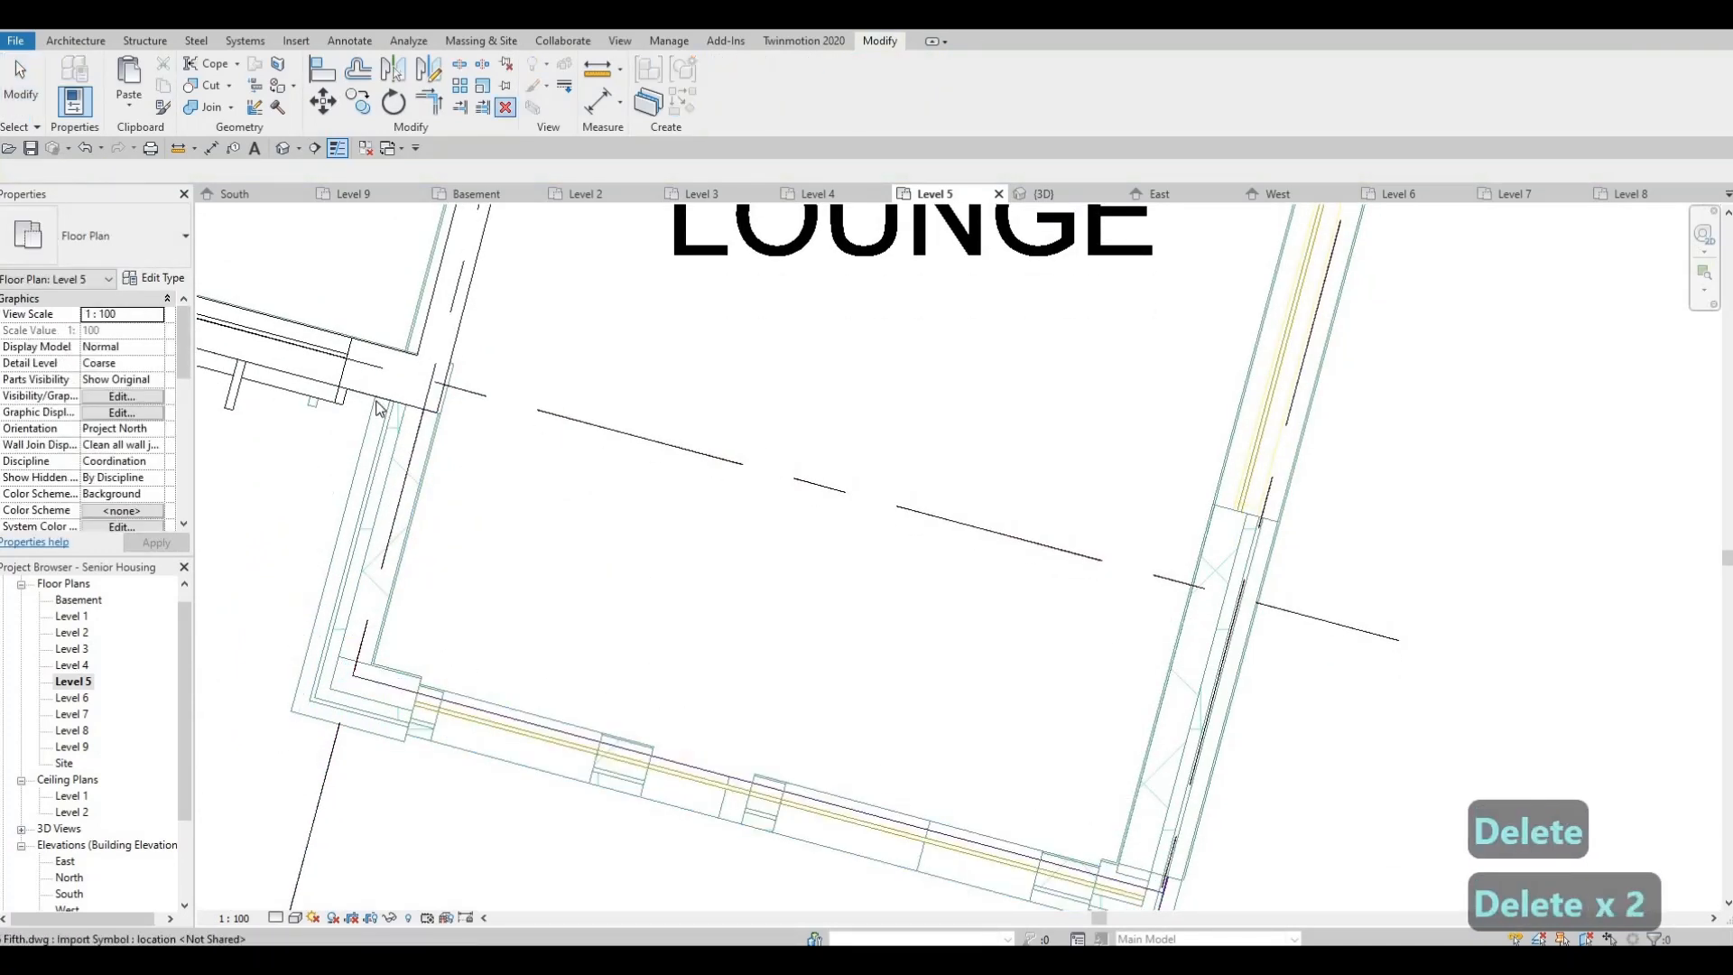
{"action": "key", "text": "Escape"}
{"action": "key", "text": "Escape"}
Draw a new Second Floor Wall Exterior 1 wall along the Common Lounge's short side, from the bachelor unit's corner to the CAD plan's inner corner
{"action": "left_click", "coordinate": [377, 400]}
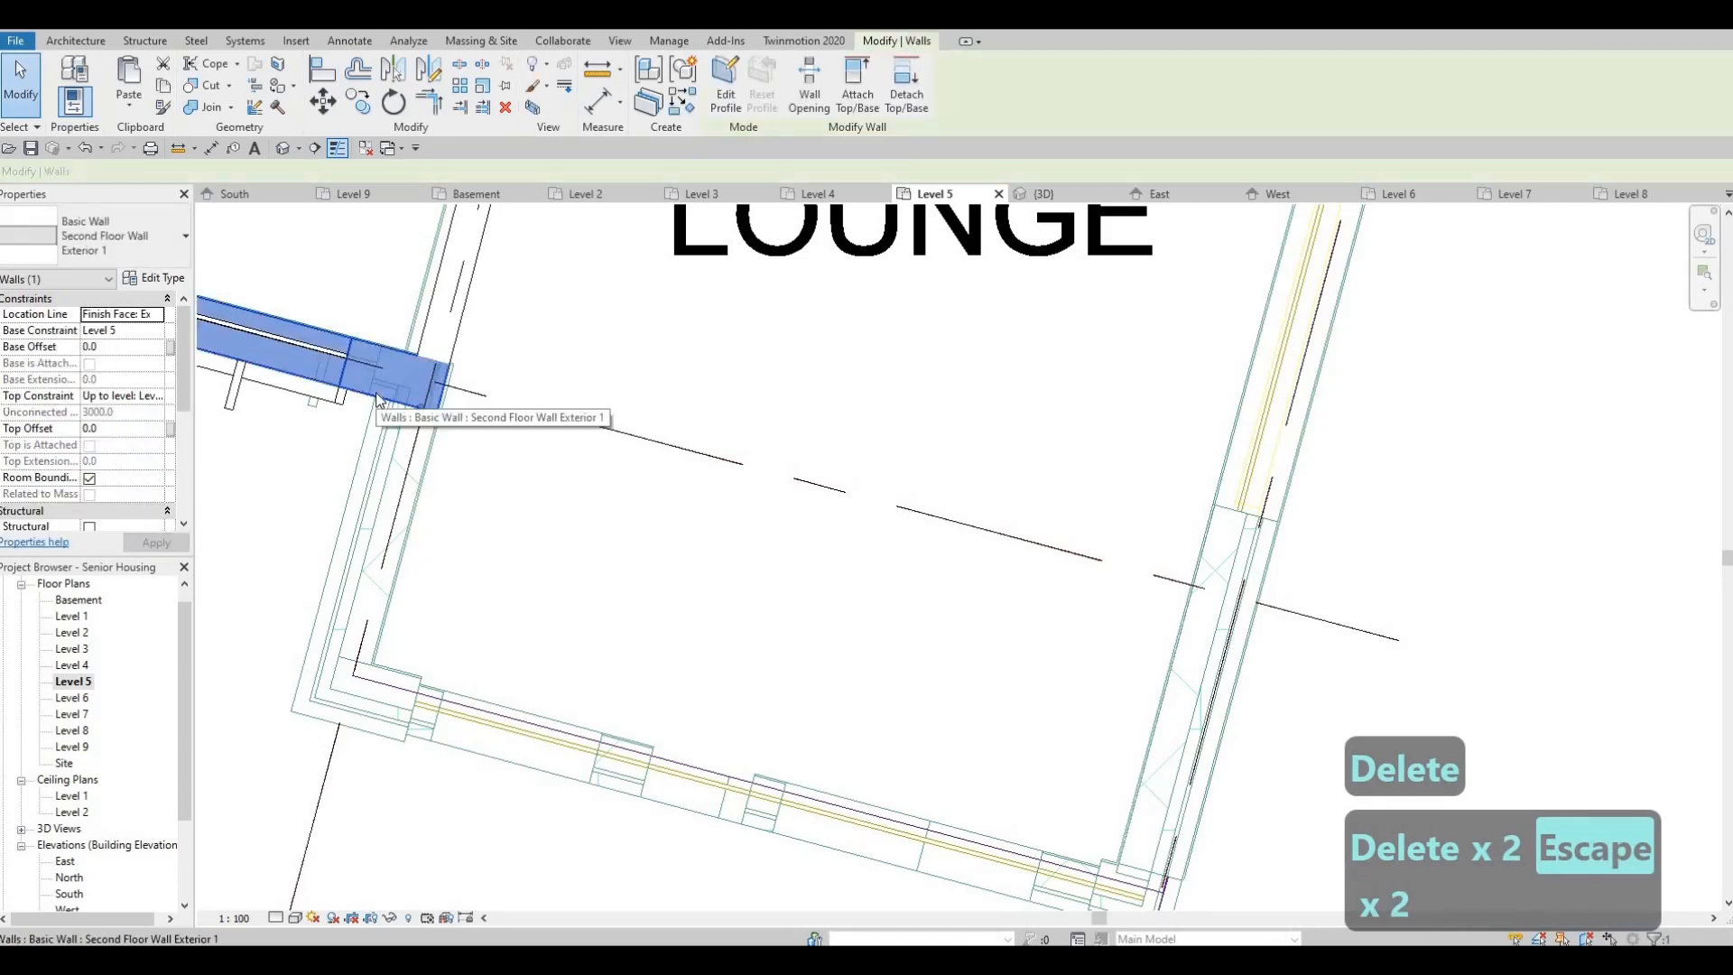
{"action": "key", "text": "c"}
{"action": "key", "text": "s"}
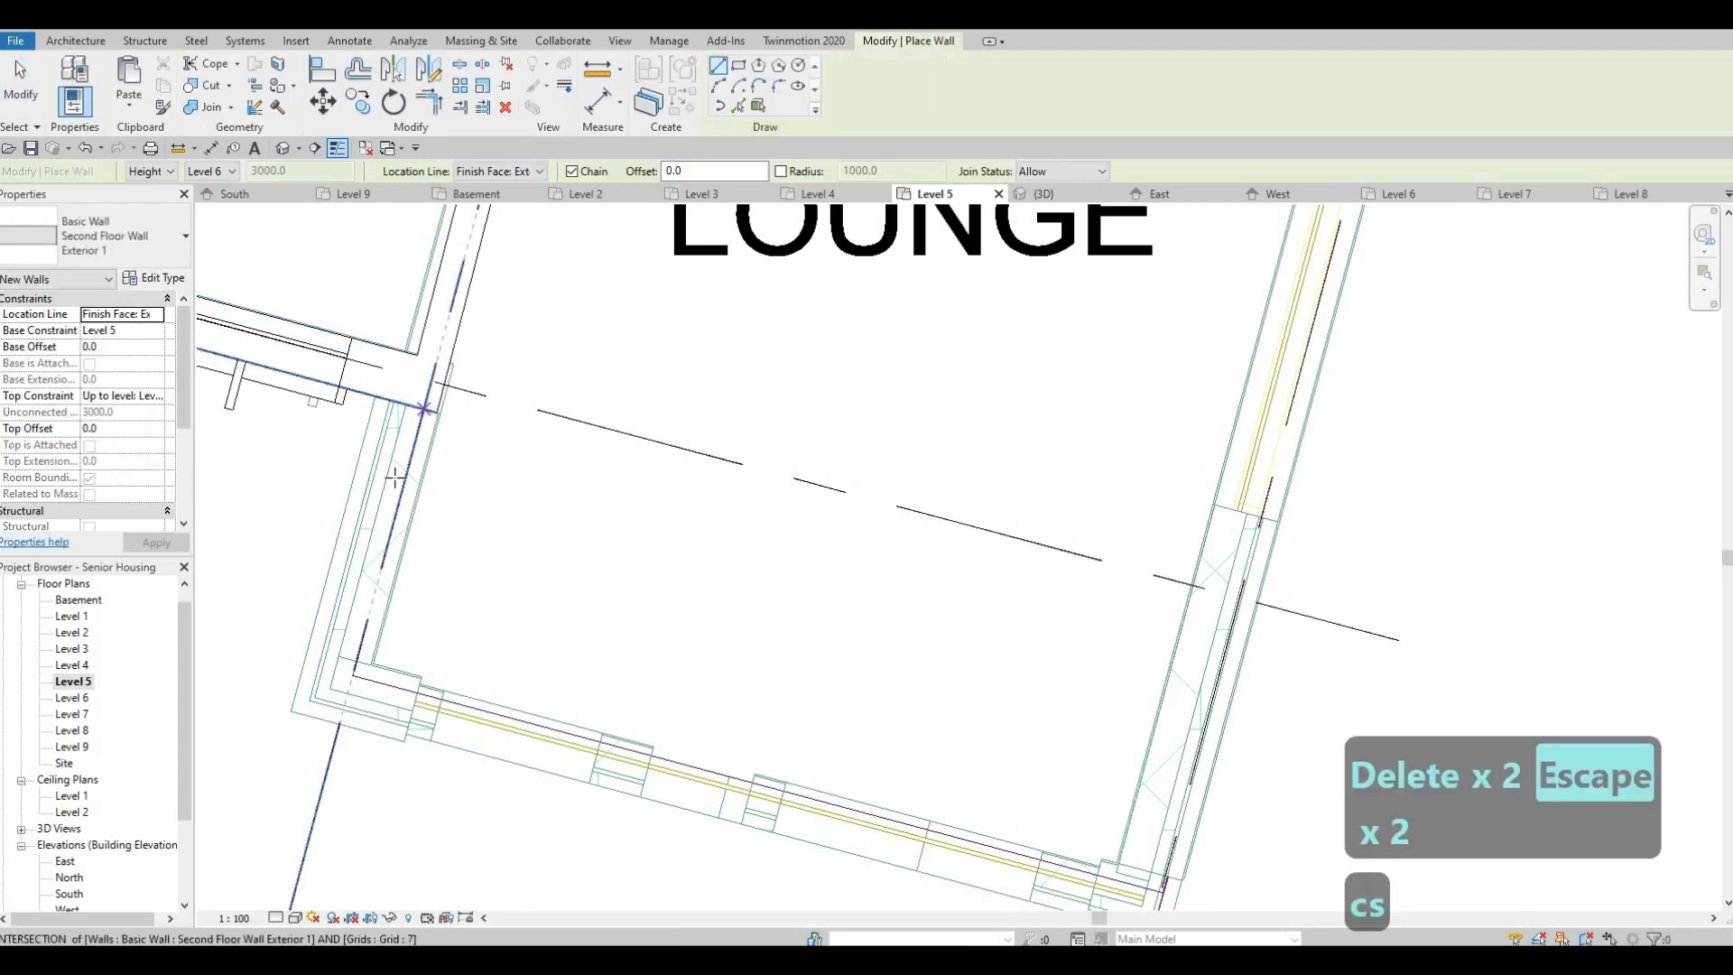
{"action": "left_click", "coordinate": [423, 408]}
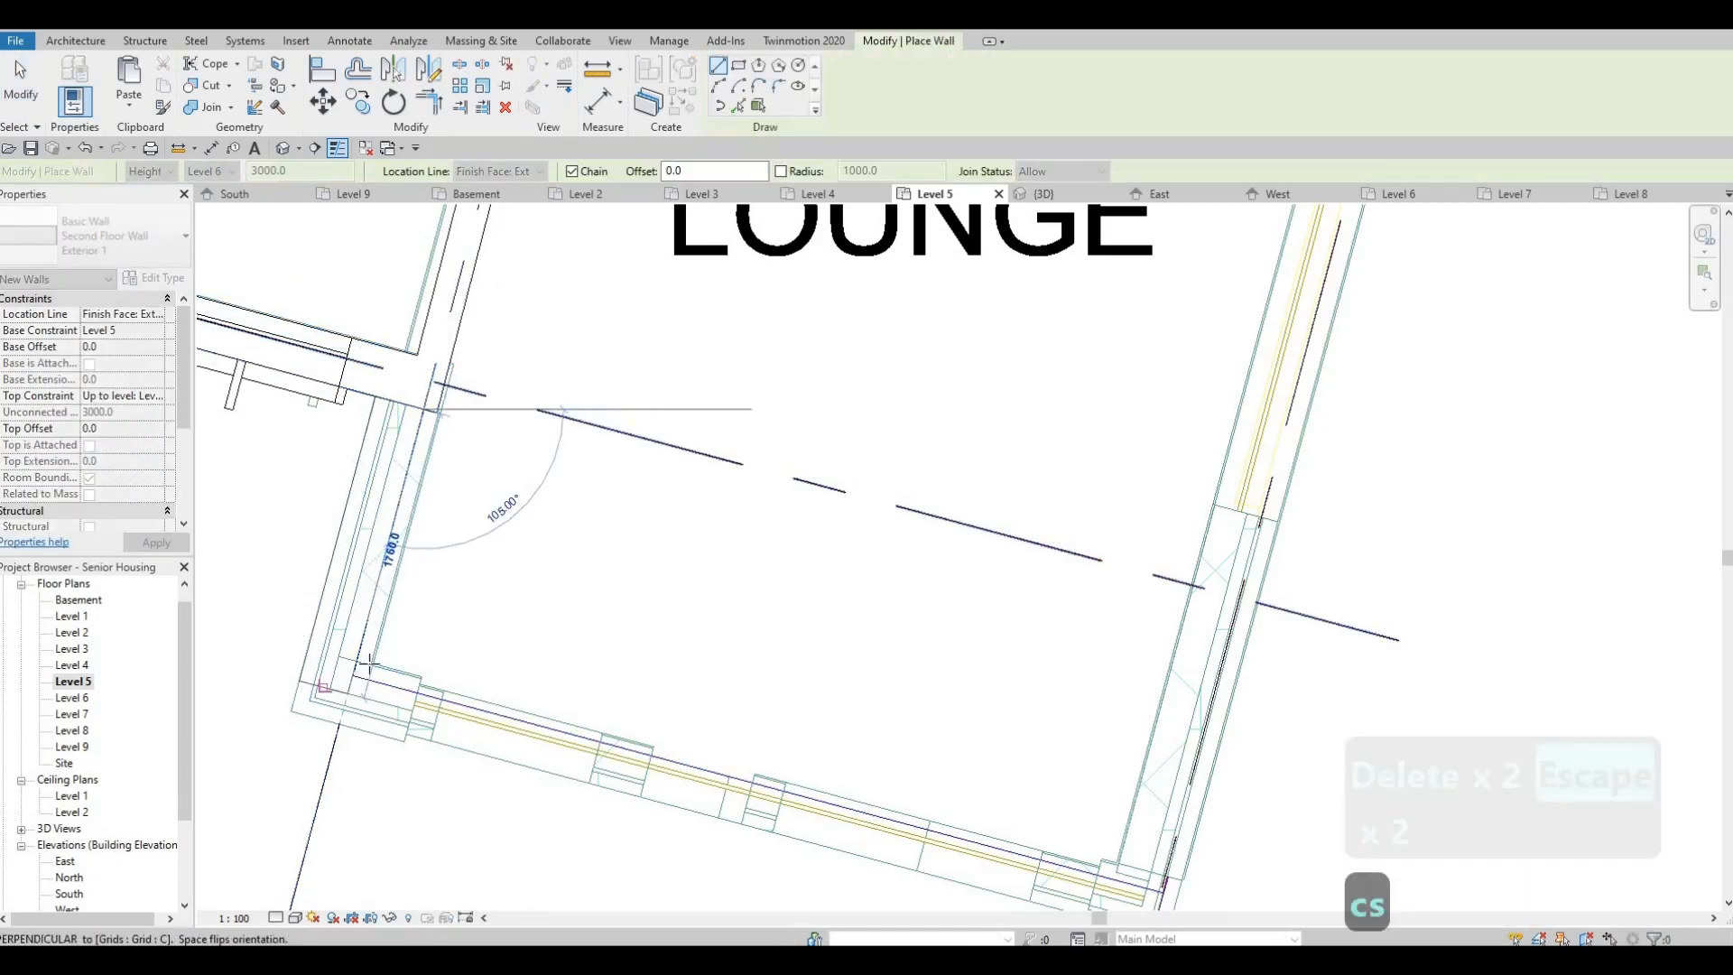
{"action": "key", "text": "Escape"}
{"action": "scroll", "coordinate": [416, 427], "scroll_direction": "up", "scroll_amount": 2}
{"action": "left_click", "coordinate": [449, 405]}
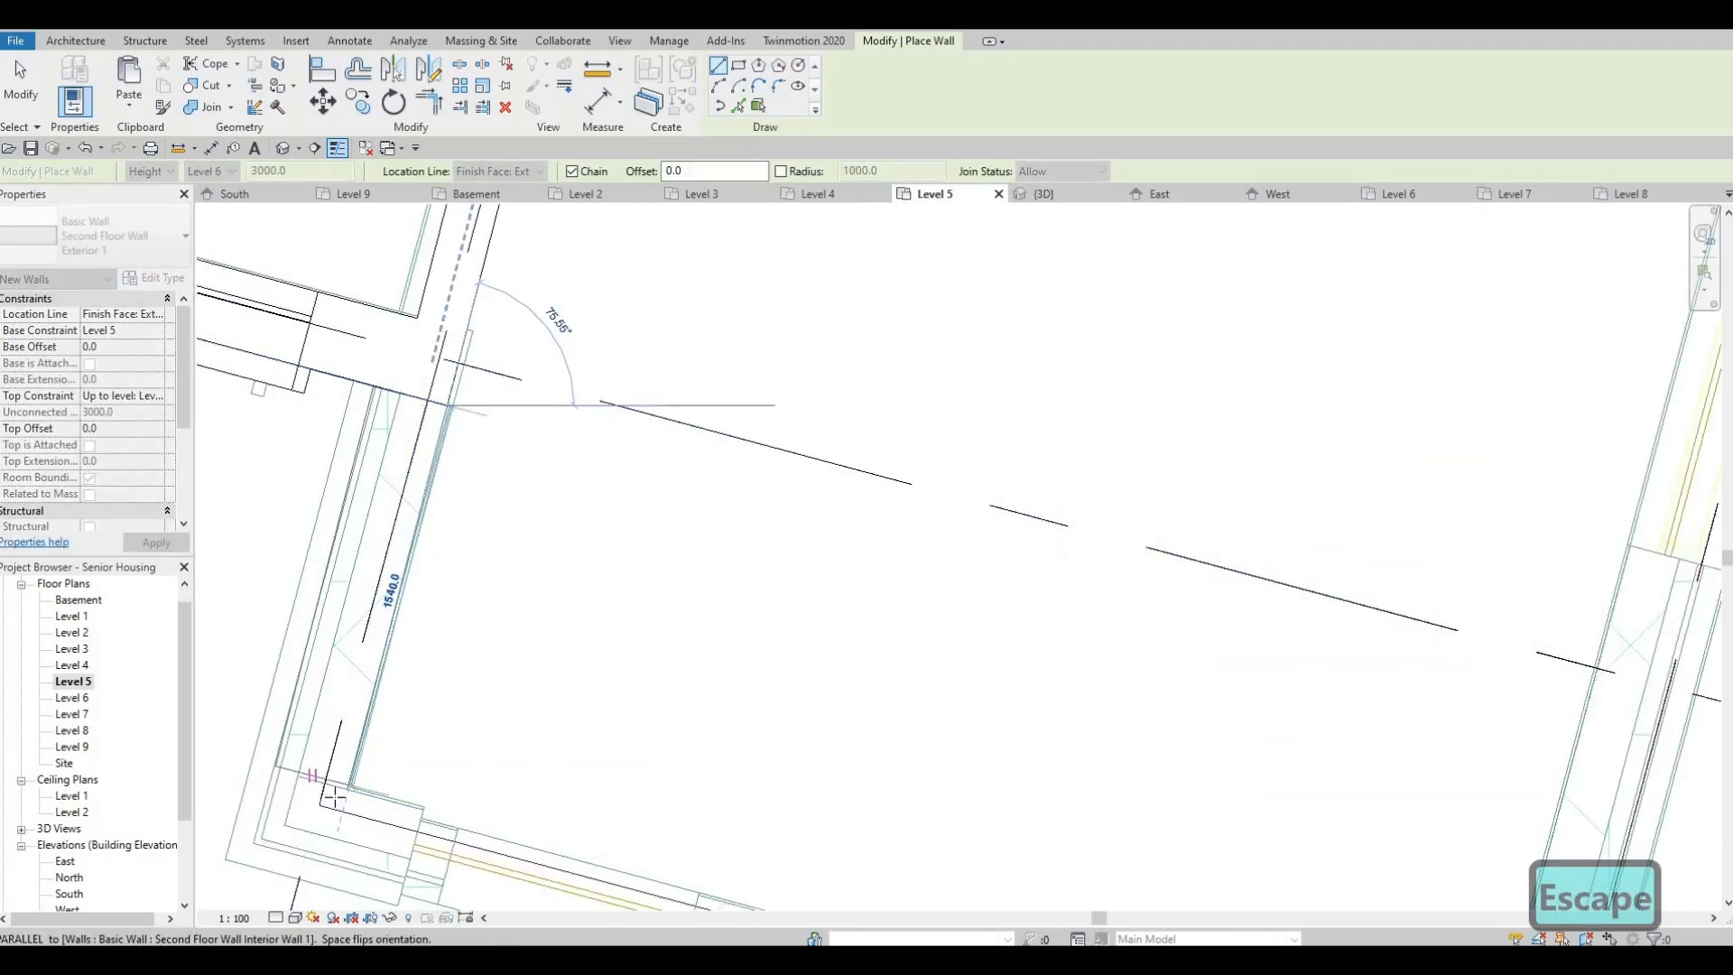
{"action": "scroll", "coordinate": [334, 798], "scroll_direction": "up", "scroll_amount": 2}
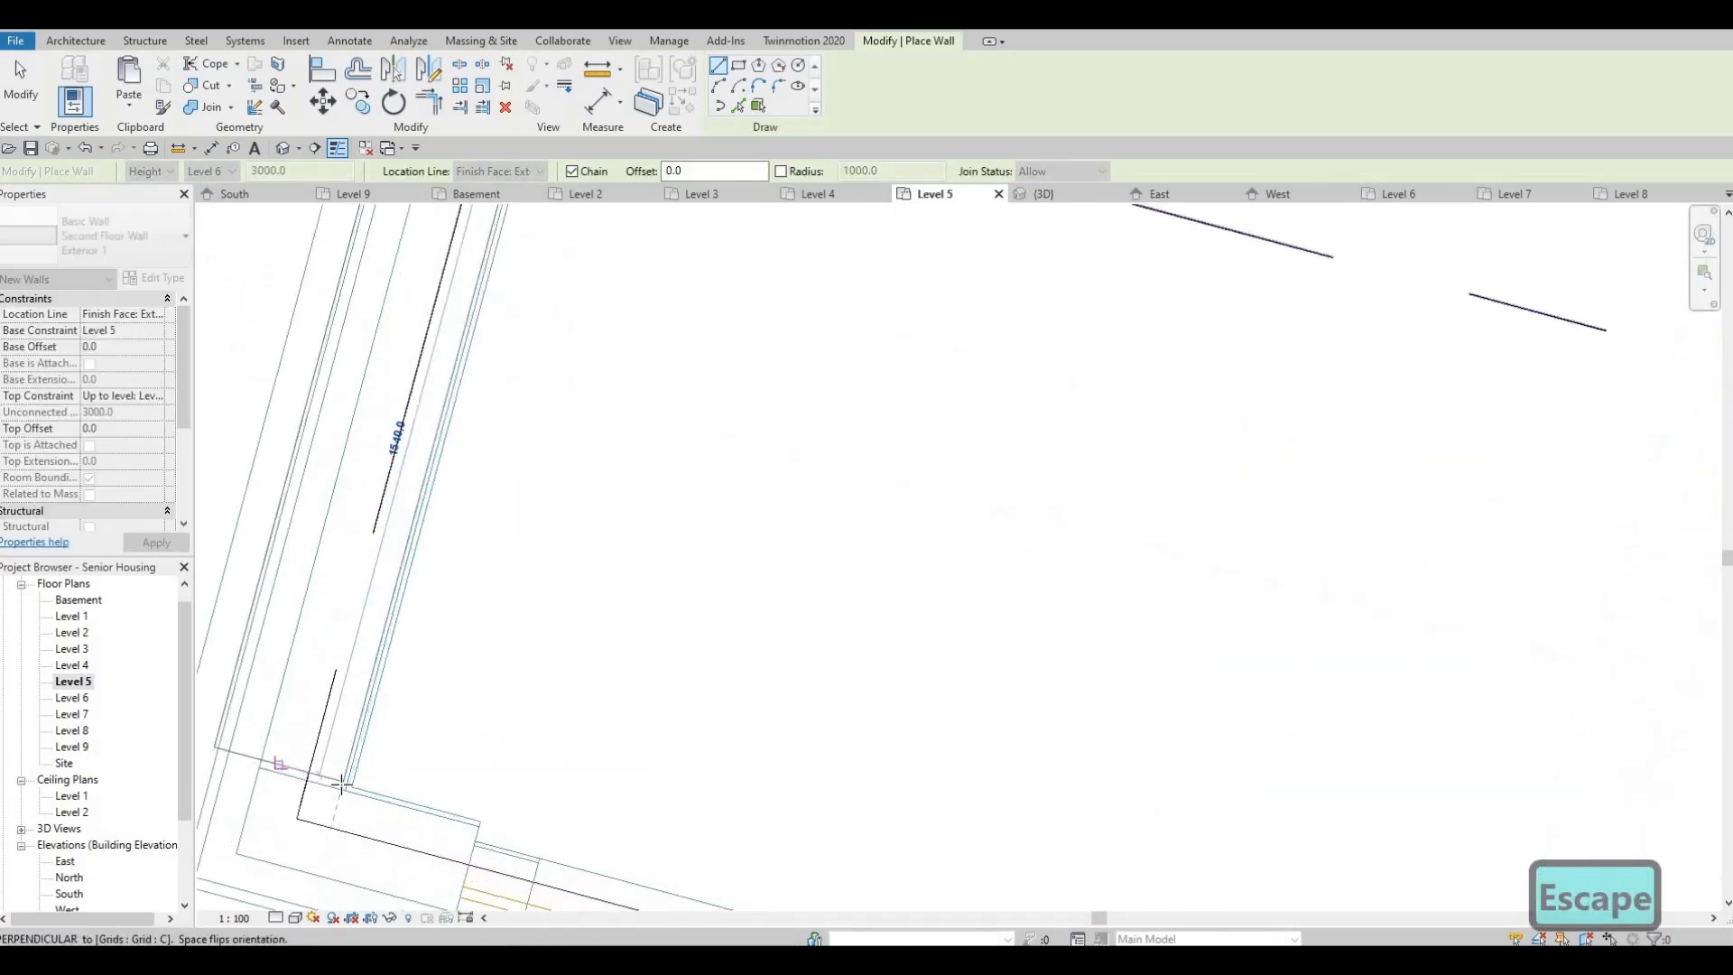
{"action": "left_click", "coordinate": [387, 788]}
Continue the exterior wall along the Common Lounge's lower edge to the inner corner at the opposite side of the CAD plan
{"action": "scroll", "coordinate": [542, 749], "scroll_direction": "down", "scroll_amount": 2}
{"action": "middle_click_drag", "start_coordinate": [1164, 894], "coordinate": [905, 773]}
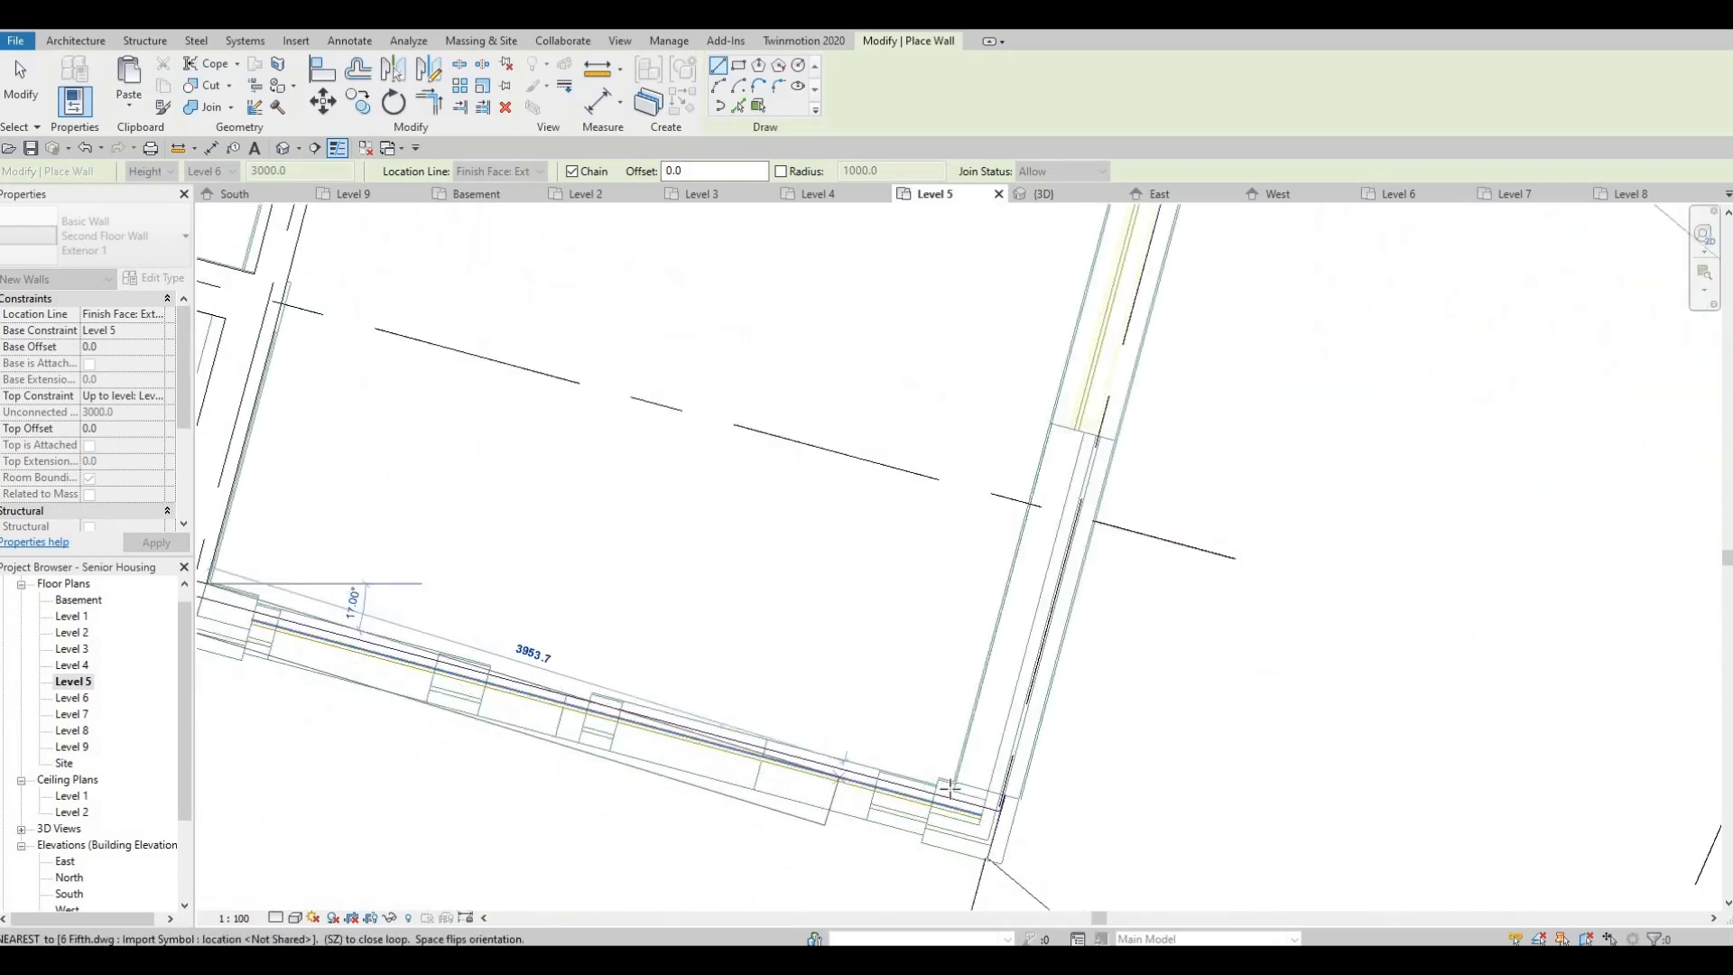
{"action": "scroll", "coordinate": [965, 796], "scroll_direction": "up", "scroll_amount": 2}
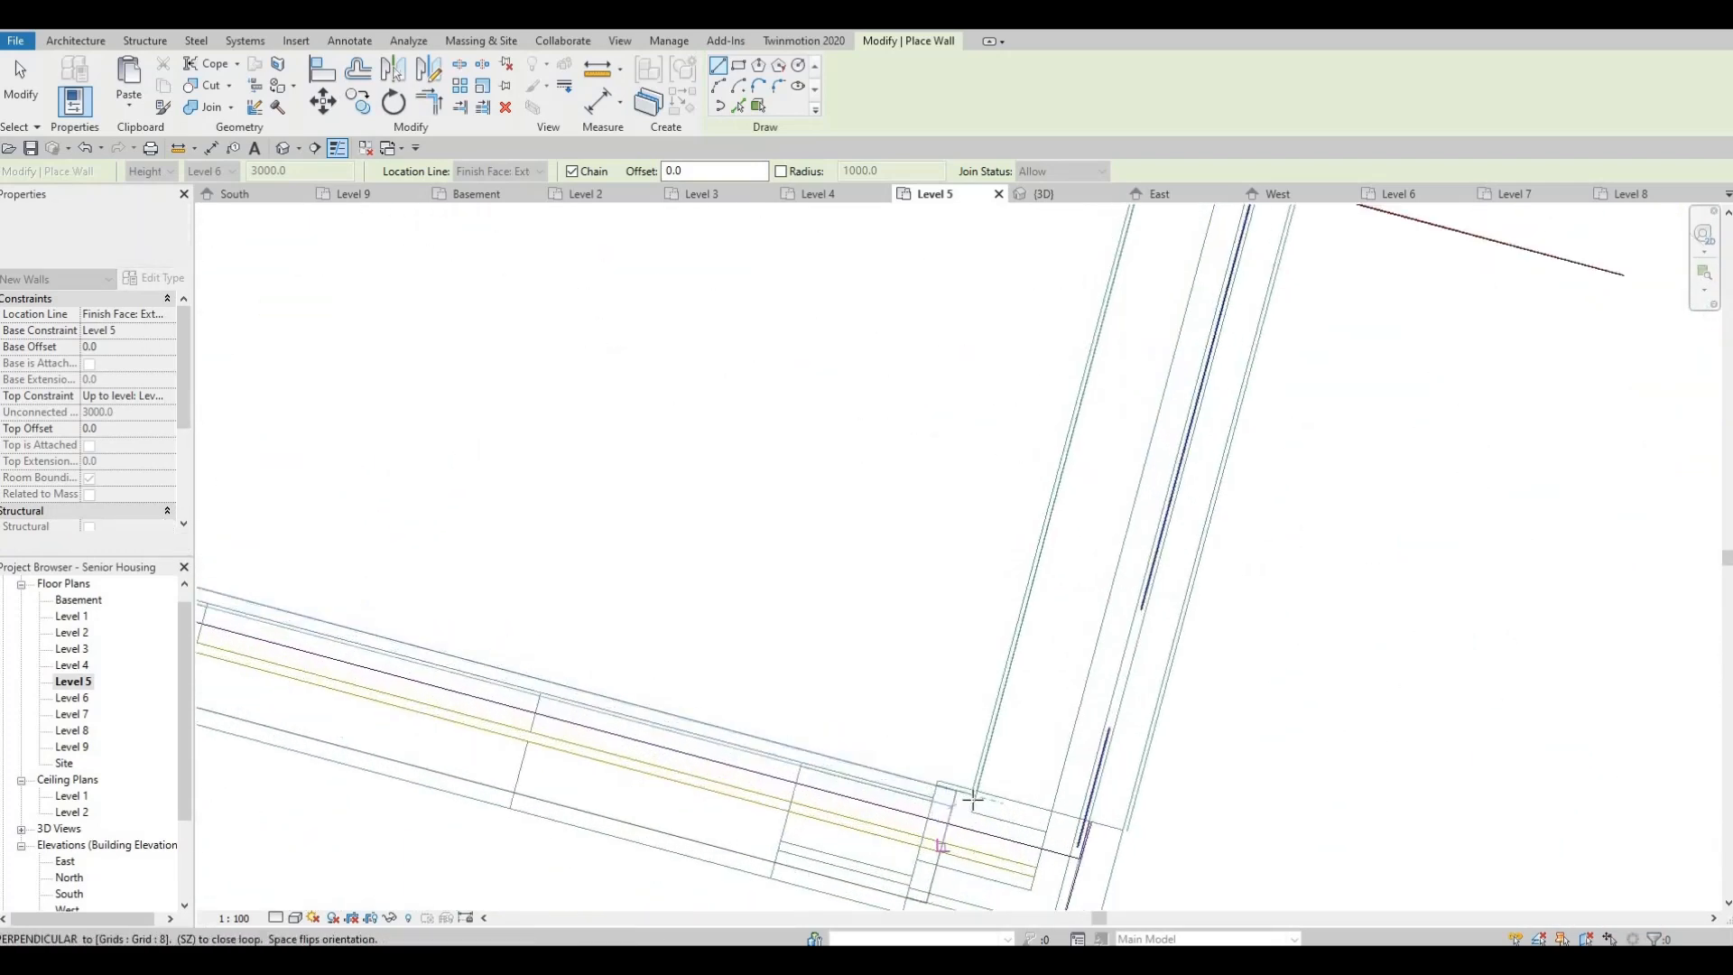
{"action": "left_click", "coordinate": [981, 731]}
{"action": "scroll", "coordinate": [1033, 516], "scroll_direction": "down", "scroll_amount": 4}
{"action": "middle_click_drag", "start_coordinate": [1032, 518], "coordinate": [913, 788]}
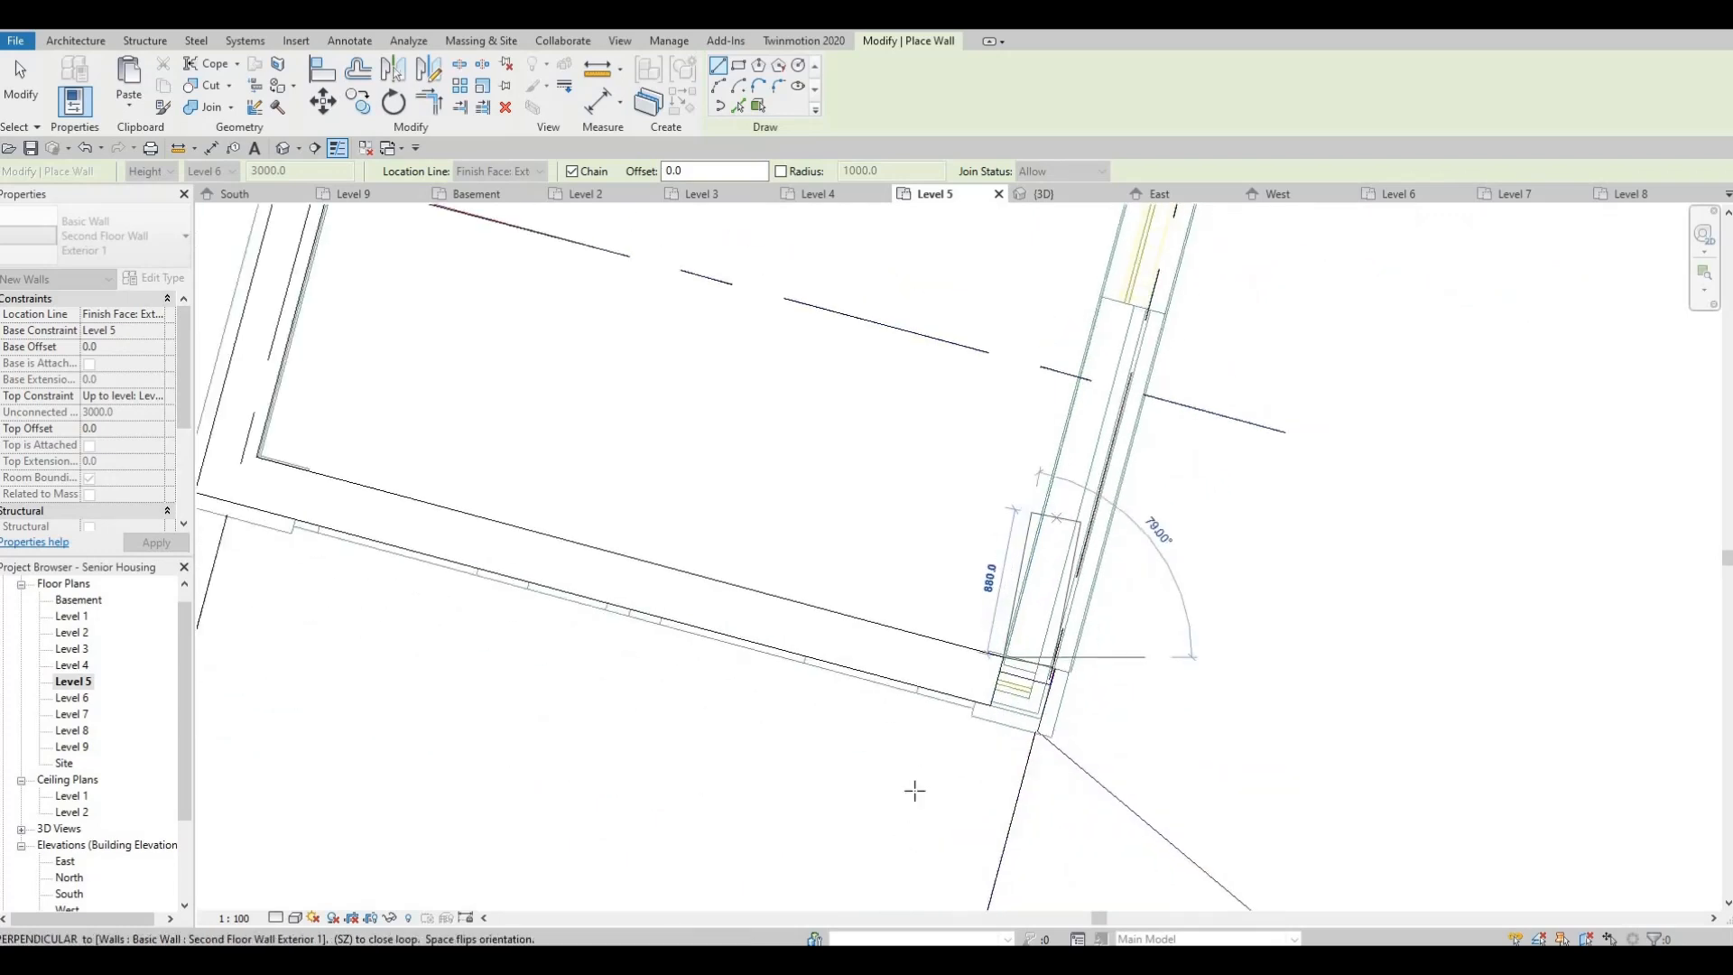
{"action": "scroll", "coordinate": [965, 637], "scroll_direction": "down", "scroll_amount": 2}
{"action": "scroll", "coordinate": [976, 606], "scroll_direction": "down", "scroll_amount": 2}
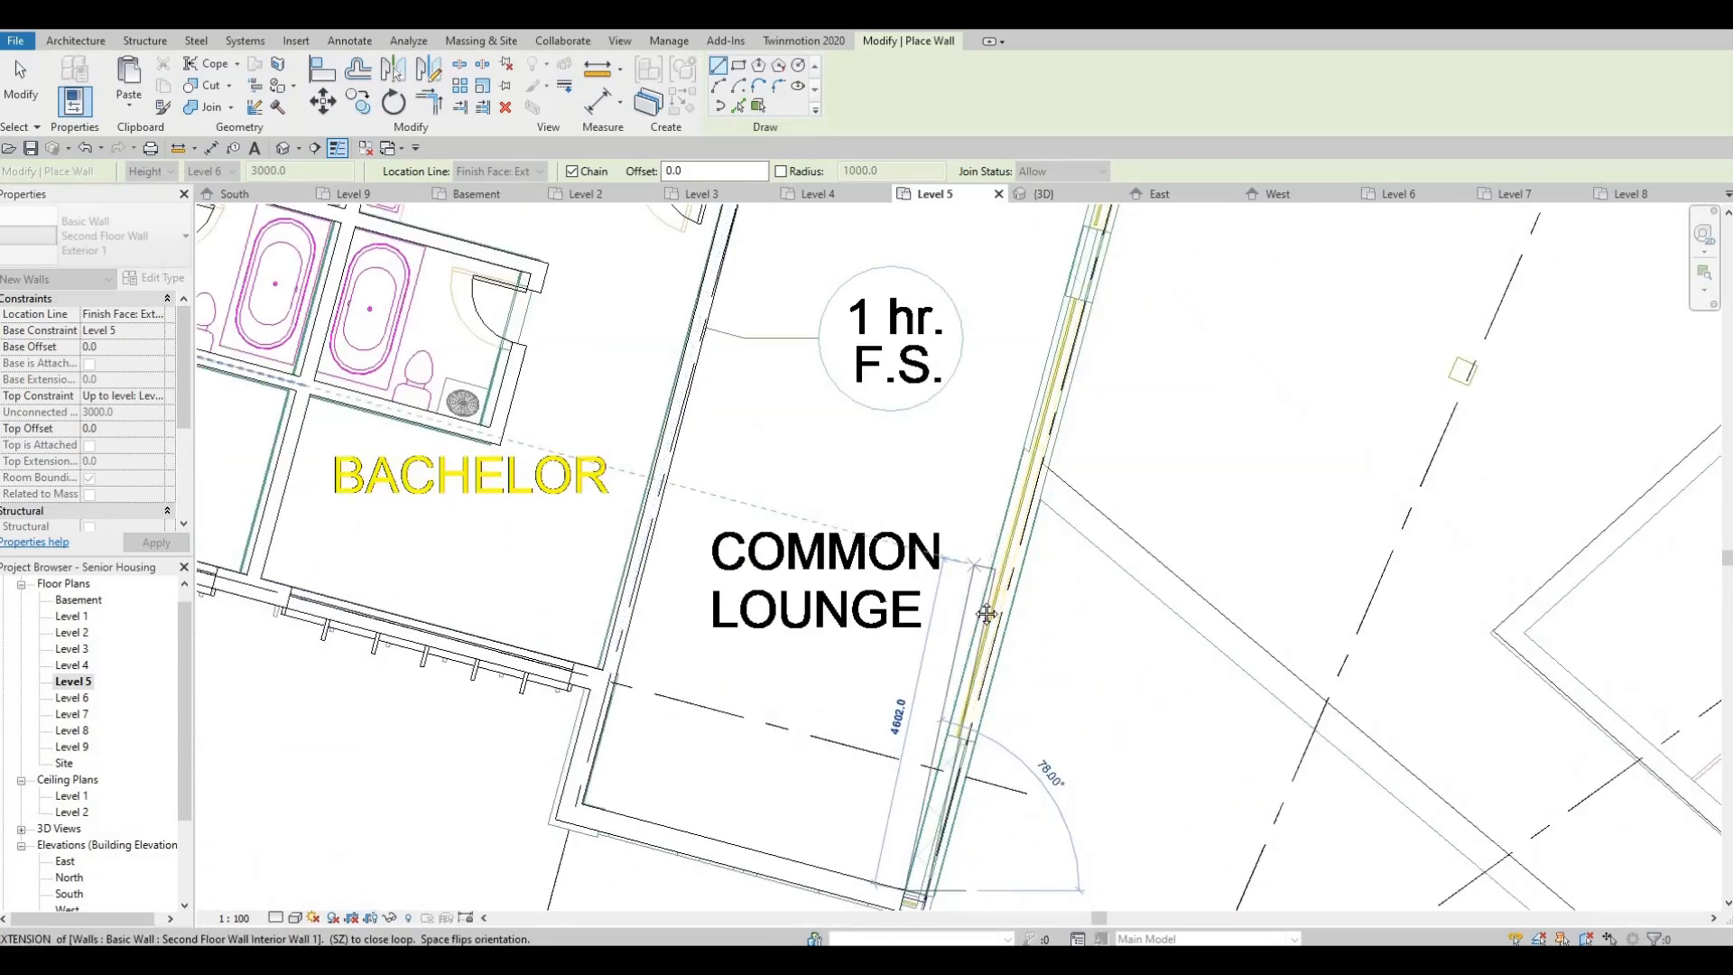
{"action": "middle_click_drag", "start_coordinate": [972, 618], "coordinate": [974, 635]}
{"action": "middle_click_drag", "start_coordinate": [959, 534], "coordinate": [947, 573]}
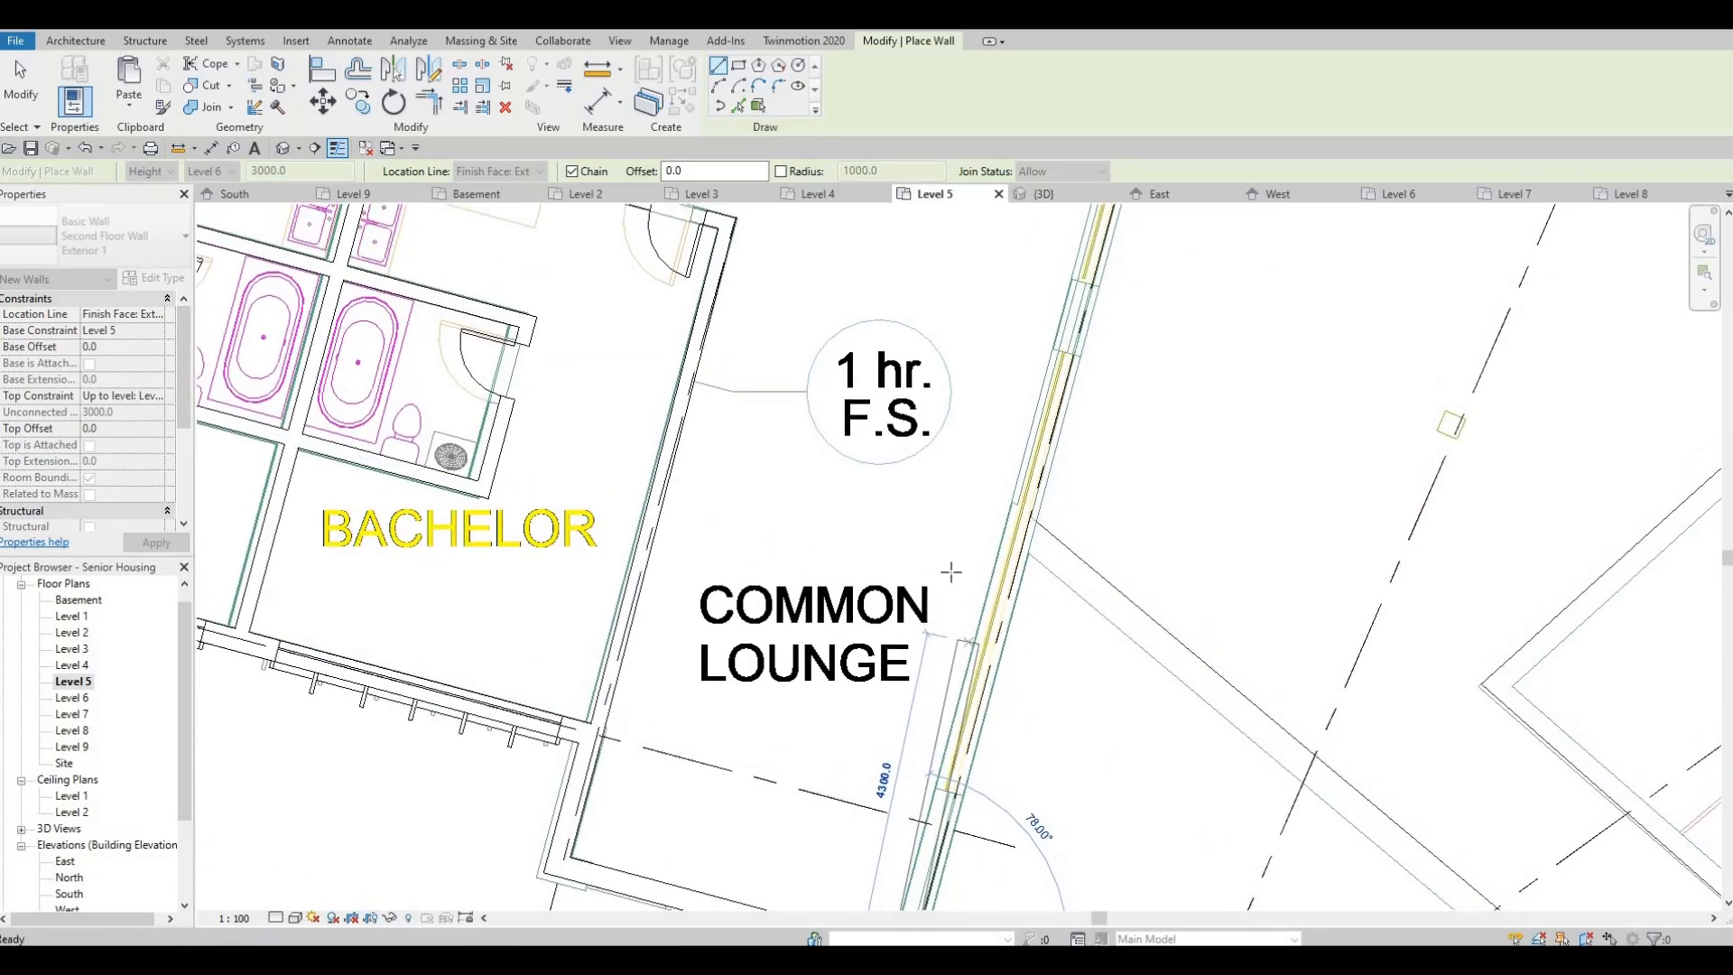
{"action": "middle_click_drag", "start_coordinate": [1010, 448], "coordinate": [993, 518]}
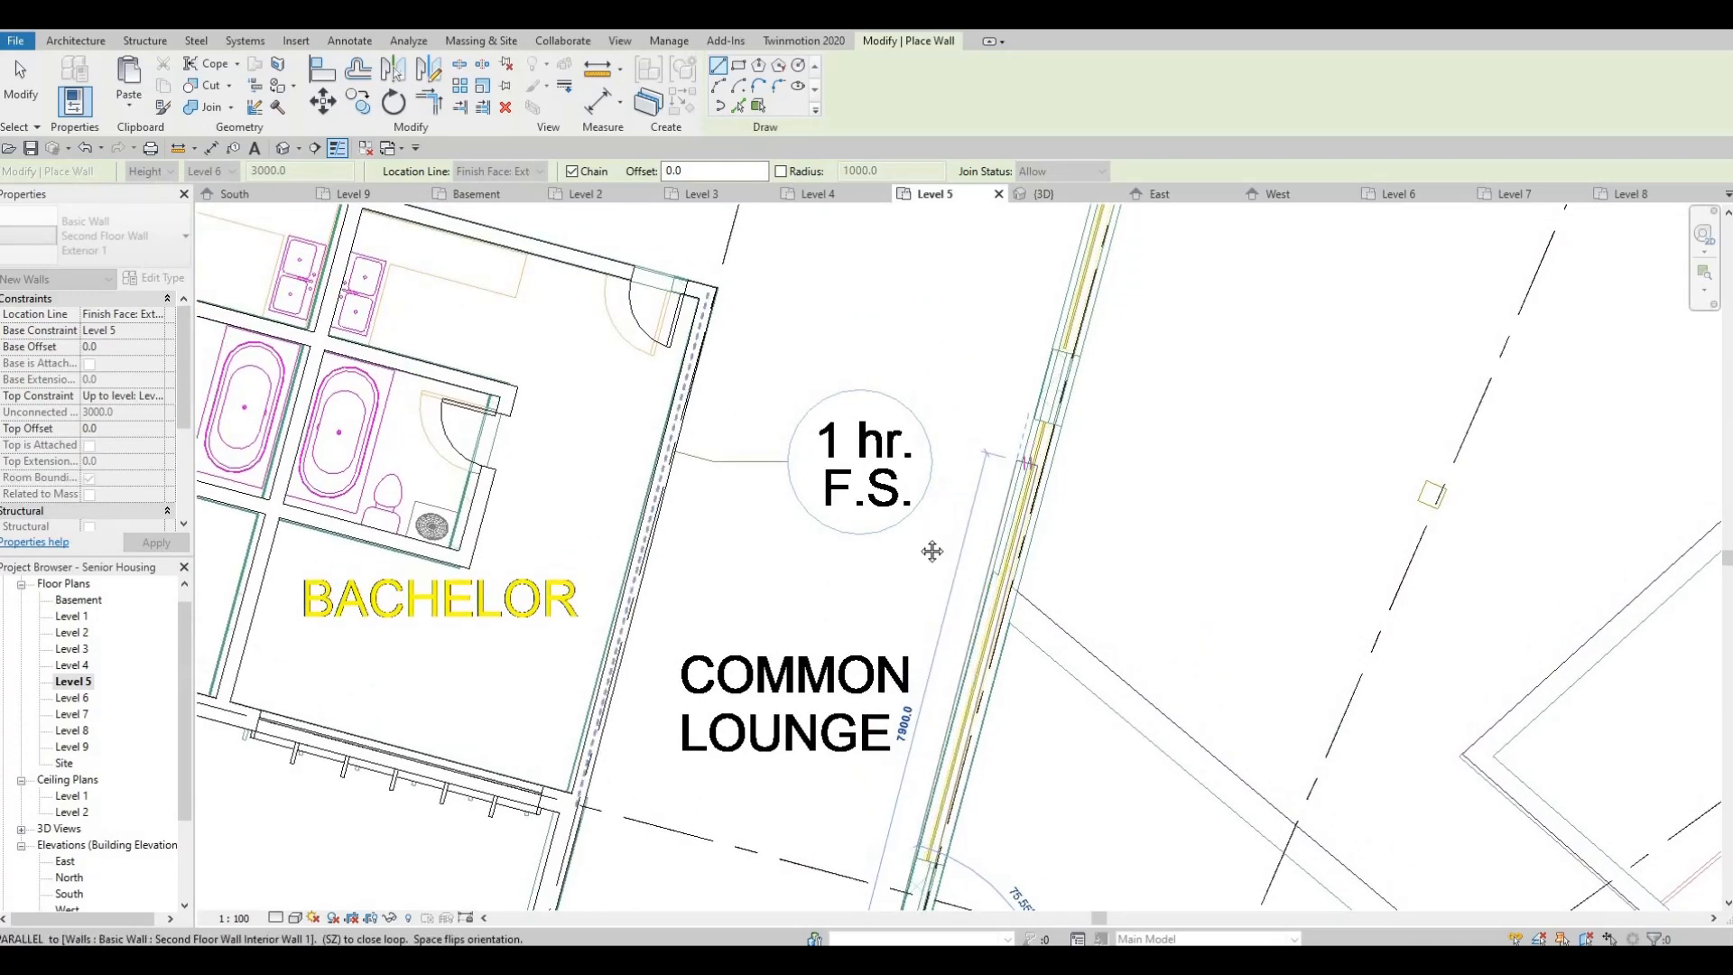
{"action": "key", "text": "Escape"}
Trim/extend the long exterior wall beyond the Common Lounge and the lounge's new lower wall to meet in a corner
{"action": "scroll", "coordinate": [912, 557], "scroll_direction": "down", "scroll_amount": 2}
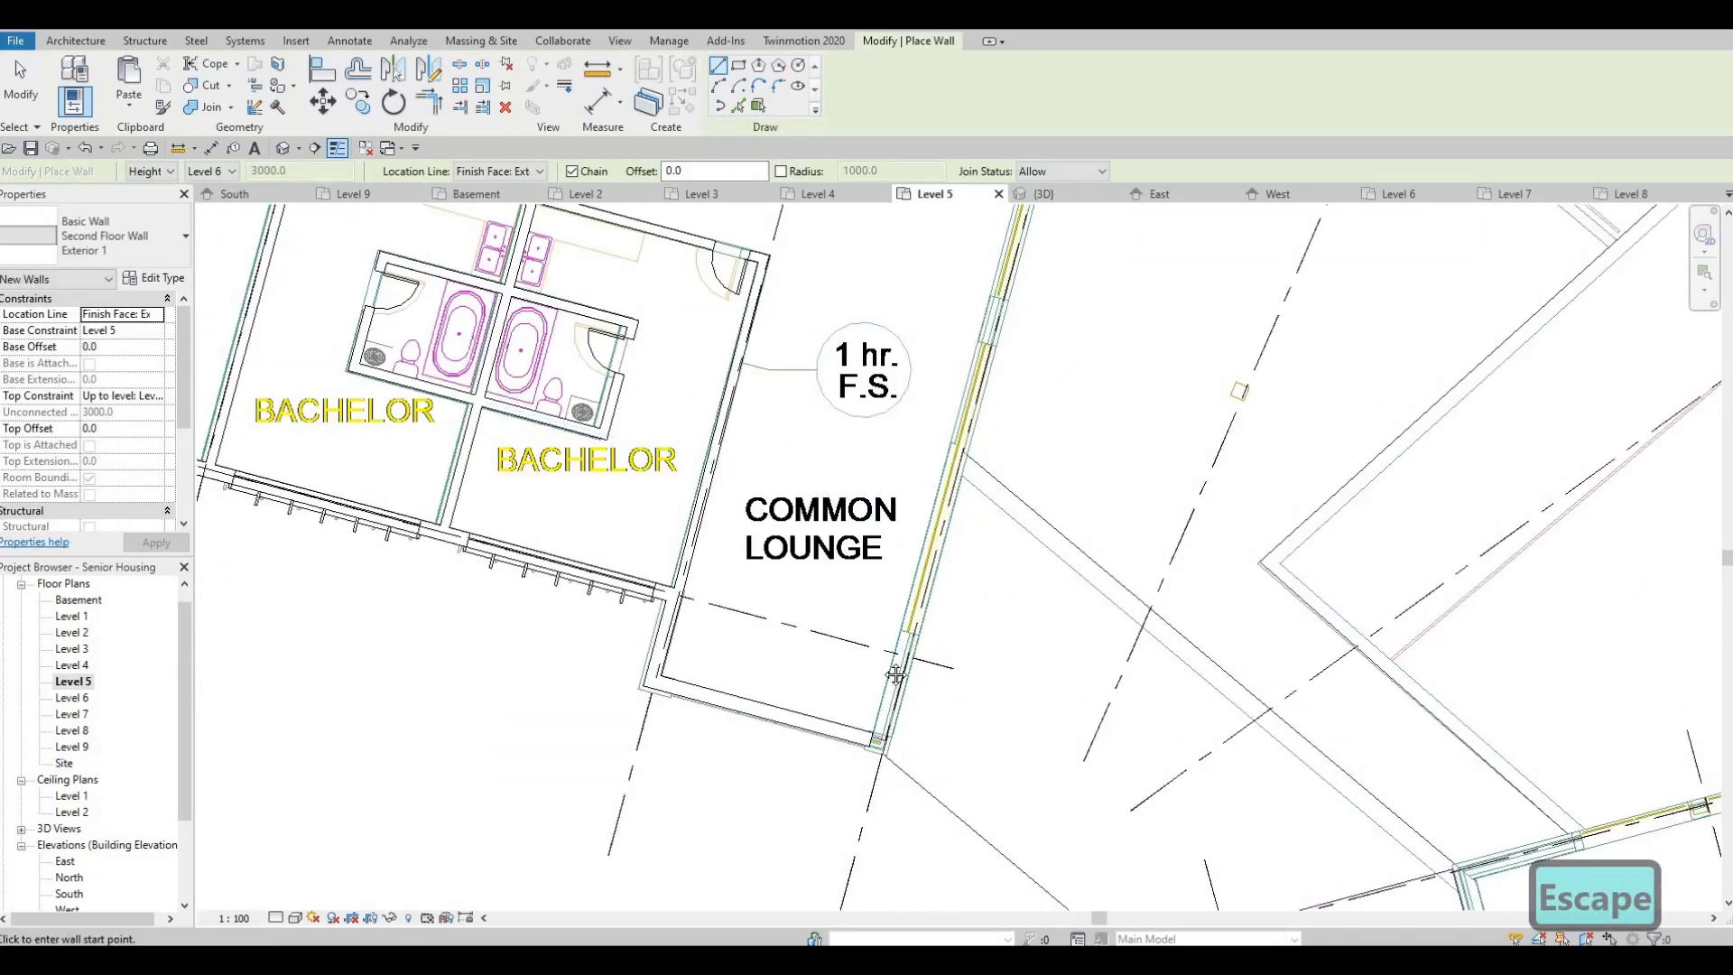
{"action": "key", "text": "t"}
{"action": "key", "text": "r"}
{"action": "middle_click_drag", "start_coordinate": [930, 601], "coordinate": [884, 788]}
{"action": "middle_click_drag", "start_coordinate": [975, 390], "coordinate": [914, 598]}
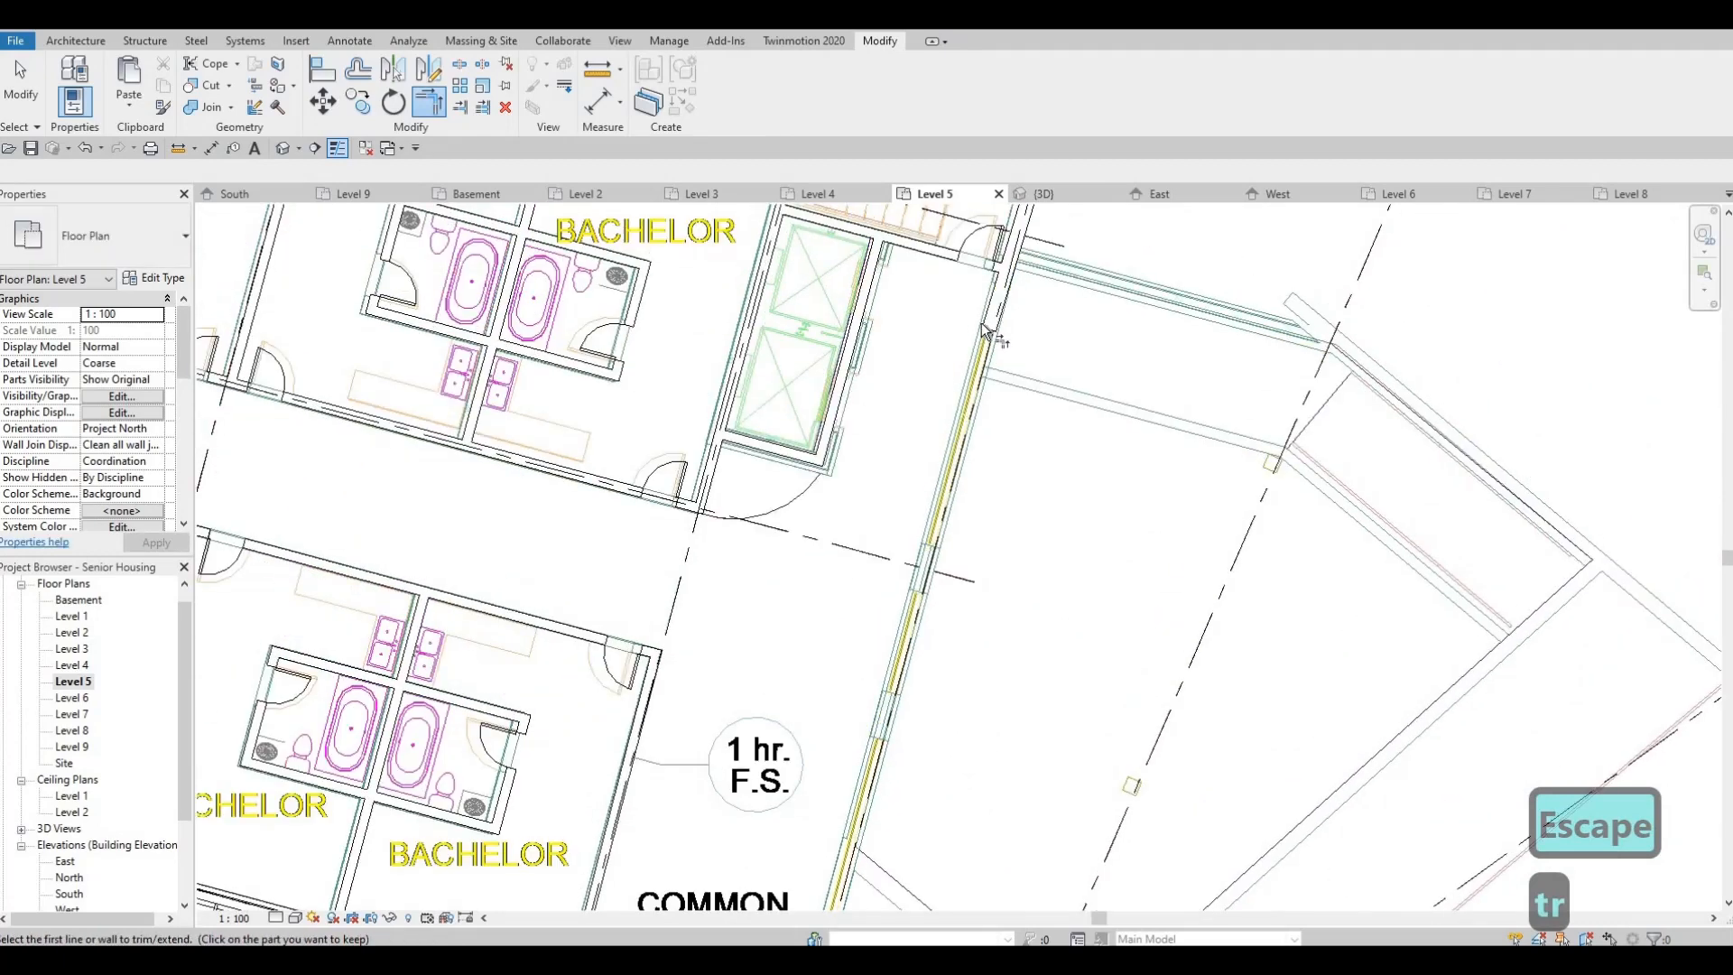
{"action": "middle_click_drag", "start_coordinate": [773, 758], "coordinate": [798, 301]}
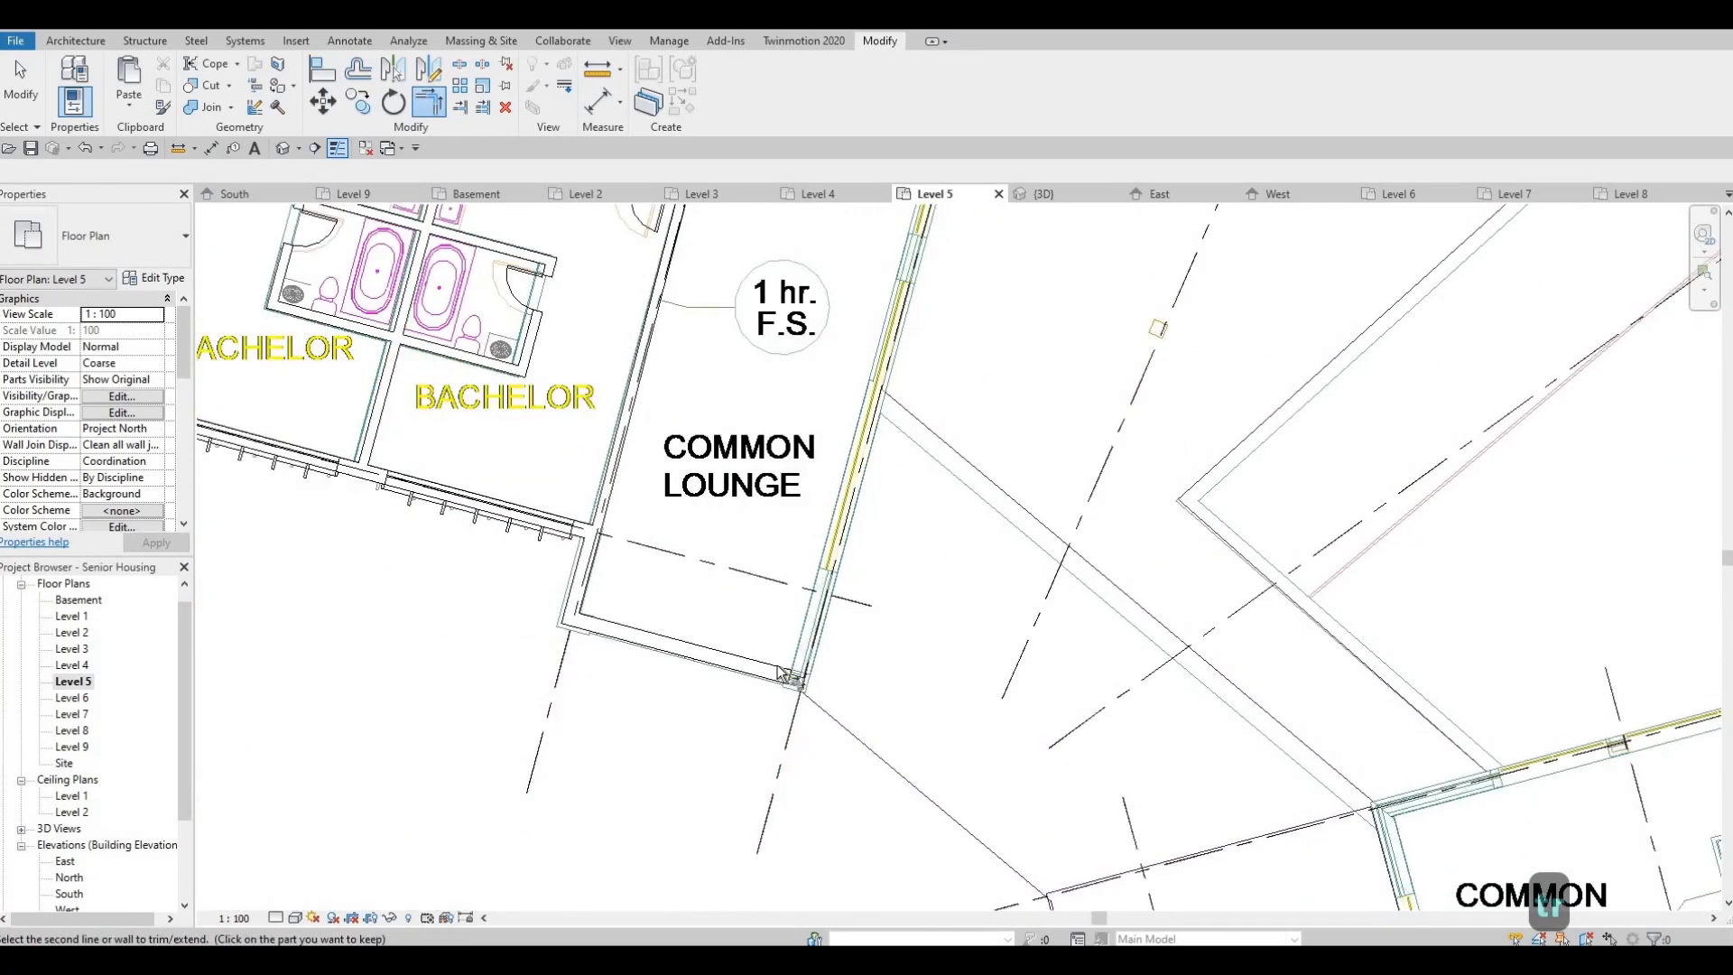
{"action": "left_click", "coordinate": [783, 673]}
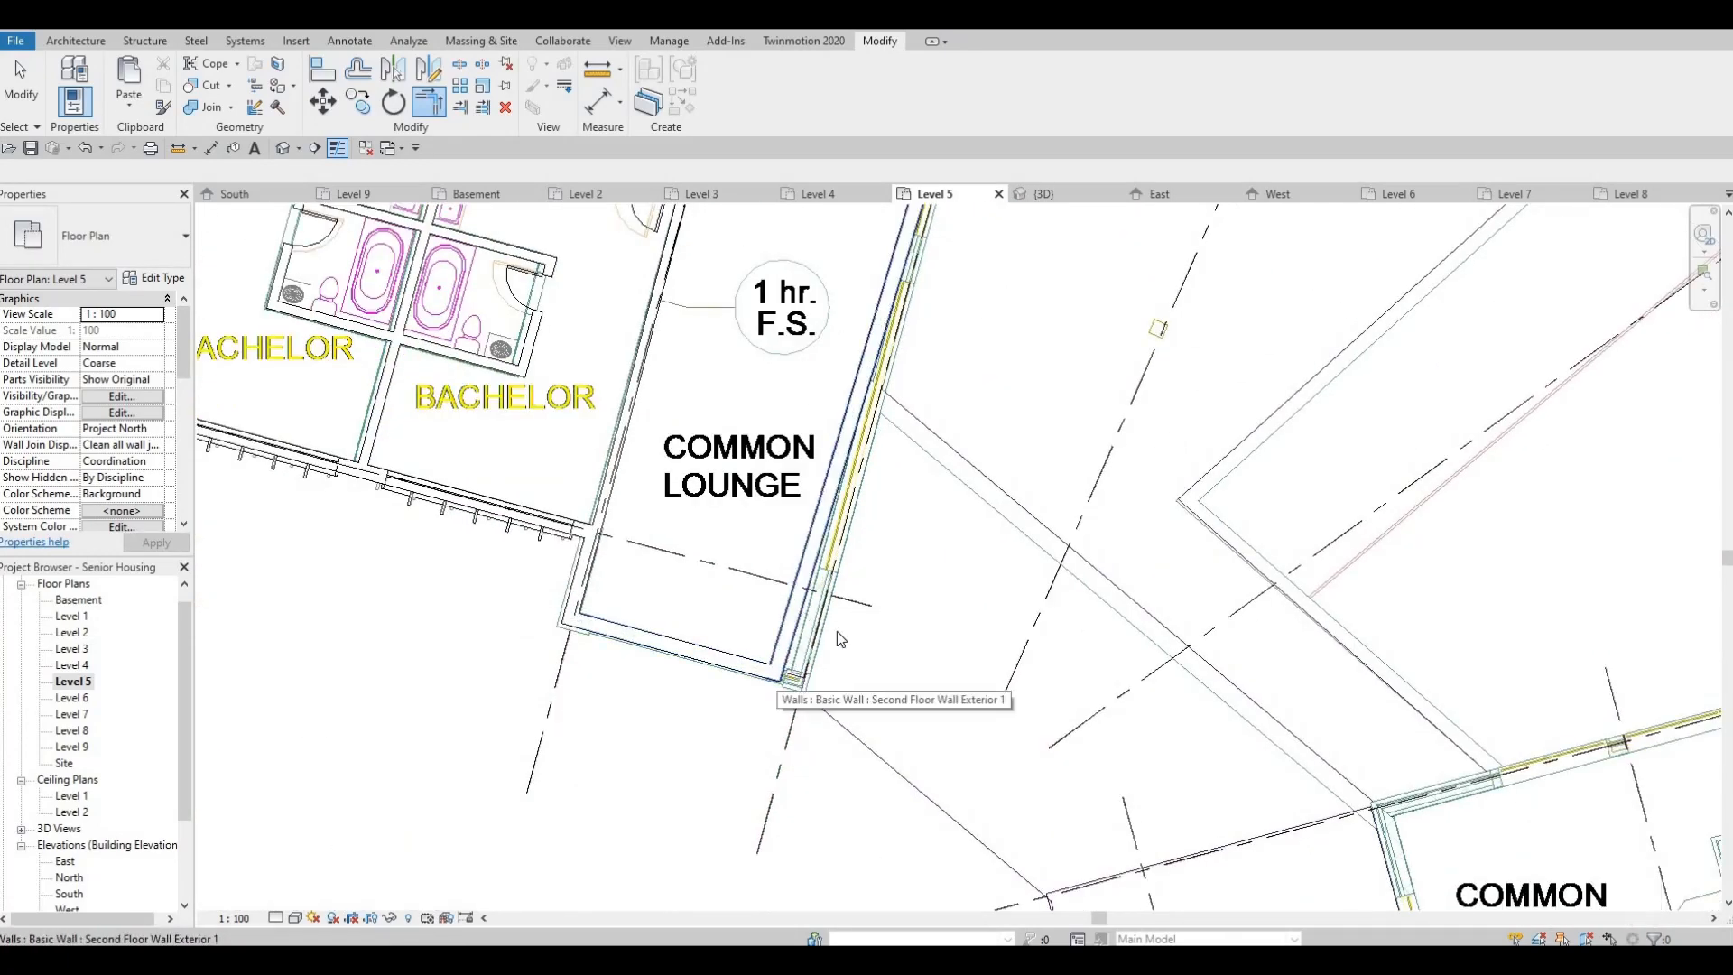
{"action": "key", "text": "Escape"}
{"action": "key", "text": "Escape"}
Examine the other wing's Common Lounge outline on the CAD plan and the exterior wall beside its stairwell
{"action": "scroll", "coordinate": [808, 541], "scroll_direction": "down", "scroll_amount": 2}
{"action": "middle_click_drag", "start_coordinate": [851, 584], "coordinate": [808, 480]}
{"action": "middle_click_drag", "start_coordinate": [1158, 608], "coordinate": [1093, 555]}
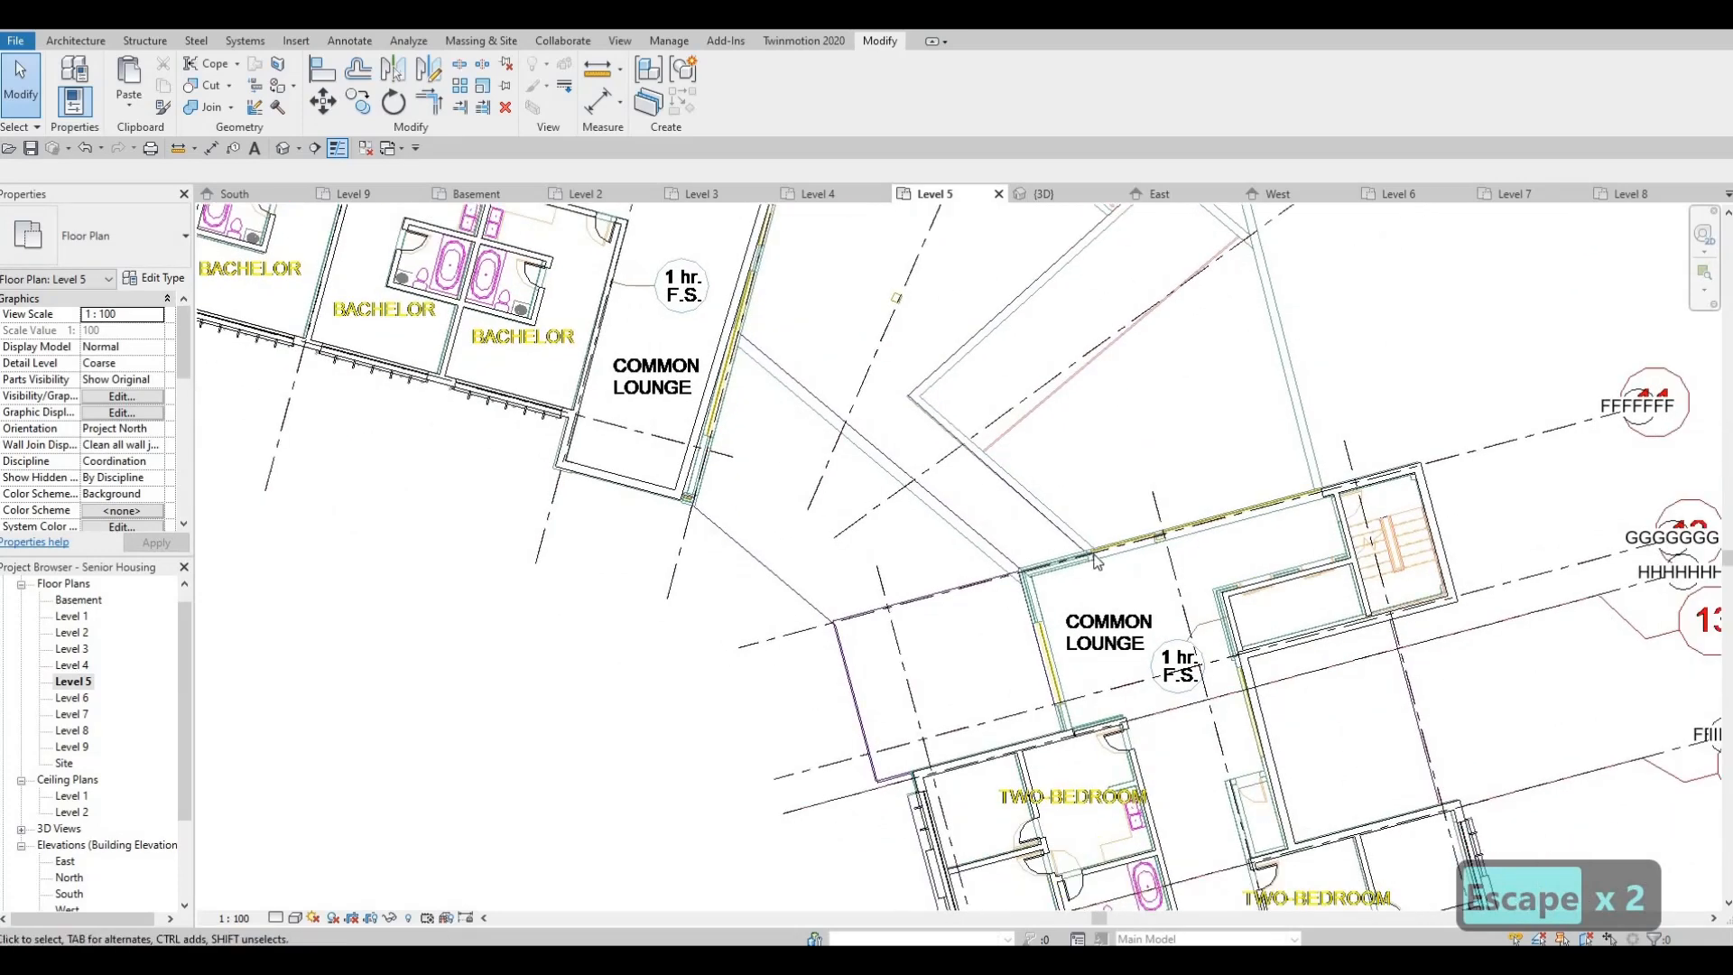
{"action": "scroll", "coordinate": [1096, 559], "scroll_direction": "up", "scroll_amount": 3}
{"action": "scroll", "coordinate": [1337, 463], "scroll_direction": "up", "scroll_amount": 1}
{"action": "key", "text": "Escape"}
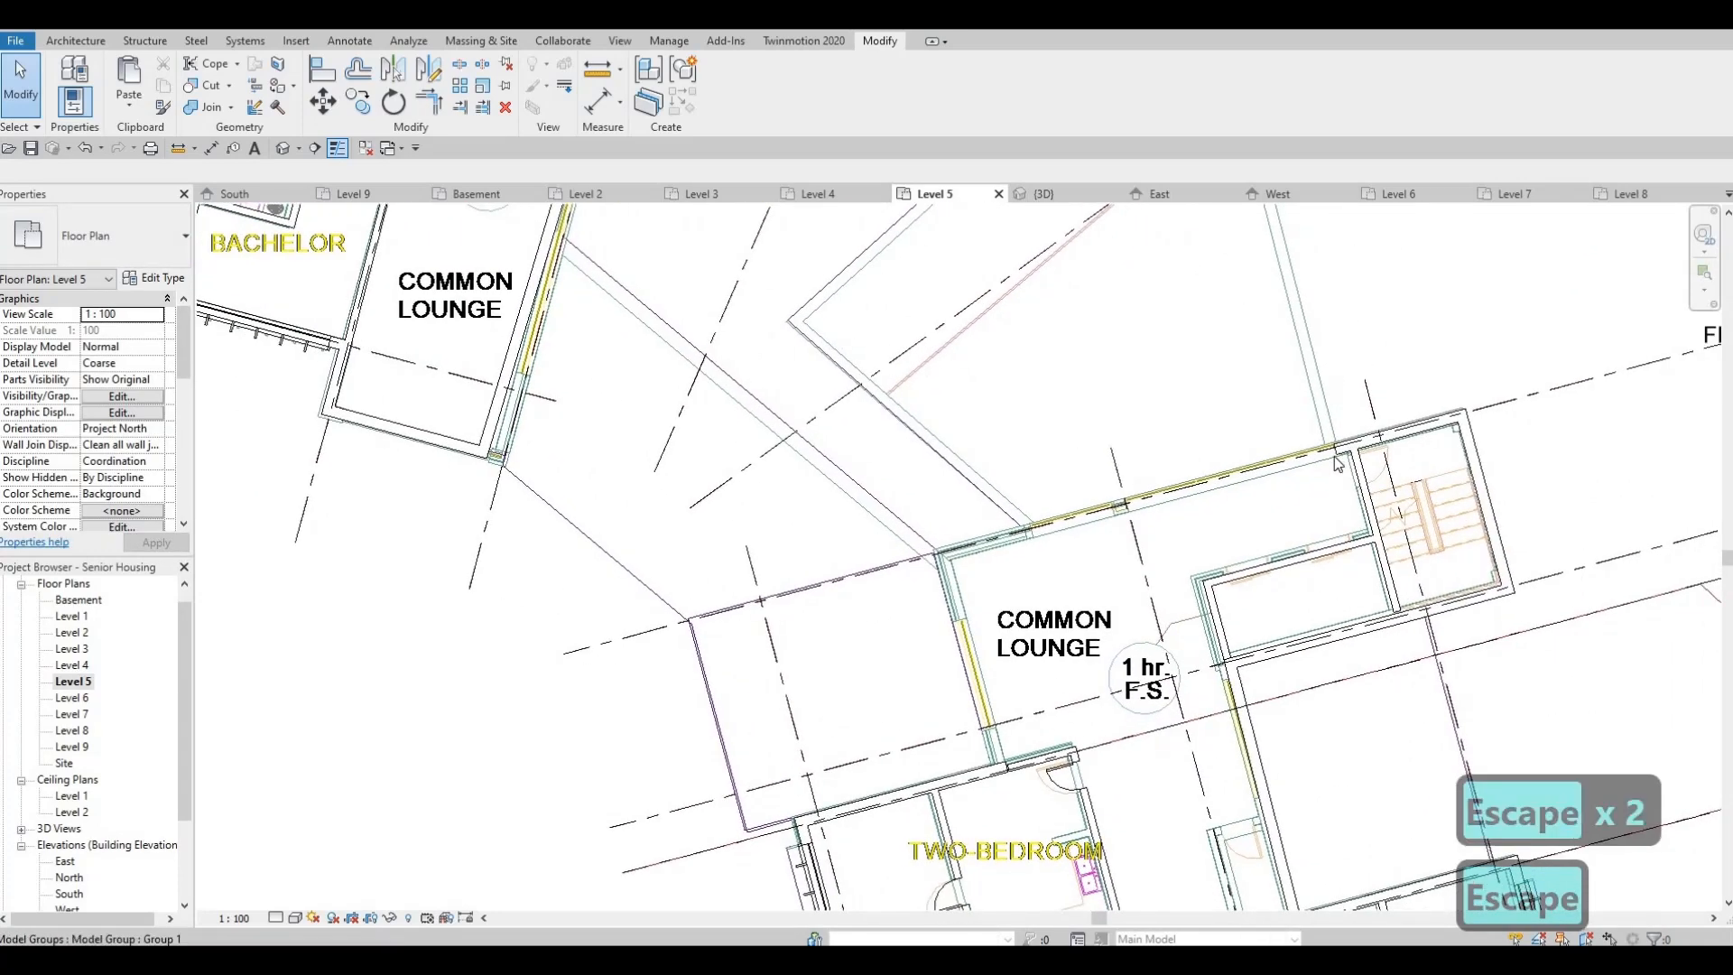
{"action": "scroll", "coordinate": [1338, 463], "scroll_direction": "up", "scroll_amount": 1}
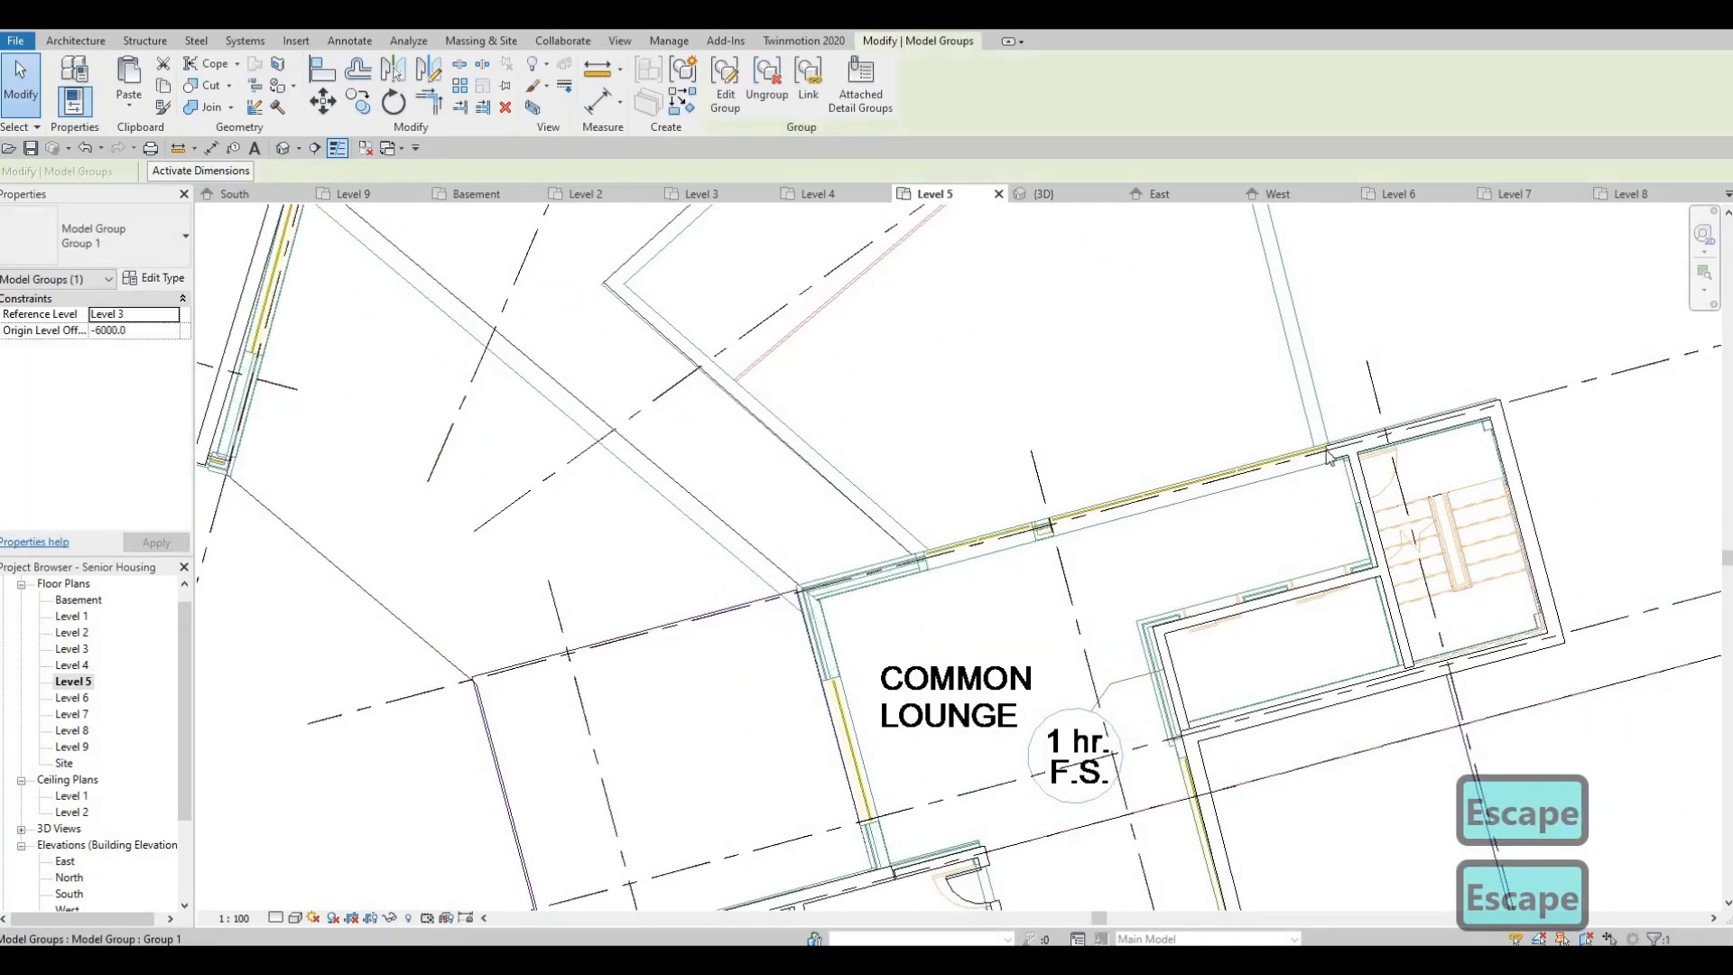
{"action": "key", "text": "Escape"}
{"action": "scroll", "coordinate": [1338, 463], "scroll_direction": "up", "scroll_amount": 2}
{"action": "left_click", "coordinate": [1317, 462]}
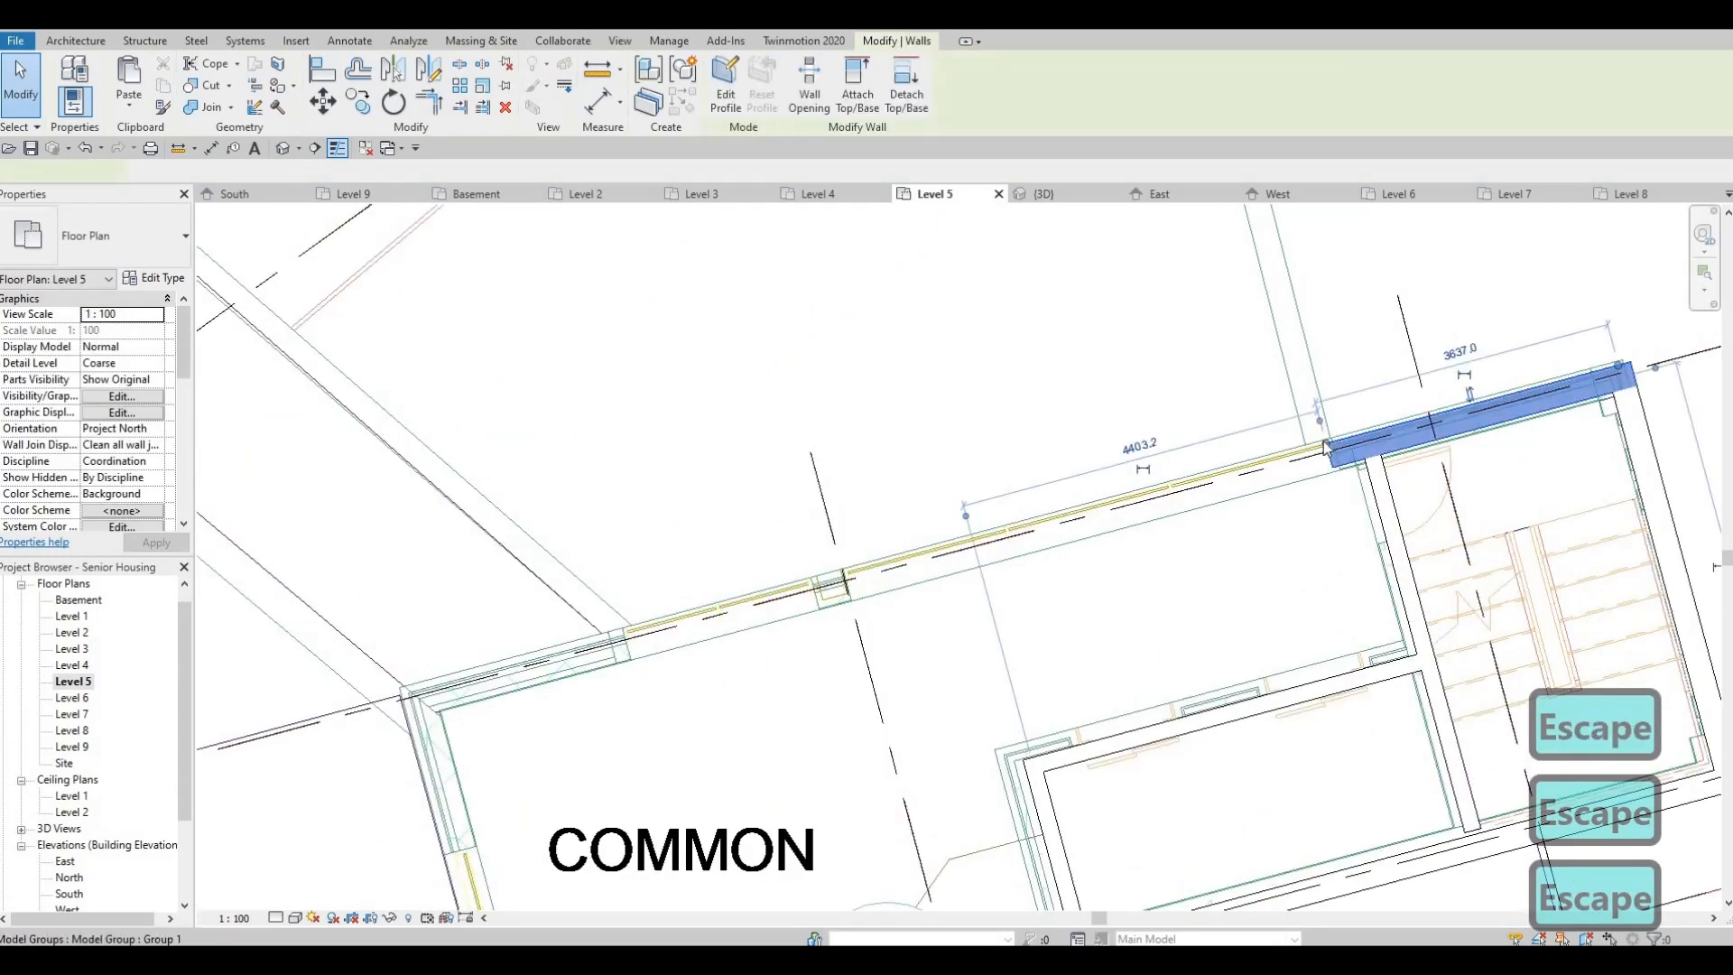
{"action": "scroll", "coordinate": [713, 586], "scroll_direction": "down", "scroll_amount": 2}
{"action": "scroll", "coordinate": [713, 586], "scroll_direction": "down", "scroll_amount": 2}
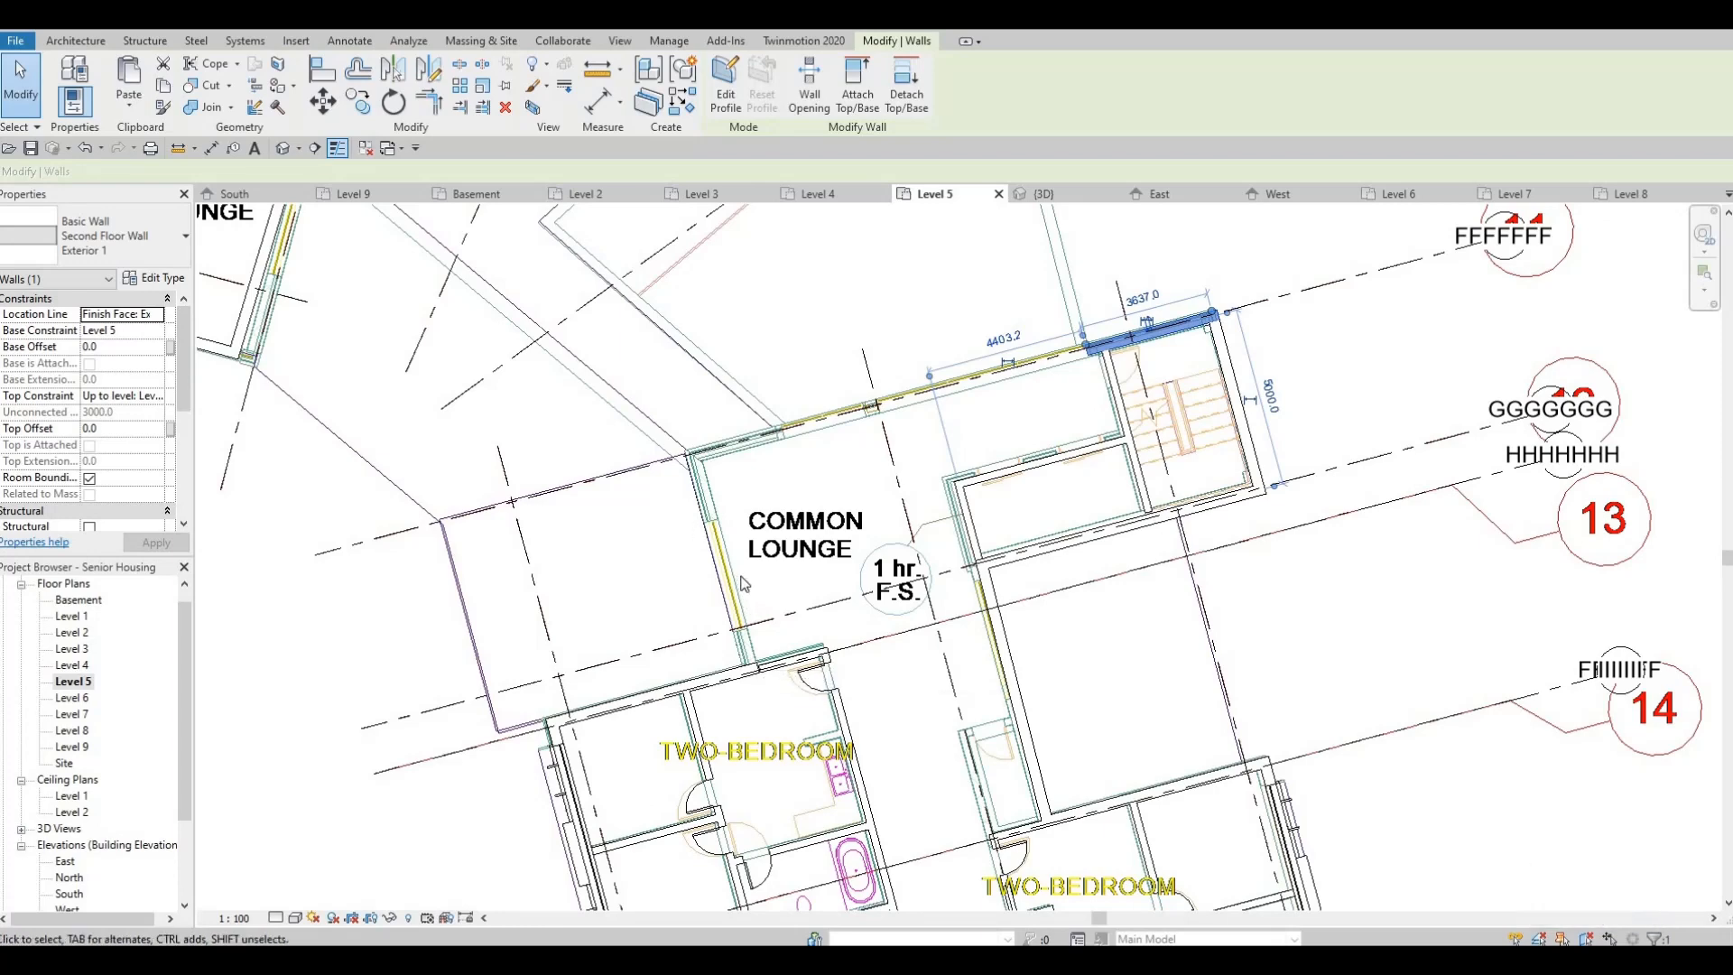
{"action": "key", "text": "Escape"}
{"action": "key", "text": "Escape"}
Draw a Second Floor Wall Exterior 1 wall from the two-bedroom unit's exterior wall to the other wing's Common Lounge outer corner on the CAD plan
{"action": "scroll", "coordinate": [732, 673], "scroll_direction": "up", "scroll_amount": 2}
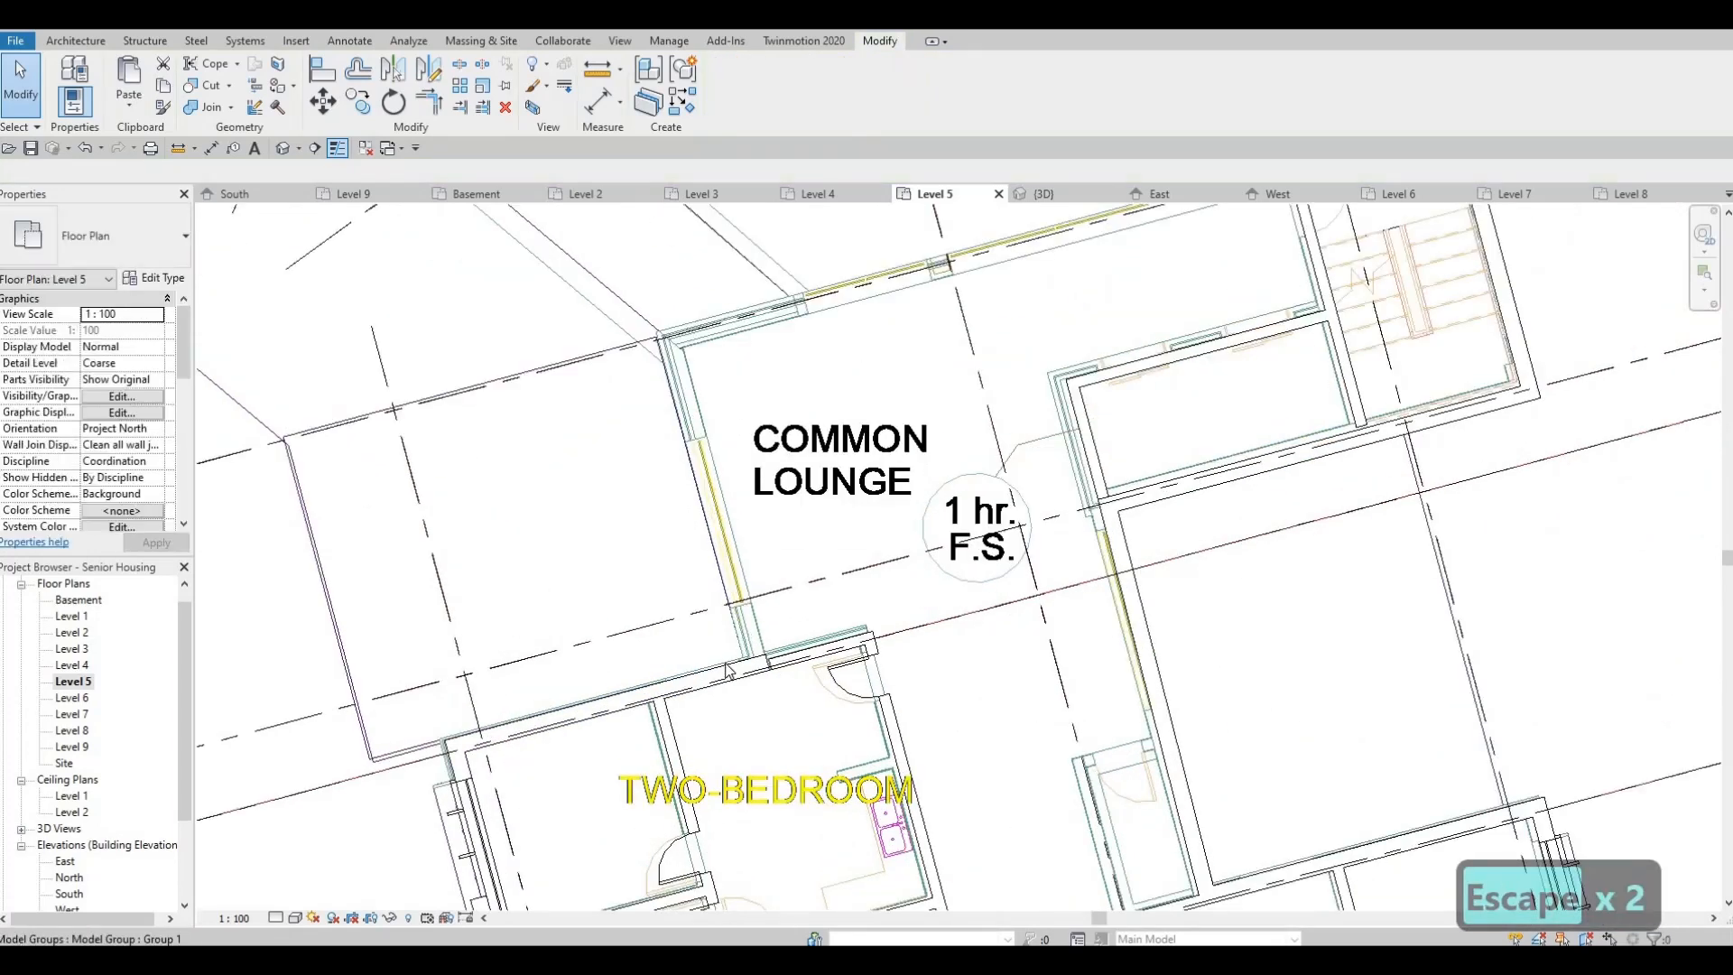
{"action": "left_click", "coordinate": [729, 672]}
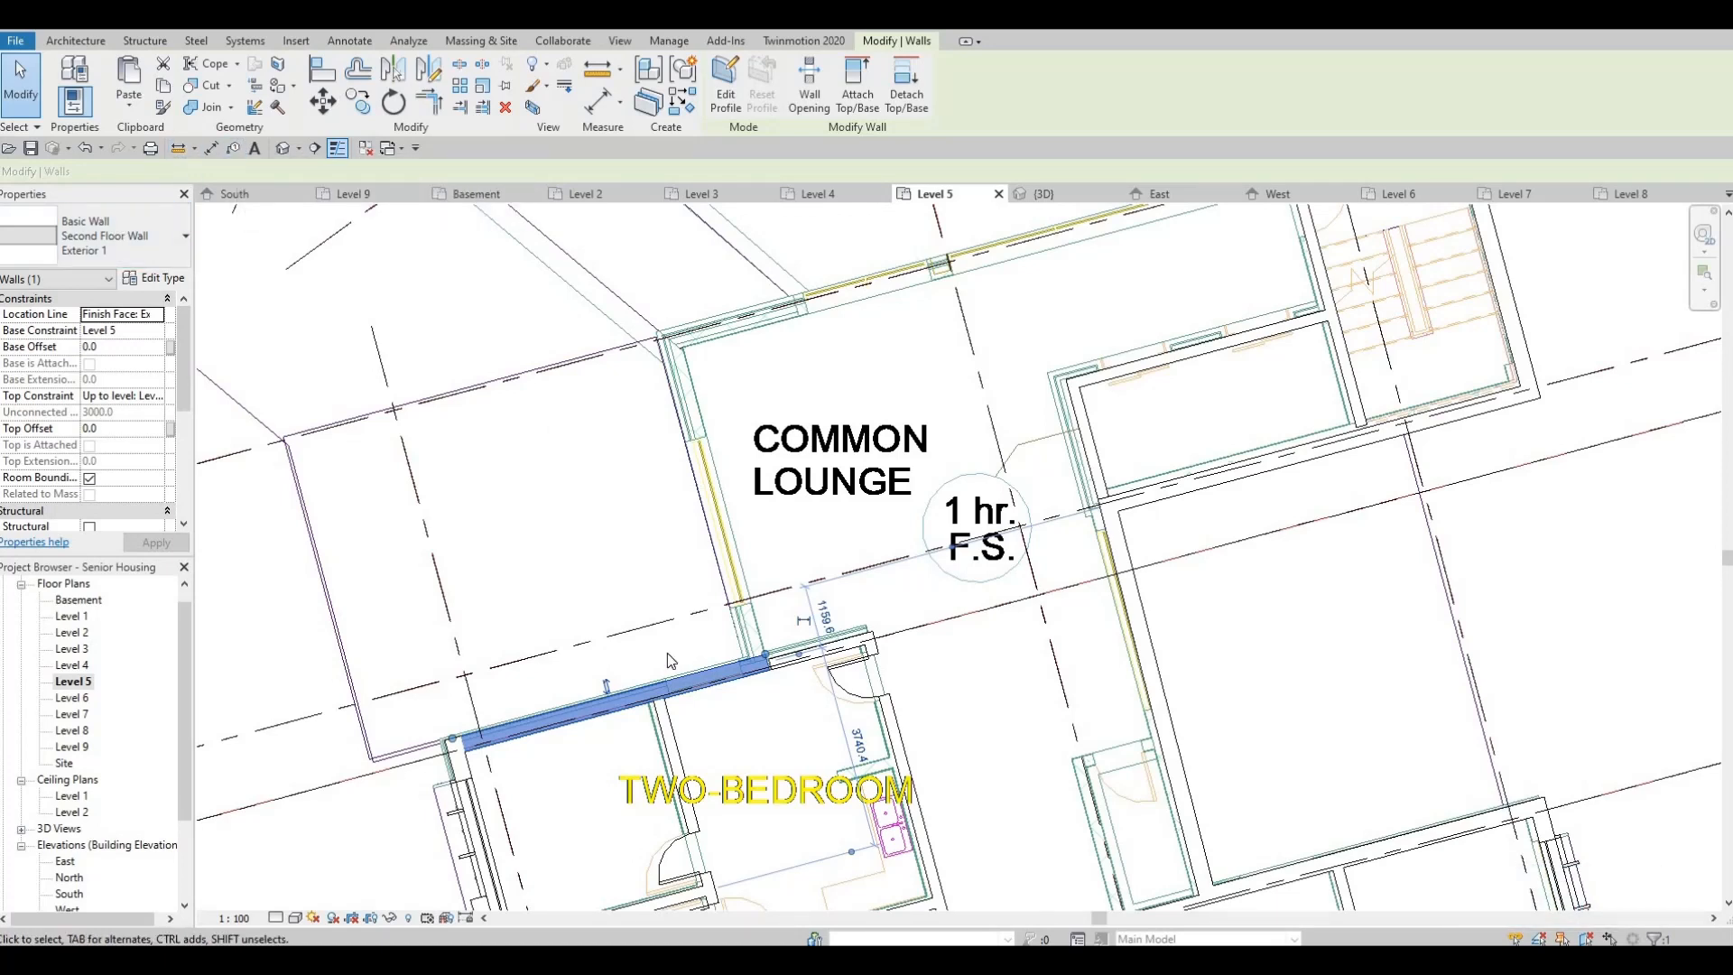
{"action": "key", "text": "s"}
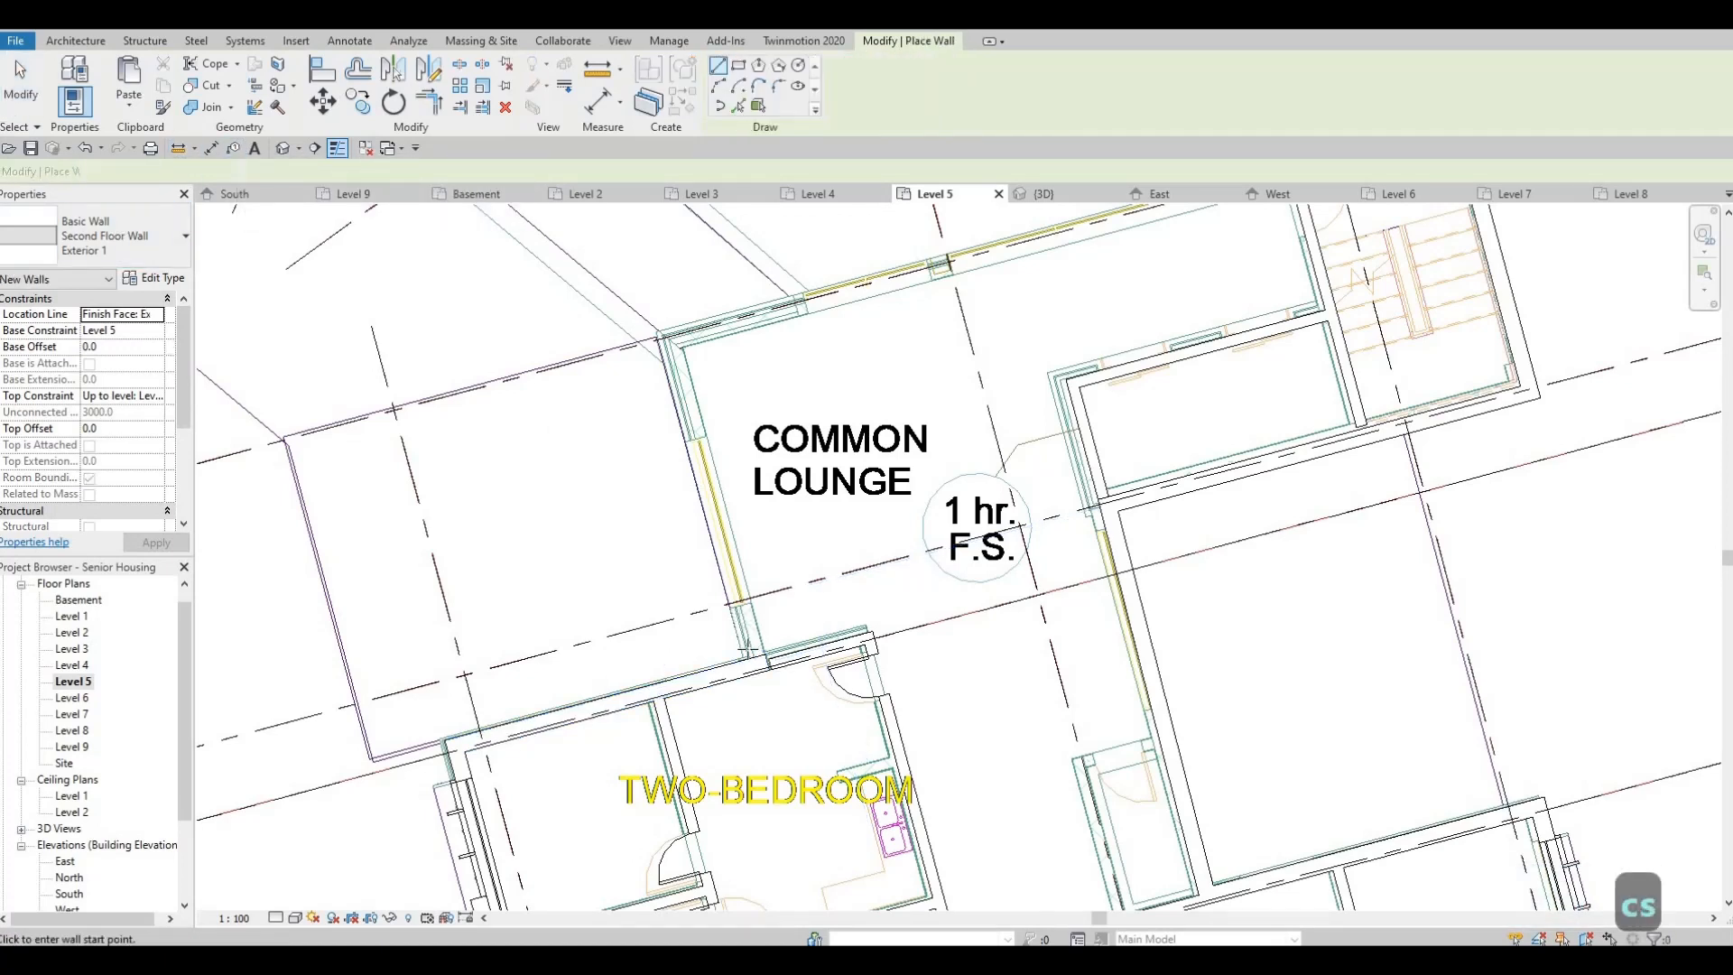
{"action": "scroll", "coordinate": [754, 637], "scroll_direction": "up", "scroll_amount": 5}
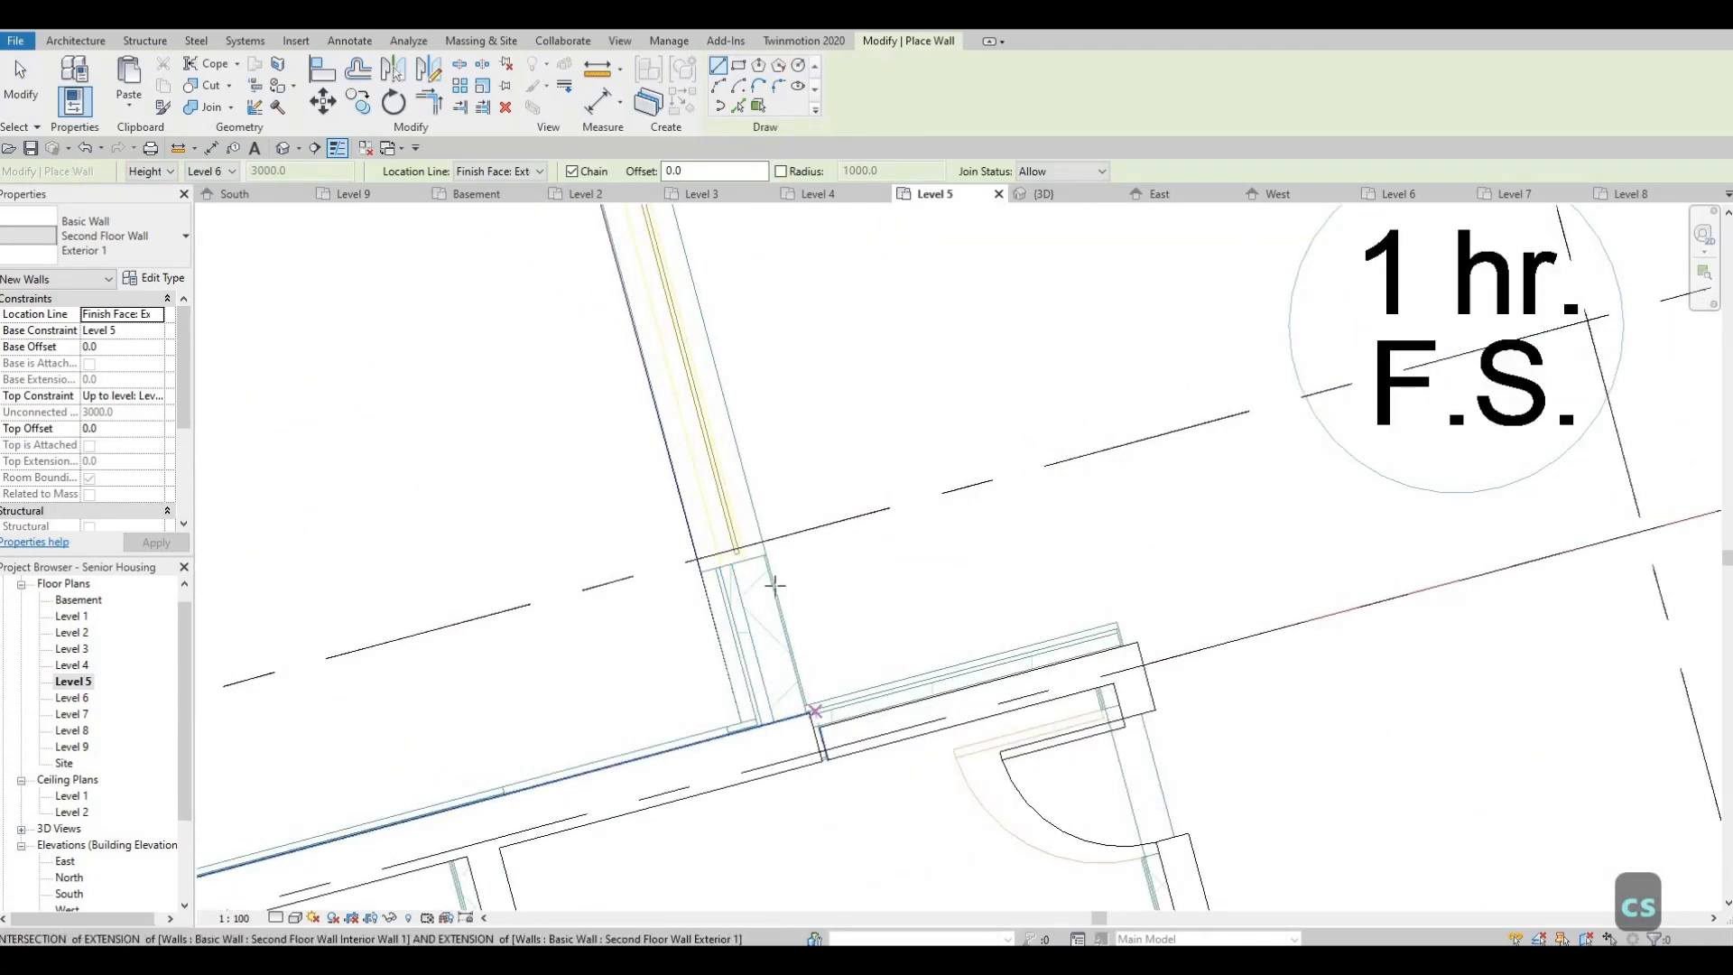
{"action": "key", "text": "Escape"}
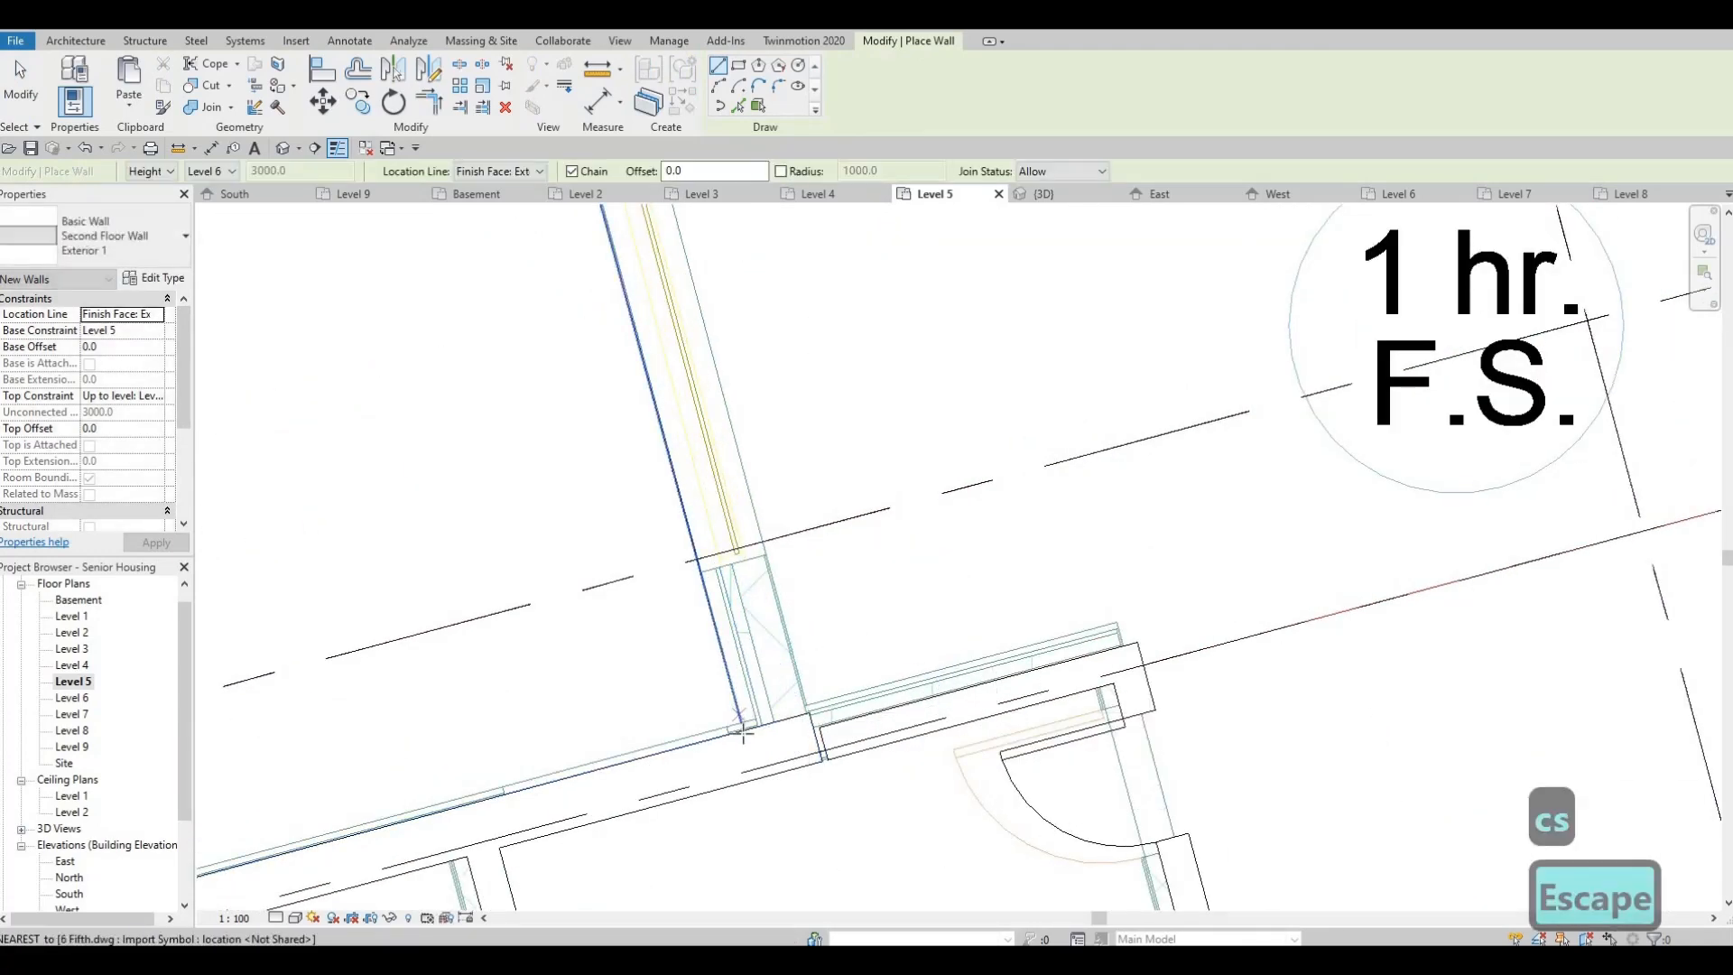
{"action": "left_click", "coordinate": [742, 730]}
{"action": "scroll", "coordinate": [709, 551], "scroll_direction": "down", "scroll_amount": 5}
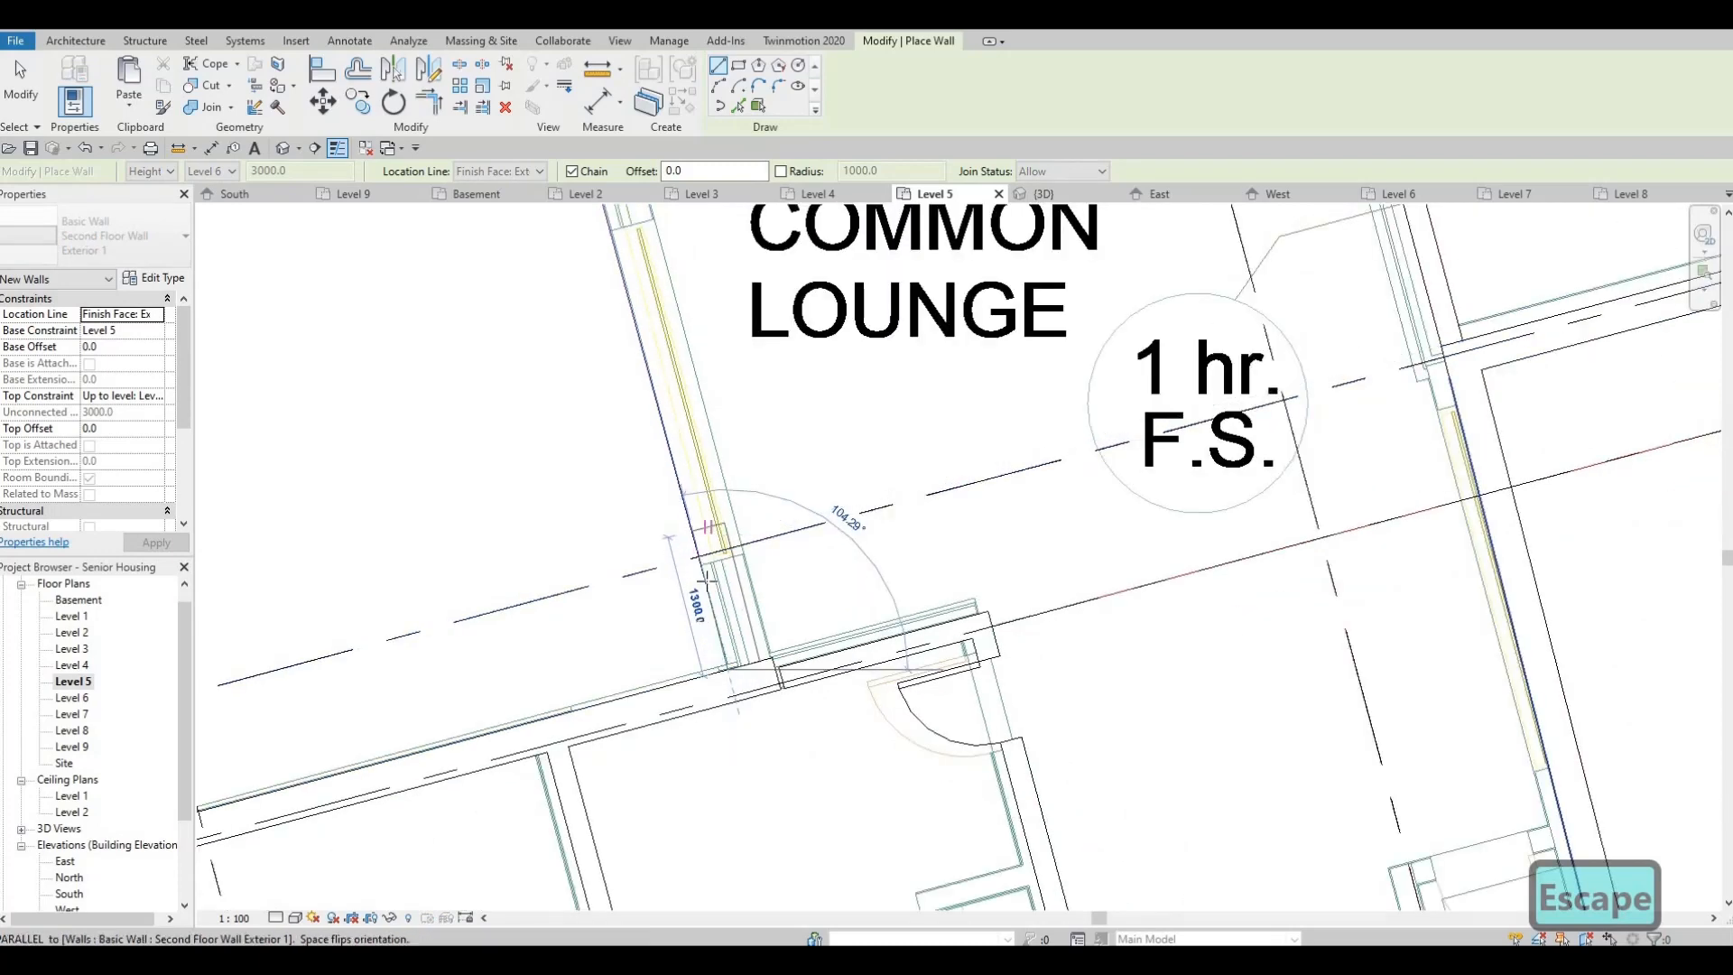
{"action": "scroll", "coordinate": [671, 448], "scroll_direction": "up", "scroll_amount": 3}
{"action": "scroll", "coordinate": [667, 446], "scroll_direction": "up", "scroll_amount": 4}
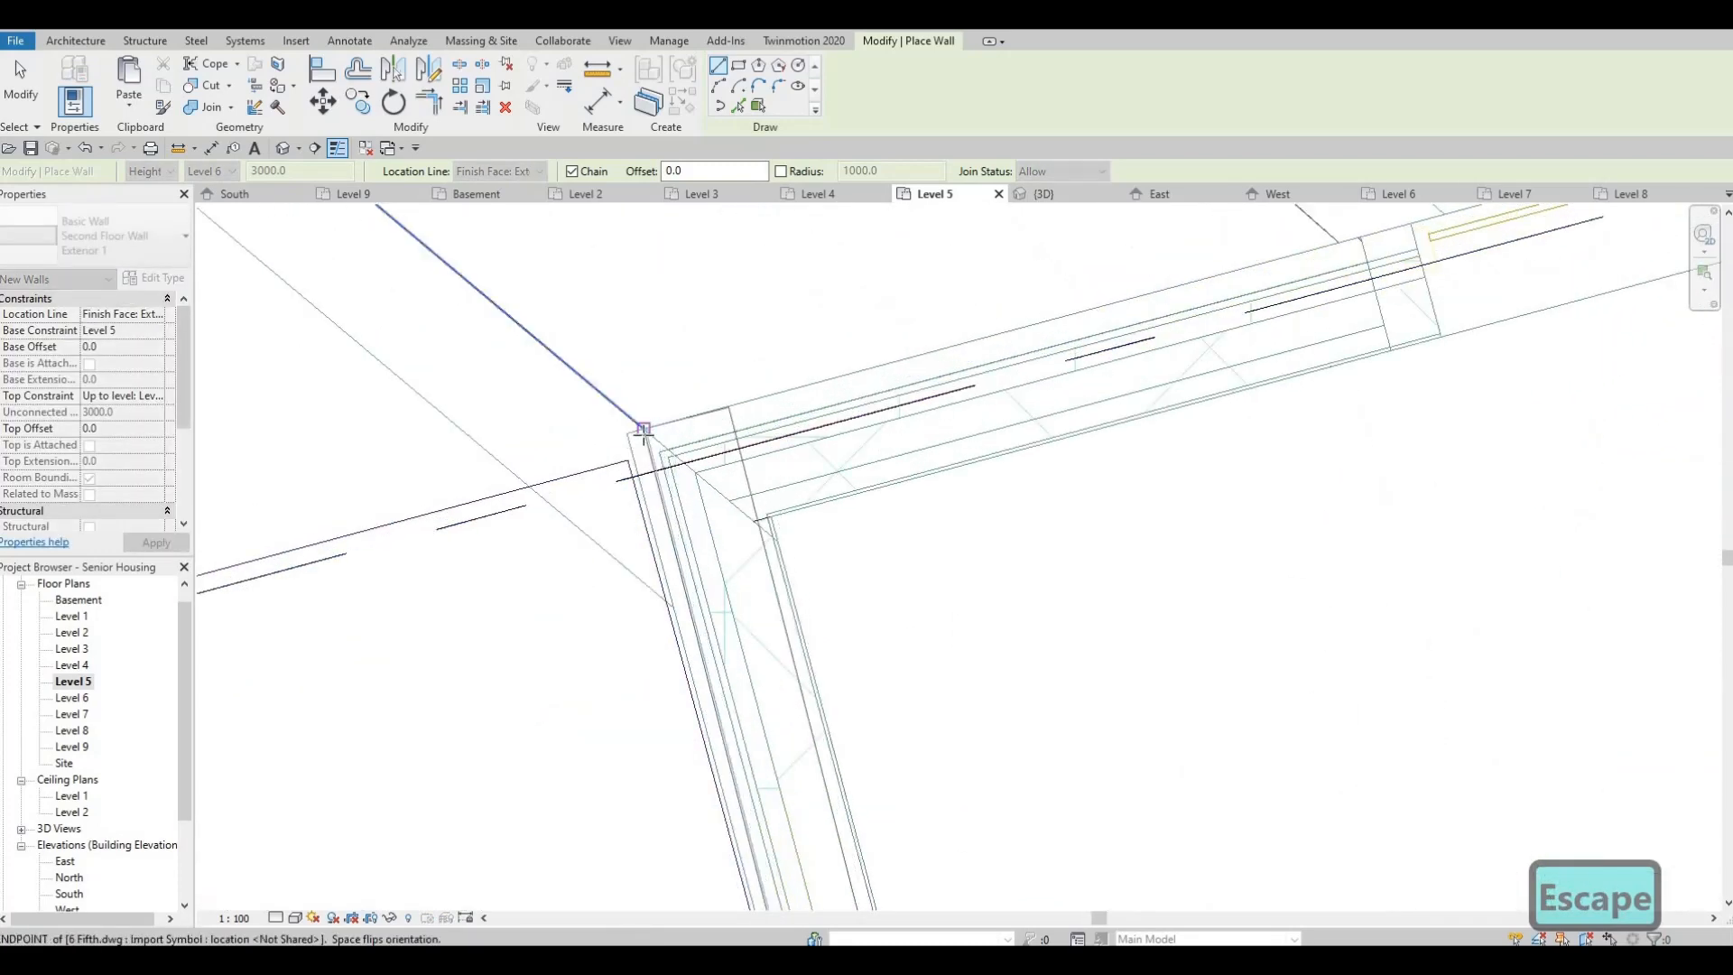
{"action": "left_click", "coordinate": [640, 435]}
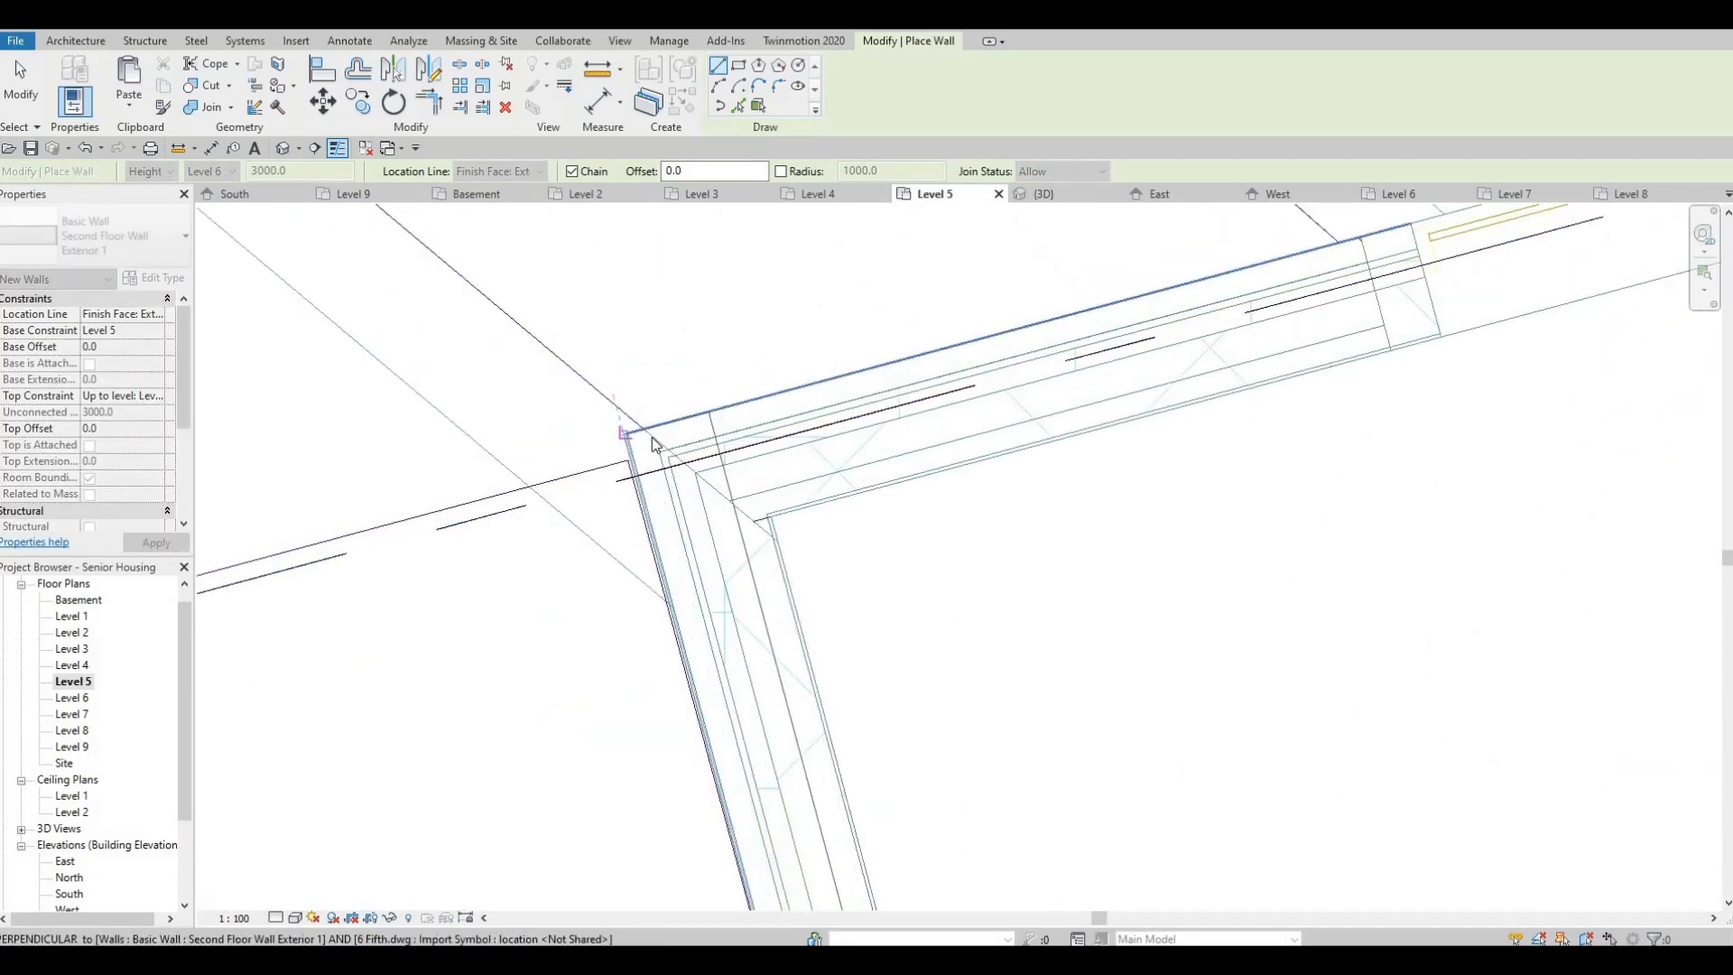
{"action": "scroll", "coordinate": [641, 443], "scroll_direction": "down", "scroll_amount": 2}
{"action": "key", "text": "Escape"}
{"action": "scroll", "coordinate": [717, 478], "scroll_direction": "down", "scroll_amount": 2}
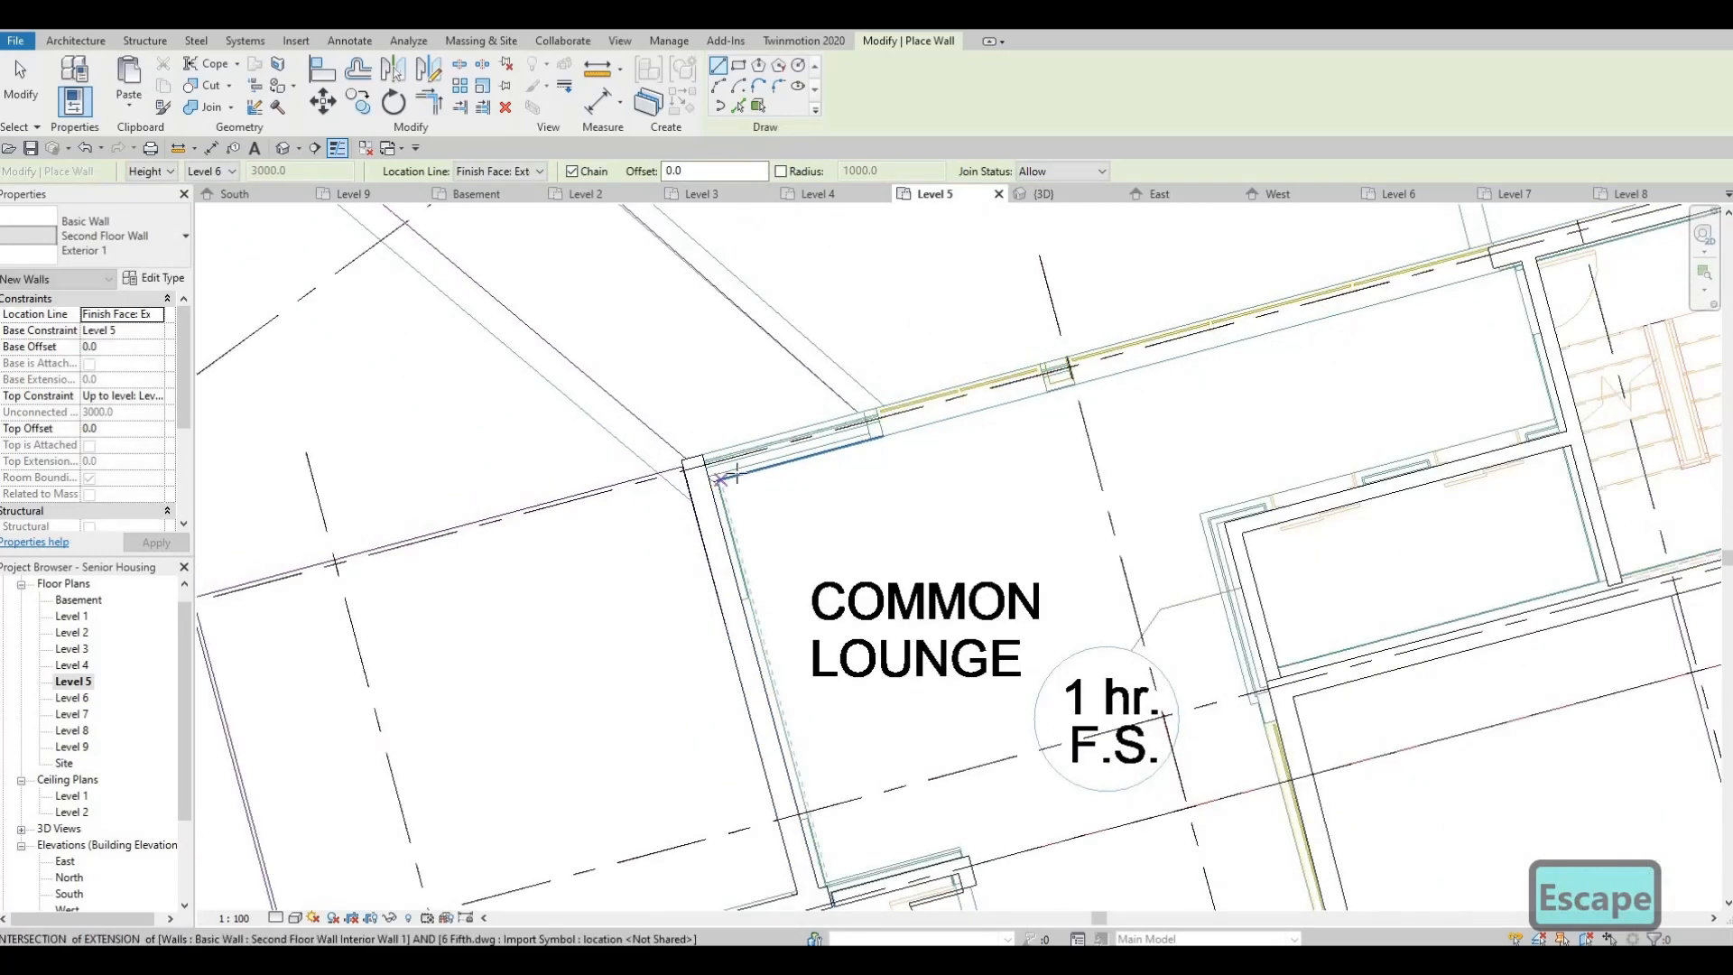
Trim/extend the new Common Lounge end wall and the stairwell's exterior wall in the two-bedroom wing to meet in a corner
{"action": "key", "text": "t"}
{"action": "key", "text": "r"}
{"action": "left_click", "coordinate": [713, 594]}
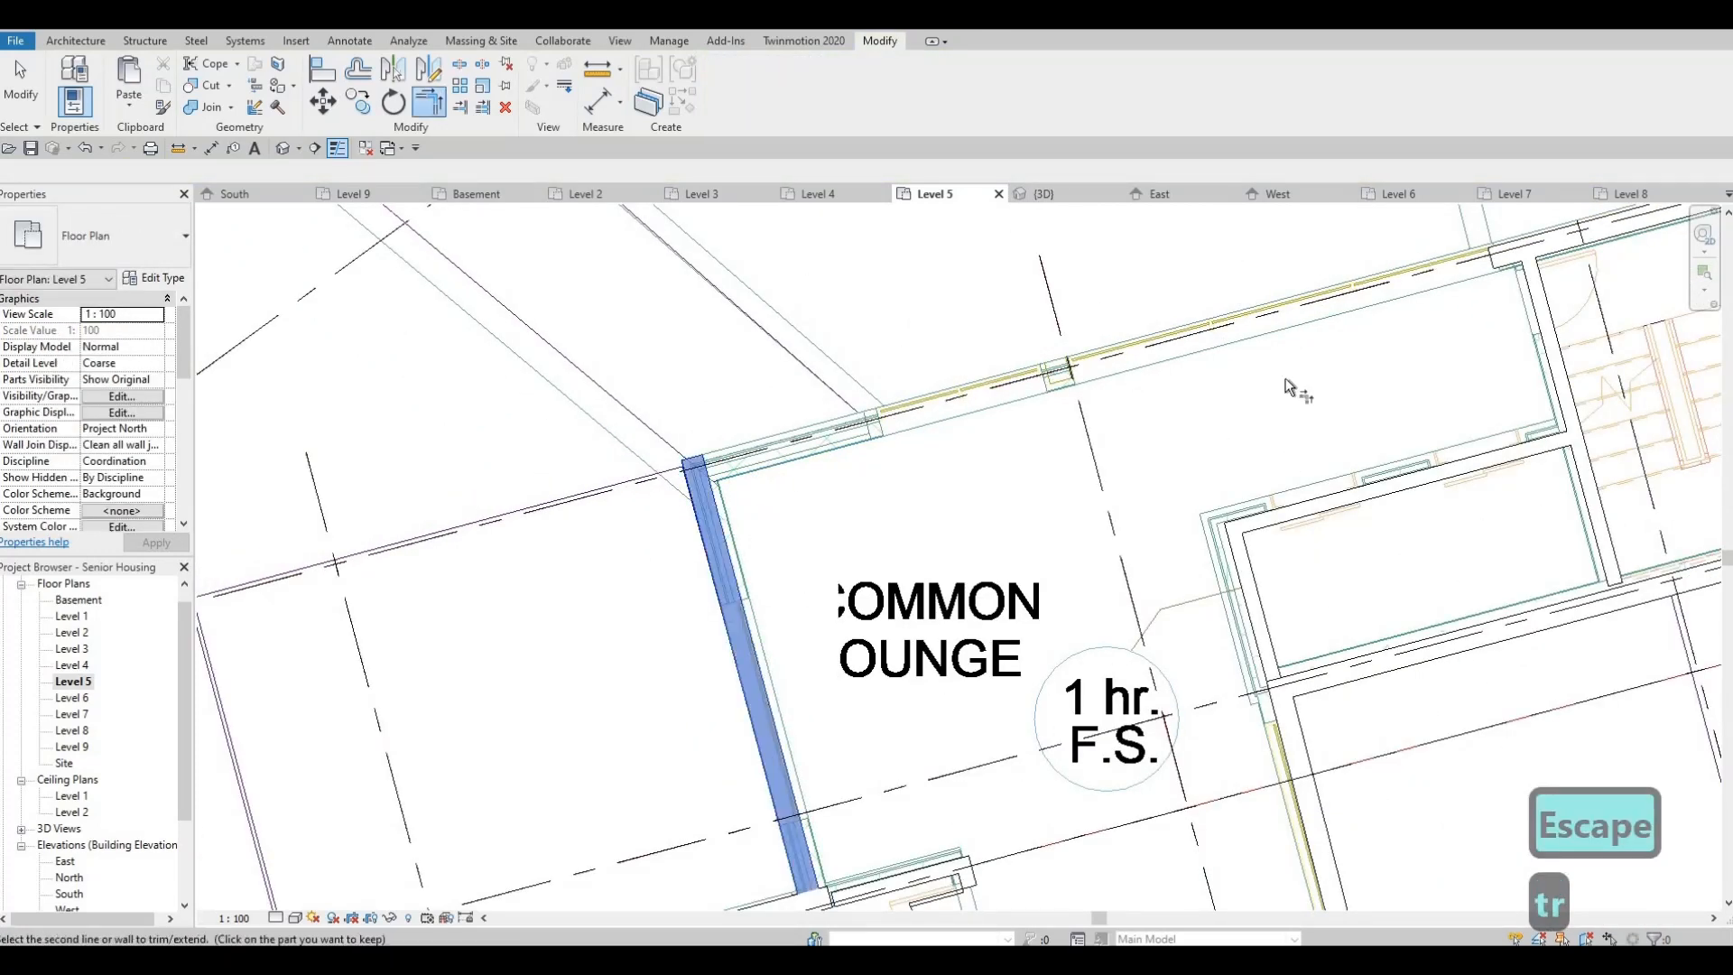
{"action": "middle_click_drag", "start_coordinate": [1494, 270], "coordinate": [1328, 356]}
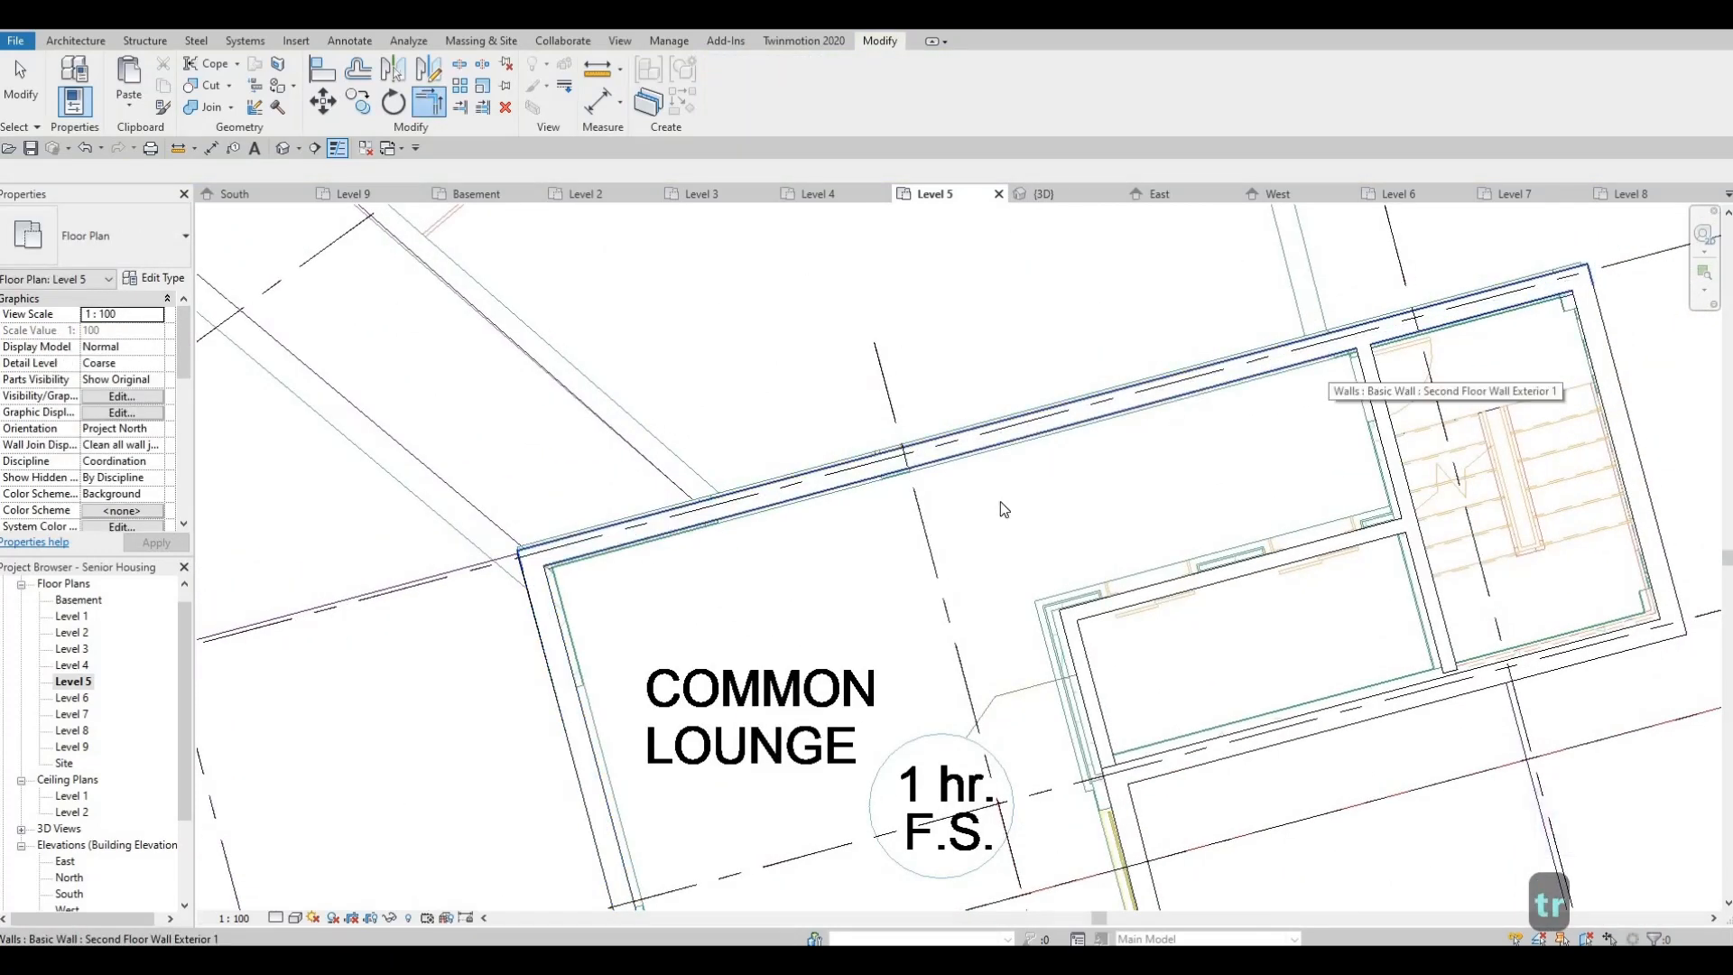
{"action": "key", "text": "Escape"}
{"action": "key", "text": "Escape"}
{"action": "scroll", "coordinate": [1000, 525], "scroll_direction": "down", "scroll_amount": 3}
{"action": "scroll", "coordinate": [850, 528], "scroll_direction": "up", "scroll_amount": 1}
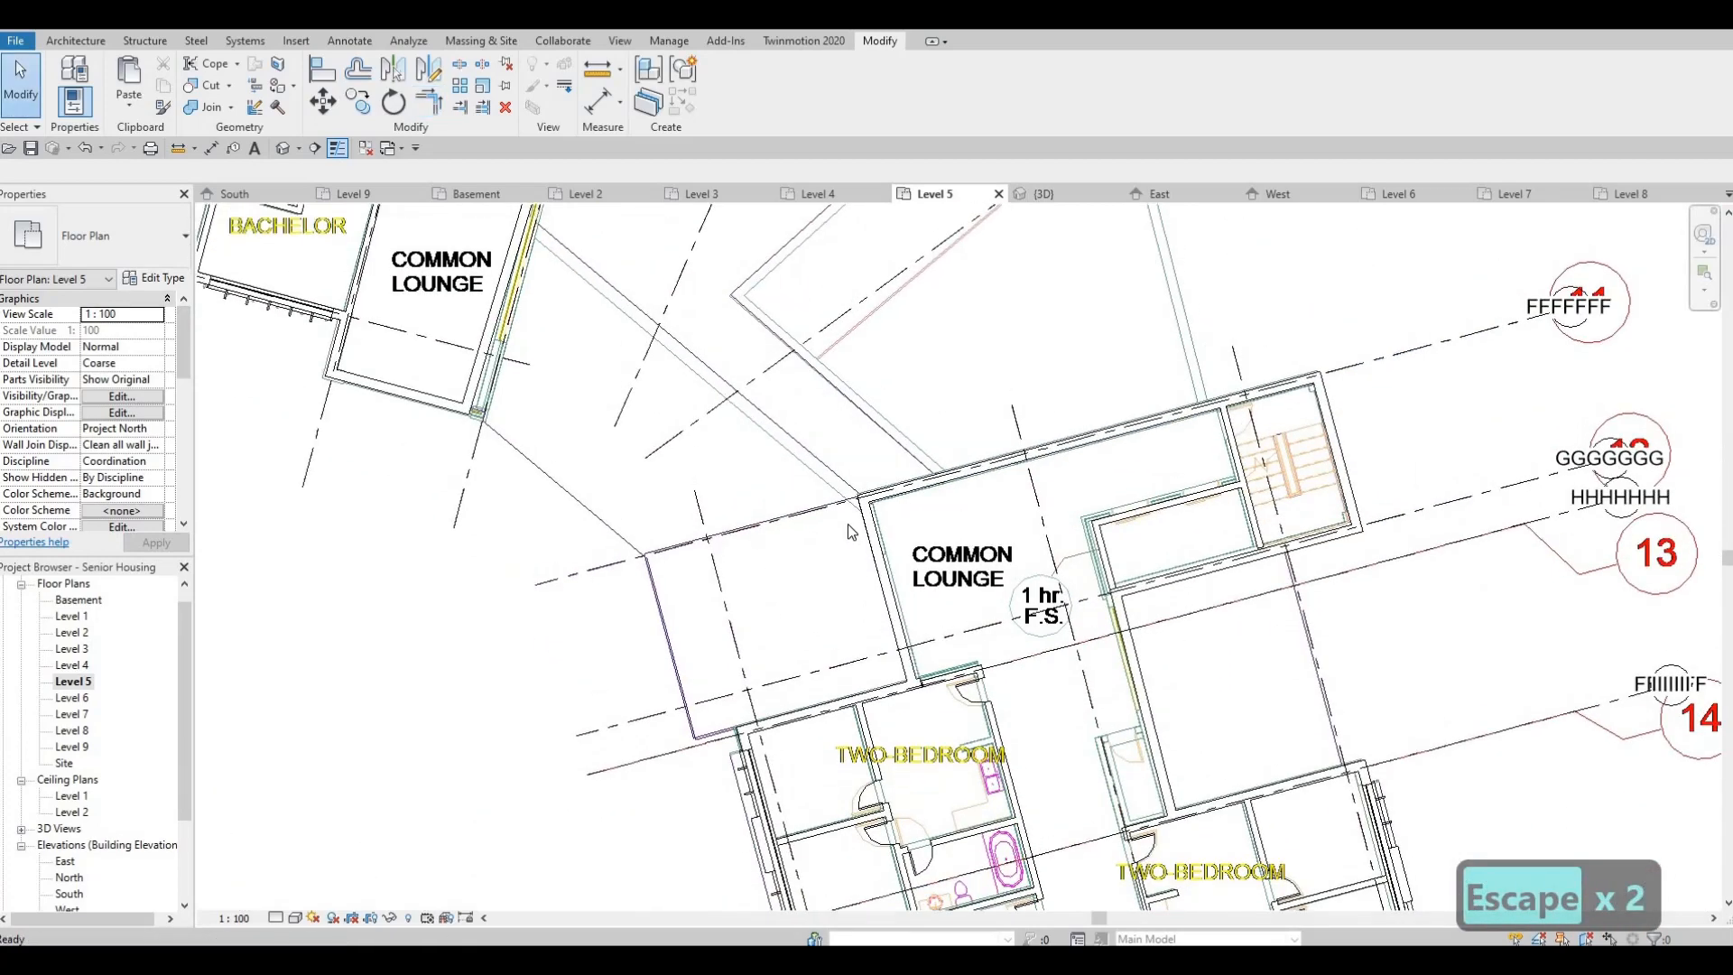
Examine the exterior wall beside the bachelor wing's Common Lounge on Level 5 and in the 3D view at the wing's inner end
{"action": "scroll", "coordinate": [875, 621], "scroll_direction": "down", "scroll_amount": 1}
{"action": "middle_click_drag", "start_coordinate": [845, 663], "coordinate": [869, 752]}
{"action": "middle_click_drag", "start_coordinate": [636, 603], "coordinate": [674, 754]}
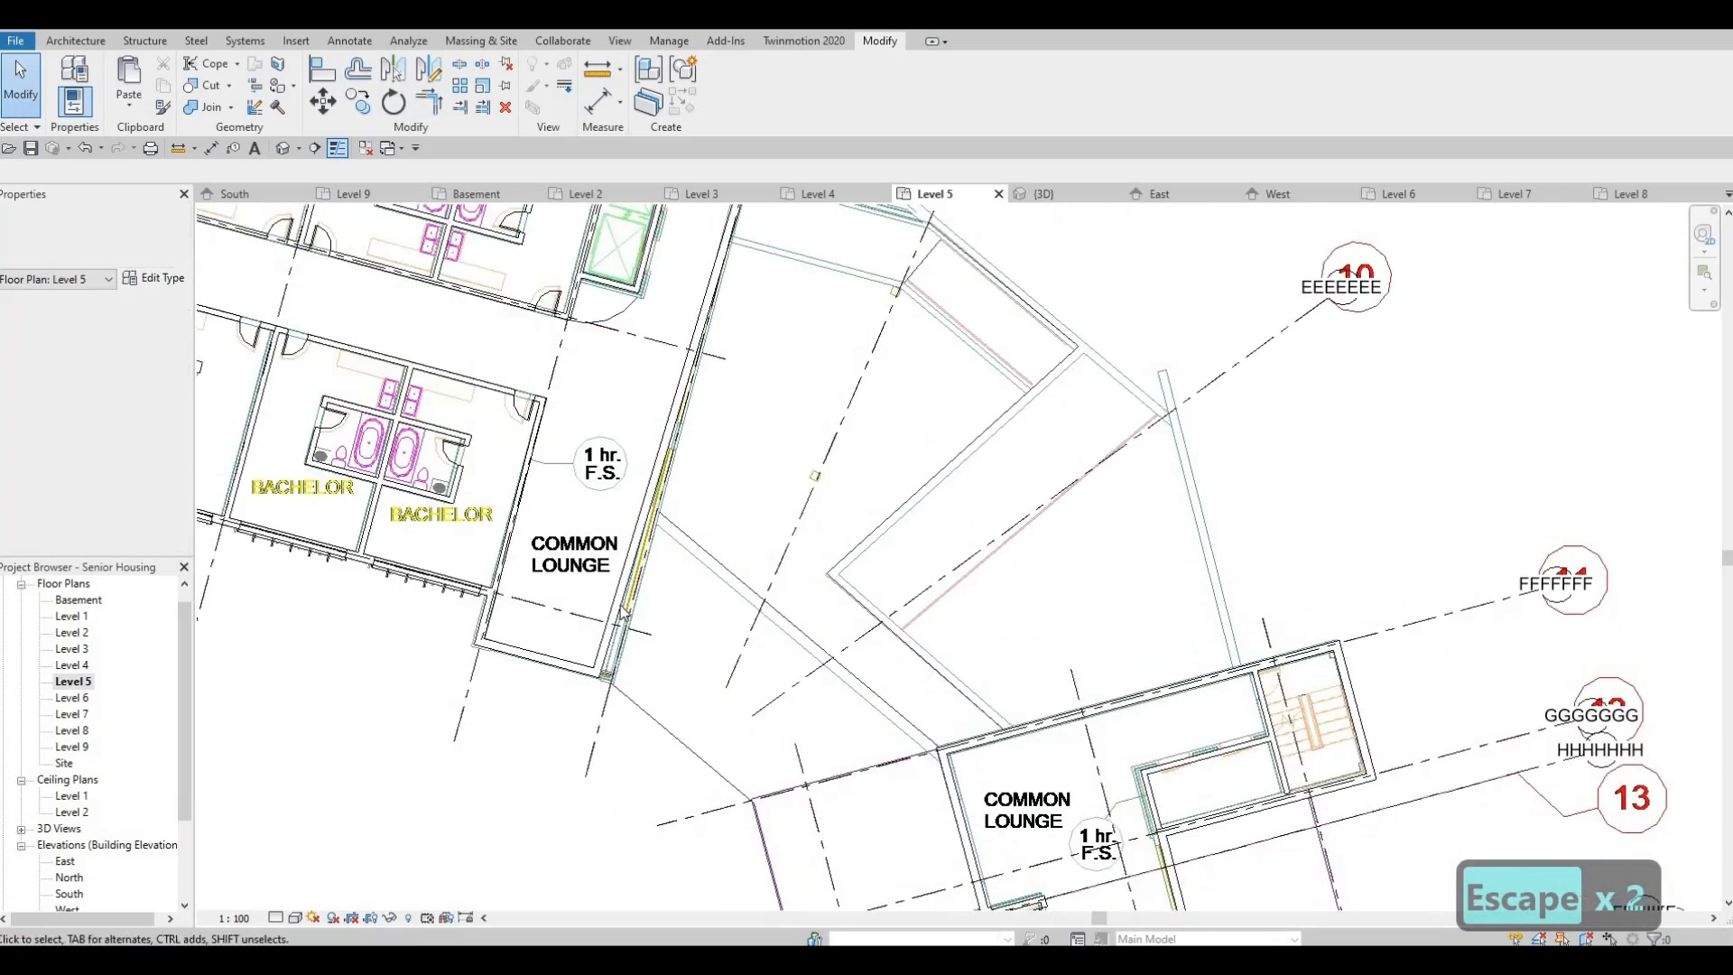
{"action": "left_click", "coordinate": [672, 512]}
{"action": "scroll", "coordinate": [776, 330], "scroll_direction": "down", "scroll_amount": 2}
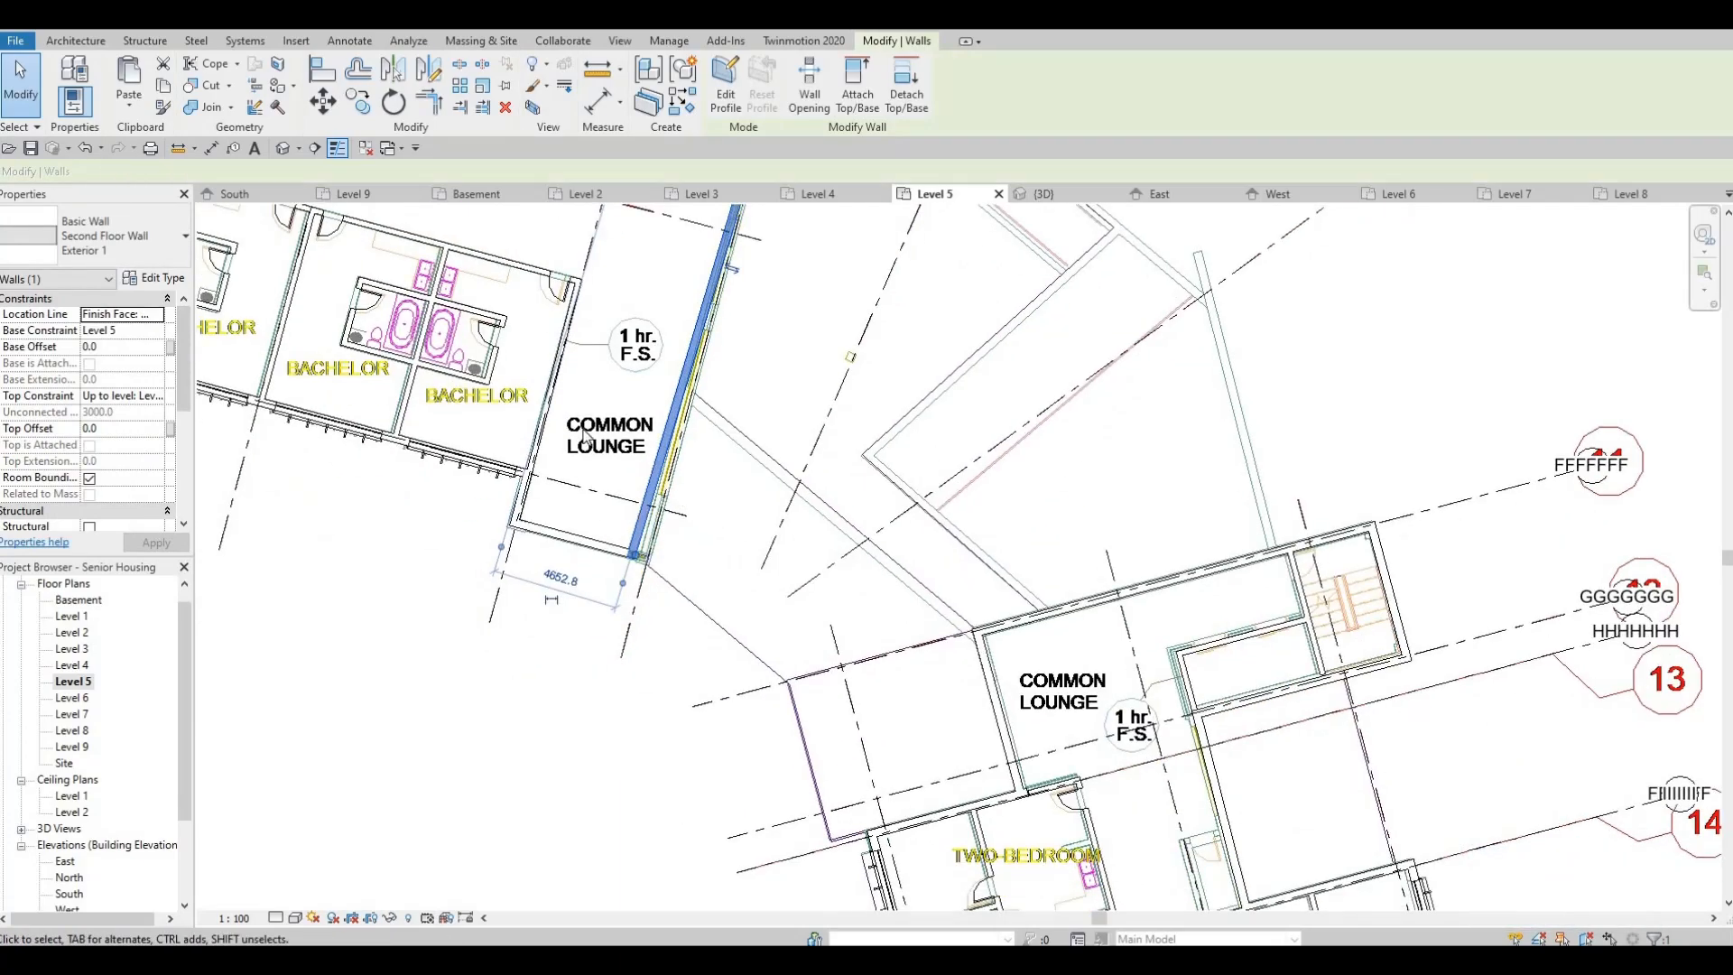
{"action": "left_click", "coordinate": [283, 148]}
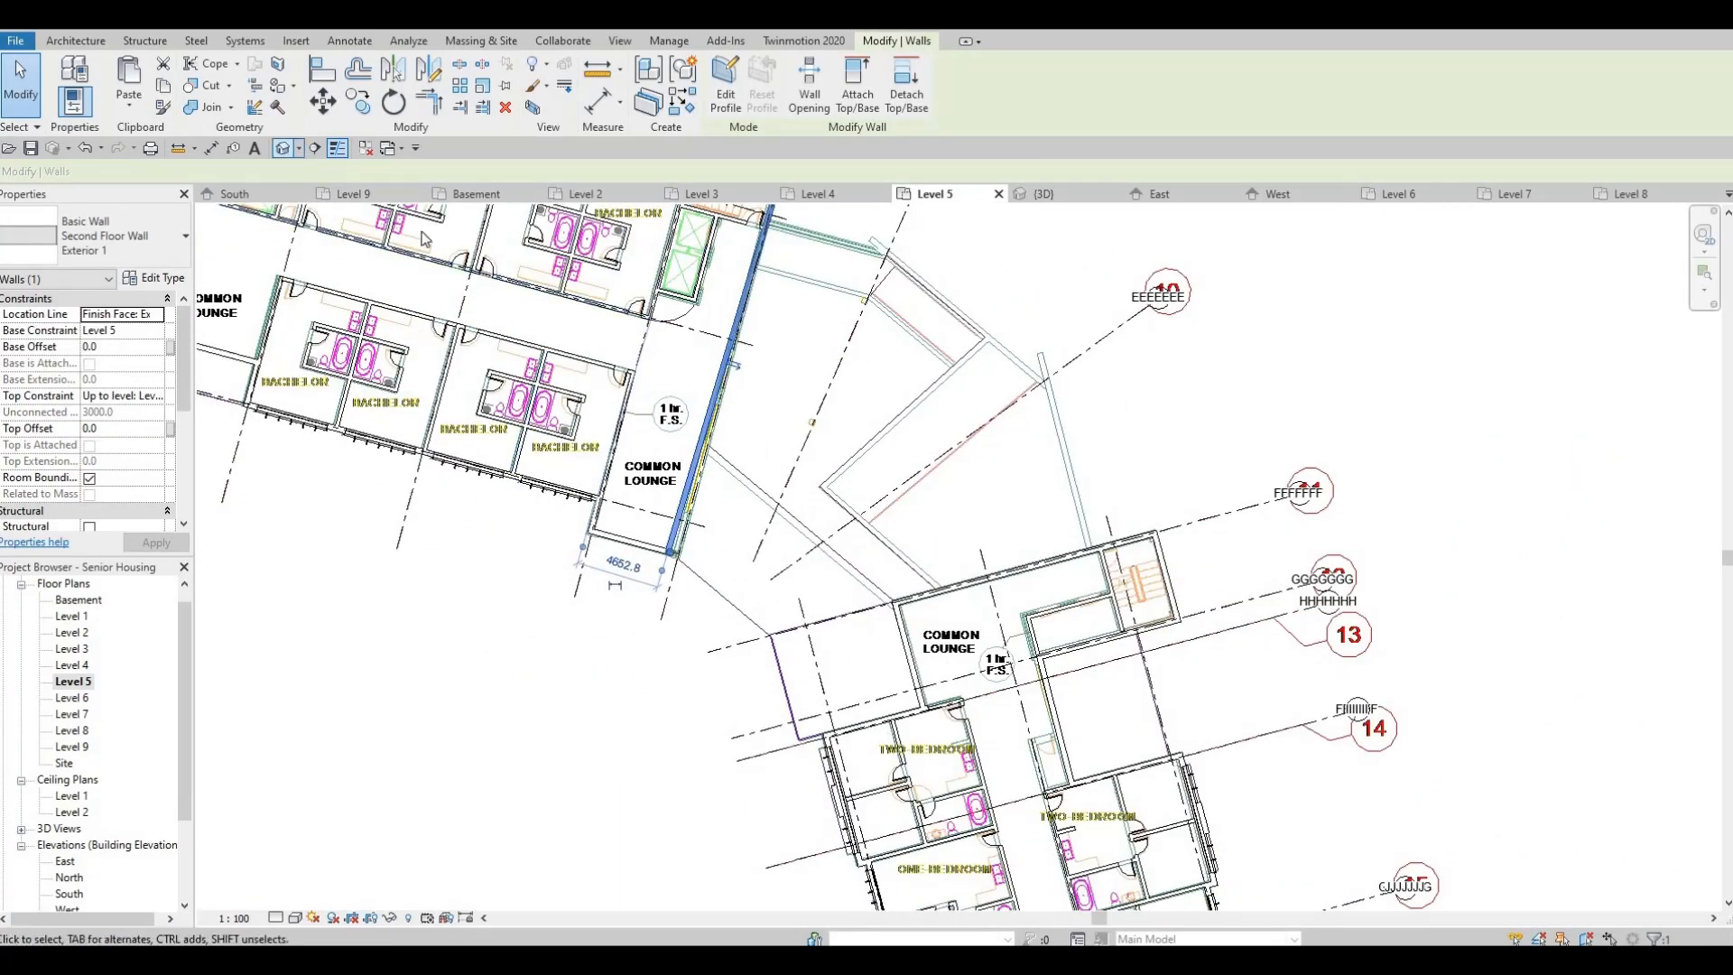
{"action": "middle_click_drag", "start_coordinate": [837, 453], "coordinate": [695, 767], "text": "shift"}
{"action": "scroll", "coordinate": [875, 485], "scroll_direction": "up", "scroll_amount": 3}
{"action": "scroll", "coordinate": [695, 767], "scroll_direction": "down", "scroll_amount": 1}
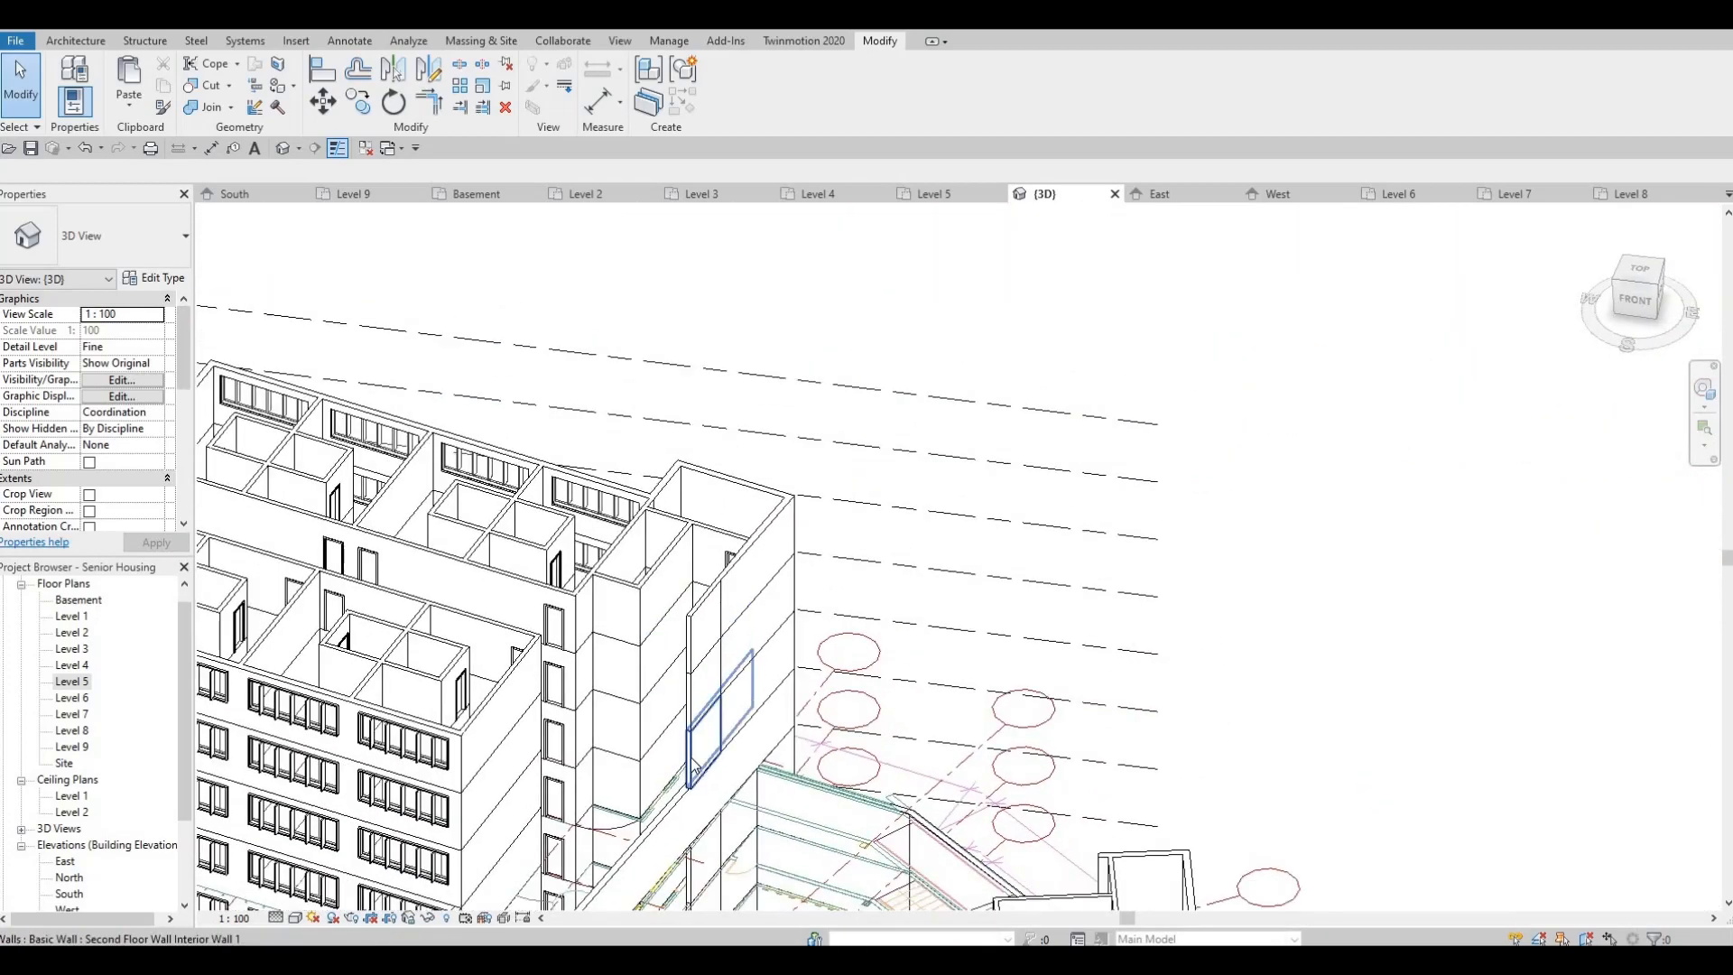
Delete the leftover Second Floor Wall Interior Wall 1 segments on Levels 6, 7 and 8 at the bachelor wing's inner end
{"action": "left_click", "coordinate": [695, 767]}
{"action": "key", "text": "Delete"}
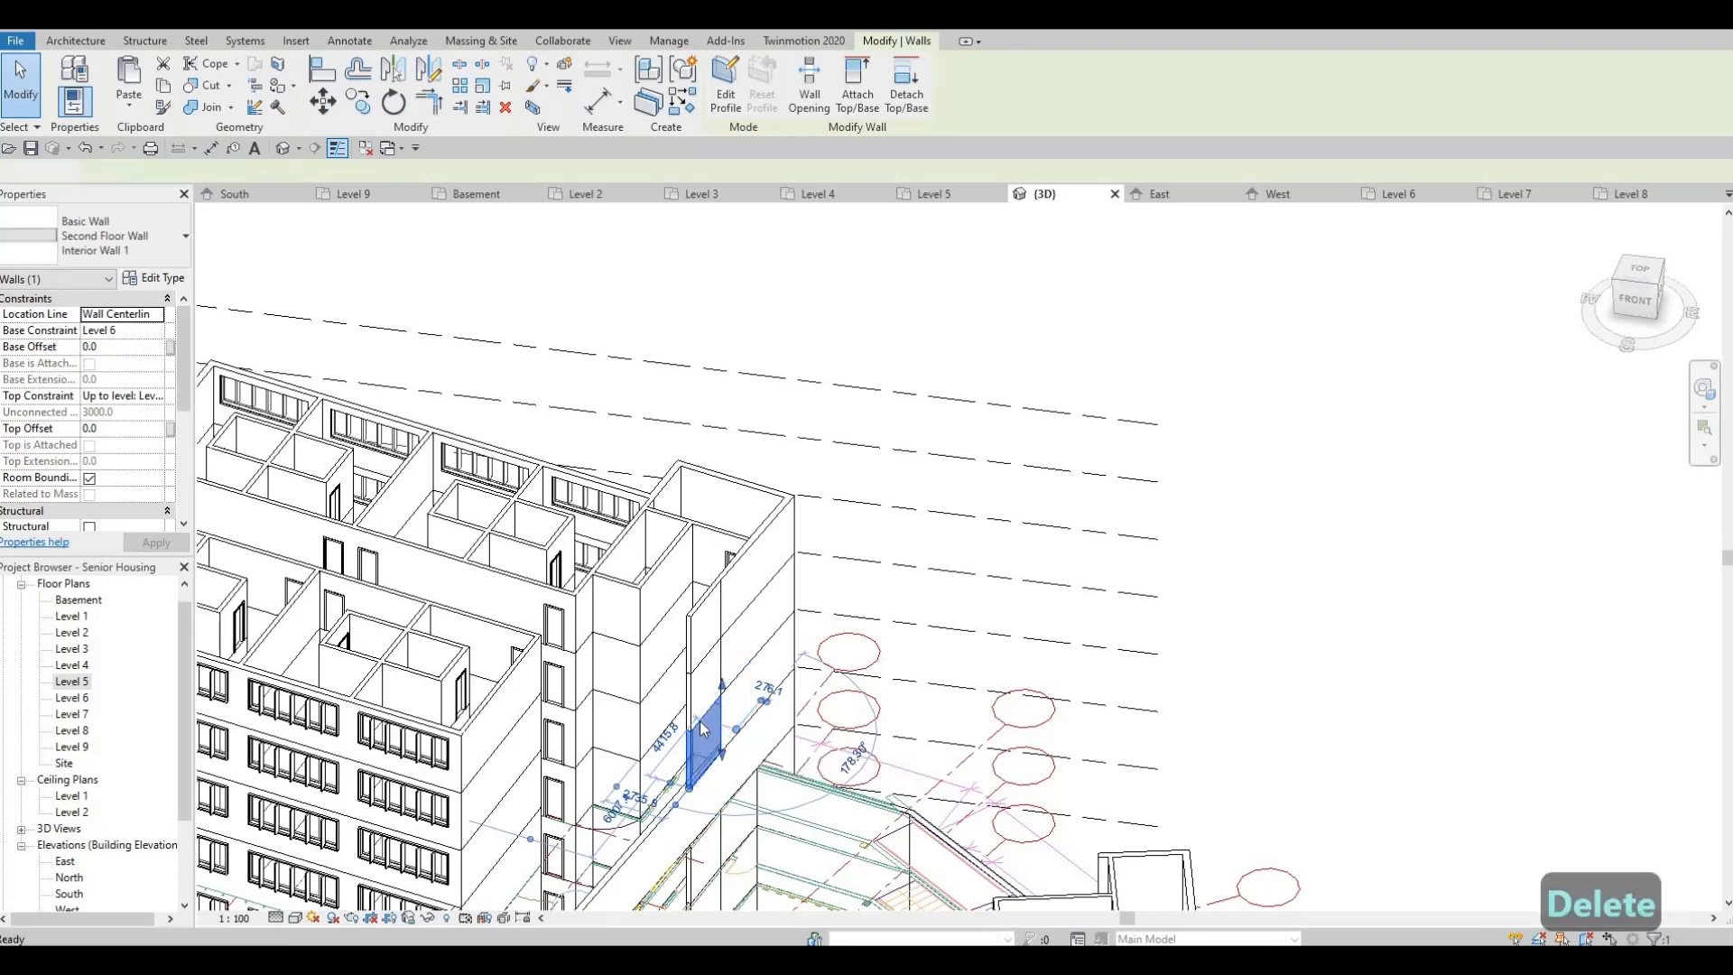
{"action": "left_click", "coordinate": [699, 680]}
{"action": "key", "text": "Delete"}
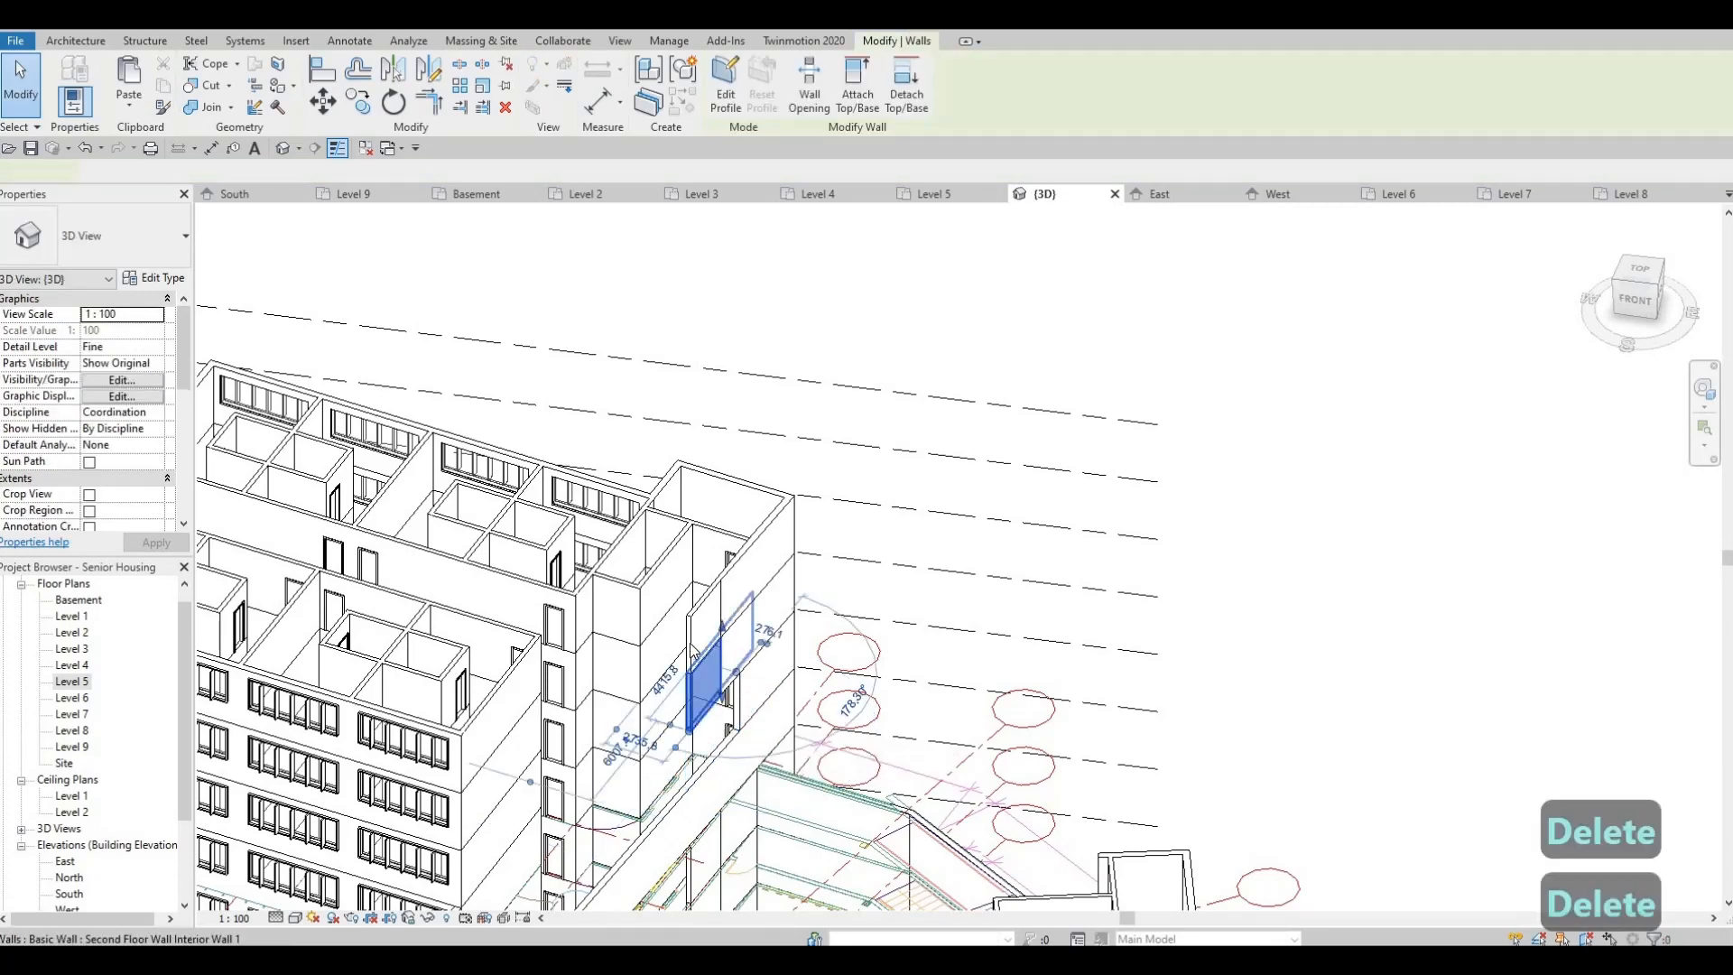
{"action": "left_click", "coordinate": [695, 679]}
{"action": "key", "text": "Delete"}
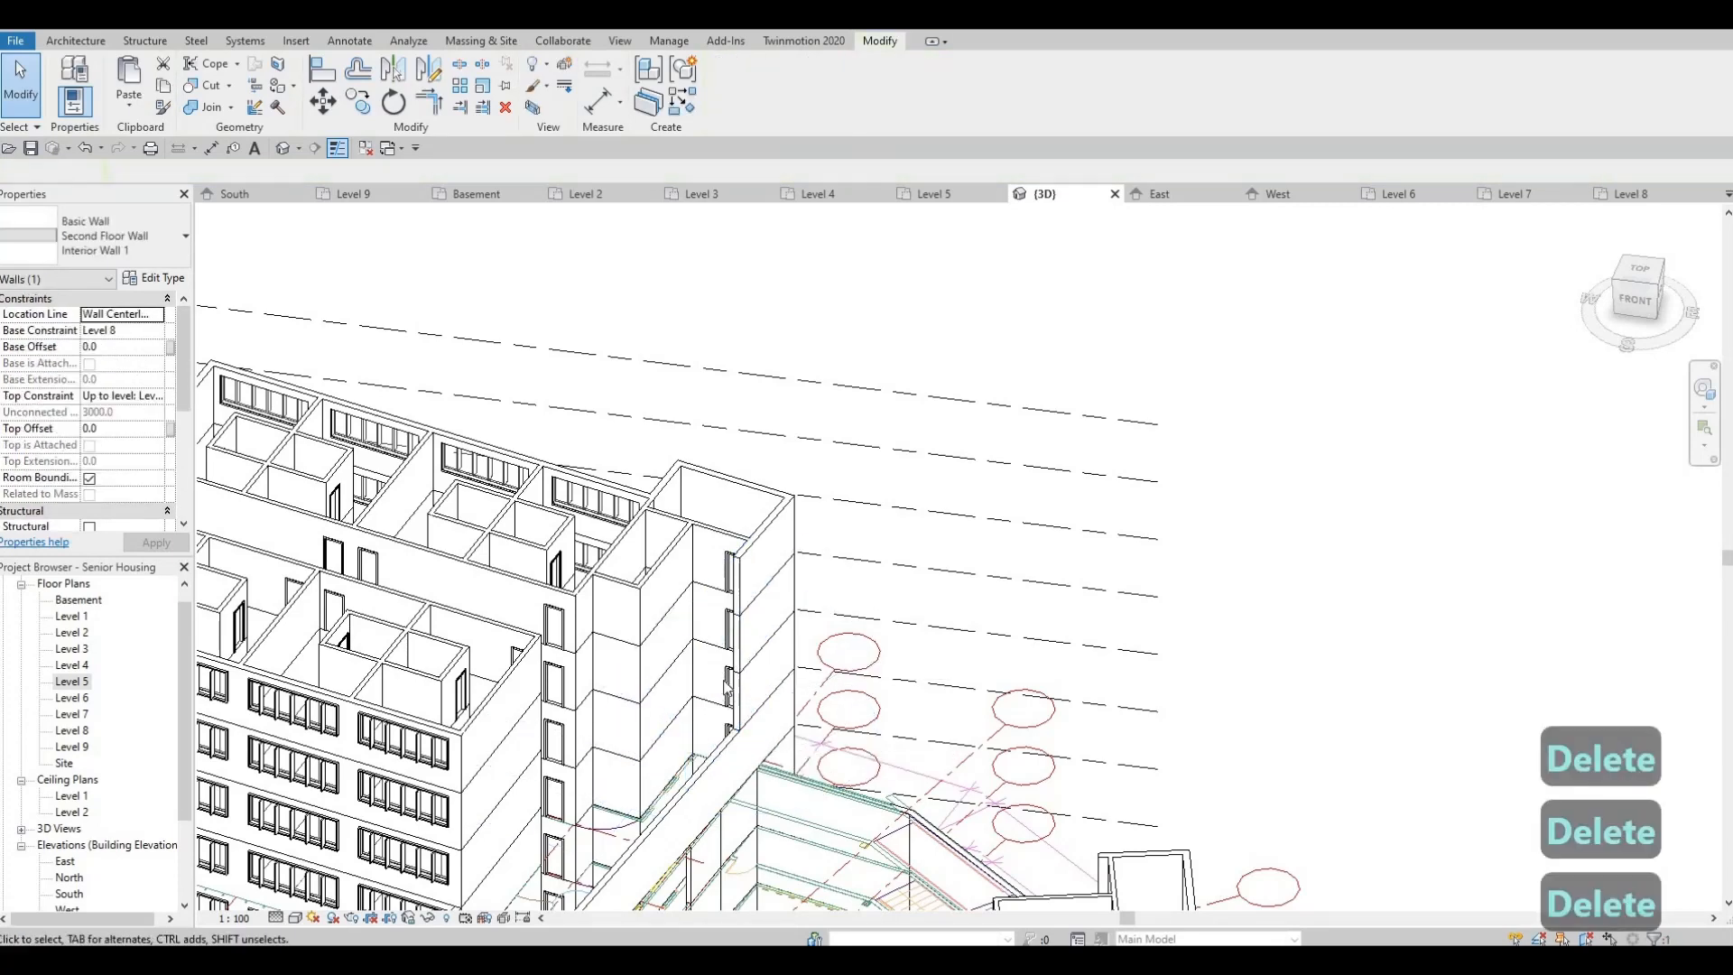
Delete the stairwell's outer Second Floor Wall Exterior 1 segments on Levels 6, 7 and 8 above the bachelor wing's Level 5 wall
{"action": "middle_click_drag", "start_coordinate": [740, 730], "coordinate": [767, 659]}
{"action": "key", "text": "Escape"}
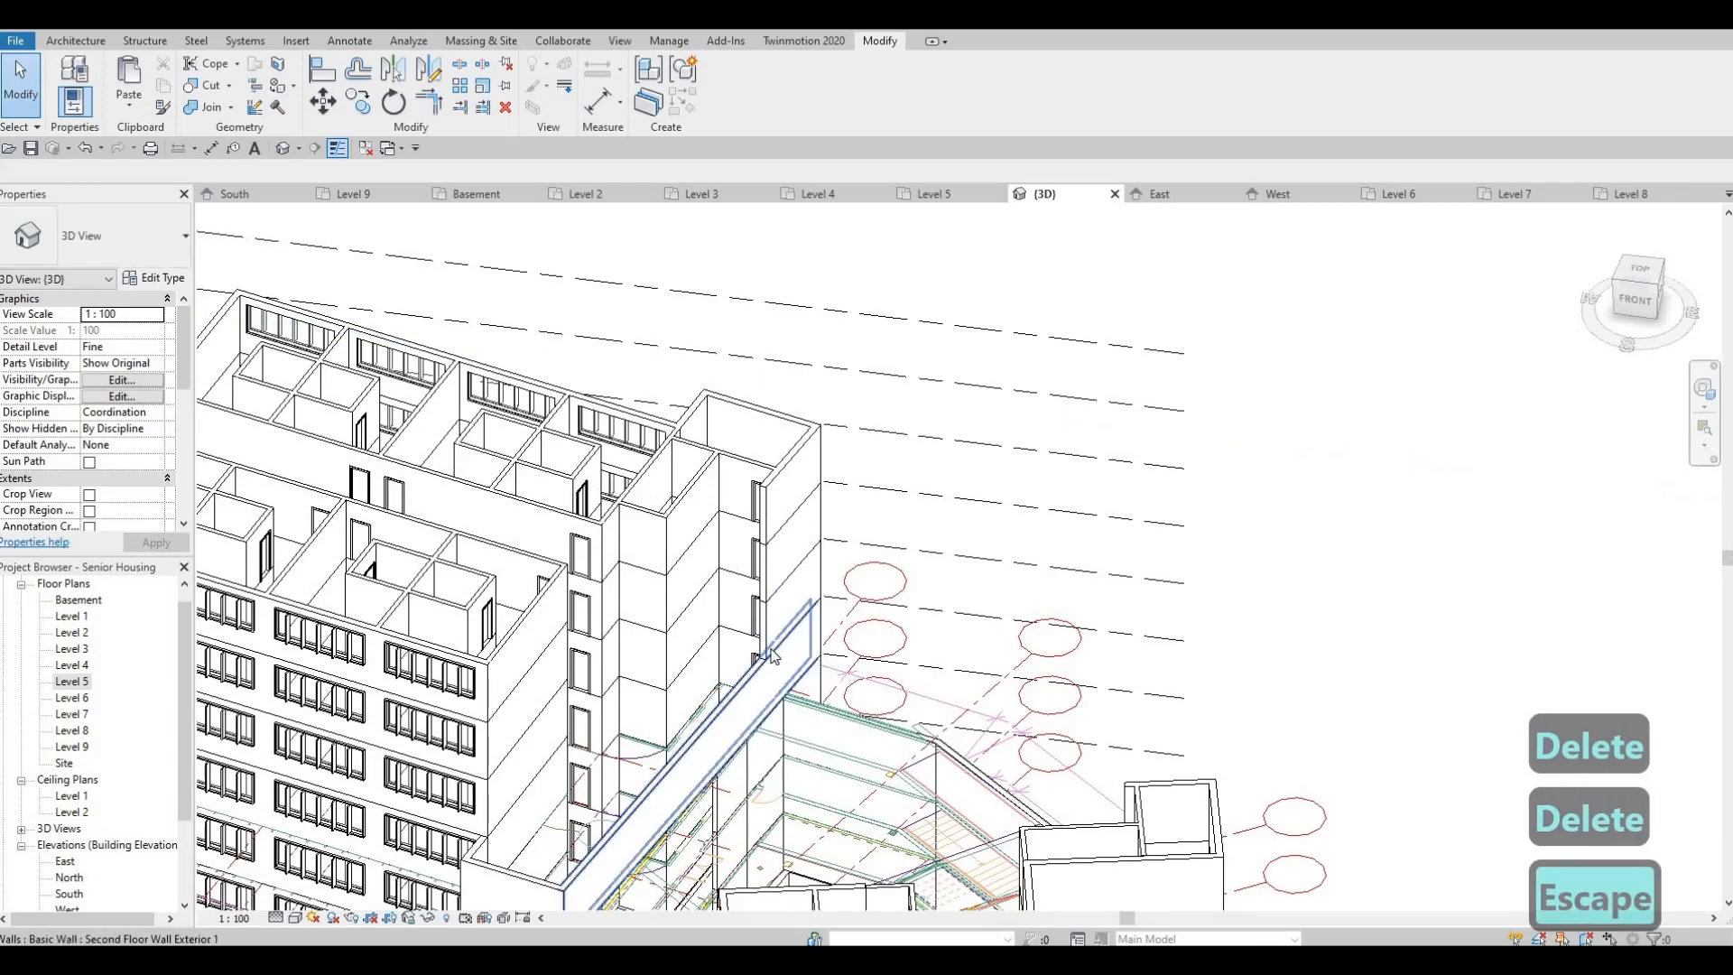
{"action": "left_click", "coordinate": [773, 614]}
{"action": "key", "text": "Delete"}
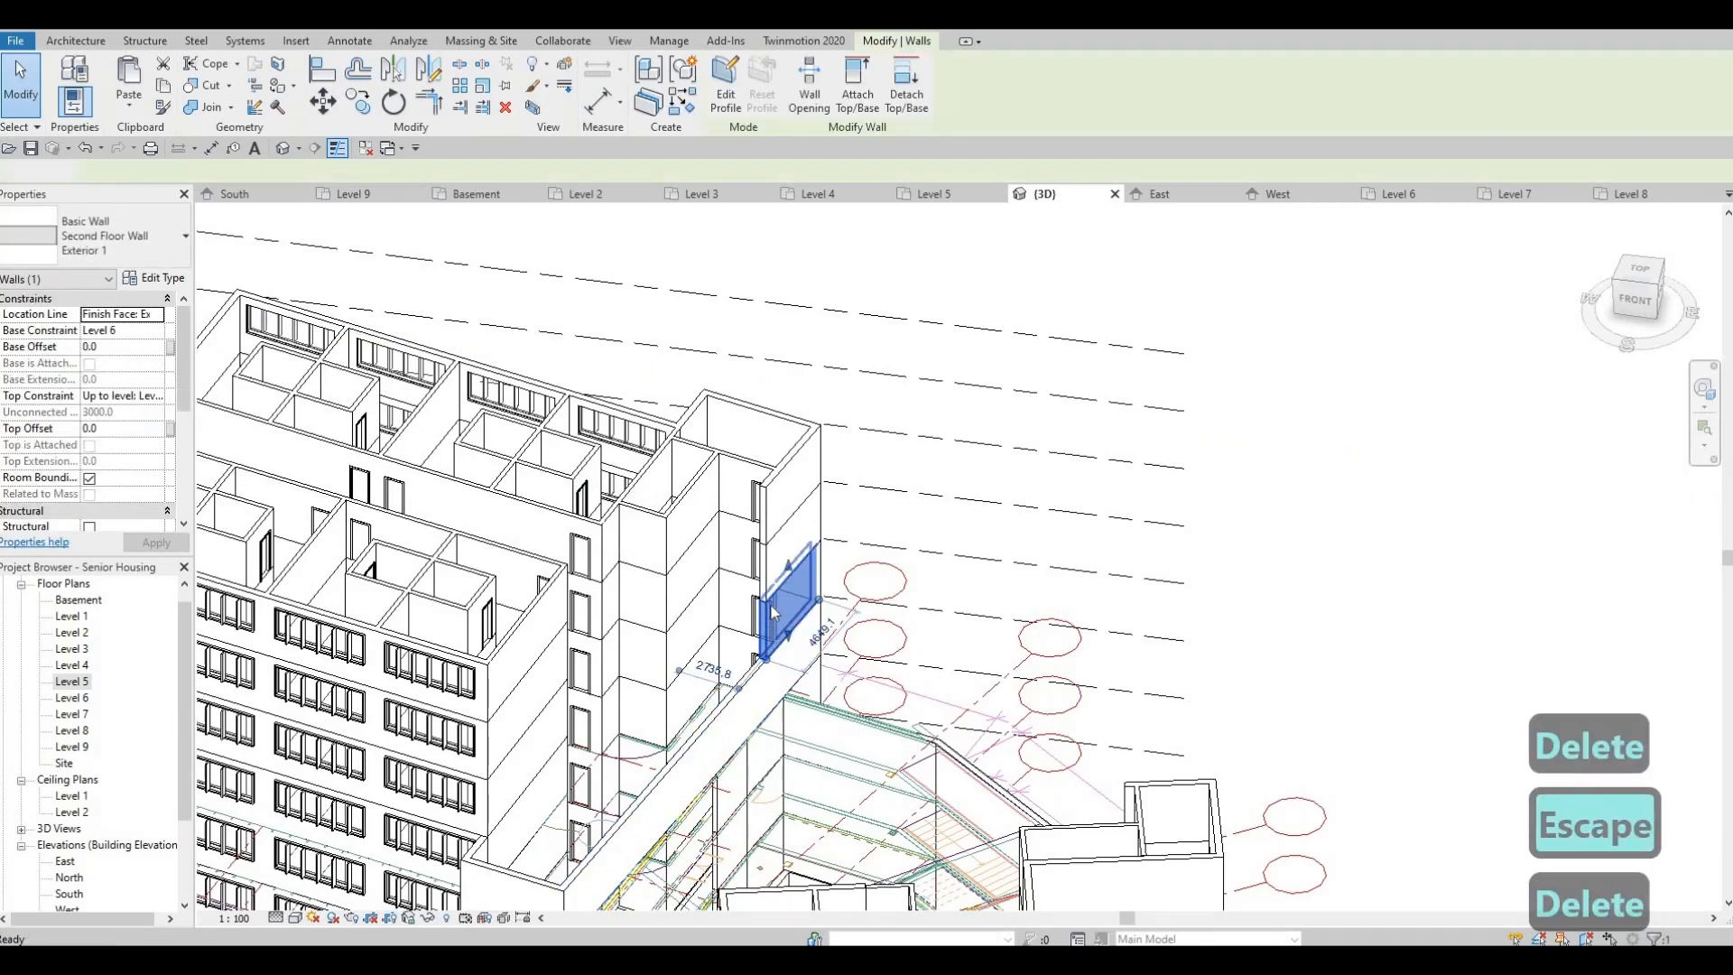
{"action": "key", "text": "Delete"}
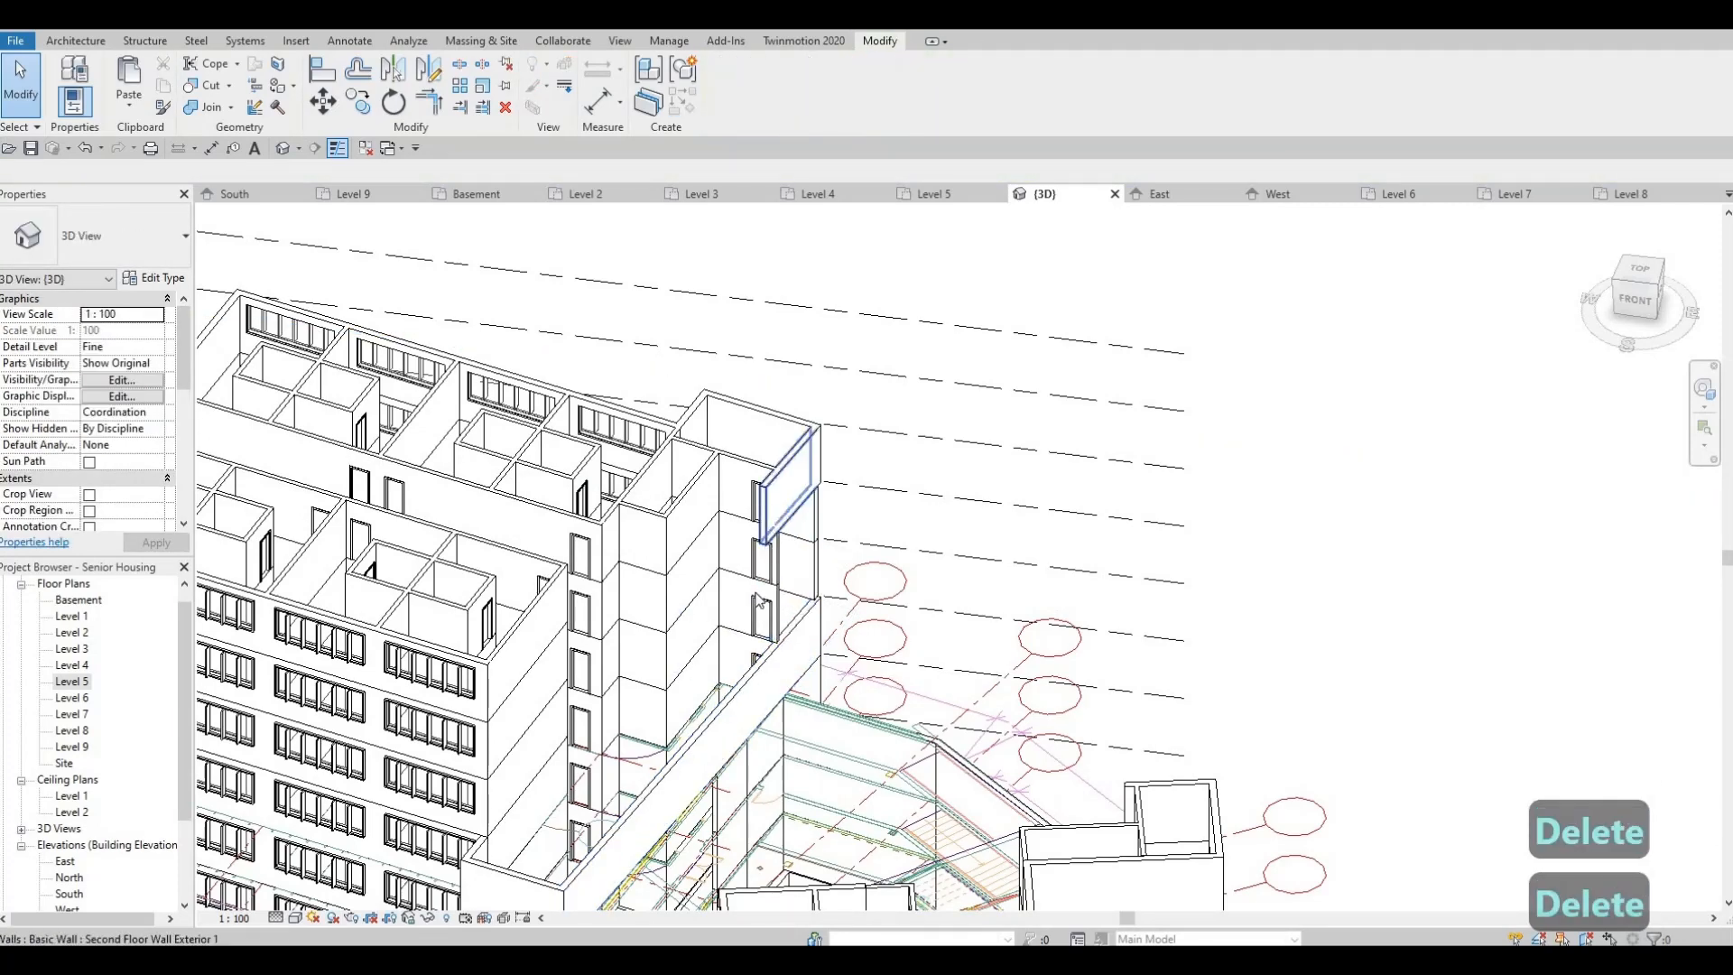
{"action": "left_click", "coordinate": [764, 545]}
{"action": "key", "text": "Delete"}
{"action": "middle_click_drag", "start_coordinate": [774, 898], "coordinate": [731, 588]}
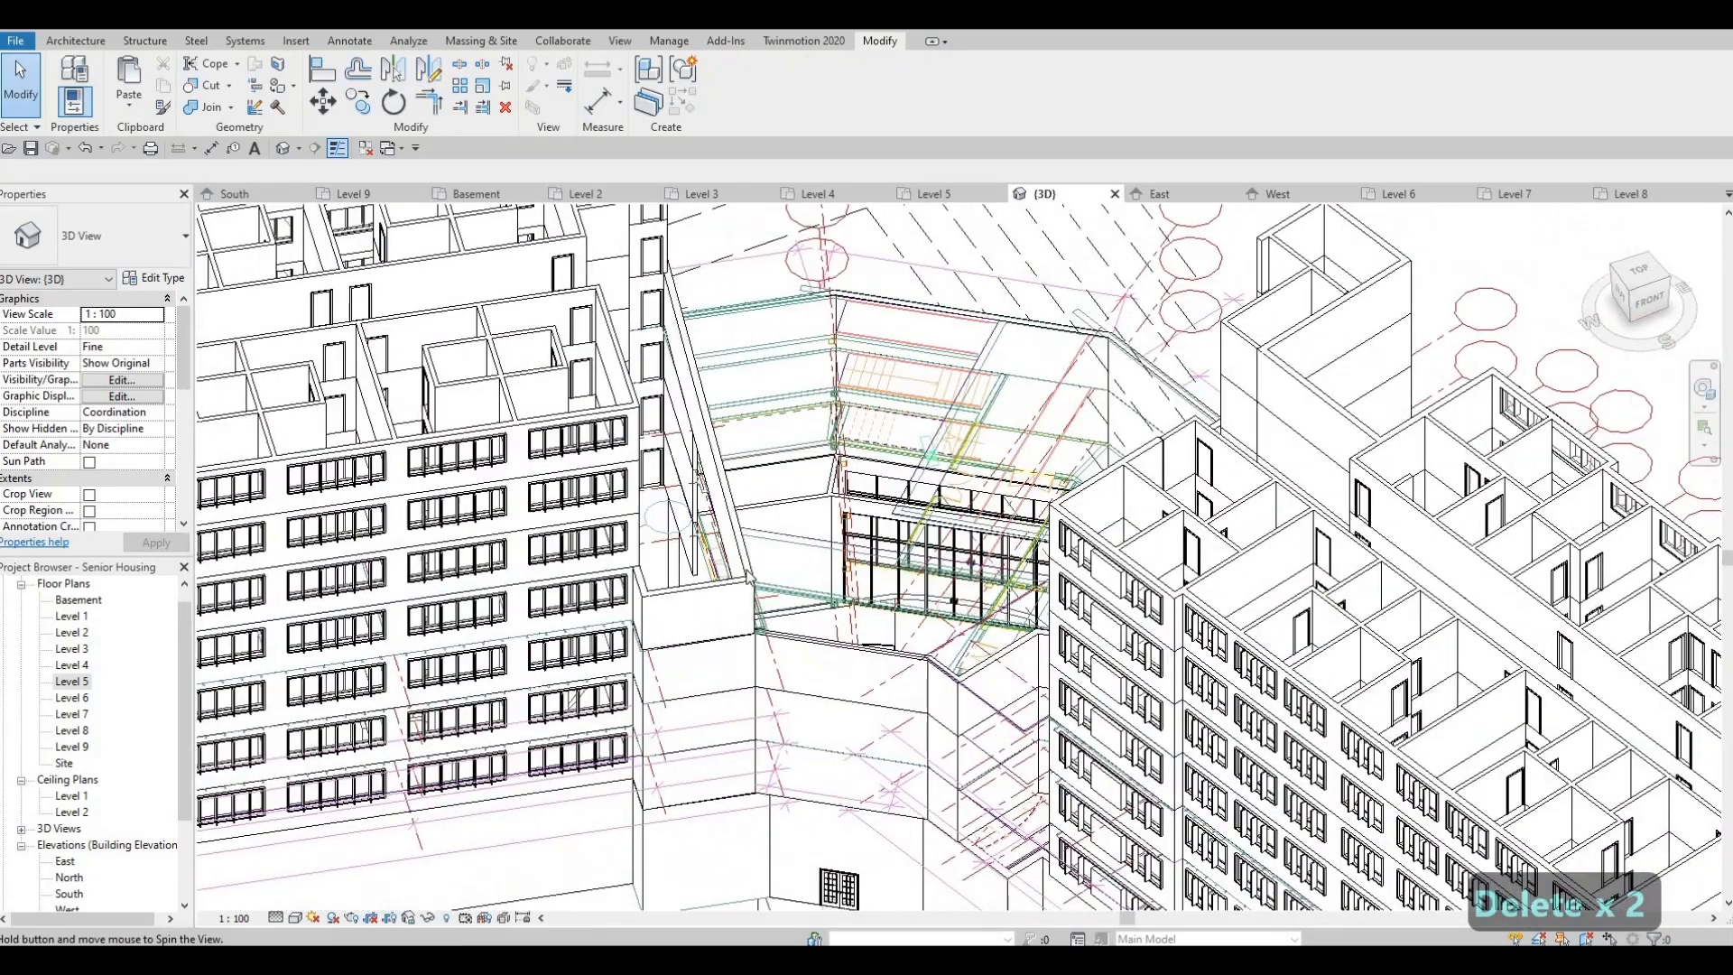
{"action": "left_click", "coordinate": [703, 593]}
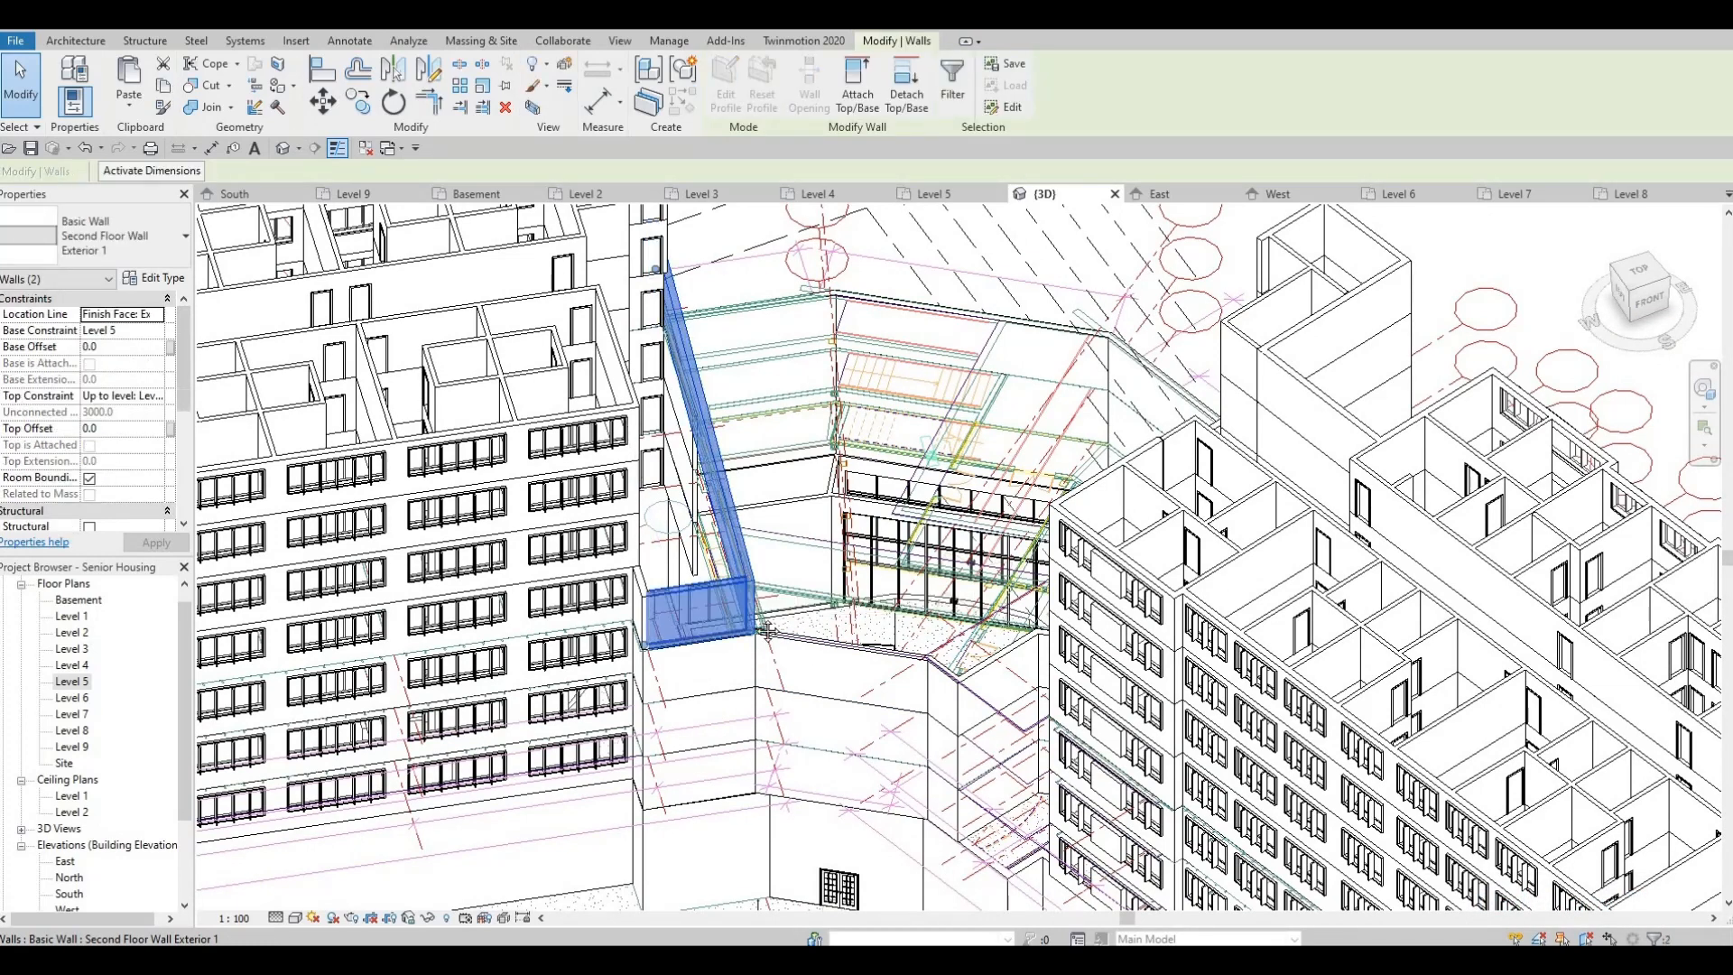
{"action": "middle_click_drag", "start_coordinate": [798, 660], "coordinate": [925, 662], "text": "shift"}
{"action": "scroll", "coordinate": [925, 662], "scroll_direction": "down", "scroll_amount": 2}
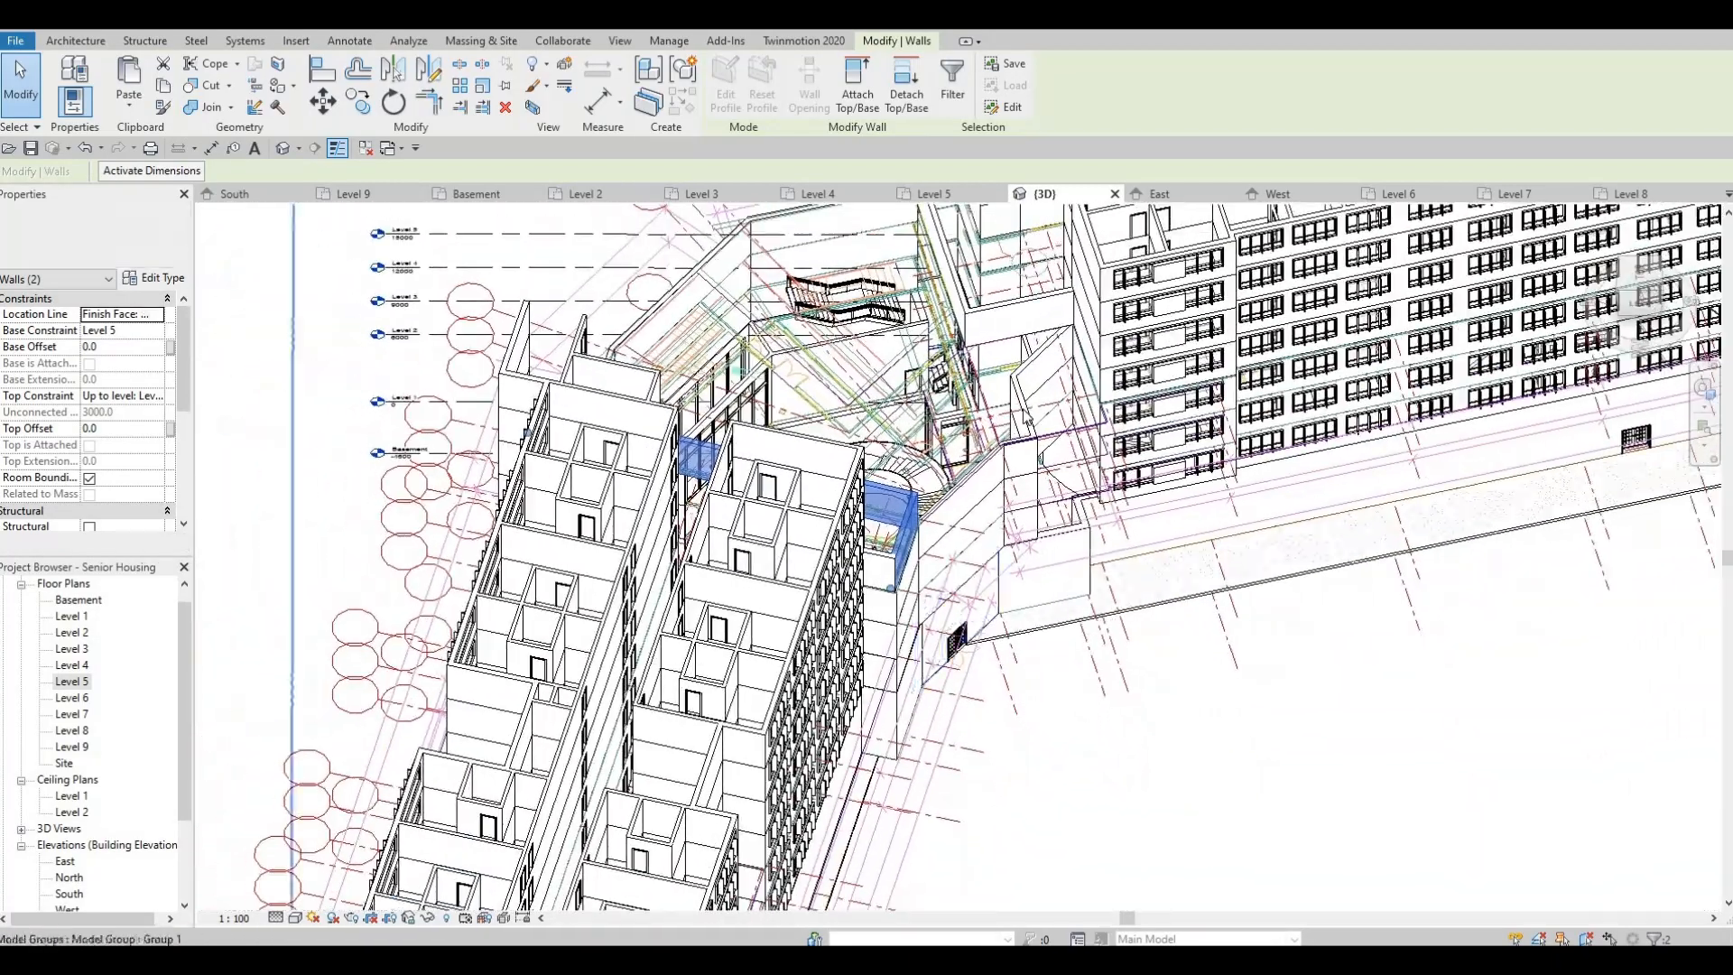
{"action": "scroll", "coordinate": [1038, 406], "scroll_direction": "up", "scroll_amount": 4}
{"action": "scroll", "coordinate": [999, 585], "scroll_direction": "down", "scroll_amount": 2}
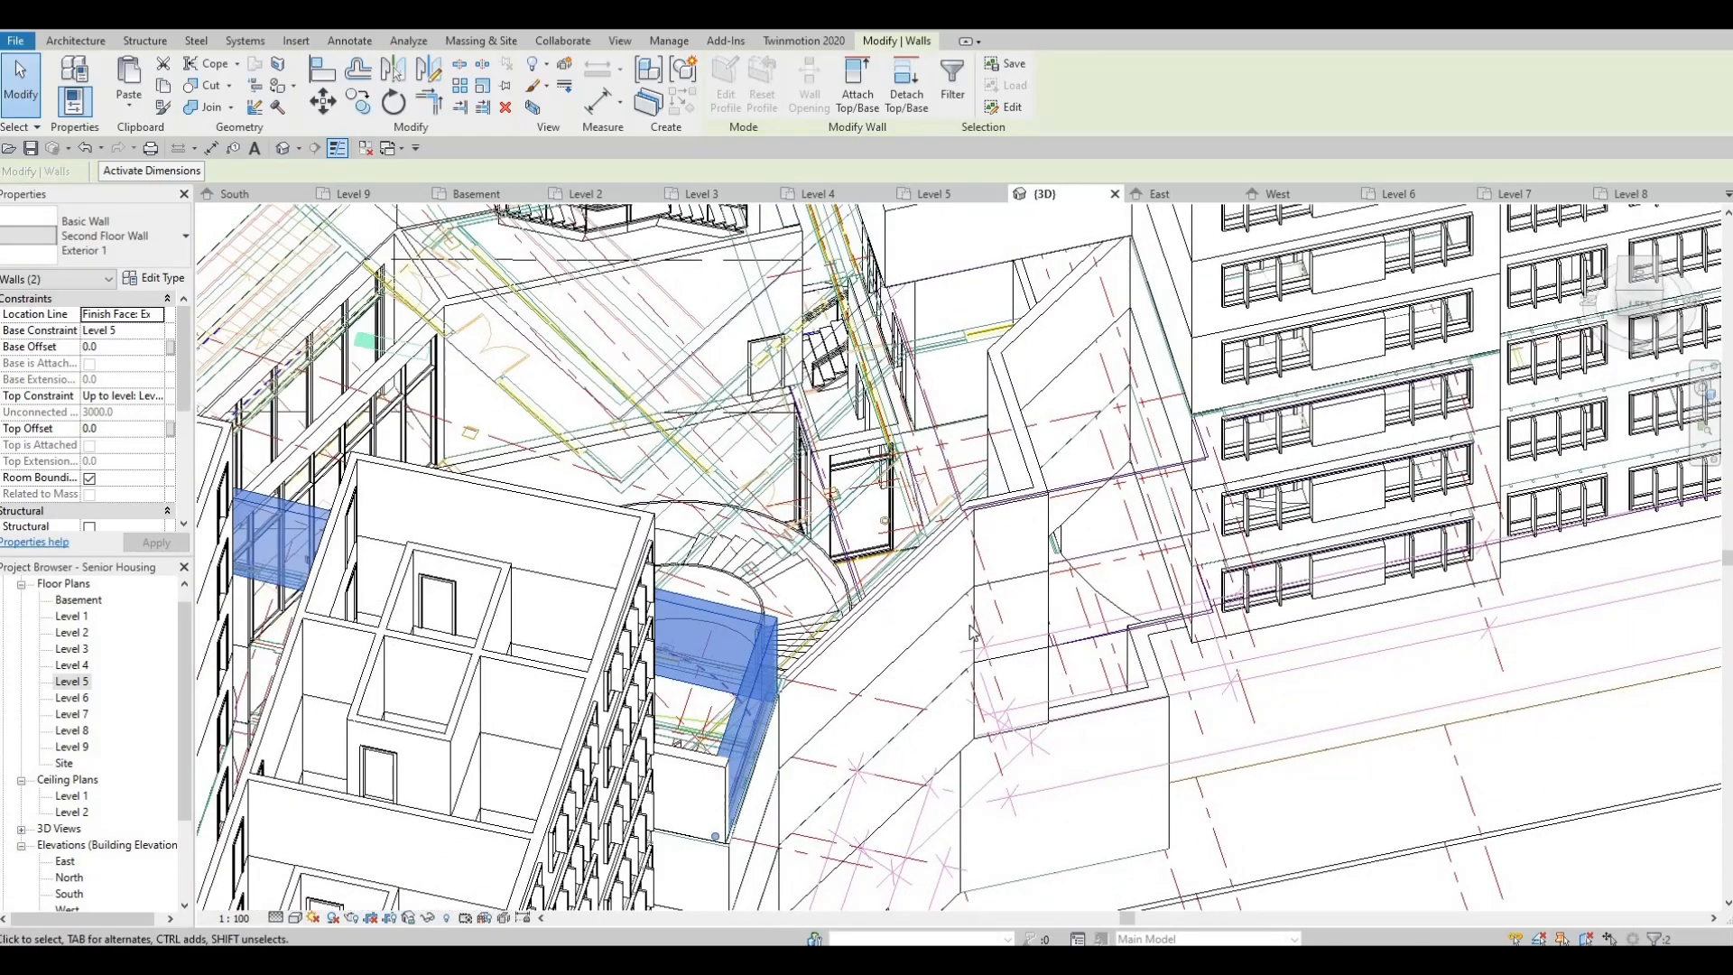
{"action": "middle_click_drag", "start_coordinate": [979, 610], "coordinate": [1026, 777], "text": "shift"}
{"action": "scroll", "coordinate": [828, 463], "scroll_direction": "up", "scroll_amount": 3}
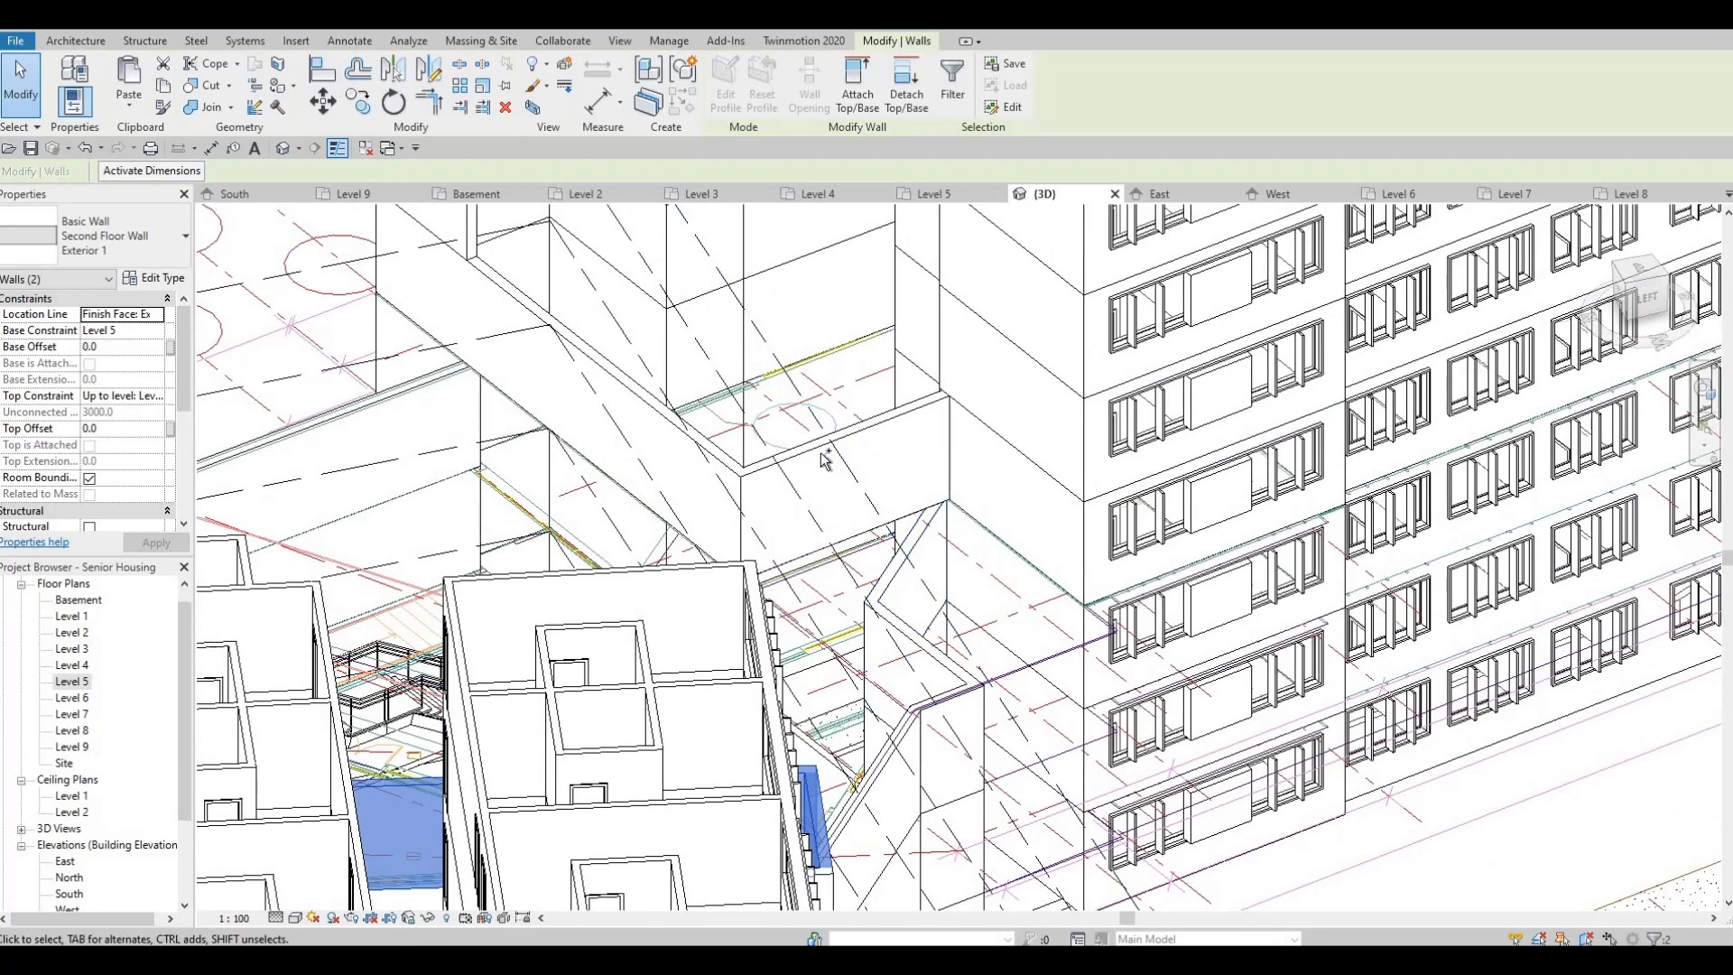
{"action": "left_click", "coordinate": [793, 453], "text": "ctrl"}
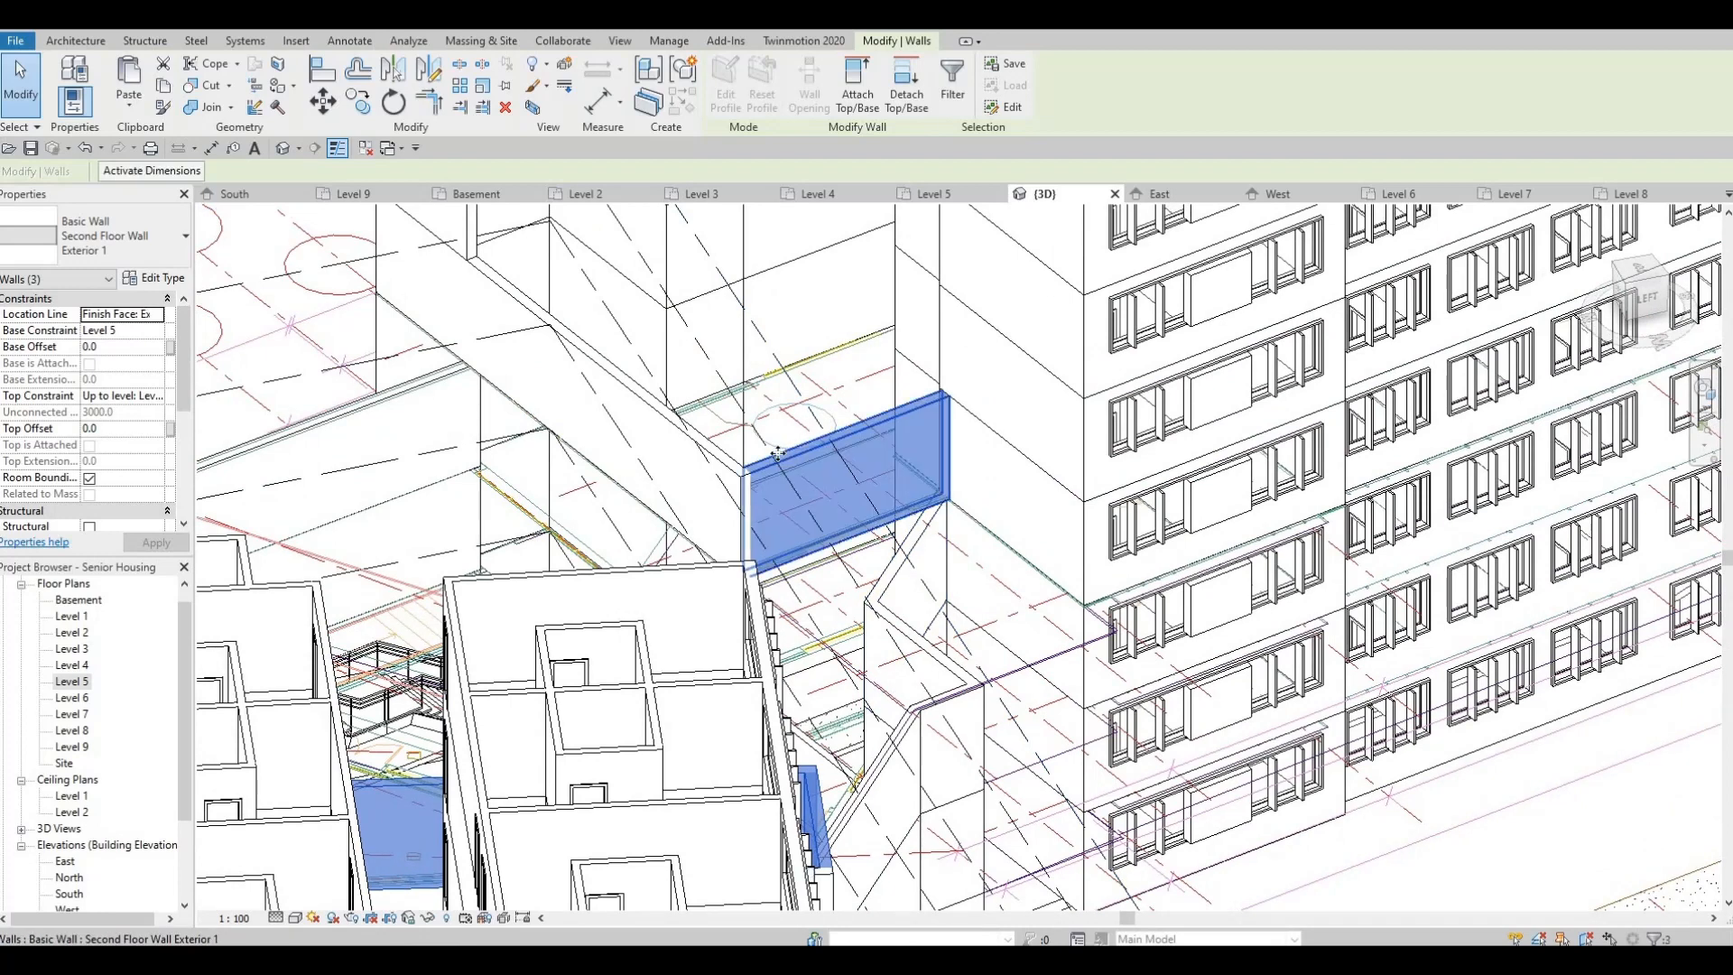
{"action": "left_click", "coordinate": [730, 461], "text": "ctrl"}
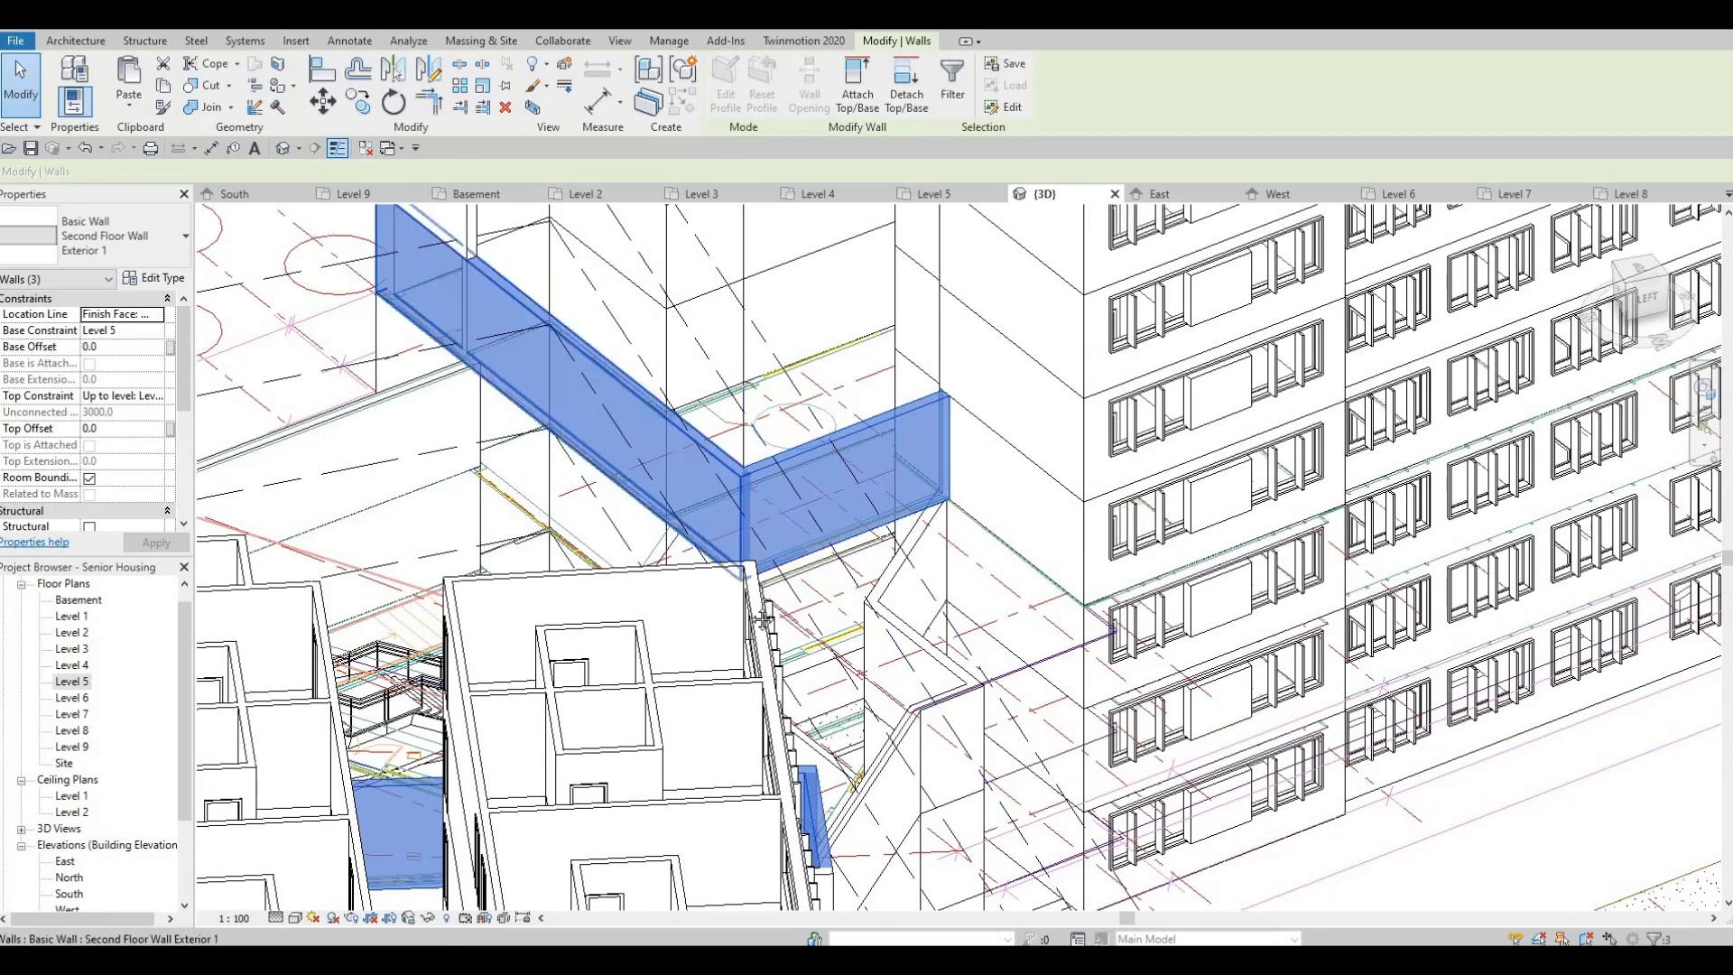
{"action": "scroll", "coordinate": [747, 603], "scroll_direction": "down", "scroll_amount": 3}
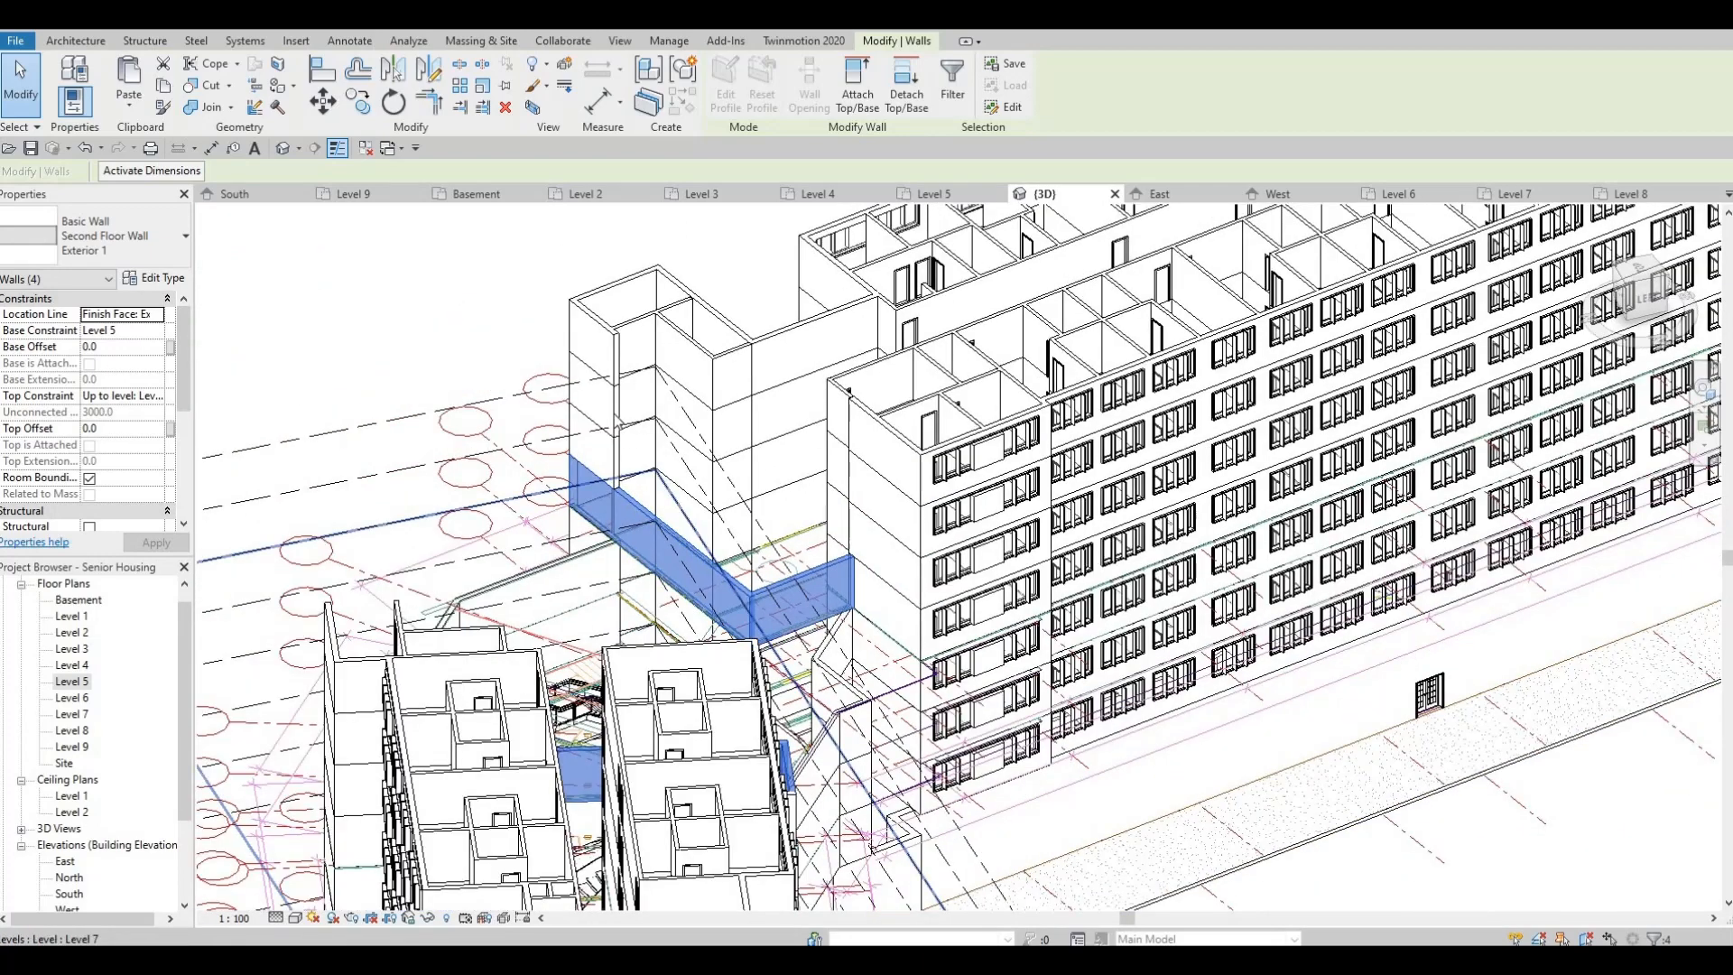
{"action": "scroll", "coordinate": [614, 420], "scroll_direction": "up", "scroll_amount": 2}
{"action": "key", "text": "Tab"}
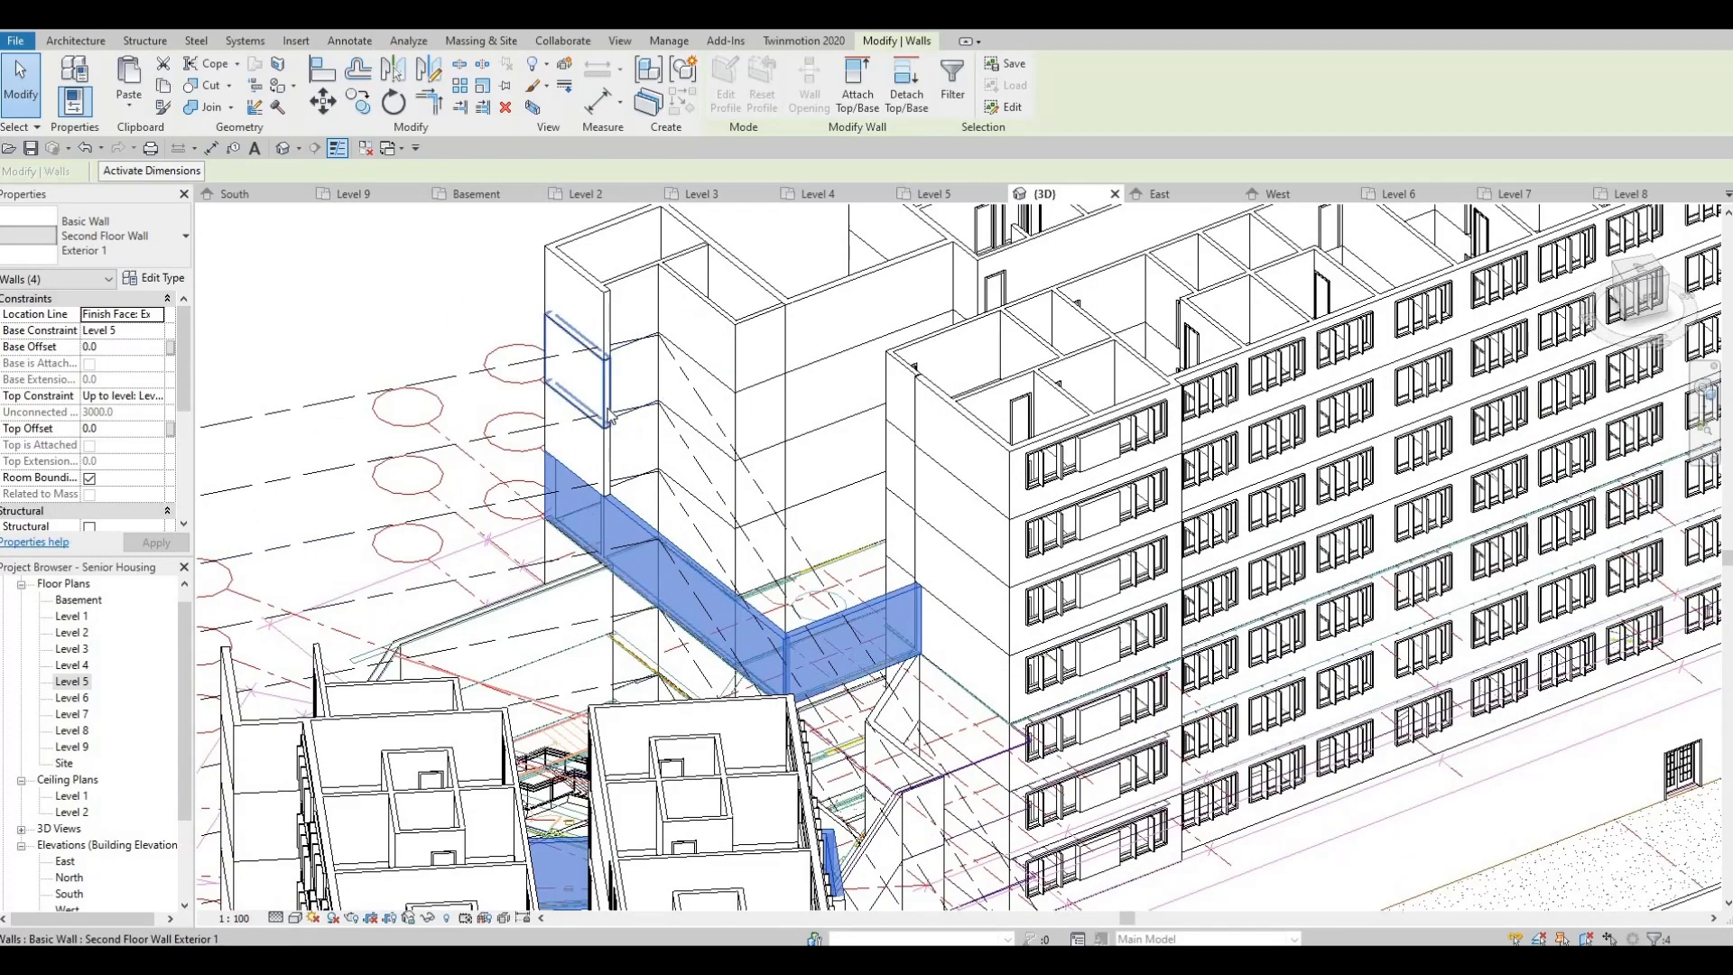
{"action": "key", "text": "Escape"}
{"action": "key", "text": "Escape"}
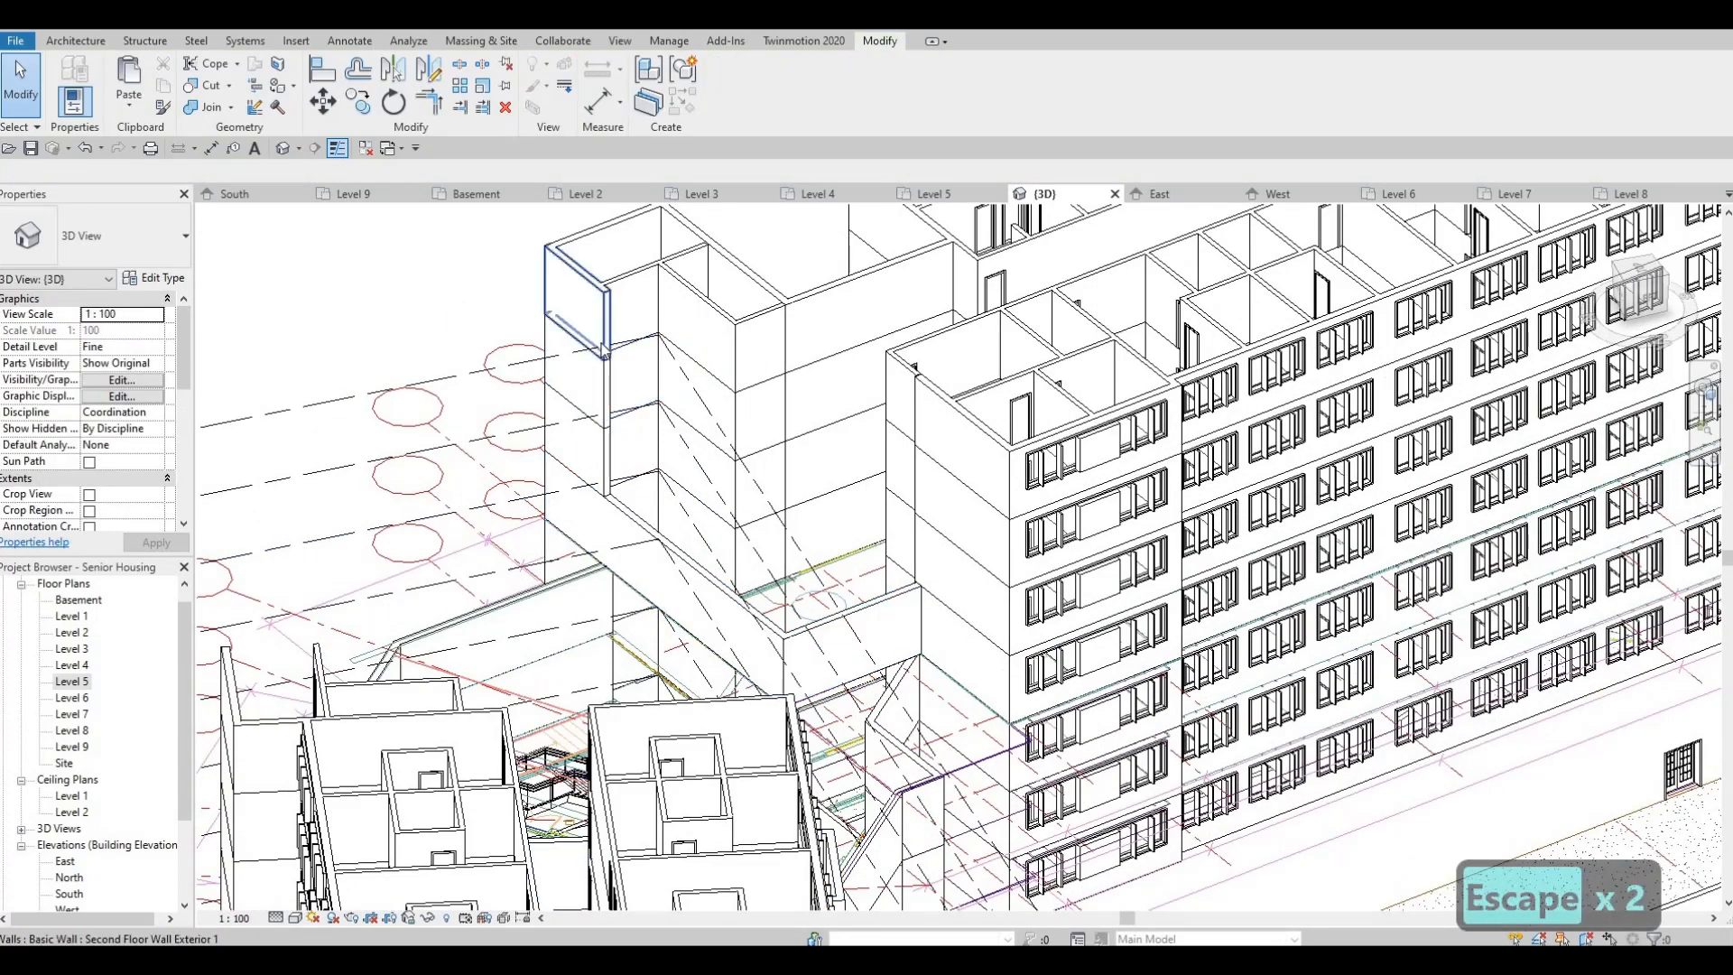
Delete the stairwell's exterior walls on Levels 6, 7 and 8 above the two-bedroom wing's long Level 5 wall
{"action": "left_click", "coordinate": [602, 354]}
{"action": "key", "text": "Delete"}
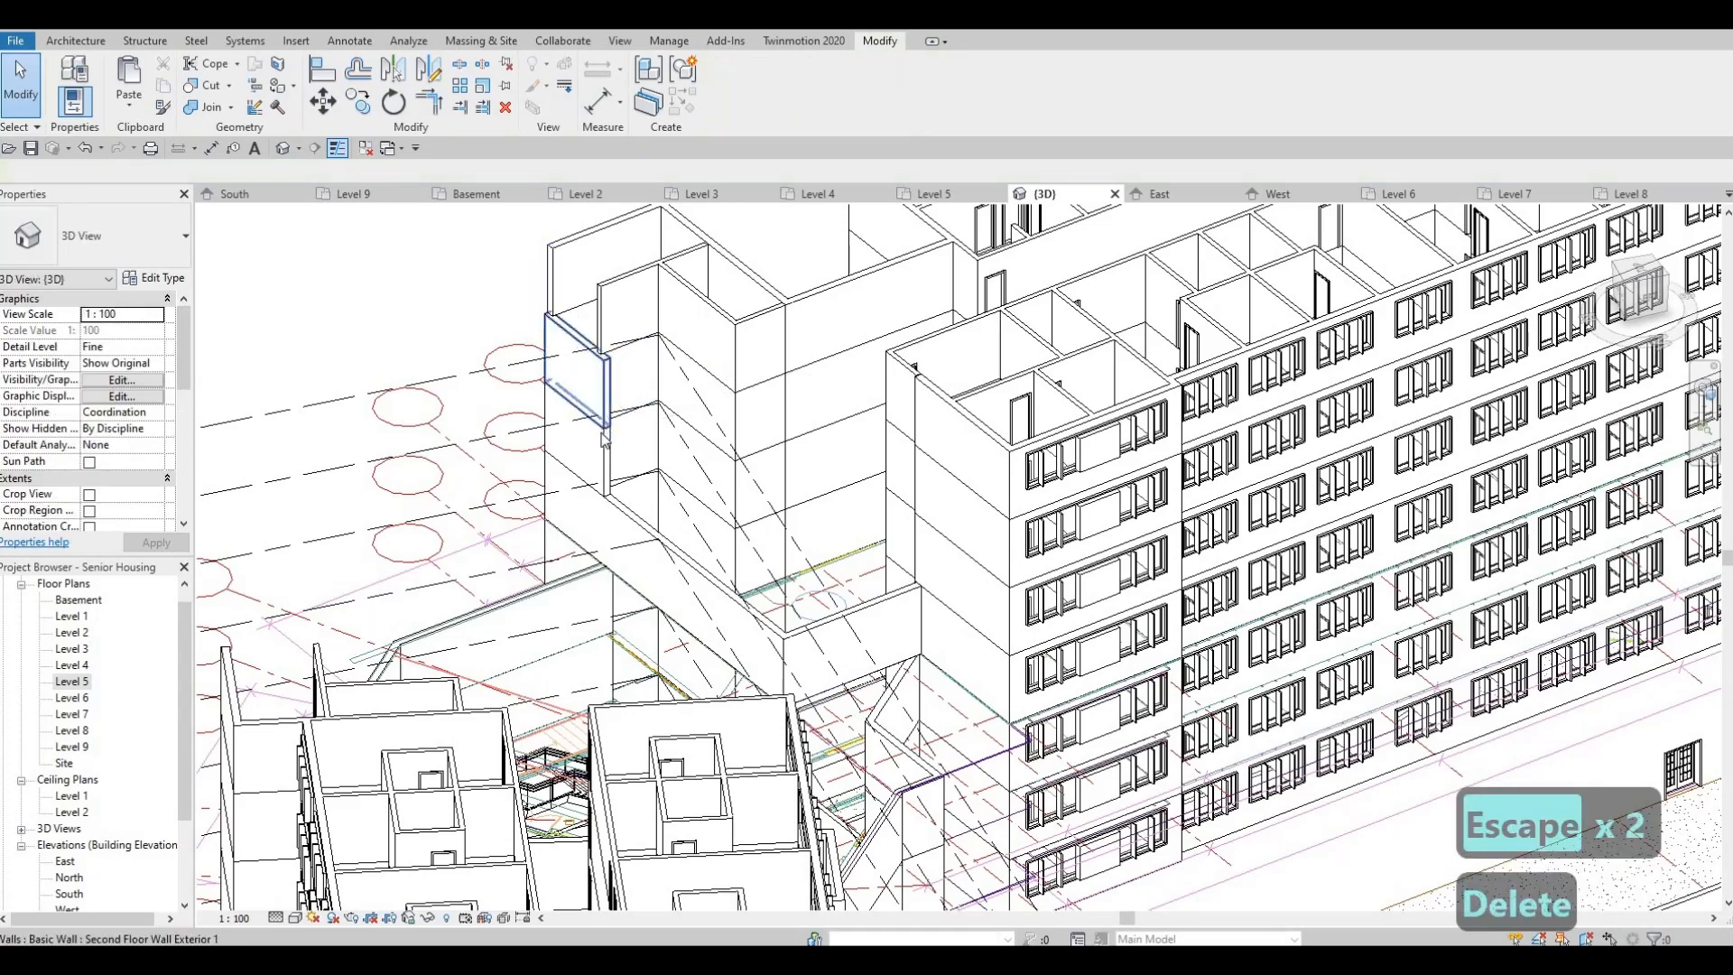
{"action": "key", "text": "Delete"}
{"action": "left_click", "coordinate": [603, 435]}
{"action": "key", "text": "Delete"}
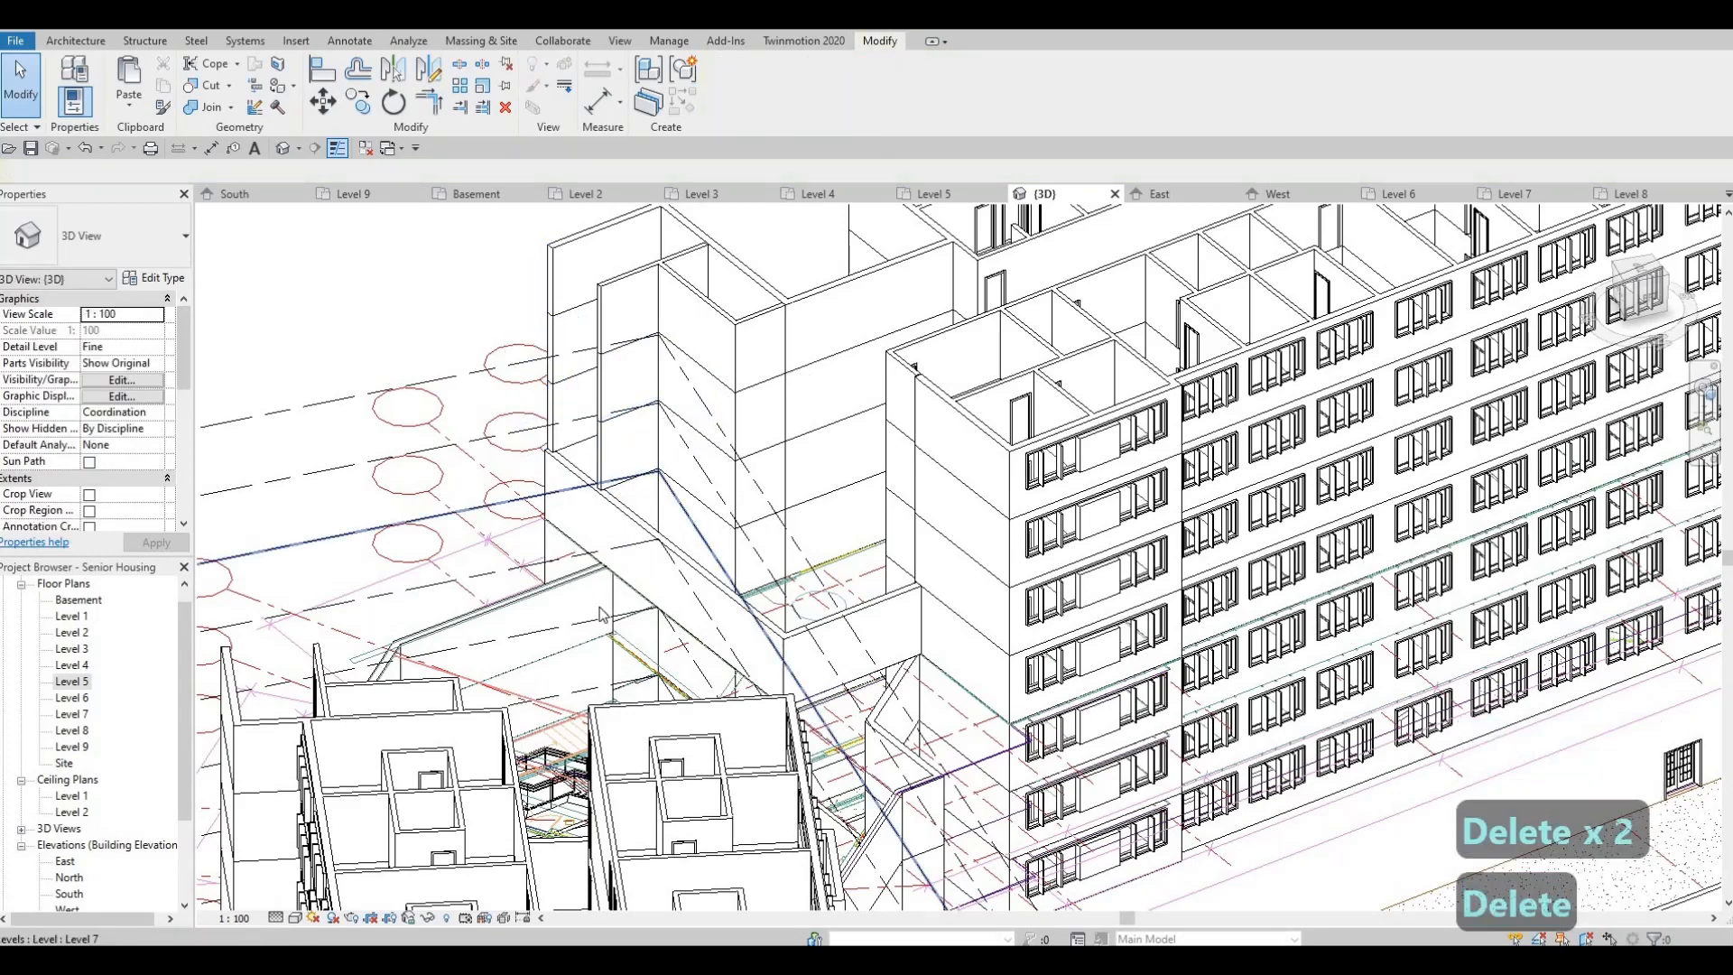
Return to the Level 5 floor plan at the bachelor wing's Common Lounge corner
{"action": "middle_click_drag", "start_coordinate": [603, 648], "coordinate": [78, 712], "text": "shift"}
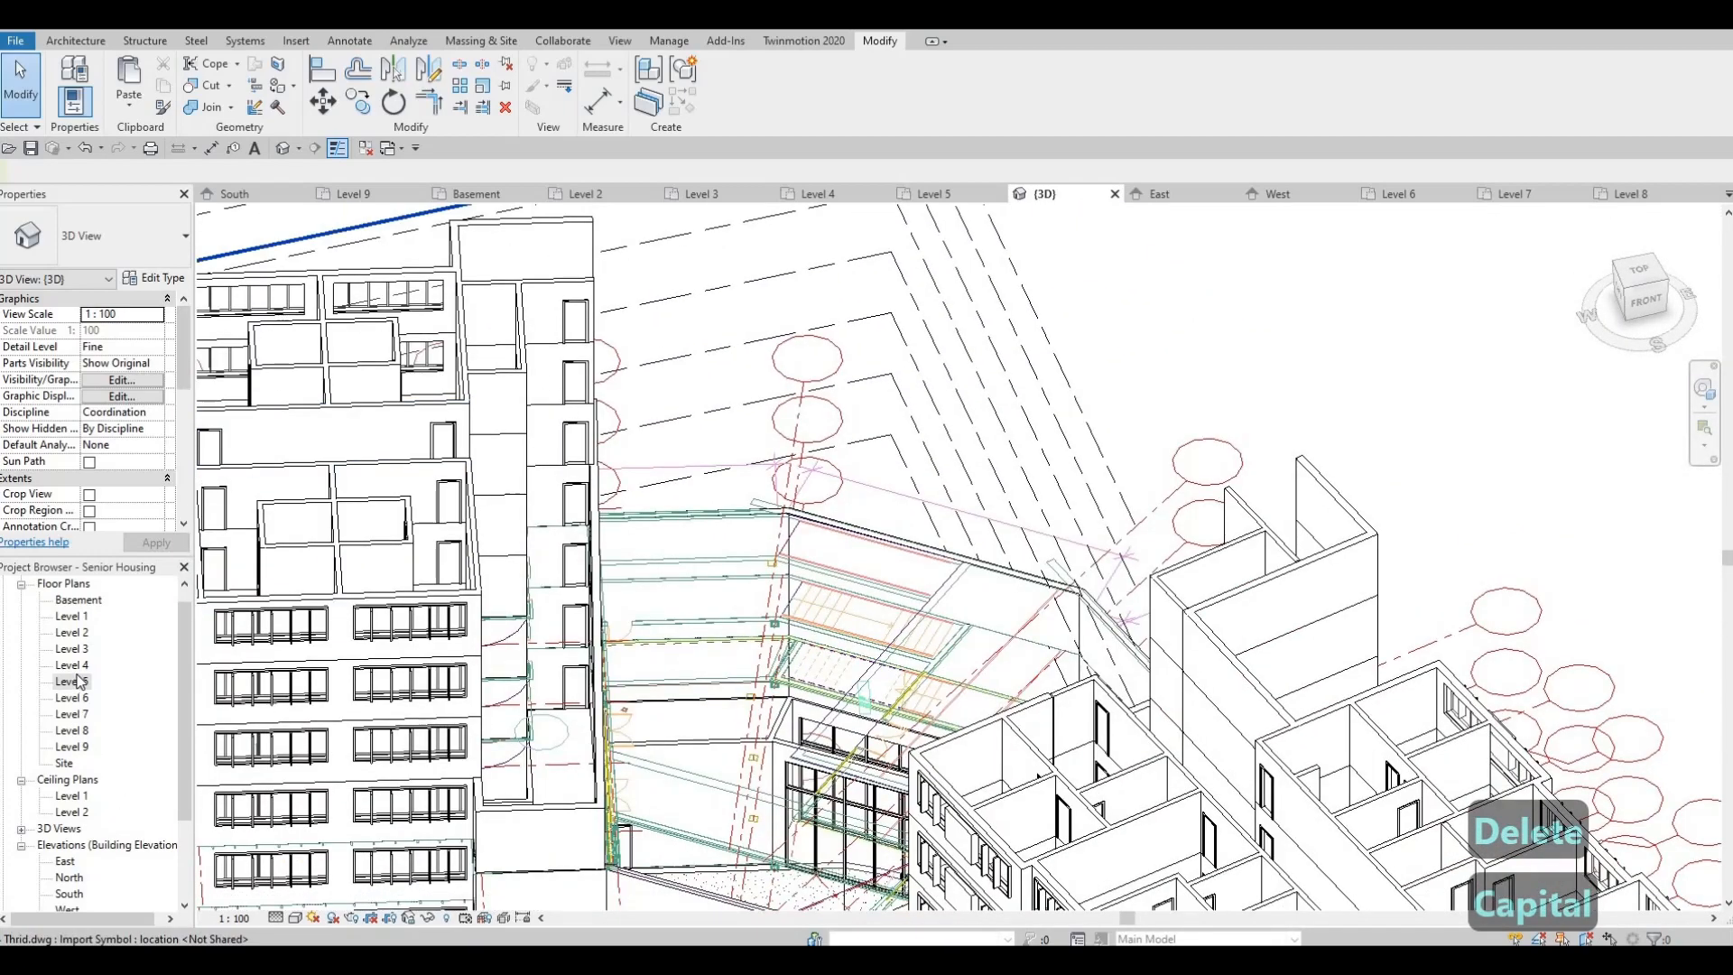
{"action": "double_click", "coordinate": [73, 681]}
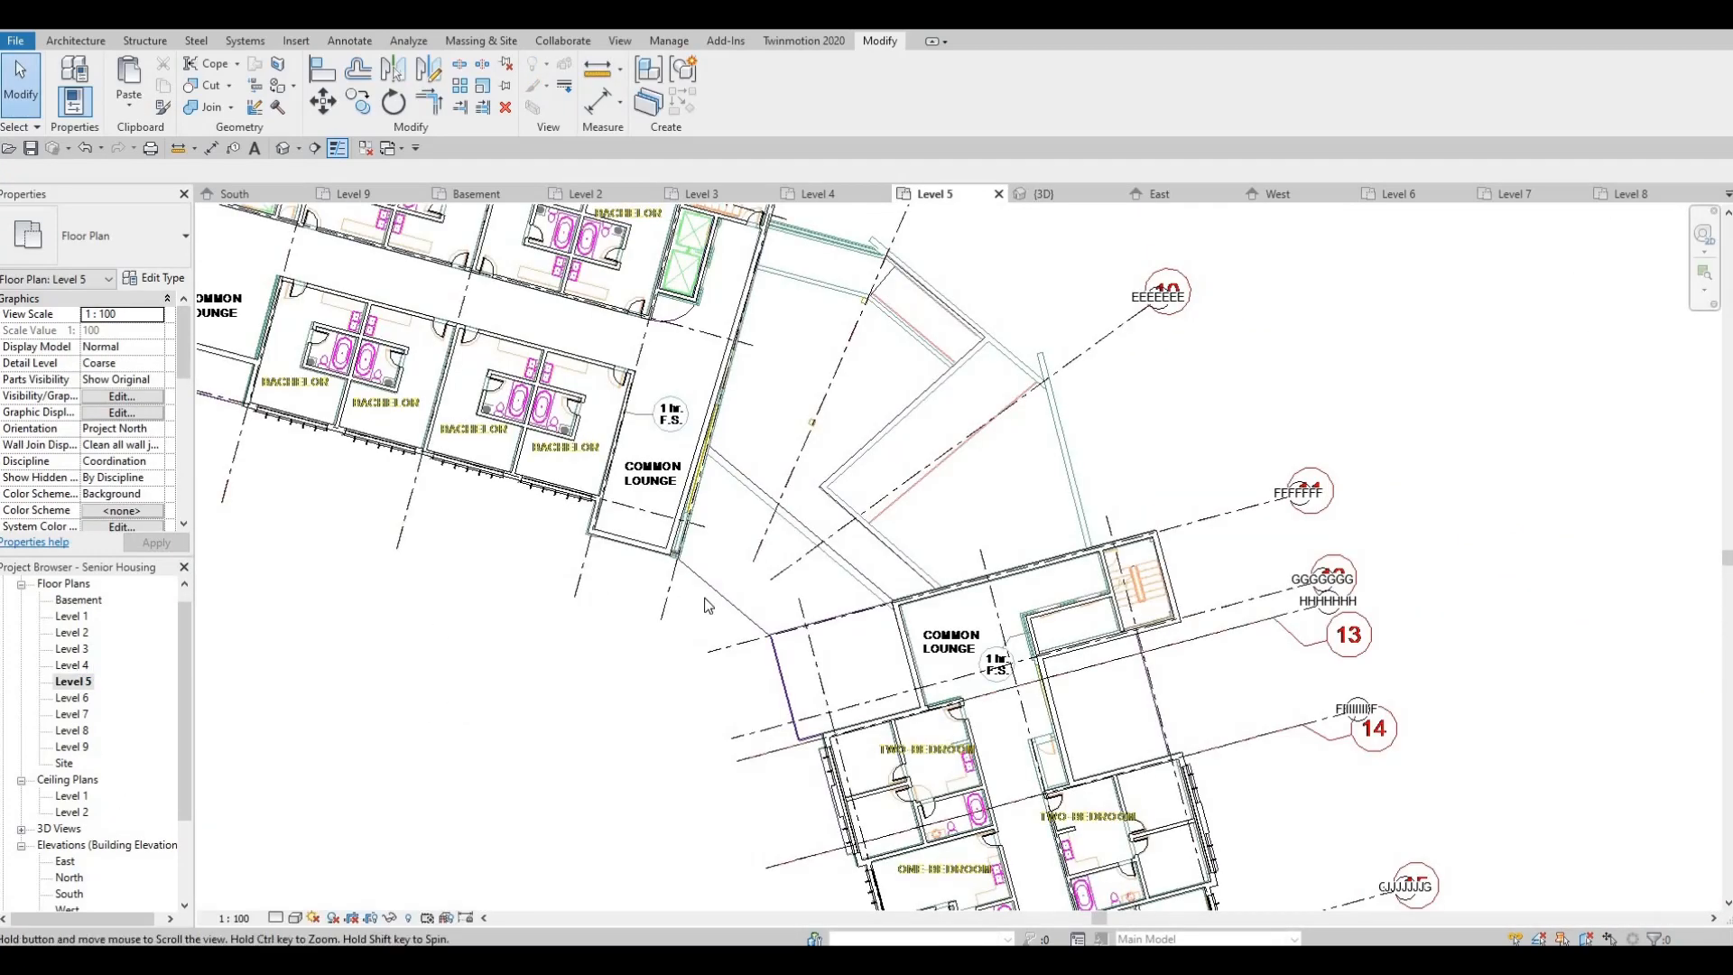
{"action": "scroll", "coordinate": [708, 605], "scroll_direction": "up", "scroll_amount": 5}
{"action": "key", "text": "Escape"}
{"action": "key", "text": "Escape"}
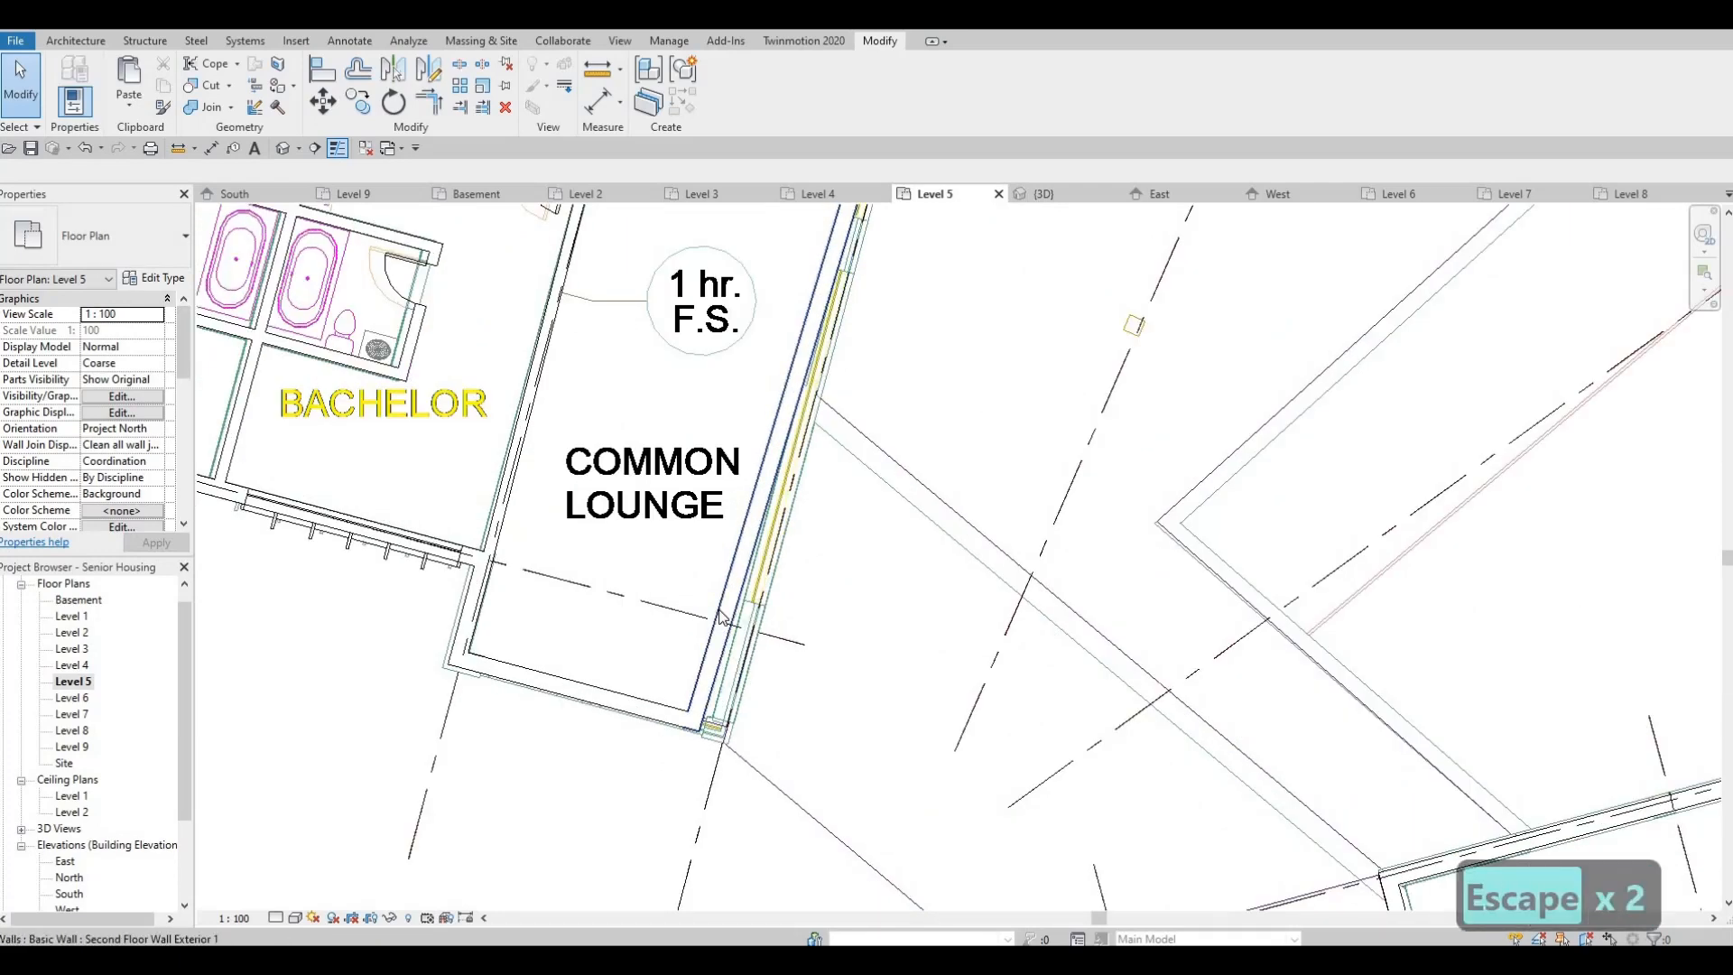
Try deleting the bachelor wing's long exterior wall beside the Common Lounge and undo the deletion
{"action": "left_click", "coordinate": [719, 616]}
{"action": "key", "text": "Delete"}
{"action": "scroll", "coordinate": [719, 616], "scroll_direction": "down", "scroll_amount": 3}
{"action": "middle_click_drag", "start_coordinate": [713, 632], "coordinate": [668, 911]}
{"action": "middle_click_drag", "start_coordinate": [785, 506], "coordinate": [749, 653]}
{"action": "scroll", "coordinate": [817, 348], "scroll_direction": "up", "scroll_amount": 3}
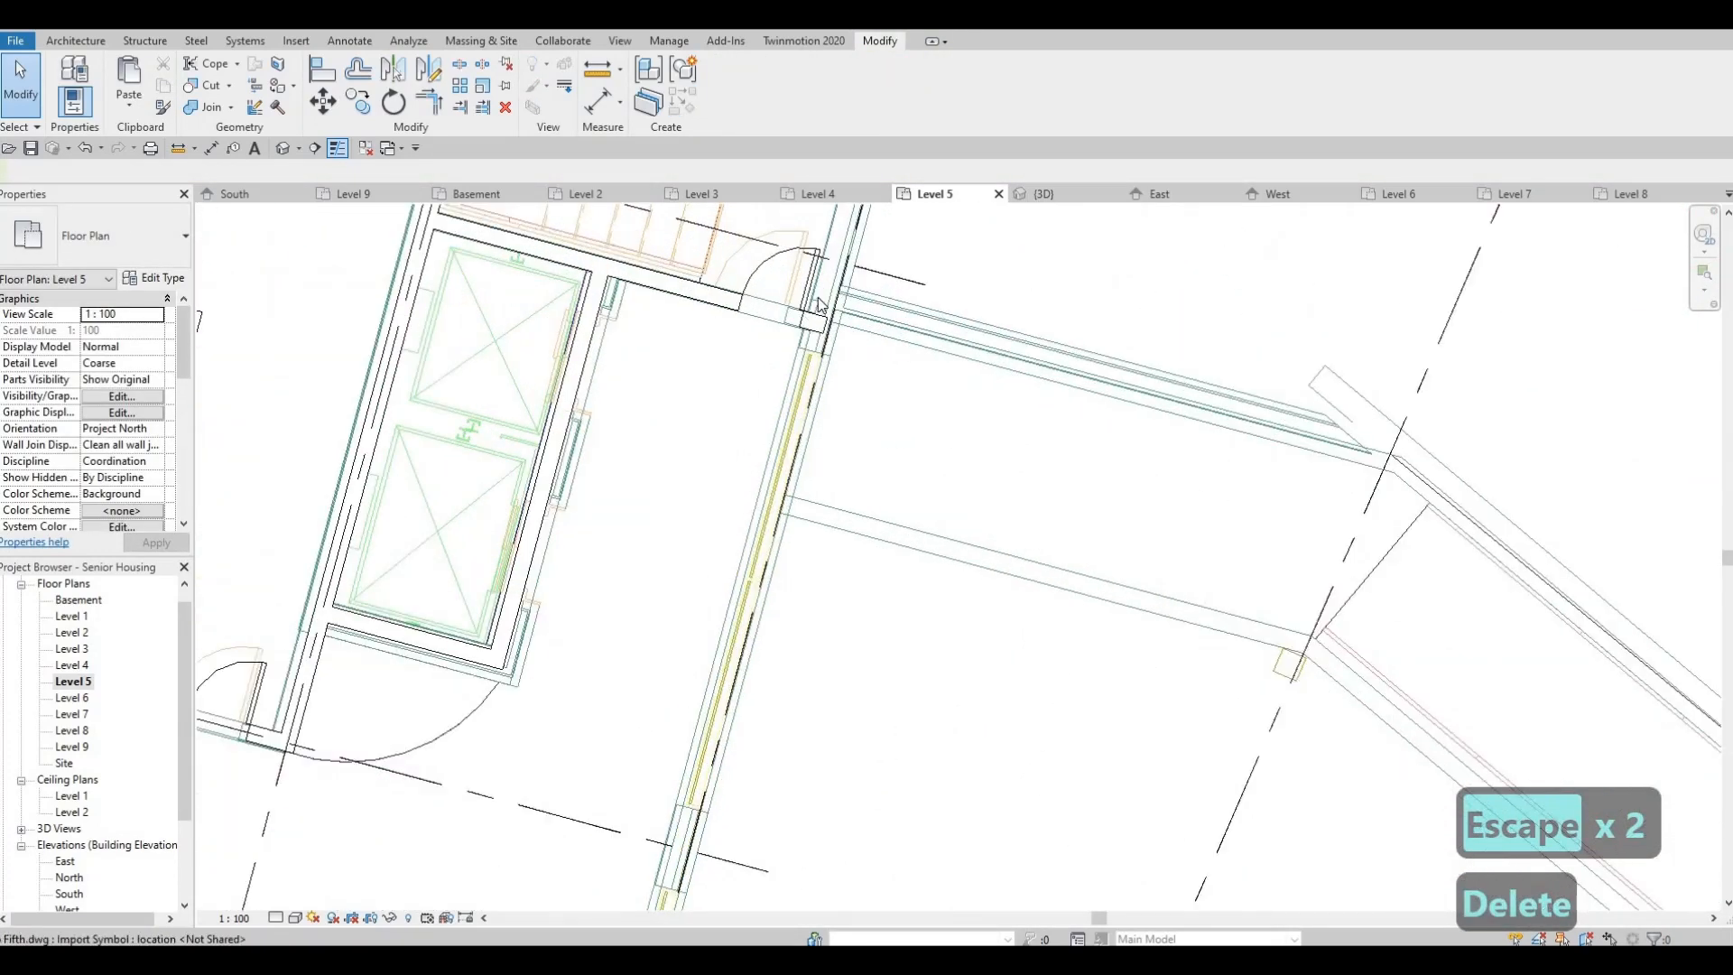
{"action": "scroll", "coordinate": [819, 310], "scroll_direction": "up", "scroll_amount": 1}
{"action": "scroll", "coordinate": [788, 411], "scroll_direction": "down", "scroll_amount": 1}
{"action": "key", "text": "ctrl+z"}
Move the bachelor wing's long exterior wall outward so its end sits at the Common Lounge's outer corner on the CAD plan
{"action": "middle_click_drag", "start_coordinate": [798, 551], "coordinate": [798, 553]}
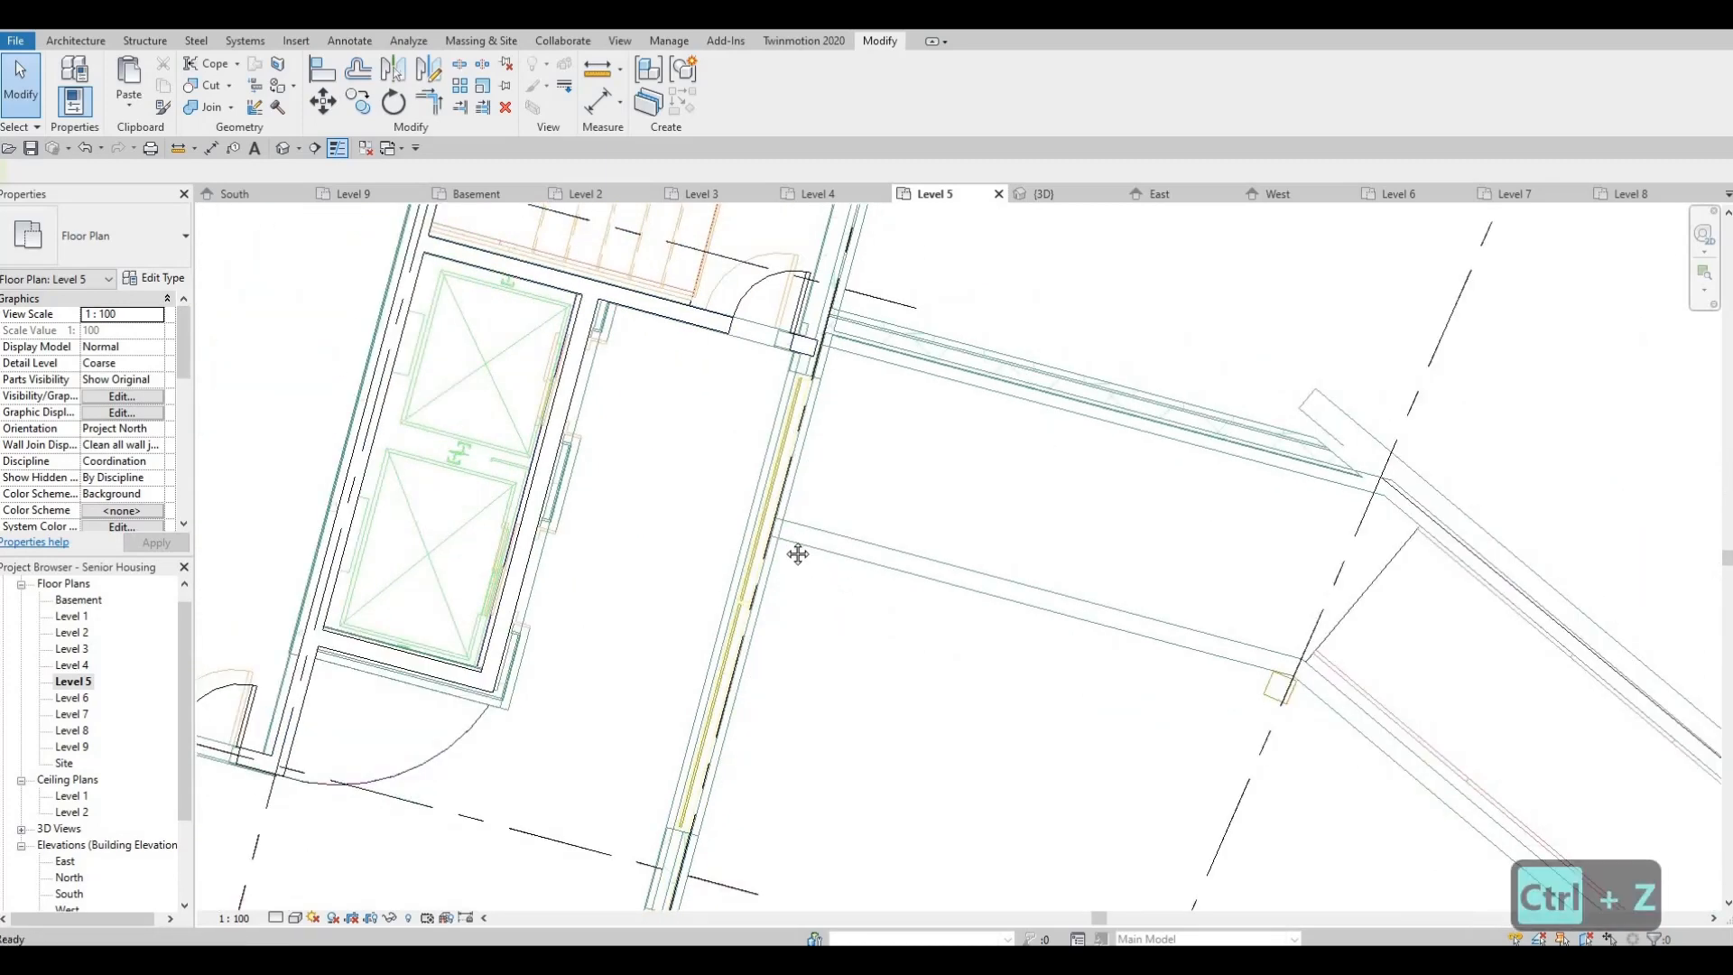
{"action": "middle_click_drag", "start_coordinate": [713, 690], "coordinate": [713, 644]}
{"action": "left_click", "coordinate": [693, 688]}
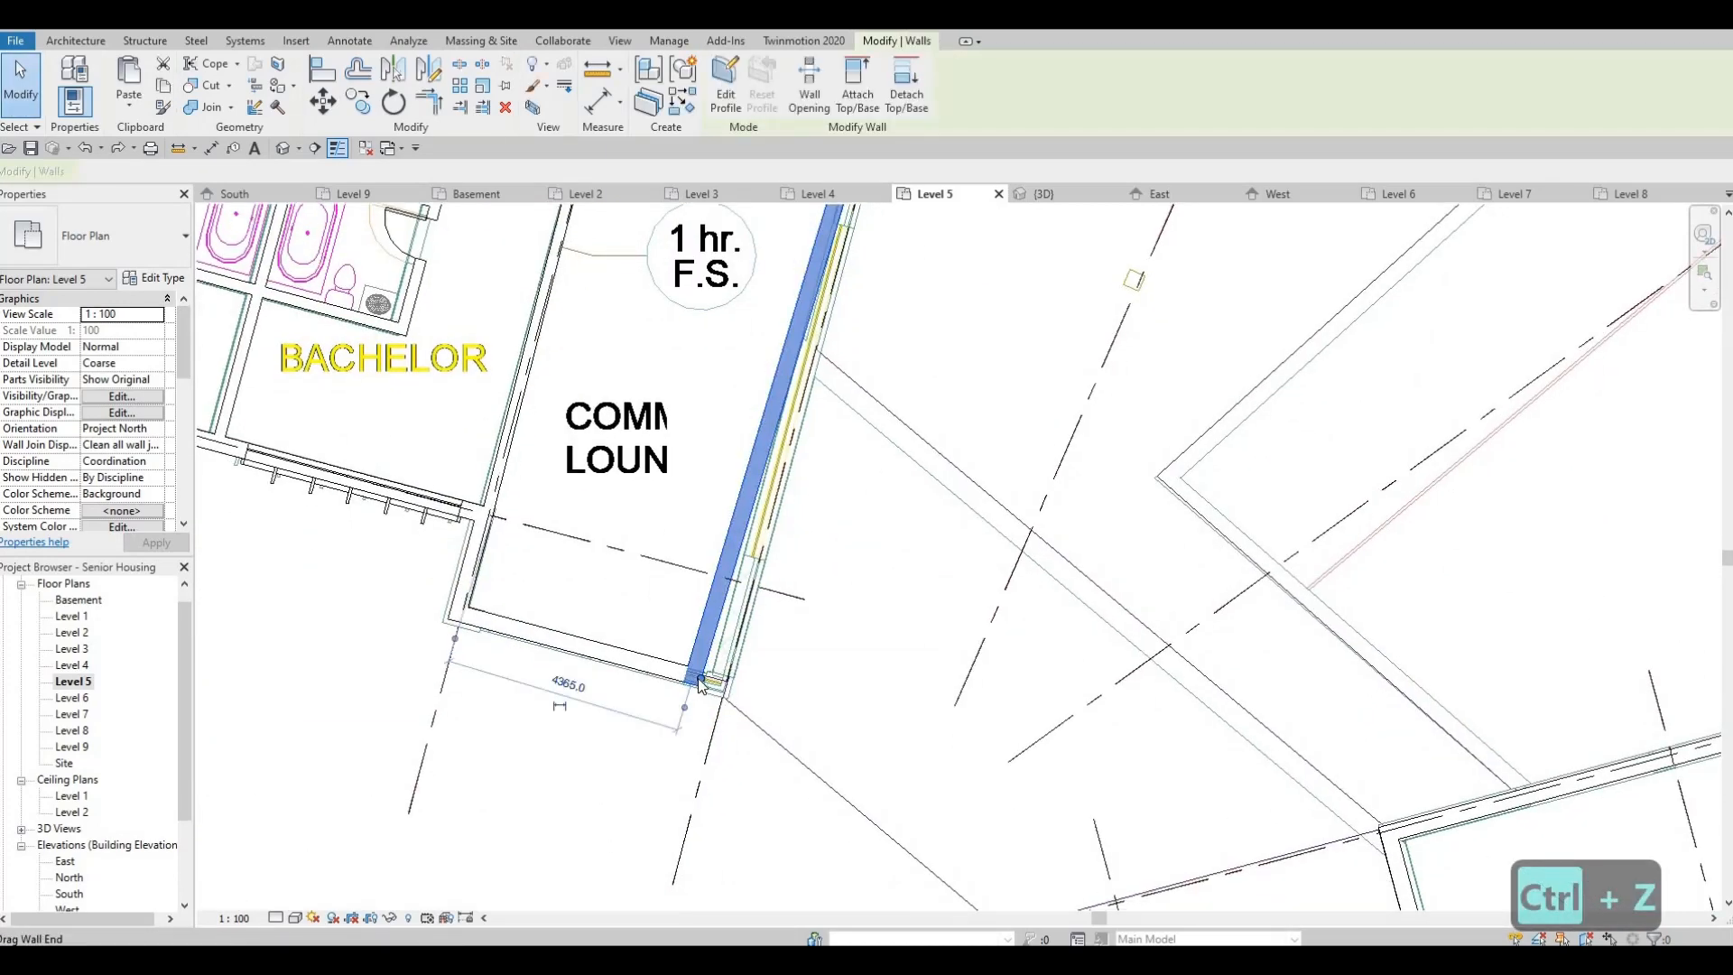
{"action": "left_click_drag", "start_coordinate": [696, 688], "coordinate": [722, 749]}
{"action": "scroll", "coordinate": [731, 695], "scroll_direction": "up", "scroll_amount": 4}
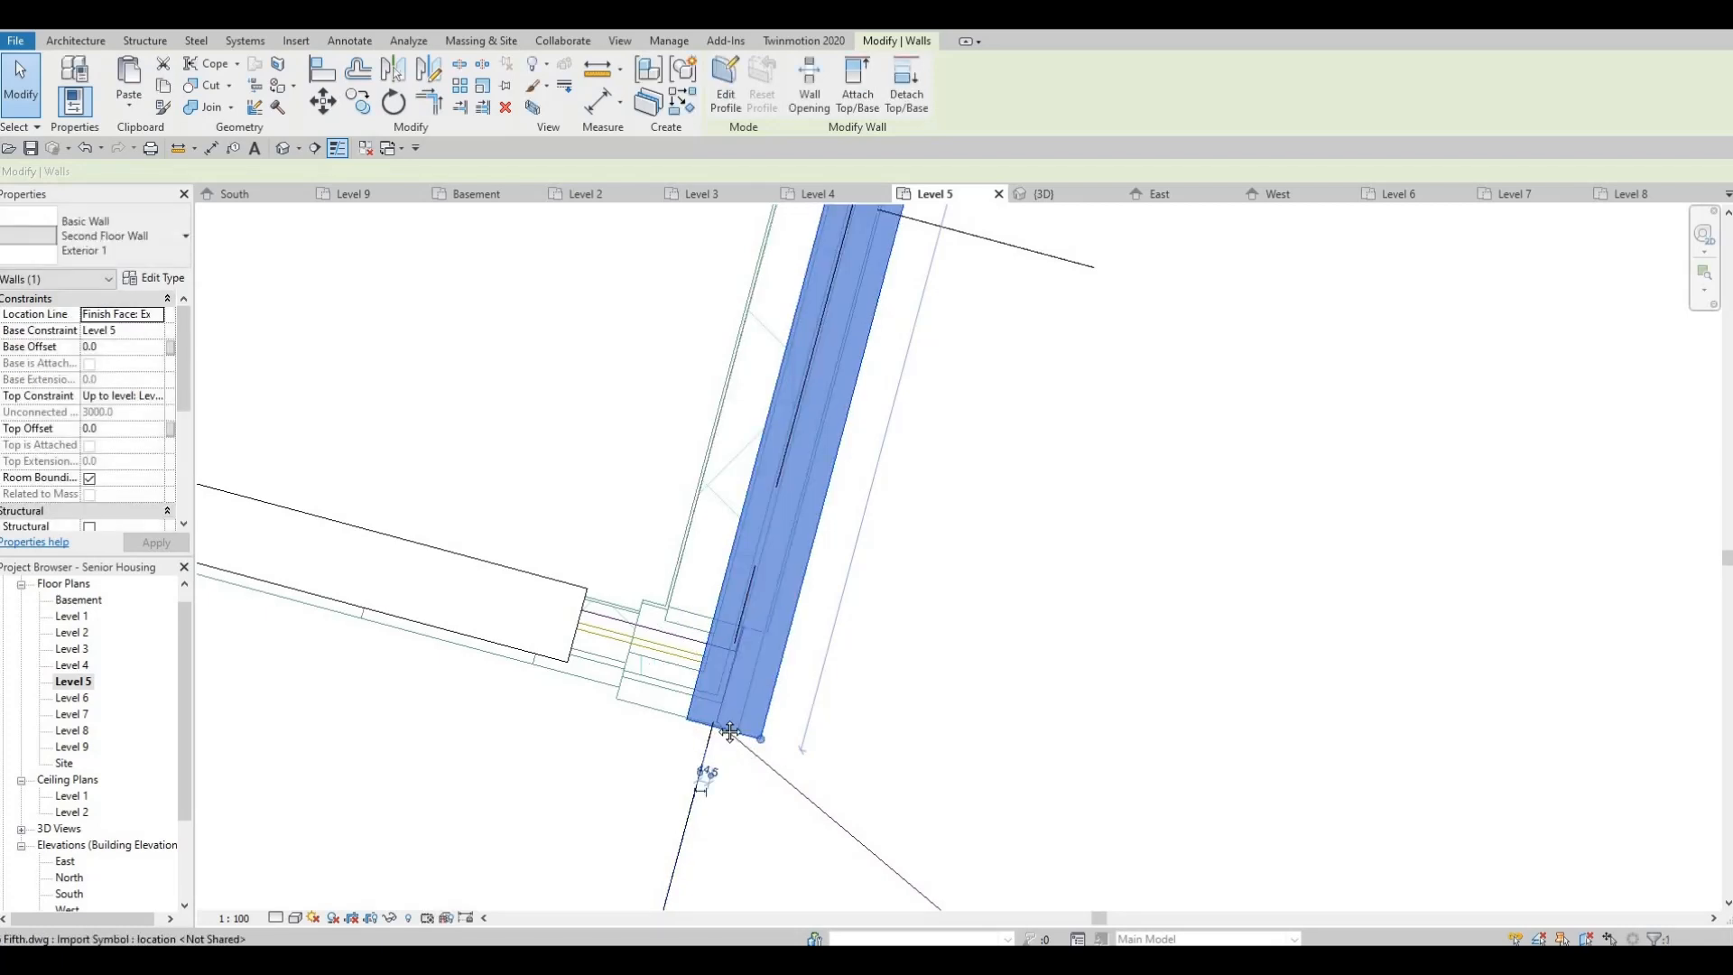
{"action": "key", "text": "Escape"}
{"action": "key", "text": "Escape"}
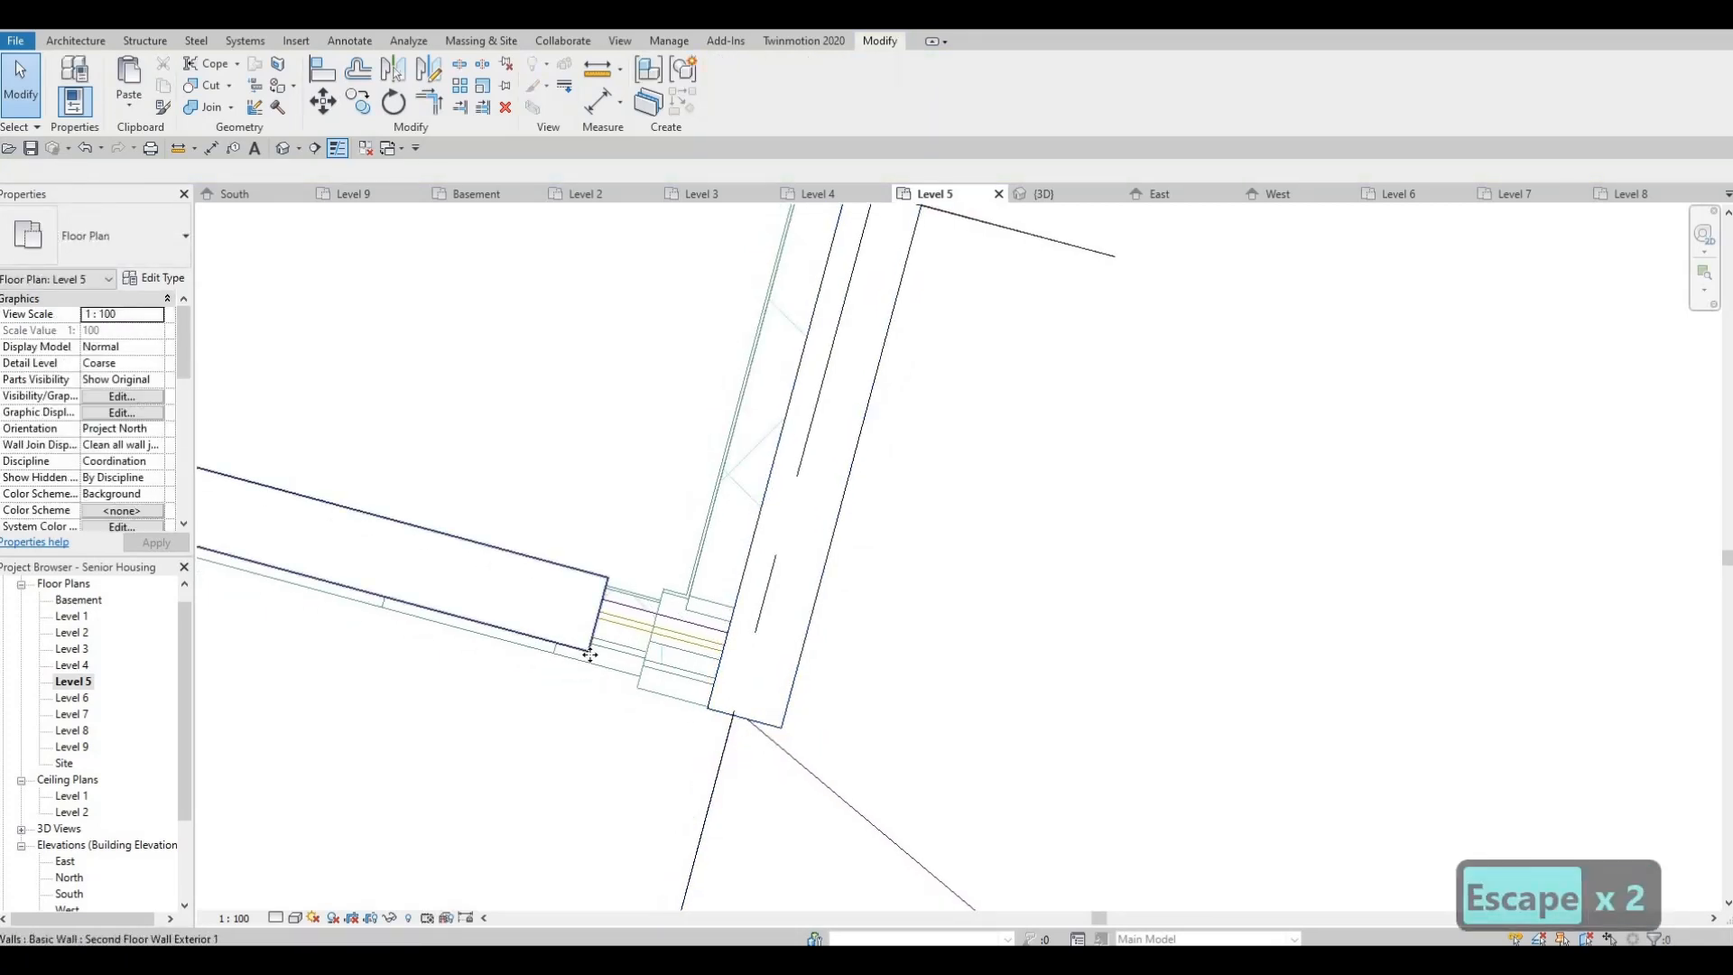
Extend the bachelor wing's lower Common Lounge wall to join the relocated long exterior wall at the corner
{"action": "left_click", "coordinate": [597, 598]}
{"action": "left_click_drag", "start_coordinate": [676, 614], "coordinate": [738, 648]}
{"action": "key", "text": "Escape"}
{"action": "key", "text": "Escape"}
{"action": "scroll", "coordinate": [686, 632], "scroll_direction": "down", "scroll_amount": 4}
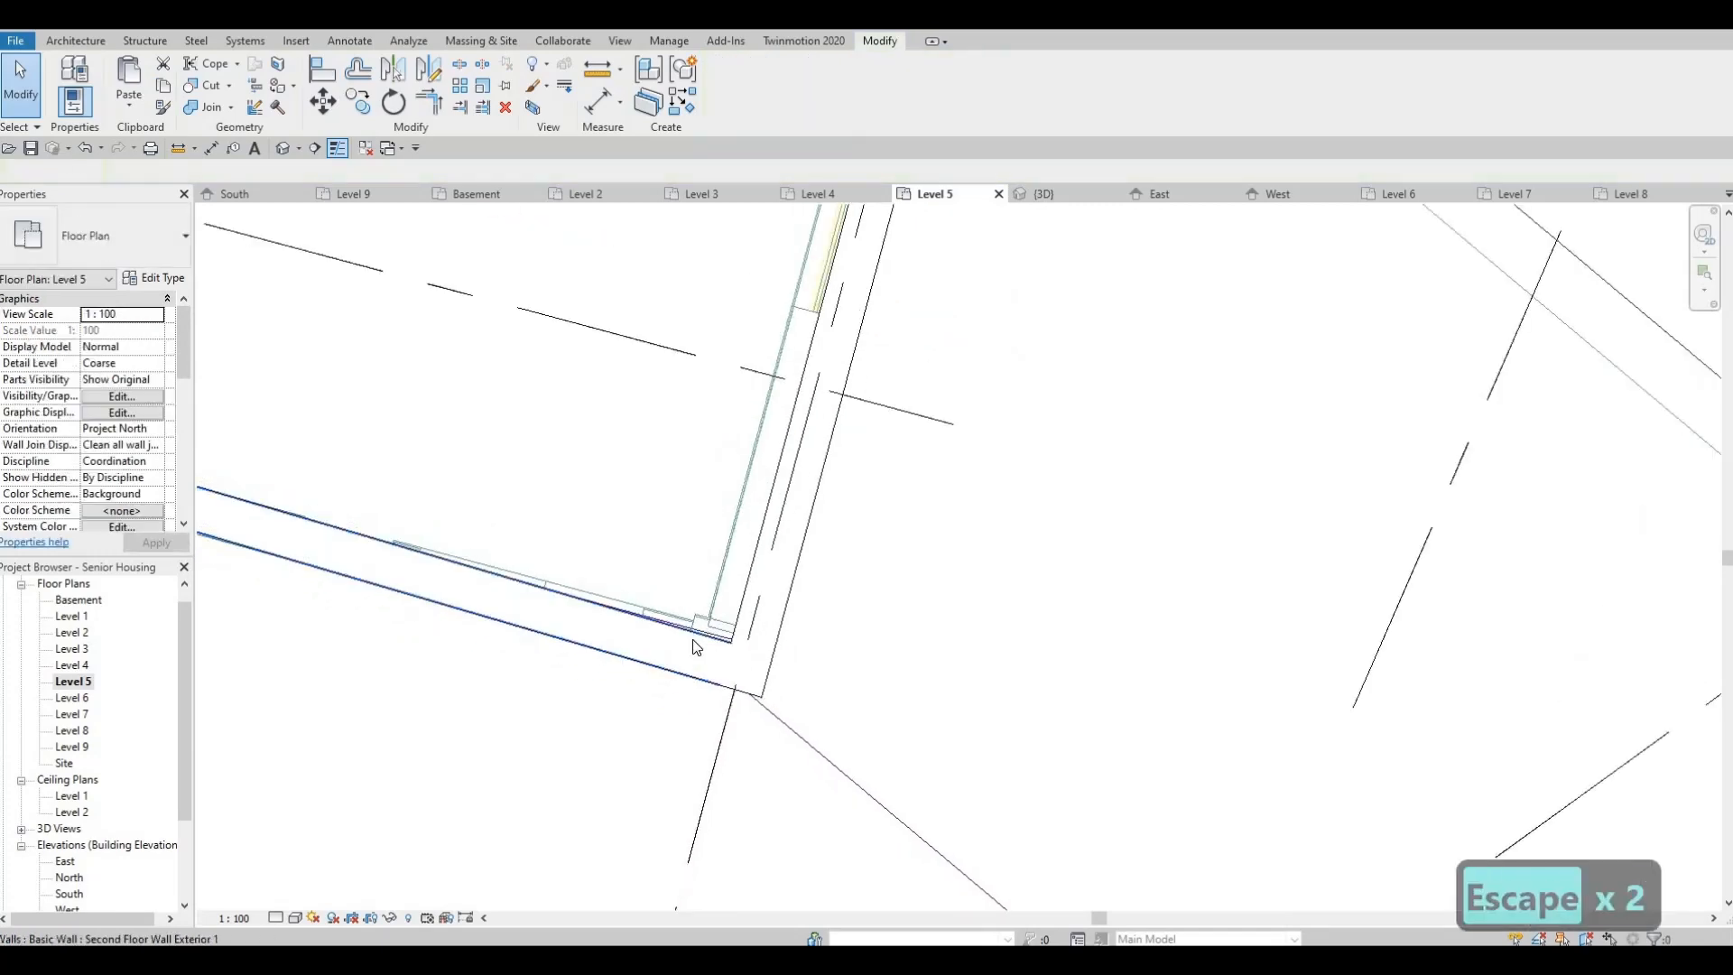
{"action": "scroll", "coordinate": [680, 599], "scroll_direction": "down", "scroll_amount": 3}
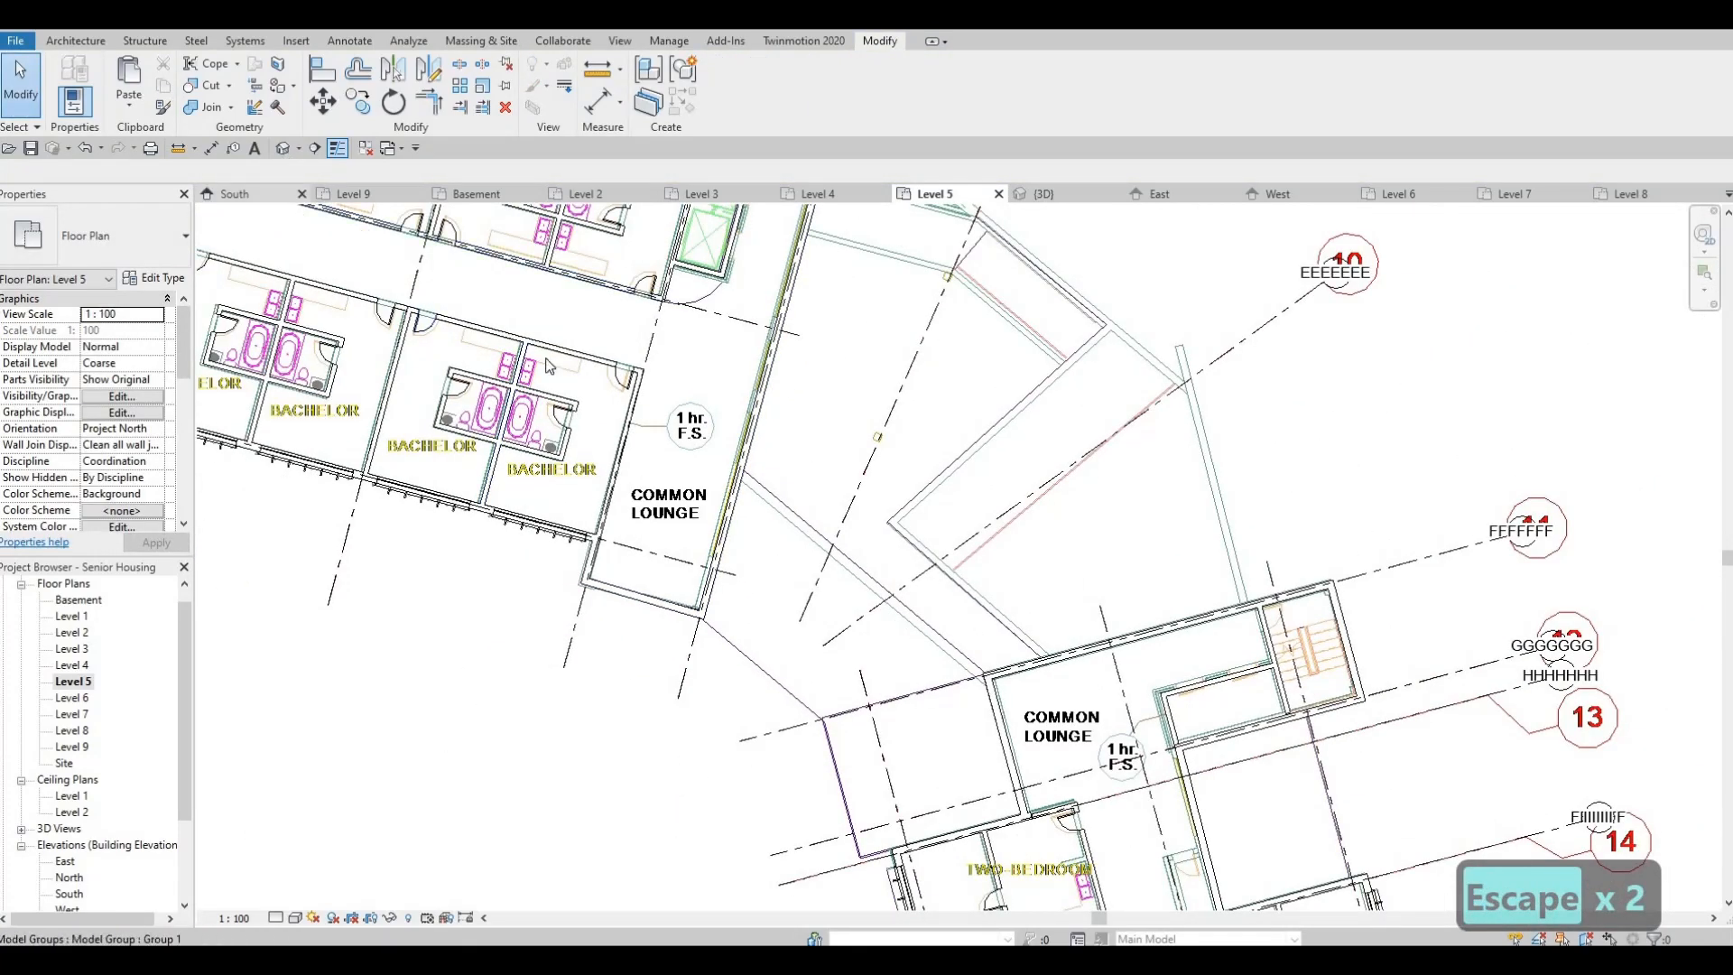
Copy the four corrected Level 5 exterior walls at both wings' inner ends in the 3D view, aligned to Levels 6 to 8
{"action": "left_click", "coordinate": [283, 148]}
{"action": "middle_click_drag", "start_coordinate": [618, 679], "coordinate": [603, 631]}
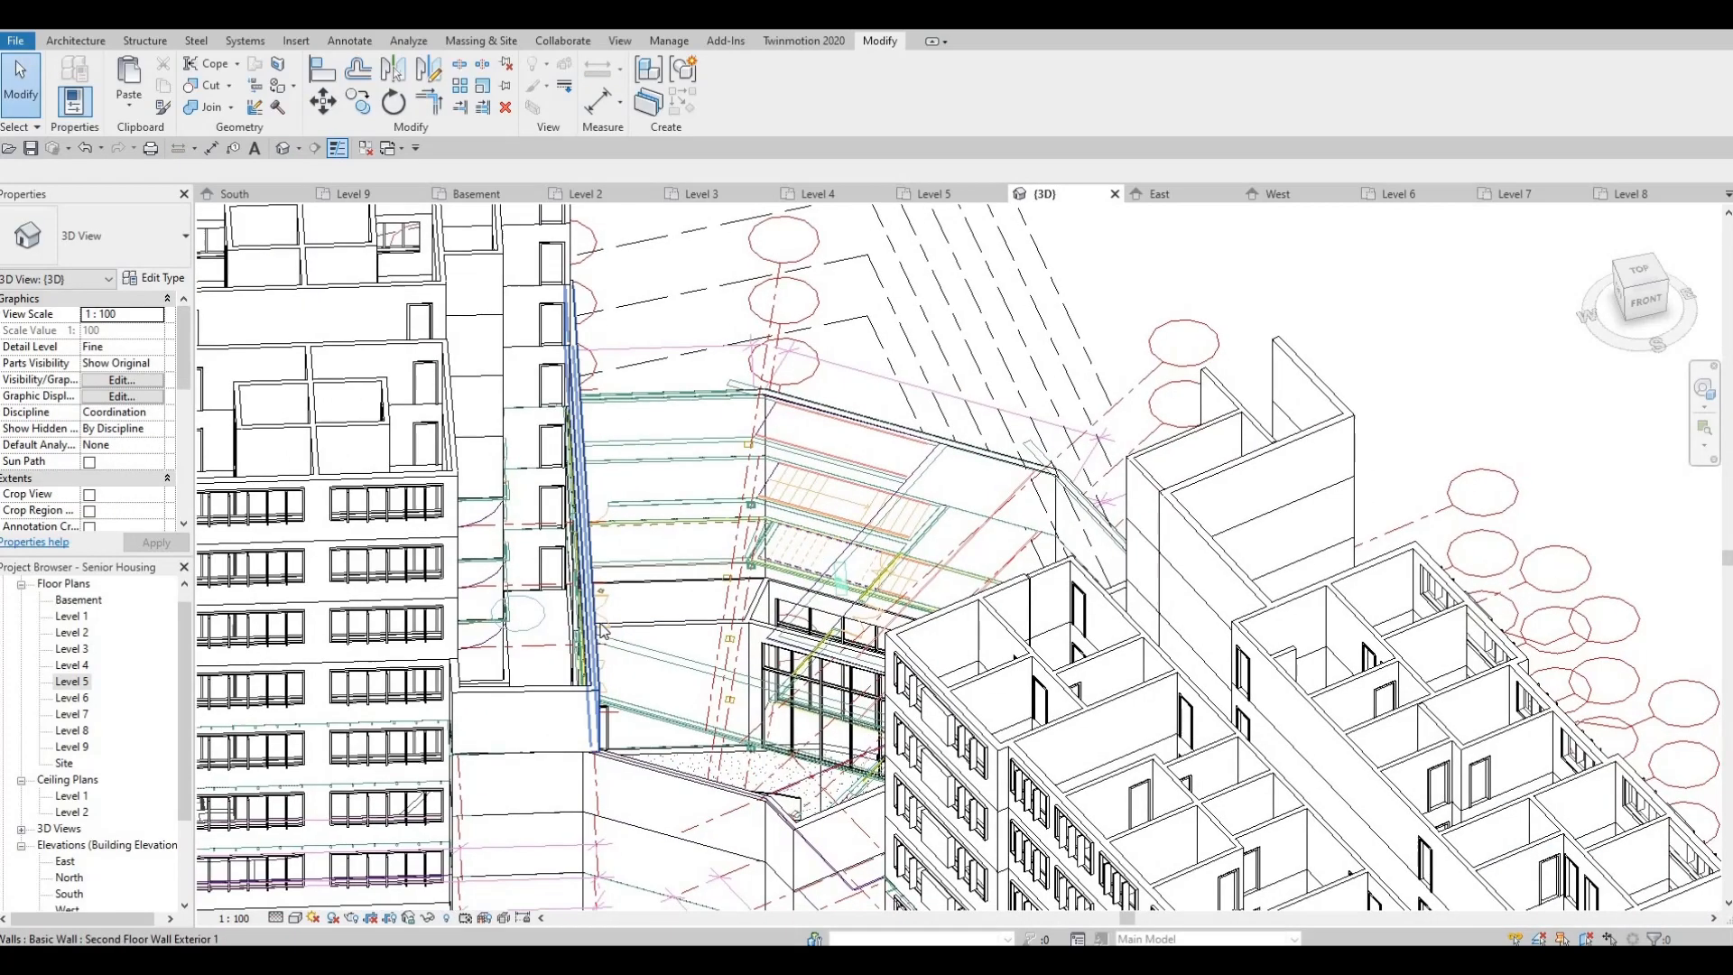
{"action": "left_click", "coordinate": [565, 695]}
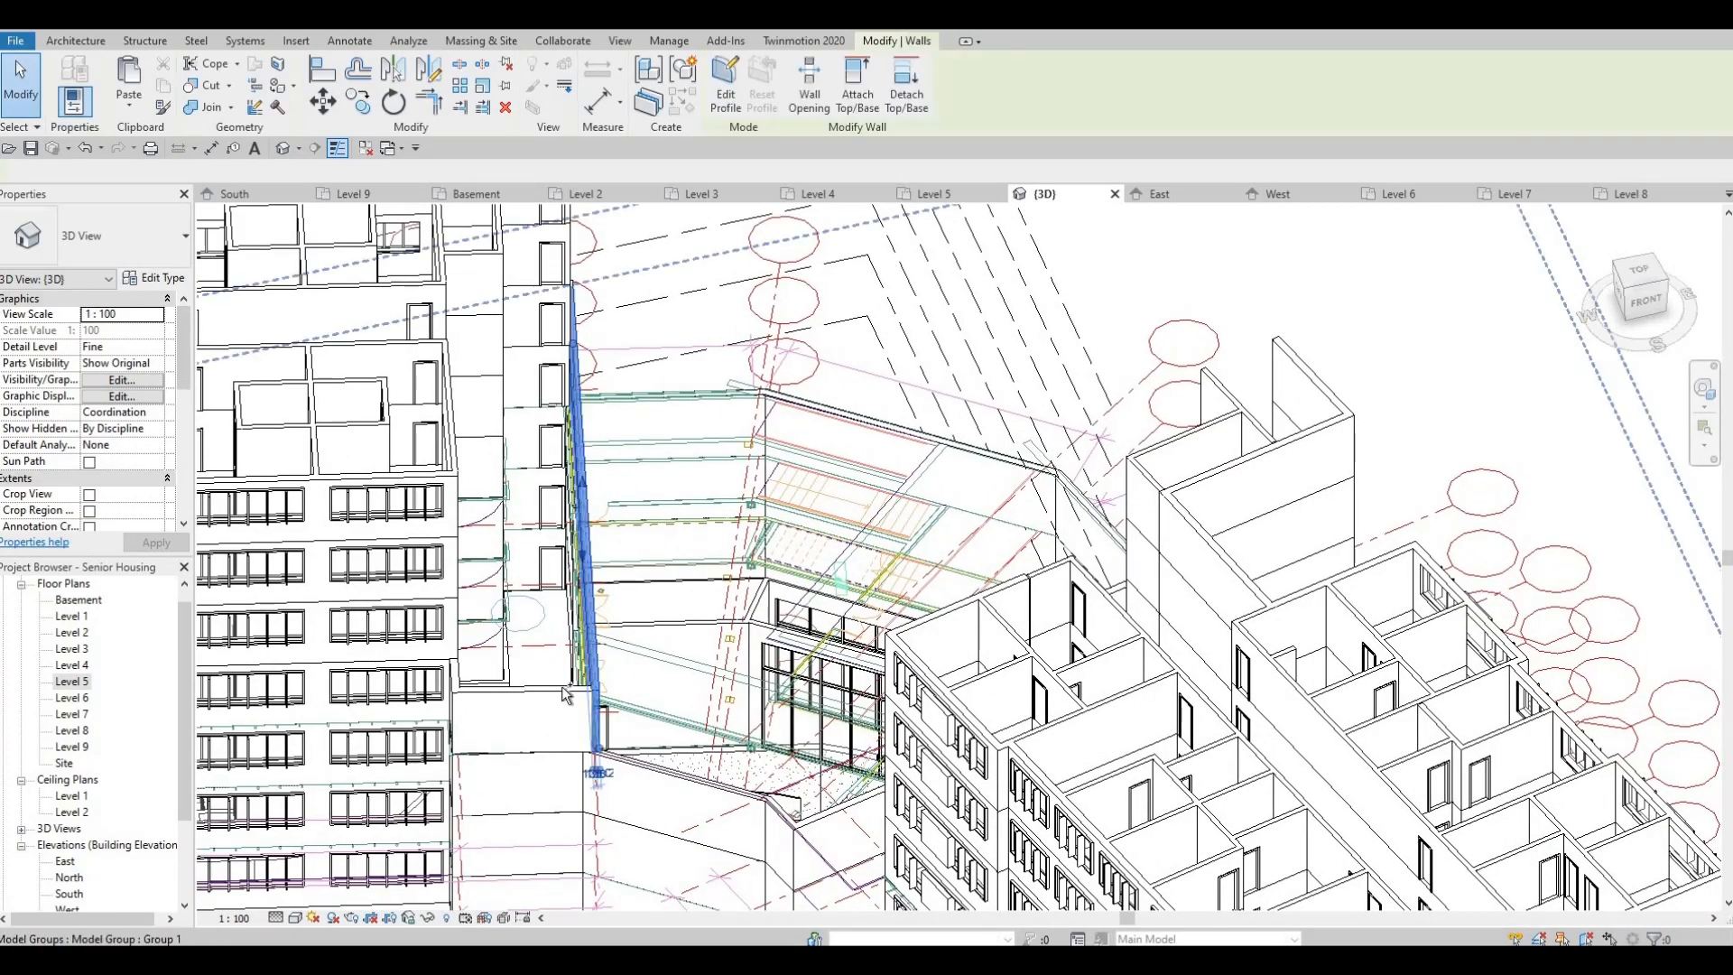
{"action": "left_click", "coordinate": [570, 751], "text": "ctrl"}
{"action": "middle_click_drag", "start_coordinate": [570, 754], "coordinate": [836, 441], "text": "shift"}
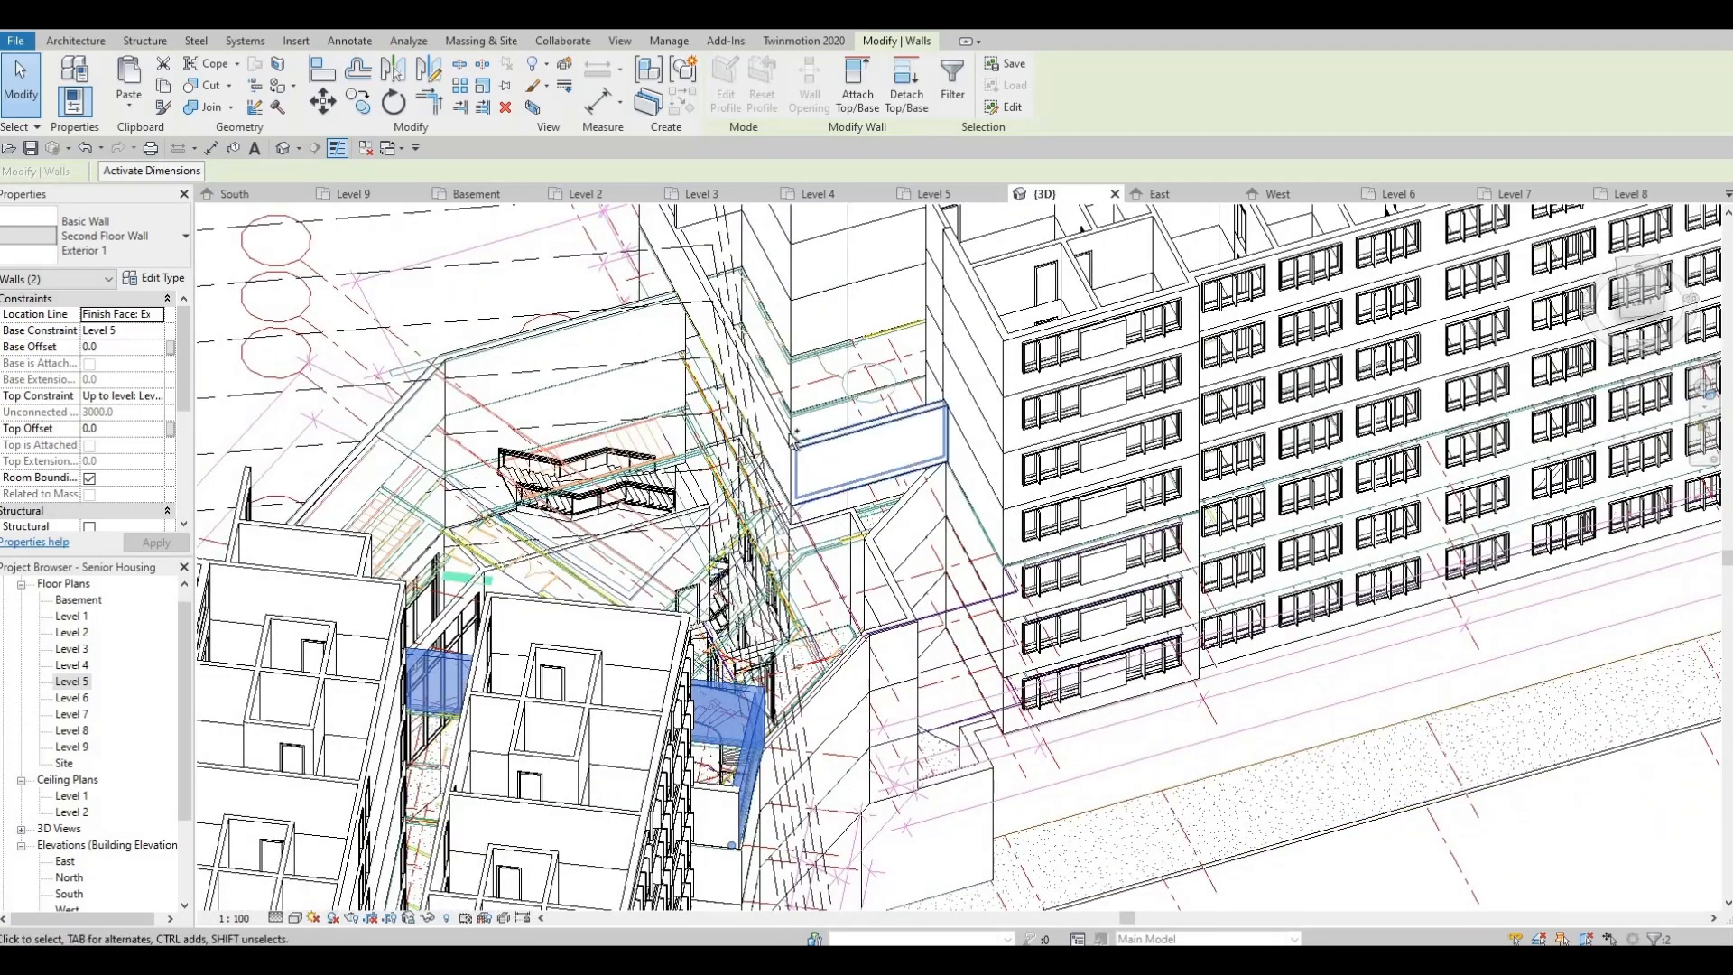
{"action": "left_click", "coordinate": [792, 440], "text": "ctrl"}
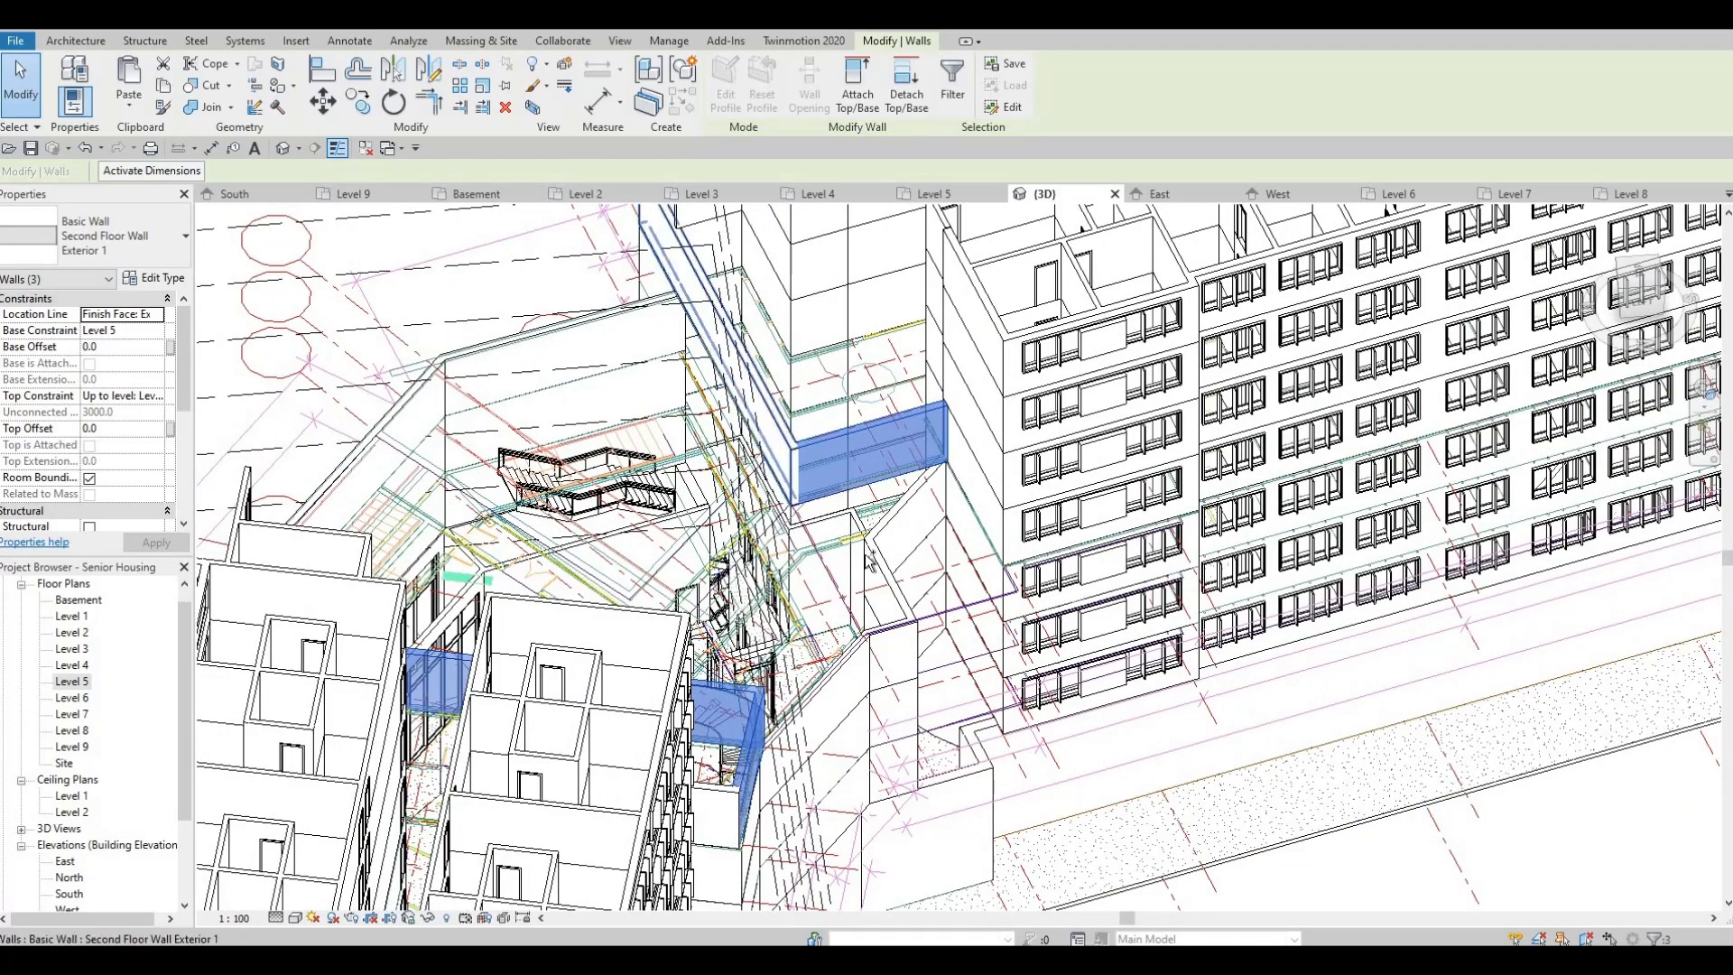
{"action": "left_click", "coordinate": [787, 462], "text": "ctrl"}
{"action": "middle_click_drag", "start_coordinate": [844, 623], "coordinate": [529, 584], "text": "shift"}
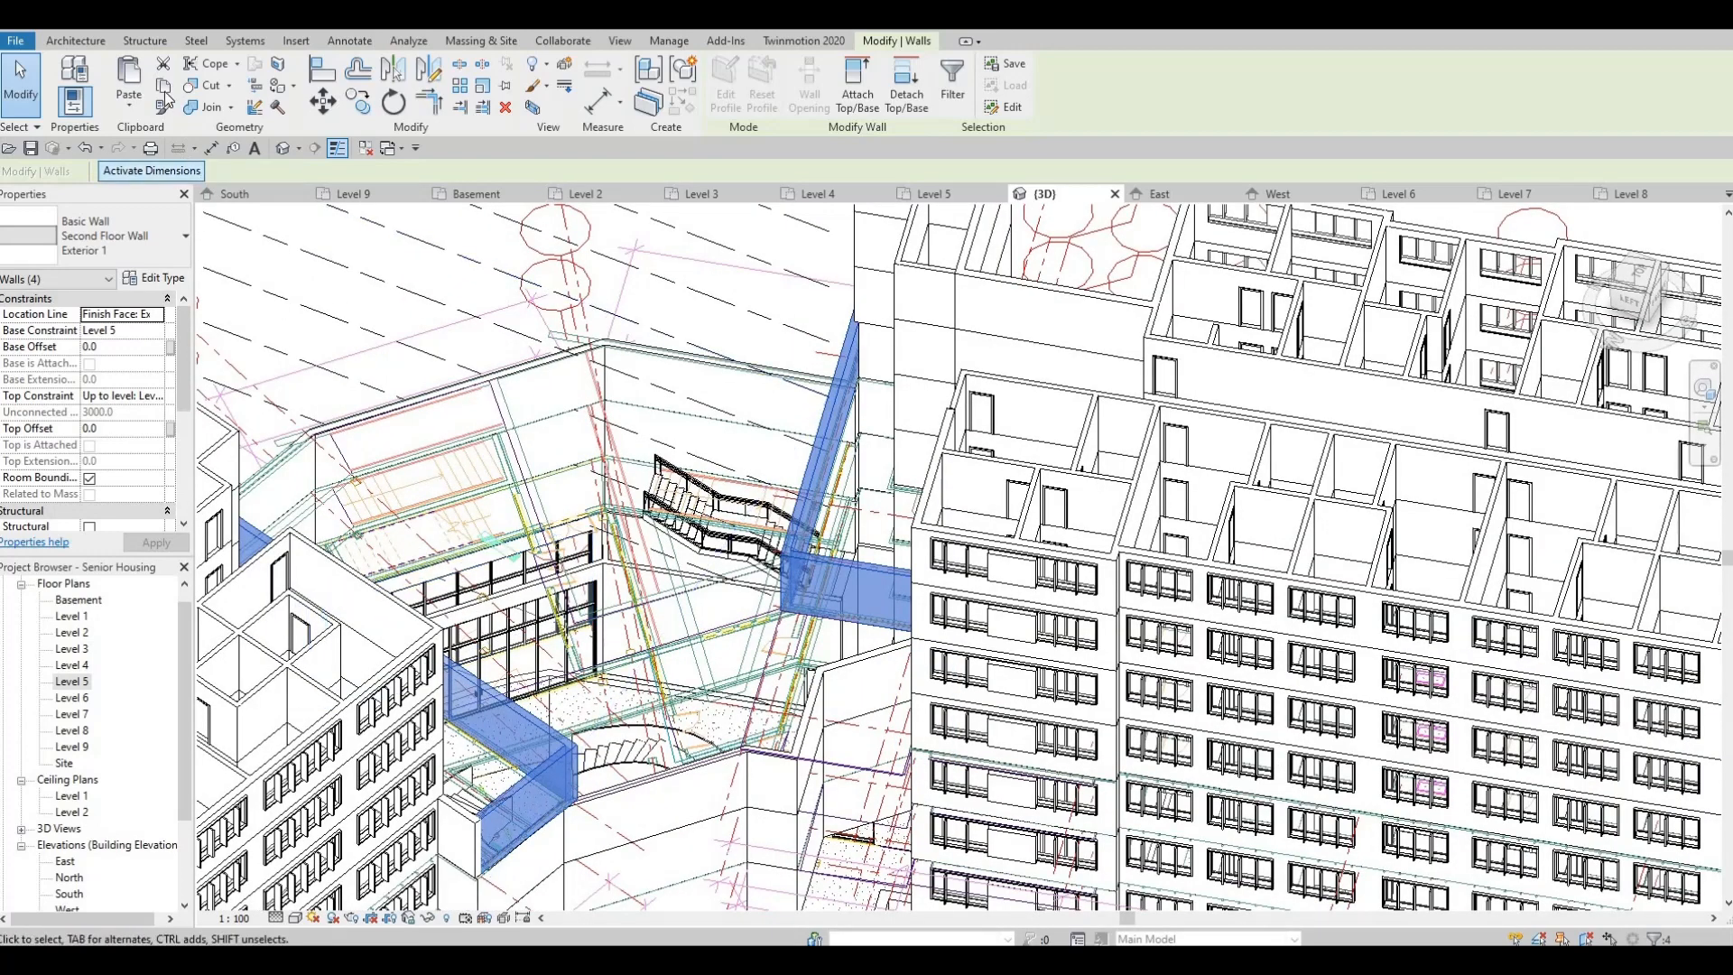
{"action": "left_click", "coordinate": [164, 87]}
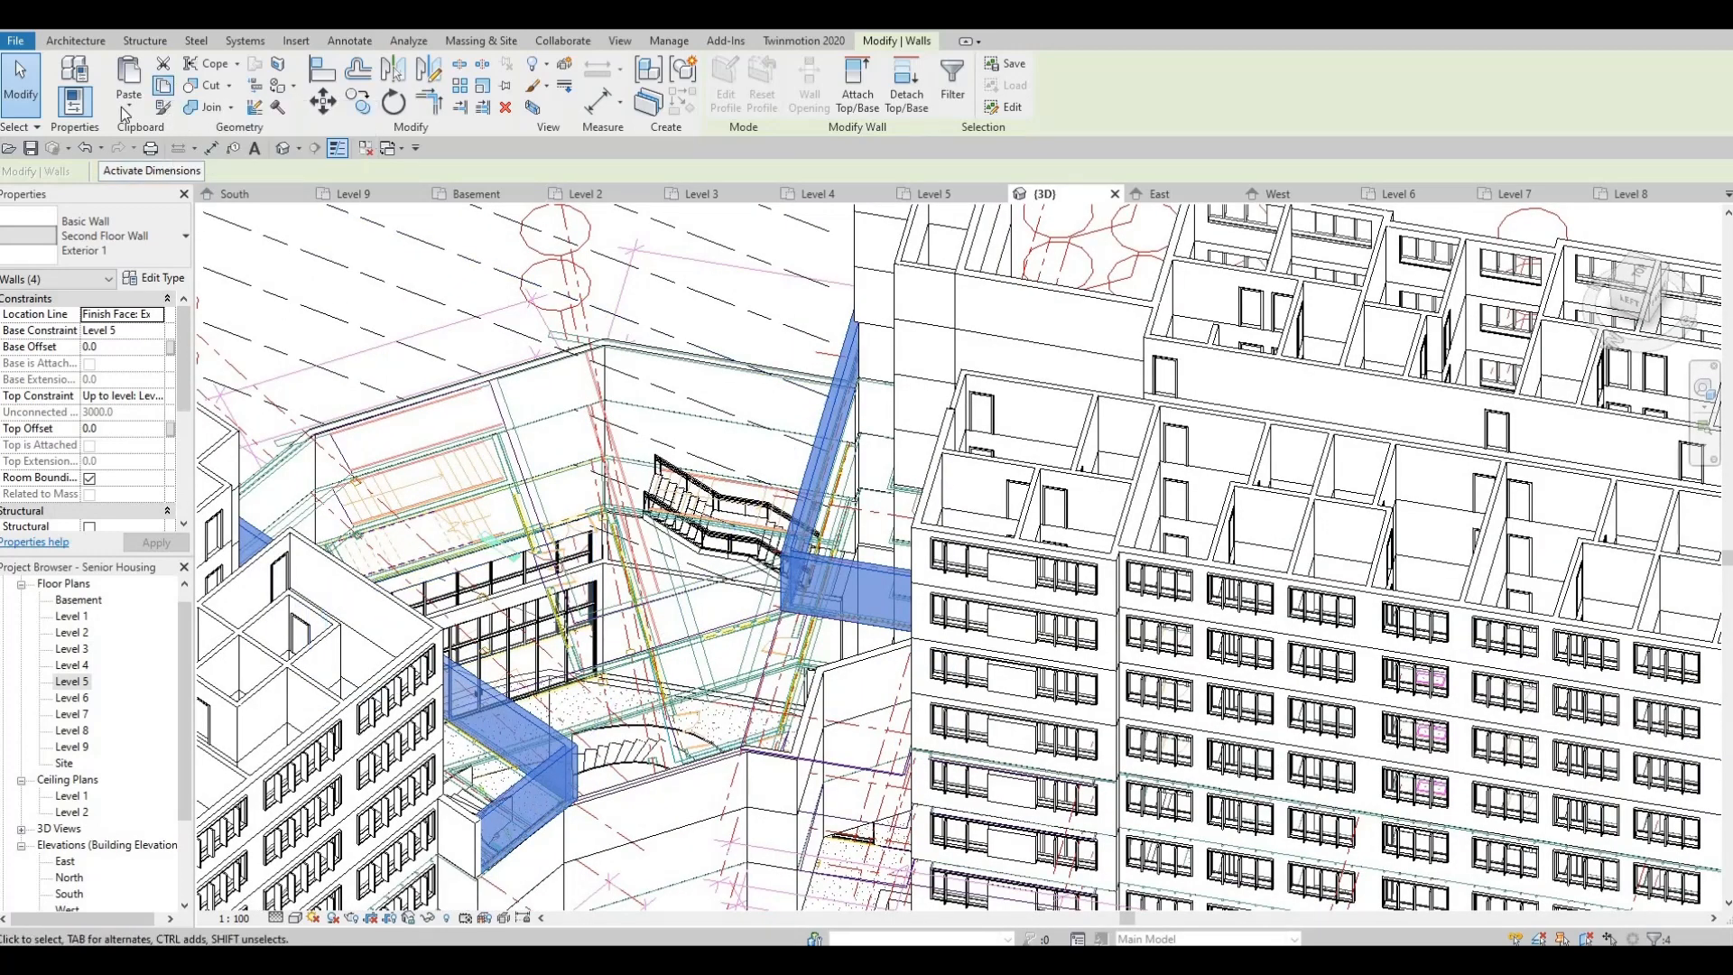
{"action": "left_click", "coordinate": [124, 111]}
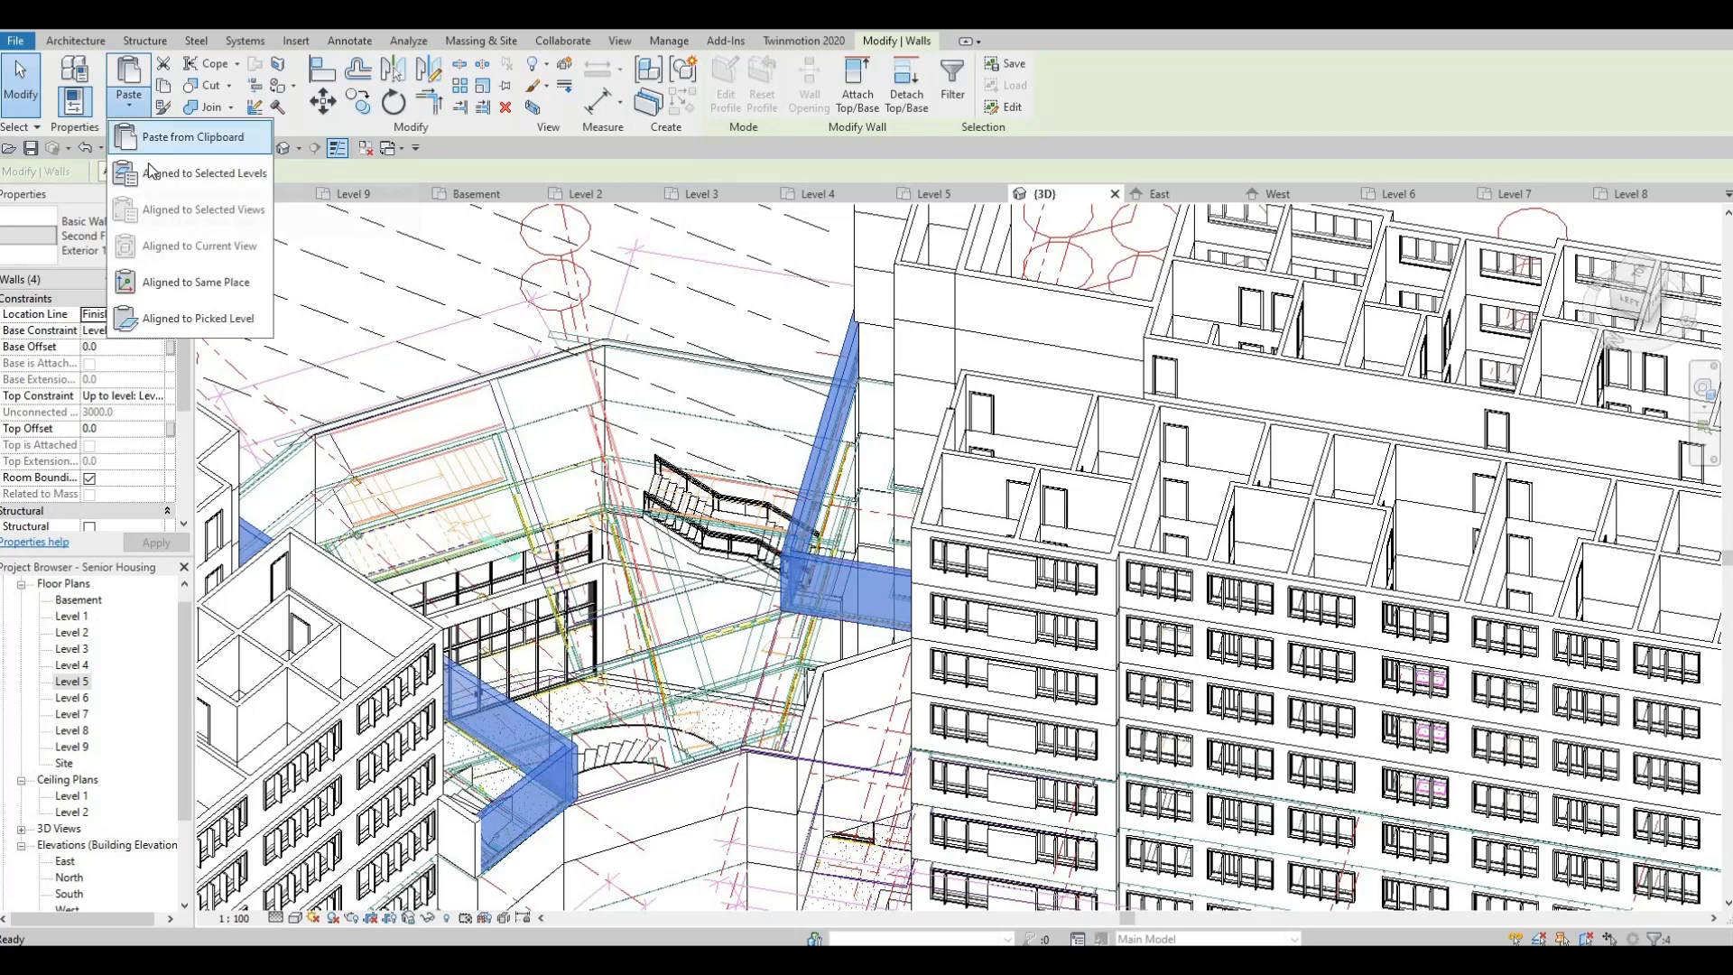
{"action": "left_click", "coordinate": [166, 175]}
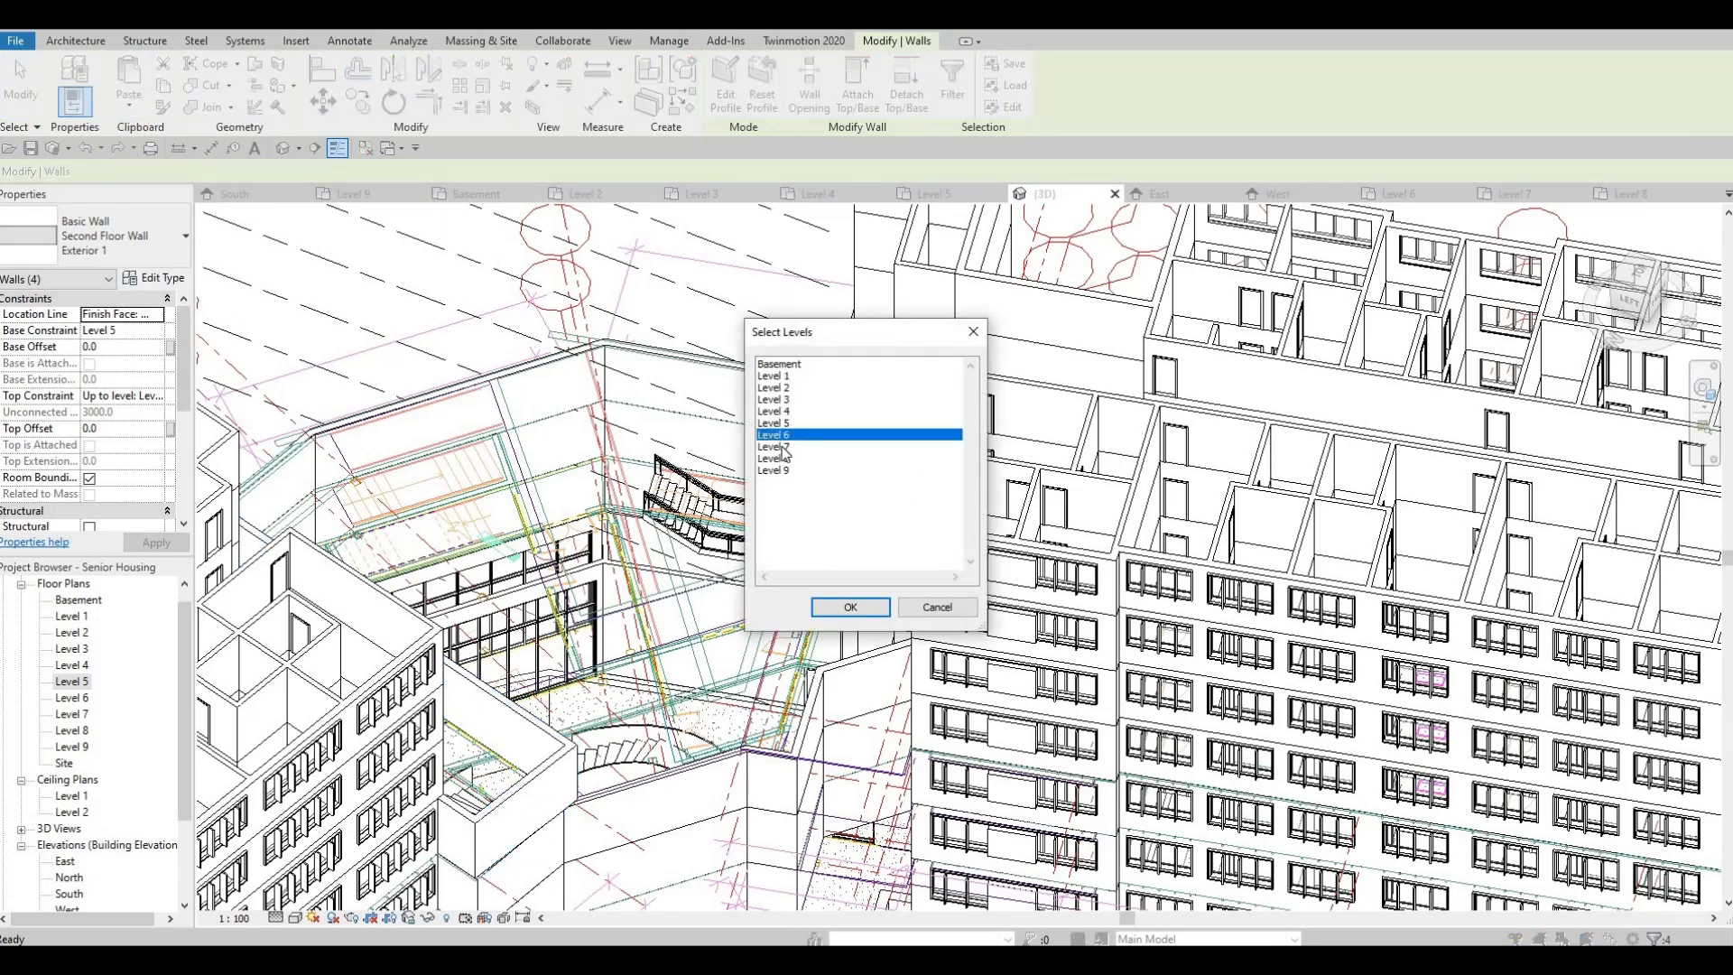
{"action": "left_click", "coordinate": [849, 608]}
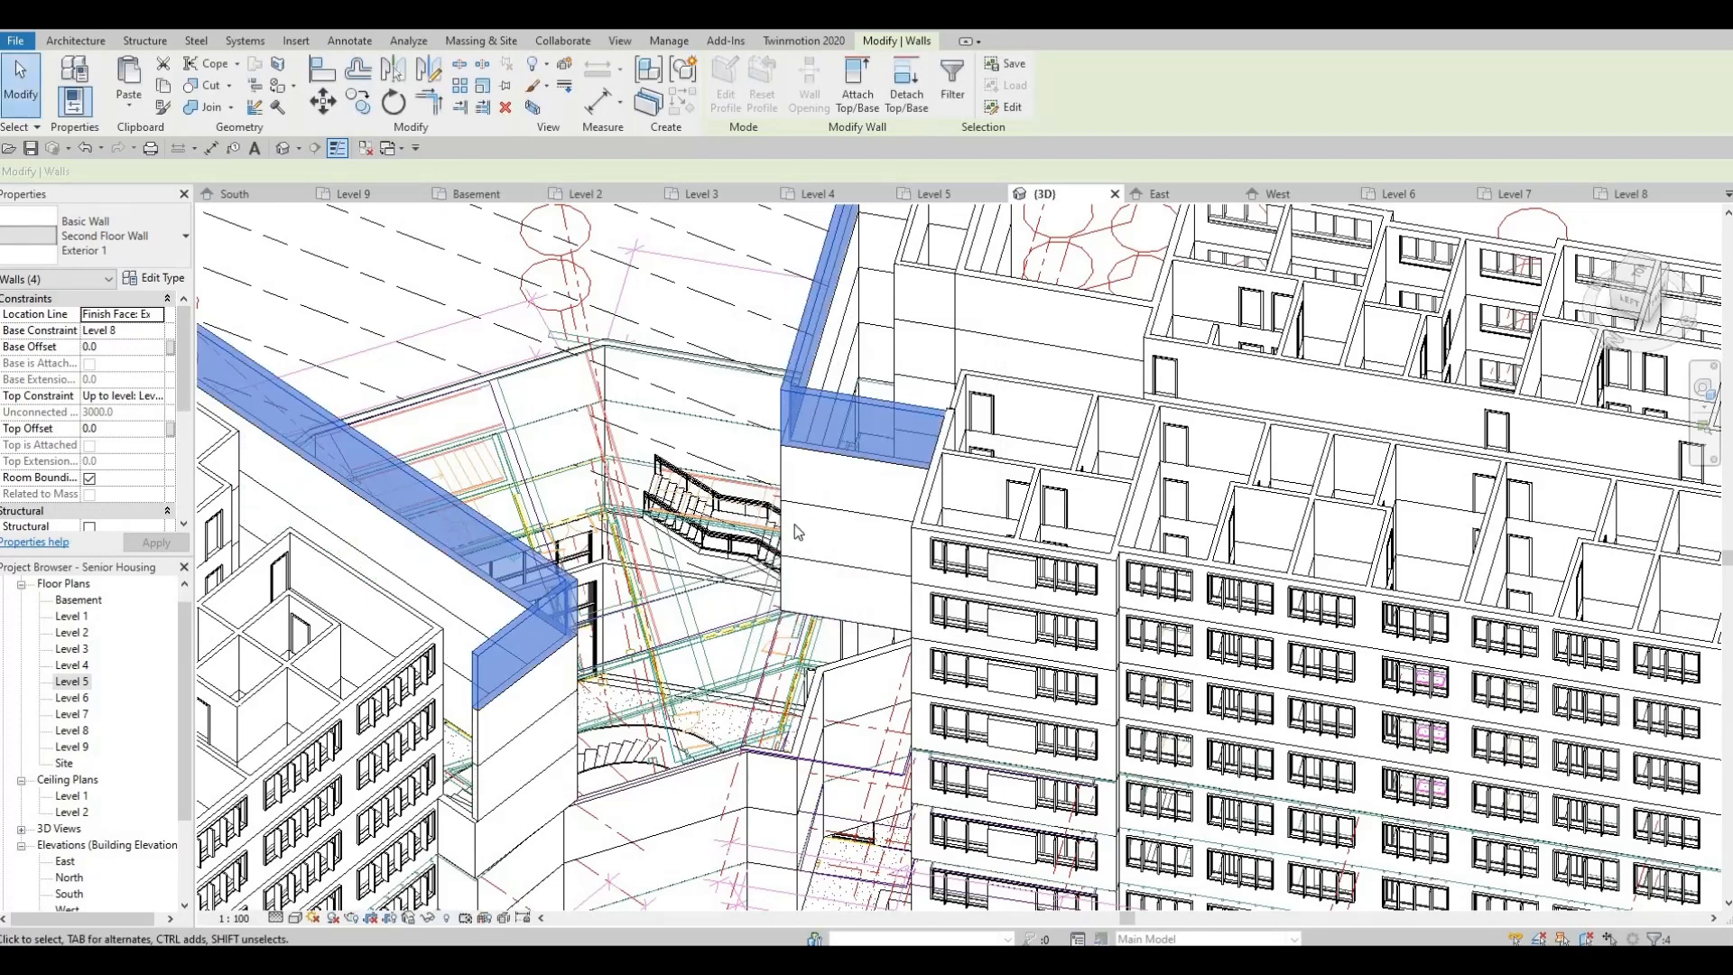
{"action": "scroll", "coordinate": [794, 523], "scroll_direction": "up", "scroll_amount": 2}
{"action": "key", "text": "Escape"}
Examine the copied exterior walls around both wings' inner ends and the central gap from several angles in the 3D view
{"action": "middle_click_drag", "start_coordinate": [792, 525], "coordinate": [810, 556], "text": "shift"}
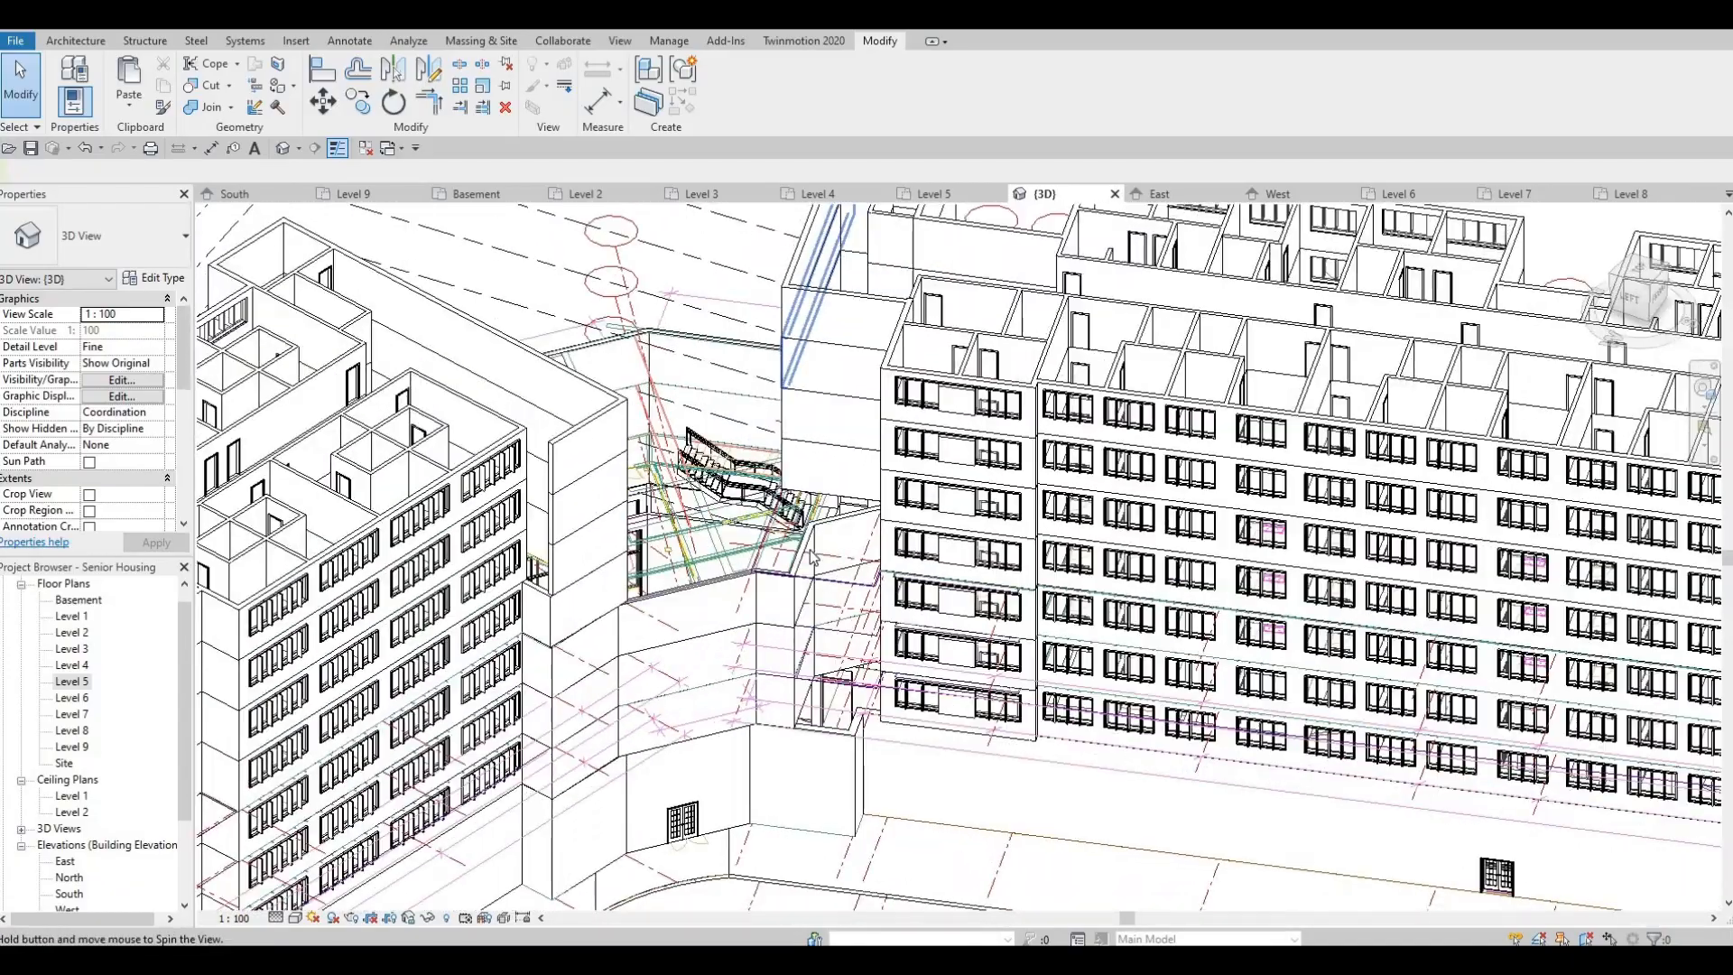
{"action": "scroll", "coordinate": [810, 557], "scroll_direction": "up", "scroll_amount": 2}
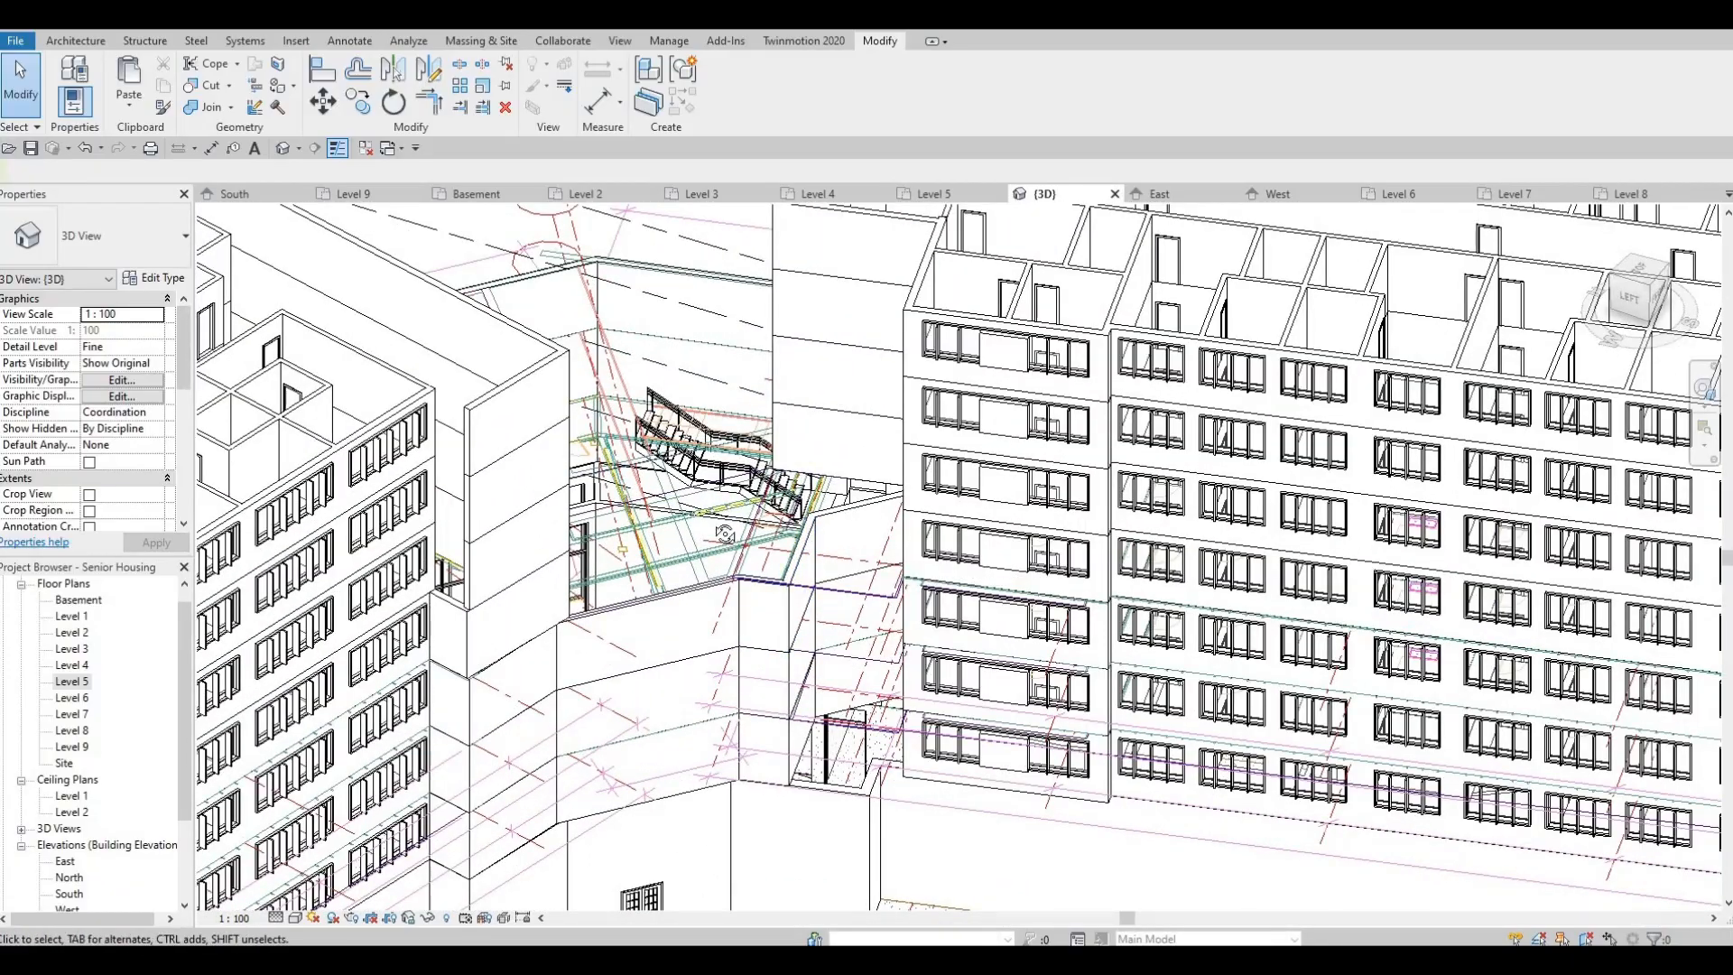
{"action": "middle_click_drag", "start_coordinate": [758, 596], "coordinate": [365, 839], "text": "shift"}
{"action": "scroll", "coordinate": [479, 591], "scroll_direction": "up", "scroll_amount": 2}
{"action": "scroll", "coordinate": [677, 451], "scroll_direction": "down", "scroll_amount": 2}
{"action": "middle_click_drag", "start_coordinate": [578, 343], "coordinate": [773, 406]}
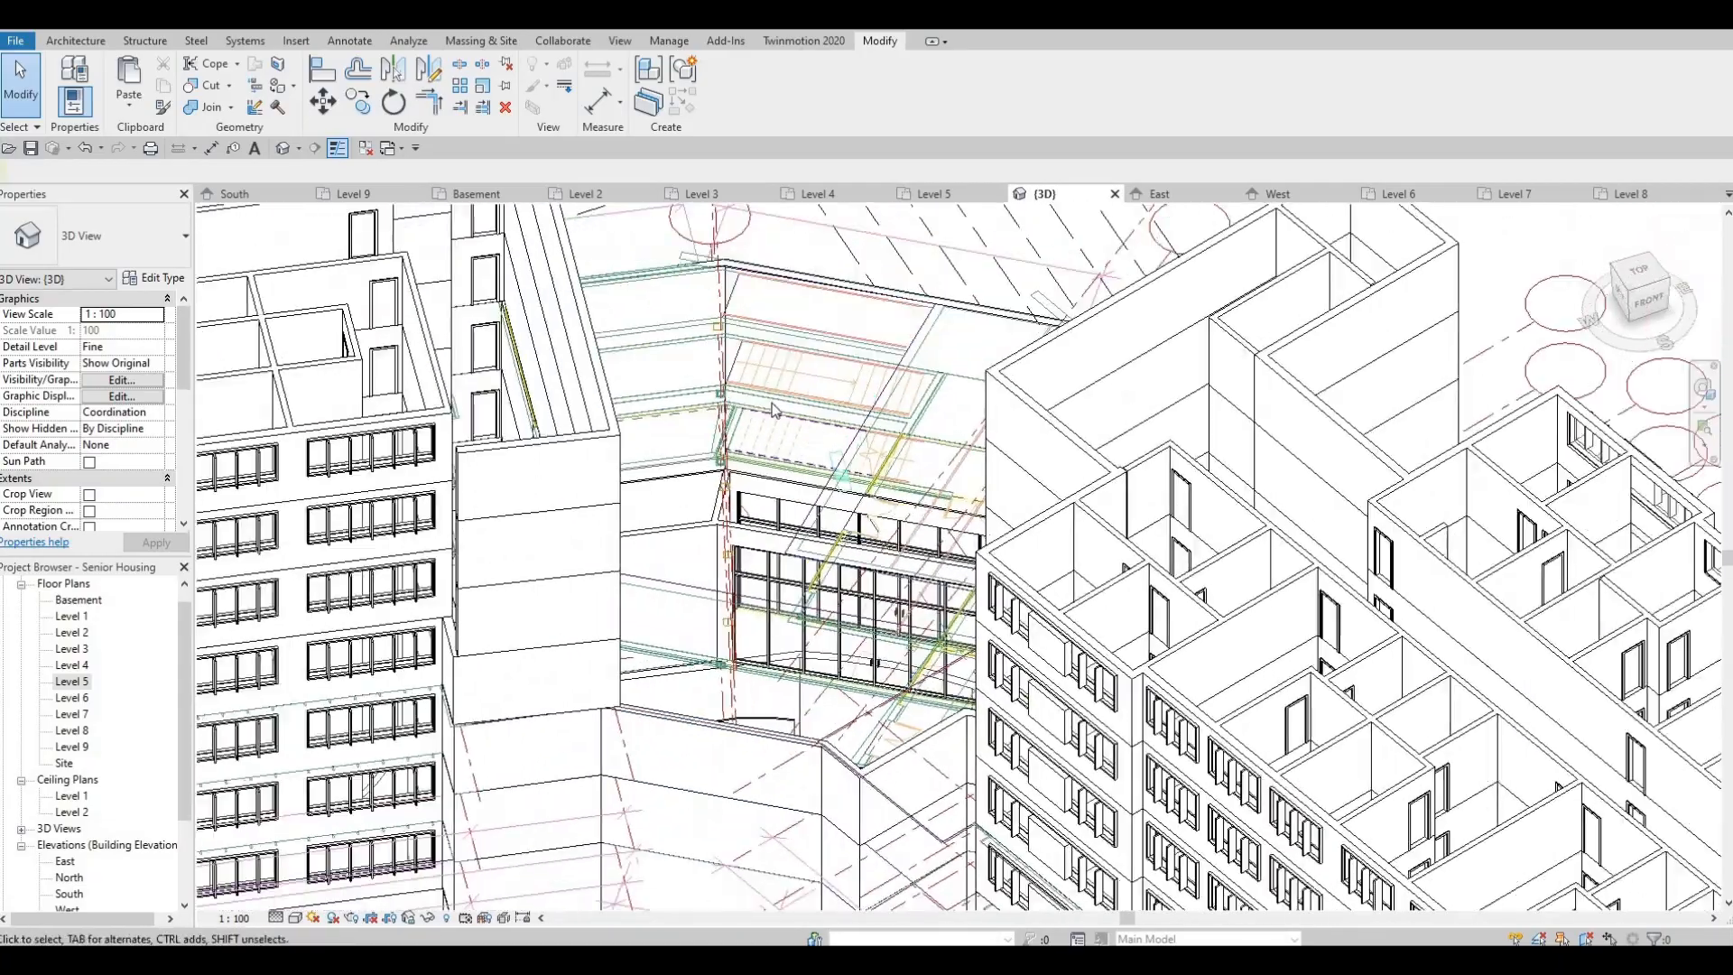
{"action": "scroll", "coordinate": [763, 483], "scroll_direction": "down", "scroll_amount": 2}
{"action": "middle_click_drag", "start_coordinate": [736, 547], "coordinate": [632, 497], "text": "shift"}
{"action": "scroll", "coordinate": [775, 444], "scroll_direction": "down", "scroll_amount": 1}
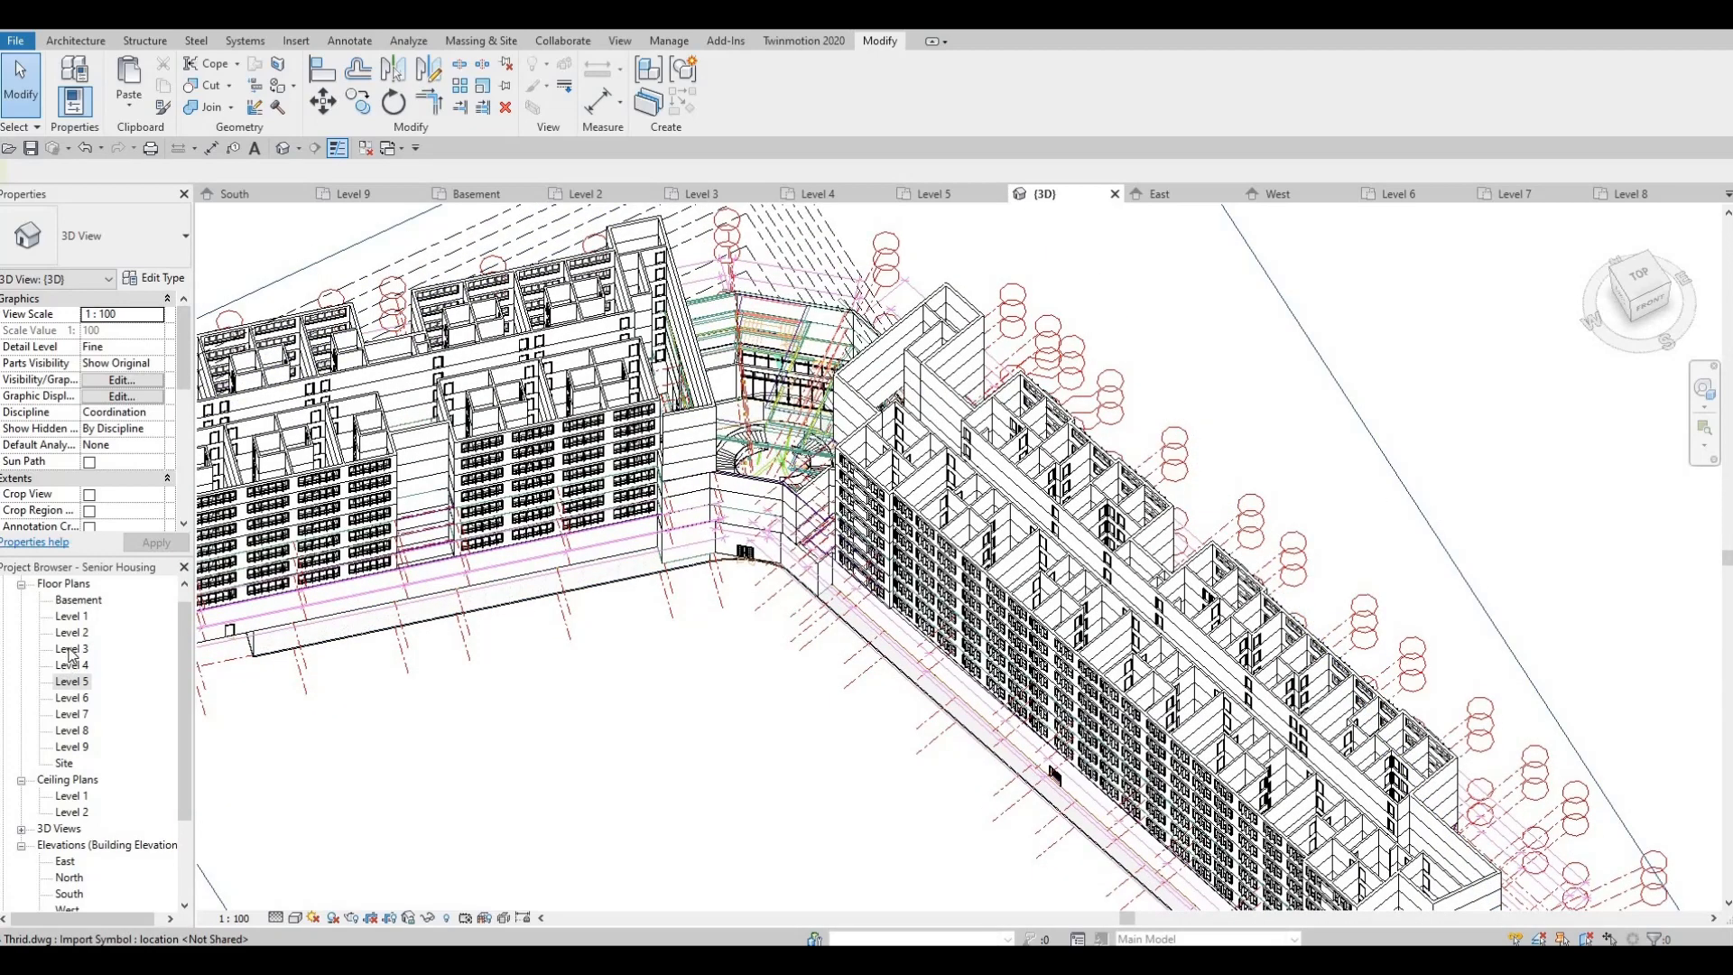
Open the Level 3 floor plan and ungroup its model group, with the Library area in view
{"action": "double_click", "coordinate": [71, 648]}
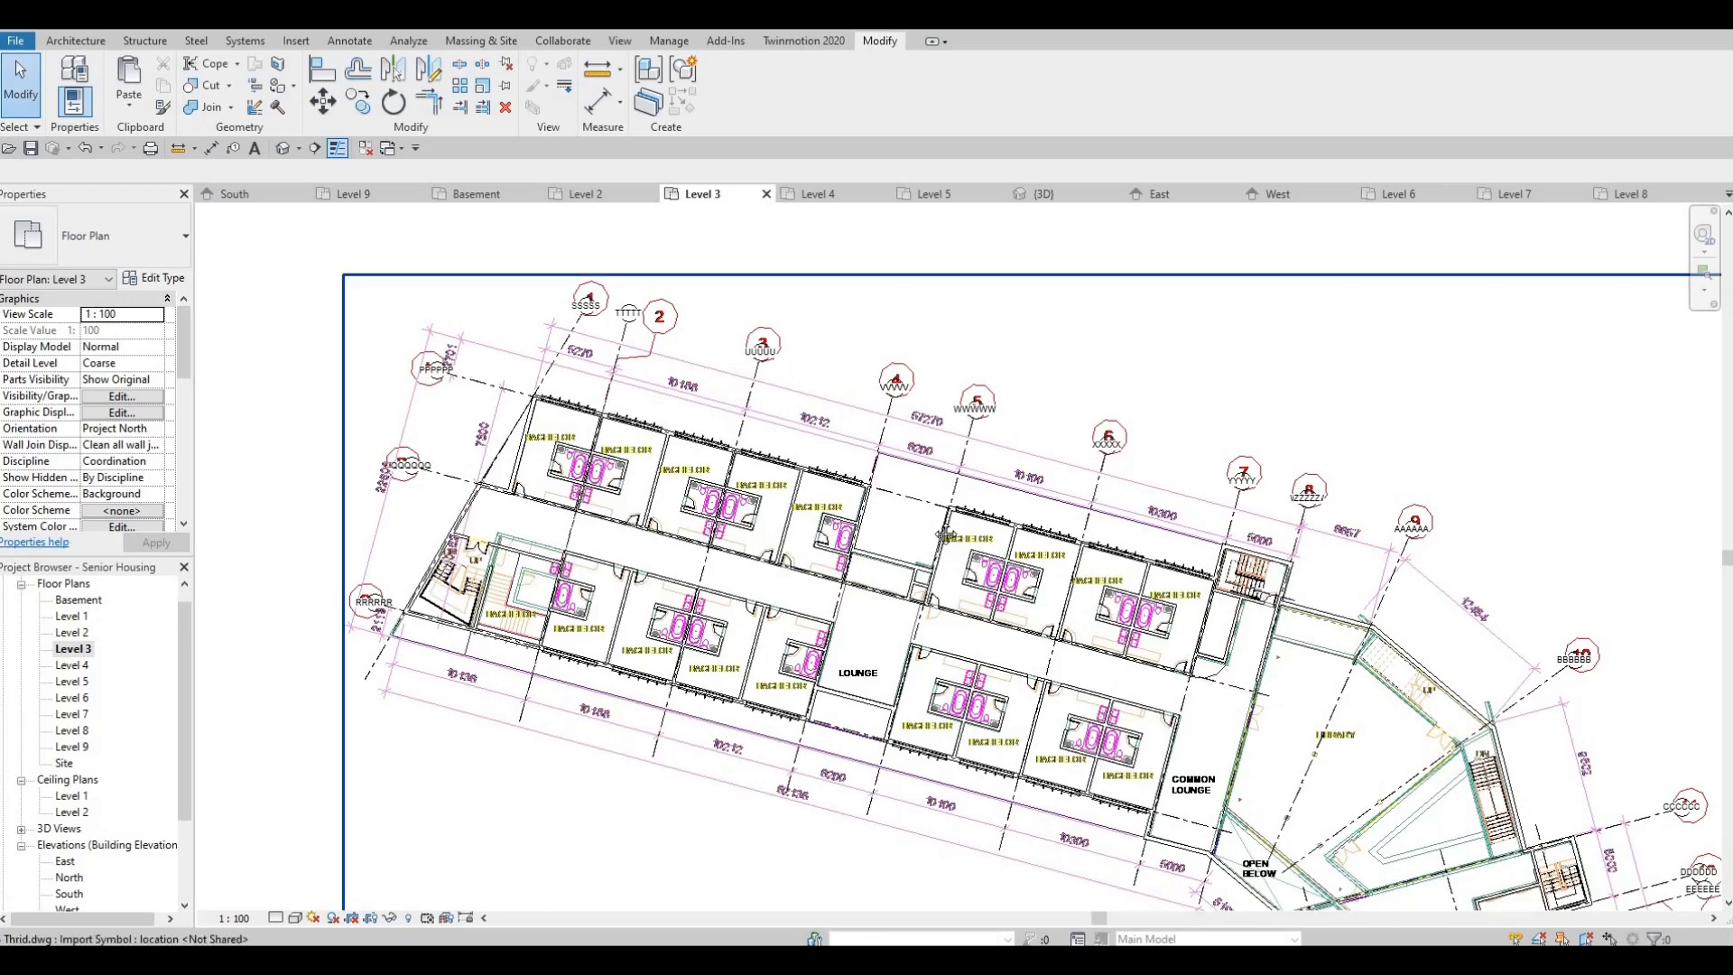
{"action": "middle_click_drag", "start_coordinate": [1187, 693], "coordinate": [904, 453]}
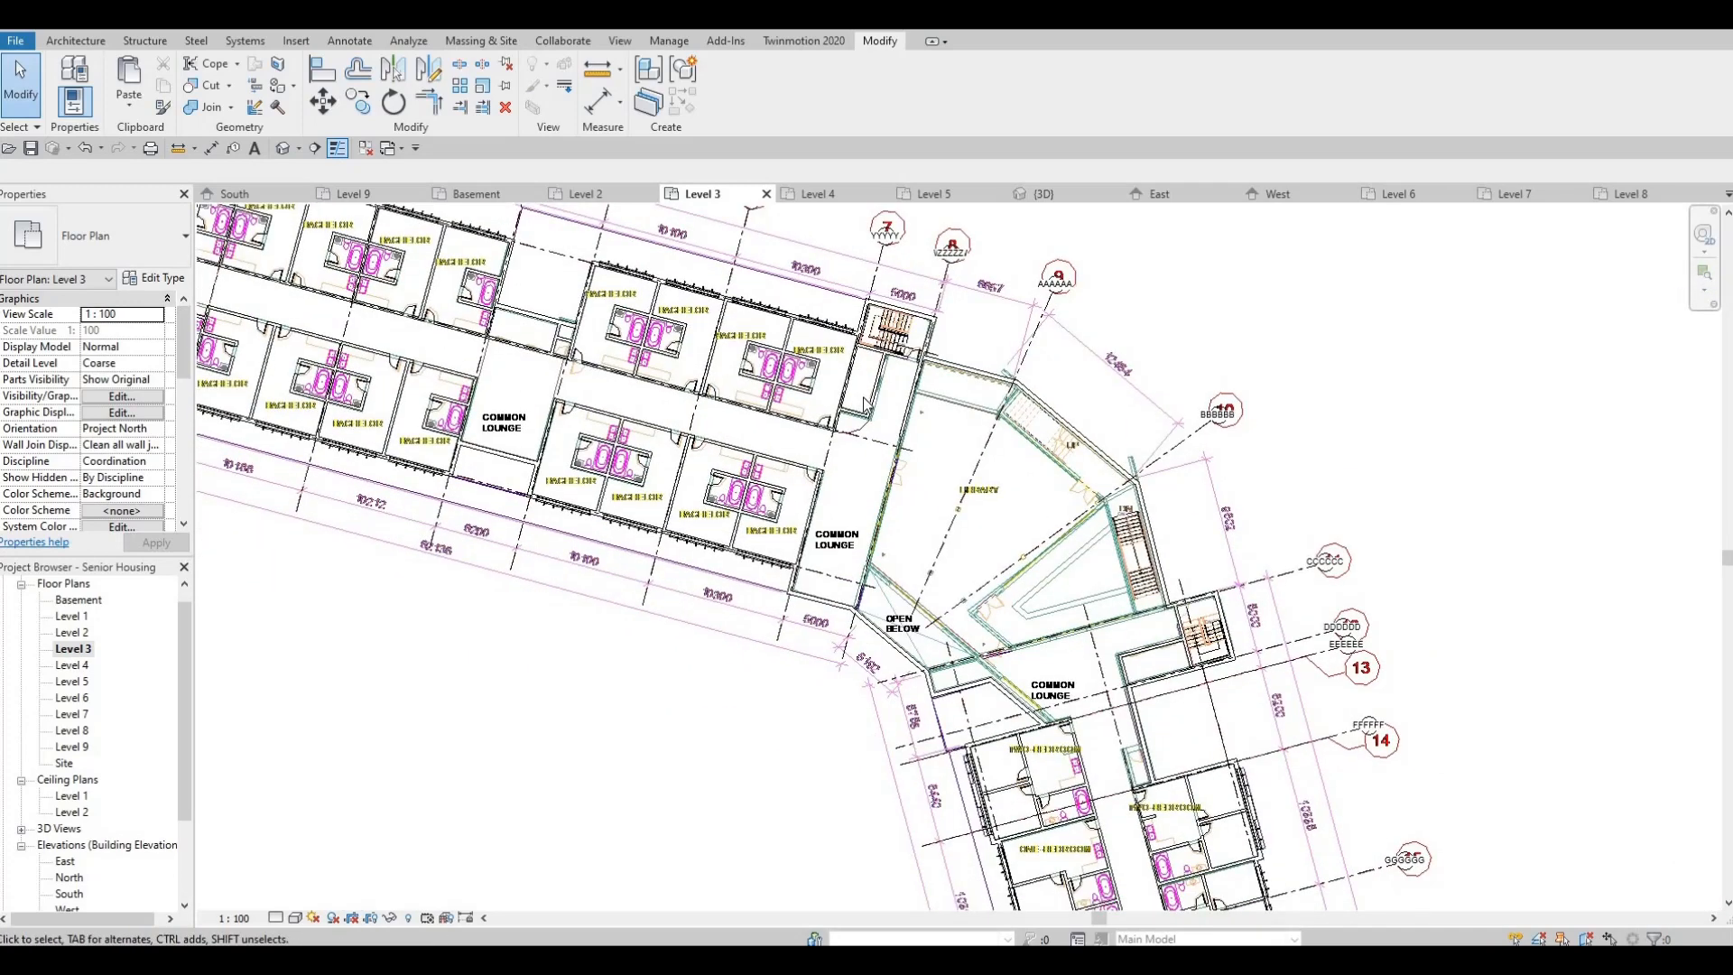
{"action": "left_click", "coordinate": [909, 365]}
{"action": "scroll", "coordinate": [910, 365], "scroll_direction": "down", "scroll_amount": 3}
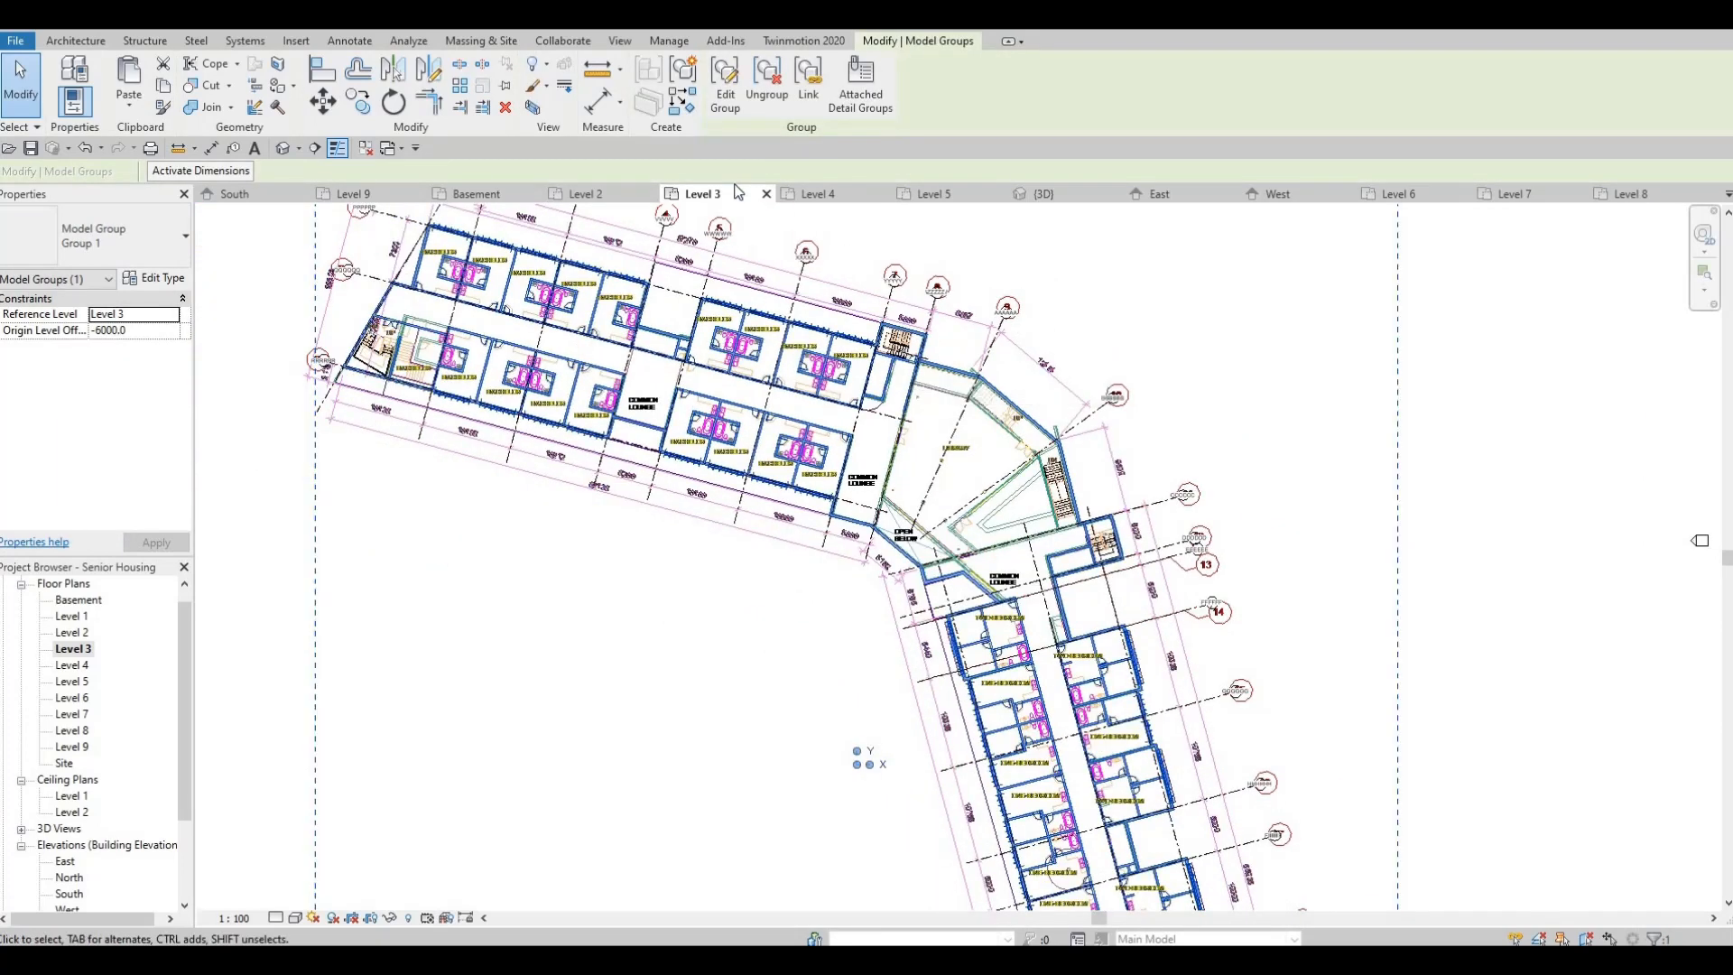
{"action": "left_click", "coordinate": [766, 86]}
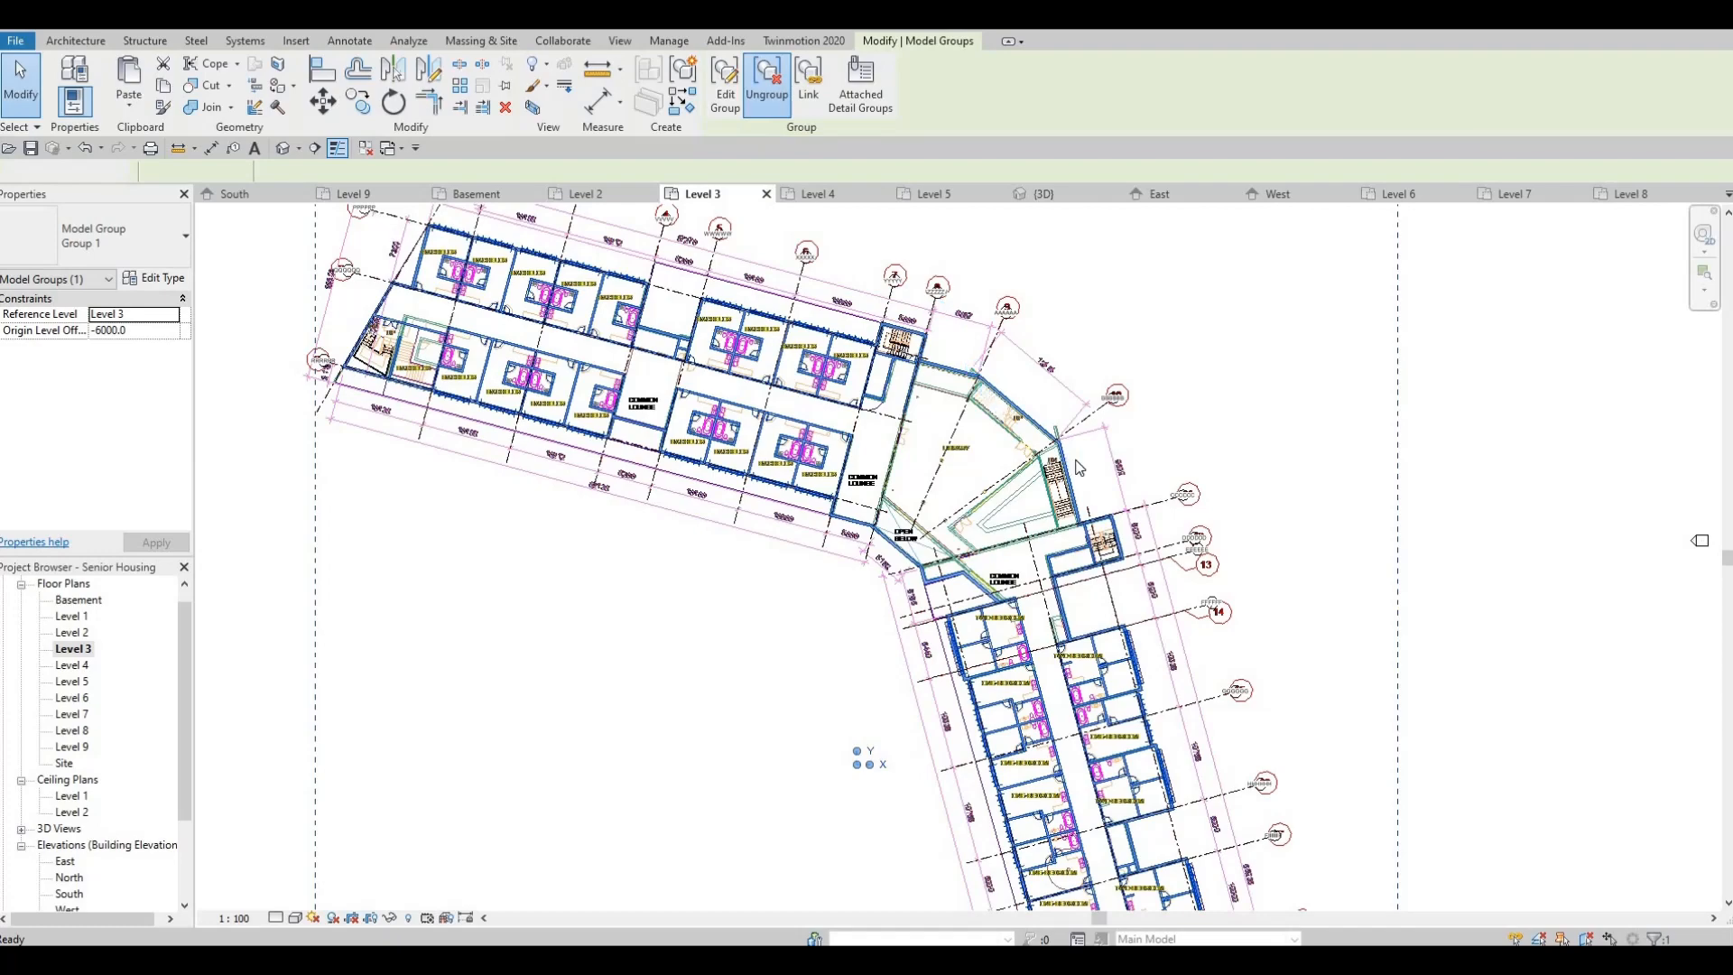
{"action": "scroll", "coordinate": [881, 438], "scroll_direction": "up", "scroll_amount": 5}
{"action": "key", "text": "Escape"}
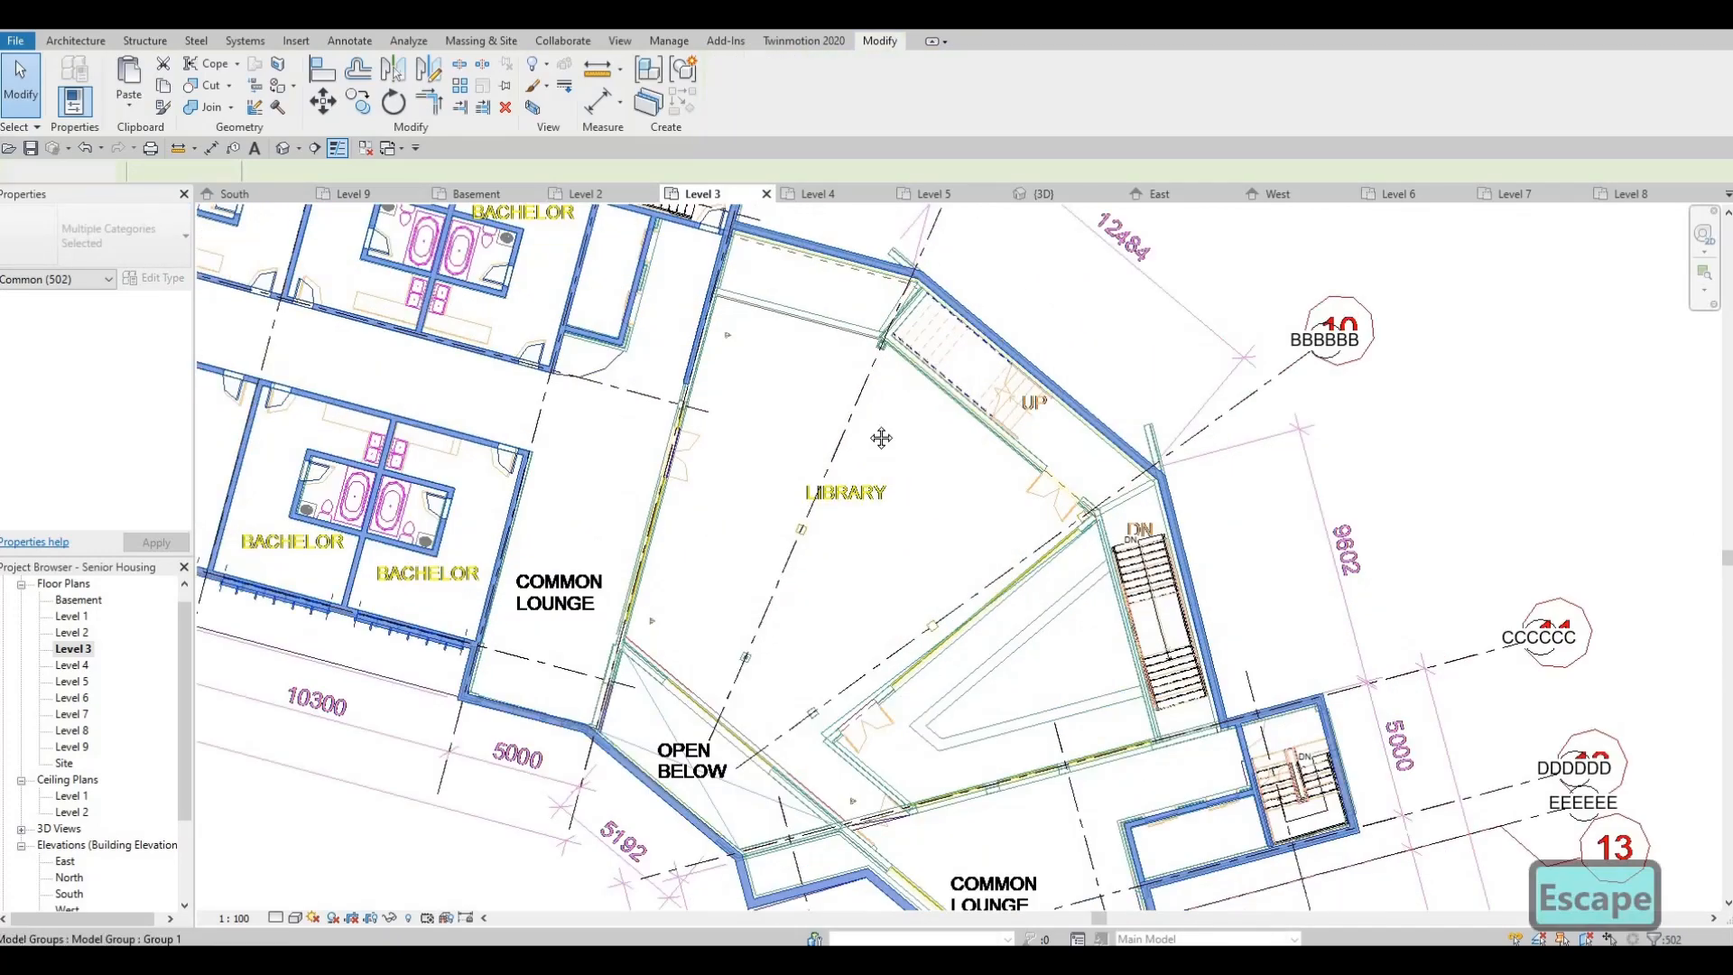
{"action": "scroll", "coordinate": [881, 408], "scroll_direction": "down", "scroll_amount": 1}
{"action": "scroll", "coordinate": [767, 343], "scroll_direction": "up", "scroll_amount": 1}
{"action": "scroll", "coordinate": [740, 323], "scroll_direction": "up", "scroll_amount": 1}
{"action": "scroll", "coordinate": [735, 316], "scroll_direction": "down", "scroll_amount": 1}
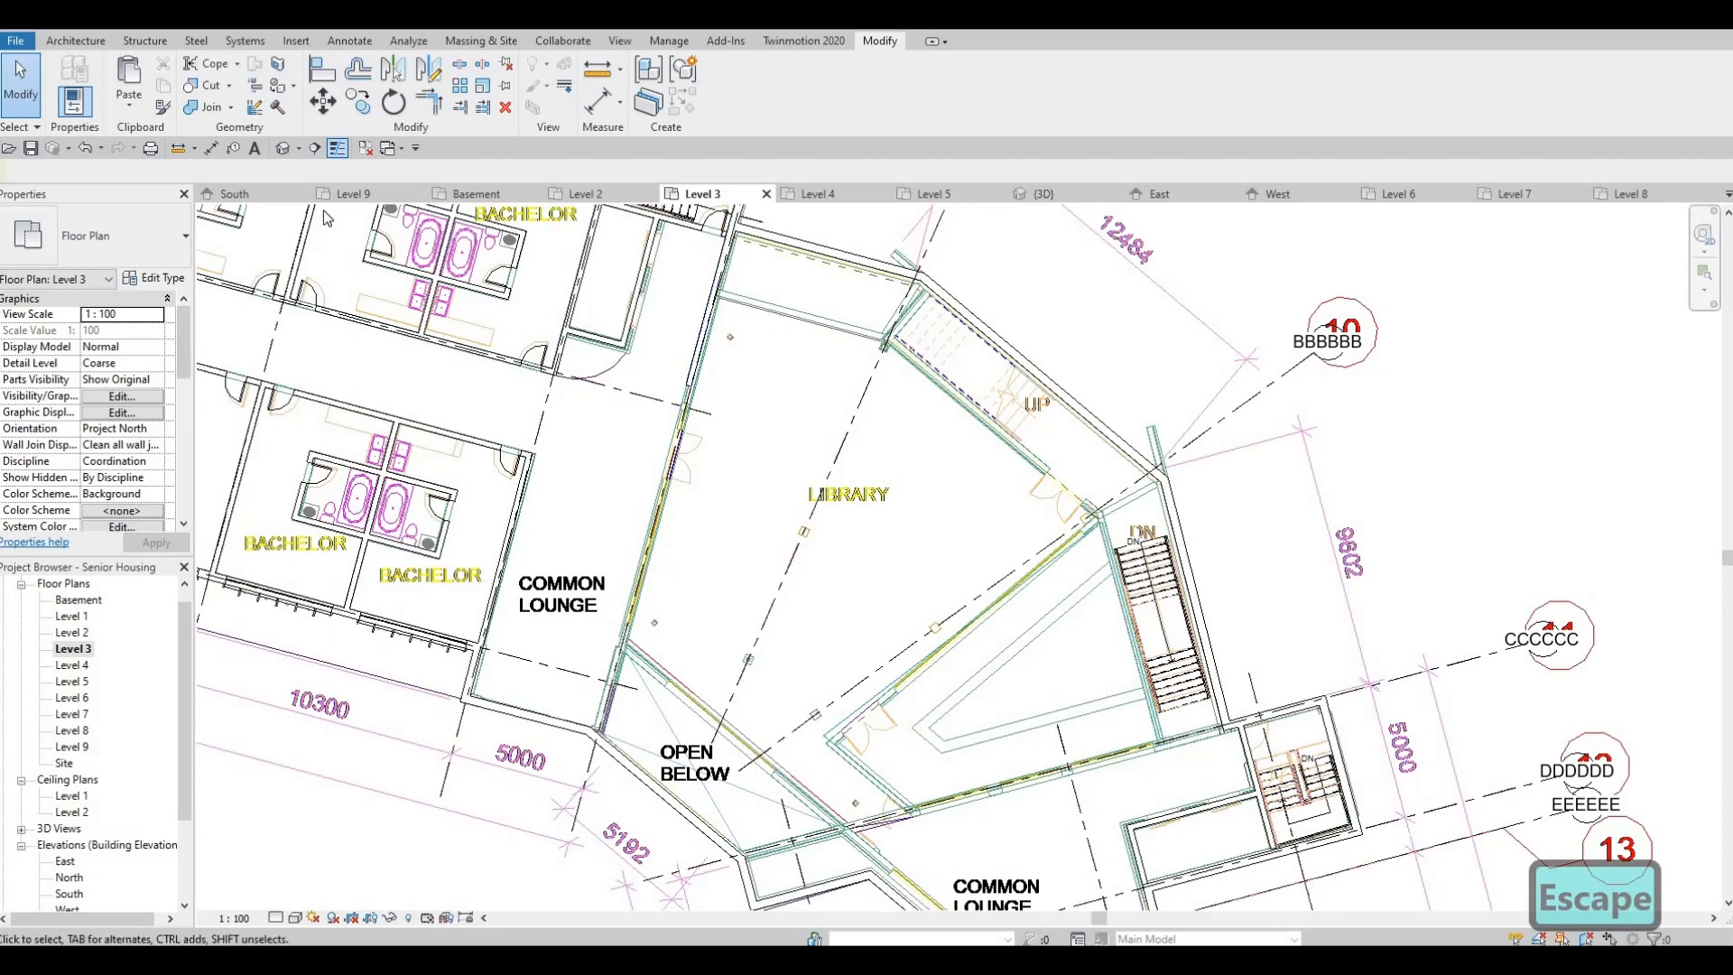
Draw a 6400 mm Second Floor Wall Interior Wall 1 from the bachelor wing's long wall to the Library corner at the UP stair
{"action": "left_click", "coordinate": [474, 357]}
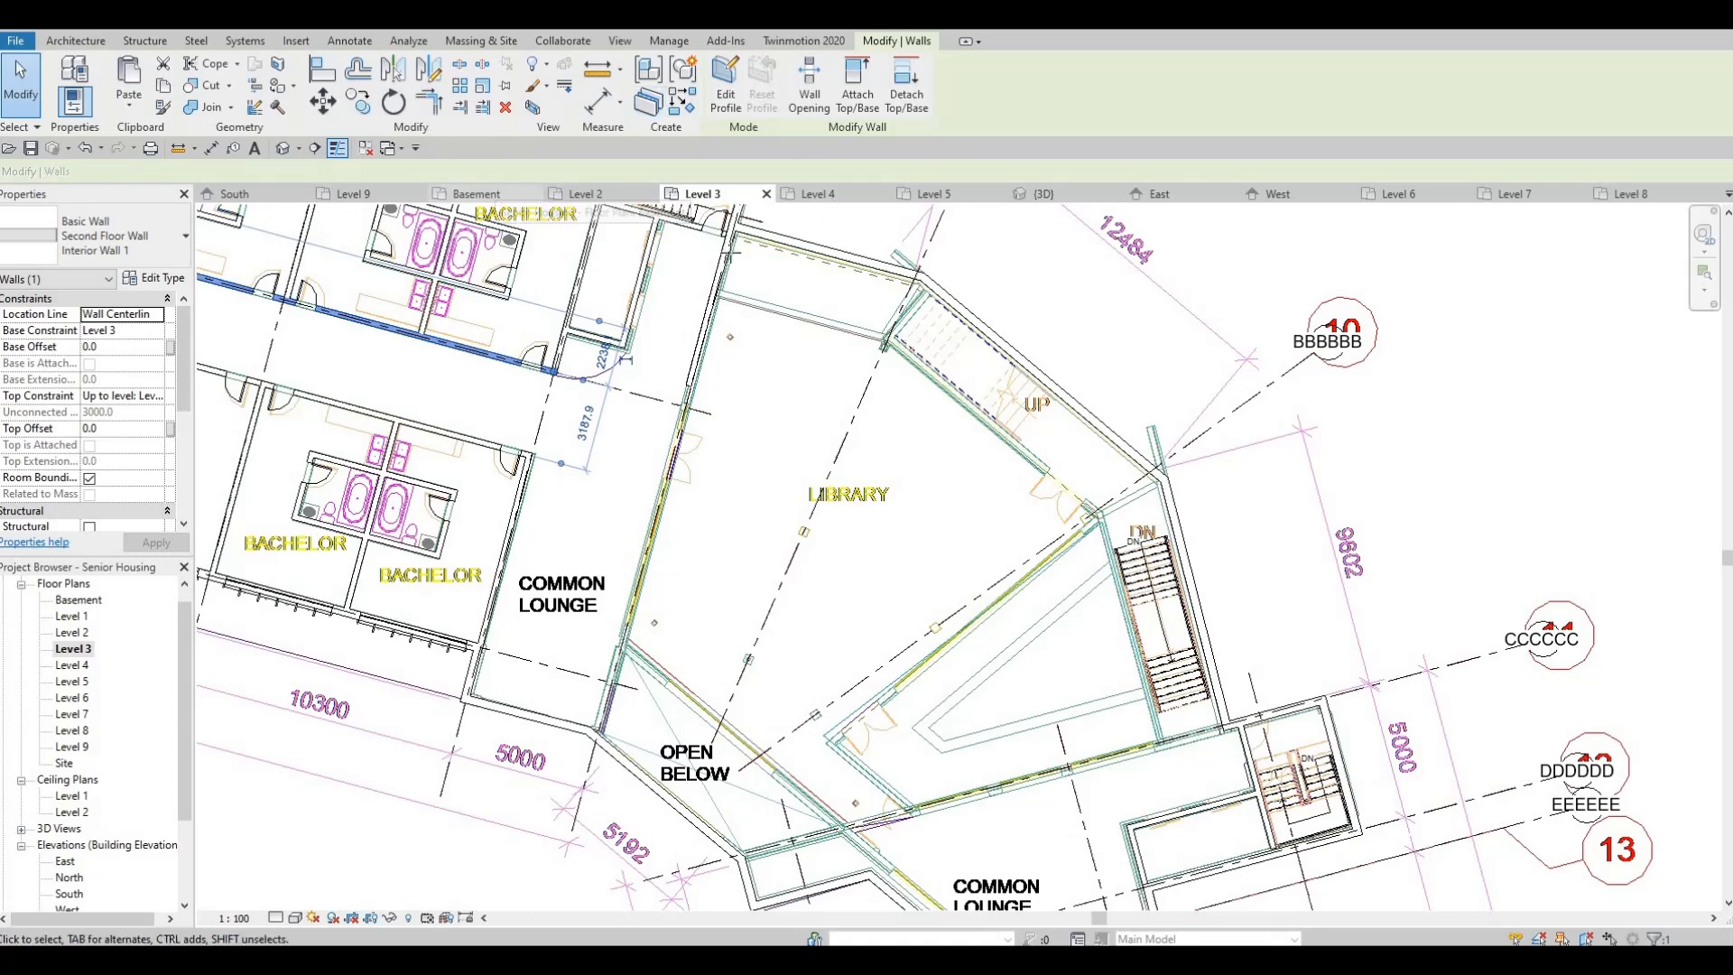
{"action": "key", "text": "w"}
{"action": "key", "text": "a"}
{"action": "scroll", "coordinate": [787, 305], "scroll_direction": "up", "scroll_amount": 5}
{"action": "left_click", "coordinate": [885, 334]}
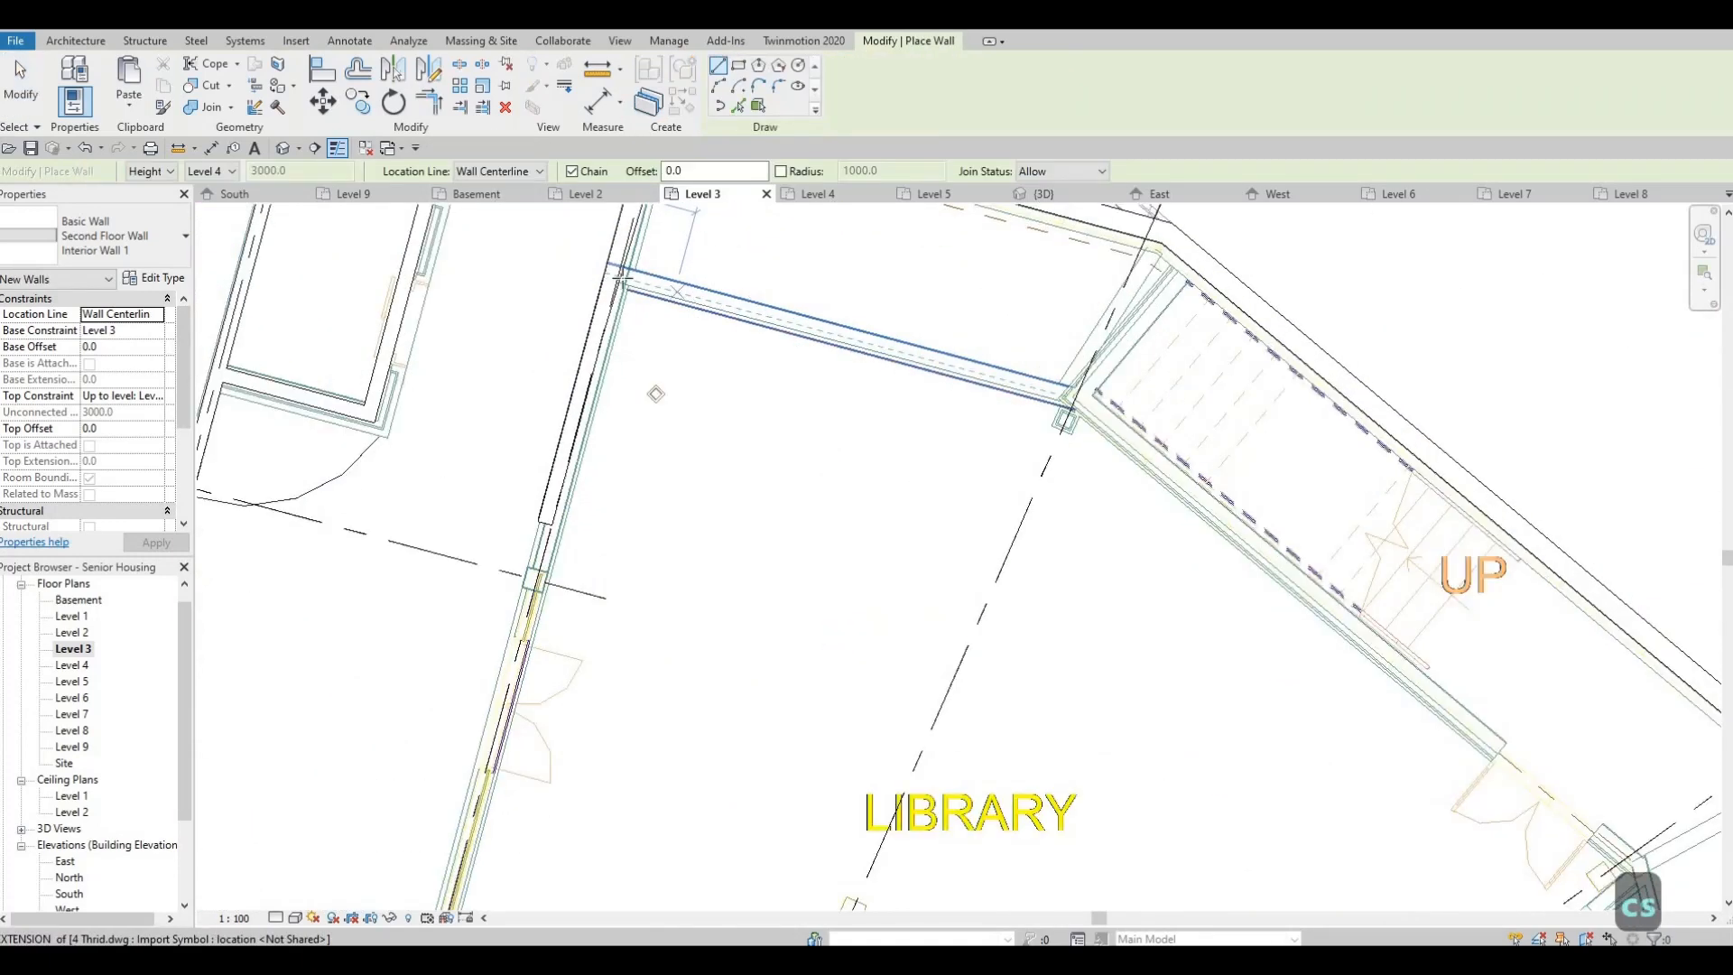
{"action": "left_click", "coordinate": [621, 277]}
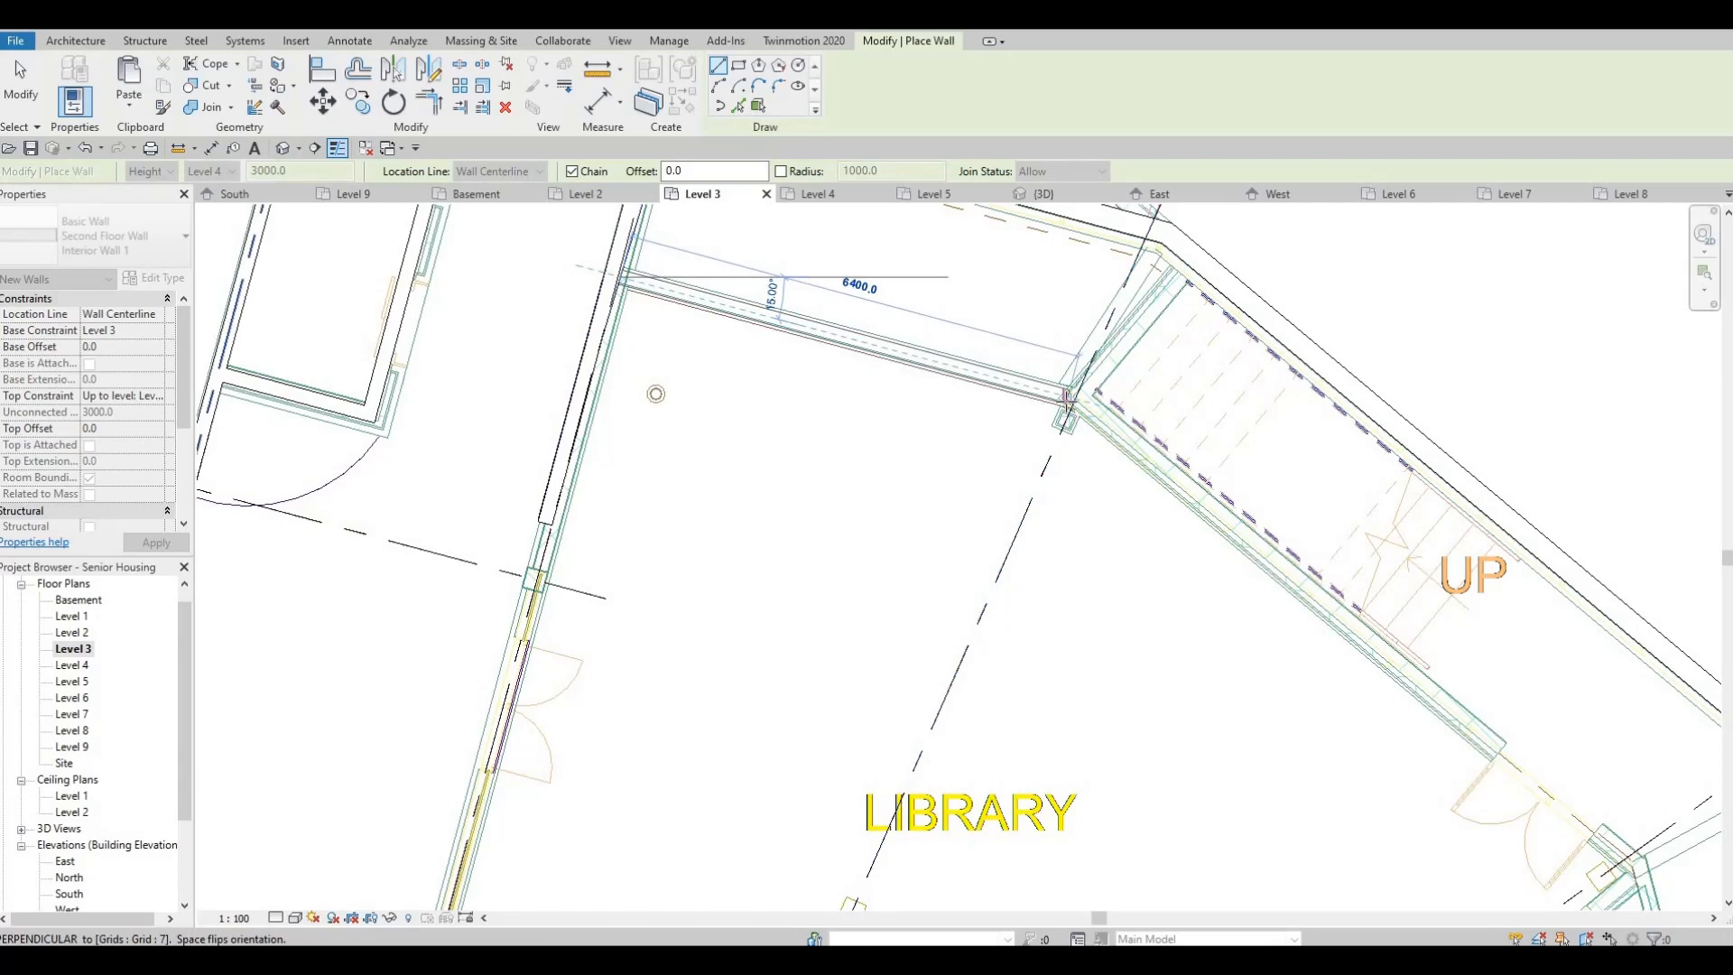
{"action": "left_click", "coordinate": [1067, 395]}
Continue the interior wall 10200 mm along the UP stair to the Library's outer corner and down beside the DN stair to the Common Lounge line
{"action": "middle_click_drag", "start_coordinate": [1470, 684], "coordinate": [1199, 383]}
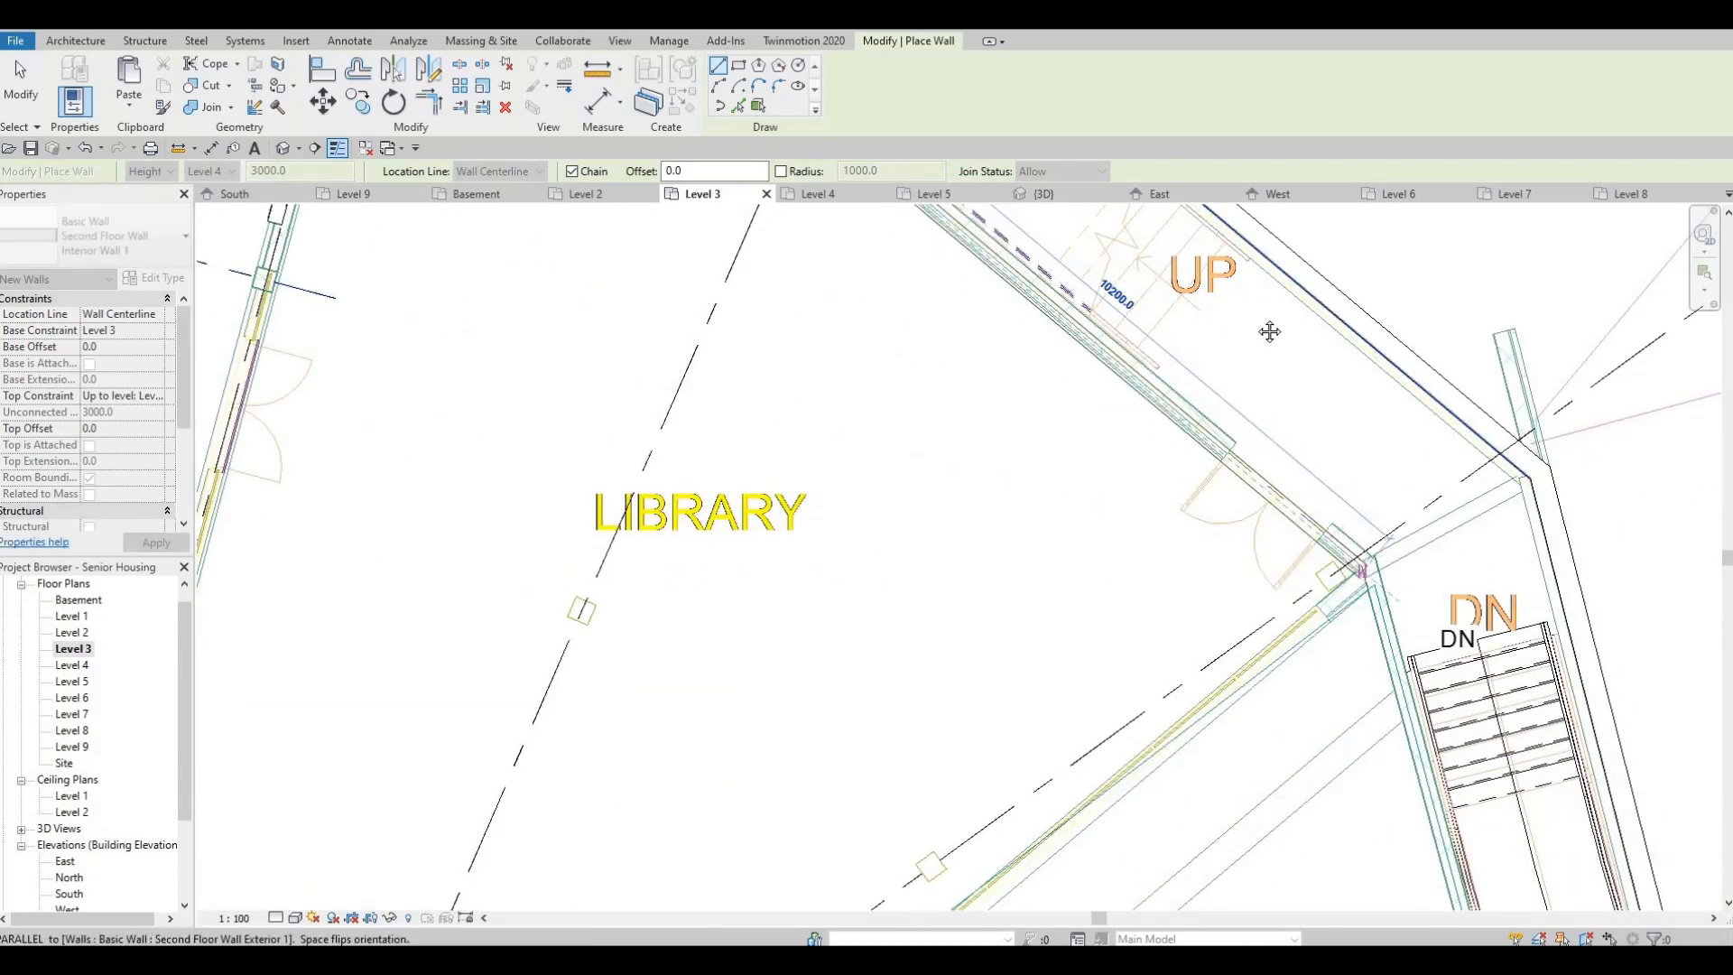
{"action": "left_click", "coordinate": [1365, 571]}
{"action": "scroll", "coordinate": [1362, 692], "scroll_direction": "up", "scroll_amount": 1}
{"action": "middle_click_drag", "start_coordinate": [1362, 692], "coordinate": [1142, 212]}
{"action": "scroll", "coordinate": [1142, 212], "scroll_direction": "down", "scroll_amount": 3}
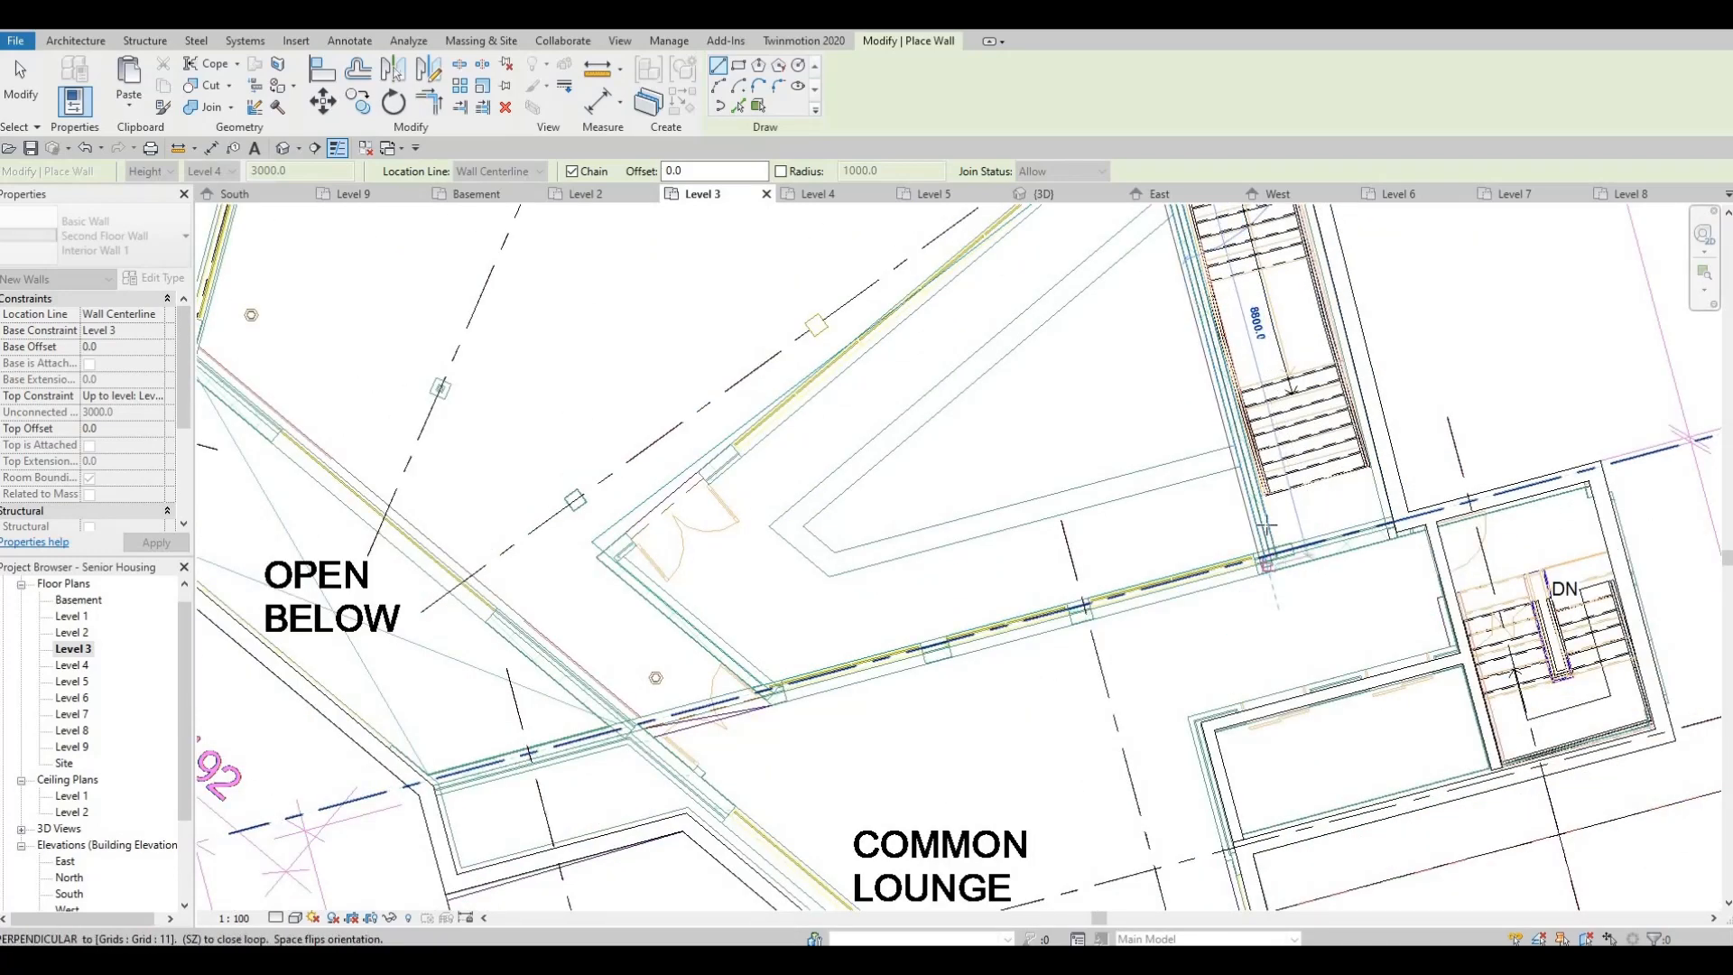
{"action": "left_click", "coordinate": [1266, 526]}
{"action": "scroll", "coordinate": [1266, 525], "scroll_direction": "down", "scroll_amount": 3}
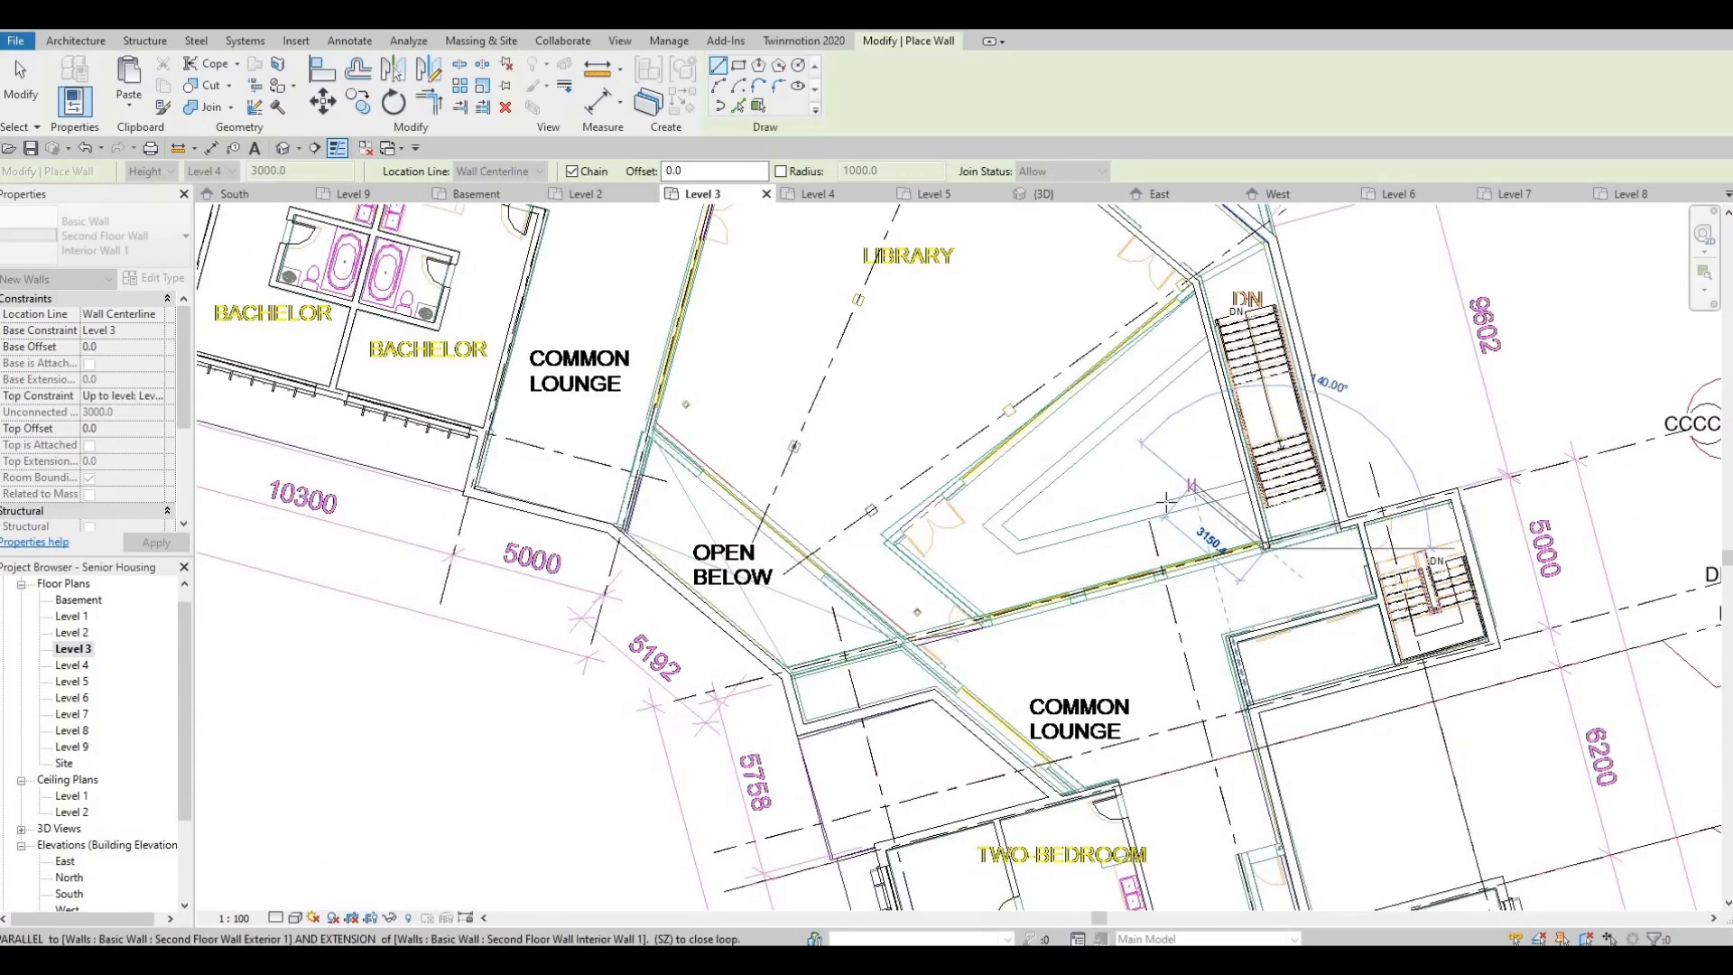
{"action": "middle_click_drag", "start_coordinate": [1094, 539], "coordinate": [1168, 495]}
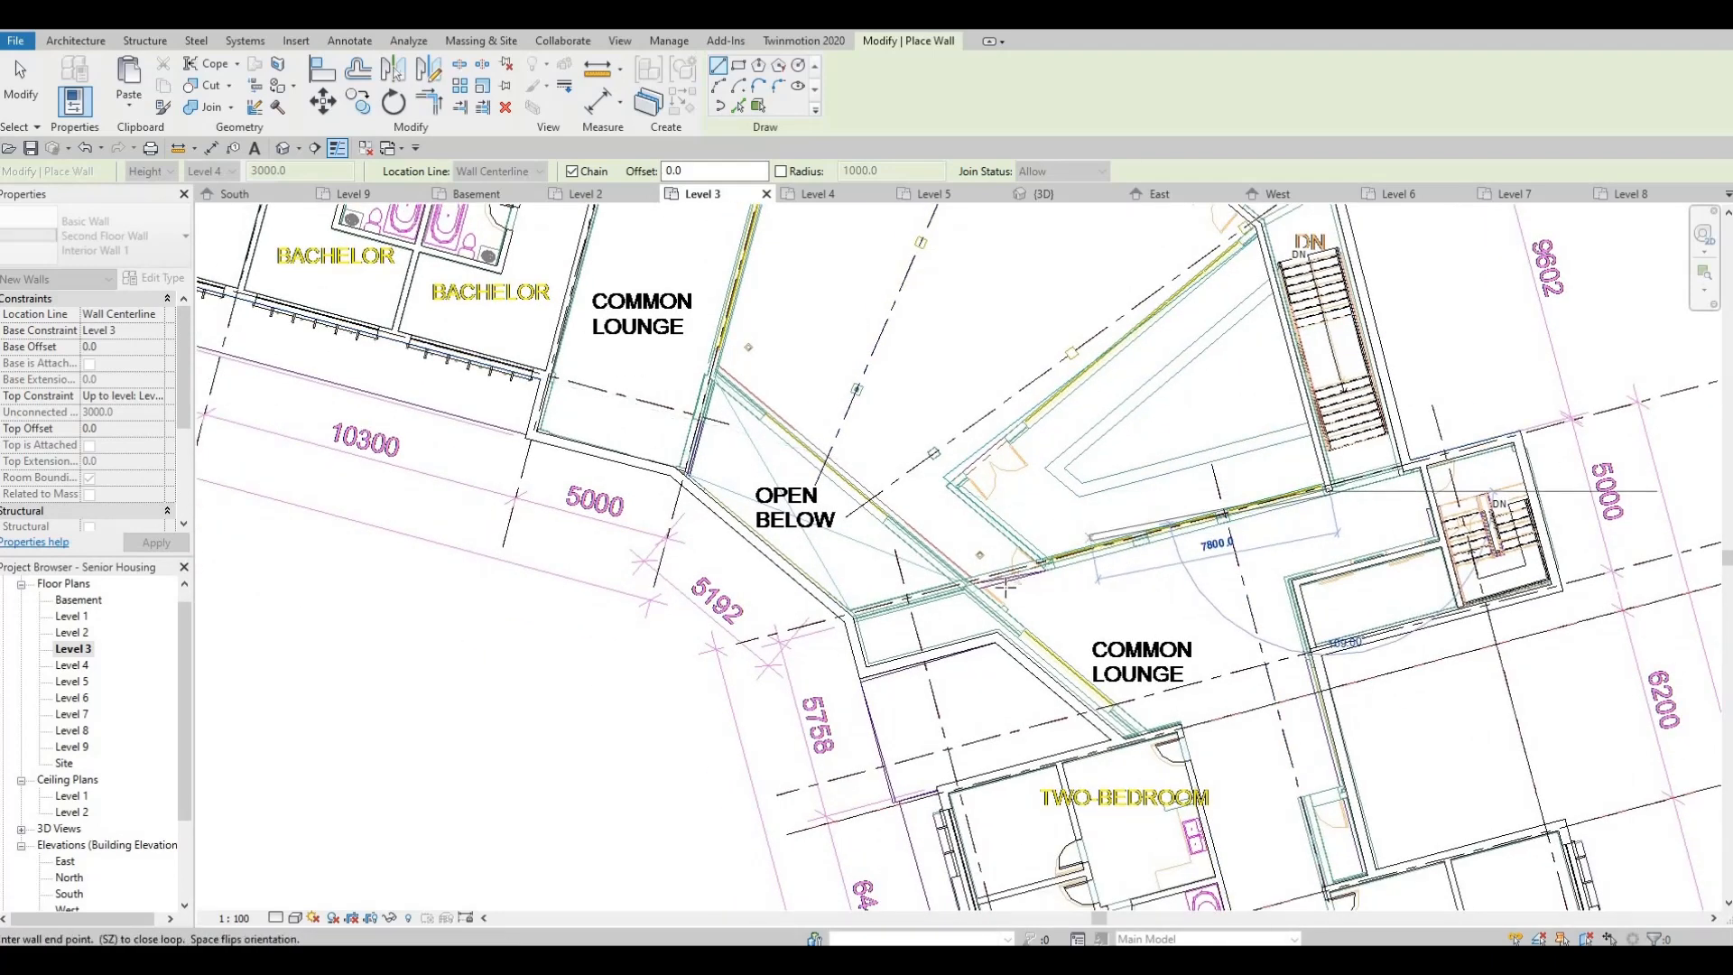
{"action": "scroll", "coordinate": [1069, 546], "scroll_direction": "up", "scroll_amount": 1}
{"action": "key", "text": "Escape"}
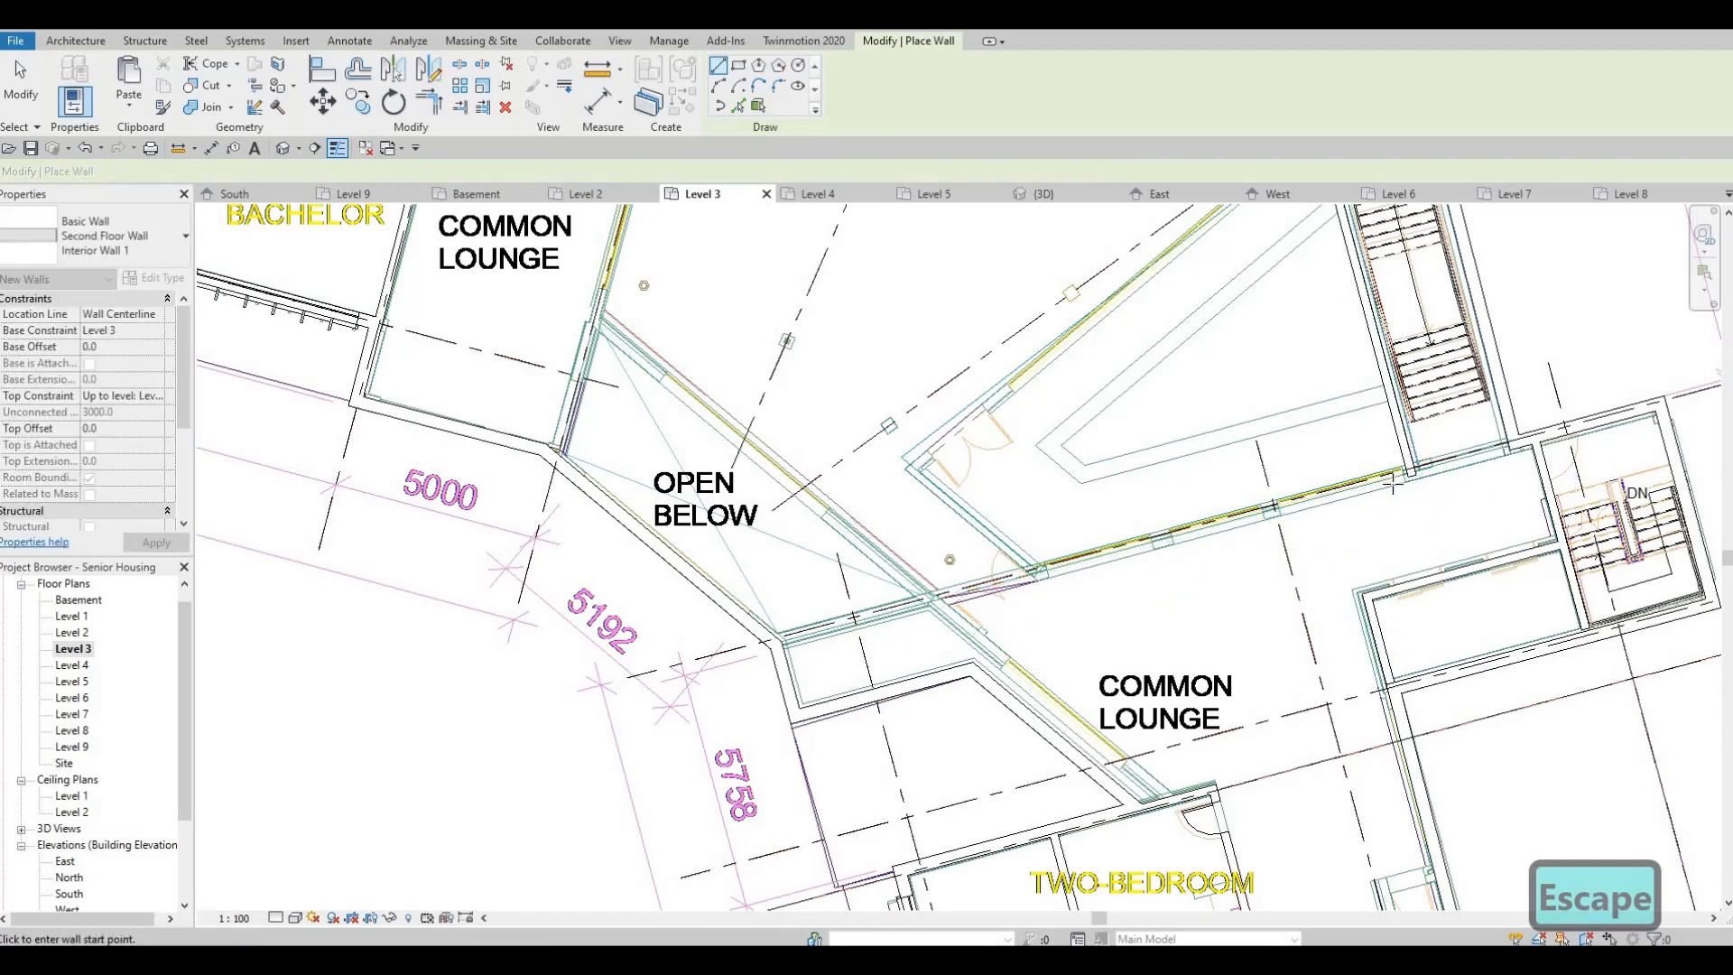
Draw an interior wall from the DN stair's lower corner along the Common Lounge line to the angled wall's corner by the Library doors
{"action": "scroll", "coordinate": [1392, 480], "scroll_direction": "up", "scroll_amount": 2}
{"action": "left_click", "coordinate": [1395, 478]}
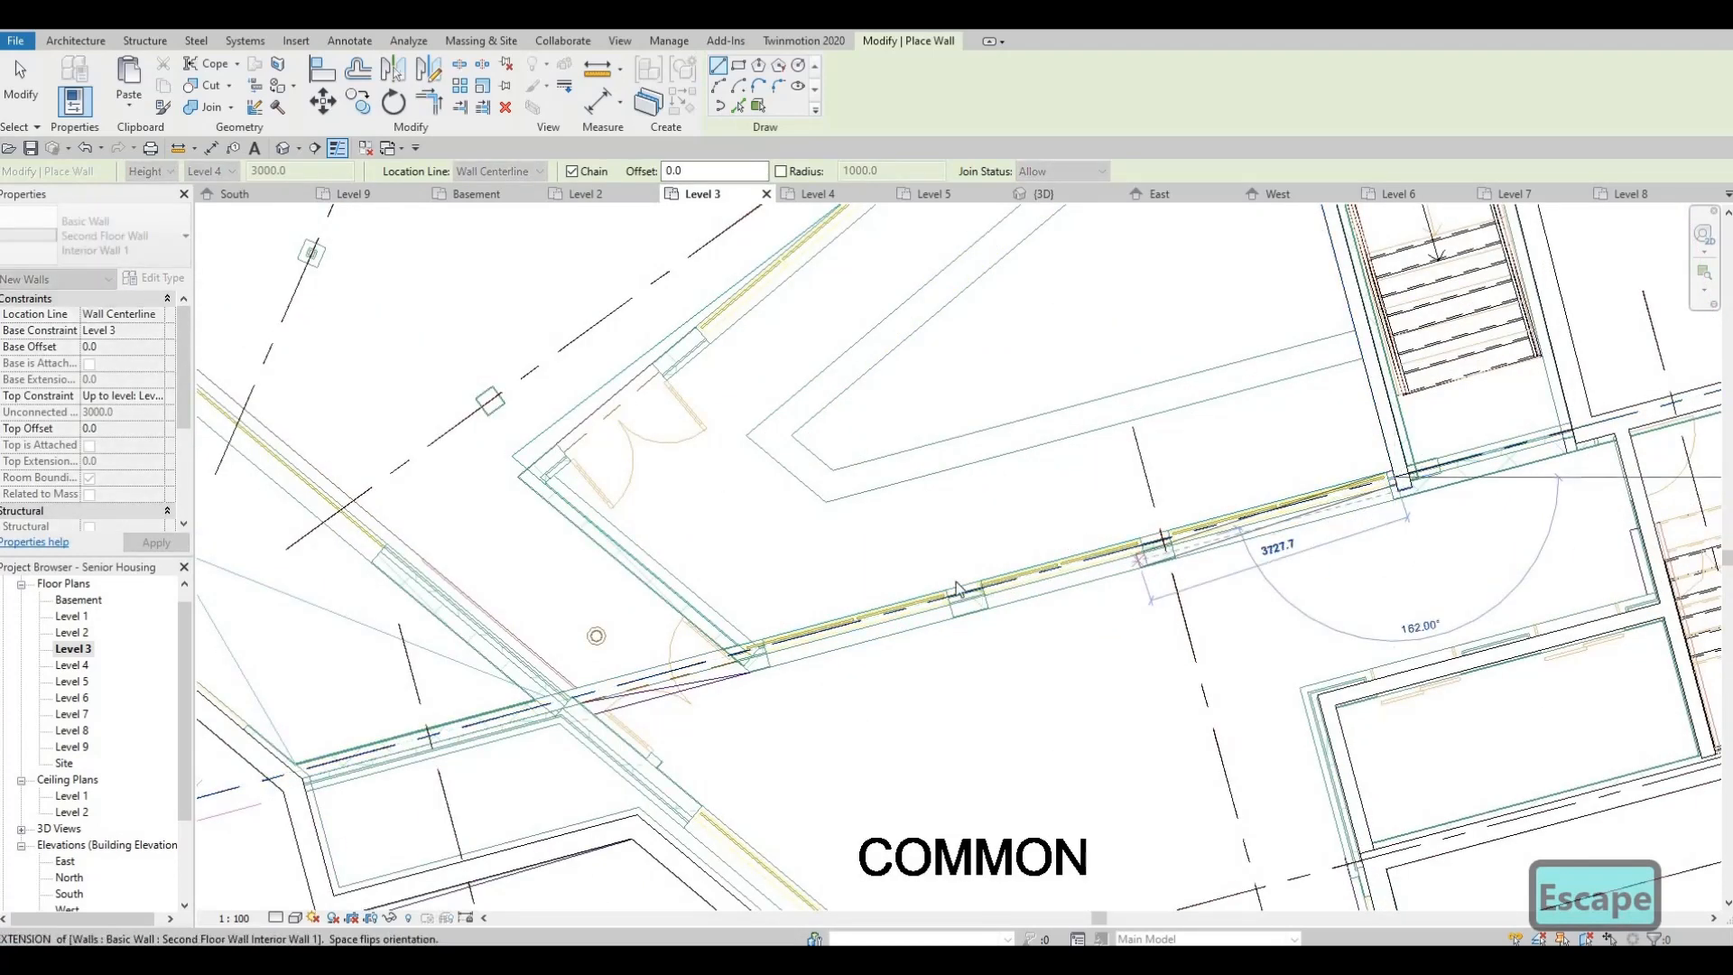
{"action": "middle_click_drag", "start_coordinate": [532, 693], "coordinate": [614, 626]}
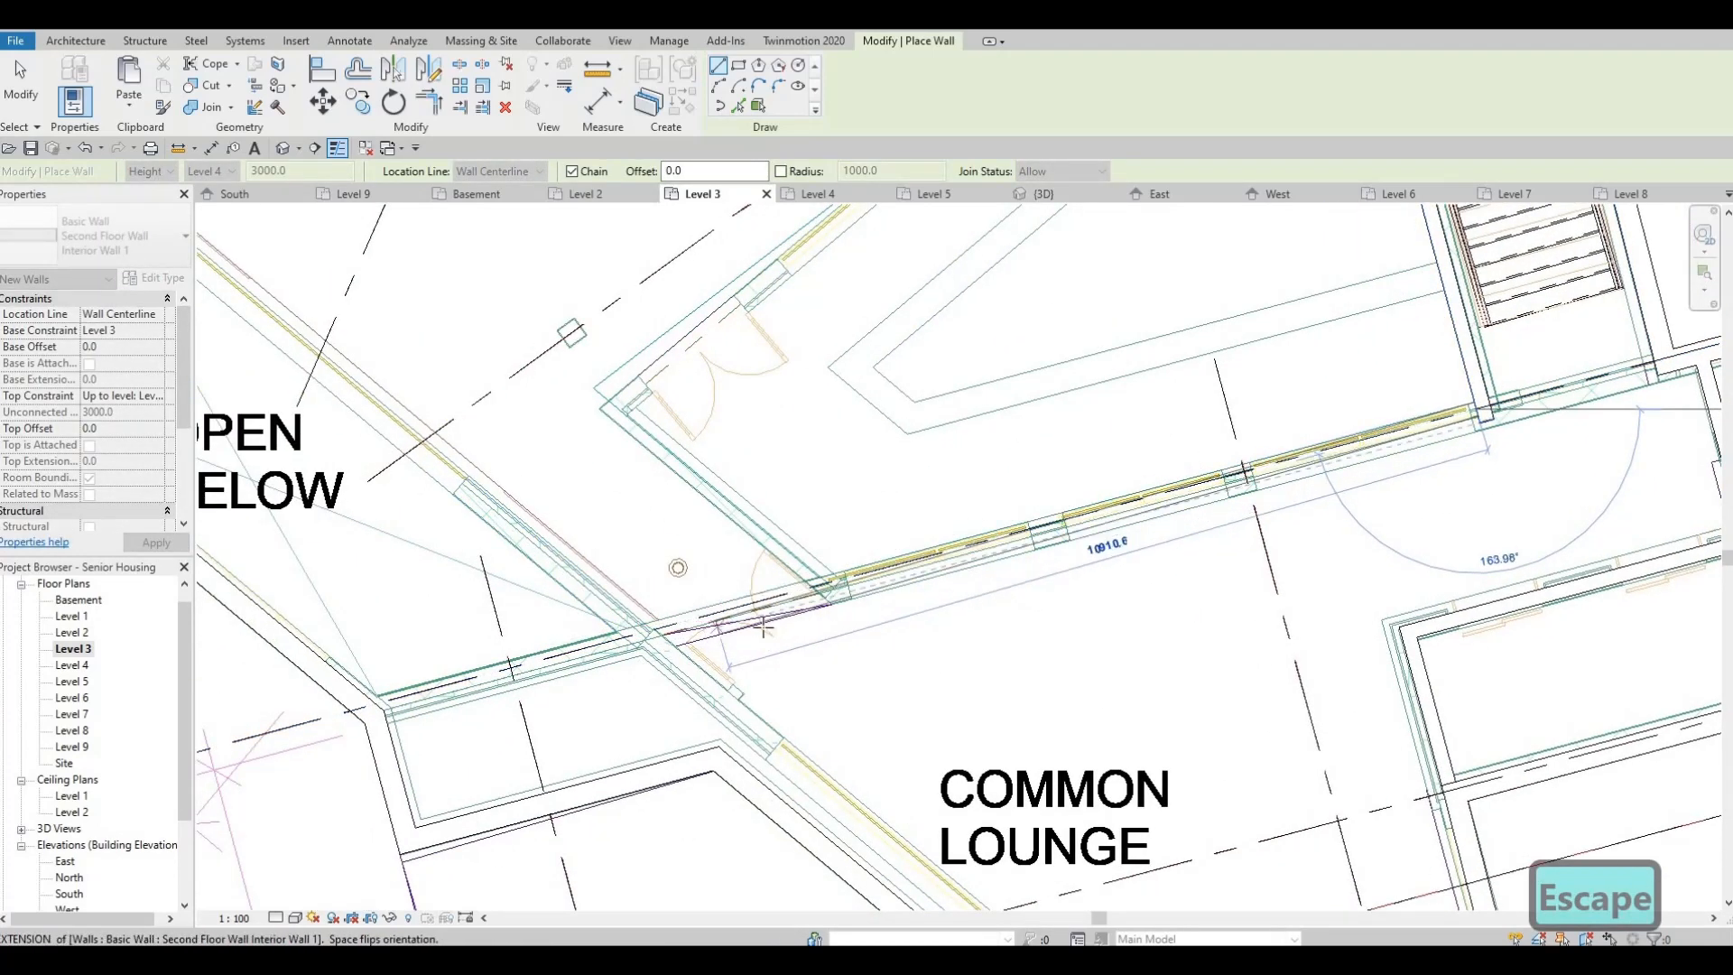
{"action": "left_click", "coordinate": [842, 578]}
{"action": "middle_click_drag", "start_coordinate": [711, 500], "coordinate": [825, 617]}
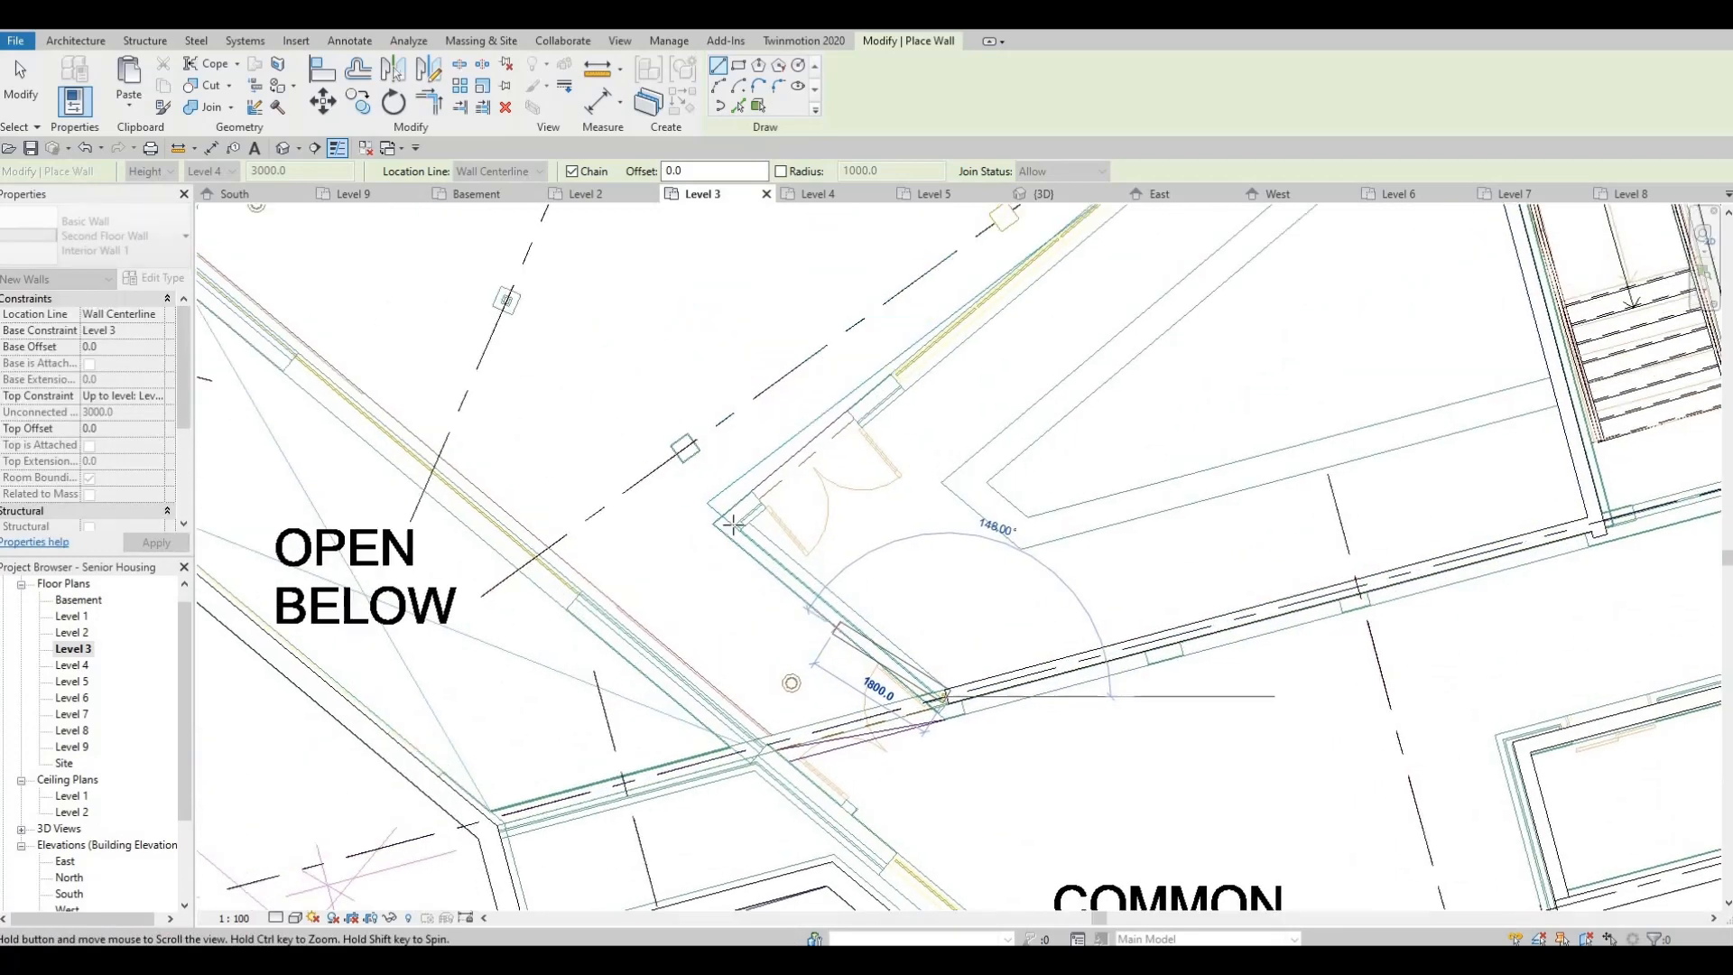
{"action": "key", "text": "Escape"}
{"action": "key", "text": "Escape"}
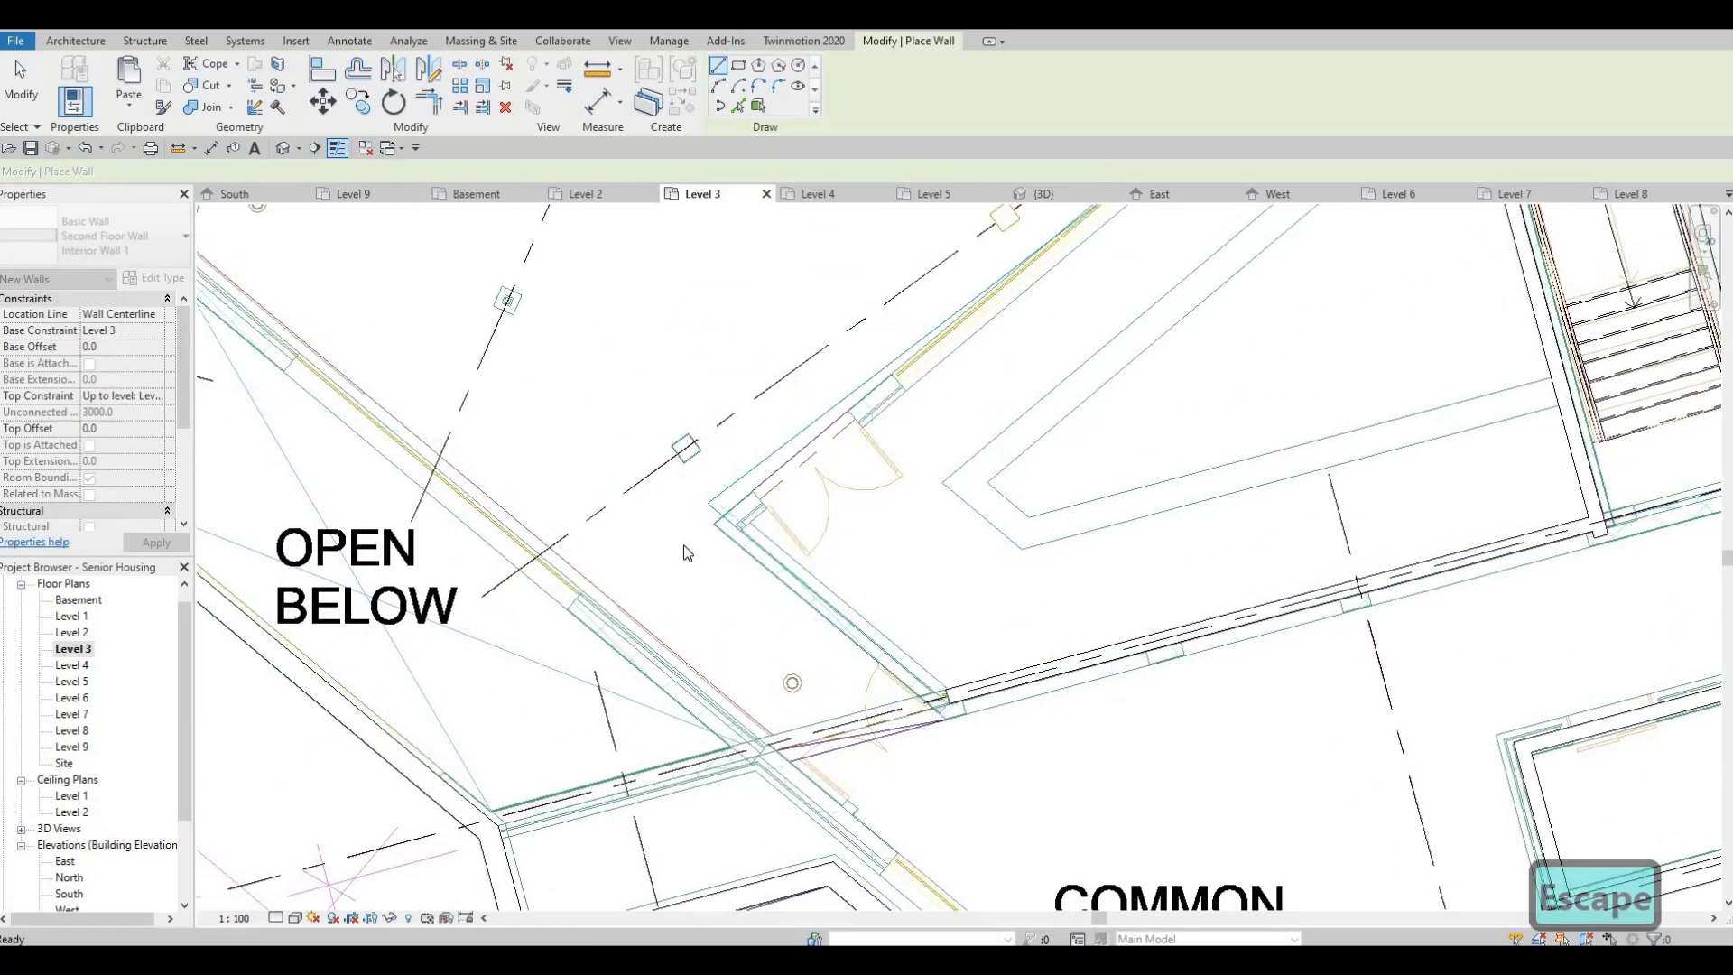
Extend the interior wall above the Common Lounge to meet the diagonal wall beside the Open Below area
{"action": "scroll", "coordinate": [186, 415], "scroll_direction": "down", "scroll_amount": 4}
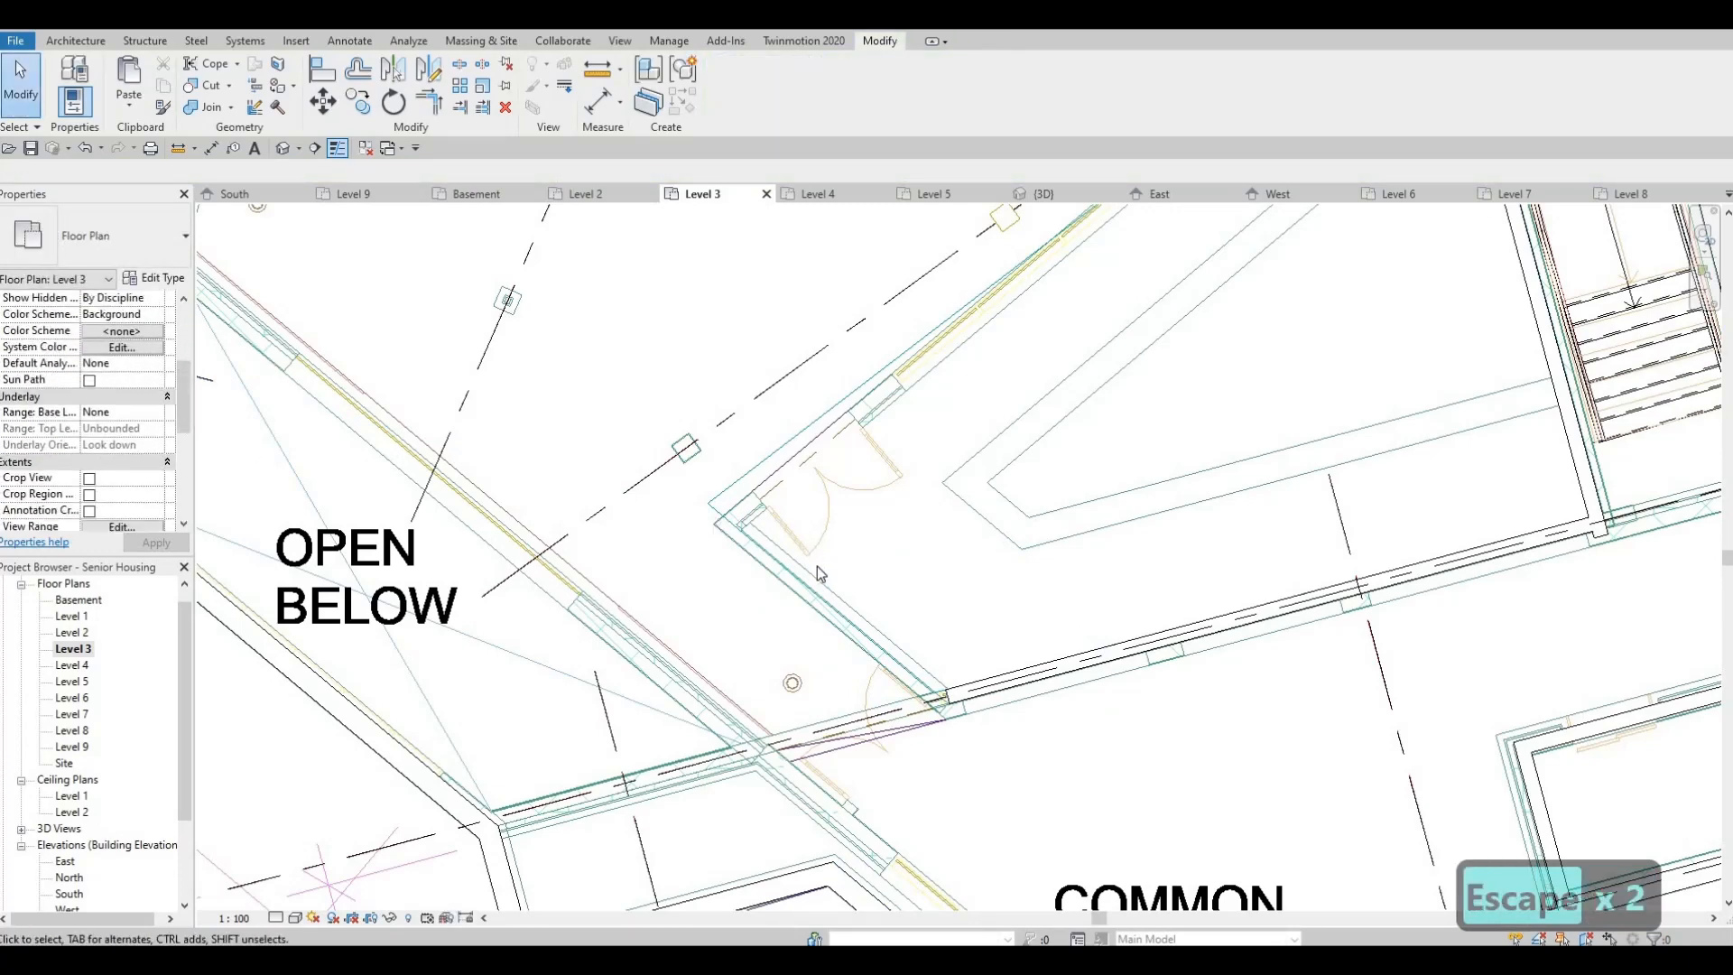
{"action": "scroll", "coordinate": [819, 572], "scroll_direction": "down", "scroll_amount": 3}
{"action": "scroll", "coordinate": [842, 648], "scroll_direction": "up", "scroll_amount": 3}
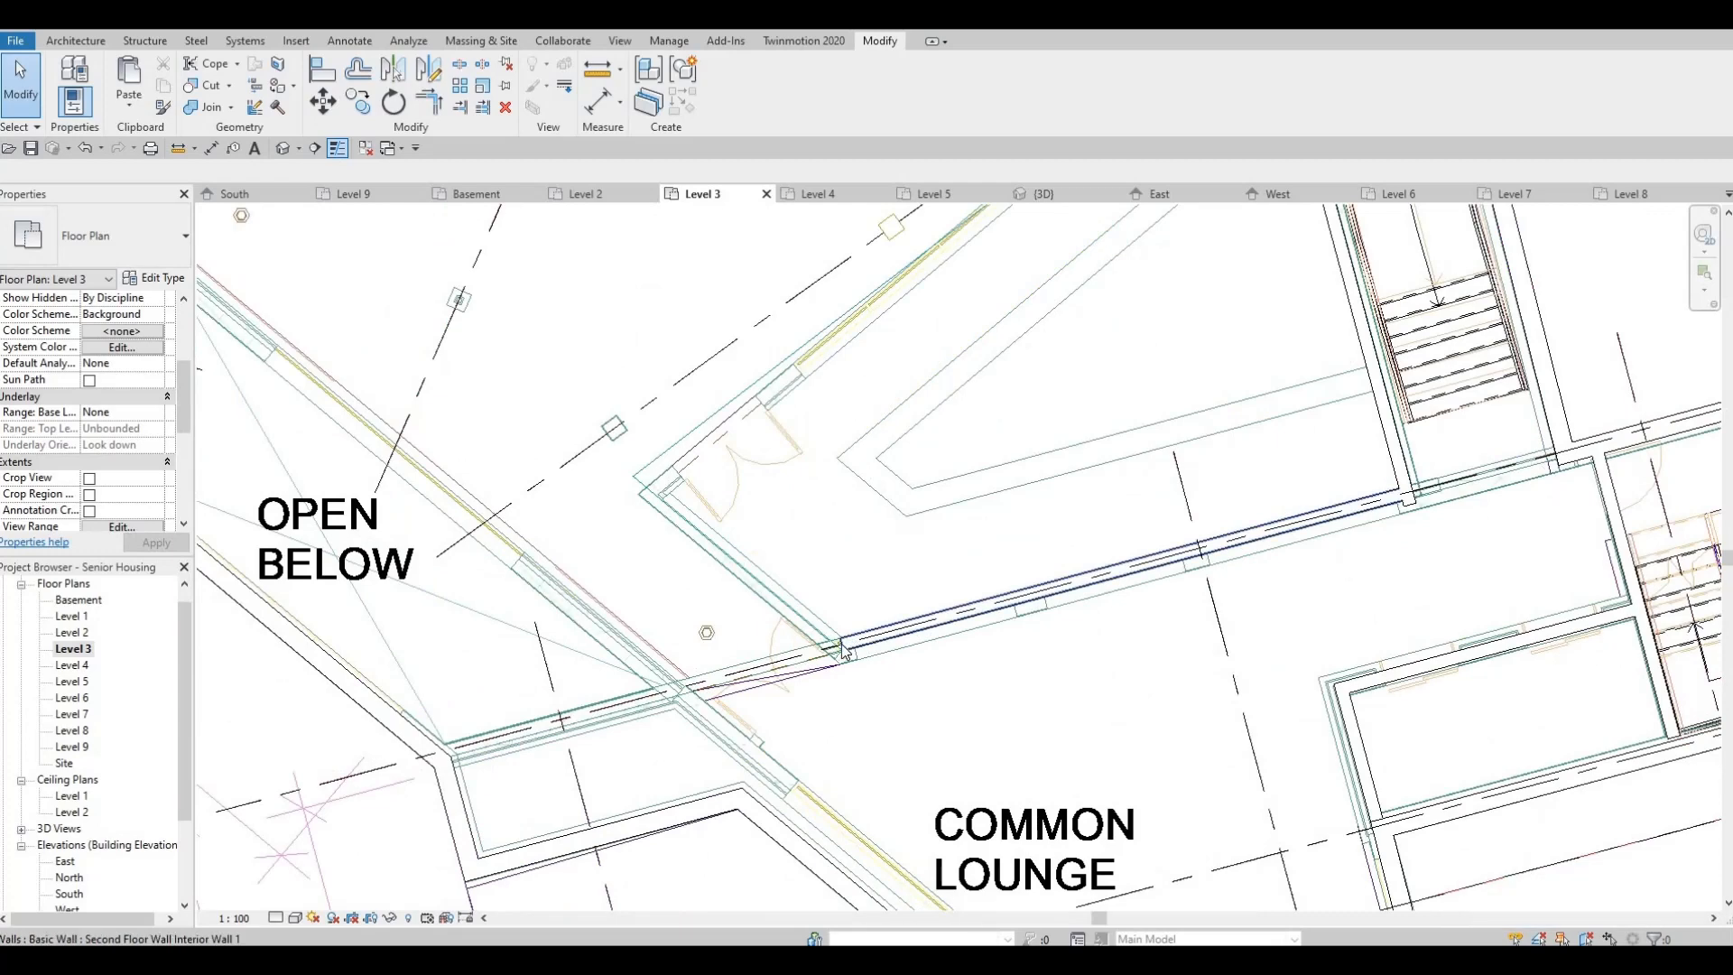
{"action": "left_click", "coordinate": [841, 643]}
{"action": "left_click_drag", "start_coordinate": [841, 643], "coordinate": [690, 692]}
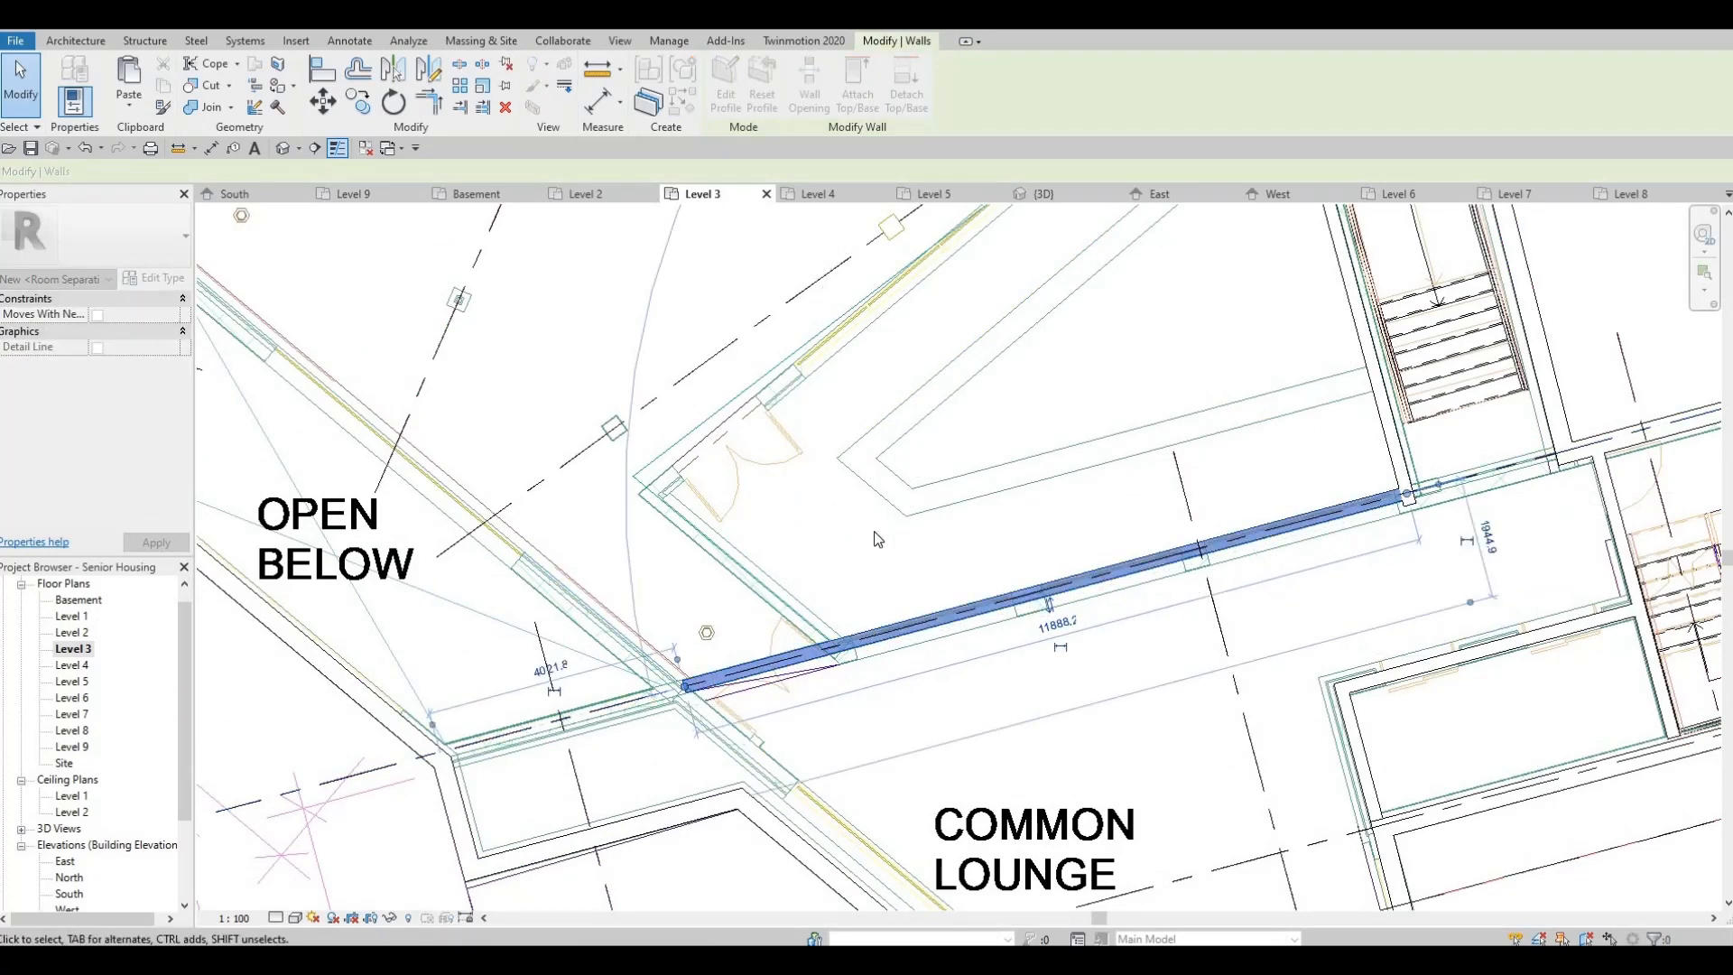
{"action": "middle_click_drag", "start_coordinate": [866, 743], "coordinate": [963, 559]}
{"action": "scroll", "coordinate": [963, 559], "scroll_direction": "down", "scroll_amount": 2}
{"action": "key", "text": "Escape"}
{"action": "middle_click_drag", "start_coordinate": [814, 483], "coordinate": [879, 585]}
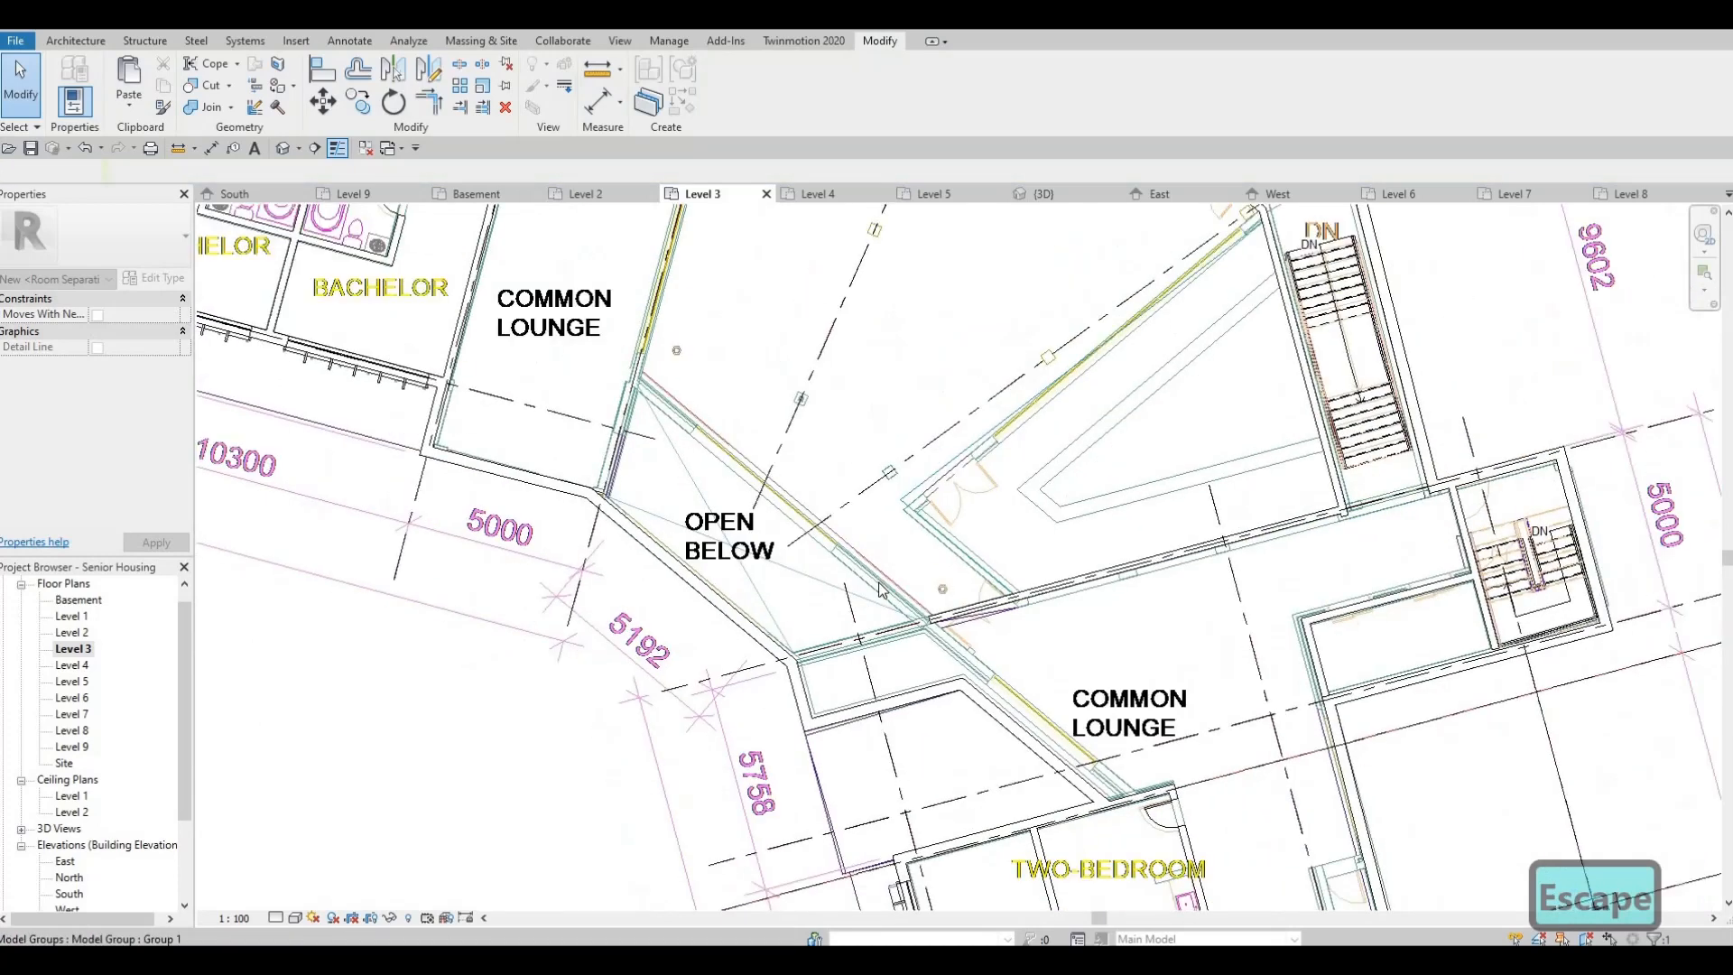
Extend the Common Lounge interior wall past the diagonal wall to the outer corner beside Open Below, about 15844 mm long in total
{"action": "left_click", "coordinate": [930, 622]}
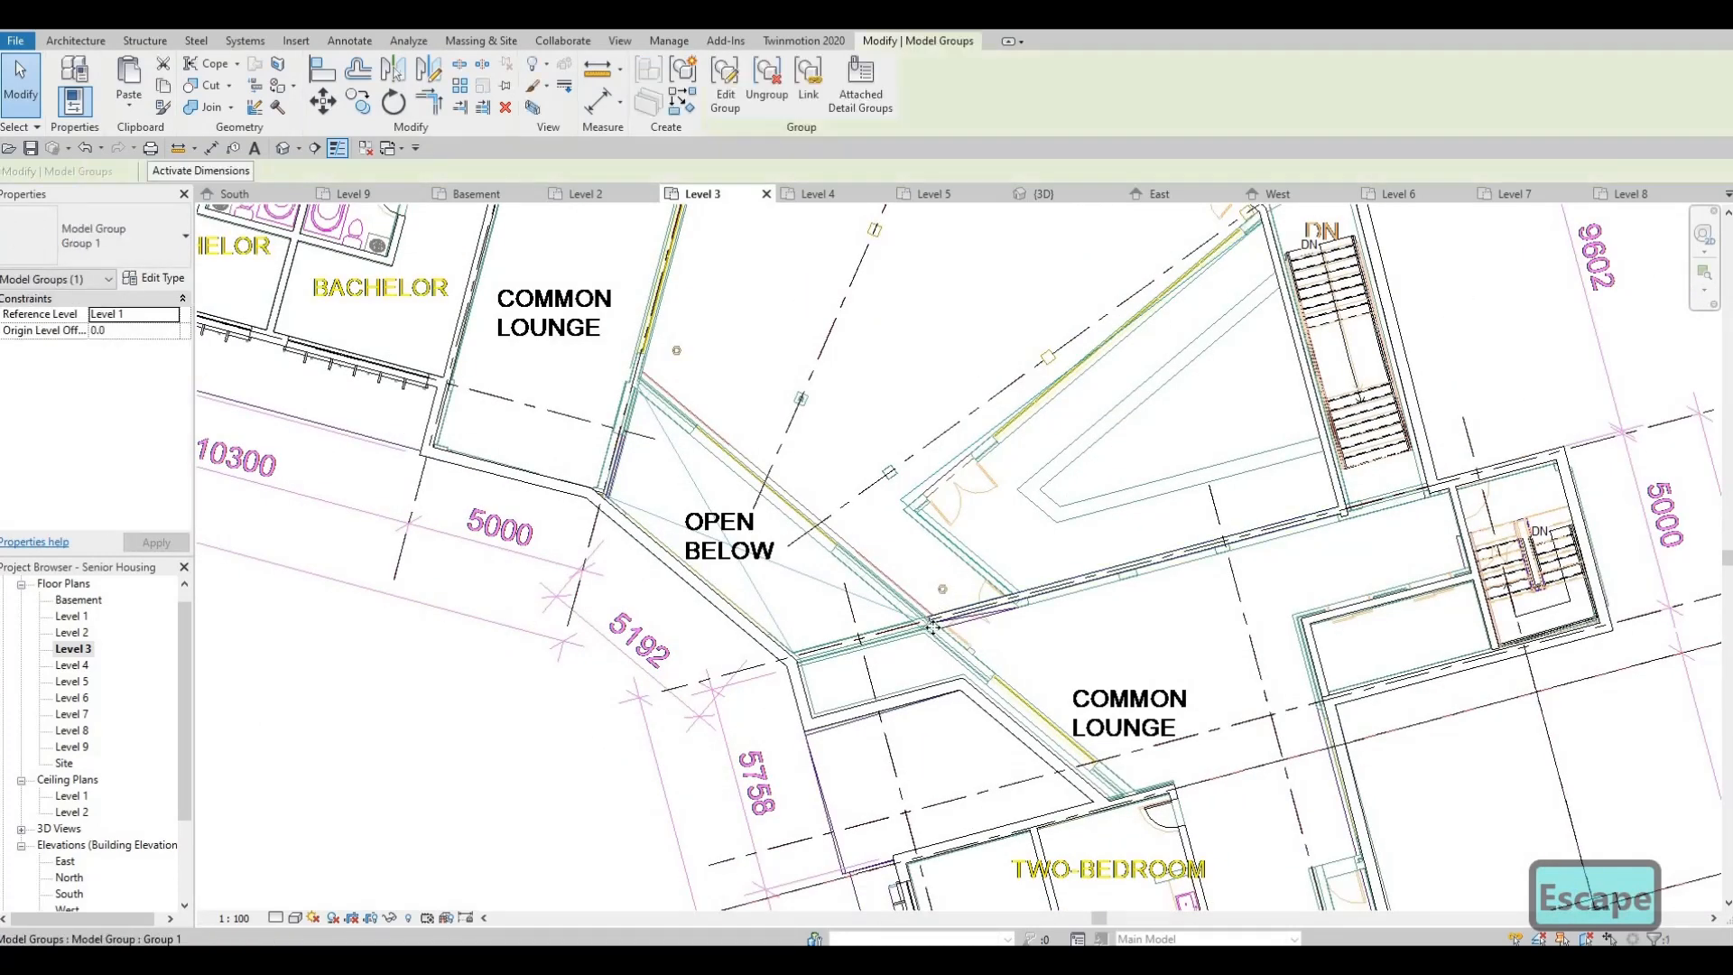
{"action": "key", "text": "Escape"}
{"action": "scroll", "coordinate": [932, 638], "scroll_direction": "up", "scroll_amount": 2}
{"action": "left_click", "coordinate": [917, 629]}
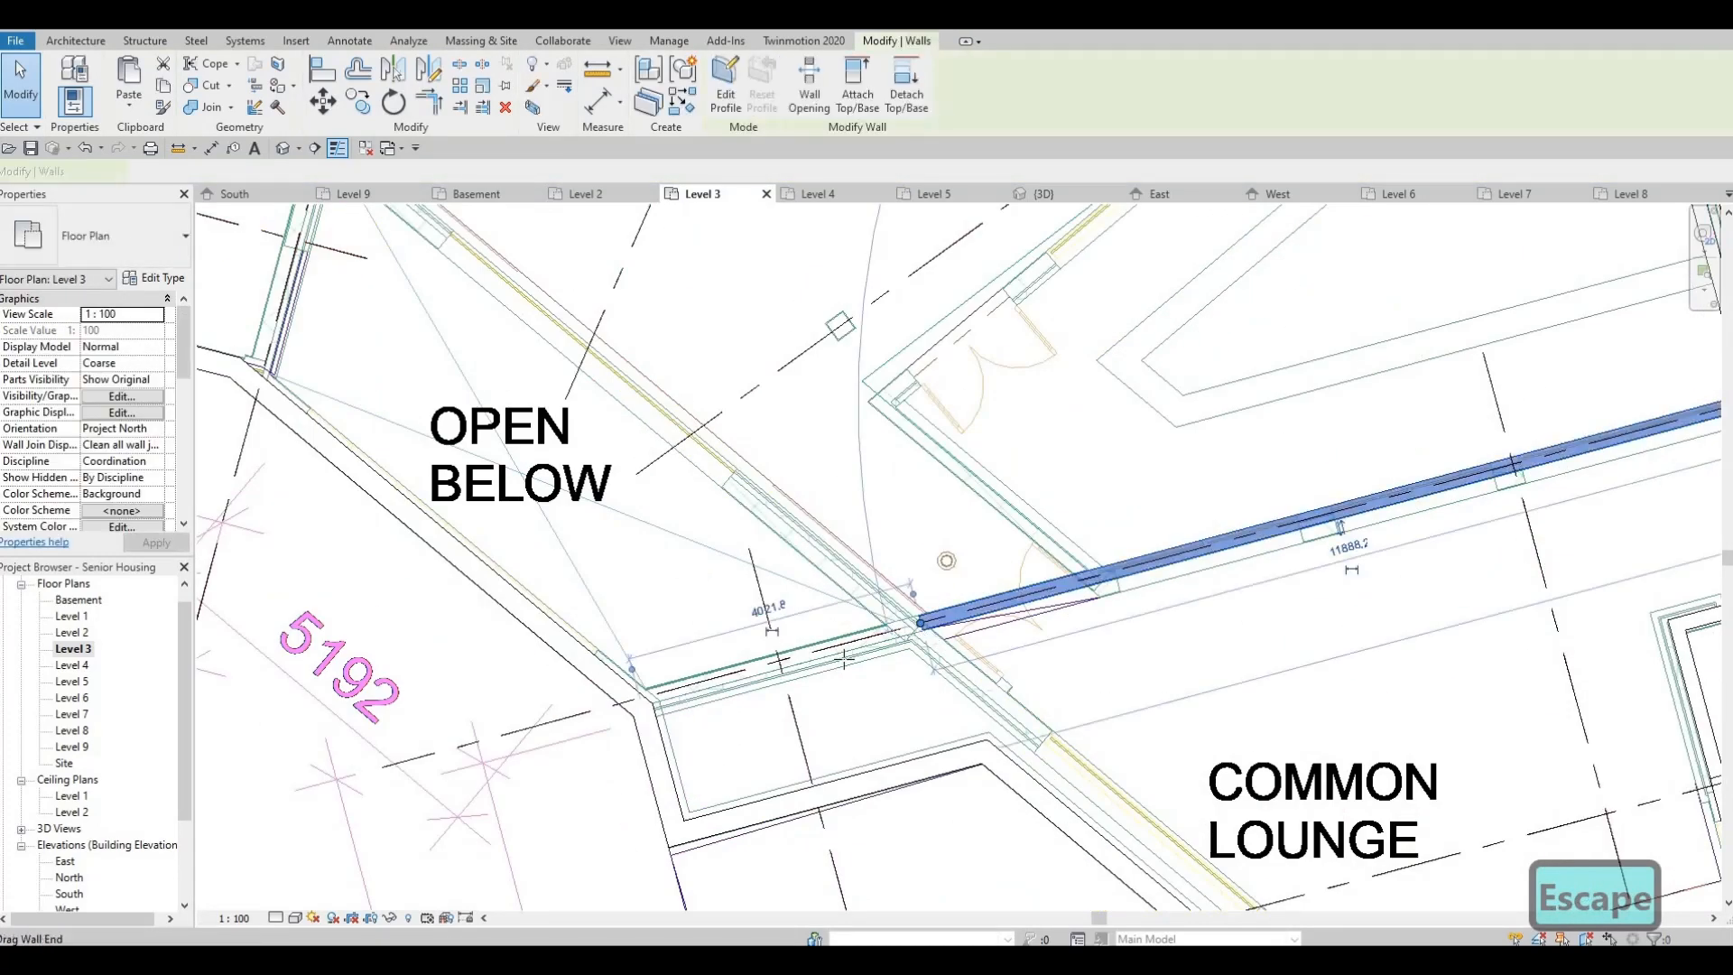
{"action": "left_click_drag", "start_coordinate": [656, 702], "coordinate": [766, 675]}
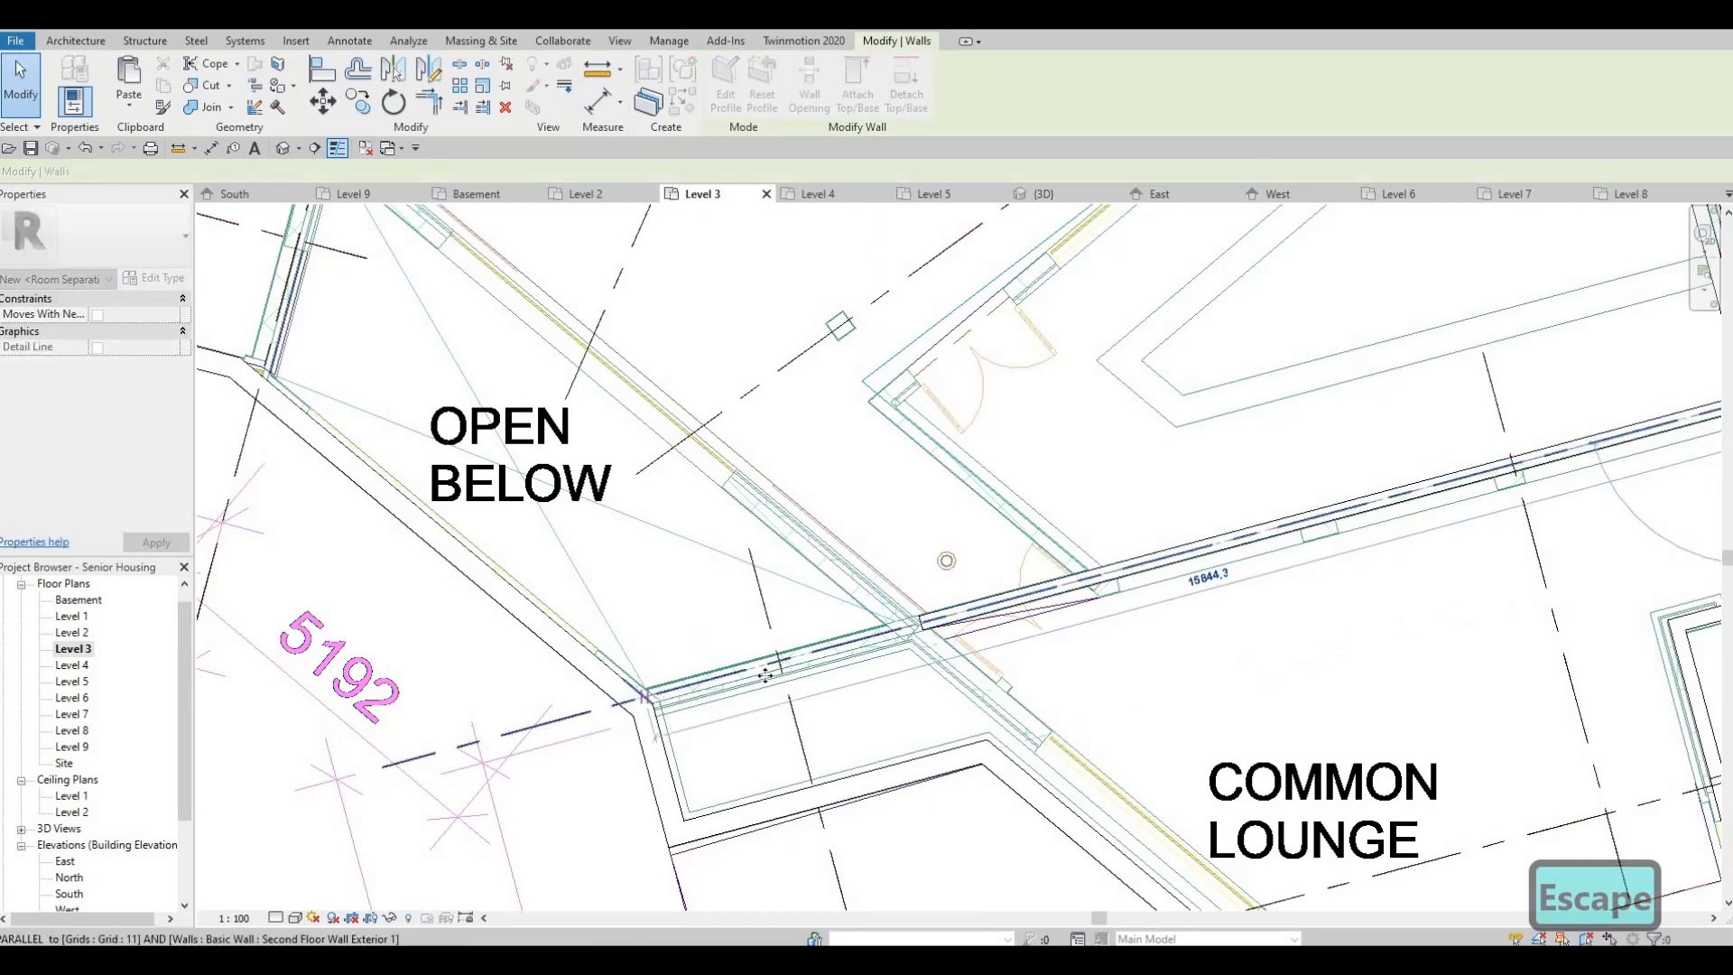
{"action": "key", "text": "Escape"}
{"action": "scroll", "coordinate": [972, 619], "scroll_direction": "down", "scroll_amount": 2}
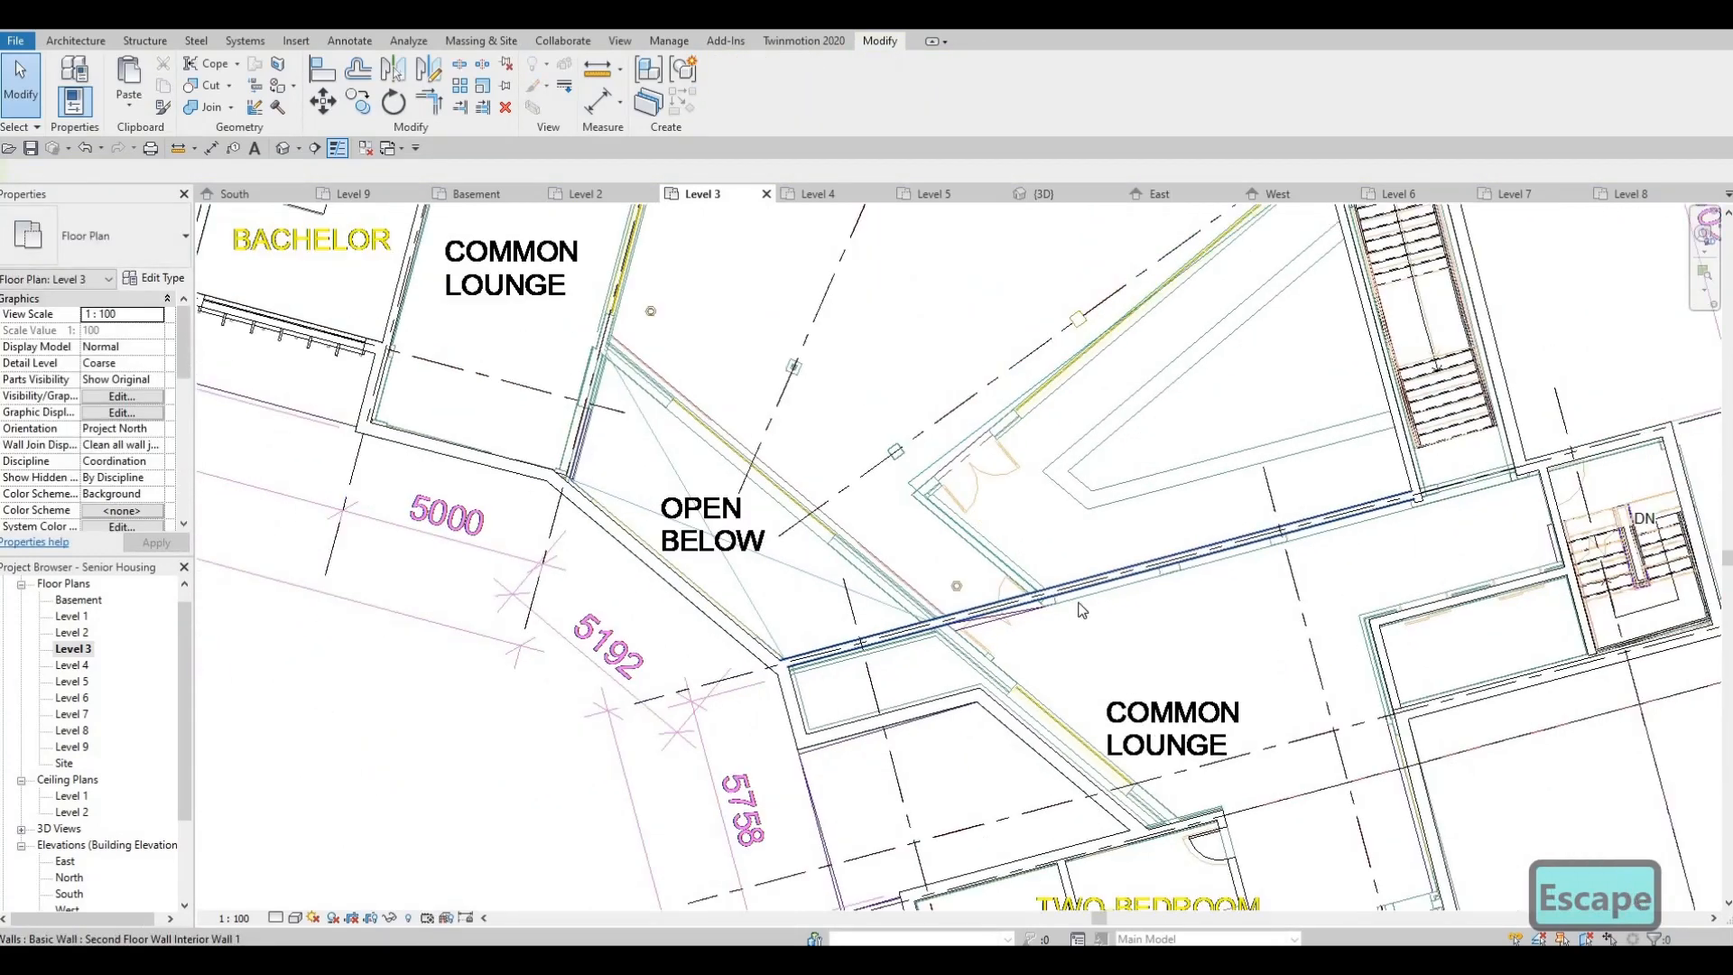
Draw a matching Second Floor Wall Interior Wall 1 diagonally along Open Below from the Library's lower corner to the extended wall
{"action": "middle_click_drag", "start_coordinate": [1050, 611], "coordinate": [1040, 672]}
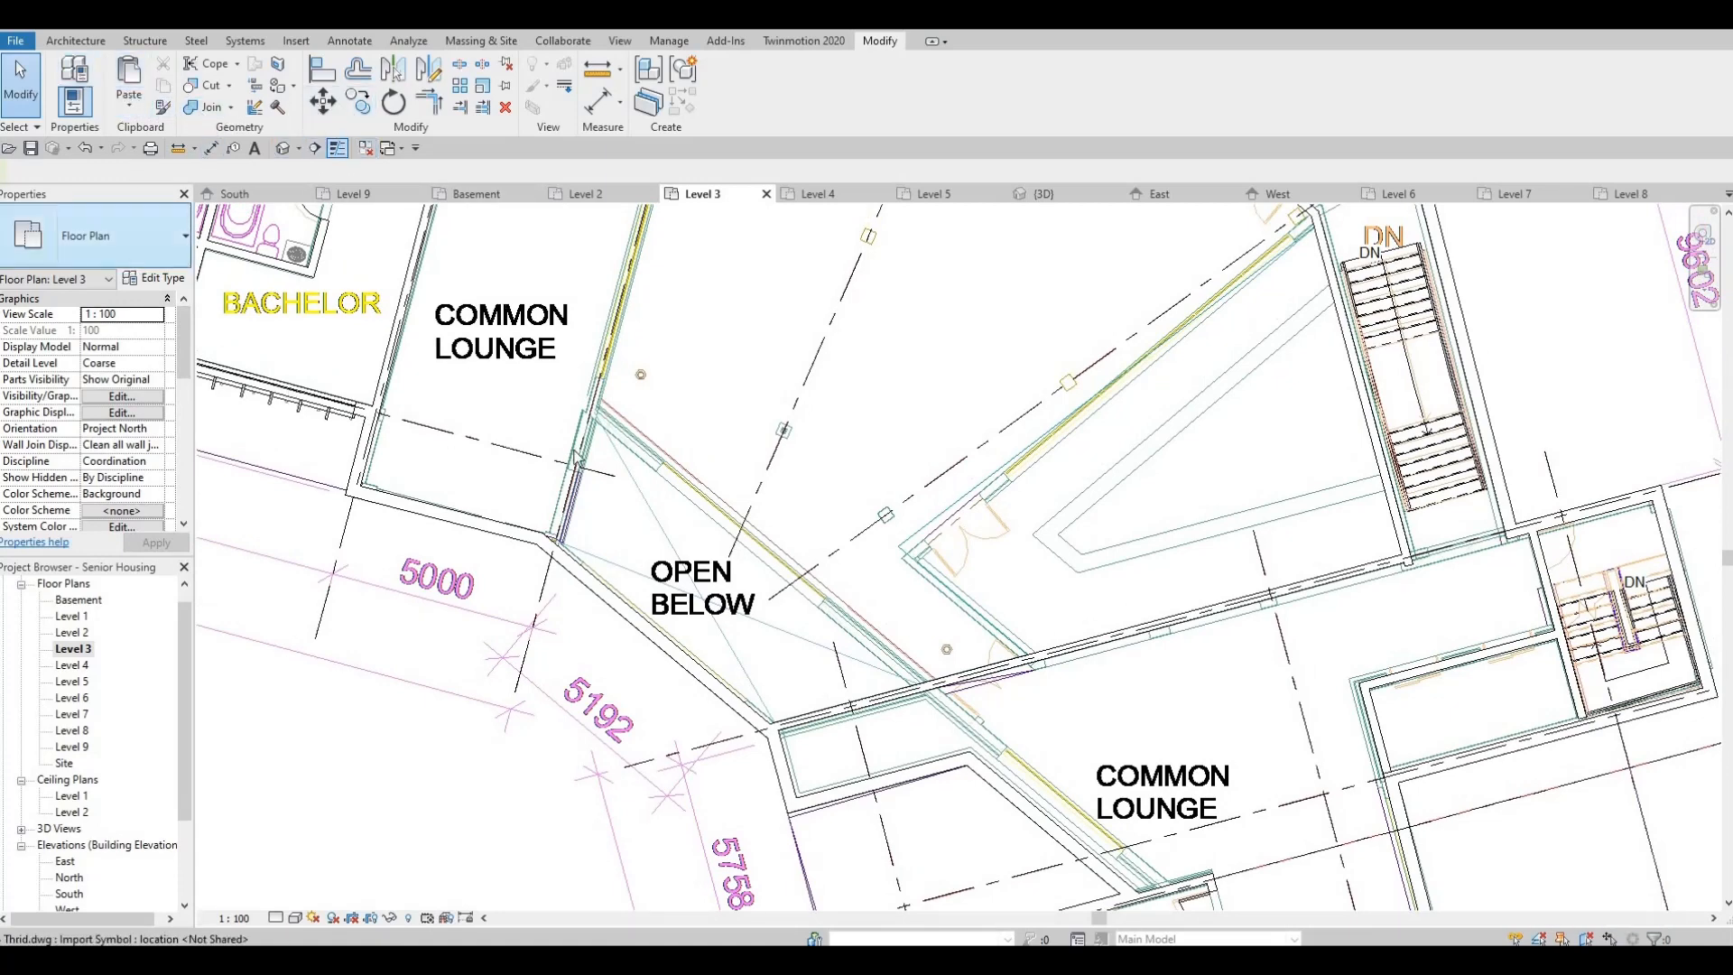
{"action": "left_click", "coordinate": [1001, 669]}
{"action": "key", "text": "Escape"}
{"action": "left_click", "coordinate": [1005, 661]}
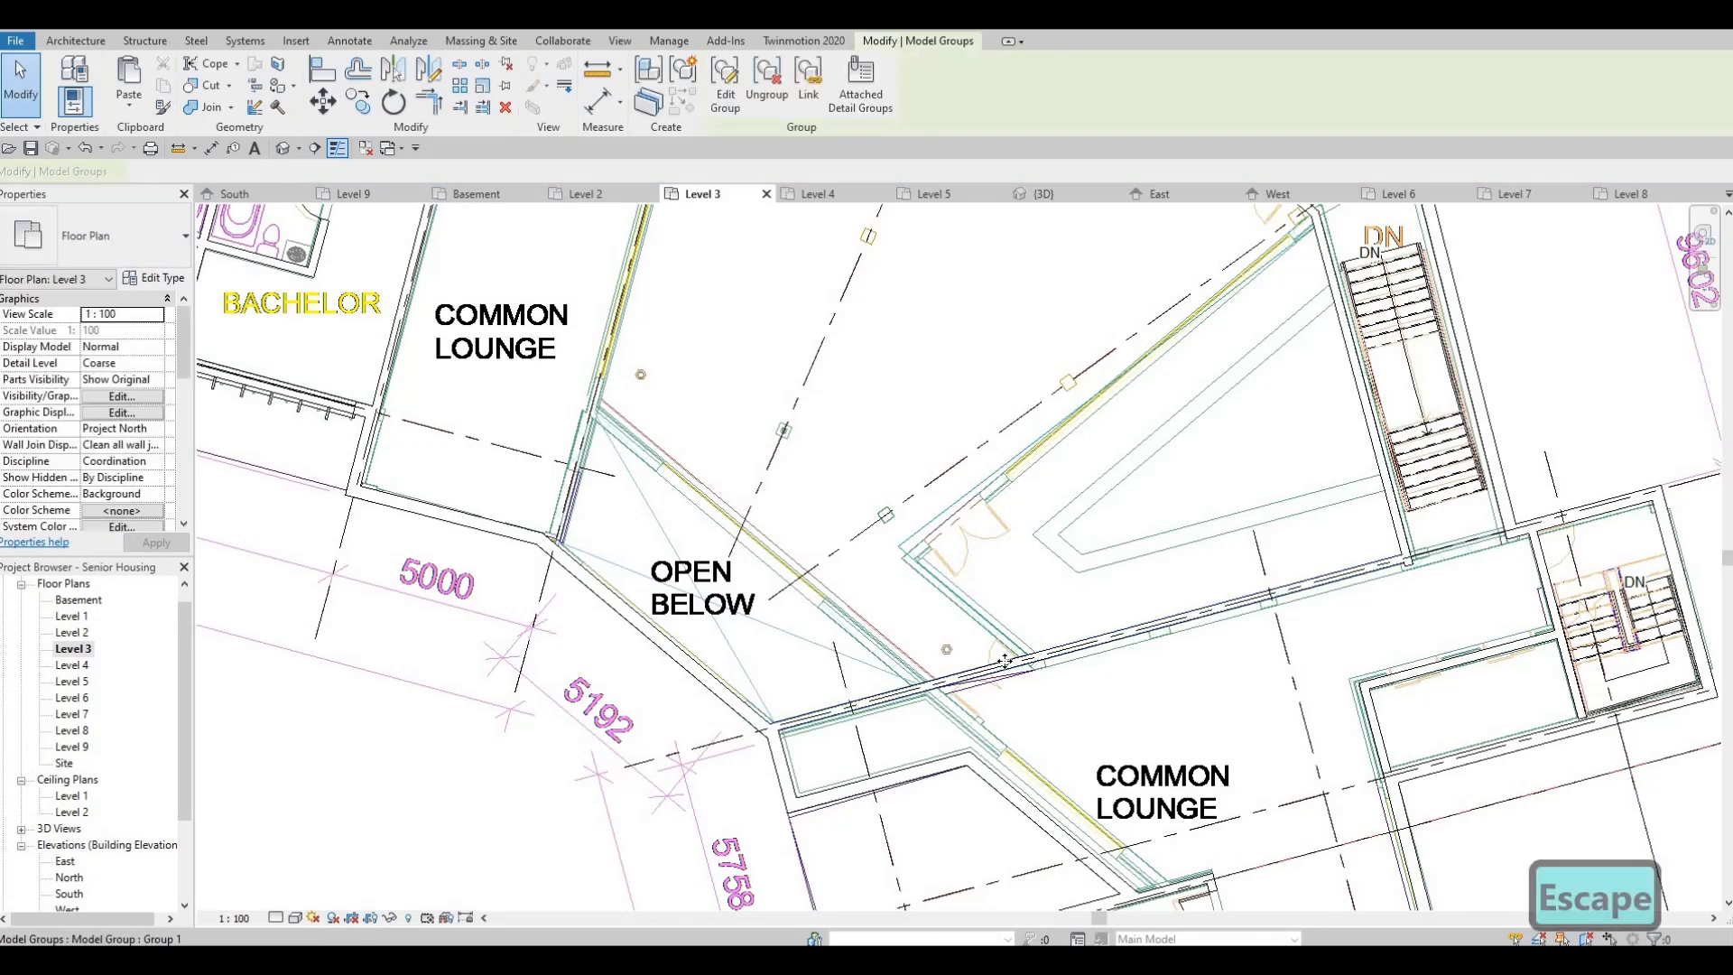
{"action": "key", "text": "Escape"}
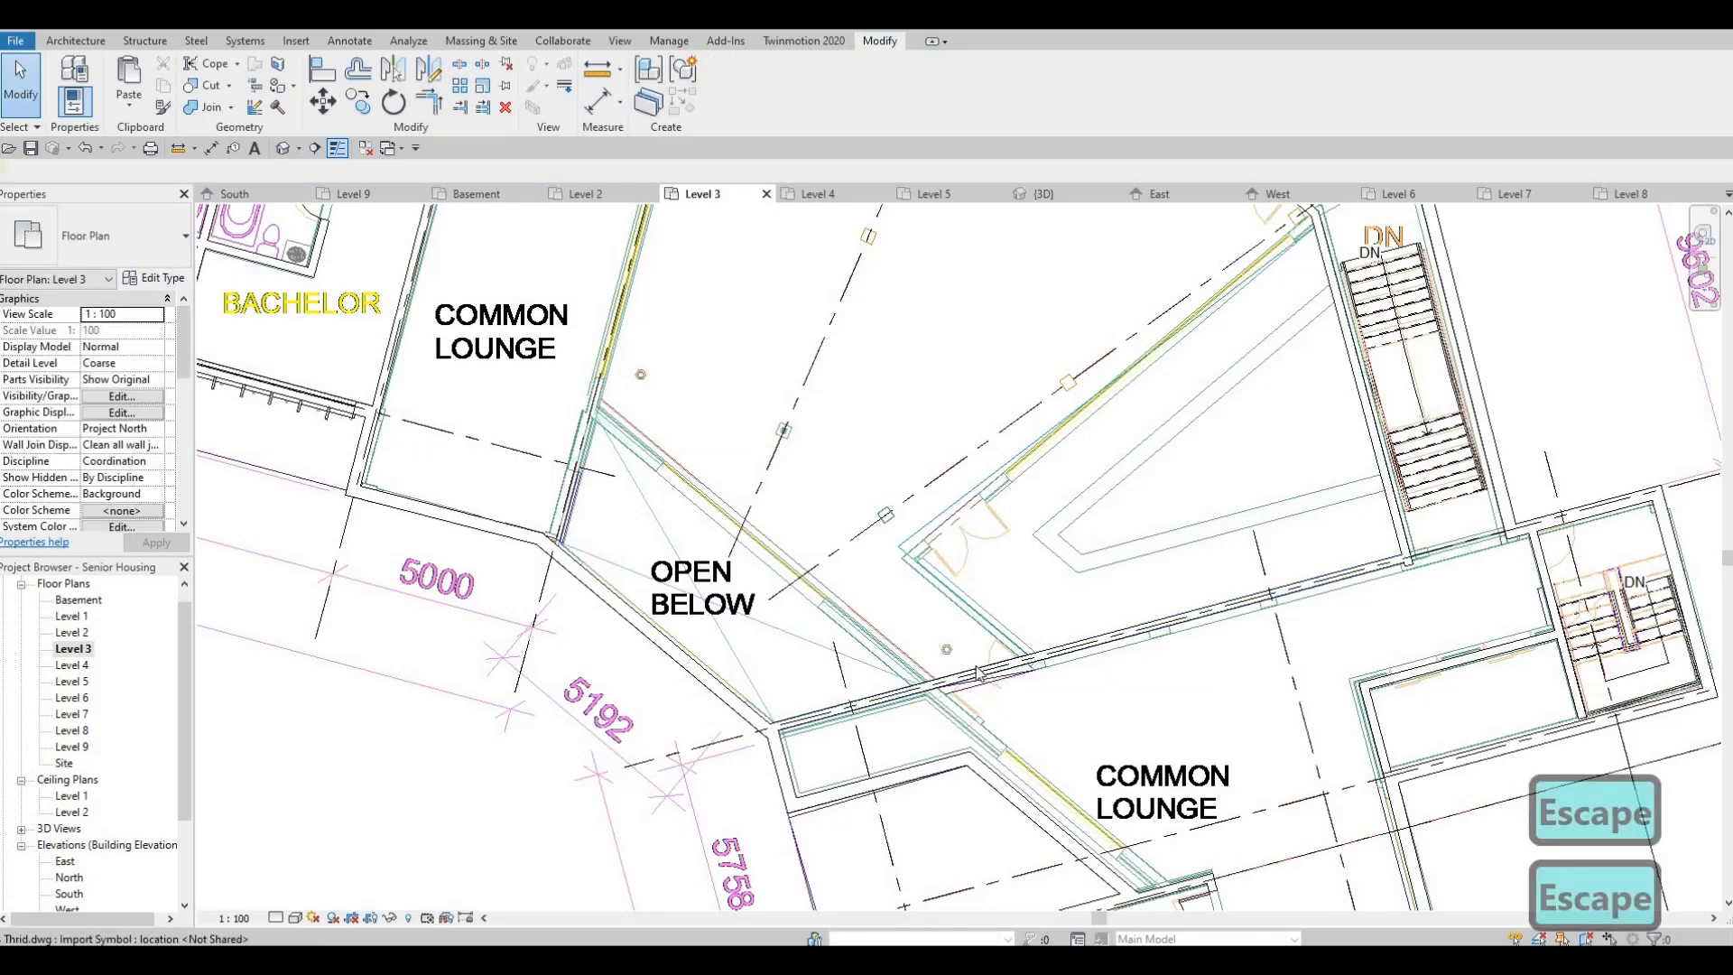
{"action": "left_click", "coordinate": [977, 672]}
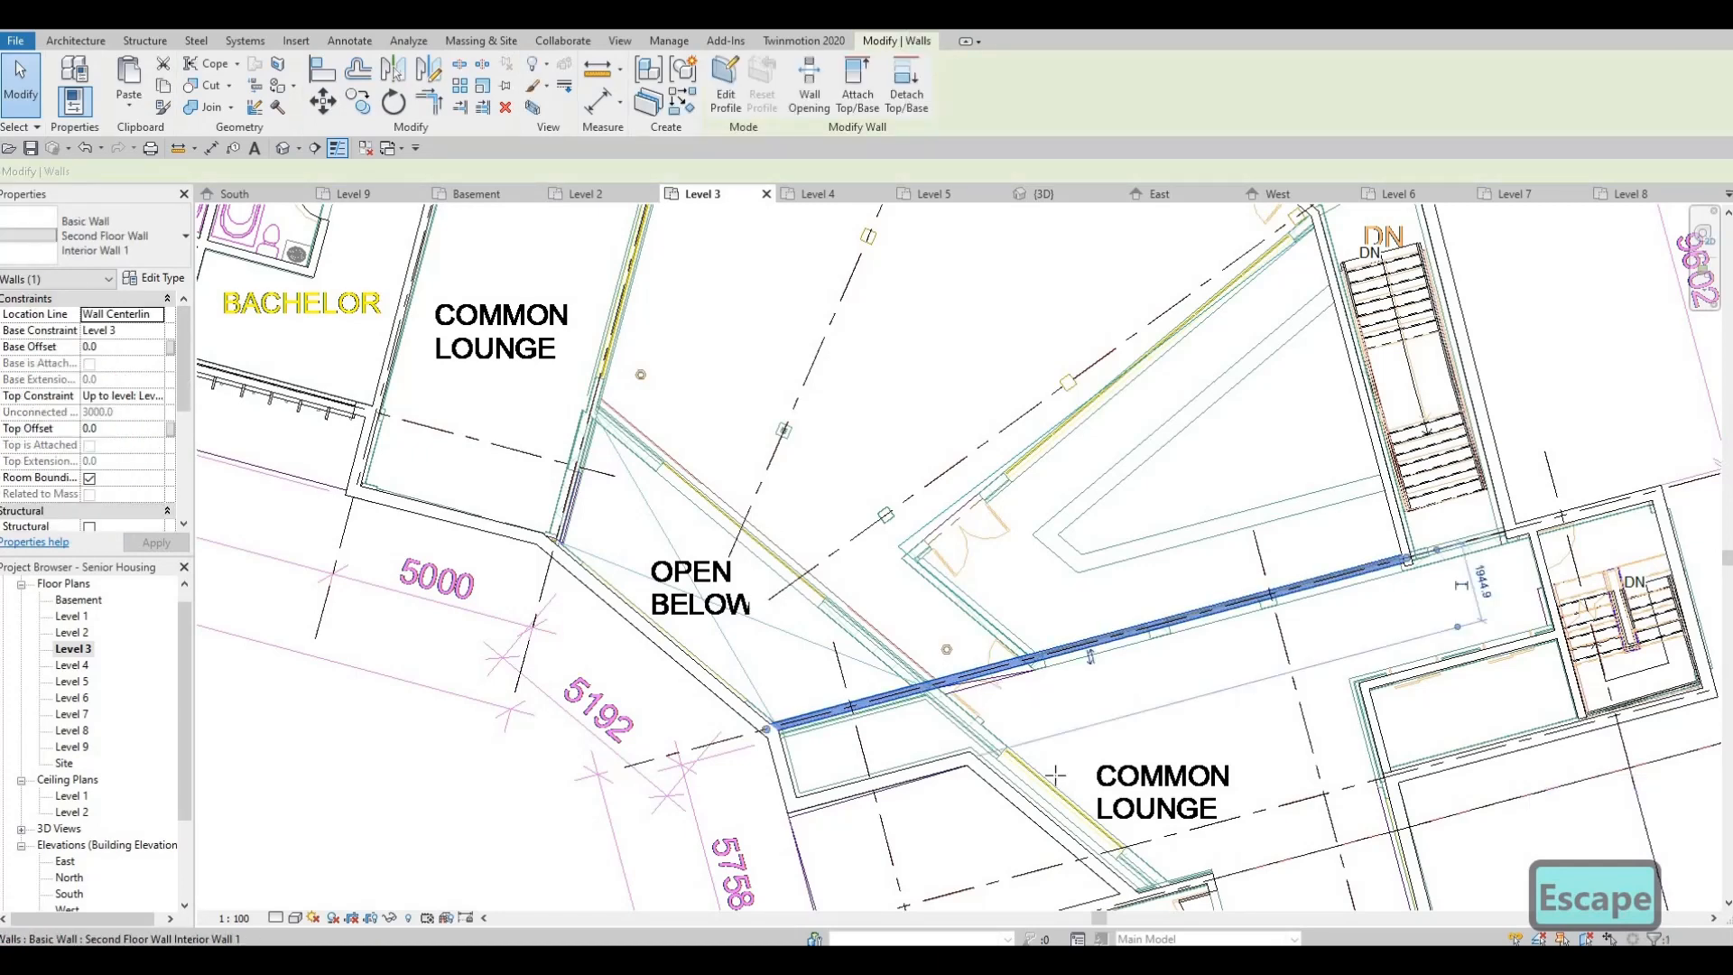
{"action": "key", "text": "c"}
{"action": "key", "text": "s"}
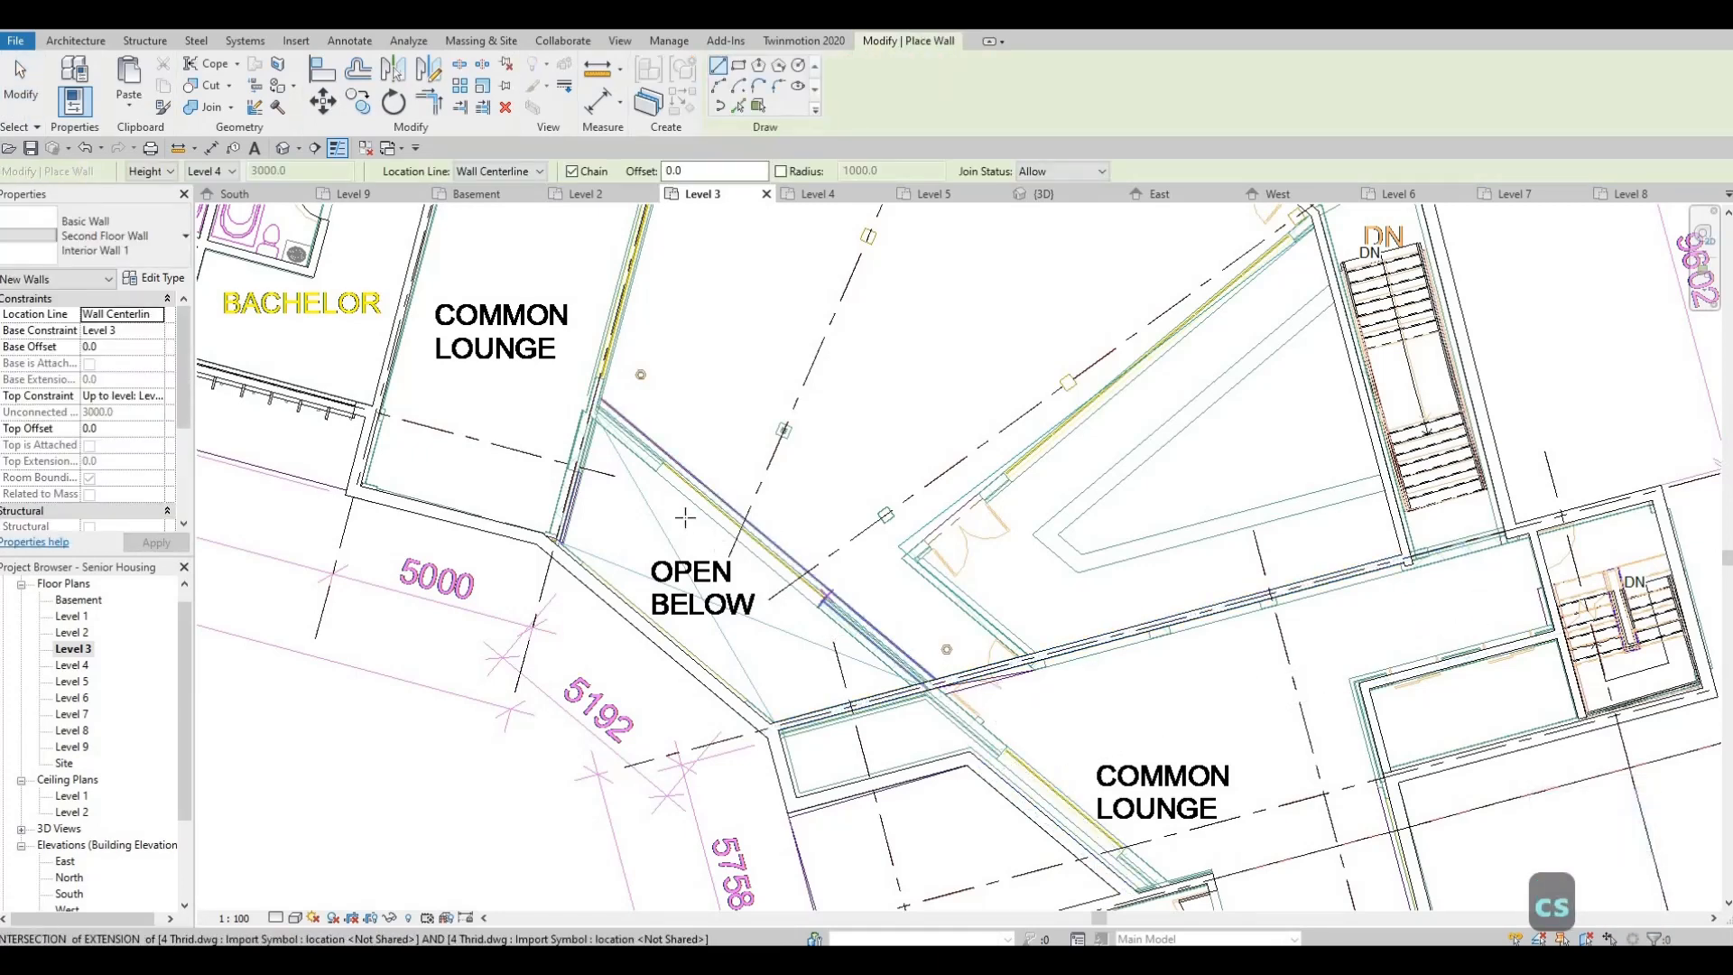
{"action": "middle_click_drag", "start_coordinate": [595, 405], "coordinate": [703, 470]}
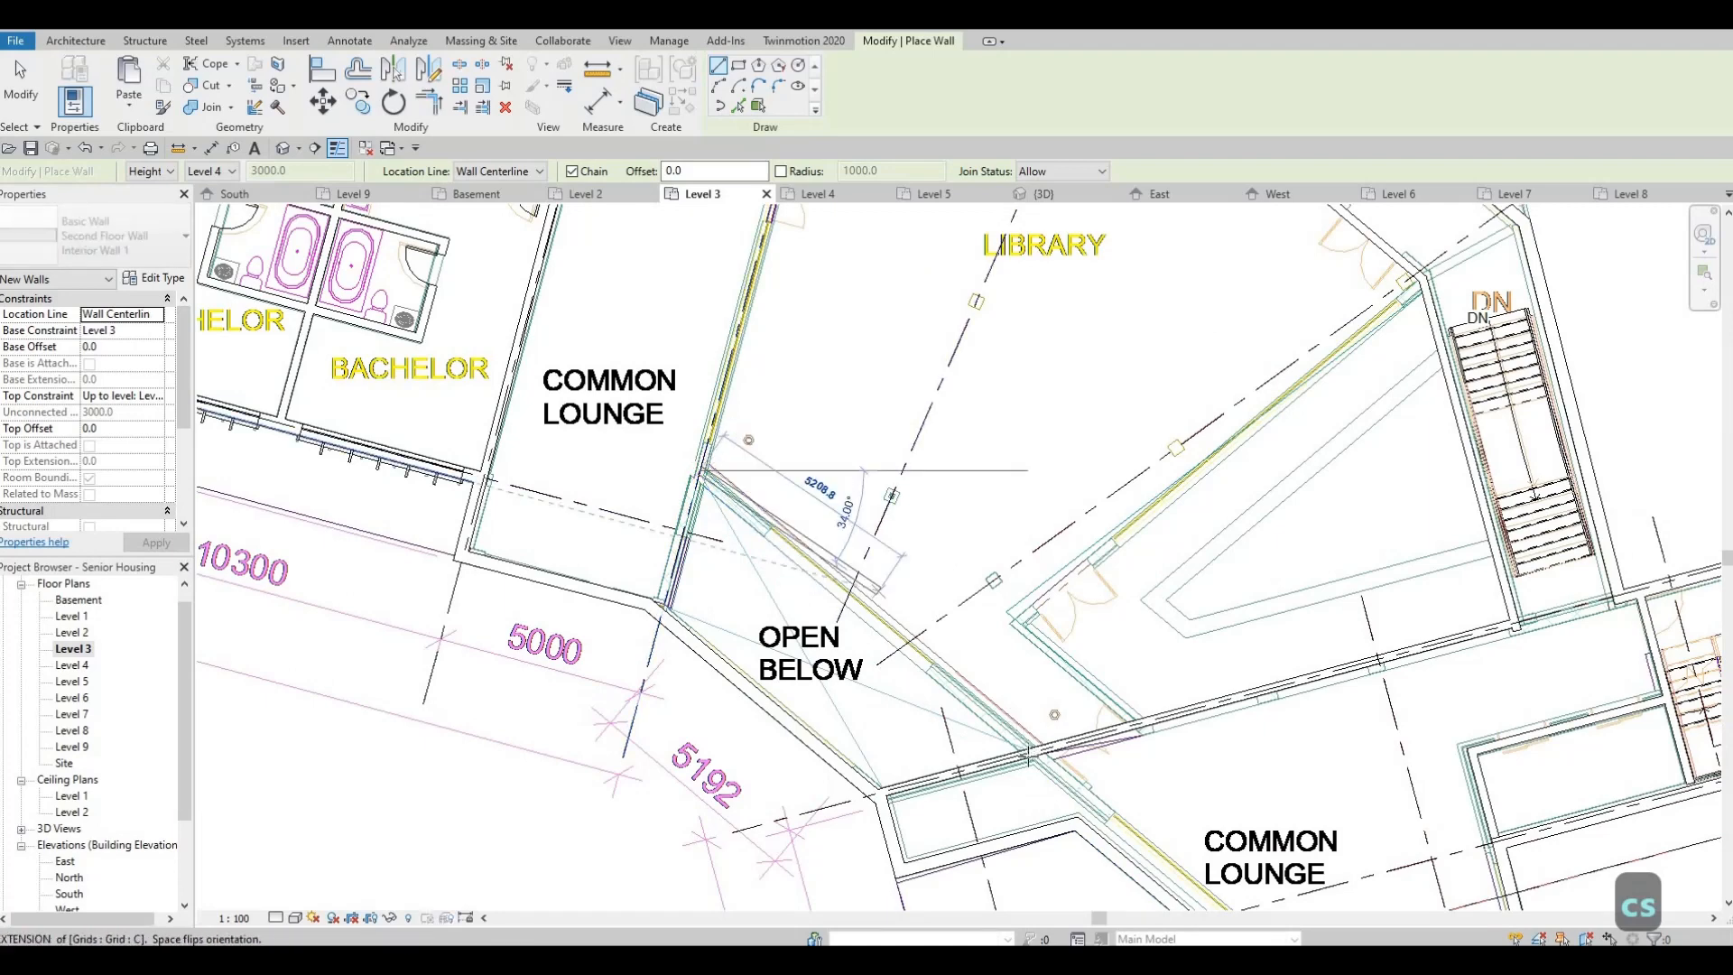
{"action": "left_click", "coordinate": [1033, 749]}
{"action": "key", "text": "Escape"}
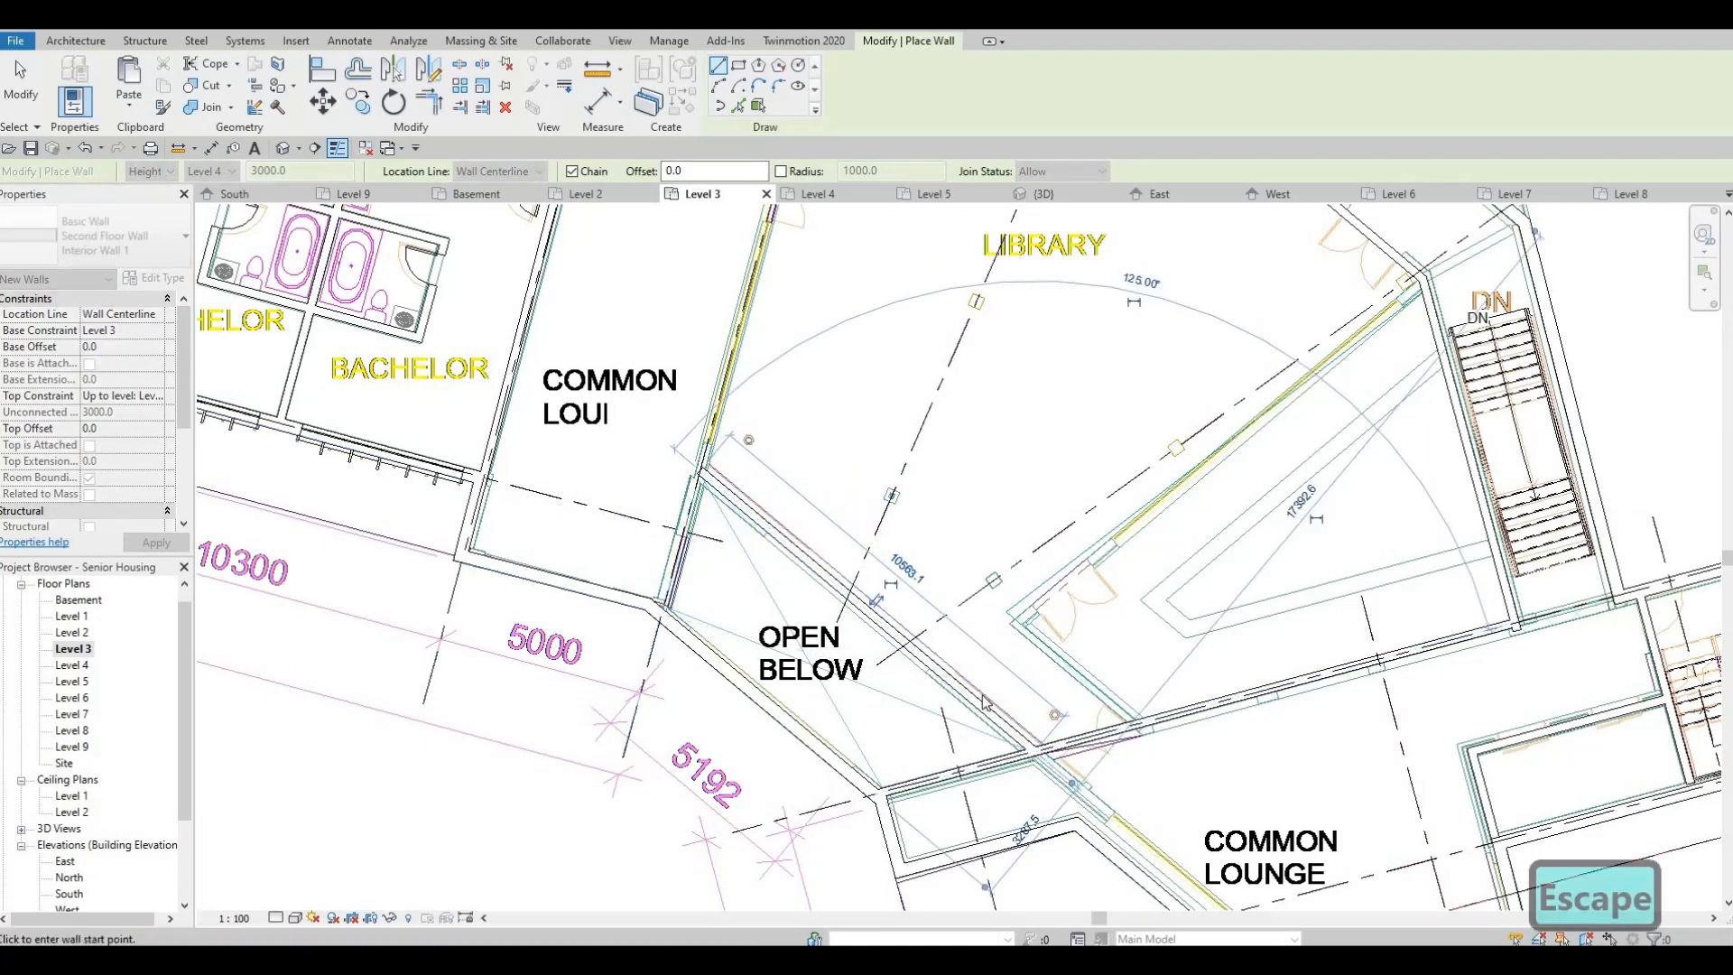
Draw an interior wall about 12789 mm long from the Library corner at the DN stair to the angled corner by the double doors
{"action": "middle_click_drag", "start_coordinate": [1393, 307], "coordinate": [1343, 435]}
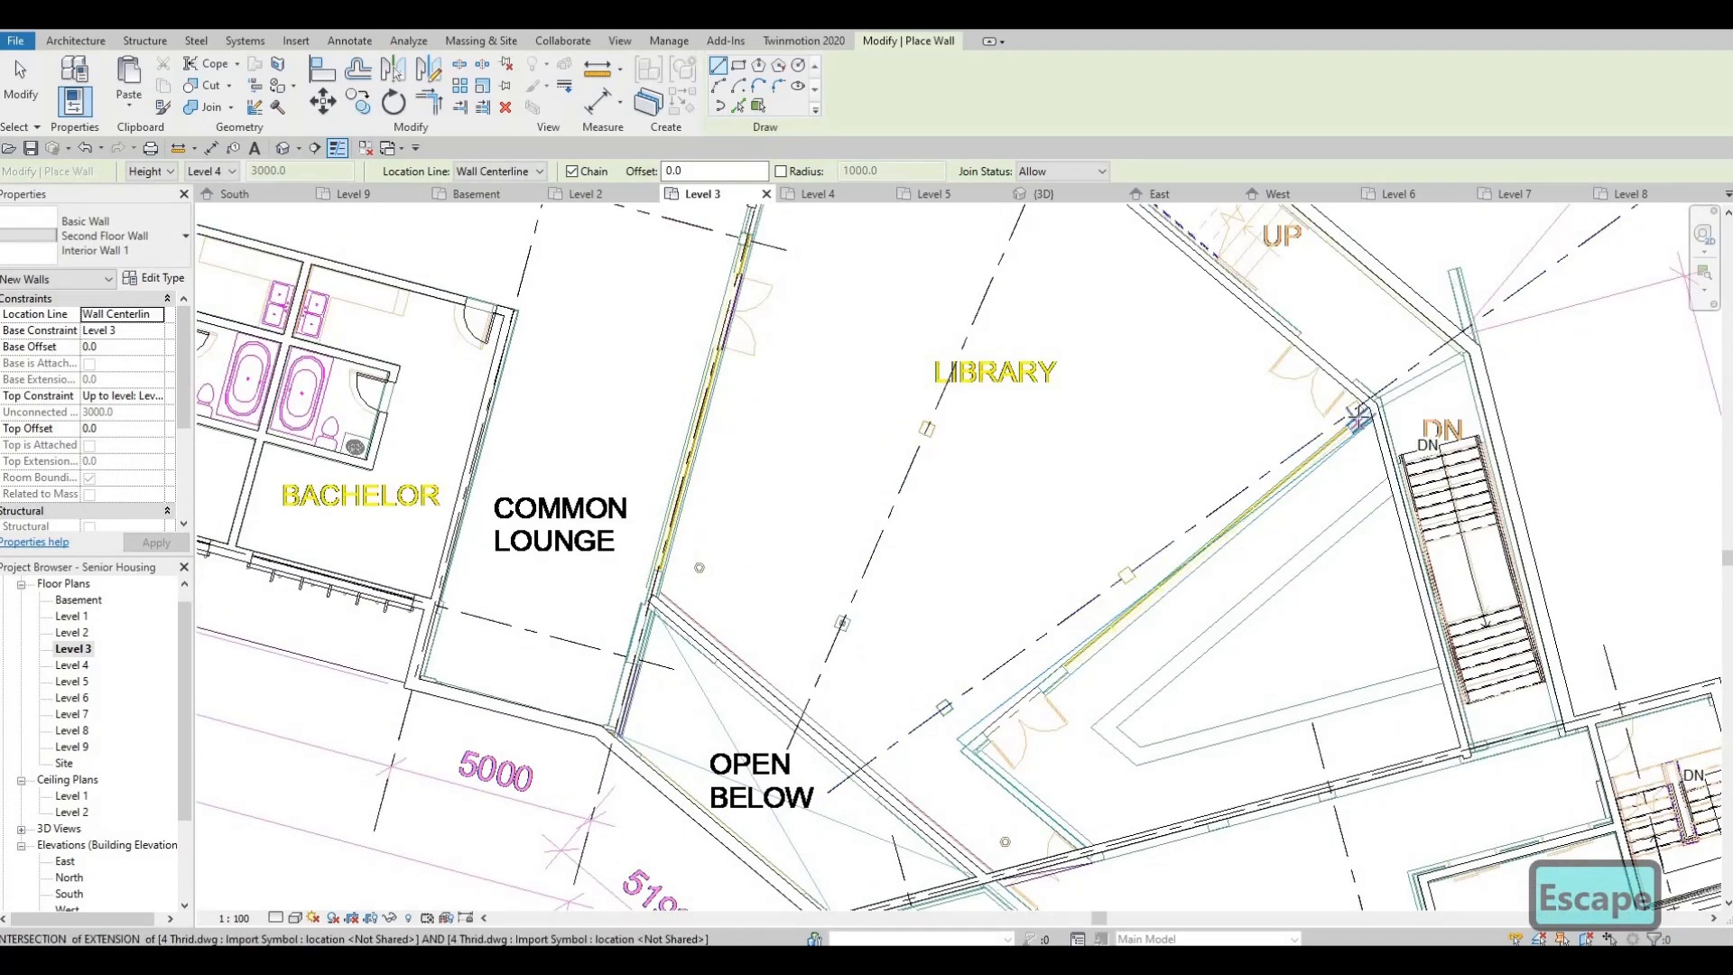
{"action": "scroll", "coordinate": [1362, 411], "scroll_direction": "up", "scroll_amount": 3}
{"action": "key", "text": "Escape"}
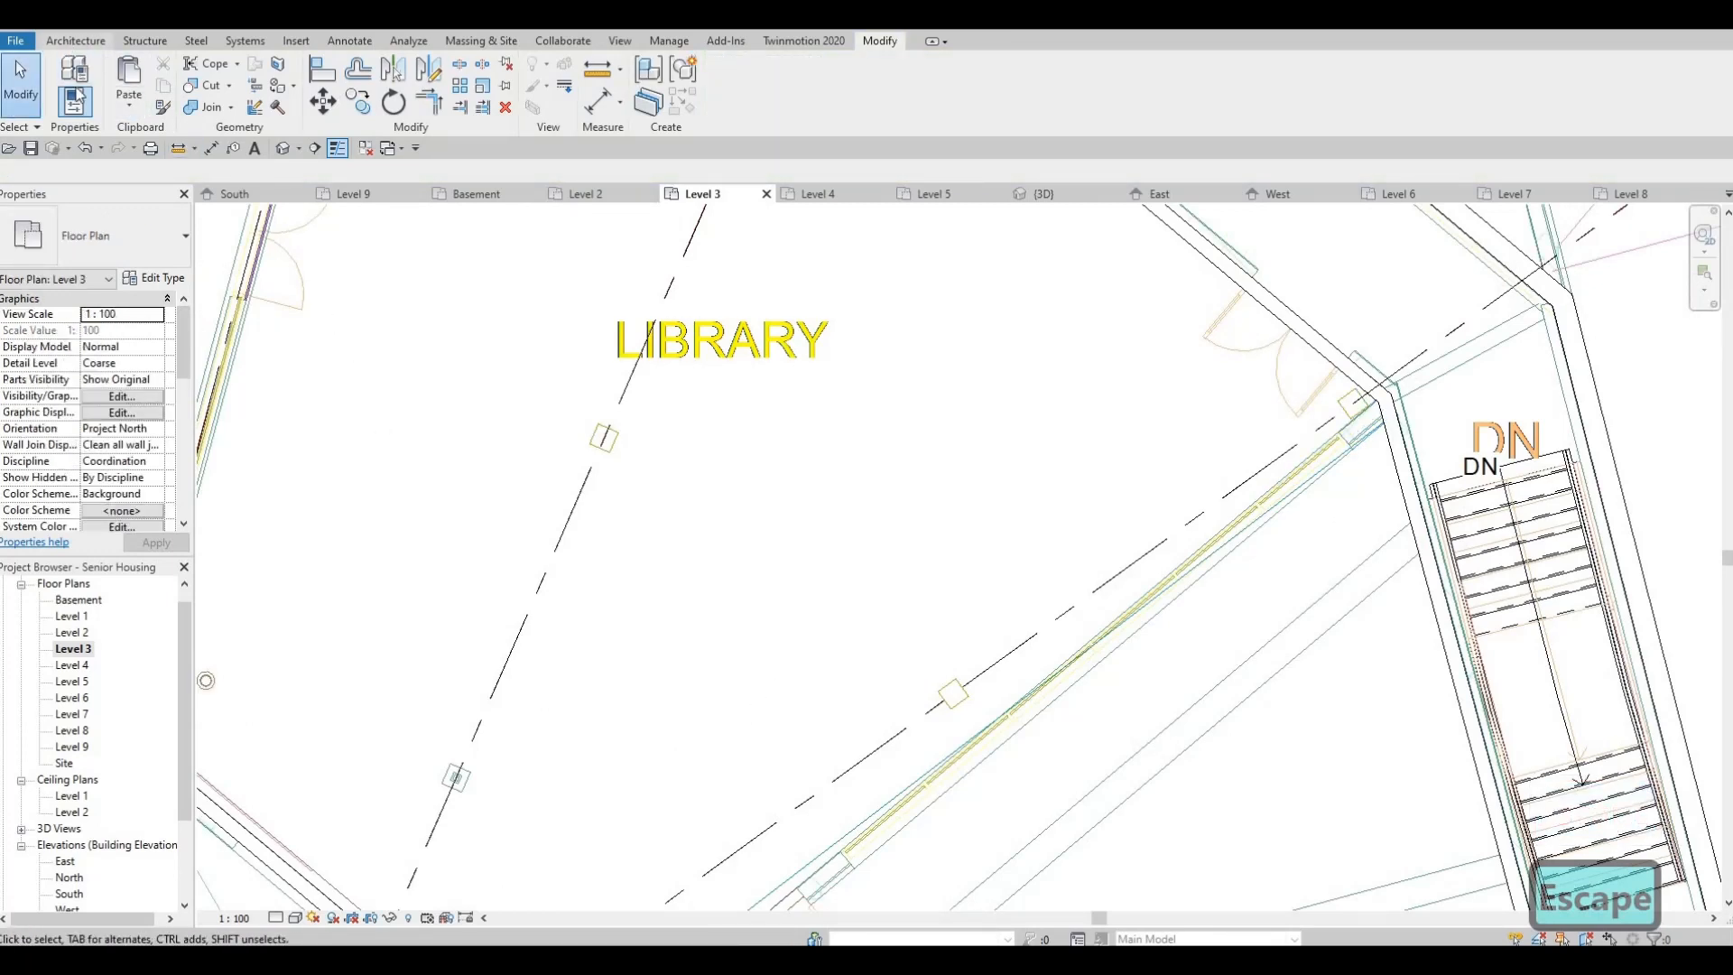
{"action": "left_click", "coordinate": [76, 42]}
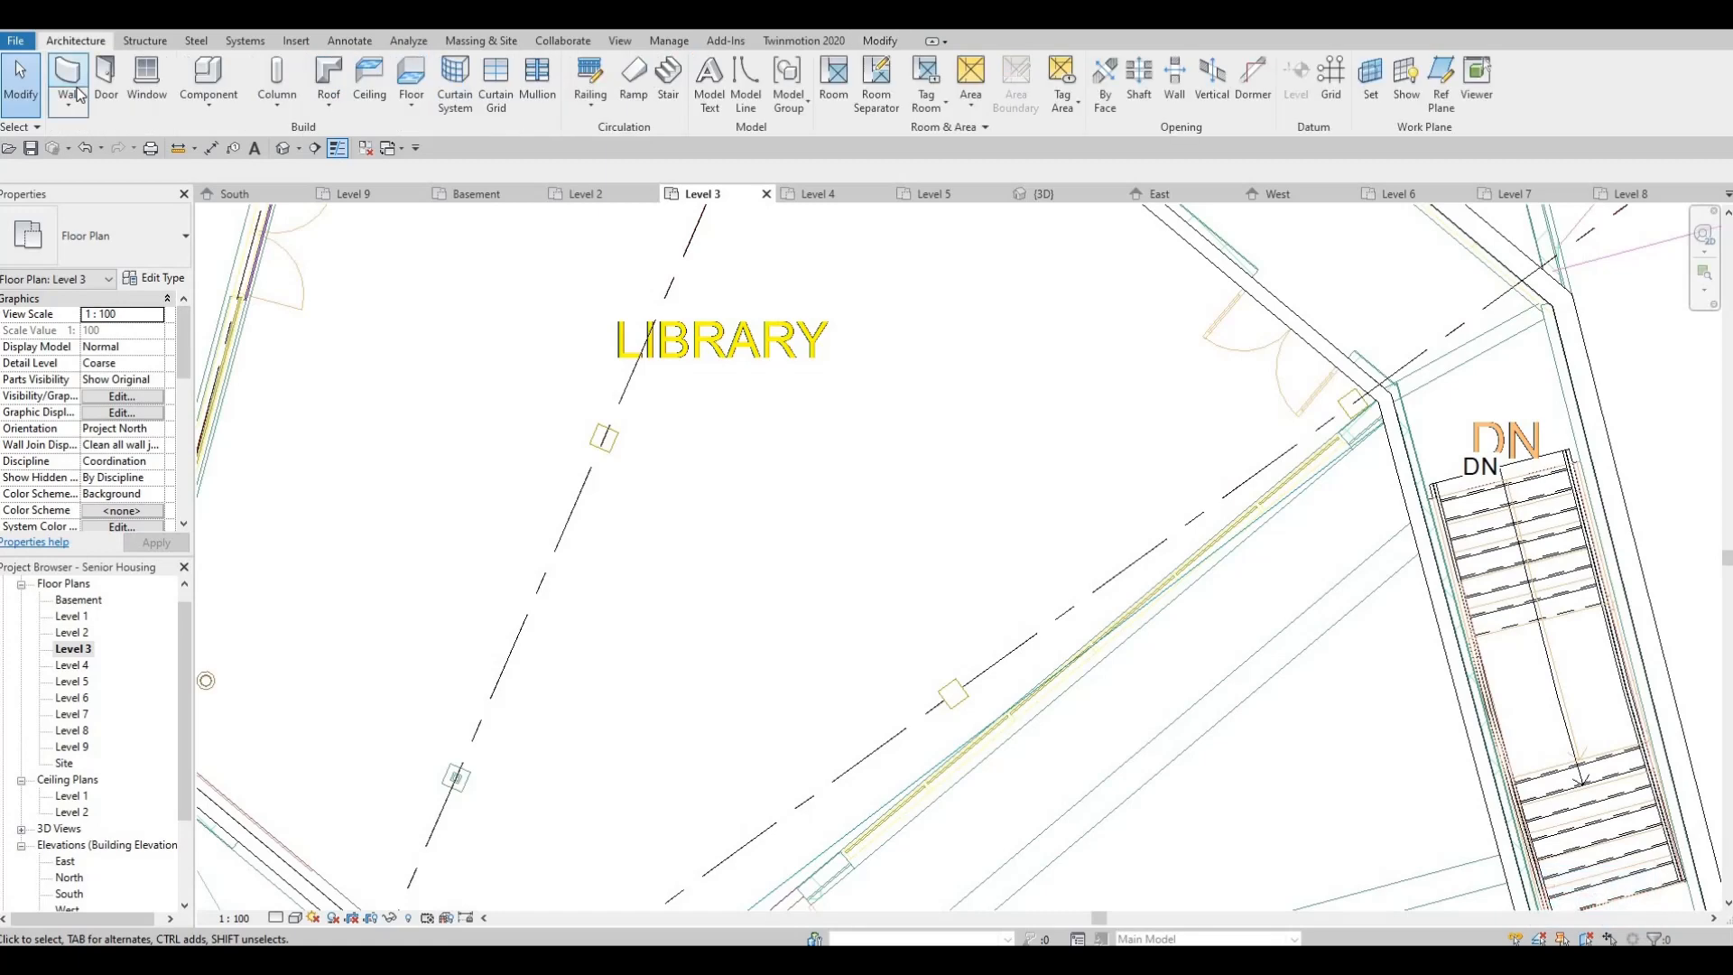
{"action": "left_click", "coordinate": [1385, 398]}
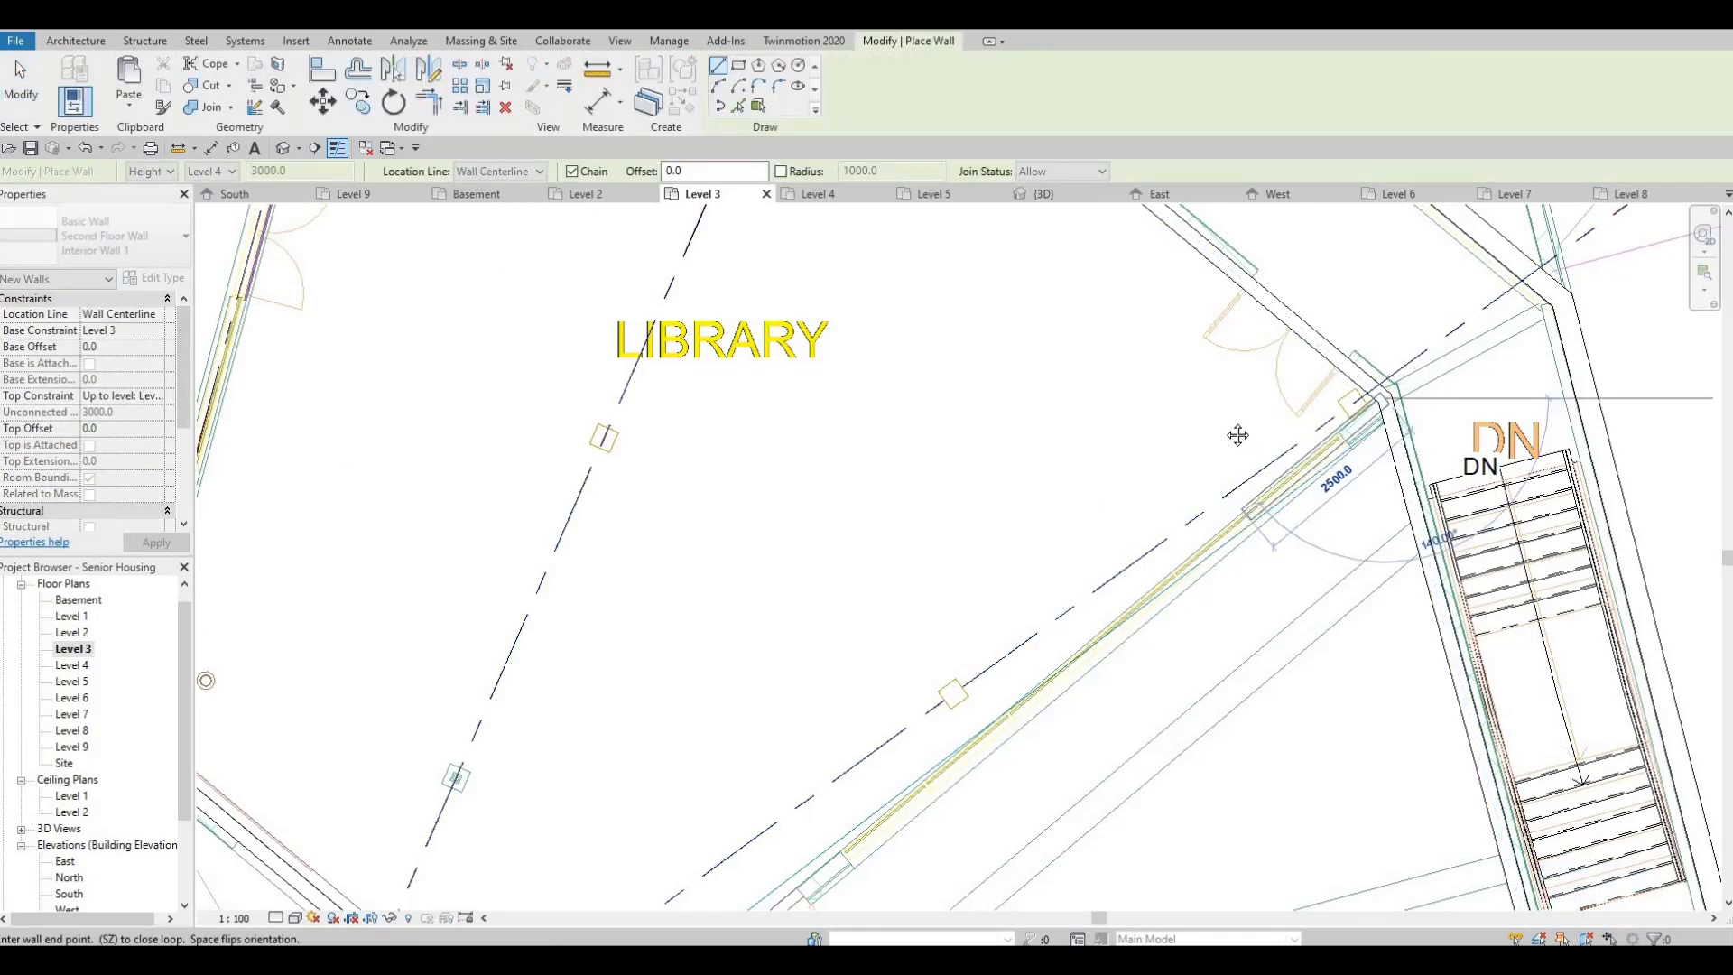
{"action": "scroll", "coordinate": [1037, 573], "scroll_direction": "down", "scroll_amount": 3}
{"action": "middle_click_drag", "start_coordinate": [936, 688], "coordinate": [943, 664]}
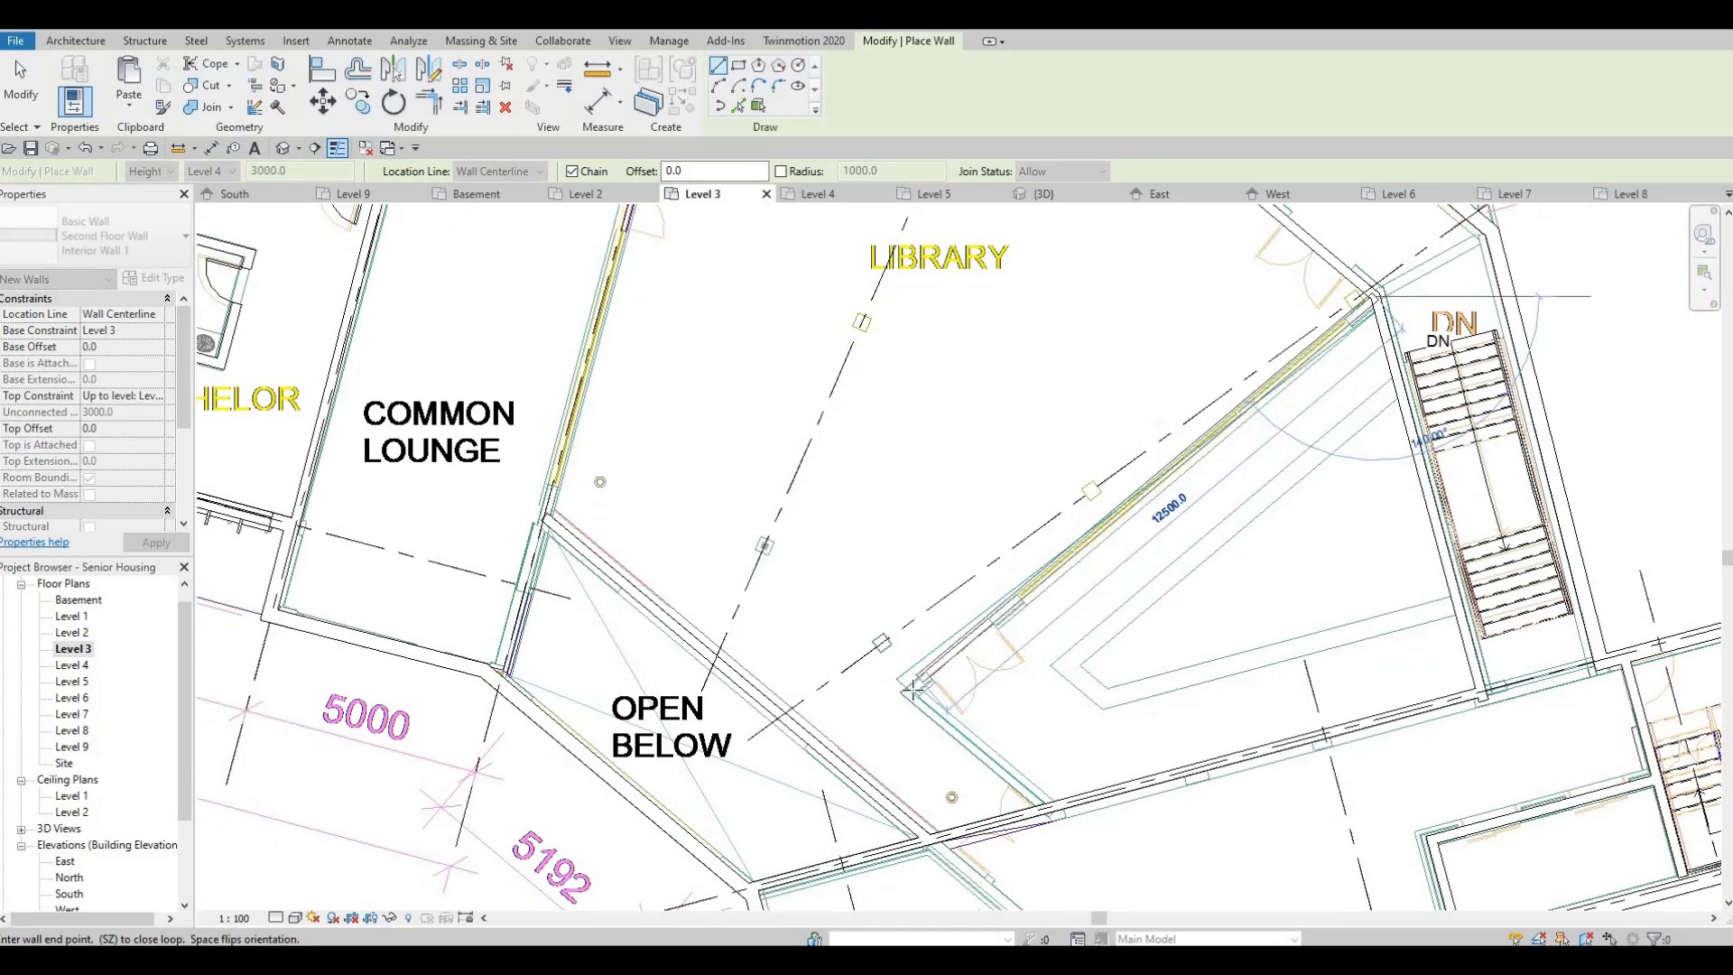
{"action": "left_click", "coordinate": [907, 691]}
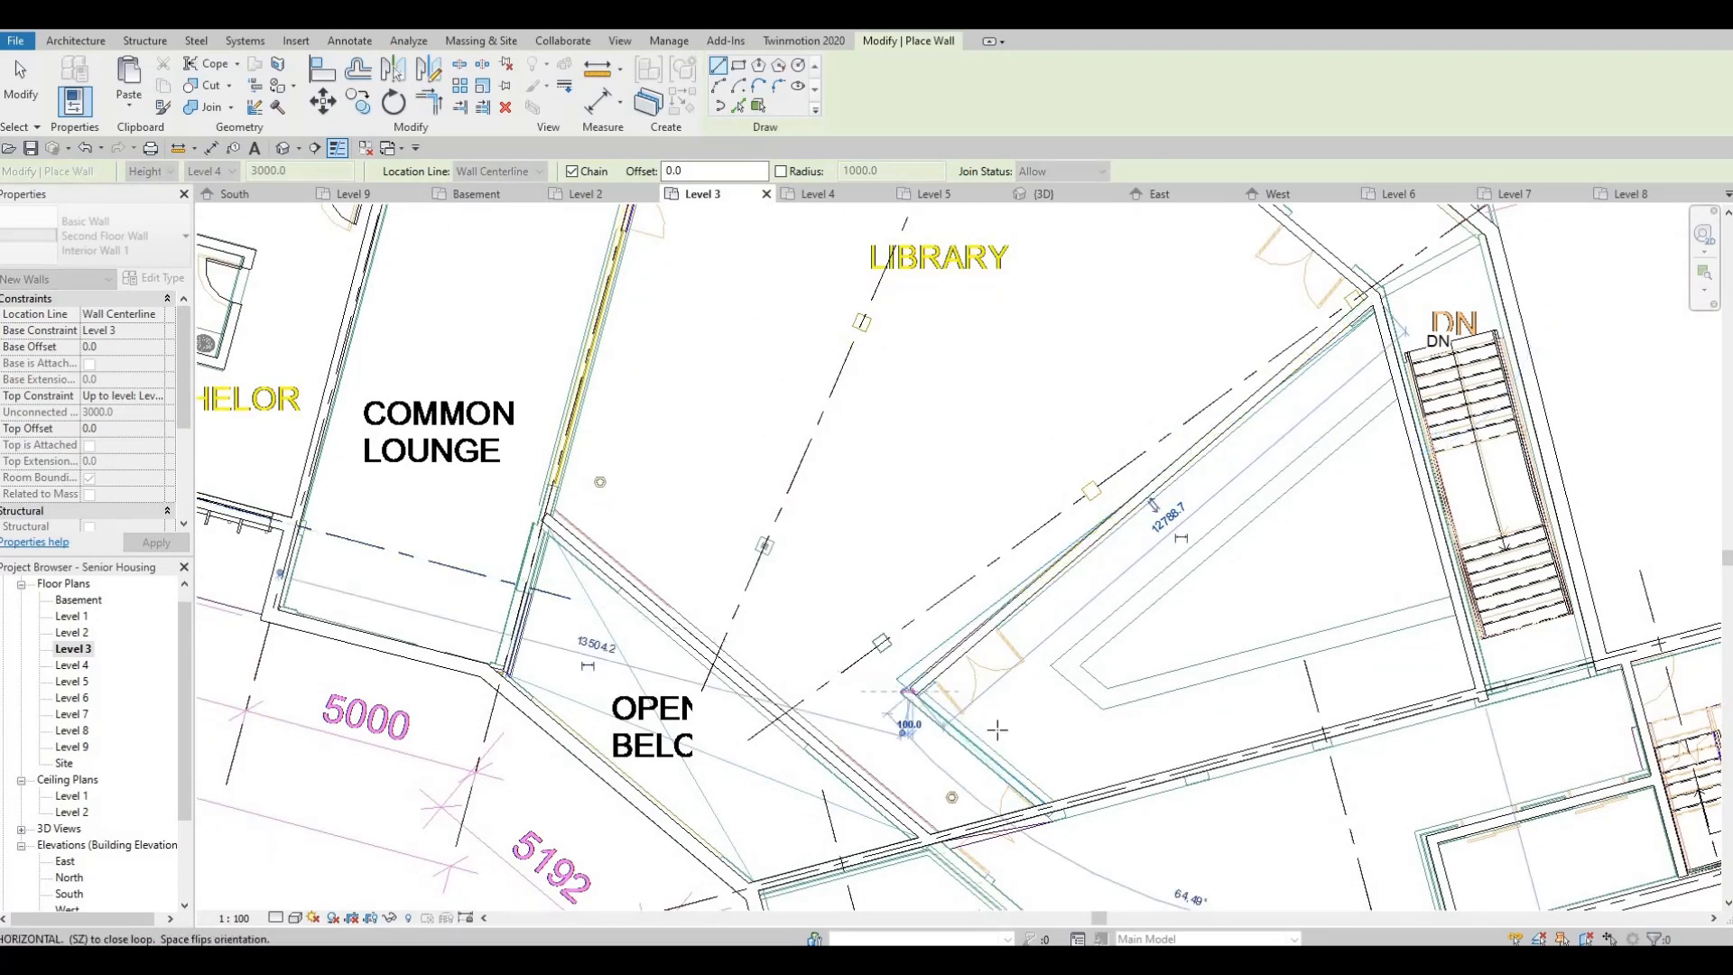
{"action": "key", "text": "Escape"}
Draw an interior wall from the angled corner by the double doors down to the Common Lounge wall
{"action": "left_click", "coordinate": [912, 692]}
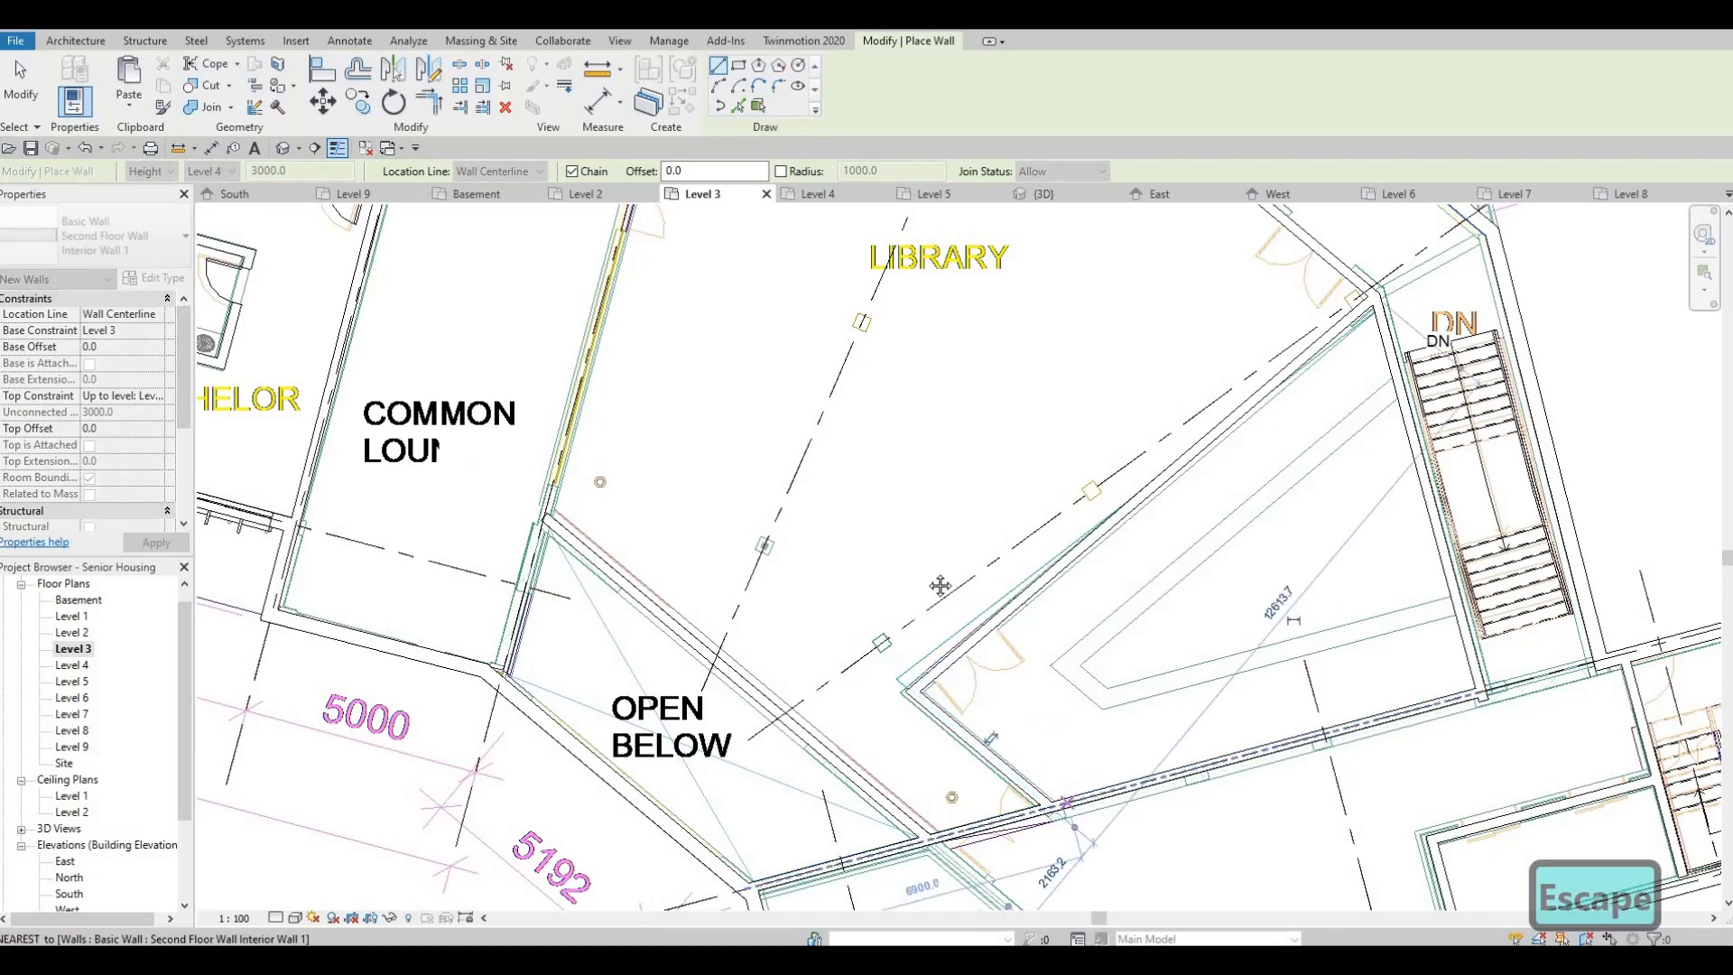
{"action": "key", "text": "Escape"}
{"action": "key", "text": "Escape"}
Set the door type for placement to M_Door-Interior-Double-Full Glass-Wood 1500 x 2000mm
{"action": "middle_click_drag", "start_coordinate": [996, 424], "coordinate": [1009, 581]}
{"action": "scroll", "coordinate": [1014, 451], "scroll_direction": "down", "scroll_amount": 3}
{"action": "scroll", "coordinate": [1009, 581], "scroll_direction": "down", "scroll_amount": 1}
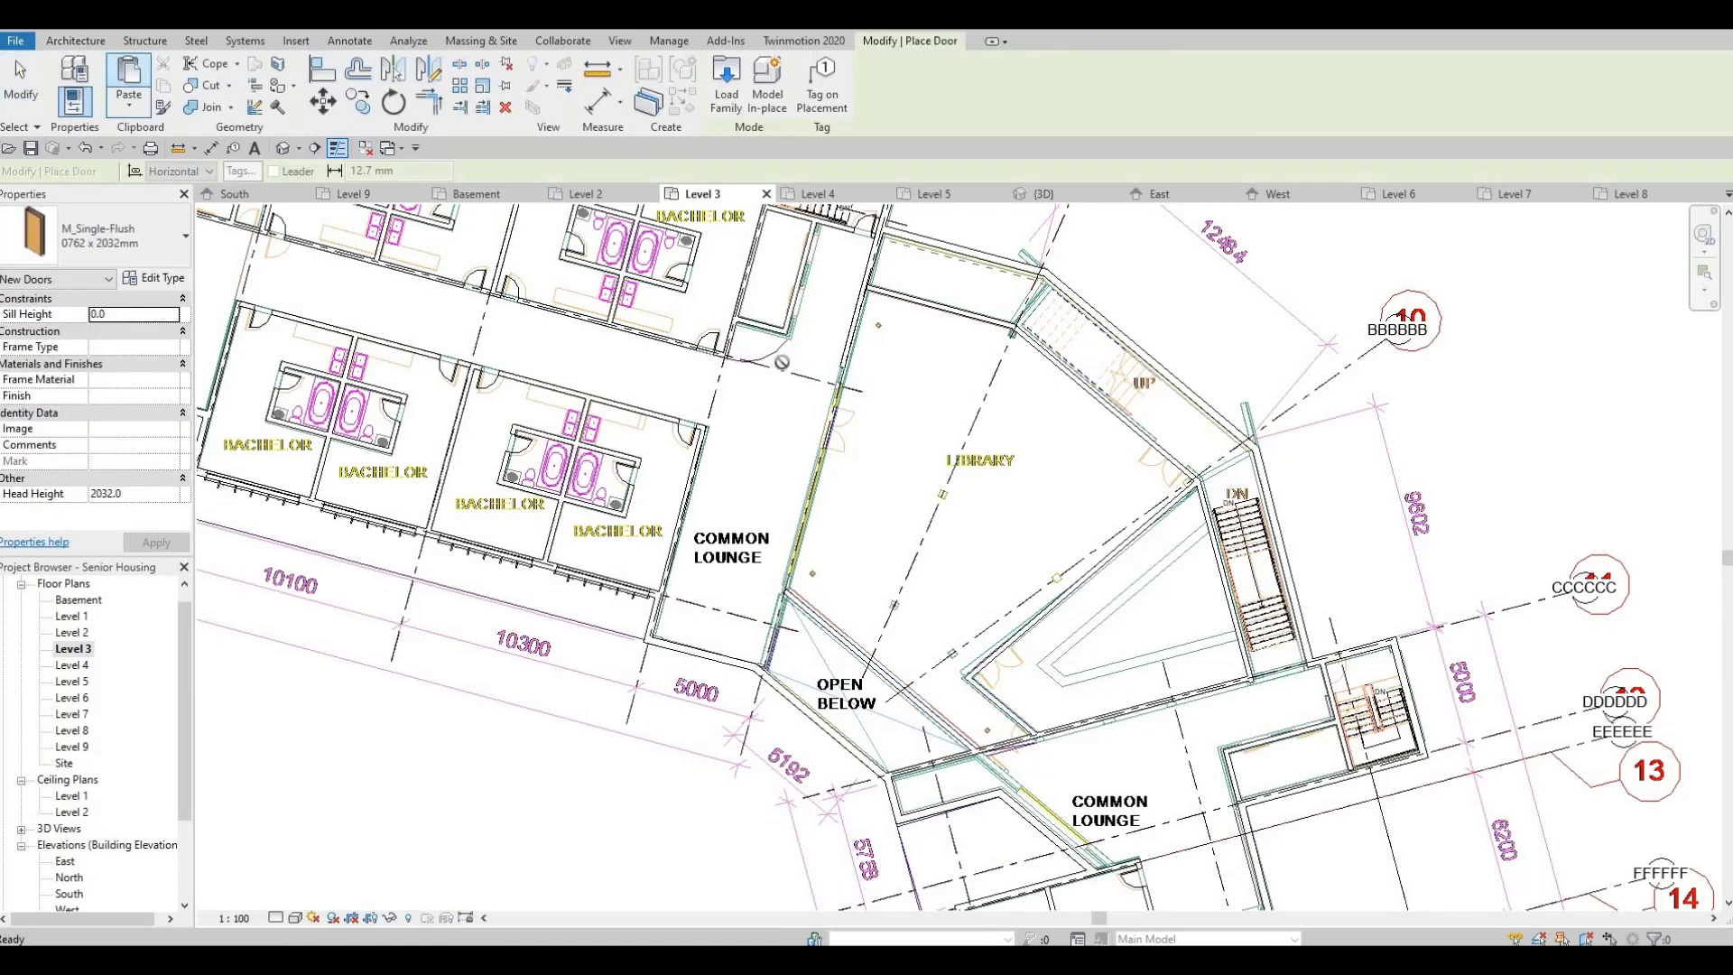
{"action": "left_click", "coordinate": [135, 239]}
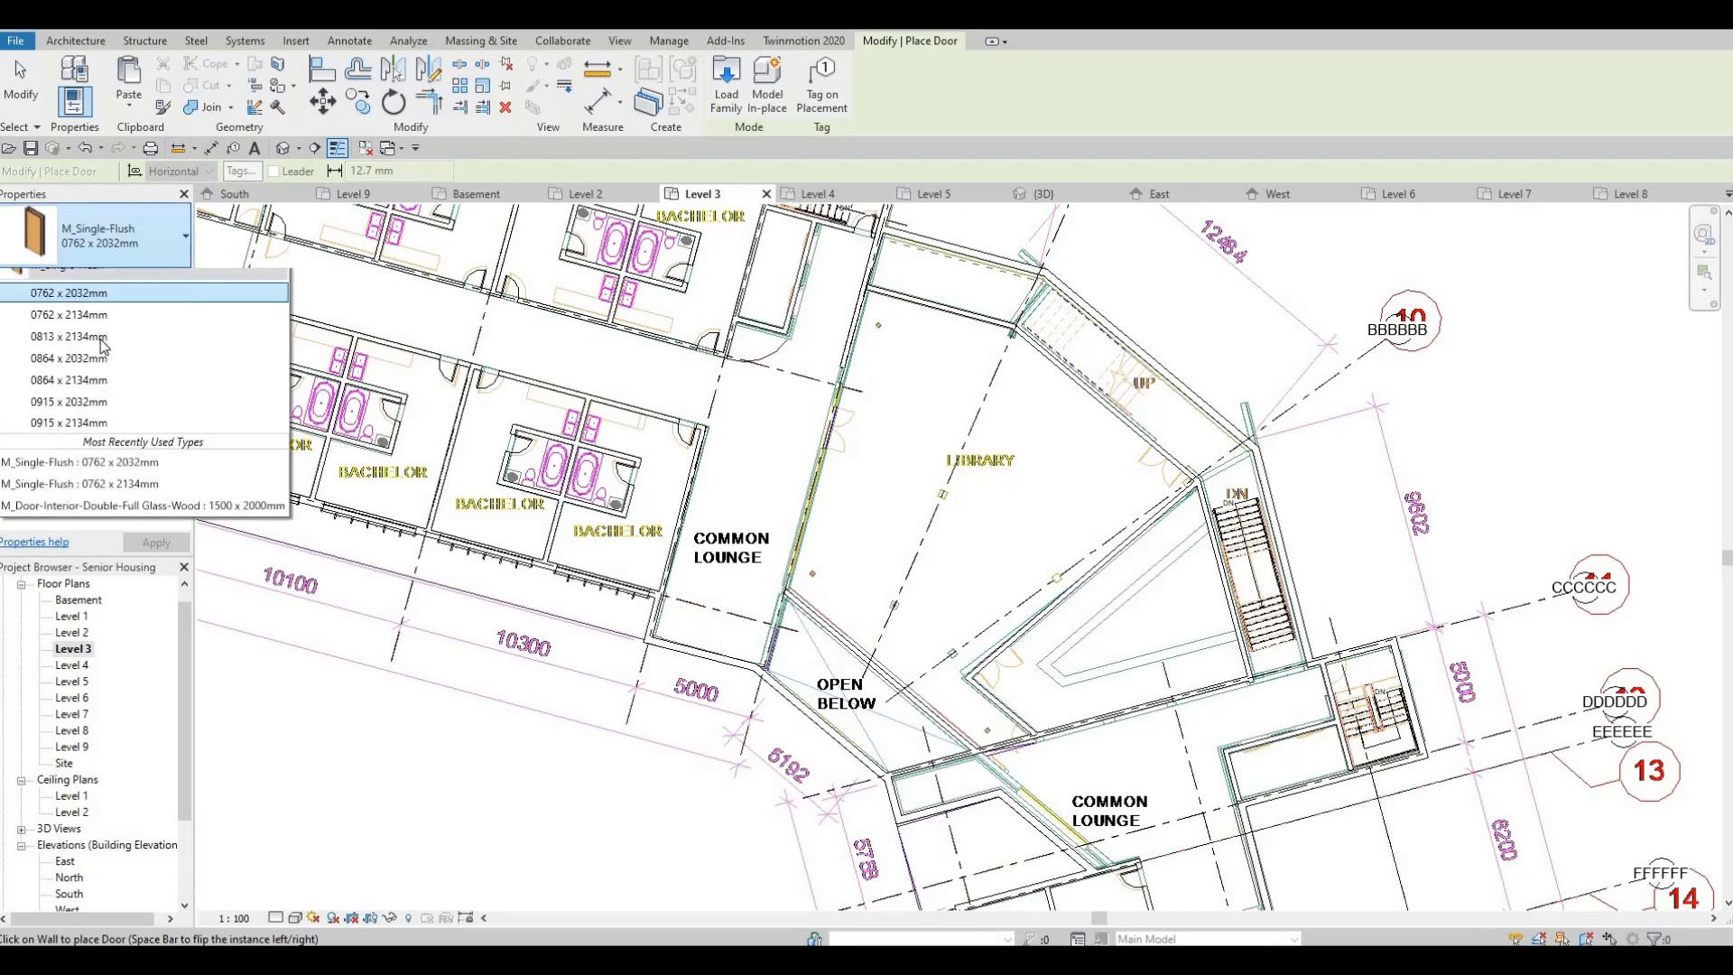
{"action": "left_click", "coordinate": [91, 336]}
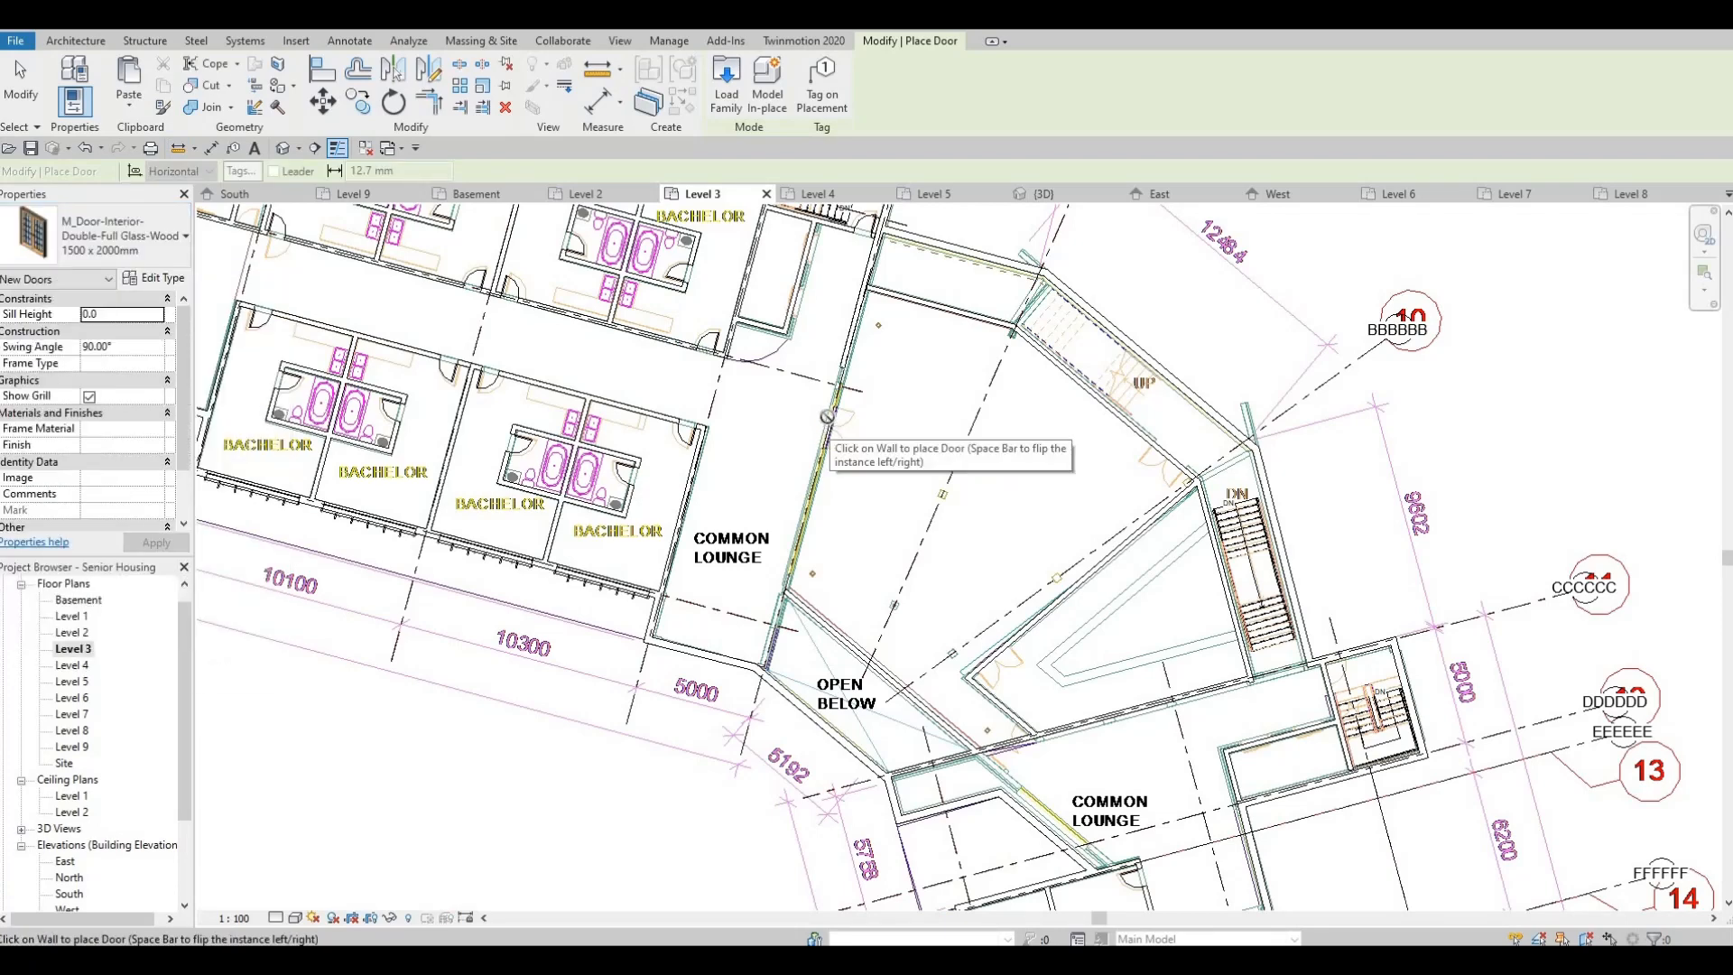
{"action": "scroll", "coordinate": [830, 415], "scroll_direction": "up", "scroll_amount": 3}
{"action": "key", "text": "Escape"}
{"action": "key", "text": "Escape"}
Extend the interior wall between the bachelor wing's Common Lounge and the Library down to the exterior wall corner beside Open Below
{"action": "scroll", "coordinate": [853, 334], "scroll_direction": "up", "scroll_amount": 2}
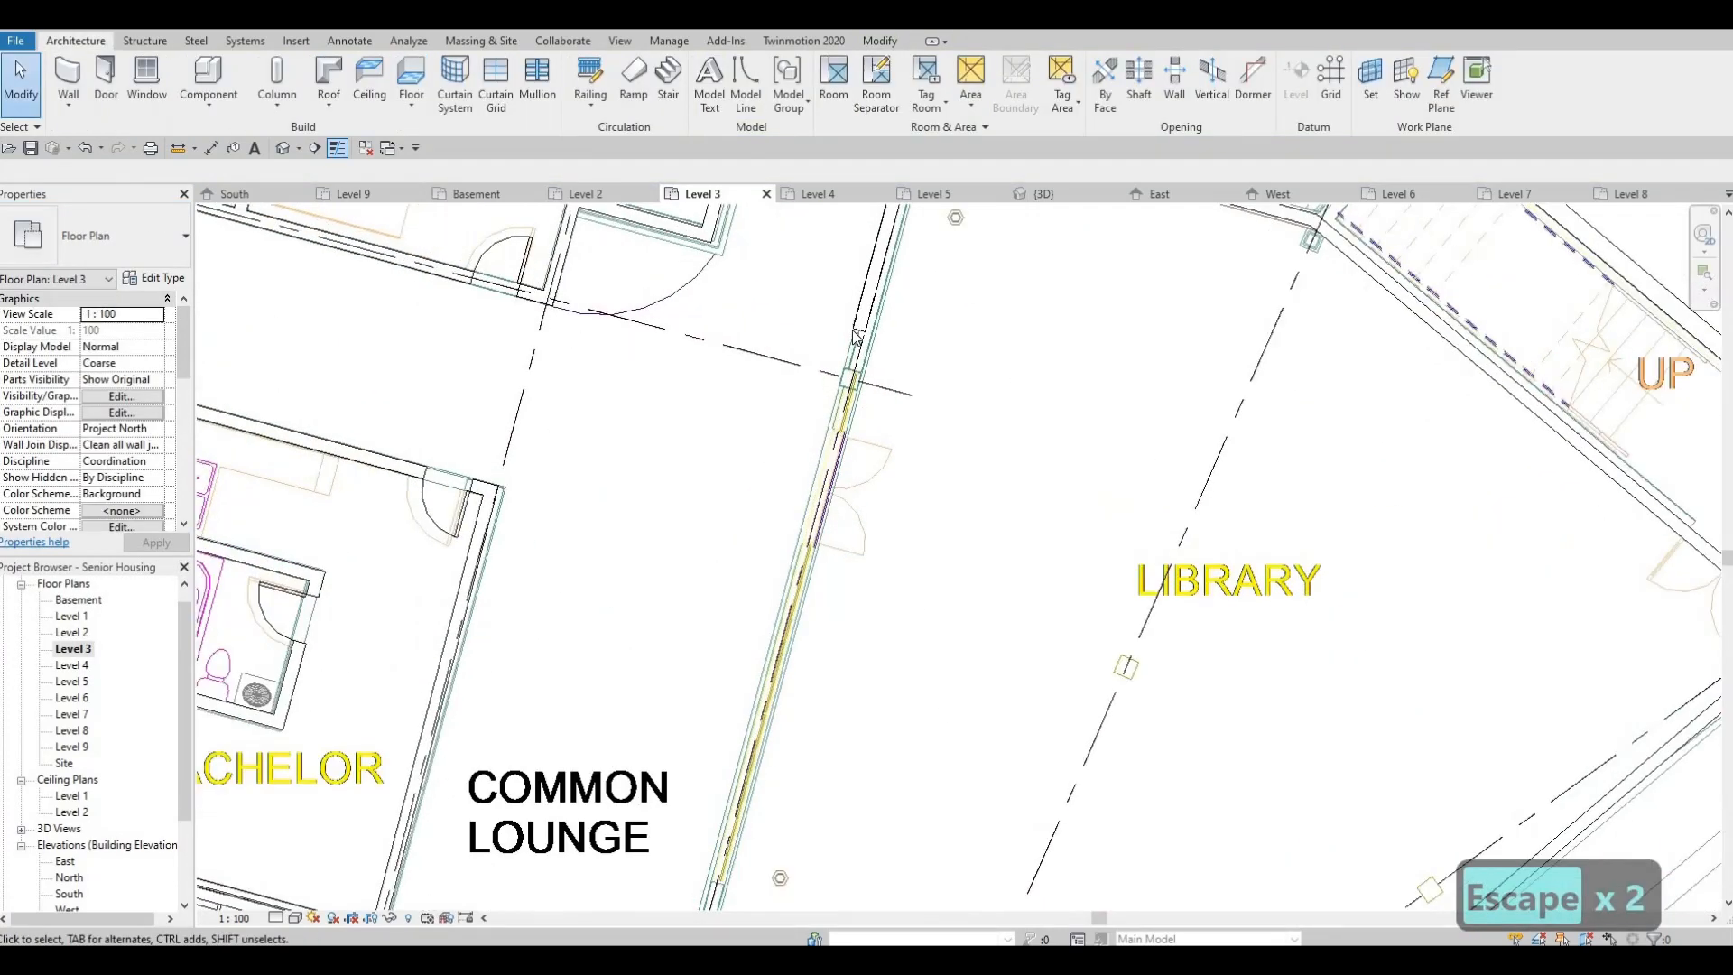
{"action": "left_click", "coordinate": [859, 333]}
{"action": "left_click_drag", "start_coordinate": [859, 333], "coordinate": [778, 721]}
{"action": "middle_click_drag", "start_coordinate": [778, 721], "coordinate": [838, 376]}
{"action": "left_click_drag", "start_coordinate": [839, 371], "coordinate": [796, 523]}
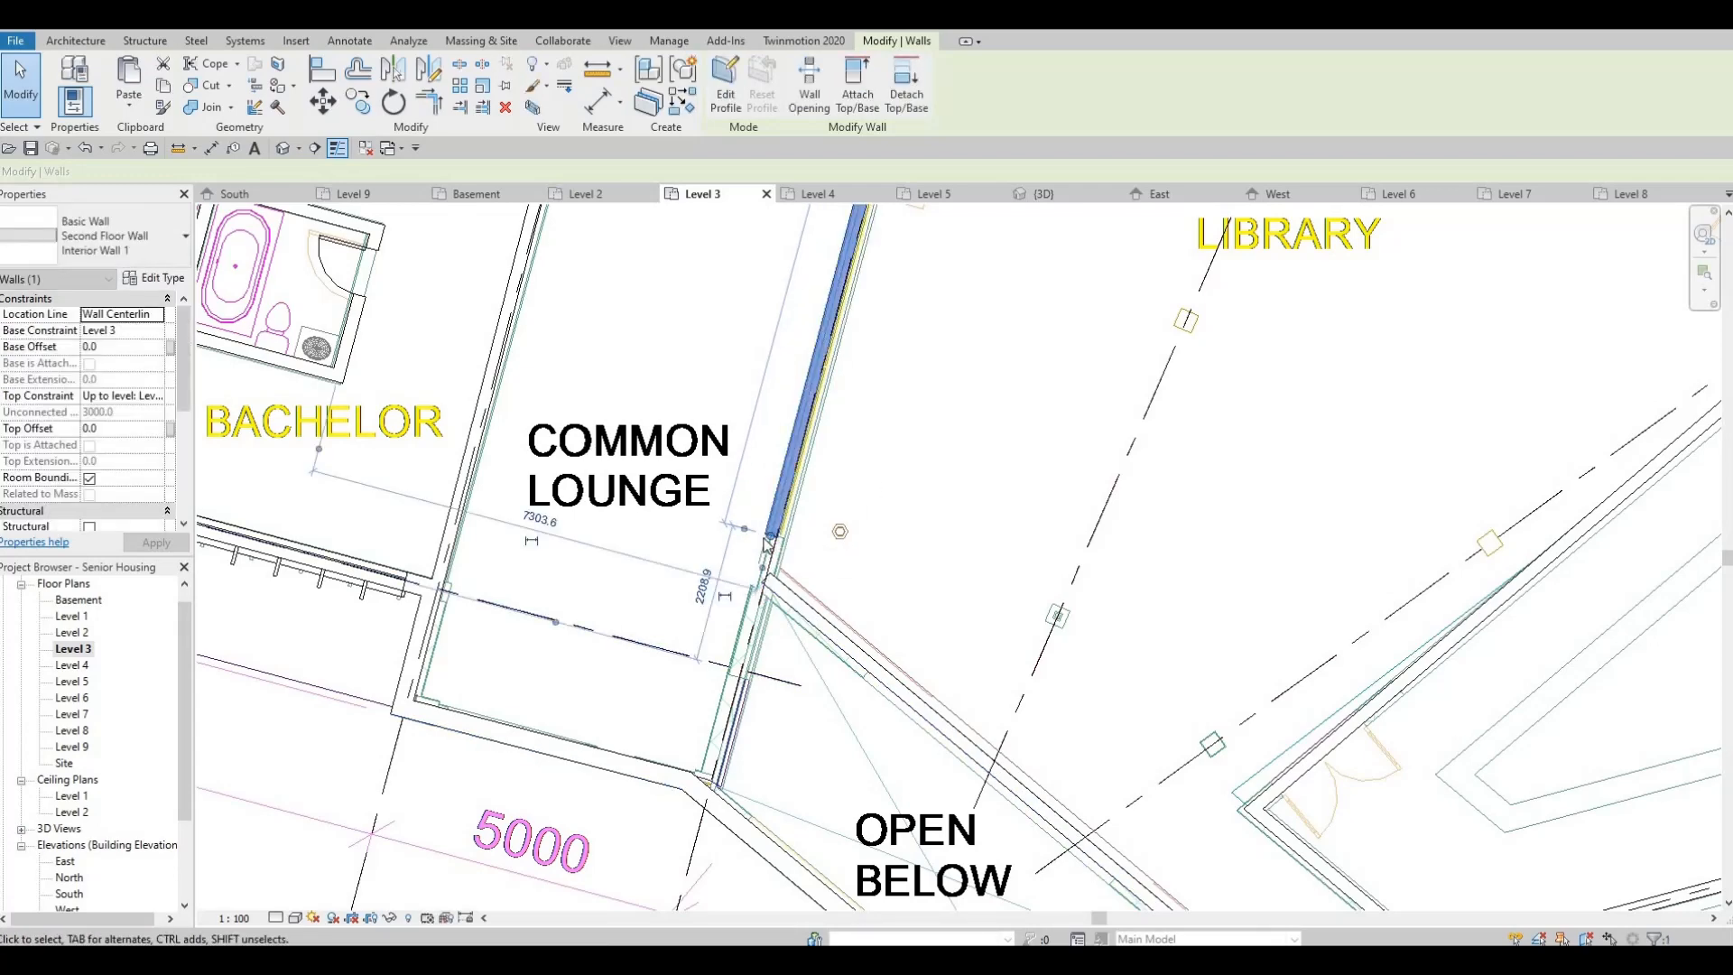
{"action": "scroll", "coordinate": [771, 529], "scroll_direction": "up", "scroll_amount": 1}
{"action": "left_click_drag", "start_coordinate": [701, 813], "coordinate": [686, 866]}
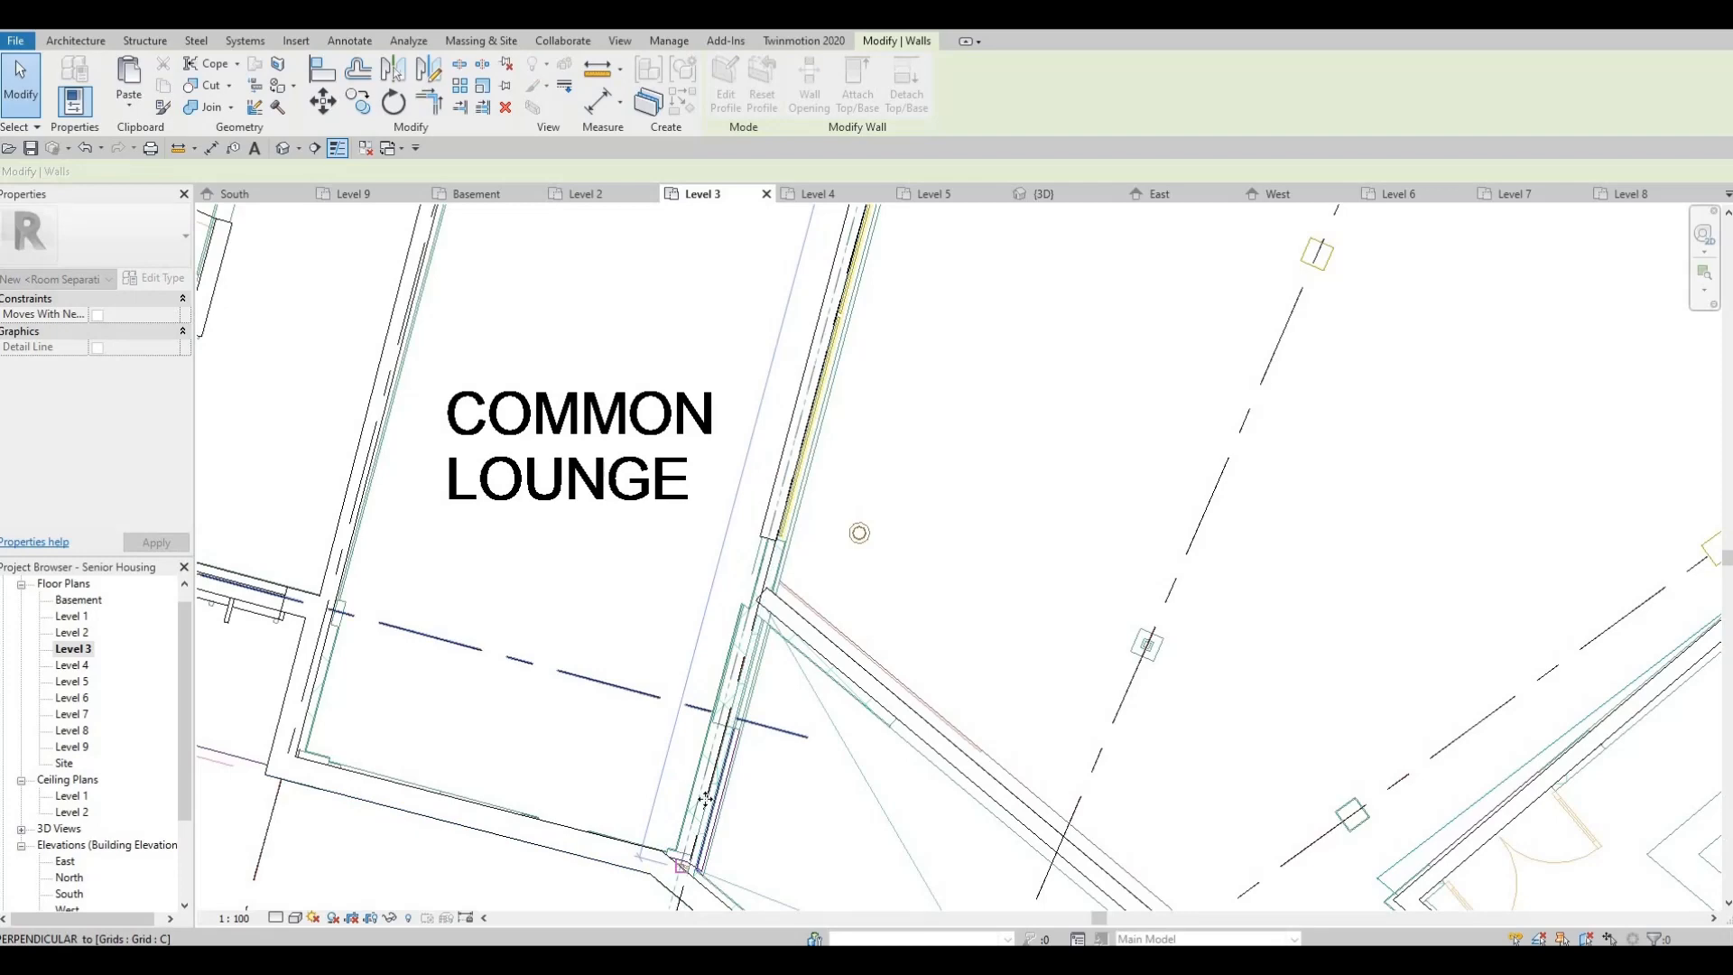
{"action": "key", "text": "Escape"}
{"action": "scroll", "coordinate": [827, 582], "scroll_direction": "down", "scroll_amount": 4}
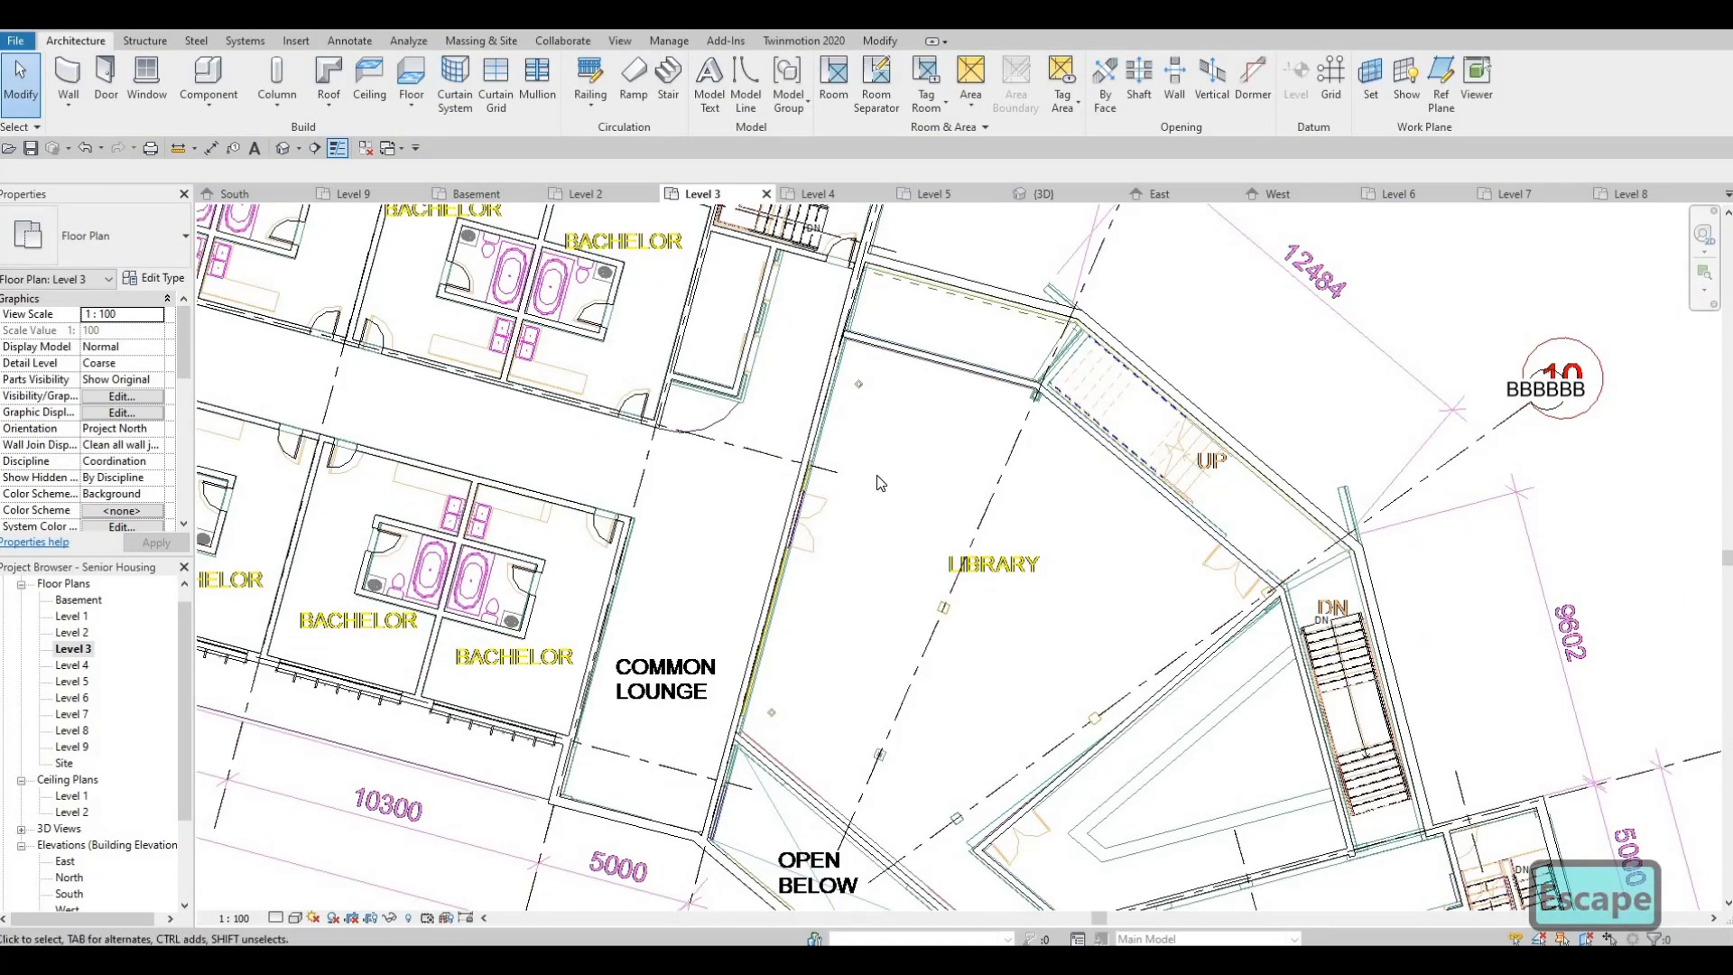
Place a 1500 x 2000mm double glass door in the wall between the Common Lounge and the Library, over the CAD door
{"action": "middle_click_drag", "start_coordinate": [746, 394], "coordinate": [736, 225]}
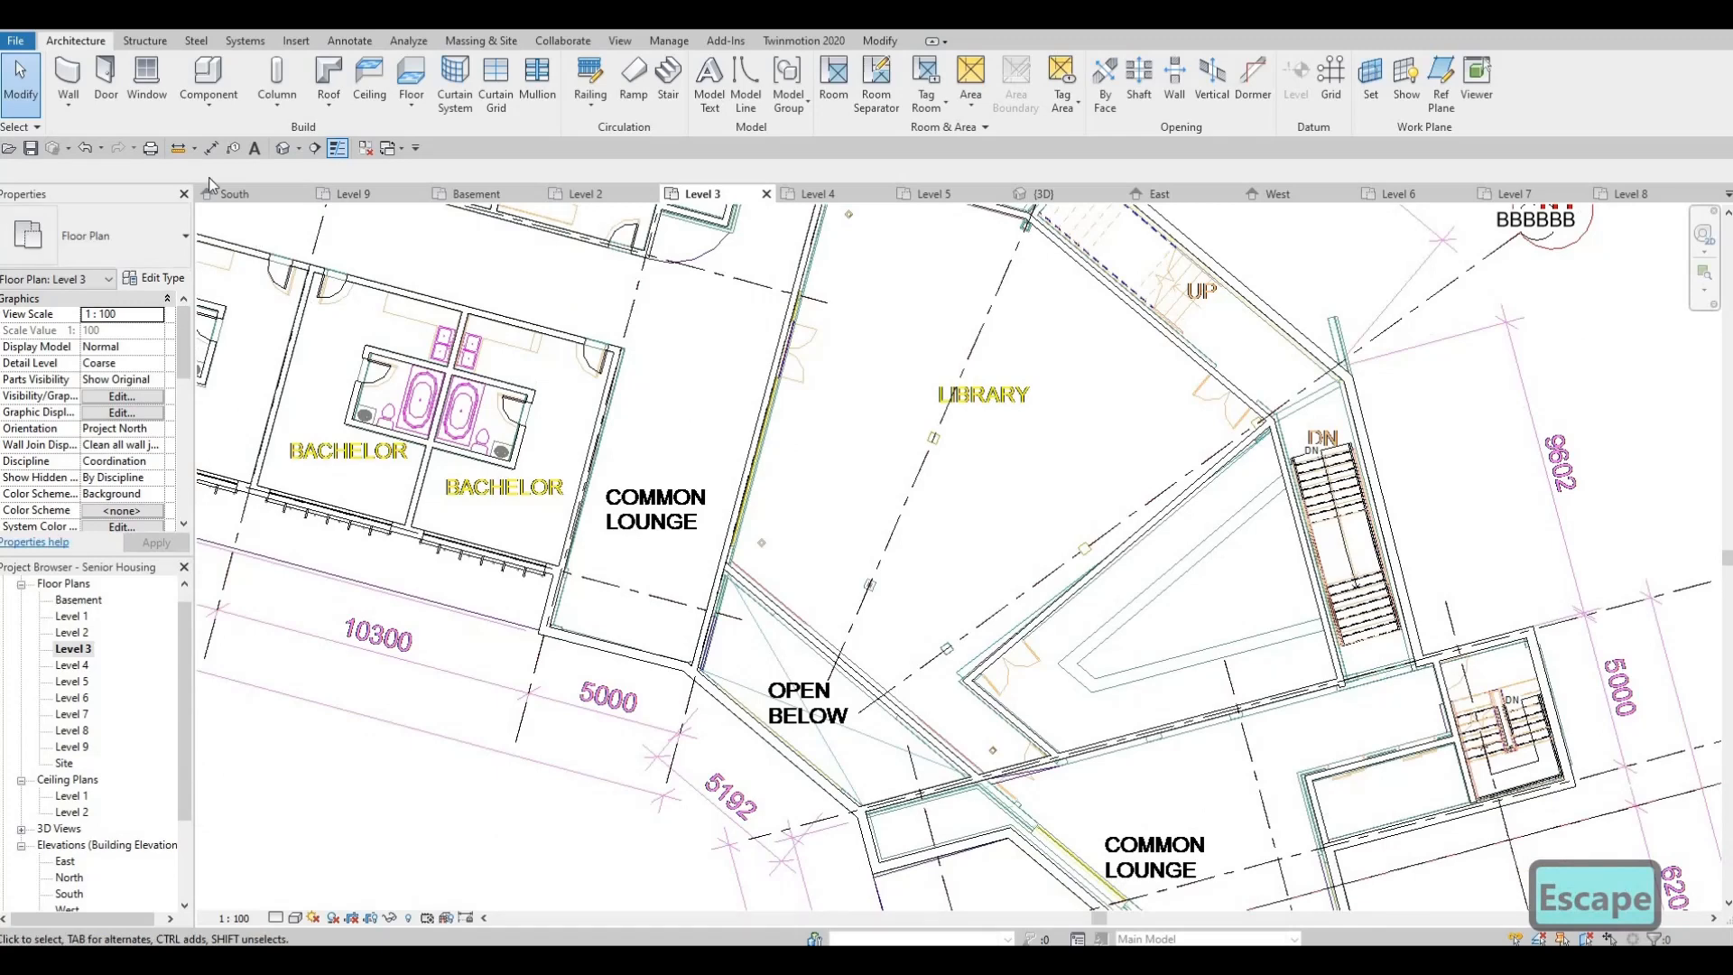
{"action": "left_click", "coordinate": [105, 77]}
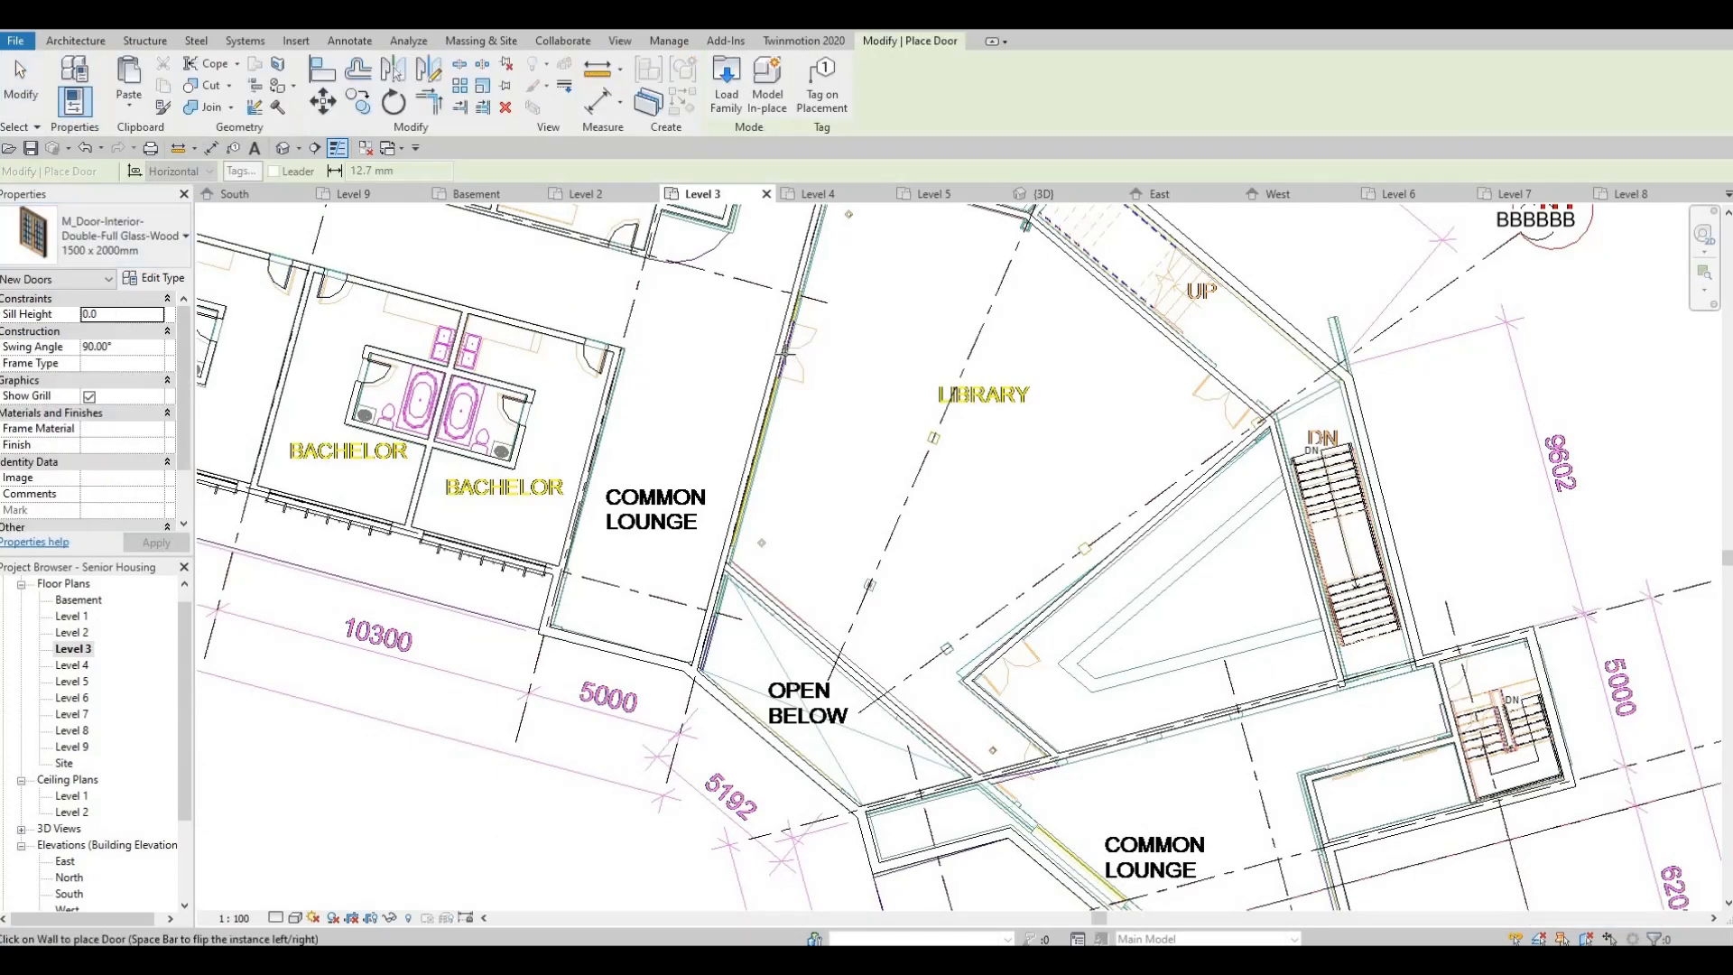
{"action": "left_click", "coordinate": [792, 357]}
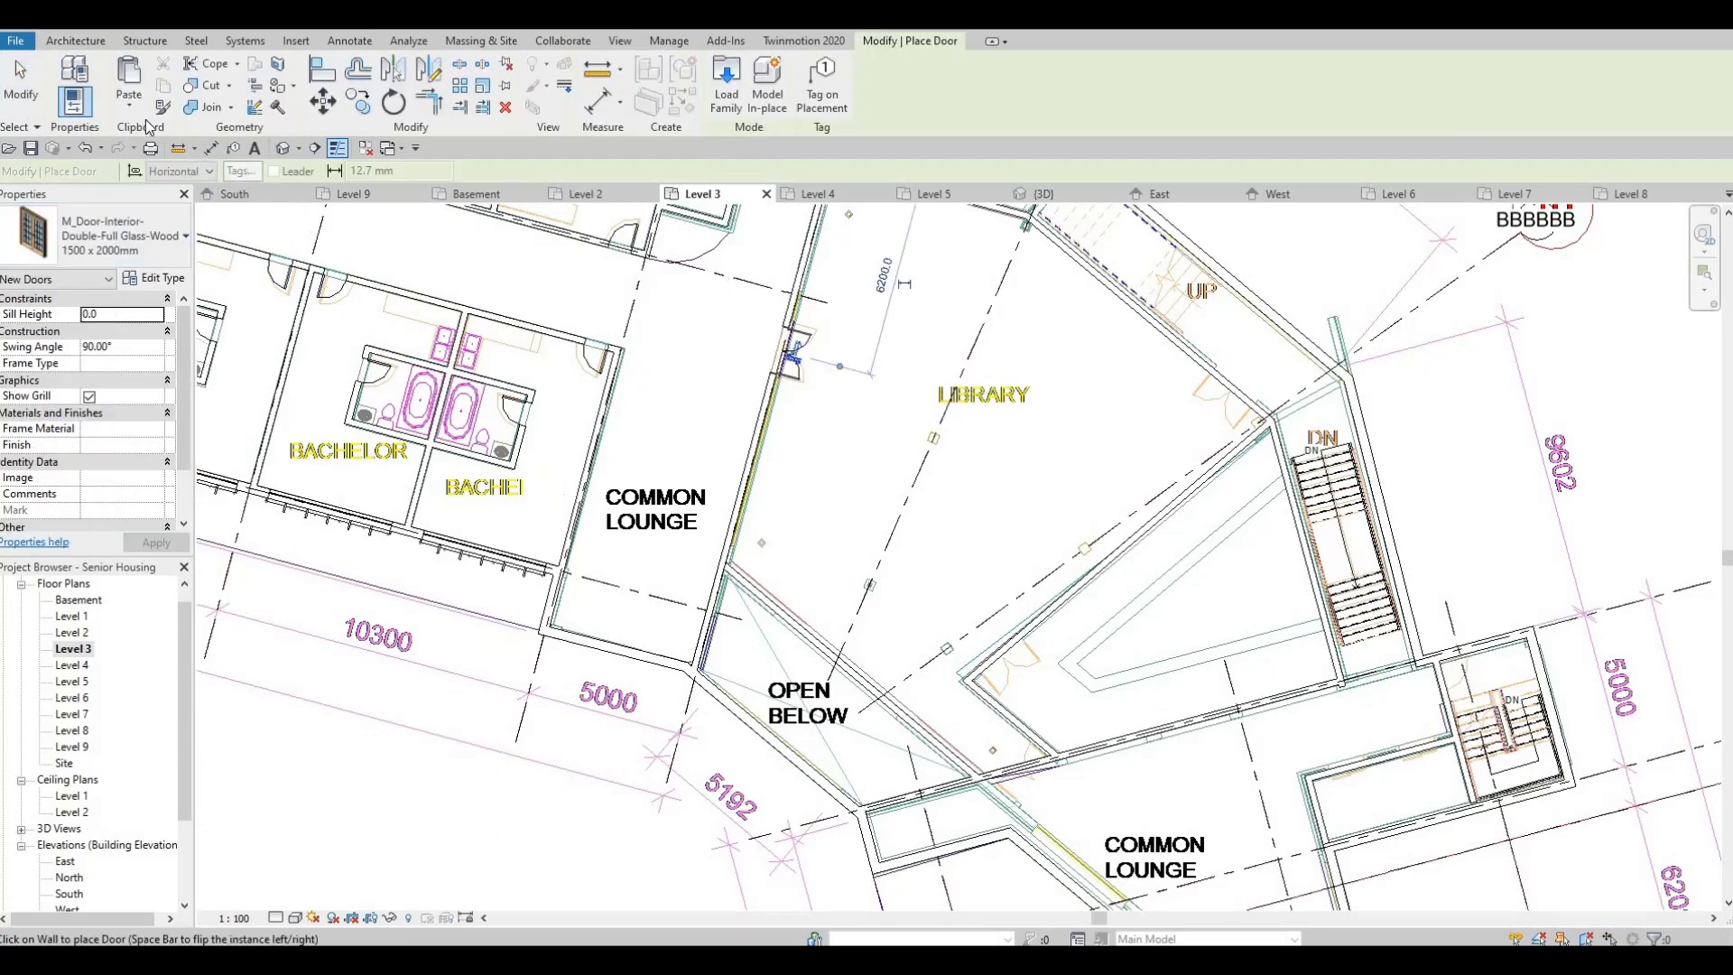
Place an M_Single-Flush 0762 x 2032mm door in the Common Lounge wall between the diagonal wall and the angled room's corner
{"action": "left_click", "coordinate": [102, 233]}
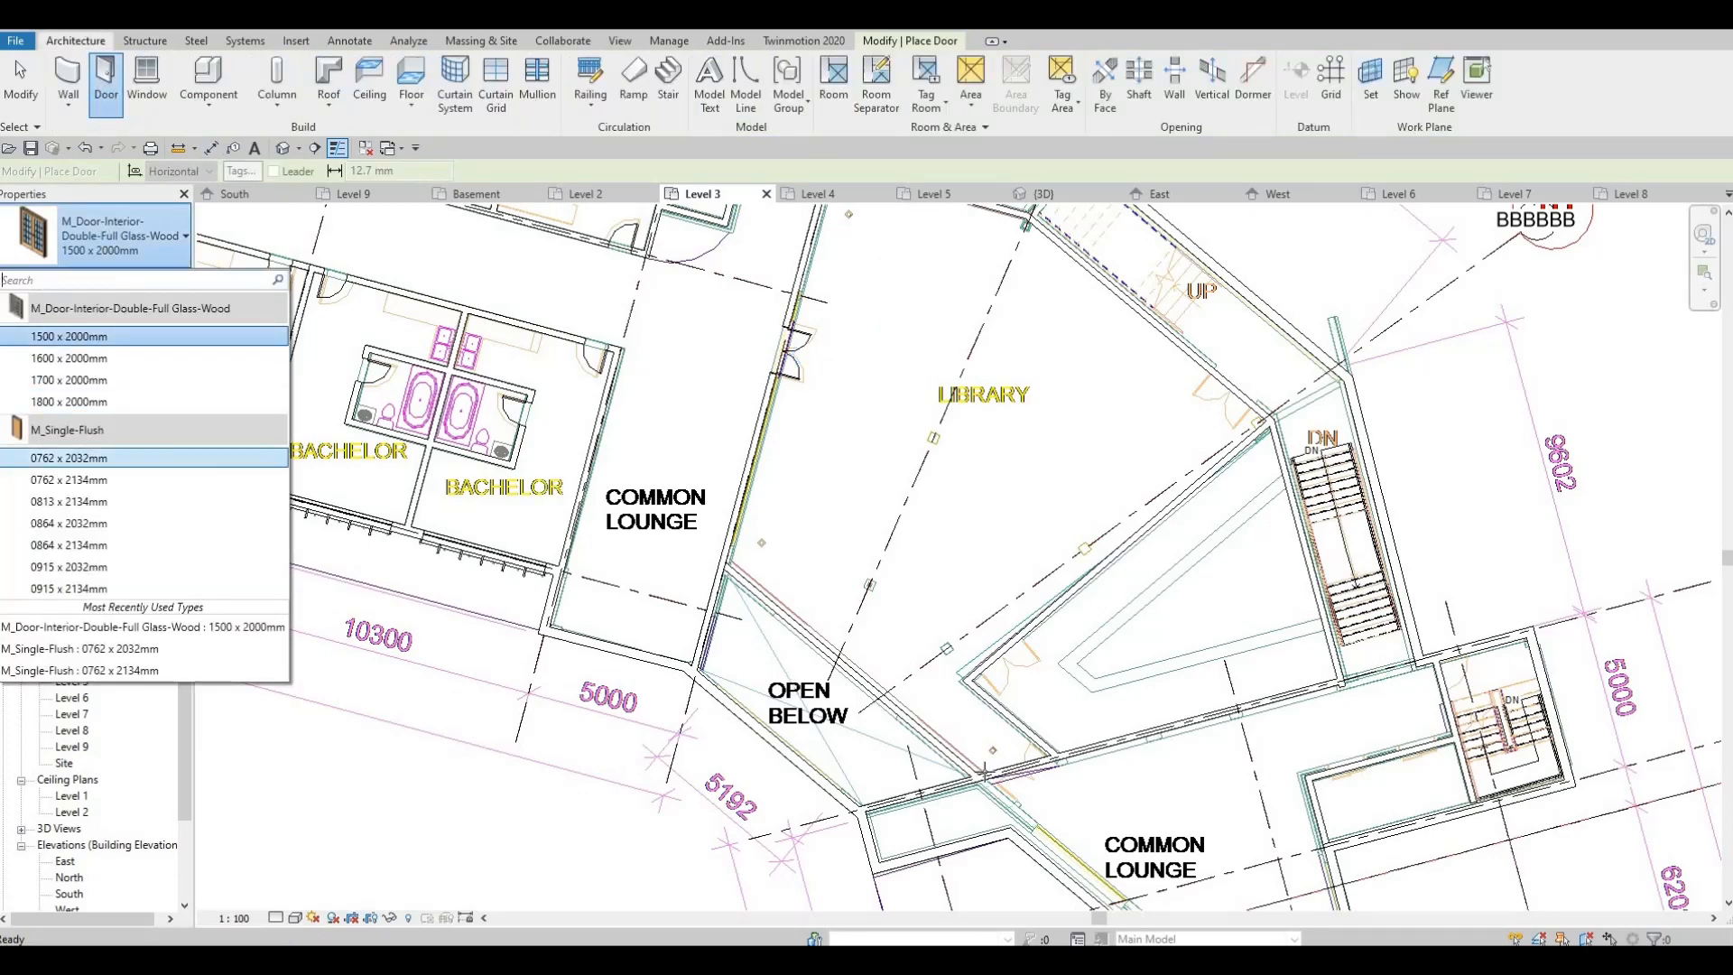
{"action": "left_click", "coordinate": [69, 458]}
{"action": "scroll", "coordinate": [1119, 803], "scroll_direction": "up", "scroll_amount": 2}
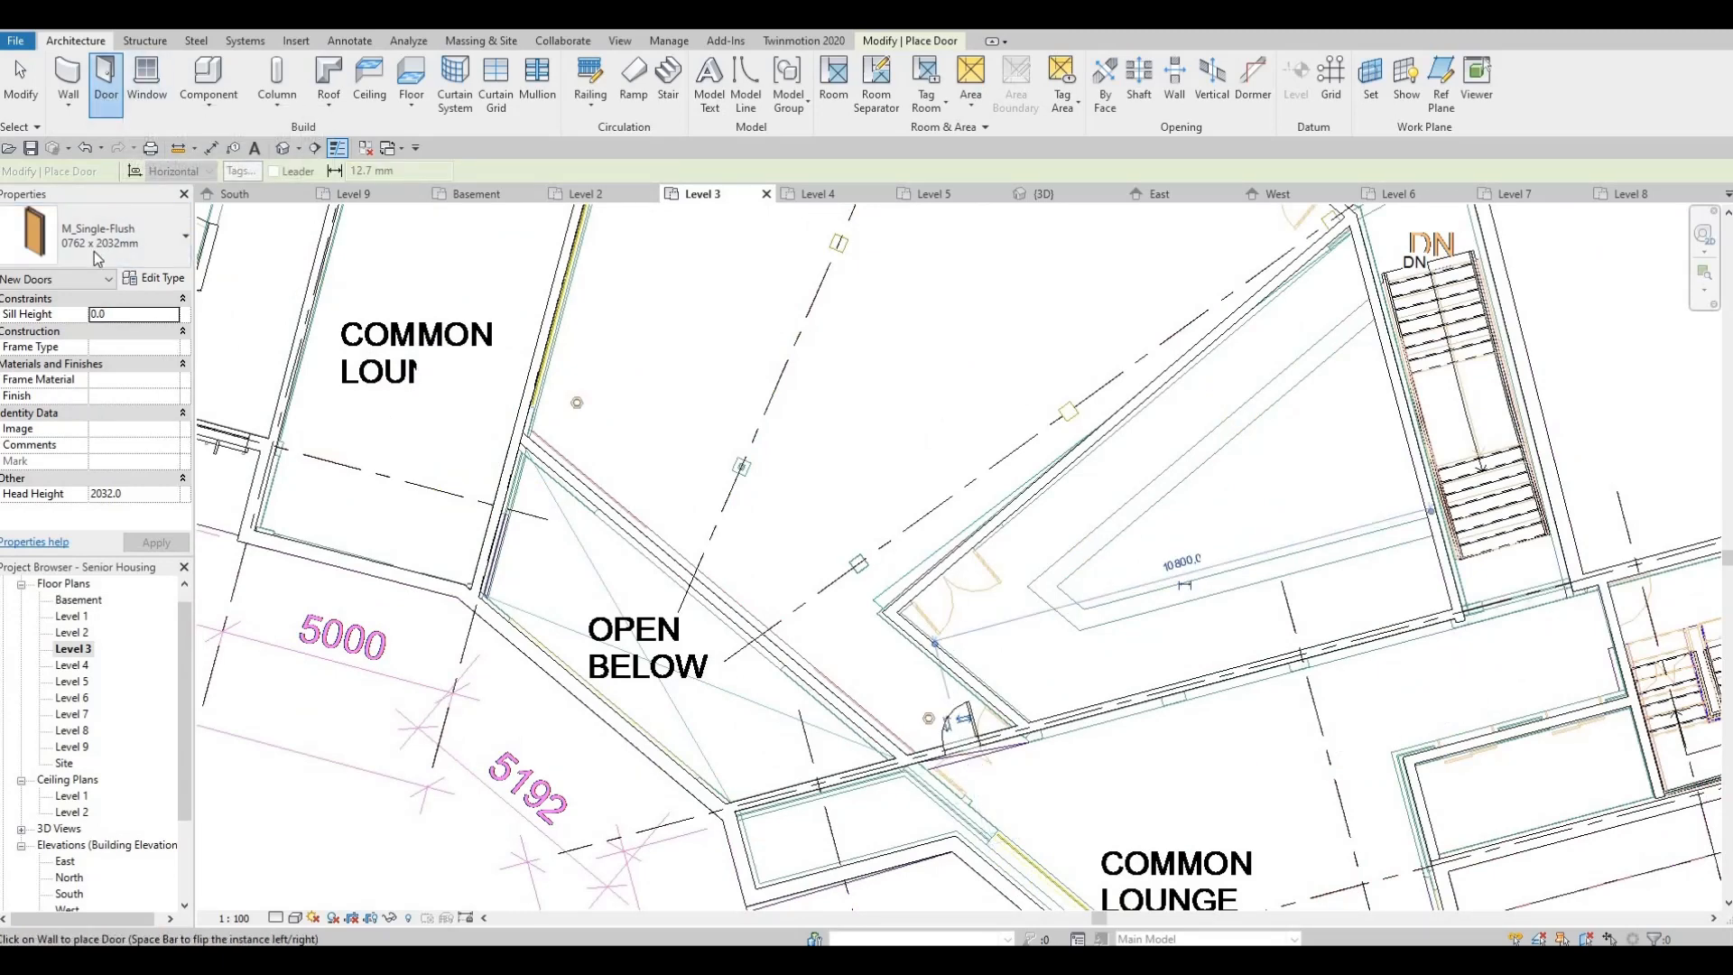
Place an M_Door-Interior-Double-Full Glass-Wood door at the lower end of the Library's long angled wall, over the CAD door
{"action": "left_click", "coordinate": [113, 226]}
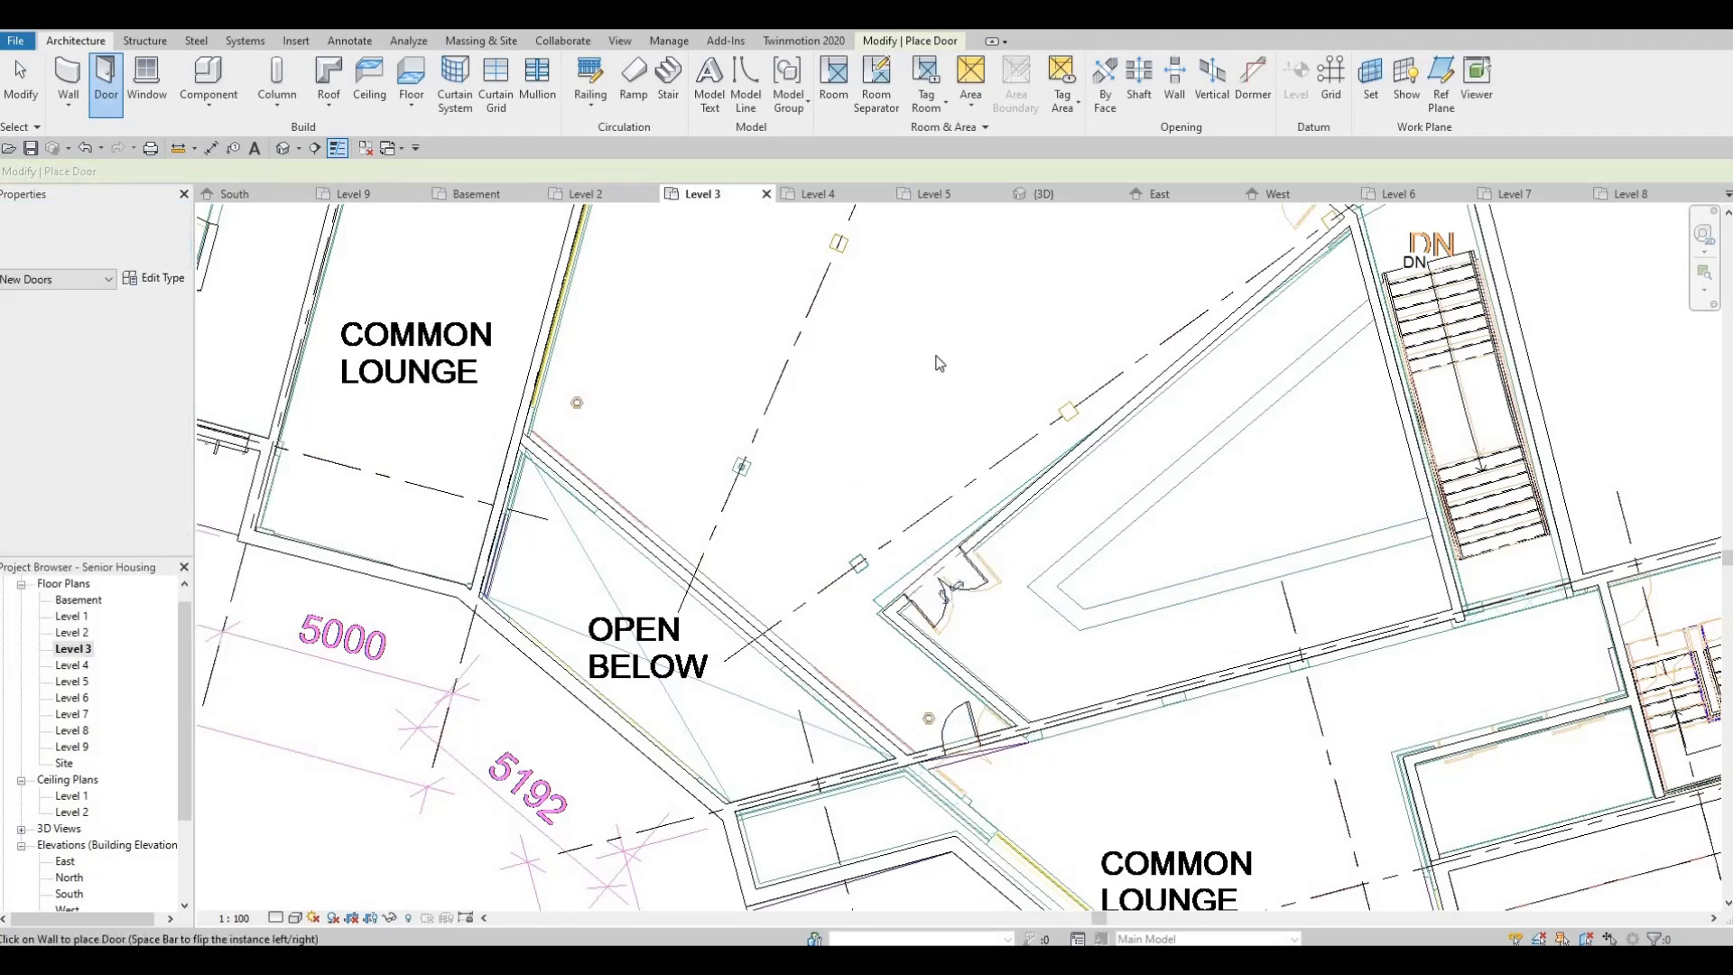
{"action": "key", "text": "Escape"}
{"action": "key", "text": "Escape"}
{"action": "scroll", "coordinate": [992, 479], "scroll_direction": "down", "scroll_amount": 3}
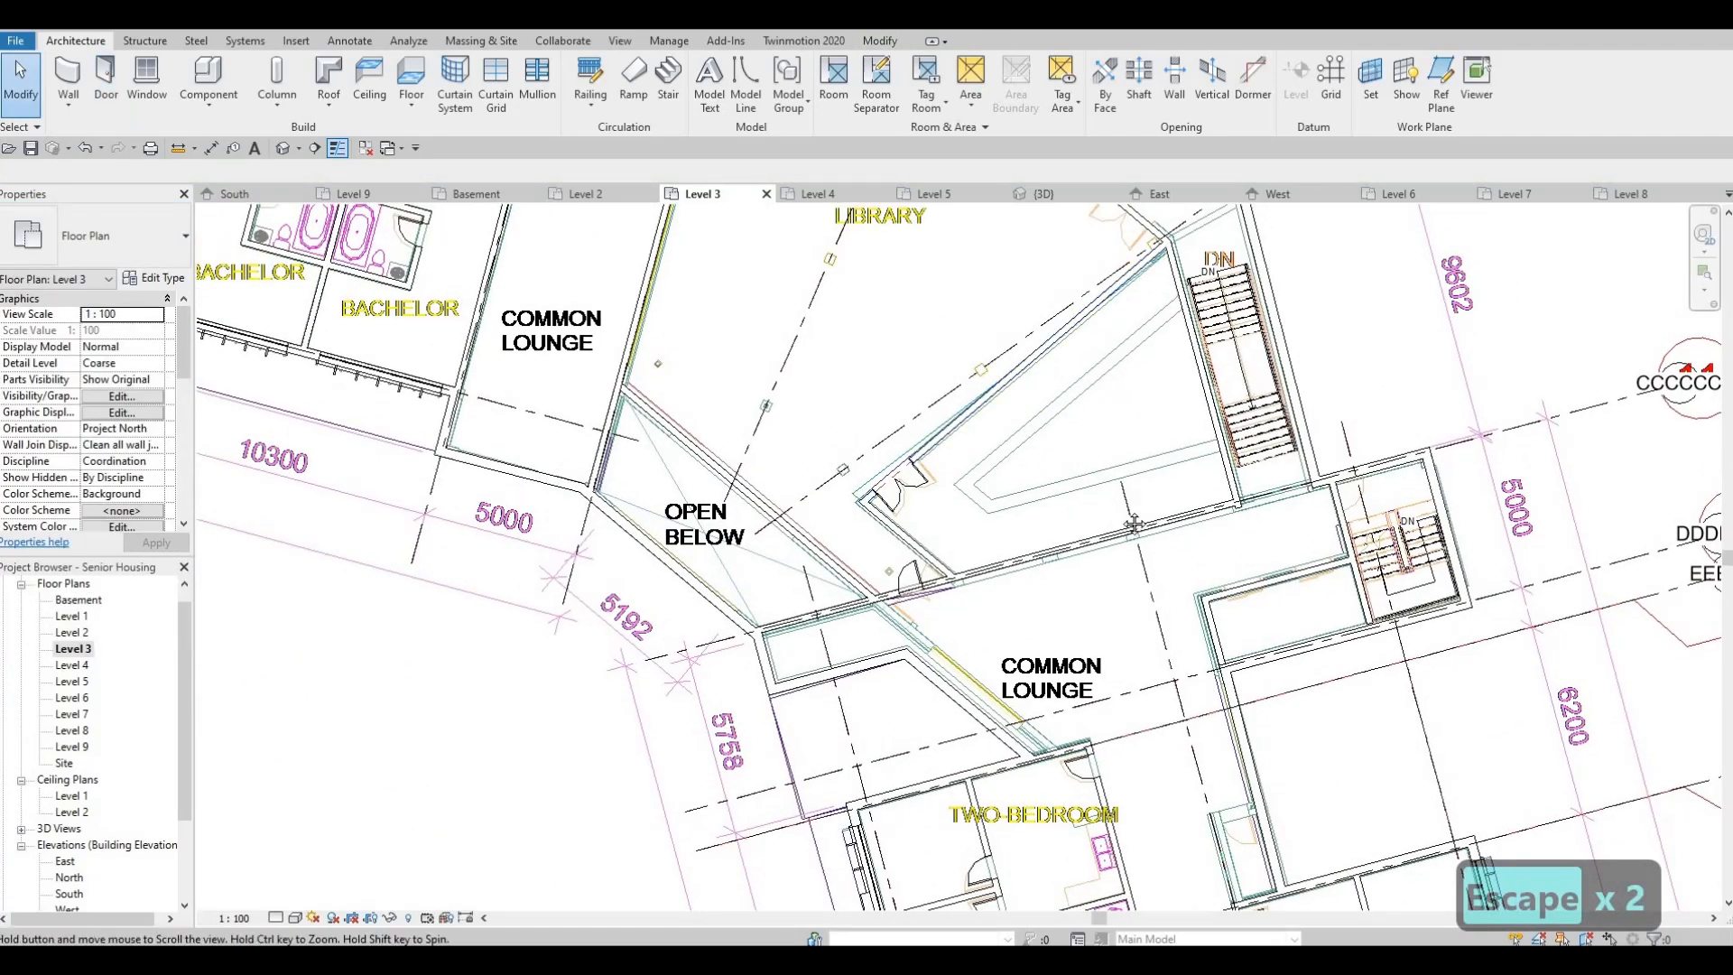
{"action": "middle_click_drag", "start_coordinate": [1070, 389], "coordinate": [1096, 473]}
{"action": "scroll", "coordinate": [1095, 473], "scroll_direction": "down", "scroll_amount": 3}
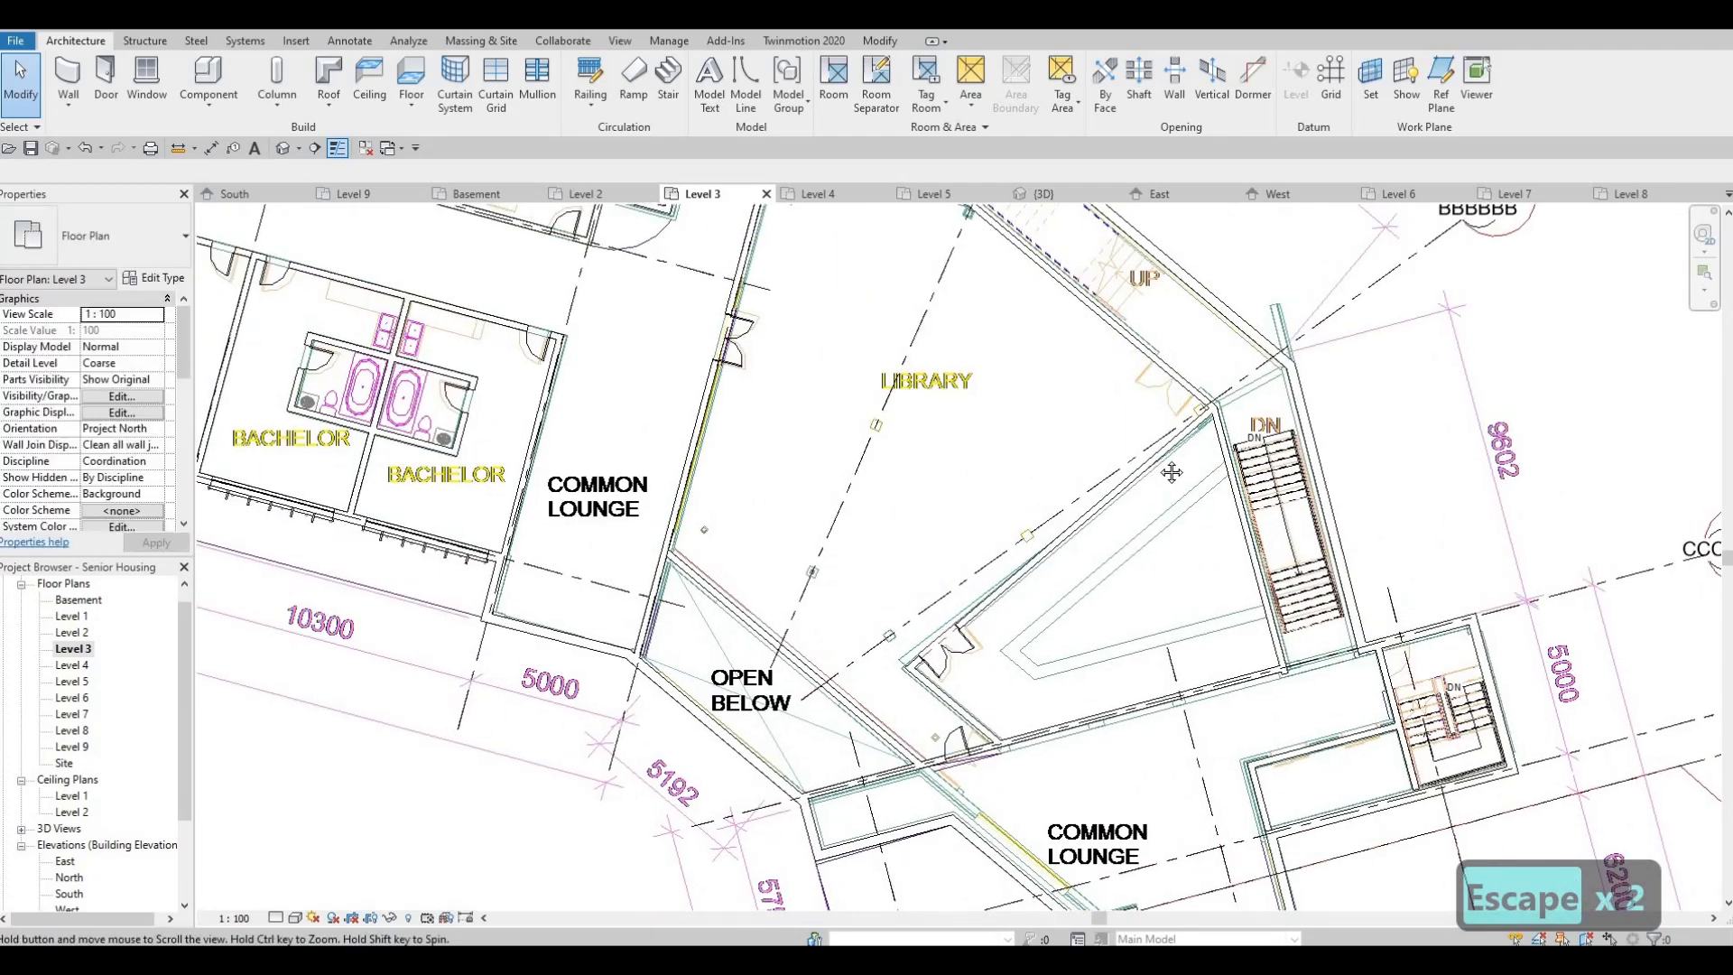
Delete the imported CAD plan from the Level 3 floor plan
{"action": "key", "text": "Escape"}
{"action": "key", "text": "Escape"}
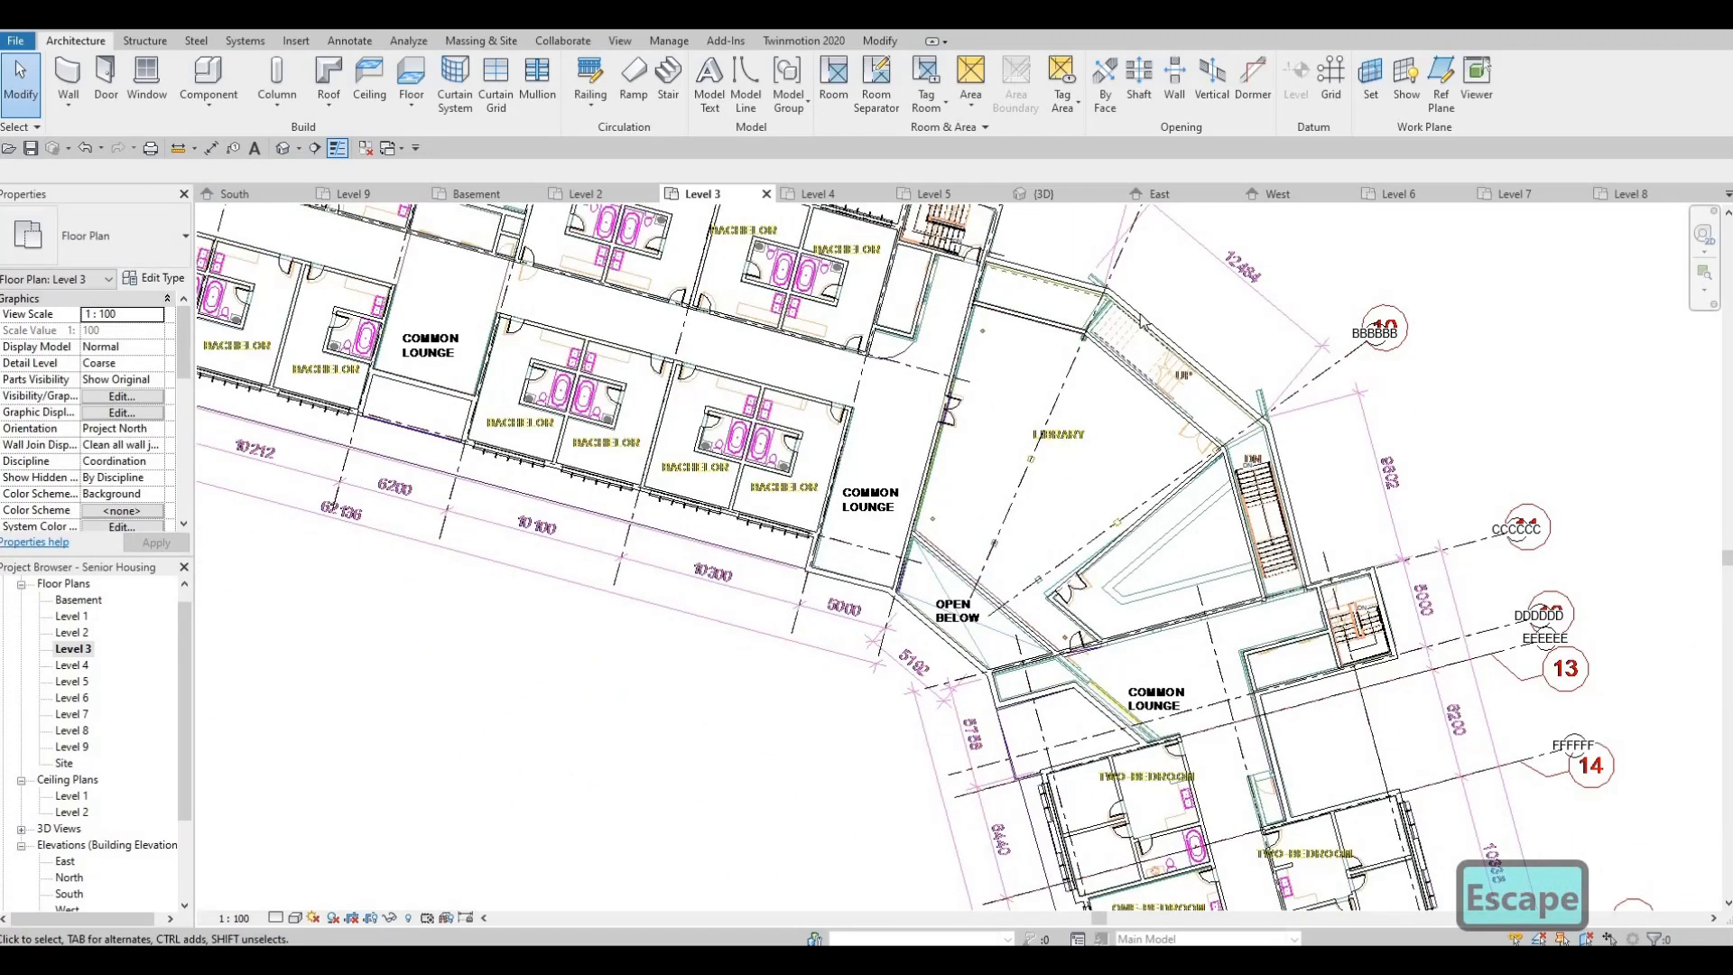
{"action": "left_click", "coordinate": [1071, 439]}
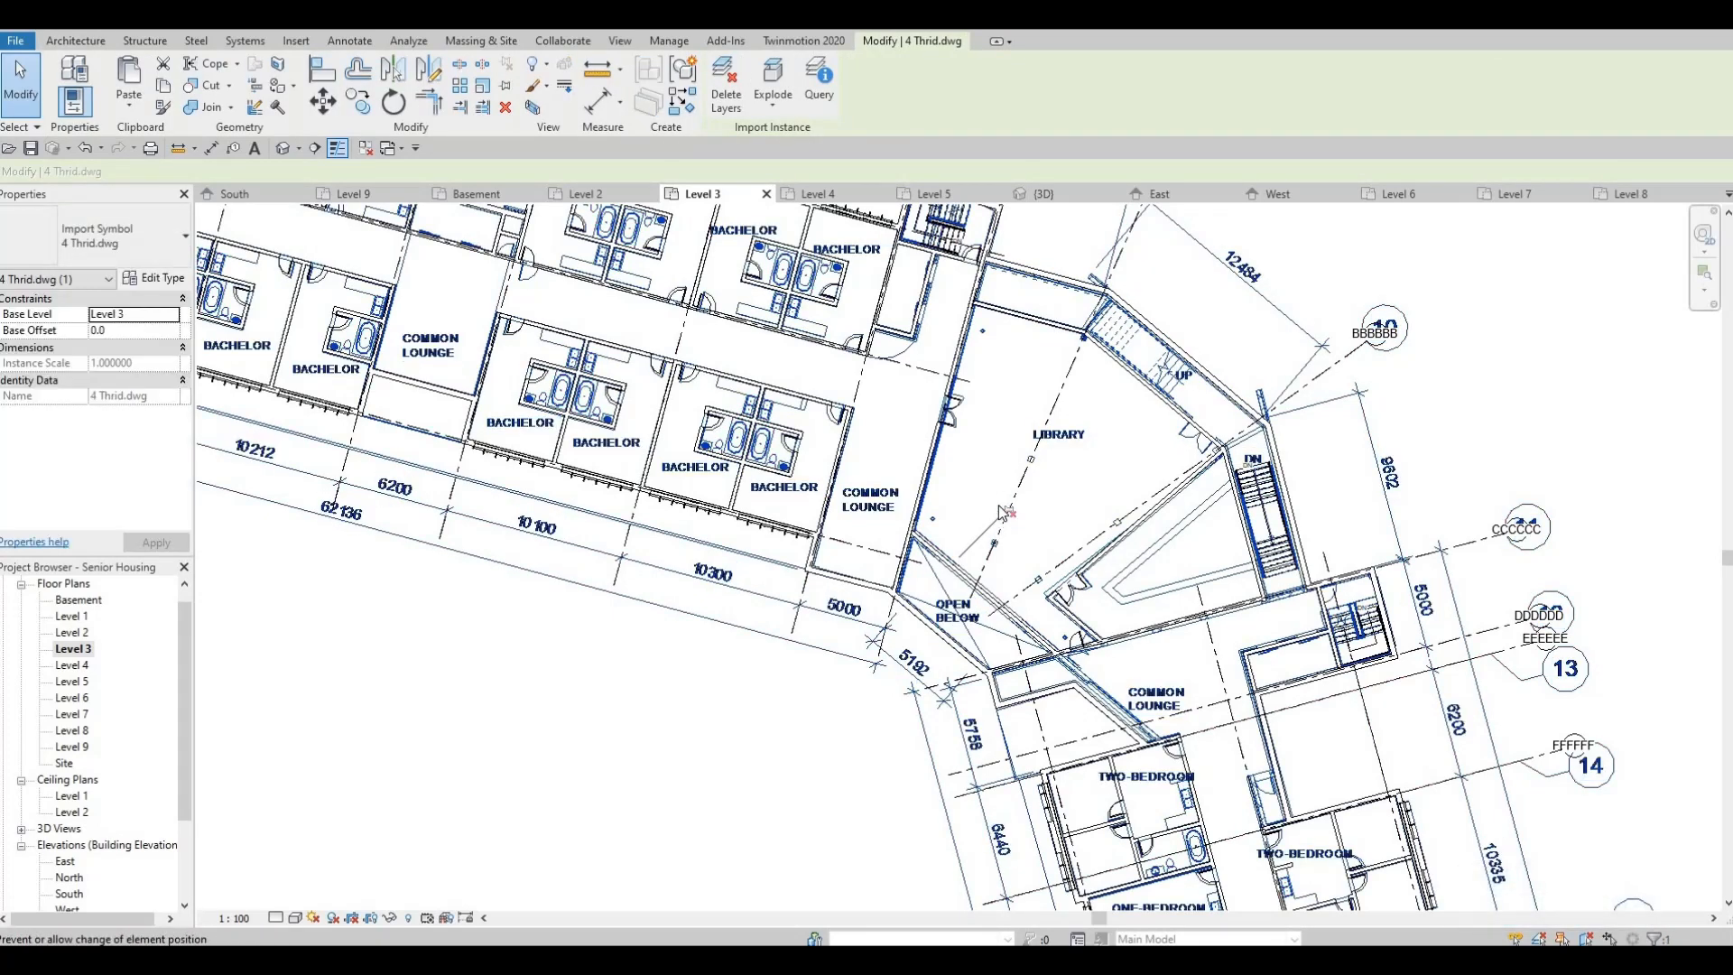
{"action": "key", "text": "Delete"}
{"action": "middle_click_drag", "start_coordinate": [962, 479], "coordinate": [946, 473]}
{"action": "key", "text": "Escape"}
{"action": "key", "text": "Escape"}
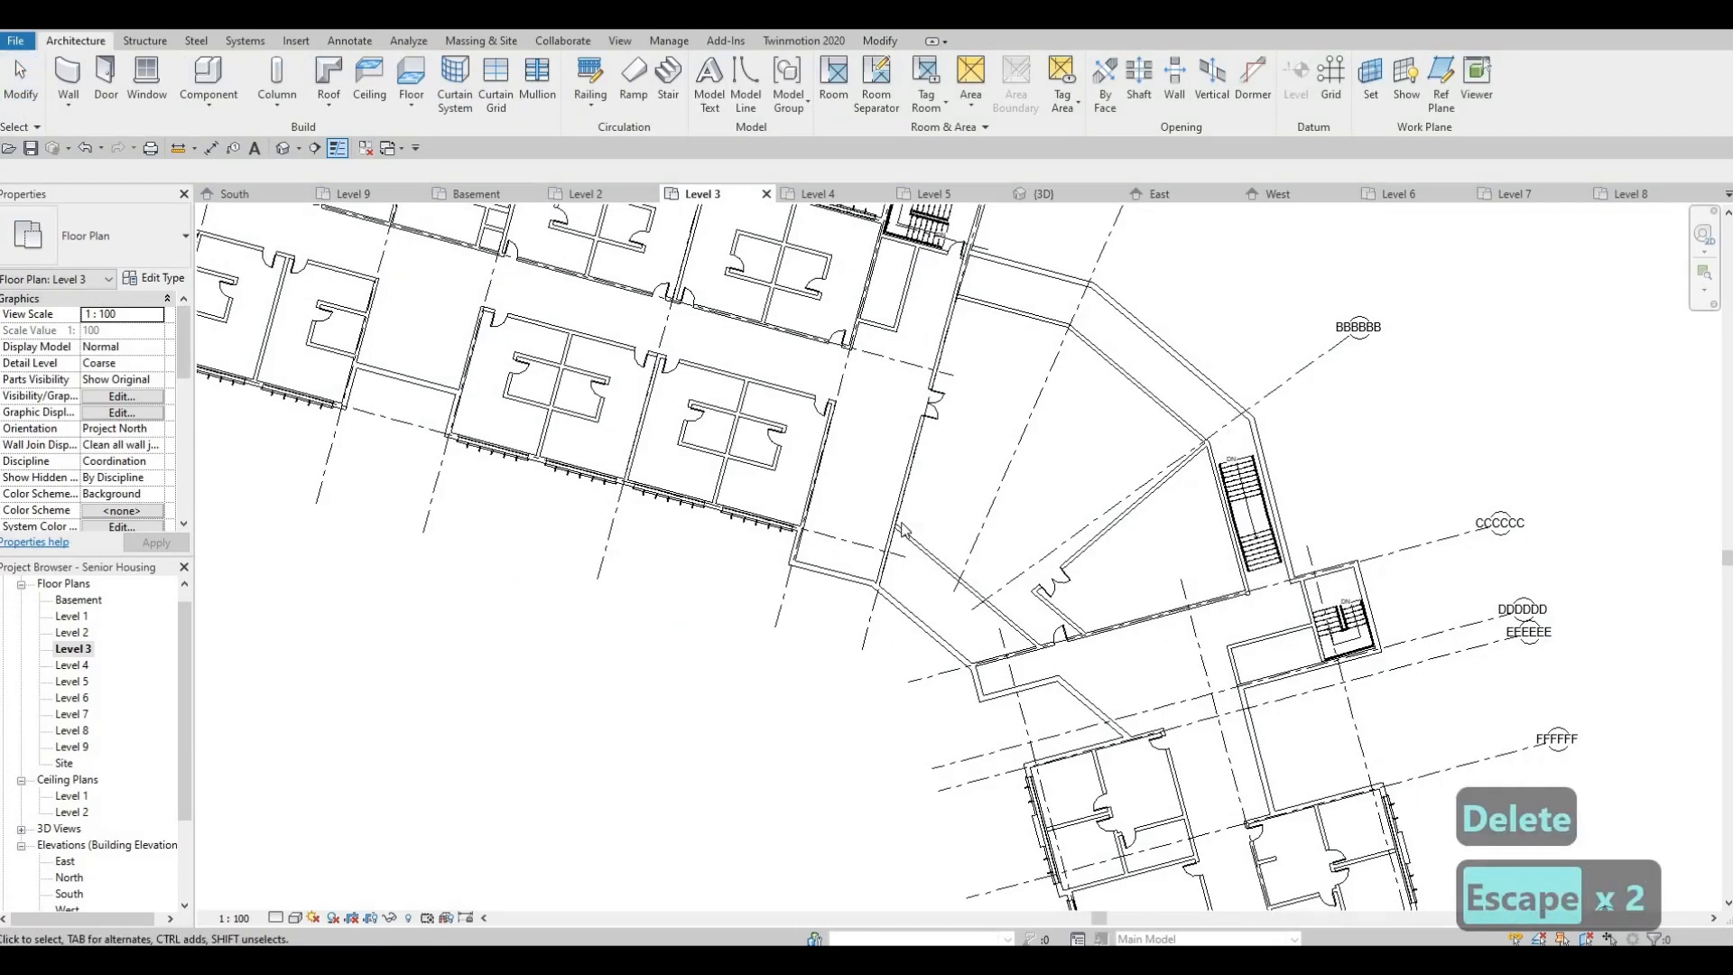
Adjust the upper end of the diagonal interior wall where it meets the Common Lounge wall
{"action": "scroll", "coordinate": [884, 546], "scroll_direction": "up", "scroll_amount": 3}
{"action": "left_click", "coordinate": [891, 533]}
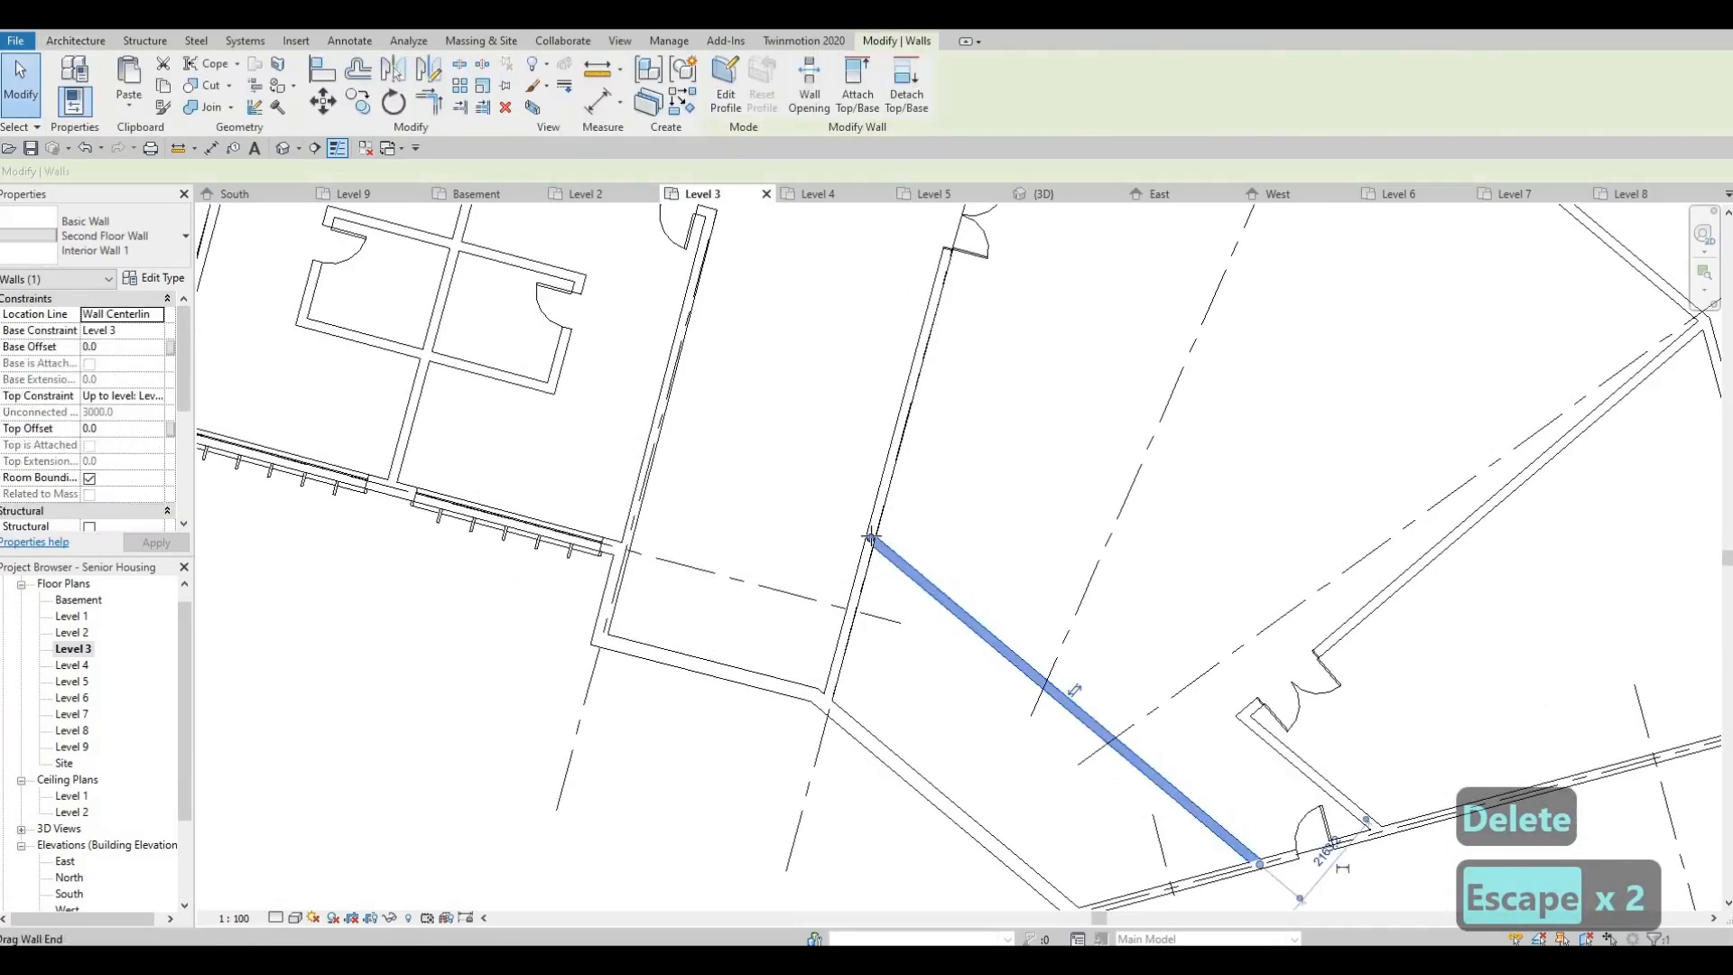
{"action": "mouse_move", "coordinate": [870, 536]}
{"action": "left_mouse_down"}
{"action": "mouse_move", "coordinate": [936, 520]}
{"action": "mouse_move", "coordinate": [872, 537]}
{"action": "left_mouse_up"}
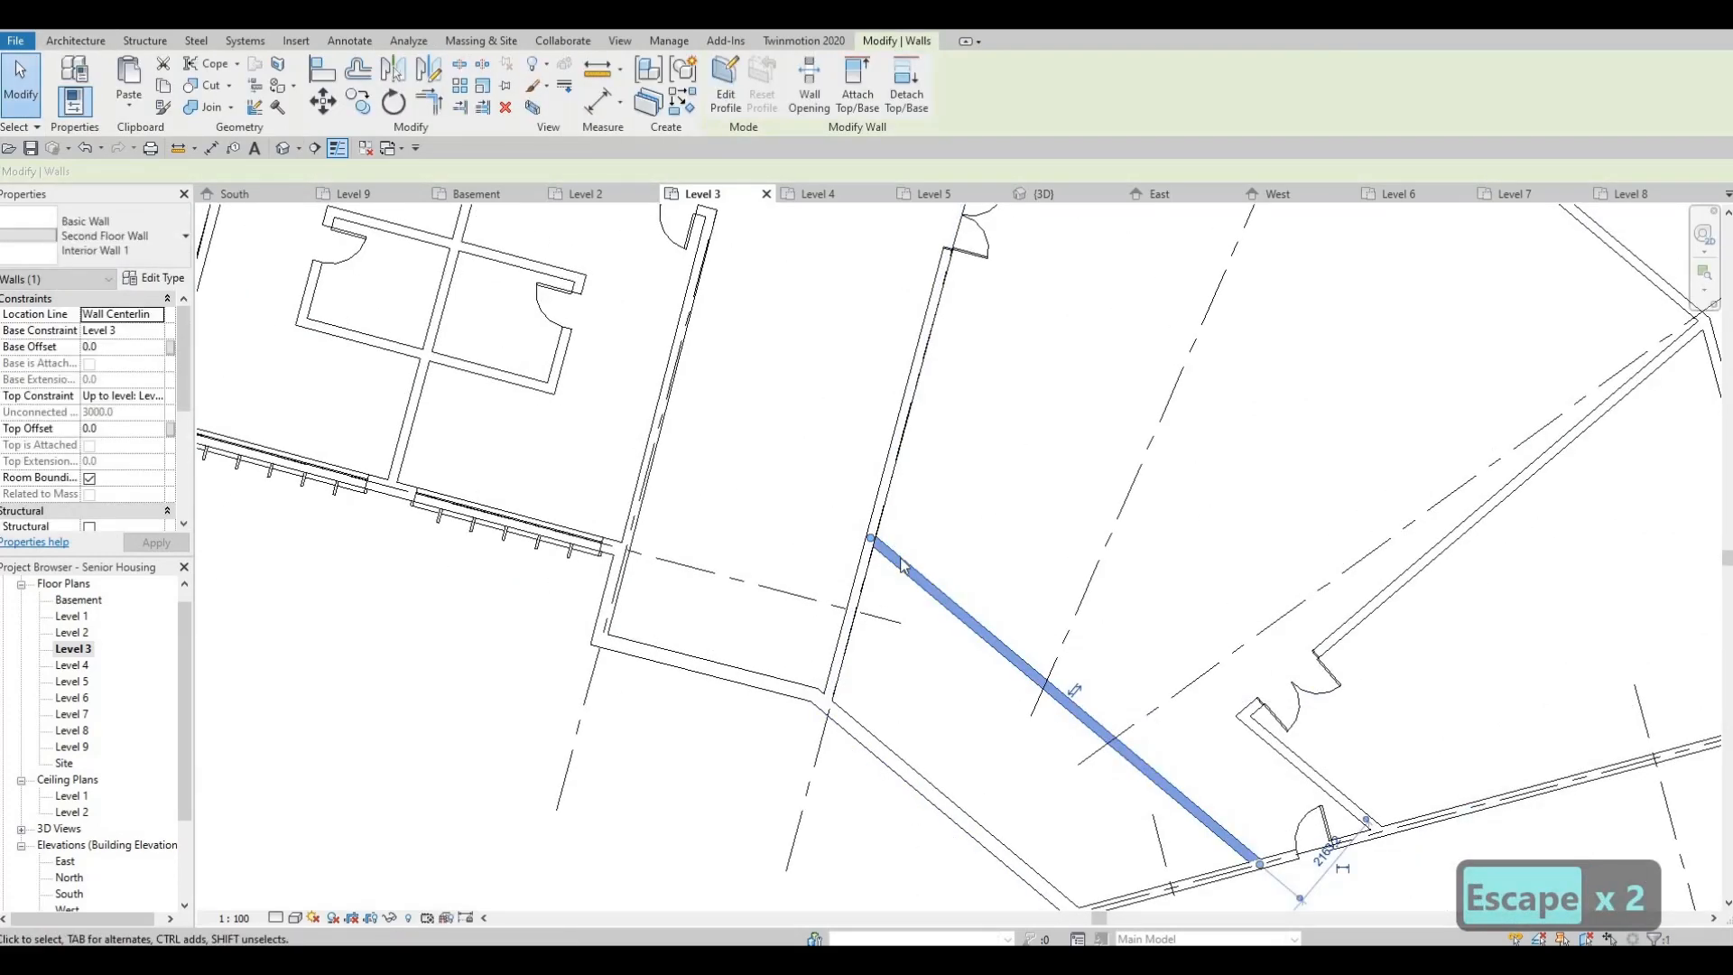
{"action": "key", "text": "Escape"}
Examine the Level 3 walls and doors around the Library, the stairs and both residential wings
{"action": "scroll", "coordinate": [1263, 505], "scroll_direction": "down", "scroll_amount": 3}
{"action": "middle_click_drag", "start_coordinate": [1389, 587], "coordinate": [1188, 352]}
{"action": "middle_click_drag", "start_coordinate": [1076, 267], "coordinate": [1056, 274]}
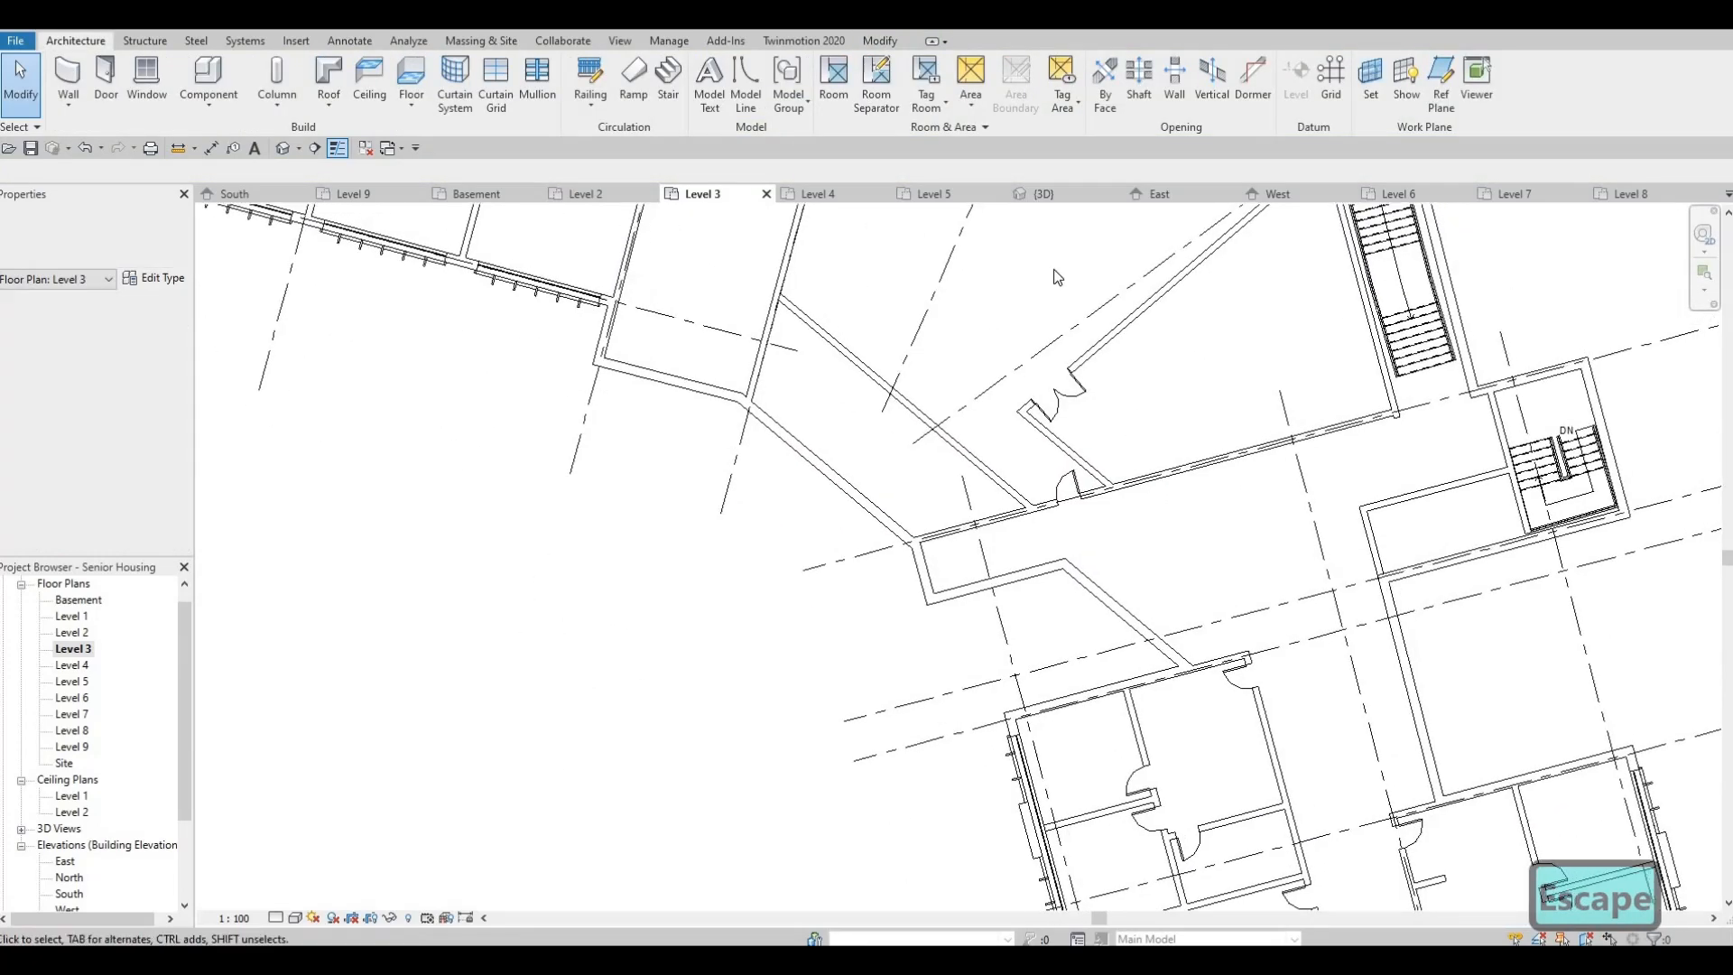
{"action": "middle_click_drag", "start_coordinate": [954, 436], "coordinate": [934, 639]}
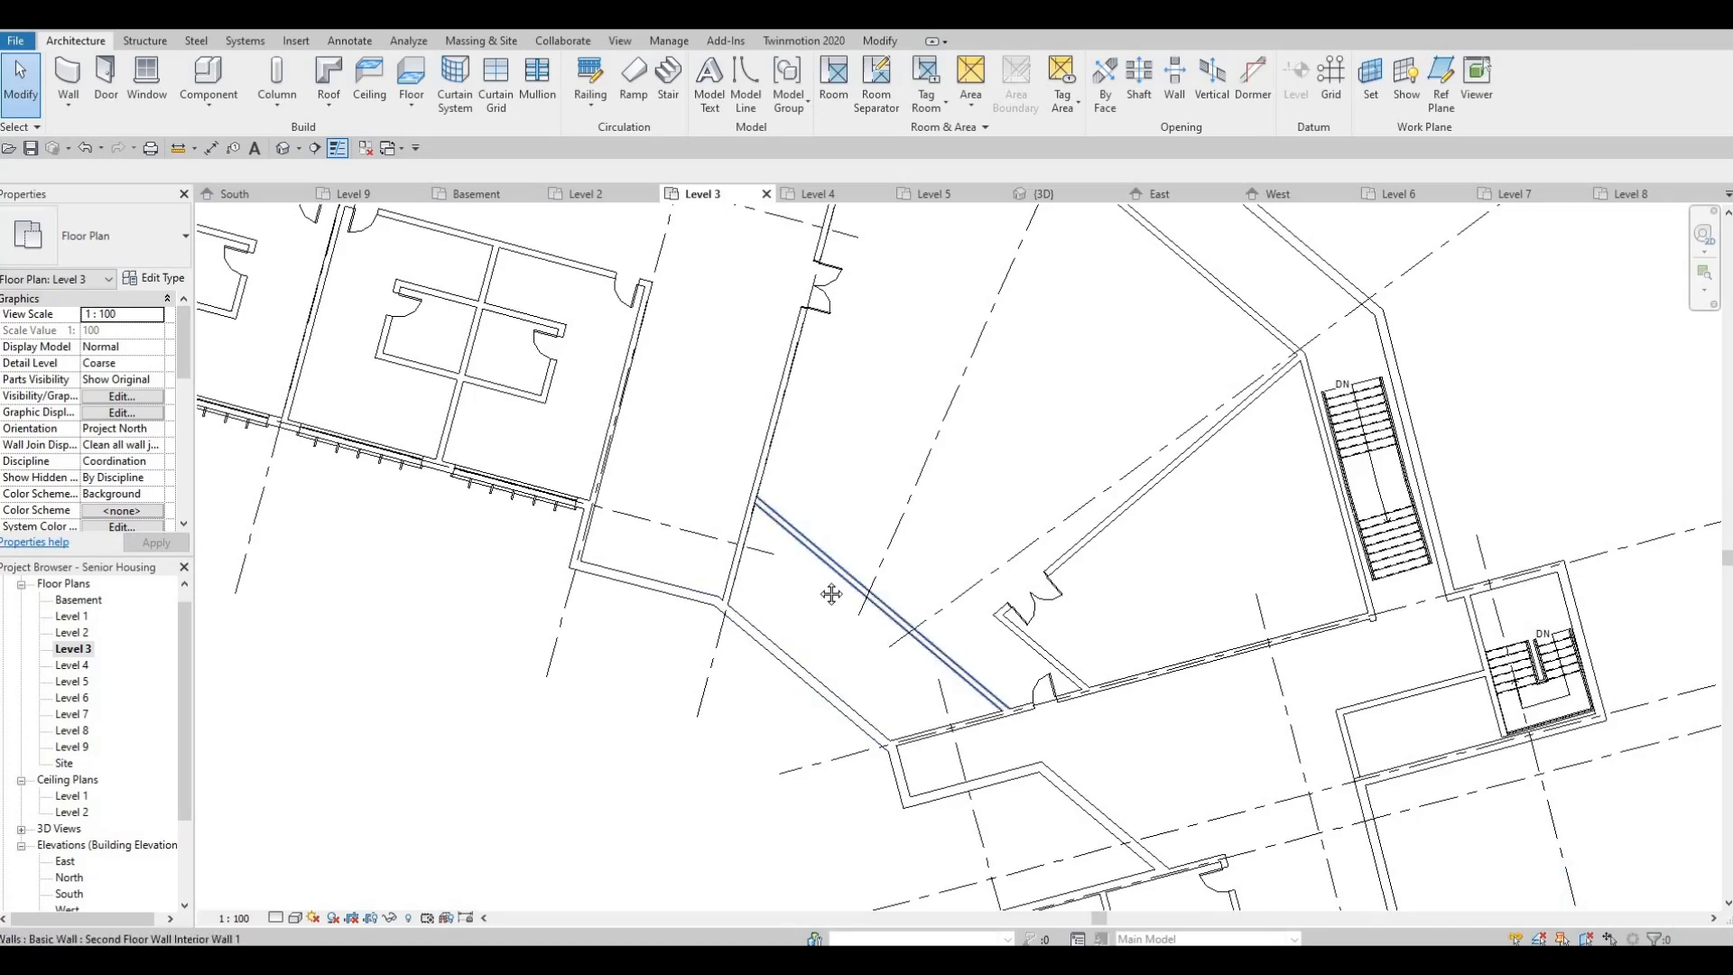
{"action": "middle_click_drag", "start_coordinate": [864, 560], "coordinate": [885, 637]}
{"action": "scroll", "coordinate": [989, 599], "scroll_direction": "down", "scroll_amount": 3}
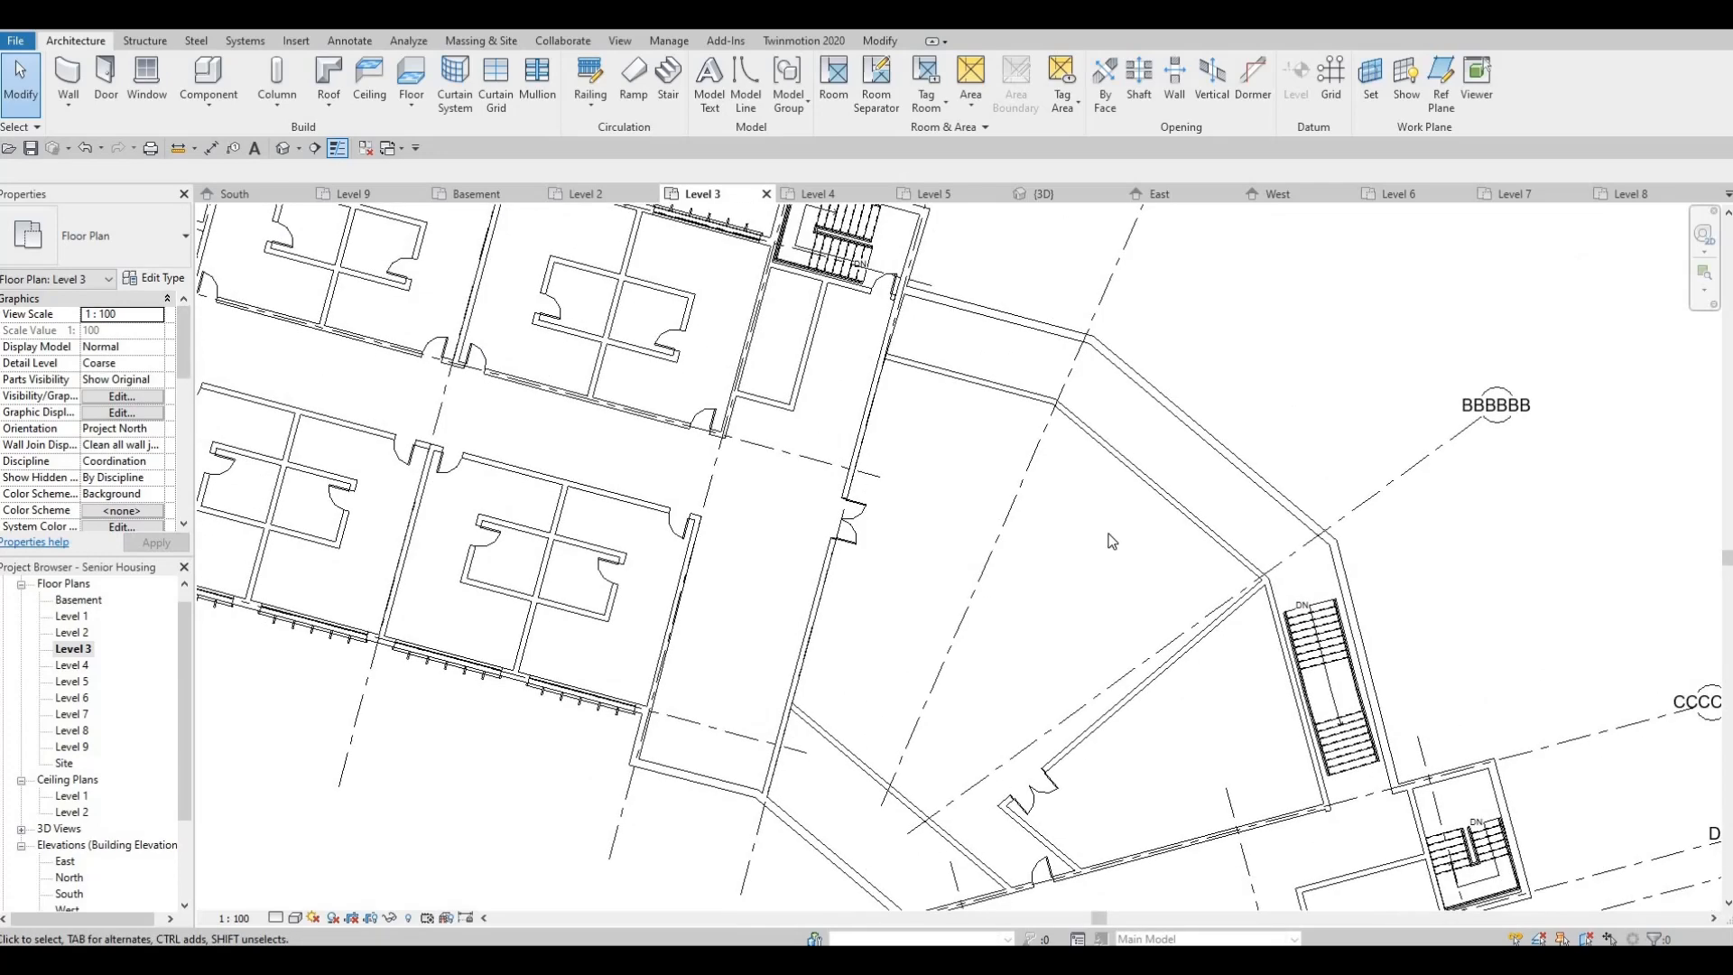
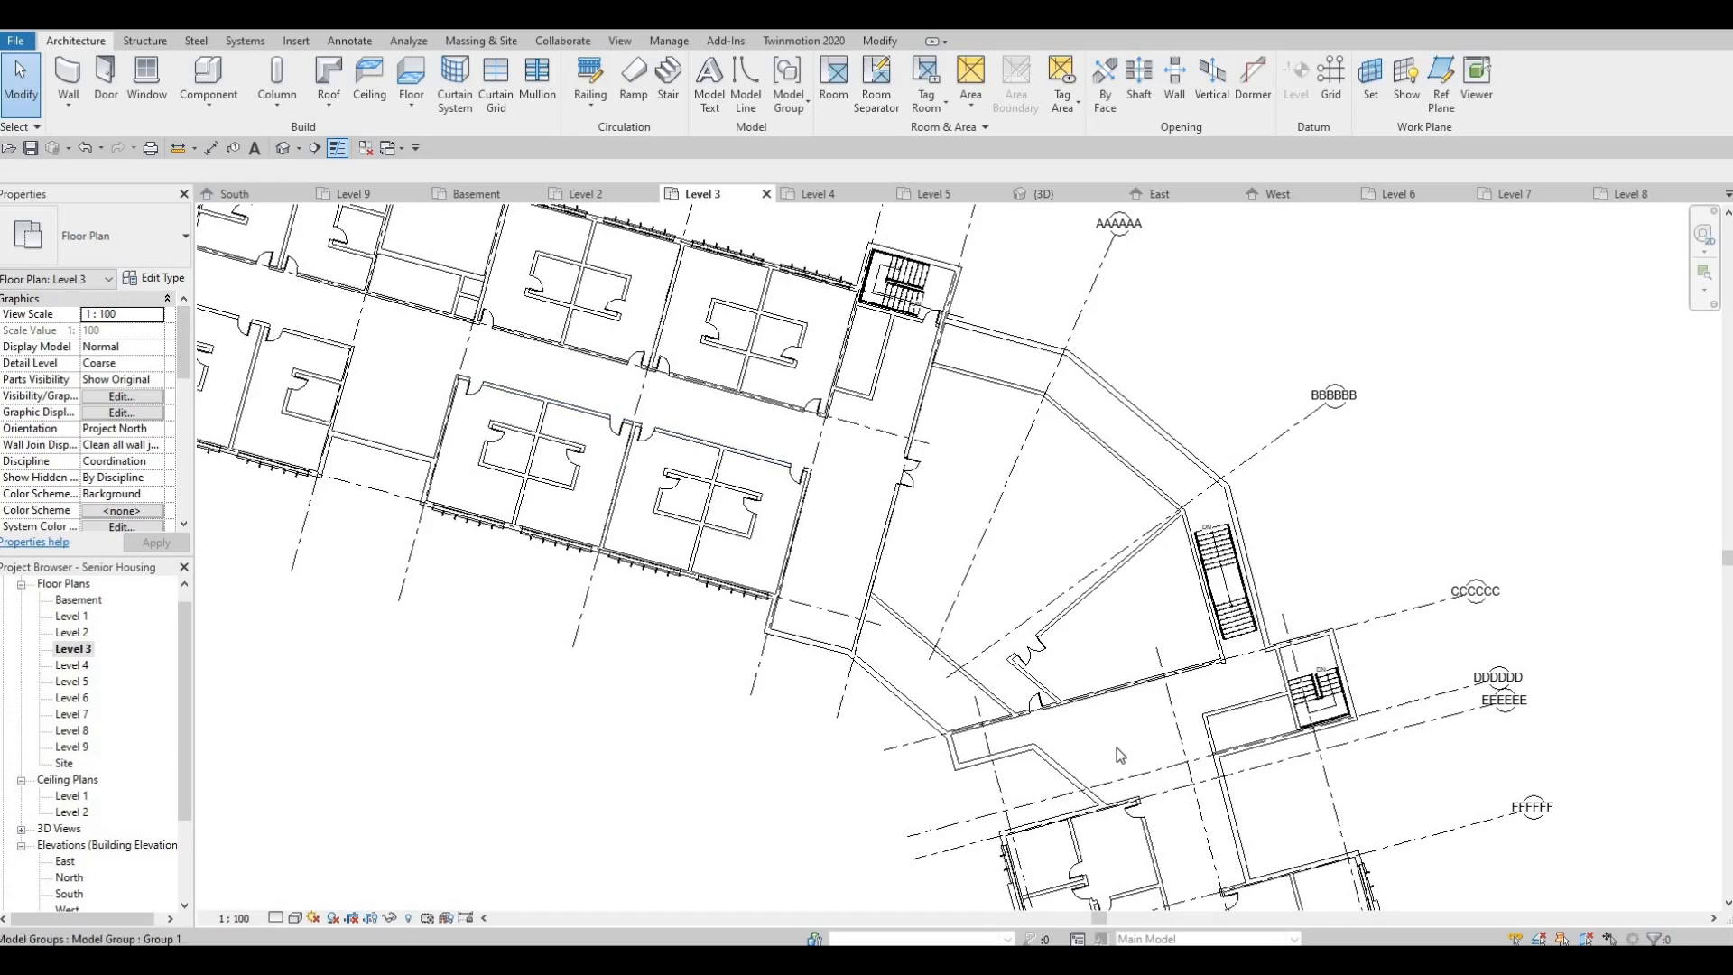
{"action": "middle_click_drag", "start_coordinate": [1126, 653], "coordinate": [1084, 516]}
{"action": "scroll", "coordinate": [1084, 516], "scroll_direction": "down", "scroll_amount": 1}
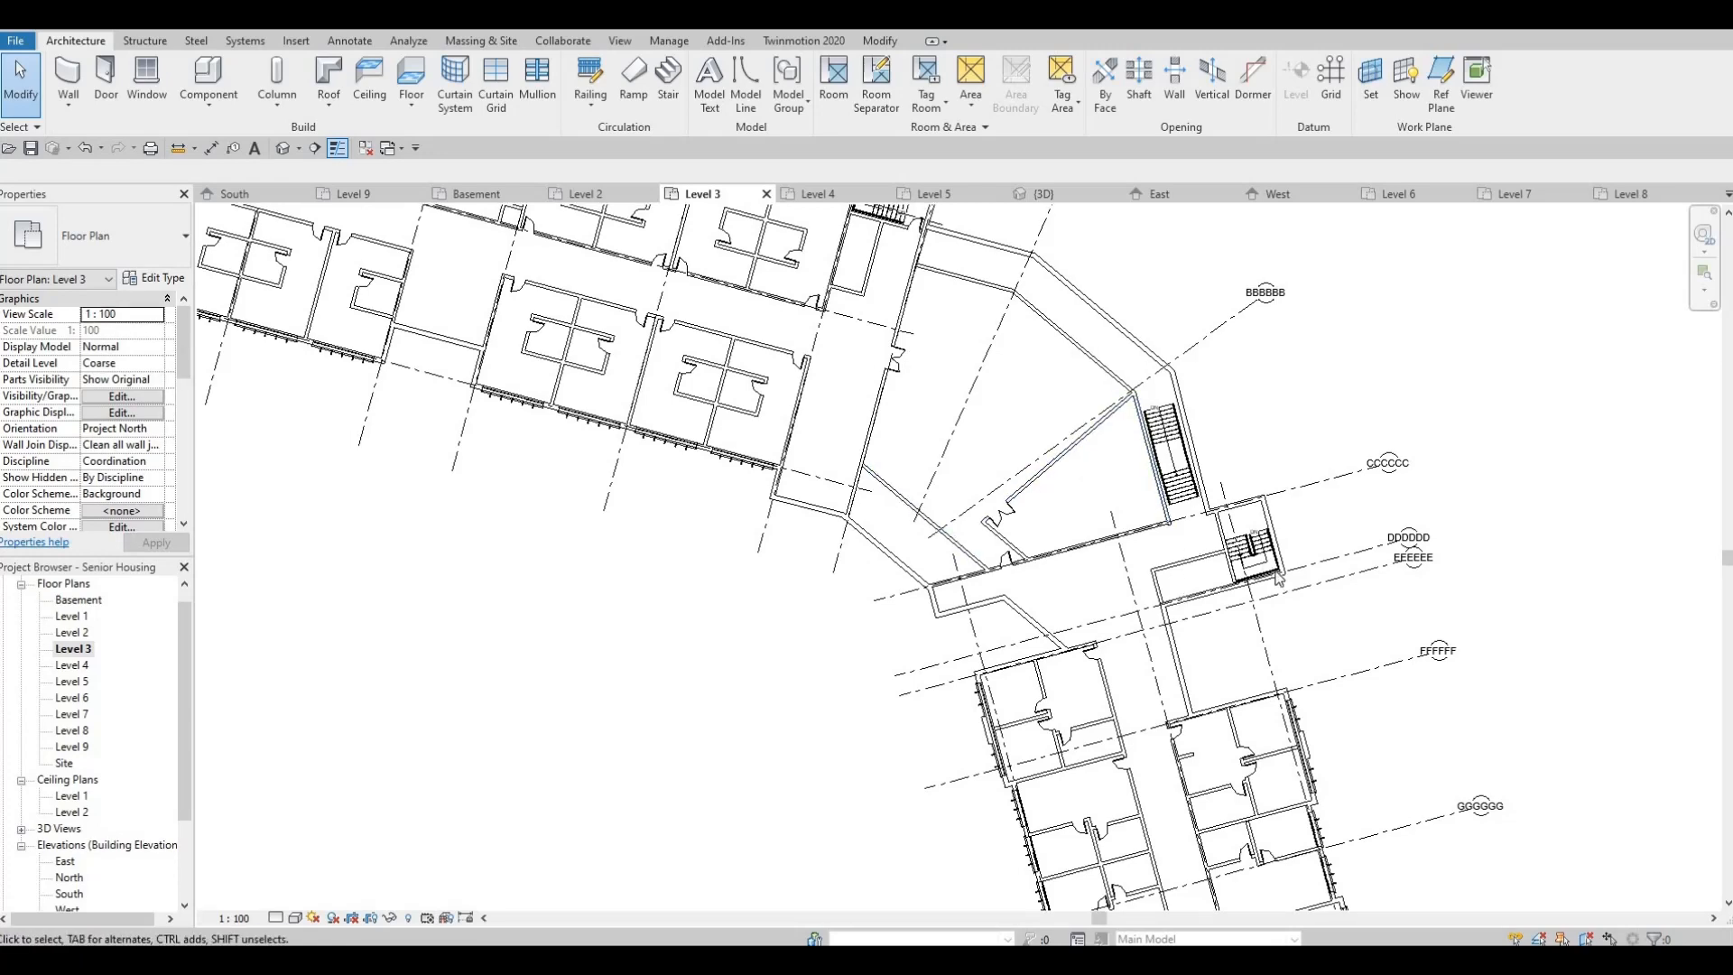
{"action": "middle_click_drag", "start_coordinate": [1253, 633], "coordinate": [1249, 526]}
{"action": "scroll", "coordinate": [1249, 526], "scroll_direction": "down", "scroll_amount": 1}
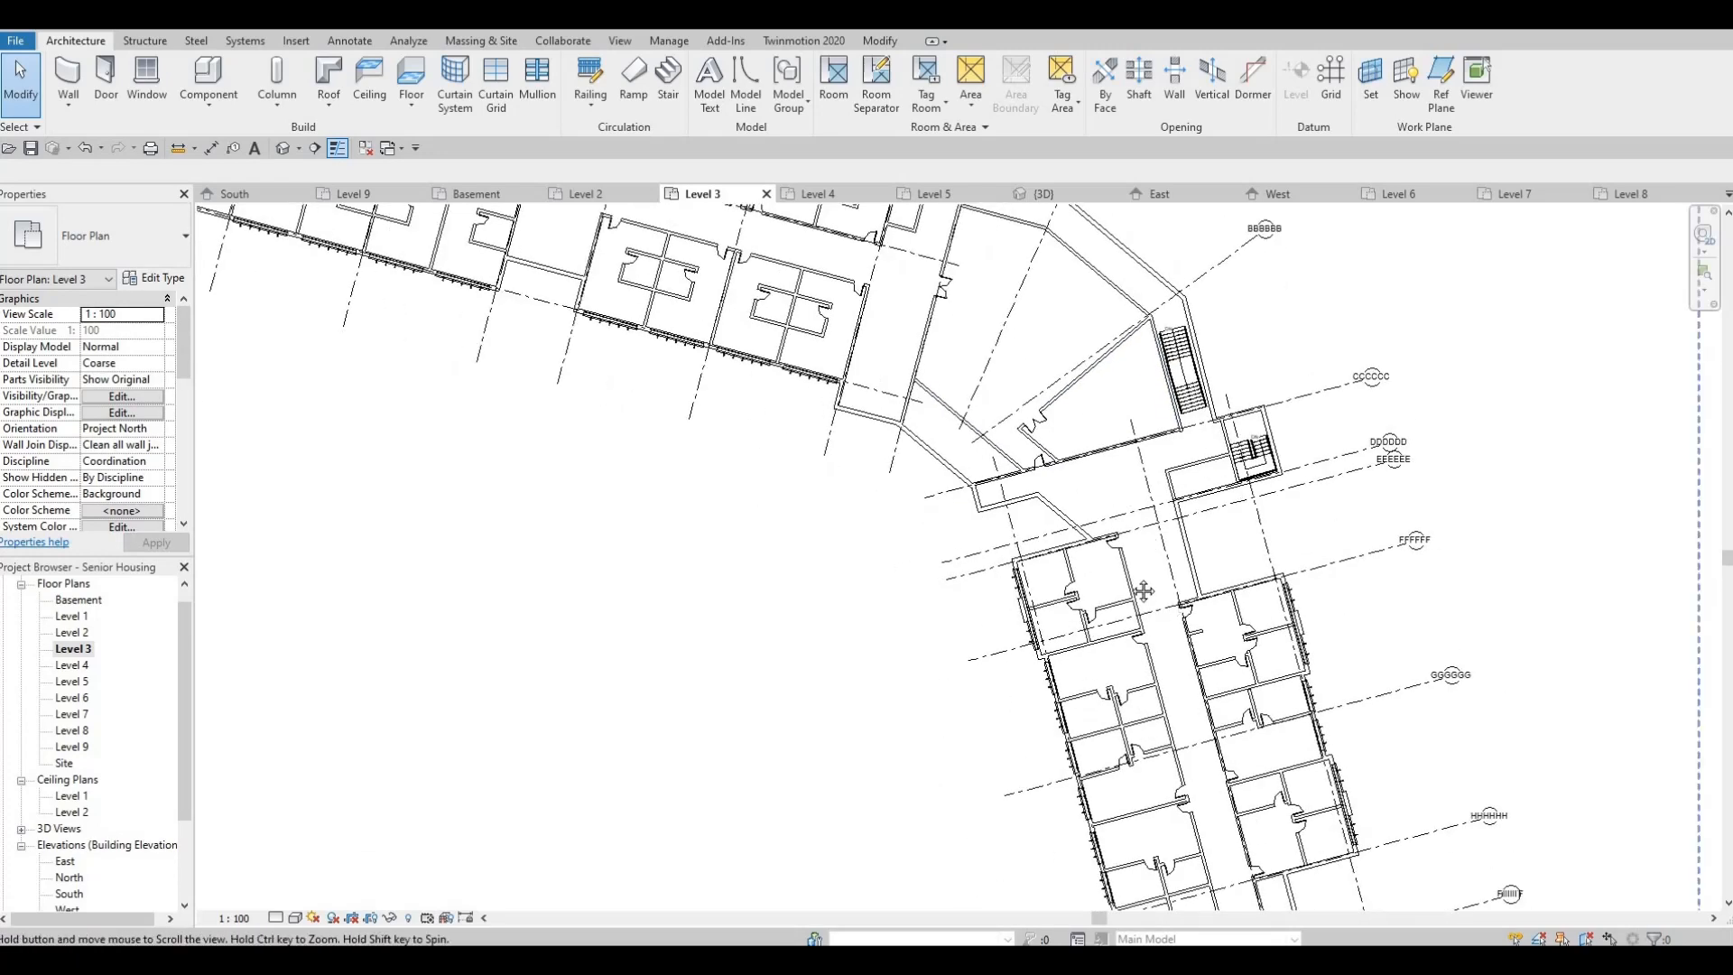
{"action": "middle_click_drag", "start_coordinate": [1177, 604], "coordinate": [1215, 724]}
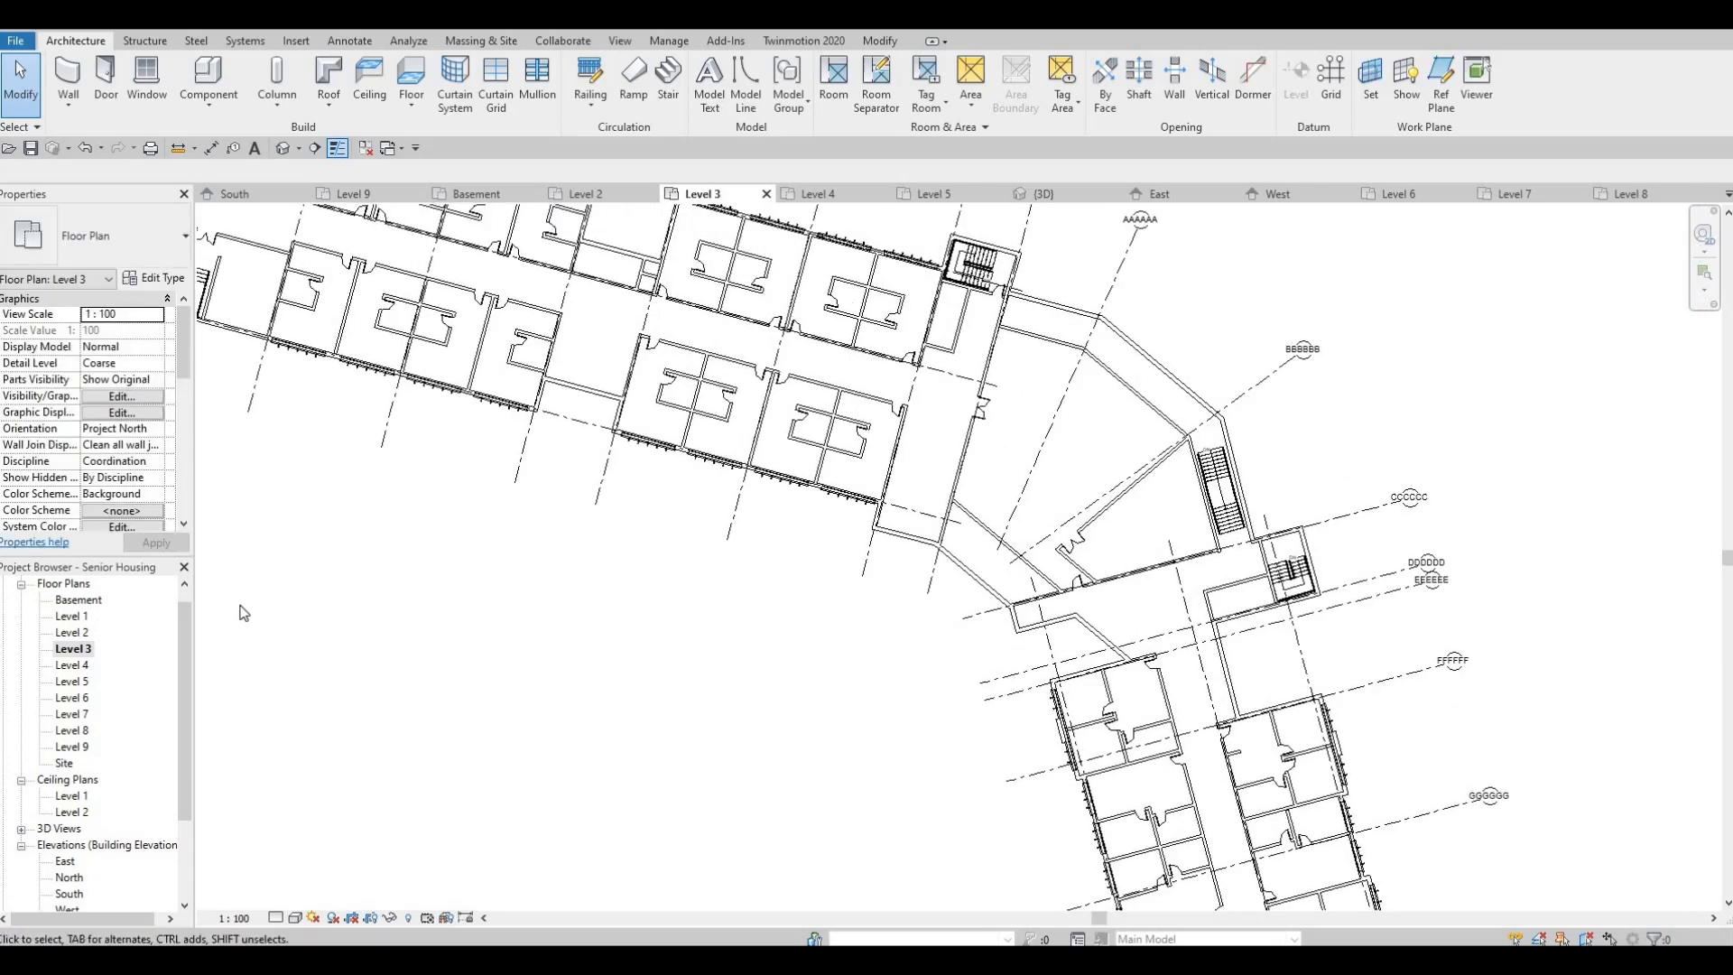
Open the Level 4 floor plan and extend the interior wall between the Common Lounge and the Chapel down to the exterior wall corner
{"action": "double_click", "coordinate": [72, 665]}
{"action": "left_click", "coordinate": [975, 467]}
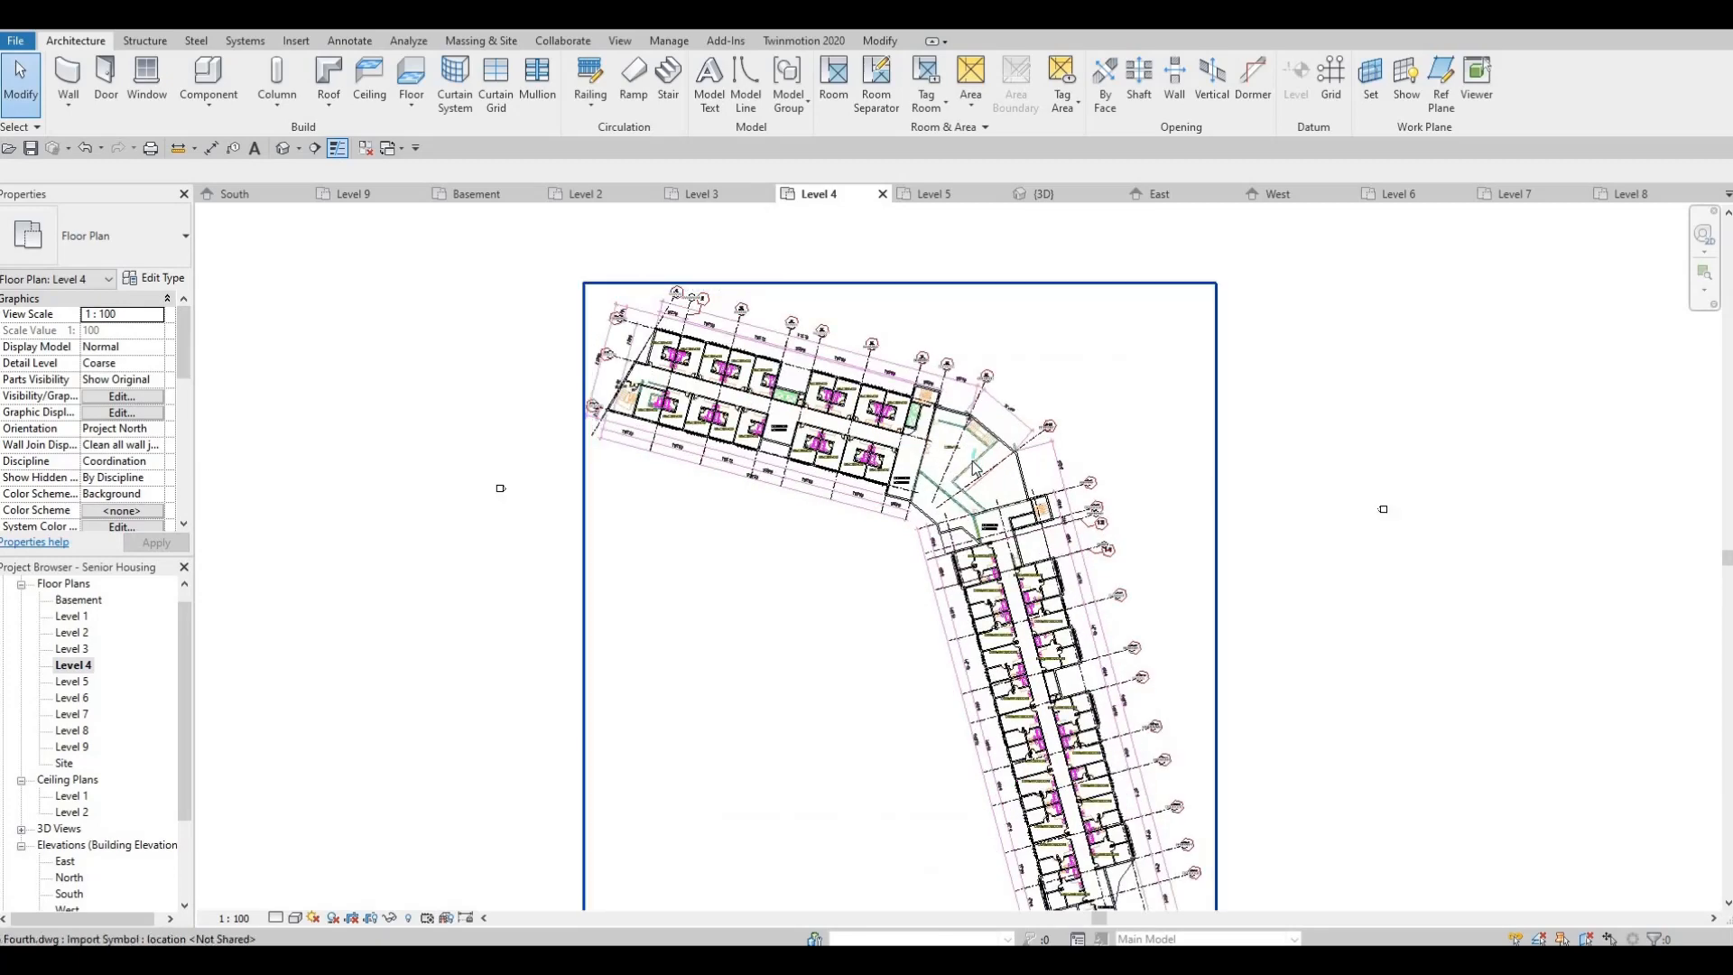
{"action": "scroll", "coordinate": [974, 466], "scroll_direction": "up", "scroll_amount": 8}
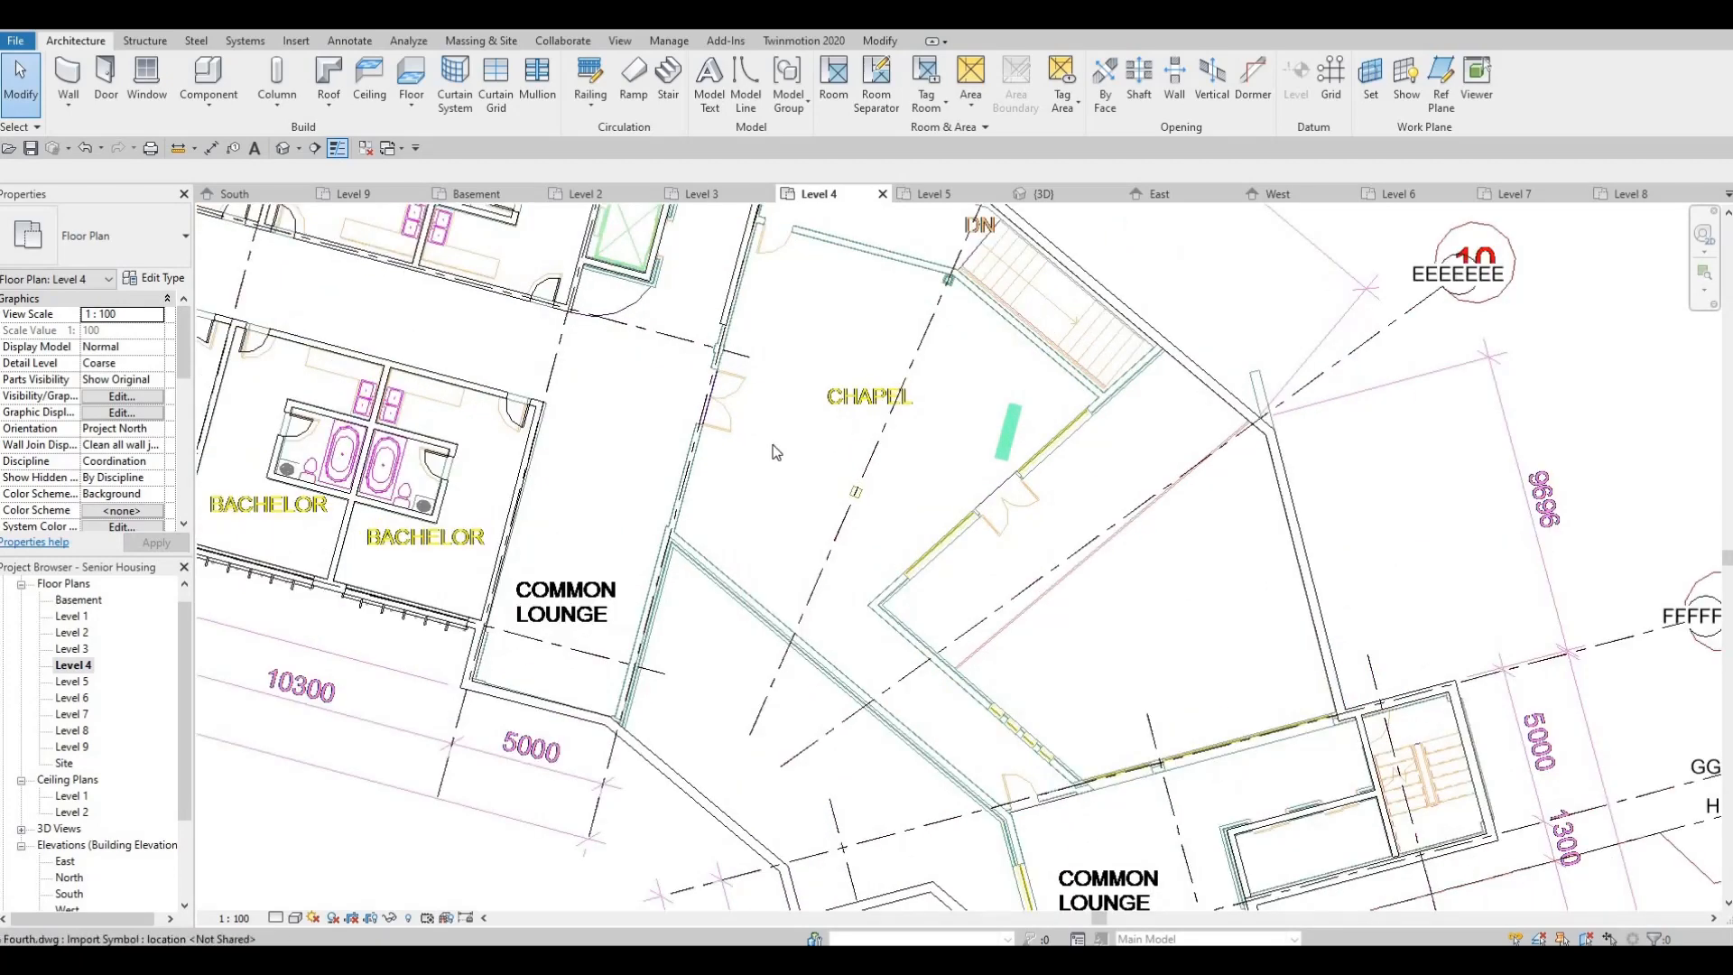
{"action": "middle_click_drag", "start_coordinate": [725, 394], "coordinate": [733, 441]}
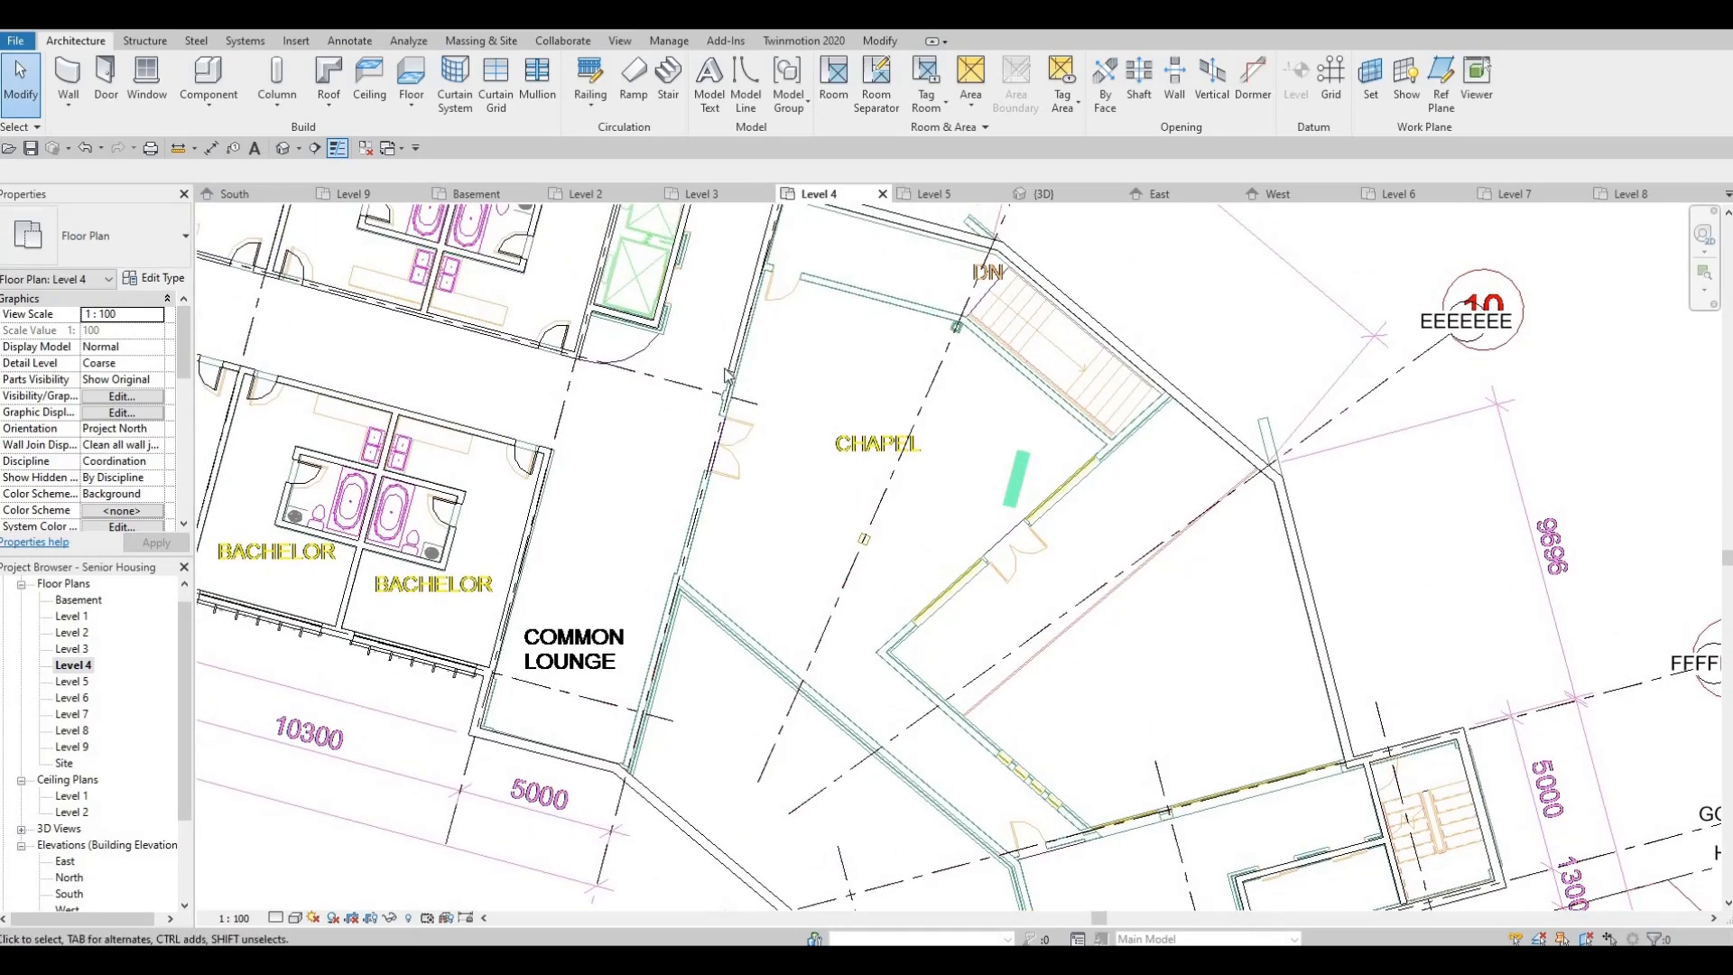
{"action": "left_click", "coordinate": [732, 373]}
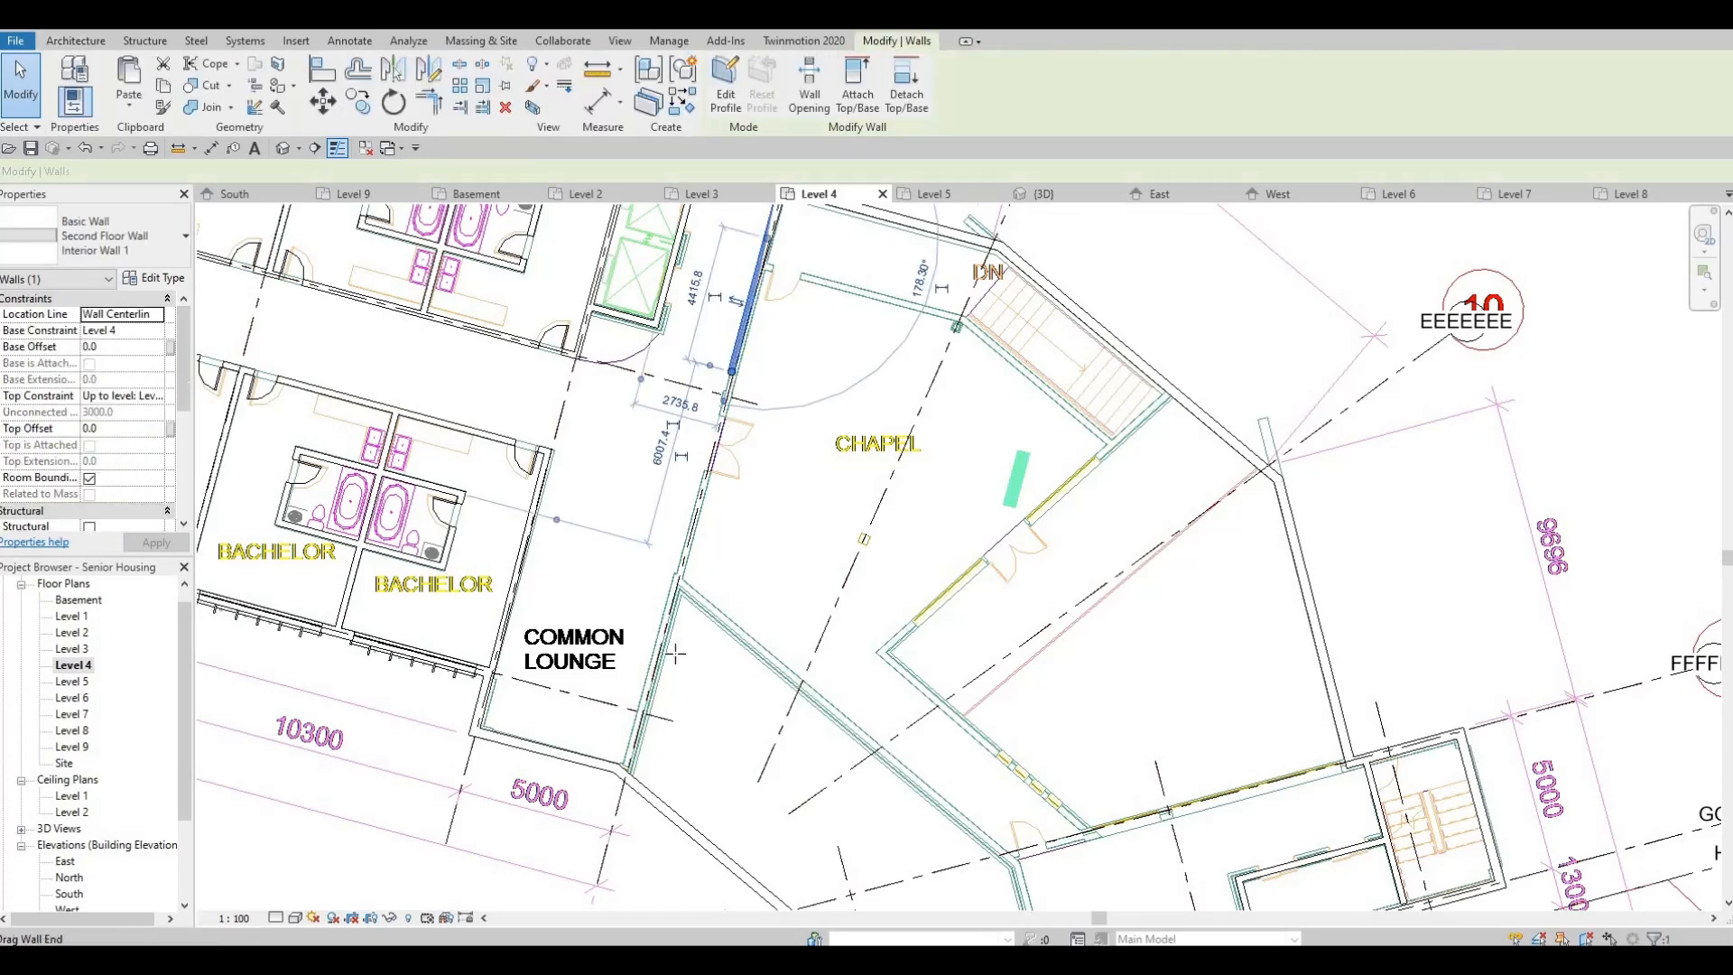
{"action": "left_click_drag", "start_coordinate": [724, 396], "coordinate": [622, 774]}
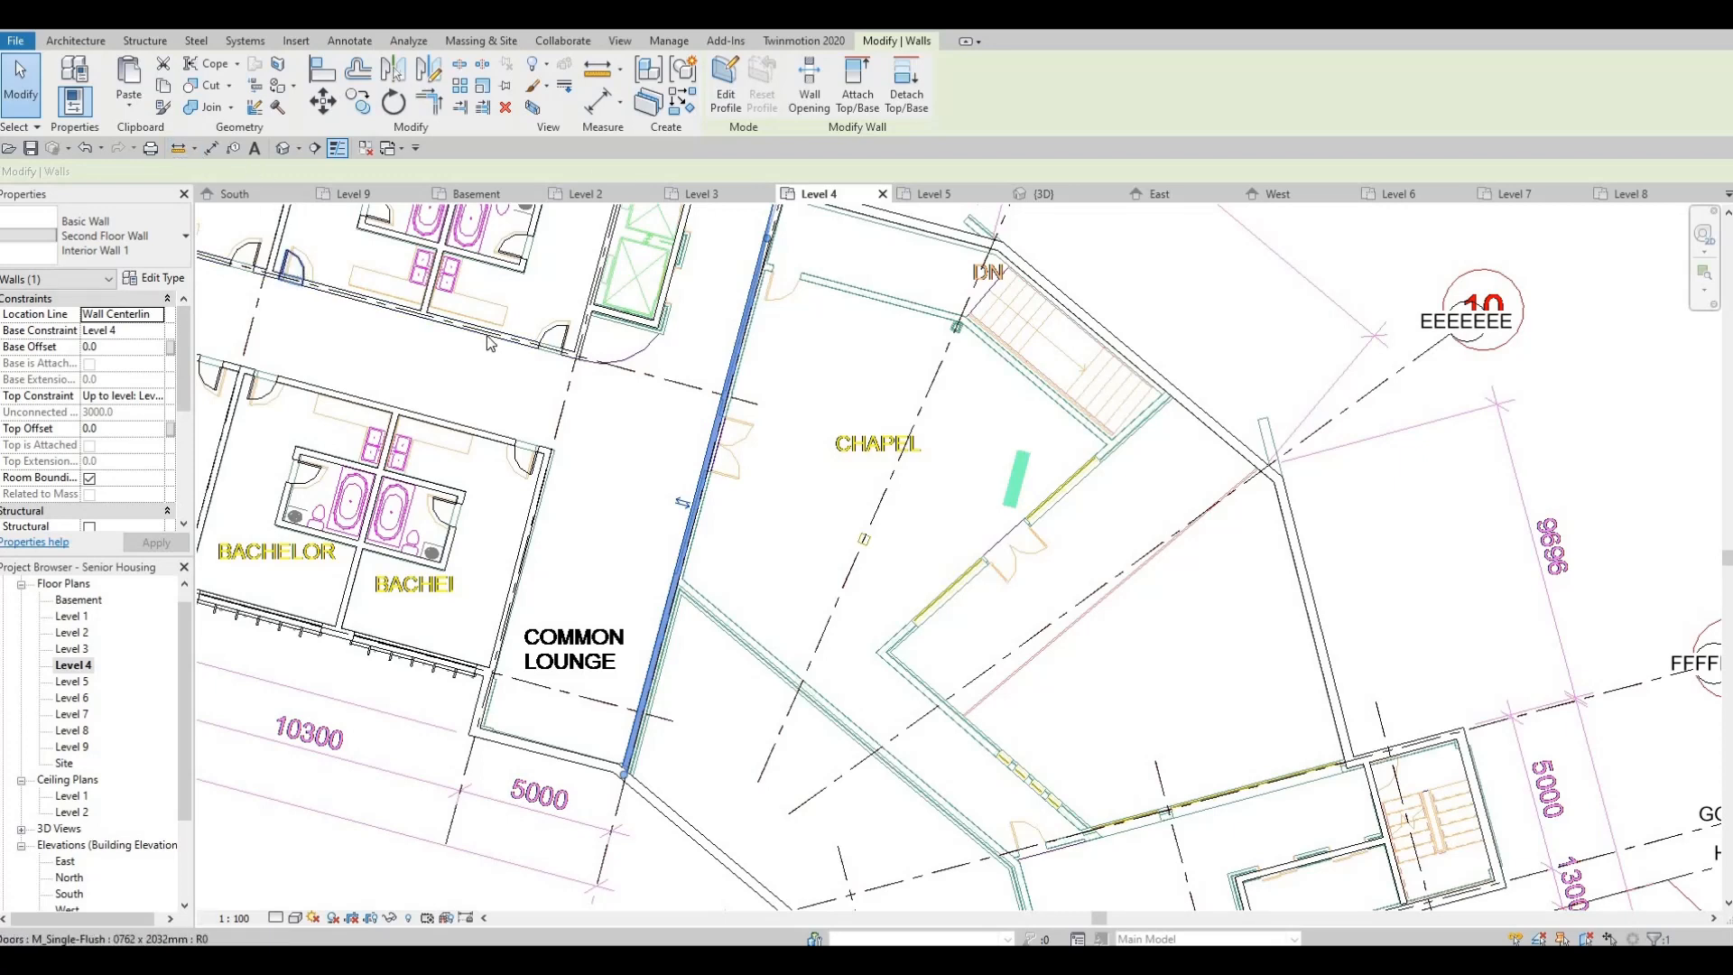
Draw matching interior walls from the Common Lounge wall, about 14000 mm diagonally over the CAD wall, and on to the two-bedroom unit's corner
{"action": "key", "text": "c"}
{"action": "key", "text": "d"}
{"action": "key", "text": "c"}
{"action": "key", "text": "s"}
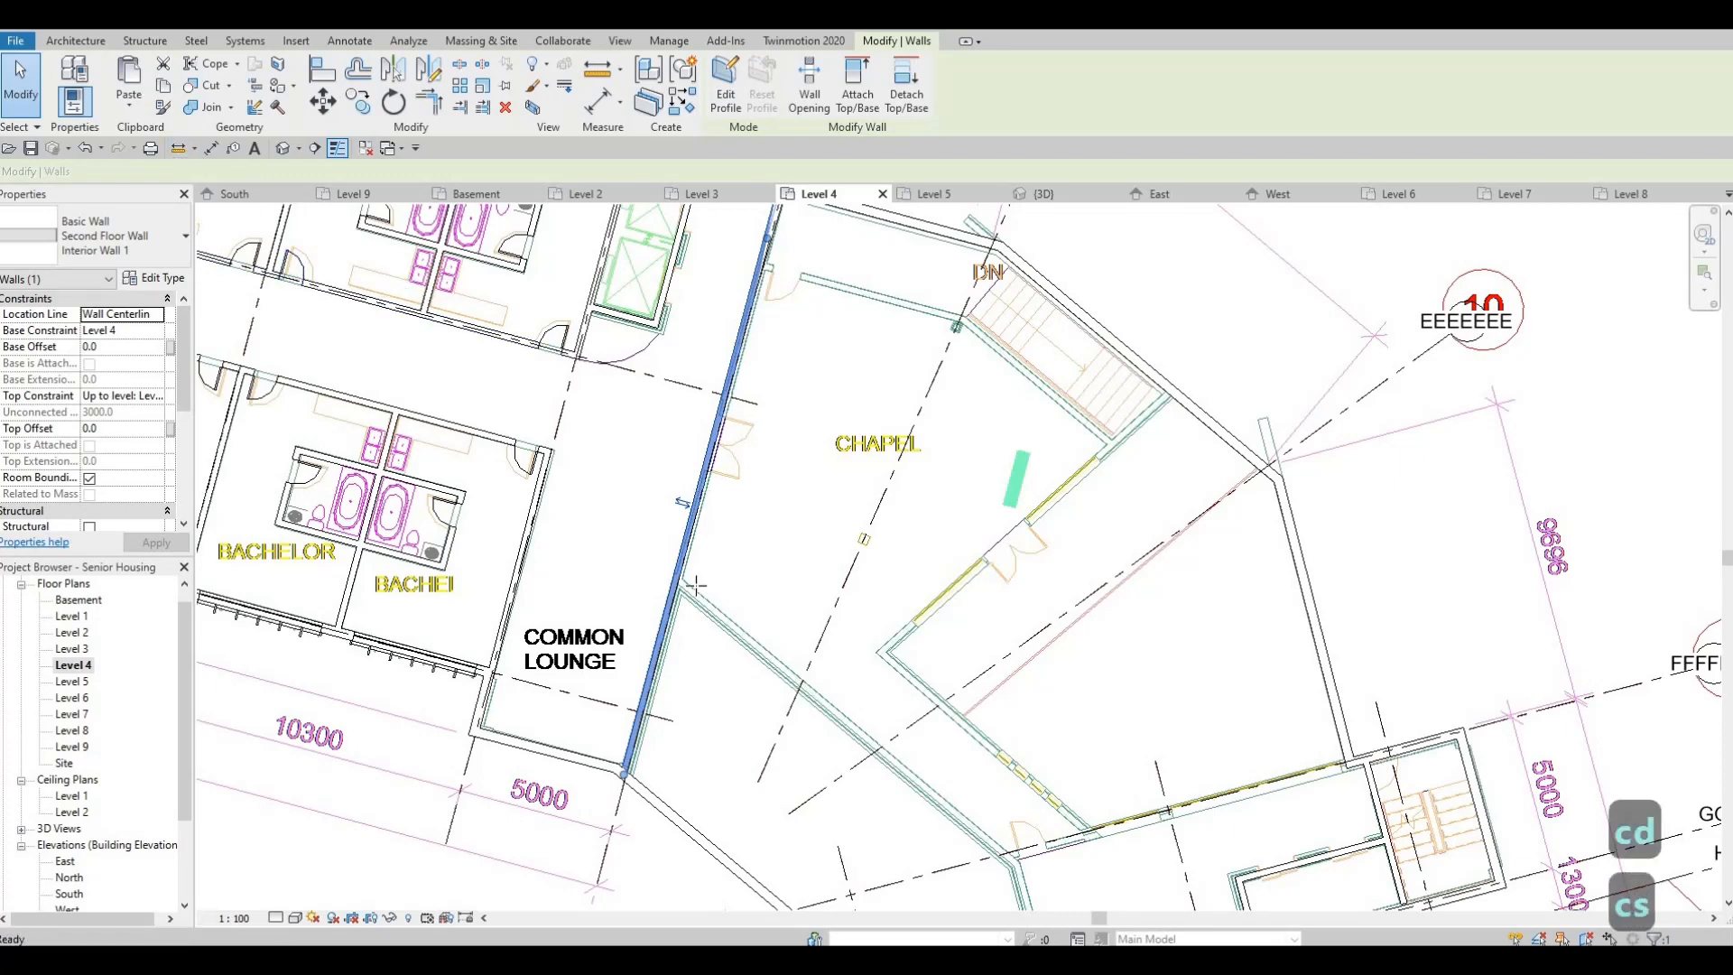
{"action": "left_click", "coordinate": [679, 582]}
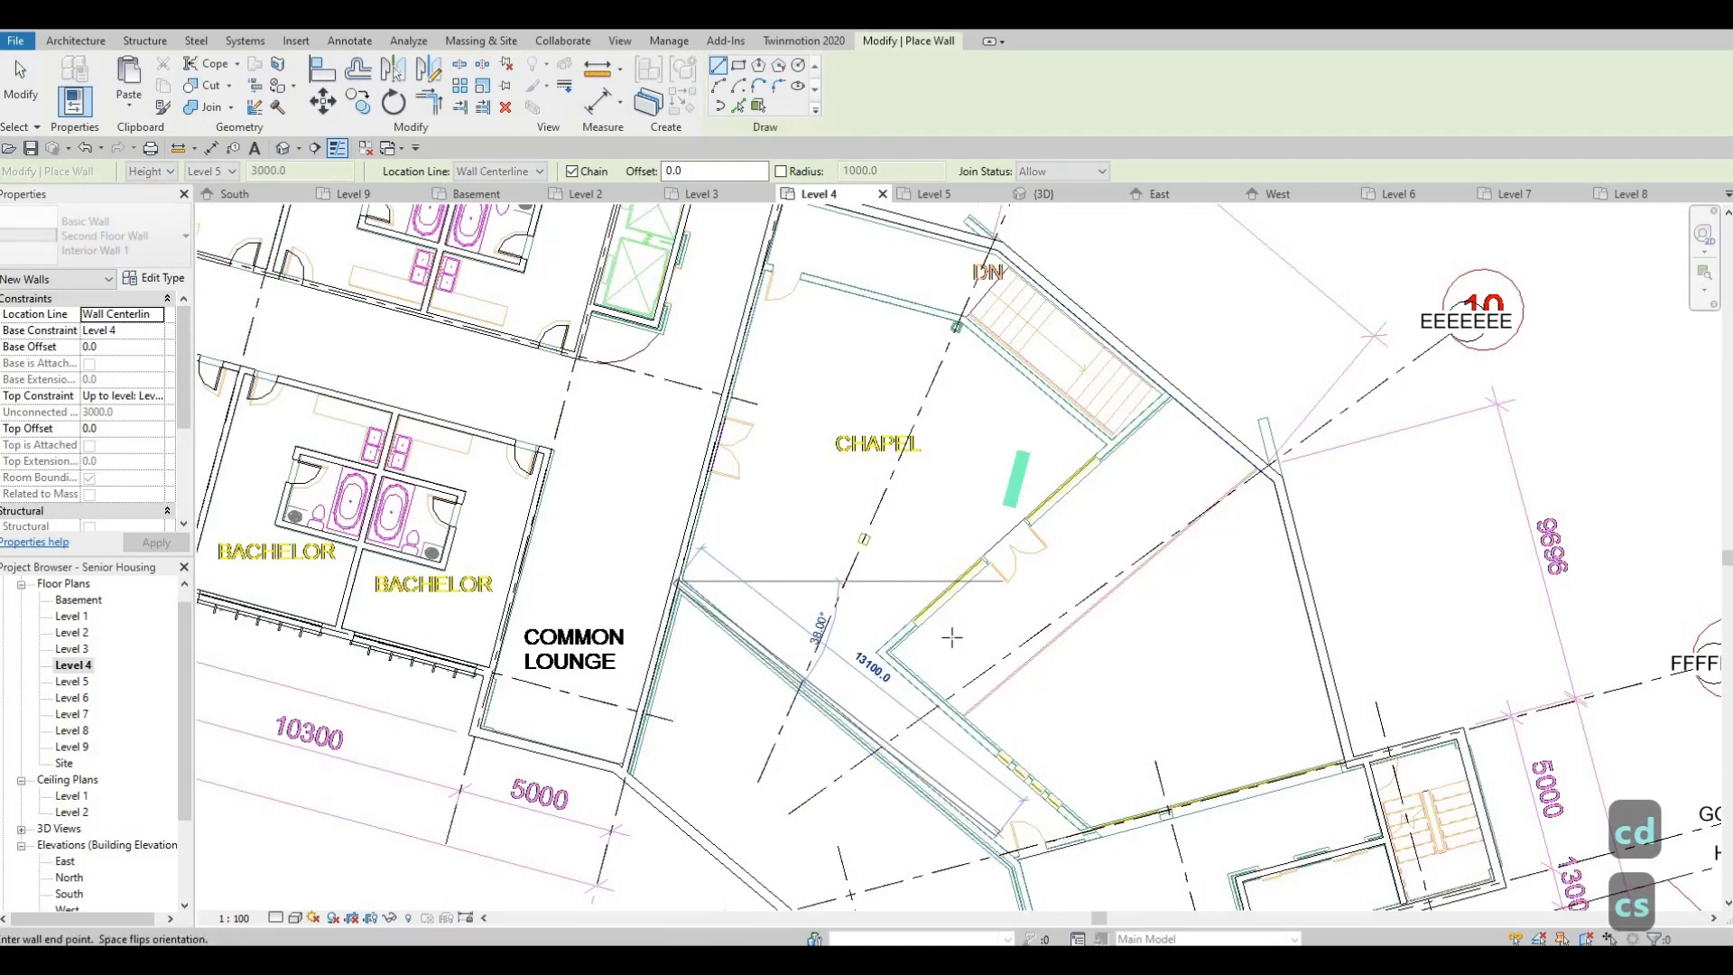
{"action": "middle_click_drag", "start_coordinate": [951, 637], "coordinate": [929, 578]}
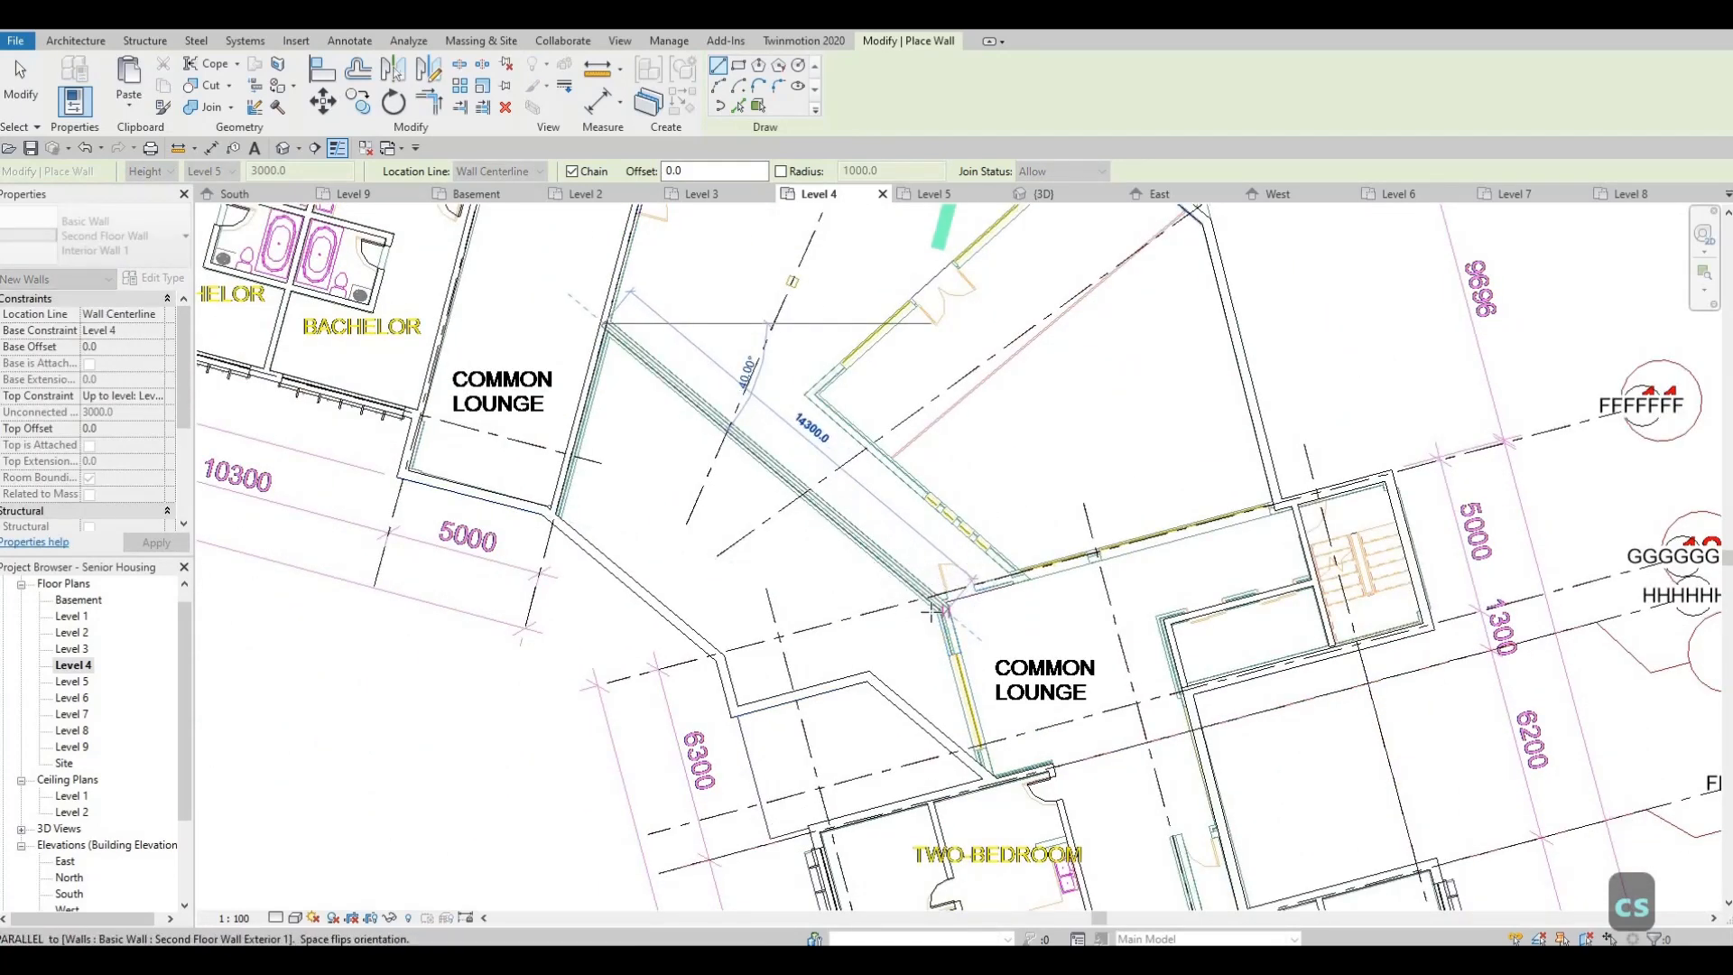
{"action": "left_click", "coordinate": [940, 603]}
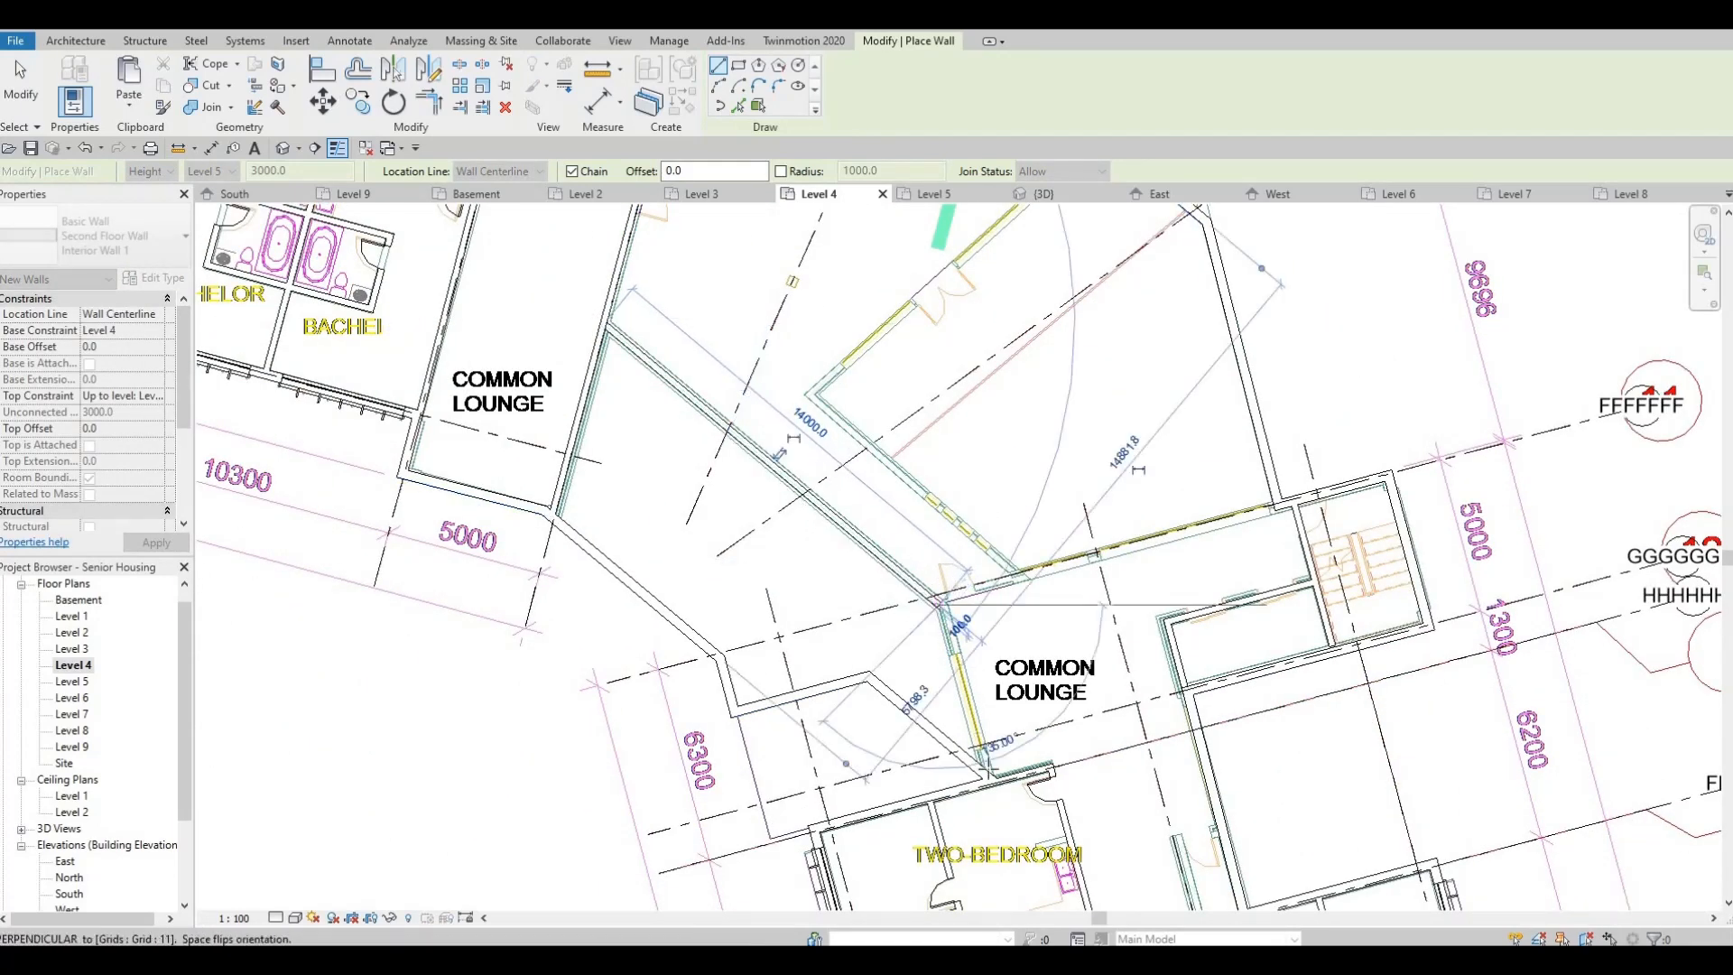
{"action": "left_click", "coordinate": [986, 770]}
{"action": "key", "text": "Escape"}
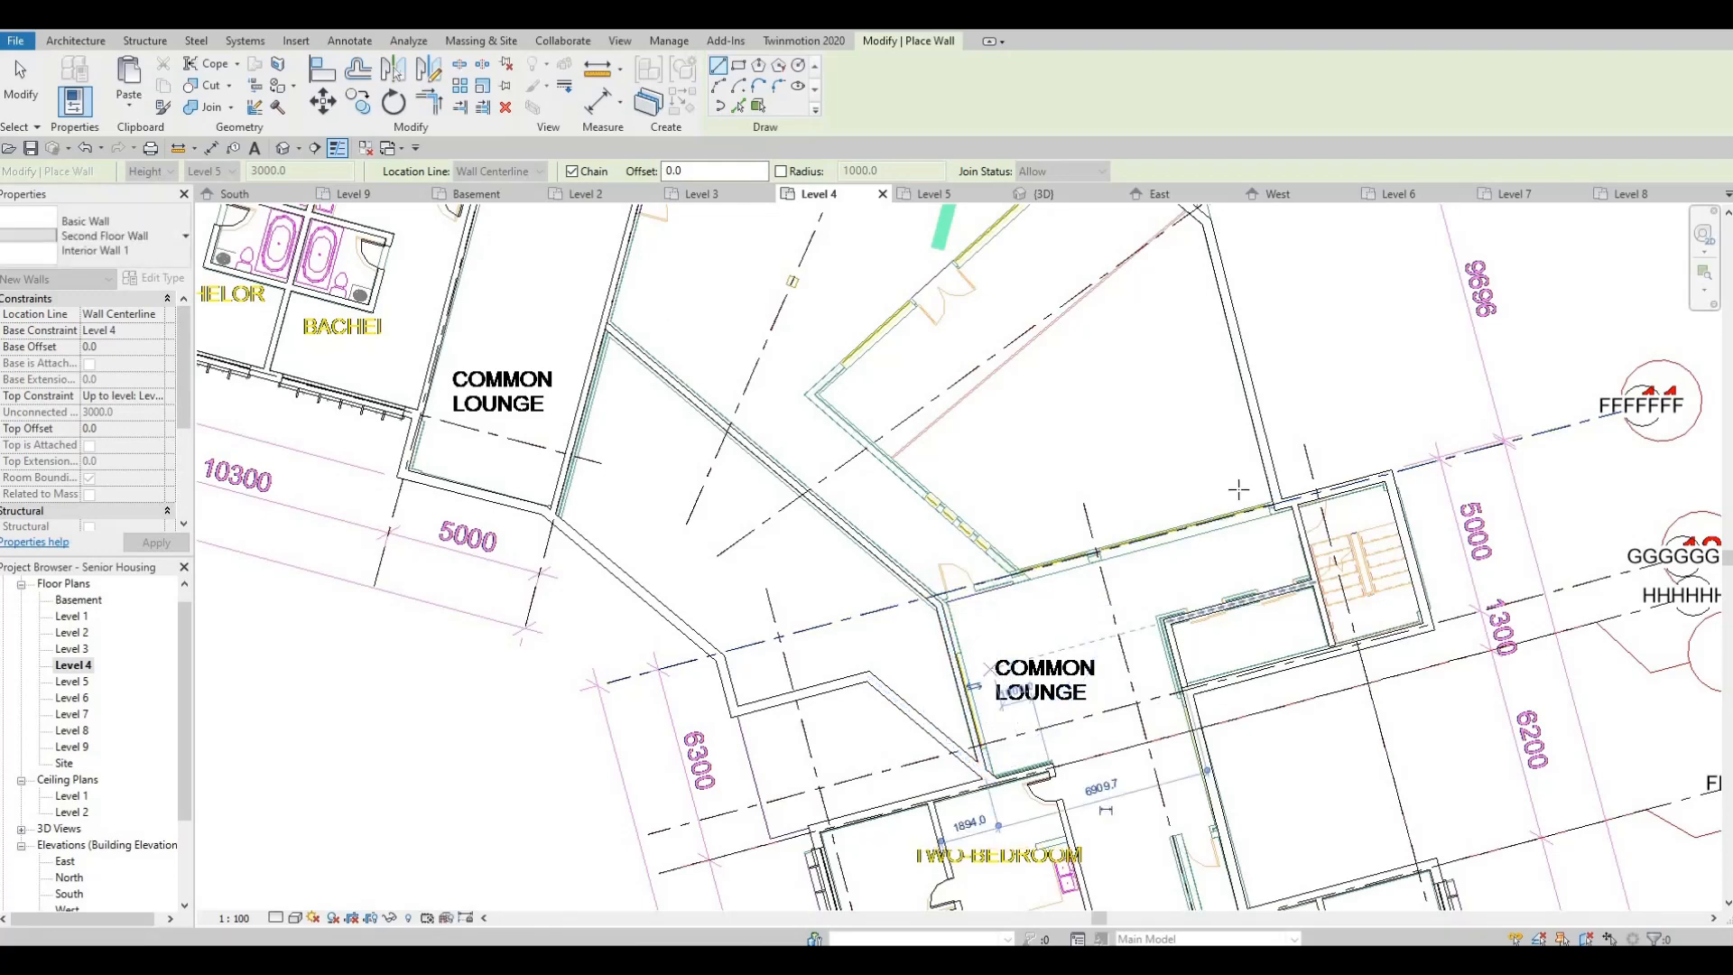
Draw an interior wall from the exterior wall's intersection with grid 11 beside the stair to the end of the diagonal wall
{"action": "scroll", "coordinate": [1262, 482], "scroll_direction": "up", "scroll_amount": 1}
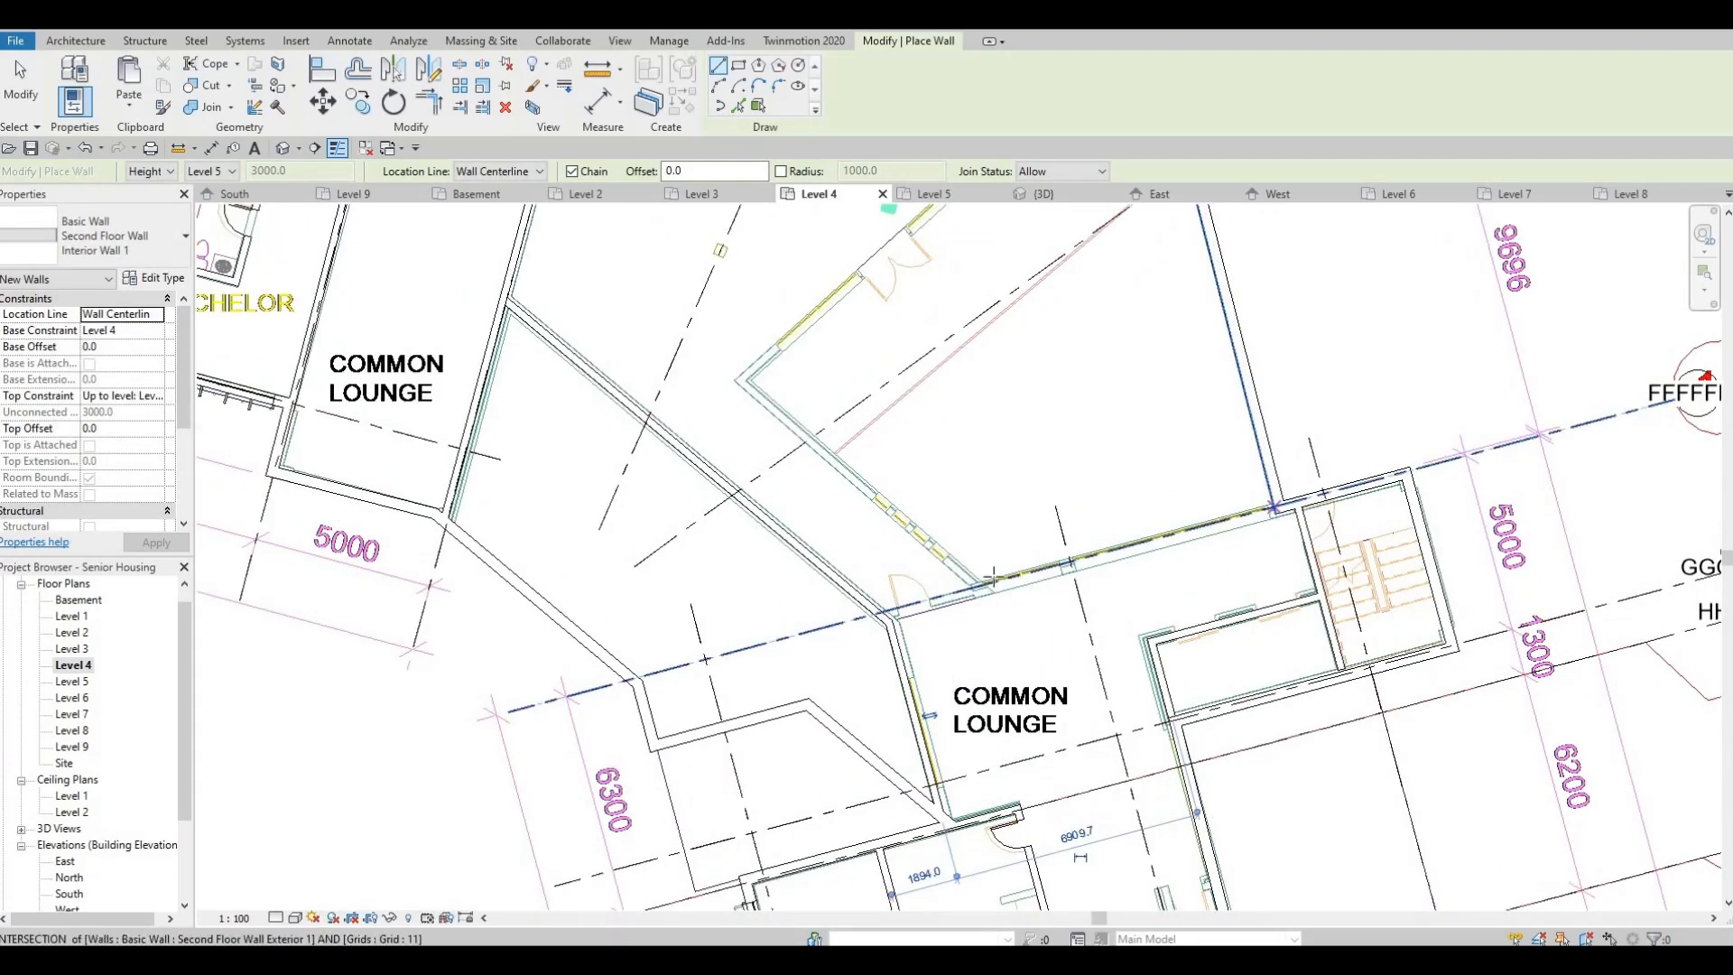
{"action": "left_click", "coordinate": [1273, 511]}
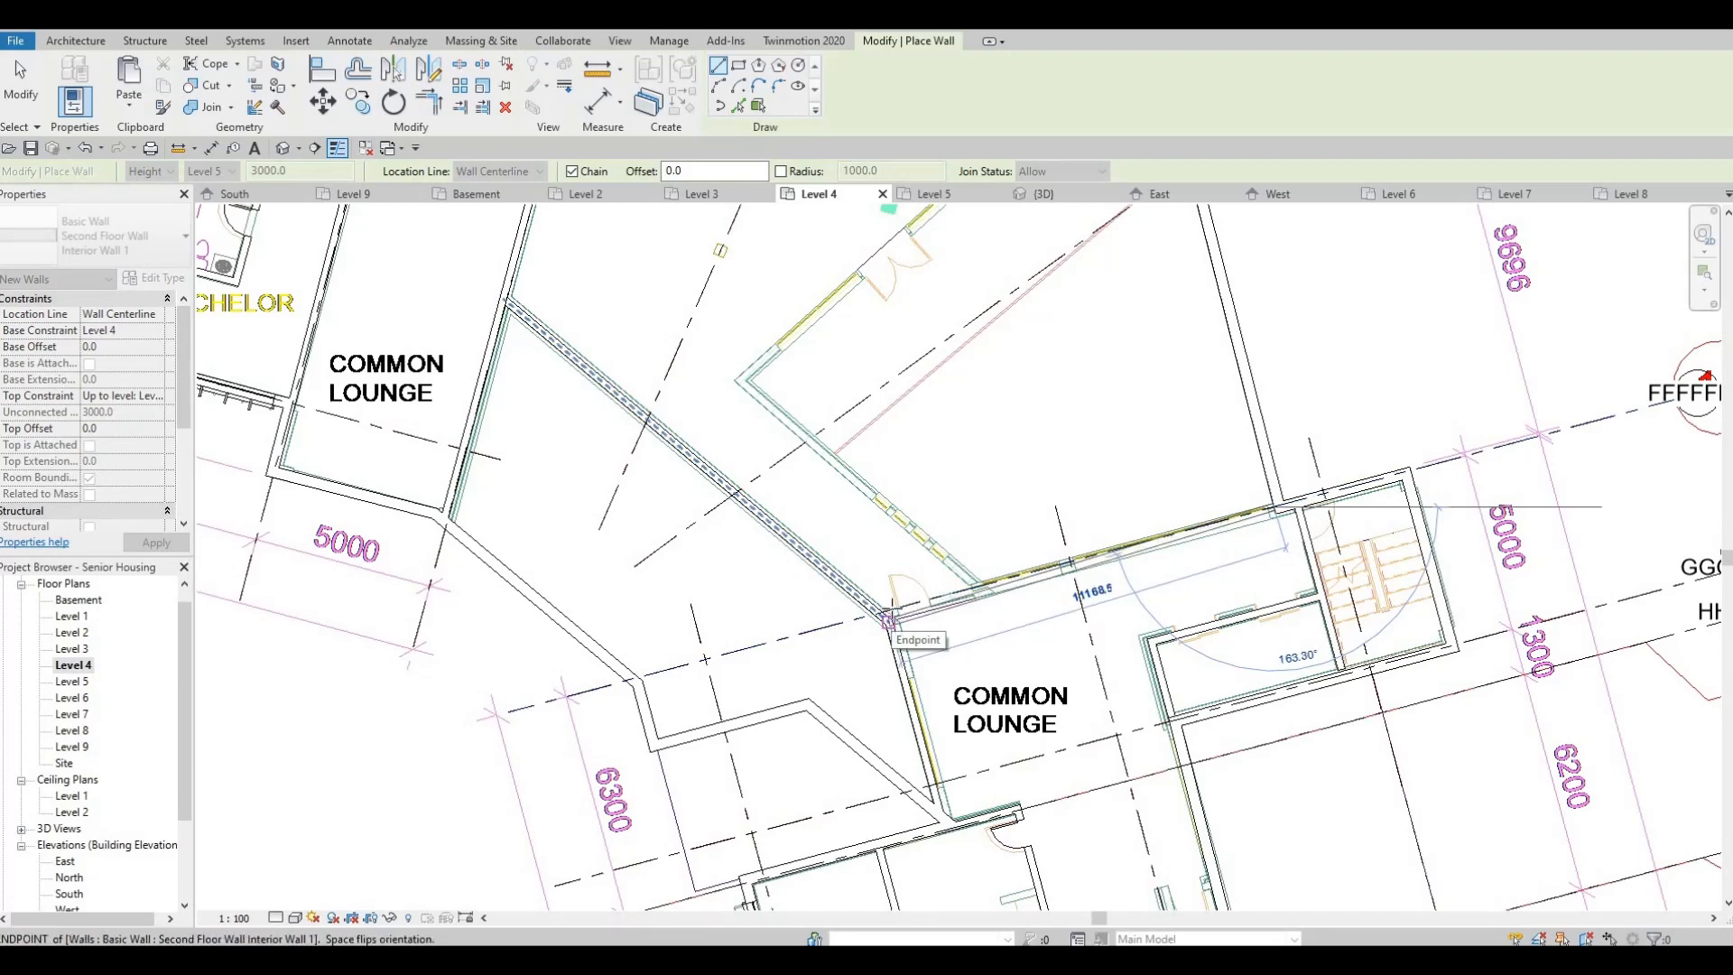
{"action": "left_click", "coordinate": [889, 622]}
{"action": "key", "text": "Escape"}
Draw the Chapel's angled walls, about 8500 mm up from the grid 11 wall, then at 45° to the exterior wall
{"action": "middle_click_drag", "start_coordinate": [970, 591], "coordinate": [1009, 704]}
{"action": "left_click", "coordinate": [1014, 698]}
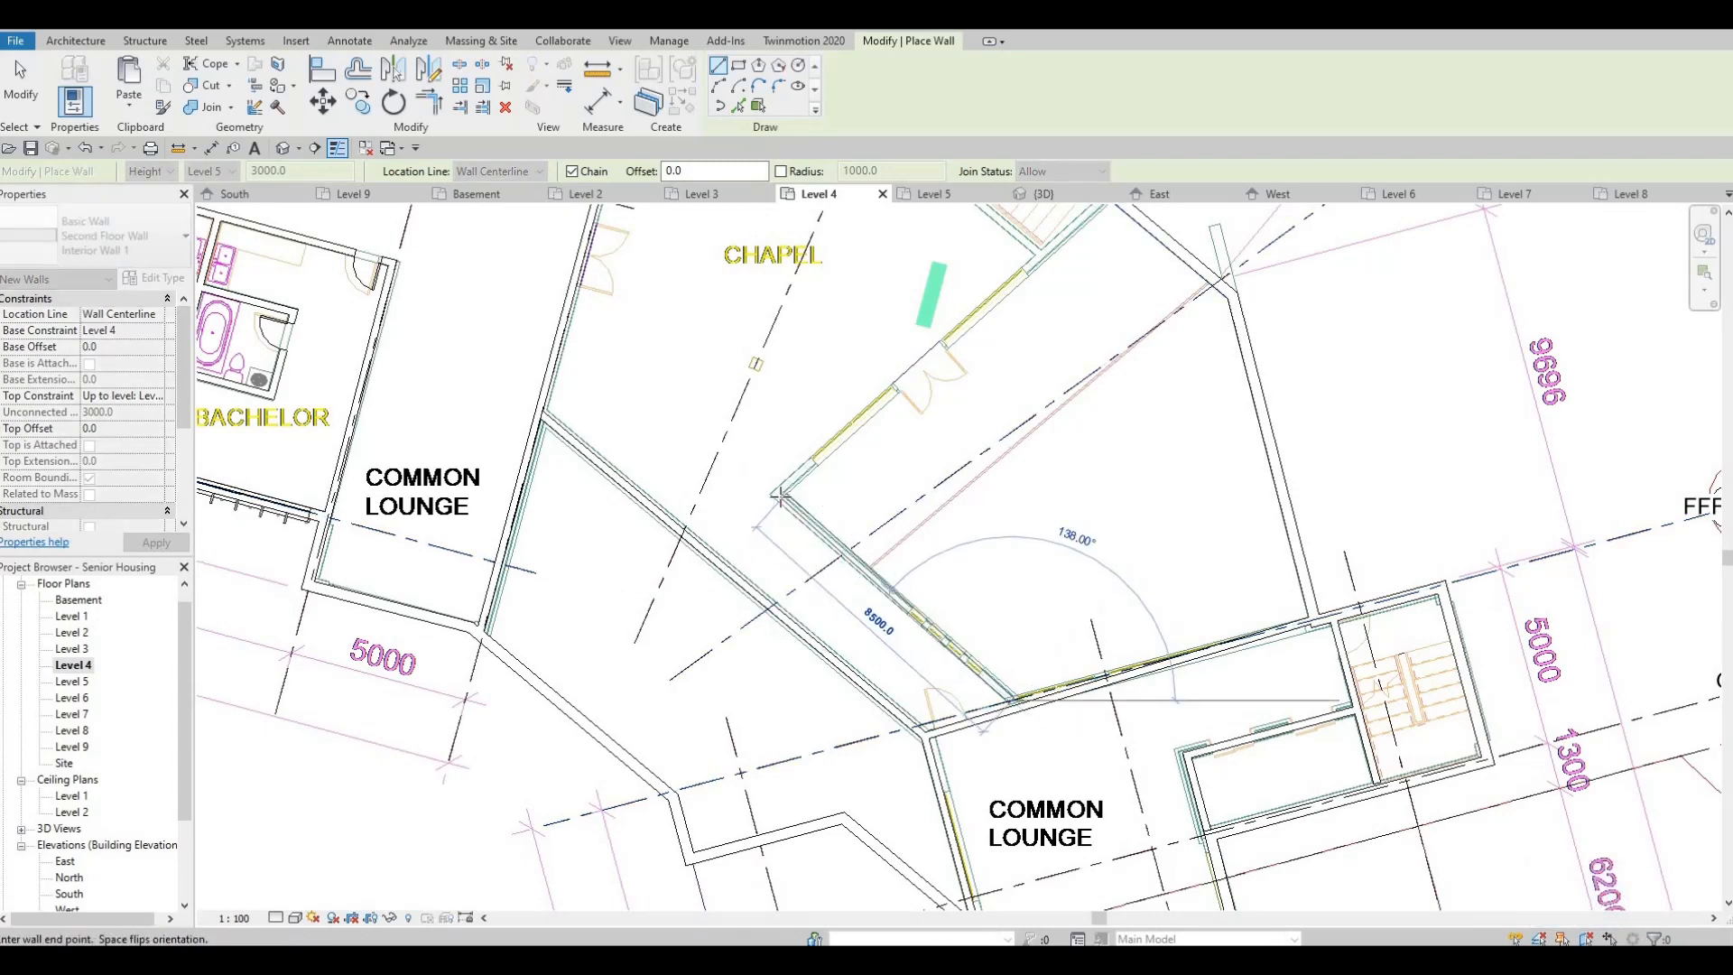
{"action": "left_click", "coordinate": [780, 495]}
{"action": "middle_click_drag", "start_coordinate": [1010, 267], "coordinate": [957, 391]}
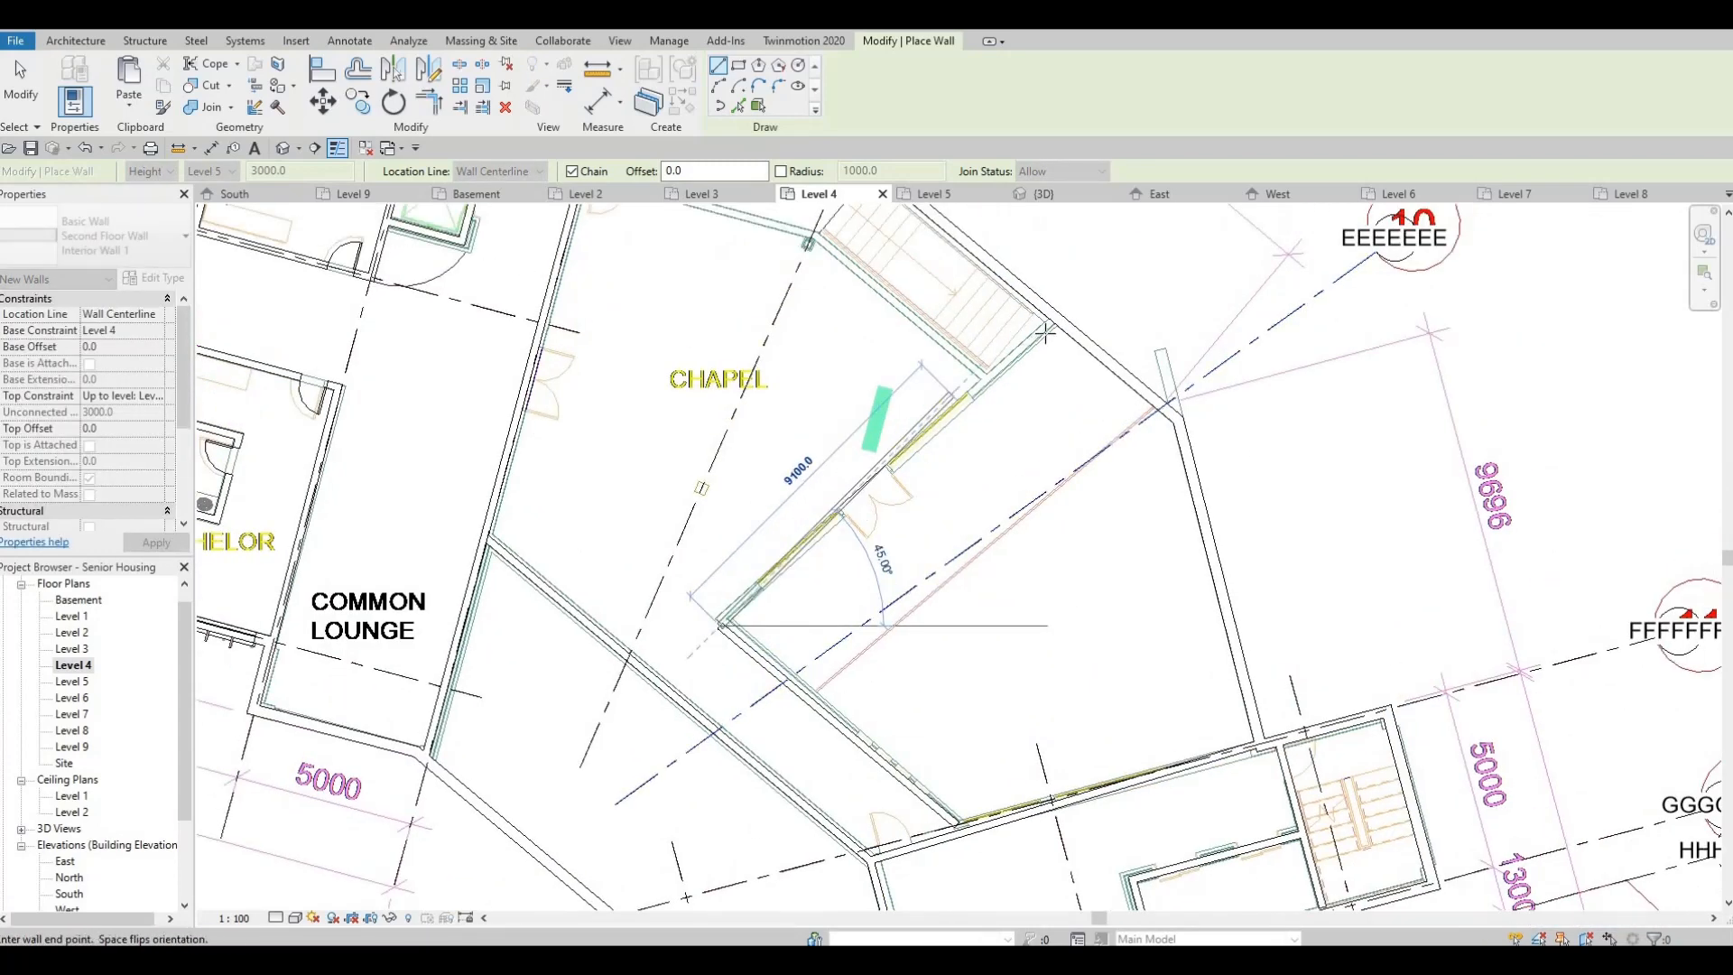
{"action": "left_click", "coordinate": [1054, 322]}
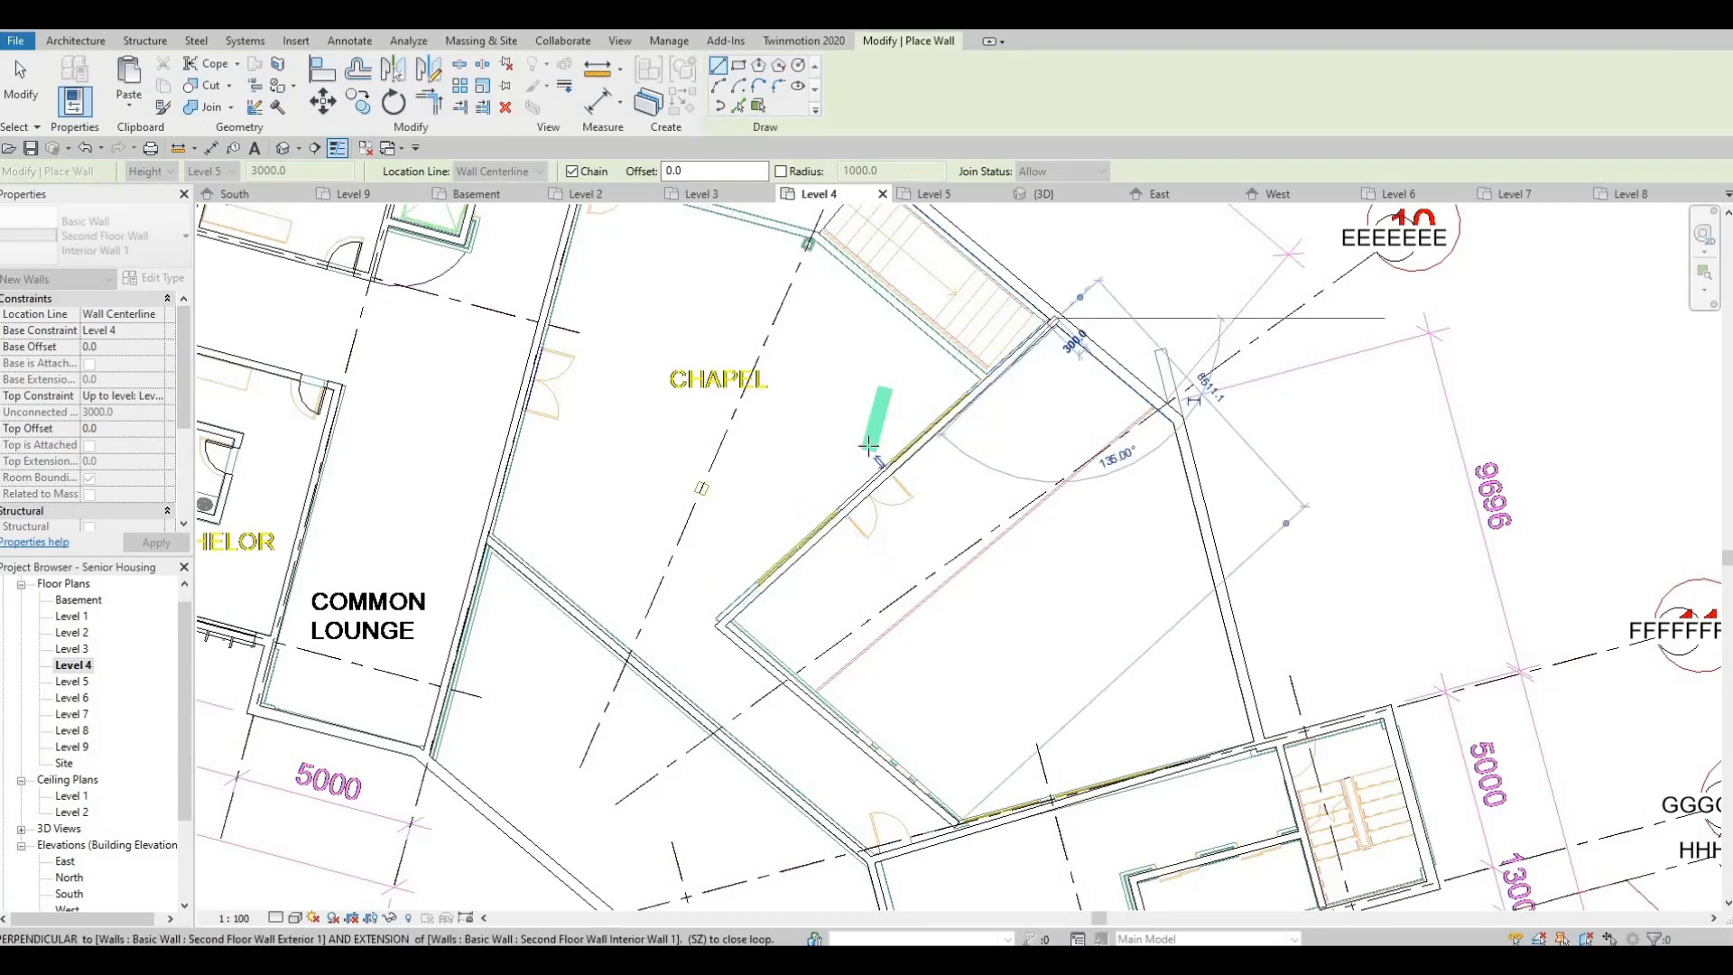
{"action": "key", "text": "Escape"}
Draw the Chapel's upper wall from the Common Lounge wall to the stair, then alongside the stair to the angled wall
{"action": "scroll", "coordinate": [991, 363], "scroll_direction": "up", "scroll_amount": 1}
{"action": "scroll", "coordinate": [916, 623], "scroll_direction": "down", "scroll_amount": 1}
{"action": "middle_click_drag", "start_coordinate": [662, 398], "coordinate": [704, 558]}
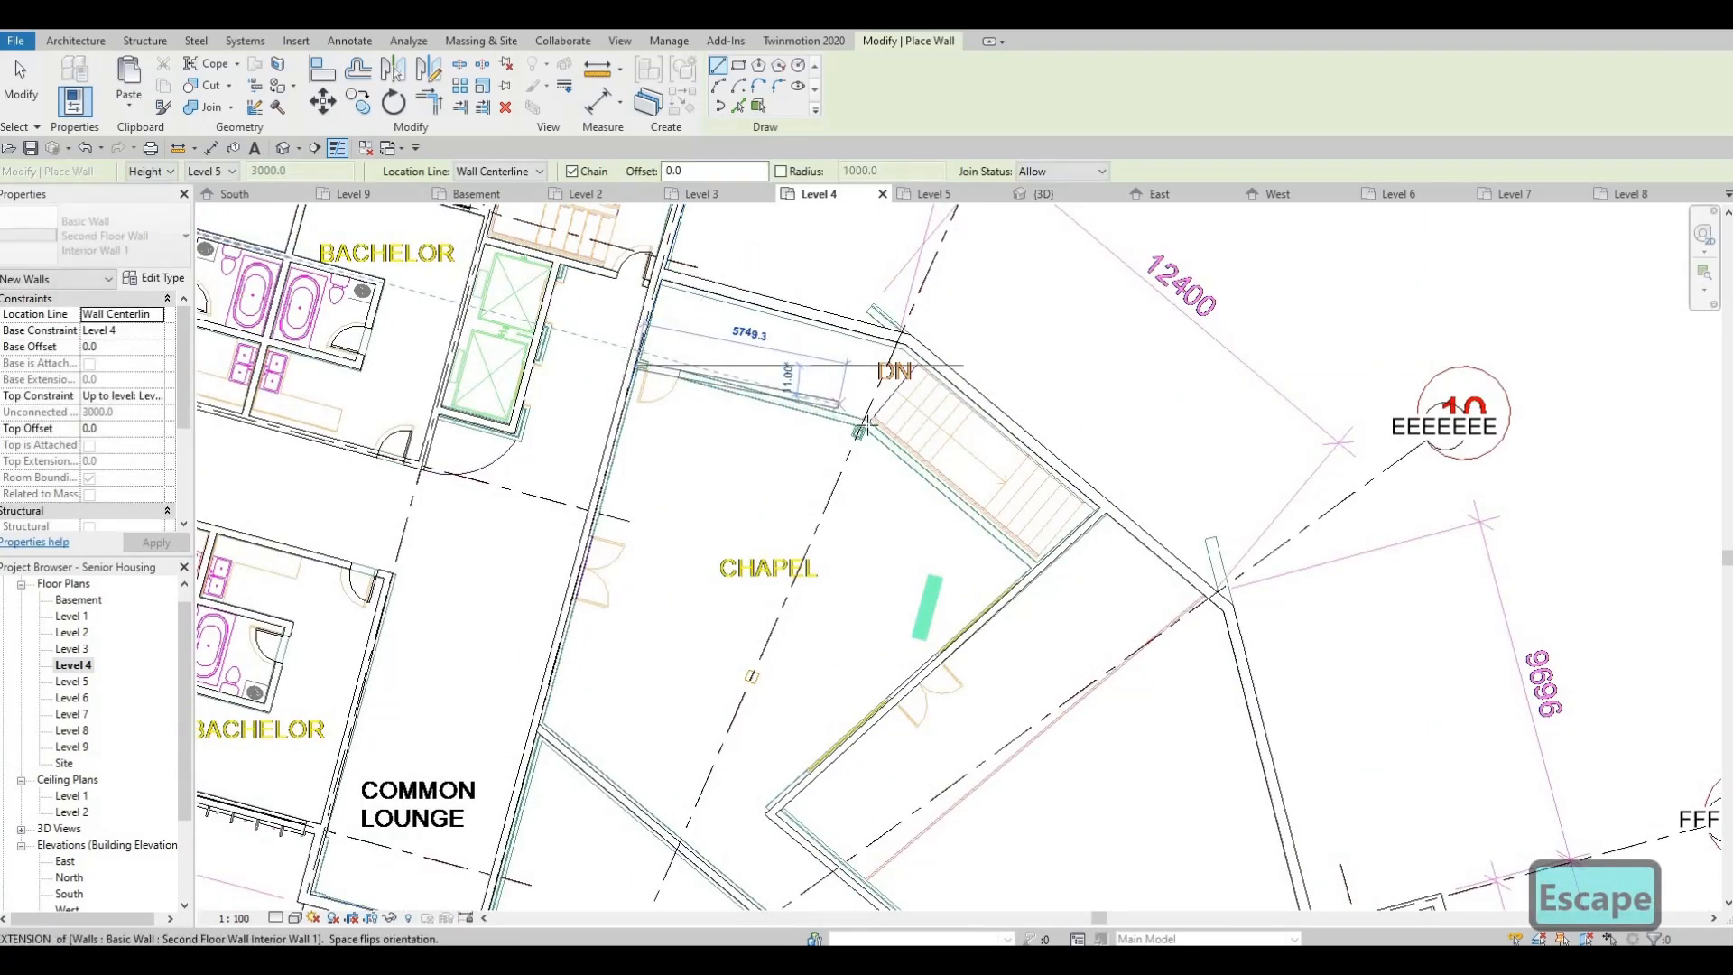
{"action": "left_click", "coordinate": [639, 364]}
{"action": "left_click", "coordinate": [862, 424]}
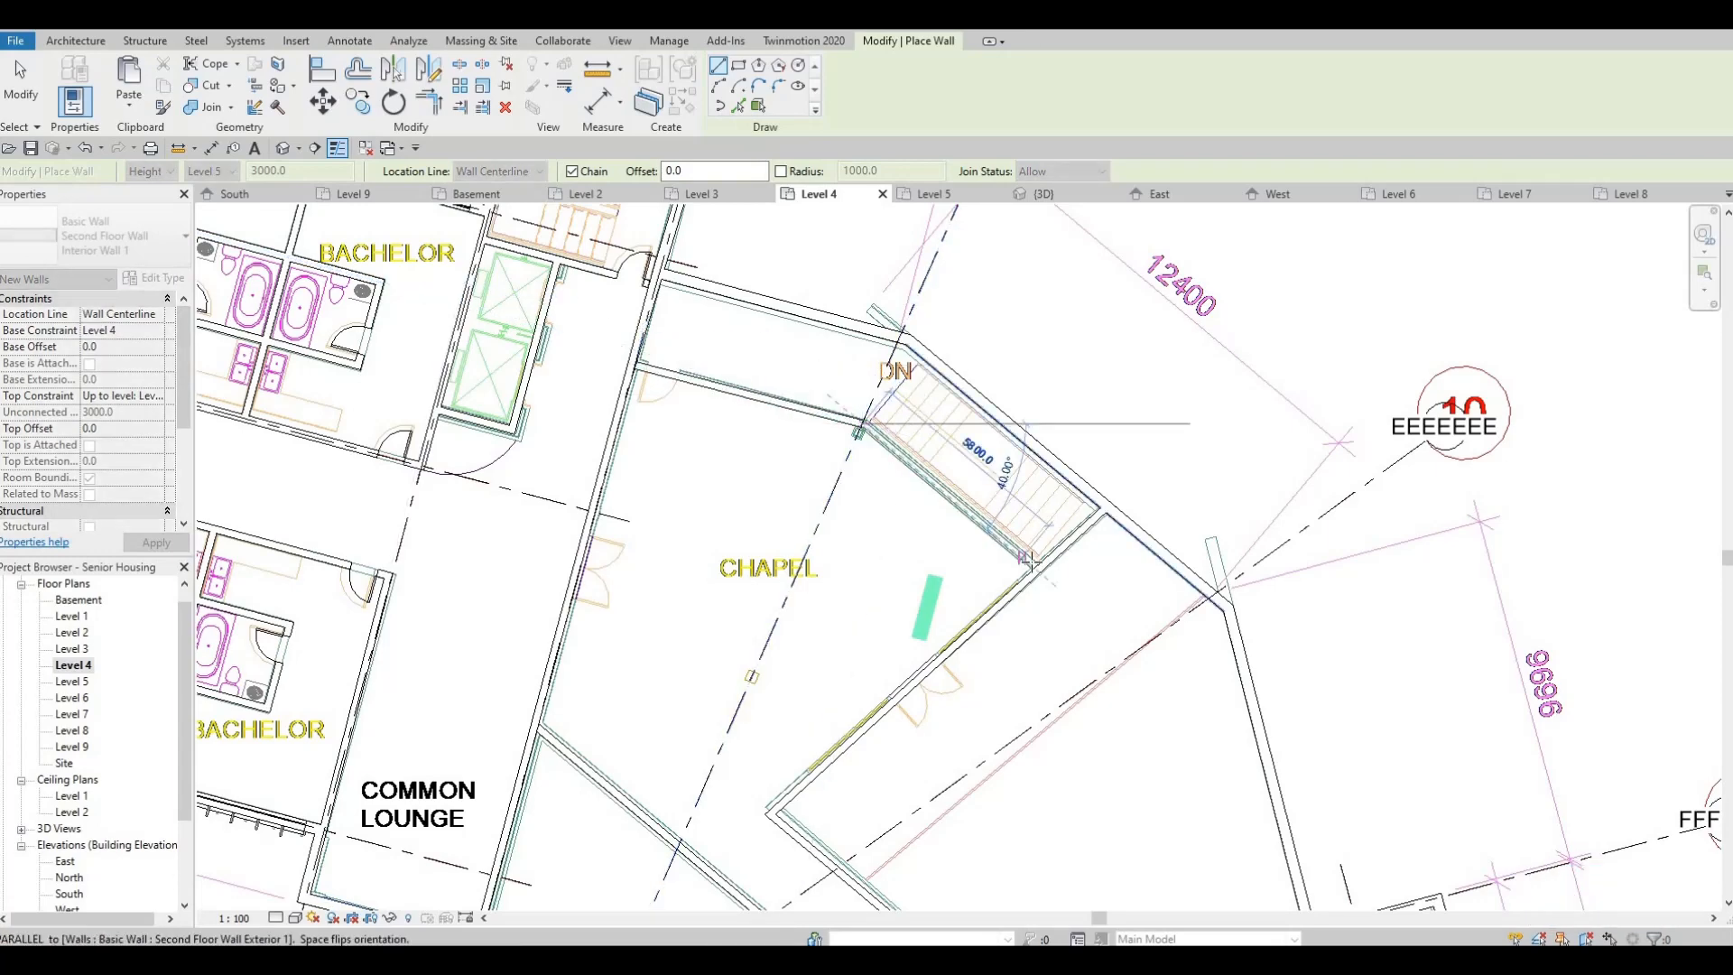
{"action": "left_click", "coordinate": [1034, 567]}
{"action": "key", "text": "Escape"}
{"action": "key", "text": "Escape"}
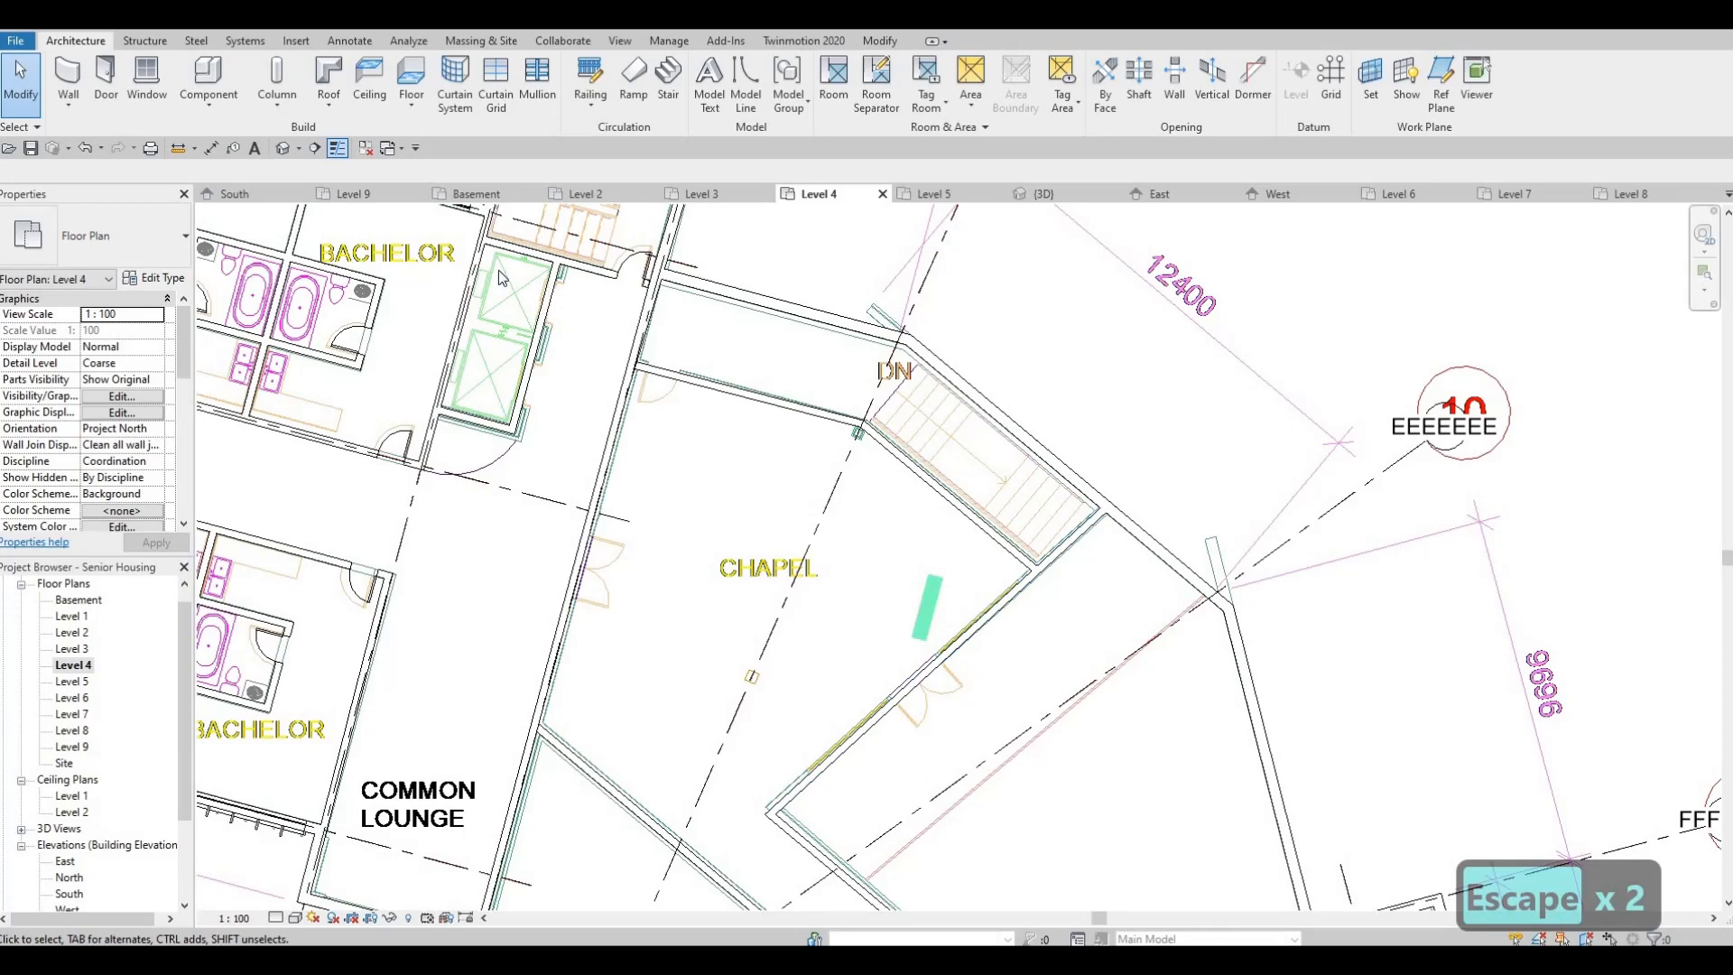
Place an M_Door-Interior-Double-Full Glass-Wood 1500 x 2000mm door between the Common Lounge and the Chapel, over the CAD door
{"action": "key", "text": "Escape"}
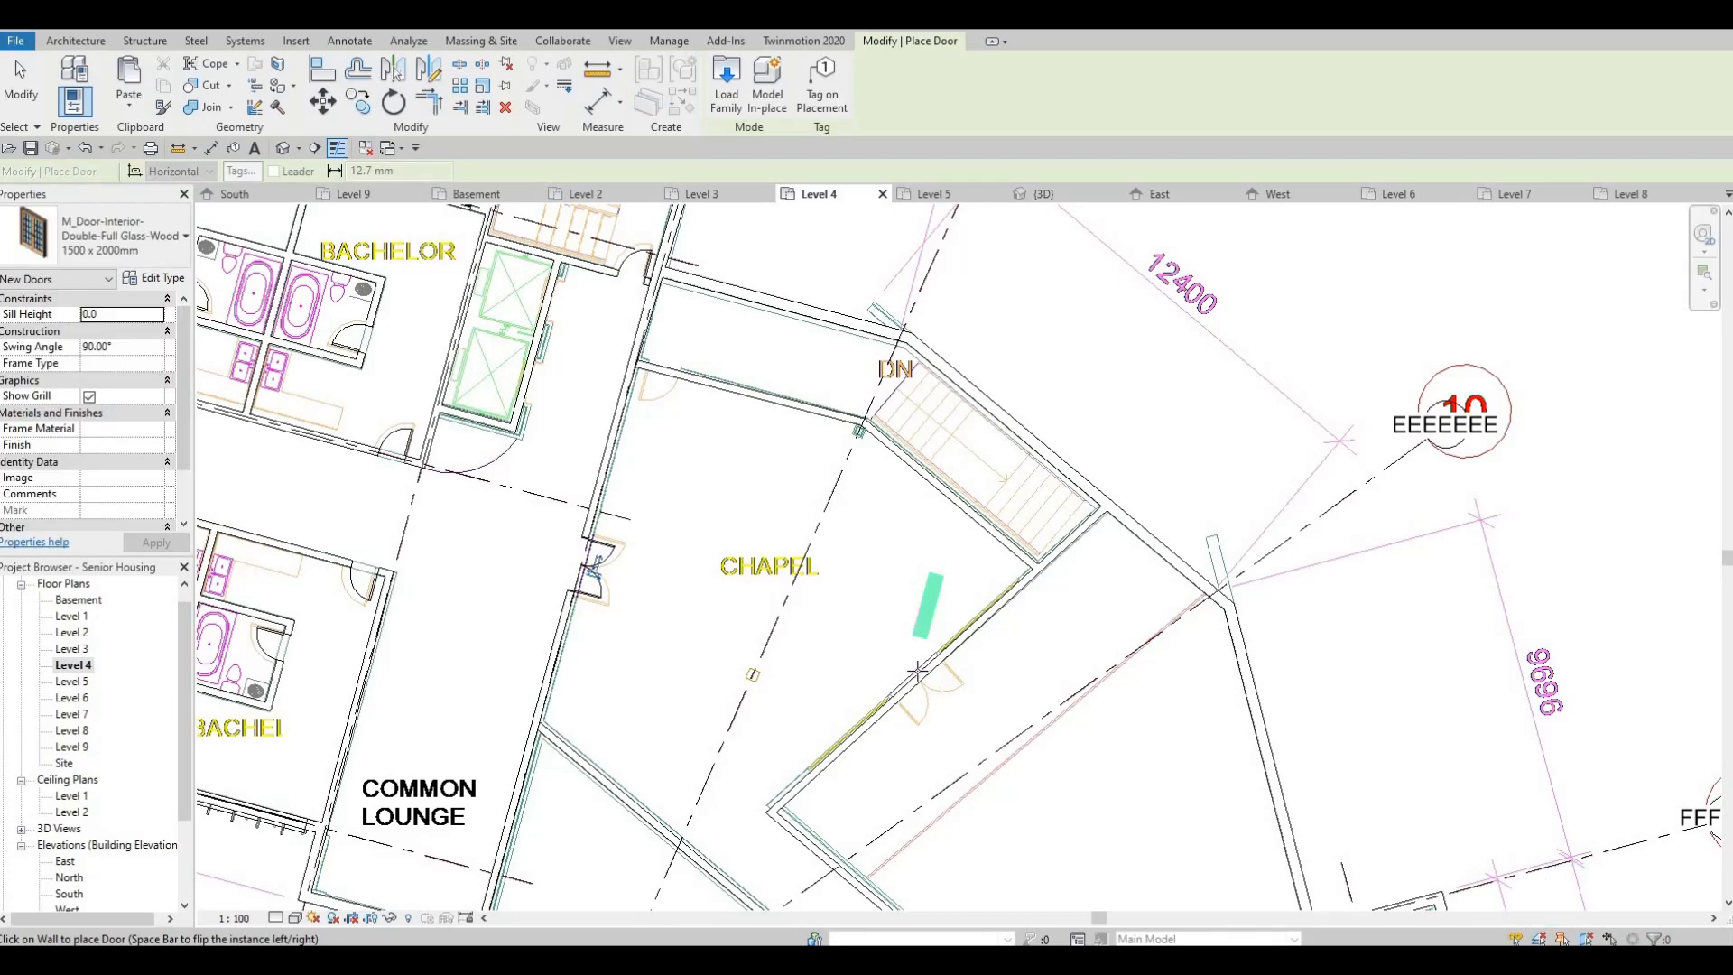
Try a 1500 x 2000mm double glass door in the Chapel's 45° wall over the CAD door, and delete it
{"action": "middle_click_drag", "start_coordinate": [930, 681], "coordinate": [922, 471]}
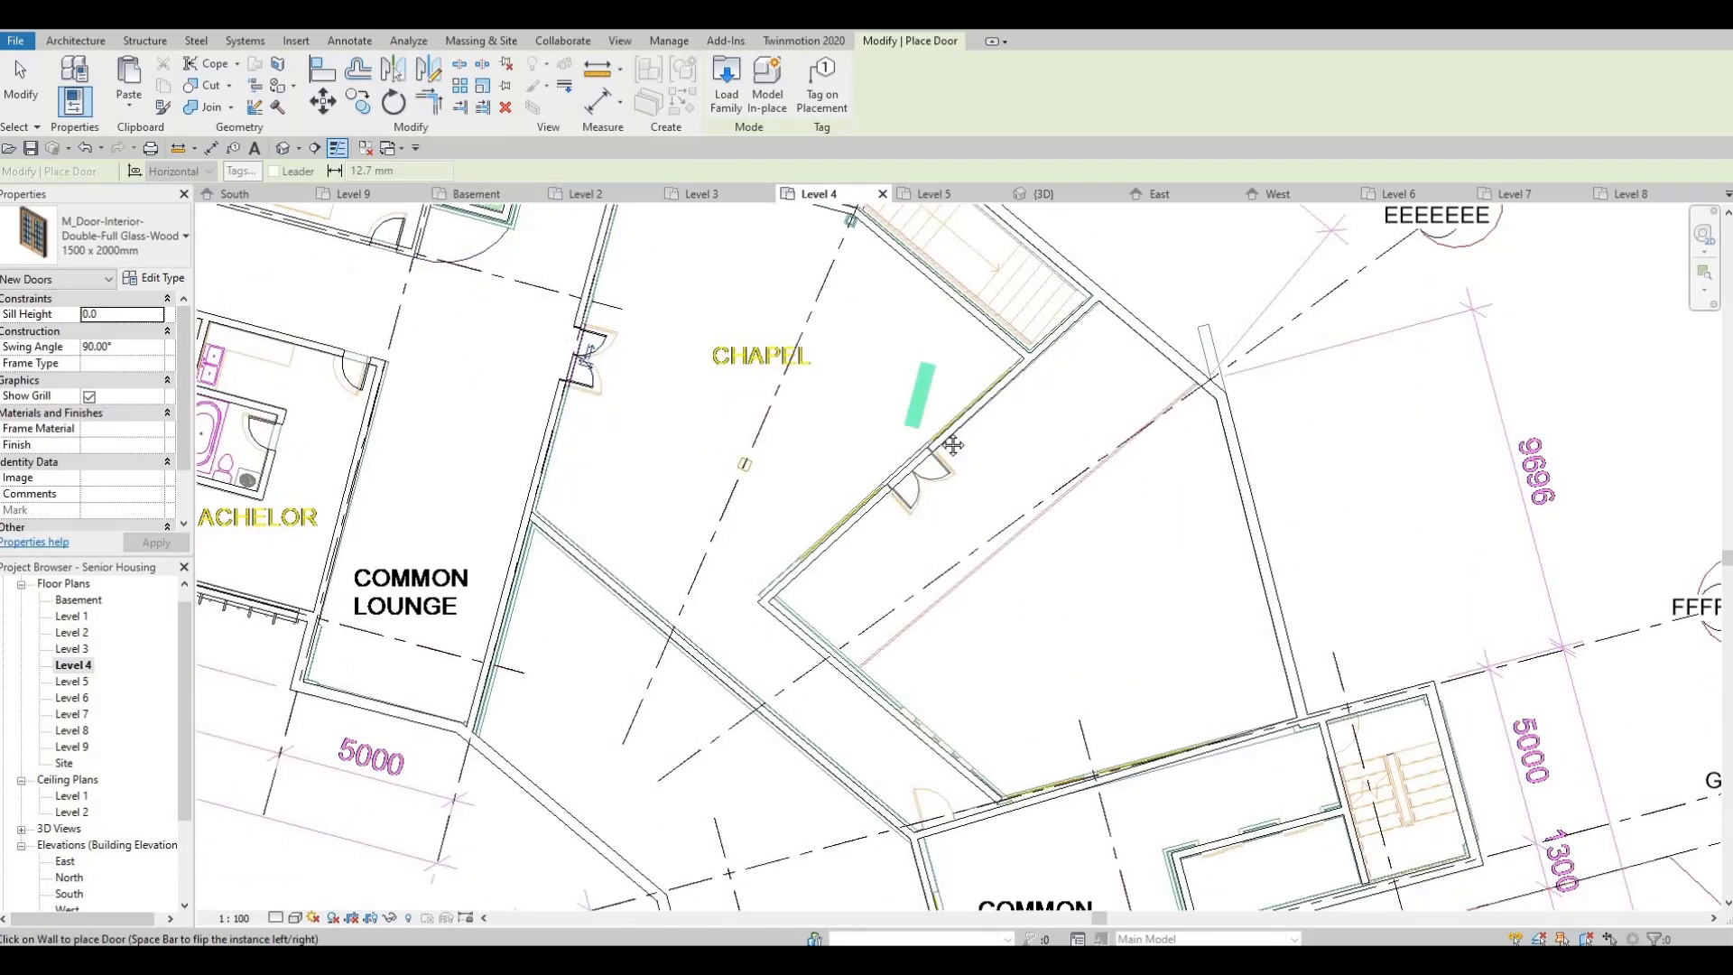
{"action": "left_click", "coordinate": [953, 445]}
{"action": "middle_click_drag", "start_coordinate": [826, 625], "coordinate": [859, 519]}
{"action": "middle_click_drag", "start_coordinate": [952, 384], "coordinate": [971, 478]}
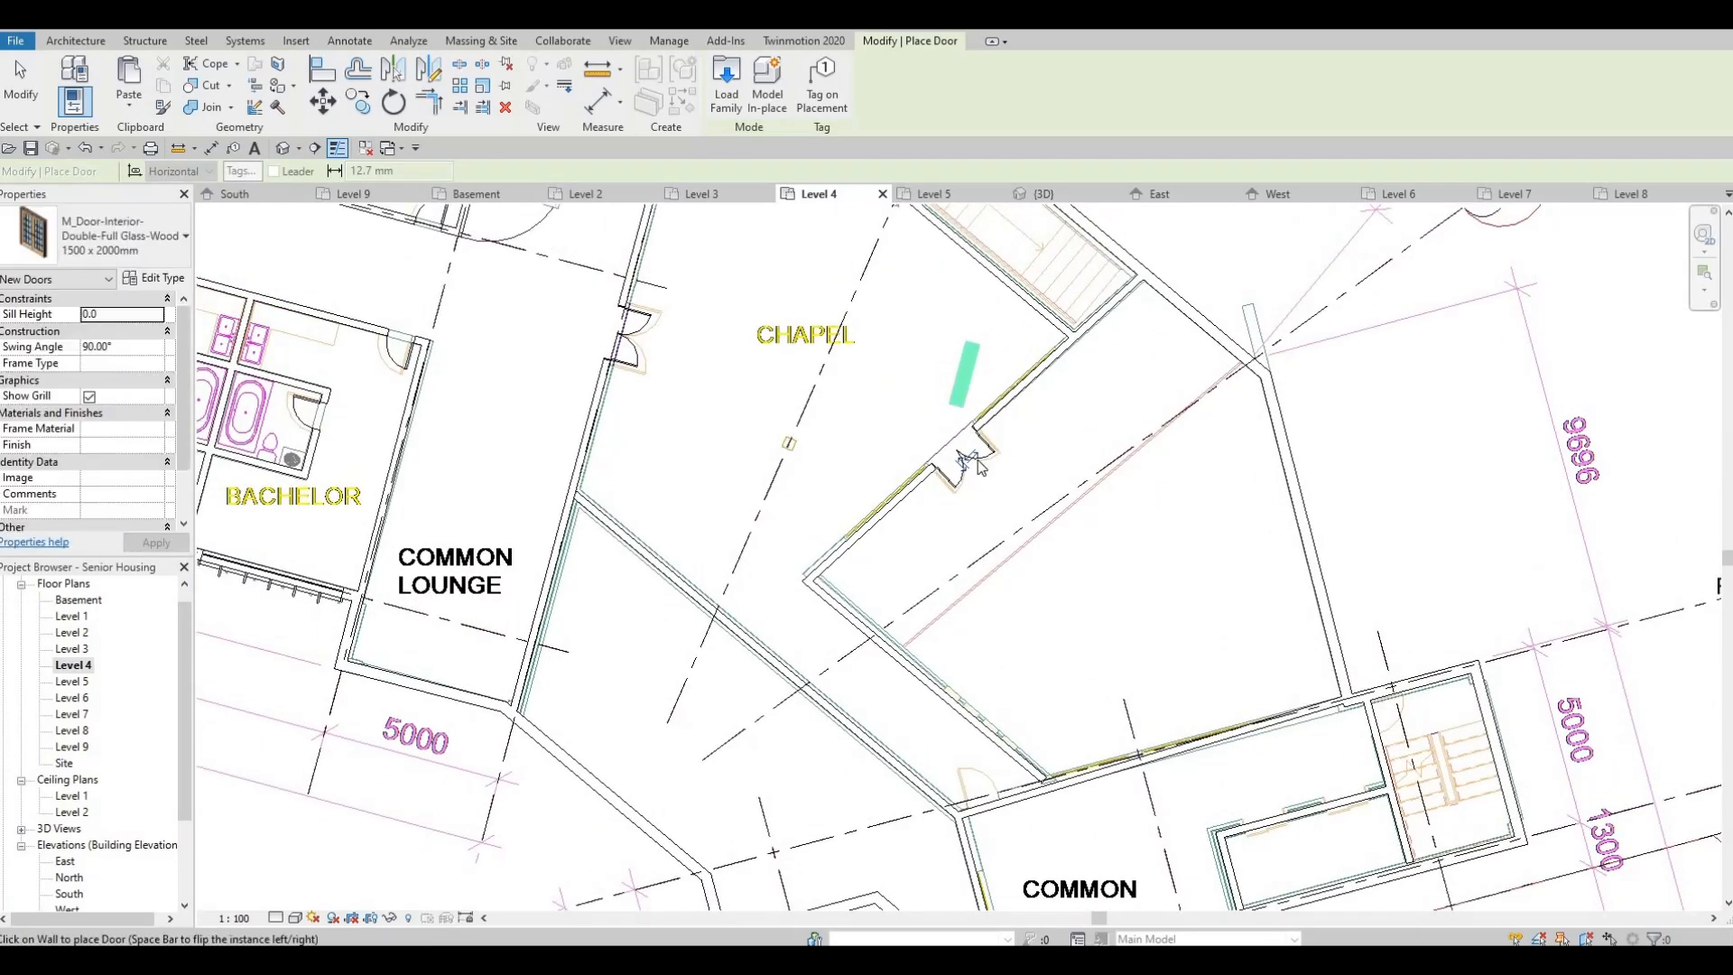
{"action": "key", "text": "Escape"}
{"action": "key", "text": "Escape"}
{"action": "scroll", "coordinate": [980, 476], "scroll_direction": "up", "scroll_amount": 1}
{"action": "left_click", "coordinate": [979, 487]}
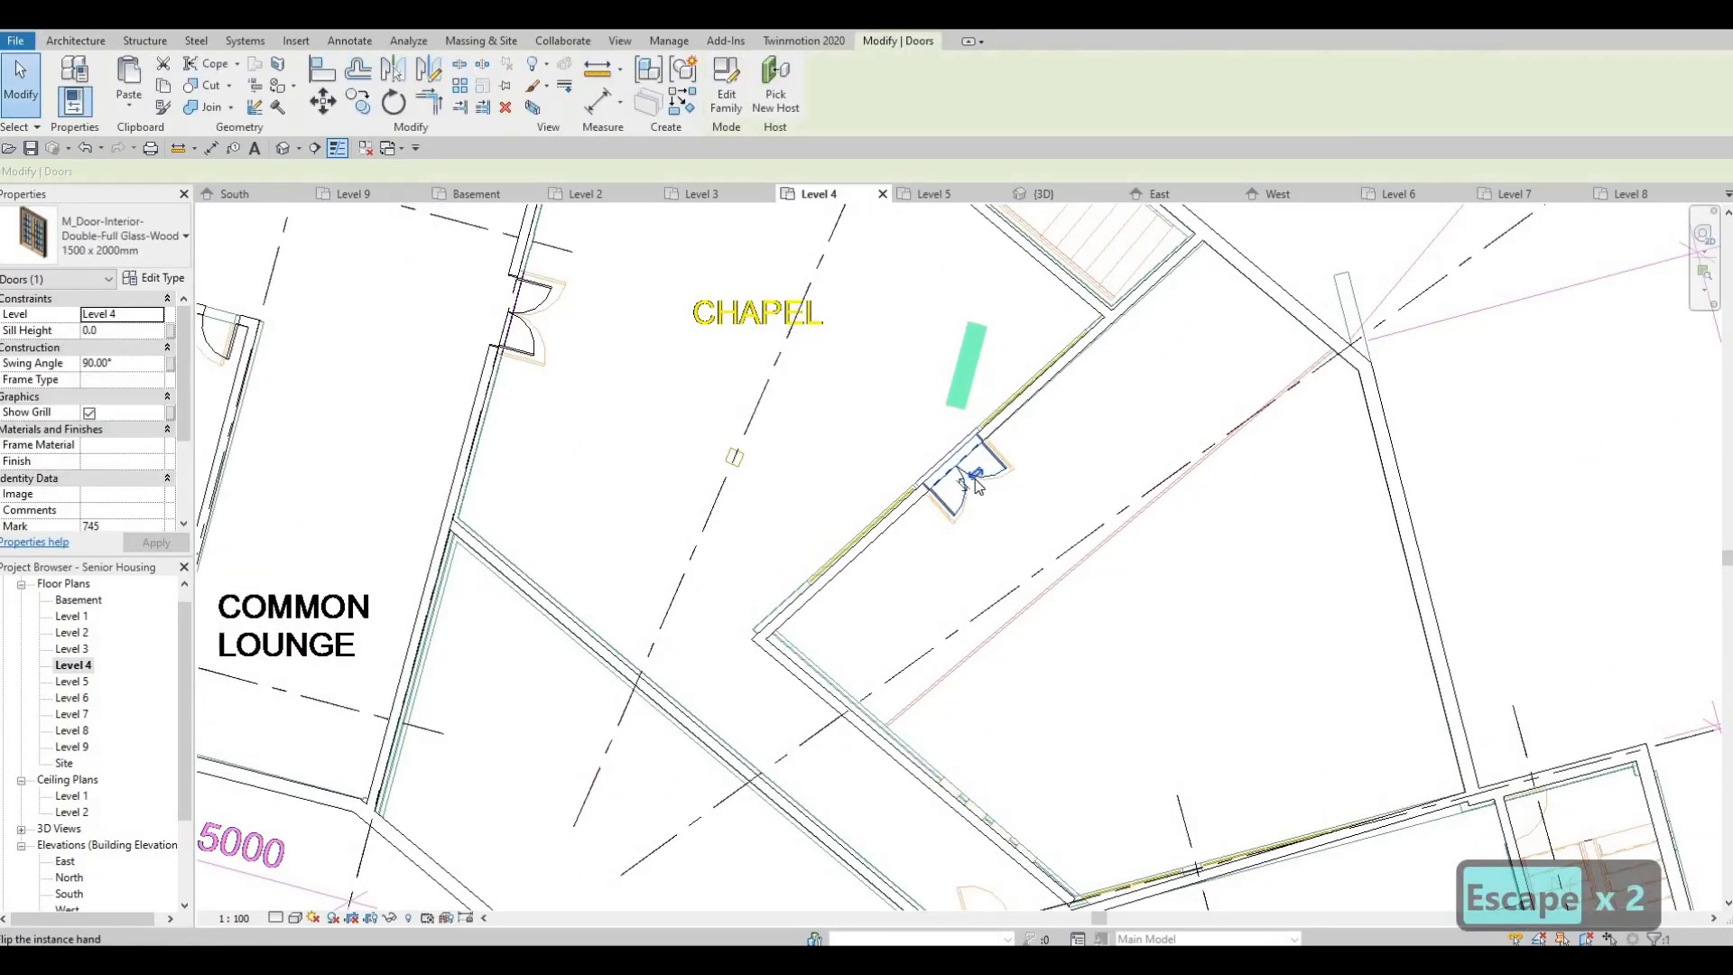
{"action": "key", "text": "Delete"}
{"action": "scroll", "coordinate": [983, 433], "scroll_direction": "down", "scroll_amount": 3}
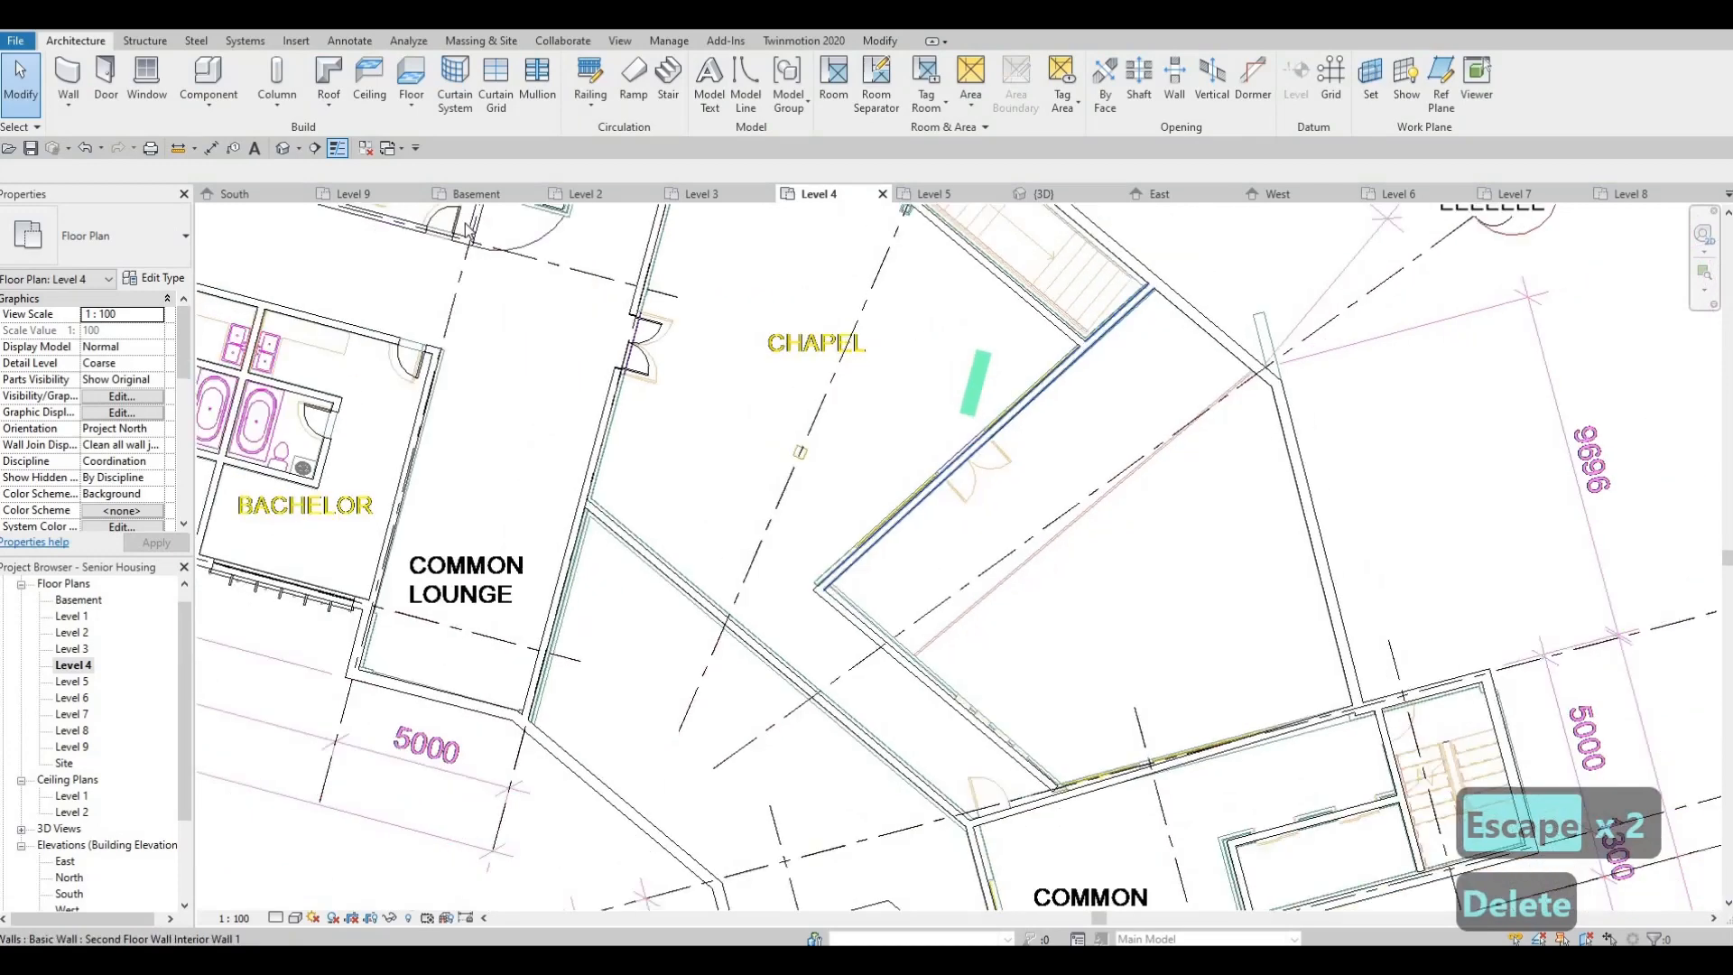
Place an M_Single-Flush 0762 x 2032mm door over the CAD door beside the grid 11 wall, at the corridor's entry to the Common Lounge
{"action": "left_click", "coordinate": [106, 77]}
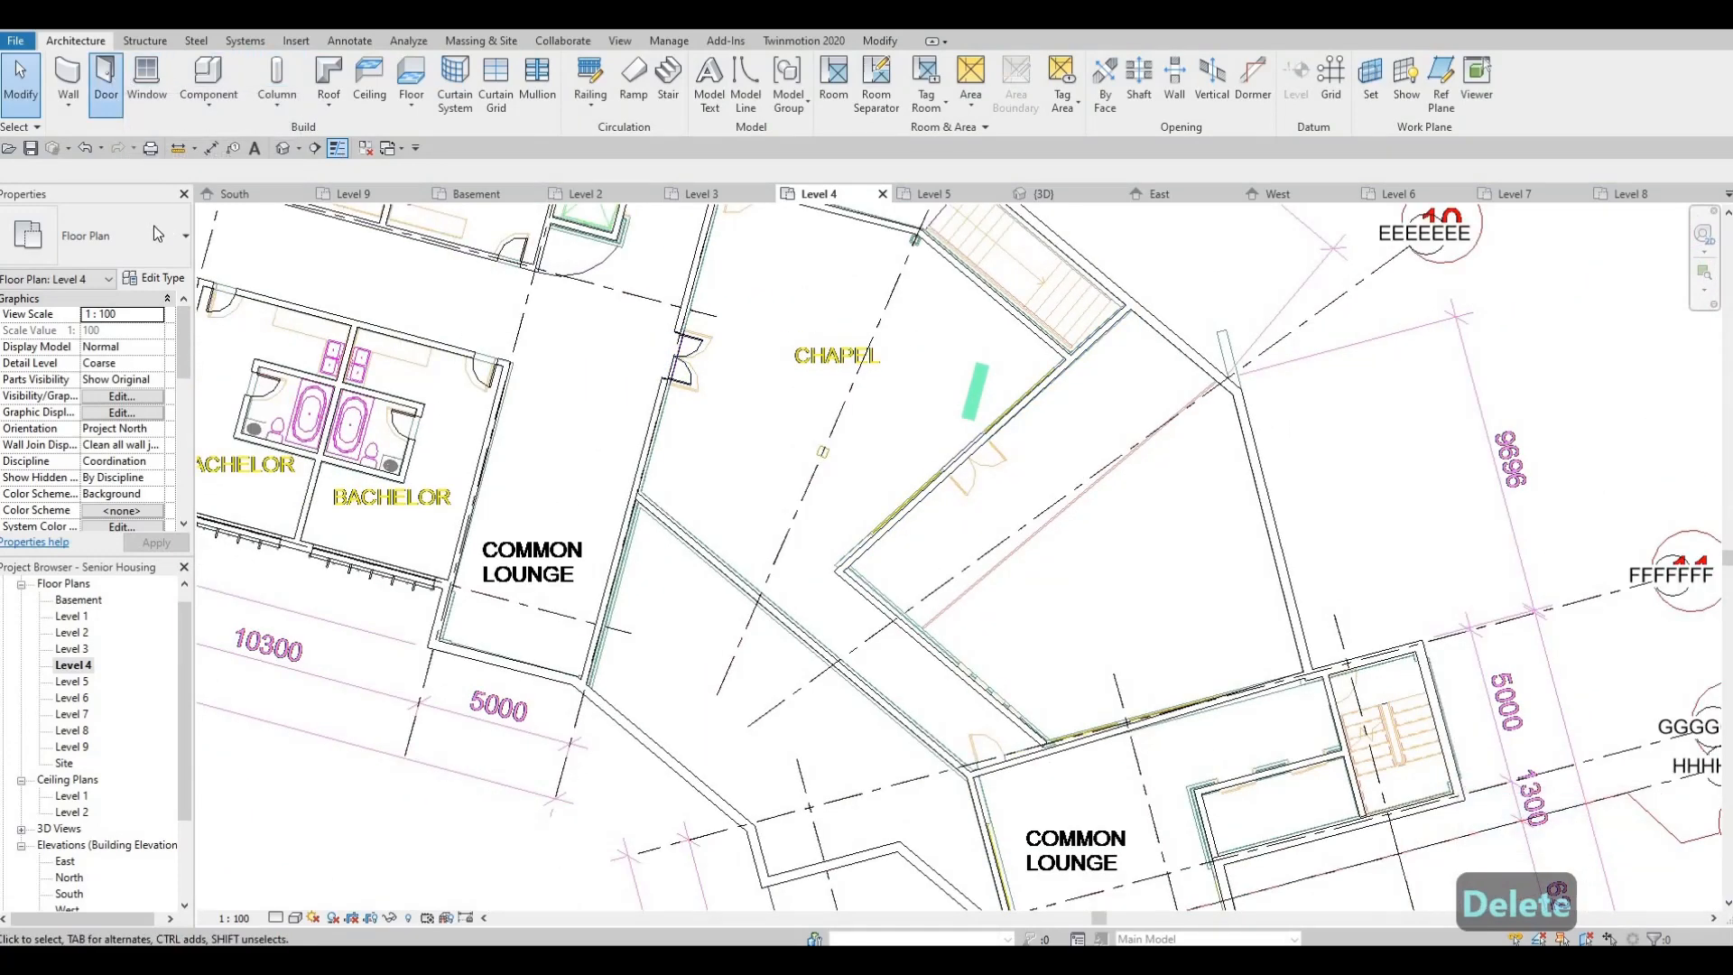
{"action": "left_click", "coordinate": [145, 239]}
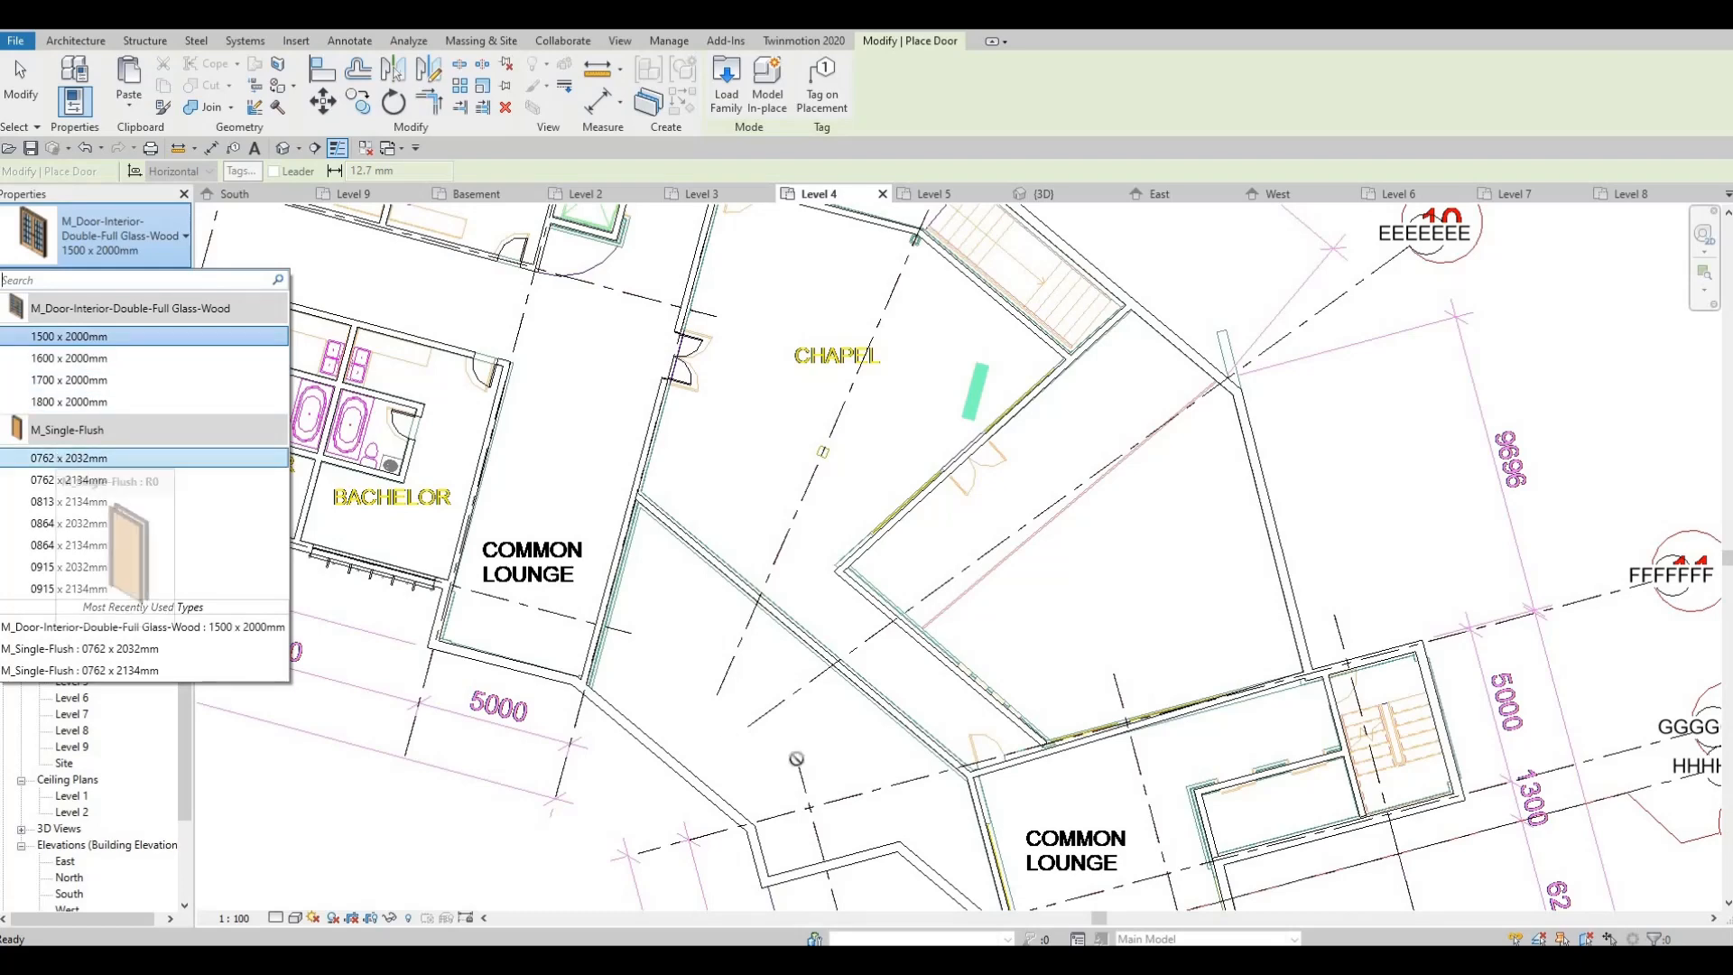
{"action": "left_click", "coordinate": [69, 458]}
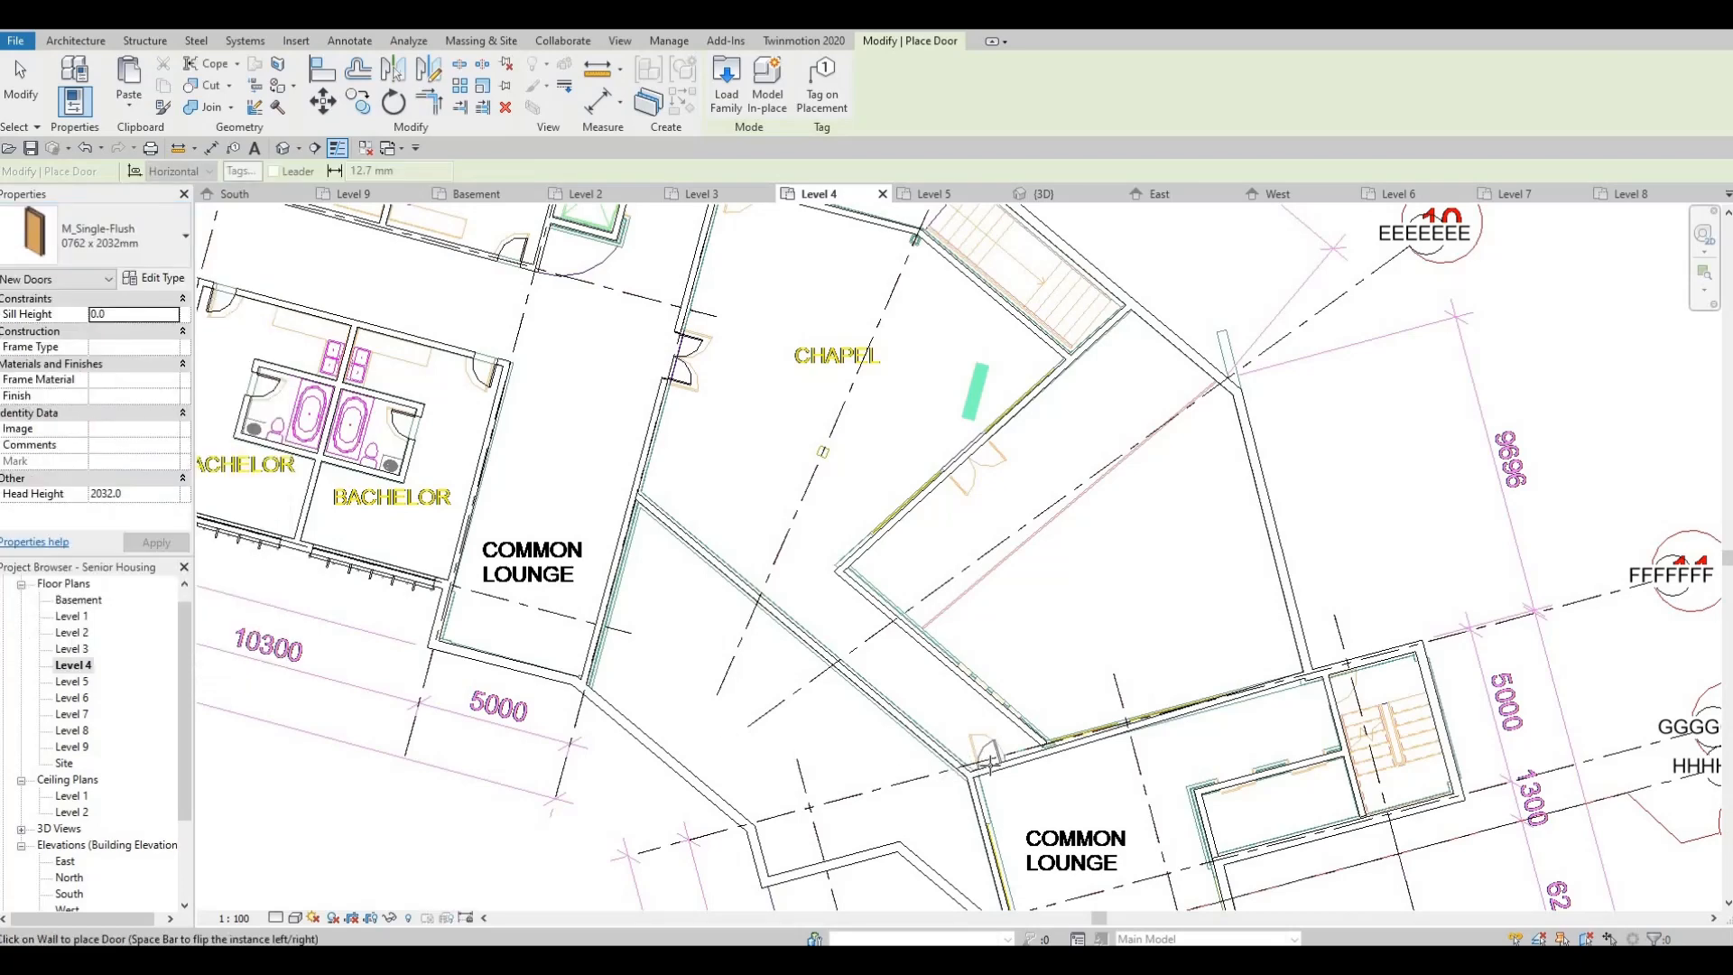
{"action": "key", "text": "Escape"}
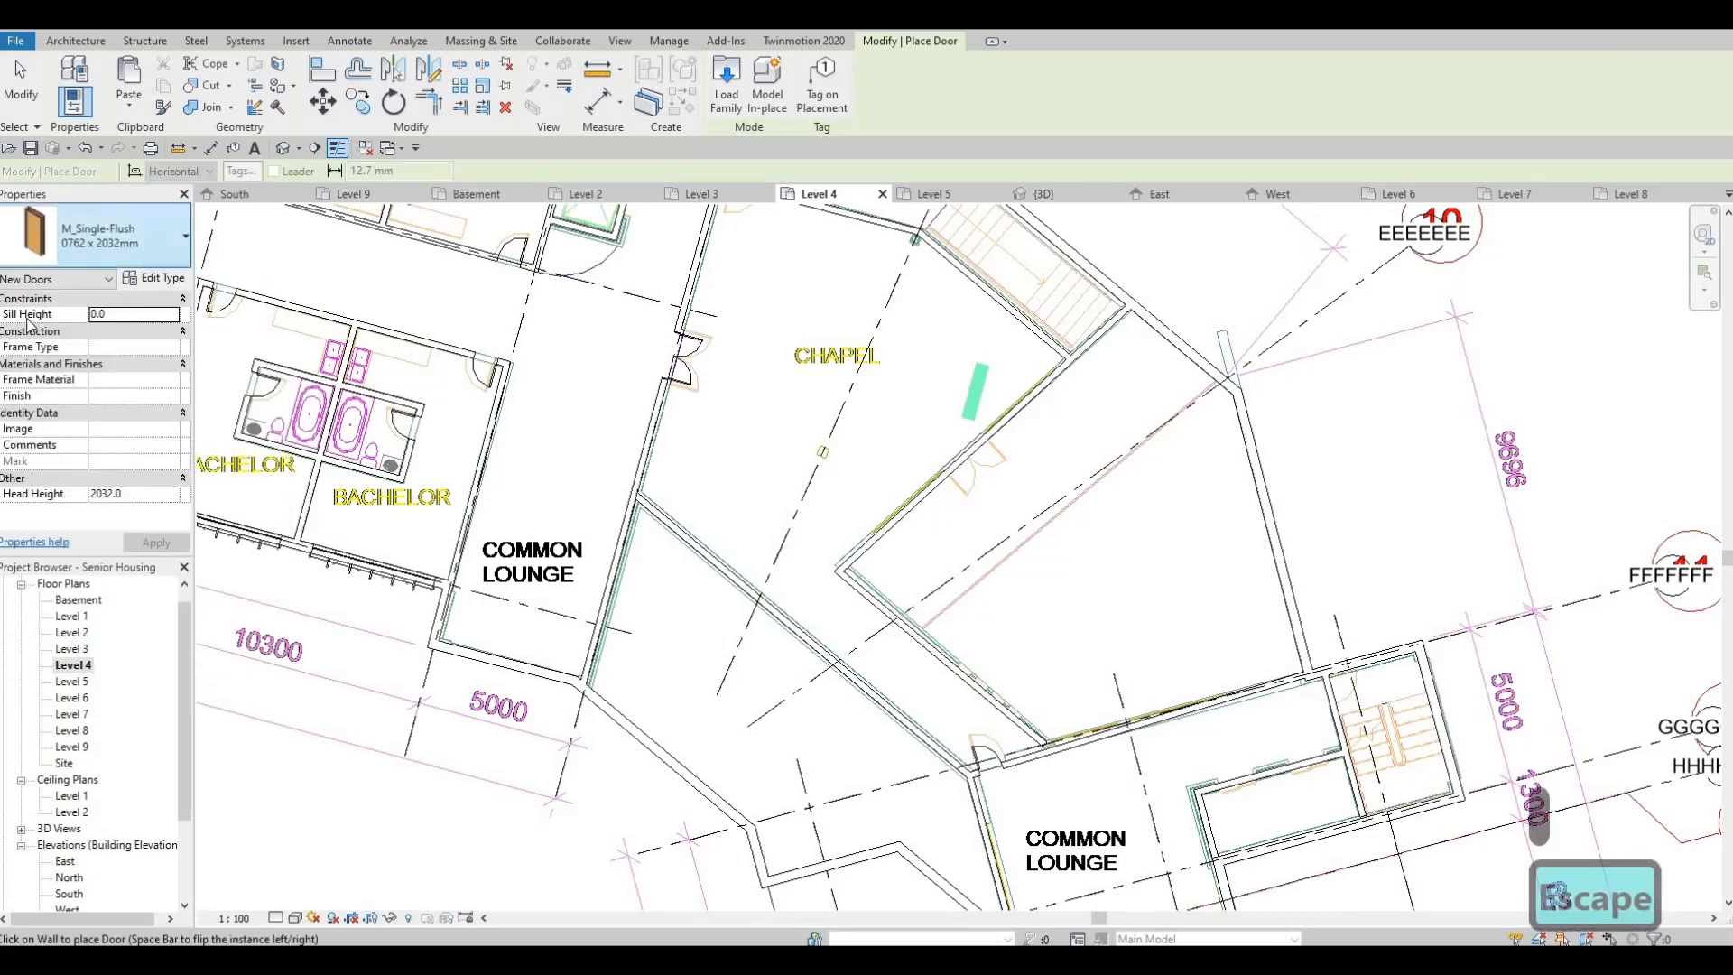
Place an M_Door-Interior-Double-Full Glass-Wood 1500 x 2000mm door in the Chapel's 45° wall, over the CAD door
{"action": "left_click", "coordinate": [97, 239]}
{"action": "left_click", "coordinate": [41, 337]}
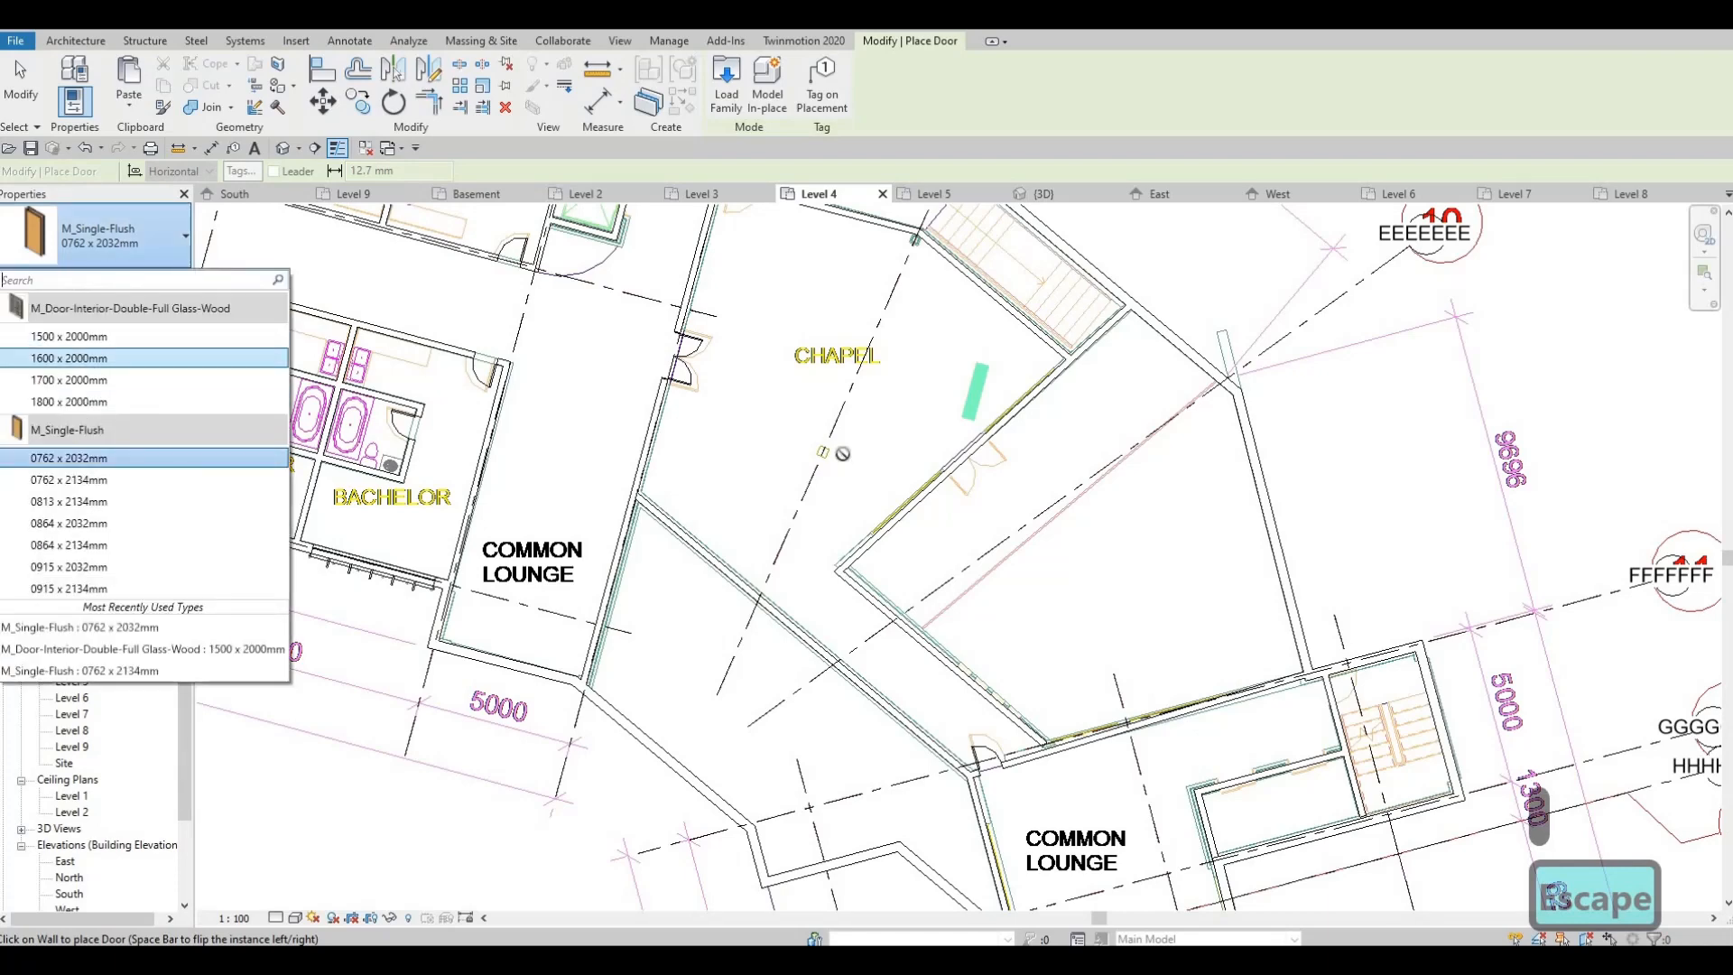
{"action": "left_click", "coordinate": [968, 461]}
{"action": "middle_click_drag", "start_coordinate": [1025, 558], "coordinate": [1039, 592]}
{"action": "scroll", "coordinate": [1038, 592], "scroll_direction": "down", "scroll_amount": 1}
{"action": "middle_click_drag", "start_coordinate": [902, 610], "coordinate": [983, 671]}
{"action": "key", "text": "Escape"}
Place an M_Single-Flush 0762 x 2032mm door in the Chapel's upper wall beside the Common Lounge wall, over the CAD door
{"action": "middle_click_drag", "start_coordinate": [984, 521], "coordinate": [908, 584]}
{"action": "scroll", "coordinate": [908, 584], "scroll_direction": "down", "scroll_amount": 1}
{"action": "middle_click_drag", "start_coordinate": [1054, 604], "coordinate": [1007, 511]}
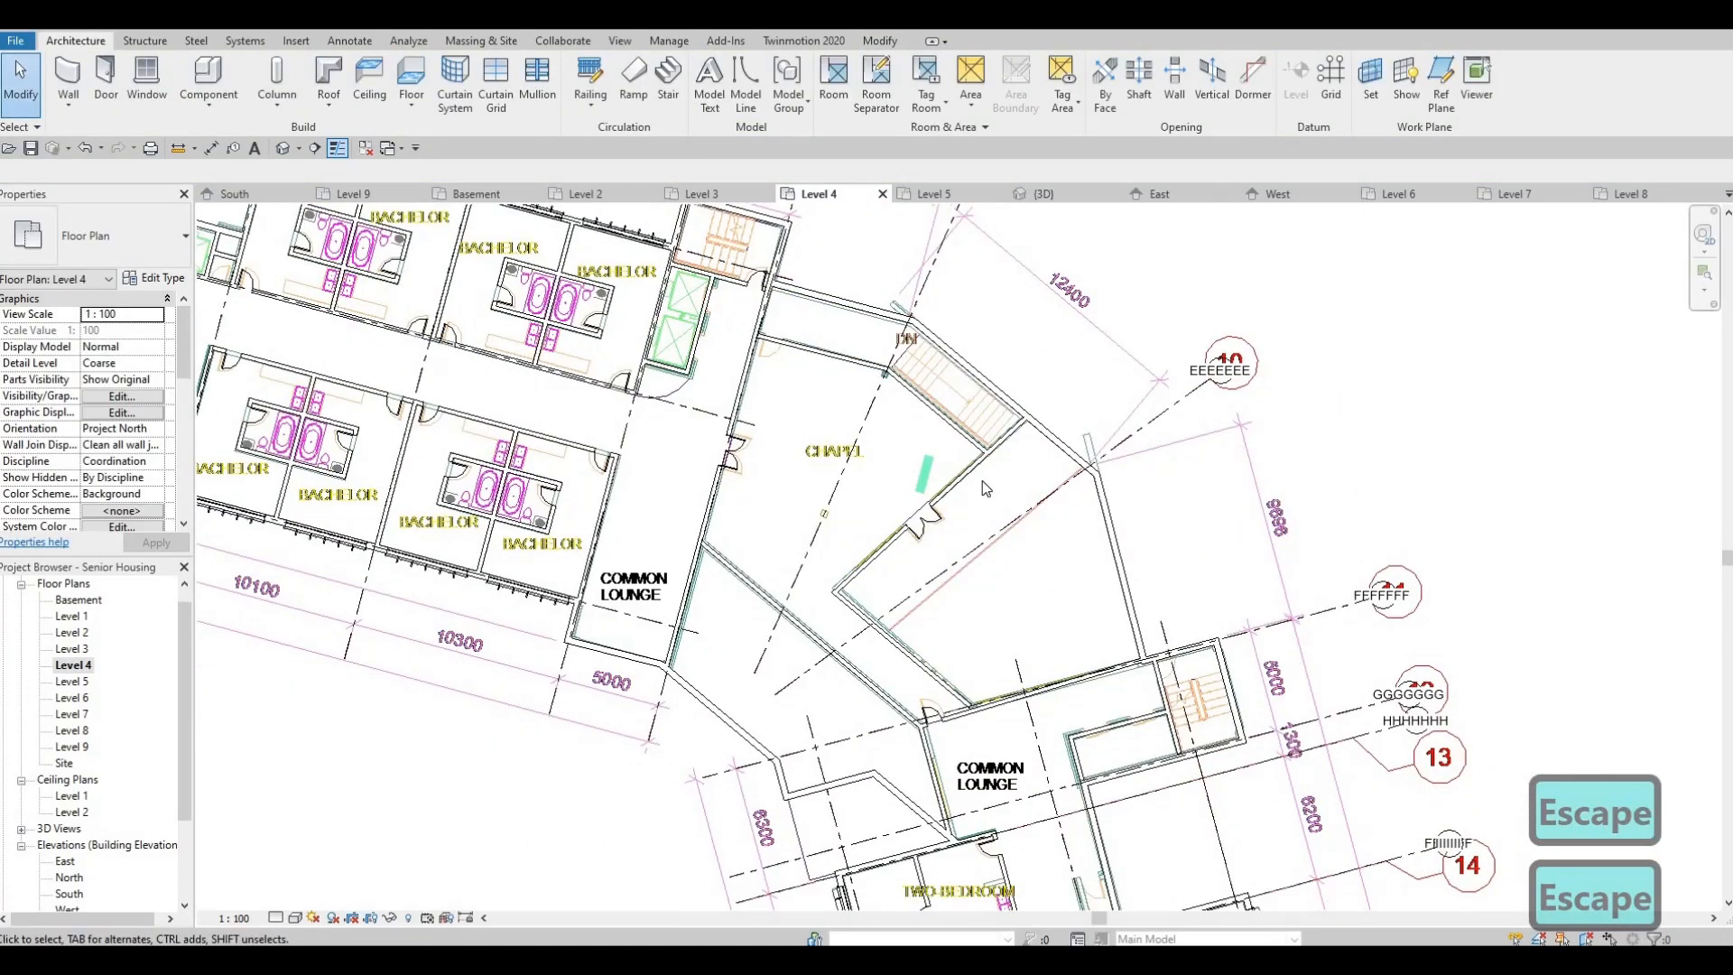
{"action": "middle_click_drag", "start_coordinate": [1026, 657], "coordinate": [1028, 572]}
{"action": "middle_click_drag", "start_coordinate": [902, 576], "coordinate": [881, 453]}
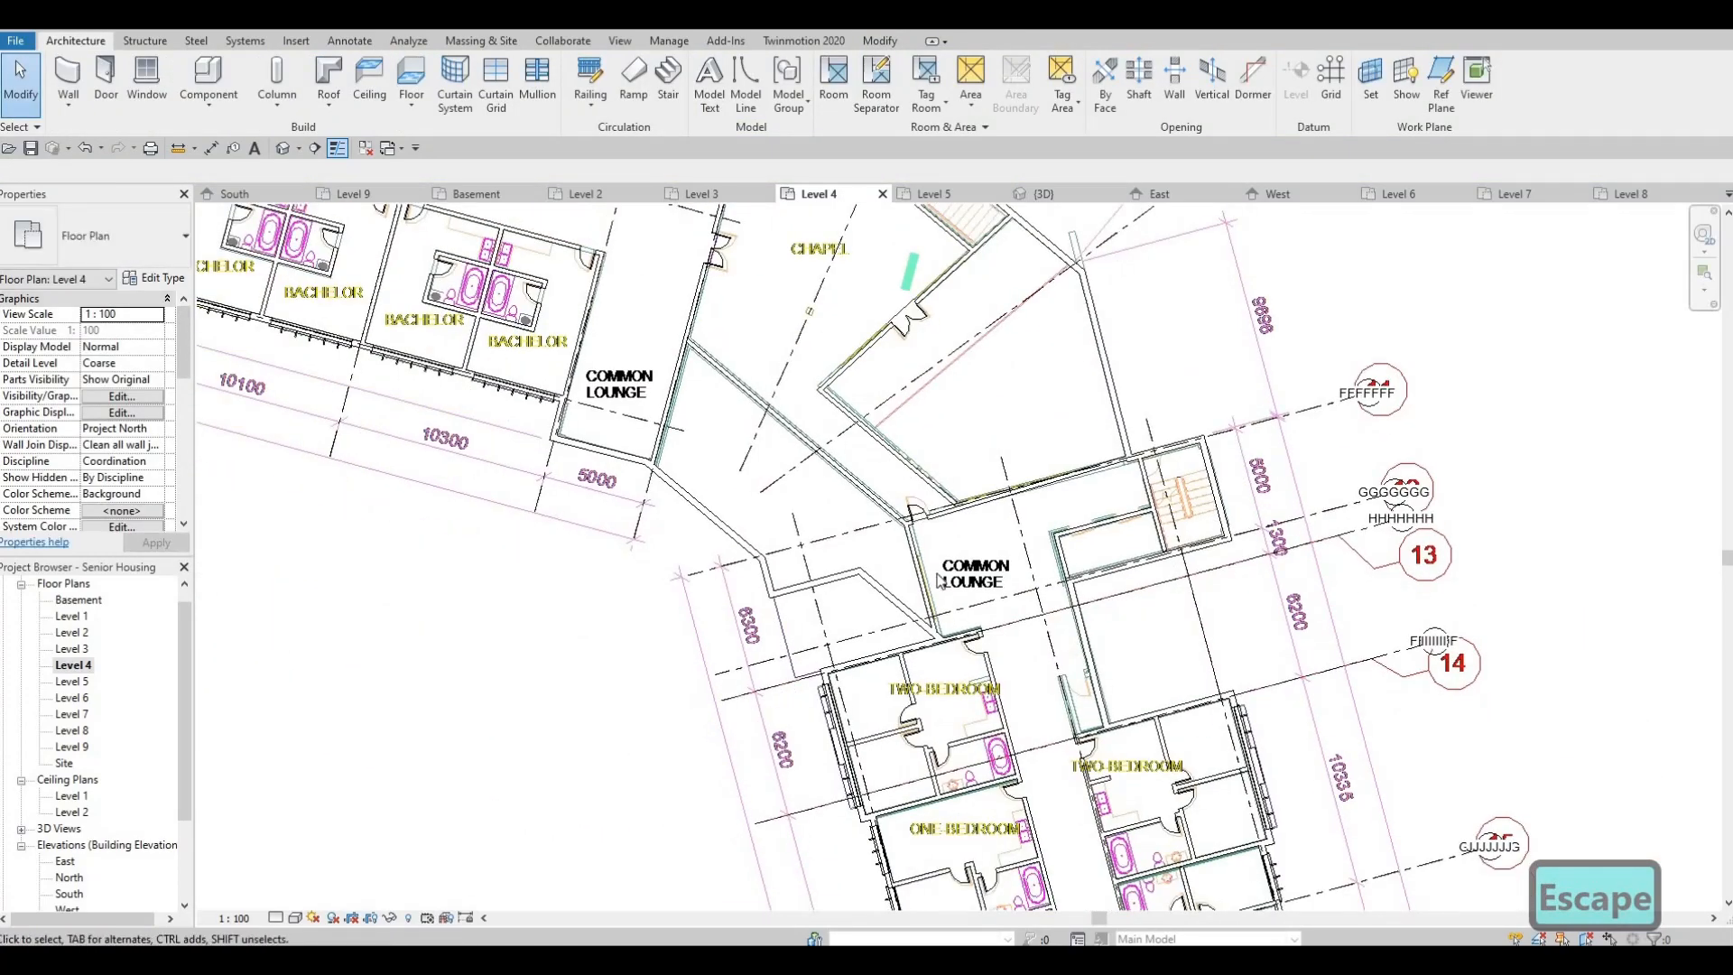
{"action": "middle_click_drag", "start_coordinate": [808, 408], "coordinate": [875, 531]}
{"action": "middle_click_drag", "start_coordinate": [809, 232], "coordinate": [807, 313]}
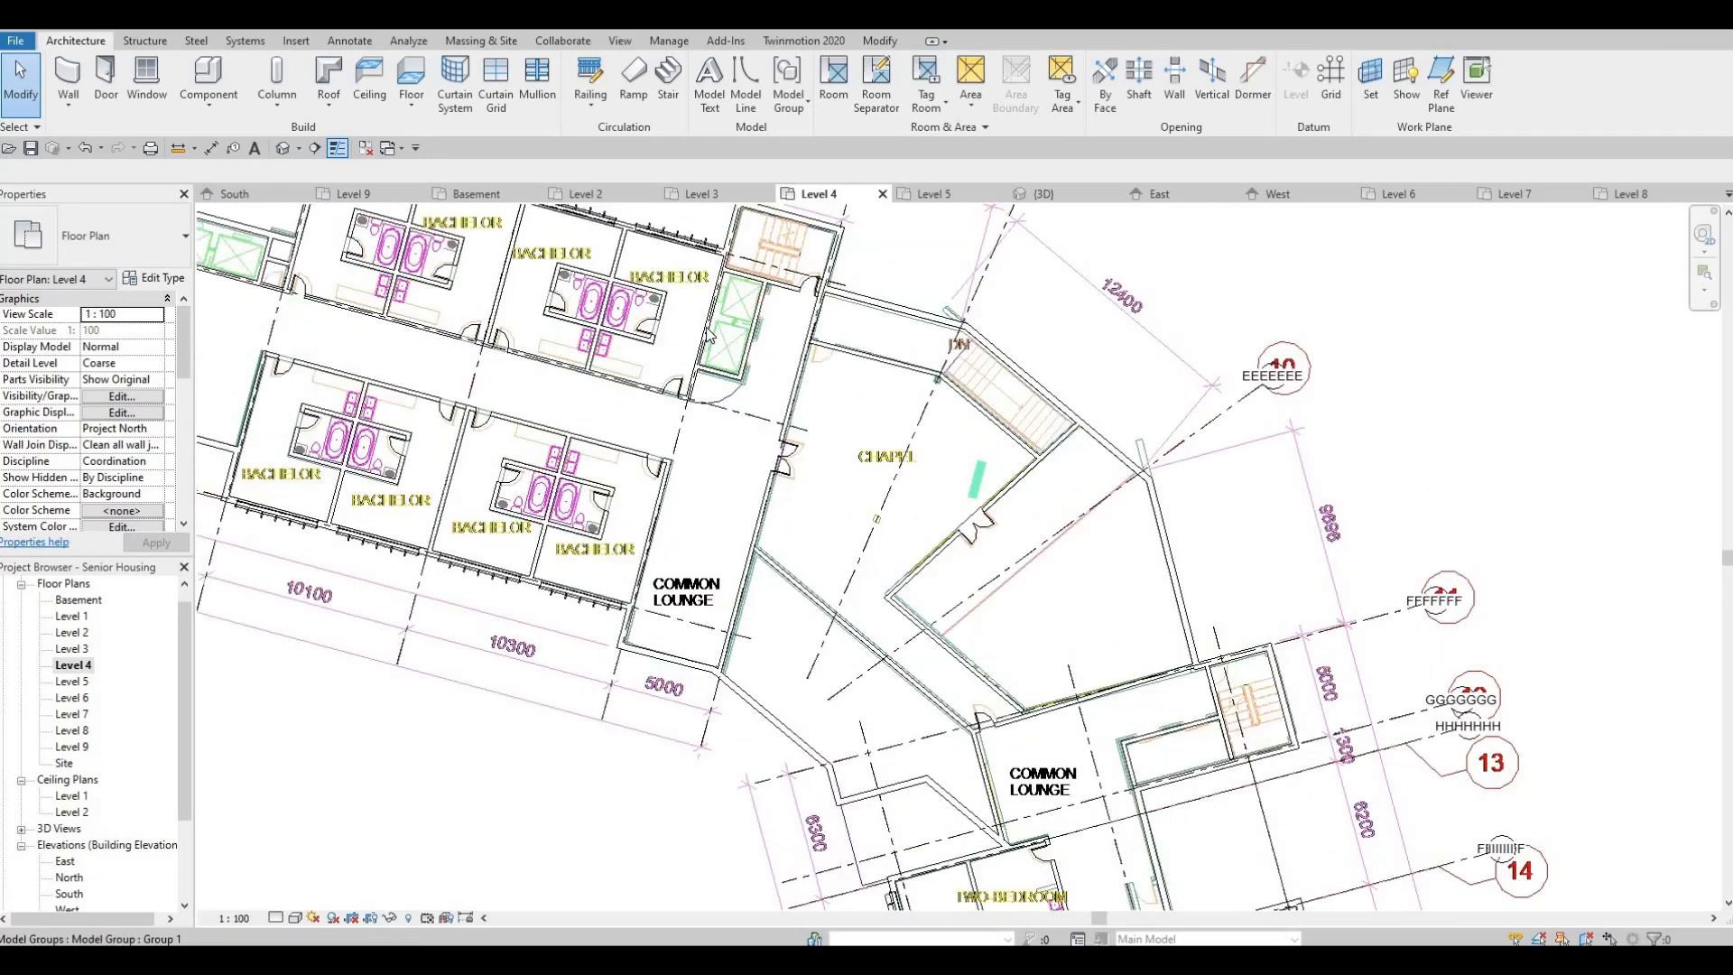
{"action": "scroll", "coordinate": [807, 311], "scroll_direction": "up", "scroll_amount": 3}
{"action": "left_click", "coordinate": [106, 79]}
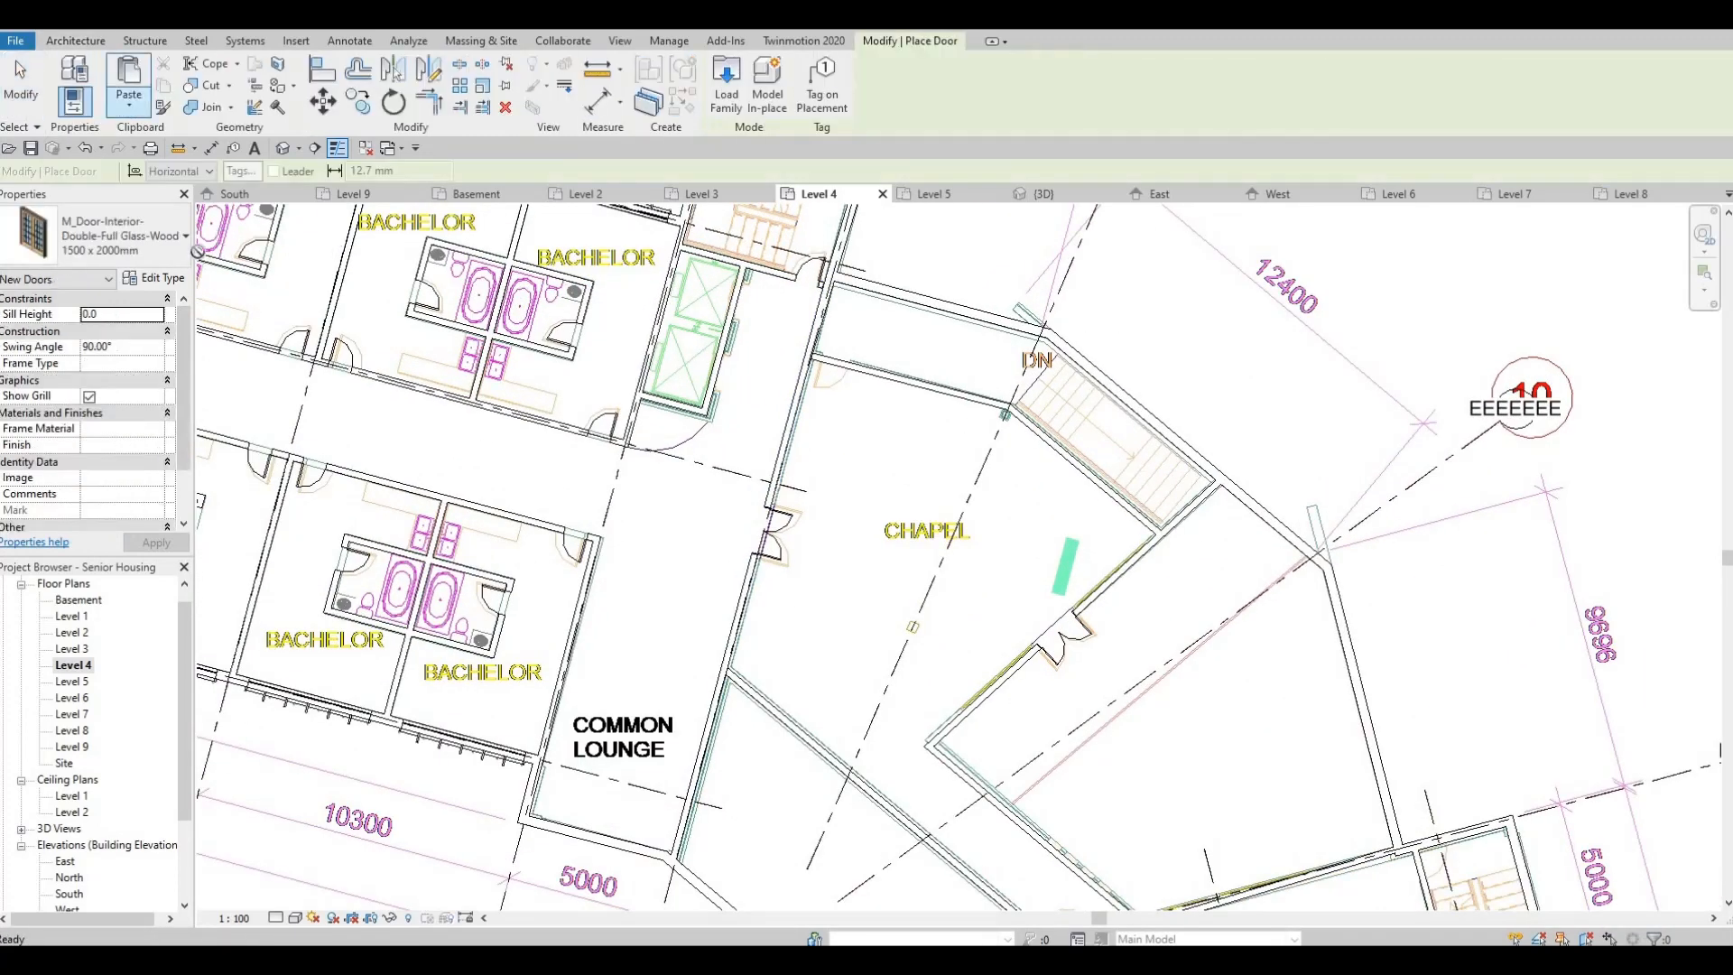
{"action": "left_click", "coordinate": [108, 237]}
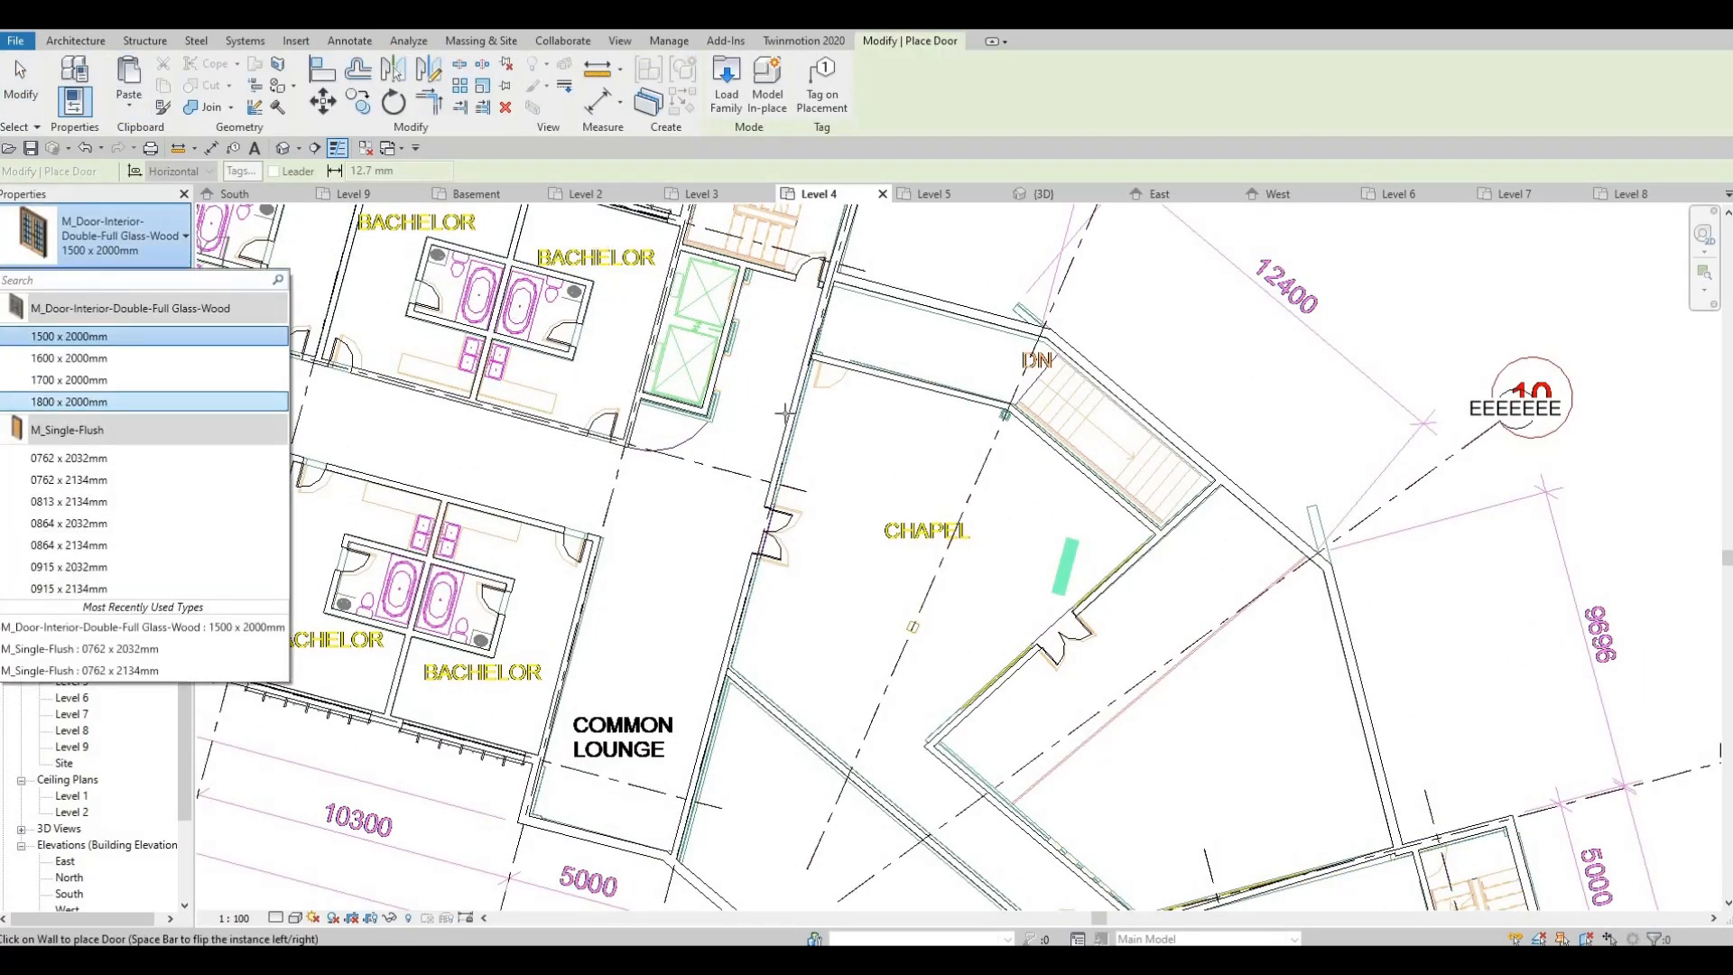
{"action": "left_click", "coordinate": [68, 459]}
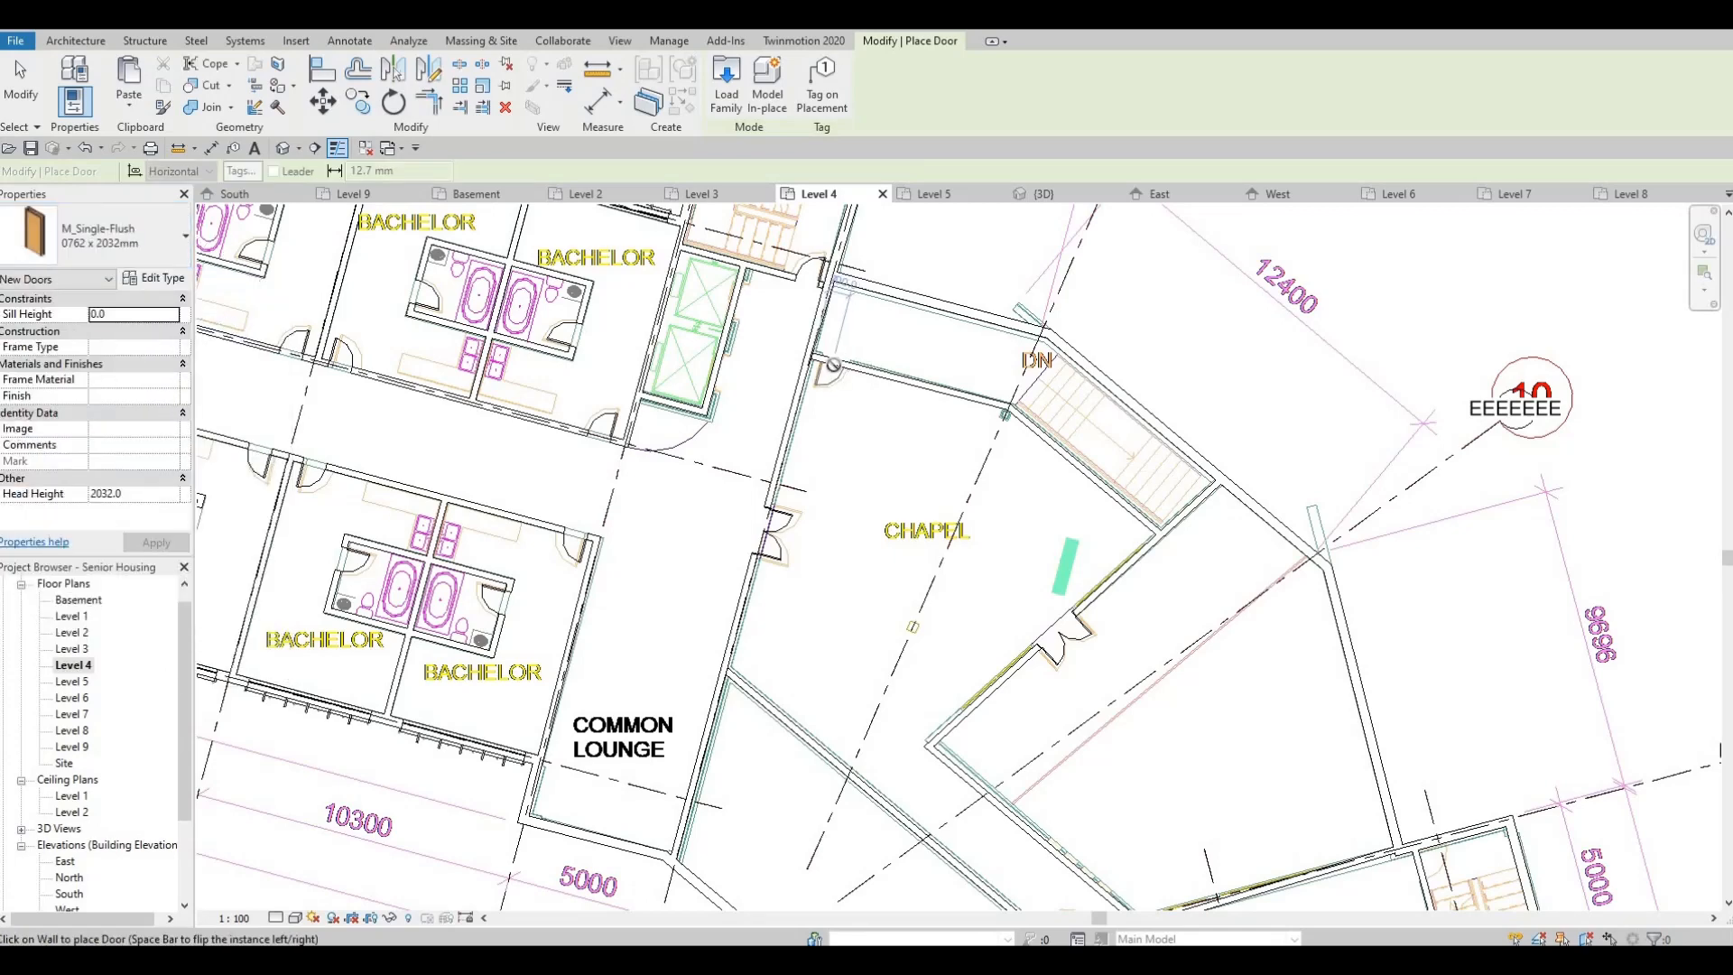
{"action": "key", "text": "Escape"}
{"action": "key", "text": "Escape"}
Delete the imported CAD plan 5 Fourth.dwg from Level 4
{"action": "scroll", "coordinate": [1036, 551], "scroll_direction": "down", "scroll_amount": 3}
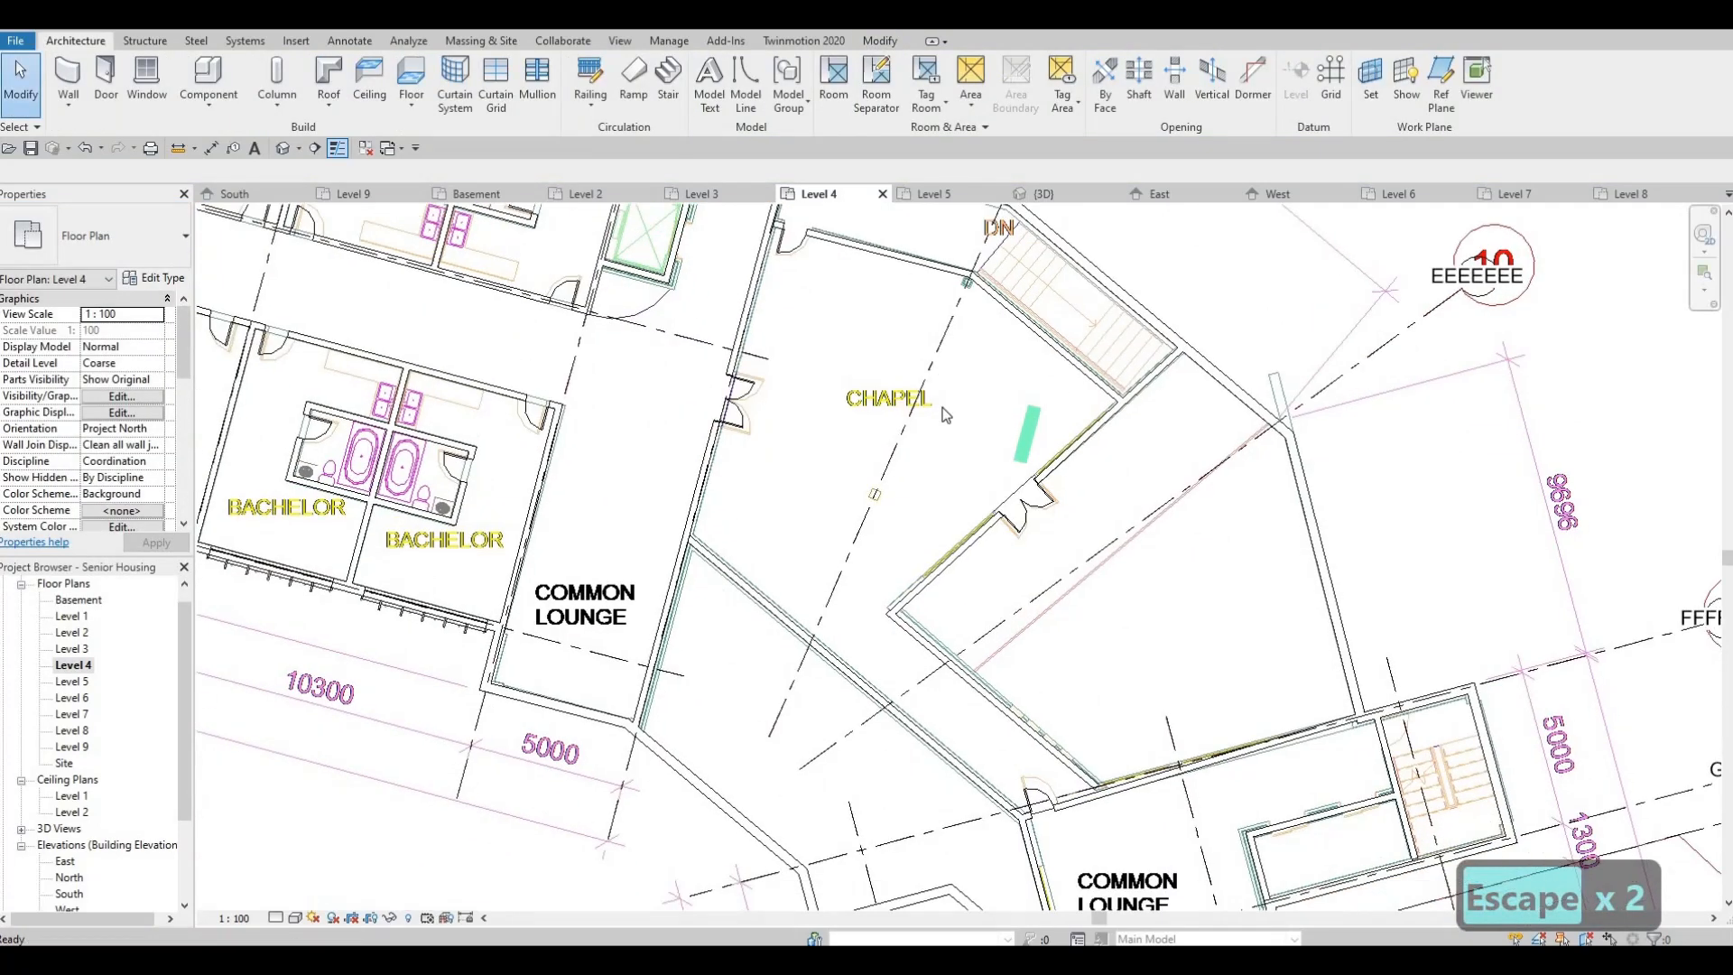
{"action": "scroll", "coordinate": [1036, 543], "scroll_direction": "up", "scroll_amount": 2}
{"action": "scroll", "coordinate": [998, 554], "scroll_direction": "up", "scroll_amount": 2}
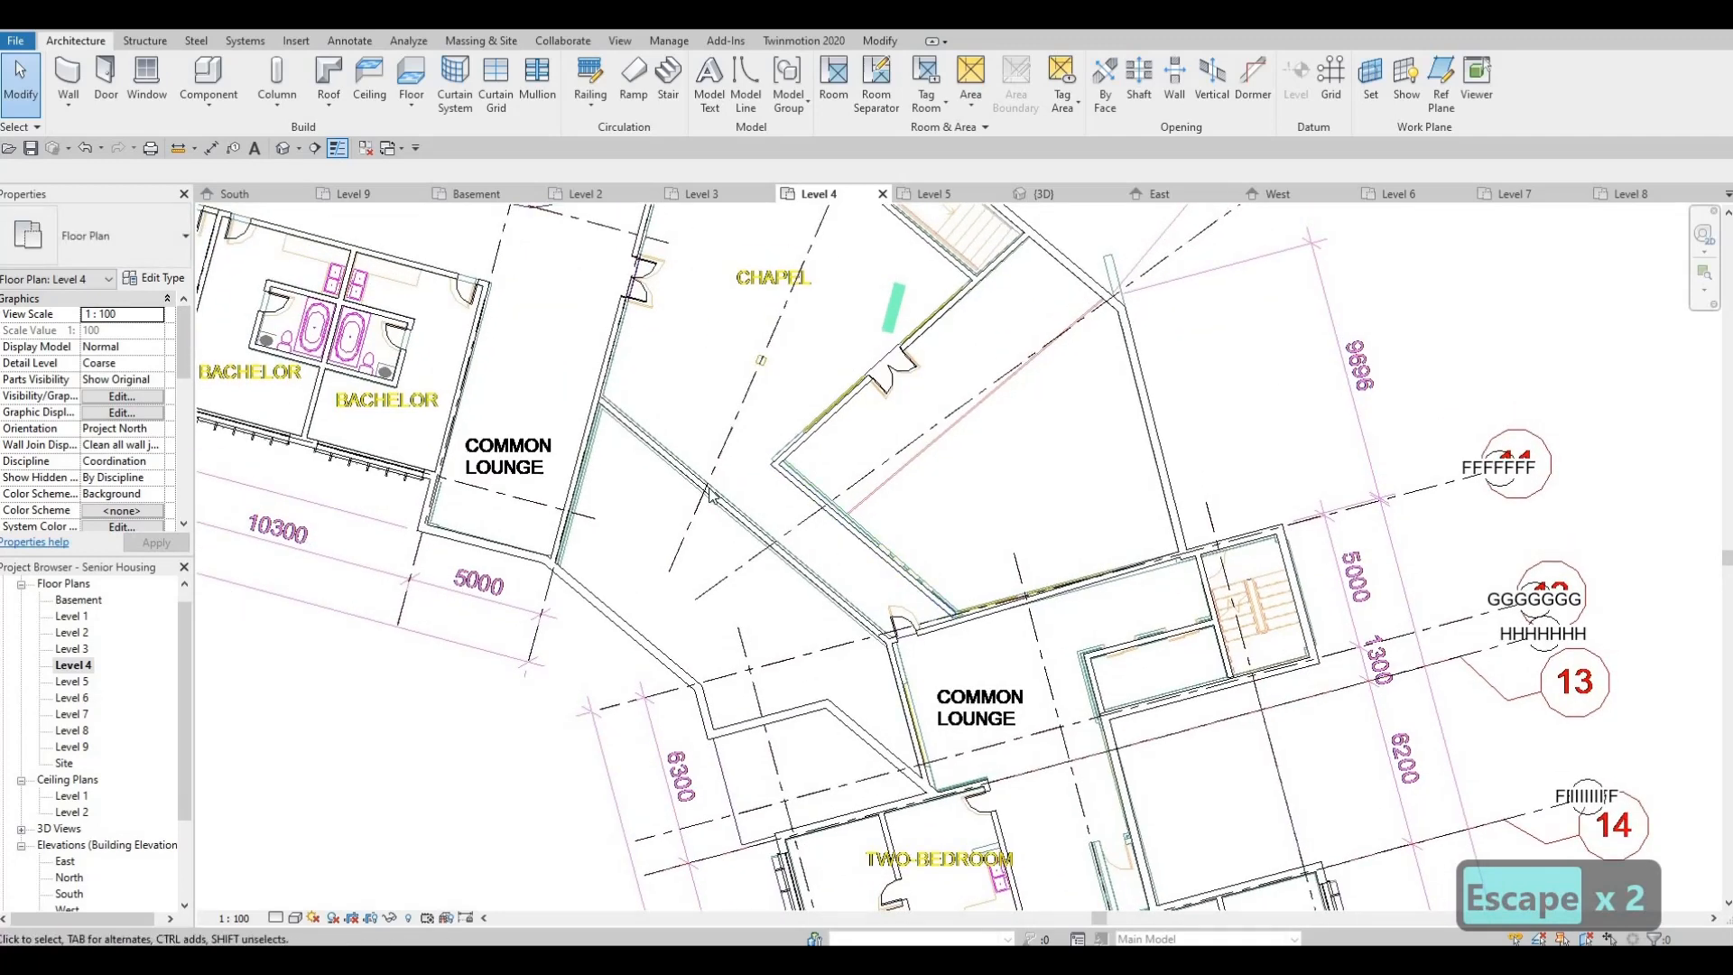
{"action": "scroll", "coordinate": [758, 694], "scroll_direction": "down", "scroll_amount": 2}
{"action": "scroll", "coordinate": [787, 486], "scroll_direction": "up", "scroll_amount": 2}
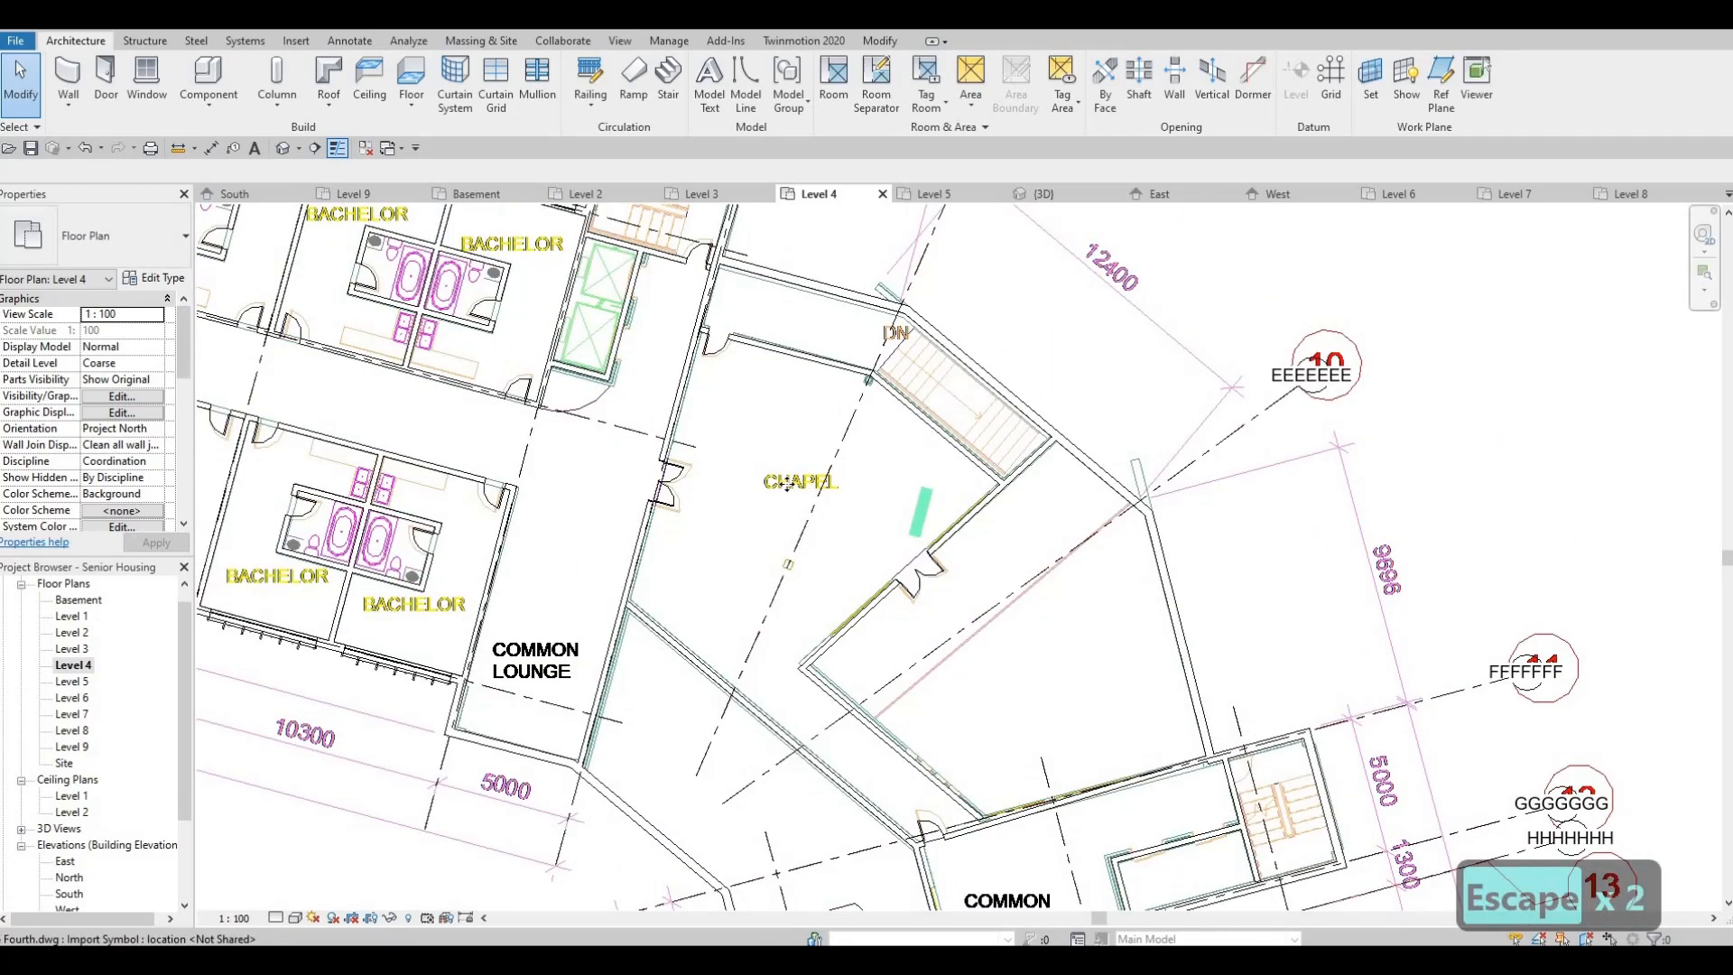
{"action": "left_click", "coordinate": [787, 485]}
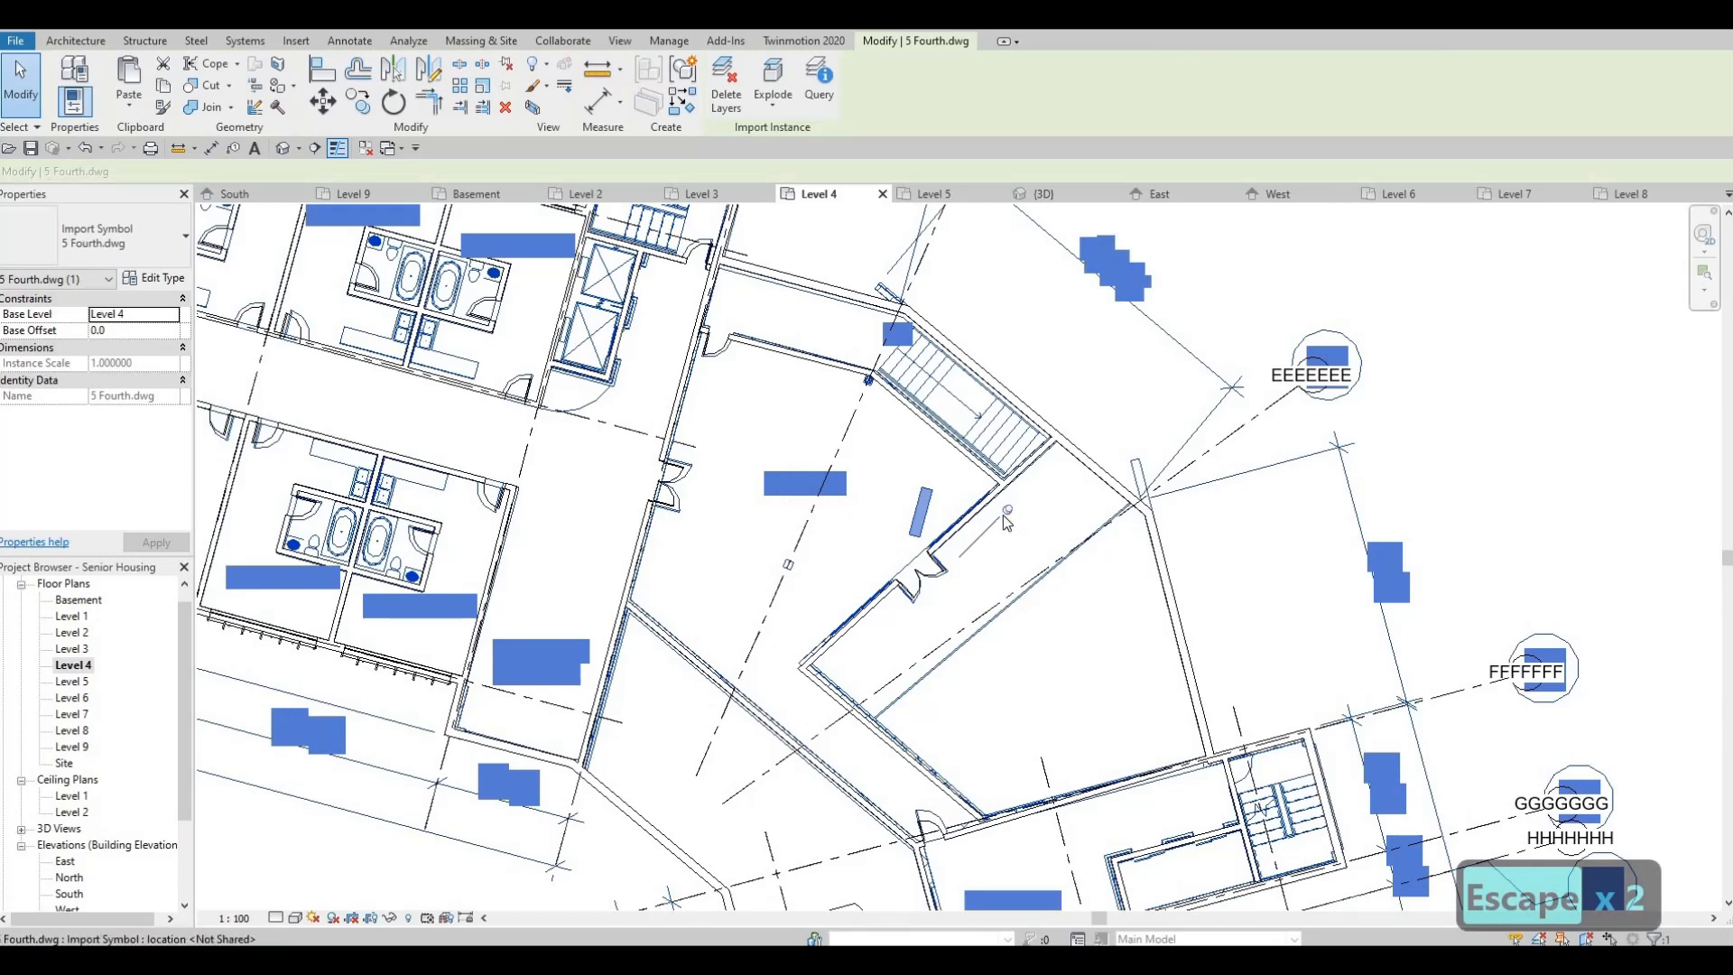
{"action": "key", "text": "Delete"}
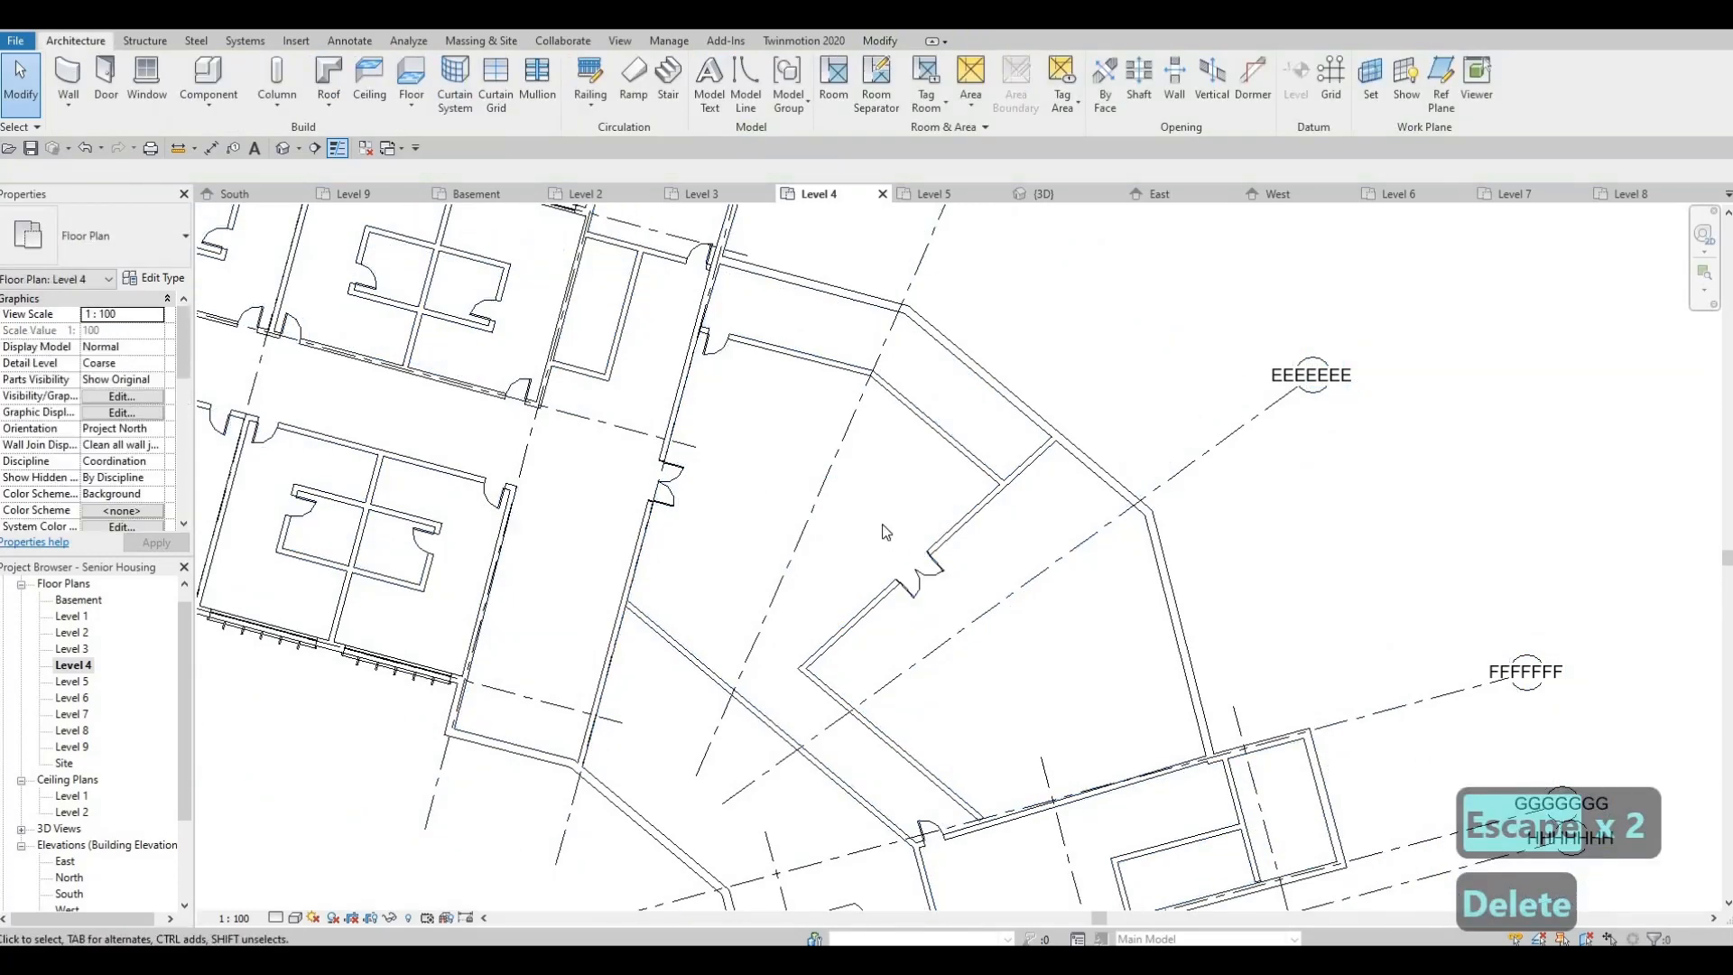
Look over the whole building in the 3D view, and open the Basement floor plan
{"action": "scroll", "coordinate": [886, 532], "scroll_direction": "down", "scroll_amount": 5}
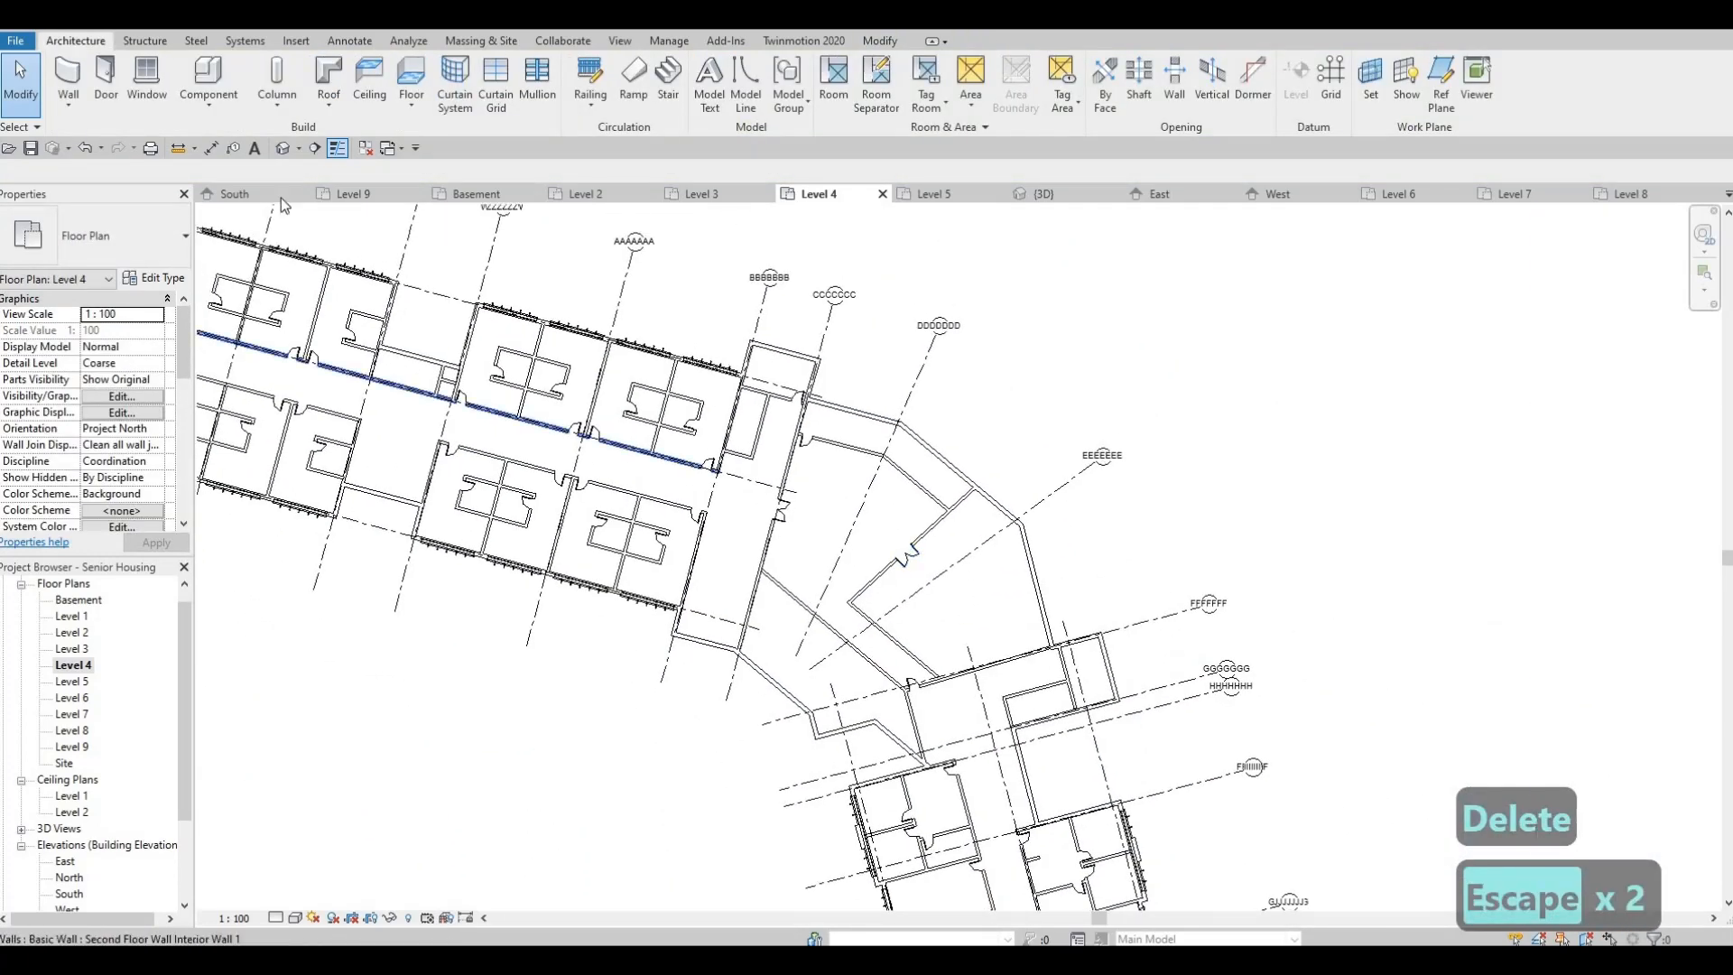
{"action": "scroll", "coordinate": [615, 462], "scroll_direction": "up", "scroll_amount": 2}
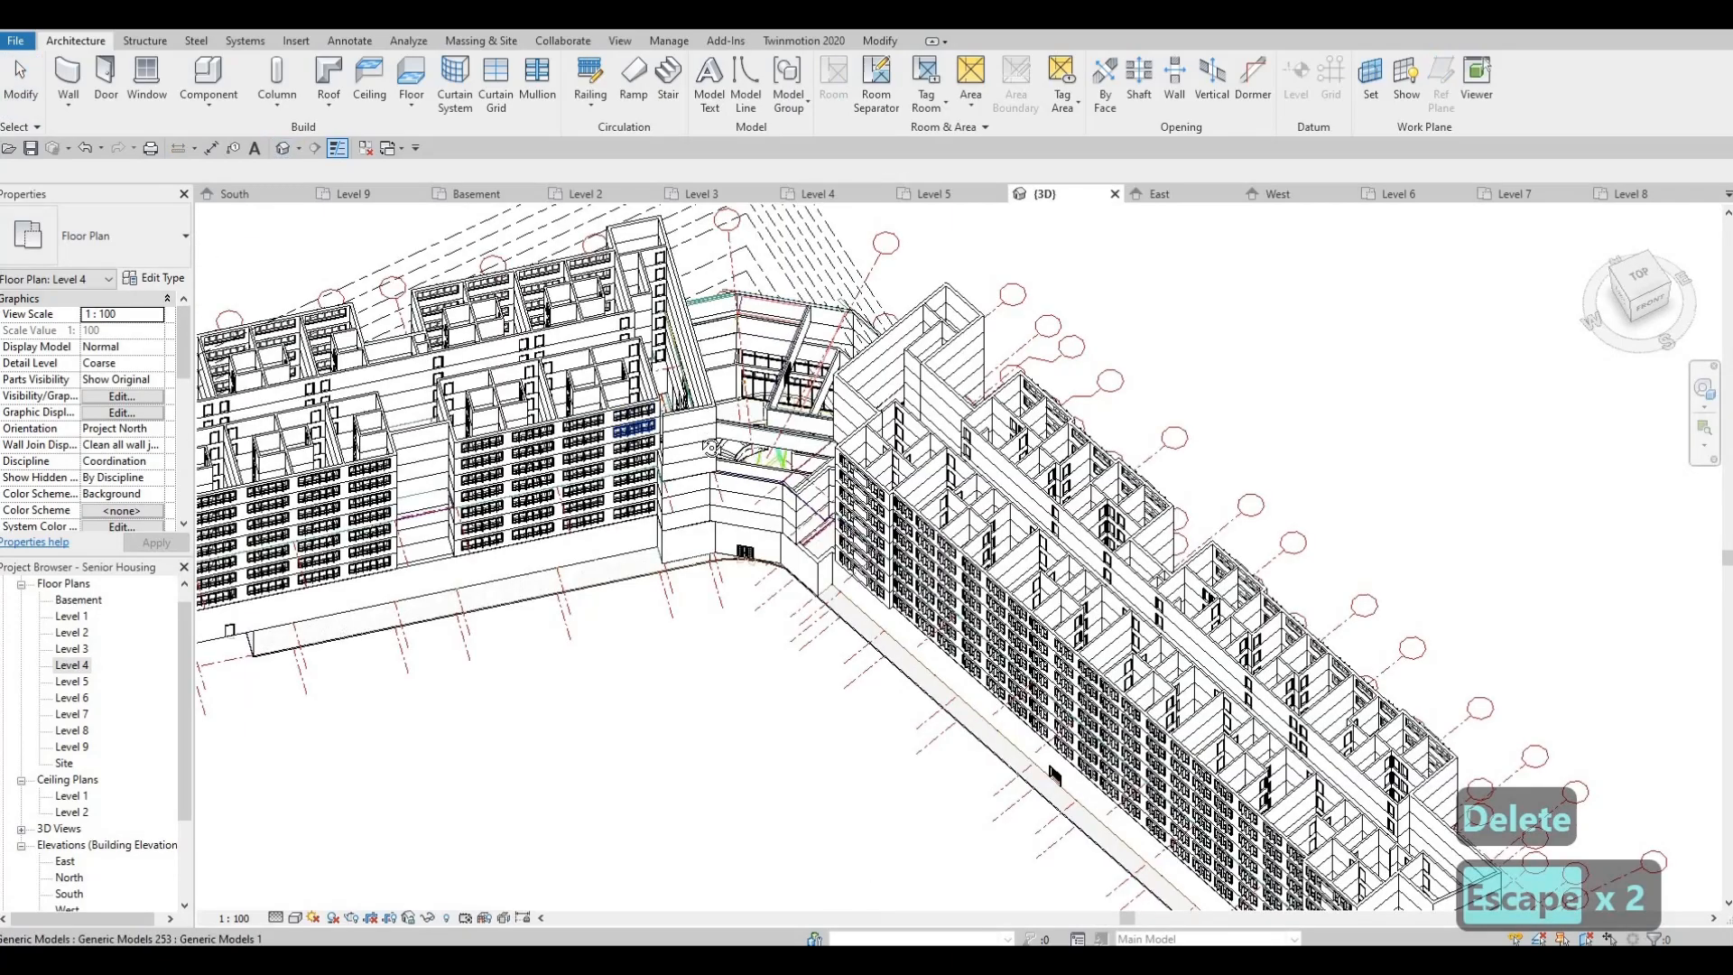
{"action": "middle_click_drag", "start_coordinate": [453, 335], "coordinate": [456, 544], "text": "shift"}
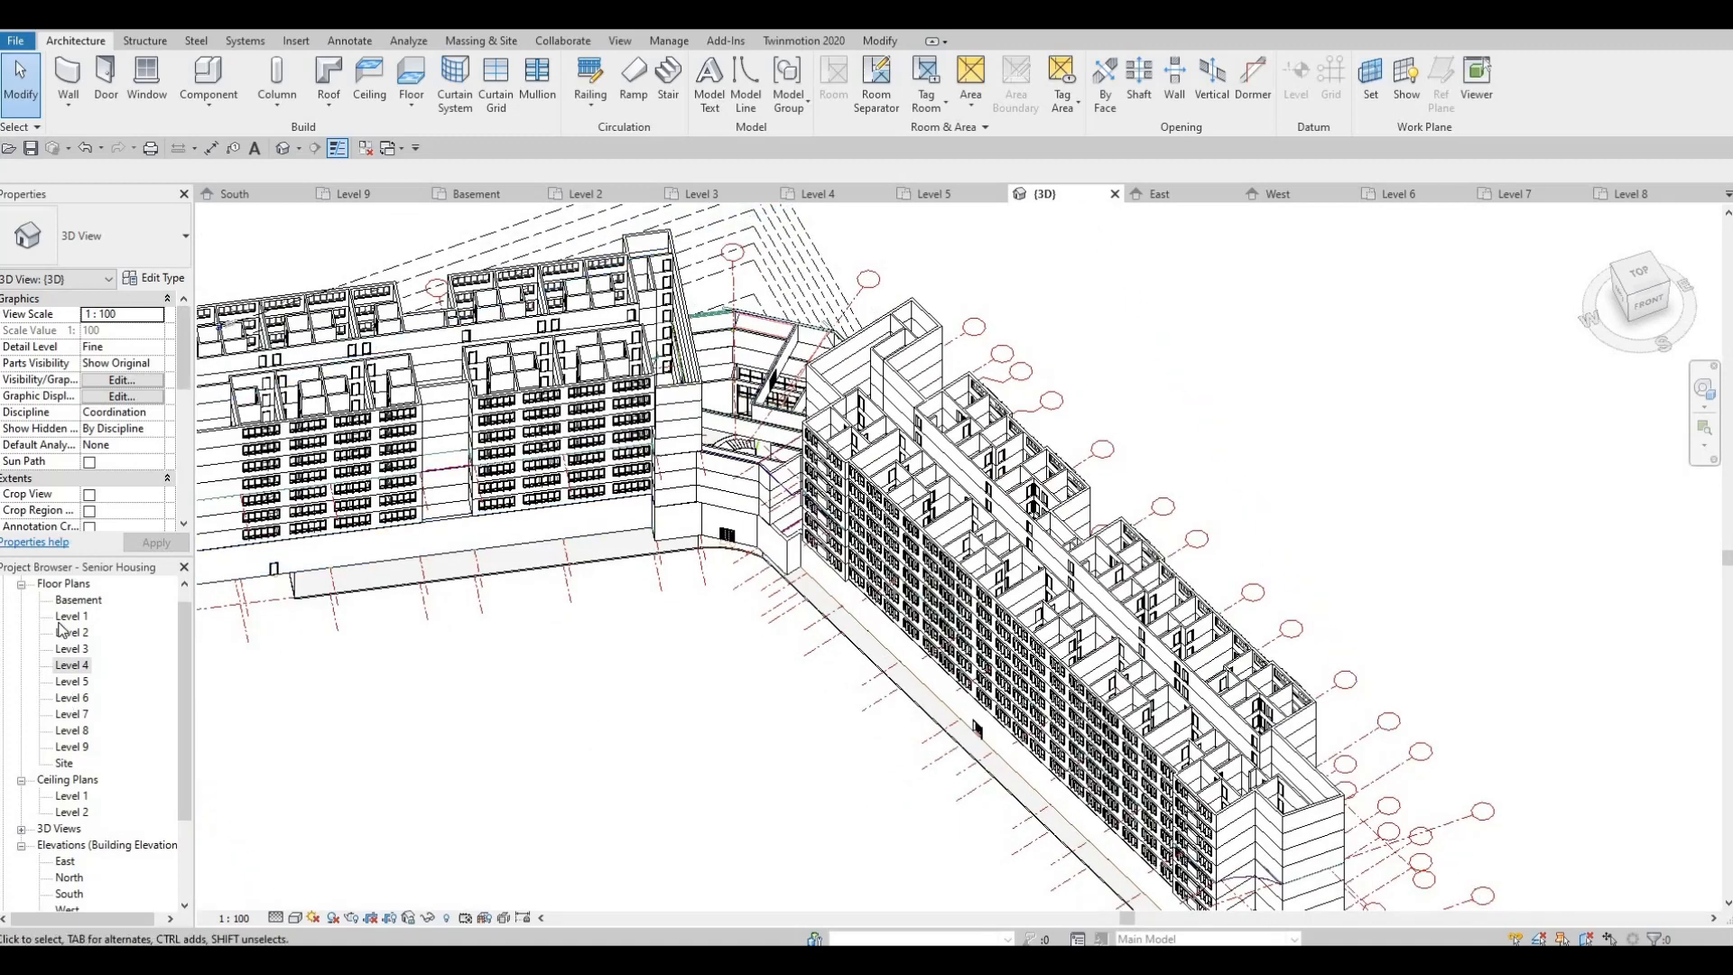
{"action": "double_click", "coordinate": [65, 600]}
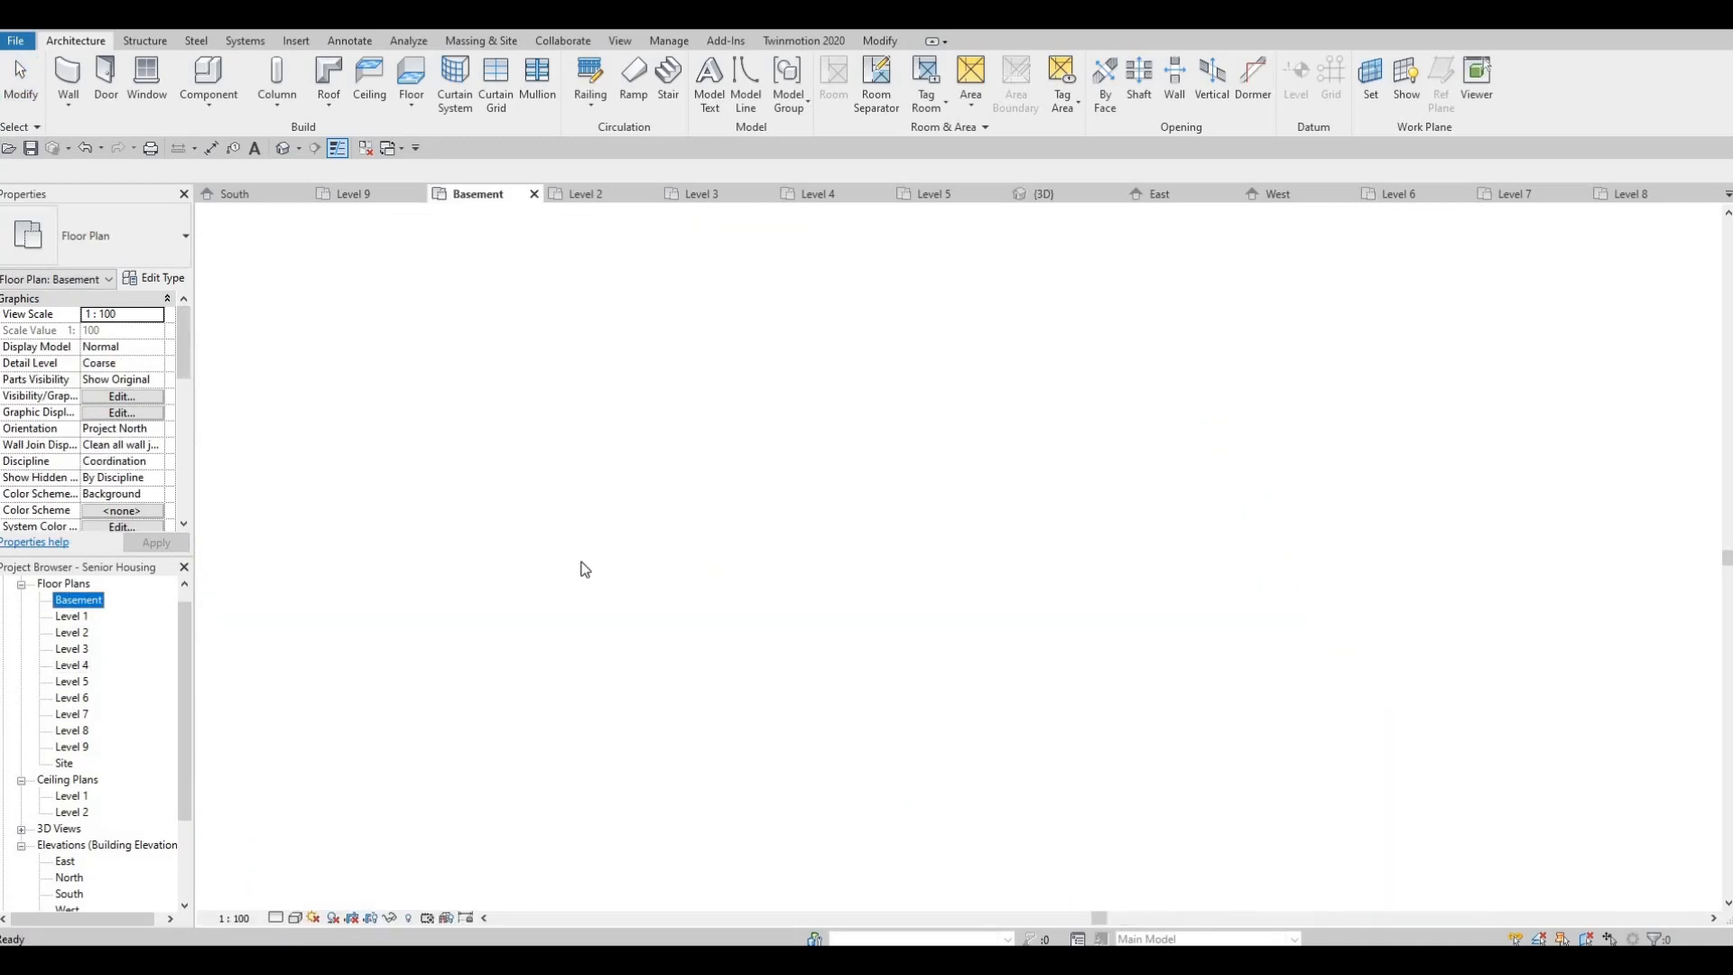
{"action": "scroll", "coordinate": [624, 586], "scroll_direction": "down", "scroll_amount": 6}
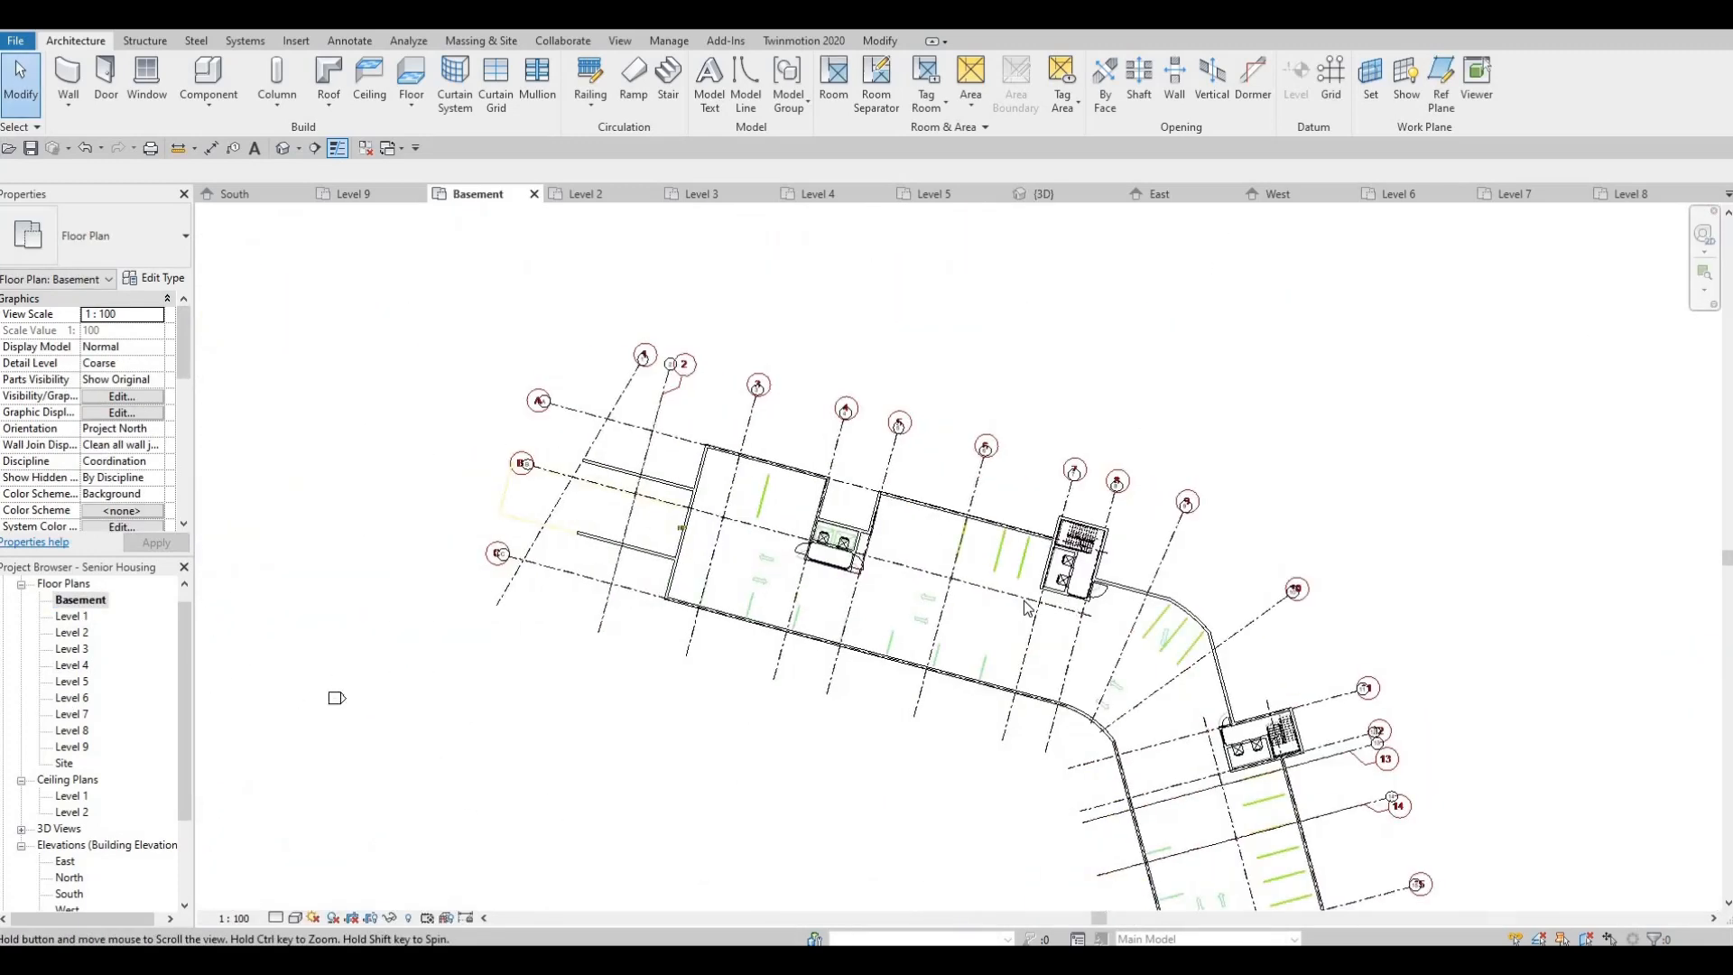
{"action": "middle_click_drag", "start_coordinate": [1142, 523], "coordinate": [1033, 507]}
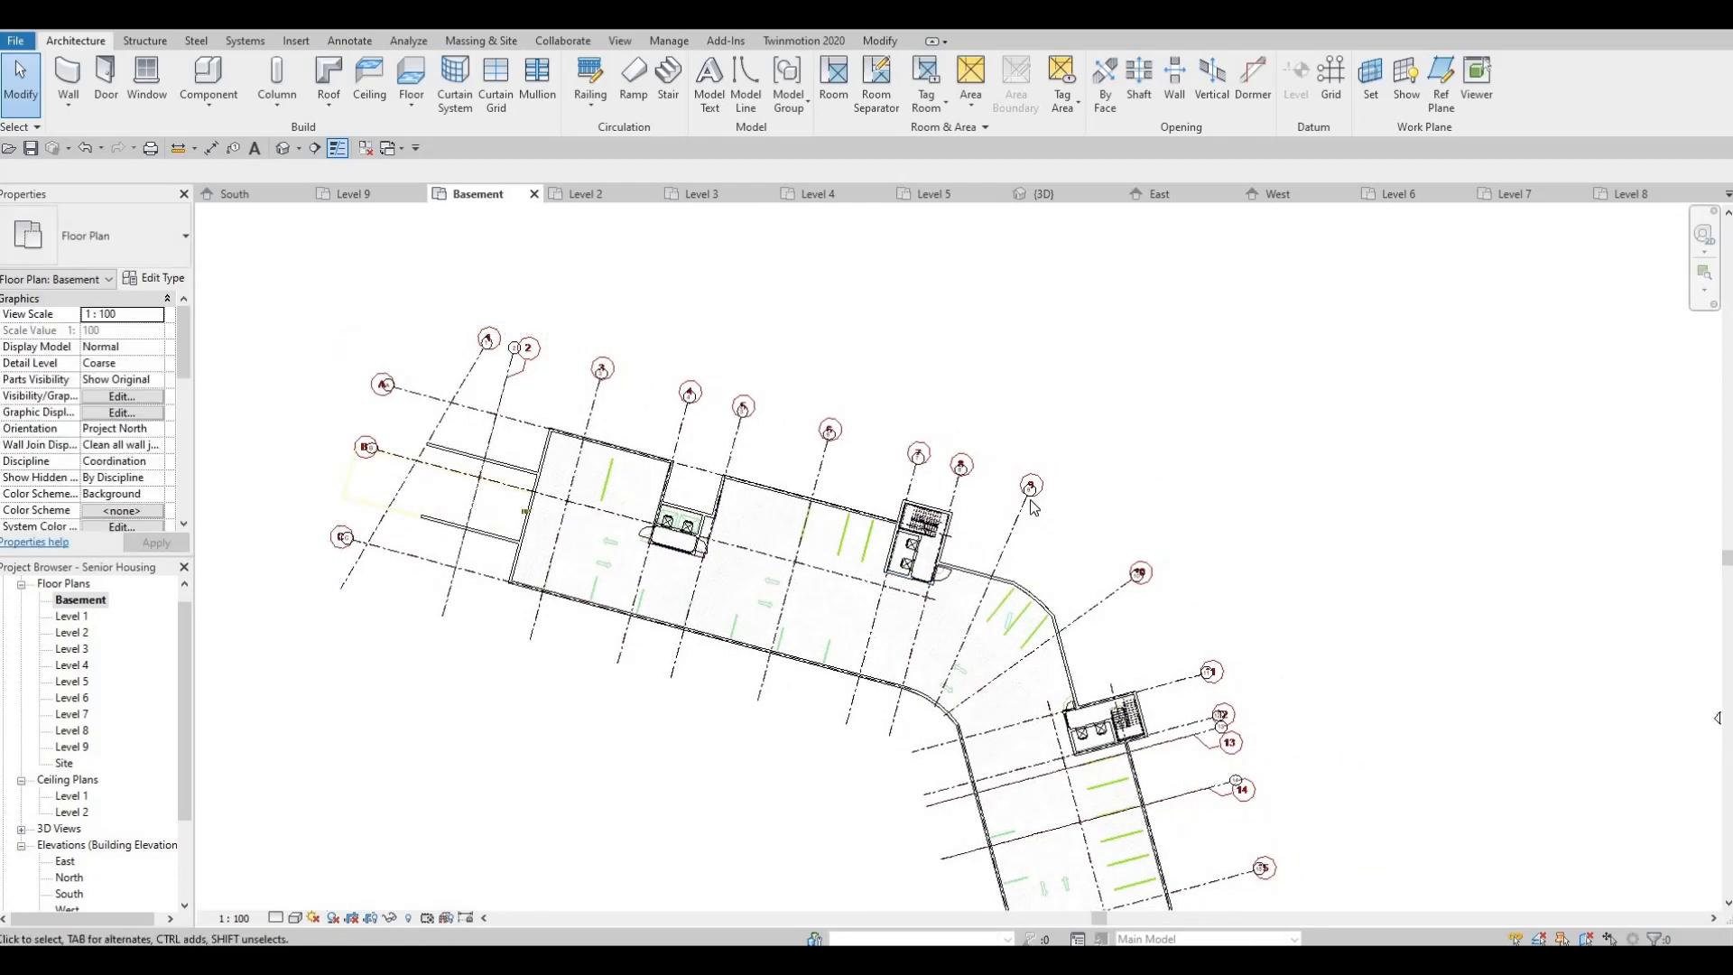
{"action": "left_click", "coordinate": [1038, 494]}
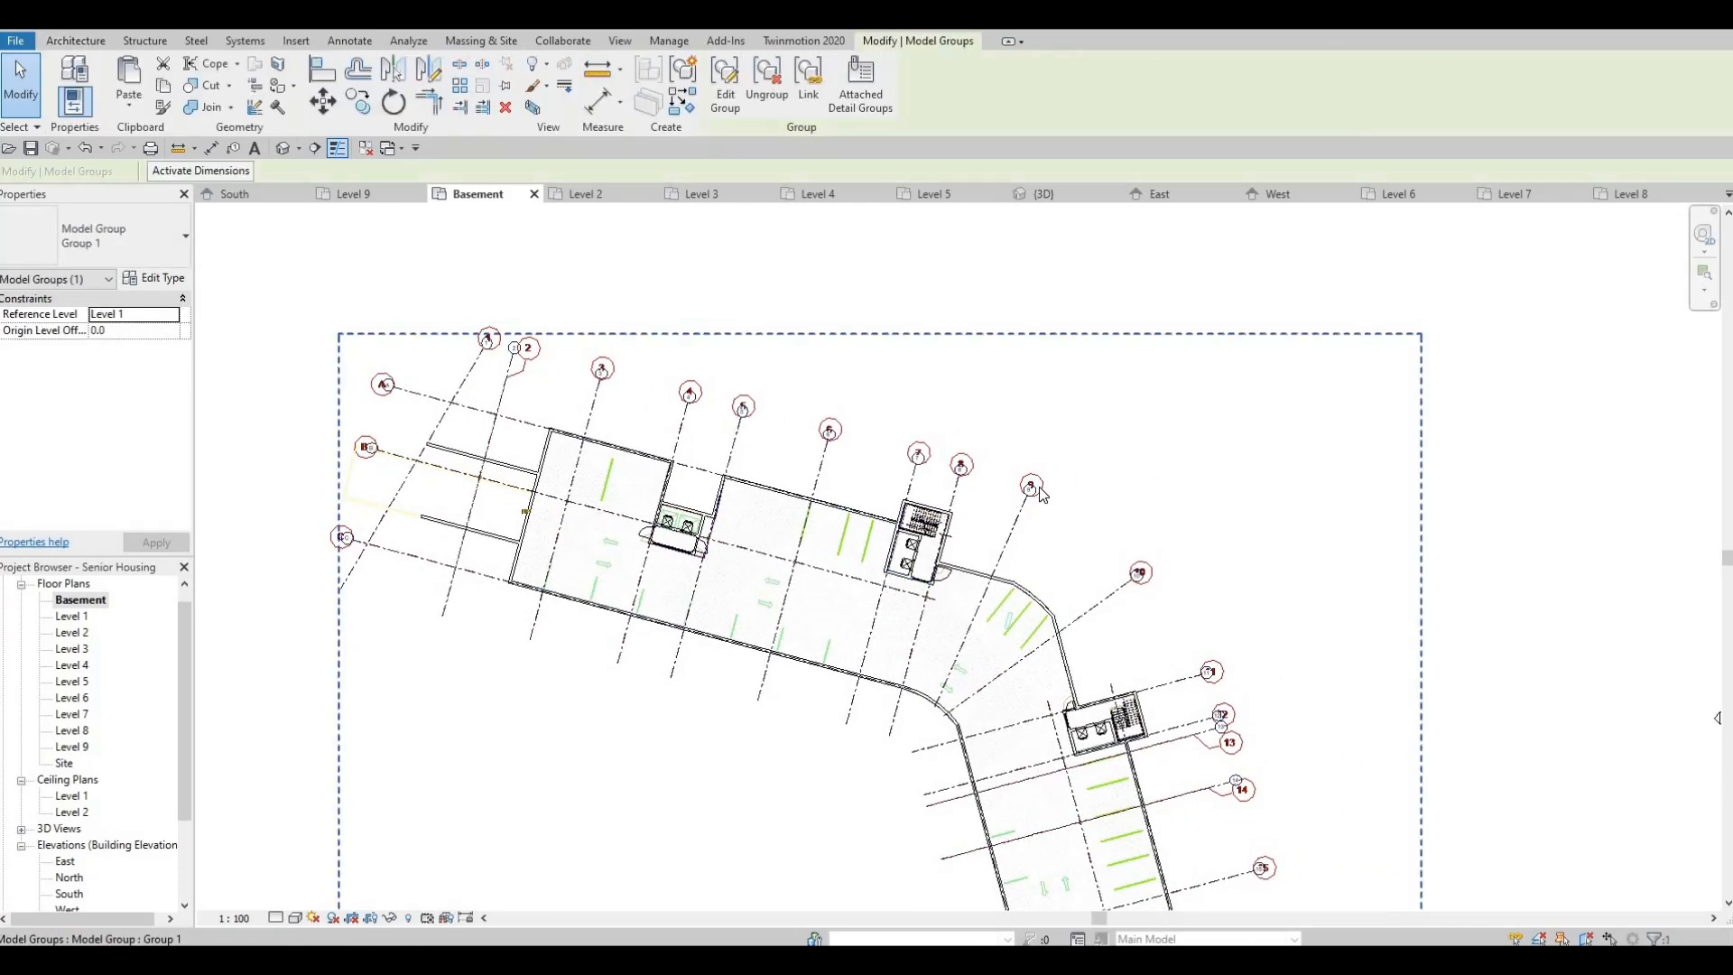
{"action": "key", "text": "Delete"}
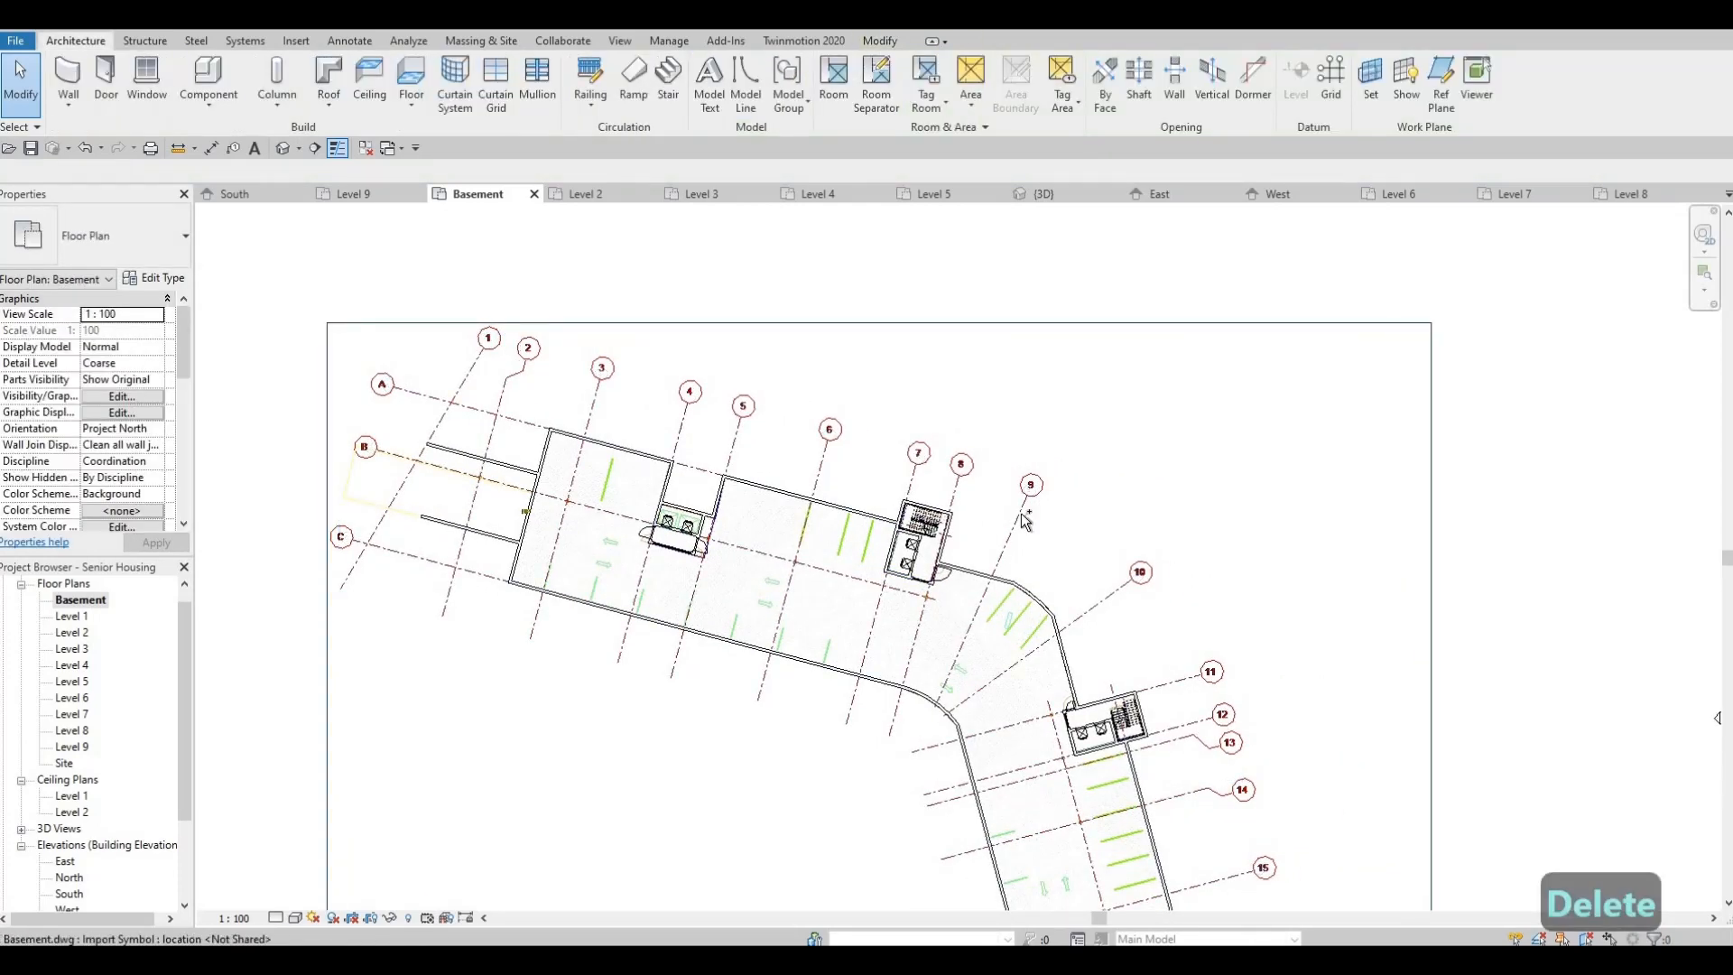
{"action": "key", "text": "ctrl+z"}
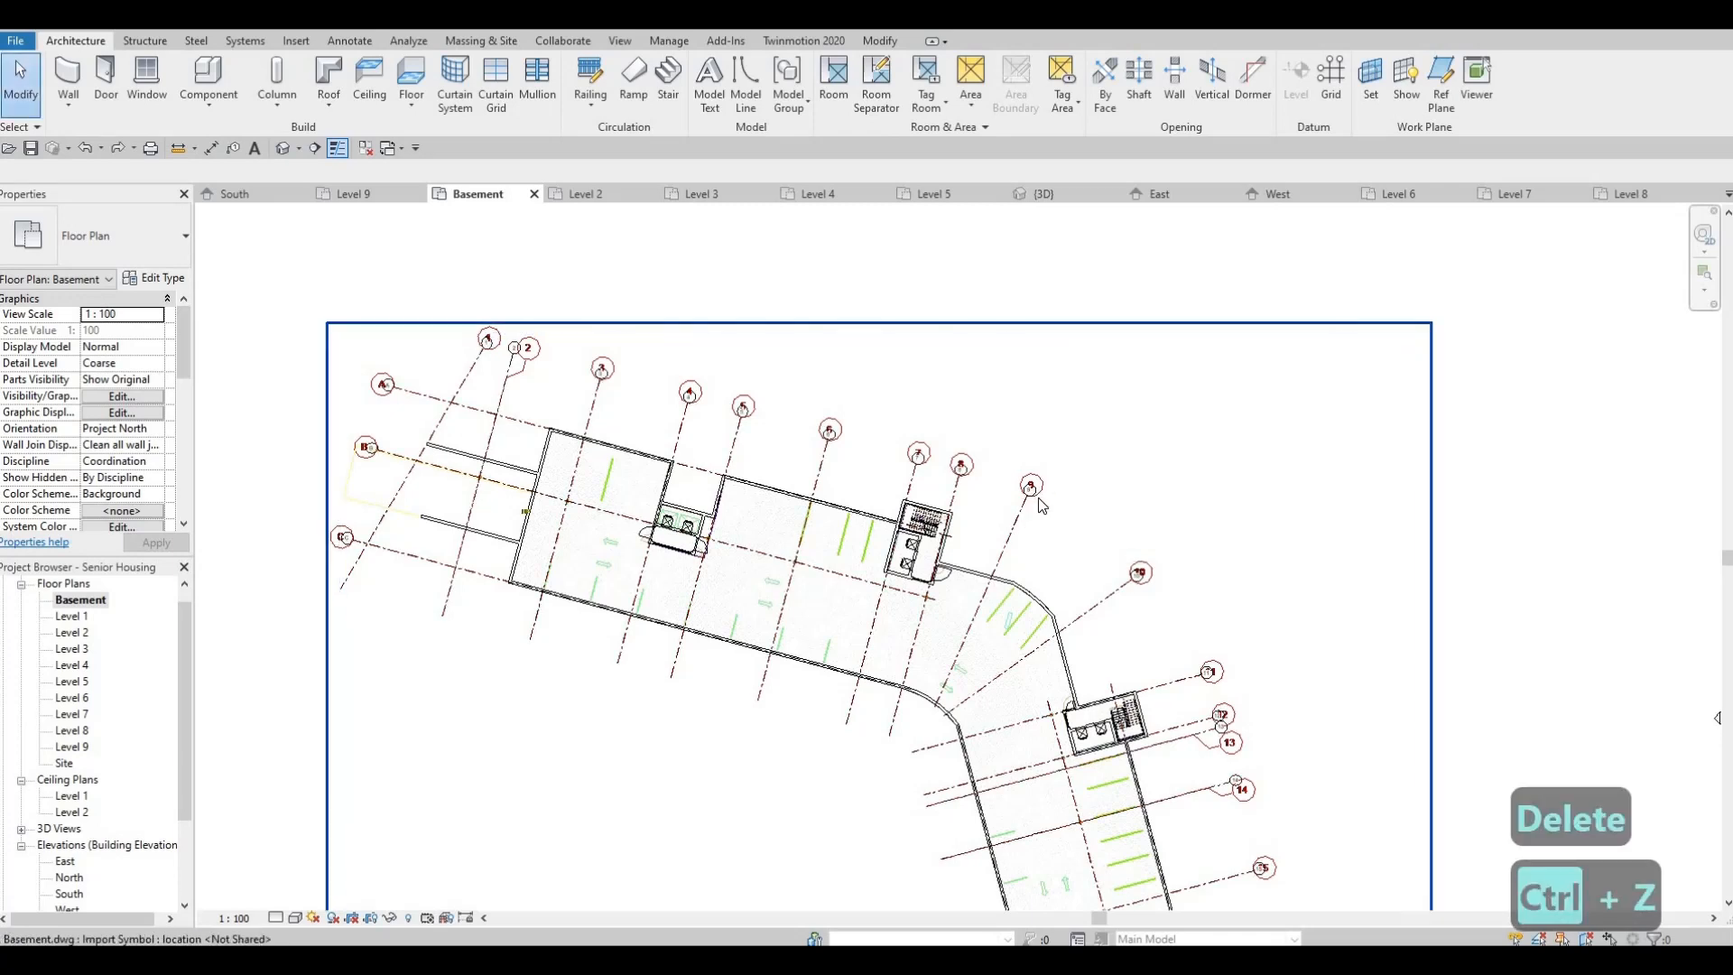
Ungroup the model group Group 1 that encloses the Basement plan and clear the selection
{"action": "left_click", "coordinate": [1033, 490]}
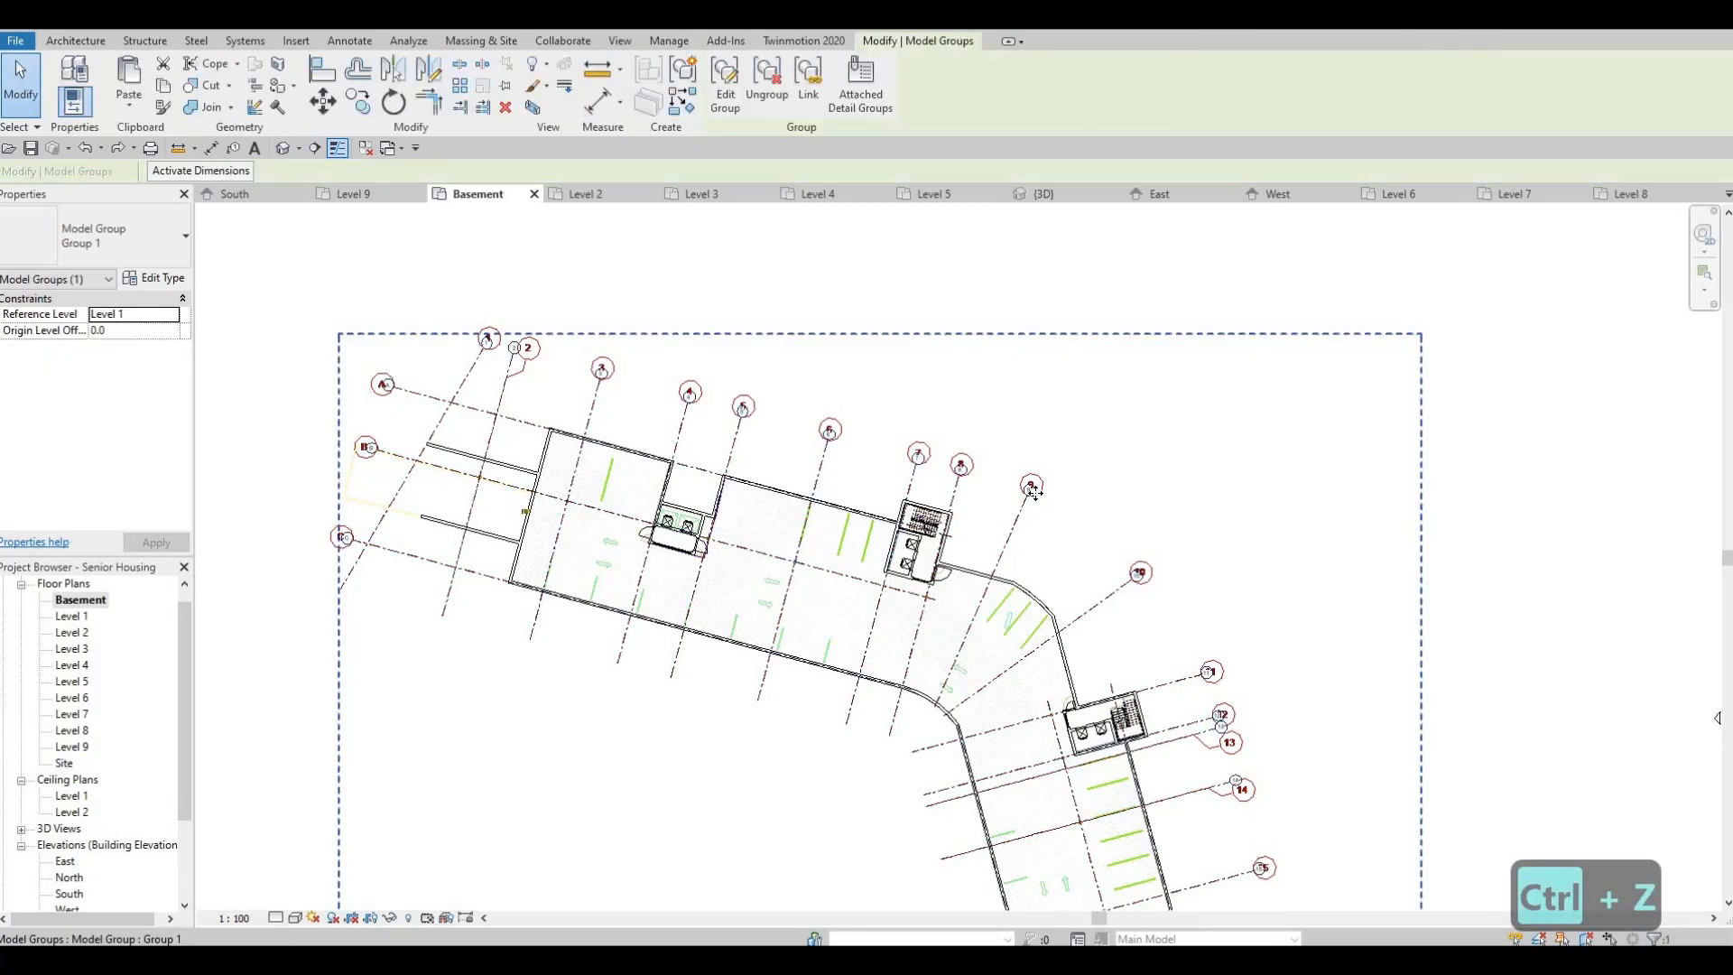
{"action": "left_click", "coordinate": [766, 87]}
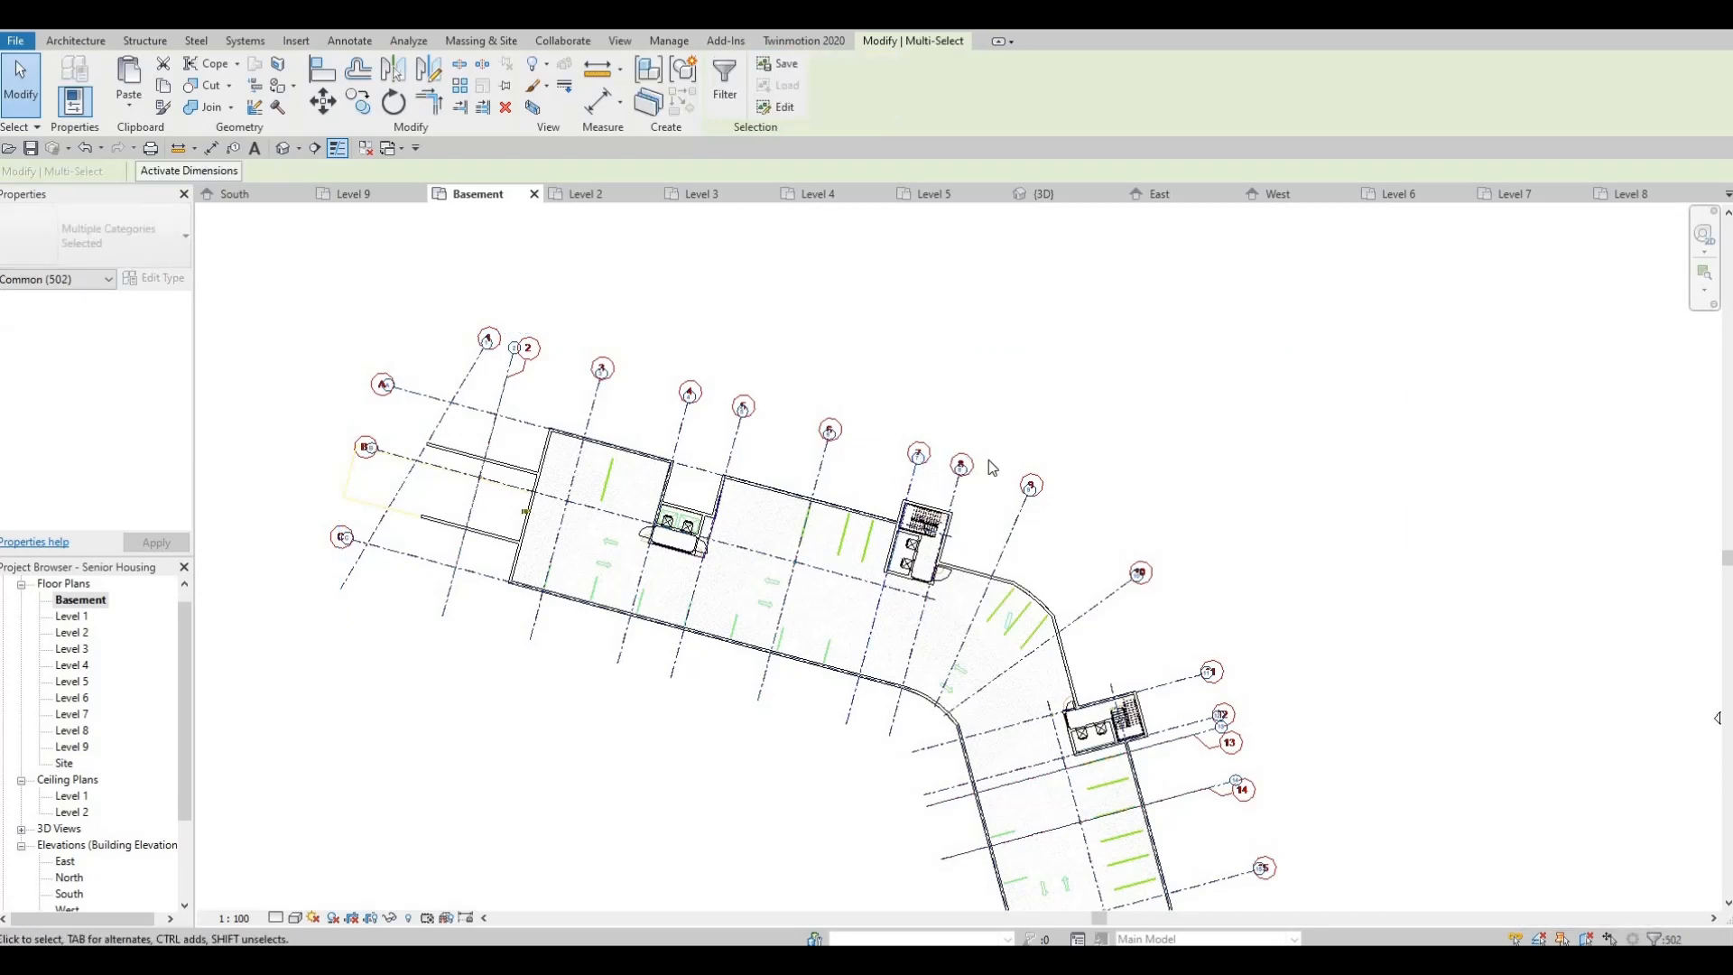
{"action": "scroll", "coordinate": [983, 459], "scroll_direction": "up", "scroll_amount": 5}
{"action": "key", "text": "Escape"}
Delete the imported CAD plan 1 Basement.dwg from the Basement floor plan
{"action": "left_click", "coordinate": [1015, 511]}
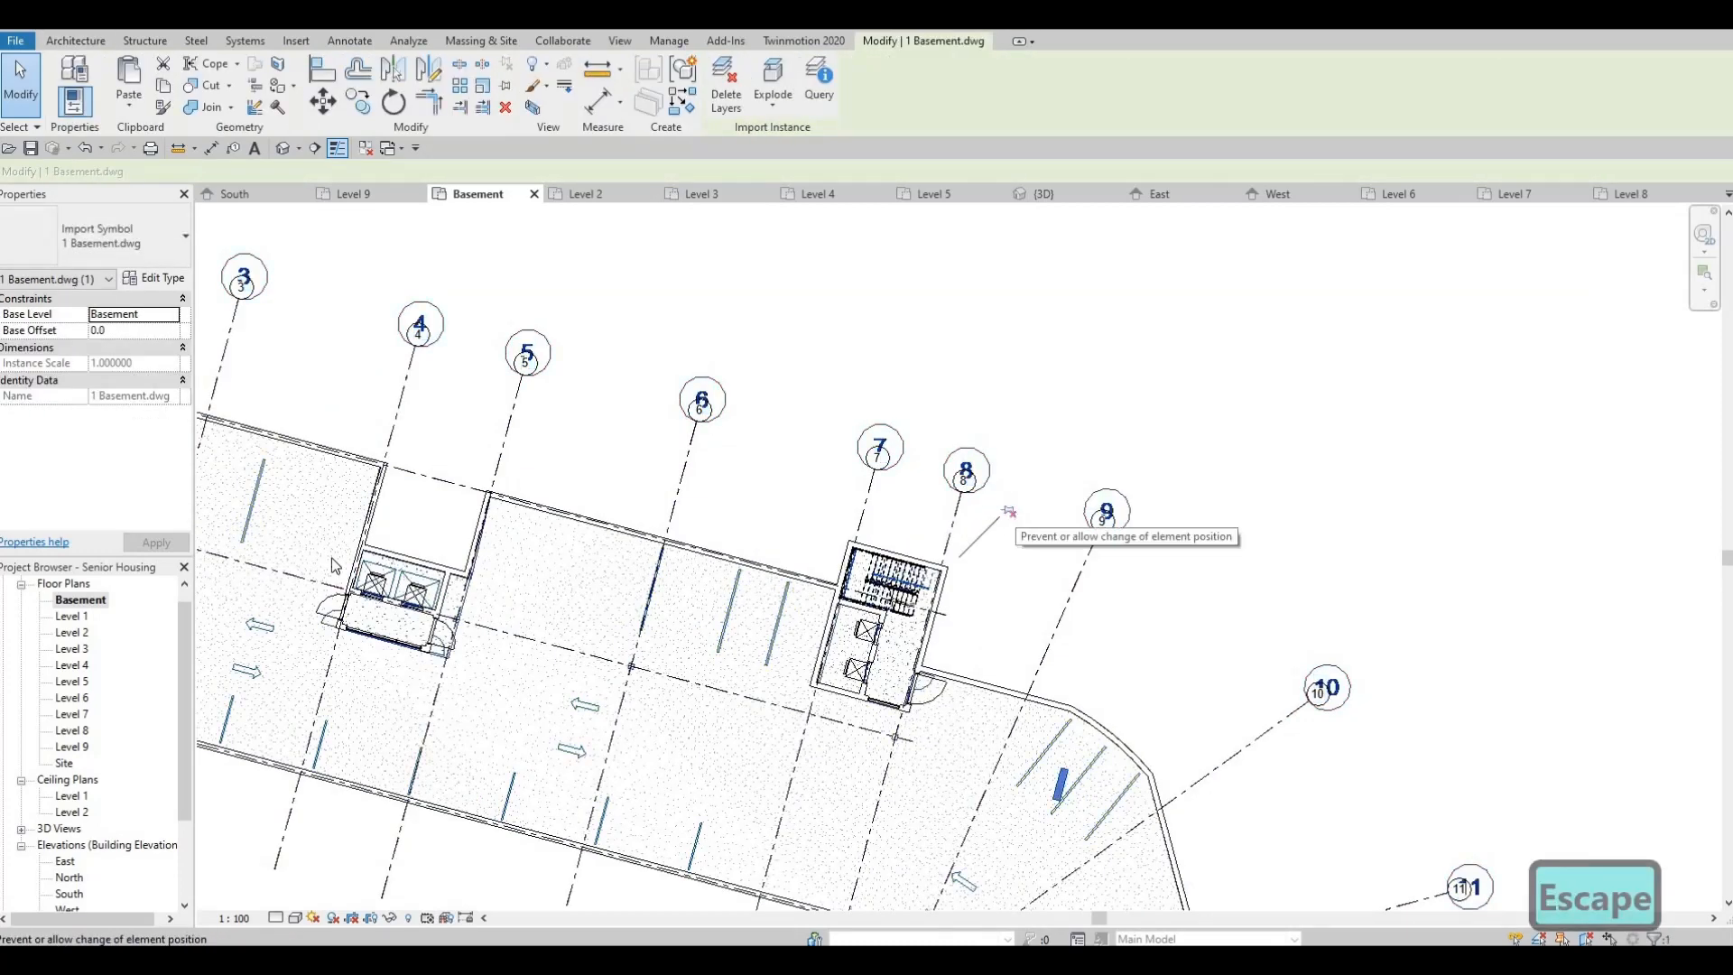
{"action": "key", "text": "Delete"}
{"action": "scroll", "coordinate": [572, 580], "scroll_direction": "down", "scroll_amount": 4}
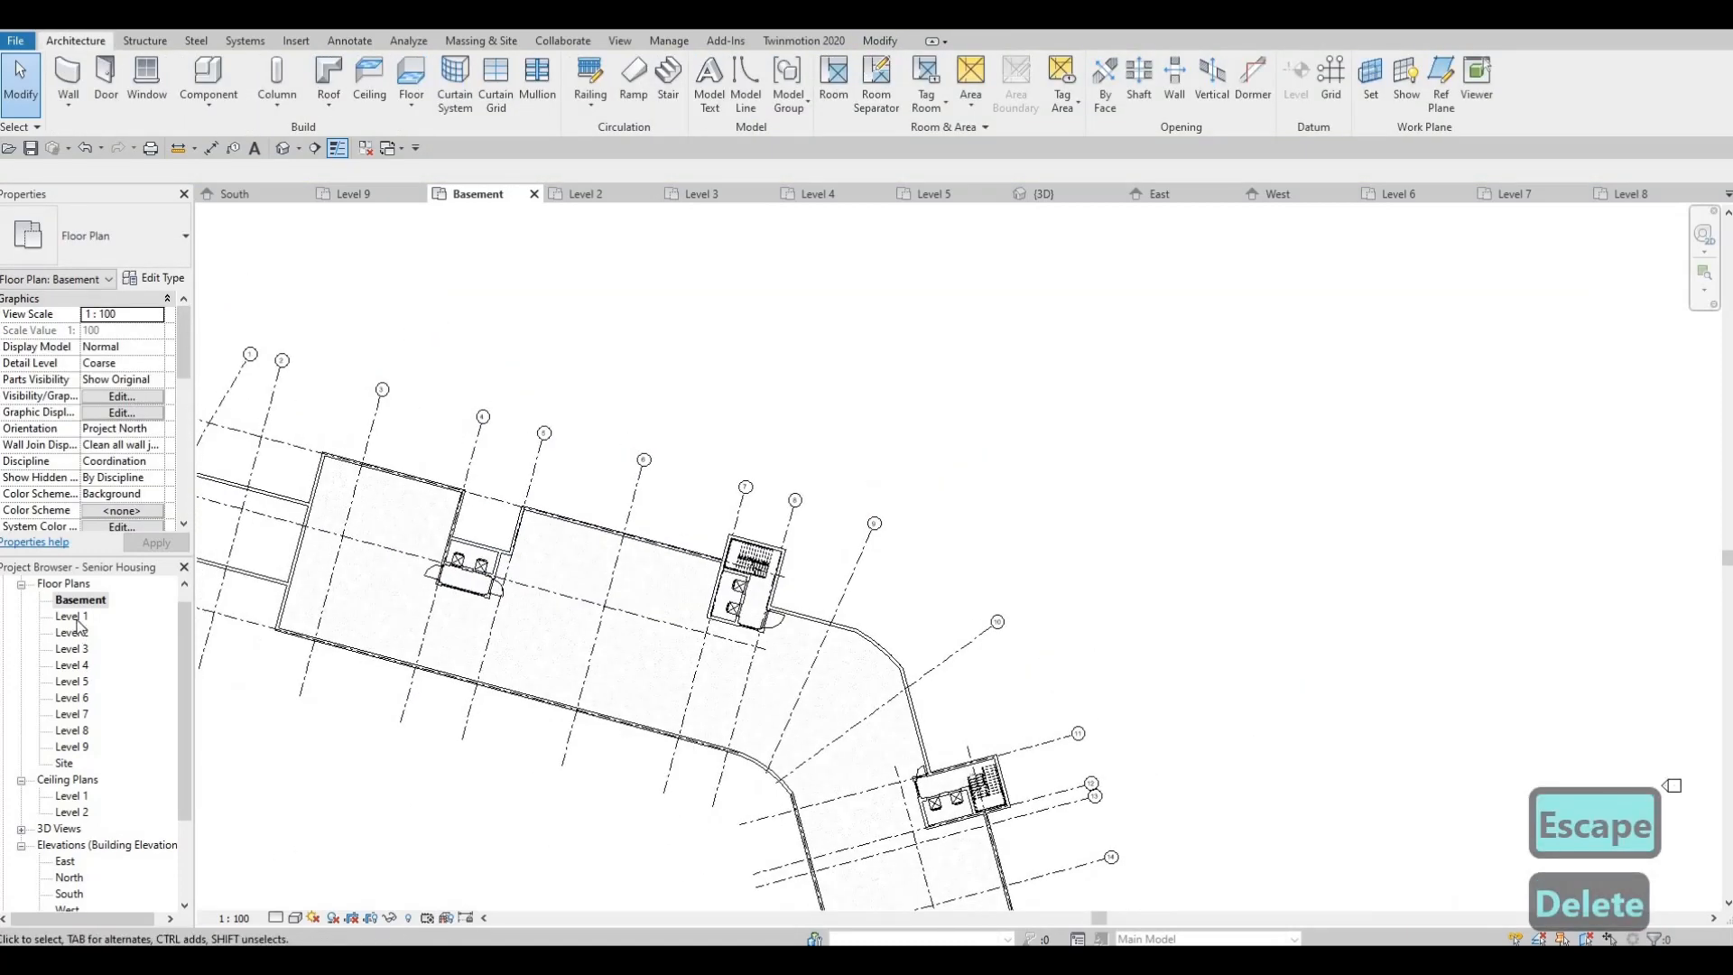
Open the Level 1 floor plan and delete its imported CAD plan 2 First.dwg
{"action": "double_click", "coordinate": [74, 616]}
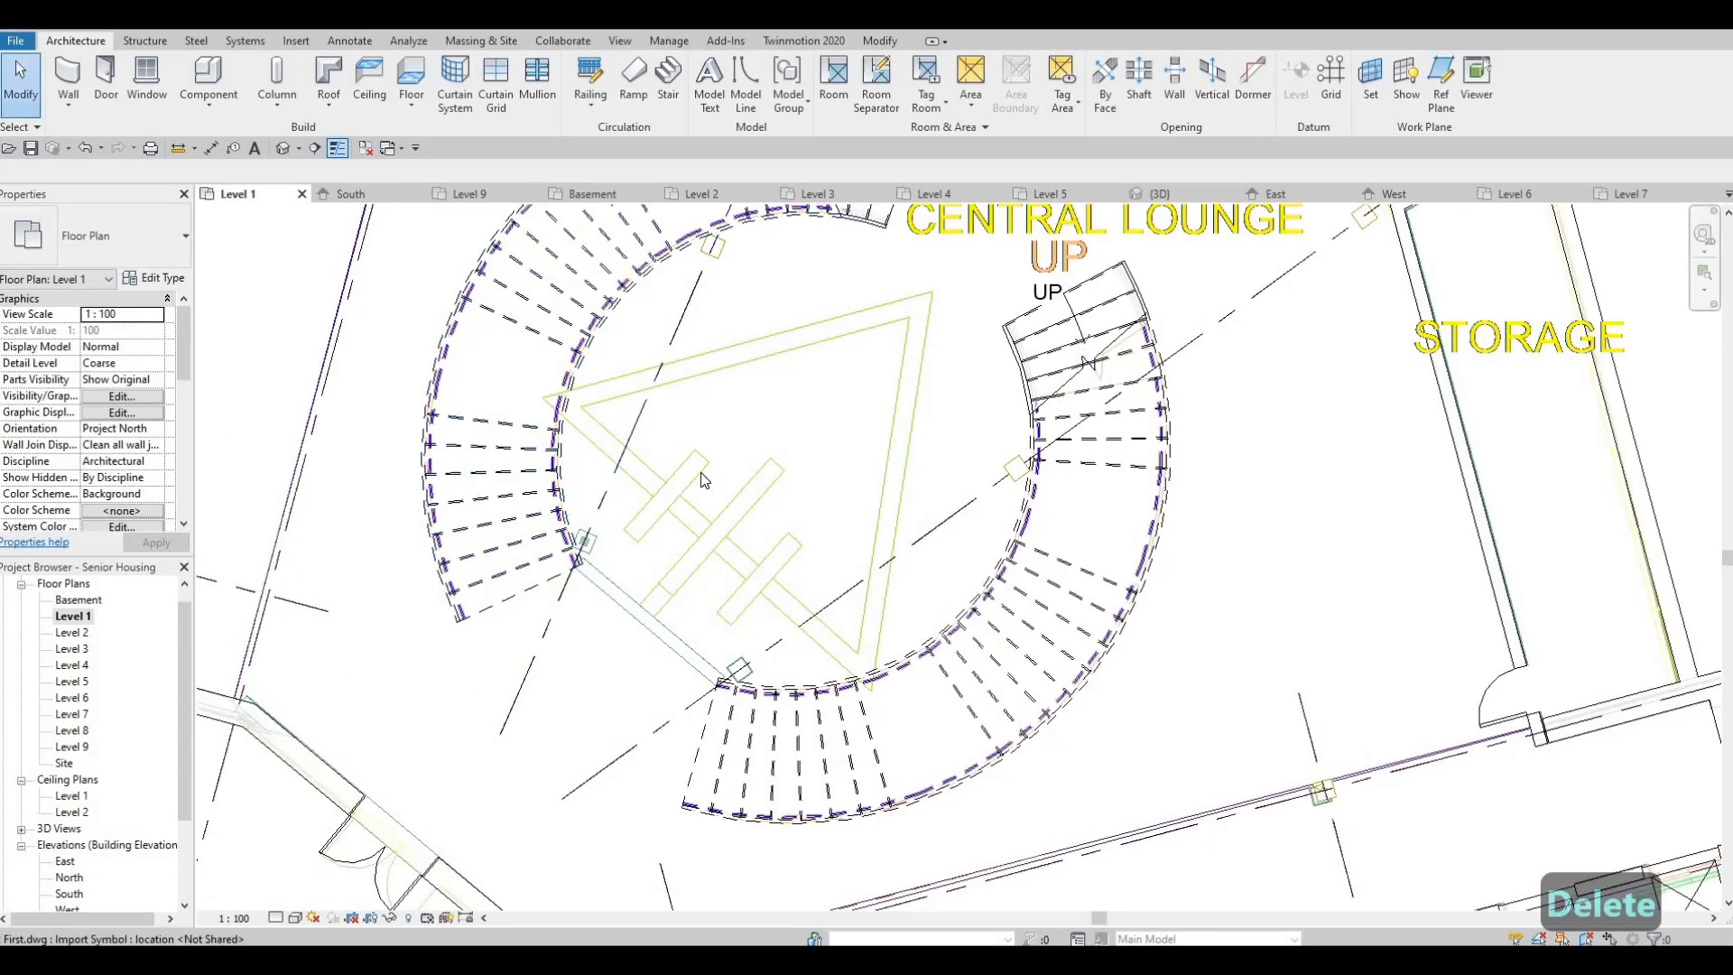
{"action": "scroll", "coordinate": [705, 480], "scroll_direction": "down", "scroll_amount": 5}
{"action": "left_click", "coordinate": [902, 490]}
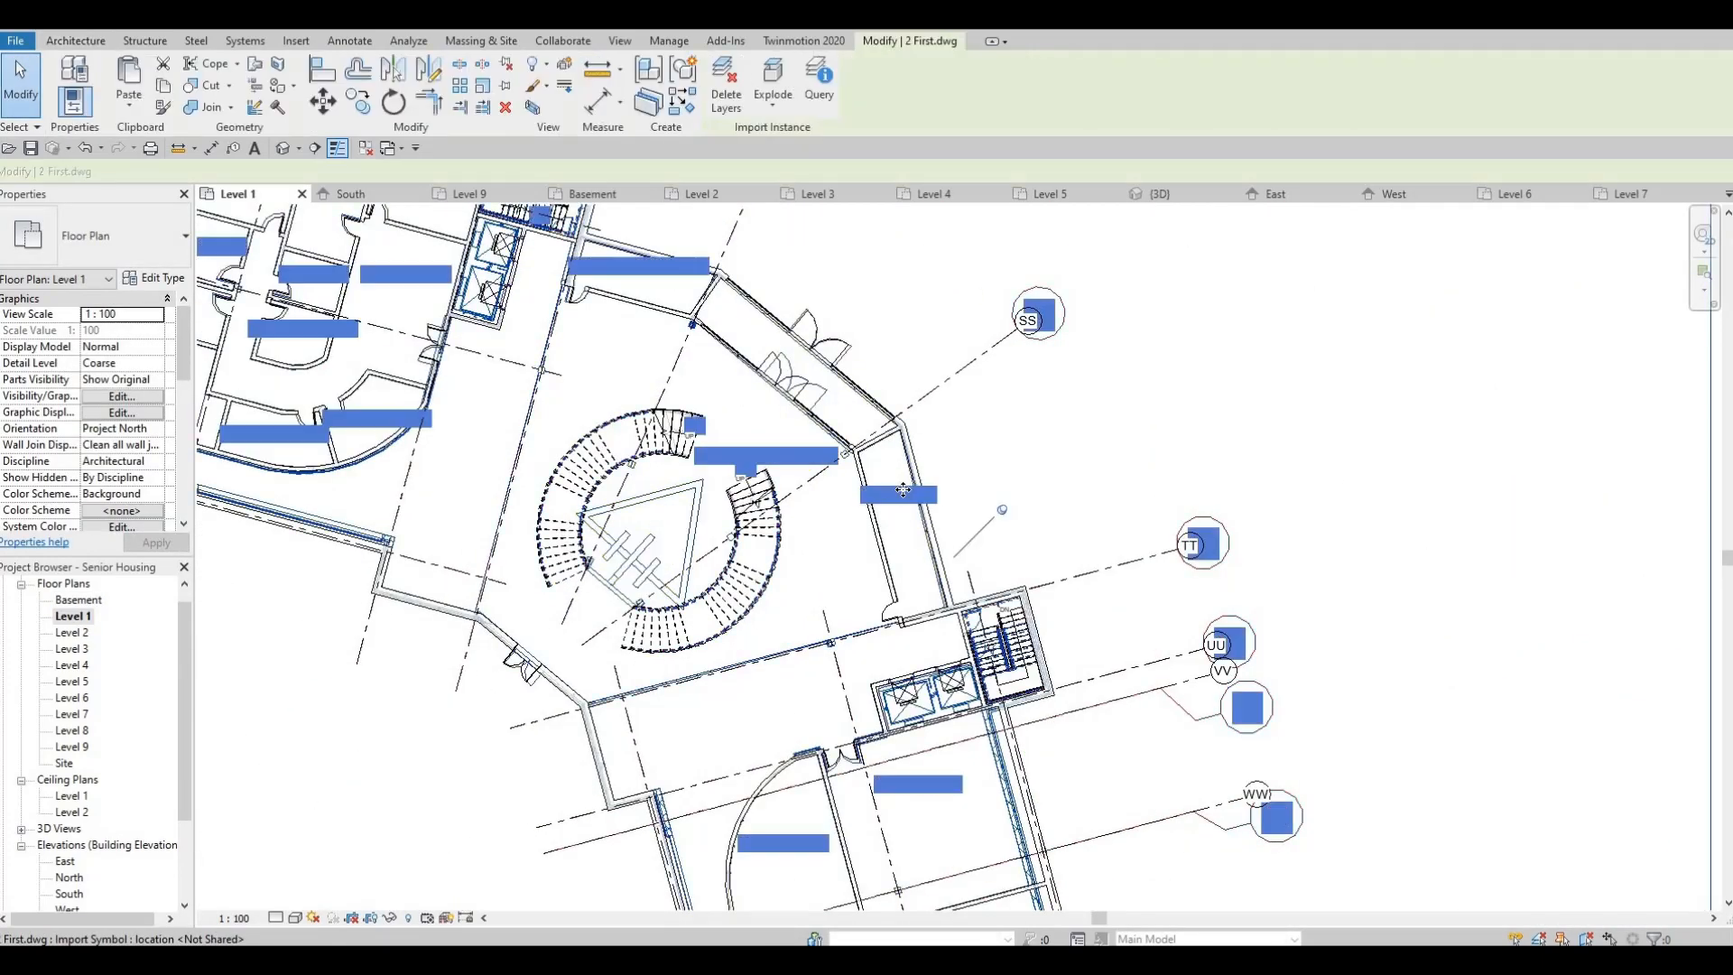
{"action": "key", "text": "Delete"}
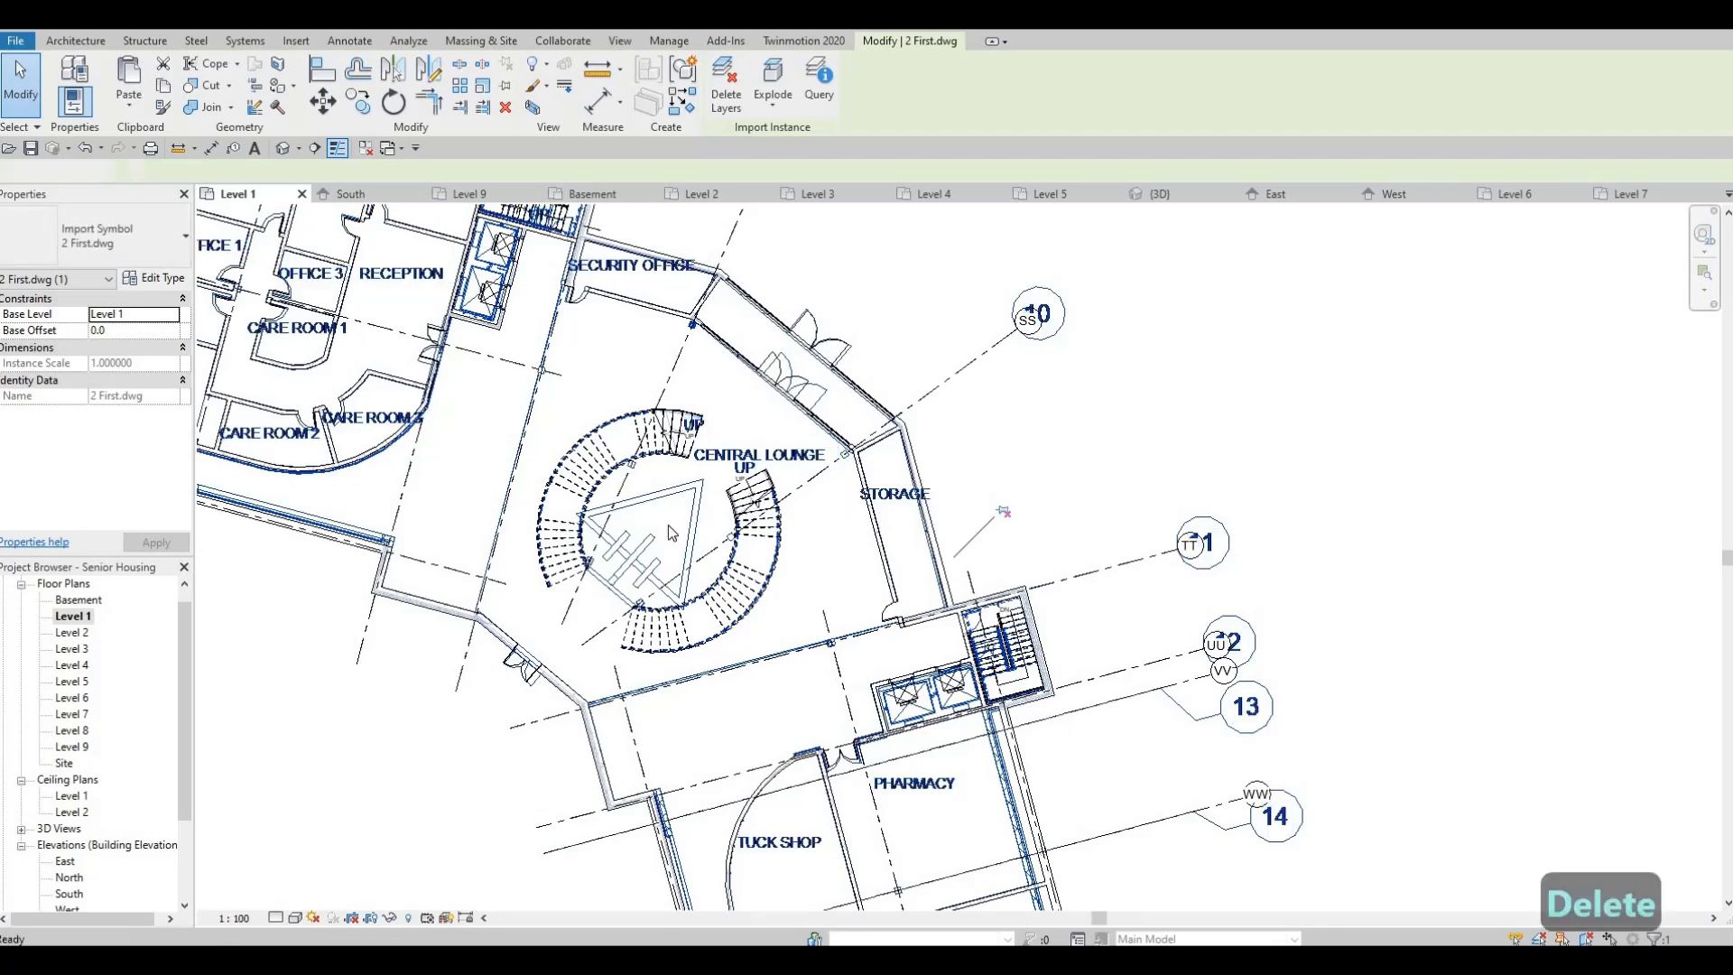
Open the Level 2 and Level 3 floor plans to check for leftover CAD imports
{"action": "left_click", "coordinate": [68, 648]}
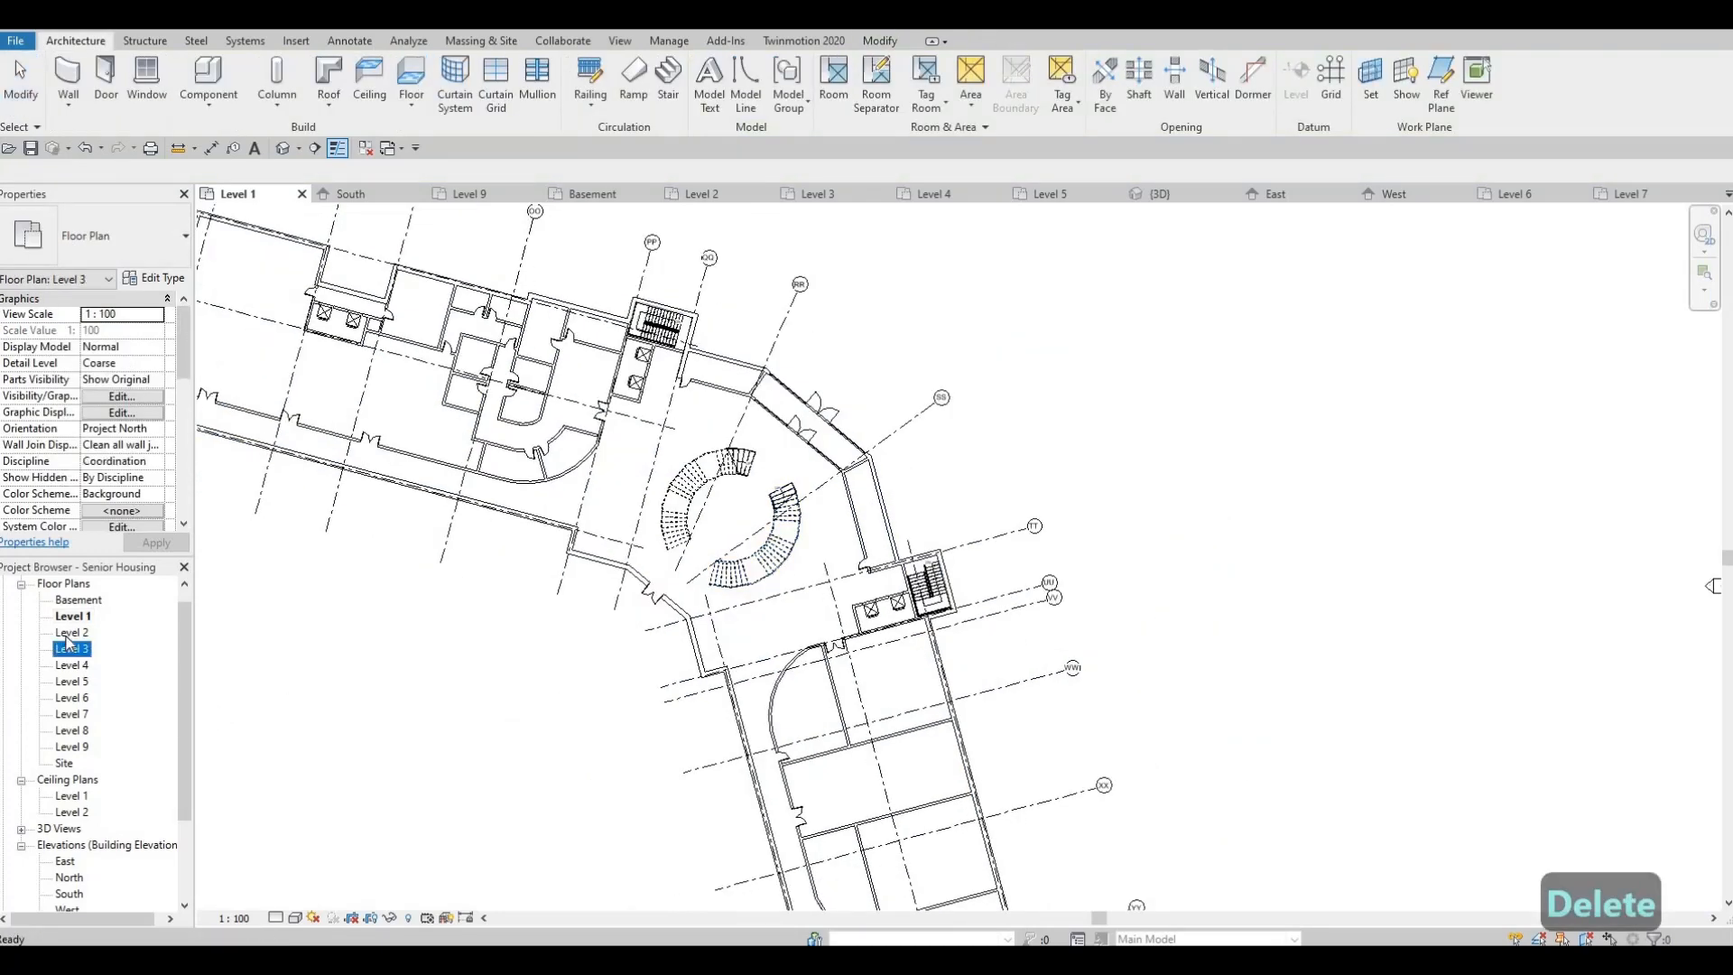
{"action": "double_click", "coordinate": [90, 632]}
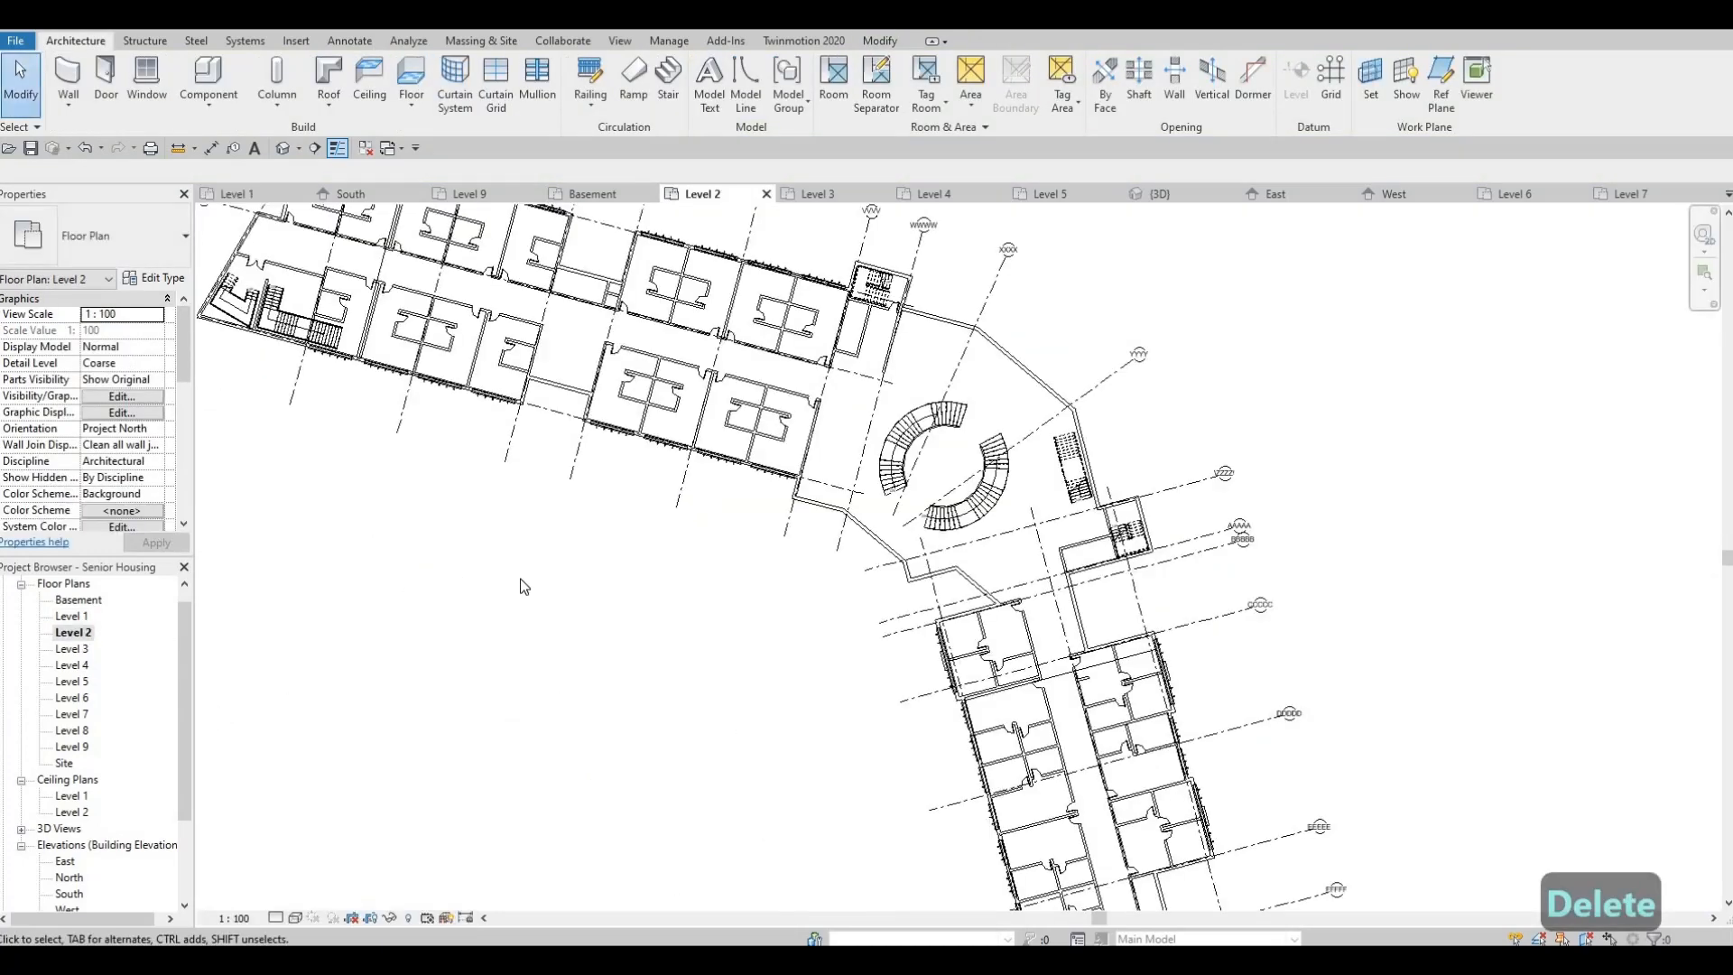
{"action": "double_click", "coordinate": [65, 649]}
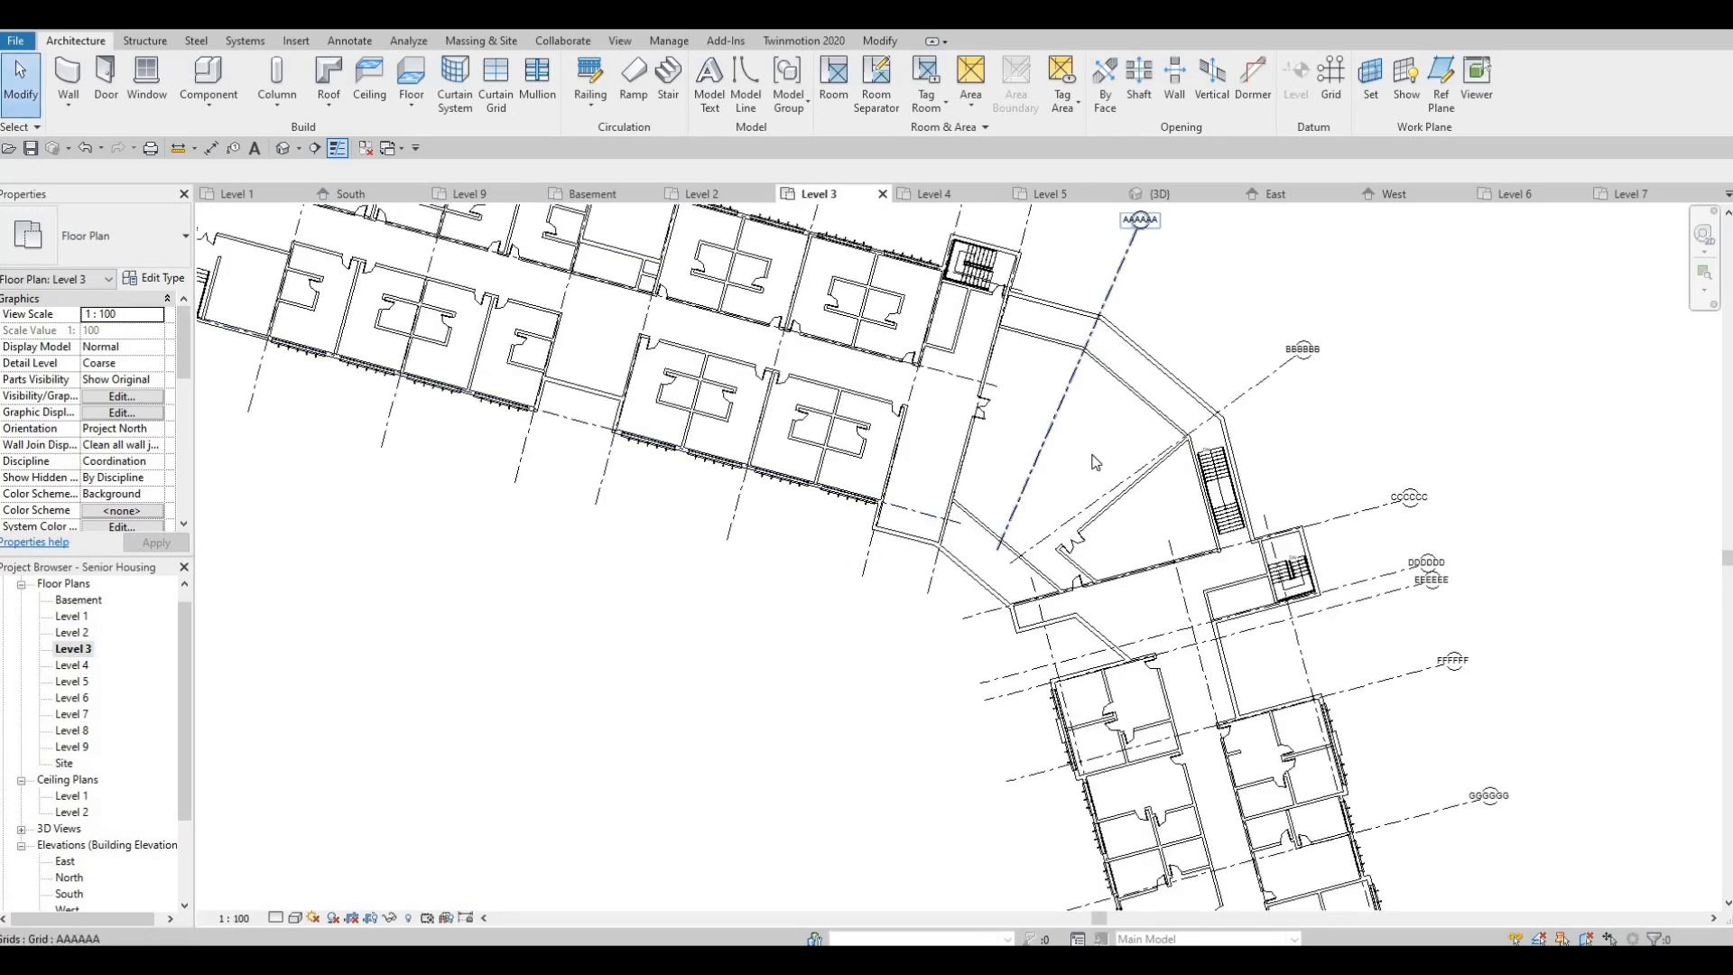
Check the Level 3 and Level 4 floor plans for leftover CAD imports
{"action": "middle_click_drag", "start_coordinate": [1119, 332], "coordinate": [1098, 464]}
{"action": "scroll", "coordinate": [1098, 464], "scroll_direction": "down", "scroll_amount": 1}
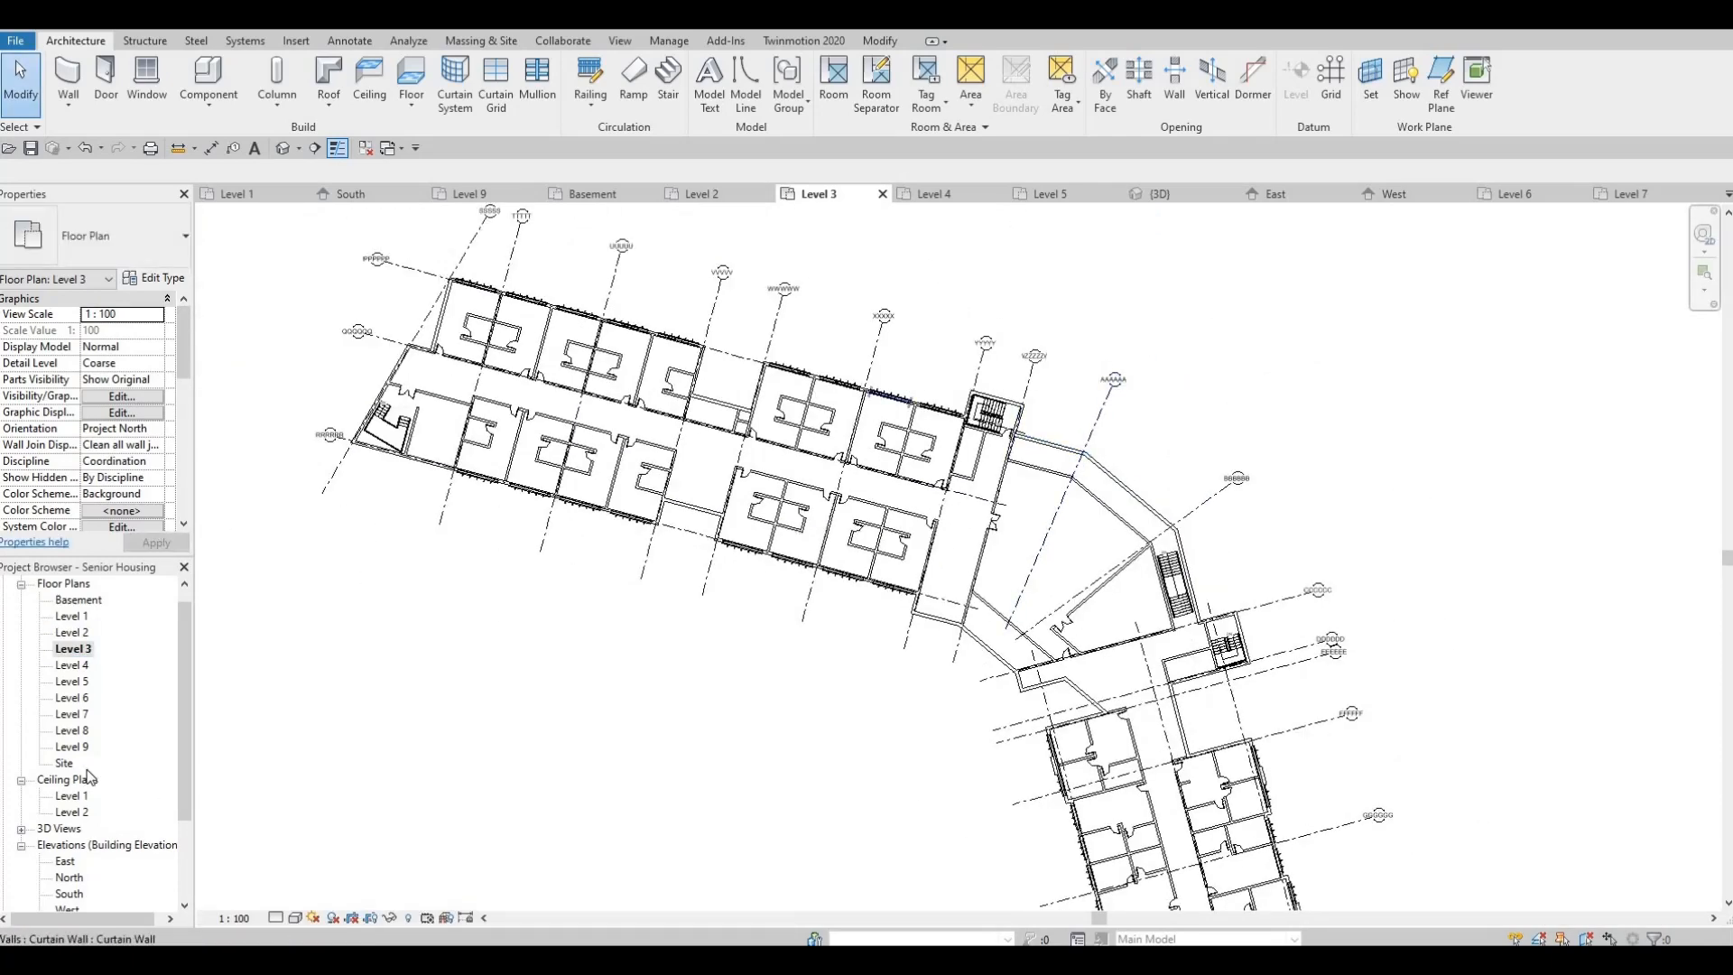
{"action": "double_click", "coordinate": [70, 665]}
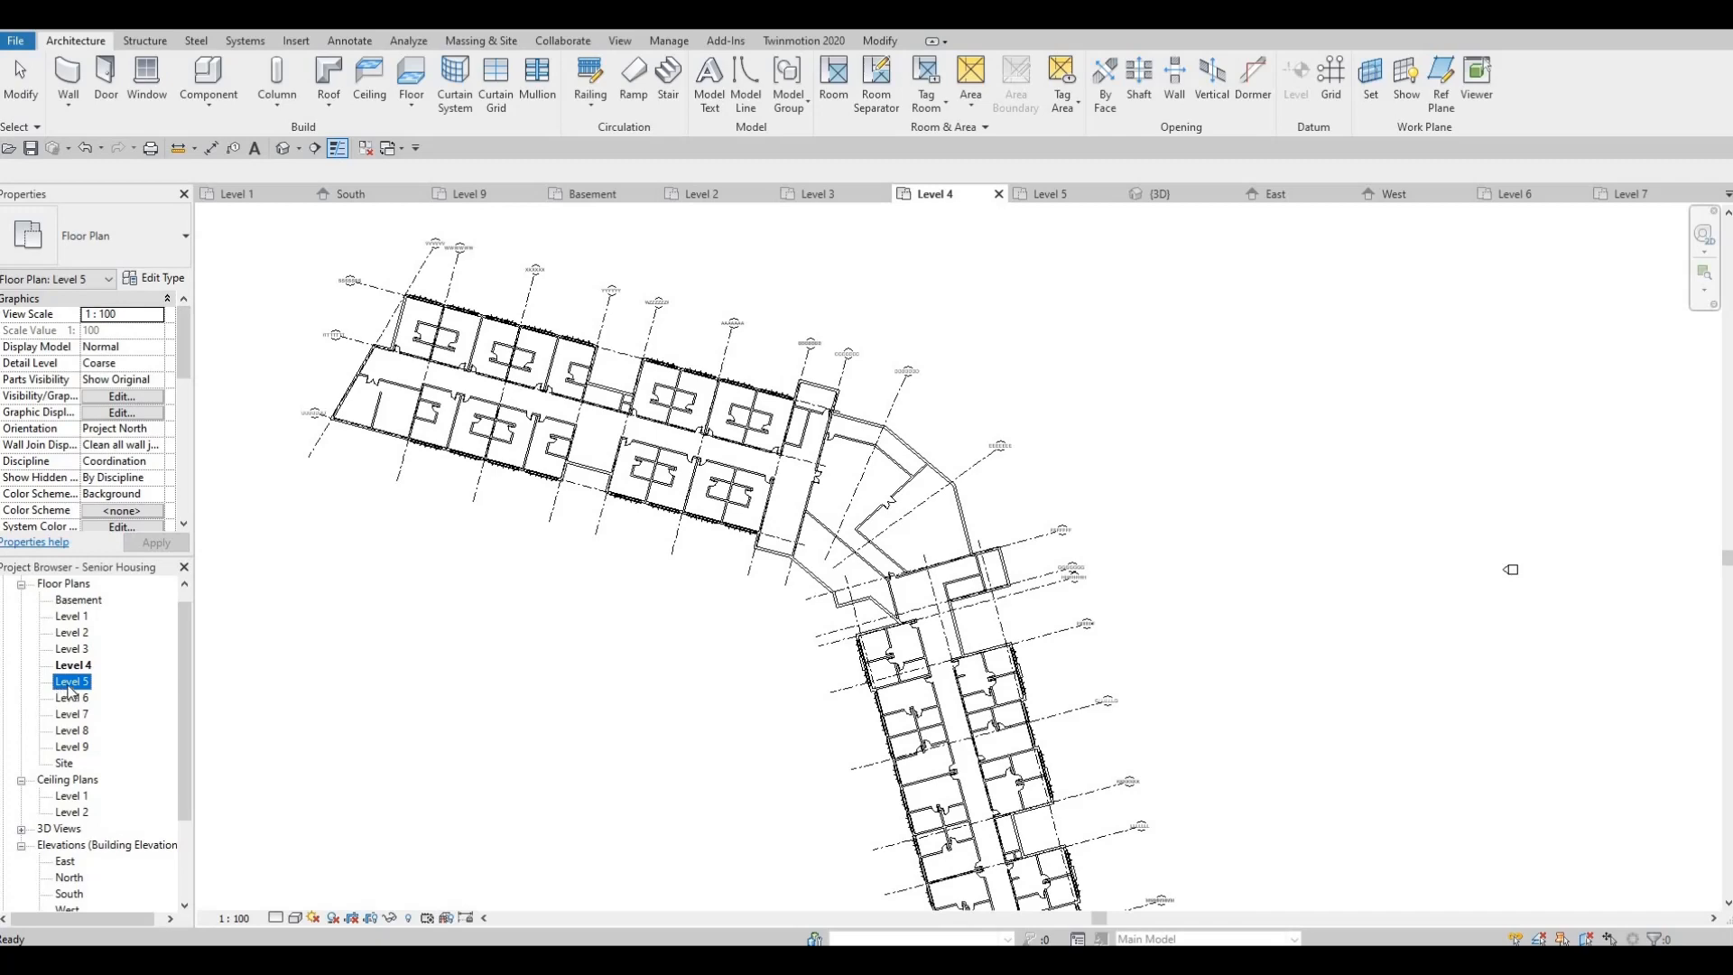
Open the Level 5 floor plan and delete its imported CAD plan 6 Fifth.dwg
{"action": "double_click", "coordinate": [69, 685]}
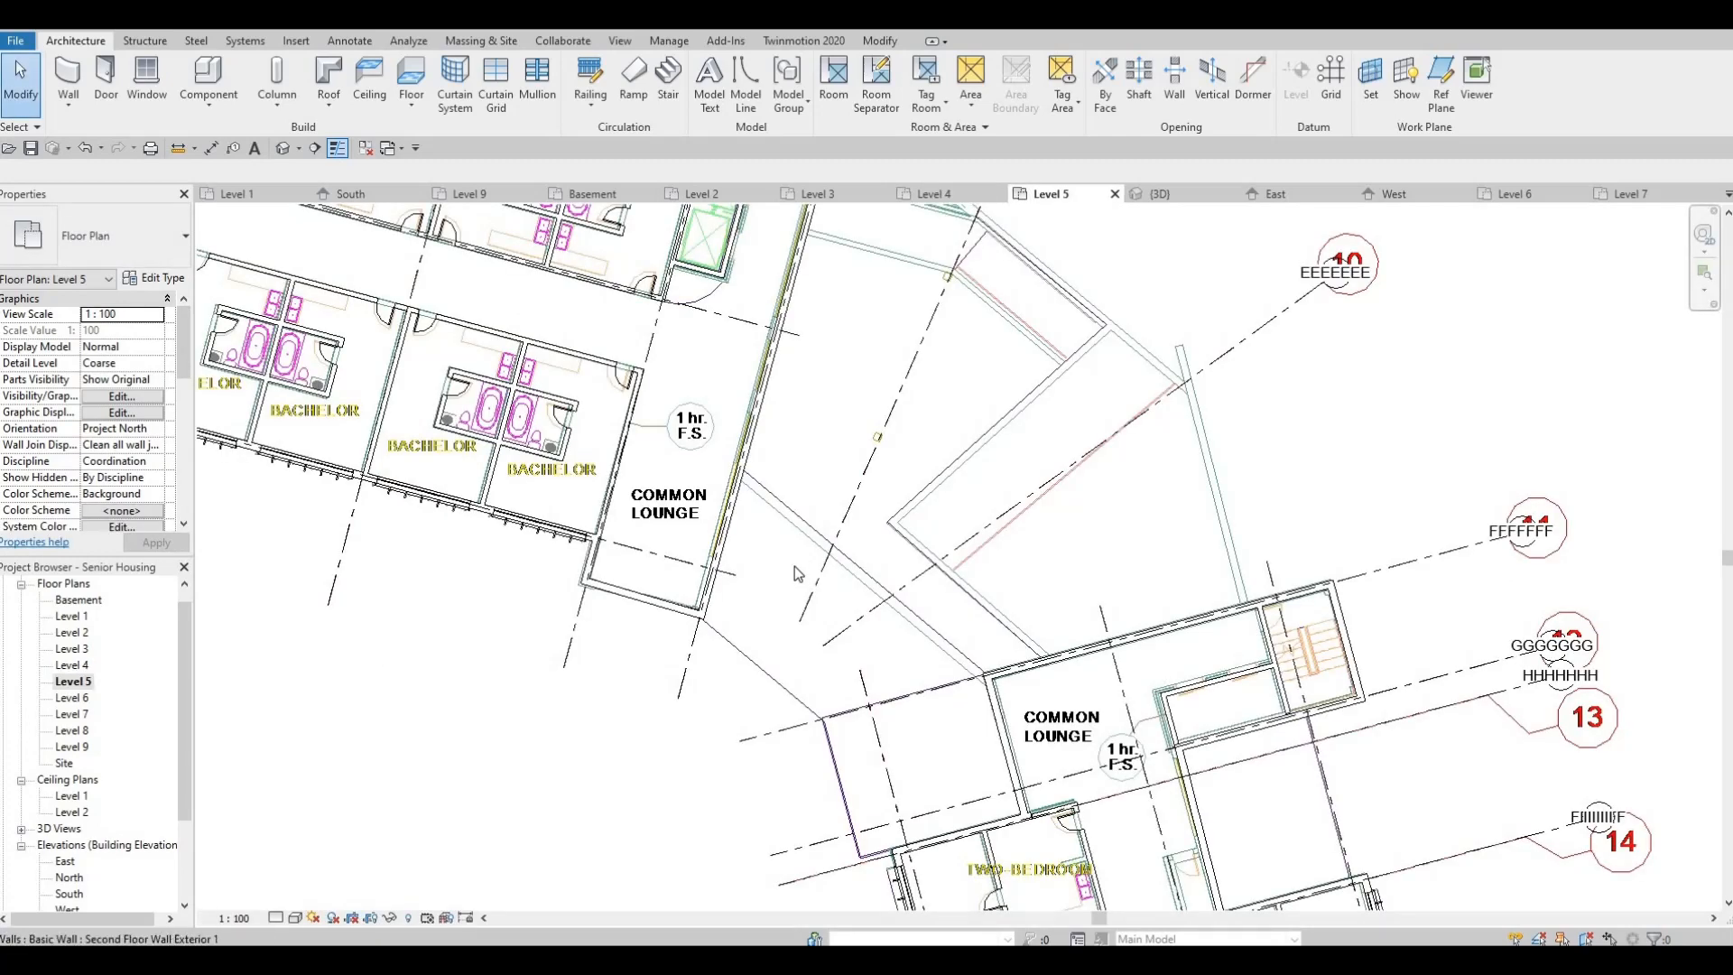
{"action": "scroll", "coordinate": [812, 662], "scroll_direction": "down", "scroll_amount": 3}
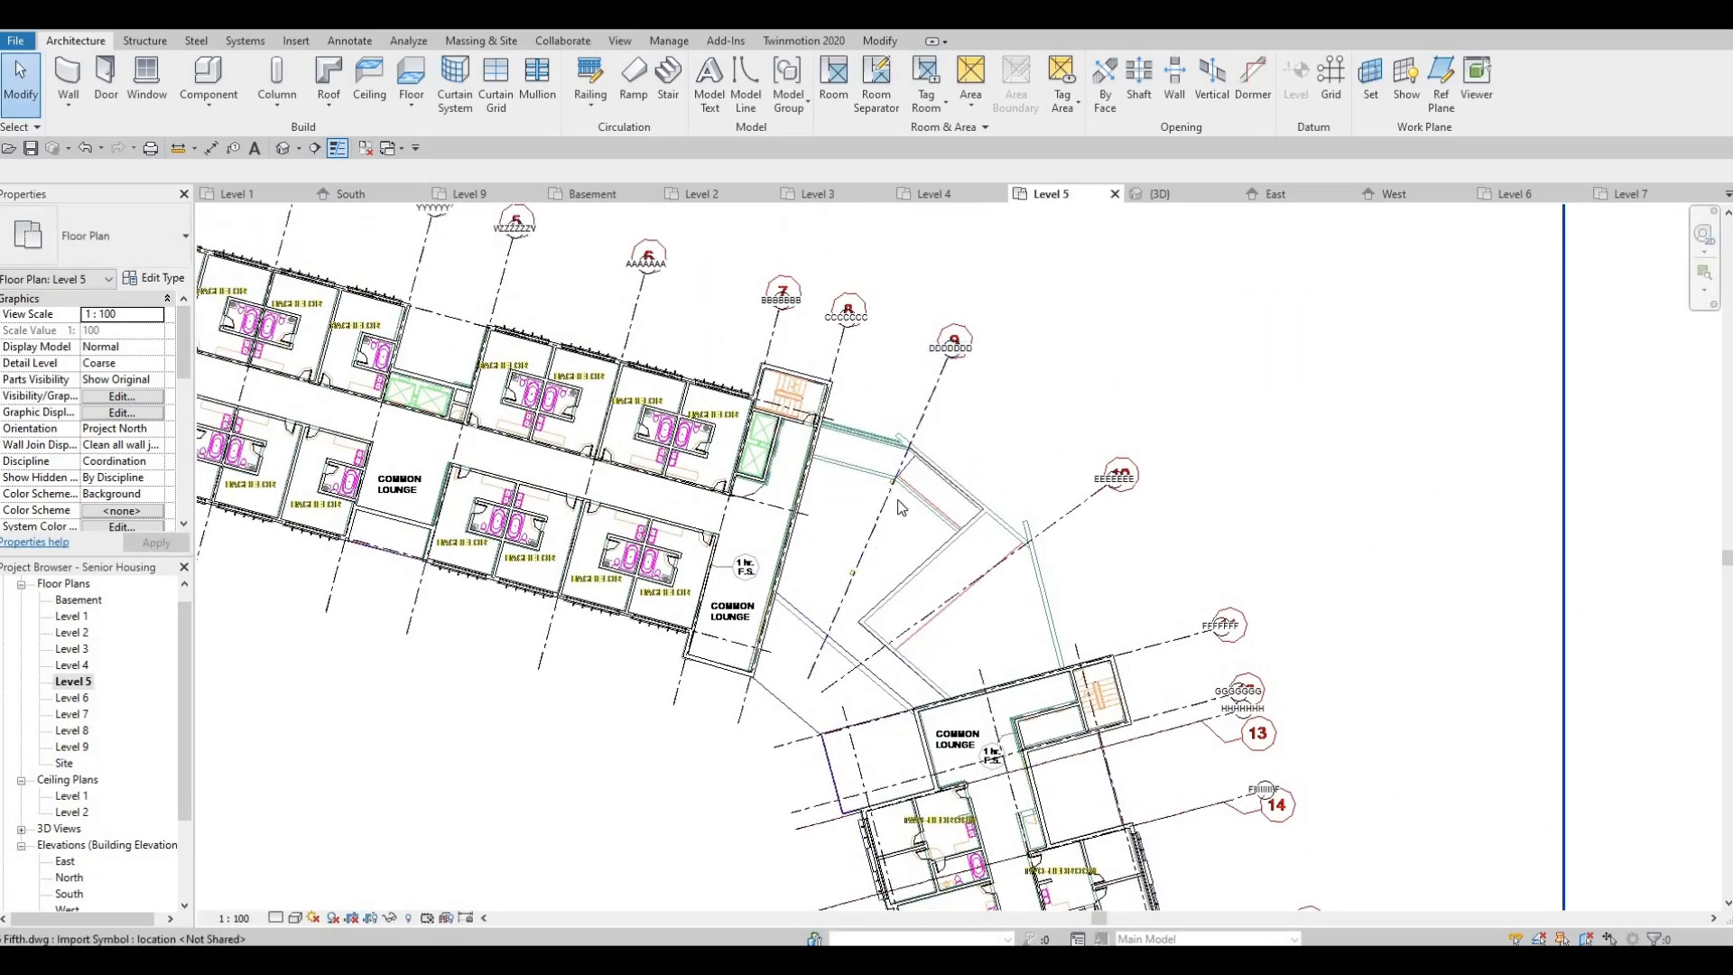
{"action": "scroll", "coordinate": [925, 479], "scroll_direction": "down", "scroll_amount": 1}
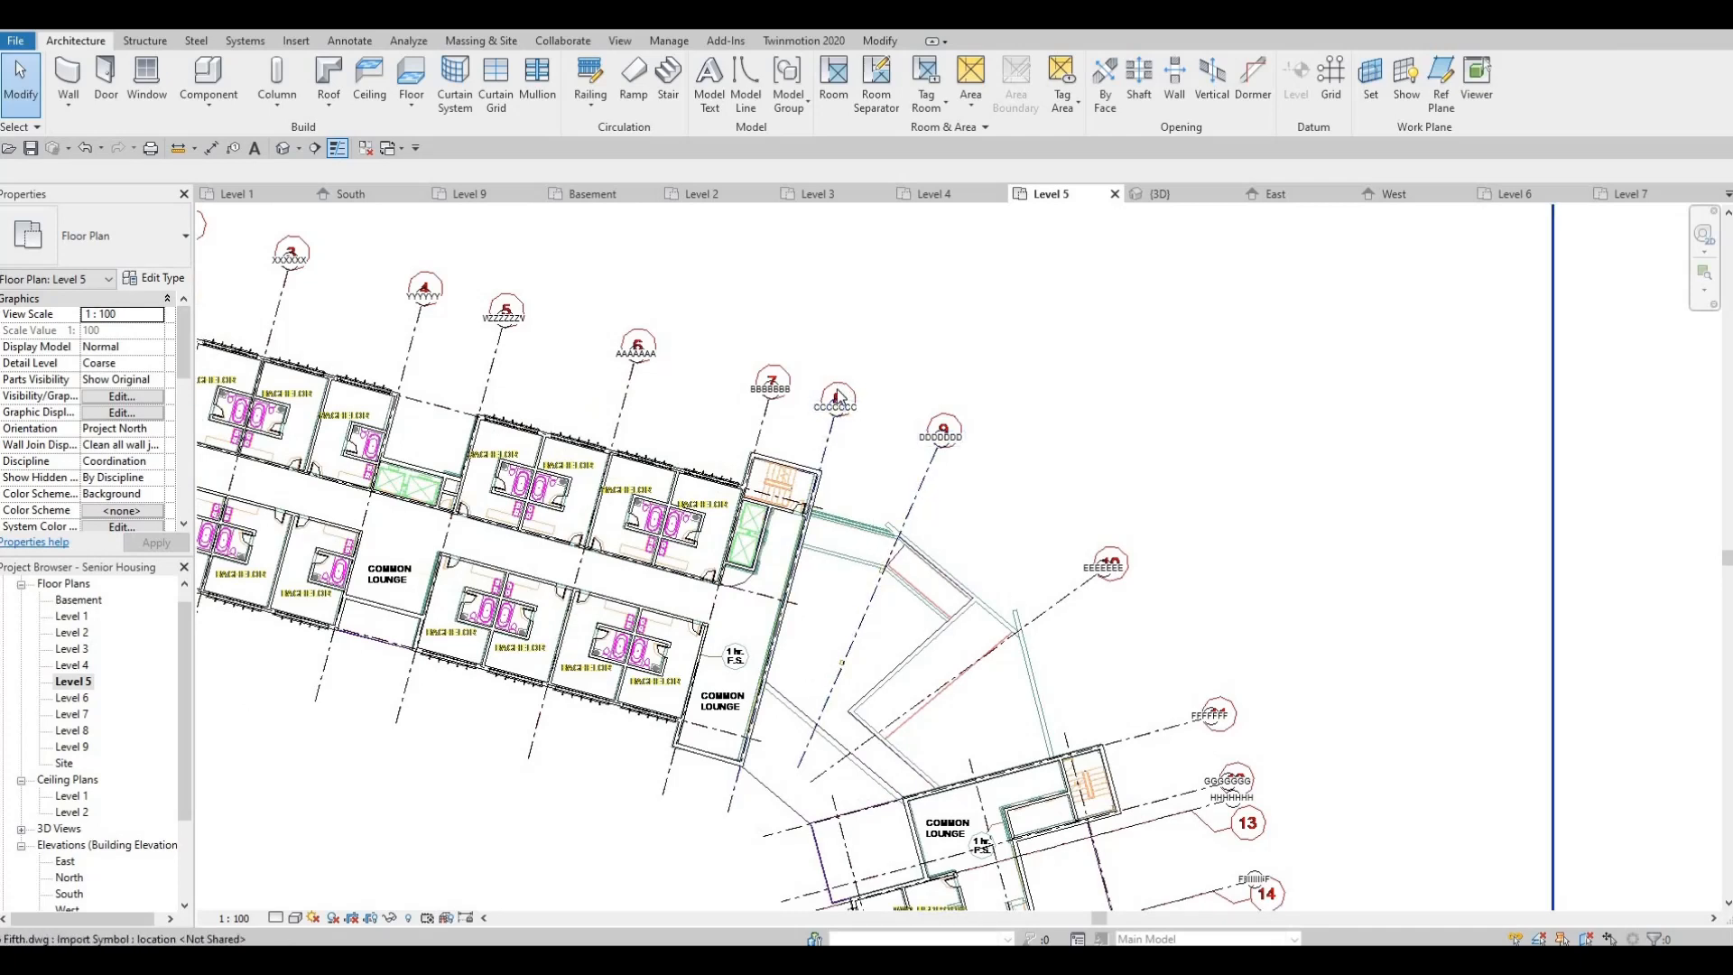
{"action": "left_click", "coordinate": [906, 506]}
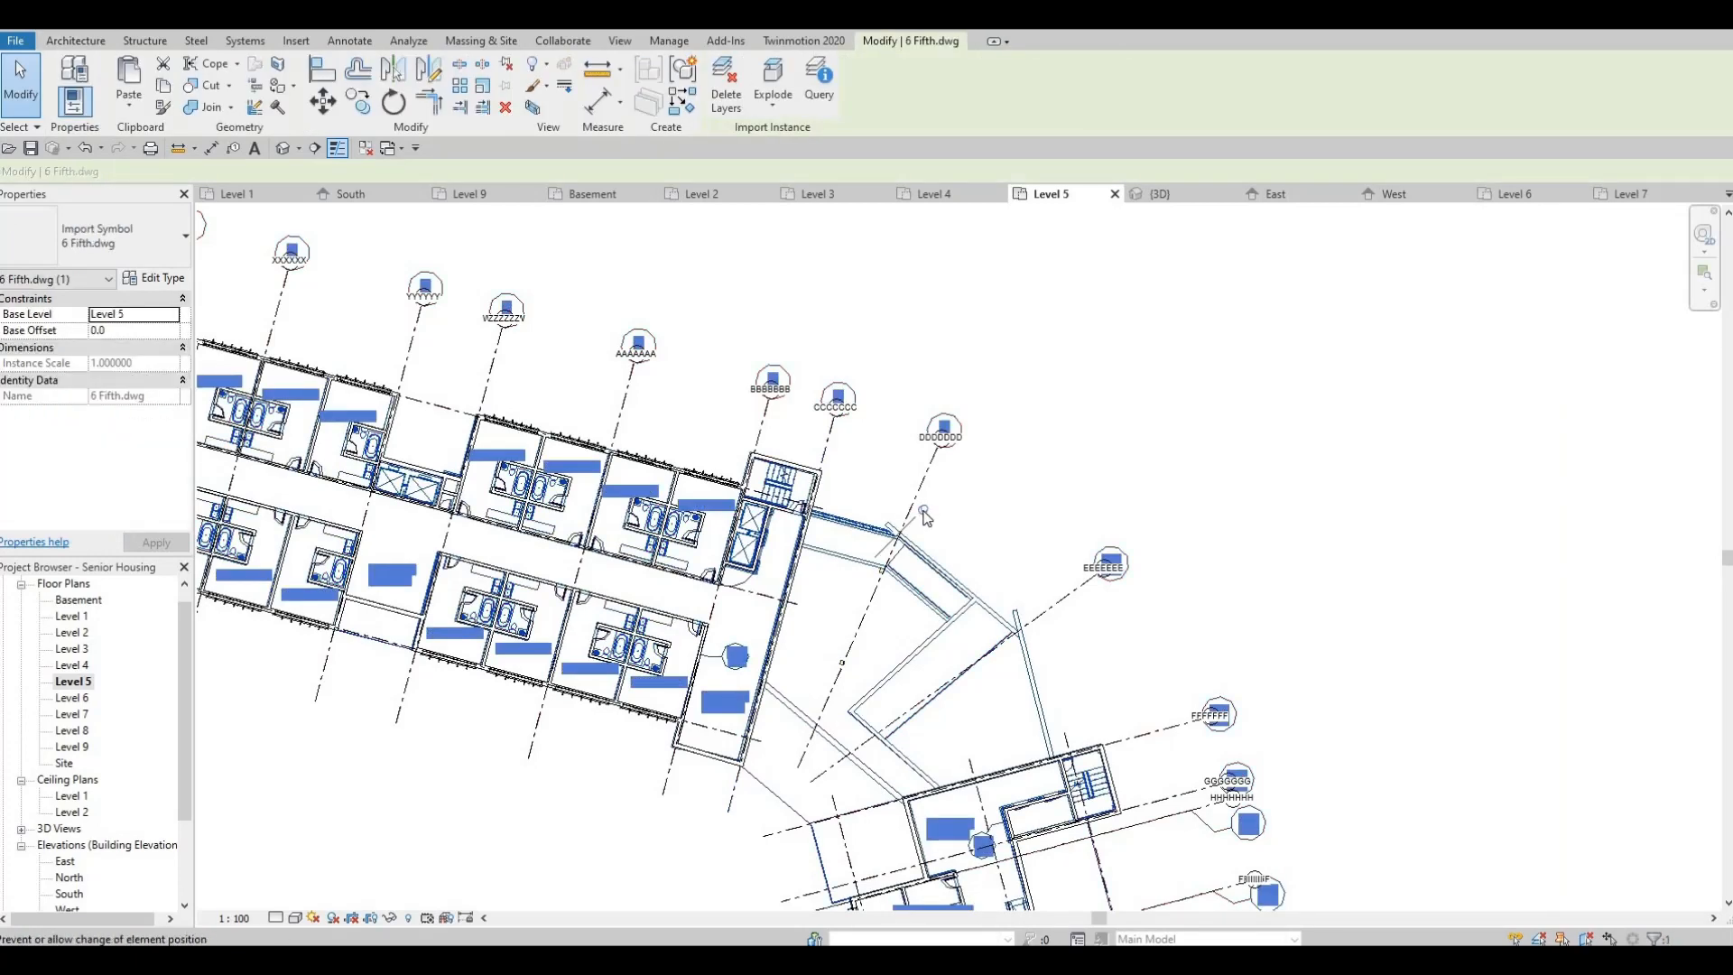
{"action": "key", "text": "Delete"}
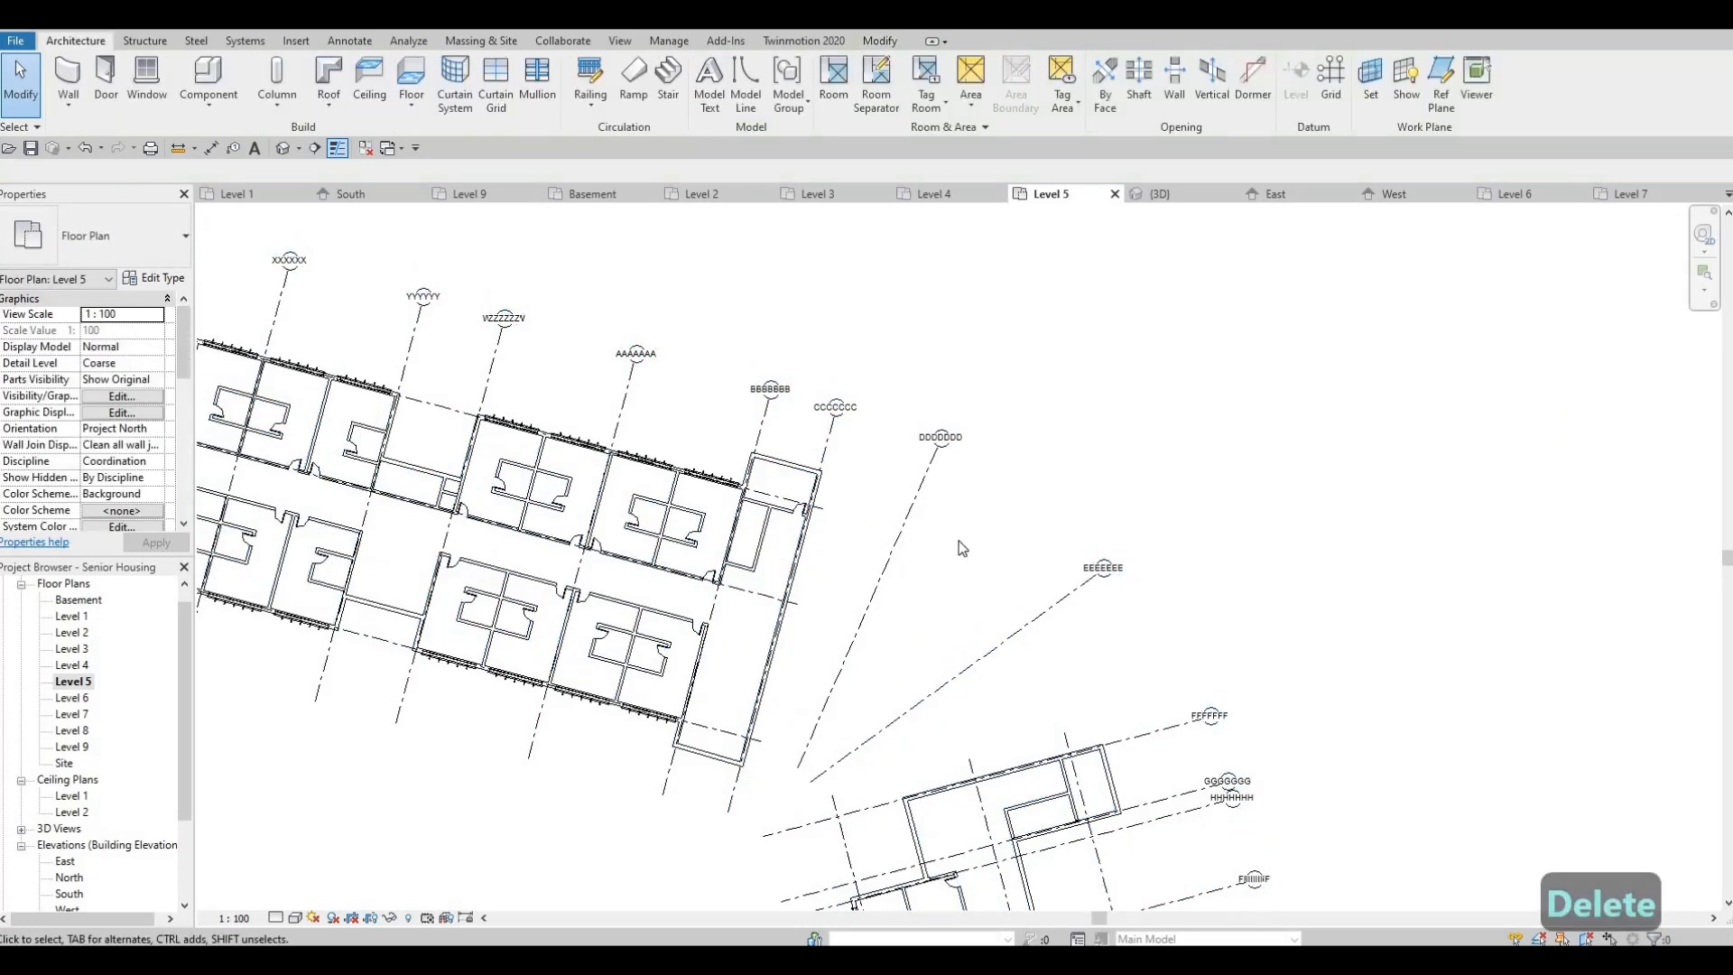
{"action": "middle_click_drag", "start_coordinate": [917, 534], "coordinate": [889, 382]}
{"action": "scroll", "coordinate": [858, 588], "scroll_direction": "down", "scroll_amount": 1}
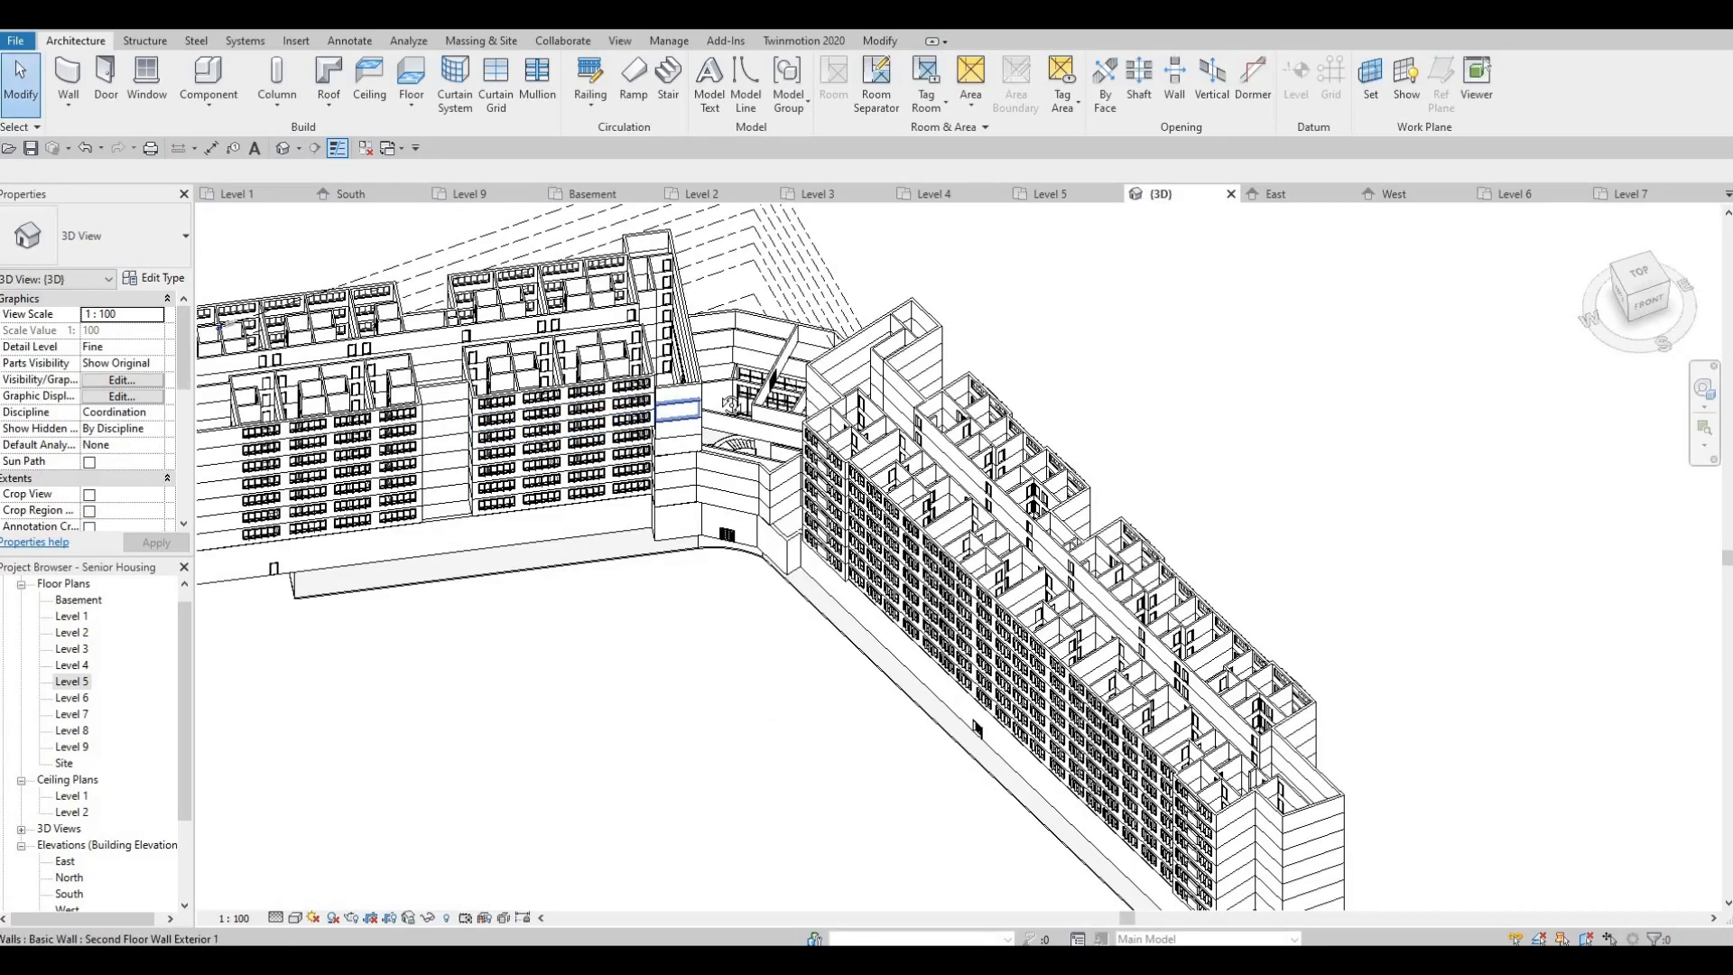
Examine the central connecting block in the 3D view and compare it with the Level 4, Level 3 and Level 5 floor plans
{"action": "middle_click_drag", "start_coordinate": [776, 413], "coordinate": [648, 379], "text": "shift"}
{"action": "scroll", "coordinate": [778, 366], "scroll_direction": "up", "scroll_amount": 5}
{"action": "scroll", "coordinate": [648, 379], "scroll_direction": "up", "scroll_amount": 5}
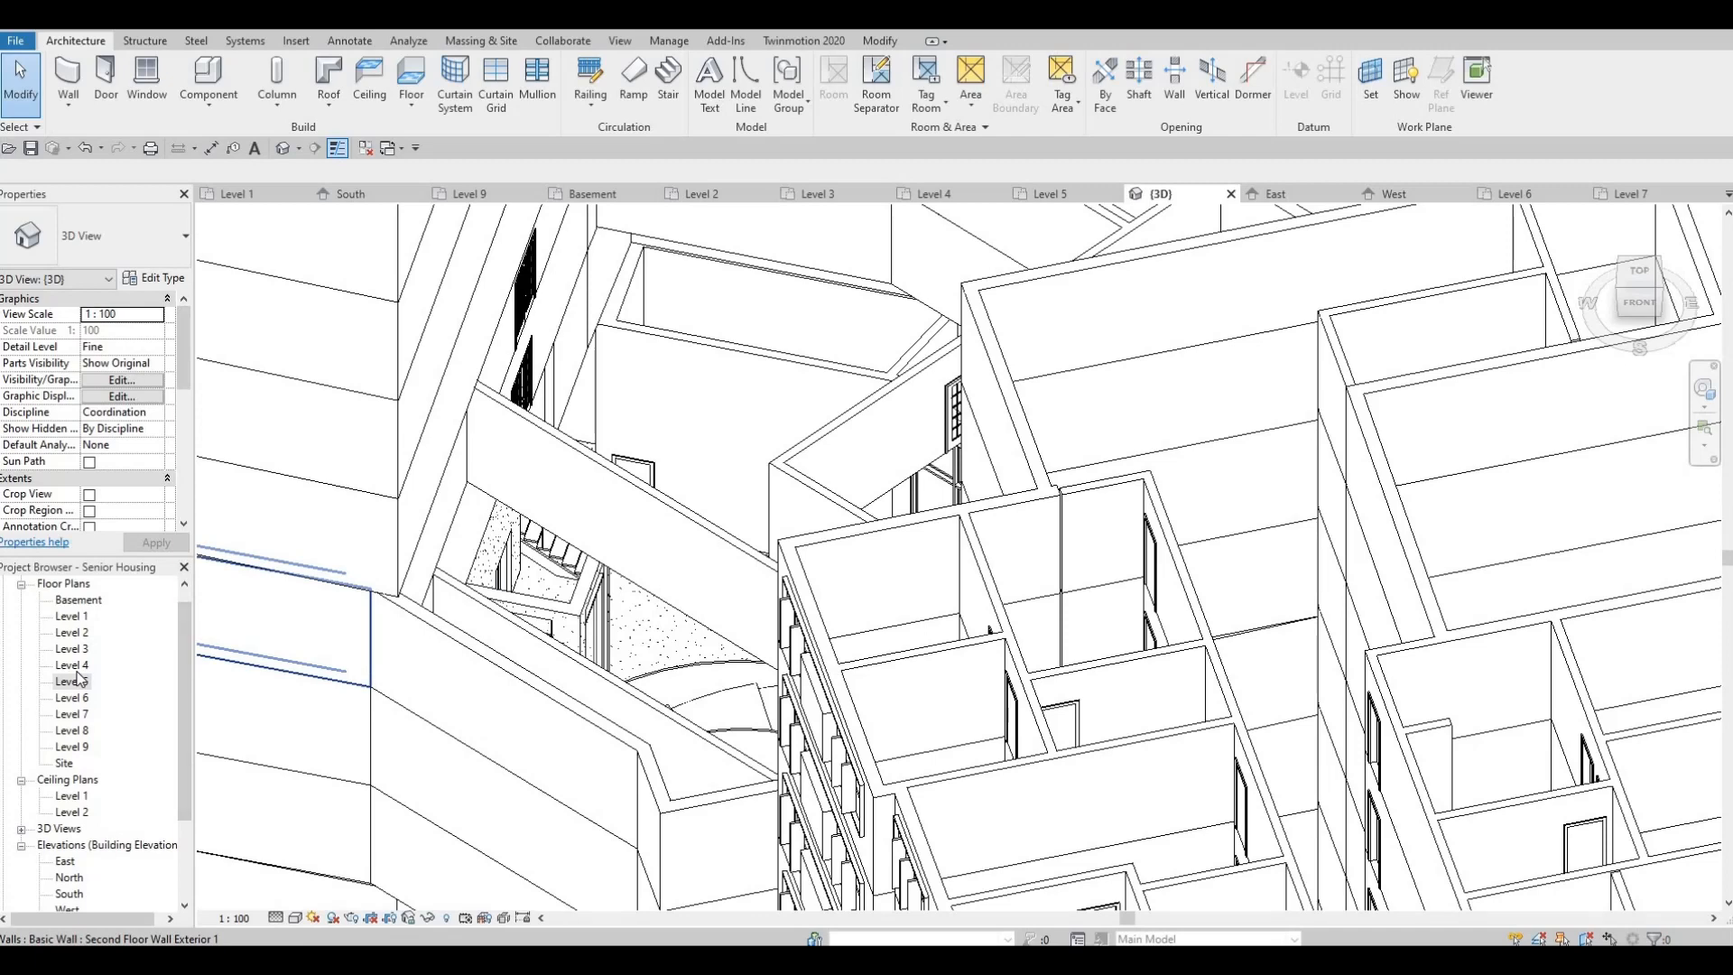
{"action": "double_click", "coordinate": [74, 667]}
{"action": "scroll", "coordinate": [822, 520], "scroll_direction": "up", "scroll_amount": 5}
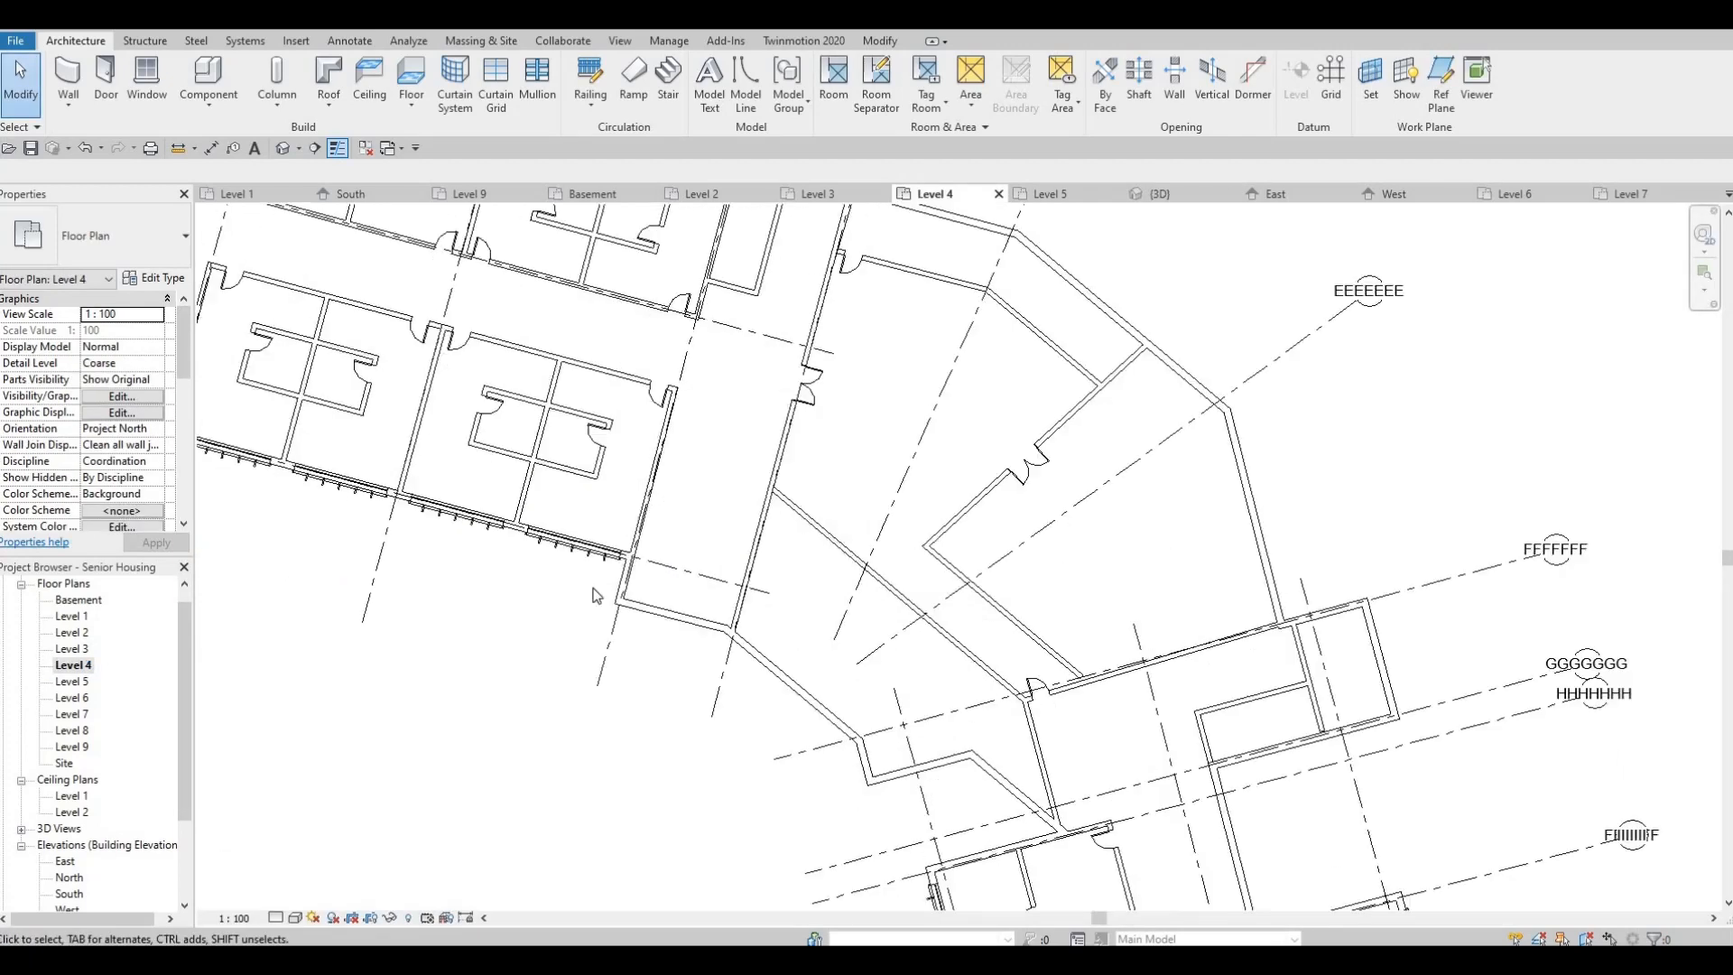
{"action": "double_click", "coordinate": [72, 649]}
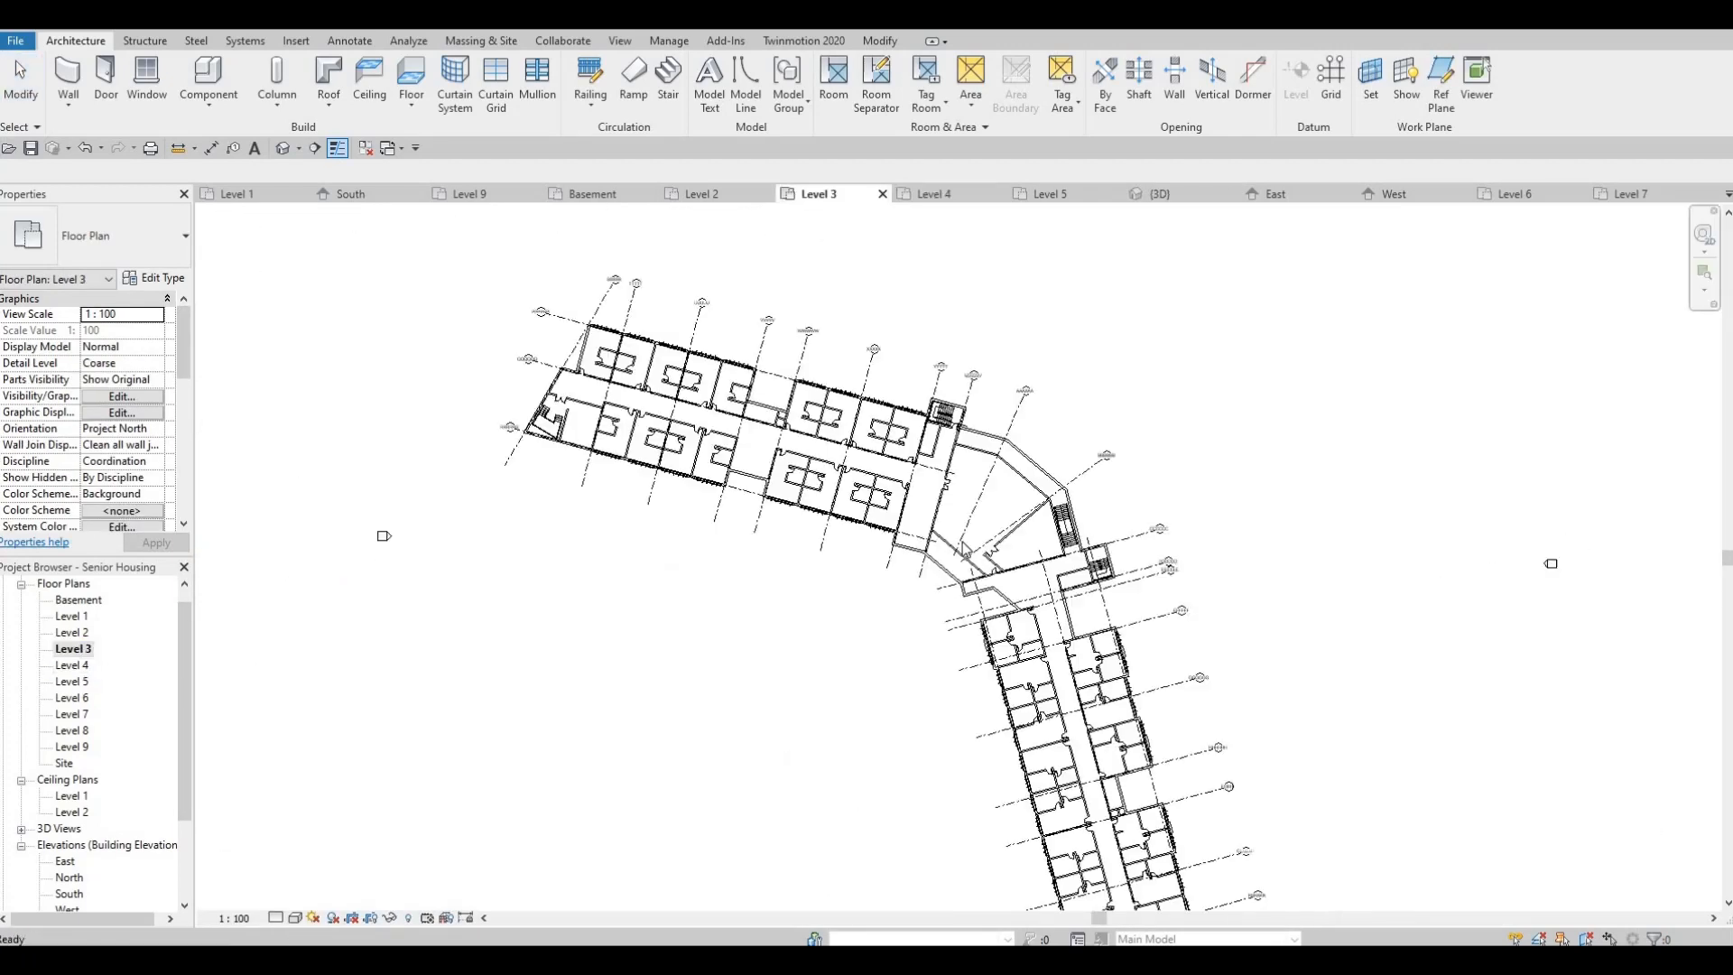
{"action": "scroll", "coordinate": [949, 557], "scroll_direction": "up", "scroll_amount": 3}
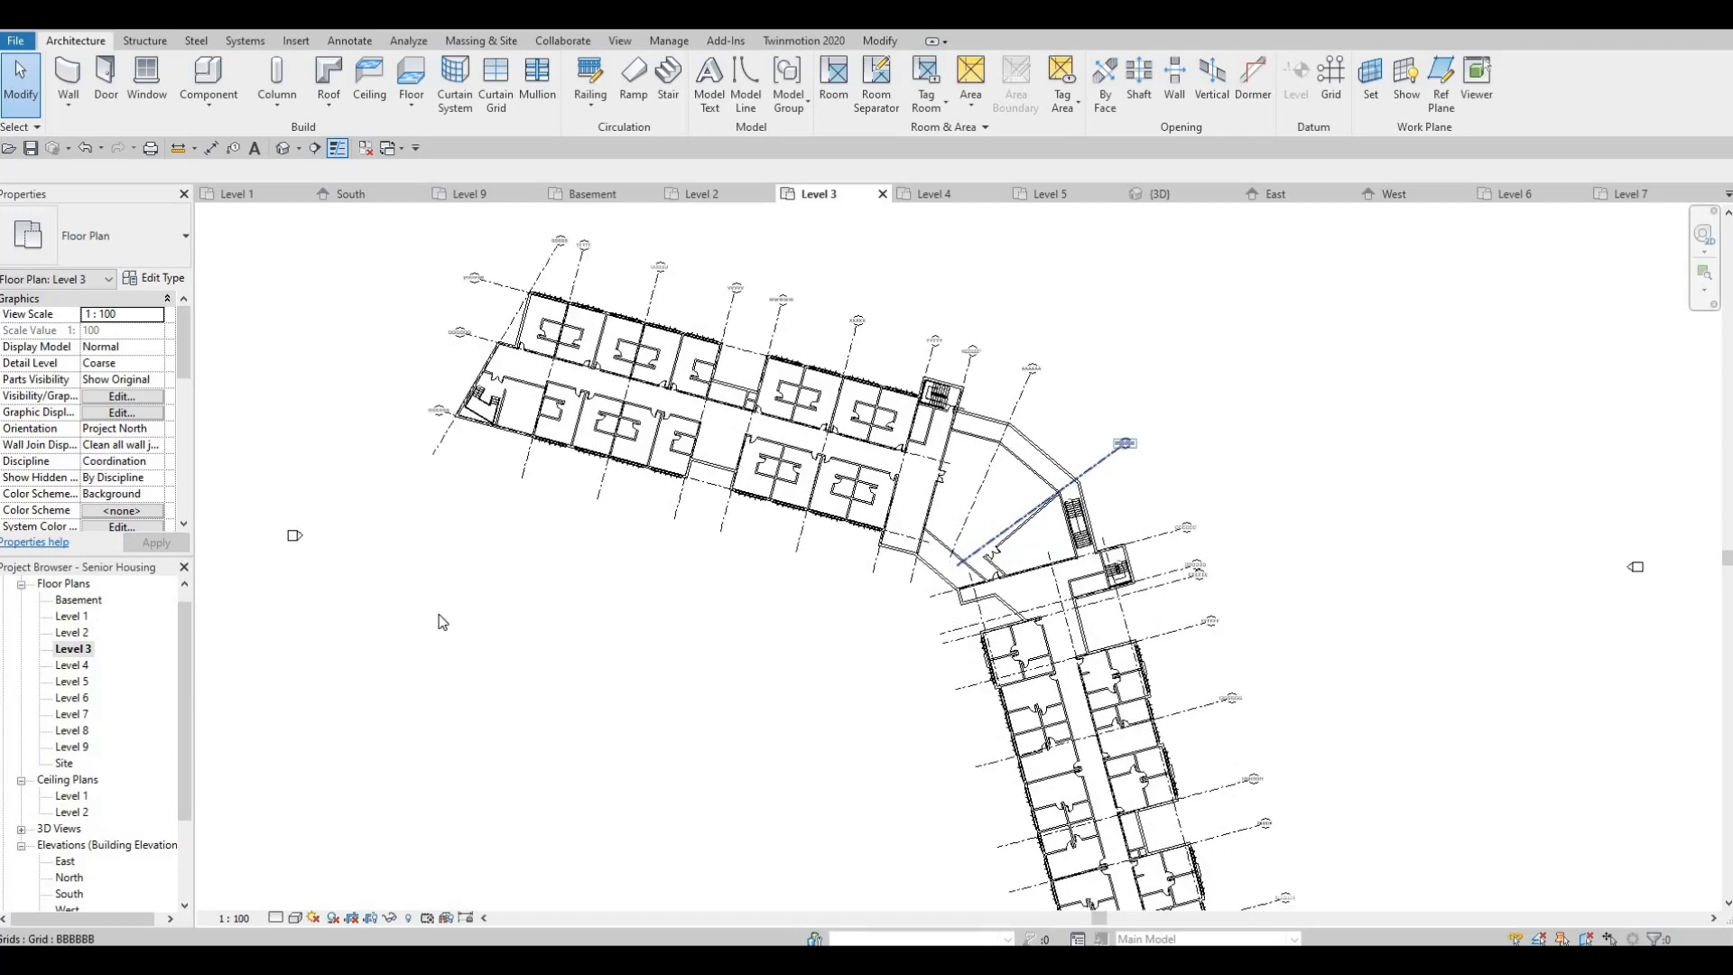
{"action": "double_click", "coordinate": [74, 681]}
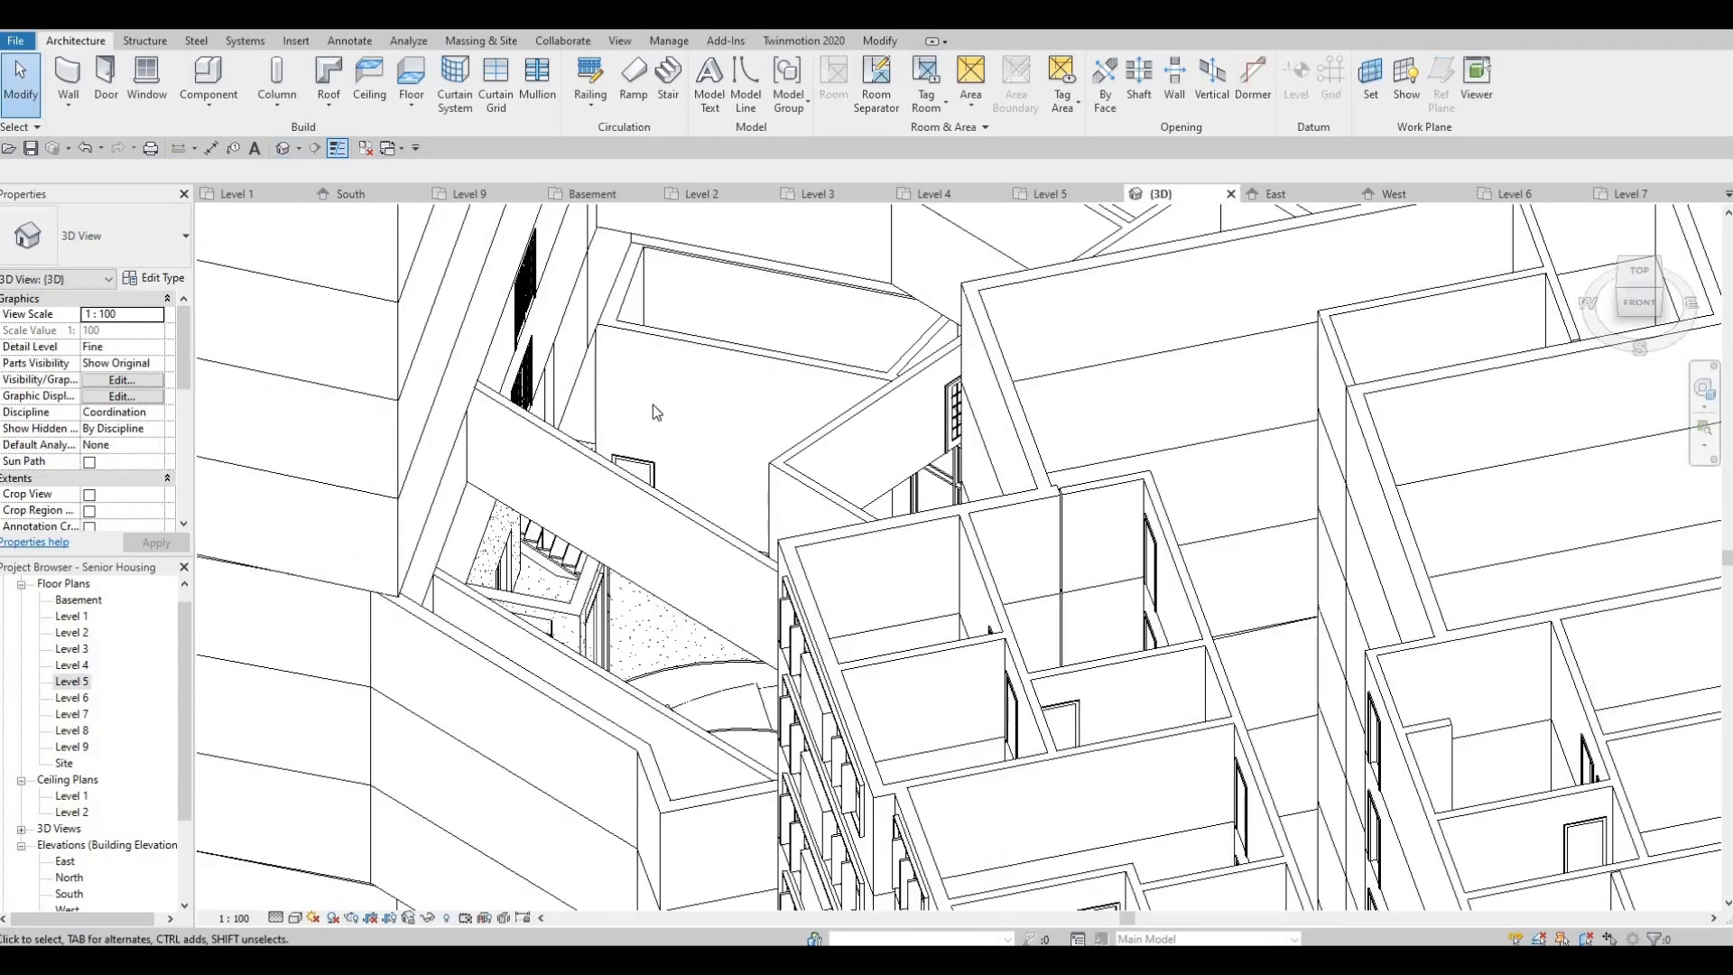
Select the Level 4 interior wall of the central block in 3D, locate it on the Level 4 floor plan, and clear the selection
{"action": "middle_click_drag", "start_coordinate": [822, 465], "coordinate": [889, 511], "text": "shift"}
{"action": "left_click", "coordinate": [889, 512]}
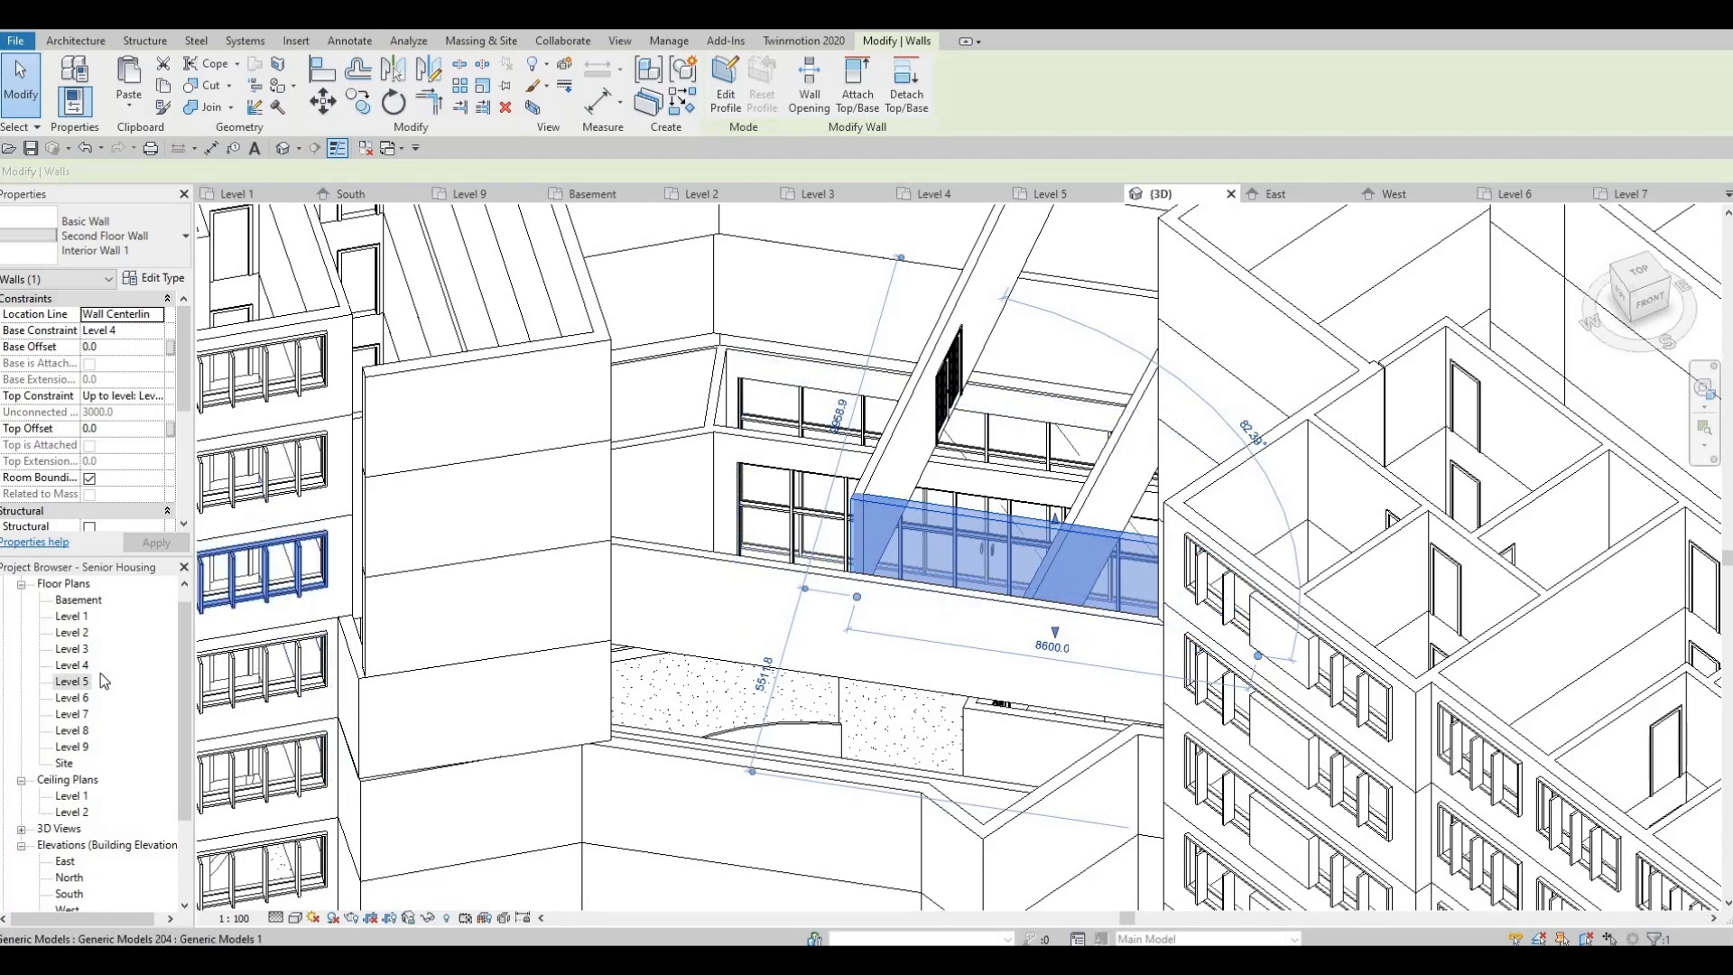
{"action": "double_click", "coordinate": [70, 666]}
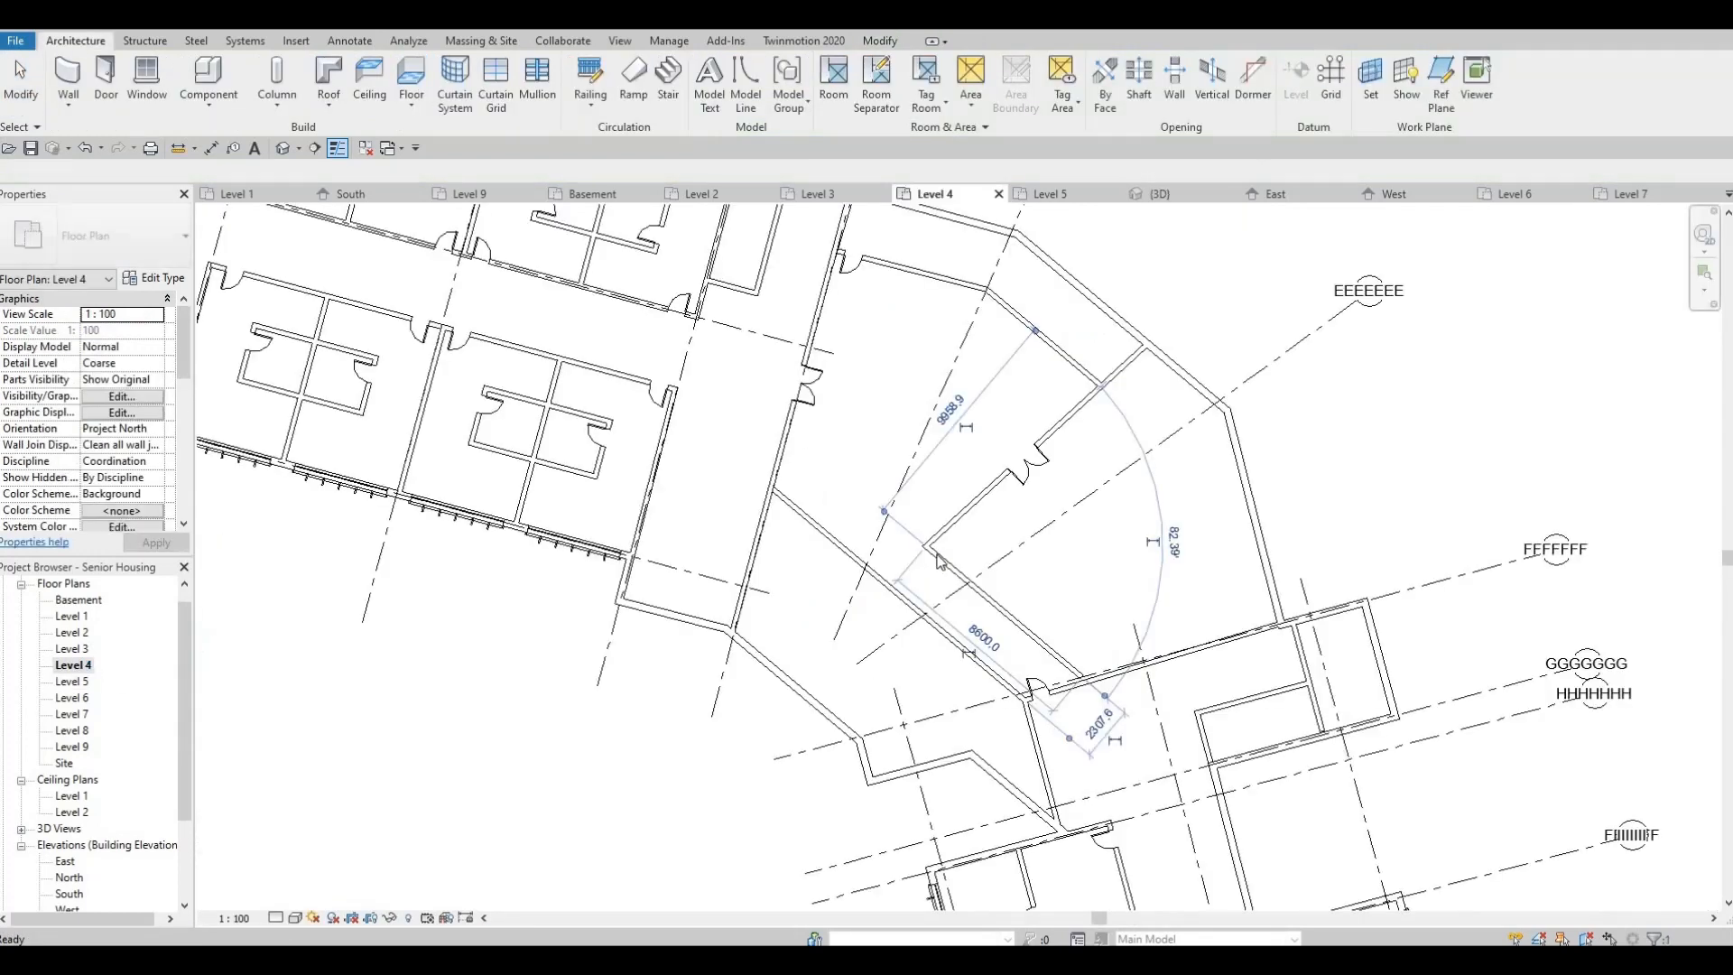
{"action": "scroll", "coordinate": [928, 547], "scroll_direction": "up", "scroll_amount": 2}
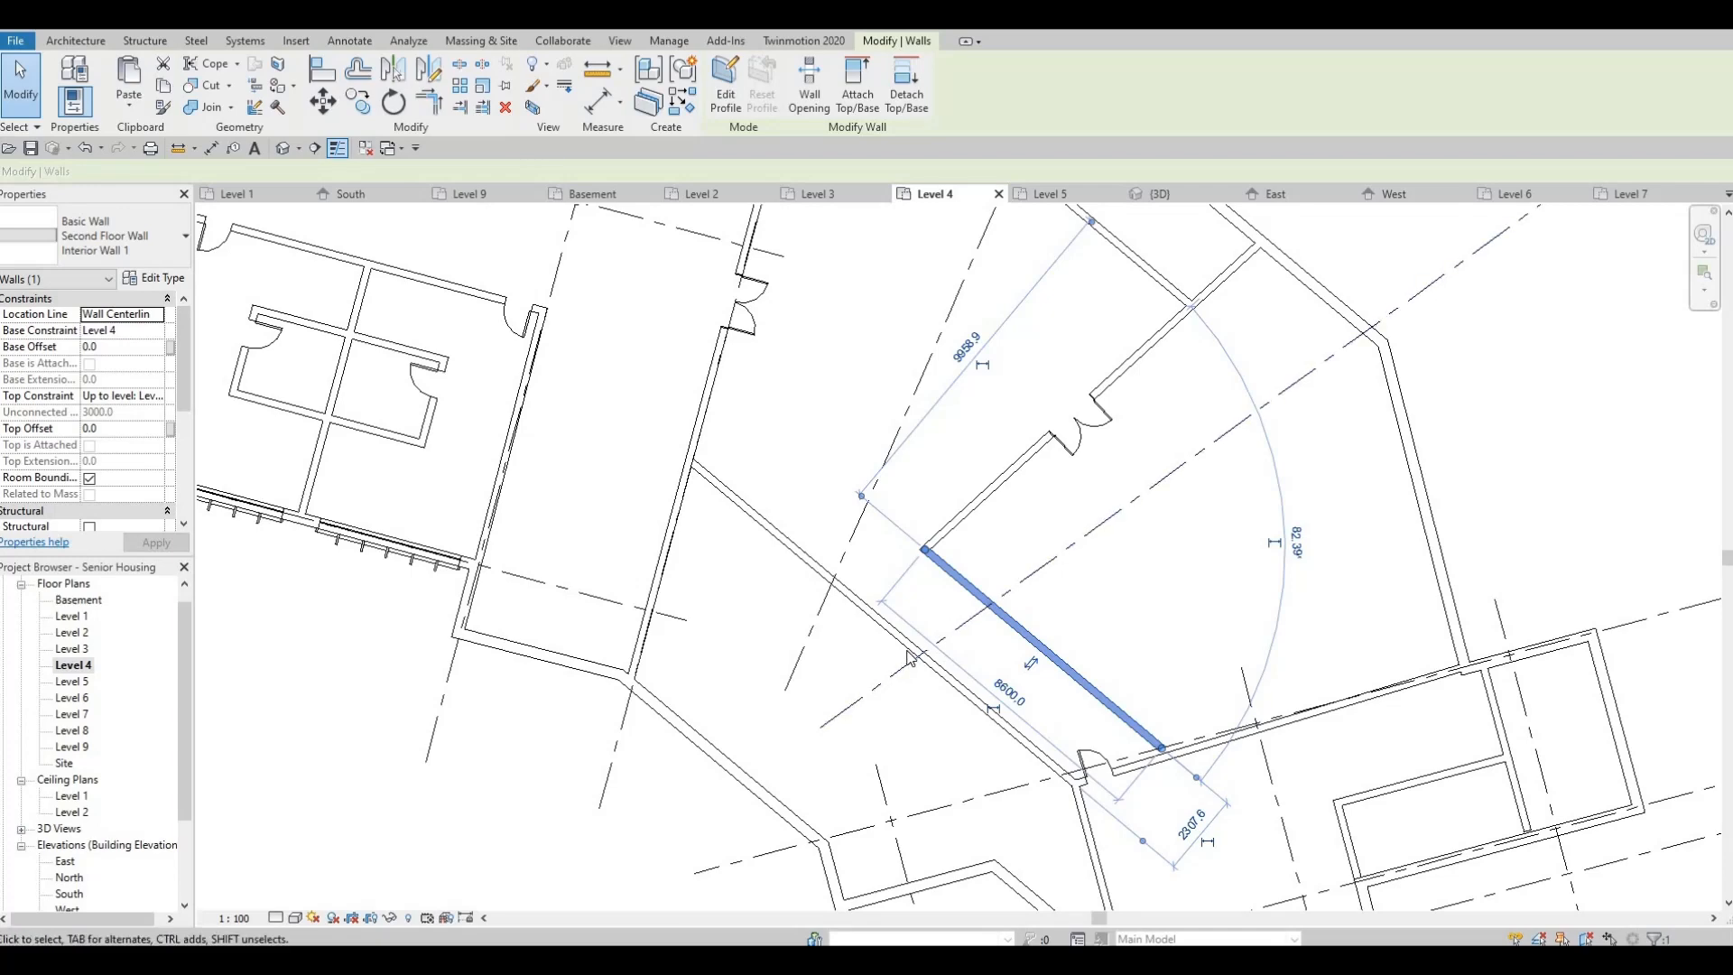
{"action": "key", "text": "Escape"}
{"action": "key", "text": "Escape"}
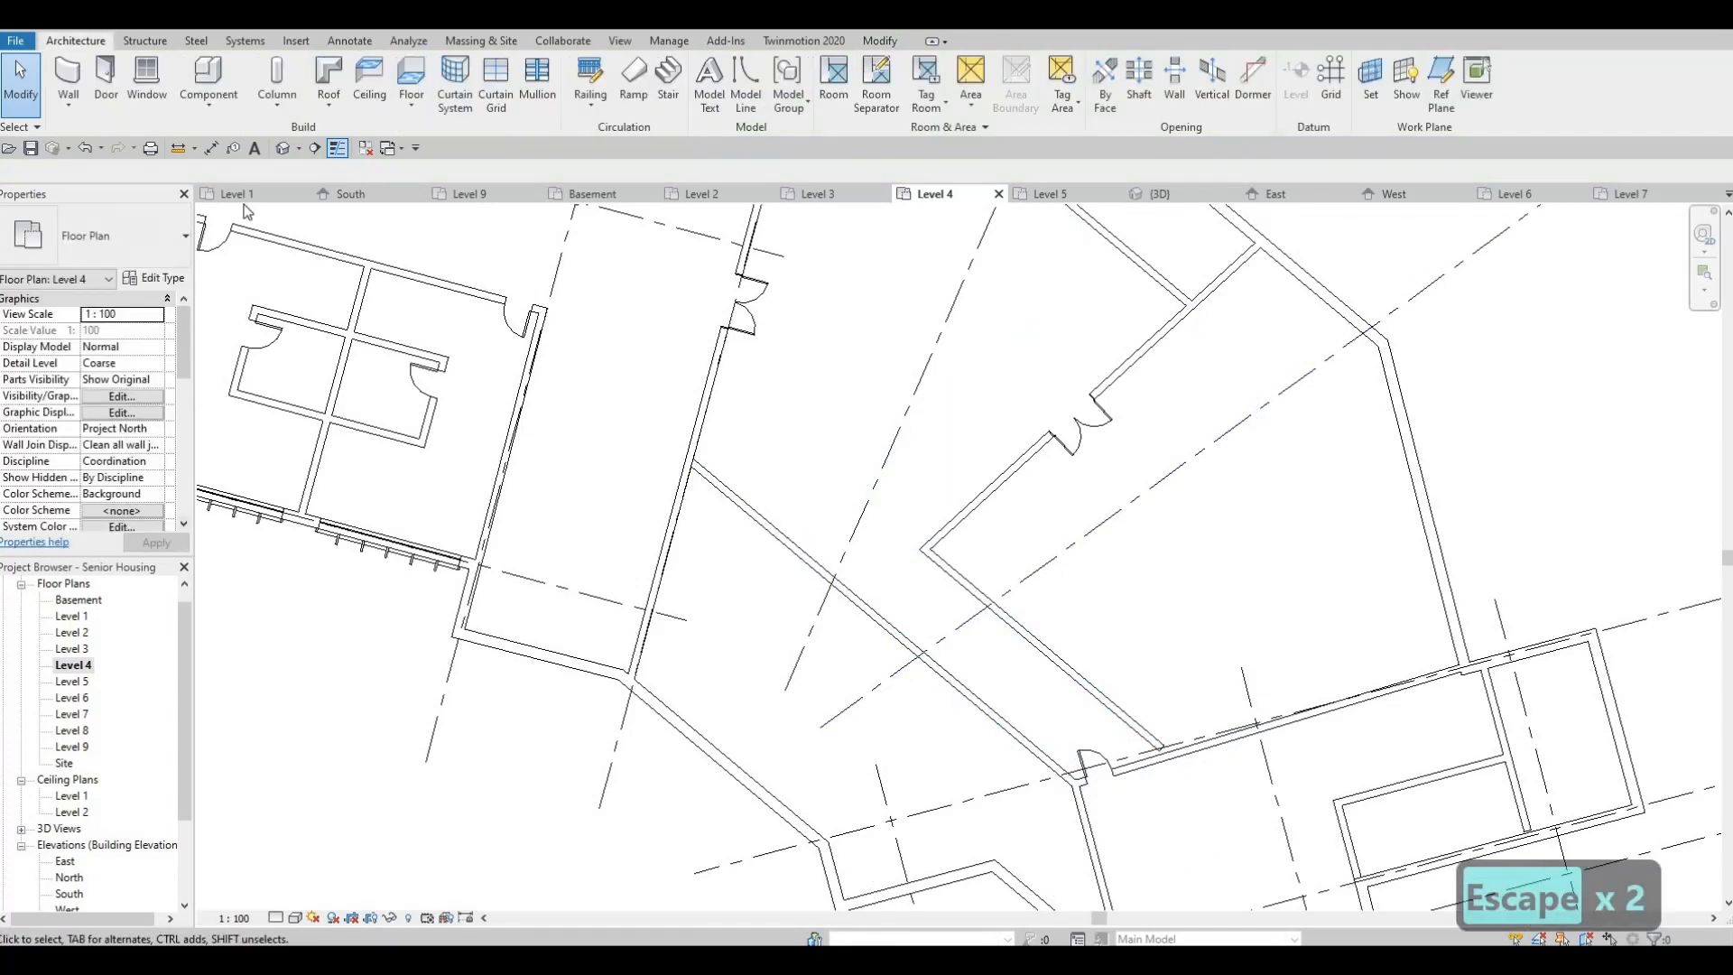
Return to the 3D view and inspect the central block's entrance side between the two wings
{"action": "left_click", "coordinate": [284, 148]}
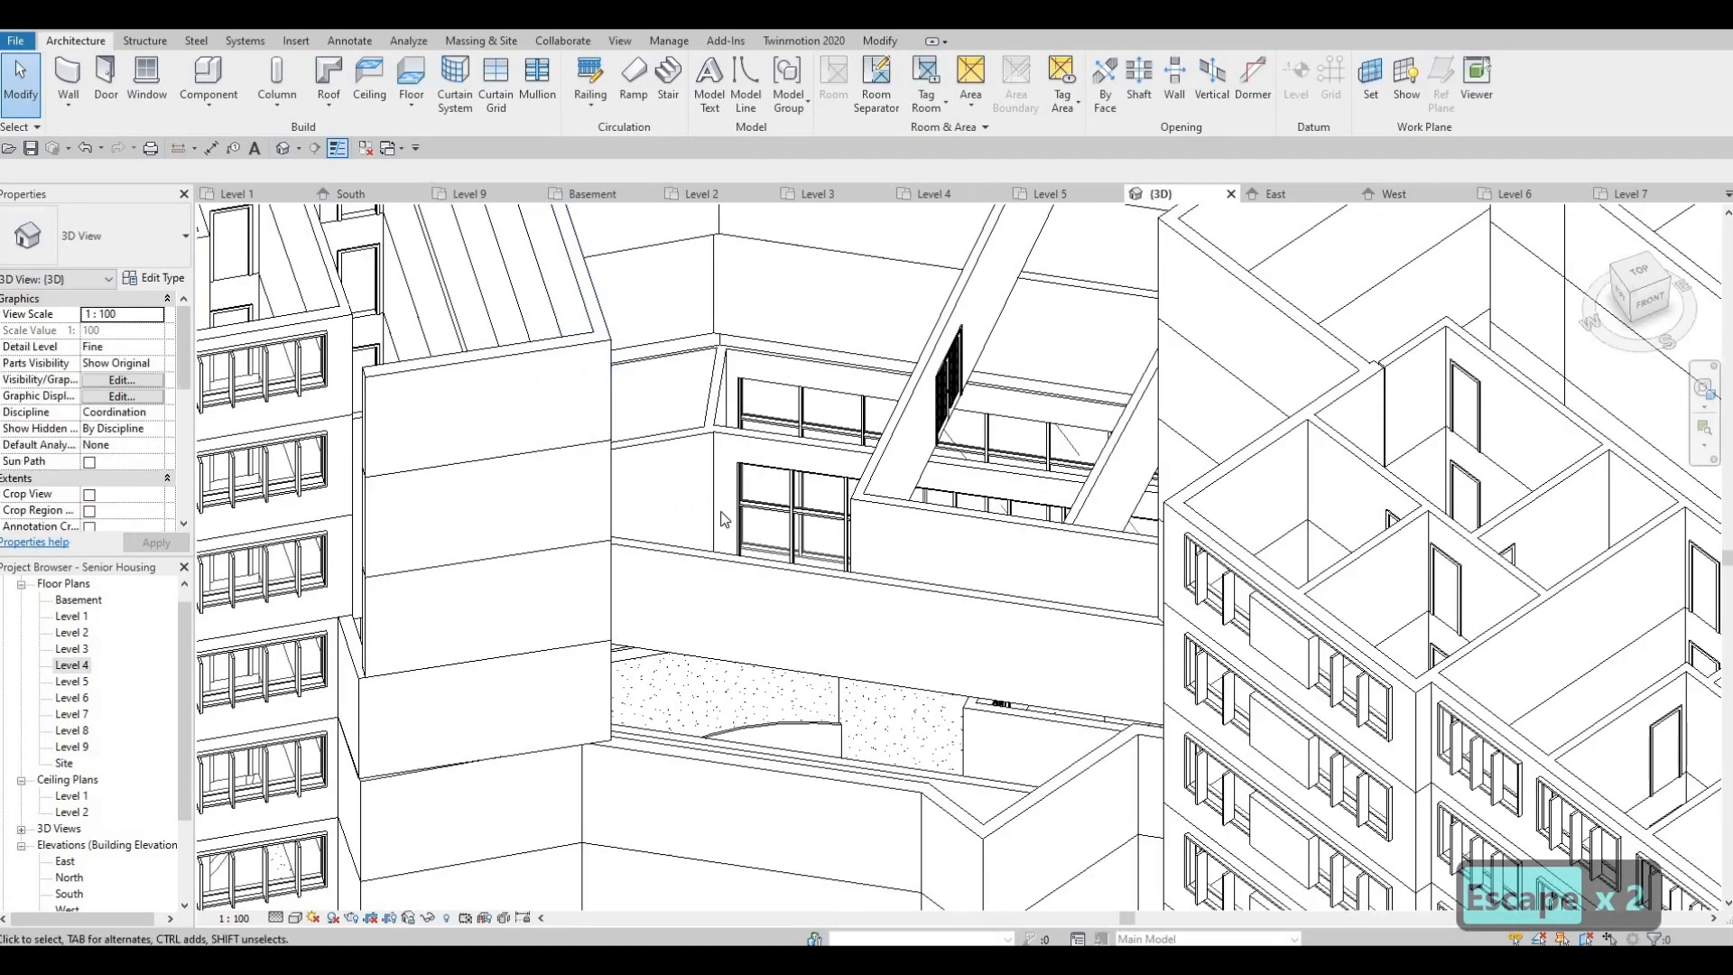
{"action": "scroll", "coordinate": [677, 522], "scroll_direction": "down", "scroll_amount": 3}
{"action": "middle_click_drag", "start_coordinate": [562, 588], "coordinate": [713, 474], "text": "shift"}
{"action": "middle_click_drag", "start_coordinate": [777, 599], "coordinate": [715, 519]}
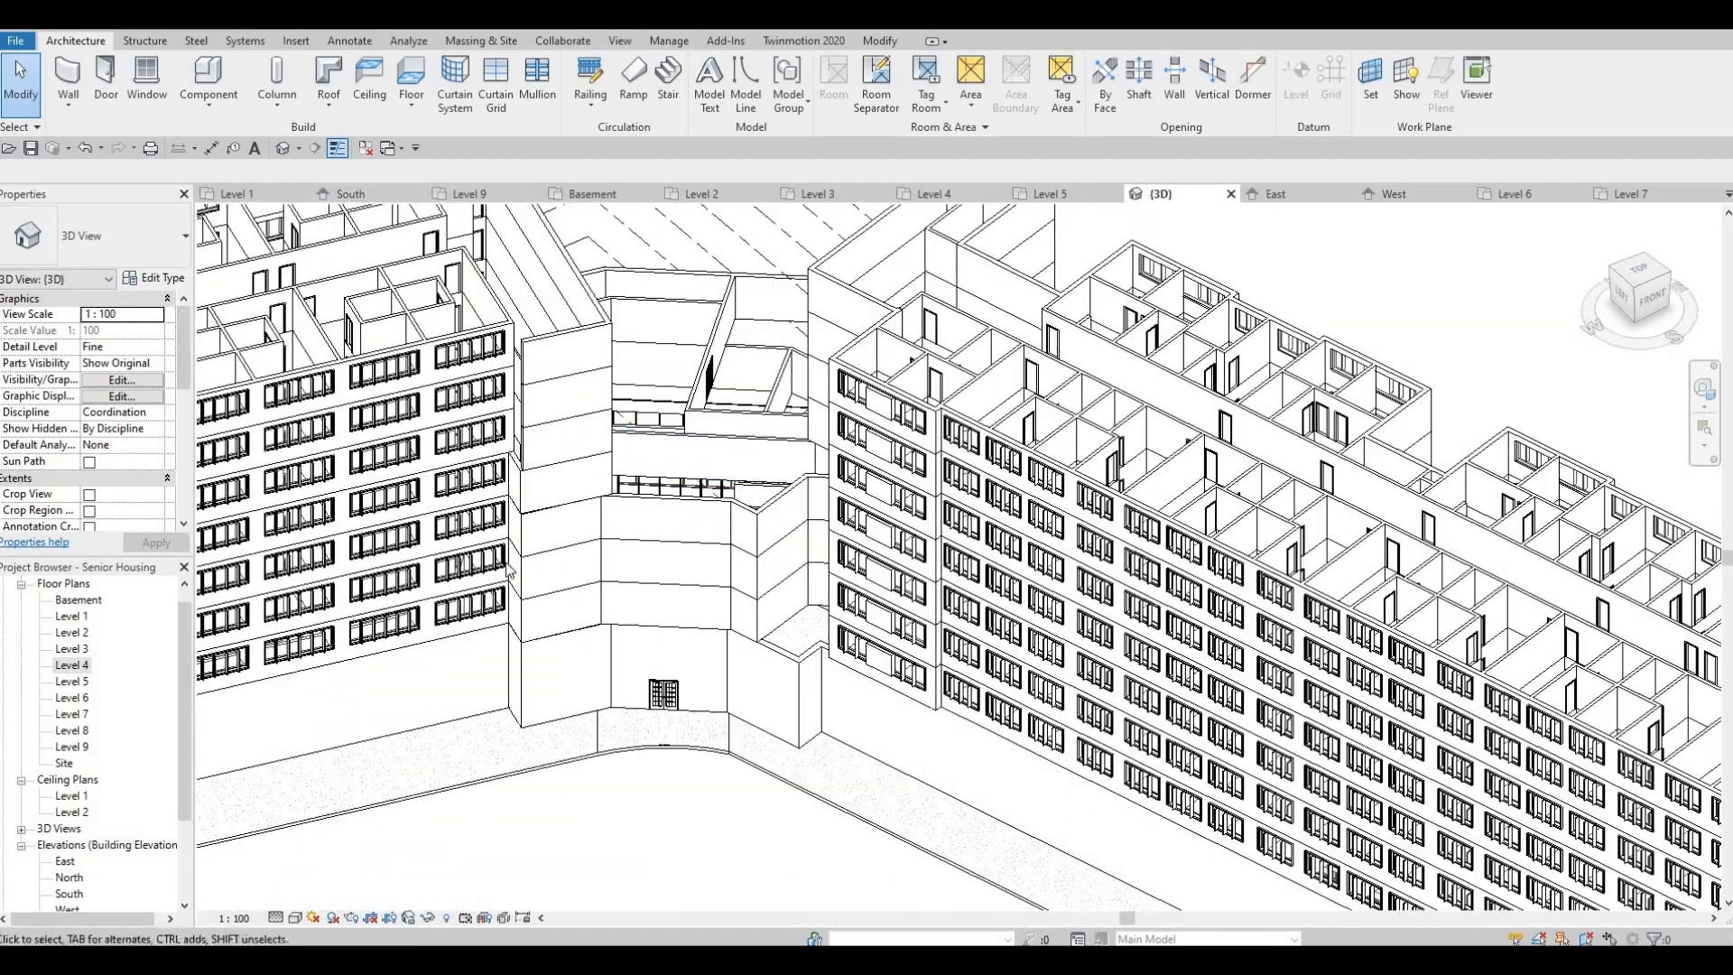
Start a Basement Floor sketch on Level 2 and draw a boundary arc, about 2700 mm between ends, joining the curved stairs' inner corners
{"action": "double_click", "coordinate": [72, 633]}
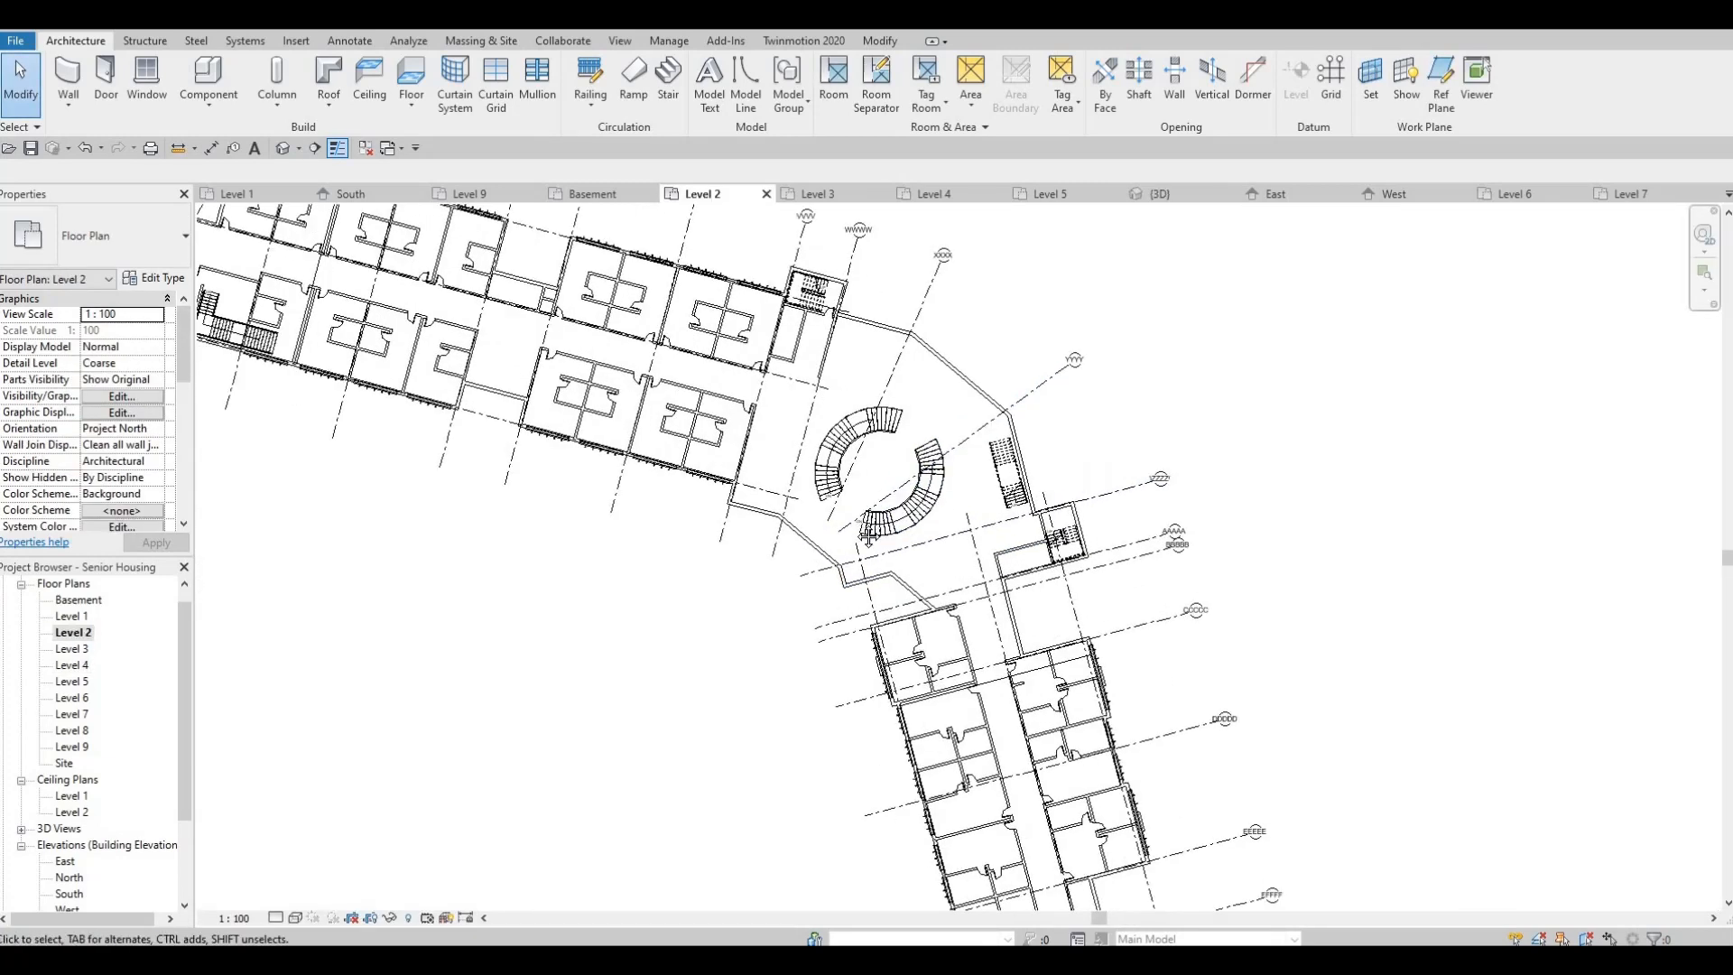
{"action": "scroll", "coordinate": [868, 534], "scroll_direction": "up", "scroll_amount": 2}
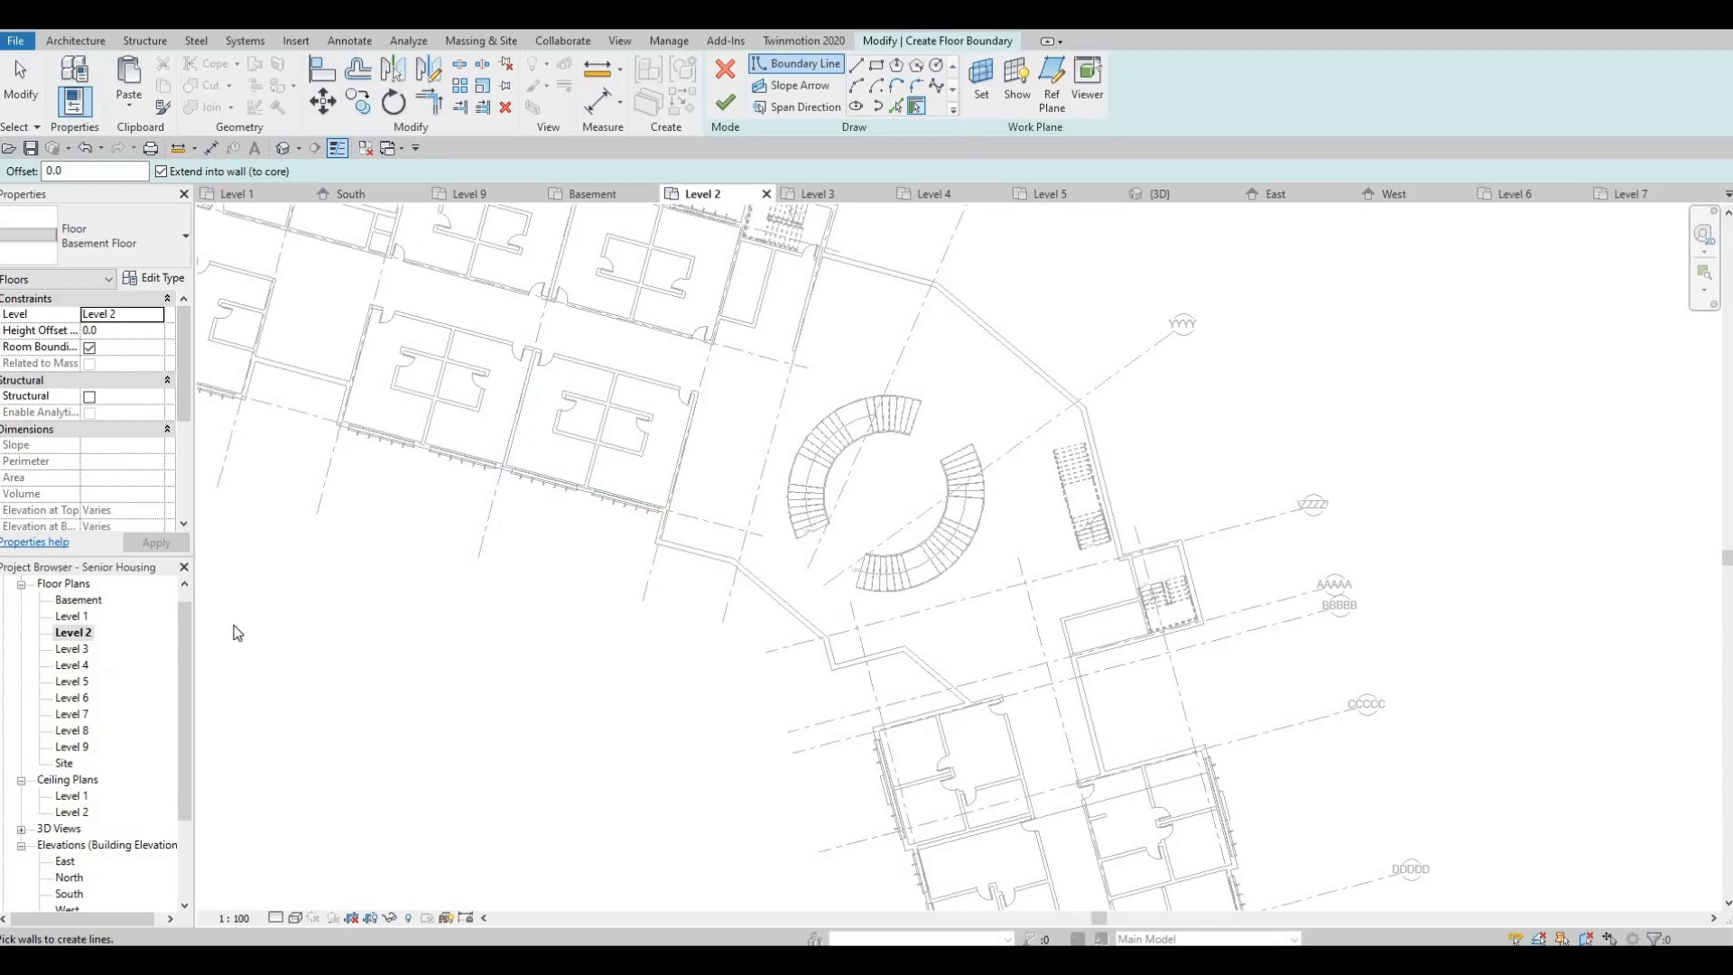
{"action": "scroll", "coordinate": [606, 595], "scroll_direction": "down", "scroll_amount": 2}
{"action": "middle_click_drag", "start_coordinate": [561, 516], "coordinate": [709, 566]}
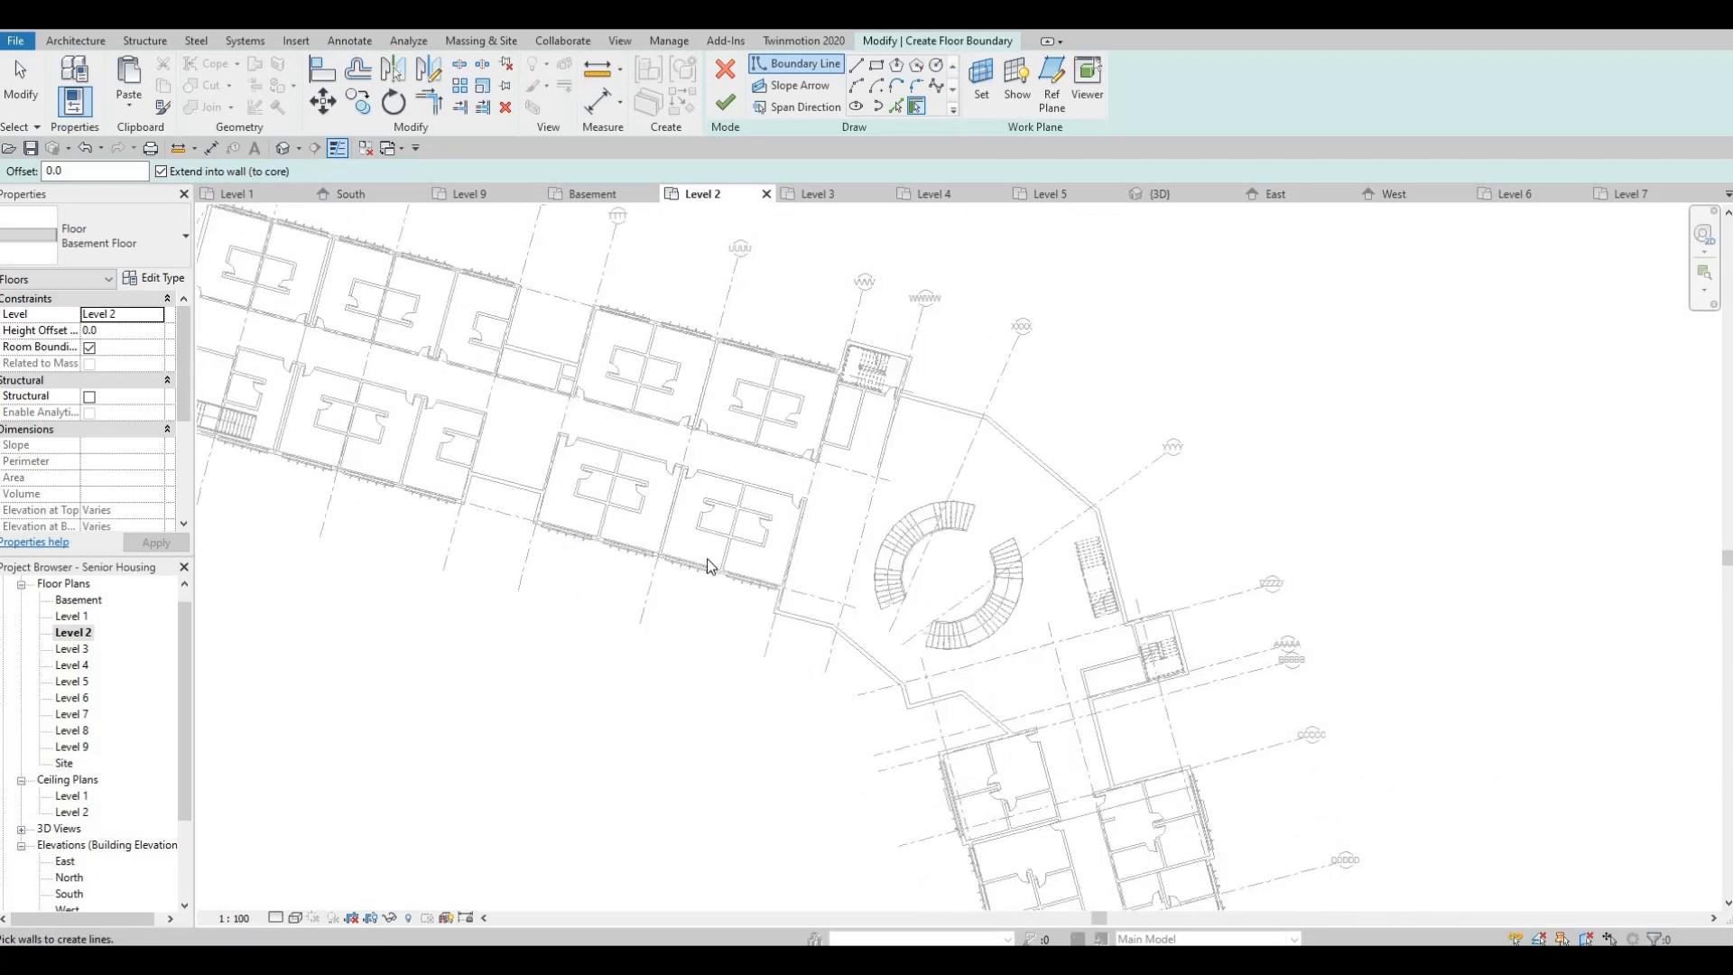
{"action": "middle_click_drag", "start_coordinate": [868, 540], "coordinate": [731, 515]}
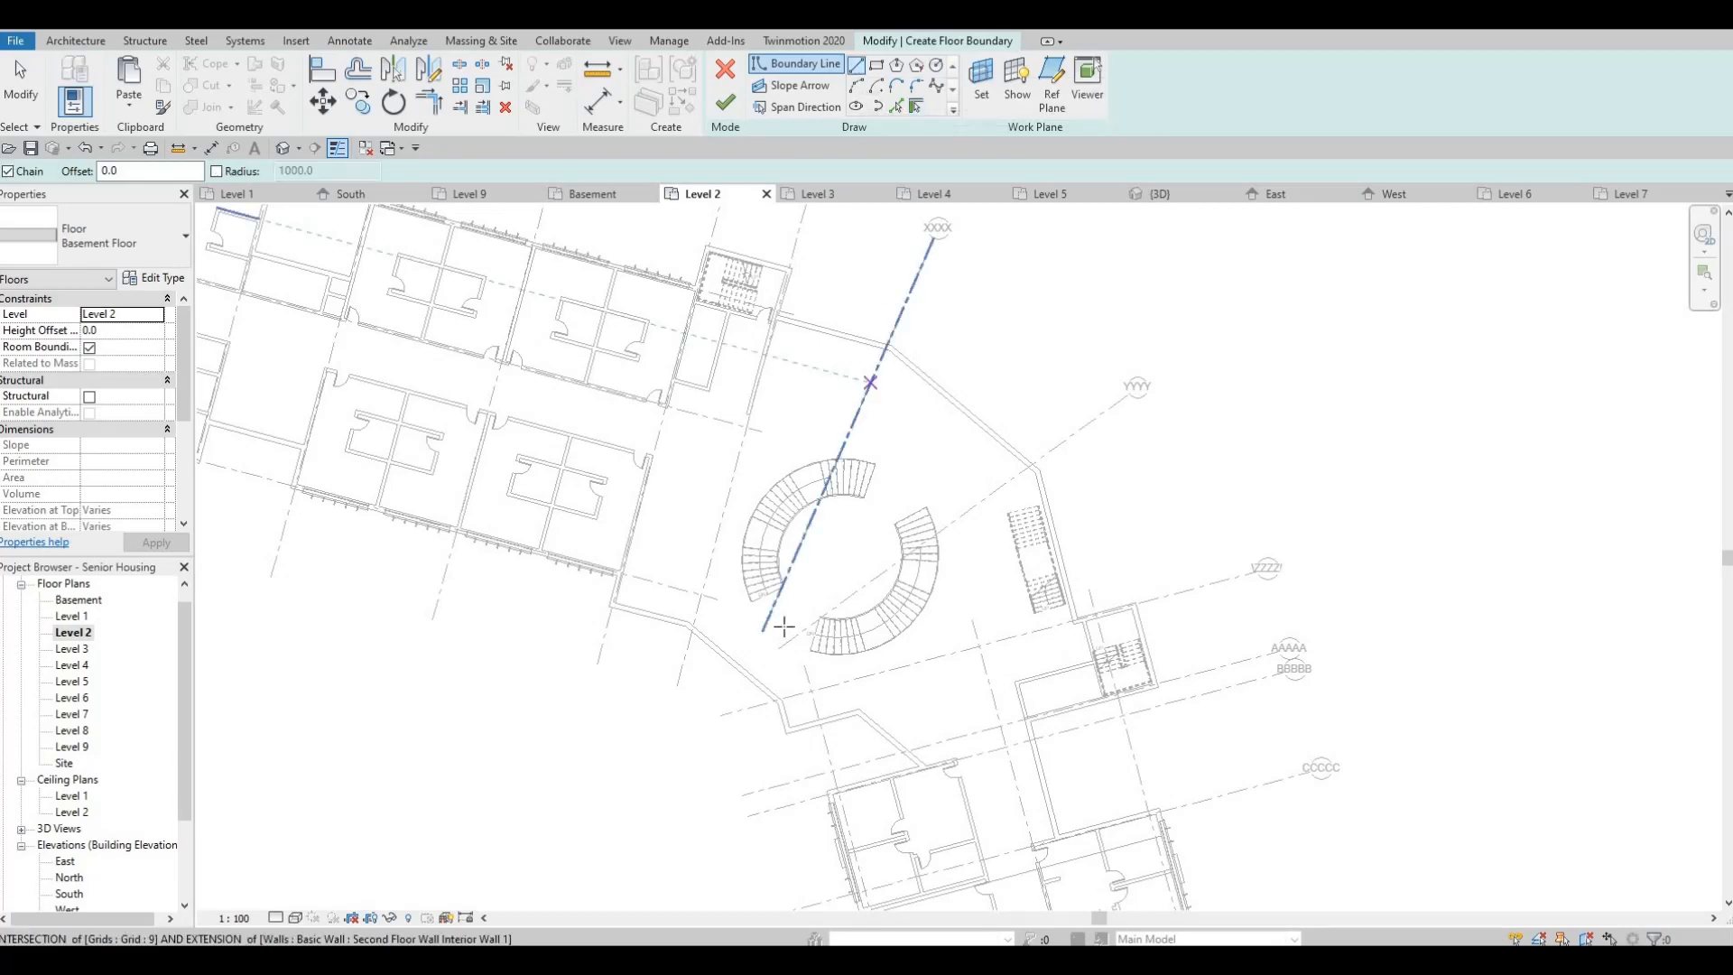
{"action": "scroll", "coordinate": [823, 610], "scroll_direction": "up", "scroll_amount": 3}
{"action": "scroll", "coordinate": [760, 577], "scroll_direction": "up", "scroll_amount": 5}
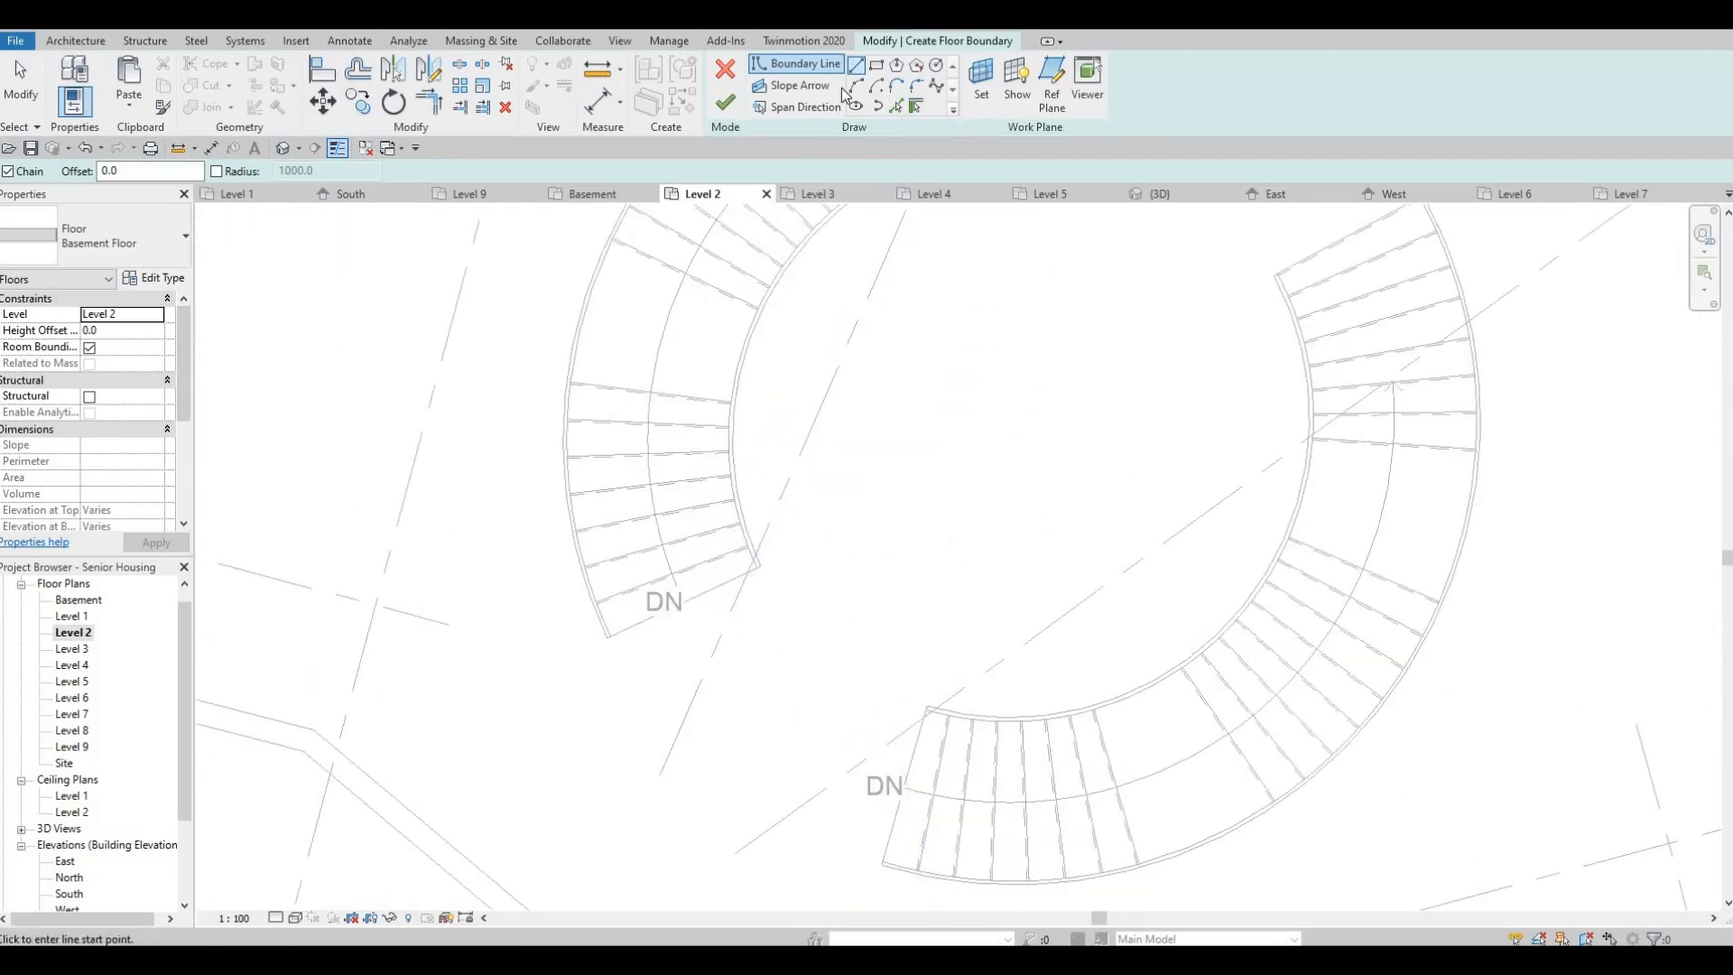
{"action": "scroll", "coordinate": [928, 727], "scroll_direction": "up", "scroll_amount": 2}
{"action": "left_click", "coordinate": [928, 735]}
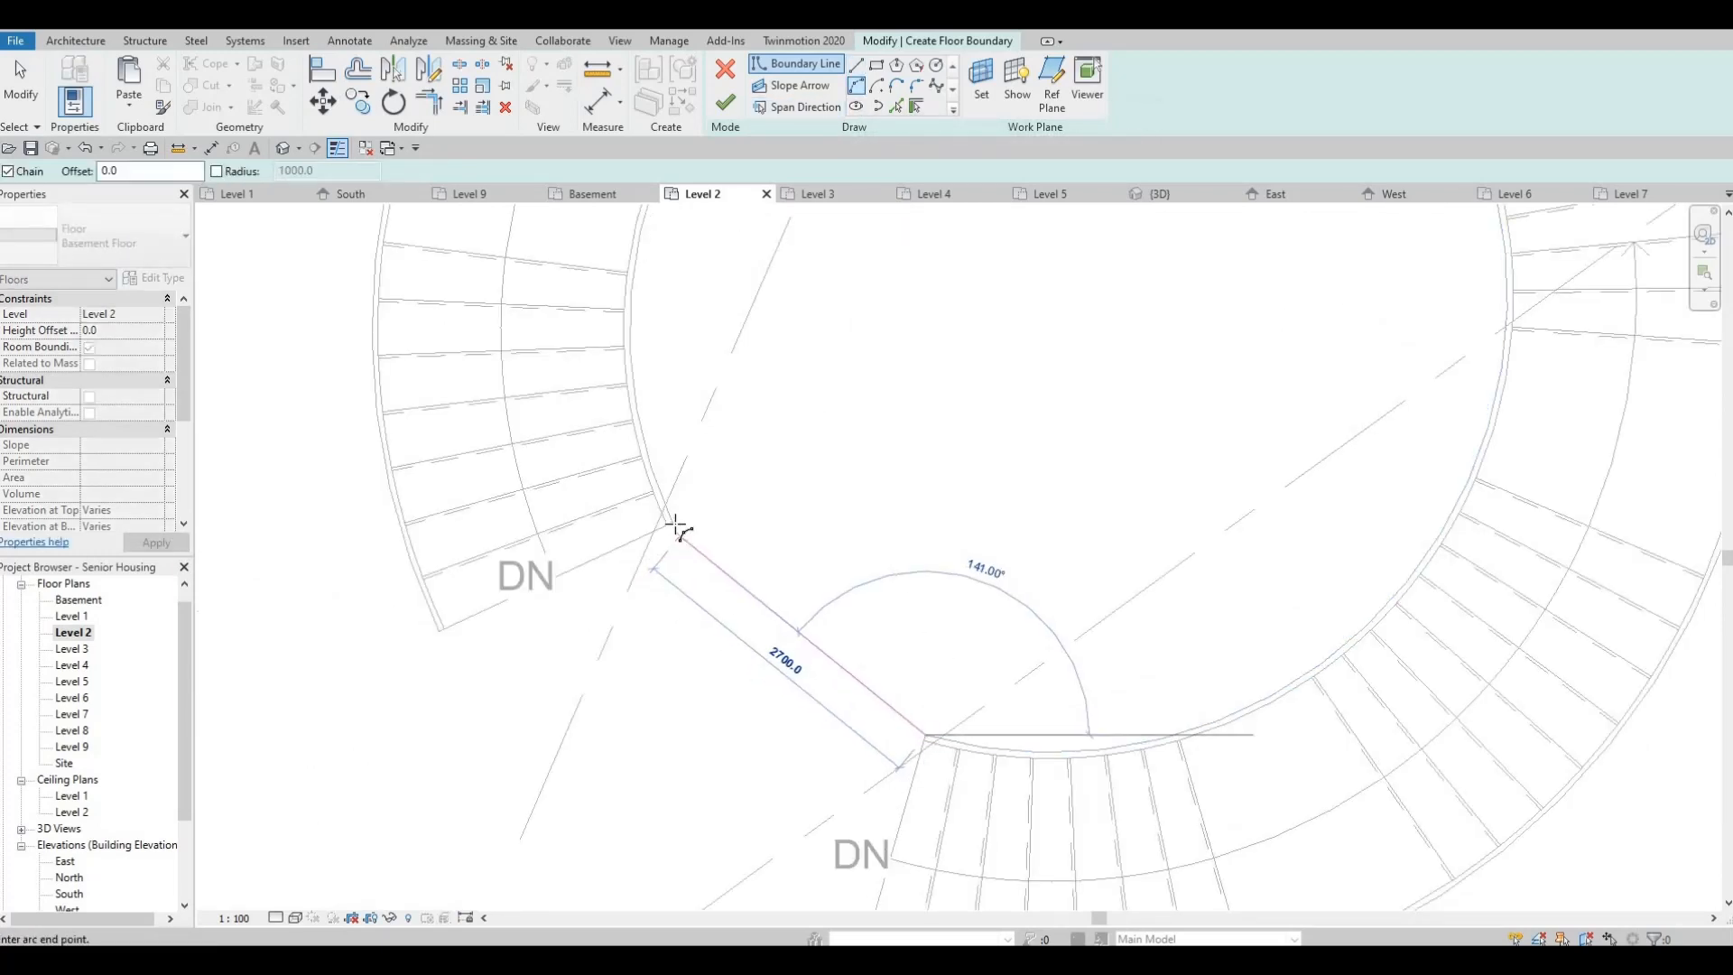
{"action": "left_click", "coordinate": [672, 524]}
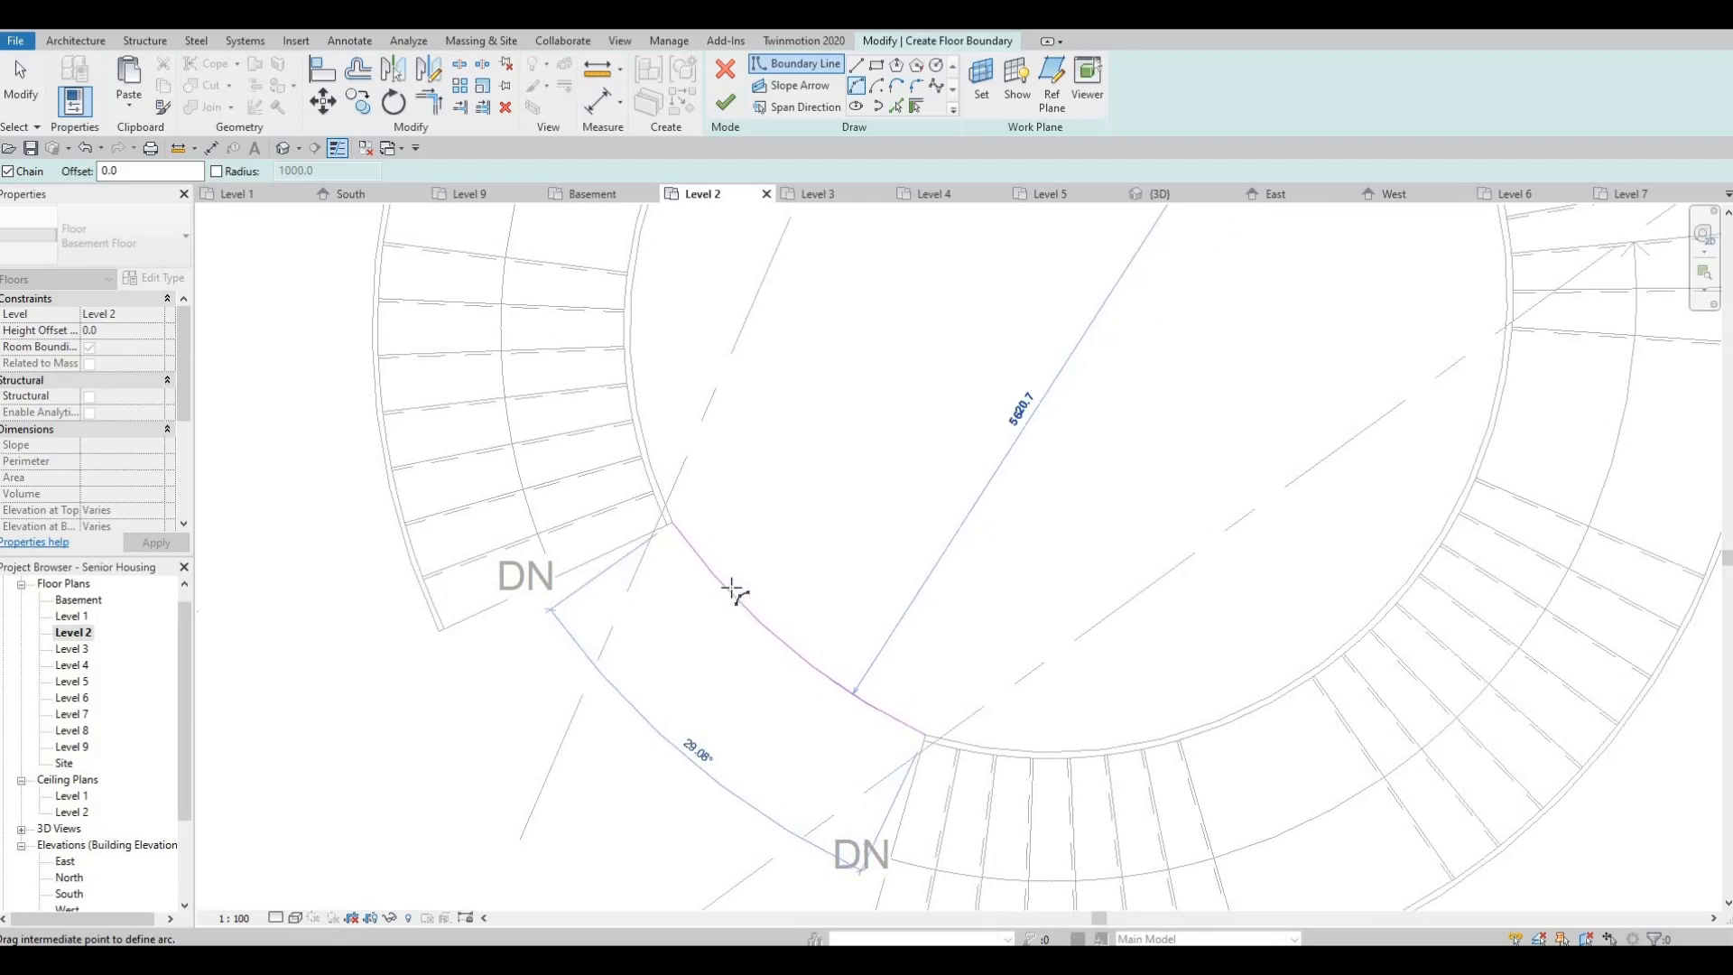
{"action": "left_click", "coordinate": [787, 513]}
{"action": "scroll", "coordinate": [912, 355], "scroll_direction": "down", "scroll_amount": 2}
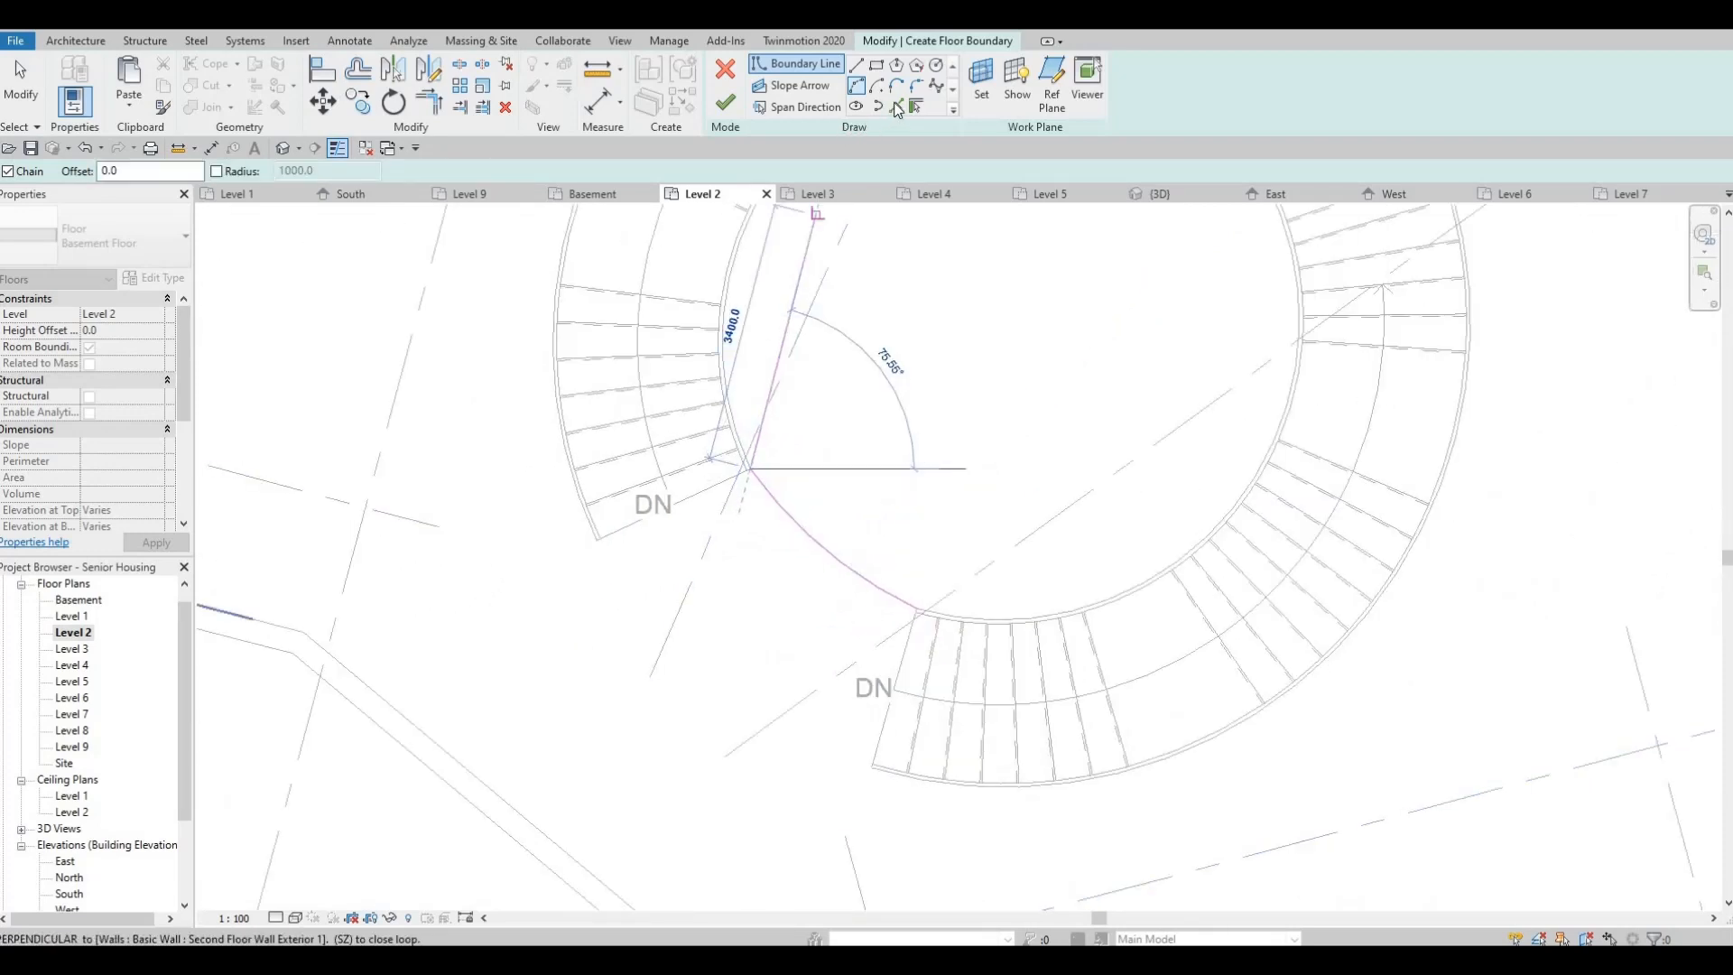
Add the end edges of both curved stairs beside the arc to the floor boundary with Pick Lines
{"action": "key", "text": "p"}
{"action": "key", "text": "l"}
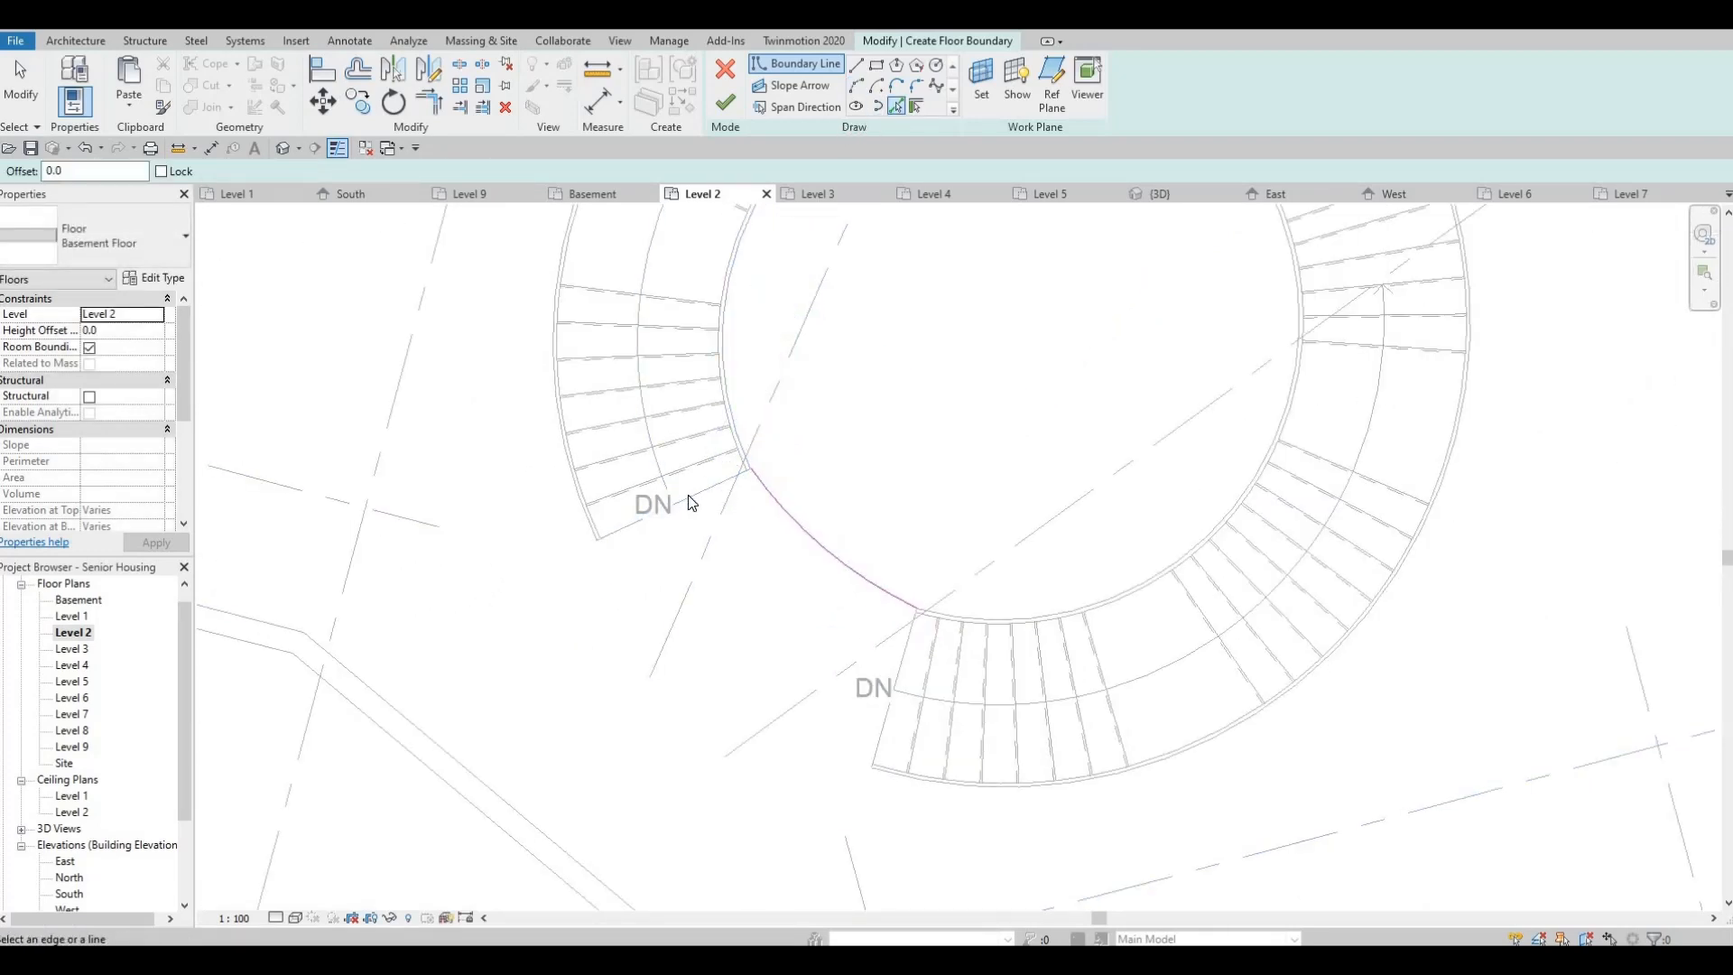
{"action": "left_click", "coordinate": [688, 496]}
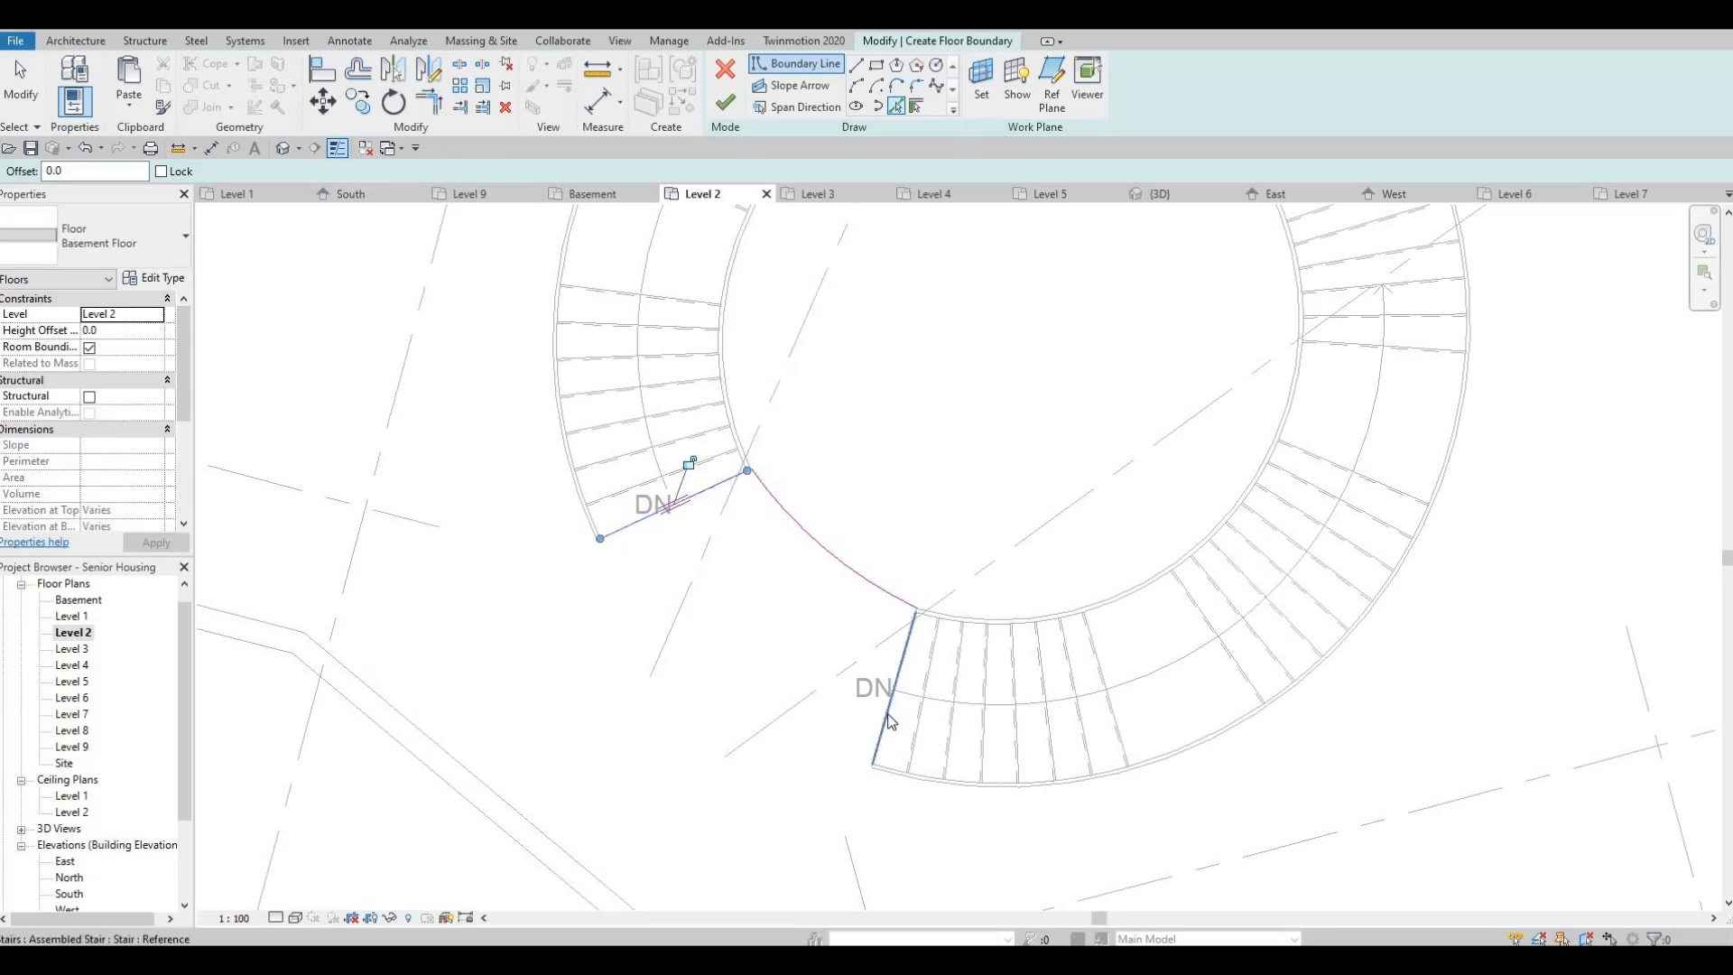
{"action": "scroll", "coordinate": [839, 578], "scroll_direction": "down", "scroll_amount": 5}
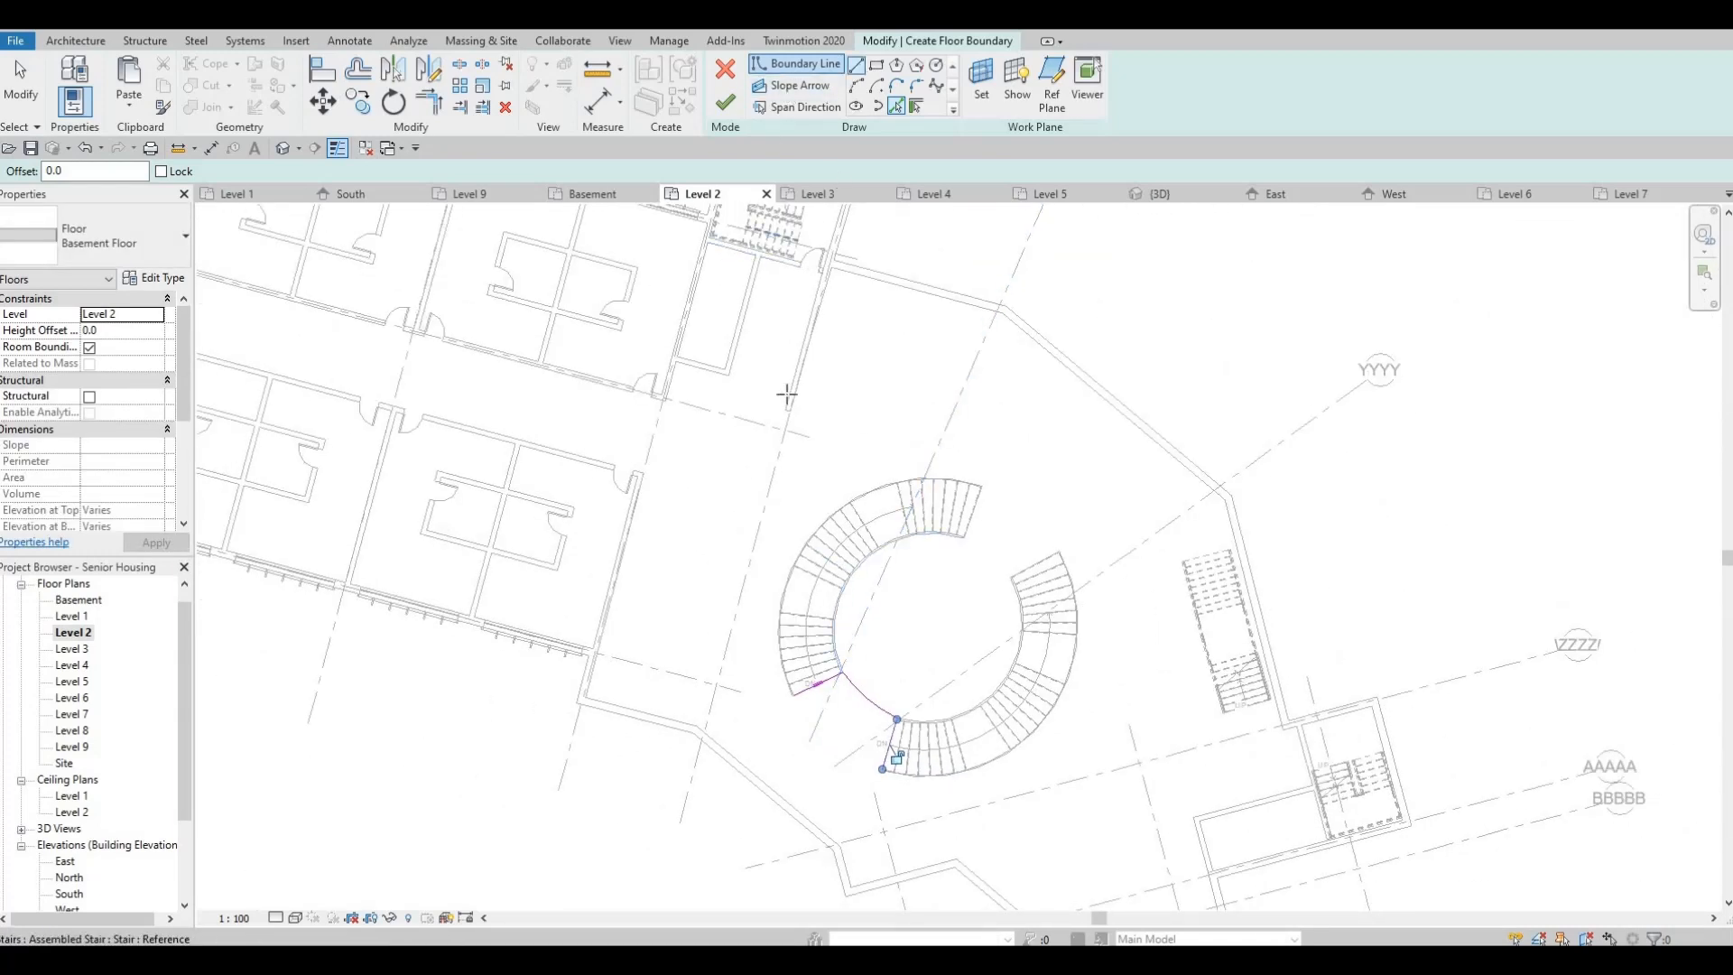
Draw boundary lines from the wall end beside the left curved stair down along the grid and across to the stair's outer corner
{"action": "left_click", "coordinate": [790, 411]}
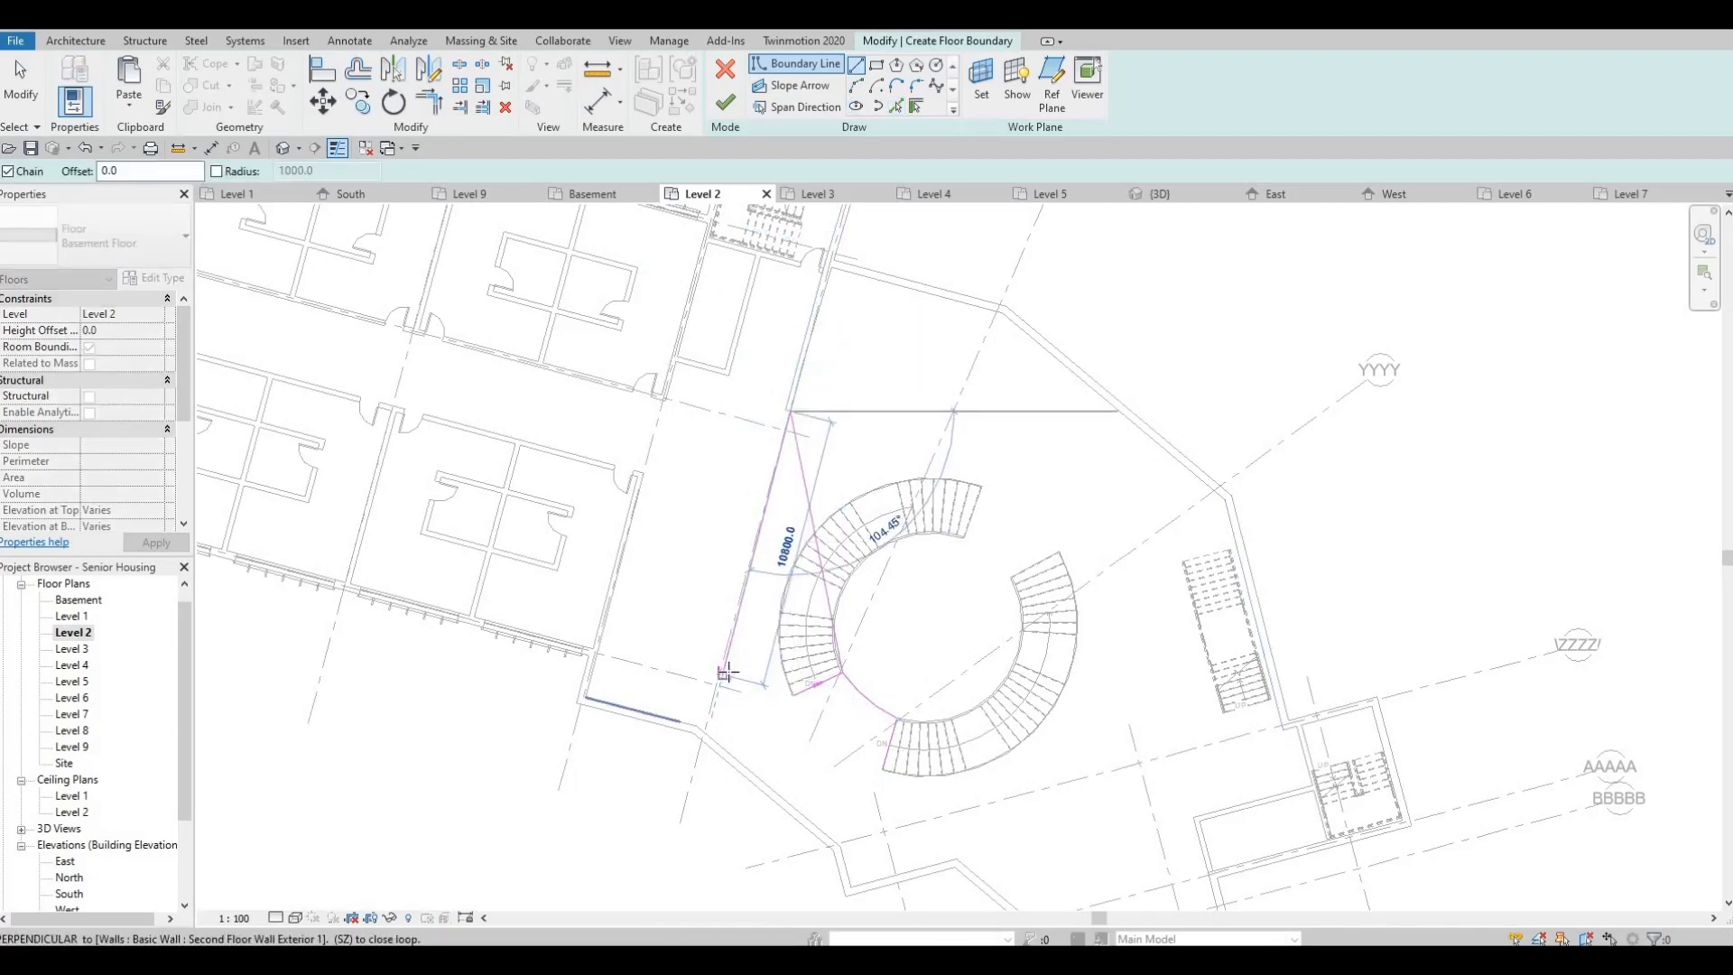
{"action": "scroll", "coordinate": [794, 701], "scroll_direction": "up", "scroll_amount": 3}
{"action": "left_click", "coordinate": [795, 700]}
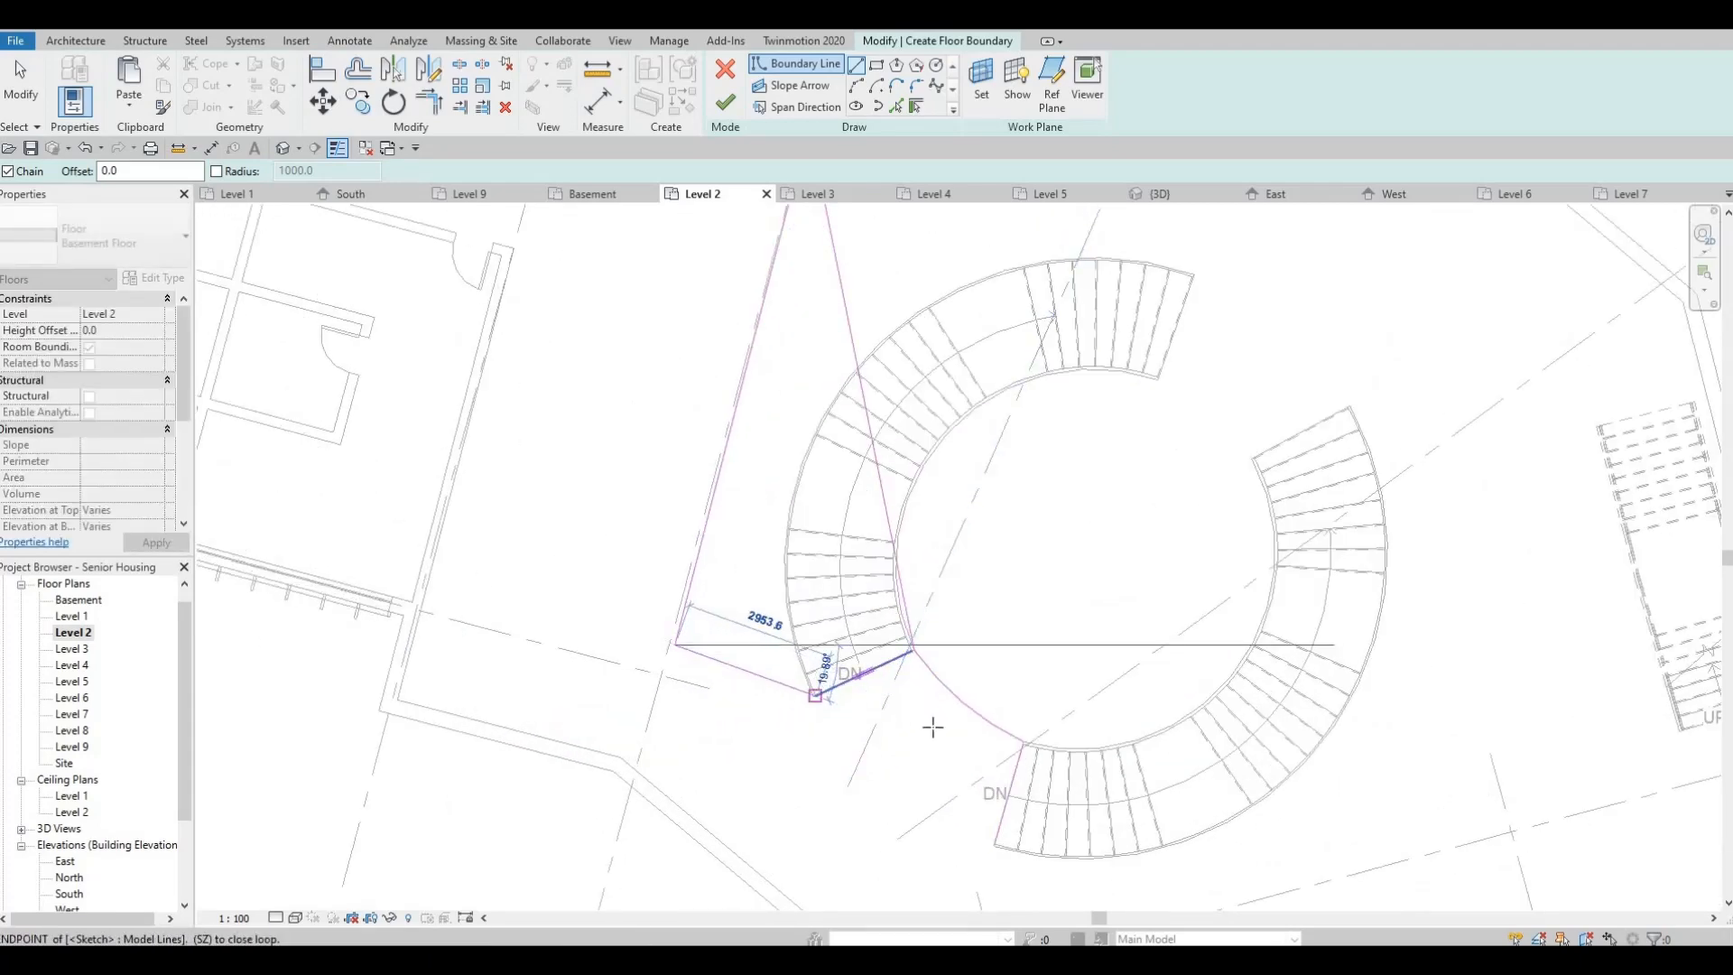
{"action": "middle_click_drag", "start_coordinate": [977, 760], "coordinate": [592, 479]}
{"action": "key", "text": "Escape"}
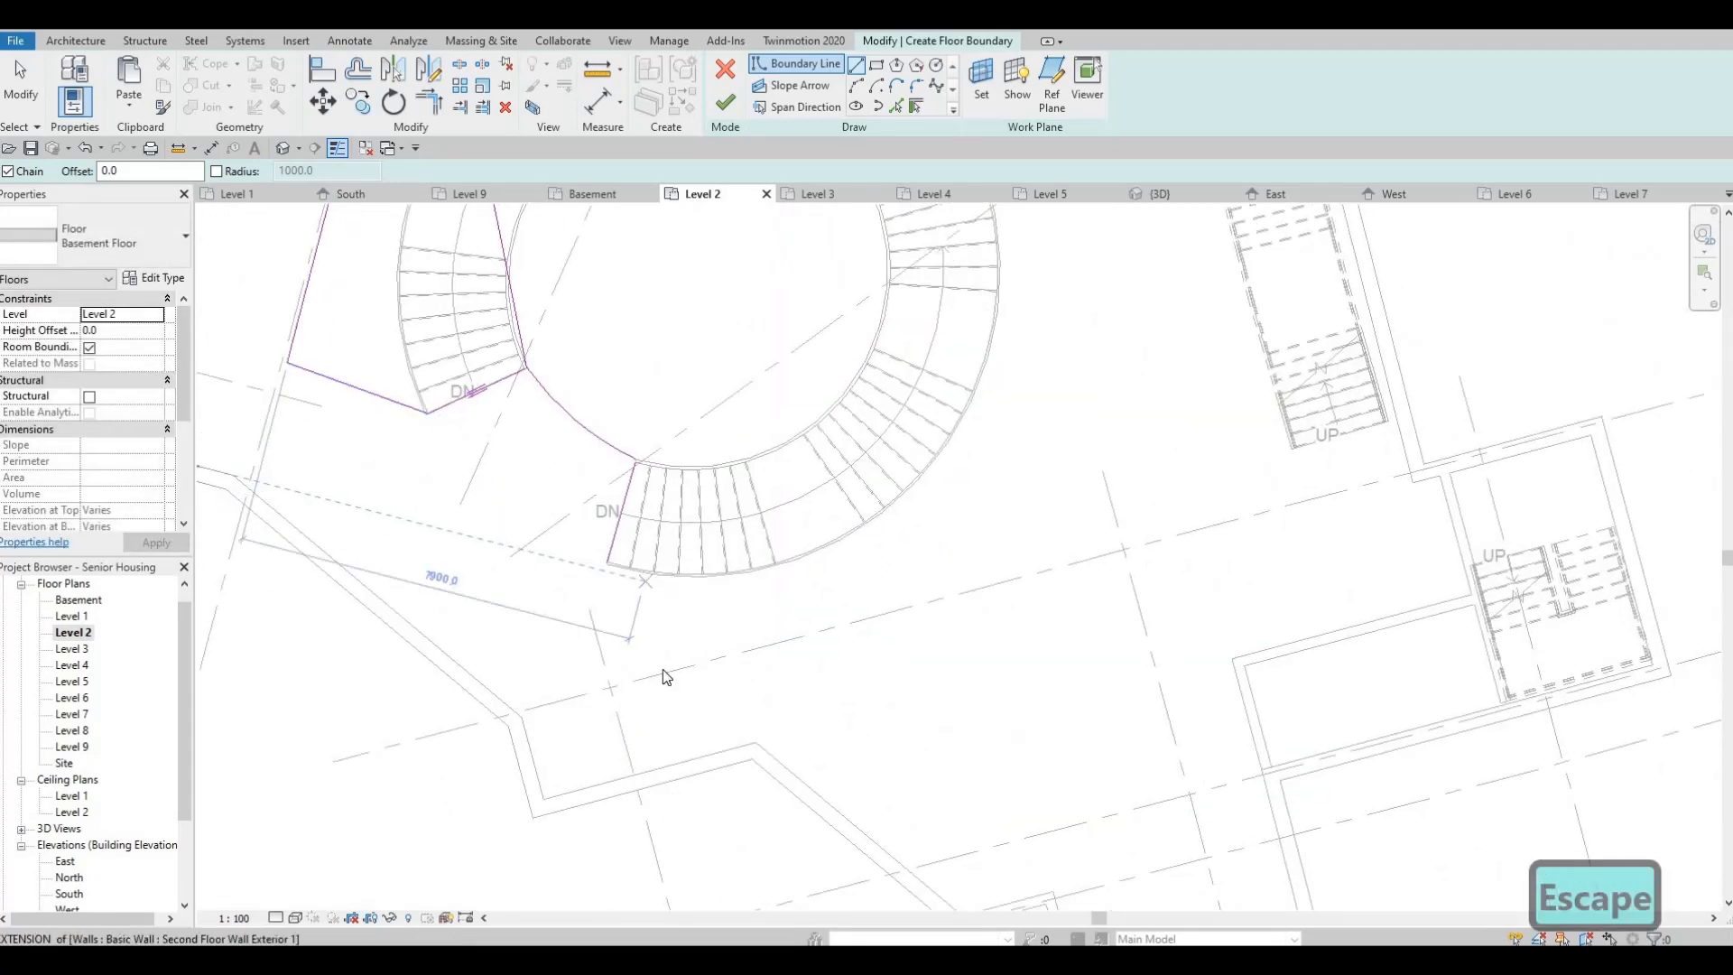
{"action": "key", "text": "Escape"}
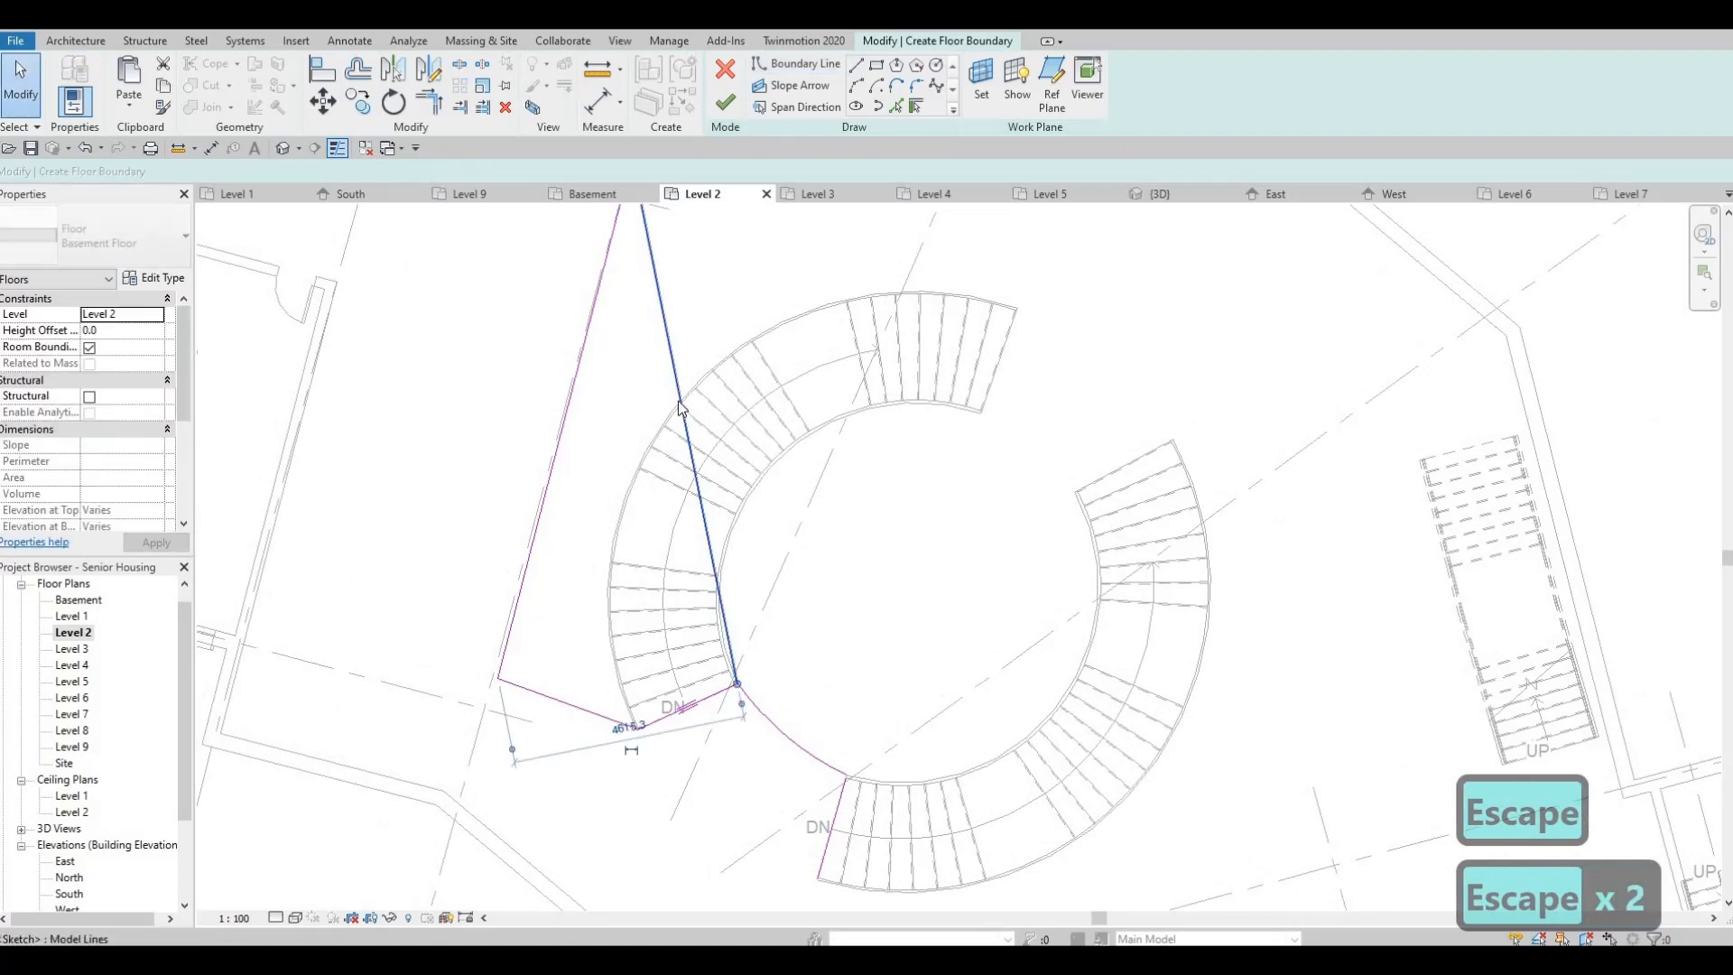
Delete the stray diagonal boundary line crossing the left curved stair
{"action": "left_click", "coordinate": [681, 408]}
{"action": "key", "text": "Delete"}
{"action": "scroll", "coordinate": [614, 429], "scroll_direction": "down", "scroll_amount": 3}
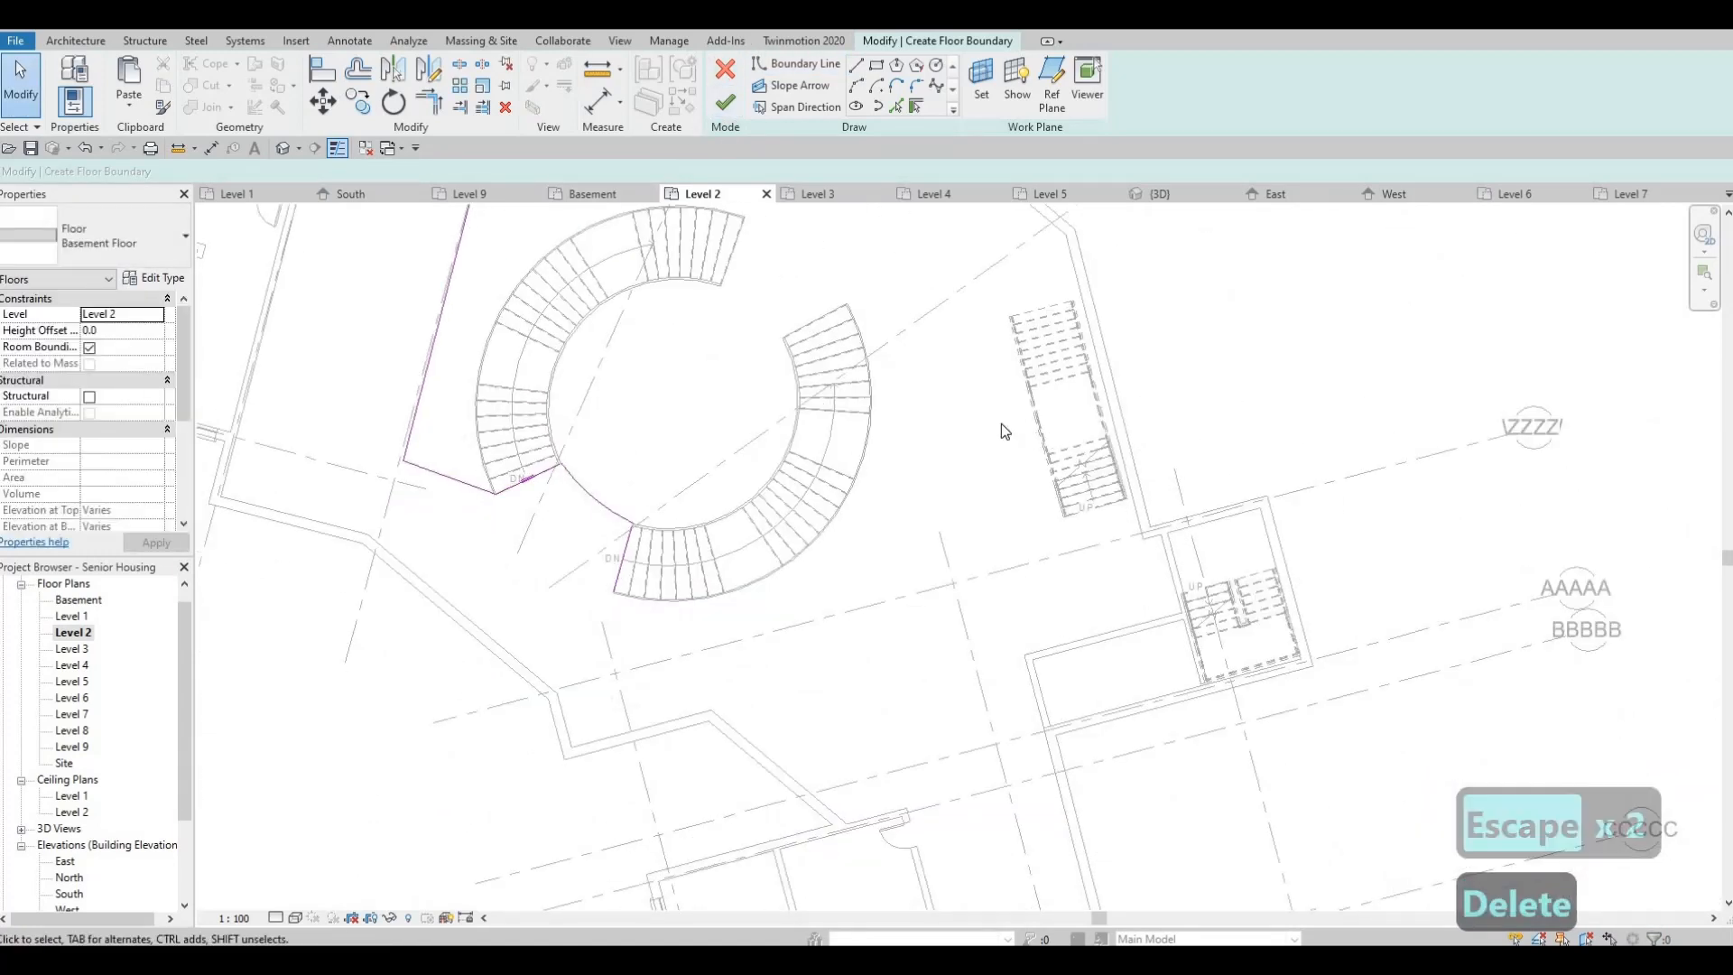
Draw a boundary line about 15200 mm from the wall corner beside the stairwell along the grid, and another up to the lower curved stair's outer corner
{"action": "left_click", "coordinate": [856, 66]}
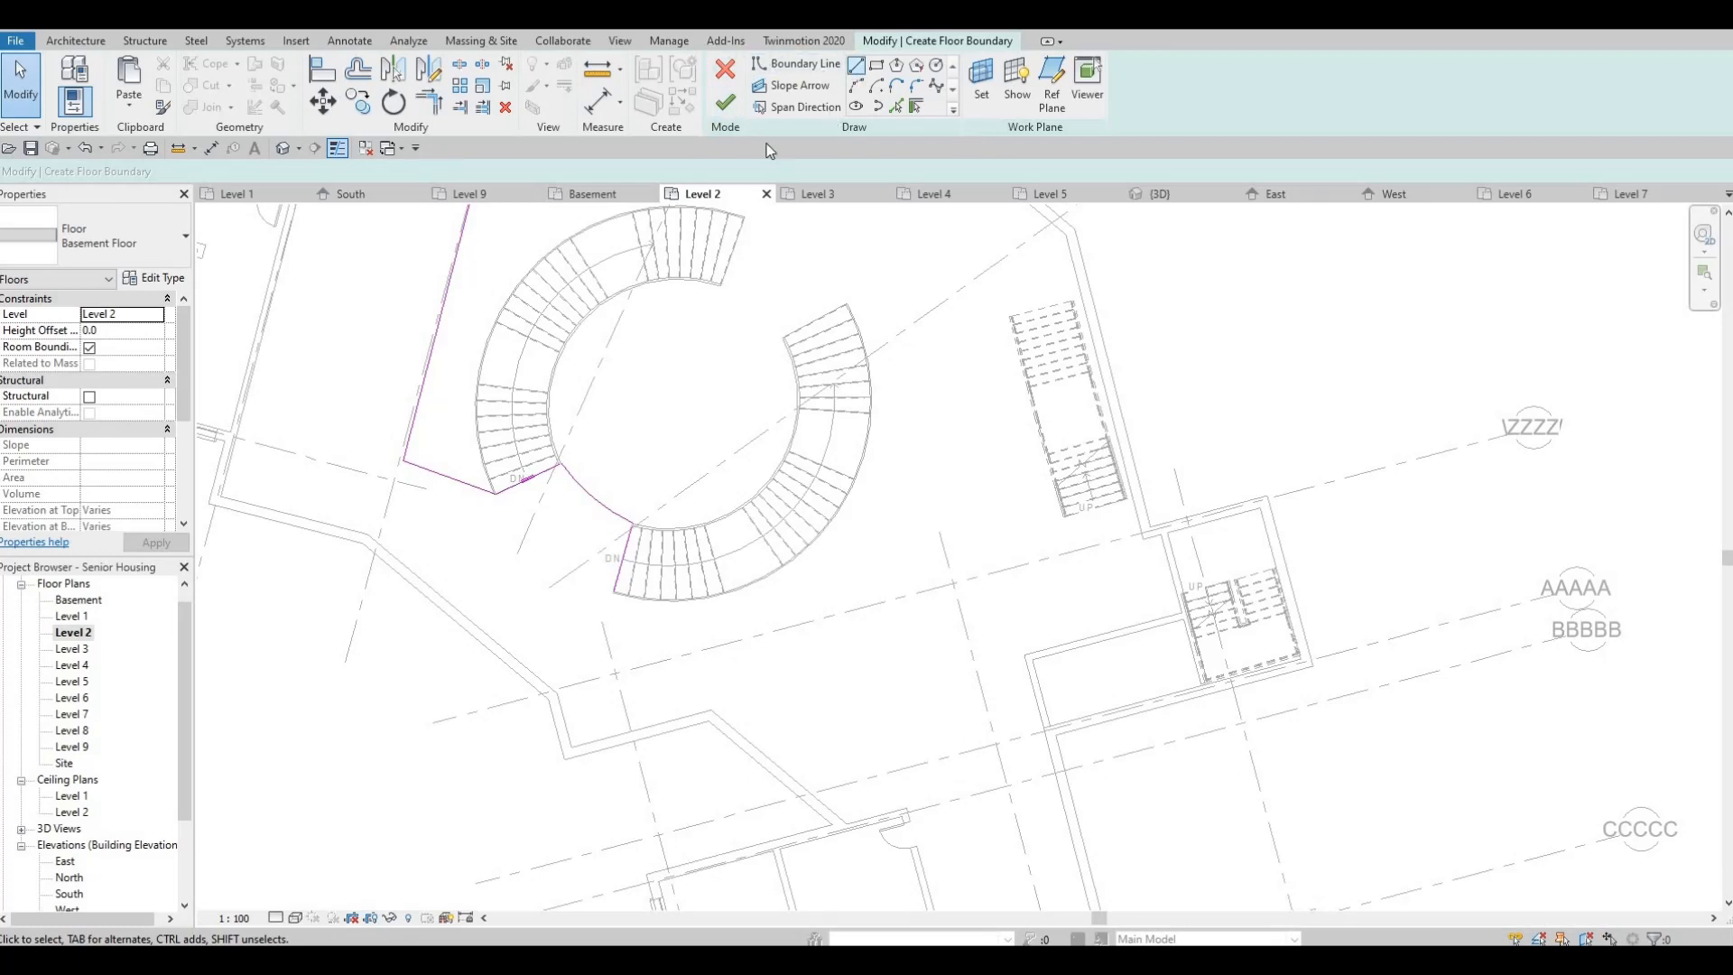
{"action": "left_click", "coordinate": [838, 73]}
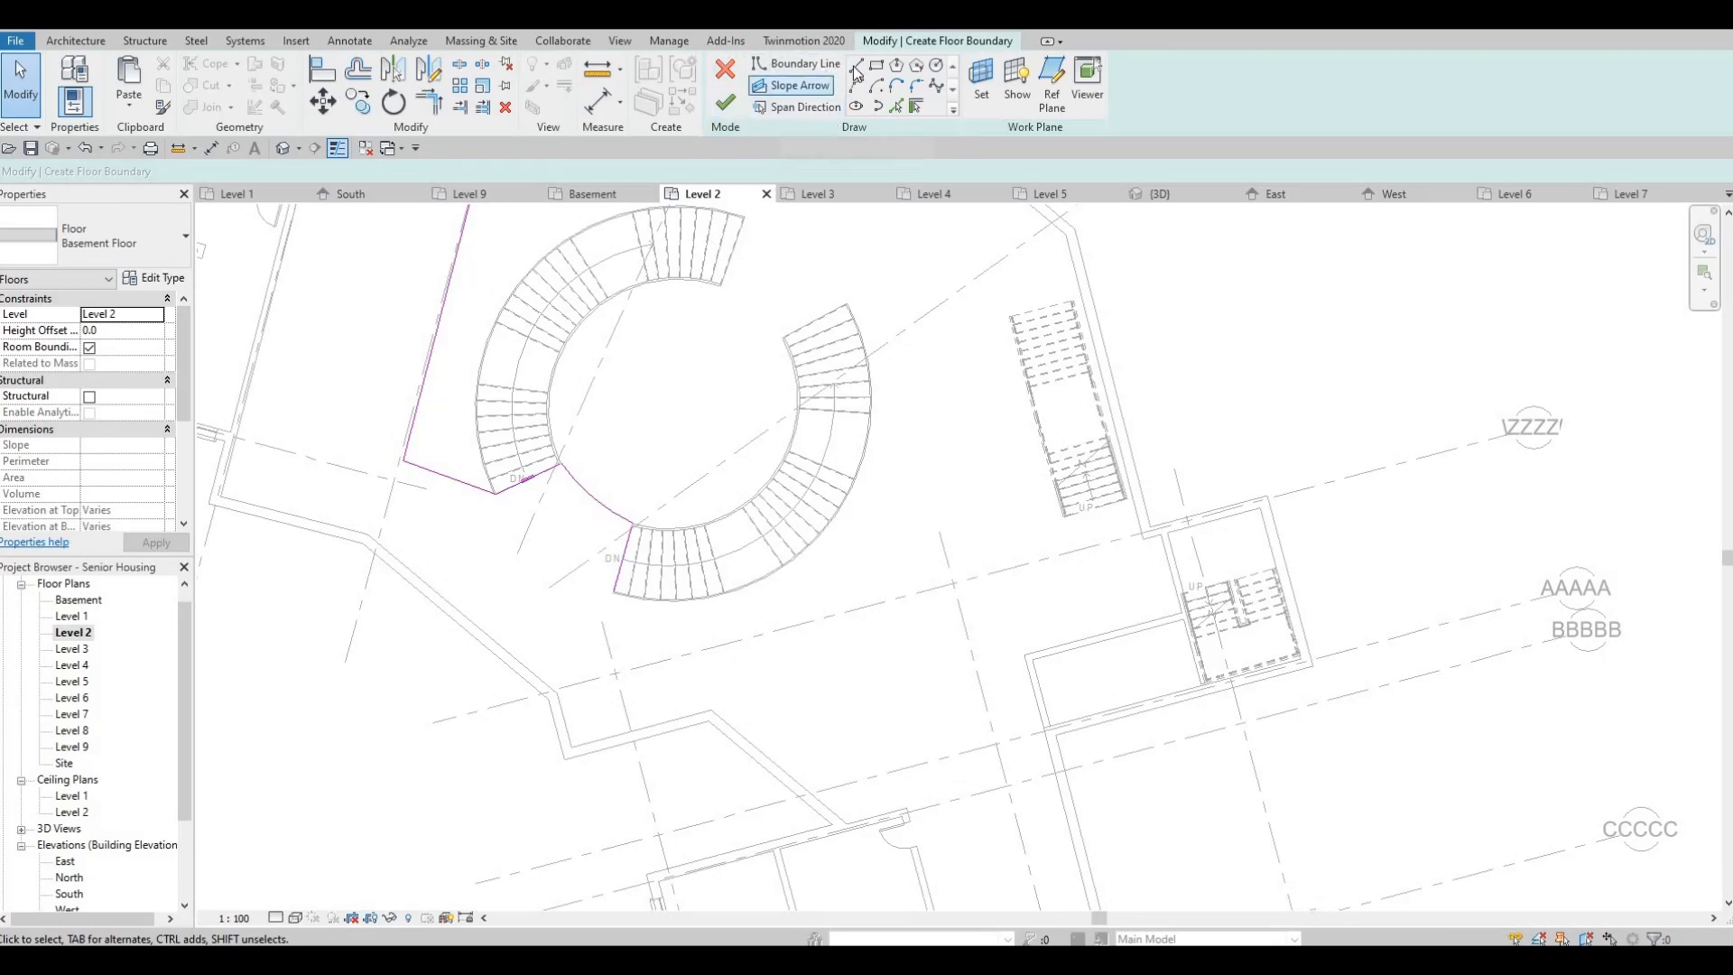
{"action": "left_click", "coordinate": [1147, 534]}
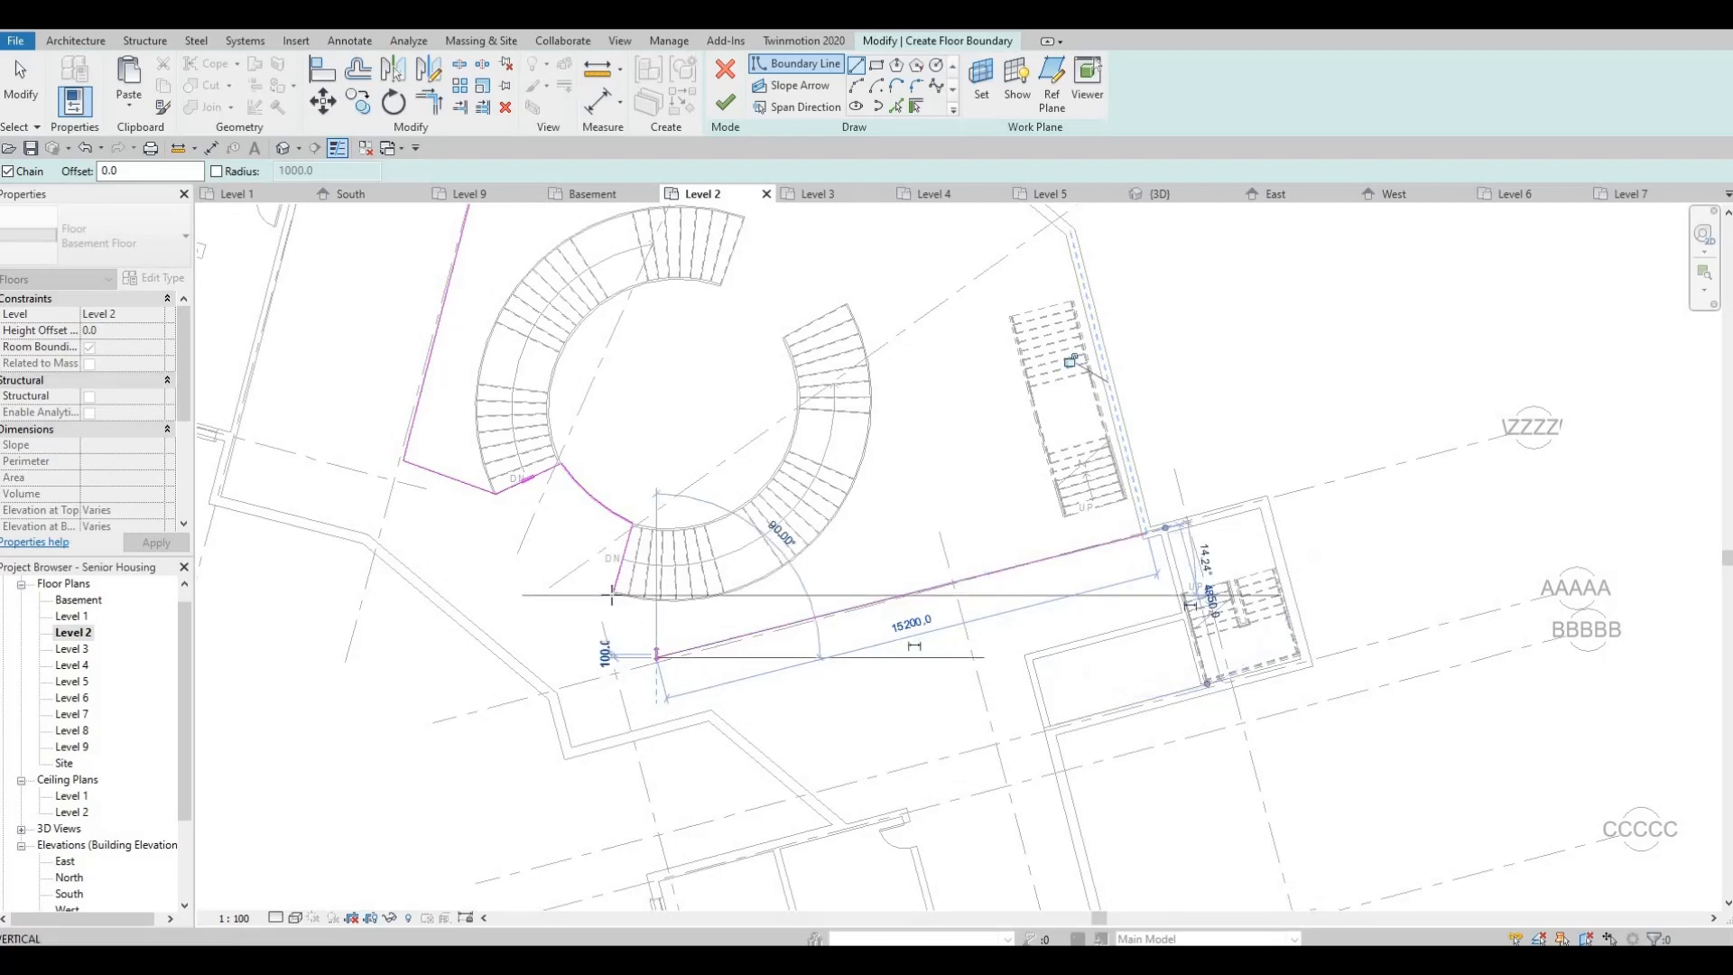
{"action": "left_click", "coordinate": [657, 656]}
{"action": "left_click", "coordinate": [612, 596]}
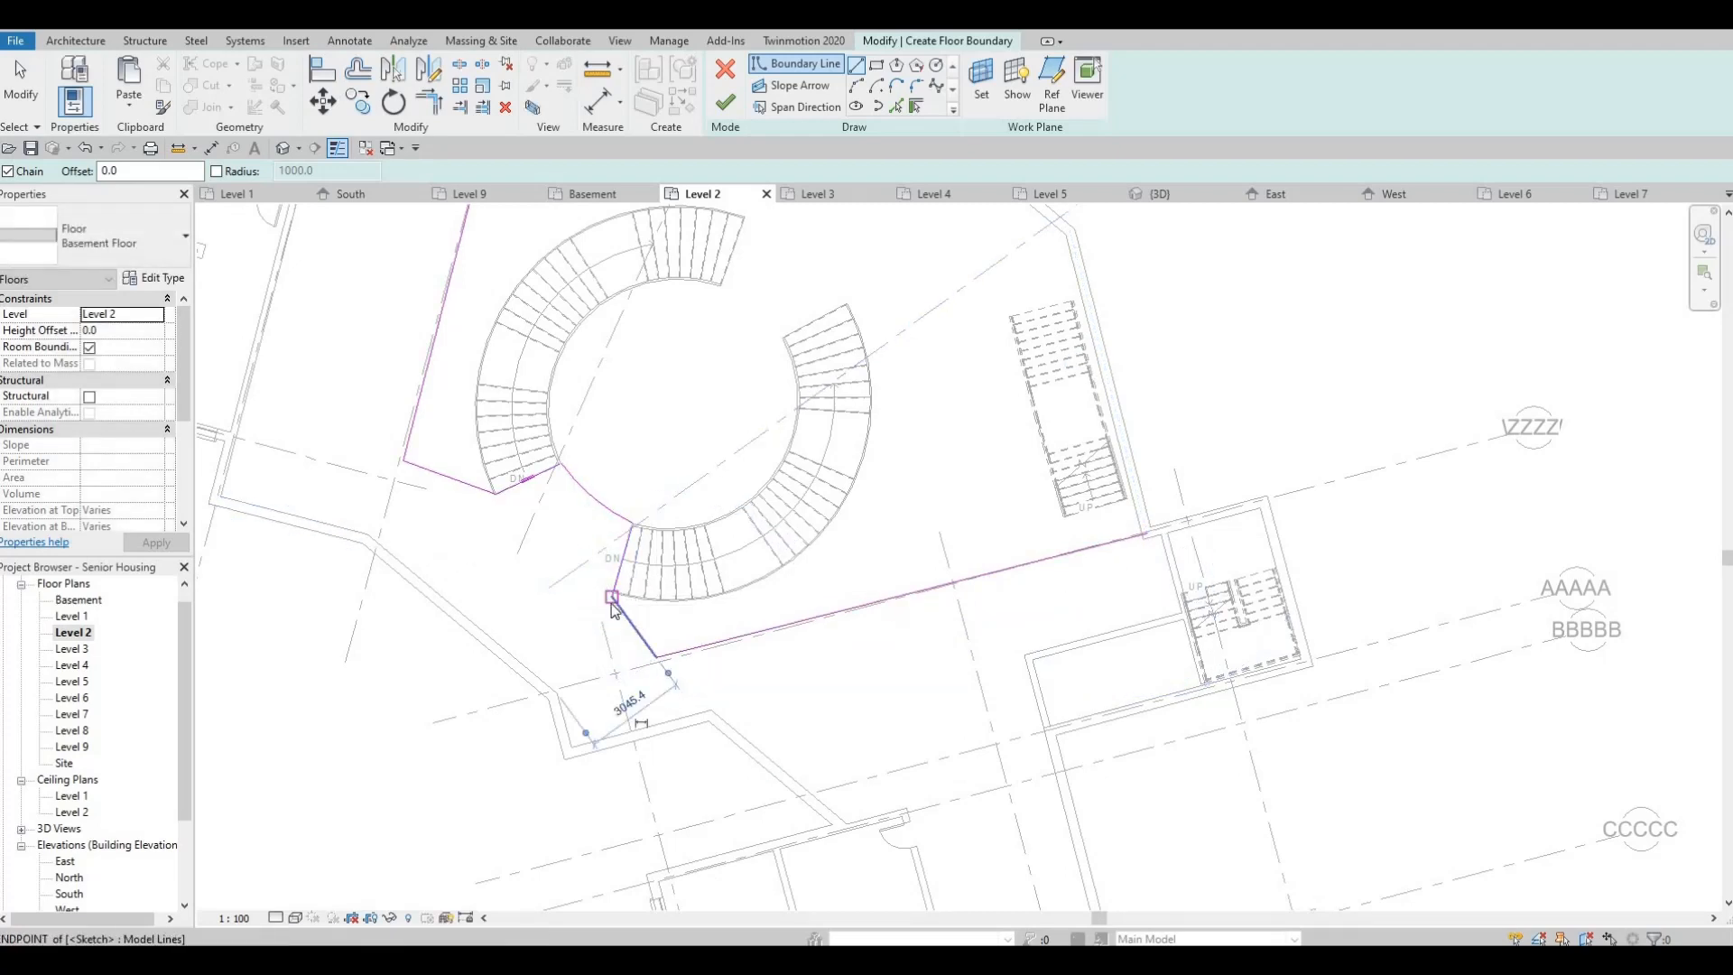
{"action": "key", "text": "Escape"}
{"action": "key", "text": "Escape"}
{"action": "scroll", "coordinate": [609, 601], "scroll_direction": "up", "scroll_amount": 5}
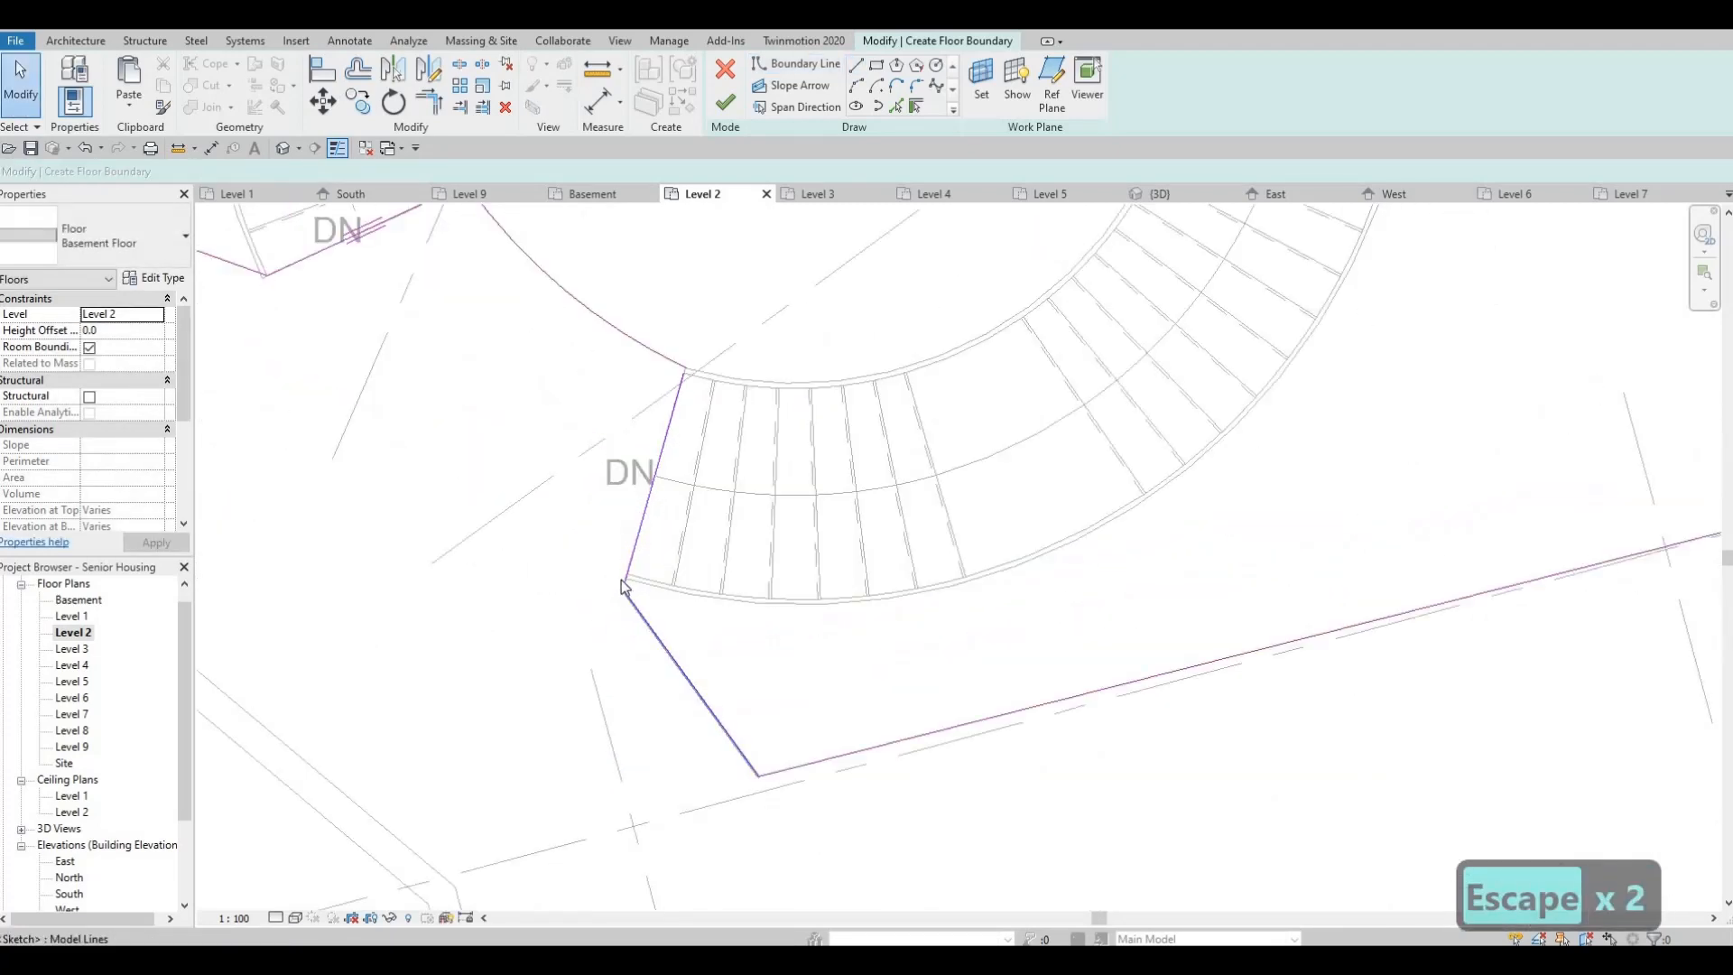
{"action": "scroll", "coordinate": [629, 623], "scroll_direction": "down", "scroll_amount": 2}
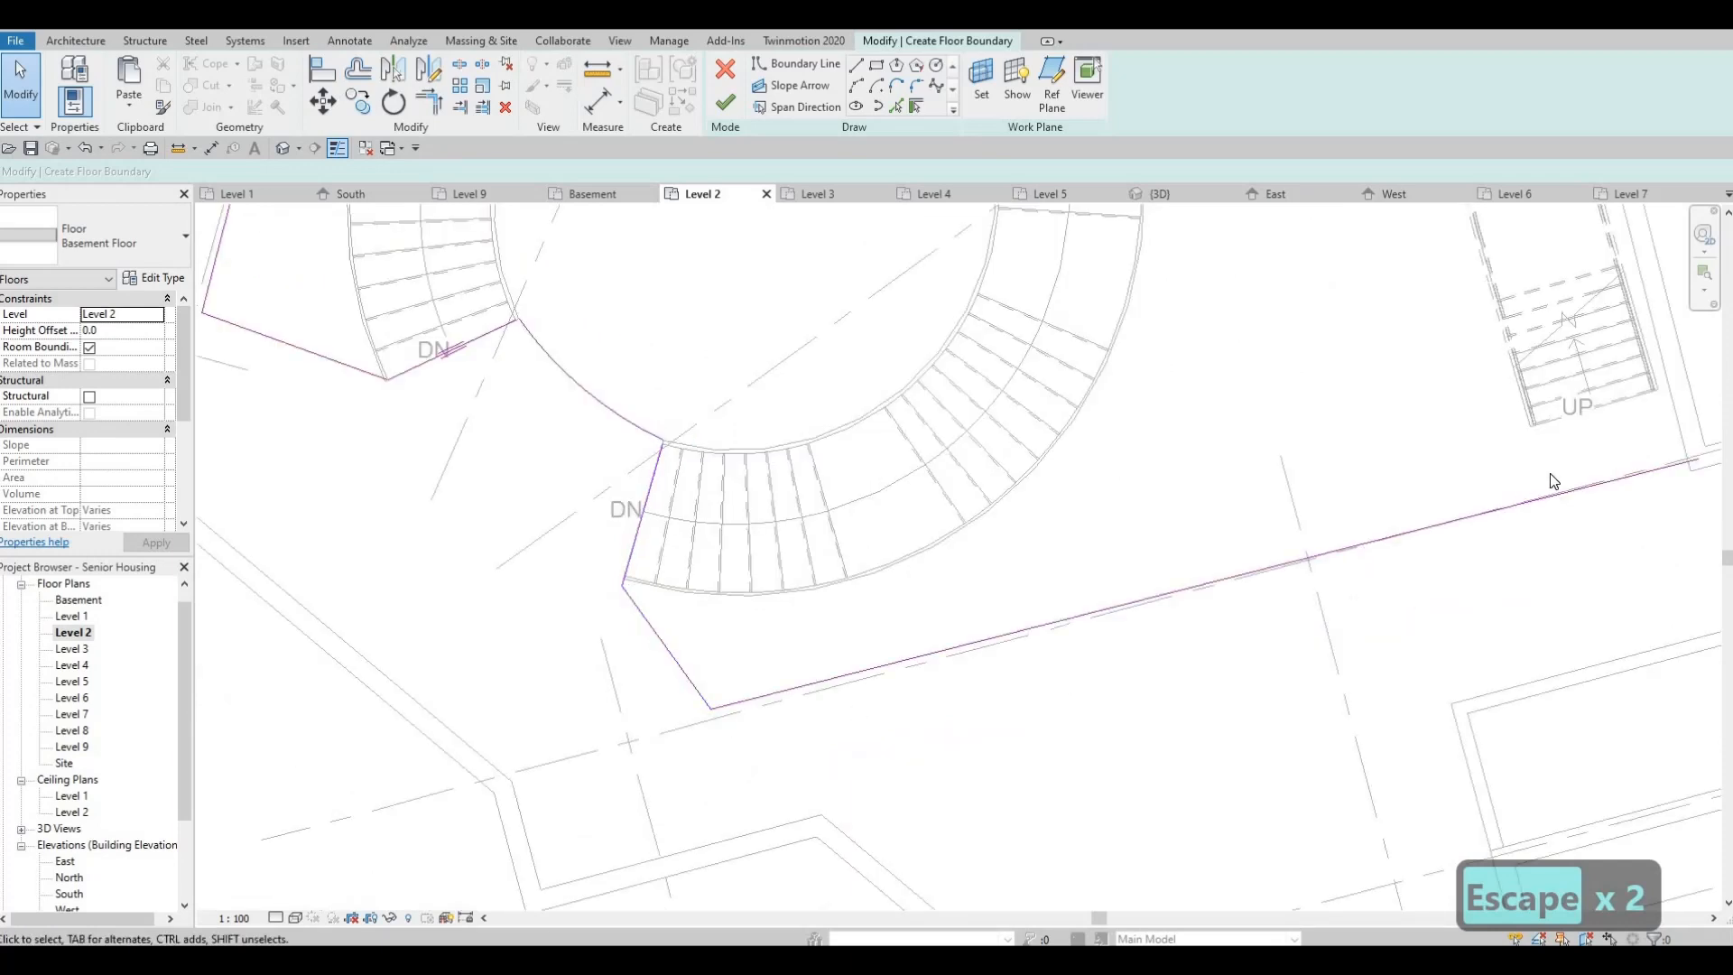
Shorten the long boundary line at its stairwell end to 15000 mm, moving its endpoint to the wall's inner face
{"action": "scroll", "coordinate": [757, 433], "scroll_direction": "down", "scroll_amount": 4}
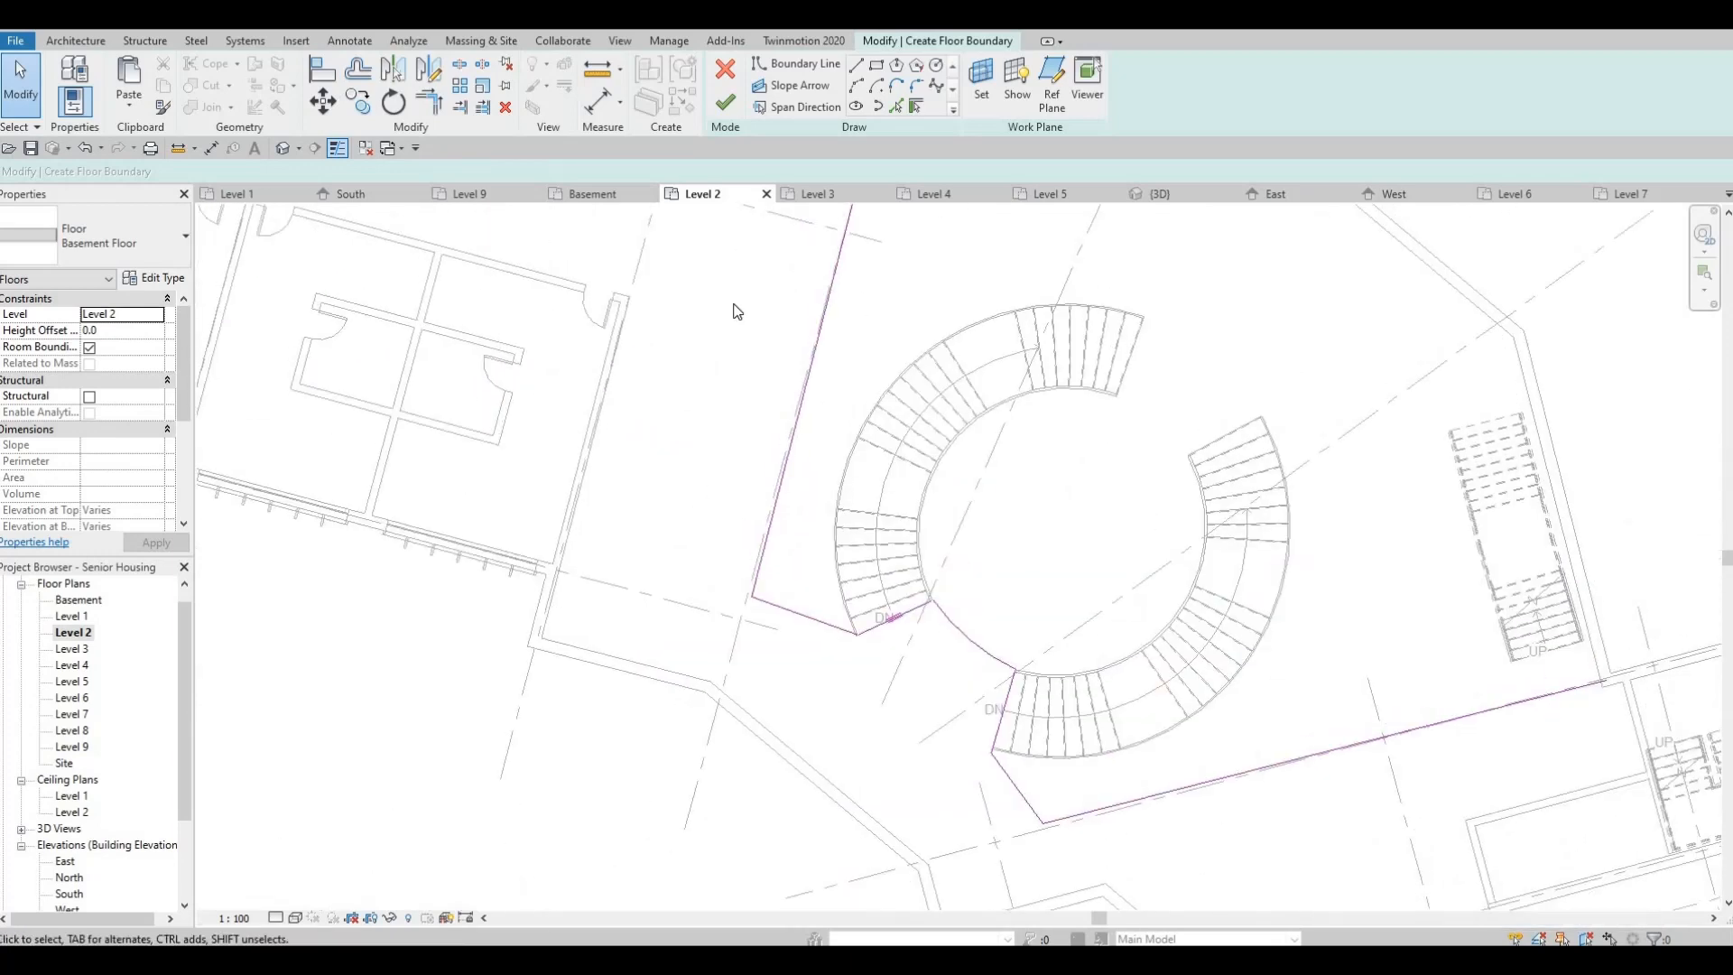
{"action": "scroll", "coordinate": [778, 348], "scroll_direction": "up", "scroll_amount": 3}
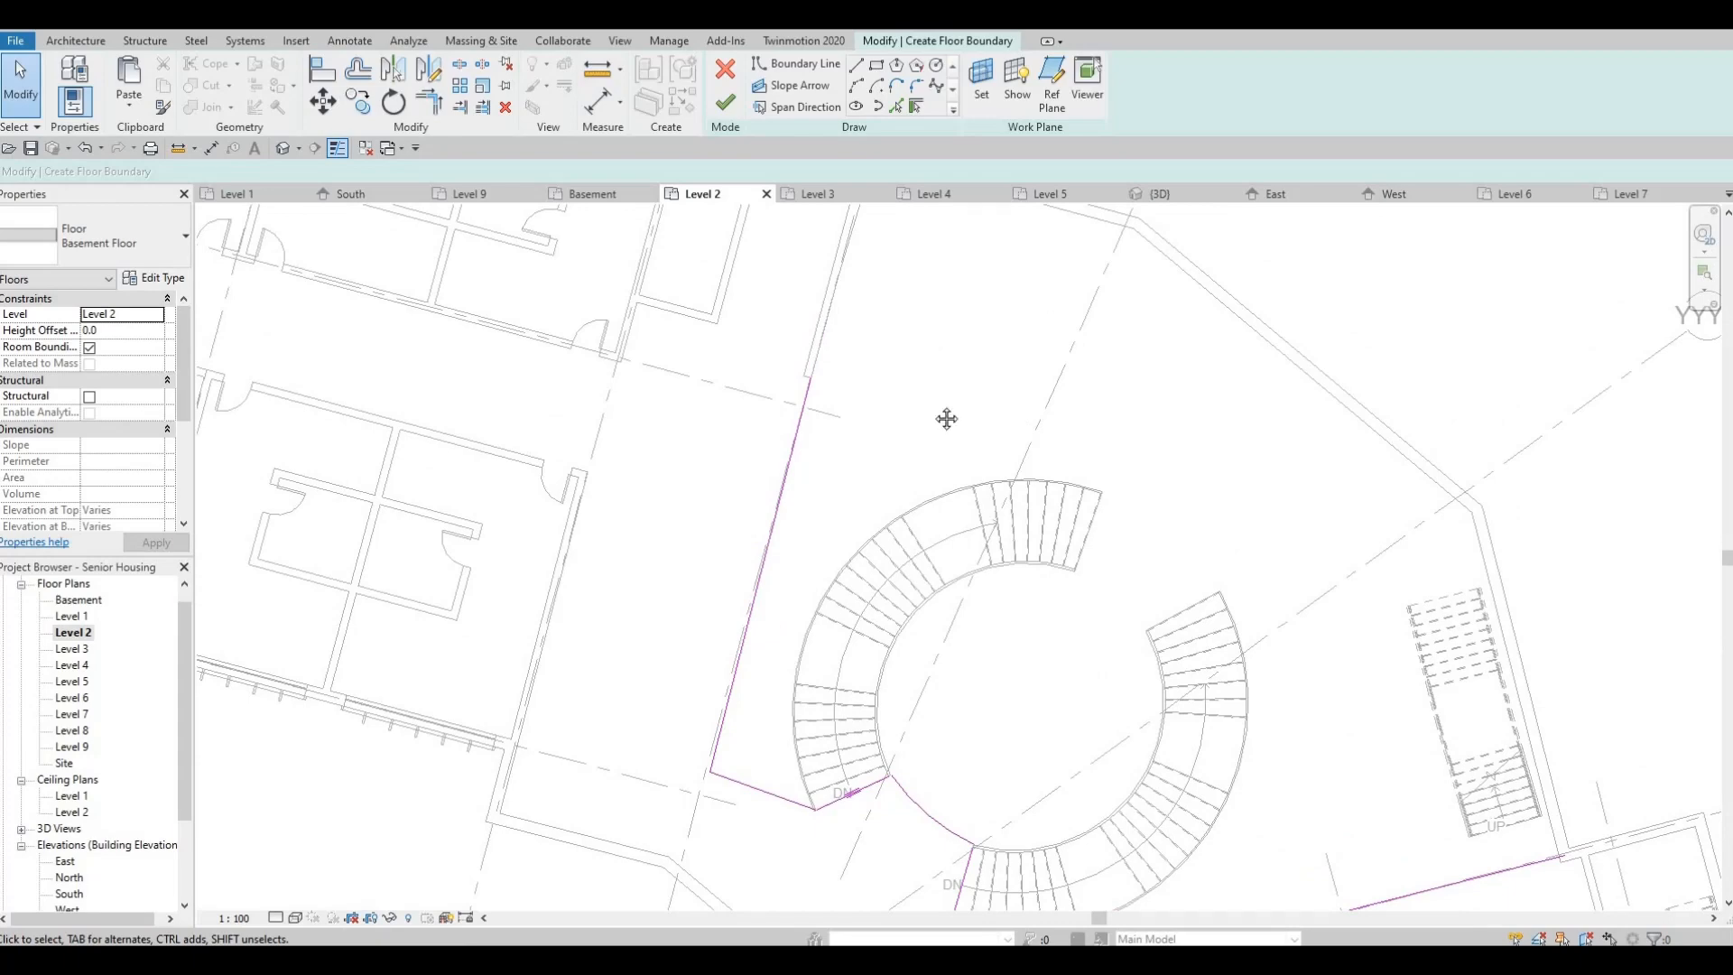
{"action": "middle_click_drag", "start_coordinate": [946, 419], "coordinate": [931, 349]}
{"action": "scroll", "coordinate": [930, 349], "scroll_direction": "down", "scroll_amount": 2}
{"action": "middle_click_drag", "start_coordinate": [992, 439], "coordinate": [811, 469]}
{"action": "scroll", "coordinate": [1173, 632], "scroll_direction": "up", "scroll_amount": 1}
{"action": "middle_click_drag", "start_coordinate": [1176, 634], "coordinate": [1130, 508]}
{"action": "scroll", "coordinate": [1133, 524], "scroll_direction": "down", "scroll_amount": 1}
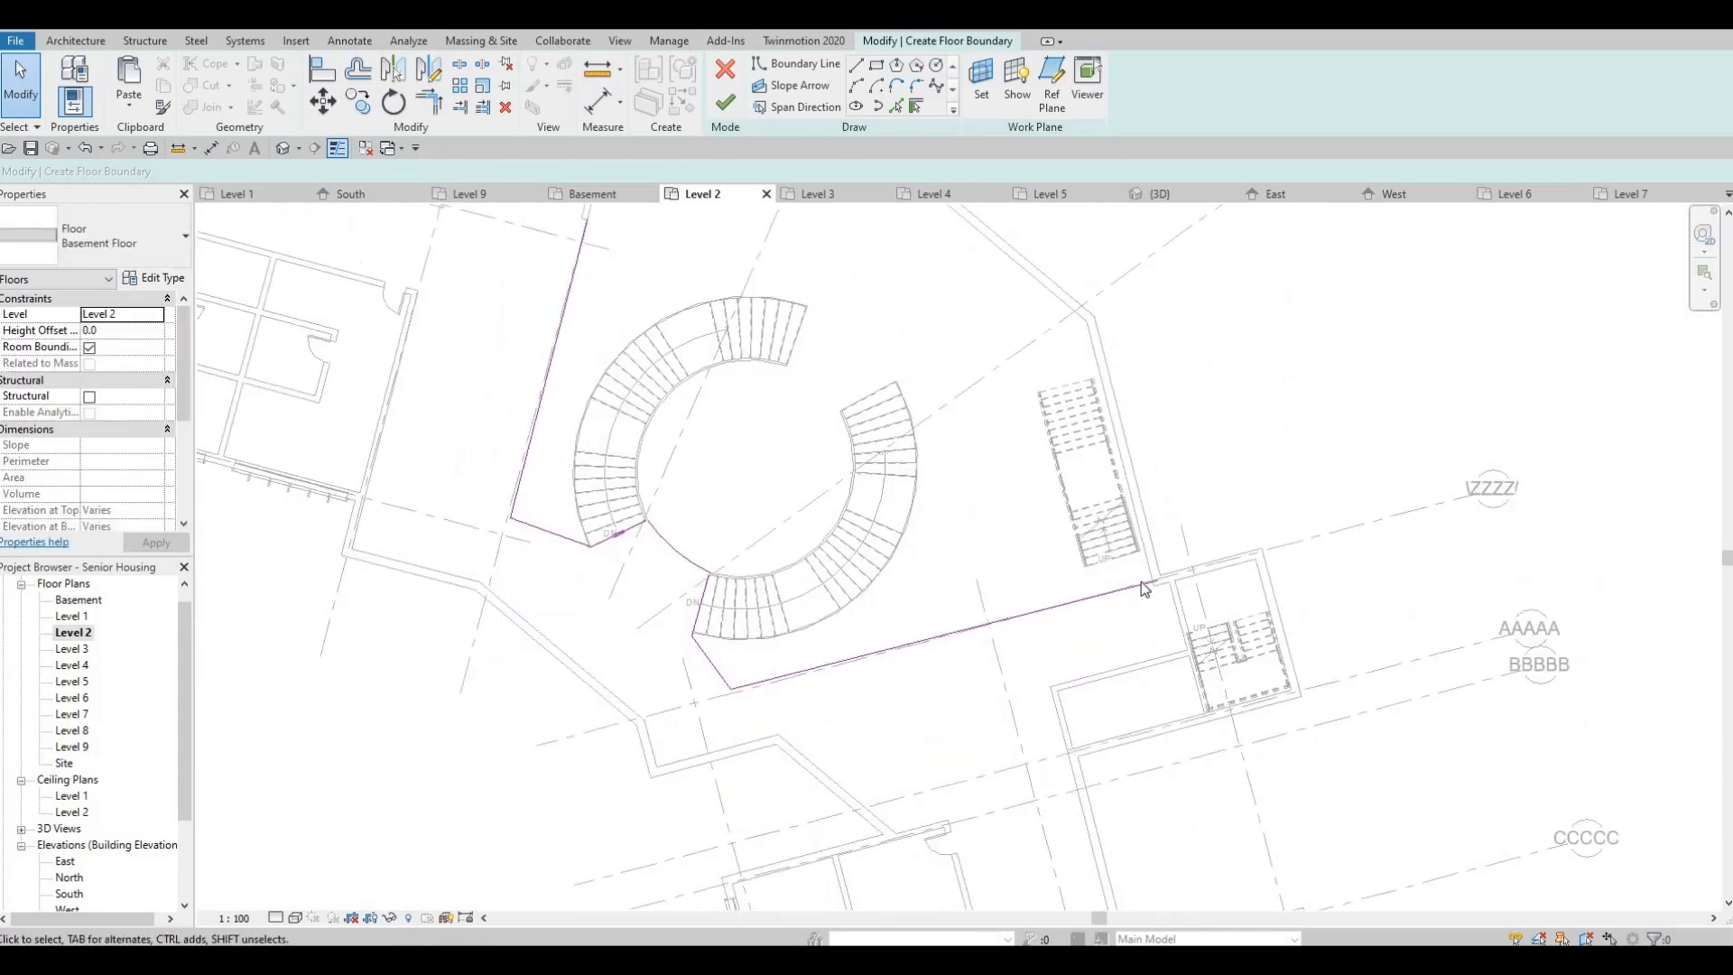
{"action": "scroll", "coordinate": [1141, 582], "scroll_direction": "up", "scroll_amount": 4}
{"action": "left_click", "coordinate": [1158, 583]}
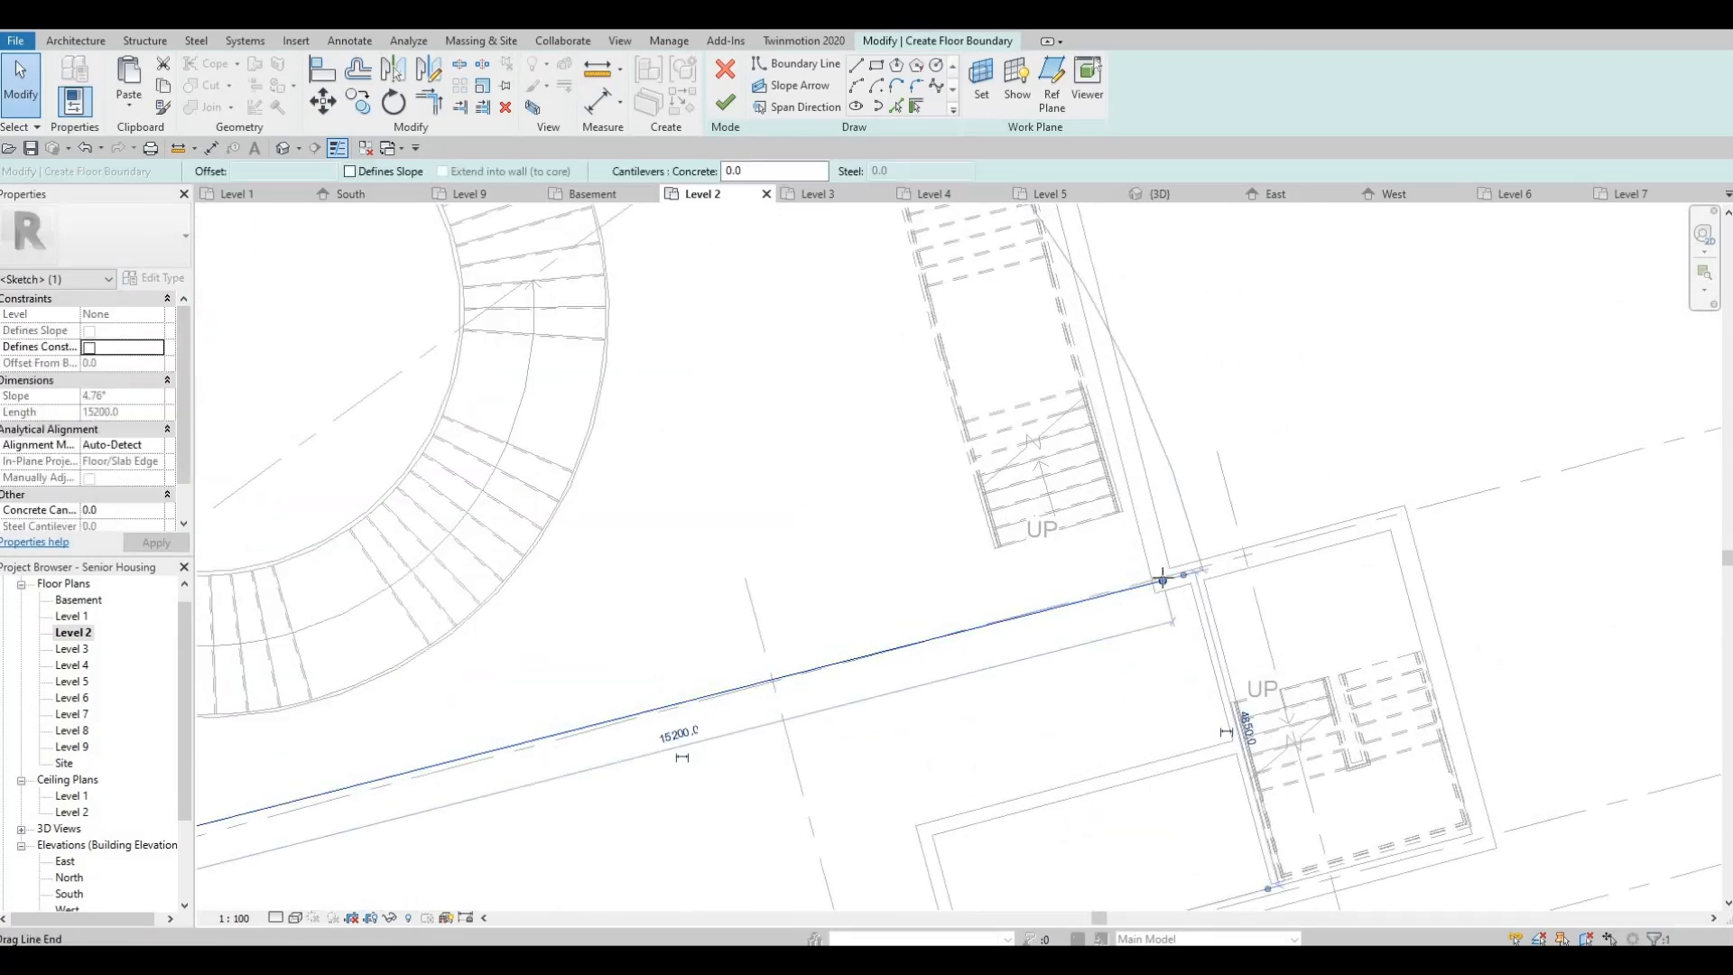
{"action": "left_click_drag", "start_coordinate": [1151, 585], "coordinate": [1151, 584]}
{"action": "key", "text": "Escape"}
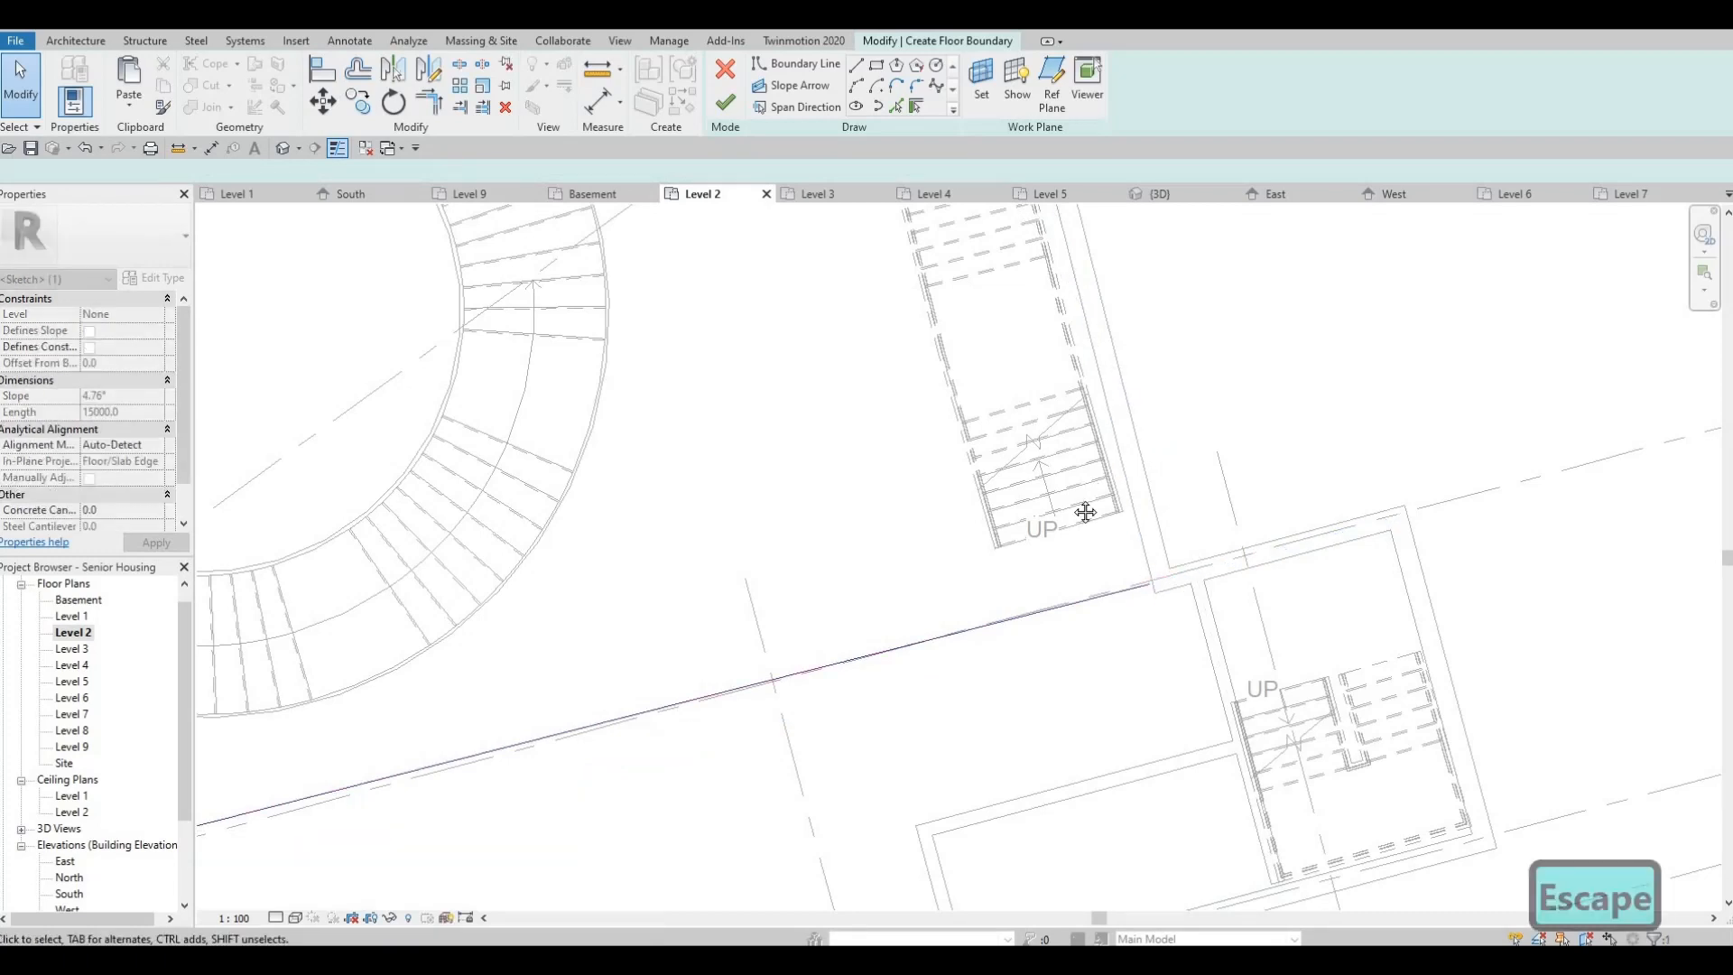
Start Pick Lines for the floor boundary at the far end of the long wing near grids NNNNN and OOOOO
{"action": "middle_click_drag", "start_coordinate": [1083, 510], "coordinate": [1094, 491]}
{"action": "scroll", "coordinate": [1094, 491], "scroll_direction": "down", "scroll_amount": 3}
{"action": "scroll", "coordinate": [1049, 518], "scroll_direction": "down", "scroll_amount": 2}
{"action": "middle_click_drag", "start_coordinate": [821, 440], "coordinate": [793, 341]}
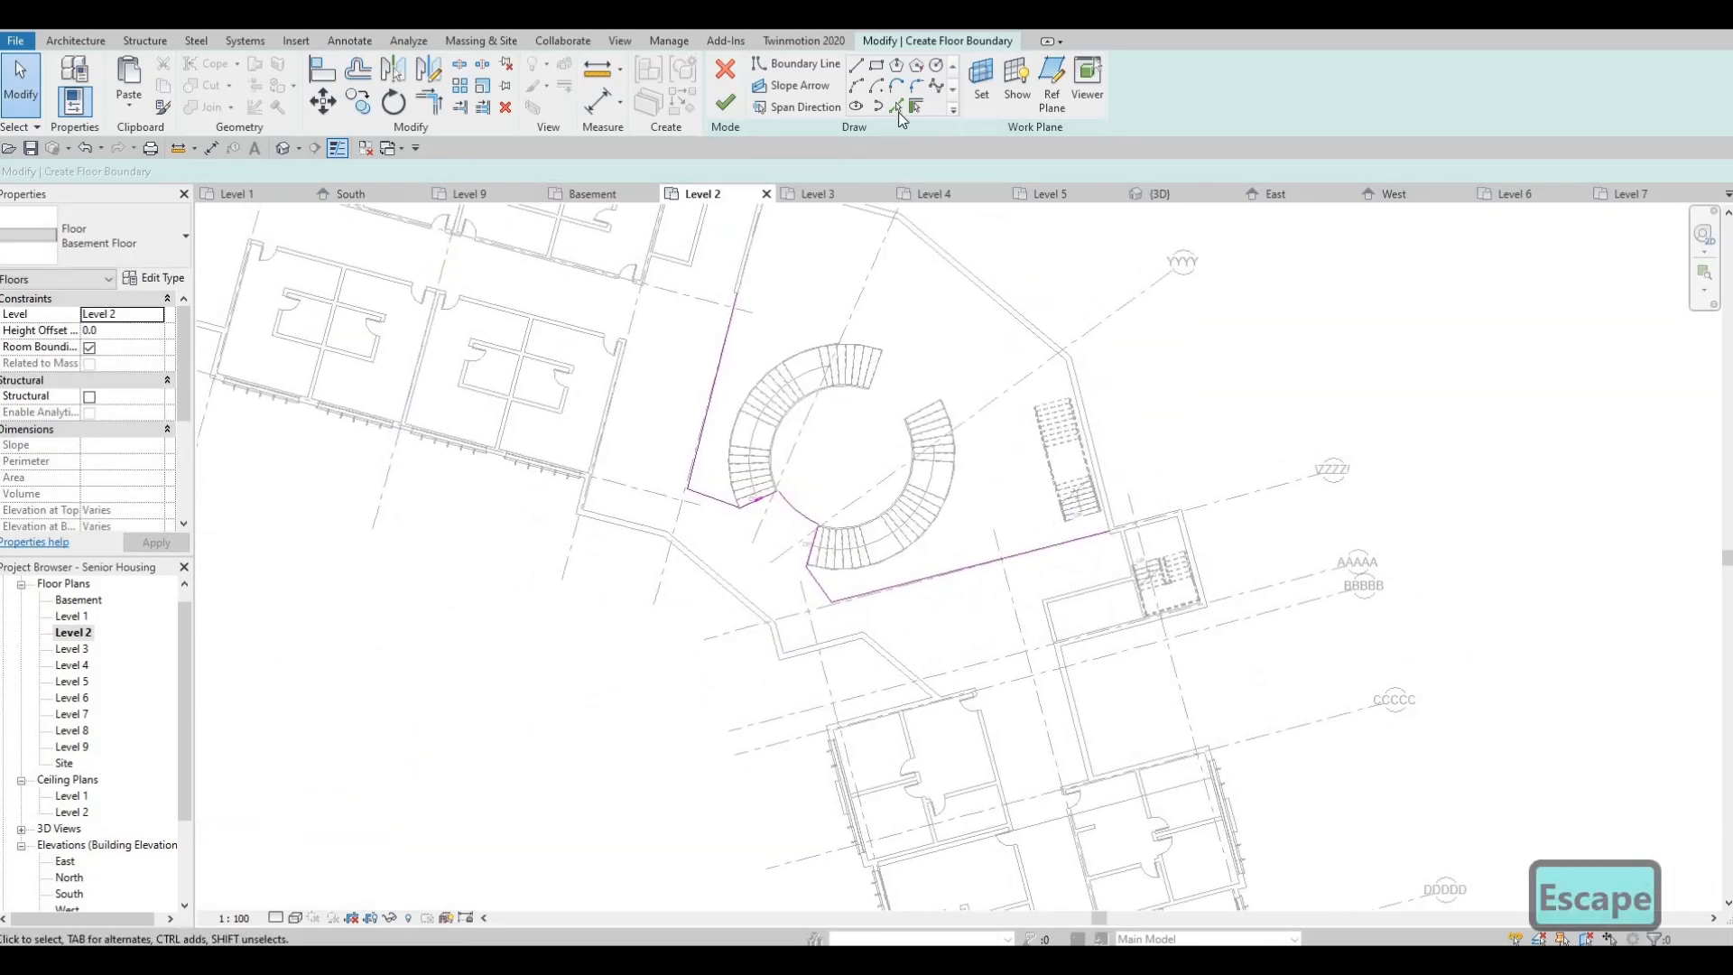
{"action": "left_click", "coordinate": [900, 108]}
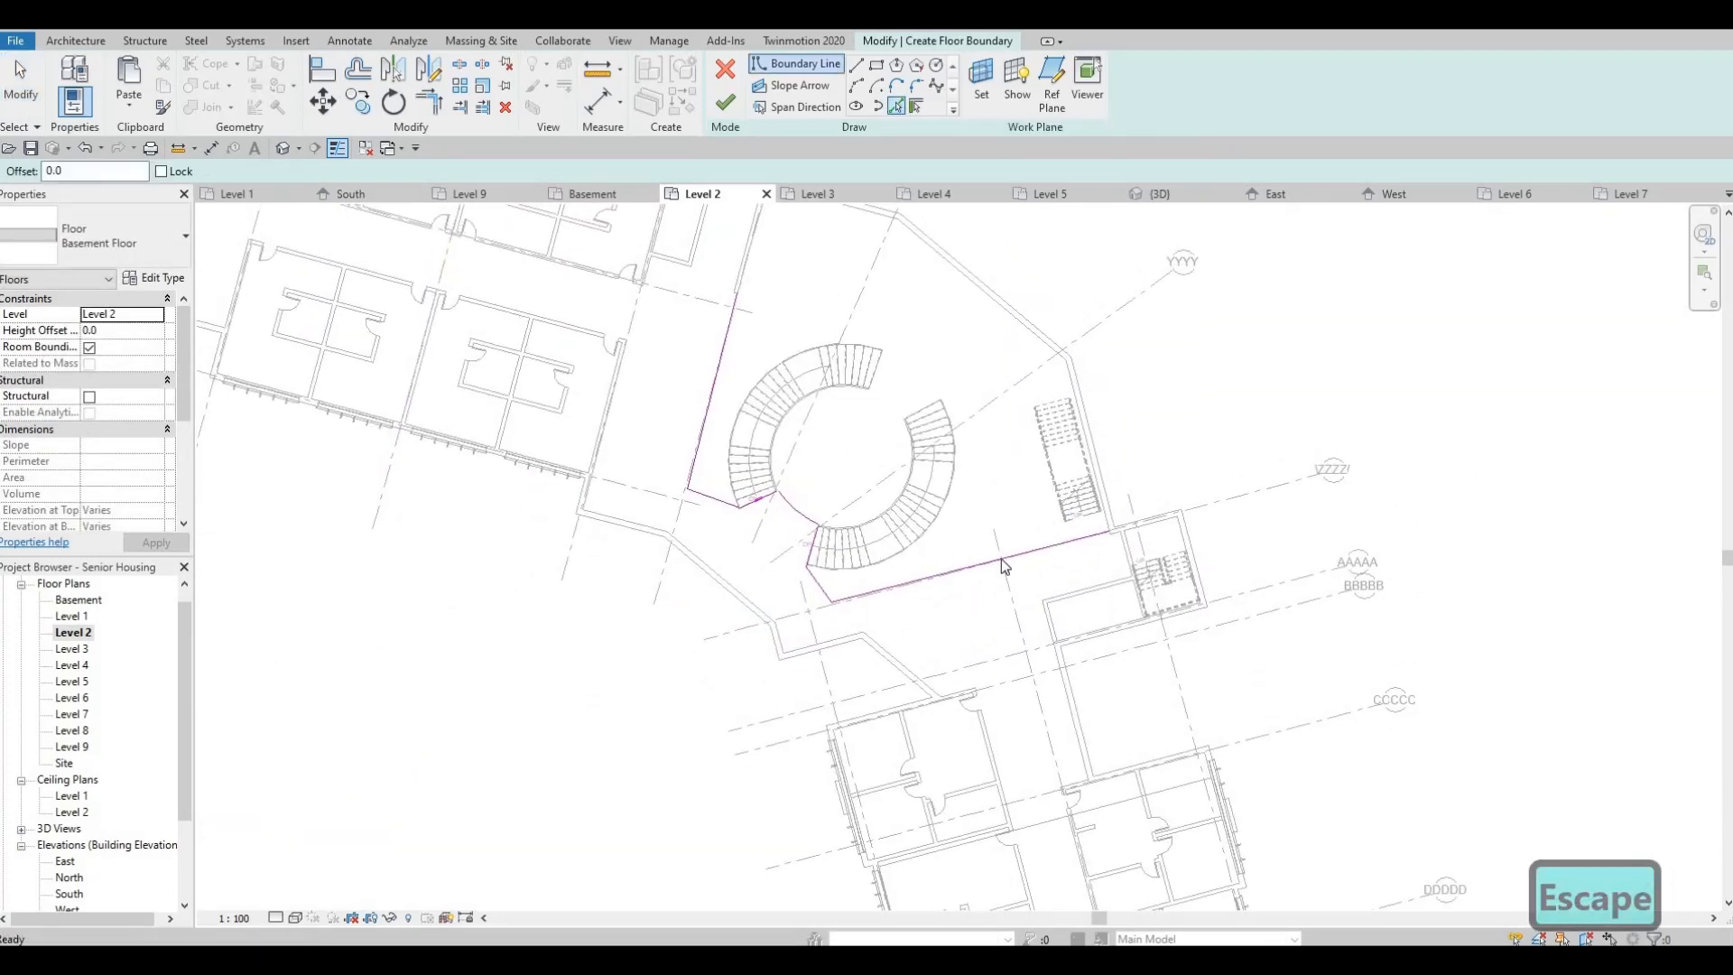
{"action": "scroll", "coordinate": [1000, 568], "scroll_direction": "up", "scroll_amount": 1}
{"action": "middle_click_drag", "start_coordinate": [929, 550], "coordinate": [1336, 672]}
{"action": "scroll", "coordinate": [550, 451], "scroll_direction": "down", "scroll_amount": 1}
{"action": "middle_click_drag", "start_coordinate": [550, 451], "coordinate": [1010, 555]}
{"action": "middle_click_drag", "start_coordinate": [550, 422], "coordinate": [633, 450]}
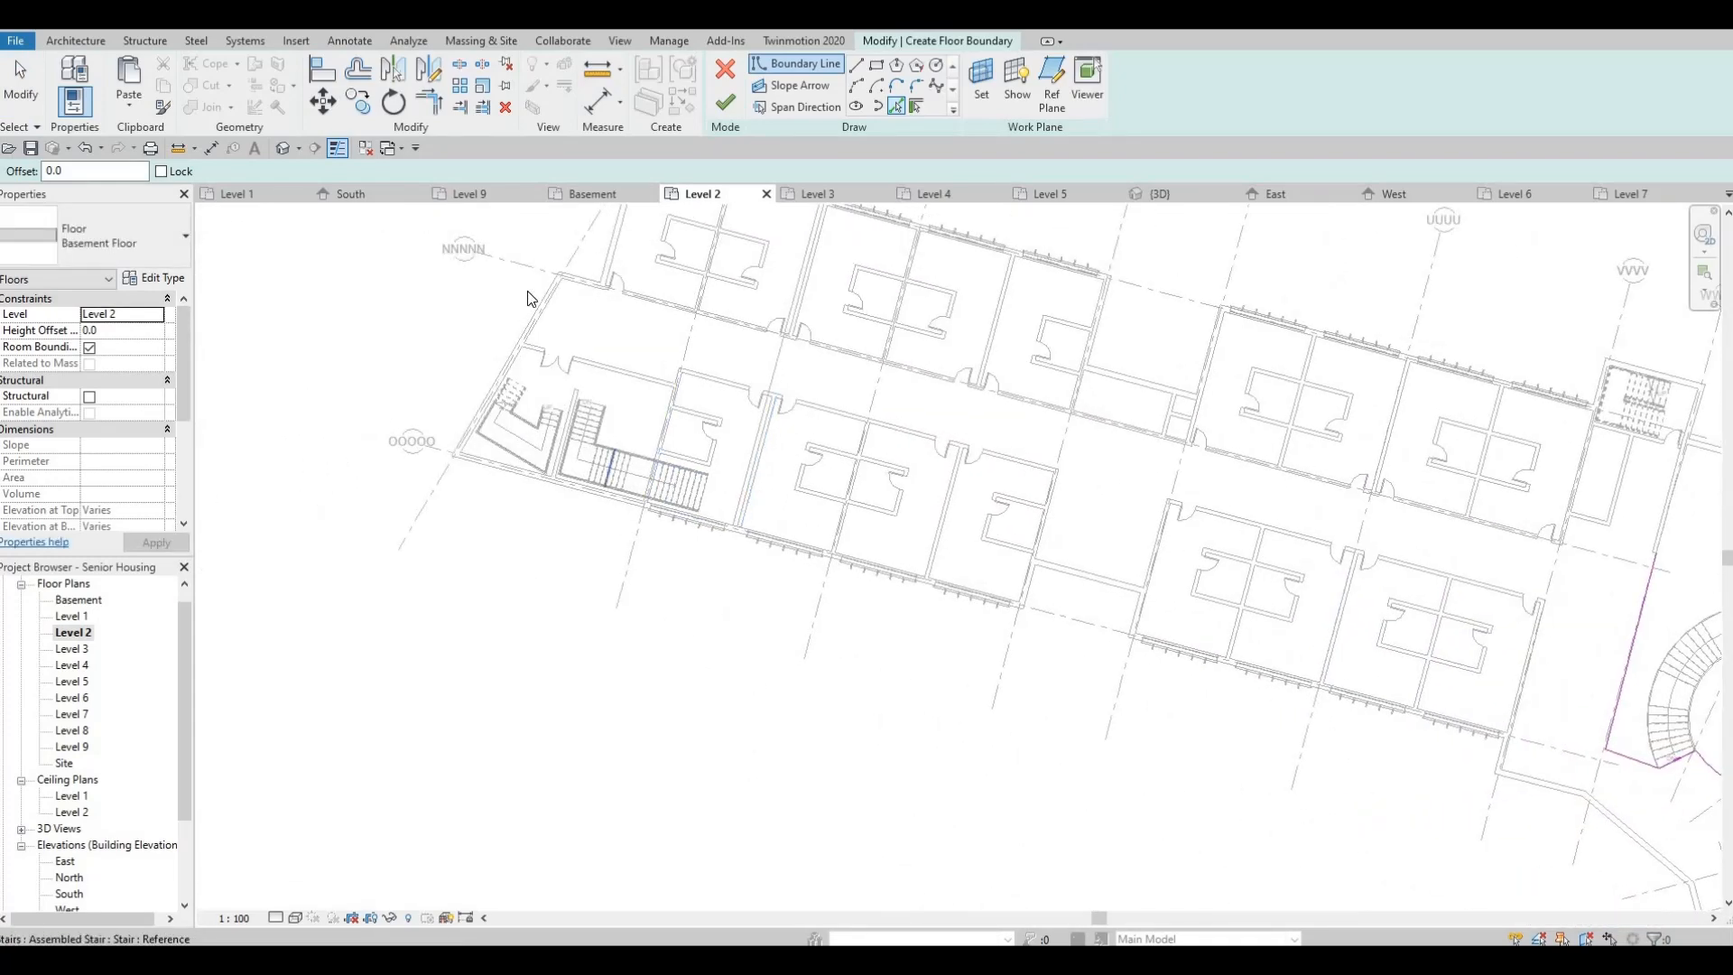
Pick the slanted end wall and the long lower exterior wall beside the corner stairs as floor boundary lines
{"action": "scroll", "coordinate": [534, 295], "scroll_direction": "up", "scroll_amount": 1}
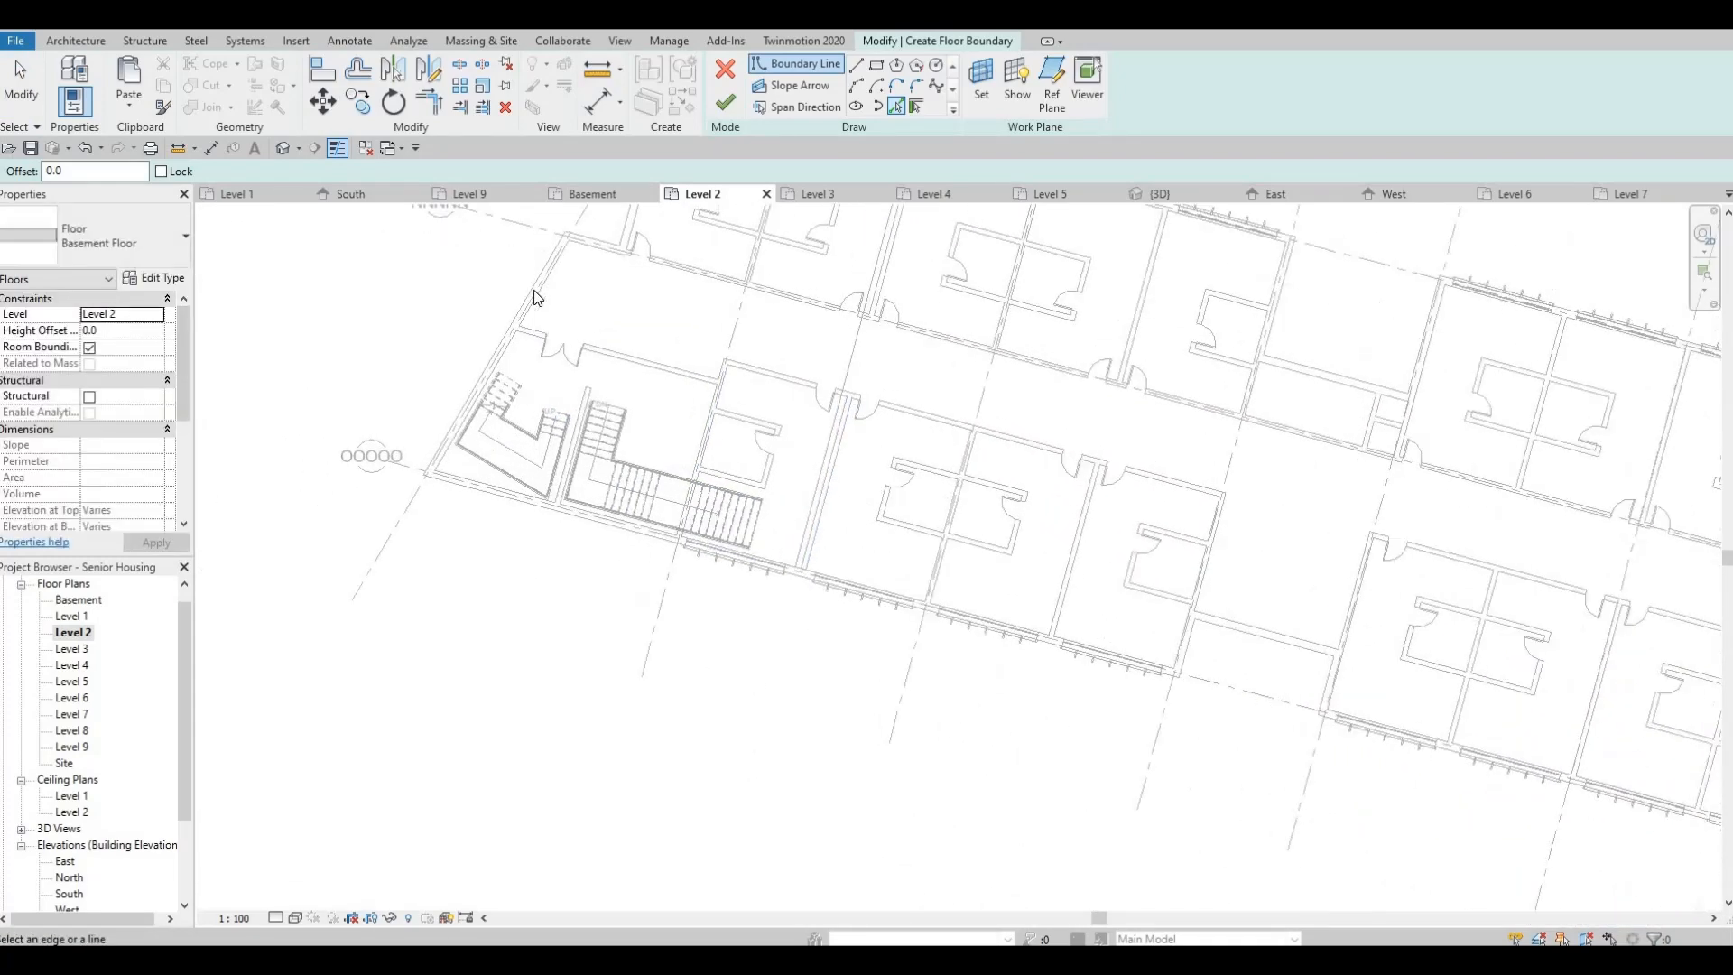
{"action": "left_click", "coordinate": [487, 465]}
{"action": "left_click", "coordinate": [959, 619]}
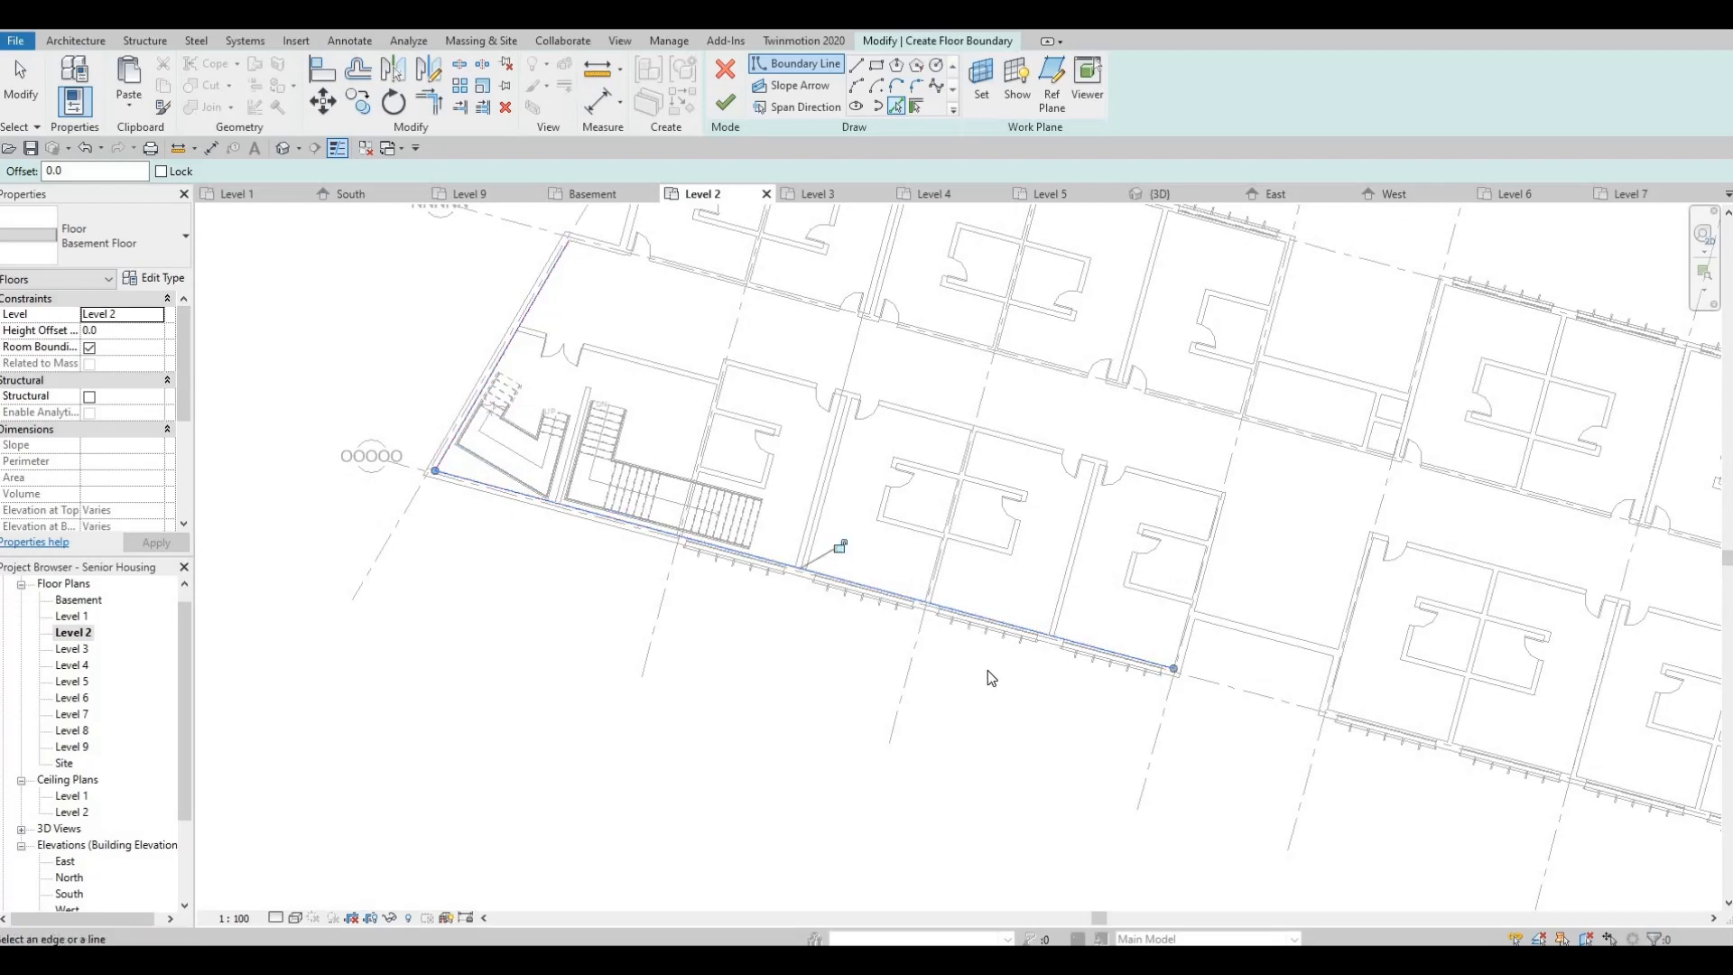
Pick the walls around the recess between the lower apartment blocks and the next block's lower exterior wall as boundary lines
{"action": "middle_click_drag", "start_coordinate": [991, 678], "coordinate": [920, 688]}
{"action": "scroll", "coordinate": [901, 691], "scroll_direction": "up", "scroll_amount": 3}
{"action": "left_click", "coordinate": [1000, 655]}
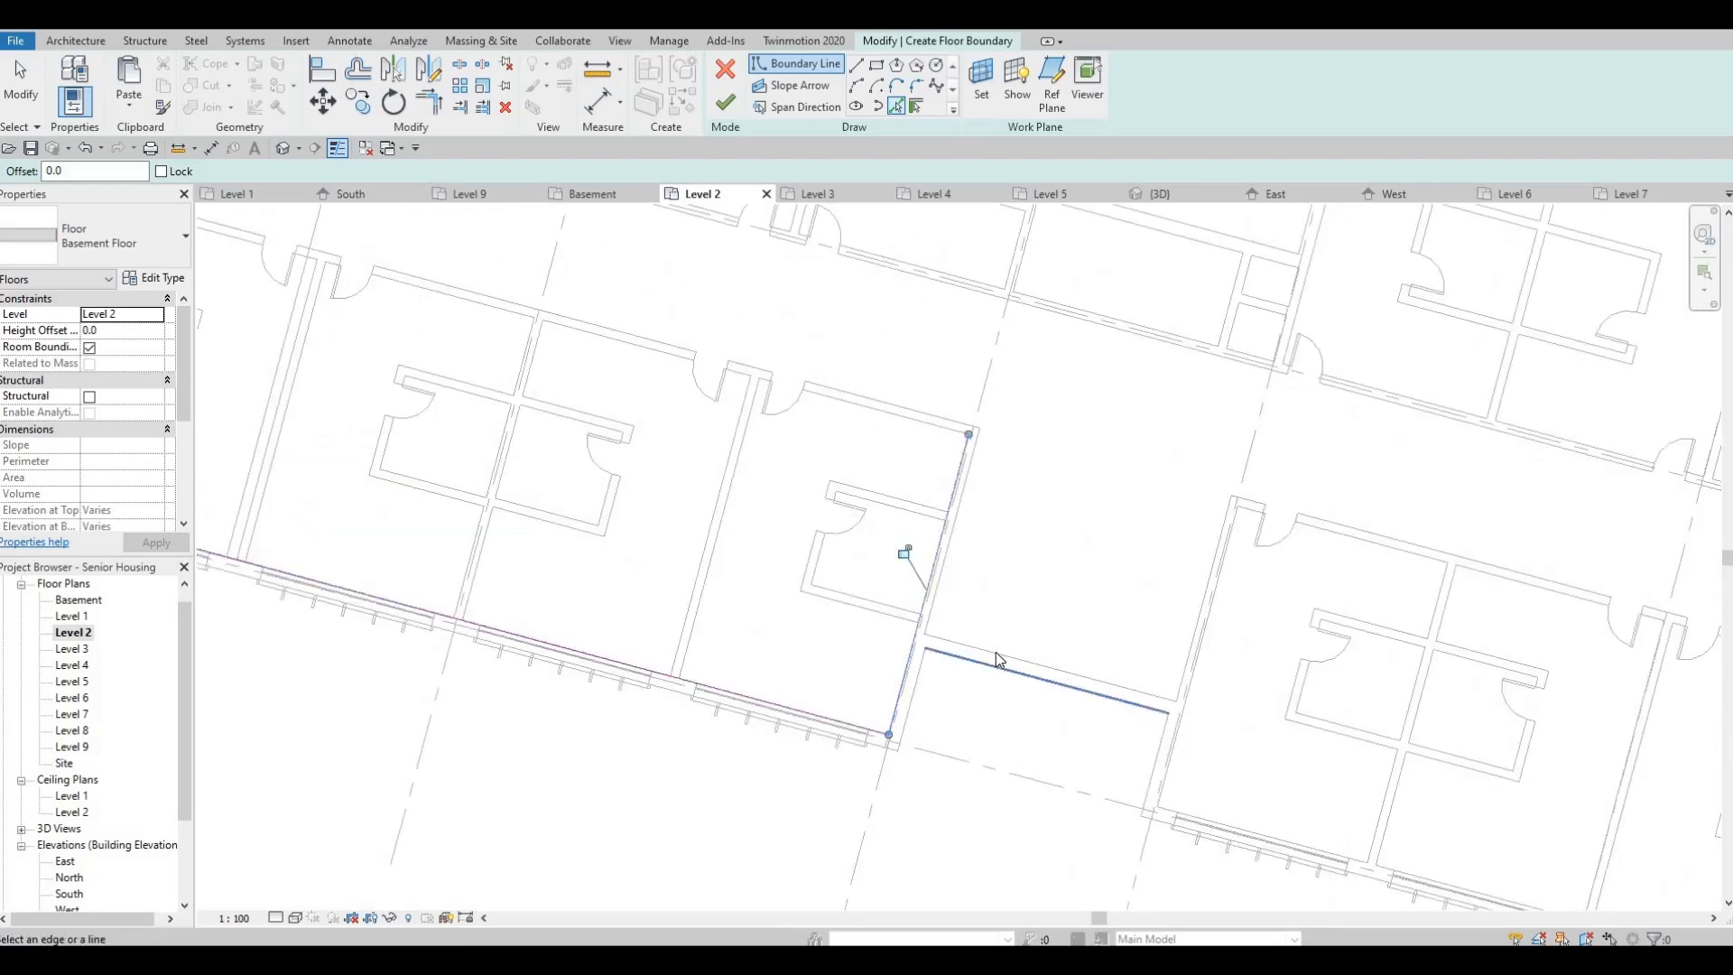
{"action": "left_click", "coordinate": [1177, 742]}
{"action": "middle_click_drag", "start_coordinate": [1280, 763], "coordinate": [823, 475]}
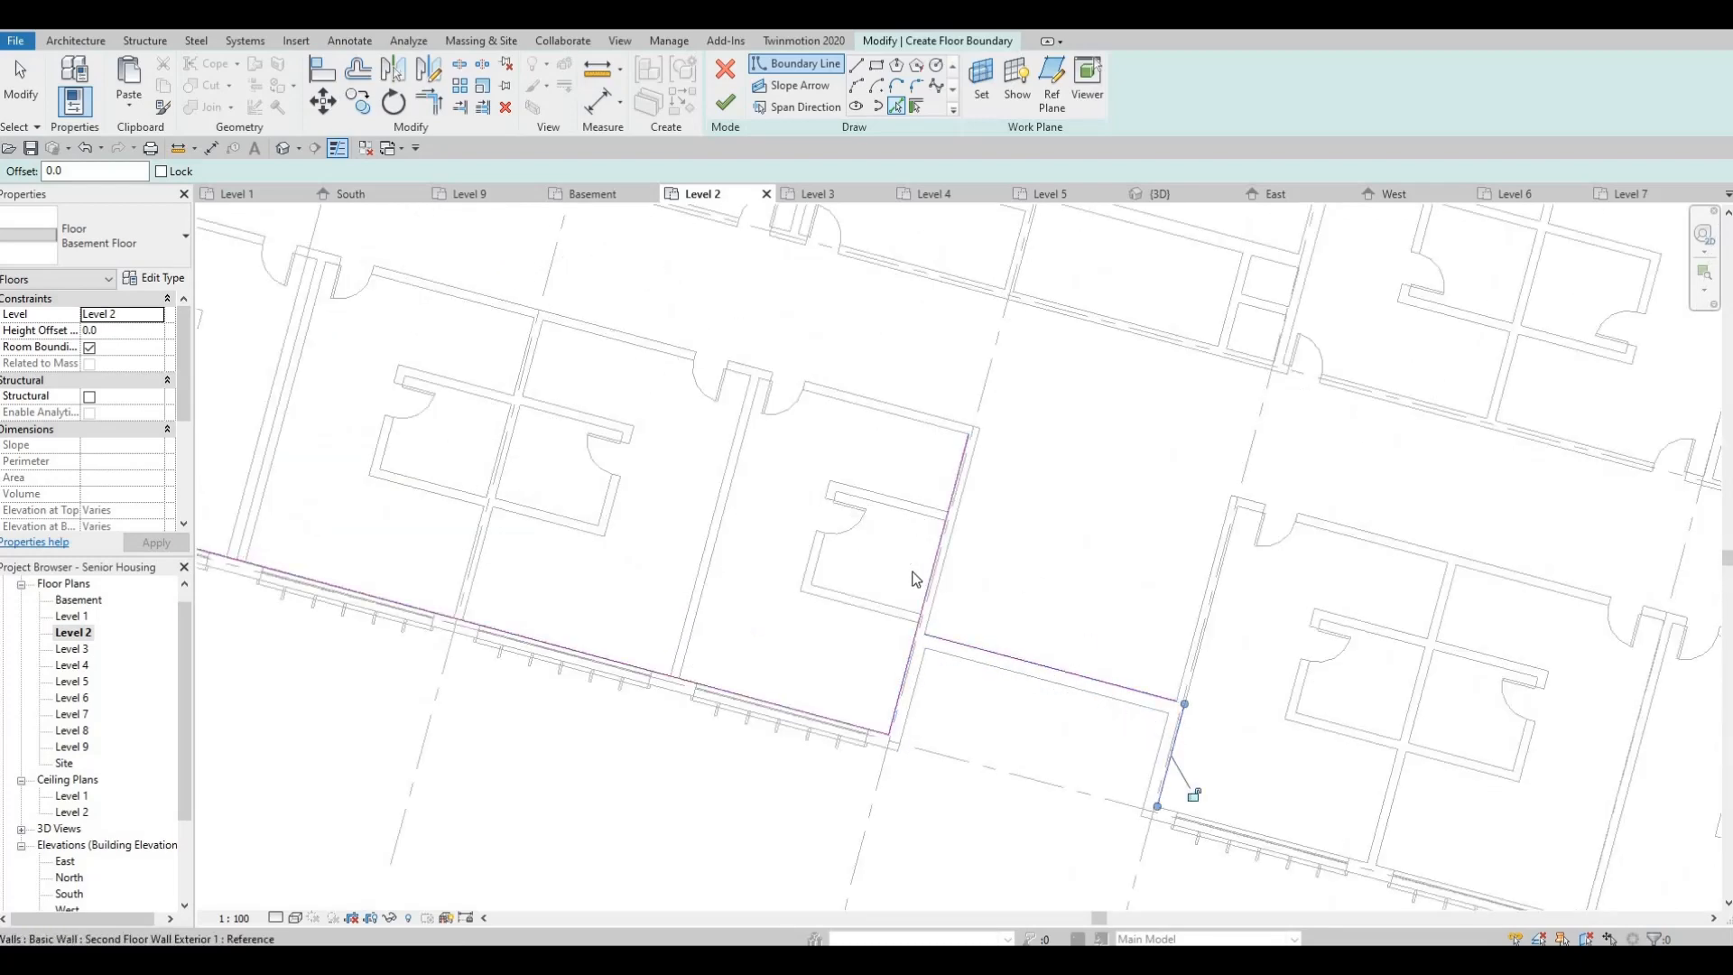
{"action": "left_click", "coordinate": [909, 575]}
{"action": "scroll", "coordinate": [911, 494], "scroll_direction": "down", "scroll_amount": 4}
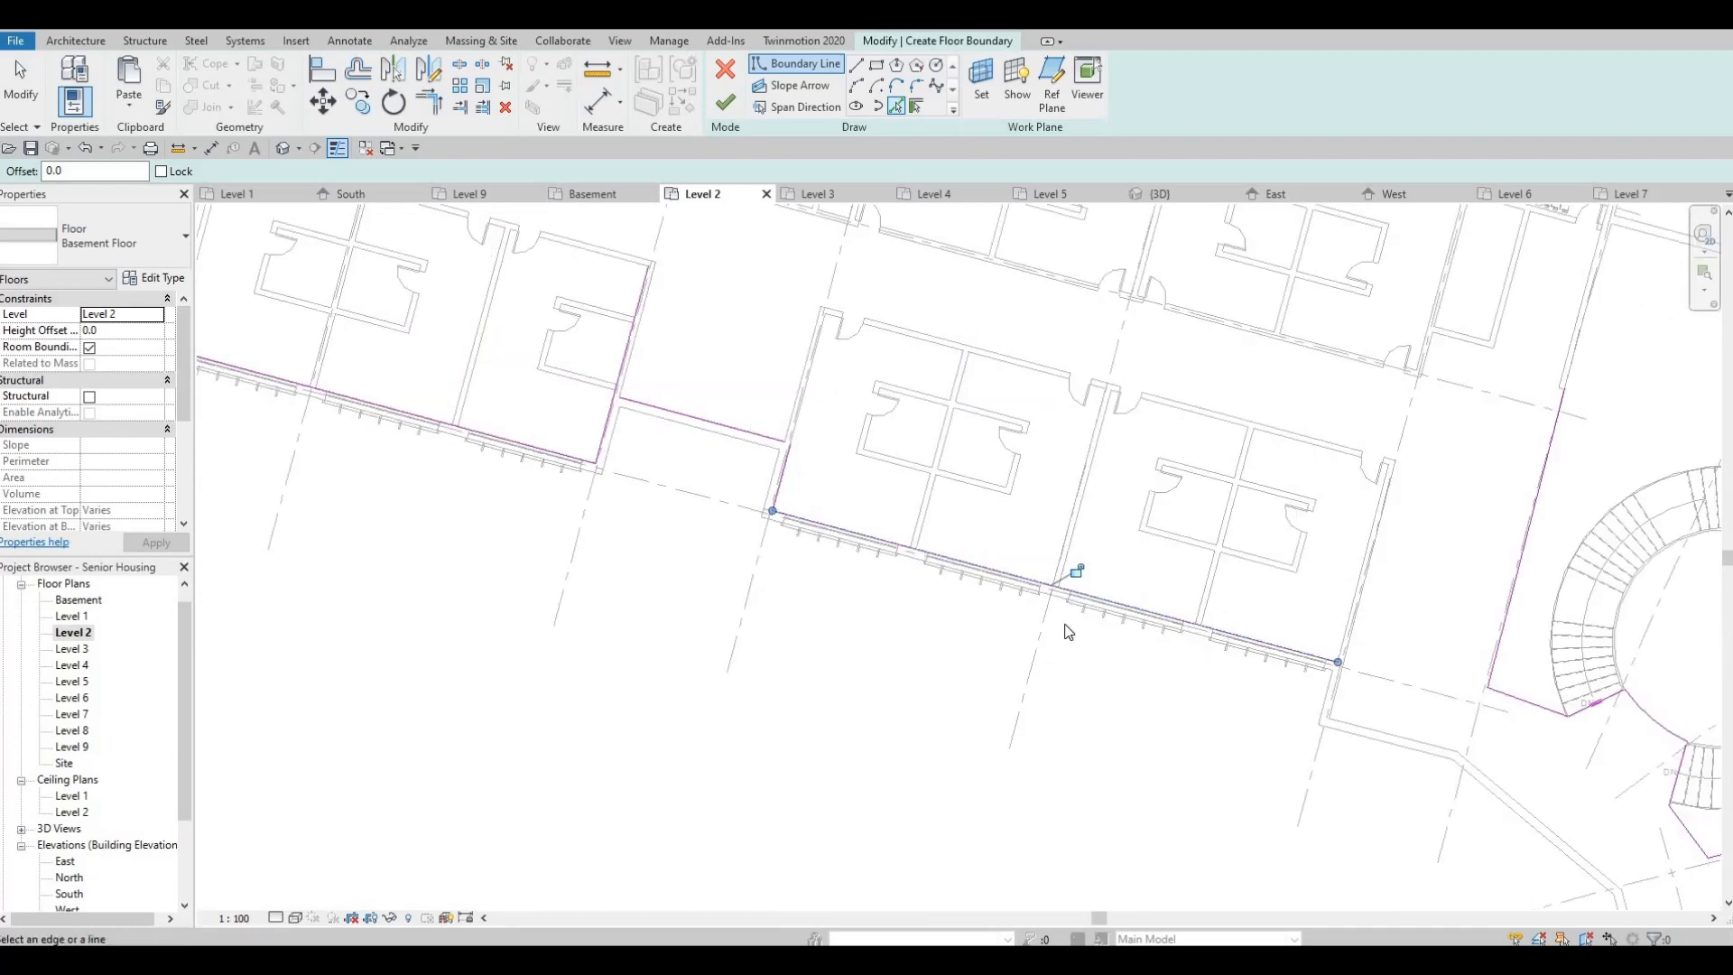
Undo the boundary line picked on the curtain panel and pick the full upper exterior wall of that block instead
{"action": "middle_click_drag", "start_coordinate": [1065, 384], "coordinate": [1063, 626]}
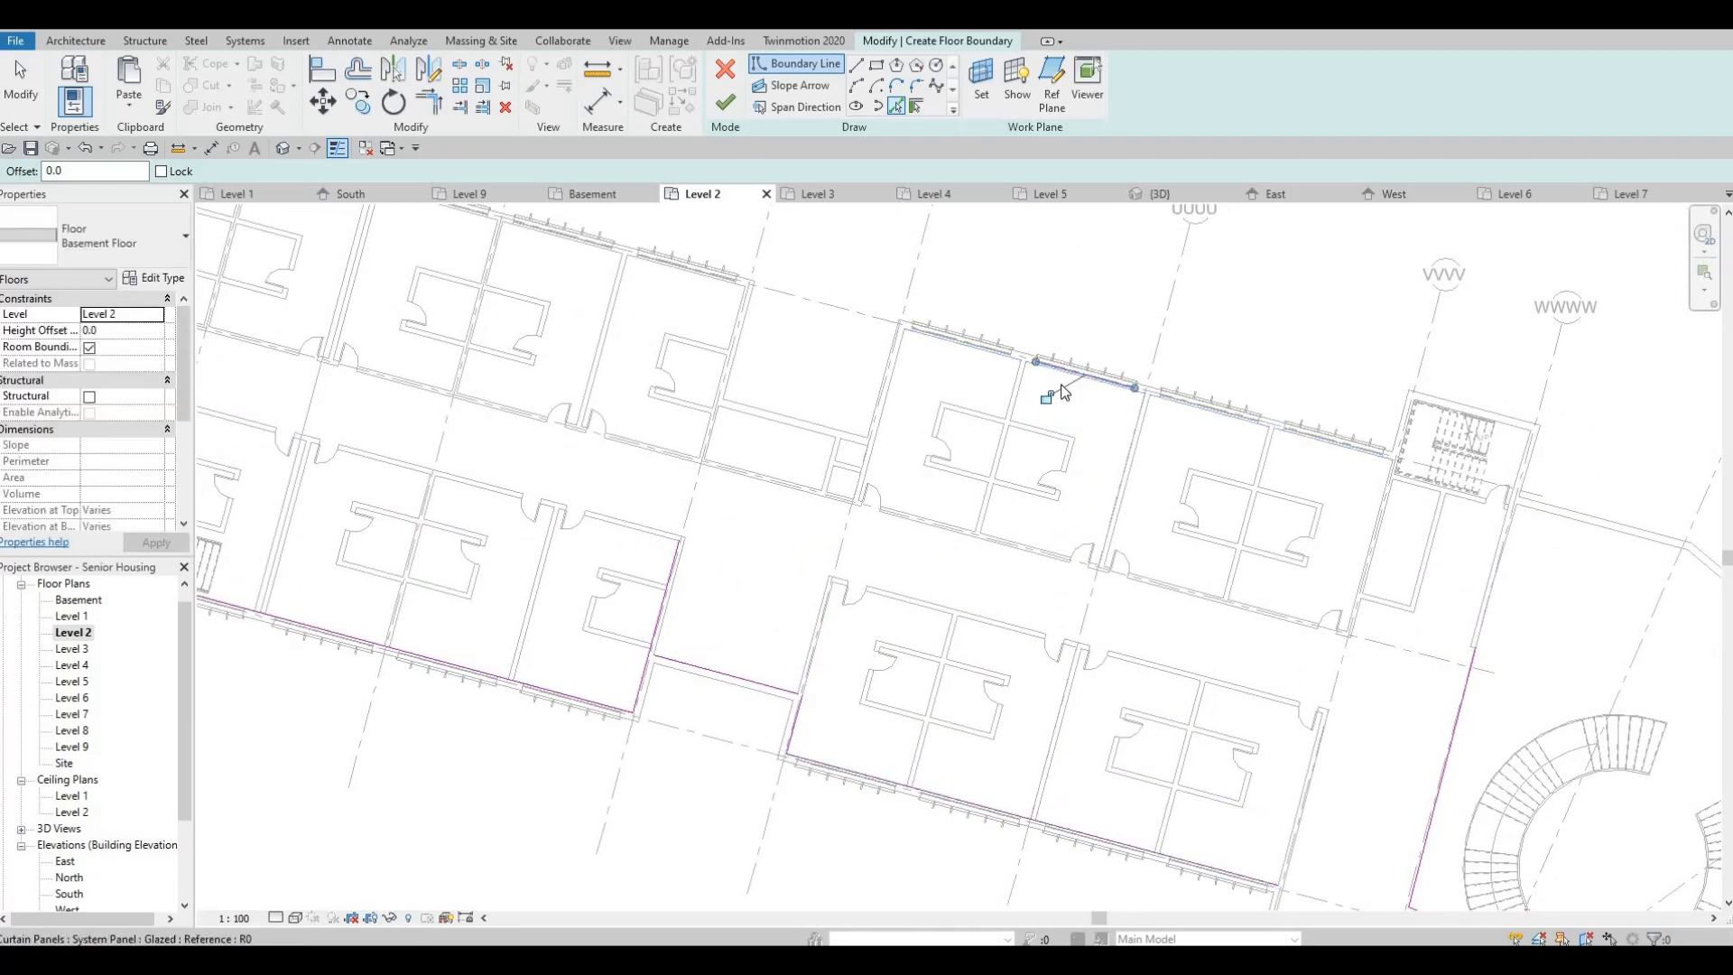
{"action": "key", "text": "Escape"}
{"action": "key", "text": "ctrl+z"}
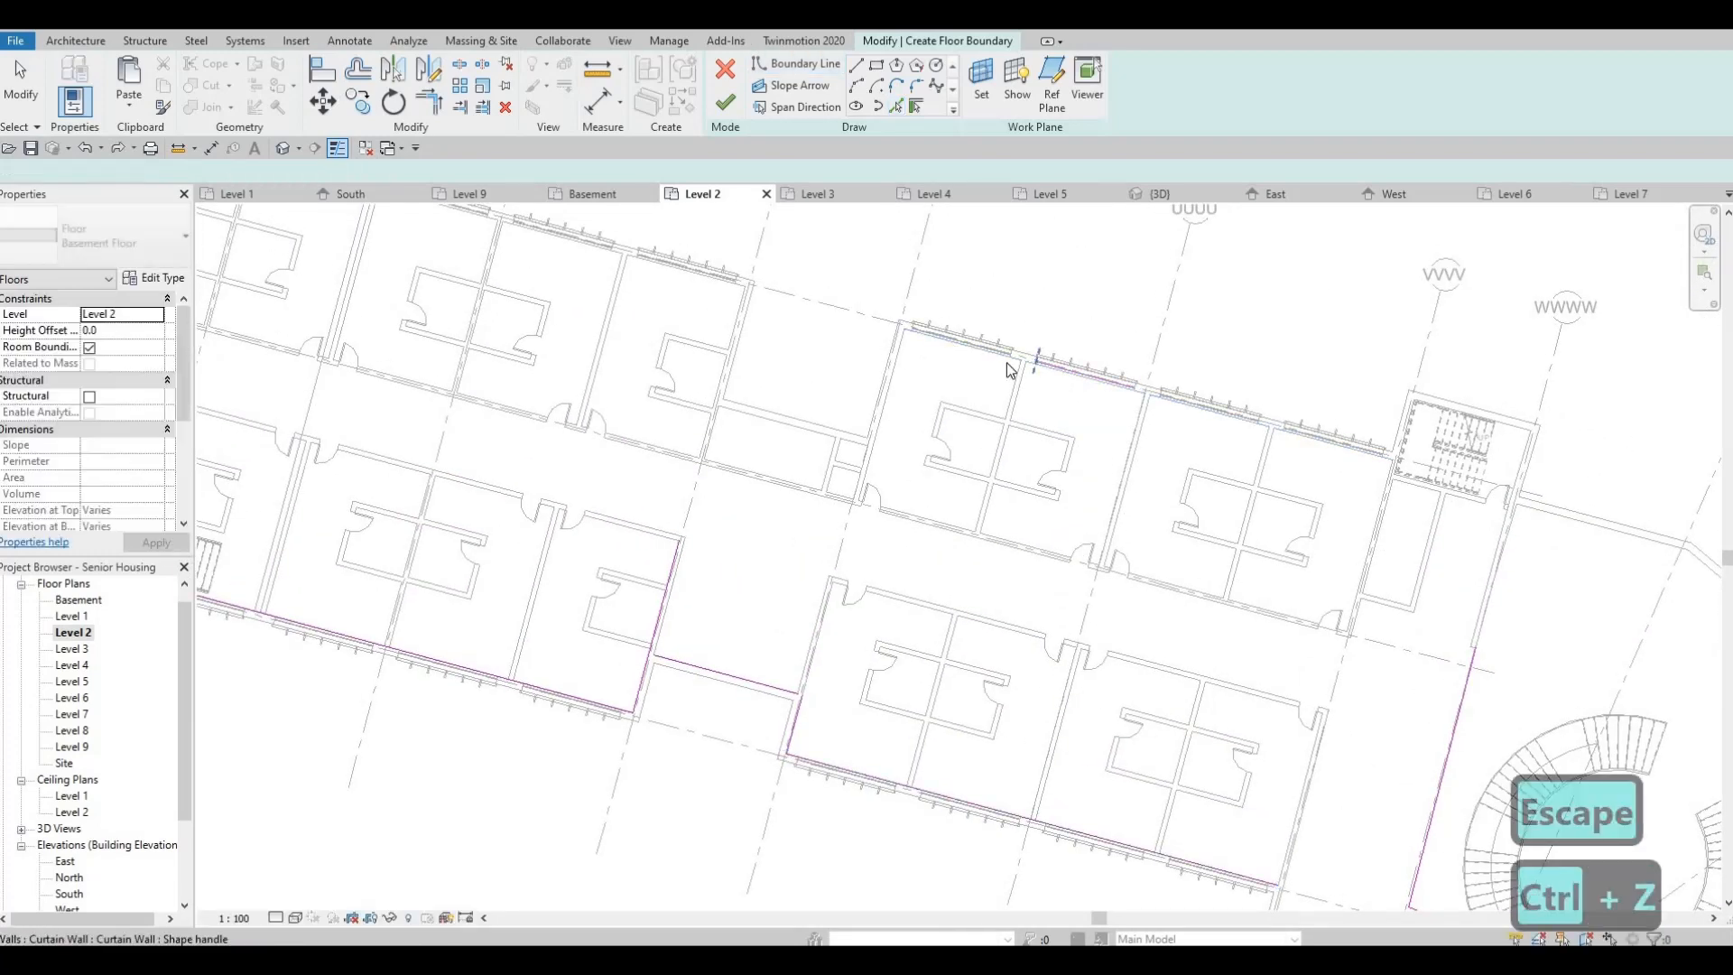
{"action": "scroll", "coordinate": [1018, 370], "scroll_direction": "up", "scroll_amount": 2}
{"action": "scroll", "coordinate": [1017, 364], "scroll_direction": "up", "scroll_amount": 1}
{"action": "left_click", "coordinate": [1017, 363]}
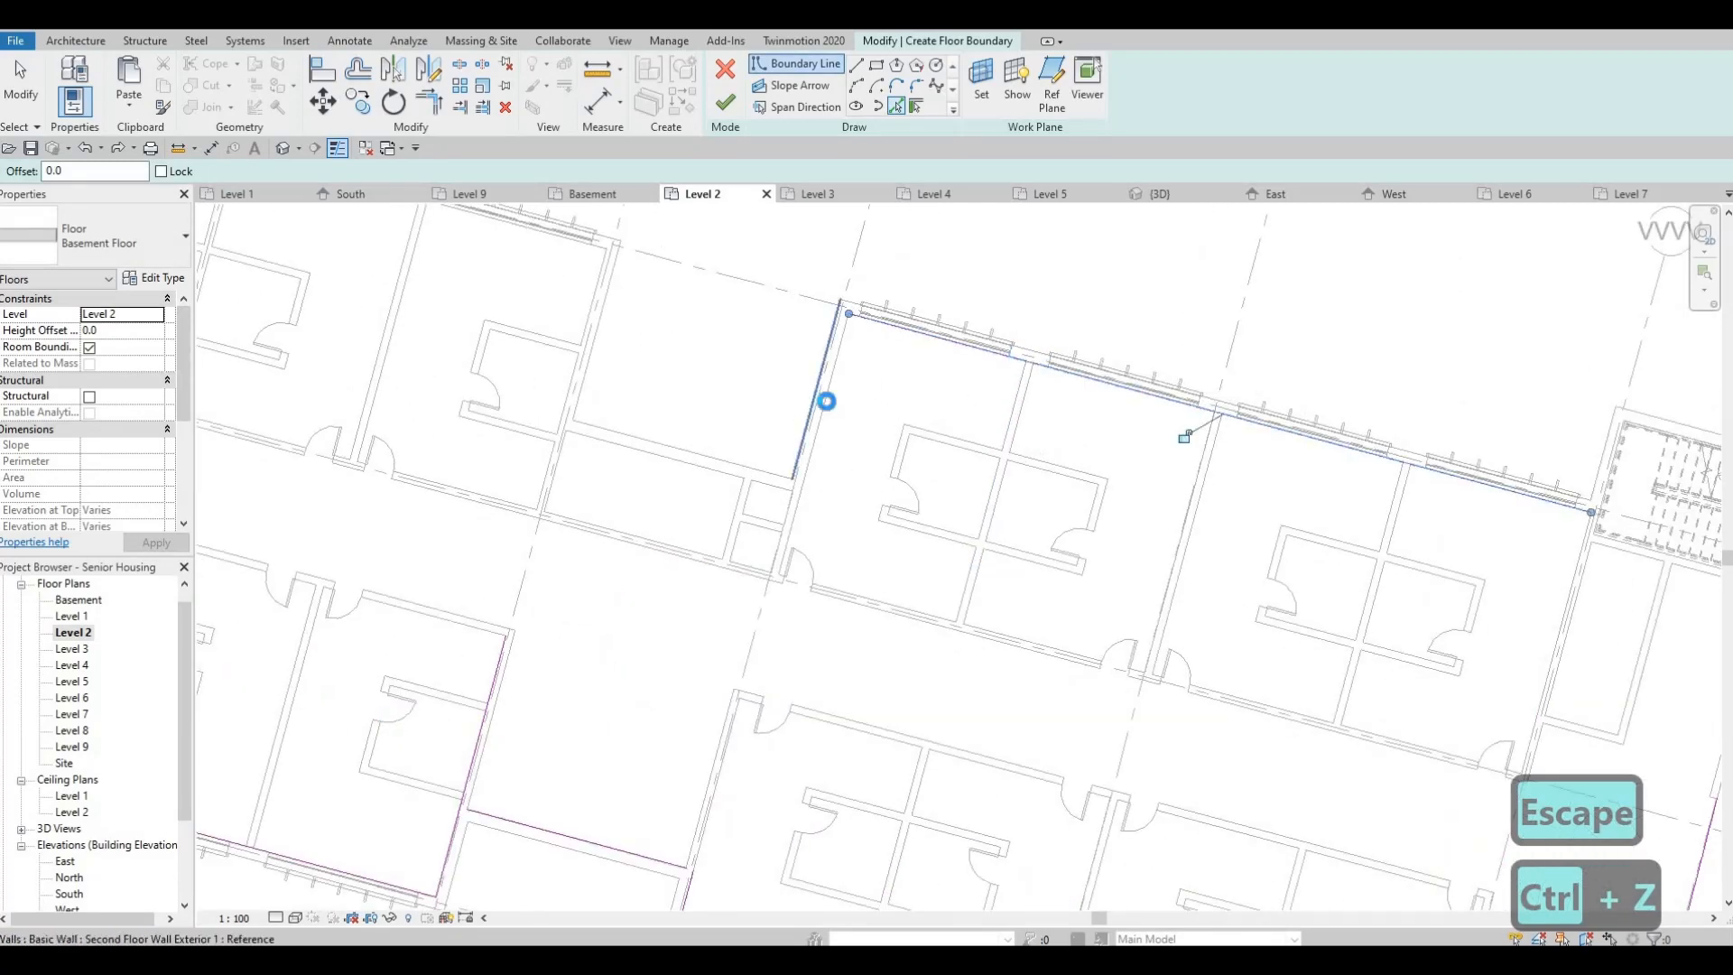
Pick the side and back walls of the upper recess and the adjoining block's upper exterior wall as boundary lines
{"action": "left_click", "coordinate": [822, 402]}
{"action": "left_click", "coordinate": [712, 479]}
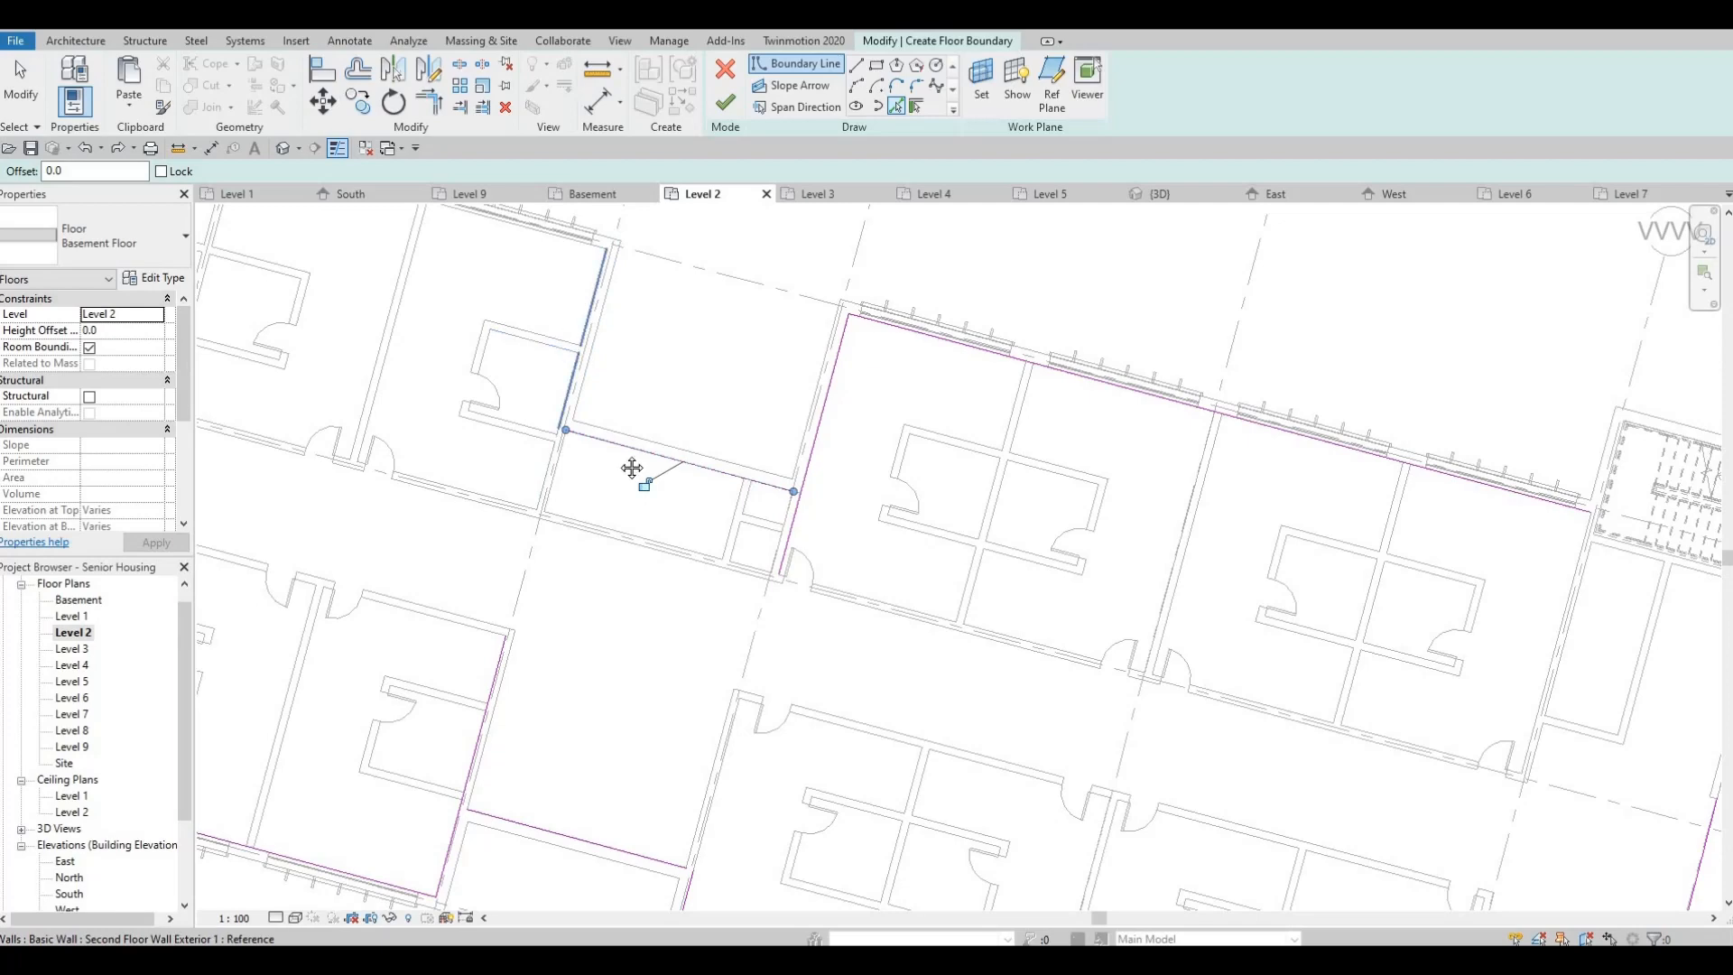
{"action": "middle_click_drag", "start_coordinate": [550, 341], "coordinate": [706, 529]}
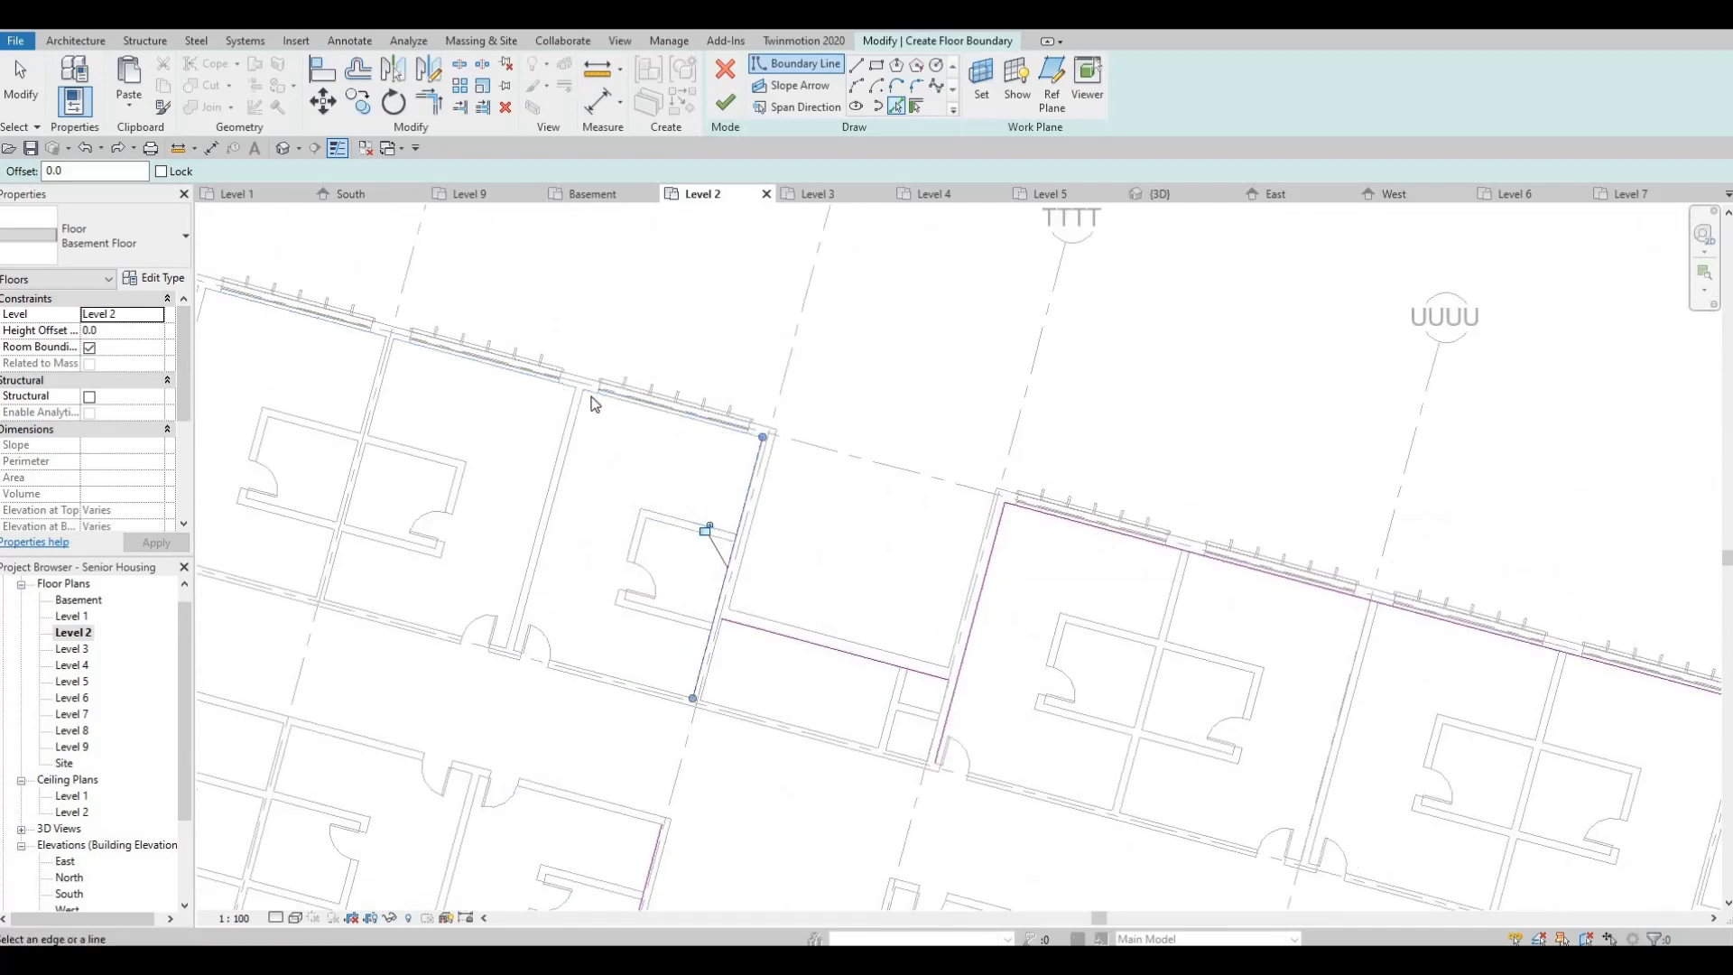
{"action": "left_click", "coordinate": [482, 365]}
Pick the end wall of the upper block between grids MMMMM and NNNNN as a boundary line
{"action": "mouse_move", "coordinate": [482, 388]}
{"action": "middle_mouse_down"}
{"action": "mouse_move", "coordinate": [626, 469]}
{"action": "mouse_move", "coordinate": [1009, 563]}
{"action": "middle_mouse_up"}
{"action": "middle_click_drag", "start_coordinate": [475, 438], "coordinate": [716, 487]}
{"action": "scroll", "coordinate": [596, 457], "scroll_direction": "up", "scroll_amount": 1}
{"action": "left_click", "coordinate": [548, 635]}
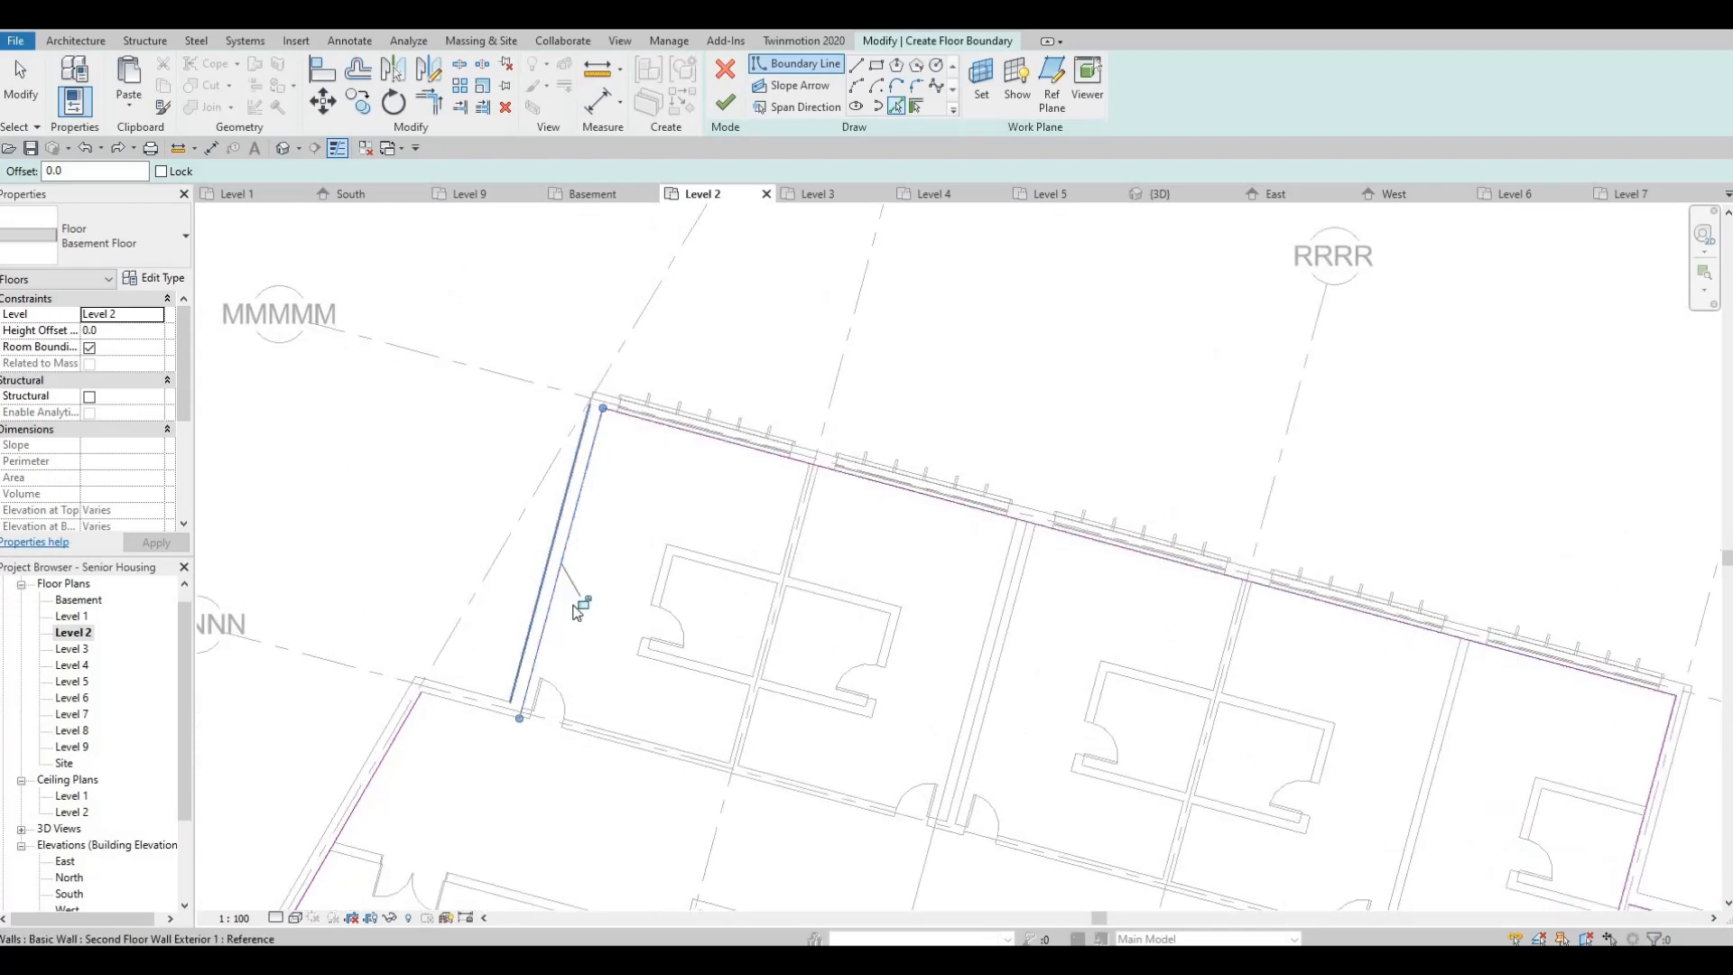
{"action": "middle_click_drag", "start_coordinate": [479, 705], "coordinate": [630, 554]}
{"action": "scroll", "coordinate": [580, 587], "scroll_direction": "up", "scroll_amount": 1}
{"action": "scroll", "coordinate": [629, 555], "scroll_direction": "down", "scroll_amount": 2}
{"action": "middle_click_drag", "start_coordinate": [706, 790], "coordinate": [553, 607]}
Trace the floor boundary along the outer walls of the enclosed stairwell at the other end of the upper block
{"action": "scroll", "coordinate": [1104, 693], "scroll_direction": "down", "scroll_amount": 2}
{"action": "middle_click_drag", "start_coordinate": [1606, 820], "coordinate": [978, 661]}
{"action": "middle_click_drag", "start_coordinate": [959, 592], "coordinate": [806, 560]}
{"action": "middle_click_drag", "start_coordinate": [1178, 415], "coordinate": [979, 339]}
{"action": "scroll", "coordinate": [817, 287], "scroll_direction": "up", "scroll_amount": 3}
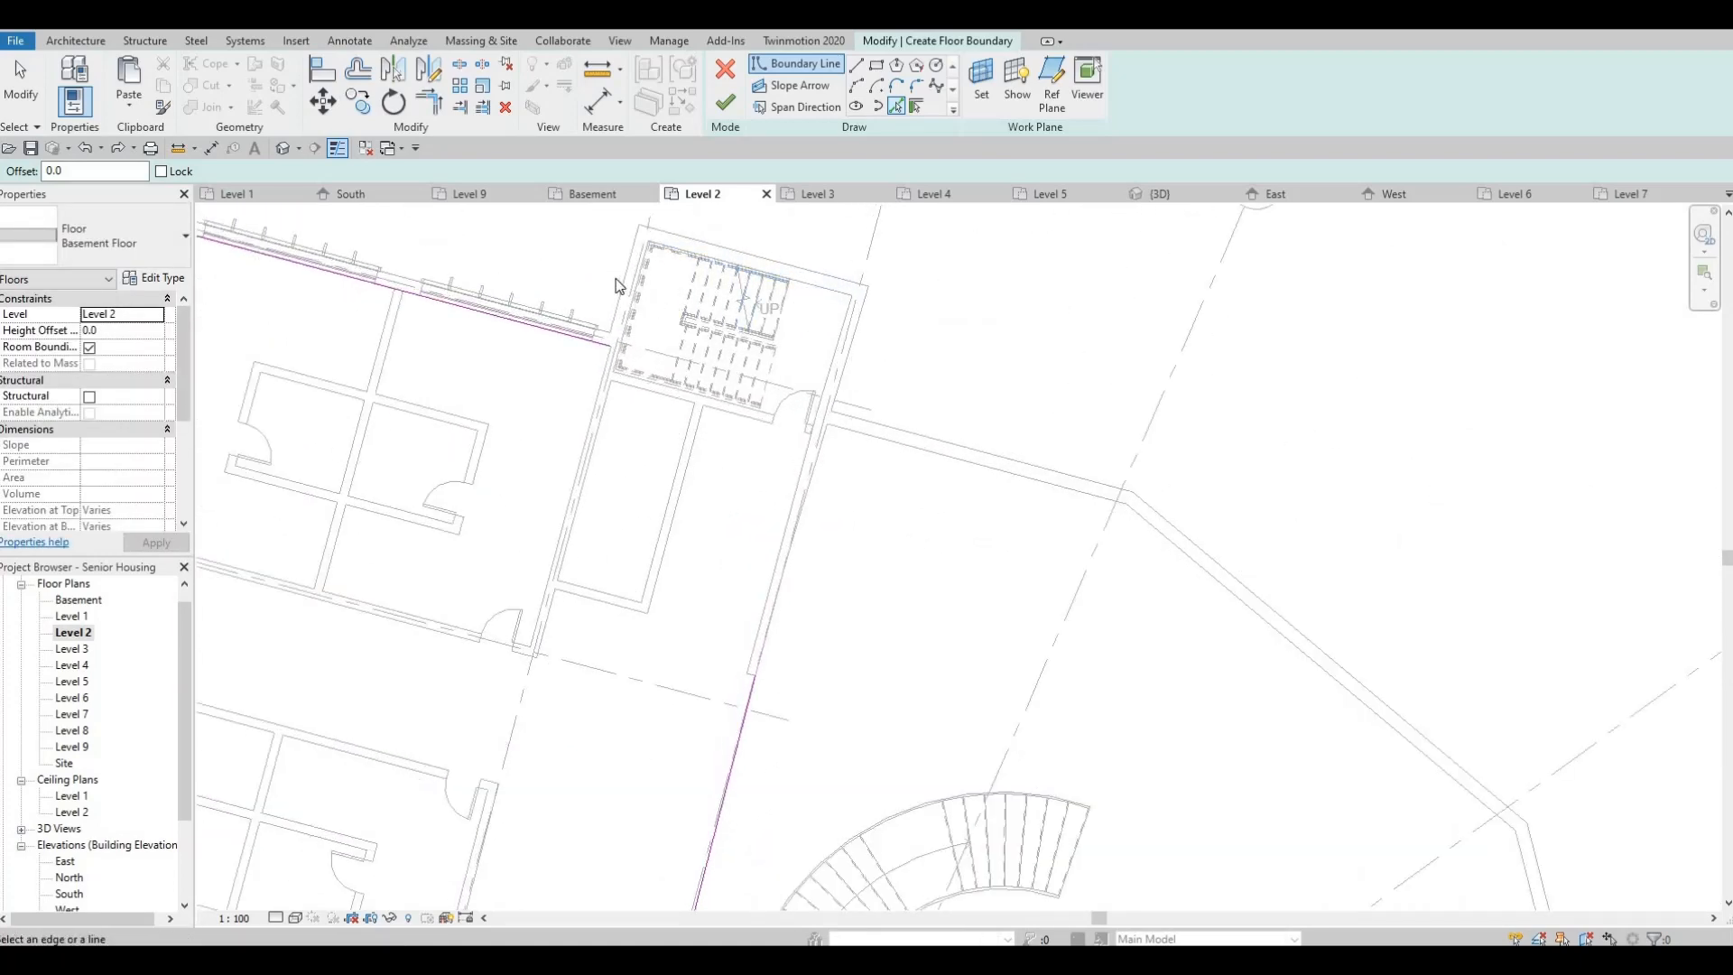
{"action": "scroll", "coordinate": [623, 285], "scroll_direction": "up", "scroll_amount": 2}
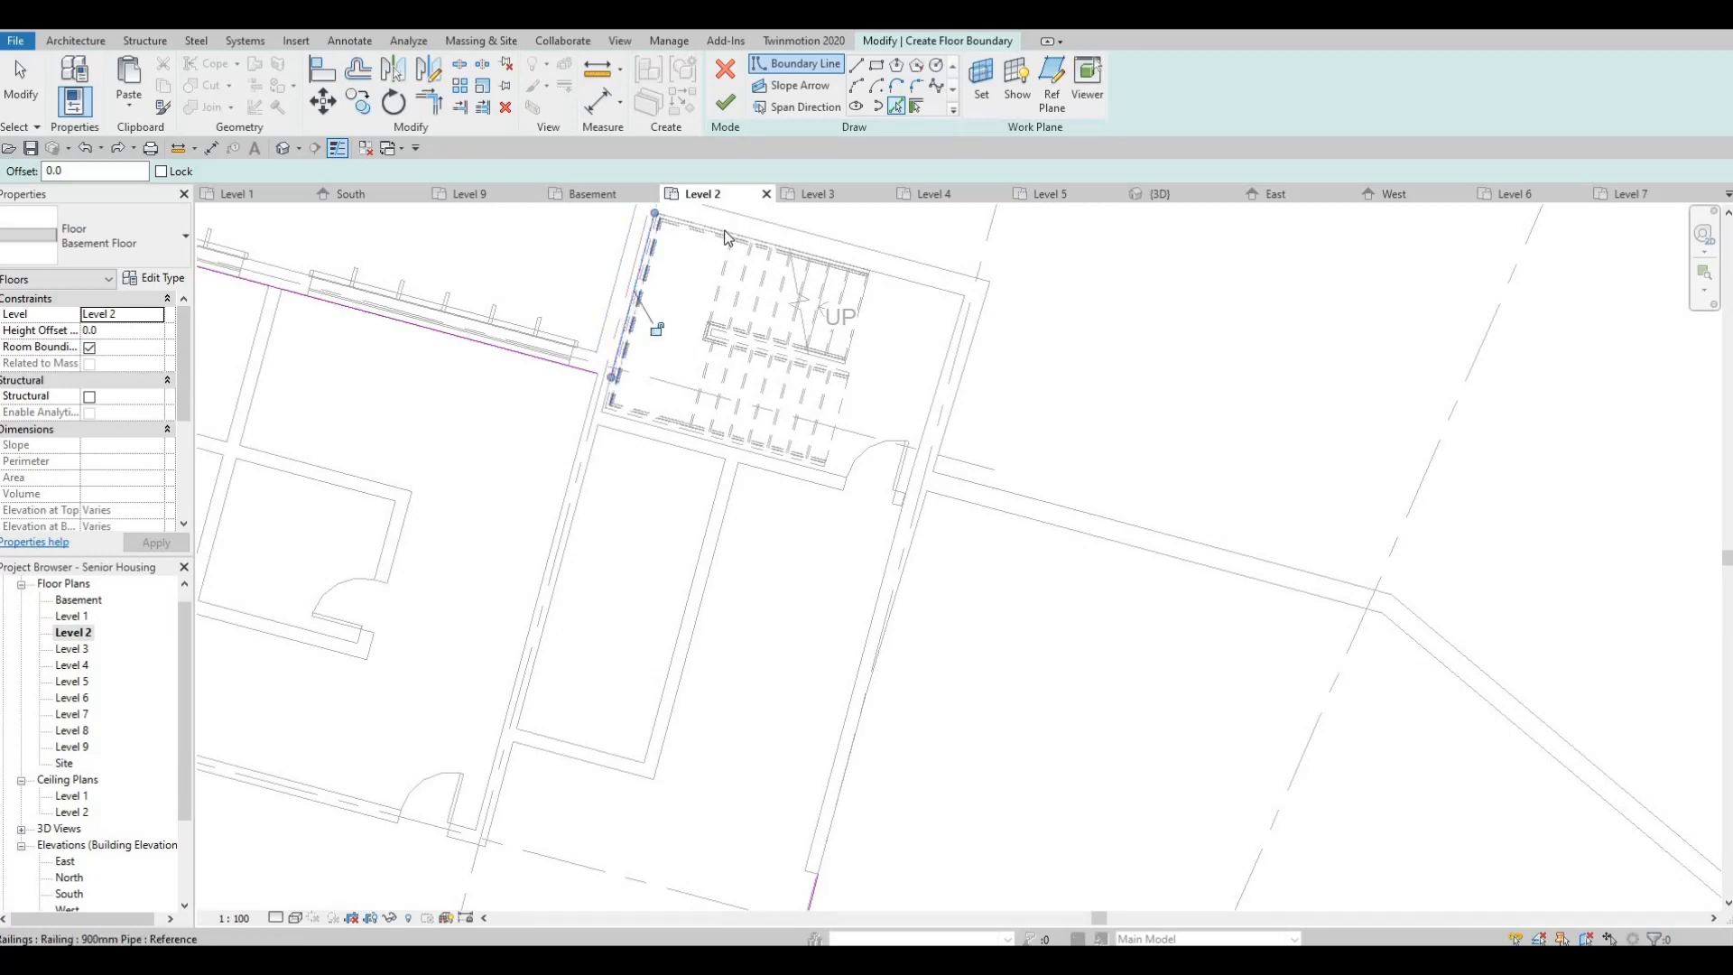
{"action": "left_click", "coordinate": [904, 279]}
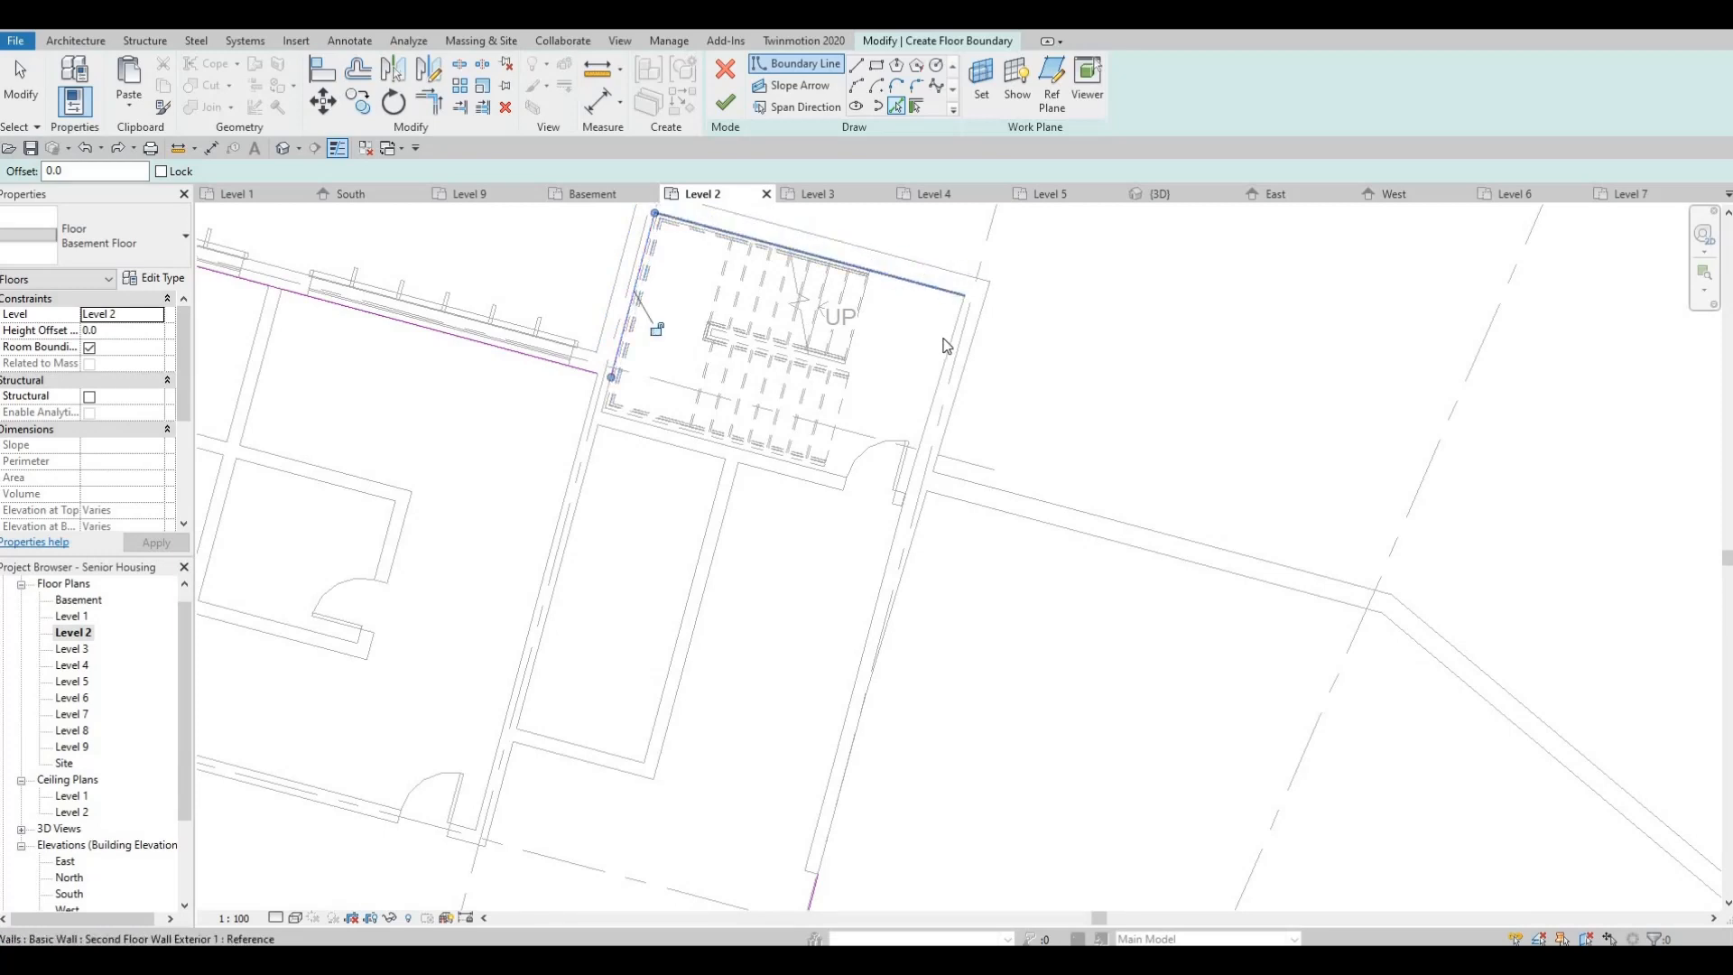
{"action": "left_click", "coordinate": [920, 440]}
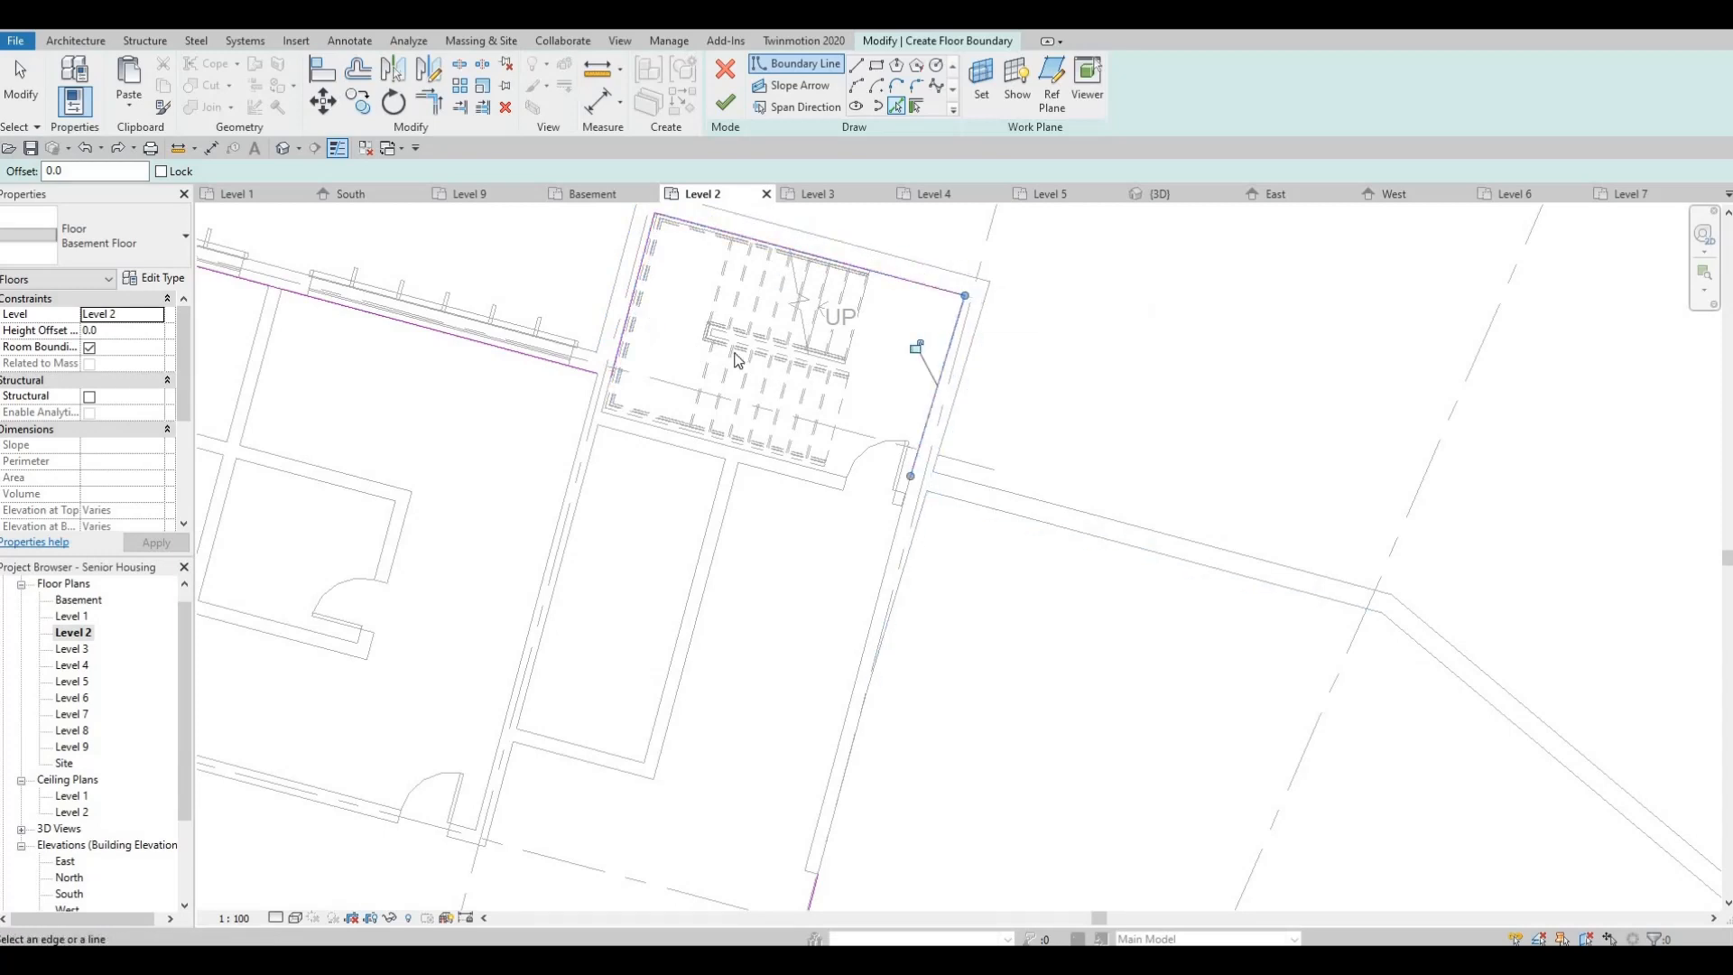
Examine the floor boundary around the stairwell, circular stair and neighbouring wing for missing segments
{"action": "middle_click_drag", "start_coordinate": [985, 520], "coordinate": [787, 373]}
{"action": "scroll", "coordinate": [783, 379], "scroll_direction": "down", "scroll_amount": 2}
{"action": "scroll", "coordinate": [781, 381], "scroll_direction": "down", "scroll_amount": 2}
{"action": "middle_click_drag", "start_coordinate": [737, 479], "coordinate": [756, 429]}
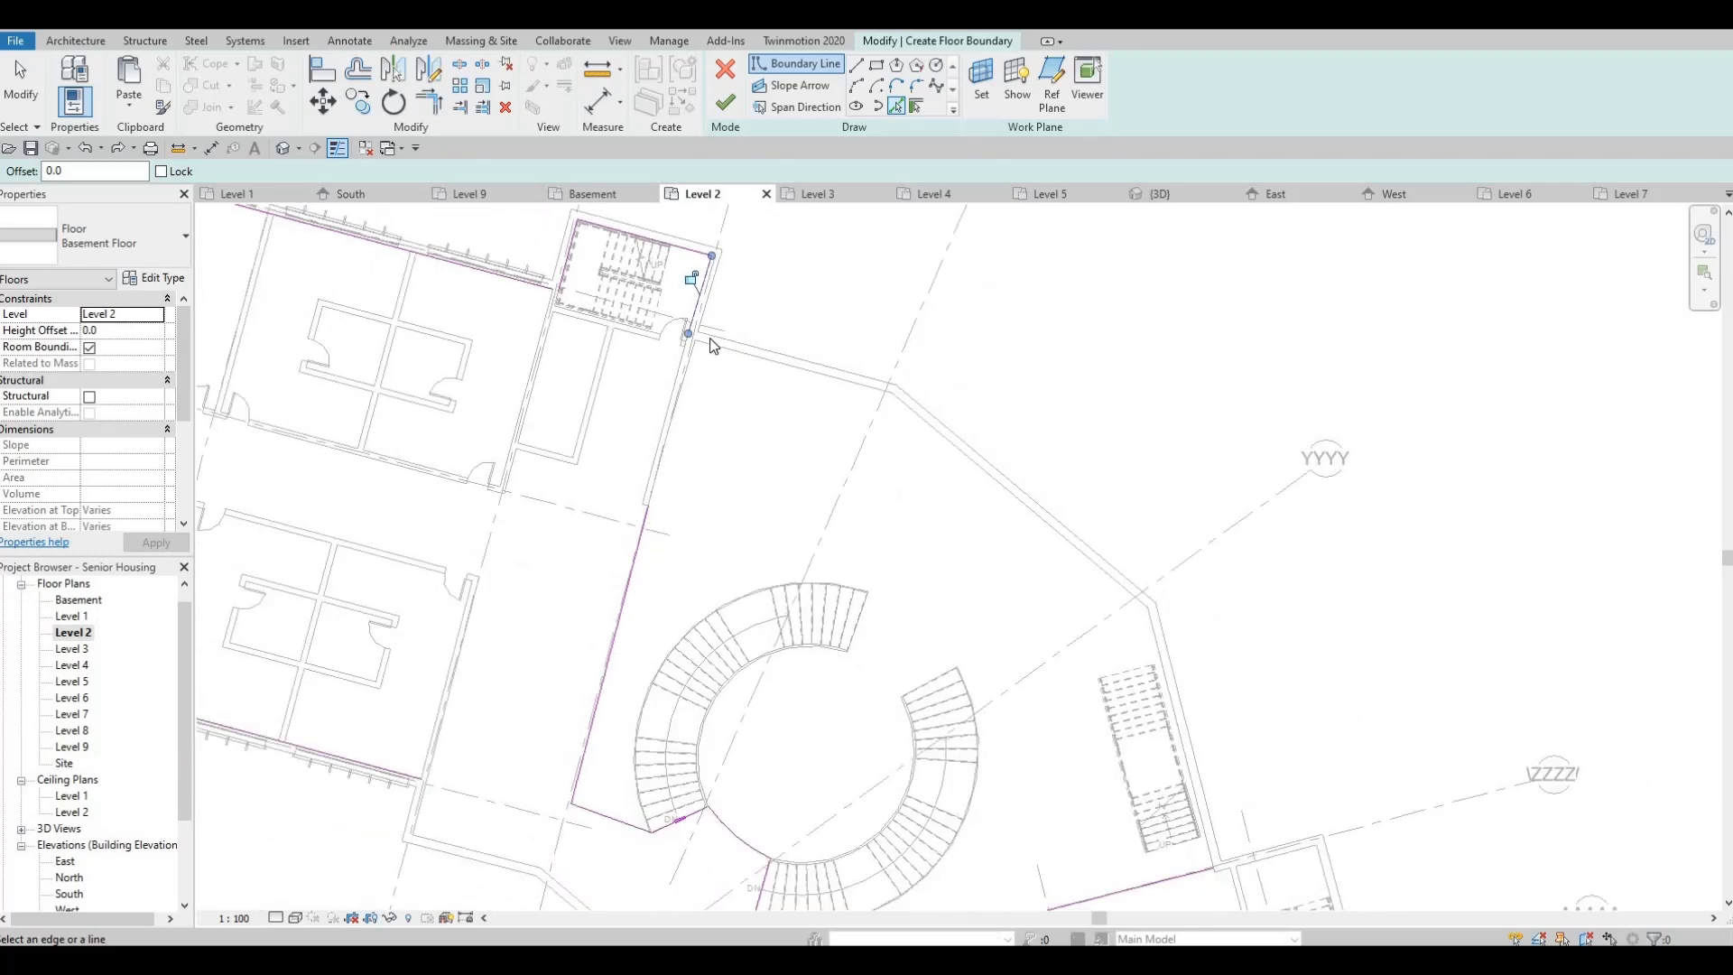
{"action": "middle_click_drag", "start_coordinate": [691, 564], "coordinate": [691, 695]}
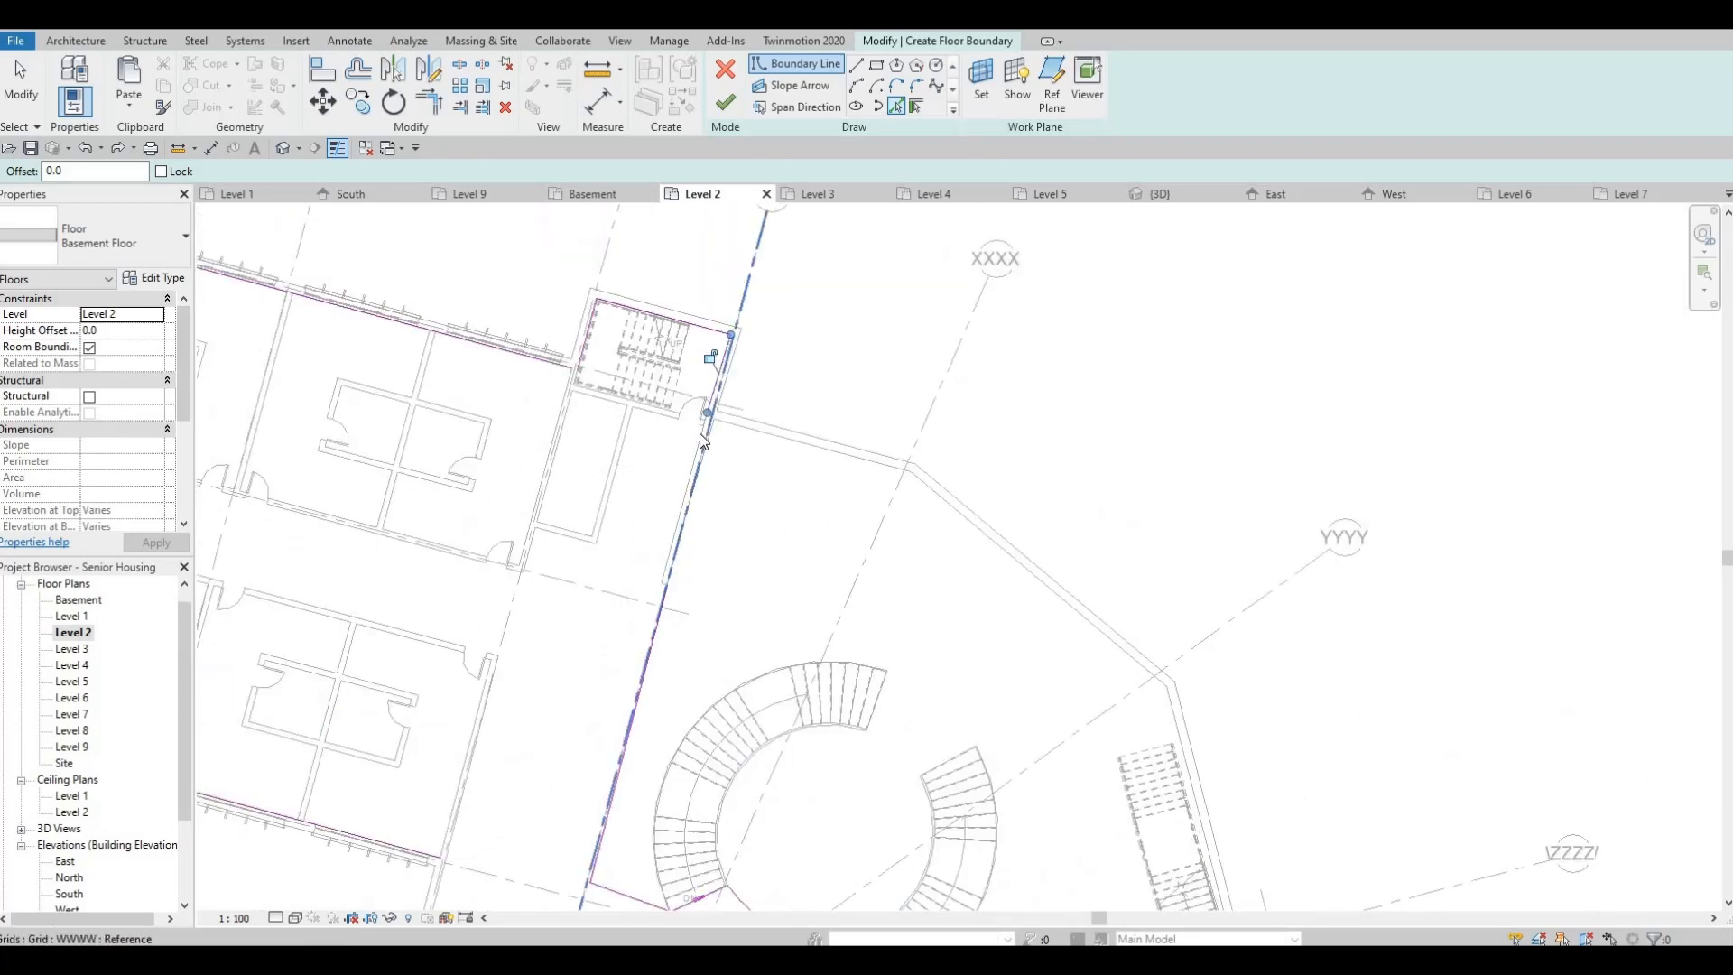
{"action": "scroll", "coordinate": [719, 442], "scroll_direction": "up", "scroll_amount": 2}
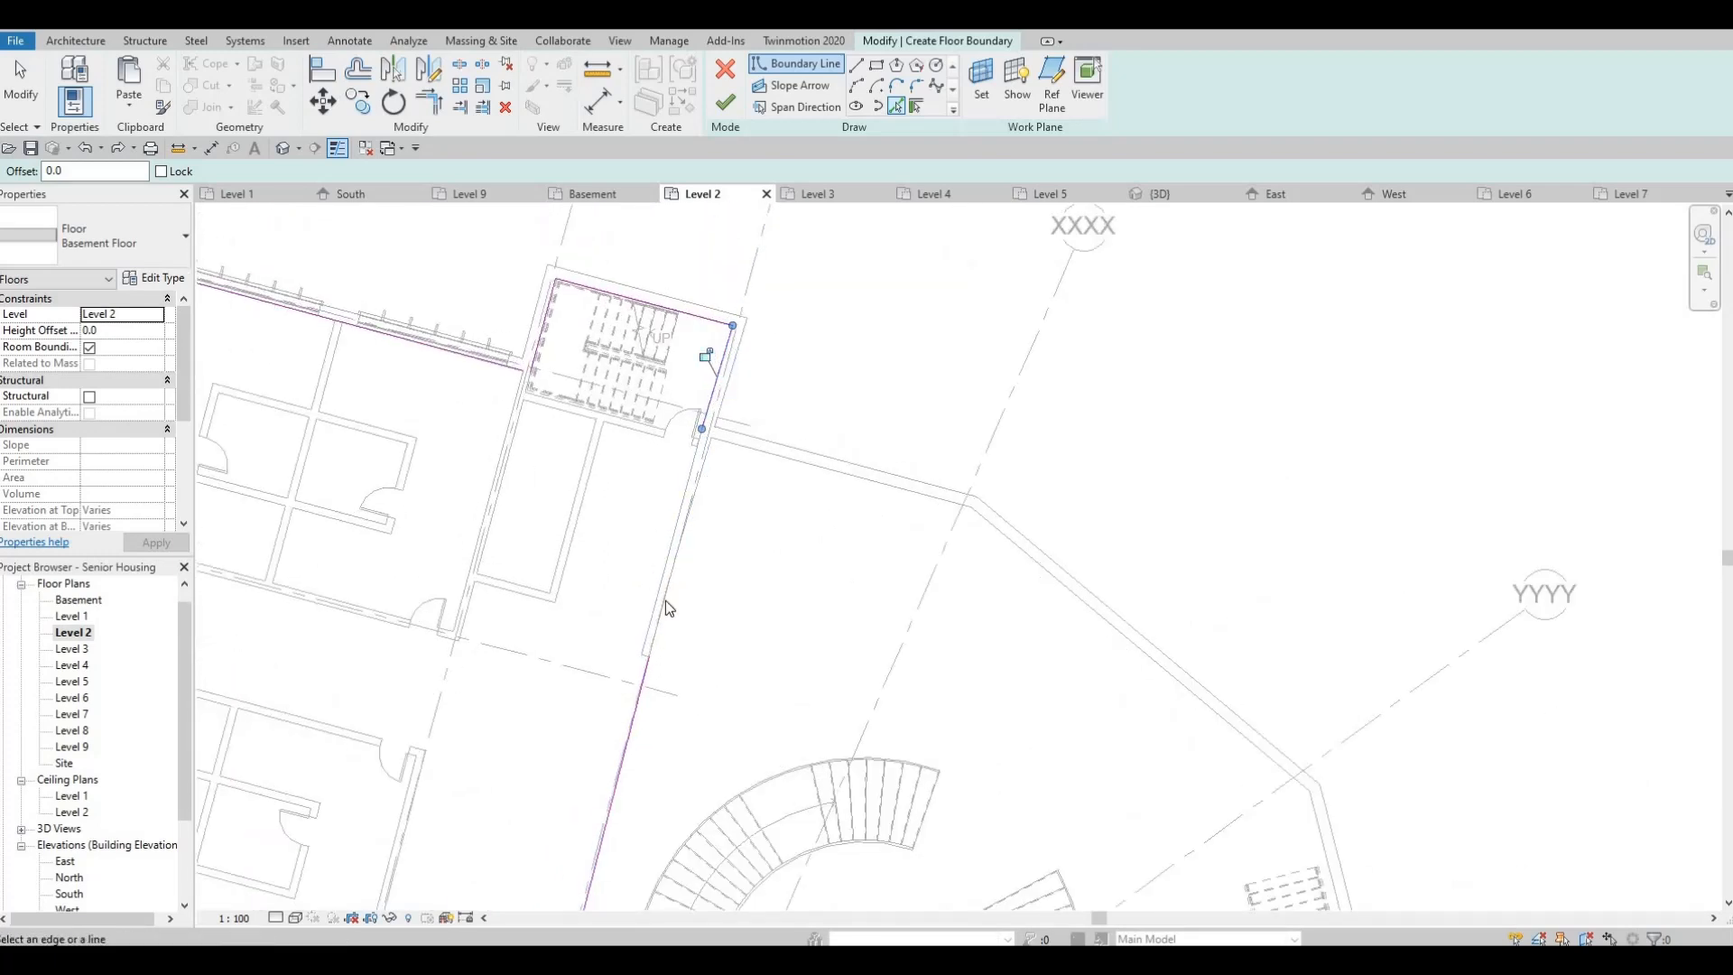
{"action": "middle_click_drag", "start_coordinate": [658, 623], "coordinate": [665, 579]}
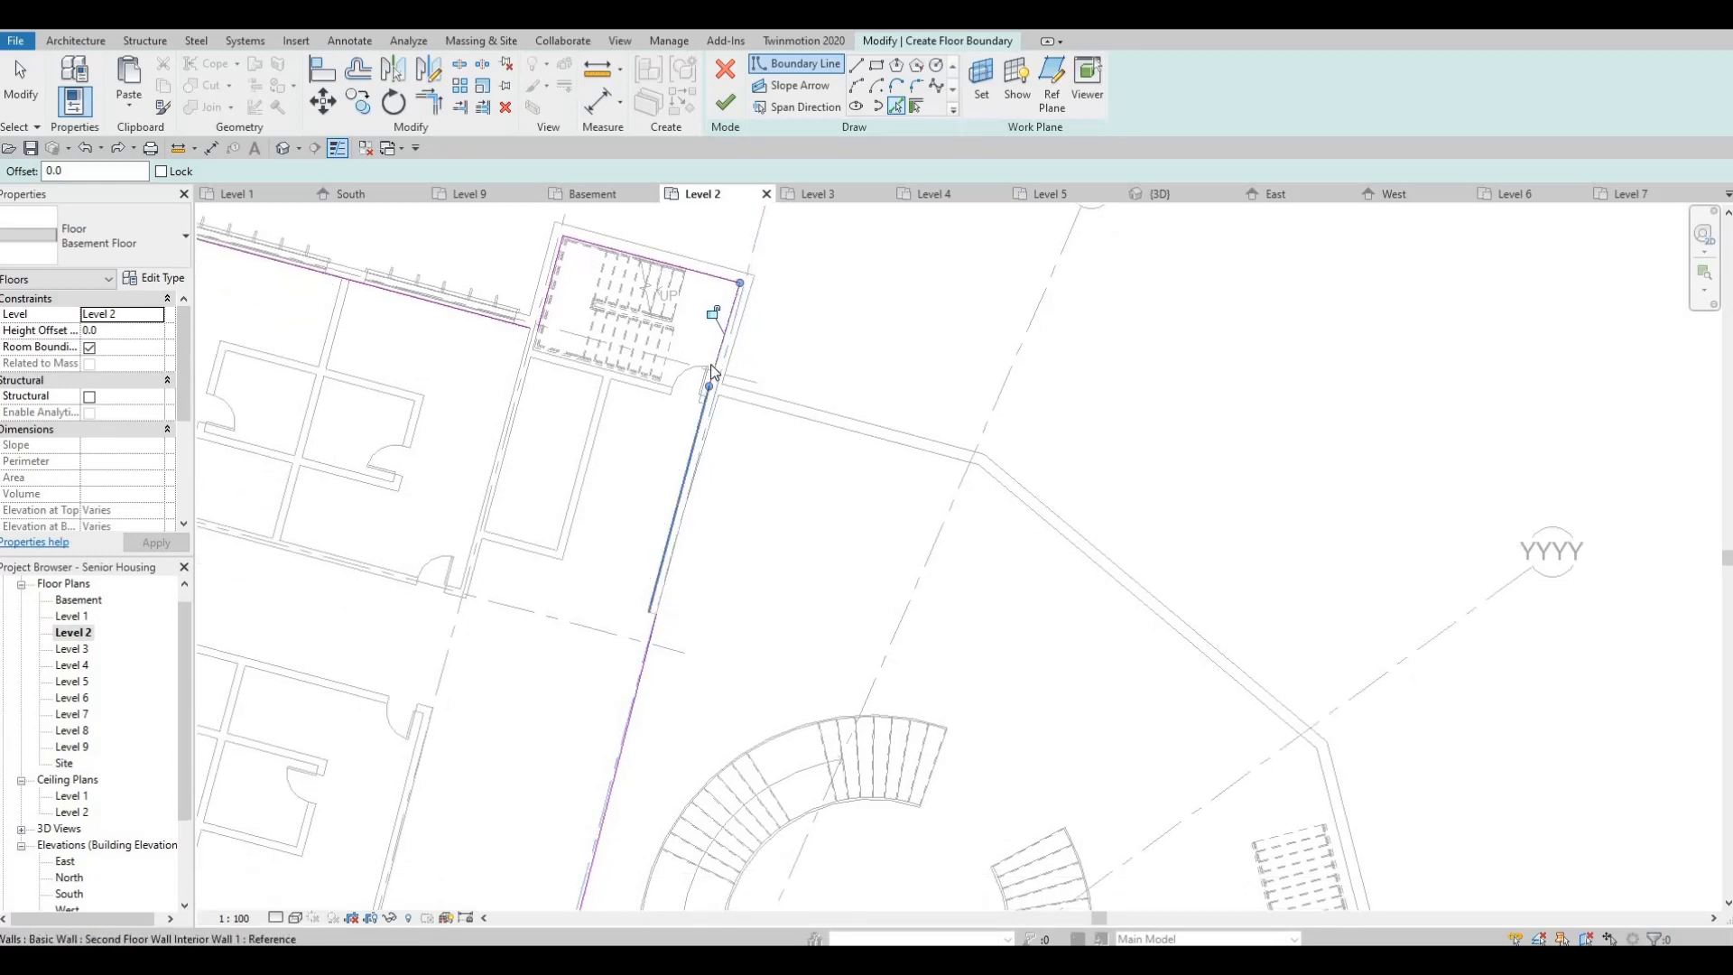
{"action": "scroll", "coordinate": [763, 406], "scroll_direction": "down", "scroll_amount": 2}
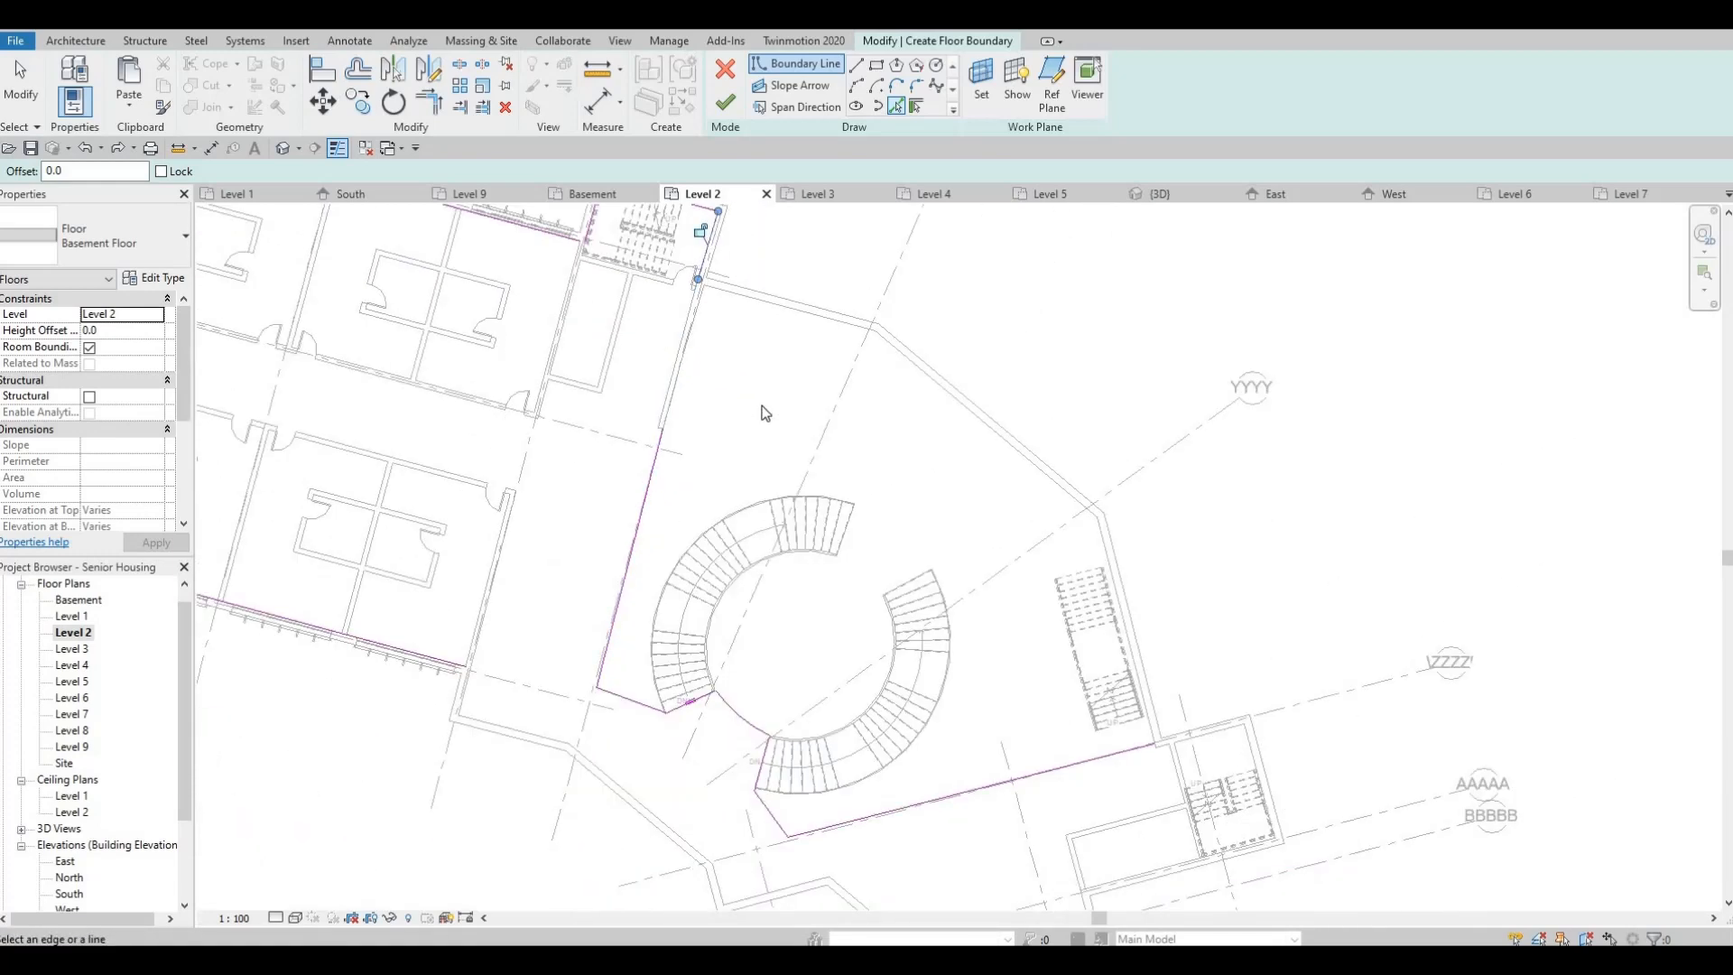
{"action": "middle_click_drag", "start_coordinate": [816, 652], "coordinate": [758, 558]}
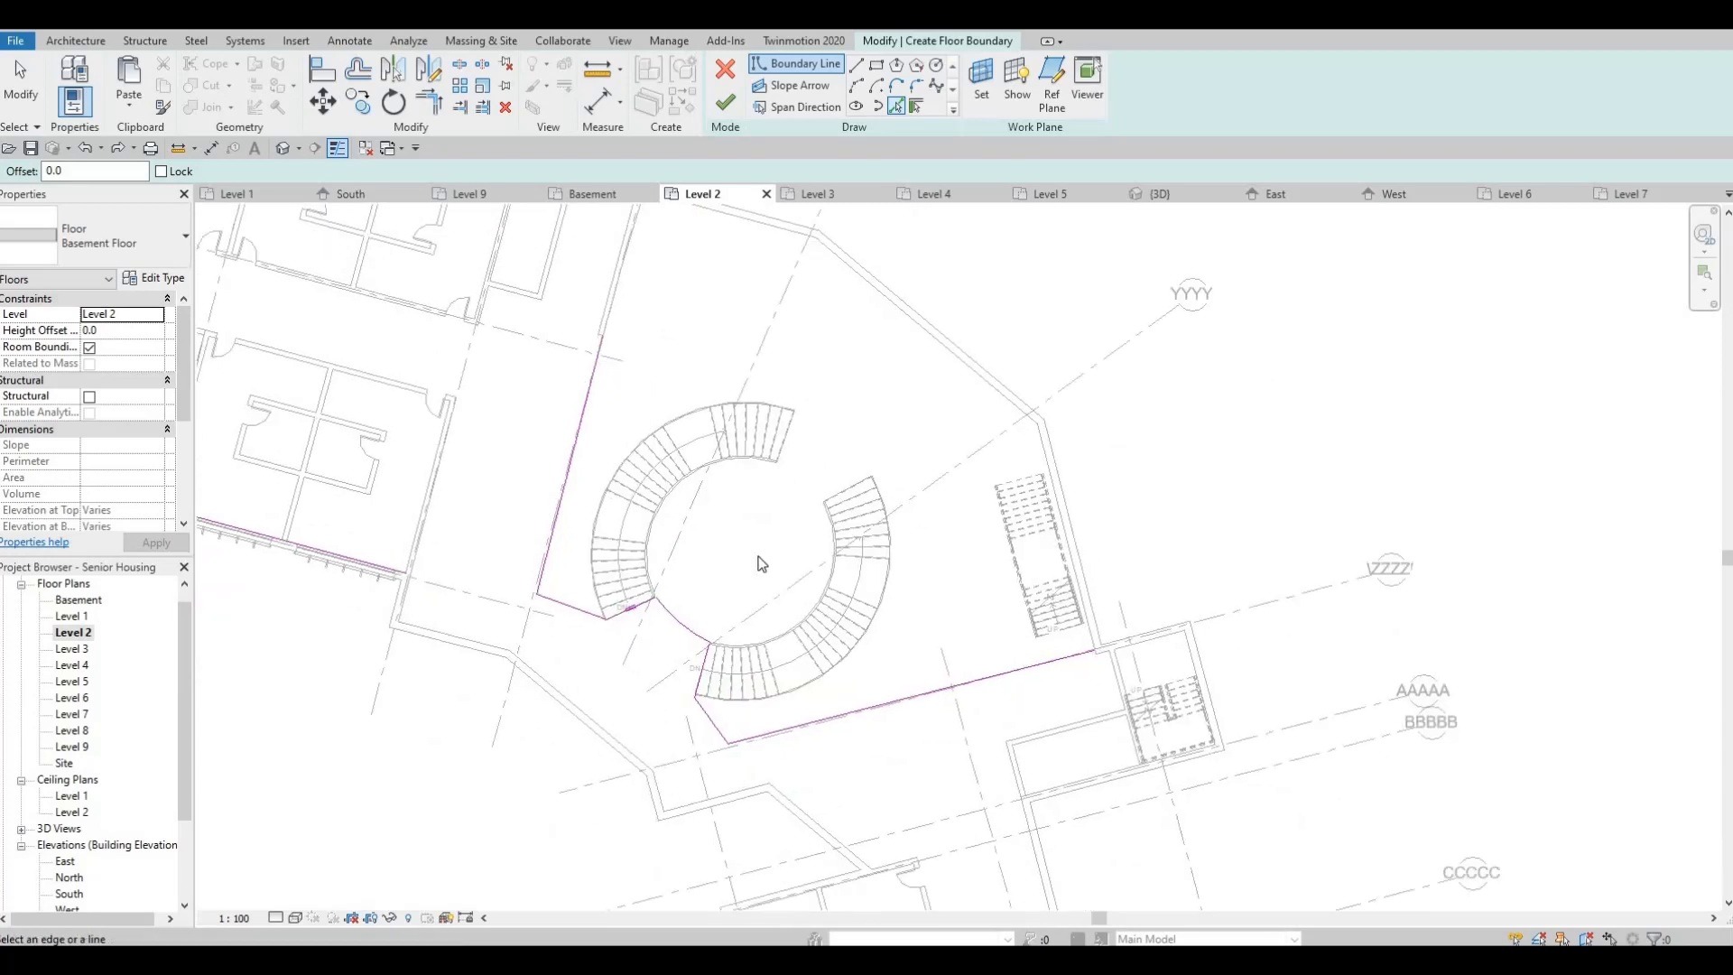
{"action": "middle_click_drag", "start_coordinate": [945, 602], "coordinate": [929, 528]}
{"action": "middle_click_drag", "start_coordinate": [1513, 853], "coordinate": [1419, 809]}
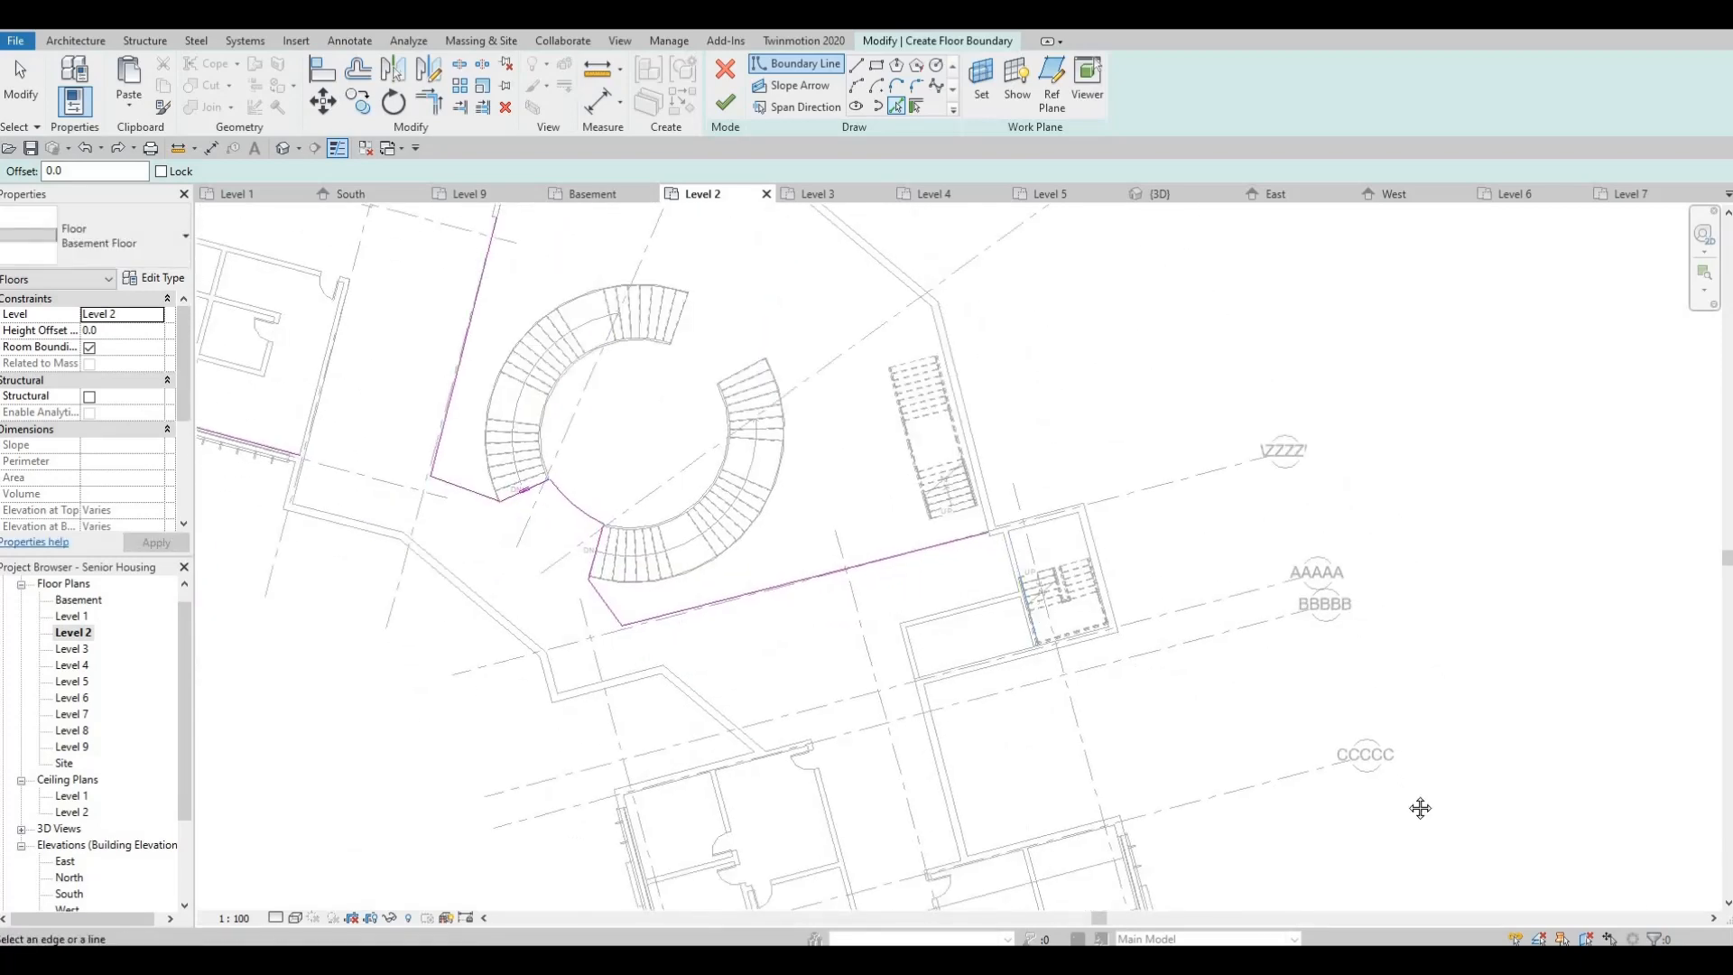
{"action": "scroll", "coordinate": [1006, 541], "scroll_direction": "up", "scroll_amount": 2}
{"action": "middle_click_drag", "start_coordinate": [801, 610], "coordinate": [1263, 872]}
{"action": "middle_click_drag", "start_coordinate": [738, 542], "coordinate": [758, 775]}
Pick the wall between the stairwell door and the existing boundary line near the circular stair as a boundary line
{"action": "scroll", "coordinate": [736, 492], "scroll_direction": "up", "scroll_amount": 1}
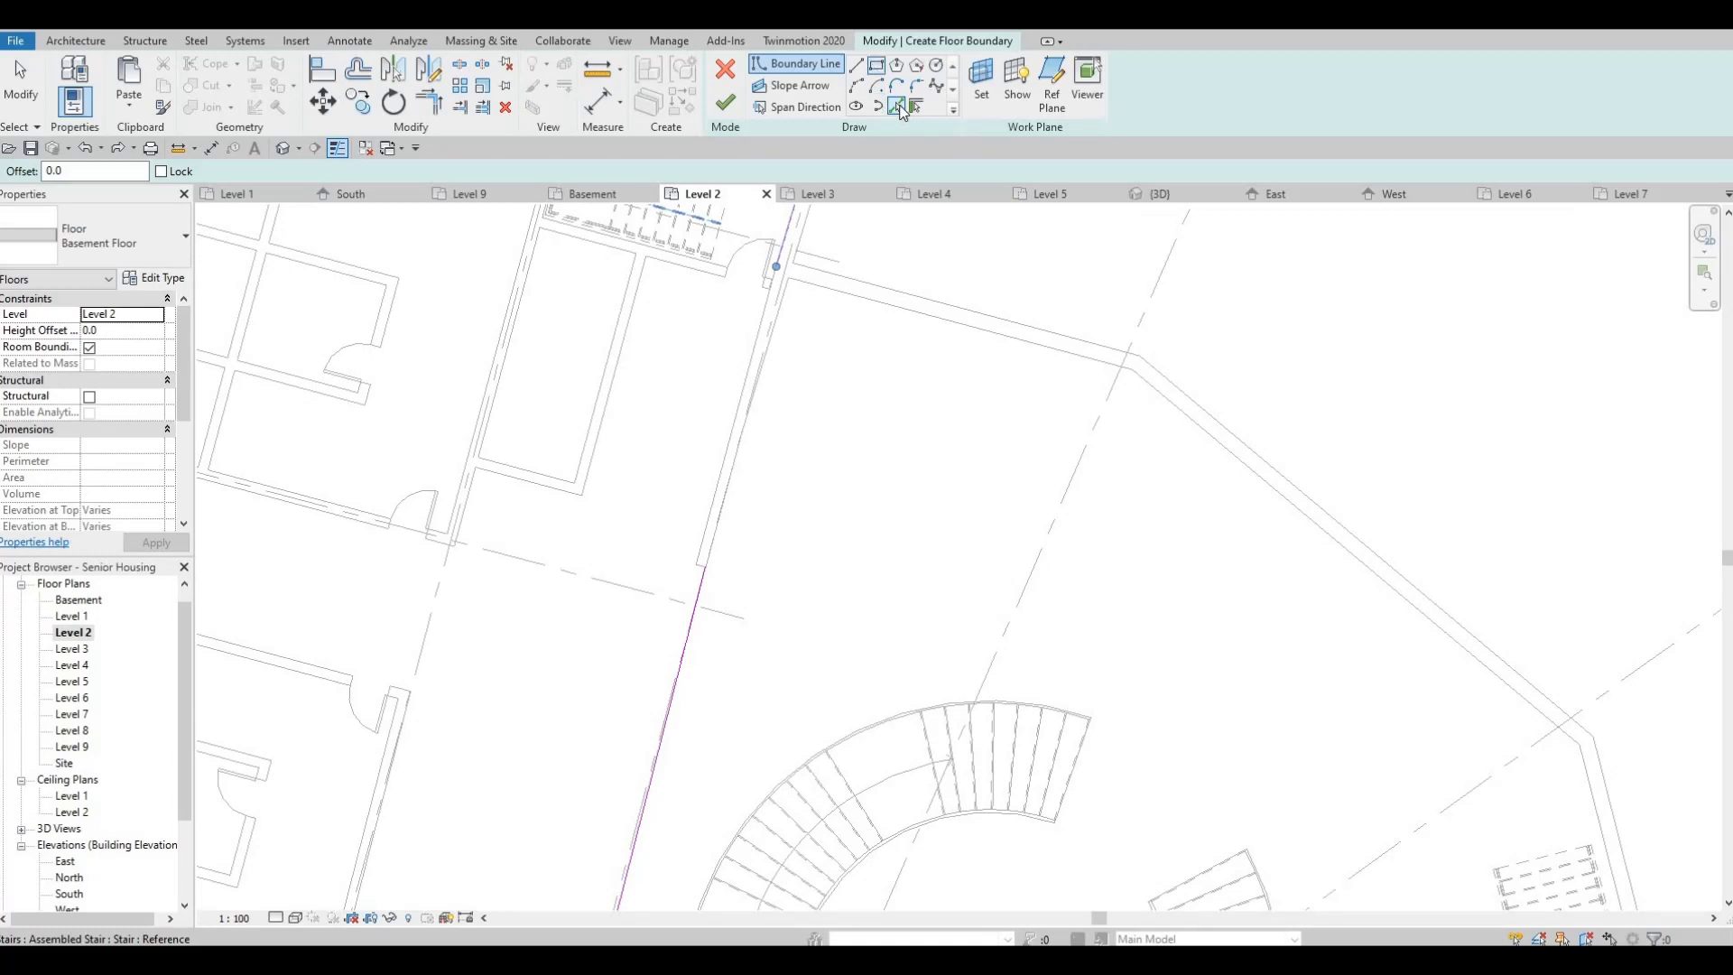
{"action": "scroll", "coordinate": [666, 604], "scroll_direction": "up", "scroll_amount": 2}
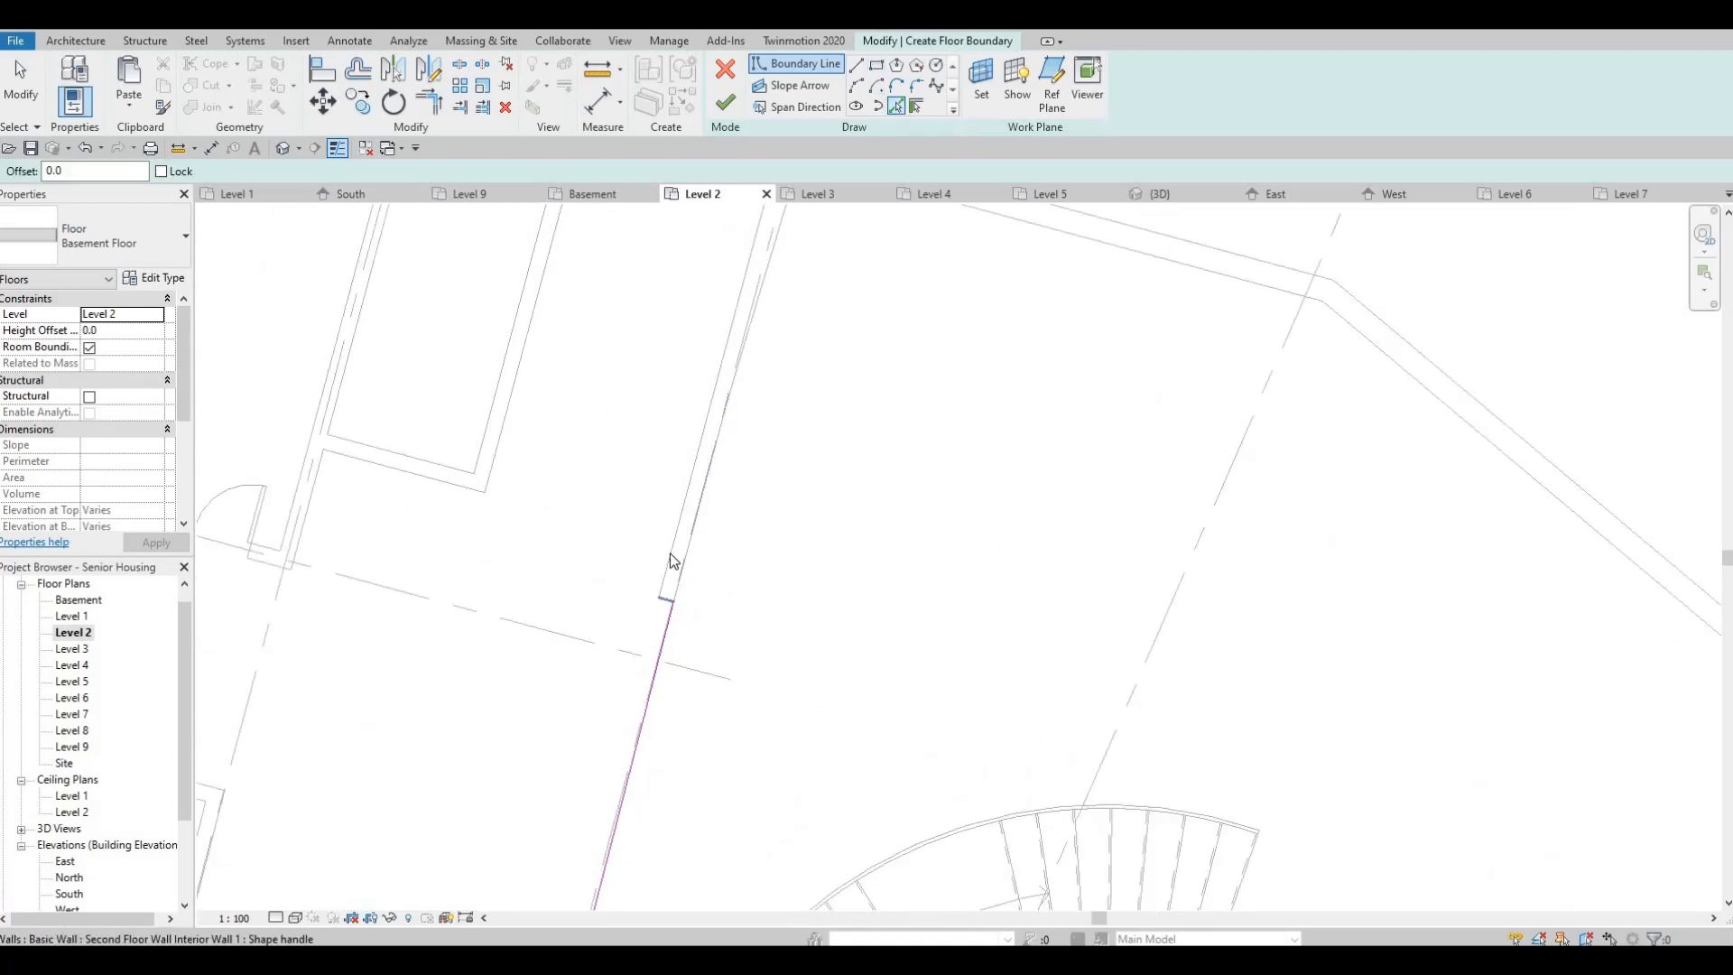
{"action": "scroll", "coordinate": [740, 374], "scroll_direction": "down", "scroll_amount": 3}
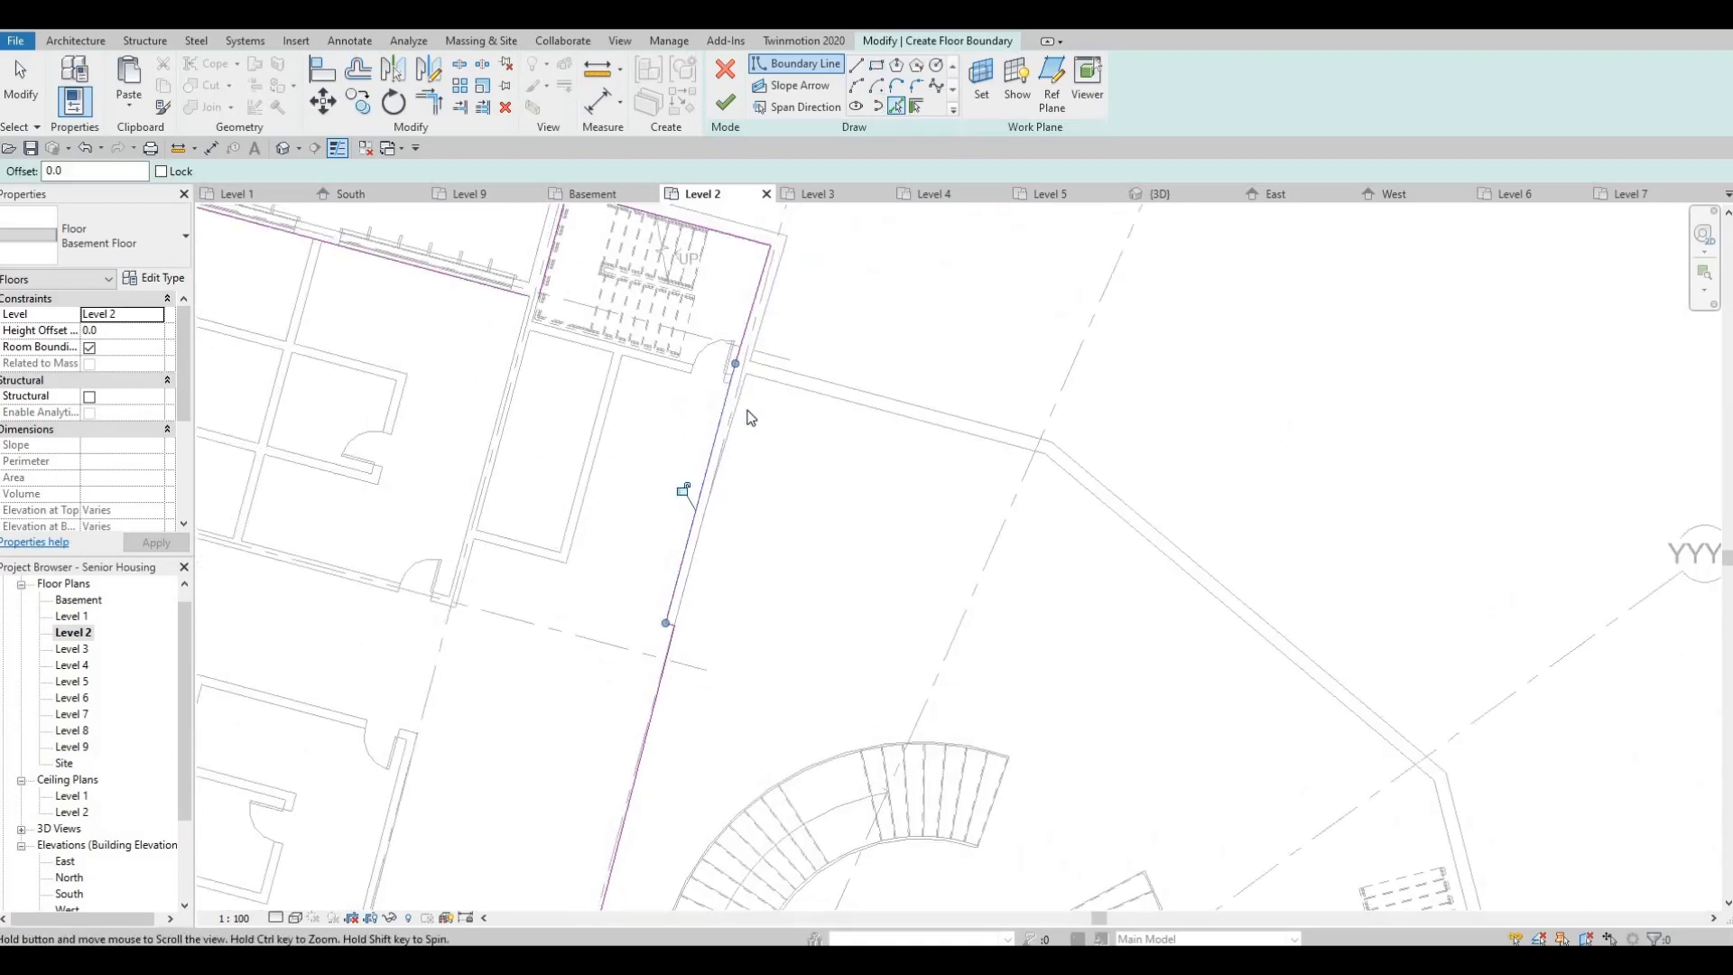
{"action": "scroll", "coordinate": [740, 449], "scroll_direction": "up", "scroll_amount": 1}
{"action": "scroll", "coordinate": [740, 435], "scroll_direction": "up", "scroll_amount": 2}
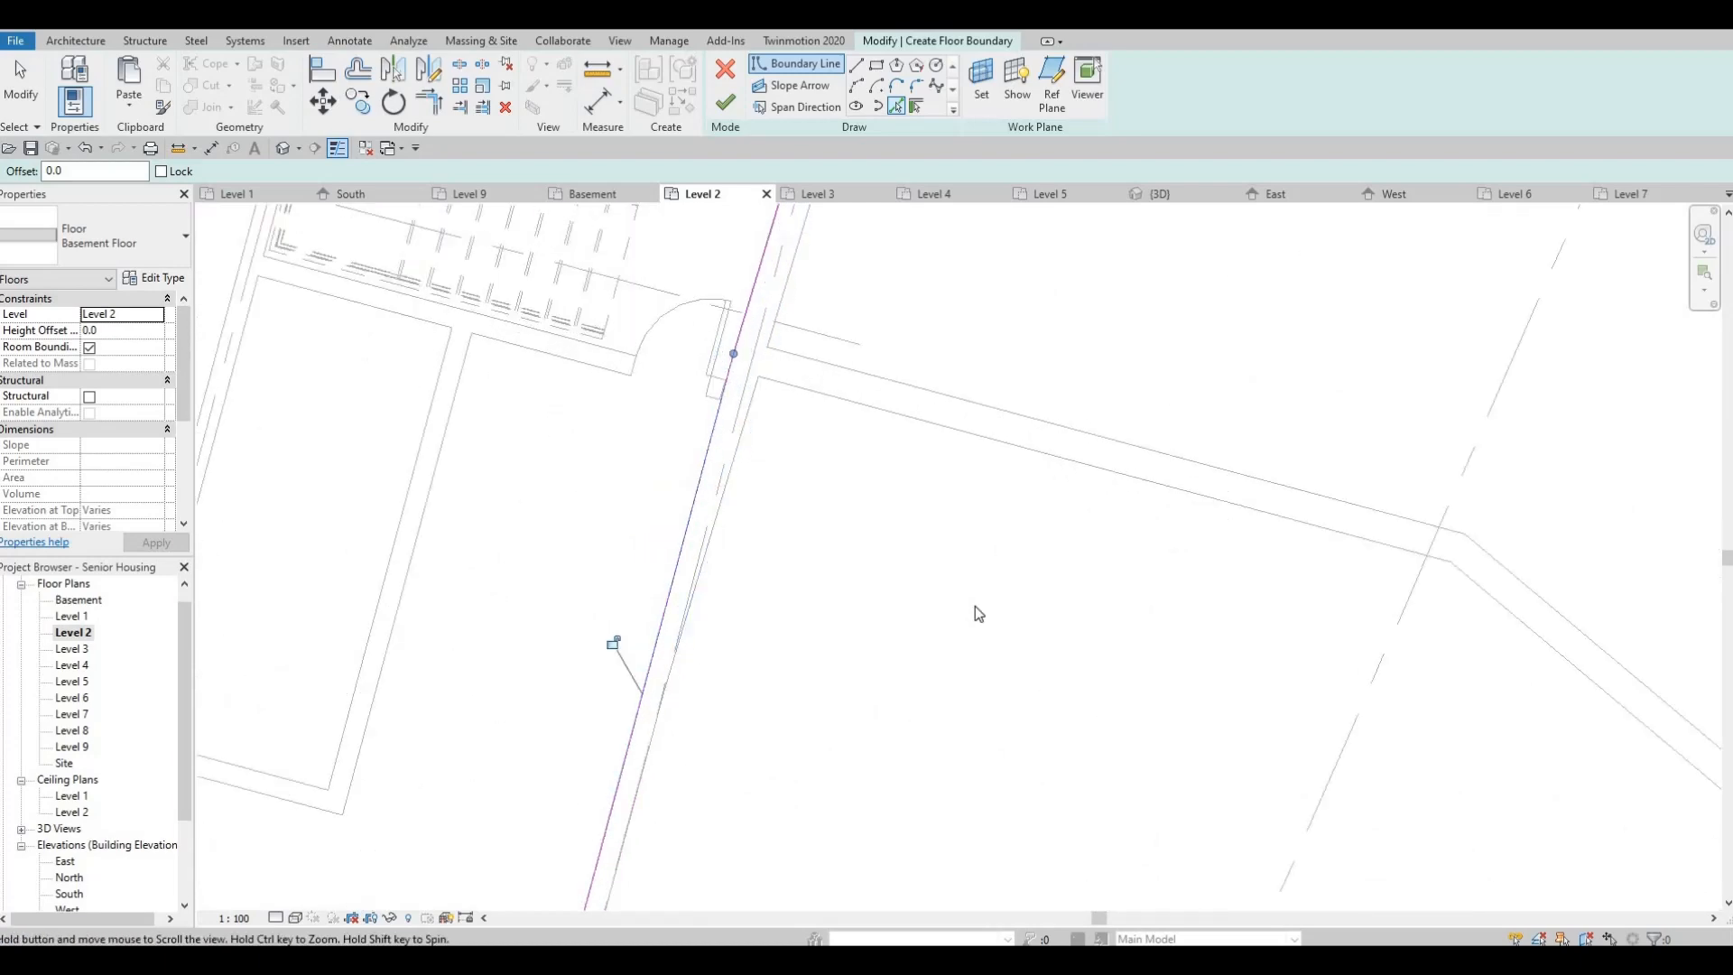
Pick the exterior wall beside the straight stair near grid ZZZZ as a boundary line
{"action": "middle_click_drag", "start_coordinate": [978, 610], "coordinate": [745, 400]}
{"action": "scroll", "coordinate": [747, 402], "scroll_direction": "down", "scroll_amount": 2}
{"action": "scroll", "coordinate": [808, 545], "scroll_direction": "down", "scroll_amount": 2}
{"action": "middle_click_drag", "start_coordinate": [1150, 805], "coordinate": [940, 573]}
{"action": "middle_click_drag", "start_coordinate": [1087, 705], "coordinate": [915, 493]}
{"action": "scroll", "coordinate": [919, 558], "scroll_direction": "up", "scroll_amount": 4}
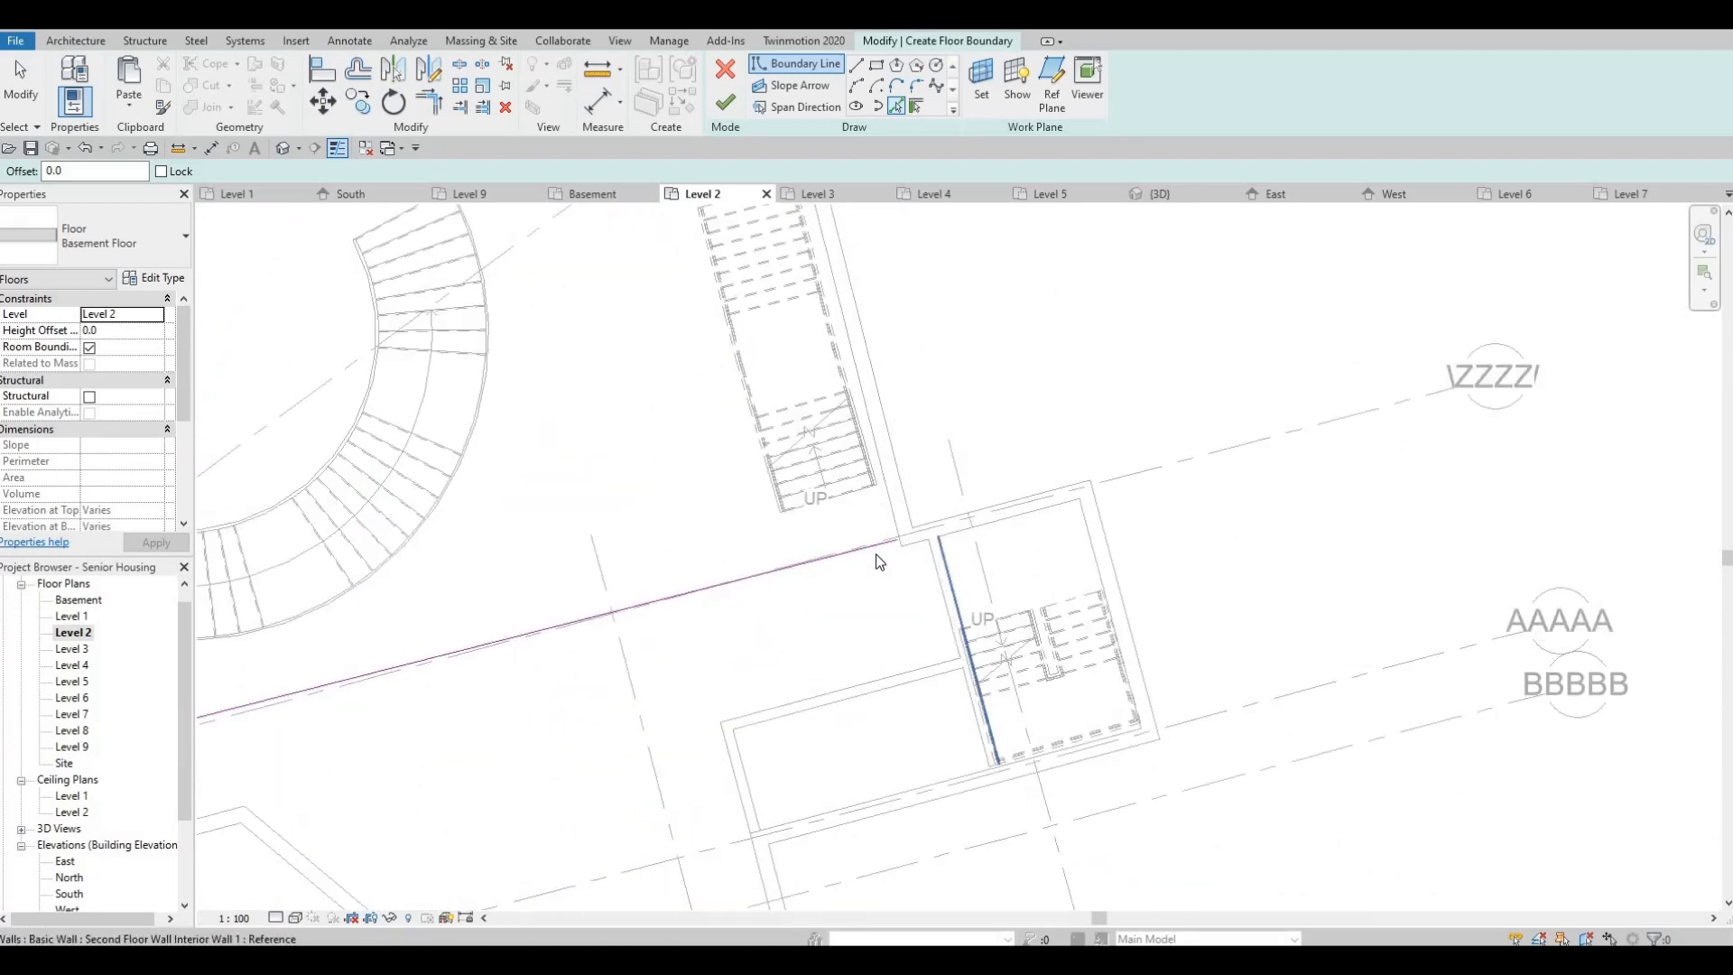
{"action": "scroll", "coordinate": [900, 553], "scroll_direction": "up", "scroll_amount": 2}
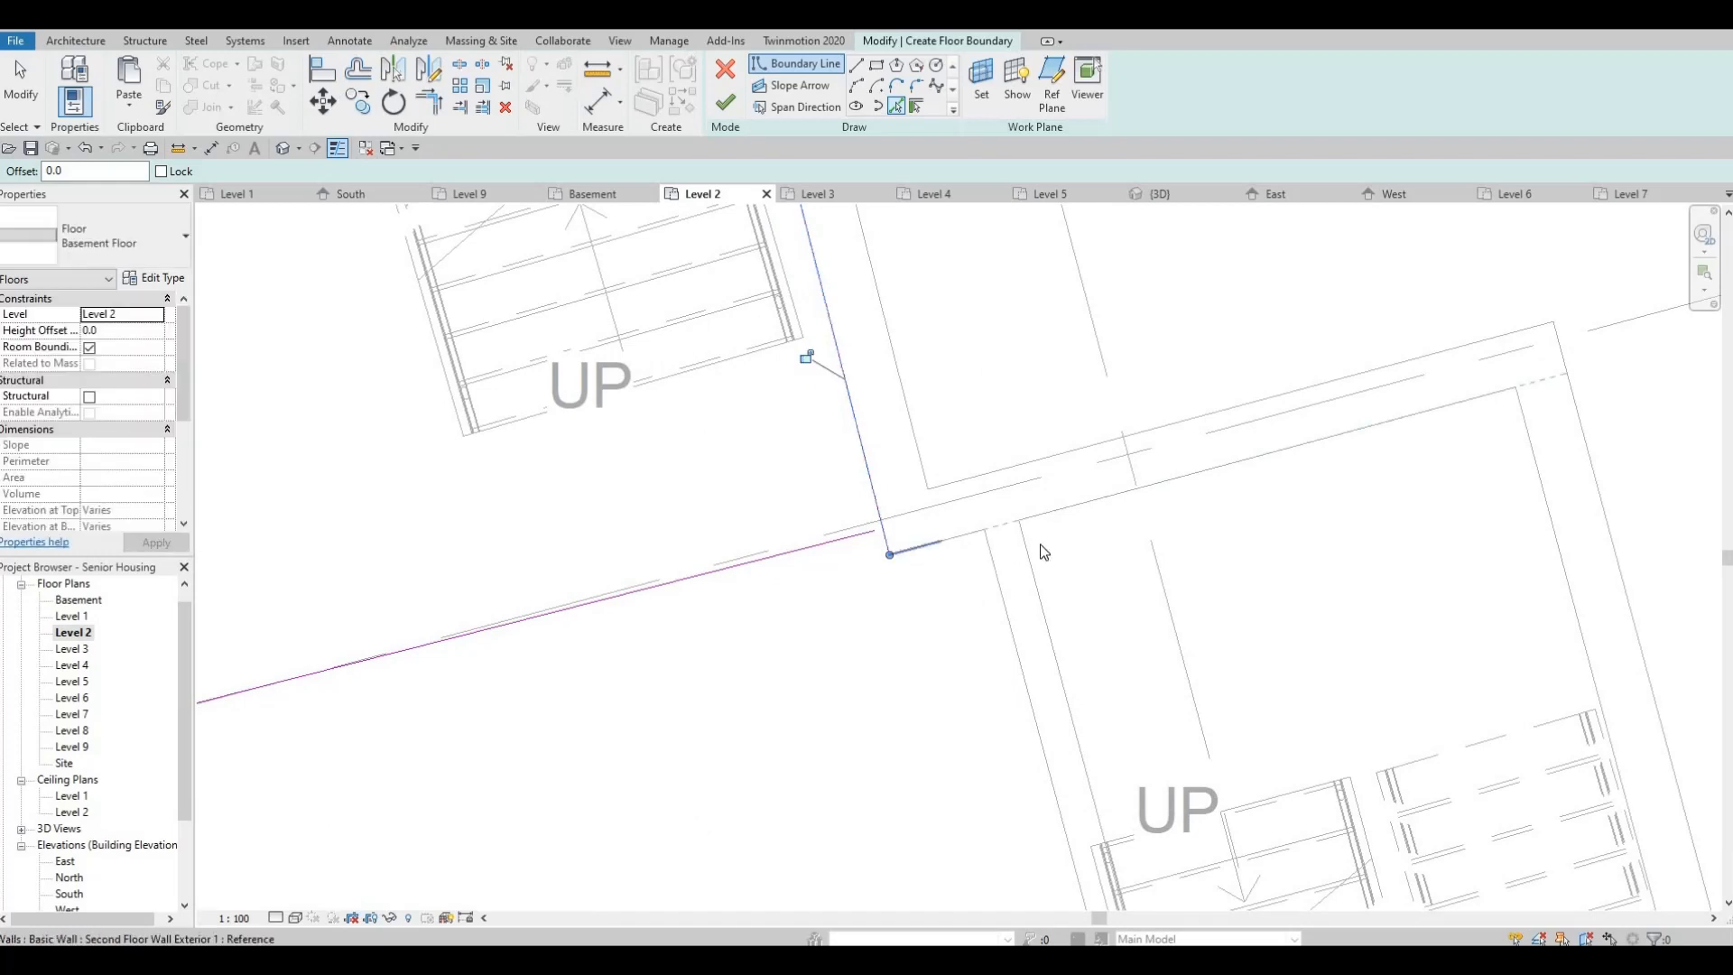
Pick the upper and outer walls of the enclosed stairwell between grids ZZZZ and AAAAA as boundary lines
{"action": "left_click", "coordinate": [1037, 517]}
{"action": "scroll", "coordinate": [1040, 545], "scroll_direction": "down", "scroll_amount": 4}
{"action": "middle_click_drag", "start_coordinate": [1329, 535], "coordinate": [1214, 442]}
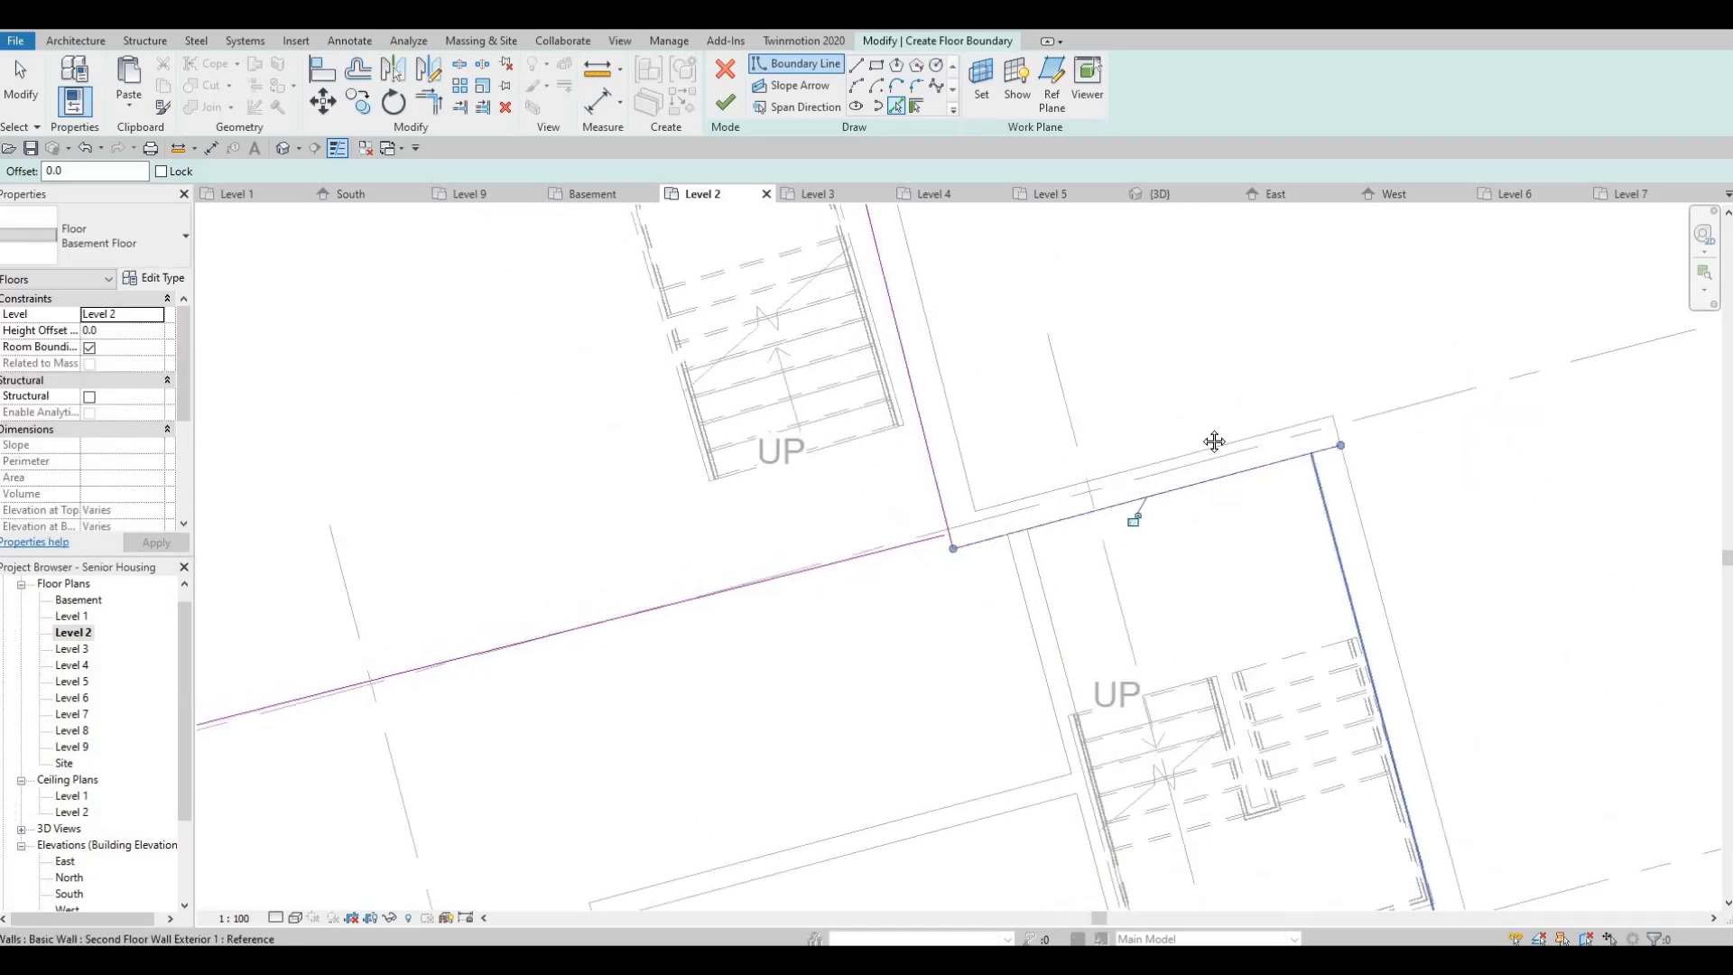
{"action": "left_click", "coordinate": [1334, 539]}
{"action": "scroll", "coordinate": [1109, 557], "scroll_direction": "down", "scroll_amount": 2}
{"action": "middle_click_drag", "start_coordinate": [1237, 831], "coordinate": [1108, 557]}
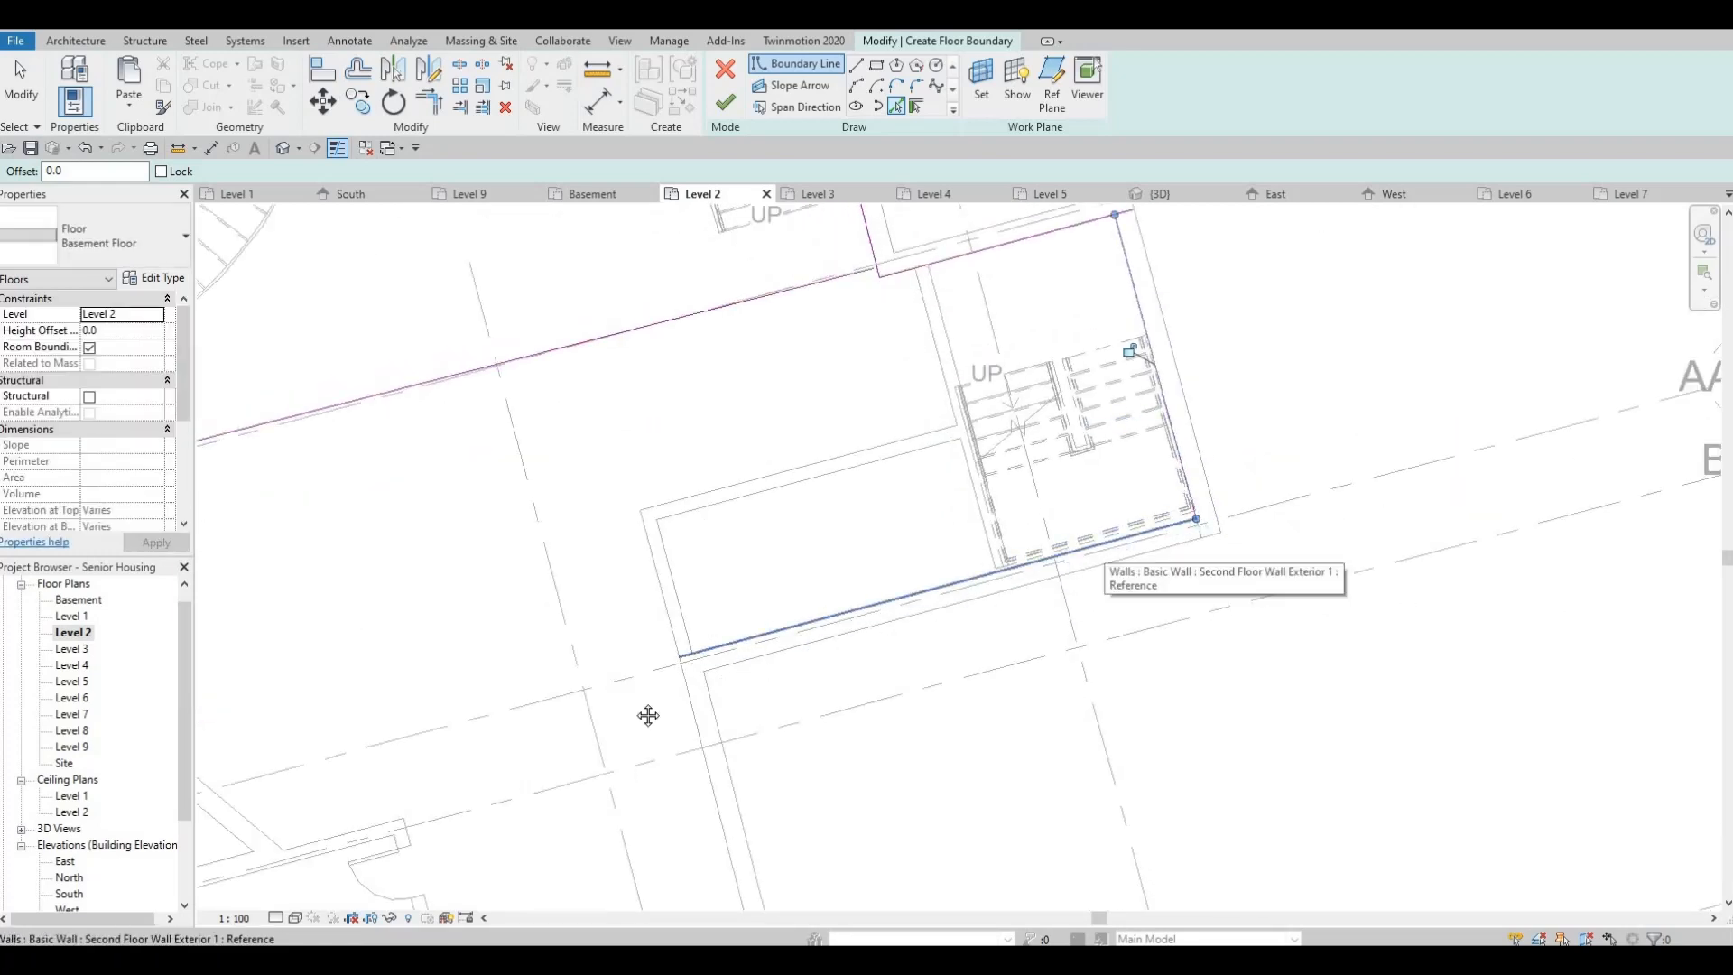
Pick the stairwell's lower wall and the adjoining wall running down toward grid CCCCC as boundary lines
{"action": "middle_click_drag", "start_coordinate": [648, 715], "coordinate": [733, 458]}
{"action": "scroll", "coordinate": [769, 481], "scroll_direction": "down", "scroll_amount": 1}
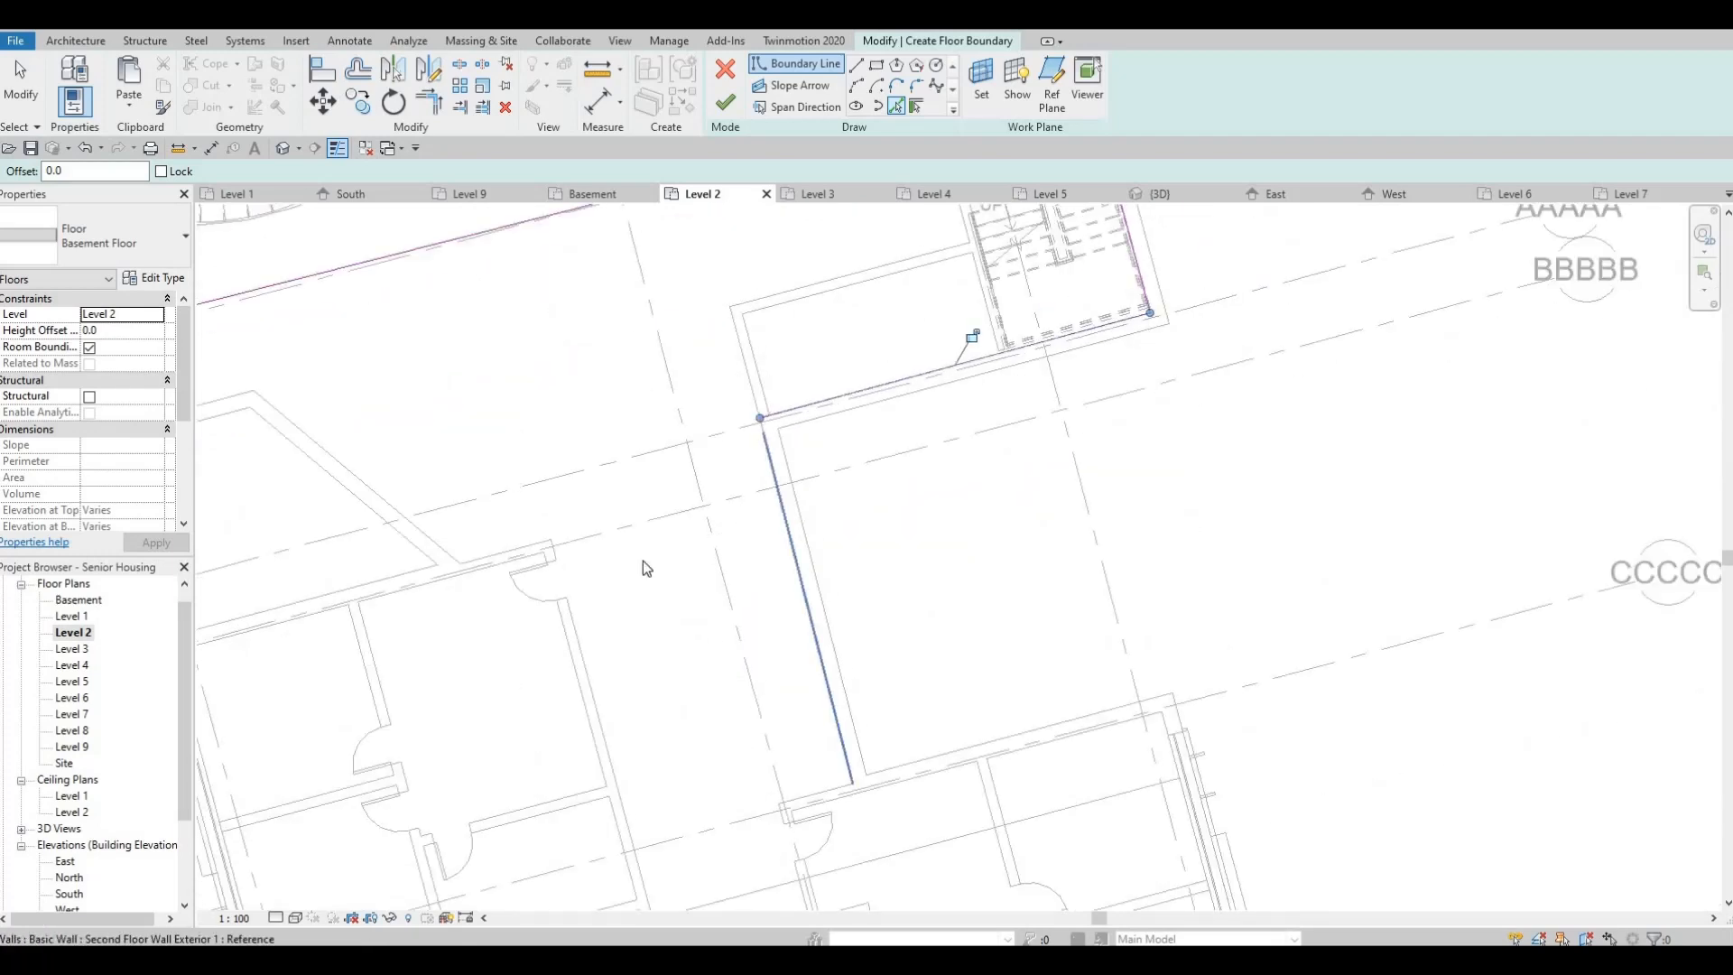
{"action": "left_click", "coordinate": [739, 497]}
{"action": "scroll", "coordinate": [866, 557], "scroll_direction": "down", "scroll_amount": 2}
{"action": "middle_click_drag", "start_coordinate": [866, 557], "coordinate": [870, 484]}
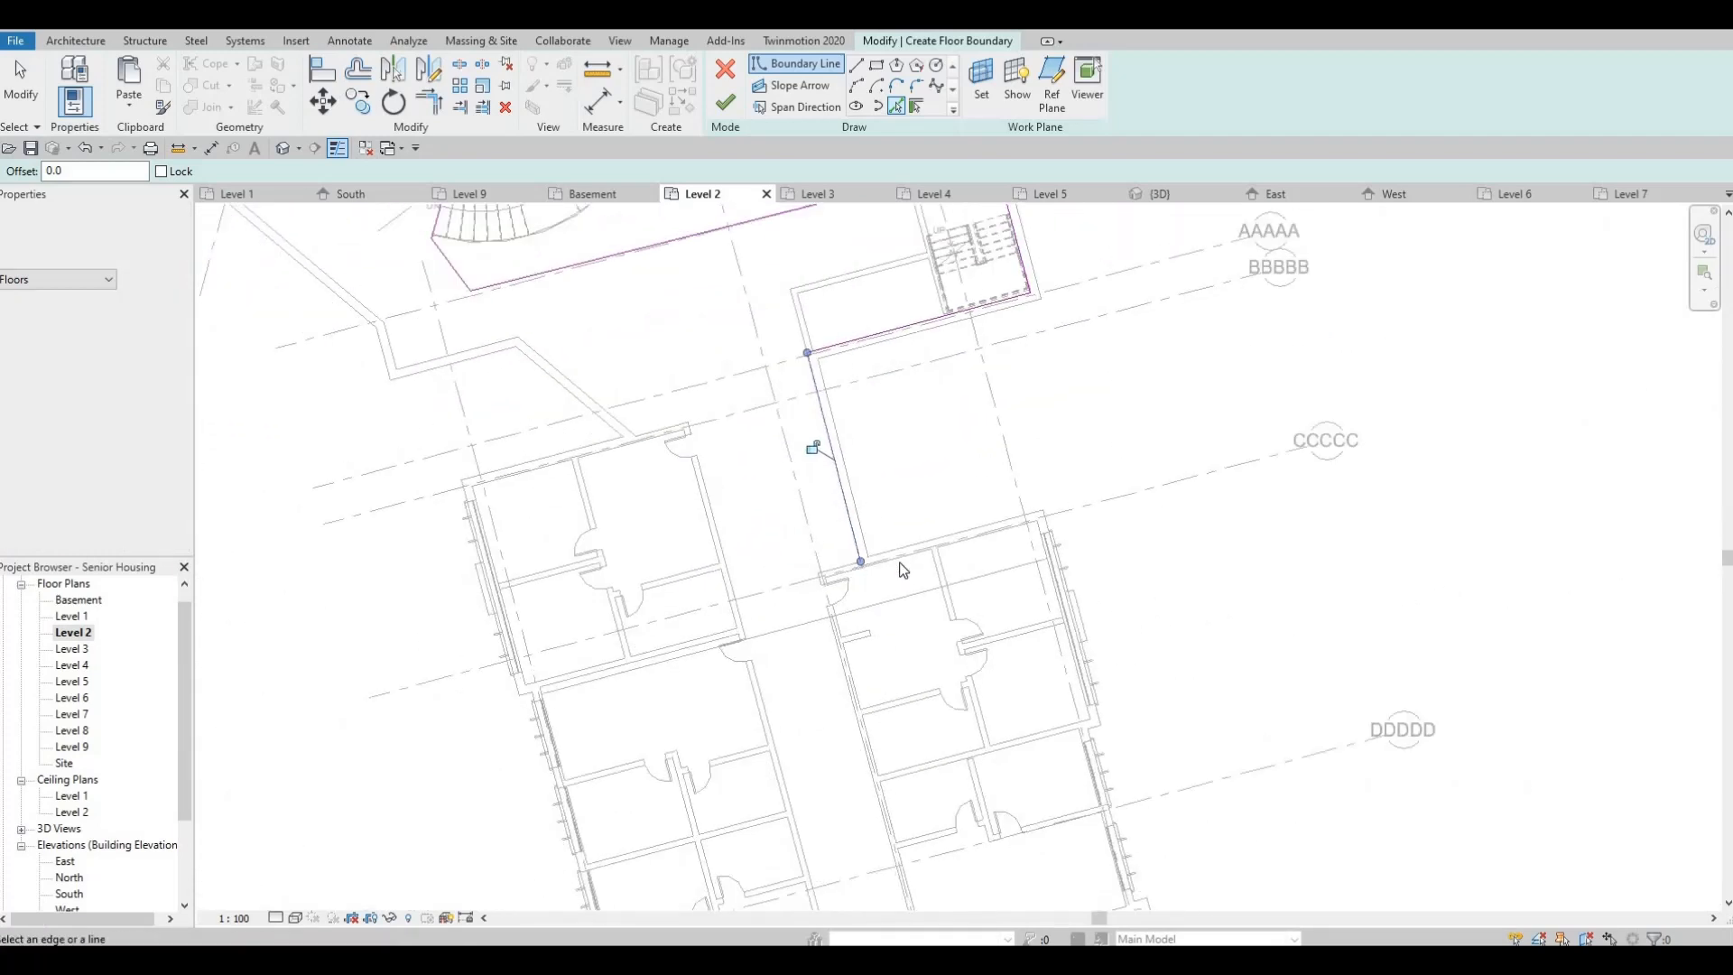
Pick the apartment block's end wall along grid CCCCC and the first stretch of its outer side wall as boundary lines
{"action": "left_click", "coordinate": [902, 571]}
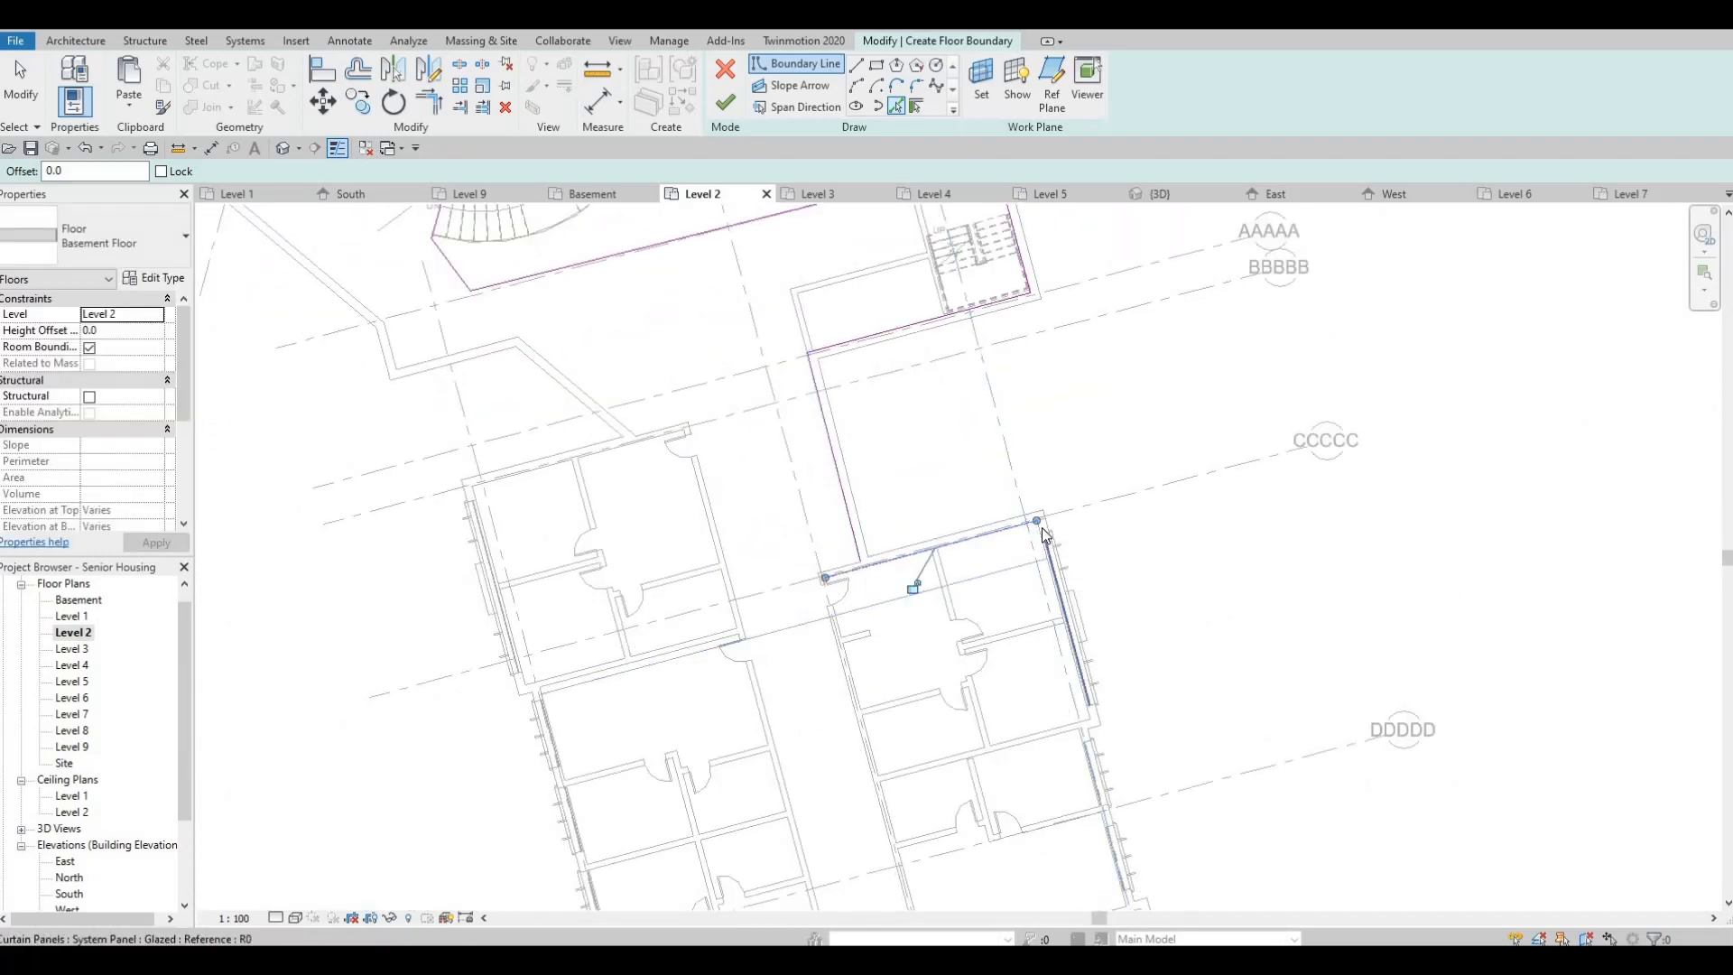
{"action": "scroll", "coordinate": [1044, 523], "scroll_direction": "up", "scroll_amount": 4}
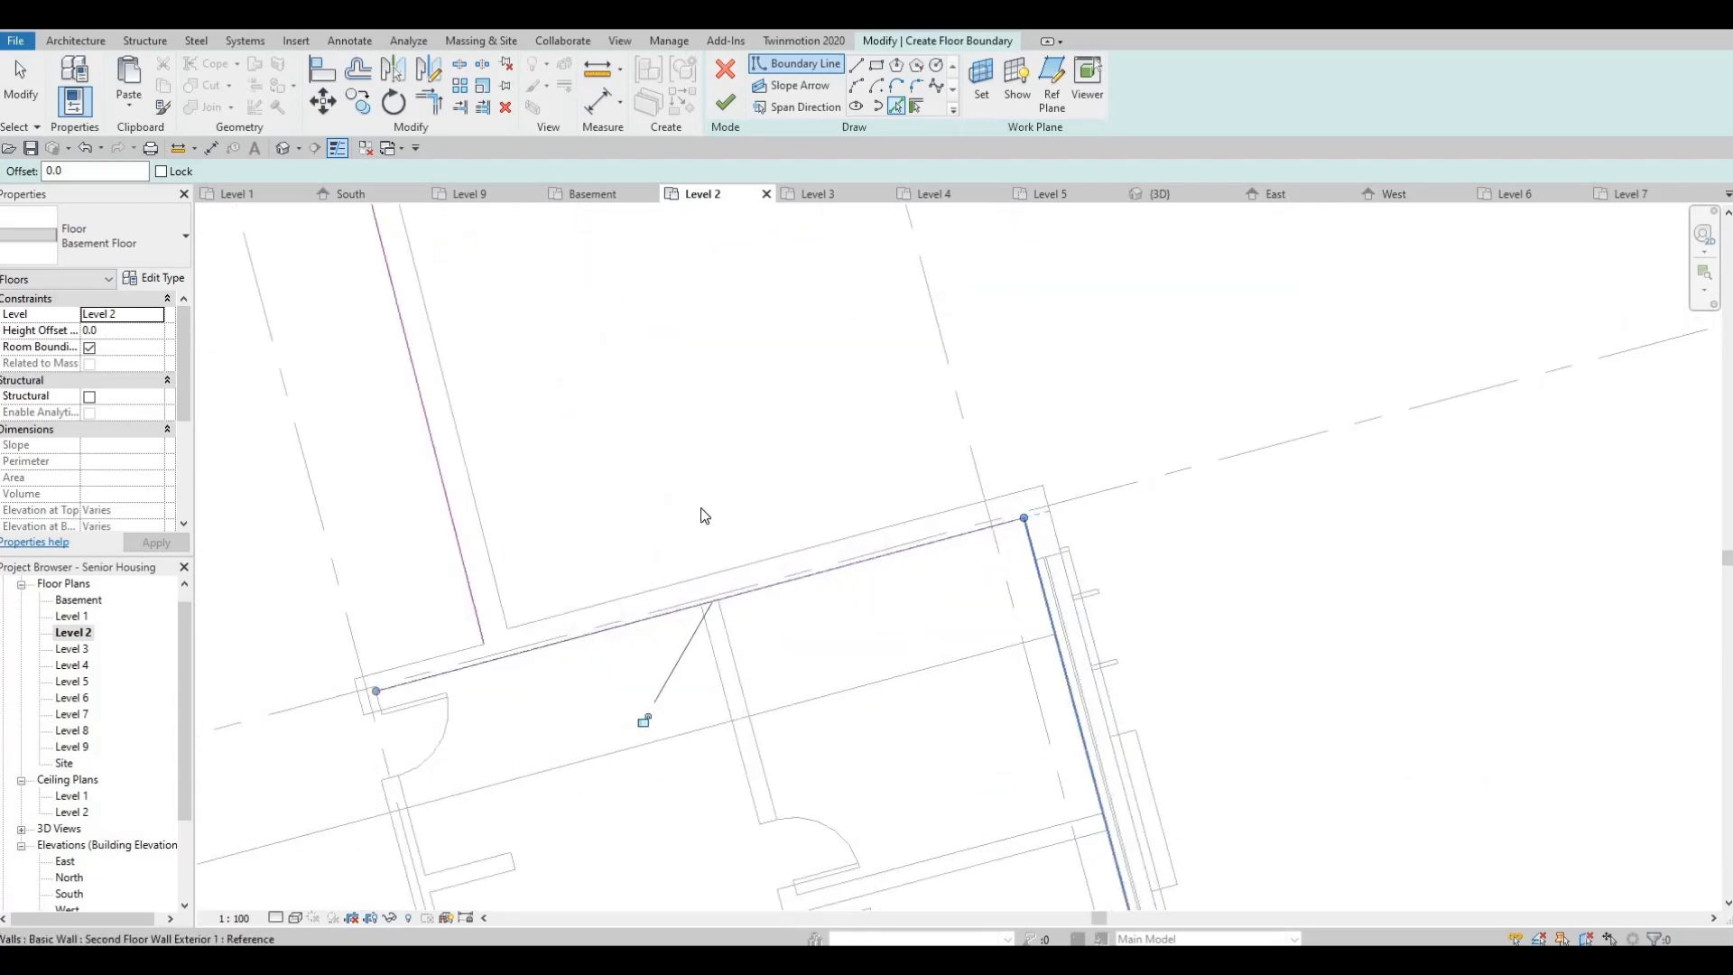
{"action": "scroll", "coordinate": [836, 481], "scroll_direction": "down", "scroll_amount": 5}
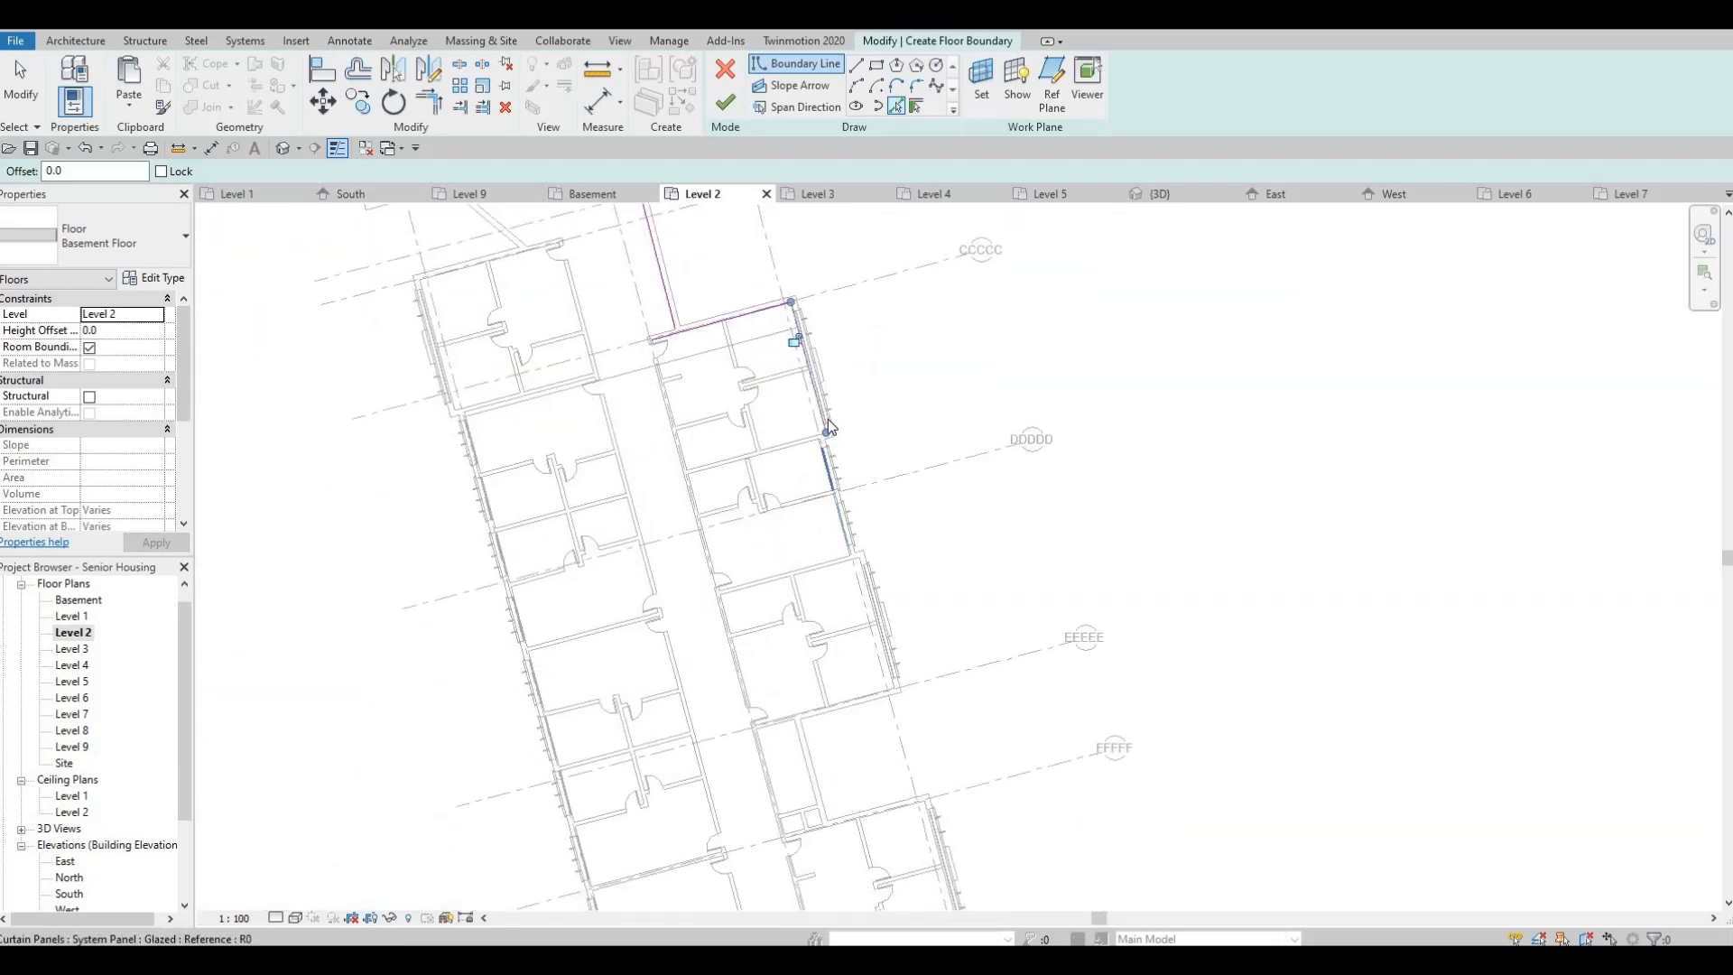
Pick the offset wall above grid DDDDD, the outer side wall crossing that grid, and the cross wall below it as boundary lines
{"action": "scroll", "coordinate": [826, 424], "scroll_direction": "up", "scroll_amount": 4}
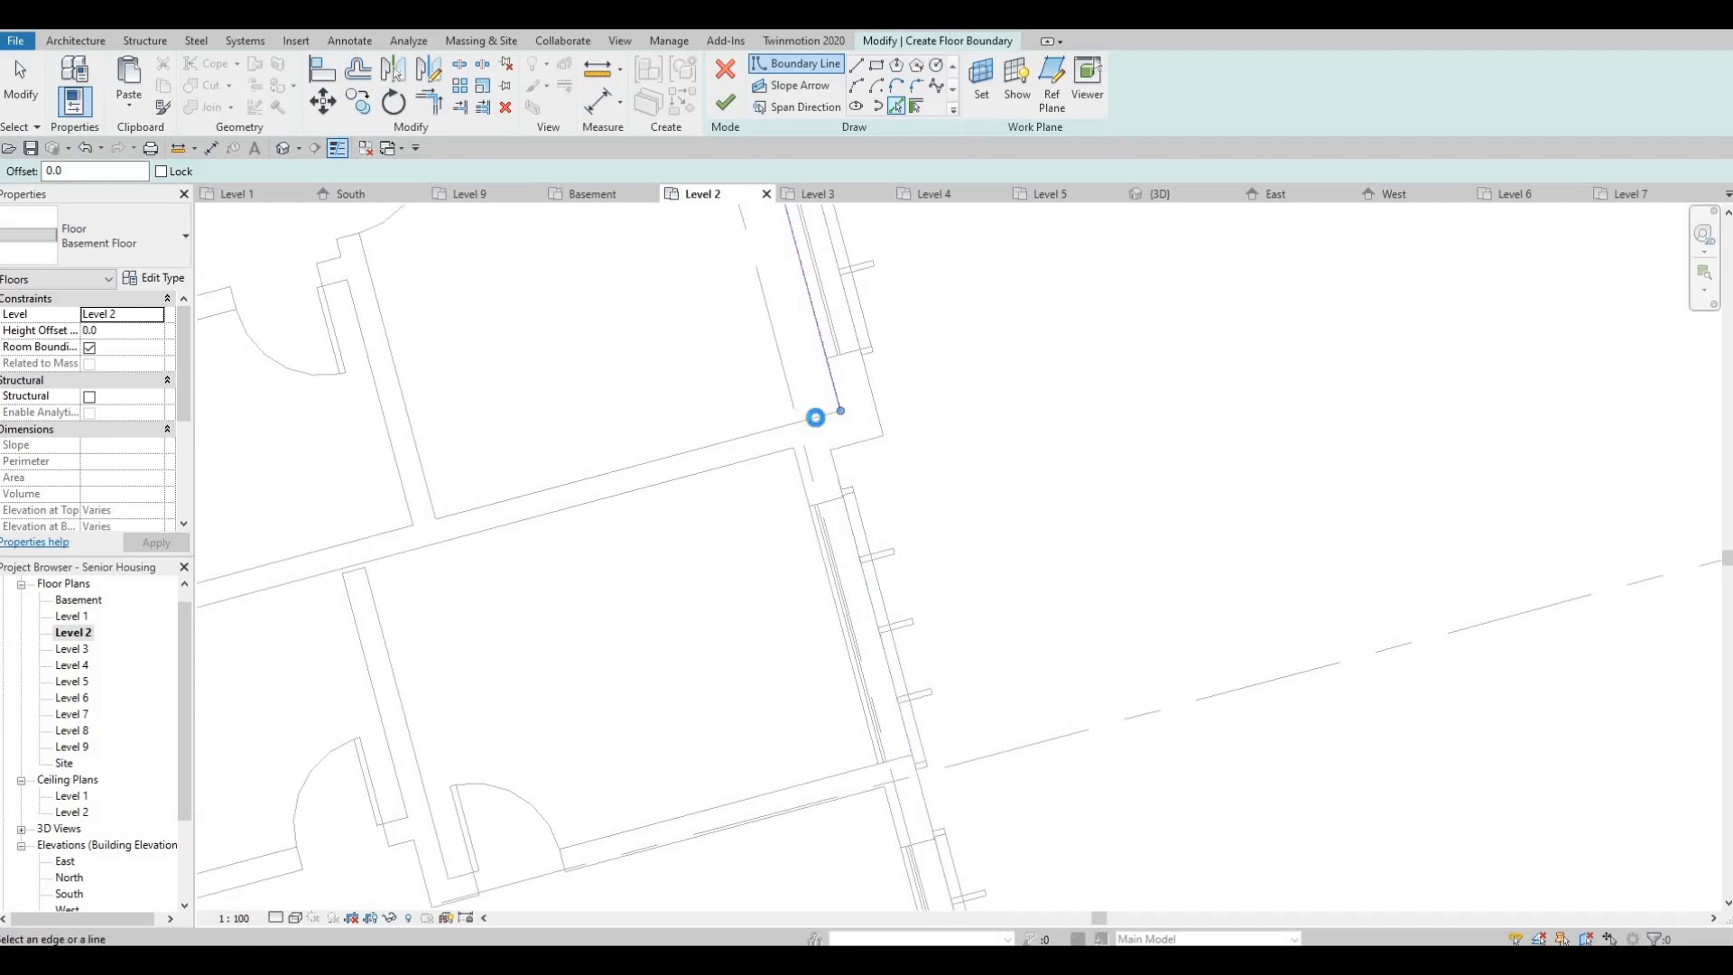
{"action": "left_click", "coordinate": [797, 476]}
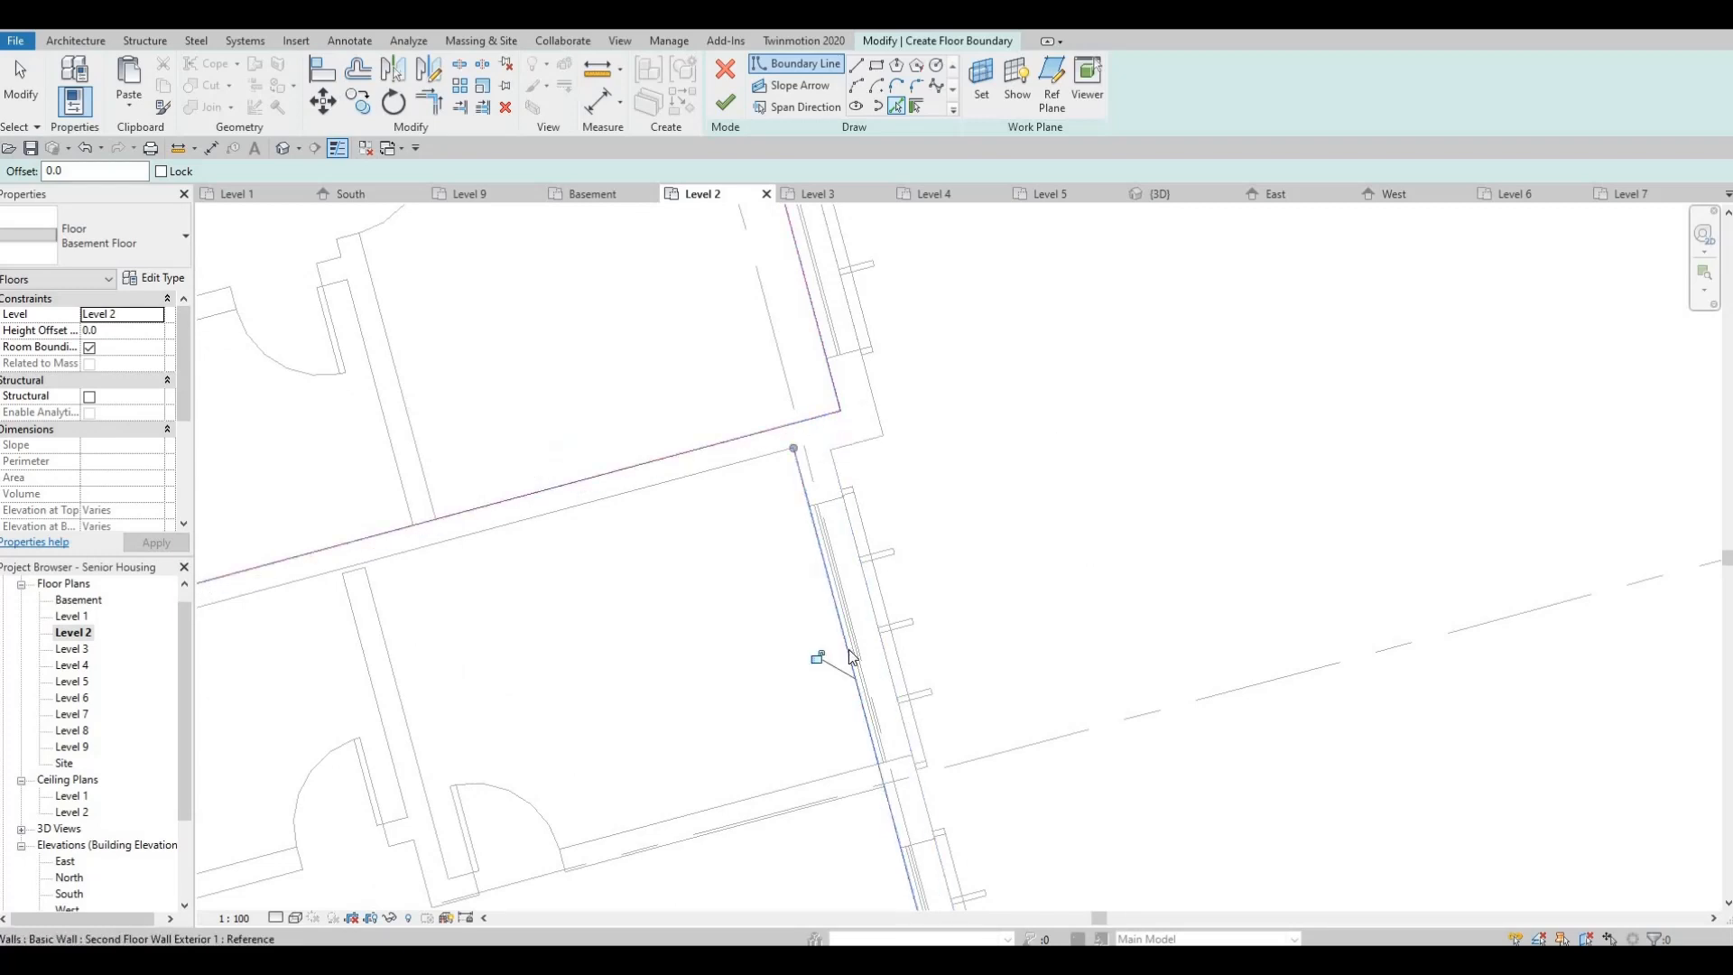
{"action": "scroll", "coordinate": [793, 569], "scroll_direction": "down", "scroll_amount": 4}
{"action": "scroll", "coordinate": [829, 571], "scroll_direction": "up", "scroll_amount": 5}
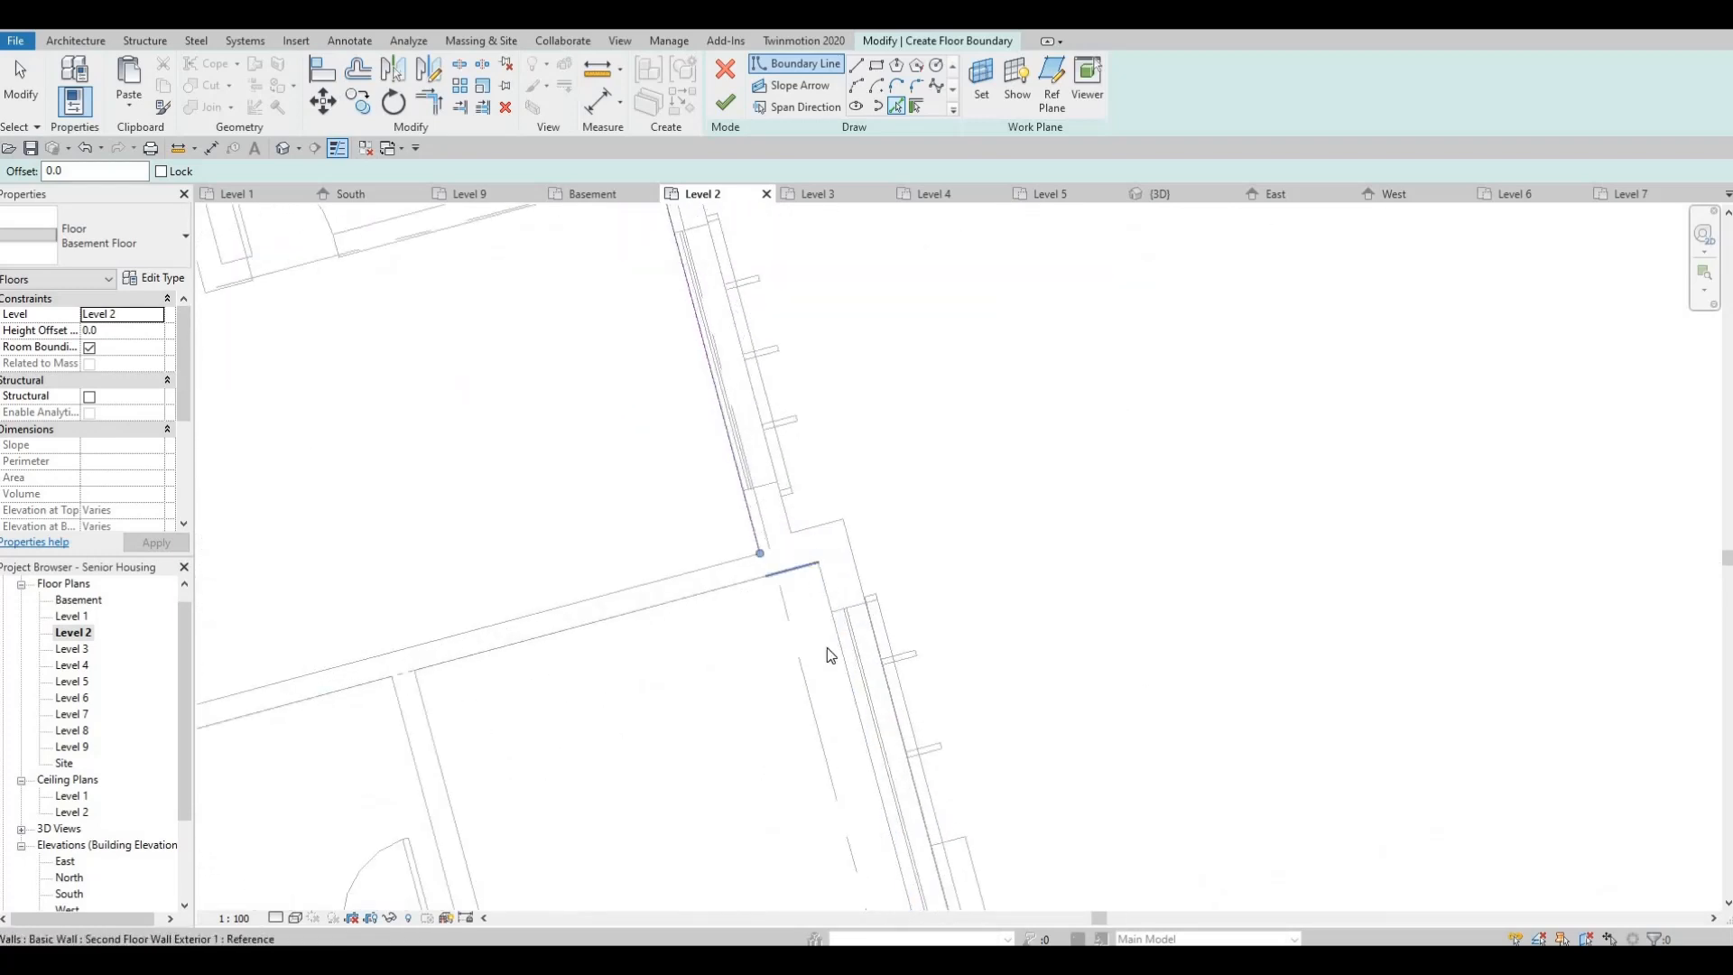
{"action": "left_click", "coordinate": [799, 568]}
{"action": "middle_click_drag", "start_coordinate": [820, 594], "coordinate": [776, 463]}
{"action": "left_click", "coordinate": [787, 468]}
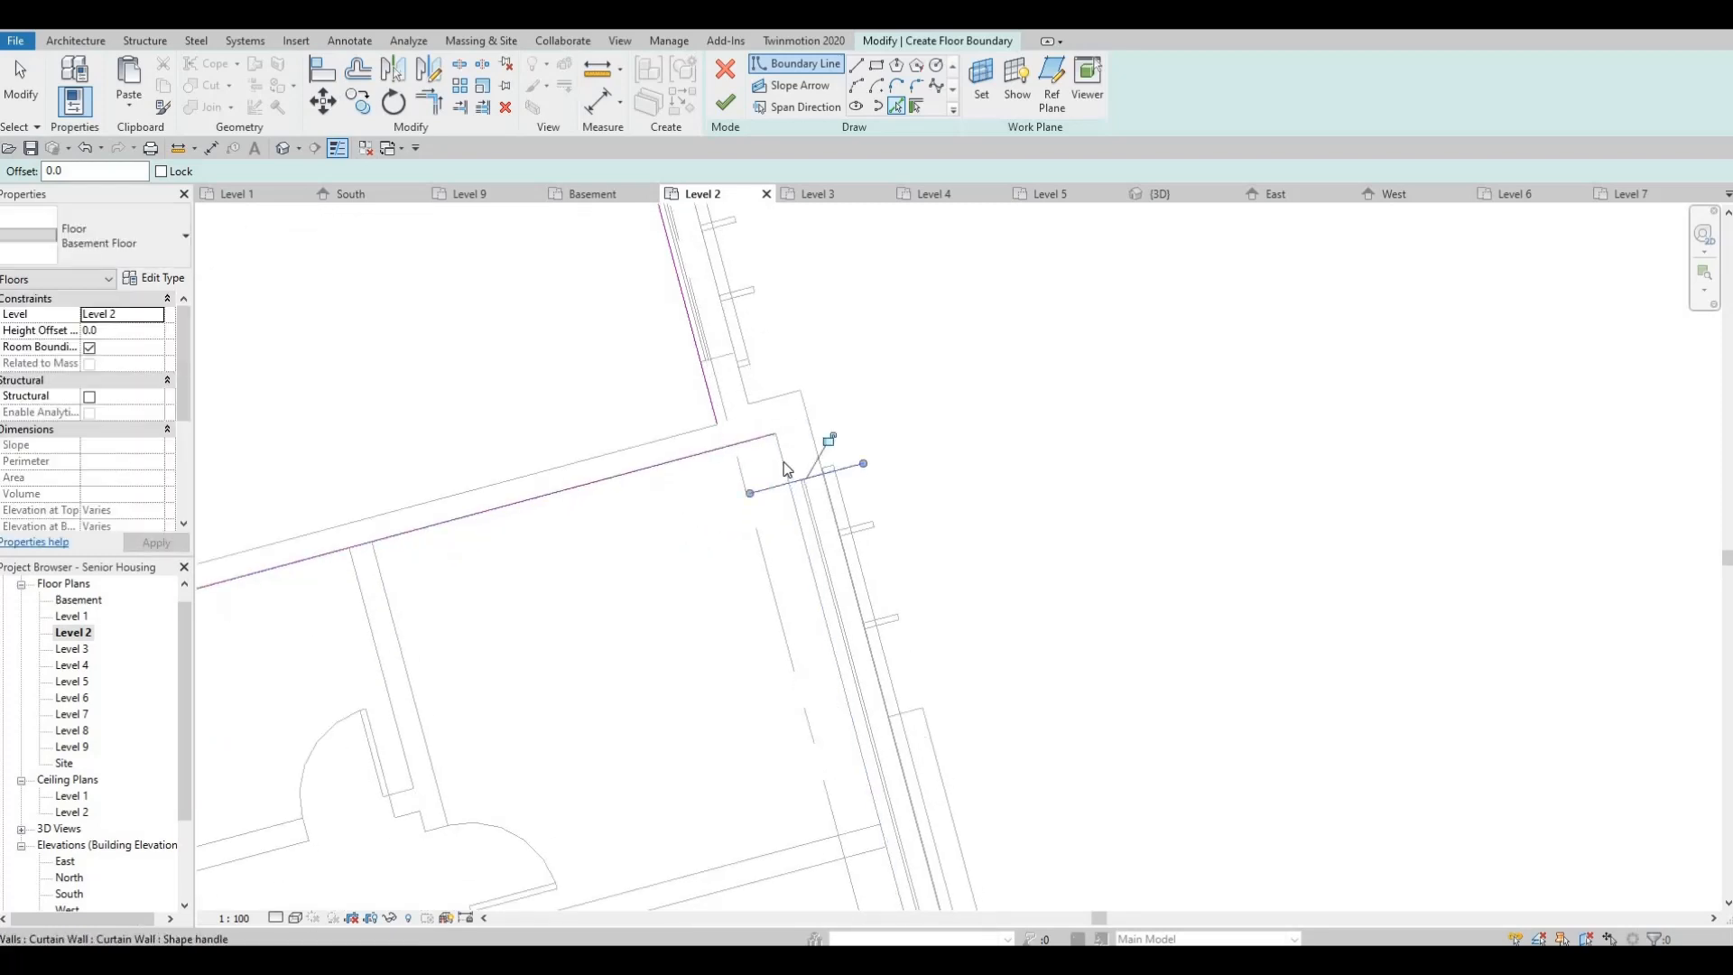
{"action": "scroll", "coordinate": [784, 518], "scroll_direction": "up", "scroll_amount": 1}
{"action": "key", "text": "Escape"}
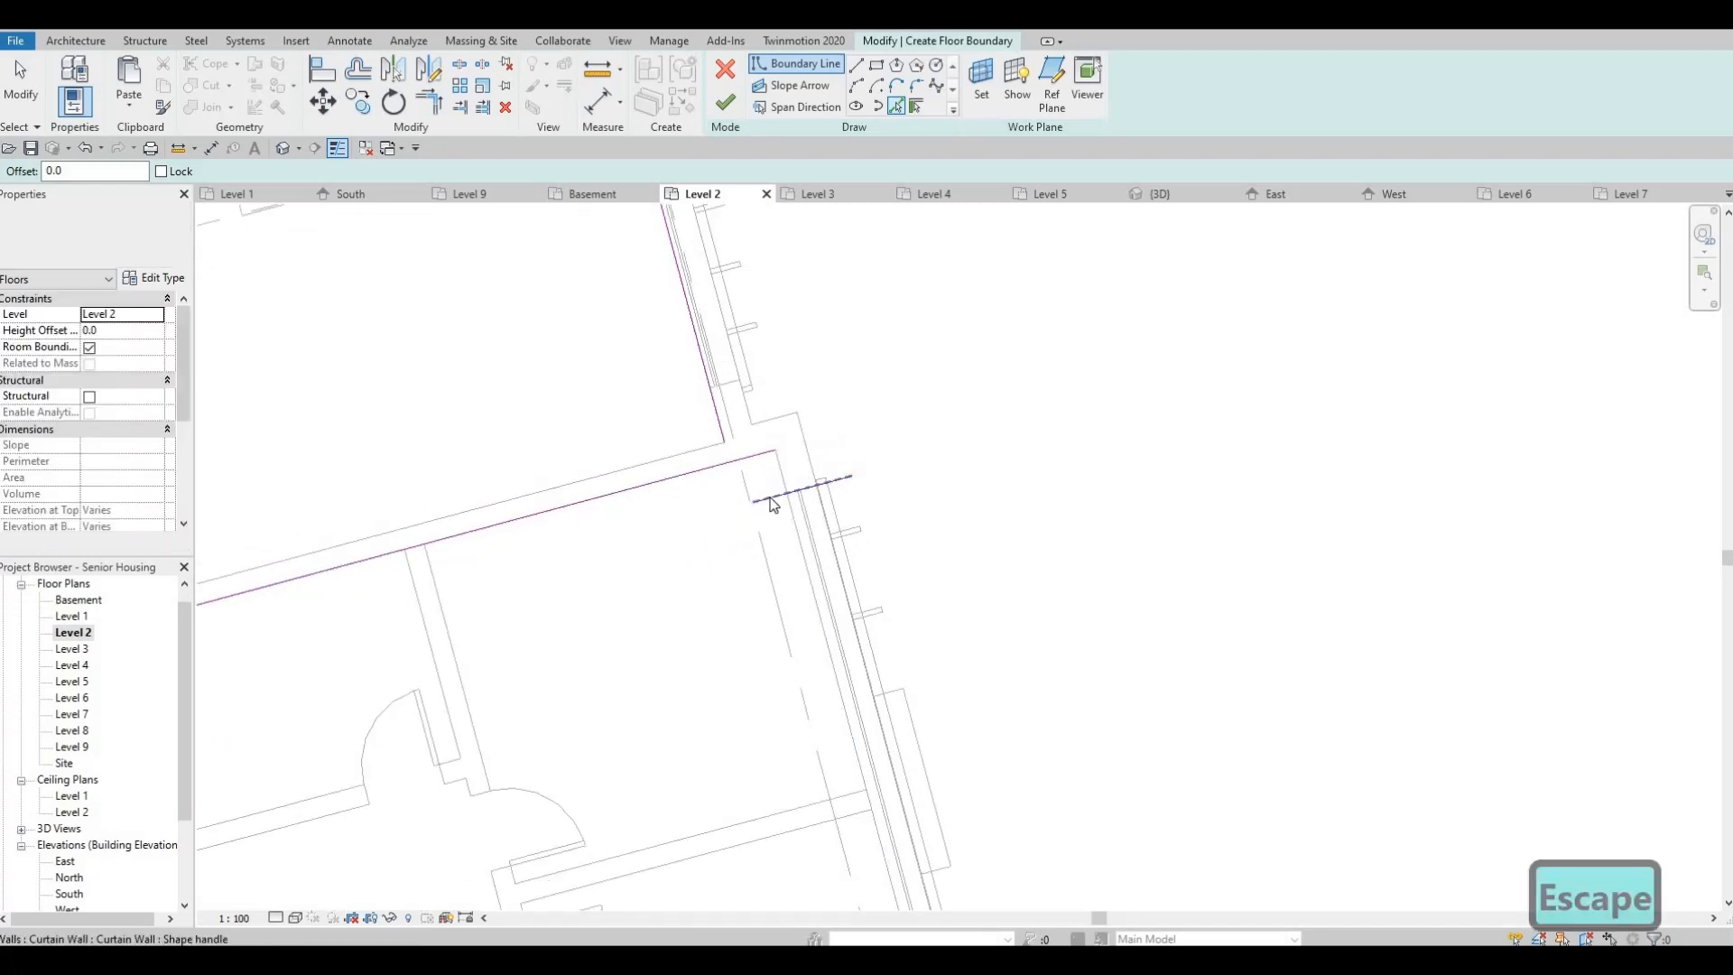
{"action": "key", "text": "ctrl+z"}
{"action": "scroll", "coordinate": [778, 467], "scroll_direction": "up", "scroll_amount": 1}
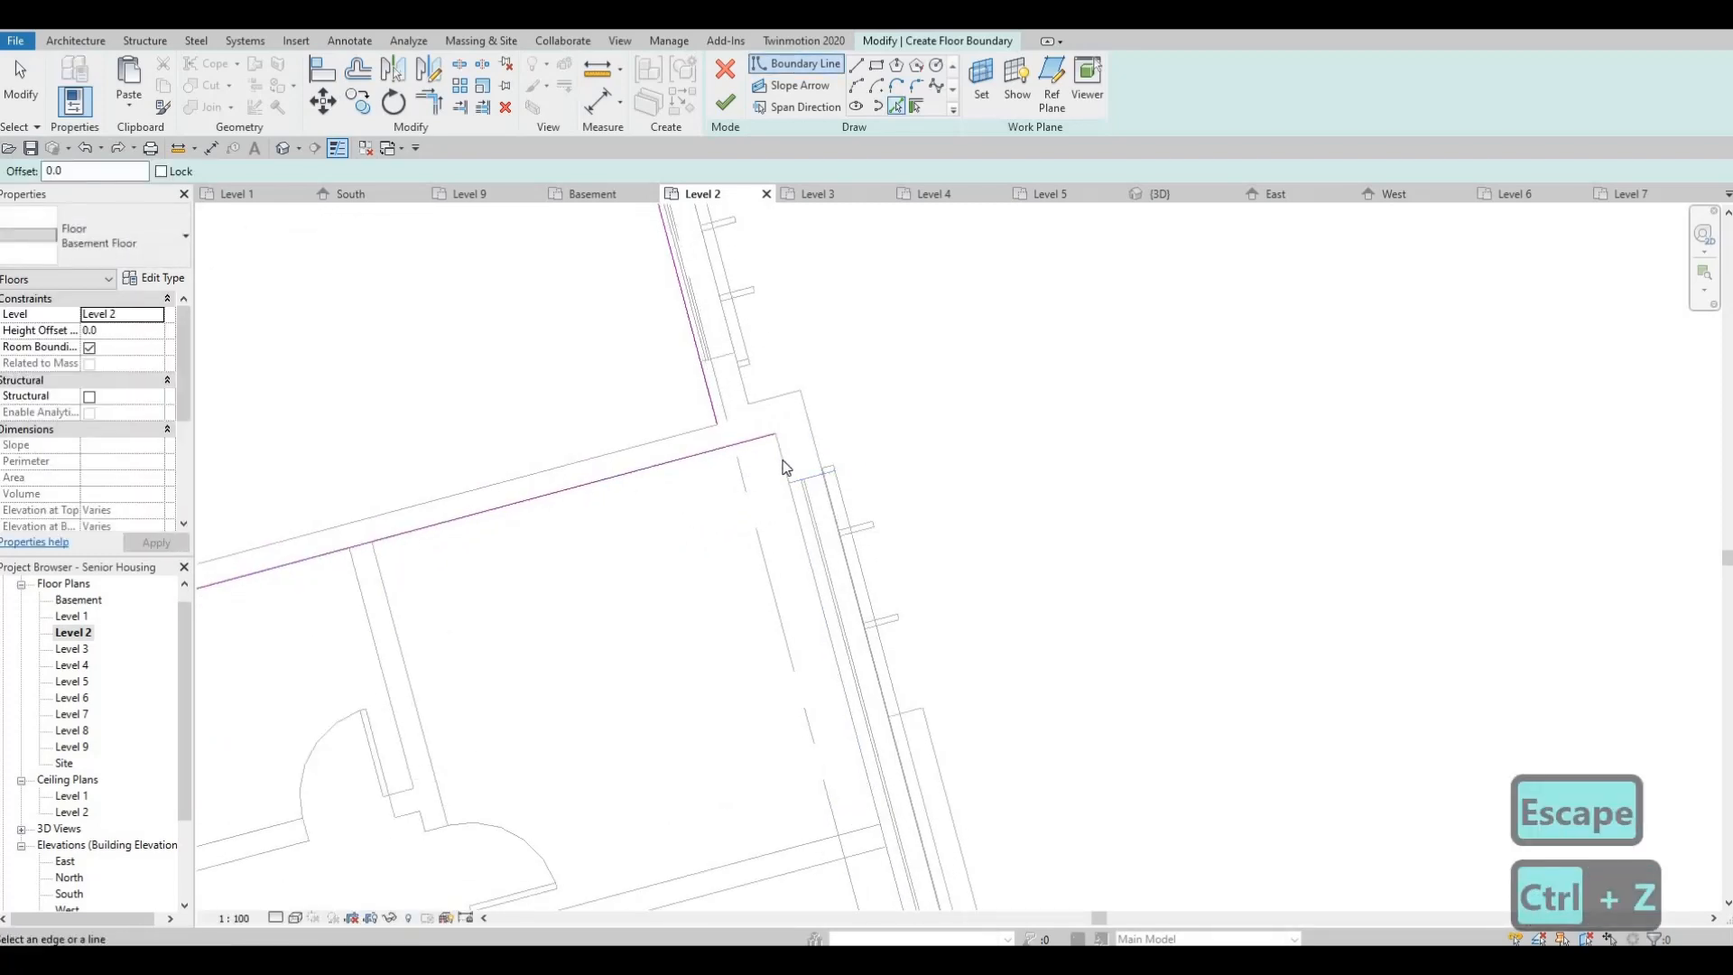
Pick the side and end walls down to grid EEEEE and the recess walls between grids EEEEE and FFFFF as boundary lines
{"action": "left_click", "coordinate": [797, 633]}
{"action": "scroll", "coordinate": [795, 637], "scroll_direction": "down", "scroll_amount": 3}
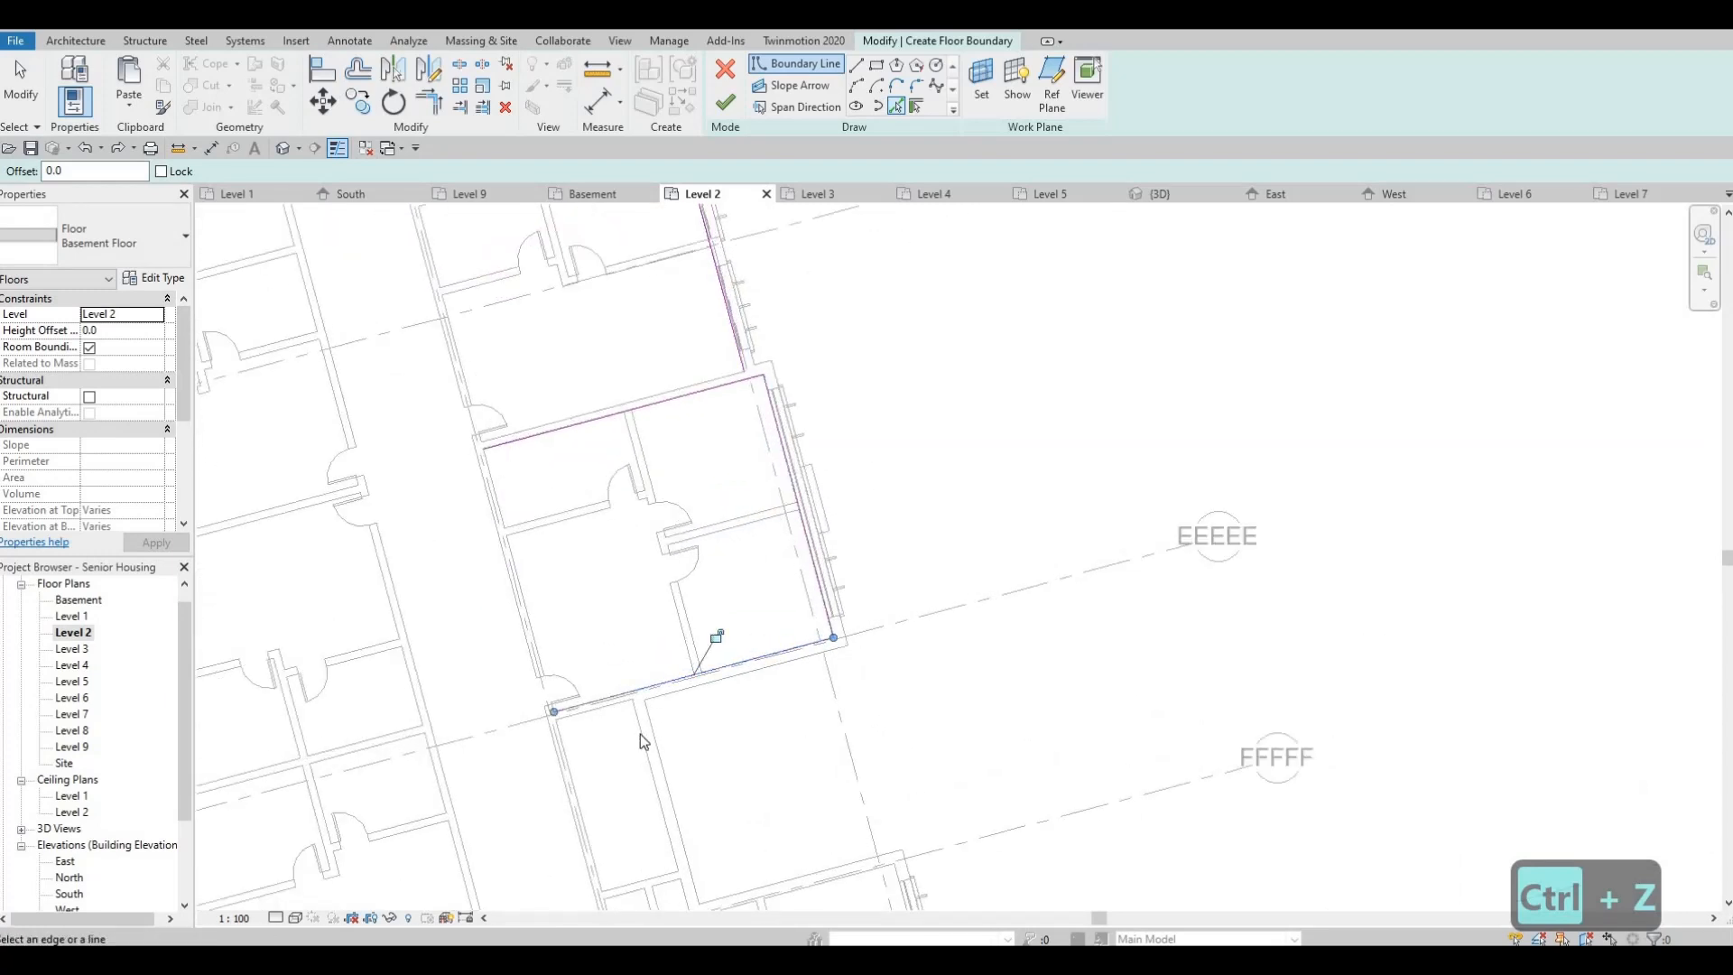
{"action": "middle_click_drag", "start_coordinate": [805, 888], "coordinate": [756, 683]}
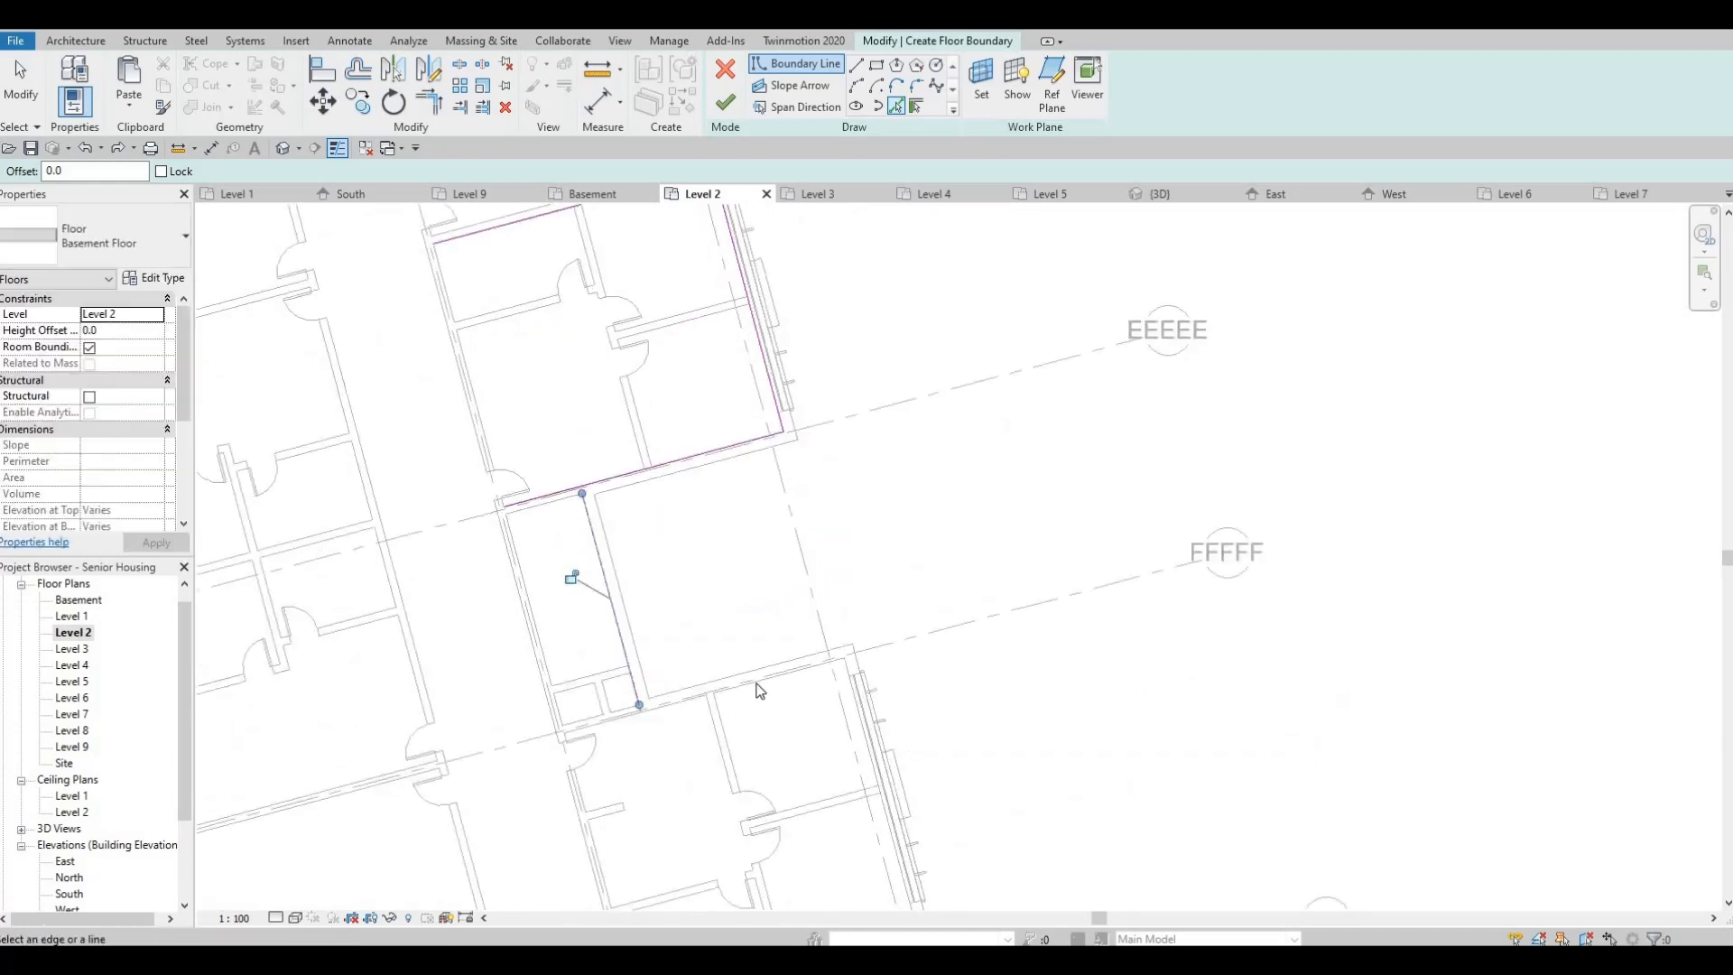
{"action": "left_click", "coordinate": [852, 682]}
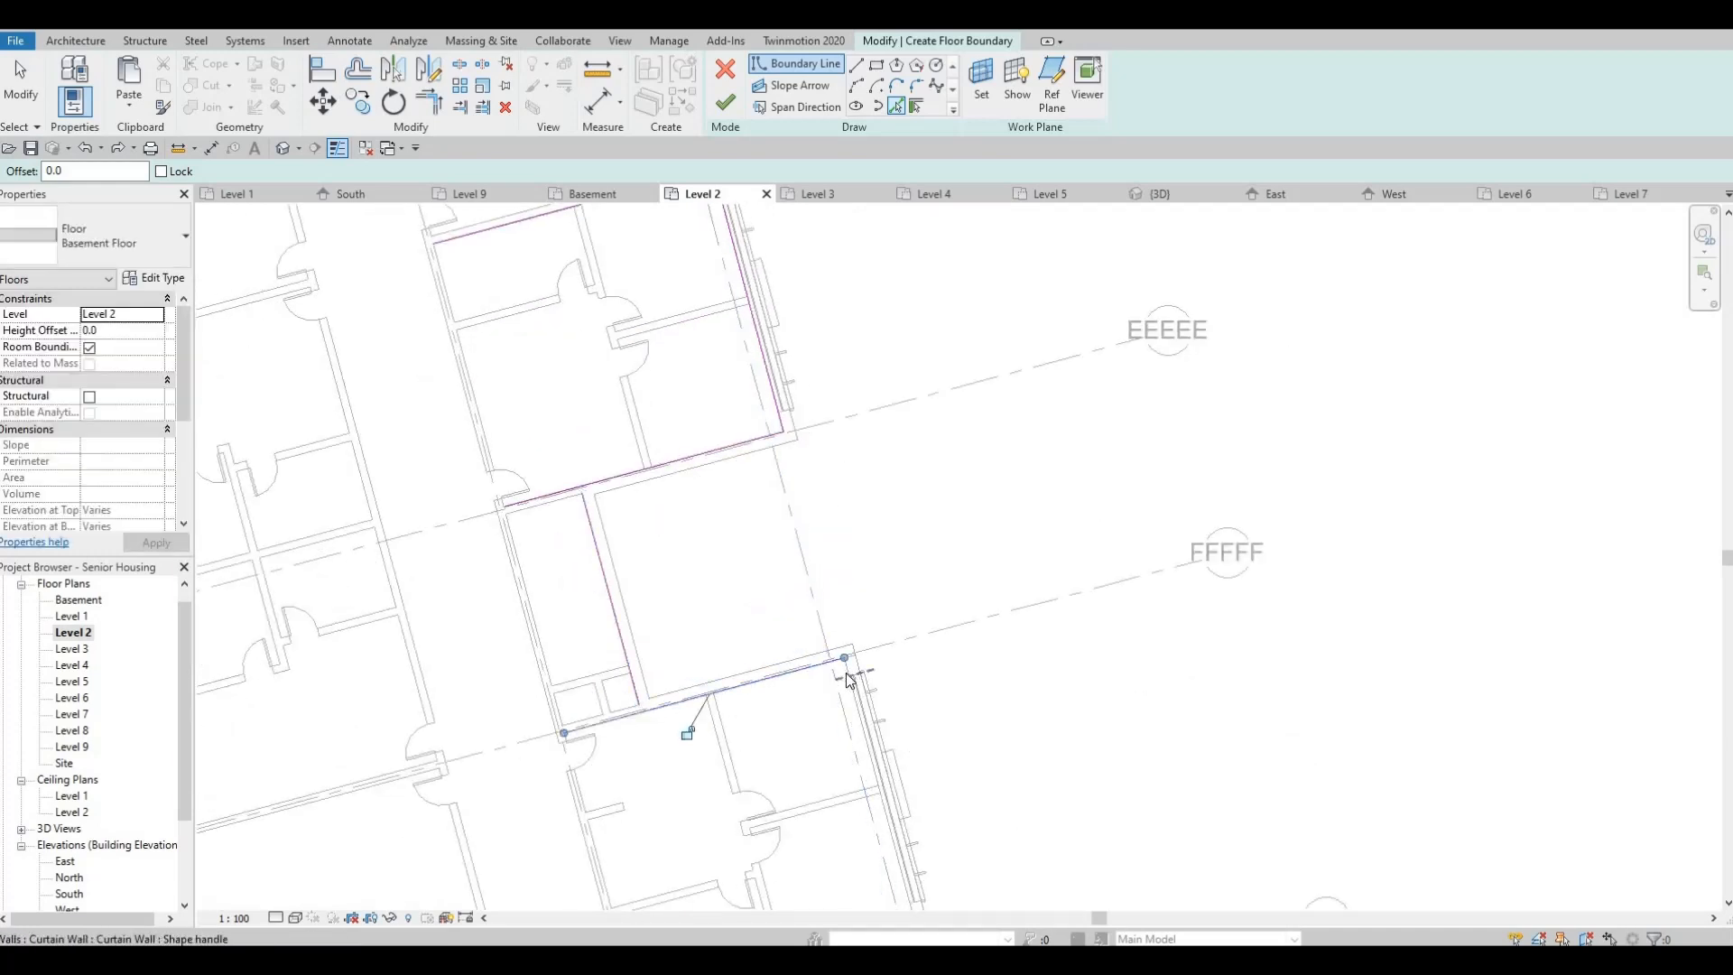
Pick the outer side wall below grid FFFFF, the cross wall above grid GGGGG, and the long side wall past HHHHH as boundary lines
{"action": "scroll", "coordinate": [848, 682], "scroll_direction": "up", "scroll_amount": 3}
{"action": "scroll", "coordinate": [756, 451], "scroll_direction": "down", "scroll_amount": 4}
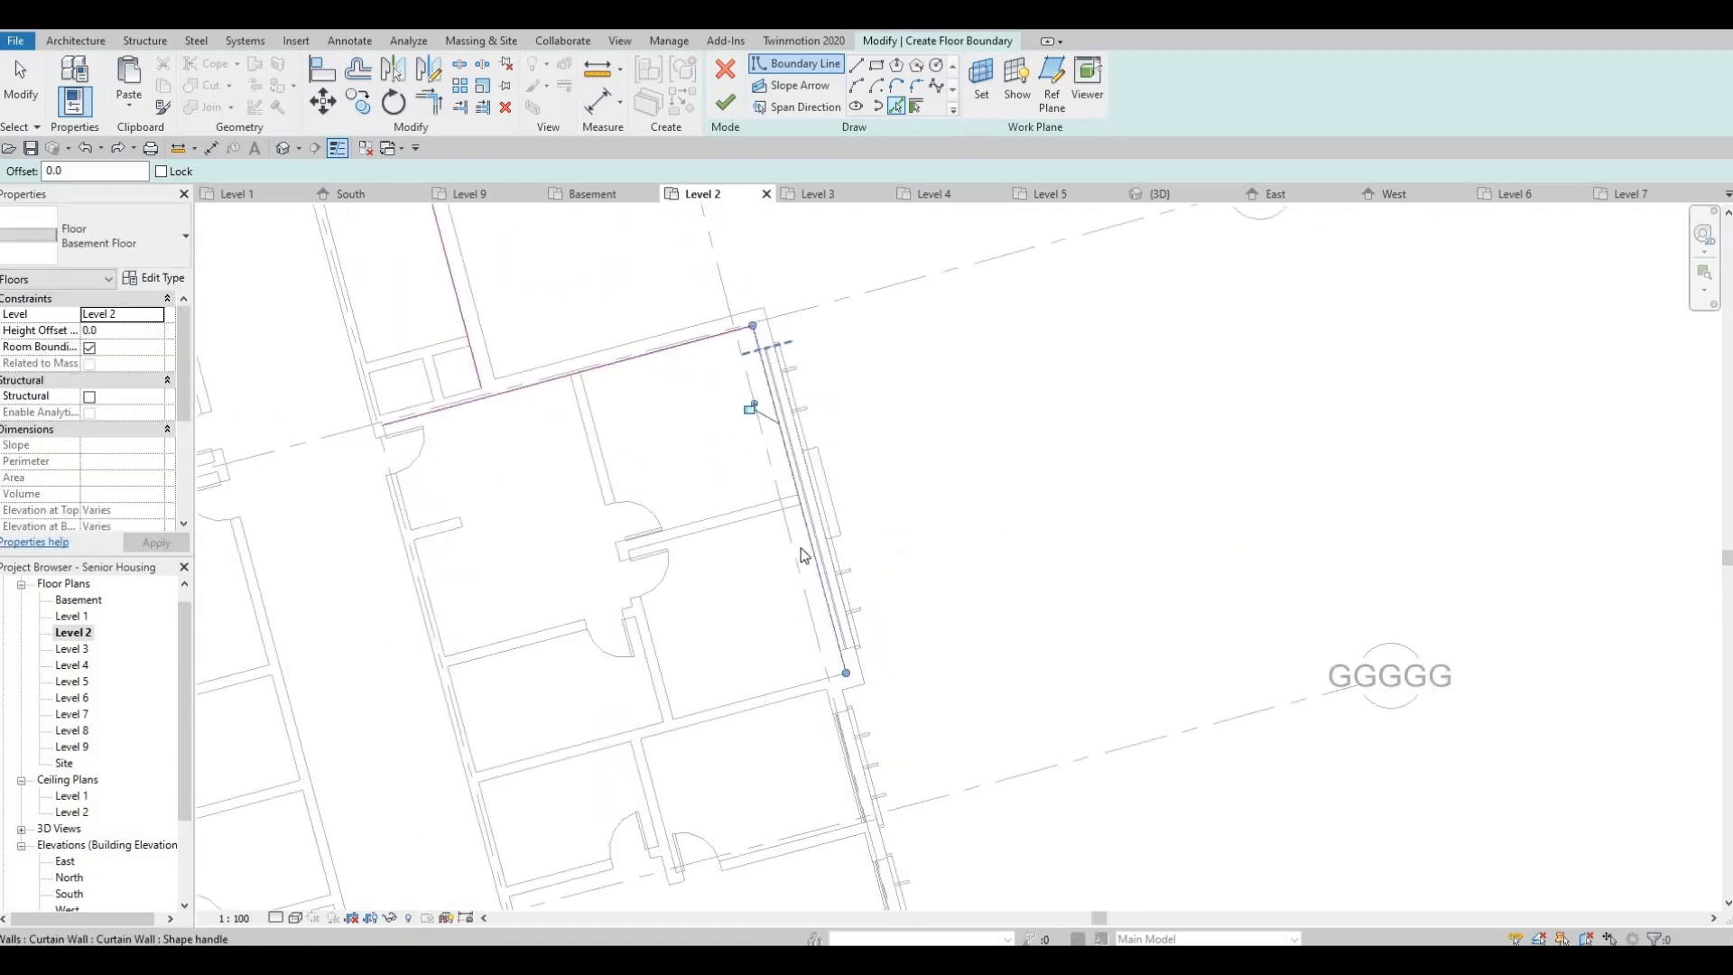
{"action": "scroll", "coordinate": [808, 543], "scroll_direction": "up", "scroll_amount": 5}
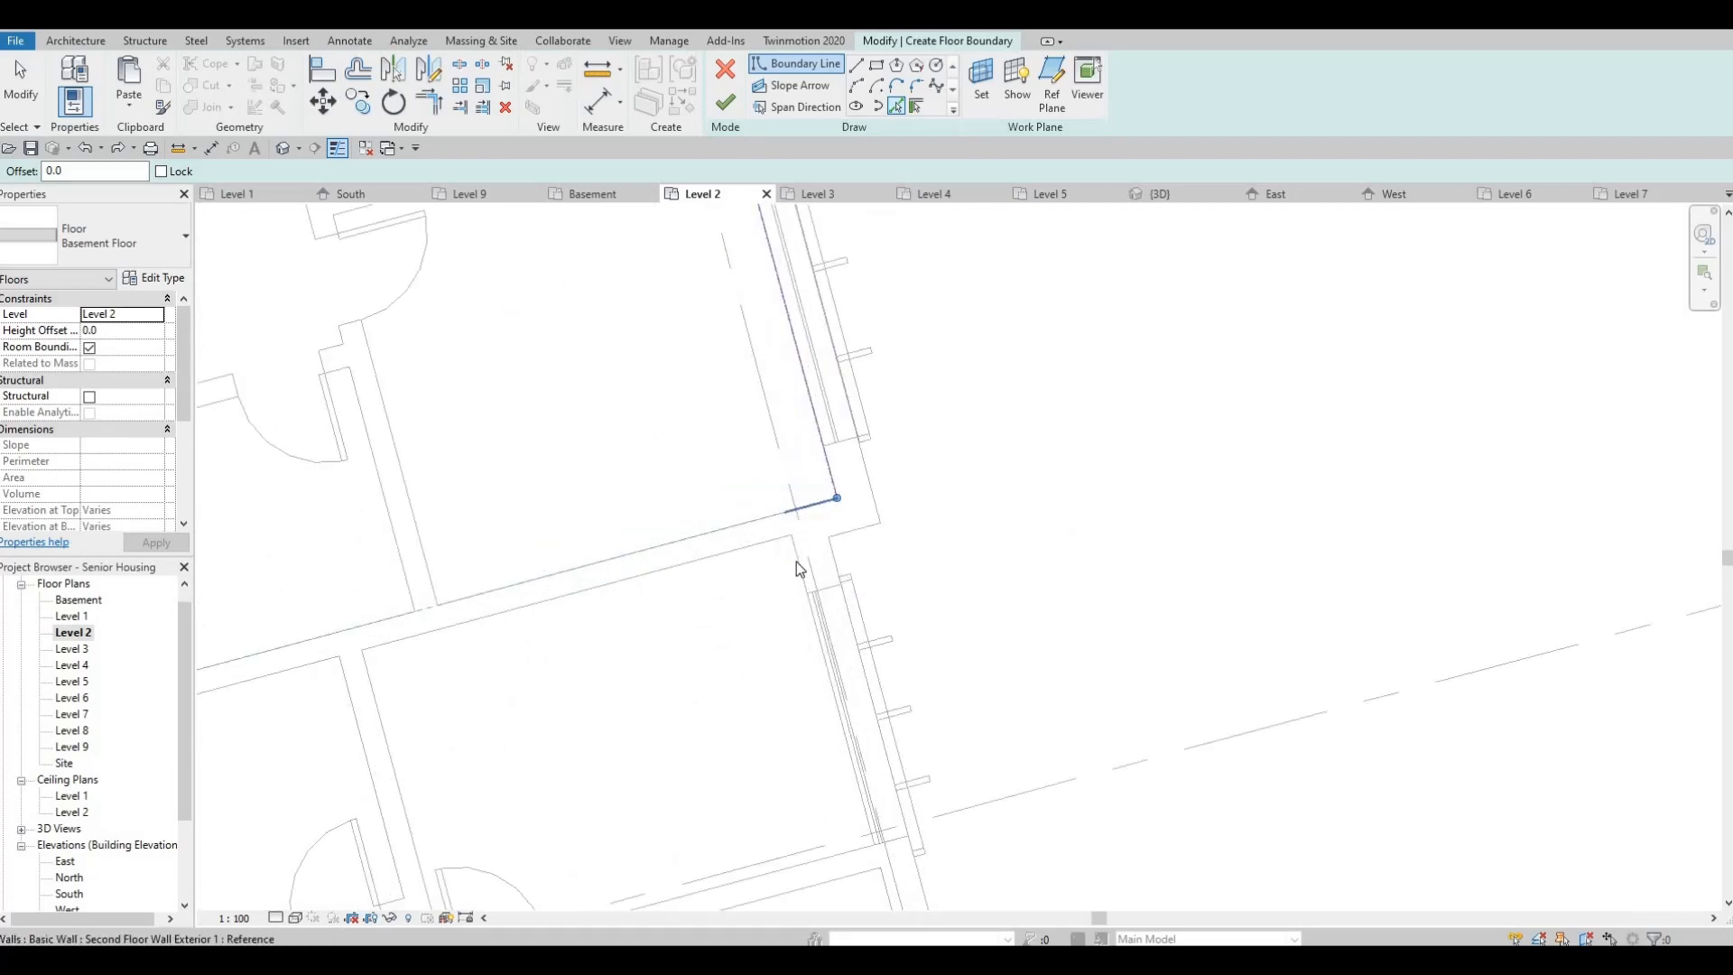
{"action": "left_click", "coordinate": [796, 562]}
{"action": "scroll", "coordinate": [731, 496], "scroll_direction": "down", "scroll_amount": 3}
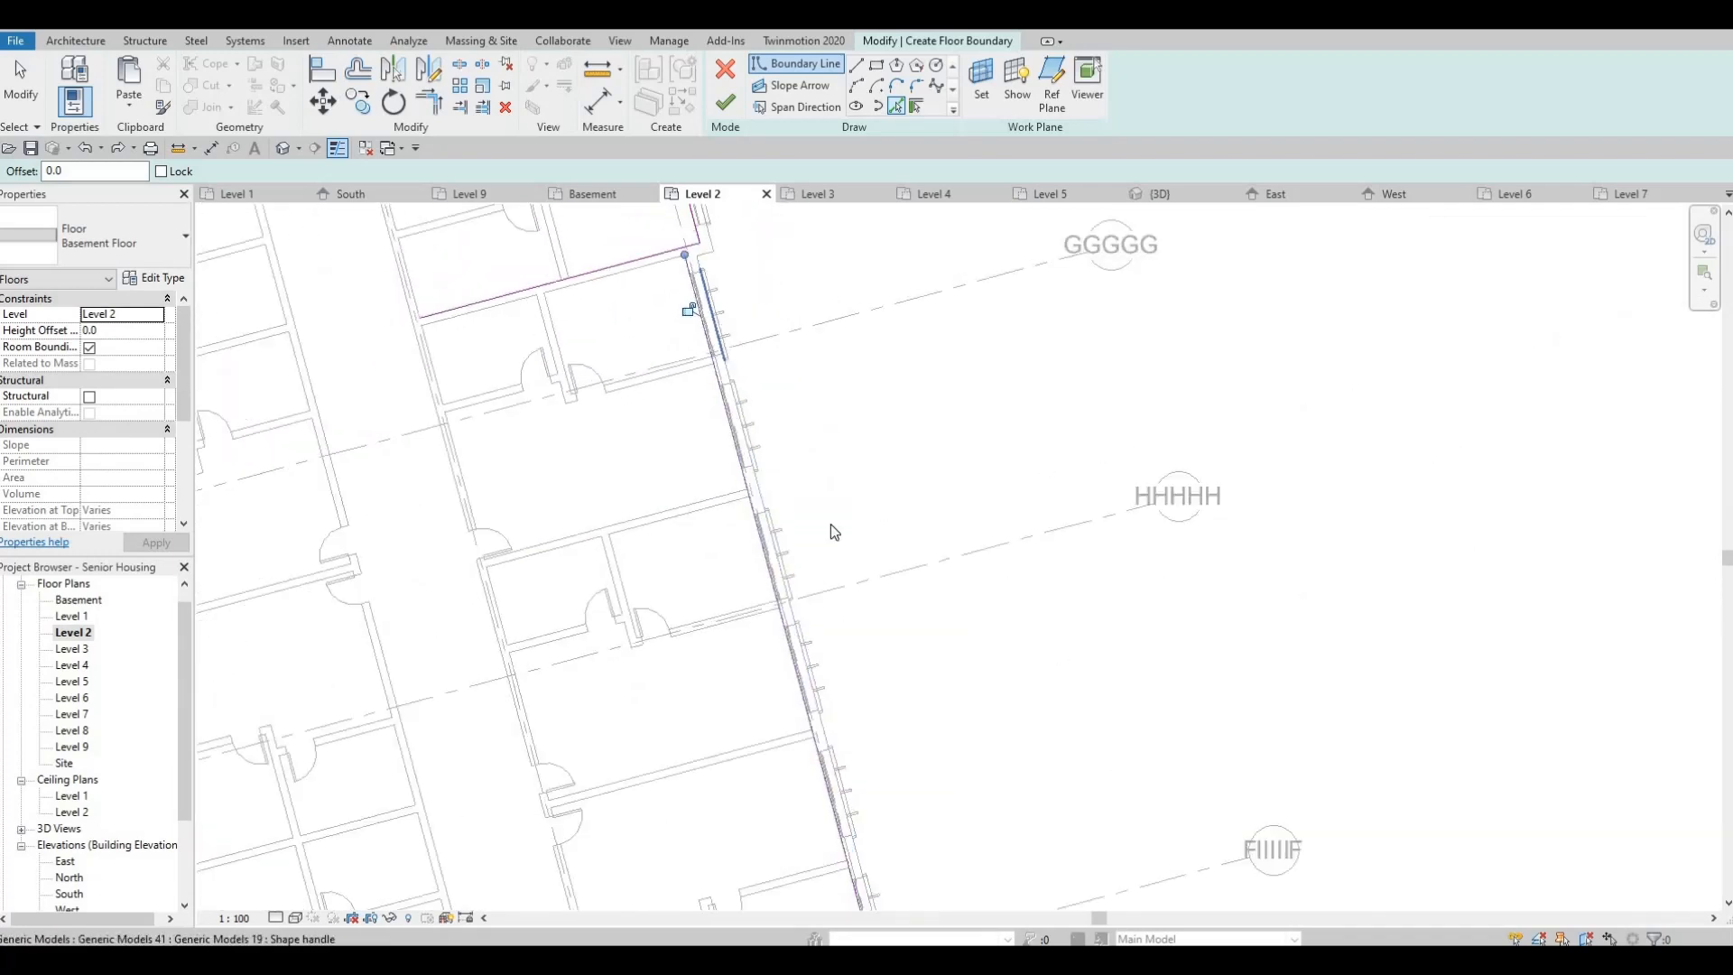
Pick the cross wall where the facade steps out beyond grid HHHHH and the outer side wall down to grid JJJJJ as boundary lines
{"action": "scroll", "coordinate": [830, 568], "scroll_direction": "down", "scroll_amount": 2}
{"action": "scroll", "coordinate": [816, 553], "scroll_direction": "up", "scroll_amount": 5}
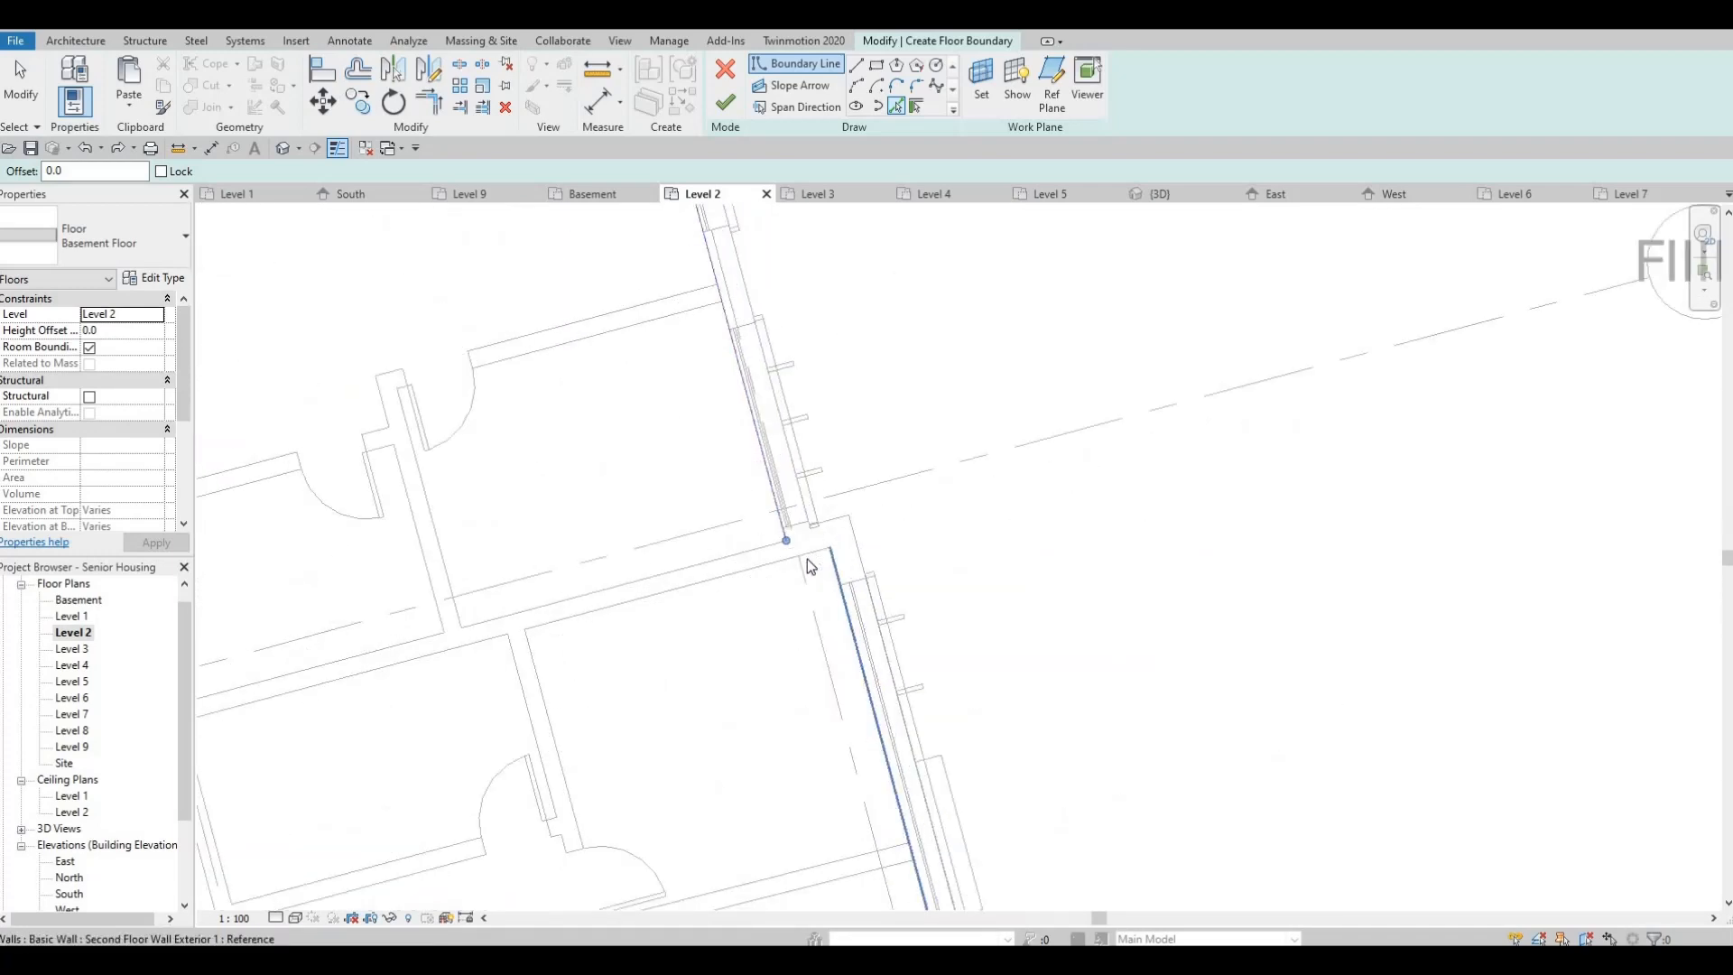
{"action": "scroll", "coordinate": [832, 547], "scroll_direction": "up", "scroll_amount": 2}
{"action": "left_click", "coordinate": [817, 552]}
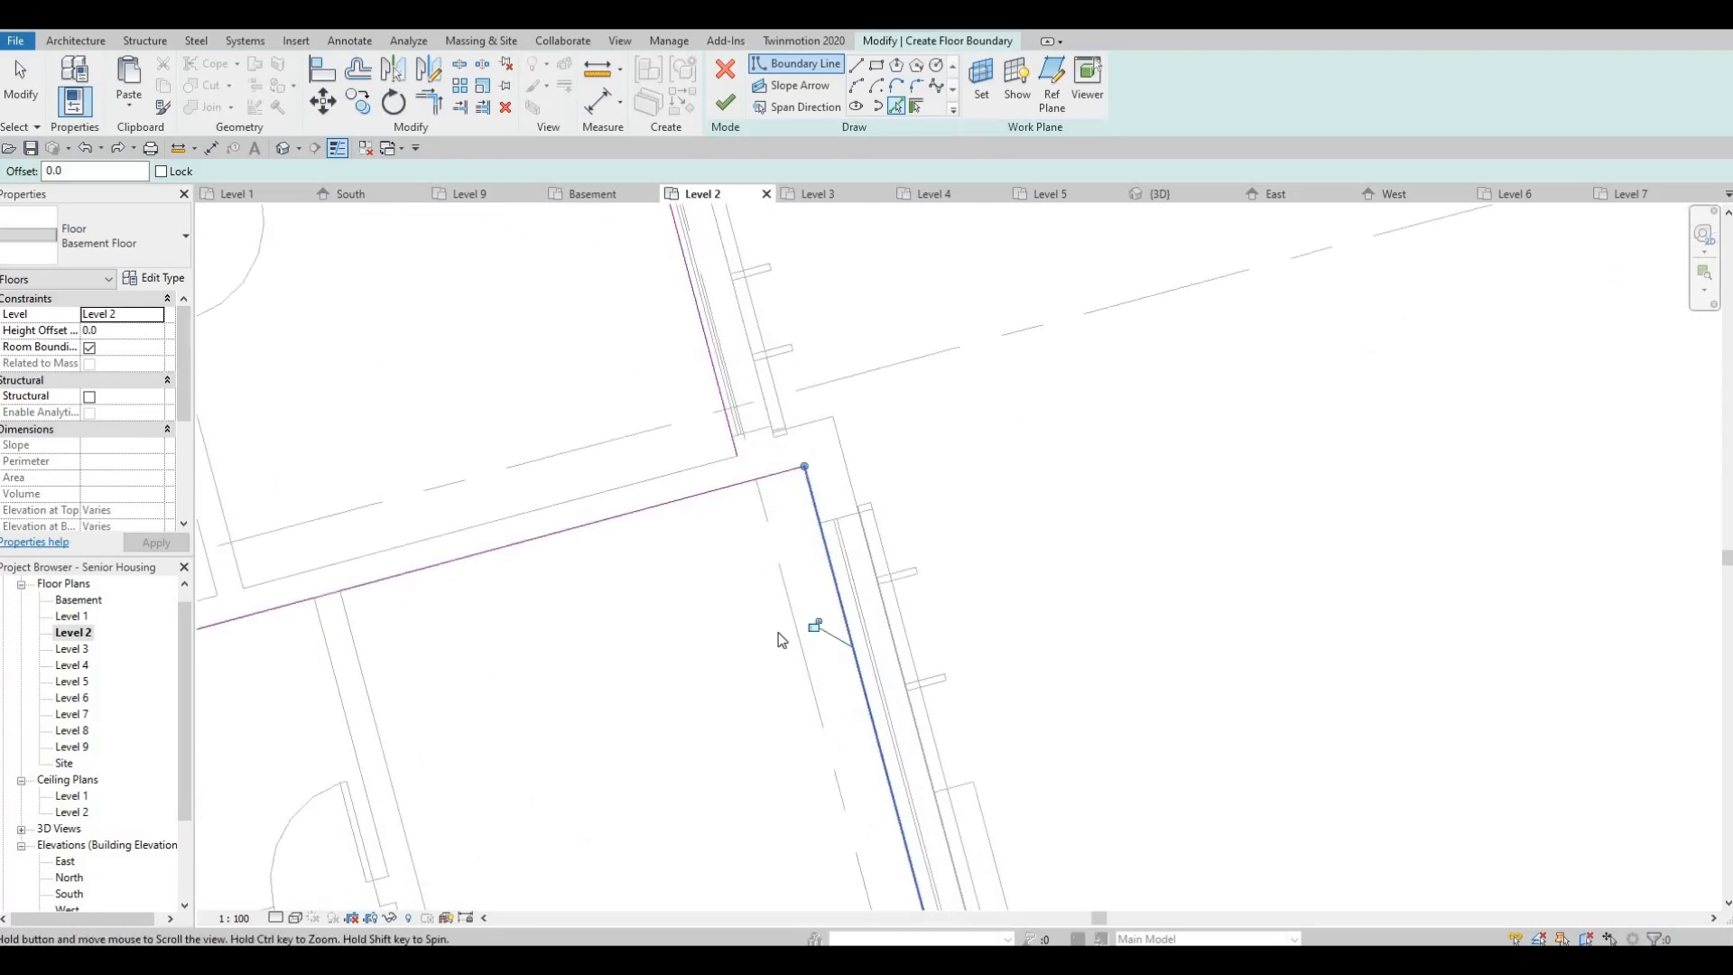
{"action": "scroll", "coordinate": [797, 643], "scroll_direction": "down", "scroll_amount": 4}
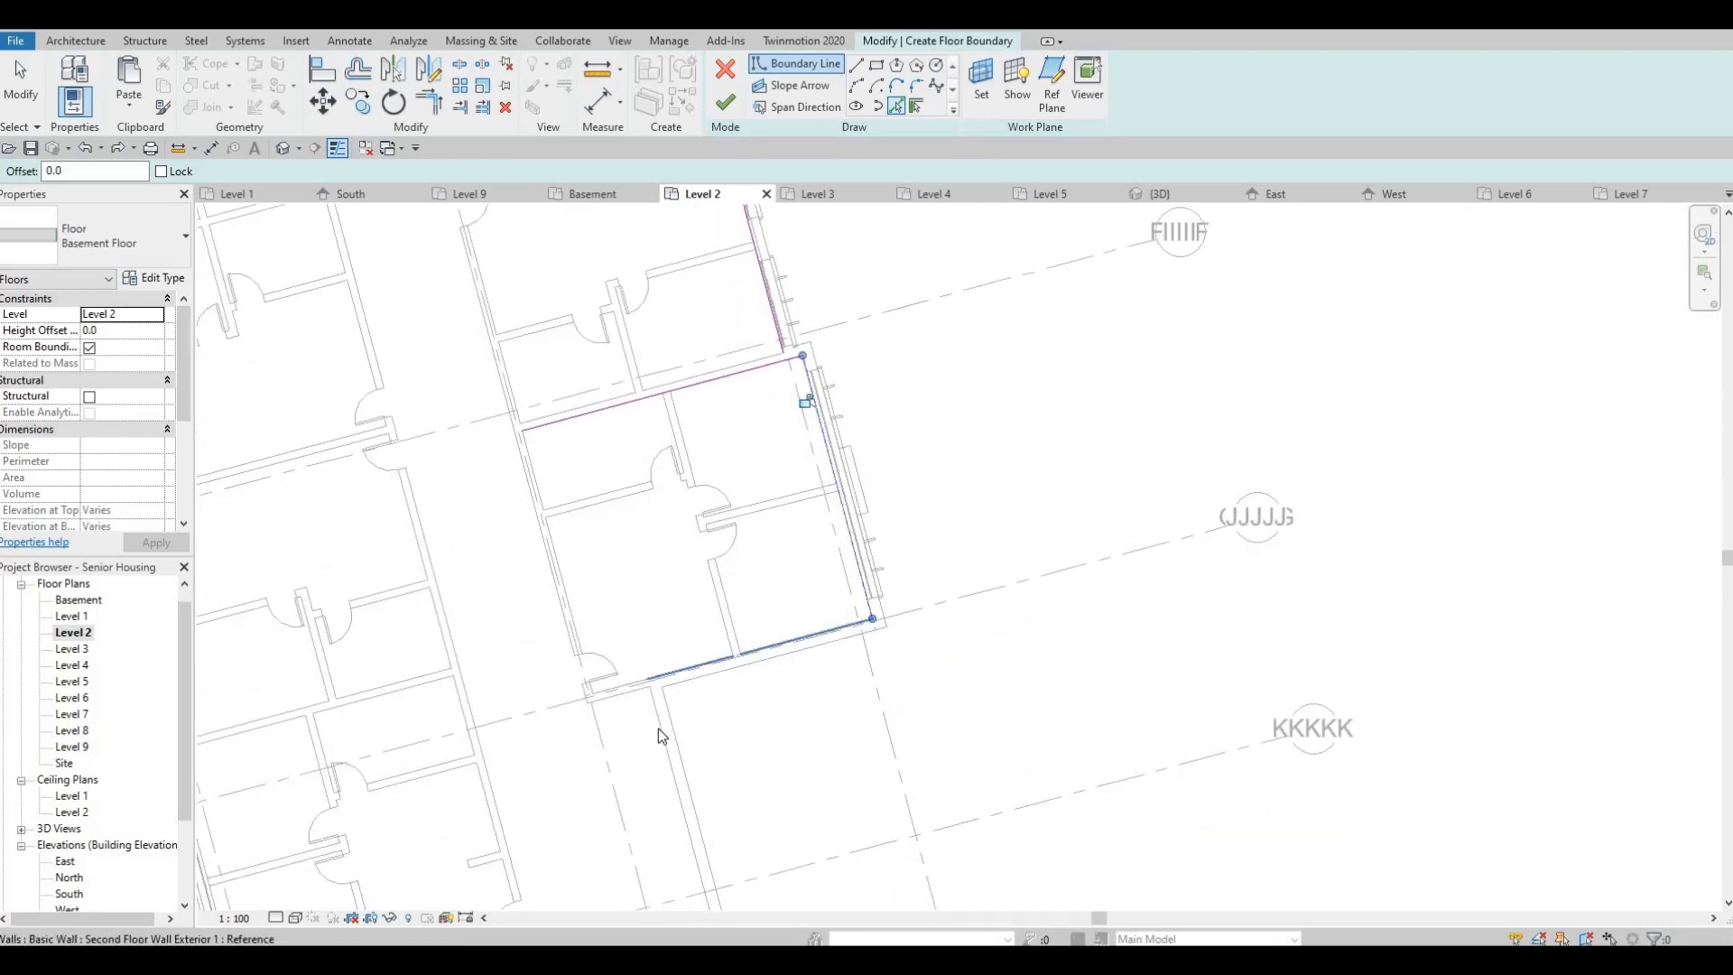
Pick the end wall along grid JJJJJ and the adjoining long corridor wall running down to grid LLLLL as boundary lines
{"action": "left_click", "coordinate": [657, 680]}
{"action": "left_click", "coordinate": [659, 733]}
{"action": "middle_click_drag", "start_coordinate": [724, 806], "coordinate": [797, 395]}
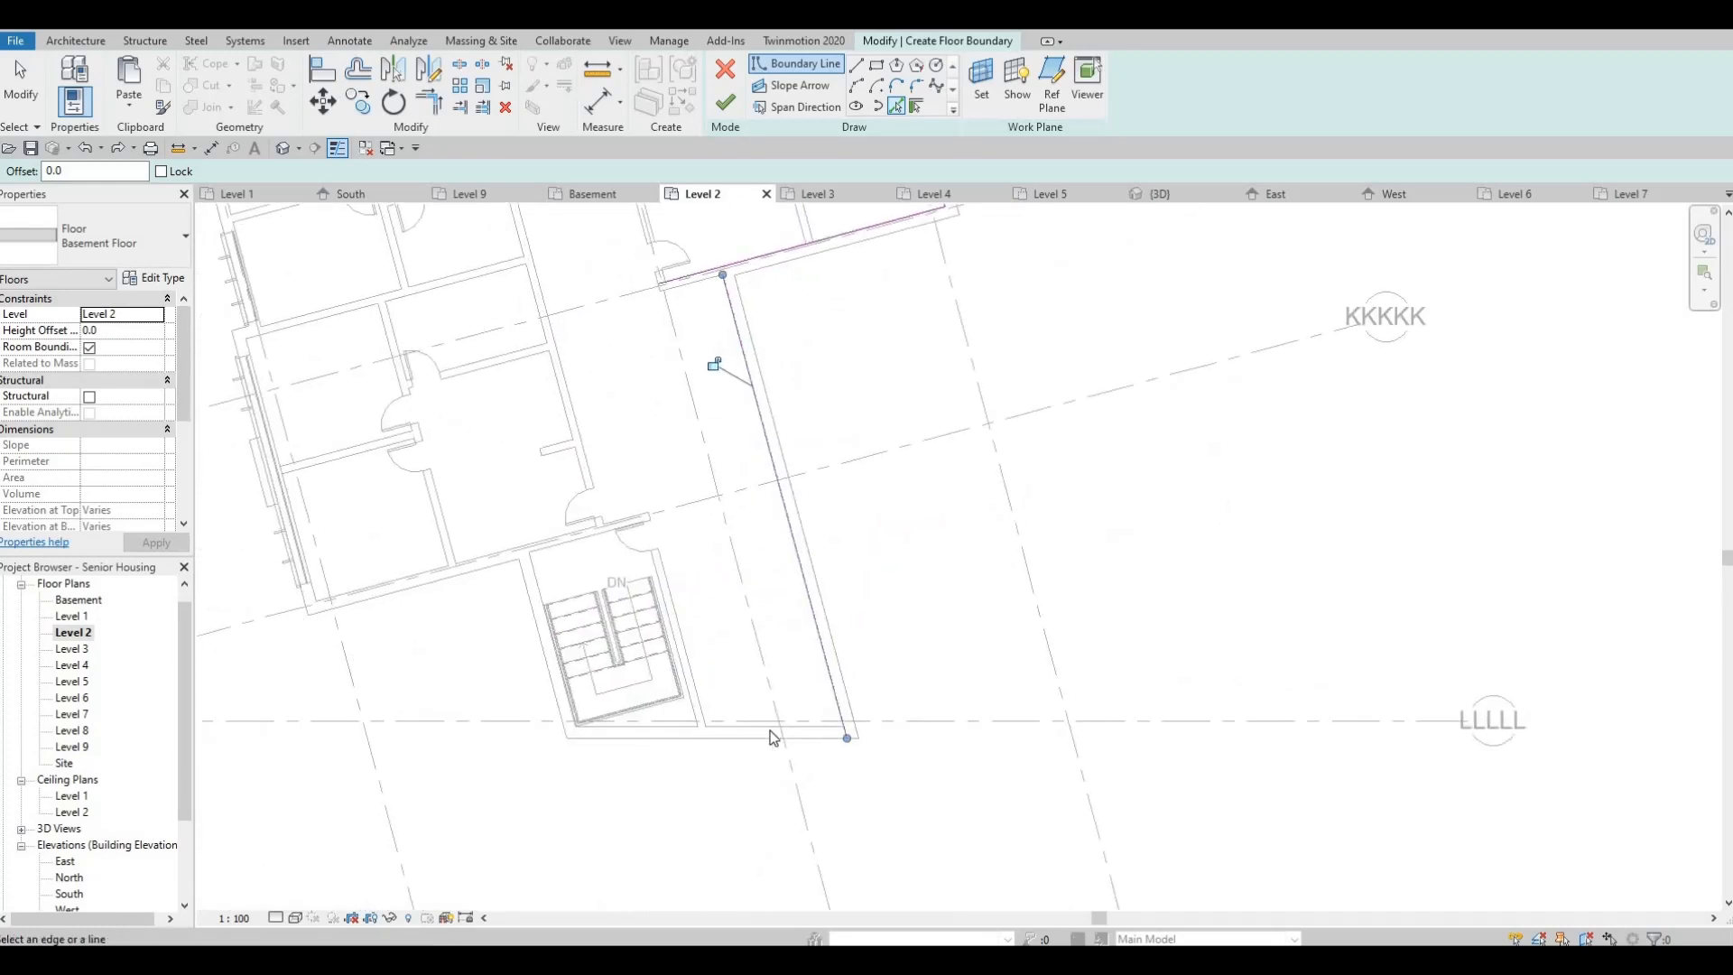
Pick the end wall along grid LLLLL below the stairwell and the stairwell's outer side wall as boundary lines
{"action": "left_click", "coordinate": [772, 733]}
{"action": "scroll", "coordinate": [618, 705], "scroll_direction": "up", "scroll_amount": 2}
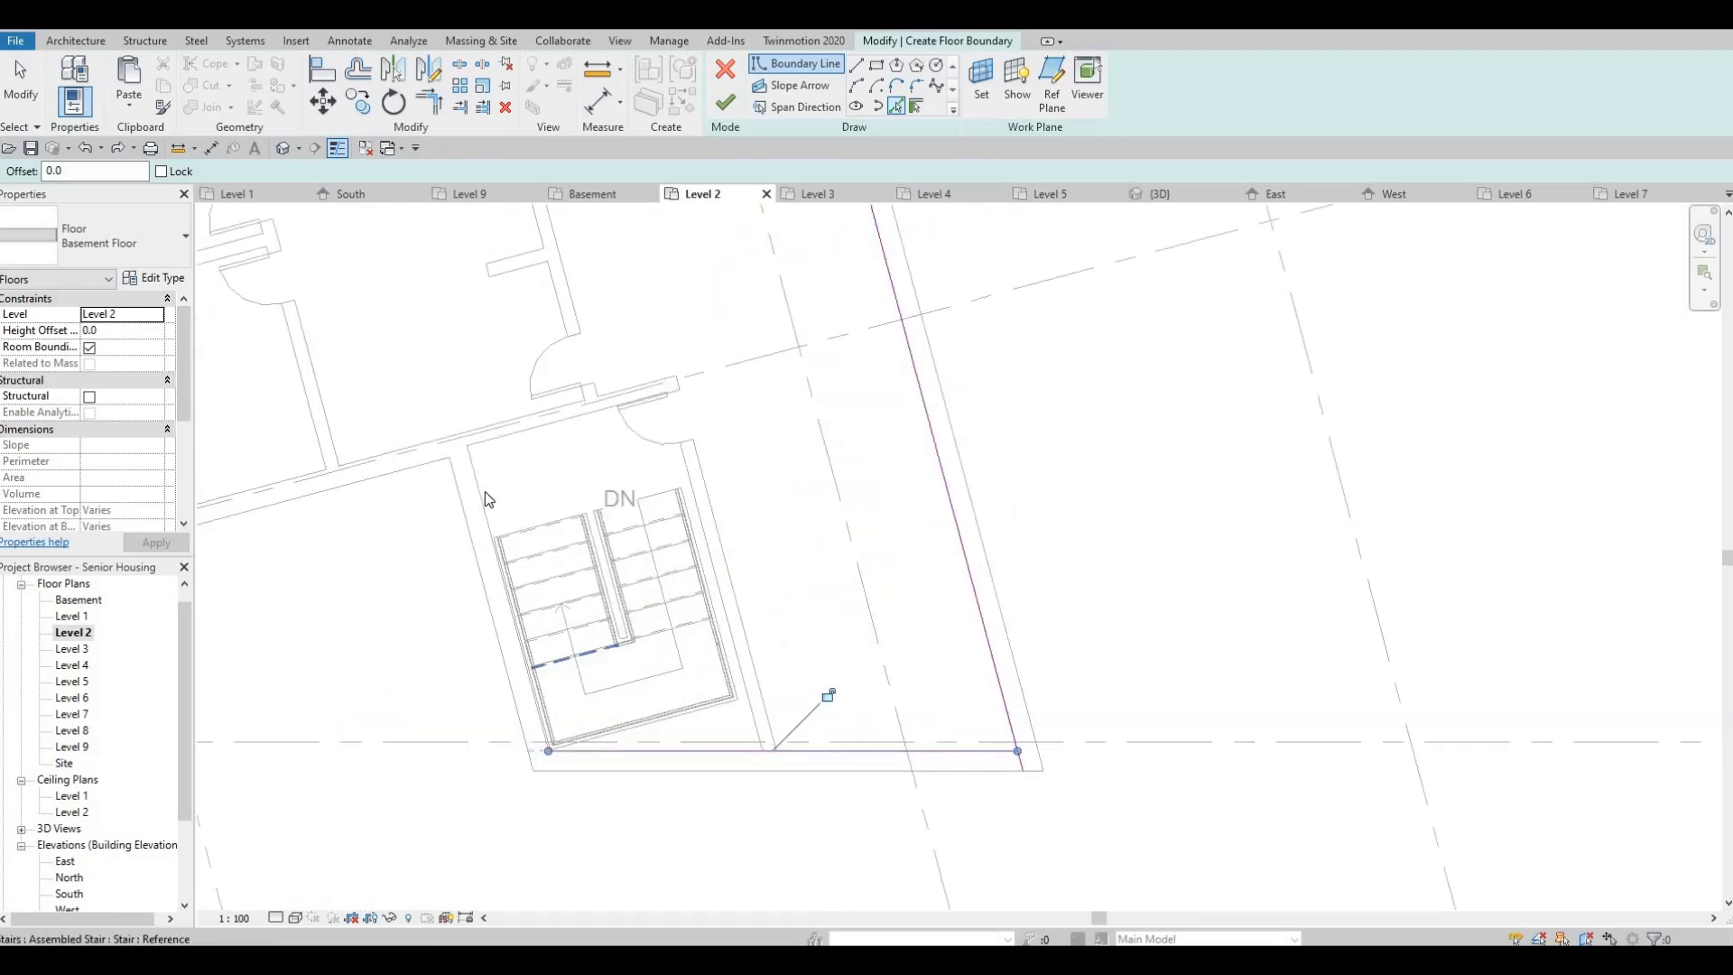
{"action": "left_click", "coordinate": [485, 490]}
Pick the apartment end wall along grid KKKKK, plus the opposite facade's side wall, offset cross wall and long side wall, as boundary lines
{"action": "middle_click_drag", "start_coordinate": [312, 468], "coordinate": [734, 644]}
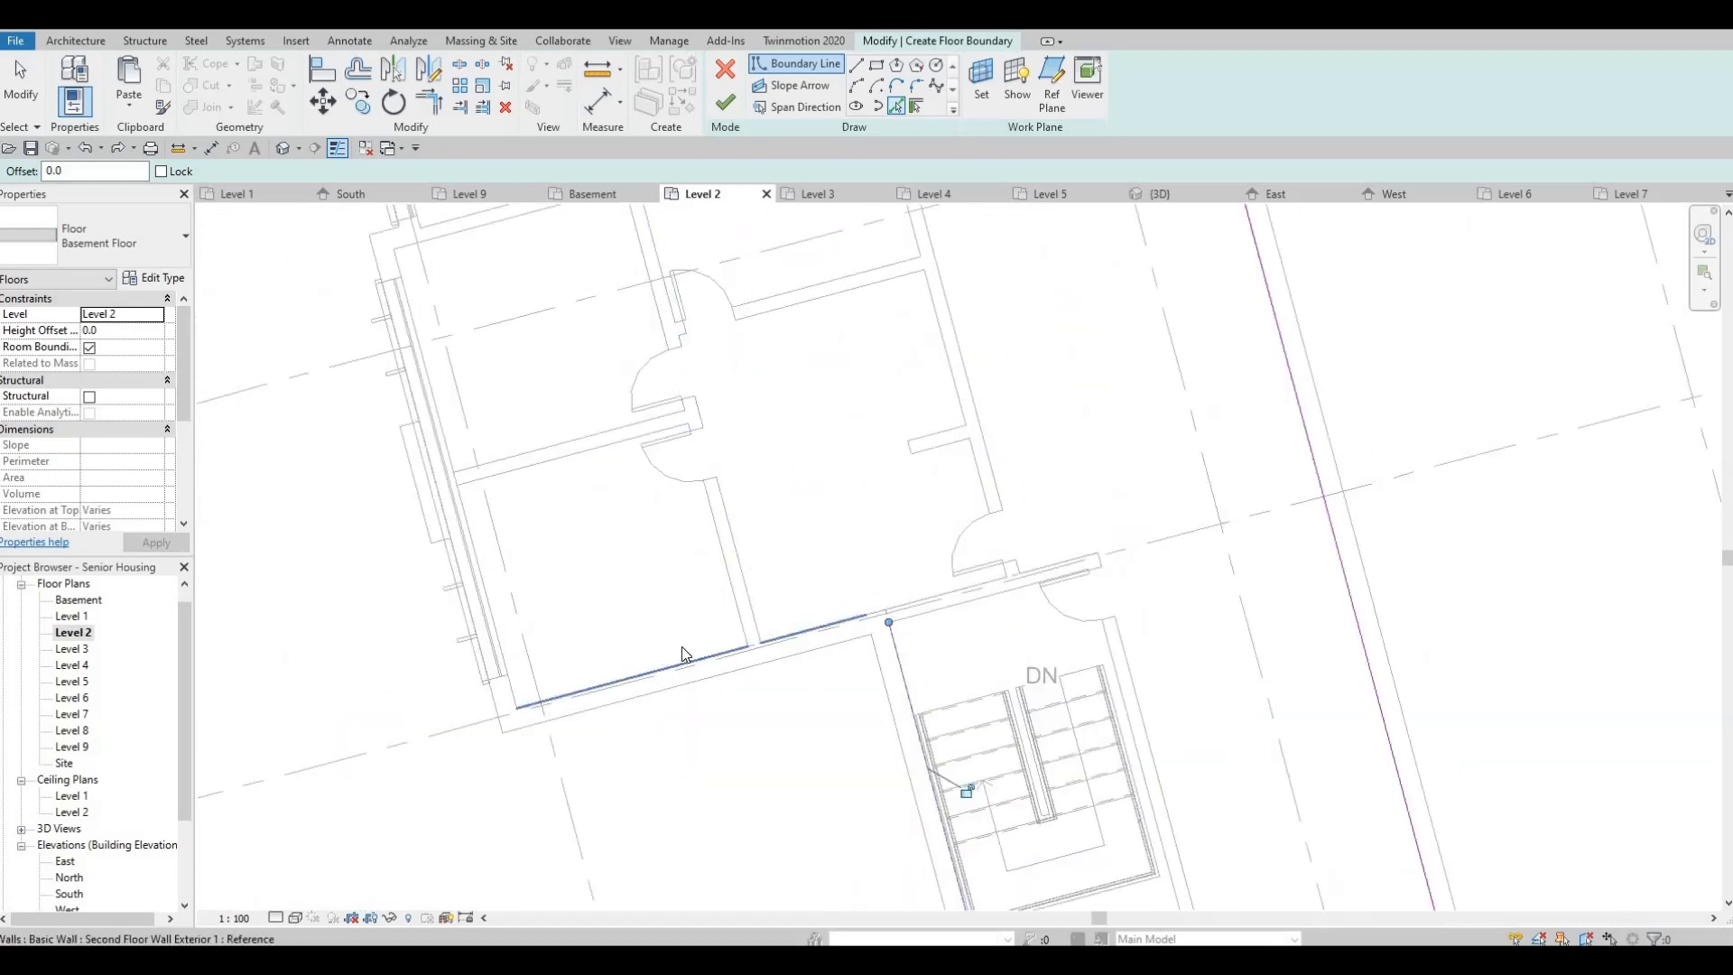
{"action": "left_click", "coordinate": [505, 551]}
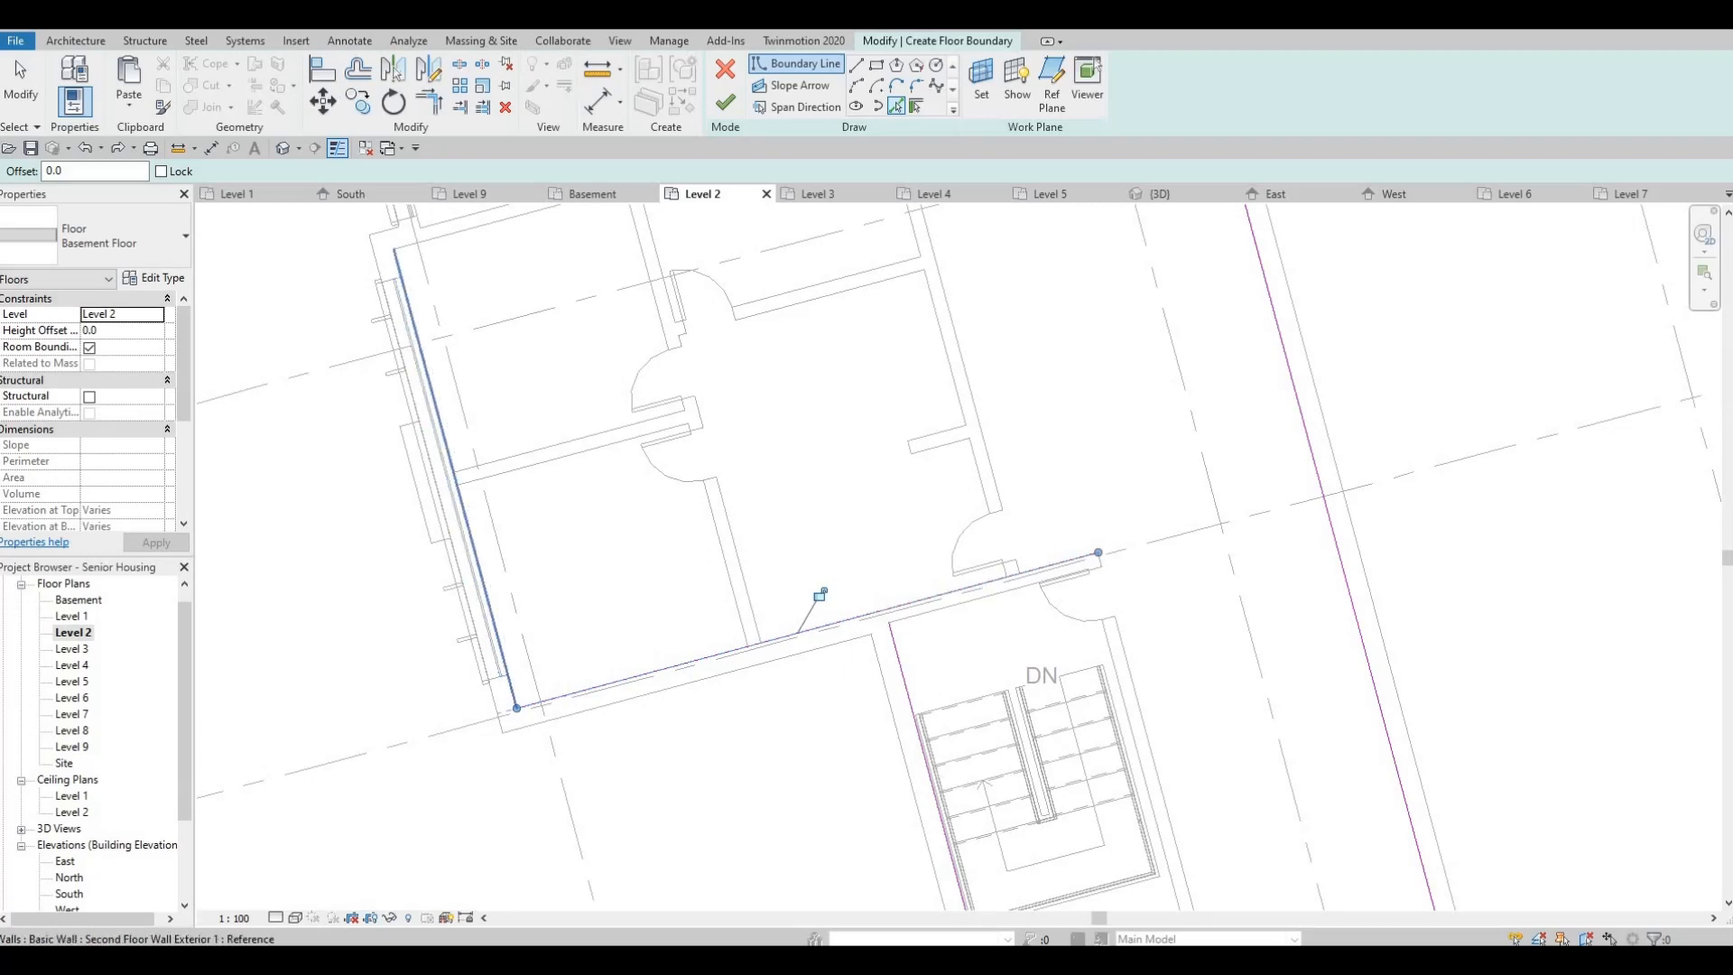
{"action": "middle_click_drag", "start_coordinate": [612, 695], "coordinate": [617, 716]}
{"action": "middle_click_drag", "start_coordinate": [404, 299], "coordinate": [611, 752]}
{"action": "scroll", "coordinate": [615, 747], "scroll_direction": "up", "scroll_amount": 2}
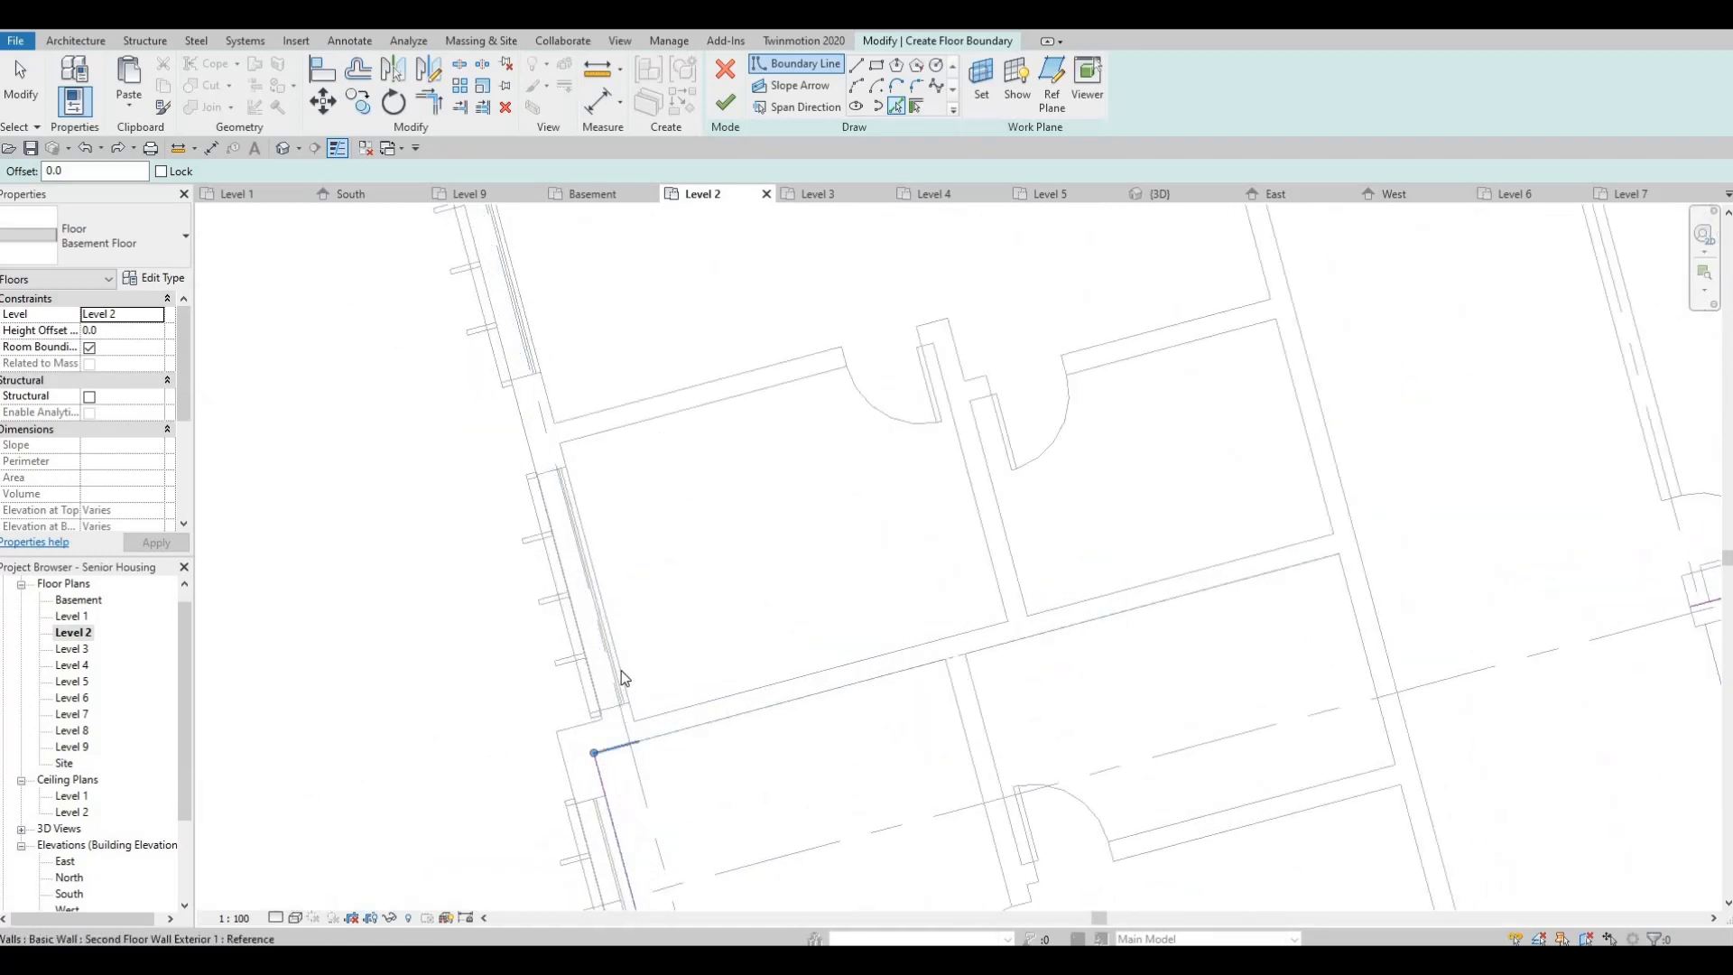
{"action": "left_click", "coordinate": [625, 664]}
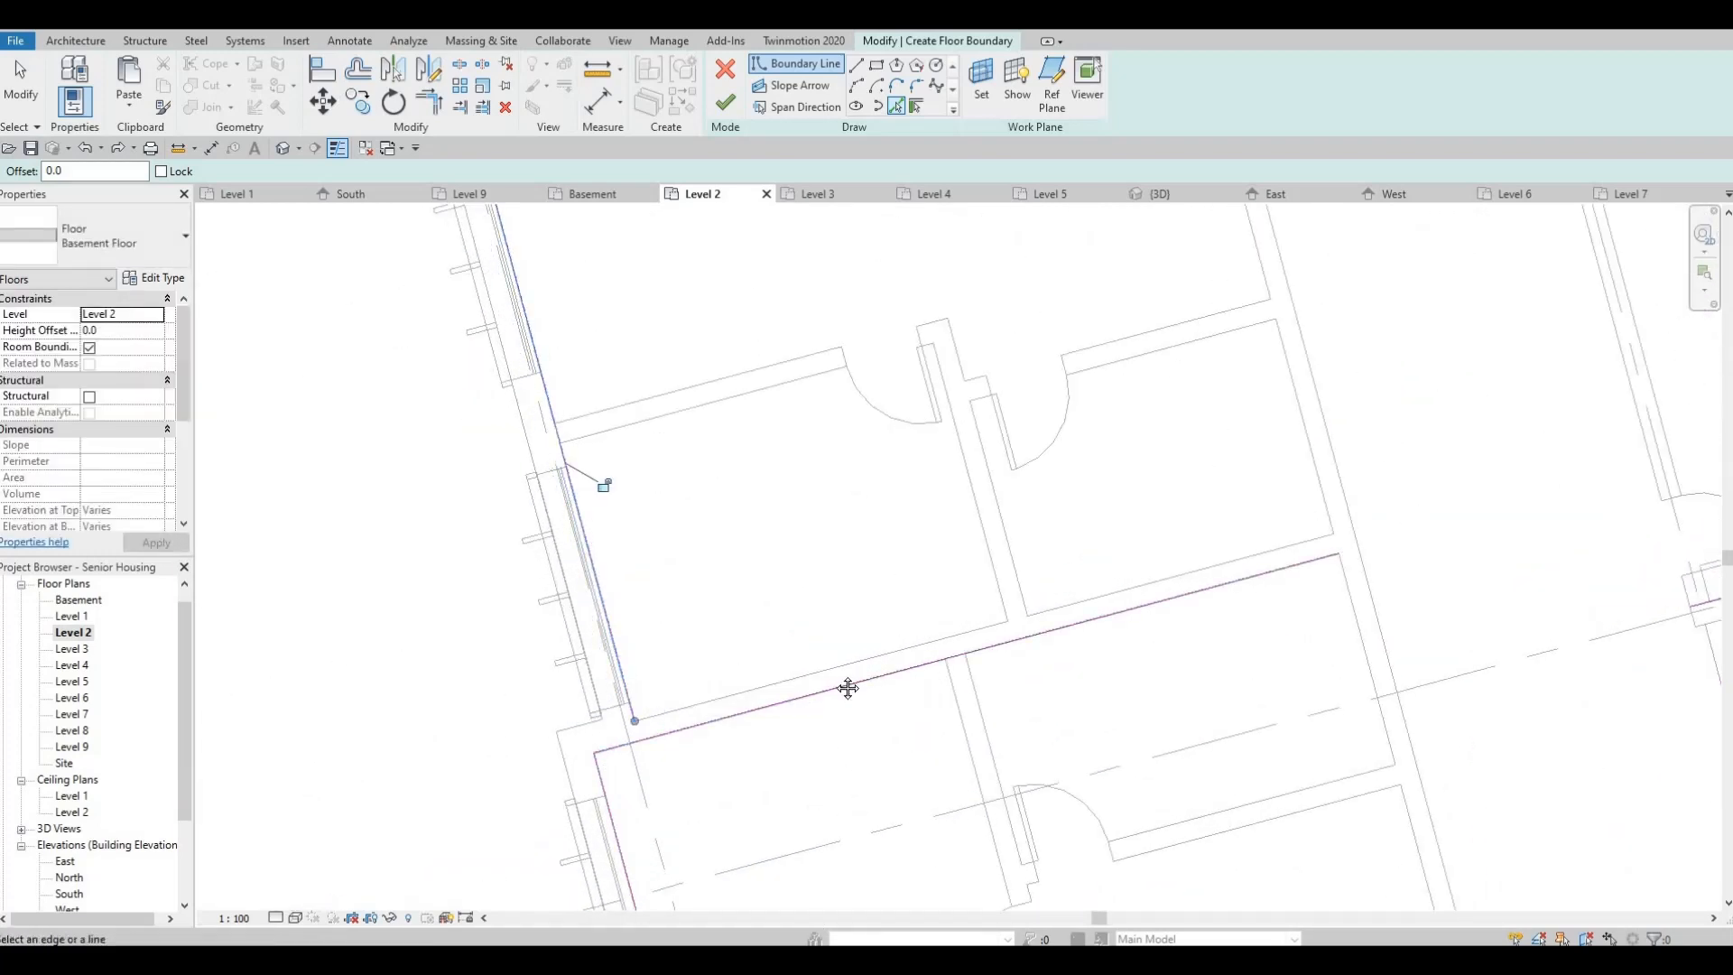
Pick the cross wall at the upper end of the long opposite facade and the outer side wall beyond it as boundary lines
{"action": "middle_click_drag", "start_coordinate": [847, 688], "coordinate": [889, 769]}
{"action": "middle_click_drag", "start_coordinate": [866, 491], "coordinate": [905, 614]}
{"action": "scroll", "coordinate": [959, 810], "scroll_direction": "down", "scroll_amount": 4}
{"action": "middle_click_drag", "start_coordinate": [1000, 747], "coordinate": [874, 679]}
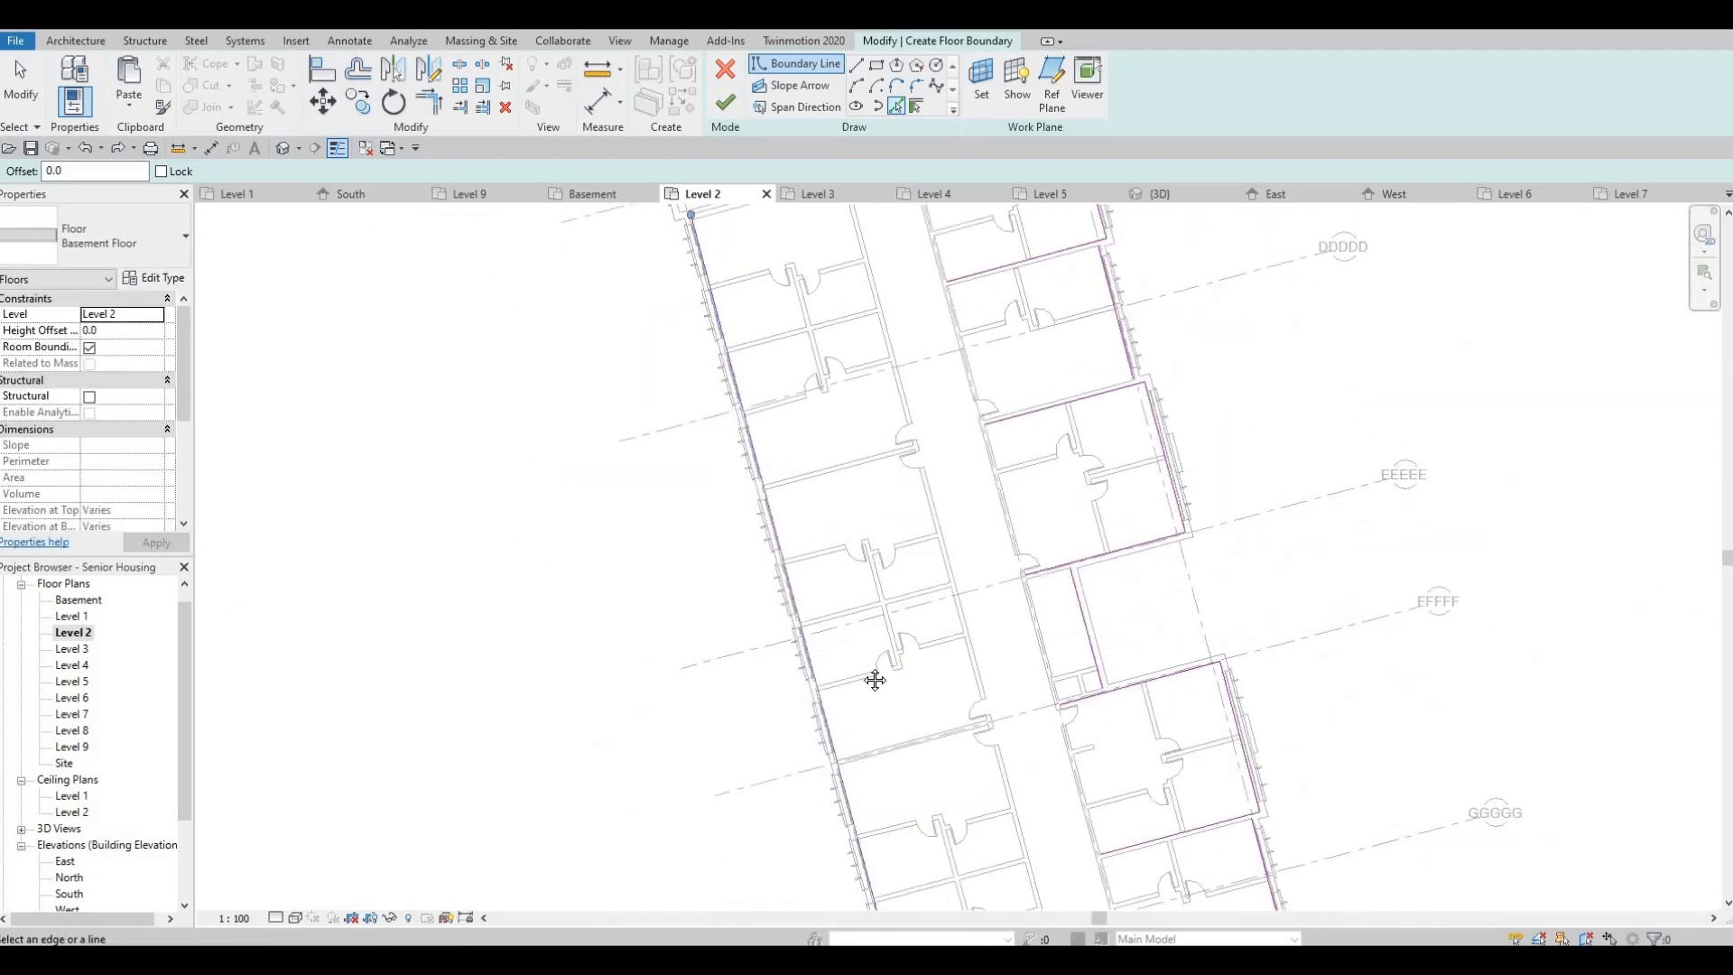
{"action": "scroll", "coordinate": [812, 480], "scroll_direction": "down", "scroll_amount": 3}
{"action": "middle_click_drag", "start_coordinate": [740, 312], "coordinate": [765, 509]}
{"action": "scroll", "coordinate": [764, 498], "scroll_direction": "up", "scroll_amount": 9}
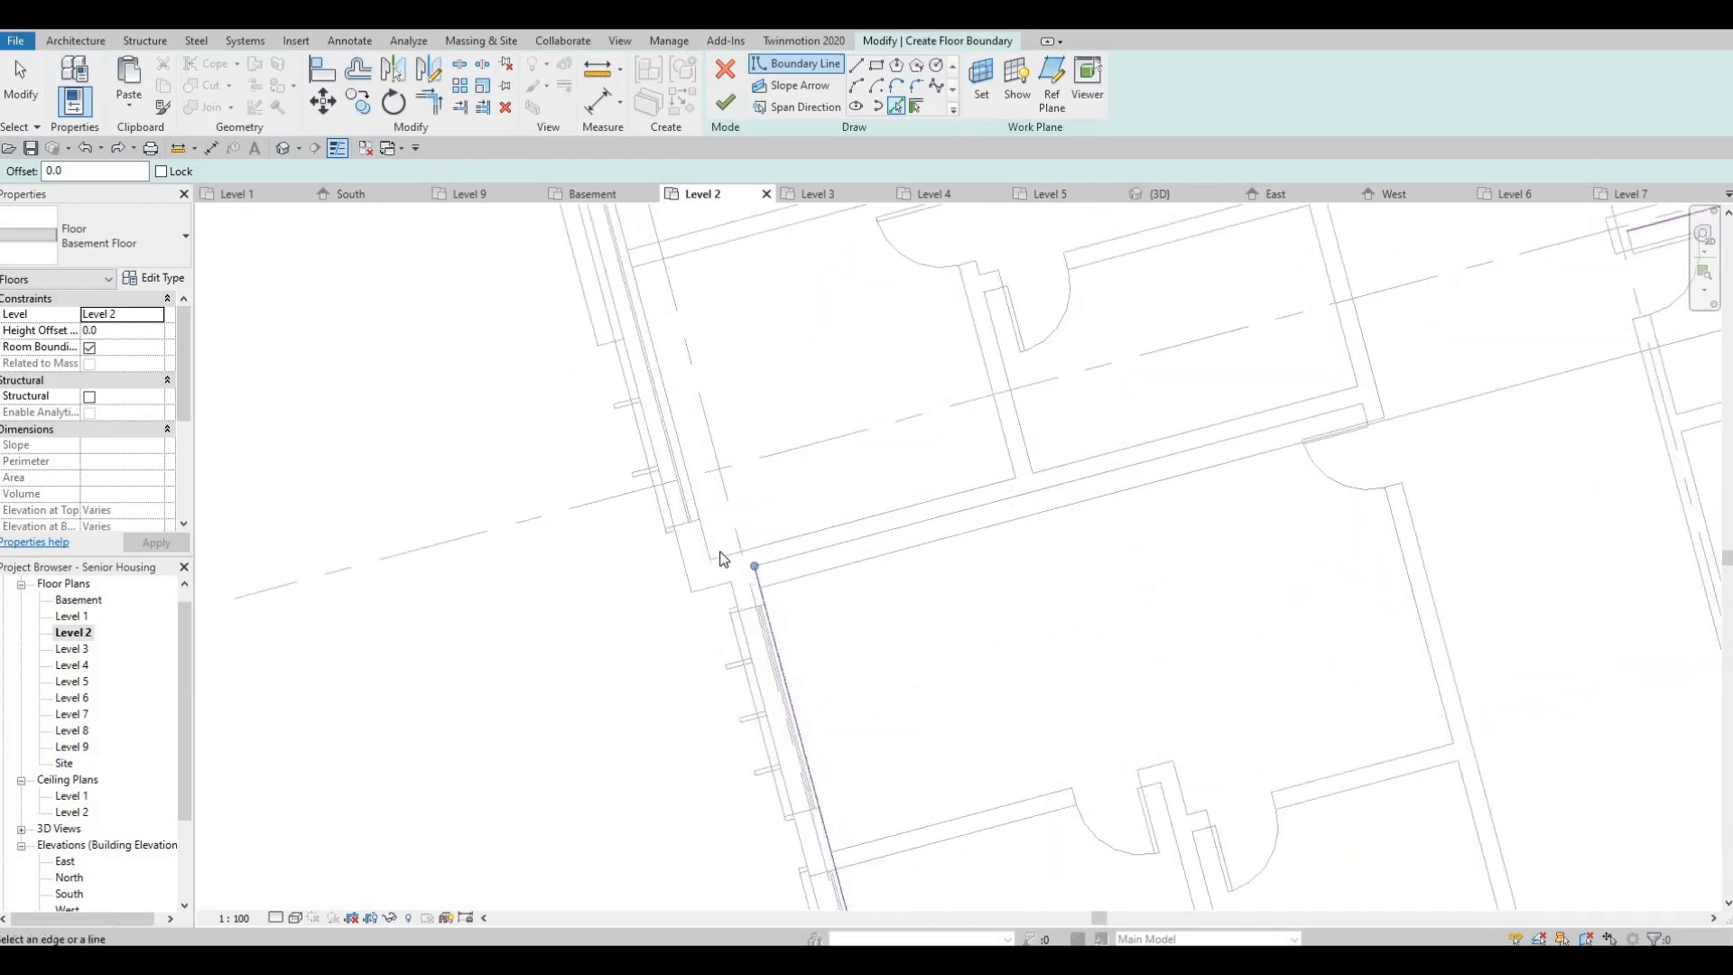
{"action": "left_click", "coordinate": [711, 521]}
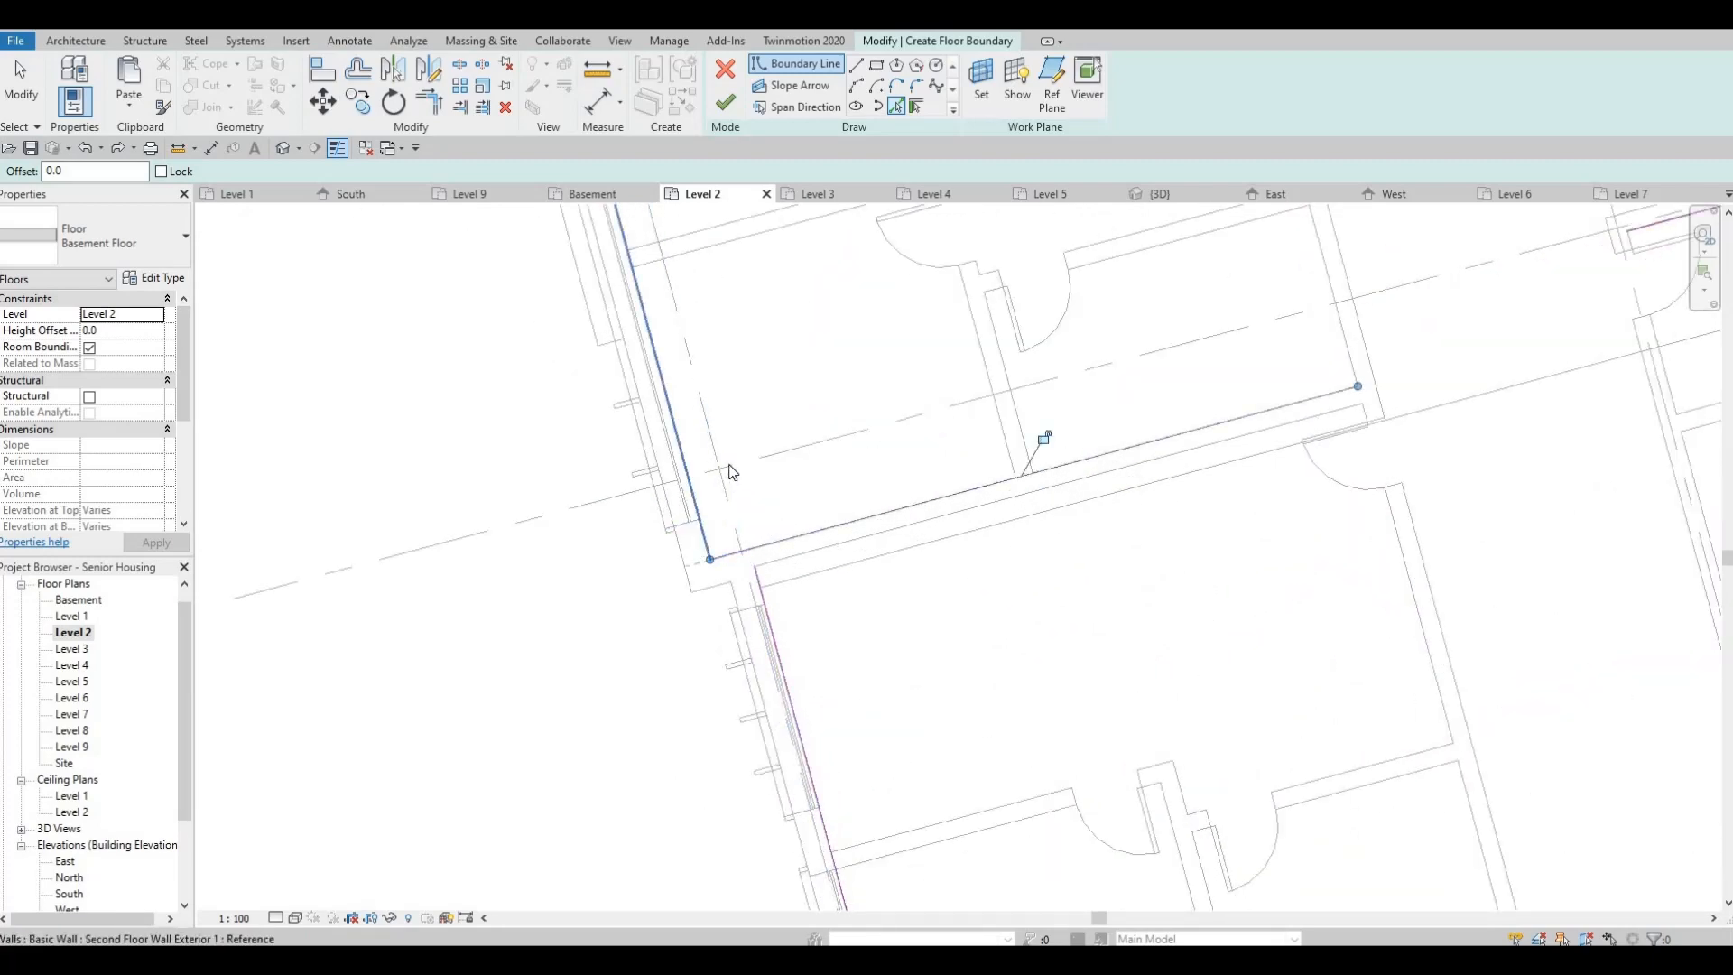
Pick the apartment block's upper end wall and the diagonal wall leading off it toward the curved stair as boundary lines
{"action": "scroll", "coordinate": [774, 770], "scroll_direction": "down", "scroll_amount": 3}
{"action": "middle_click_drag", "start_coordinate": [770, 582], "coordinate": [768, 566]}
{"action": "scroll", "coordinate": [770, 564], "scroll_direction": "down", "scroll_amount": 3}
{"action": "middle_click_drag", "start_coordinate": [771, 442], "coordinate": [772, 614]}
{"action": "scroll", "coordinate": [773, 611], "scroll_direction": "up", "scroll_amount": 6}
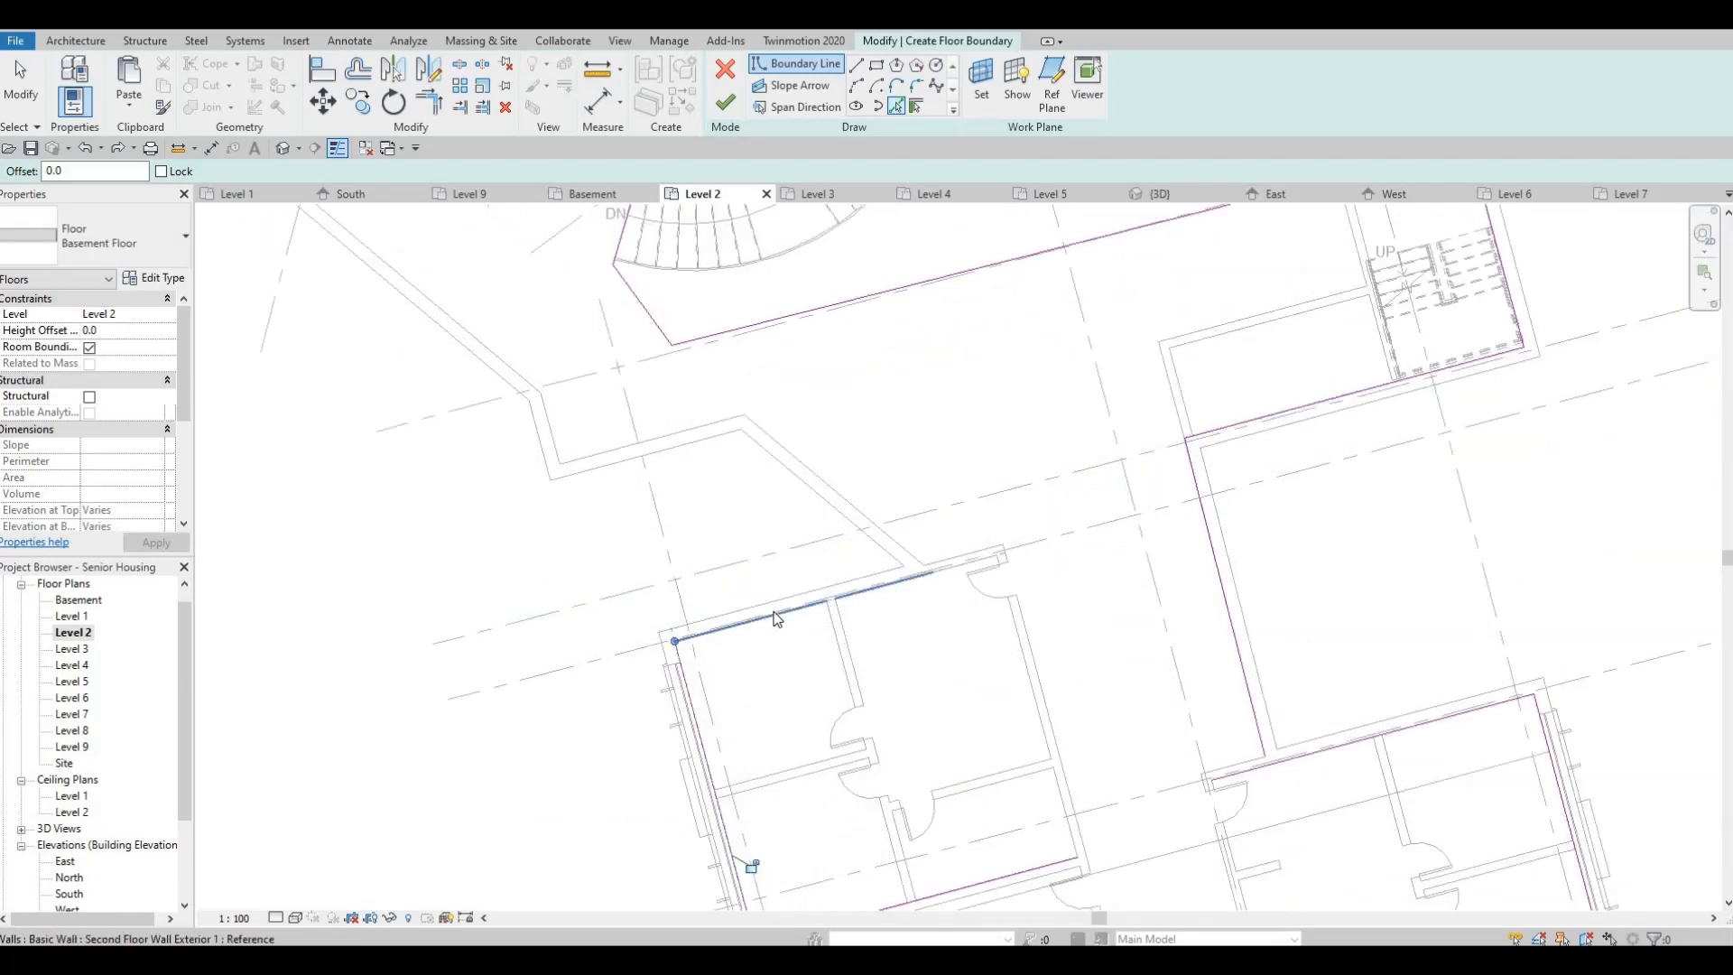
{"action": "left_click", "coordinate": [773, 614]}
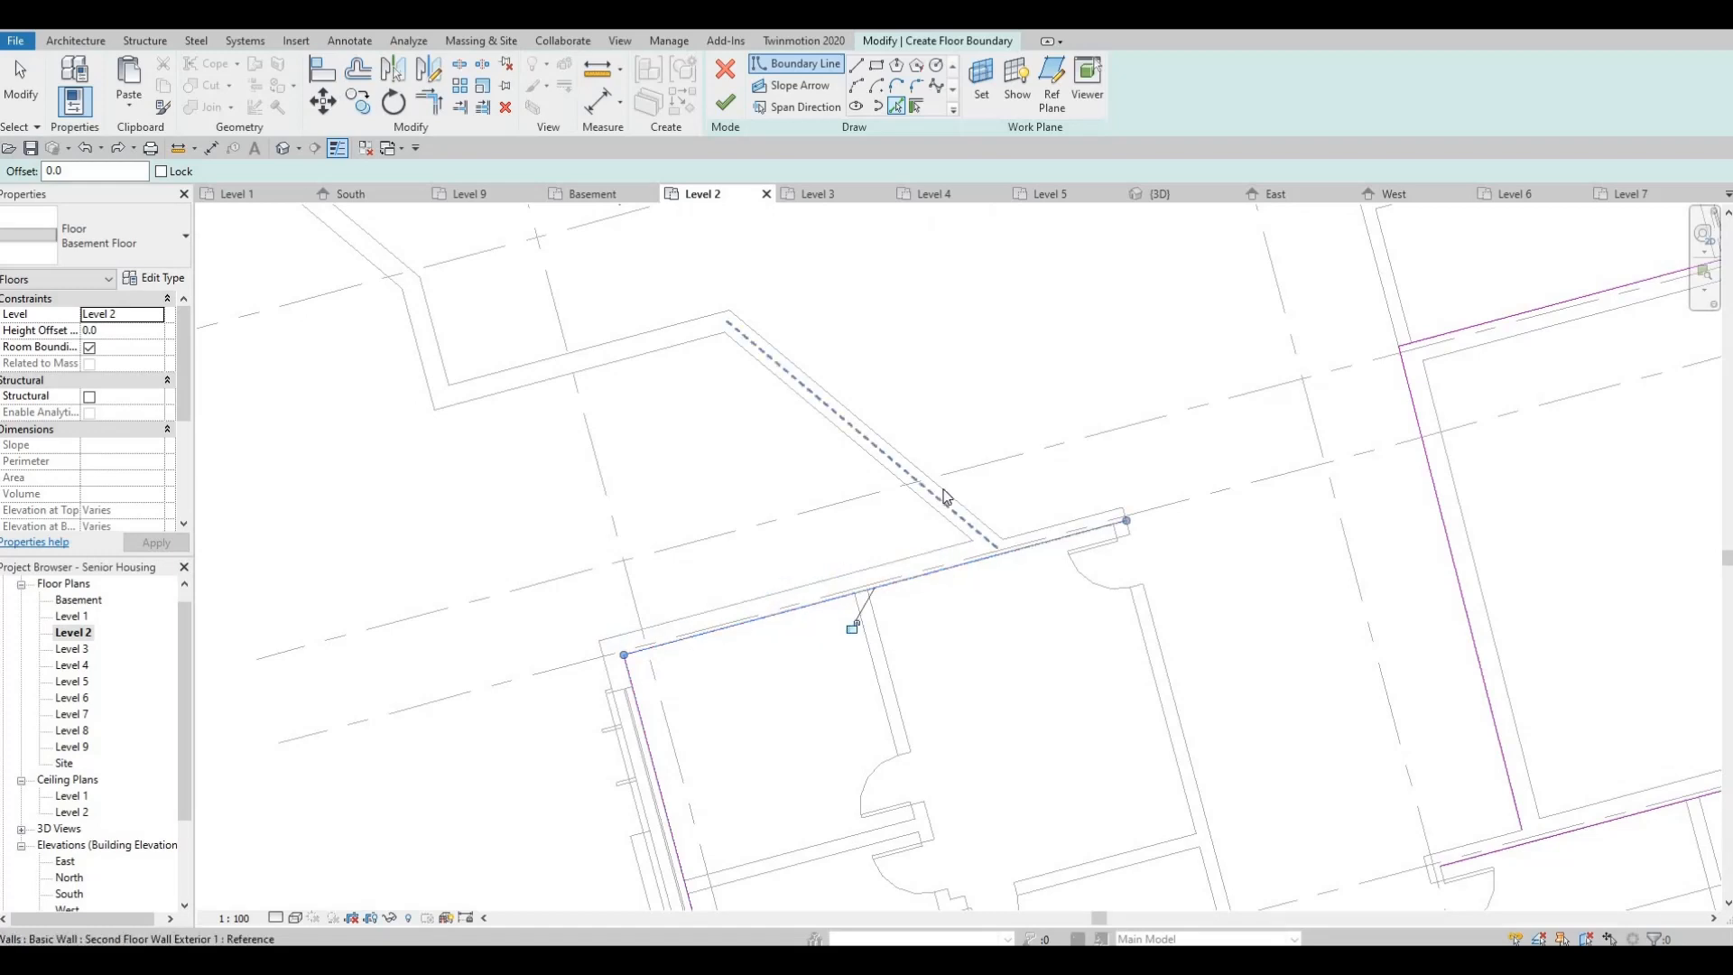
{"action": "left_click", "coordinate": [844, 407]}
Pick the two walls of the jog beyond the diagonal and the long diagonal wall facing the curved stairs as boundary lines
{"action": "middle_click_drag", "start_coordinate": [614, 339], "coordinate": [684, 455]}
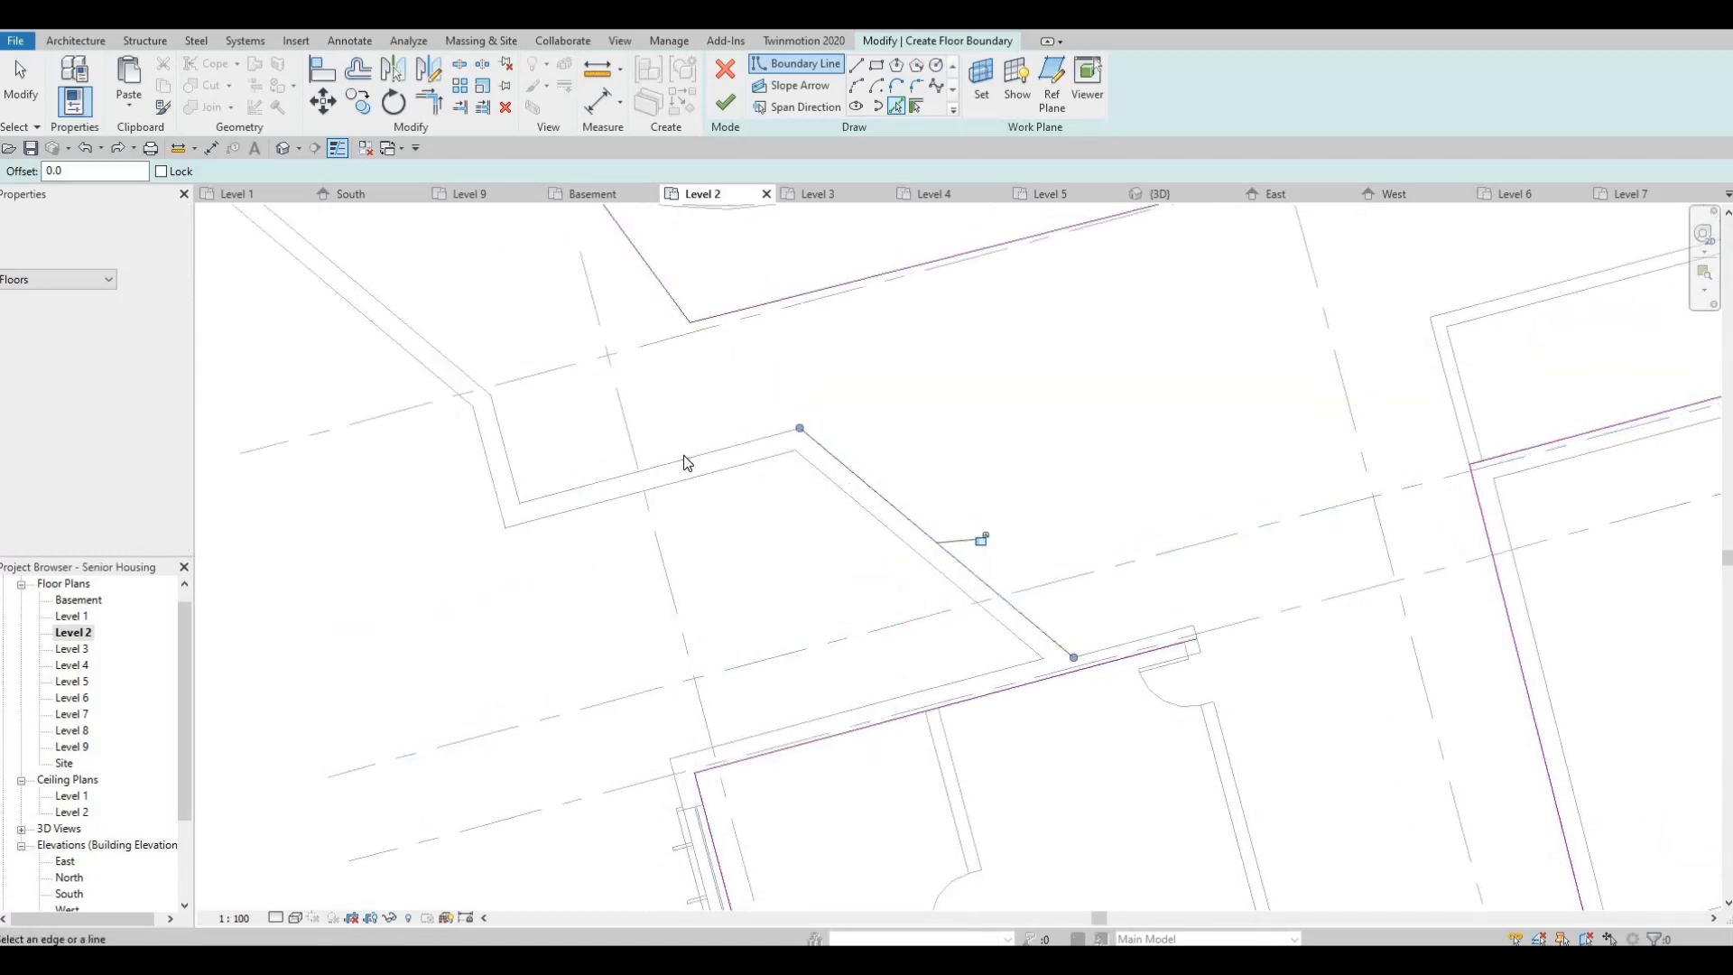
{"action": "left_click", "coordinate": [684, 454]}
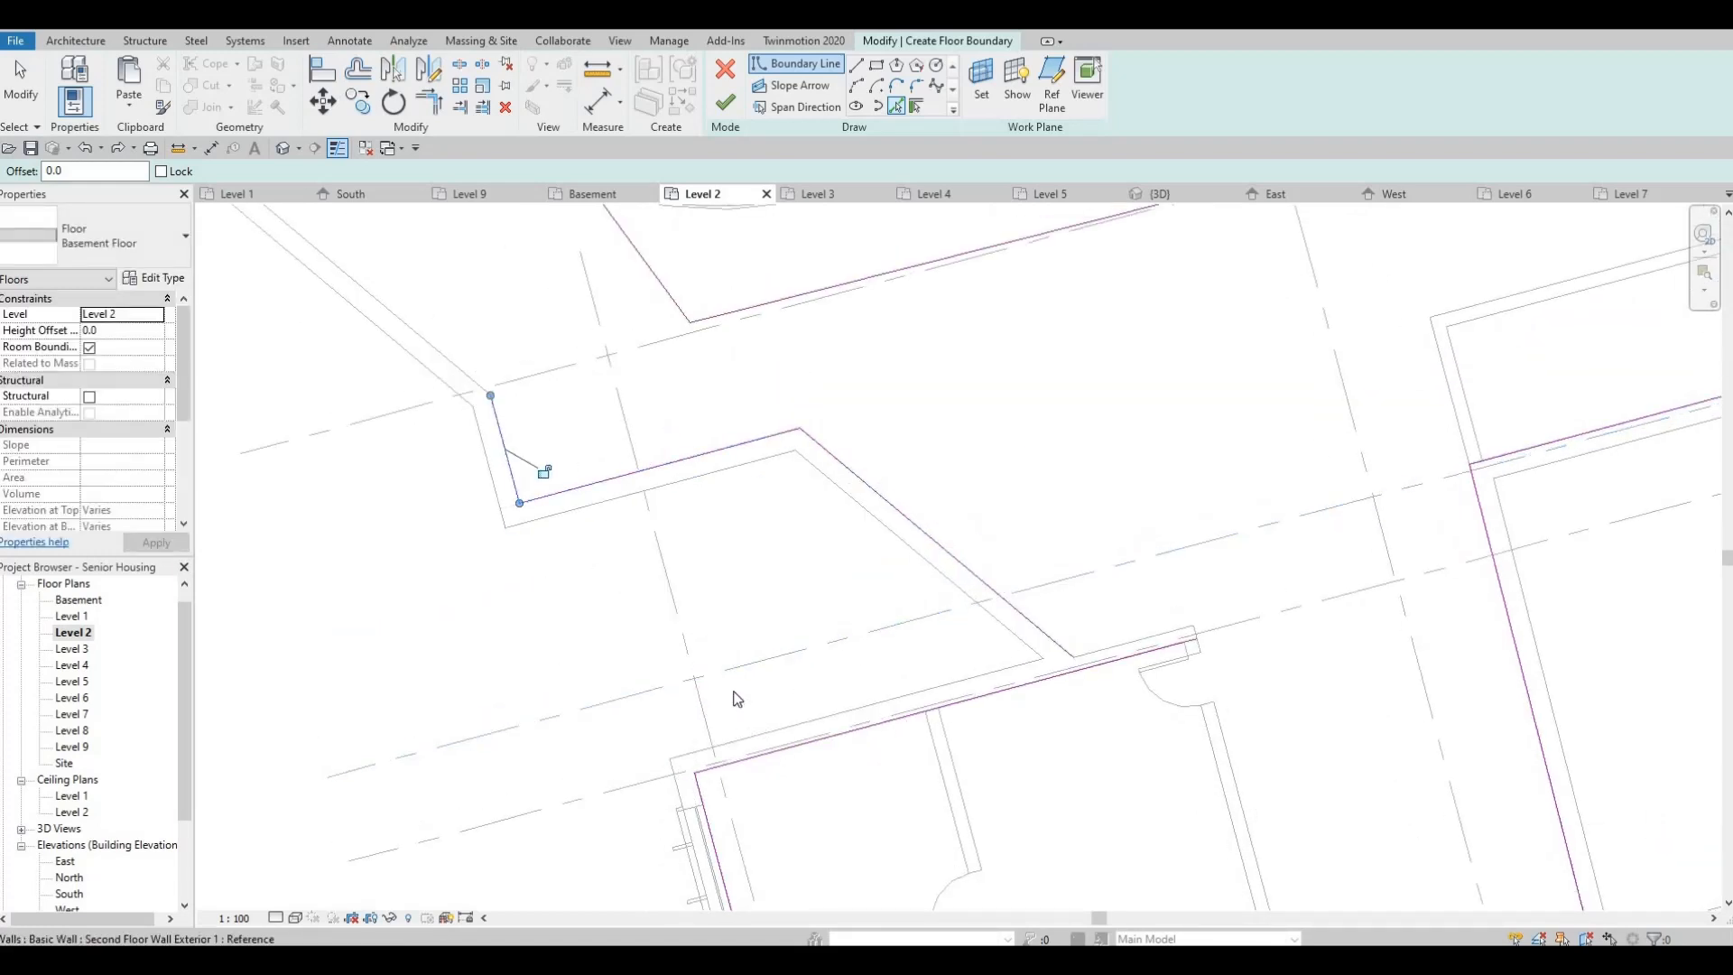
{"action": "middle_click_drag", "start_coordinate": [412, 316], "coordinate": [668, 604]}
{"action": "left_click", "coordinate": [561, 526]}
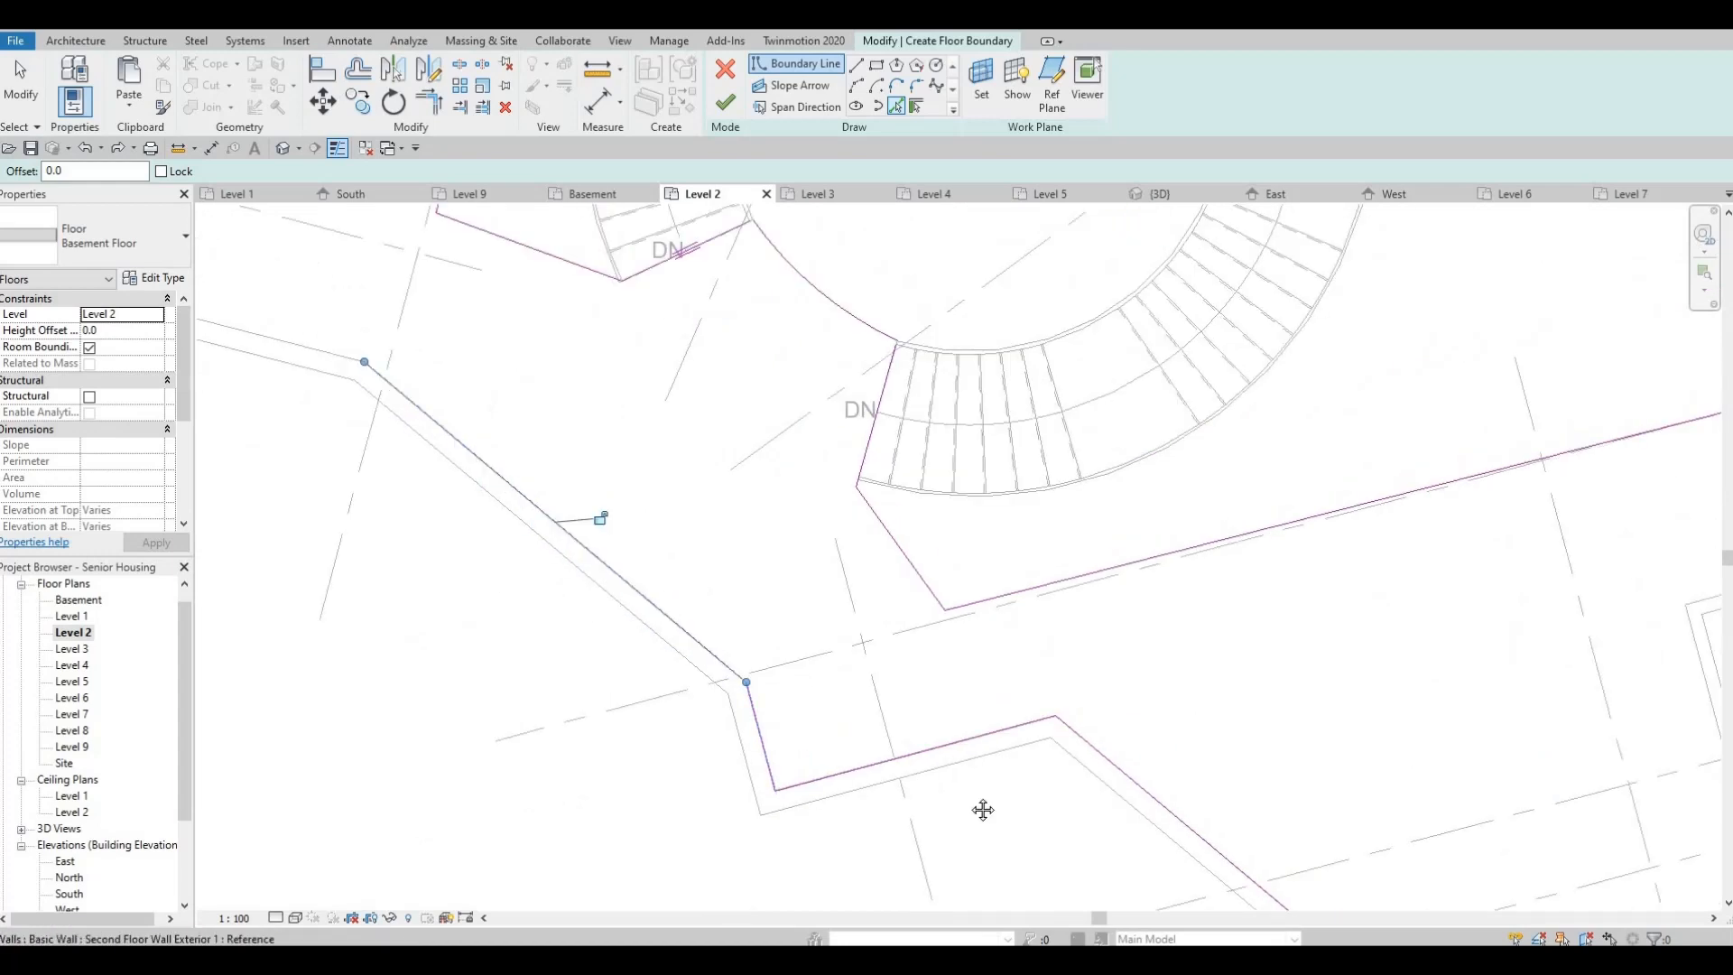
Pick the short wall after the long diagonal and the return wall meeting the other wing's facade as boundary lines
{"action": "middle_click_drag", "start_coordinate": [296, 341], "coordinate": [994, 626]}
{"action": "left_click", "coordinate": [995, 627]}
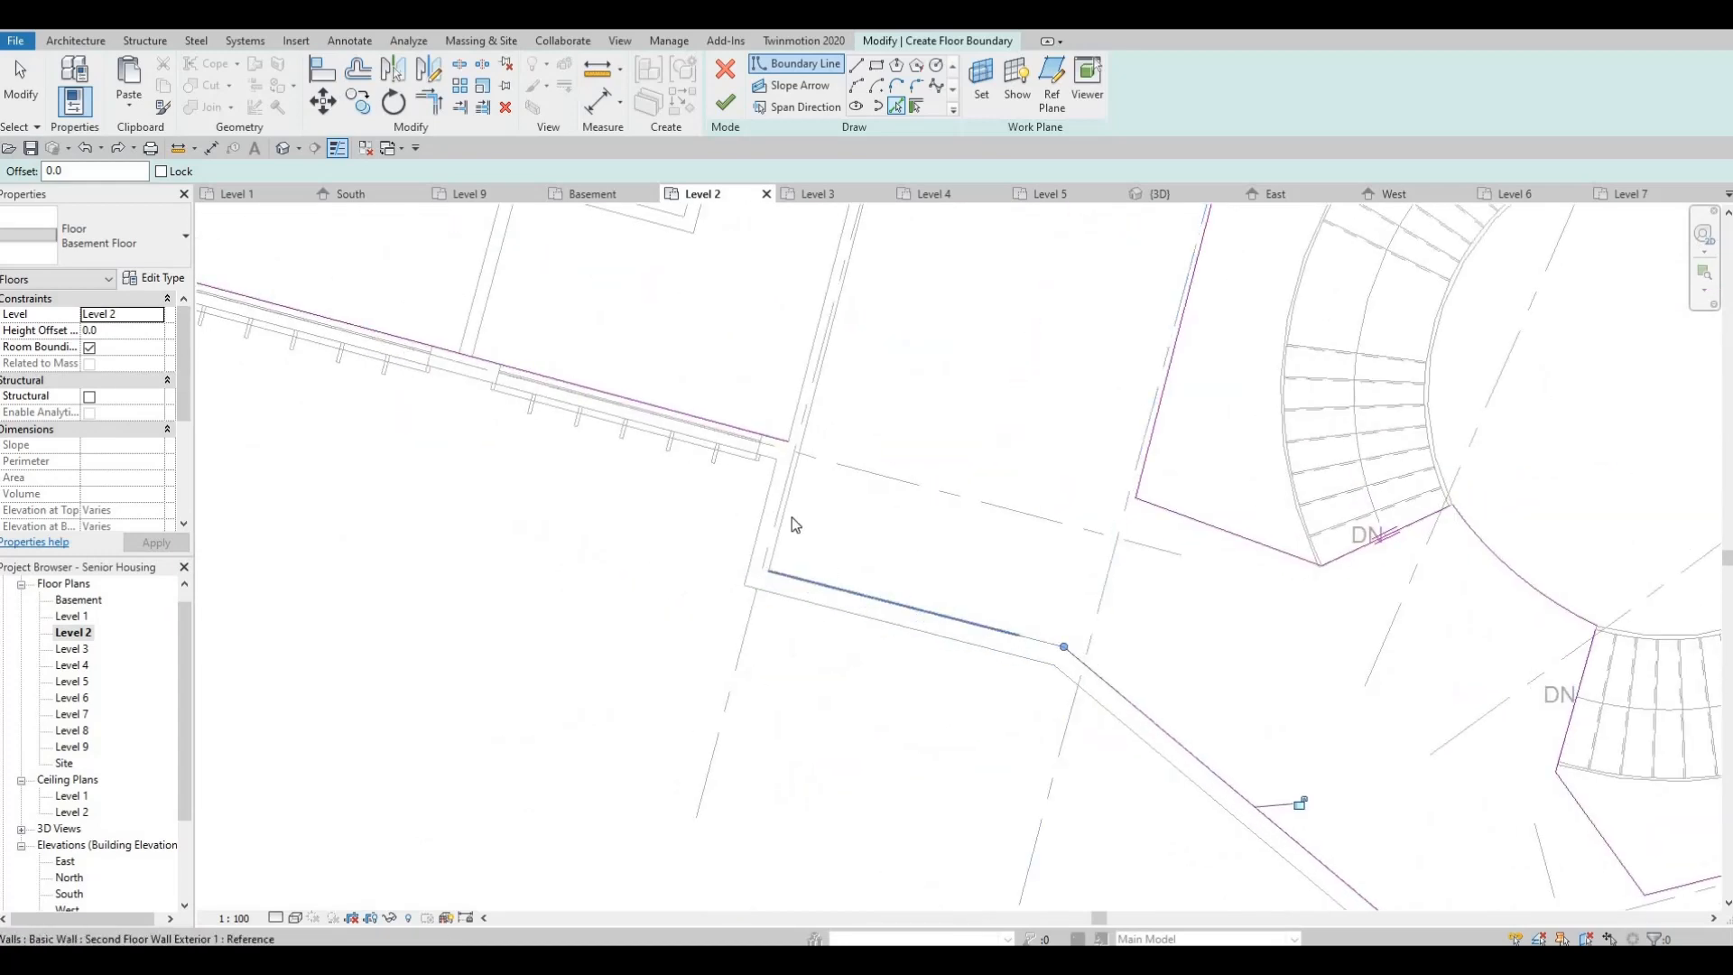
{"action": "scroll", "coordinate": [900, 561], "scroll_direction": "down", "scroll_amount": 6}
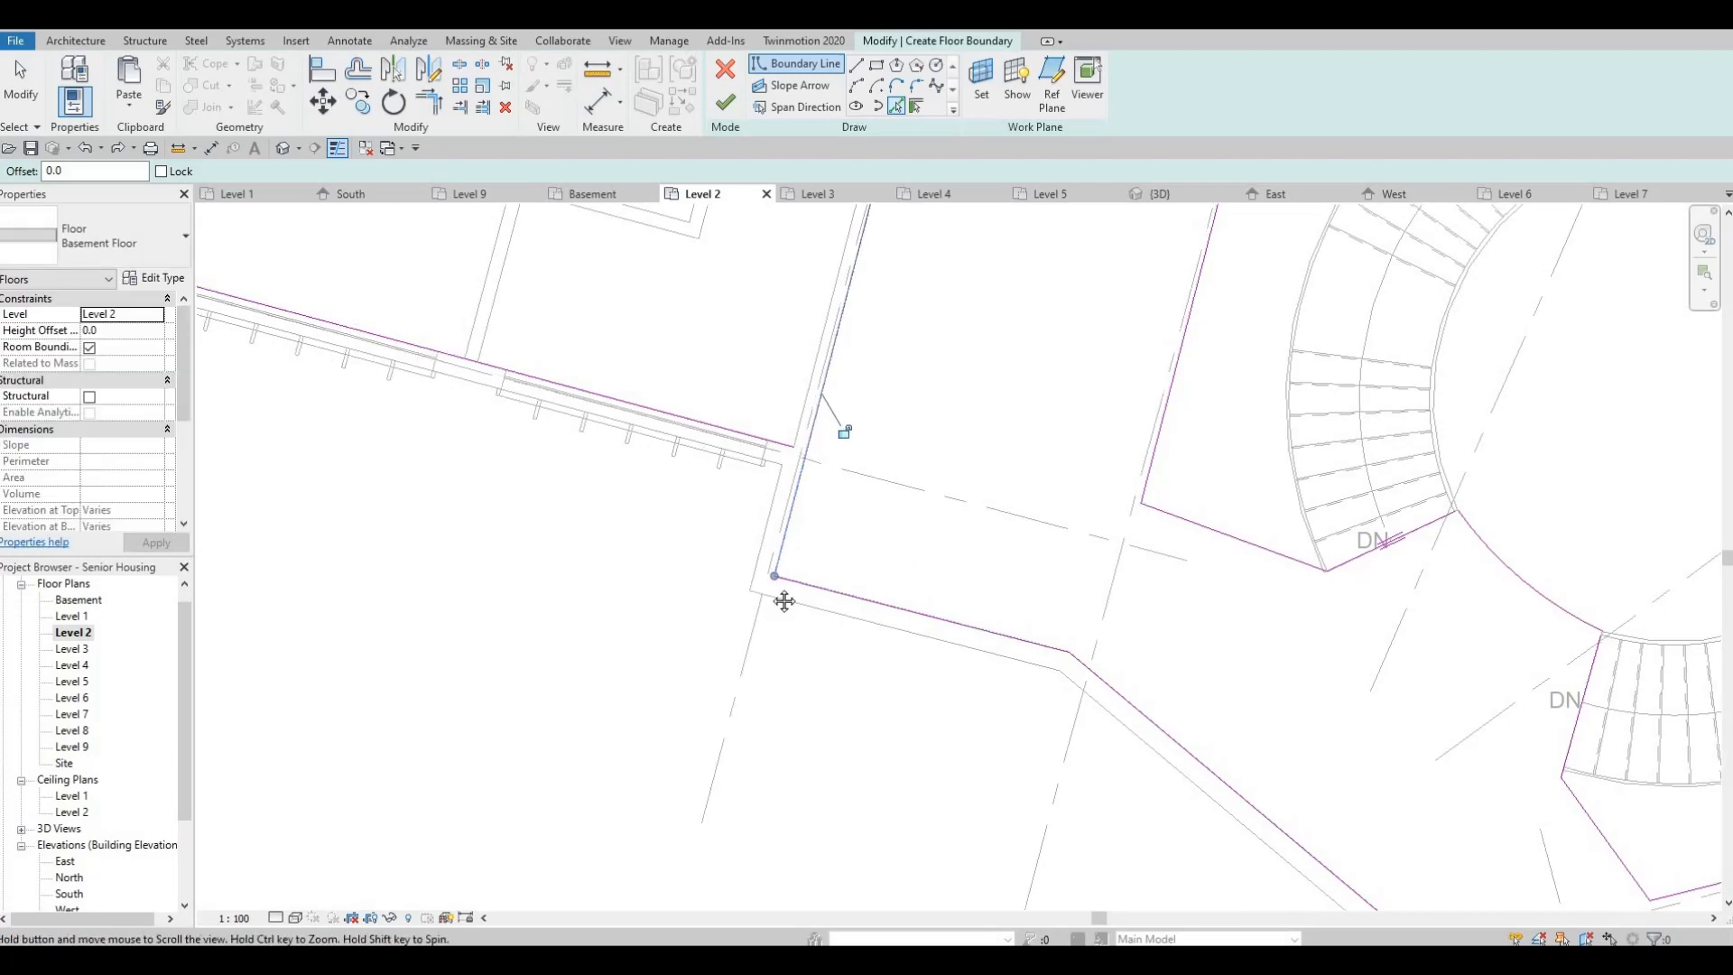
{"action": "key", "text": "Escape"}
Trim the recess line between the two apartment blocks on the lower facade to both adjoining side wall lines
{"action": "middle_click_drag", "start_coordinate": [1047, 485], "coordinate": [1489, 673]}
{"action": "scroll", "coordinate": [1489, 672], "scroll_direction": "down", "scroll_amount": 2}
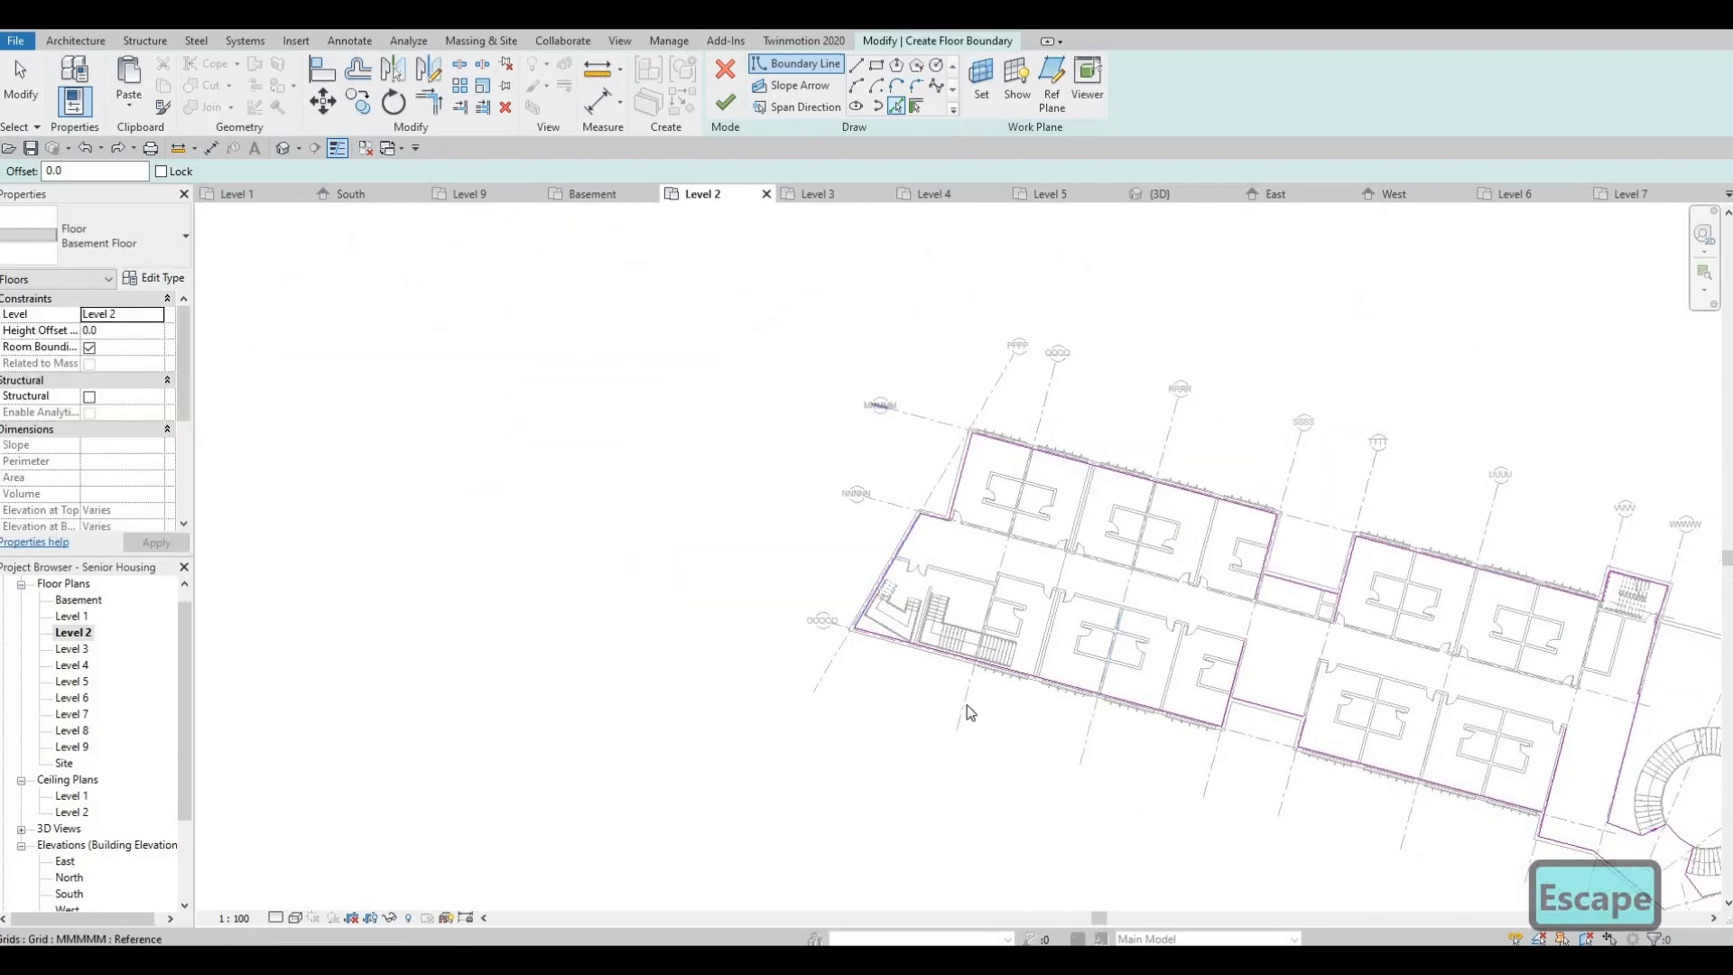
{"action": "scroll", "coordinate": [998, 591], "scroll_direction": "up", "scroll_amount": 3}
{"action": "middle_click_drag", "start_coordinate": [998, 590], "coordinate": [978, 642]}
{"action": "scroll", "coordinate": [978, 650], "scroll_direction": "up", "scroll_amount": 2}
{"action": "middle_click_drag", "start_coordinate": [1104, 732], "coordinate": [1125, 591]}
{"action": "scroll", "coordinate": [1125, 591], "scroll_direction": "down", "scroll_amount": 1}
{"action": "middle_click_drag", "start_coordinate": [1367, 737], "coordinate": [879, 668]}
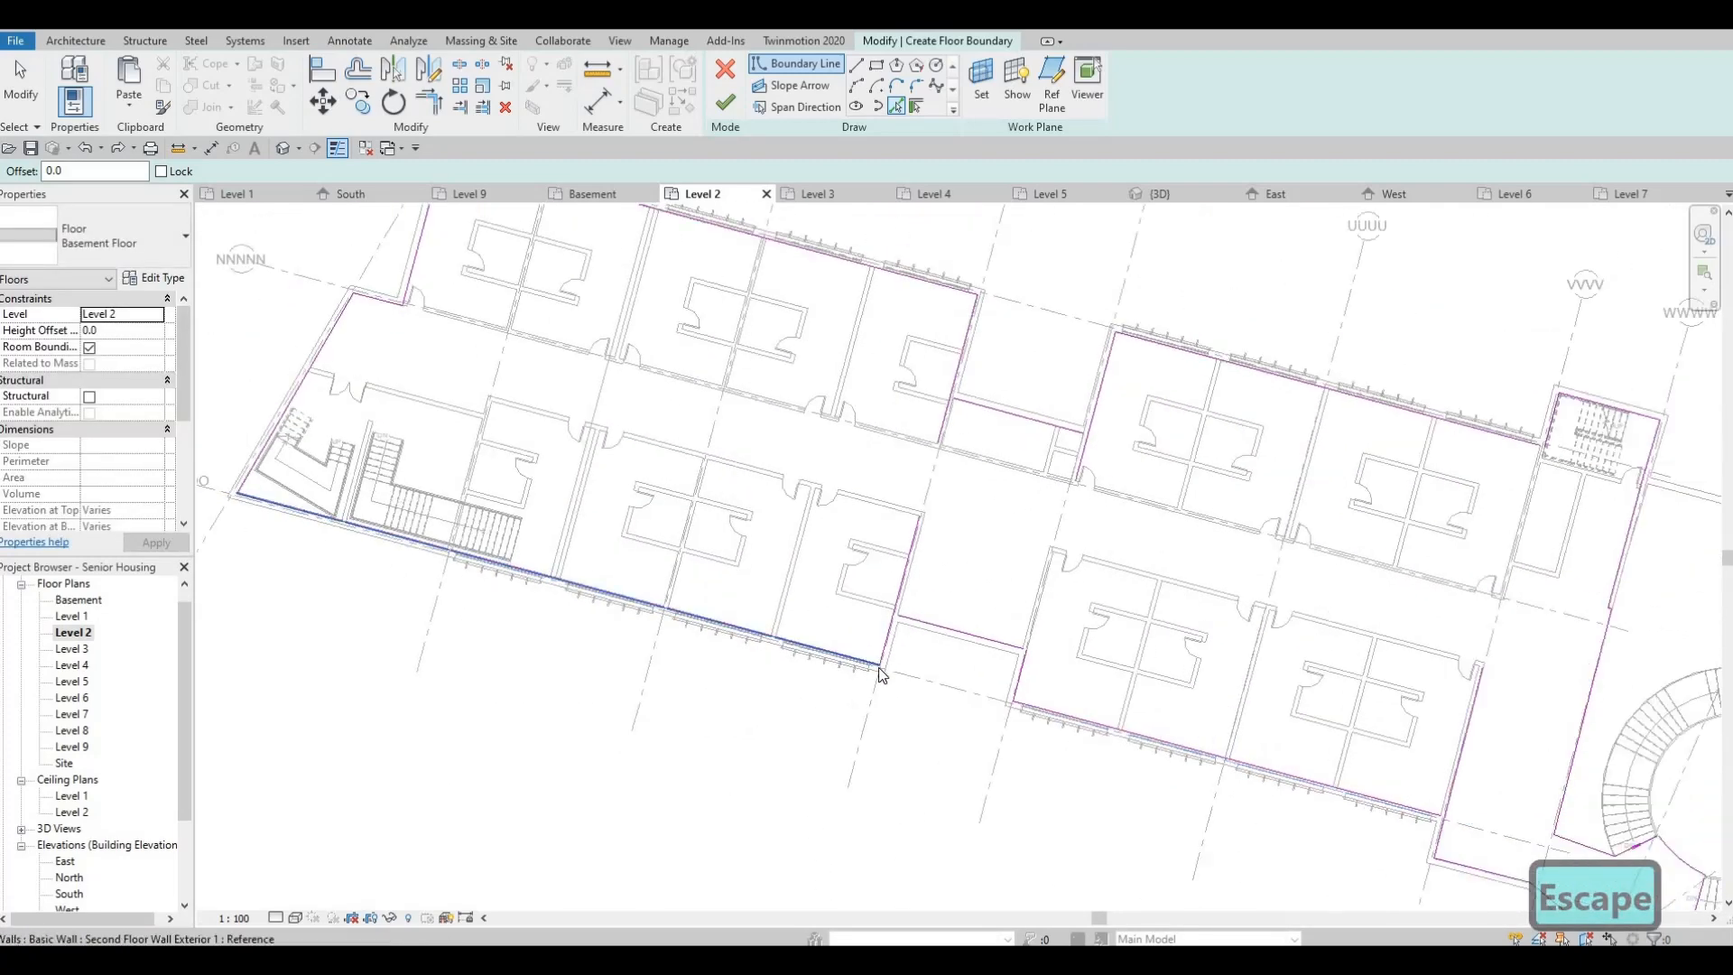
{"action": "key", "text": "t"}
{"action": "key", "text": "r"}
{"action": "scroll", "coordinate": [901, 607], "scroll_direction": "up", "scroll_amount": 2}
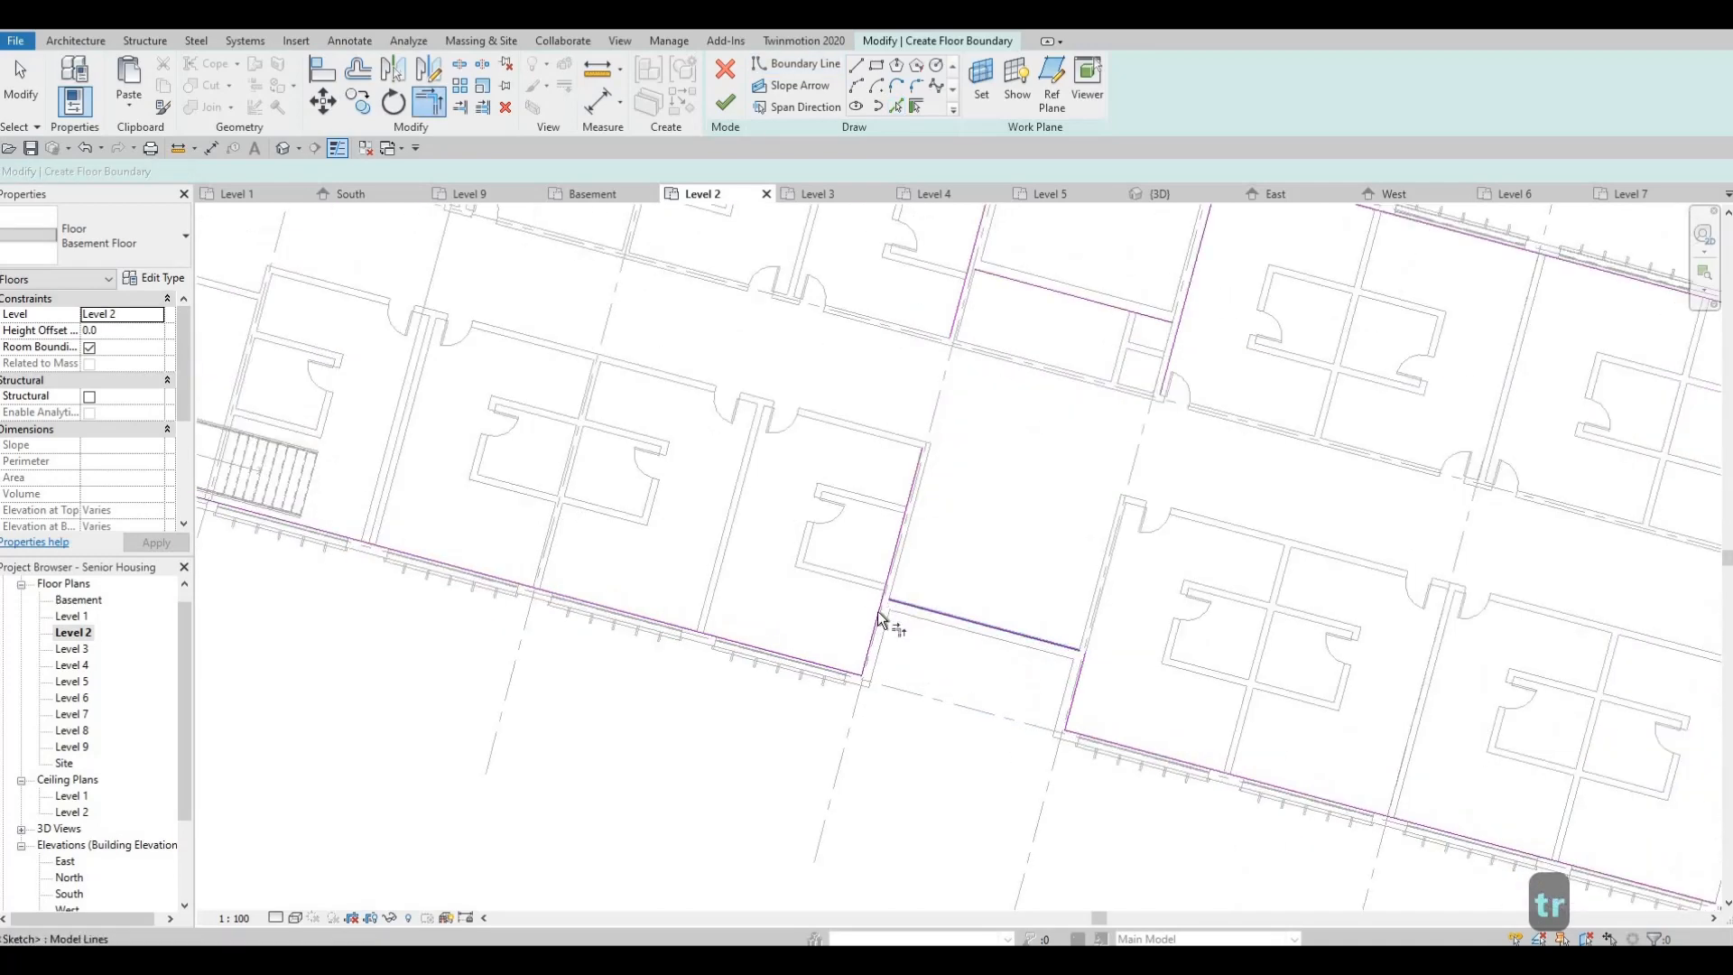
{"action": "left_click", "coordinate": [1032, 638]}
{"action": "left_click", "coordinate": [1083, 684]}
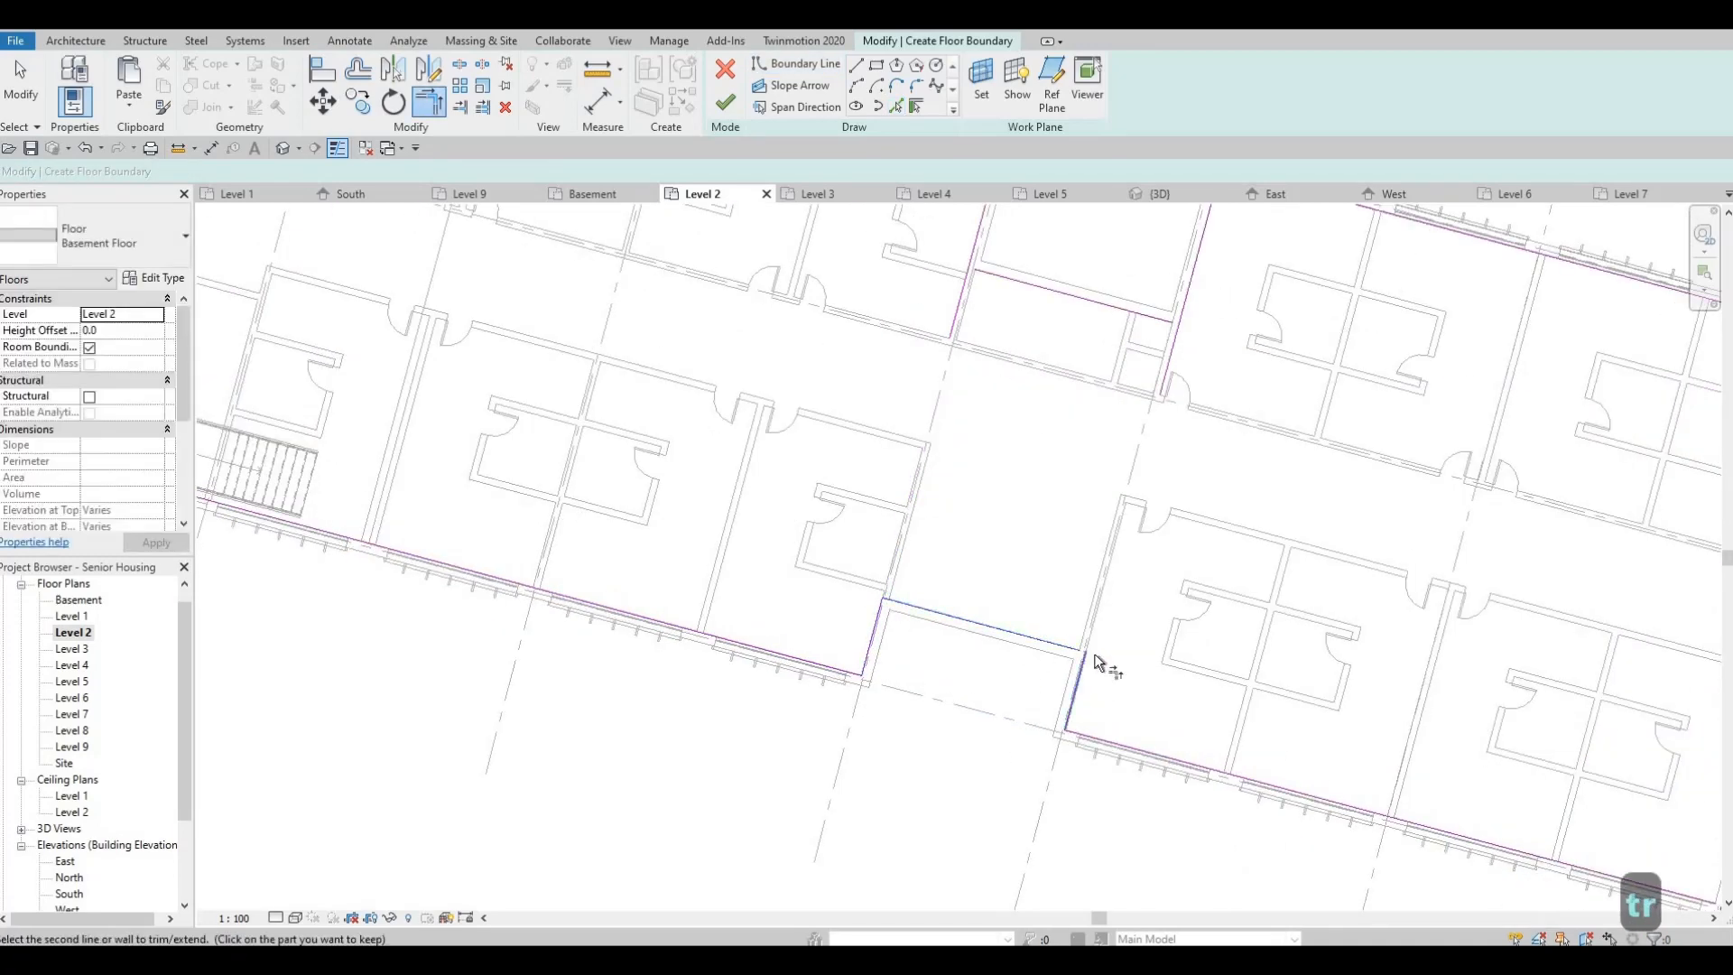
Trim the recess line on the upper facade between grids SSSS and TTTT to the side wall lines of both blocks
{"action": "middle_click_drag", "start_coordinate": [1003, 279], "coordinate": [911, 665]}
{"action": "left_click", "coordinate": [911, 664]}
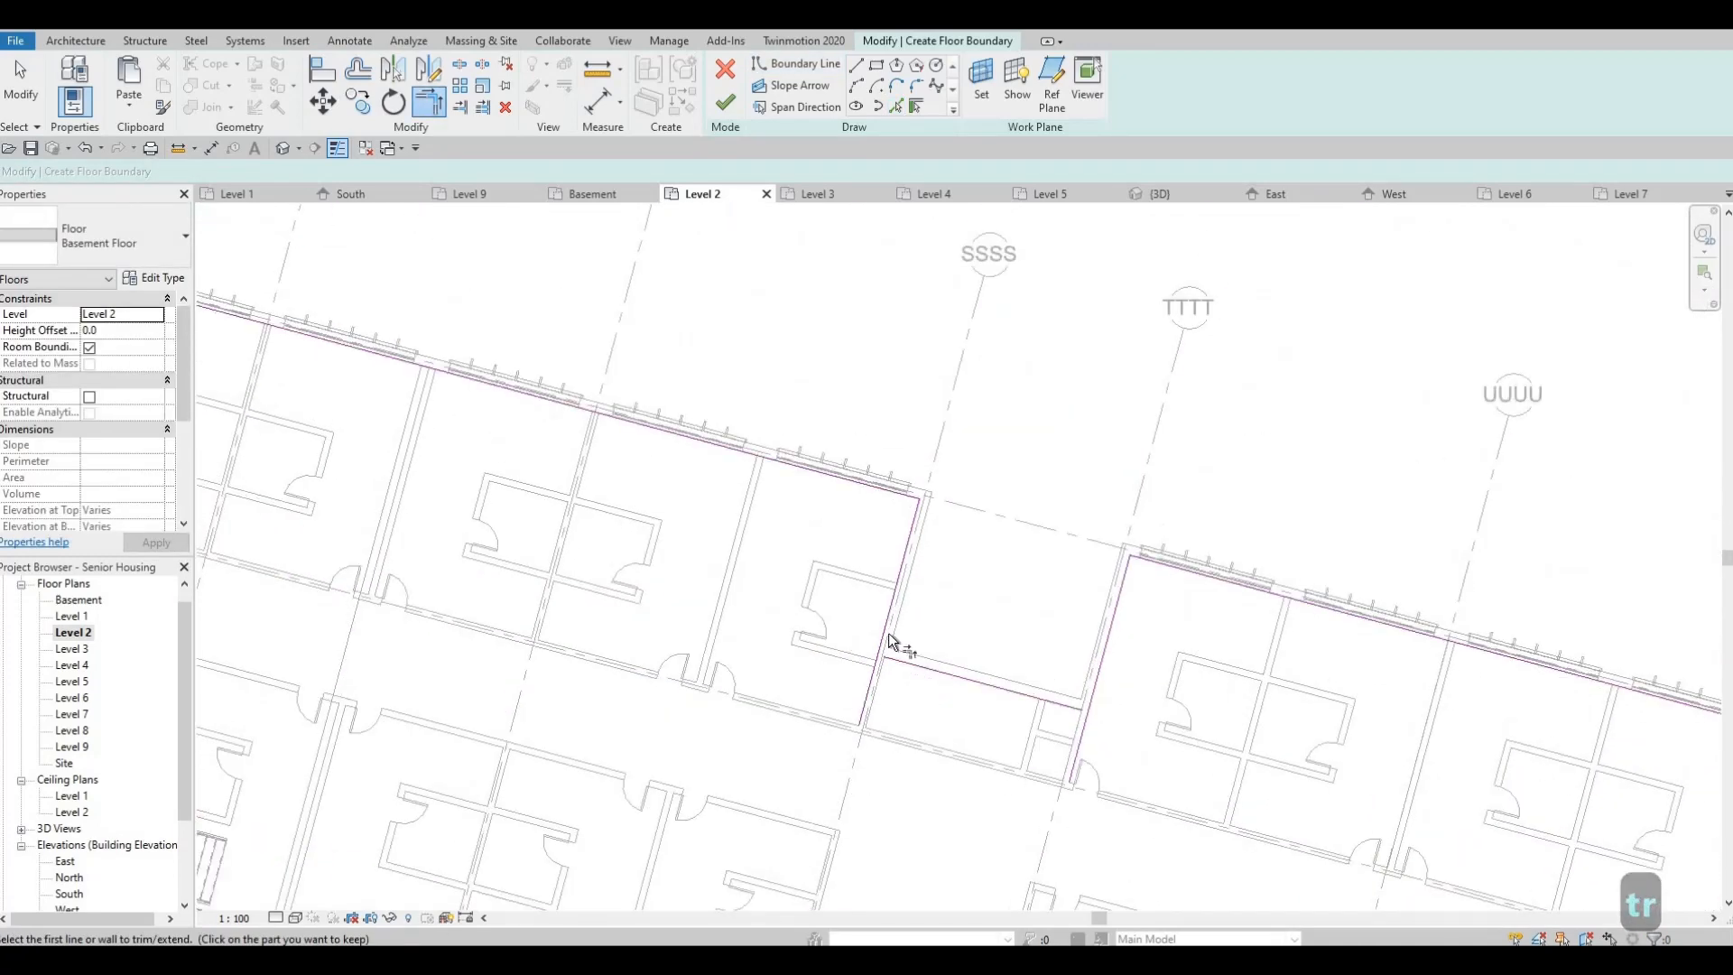
{"action": "left_click", "coordinate": [886, 630]}
{"action": "left_click", "coordinate": [1069, 698]}
{"action": "left_click", "coordinate": [1076, 703]}
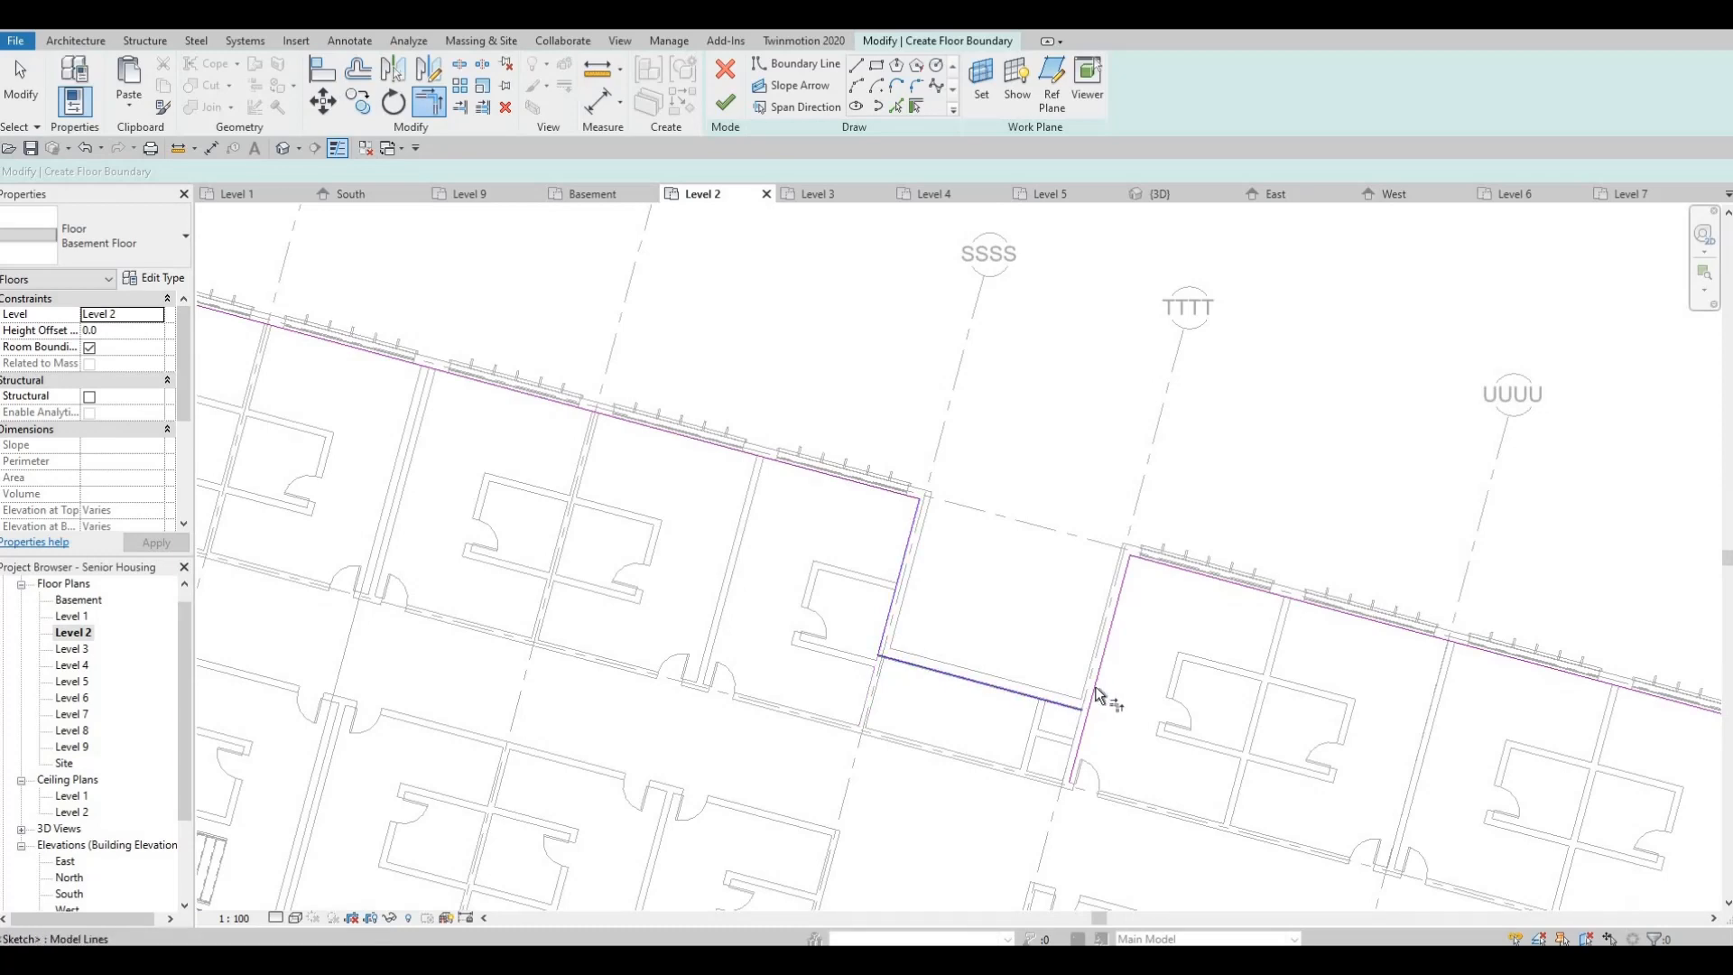
{"action": "left_click", "coordinate": [1095, 686]}
Trim the upper facade line to the side wall line of the stair block near grid VVVV
{"action": "middle_click_drag", "start_coordinate": [1325, 566], "coordinate": [1032, 480]}
{"action": "middle_click_drag", "start_coordinate": [1434, 629], "coordinate": [927, 483]}
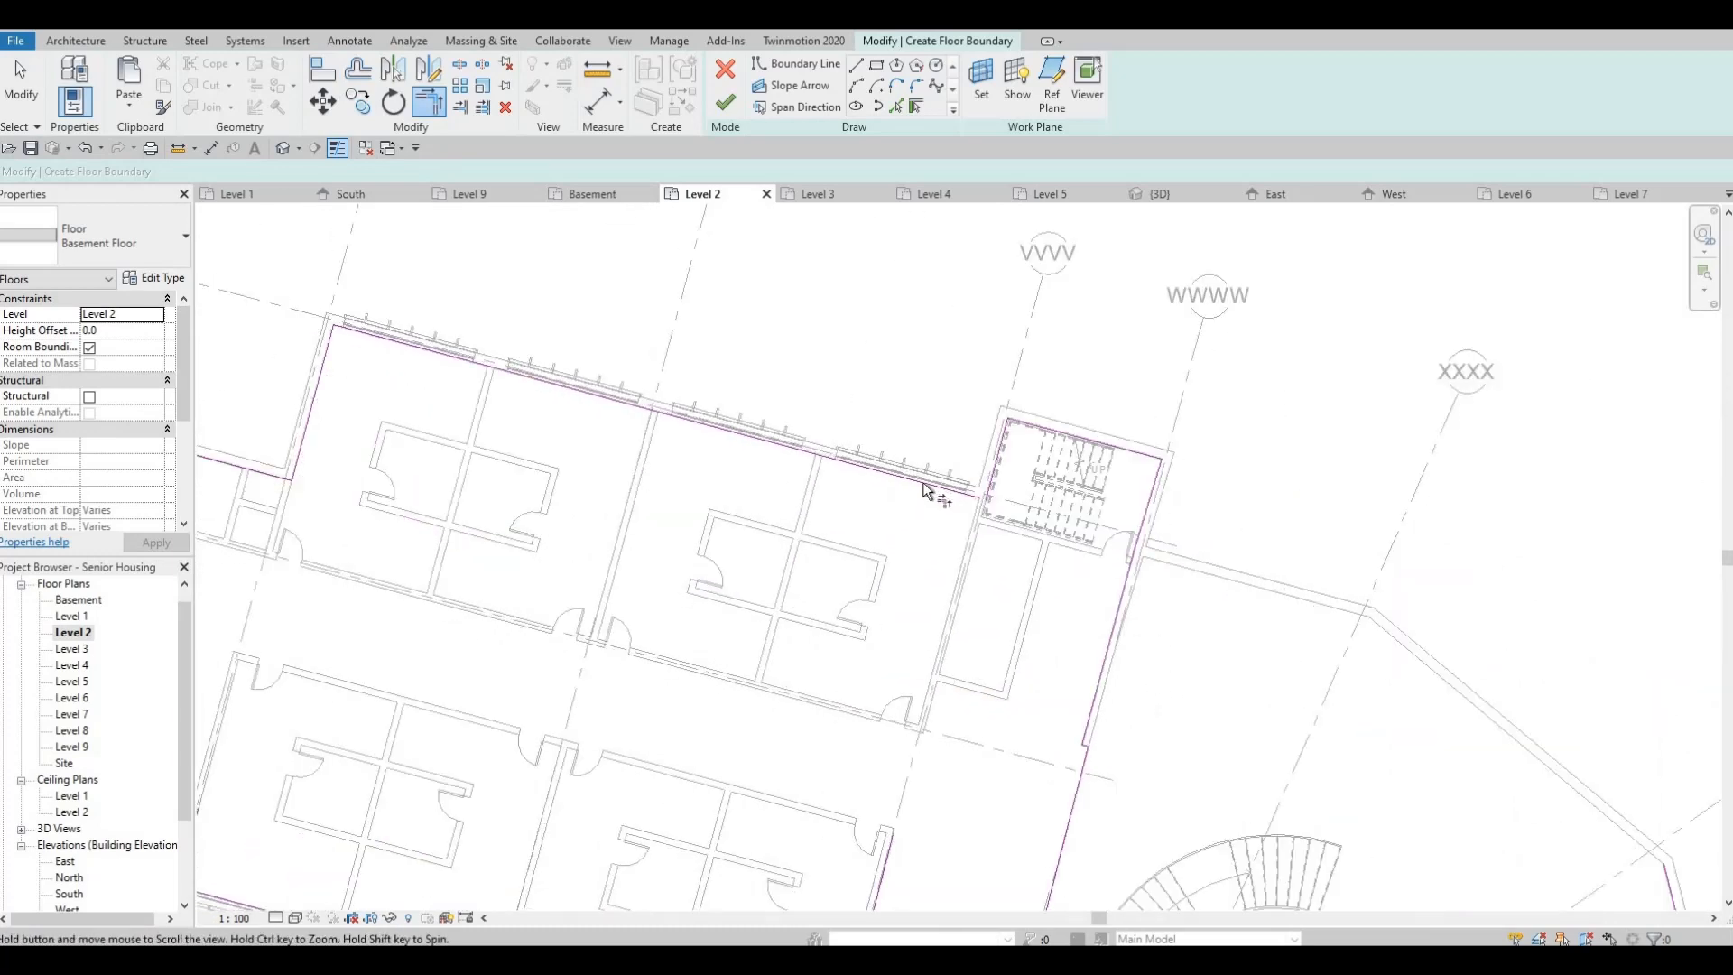
{"action": "scroll", "coordinate": [921, 498], "scroll_direction": "up", "scroll_amount": 2}
{"action": "left_click", "coordinate": [942, 490]}
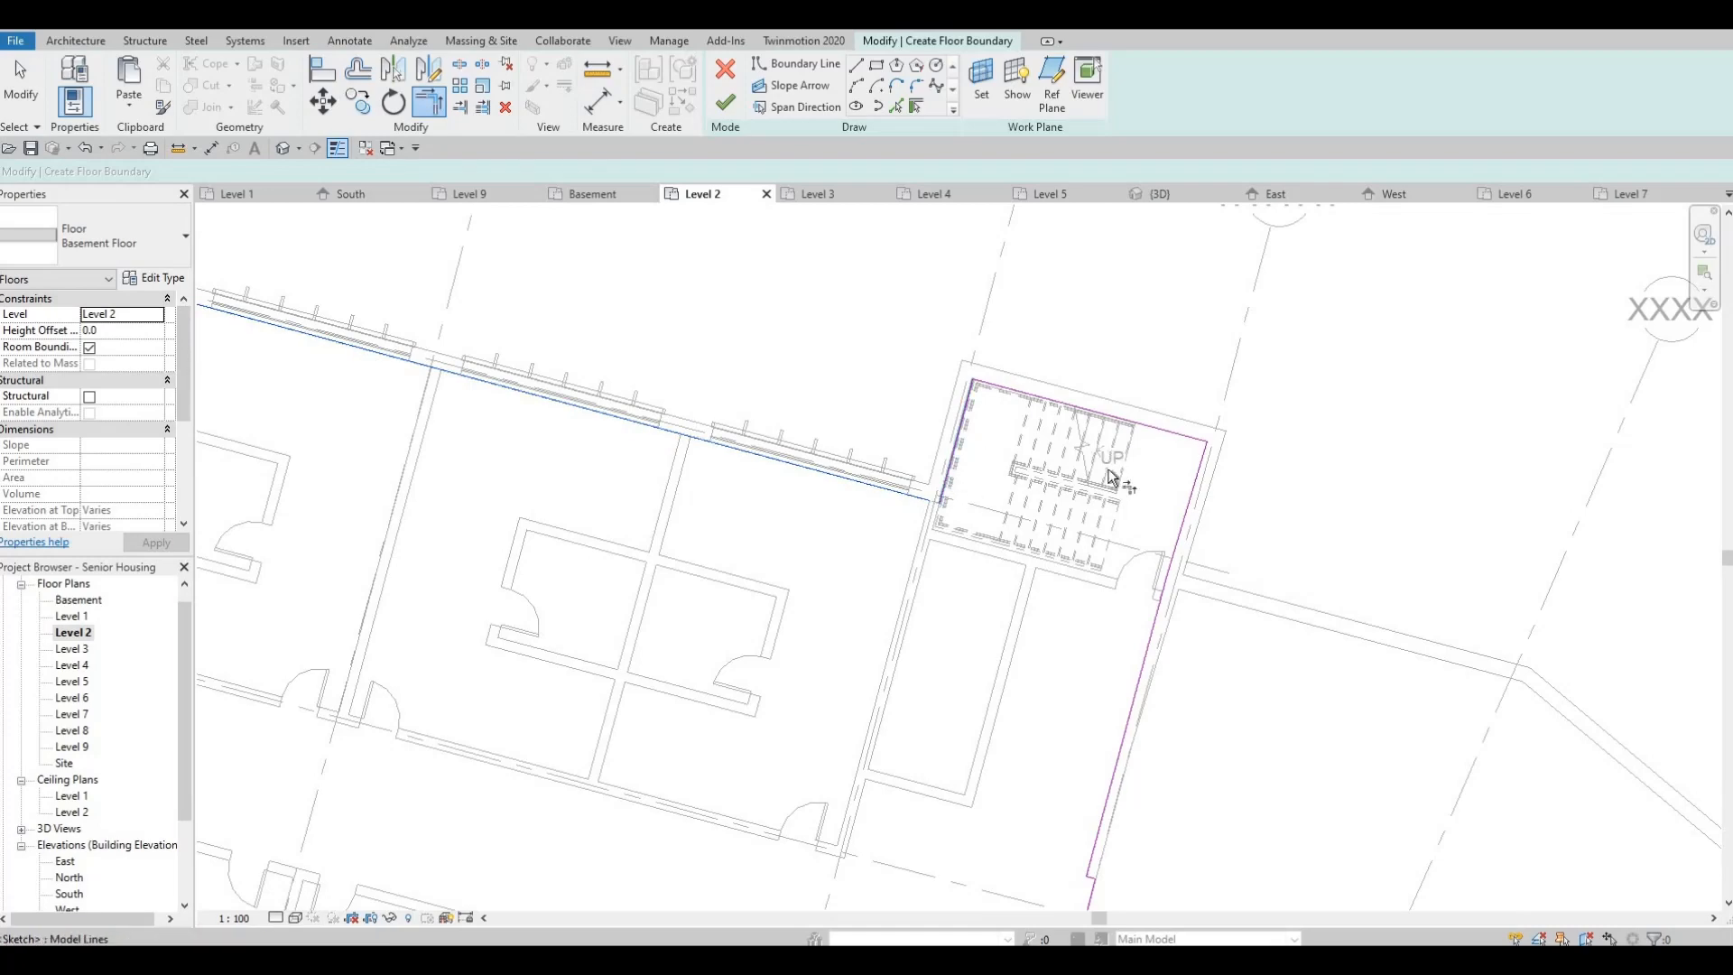
Trim the lower facade line to the side wall line of the jog before the curved stairs
{"action": "middle_click_drag", "start_coordinate": [1117, 887], "coordinate": [1058, 680]}
{"action": "scroll", "coordinate": [1057, 681], "scroll_direction": "up", "scroll_amount": 1}
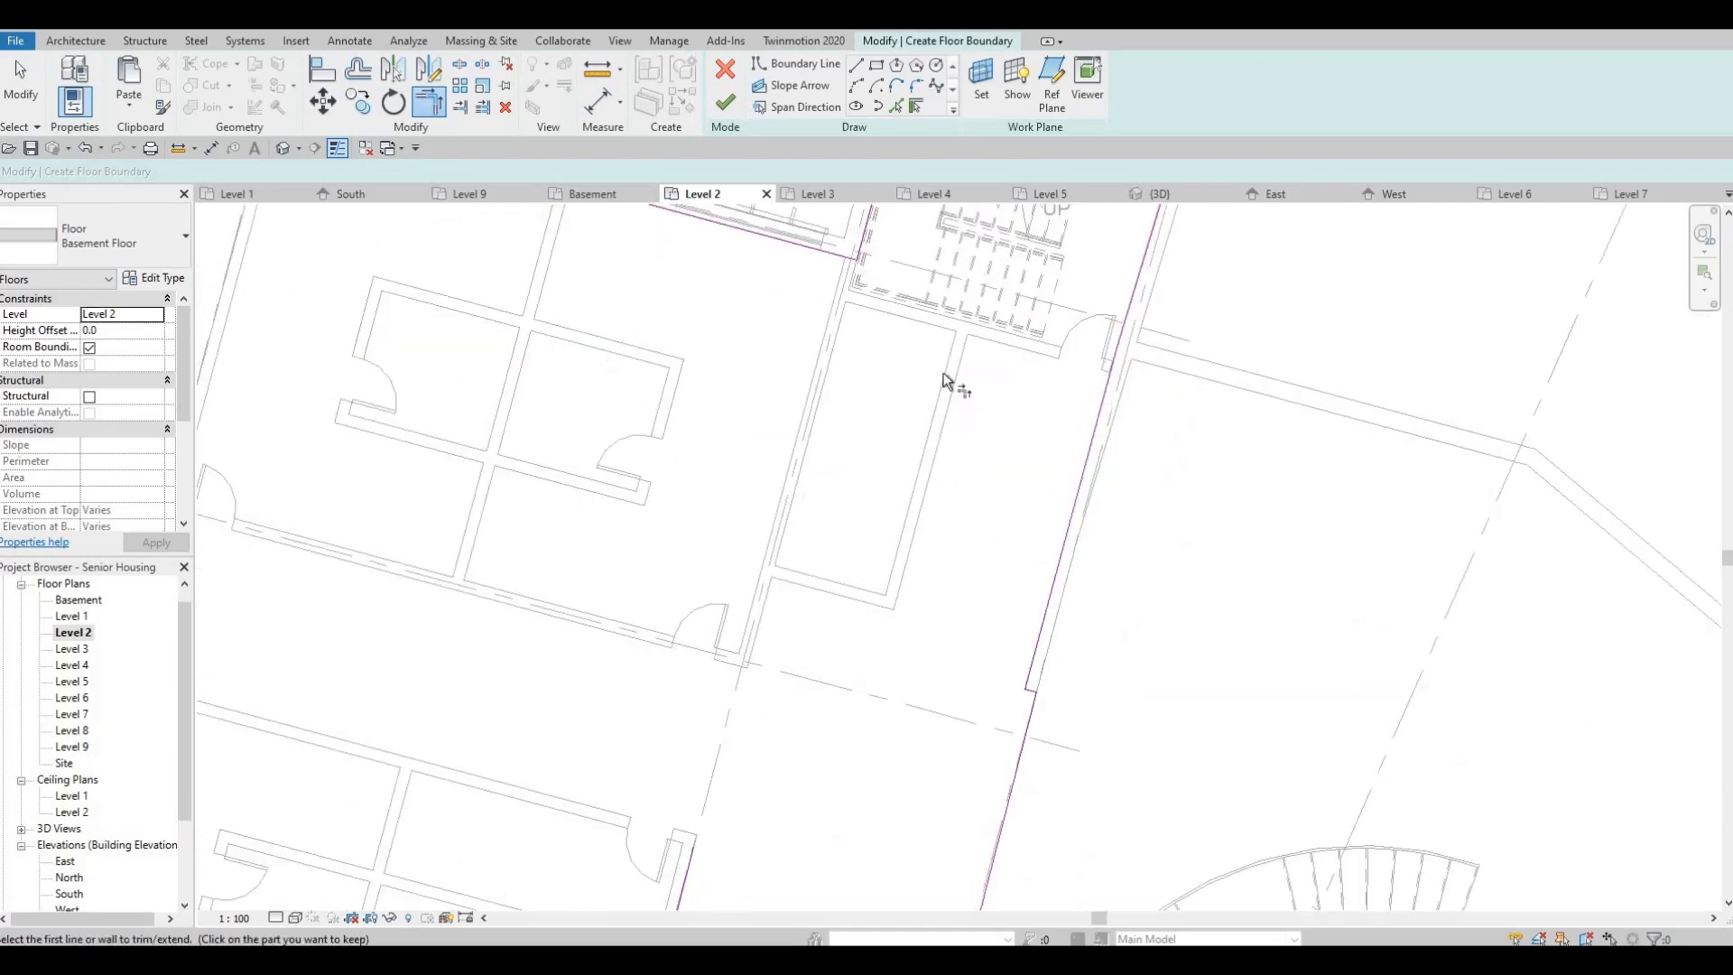
{"action": "middle_click_drag", "start_coordinate": [982, 590], "coordinate": [898, 343]}
{"action": "scroll", "coordinate": [900, 361], "scroll_direction": "down", "scroll_amount": 3}
{"action": "scroll", "coordinate": [913, 548], "scroll_direction": "down", "scroll_amount": 2}
{"action": "middle_click_drag", "start_coordinate": [1045, 700], "coordinate": [1021, 578]}
{"action": "scroll", "coordinate": [1022, 577], "scroll_direction": "up", "scroll_amount": 3}
{"action": "middle_click_drag", "start_coordinate": [943, 659], "coordinate": [989, 587]}
{"action": "scroll", "coordinate": [1023, 601], "scroll_direction": "up", "scroll_amount": 1}
{"action": "middle_click_drag", "start_coordinate": [1090, 623], "coordinate": [975, 575]}
{"action": "middle_click_drag", "start_coordinate": [675, 411], "coordinate": [819, 476]}
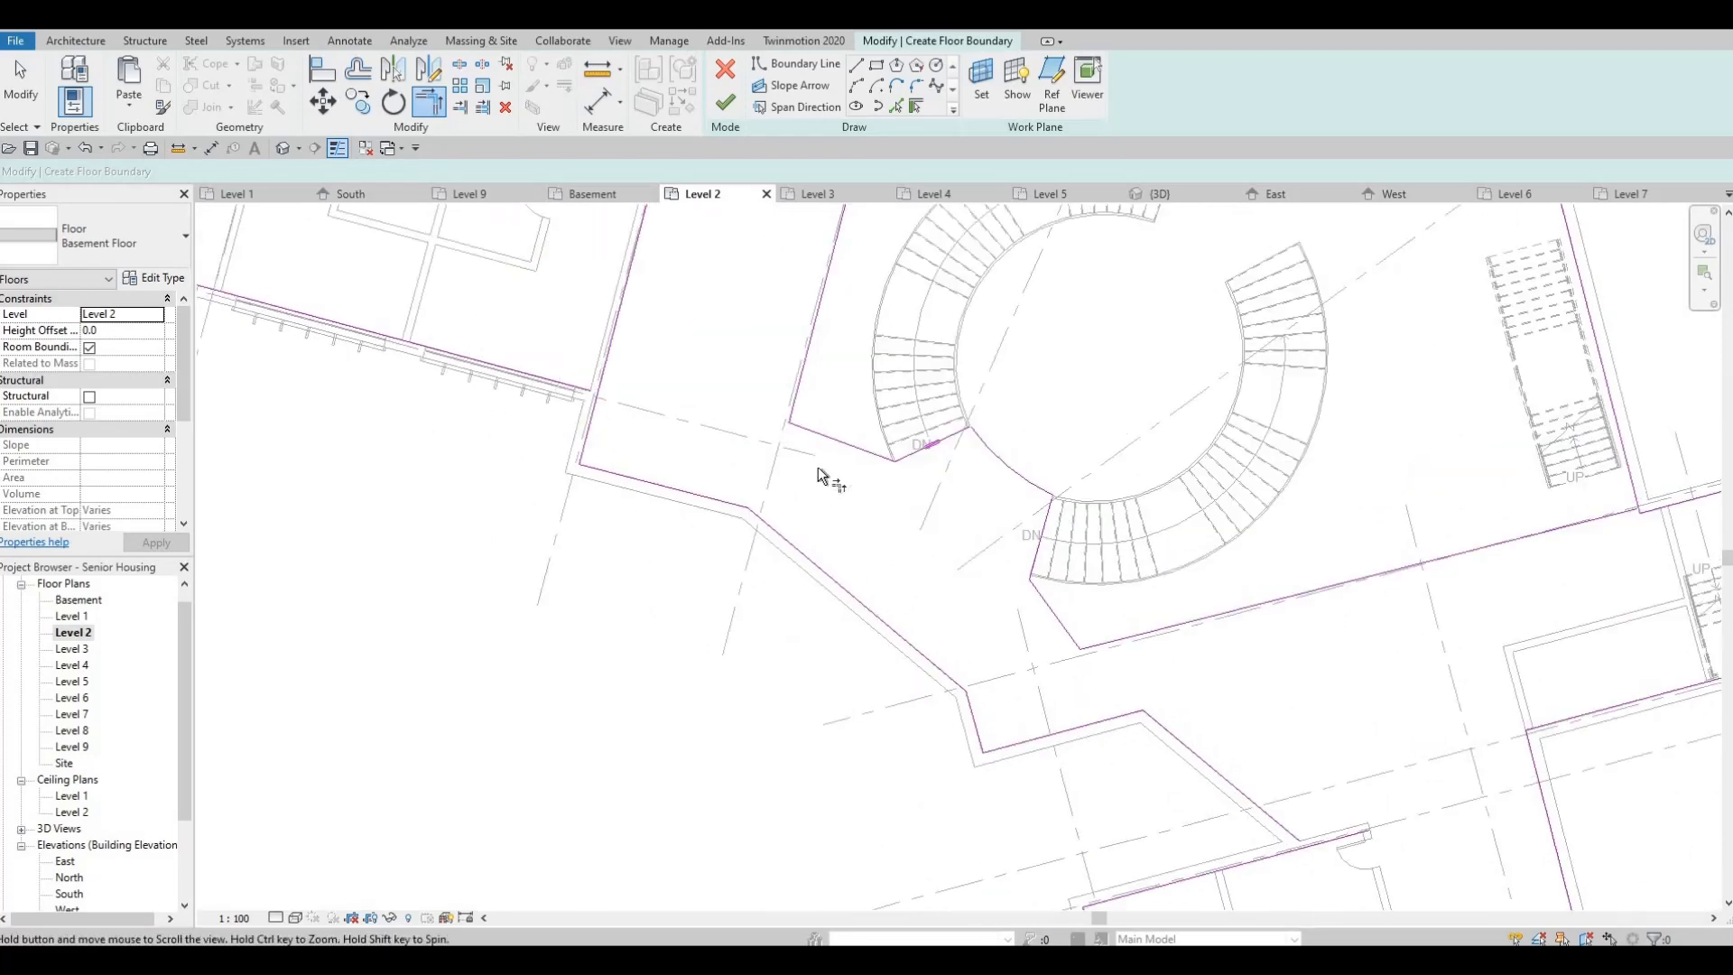
{"action": "middle_click_drag", "start_coordinate": [585, 406], "coordinate": [888, 509]}
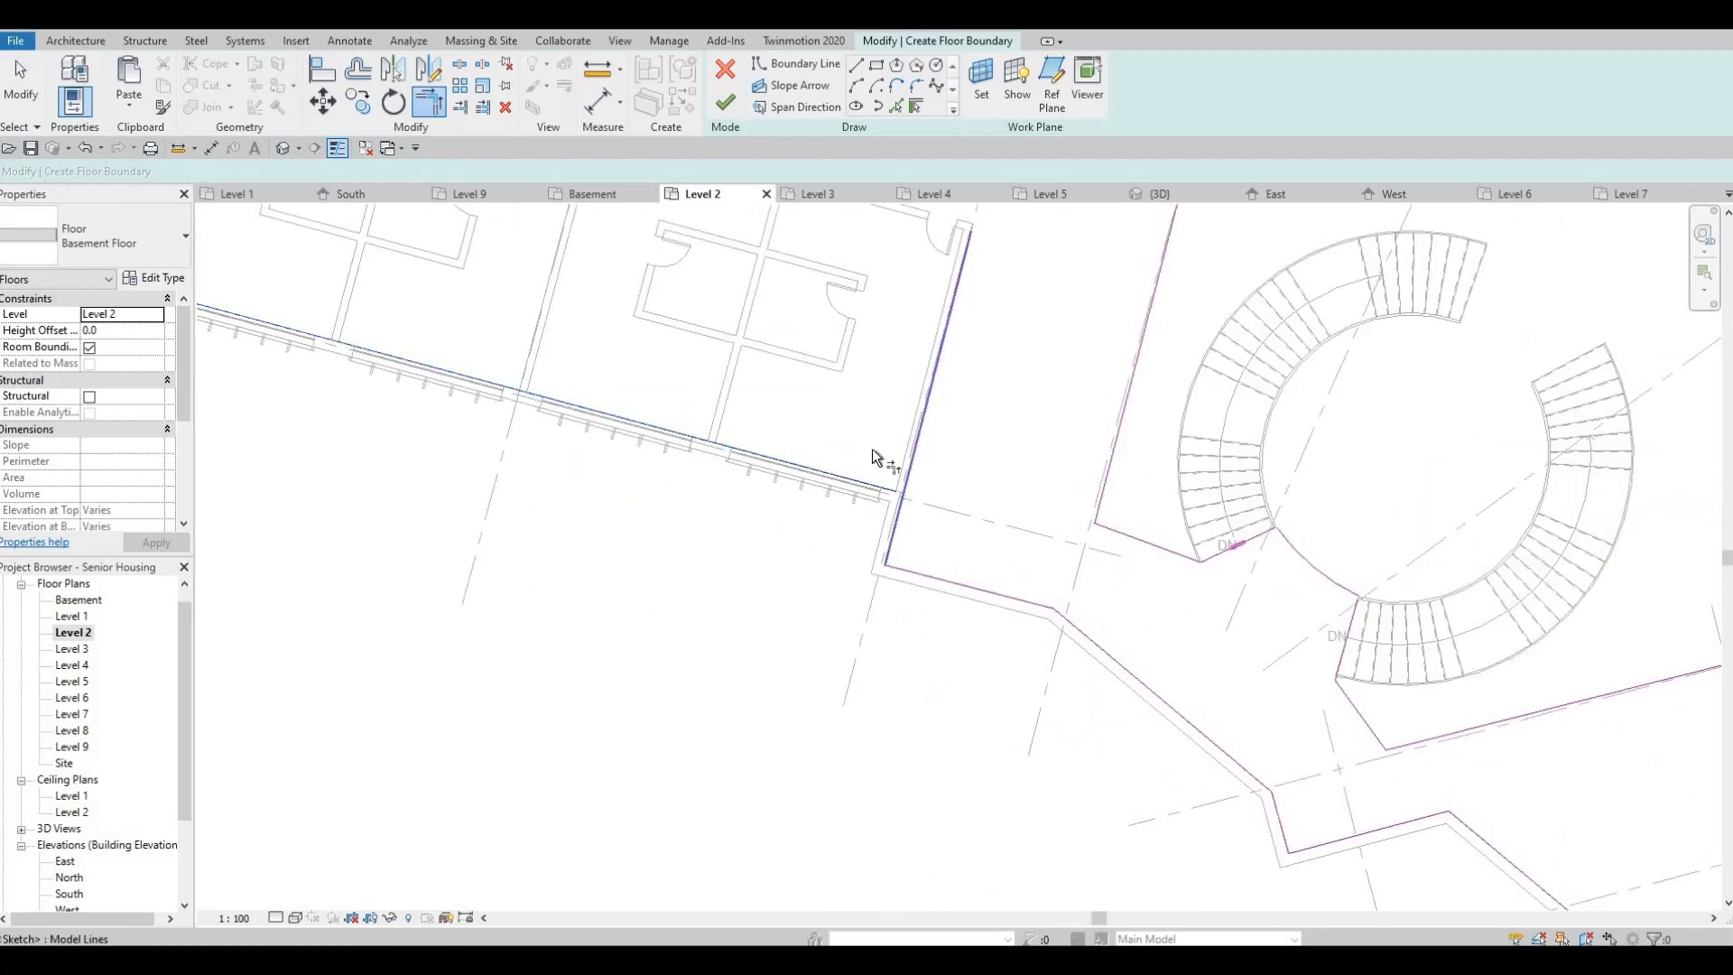
Trim the diagonal line to the end wall line of the other wing's first apartment block
{"action": "middle_click_drag", "start_coordinate": [1048, 582], "coordinate": [592, 323]}
{"action": "middle_click_drag", "start_coordinate": [945, 635], "coordinate": [741, 577]}
{"action": "scroll", "coordinate": [933, 620], "scroll_direction": "up", "scroll_amount": 1}
{"action": "left_click", "coordinate": [925, 644]}
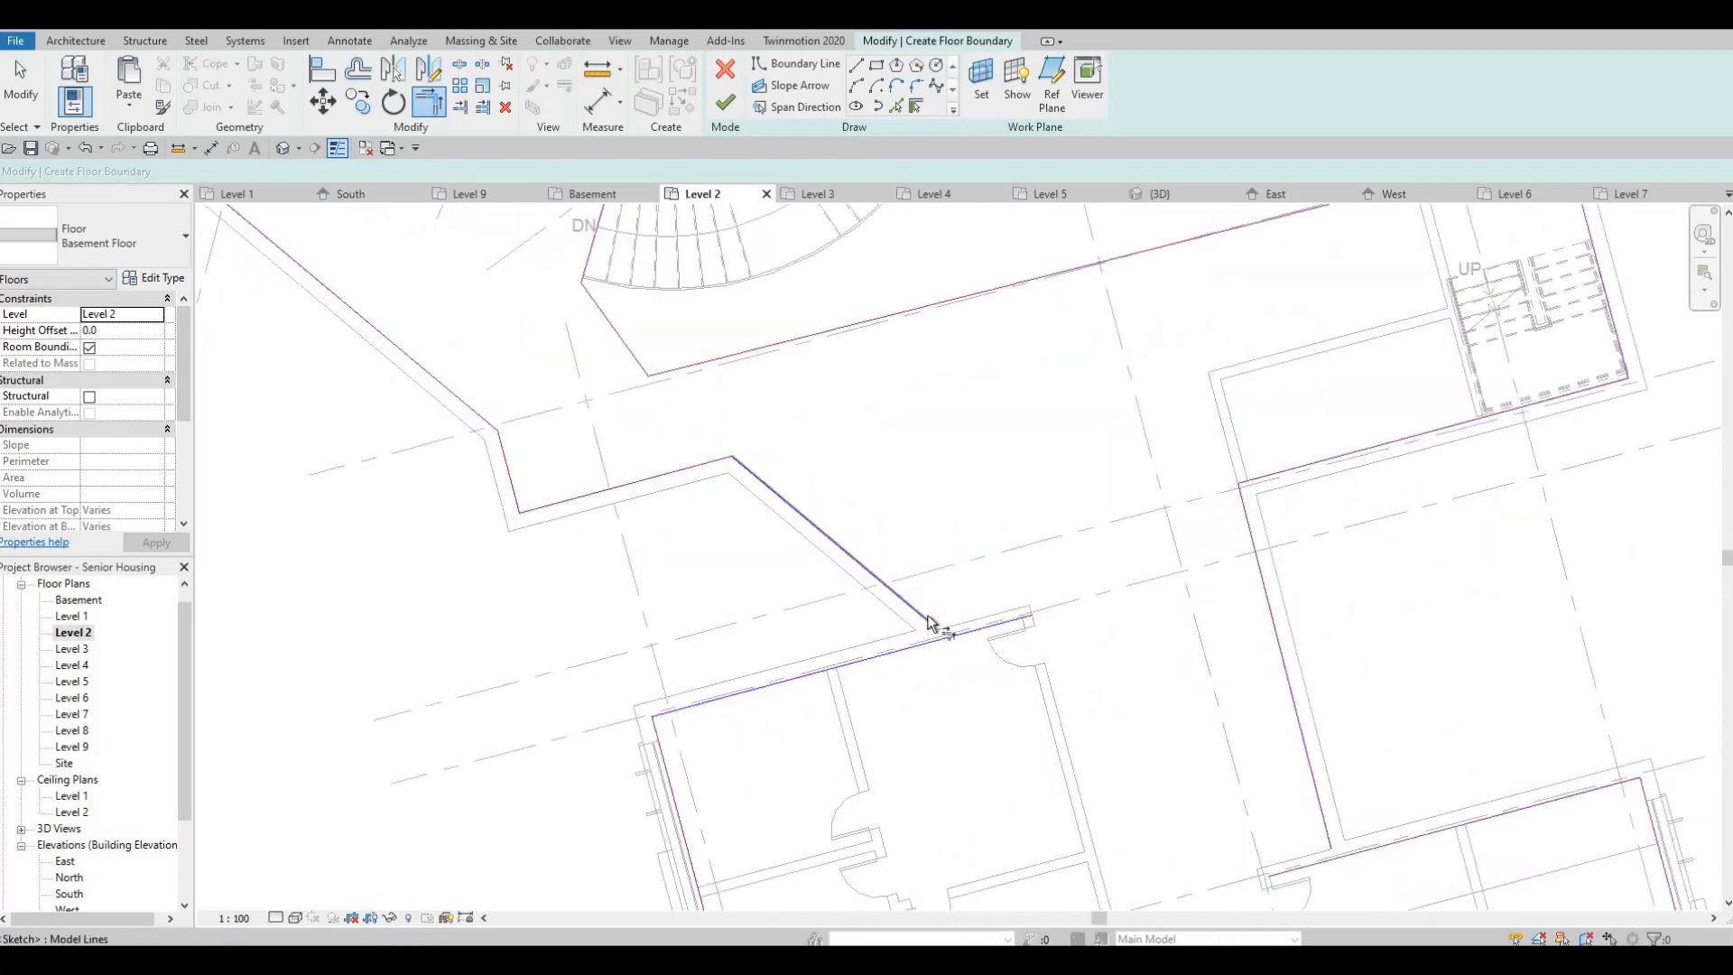
{"action": "left_click", "coordinate": [924, 651]}
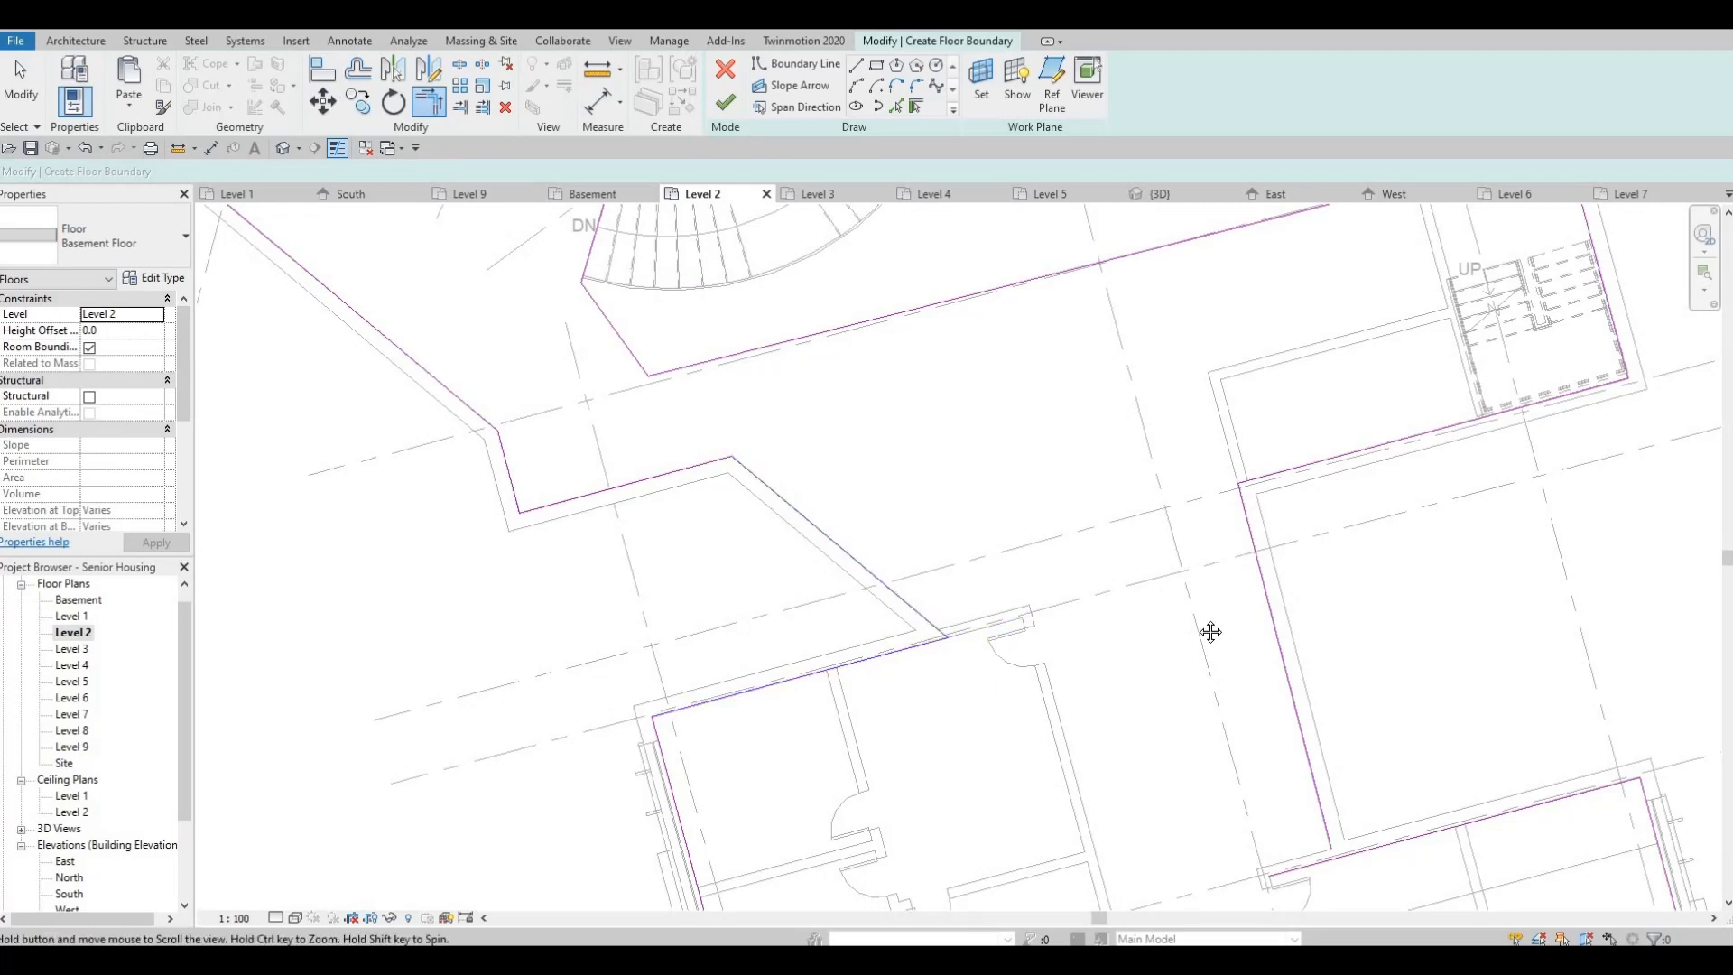
Trim the outer corner of the stair block near grid ZZZZ where its end and side wall lines meet
{"action": "middle_click_drag", "start_coordinate": [1206, 631], "coordinate": [980, 688]}
{"action": "middle_click_drag", "start_coordinate": [1173, 415], "coordinate": [1133, 512]}
{"action": "middle_click_drag", "start_coordinate": [1248, 425], "coordinate": [1233, 526]}
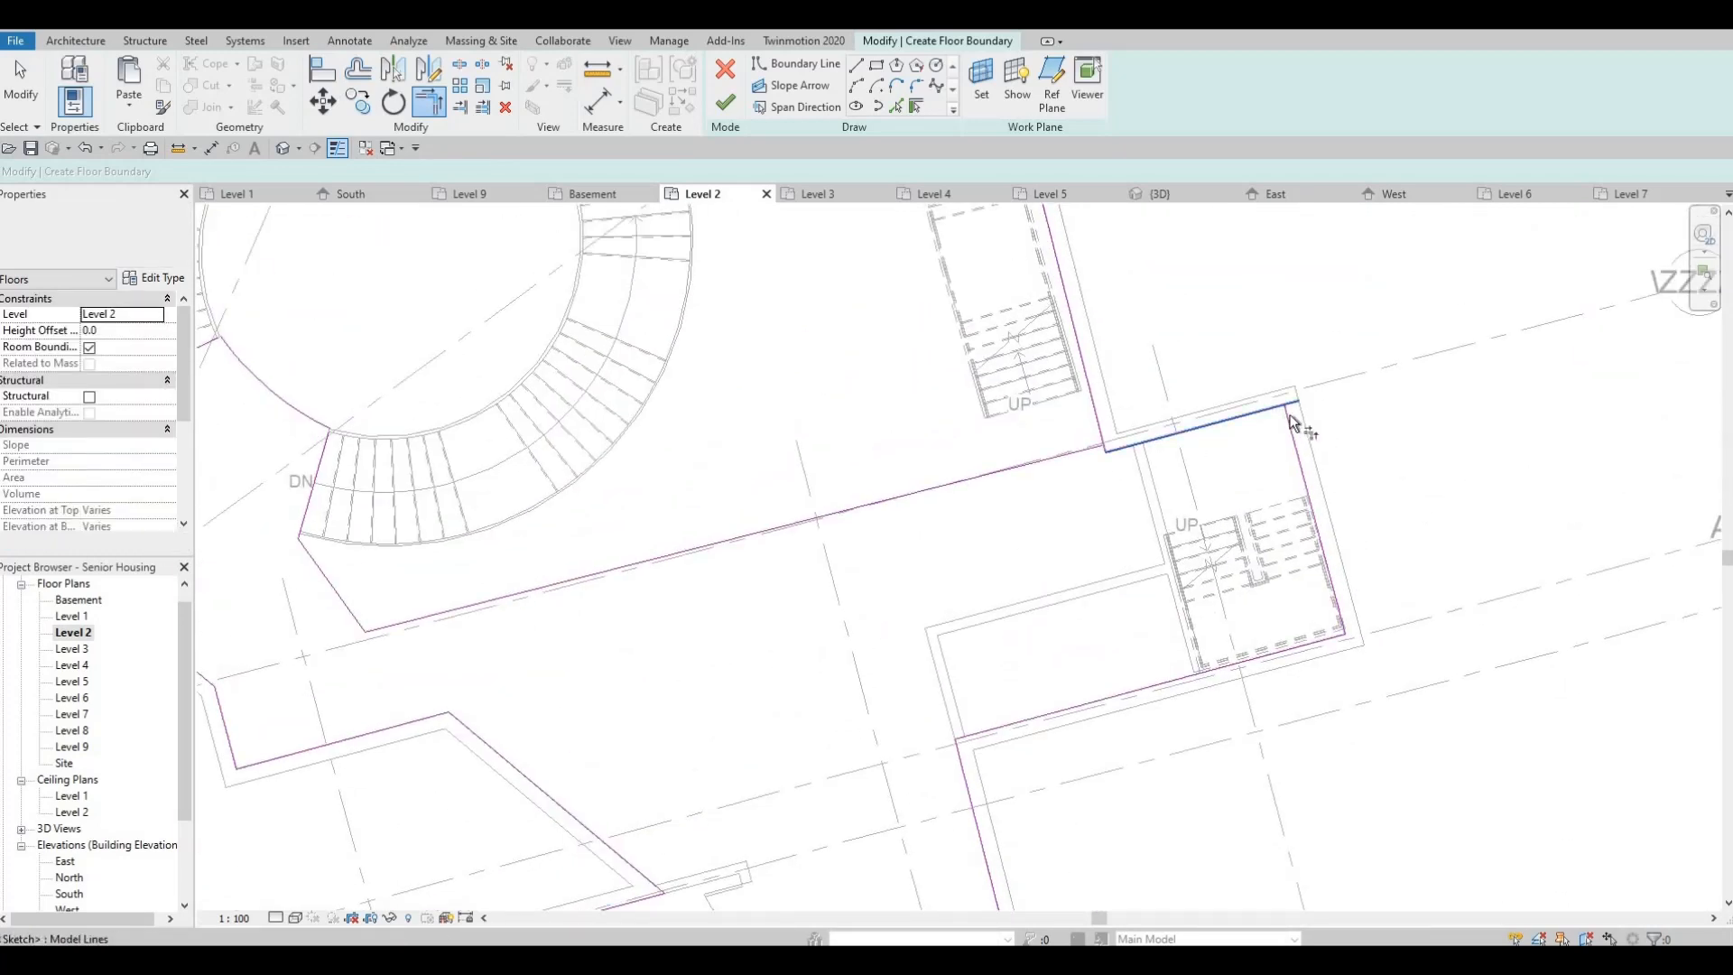
{"action": "left_click", "coordinate": [1285, 437]}
Trim the long line from the curved stairs to the wall line beside the straight stairs, leaving only the short connecting piece
{"action": "left_click", "coordinate": [1110, 449]}
{"action": "scroll", "coordinate": [1083, 511], "scroll_direction": "down", "scroll_amount": 5}
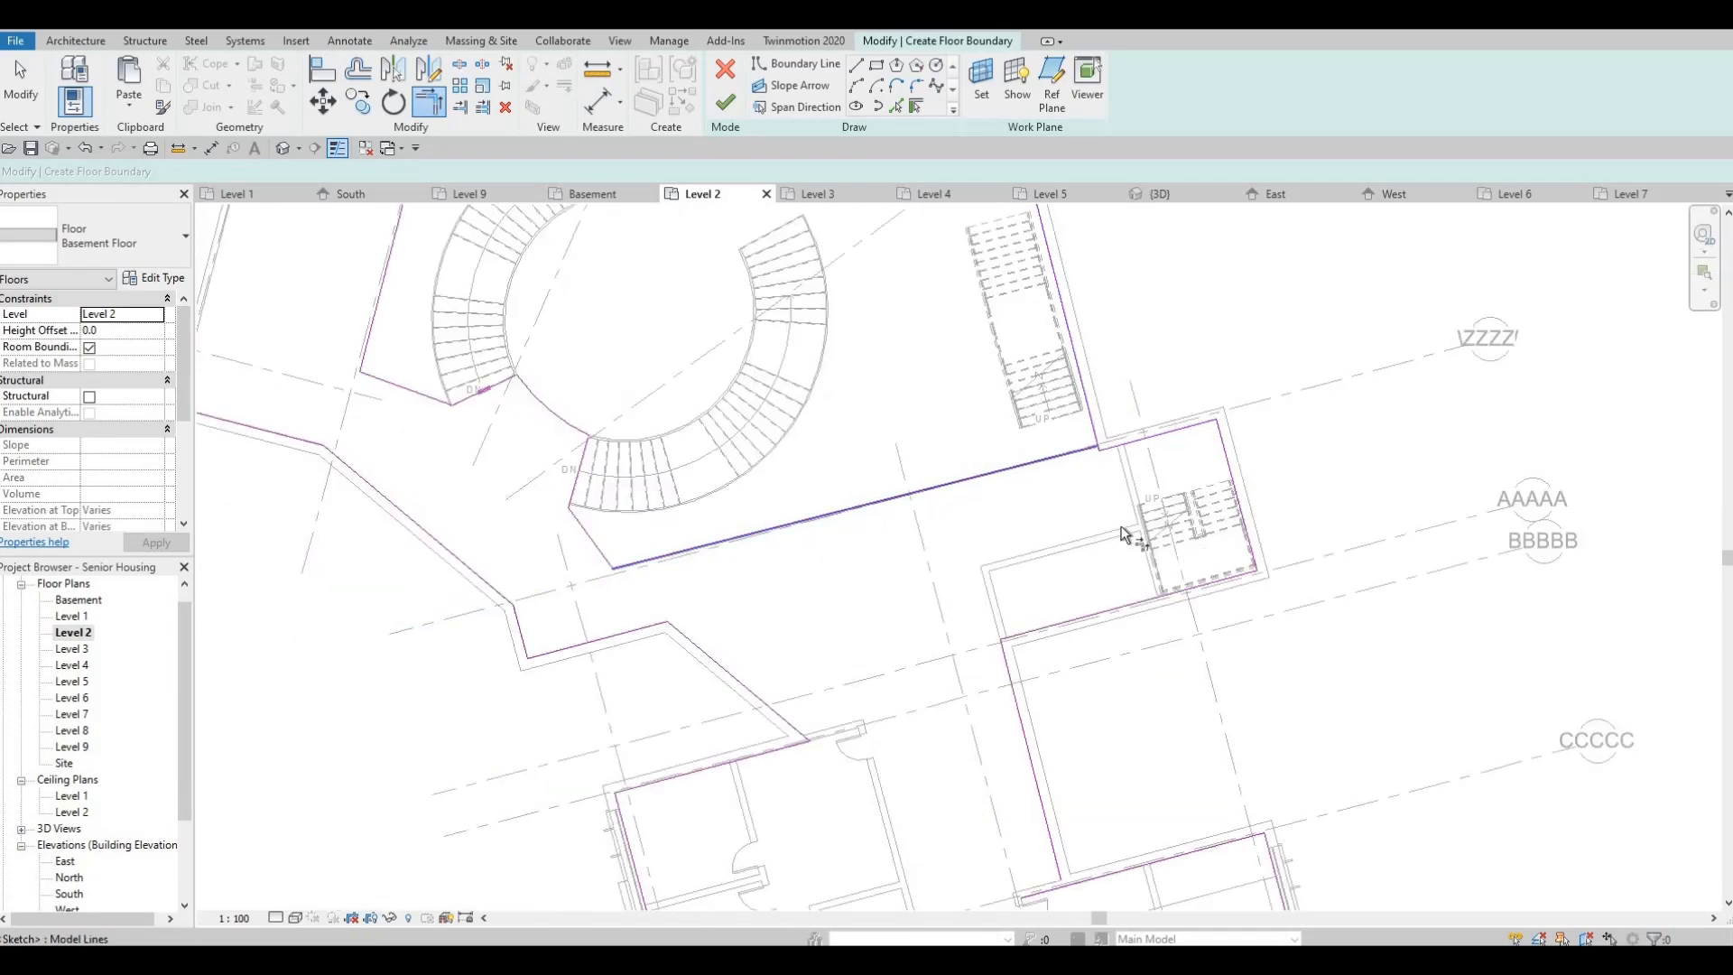
{"action": "scroll", "coordinate": [1151, 548], "scroll_direction": "up", "scroll_amount": 2}
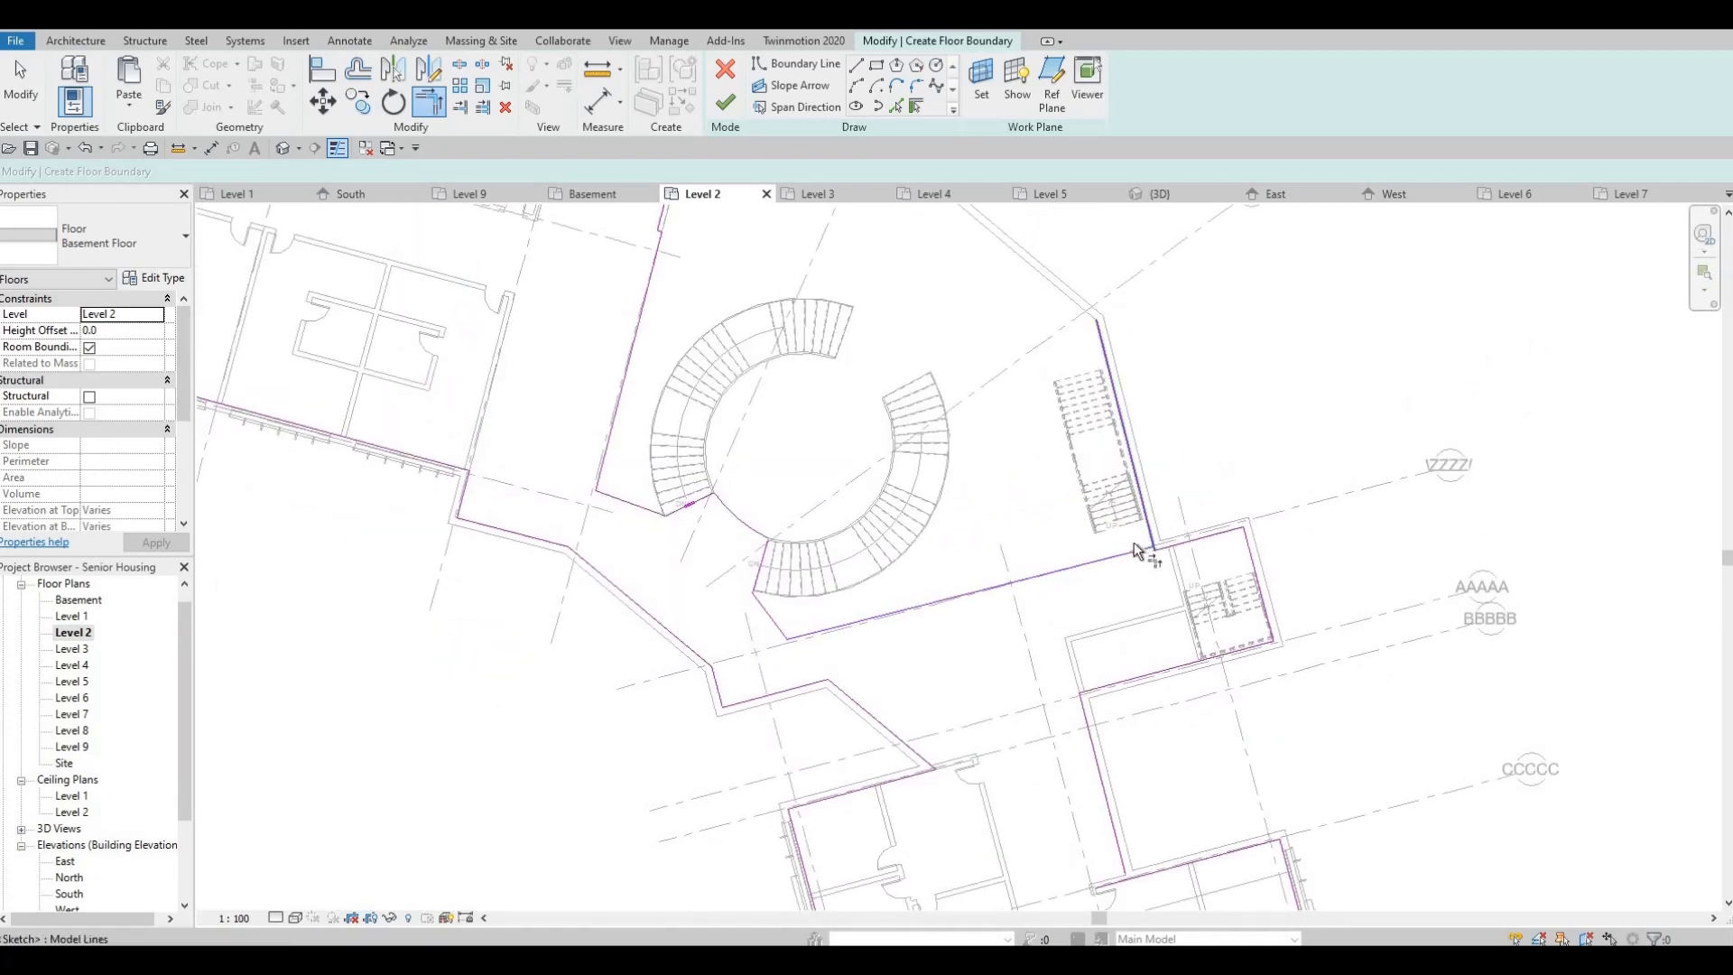
{"action": "scroll", "coordinate": [1133, 542], "scroll_direction": "up", "scroll_amount": 4}
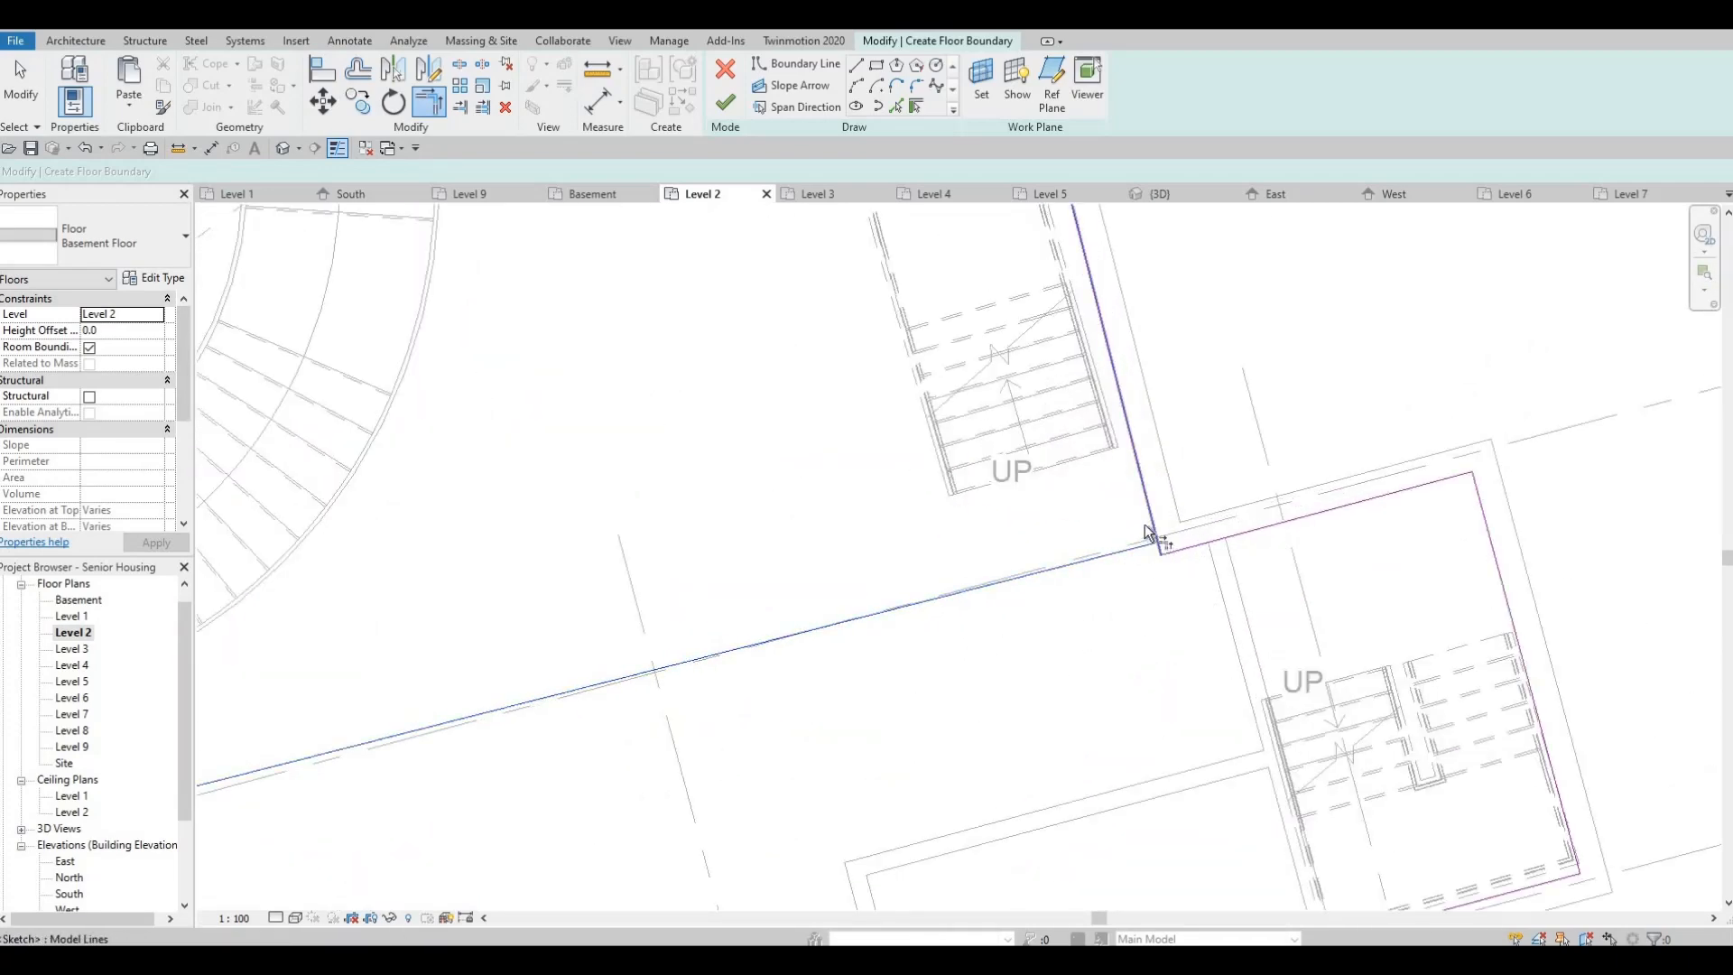
{"action": "scroll", "coordinate": [1154, 580], "scroll_direction": "down", "scroll_amount": 5}
{"action": "scroll", "coordinate": [1097, 721], "scroll_direction": "up", "scroll_amount": 1}
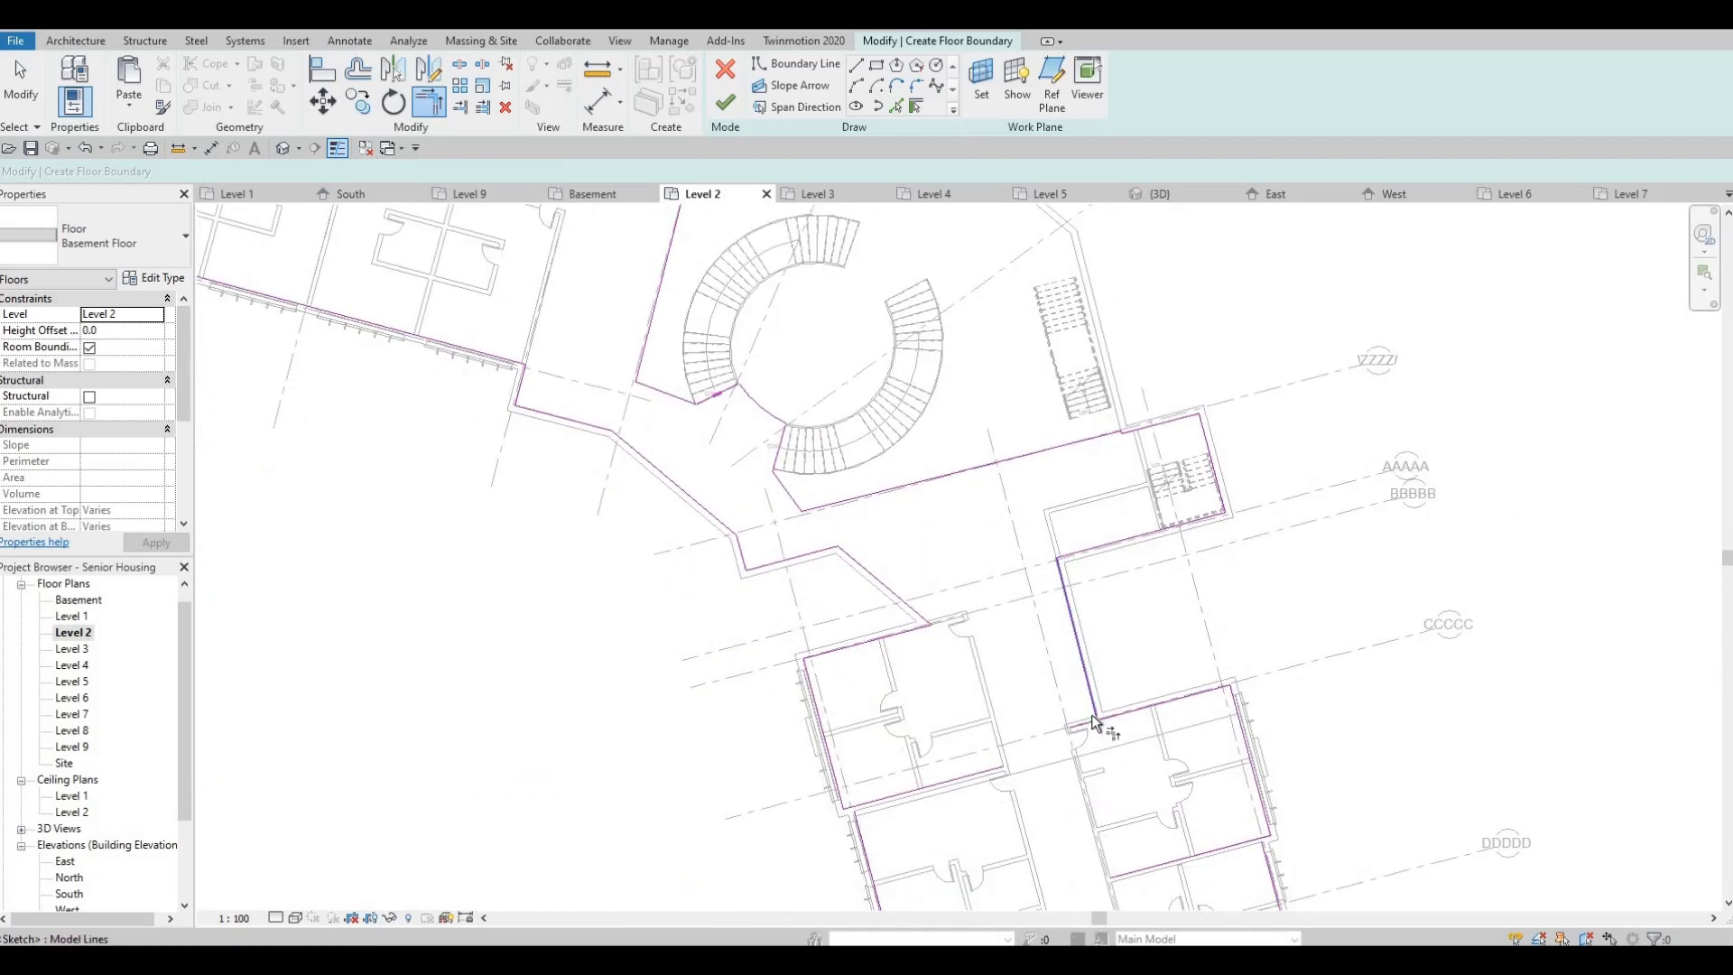
Trim the recess line to the apartment end wall near grid CCCCC, and close the facade jog on the wing's opposite side
{"action": "scroll", "coordinate": [1094, 722], "scroll_direction": "up", "scroll_amount": 3}
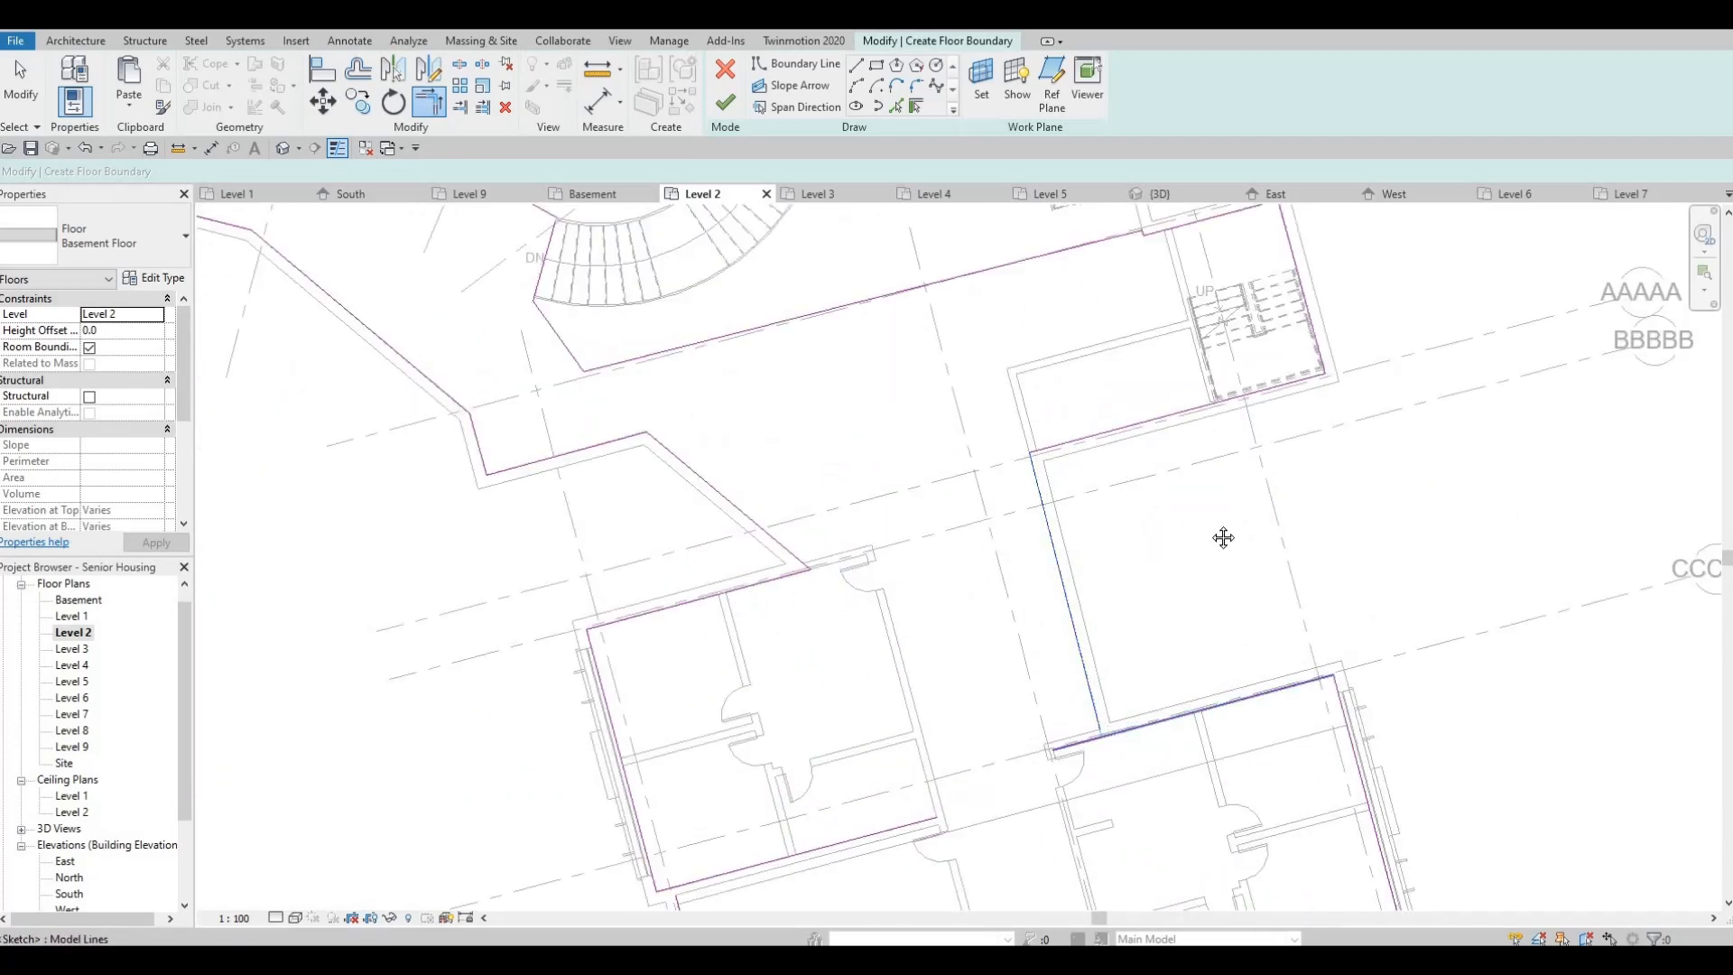
{"action": "middle_click_drag", "start_coordinate": [963, 839], "coordinate": [864, 574]}
{"action": "middle_click_drag", "start_coordinate": [579, 643], "coordinate": [622, 612]}
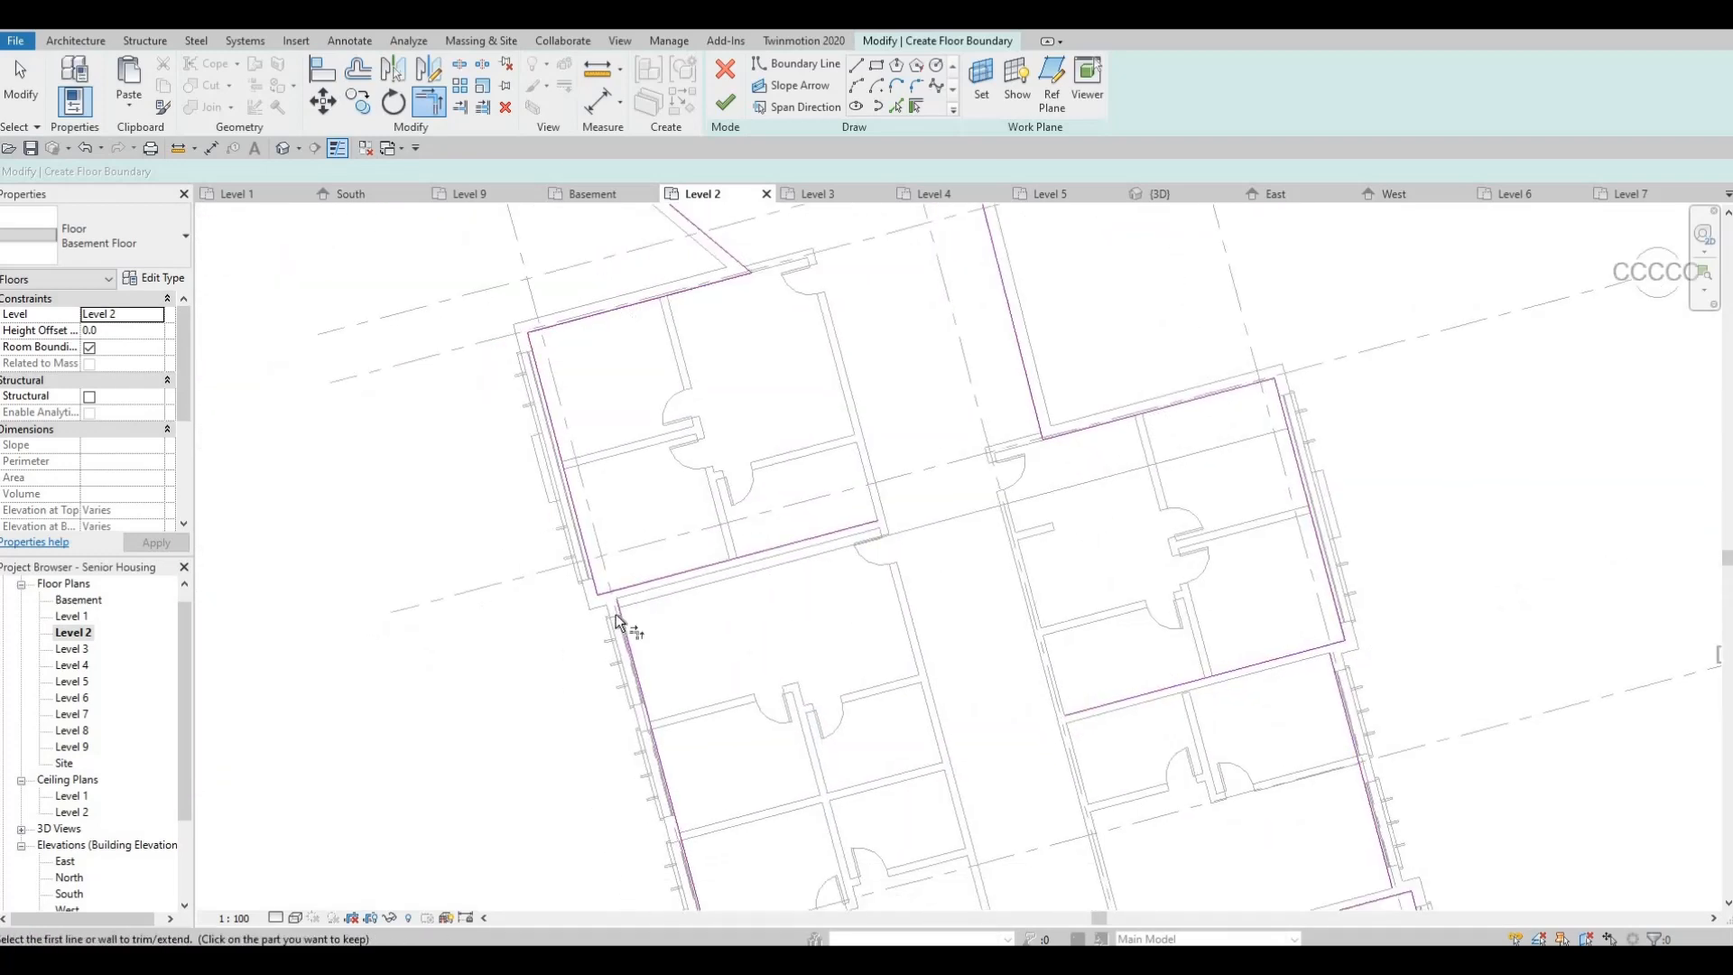
{"action": "left_click", "coordinate": [617, 615]}
{"action": "left_click", "coordinate": [610, 592]}
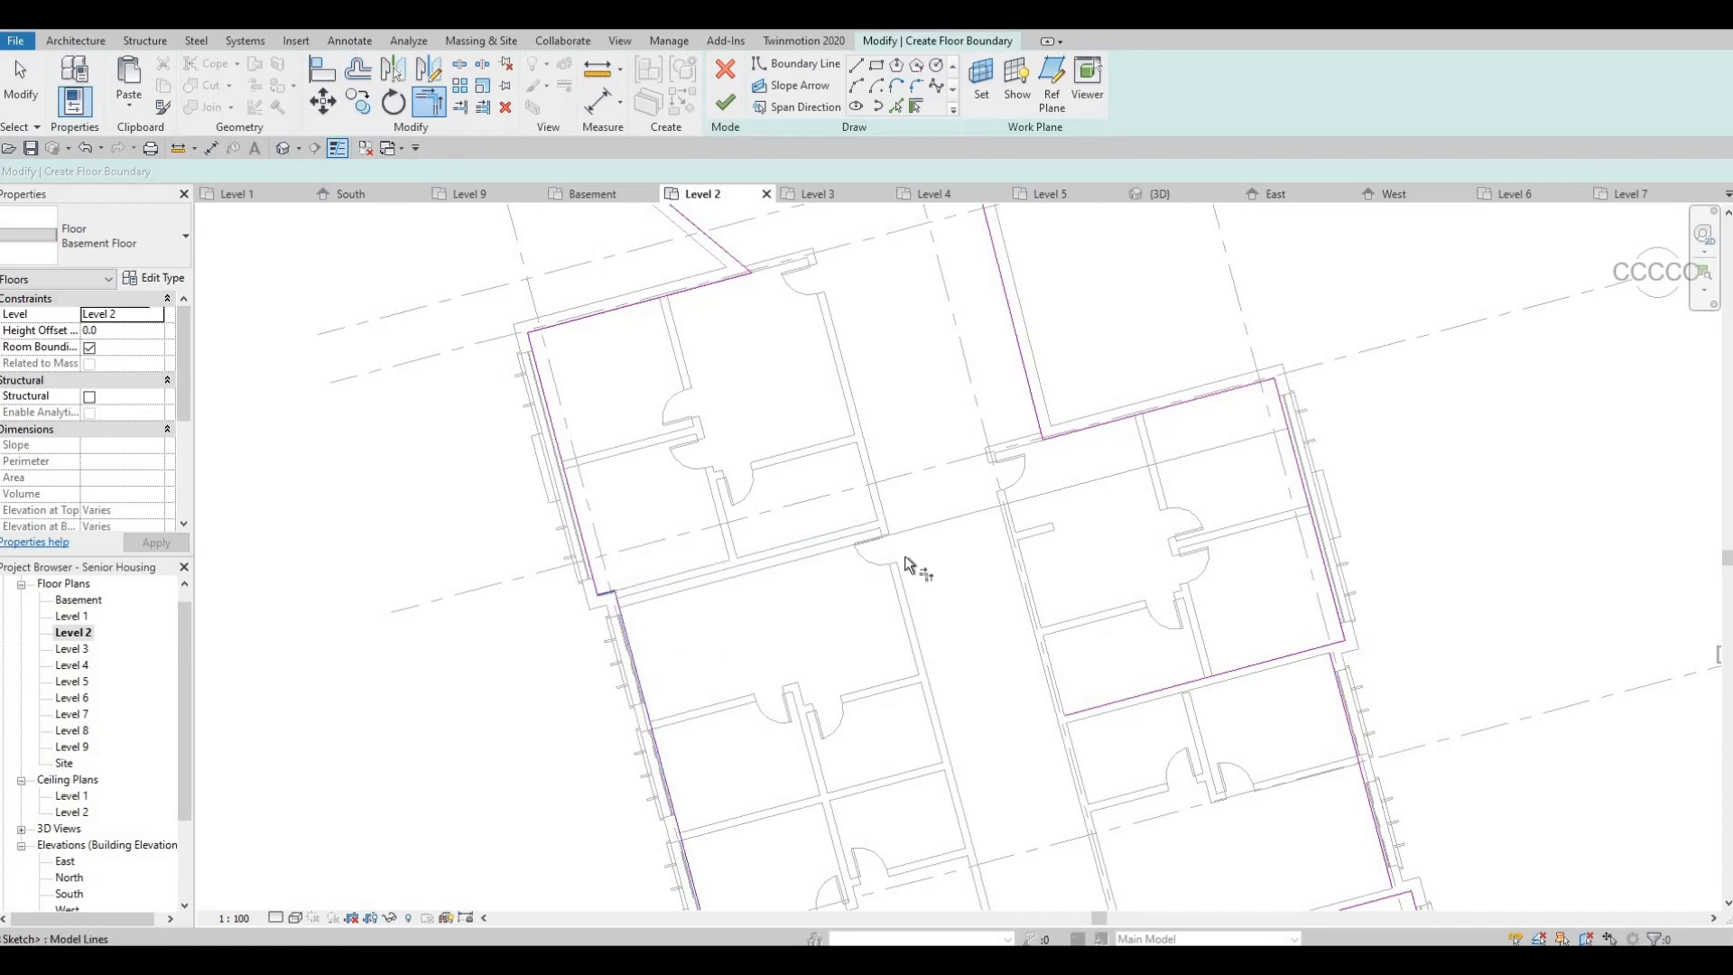
Trim the two facade jogs on either side of grid DDDDD by joining the facade line to both adjacent cross wall lines
{"action": "middle_click_drag", "start_coordinate": [1287, 557], "coordinate": [1310, 545]}
{"action": "left_click", "coordinate": [1314, 520]}
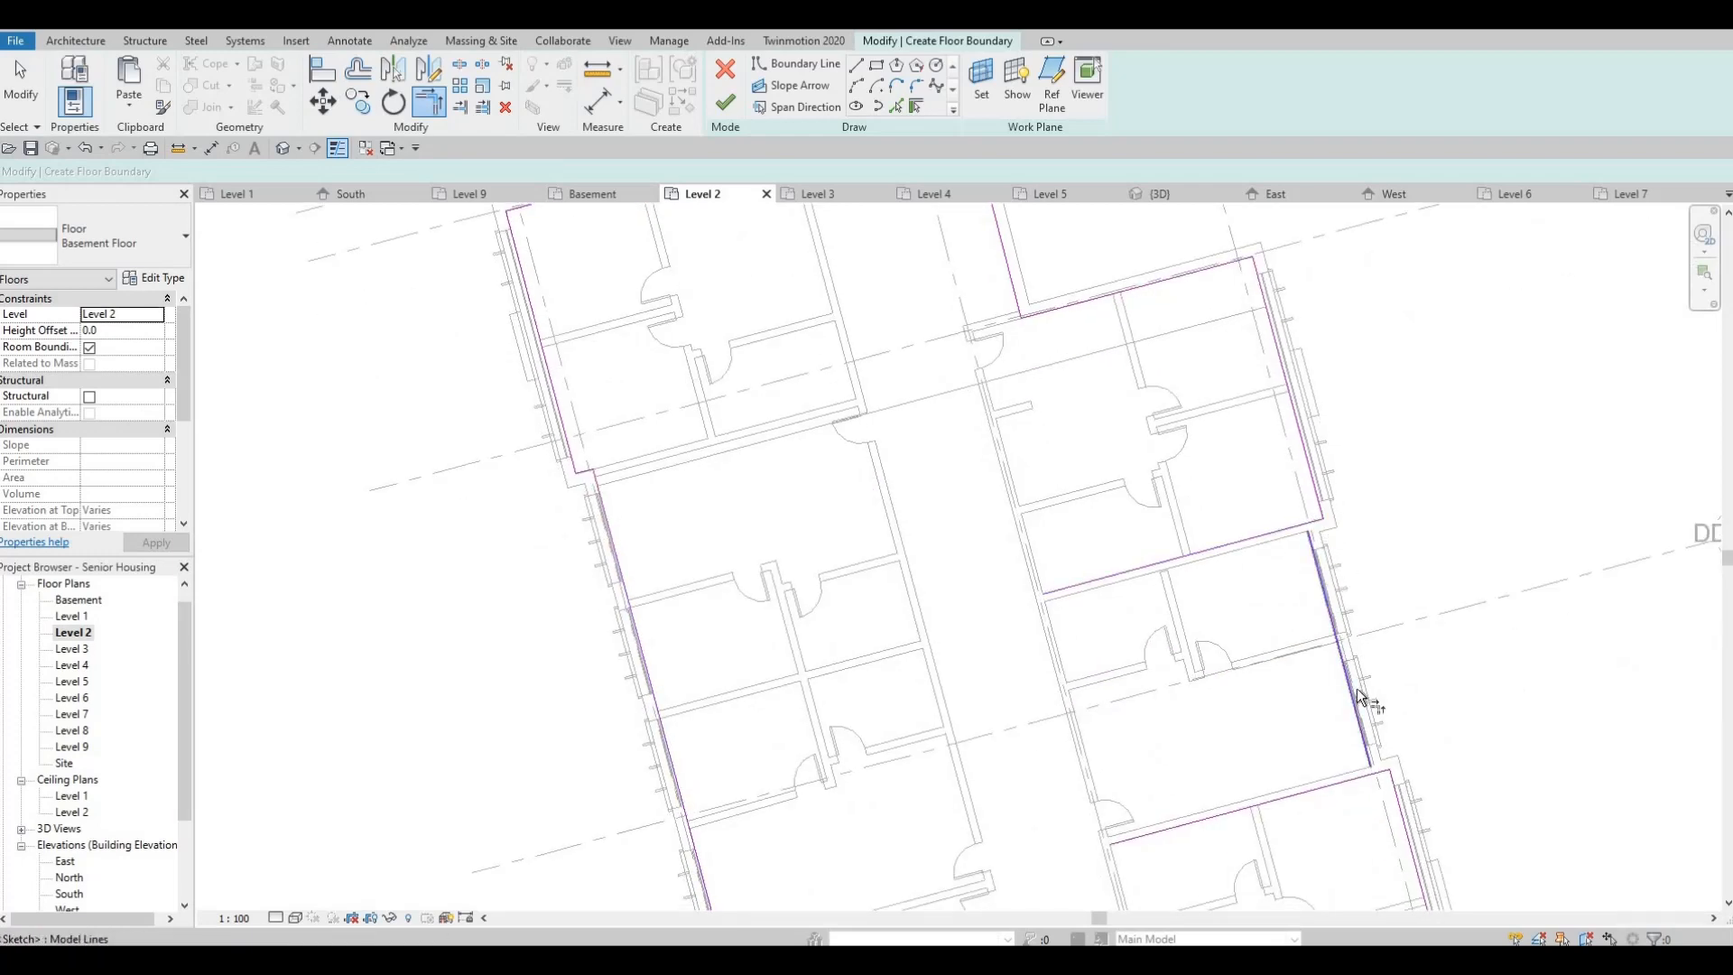
{"action": "scroll", "coordinate": [1290, 587], "scroll_direction": "up", "scroll_amount": 3}
{"action": "left_click", "coordinate": [1277, 576]}
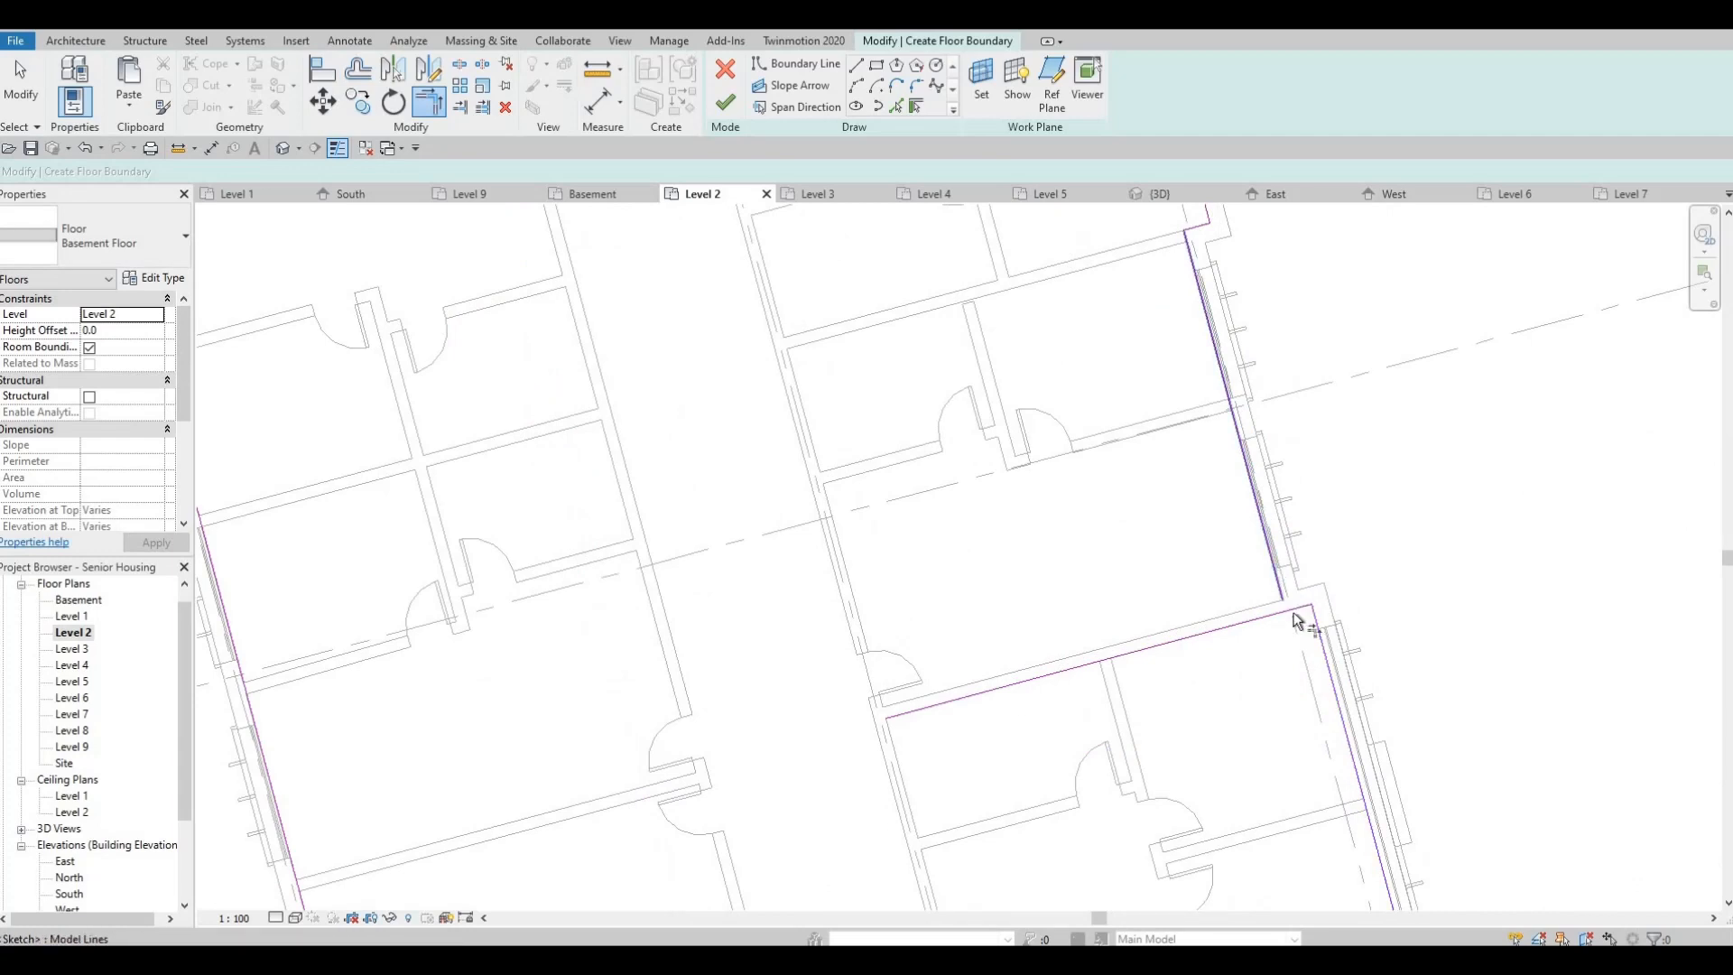
{"action": "left_click", "coordinate": [1297, 608]}
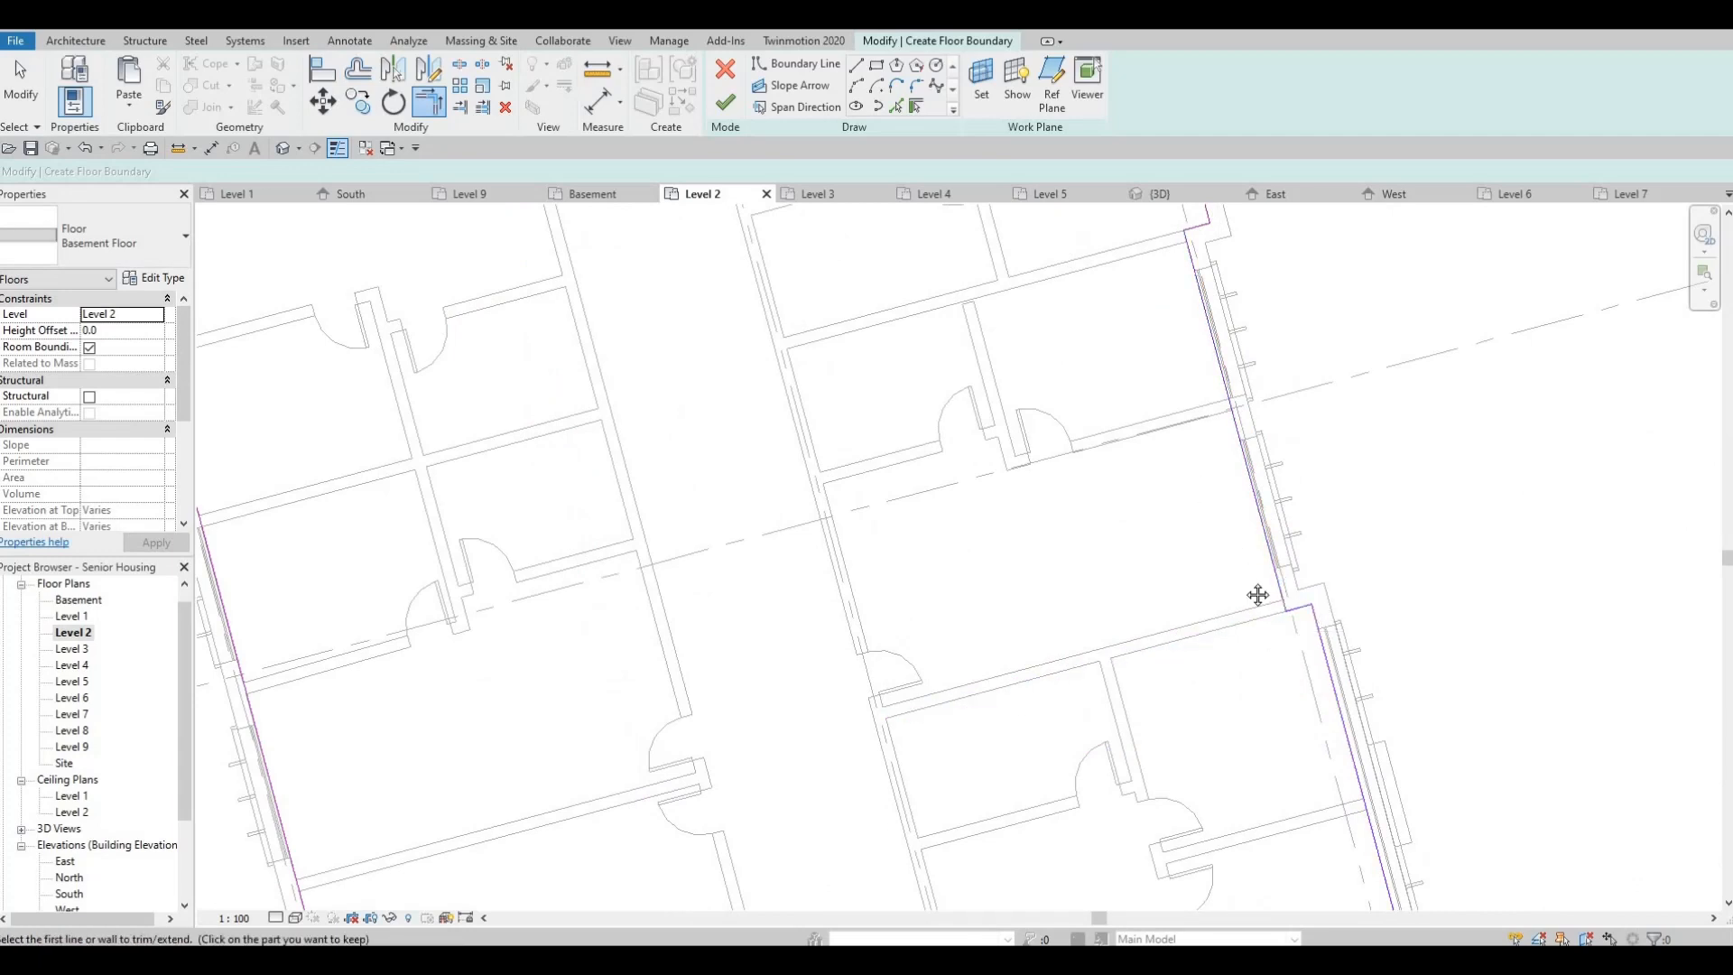
Trim the apartment end wall line at grid EEEEE to the side wall line of the recess
{"action": "middle_click_drag", "start_coordinate": [1257, 596], "coordinate": [1199, 474]}
{"action": "scroll", "coordinate": [1198, 475], "scroll_direction": "down", "scroll_amount": 4}
{"action": "middle_click_drag", "start_coordinate": [1196, 607], "coordinate": [1159, 484]}
{"action": "scroll", "coordinate": [1098, 642], "scroll_direction": "up", "scroll_amount": 1}
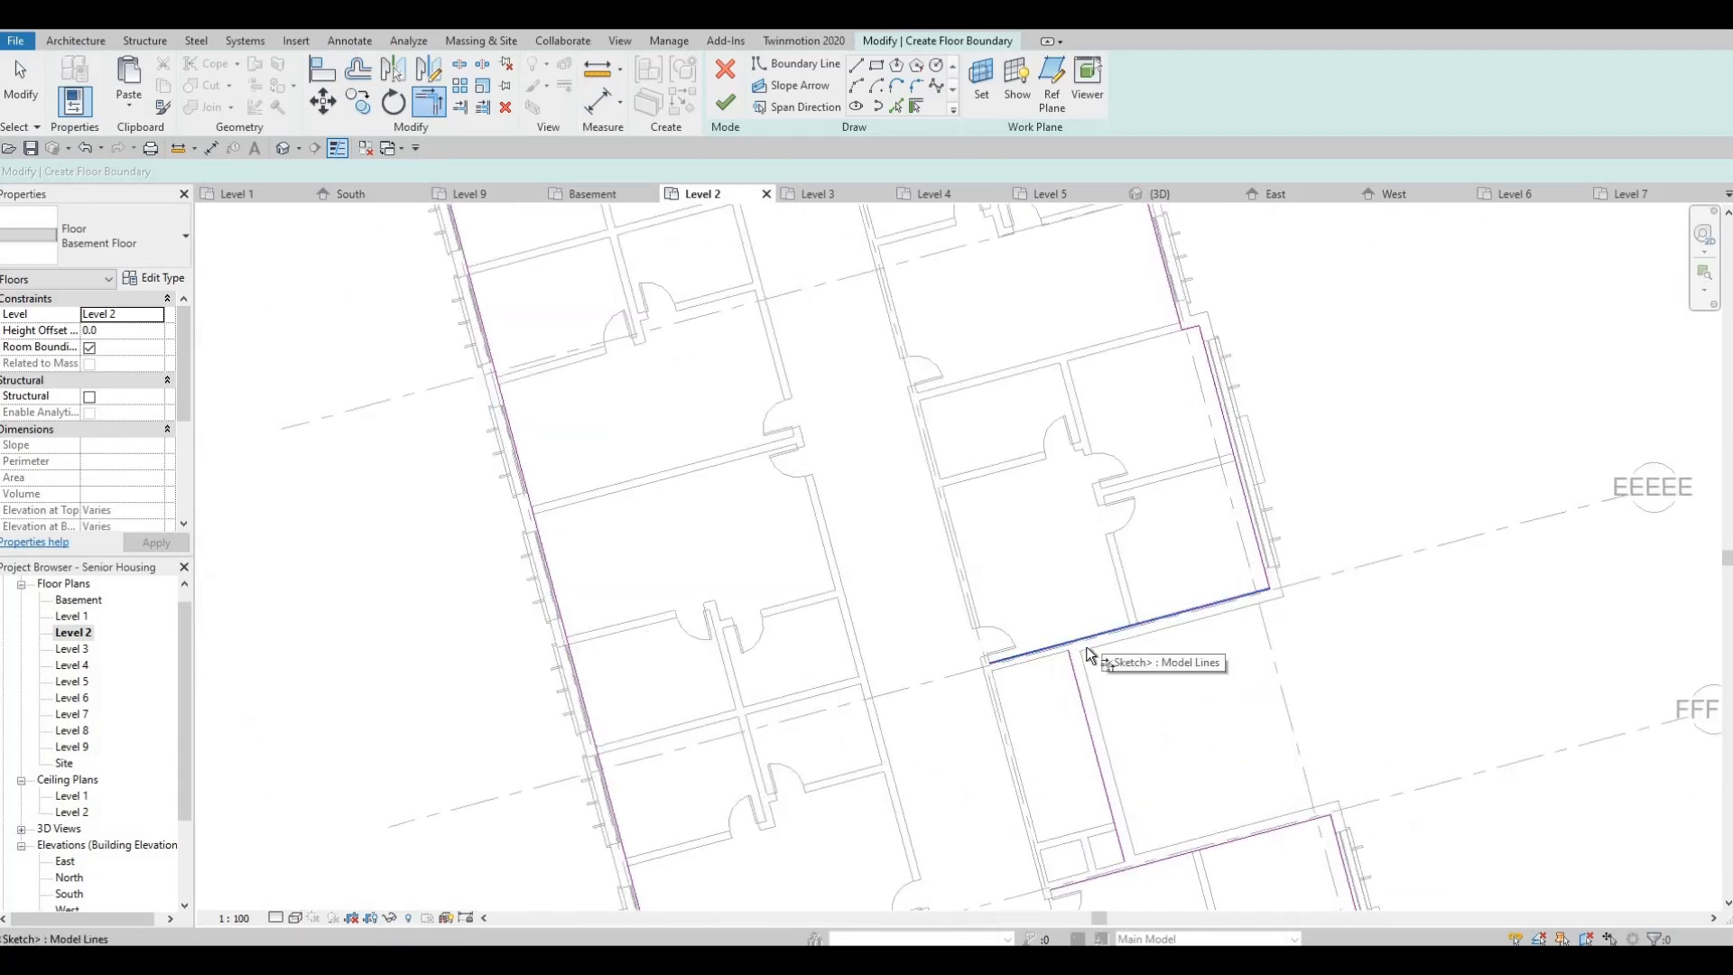
{"action": "left_click", "coordinate": [1087, 648]}
{"action": "left_click", "coordinate": [1071, 665]}
Trim the recess side wall line to the next block's end wall line at grid FFFFF
{"action": "middle_click_drag", "start_coordinate": [1135, 717], "coordinate": [1139, 543]}
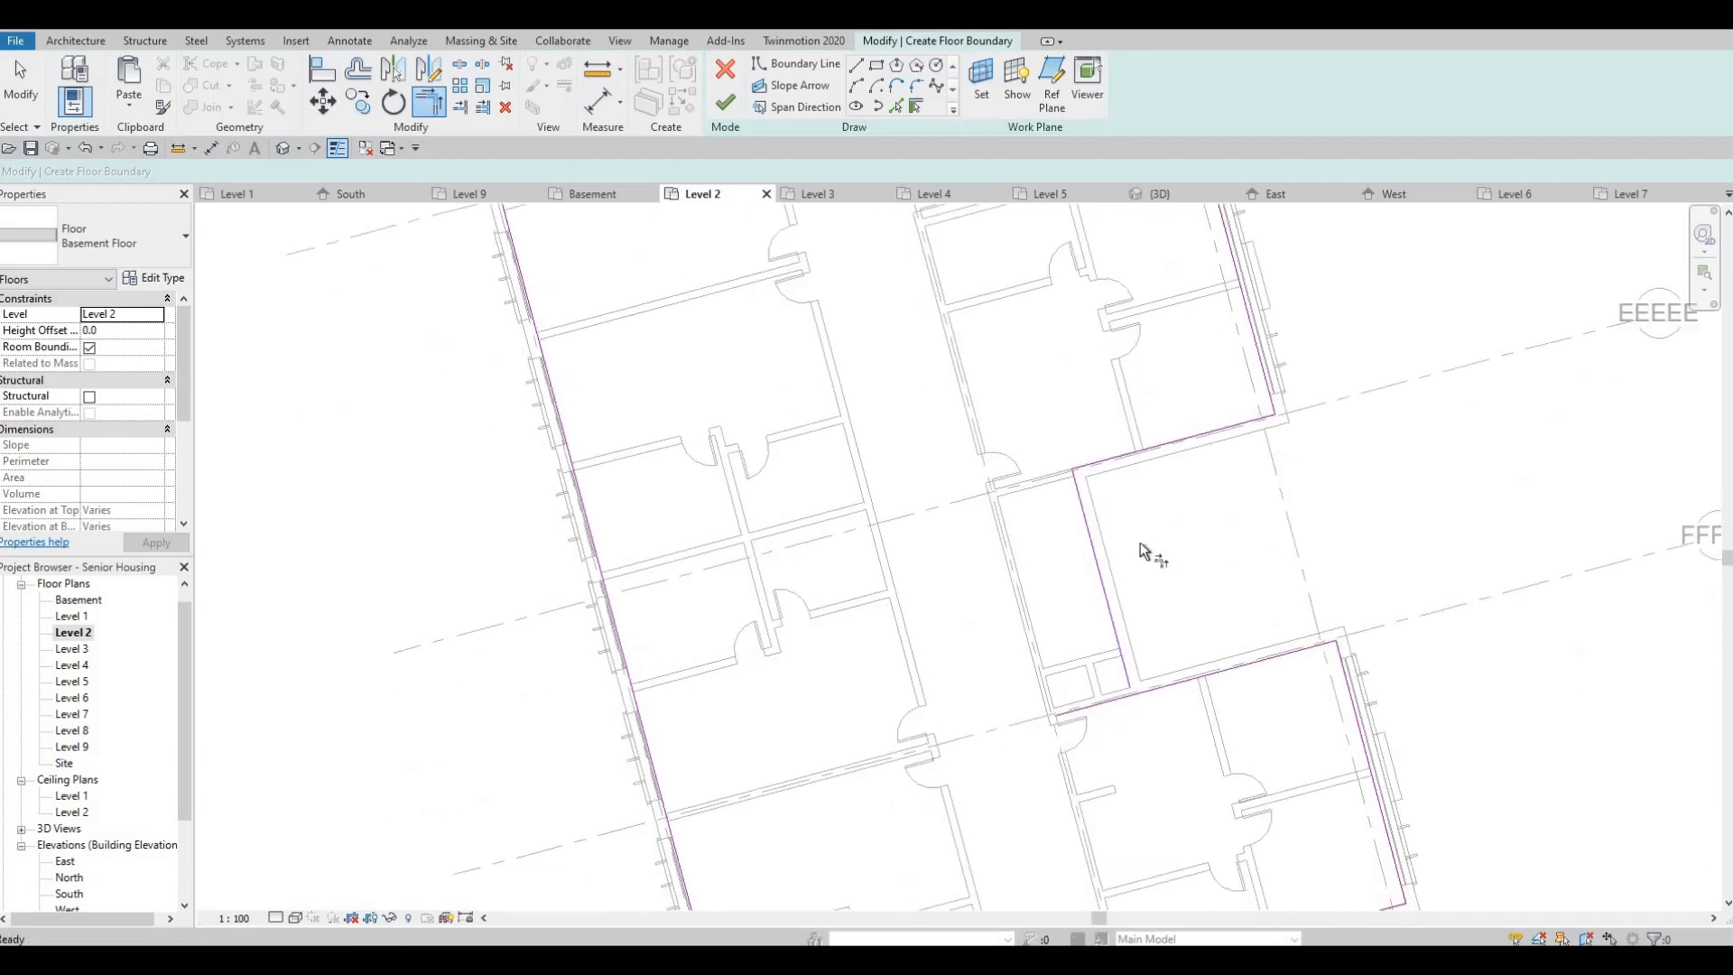
{"action": "scroll", "coordinate": [1140, 543], "scroll_direction": "down", "scroll_amount": 2}
{"action": "scroll", "coordinate": [1143, 722], "scroll_direction": "up", "scroll_amount": 1}
{"action": "scroll", "coordinate": [1077, 574], "scroll_direction": "up", "scroll_amount": 3}
{"action": "left_click", "coordinate": [1079, 566]}
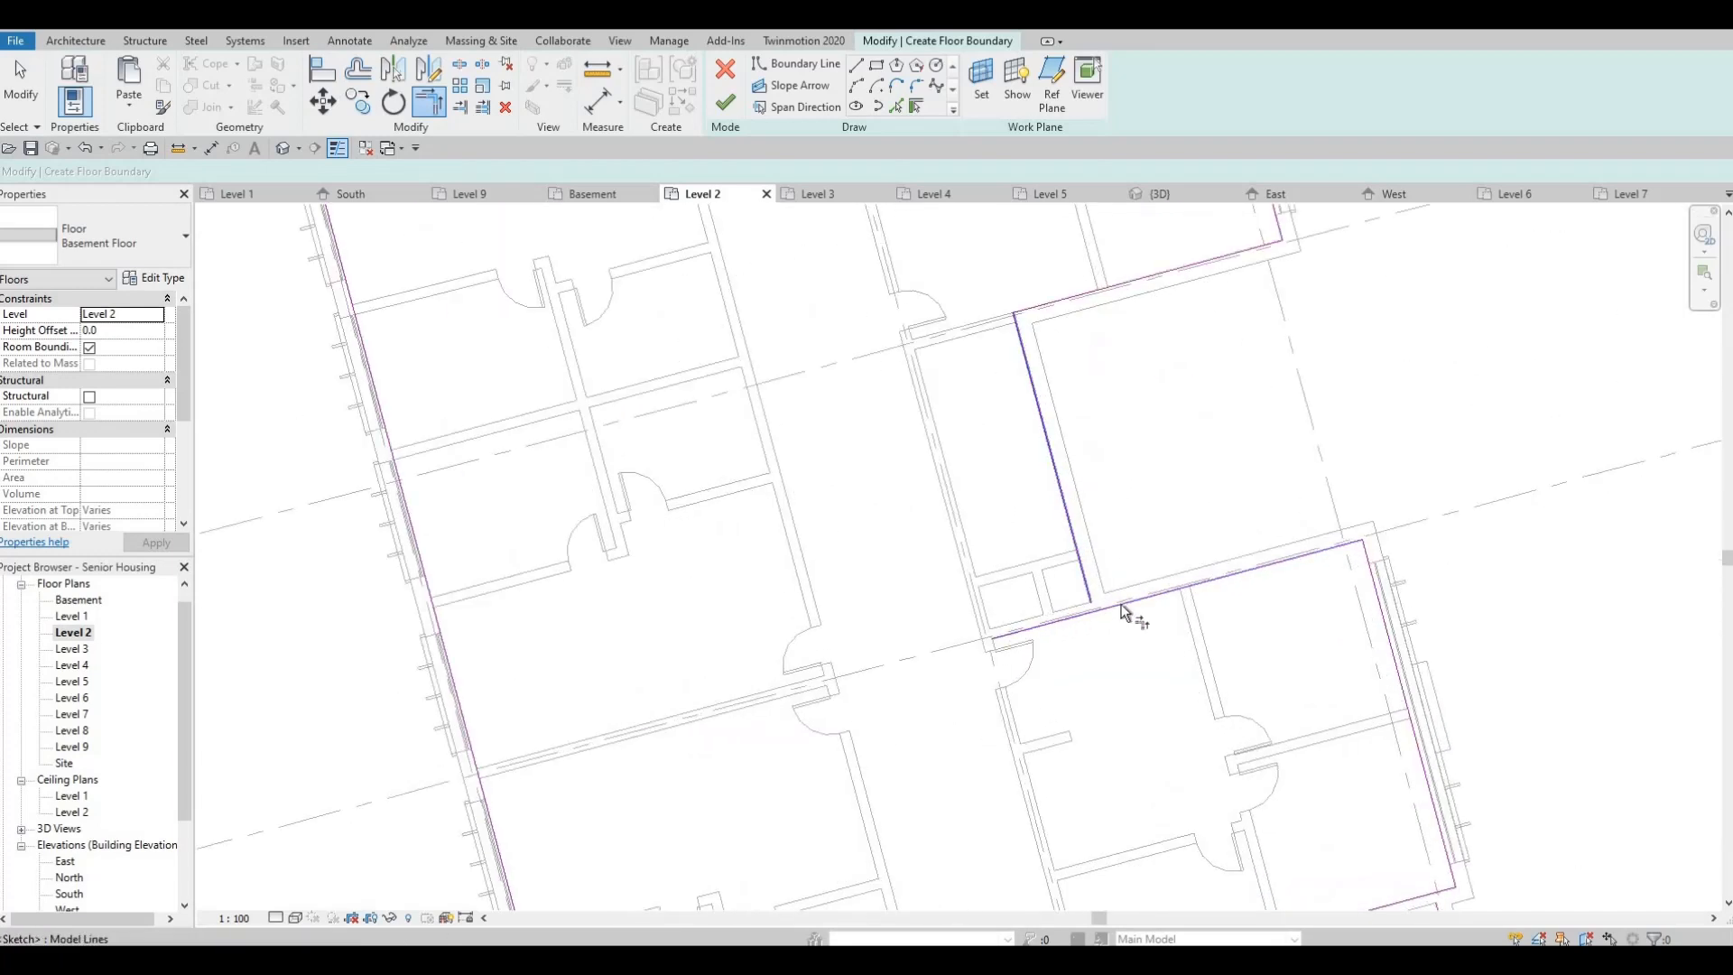
{"action": "left_click", "coordinate": [1121, 603]}
Trim the cross wall line at the far end of that block to the adjoining facade line, closing the jog
{"action": "mouse_move", "coordinate": [1403, 726]}
{"action": "middle_mouse_down"}
{"action": "mouse_move", "coordinate": [1322, 575]}
{"action": "mouse_move", "coordinate": [1167, 411]}
{"action": "middle_mouse_up"}
{"action": "scroll", "coordinate": [1322, 587], "scroll_direction": "up", "scroll_amount": 1}
{"action": "left_click", "coordinate": [1319, 589]}
{"action": "left_click", "coordinate": [1311, 623]}
Trim the facade line past grid HHHHH to the last apartment block's cross wall line
{"action": "scroll", "coordinate": [1167, 411], "scroll_direction": "down", "scroll_amount": 1}
{"action": "middle_click_drag", "start_coordinate": [1303, 673], "coordinate": [1231, 472]}
{"action": "middle_click_drag", "start_coordinate": [1308, 742], "coordinate": [1218, 523]}
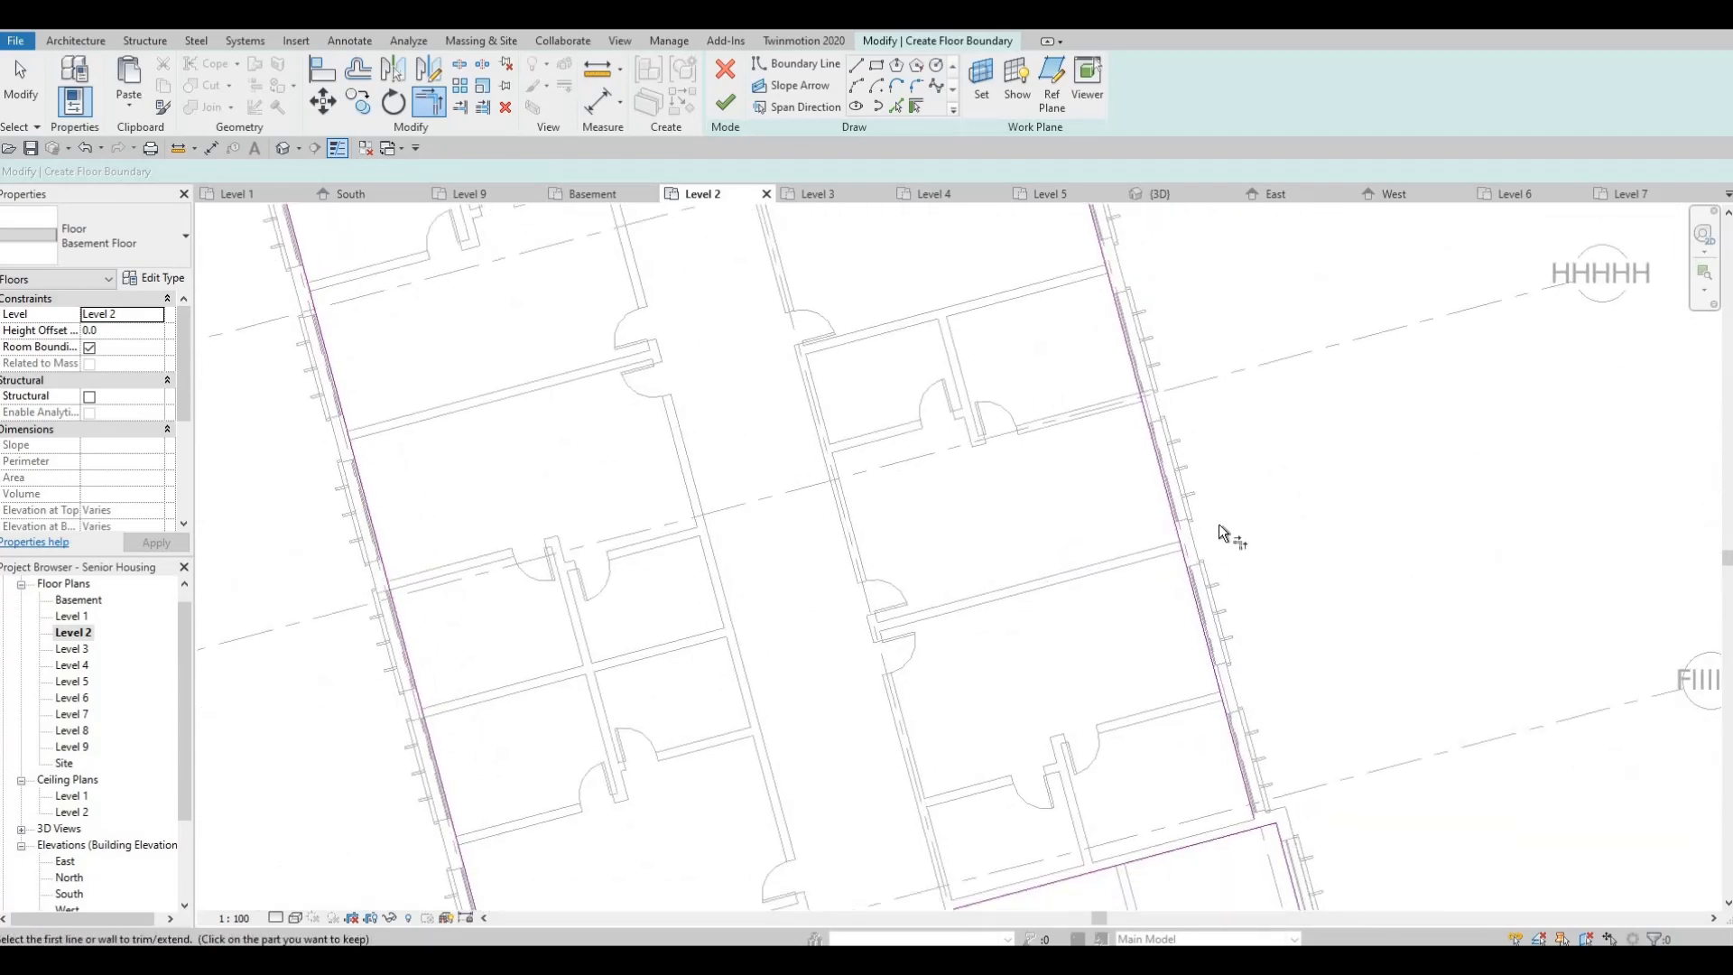
{"action": "middle_click_drag", "start_coordinate": [1247, 798], "coordinate": [1161, 523]}
{"action": "scroll", "coordinate": [1162, 524], "scroll_direction": "up", "scroll_amount": 1}
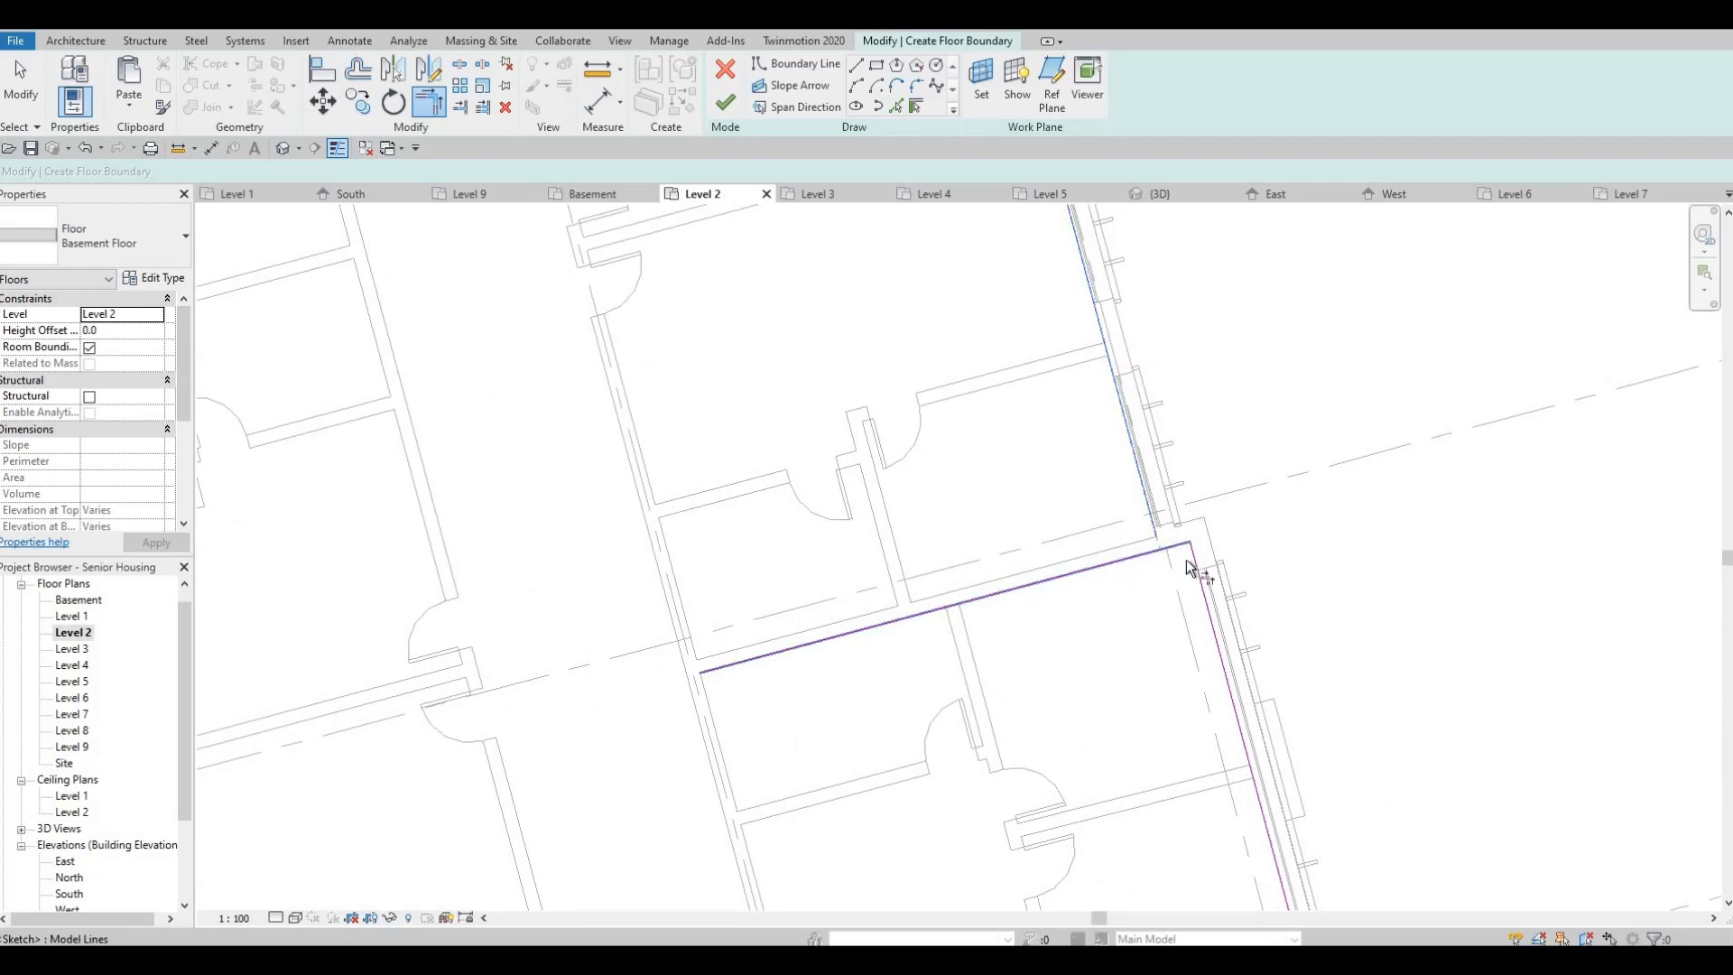
Trim the last block's end wall line at grid JJJJJ to the wing's outer side wall line
{"action": "middle_click_drag", "start_coordinate": [1171, 626], "coordinate": [1121, 347]}
{"action": "scroll", "coordinate": [1120, 347], "scroll_direction": "down", "scroll_amount": 1}
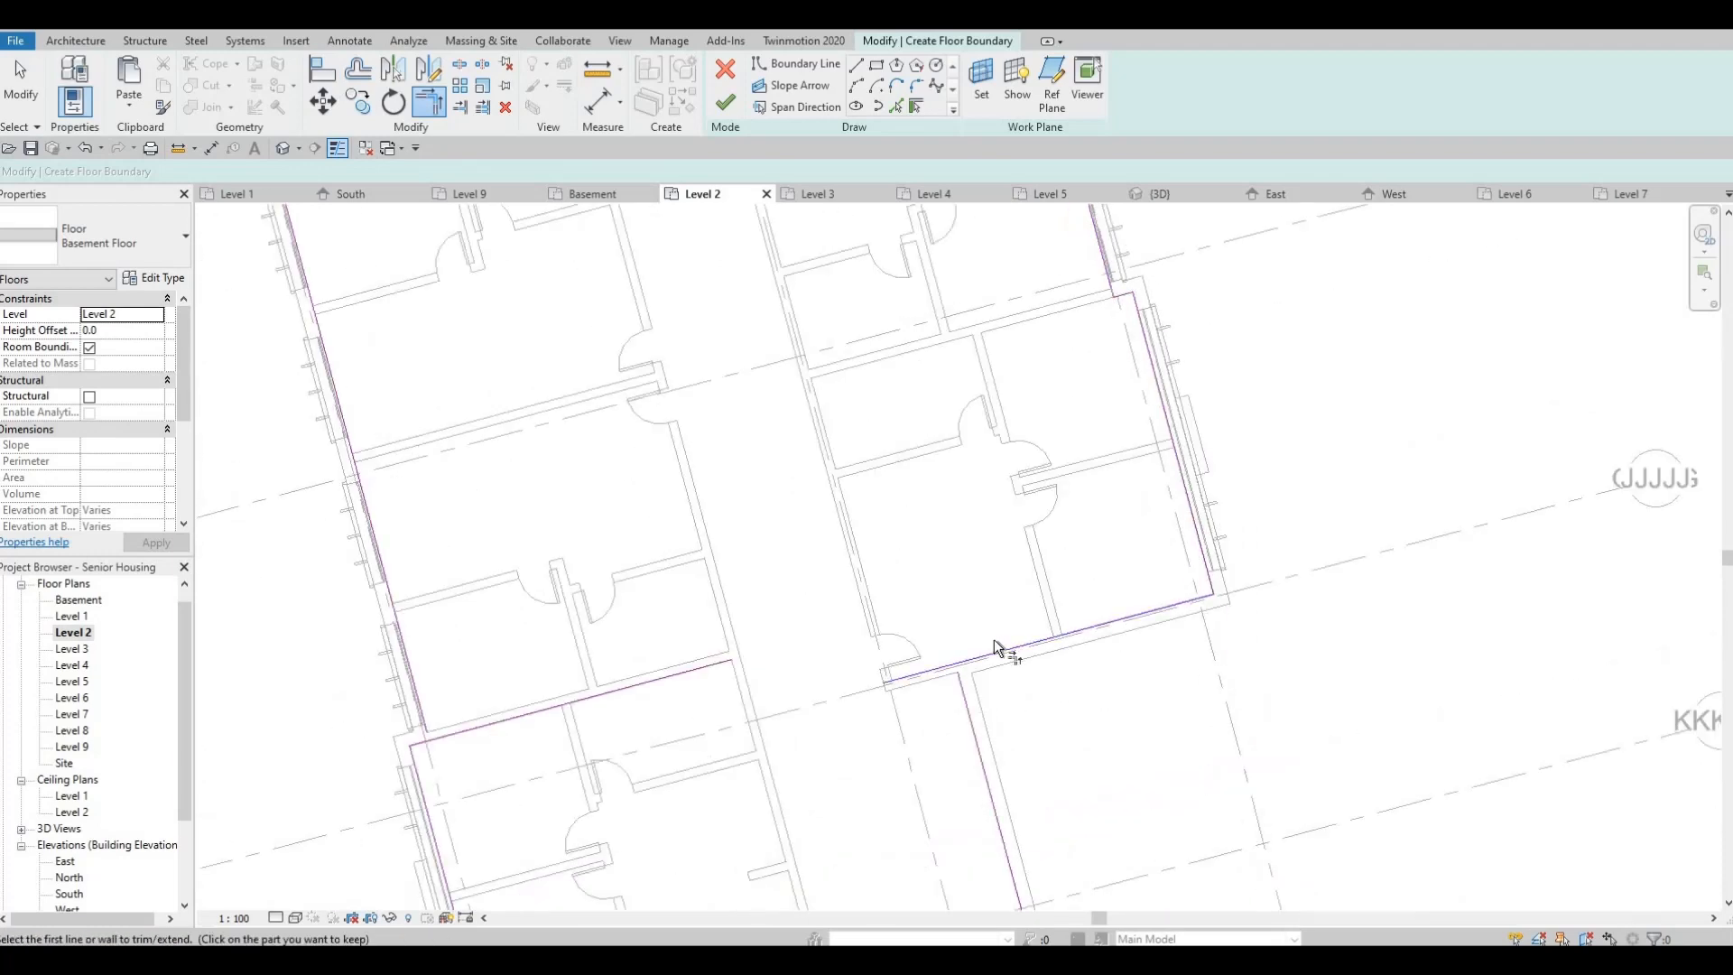
{"action": "left_click", "coordinate": [992, 660]}
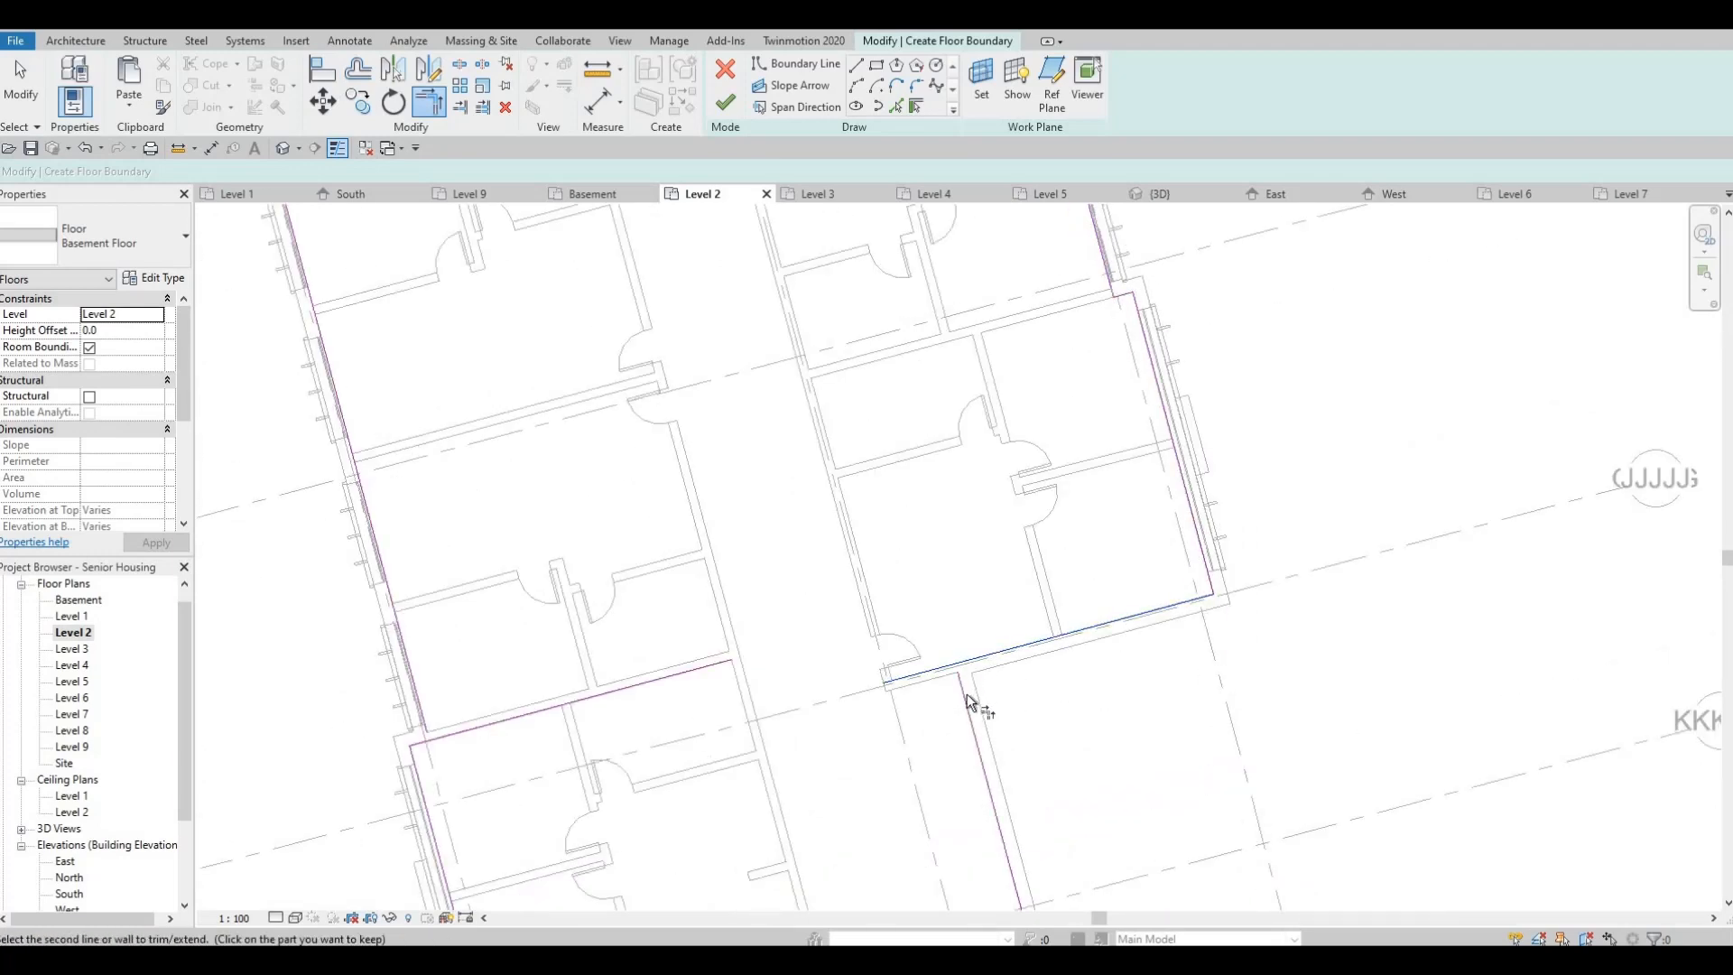
{"action": "left_click", "coordinate": [966, 693]}
Trim the side wall line of the end stairwell to the adjoining apartment end wall line
{"action": "middle_click_drag", "start_coordinate": [1060, 520], "coordinate": [1054, 126]}
{"action": "middle_click_drag", "start_coordinate": [743, 577], "coordinate": [744, 526]}
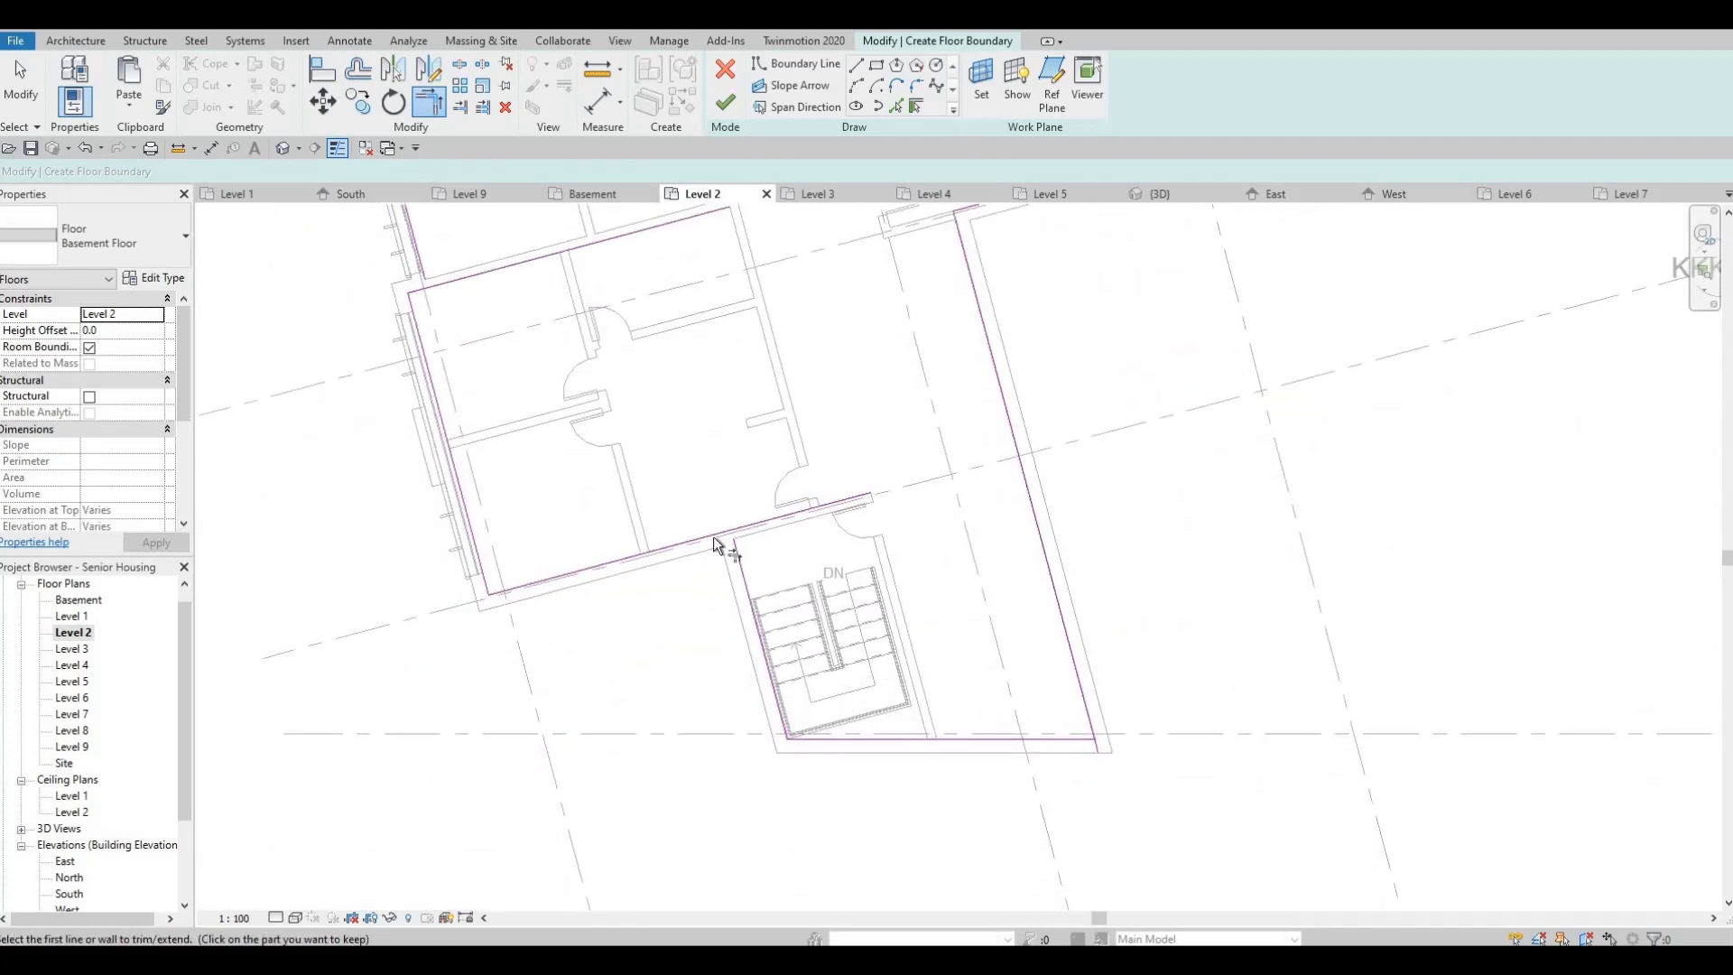
{"action": "left_click", "coordinate": [732, 544]}
{"action": "left_click", "coordinate": [708, 538]}
Trim the opposite facade line to the cross wall line of the end apartment, closing the jog there
{"action": "middle_click_drag", "start_coordinate": [415, 287], "coordinate": [953, 926]}
{"action": "left_click", "coordinate": [707, 401]}
{"action": "left_click", "coordinate": [717, 365]}
Check the trimmed boundary along the opposite facade back toward the curved stairs and try to finish the floor sketch
{"action": "mouse_move", "coordinate": [1037, 670]}
{"action": "middle_mouse_down"}
{"action": "mouse_move", "coordinate": [1064, 824]}
{"action": "mouse_move", "coordinate": [1058, 933]}
{"action": "middle_mouse_up"}
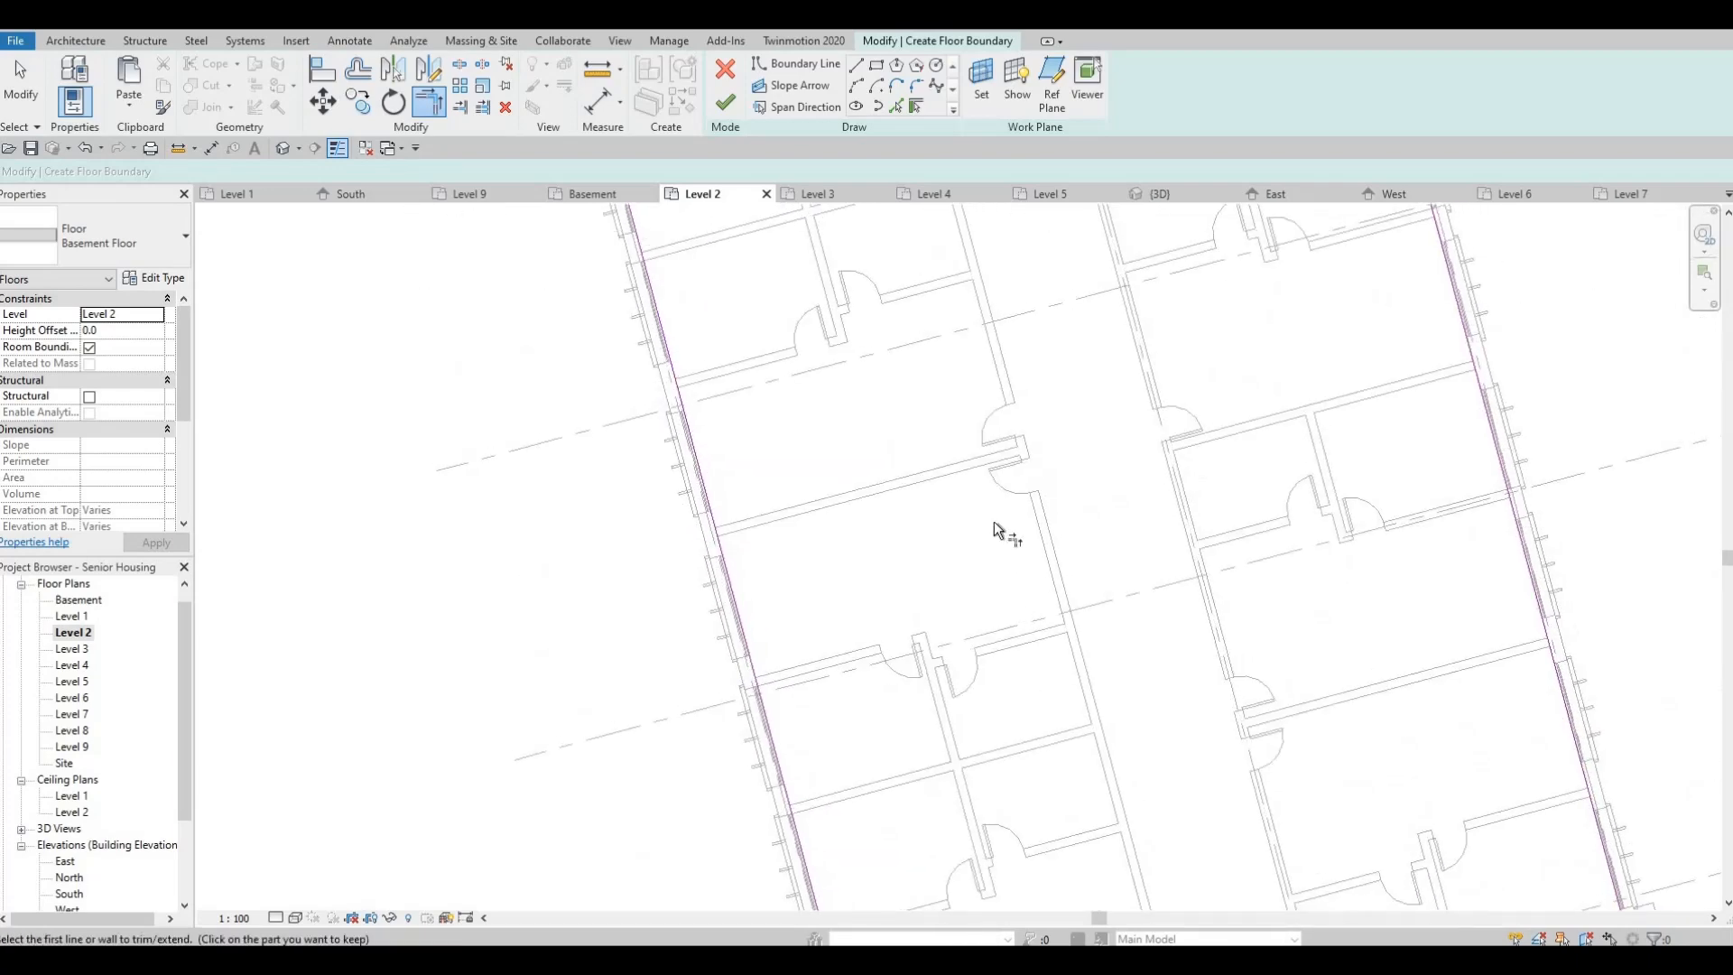
{"action": "middle_click_drag", "start_coordinate": [819, 510], "coordinate": [1047, 845]}
{"action": "scroll", "coordinate": [1046, 845], "scroll_direction": "down", "scroll_amount": 2}
{"action": "middle_click_drag", "start_coordinate": [1040, 740], "coordinate": [1083, 940]}
{"action": "middle_click_drag", "start_coordinate": [901, 469], "coordinate": [1014, 822]}
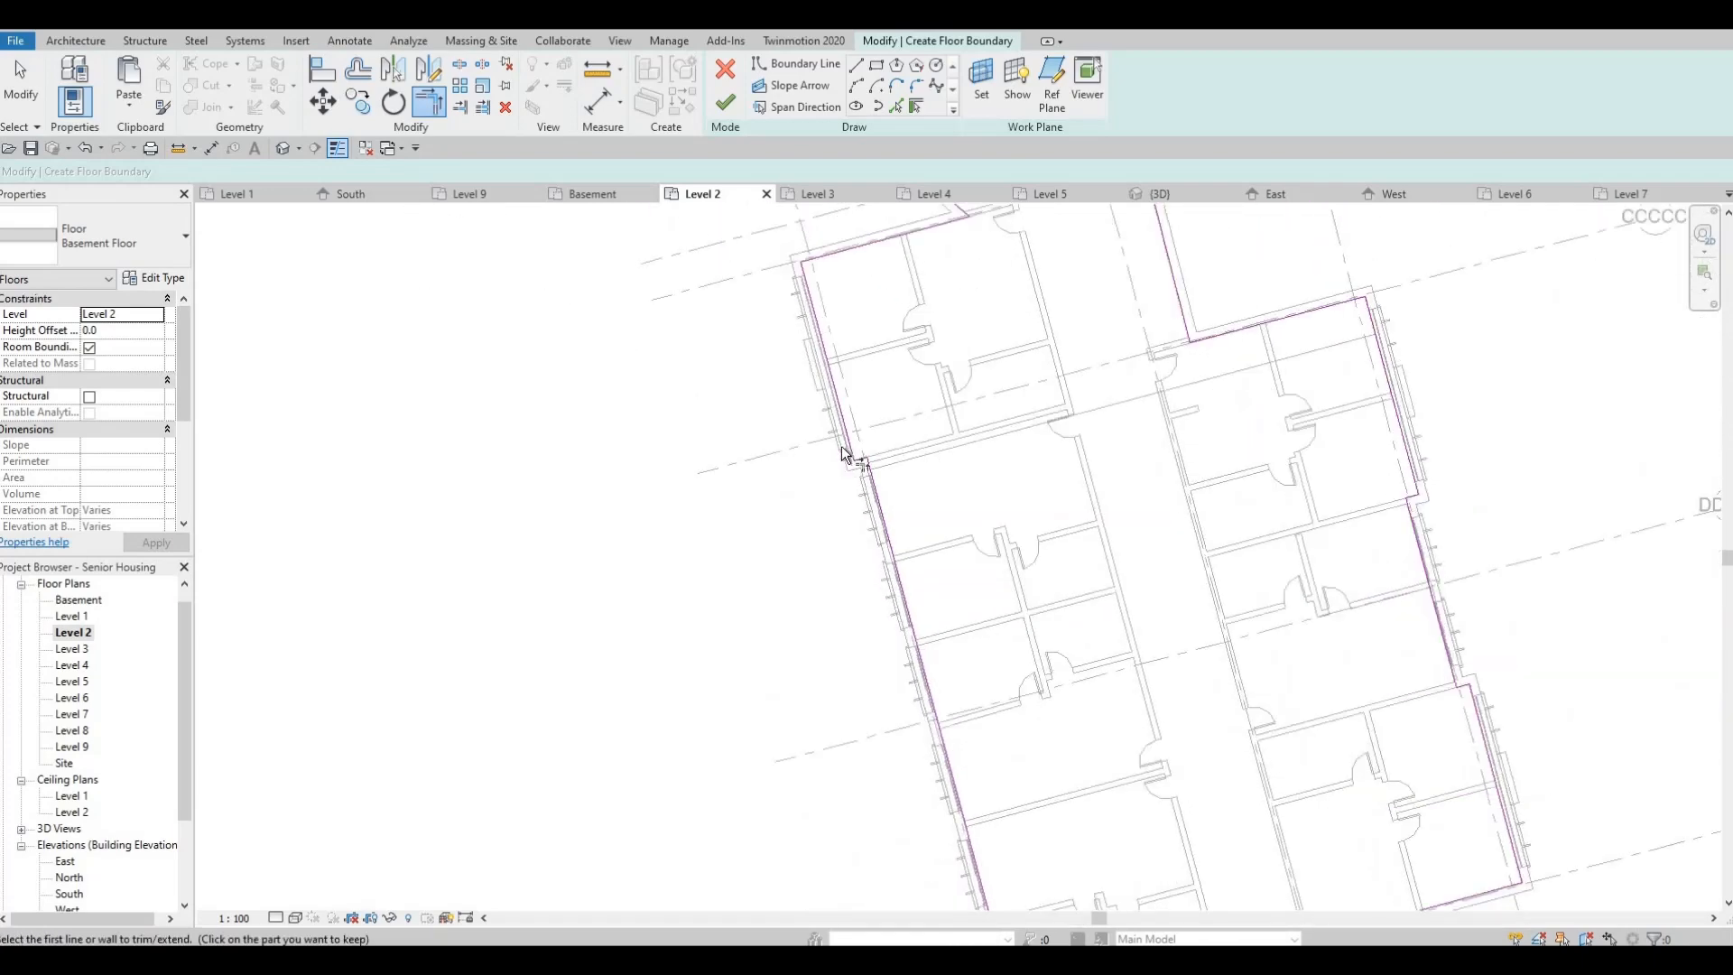
{"action": "middle_click_drag", "start_coordinate": [947, 656], "coordinate": [974, 679]}
{"action": "scroll", "coordinate": [913, 502], "scroll_direction": "up", "scroll_amount": 2}
{"action": "scroll", "coordinate": [913, 502], "scroll_direction": "down", "scroll_amount": 2}
{"action": "middle_click_drag", "start_coordinate": [912, 502], "coordinate": [942, 674]}
{"action": "scroll", "coordinate": [792, 400], "scroll_direction": "down", "scroll_amount": 2}
{"action": "middle_click_drag", "start_coordinate": [792, 401], "coordinate": [845, 459]}
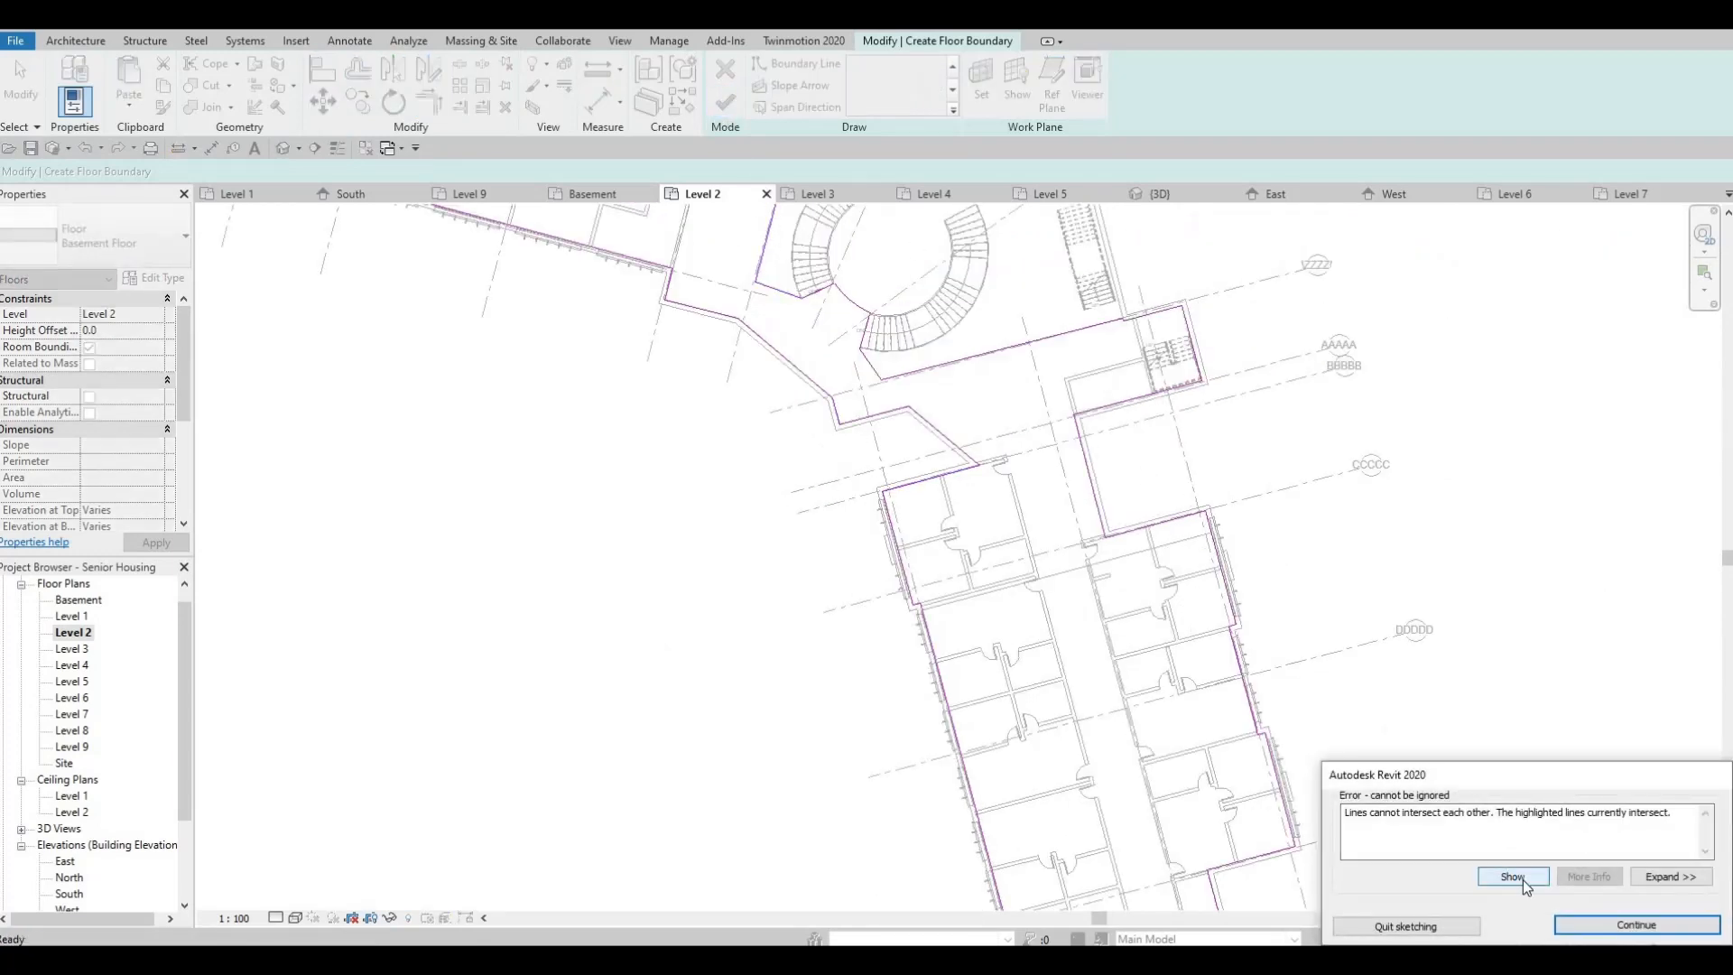
Locate the intersecting boundary lines by the end stairwell, trim them to a corner near grid LLLLL and try to finish the floor sketch
{"action": "left_click", "coordinate": [1525, 878]}
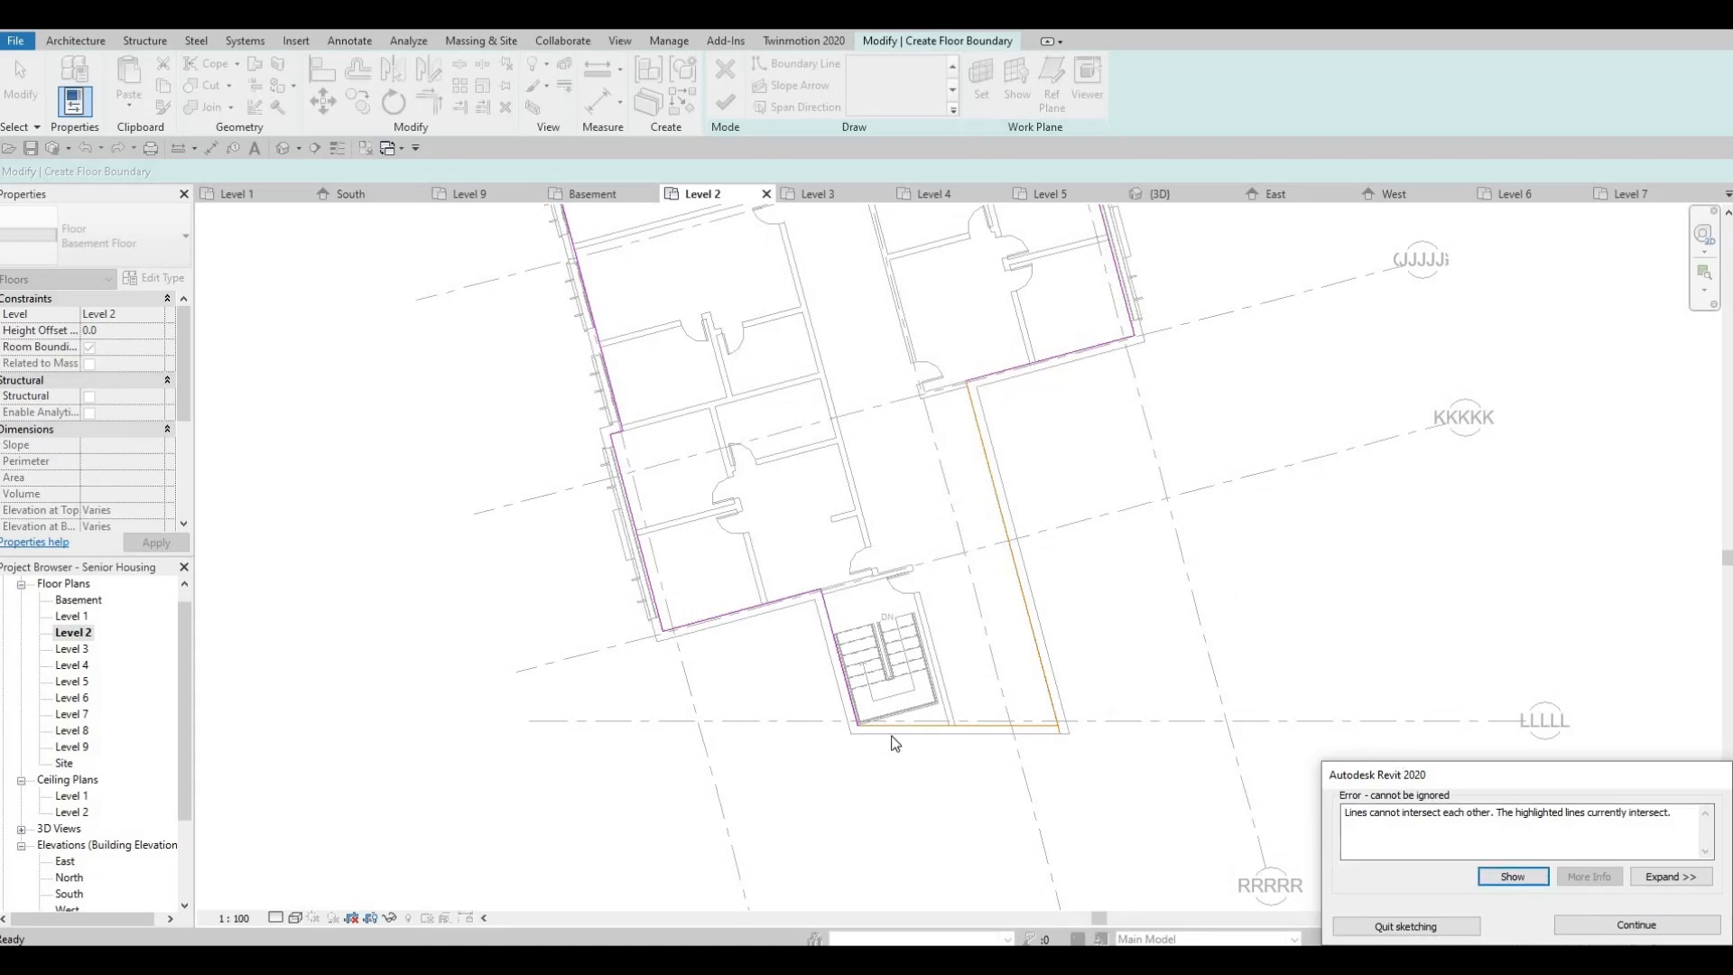
{"action": "scroll", "coordinate": [1124, 733], "scroll_direction": "up", "scroll_amount": 3}
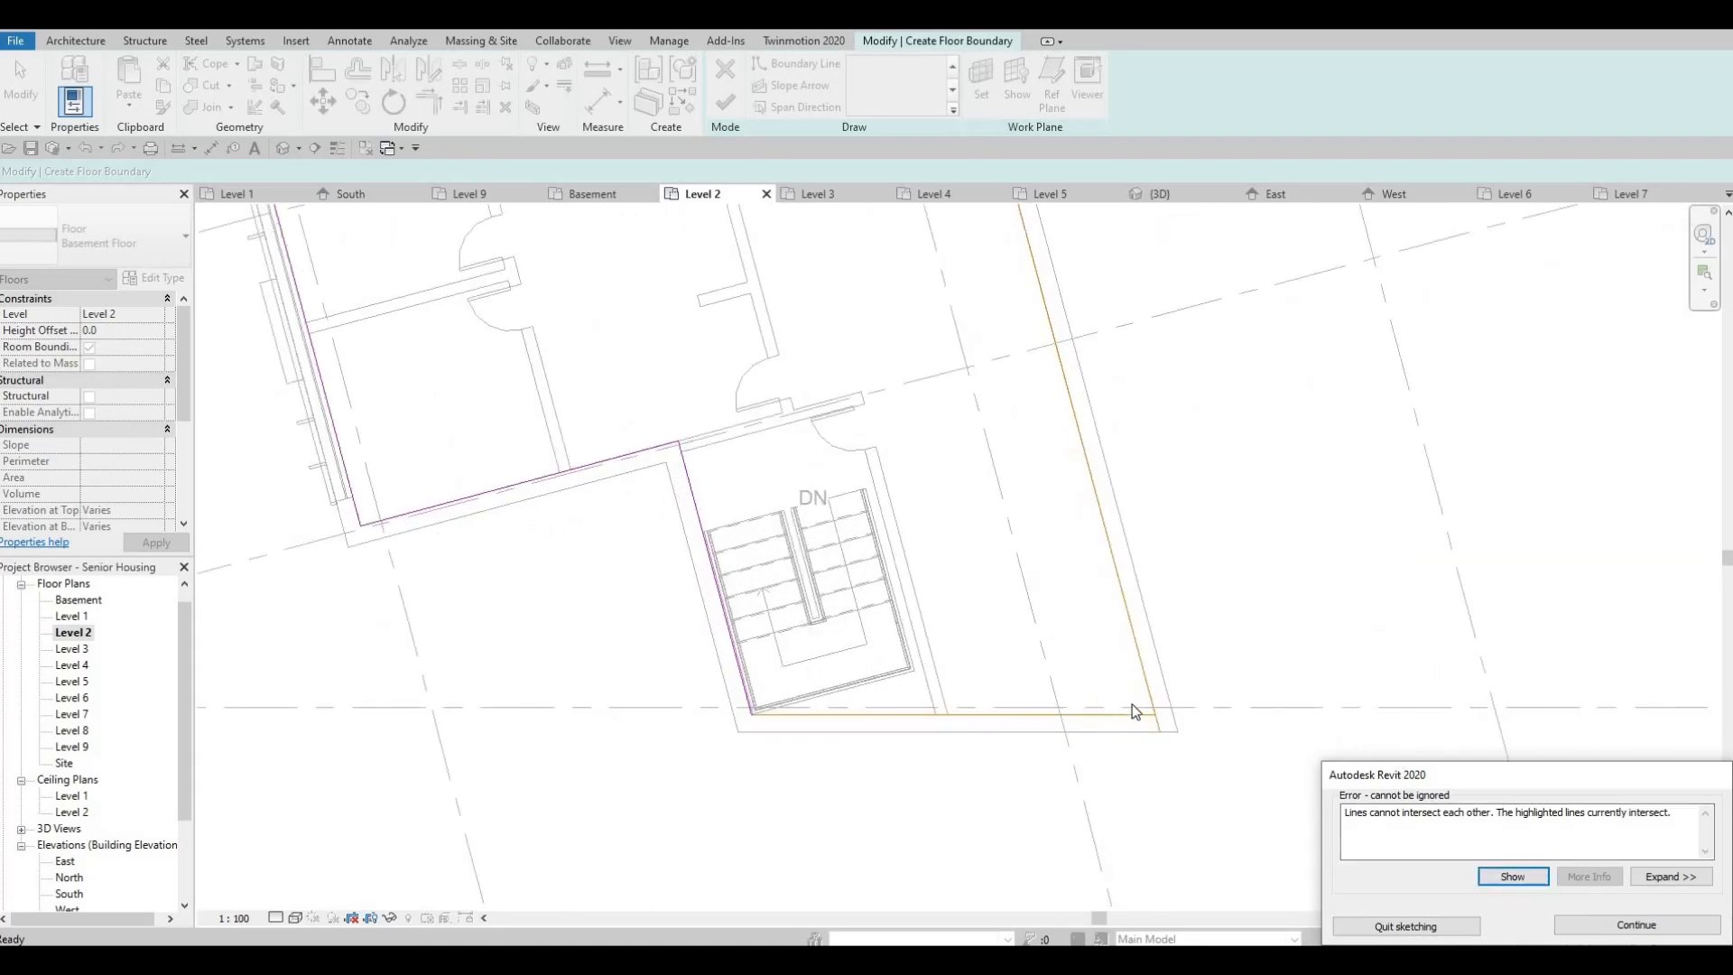
{"action": "key", "text": "Escape"}
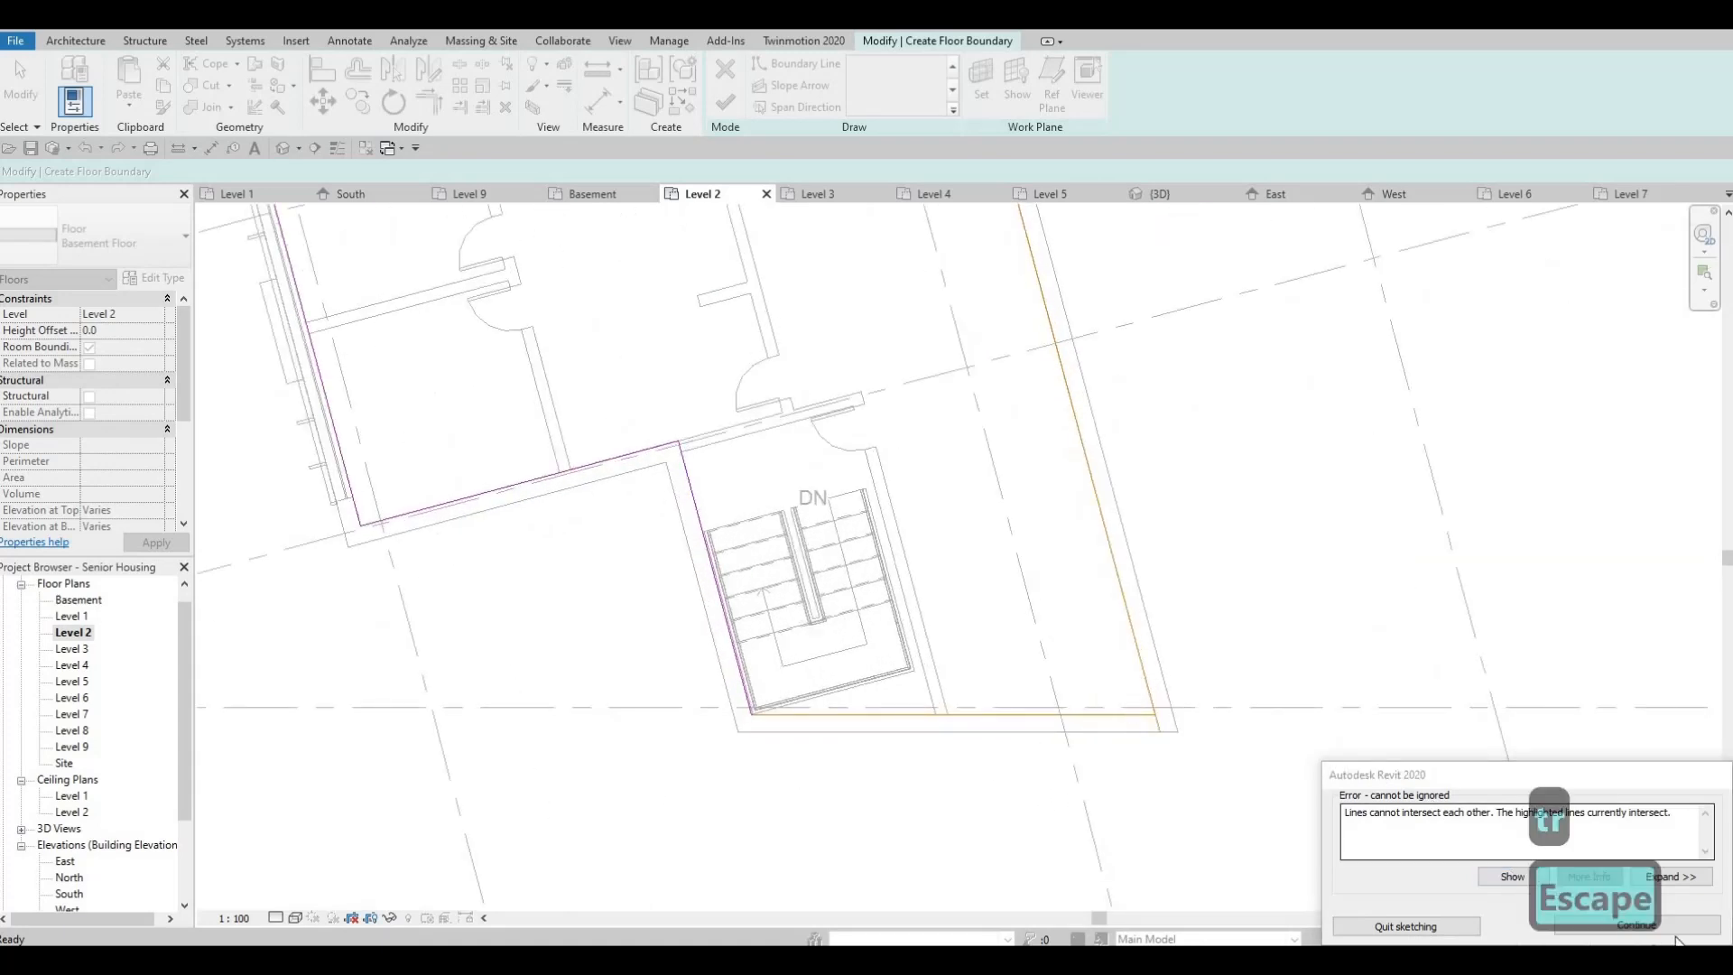
{"action": "left_click", "coordinate": [1676, 924]}
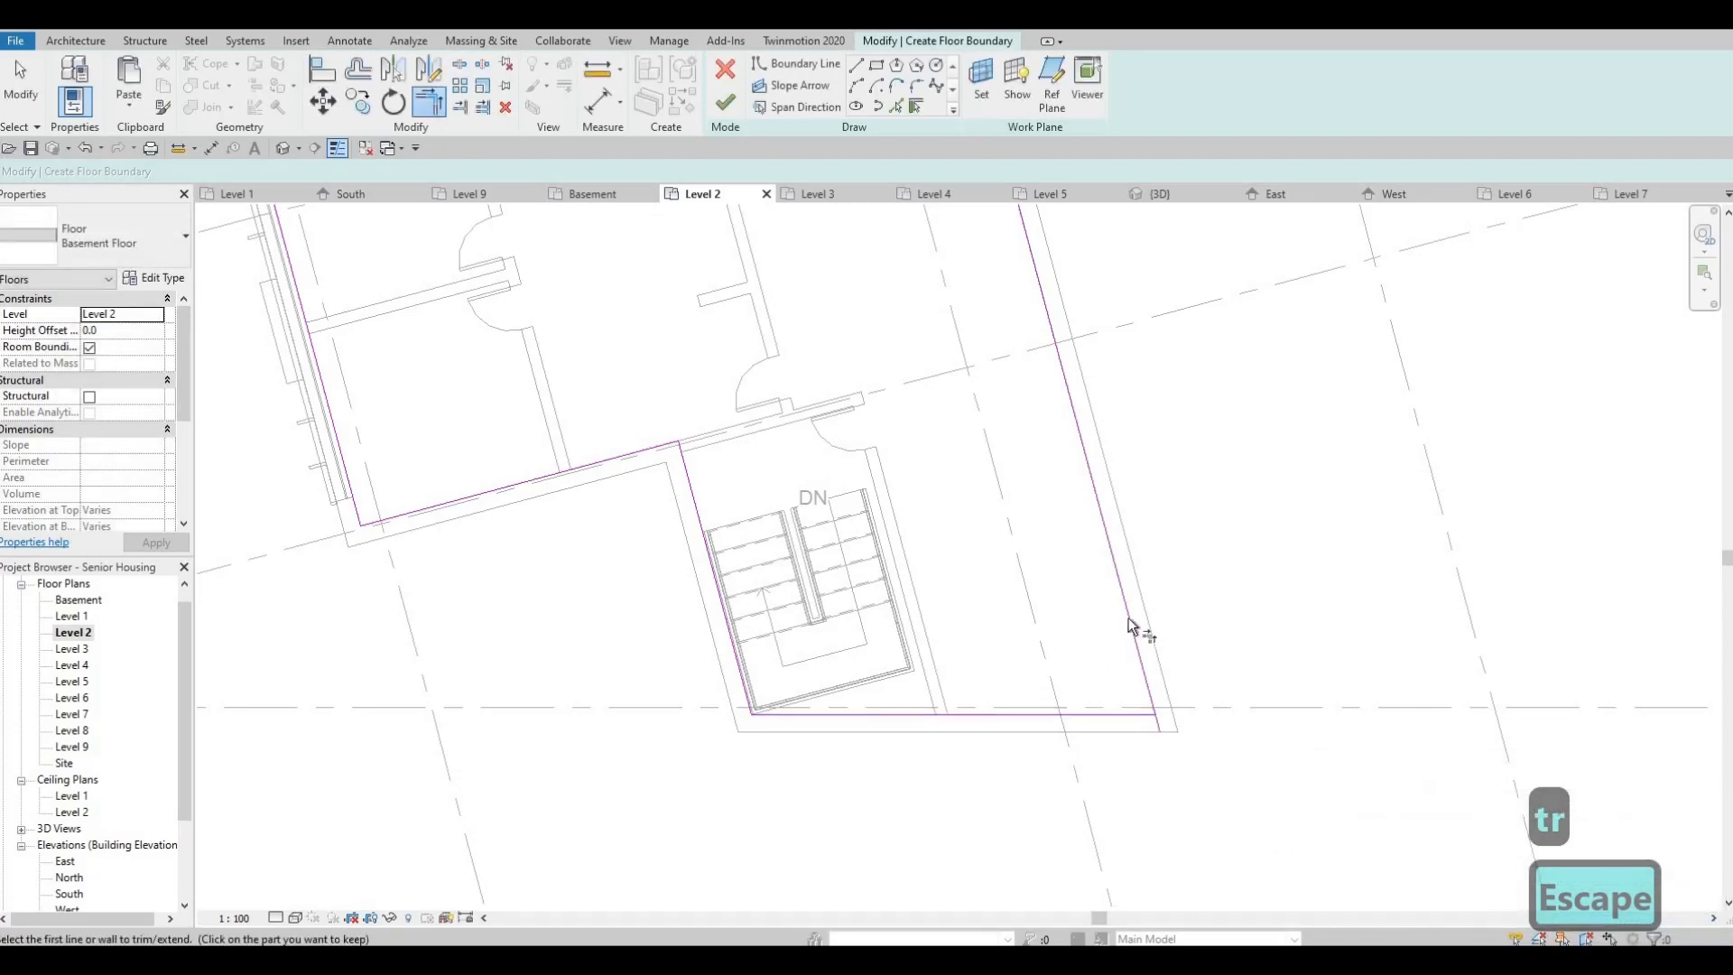
{"action": "left_click", "coordinate": [1119, 718]}
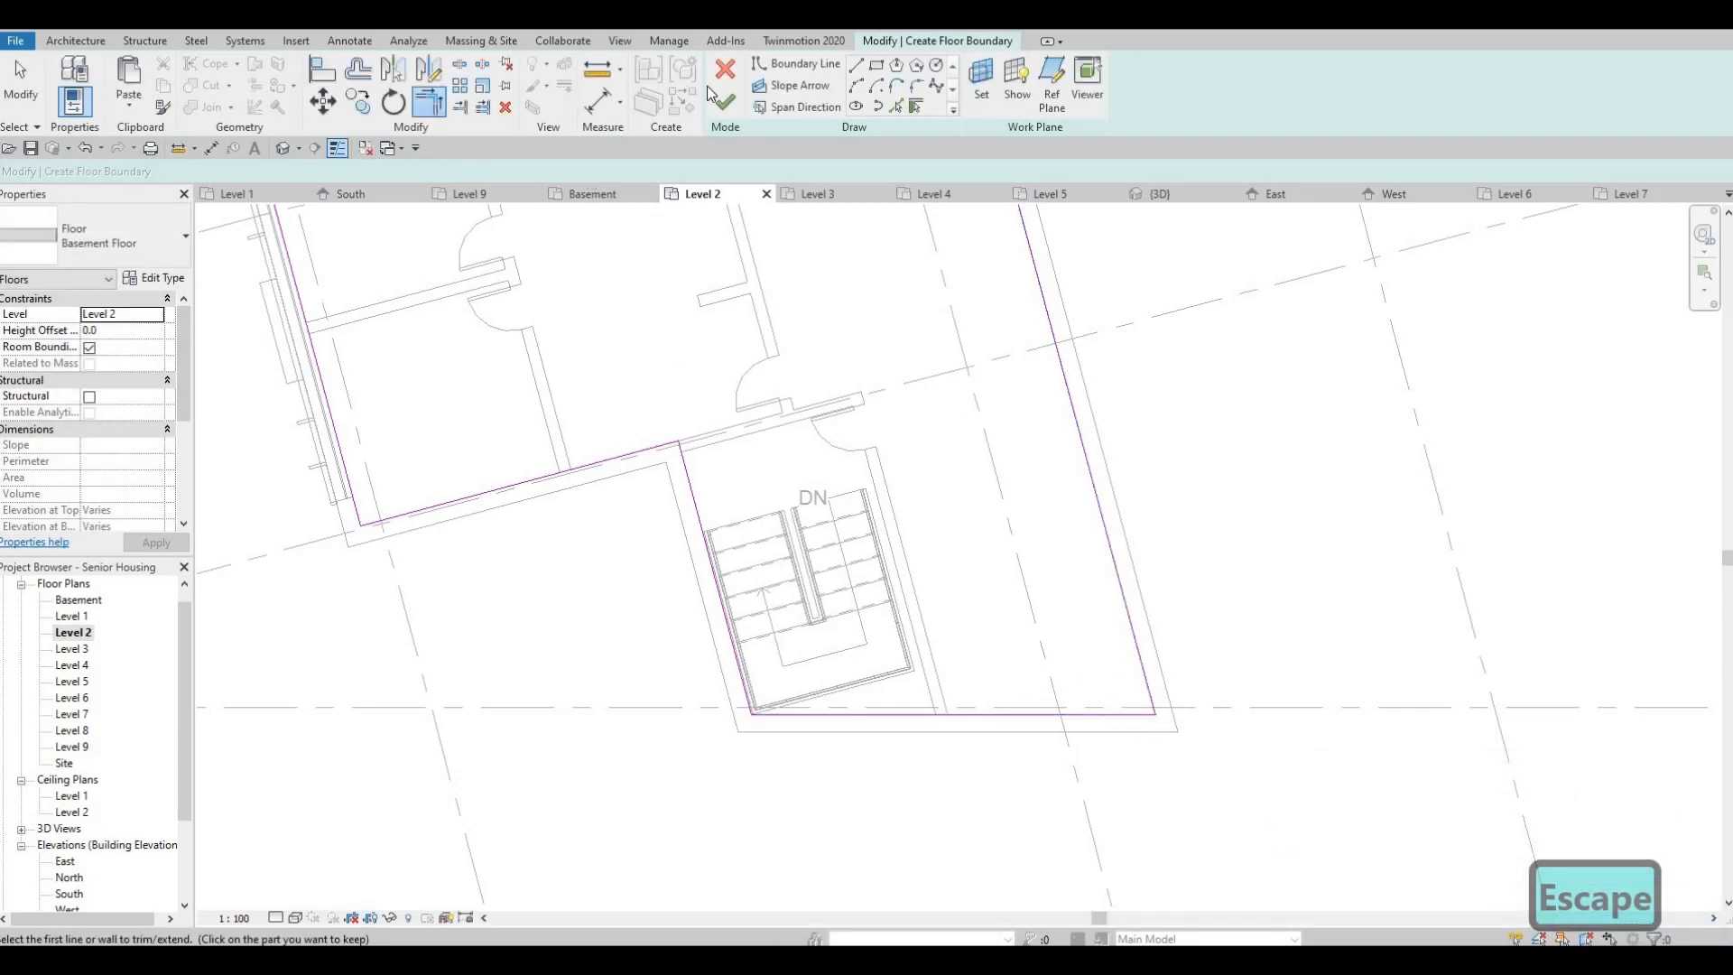
{"action": "left_click", "coordinate": [725, 101]}
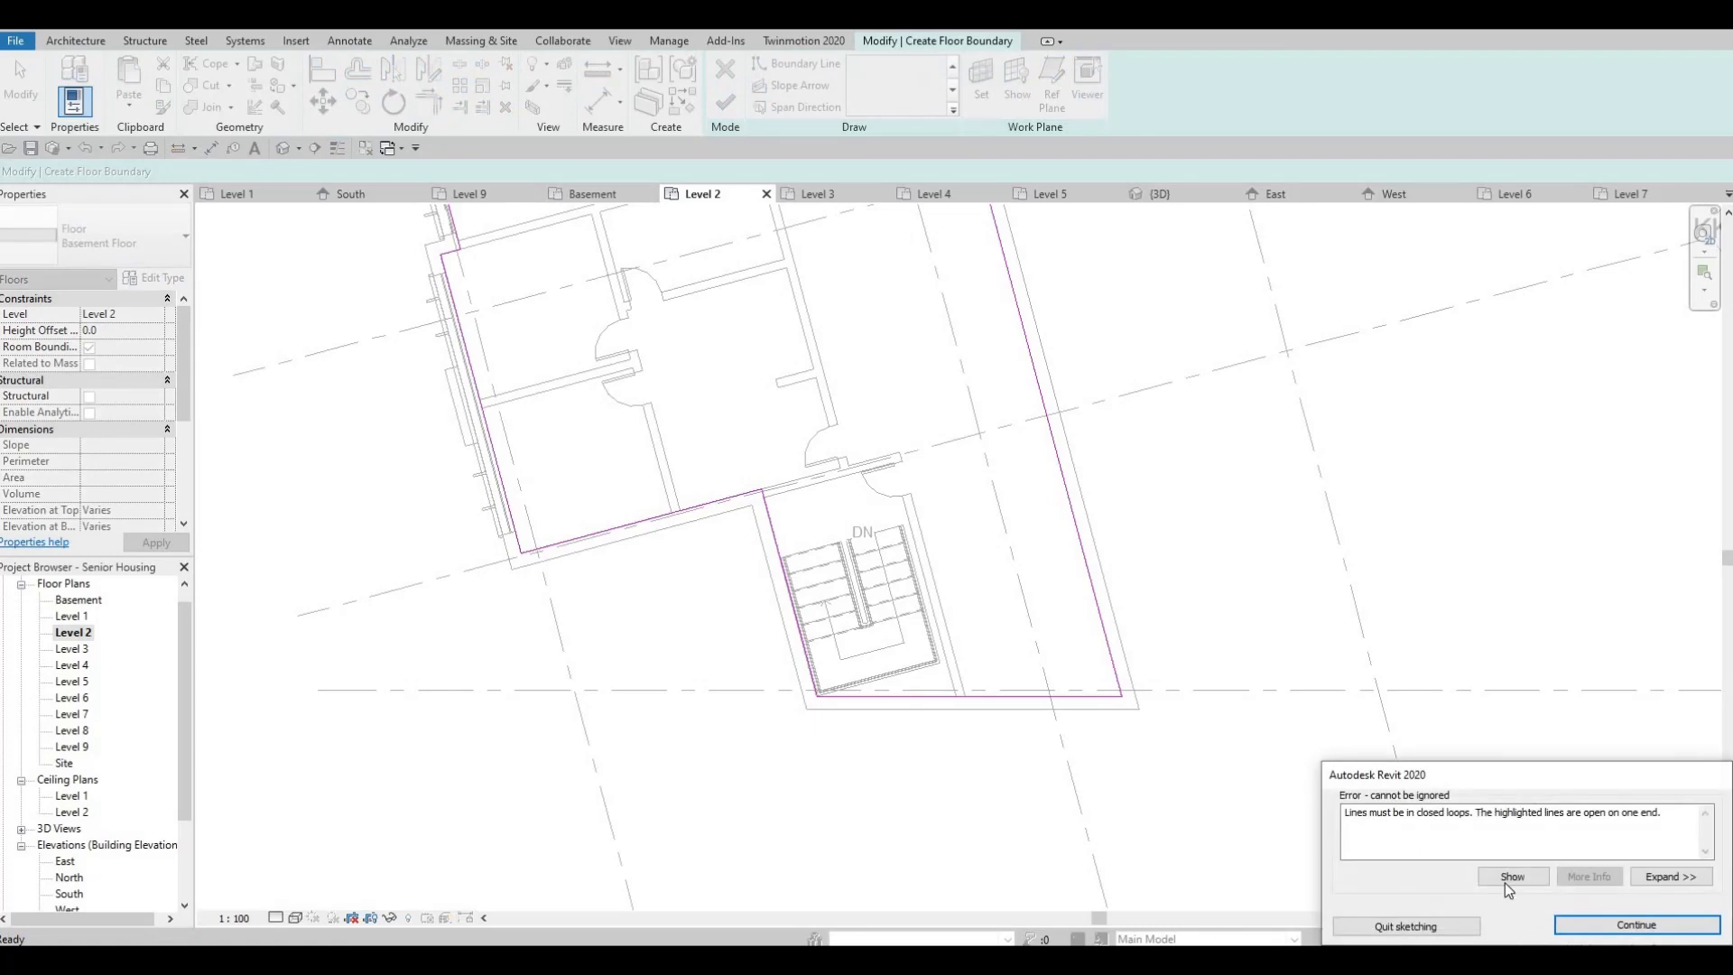
Locate the open boundary ends between the curved stairs and trim the arc to both stairs' edge lines
{"action": "left_click", "coordinate": [1504, 875]}
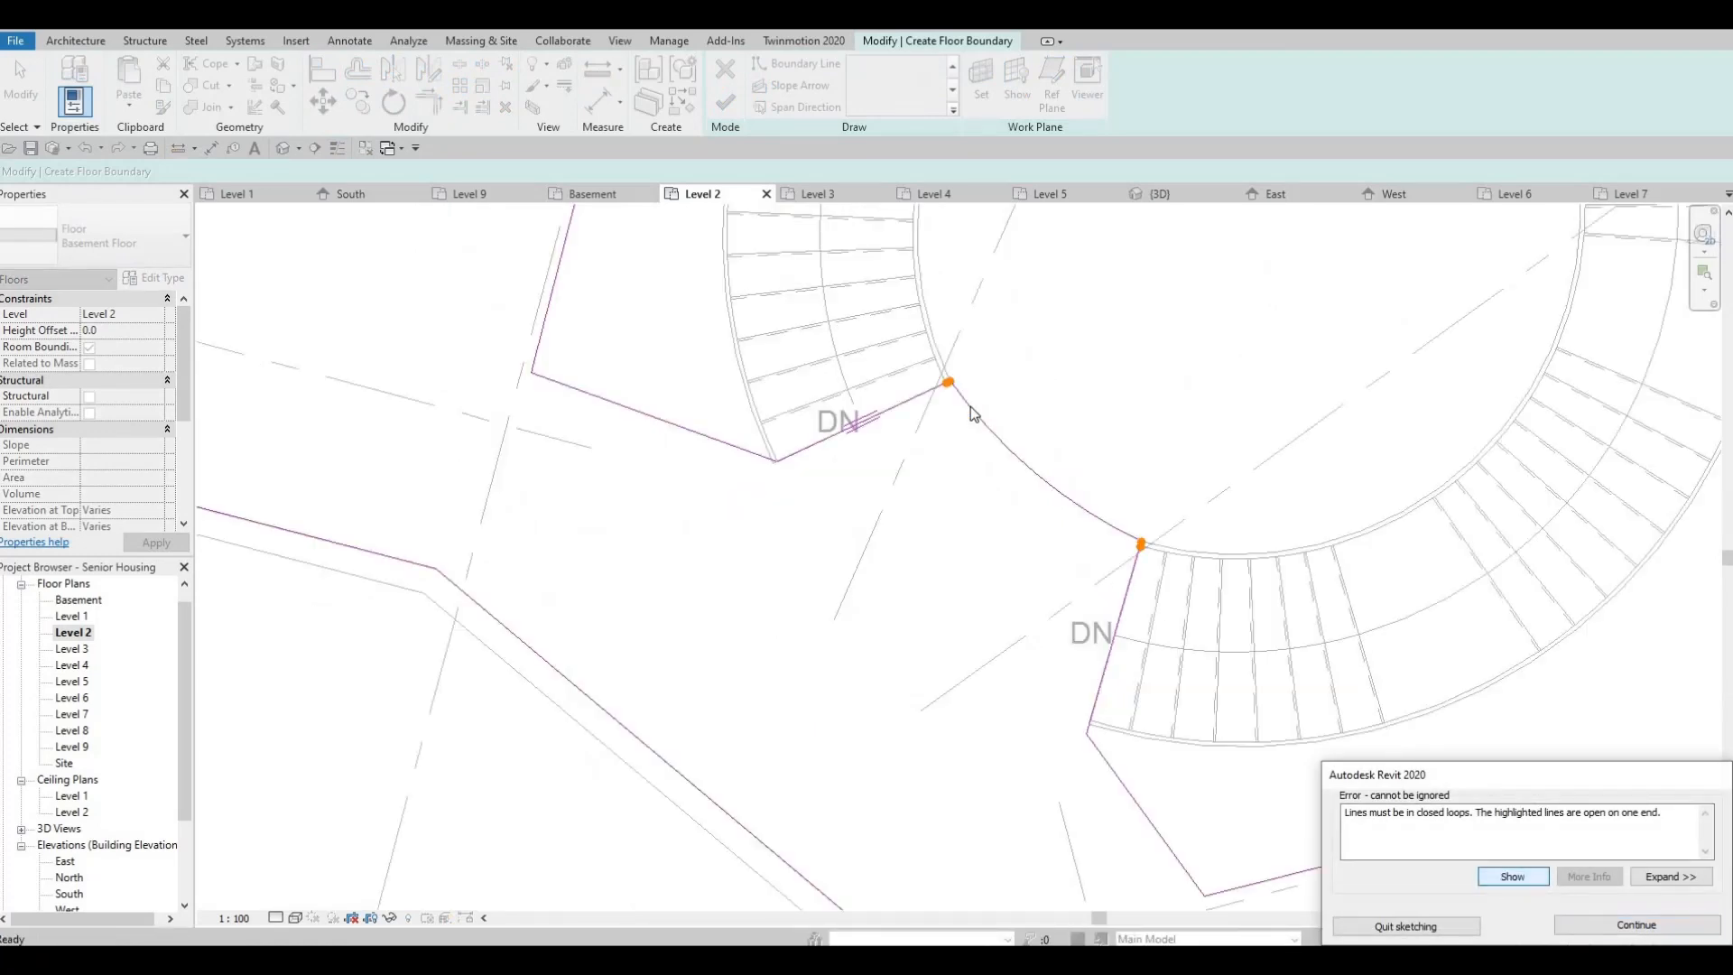
{"action": "left_click", "coordinate": [1489, 879]}
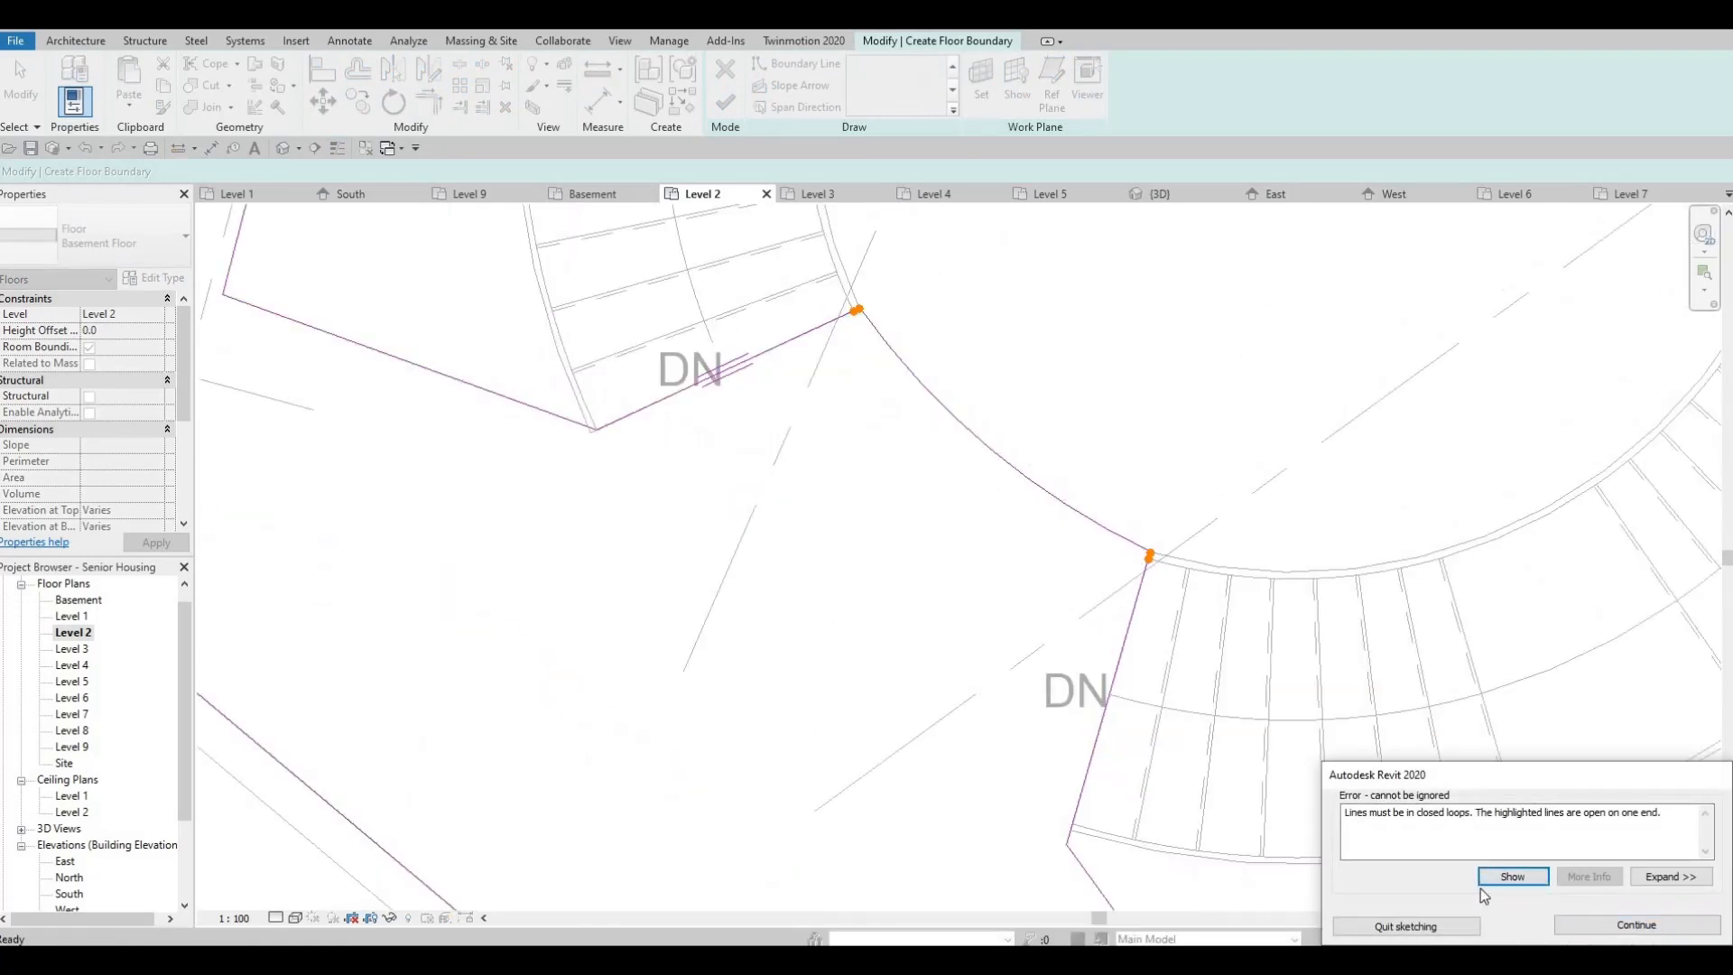
{"action": "left_click", "coordinate": [1681, 925]}
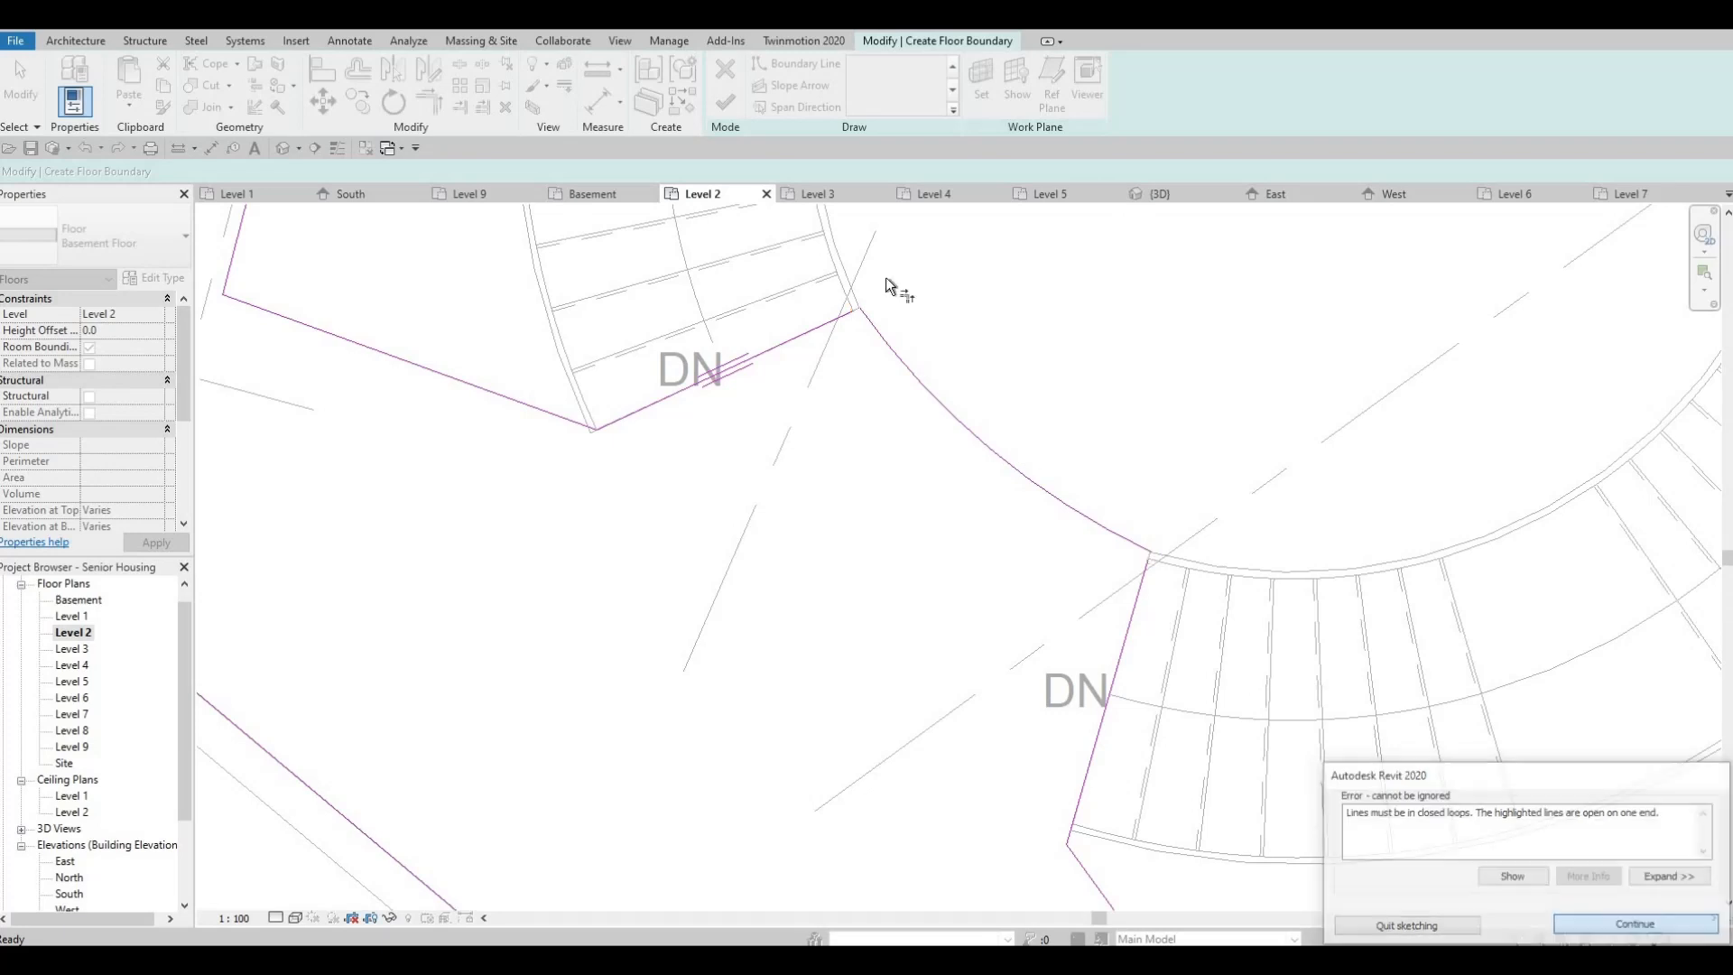
{"action": "key", "text": "t"}
{"action": "key", "text": "r"}
{"action": "scroll", "coordinate": [809, 343], "scroll_direction": "up", "scroll_amount": 2}
{"action": "left_click", "coordinate": [843, 341]}
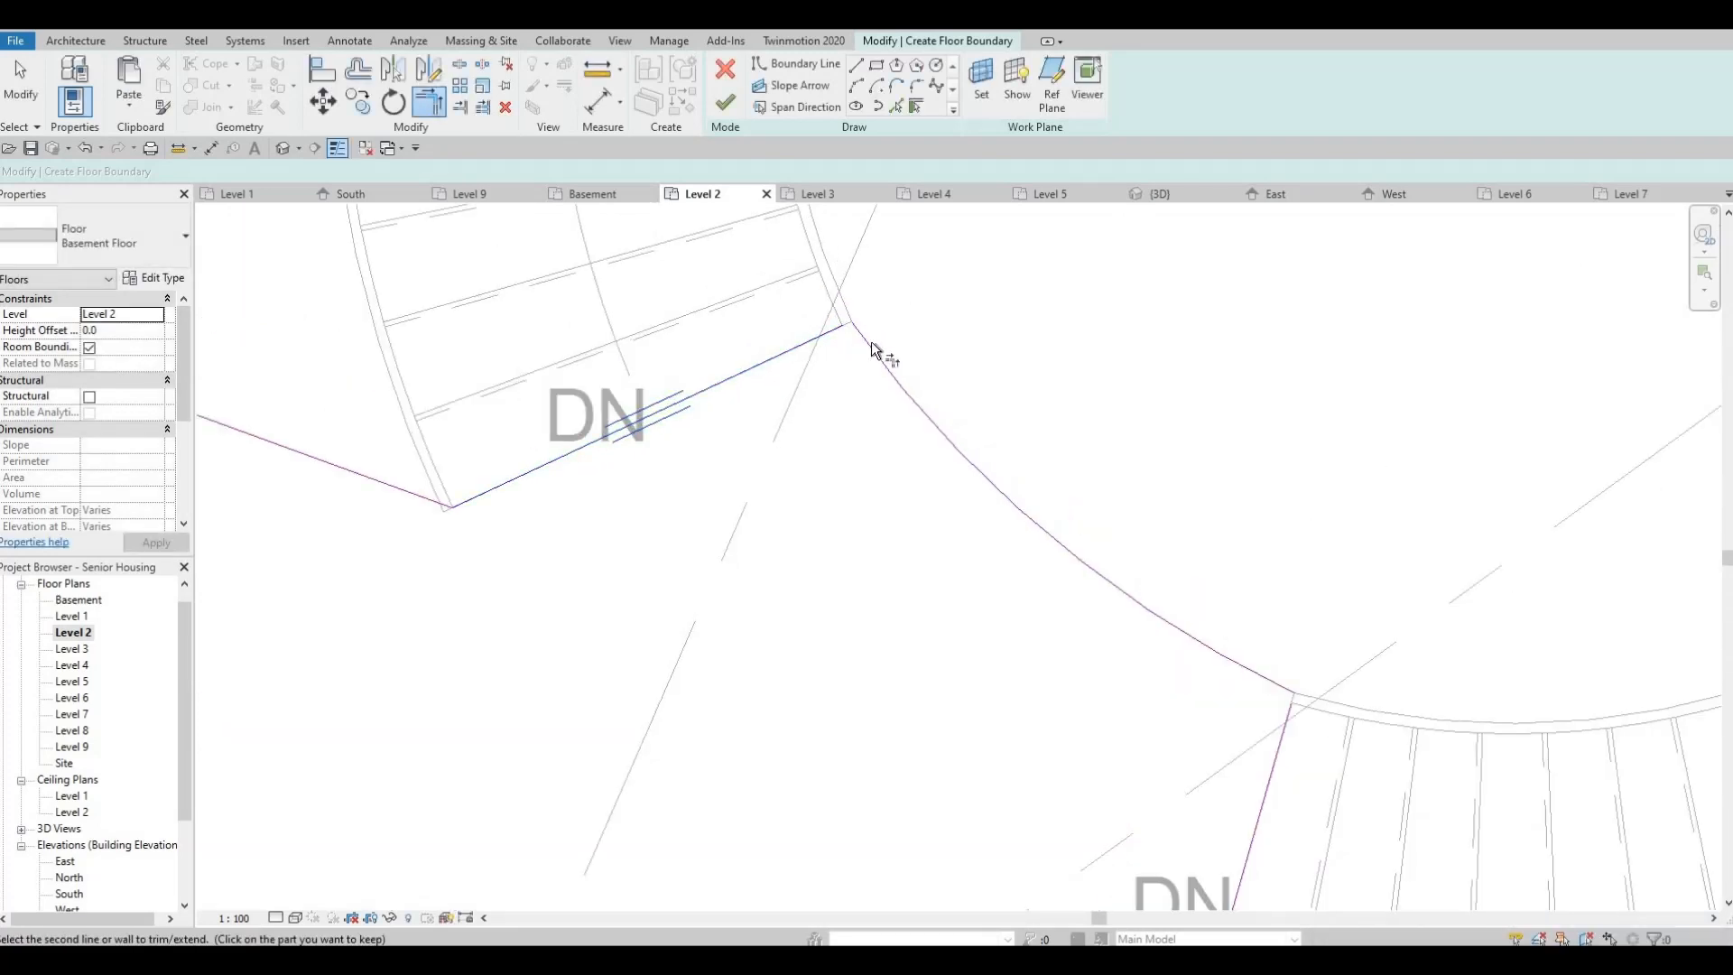
{"action": "left_click", "coordinate": [1238, 657]}
{"action": "left_click", "coordinate": [1239, 658]}
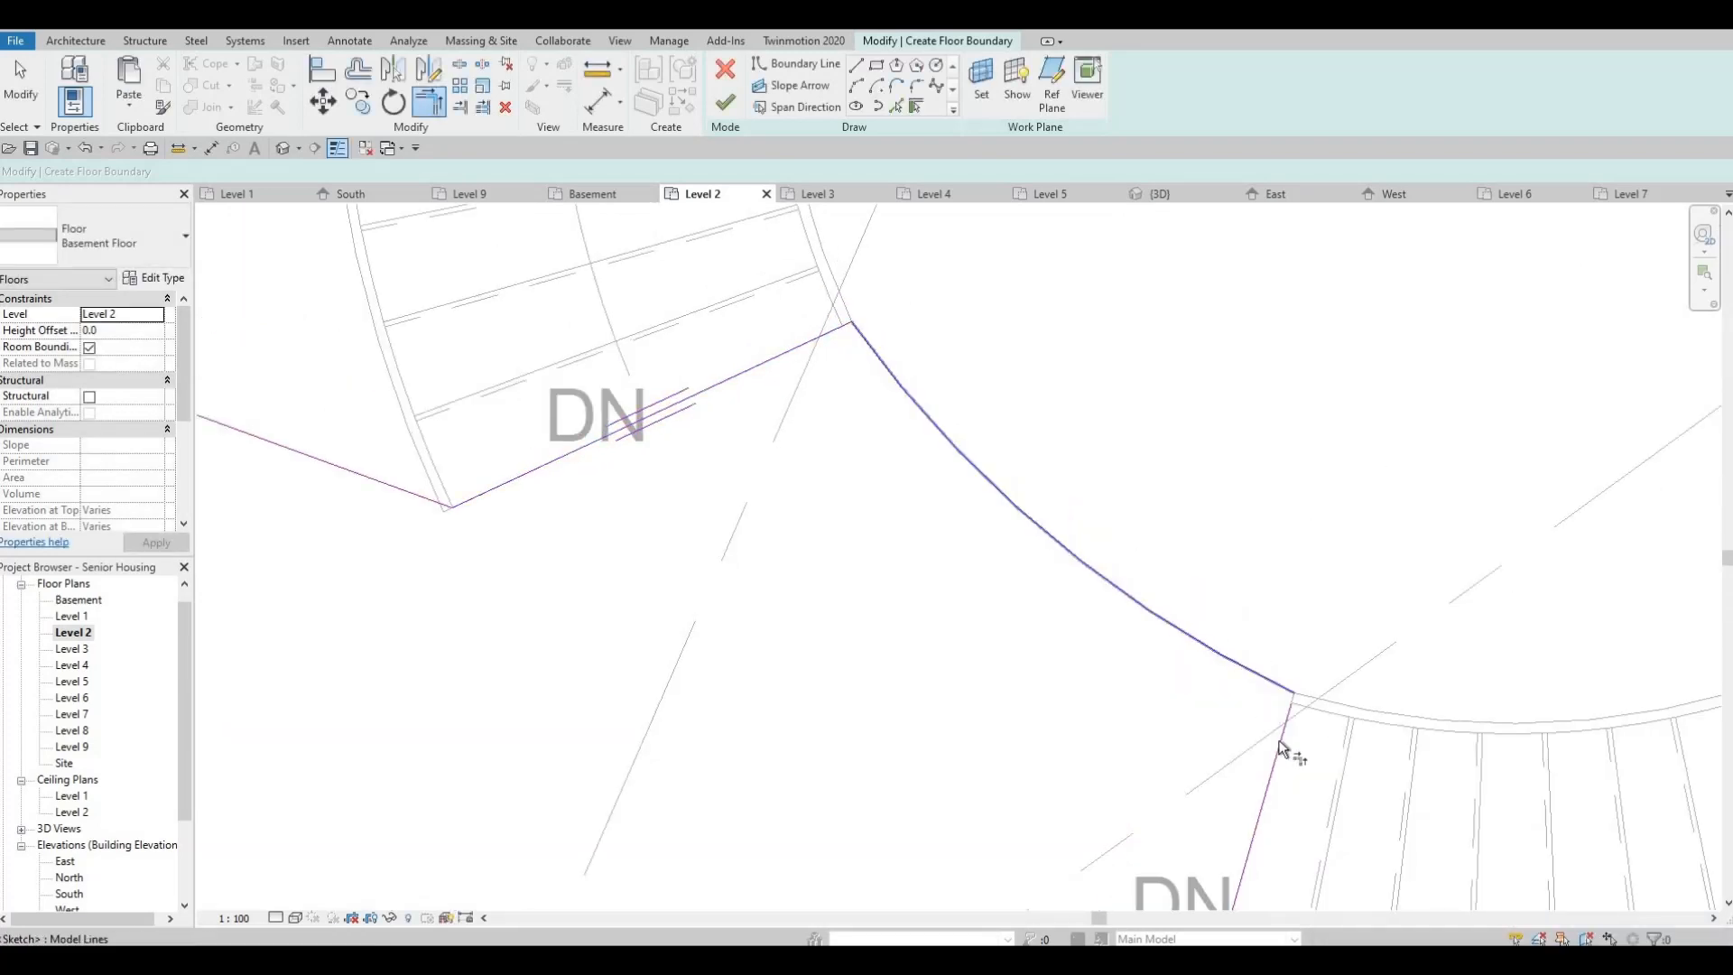
{"action": "left_click", "coordinate": [1279, 742]}
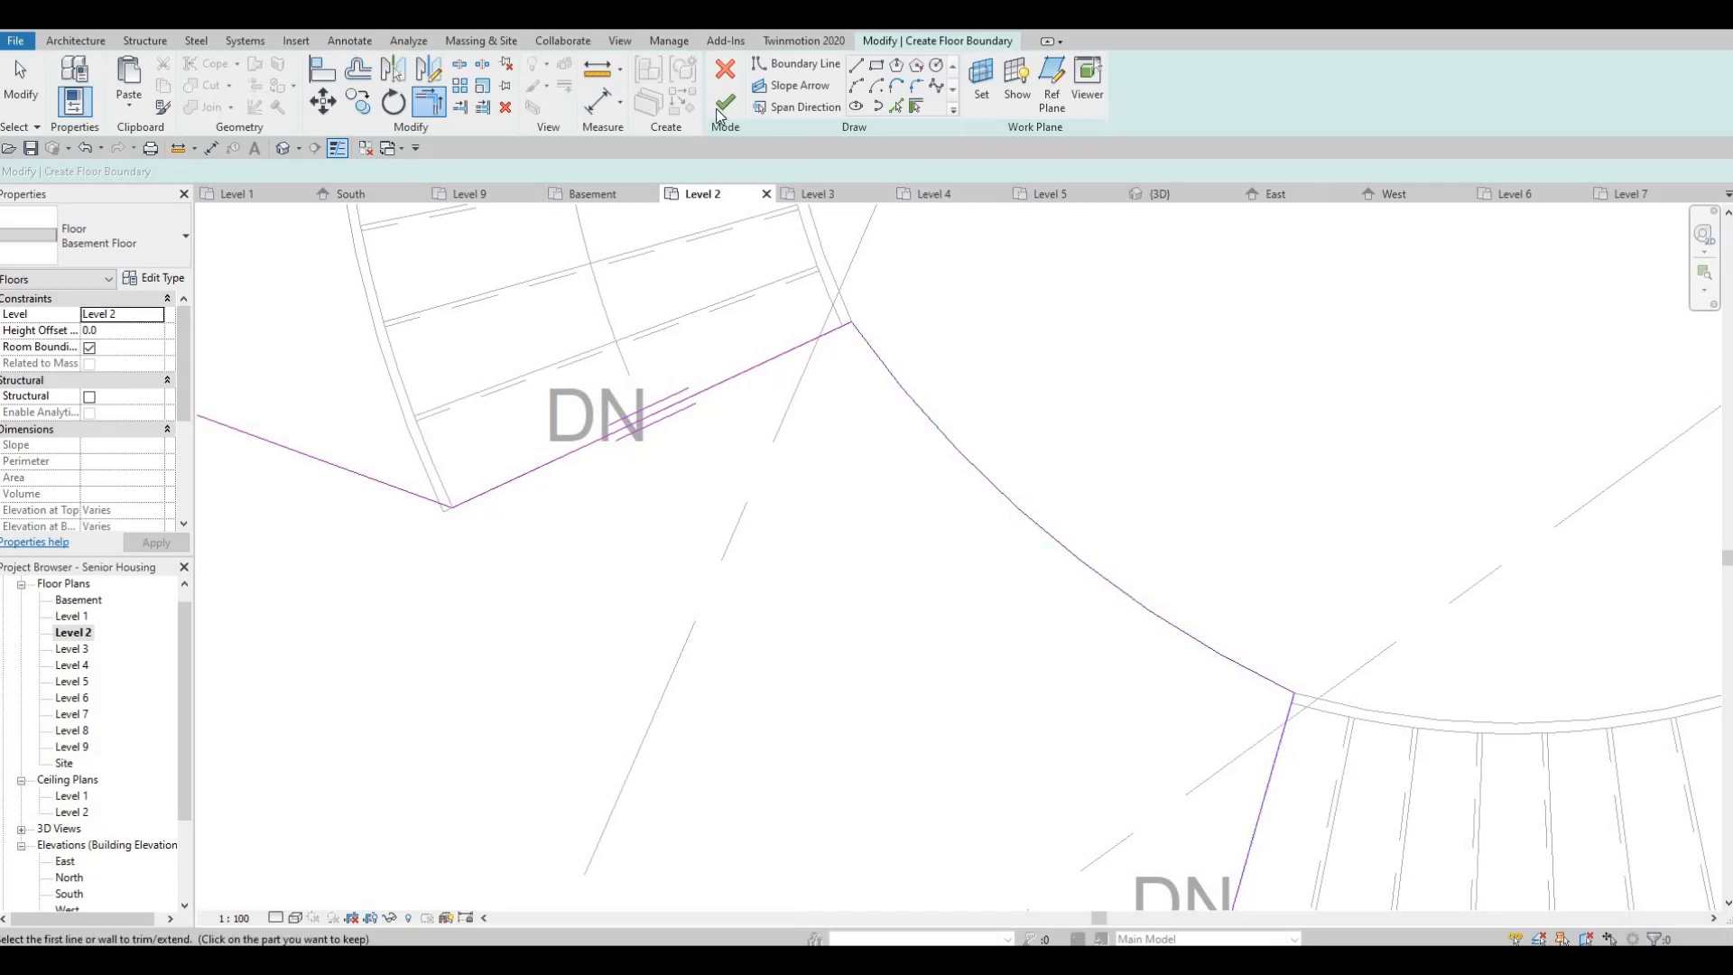
Finish the Level 2 floor sketch without attaching the walls to the floor's bottom
{"action": "left_click", "coordinate": [727, 106]}
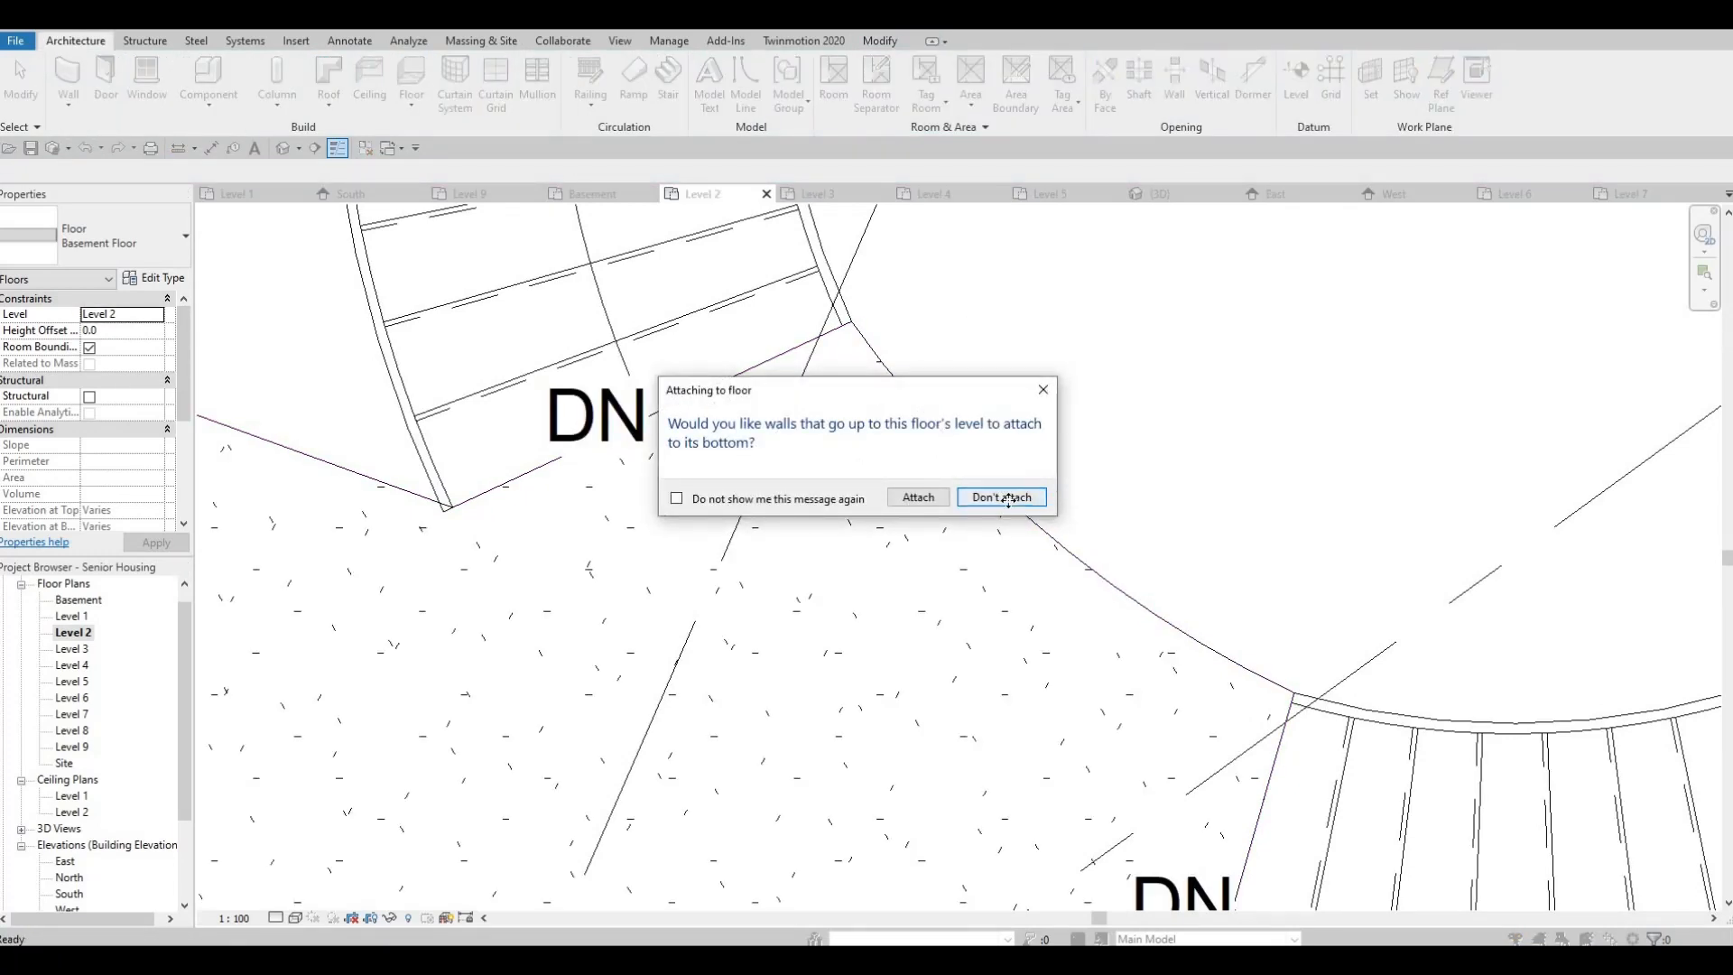
{"action": "left_click", "coordinate": [1001, 496]}
{"action": "scroll", "coordinate": [881, 384], "scroll_direction": "down", "scroll_amount": 6}
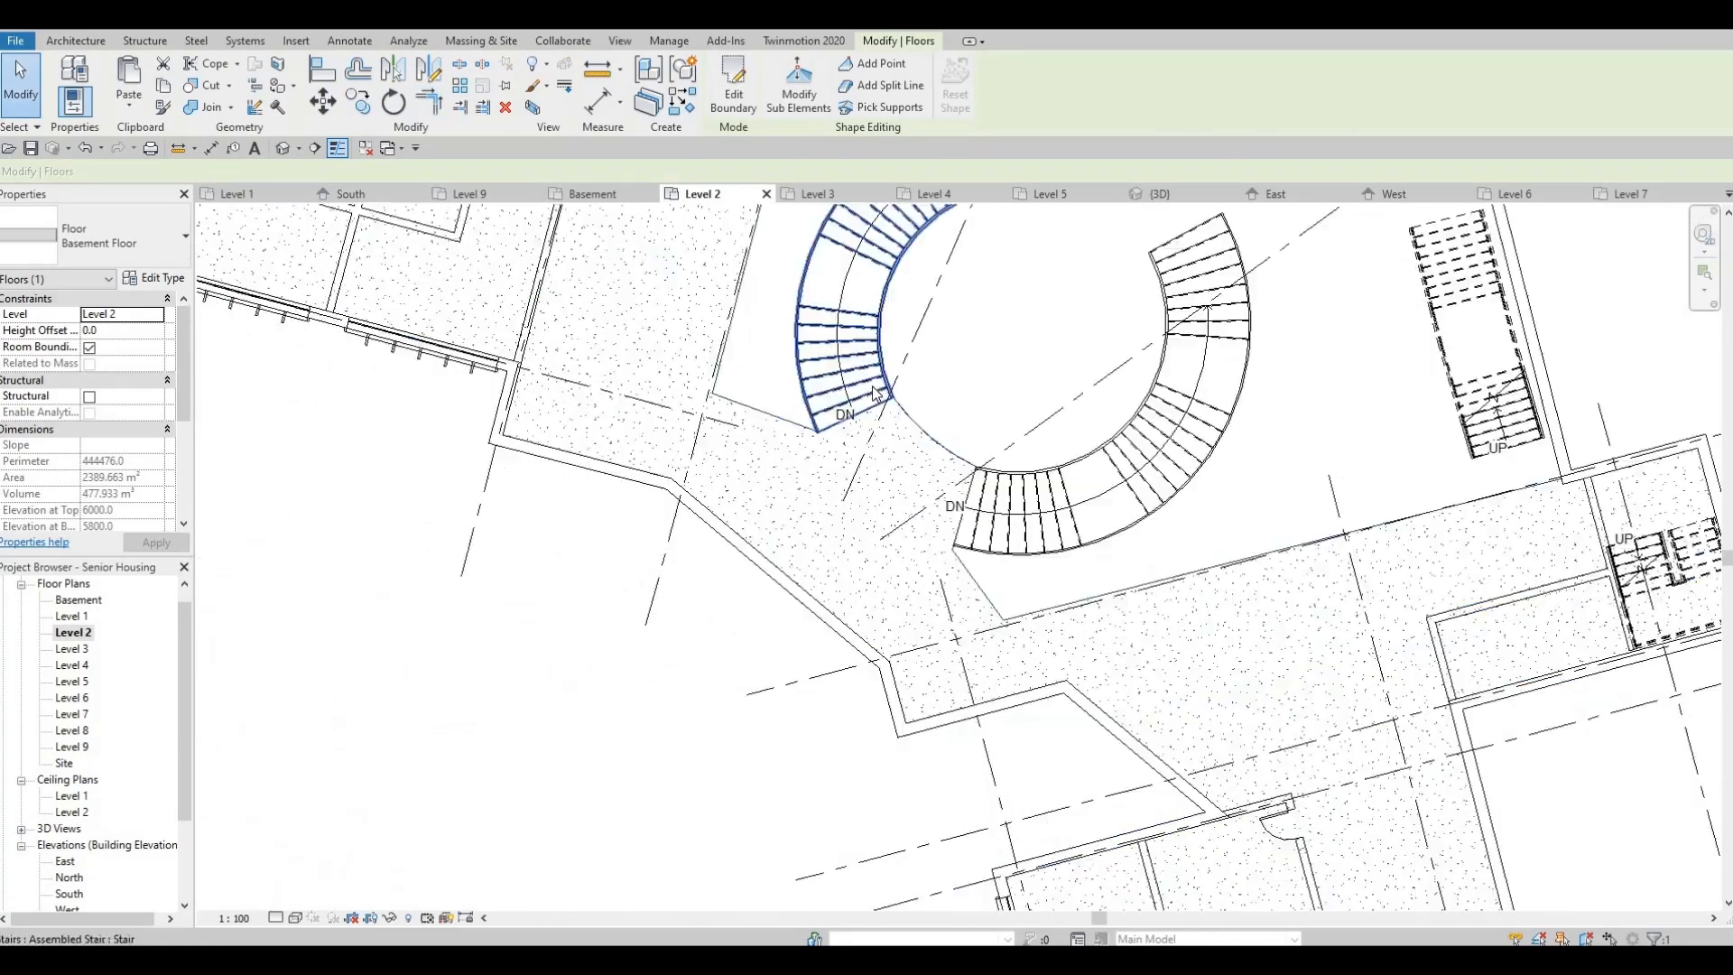
{"action": "scroll", "coordinate": [886, 454], "scroll_direction": "down", "scroll_amount": 4}
{"action": "scroll", "coordinate": [1004, 593], "scroll_direction": "up", "scroll_amount": 2}
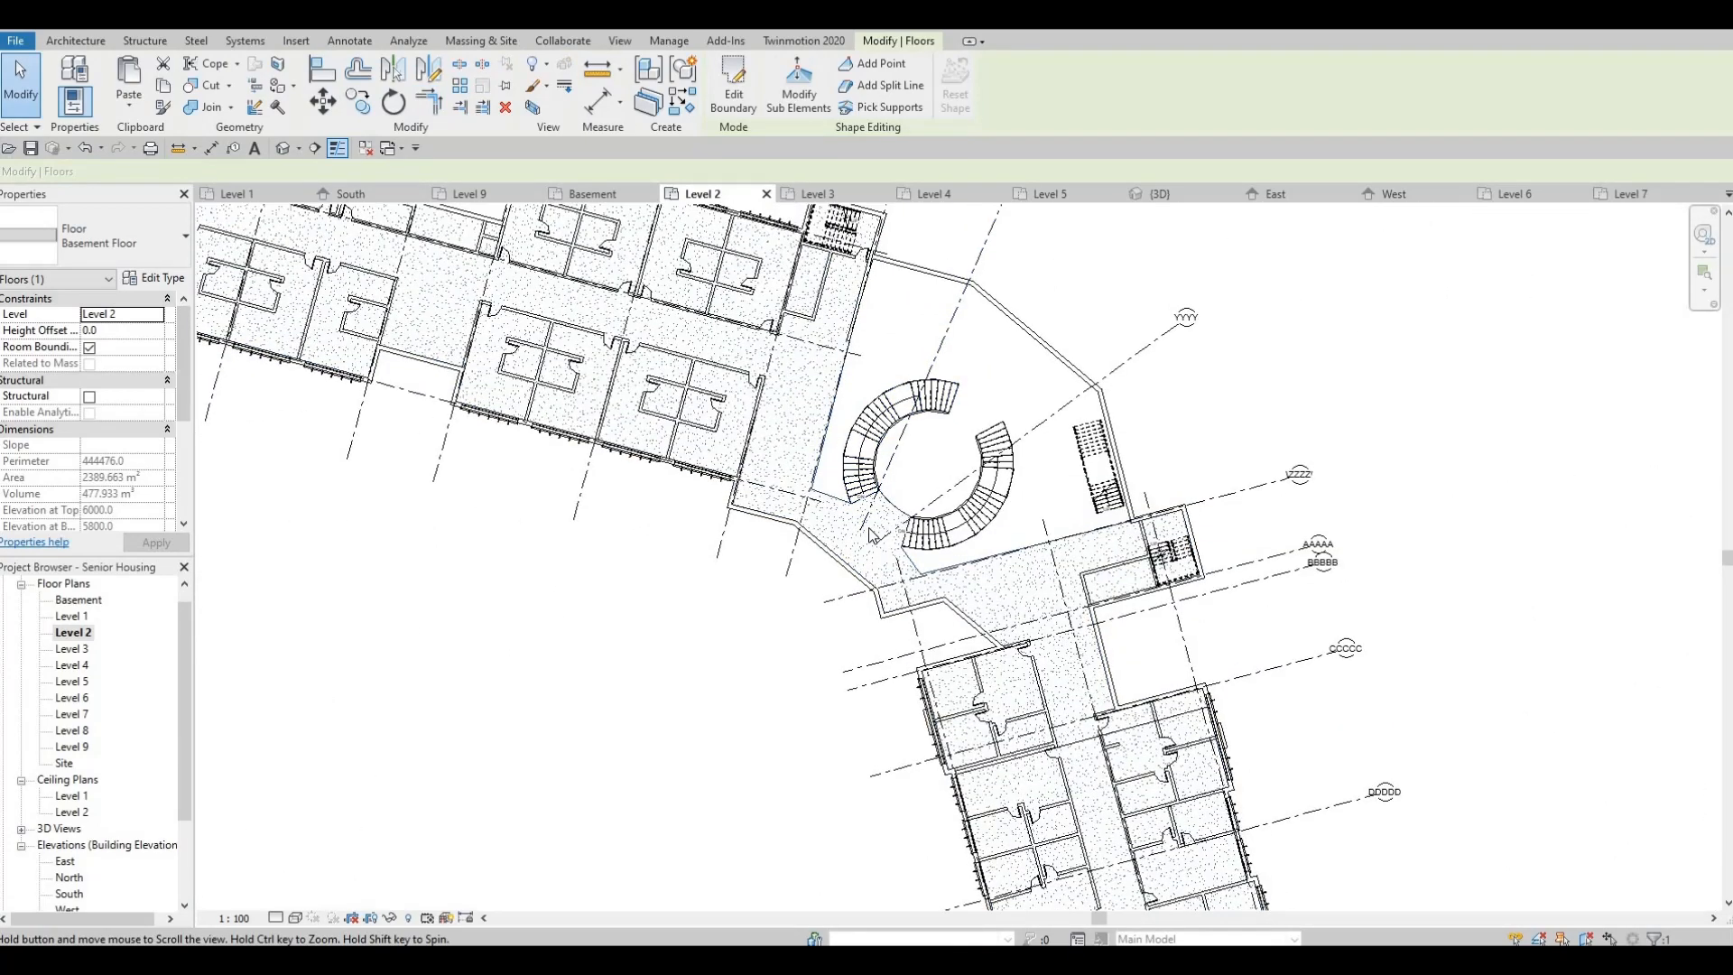
Start a 900mm Pipe railing and sketch its first path line along the atrium floor edge, from the interior wall's end to the floor corner
{"action": "left_click", "coordinate": [76, 40]}
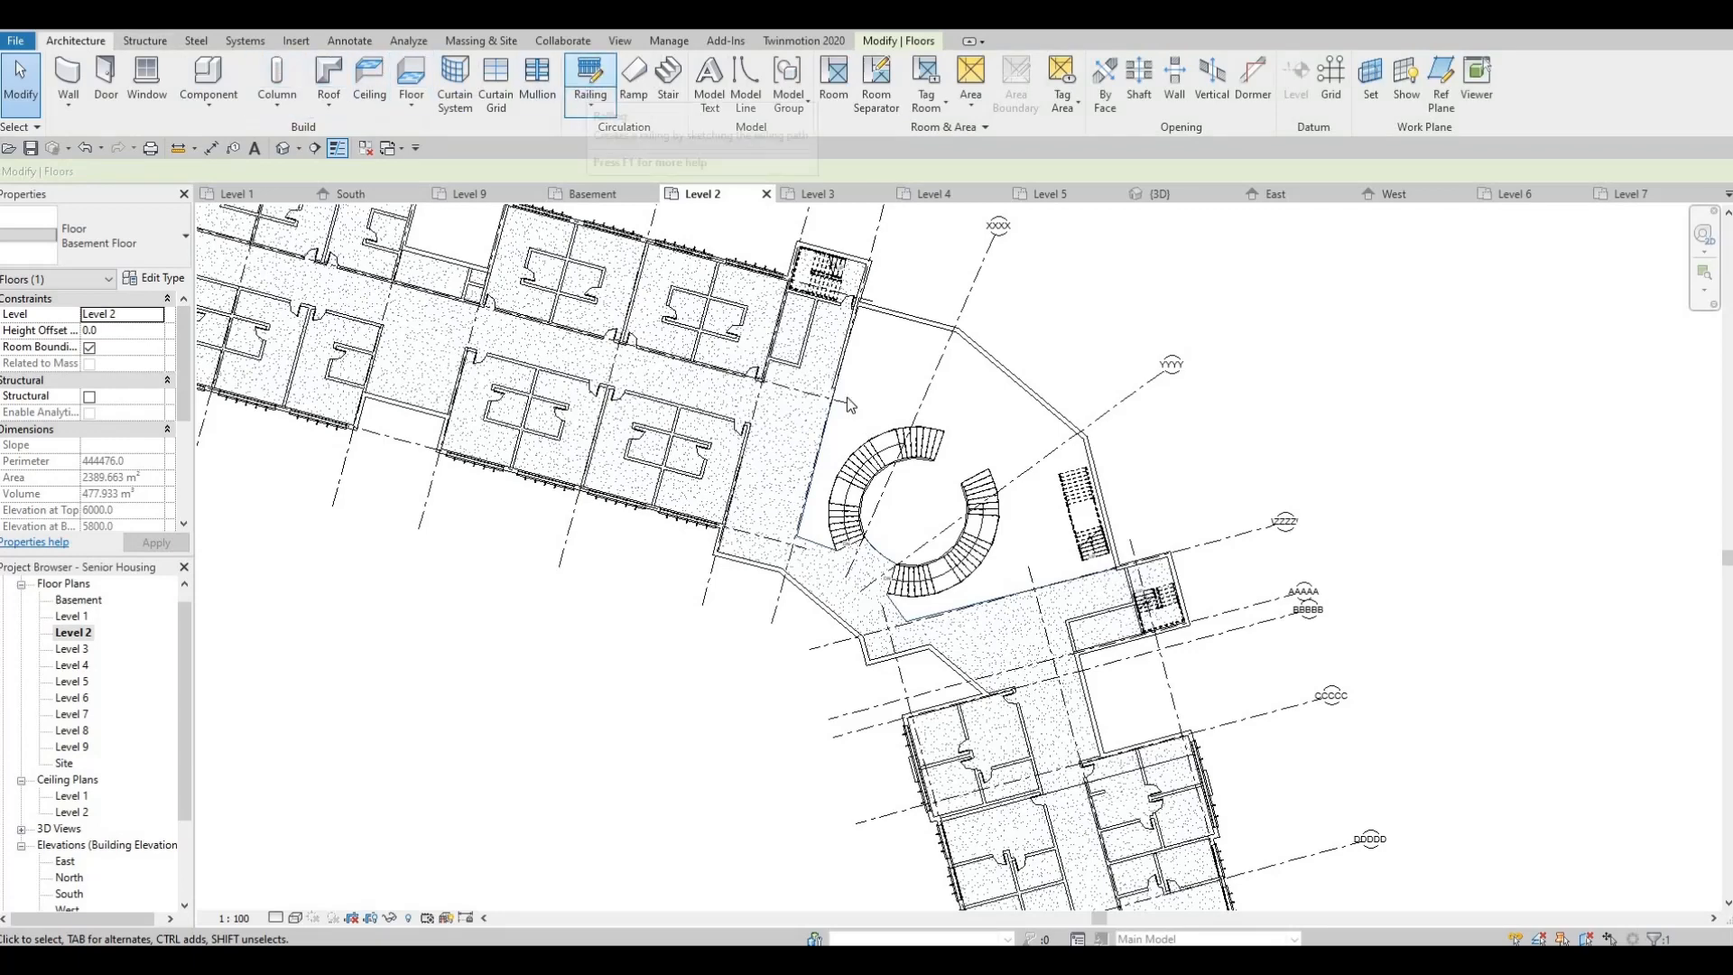
{"action": "left_click", "coordinate": [591, 72]}
{"action": "scroll", "coordinate": [839, 394], "scroll_direction": "up", "scroll_amount": 5}
{"action": "left_click", "coordinate": [799, 361]}
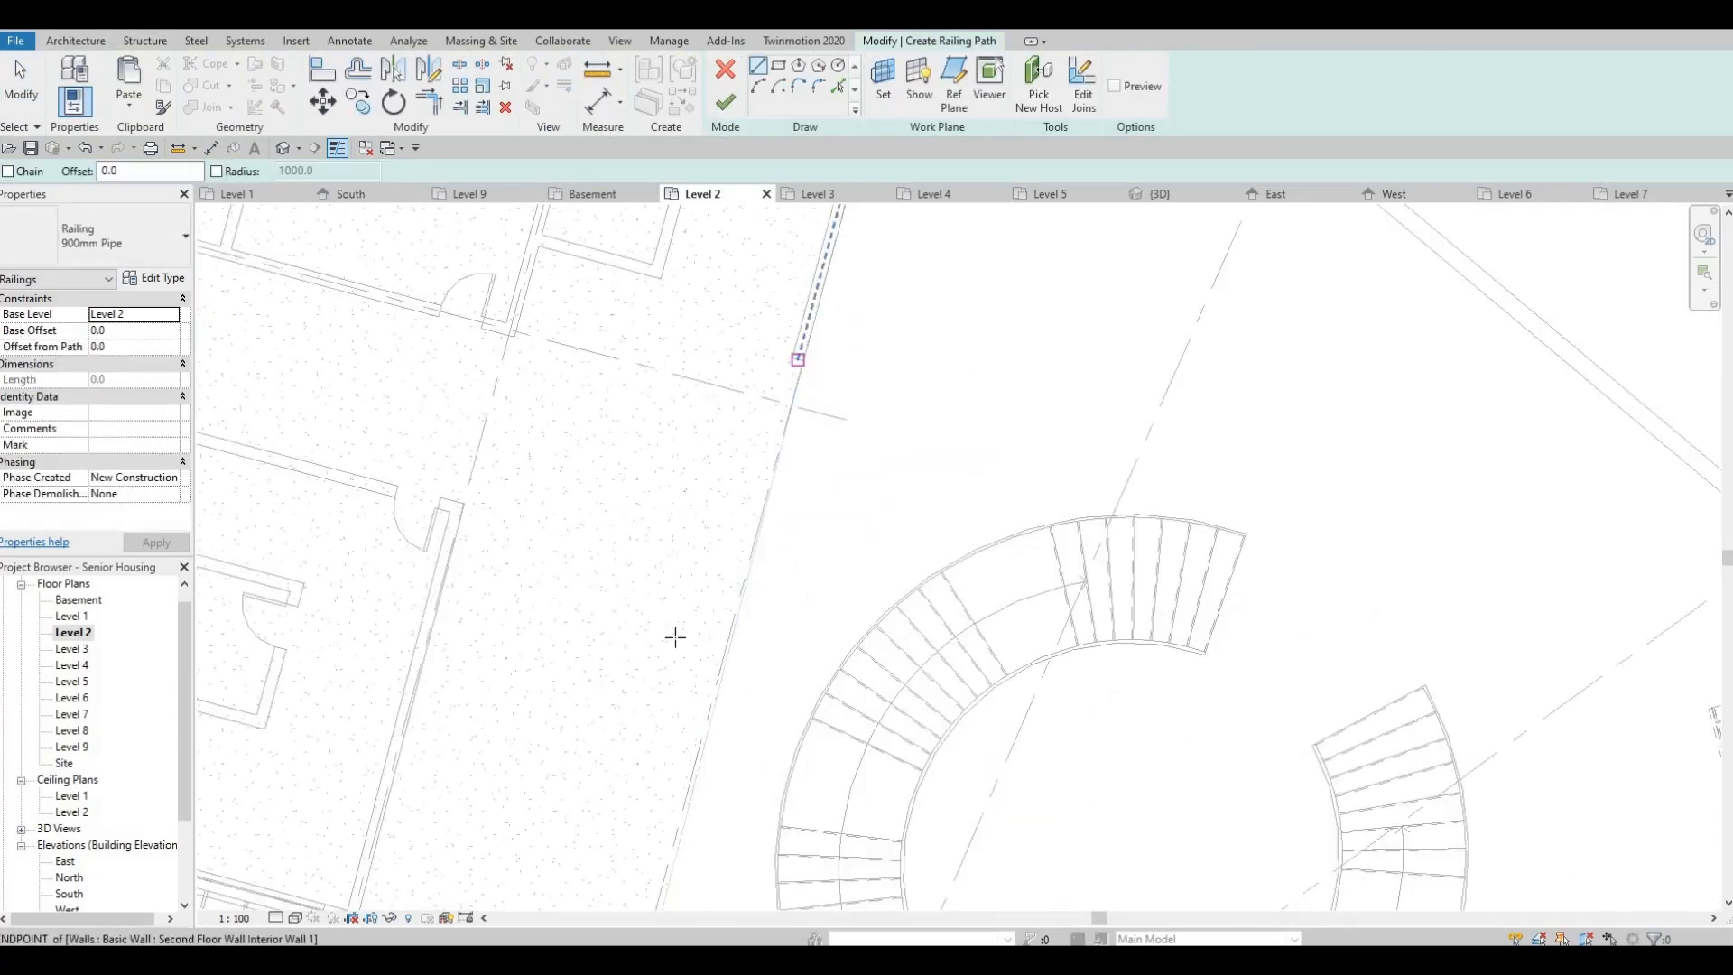
{"action": "scroll", "coordinate": [681, 578], "scroll_direction": "up", "scroll_amount": 5}
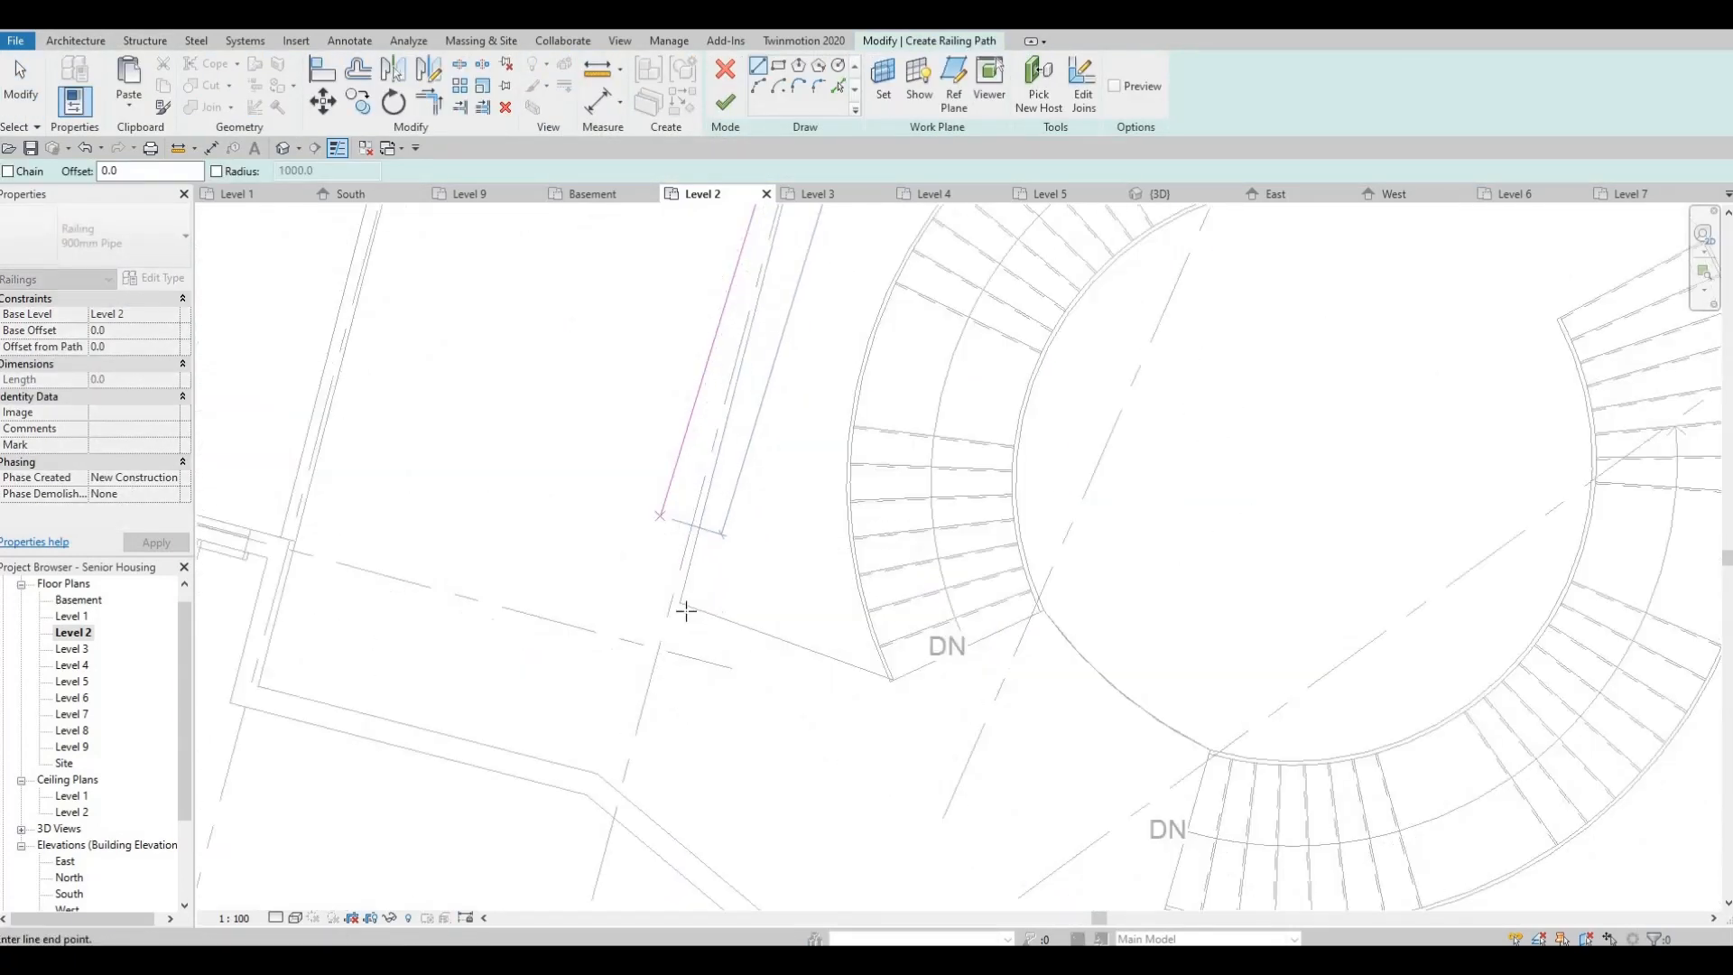
{"action": "scroll", "coordinate": [668, 608], "scroll_direction": "up", "scroll_amount": 2}
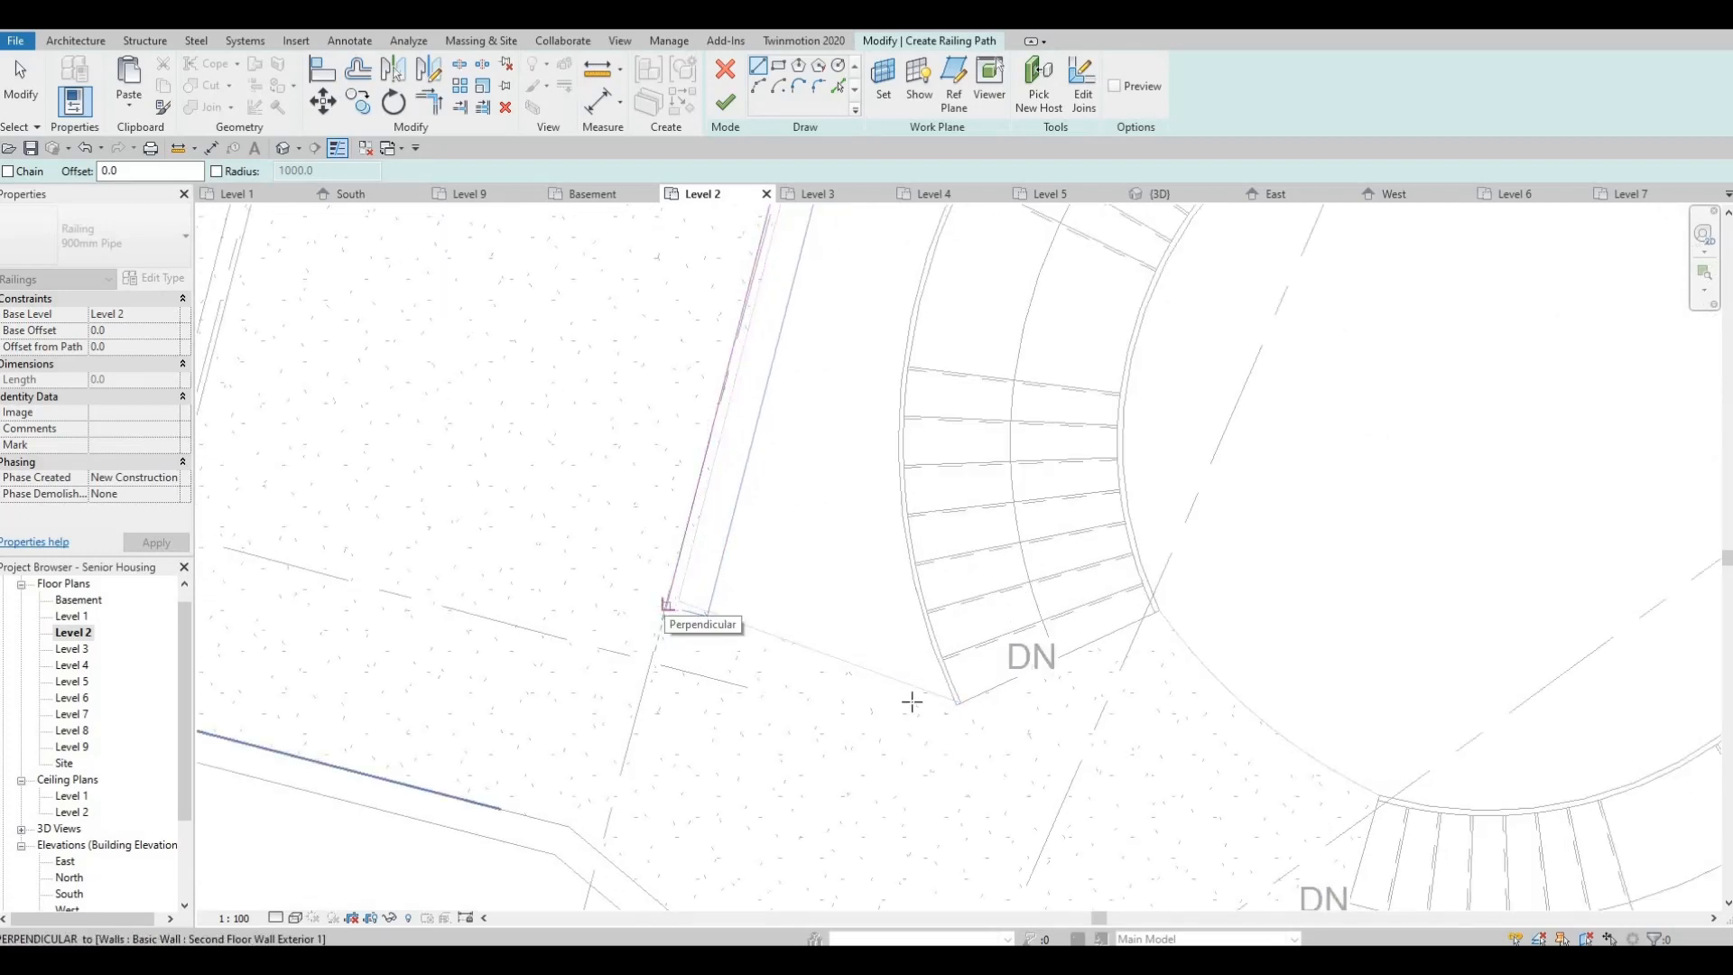
{"action": "left_click", "coordinate": [912, 702]}
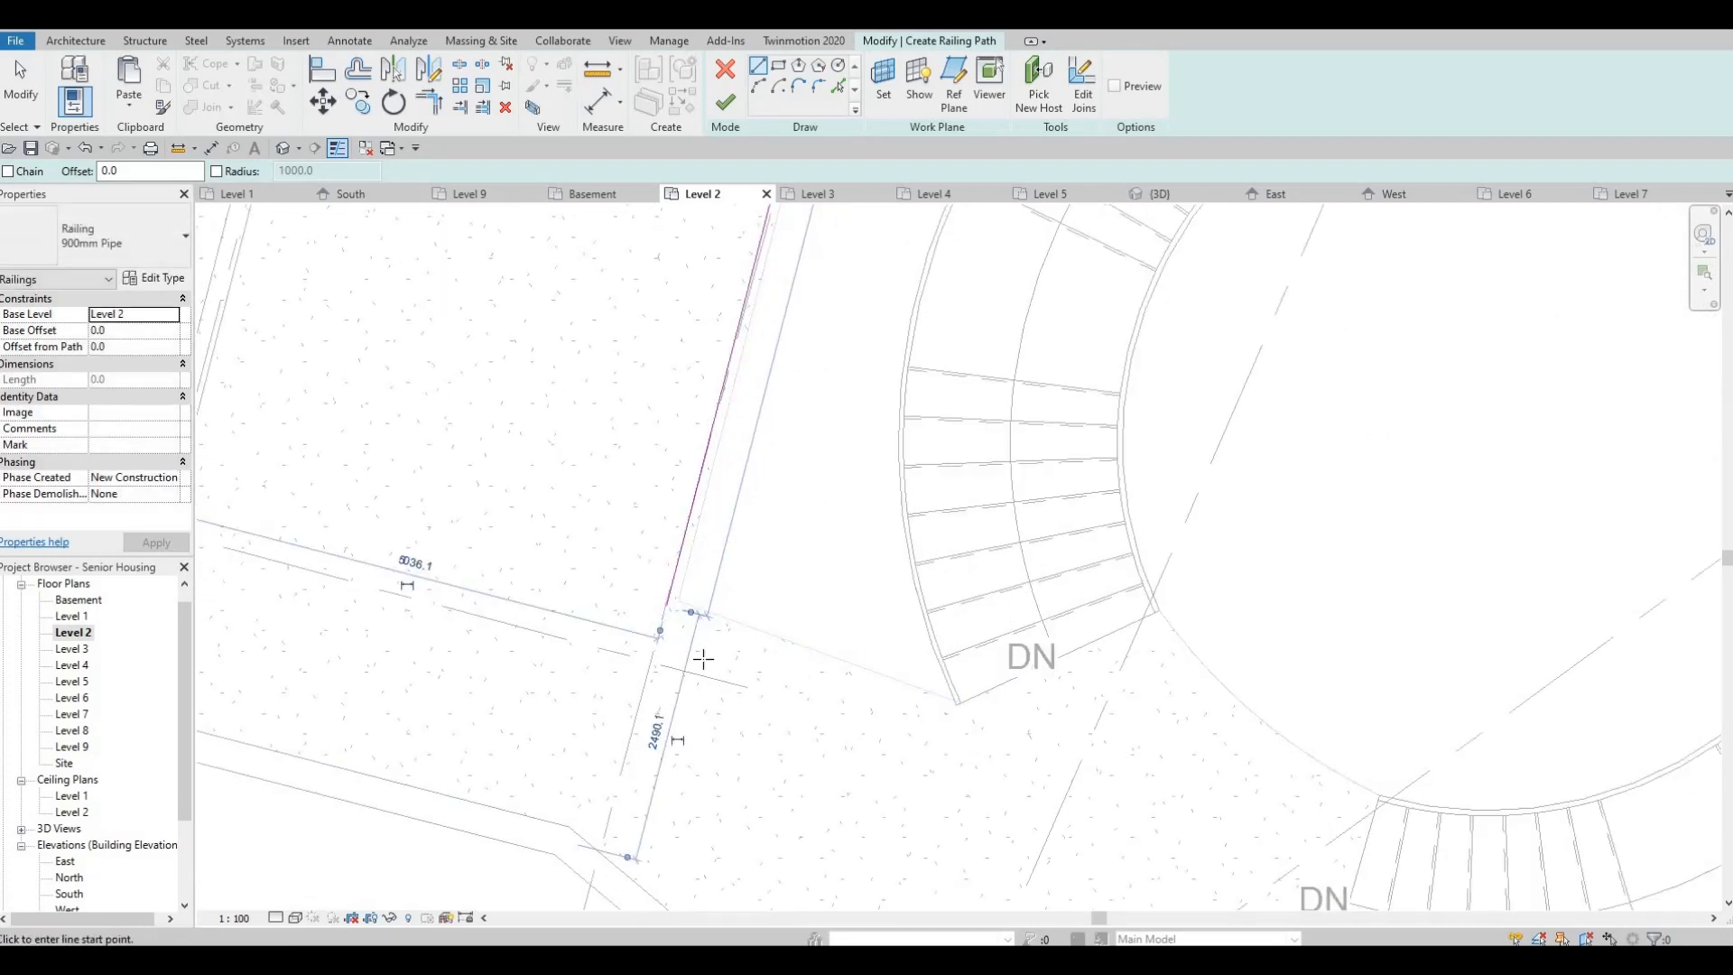
Continue the railing path from the floor corner to the outer edge of the first curved stair and finish the railing
{"action": "left_click", "coordinate": [667, 607]}
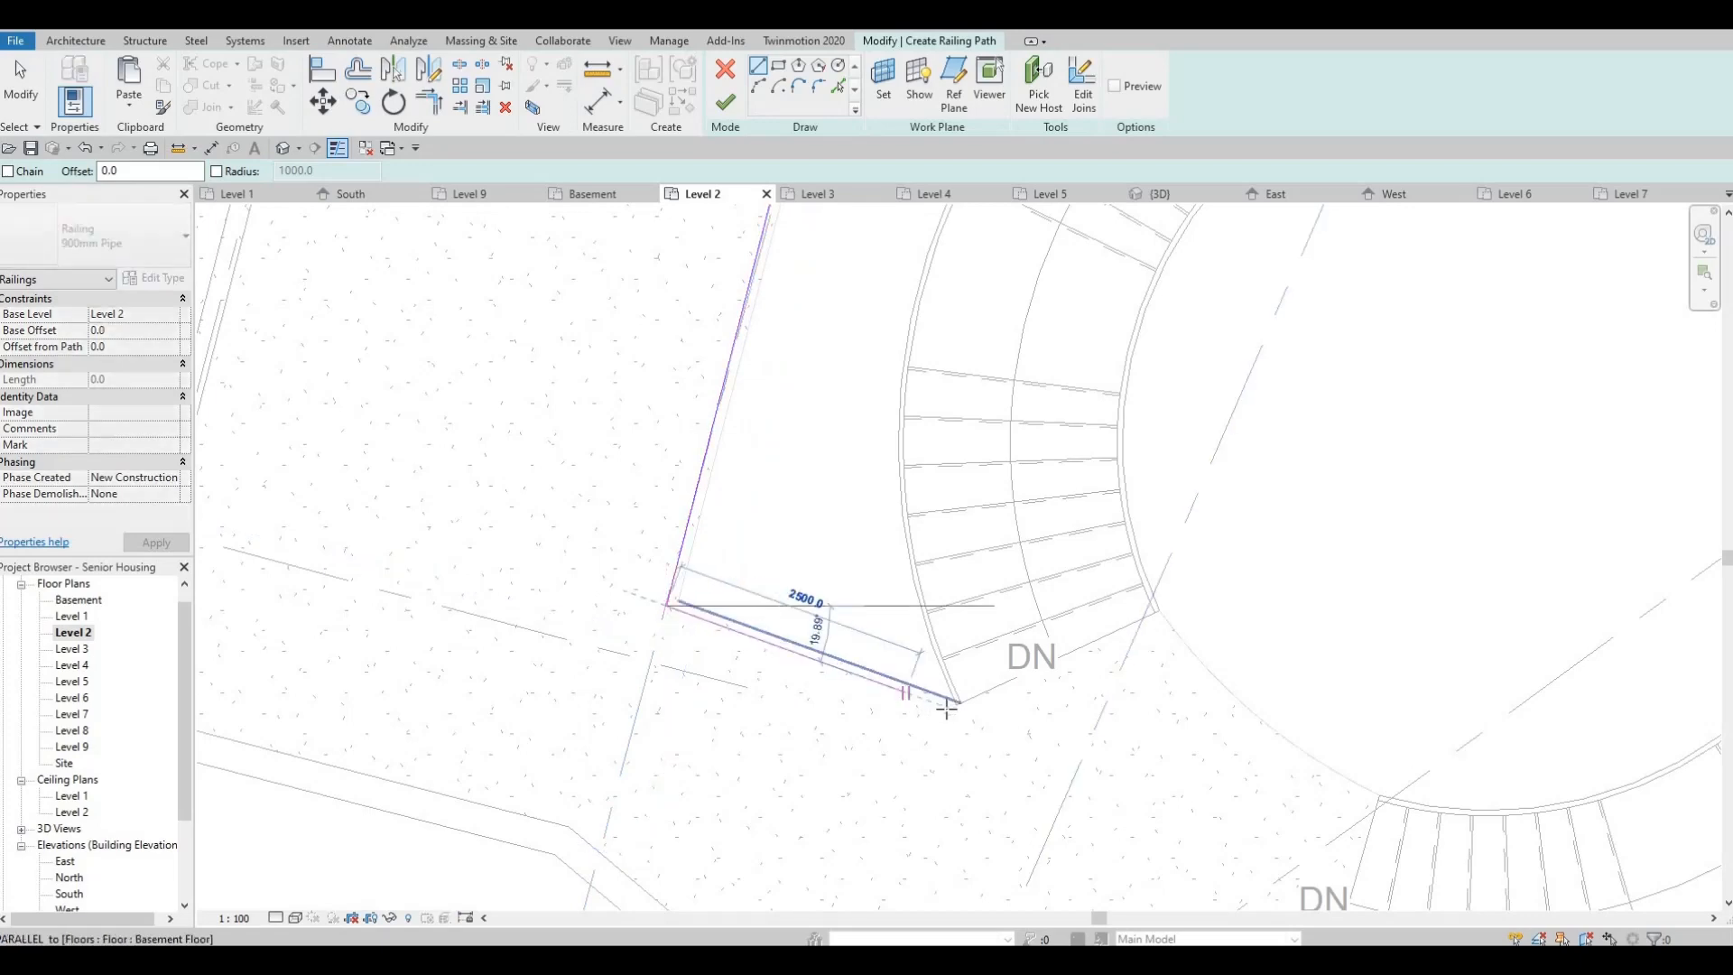
{"action": "key", "text": "Escape"}
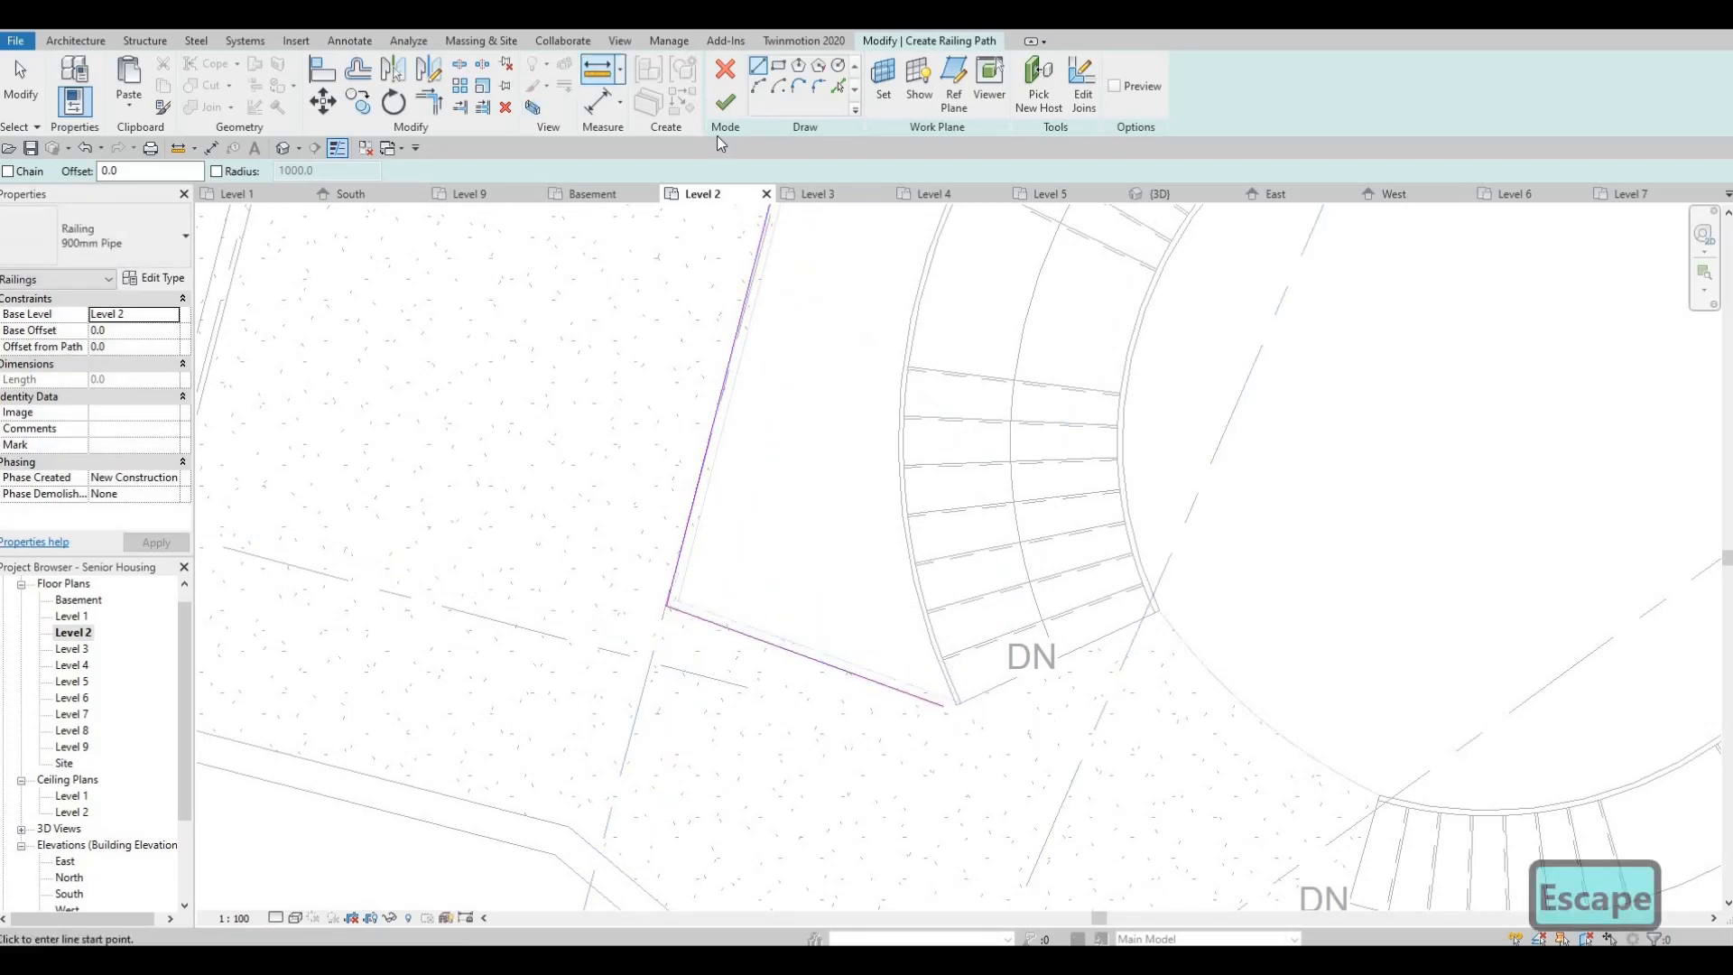
{"action": "left_click", "coordinate": [725, 101]}
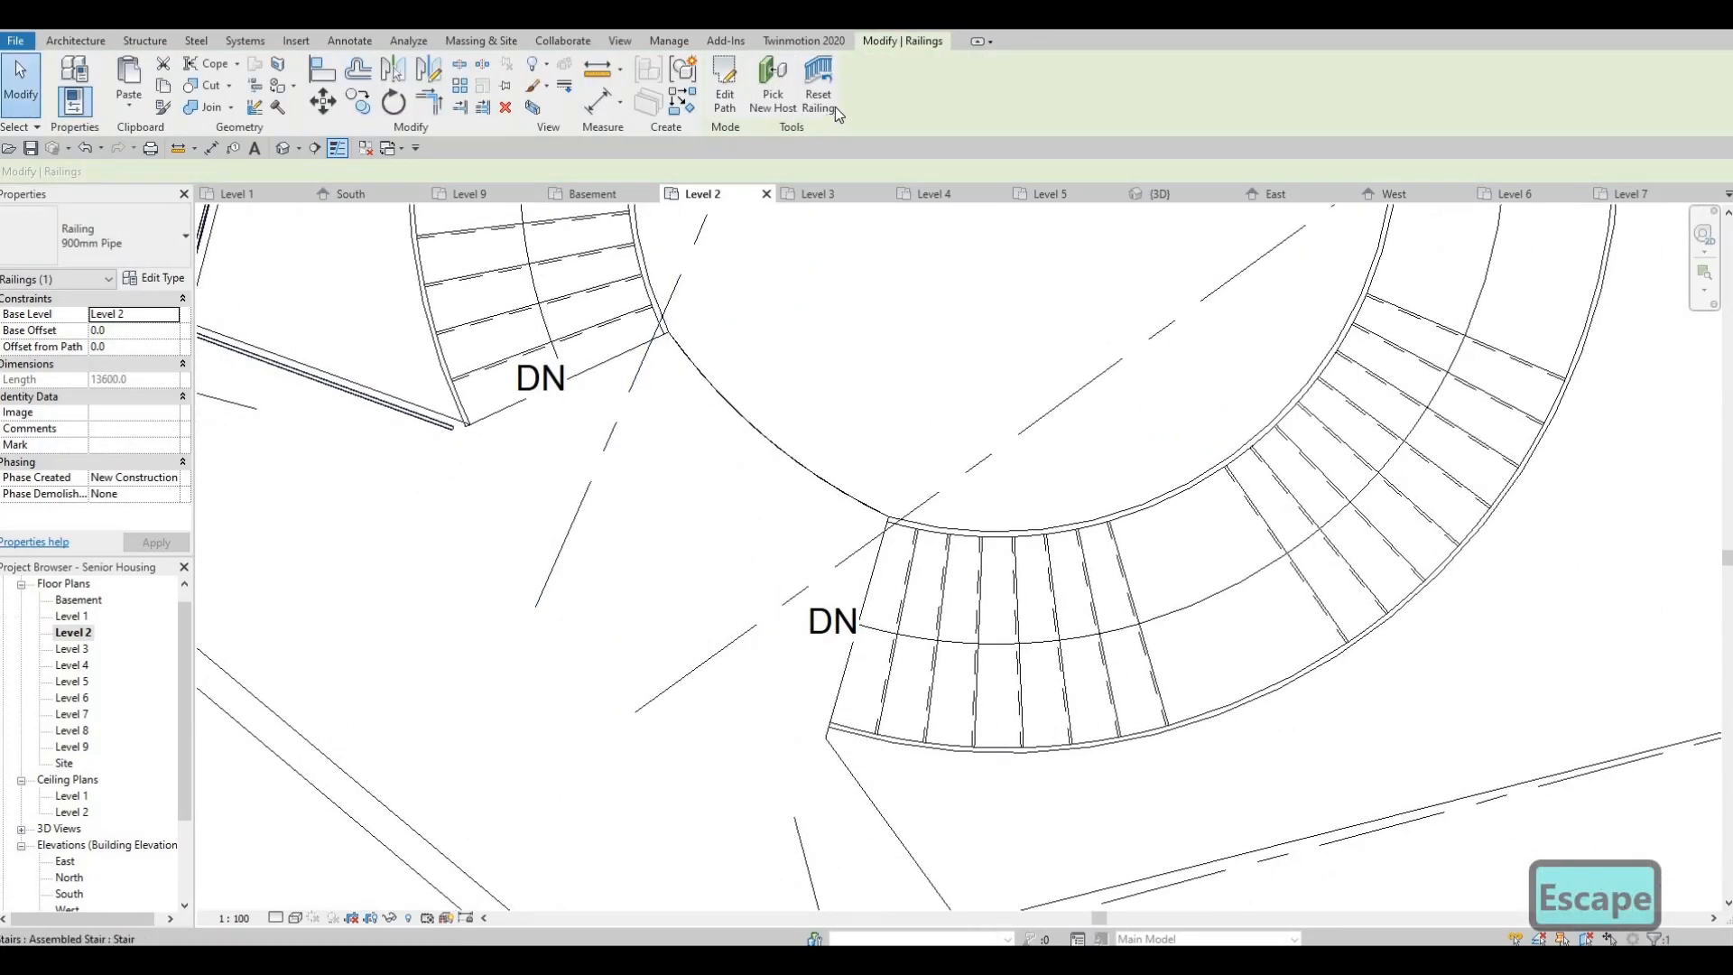
{"action": "left_click", "coordinate": [786, 104]}
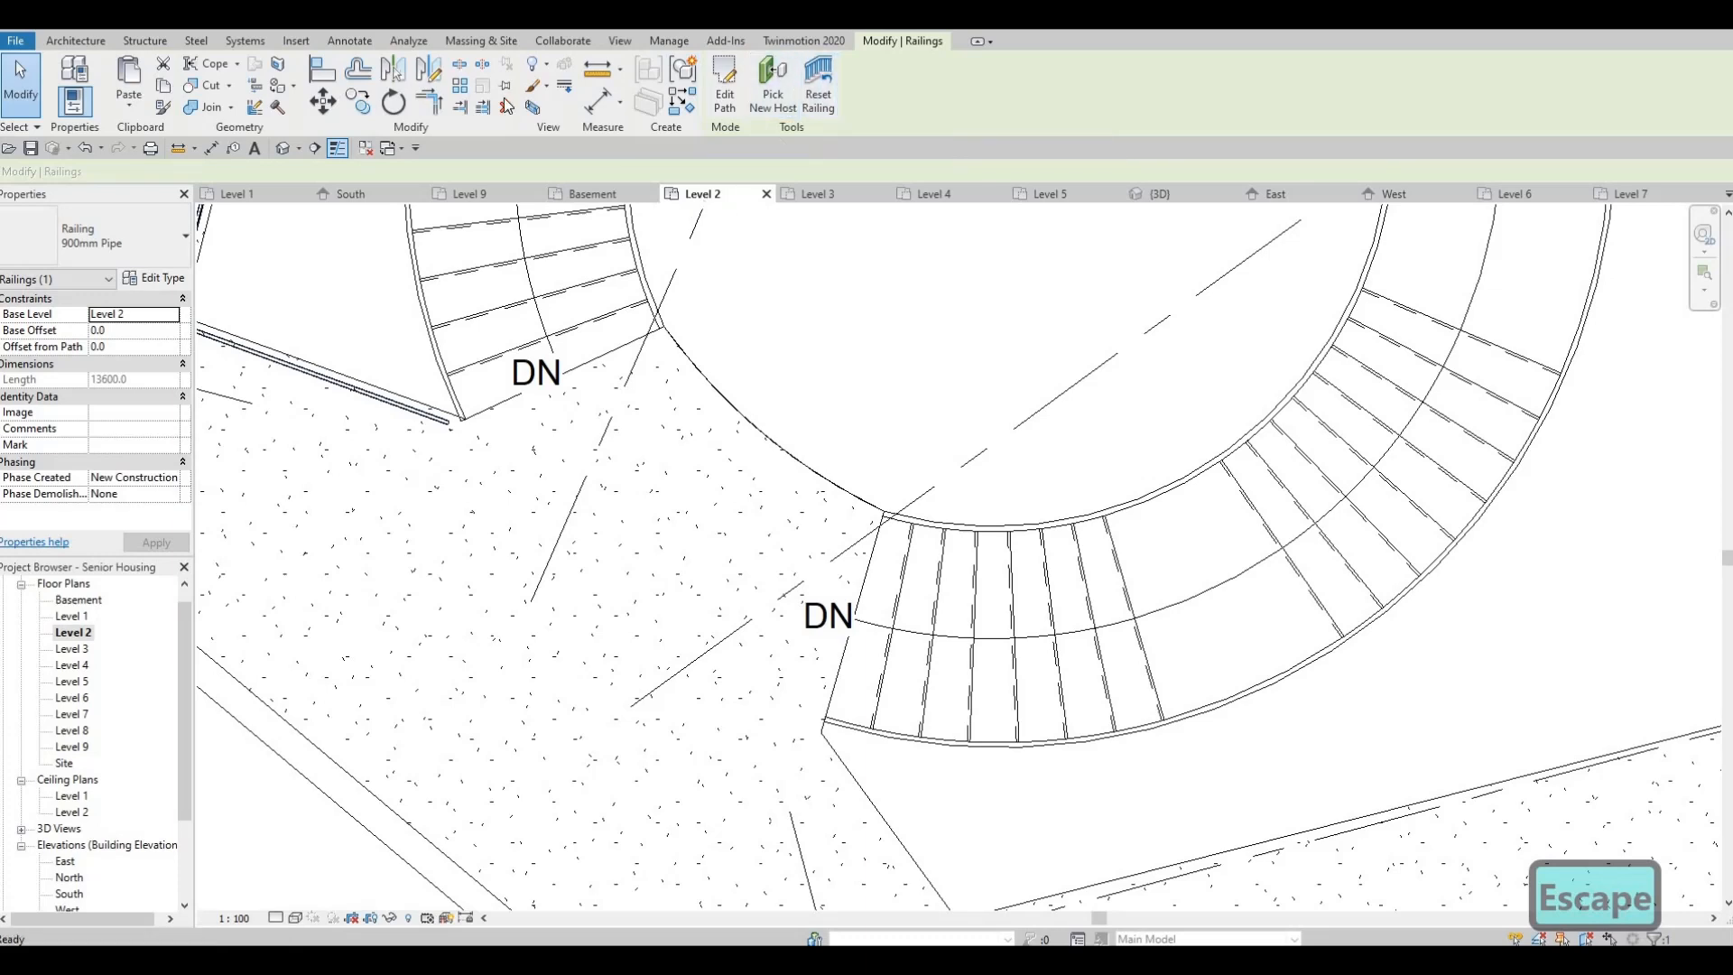
{"action": "key", "text": "Escape"}
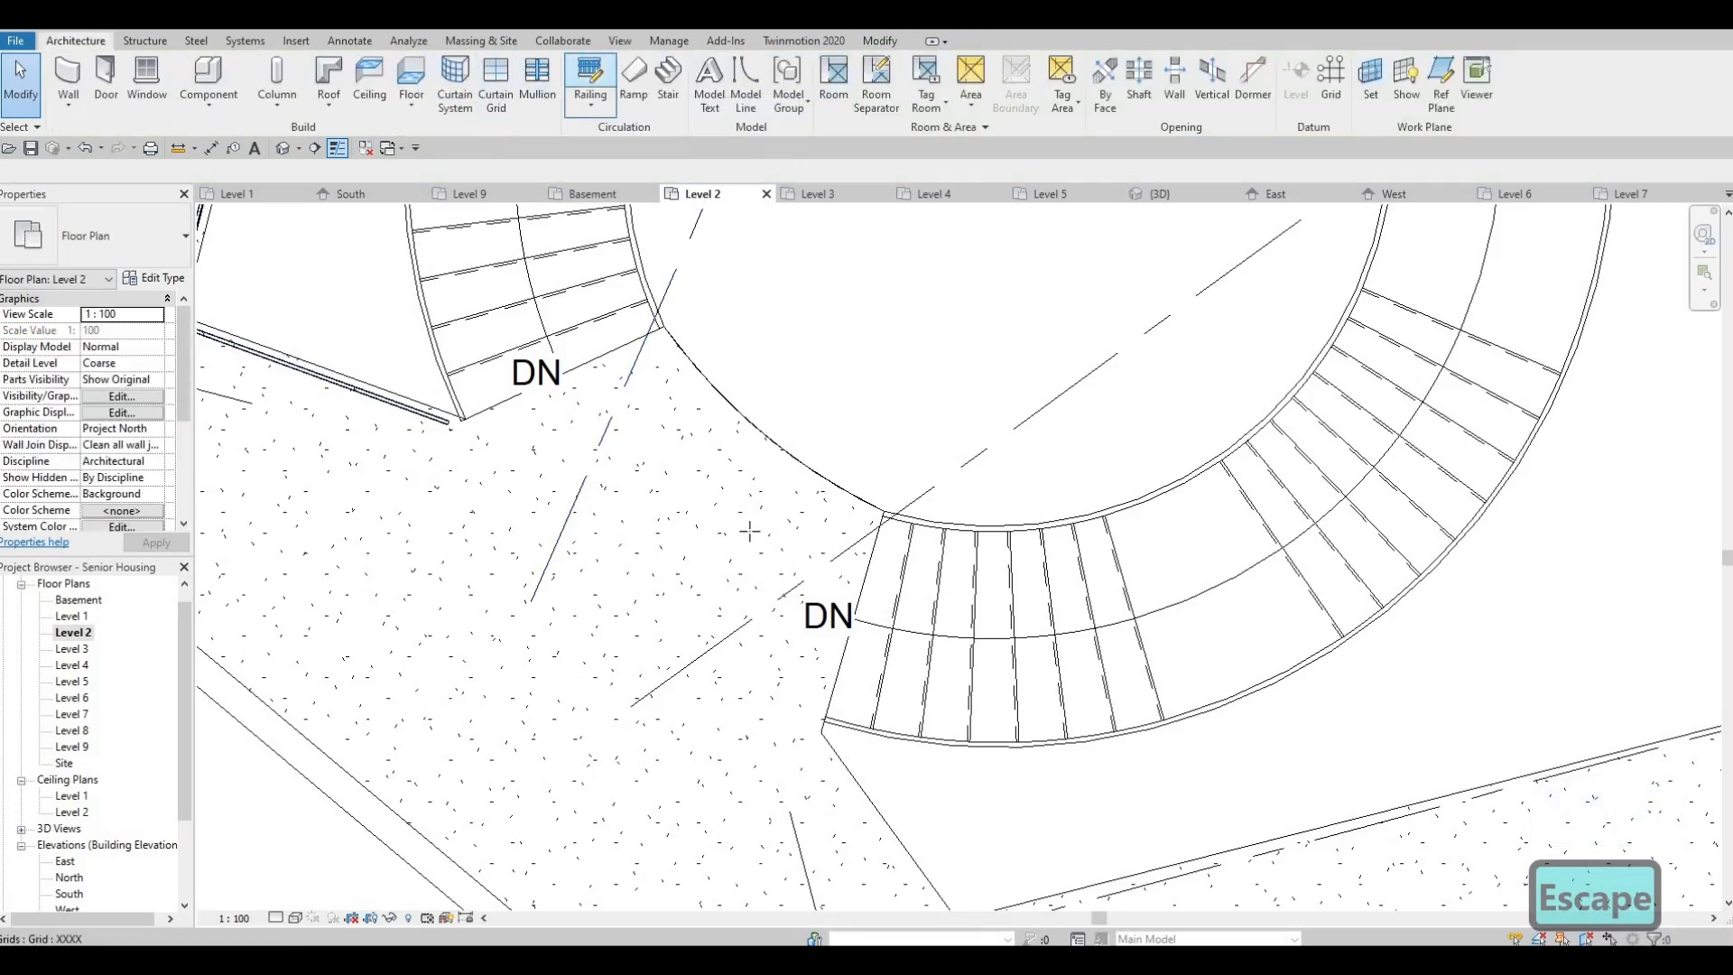
Start a second 900mm Pipe railing with a path line about 2197 mm long from the other curved stair's outer edge to the nearby floor corner
{"action": "middle_click_drag", "start_coordinate": [846, 812], "coordinate": [774, 523]}
{"action": "scroll", "coordinate": [749, 463], "scroll_direction": "up", "scroll_amount": 1}
{"action": "scroll", "coordinate": [747, 456], "scroll_direction": "down", "scroll_amount": 1}
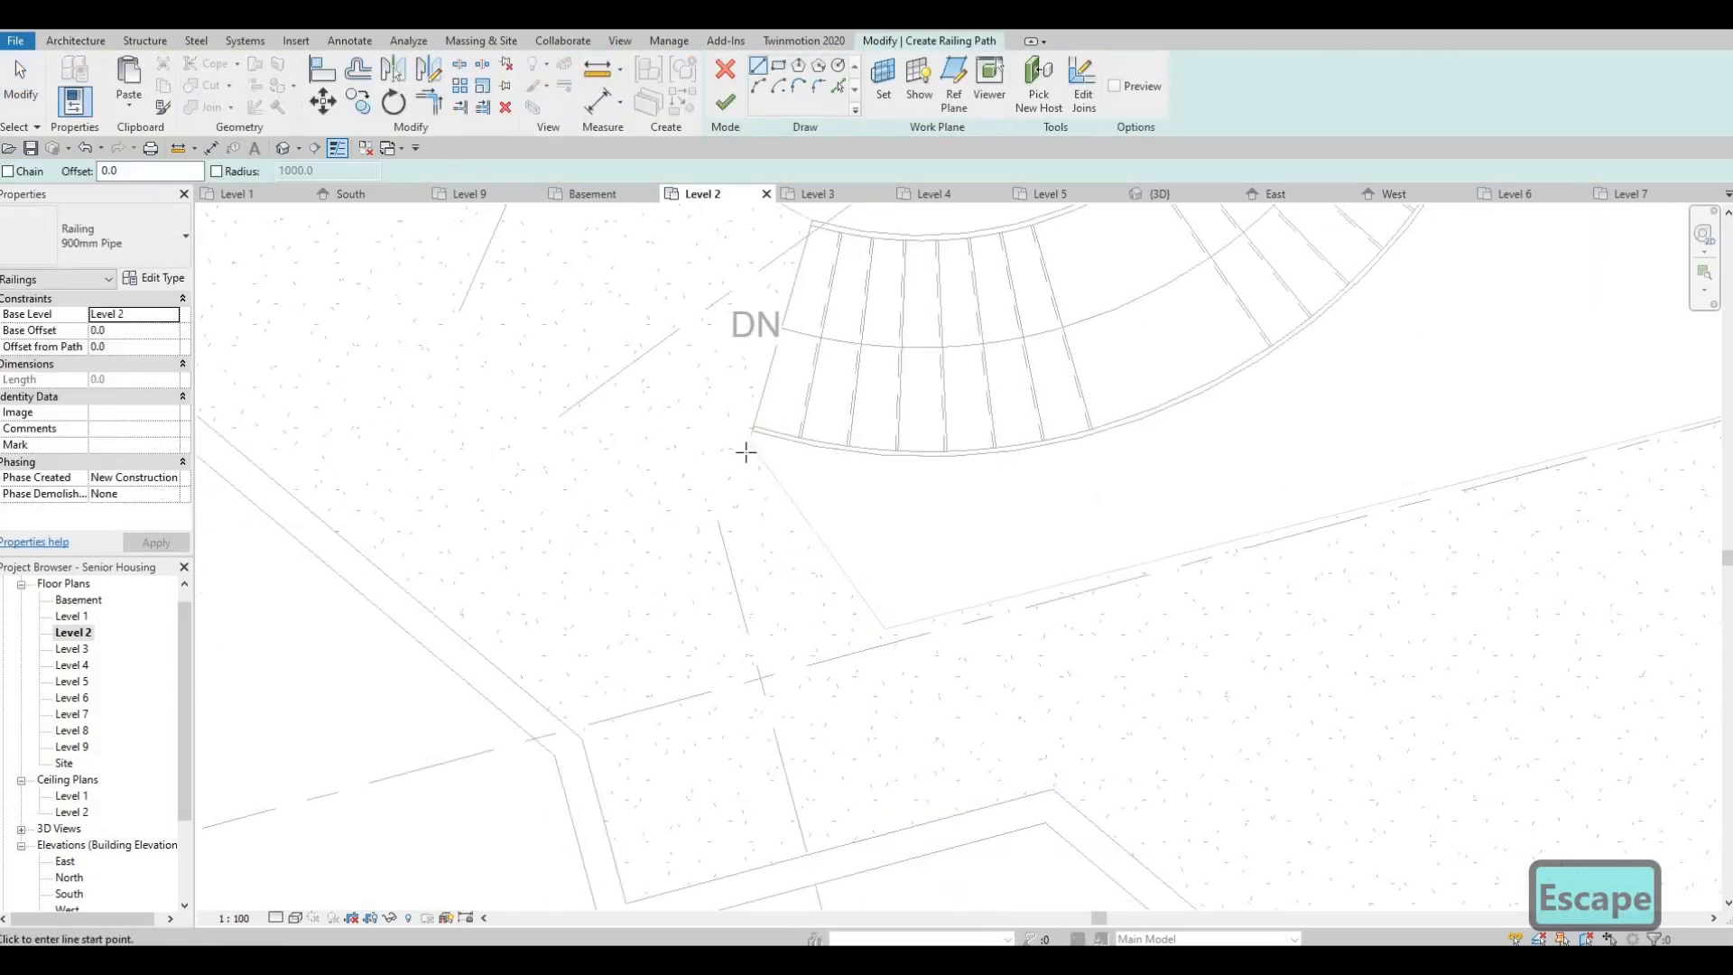
{"action": "left_click", "coordinate": [747, 451]}
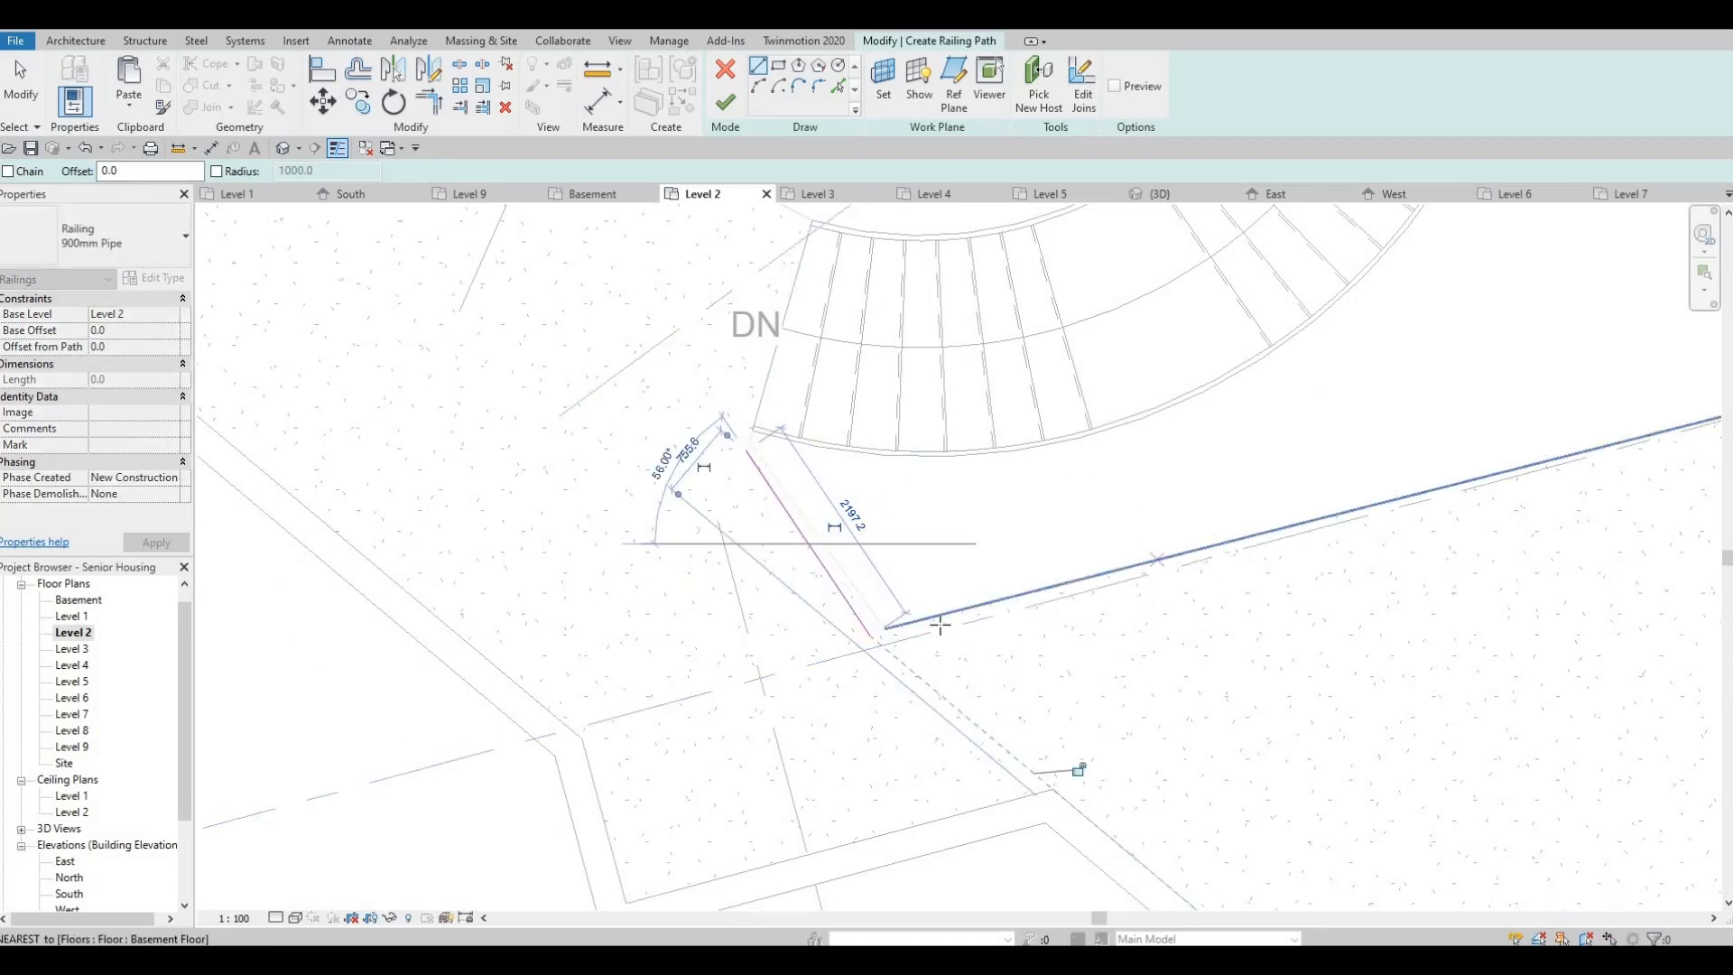
Continue the second railing path along the long atrium floor edge to the exterior wall beside the straight stair and finish the railing
{"action": "scroll", "coordinate": [1083, 749], "scroll_direction": "down", "scroll_amount": 1}
{"action": "left_click", "coordinate": [914, 626]}
{"action": "middle_click_drag", "start_coordinate": [1267, 555], "coordinate": [671, 638]}
{"action": "middle_click_drag", "start_coordinate": [1159, 539], "coordinate": [706, 710]}
{"action": "scroll", "coordinate": [1196, 524], "scroll_direction": "up", "scroll_amount": 4}
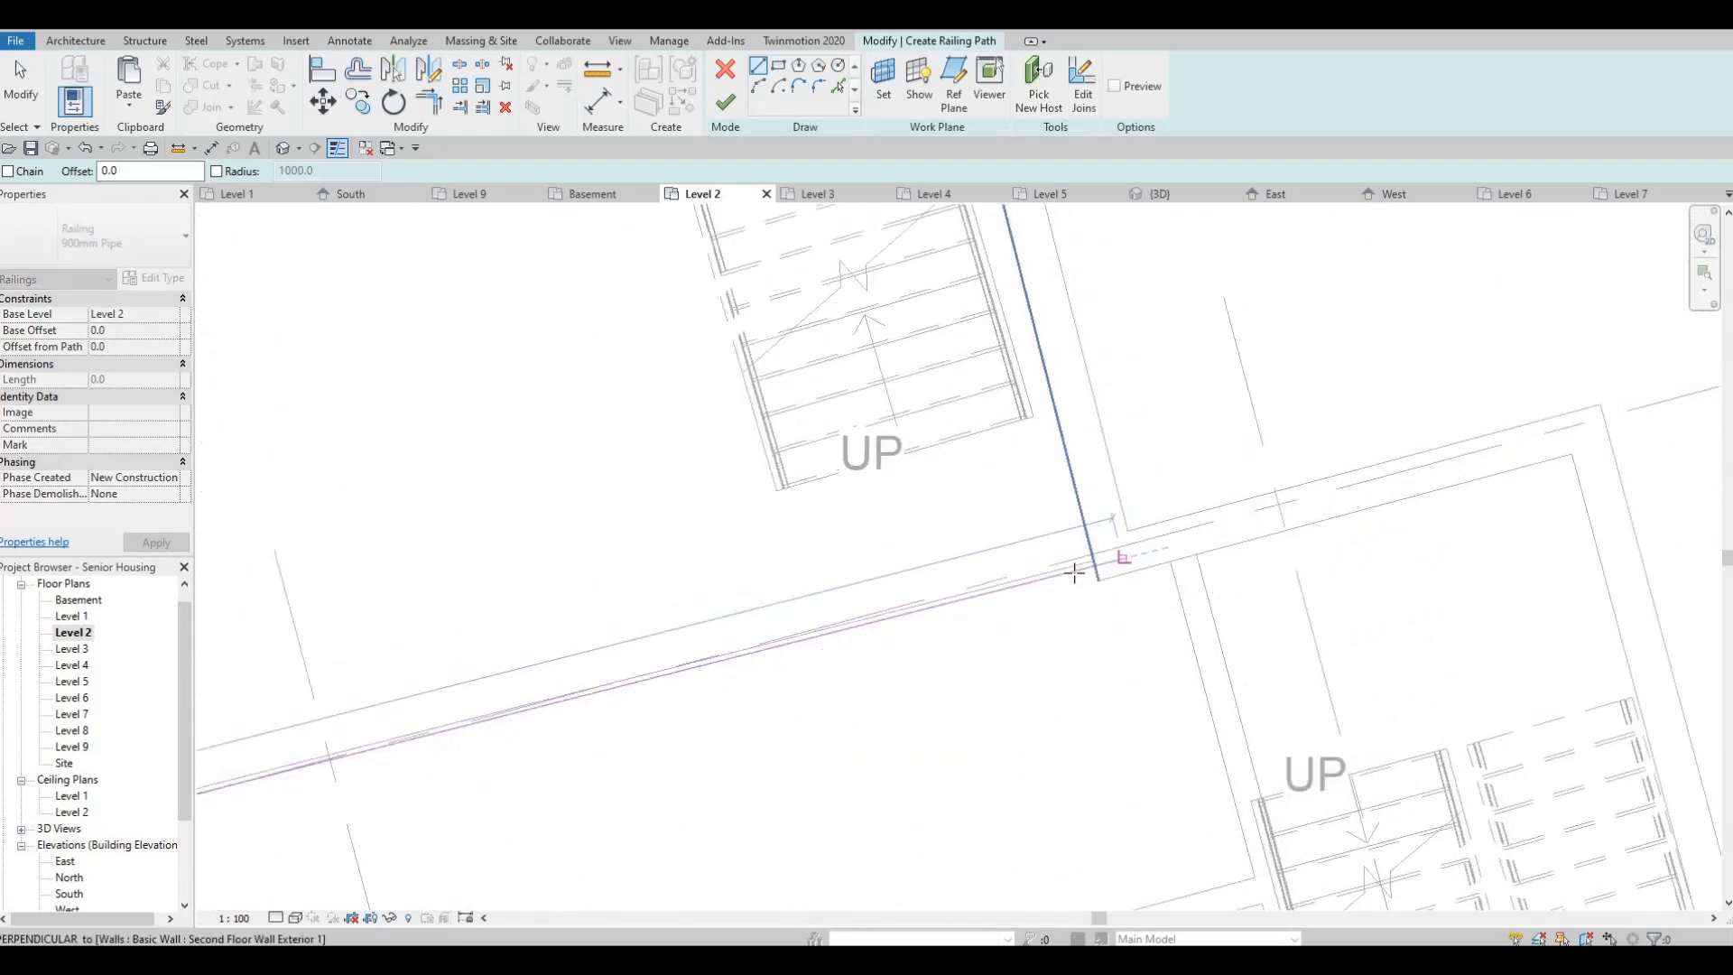
{"action": "key", "text": "Escape"}
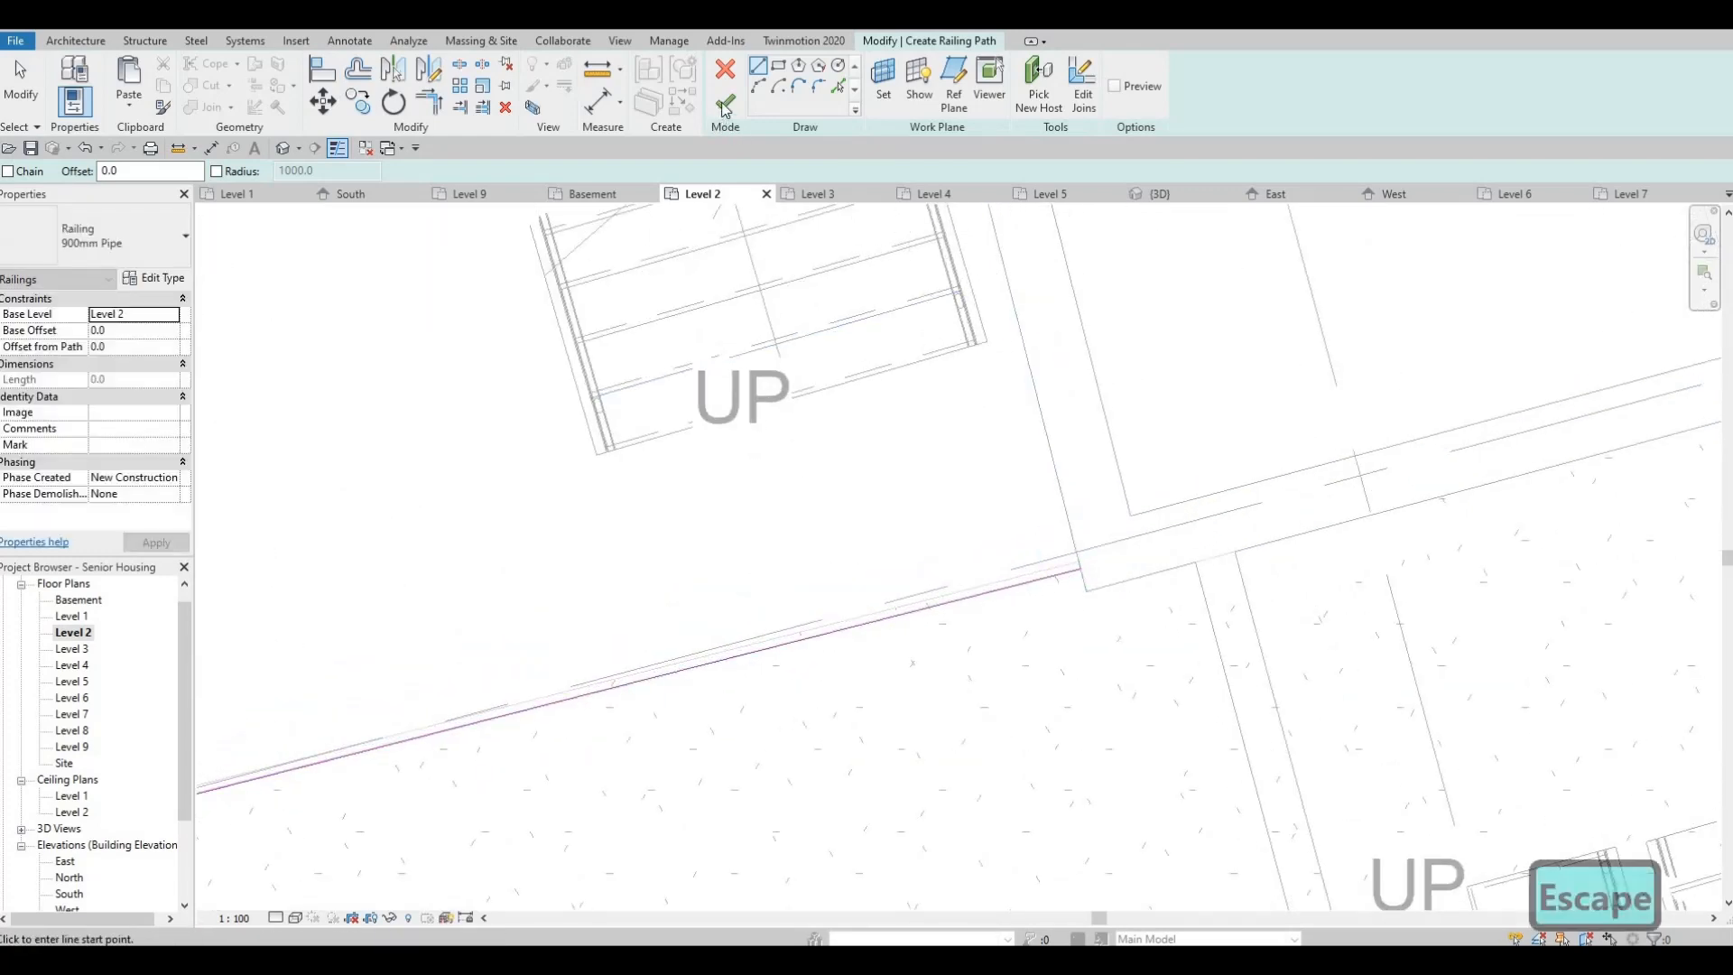
{"action": "left_click", "coordinate": [725, 102]}
{"action": "scroll", "coordinate": [1280, 527], "scroll_direction": "down", "scroll_amount": 4}
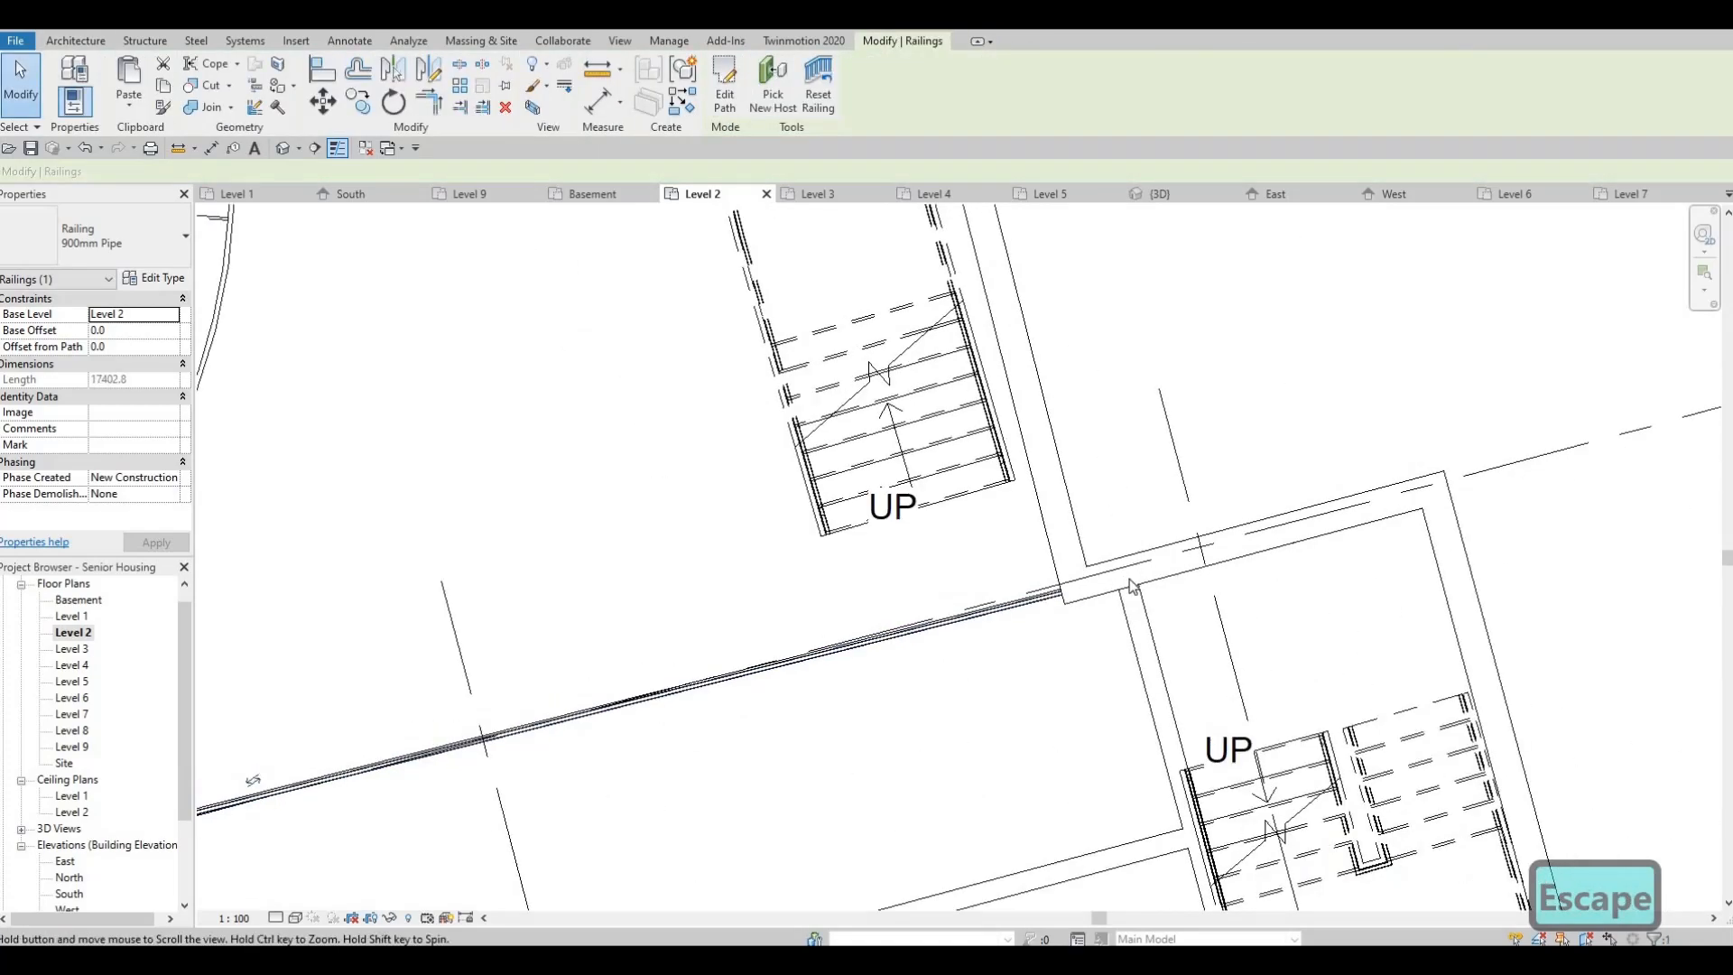
{"action": "middle_click_drag", "start_coordinate": [893, 691], "coordinate": [1121, 629]}
{"action": "scroll", "coordinate": [1121, 629], "scroll_direction": "down", "scroll_amount": 3}
{"action": "key", "text": "Escape"}
Sketch a 900mm Pipe railing along a three-point arc following the floor edge between the two curved stairs' inner edges and finish it
{"action": "scroll", "coordinate": [732, 546], "scroll_direction": "up", "scroll_amount": 4}
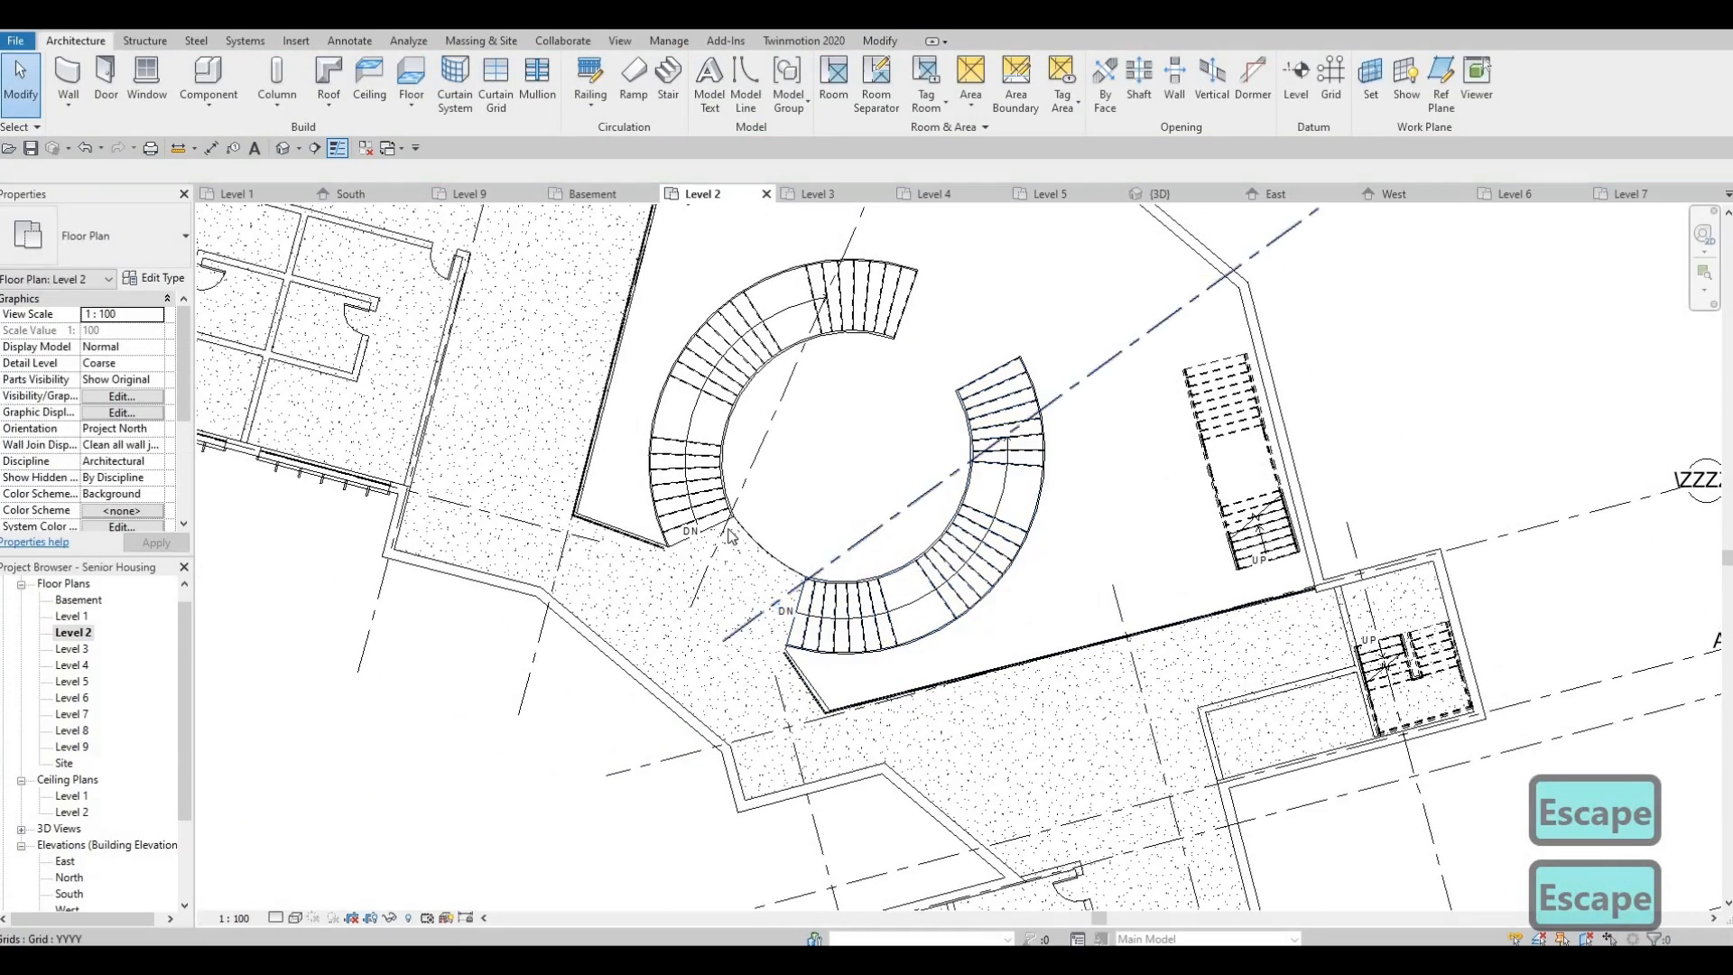
{"action": "scroll", "coordinate": [733, 546], "scroll_direction": "up", "scroll_amount": 2}
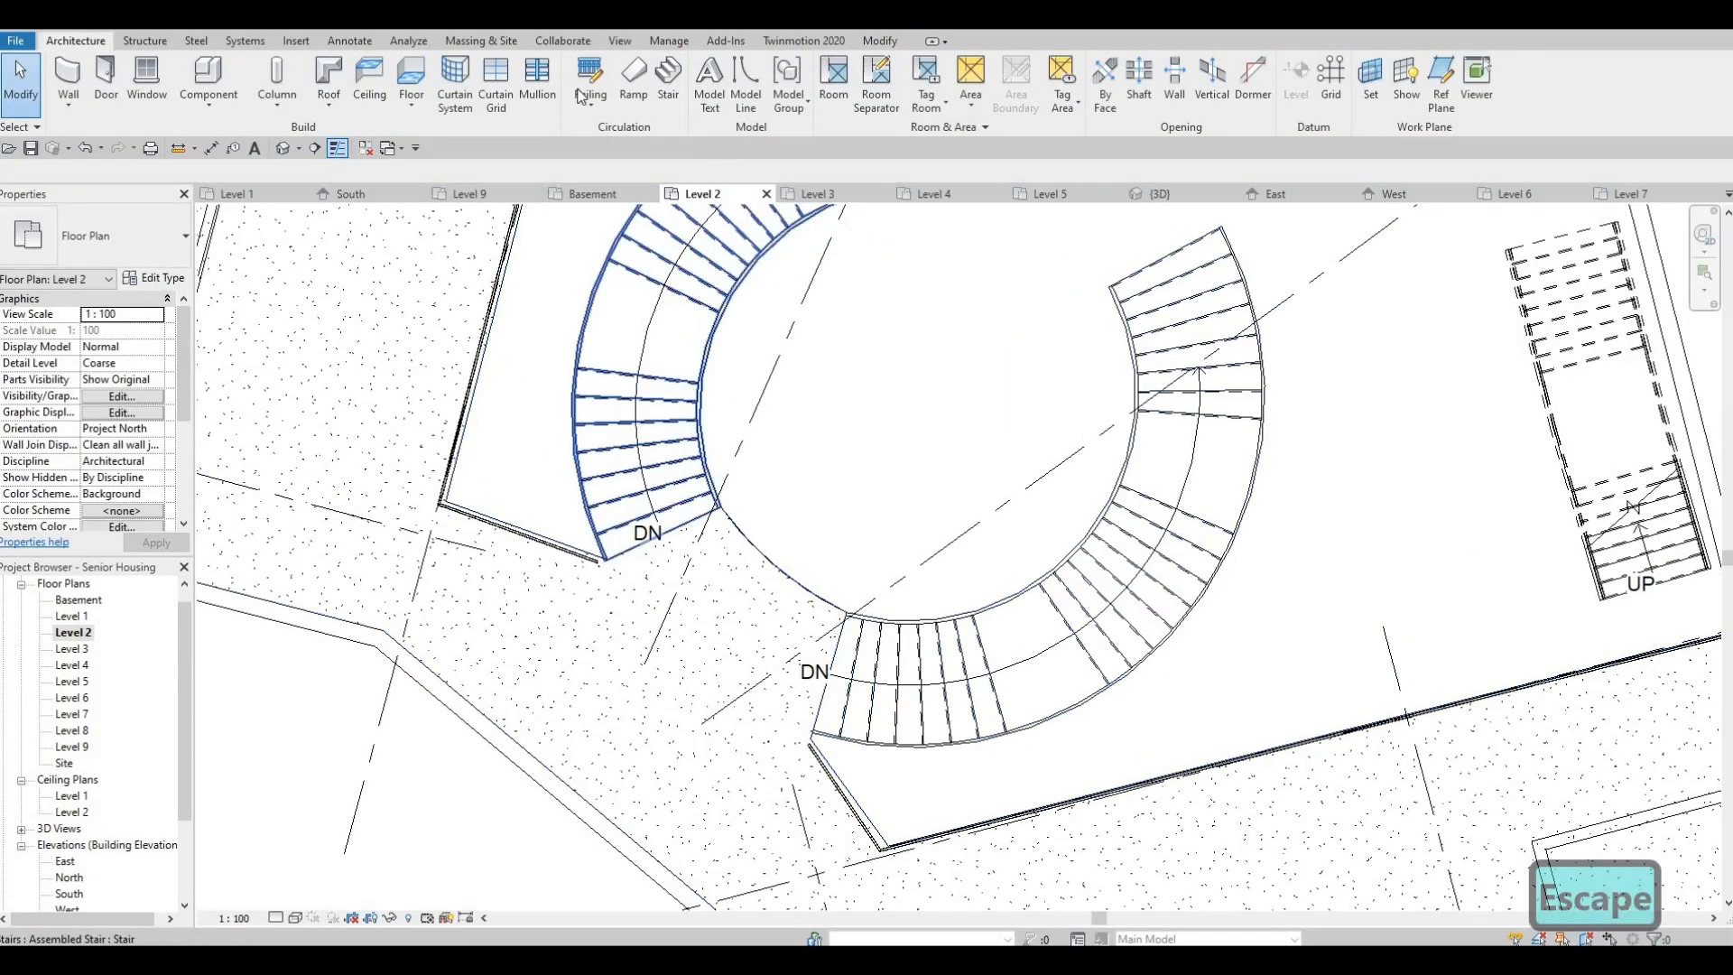
{"action": "scroll", "coordinate": [672, 473], "scroll_direction": "up", "scroll_amount": 3}
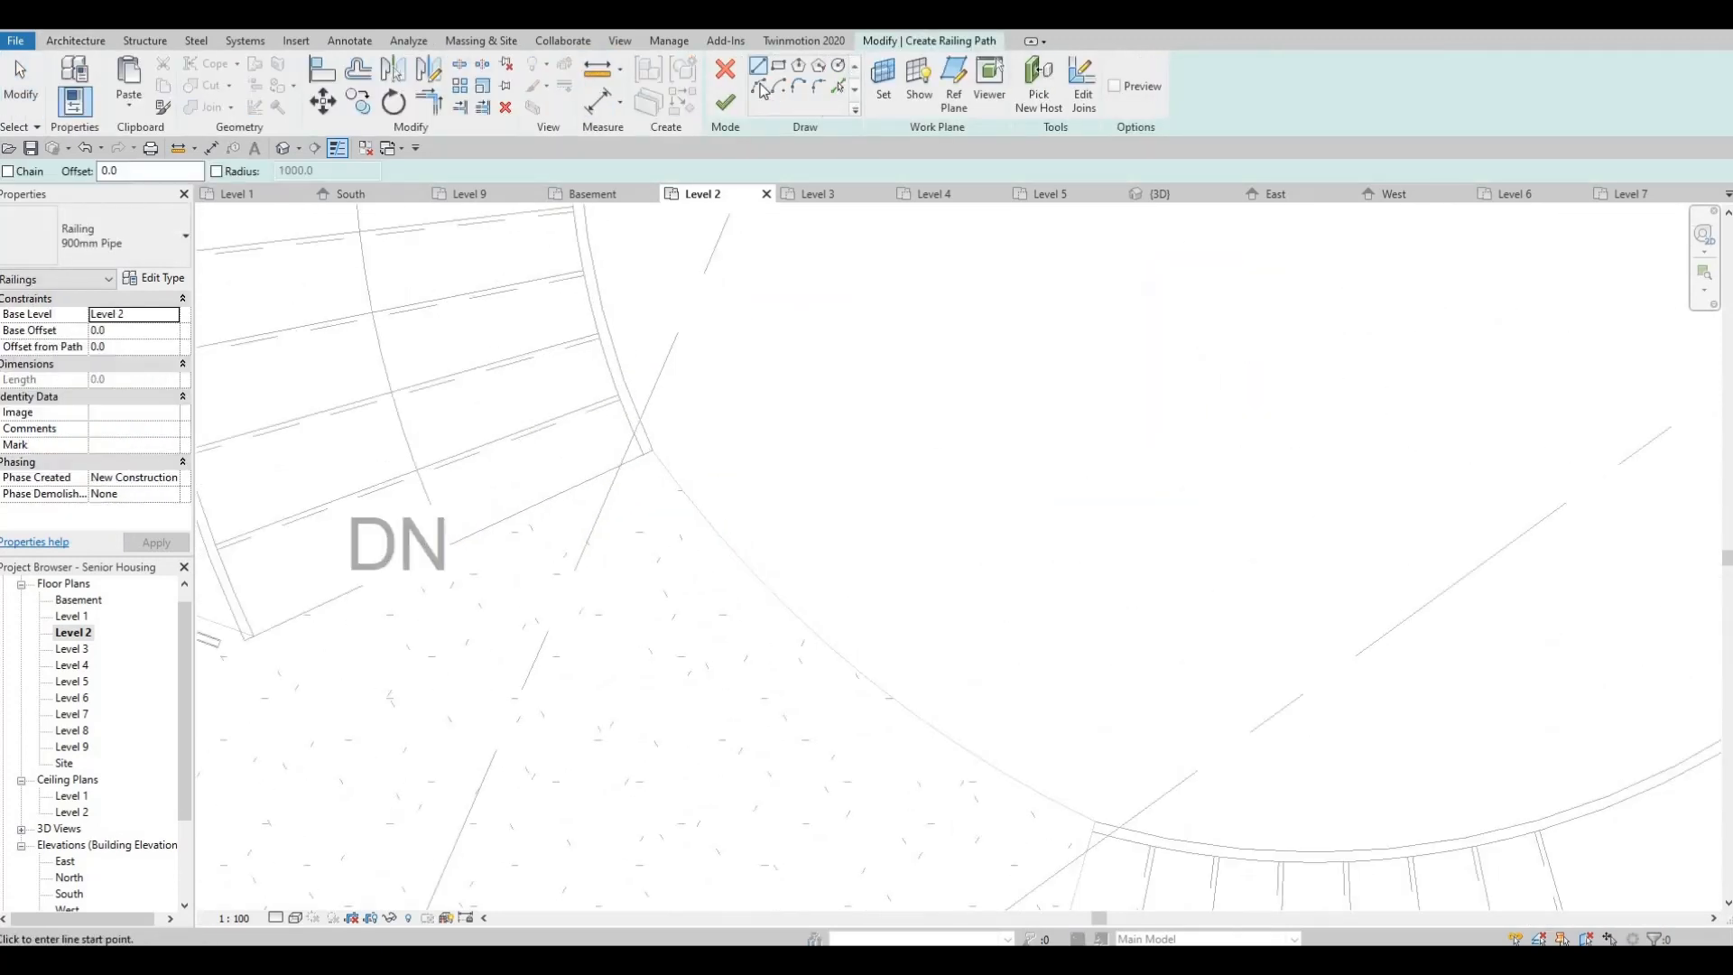
{"action": "left_click", "coordinate": [647, 455]}
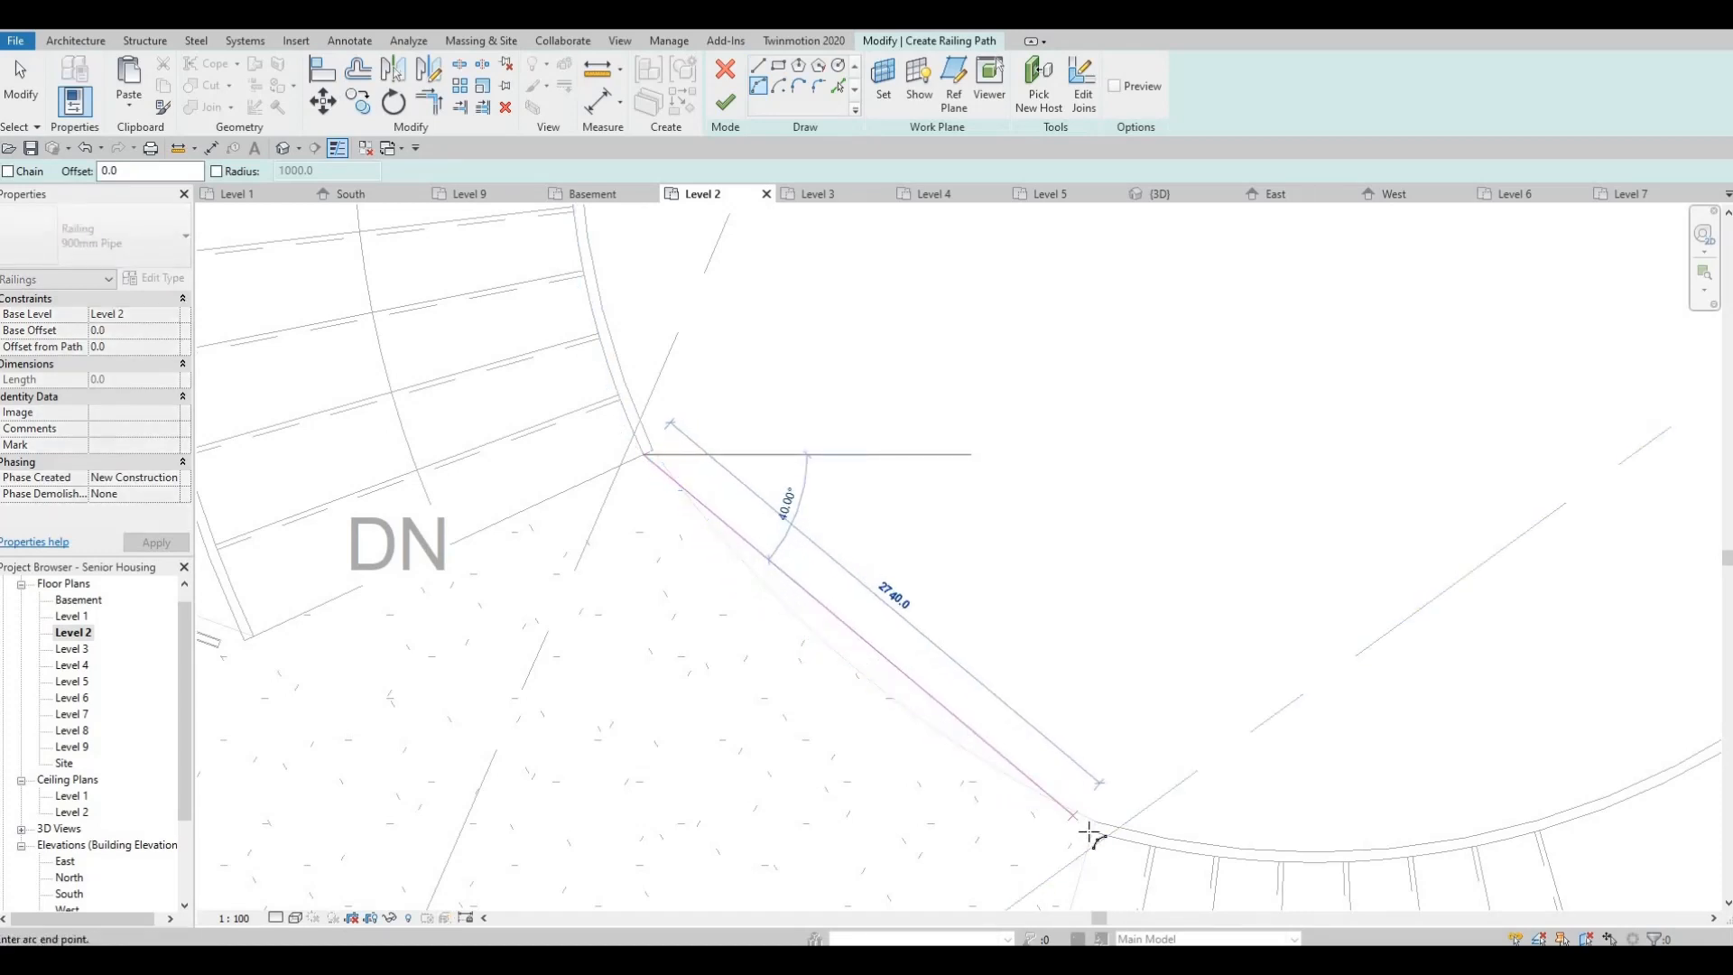
{"action": "left_click", "coordinate": [967, 776]}
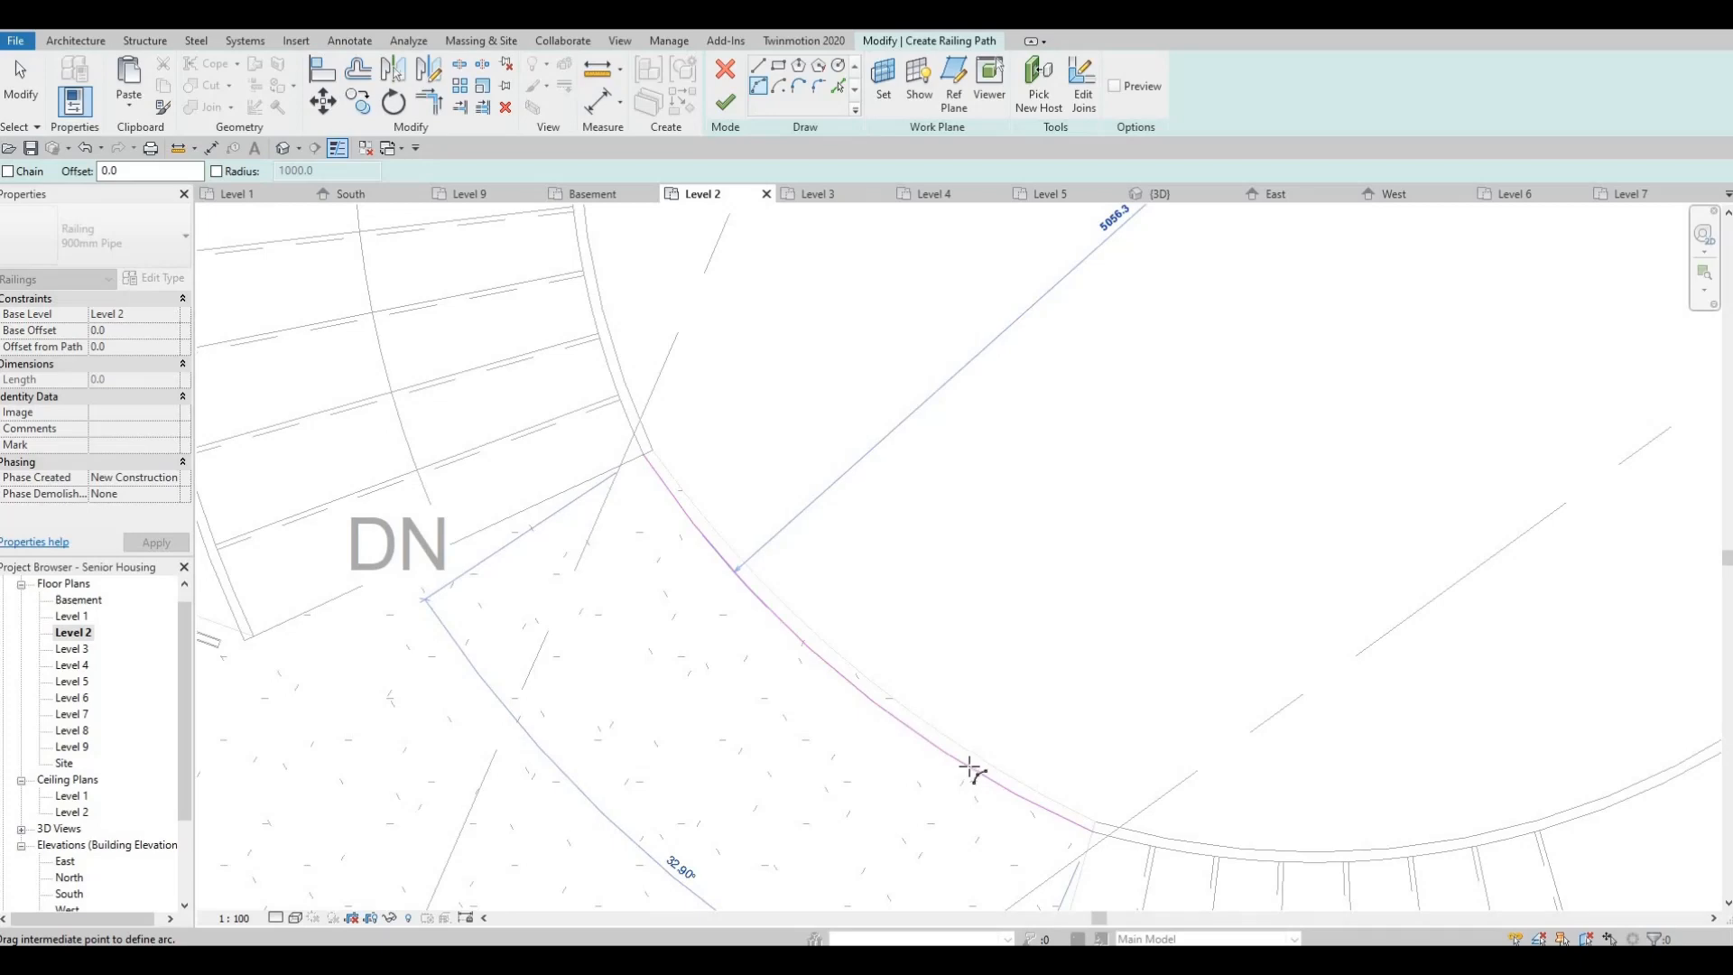
{"action": "left_click", "coordinate": [970, 769]}
{"action": "left_click", "coordinate": [725, 101]}
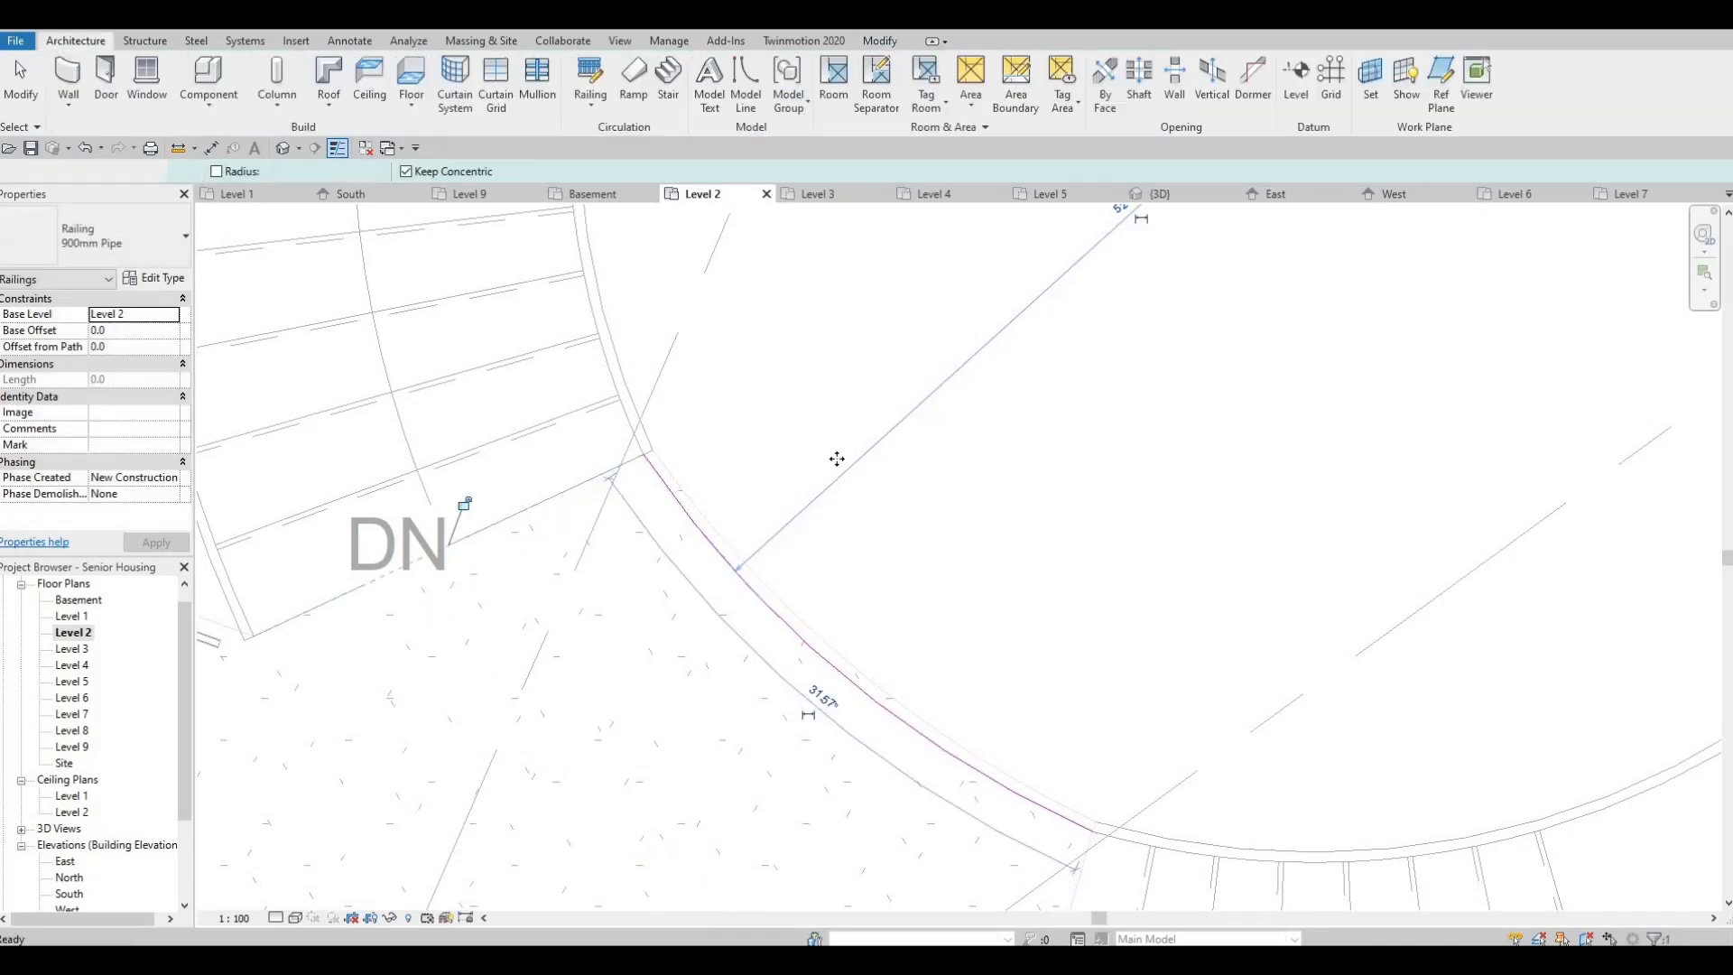
{"action": "scroll", "coordinate": [839, 460], "scroll_direction": "down", "scroll_amount": 4}
{"action": "key", "text": "Escape"}
{"action": "key", "text": "Escape"}
{"action": "scroll", "coordinate": [810, 540], "scroll_direction": "down", "scroll_amount": 5}
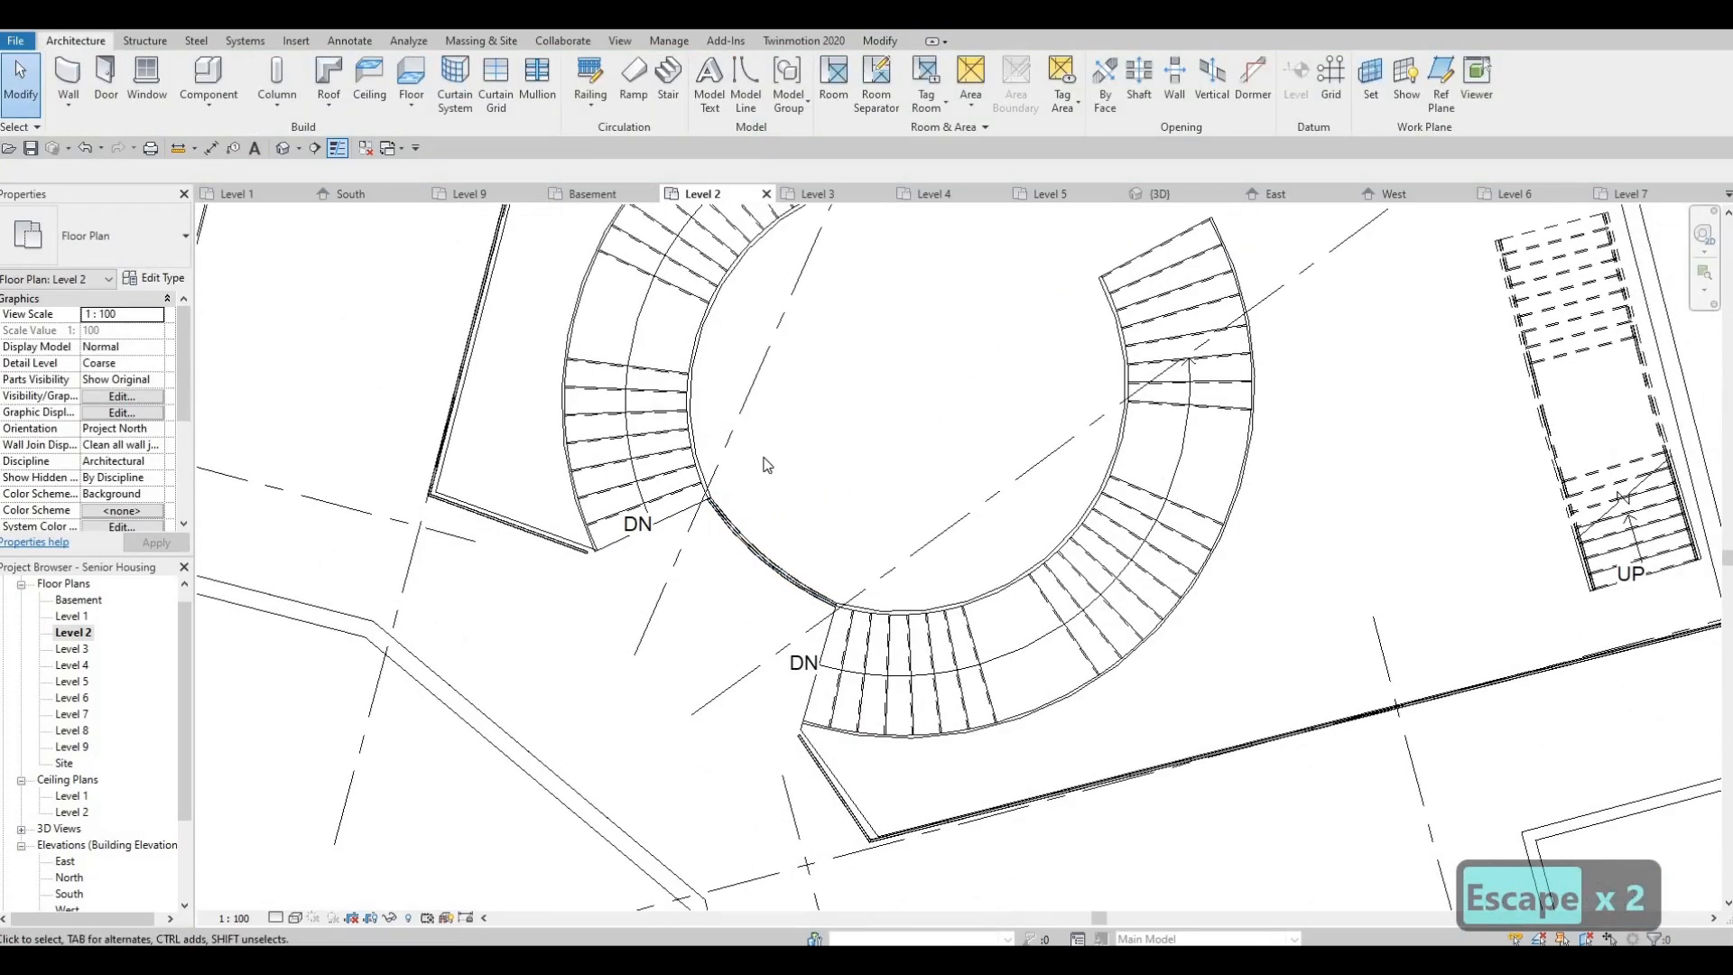
Open the Level 3 floor plan and review the apartment wing from the atrium to the angled end stair
{"action": "middle_click_drag", "start_coordinate": [581, 541], "coordinate": [849, 566]}
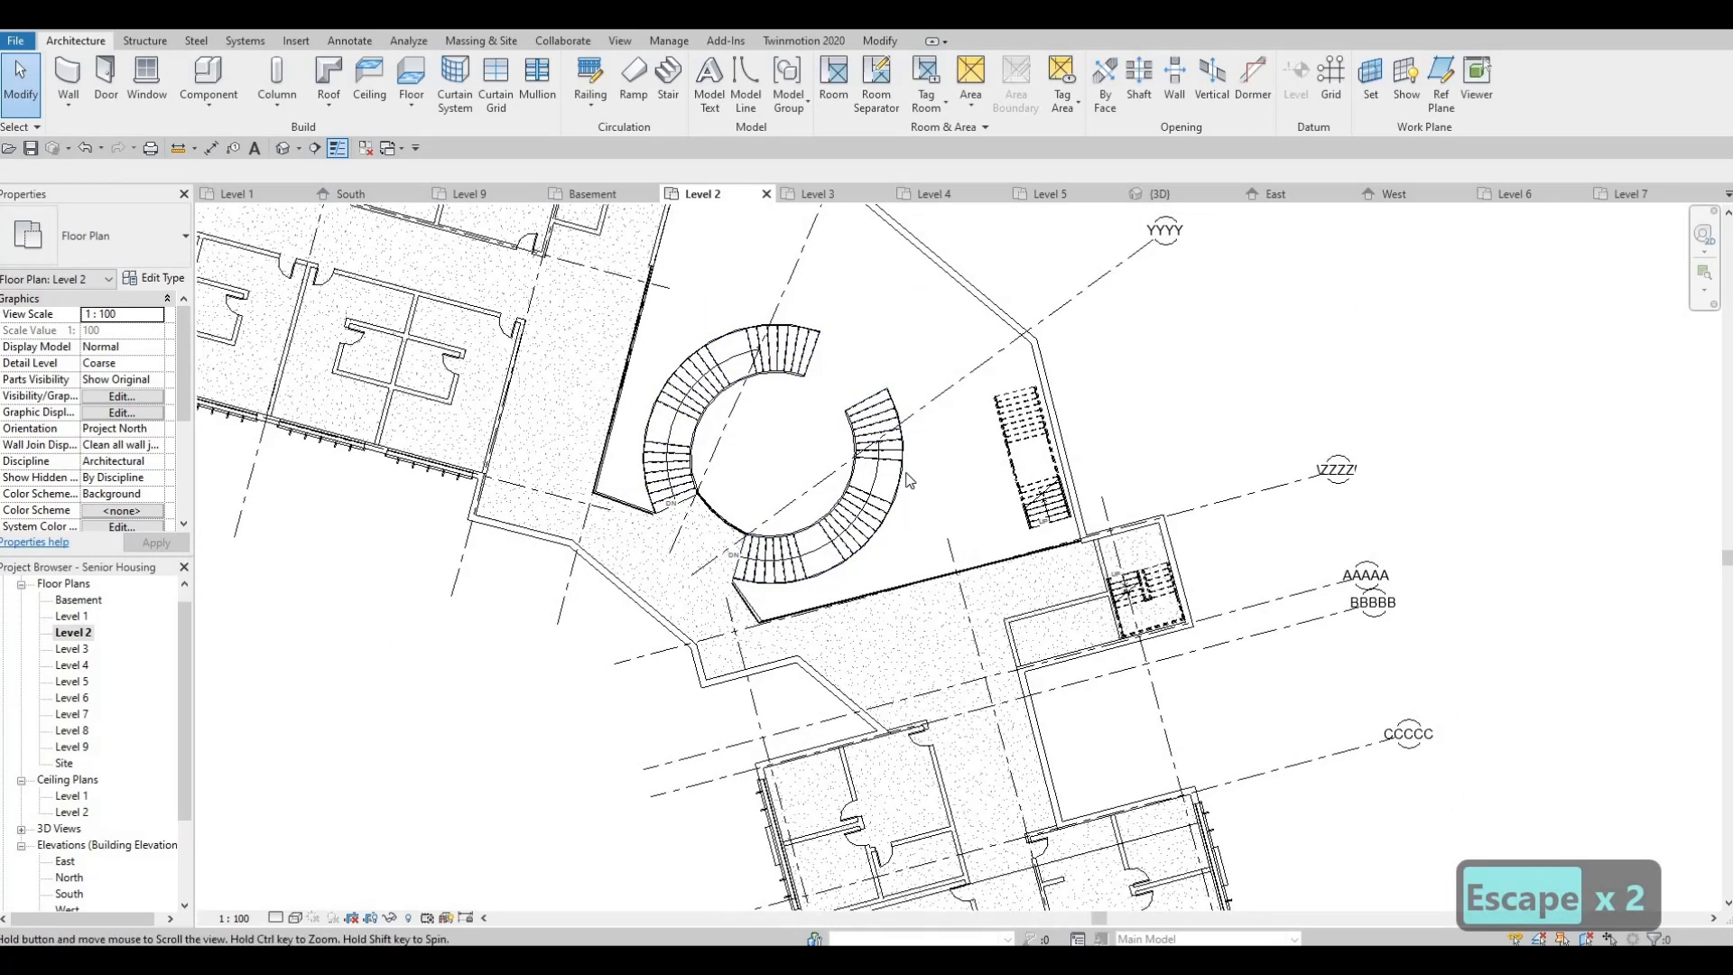
{"action": "middle_click_drag", "start_coordinate": [841, 437], "coordinate": [907, 434]}
{"action": "scroll", "coordinate": [907, 441], "scroll_direction": "down", "scroll_amount": 3}
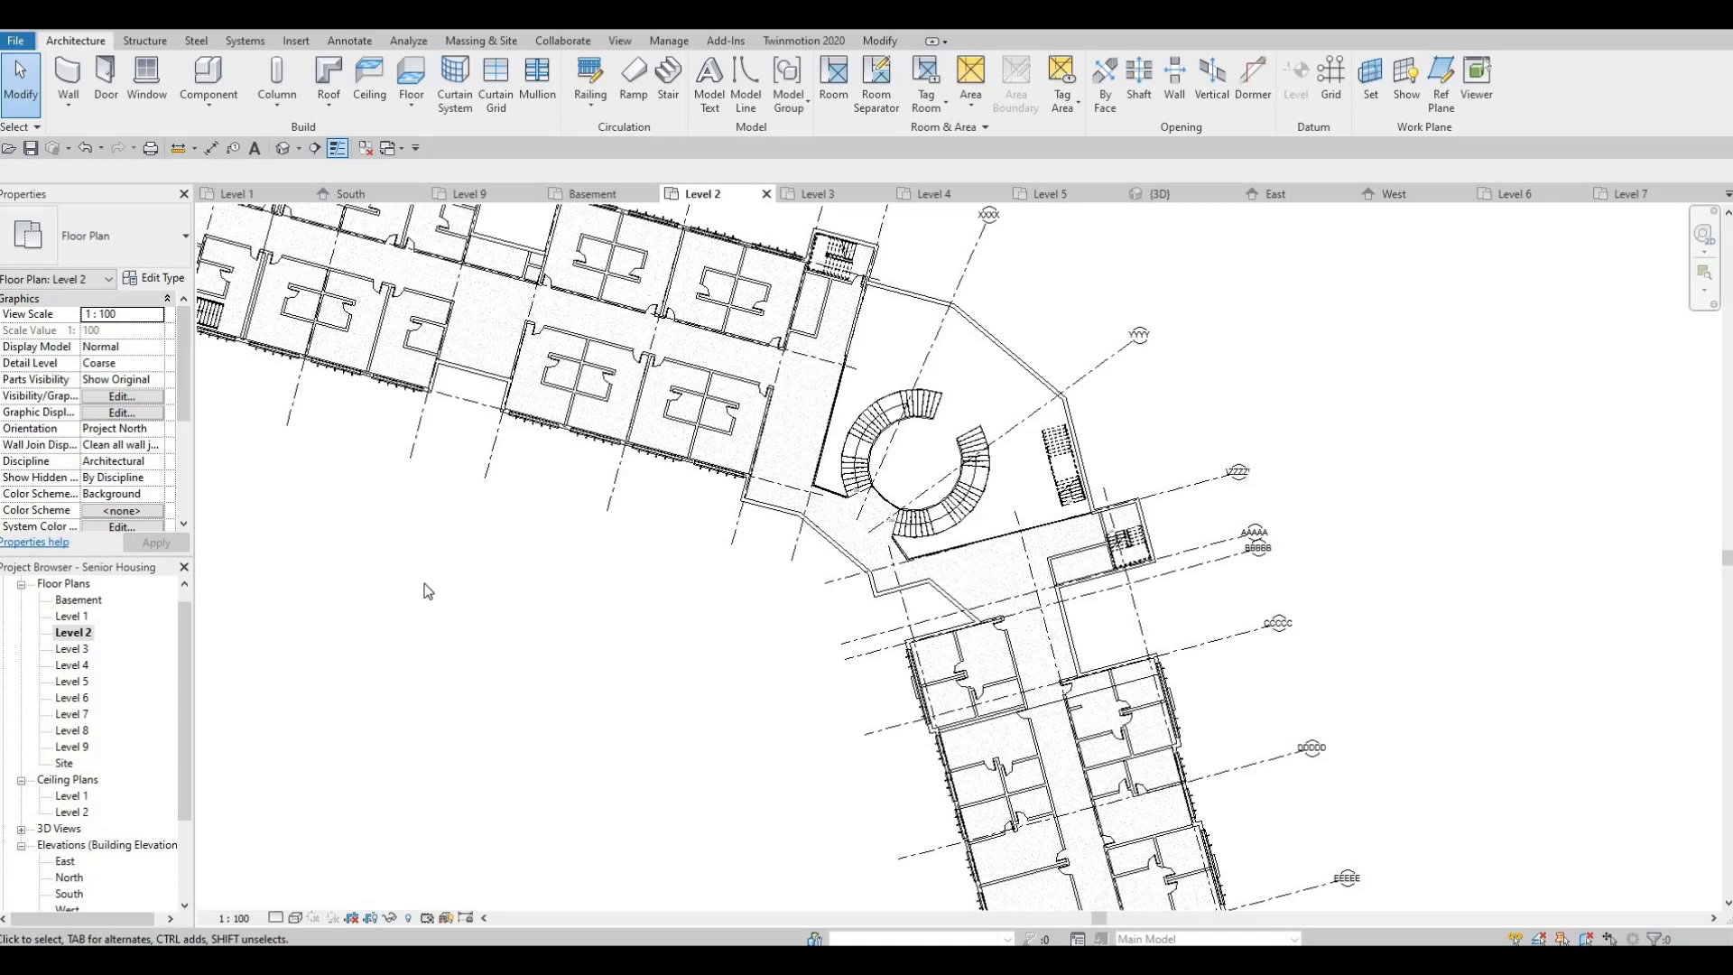
{"action": "scroll", "coordinate": [428, 591], "scroll_direction": "down", "scroll_amount": 2}
{"action": "double_click", "coordinate": [72, 649]}
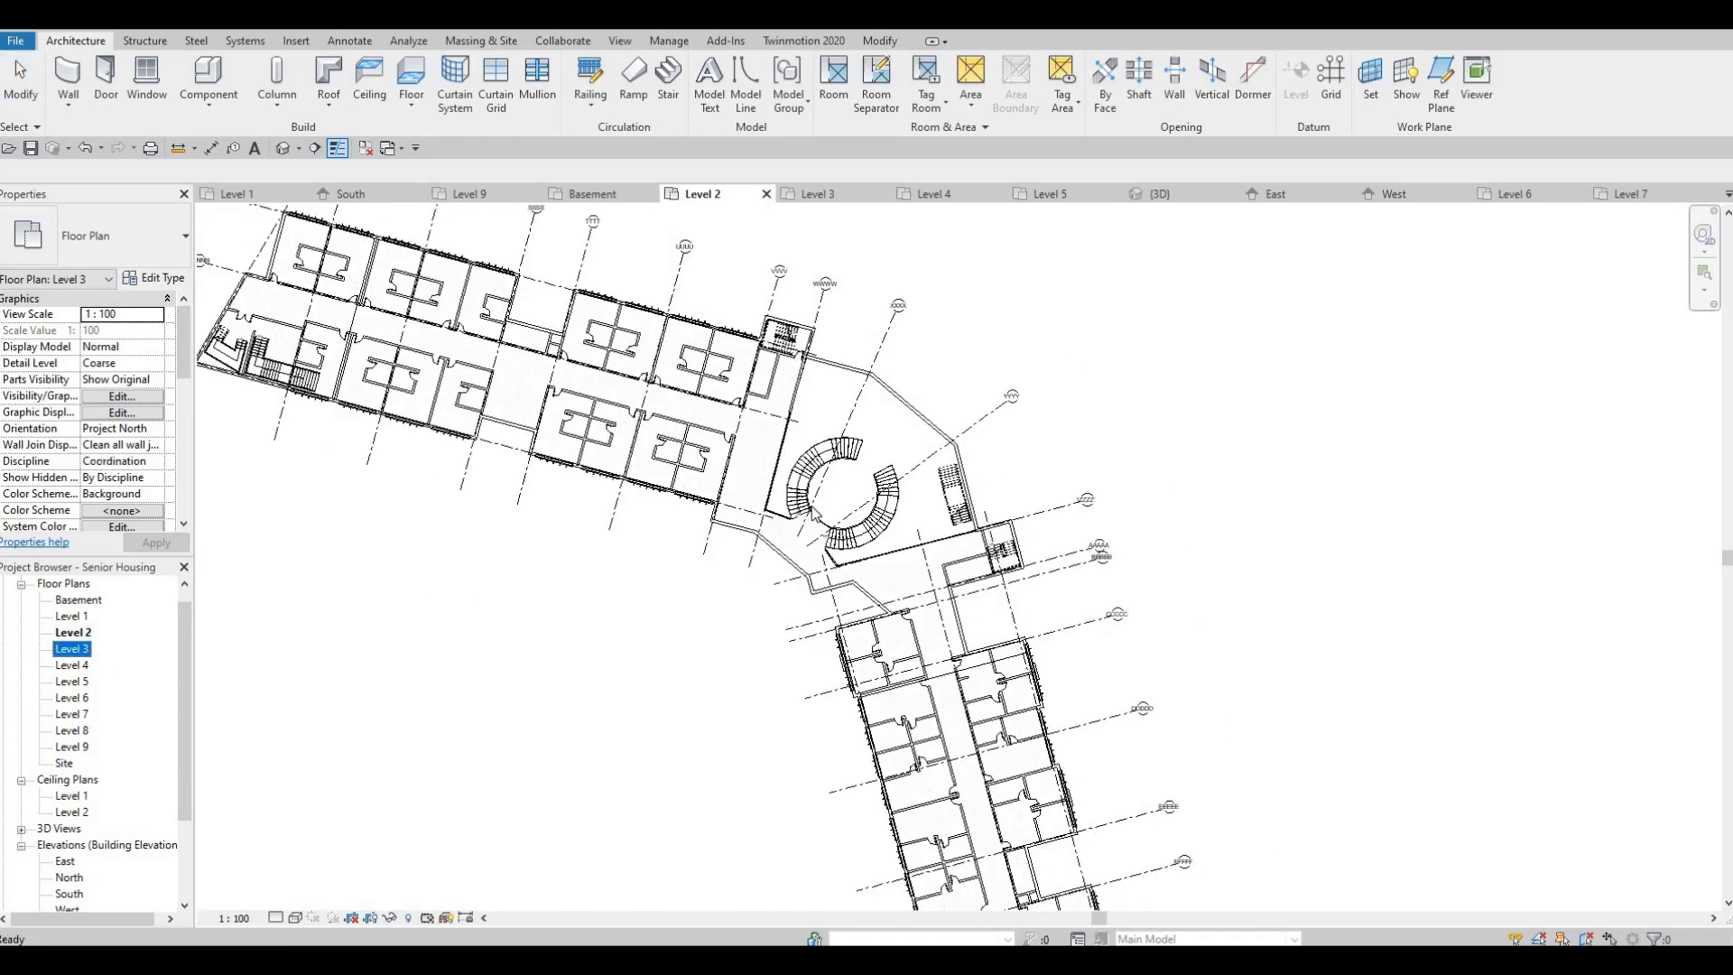
{"action": "scroll", "coordinate": [936, 499], "scroll_direction": "up", "scroll_amount": 4}
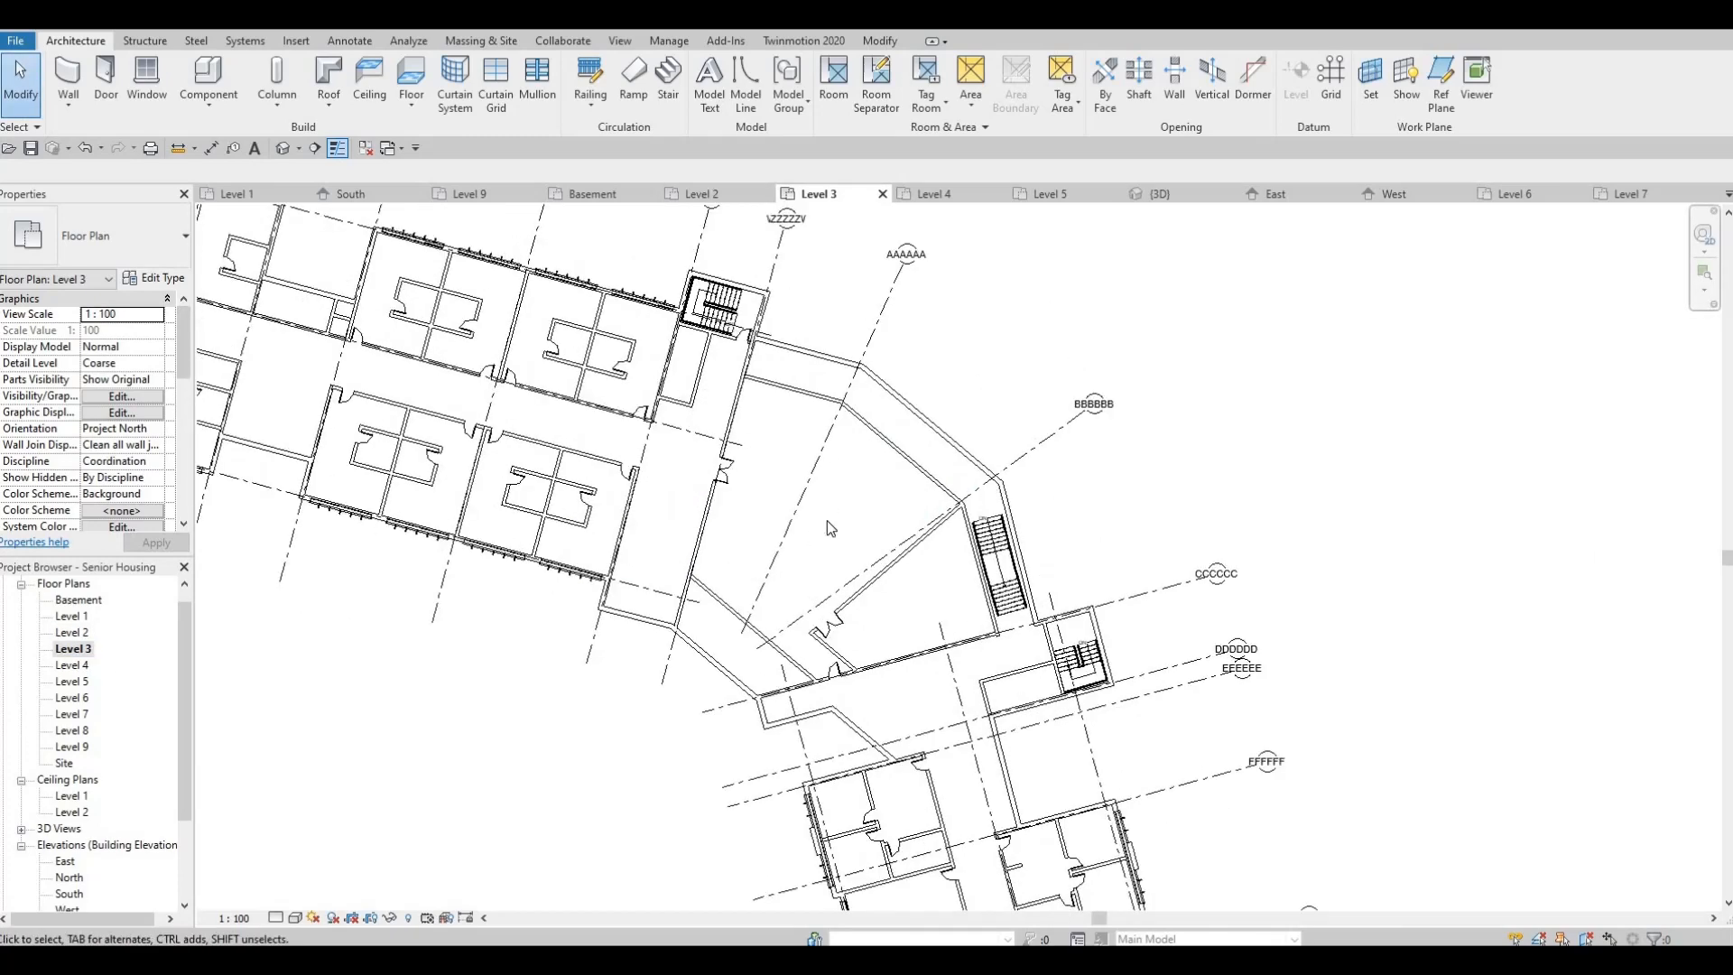
{"action": "middle_click_drag", "start_coordinate": [871, 591], "coordinate": [954, 589]}
{"action": "scroll", "coordinate": [954, 588], "scroll_direction": "down", "scroll_amount": 1}
{"action": "middle_click_drag", "start_coordinate": [547, 488], "coordinate": [692, 569]}
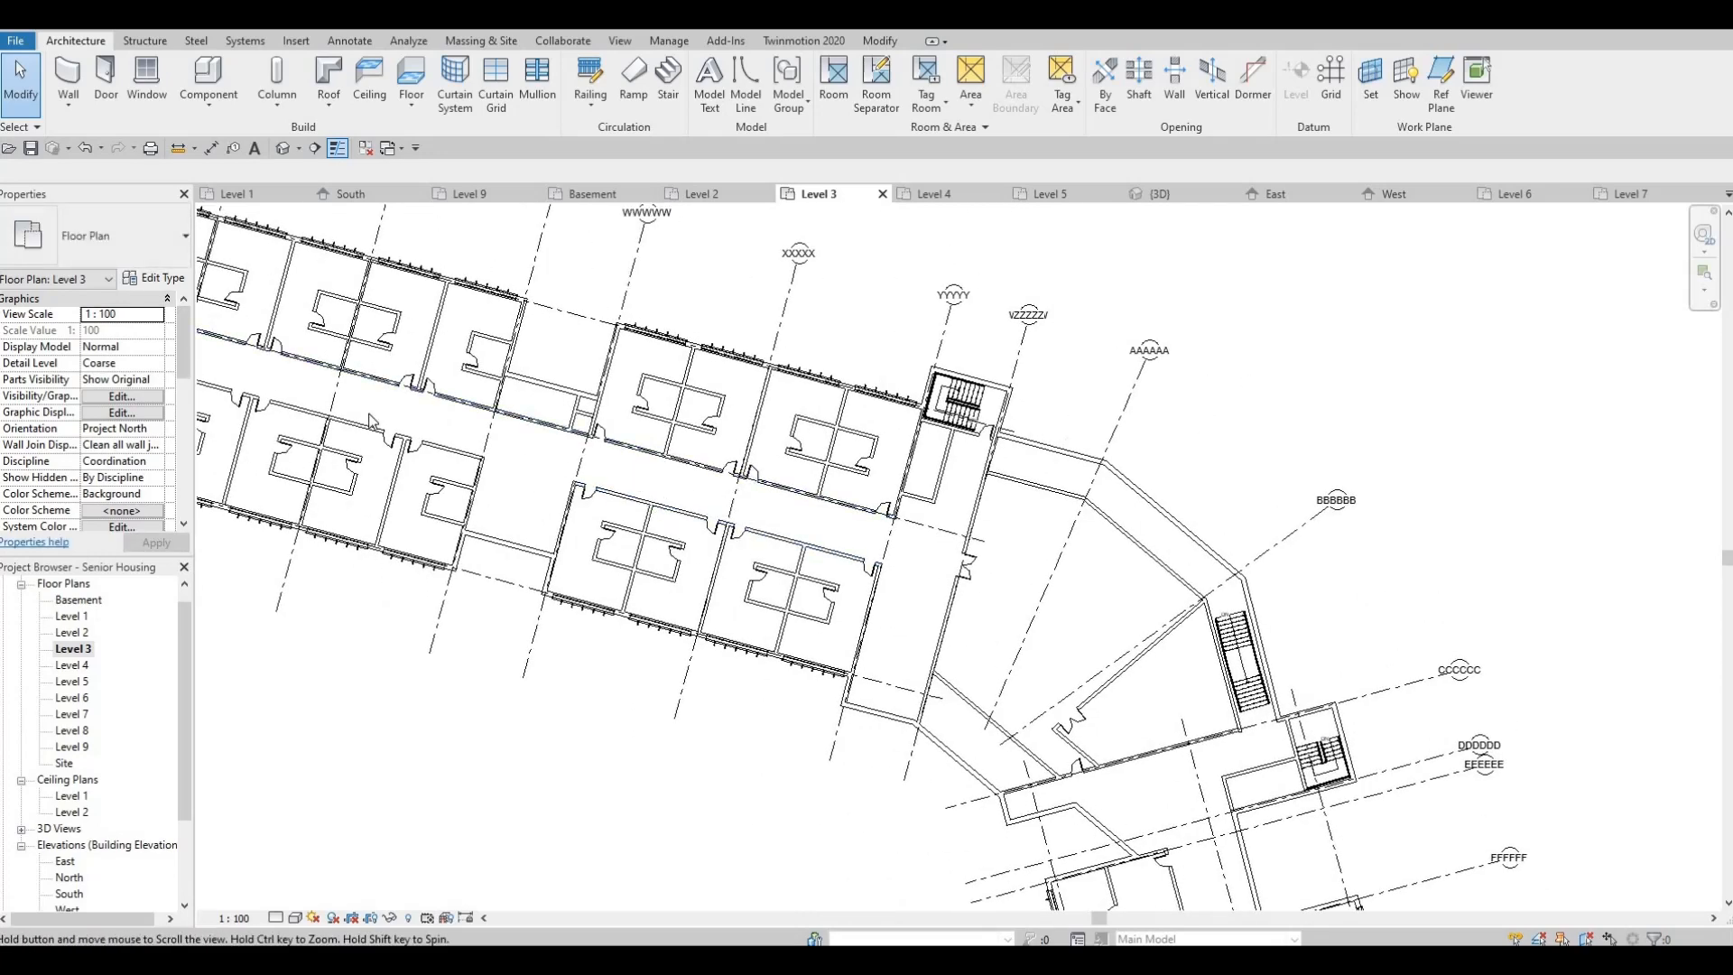
{"action": "middle_click_drag", "start_coordinate": [636, 475], "coordinate": [740, 534]}
{"action": "middle_click_drag", "start_coordinate": [595, 373], "coordinate": [885, 380]}
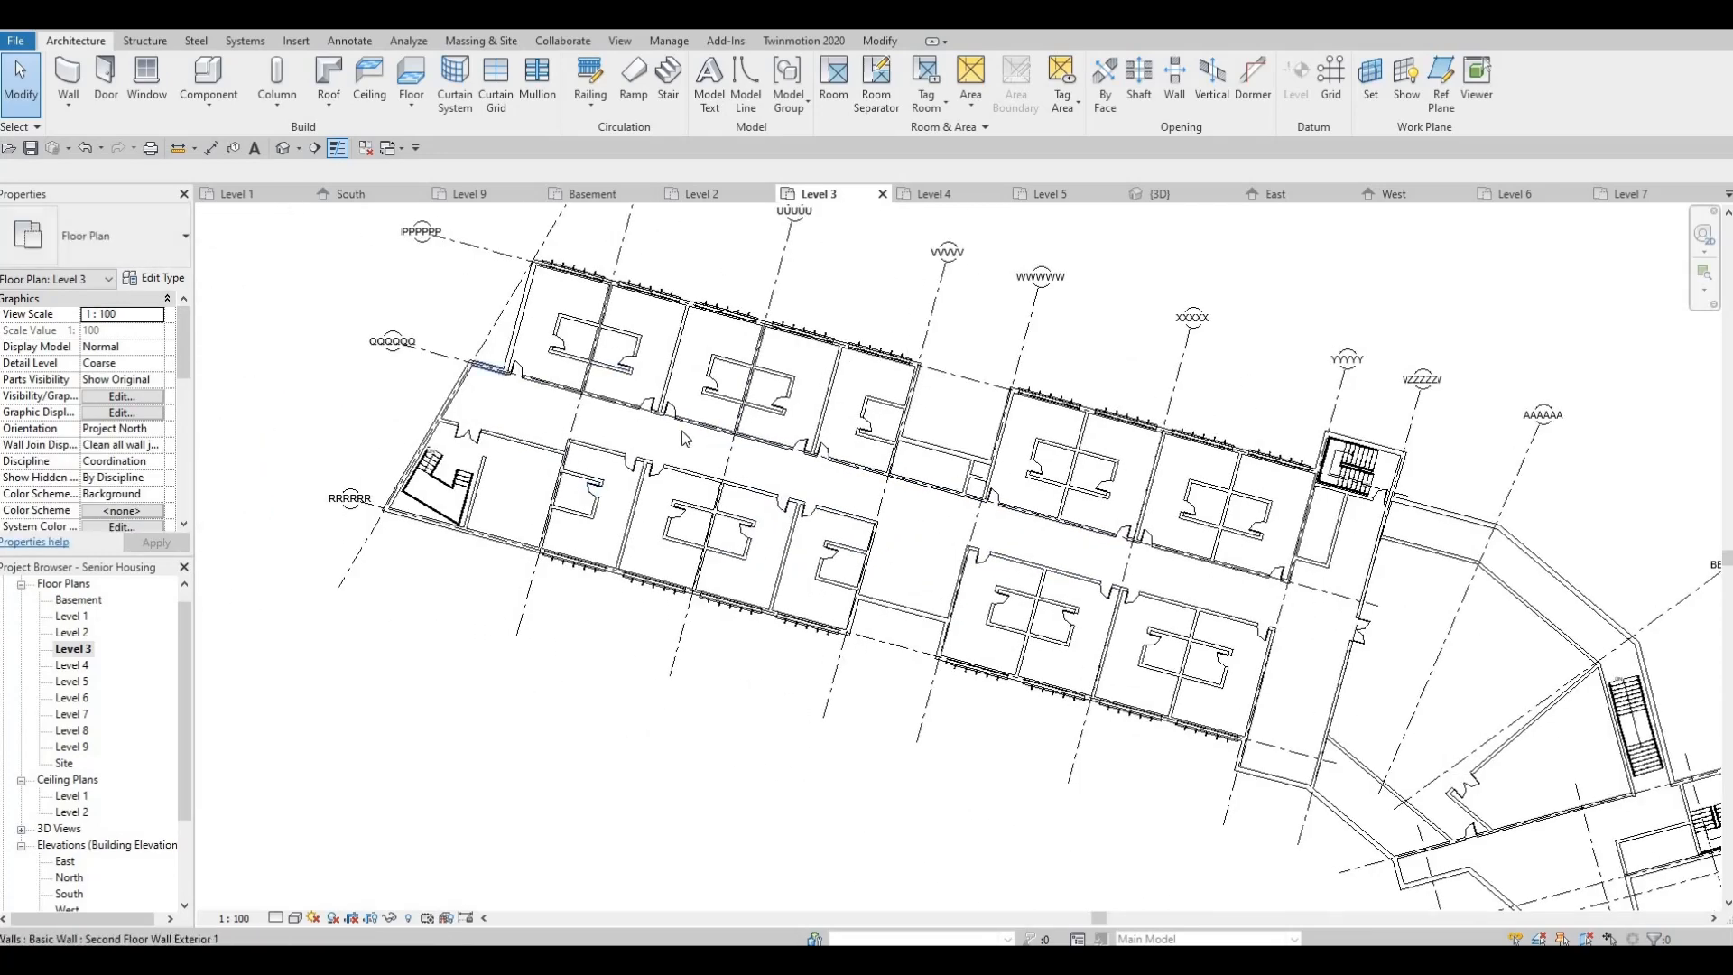
{"action": "middle_click_drag", "start_coordinate": [593, 433], "coordinate": [598, 426]}
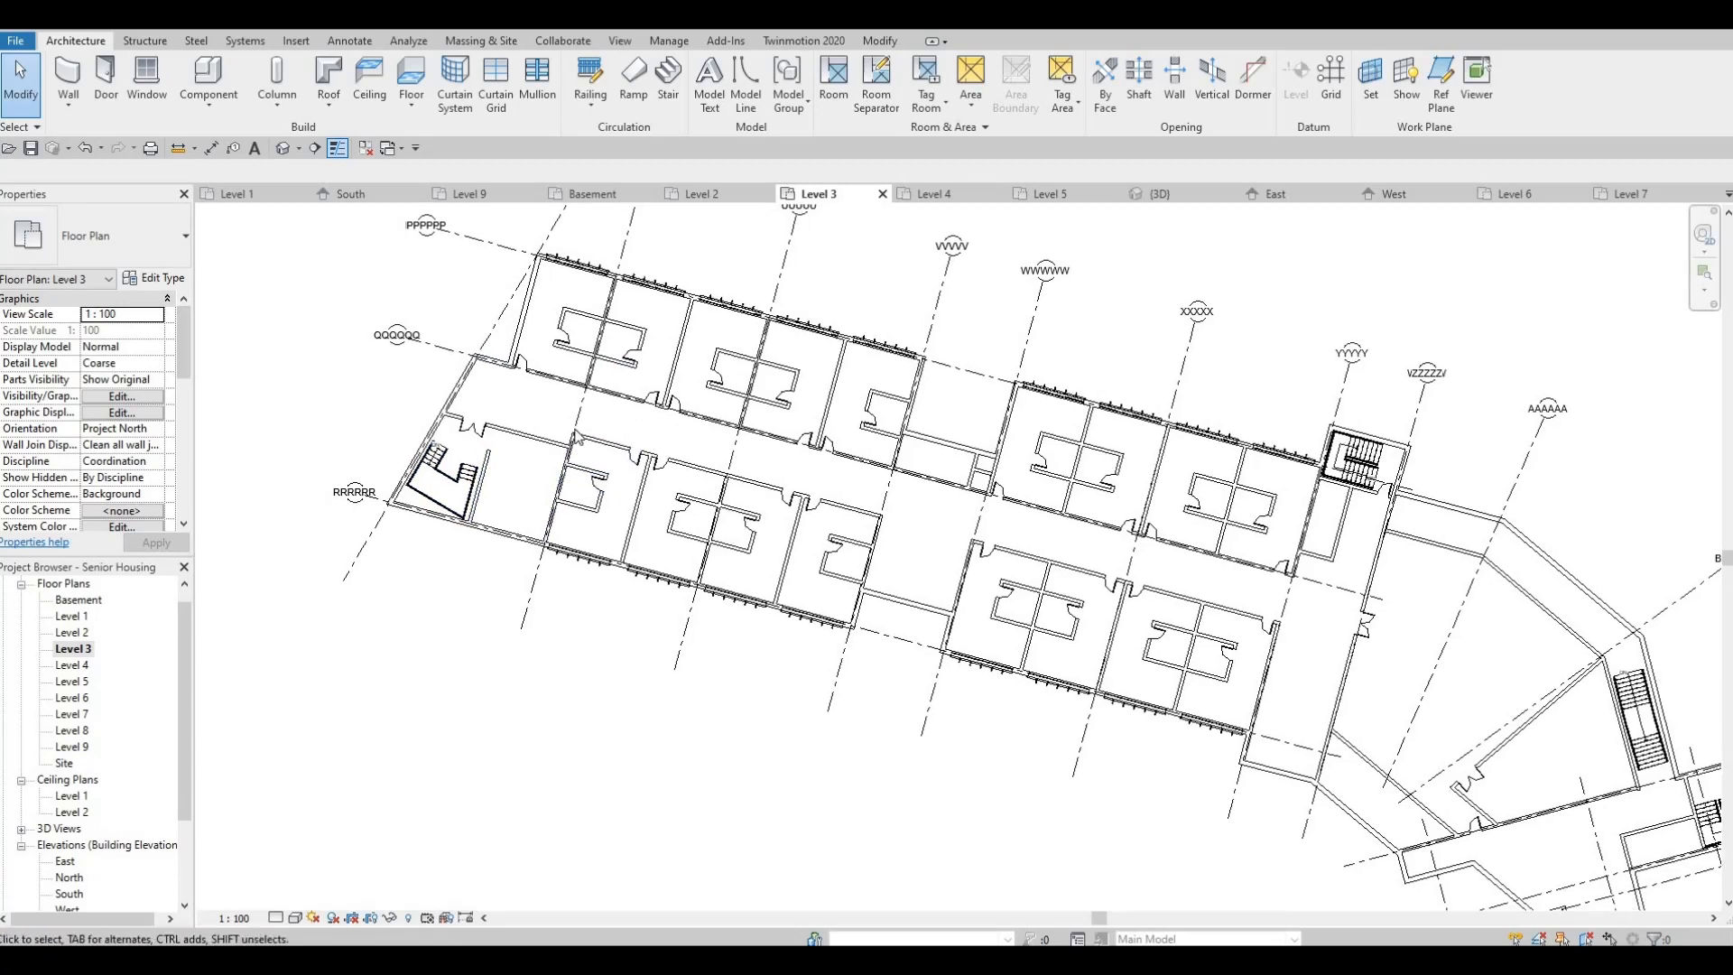
{"action": "scroll", "coordinate": [541, 435], "scroll_direction": "up", "scroll_amount": 2}
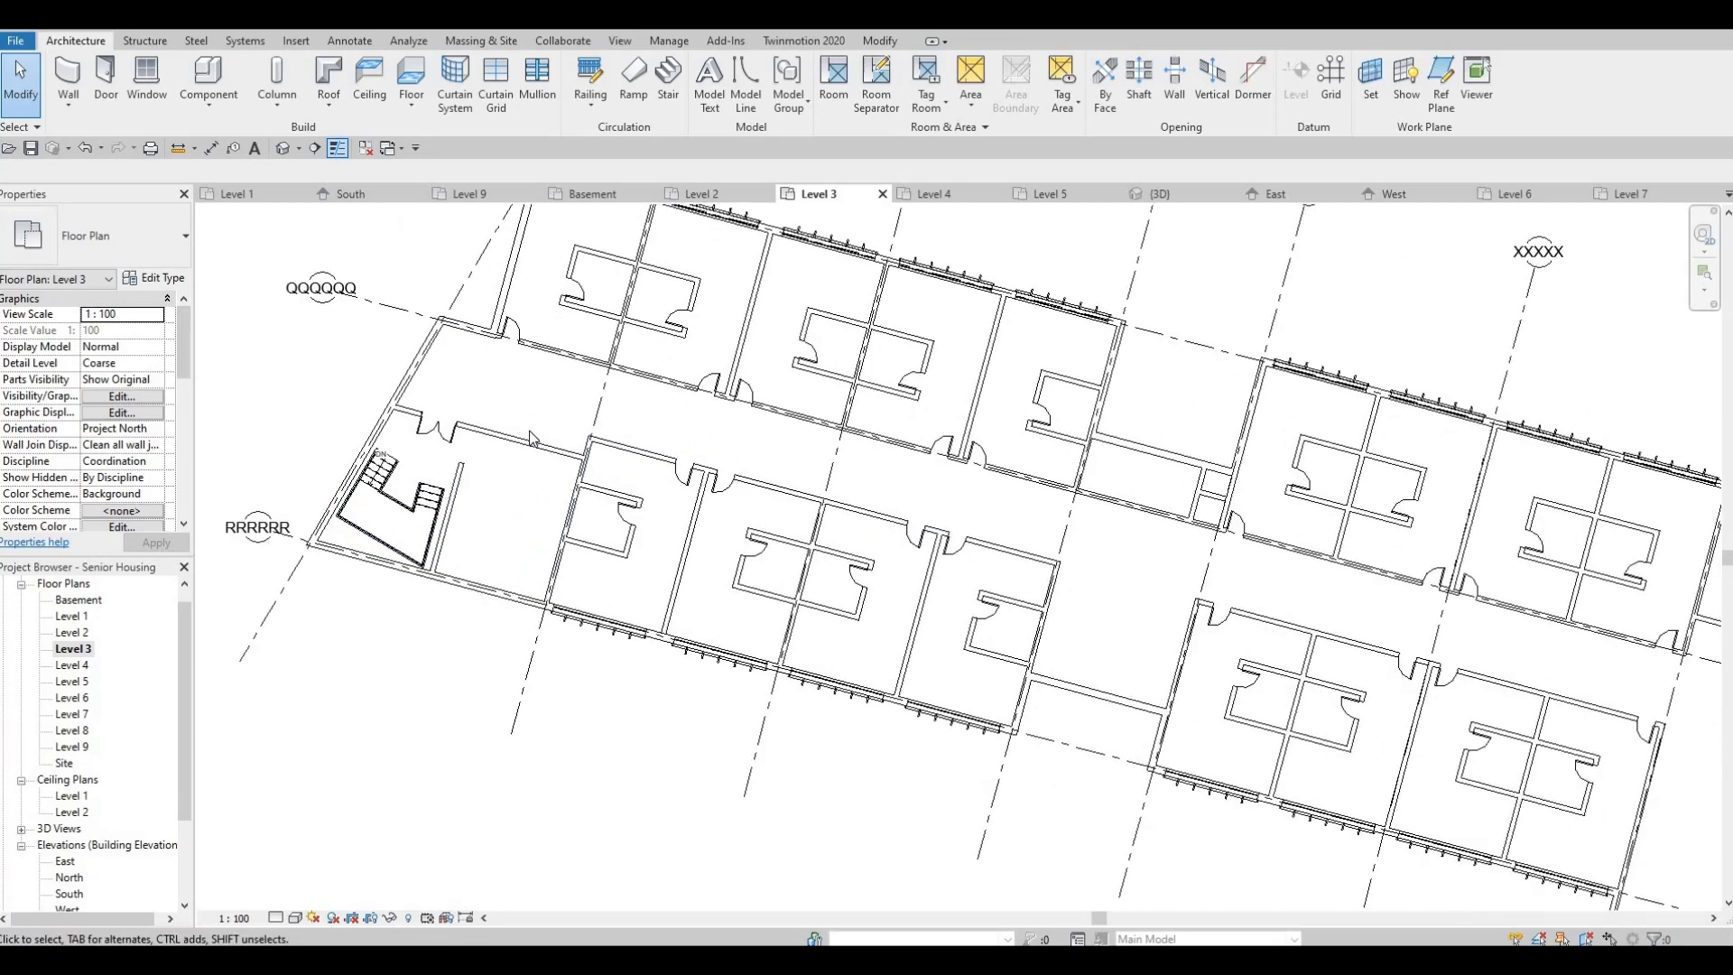
Extend the free end of the interior wall beside the angled end stair to meet the corridor wall with the double door
{"action": "scroll", "coordinate": [532, 440], "scroll_direction": "up", "scroll_amount": 4}
{"action": "key", "text": "Escape"}
{"action": "key", "text": "Escape"}
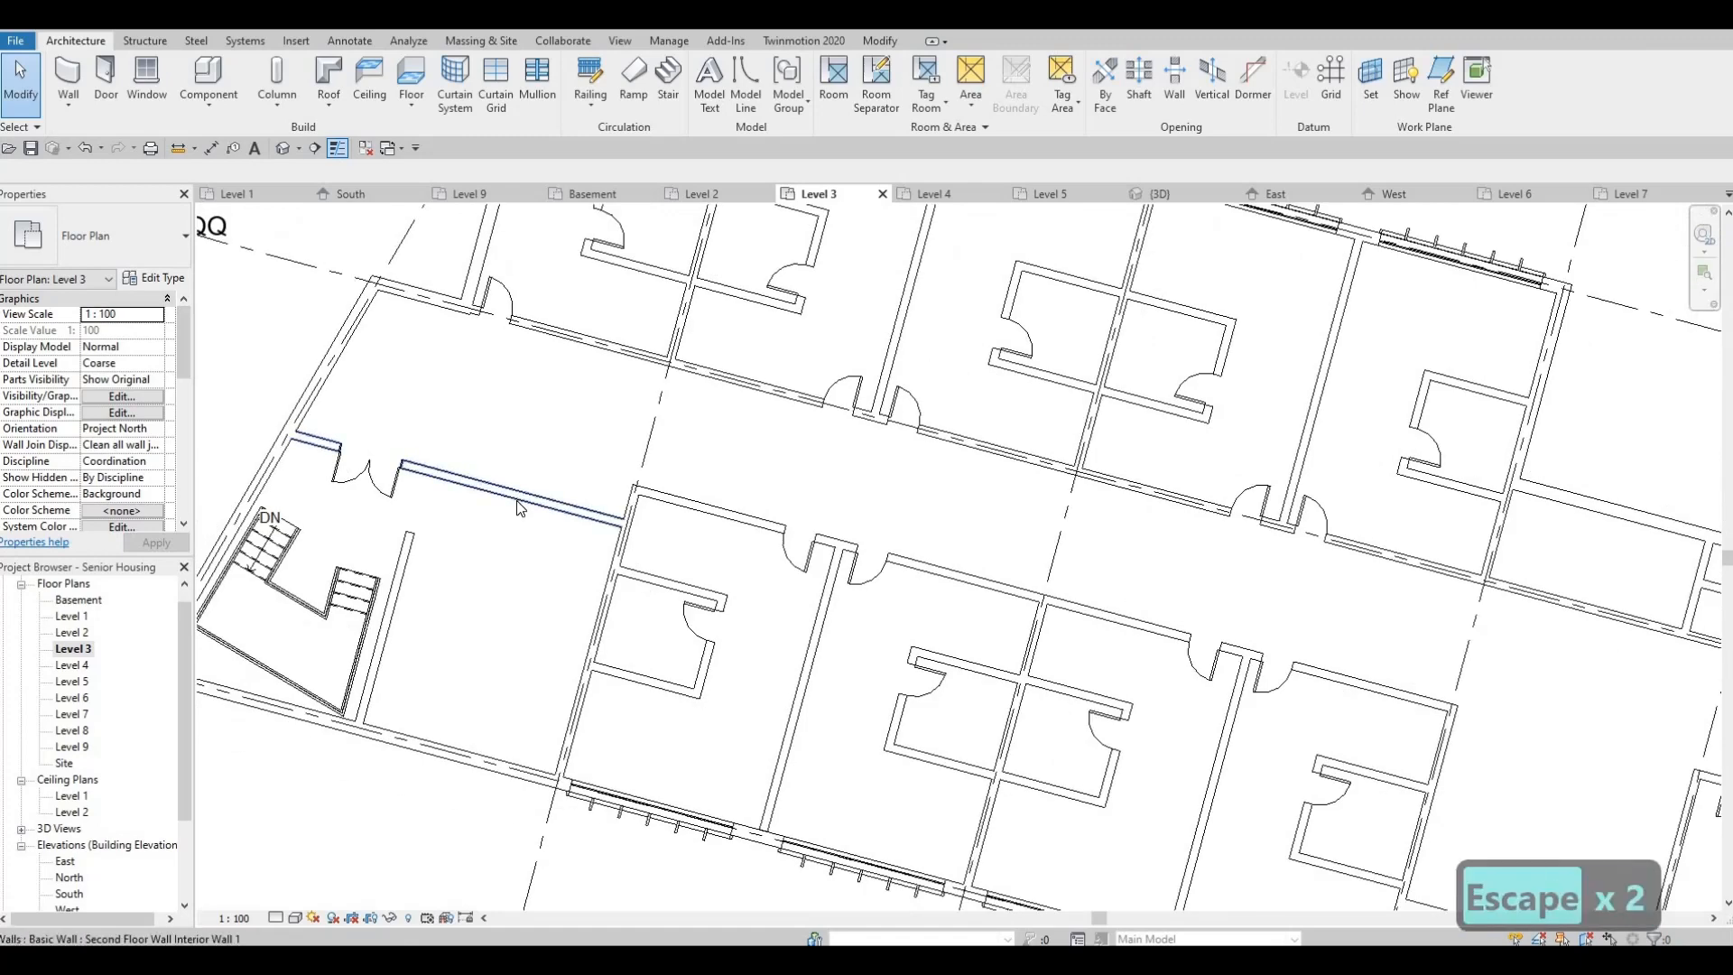
{"action": "left_click", "coordinate": [518, 507]}
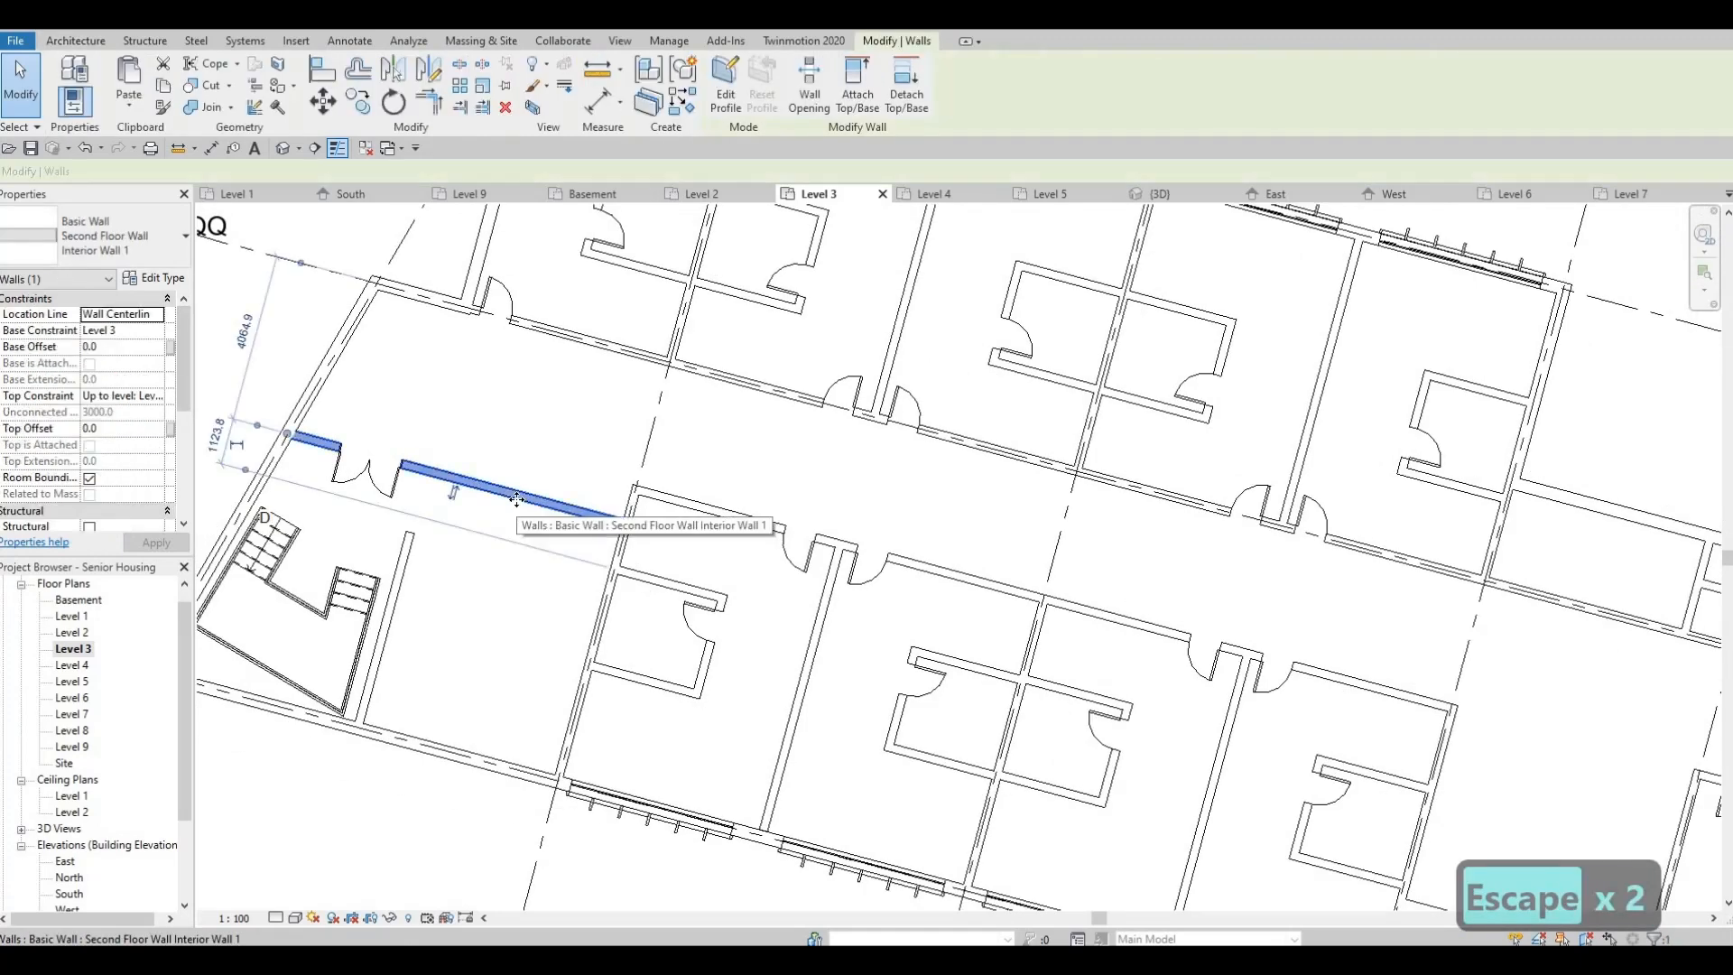
{"action": "left_click", "coordinate": [410, 542]}
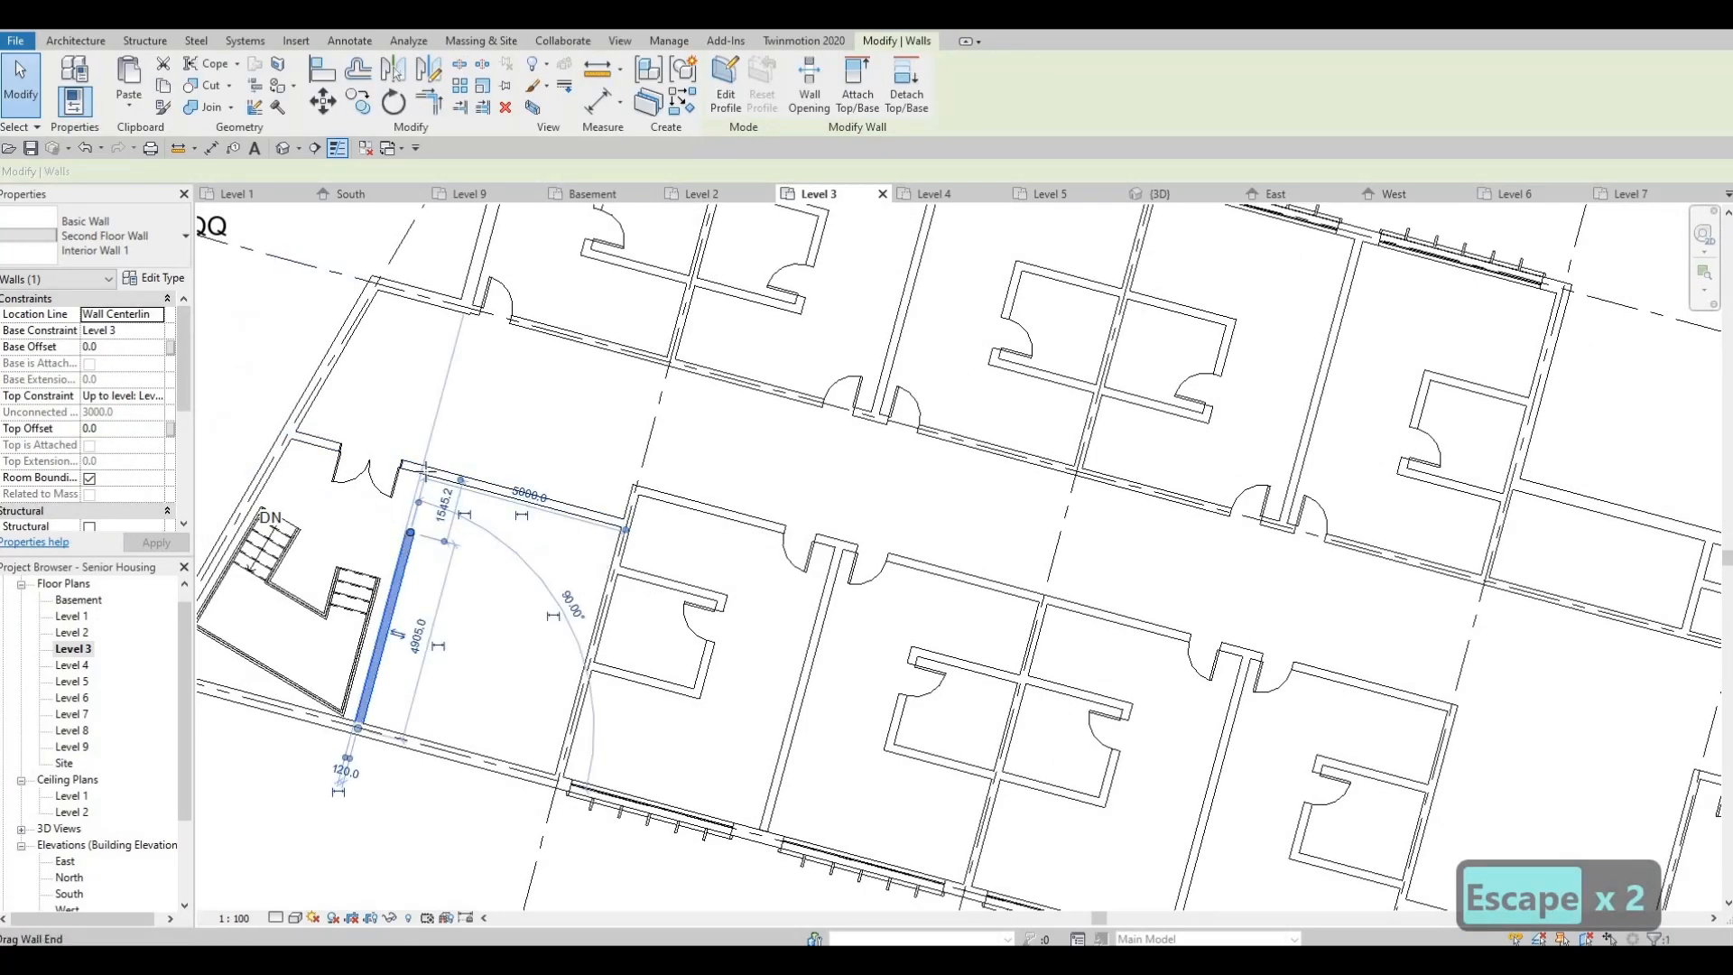
{"action": "key", "text": "Escape"}
{"action": "key", "text": "Escape"}
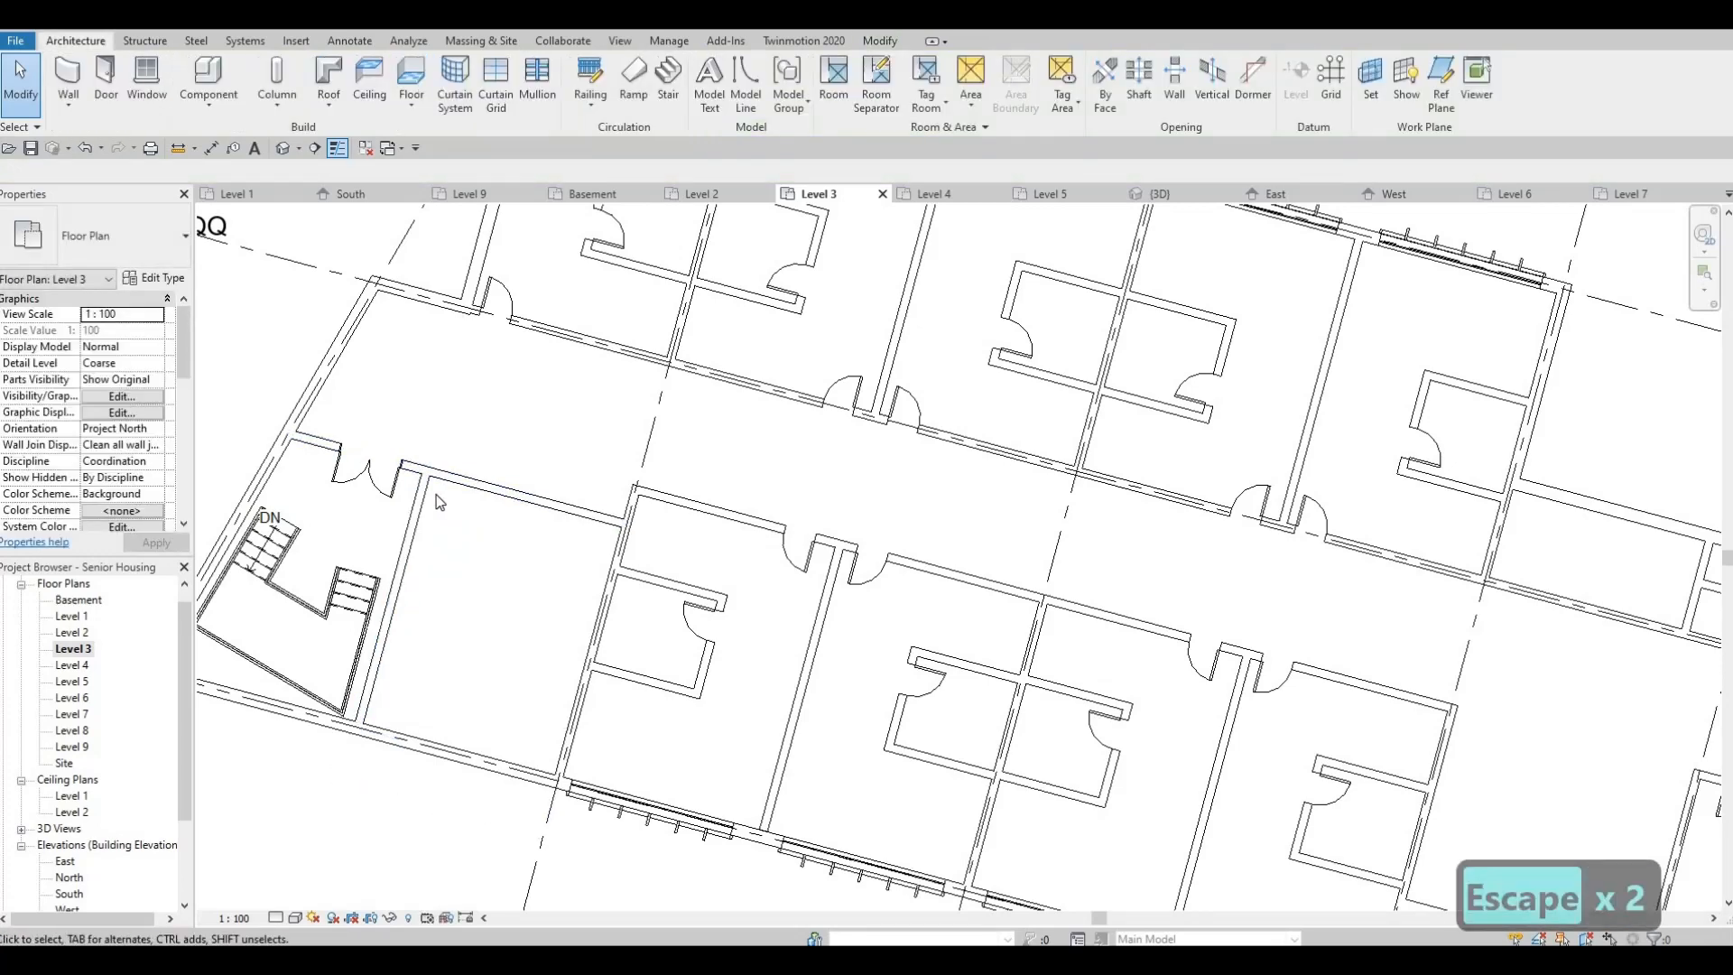
Trim the double-door corridor wall to a corner with the extended interior wall, removing its stretch toward the neighbouring apartment
{"action": "key", "text": "t"}
{"action": "key", "text": "r"}
{"action": "left_click", "coordinate": [414, 494]}
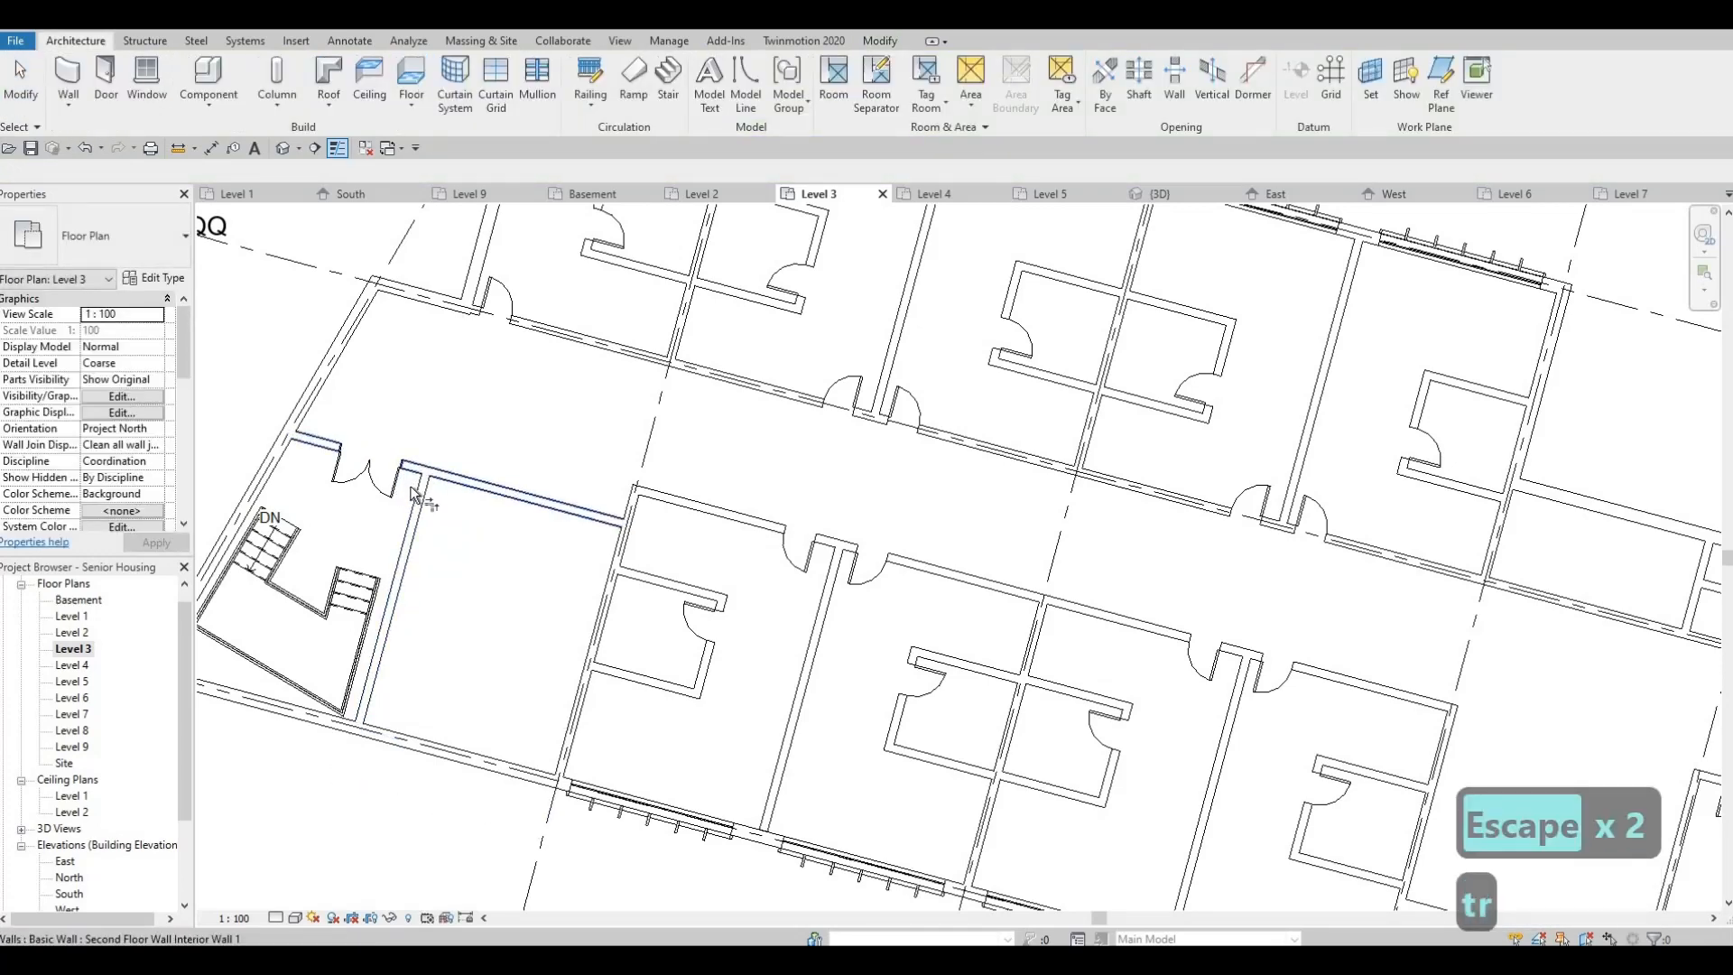
{"action": "key", "text": "Escape"}
{"action": "scroll", "coordinate": [420, 473], "scroll_direction": "up", "scroll_amount": 1}
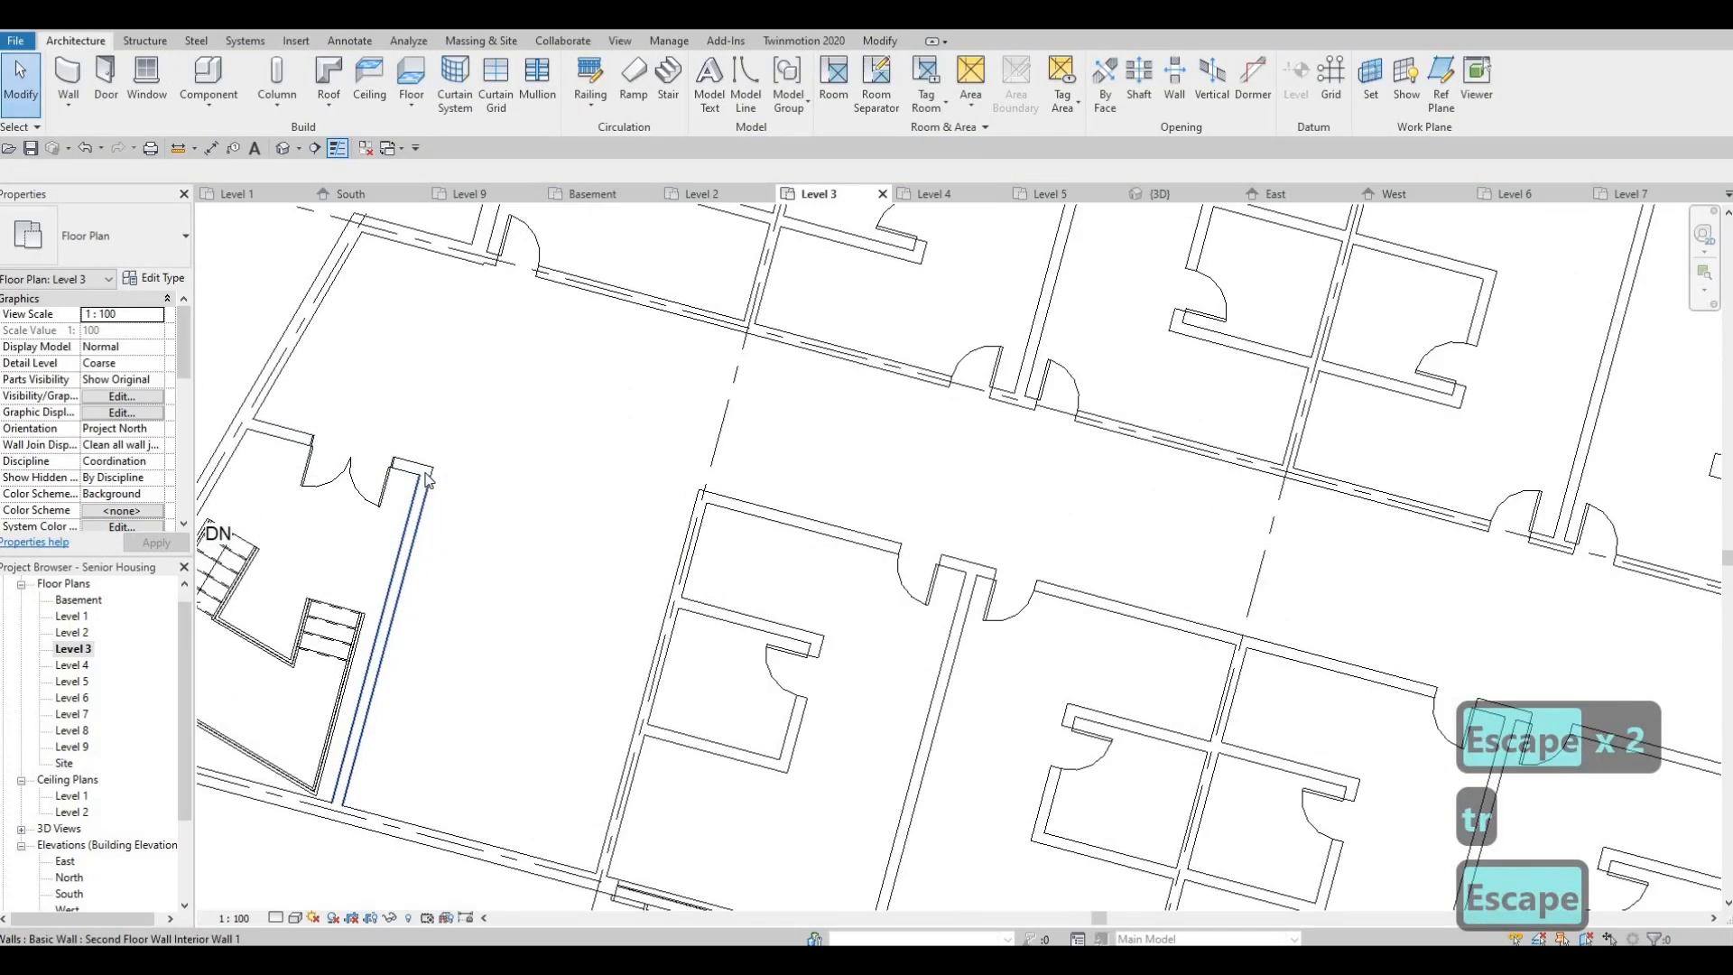
Lengthen the interior wall beside the end stair past the corner, into line with the neighbouring apartments' corridor wall
{"action": "left_click", "coordinate": [424, 473]}
{"action": "left_click_drag", "start_coordinate": [425, 472], "coordinate": [501, 404]}
{"action": "key", "text": "Escape"}
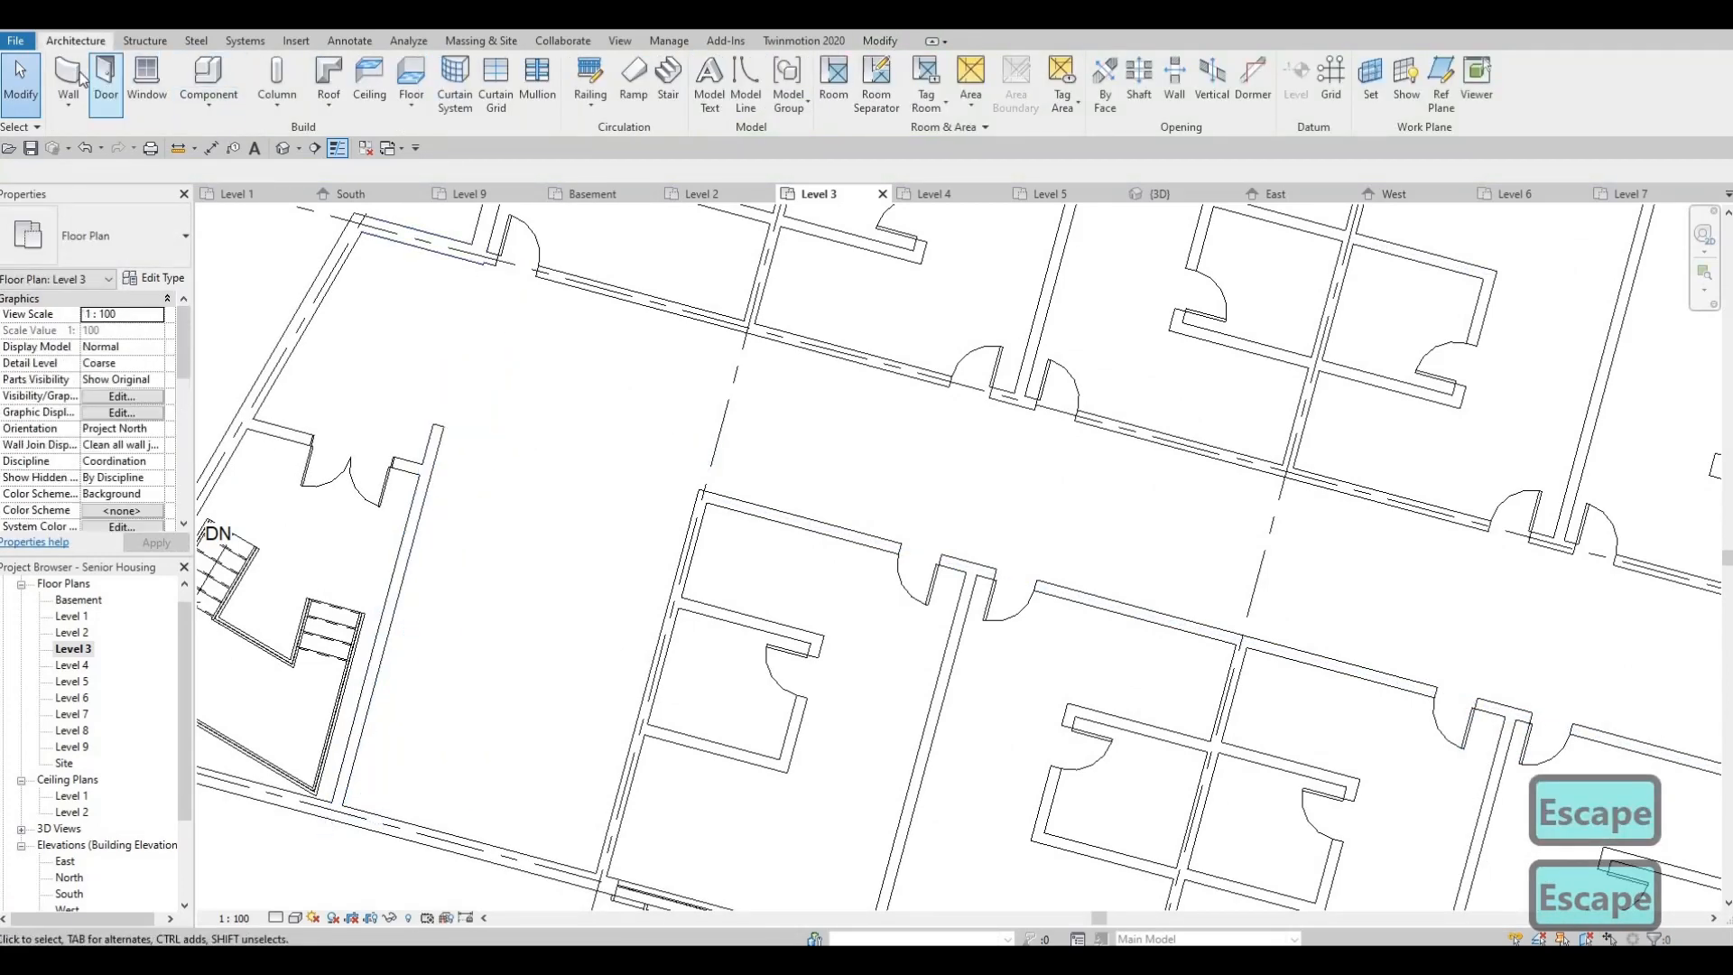
Draw a Second Floor Wall Interior Wall 1 from the neighbouring apartment's corridor wall corner to the lengthened wall's end
{"action": "left_click", "coordinate": [69, 81]}
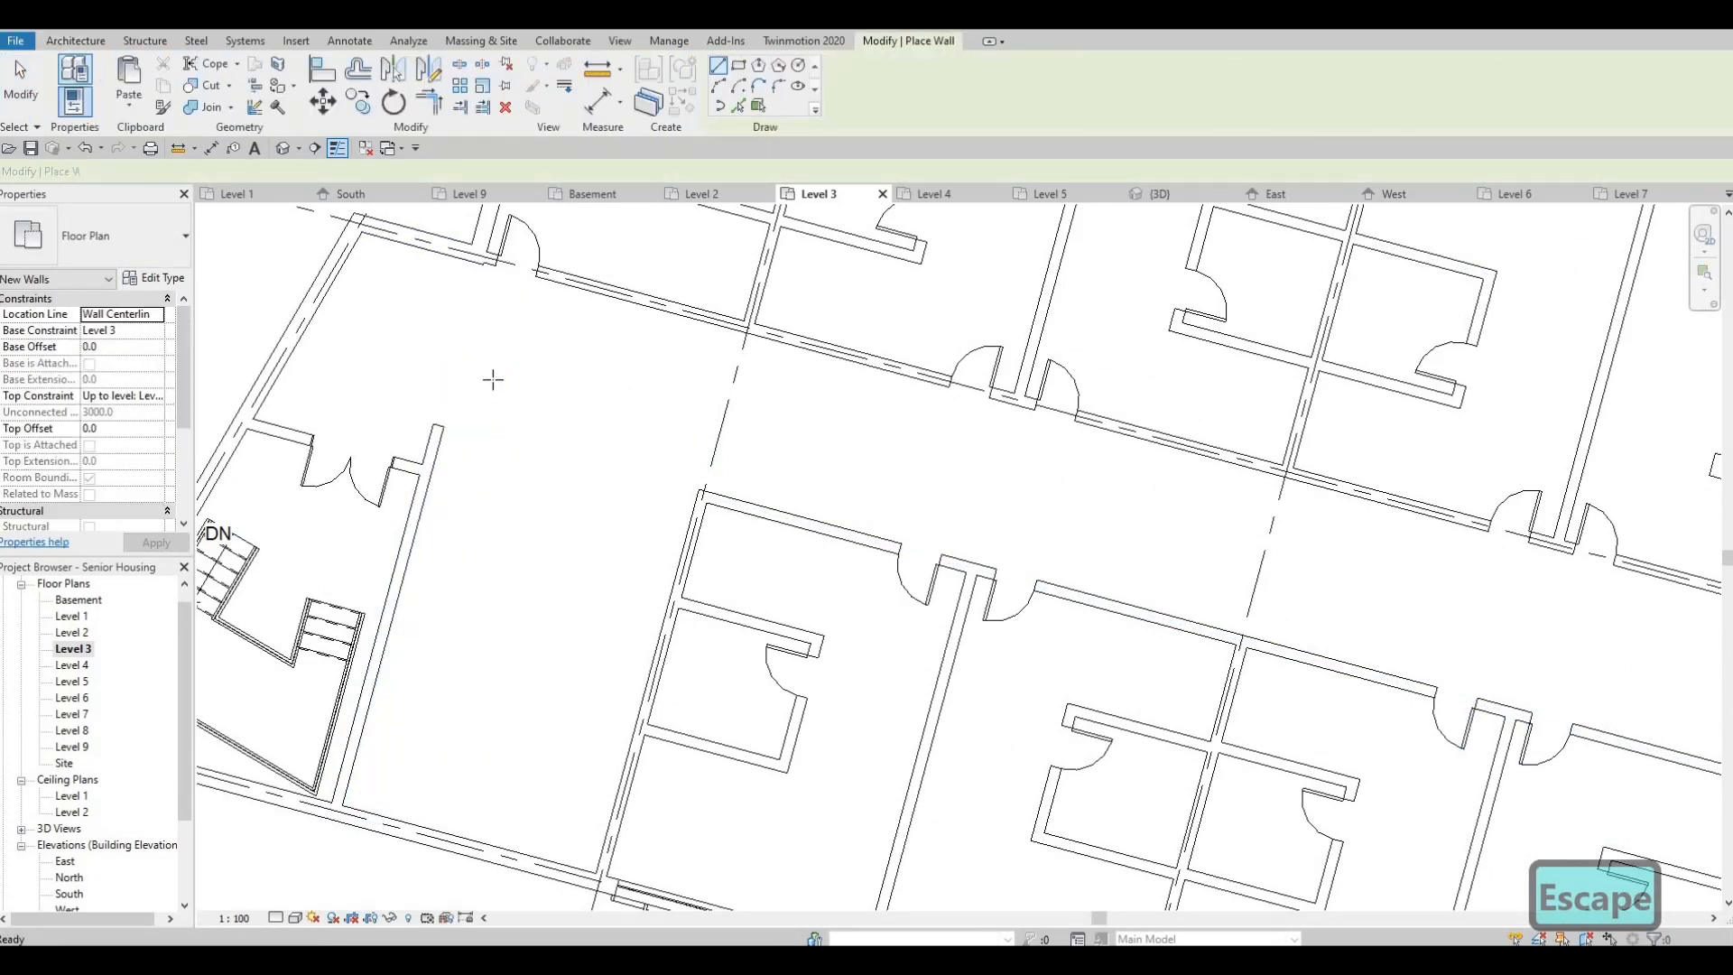
{"action": "left_click", "coordinate": [705, 497]}
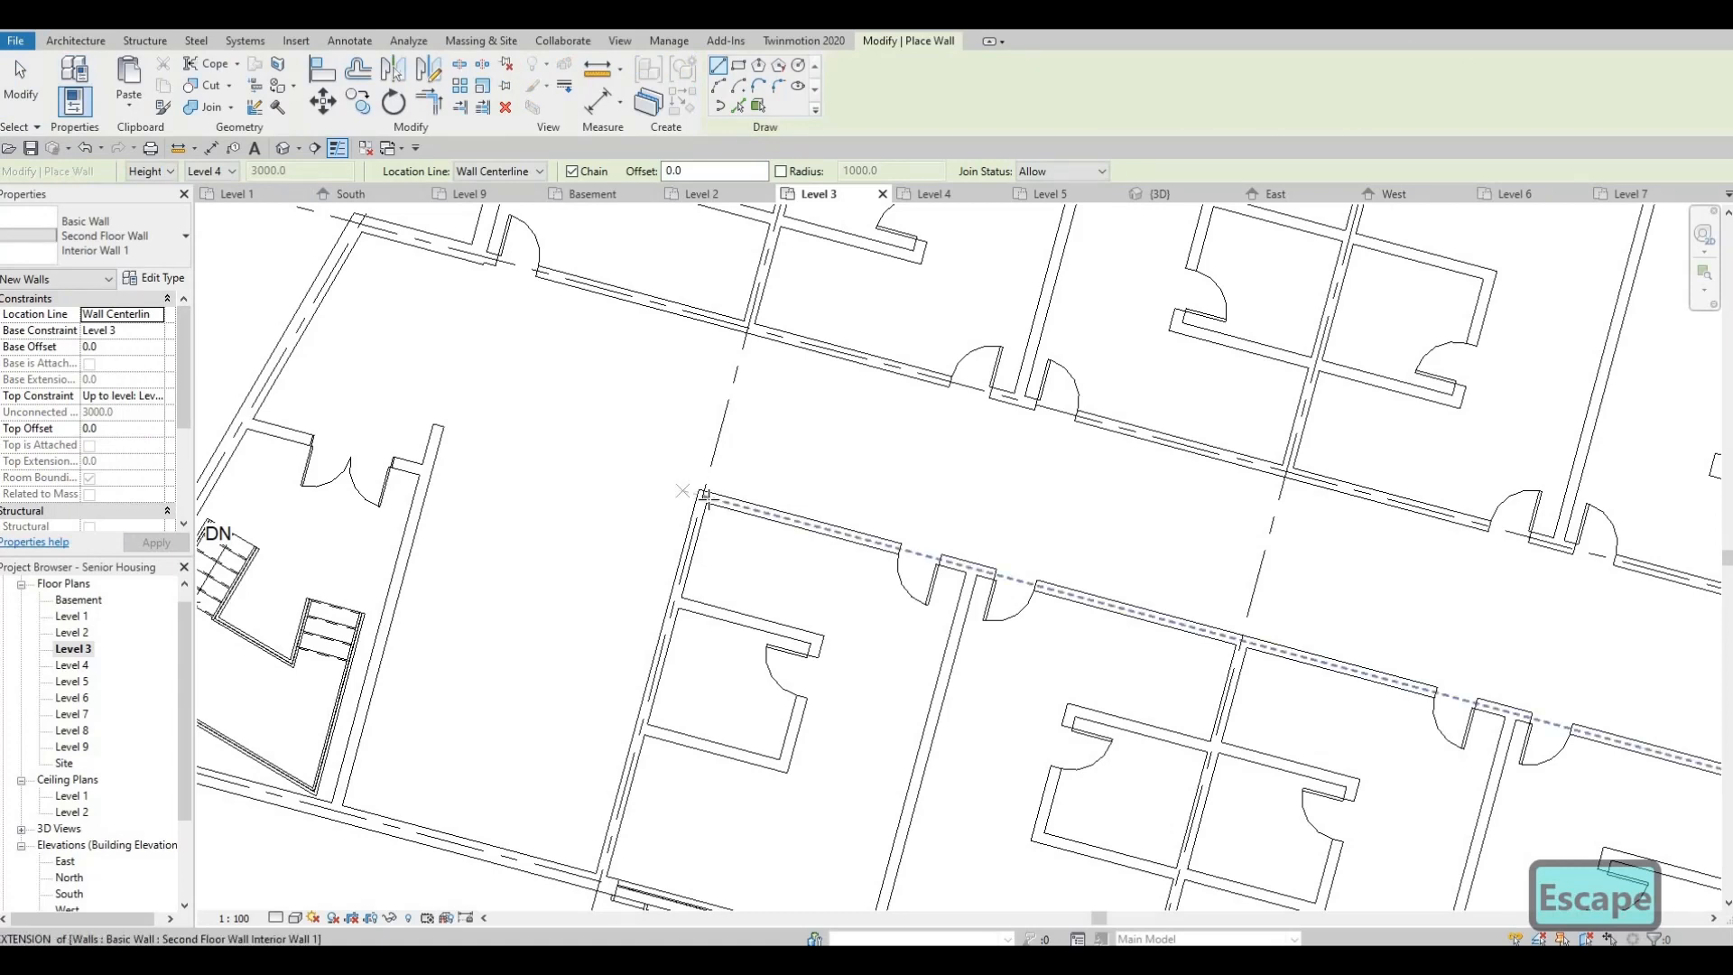
{"action": "left_click", "coordinate": [443, 431]}
{"action": "key", "text": "Escape"}
{"action": "key", "text": "Escape"}
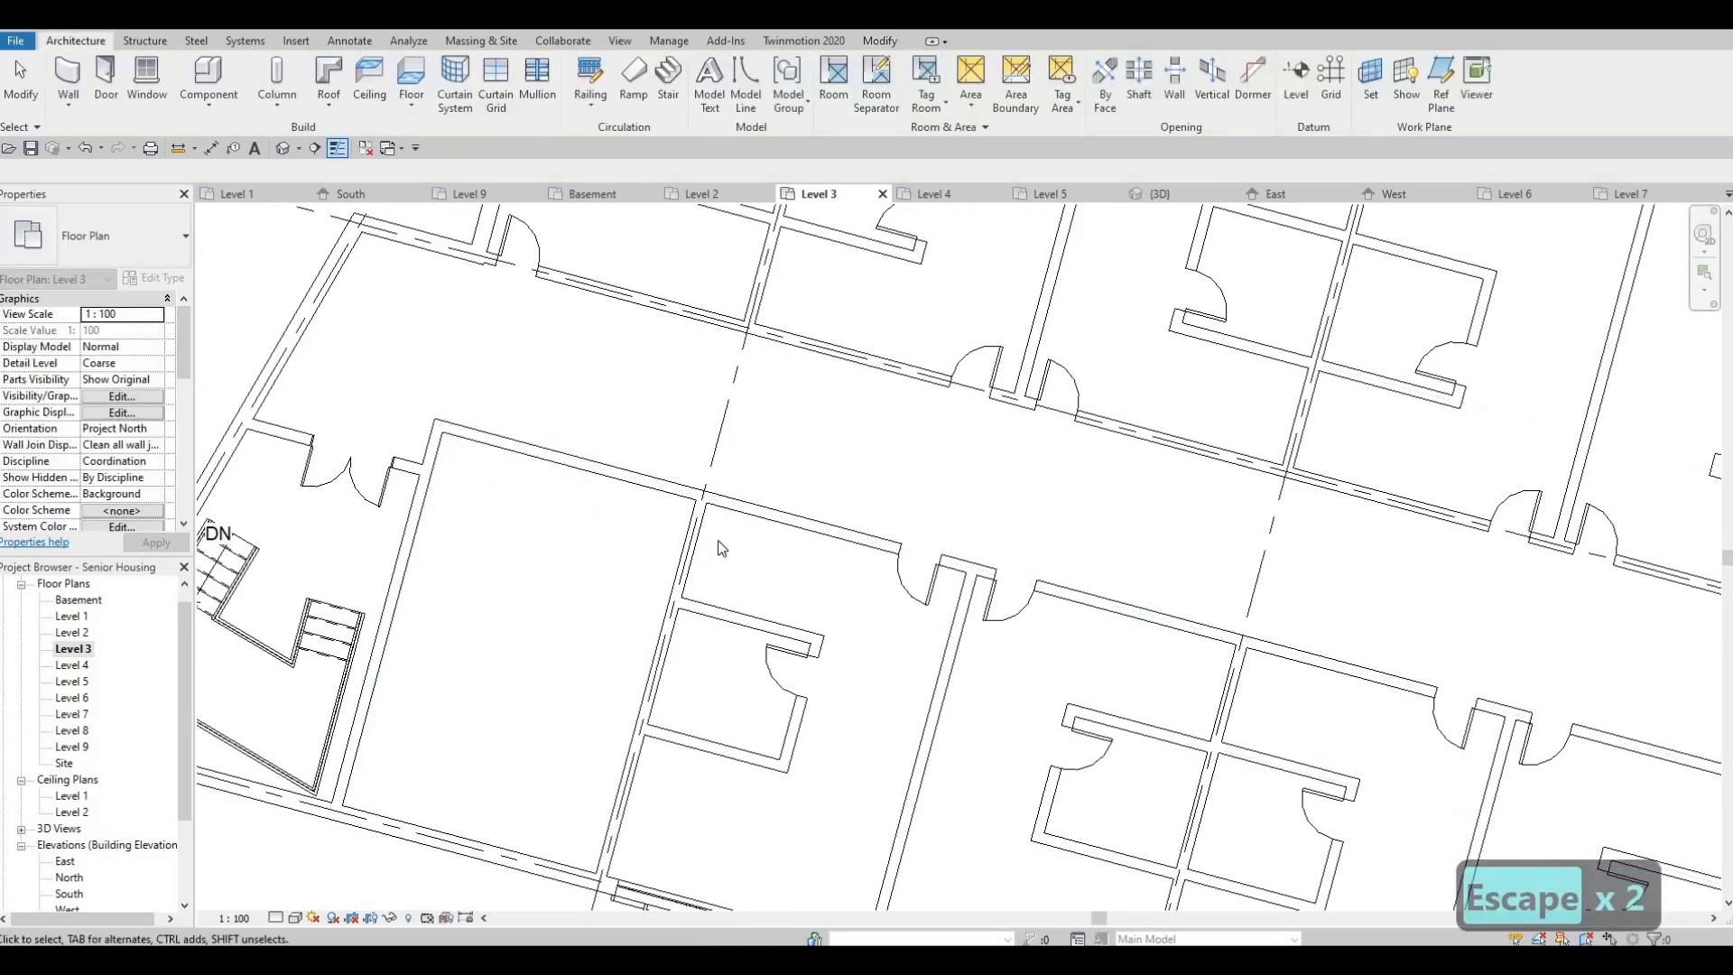
Mirror a copy of the adjacent apartment's bathroom walls and door into the newly enclosed room about an axis along the shared partition
{"action": "middle_click_drag", "start_coordinate": [718, 541], "coordinate": [733, 491]}
{"action": "left_click_drag", "start_coordinate": [817, 745], "coordinate": [728, 538]}
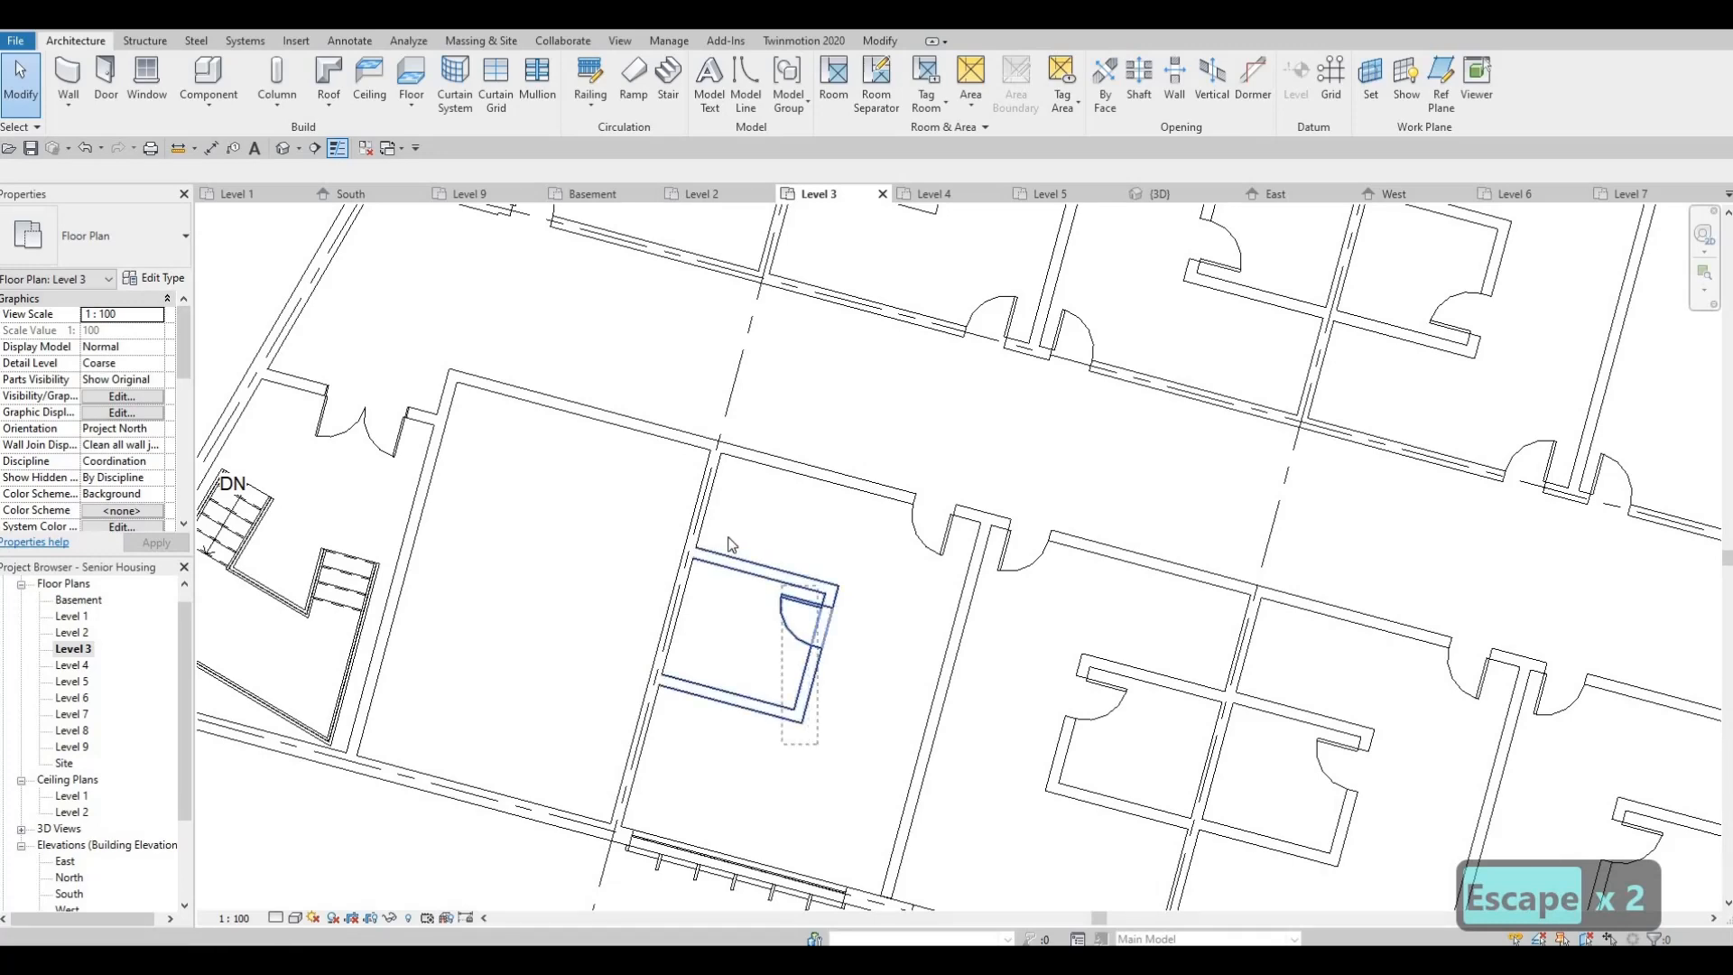
{"action": "left_click_drag", "start_coordinate": [768, 474], "coordinate": [767, 475]}
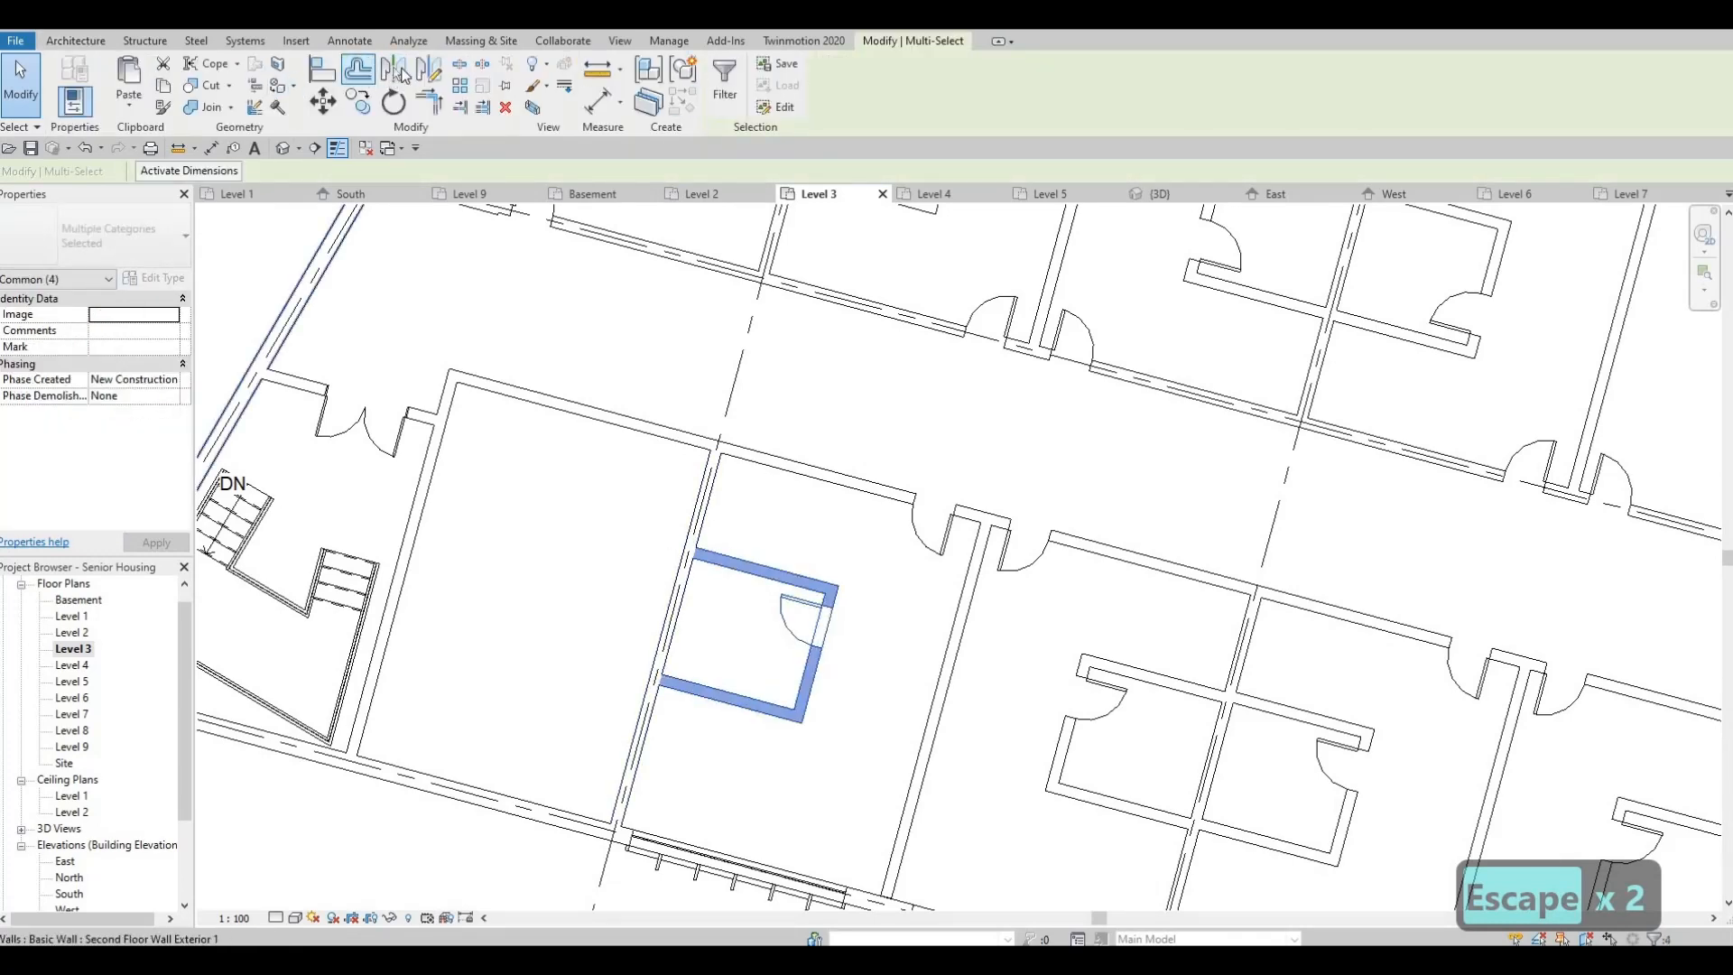
{"action": "left_click", "coordinate": [430, 71]}
{"action": "scroll", "coordinate": [722, 421], "scroll_direction": "up", "scroll_amount": 1}
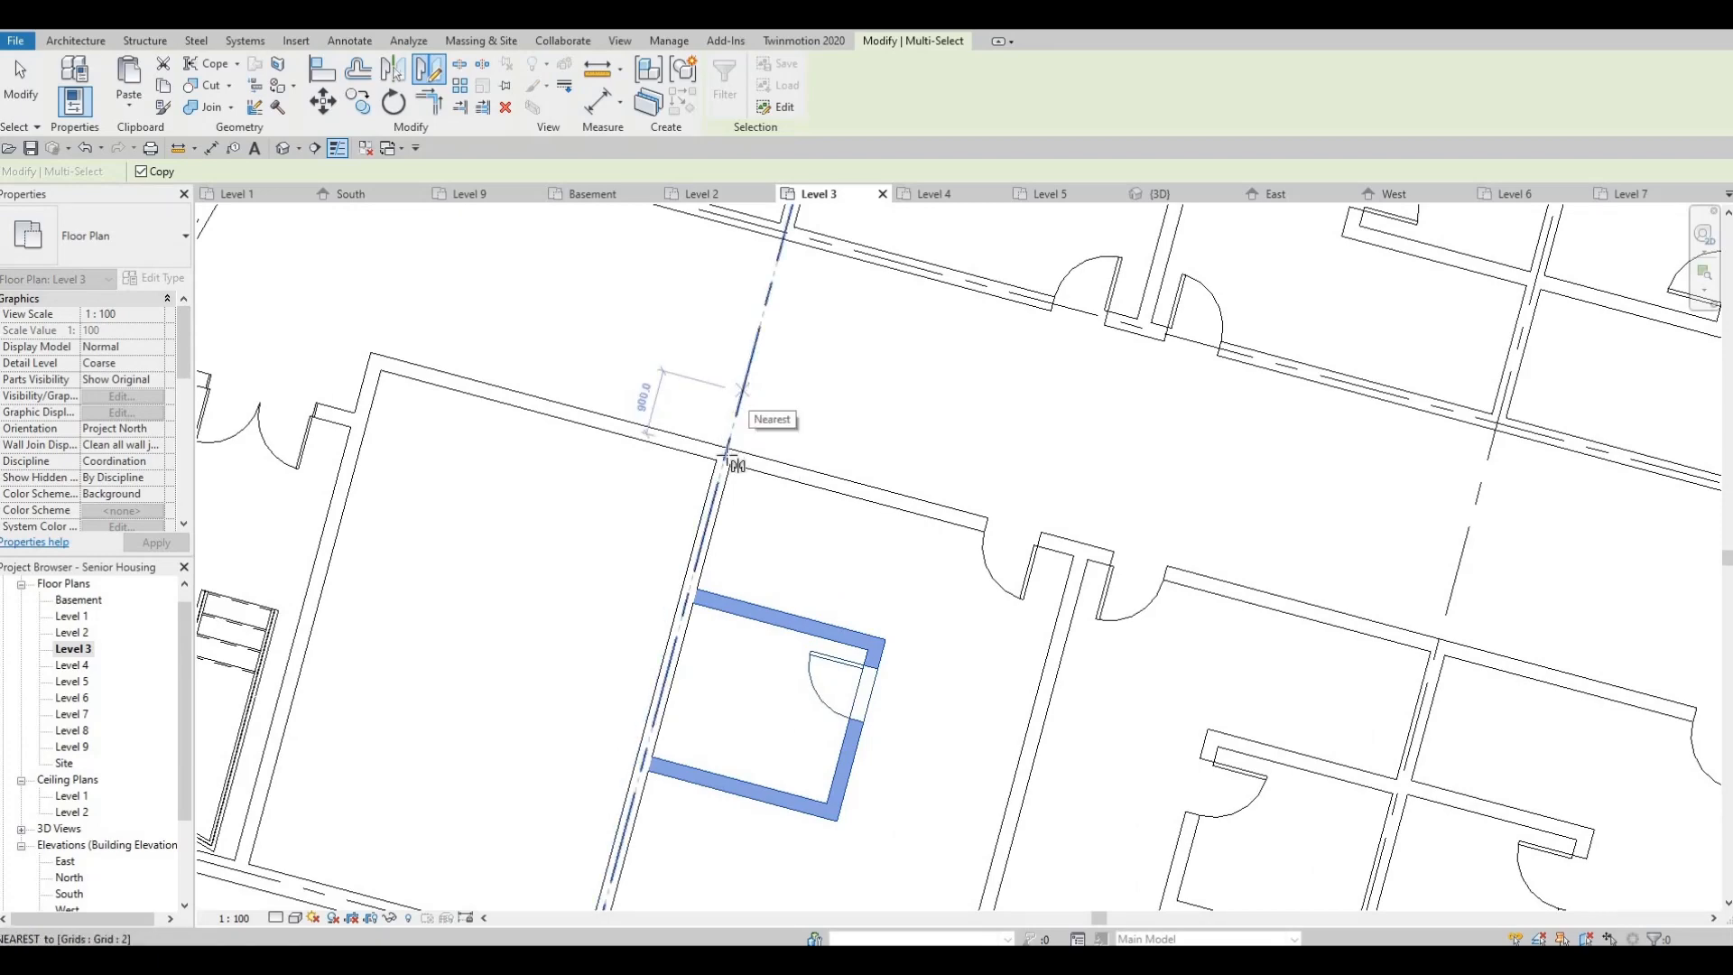
{"action": "left_click", "coordinate": [728, 455]}
{"action": "left_click", "coordinate": [730, 485]}
{"action": "key", "text": "Escape"}
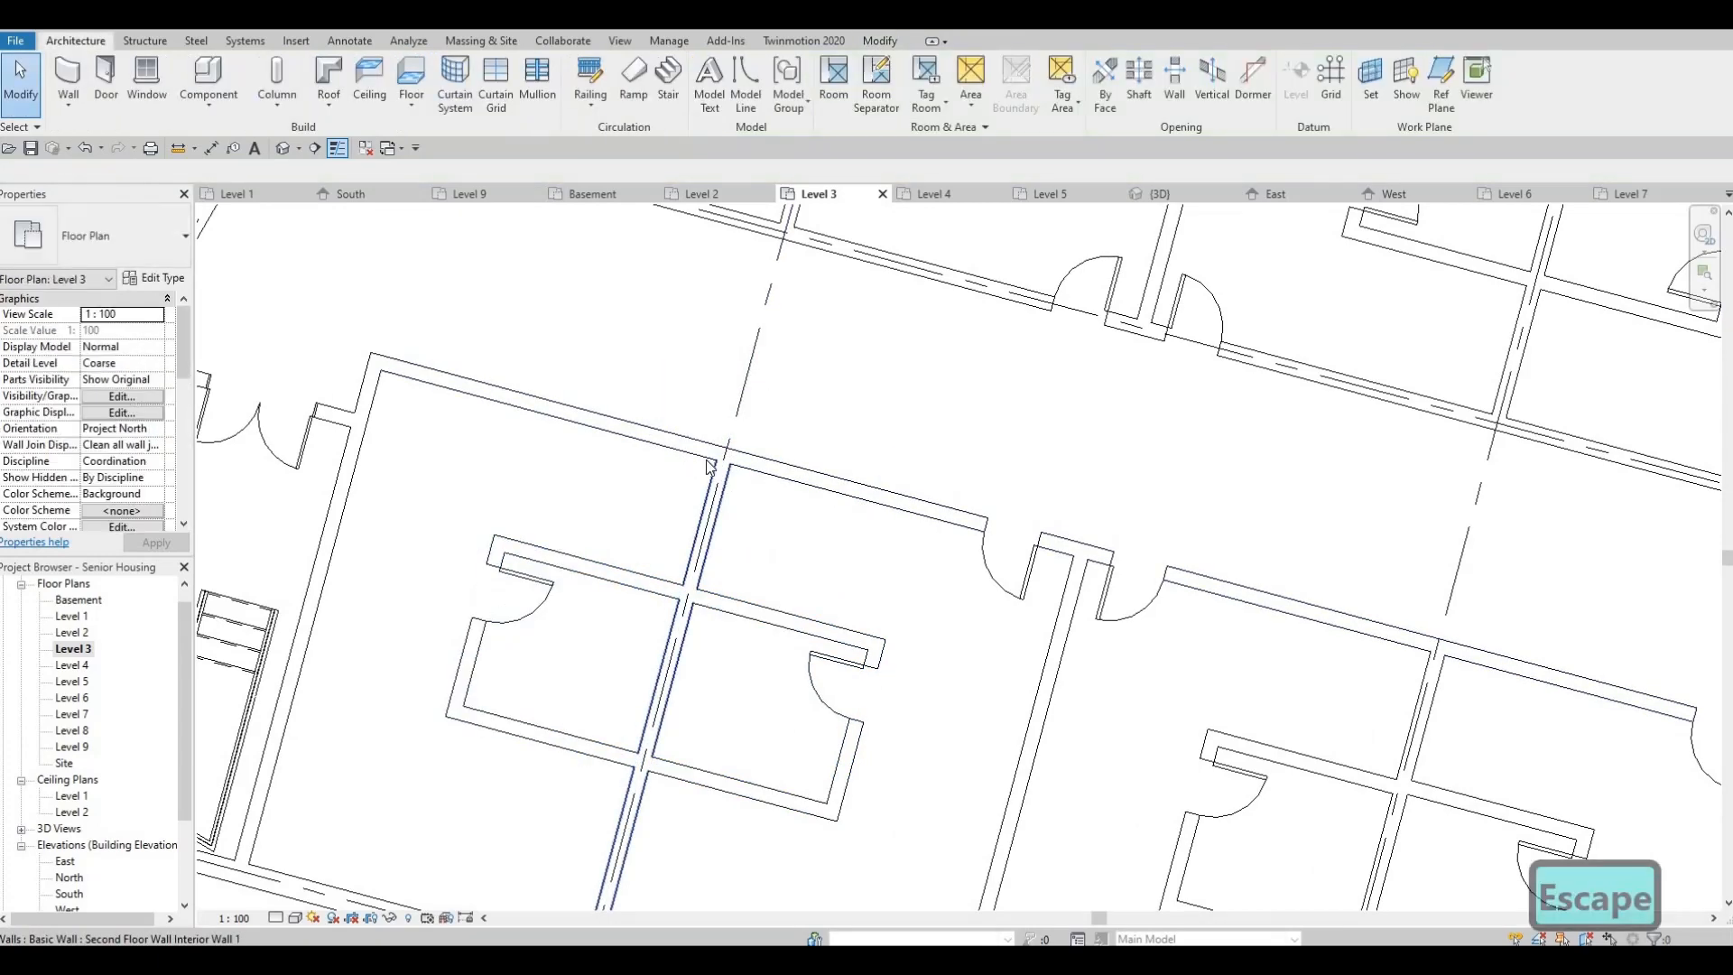
{"action": "key", "text": "Escape"}
{"action": "scroll", "coordinate": [552, 421], "scroll_direction": "down", "scroll_amount": 3}
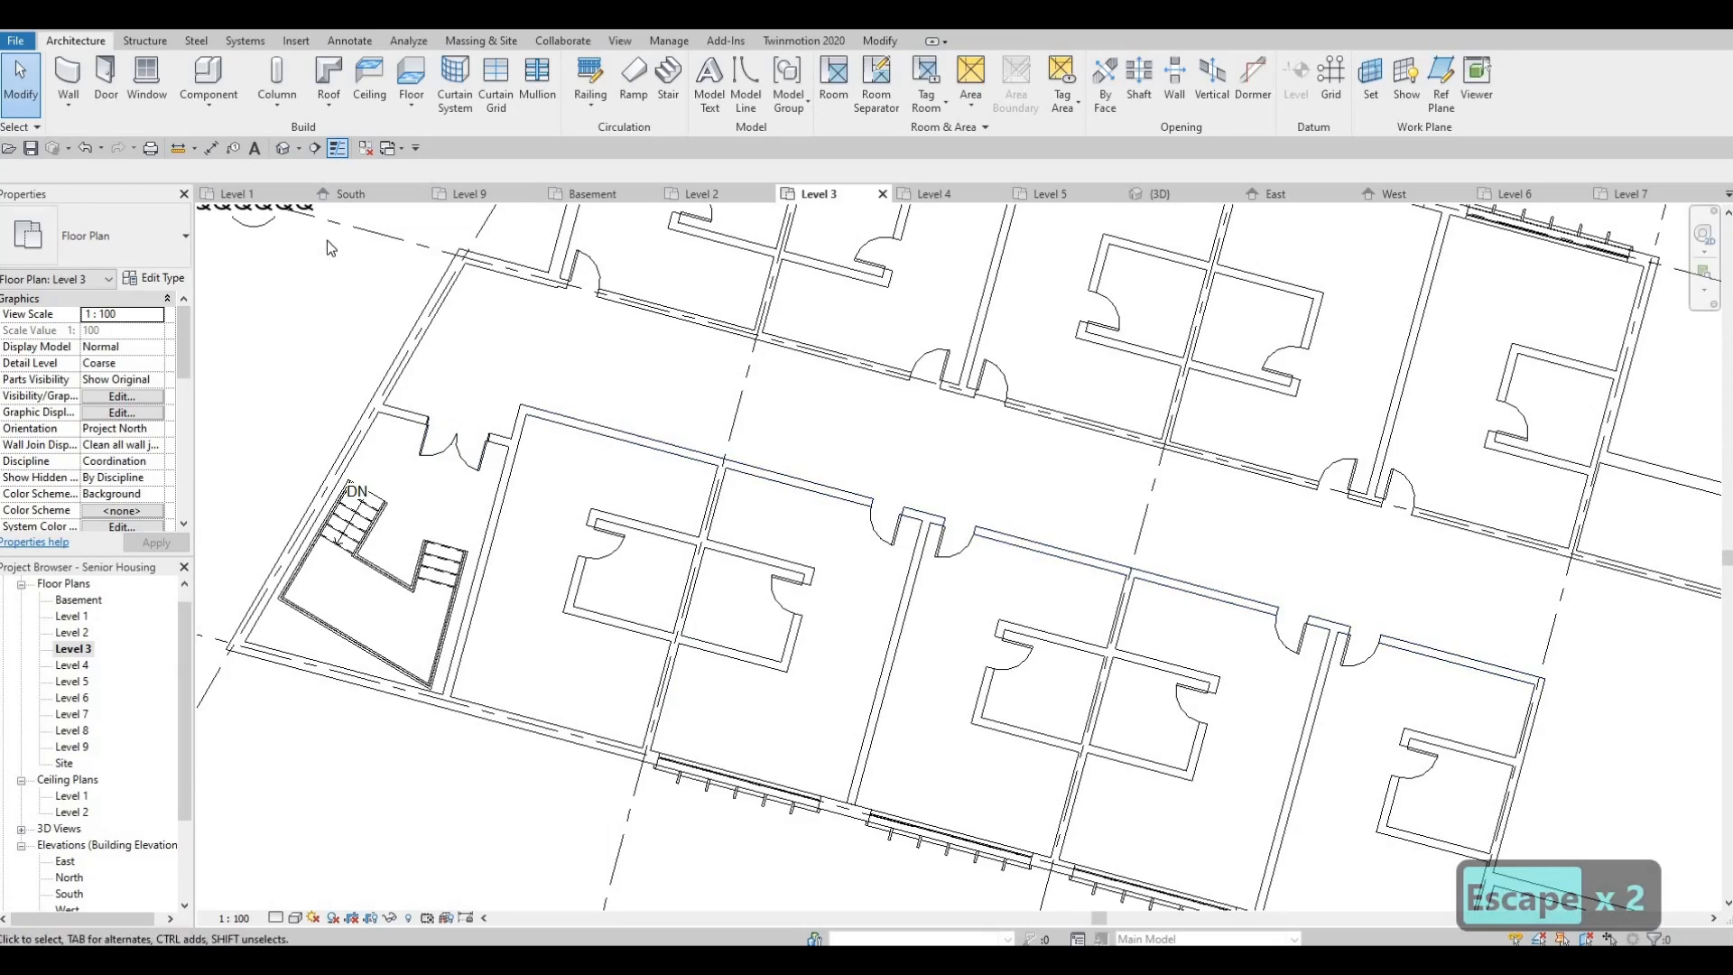
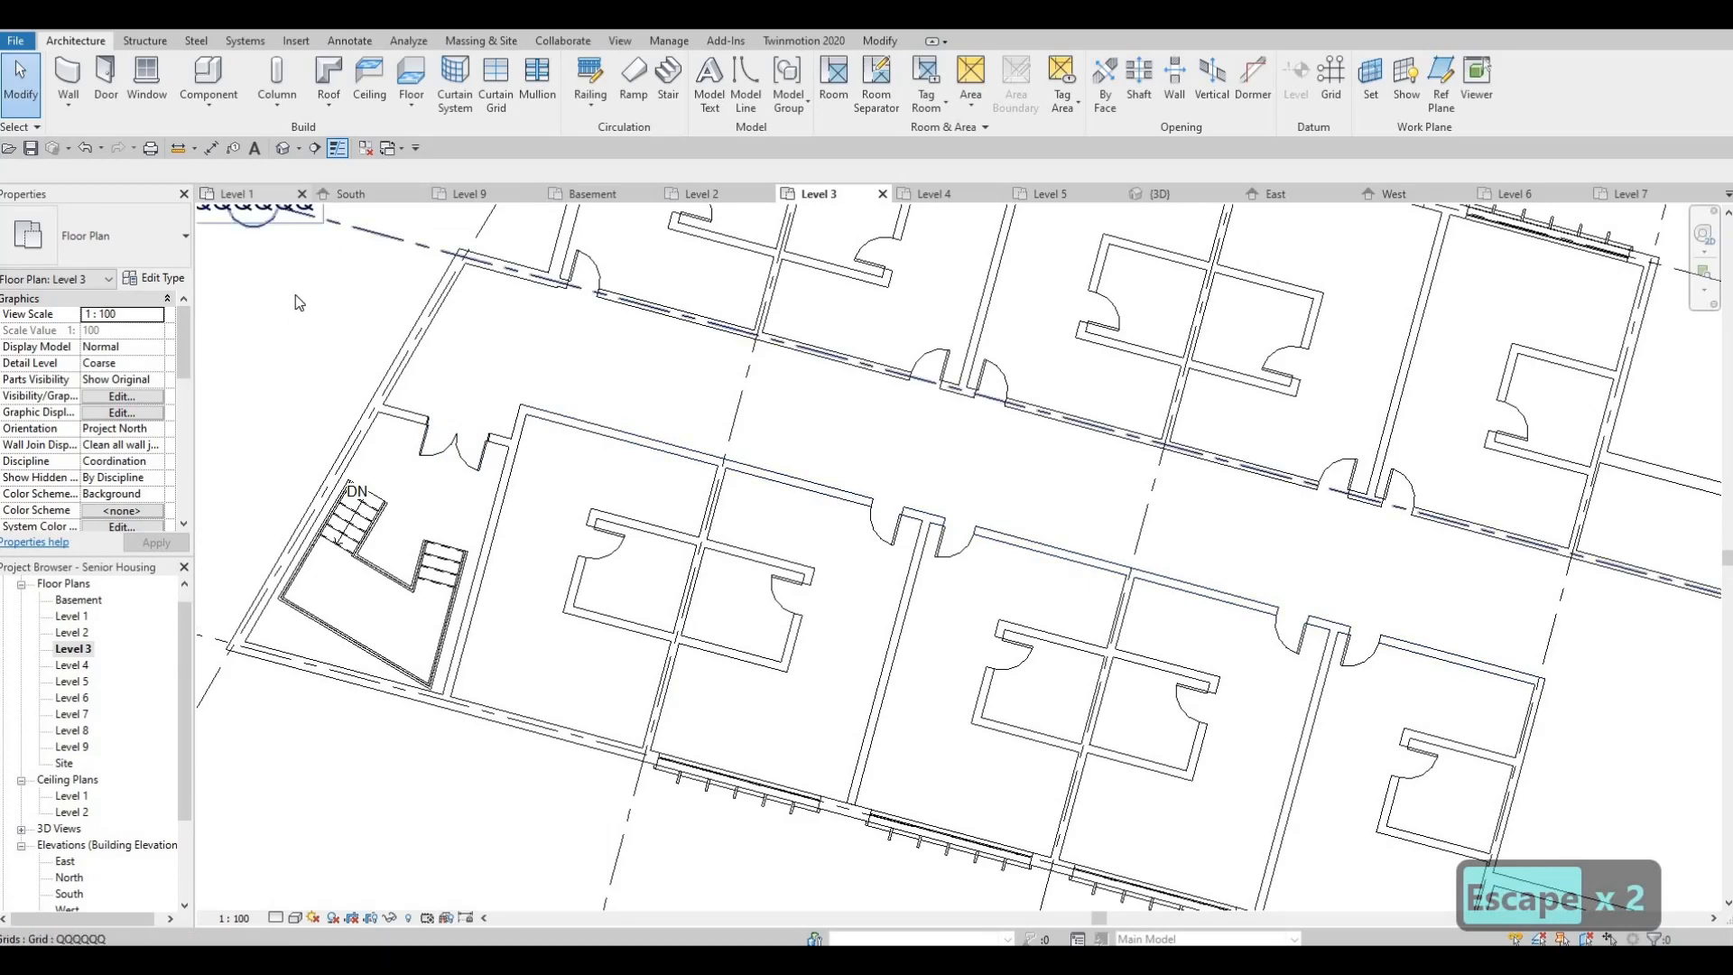
Return to the Level 2 floor plan and inspect the L-shaped stair beside the angled end stair
{"action": "double_click", "coordinate": [70, 634]}
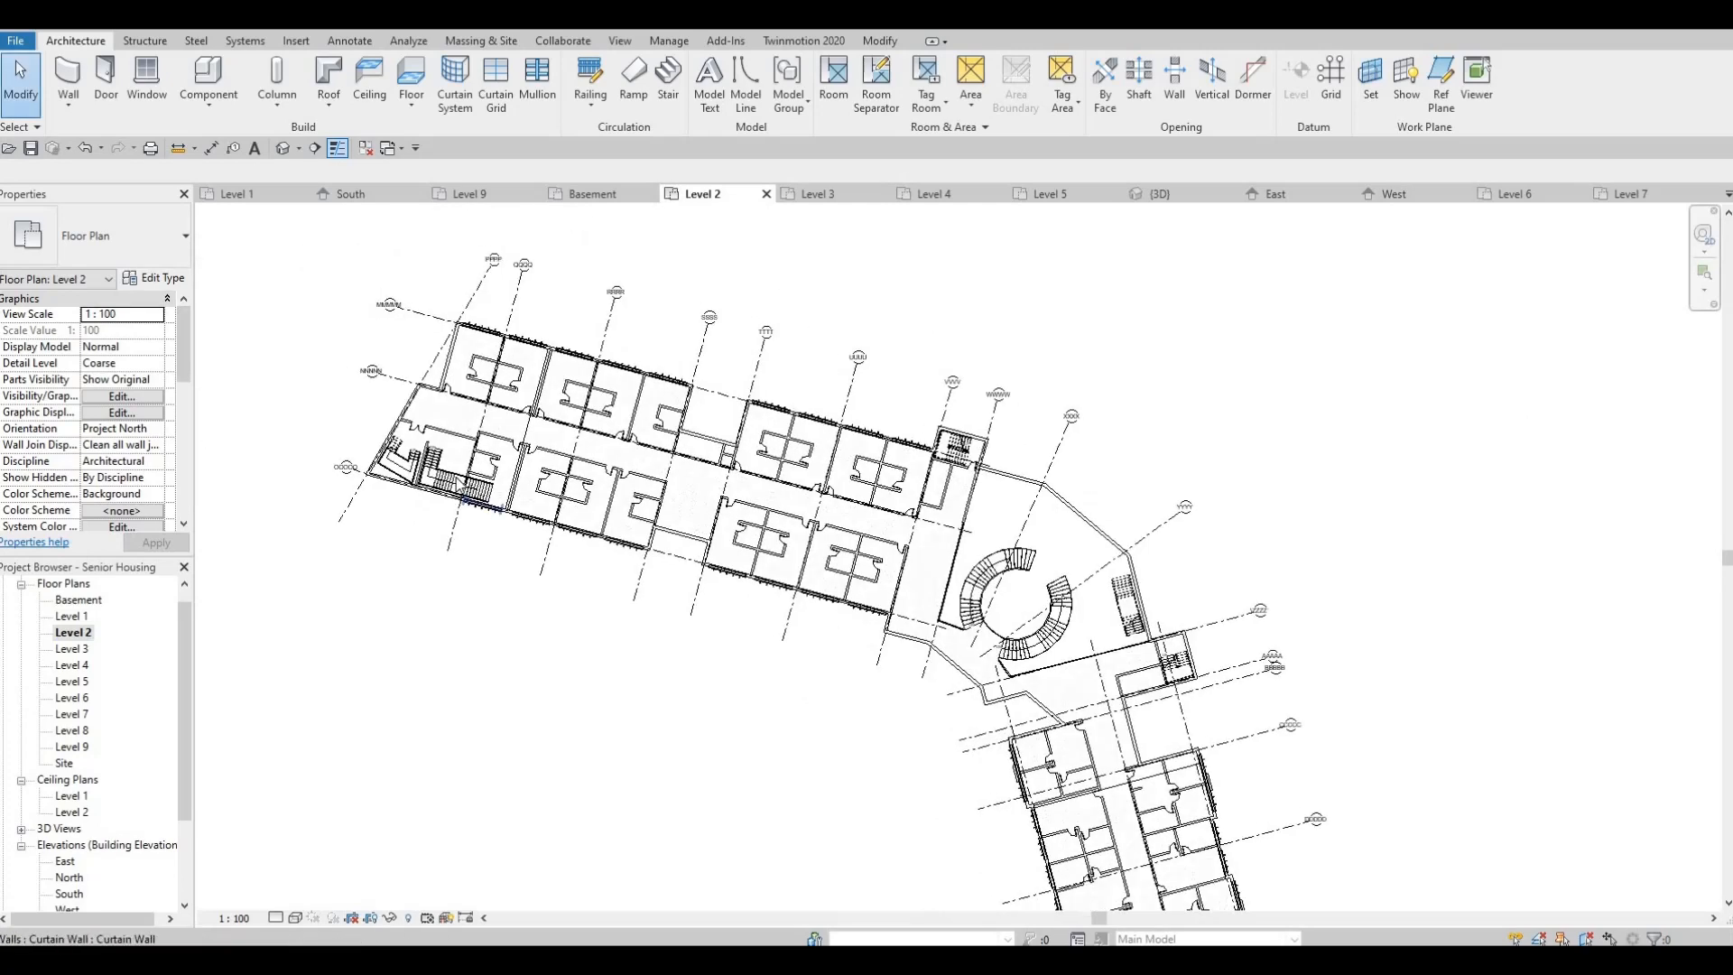
{"action": "scroll", "coordinate": [463, 487], "scroll_direction": "up", "scroll_amount": 5}
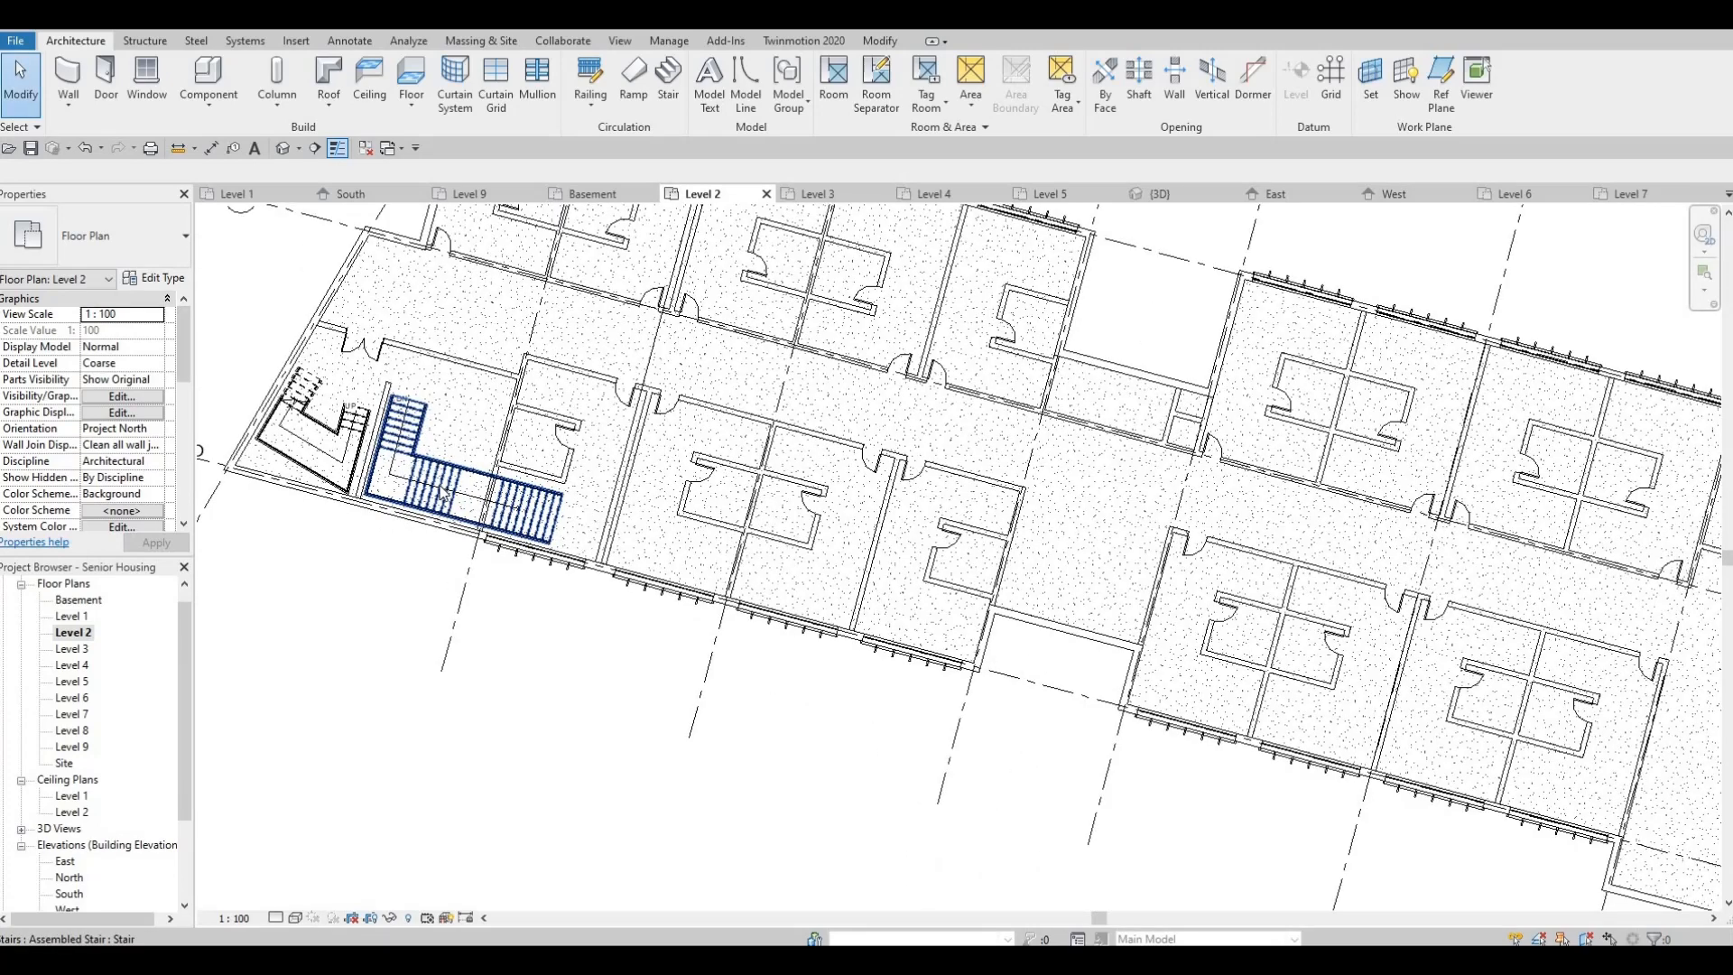
{"action": "left_click", "coordinate": [443, 493]}
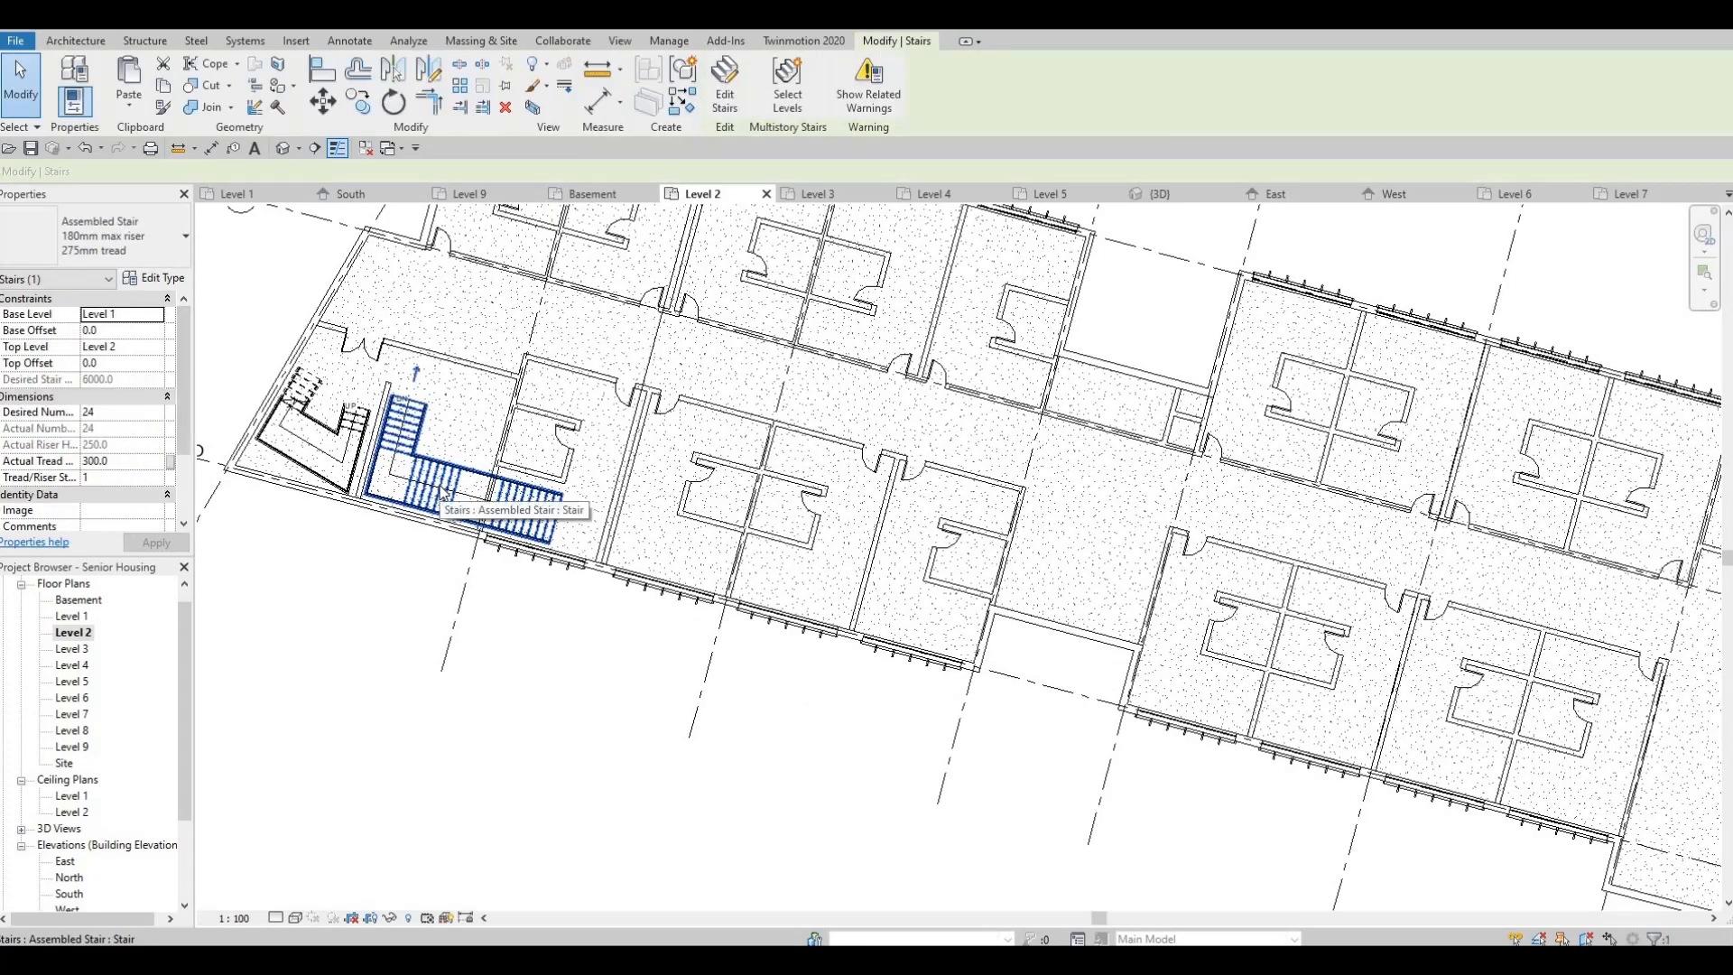
{"action": "key", "text": "Escape"}
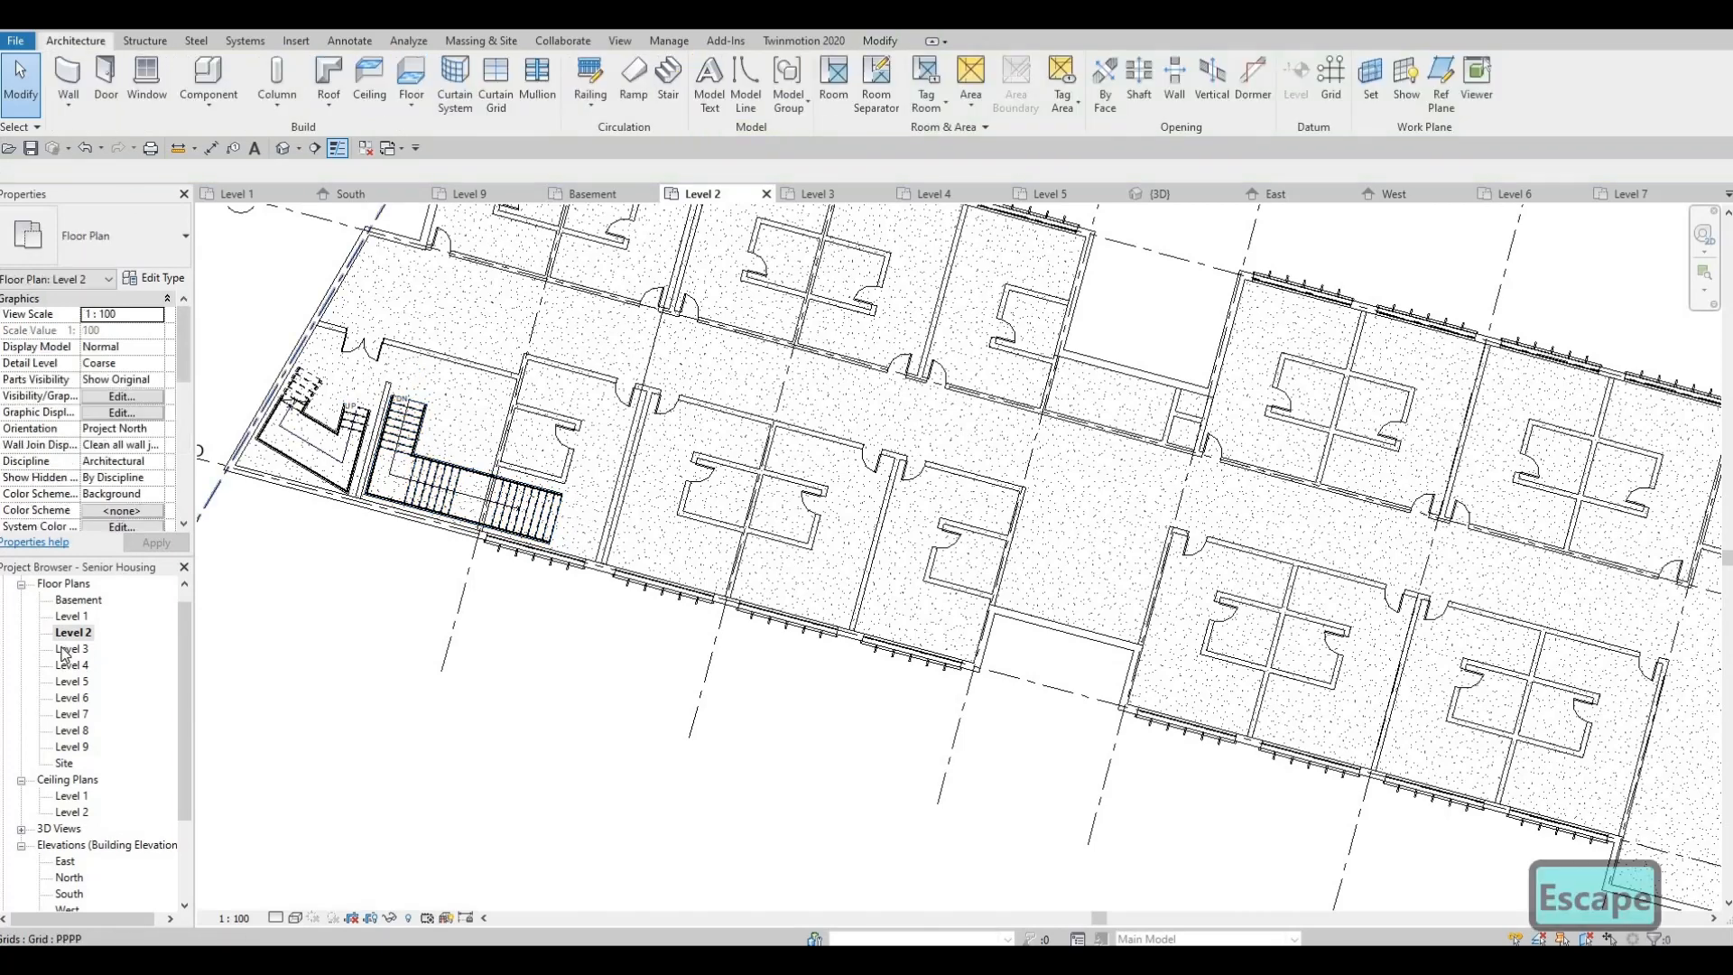
On Level 3, place an M_Single-Flush 0762 x 2032mm door in the new room's corridor wall, about 700 mm from the wall beside the end stair
{"action": "double_click", "coordinate": [72, 649]}
{"action": "middle_click_drag", "start_coordinate": [575, 476], "coordinate": [557, 511]}
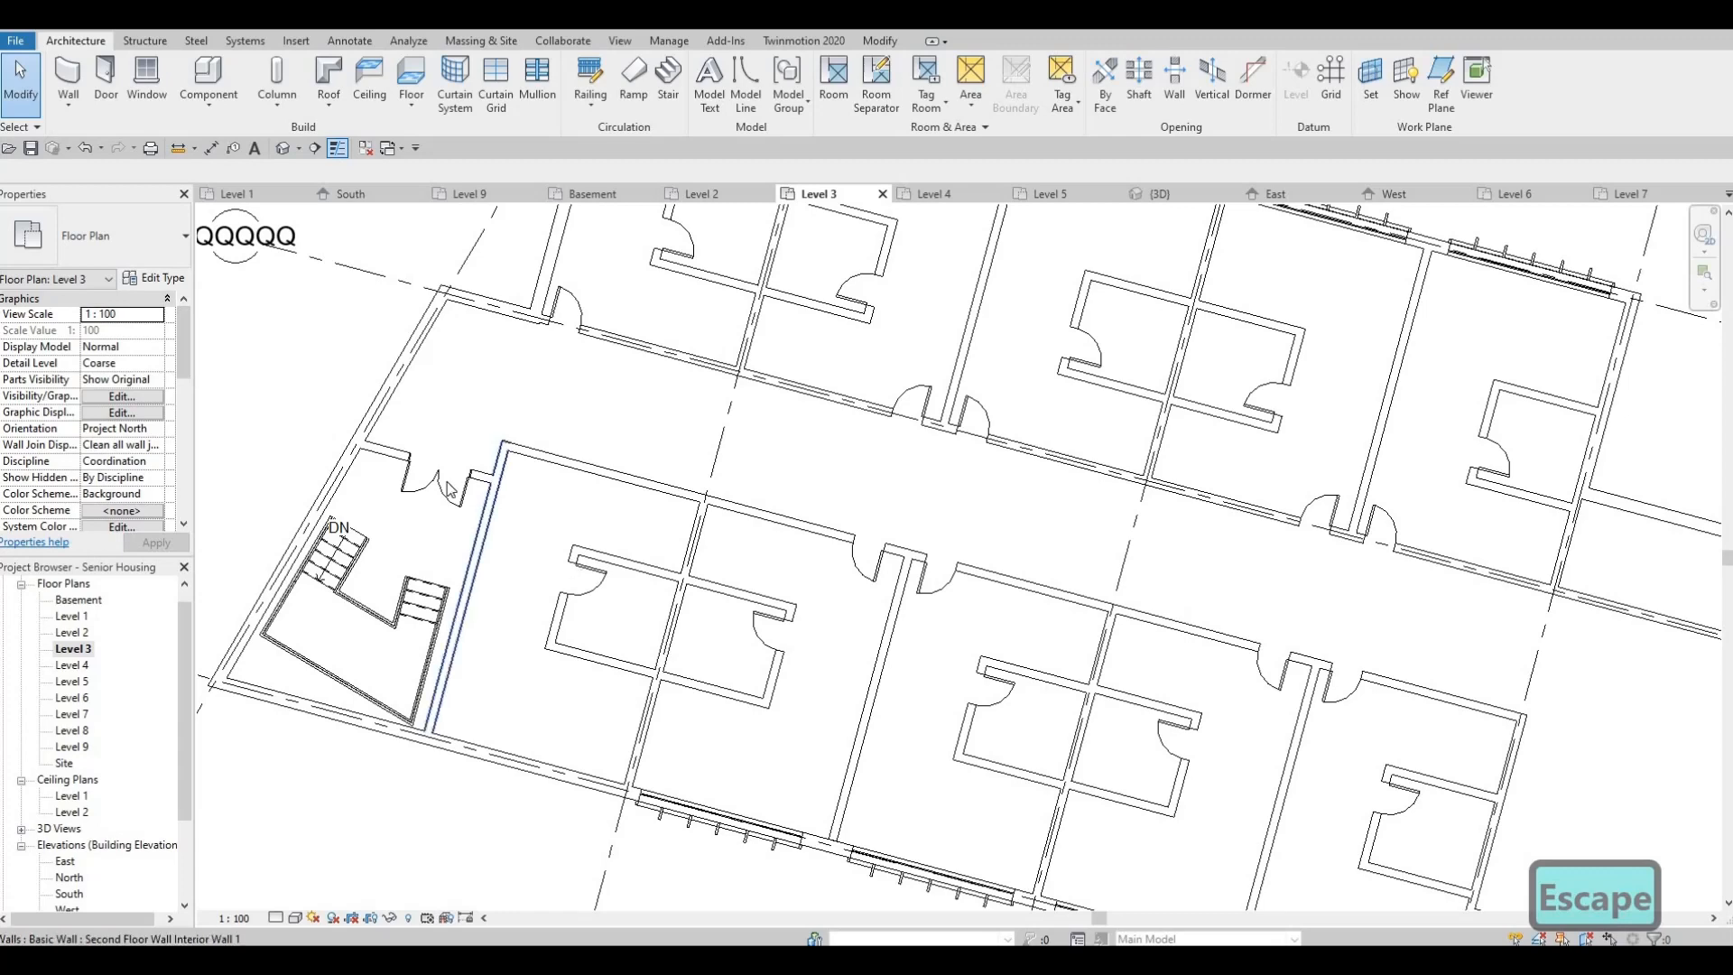
{"action": "left_click", "coordinate": [106, 74]}
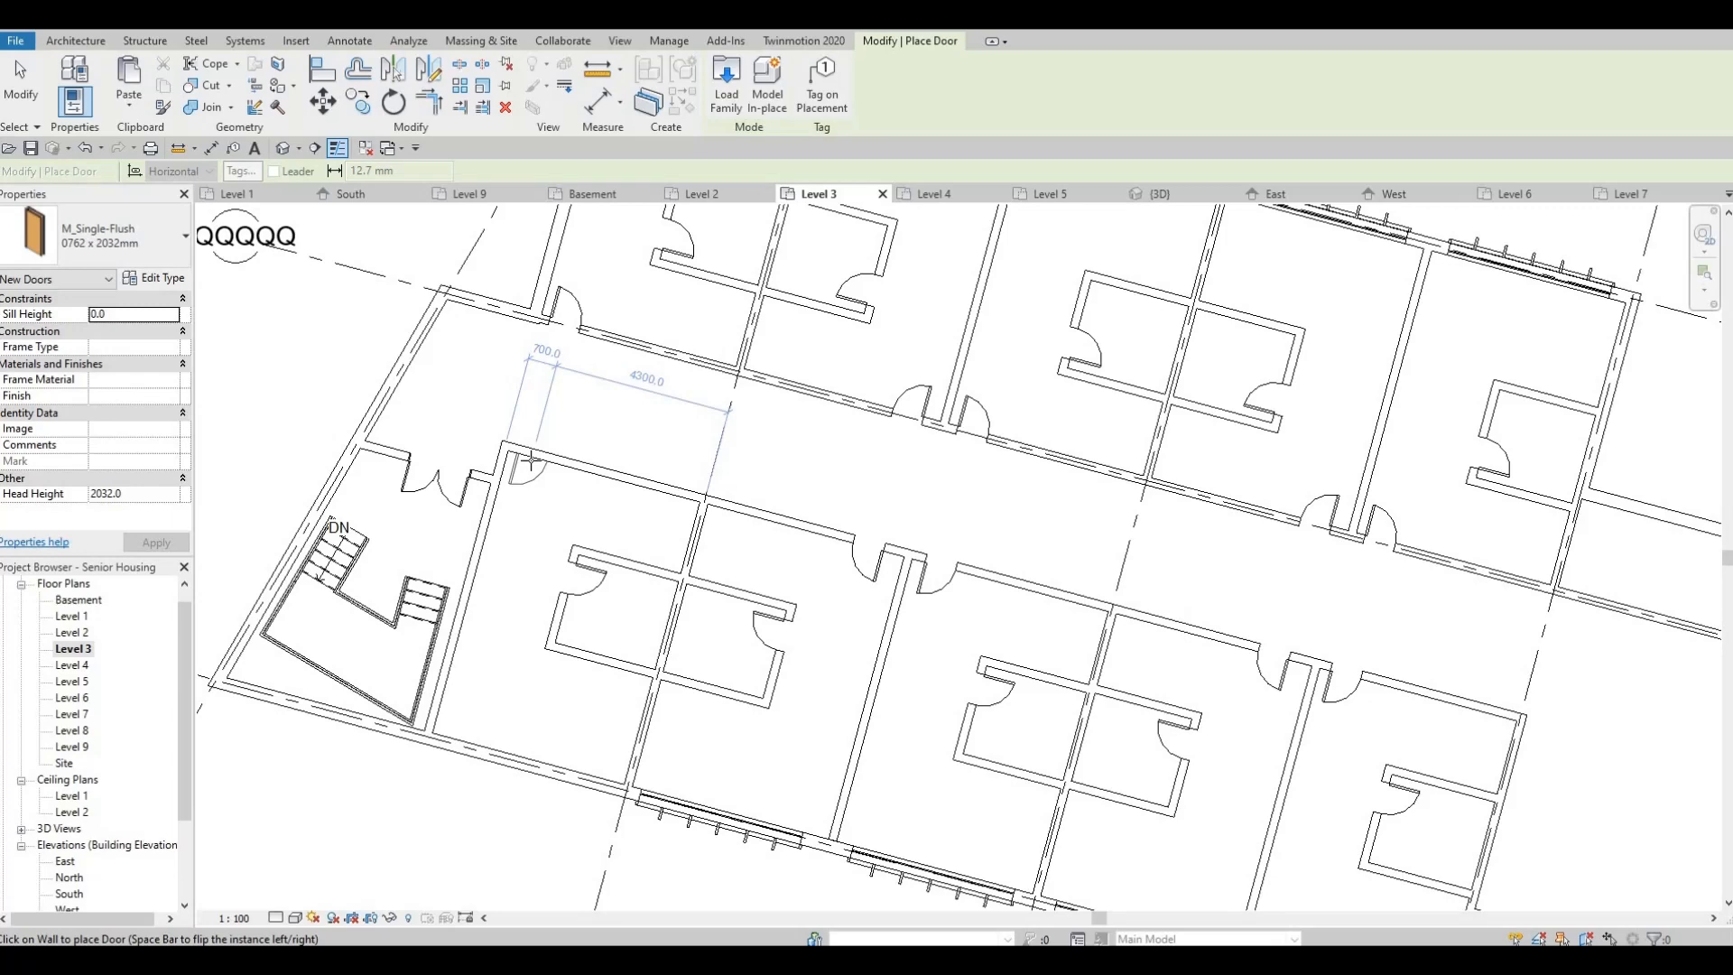
{"action": "key", "text": "space"}
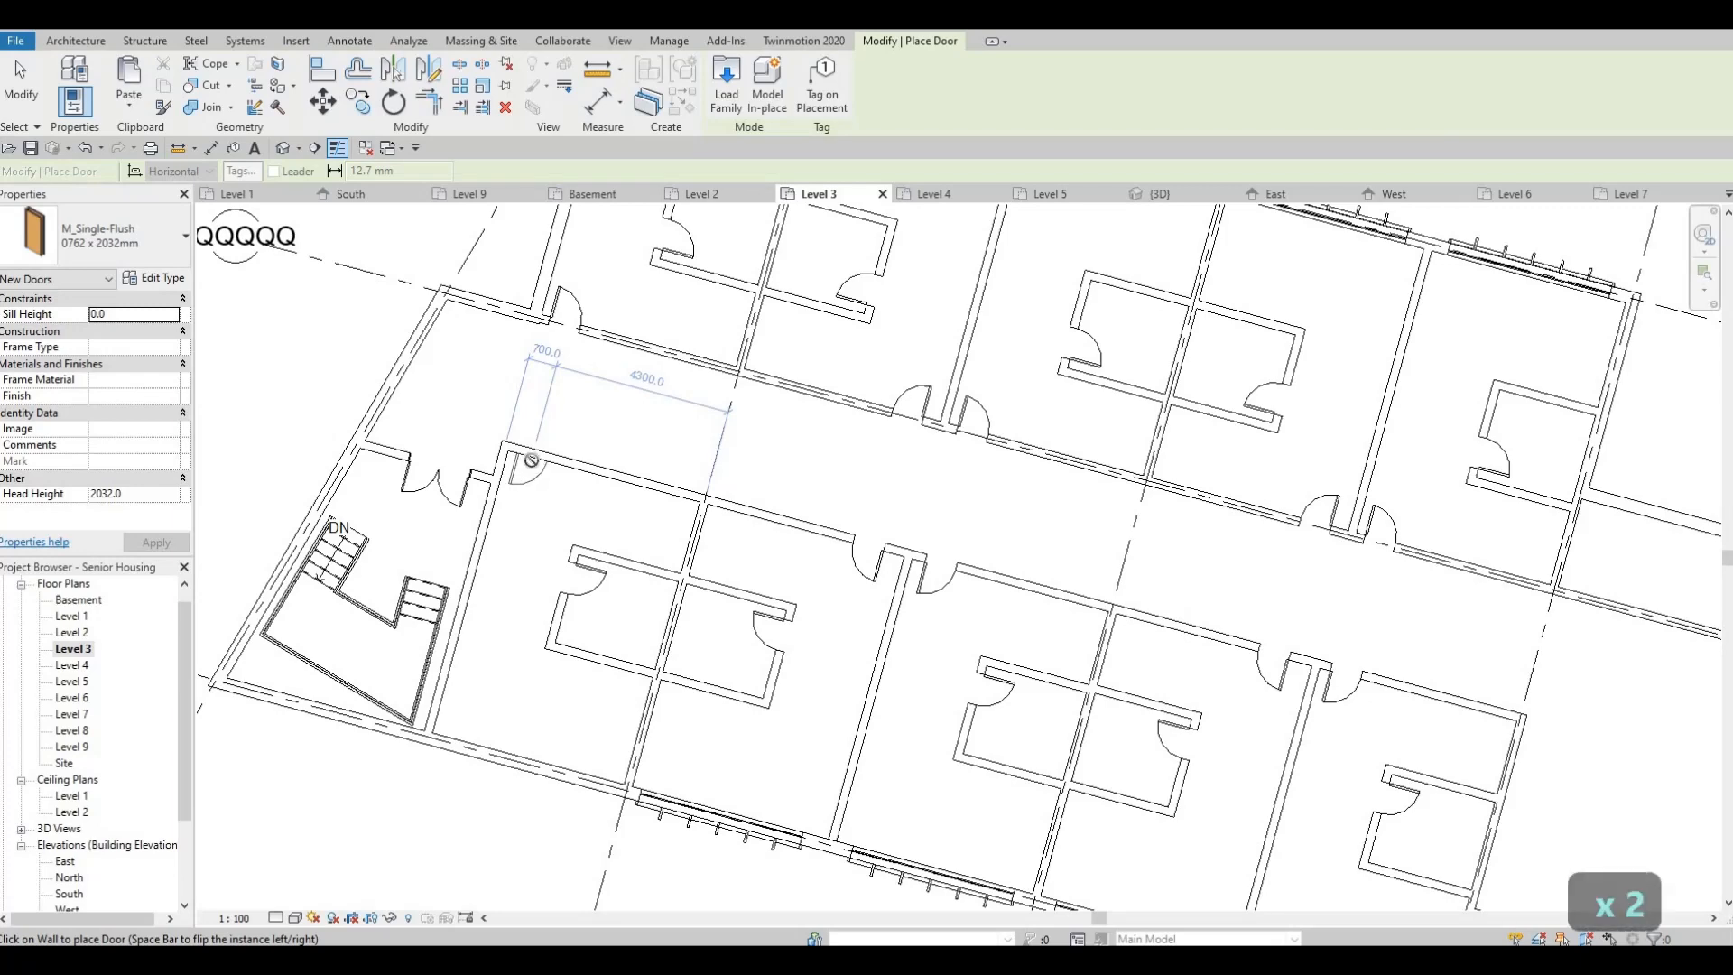
{"action": "left_click", "coordinate": [533, 455]}
{"action": "key", "text": "Escape"}
{"action": "key", "text": "Escape"}
Copy the neighbouring apartment's curtain wall window and its exterior sunshade about 4900 mm along the facade to the new room beside the end stair
{"action": "middle_click_drag", "start_coordinate": [978, 527], "coordinate": [754, 471]}
{"action": "scroll", "coordinate": [829, 544], "scroll_direction": "down", "scroll_amount": 1}
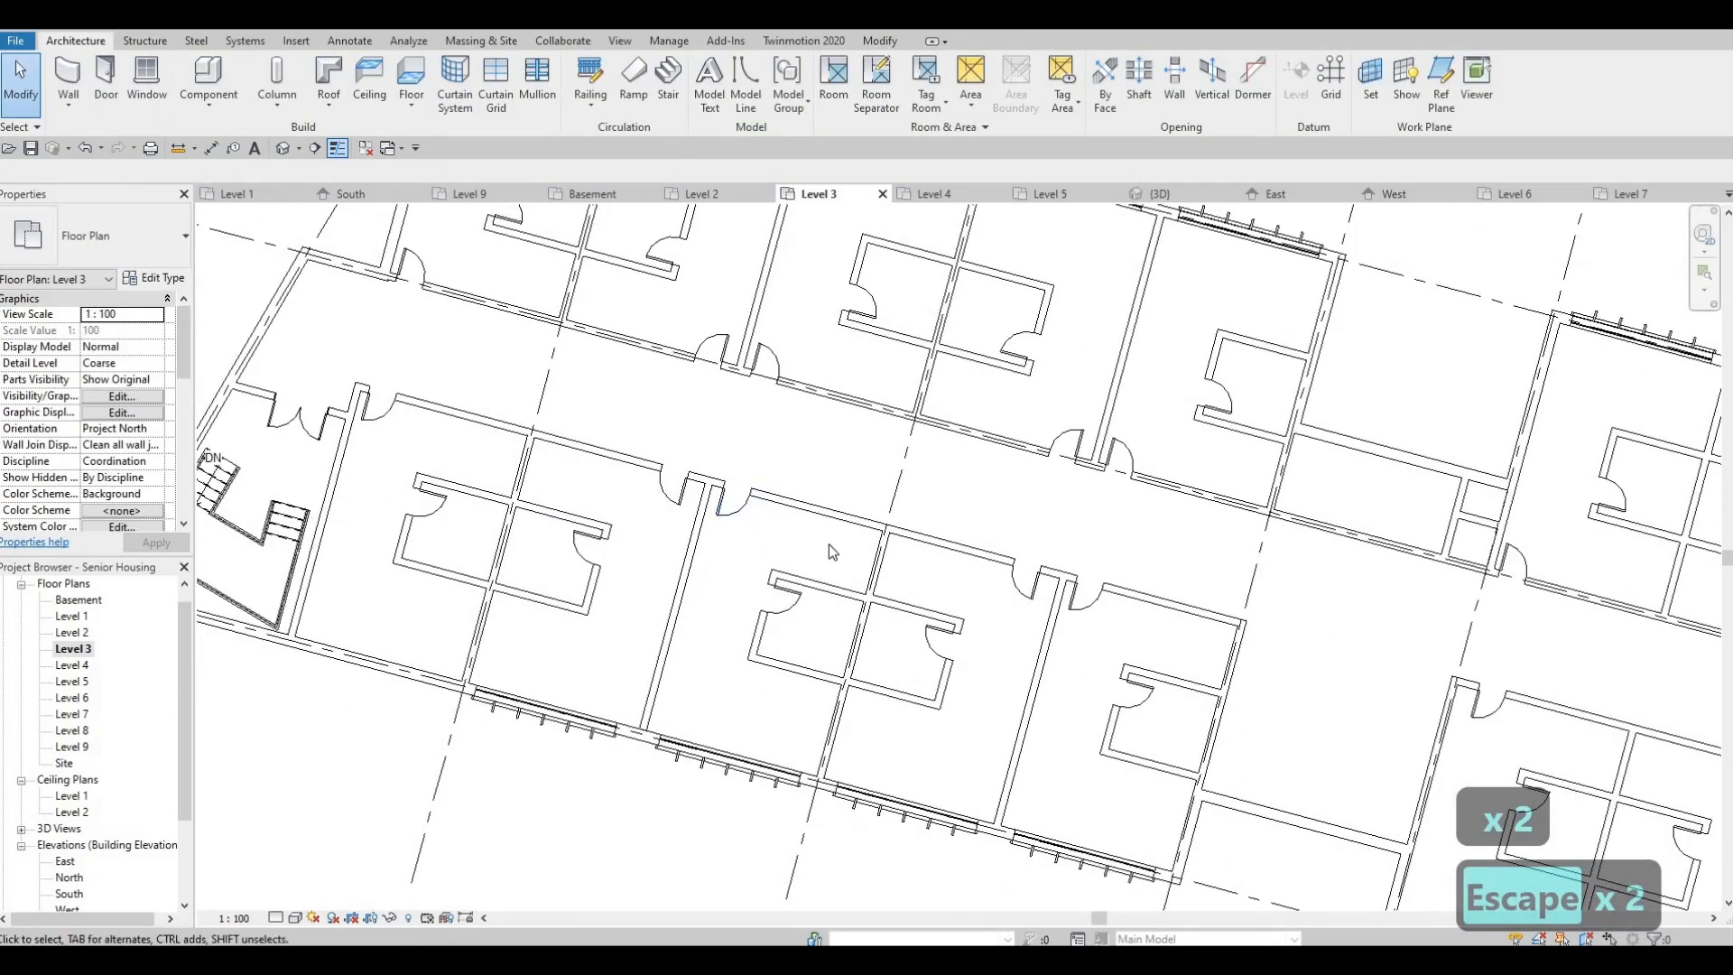
{"action": "middle_click_drag", "start_coordinate": [546, 704], "coordinate": [828, 622]}
{"action": "scroll", "coordinate": [831, 632], "scroll_direction": "up", "scroll_amount": 2}
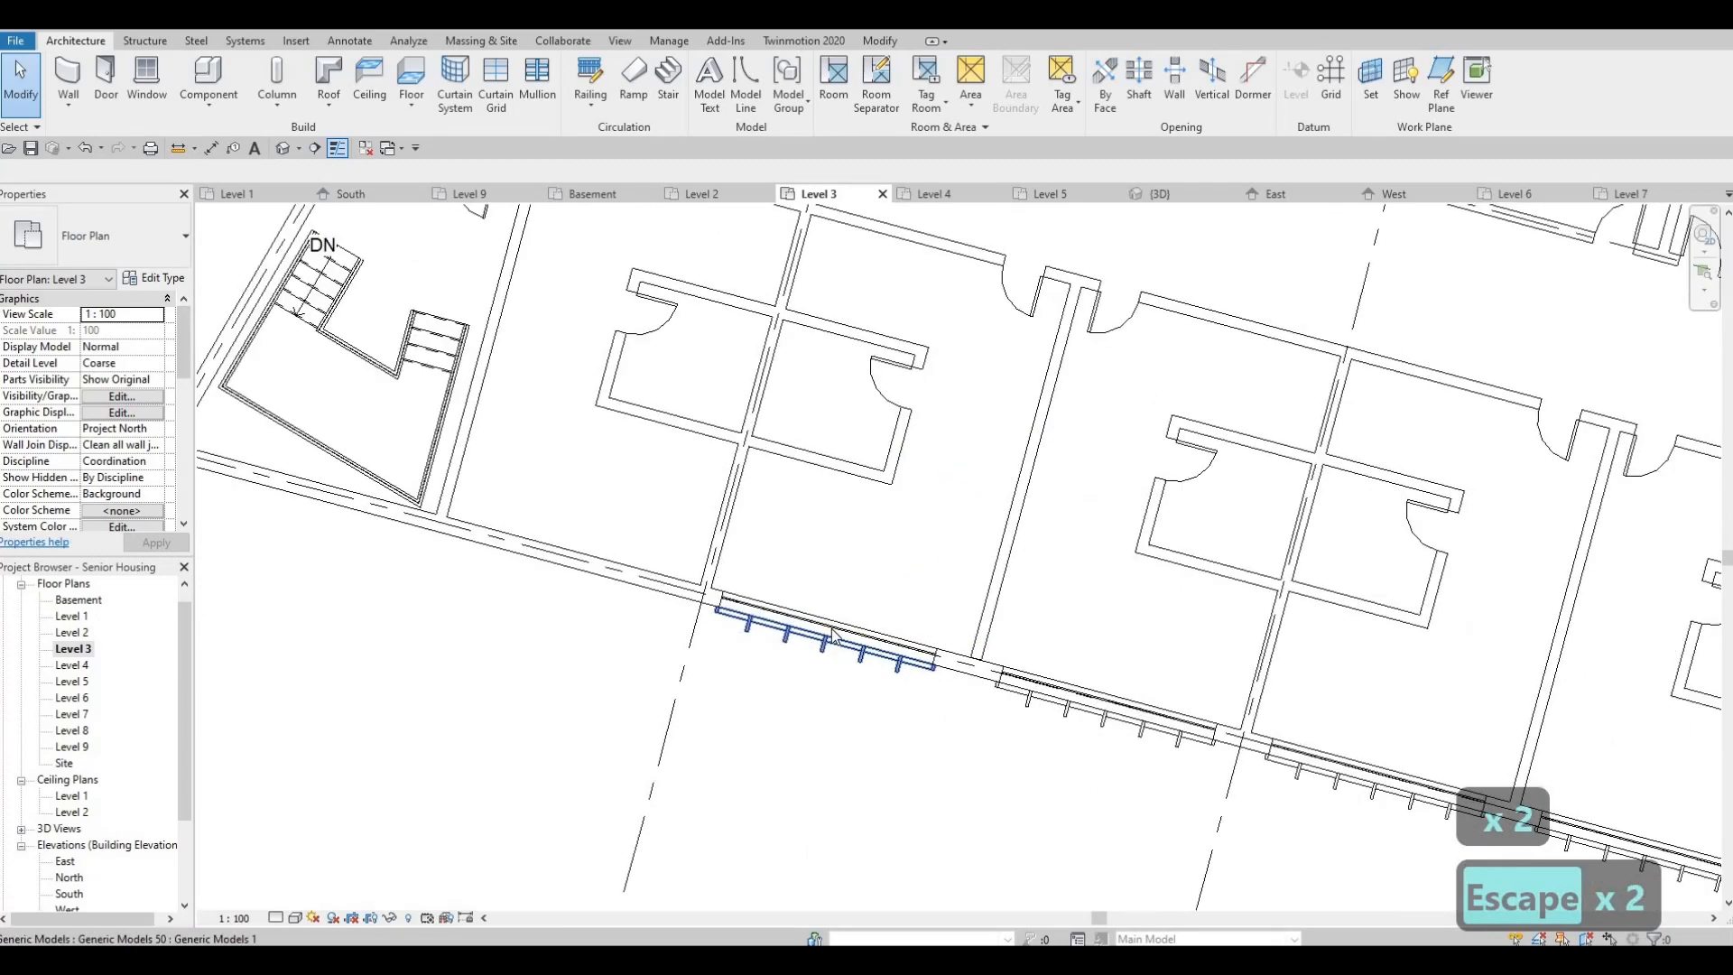
{"action": "scroll", "coordinate": [832, 635], "scroll_direction": "up", "scroll_amount": 1}
{"action": "left_click", "coordinate": [830, 635]}
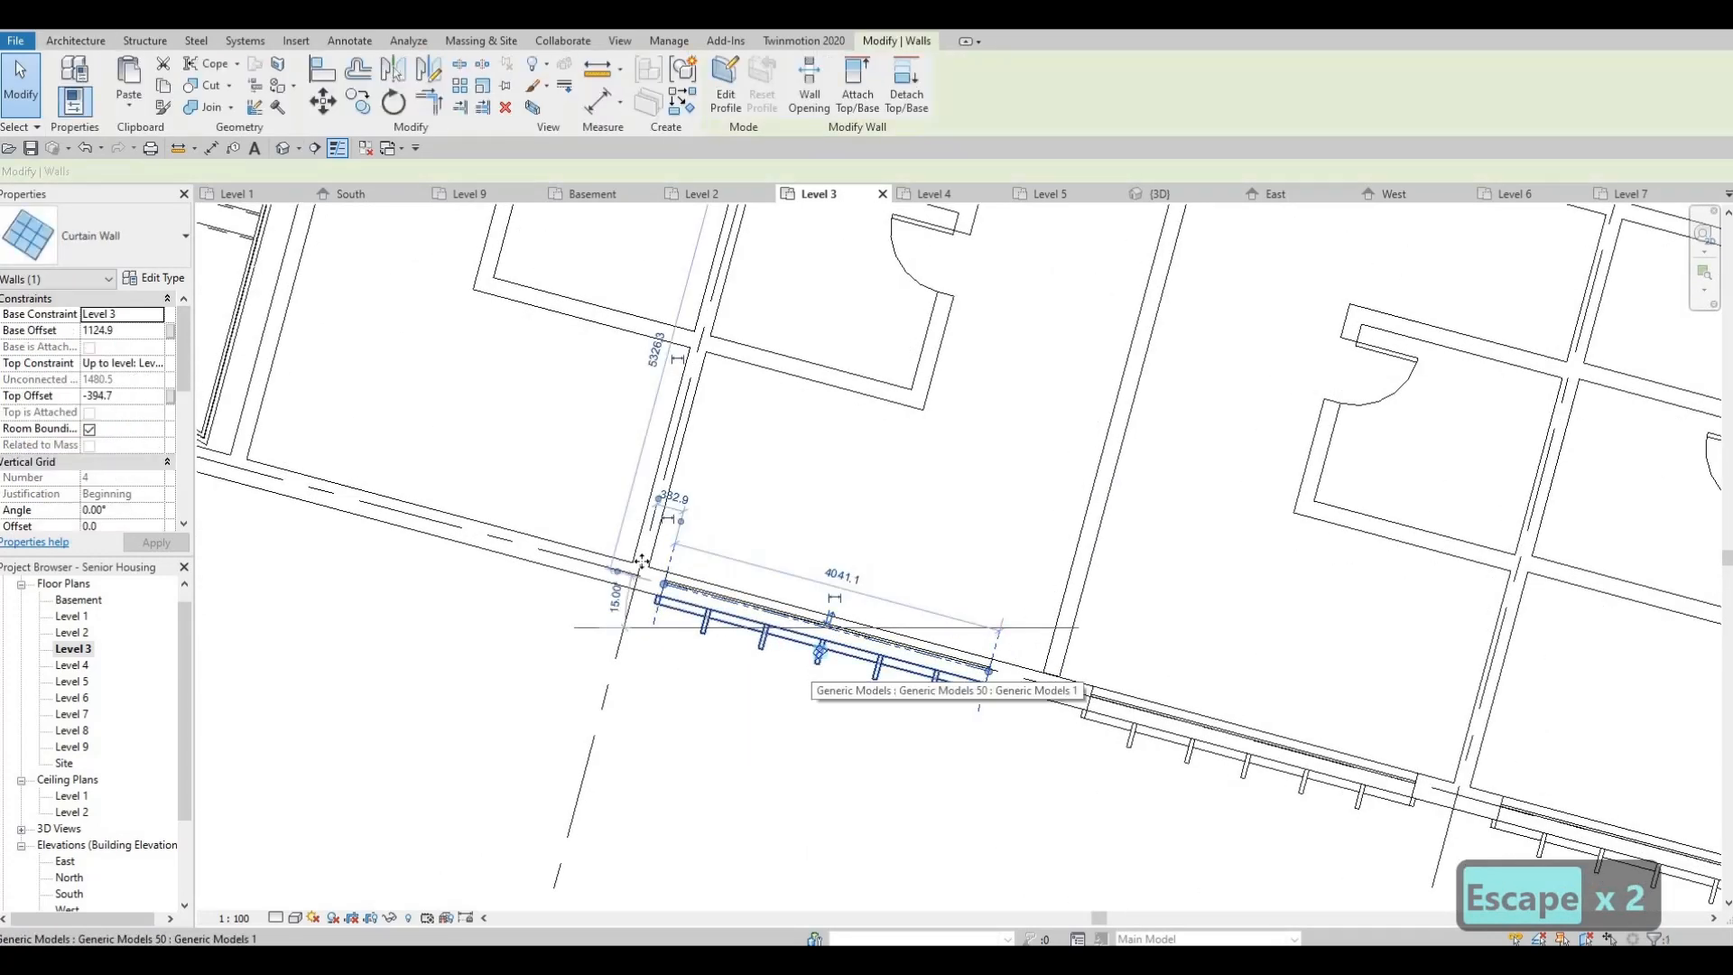
{"action": "left_click", "coordinate": [815, 653], "text": "ctrl"}
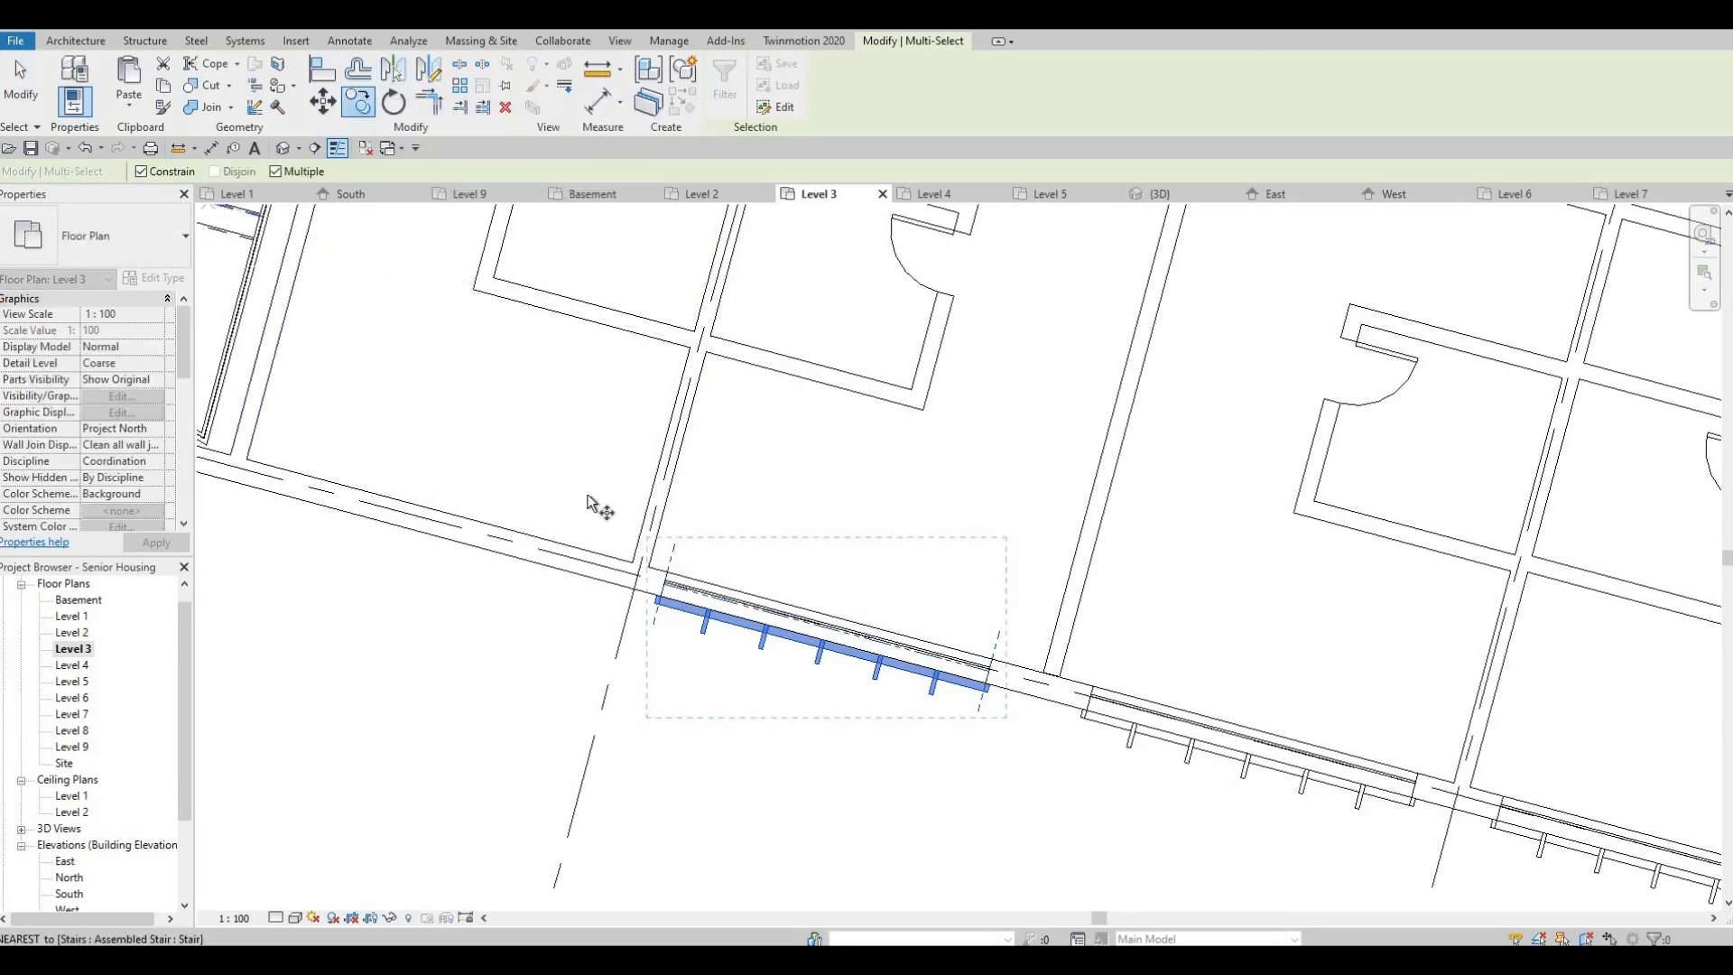
{"action": "left_click", "coordinate": [663, 580]}
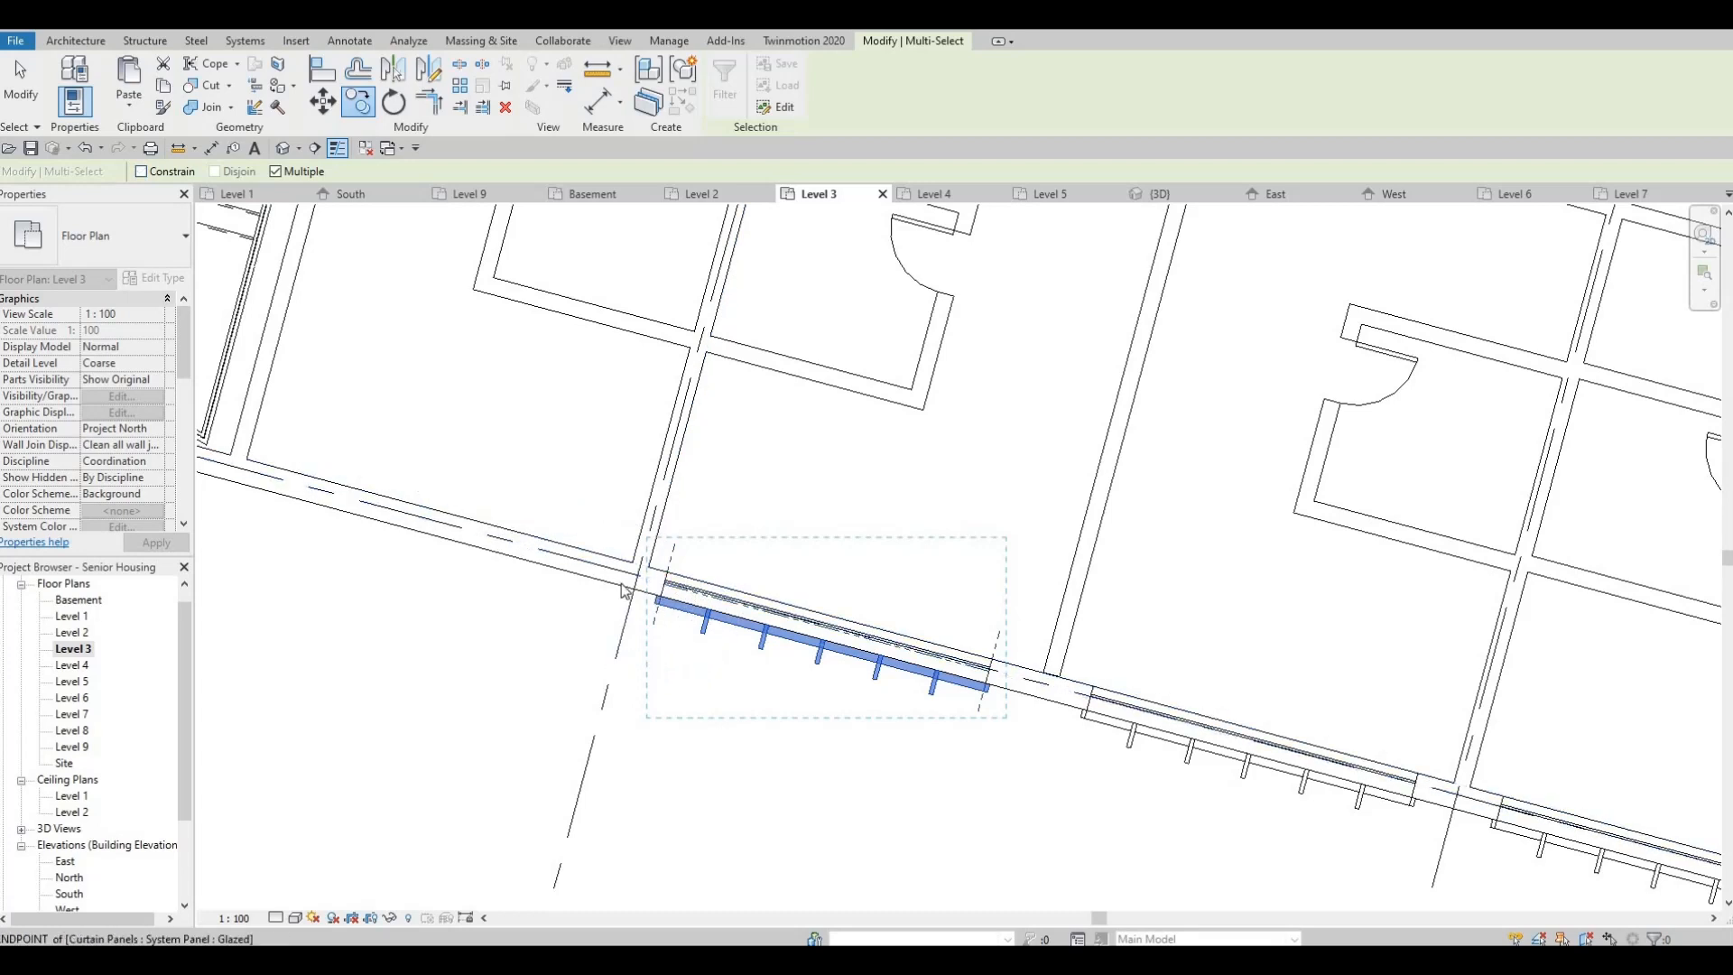
{"action": "middle_click_drag", "start_coordinate": [392, 524], "coordinate": [628, 583]}
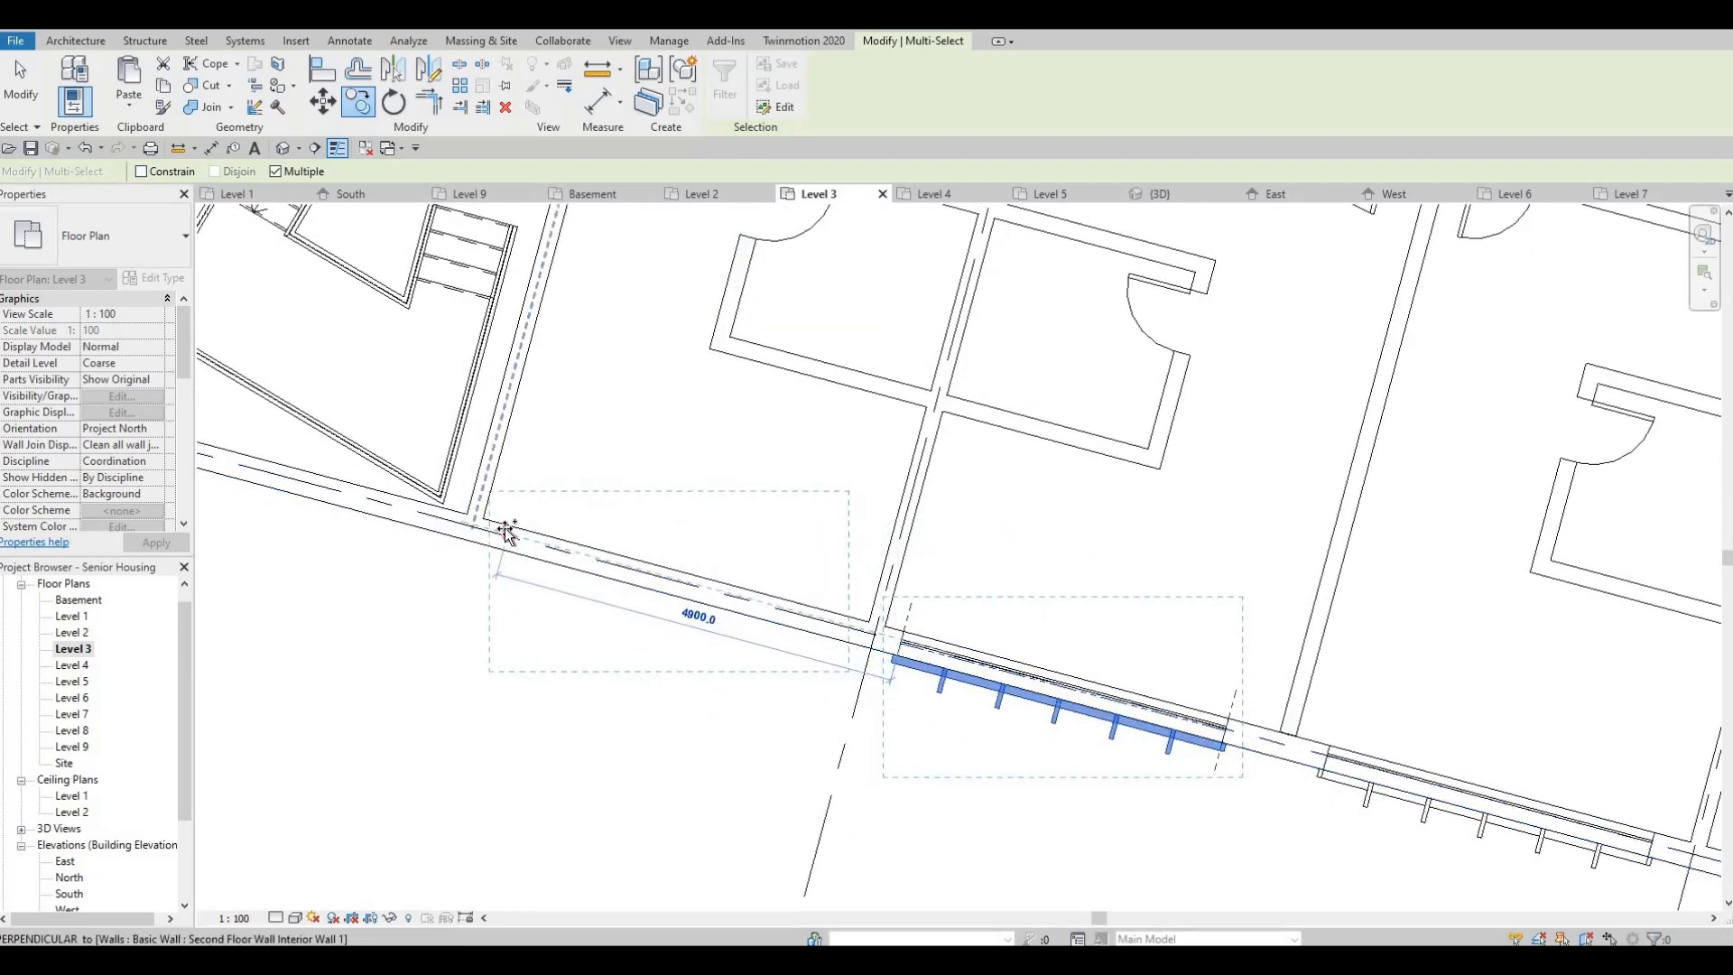
{"action": "left_click", "coordinate": [507, 532]}
{"action": "key", "text": "Escape"}
{"action": "key", "text": "Escape"}
{"action": "key", "text": "Escape"}
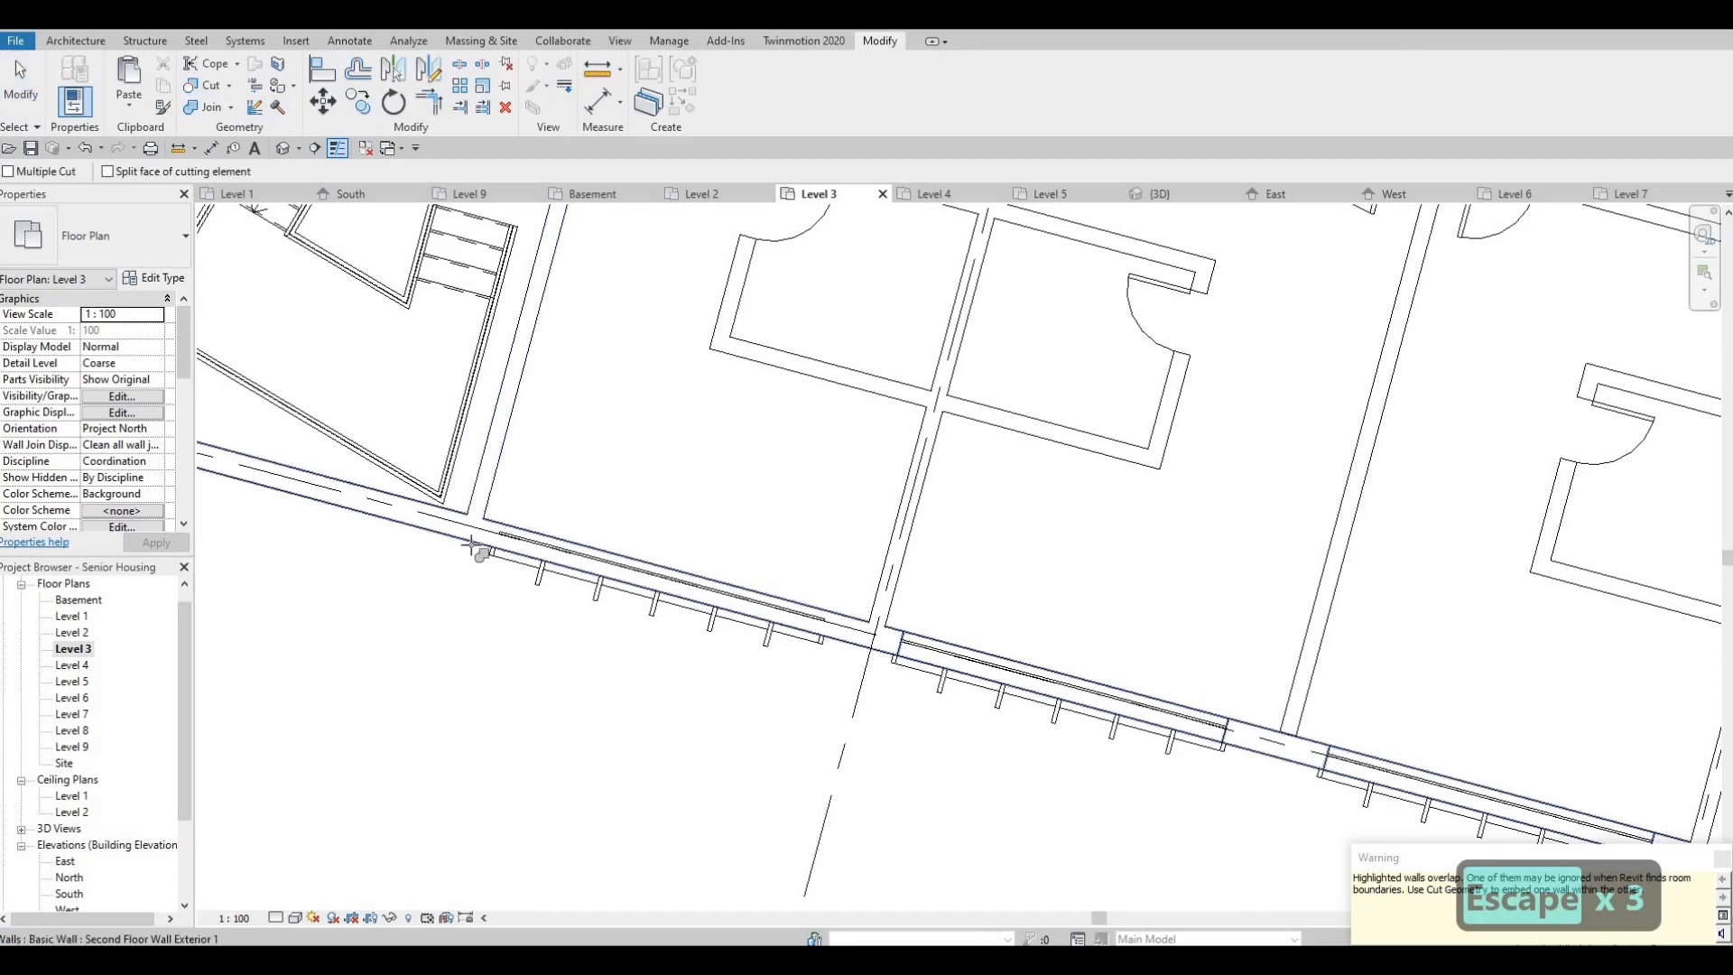
Cut the overlapping exterior wall with the copied curtain wall using Cut Geometry
{"action": "left_click", "coordinate": [633, 567]}
{"action": "key", "text": "Escape"}
{"action": "key", "text": "Escape"}
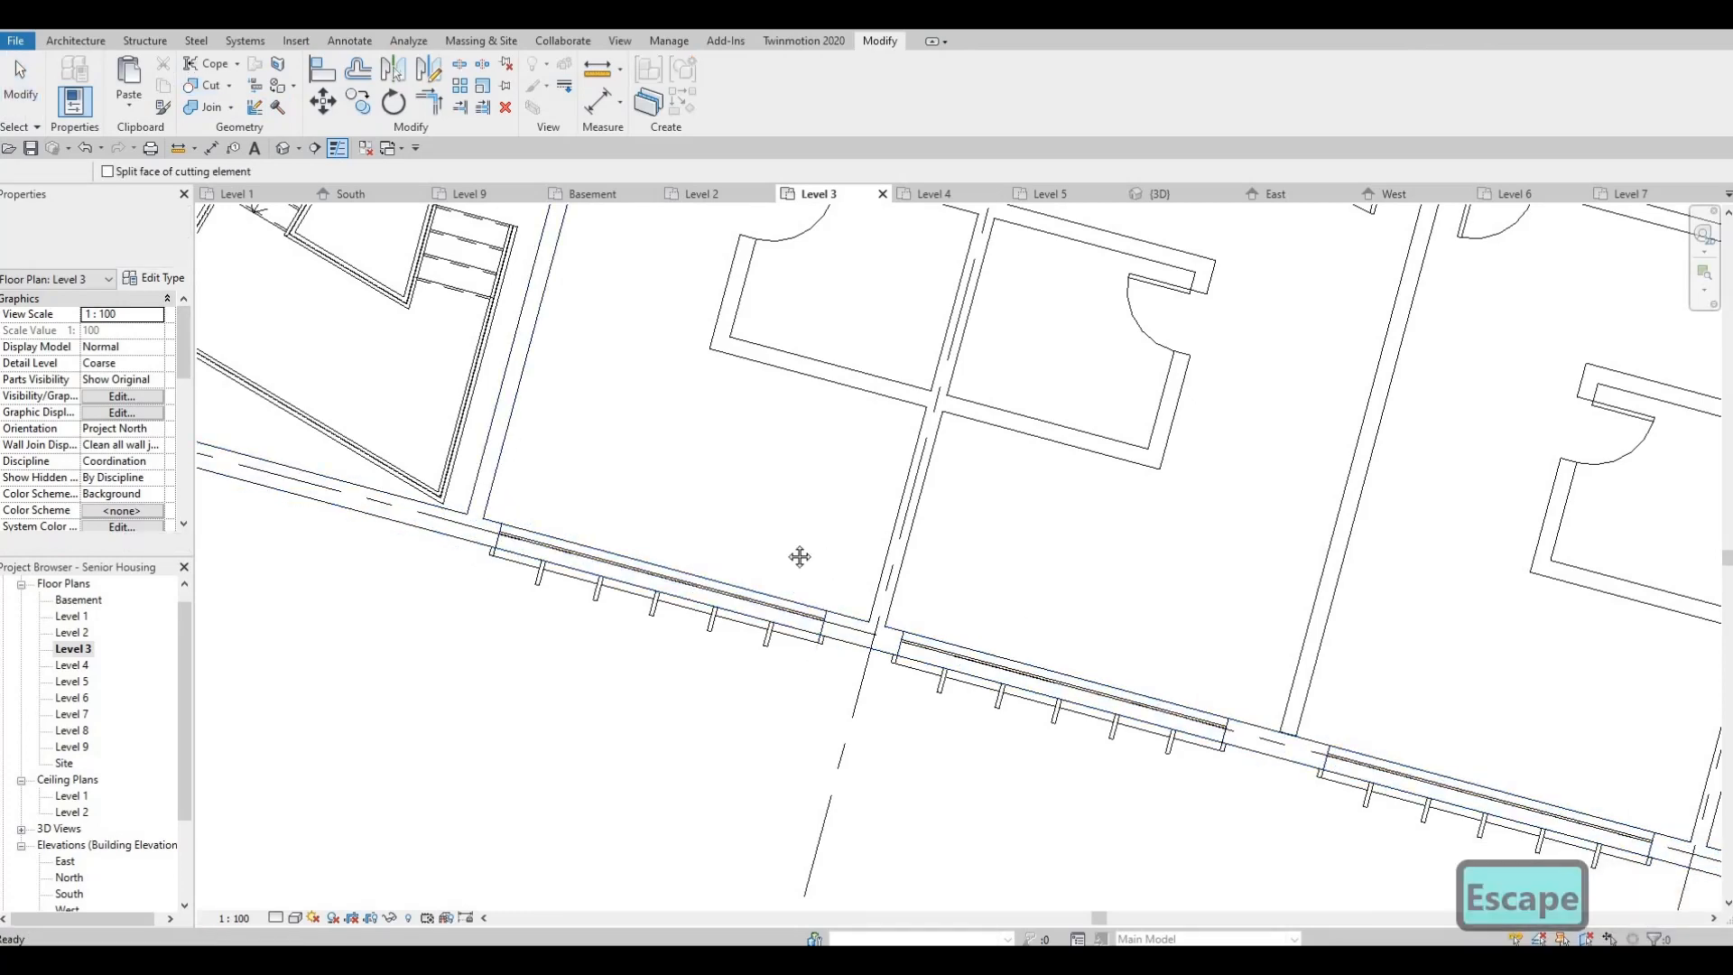
{"action": "scroll", "coordinate": [788, 543], "scroll_direction": "down", "scroll_amount": 3}
{"action": "scroll", "coordinate": [845, 583], "scroll_direction": "up", "scroll_amount": 2}
{"action": "scroll", "coordinate": [908, 597], "scroll_direction": "down", "scroll_amount": 4}
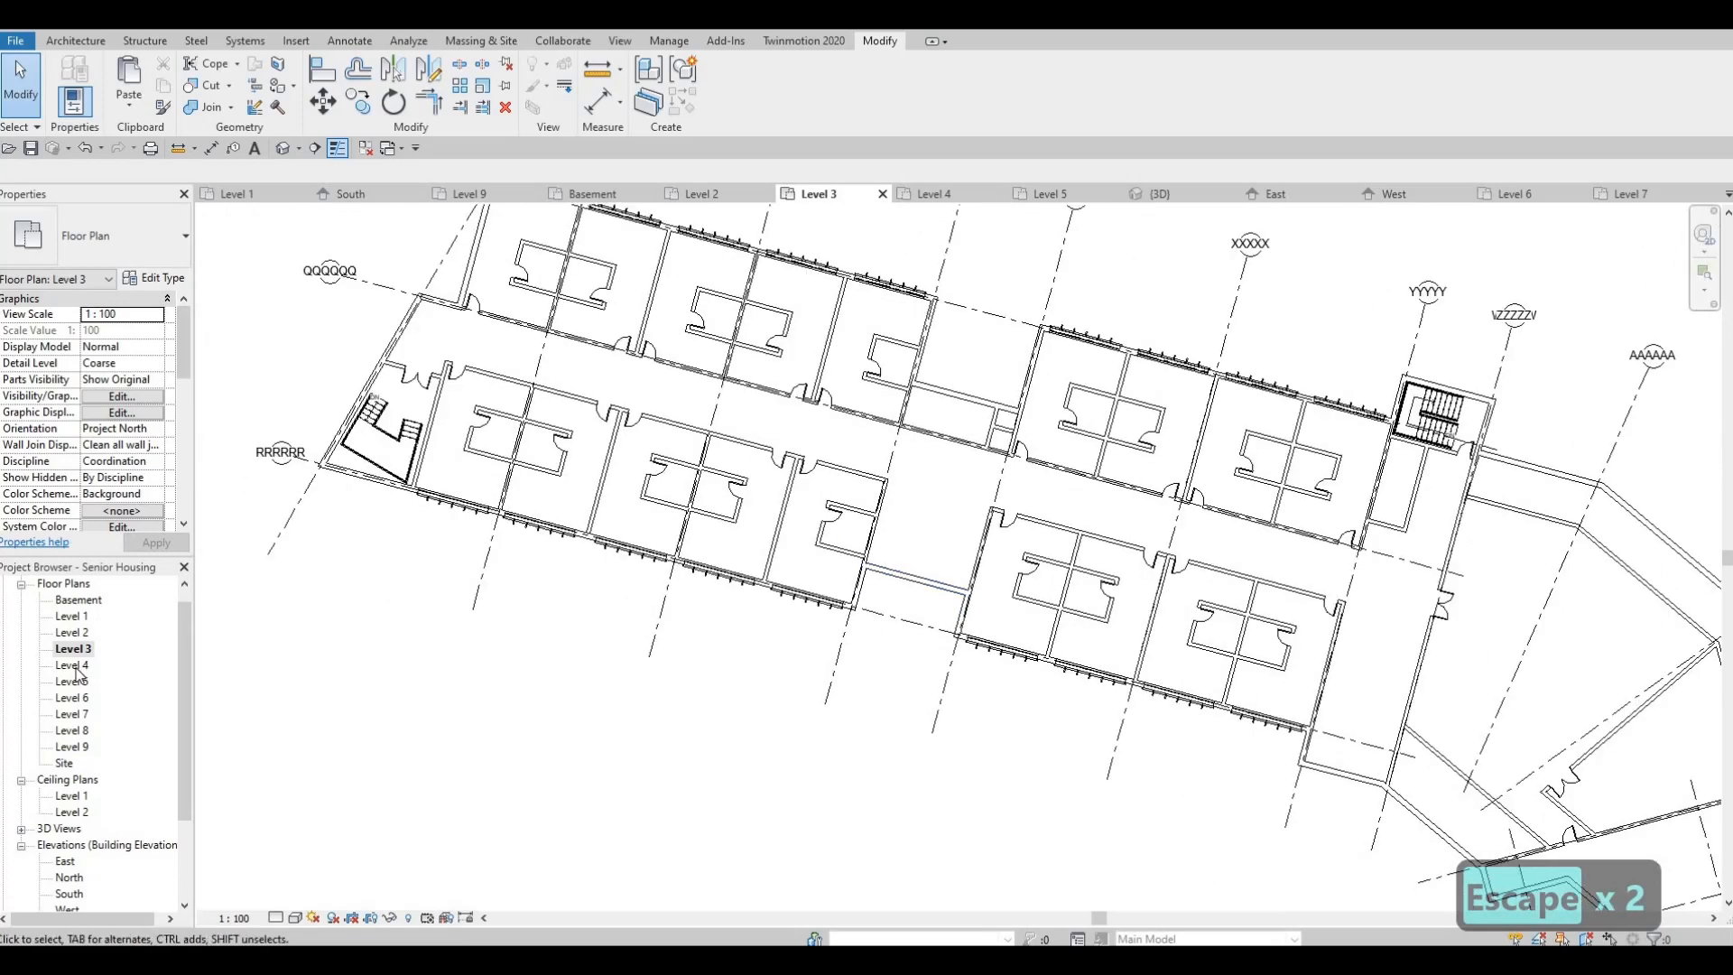
Open the Level 4 floor plan and examine the angled central block and the rooms joining the two wings
{"action": "double_click", "coordinate": [72, 665]}
{"action": "scroll", "coordinate": [719, 512], "scroll_direction": "down", "scroll_amount": 3}
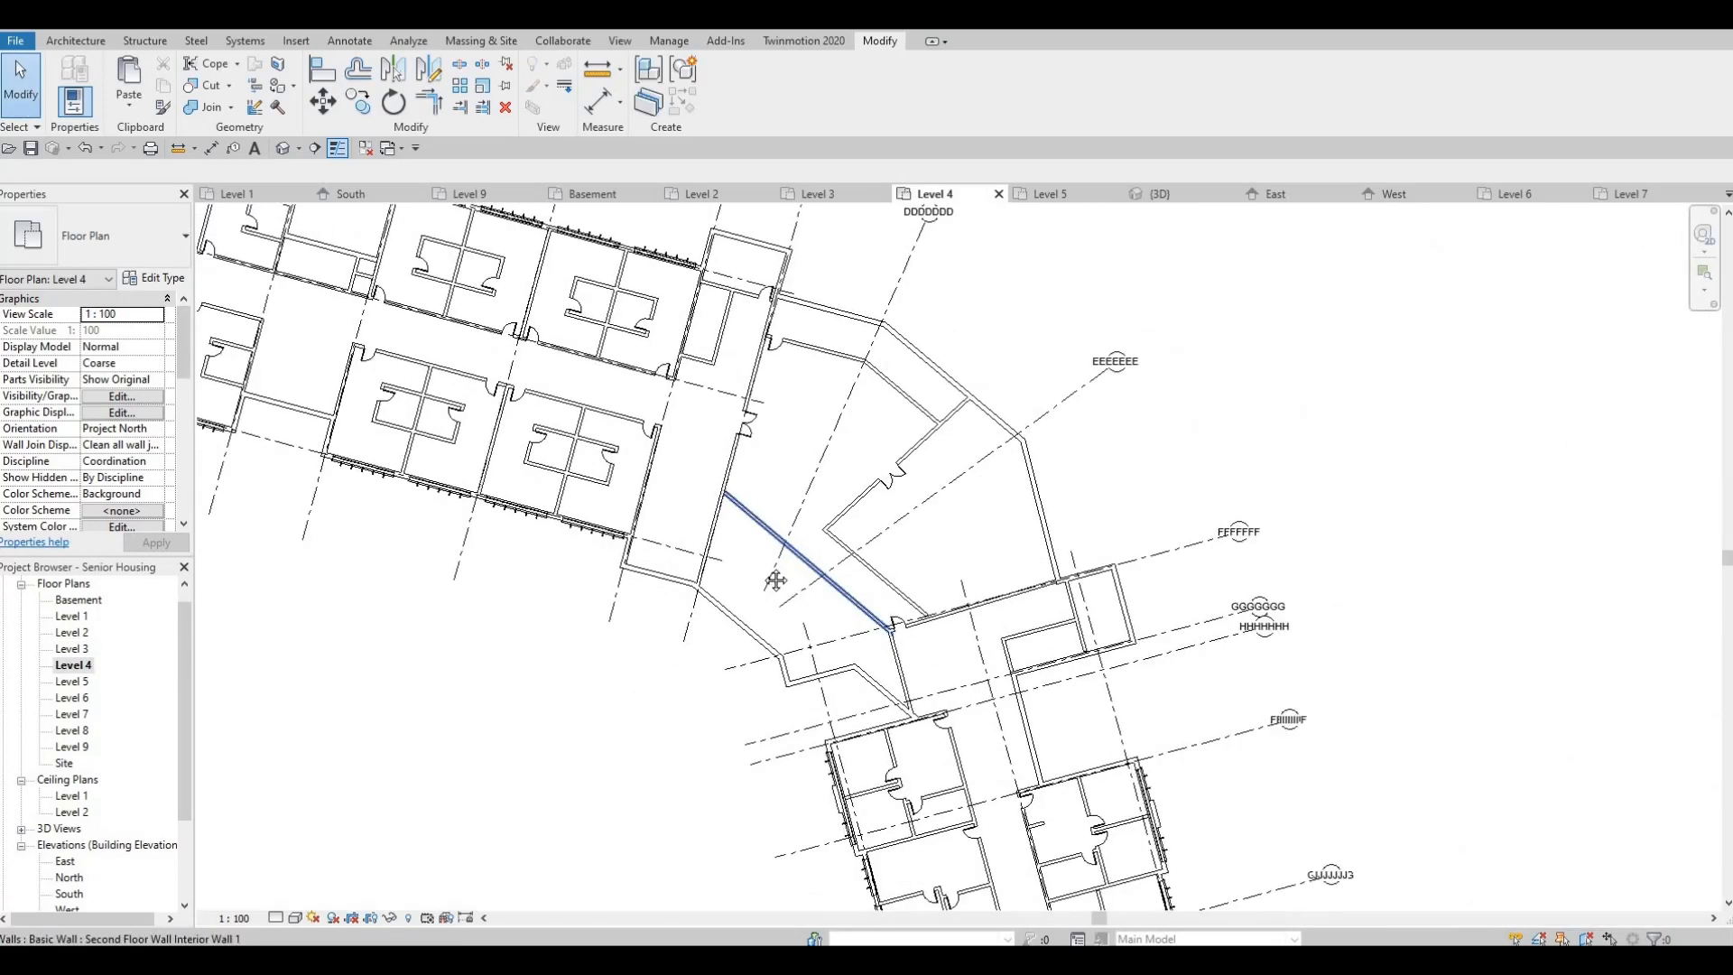
{"action": "scroll", "coordinate": [719, 512], "scroll_direction": "up", "scroll_amount": 2}
{"action": "scroll", "coordinate": [733, 461], "scroll_direction": "up", "scroll_amount": 3}
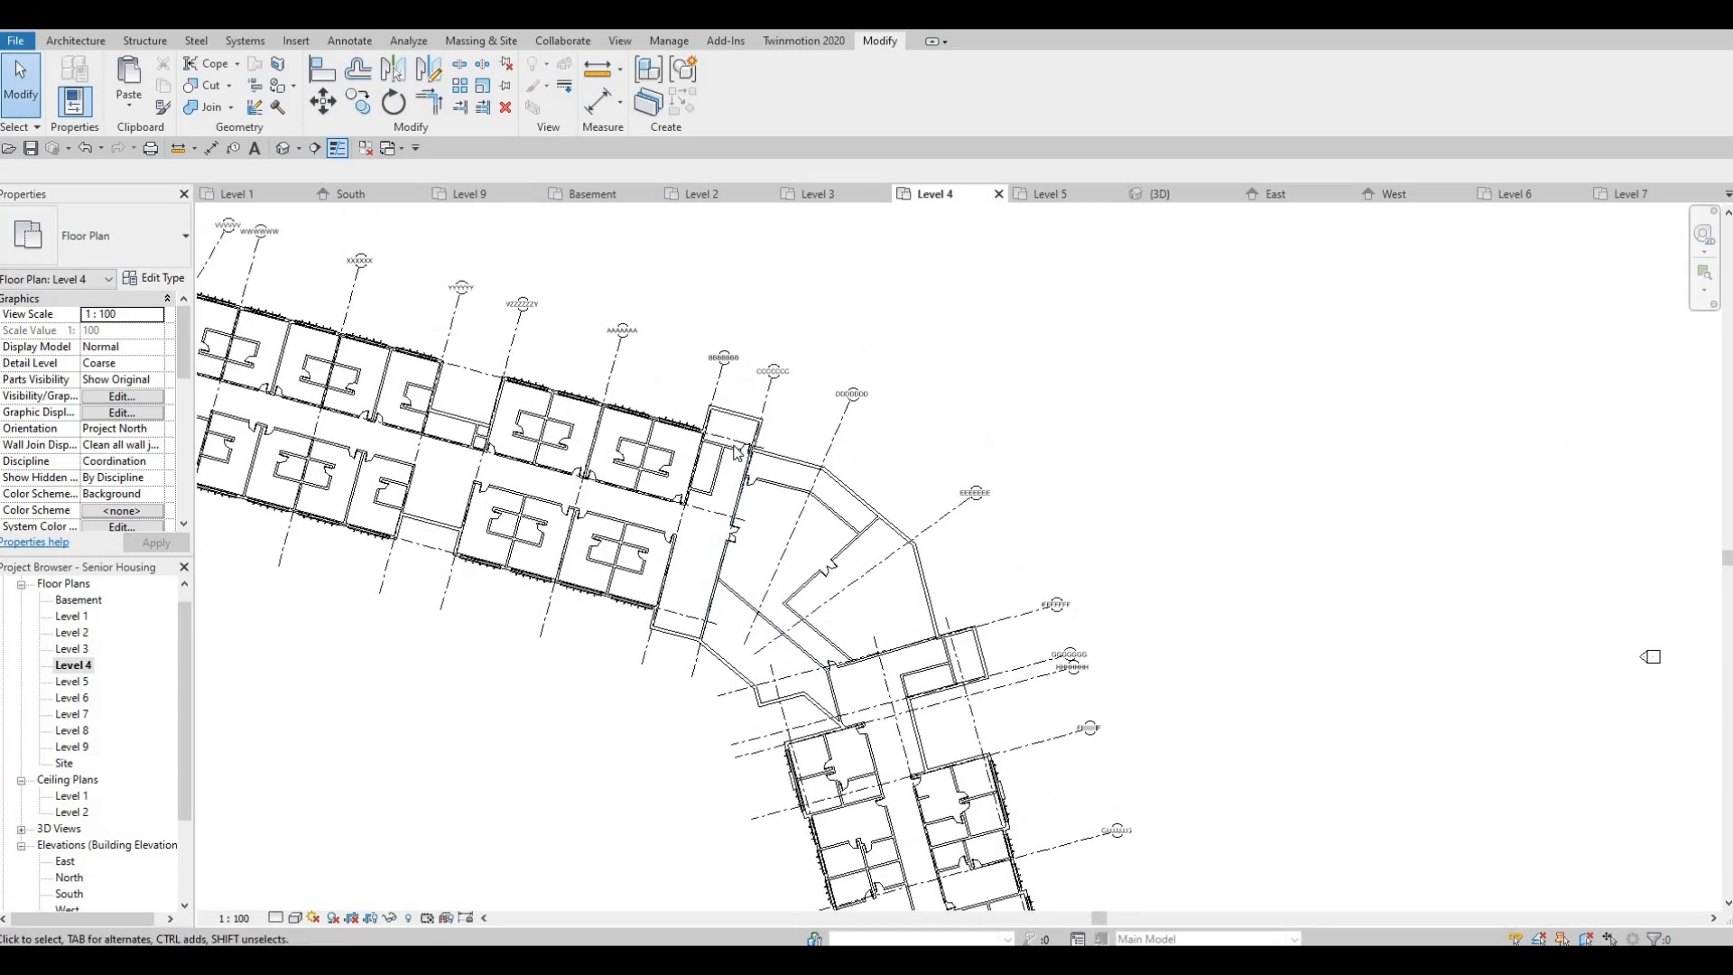
{"action": "scroll", "coordinate": [736, 453], "scroll_direction": "down", "scroll_amount": 4}
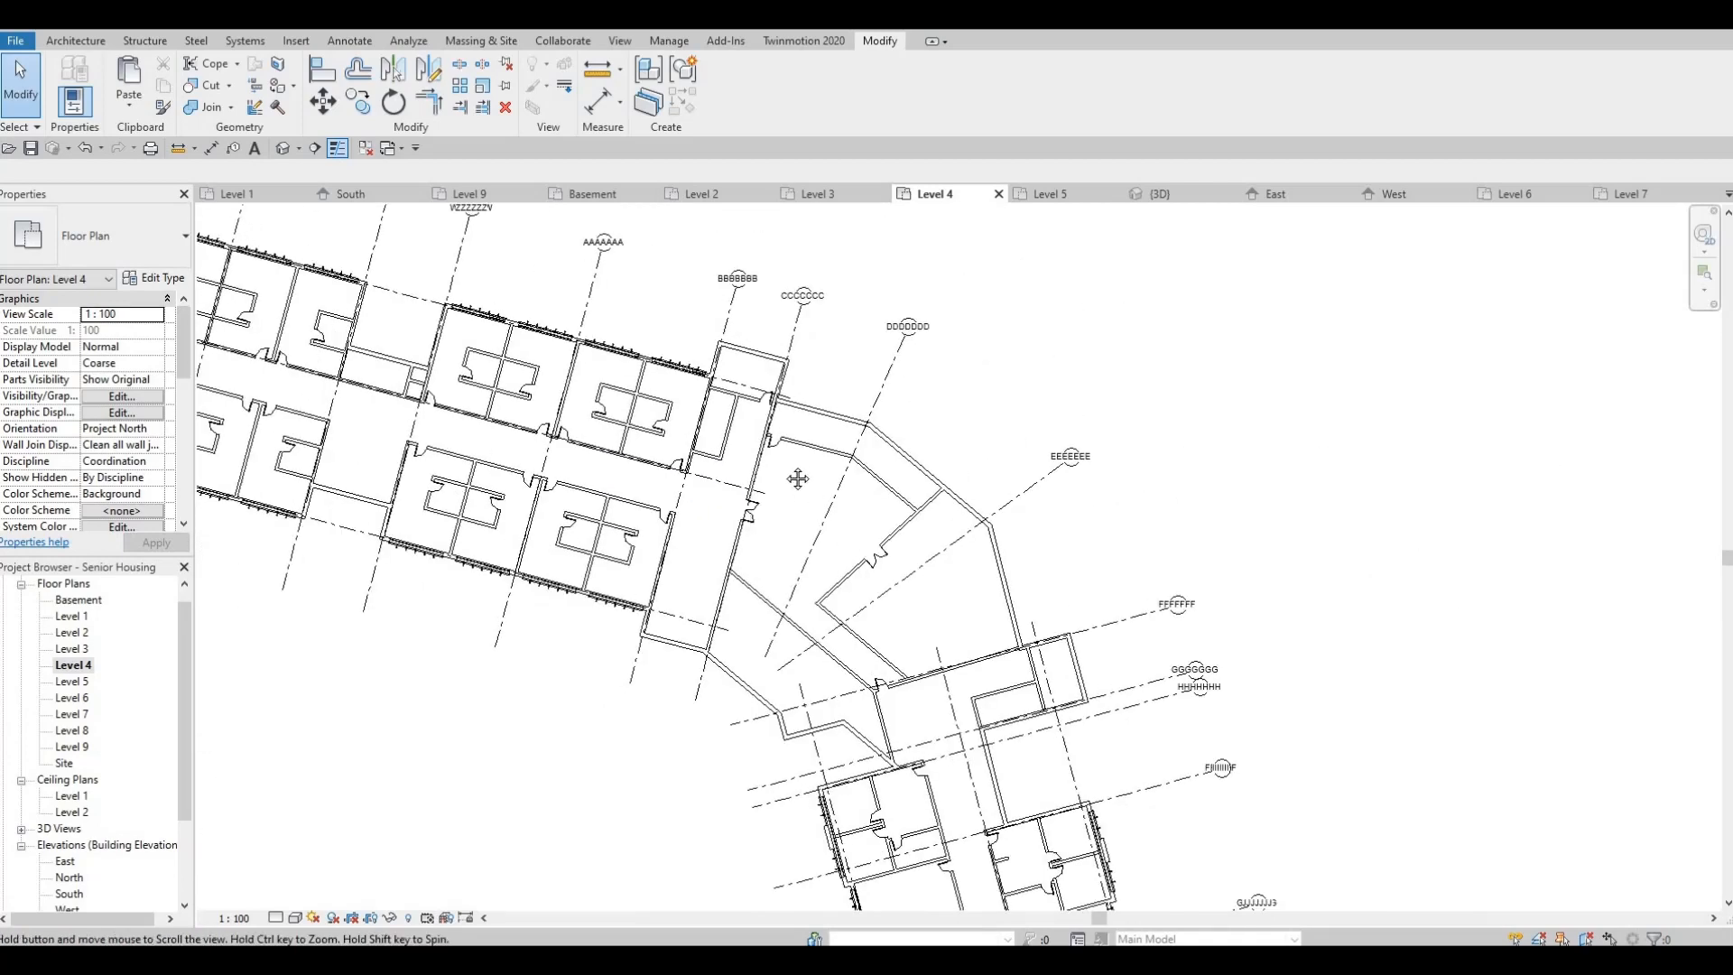
{"action": "middle_click_drag", "start_coordinate": [871, 533], "coordinate": [783, 407]}
{"action": "scroll", "coordinate": [863, 523], "scroll_direction": "down", "scroll_amount": 2}
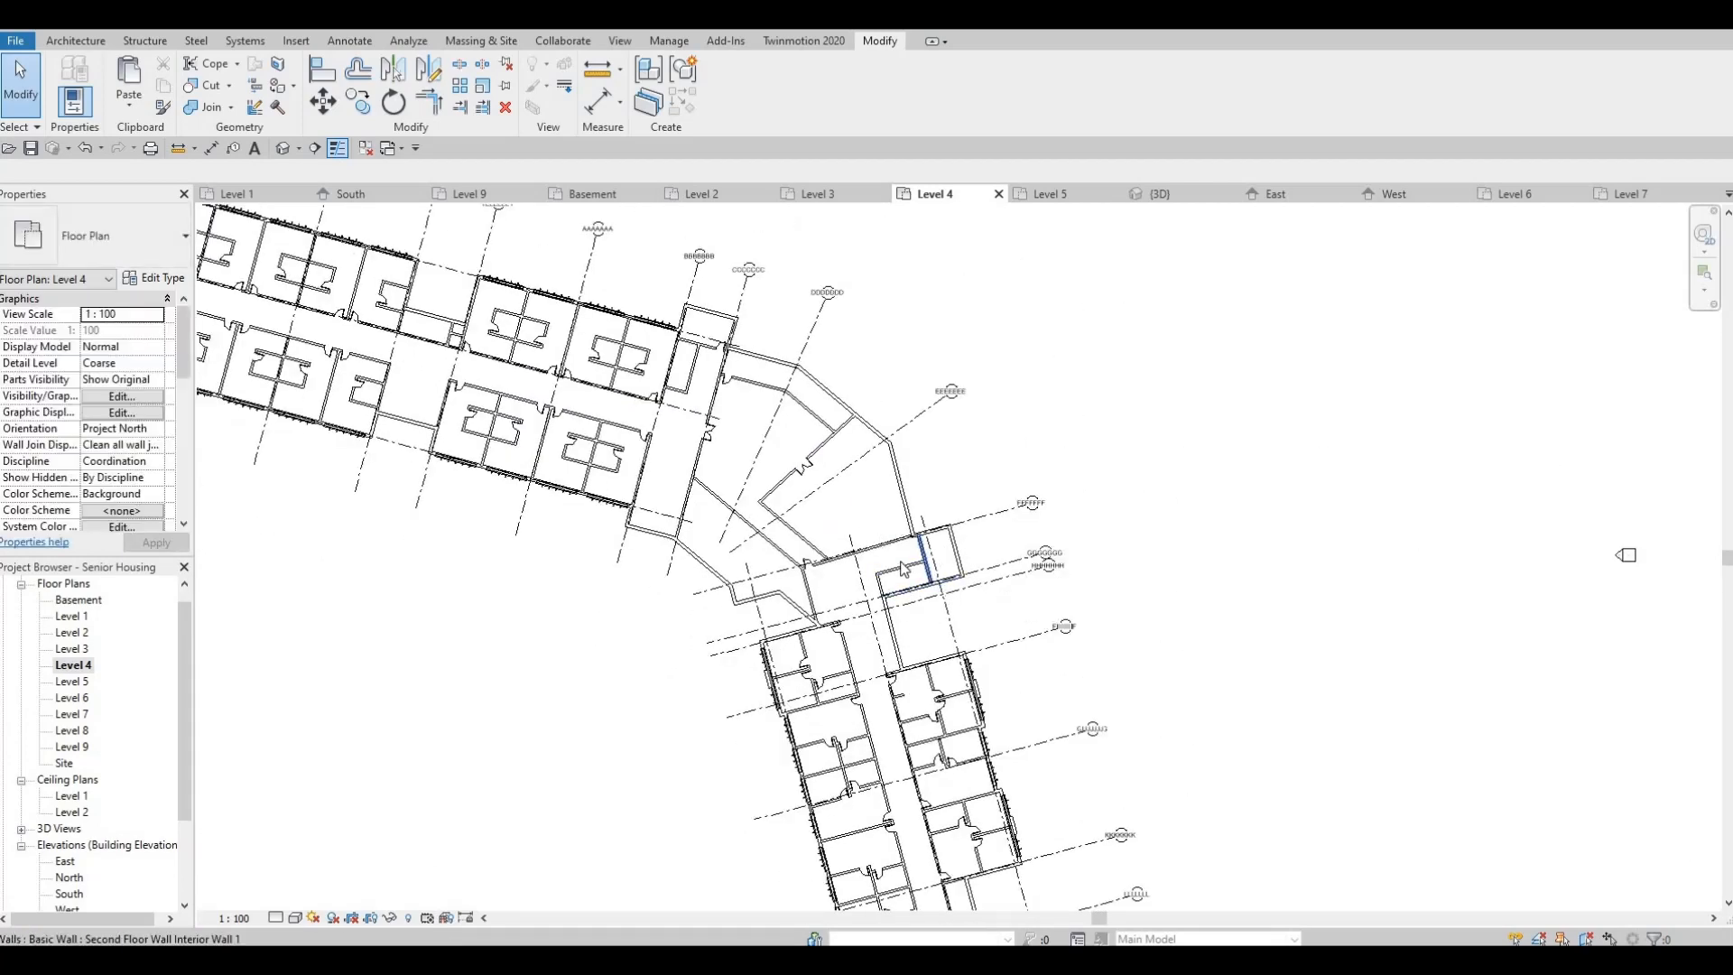
{"action": "middle_click_drag", "start_coordinate": [893, 542], "coordinate": [778, 433]}
{"action": "scroll", "coordinate": [825, 470], "scroll_direction": "up", "scroll_amount": 5}
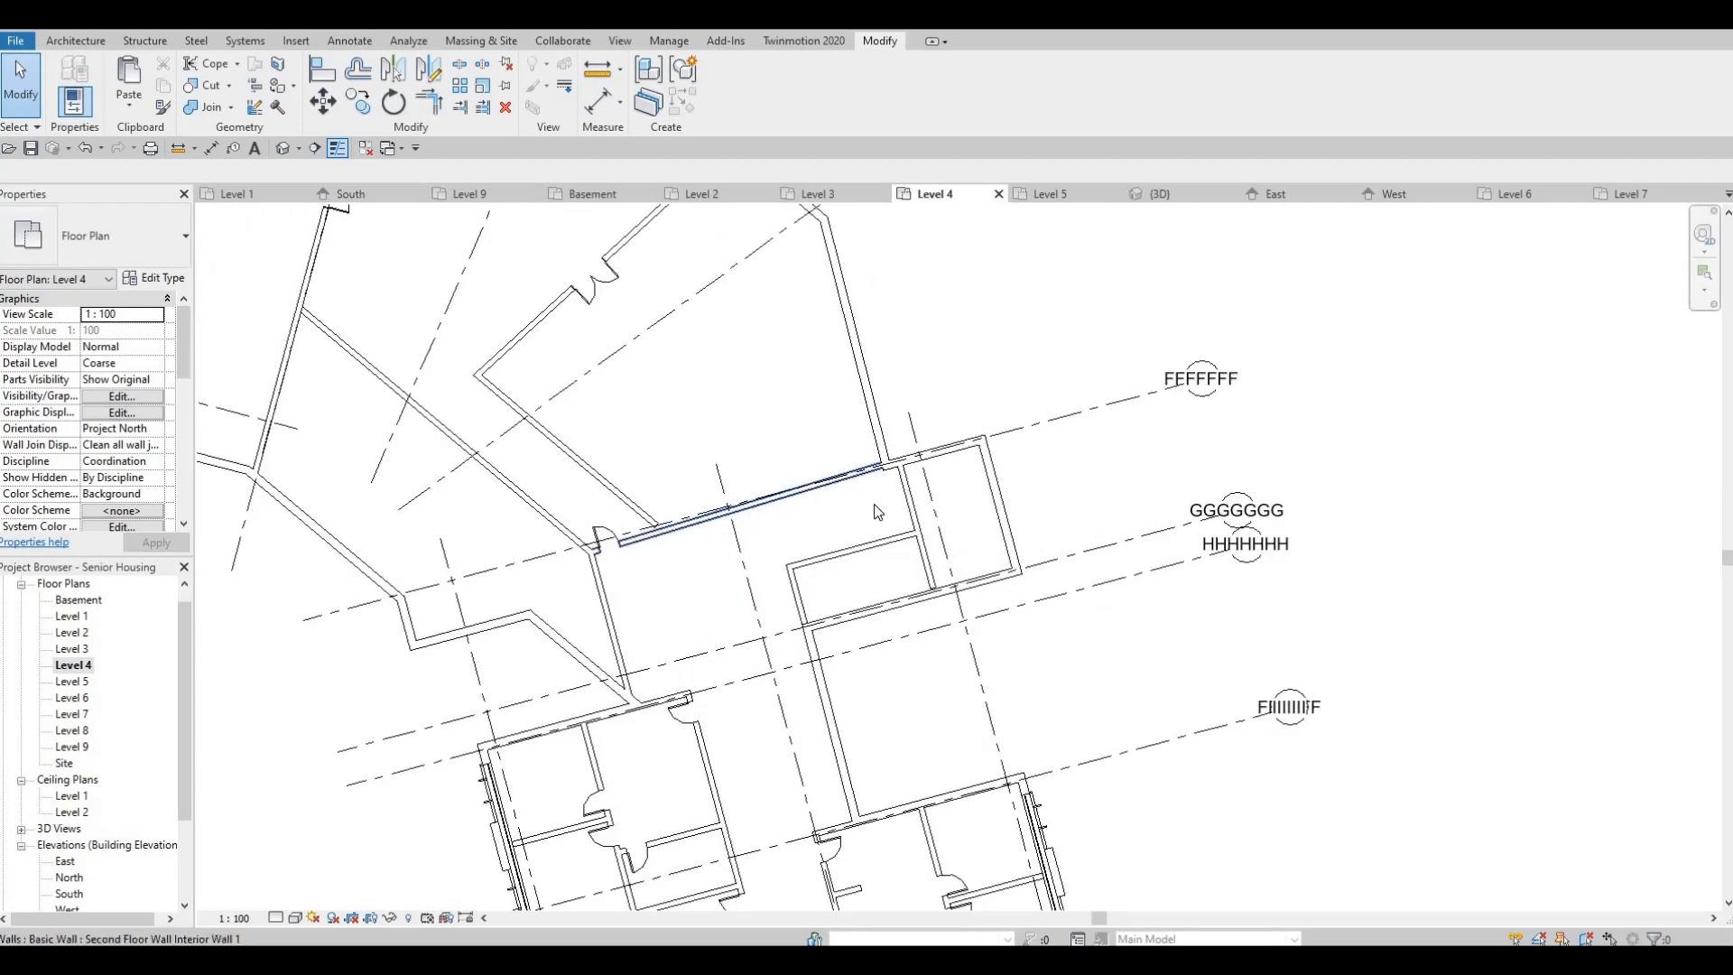
{"action": "middle_click_drag", "start_coordinate": [841, 560], "coordinate": [886, 668]}
{"action": "scroll", "coordinate": [884, 668], "scroll_direction": "down", "scroll_amount": 2}
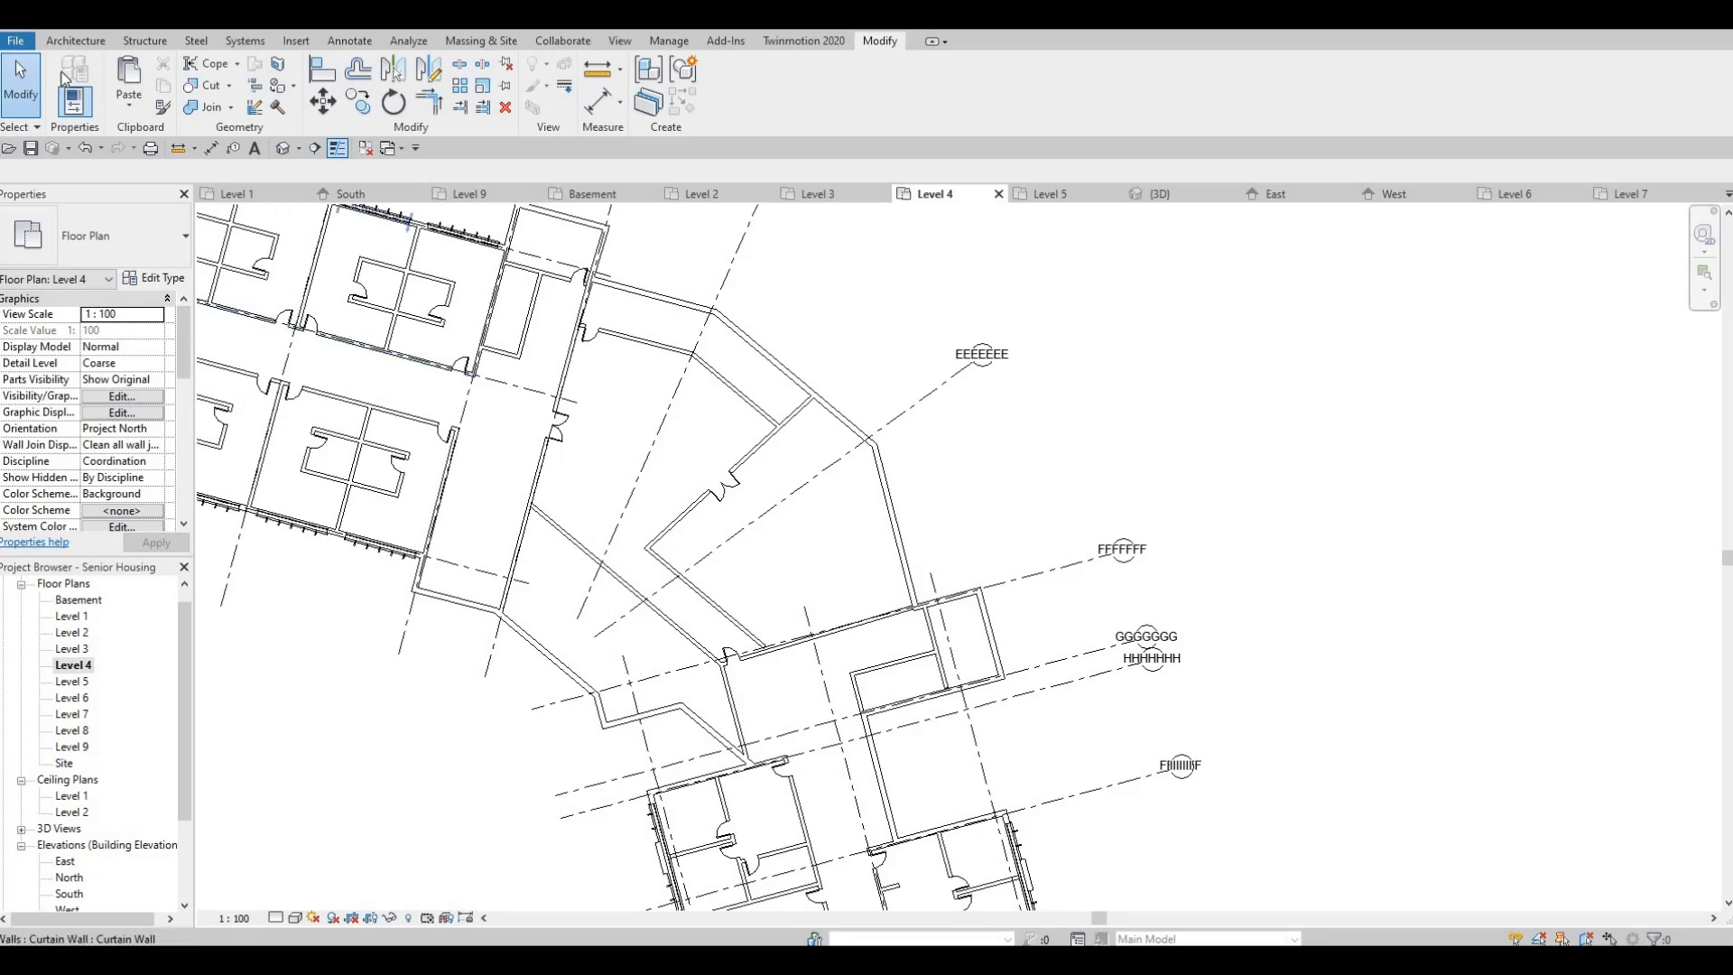
Place an M_Single-Flush 0762 x 2032mm door in the inner wall of the projecting room beside grid FFFFFFF, about 700 mm from its corner
{"action": "left_click", "coordinate": [63, 42]}
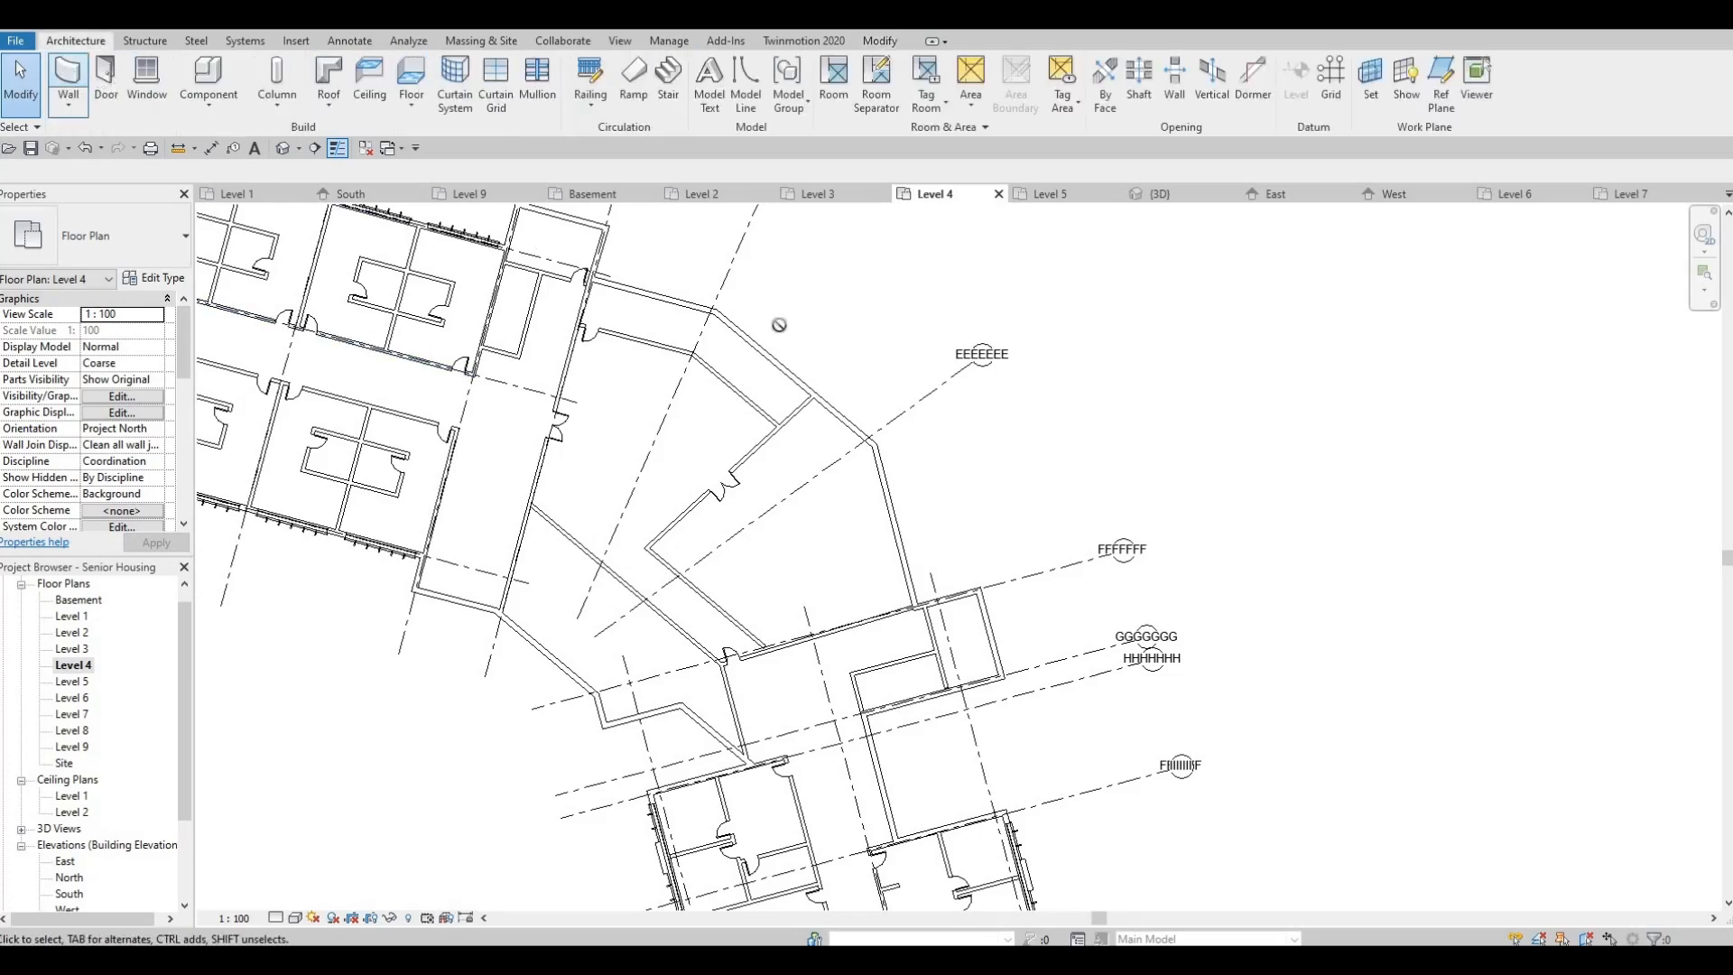
{"action": "left_click", "coordinate": [105, 76]}
{"action": "scroll", "coordinate": [626, 408], "scroll_direction": "up", "scroll_amount": 1}
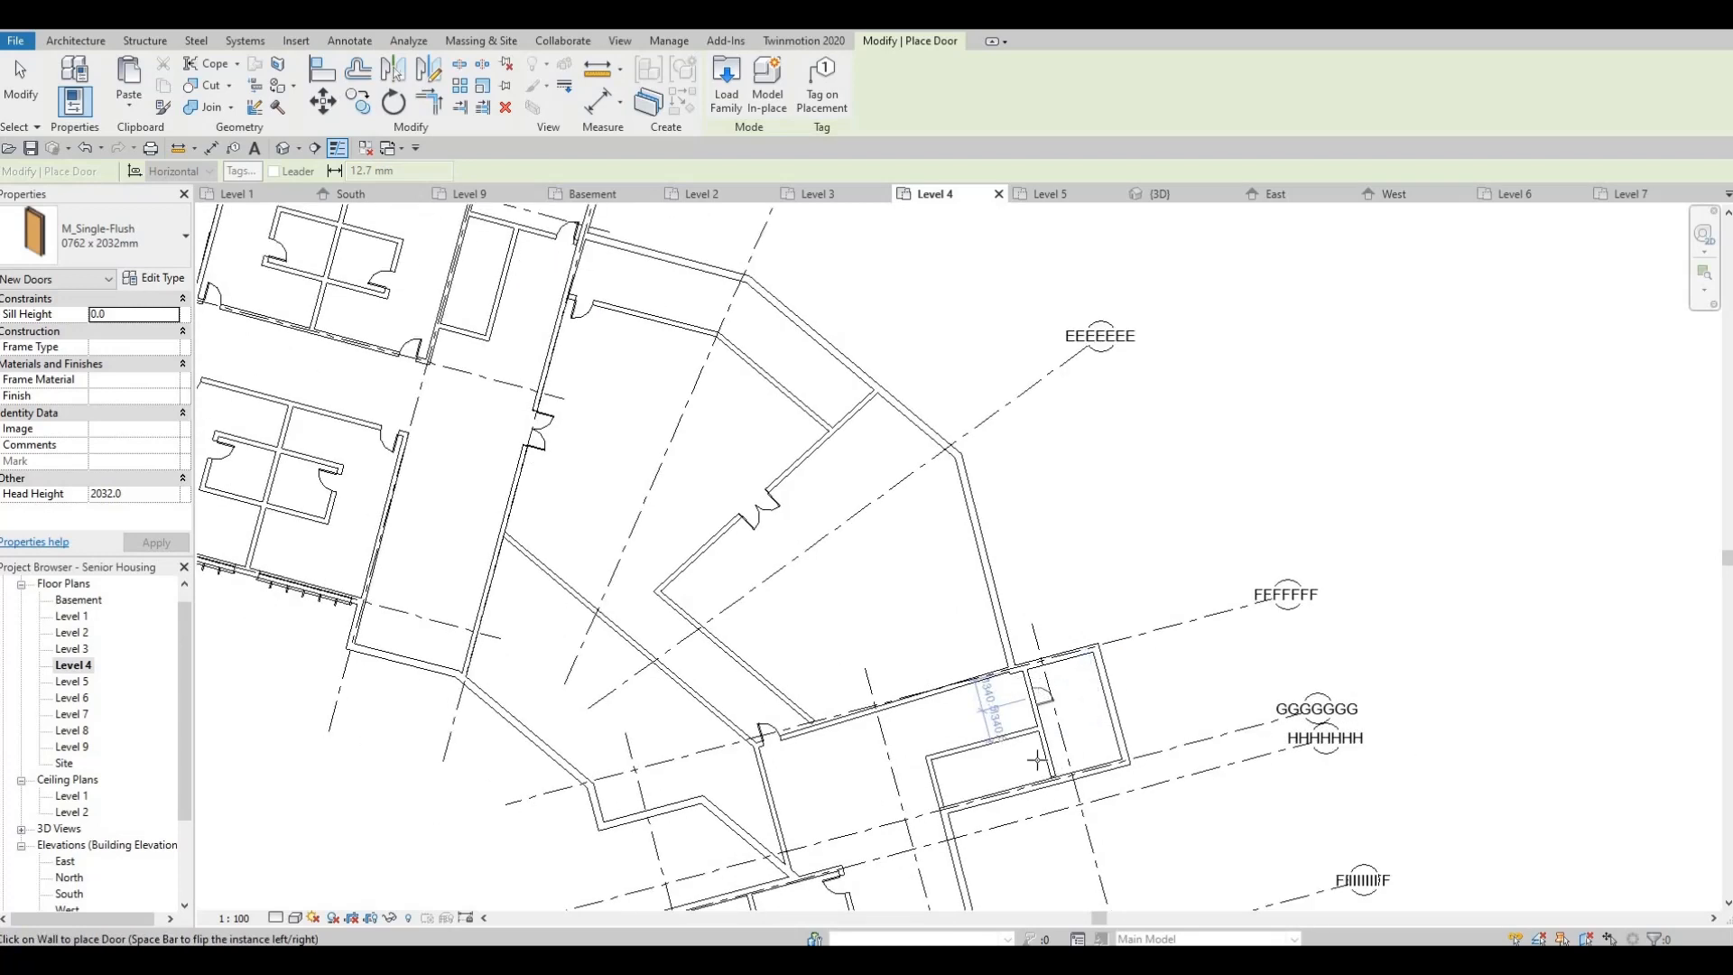
{"action": "middle_click_drag", "start_coordinate": [1037, 677], "coordinate": [1038, 738]}
{"action": "scroll", "coordinate": [1031, 742], "scroll_direction": "up", "scroll_amount": 1}
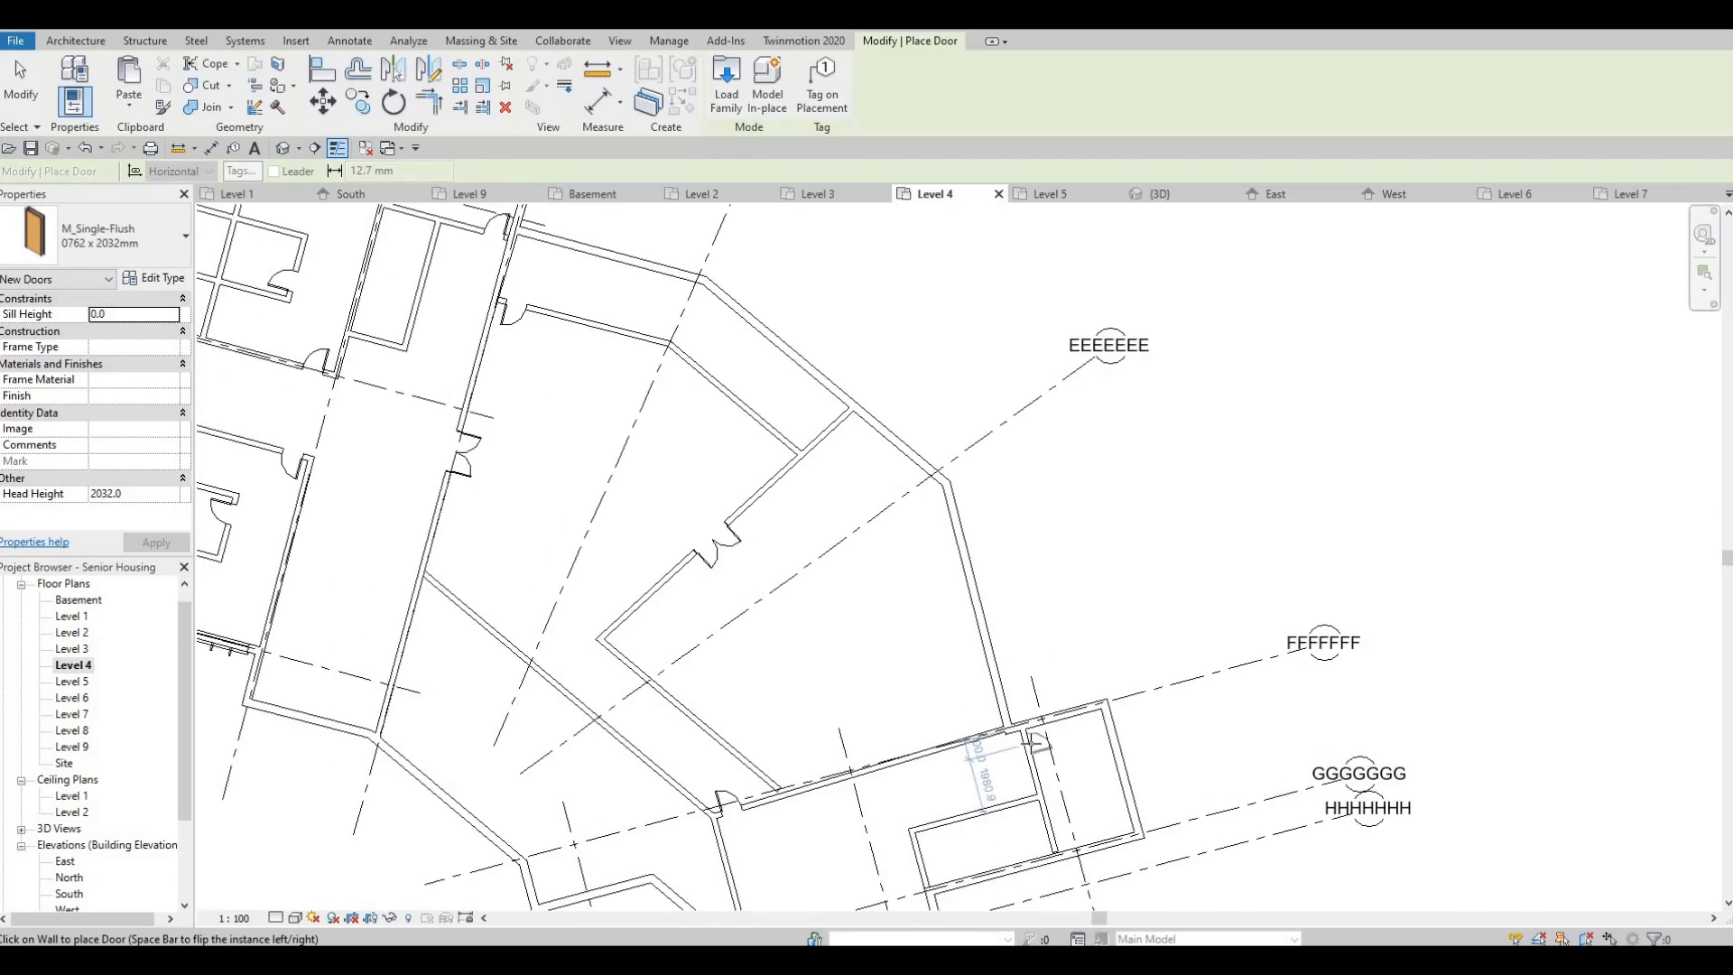
{"action": "left_click", "coordinate": [1034, 742]}
{"action": "key", "text": "Escape"}
{"action": "key", "text": "Escape"}
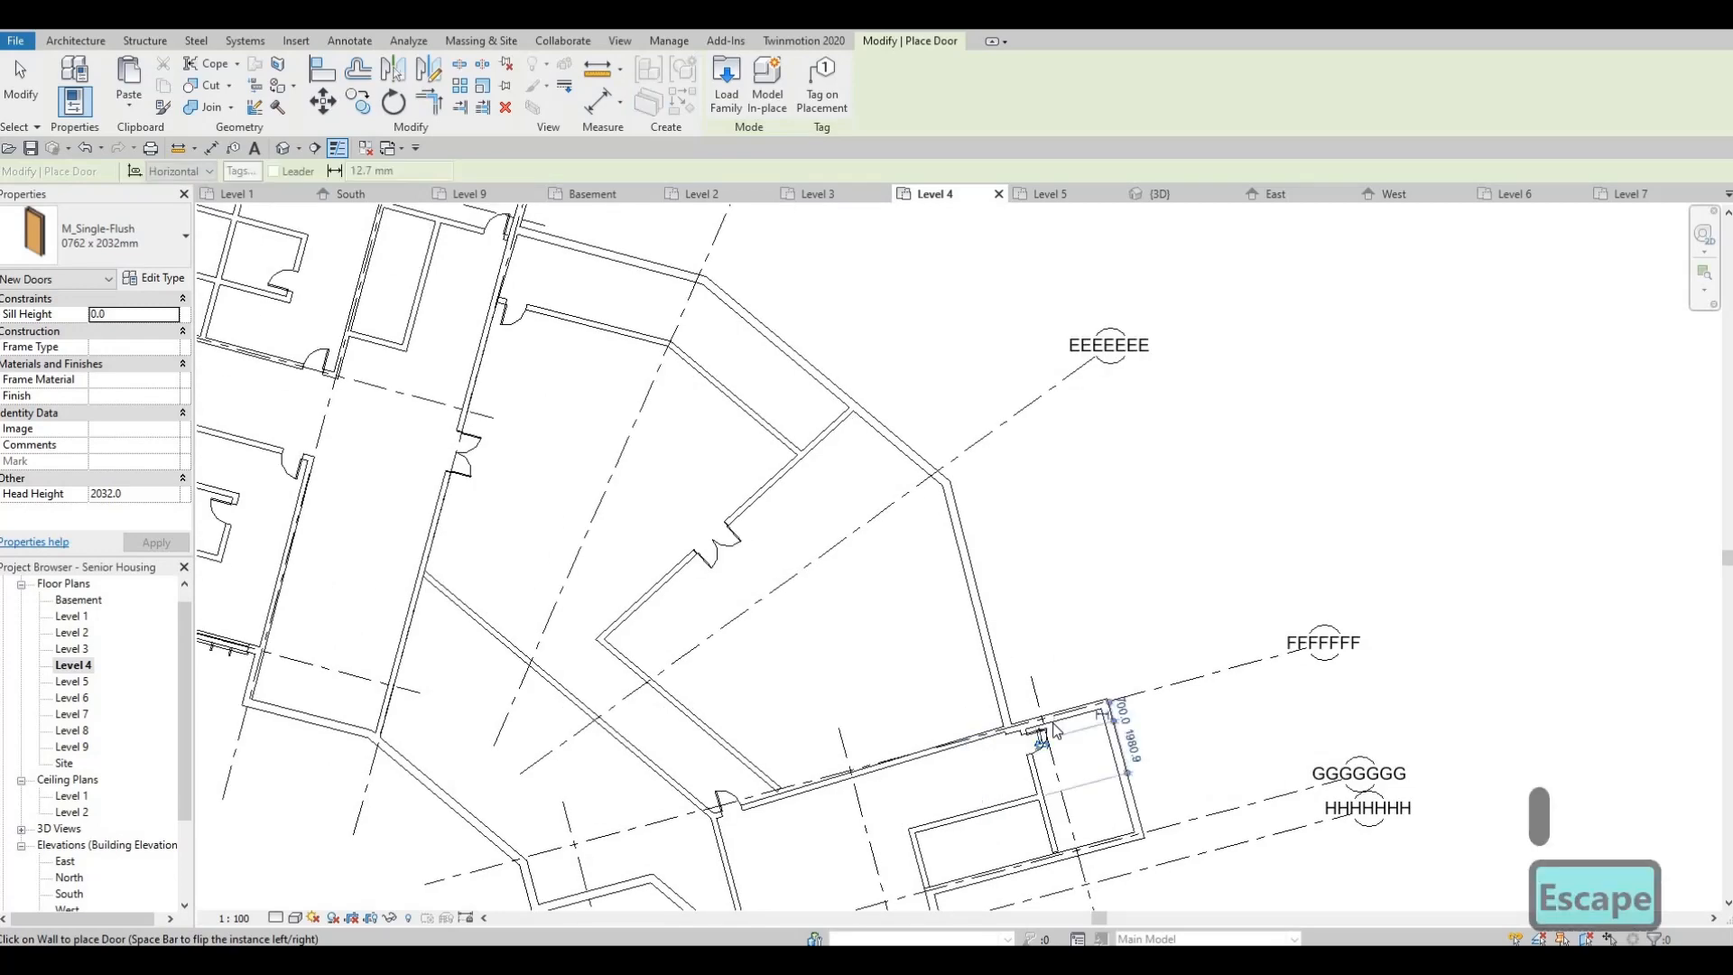
Examine the Level 4 plan from the new door along the apartment wing to its far end
{"action": "middle_click_drag", "start_coordinate": [1080, 611], "coordinate": [1073, 629]}
{"action": "scroll", "coordinate": [1073, 629], "scroll_direction": "down", "scroll_amount": 2}
{"action": "middle_click_drag", "start_coordinate": [1075, 744], "coordinate": [1087, 569]}
{"action": "middle_click_drag", "start_coordinate": [1051, 633], "coordinate": [1075, 568]}
{"action": "scroll", "coordinate": [1047, 517], "scroll_direction": "down", "scroll_amount": 3}
{"action": "scroll", "coordinate": [1050, 570], "scroll_direction": "up", "scroll_amount": 2}
{"action": "scroll", "coordinate": [1047, 525], "scroll_direction": "up", "scroll_amount": 1}
{"action": "scroll", "coordinate": [1061, 629], "scroll_direction": "down", "scroll_amount": 1}
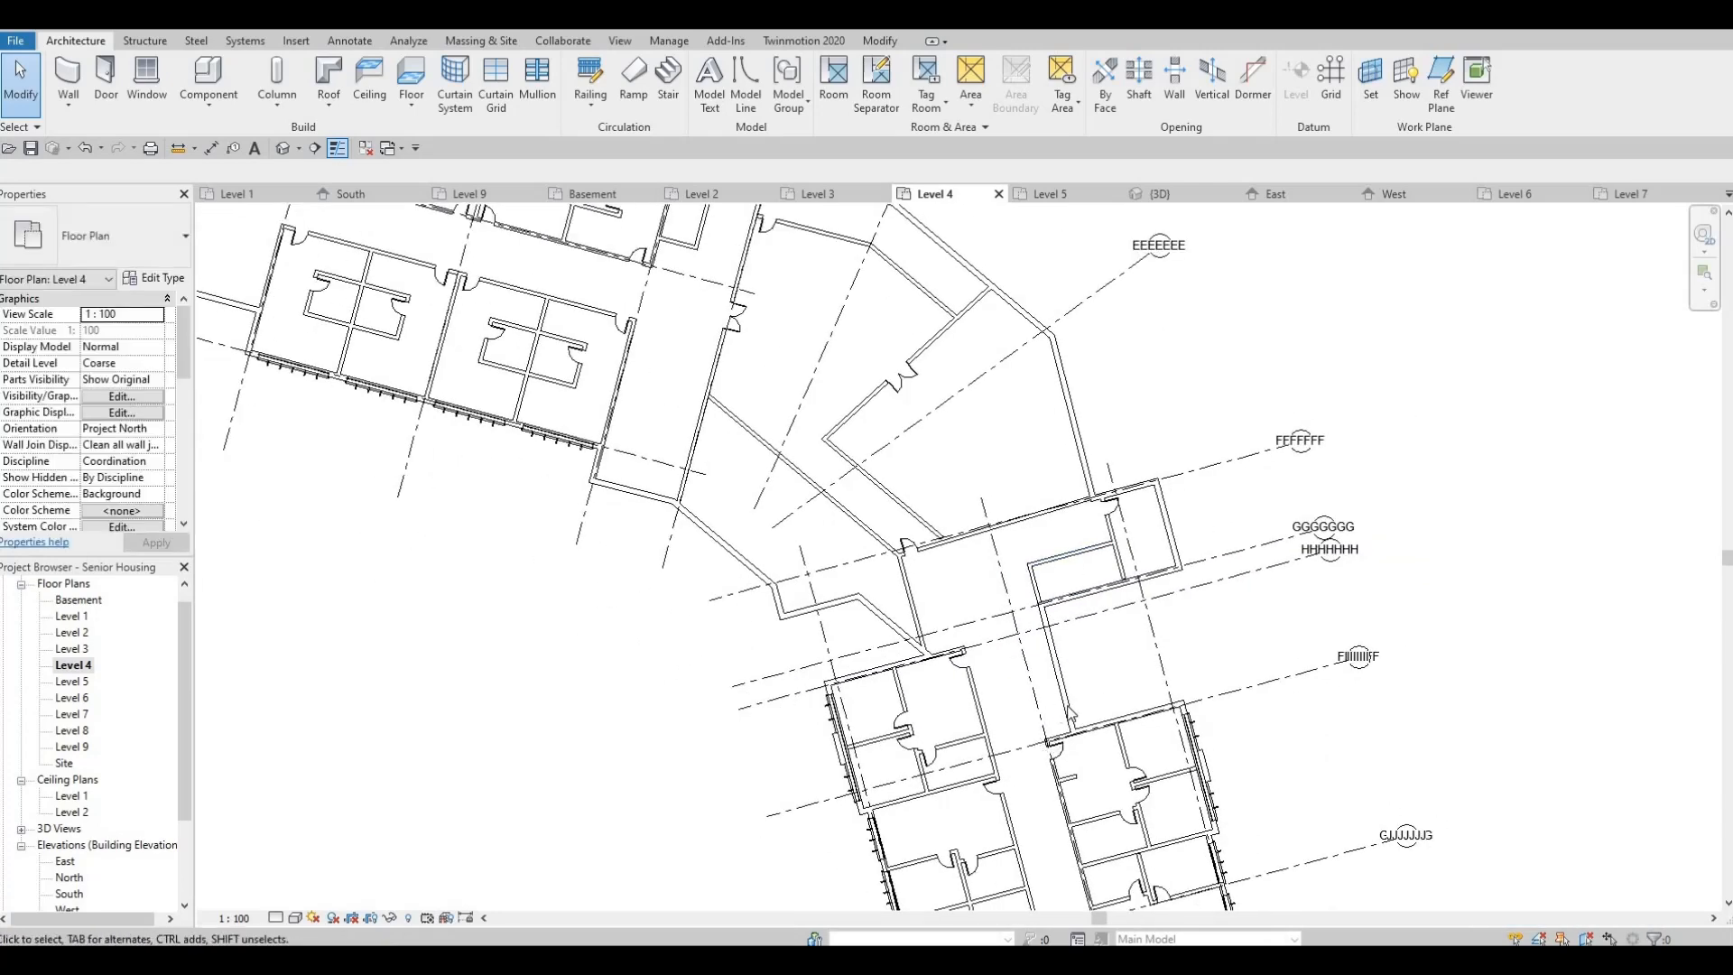
{"action": "middle_click_drag", "start_coordinate": [1061, 421], "coordinate": [1019, 463]}
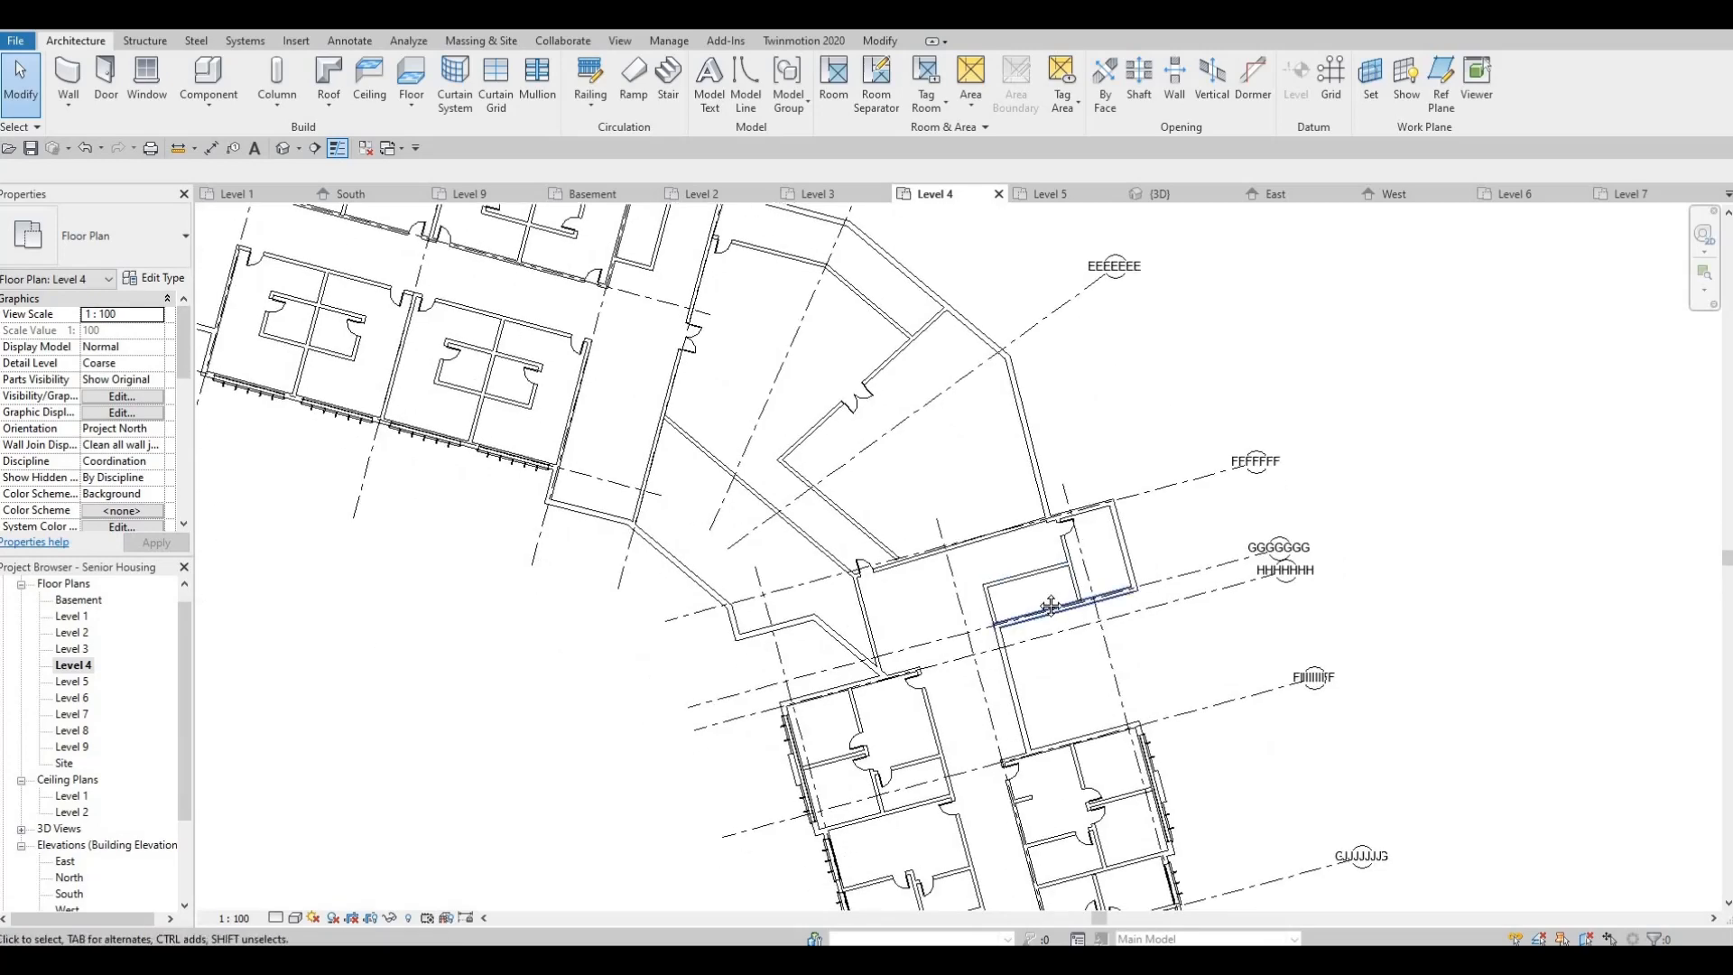
{"action": "middle_click_drag", "start_coordinate": [1053, 610], "coordinate": [1020, 439]}
{"action": "middle_click_drag", "start_coordinate": [995, 595], "coordinate": [928, 392]}
{"action": "scroll", "coordinate": [928, 392], "scroll_direction": "down", "scroll_amount": 2}
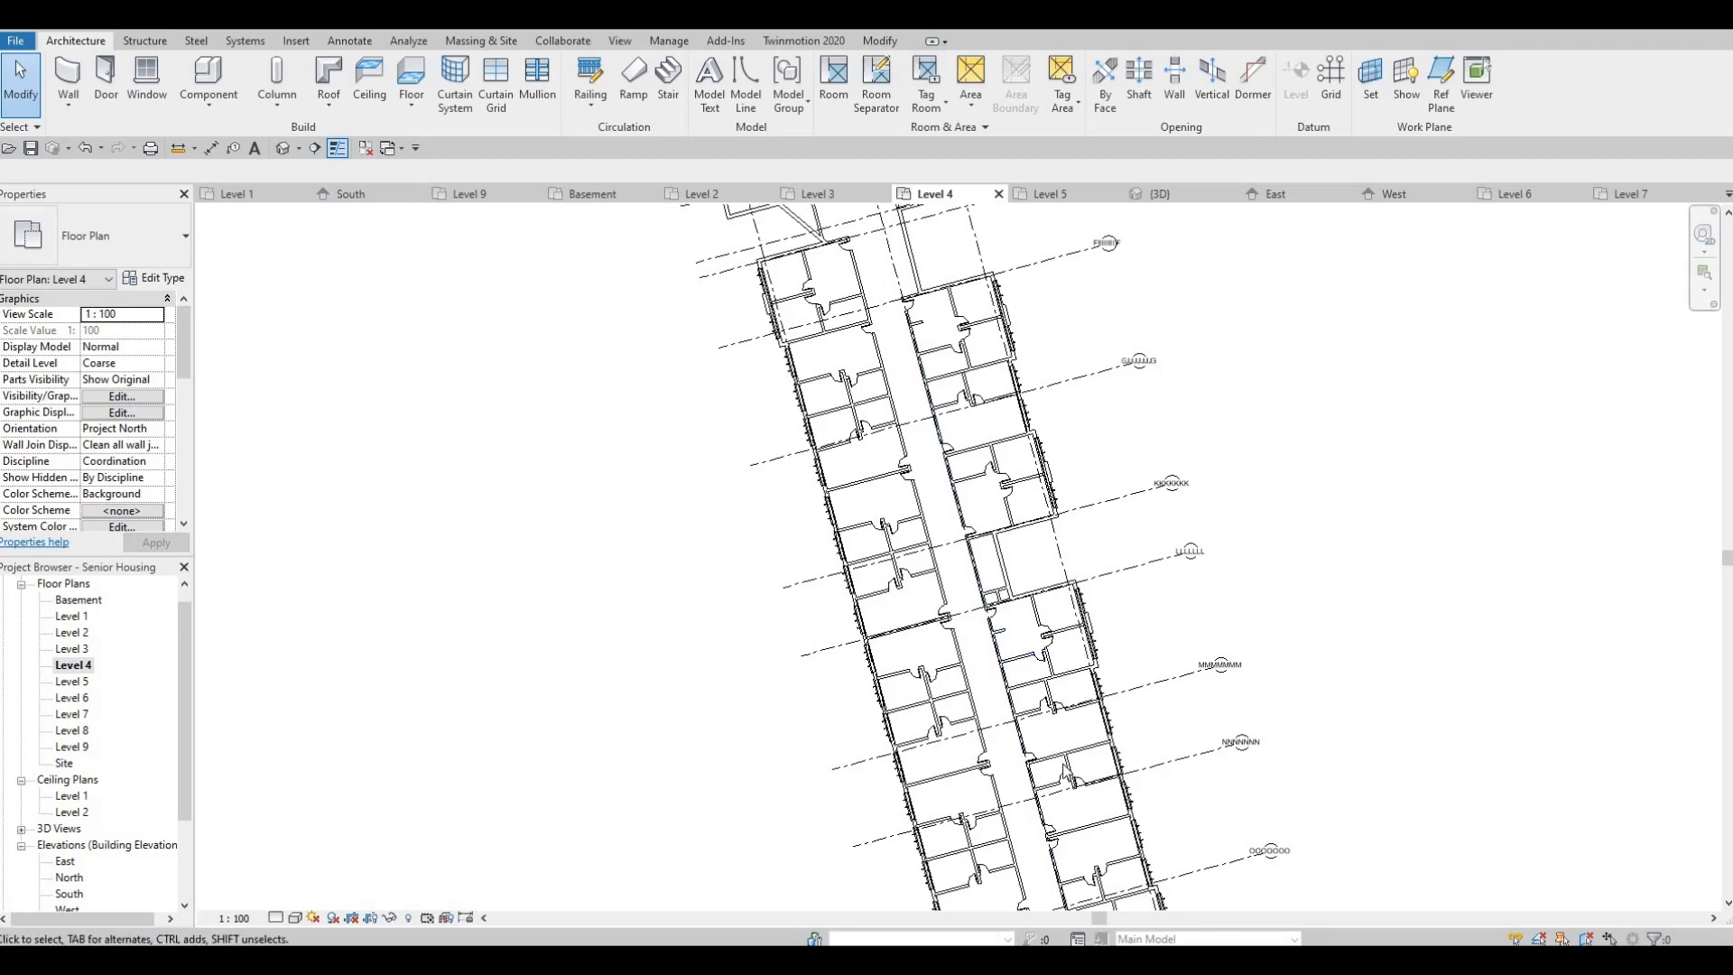
{"action": "middle_click_drag", "start_coordinate": [1064, 829], "coordinate": [1021, 679]}
{"action": "scroll", "coordinate": [1036, 822], "scroll_direction": "up", "scroll_amount": 1}
{"action": "scroll", "coordinate": [1008, 684], "scroll_direction": "down", "scroll_amount": 1}
{"action": "scroll", "coordinate": [1006, 687], "scroll_direction": "up", "scroll_amount": 3}
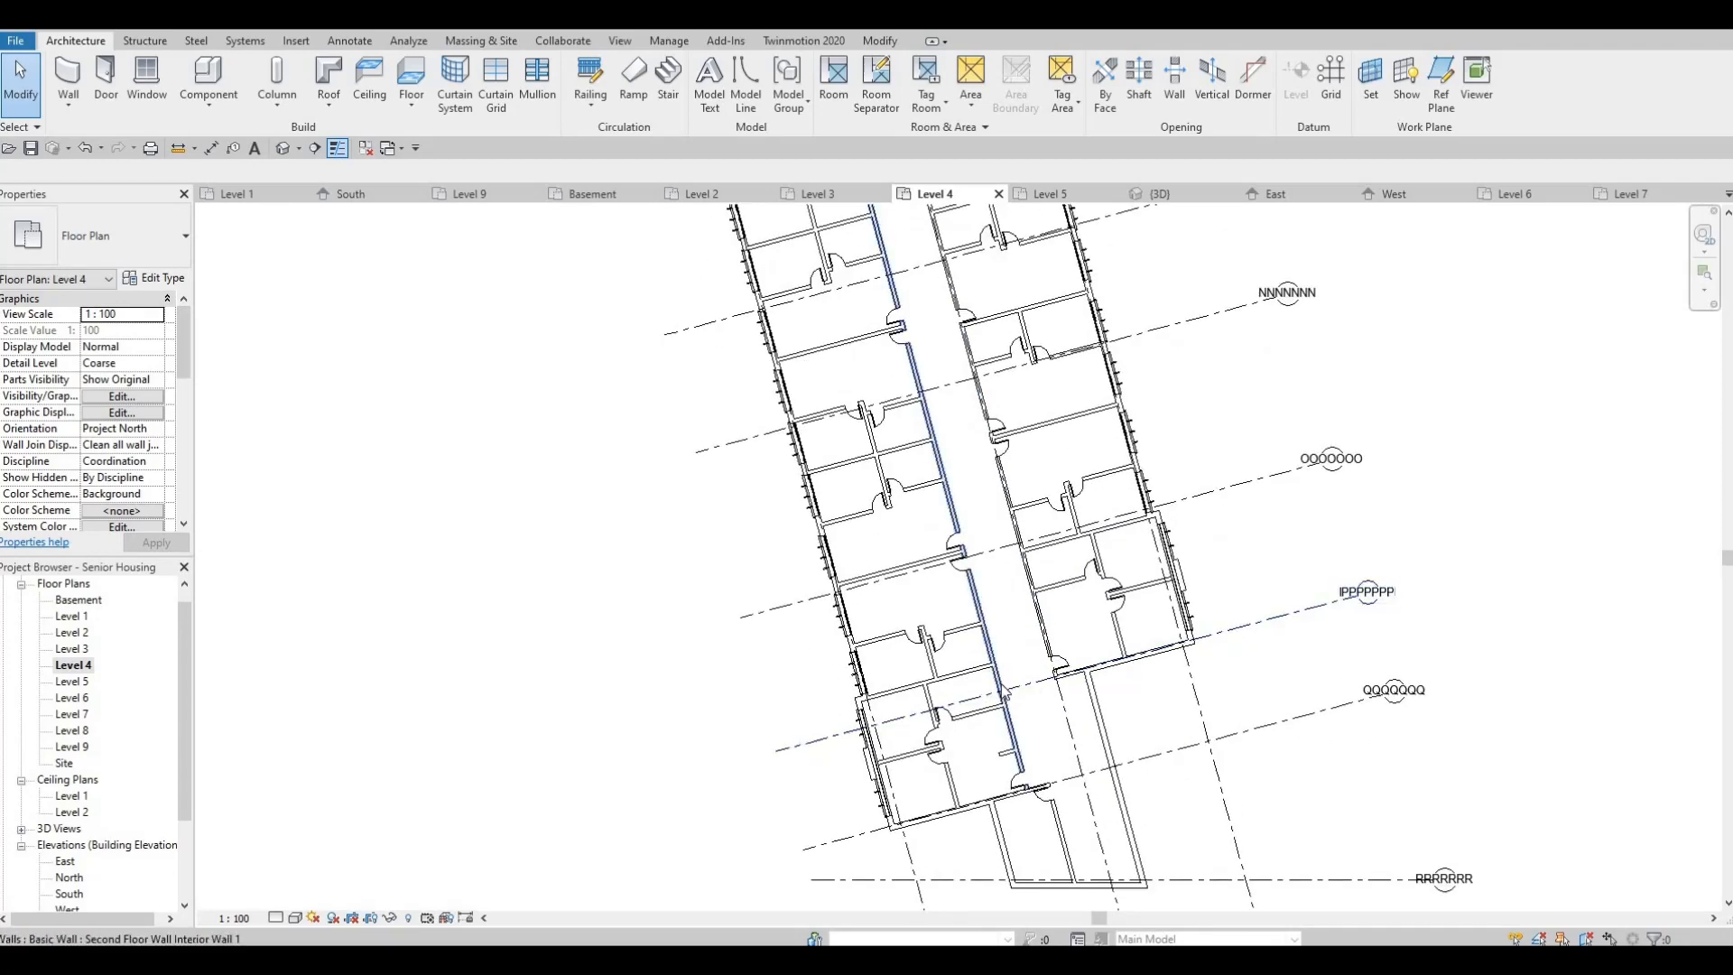
Examine the Level 4 corridor doors and the core rooms between grids KKKKKKK and LLLLLLL, then review the overall floor layout
{"action": "scroll", "coordinate": [1004, 691], "scroll_direction": "up", "scroll_amount": 2}
{"action": "middle_click_drag", "start_coordinate": [1069, 441], "coordinate": [1103, 742]}
{"action": "middle_click_drag", "start_coordinate": [1019, 492], "coordinate": [1050, 712]}
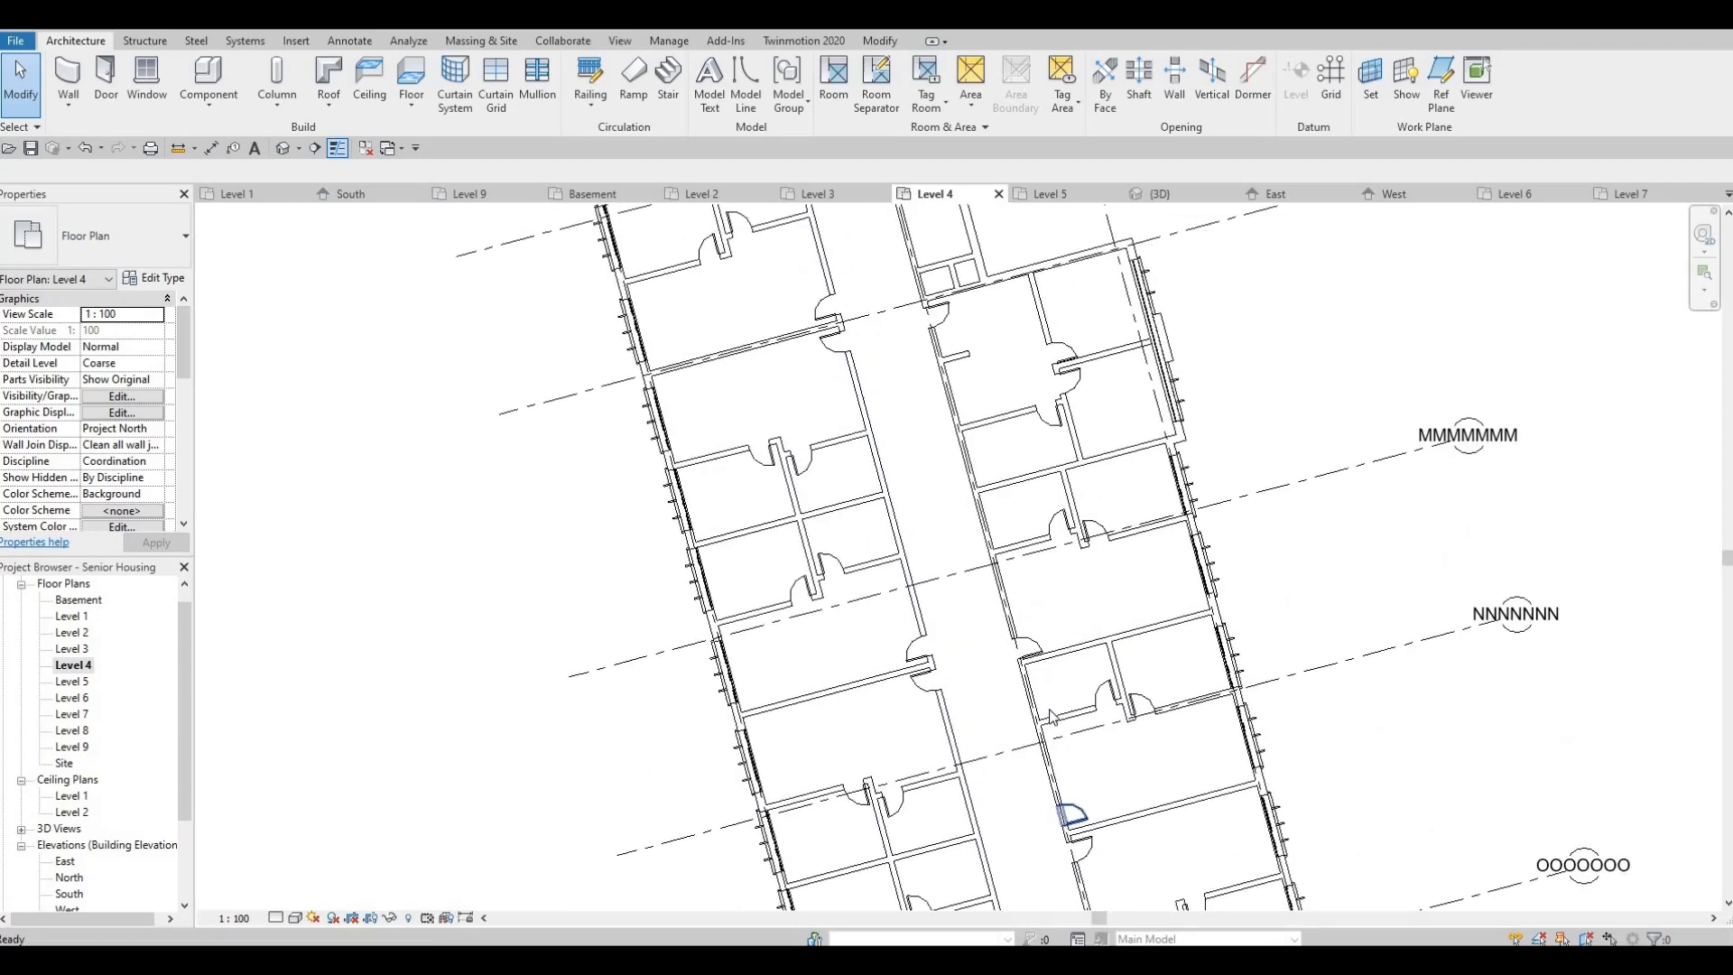
{"action": "middle_click_drag", "start_coordinate": [914, 366], "coordinate": [966, 638]}
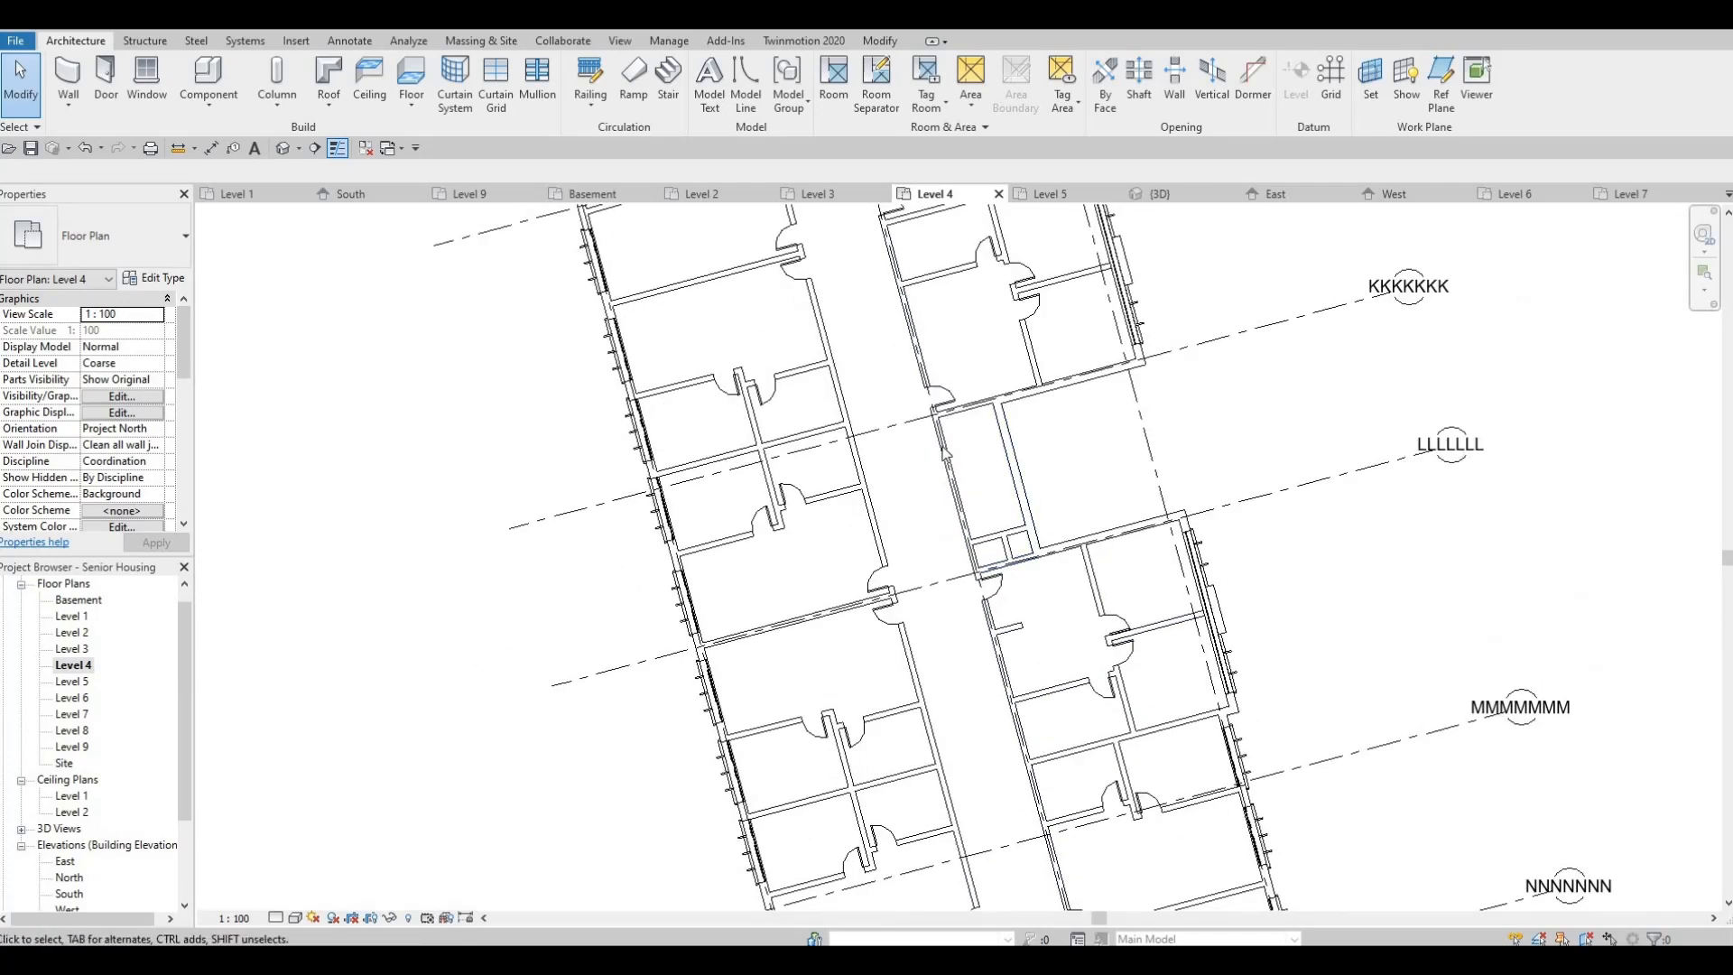
{"action": "middle_click_drag", "start_coordinate": [900, 446], "coordinate": [886, 378]}
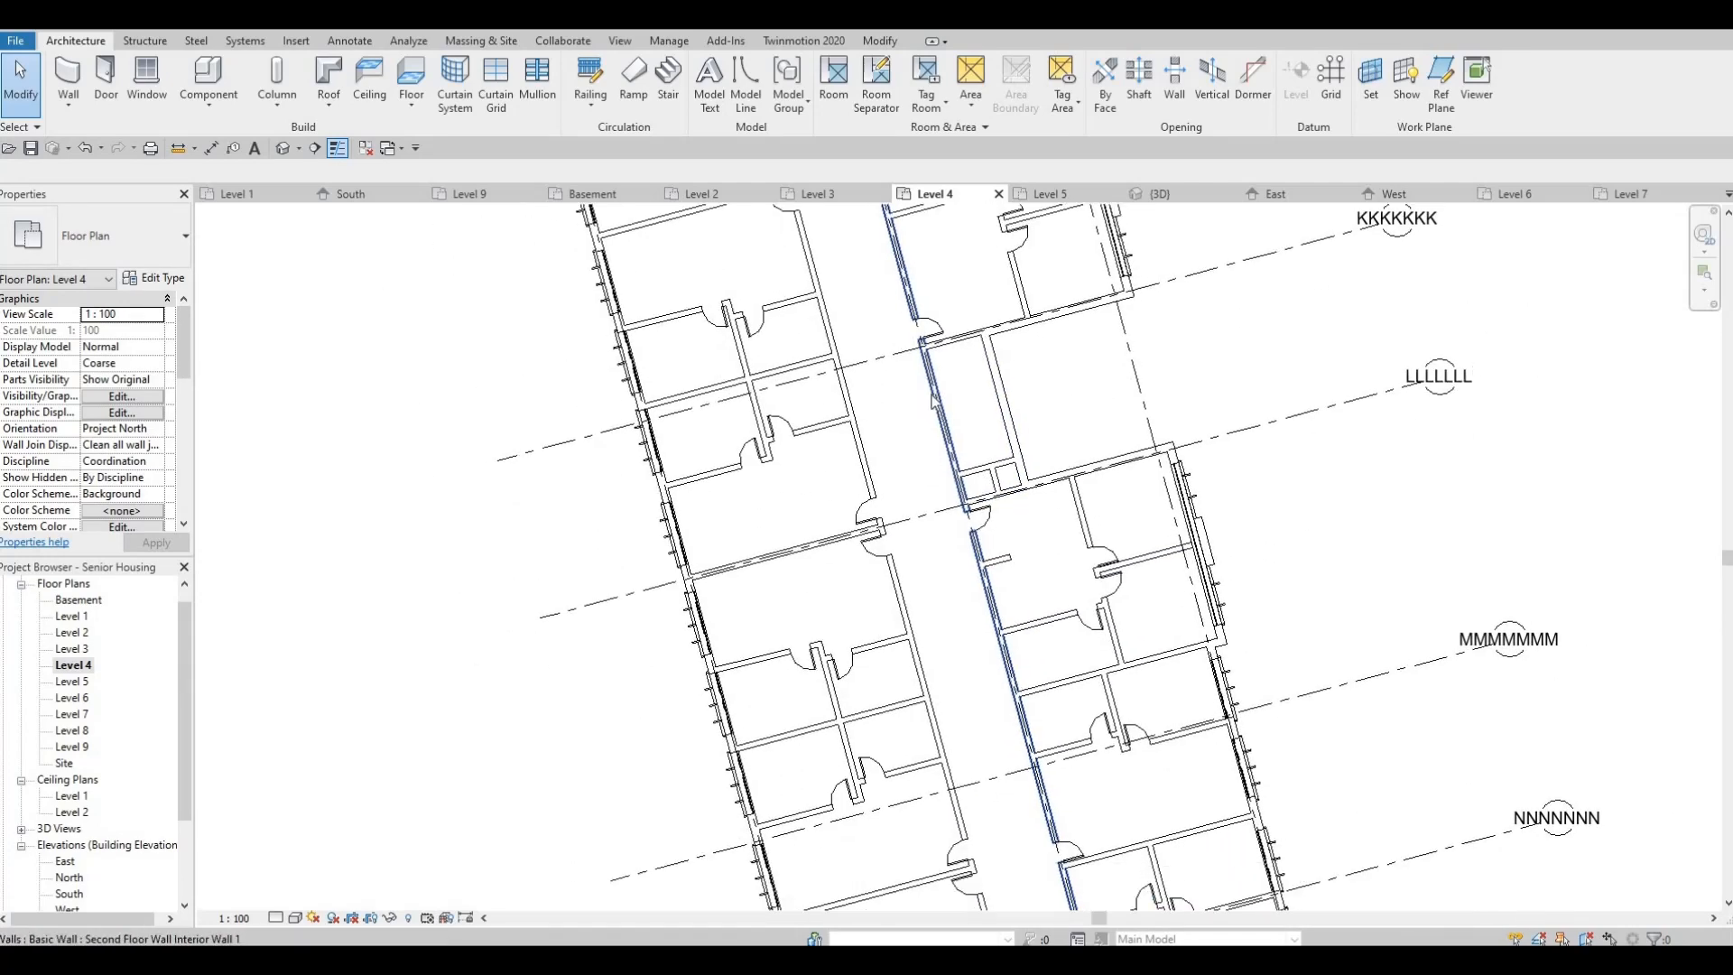
{"action": "scroll", "coordinate": [1120, 565], "scroll_direction": "down", "scroll_amount": 2}
{"action": "middle_click_drag", "start_coordinate": [1137, 722], "coordinate": [1142, 605]}
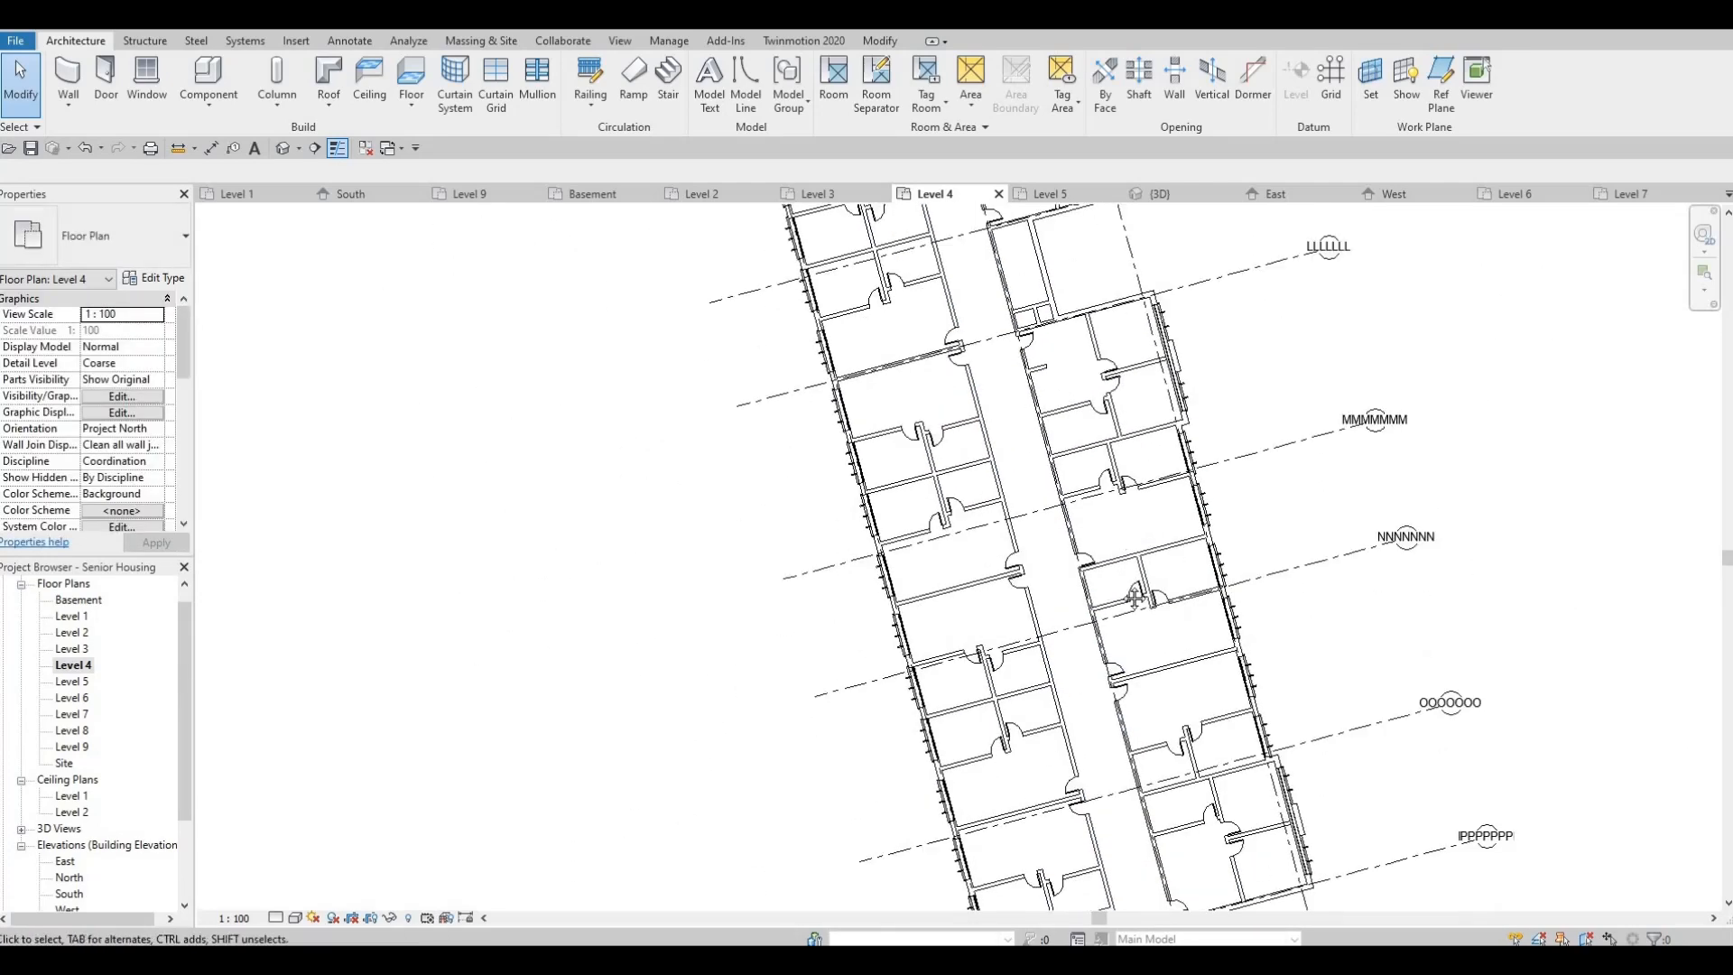
{"action": "scroll", "coordinate": [1150, 650], "scroll_direction": "down", "scroll_amount": 2}
{"action": "middle_click_drag", "start_coordinate": [1115, 523], "coordinate": [1083, 587]}
{"action": "scroll", "coordinate": [1056, 519], "scroll_direction": "up", "scroll_amount": 1}
{"action": "scroll", "coordinate": [1050, 507], "scroll_direction": "up", "scroll_amount": 4}
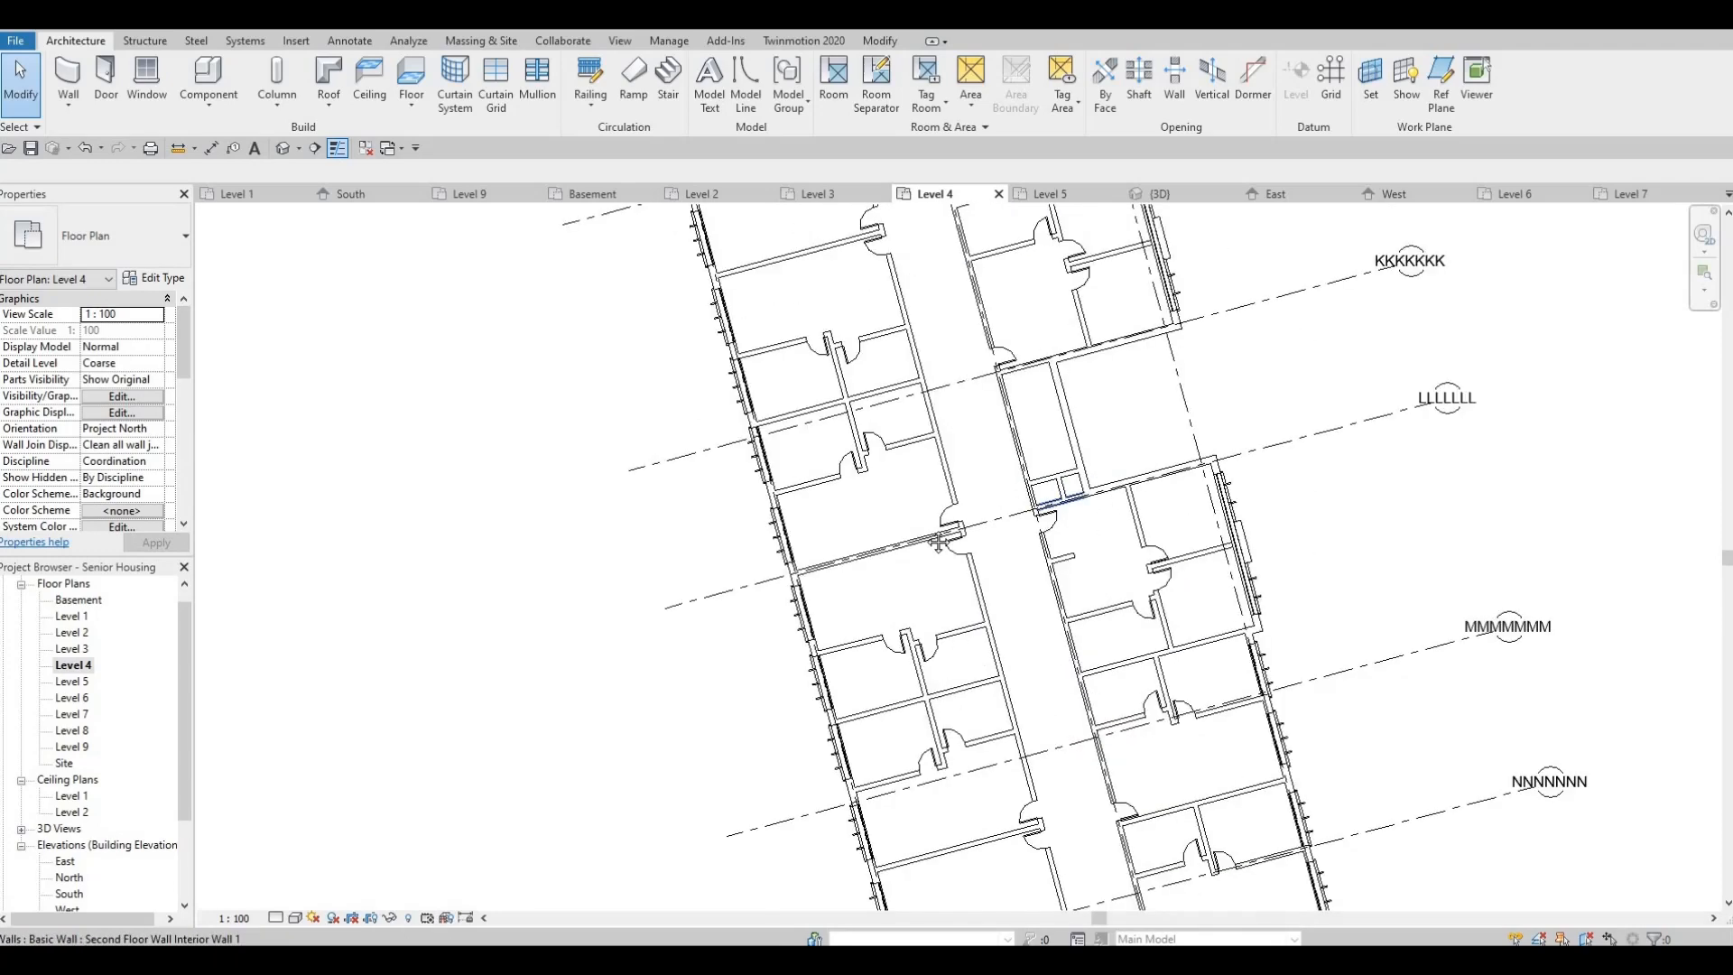
{"action": "middle_click_drag", "start_coordinate": [818, 427], "coordinate": [964, 670]}
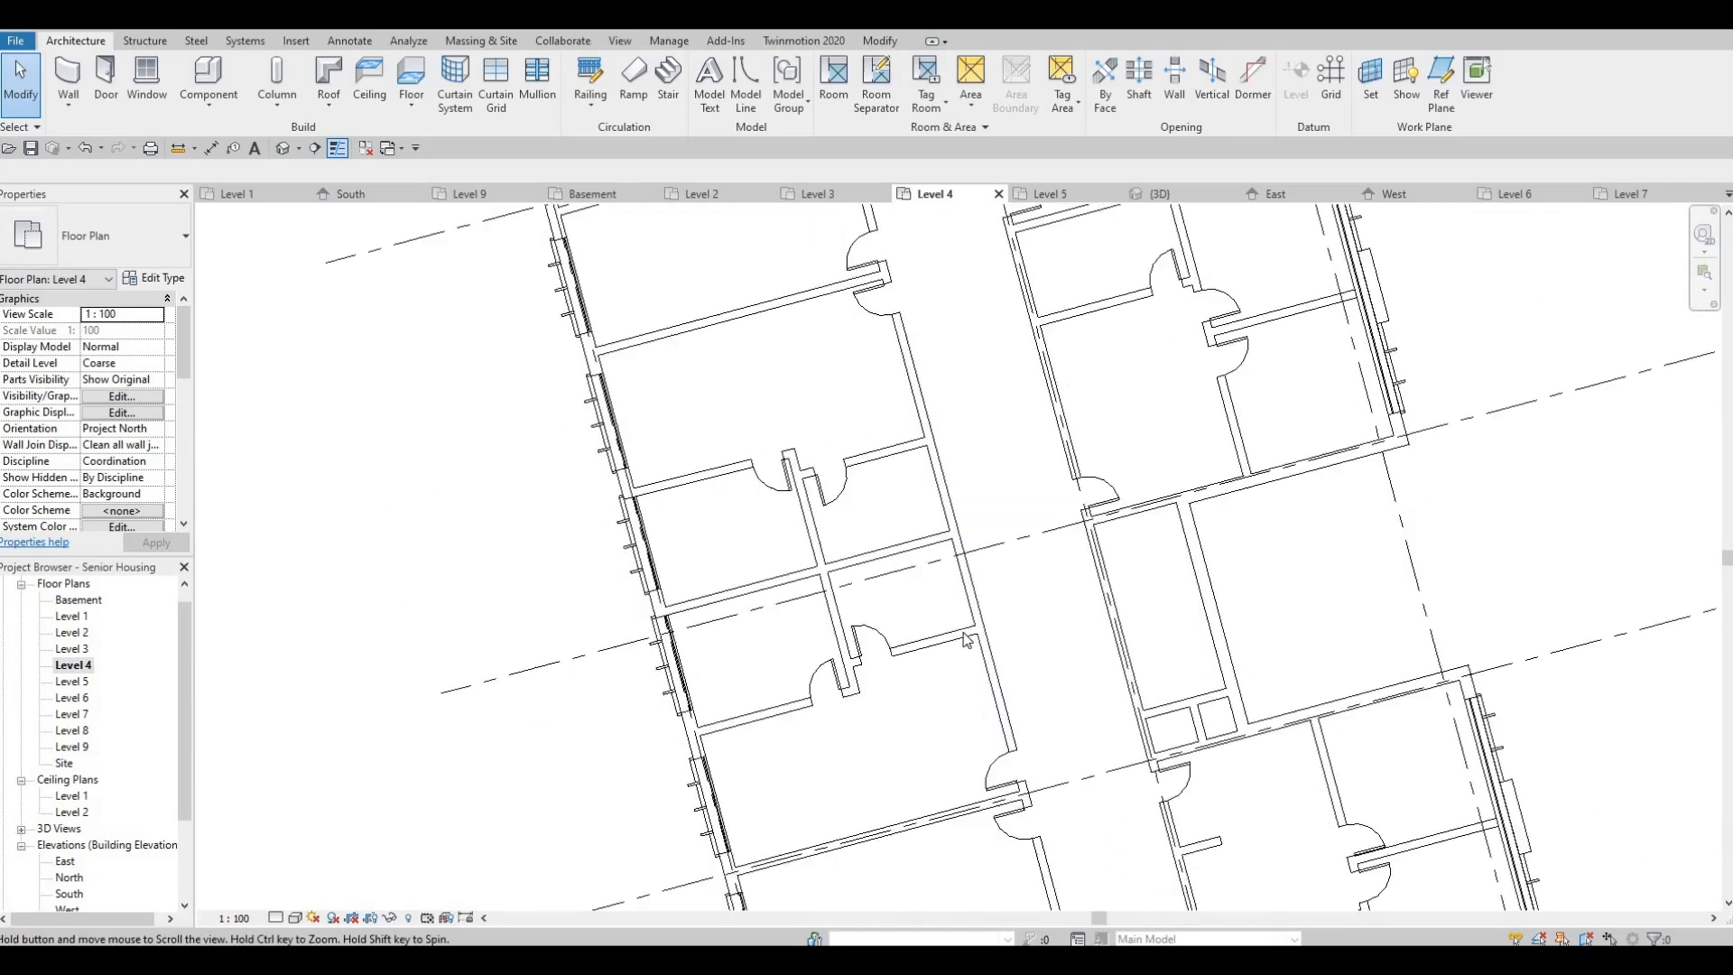
{"action": "scroll", "coordinate": [965, 666], "scroll_direction": "down", "scroll_amount": 7}
{"action": "middle_click_drag", "start_coordinate": [910, 402], "coordinate": [959, 521]}
{"action": "scroll", "coordinate": [843, 327], "scroll_direction": "up", "scroll_amount": 3}
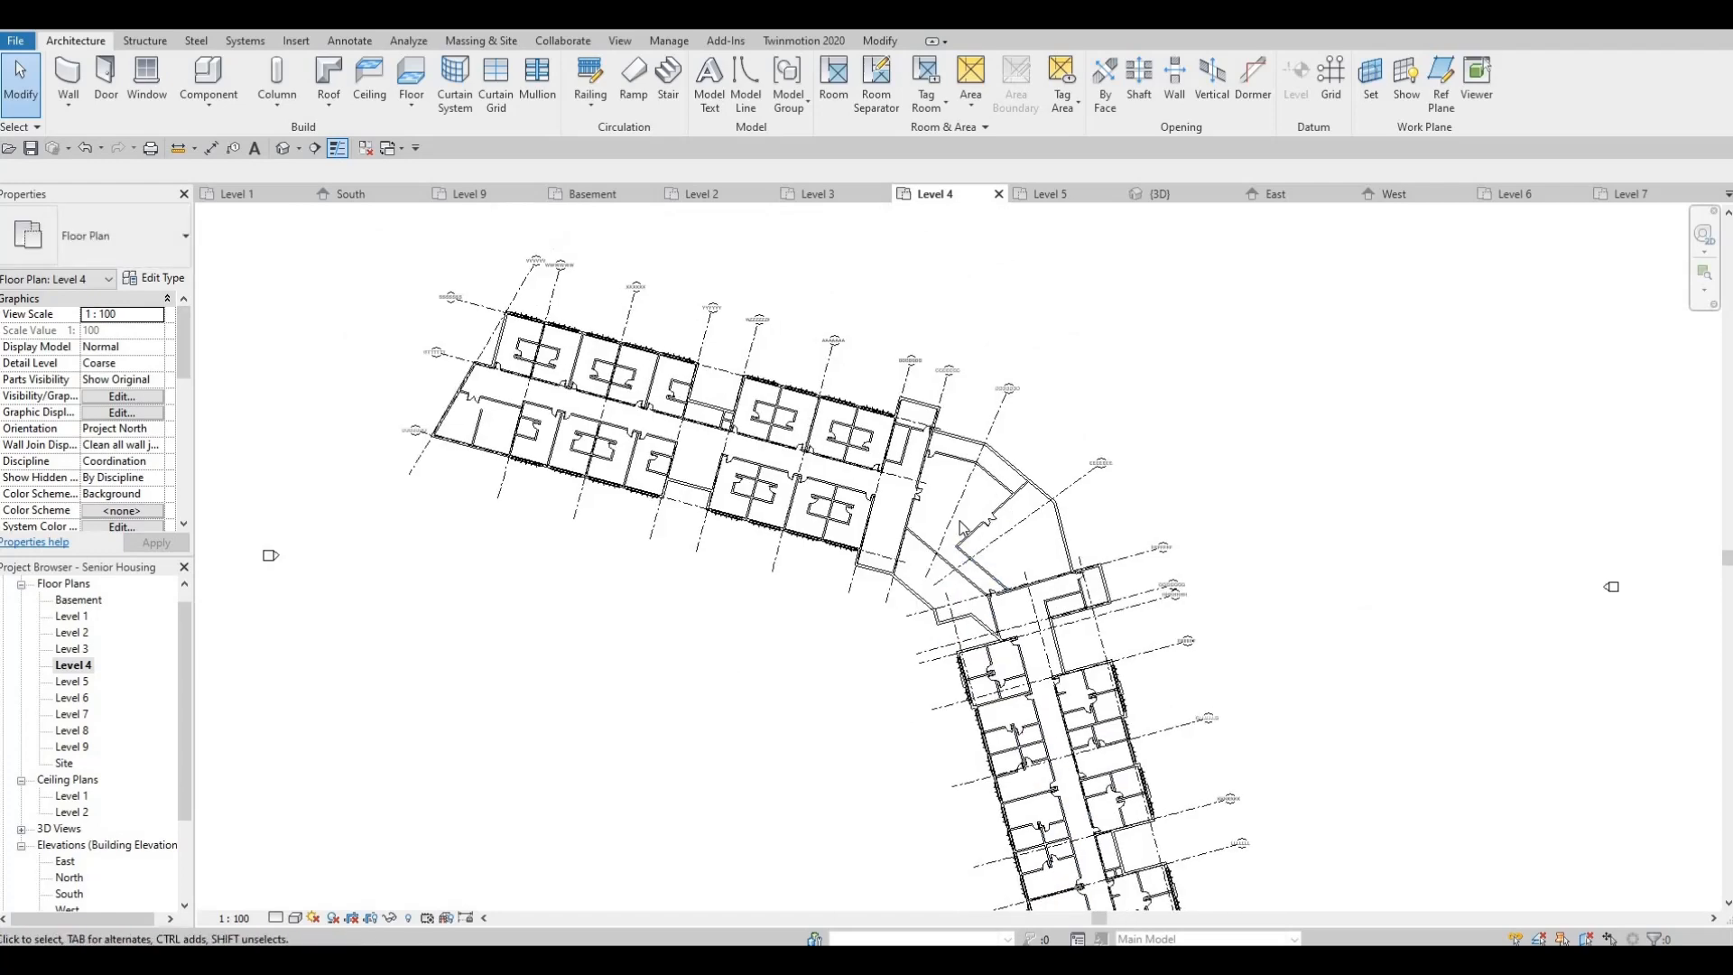
Look at the Level 5 floor plan, dismissing the save reminder without saving, and return to the Level 4 plan
{"action": "double_click", "coordinate": [71, 682]}
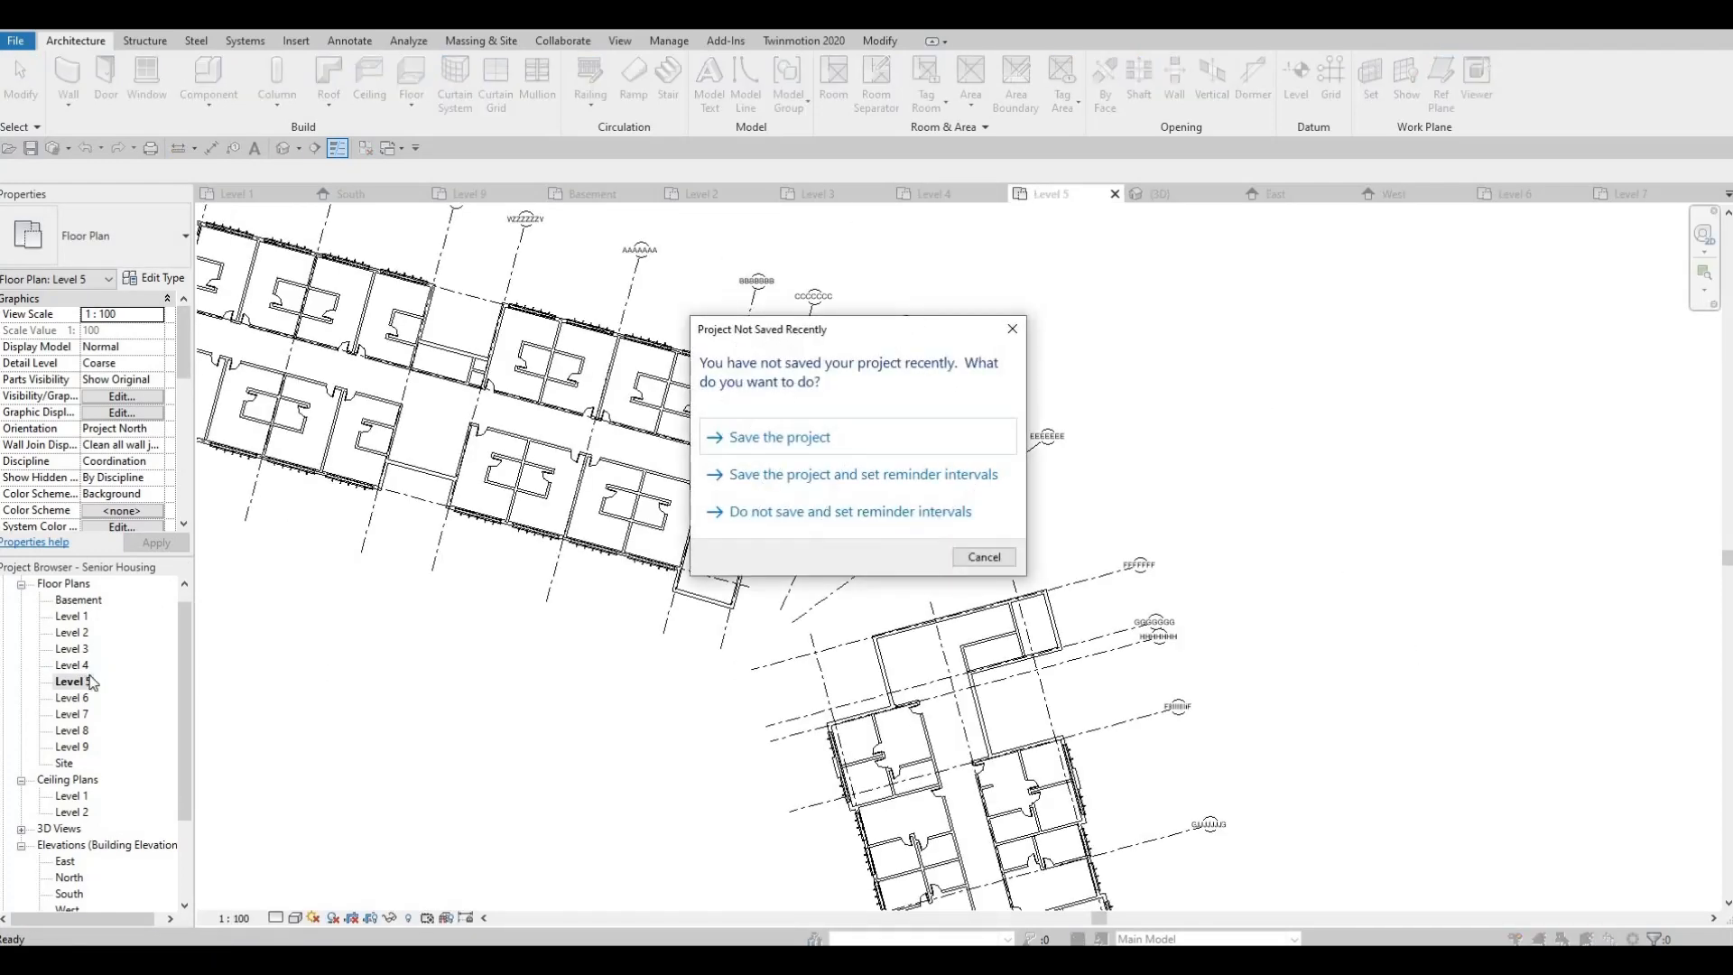
{"action": "key", "text": "Escape"}
{"action": "key", "text": "Escape"}
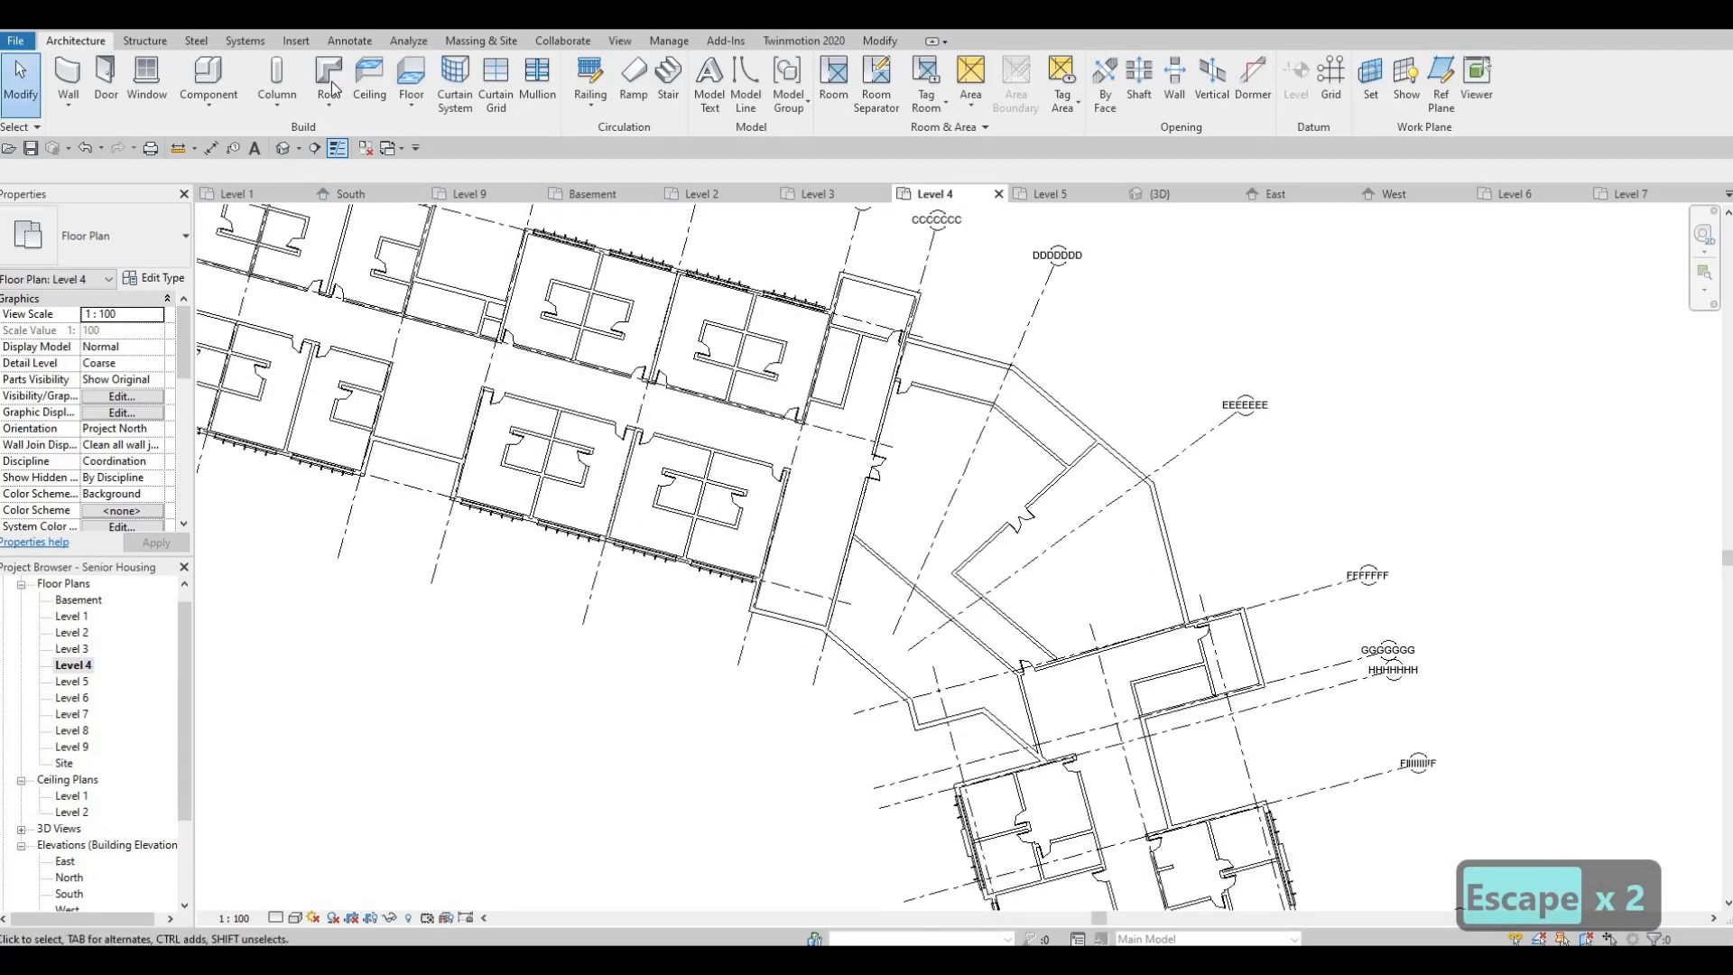
{"action": "left_click", "coordinate": [330, 72]}
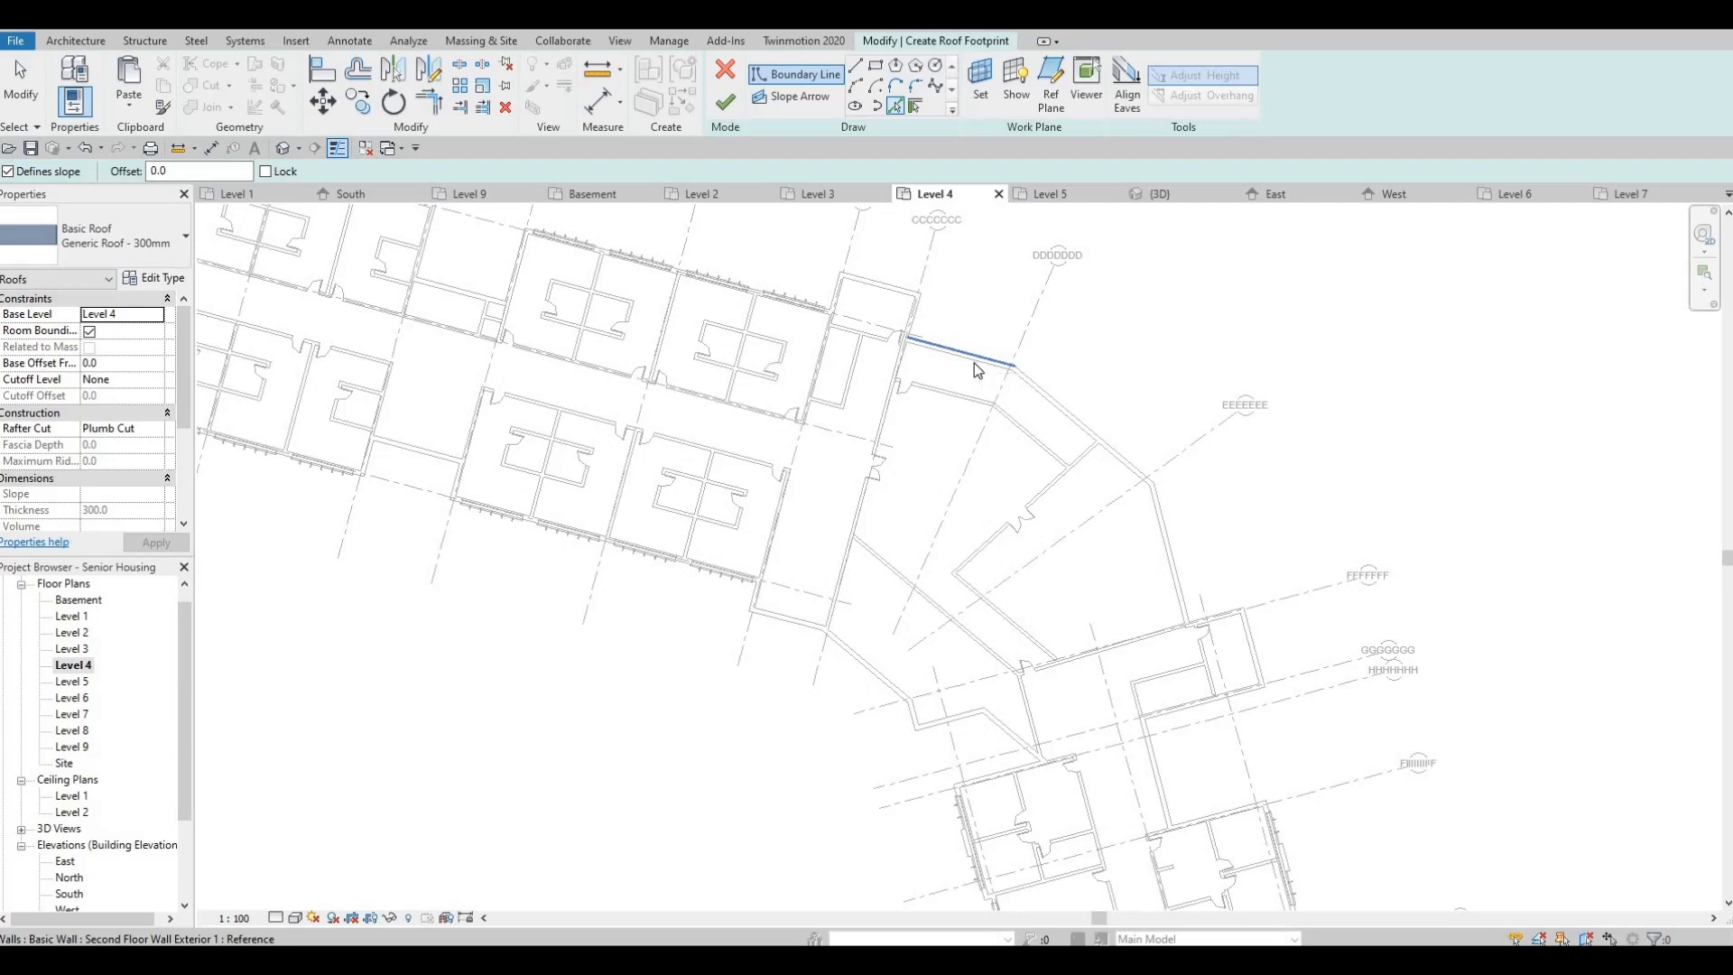
{"action": "left_click", "coordinate": [1031, 388]}
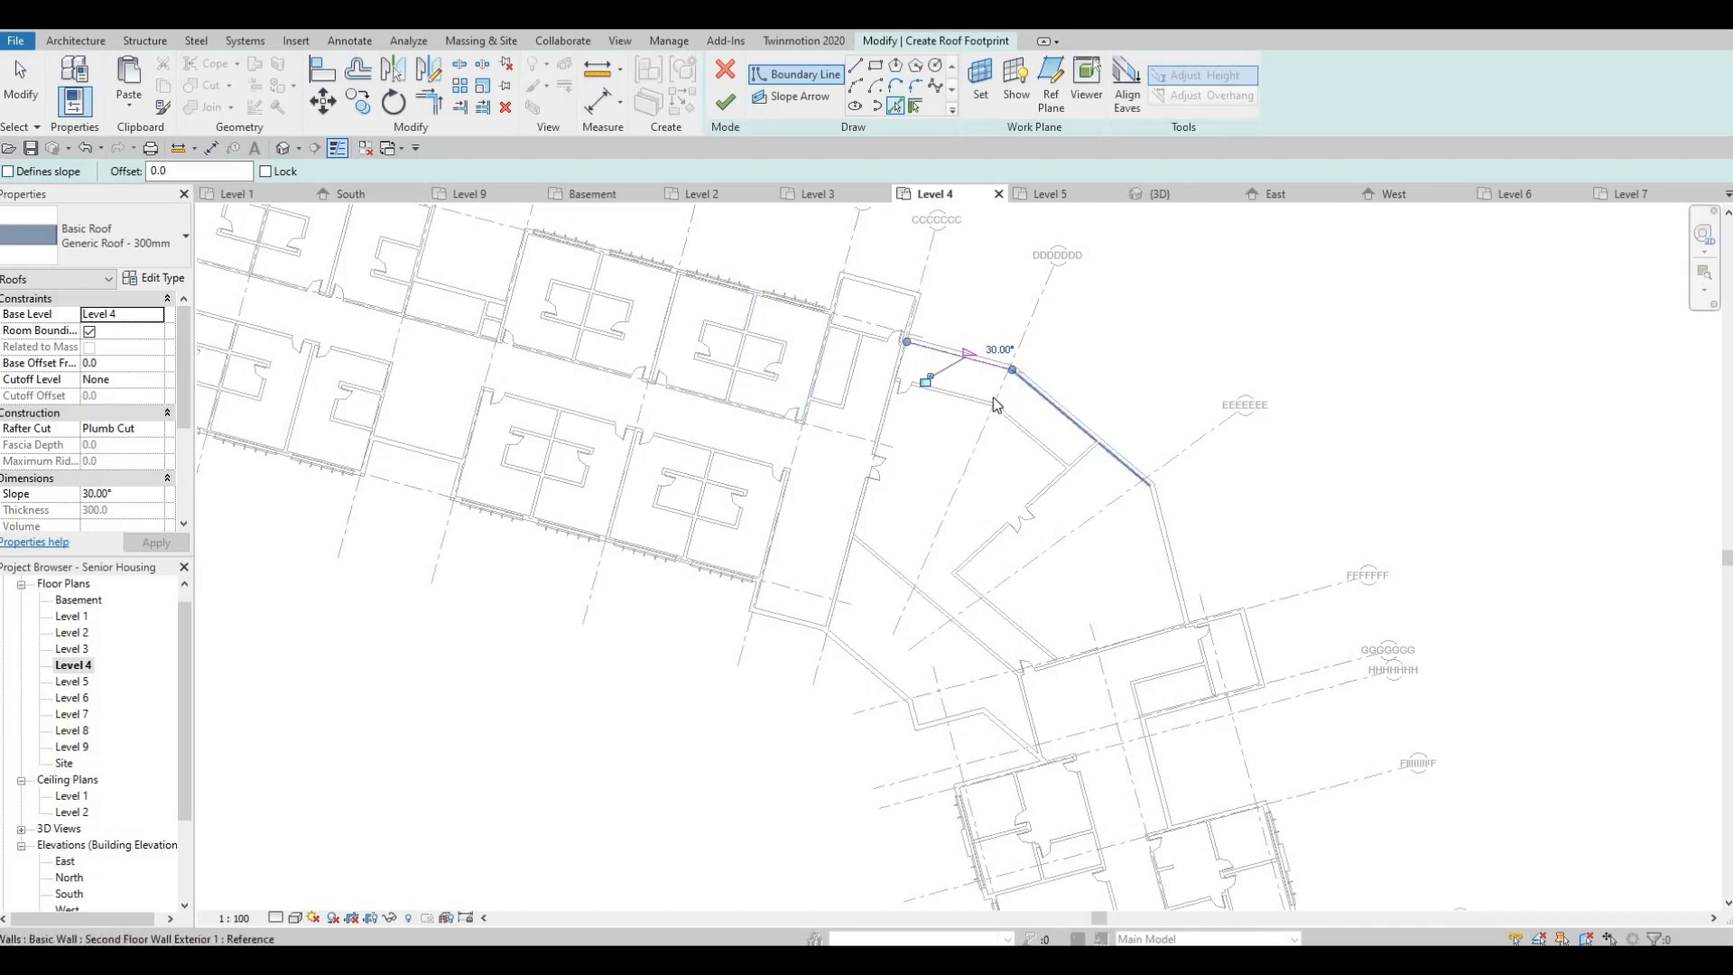
{"action": "key", "text": "Escape"}
{"action": "left_click", "coordinate": [975, 370]}
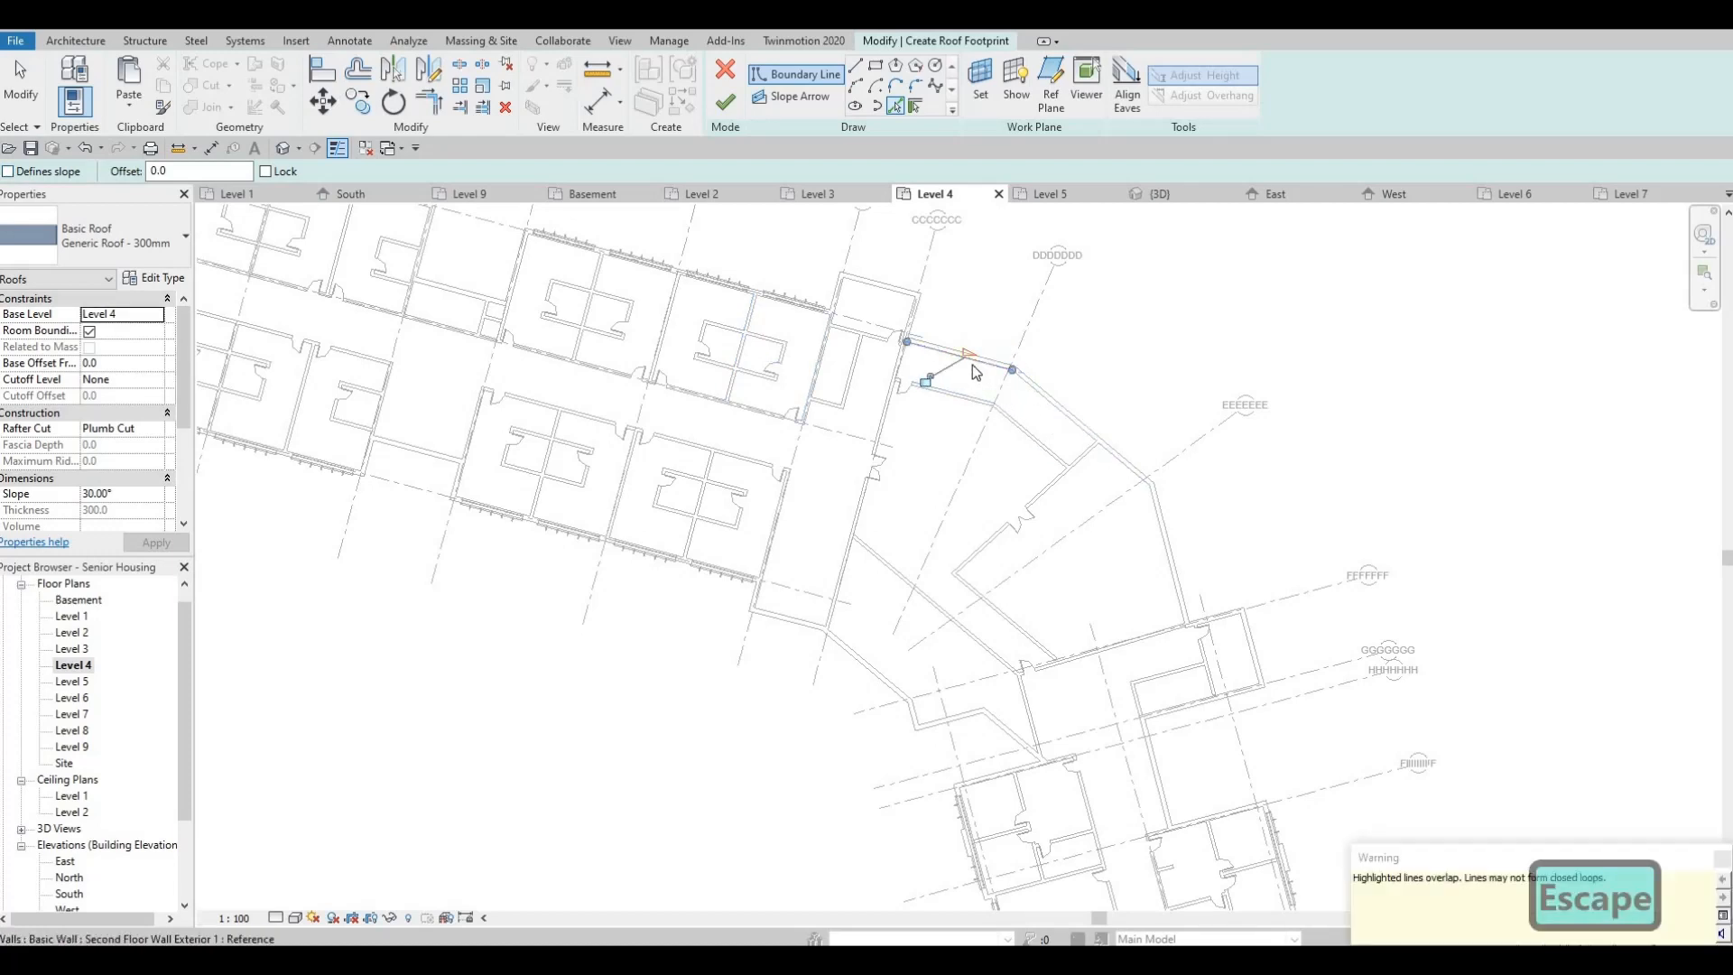
{"action": "key", "text": "Escape"}
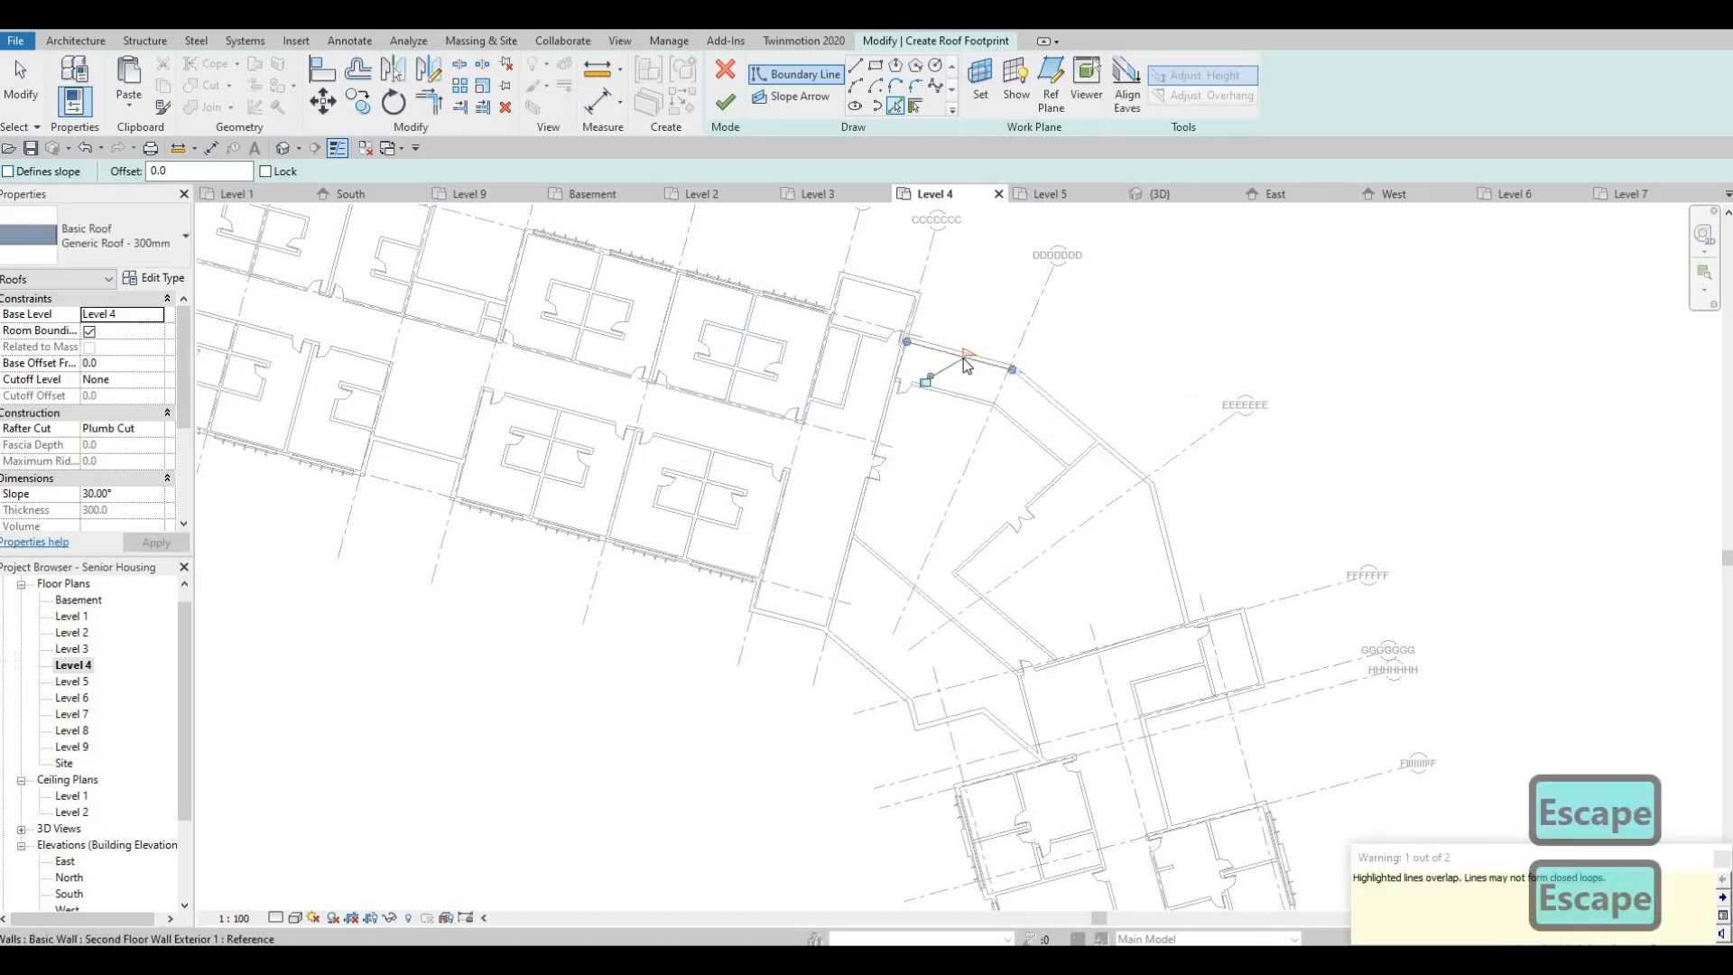
{"action": "key", "text": "Delete"}
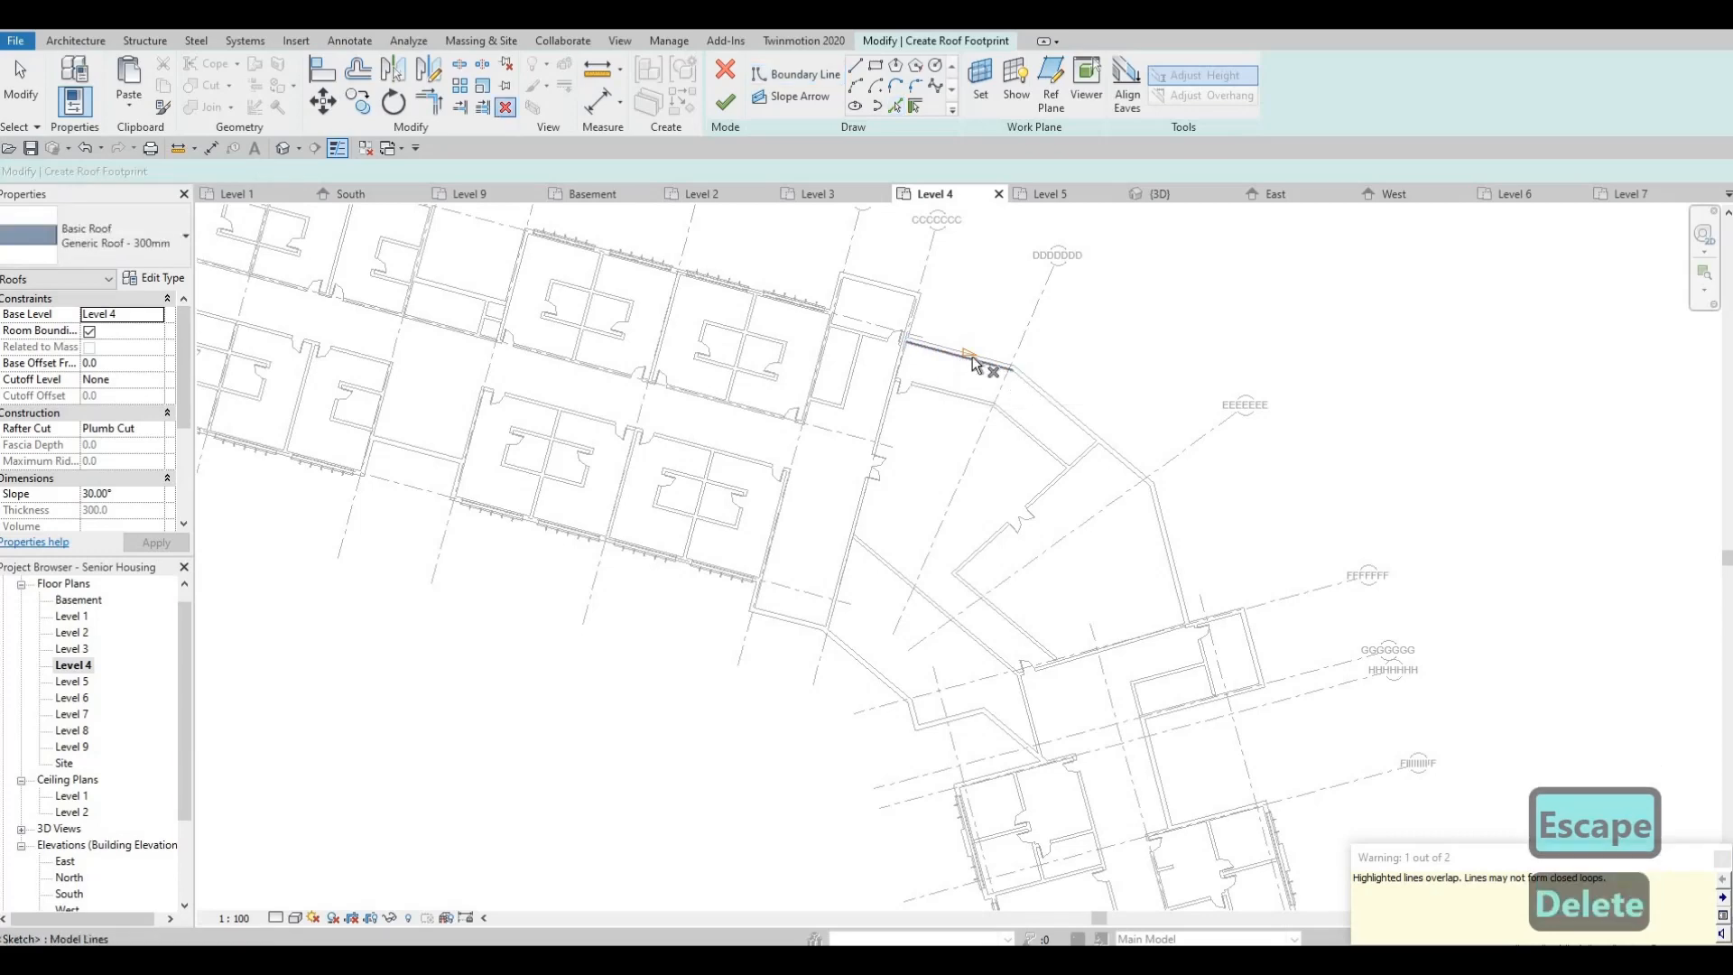
{"action": "key", "text": "Delete"}
{"action": "key", "text": "Escape"}
{"action": "key", "text": "Escape"}
{"action": "key", "text": "Escape"}
{"action": "scroll", "coordinate": [965, 365], "scroll_direction": "up", "scroll_amount": 4}
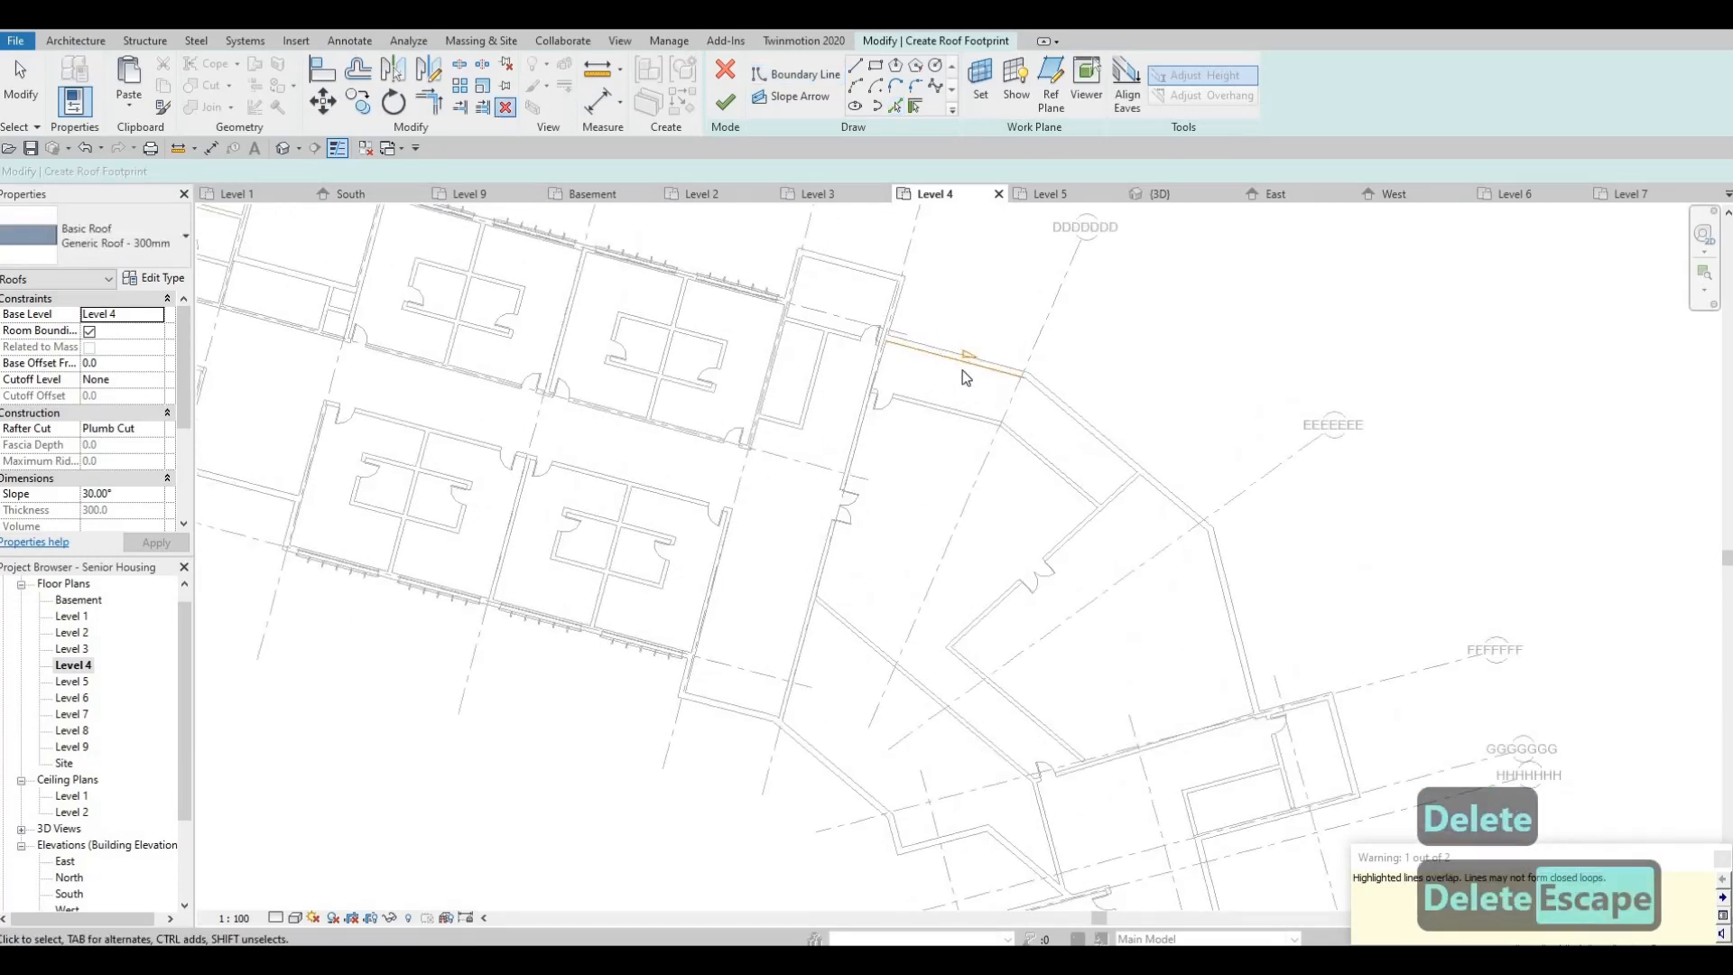
{"action": "left_click", "coordinate": [963, 368]}
{"action": "key", "text": "Delete"}
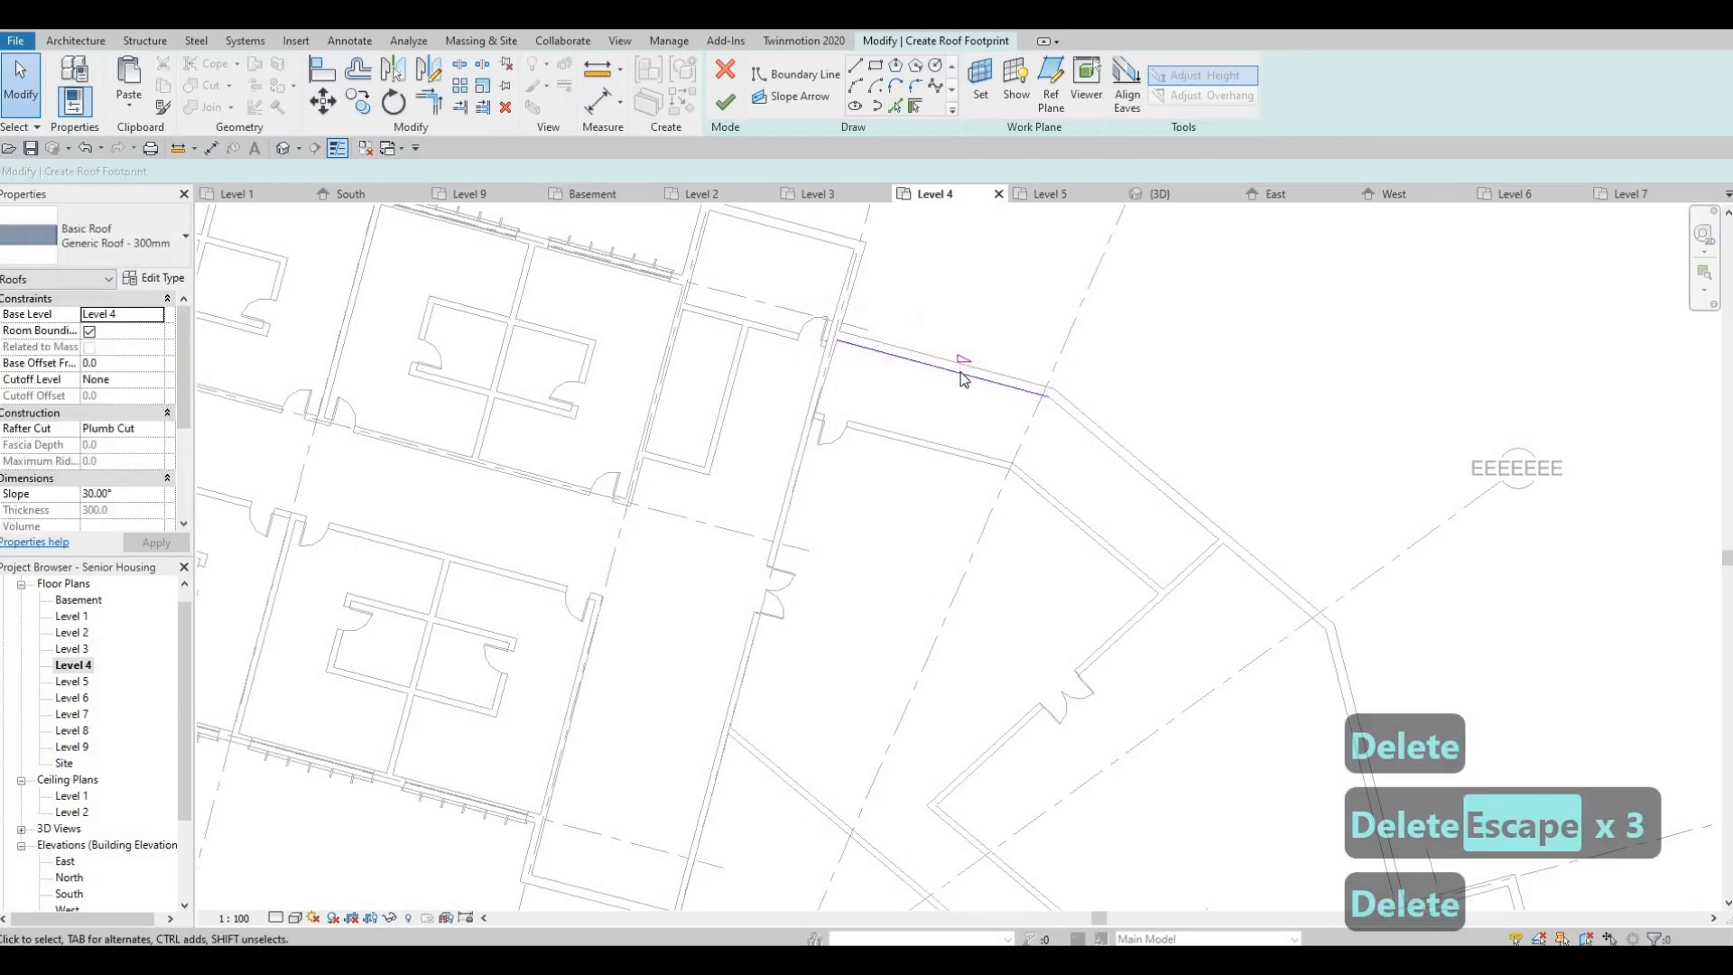
{"action": "left_click", "coordinate": [963, 378]}
{"action": "key", "text": "Delete"}
{"action": "key", "text": "Delete"}
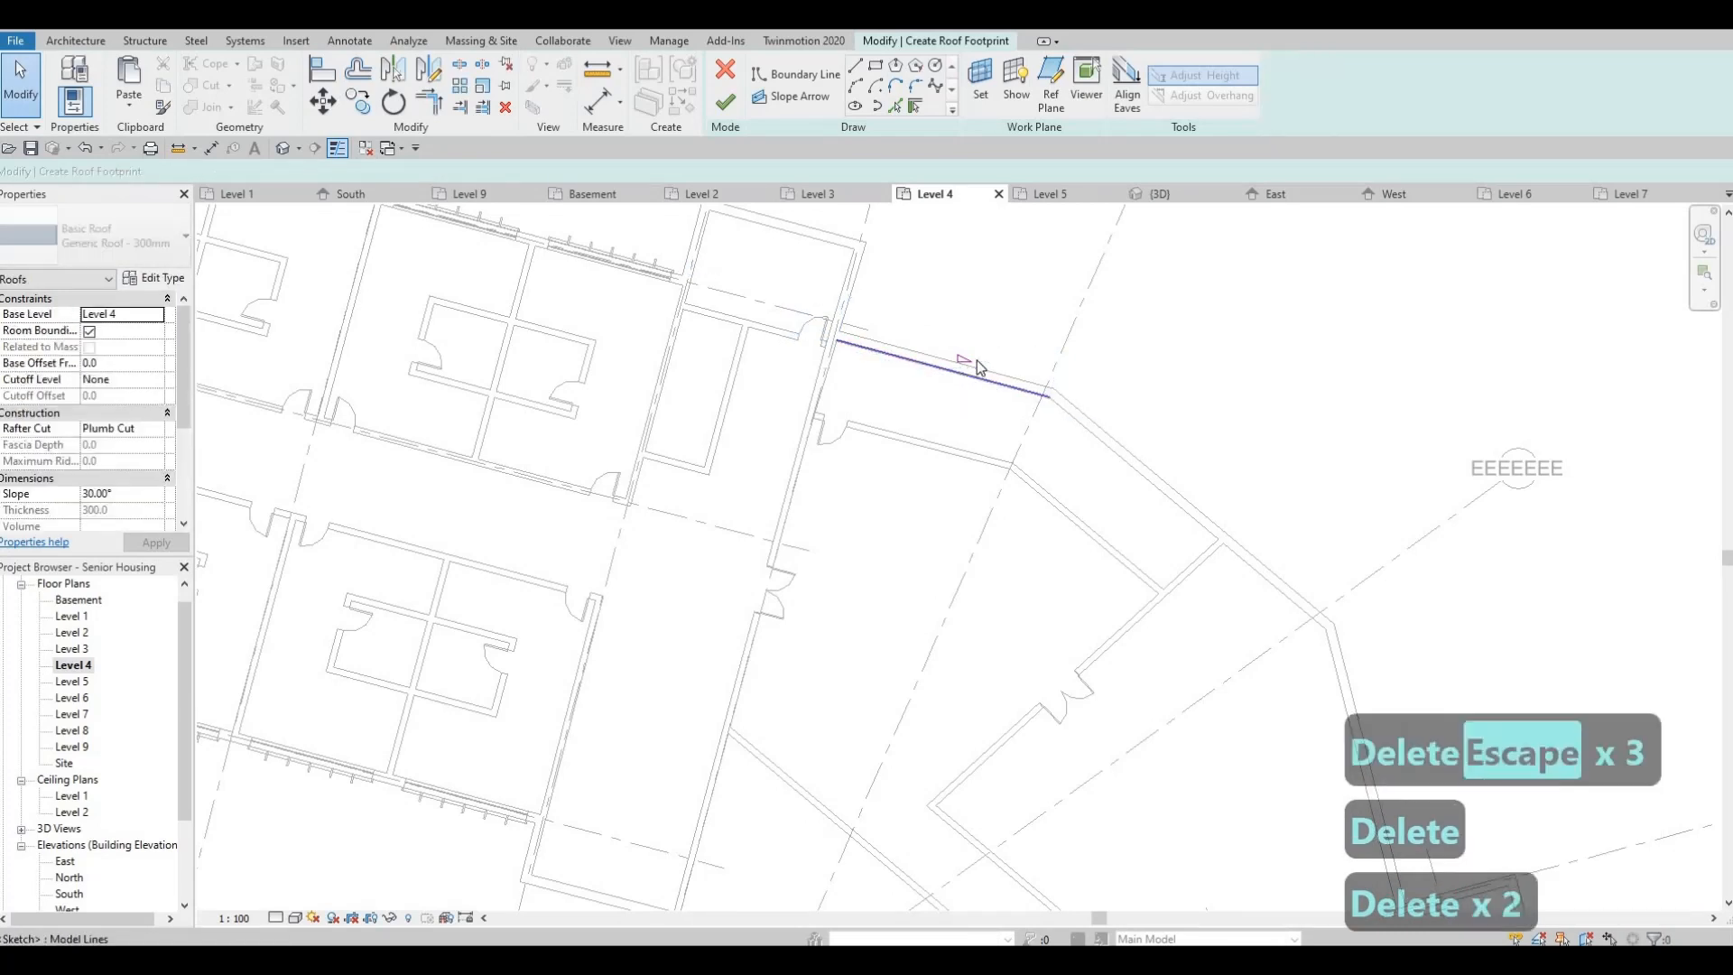
{"action": "key", "text": "Delete"}
{"action": "key", "text": "Escape"}
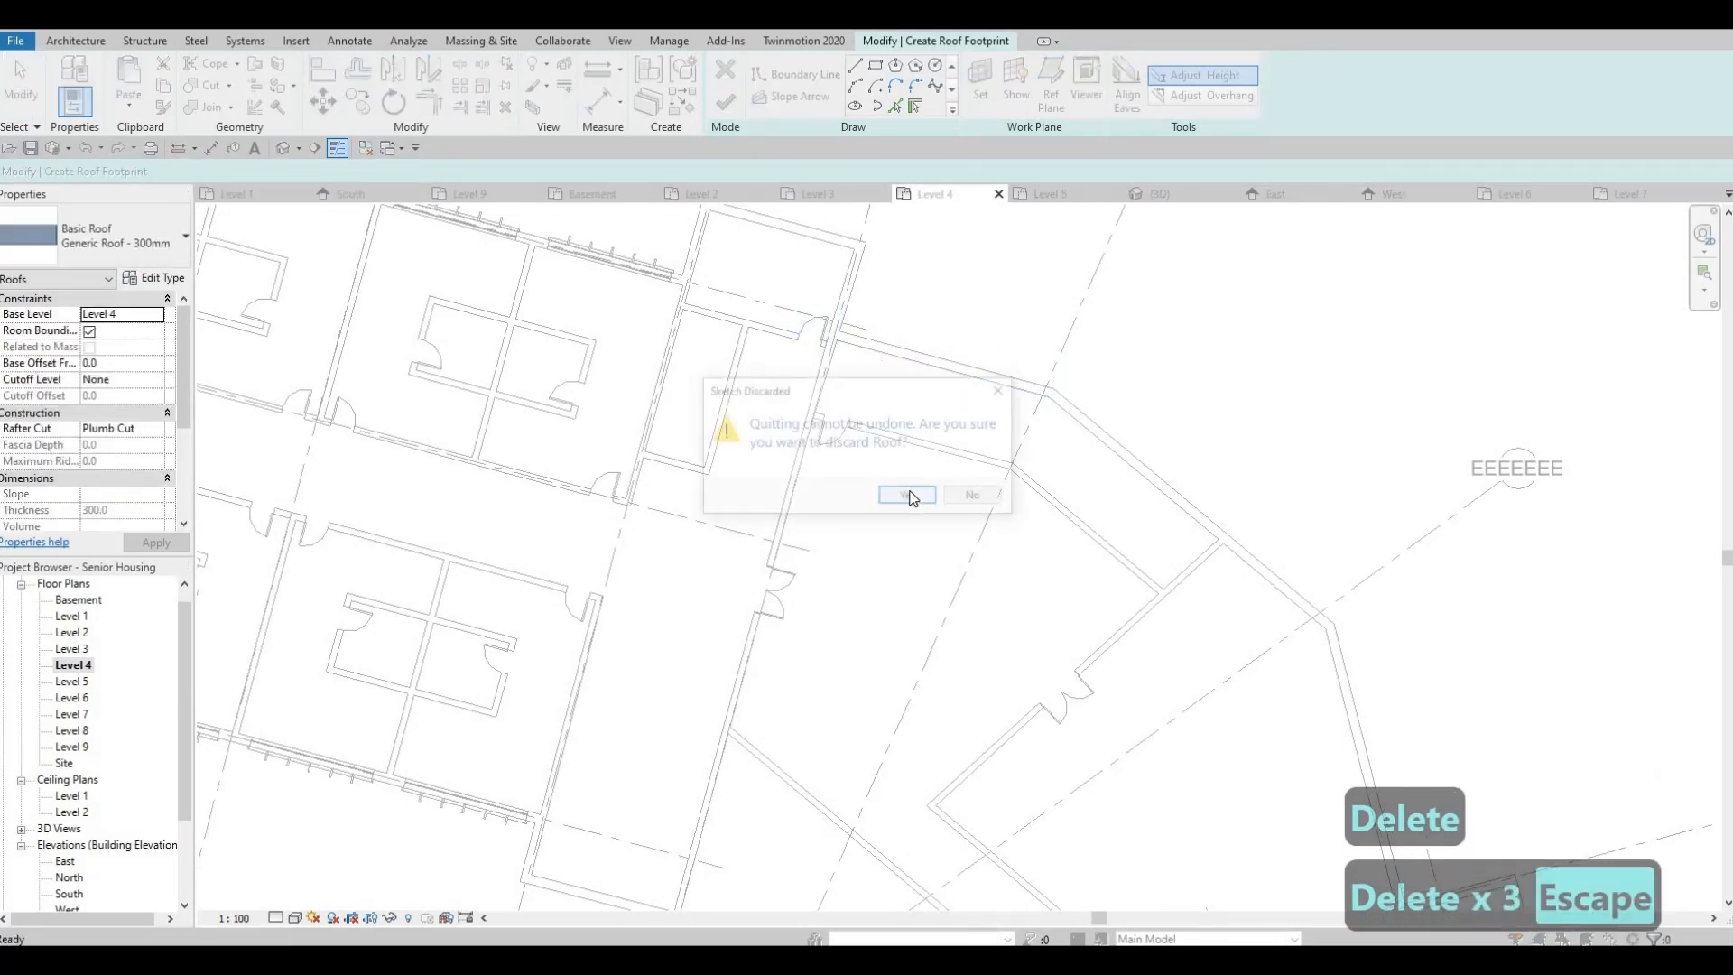
{"action": "key", "text": "Escape"}
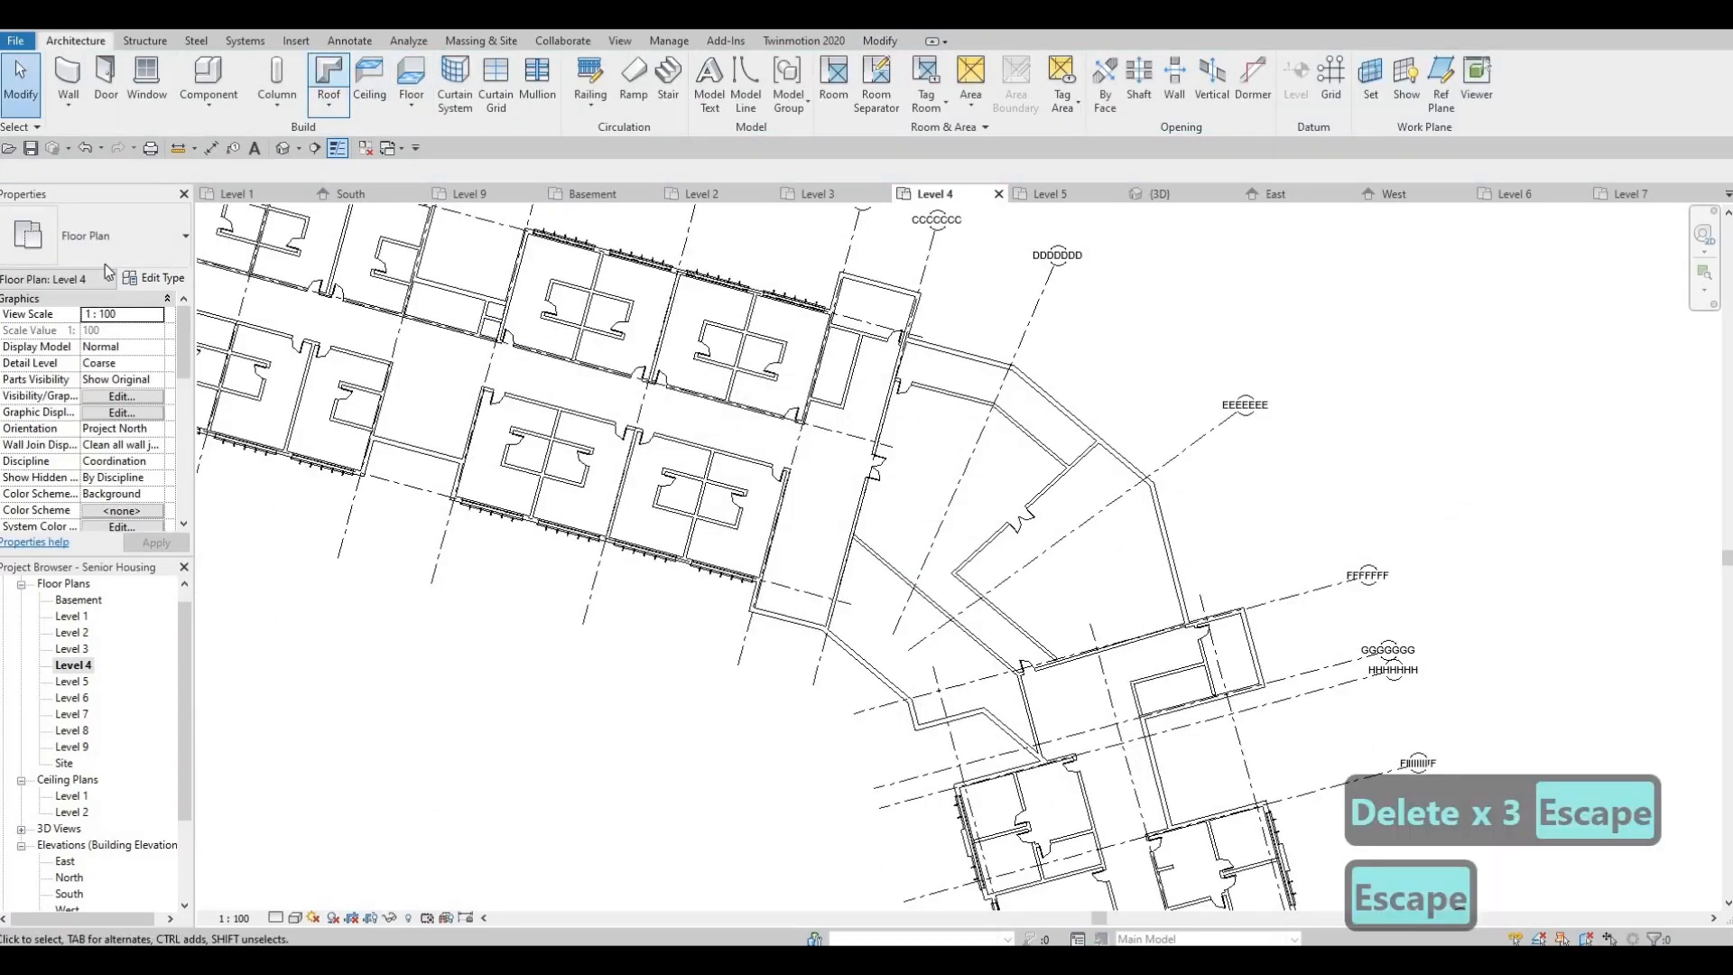
Start a roof by footprint on Level 4 and duplicate the Generic Roof - 300mm type as Roof 1
{"action": "left_click", "coordinate": [178, 272]}
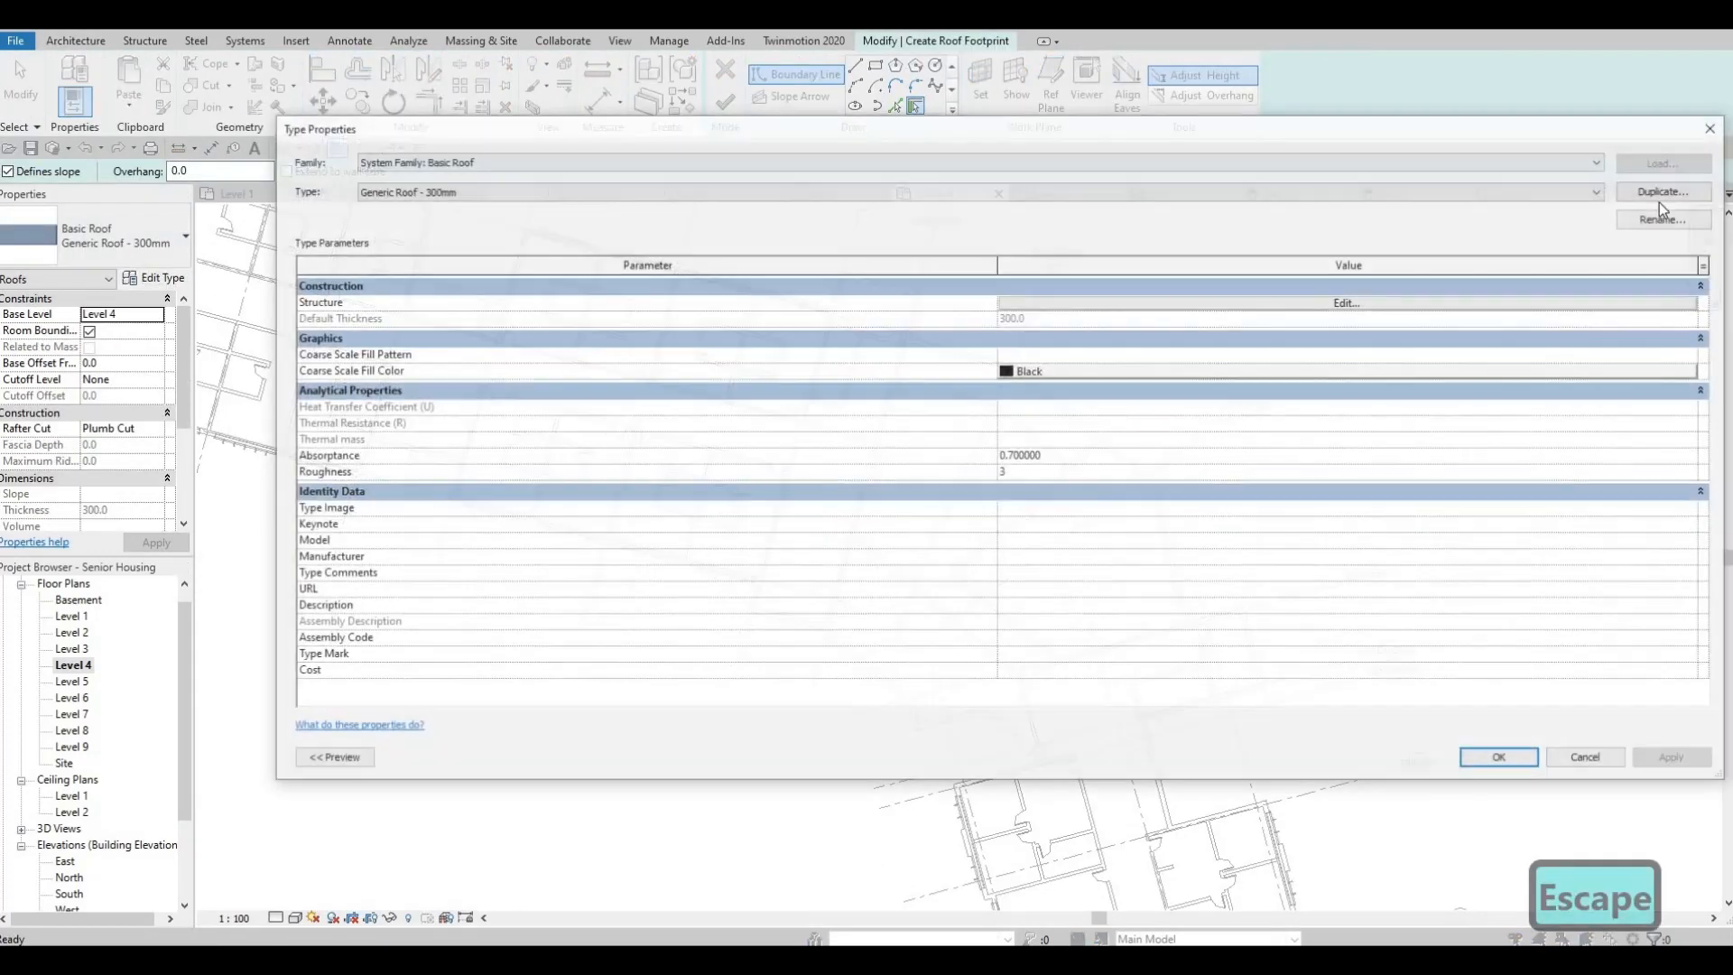
{"action": "left_click", "coordinate": [1661, 193]}
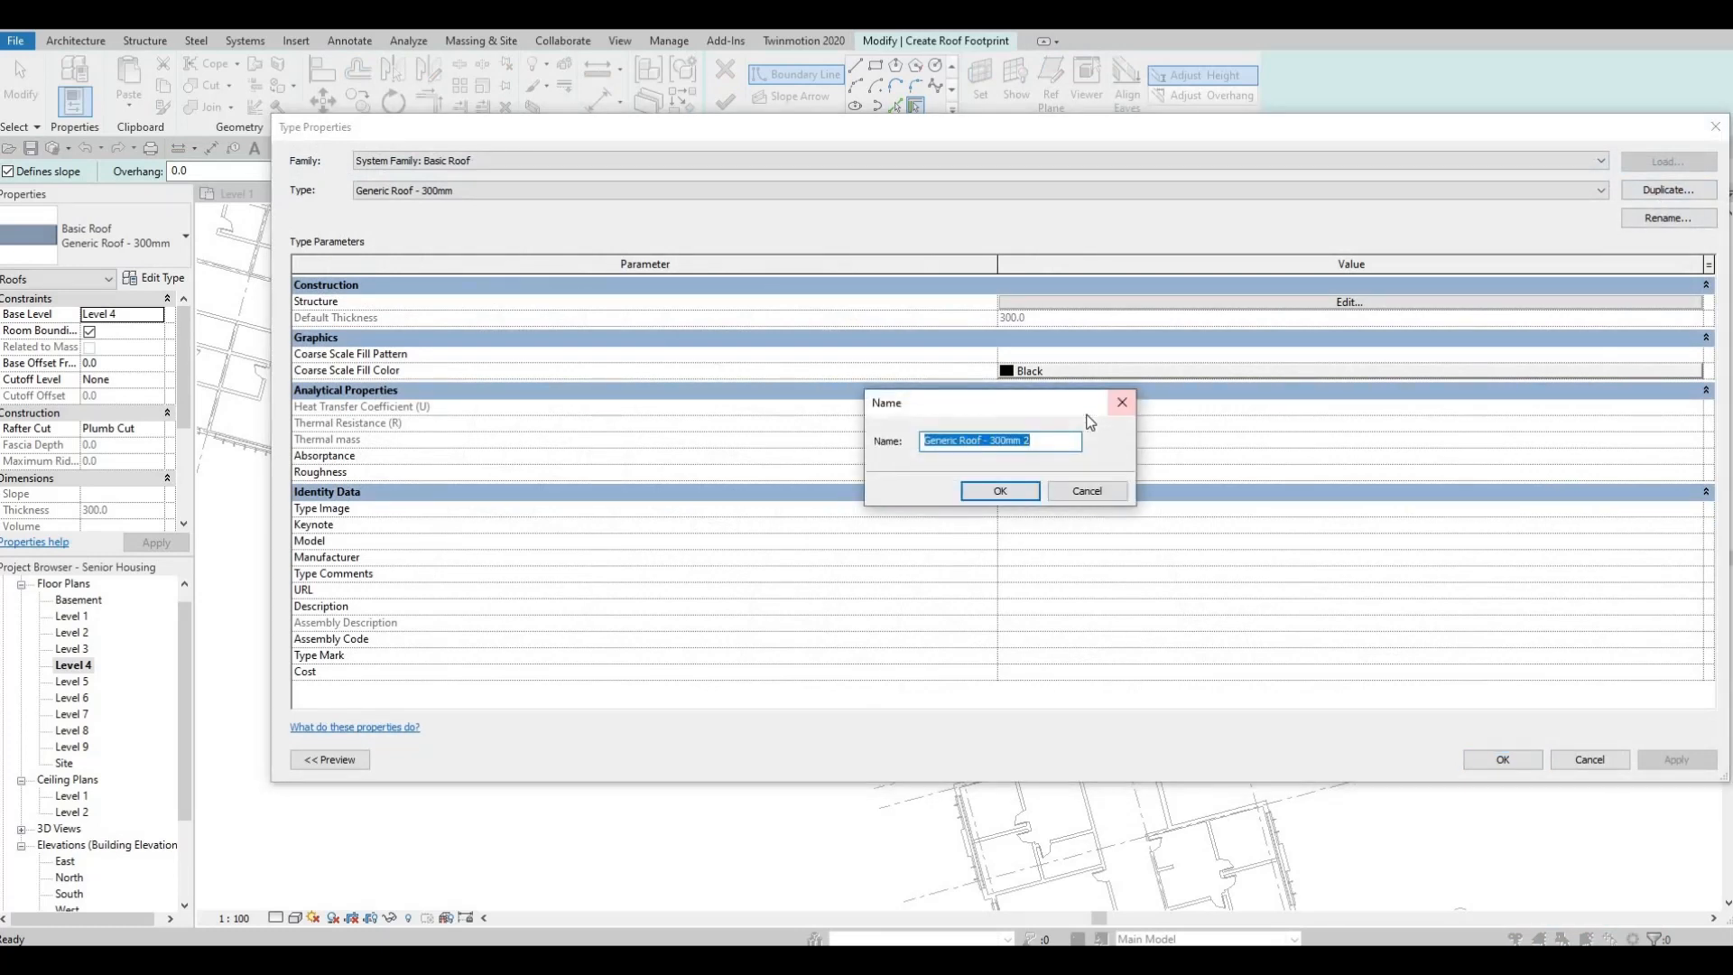
{"action": "type", "text": "rOOF 1"}
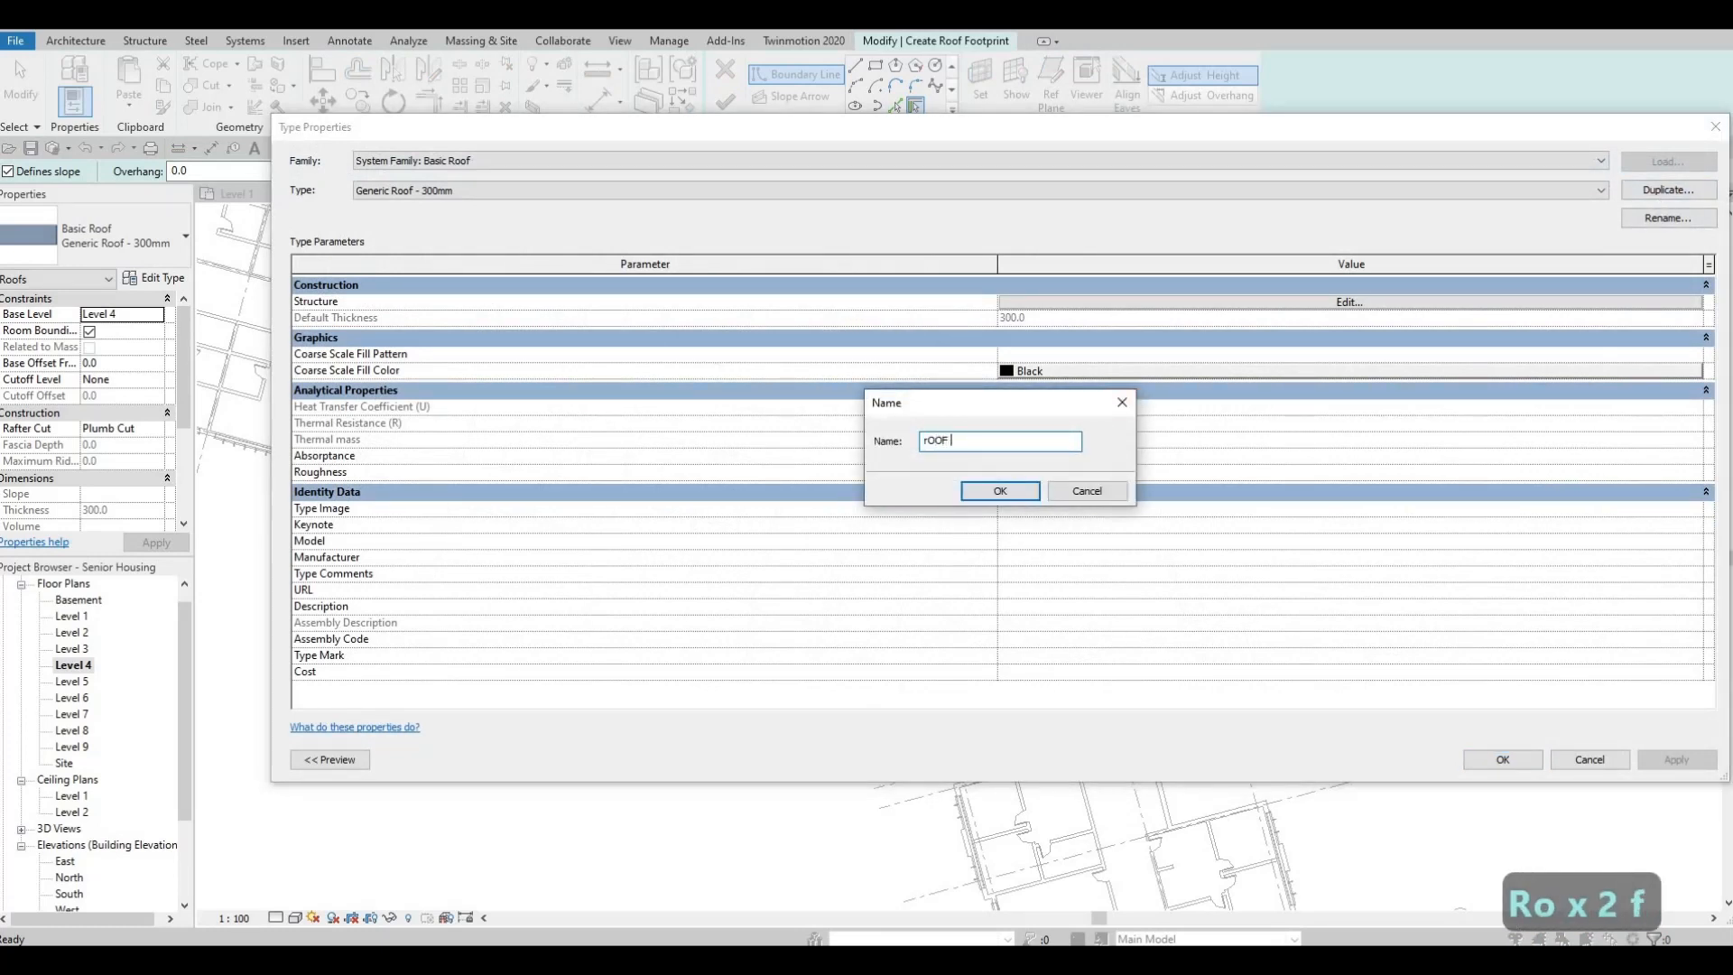
{"action": "key", "text": "BackSpace"}
{"action": "key", "text": "BackSpace"}
{"action": "key", "text": "BackSpace"}
{"action": "key", "text": "BackSpace"}
{"action": "key", "text": "BackSpace"}
{"action": "key", "text": "BackSpace"}
{"action": "key", "text": "BackSpace"}
{"action": "key", "text": "BackSpace"}
{"action": "key", "text": "BackSpace"}
{"action": "key", "text": "BackSpace"}
{"action": "key", "text": "BackSpace"}
{"action": "key", "text": "BackSpace"}
{"action": "key", "text": "BackSpace"}
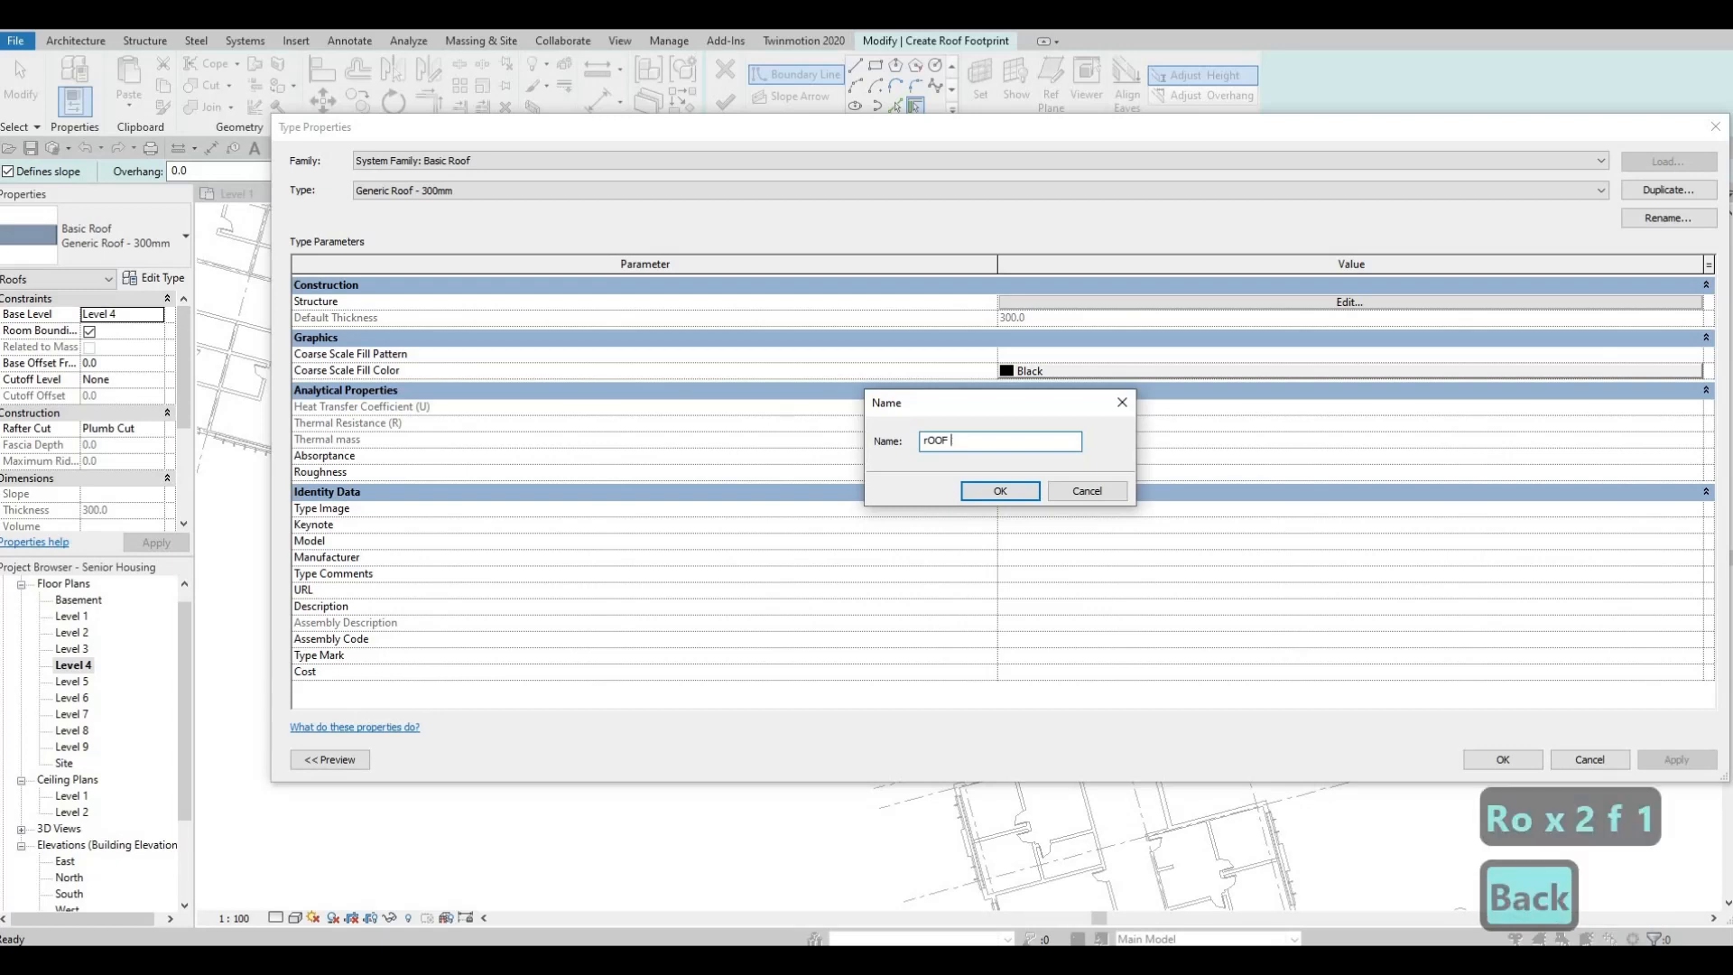
{"action": "key", "text": "Caps_Lock"}
{"action": "type", "text": "Ro"}
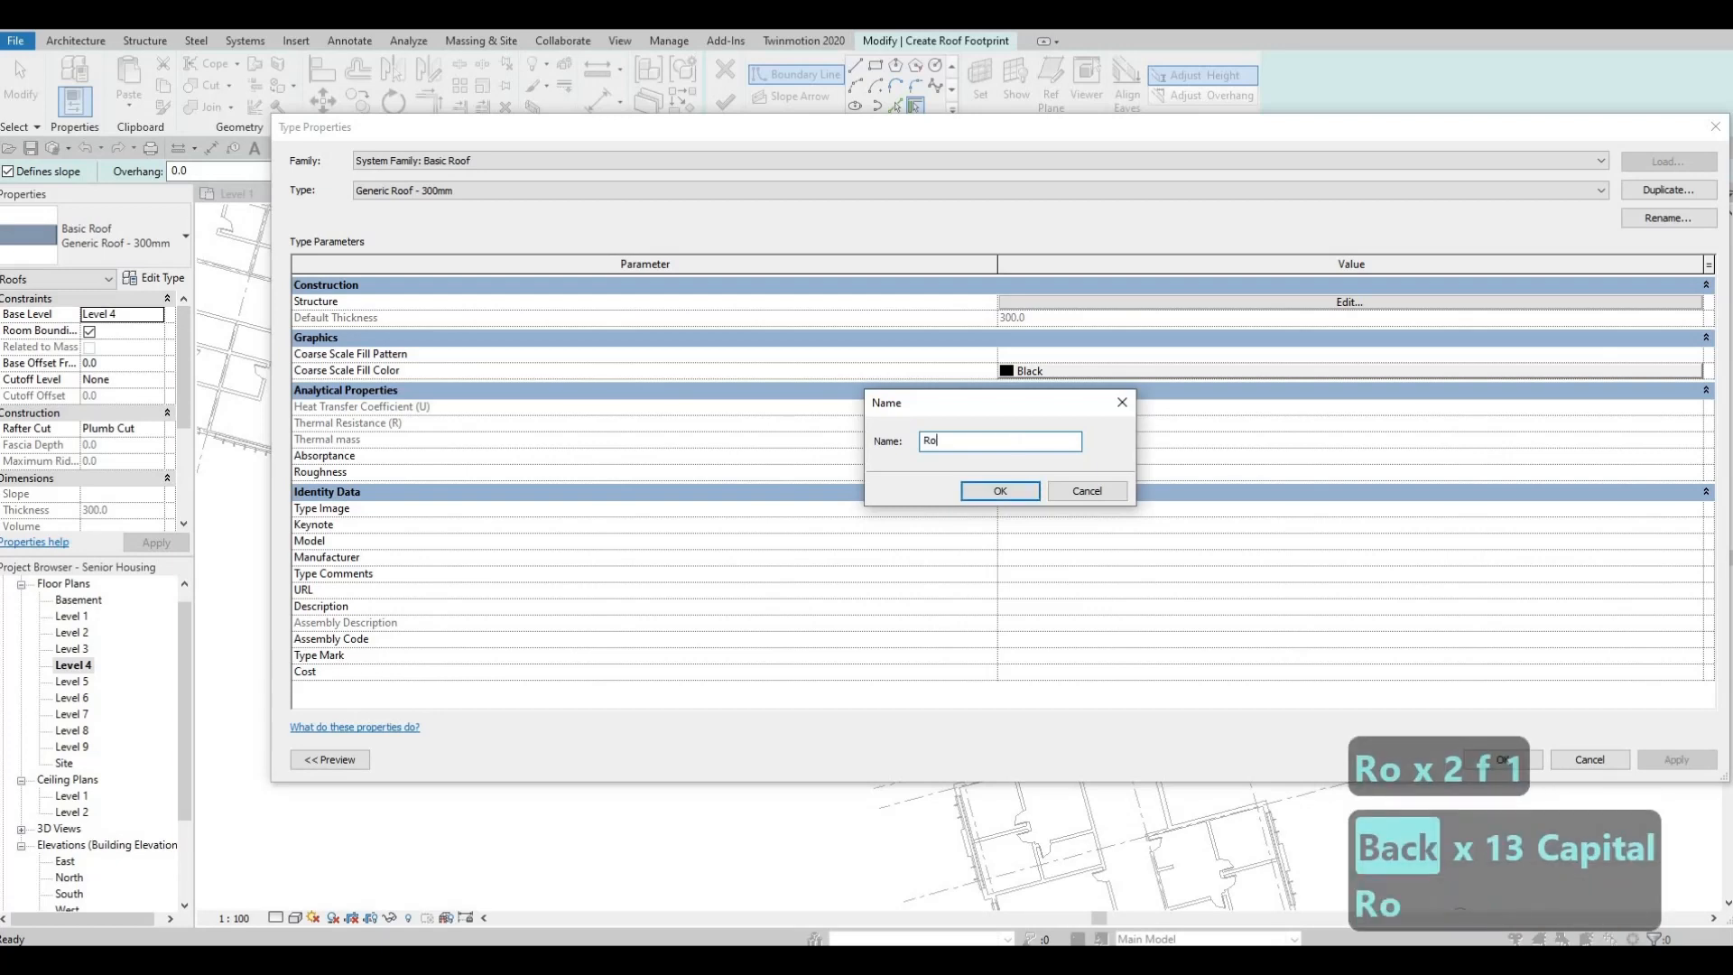
{"action": "type", "text": "of 1"}
{"action": "left_click", "coordinate": [1000, 491]}
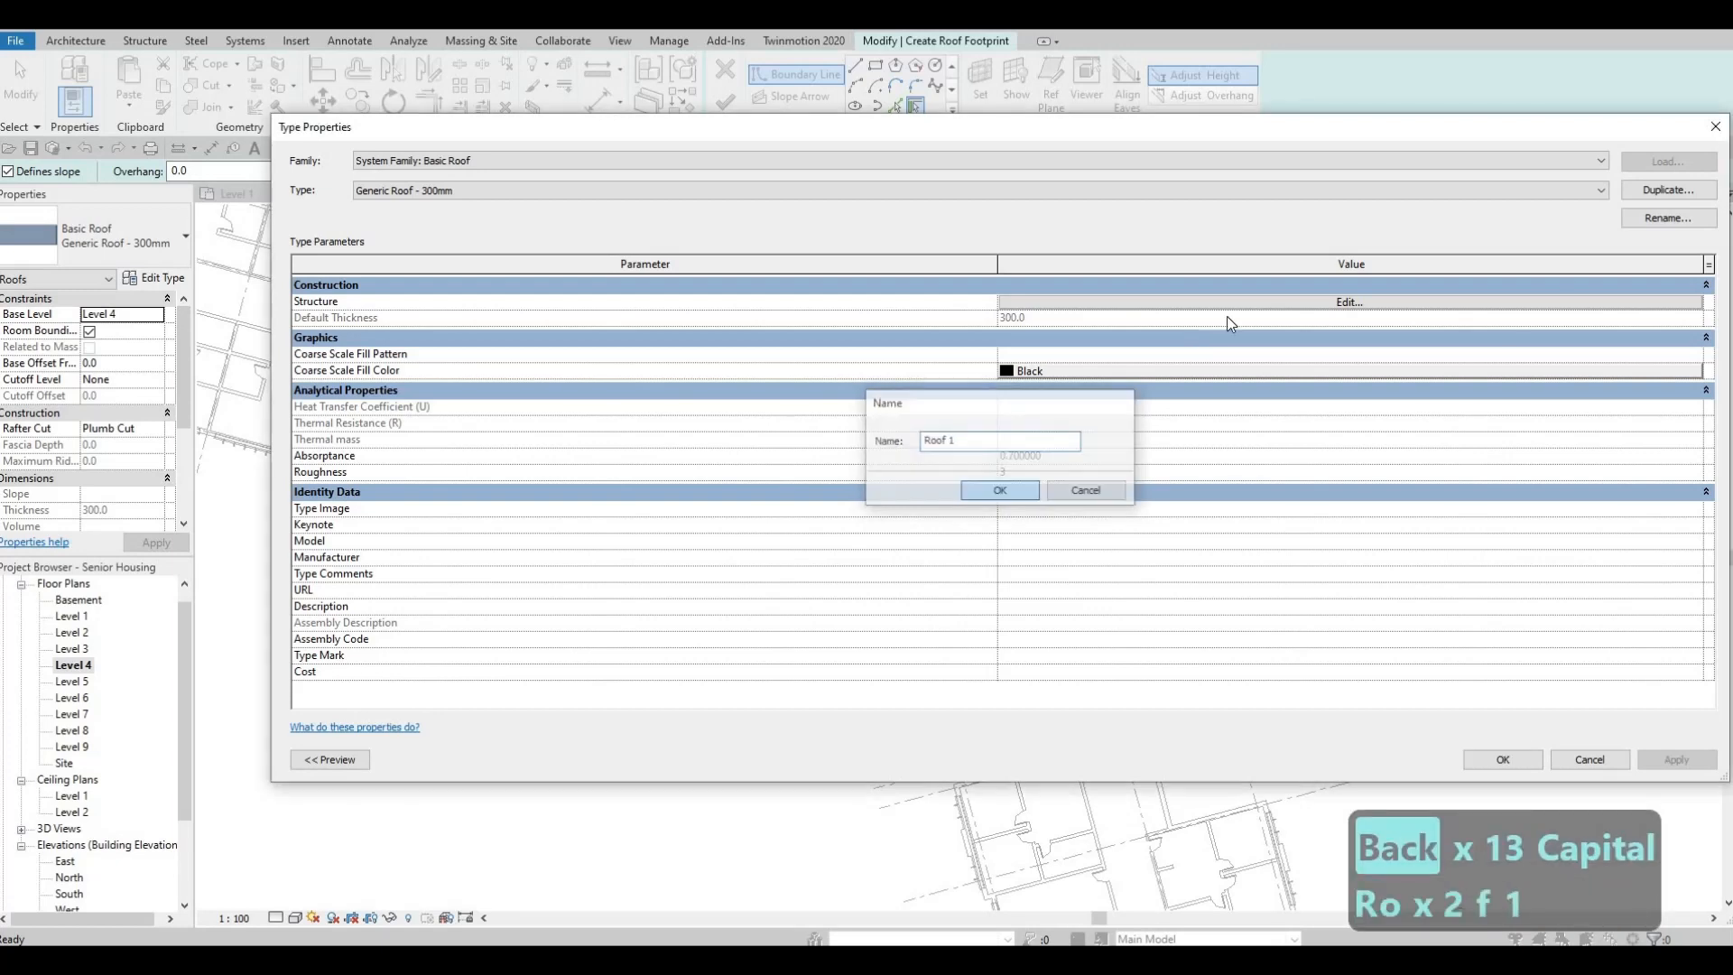
Set the structure layer of Roof 1 to 200 mm thick and accept the type
{"action": "left_click", "coordinate": [1085, 307]}
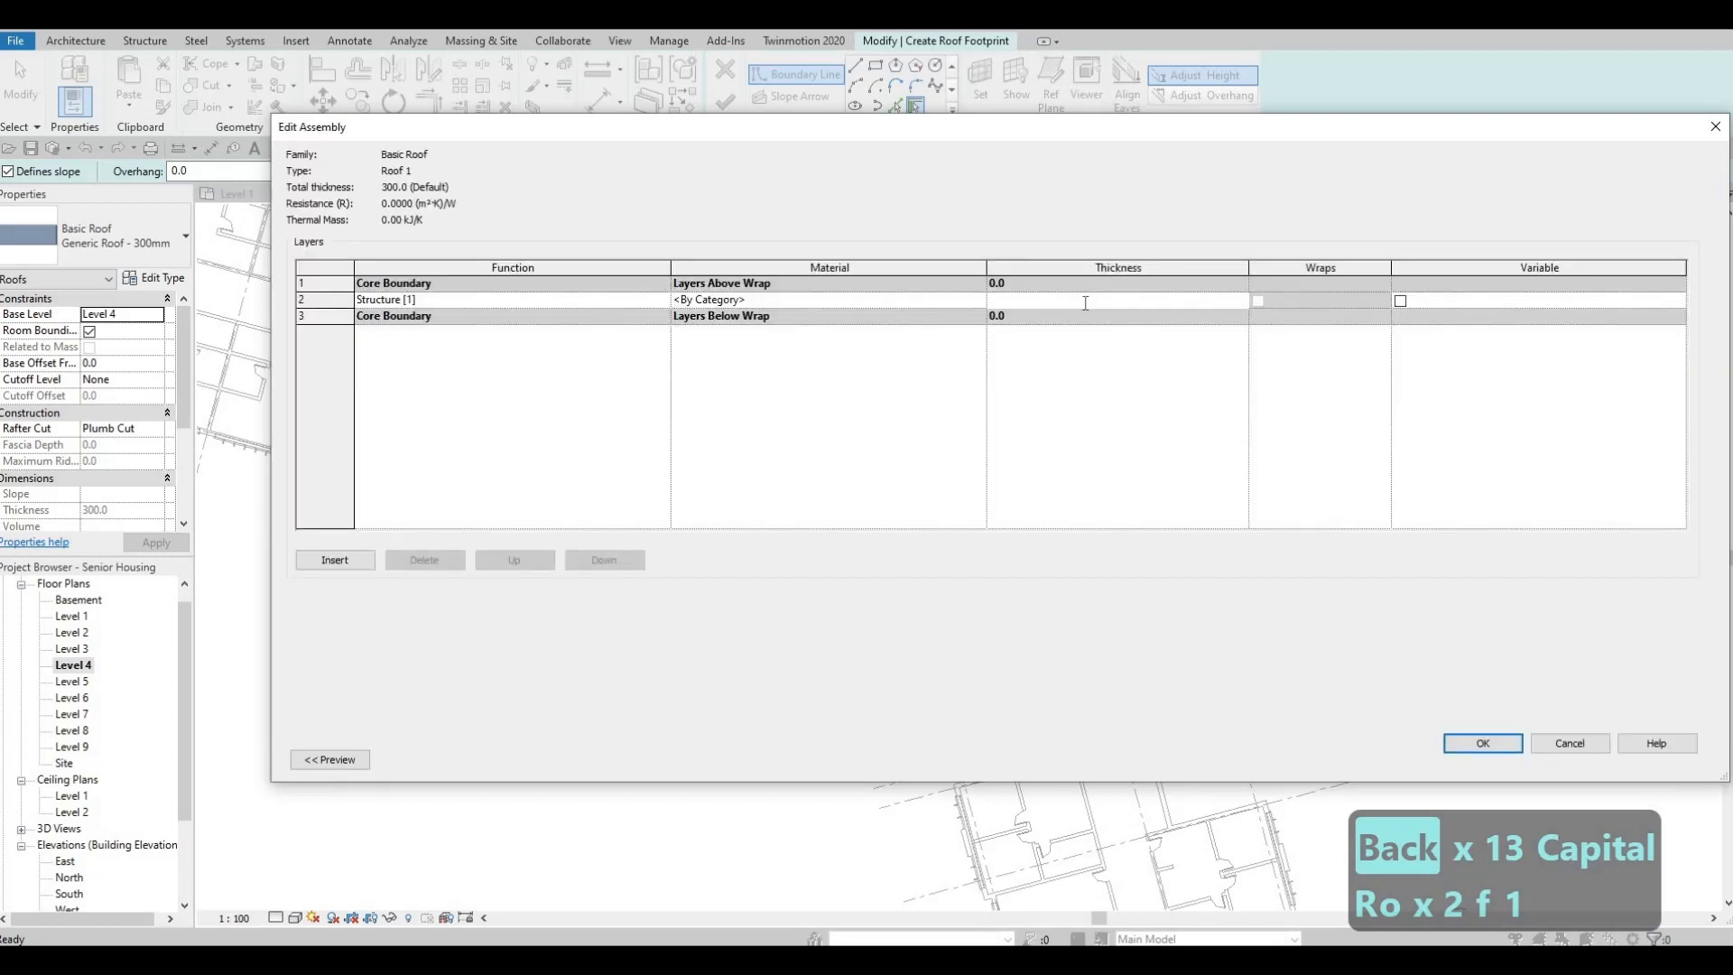
{"action": "type", "text": "200"}
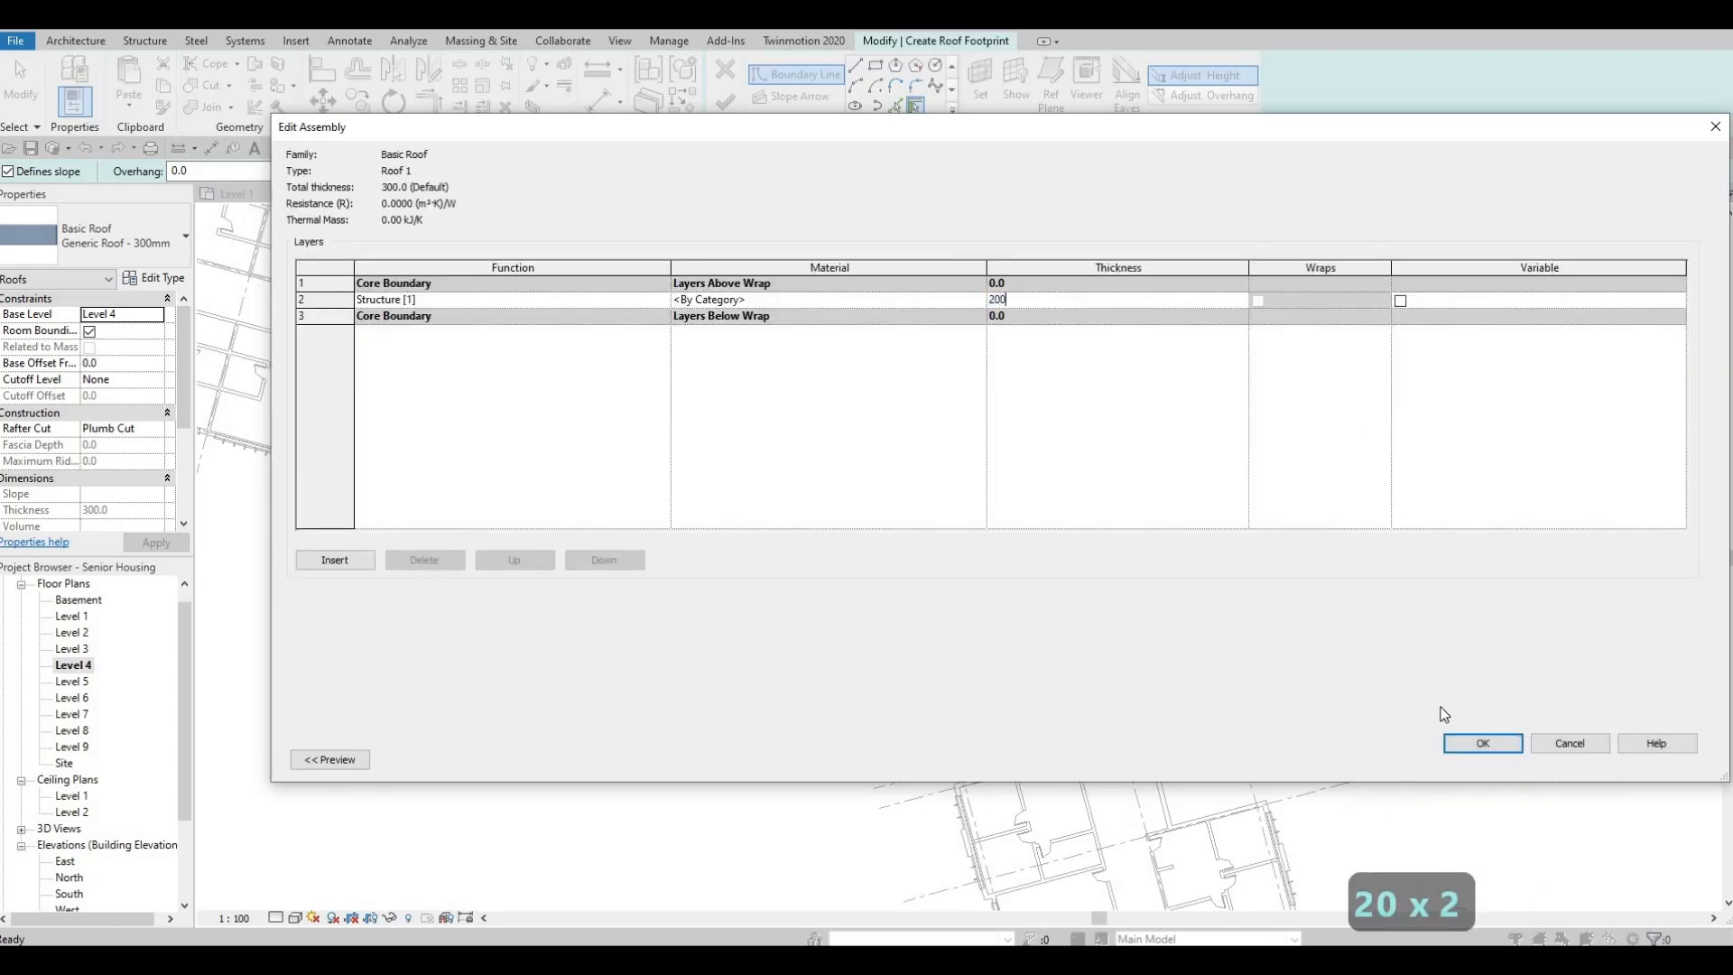
{"action": "left_click", "coordinate": [1481, 744]}
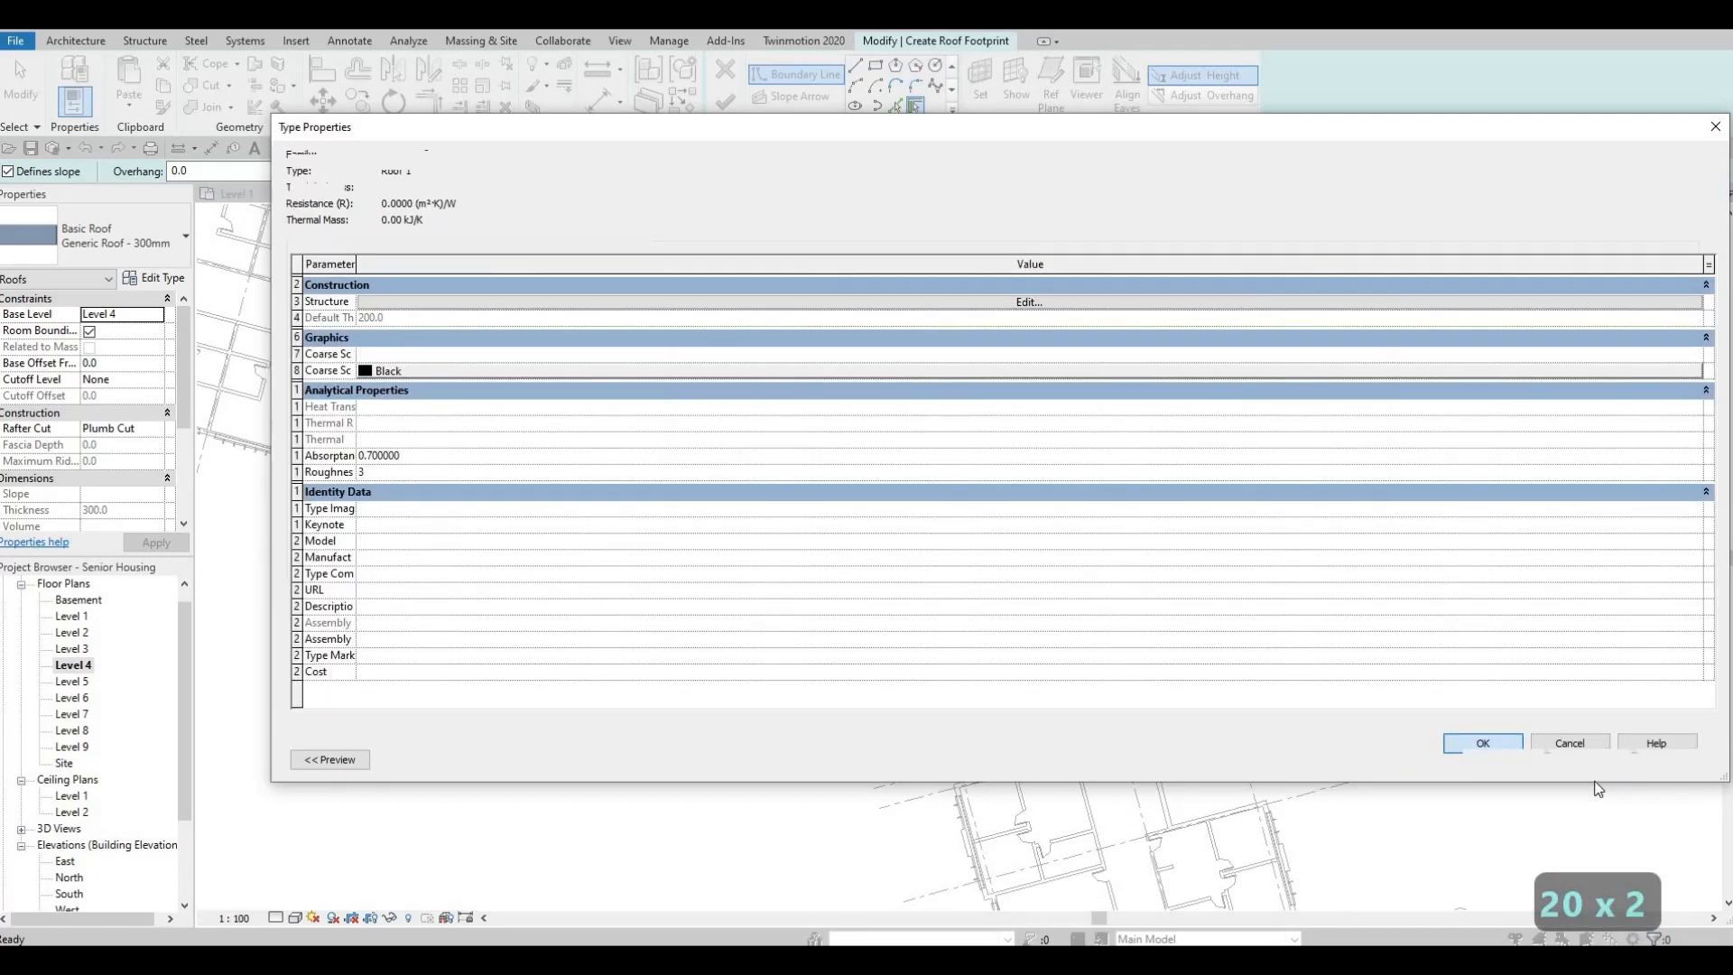
{"action": "left_click", "coordinate": [1502, 759]}
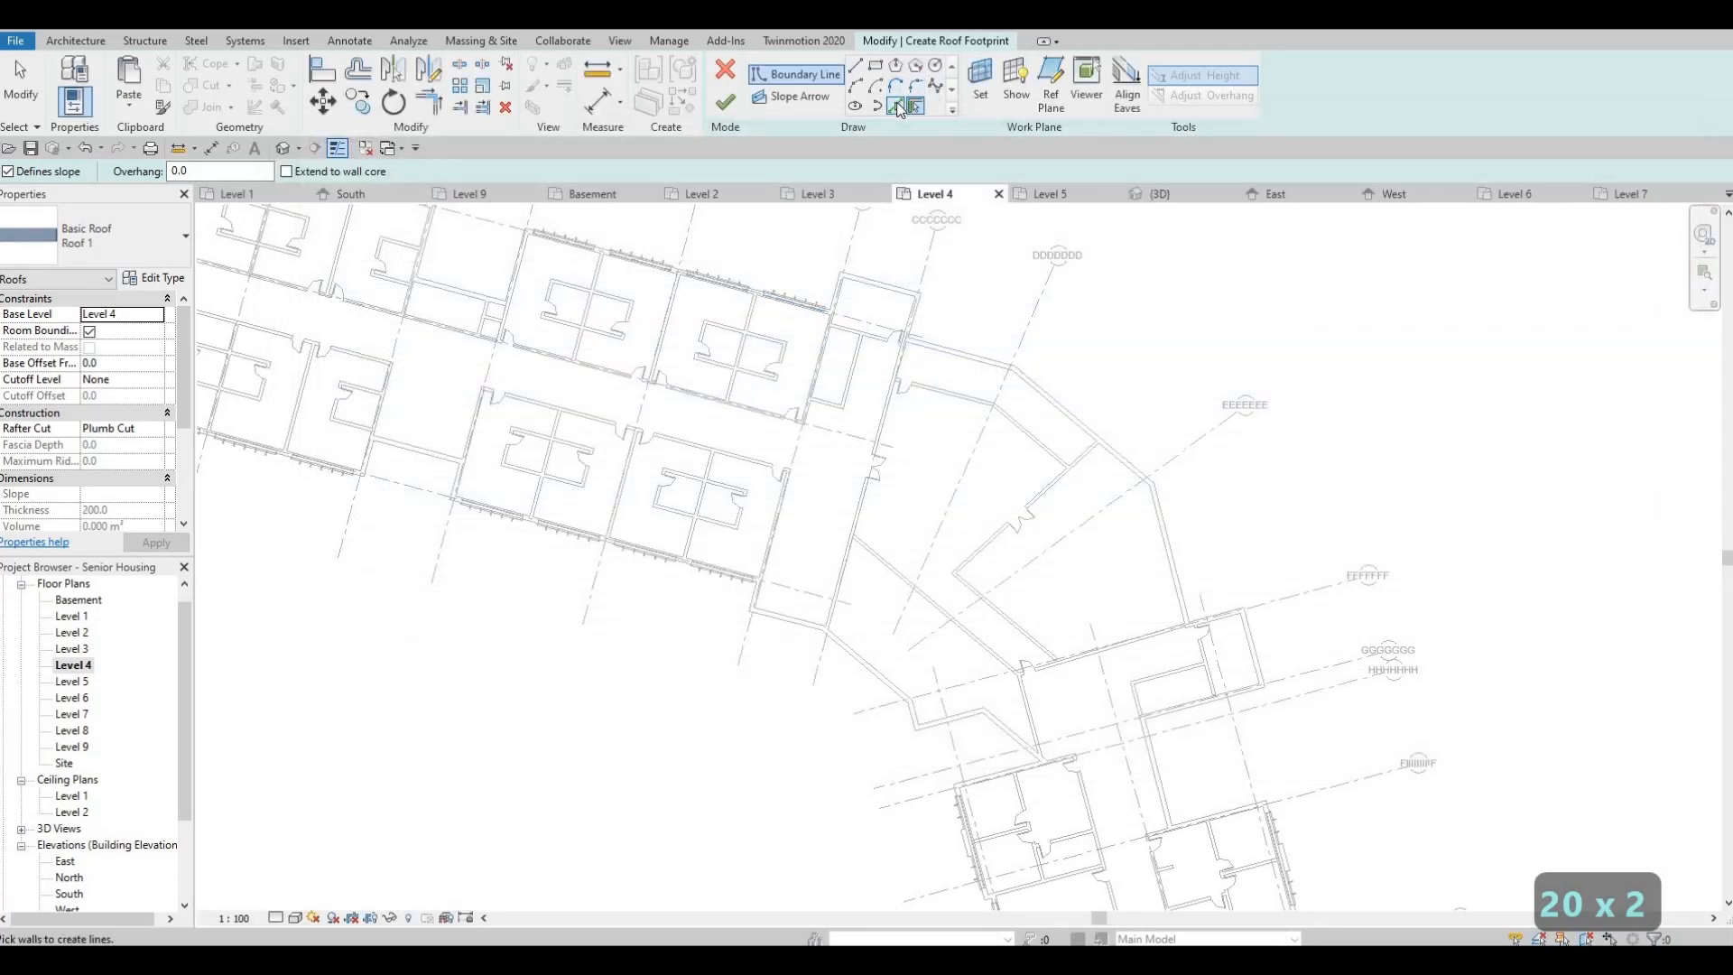
Outline a non-sloping roof boundary from the wall lines enclosing the wedge-shaped area between grids CCCCCCC and FFFFFFF
{"action": "left_click", "coordinate": [896, 107]}
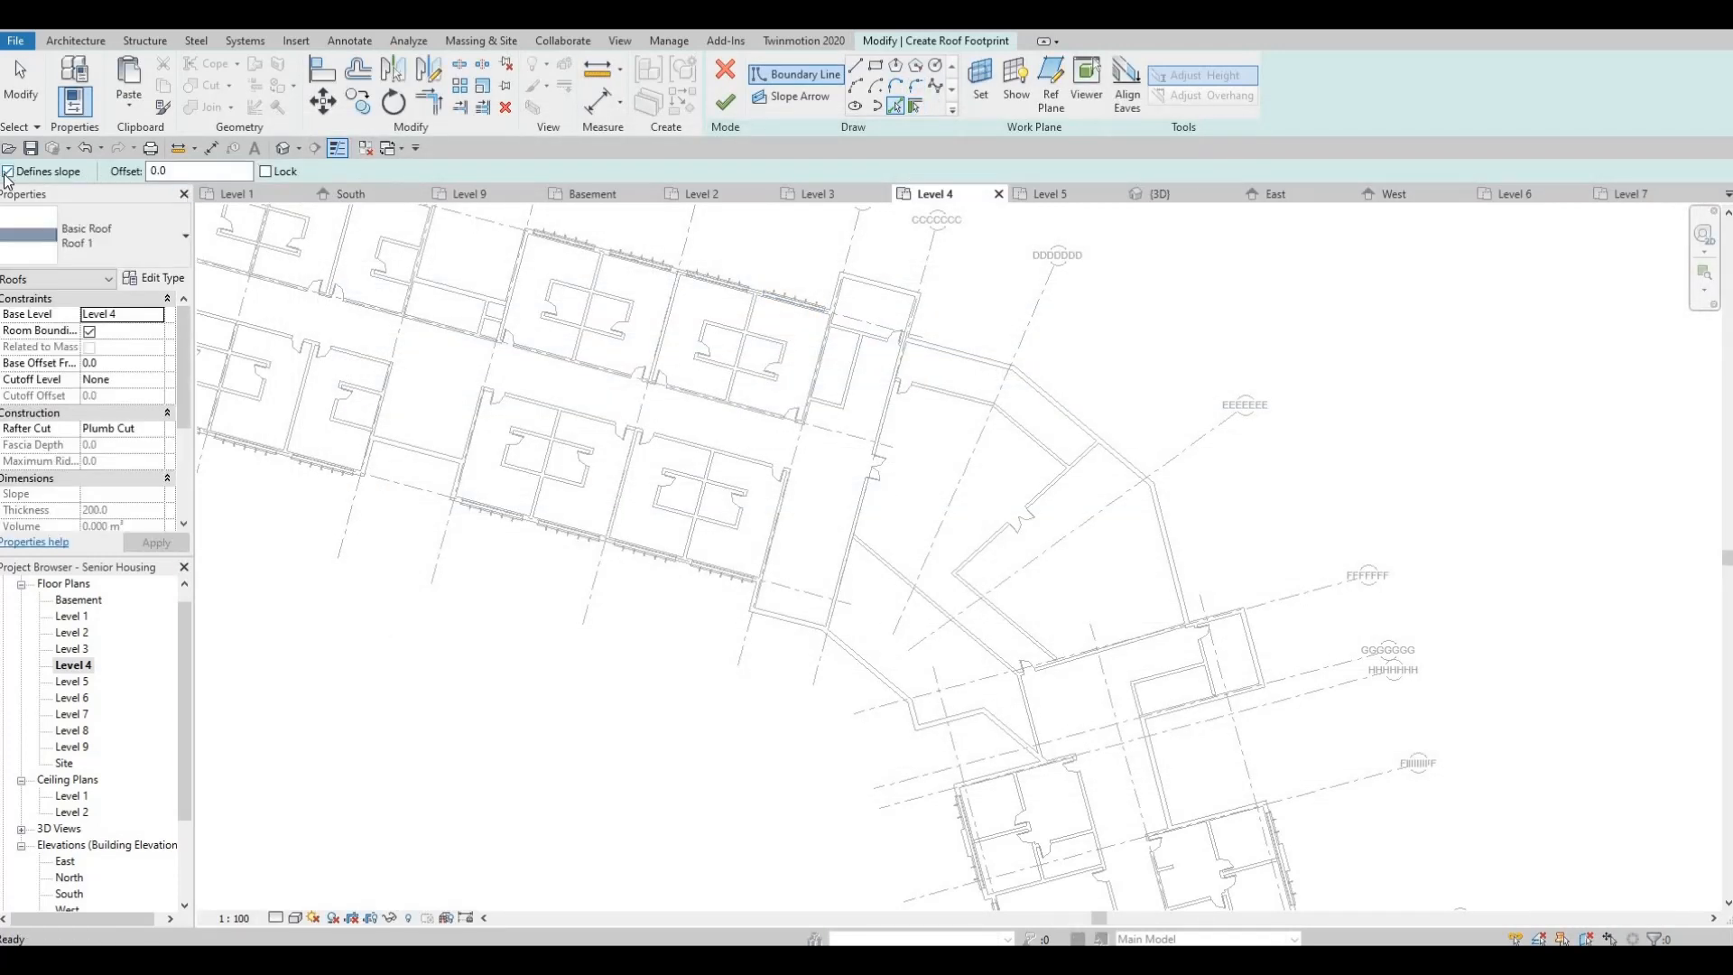
{"action": "left_click", "coordinate": [1058, 410]}
{"action": "left_click", "coordinate": [1054, 413]}
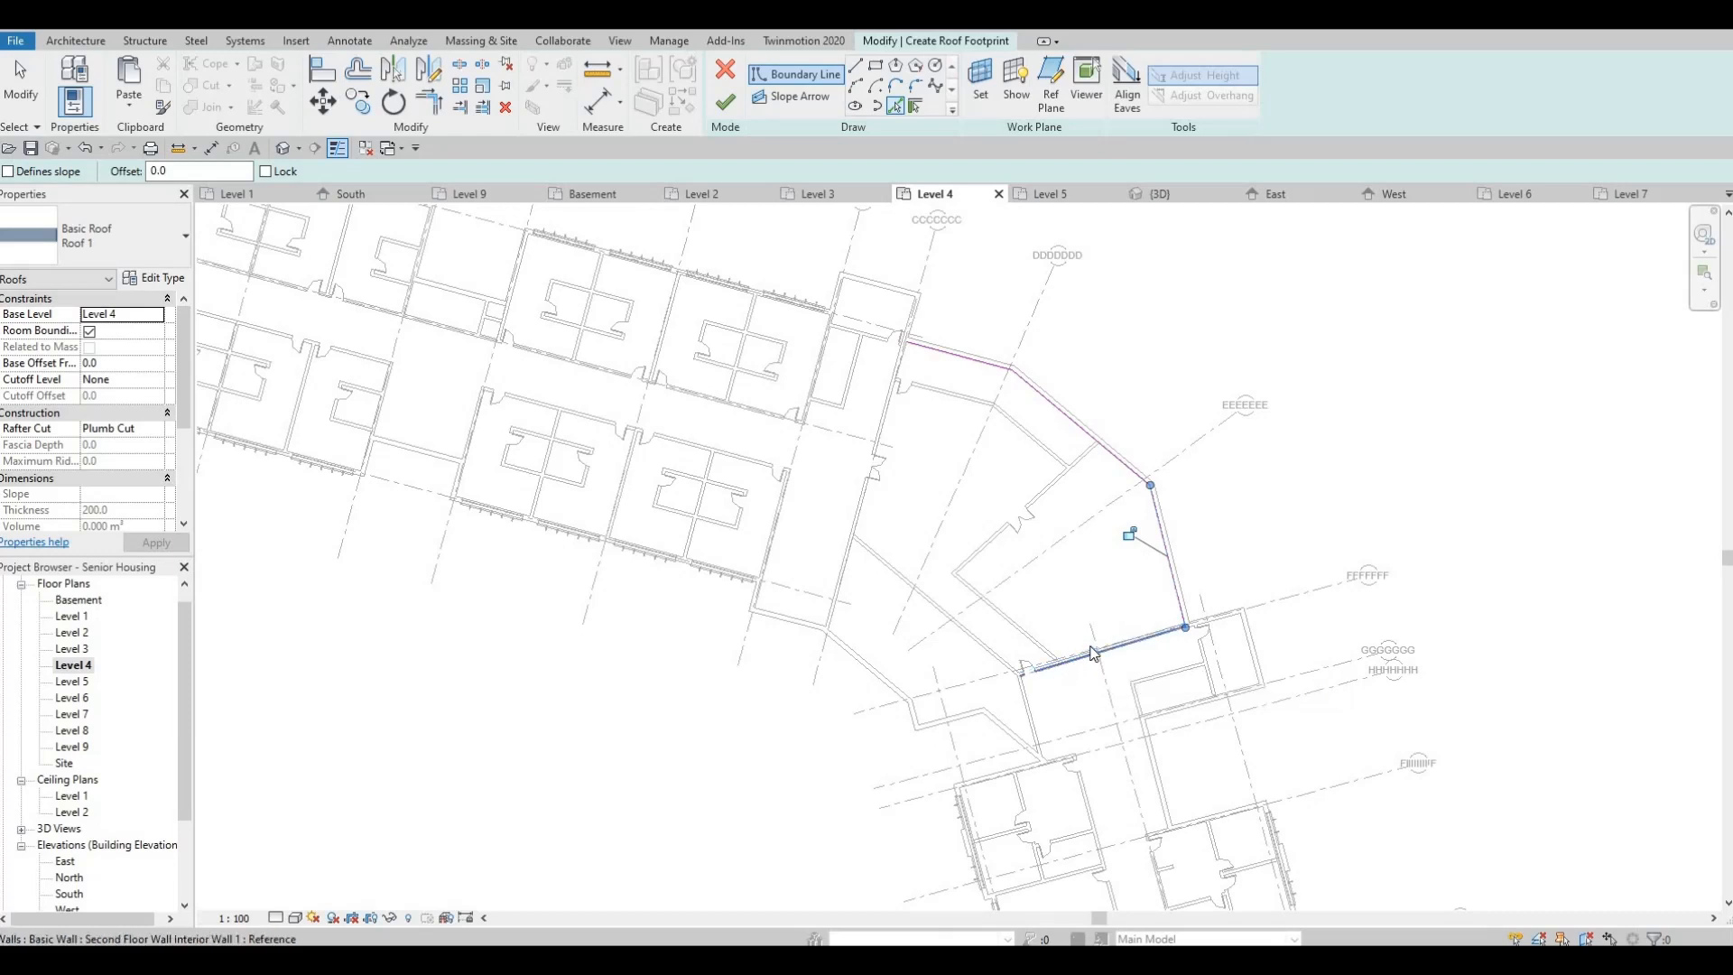
{"action": "scroll", "coordinate": [1052, 669], "scroll_direction": "up", "scroll_amount": 2}
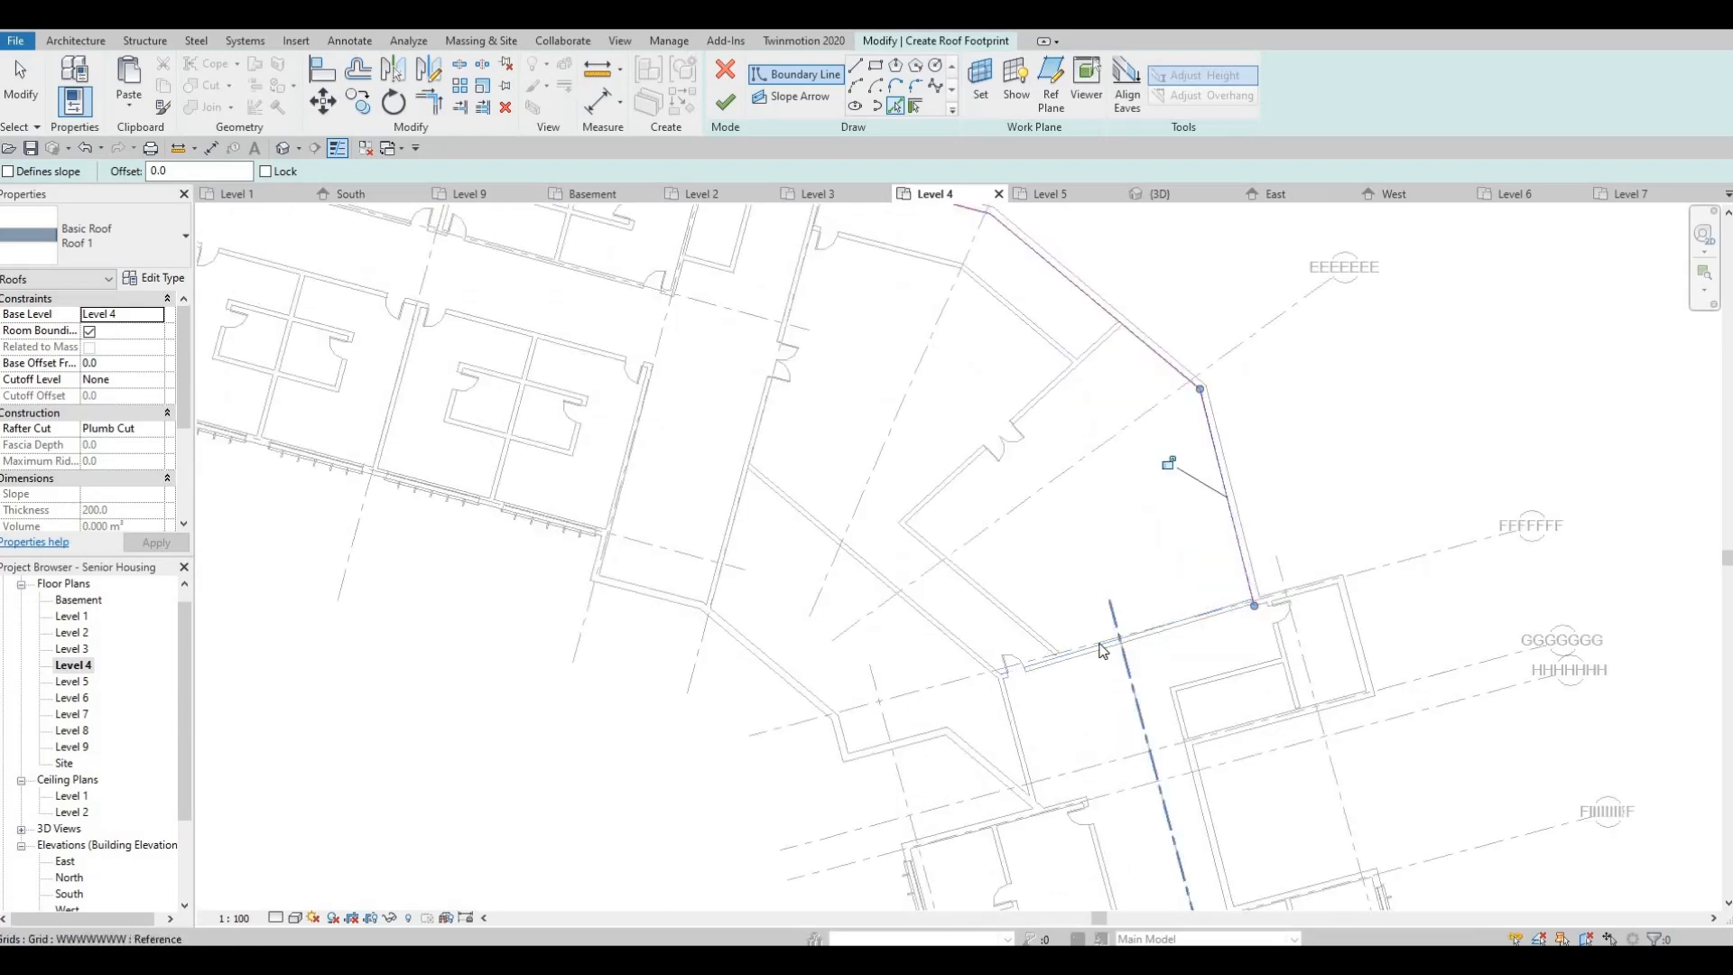
{"action": "left_click", "coordinate": [1103, 644]}
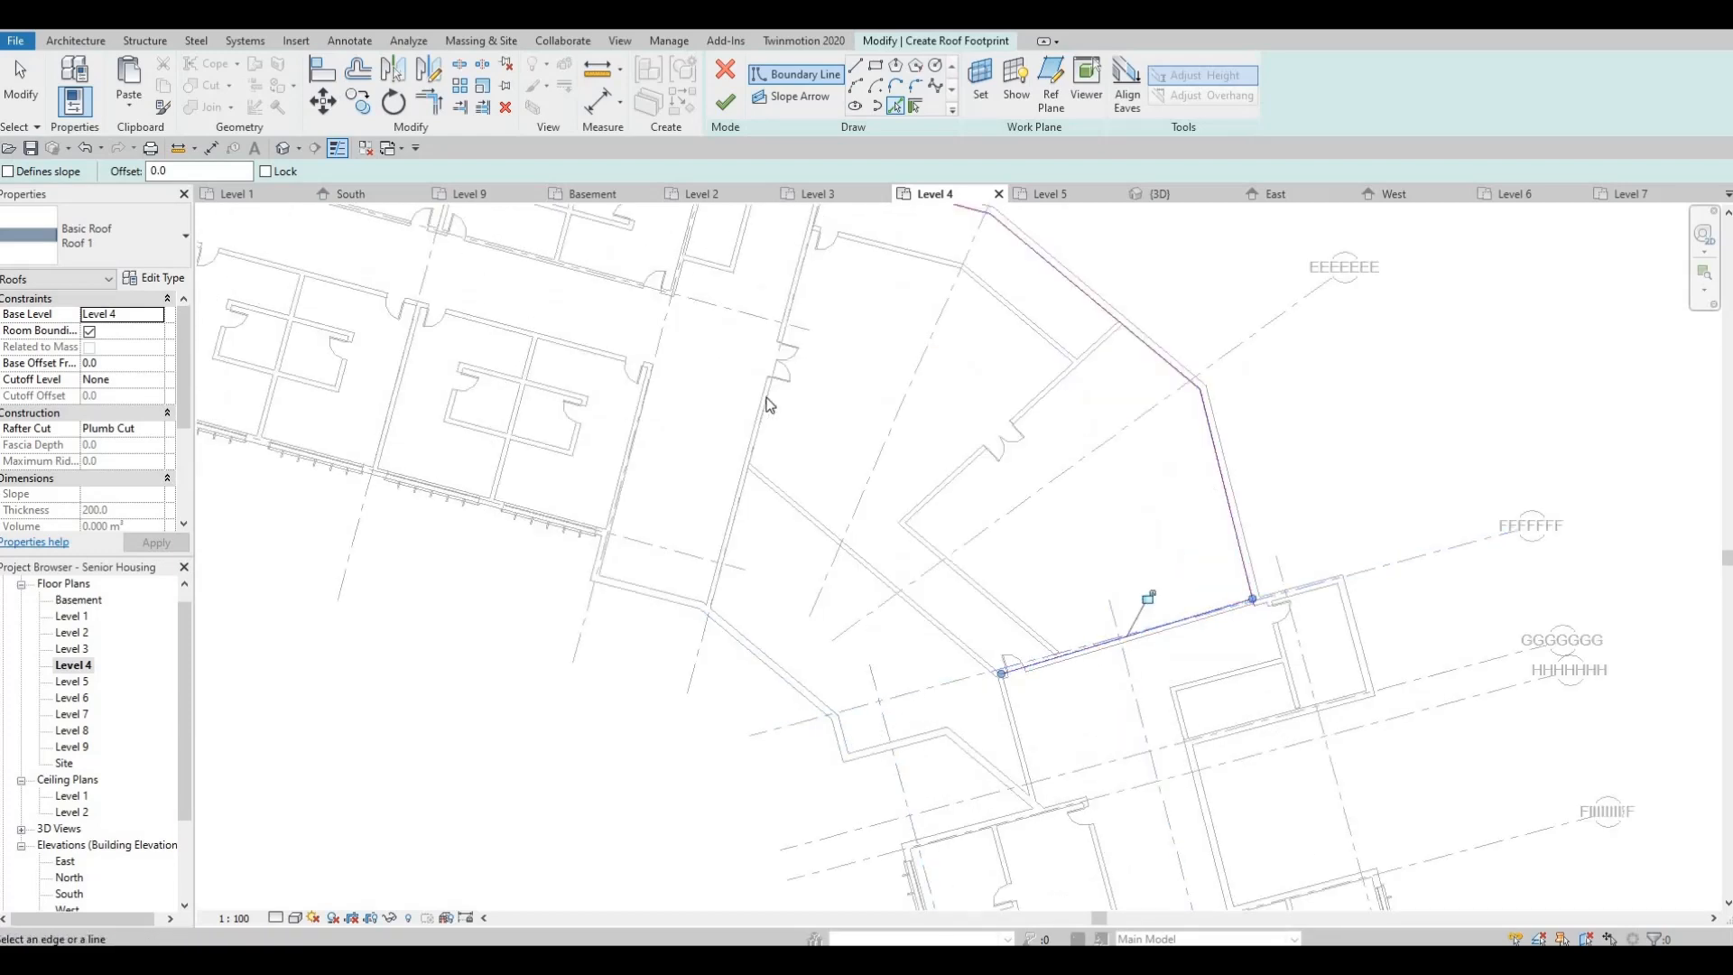
{"action": "left_click", "coordinate": [765, 383]}
{"action": "middle_click_drag", "start_coordinate": [838, 522], "coordinate": [864, 454]}
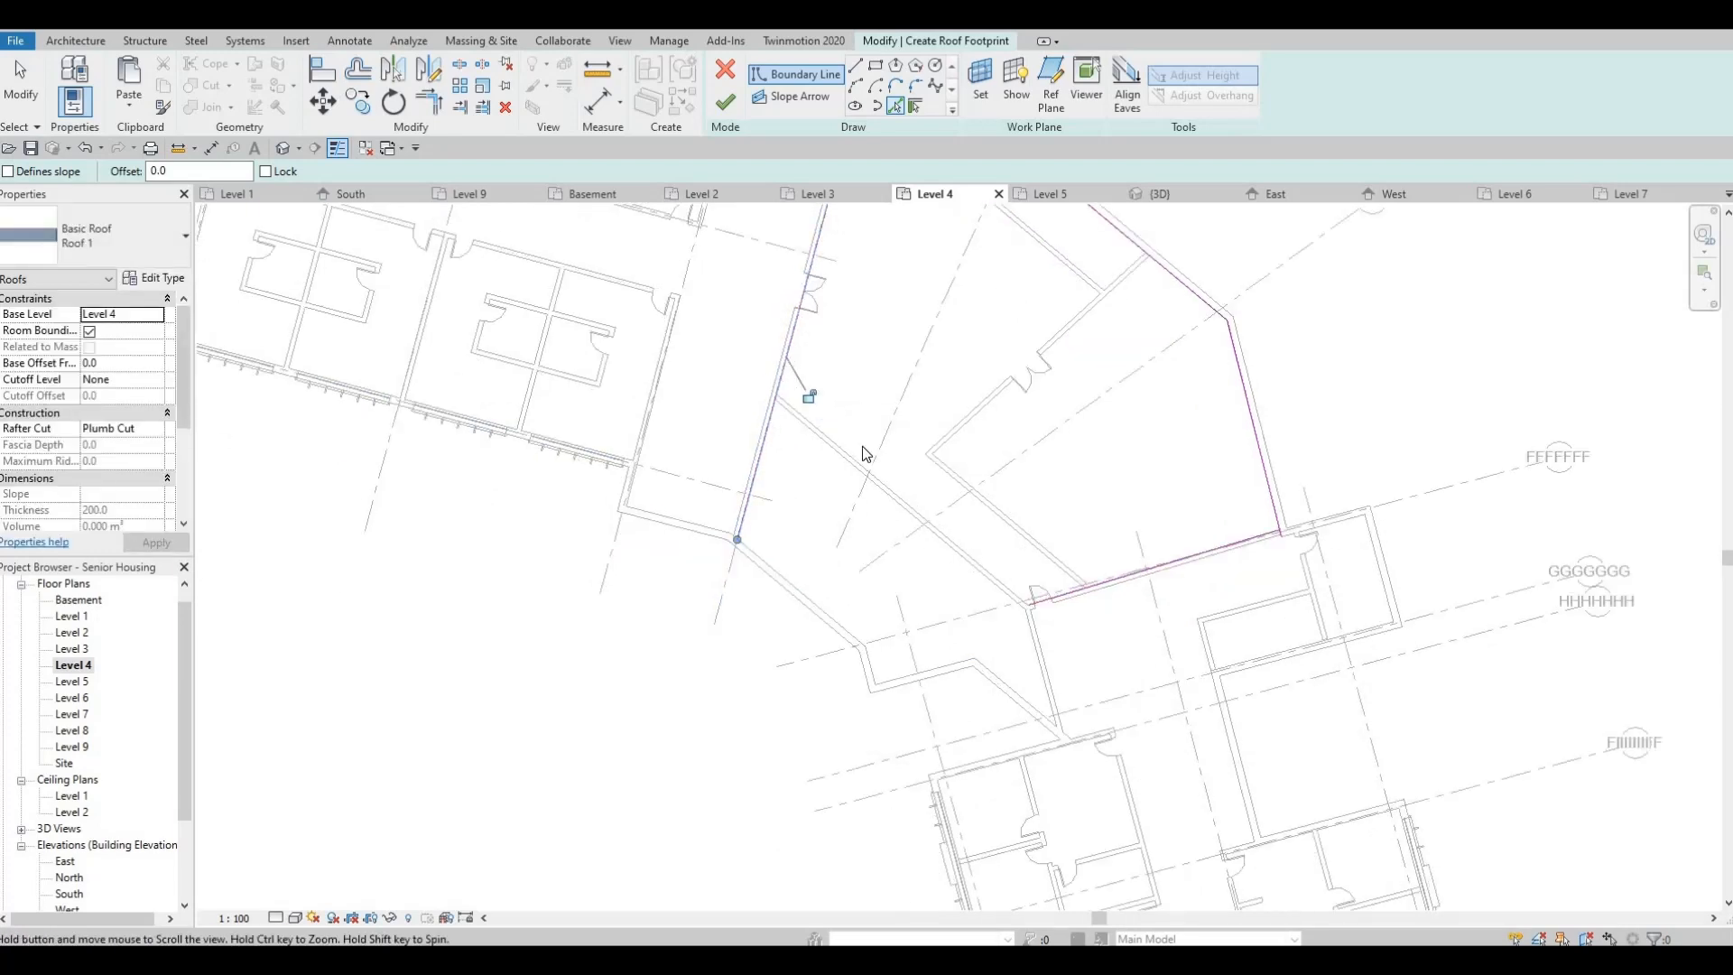
{"action": "left_click", "coordinate": [1027, 616]}
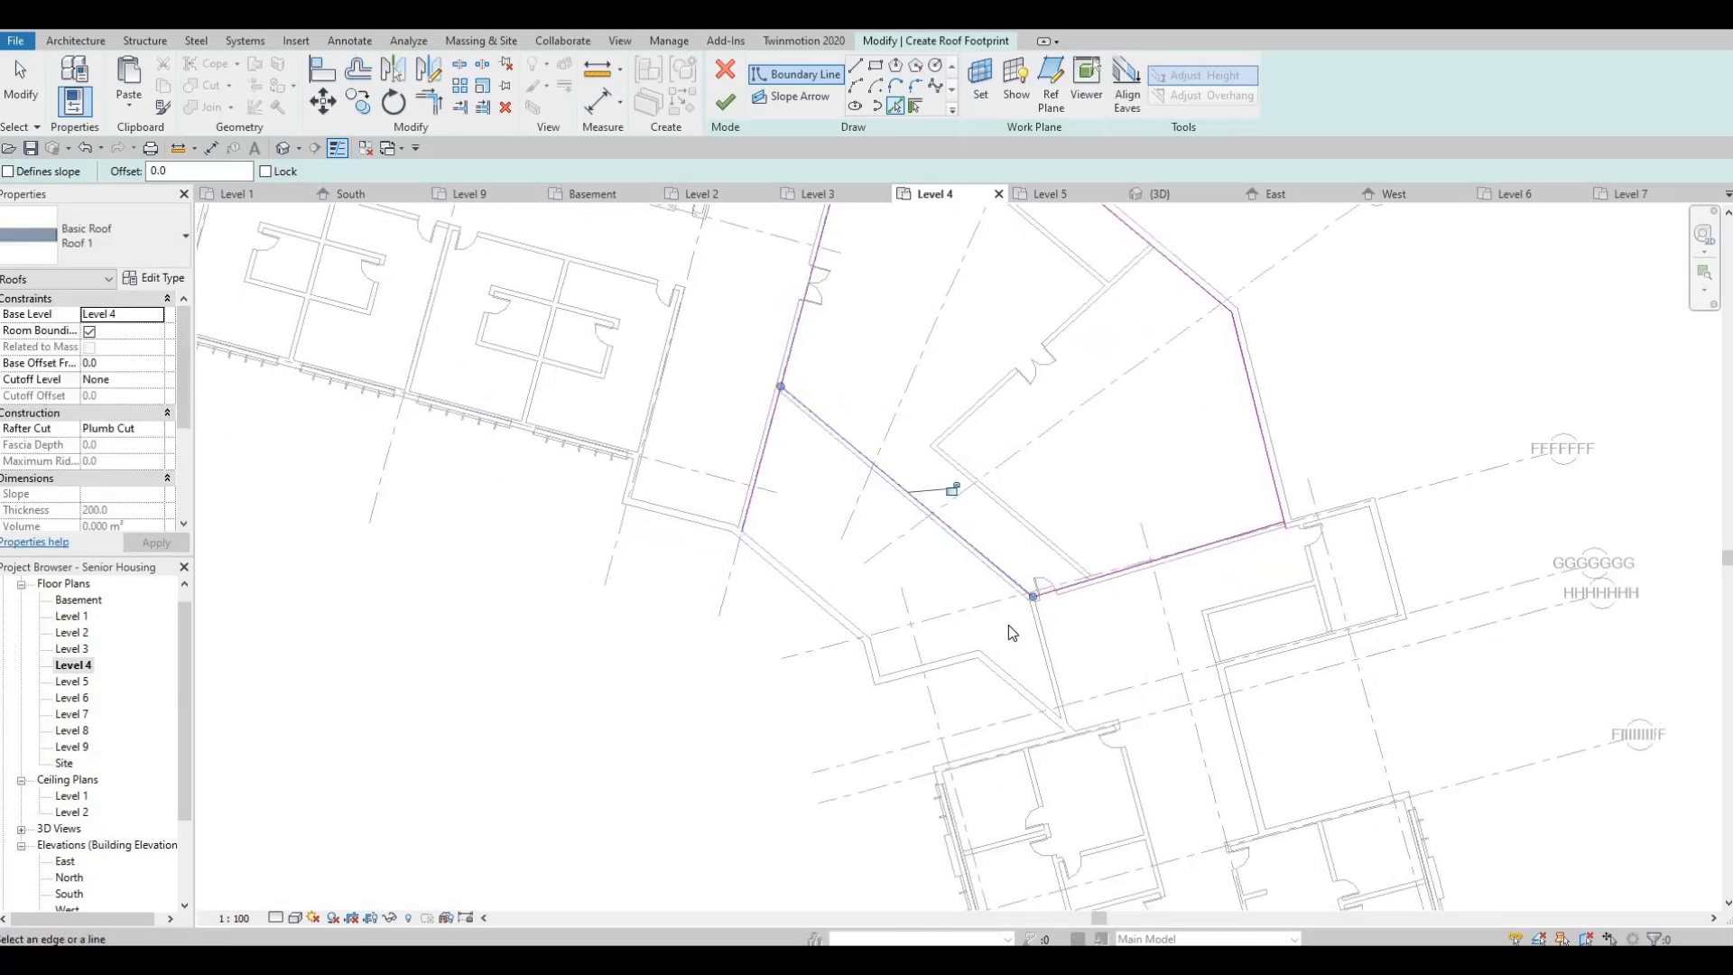
{"action": "key", "text": "Escape"}
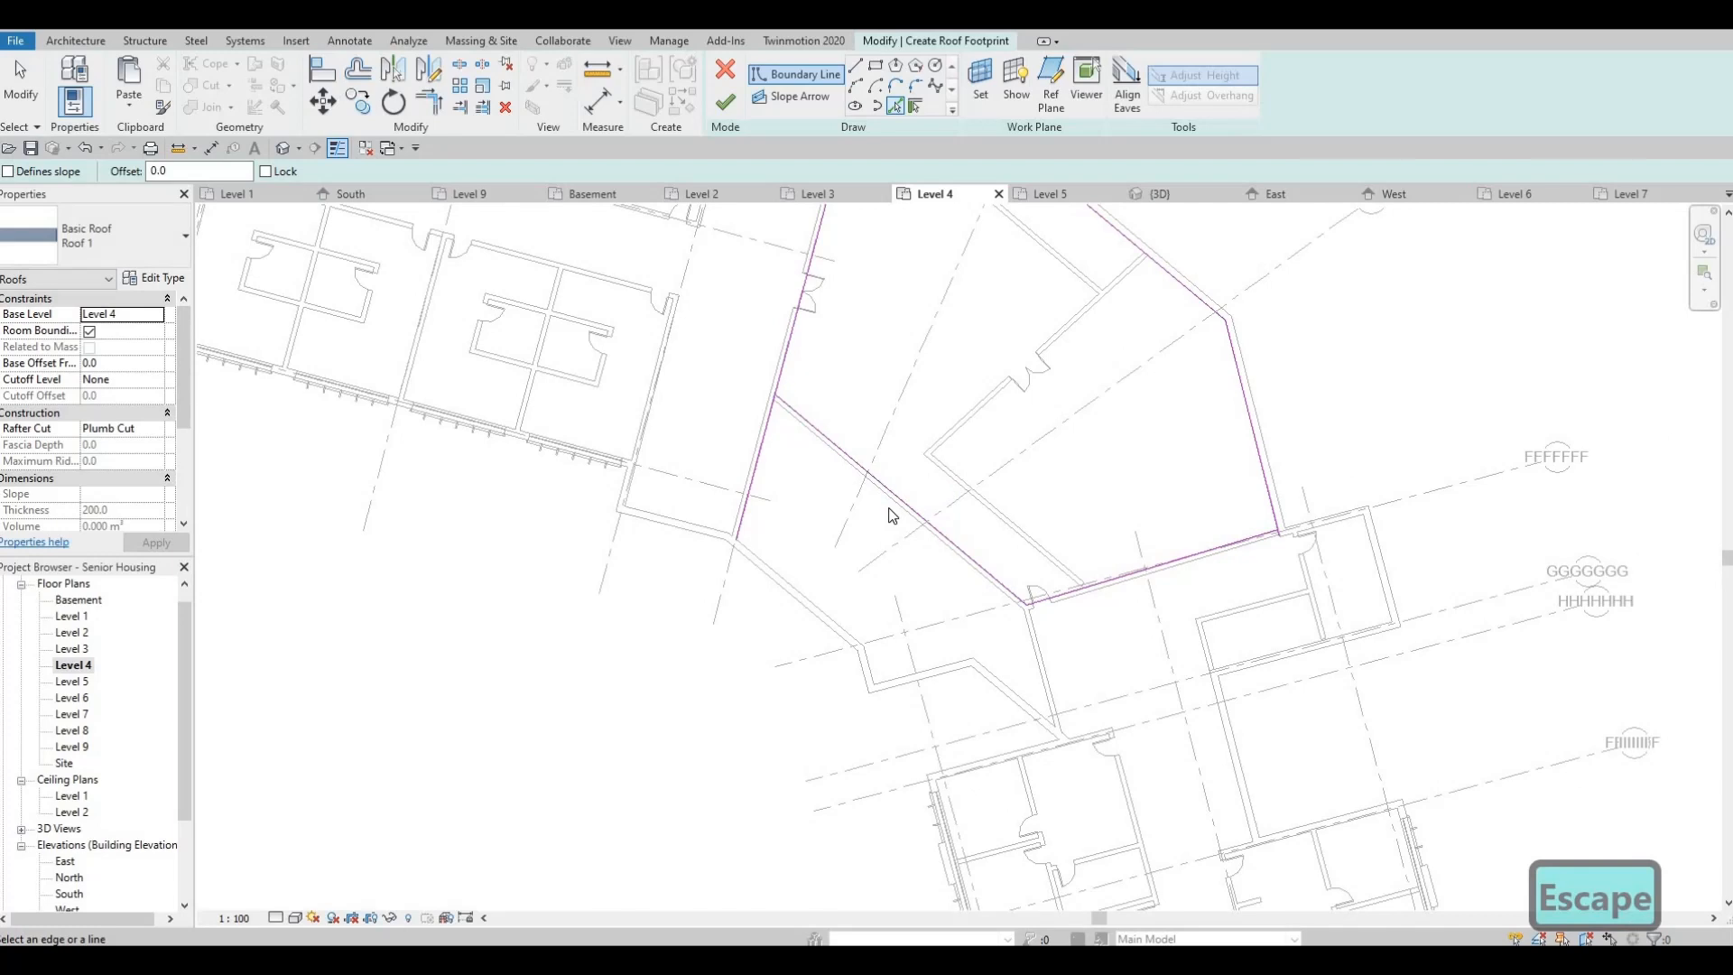
Trim the roof boundary corners at both ends of the double-door wall and set the roof's base level to Level 5
{"action": "key", "text": "t"}
{"action": "key", "text": "r"}
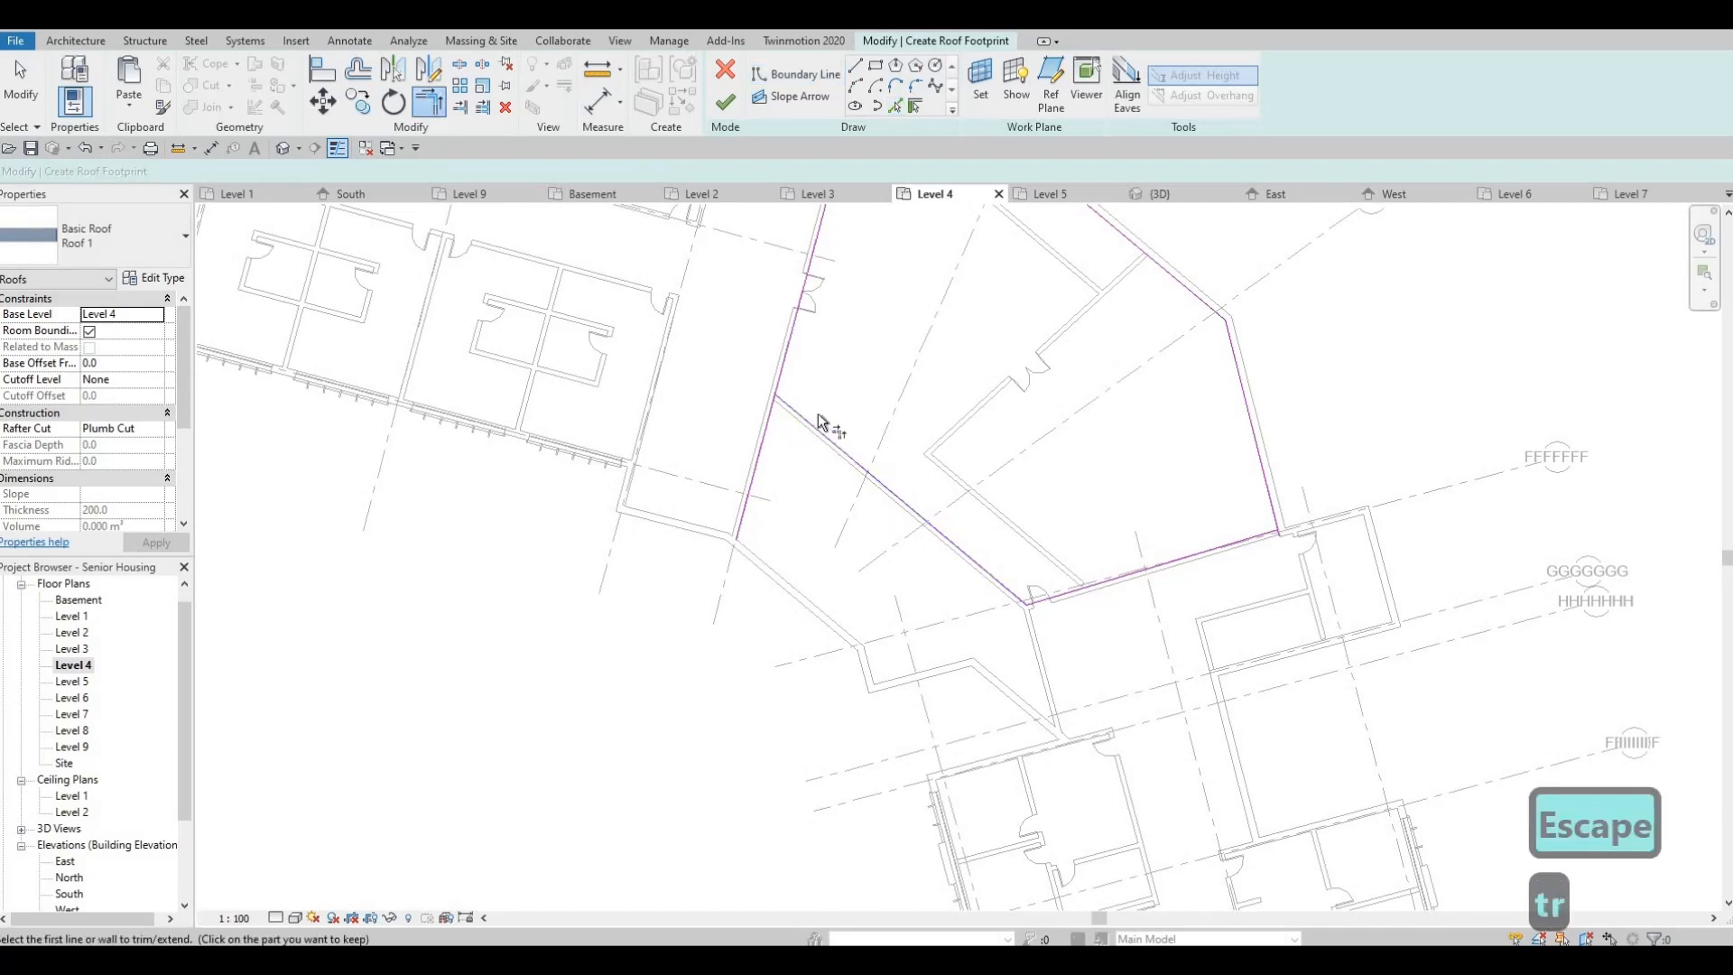
{"action": "left_click", "coordinate": [801, 417]}
{"action": "middle_click_drag", "start_coordinate": [347, 308], "coordinate": [328, 402]}
{"action": "left_click", "coordinate": [101, 313]}
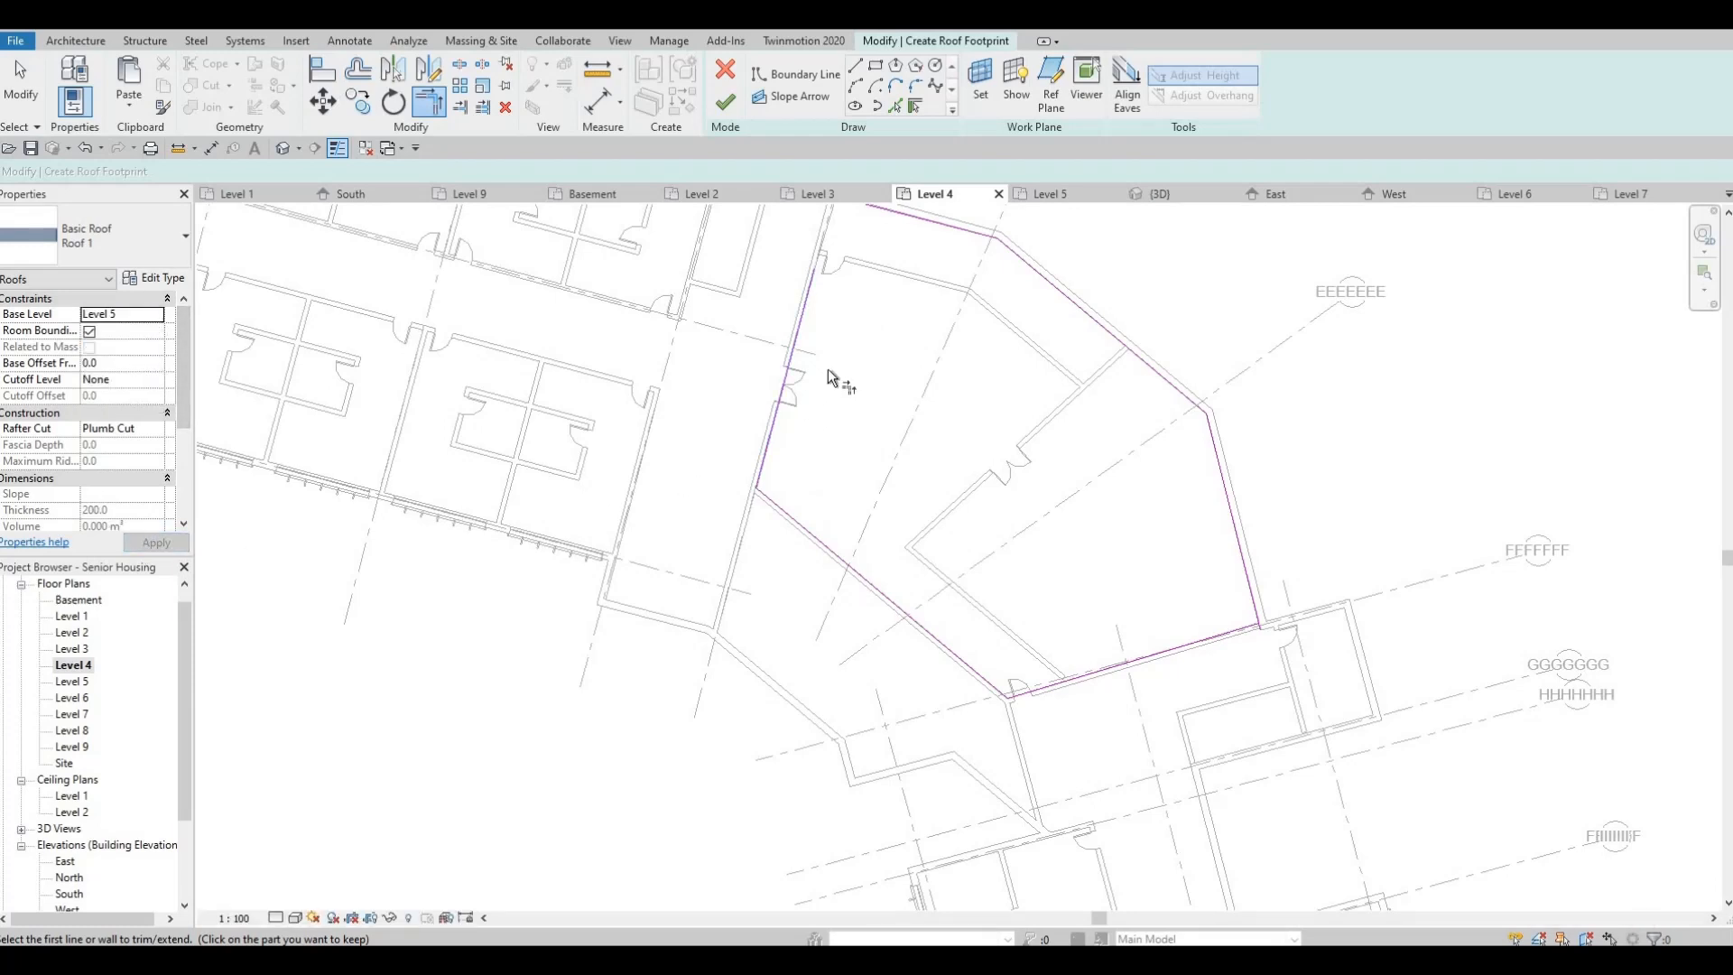
{"action": "middle_click_drag", "start_coordinate": [828, 377], "coordinate": [799, 475]}
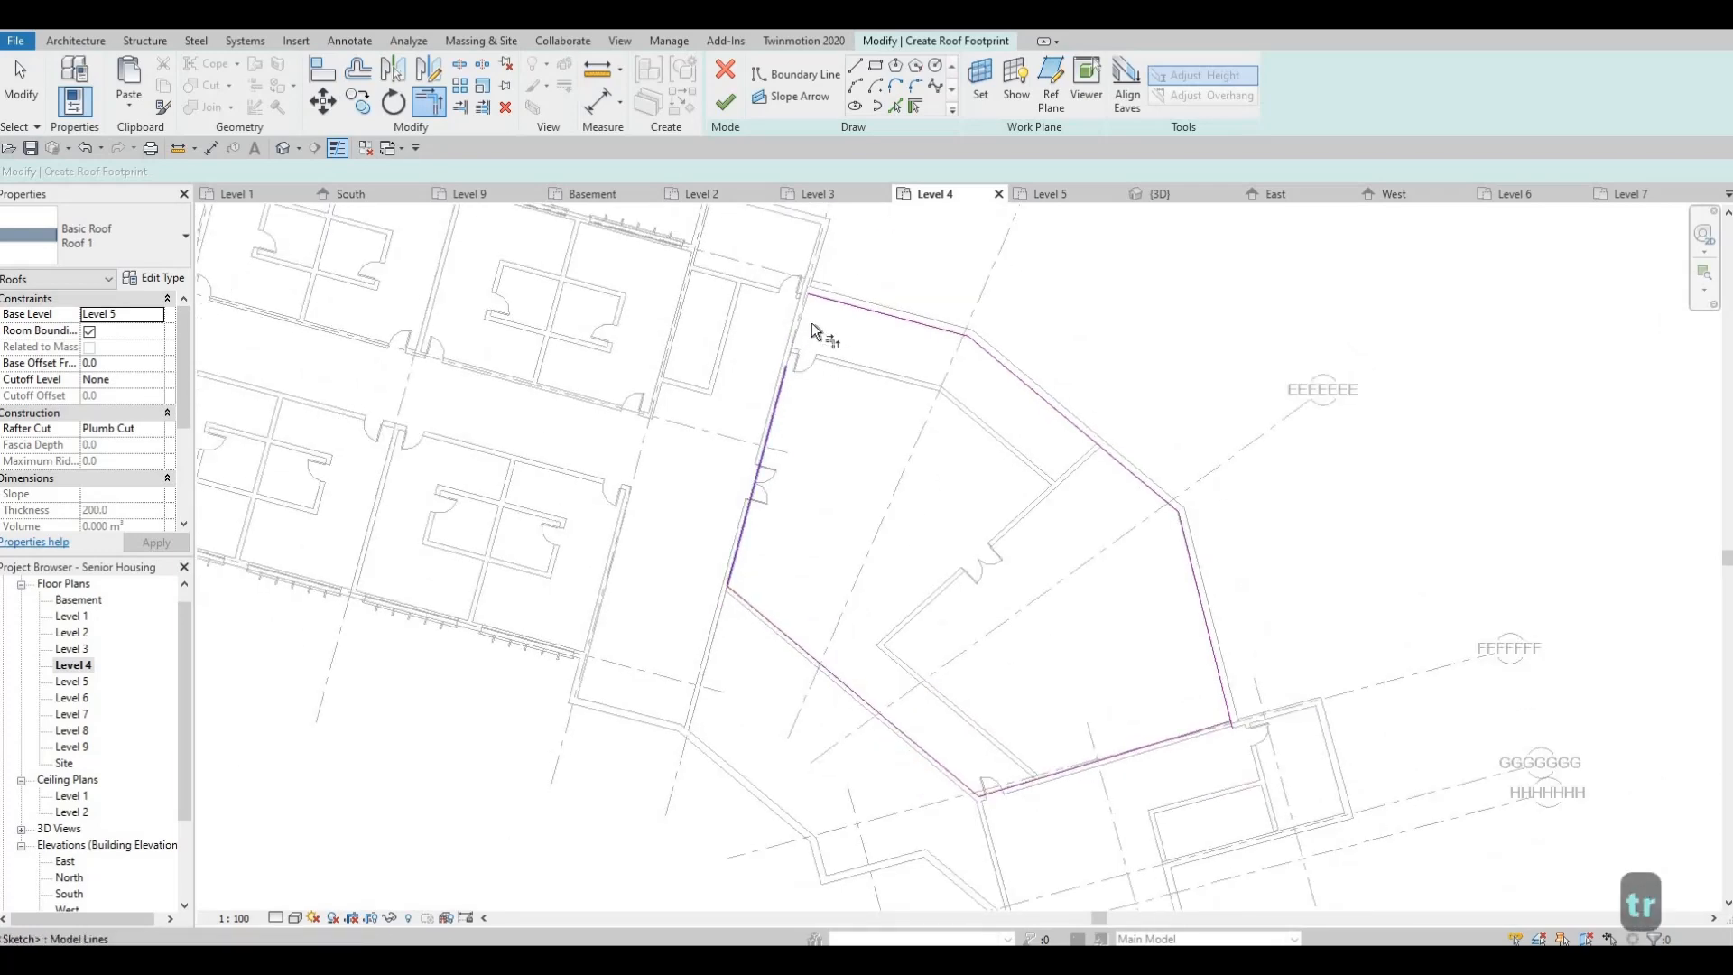
{"action": "left_click", "coordinate": [725, 101]}
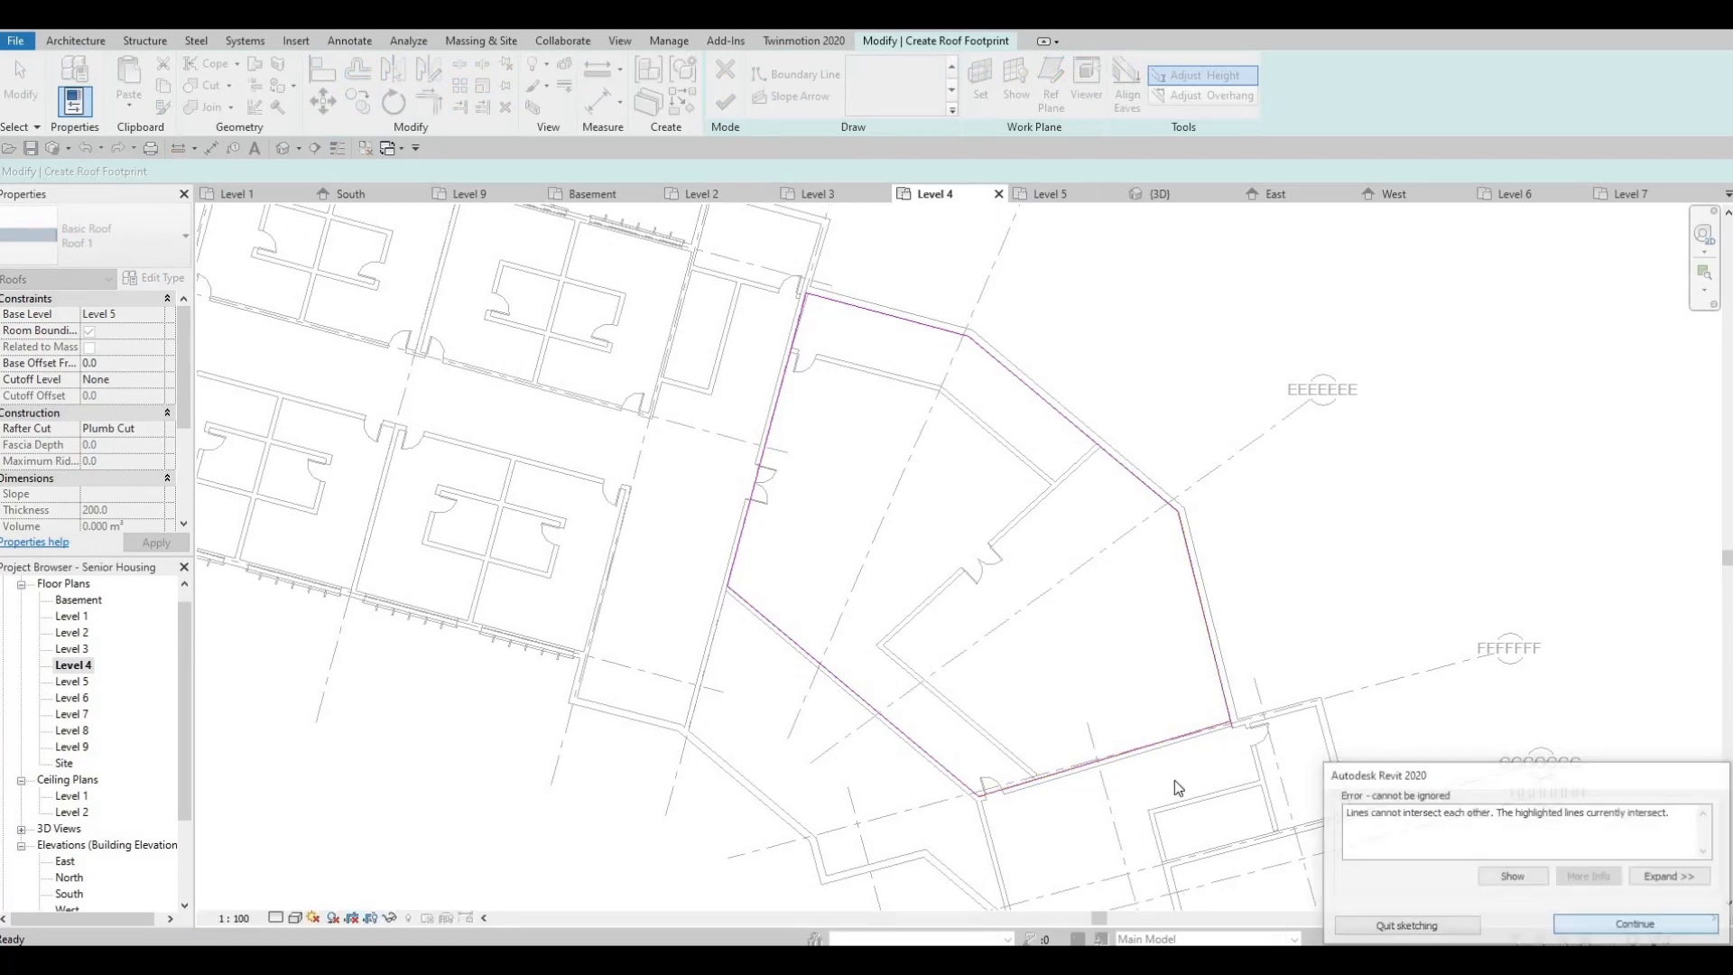
Trim the intersecting boundary lines at the corner beside grid FFFFFFF and finish the roof
{"action": "key", "text": "Escape"}
{"action": "scroll", "coordinate": [1210, 748], "scroll_direction": "up", "scroll_amount": 2}
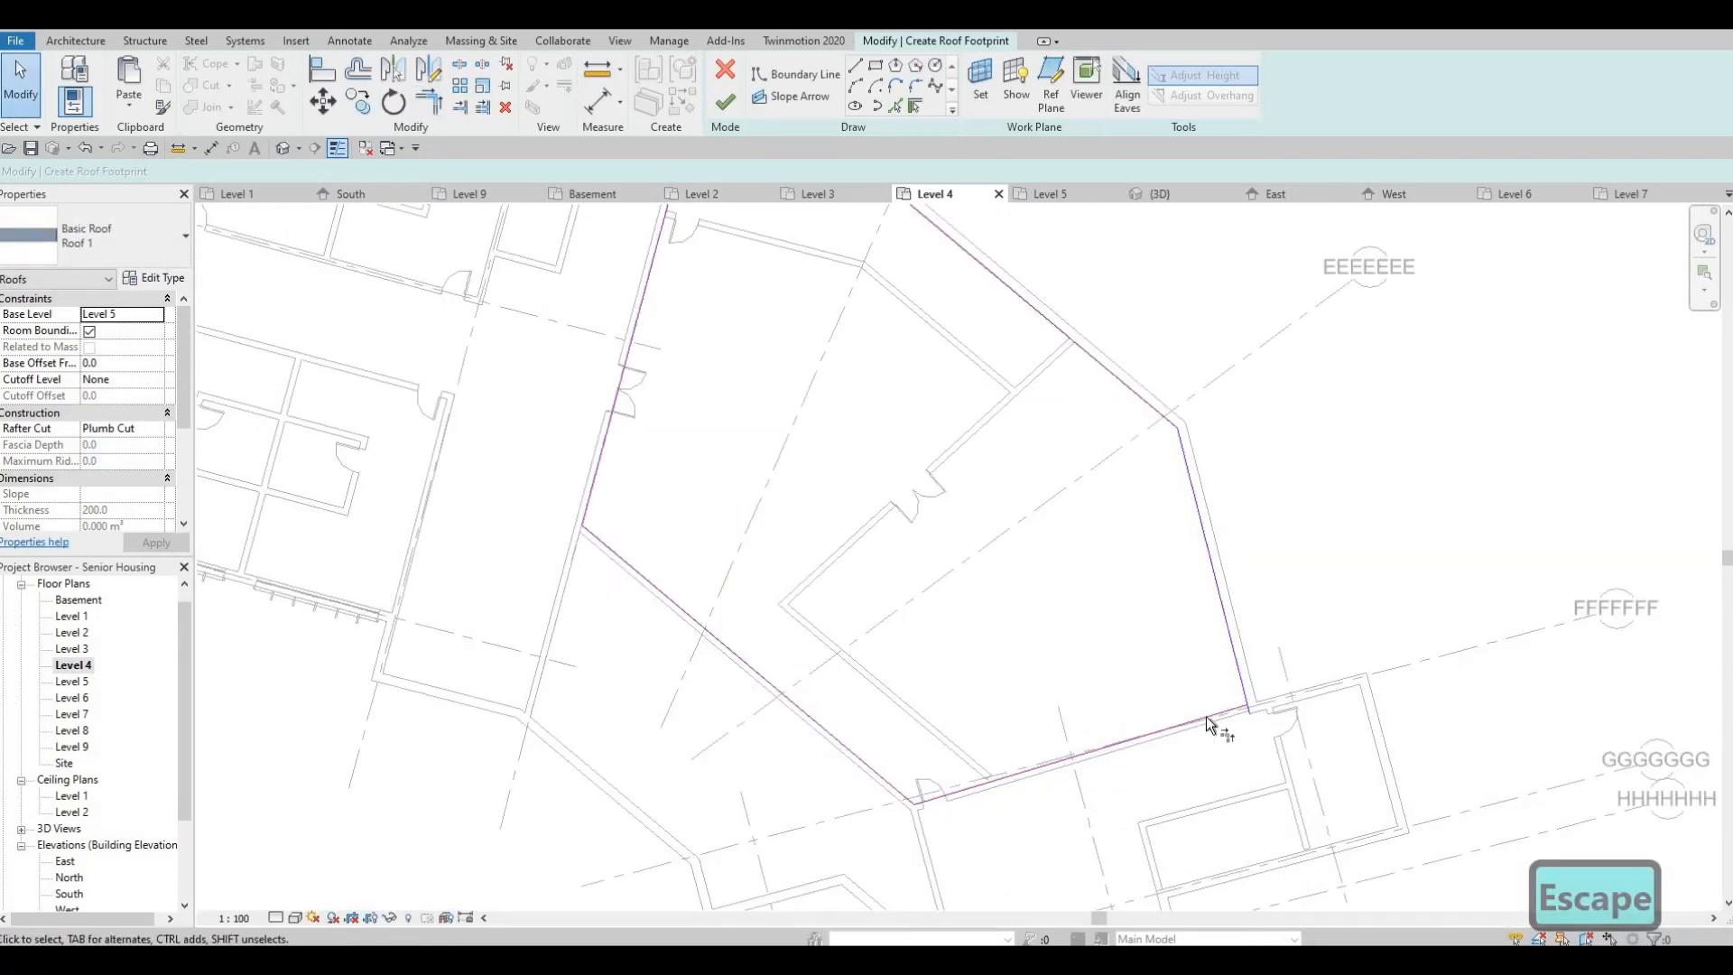
{"action": "key", "text": "t"}
{"action": "key", "text": "r"}
{"action": "left_click", "coordinate": [1207, 716]}
{"action": "left_click", "coordinate": [1238, 673]}
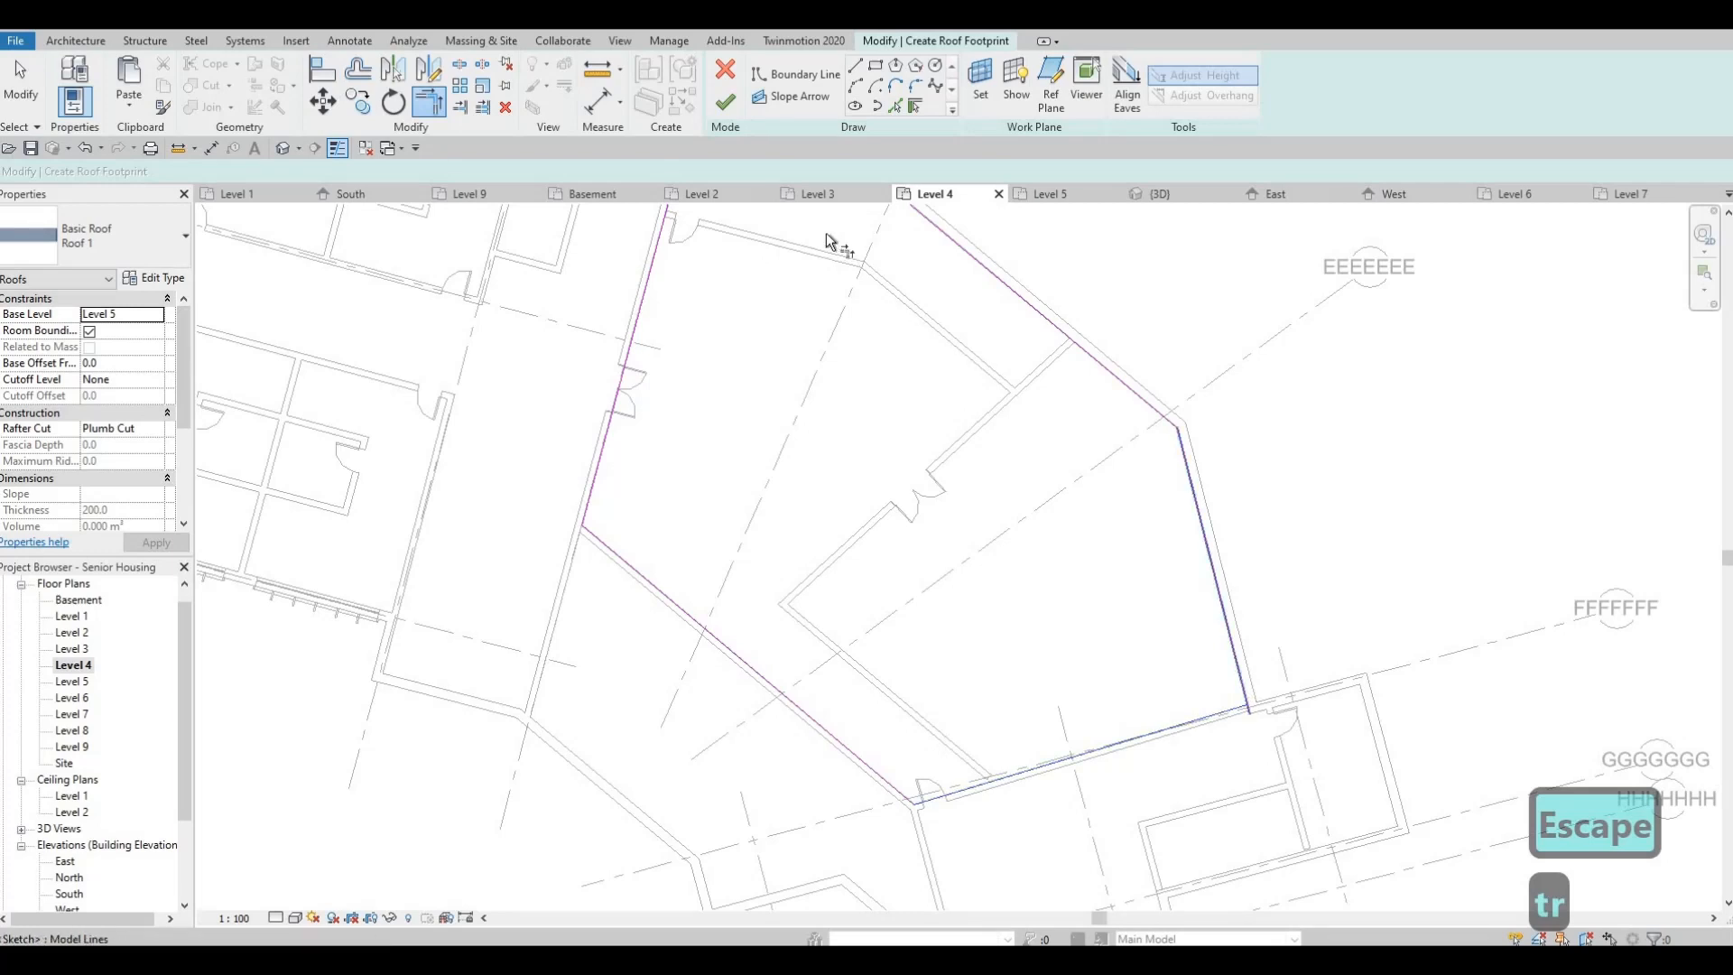
{"action": "left_click", "coordinate": [724, 108]}
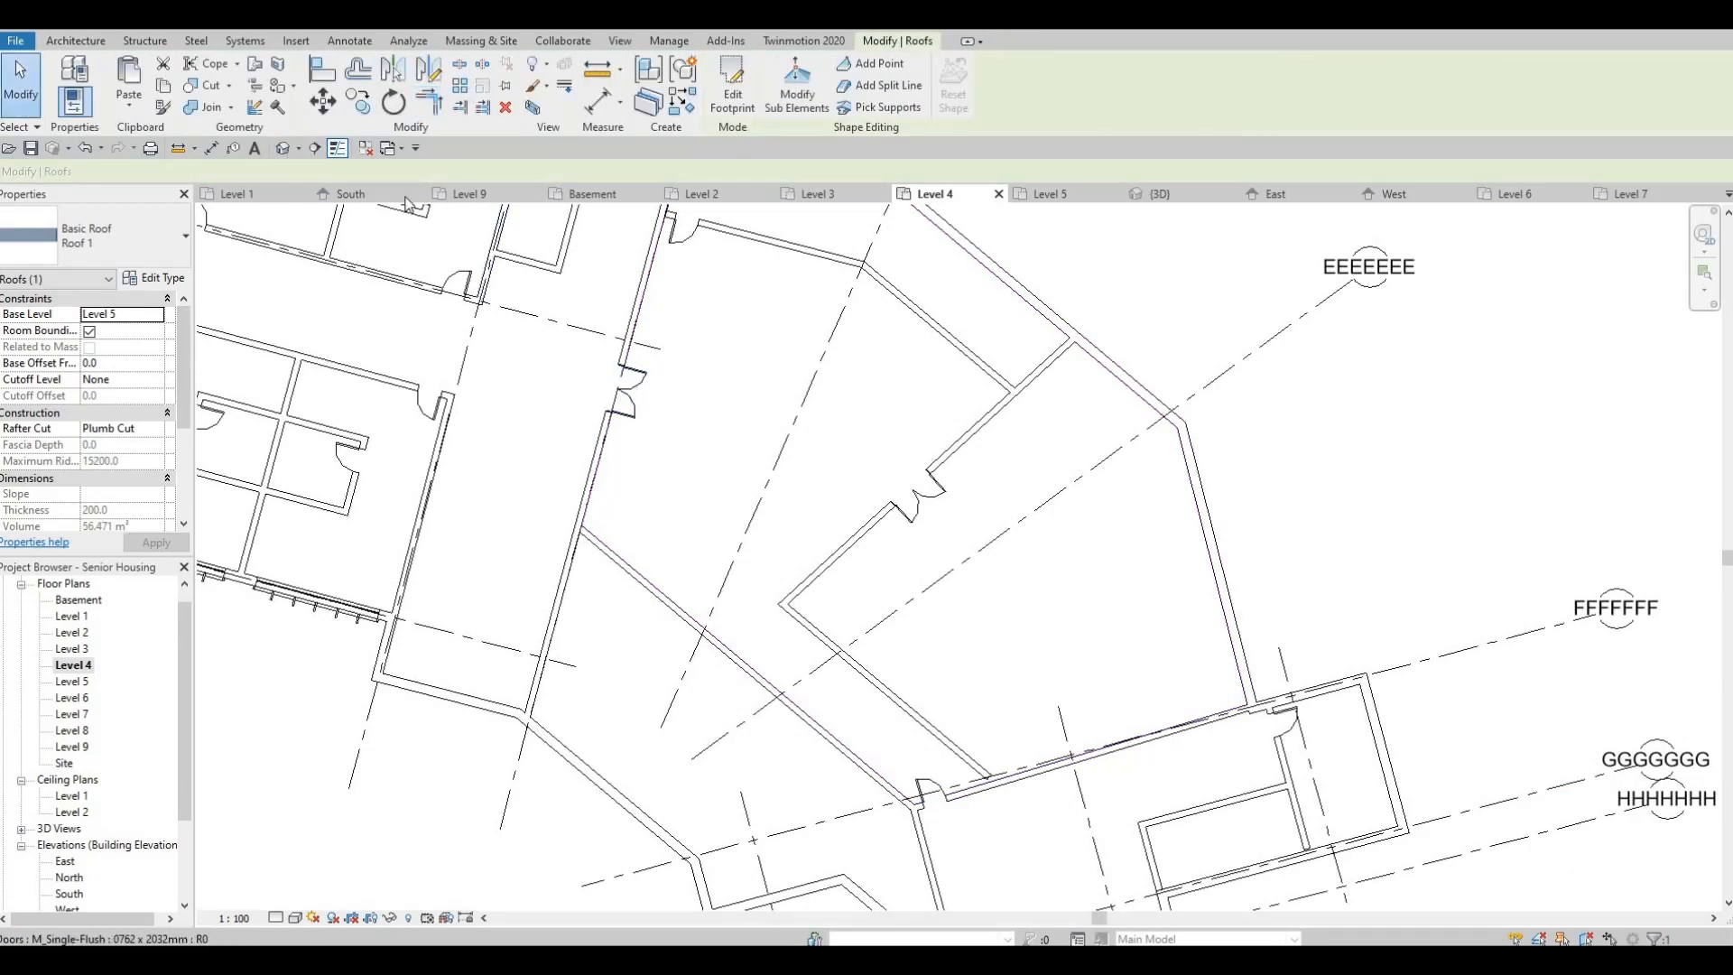
Inspect the new roof over the building's central section from above in the 3D view
{"action": "left_click", "coordinate": [282, 148]}
{"action": "middle_click_drag", "start_coordinate": [783, 580], "coordinate": [812, 456], "text": "shift"}
{"action": "scroll", "coordinate": [949, 427], "scroll_direction": "up", "scroll_amount": 3}
{"action": "middle_click_drag", "start_coordinate": [948, 427], "coordinate": [803, 642], "text": "shift"}
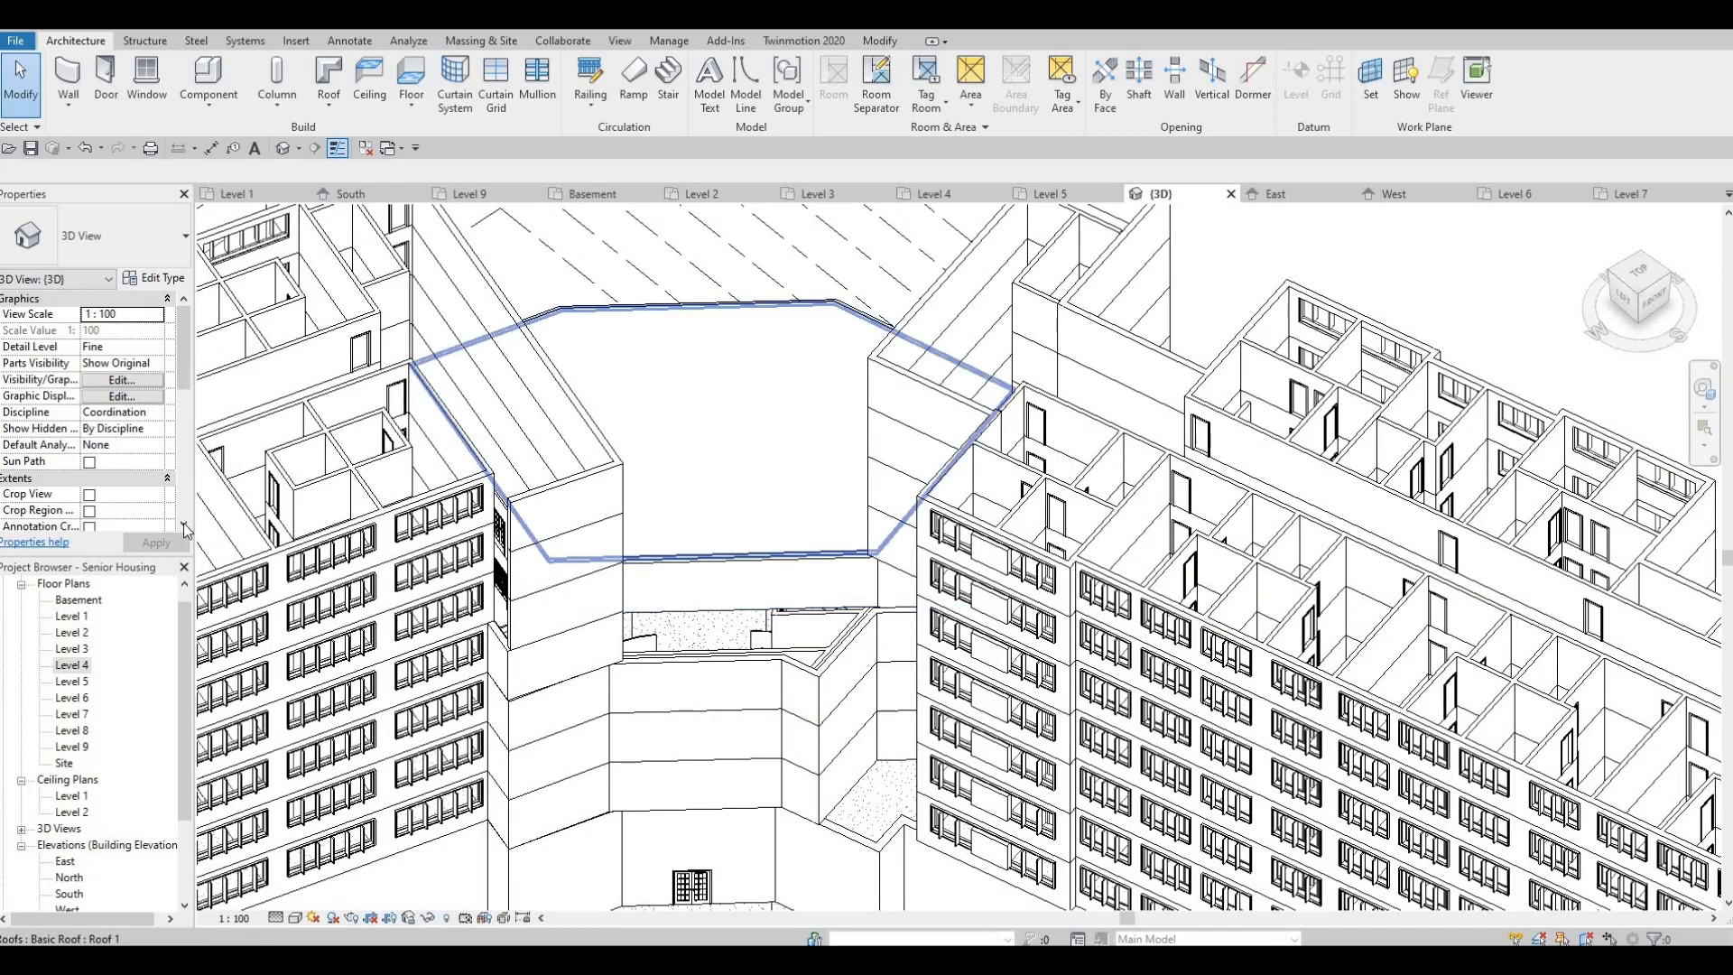
Edit the central roof's footprint on Level 4, replacing its front diagonal boundary with lines picked along the projecting outer walls
{"action": "left_click", "coordinate": [785, 558]}
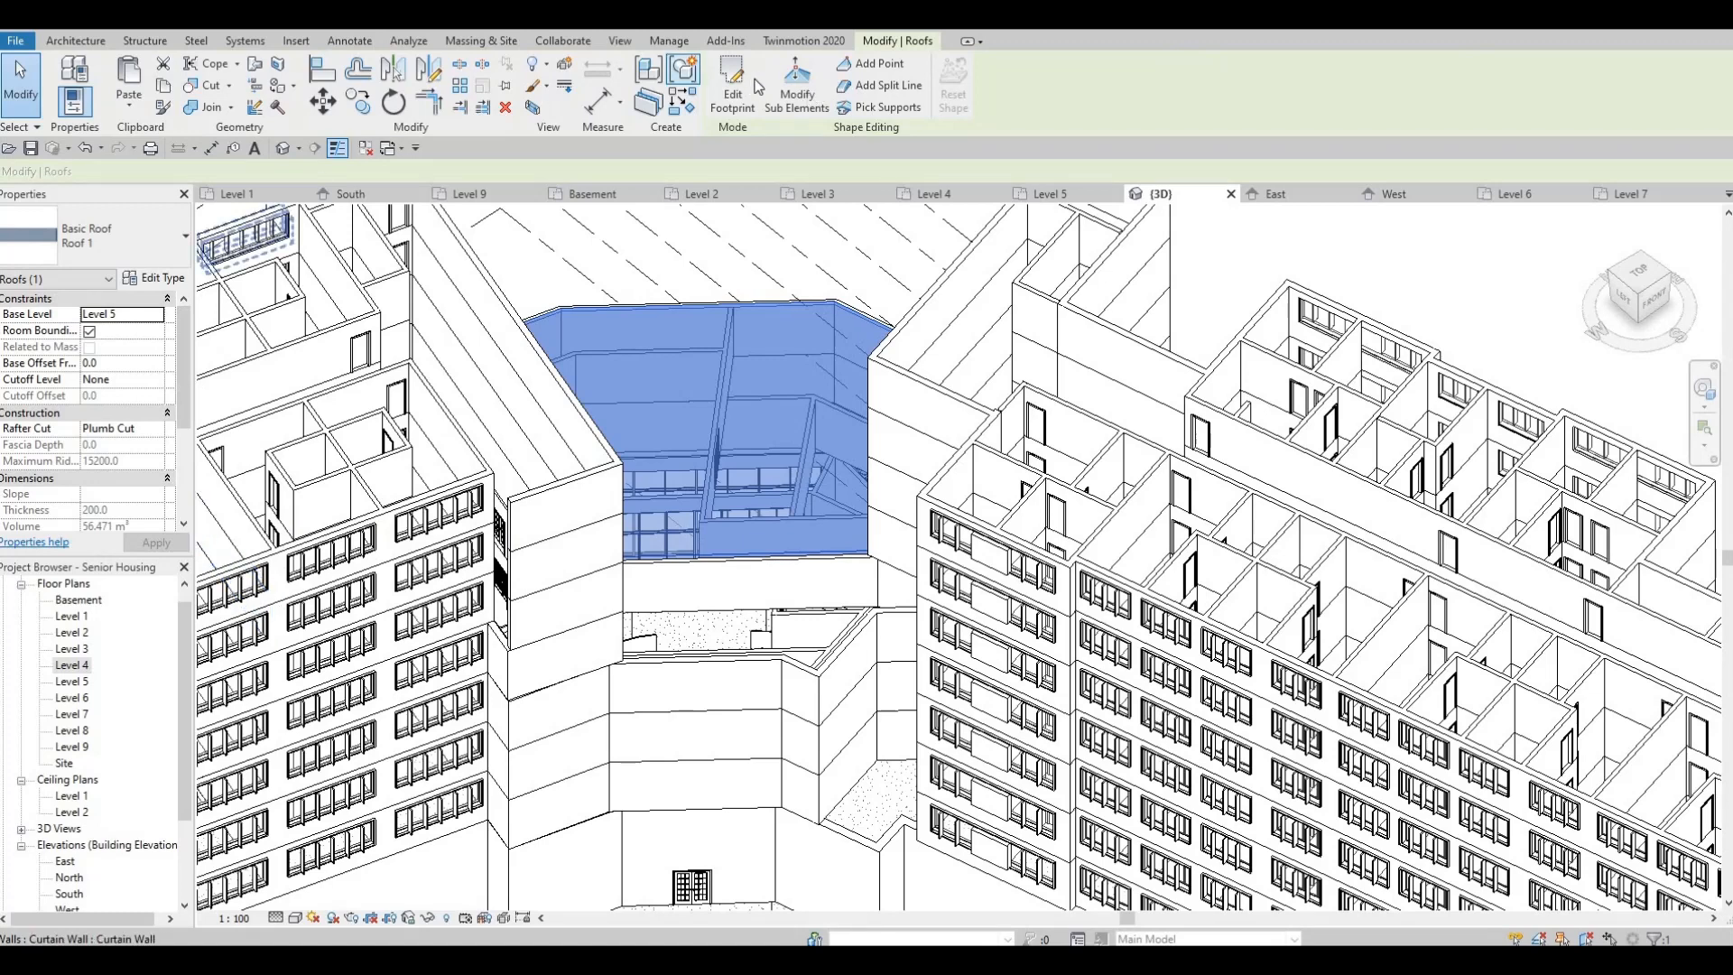
{"action": "double_click", "coordinate": [72, 666]}
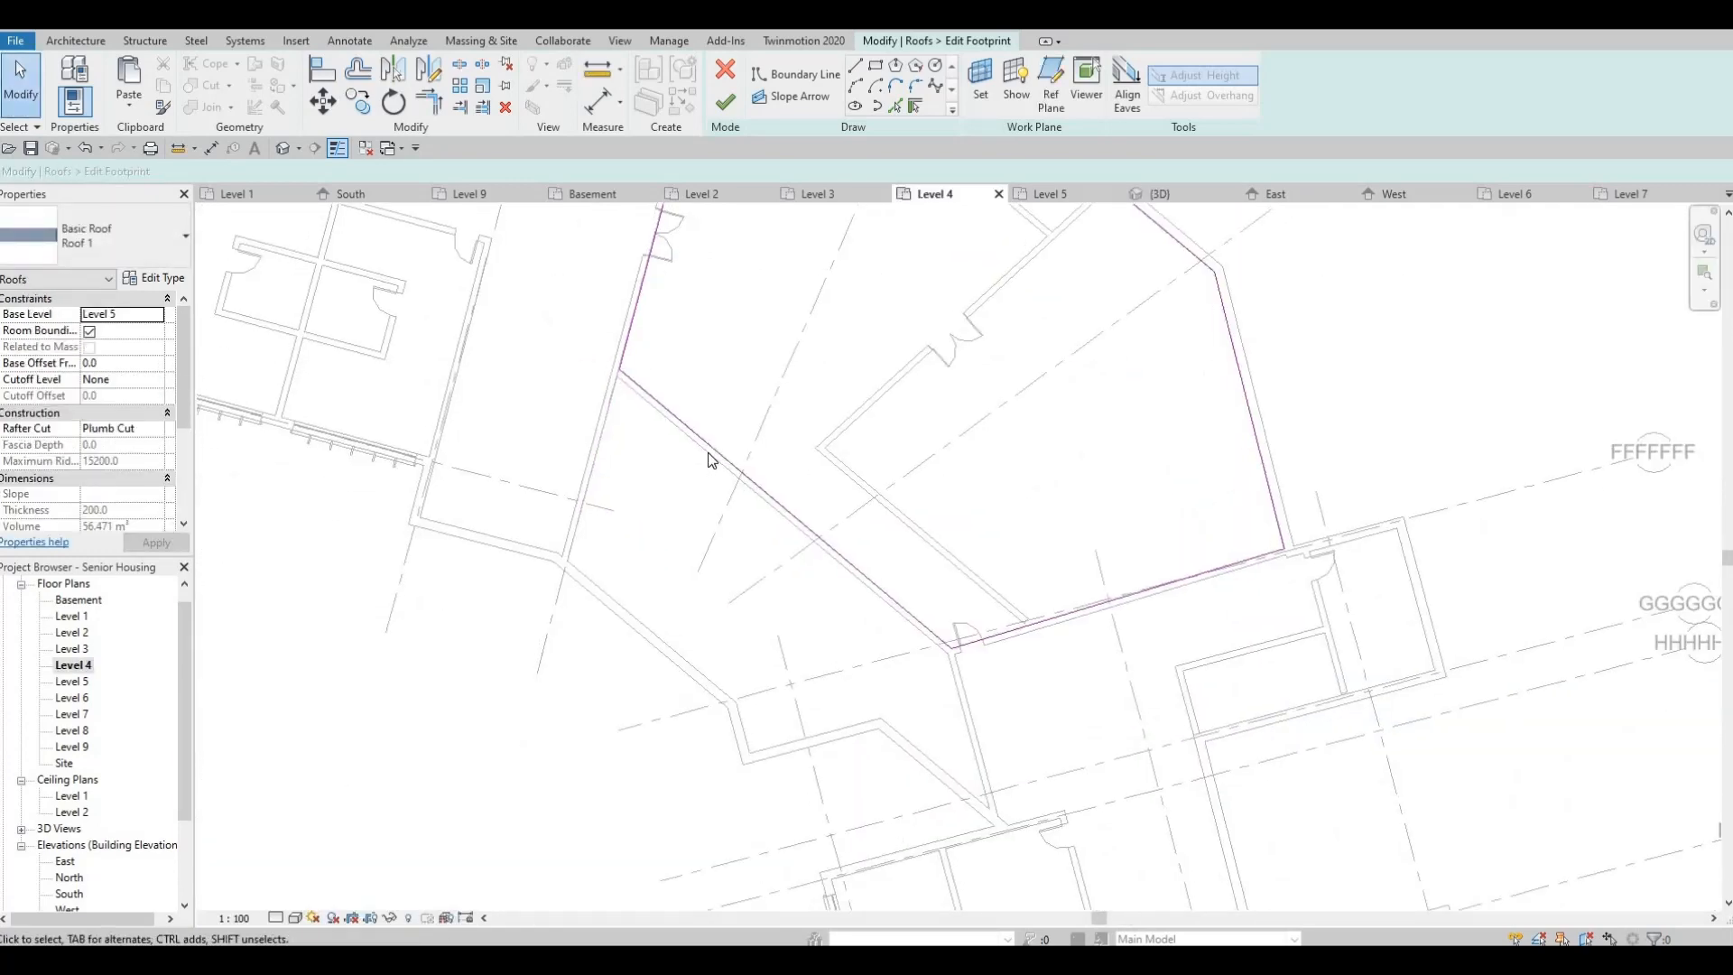
{"action": "left_click", "coordinate": [711, 460]}
{"action": "key", "text": "Delete"}
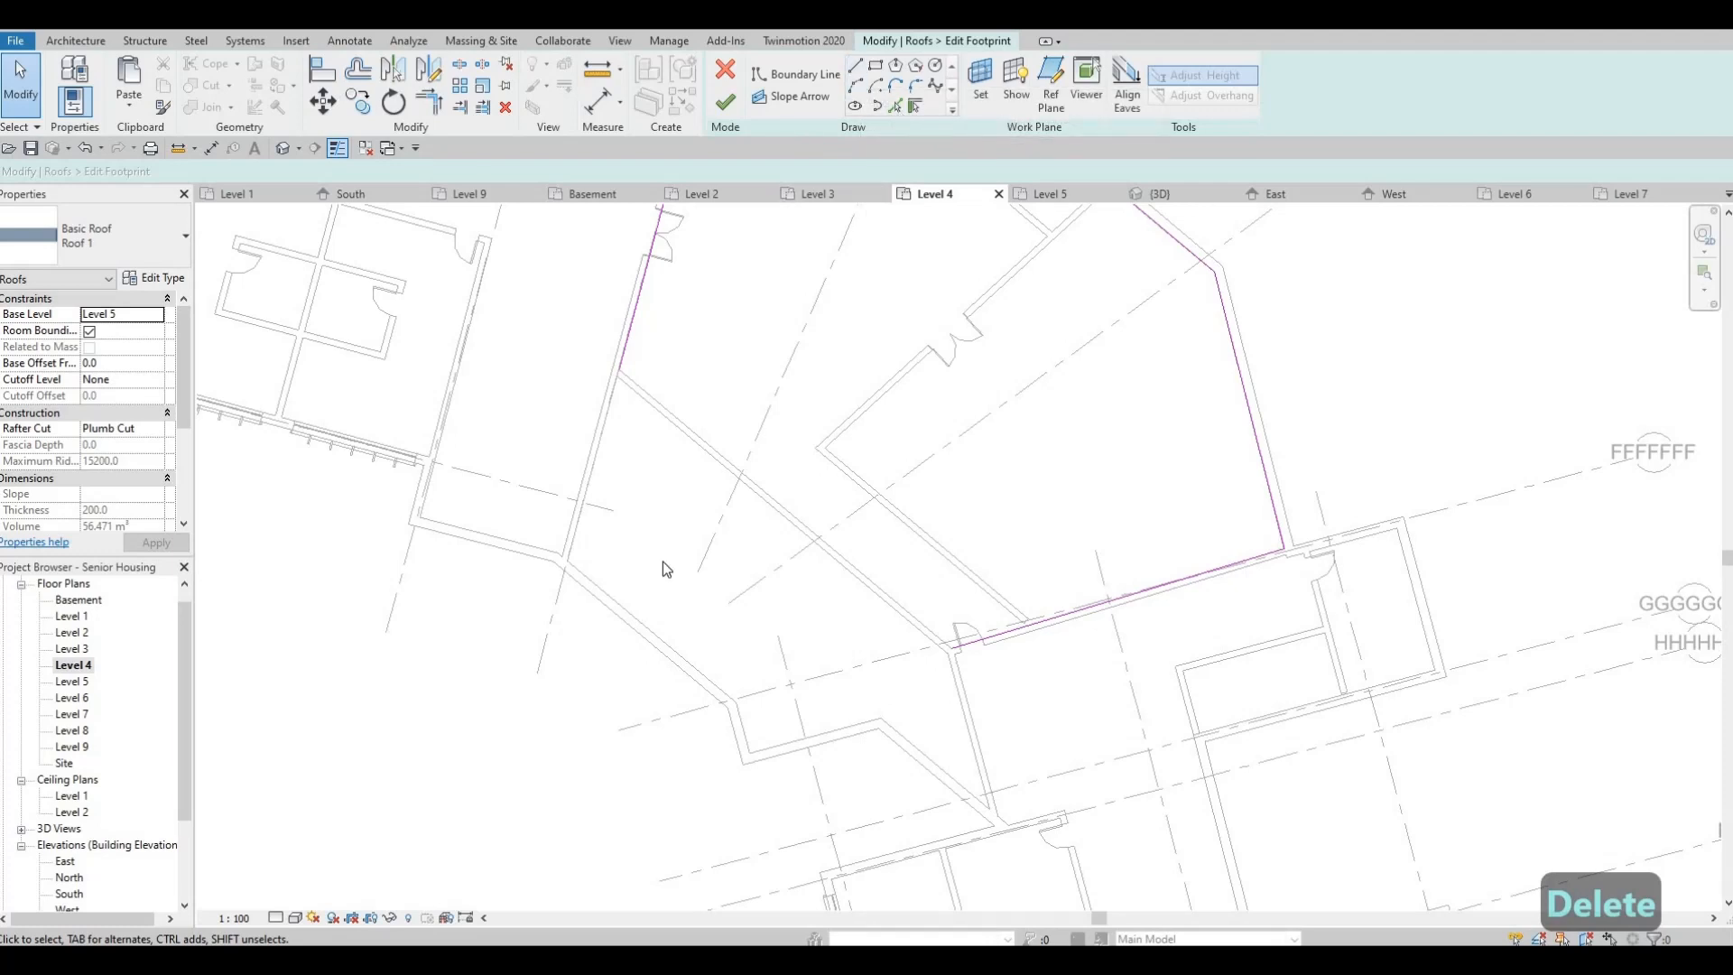
{"action": "left_click", "coordinate": [623, 607]}
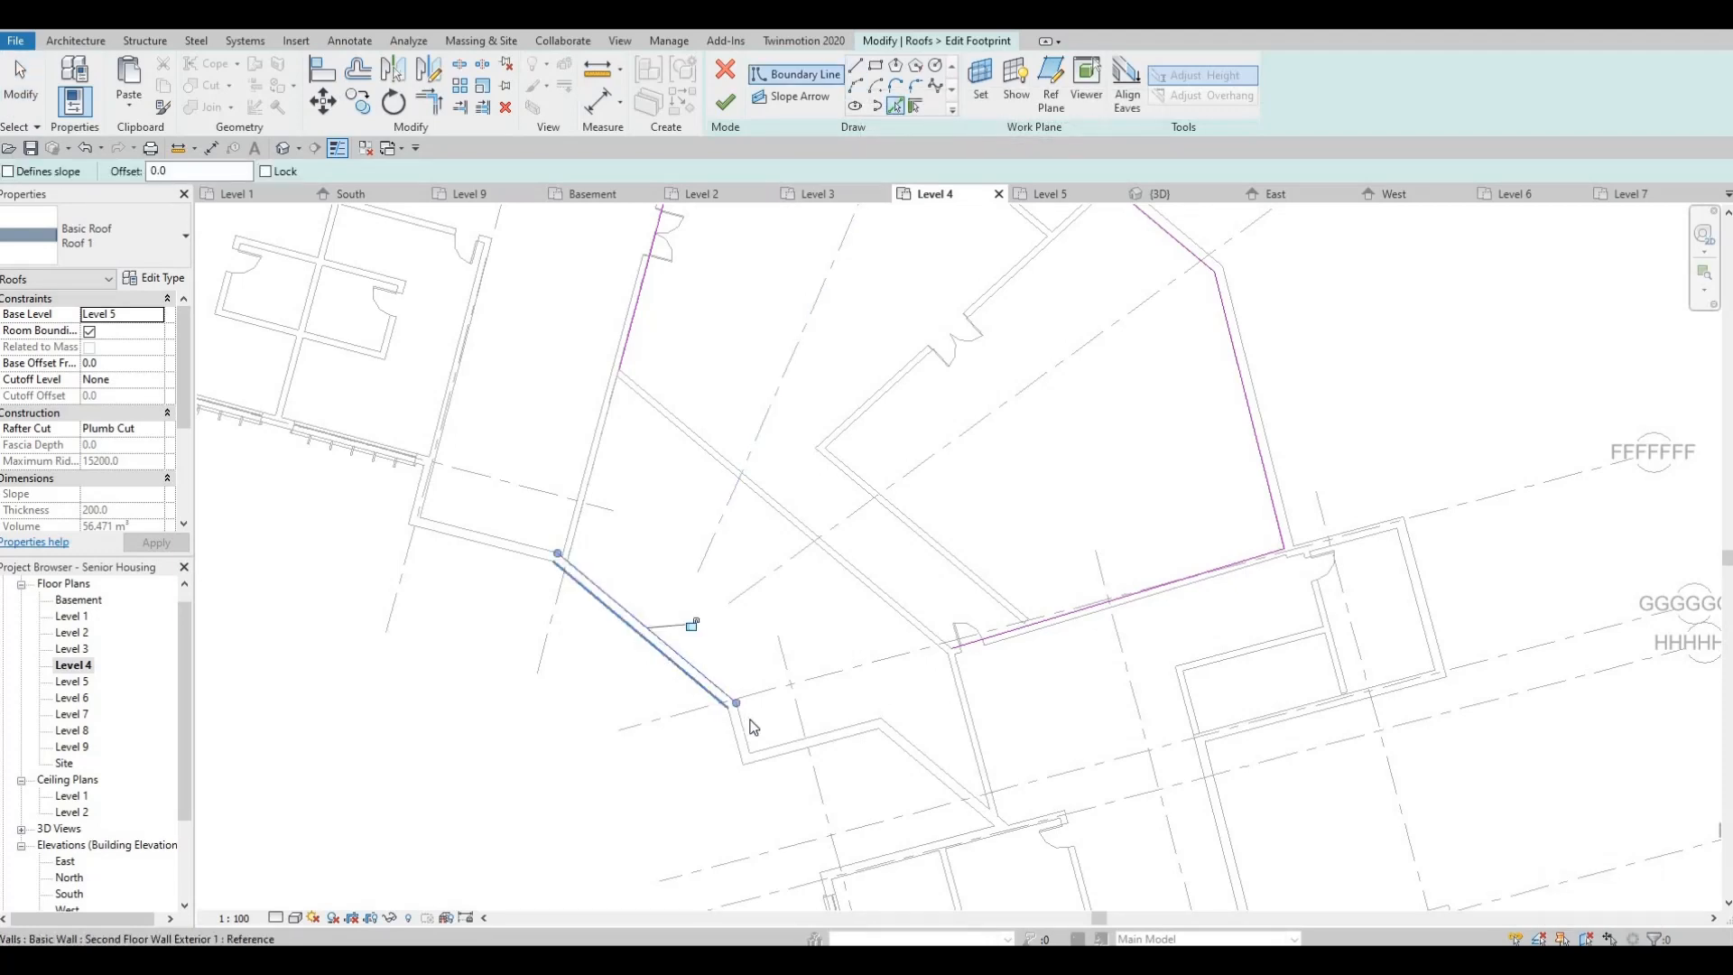
{"action": "left_click", "coordinate": [931, 760]}
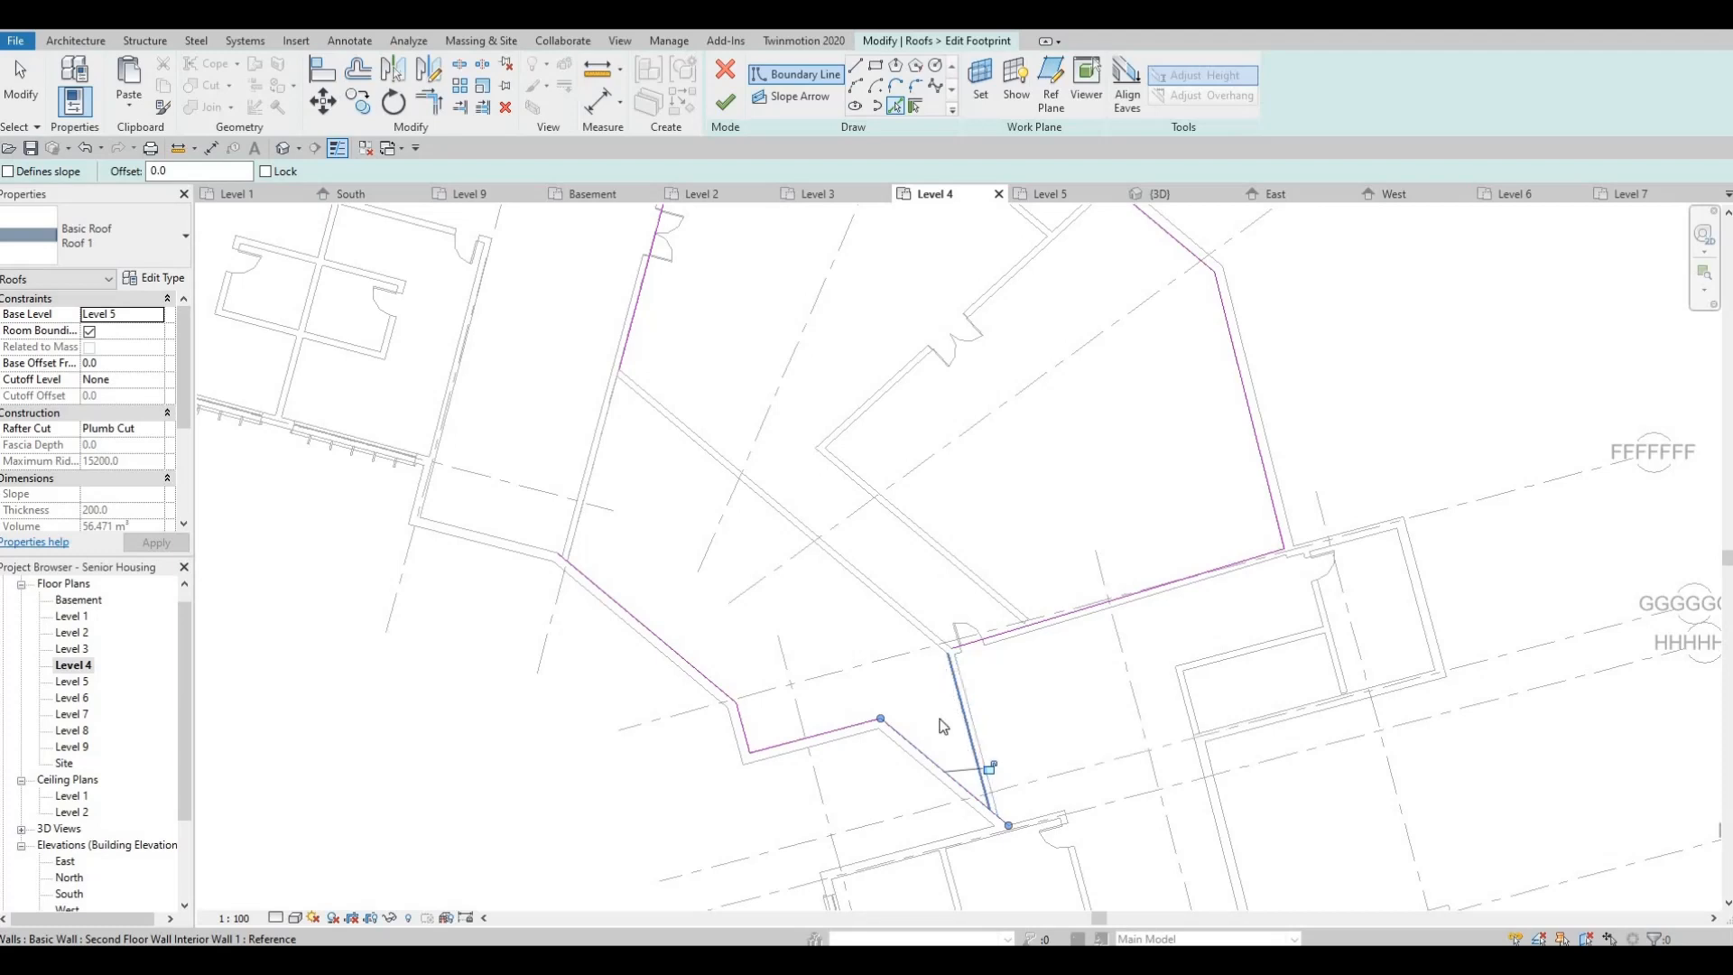
Trim the new roof boundary lines into closed corners with the existing side lines and finish the footprint edit
{"action": "key", "text": "Escape"}
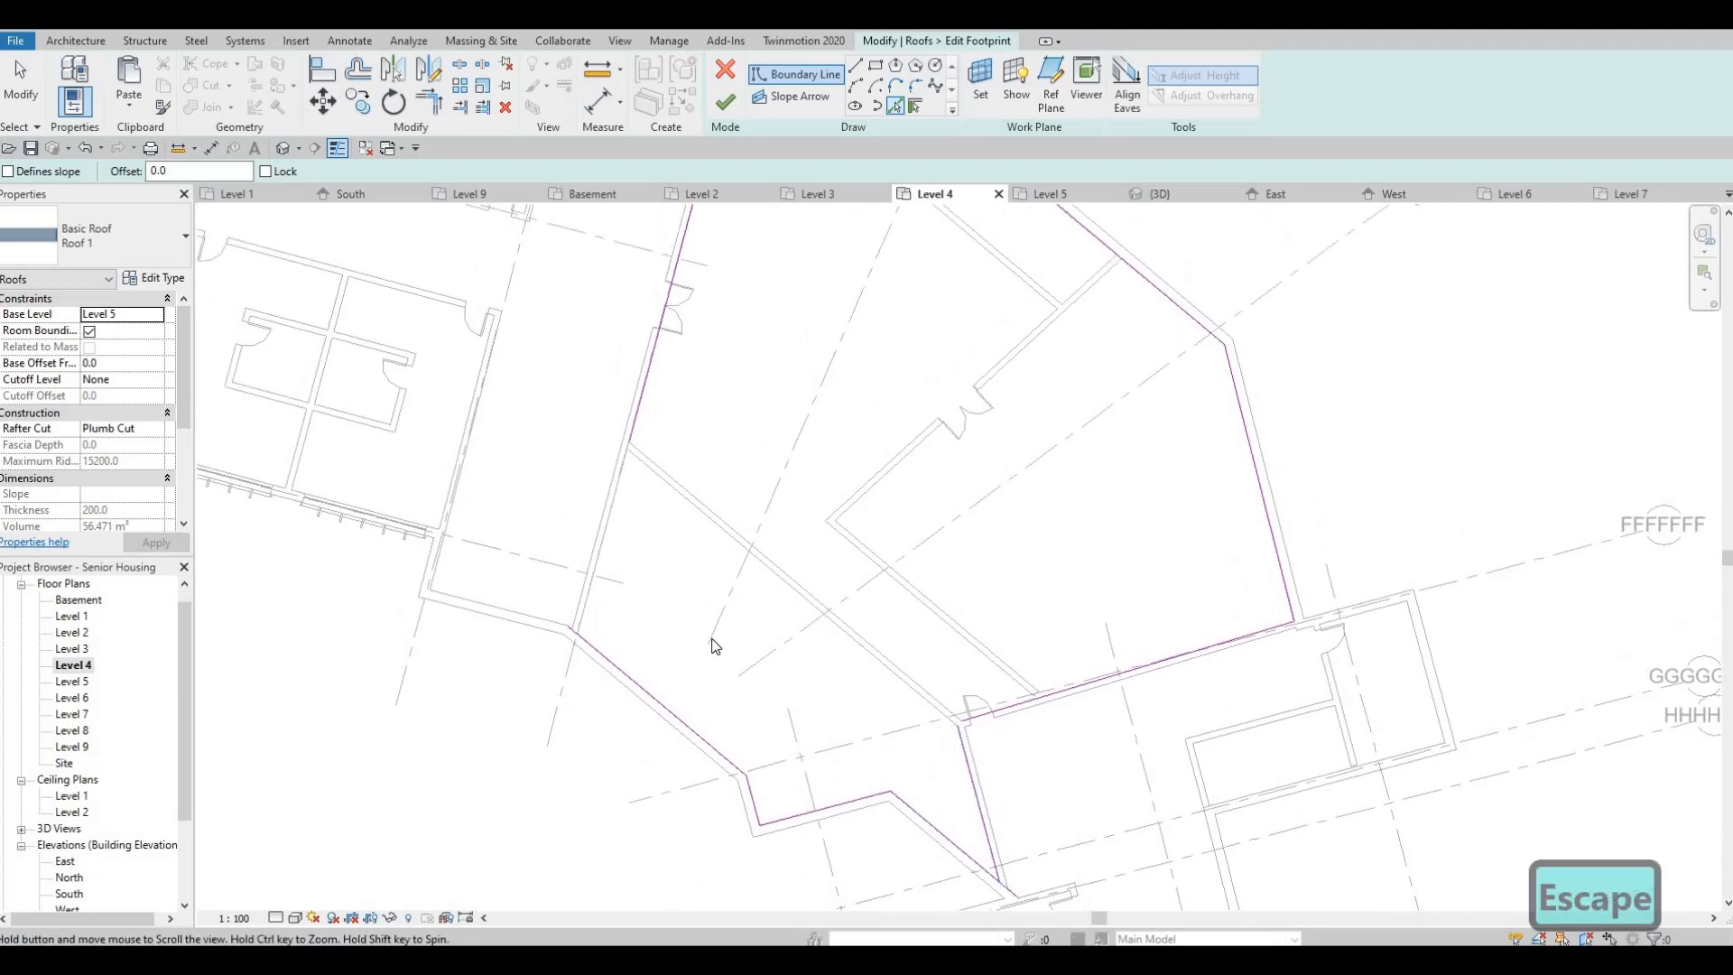
{"action": "key", "text": "t"}
{"action": "key", "text": "r"}
{"action": "left_click", "coordinate": [634, 434]}
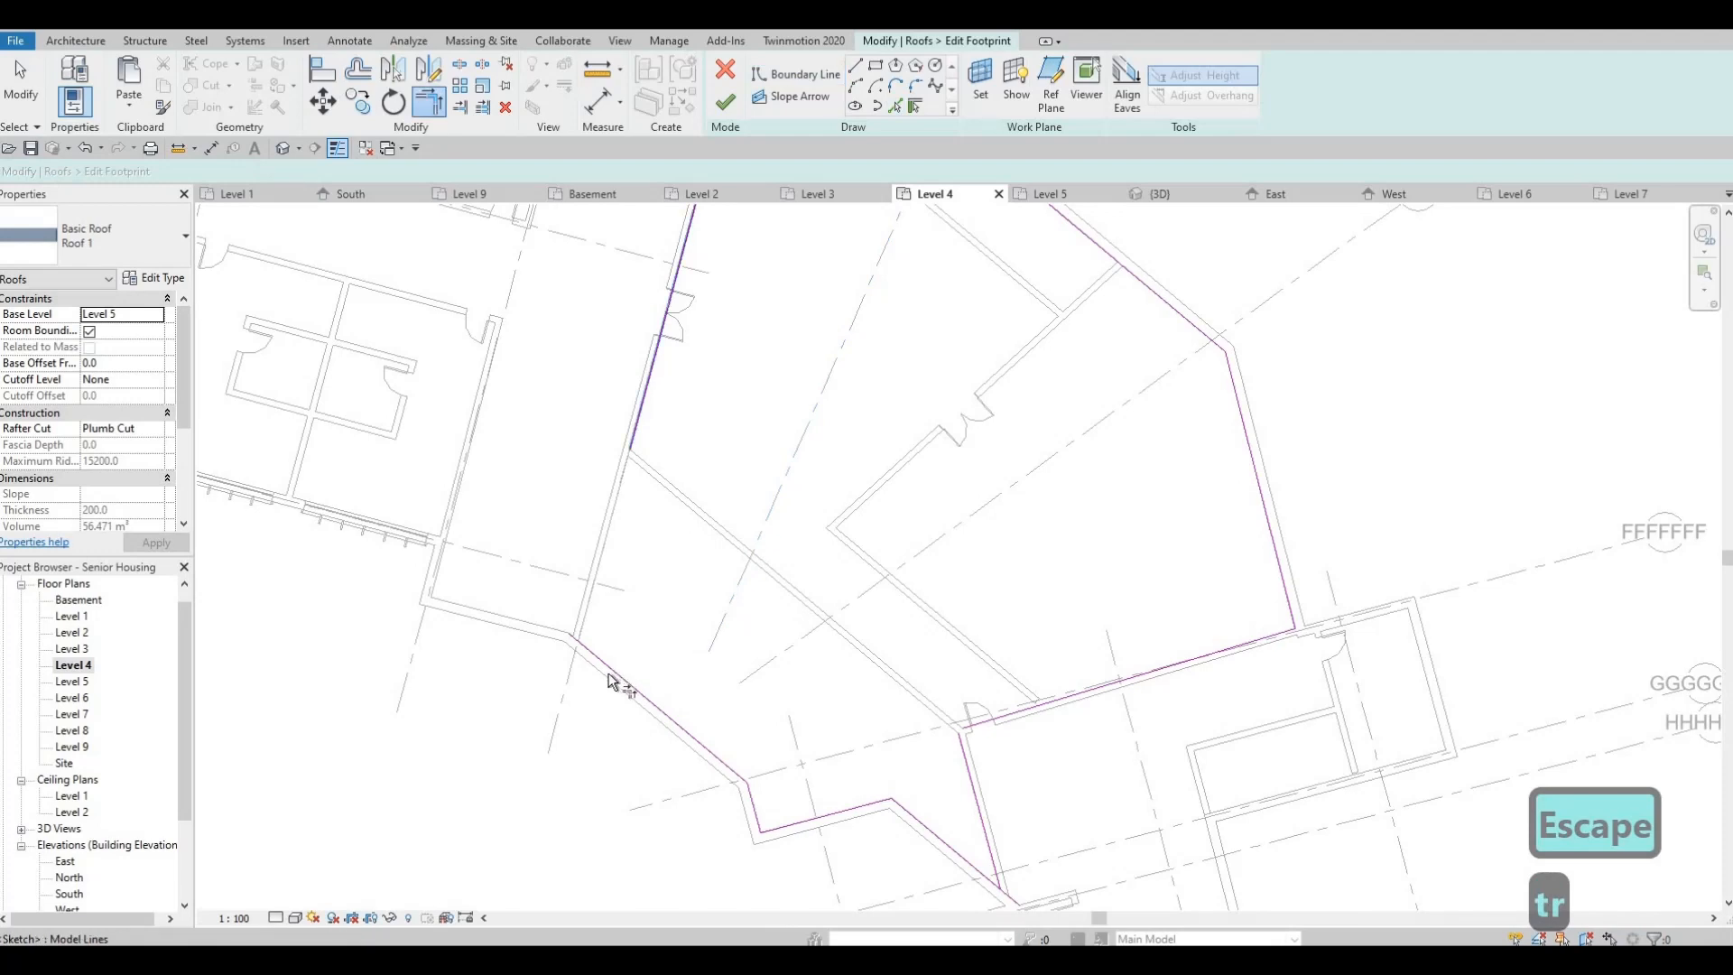
{"action": "left_click", "coordinate": [862, 816]}
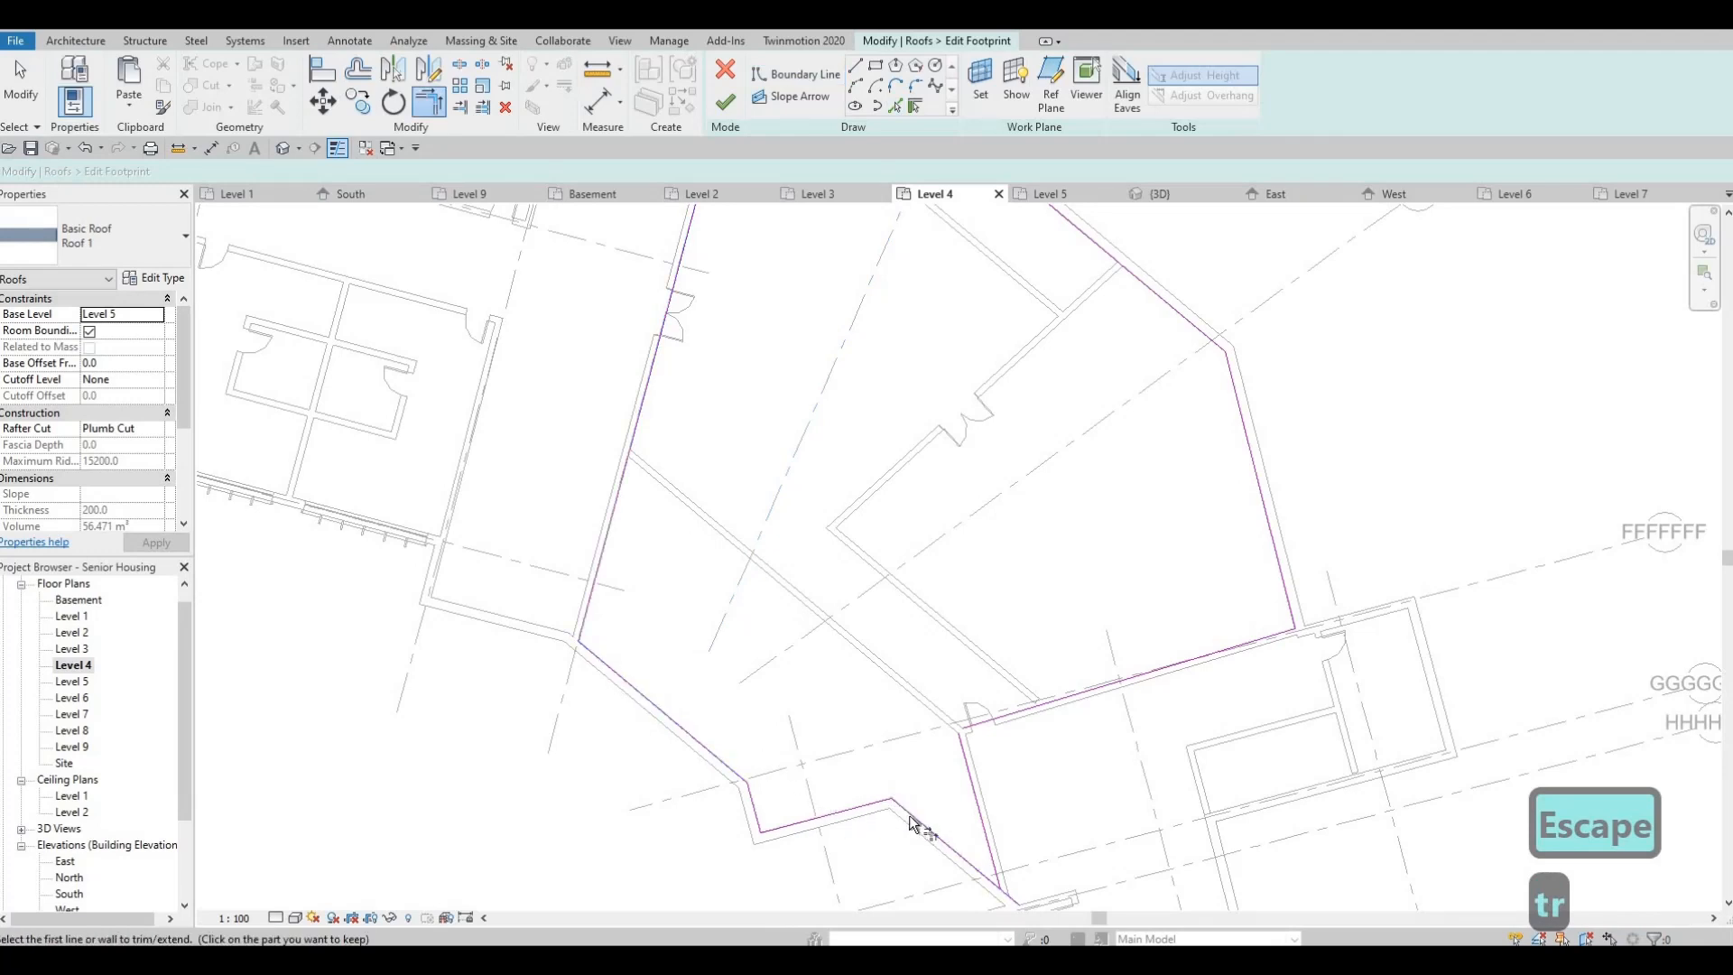
{"action": "left_click", "coordinate": [911, 819]}
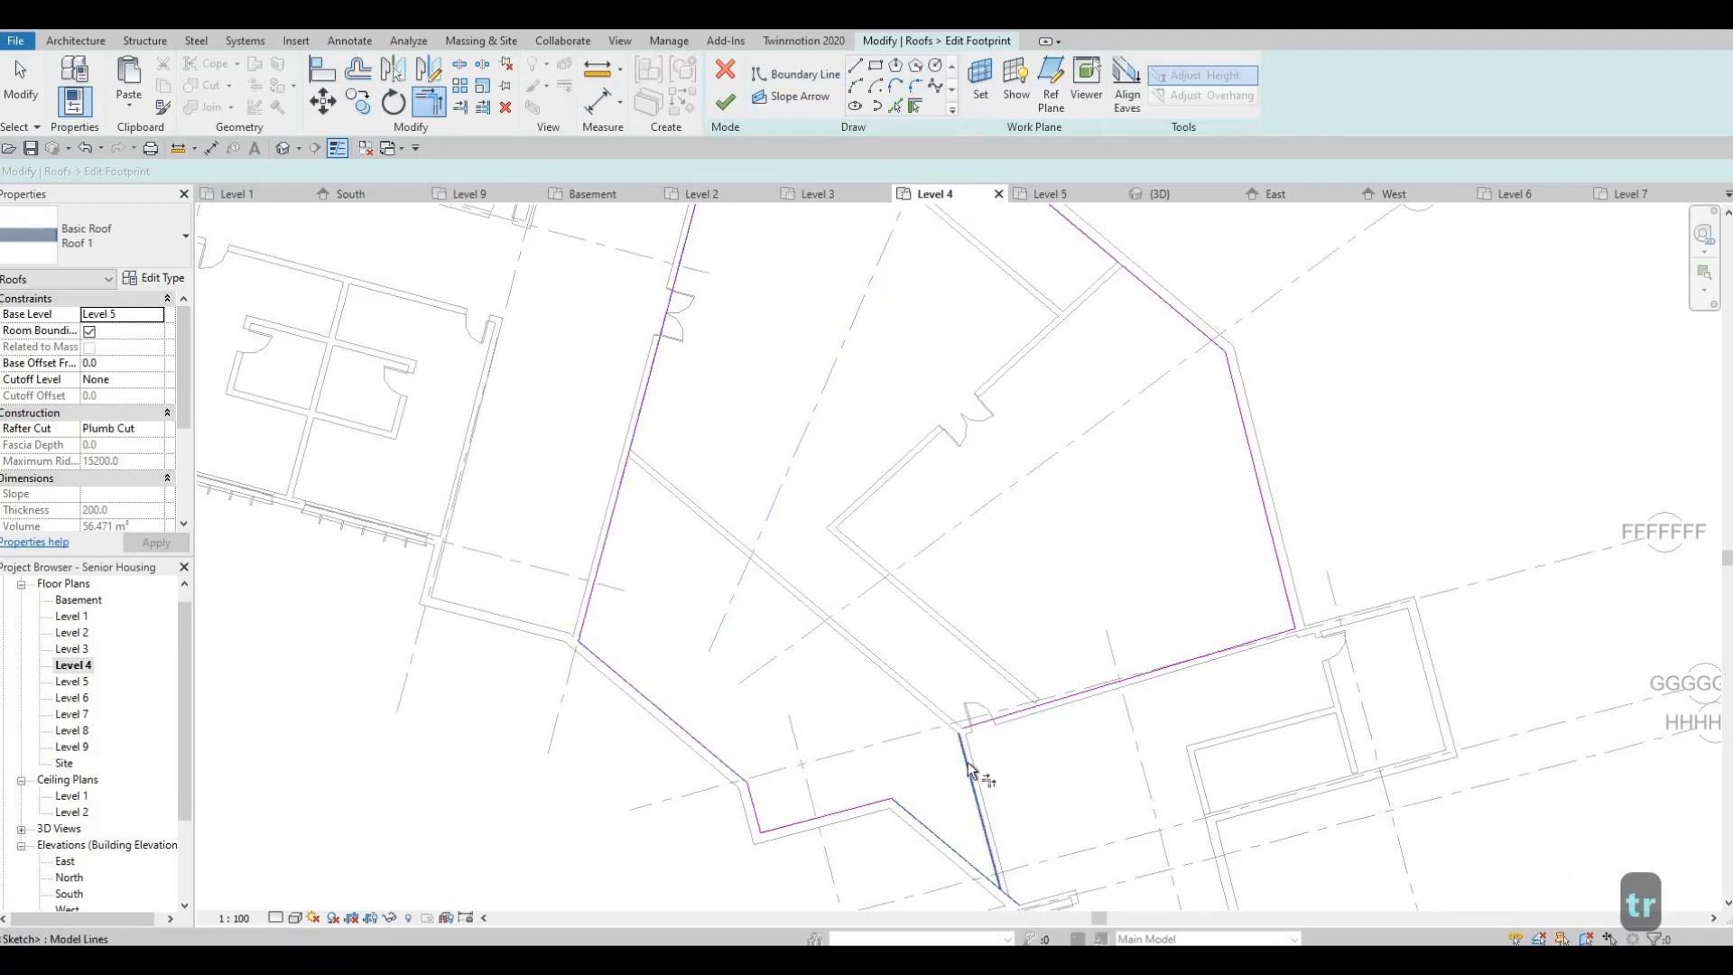
{"action": "left_click", "coordinate": [983, 713]}
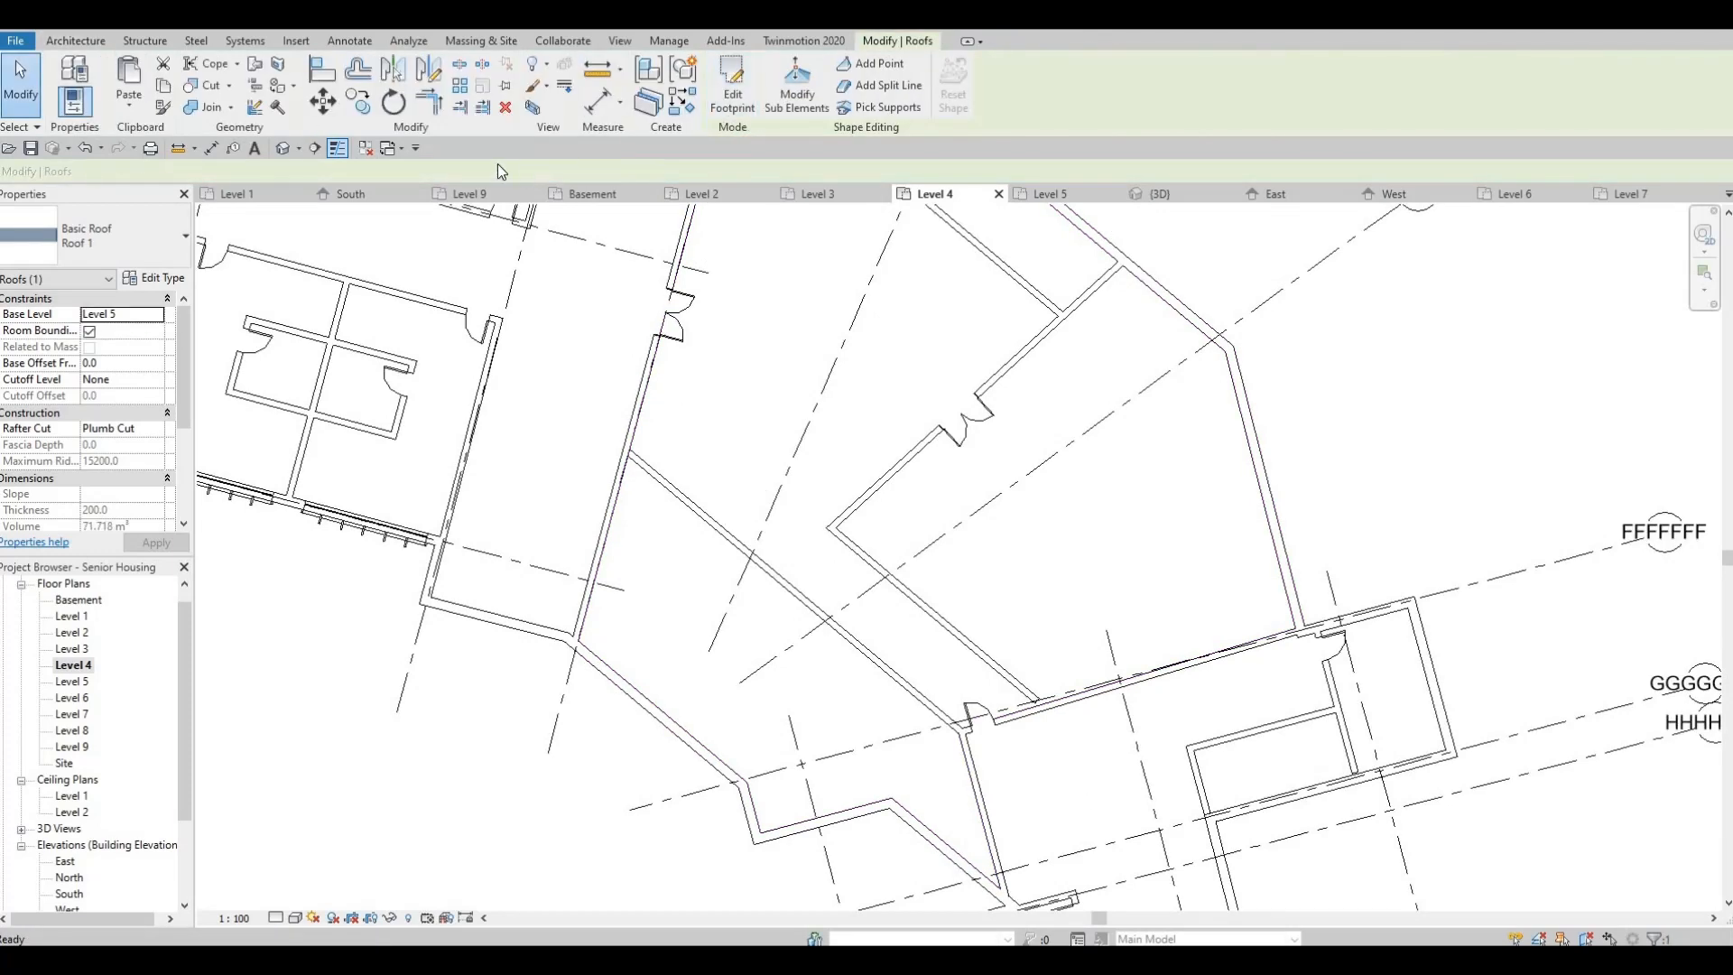
Set the central roof's base offset from Level 5 to -200 in the 3D view
{"action": "left_click", "coordinate": [283, 148]}
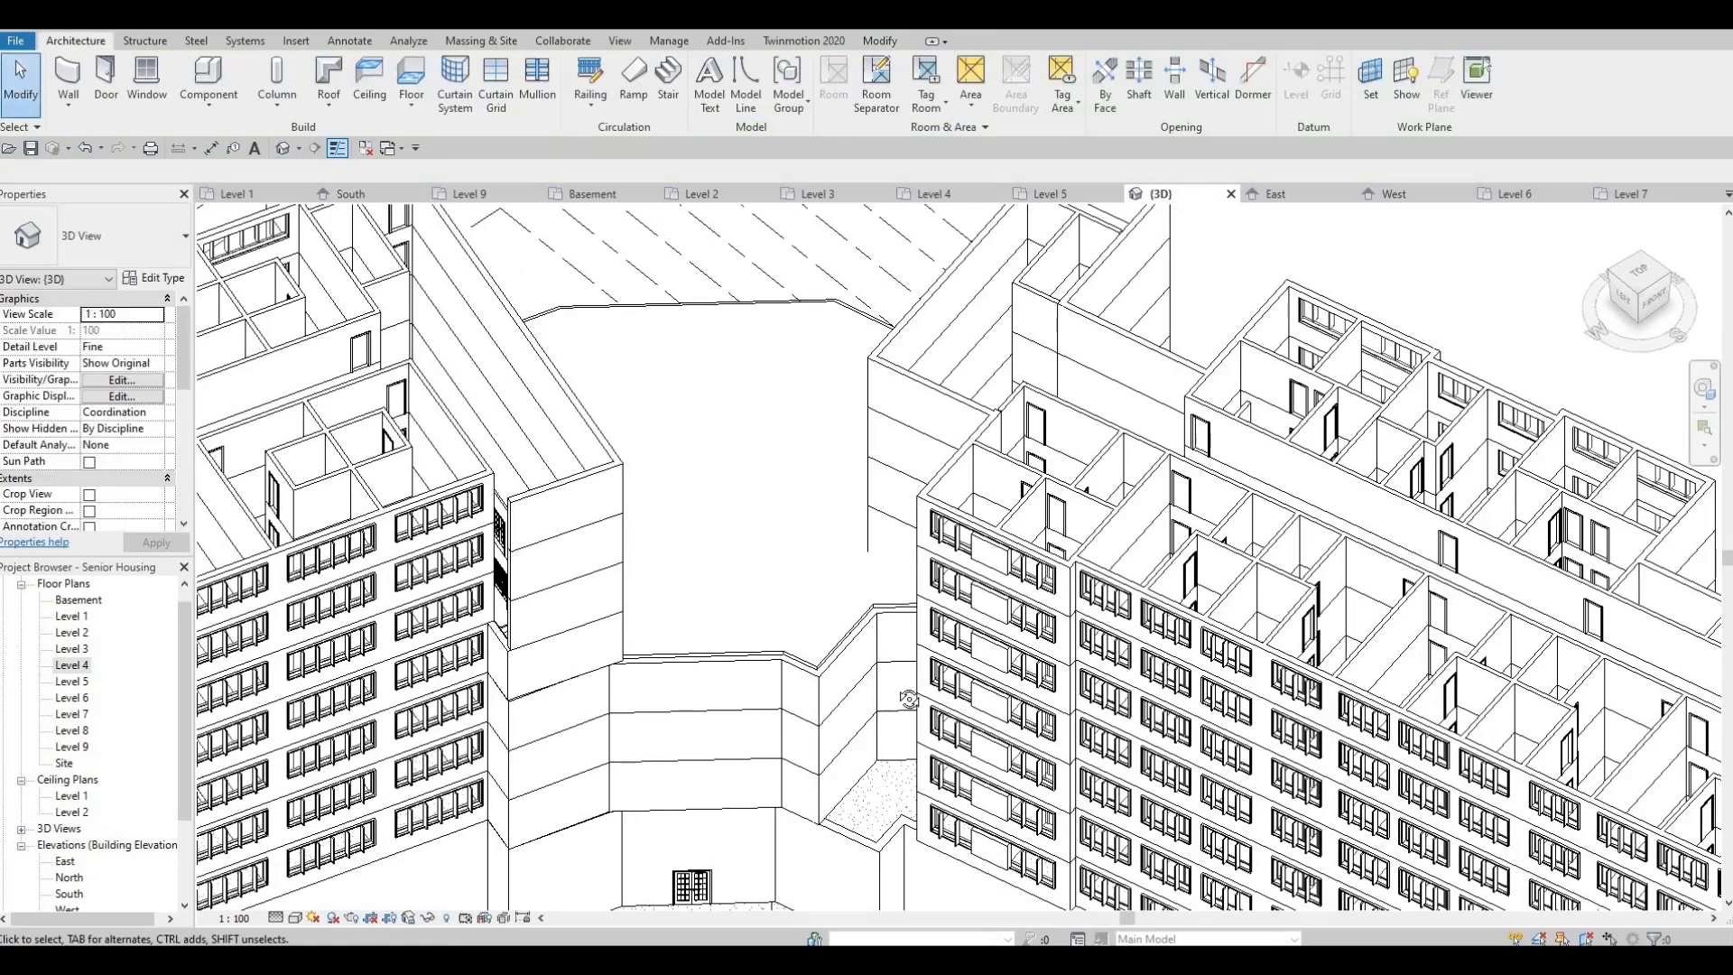
{"action": "middle_click_drag", "start_coordinate": [909, 700], "coordinate": [996, 497], "text": "shift"}
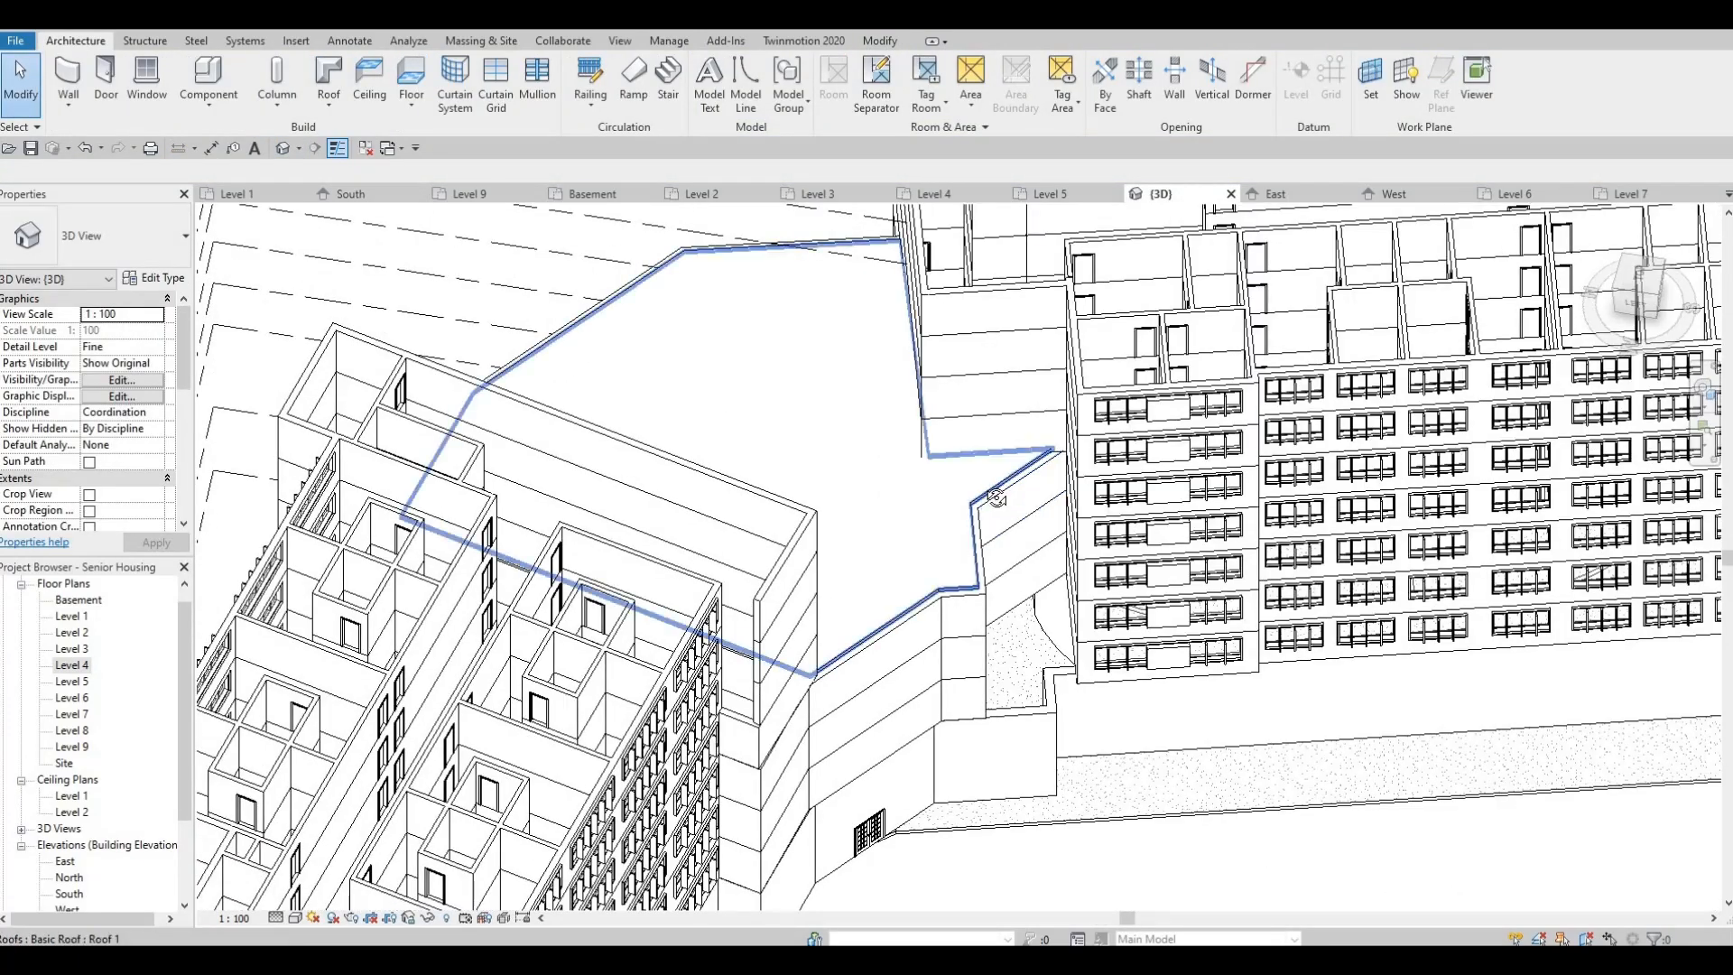
{"action": "scroll", "coordinate": [954, 550], "scroll_direction": "up", "scroll_amount": 5}
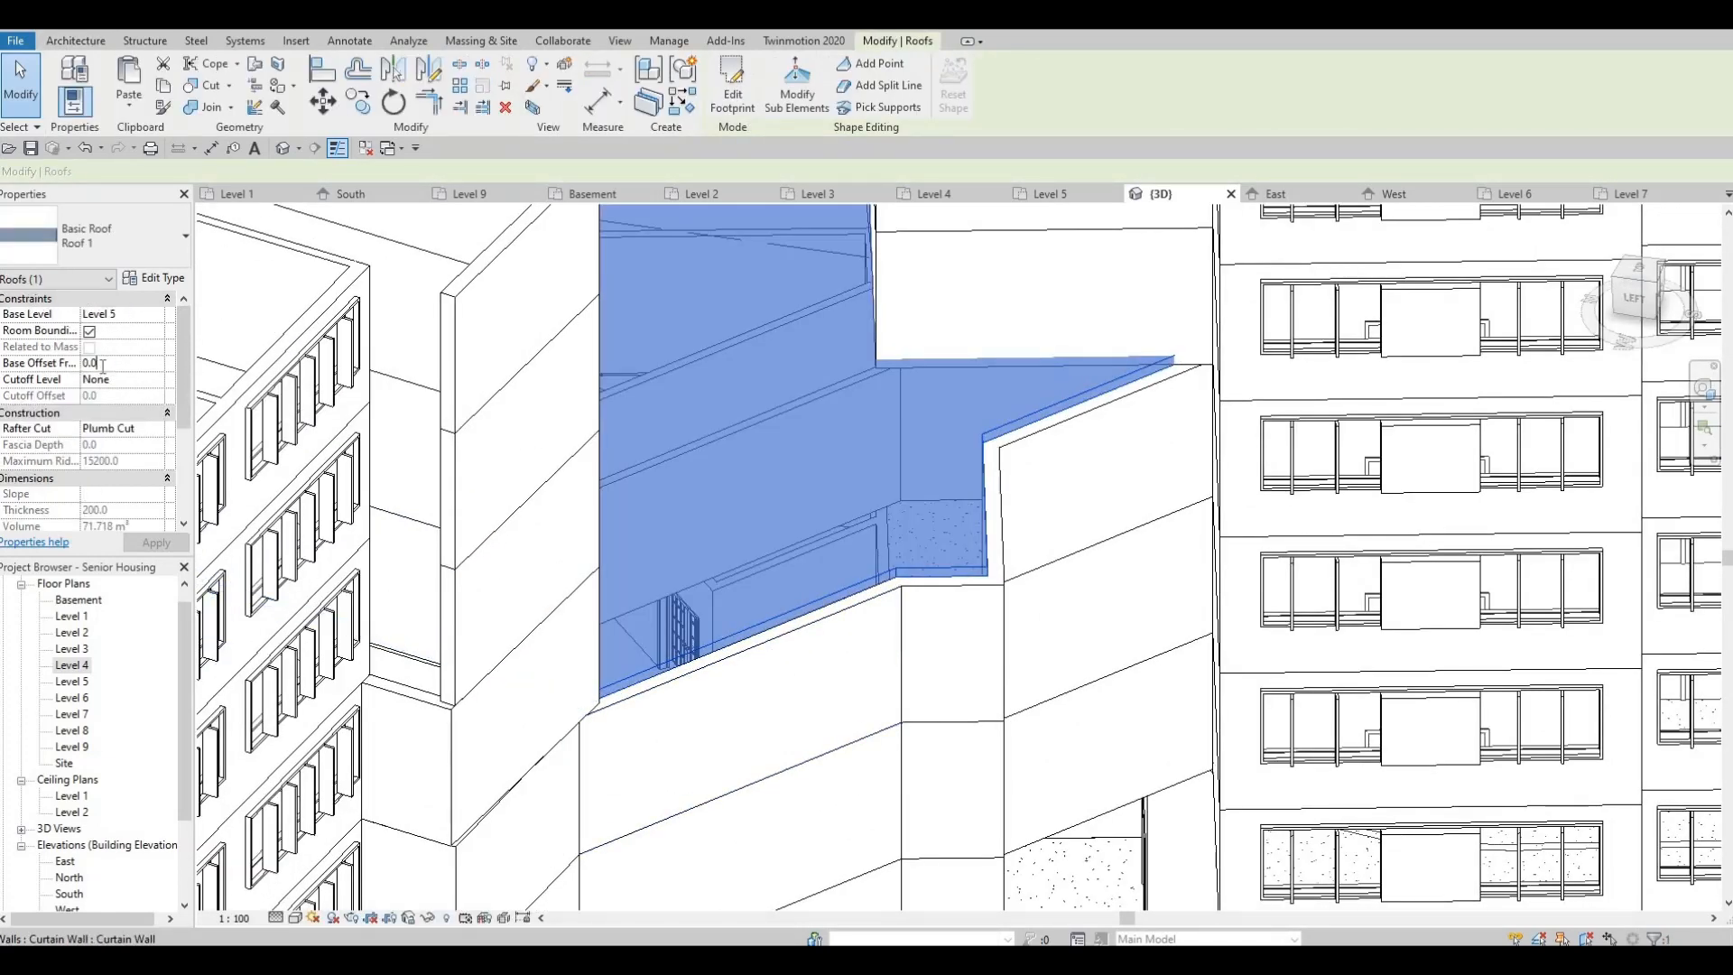
{"action": "key", "text": "BackSpace"}
{"action": "key", "text": "BackSpace"}
{"action": "key", "text": "BackSpace"}
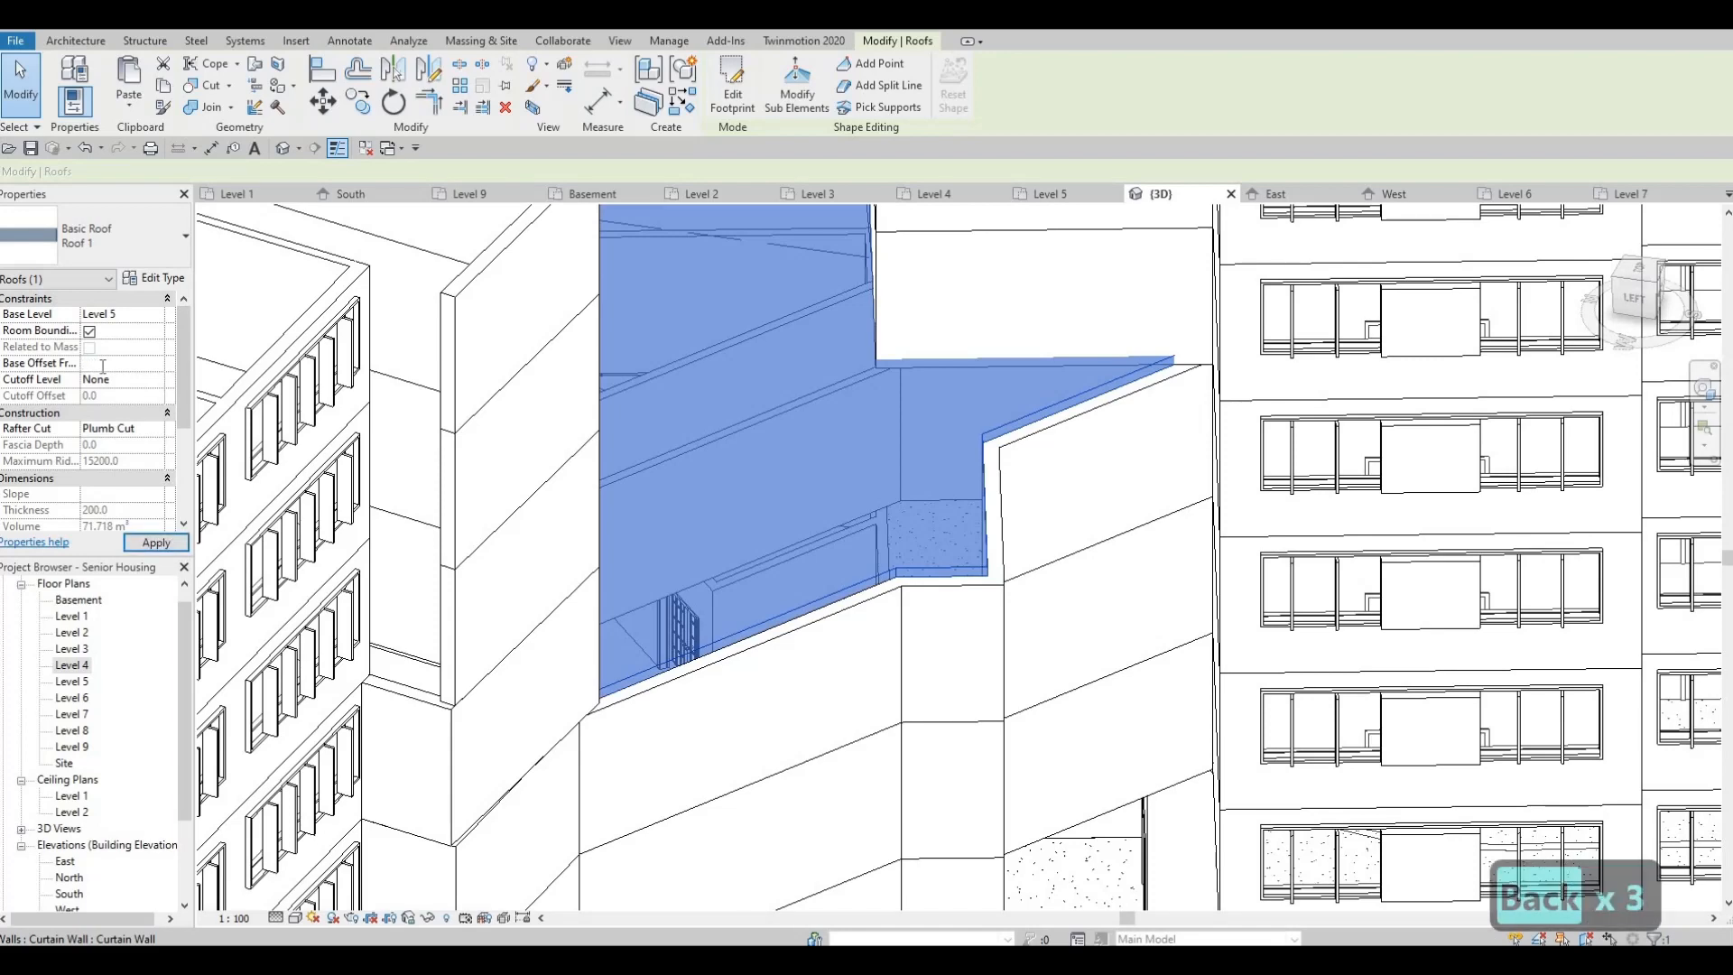
{"action": "type", "text": "-200"}
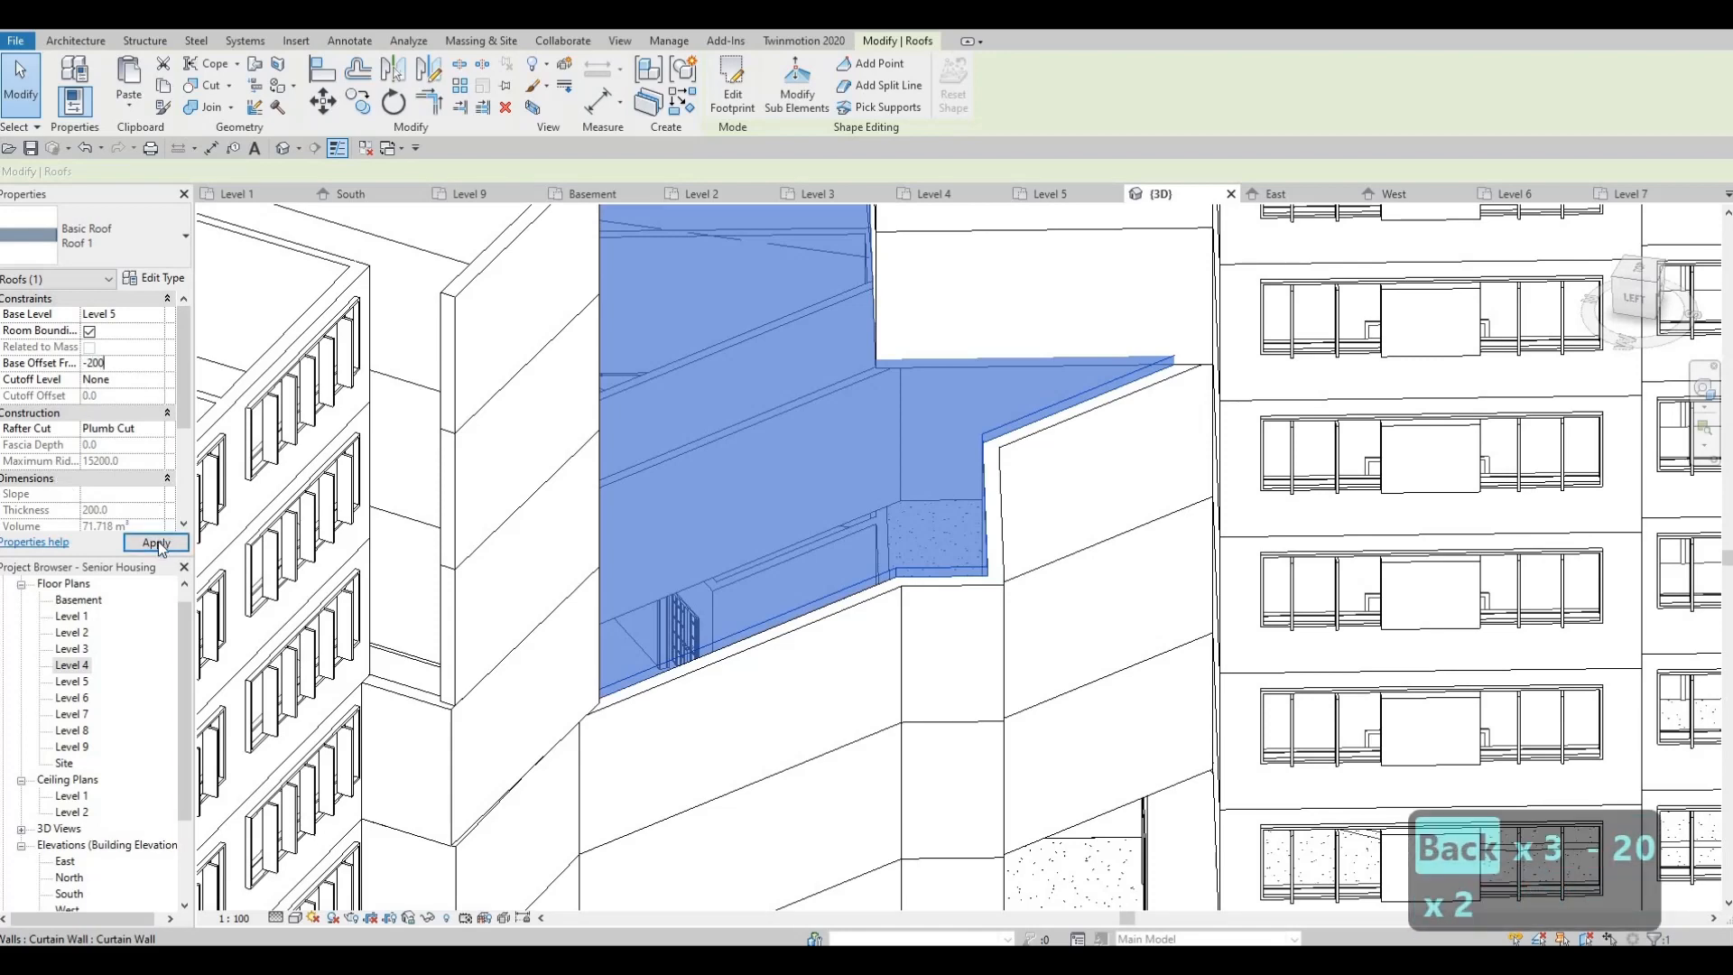
{"action": "key", "text": "Escape"}
{"action": "key", "text": "Escape"}
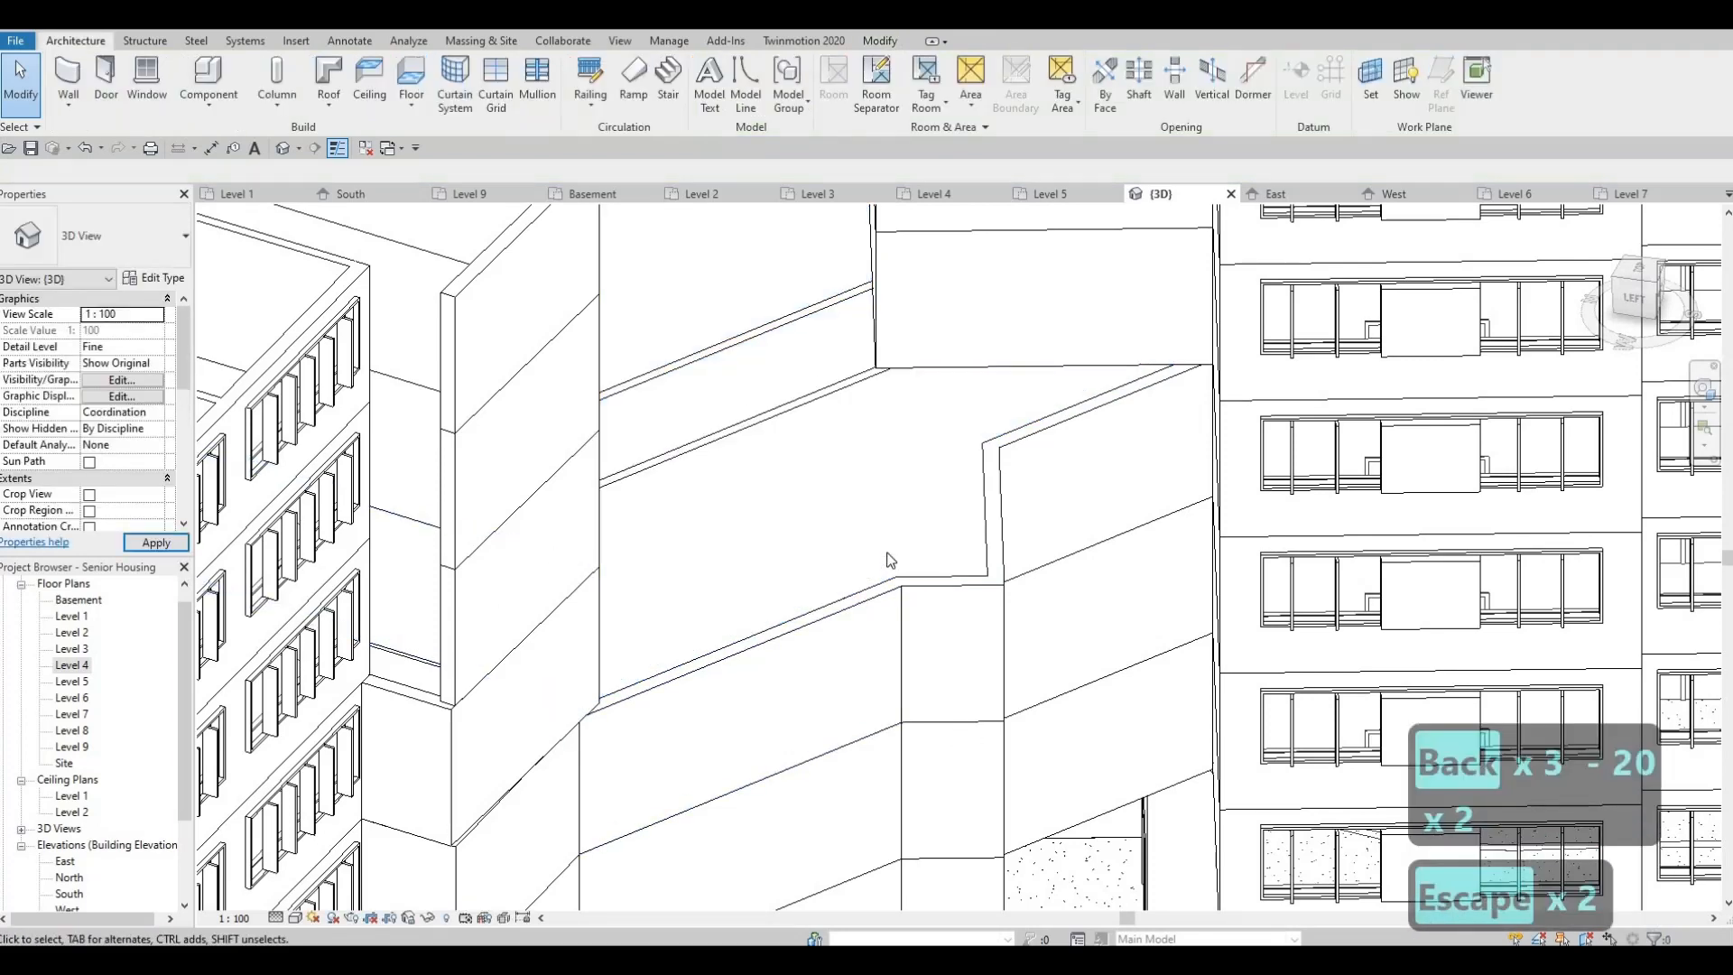
Attach the tops of the two parallel diagonal Level 4 interior walls showing through the central roof to that roof
{"action": "scroll", "coordinate": [848, 534], "scroll_direction": "up", "scroll_amount": 2}
{"action": "left_click", "coordinate": [922, 439]}
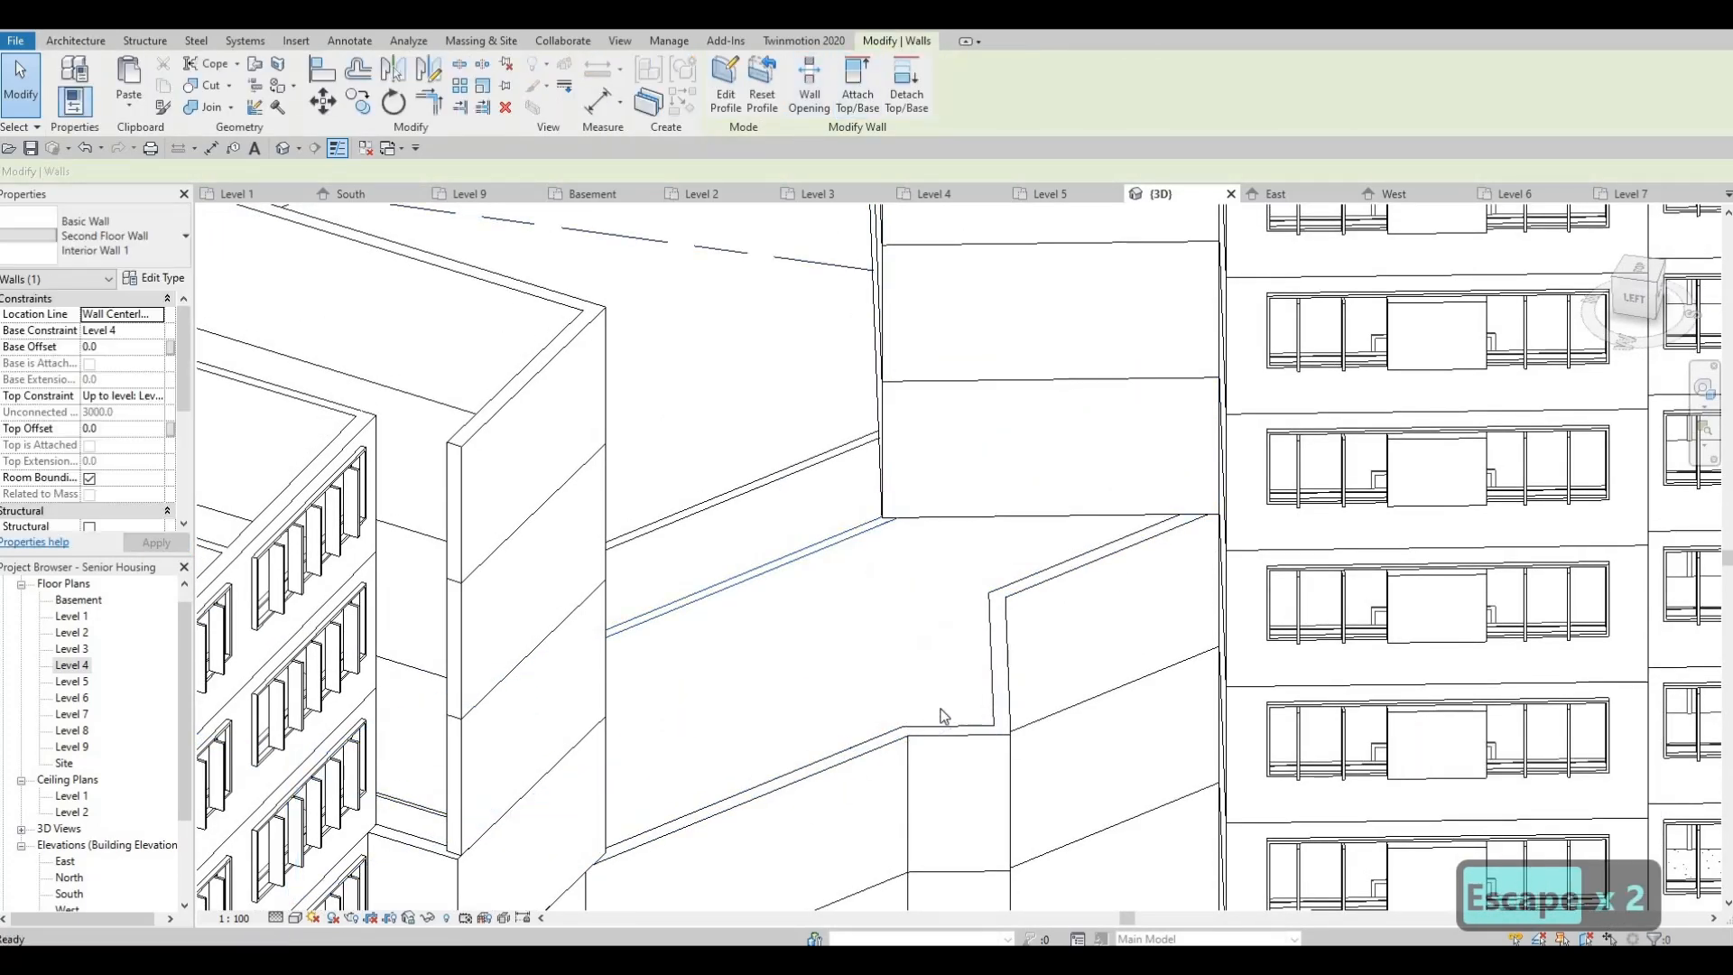
{"action": "left_click", "coordinate": [992, 693]}
{"action": "left_click", "coordinate": [991, 680]}
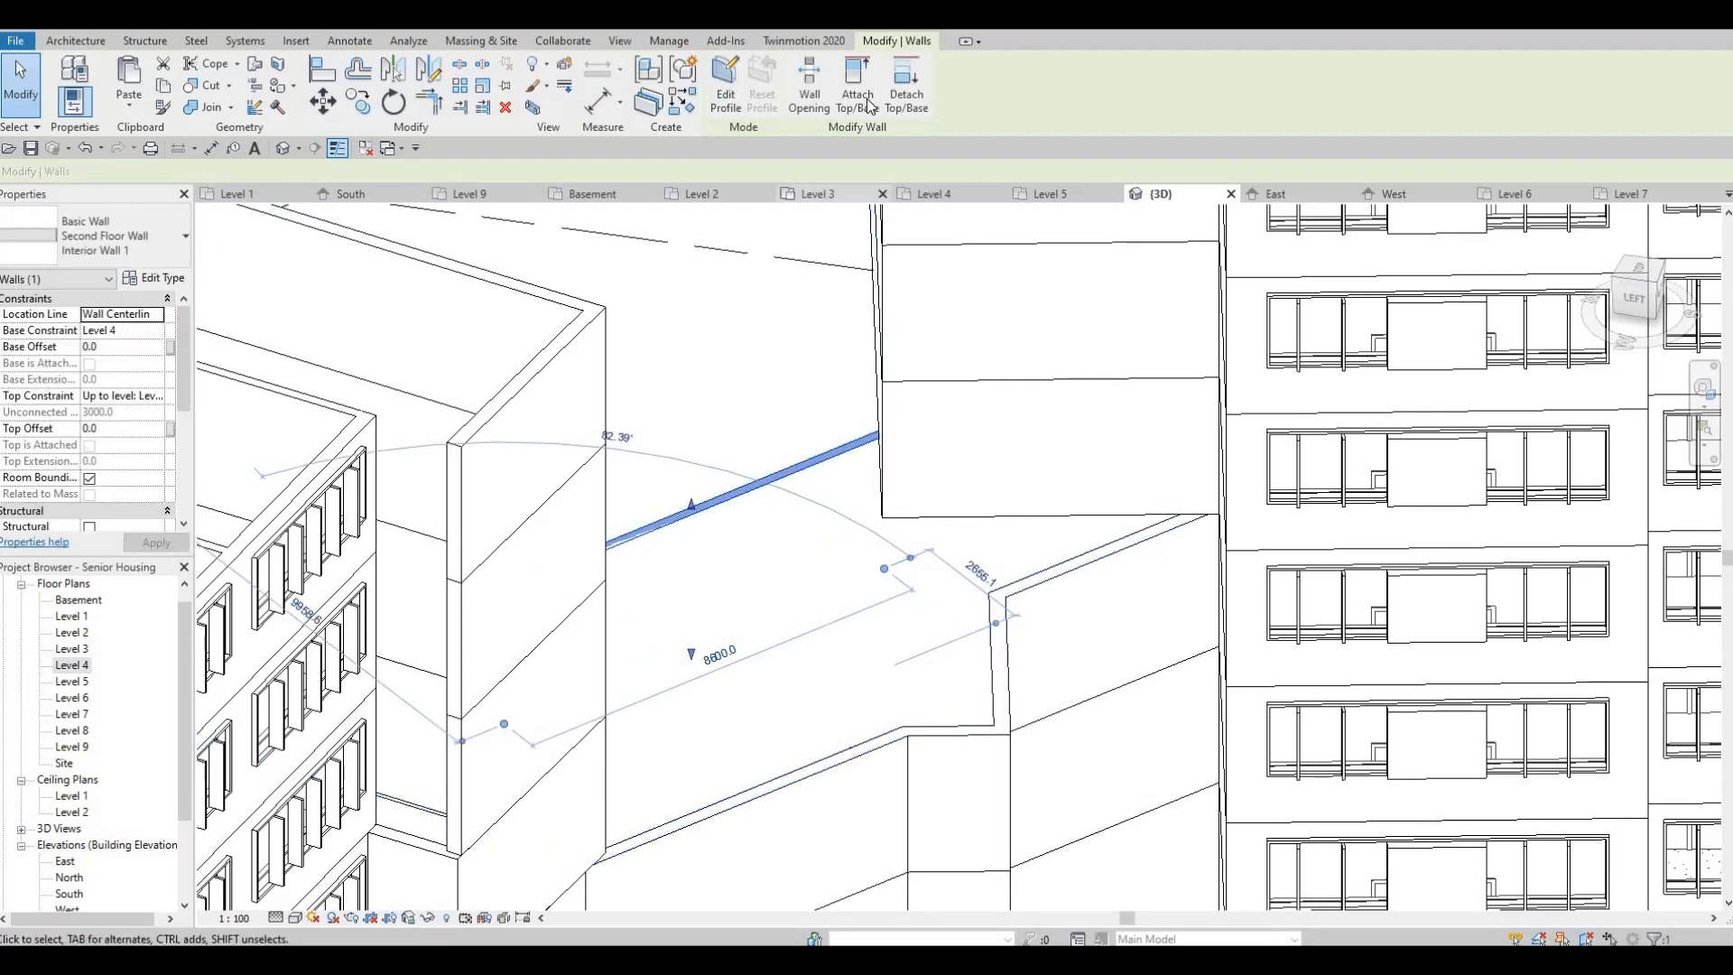
{"action": "left_click", "coordinate": [816, 523]}
{"action": "key", "text": "Escape"}
Attach the tops of the remaining Level 4 interior walls showing through the central roof to that roof
{"action": "middle_click_drag", "start_coordinate": [647, 553], "coordinate": [553, 449], "text": "shift"}
{"action": "left_click", "coordinate": [551, 446]}
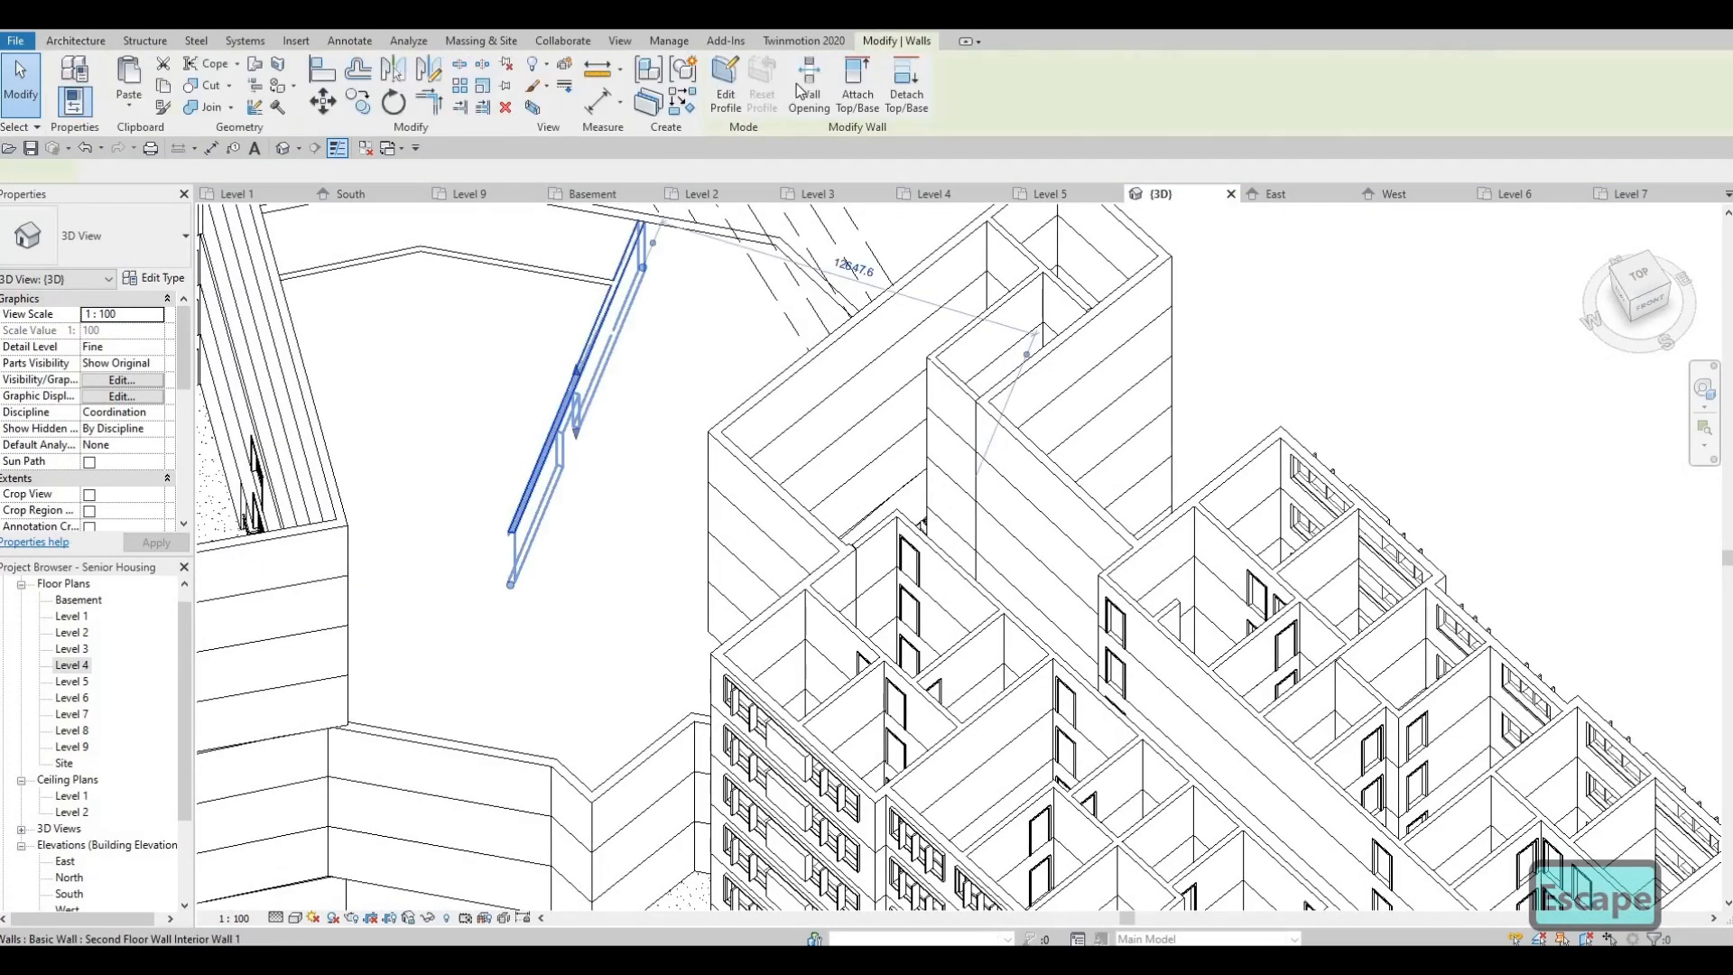
{"action": "left_click", "coordinate": [841, 98]}
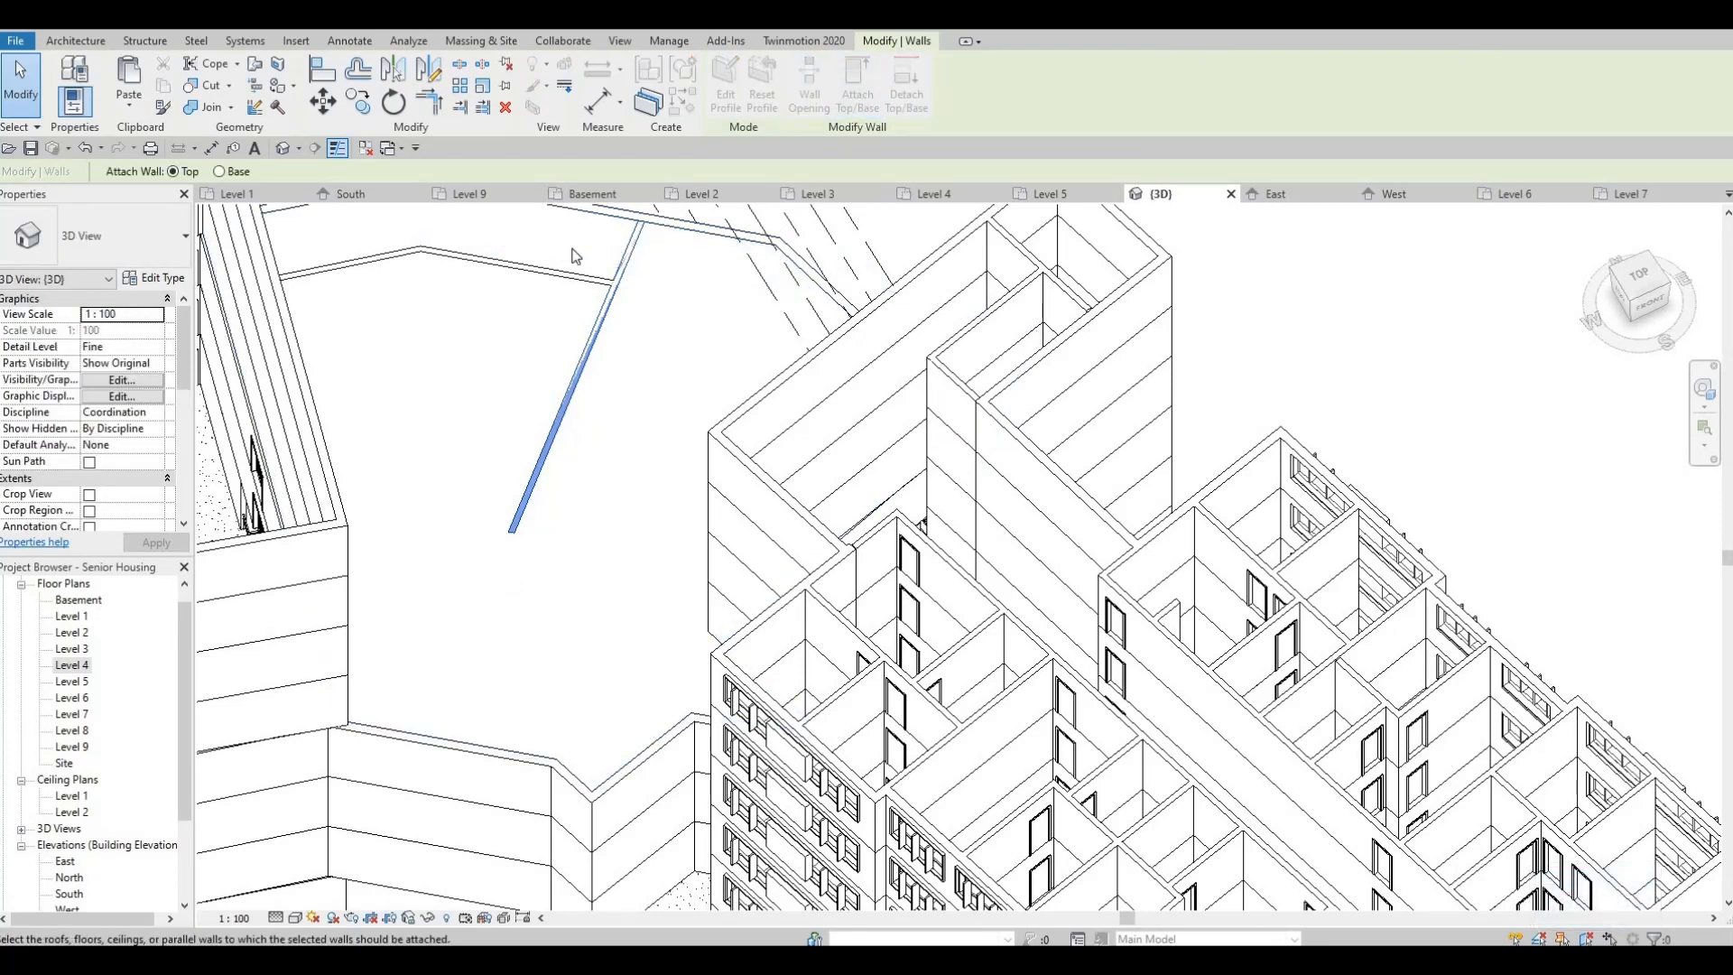
{"action": "left_click", "coordinate": [662, 405]}
{"action": "middle_click_drag", "start_coordinate": [639, 394], "coordinate": [478, 383], "text": "shift"}
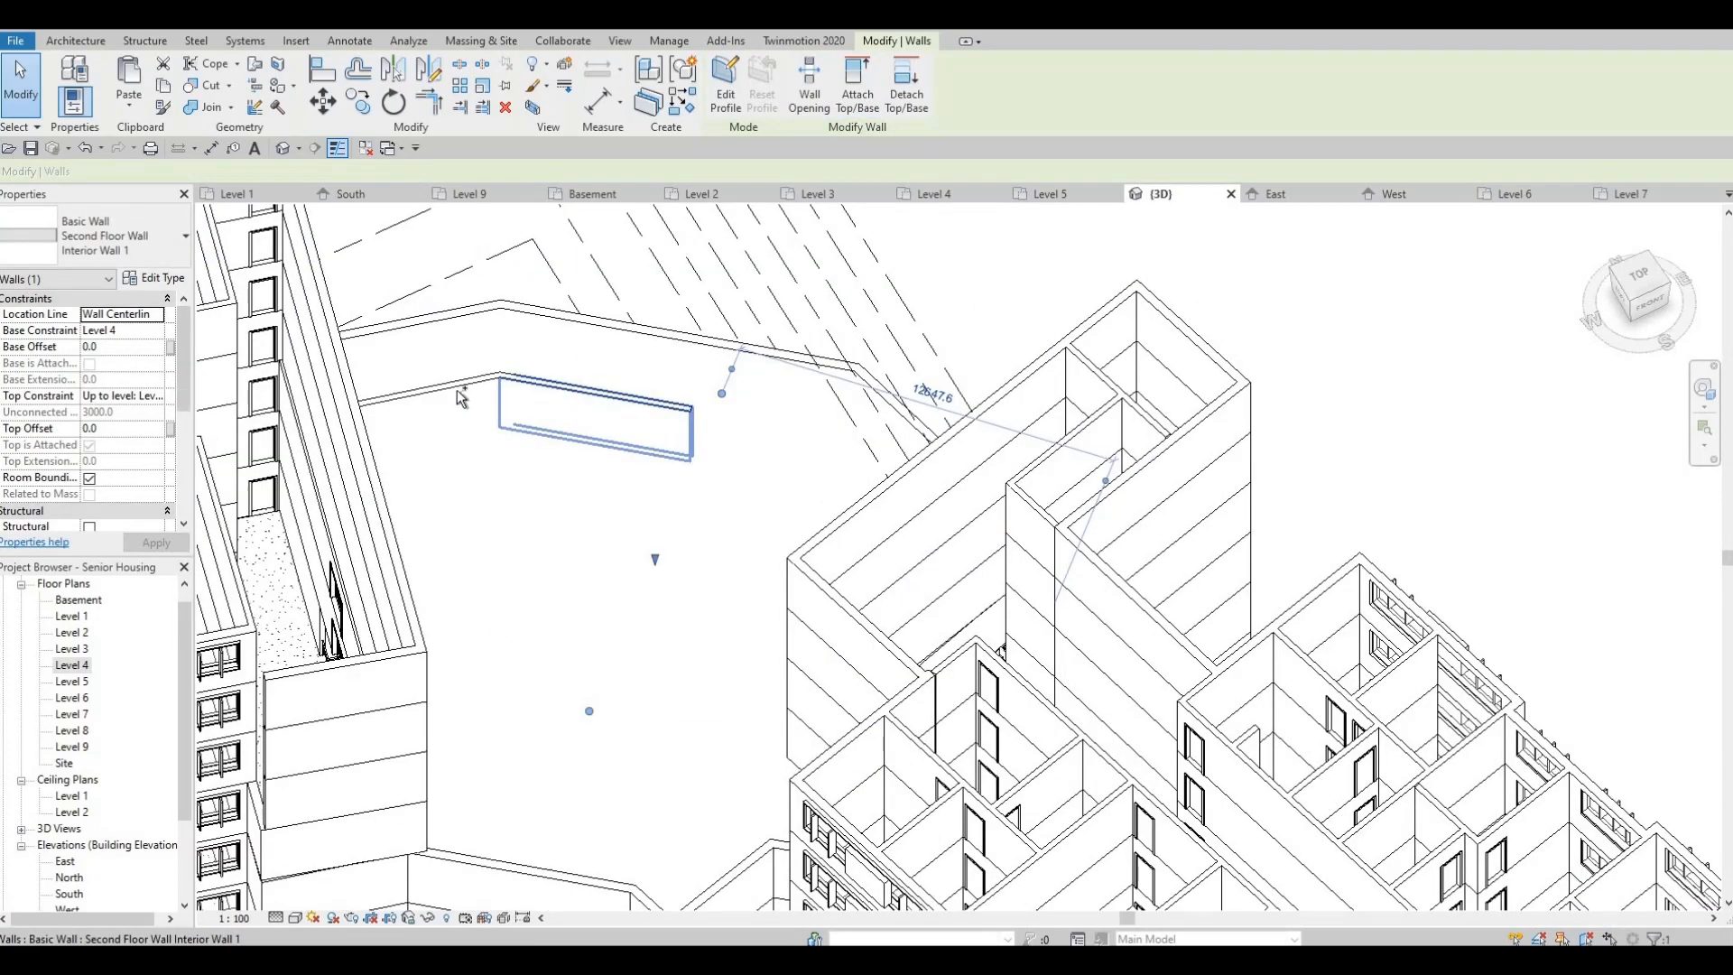
{"action": "left_click", "coordinate": [476, 380], "text": "ctrl"}
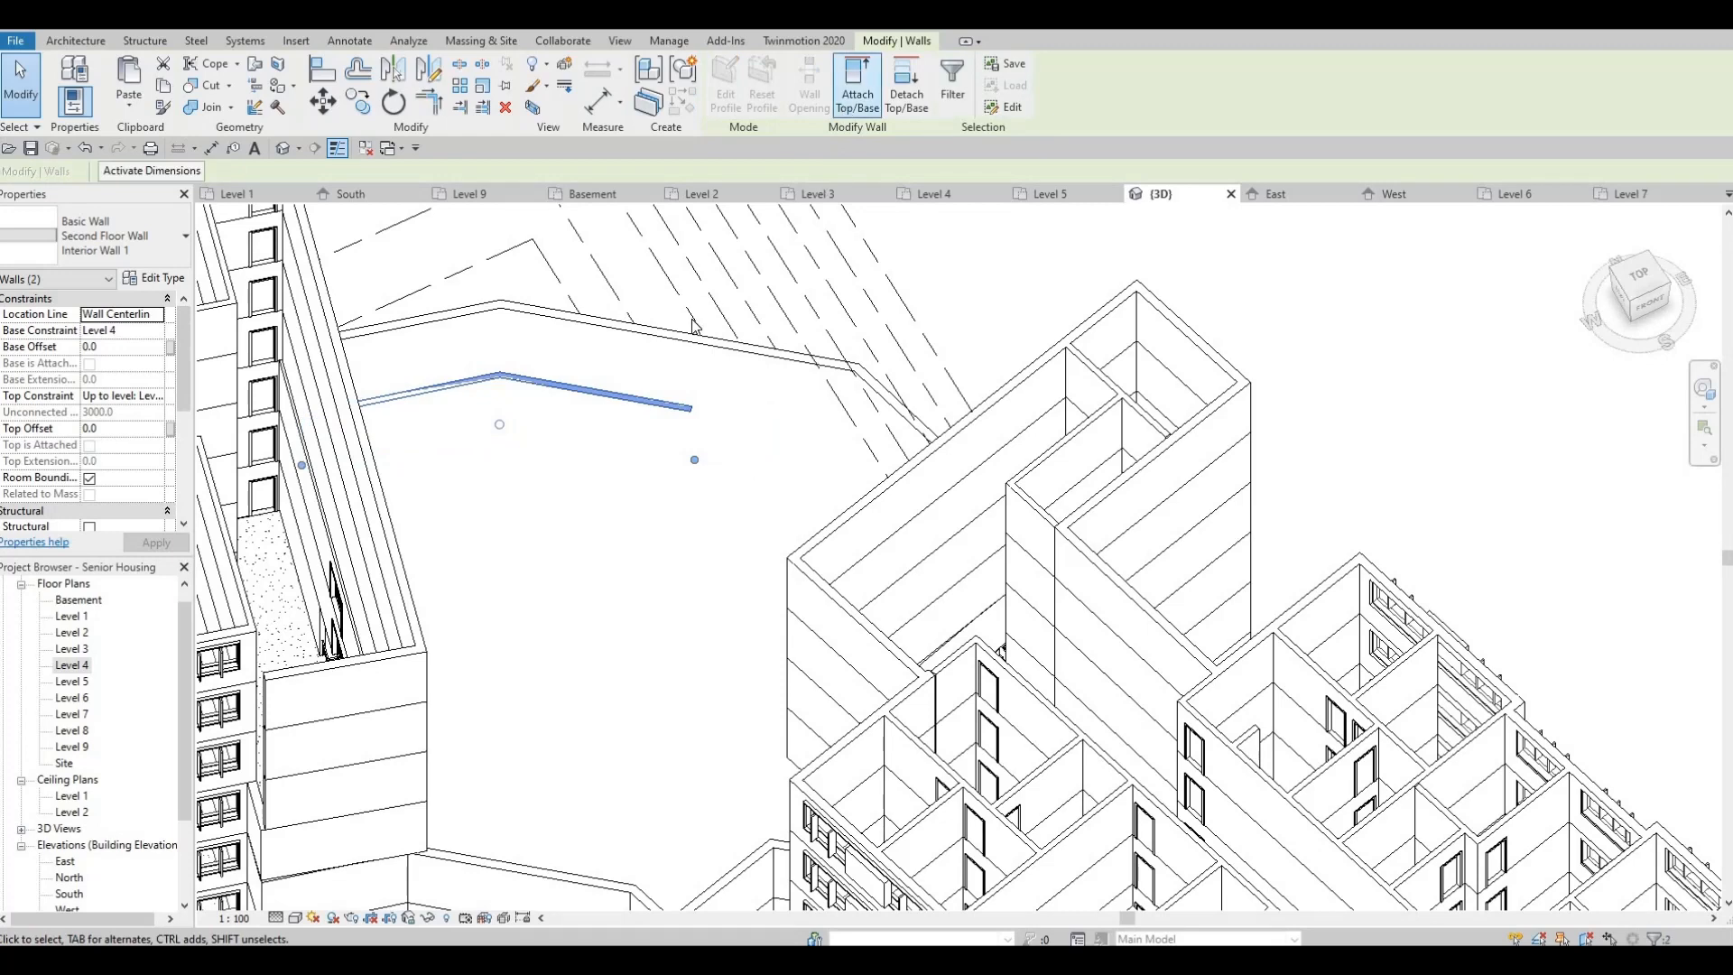
{"action": "left_click", "coordinate": [675, 428]}
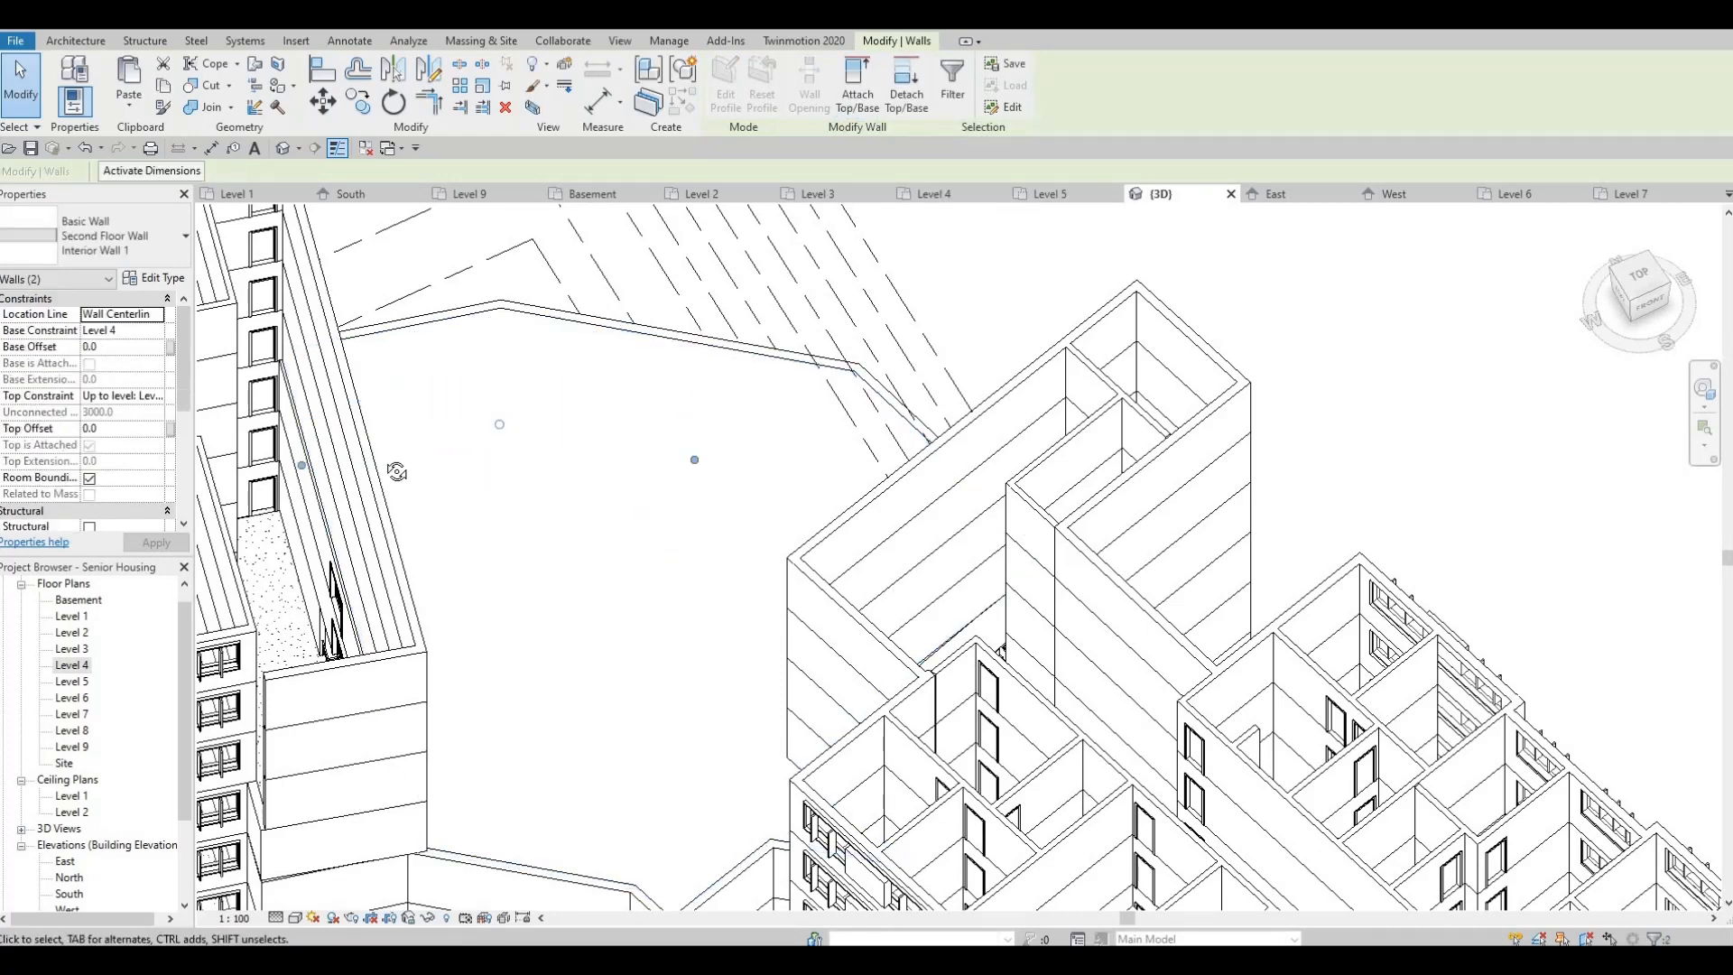
Inspect the building's outer facades and the overhanging floor slab above the ground-level walls at the wing's end
{"action": "middle_click_drag", "start_coordinate": [398, 384], "coordinate": [500, 408], "text": "shift"}
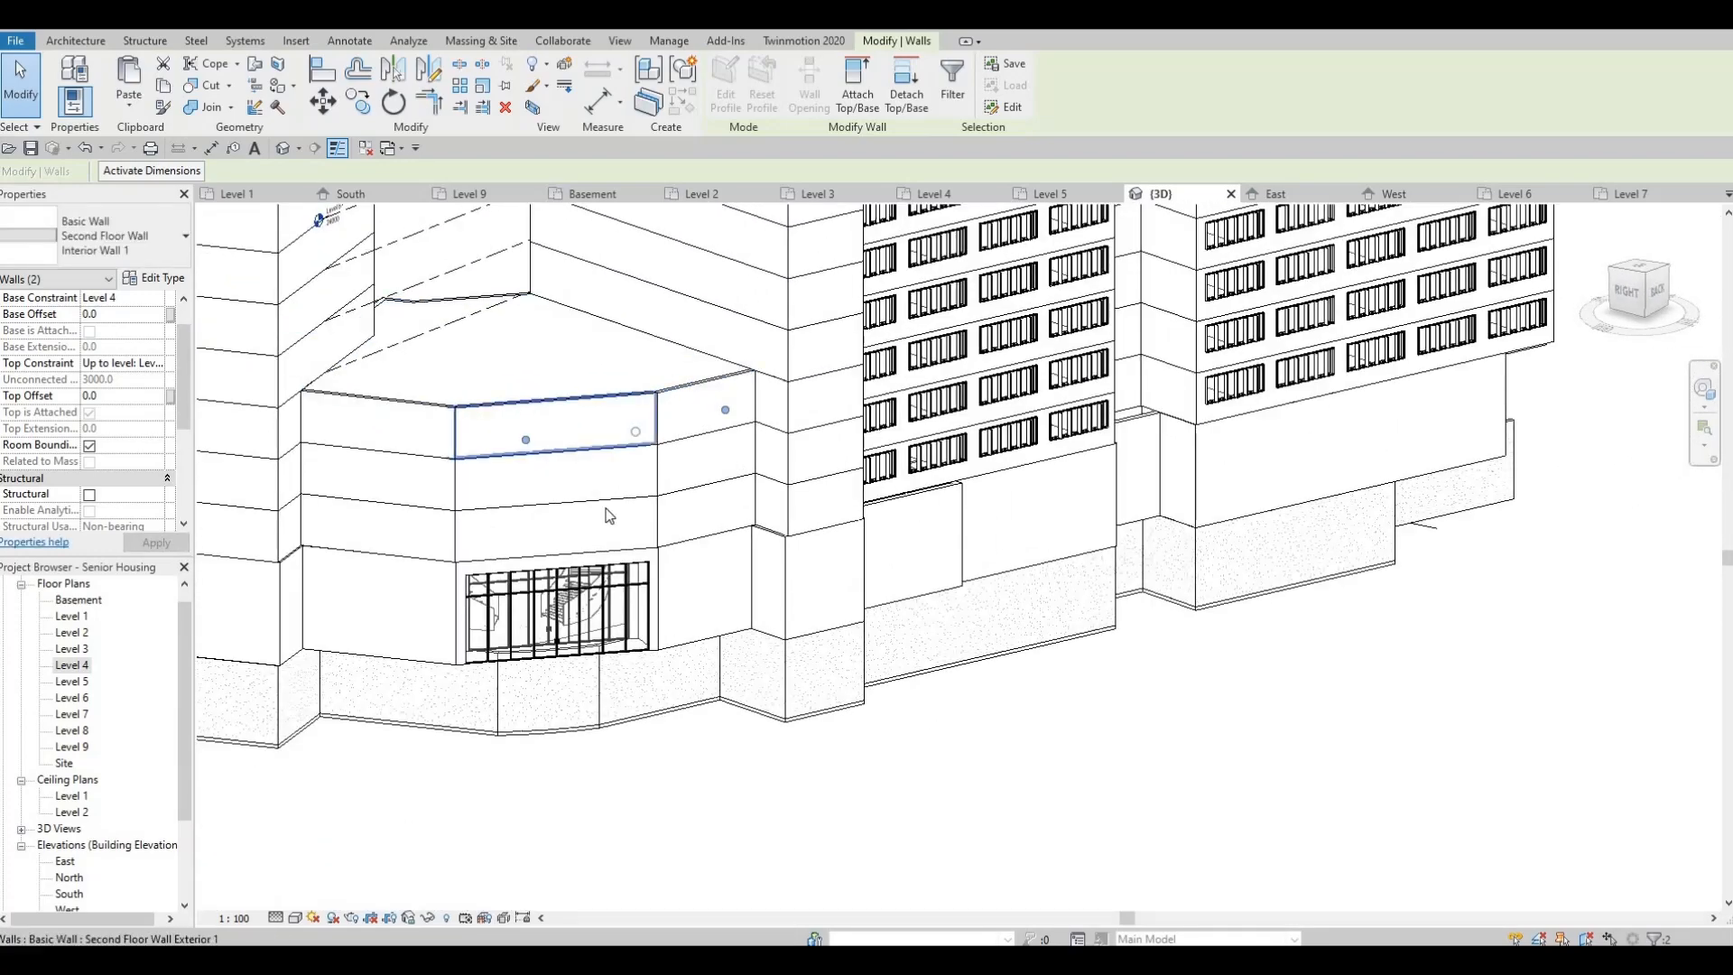
{"action": "key", "text": "F1"}
{"action": "middle_click_drag", "start_coordinate": [621, 519], "coordinate": [1015, 474]}
{"action": "scroll", "coordinate": [772, 560], "scroll_direction": "down", "scroll_amount": 2}
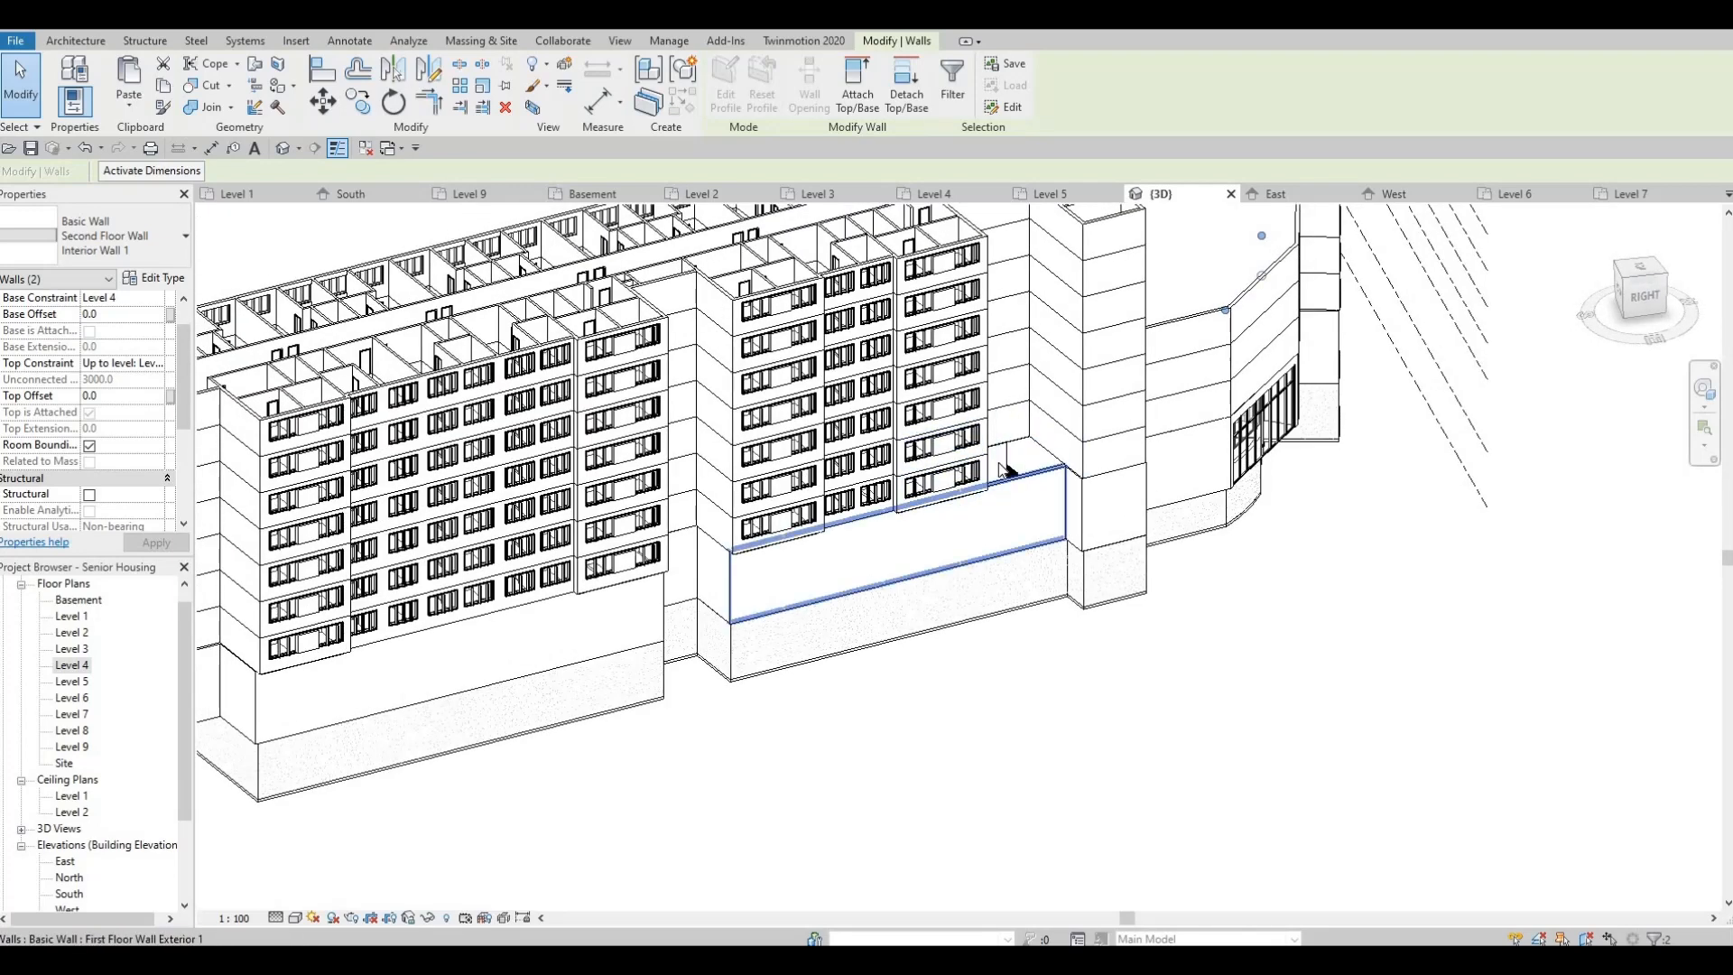
{"action": "scroll", "coordinate": [1050, 510], "scroll_direction": "down", "scroll_amount": 1}
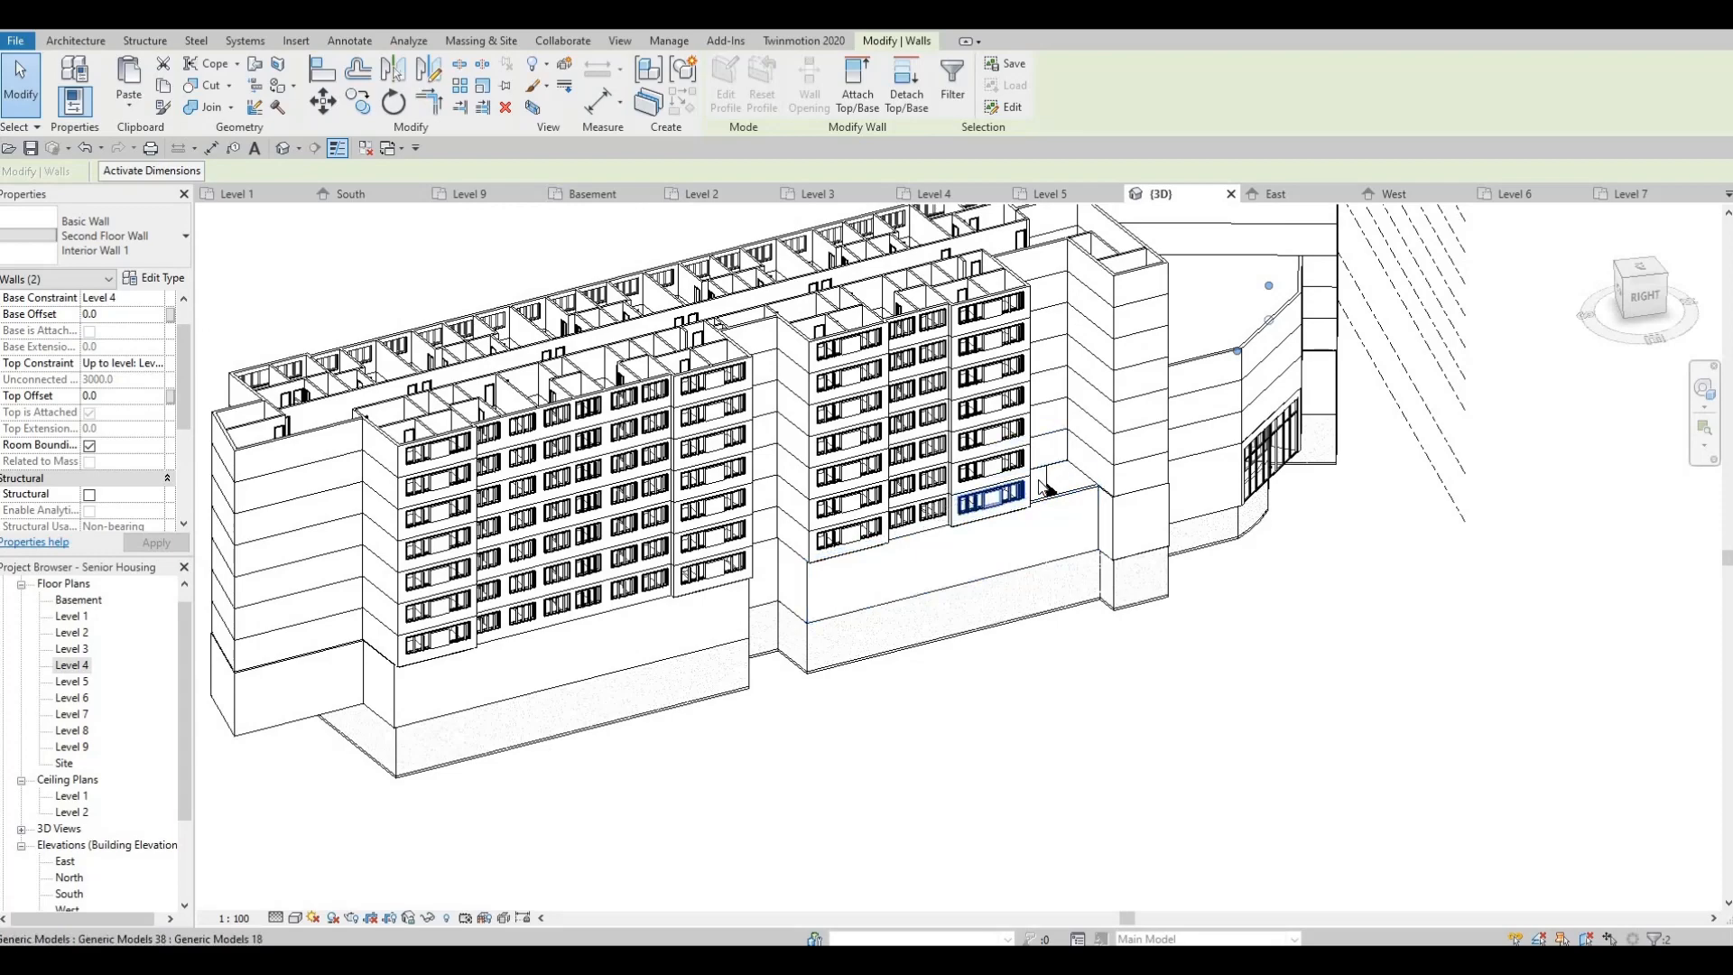
{"action": "middle_click_drag", "start_coordinate": [1000, 498], "coordinate": [1181, 351], "text": "shift"}
{"action": "scroll", "coordinate": [1281, 430], "scroll_direction": "up", "scroll_amount": 2}
{"action": "scroll", "coordinate": [1186, 352], "scroll_direction": "down", "scroll_amount": 2}
{"action": "middle_click_drag", "start_coordinate": [778, 518], "coordinate": [448, 455], "text": "shift"}
{"action": "scroll", "coordinate": [451, 451], "scroll_direction": "up", "scroll_amount": 5}
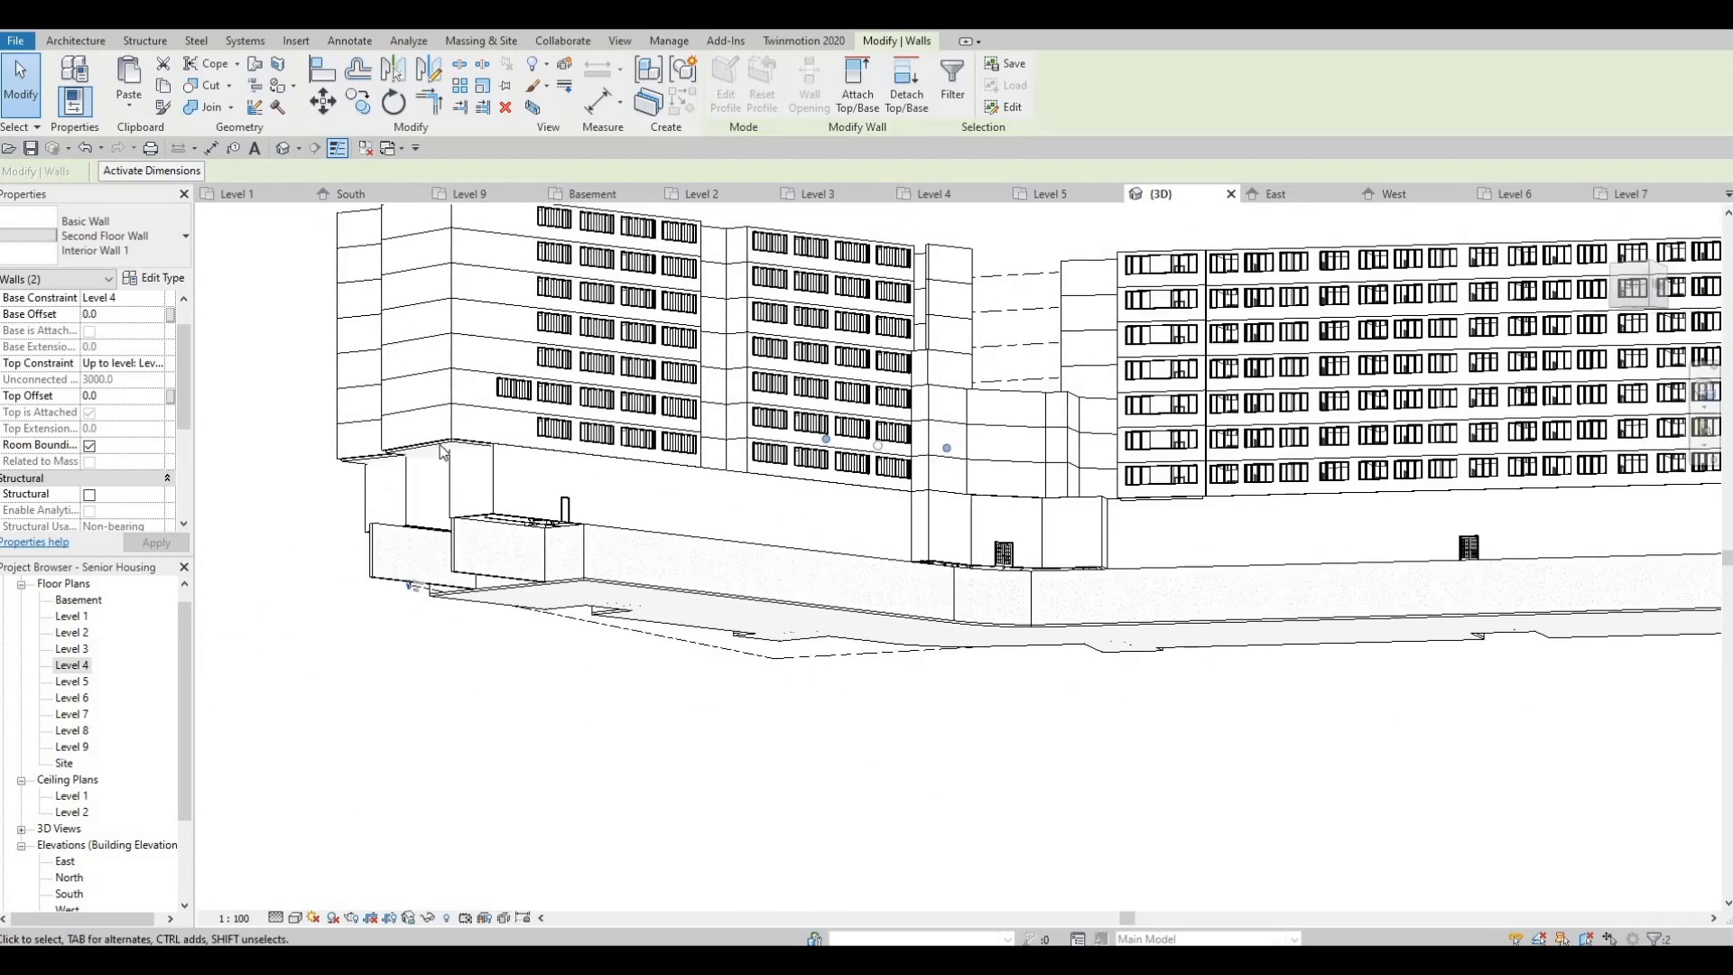
{"action": "left_click", "coordinate": [461, 439]}
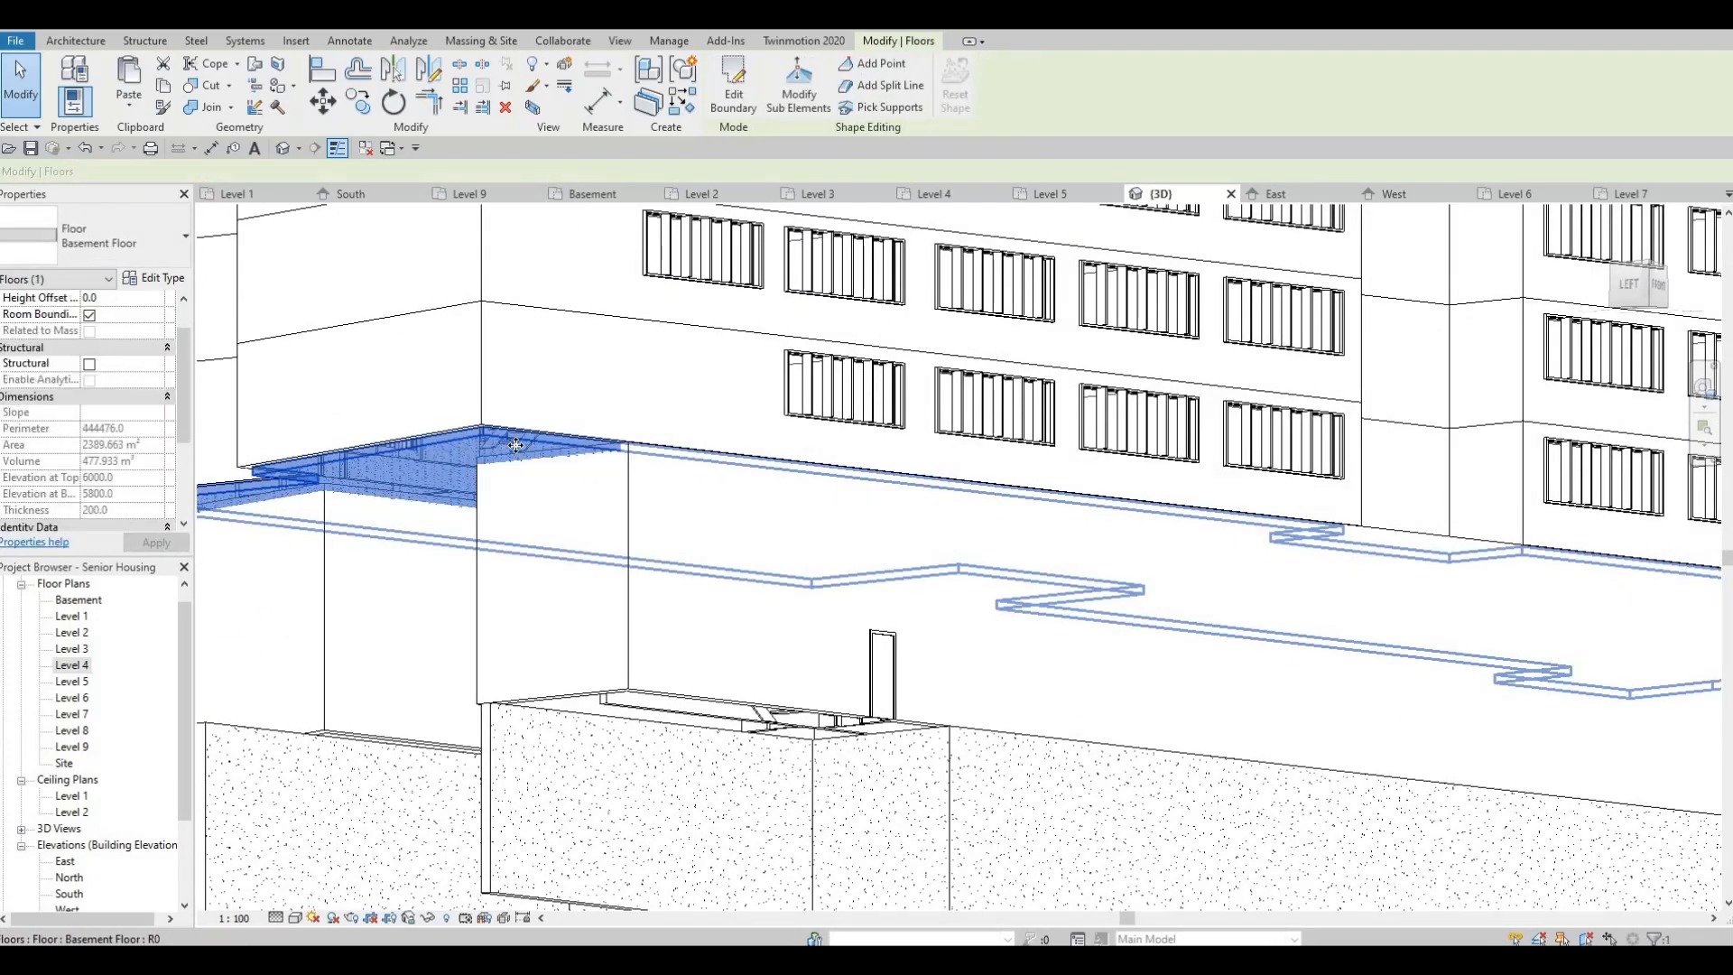
{"action": "scroll", "coordinate": [788, 503], "scroll_direction": "down", "scroll_amount": 8}
{"action": "key", "text": "Escape"}
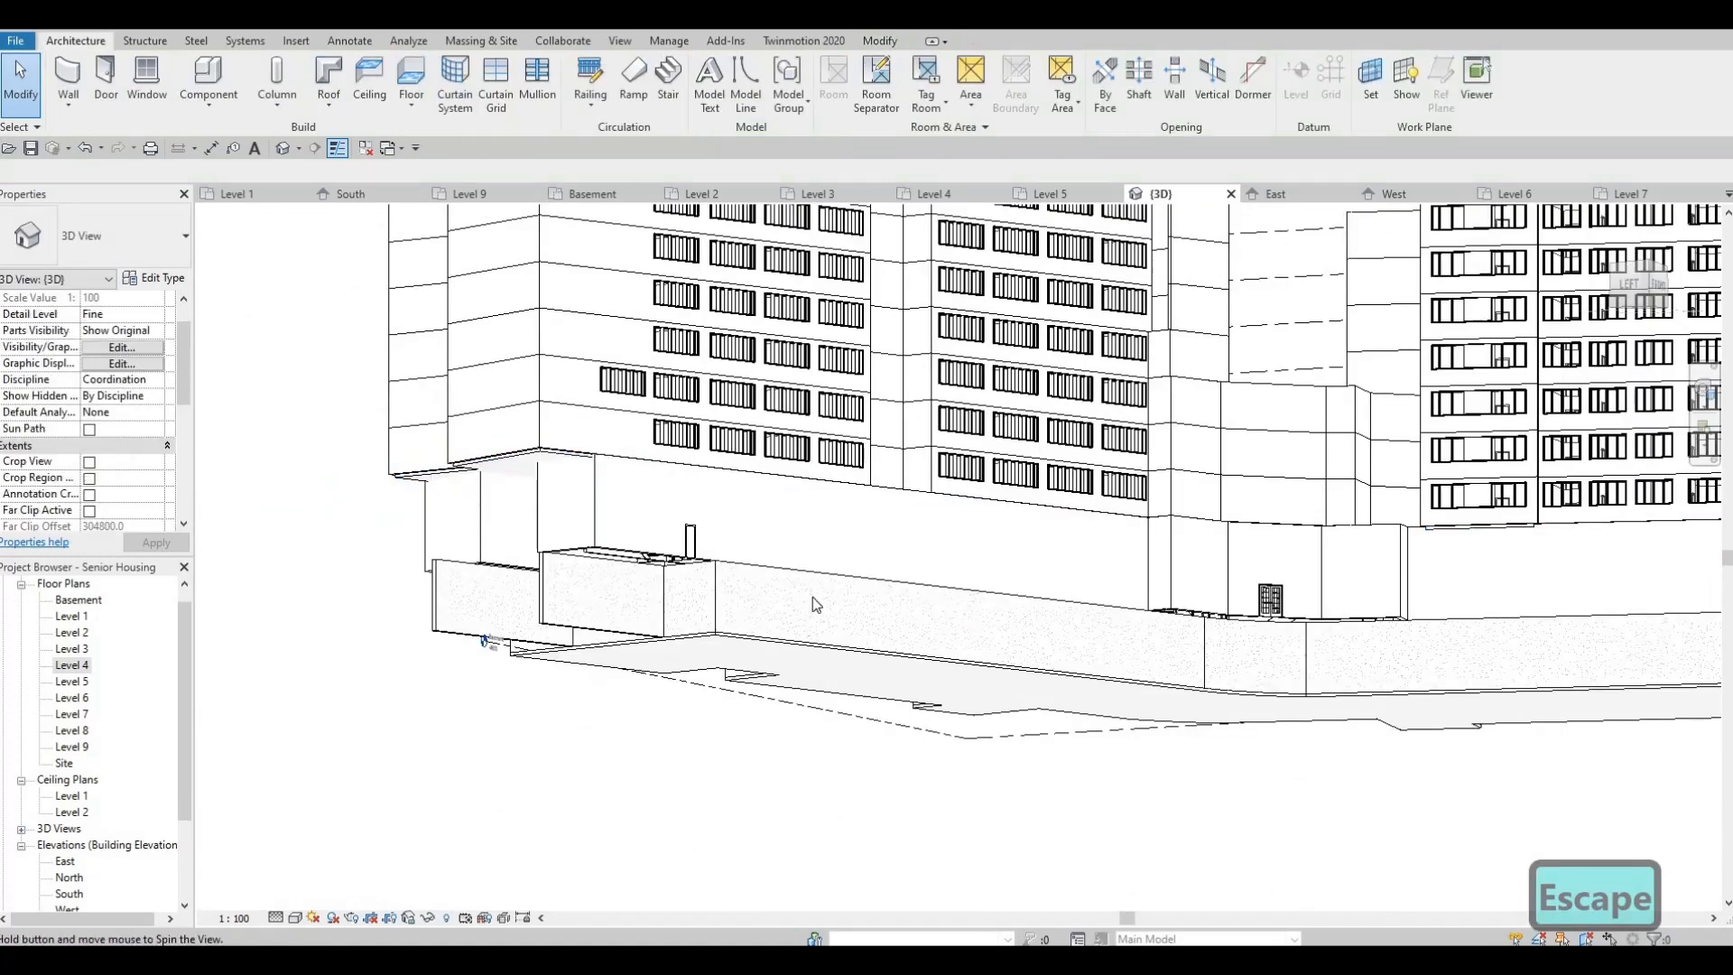
Examine the basement walls, projecting wall stubs and overhangs around the end of the wing in the 3D view
{"action": "middle_click_drag", "start_coordinate": [832, 427], "coordinate": [1073, 561], "text": "shift"}
{"action": "scroll", "coordinate": [1072, 563], "scroll_direction": "up", "scroll_amount": 1}
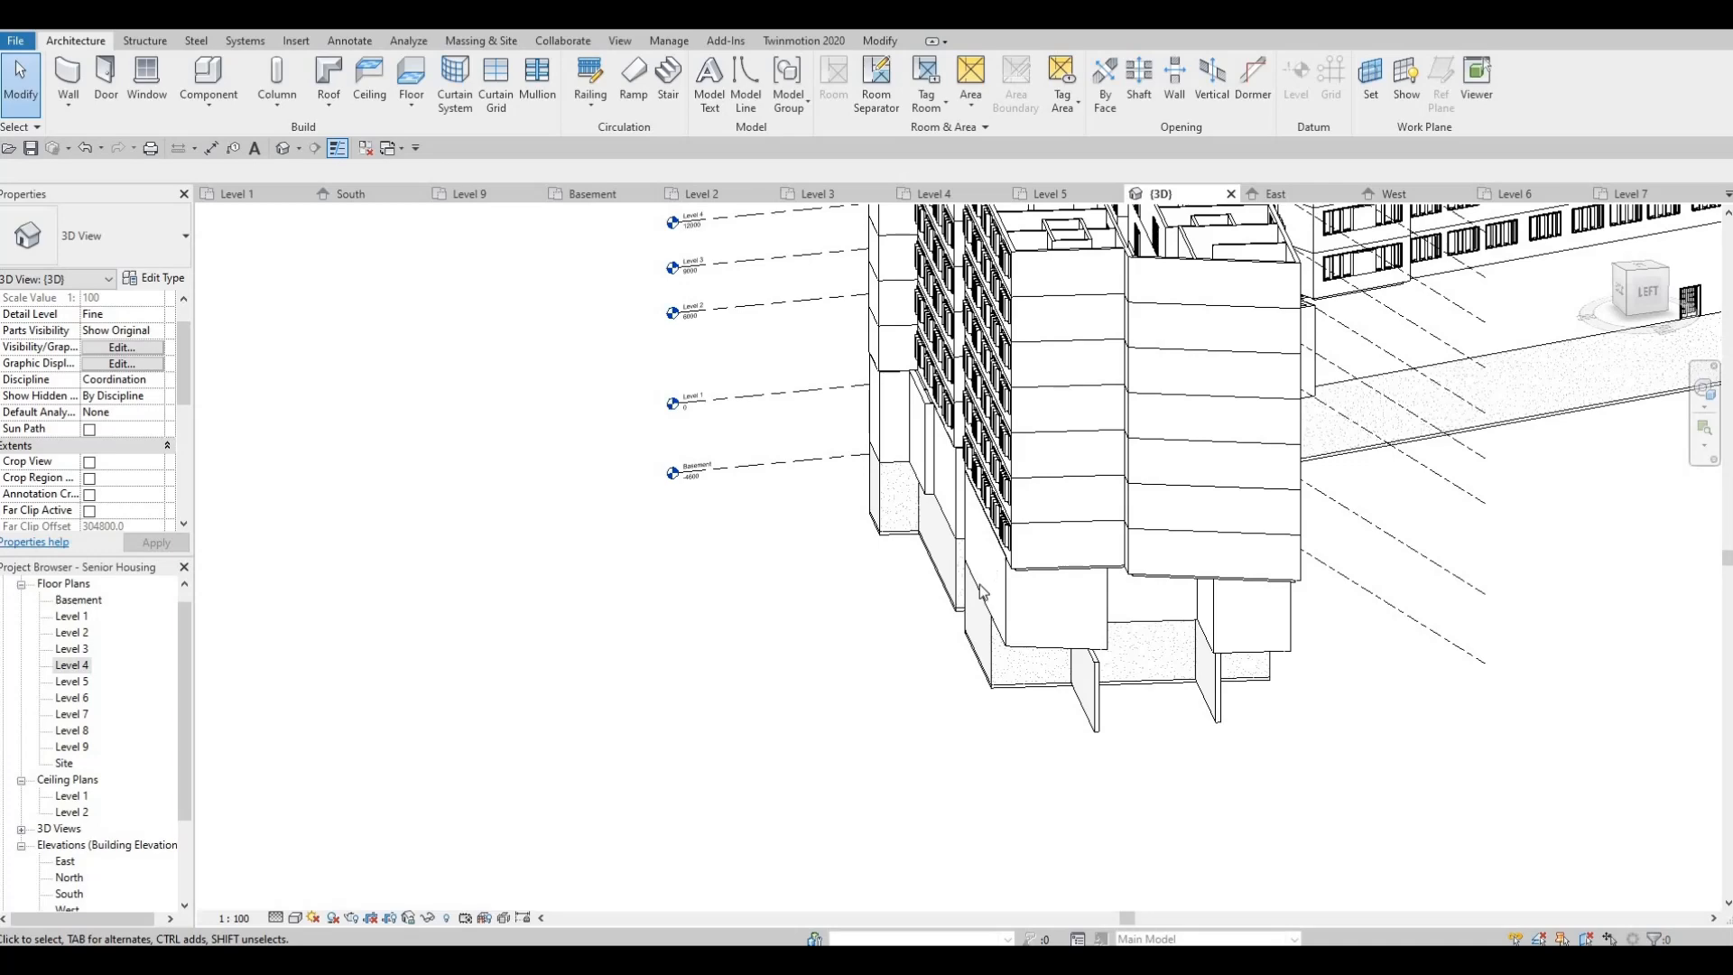
{"action": "key", "text": "Escape"}
{"action": "scroll", "coordinate": [1017, 493], "scroll_direction": "up", "scroll_amount": 5}
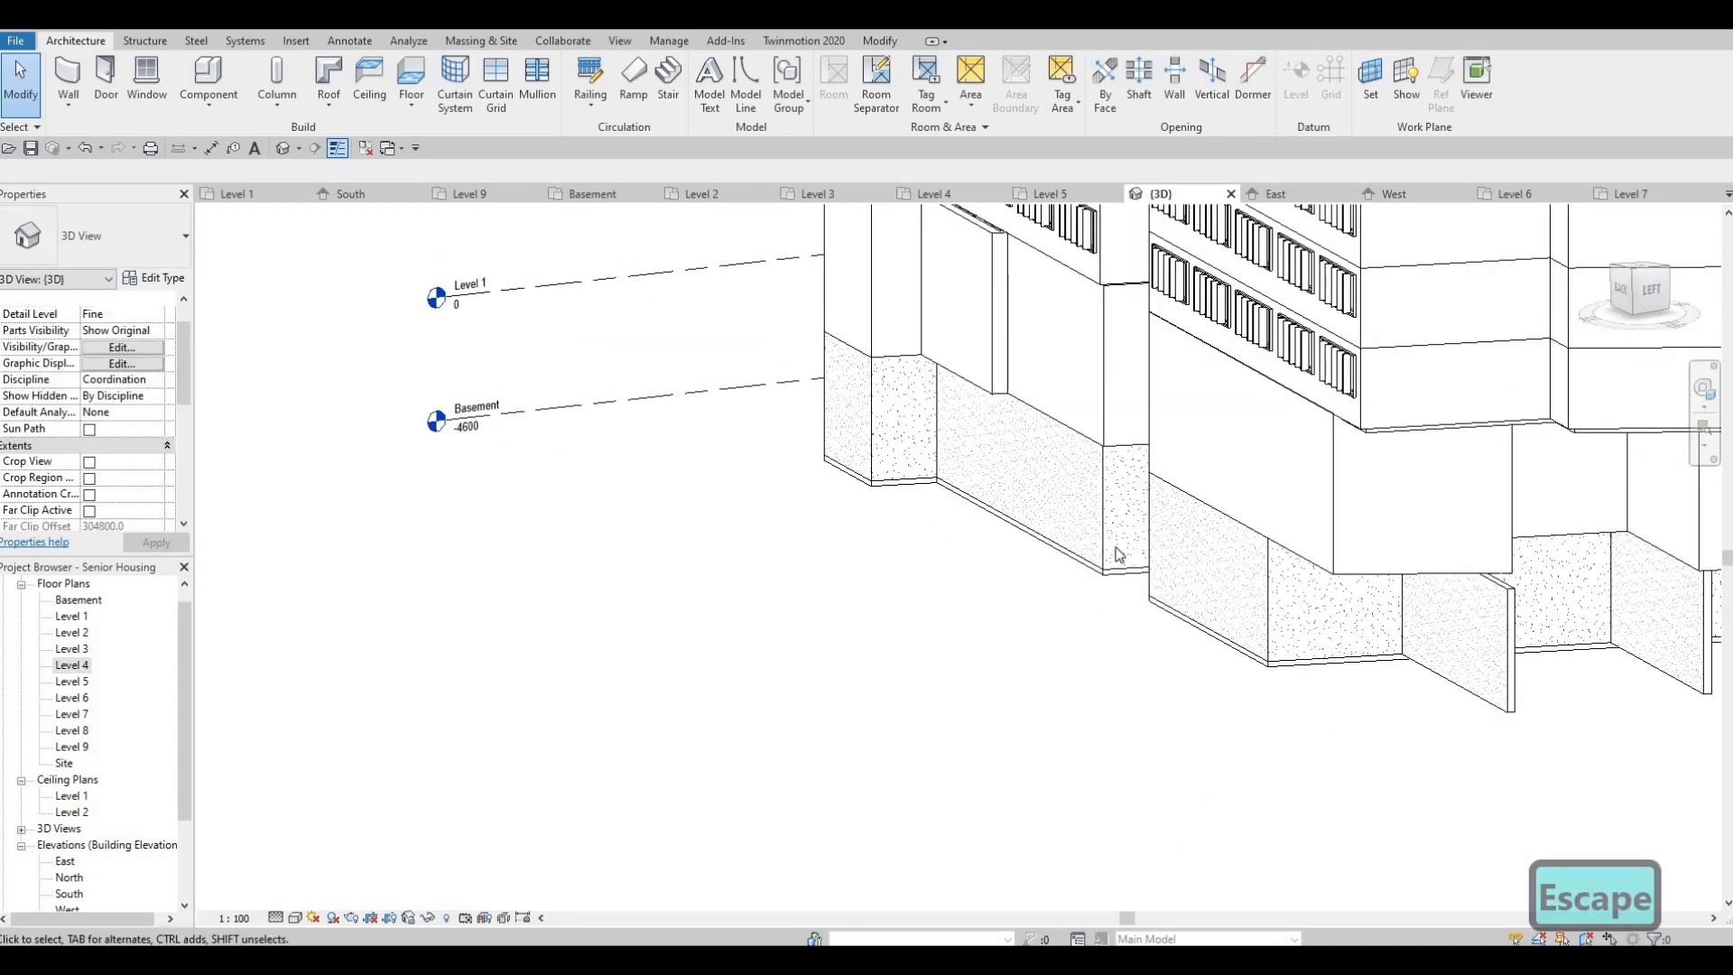
{"action": "middle_click_drag", "start_coordinate": [1121, 455], "coordinate": [1038, 487]}
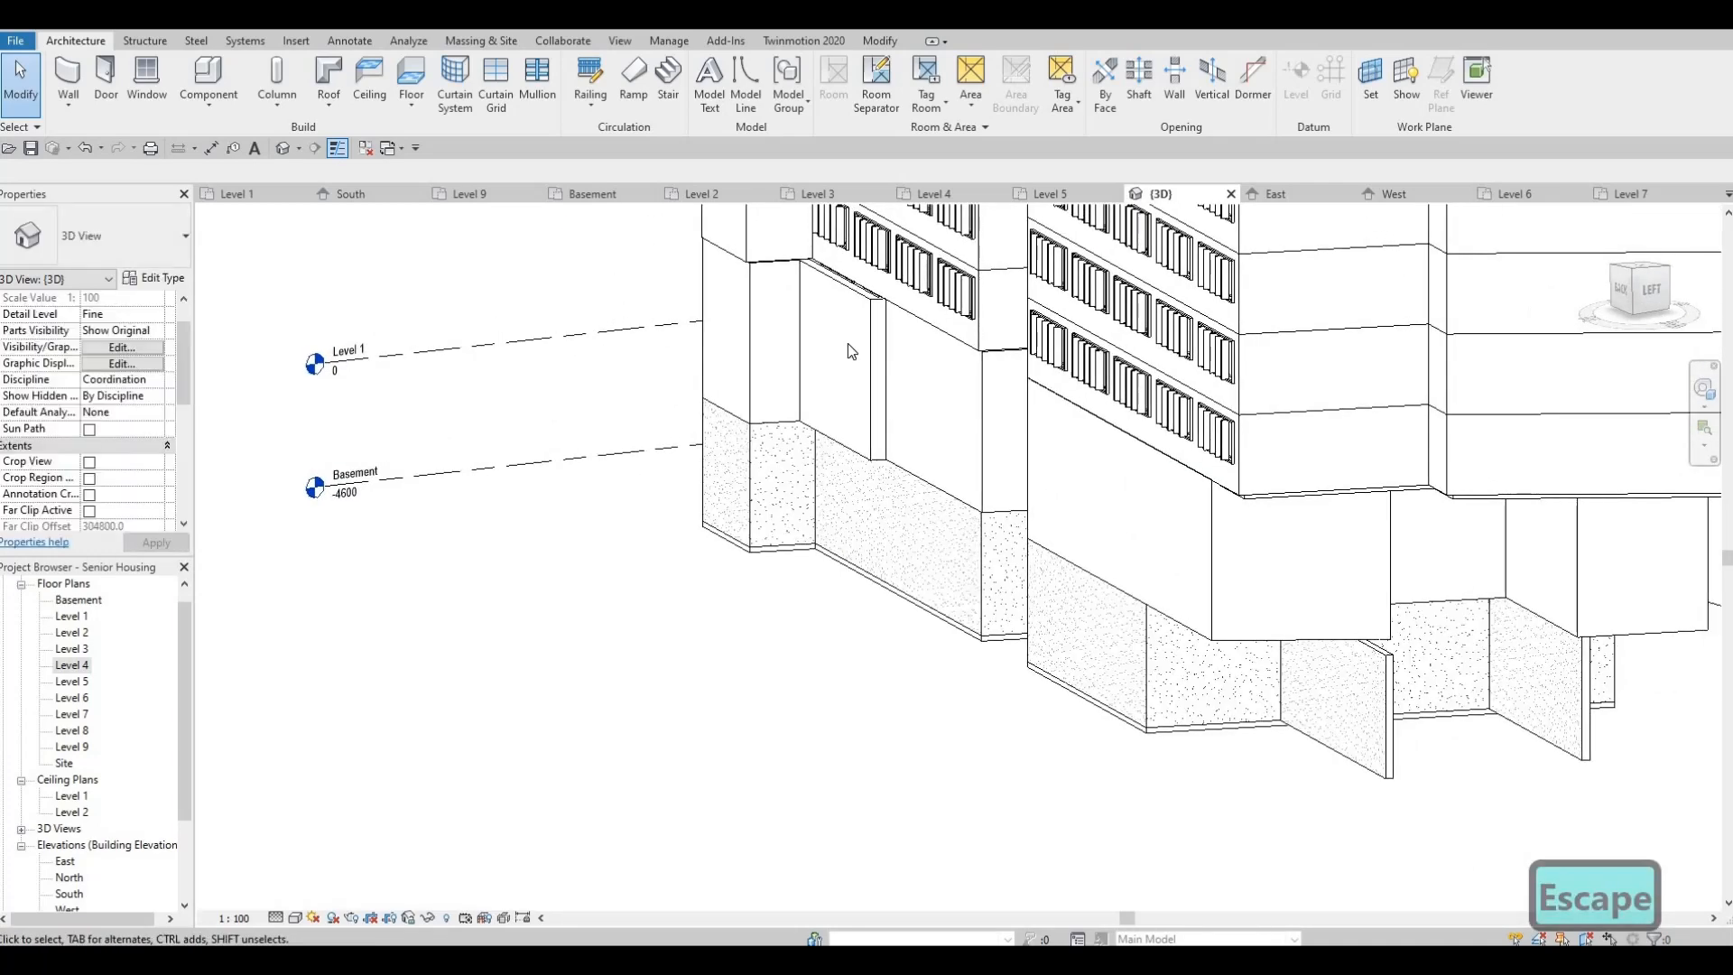
{"action": "scroll", "coordinate": [847, 366], "scroll_direction": "down", "scroll_amount": 7}
{"action": "middle_click_drag", "start_coordinate": [874, 488], "coordinate": [1063, 499], "text": "shift"}
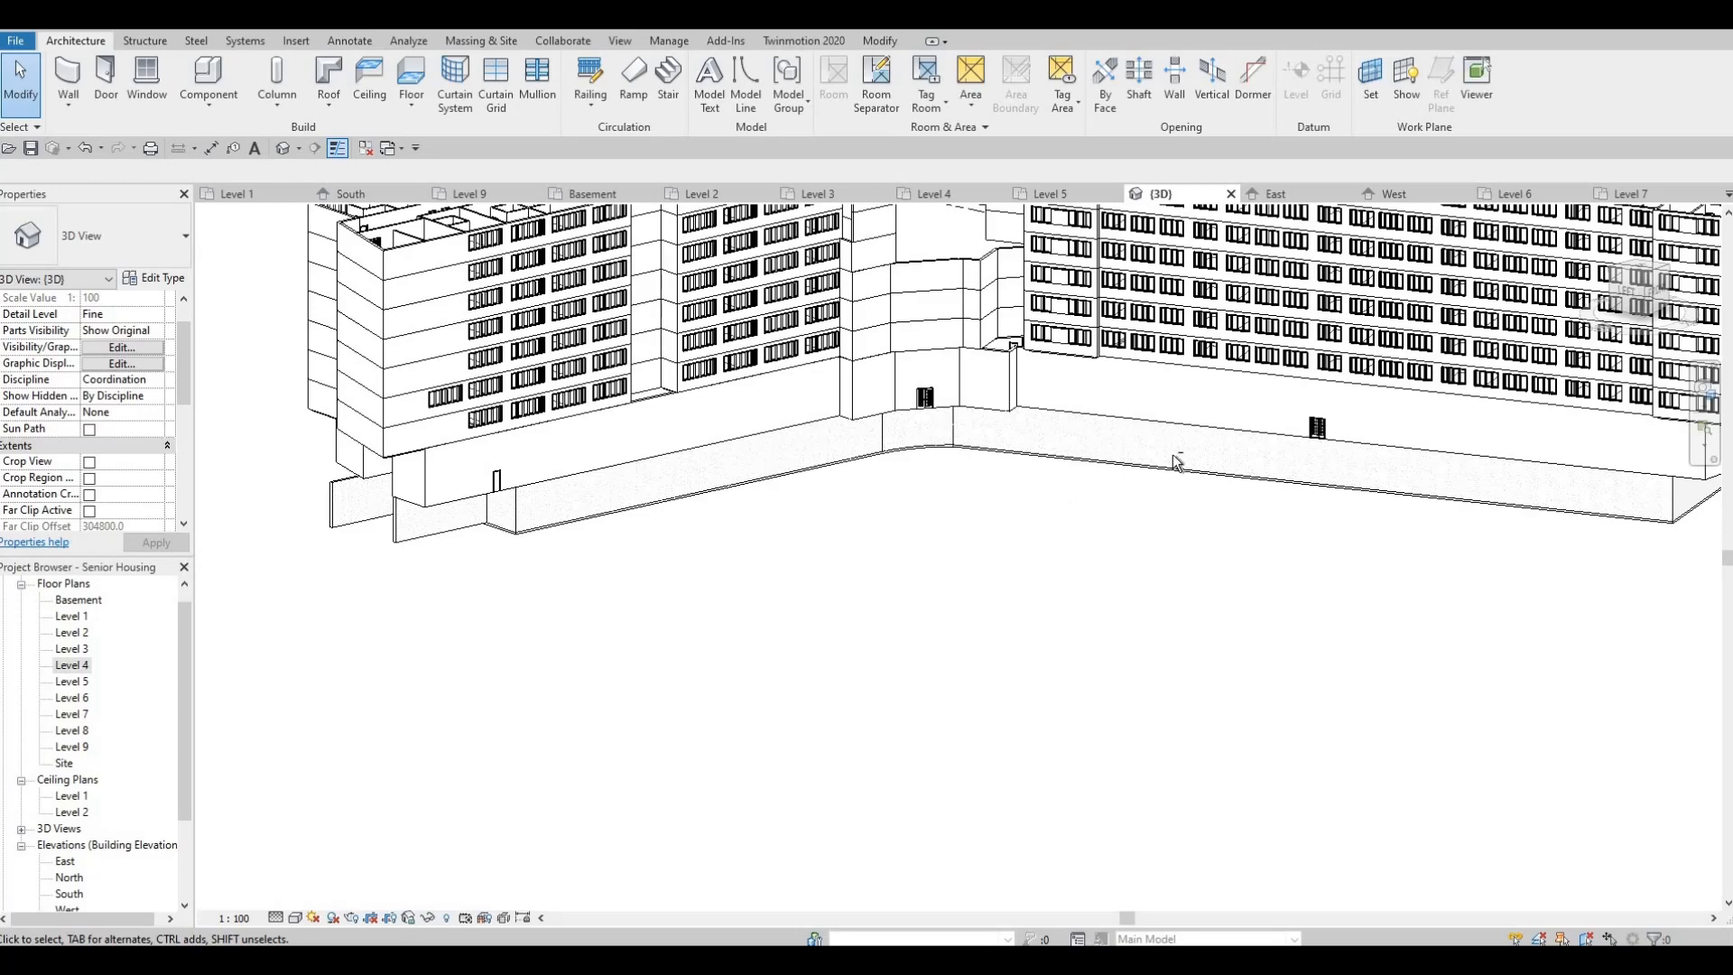
Start an in-place model in the Generic Models category, accepting the suggested name
{"action": "middle_click_drag", "start_coordinate": [1045, 449], "coordinate": [1058, 522], "text": "shift"}
{"action": "scroll", "coordinate": [943, 474], "scroll_direction": "up", "scroll_amount": 3}
{"action": "middle_click_drag", "start_coordinate": [939, 474], "coordinate": [798, 350], "text": "shift"}
{"action": "scroll", "coordinate": [1042, 385], "scroll_direction": "up", "scroll_amount": 1}
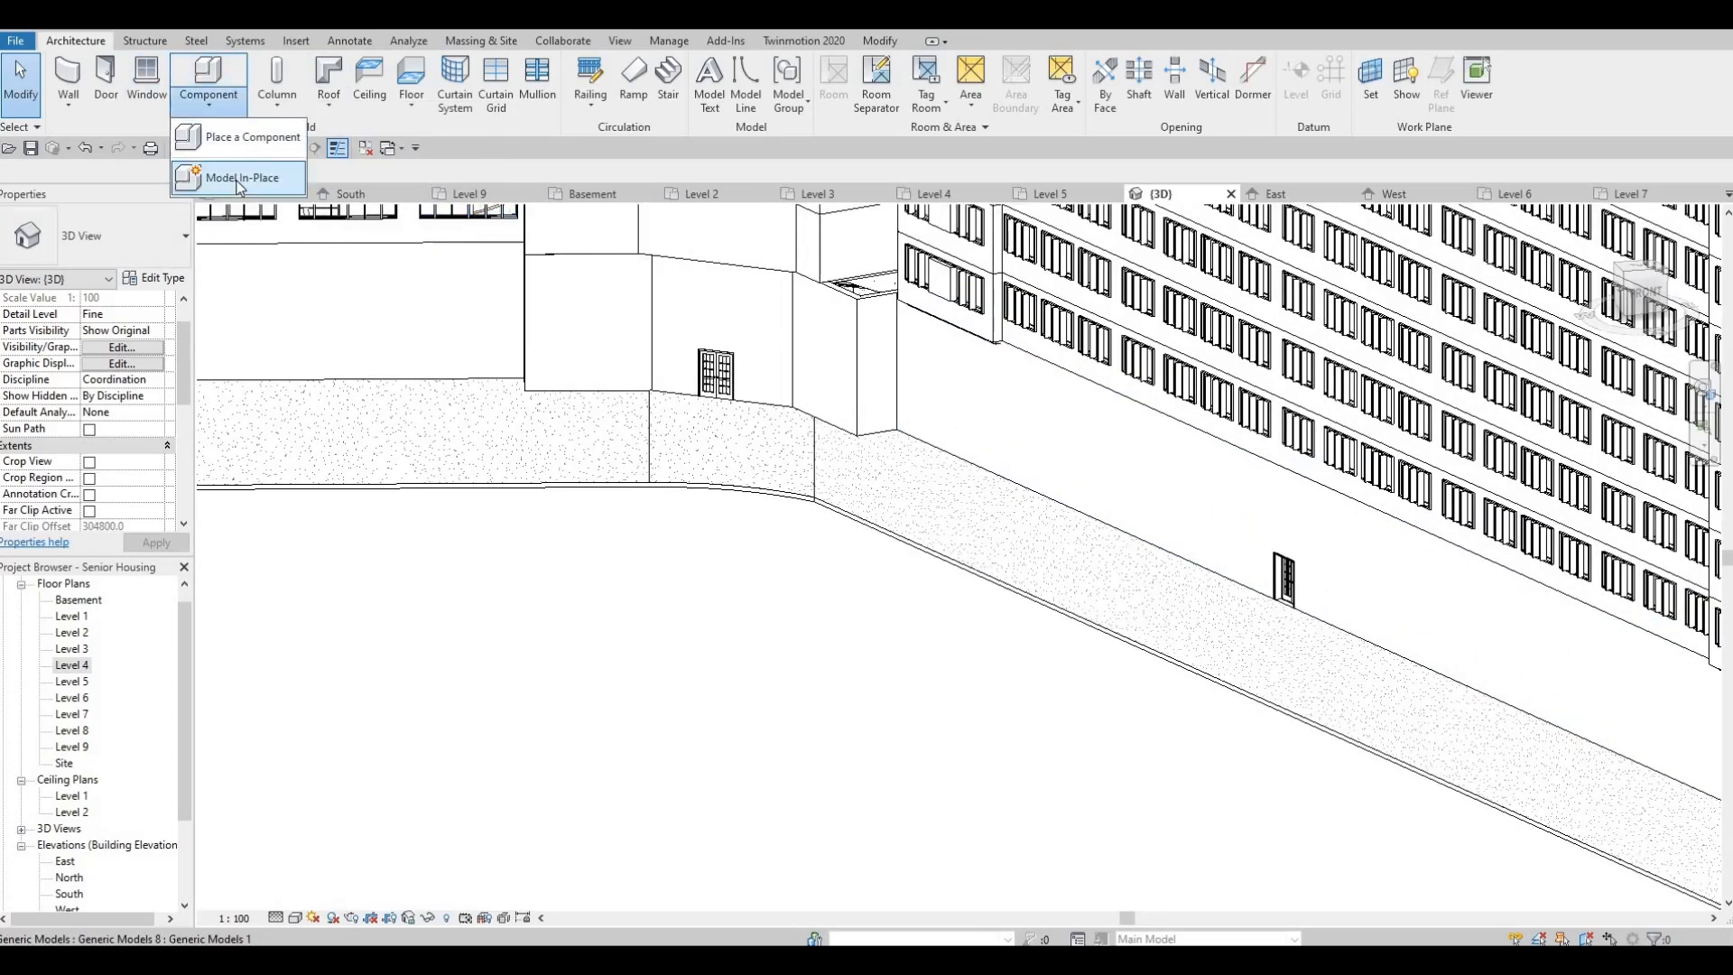
{"action": "left_click", "coordinate": [275, 197]}
{"action": "scroll", "coordinate": [814, 451], "scroll_direction": "down", "scroll_amount": 4}
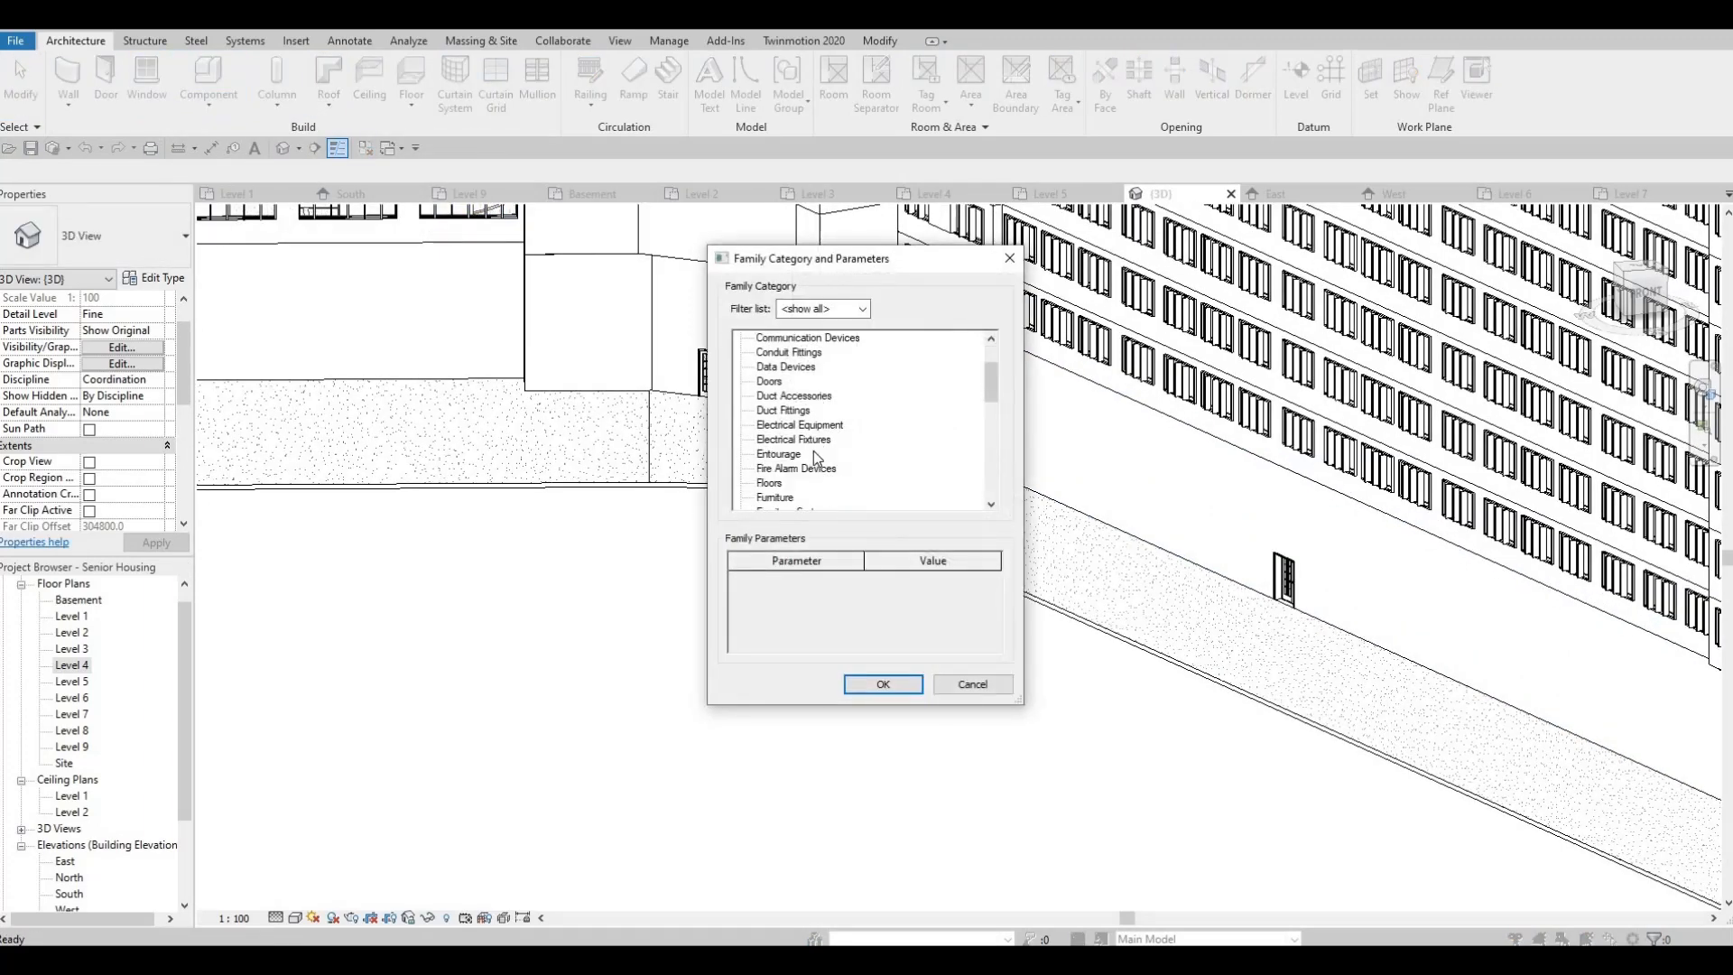
{"action": "scroll", "coordinate": [807, 424], "scroll_direction": "down", "scroll_amount": 2}
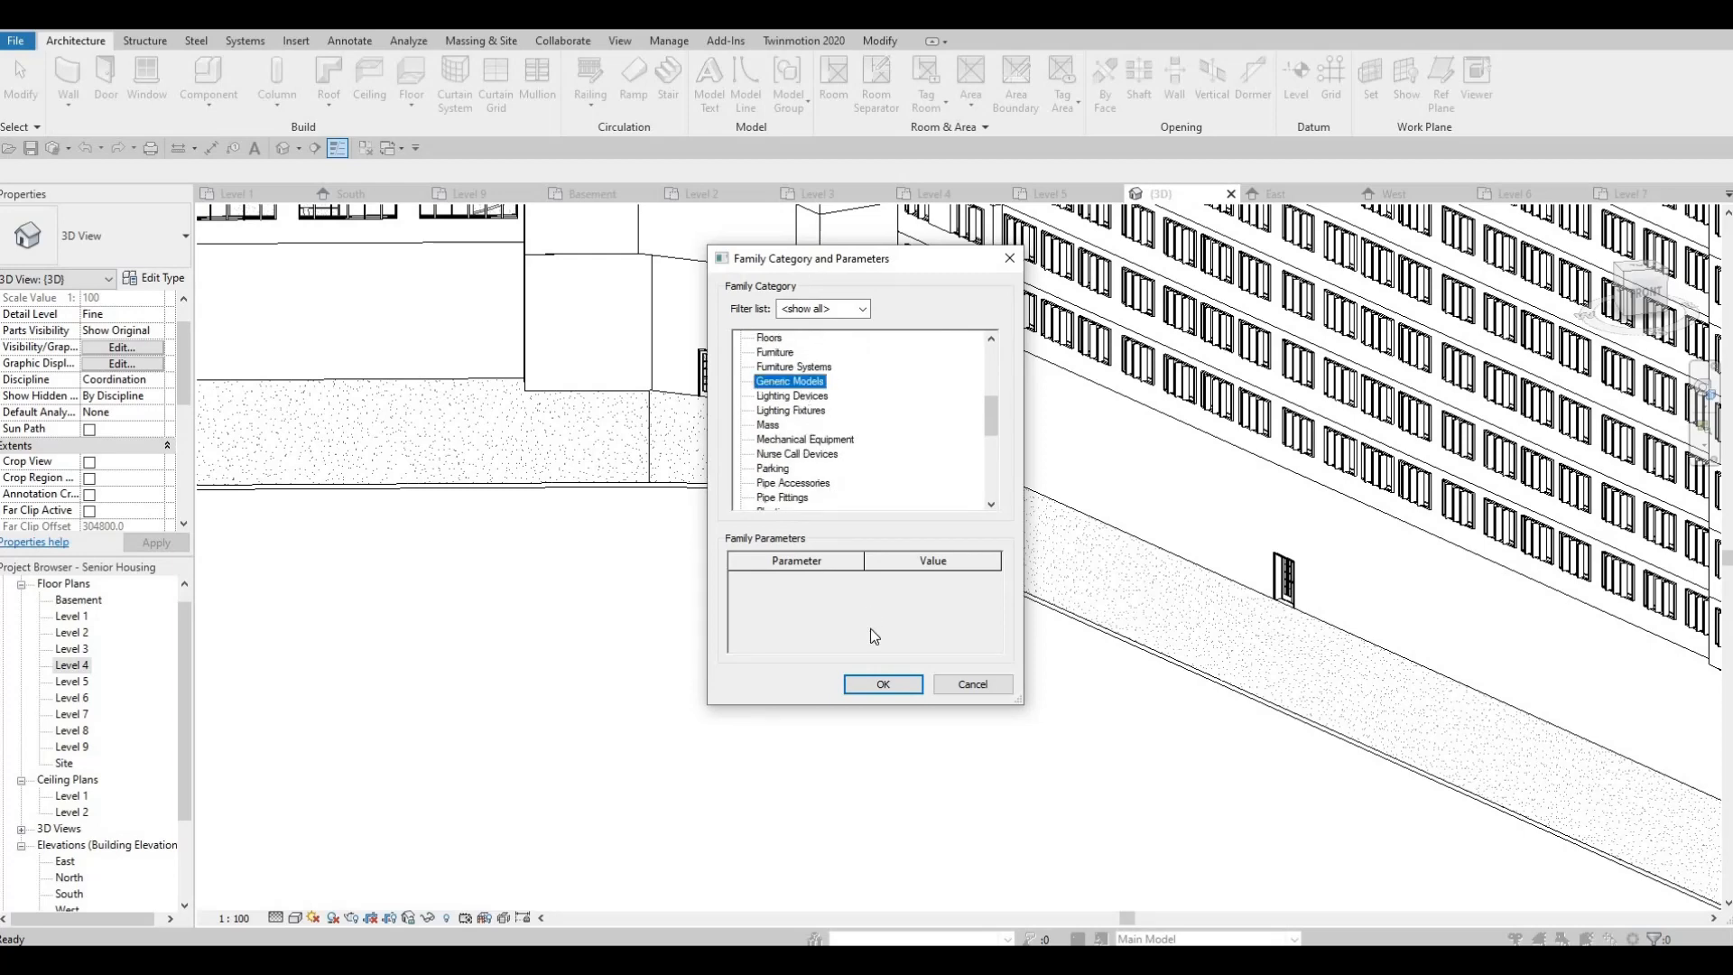
{"action": "left_click", "coordinate": [883, 683]}
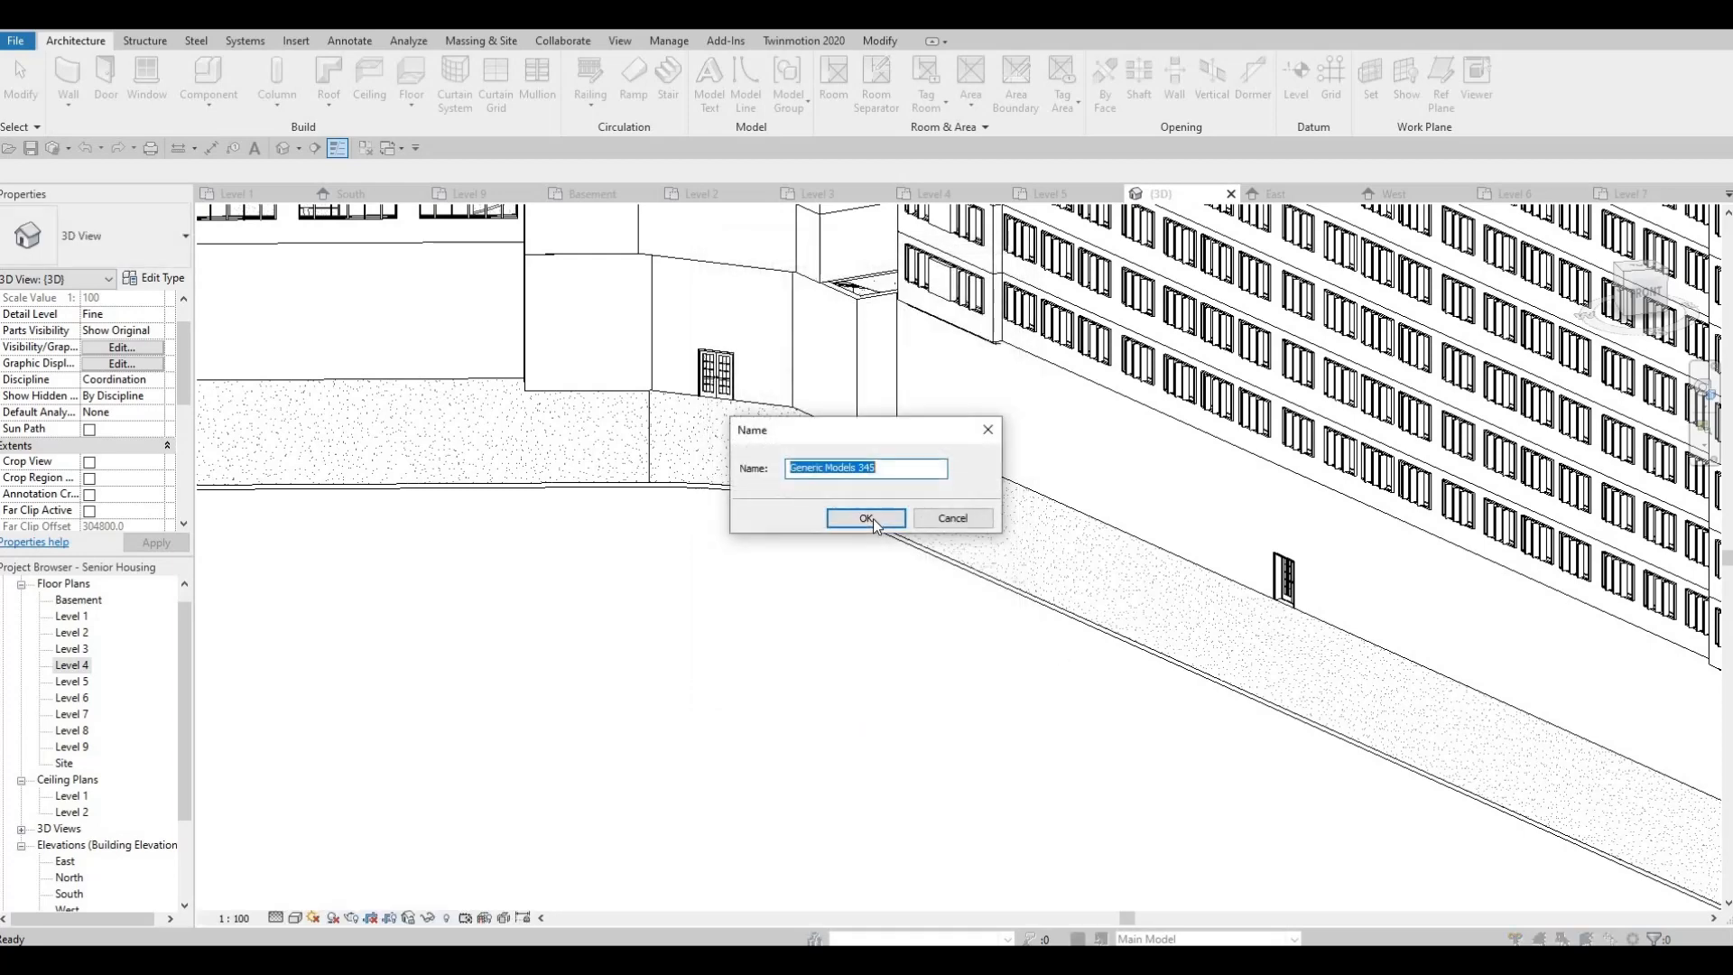
{"action": "left_click", "coordinate": [874, 518]}
Start a sweep with a picked path and pick the bottom edges of the overhanging bay at the wing's end
{"action": "middle_click_drag", "start_coordinate": [1066, 575], "coordinate": [988, 547]}
{"action": "scroll", "coordinate": [988, 547], "scroll_direction": "down", "scroll_amount": 3}
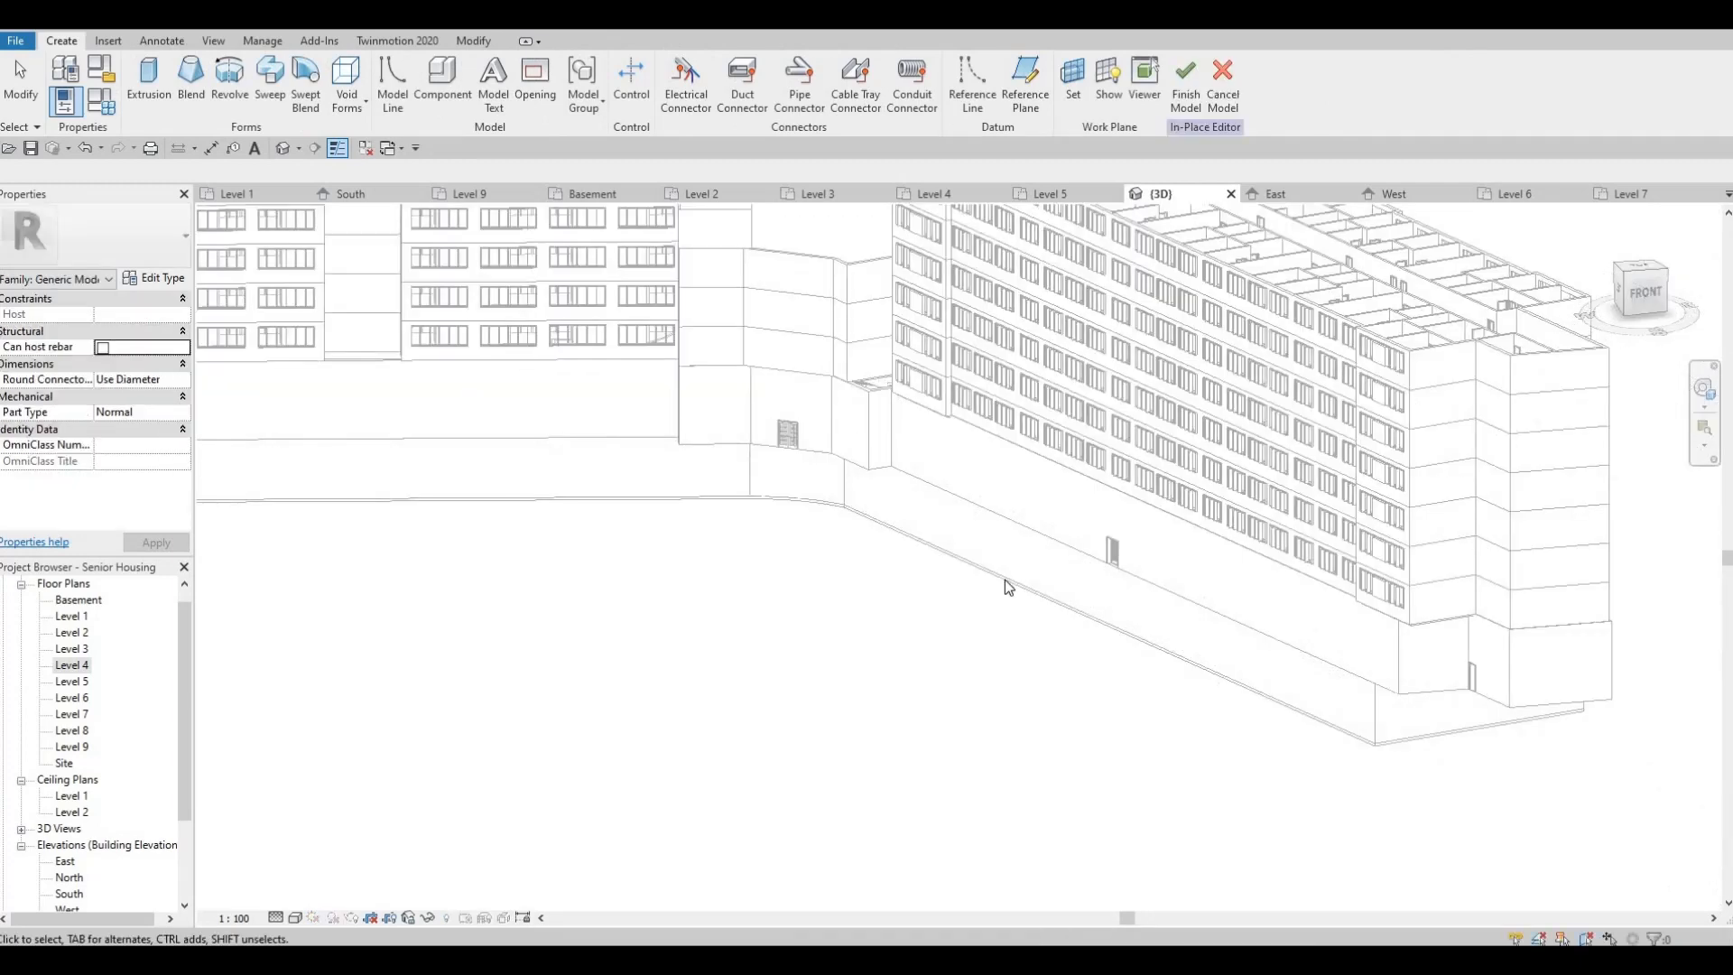
{"action": "middle_click_drag", "start_coordinate": [1398, 591], "coordinate": [1137, 591]}
{"action": "scroll", "coordinate": [1139, 593], "scroll_direction": "up", "scroll_amount": 2}
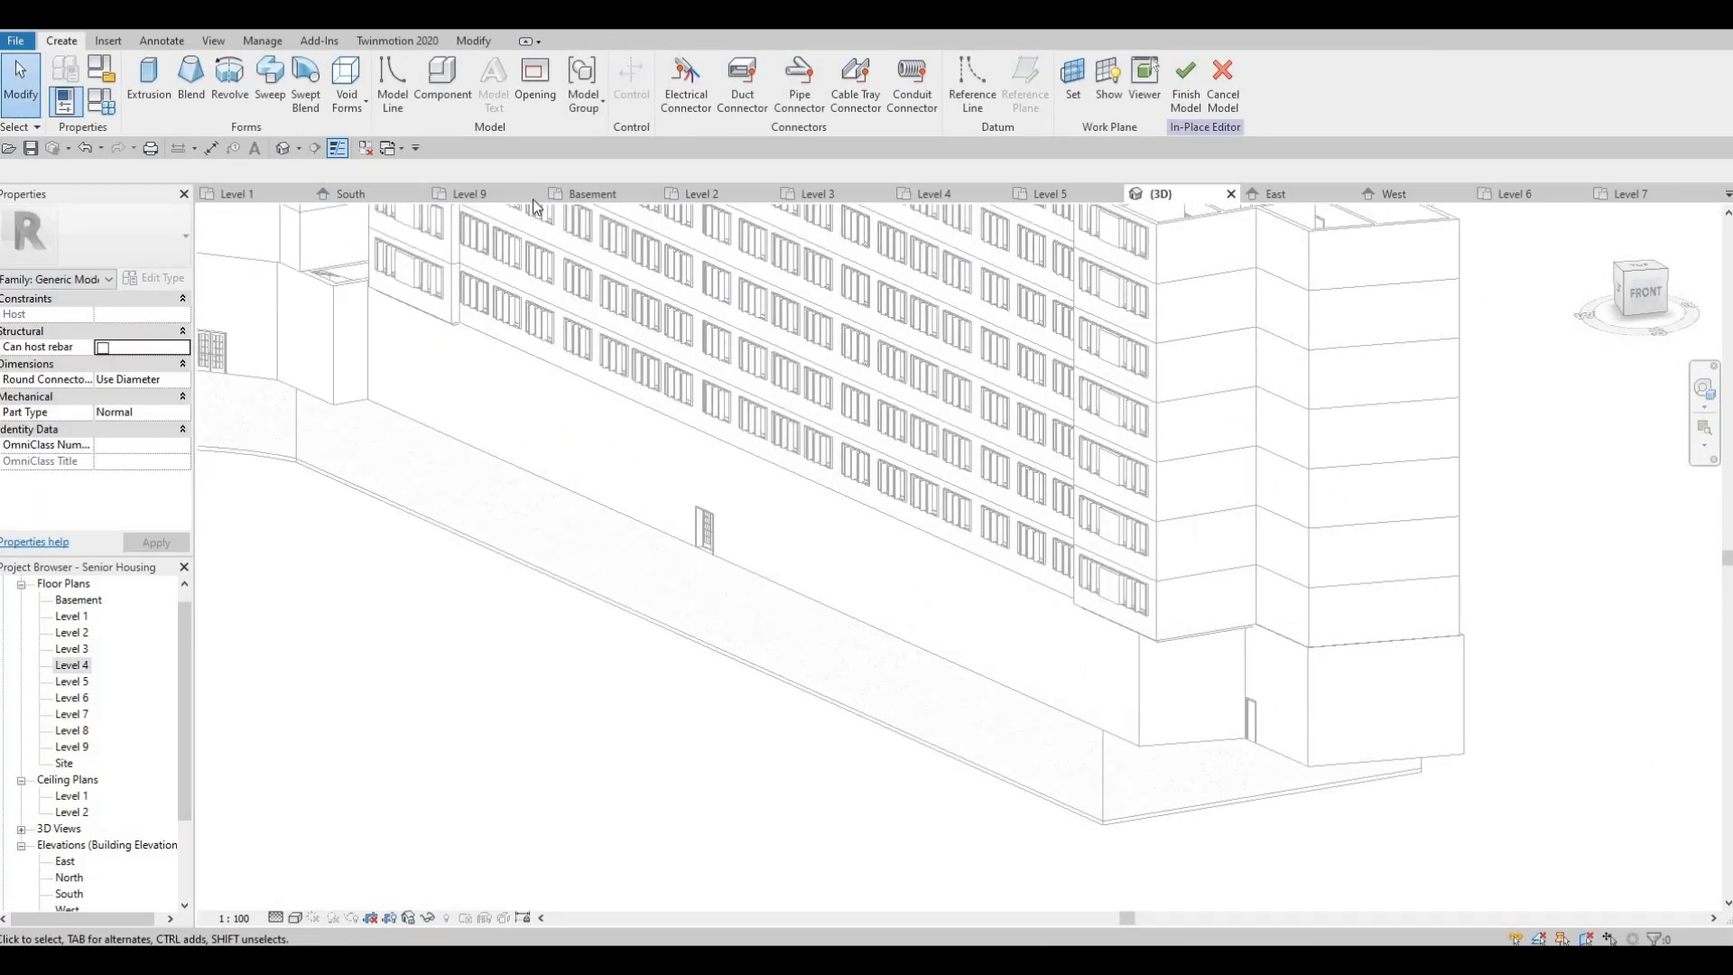
{"action": "left_click", "coordinate": [270, 86]}
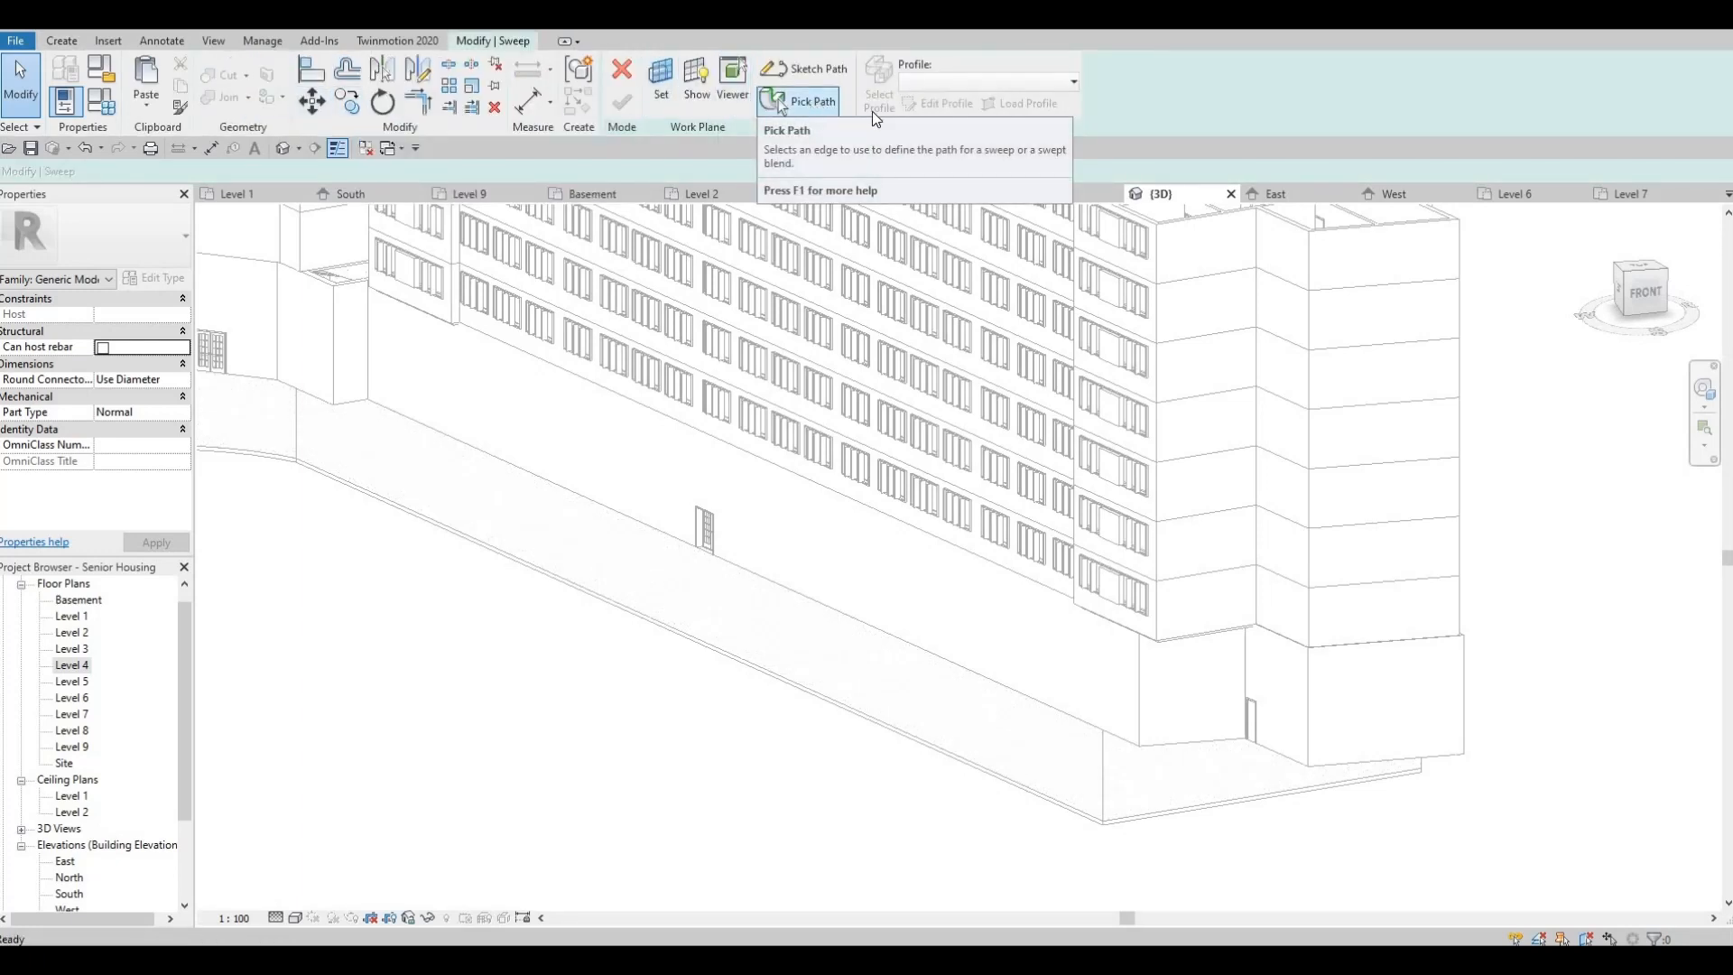
{"action": "left_click", "coordinate": [812, 103]}
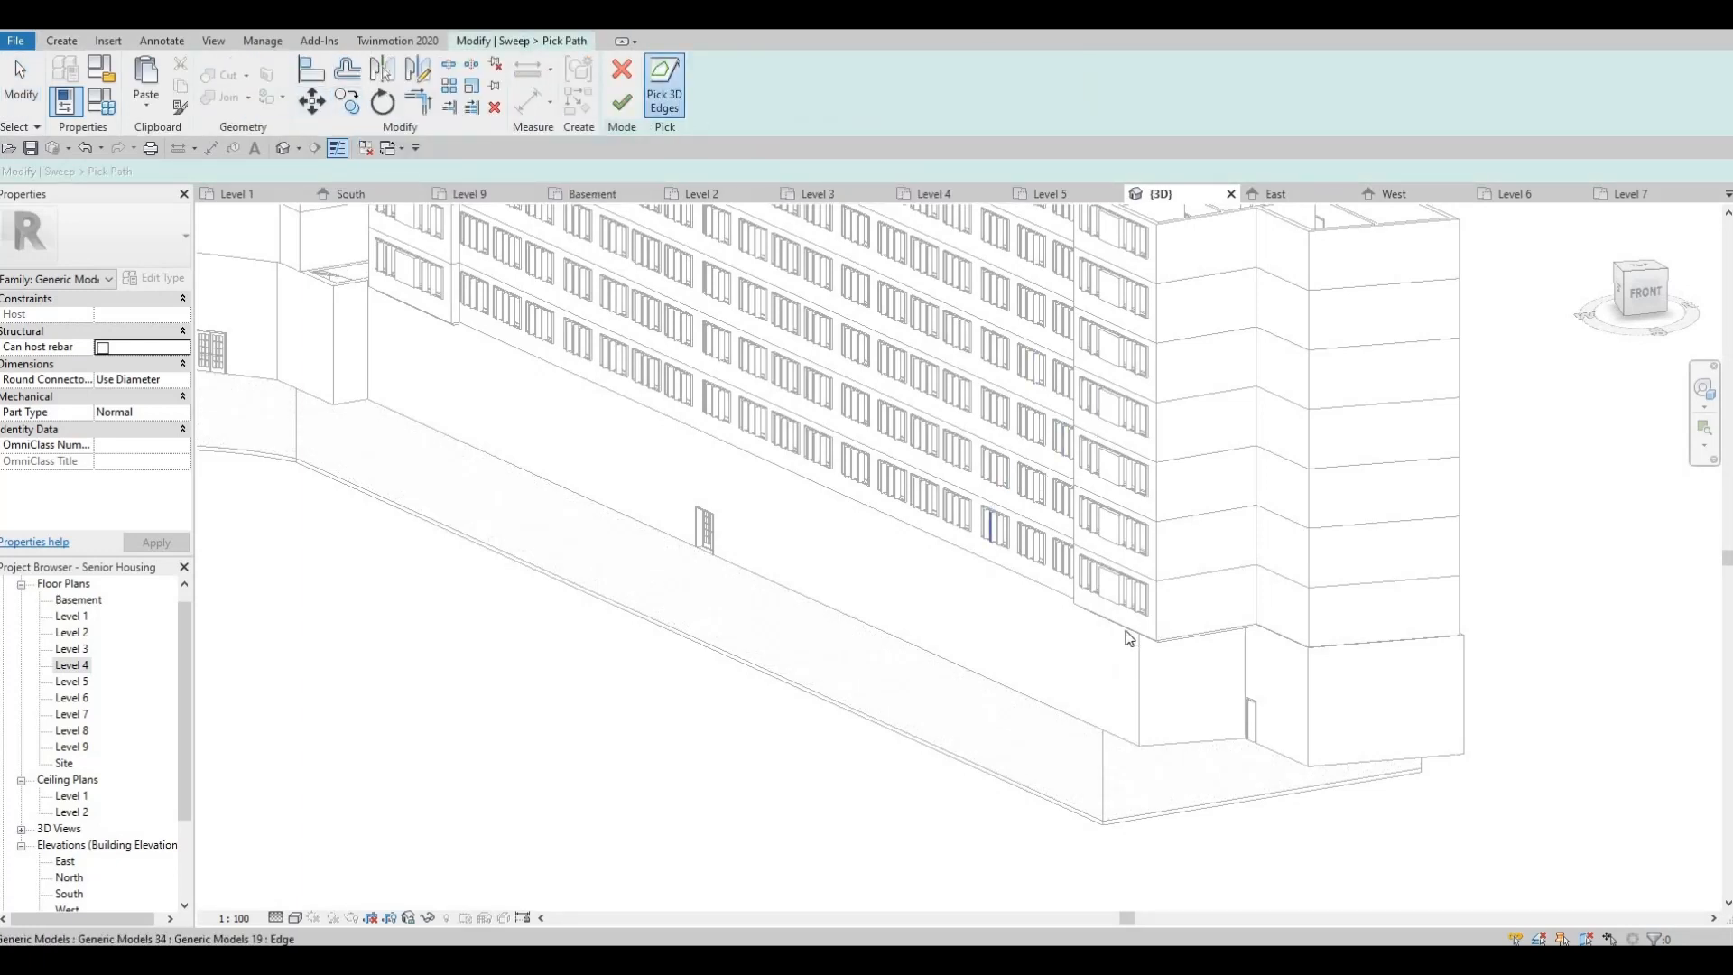
{"action": "scroll", "coordinate": [1121, 643], "scroll_direction": "up", "scroll_amount": 3}
{"action": "middle_click_drag", "start_coordinate": [785, 875], "coordinate": [1099, 617], "text": "shift"}
{"action": "scroll", "coordinate": [1099, 617], "scroll_direction": "down", "scroll_amount": 4}
{"action": "scroll", "coordinate": [1222, 511], "scroll_direction": "up", "scroll_amount": 4}
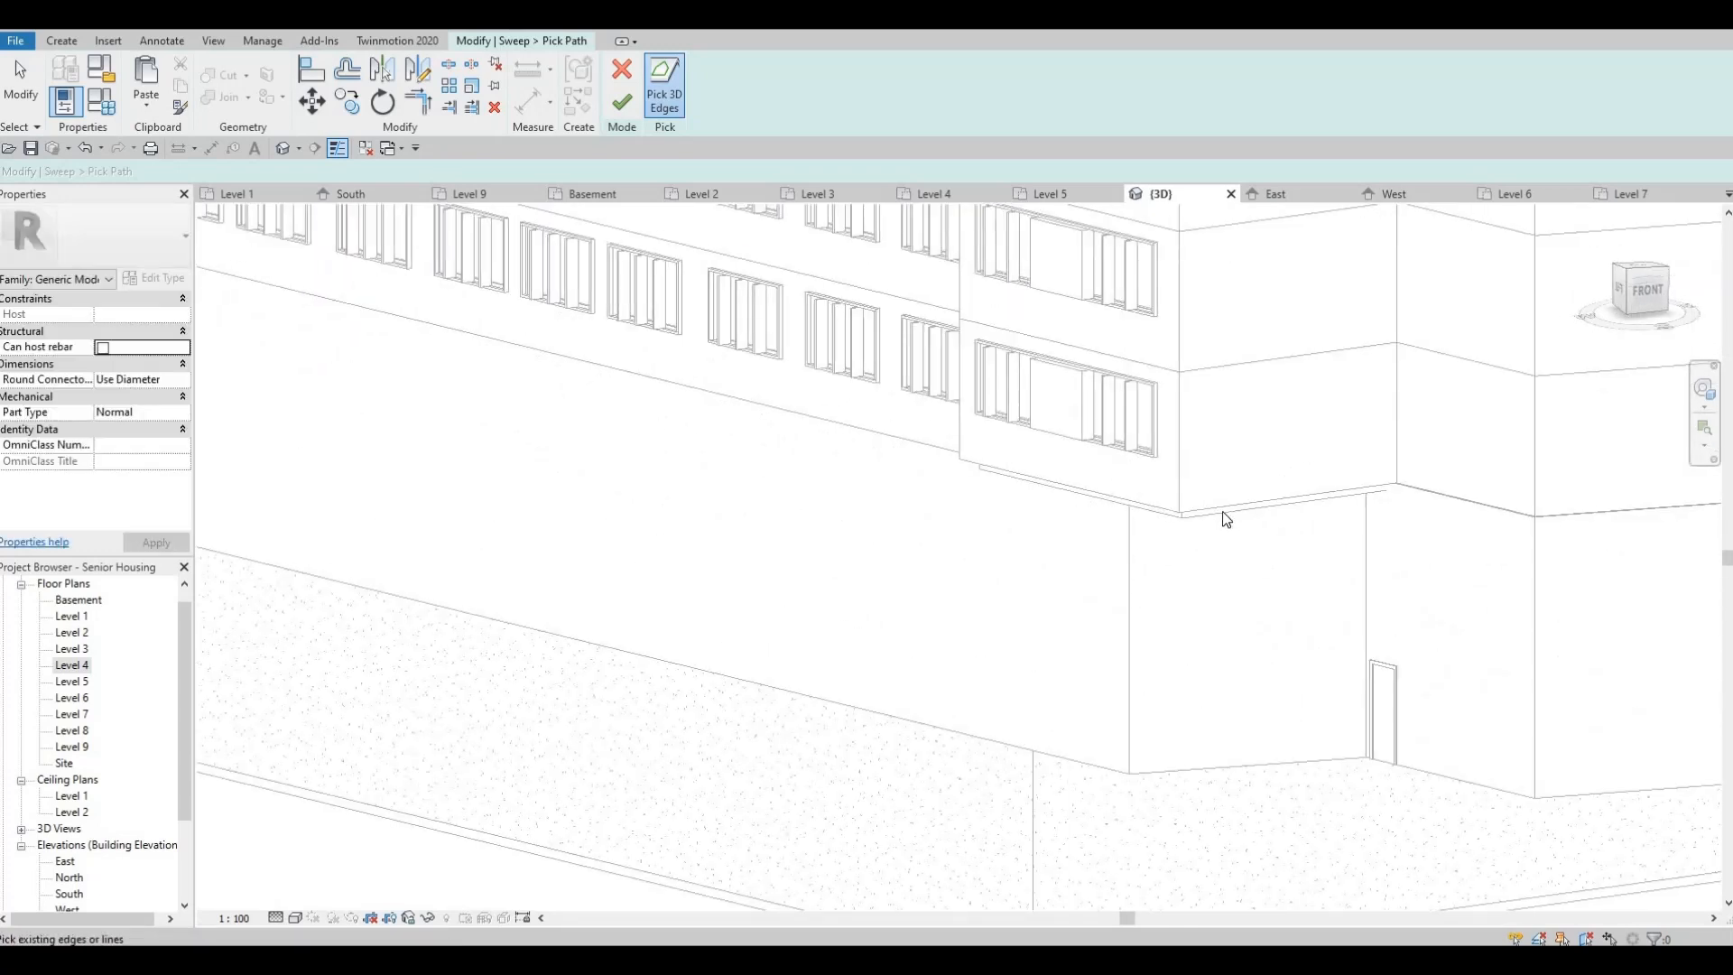
{"action": "left_click", "coordinate": [1153, 509]}
Add the short return edge and the long bottom edge of the Second Floor exterior wall to the sweep path
{"action": "middle_click_drag", "start_coordinate": [1254, 537], "coordinate": [1064, 642], "text": "shift"}
{"action": "middle_click_drag", "start_coordinate": [1214, 722], "coordinate": [1195, 329]}
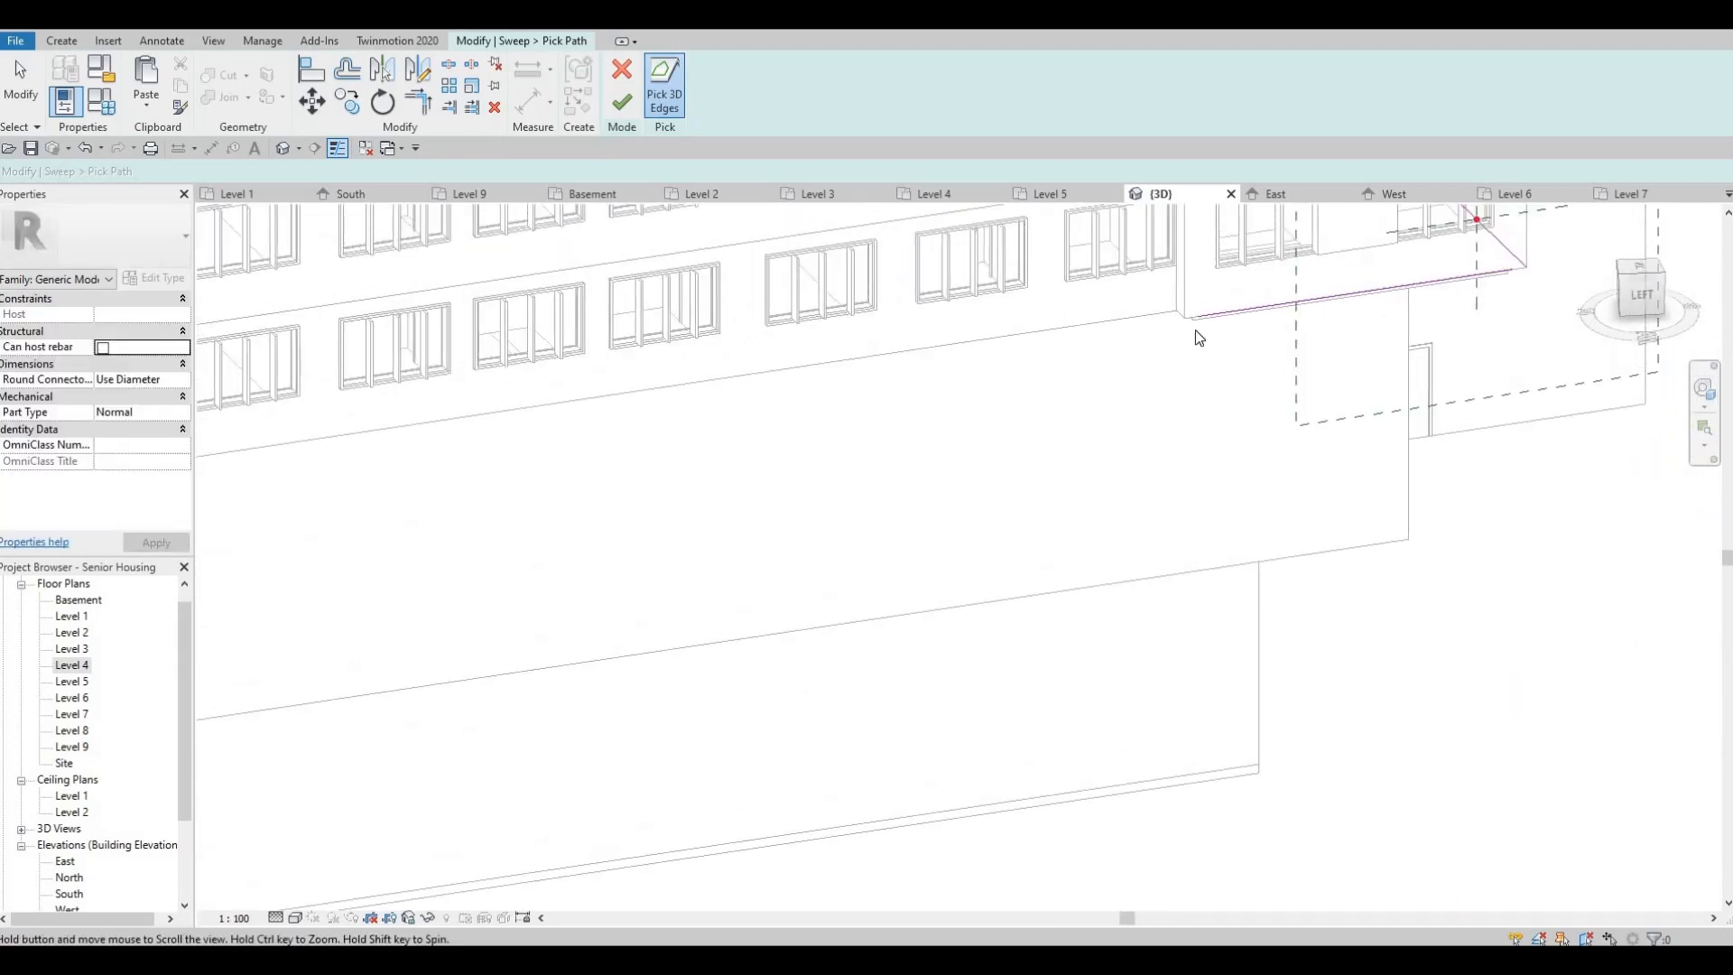
{"action": "scroll", "coordinate": [1193, 323], "scroll_direction": "up", "scroll_amount": 2}
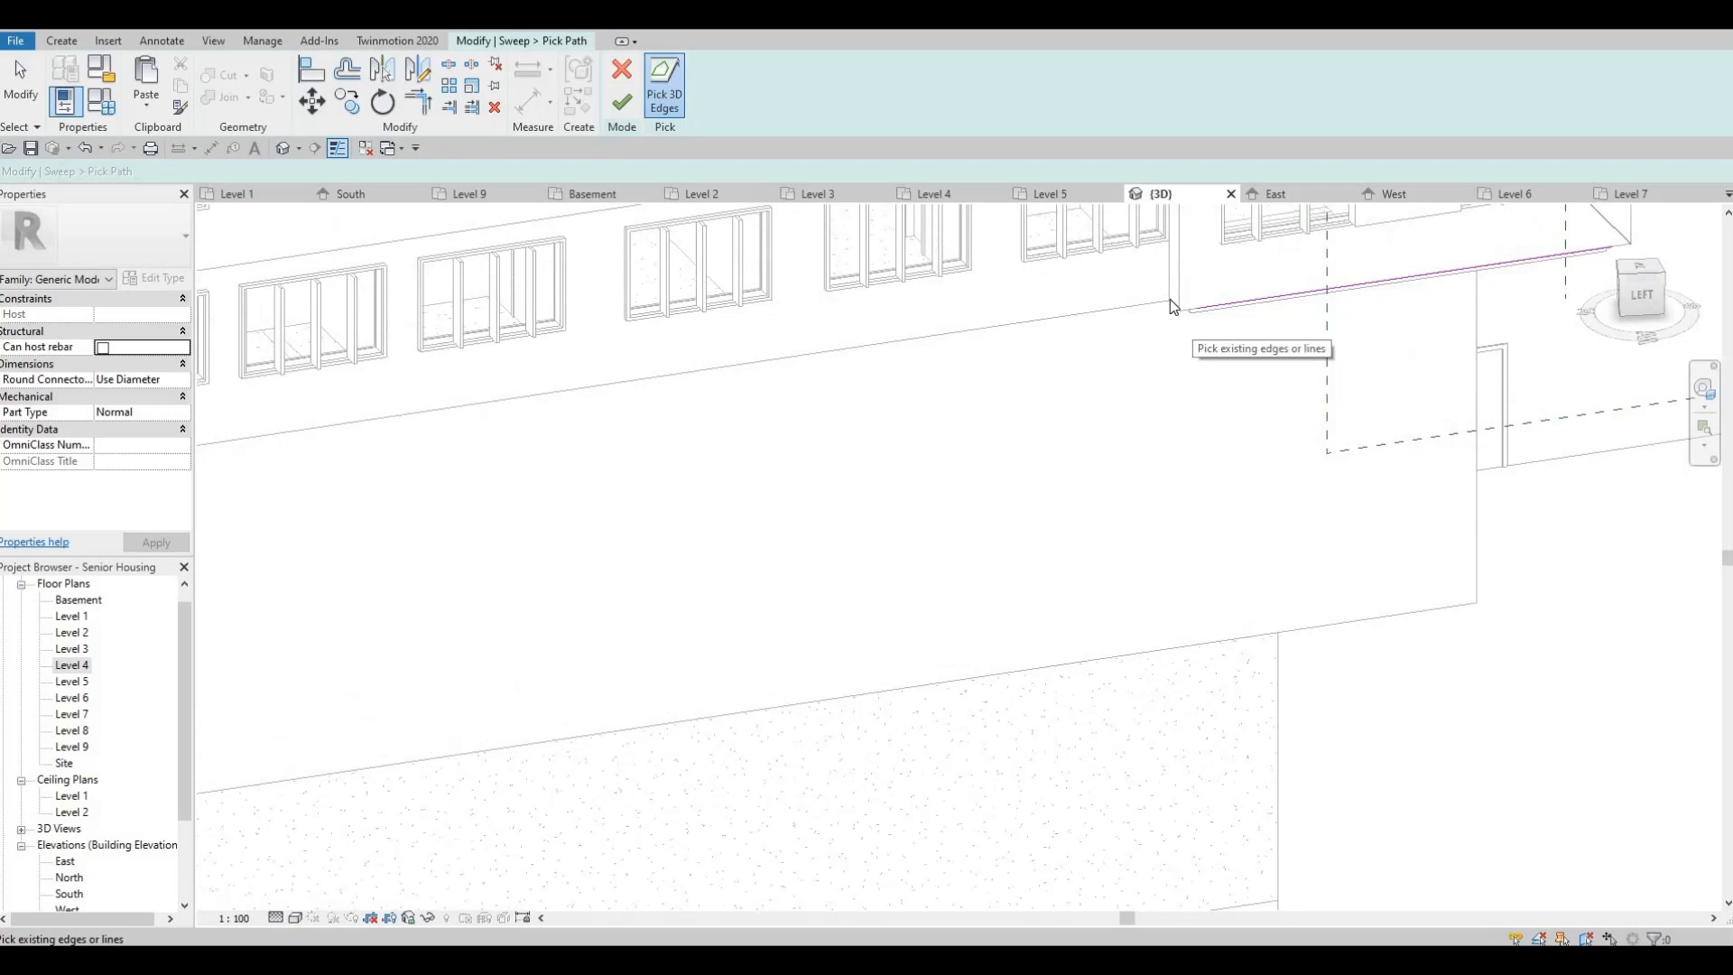
{"action": "scroll", "coordinate": [1175, 311], "scroll_direction": "up", "scroll_amount": 3}
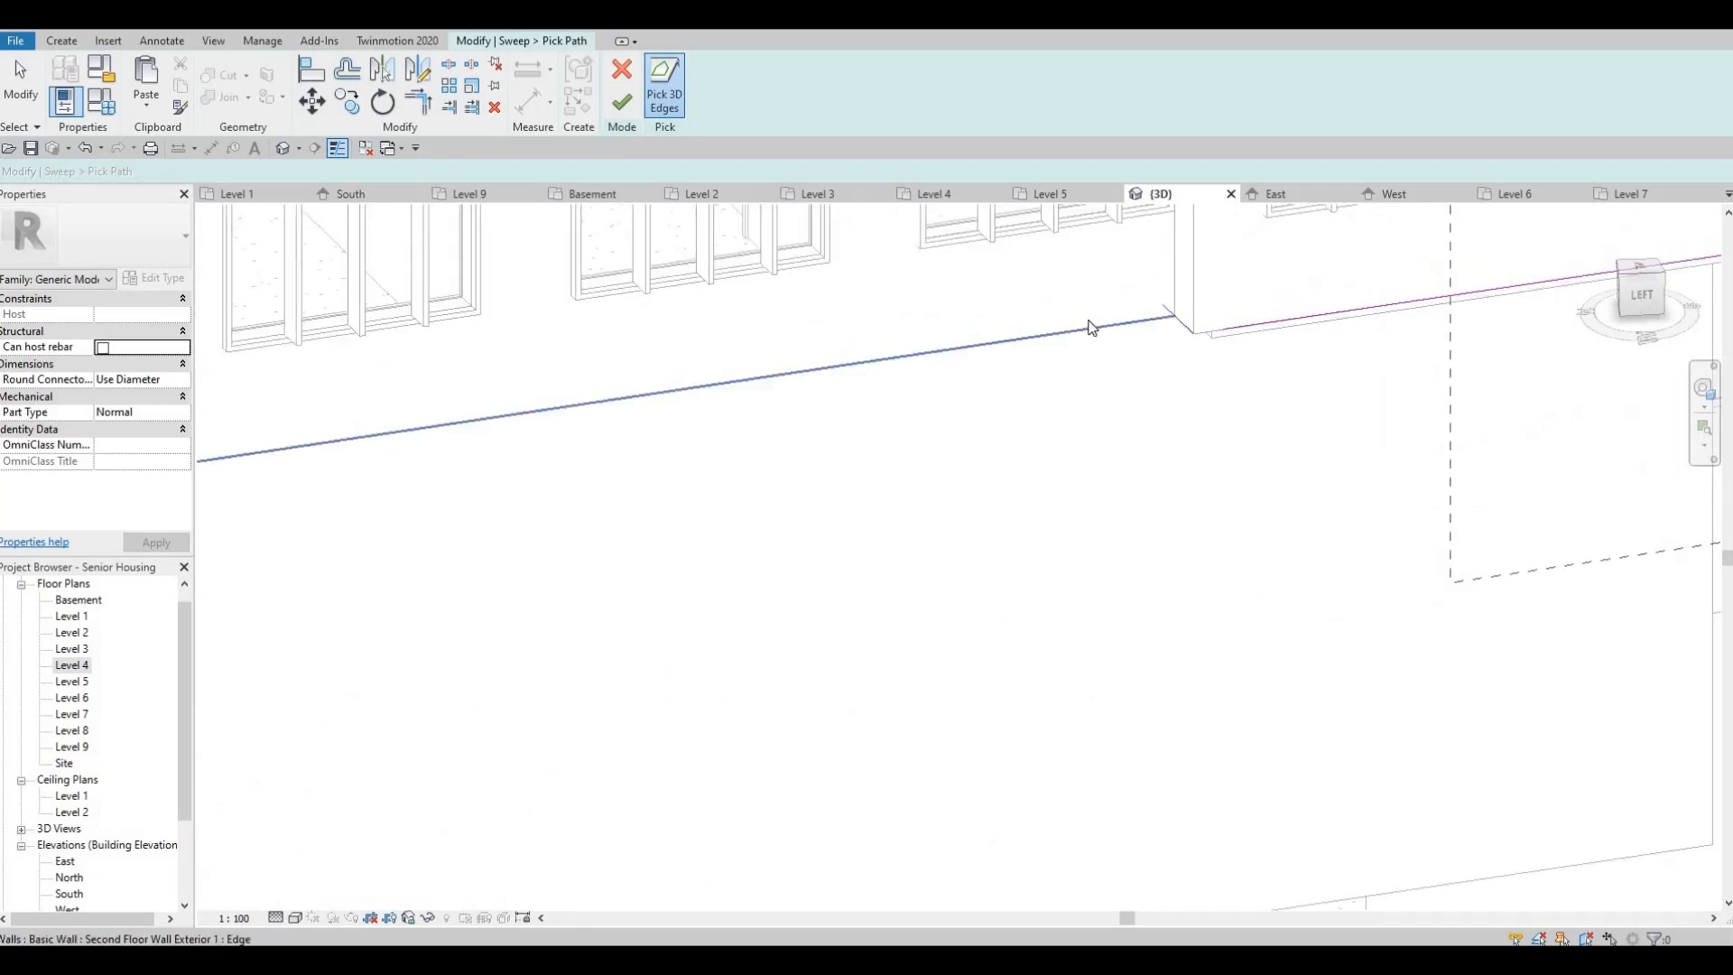
{"action": "middle_click_drag", "start_coordinate": [1026, 362], "coordinate": [1064, 348]}
{"action": "scroll", "coordinate": [1065, 347], "scroll_direction": "down", "scroll_amount": 5}
{"action": "middle_click_drag", "start_coordinate": [641, 436], "coordinate": [1561, 388]}
{"action": "middle_click_drag", "start_coordinate": [644, 505], "coordinate": [949, 497]}
{"action": "scroll", "coordinate": [812, 458], "scroll_direction": "up", "scroll_amount": 1}
{"action": "scroll", "coordinate": [912, 447], "scroll_direction": "up", "scroll_amount": 2}
{"action": "mouse_move", "coordinate": [804, 487]}
{"action": "middle_mouse_down", "text": "shift"}
{"action": "mouse_move", "coordinate": [883, 171]}
{"action": "mouse_move", "coordinate": [834, 479]}
{"action": "middle_mouse_up", "text": "shift"}
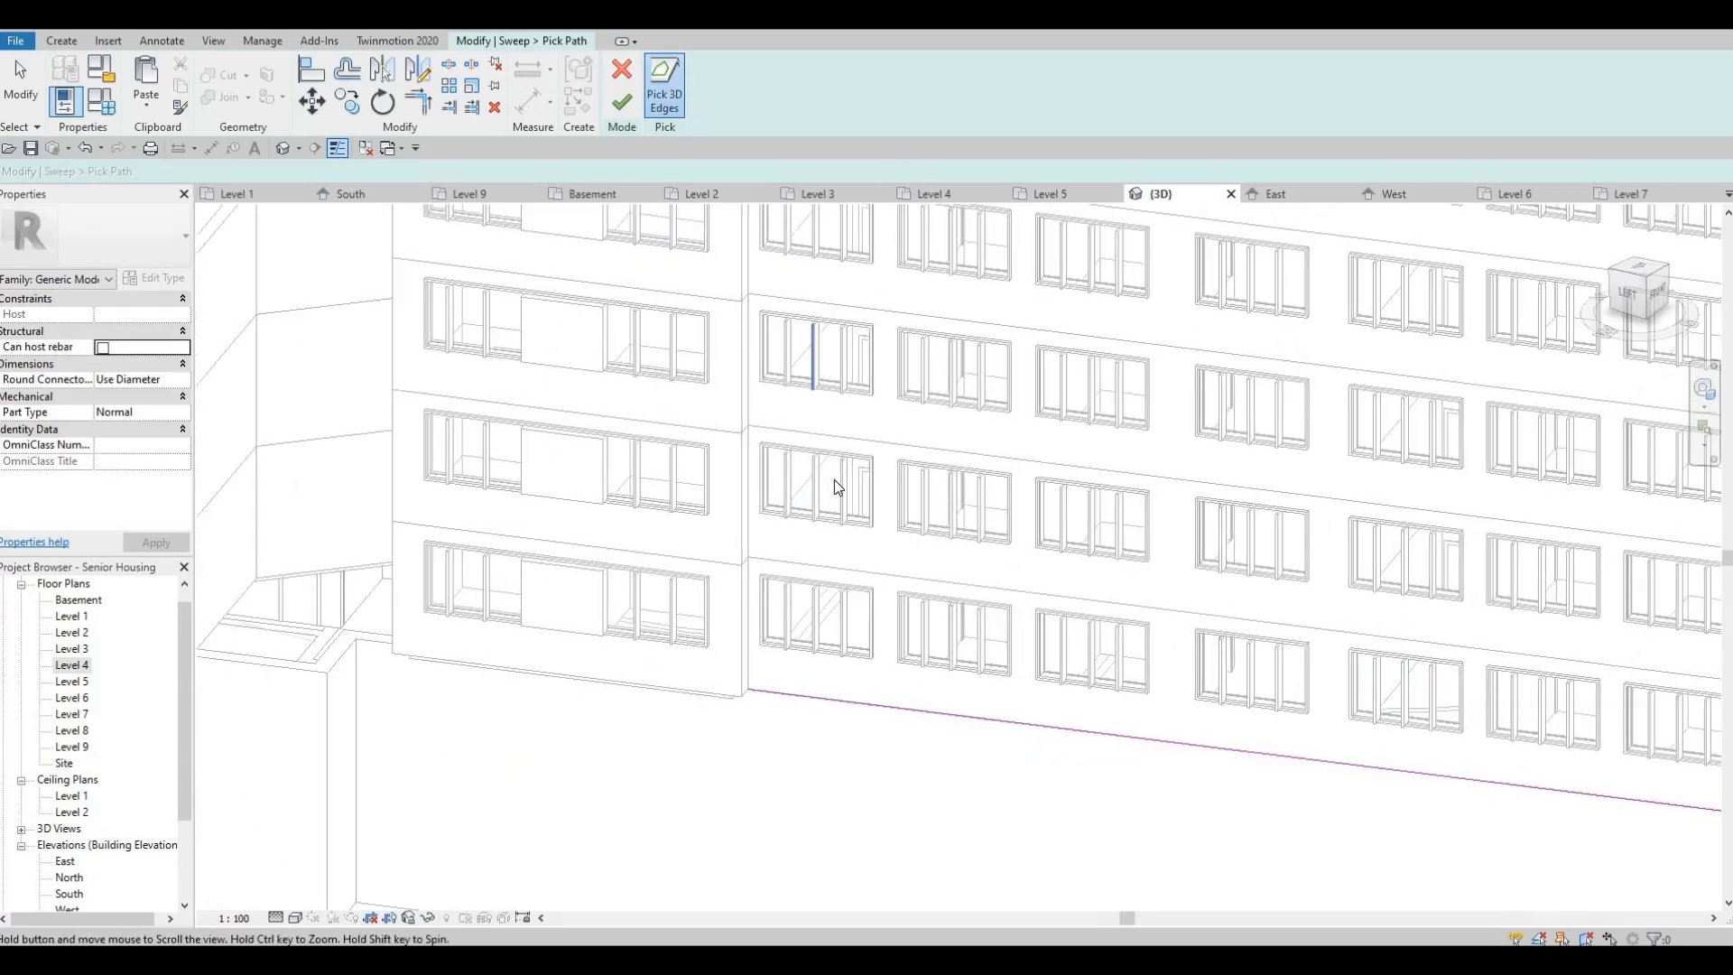
Pick the short return and the bottom edge of the projecting bay nearest the central block for the sweep path
{"action": "middle_click_drag", "start_coordinate": [753, 708], "coordinate": [816, 502]}
{"action": "scroll", "coordinate": [812, 508], "scroll_direction": "up", "scroll_amount": 4}
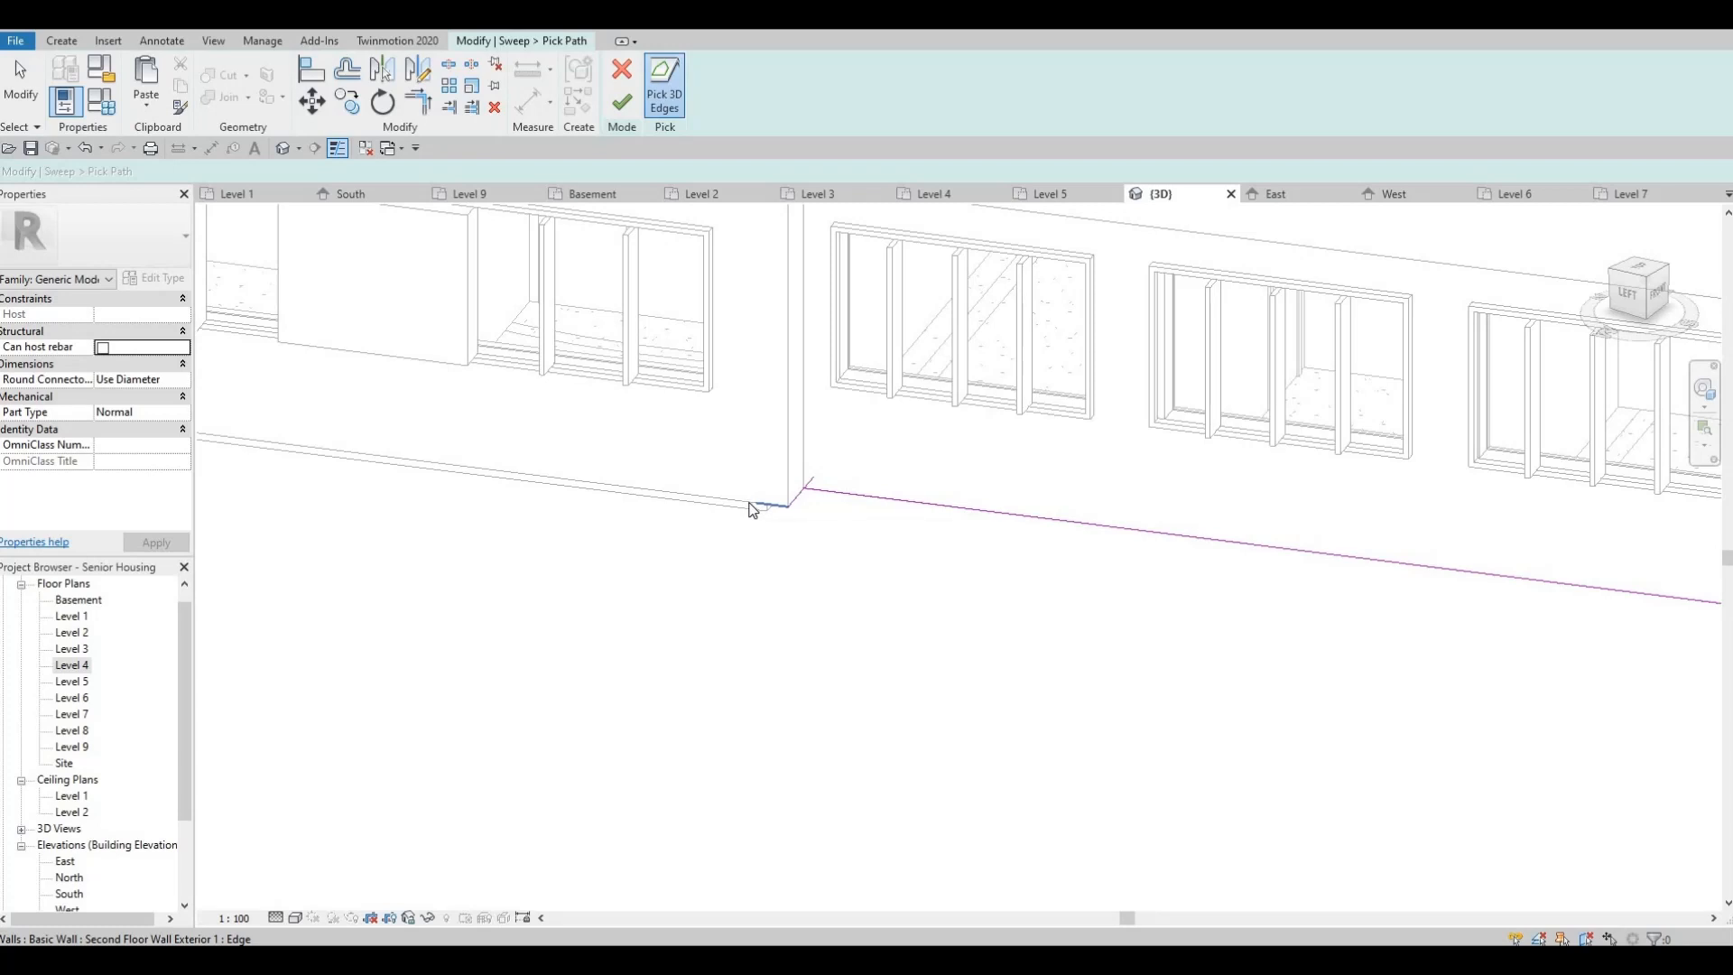
{"action": "left_click", "coordinate": [706, 511]}
{"action": "scroll", "coordinate": [708, 503], "scroll_direction": "down", "scroll_amount": 3}
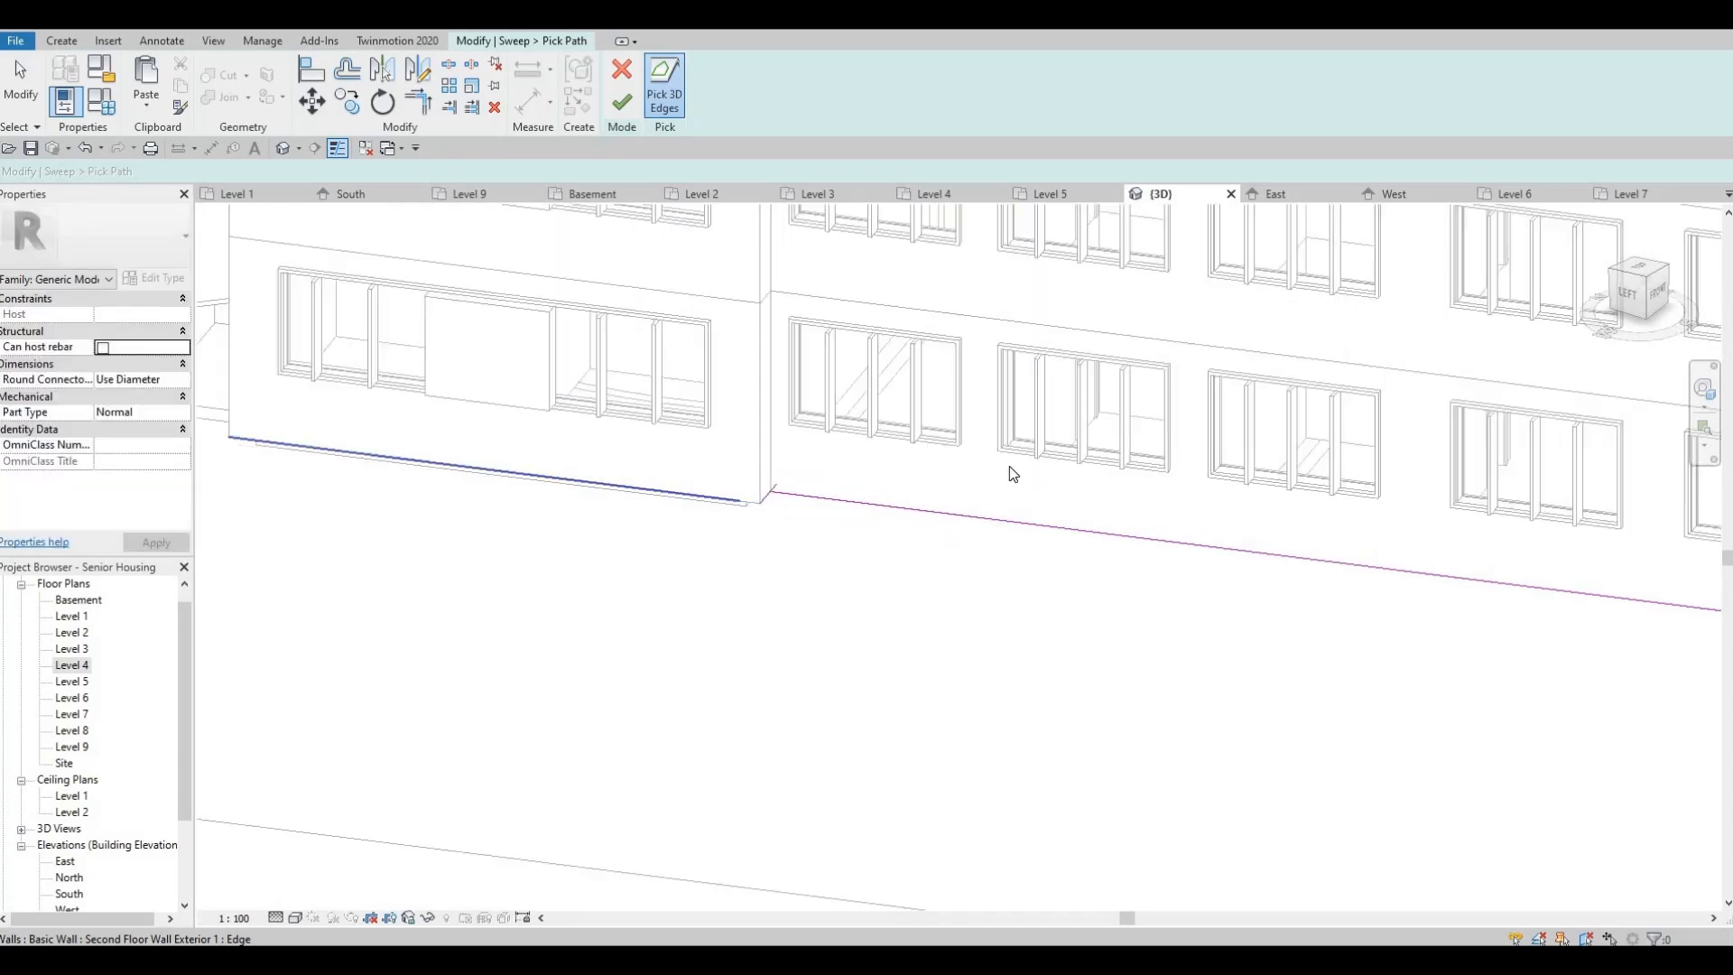
Pick the short return edge at that bay's far side and the top edge of the adjoining low wall
{"action": "middle_click_drag", "start_coordinate": [771, 476], "coordinate": [832, 842], "text": "shift"}
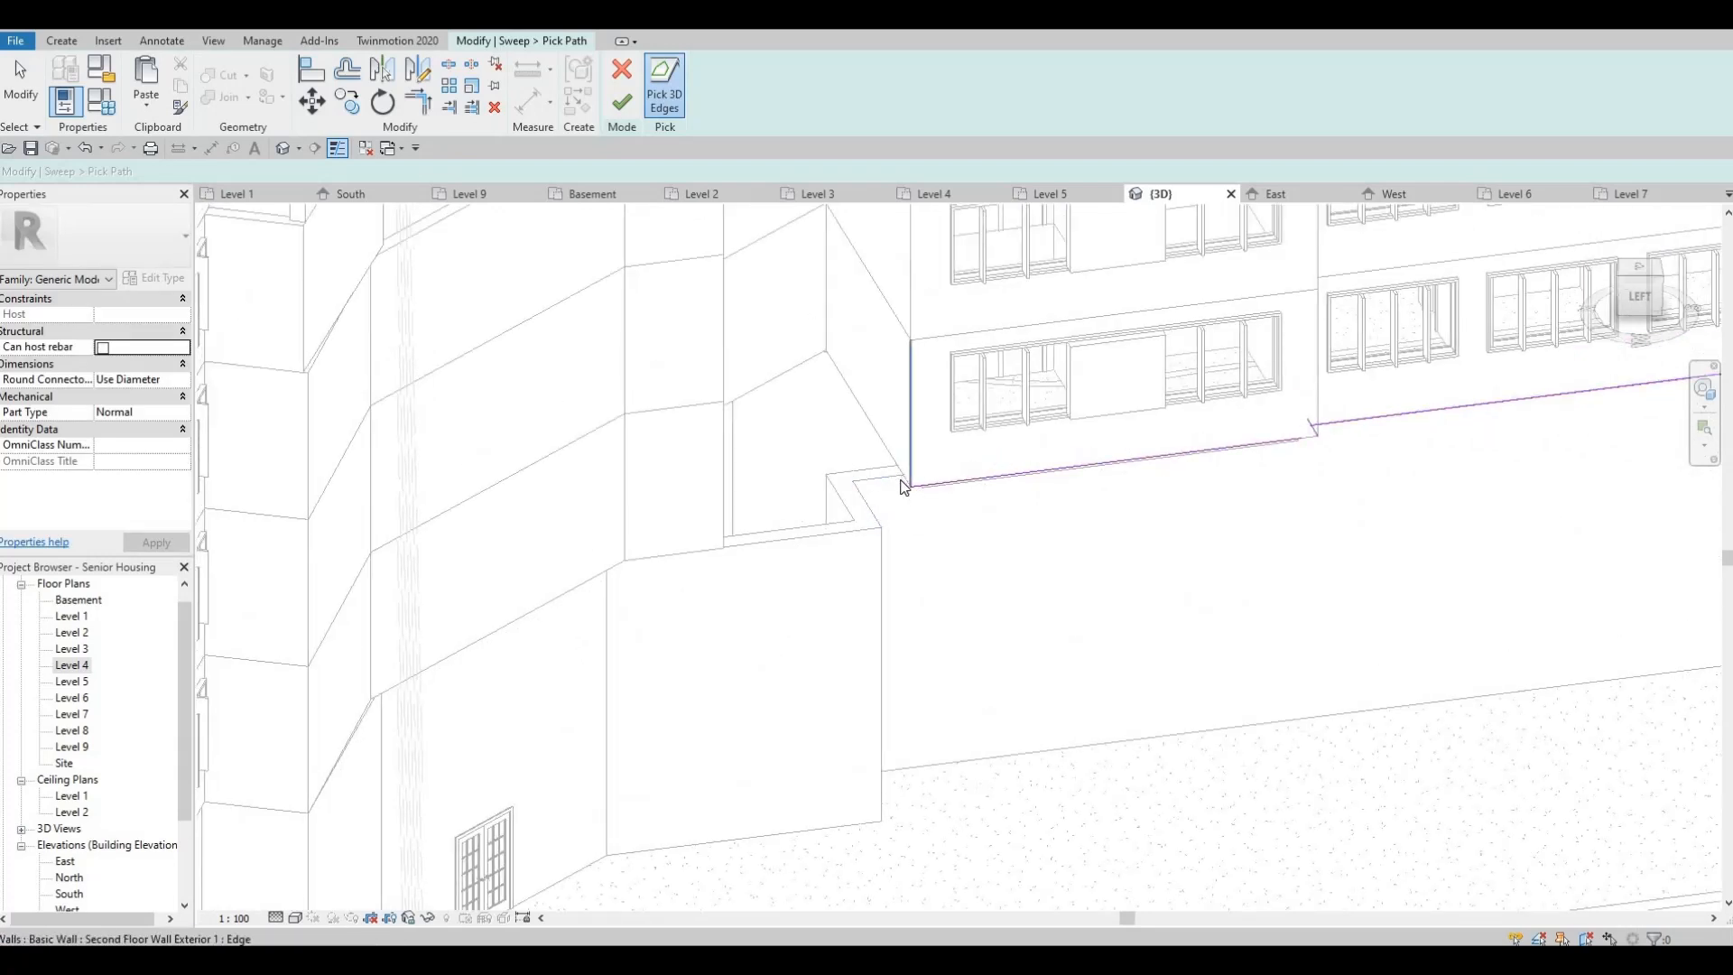
{"action": "scroll", "coordinate": [912, 492], "scroll_direction": "up", "scroll_amount": 2}
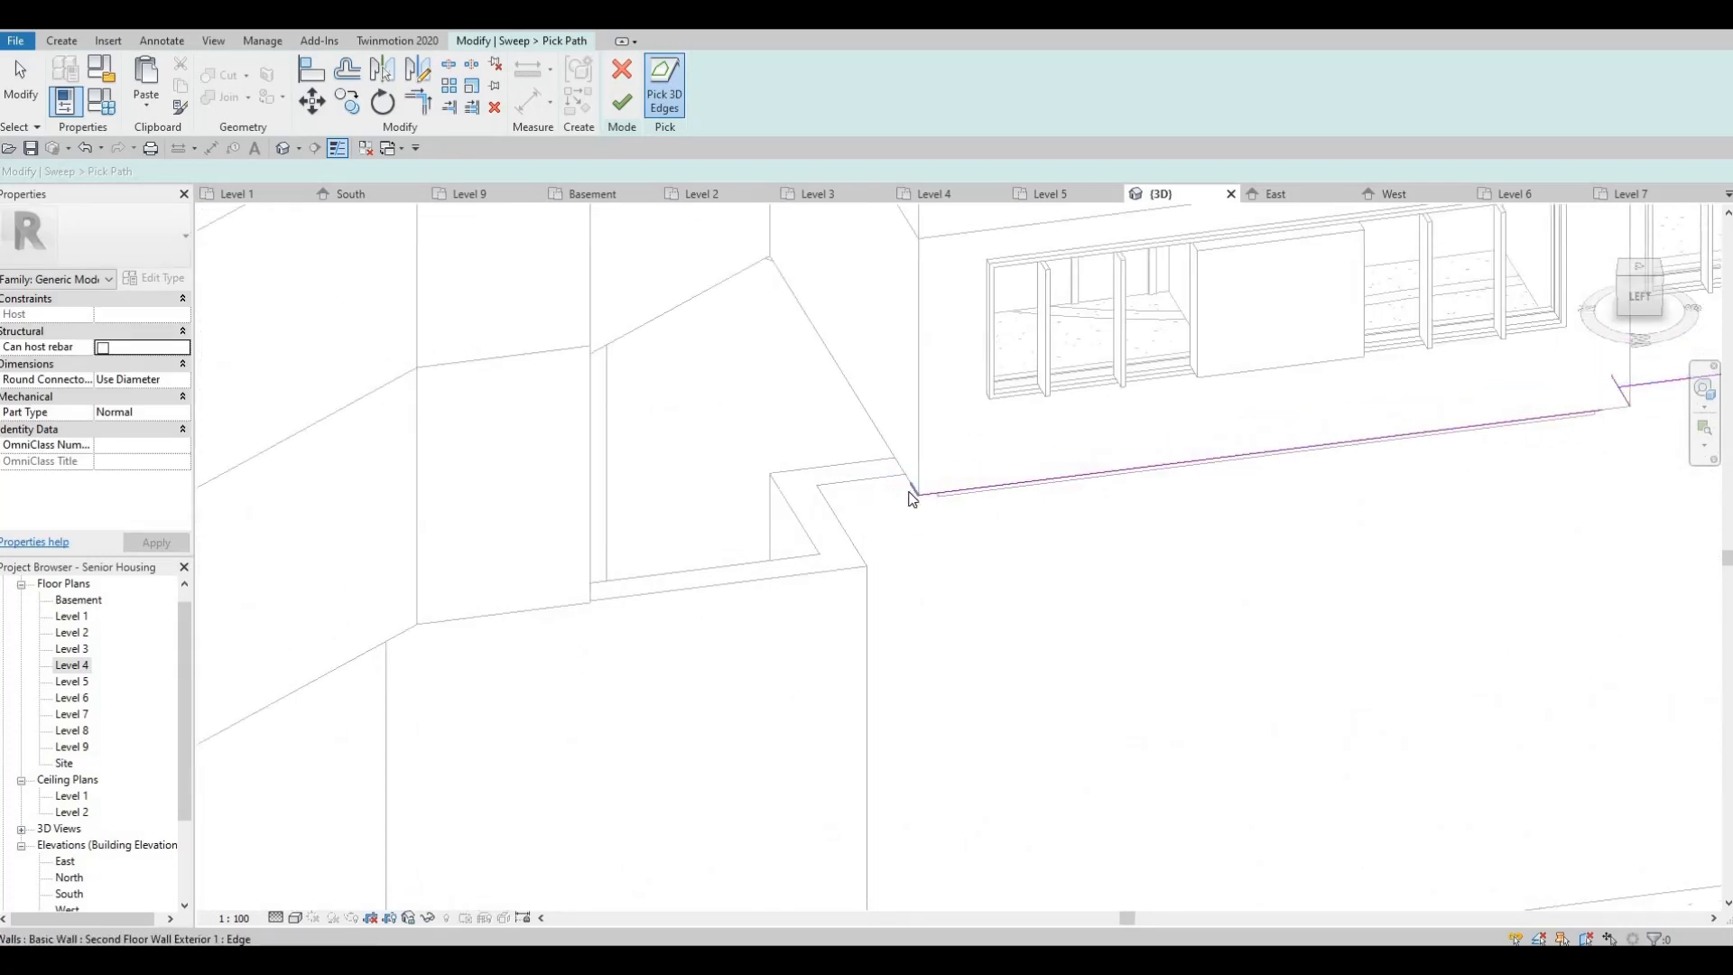
{"action": "scroll", "coordinate": [911, 497], "scroll_direction": "up", "scroll_amount": 2}
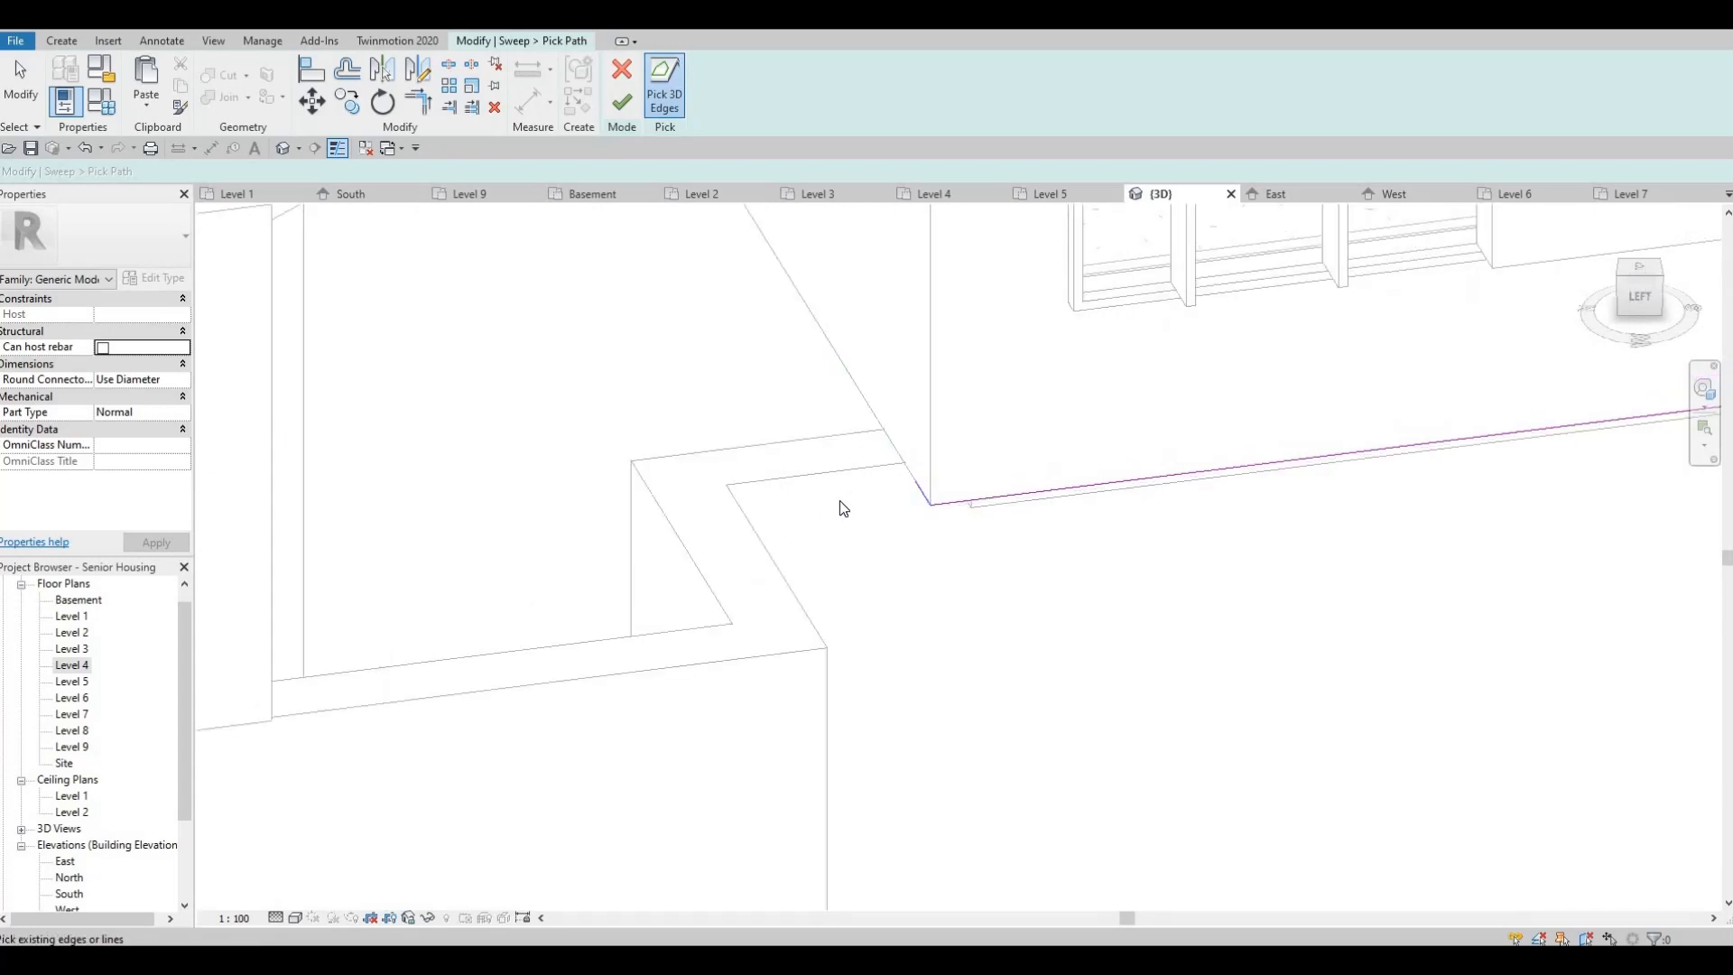
{"action": "left_click", "coordinate": [840, 463]}
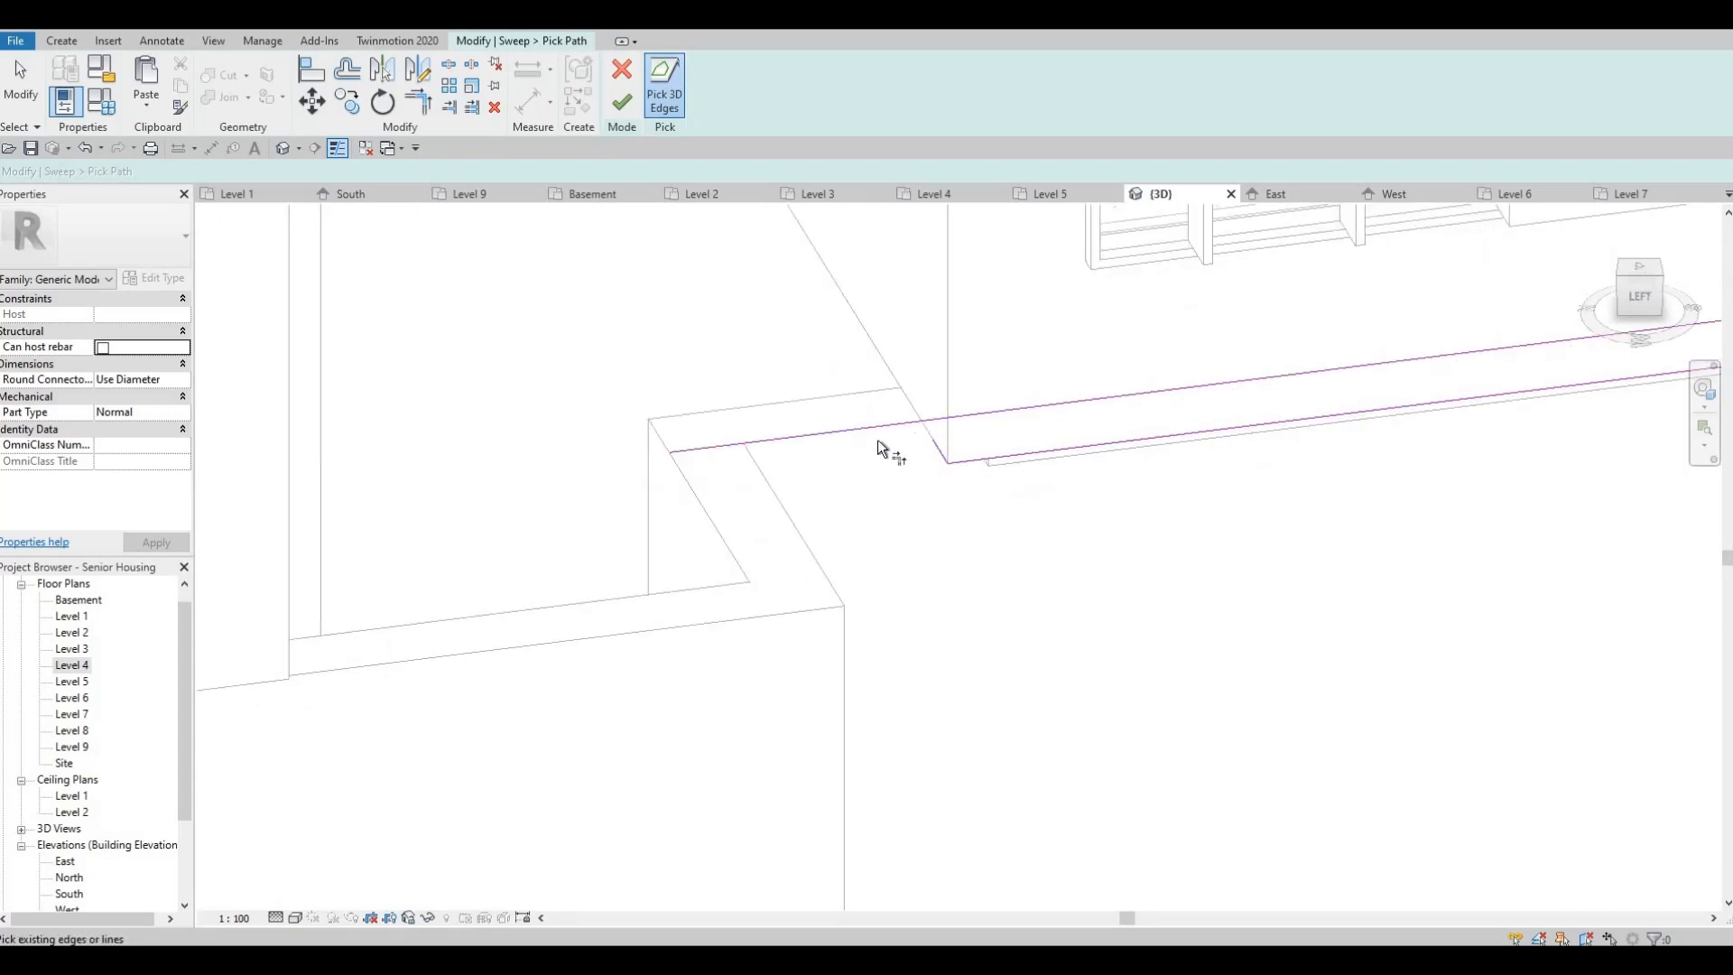
Trim the overrunning path lines into corners at the low wall and where the bay's return meets the long facade
{"action": "key", "text": "t"}
{"action": "key", "text": "r"}
{"action": "left_click", "coordinate": [869, 425]}
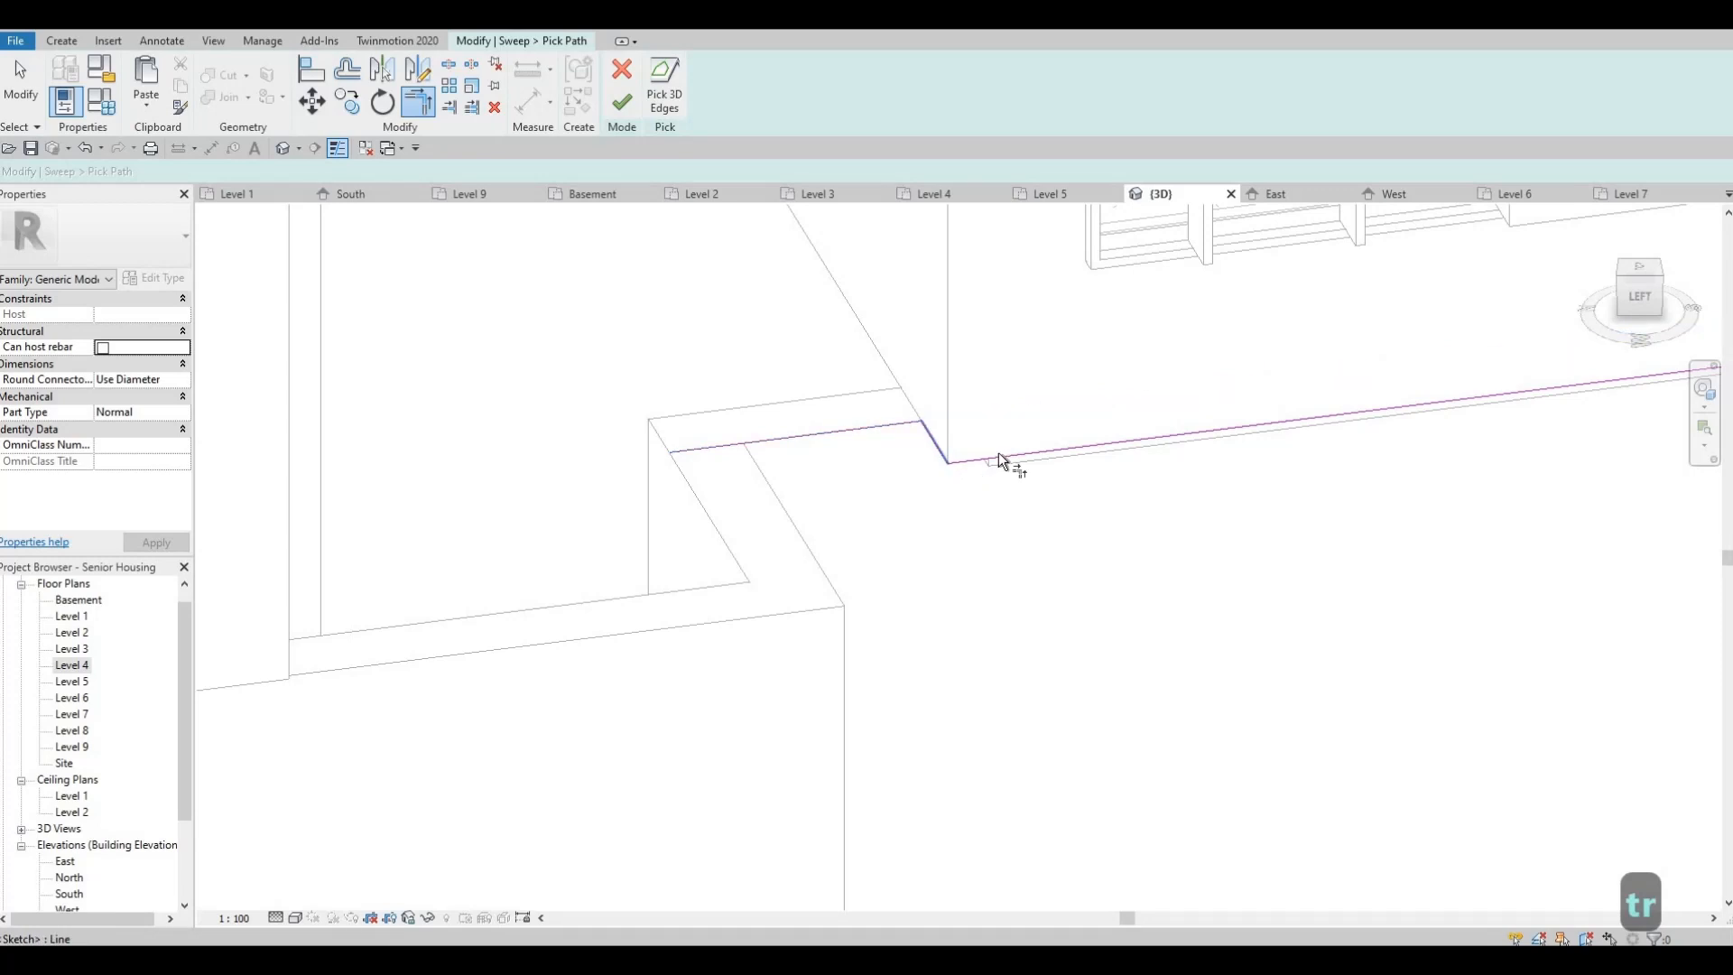
{"action": "scroll", "coordinate": [916, 415], "scroll_direction": "down", "scroll_amount": 2}
{"action": "scroll", "coordinate": [993, 398], "scroll_direction": "up", "scroll_amount": 5}
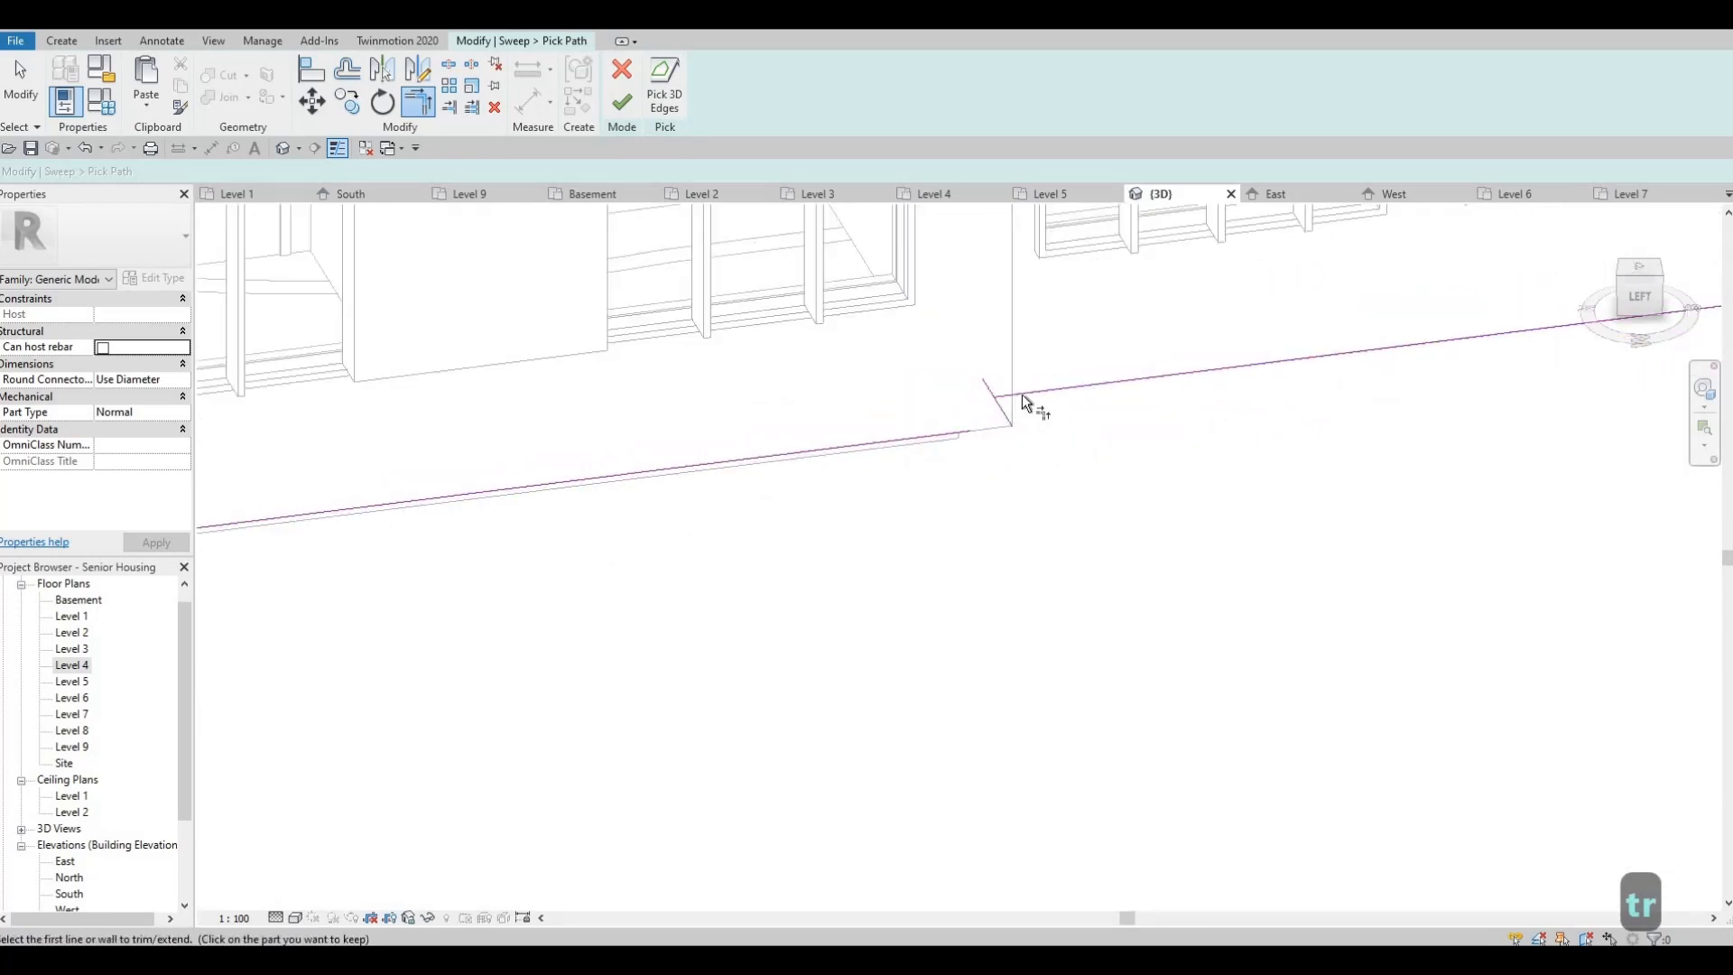
{"action": "left_click", "coordinate": [999, 401]}
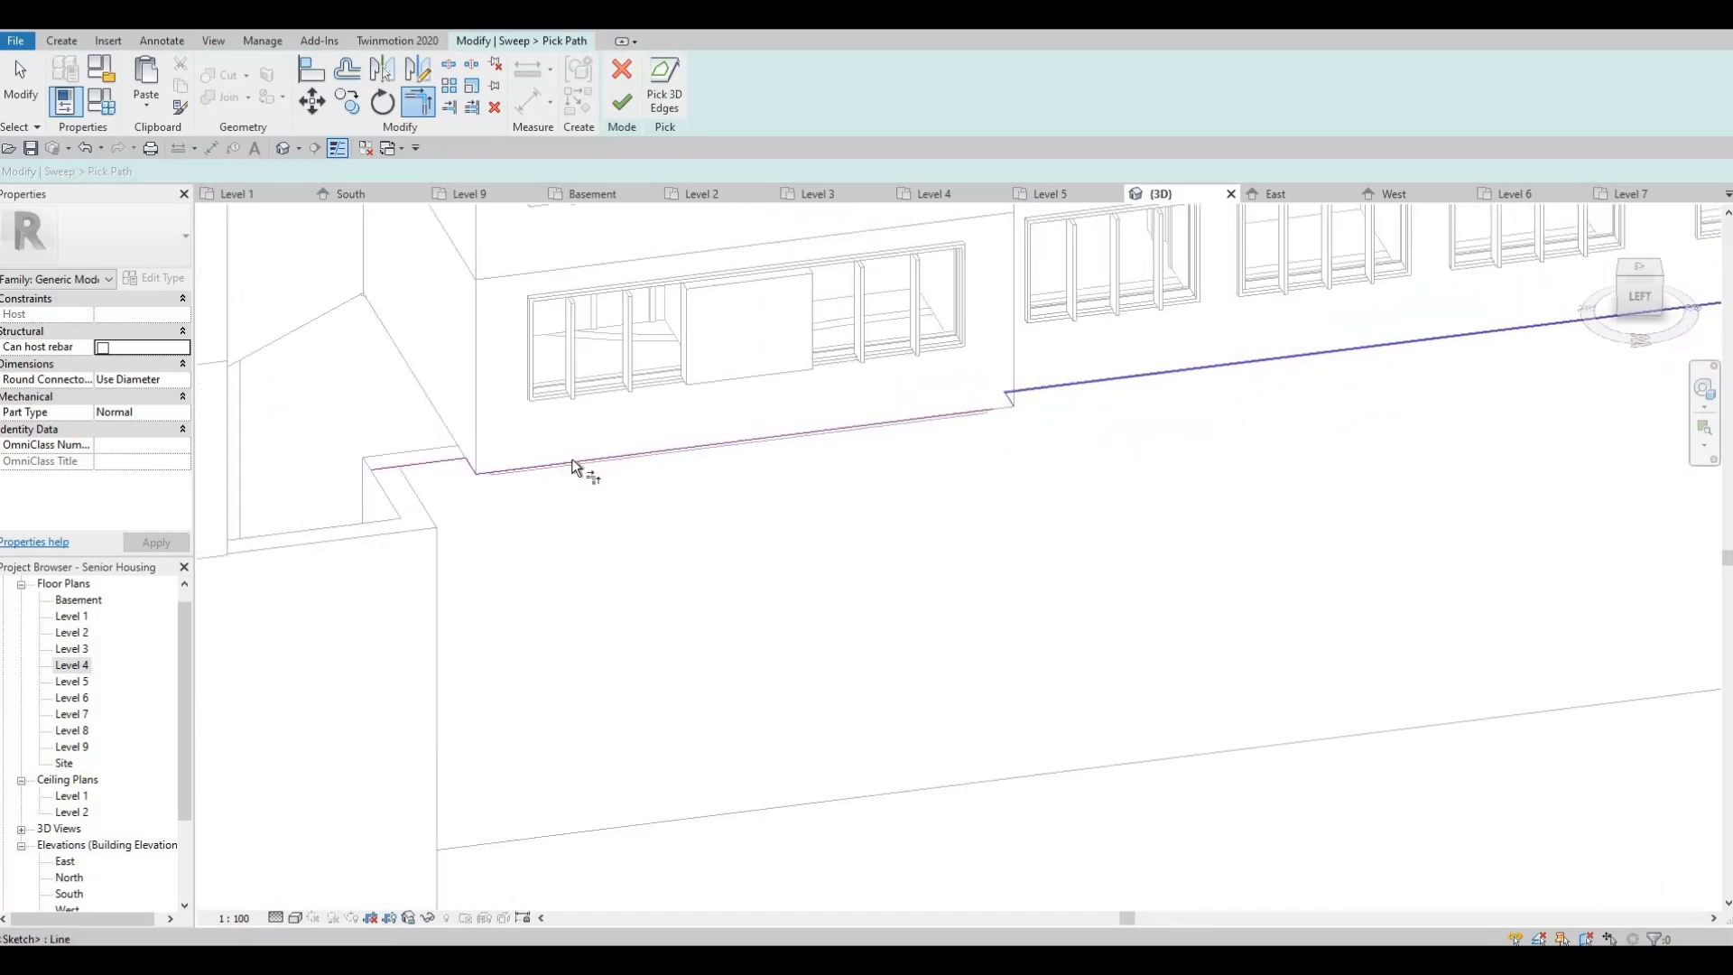
Trim the long facade line, the short return and the end bay's bottom line into clean corners near the wing's end
{"action": "scroll", "coordinate": [646, 499], "scroll_direction": "down", "scroll_amount": 2}
{"action": "middle_click_drag", "start_coordinate": [1354, 462], "coordinate": [580, 524]}
{"action": "scroll", "coordinate": [580, 524], "scroll_direction": "down", "scroll_amount": 1}
{"action": "middle_click_drag", "start_coordinate": [1305, 379], "coordinate": [1115, 404]}
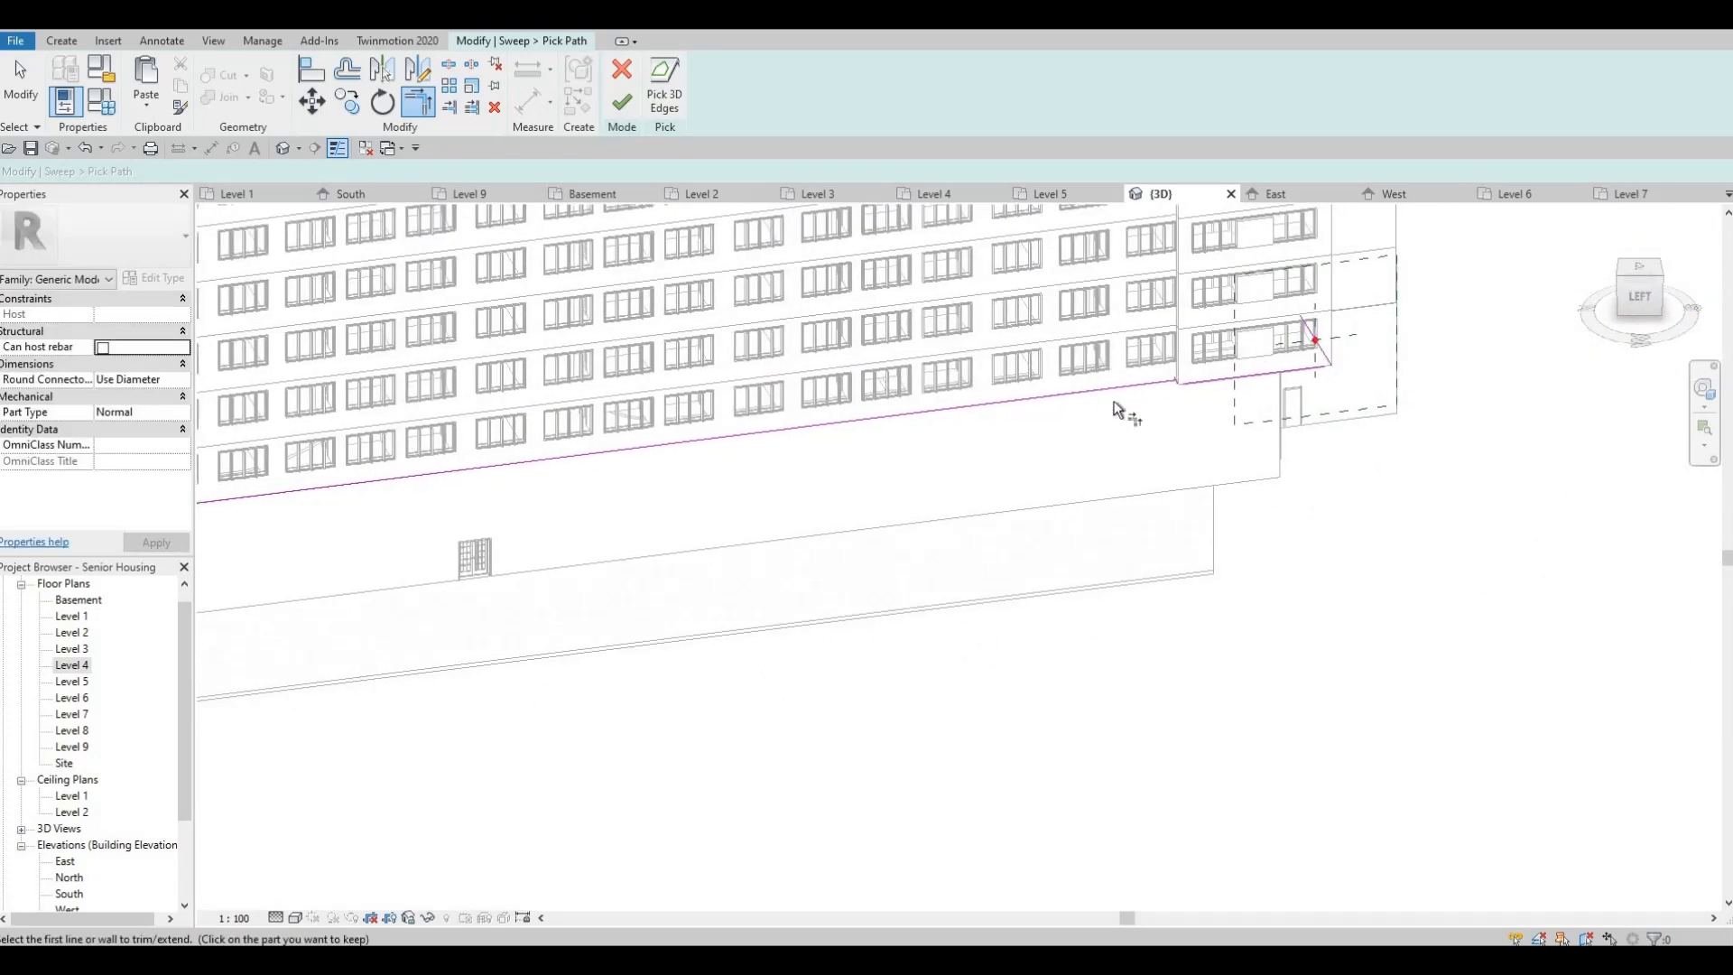
{"action": "scroll", "coordinate": [1236, 370], "scroll_direction": "up", "scroll_amount": 2}
{"action": "scroll", "coordinate": [1167, 466], "scroll_direction": "up", "scroll_amount": 3}
{"action": "left_click", "coordinate": [1172, 474]}
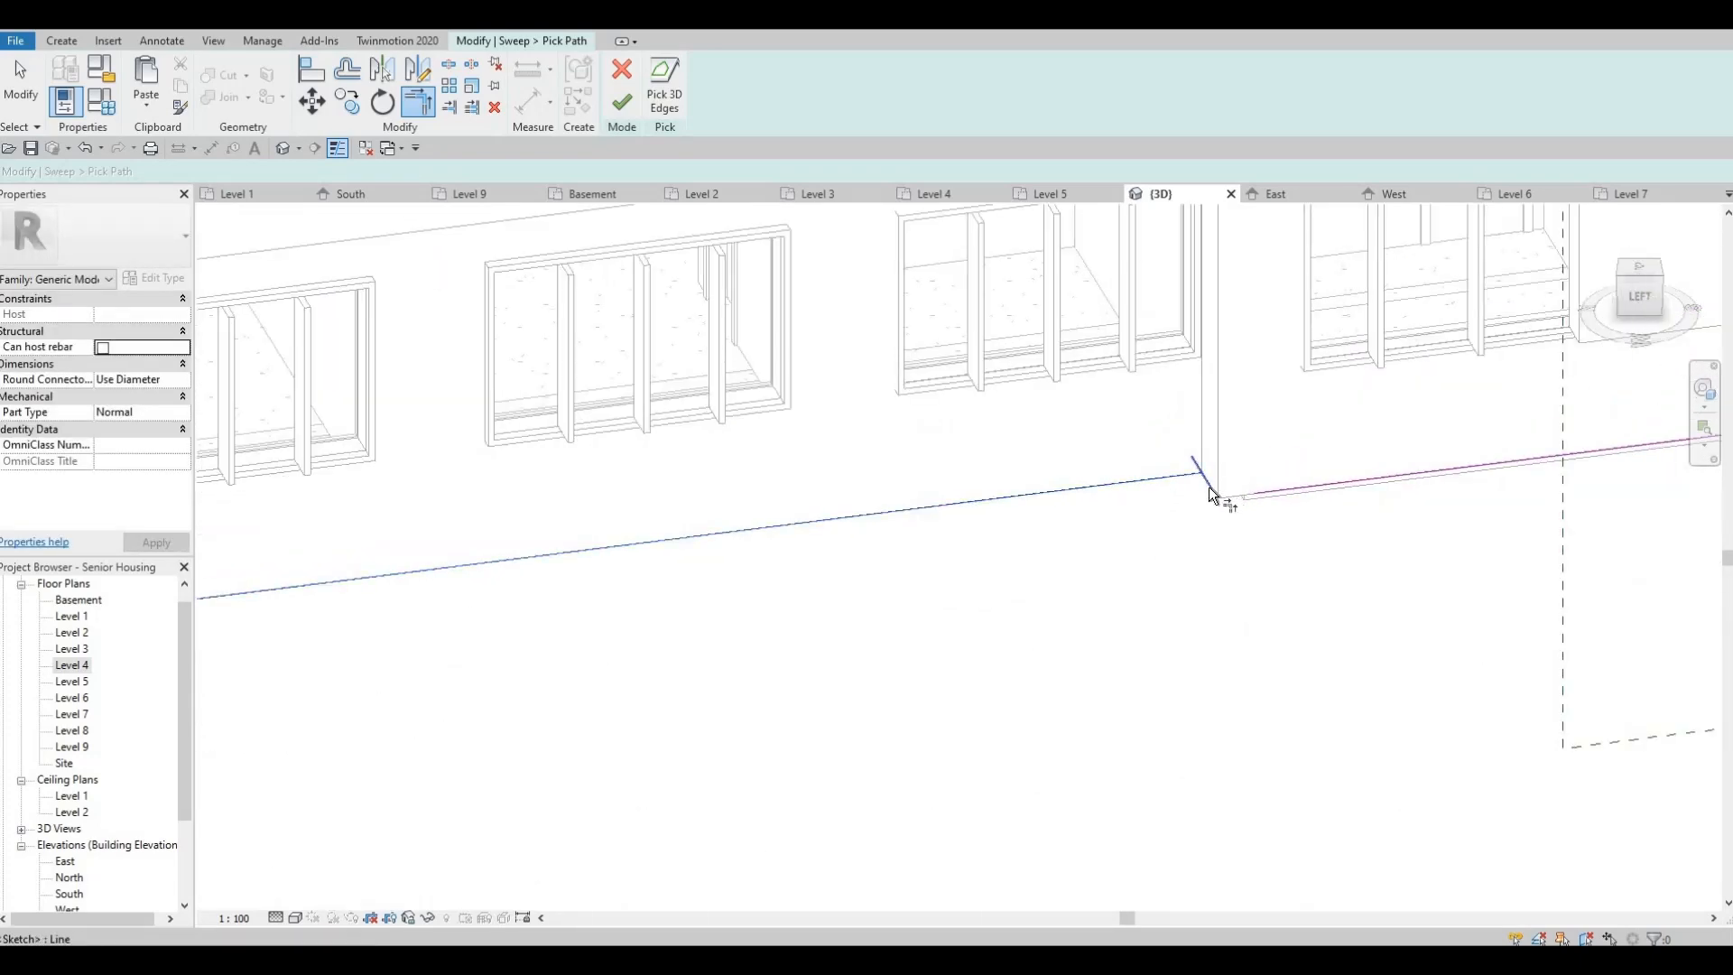
{"action": "left_click", "coordinate": [1251, 495]}
{"action": "left_click", "coordinate": [1217, 497]}
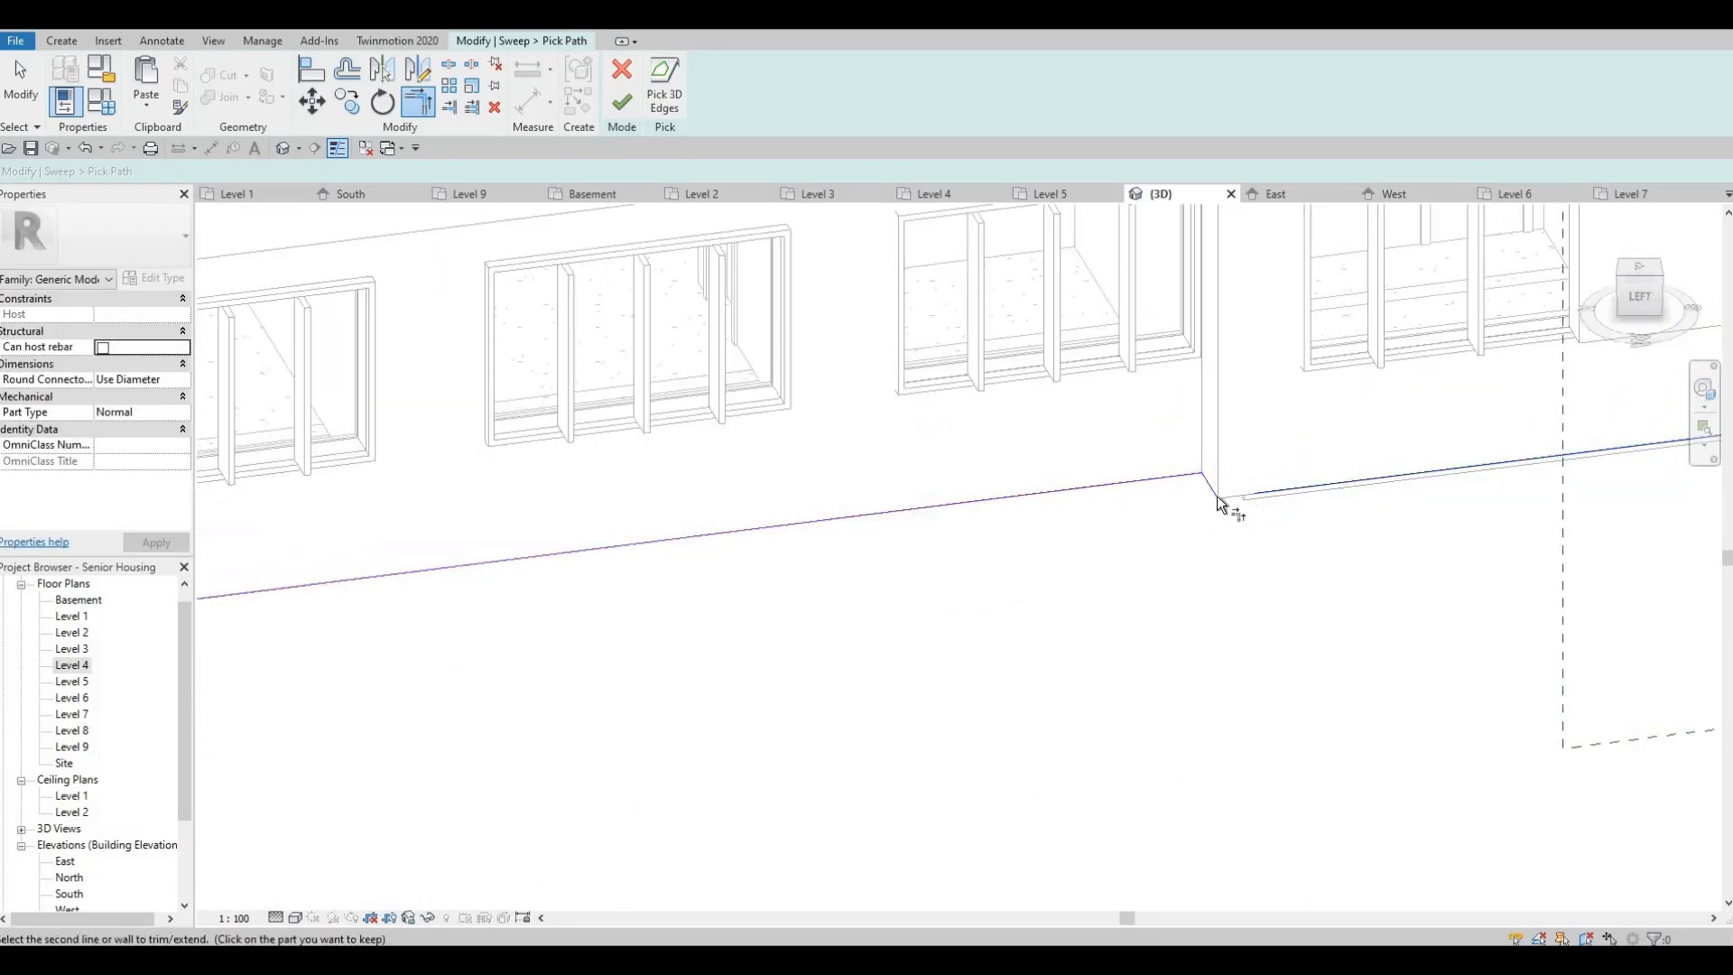
{"action": "left_click", "coordinate": [1206, 482]}
Join the end bay's bottom line to the end-face line at the wing's outermost corner with Trim/Extend to Corner
{"action": "scroll", "coordinate": [1207, 468], "scroll_direction": "down", "scroll_amount": 3}
{"action": "middle_click_drag", "start_coordinate": [1620, 440], "coordinate": [1168, 476]}
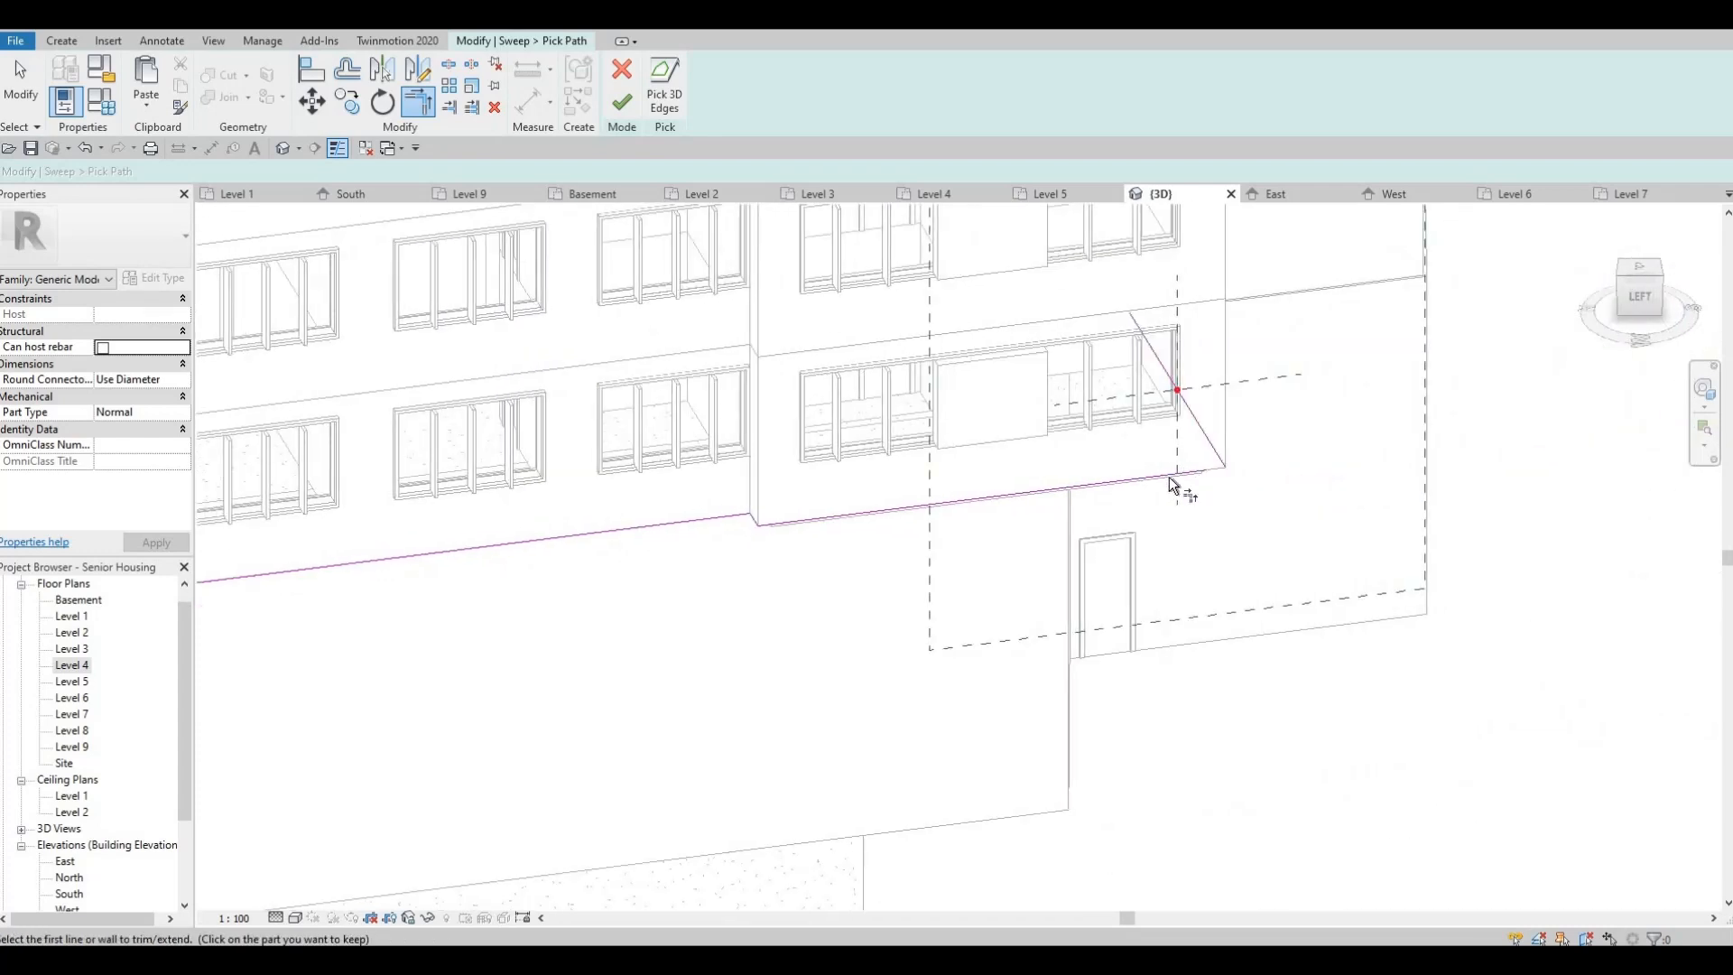
{"action": "scroll", "coordinate": [1170, 474], "scroll_direction": "up", "scroll_amount": 2}
{"action": "scroll", "coordinate": [1196, 471], "scroll_direction": "up", "scroll_amount": 1}
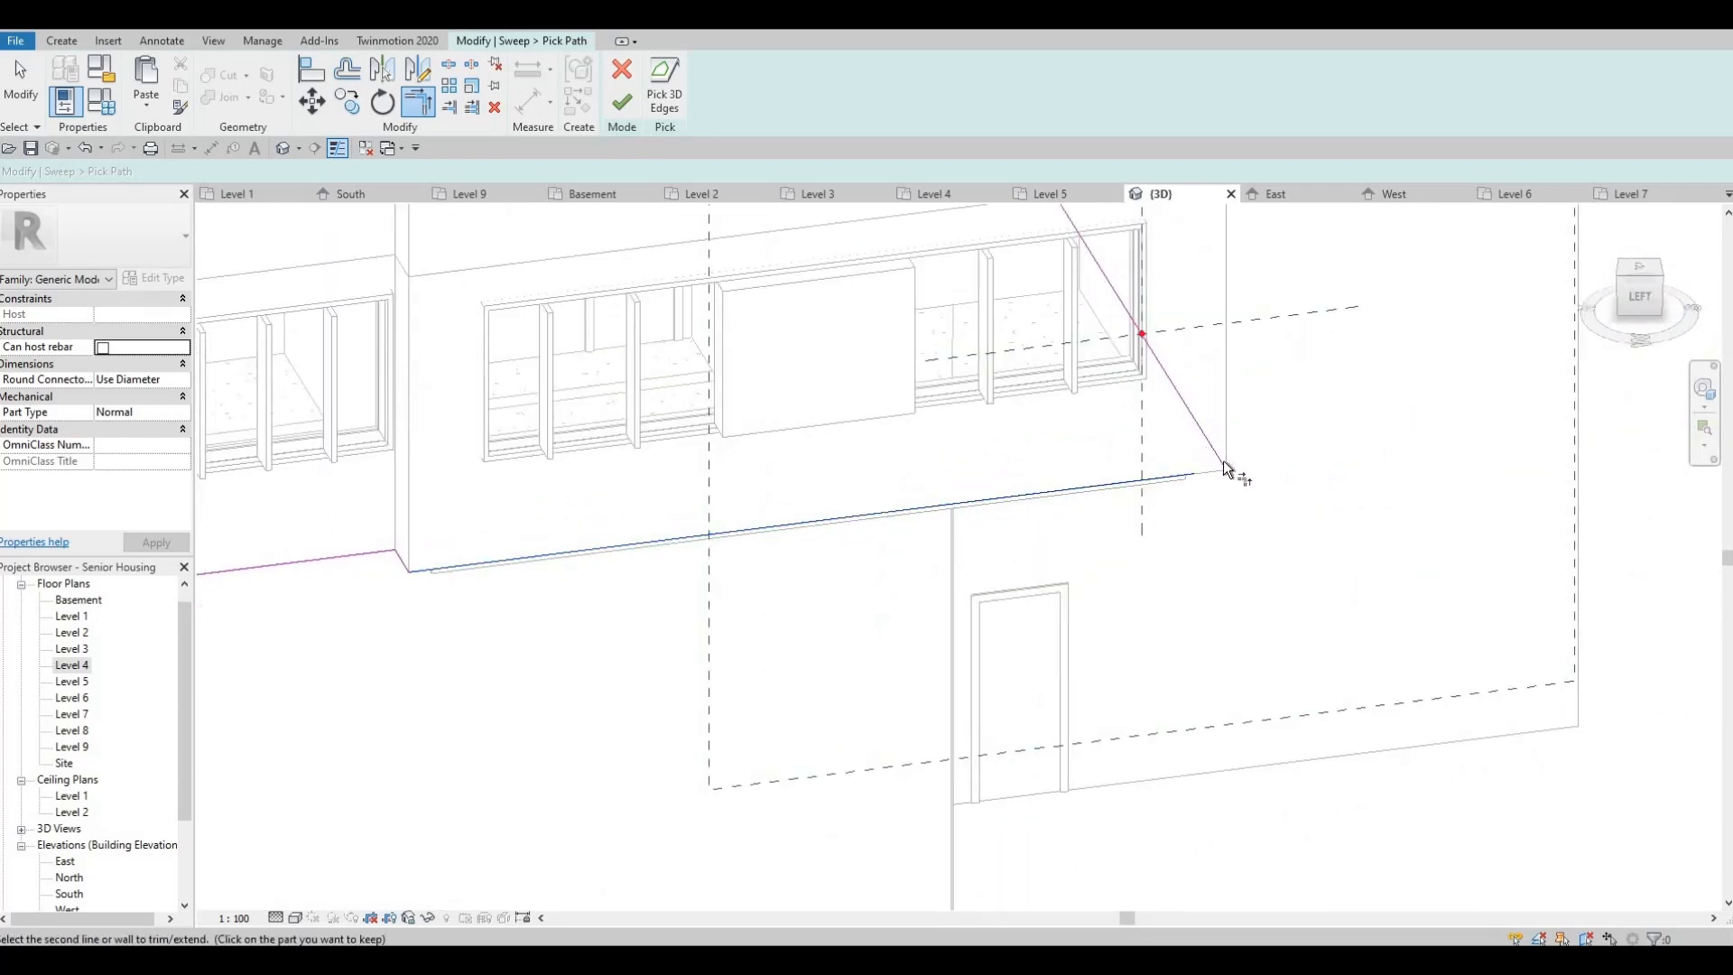
{"action": "scroll", "coordinate": [1214, 492], "scroll_direction": "down", "scroll_amount": 2}
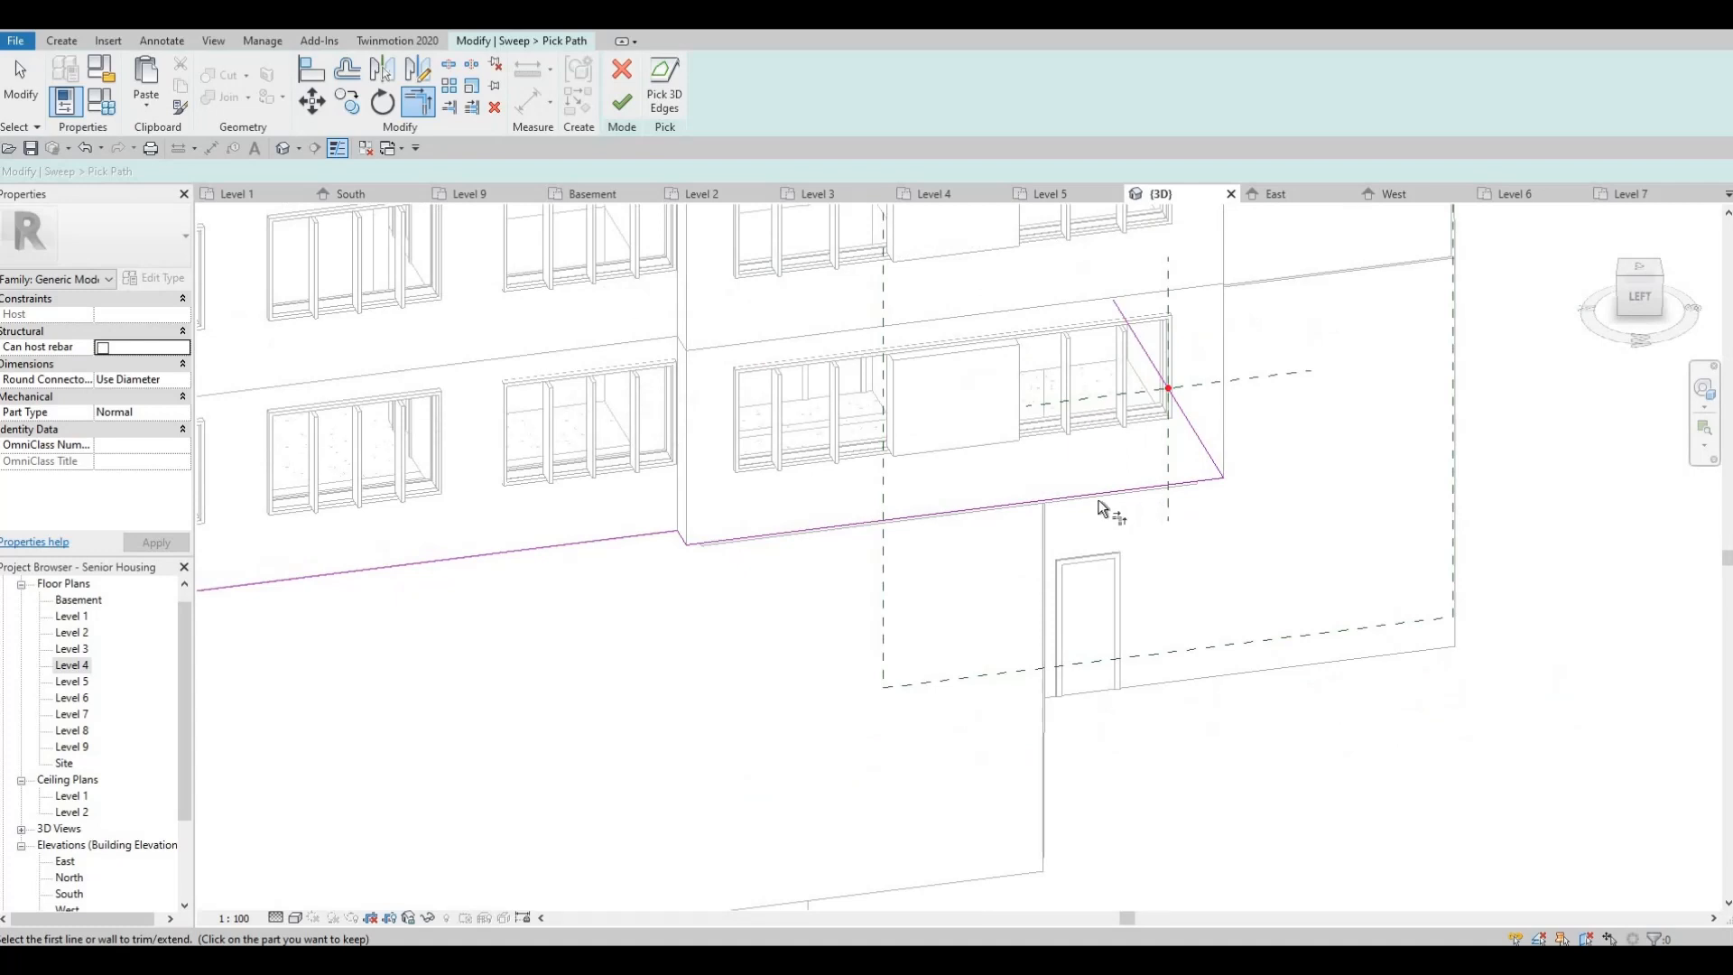
Try to finish the picked sweep path
{"action": "middle_click_drag", "start_coordinate": [1034, 527], "coordinate": [830, 452], "text": "shift"}
{"action": "scroll", "coordinate": [1212, 534], "scroll_direction": "down", "scroll_amount": 1}
{"action": "middle_click_drag", "start_coordinate": [1072, 759], "coordinate": [1018, 545]}
{"action": "scroll", "coordinate": [907, 463], "scroll_direction": "up", "scroll_amount": 2}
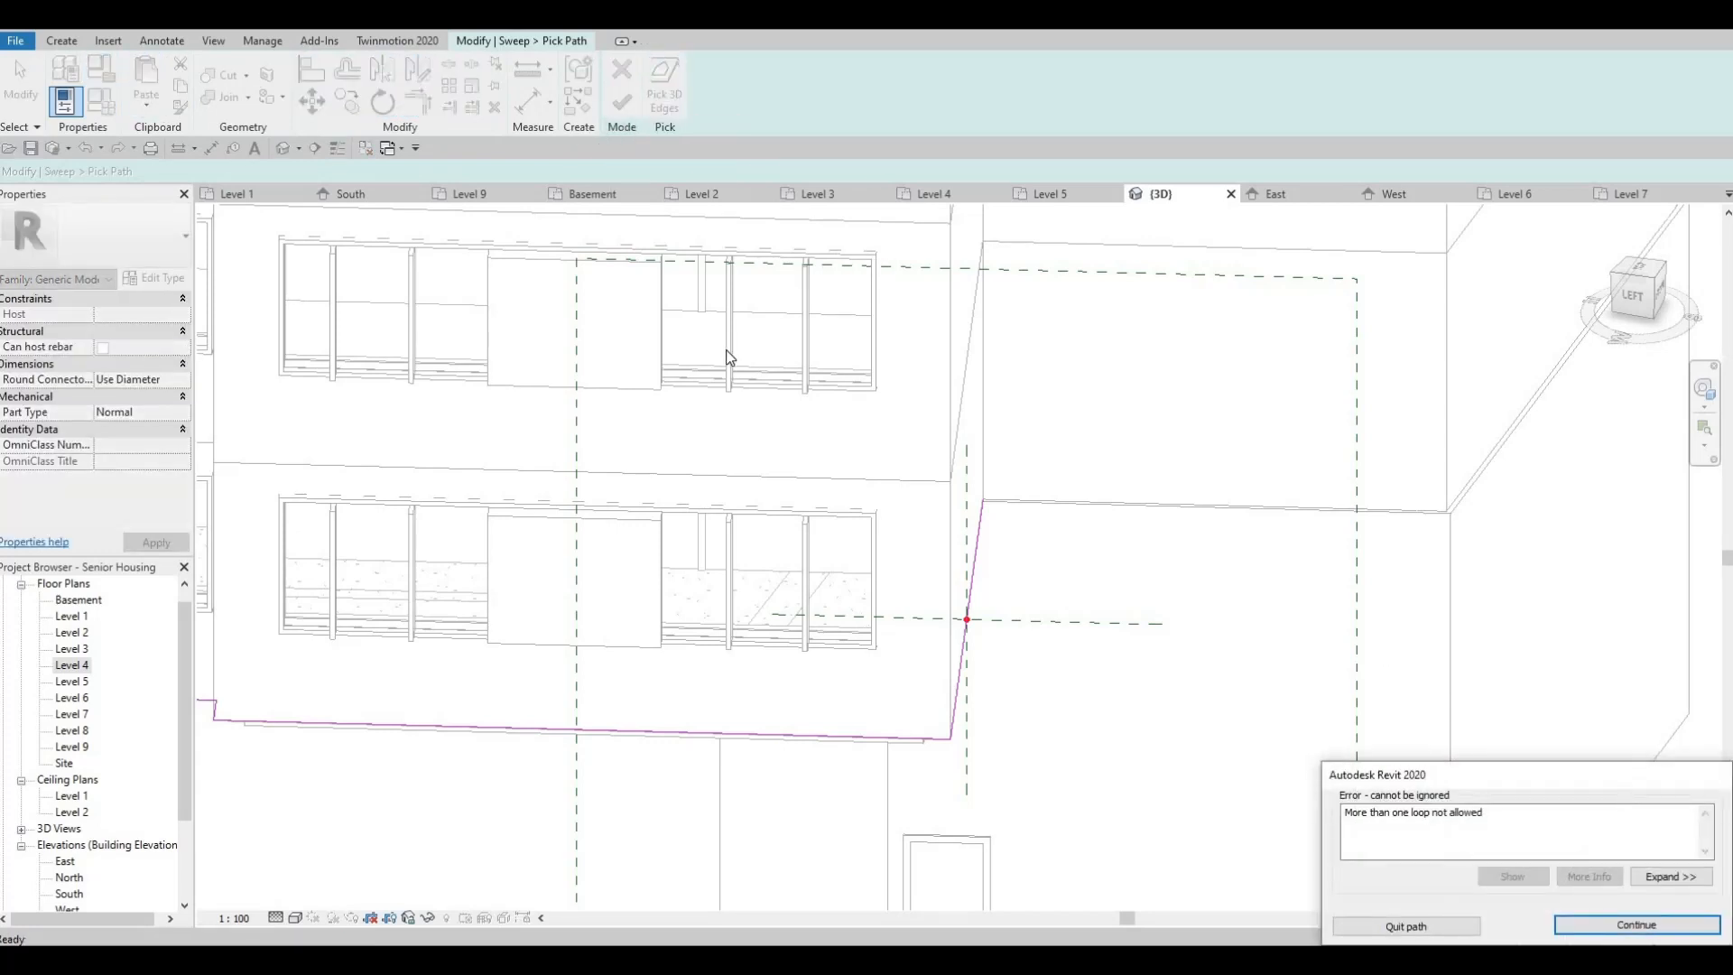
{"action": "key", "text": "Escape"}
{"action": "scroll", "coordinate": [1146, 509], "scroll_direction": "down", "scroll_amount": 4}
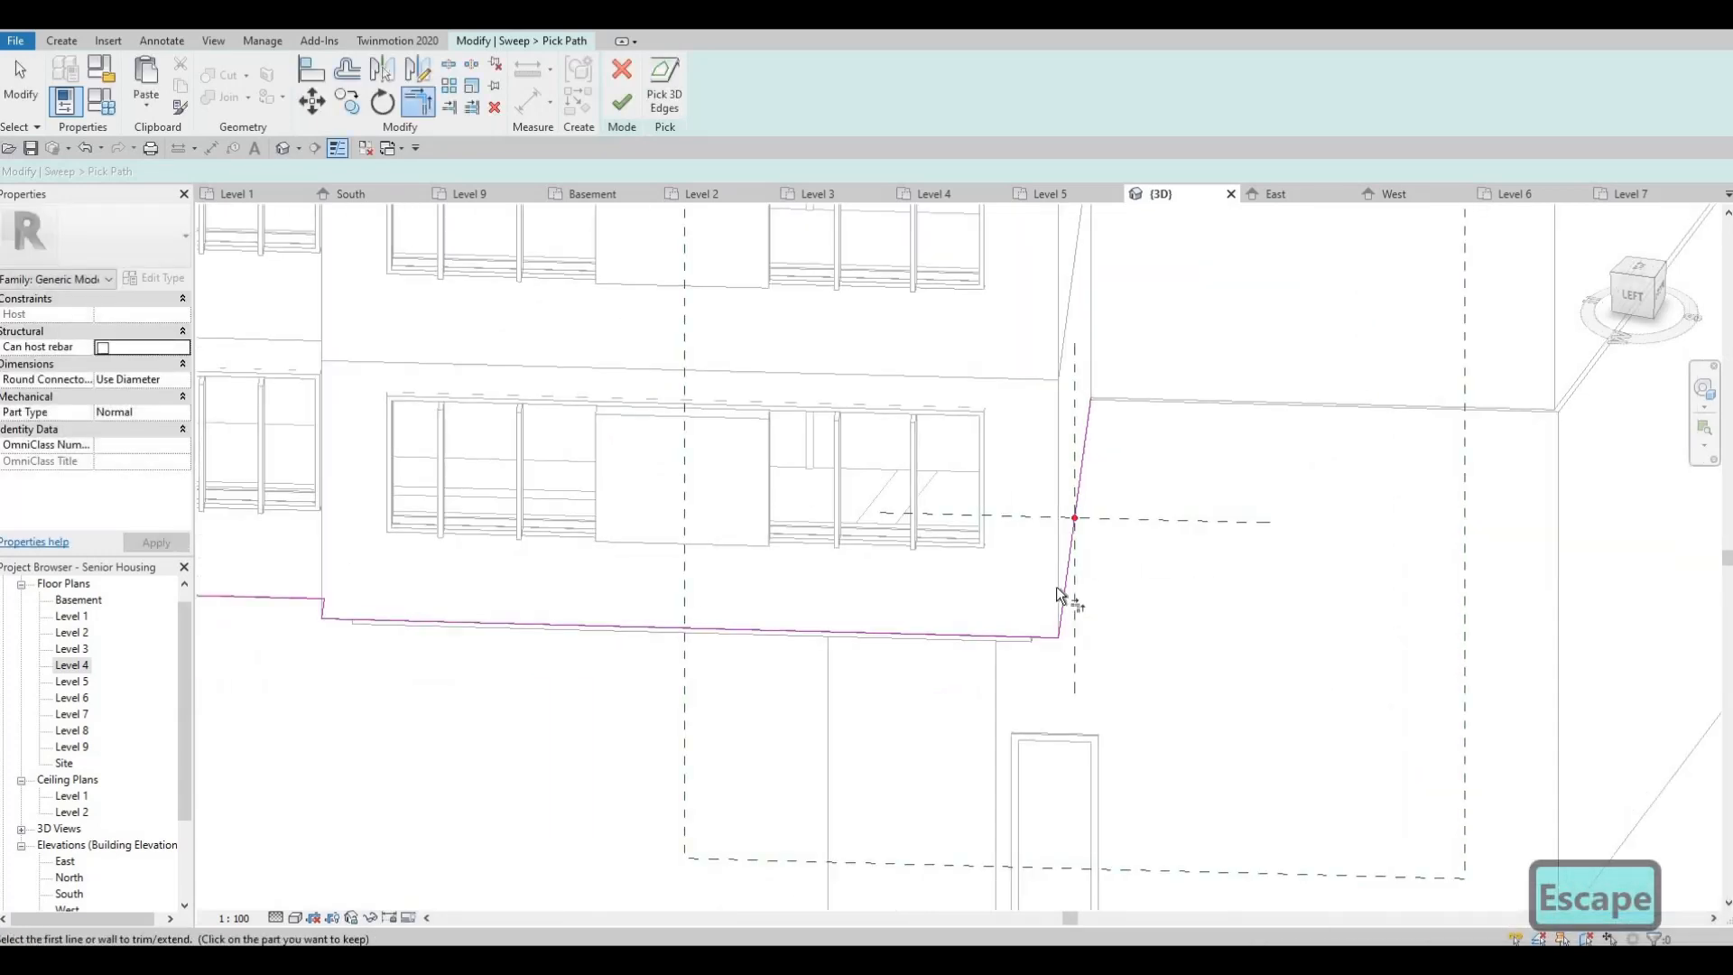
{"action": "middle_click_drag", "start_coordinate": [1142, 566], "coordinate": [1323, 758], "text": "shift"}
{"action": "middle_click_drag", "start_coordinate": [729, 211], "coordinate": [919, 378]}
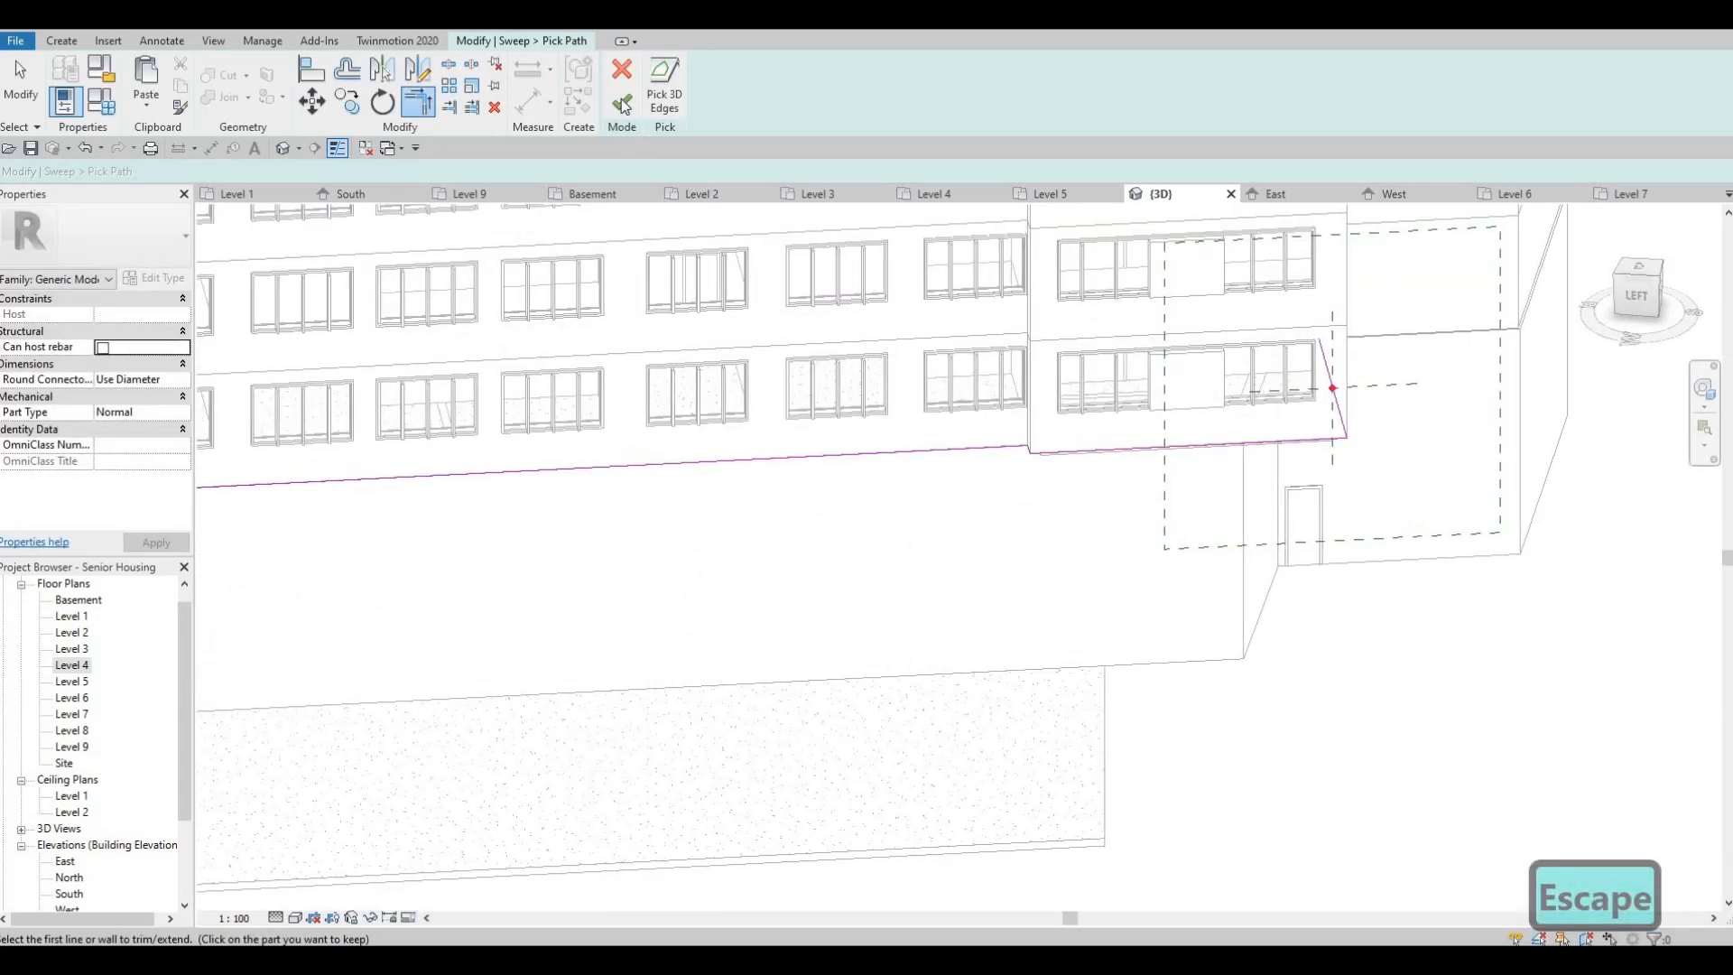
{"action": "left_click", "coordinate": [621, 101]}
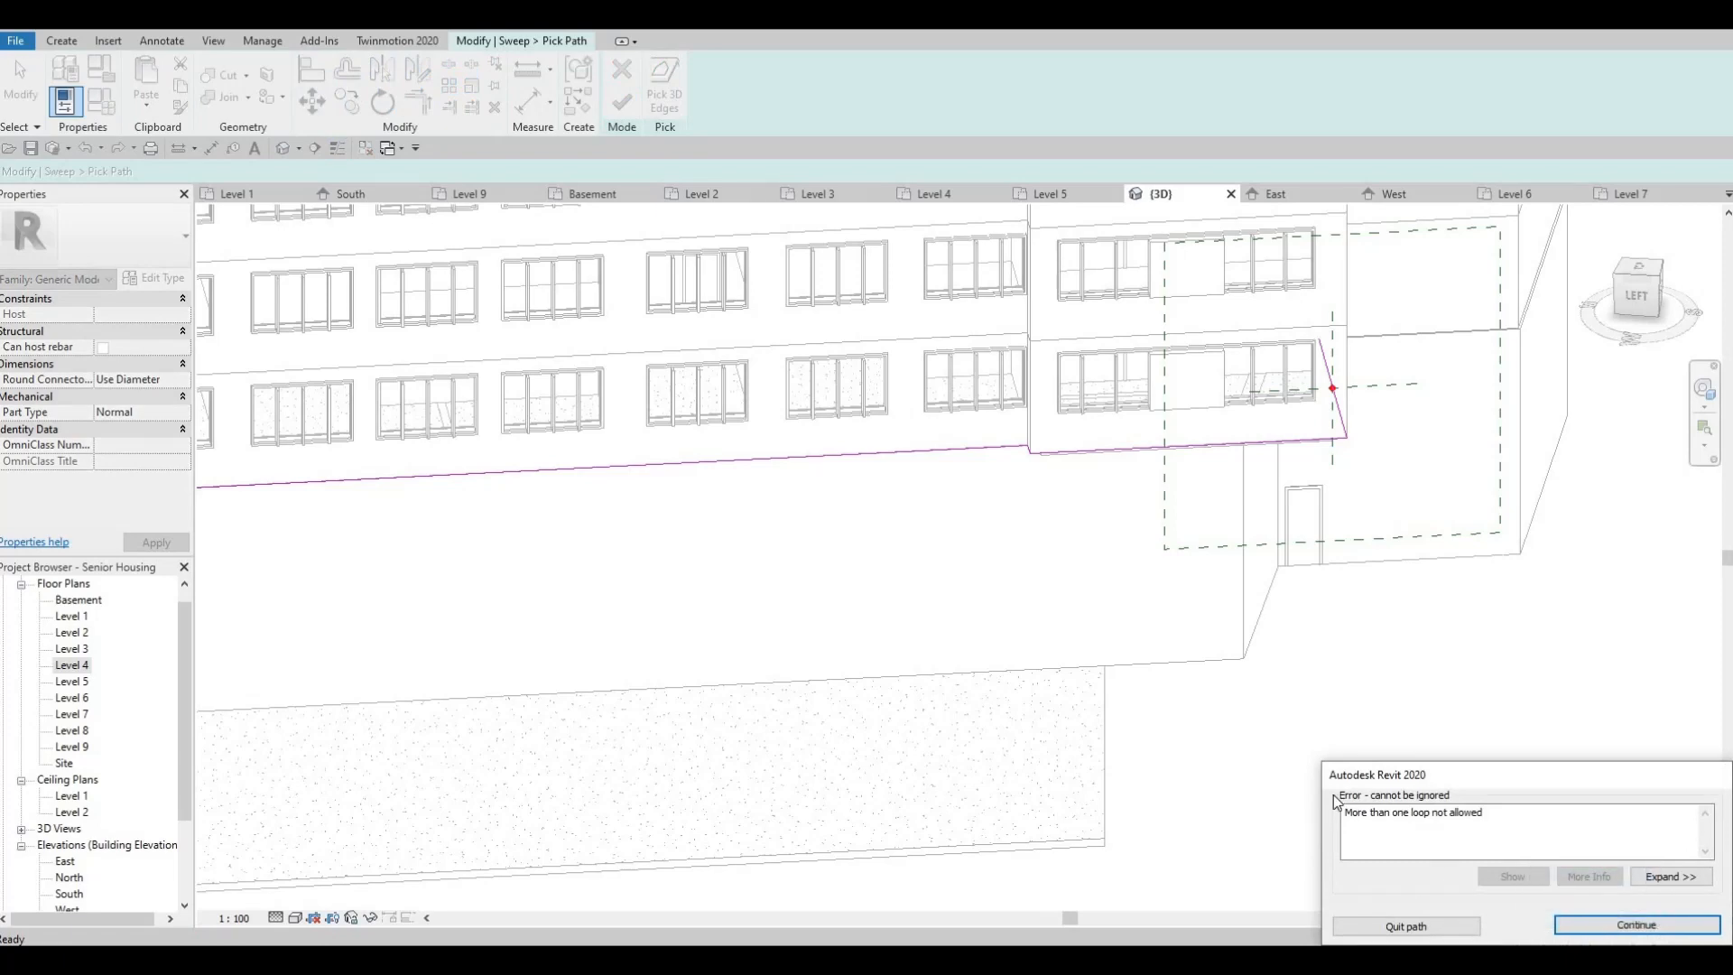
{"action": "key", "text": "Escape"}
Join the bay's bottom line to the short return at the long facade, near the low wall, with Trim/Extend to Corner
{"action": "middle_click_drag", "start_coordinate": [796, 612], "coordinate": [1376, 677]}
{"action": "scroll", "coordinate": [1582, 567], "scroll_direction": "down", "scroll_amount": 2}
{"action": "middle_click_drag", "start_coordinate": [313, 594], "coordinate": [888, 545]}
{"action": "scroll", "coordinate": [888, 546], "scroll_direction": "up", "scroll_amount": 6}
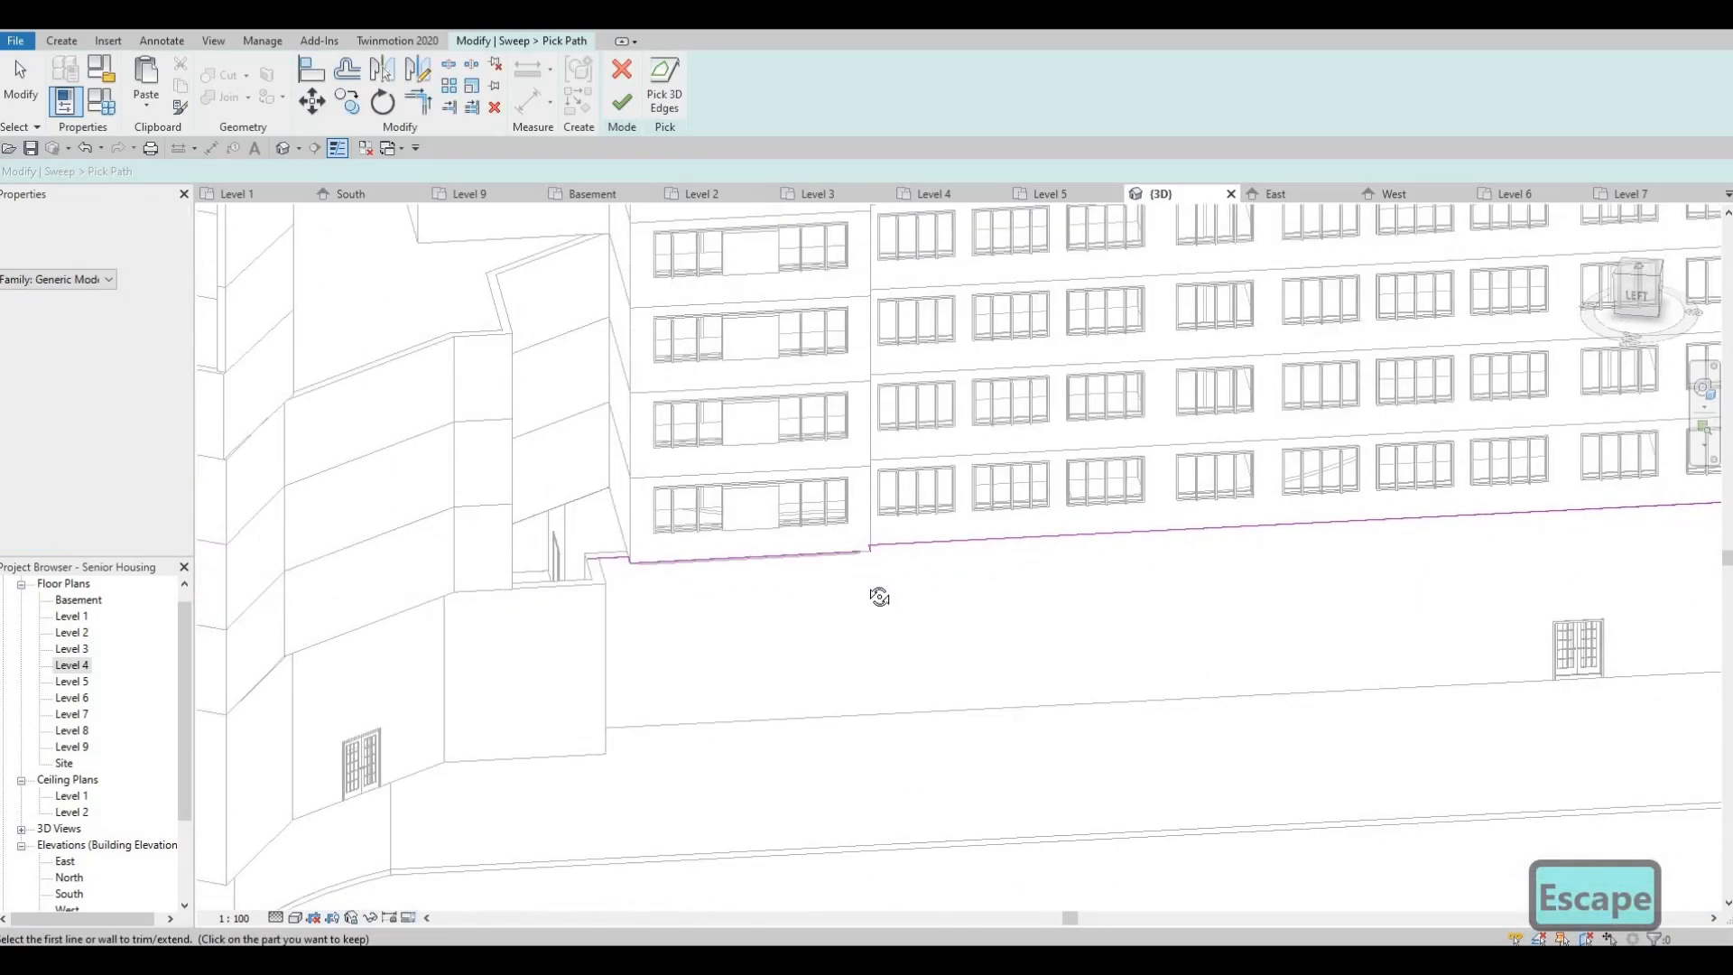
{"action": "scroll", "coordinate": [761, 773], "scroll_direction": "up", "scroll_amount": 6}
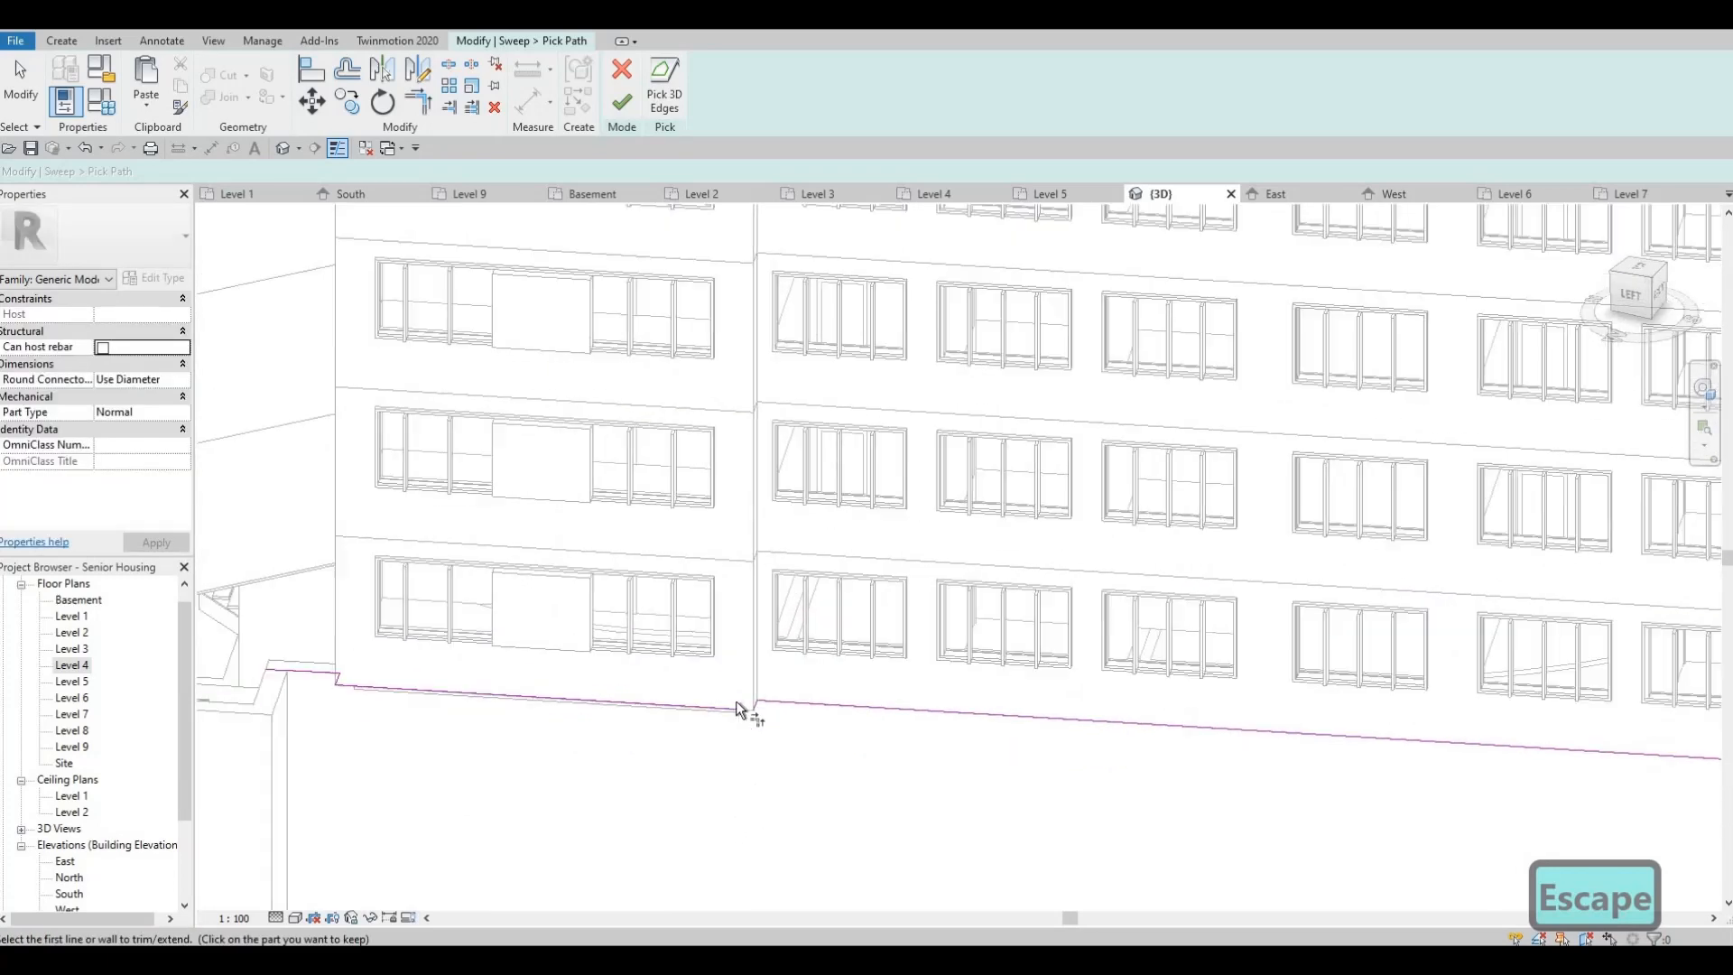
{"action": "key", "text": "Escape"}
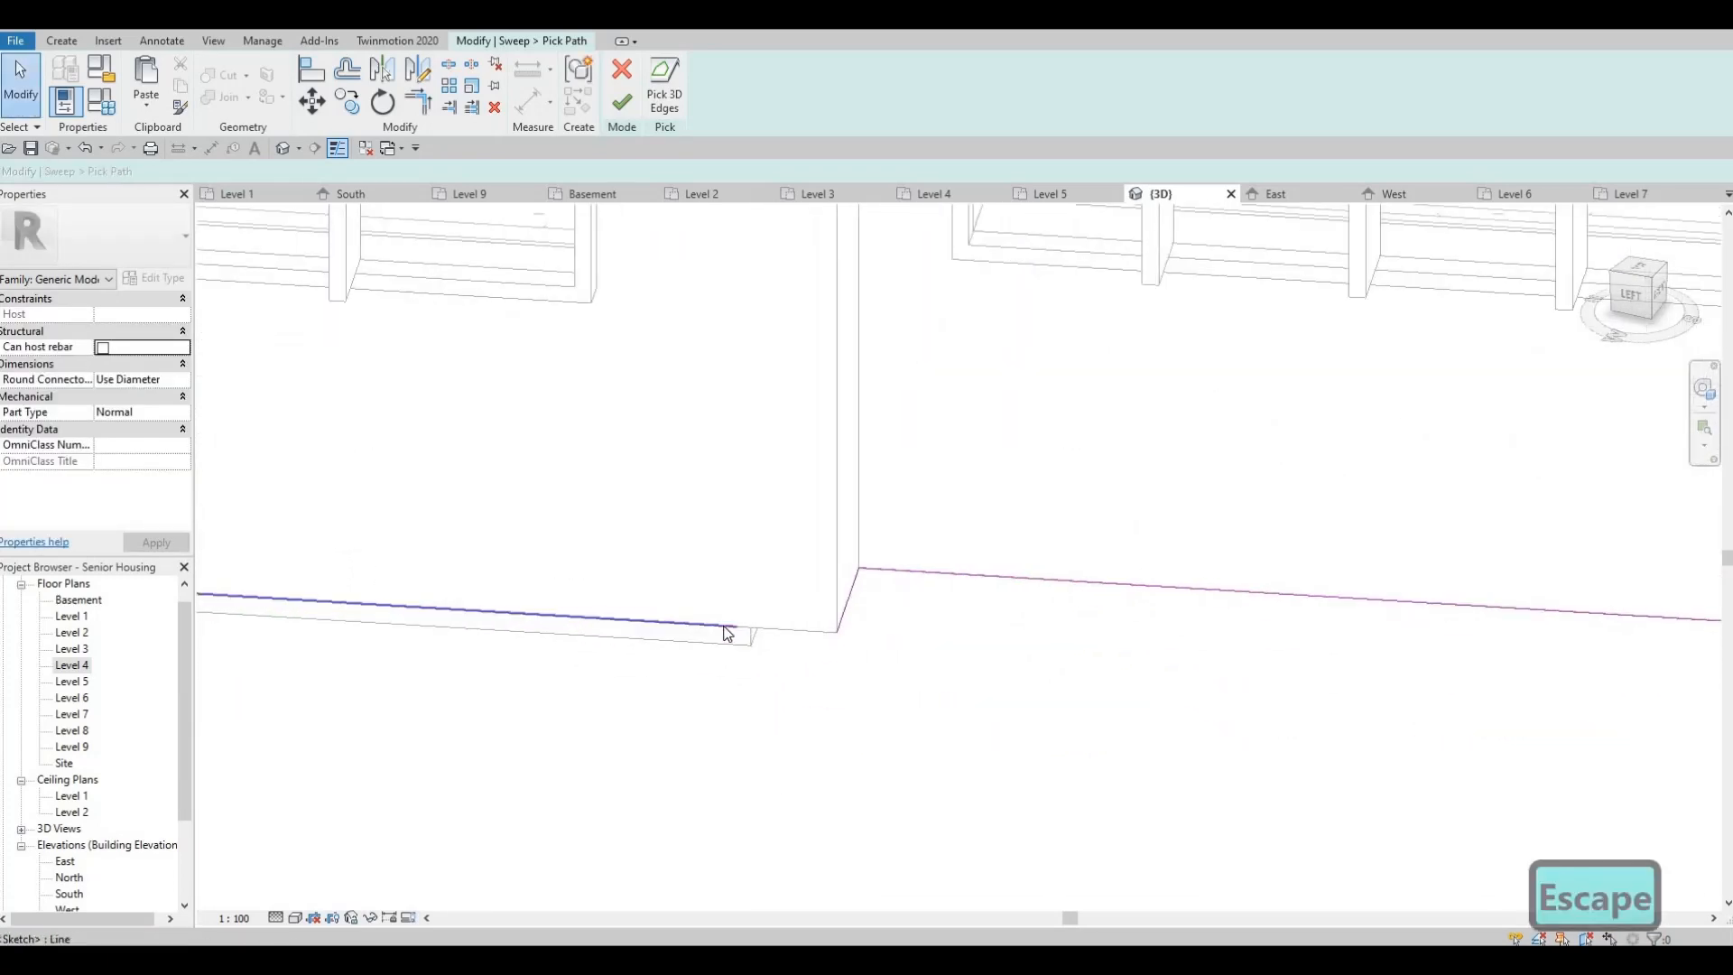
{"action": "key", "text": "t"}
{"action": "key", "text": "r"}
{"action": "left_click", "coordinate": [719, 624]}
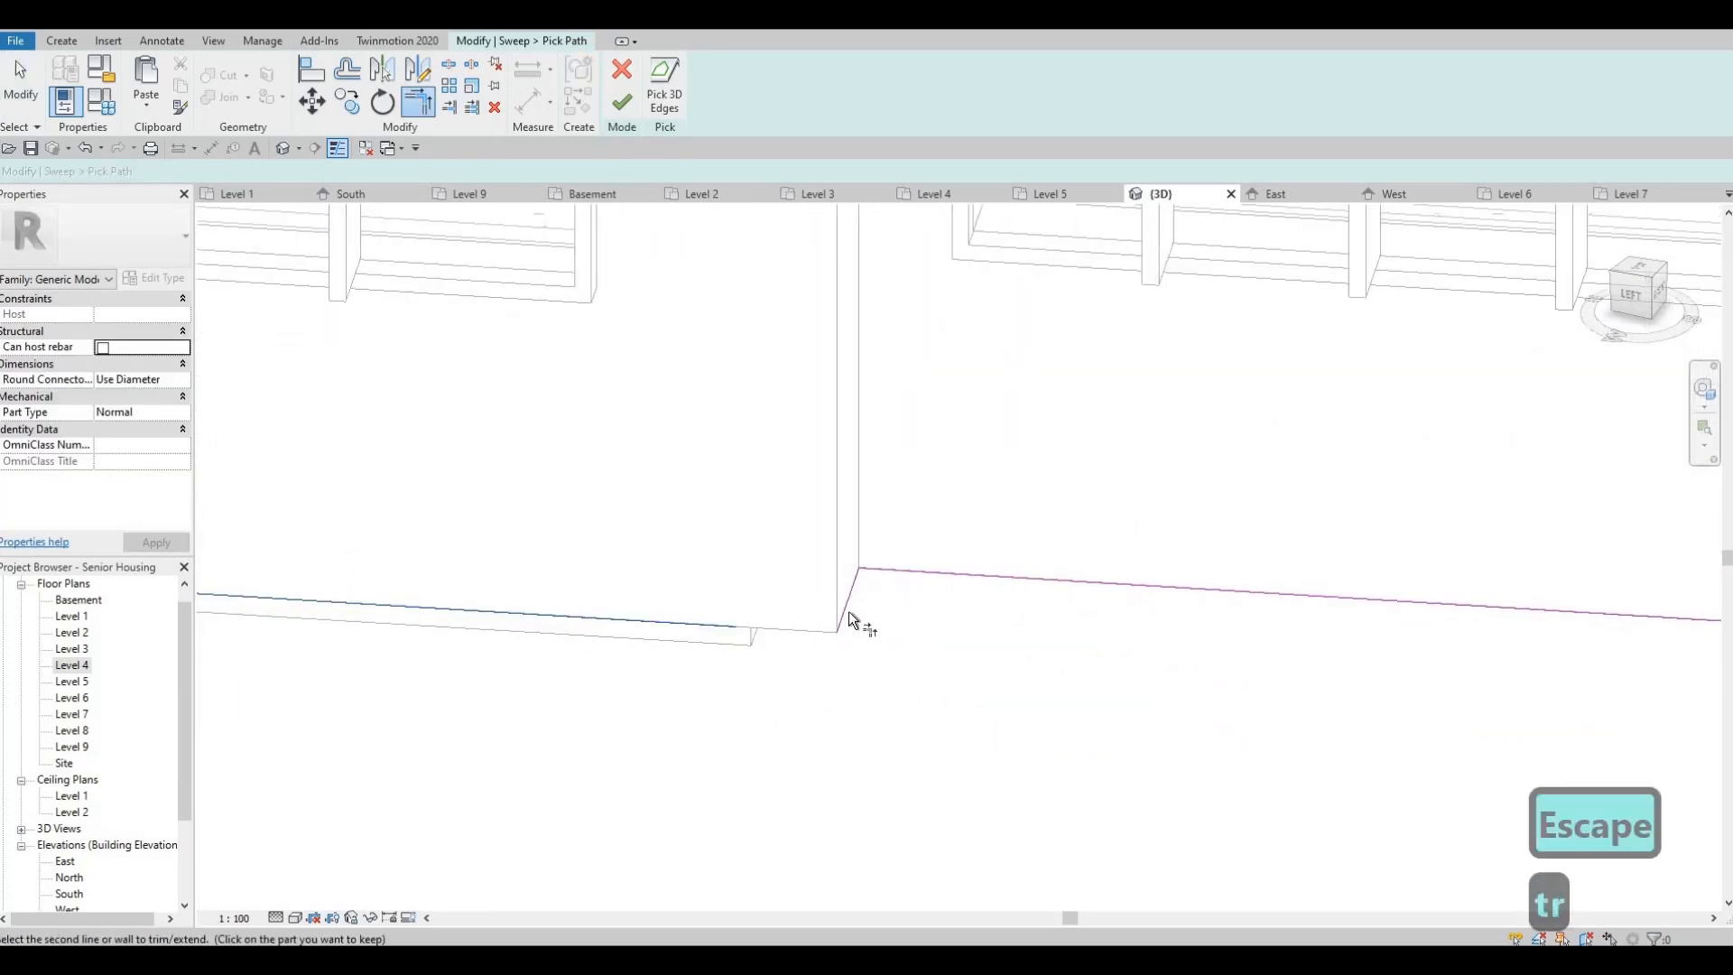
{"action": "left_click", "coordinate": [852, 615]}
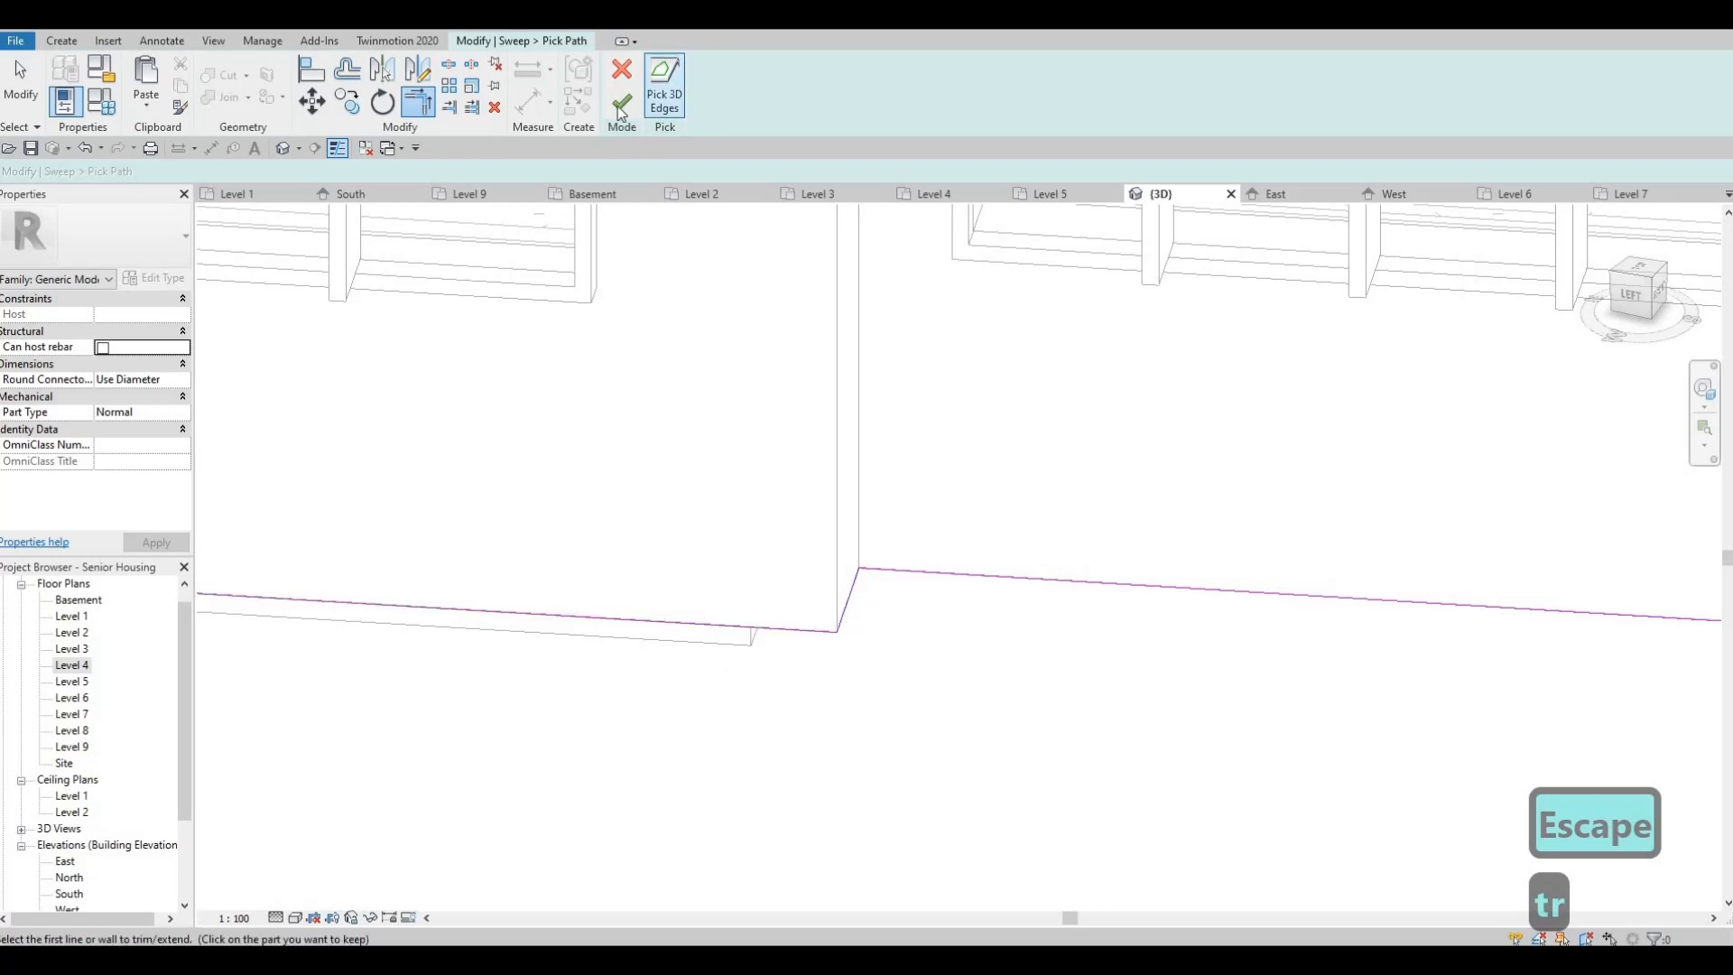
Finish the sweep path and sketch a rectangular profile about 800 by 300 mm from the path's reference point
{"action": "scroll", "coordinate": [1134, 418], "scroll_direction": "down", "scroll_amount": 4}
{"action": "mouse_move", "coordinate": [745, 547]}
{"action": "middle_mouse_down"}
{"action": "mouse_move", "coordinate": [436, 486]}
{"action": "mouse_move", "coordinate": [654, 442]}
{"action": "middle_mouse_up"}
{"action": "scroll", "coordinate": [631, 452], "scroll_direction": "down", "scroll_amount": 2}
{"action": "mouse_move", "coordinate": [564, 471]}
{"action": "middle_mouse_down"}
{"action": "mouse_move", "coordinate": [1090, 546]}
{"action": "mouse_move", "coordinate": [65, 539]}
{"action": "middle_mouse_up"}
{"action": "middle_click_drag", "start_coordinate": [1361, 538], "coordinate": [596, 433]}
{"action": "scroll", "coordinate": [596, 434], "scroll_direction": "down", "scroll_amount": 3}
{"action": "middle_click_drag", "start_coordinate": [1534, 411], "coordinate": [853, 407]}
{"action": "scroll", "coordinate": [853, 407], "scroll_direction": "down", "scroll_amount": 2}
{"action": "scroll", "coordinate": [910, 305], "scroll_direction": "up", "scroll_amount": 2}
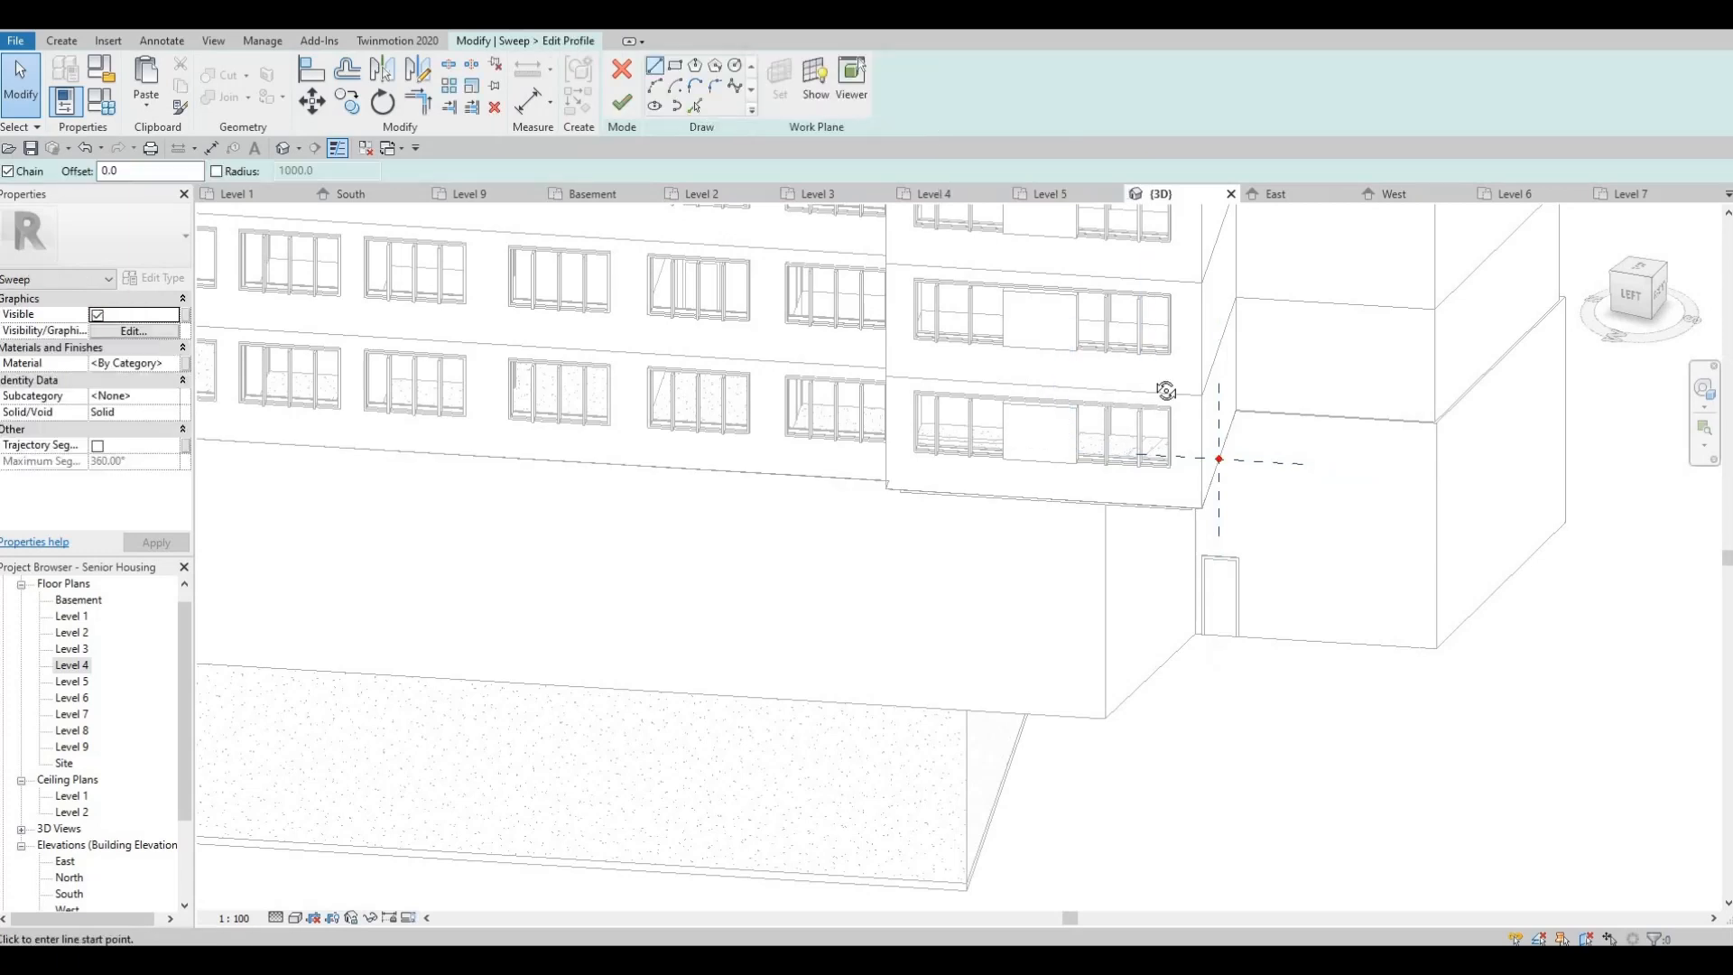
{"action": "middle_click_drag", "start_coordinate": [1188, 359], "coordinate": [1126, 426]}
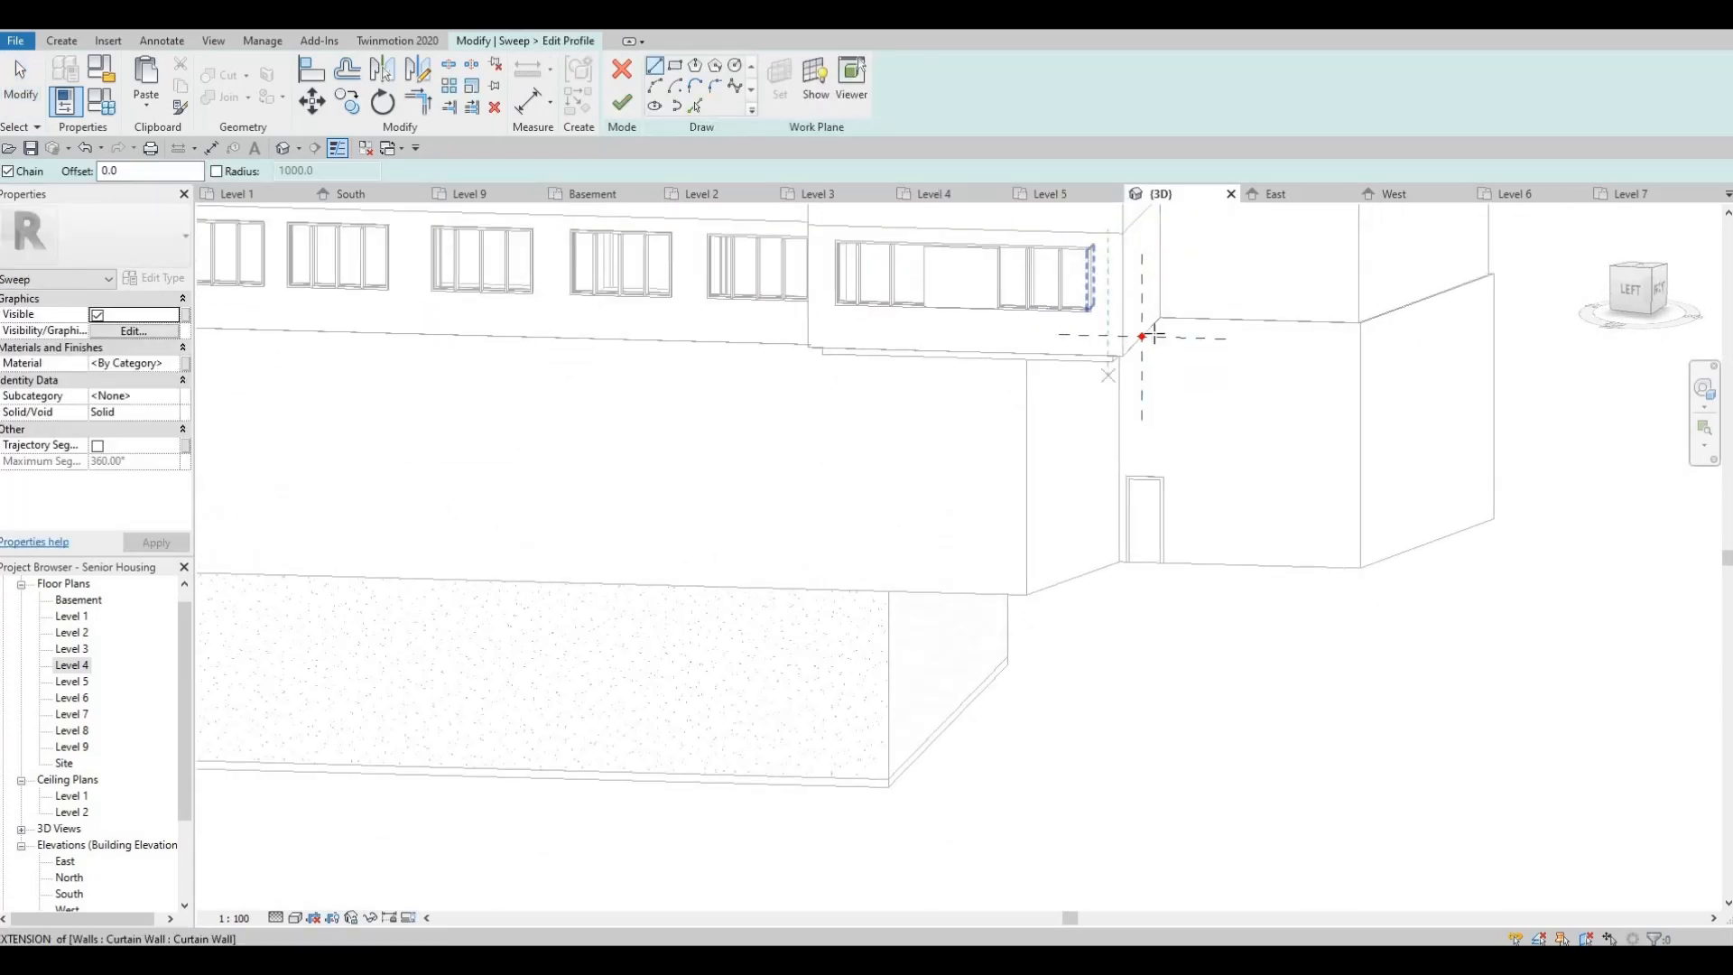
{"action": "scroll", "coordinate": [1158, 333], "scroll_direction": "up", "scroll_amount": 4}
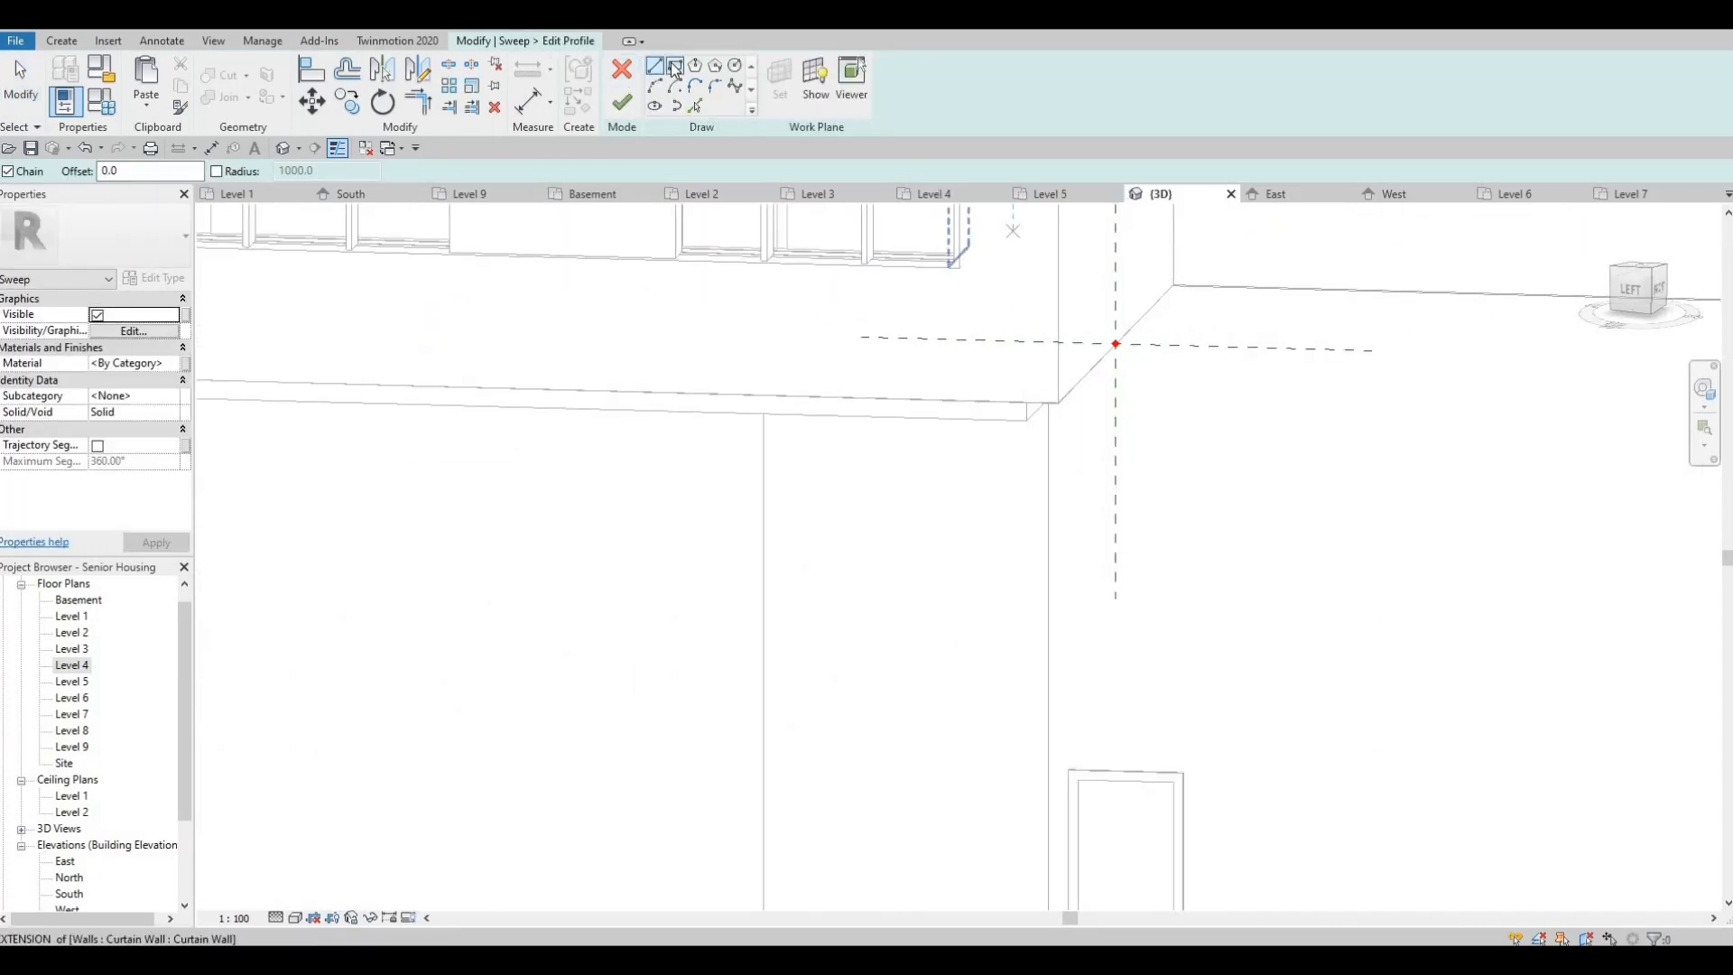
{"action": "left_click", "coordinate": [674, 66]}
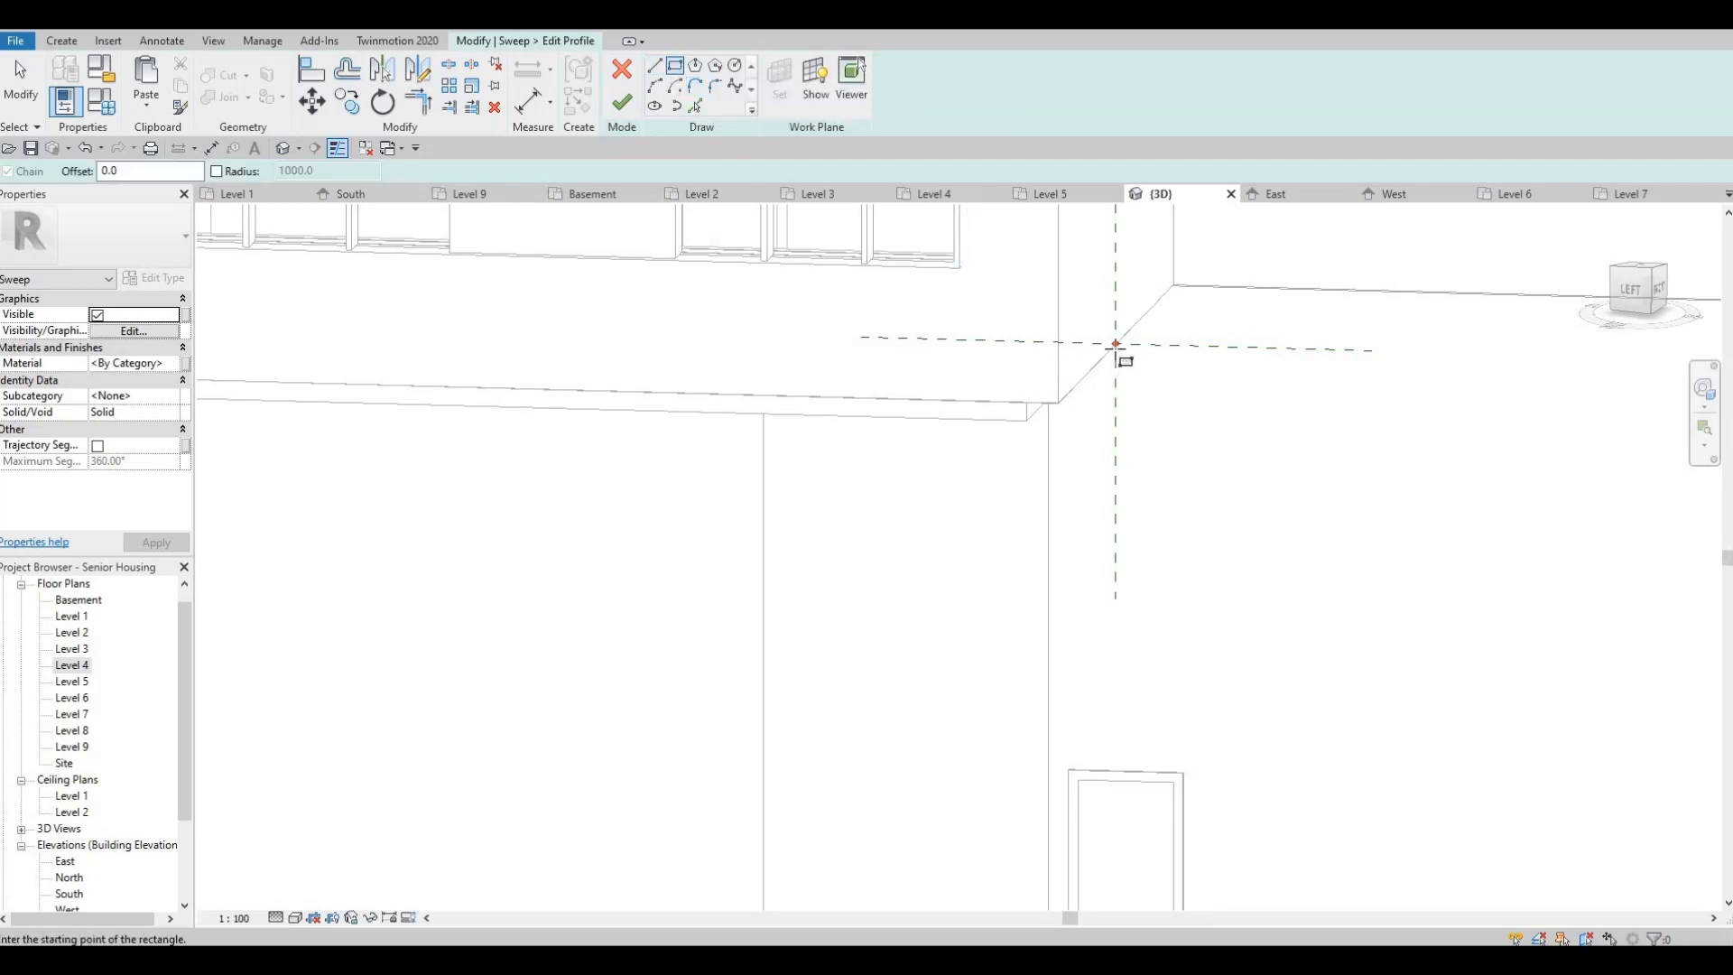
{"action": "left_click", "coordinate": [1116, 344]}
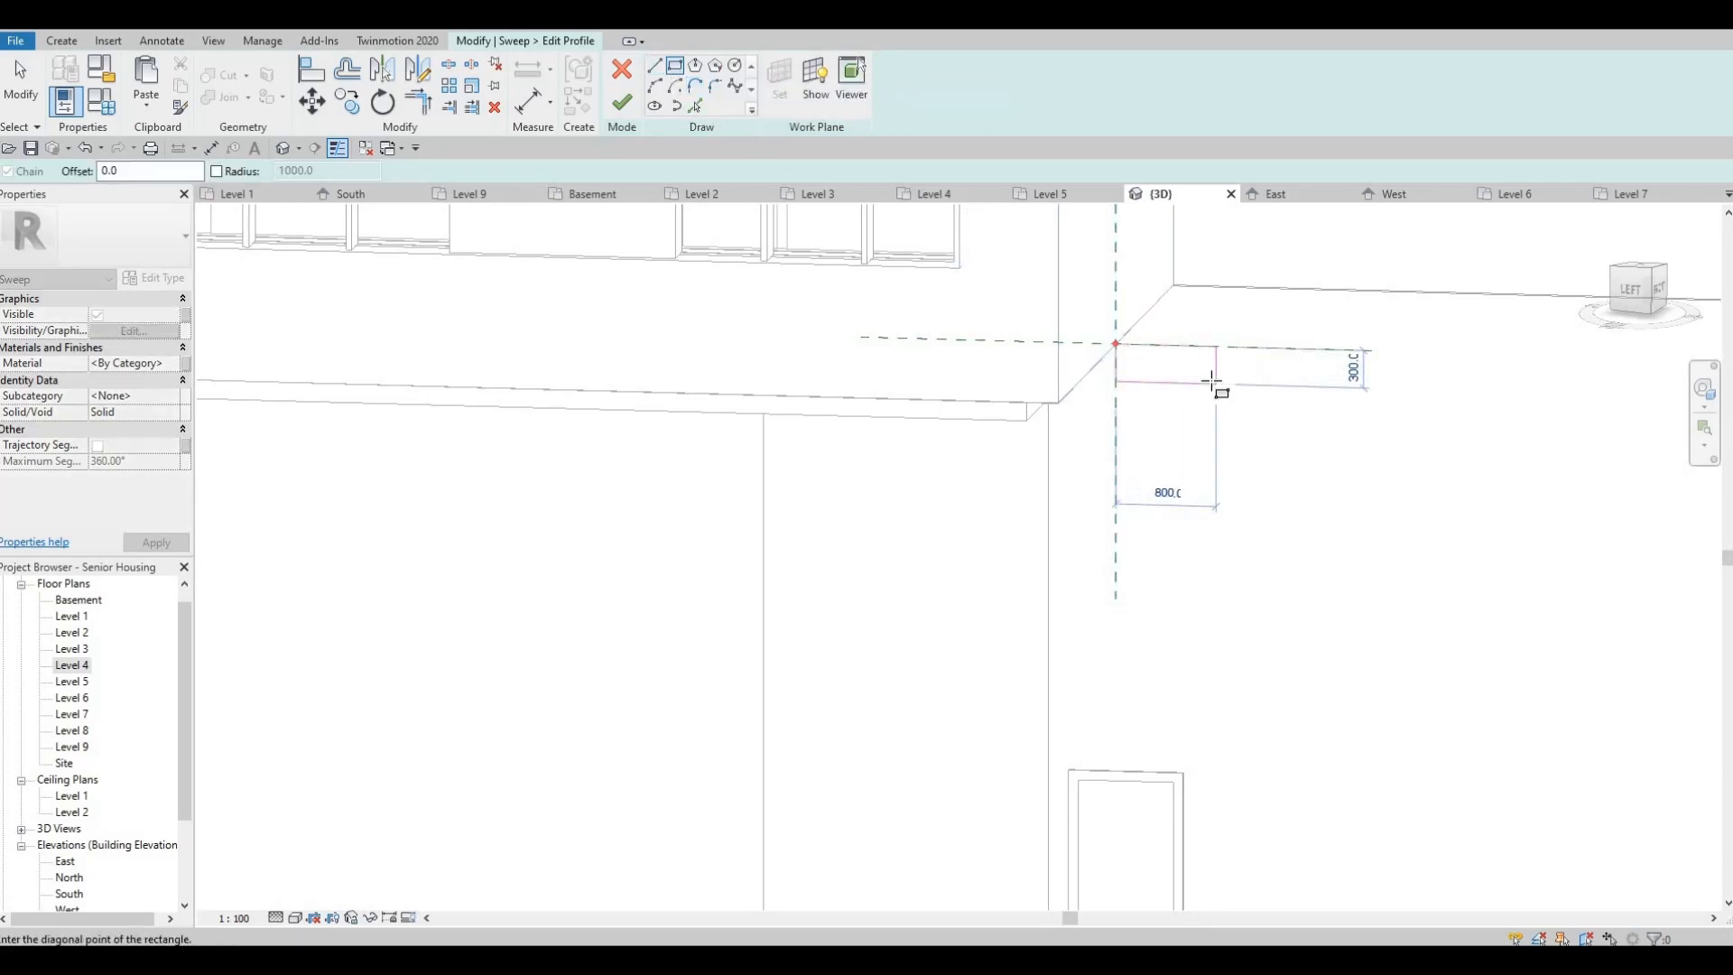
{"action": "left_click", "coordinate": [1149, 359]}
Stretch the profile past the reference point toward the wall to 1100 mm wide, and lower its bottom edge to 500 mm high
{"action": "scroll", "coordinate": [1106, 365], "scroll_direction": "up", "scroll_amount": 2}
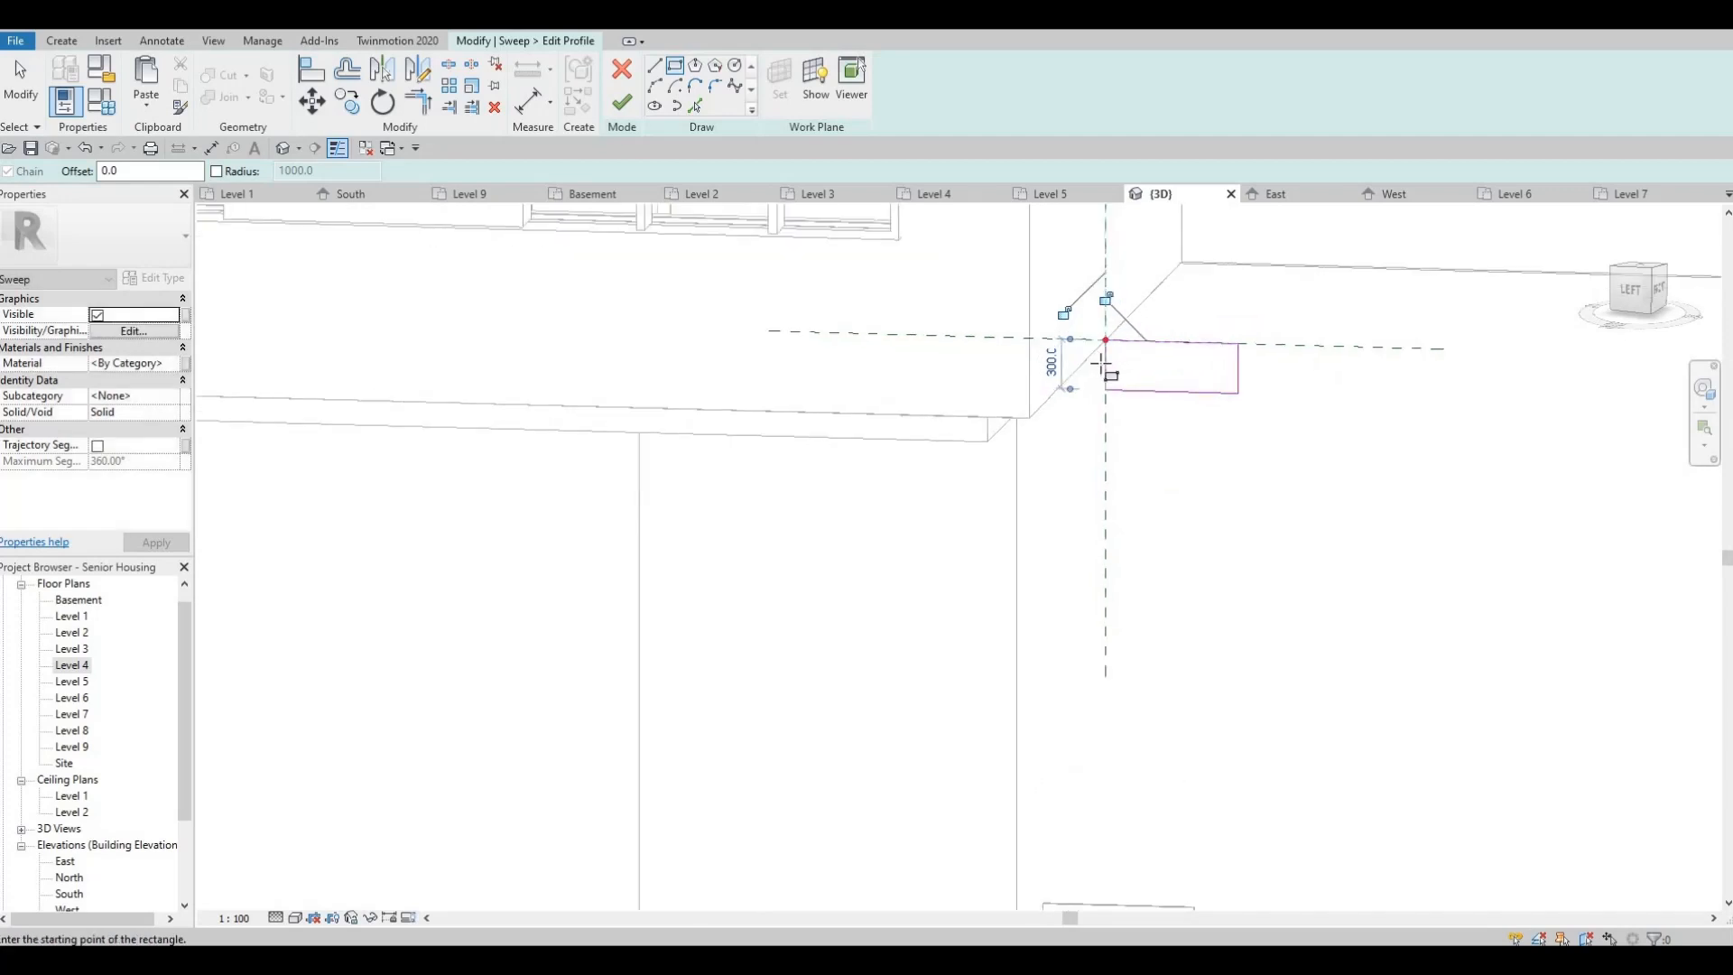
{"action": "key", "text": "Escape"}
{"action": "key", "text": "Escape"}
{"action": "left_click", "coordinate": [1100, 368]}
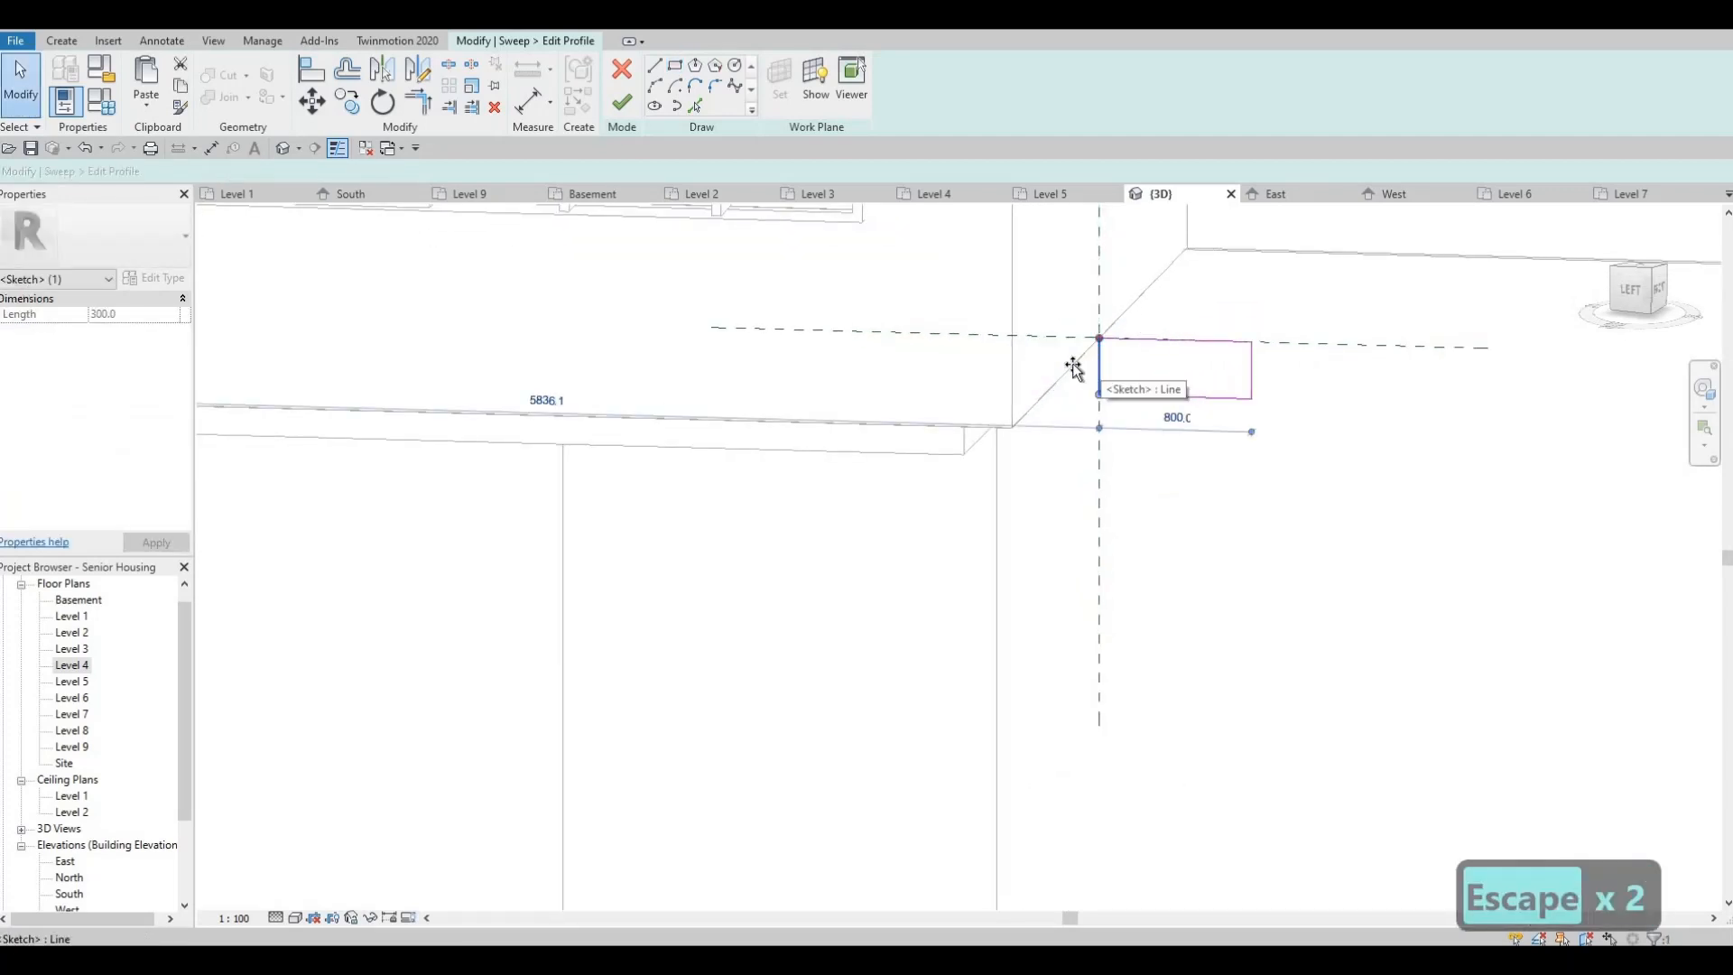
{"action": "mouse_move", "coordinate": [1051, 370]}
{"action": "left_mouse_down"}
{"action": "mouse_move", "coordinate": [1033, 374]}
{"action": "mouse_move", "coordinate": [1083, 375]}
{"action": "left_mouse_up"}
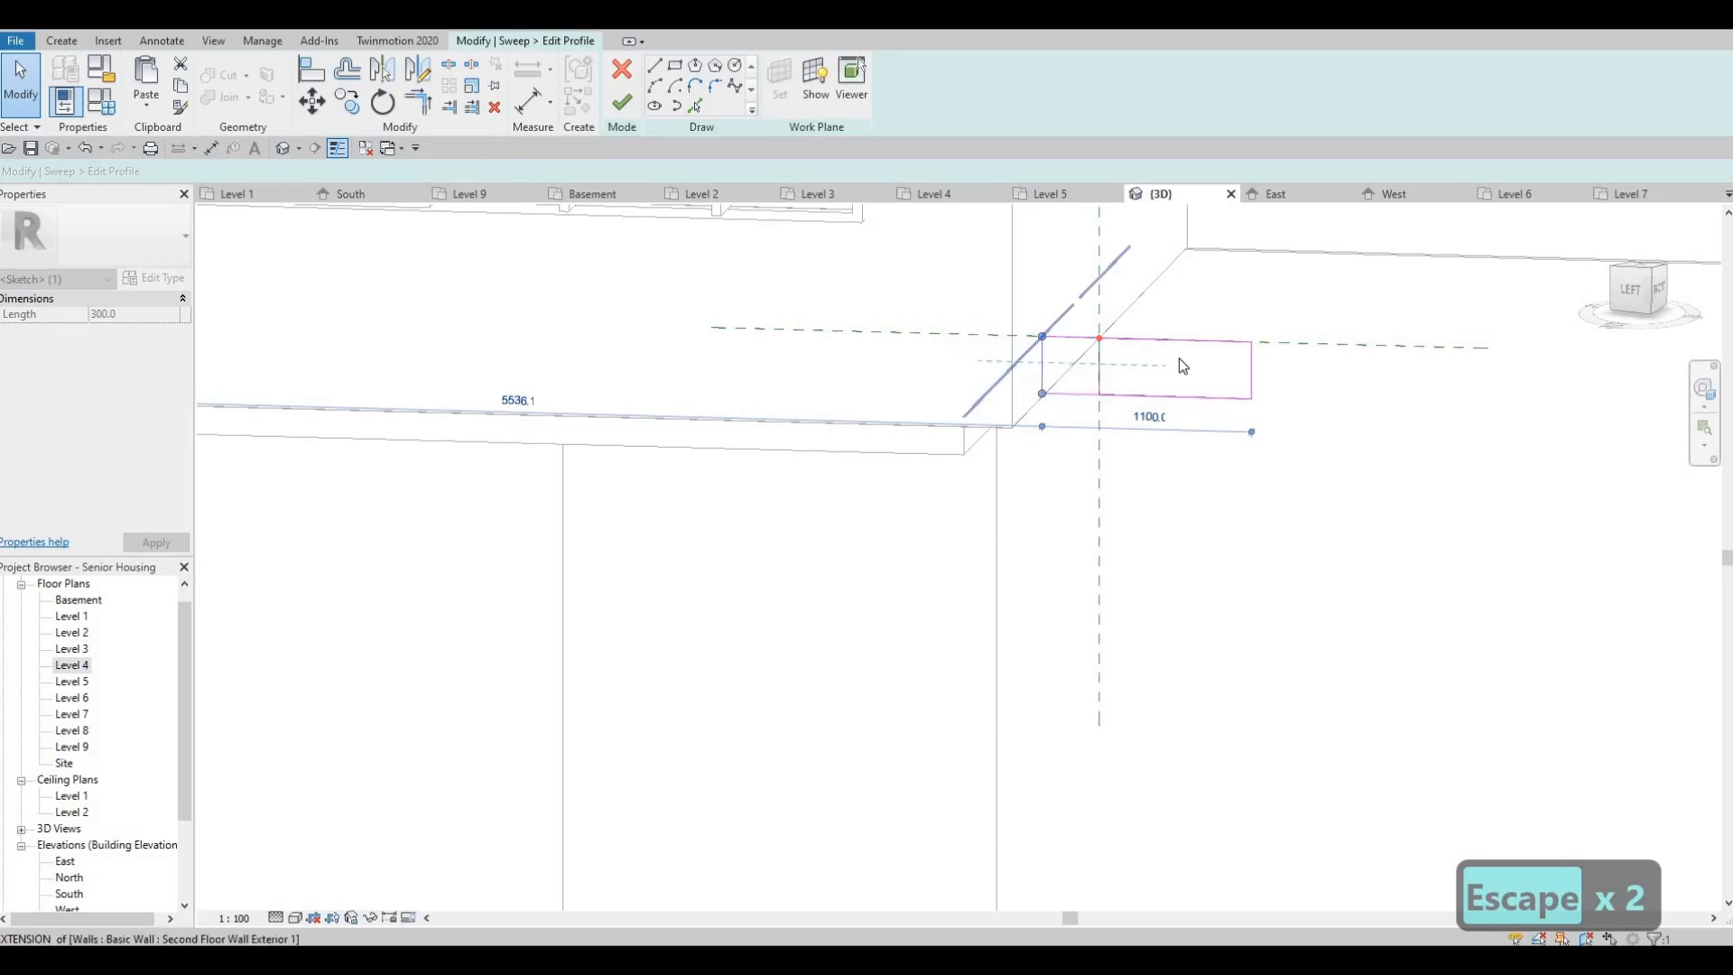
{"action": "key", "text": "Escape"}
{"action": "left_click", "coordinate": [1148, 397]}
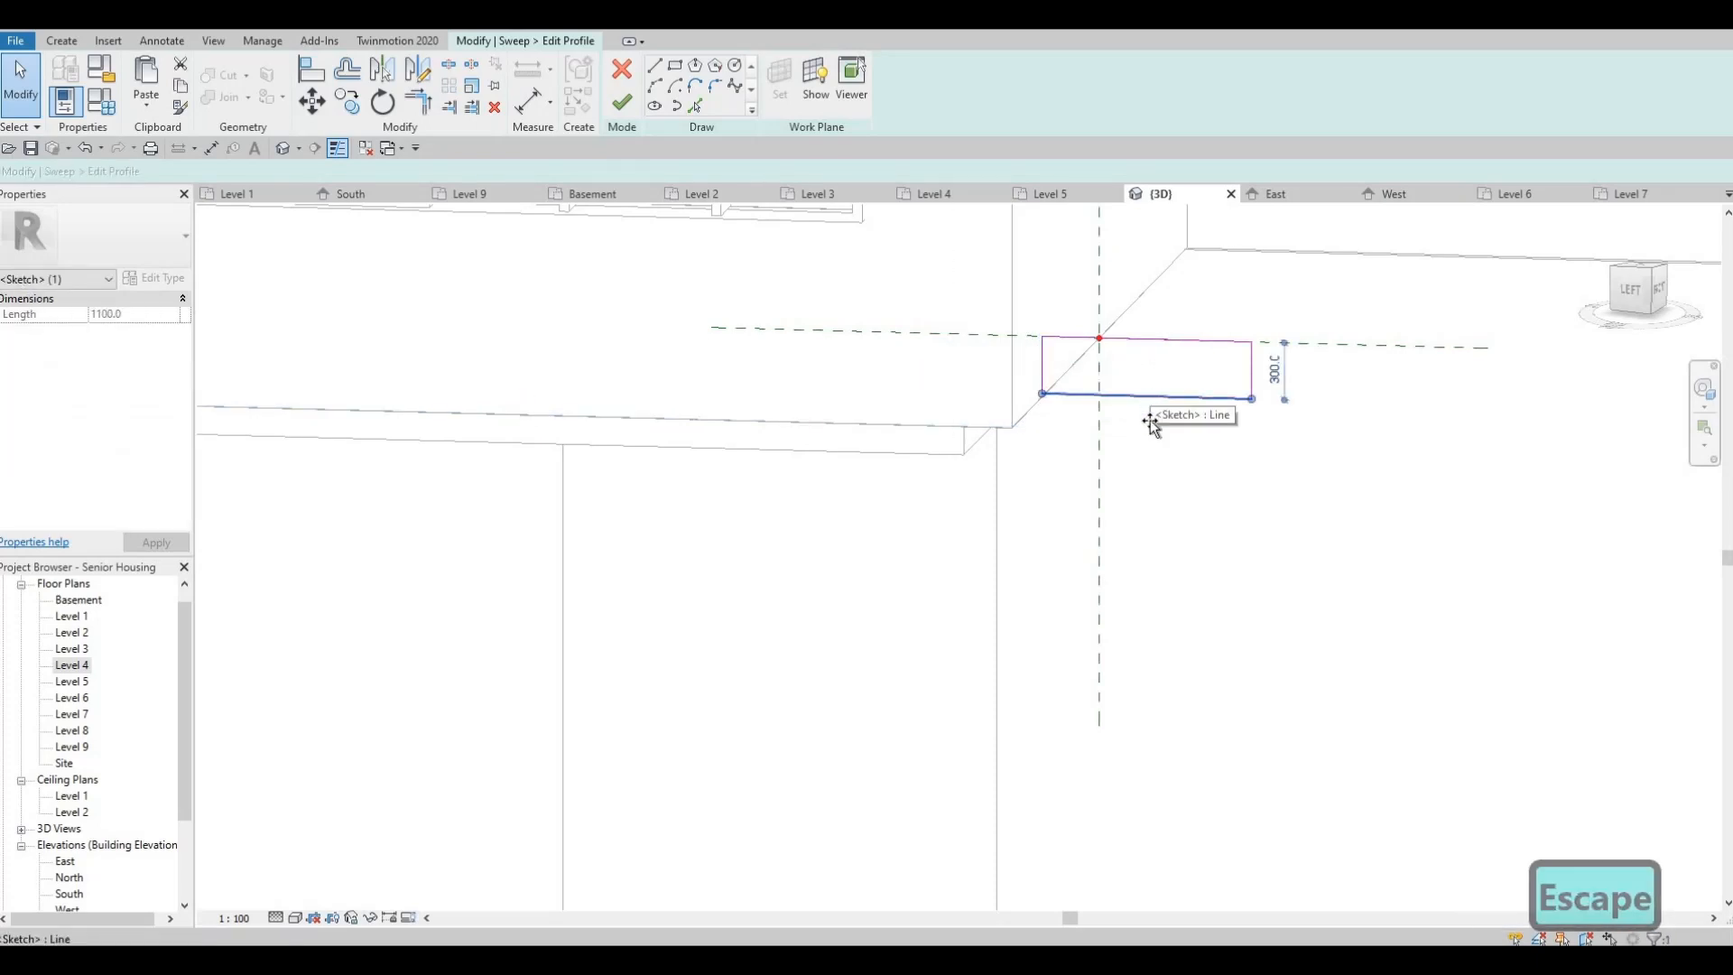
{"action": "left_click_drag", "start_coordinate": [1151, 431], "coordinate": [1149, 437]}
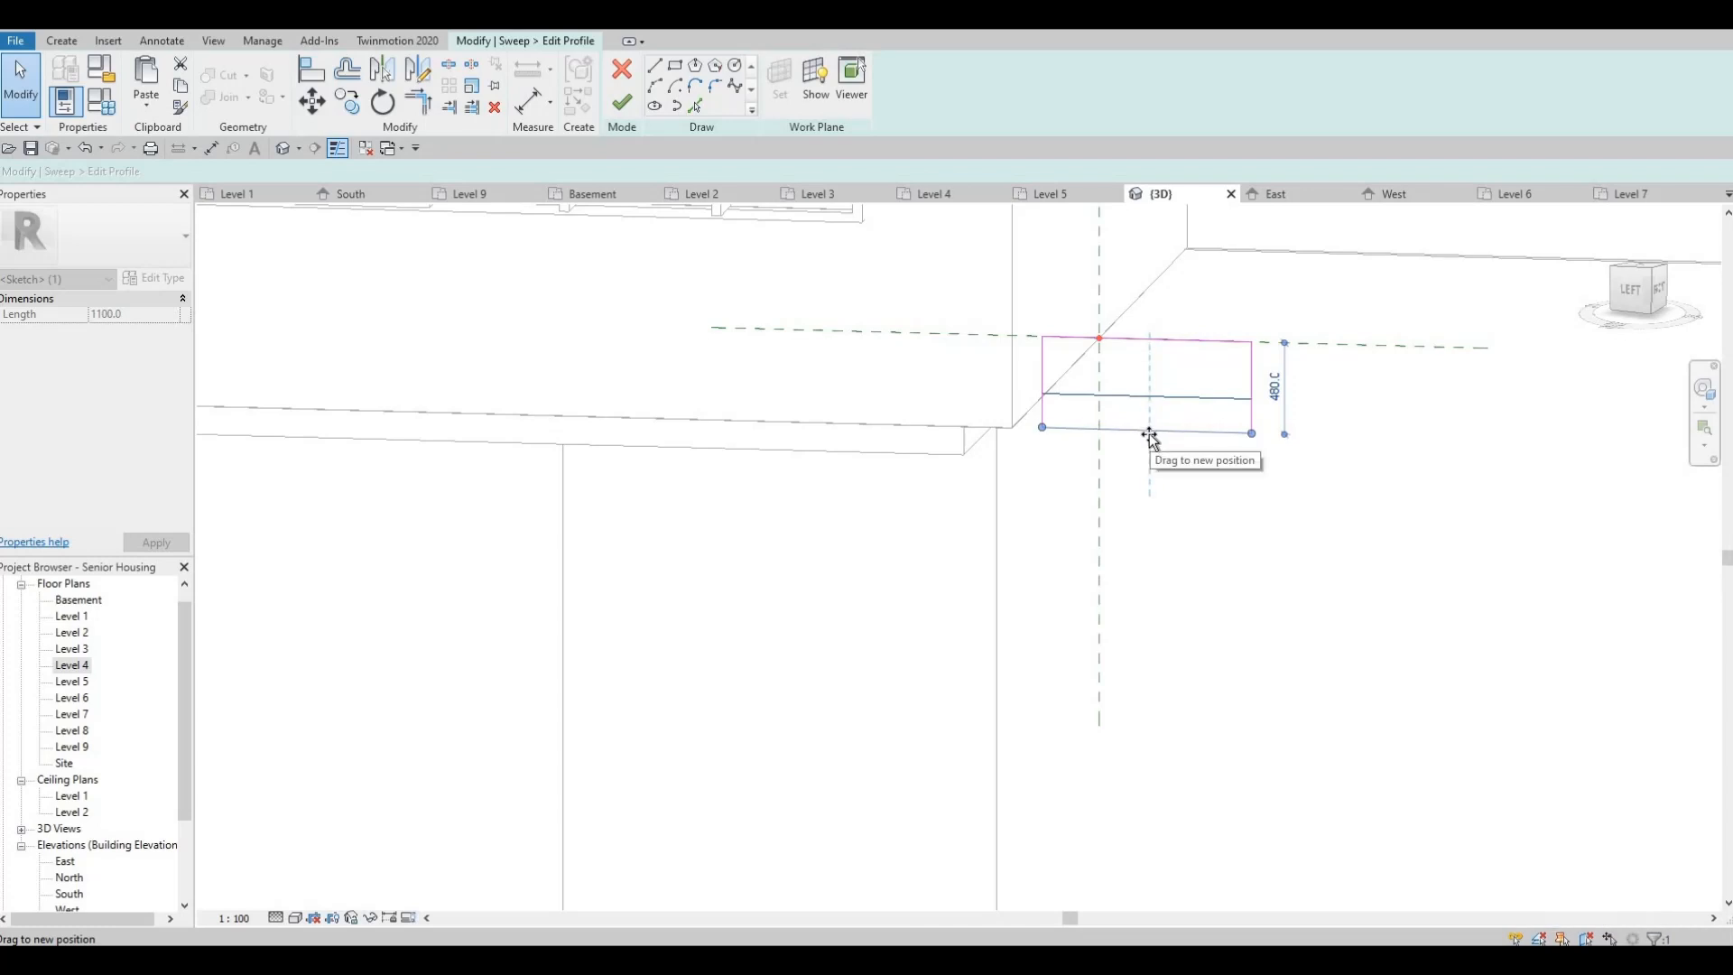
{"action": "key", "text": "Escape"}
Set the profile rectangle's width to 1500 mm by moving its outer edge
{"action": "left_click", "coordinate": [1249, 378]}
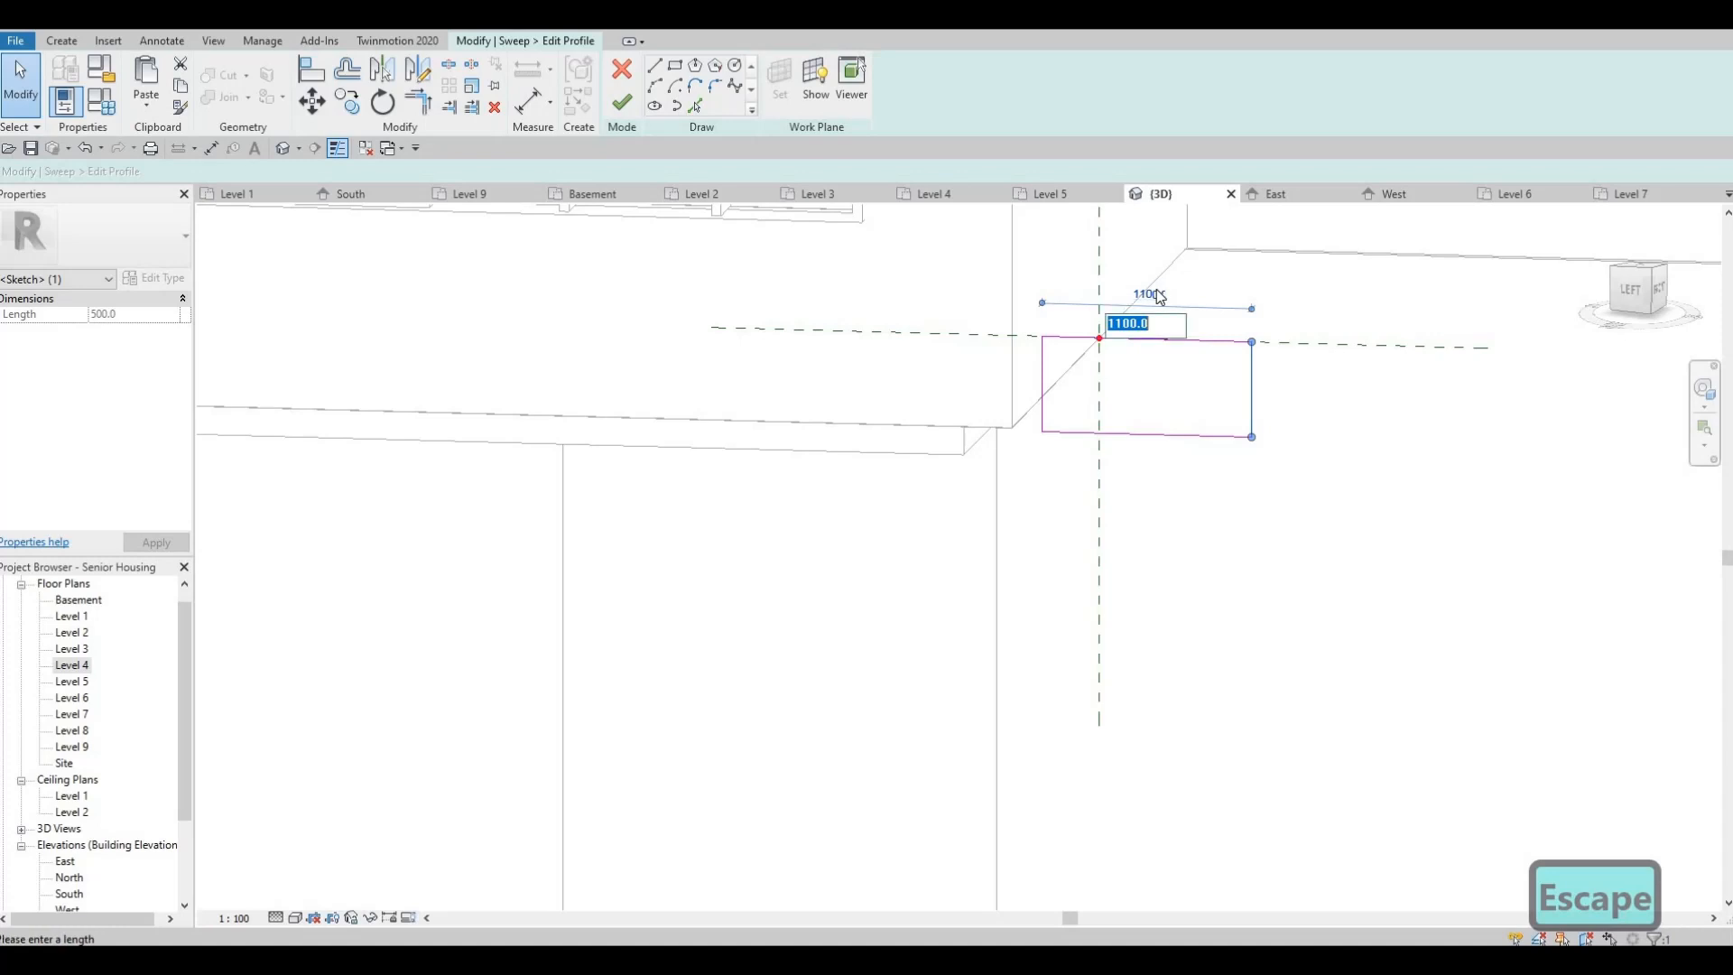
{"action": "type", "text": "1500"}
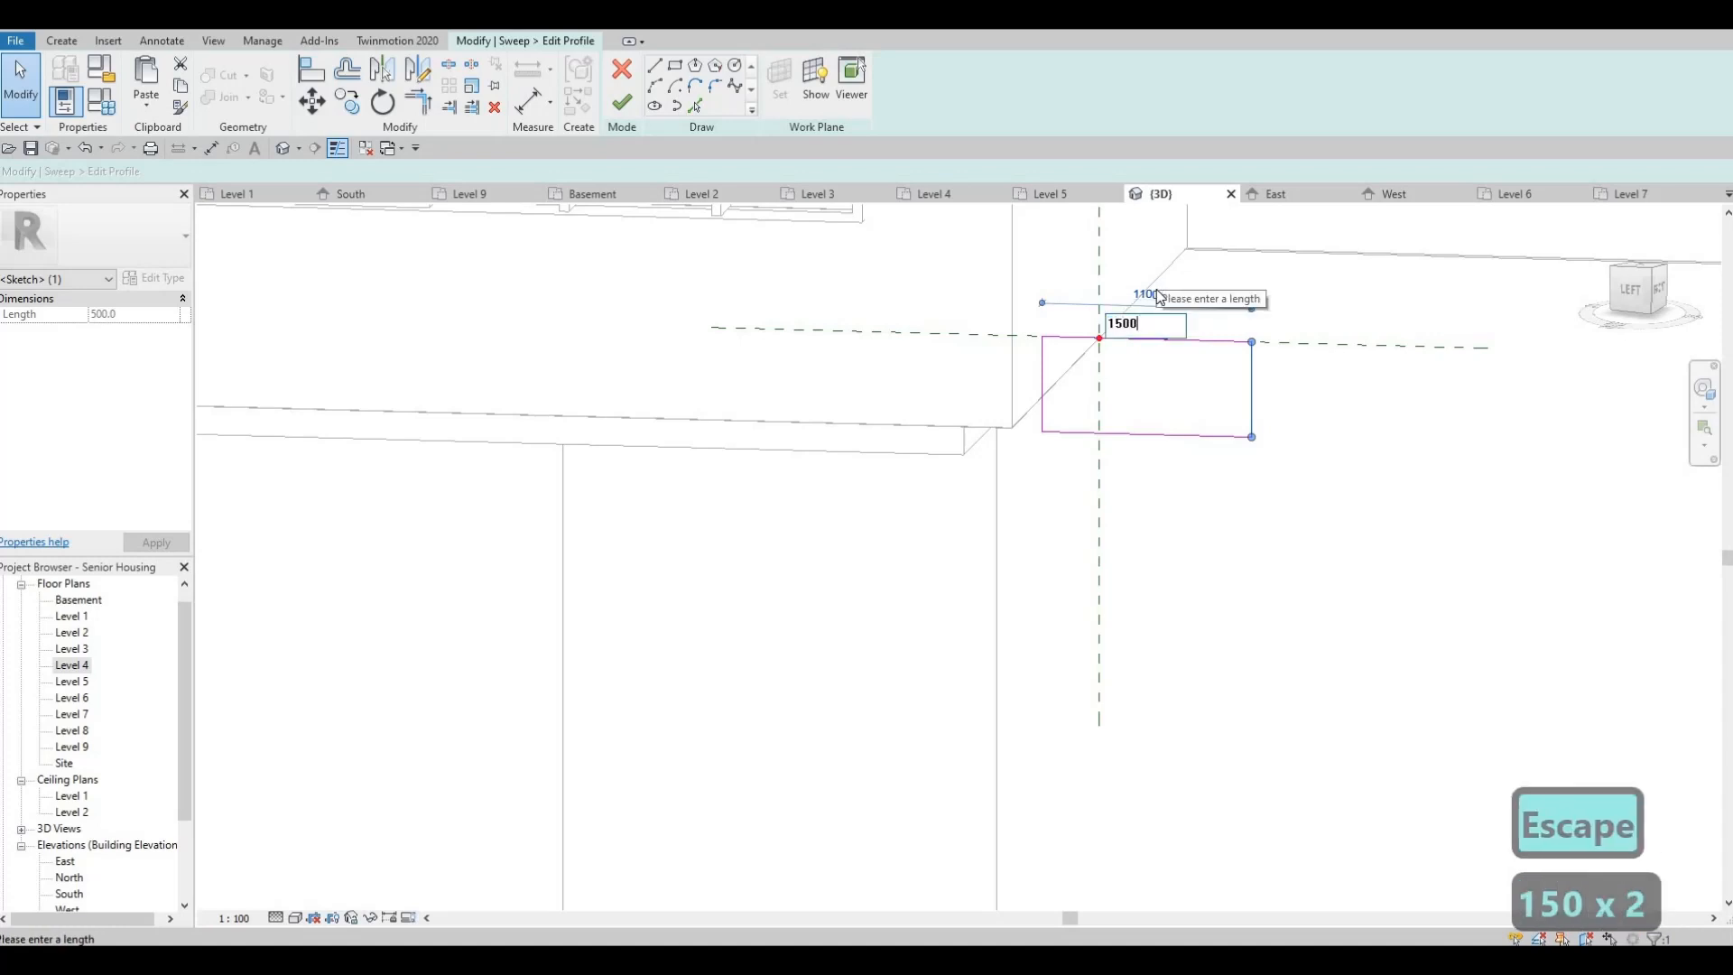
{"action": "key", "text": "Return"}
{"action": "key", "text": "Escape"}
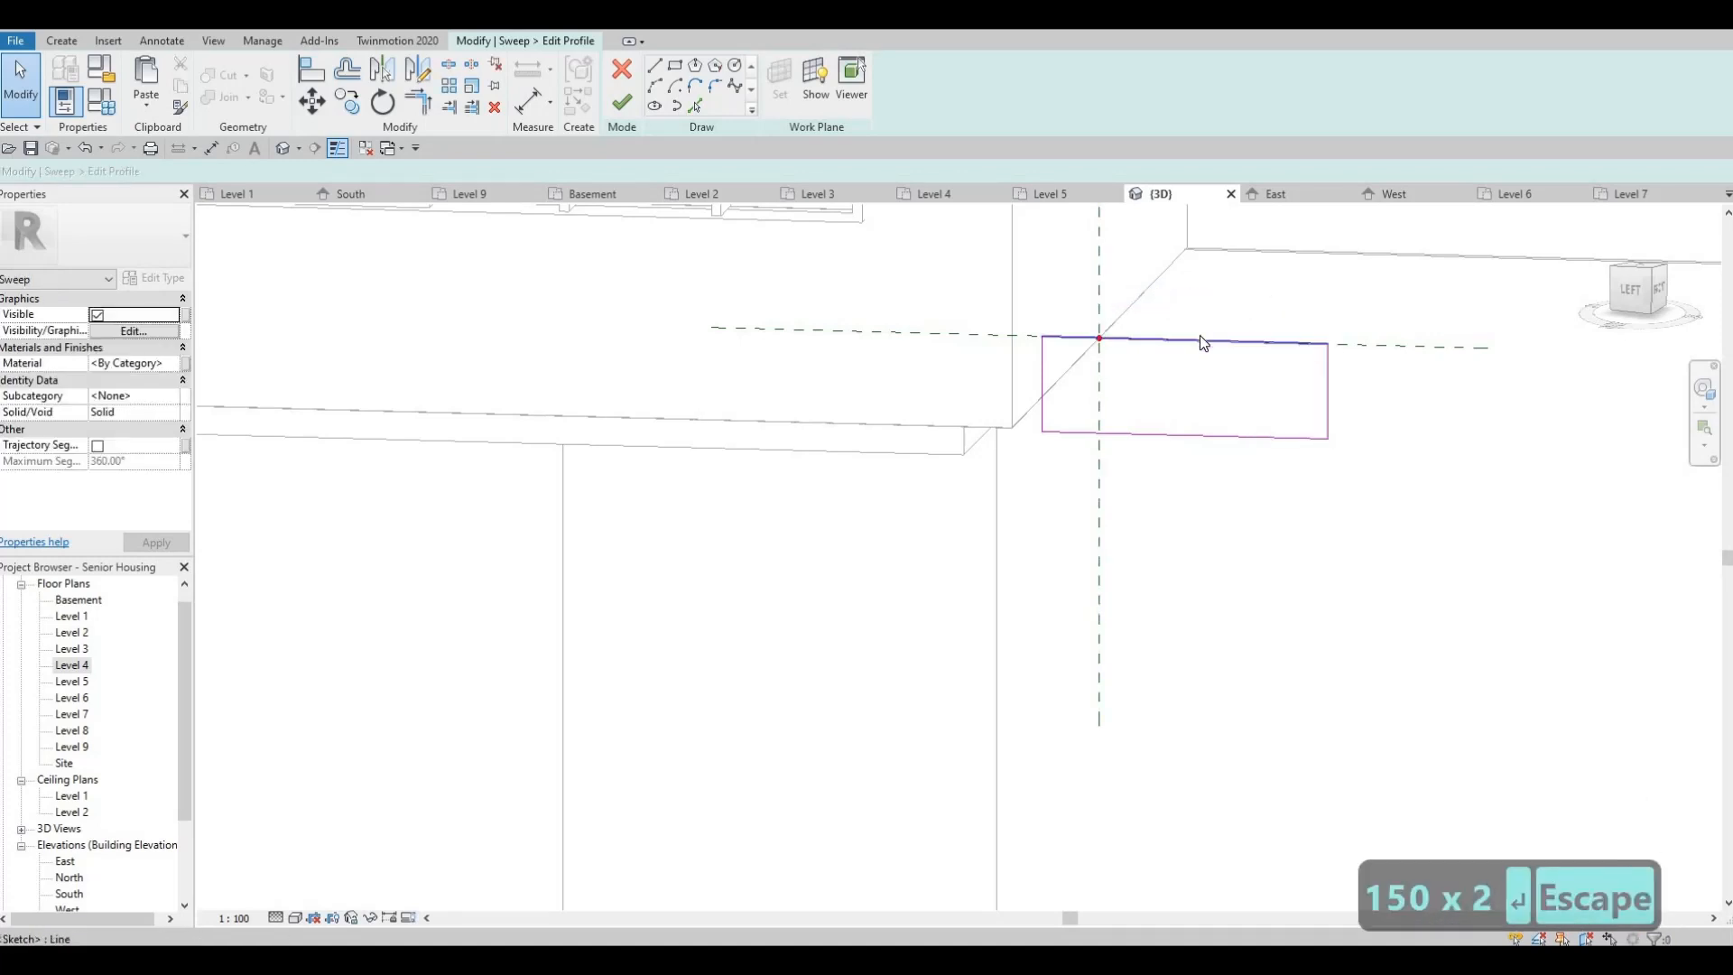
Check the dimensions of the profile rectangle by inspecting its edges one by one
{"action": "left_click", "coordinate": [1087, 342]}
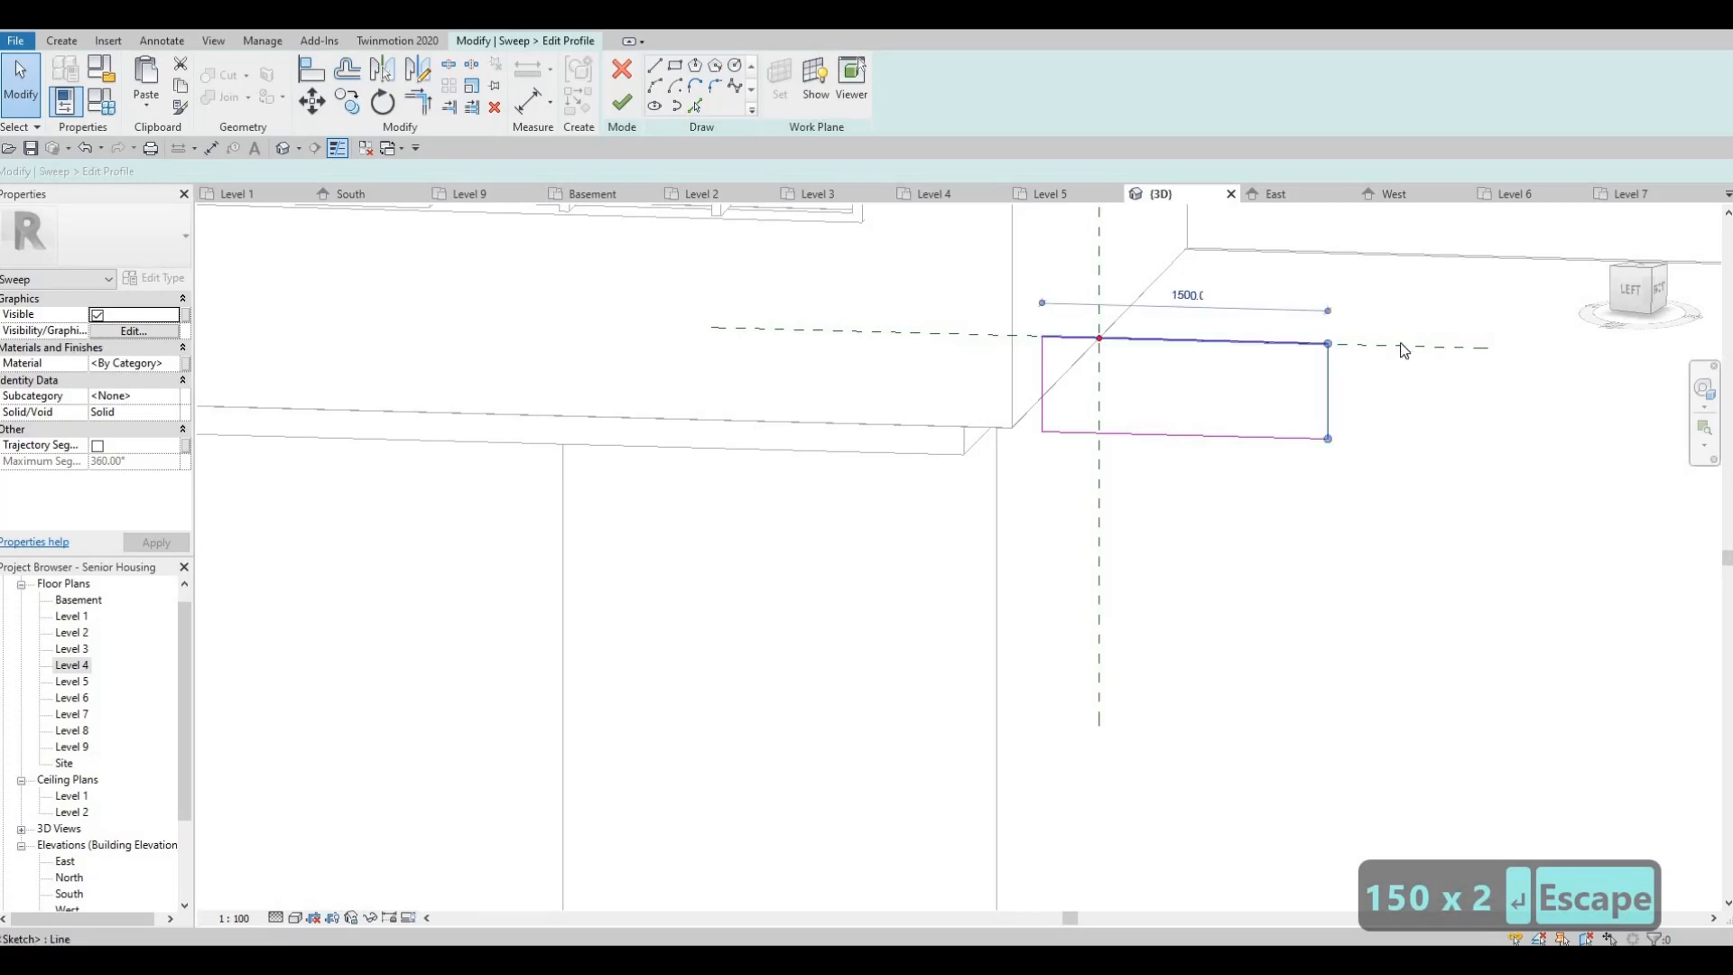
{"action": "key", "text": "Escape"}
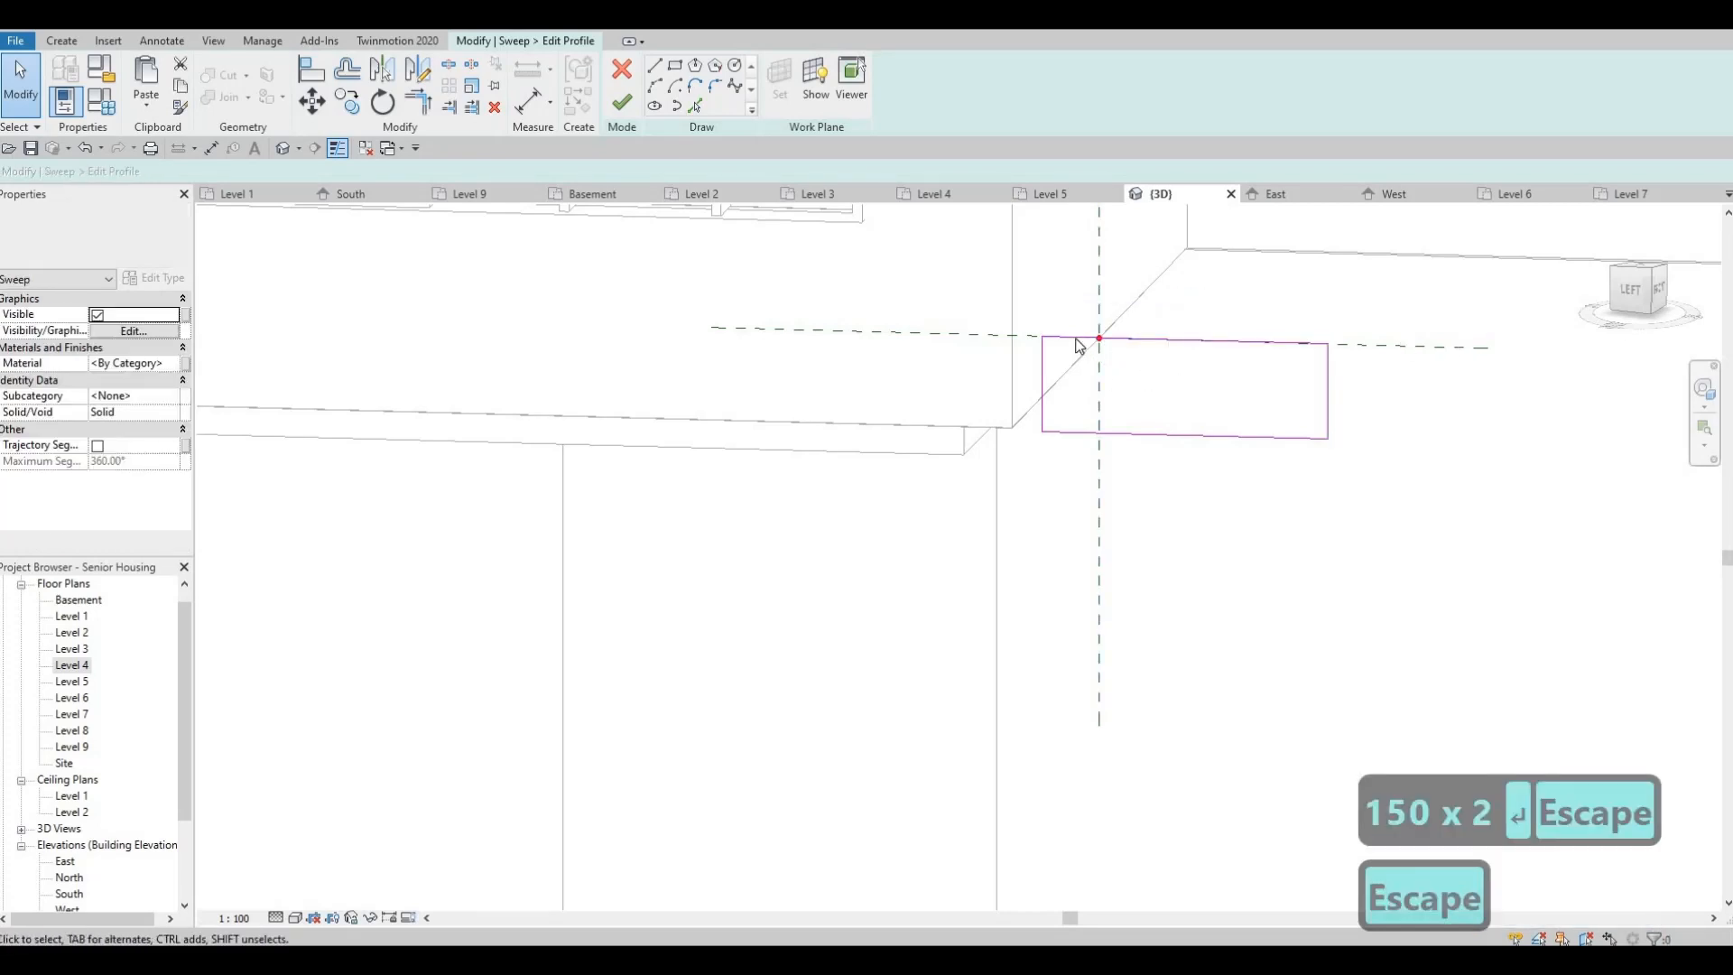
{"action": "left_click", "coordinate": [1044, 390]}
{"action": "key", "text": "Escape"}
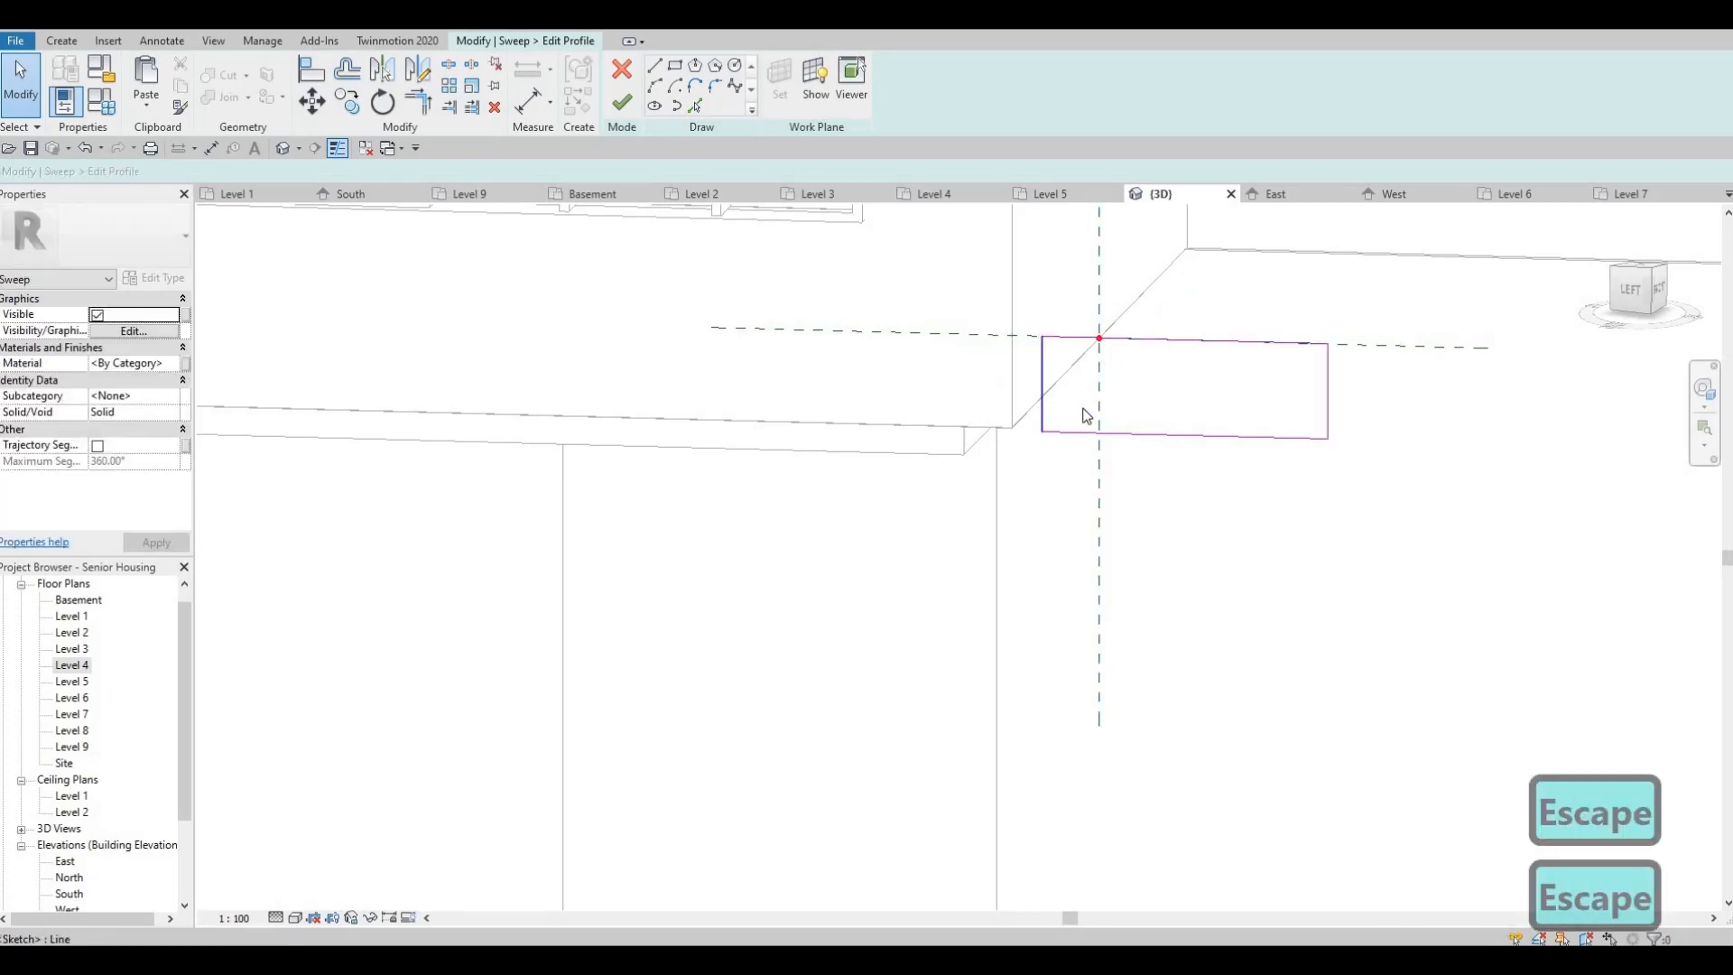
{"action": "left_click", "coordinate": [1043, 407]}
{"action": "key", "text": "Escape"}
{"action": "left_click", "coordinate": [1329, 404]}
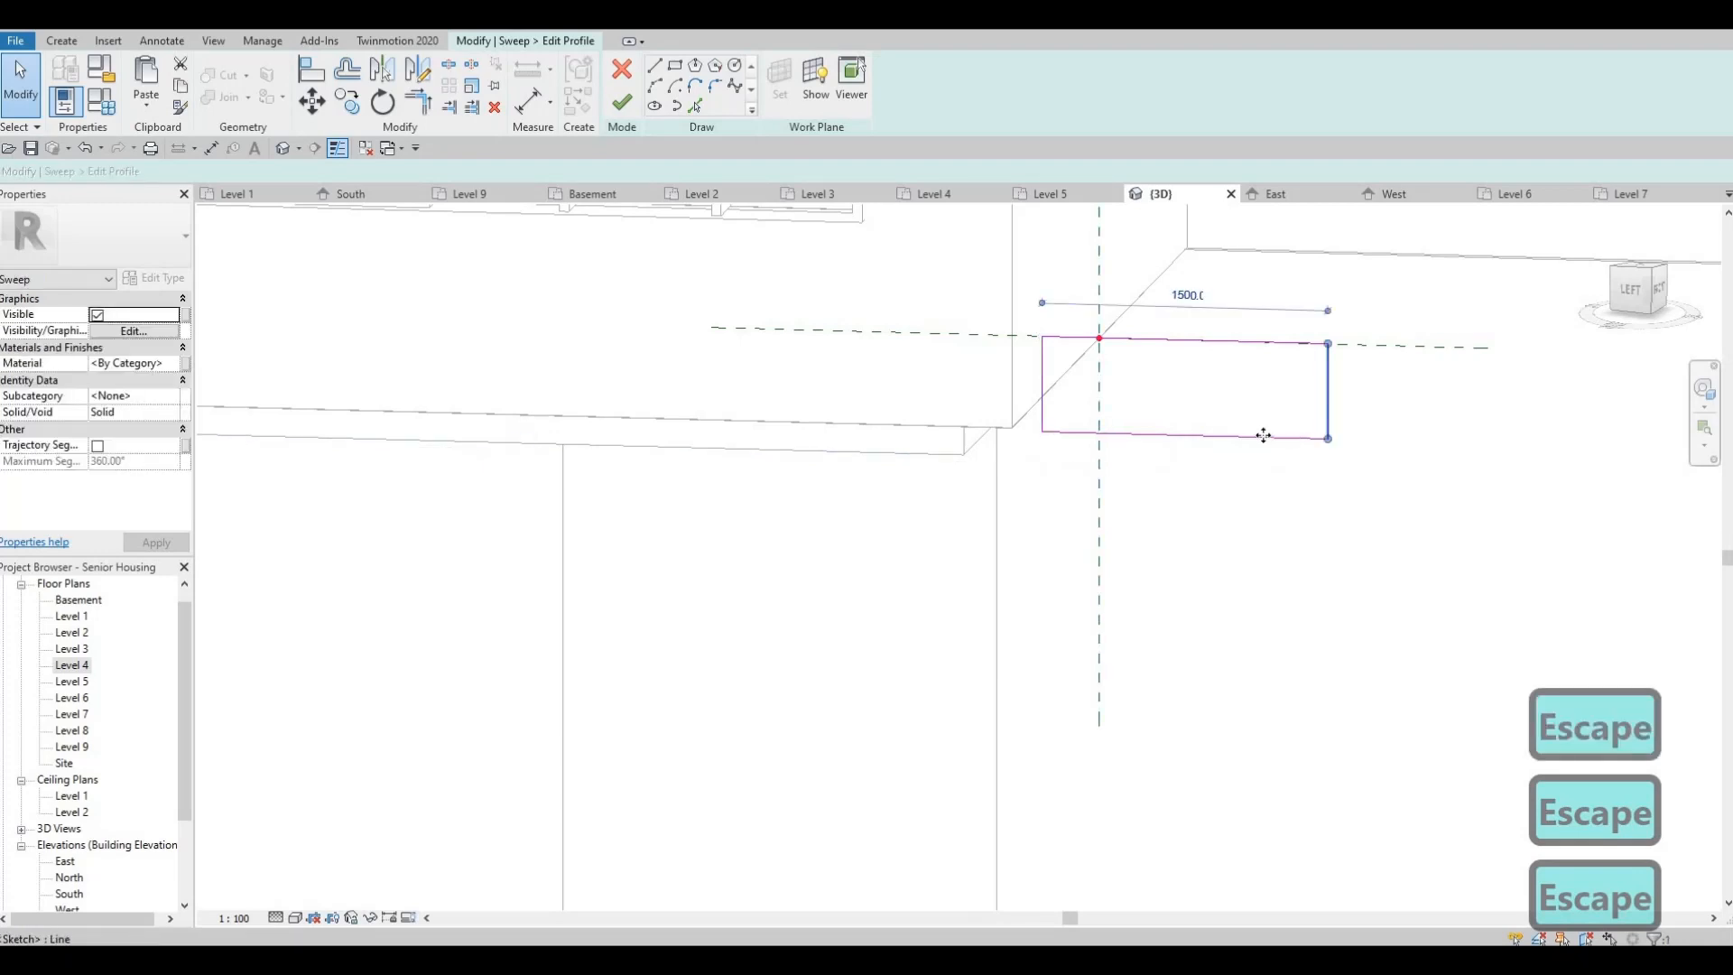
{"action": "key", "text": "Escape"}
{"action": "left_click", "coordinate": [1264, 436]}
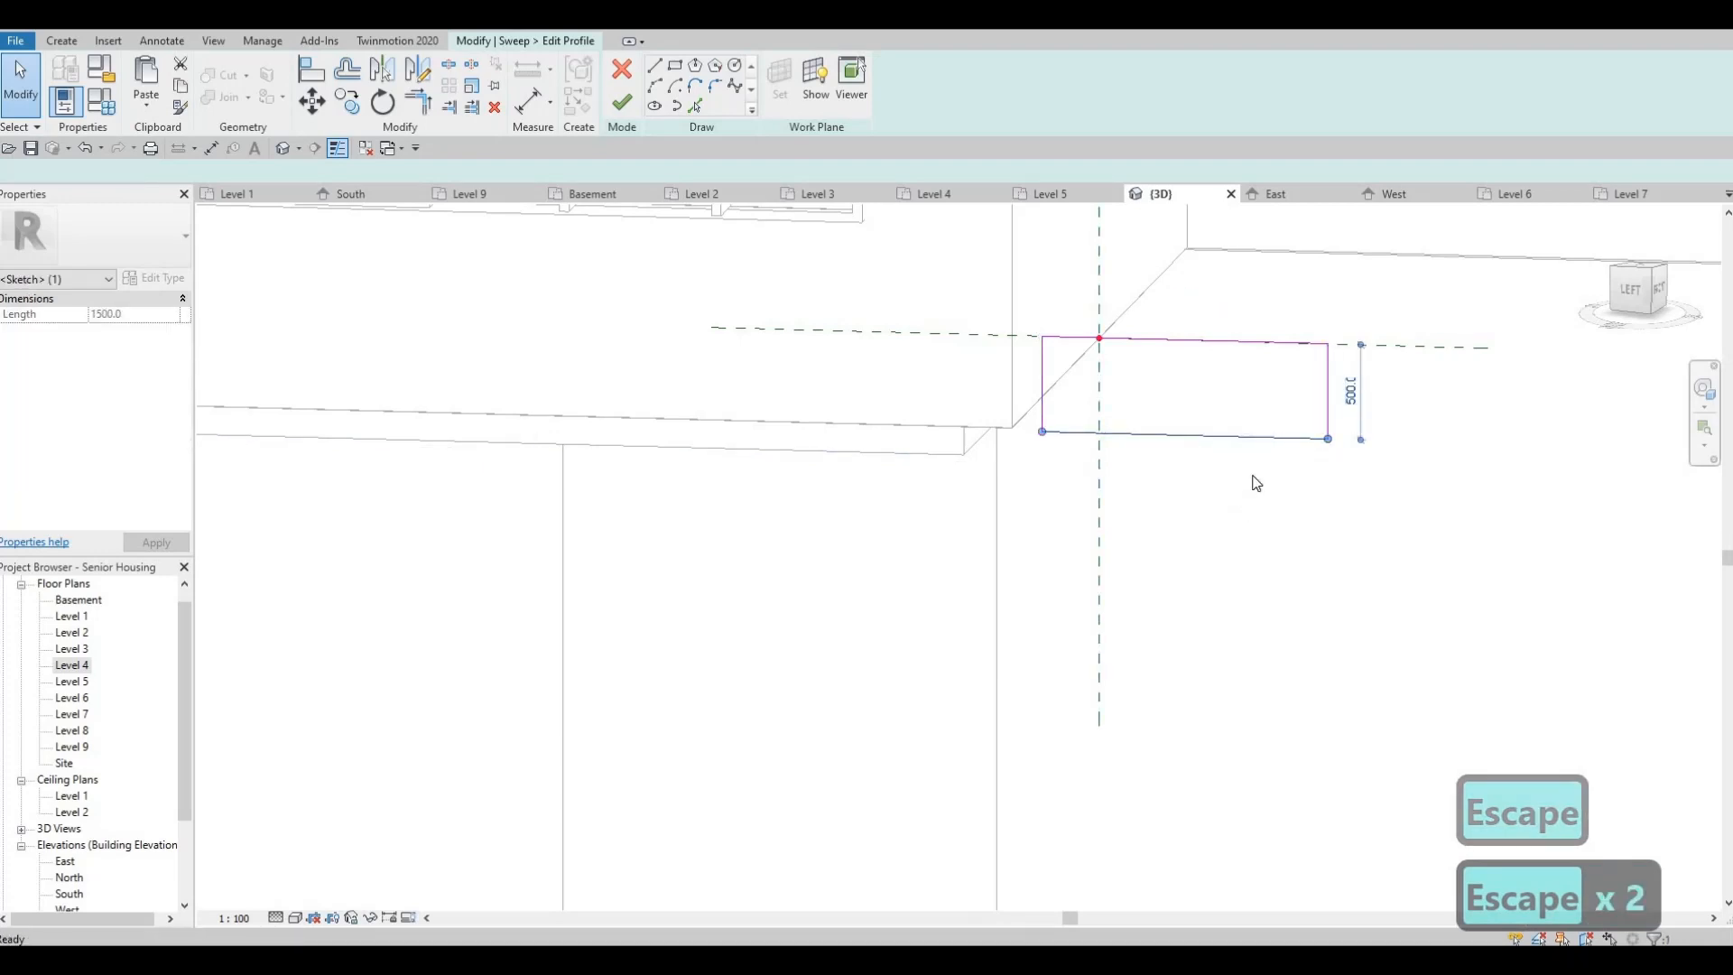
{"action": "key", "text": "Escape"}
Finish the profile sketch and complete the sweep along the second-floor wall edges
{"action": "scroll", "coordinate": [1263, 425], "scroll_direction": "down", "scroll_amount": 2}
{"action": "scroll", "coordinate": [1299, 343], "scroll_direction": "down", "scroll_amount": 2}
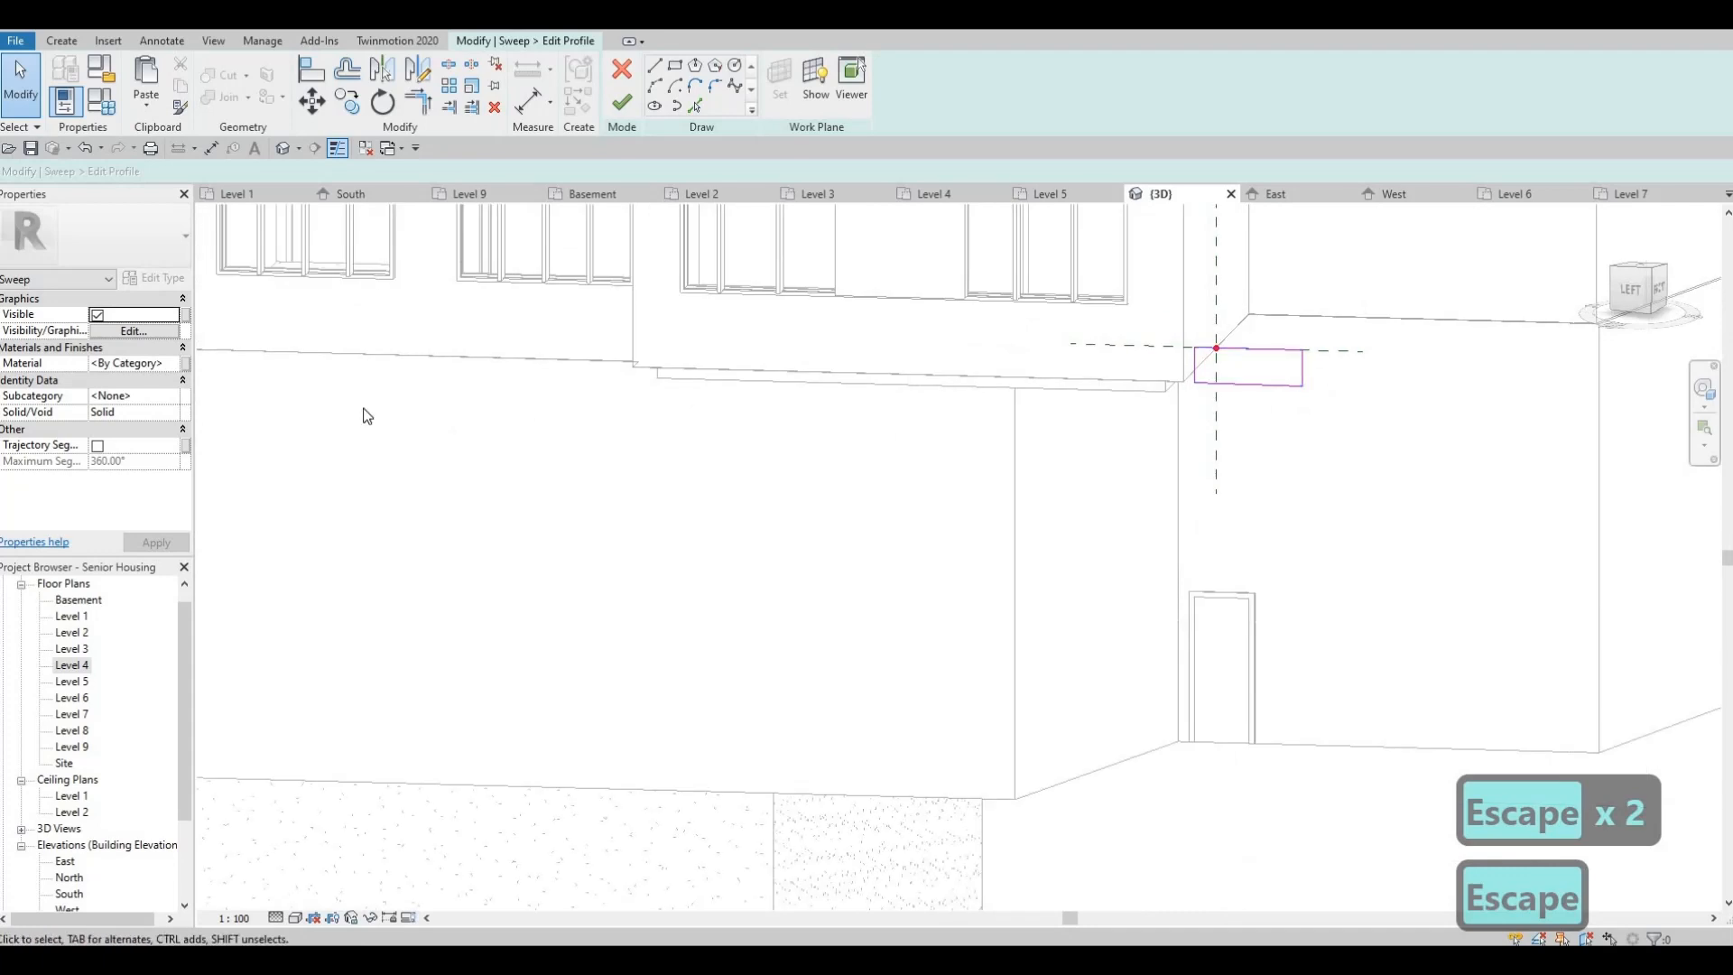
{"action": "scroll", "coordinate": [894, 438], "scroll_direction": "down", "scroll_amount": 2}
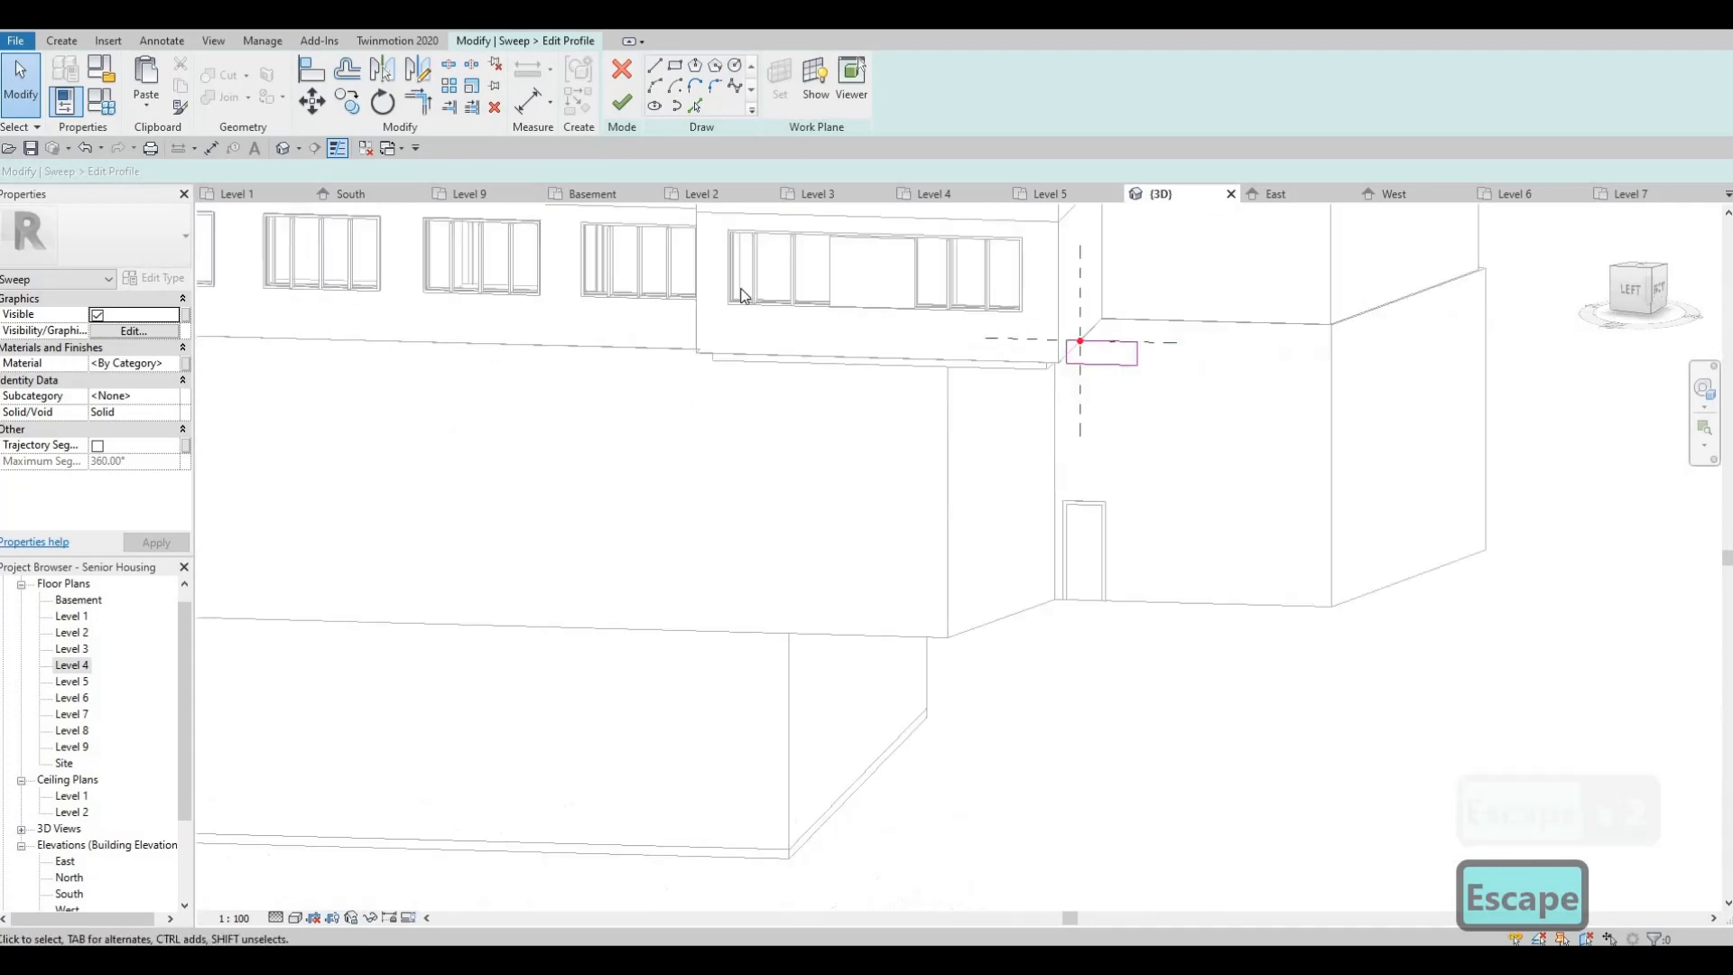
{"action": "left_click", "coordinate": [621, 106]}
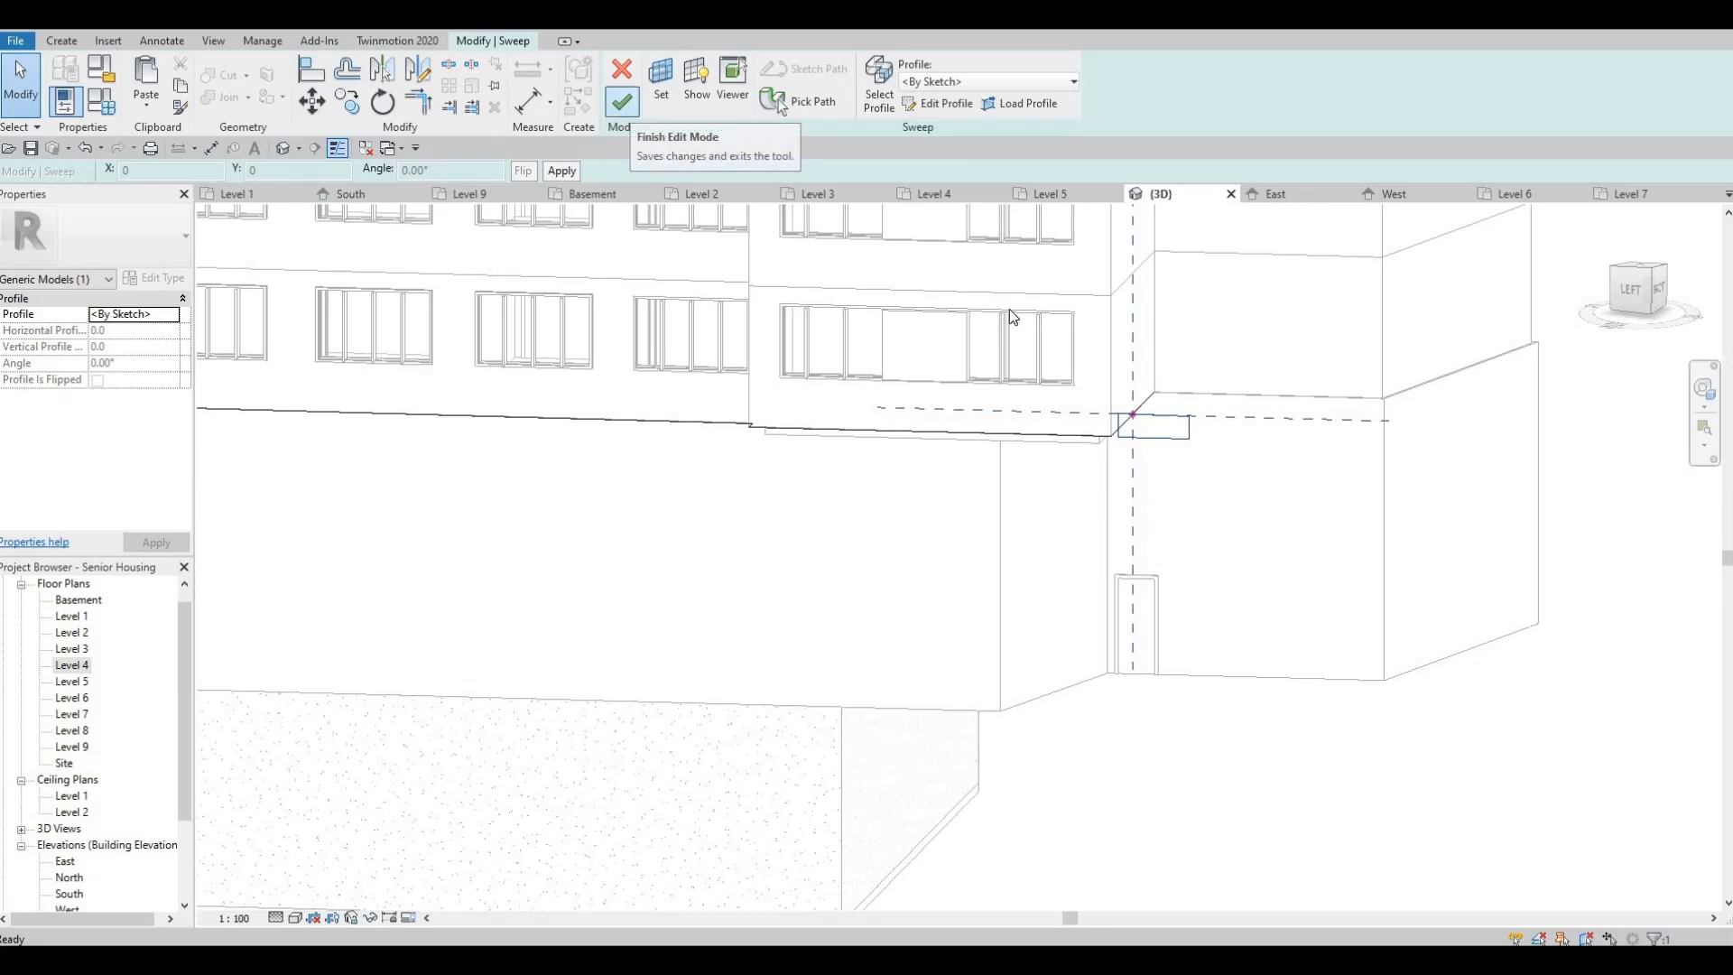
{"action": "left_click", "coordinate": [630, 106]}
{"action": "scroll", "coordinate": [1072, 532], "scroll_direction": "up", "scroll_amount": 2}
{"action": "key", "text": "Escape"}
{"action": "scroll", "coordinate": [1072, 533], "scroll_direction": "down", "scroll_amount": 2}
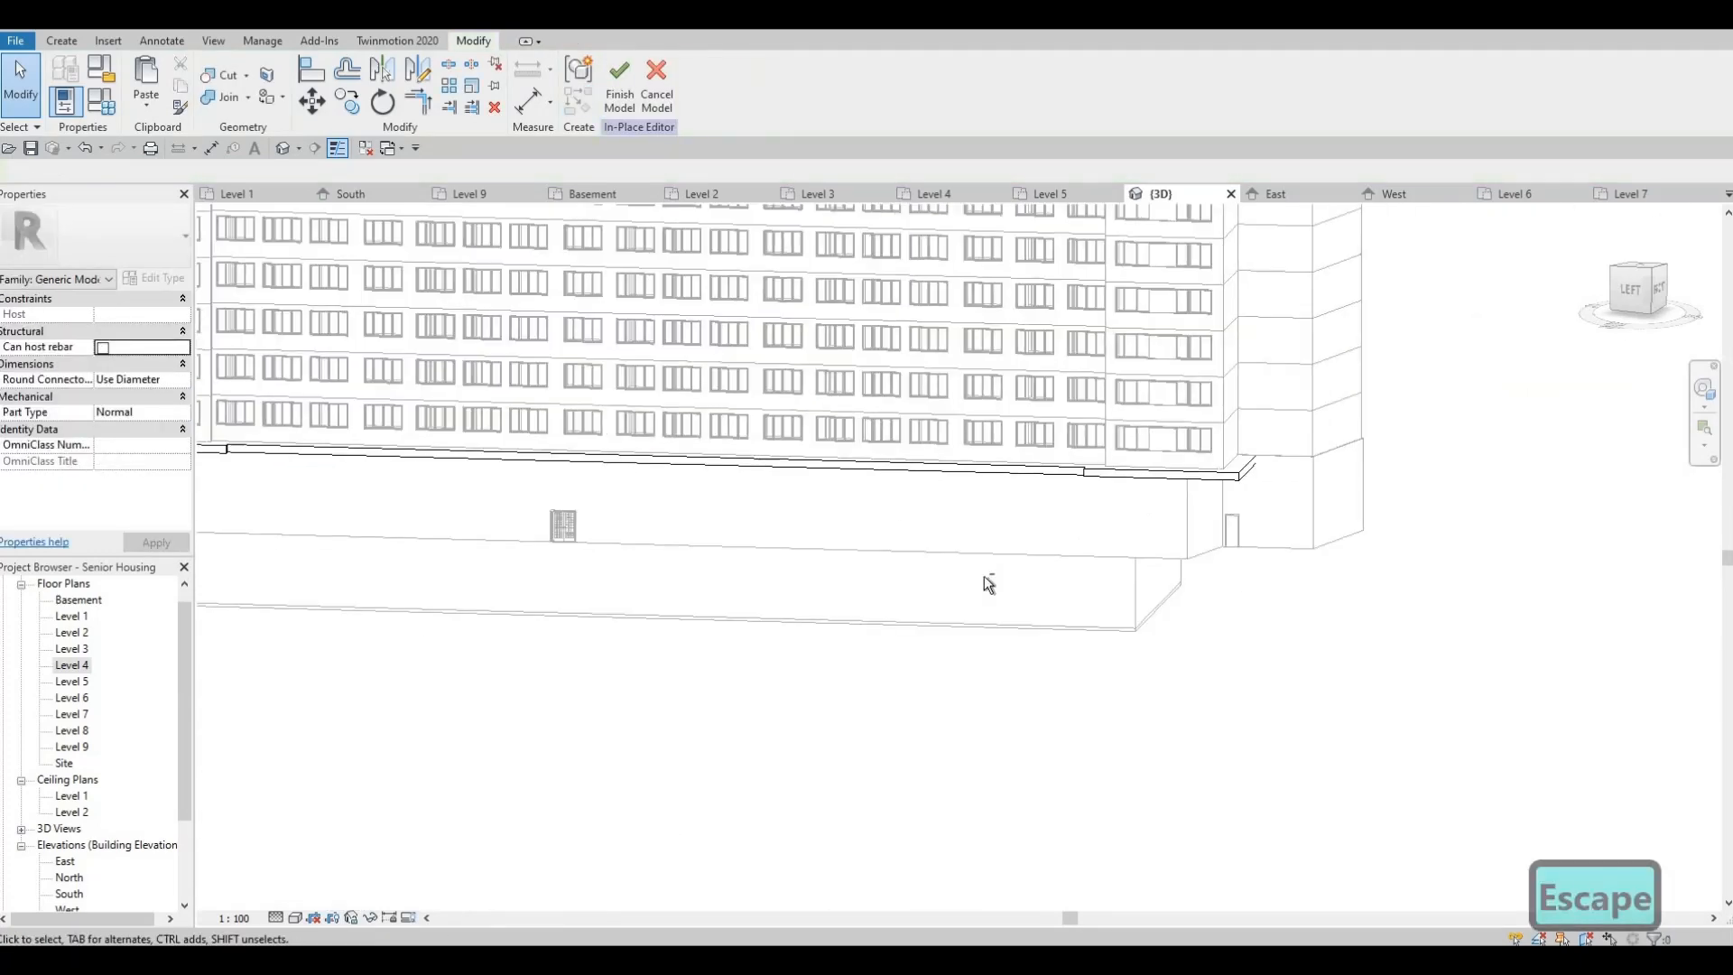
Check the sweep along the facade and its end at the low wall, and finish the in-place model
{"action": "middle_click_drag", "start_coordinate": [986, 578], "coordinate": [559, 686], "text": "shift"}
{"action": "scroll", "coordinate": [874, 426], "scroll_direction": "up", "scroll_amount": 3}
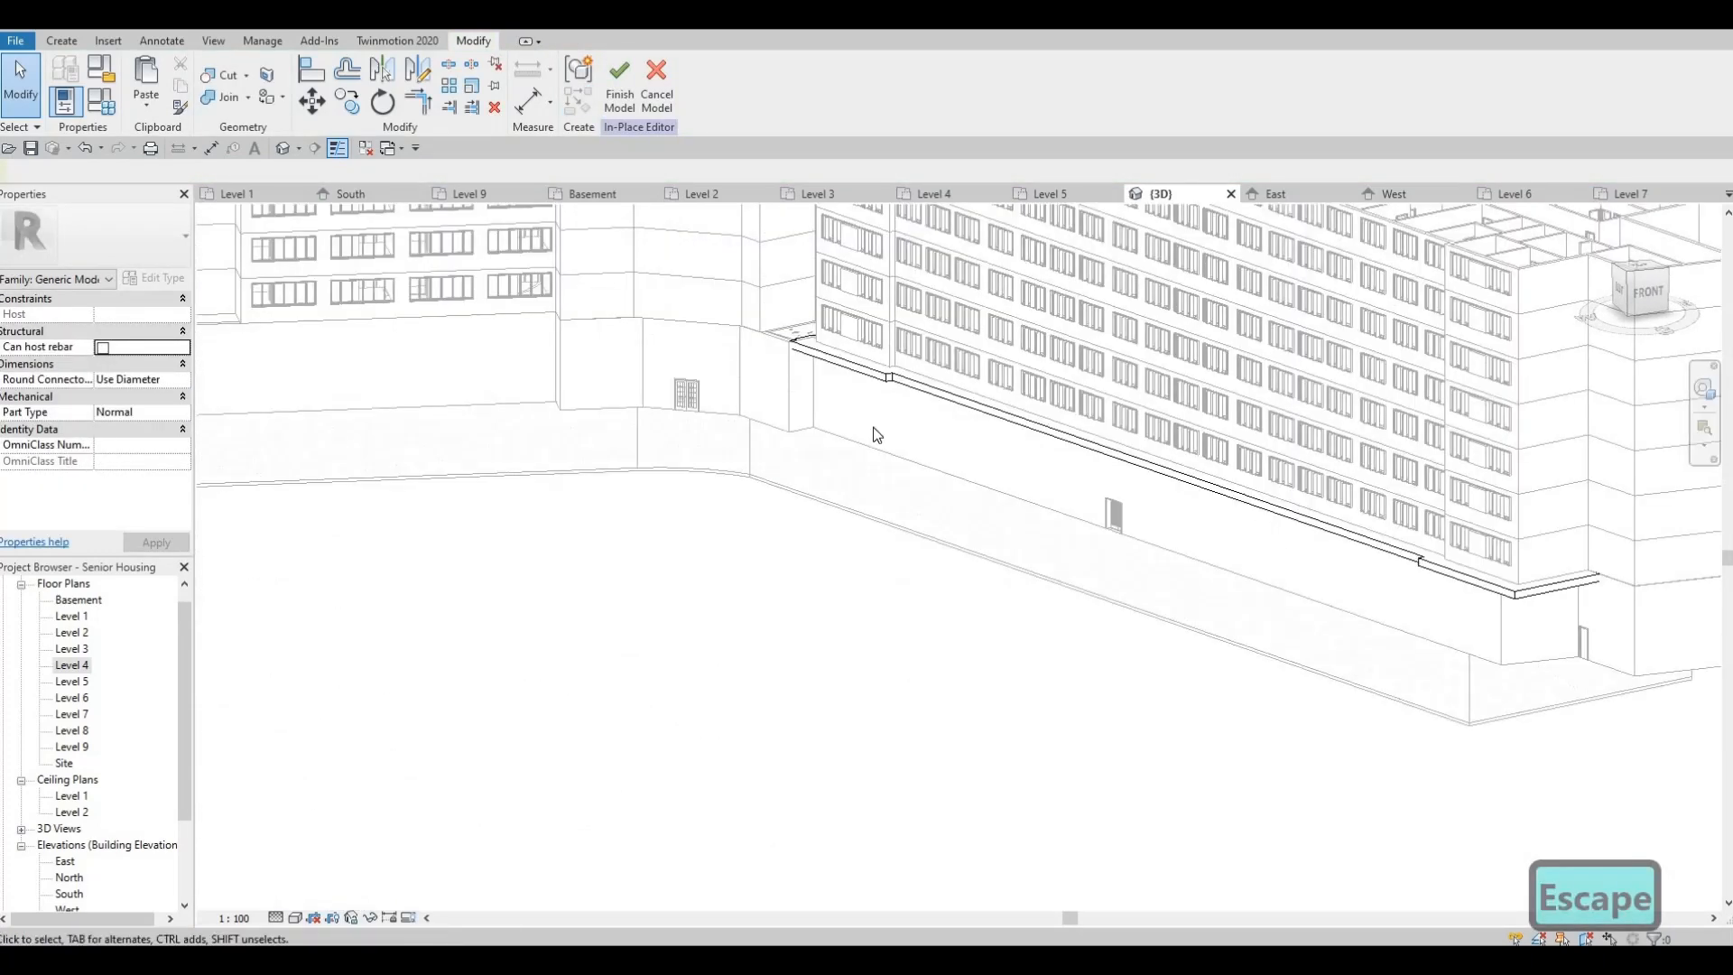
{"action": "middle_click_drag", "start_coordinate": [791, 377], "coordinate": [1319, 427], "text": "shift"}
{"action": "middle_click_drag", "start_coordinate": [1303, 368], "coordinate": [1199, 422]}
{"action": "scroll", "coordinate": [1199, 422], "scroll_direction": "up", "scroll_amount": 3}
{"action": "scroll", "coordinate": [1196, 418], "scroll_direction": "down", "scroll_amount": 1}
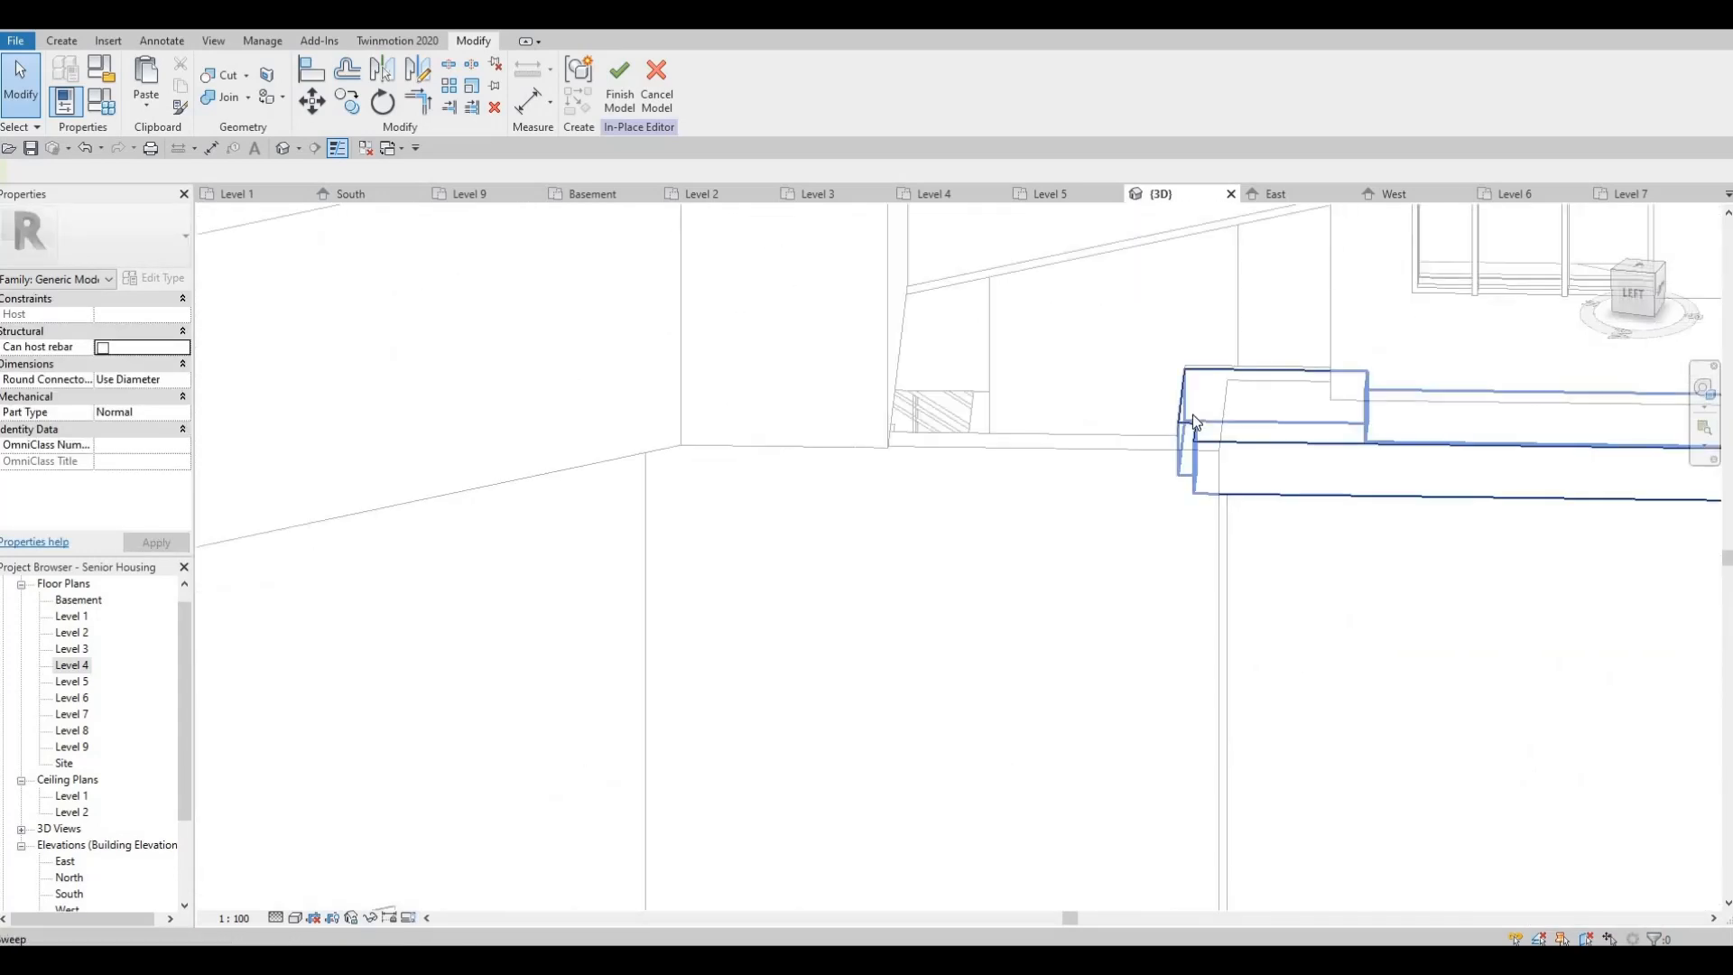
{"action": "scroll", "coordinate": [1200, 419], "scroll_direction": "down", "scroll_amount": 3}
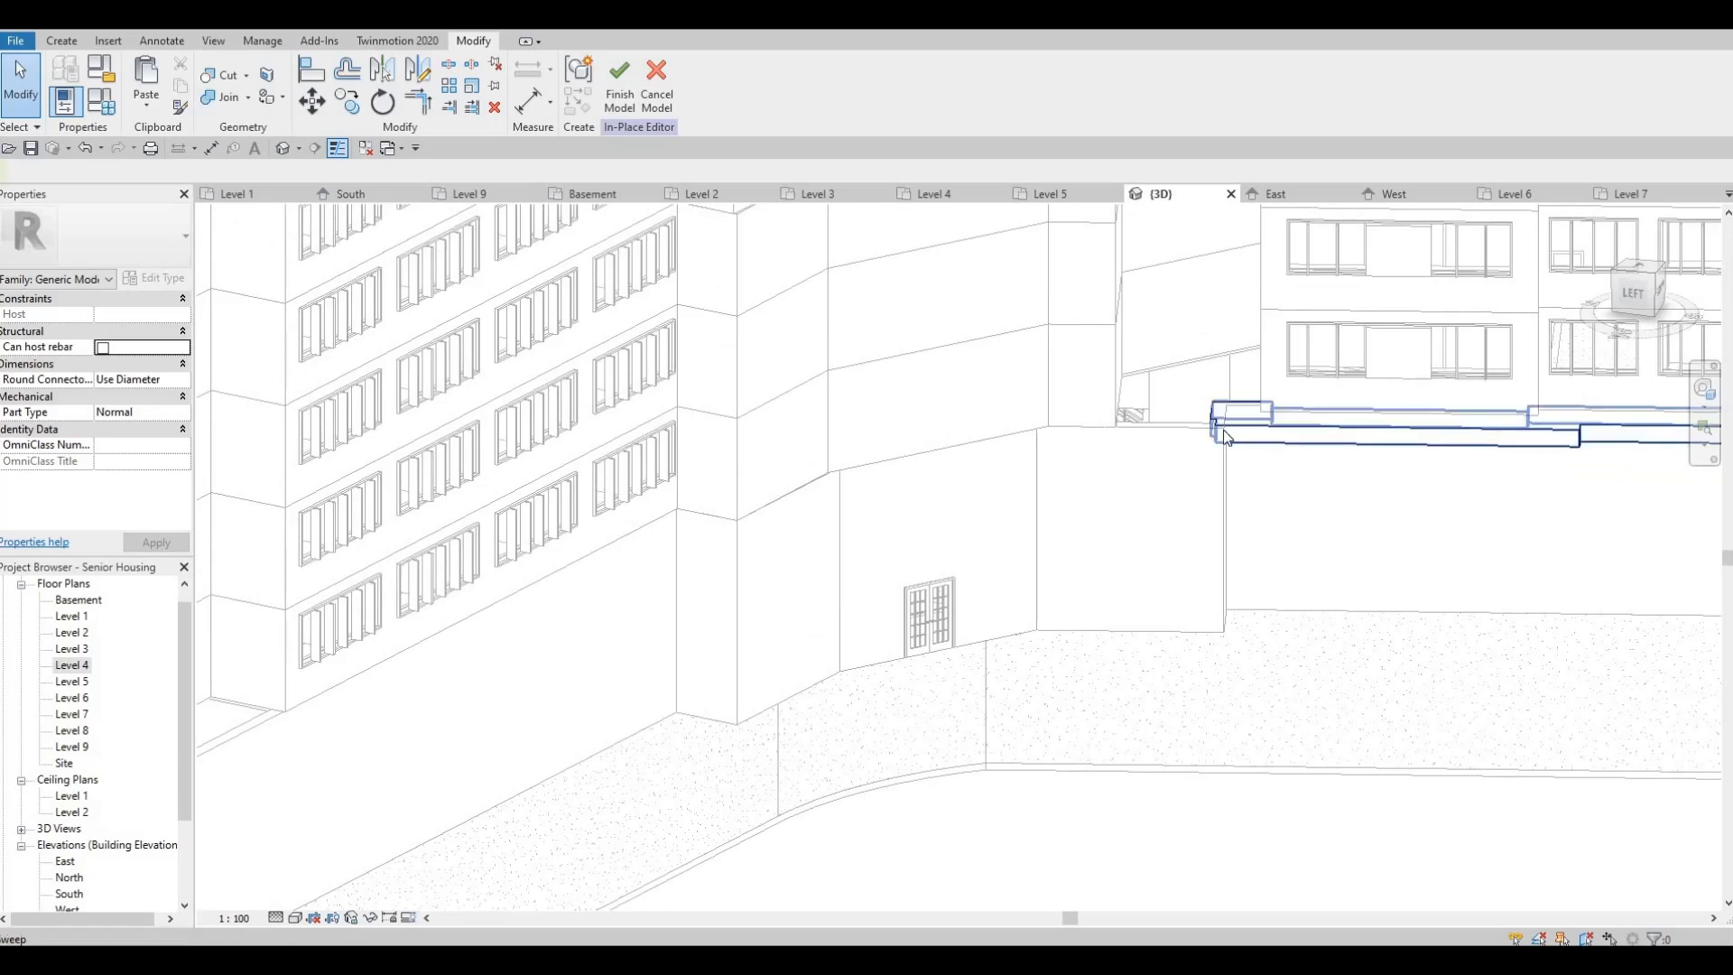
{"action": "scroll", "coordinate": [1200, 440], "scroll_direction": "down", "scroll_amount": 4}
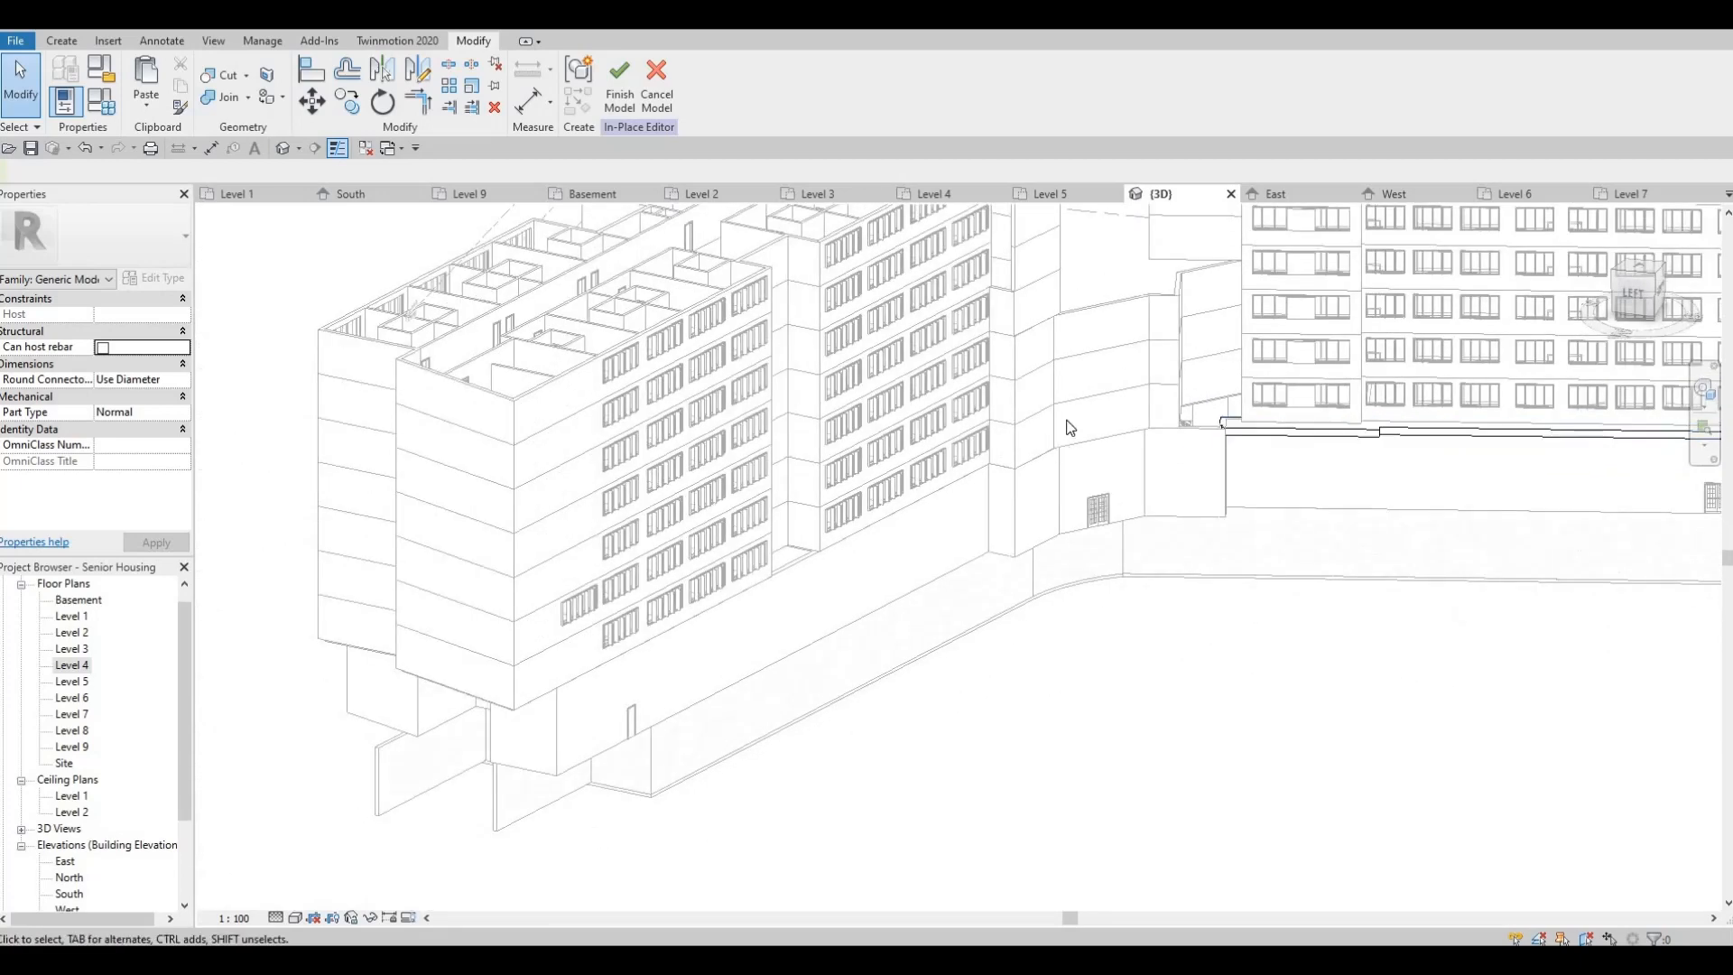
{"action": "scroll", "coordinate": [1047, 429], "scroll_direction": "down", "scroll_amount": 2}
{"action": "middle_click_drag", "start_coordinate": [1002, 451], "coordinate": [670, 468]}
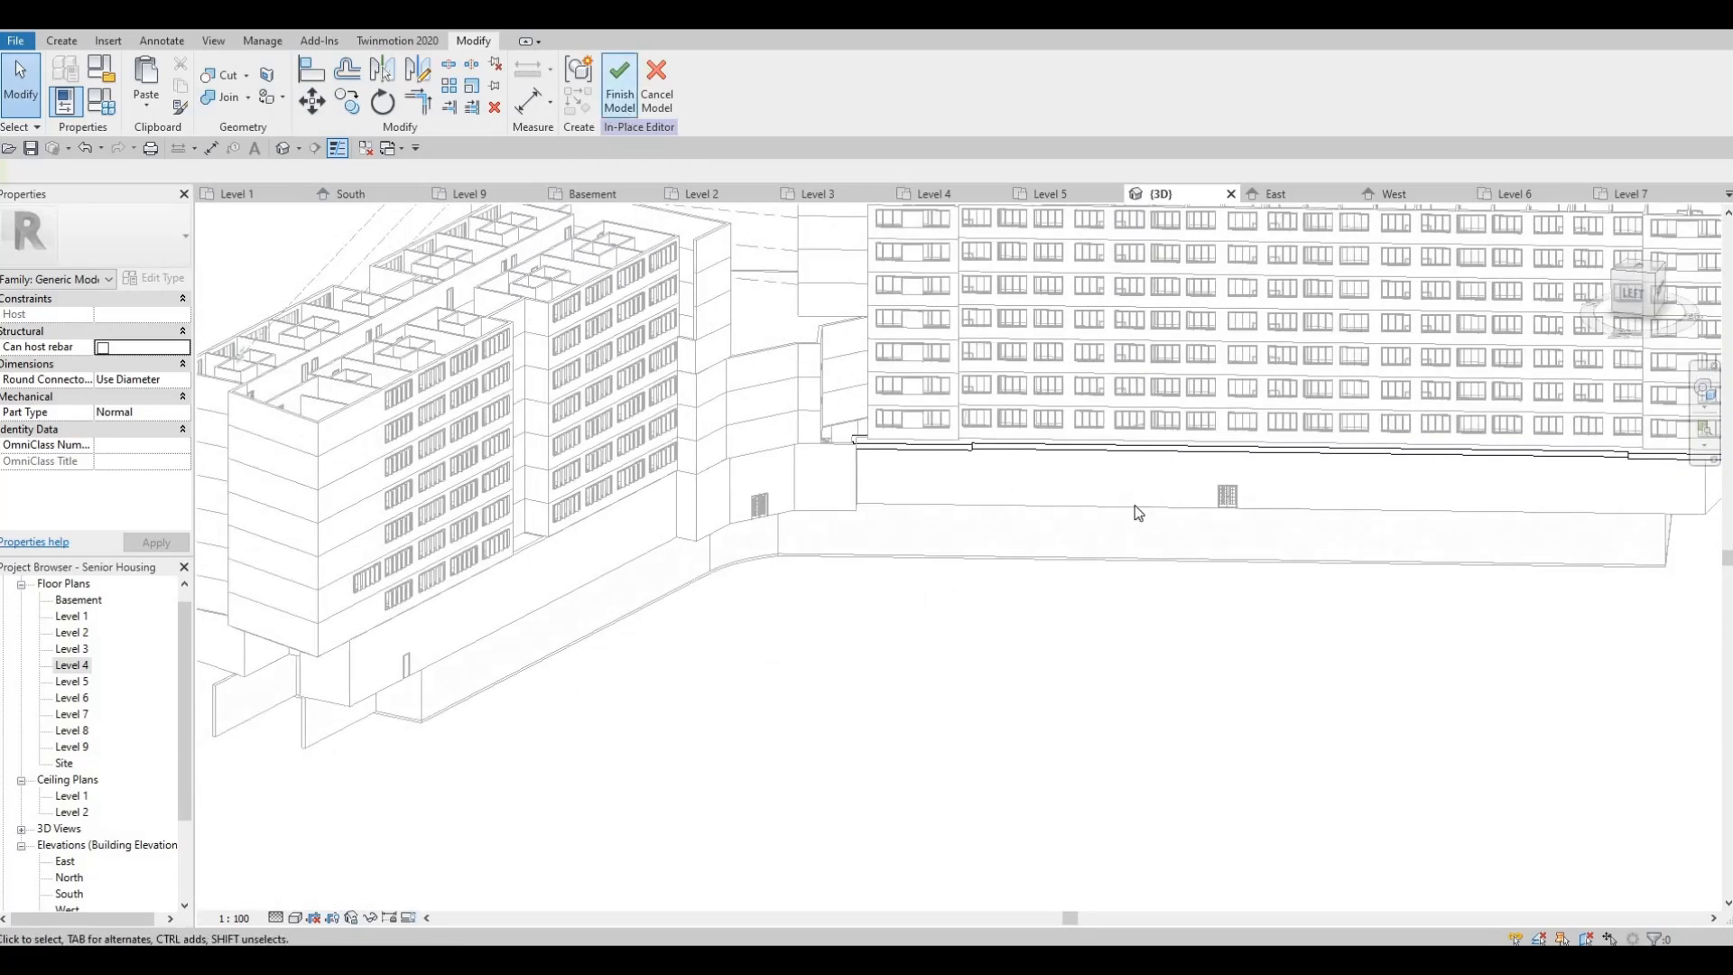
{"action": "left_click", "coordinate": [619, 86]}
Examine the finished sweep along the wing and where it ends beside the connecting block
{"action": "scroll", "coordinate": [939, 503], "scroll_direction": "up", "scroll_amount": 3}
{"action": "middle_click_drag", "start_coordinate": [939, 502], "coordinate": [778, 351], "text": "shift"}
{"action": "scroll", "coordinate": [895, 521], "scroll_direction": "down", "scroll_amount": 1}
{"action": "mouse_move", "coordinate": [929, 542]}
{"action": "middle_mouse_down", "text": "shift"}
{"action": "mouse_move", "coordinate": [940, 581]}
{"action": "mouse_move", "coordinate": [920, 576]}
{"action": "mouse_move", "coordinate": [951, 560]}
{"action": "middle_mouse_up", "text": "shift"}
{"action": "middle_click_drag", "start_coordinate": [1032, 514], "coordinate": [794, 541], "text": "shift"}
{"action": "scroll", "coordinate": [777, 532], "scroll_direction": "up", "scroll_amount": 2}
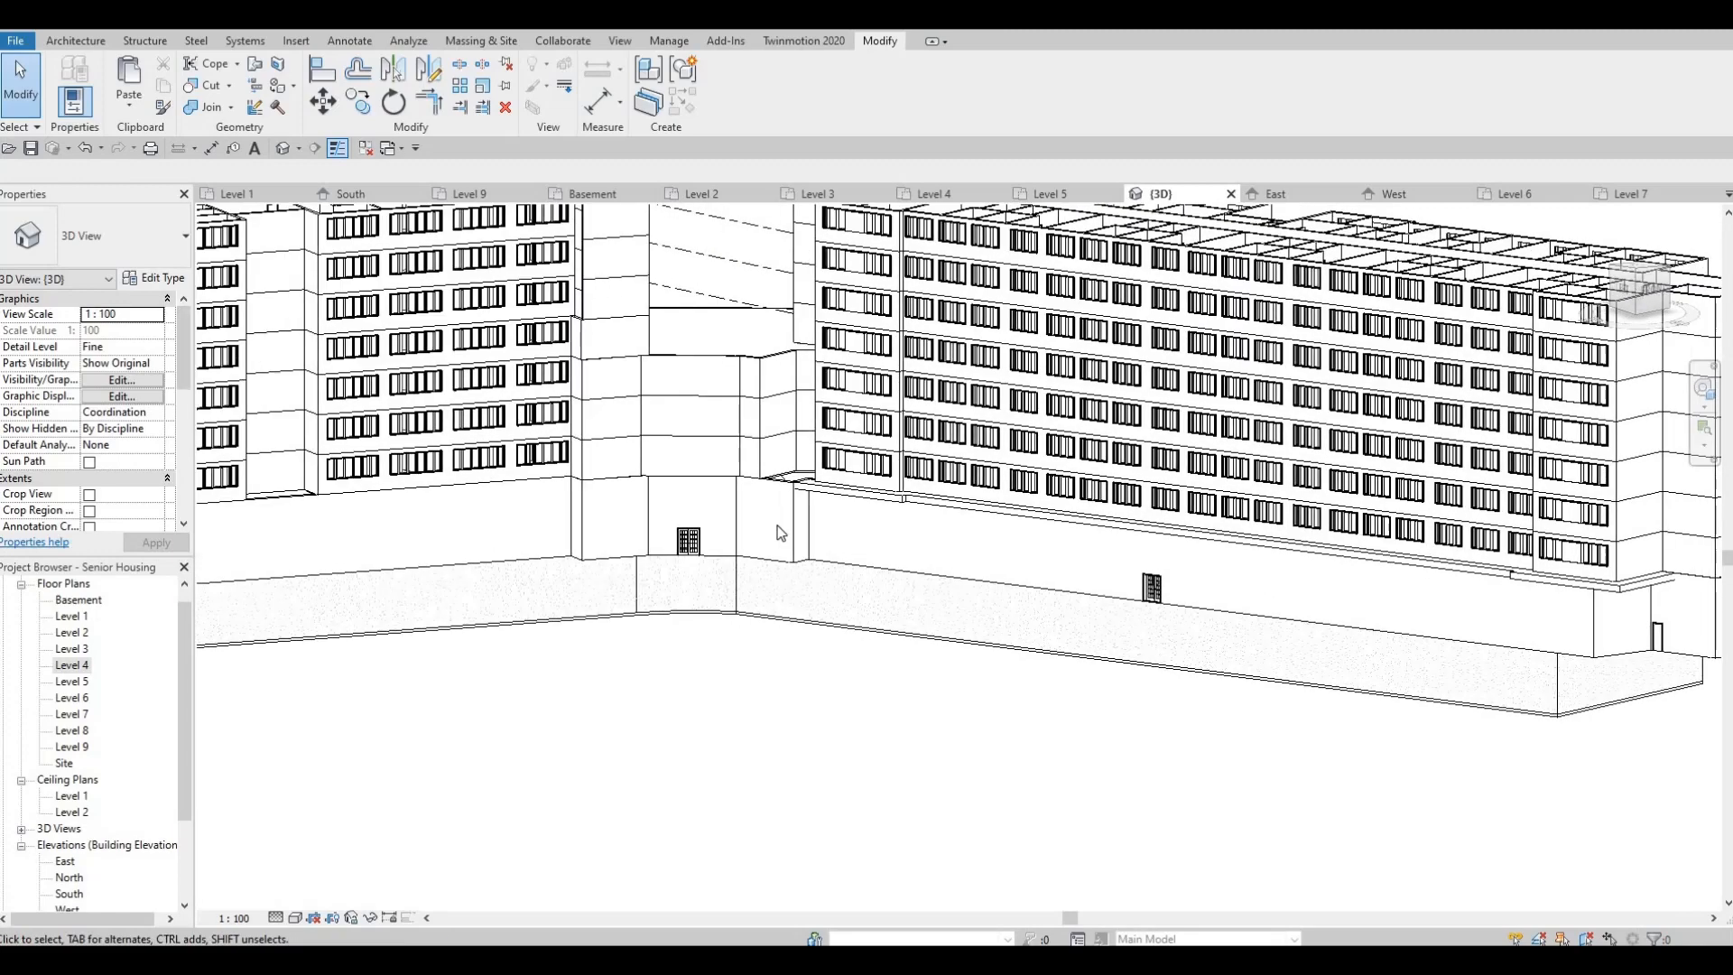
{"action": "scroll", "coordinate": [780, 479], "scroll_direction": "up", "scroll_amount": 4}
{"action": "middle_click_drag", "start_coordinate": [1359, 657], "coordinate": [1084, 527], "text": "shift"}
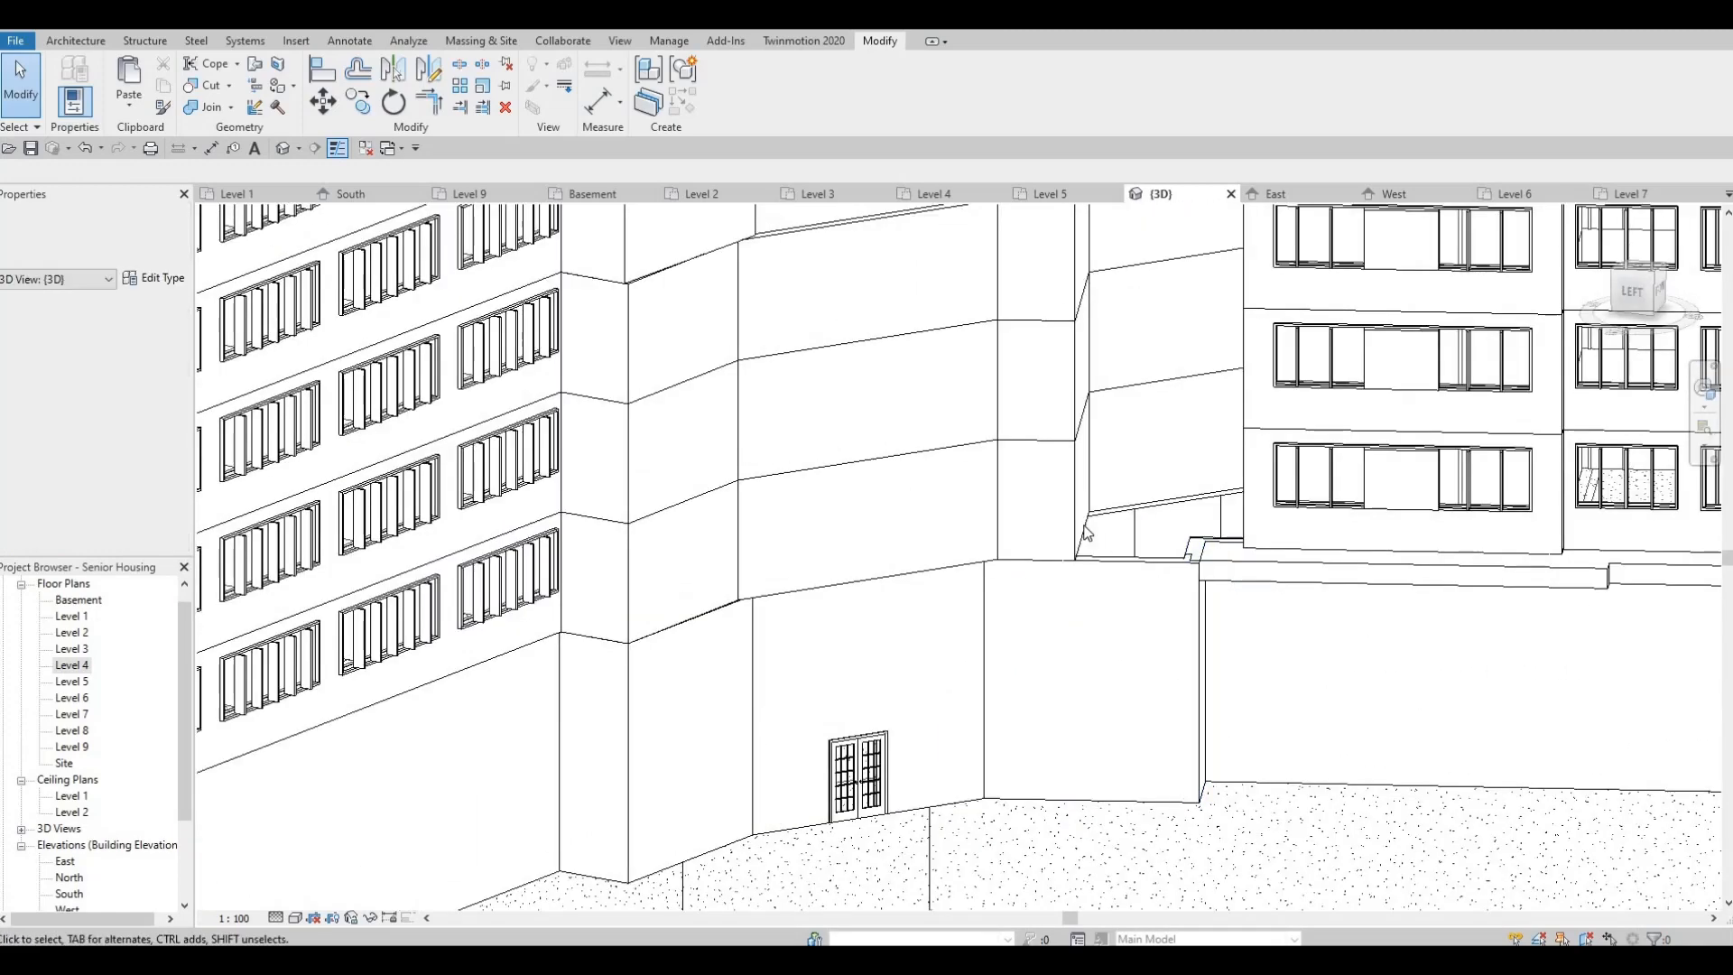
{"action": "middle_click_drag", "start_coordinate": [1248, 587], "coordinate": [1071, 555]}
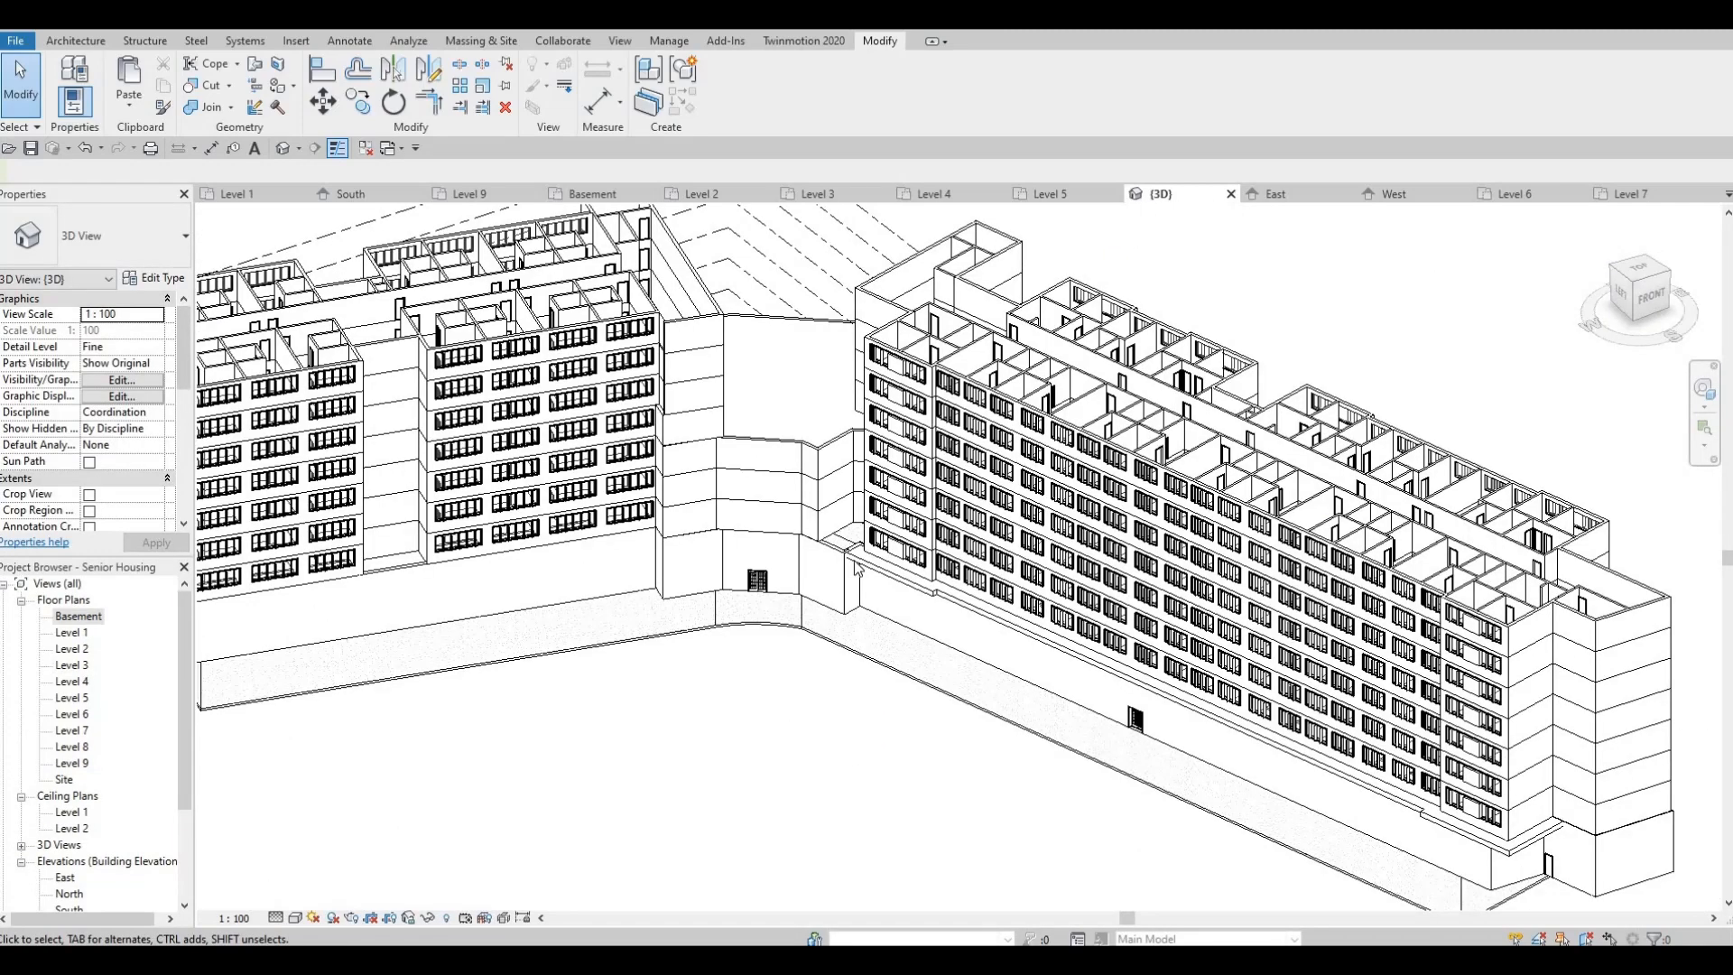
Start a roof by footprint and assign it to Level 9
{"action": "scroll", "coordinate": [843, 548], "scroll_direction": "up", "scroll_amount": 1}
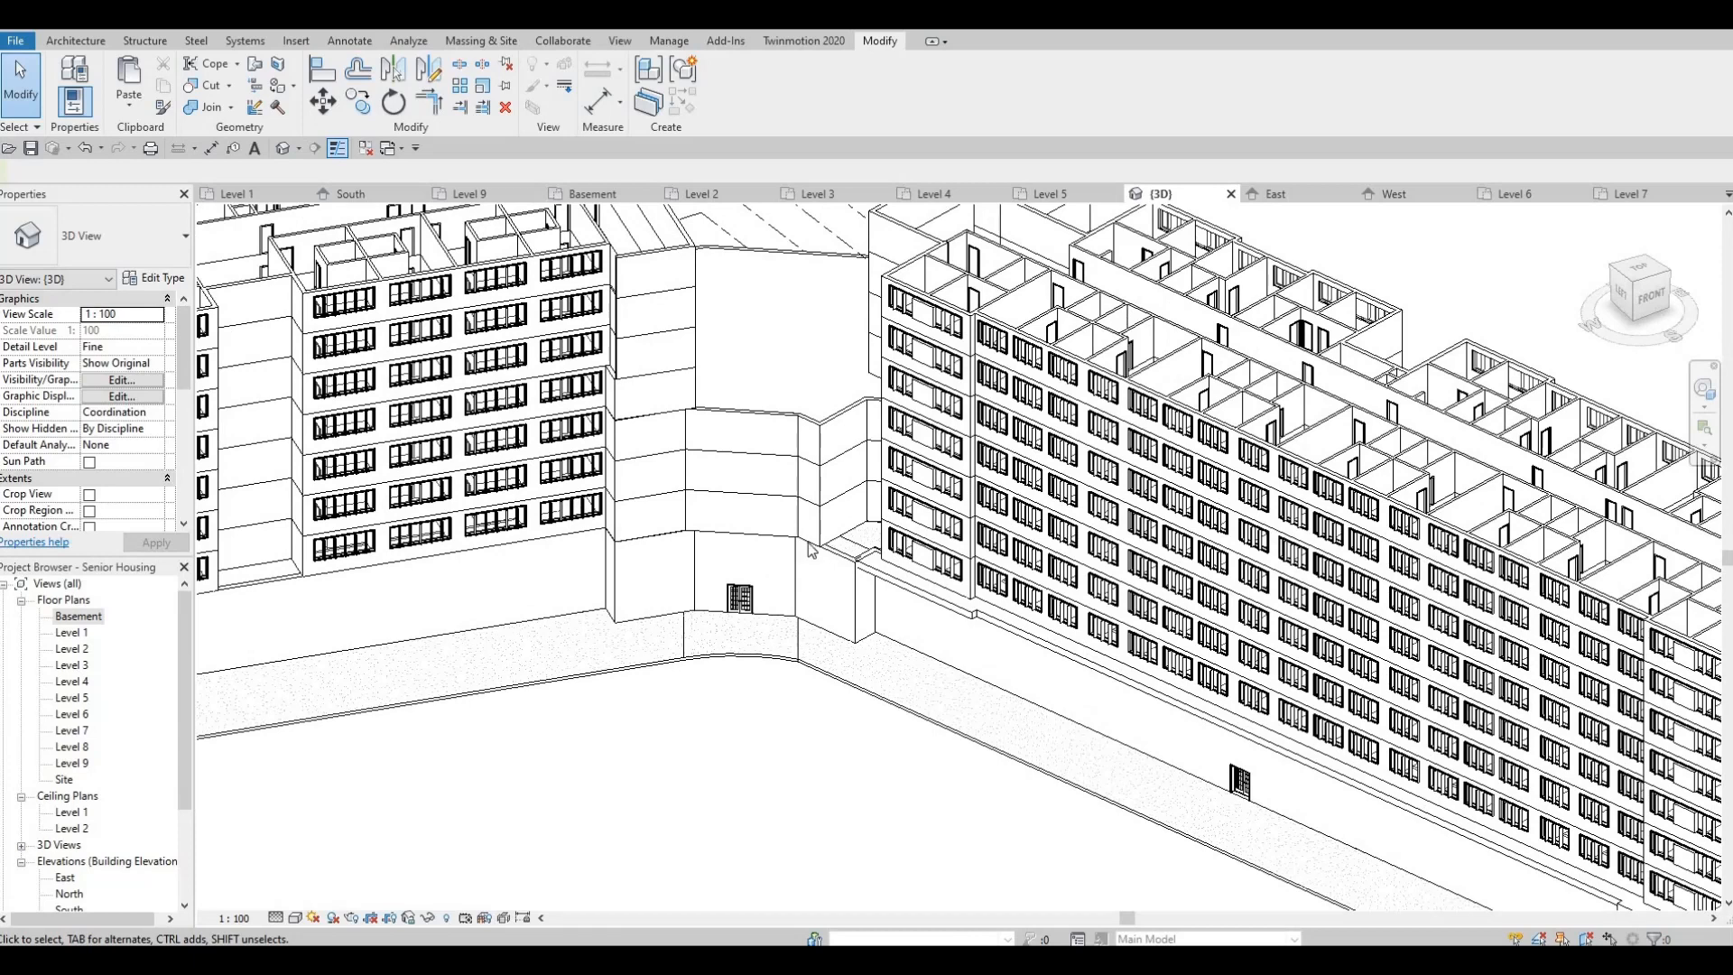
{"action": "scroll", "coordinate": [983, 587], "scroll_direction": "down", "scroll_amount": 2}
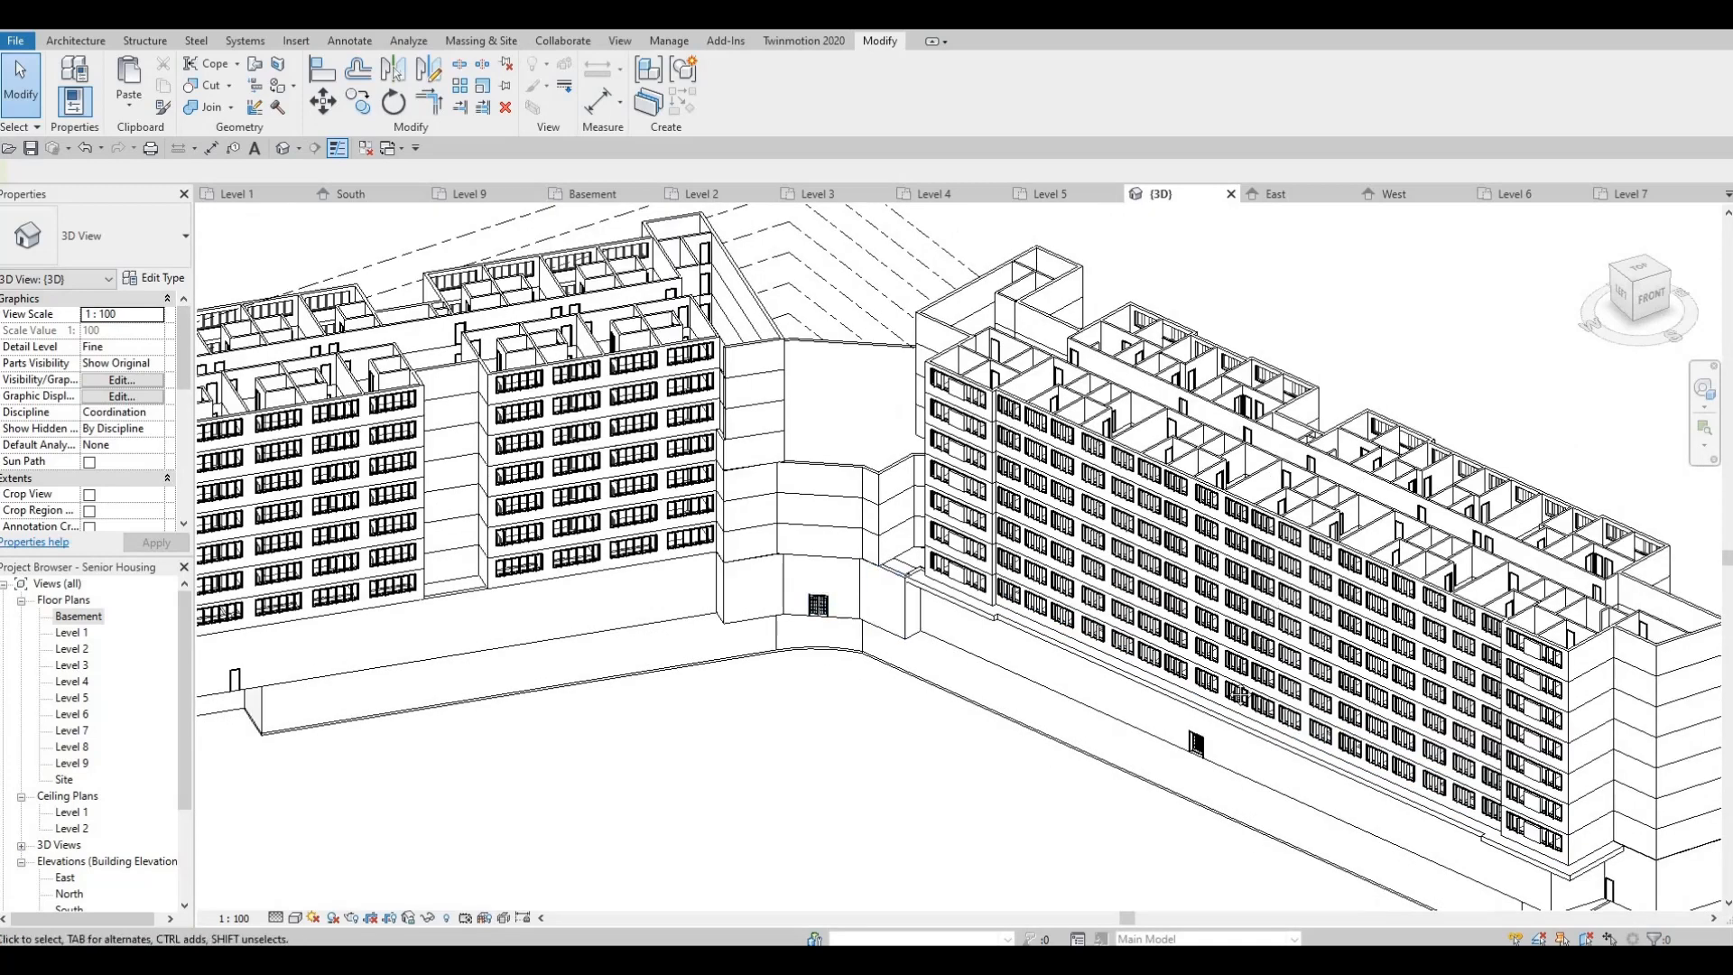
{"action": "scroll", "coordinate": [1025, 566], "scroll_direction": "up", "scroll_amount": 1}
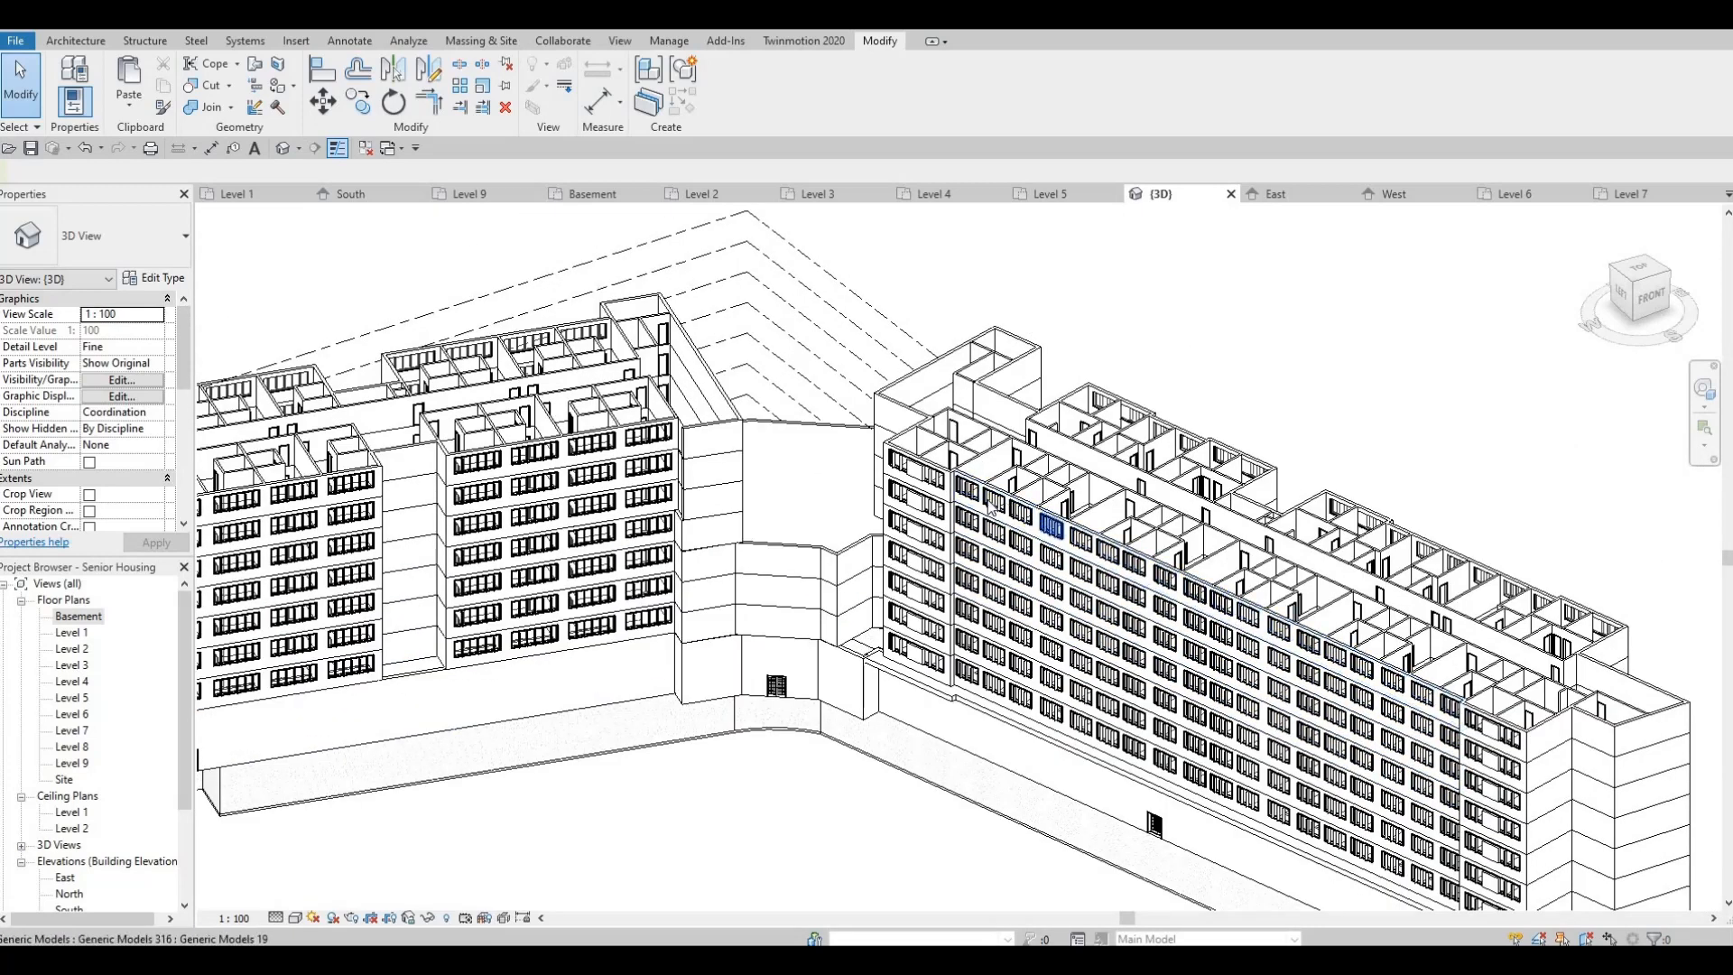
{"action": "middle_click_drag", "start_coordinate": [900, 468], "coordinate": [901, 490]}
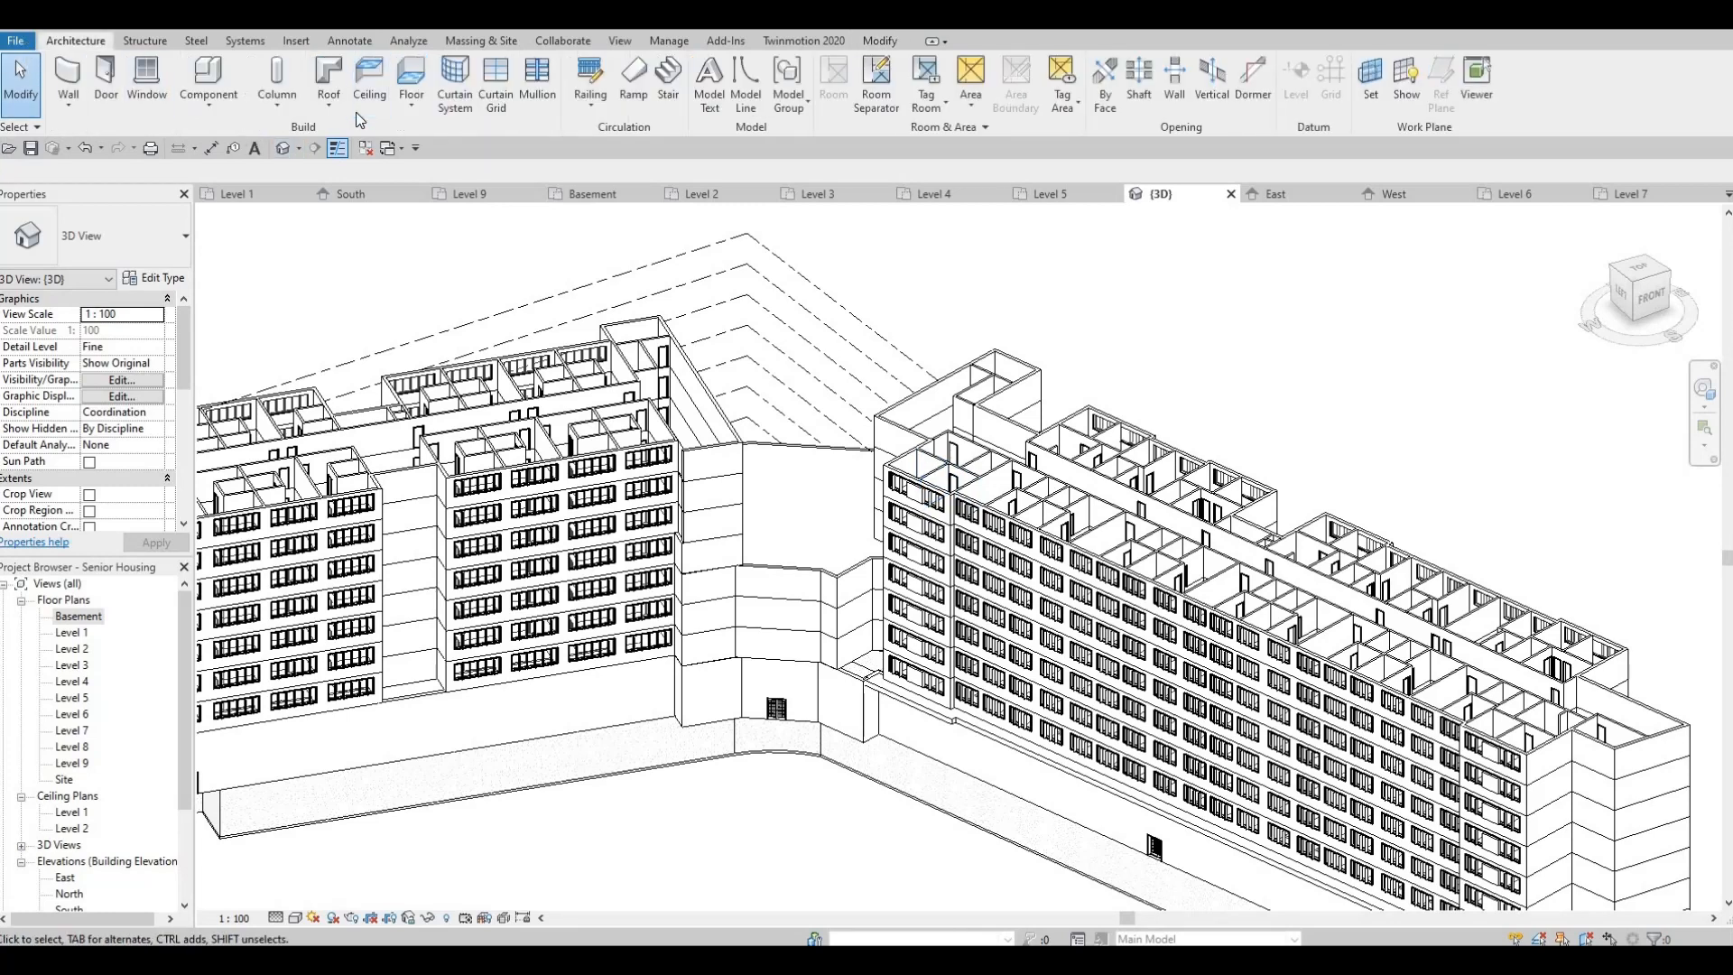
{"action": "left_click", "coordinate": [326, 95]}
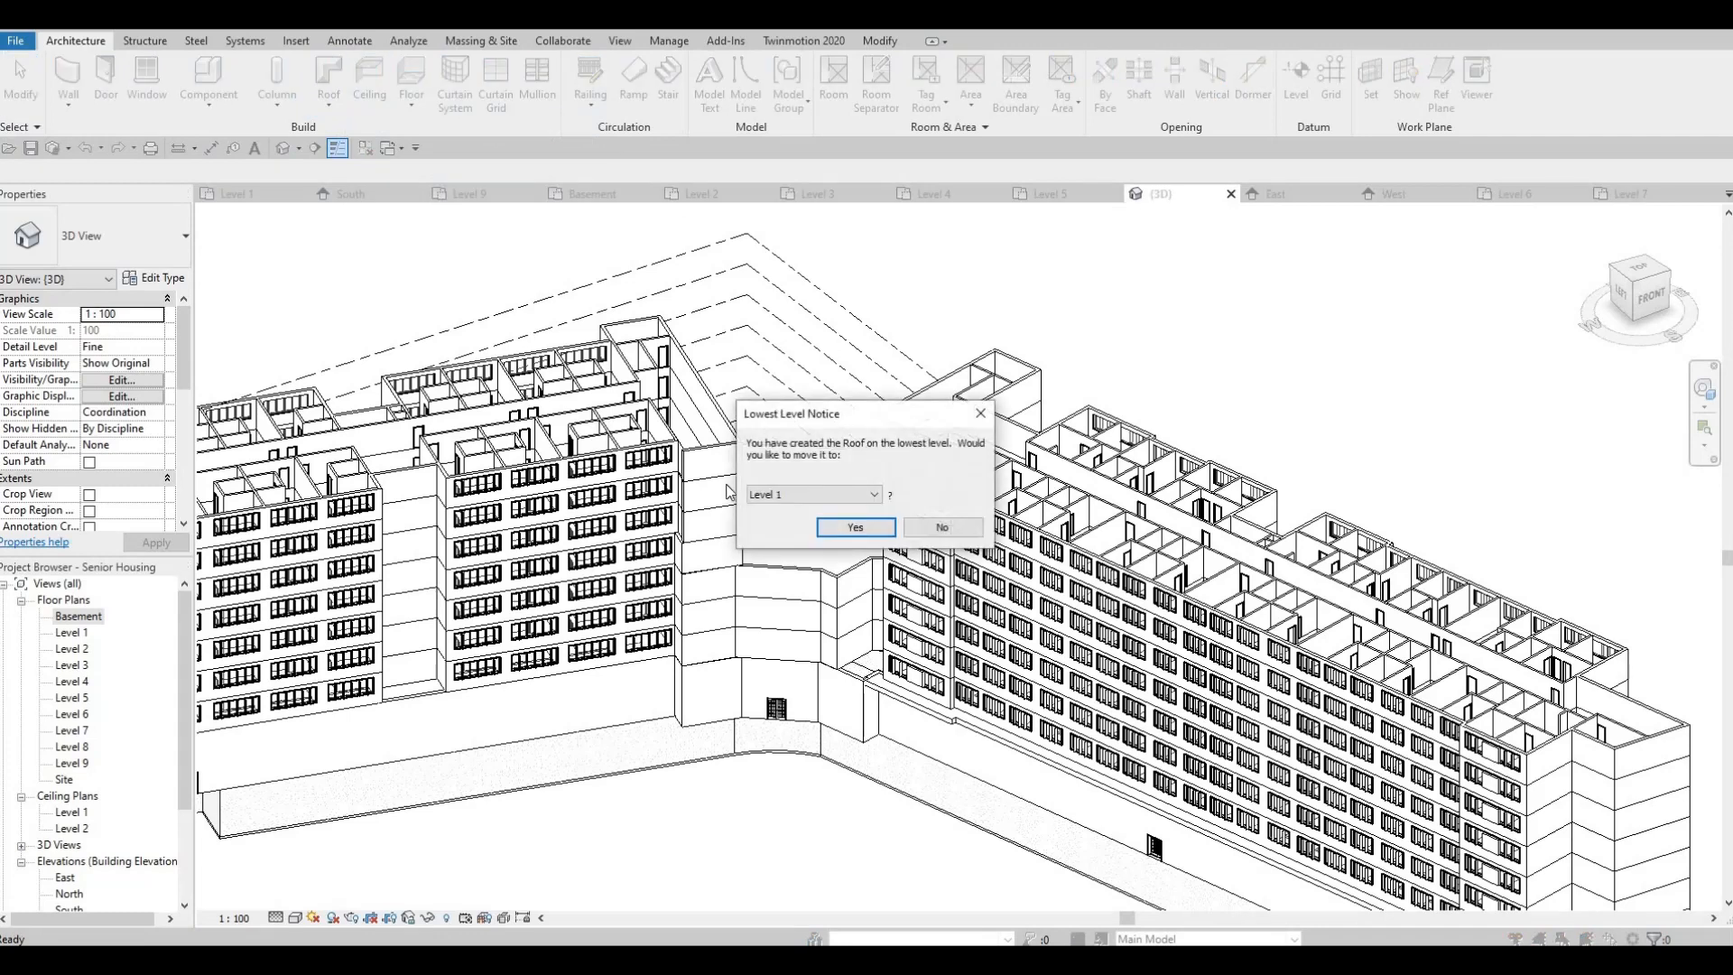
{"action": "left_click", "coordinate": [851, 496]}
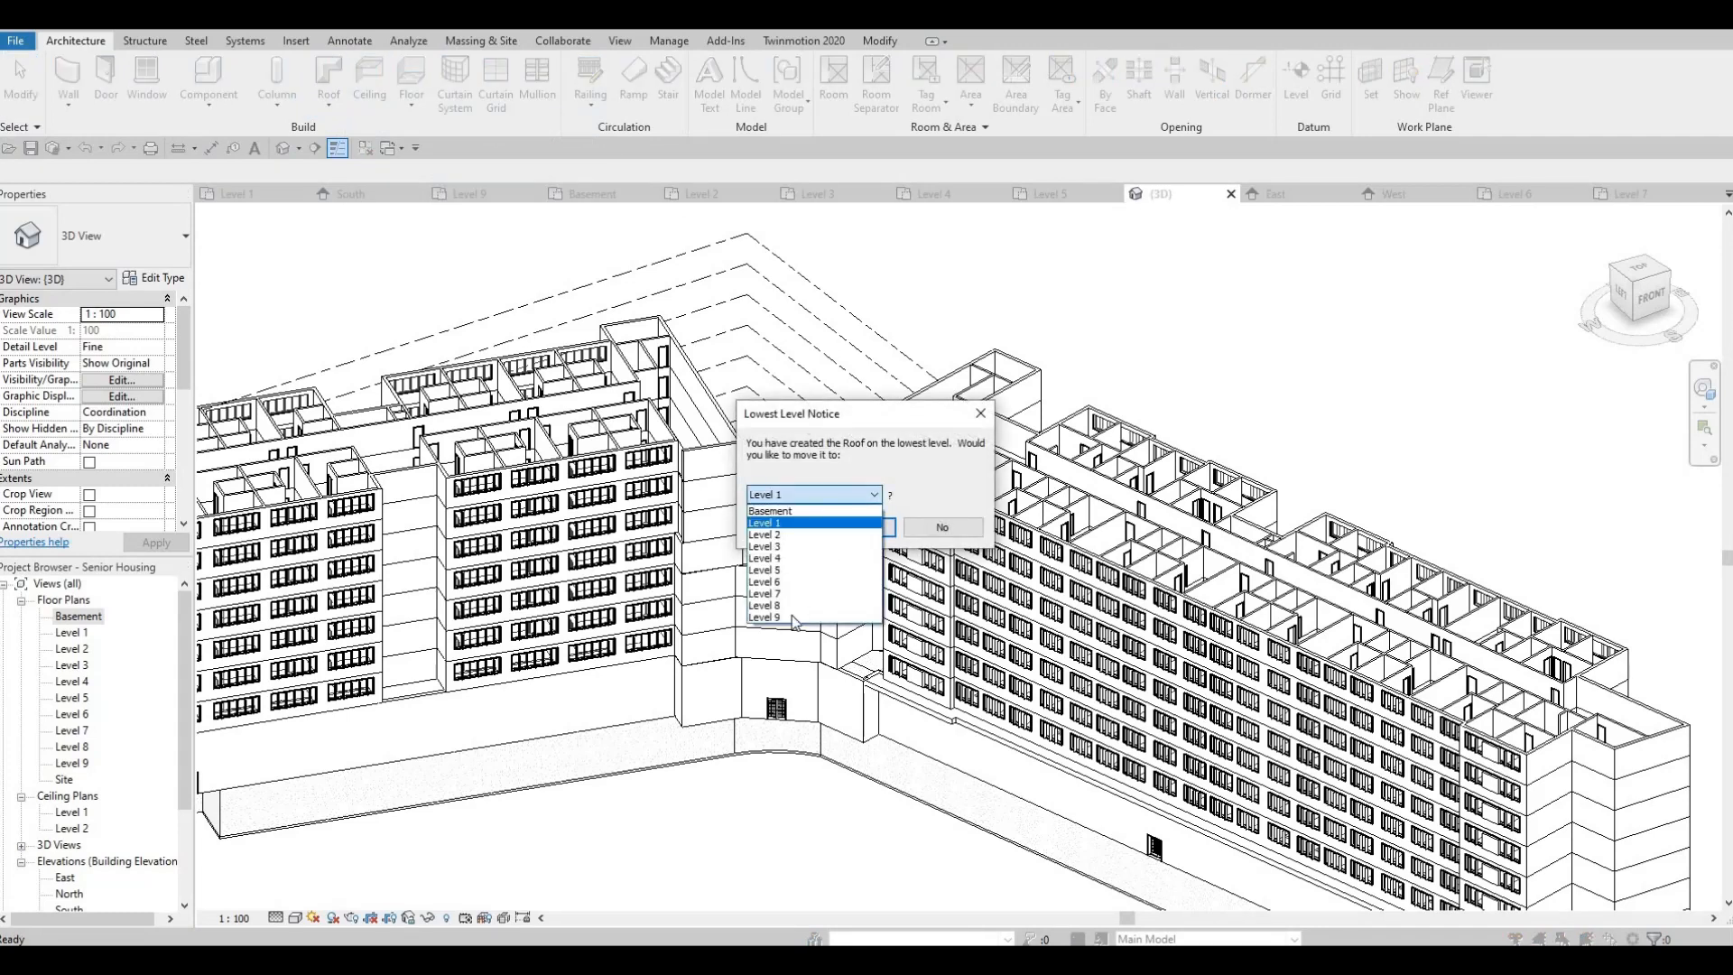
{"action": "left_click", "coordinate": [794, 617]}
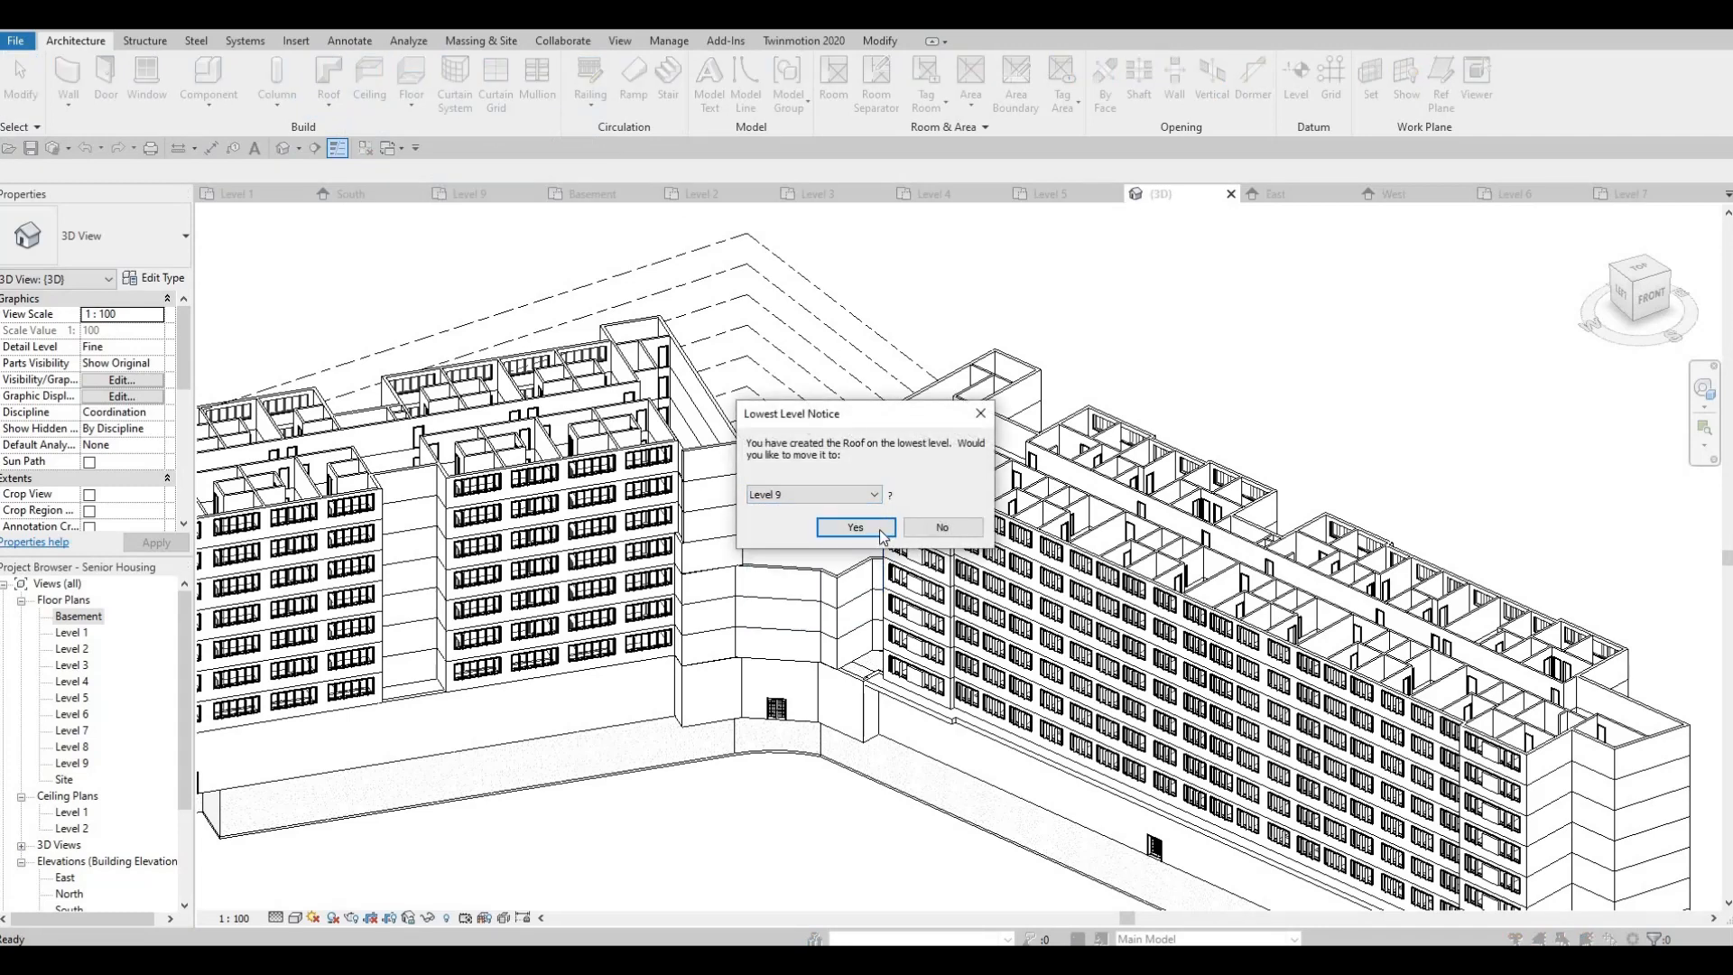
{"action": "key", "text": "Return"}
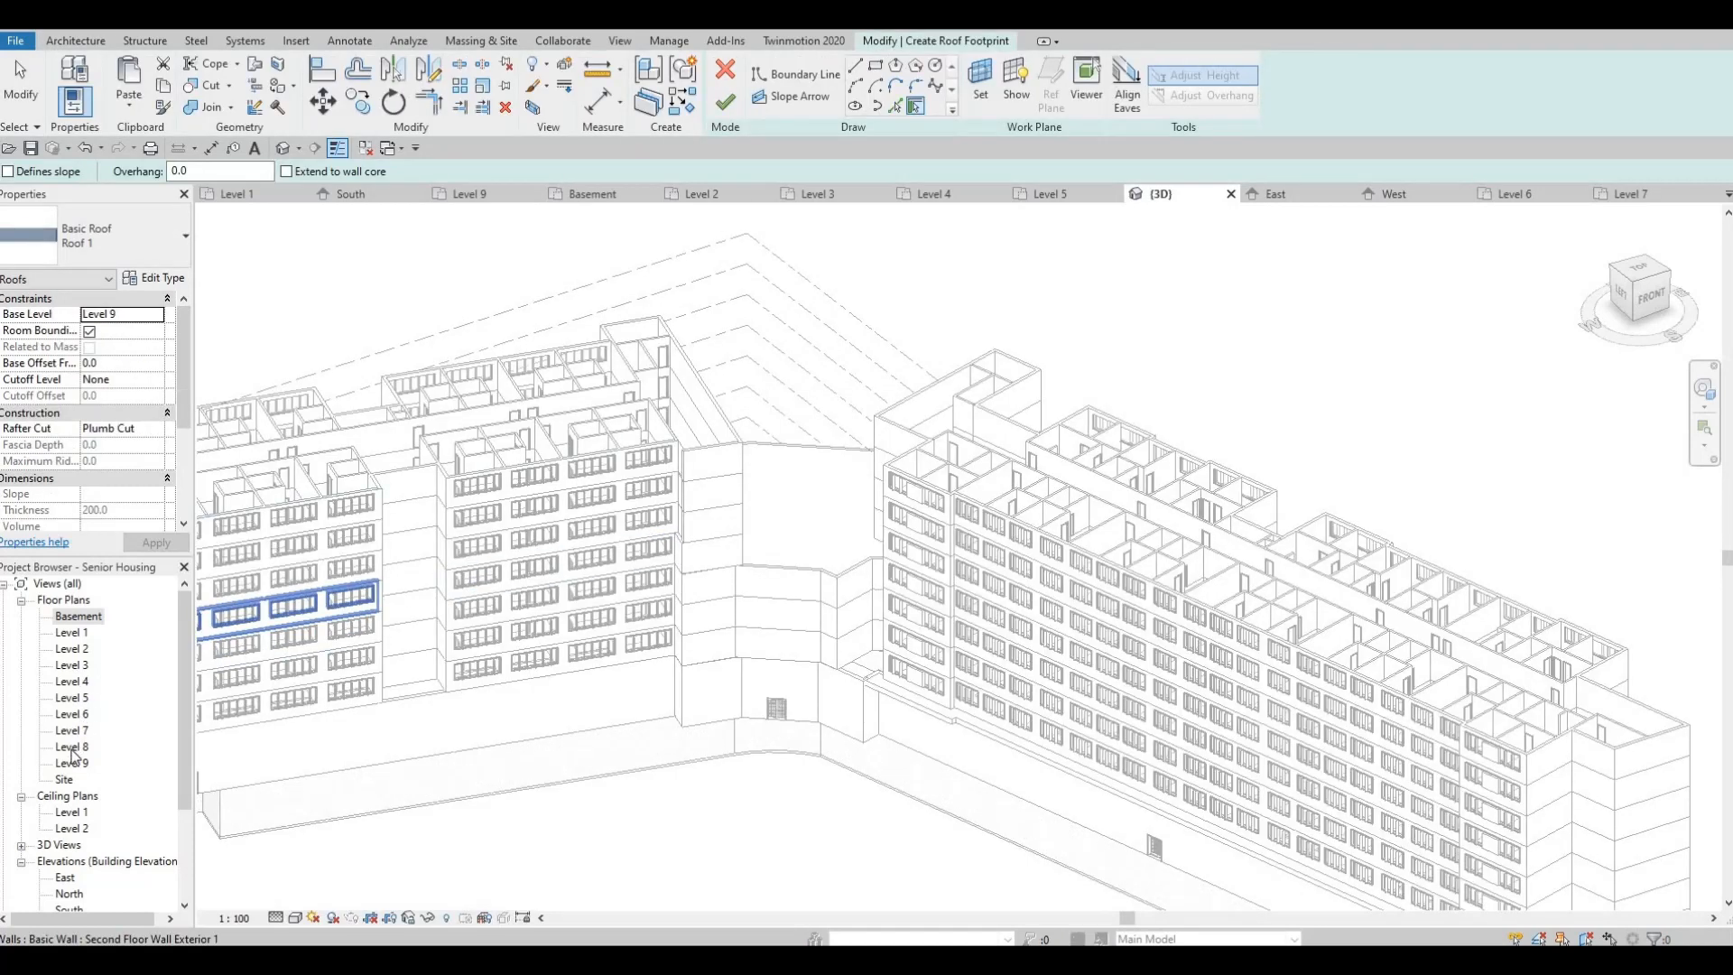
Open the Level 8 floor plan and add roof boundary lines from the slanted end wall and the outer walls along grids A and C
{"action": "left_click", "coordinate": [72, 748]}
{"action": "key", "text": "Escape"}
{"action": "scroll", "coordinate": [672, 581], "scroll_direction": "down", "scroll_amount": 5}
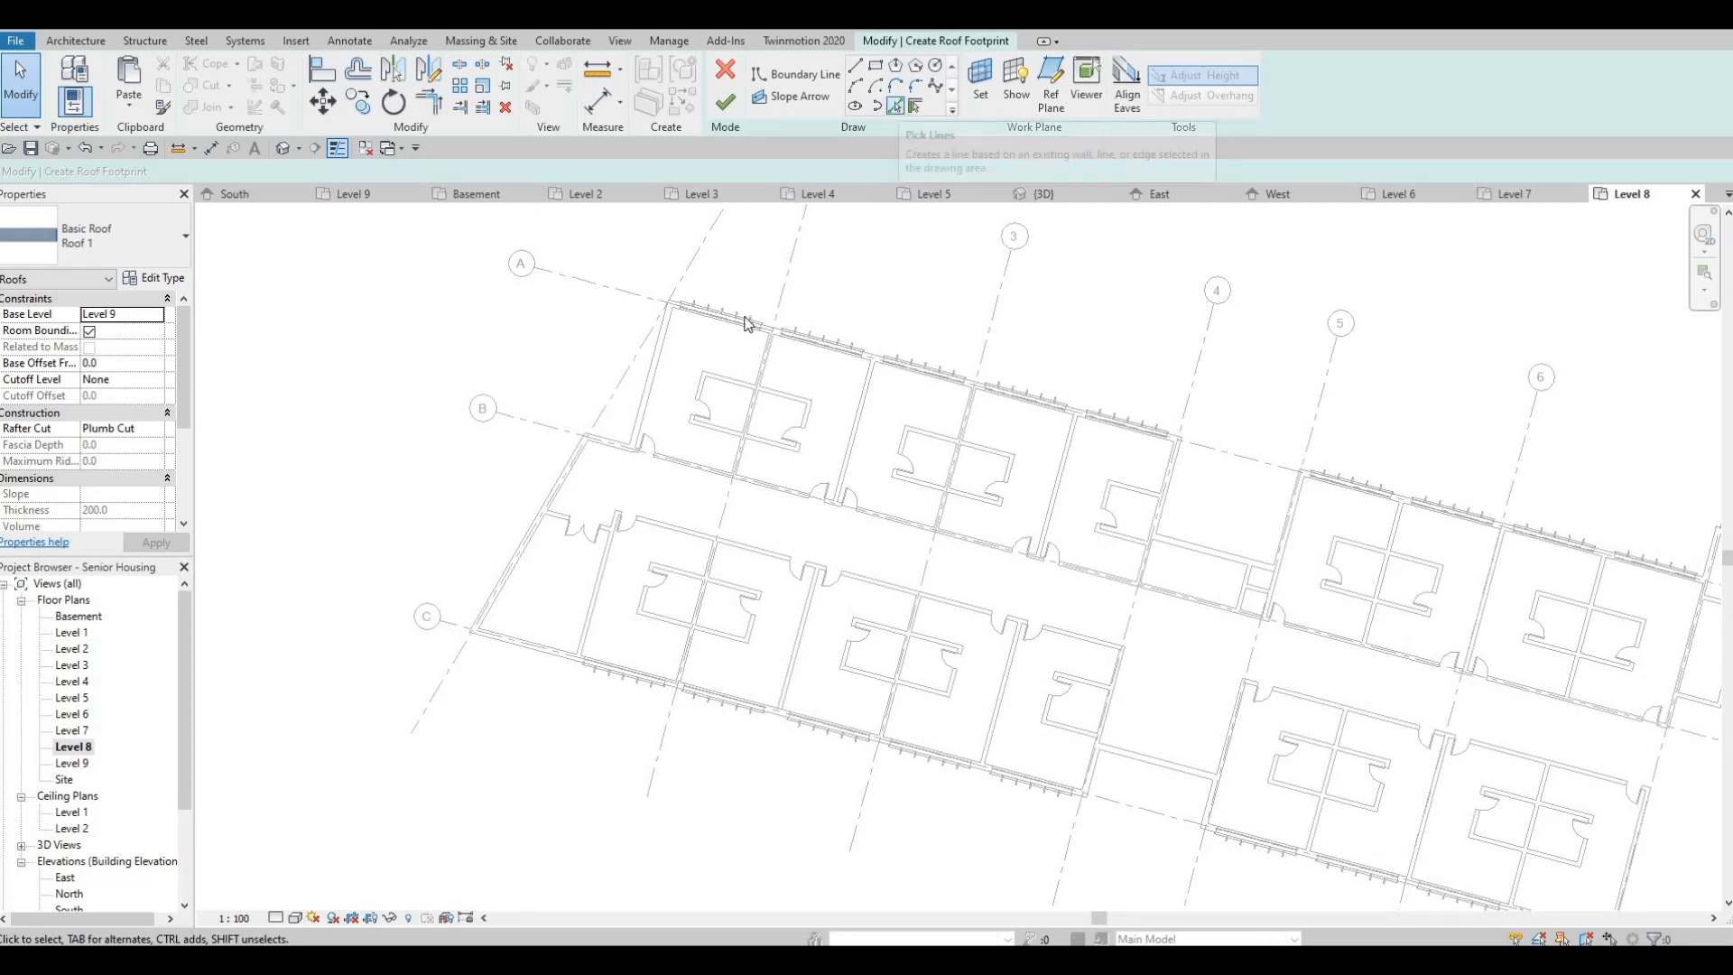
{"action": "left_click", "coordinate": [895, 107]}
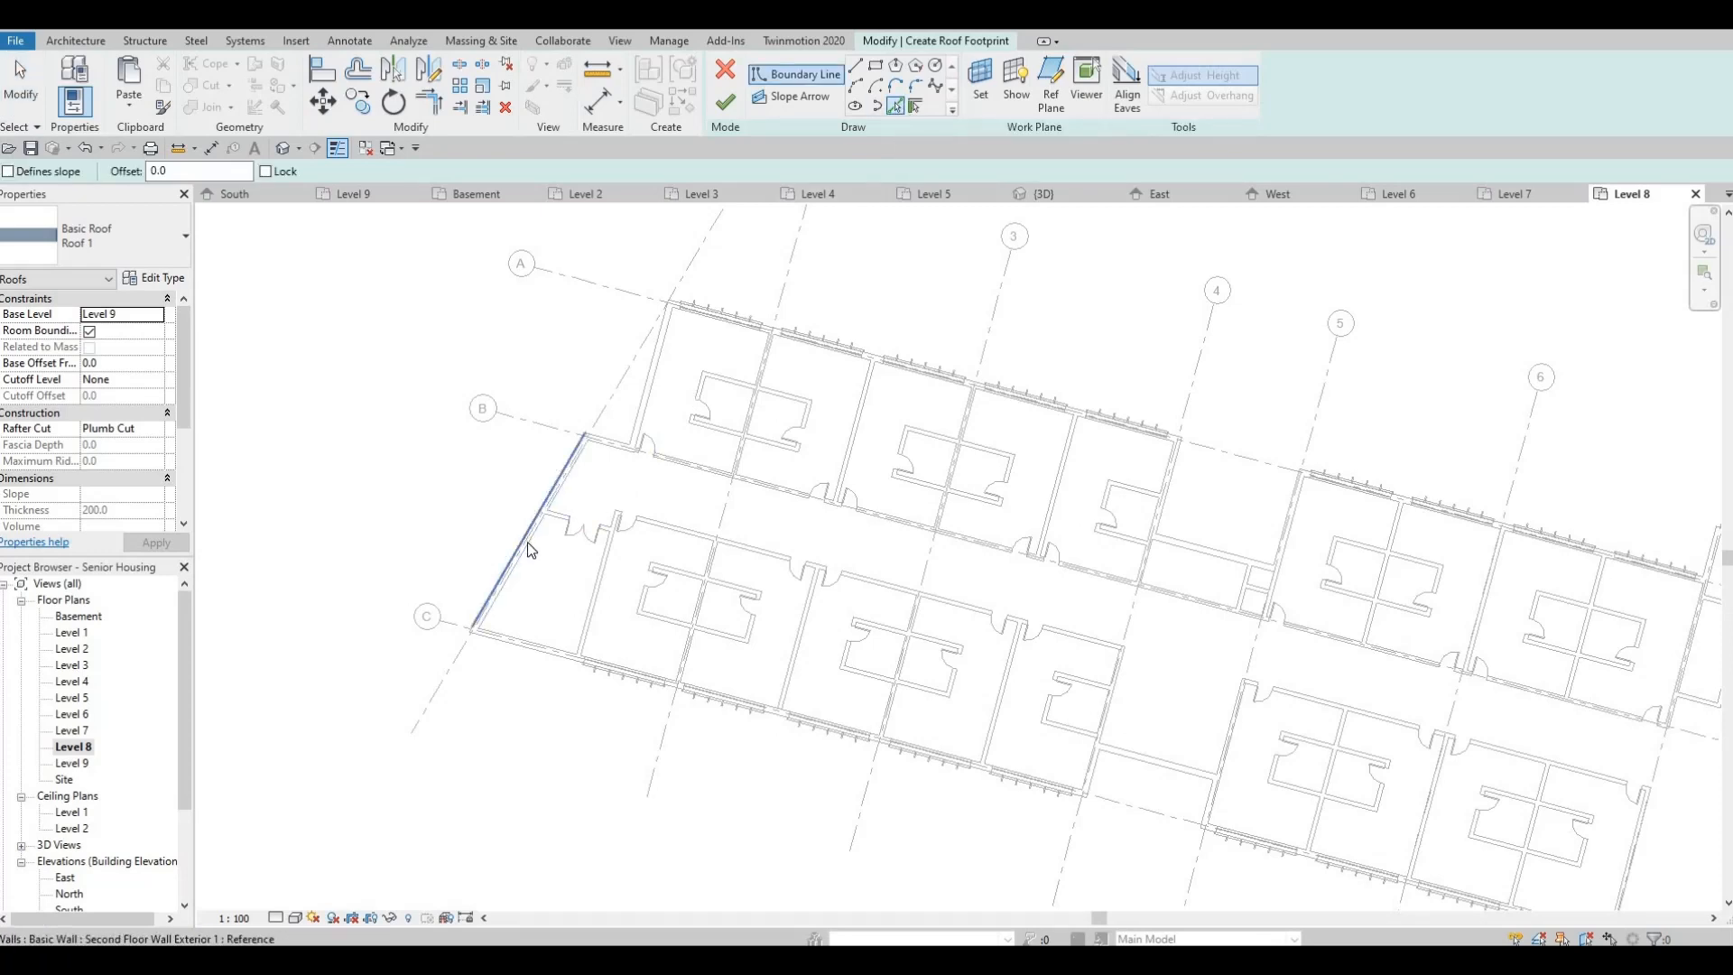
{"action": "left_click", "coordinate": [528, 542]}
{"action": "left_click", "coordinate": [525, 644]}
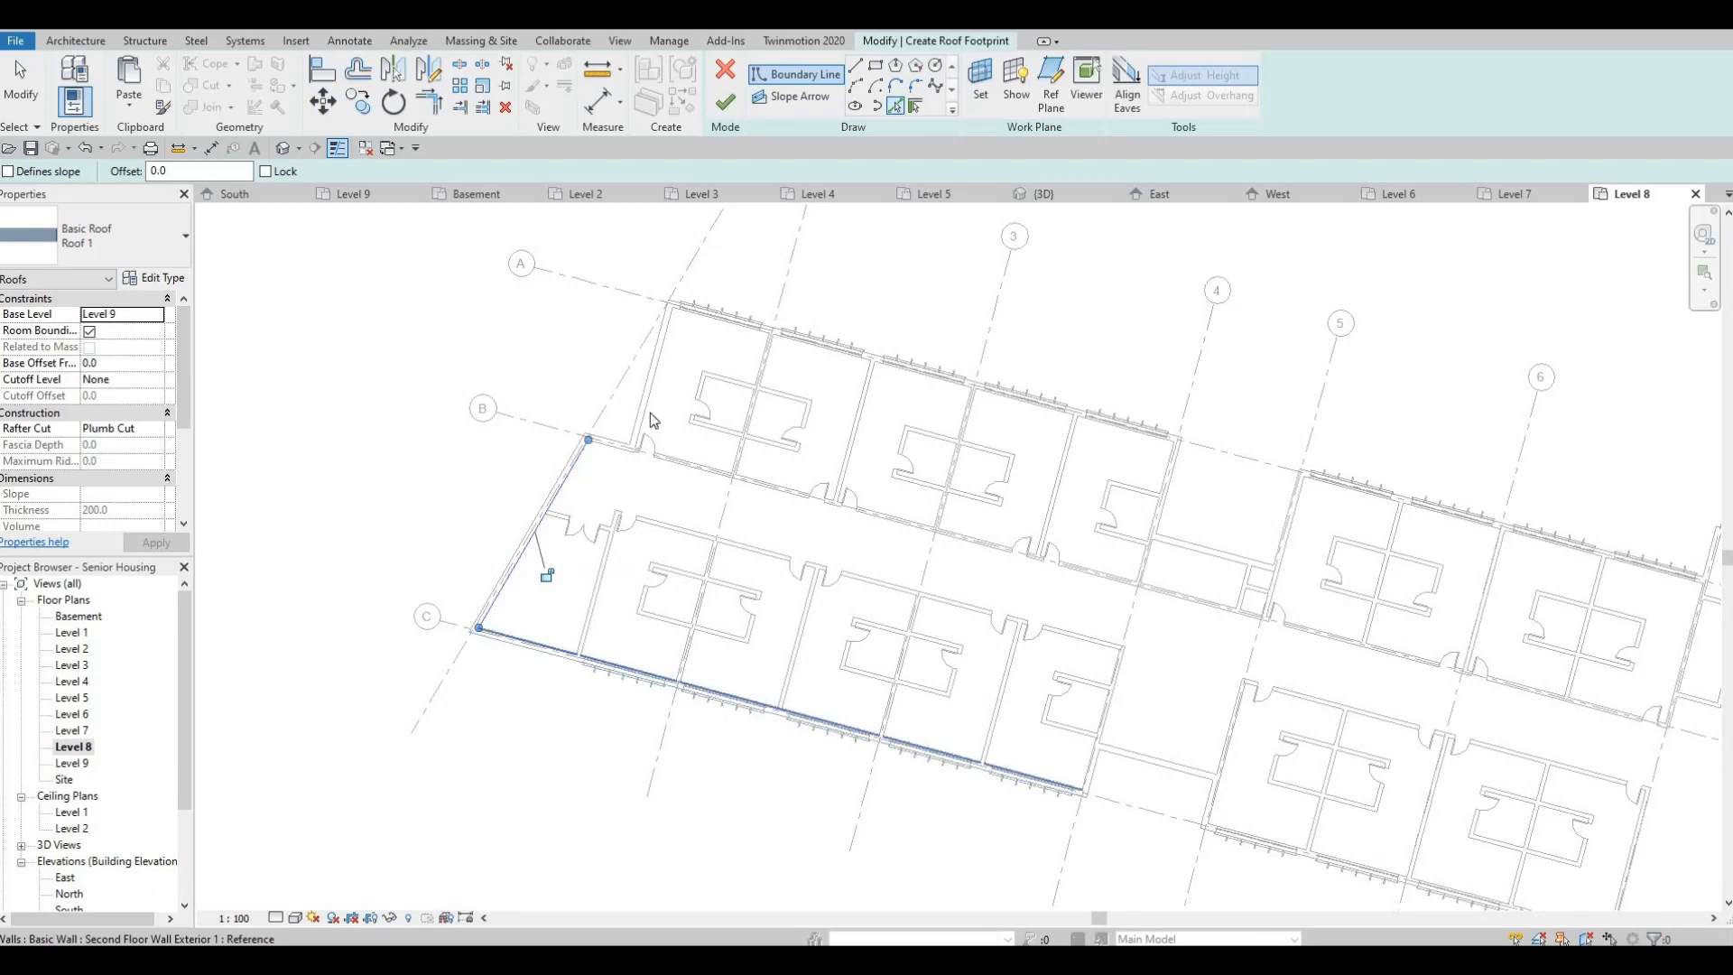
{"action": "left_click", "coordinate": [1074, 423]}
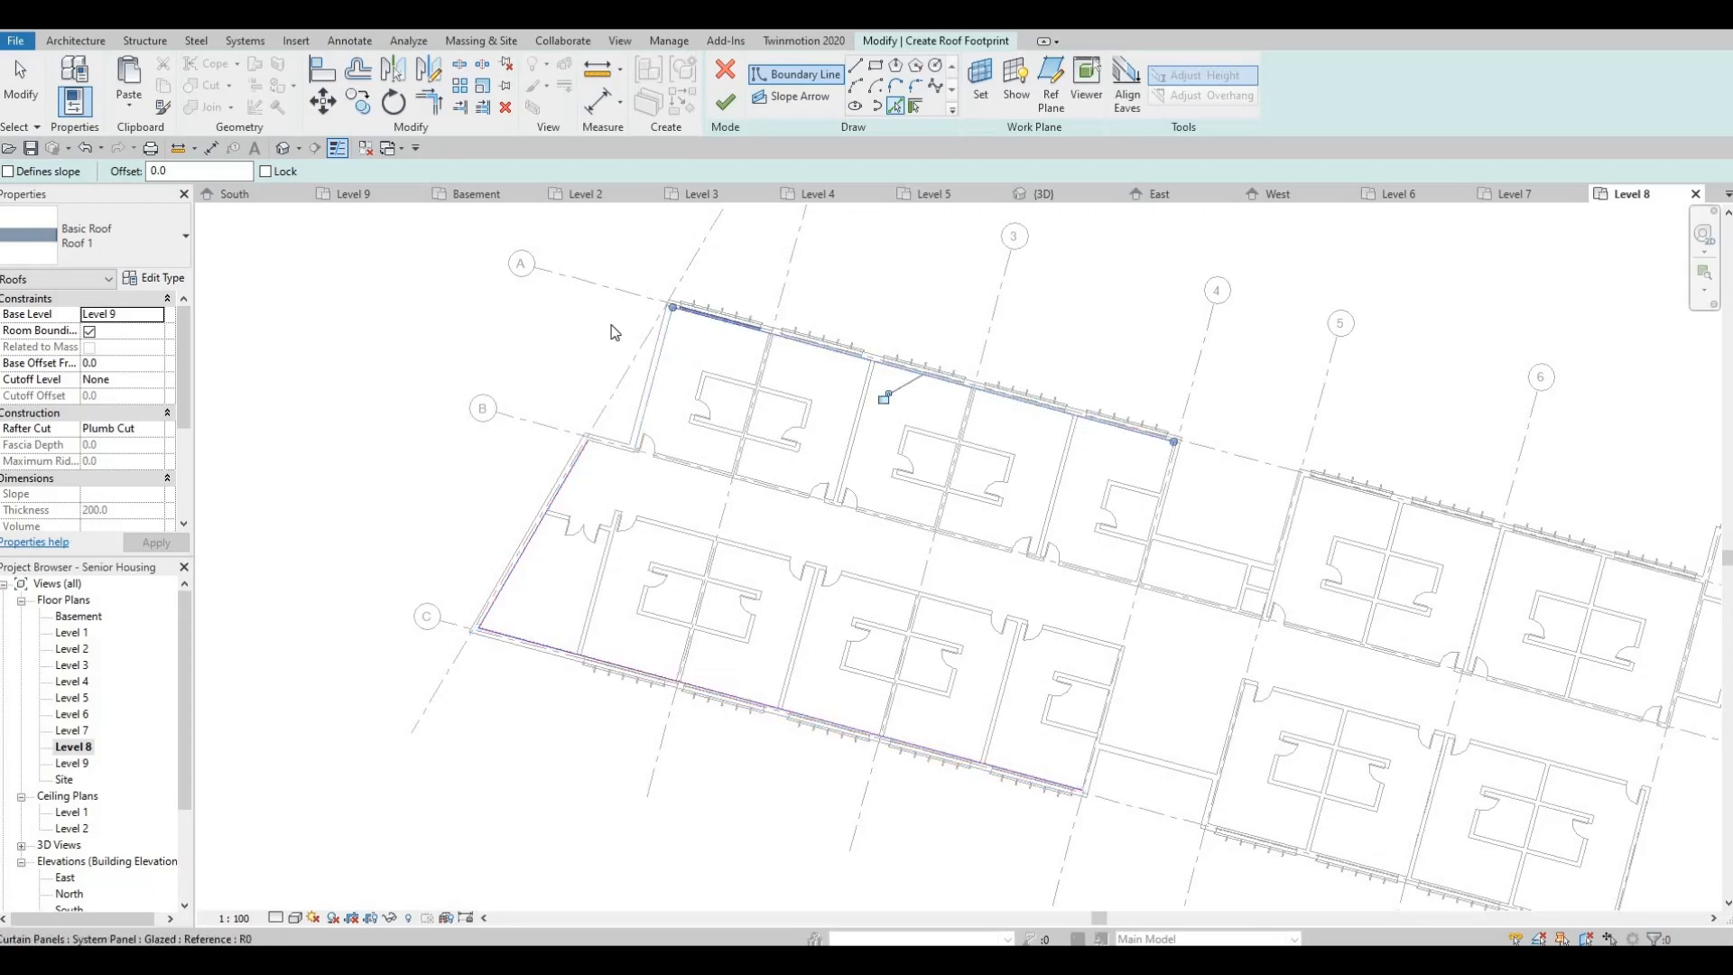
Add roof boundary lines along the two side walls and the back wall of the recess between grids 4 and 5 near grid A
{"action": "scroll", "coordinate": [798, 361], "scroll_direction": "up", "scroll_amount": 4}
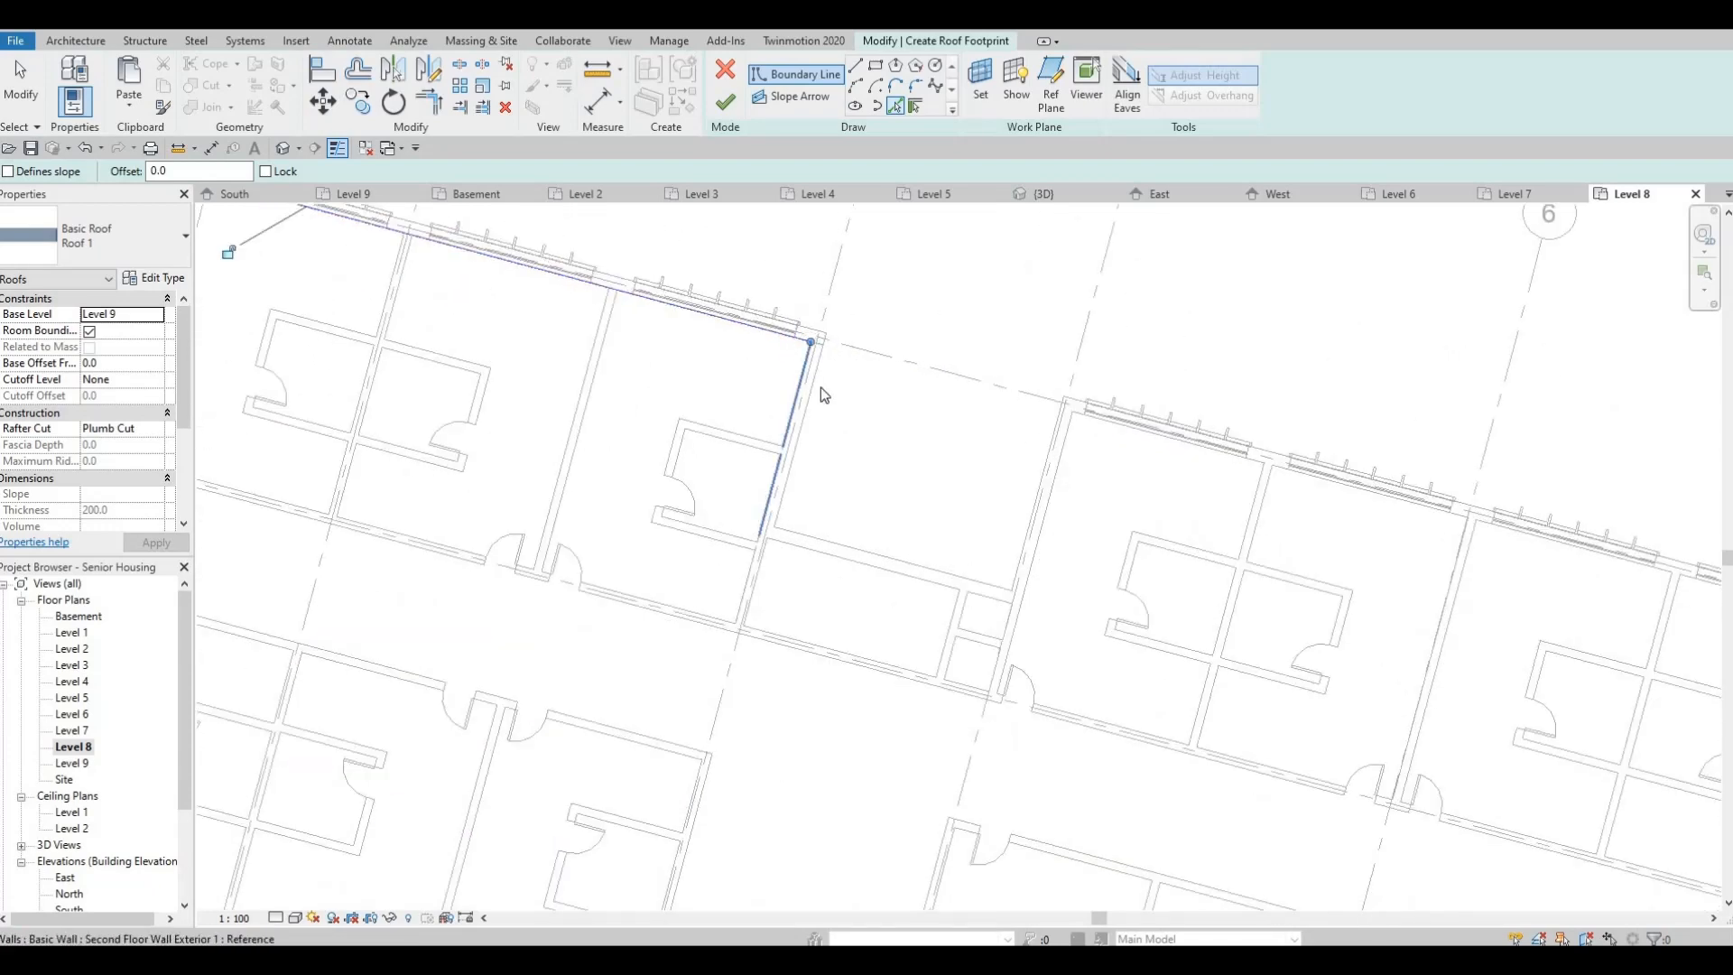
{"action": "left_click", "coordinate": [817, 390]}
{"action": "middle_click_drag", "start_coordinate": [1071, 462], "coordinate": [934, 399]}
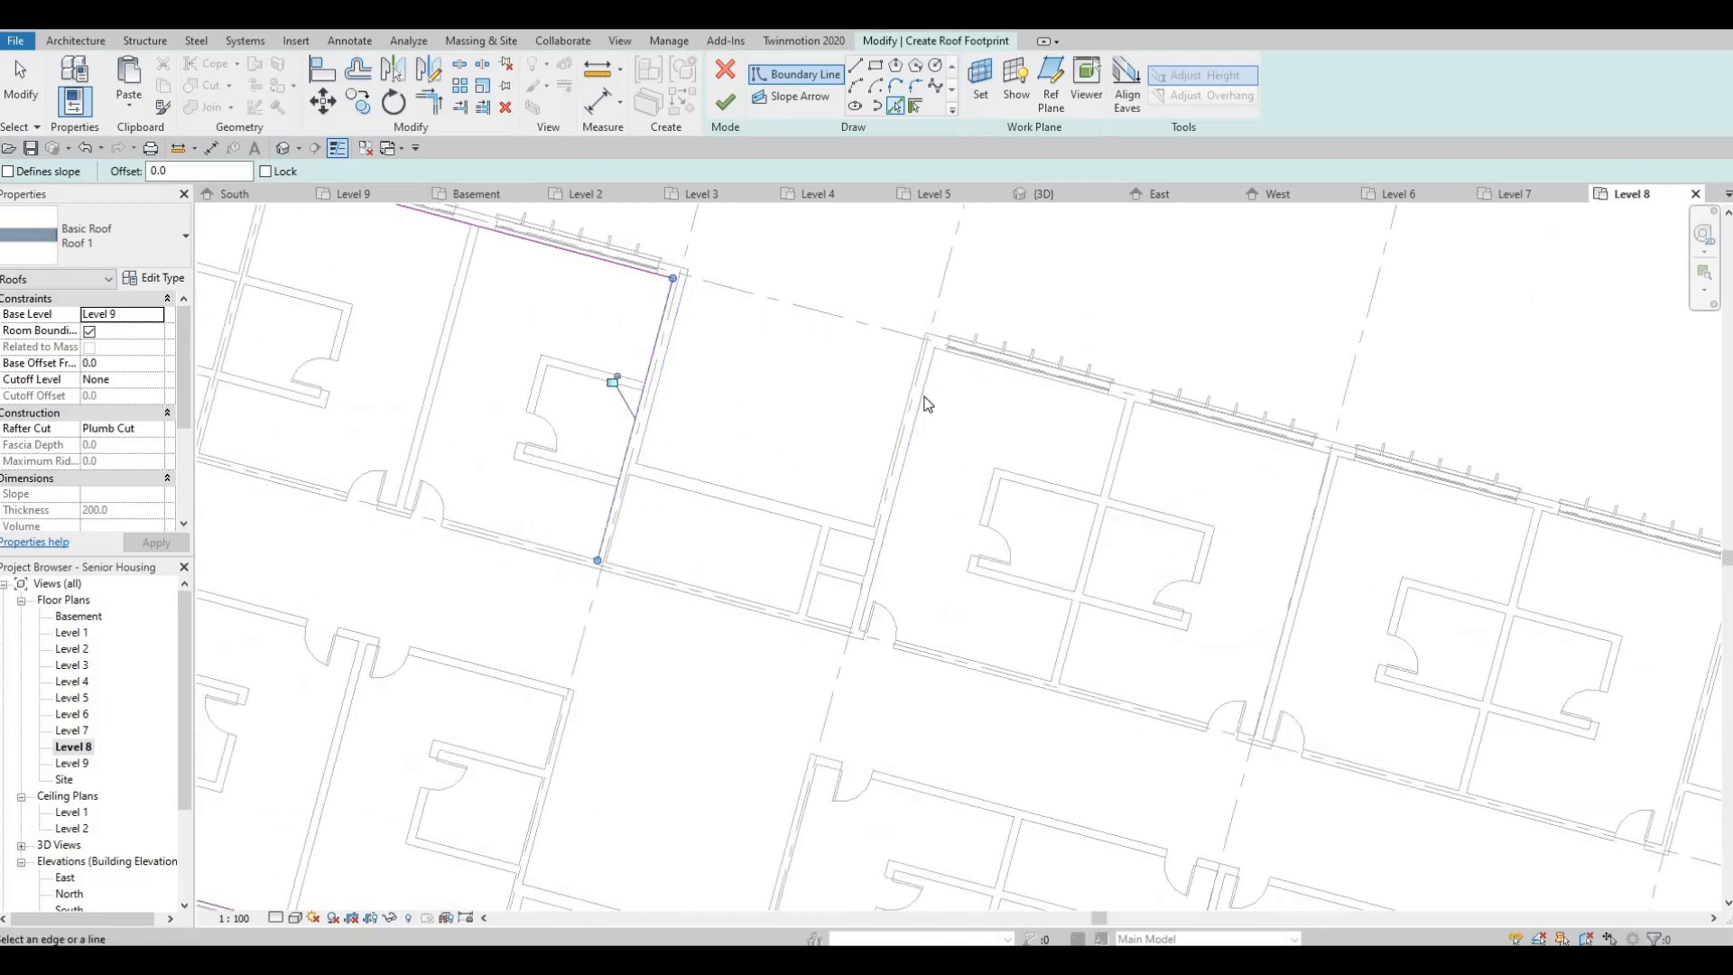
{"action": "left_click", "coordinate": [926, 403]}
{"action": "left_click", "coordinate": [771, 516]}
Add roof boundary lines around the recess on the grid C side and along the outer wall from there to grid 7
{"action": "middle_click_drag", "start_coordinate": [654, 659], "coordinate": [621, 560]}
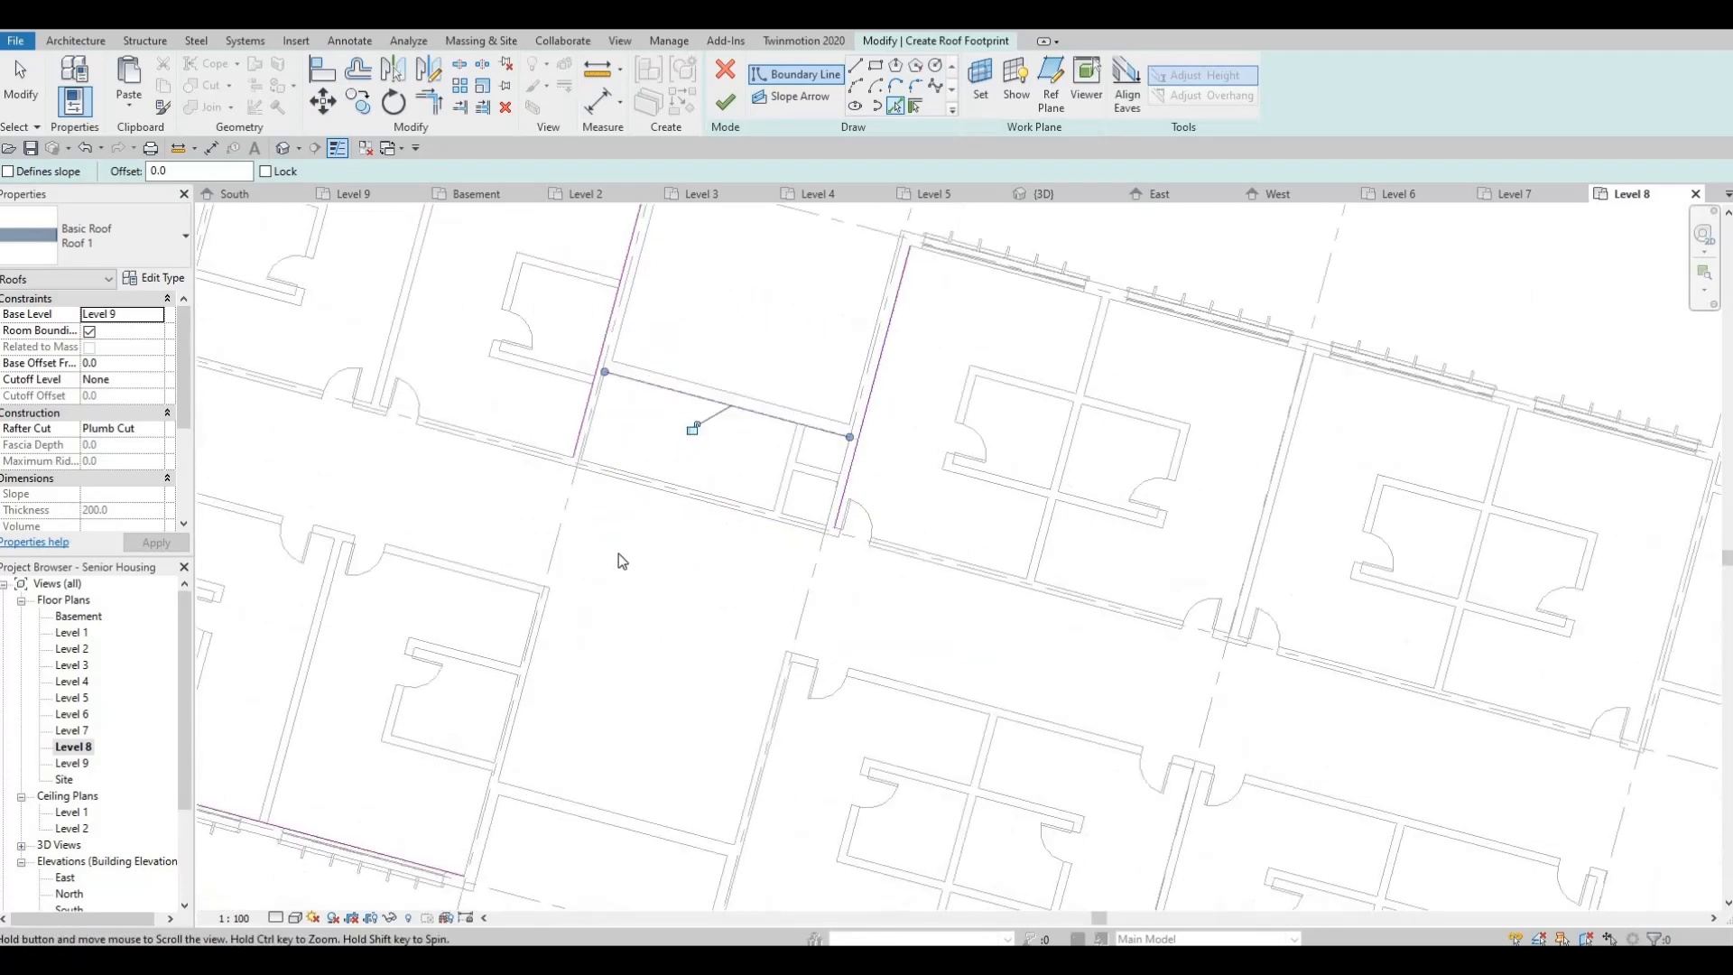
{"action": "scroll", "coordinate": [619, 559], "scroll_direction": "down", "scroll_amount": 2}
{"action": "left_click", "coordinate": [559, 579]}
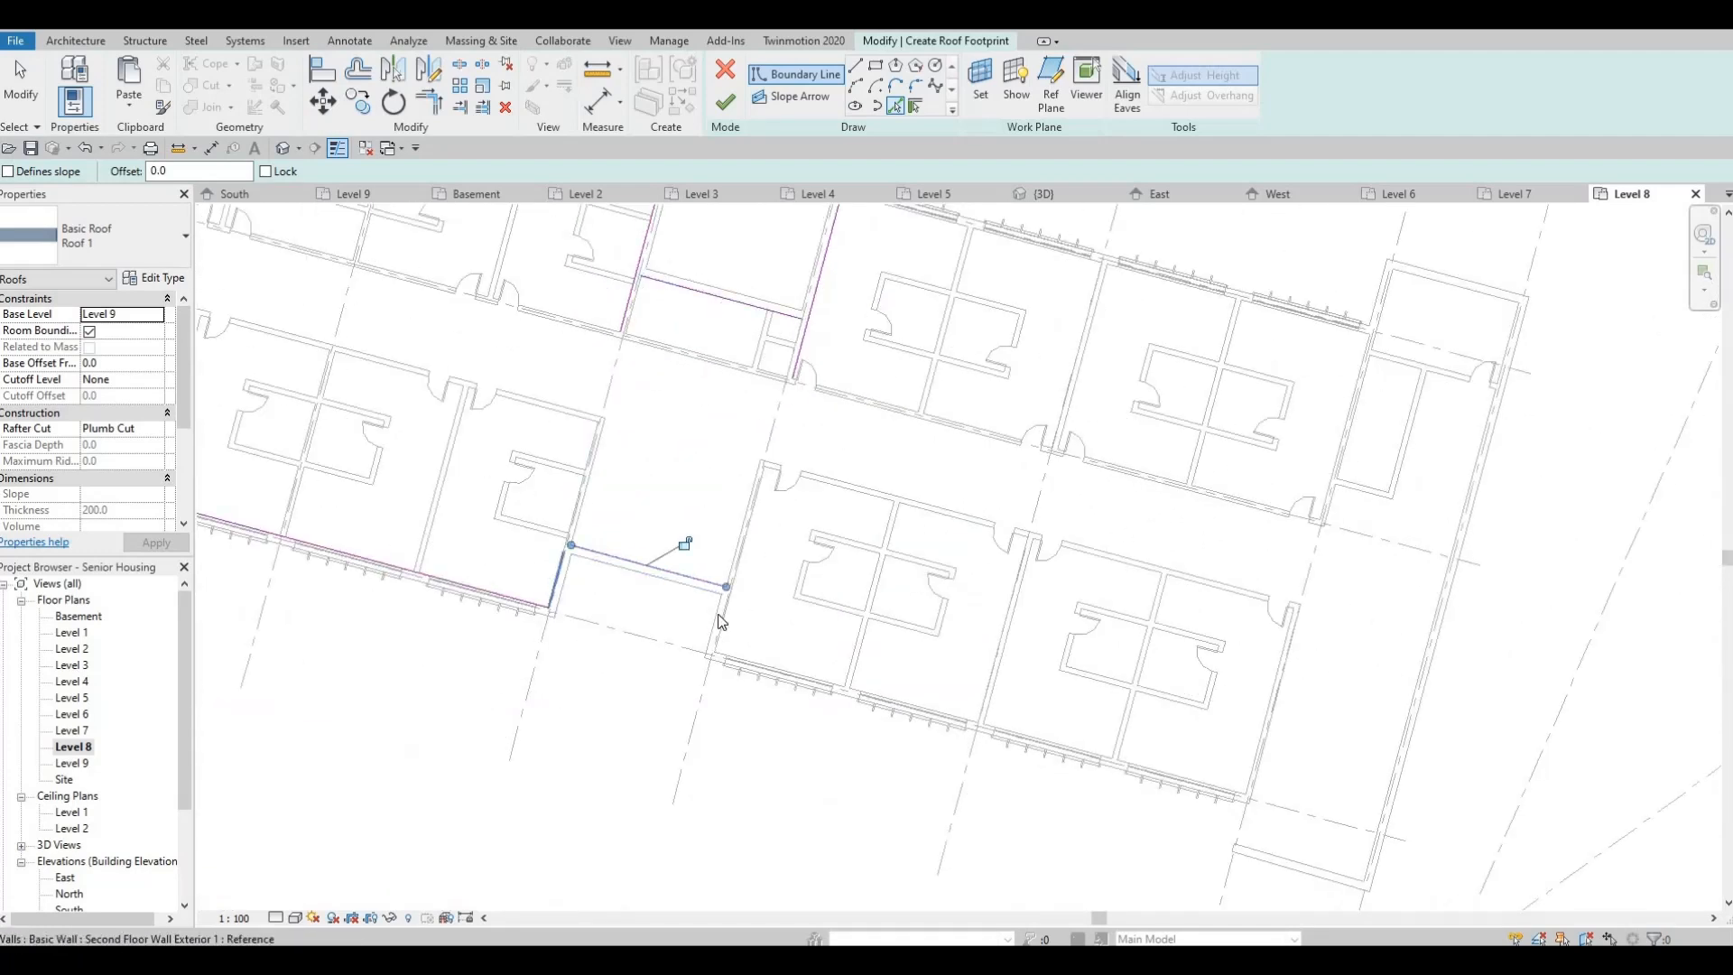
{"action": "left_click", "coordinate": [855, 693]}
{"action": "scroll", "coordinate": [854, 688], "scroll_direction": "up", "scroll_amount": 3}
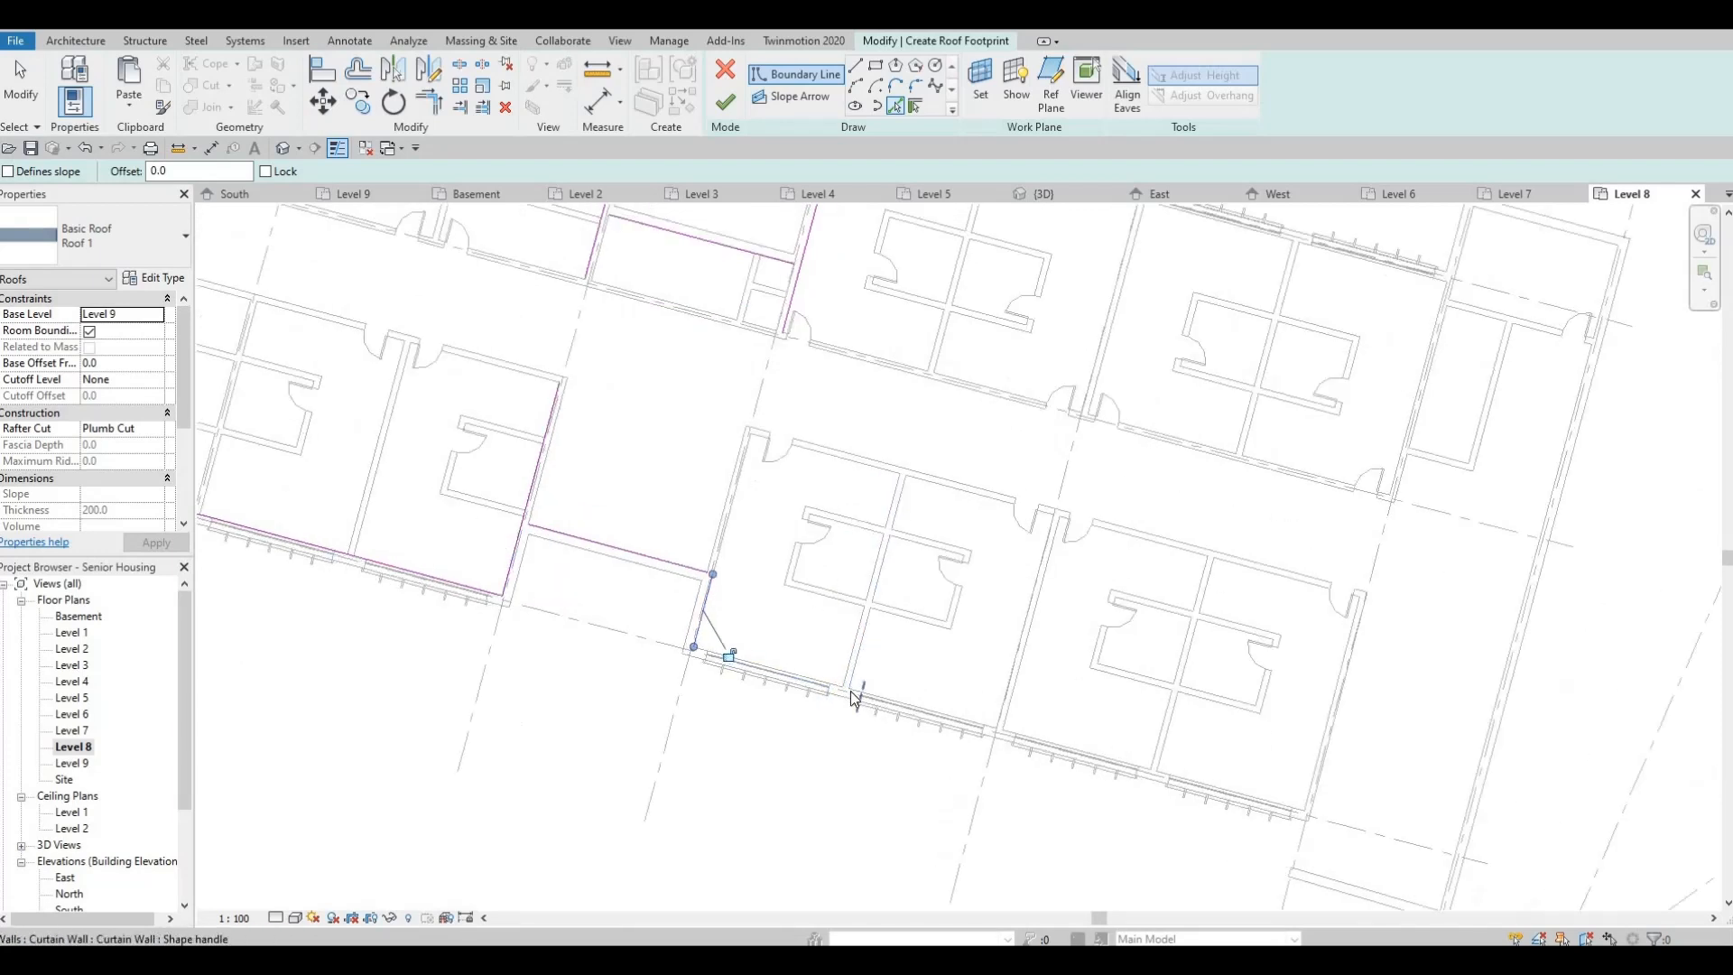
{"action": "scroll", "coordinate": [832, 526], "scroll_direction": "down", "scroll_amount": 4}
{"action": "middle_click_drag", "start_coordinate": [832, 526], "coordinate": [508, 435]}
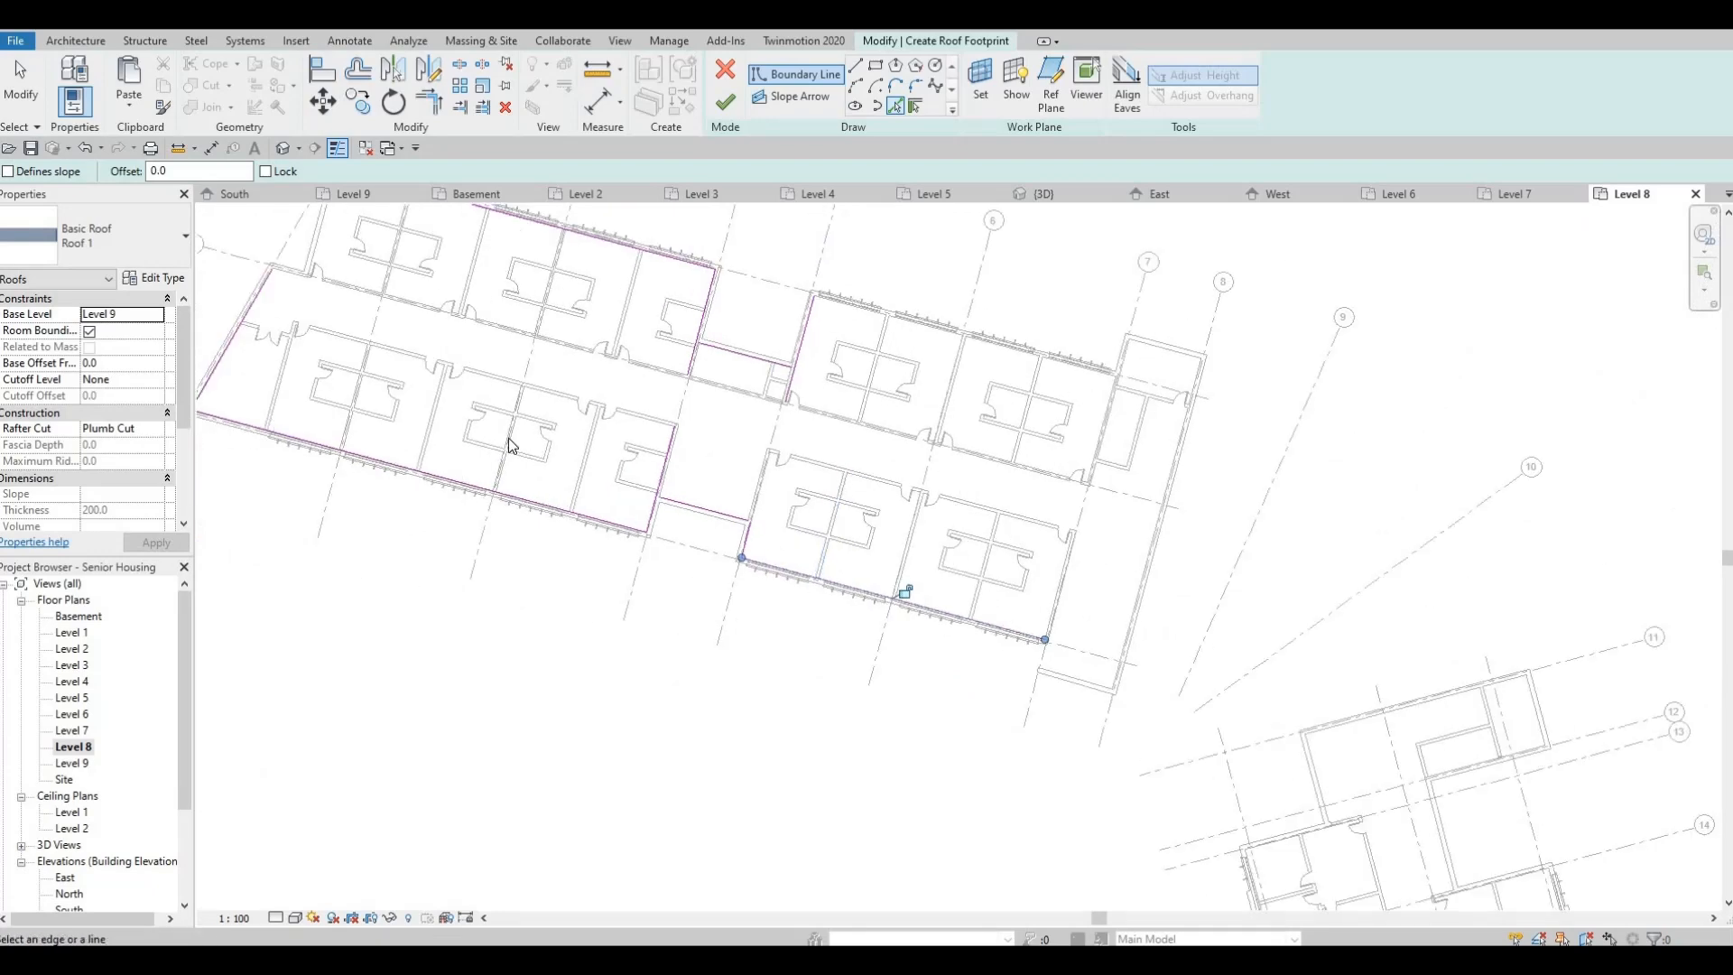
{"action": "scroll", "coordinate": [514, 440], "scroll_direction": "up", "scroll_amount": 1}
Add roof boundary lines along the room wall at grid 7, the end block's short wall near grid C and its long outer wall
{"action": "scroll", "coordinate": [862, 661], "scroll_direction": "up", "scroll_amount": 4}
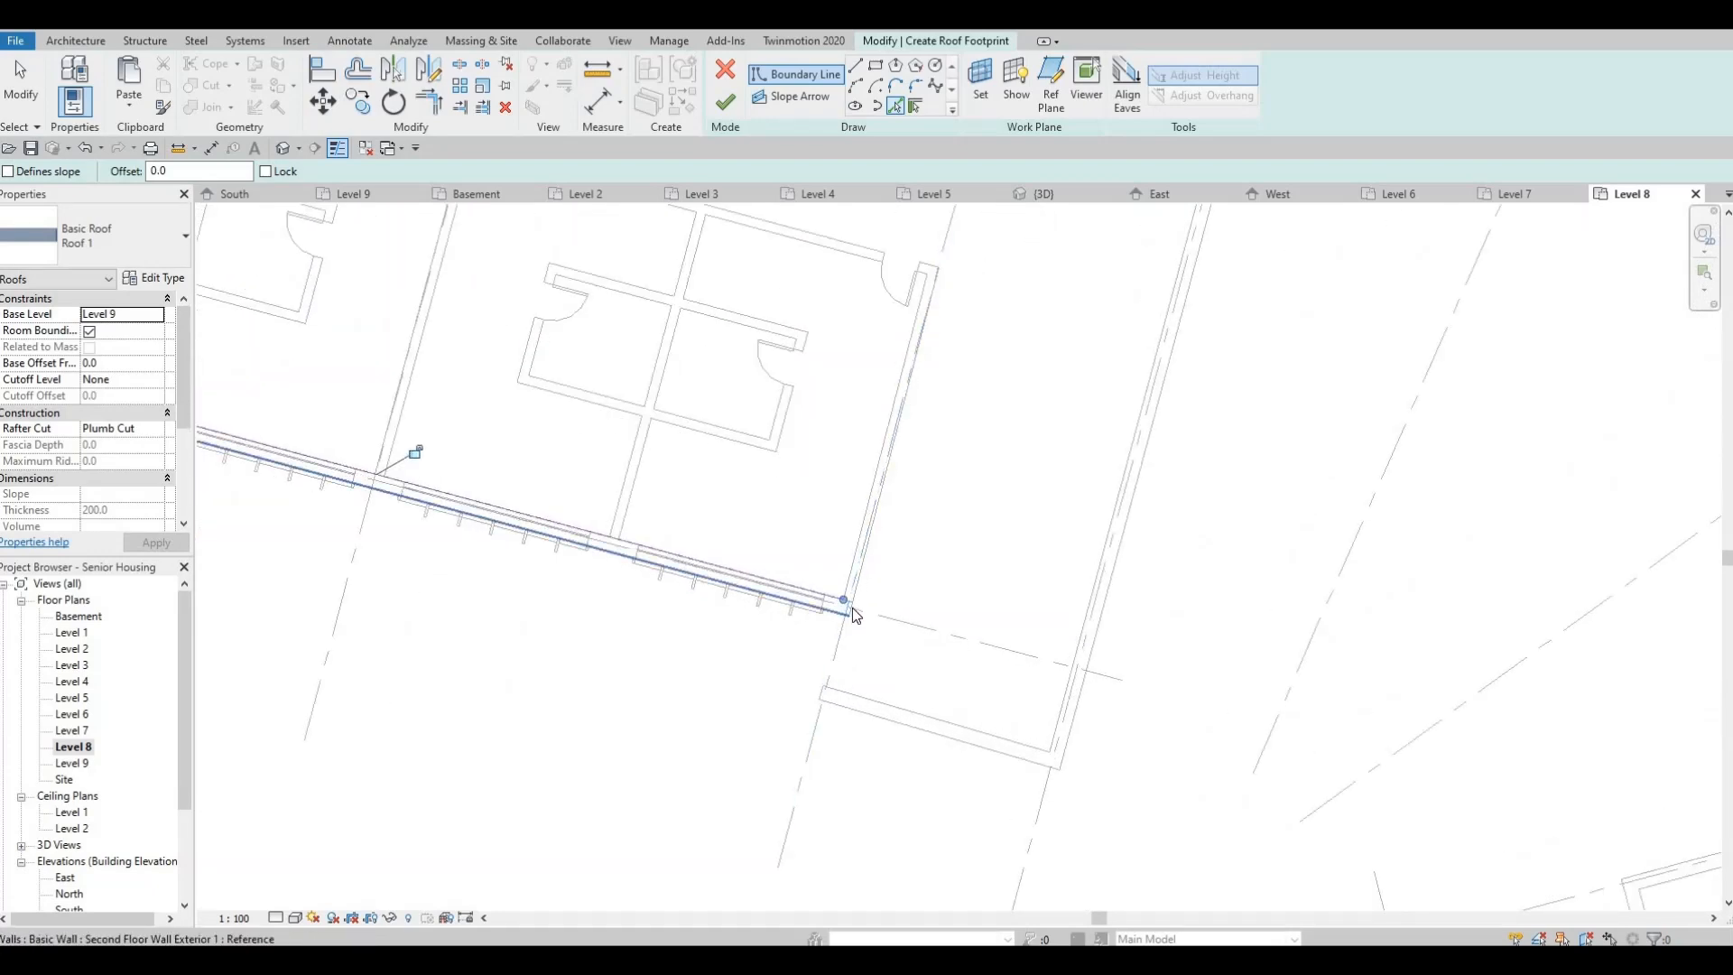
{"action": "left_click", "coordinate": [866, 570]}
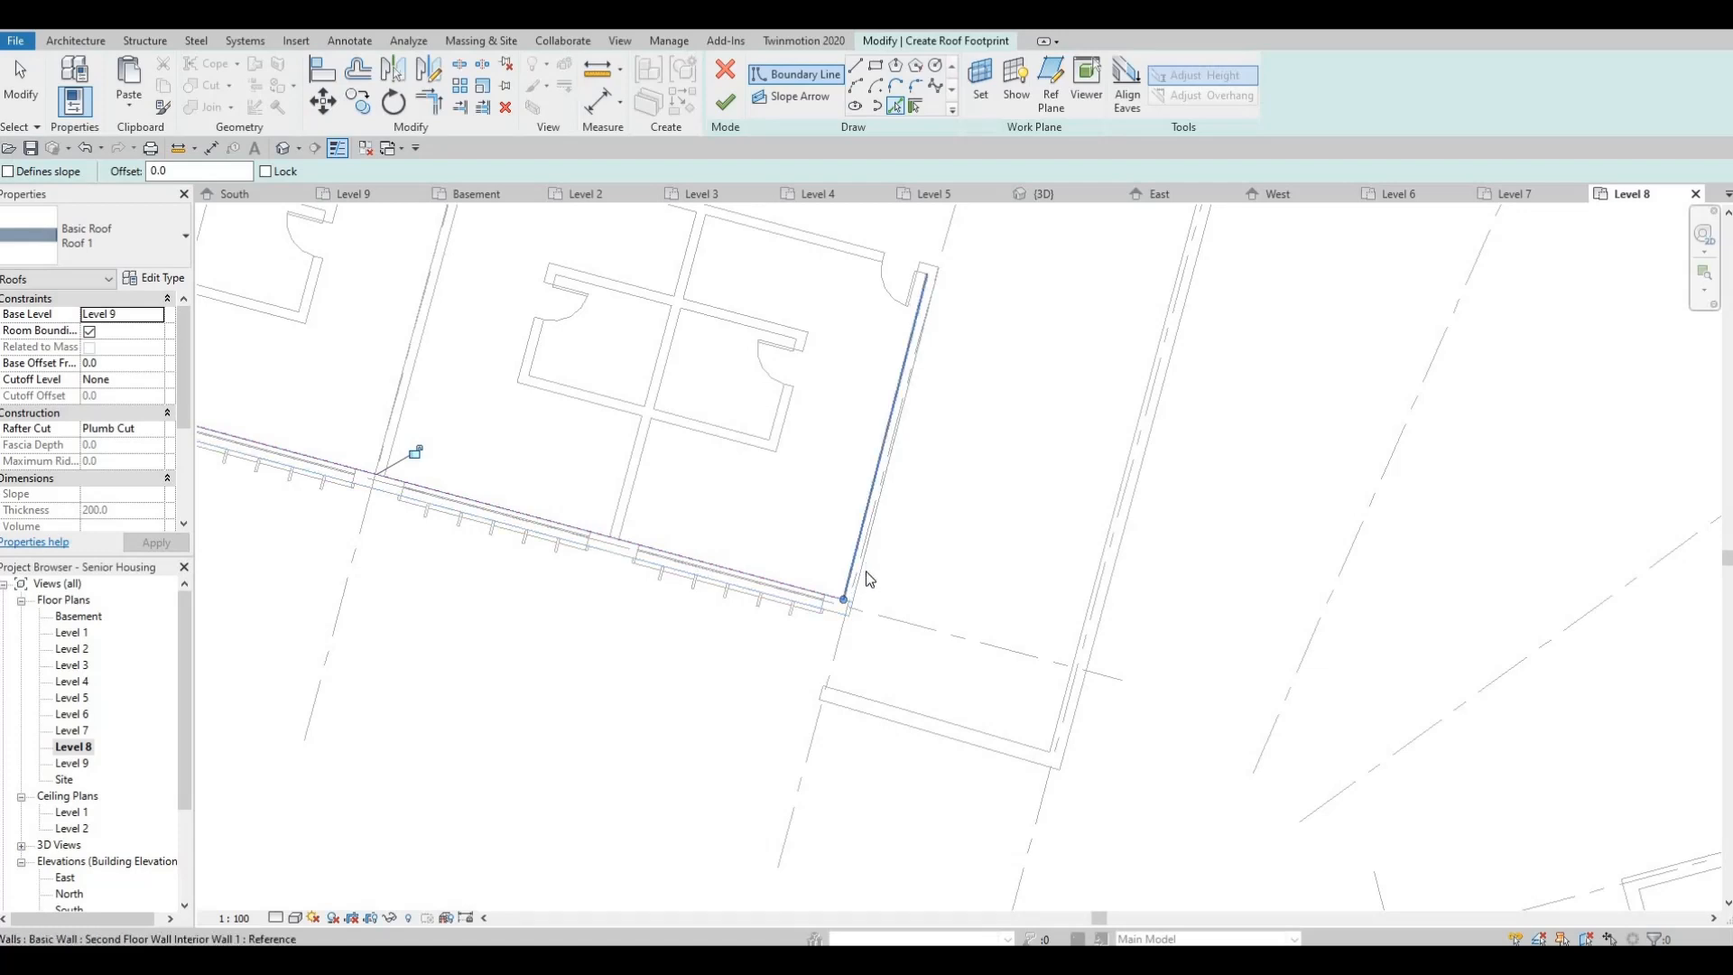
{"action": "left_click", "coordinate": [867, 698]}
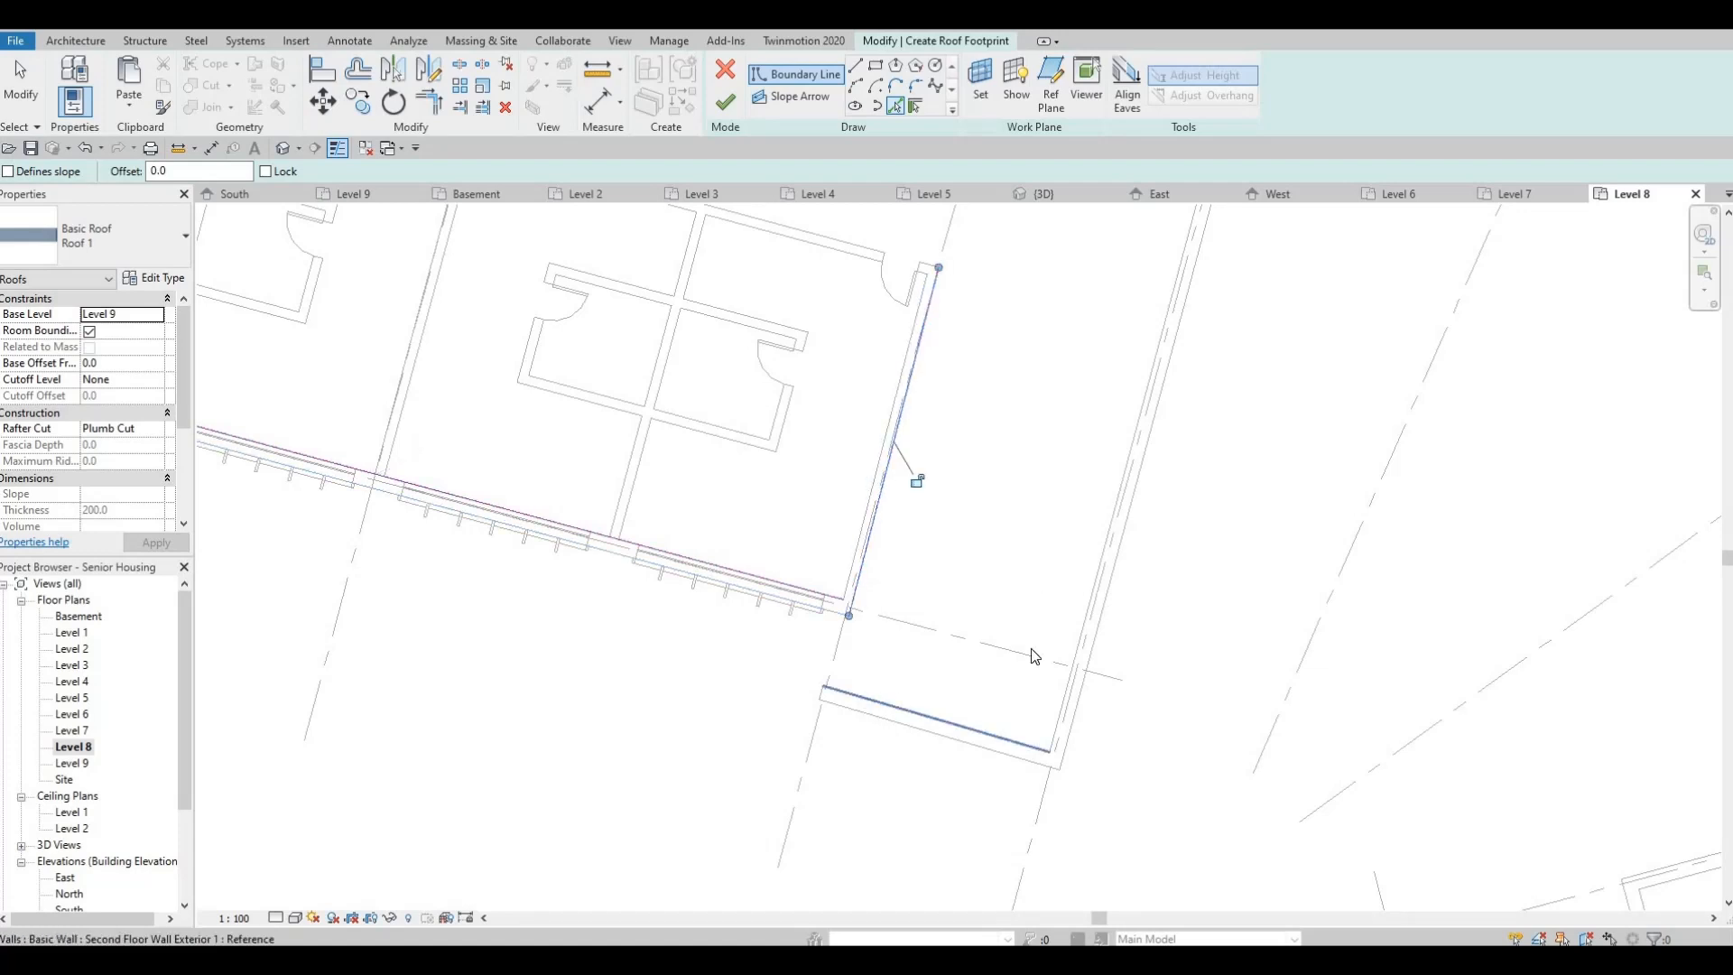
{"action": "left_click", "coordinate": [1105, 535]}
Add roof boundary lines along the end block's far short wall, its return wall at grid 7 and the grid A facade between grids 5 and 7
{"action": "middle_click_drag", "start_coordinate": [989, 683], "coordinate": [888, 905]}
{"action": "scroll", "coordinate": [997, 478], "scroll_direction": "down", "scroll_amount": 1}
{"action": "middle_click_drag", "start_coordinate": [997, 478], "coordinate": [922, 722]}
{"action": "middle_click_drag", "start_coordinate": [1034, 271], "coordinate": [983, 487]}
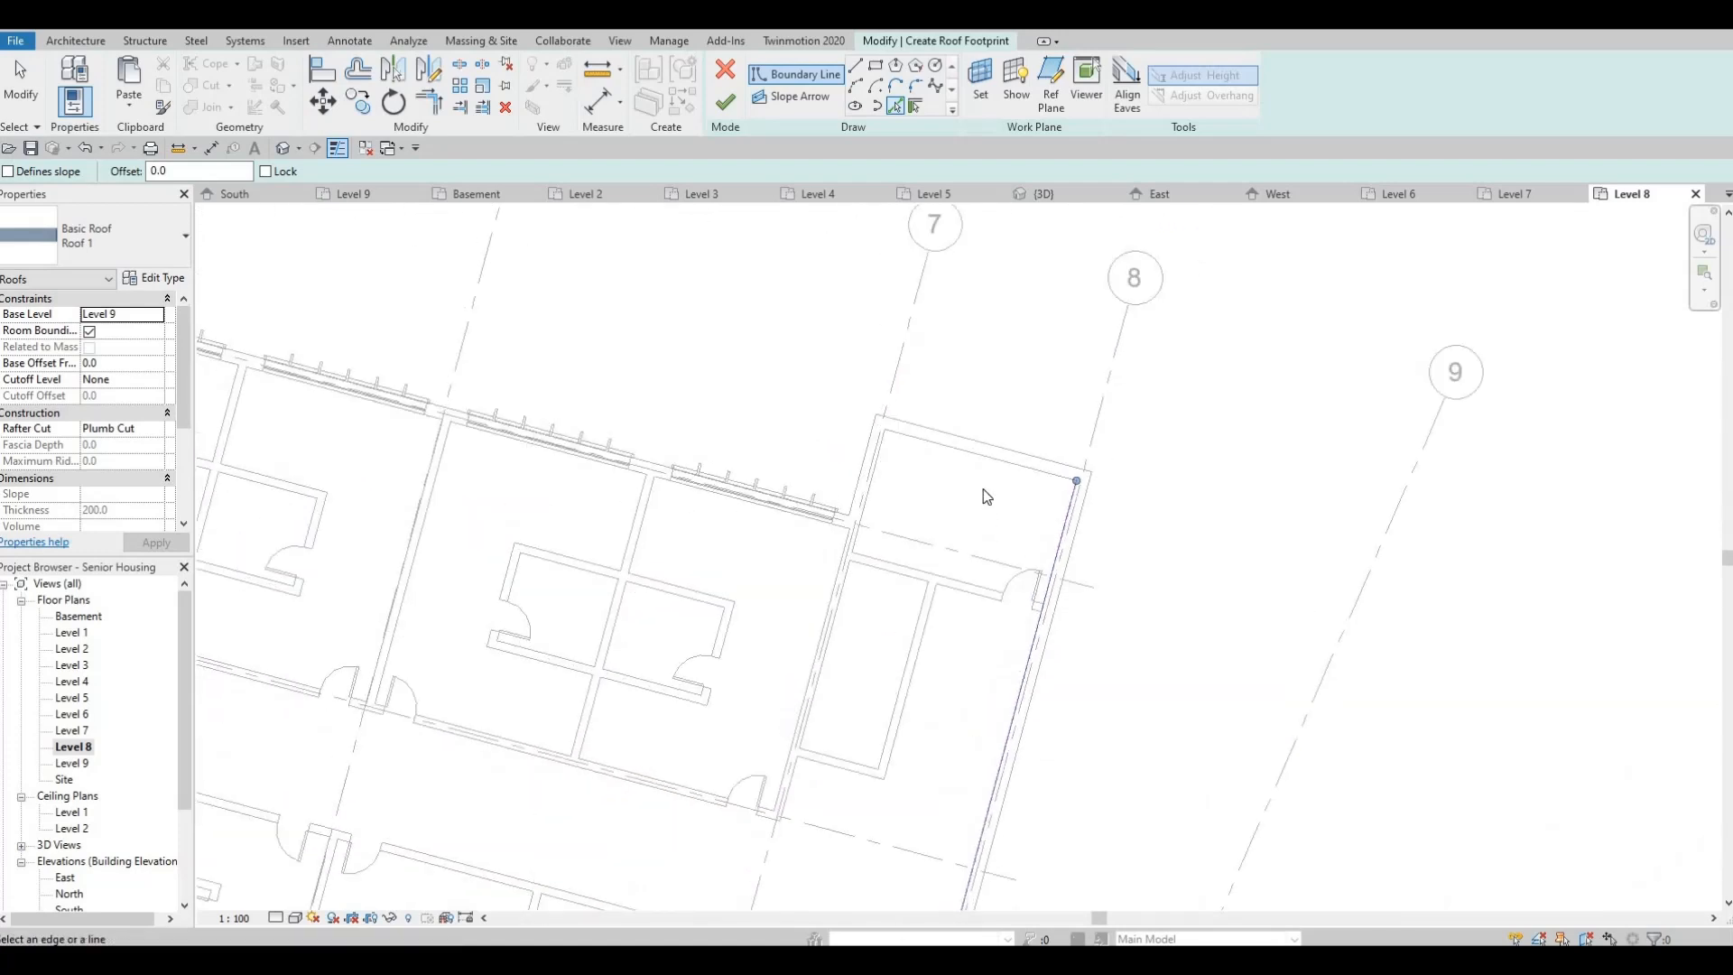
{"action": "left_click", "coordinate": [904, 459]}
{"action": "left_click", "coordinate": [861, 503]}
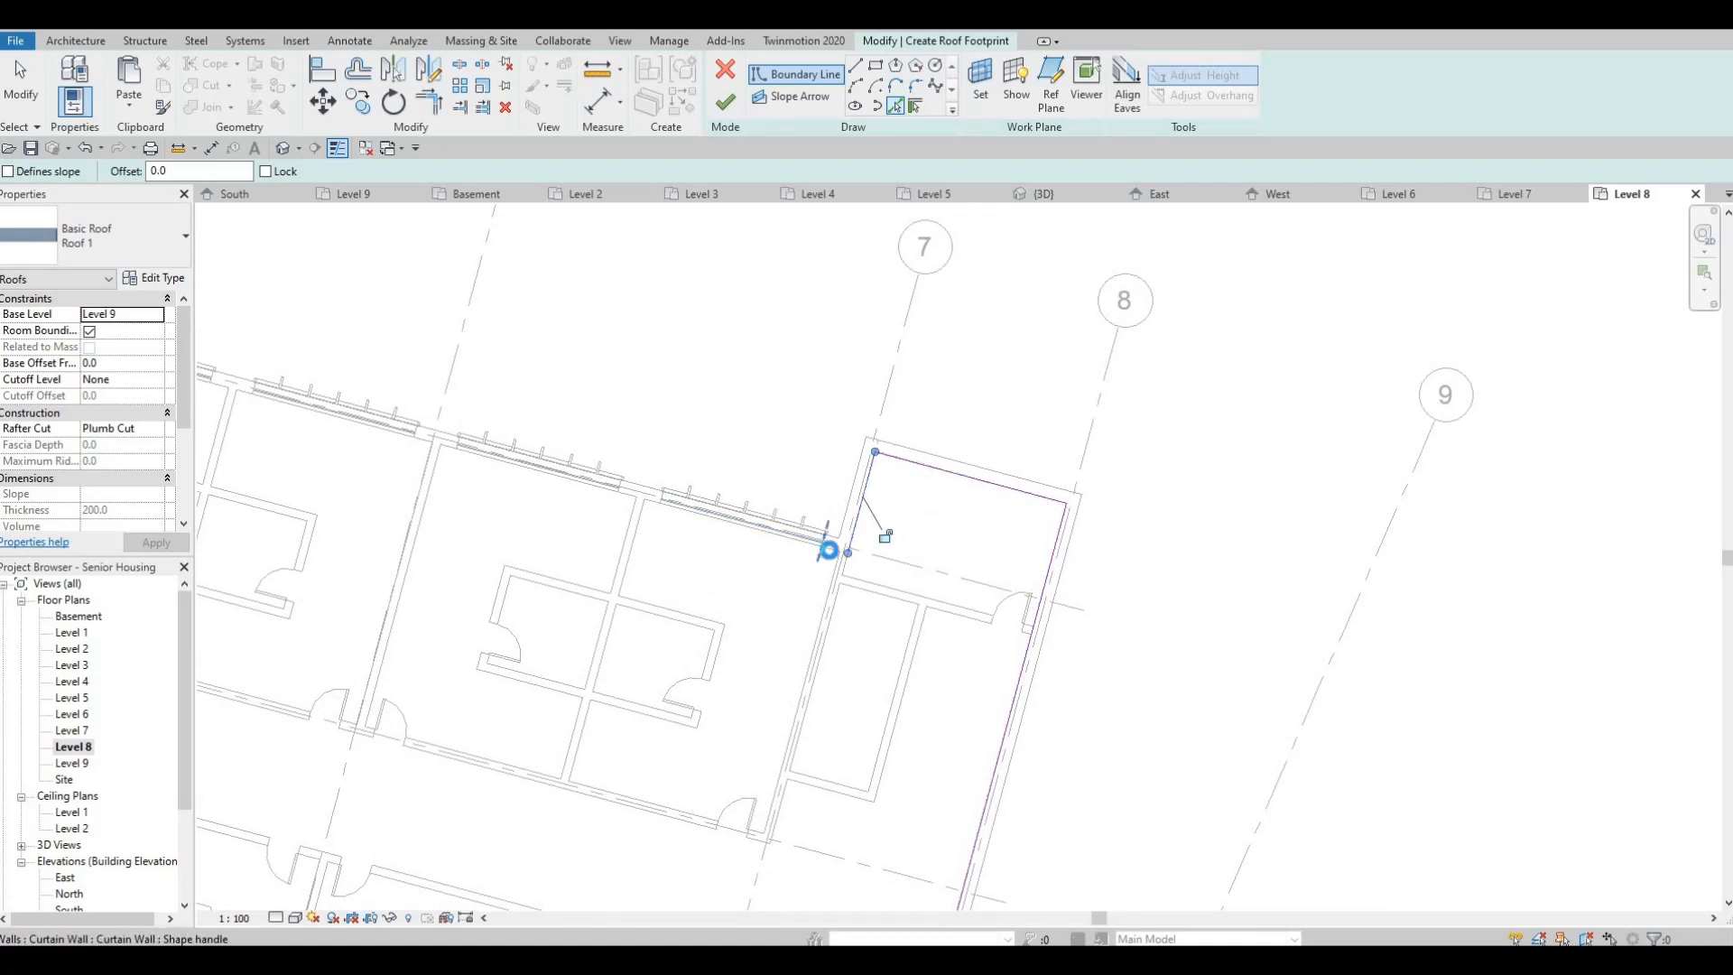
{"action": "left_click", "coordinate": [829, 549]}
Trim the end block's return line and the grid A facade line into a corner at grid 7
{"action": "scroll", "coordinate": [631, 523], "scroll_direction": "down", "scroll_amount": 3}
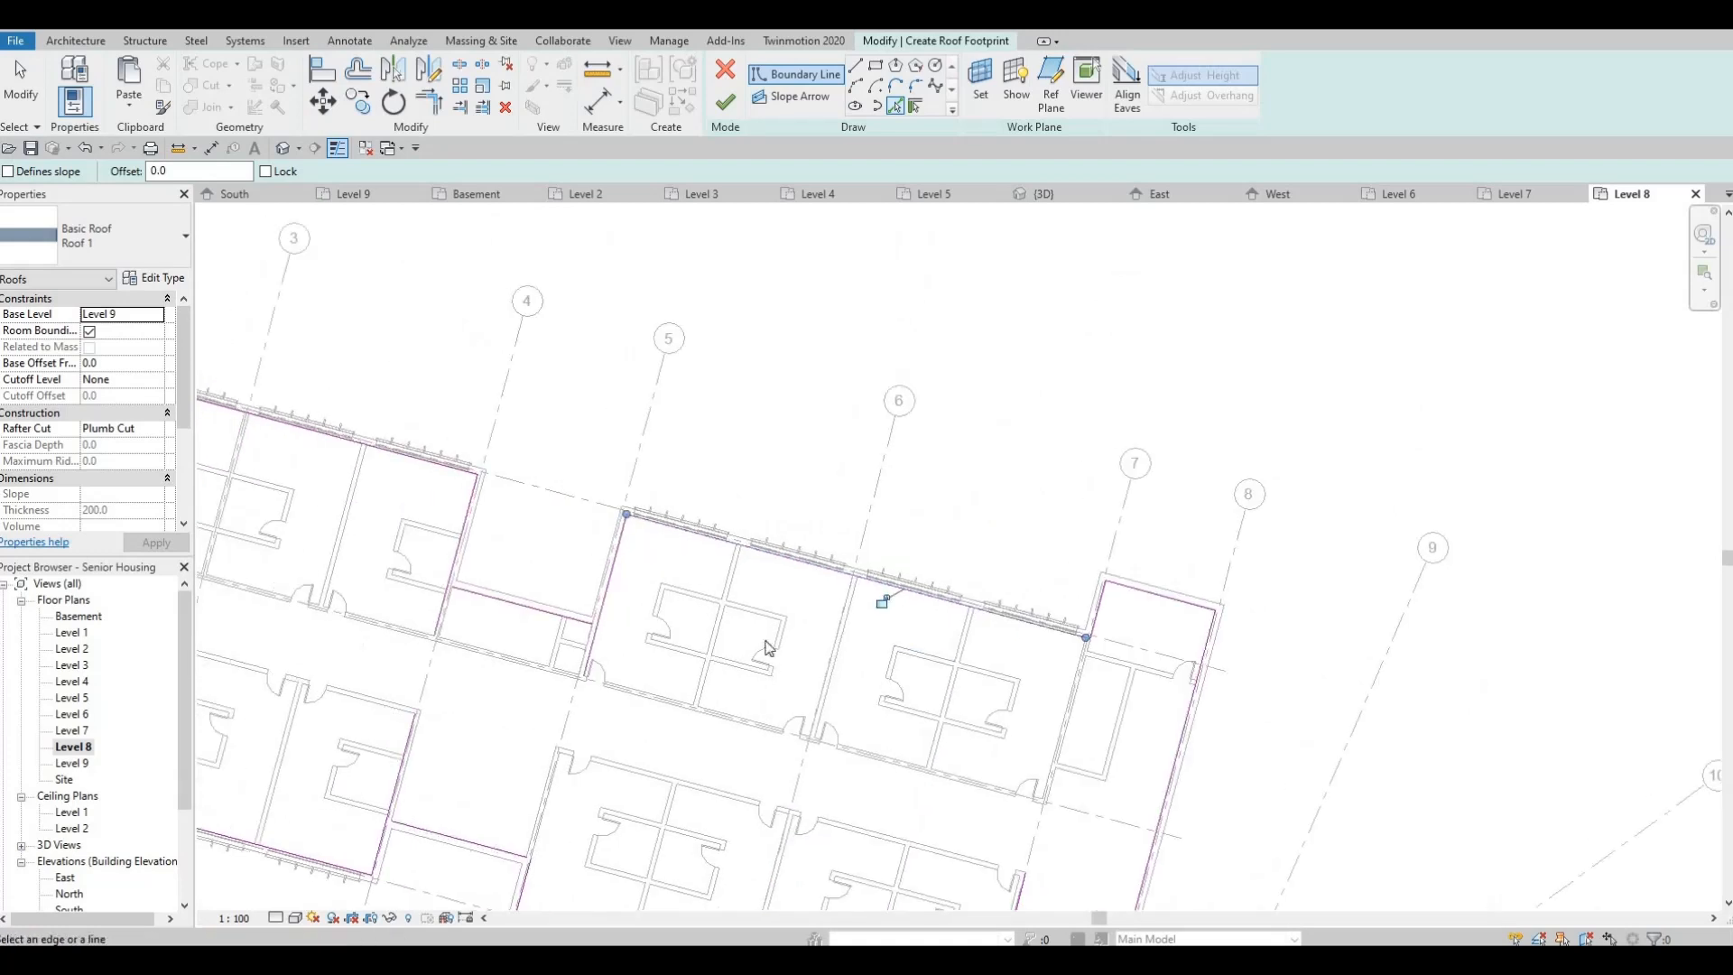
{"action": "scroll", "coordinate": [626, 530], "scroll_direction": "up", "scroll_amount": 4}
{"action": "middle_click_drag", "start_coordinate": [1182, 565], "coordinate": [584, 434]}
{"action": "scroll", "coordinate": [587, 435], "scroll_direction": "down", "scroll_amount": 2}
{"action": "scroll", "coordinate": [758, 477], "scroll_direction": "up", "scroll_amount": 3}
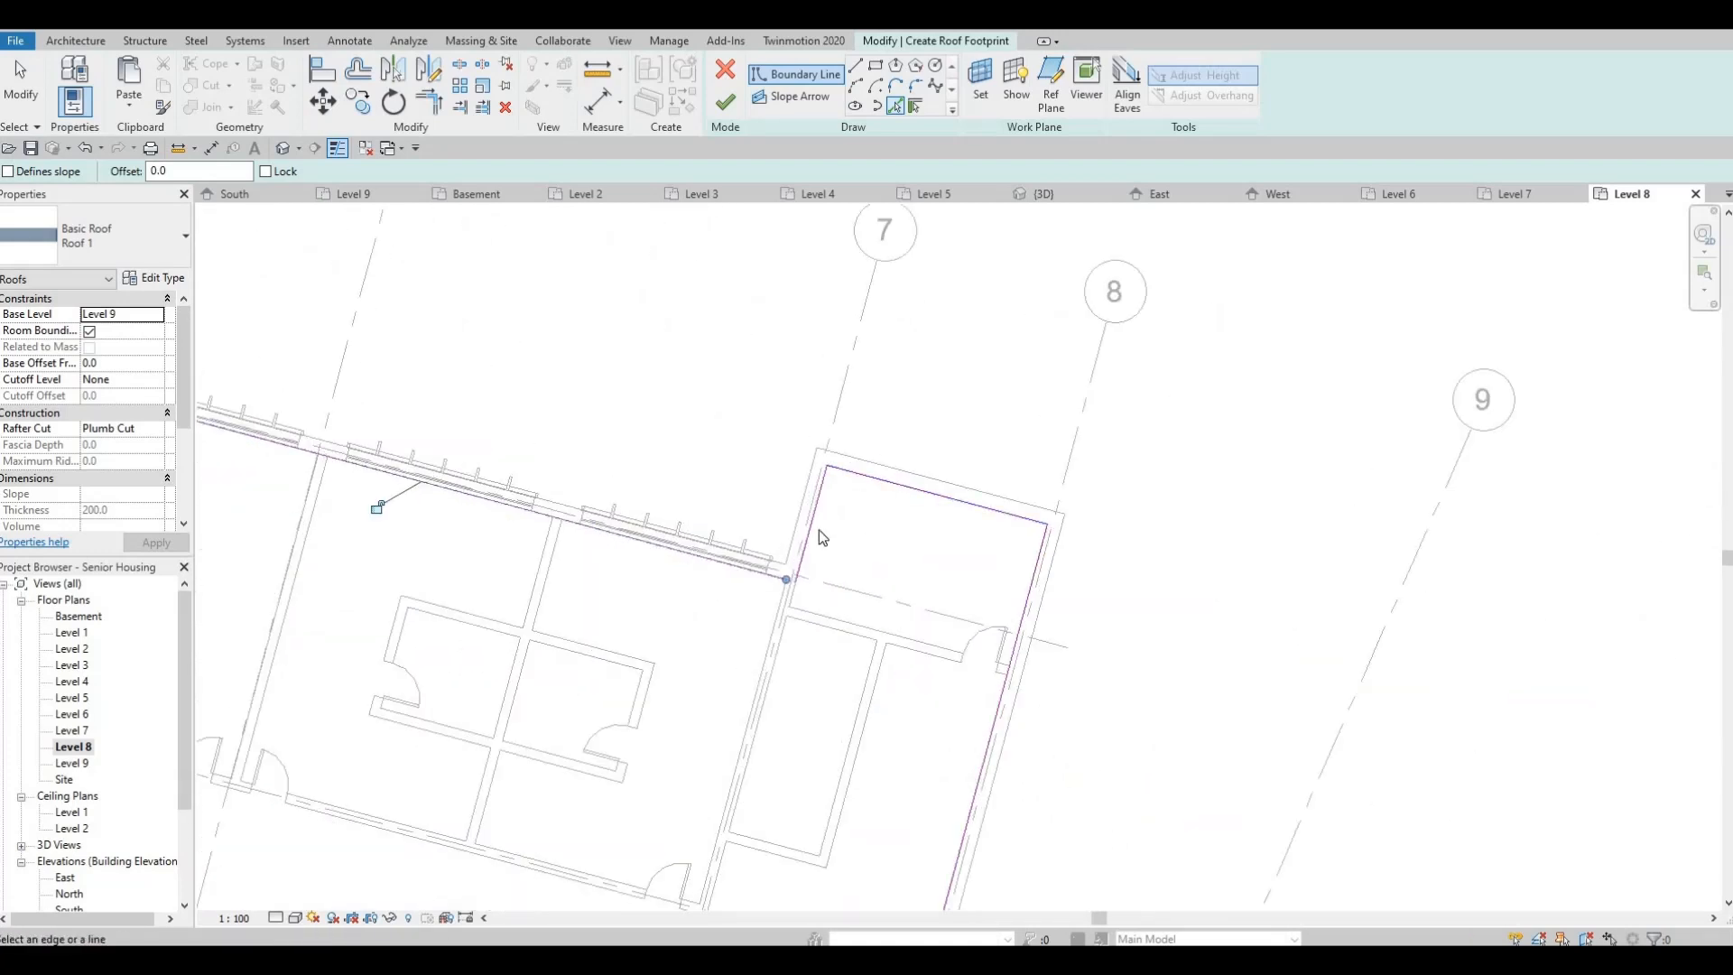
{"action": "key", "text": "t"}
{"action": "key", "text": "r"}
{"action": "left_click", "coordinate": [808, 538]}
{"action": "left_click", "coordinate": [763, 573]}
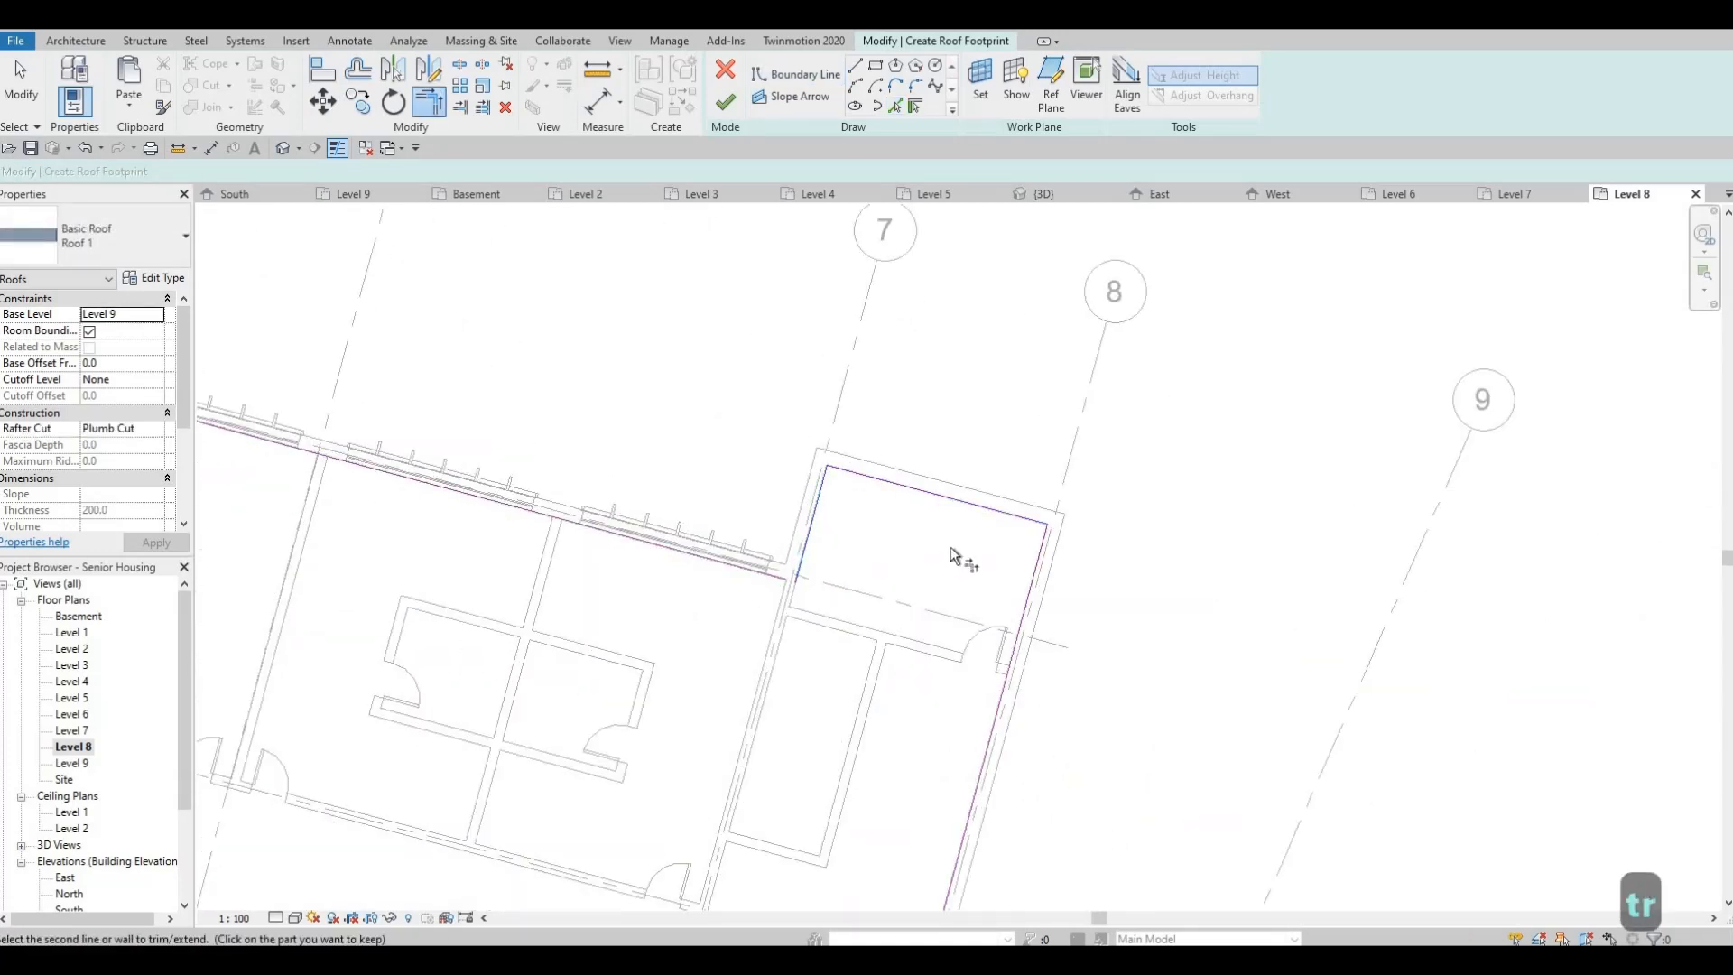
Trim the roof boundary at grid 7 near grid C, joining the return line to the end block's short edge and the facade line
{"action": "scroll", "coordinate": [766, 456], "scroll_direction": "down", "scroll_amount": 2}
{"action": "middle_click_drag", "start_coordinate": [666, 809], "coordinate": [712, 406]}
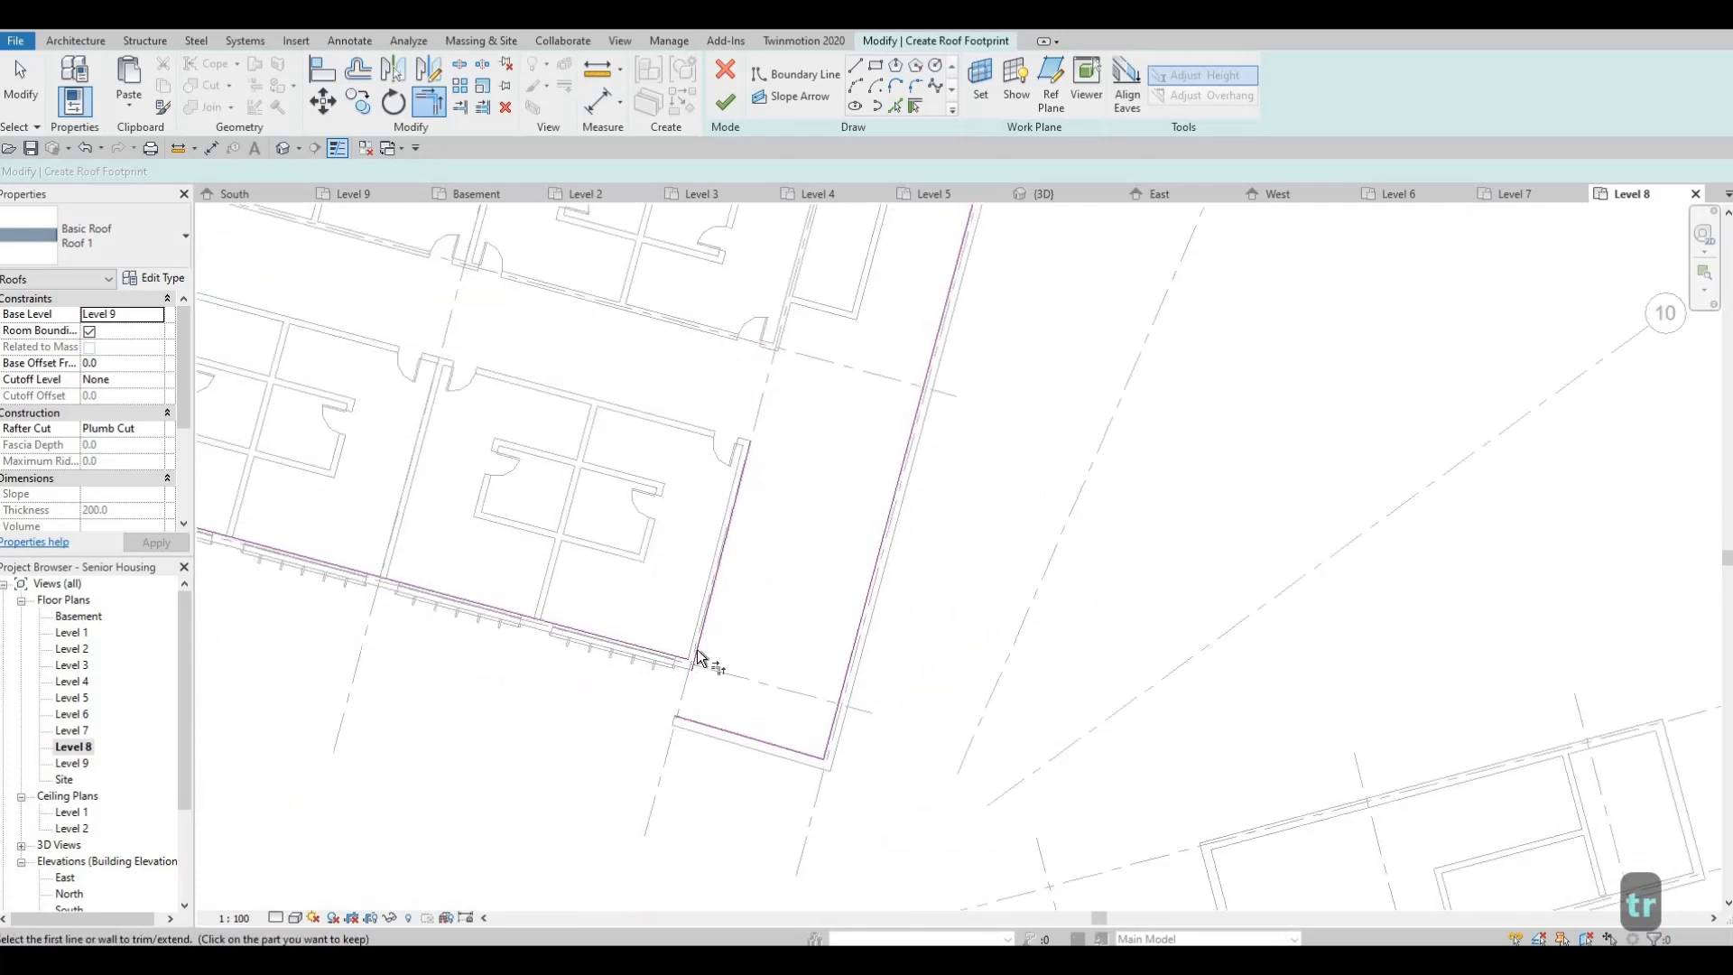
{"action": "scroll", "coordinate": [690, 774], "scroll_direction": "up", "scroll_amount": 4}
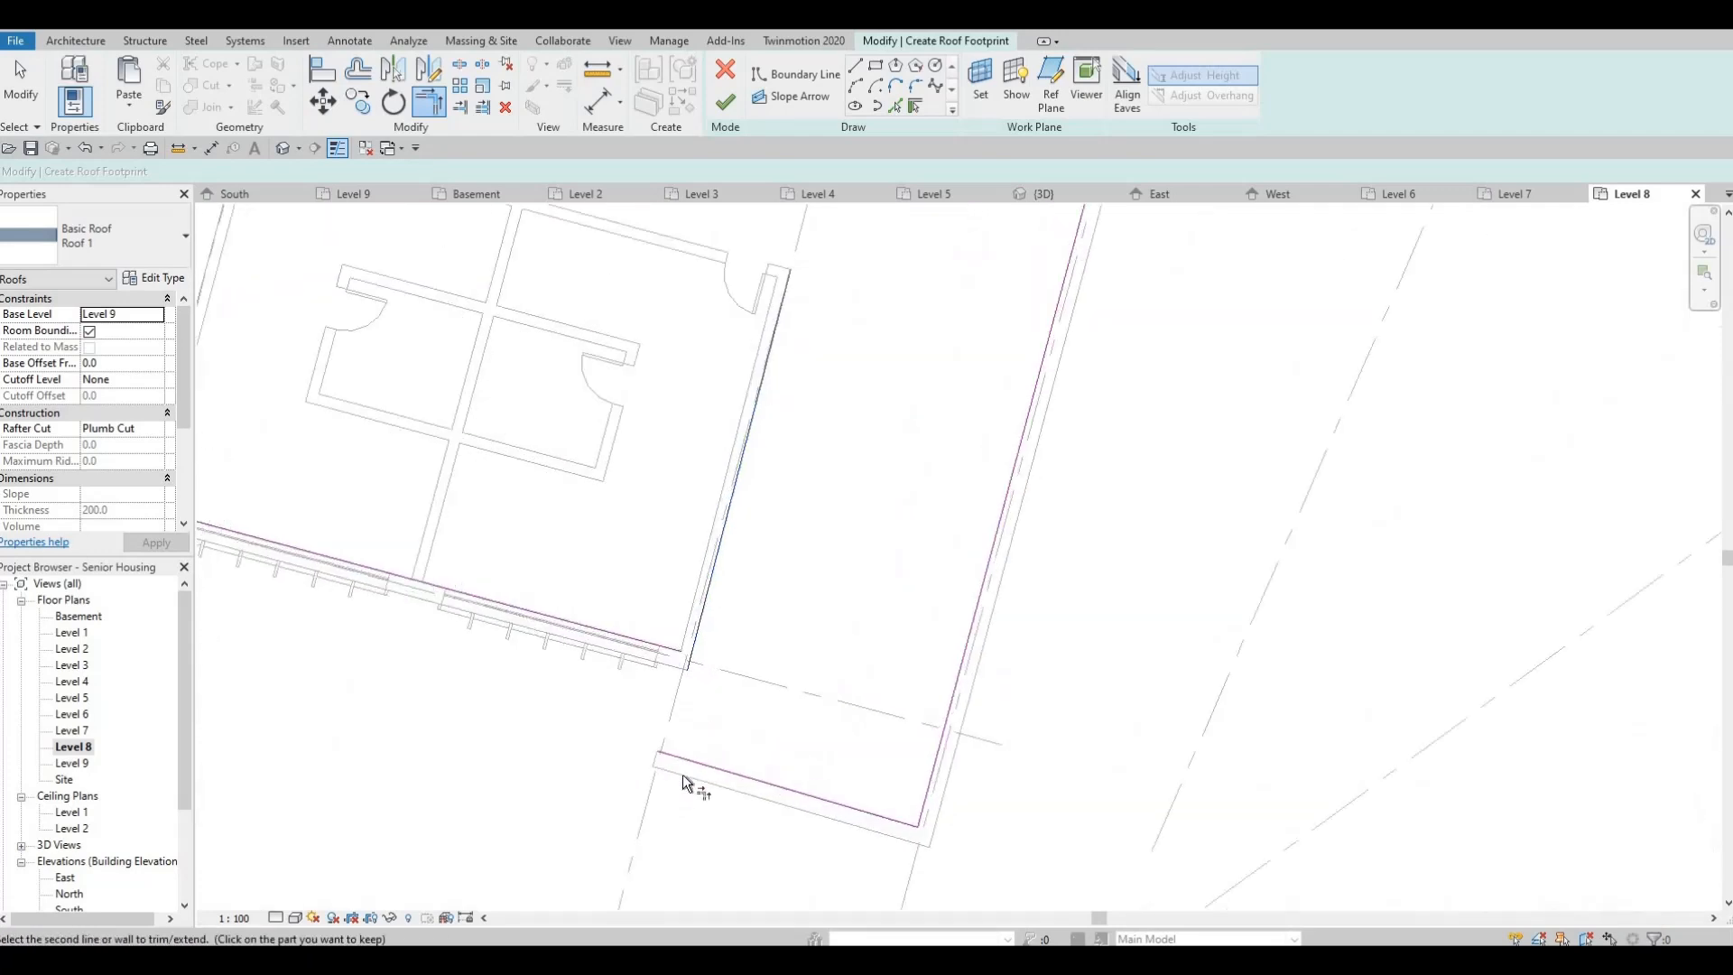
{"action": "left_click", "coordinate": [685, 790]}
{"action": "left_click", "coordinate": [687, 661]}
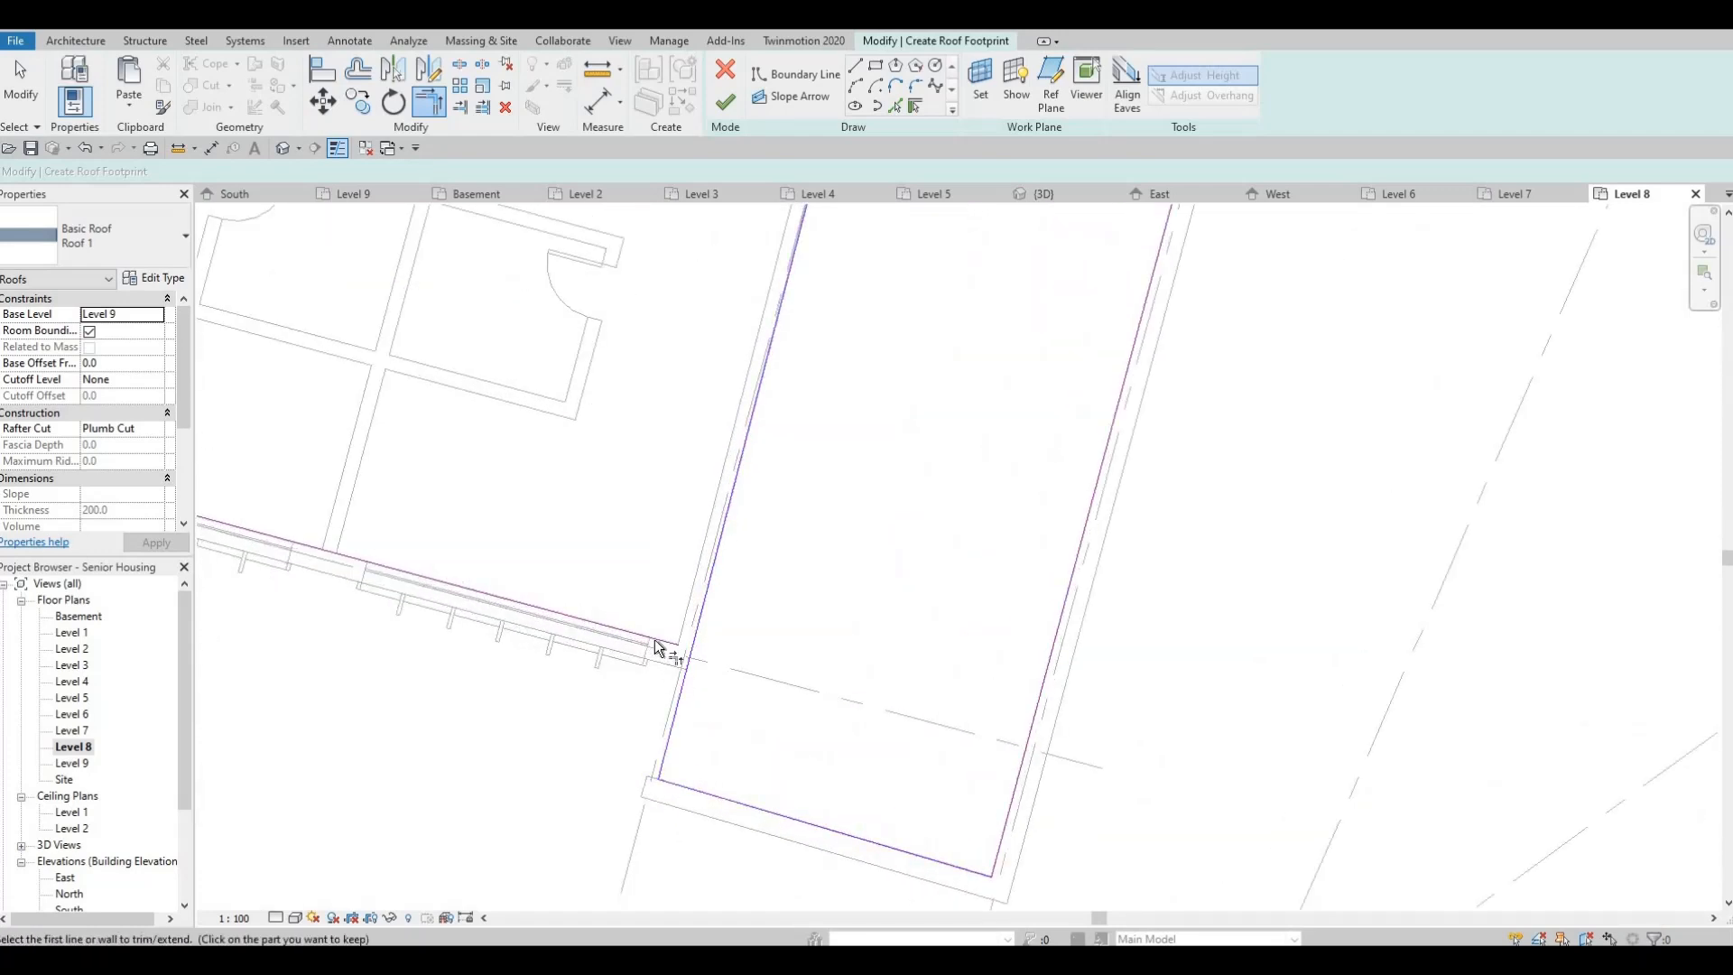
{"action": "left_click", "coordinate": [683, 683]}
{"action": "left_click", "coordinate": [501, 601]}
Trim the roof boundary lines into corners at both sides of the recess along grid C
{"action": "scroll", "coordinate": [642, 653], "scroll_direction": "down", "scroll_amount": 2}
{"action": "middle_click_drag", "start_coordinate": [206, 470], "coordinate": [639, 615]}
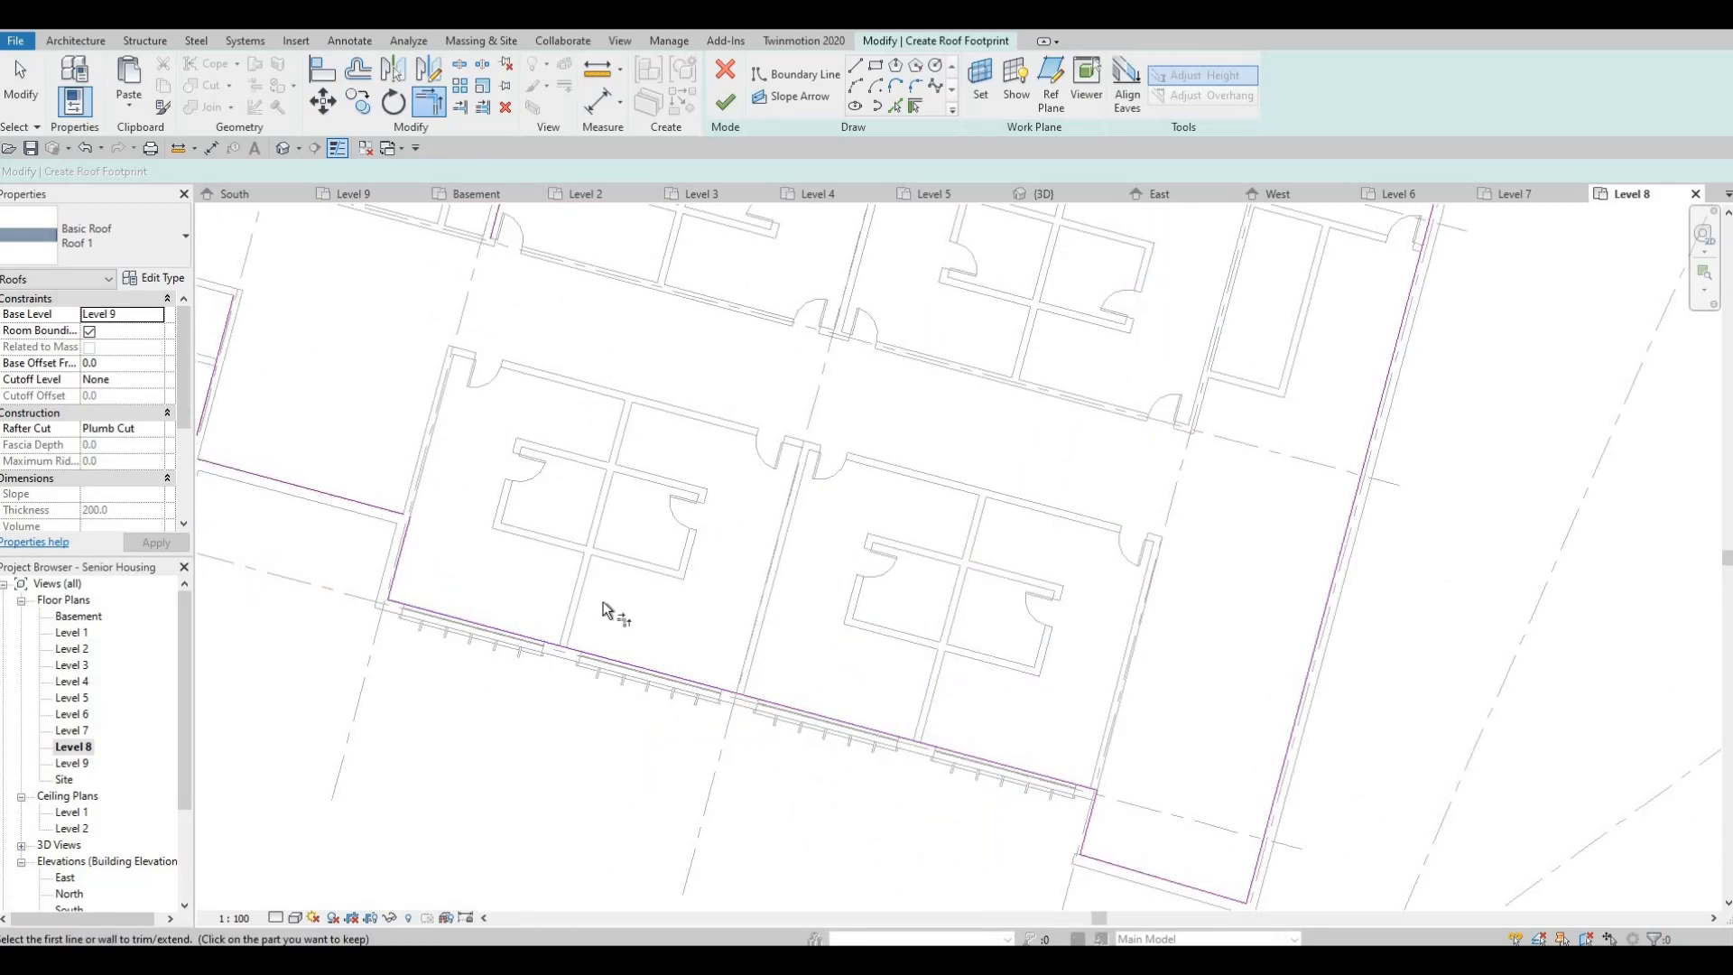
{"action": "middle_click_drag", "start_coordinate": [406, 577], "coordinate": [591, 607]}
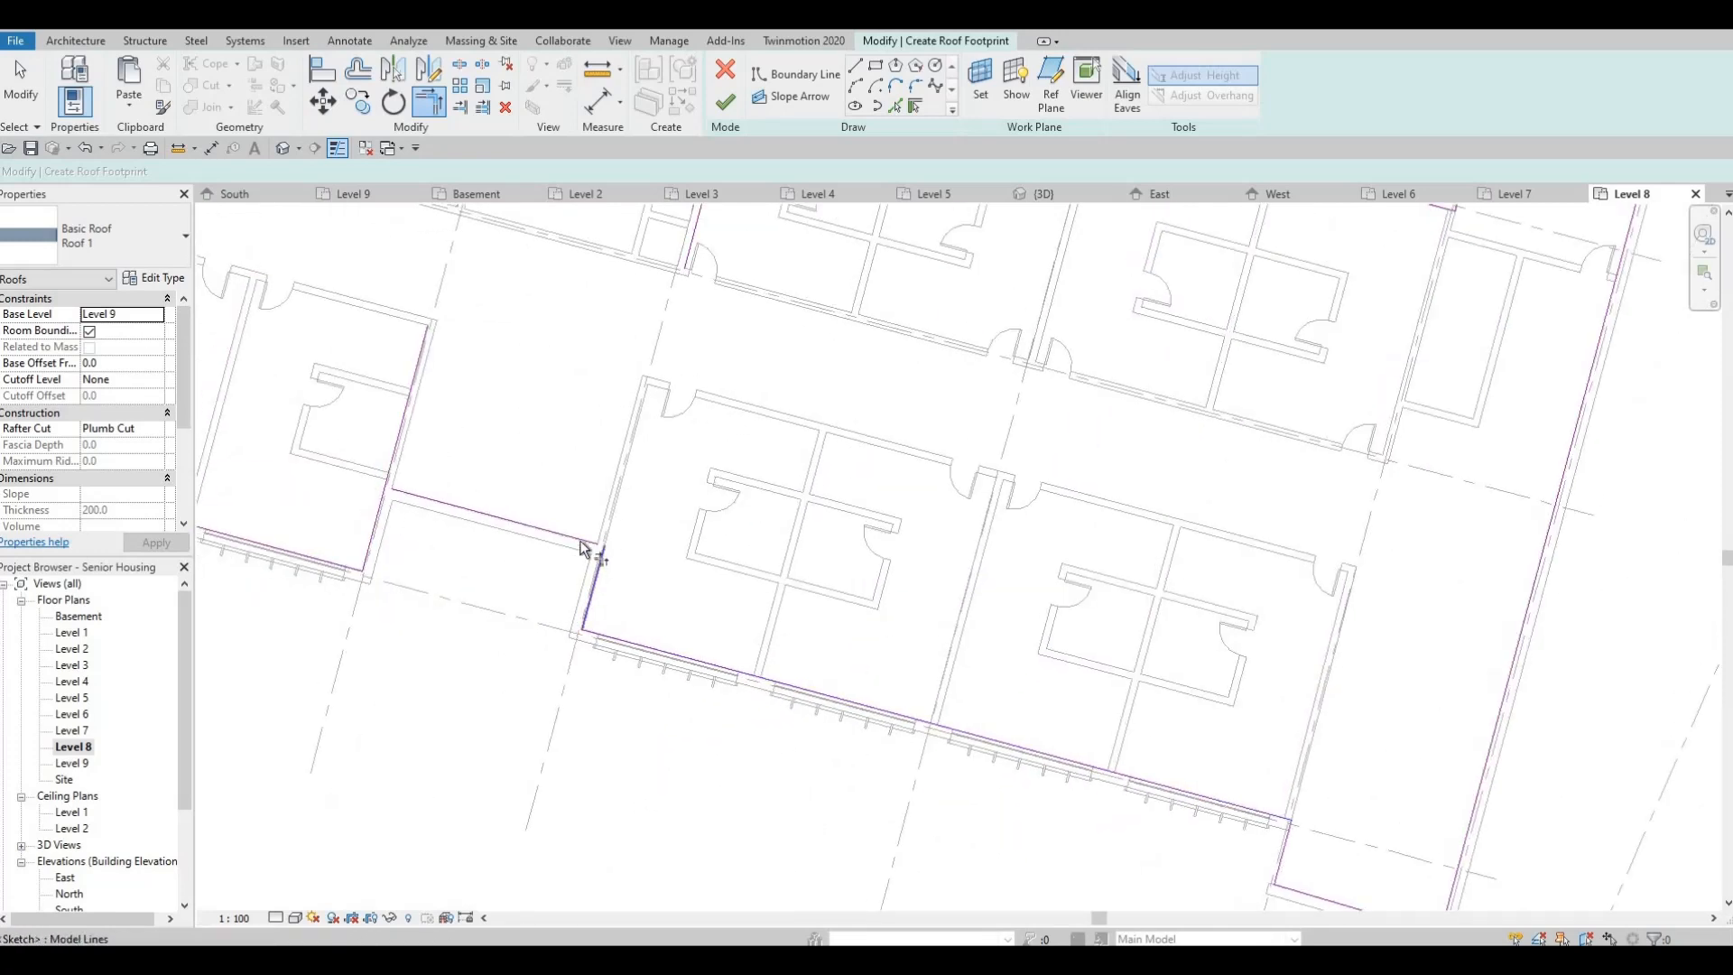
{"action": "left_click", "coordinate": [592, 585]}
{"action": "left_click", "coordinate": [369, 516]}
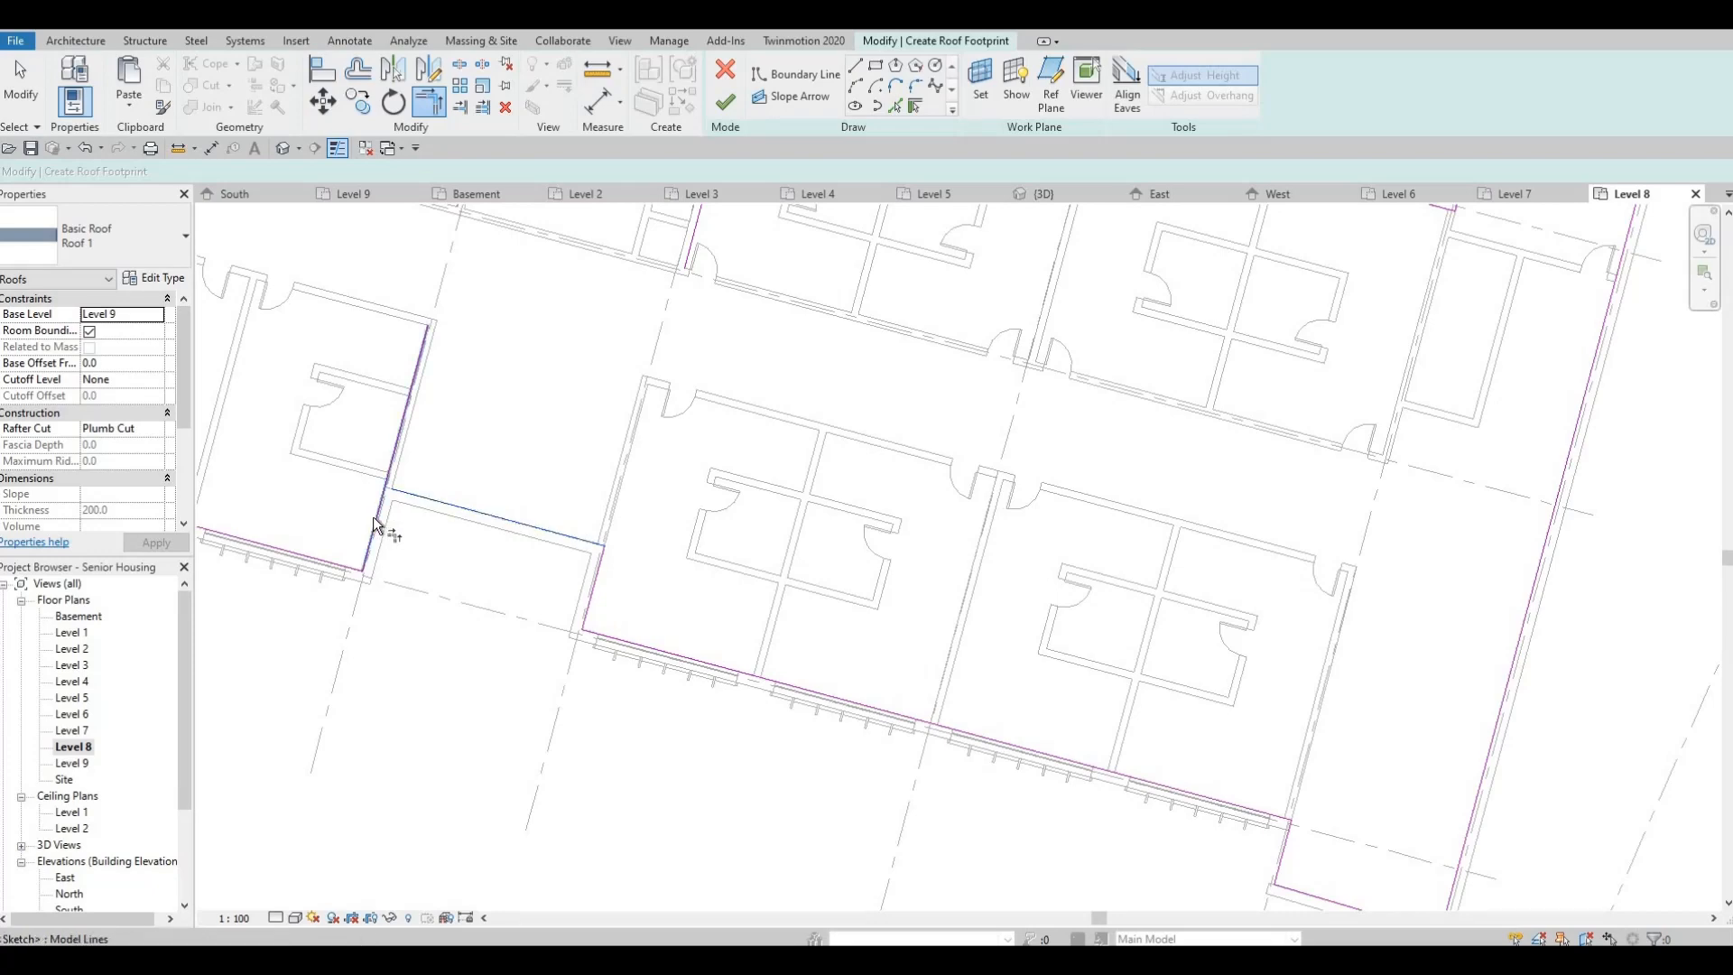
Trim the roof boundary lines into corners at both sides of the recess along grid A, next to grid 5
{"action": "middle_click_drag", "start_coordinate": [291, 615], "coordinate": [982, 734]}
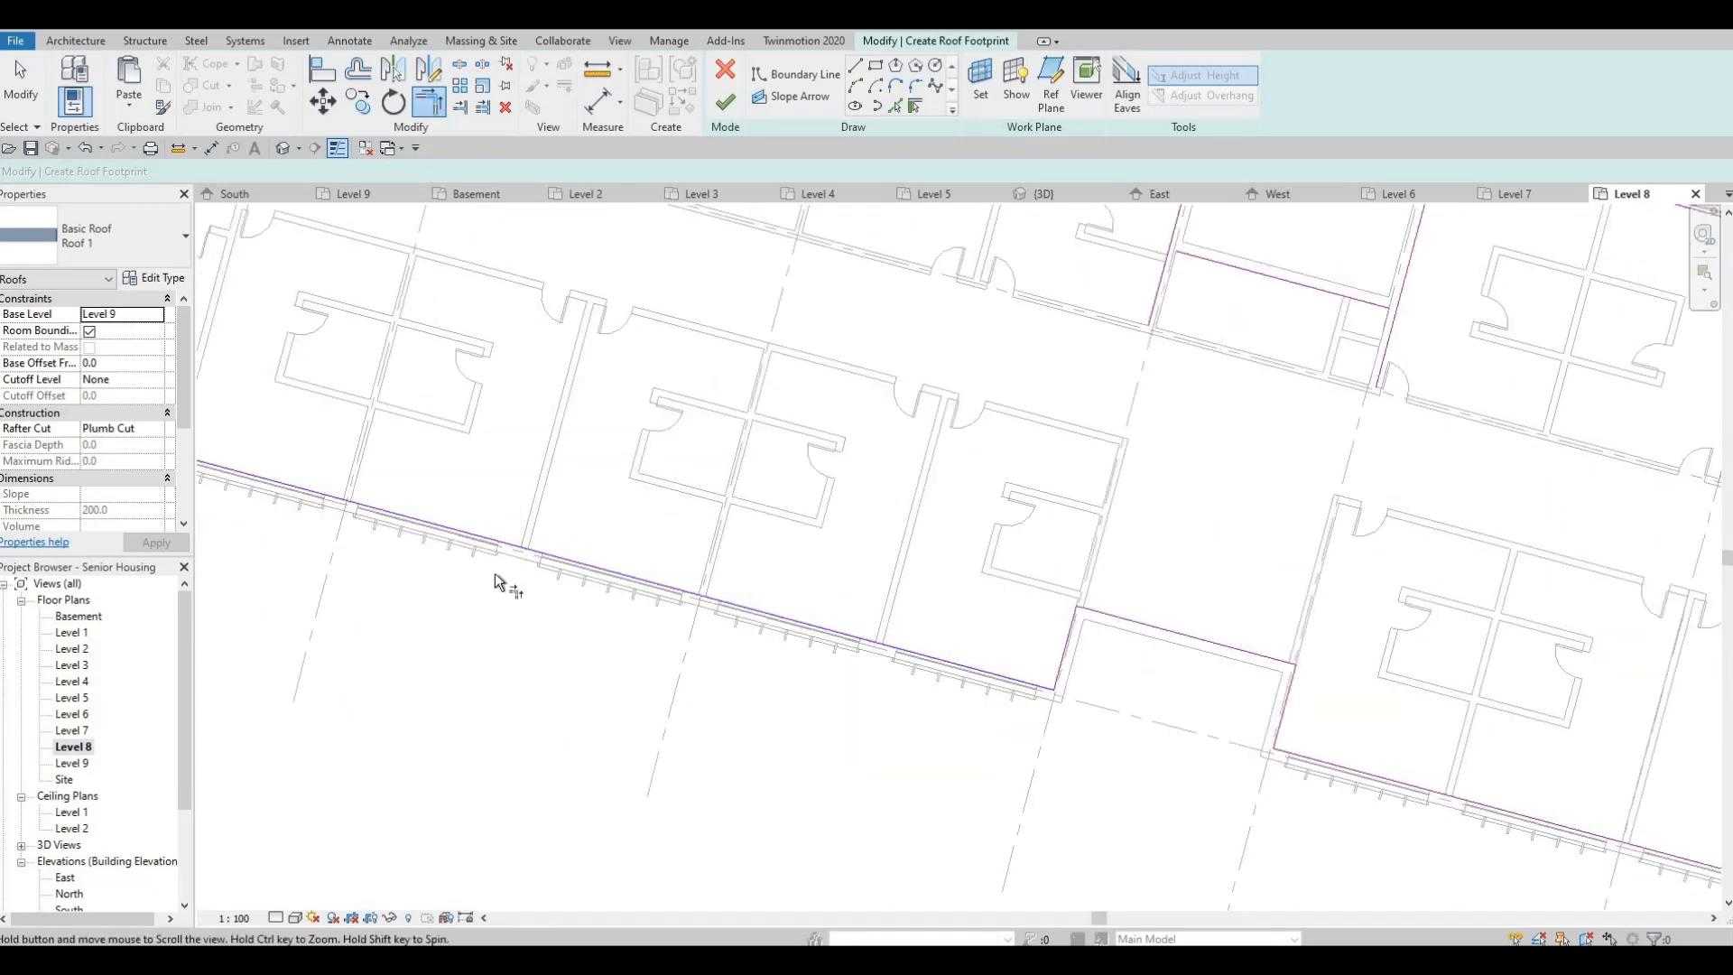
{"action": "middle_click_drag", "start_coordinate": [397, 568], "coordinate": [897, 750]}
{"action": "scroll", "coordinate": [620, 717], "scroll_direction": "up", "scroll_amount": 1}
{"action": "middle_click_drag", "start_coordinate": [621, 717], "coordinate": [552, 939]}
{"action": "middle_click_drag", "start_coordinate": [684, 624], "coordinate": [557, 806]}
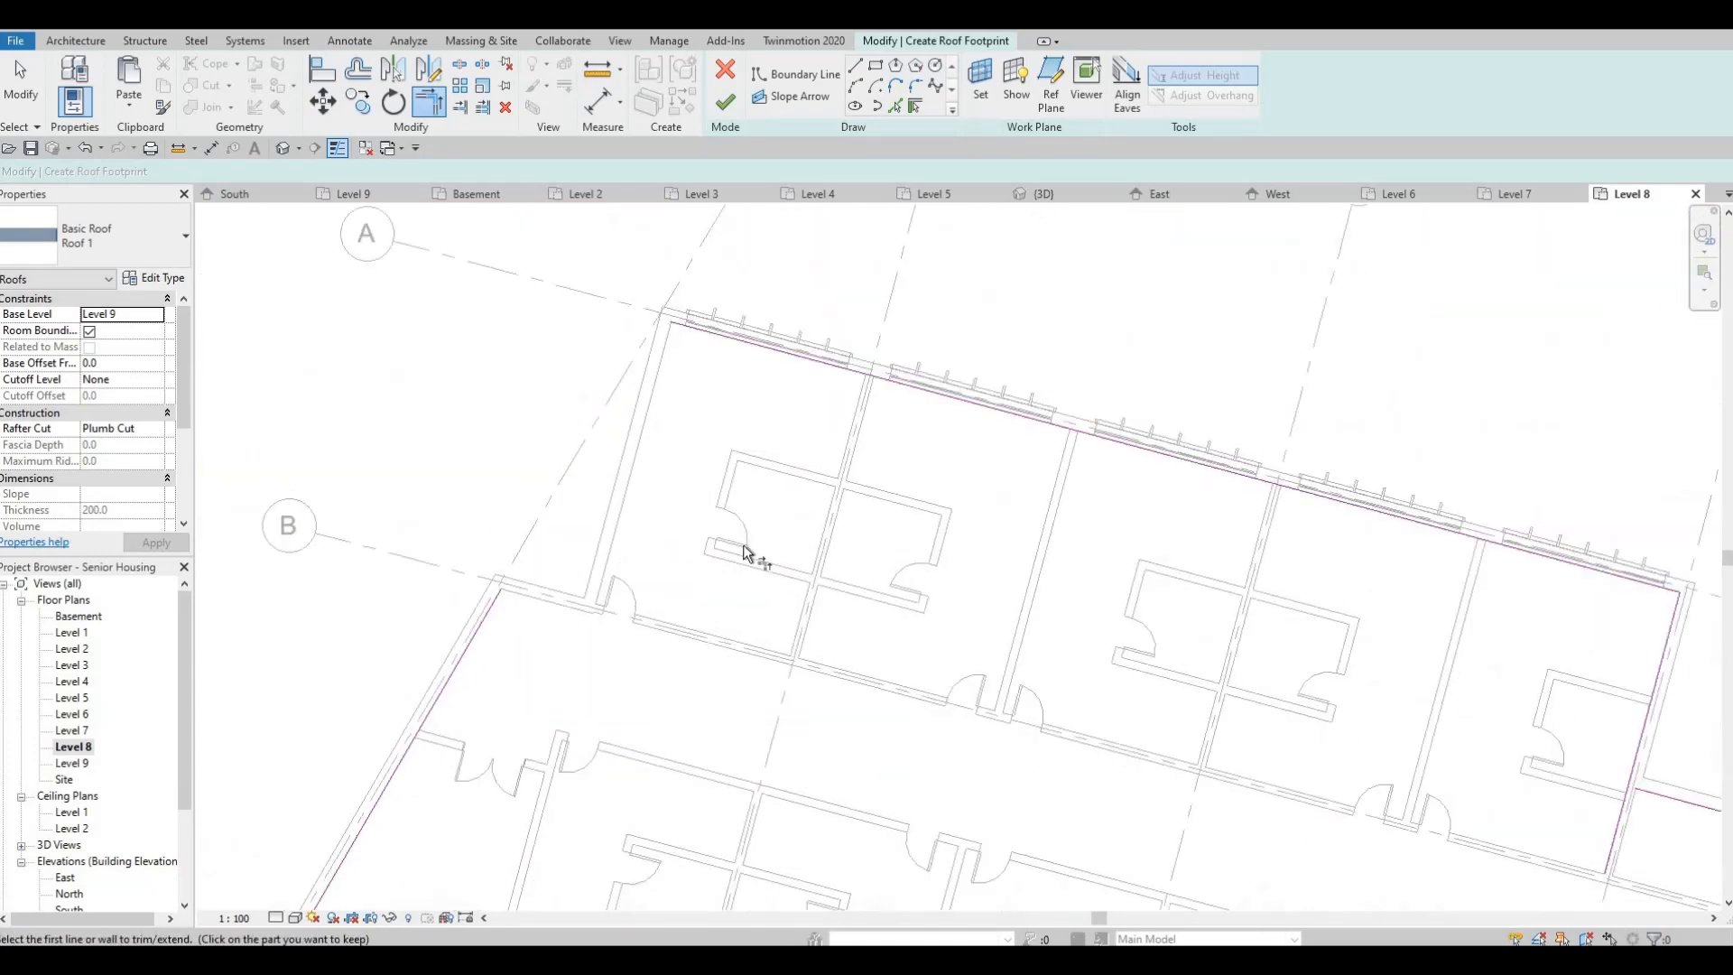
{"action": "middle_click_drag", "start_coordinate": [1602, 713], "coordinate": [1166, 555]}
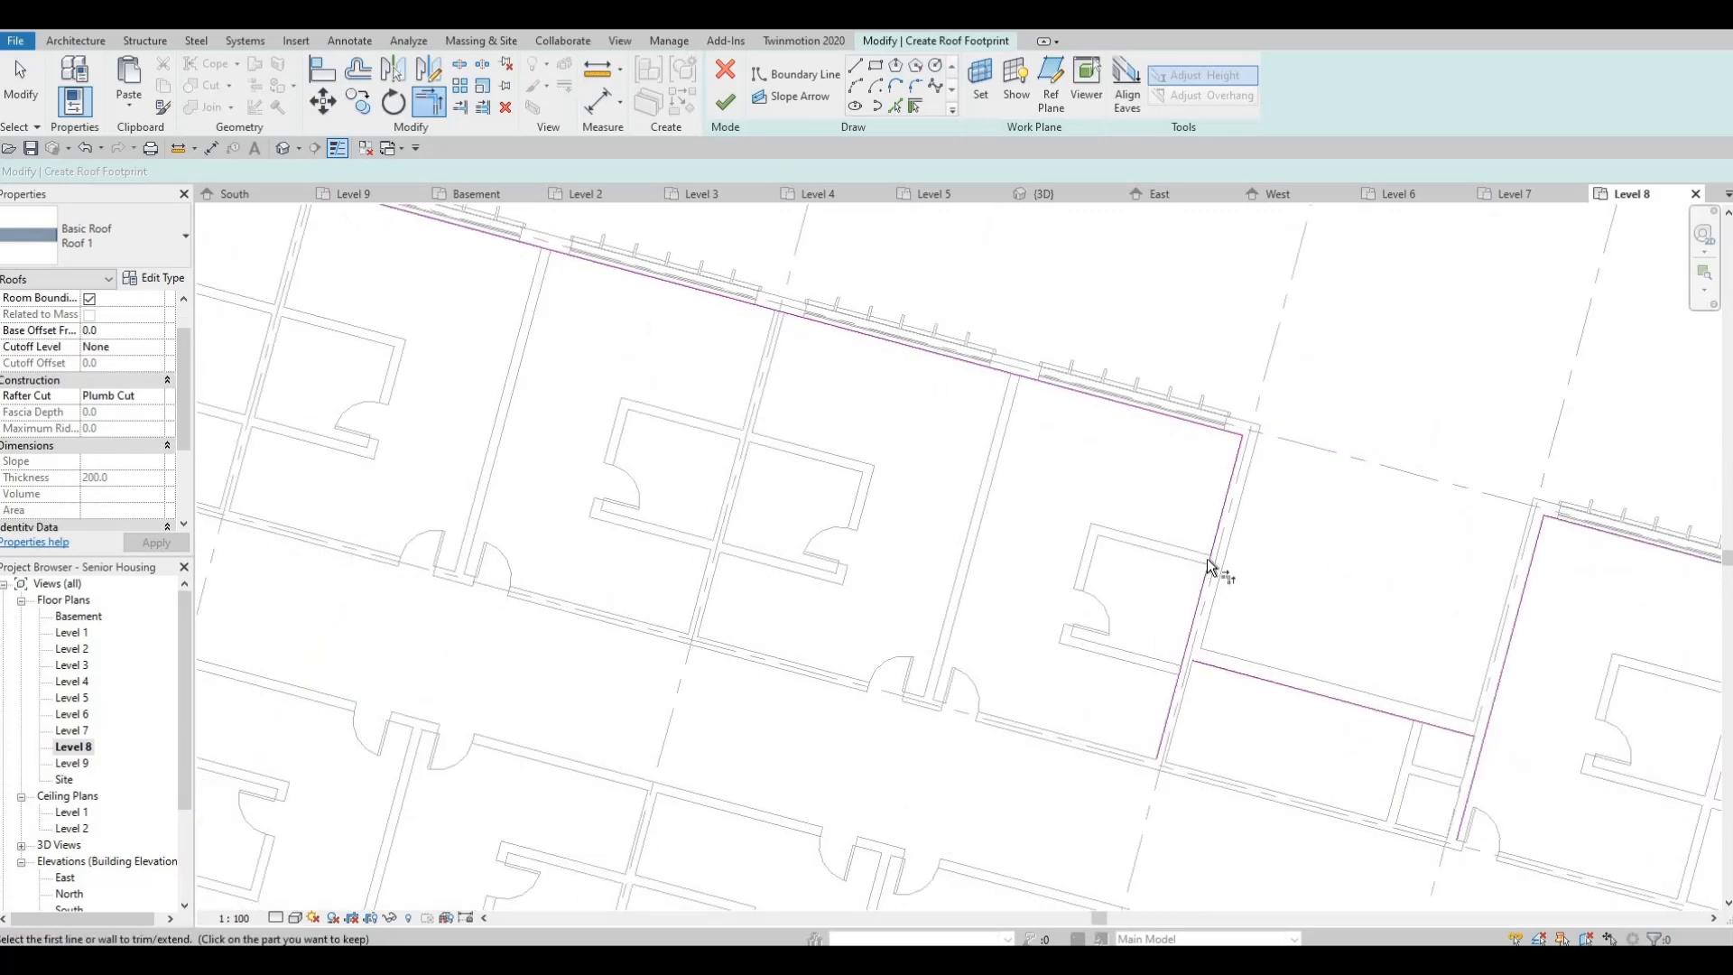
{"action": "left_click", "coordinate": [1327, 696]}
{"action": "left_click", "coordinate": [1222, 507]}
{"action": "middle_click_drag", "start_coordinate": [1211, 507], "coordinate": [687, 329]}
{"action": "left_click", "coordinate": [991, 446]}
{"action": "left_click", "coordinate": [919, 544]}
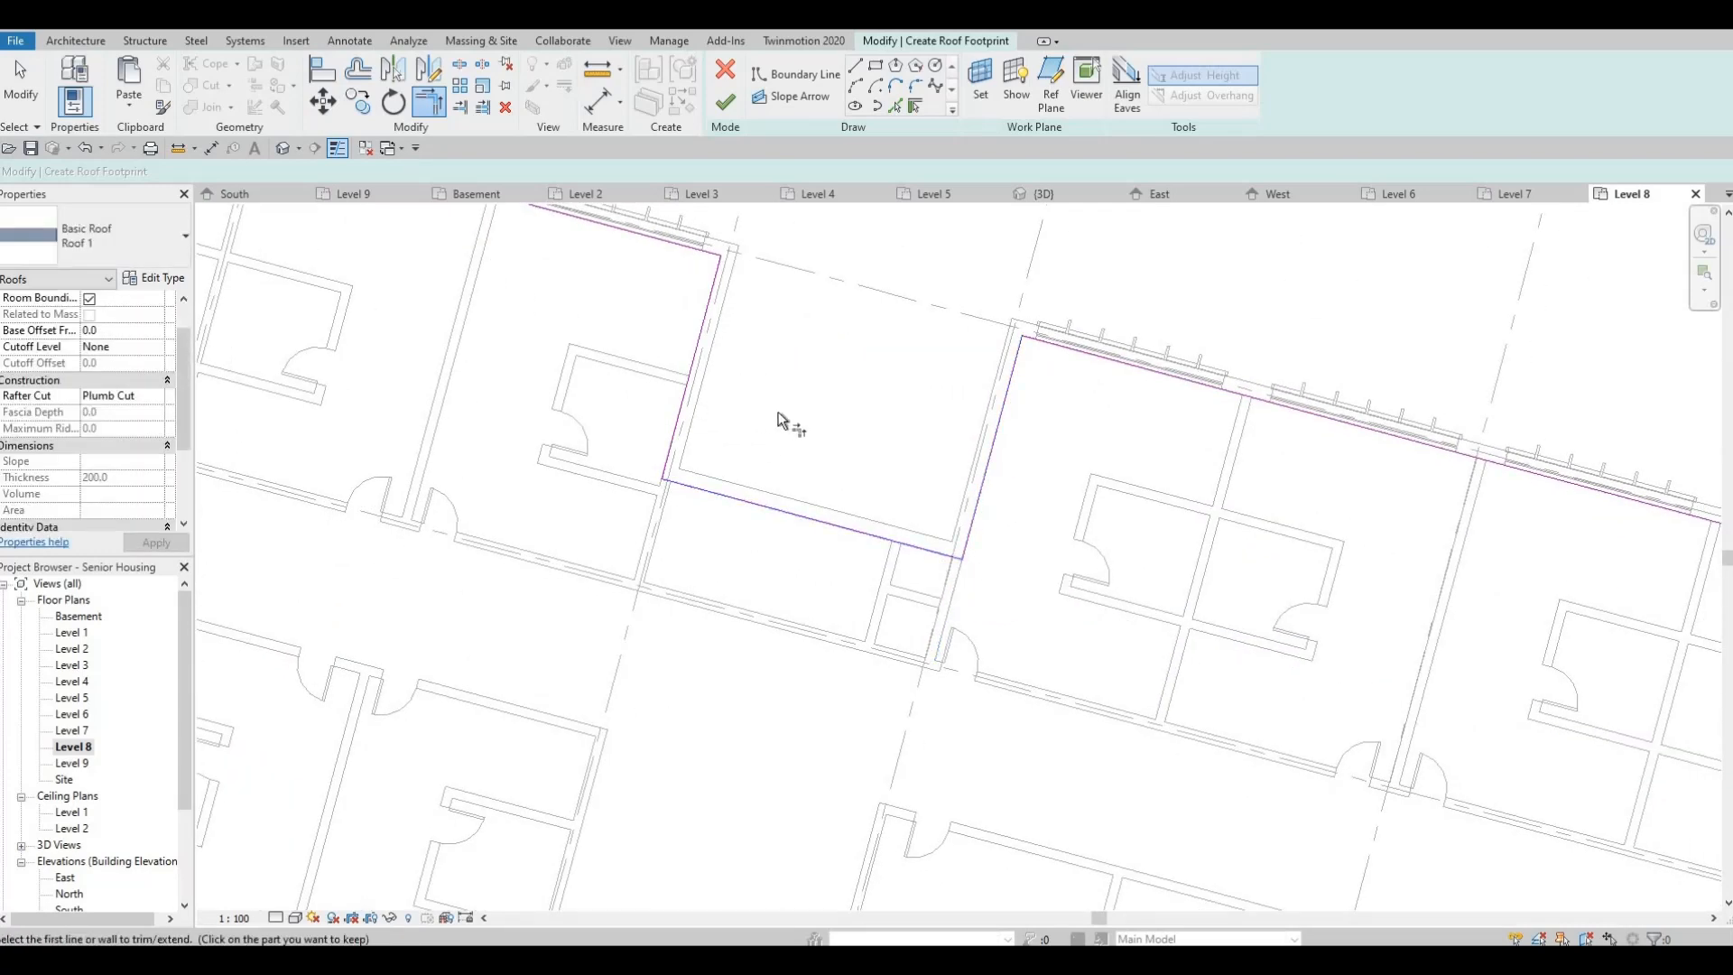
Close the roof boundary along the two notch walls between grids A and B at the slanted end, and finish the roof sketch
{"action": "scroll", "coordinate": [778, 411], "scroll_direction": "down", "scroll_amount": 2}
{"action": "middle_click_drag", "start_coordinate": [1351, 623], "coordinate": [1104, 534]}
{"action": "middle_click_drag", "start_coordinate": [434, 298], "coordinate": [1352, 497]}
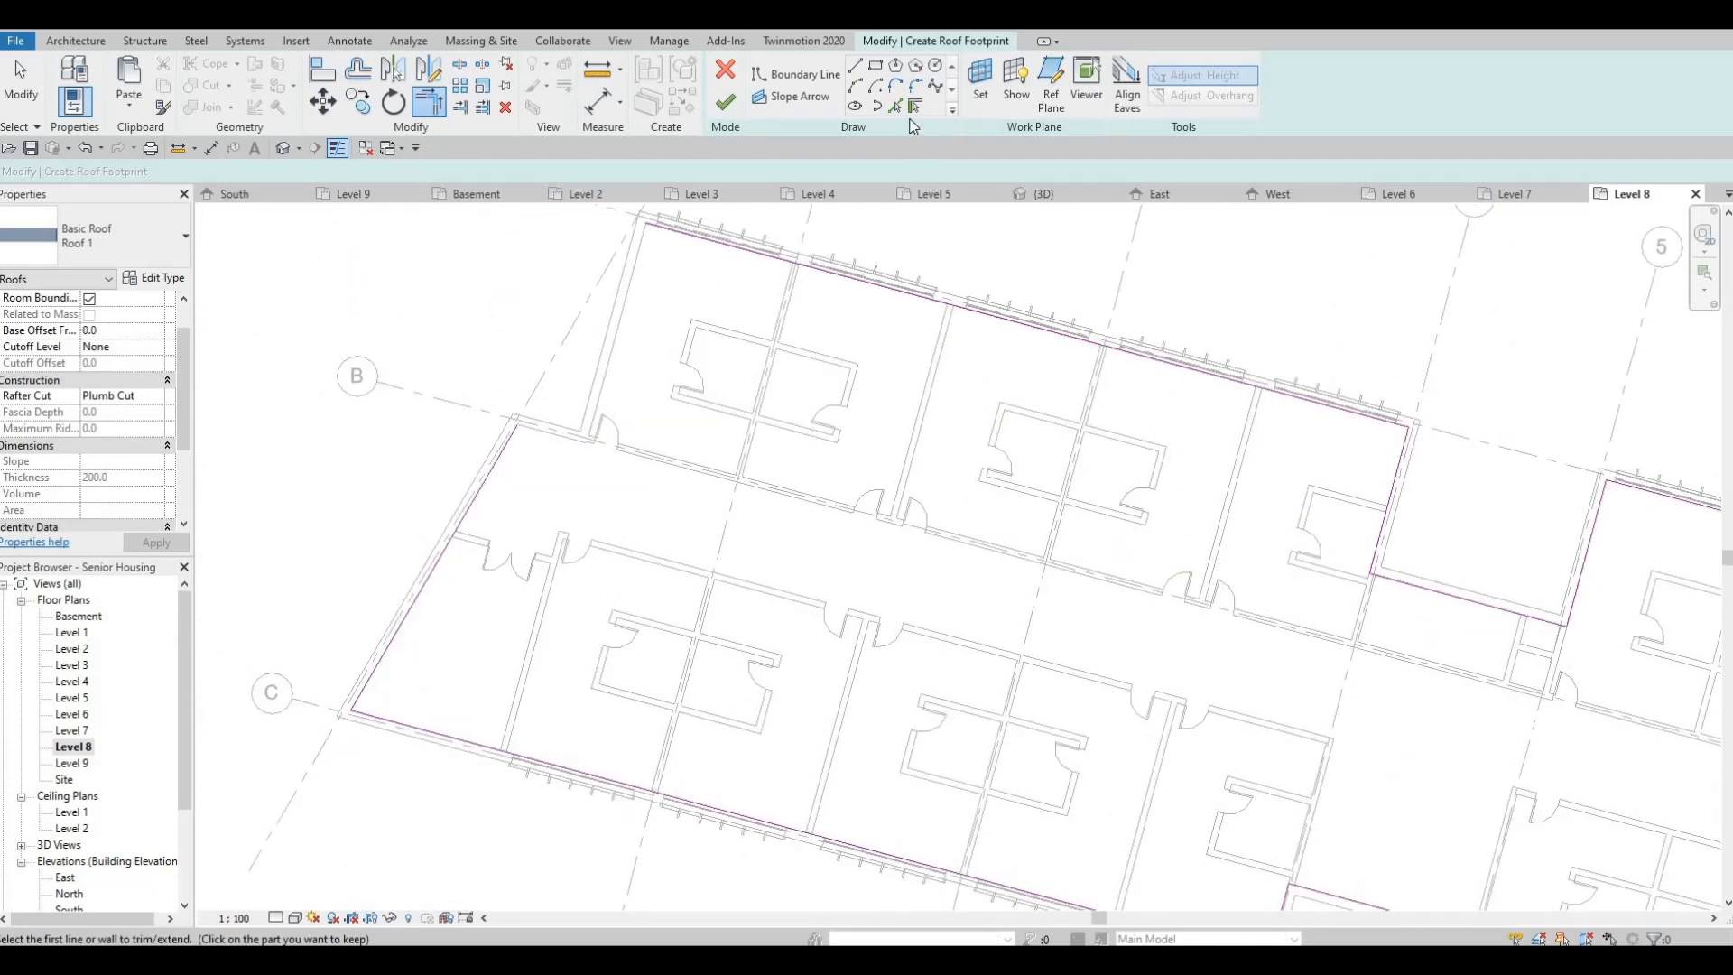
{"action": "scroll", "coordinate": [627, 272], "scroll_direction": "up", "scroll_amount": 1}
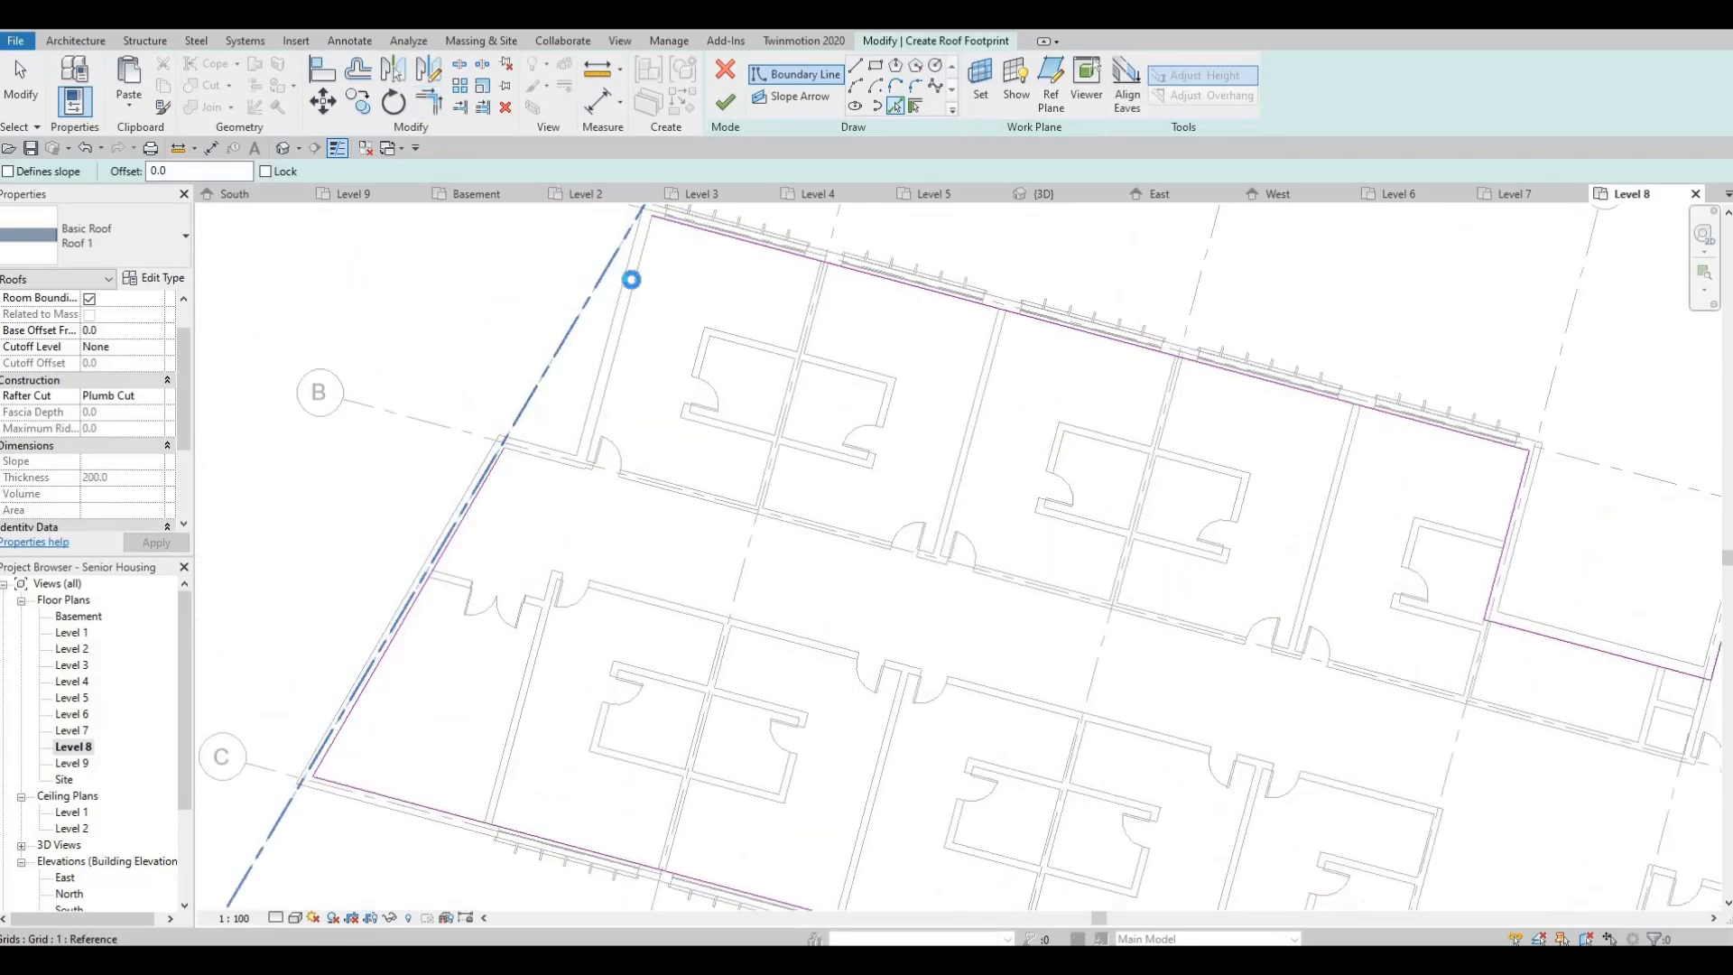
{"action": "left_click", "coordinate": [634, 280]}
{"action": "scroll", "coordinate": [545, 482], "scroll_direction": "up", "scroll_amount": 1}
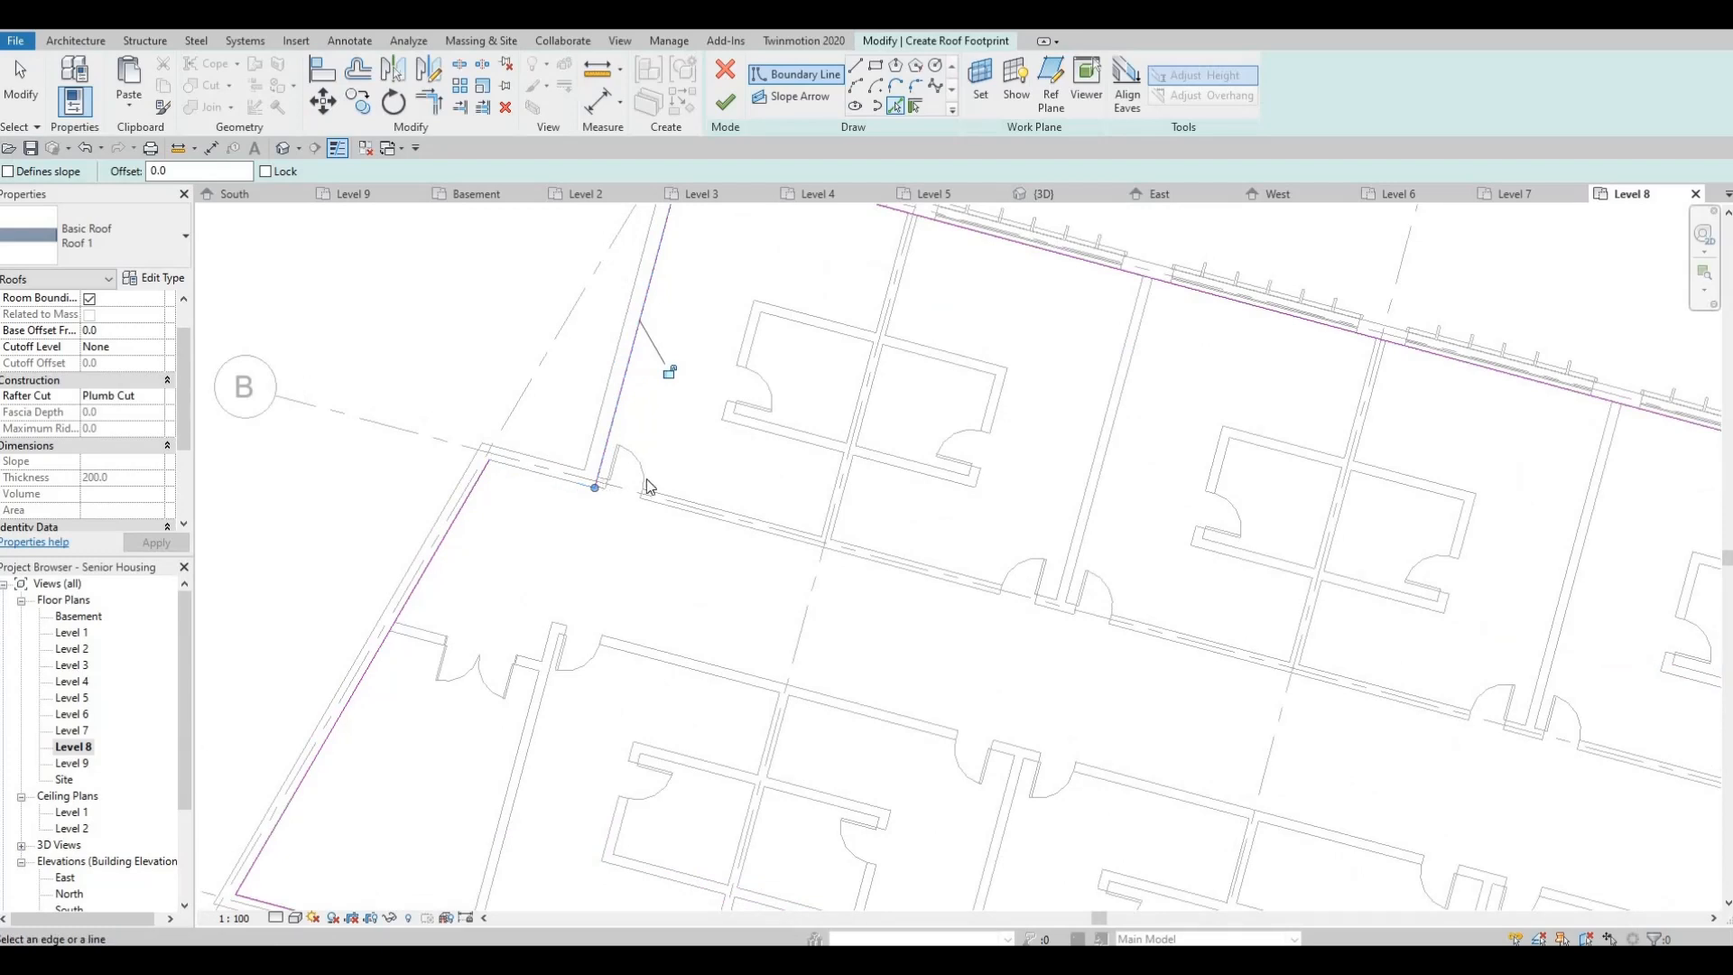
{"action": "left_click", "coordinate": [577, 482]}
{"action": "scroll", "coordinate": [610, 519], "scroll_direction": "up", "scroll_amount": 2}
{"action": "key", "text": "Escape"}
{"action": "scroll", "coordinate": [688, 452], "scroll_direction": "down", "scroll_amount": 1}
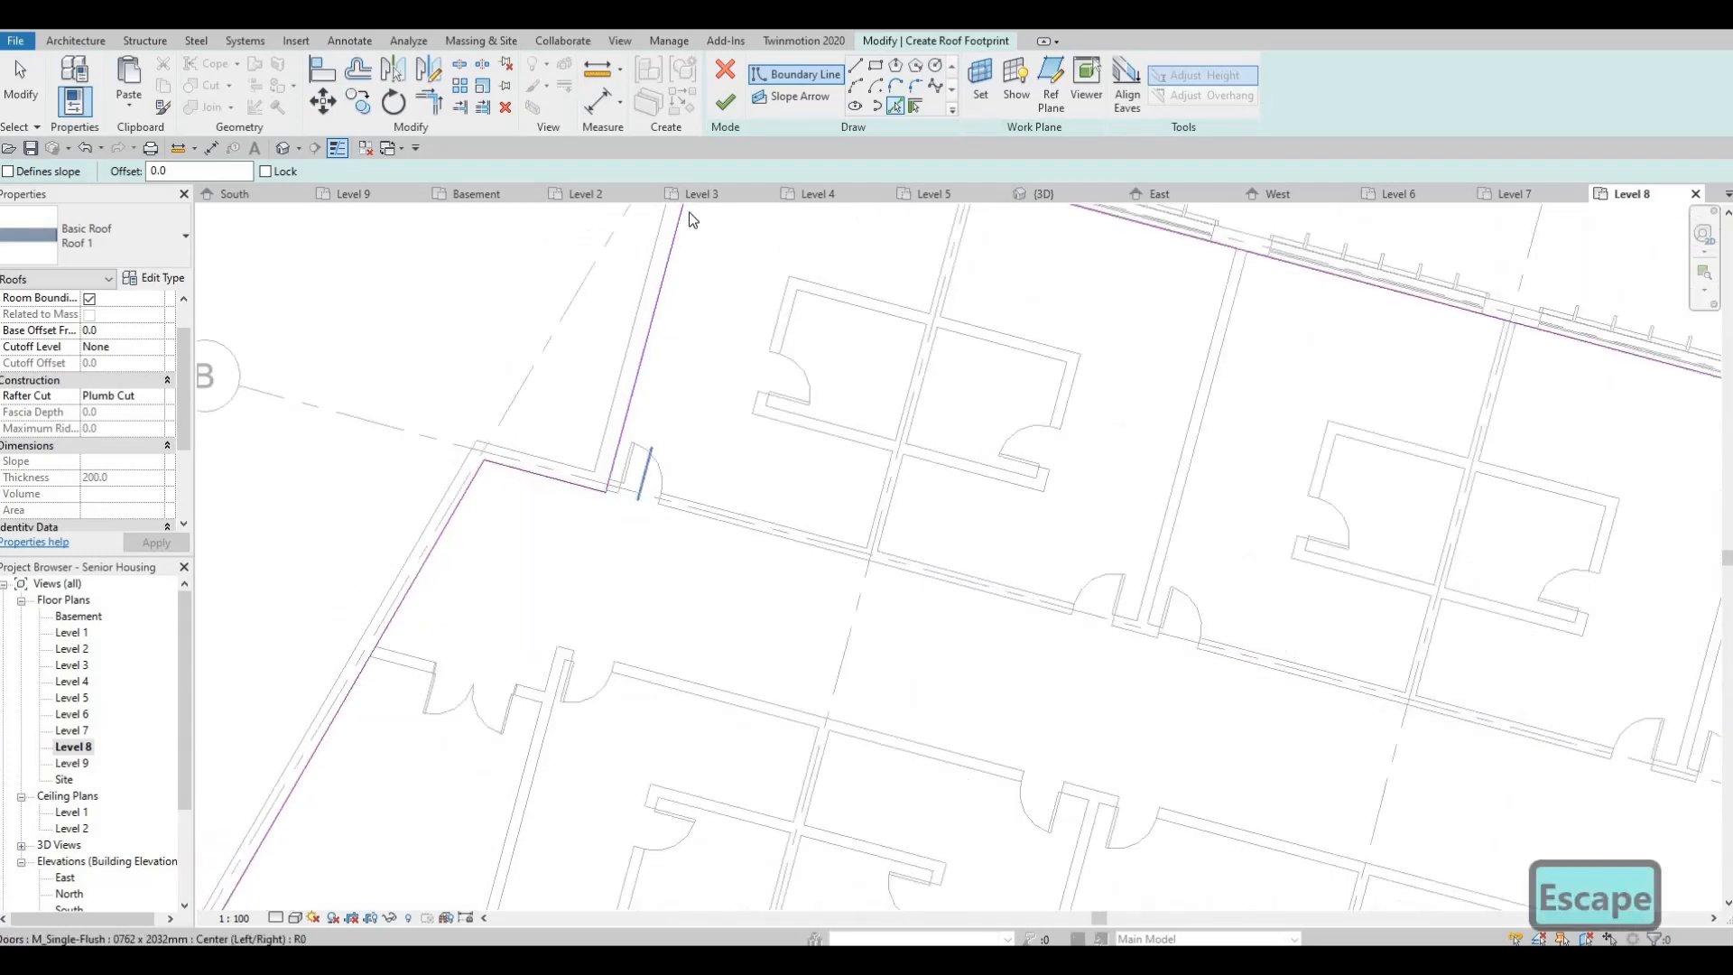
{"action": "left_click", "coordinate": [726, 104]}
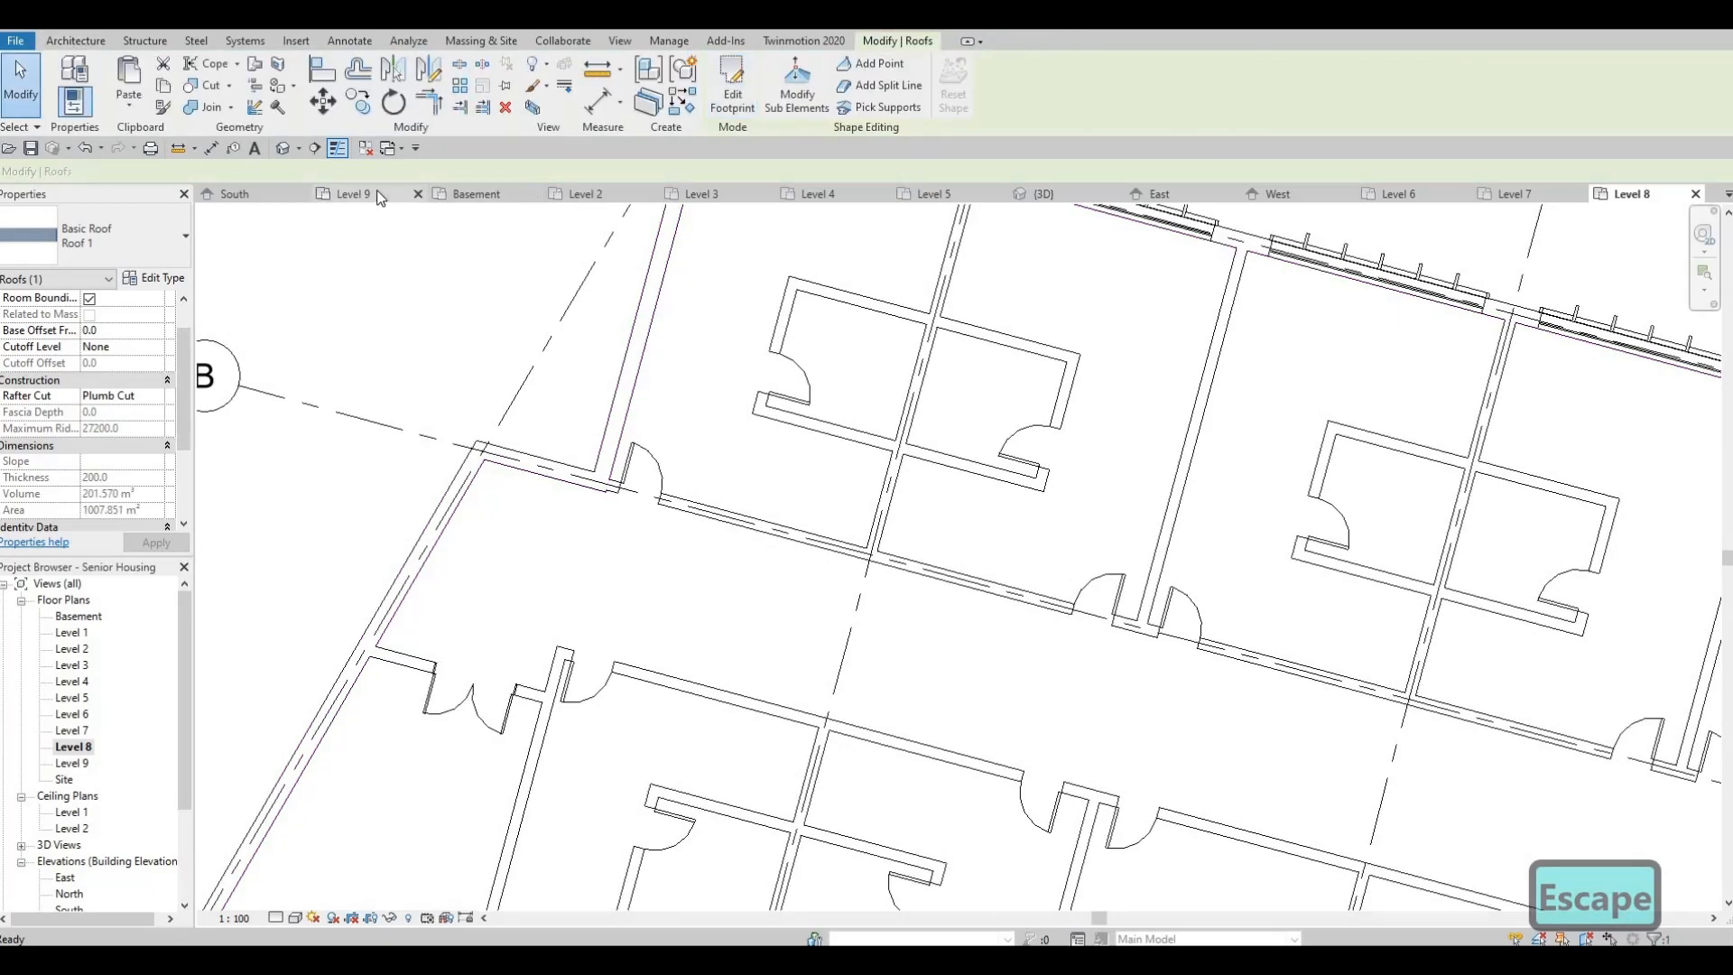
Switch to the 3D view and set the new roof's base offset from level to -200
{"action": "left_click", "coordinate": [284, 151]}
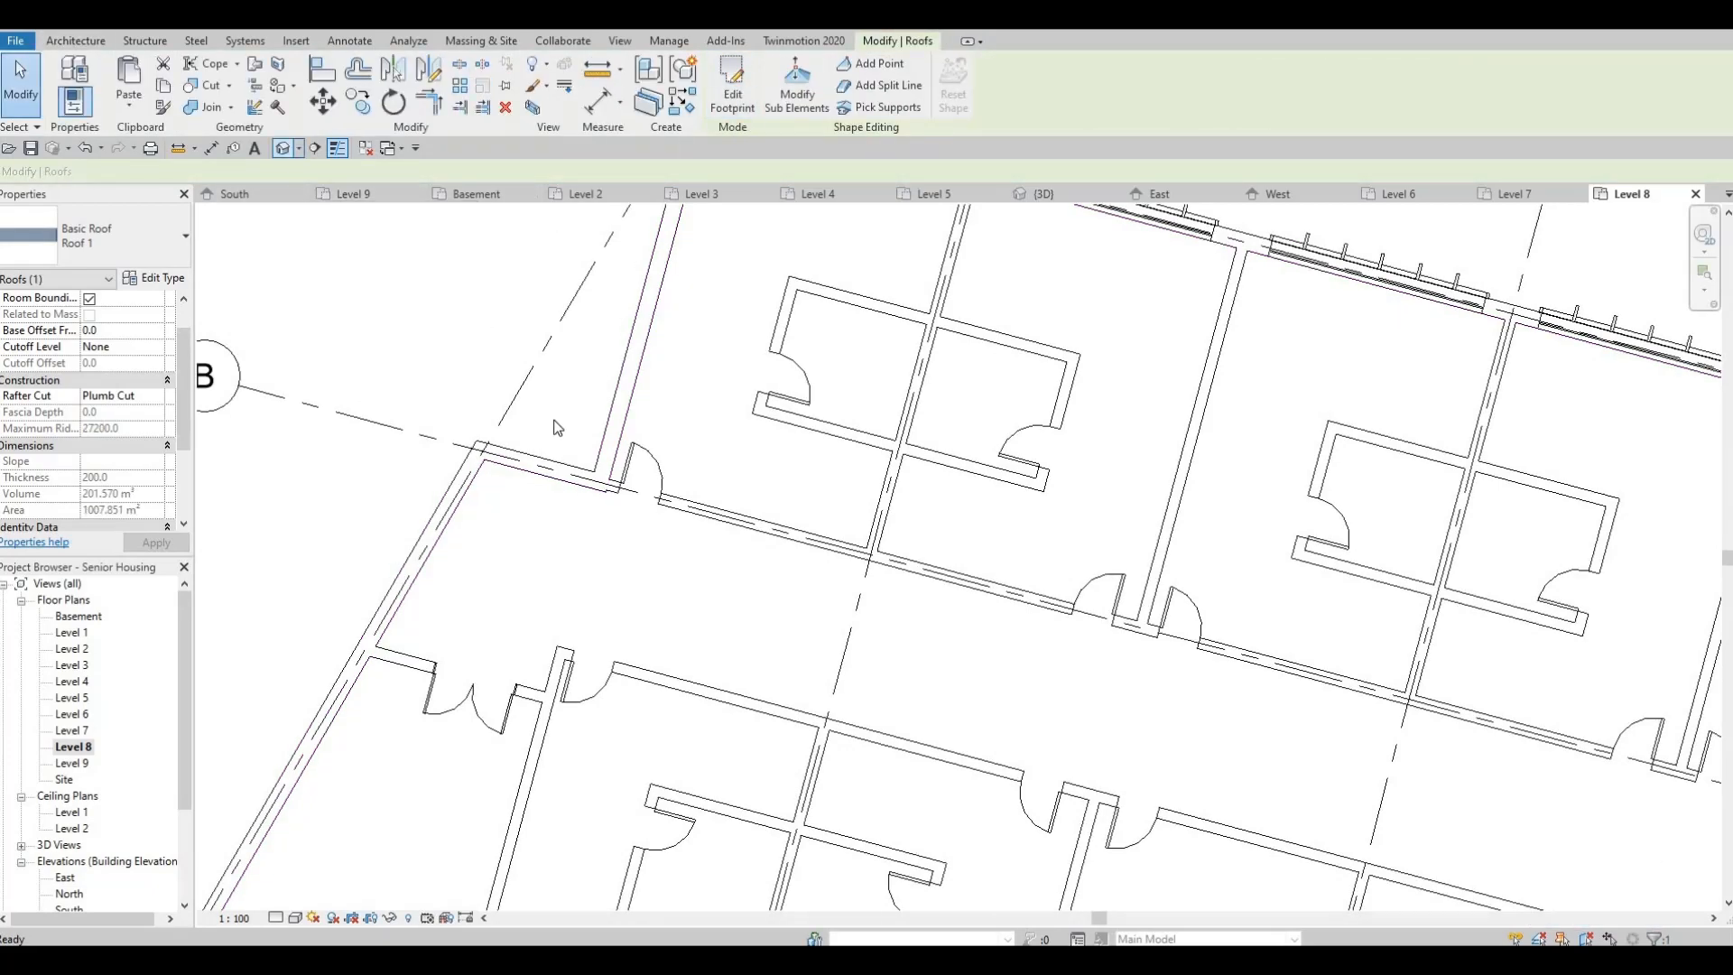
{"action": "middle_click_drag", "start_coordinate": [553, 403], "coordinate": [978, 325]}
{"action": "scroll", "coordinate": [511, 520], "scroll_direction": "up", "scroll_amount": 6}
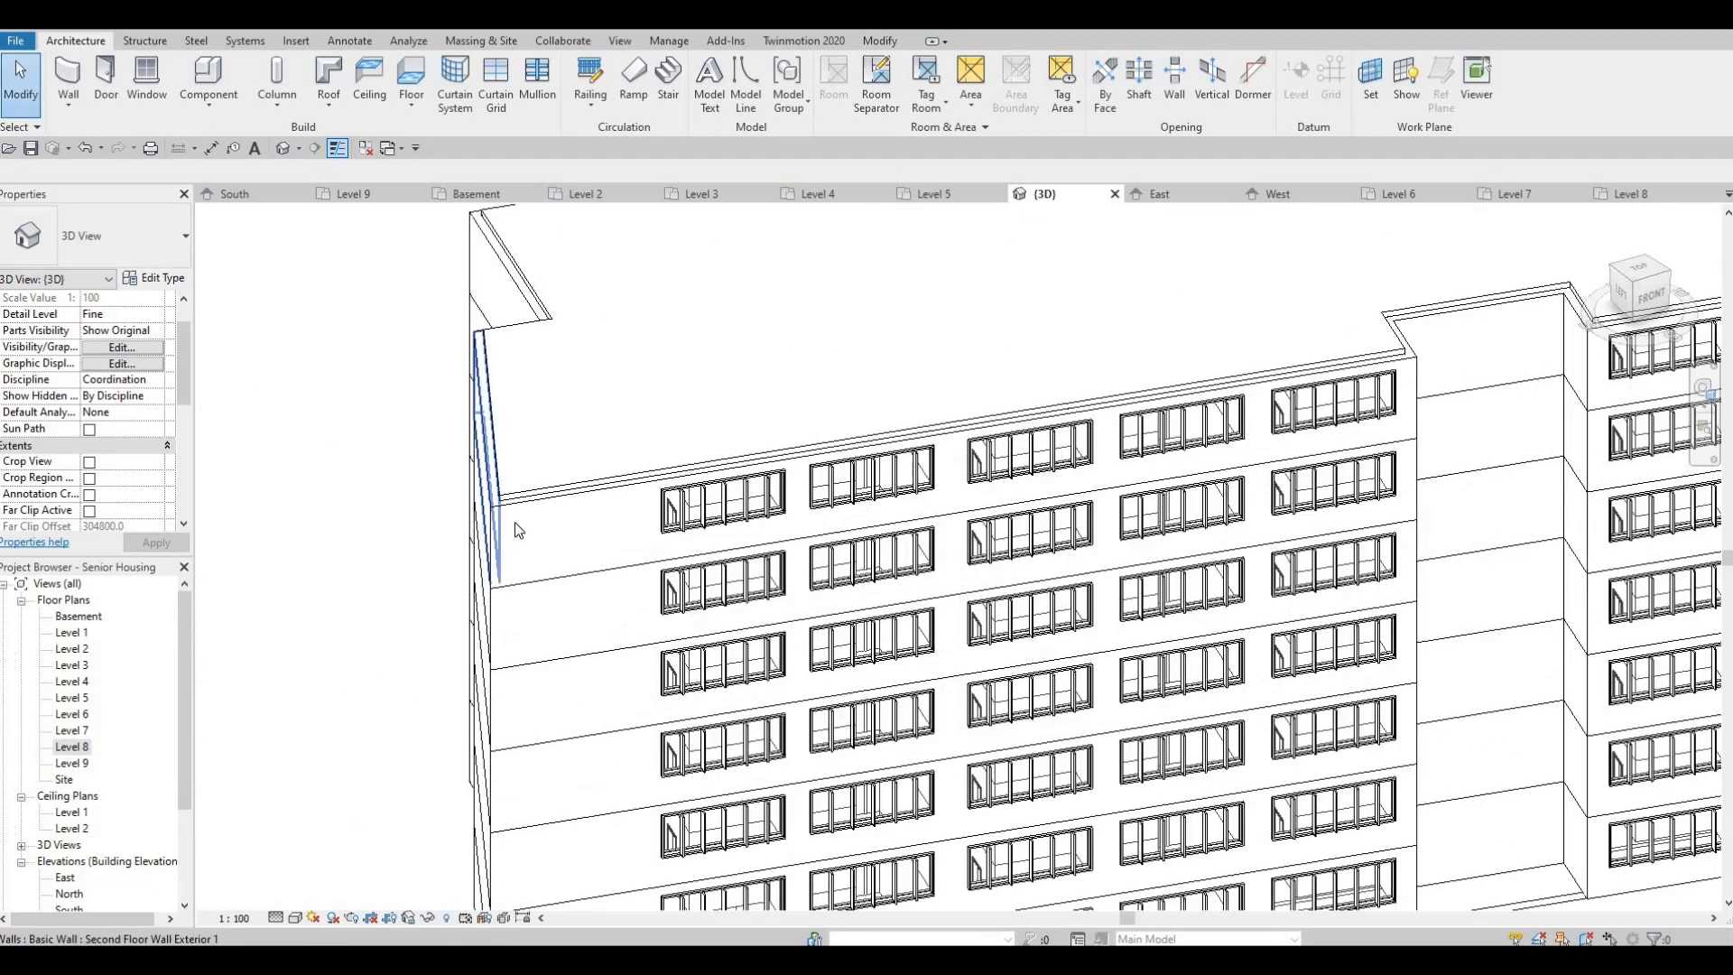
{"action": "left_click", "coordinate": [508, 521]}
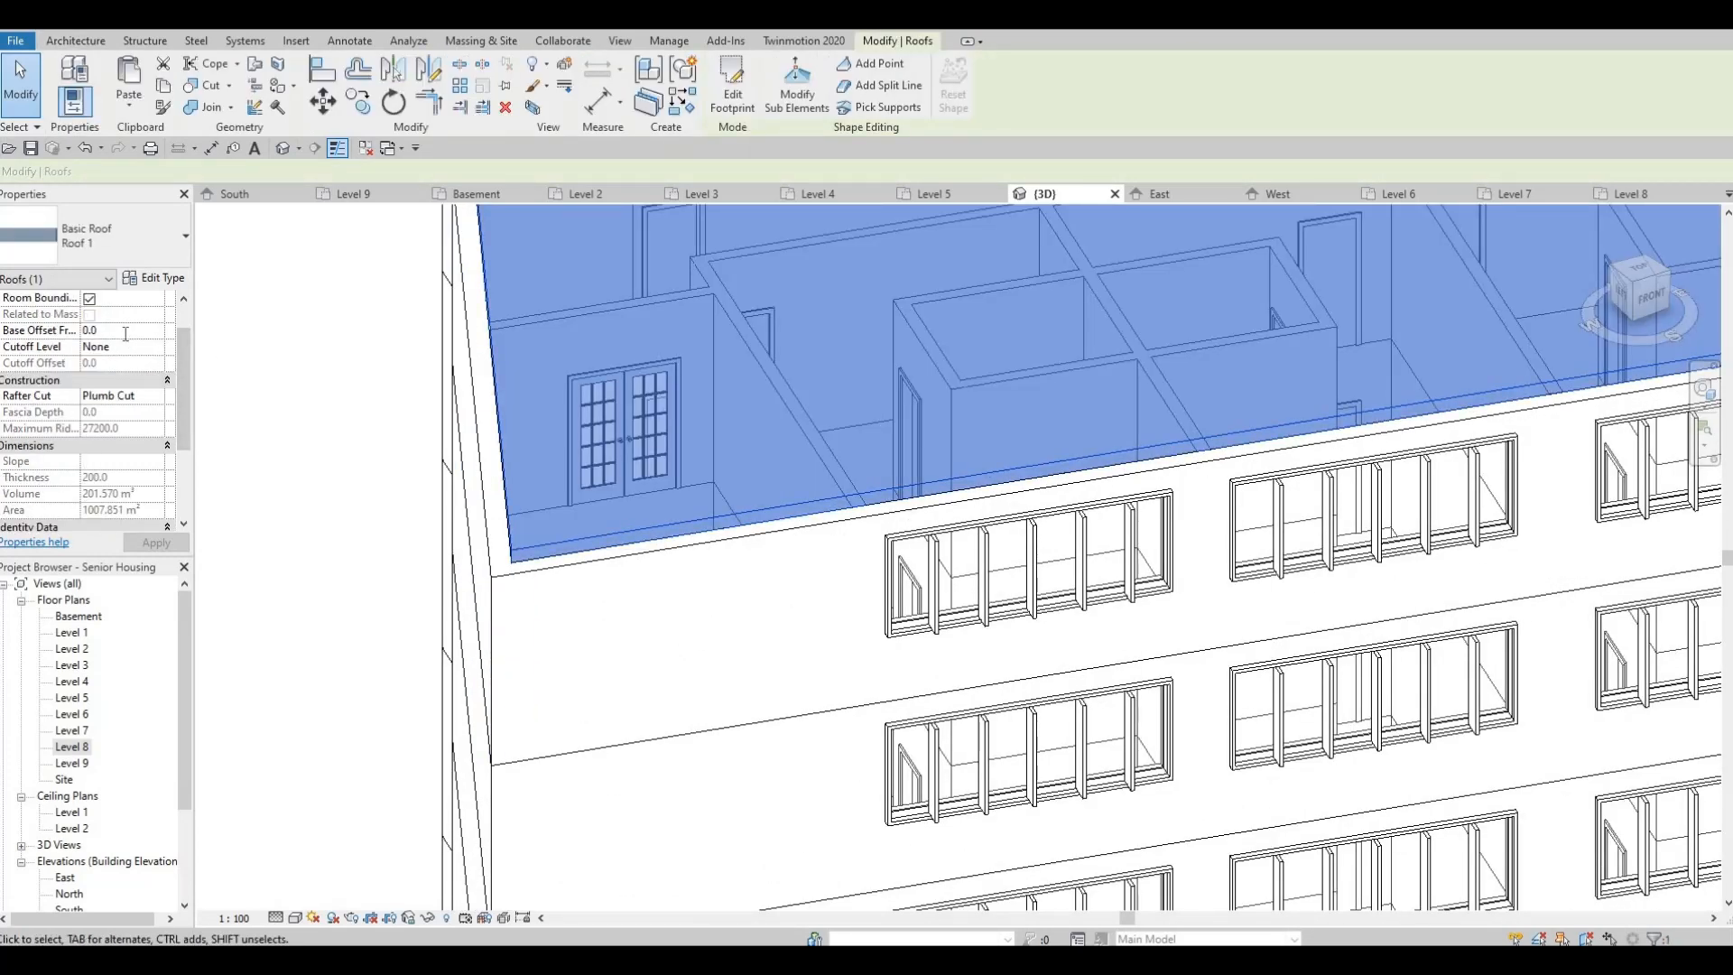
{"action": "type", "text": "-200"}
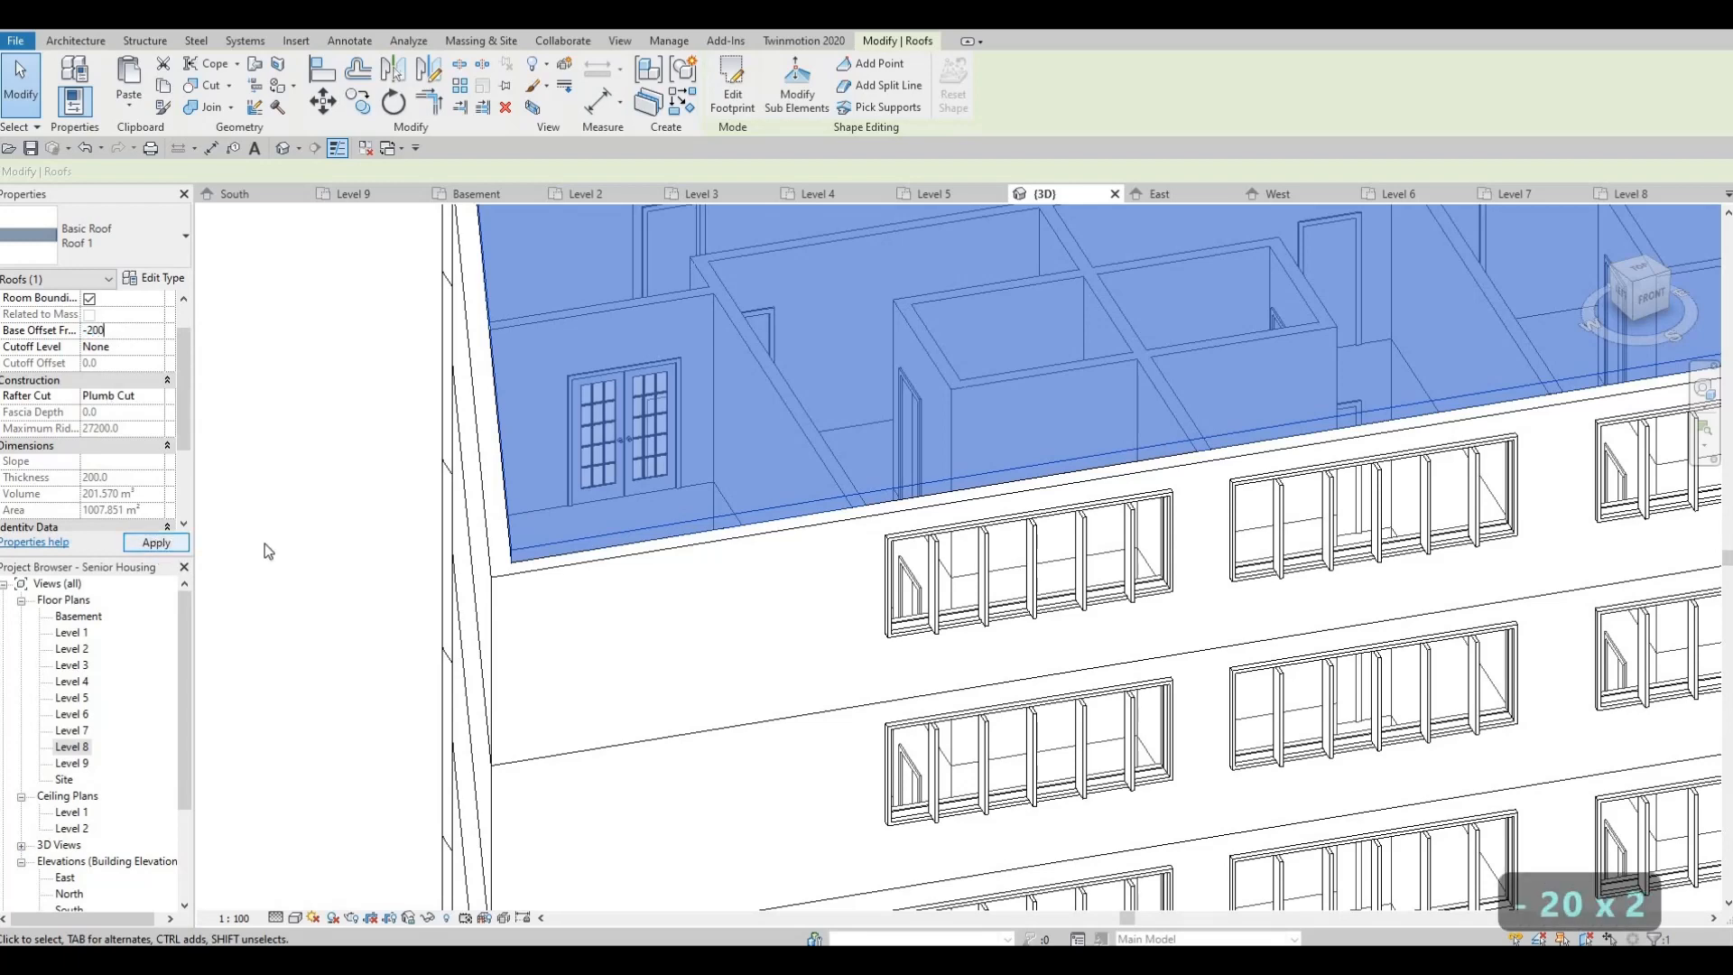
{"action": "key", "text": "Escape"}
Attach the tops of the Level 8 interior walls around the first units at the slanted end to the new roof
{"action": "scroll", "coordinate": [587, 505], "scroll_direction": "down", "scroll_amount": 3}
{"action": "middle_click_drag", "start_coordinate": [626, 436], "coordinate": [477, 569]}
{"action": "scroll", "coordinate": [643, 469], "scroll_direction": "down", "scroll_amount": 1}
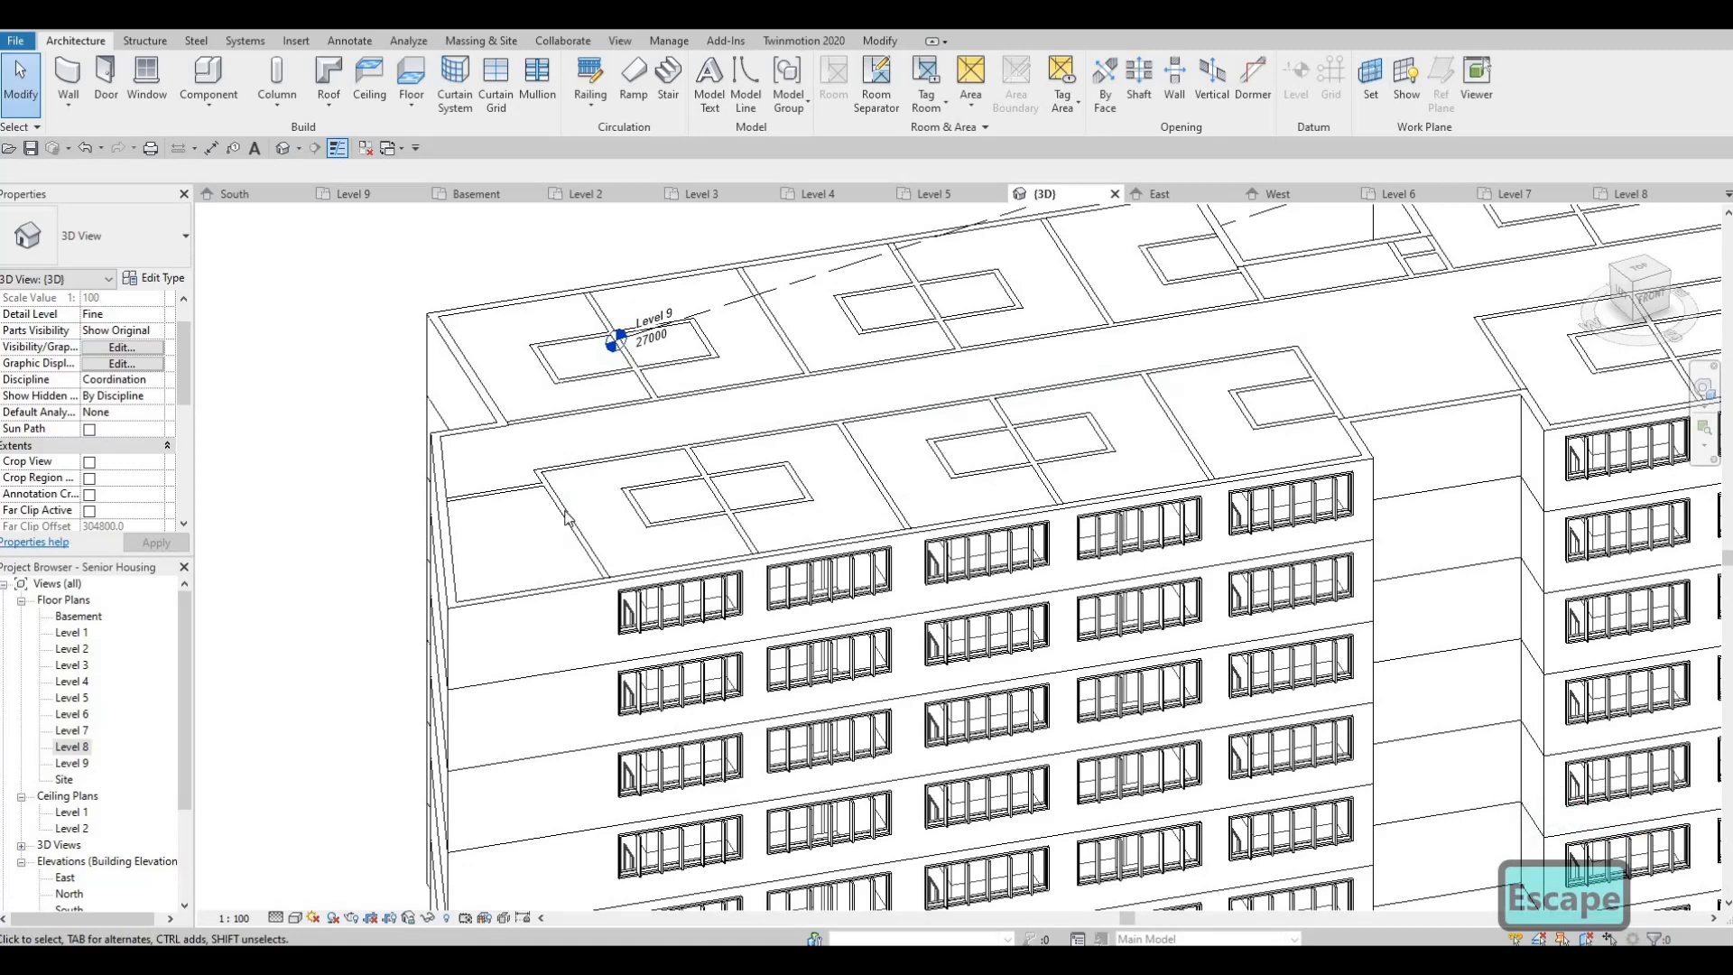
{"action": "left_click", "coordinate": [513, 502]}
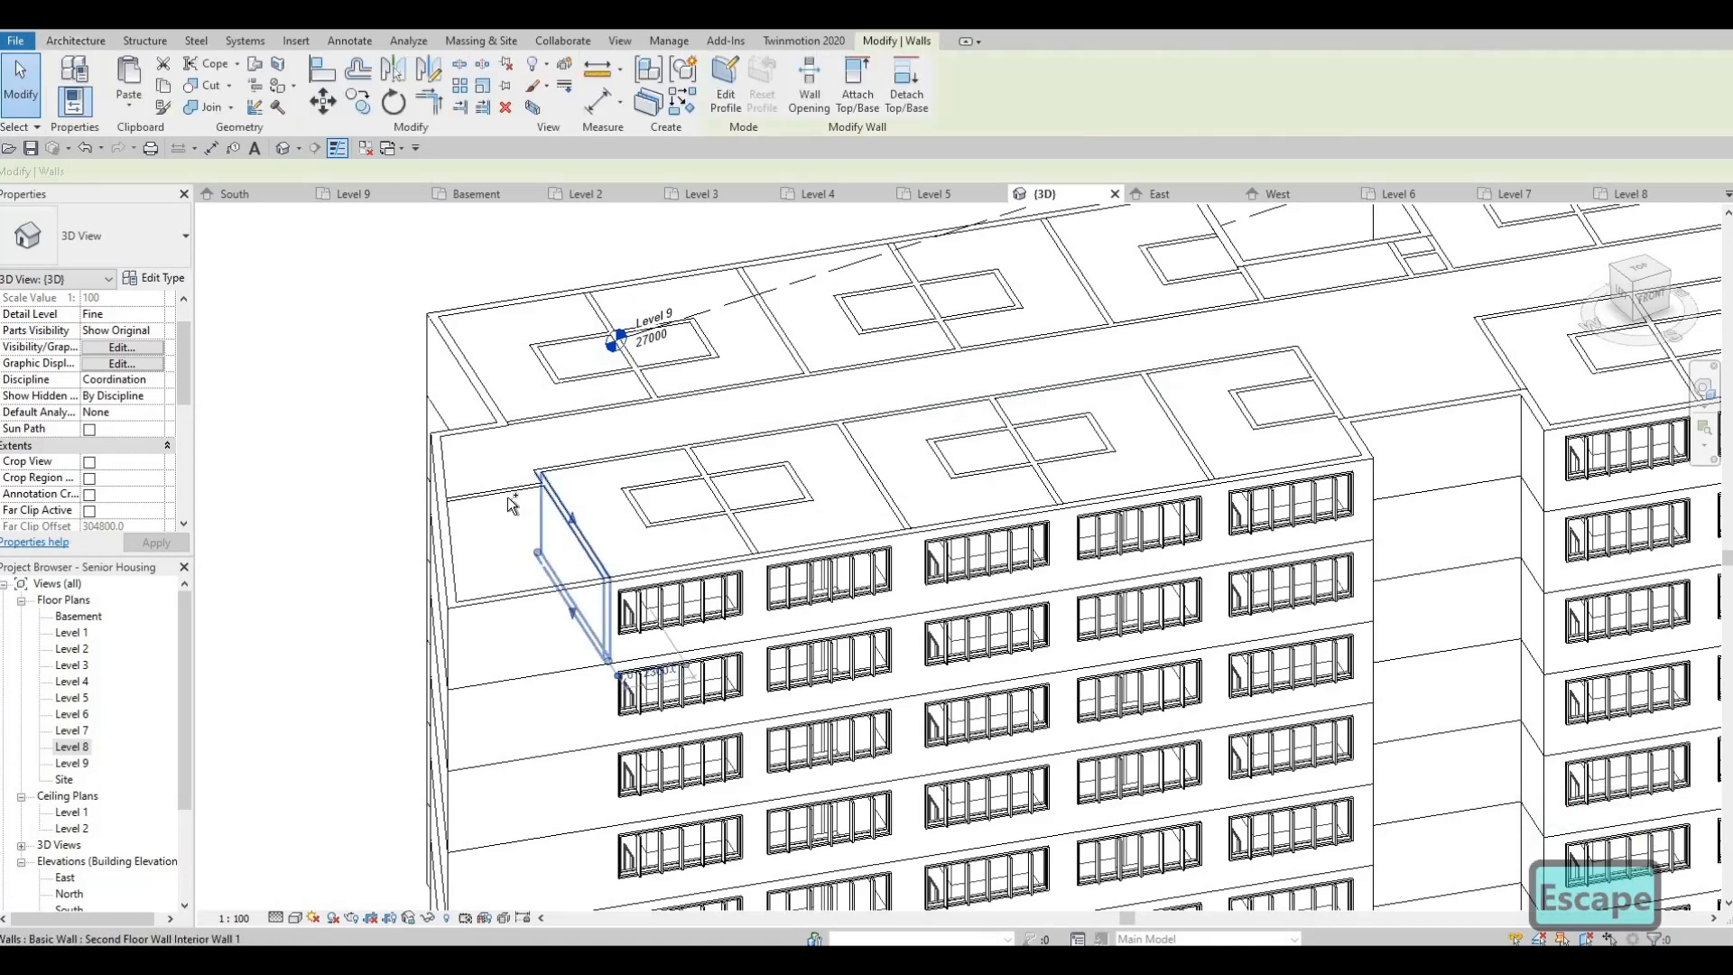
{"action": "key", "text": "Tab"}
{"action": "left_click", "coordinate": [573, 480]}
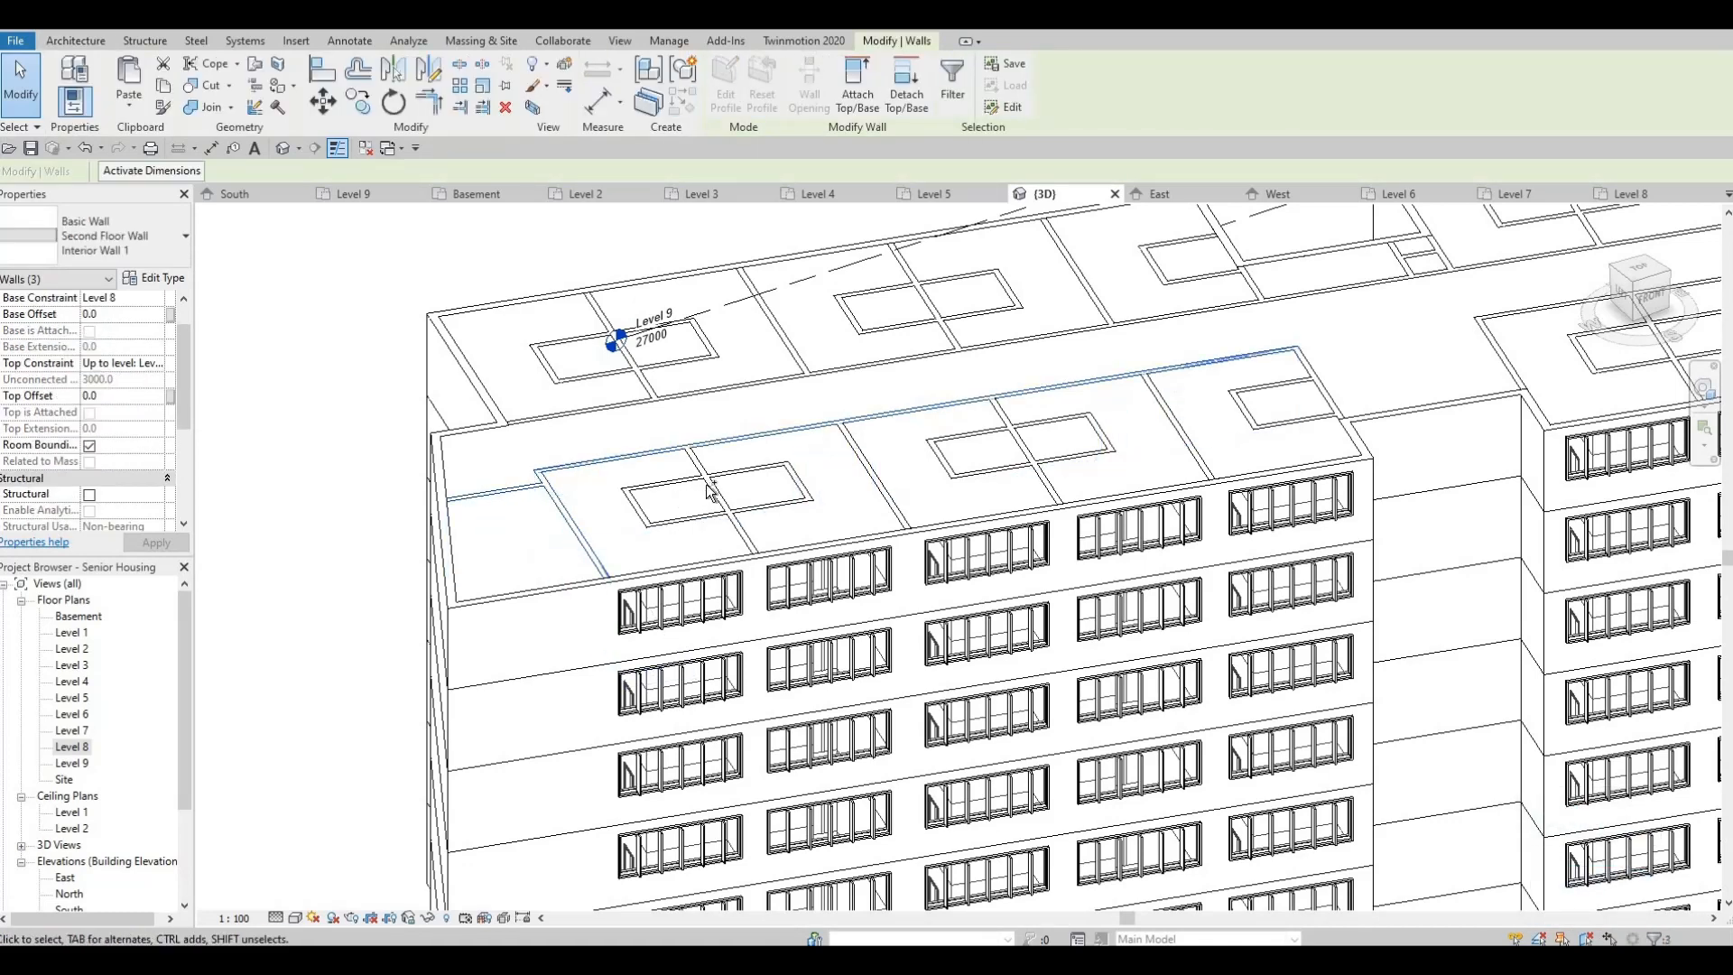
{"action": "left_click", "coordinate": [679, 518], "text": "ctrl"}
{"action": "left_click", "coordinate": [666, 520], "text": "ctrl"}
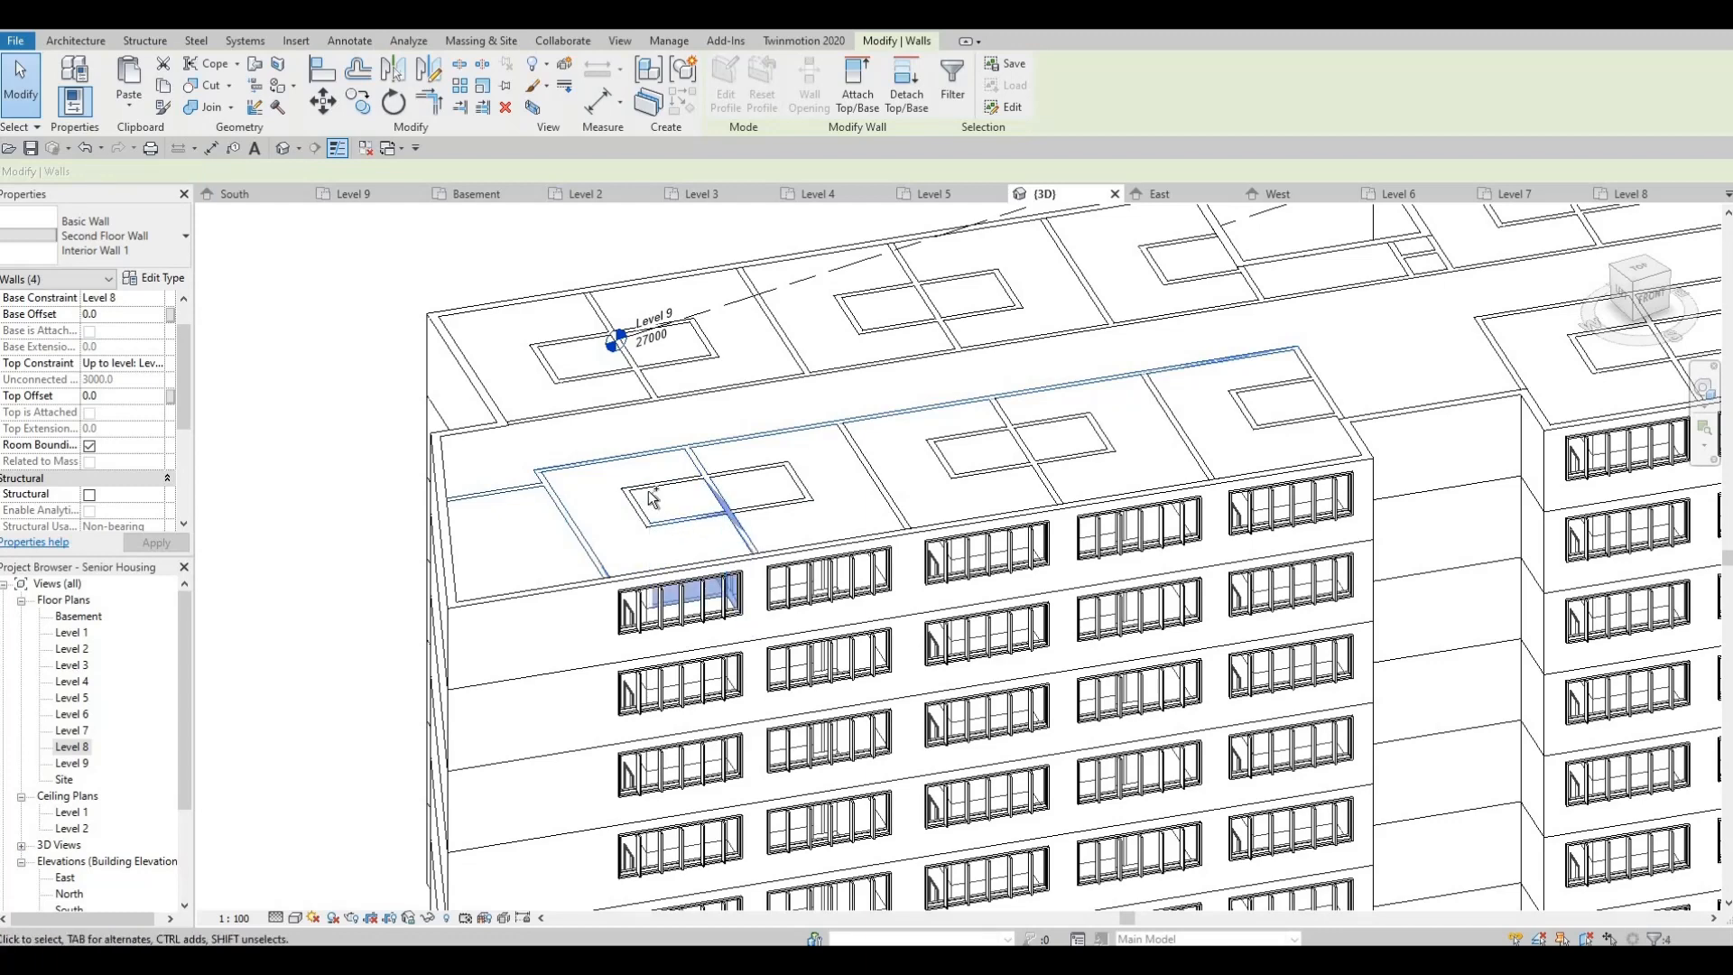
{"action": "left_click", "coordinate": [709, 480], "text": "ctrl"}
{"action": "left_click", "coordinate": [743, 470], "text": "ctrl"}
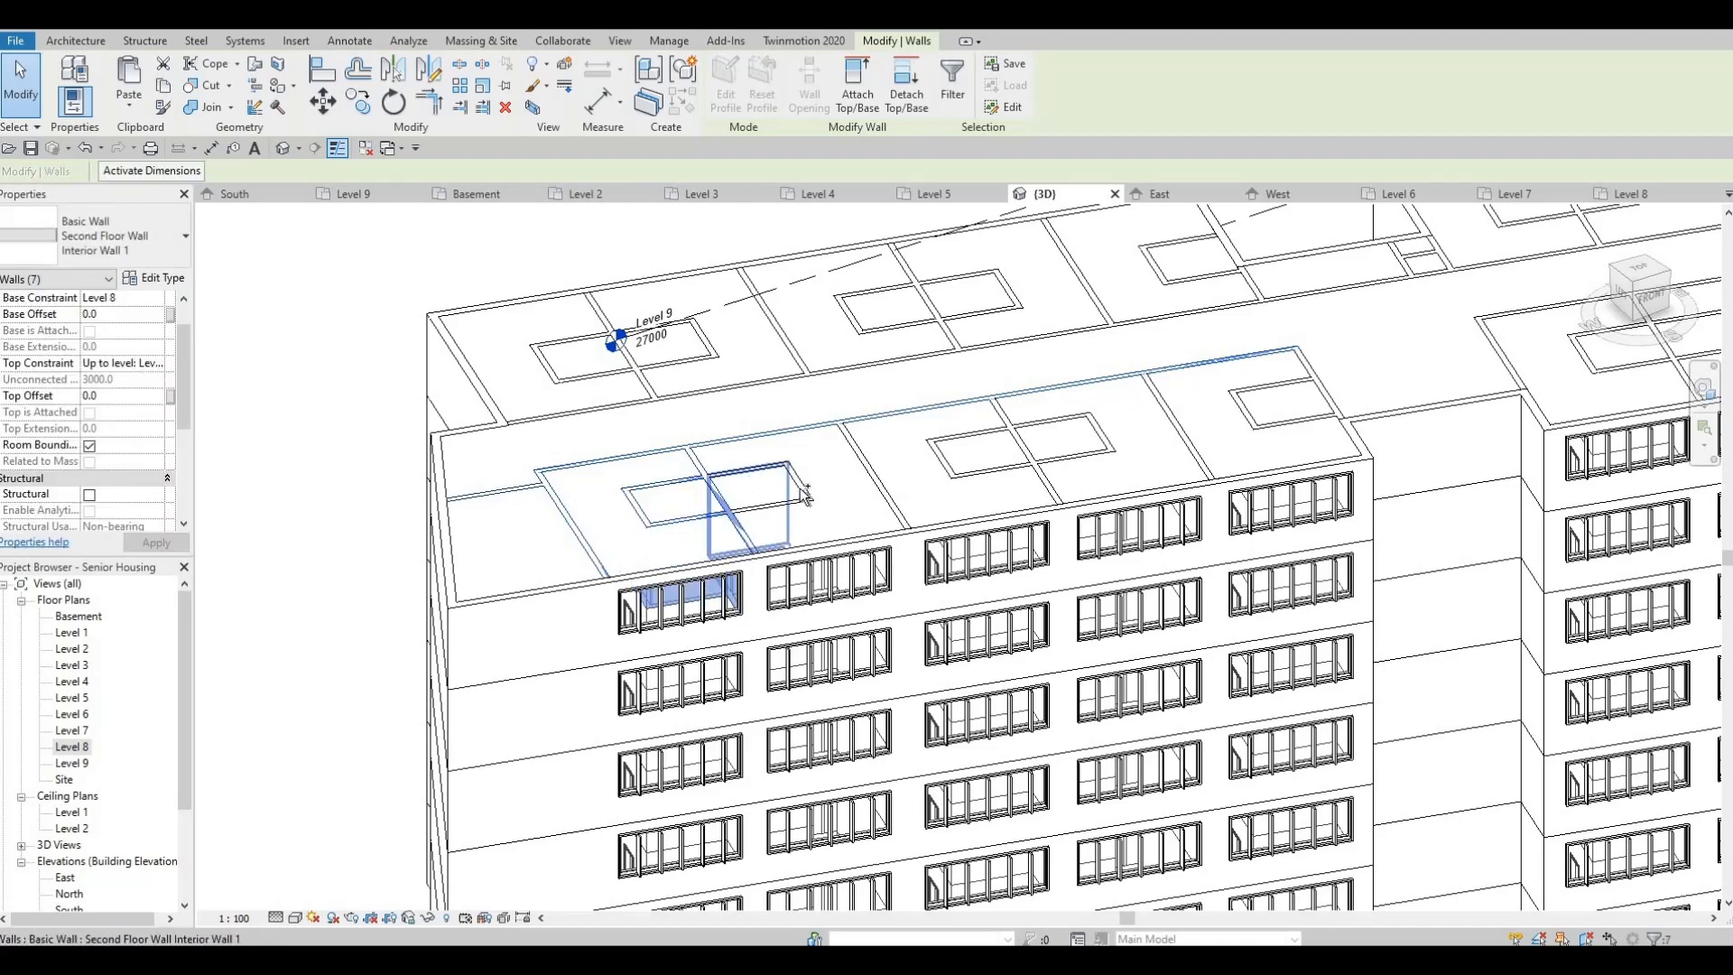
{"action": "left_click", "coordinate": [800, 486], "text": "ctrl"}
{"action": "left_click", "coordinate": [782, 513], "text": "ctrl"}
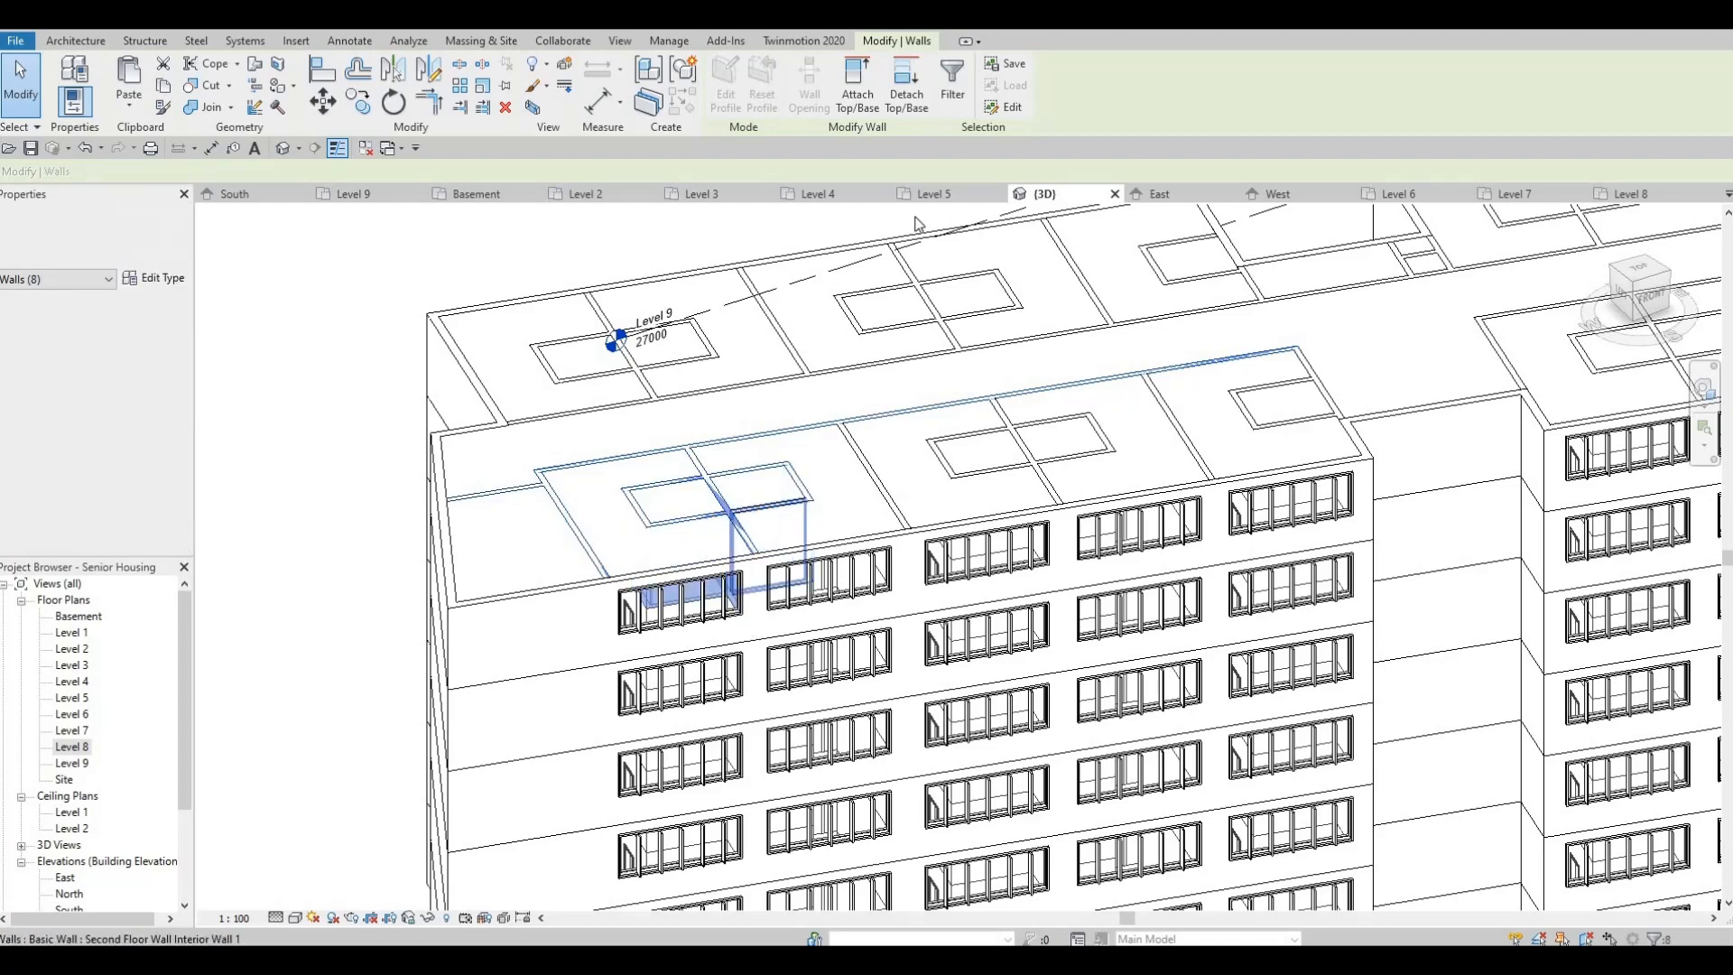
{"action": "left_click", "coordinate": [862, 101]}
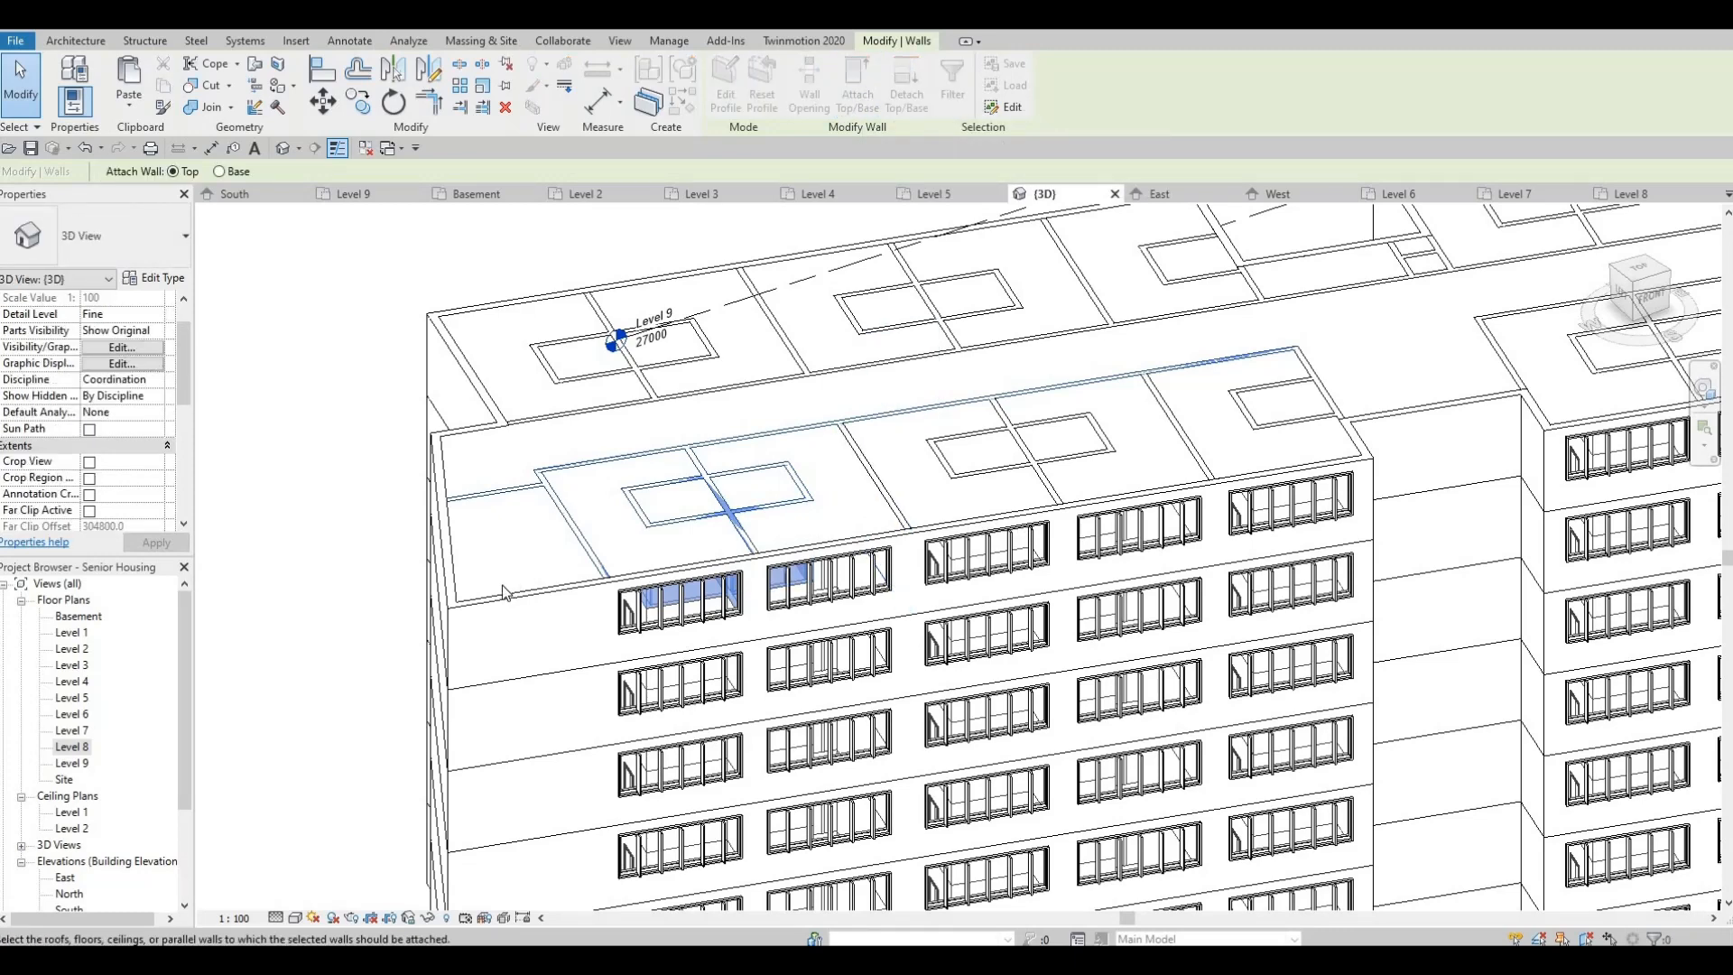
{"action": "left_click", "coordinate": [487, 508]}
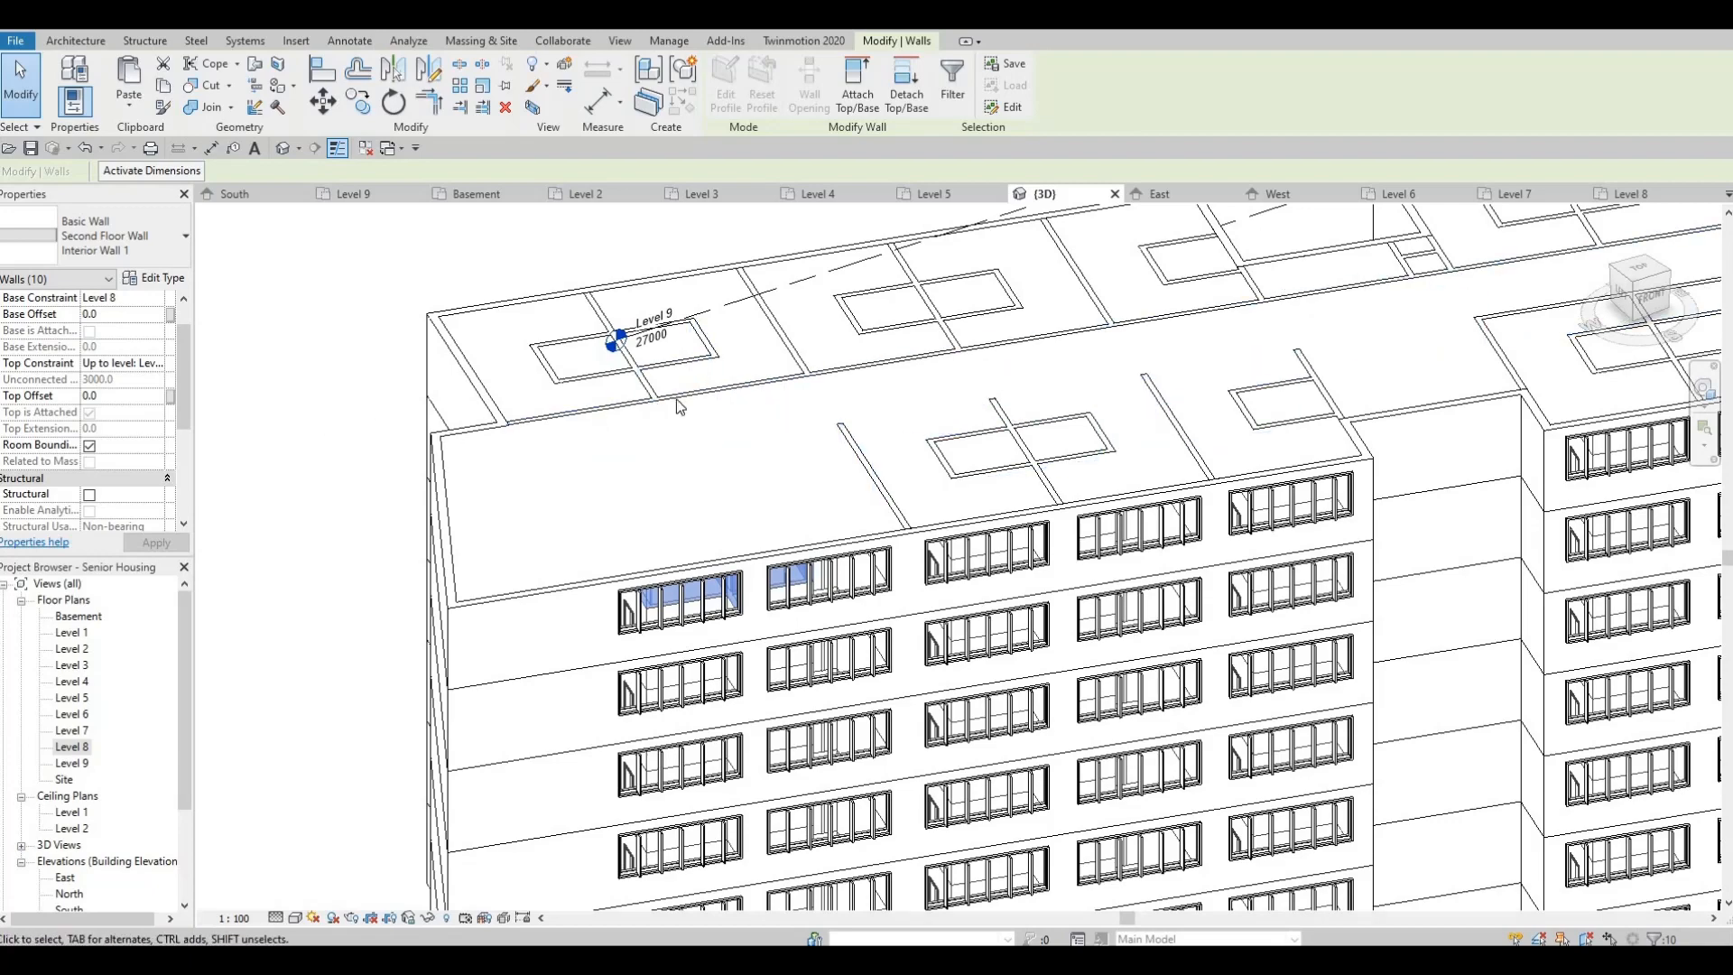
Examine the roofed wing and the open-topped second wing in the 3D view
{"action": "middle_click_drag", "start_coordinate": [1516, 285], "coordinate": [773, 312]}
{"action": "scroll", "coordinate": [773, 312], "scroll_direction": "down", "scroll_amount": 5}
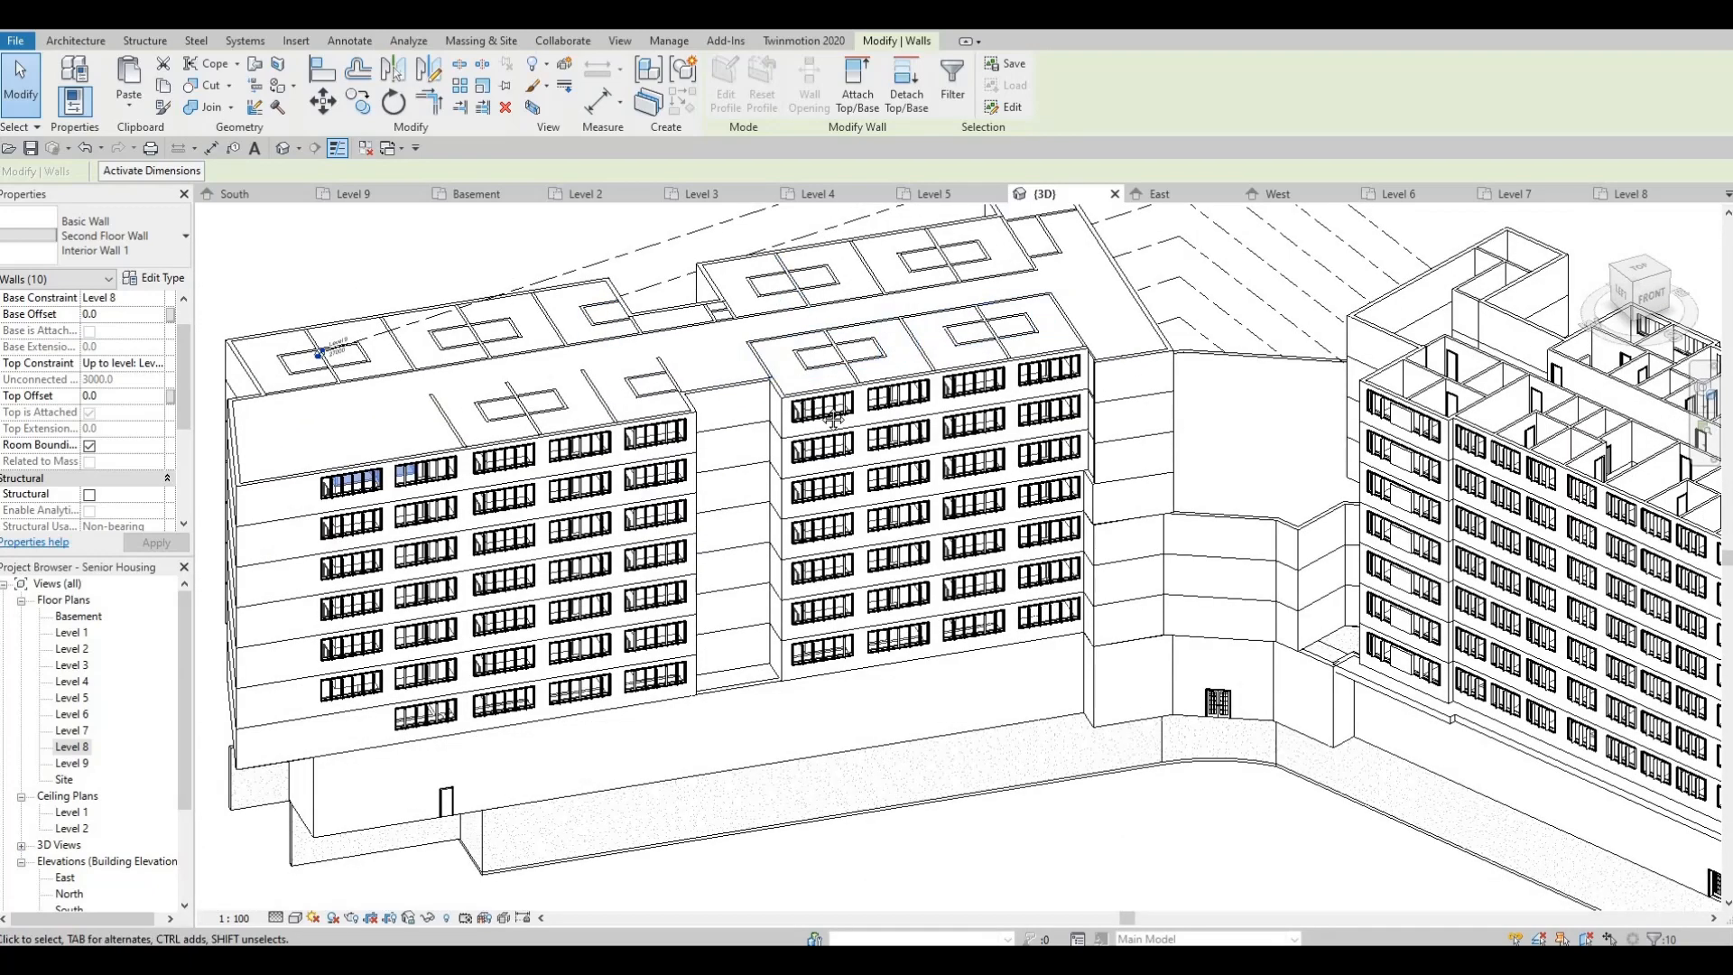
{"action": "middle_click_drag", "start_coordinate": [974, 382], "coordinate": [893, 388]}
{"action": "middle_click_drag", "start_coordinate": [998, 417], "coordinate": [606, 417]}
{"action": "middle_click_drag", "start_coordinate": [767, 406], "coordinate": [674, 444]}
{"action": "middle_click_drag", "start_coordinate": [954, 417], "coordinate": [789, 362]}
{"action": "scroll", "coordinate": [783, 383], "scroll_direction": "up", "scroll_amount": 1}
{"action": "scroll", "coordinate": [745, 406], "scroll_direction": "down", "scroll_amount": 2}
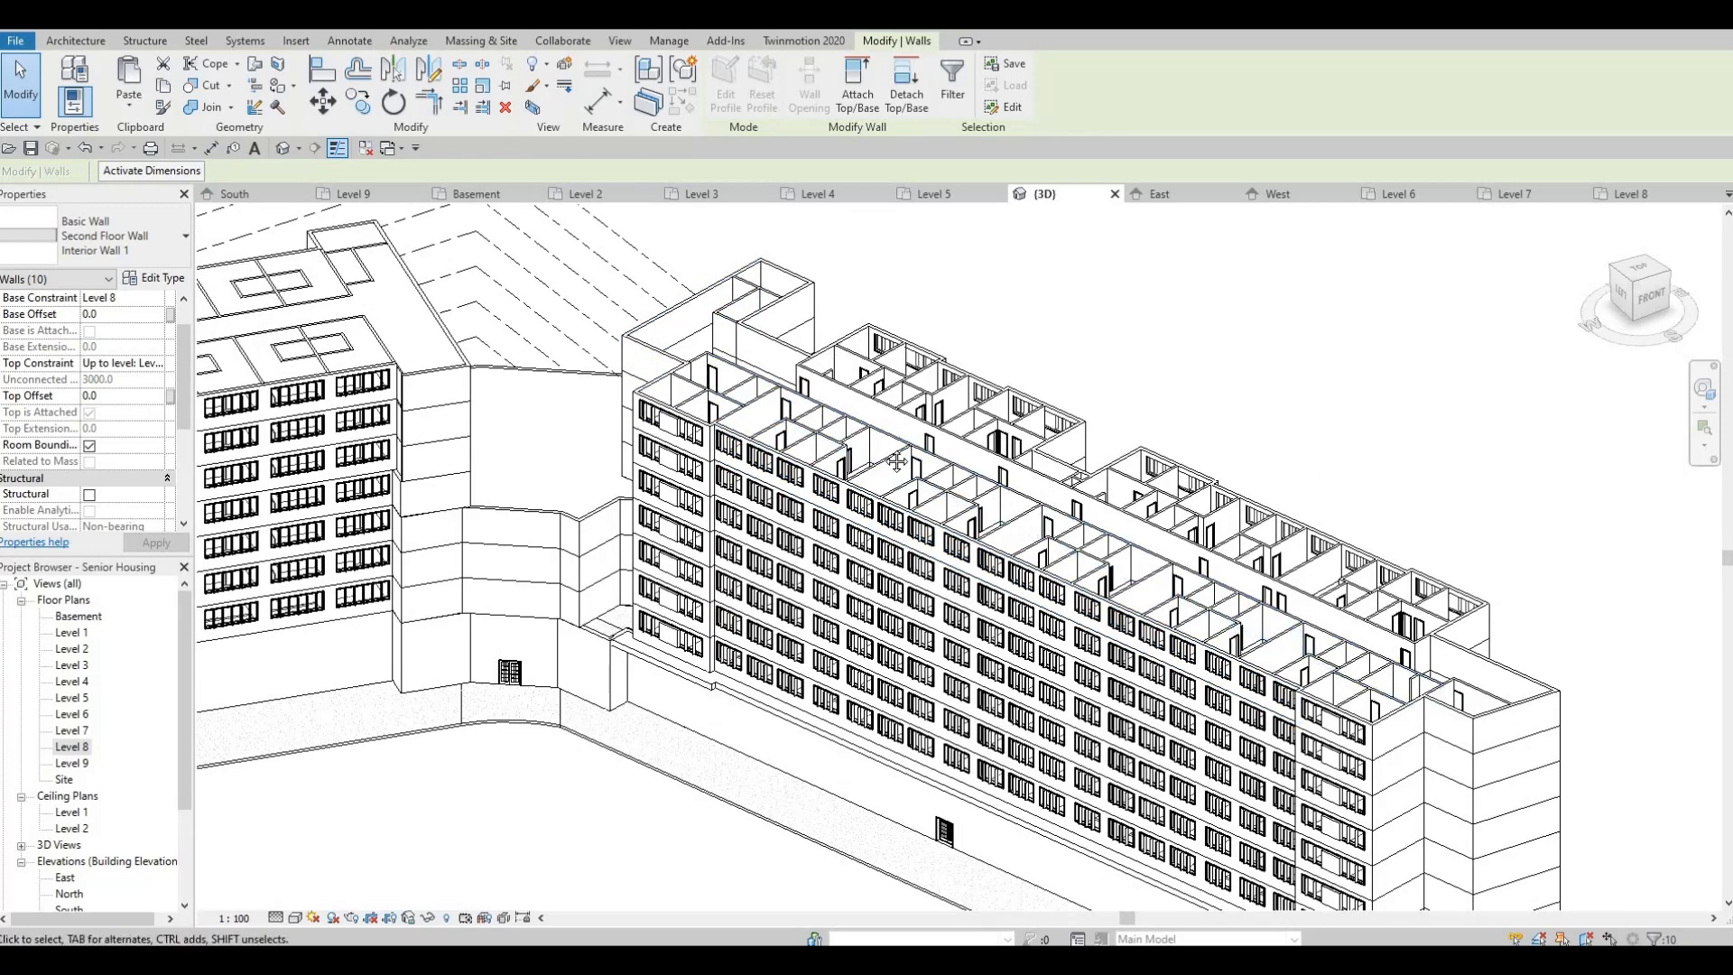
{"action": "middle_click_drag", "start_coordinate": [787, 410], "coordinate": [1093, 539]}
{"action": "scroll", "coordinate": [990, 499], "scroll_direction": "down", "scroll_amount": 2}
{"action": "middle_click_drag", "start_coordinate": [1004, 647], "coordinate": [1042, 485]}
{"action": "scroll", "coordinate": [1041, 485], "scroll_direction": "down", "scroll_amount": 1}
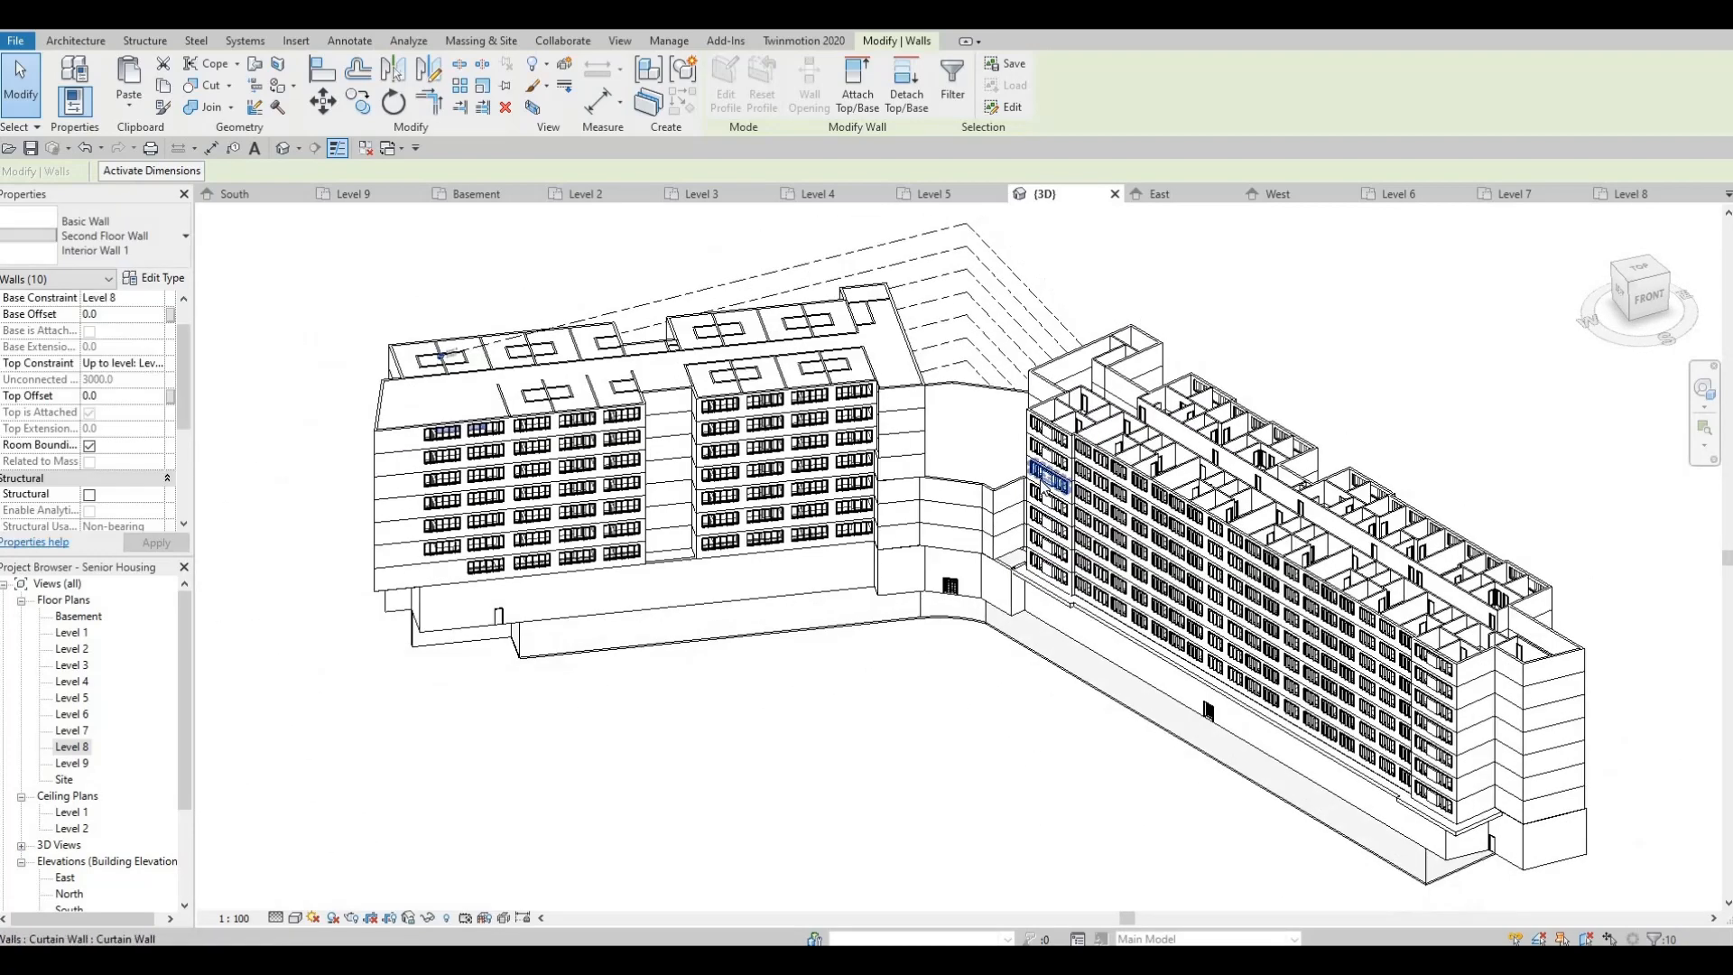
{"action": "scroll", "coordinate": [1052, 492], "scroll_direction": "up", "scroll_amount": 1}
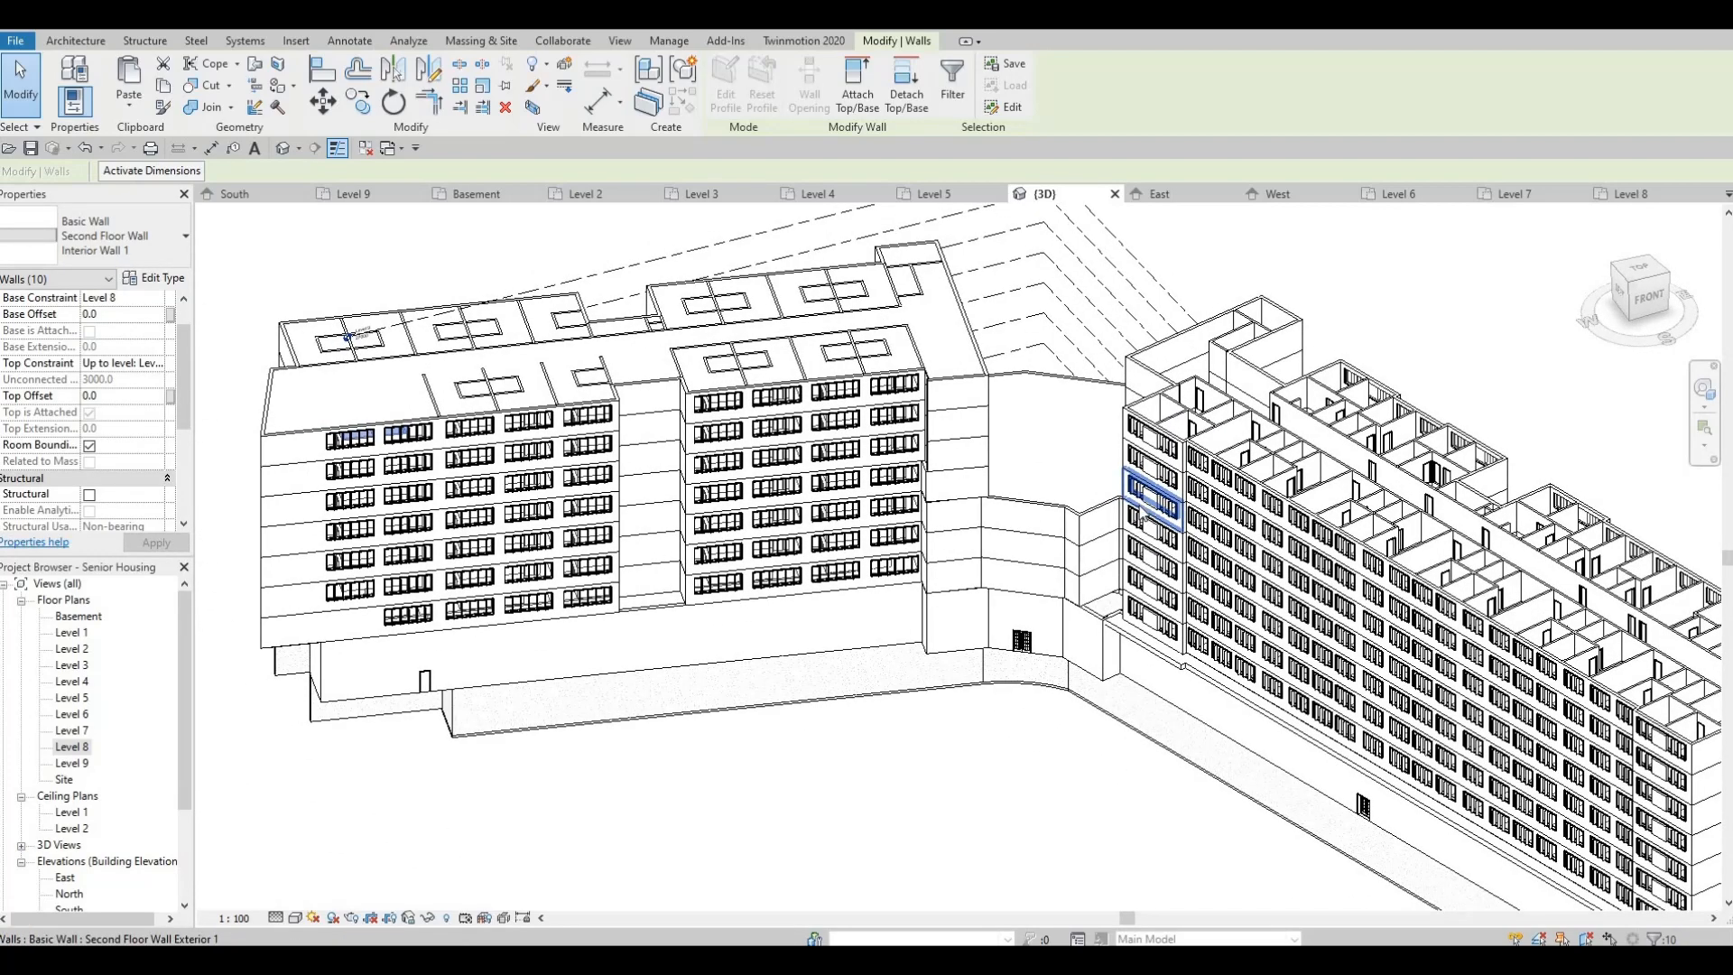